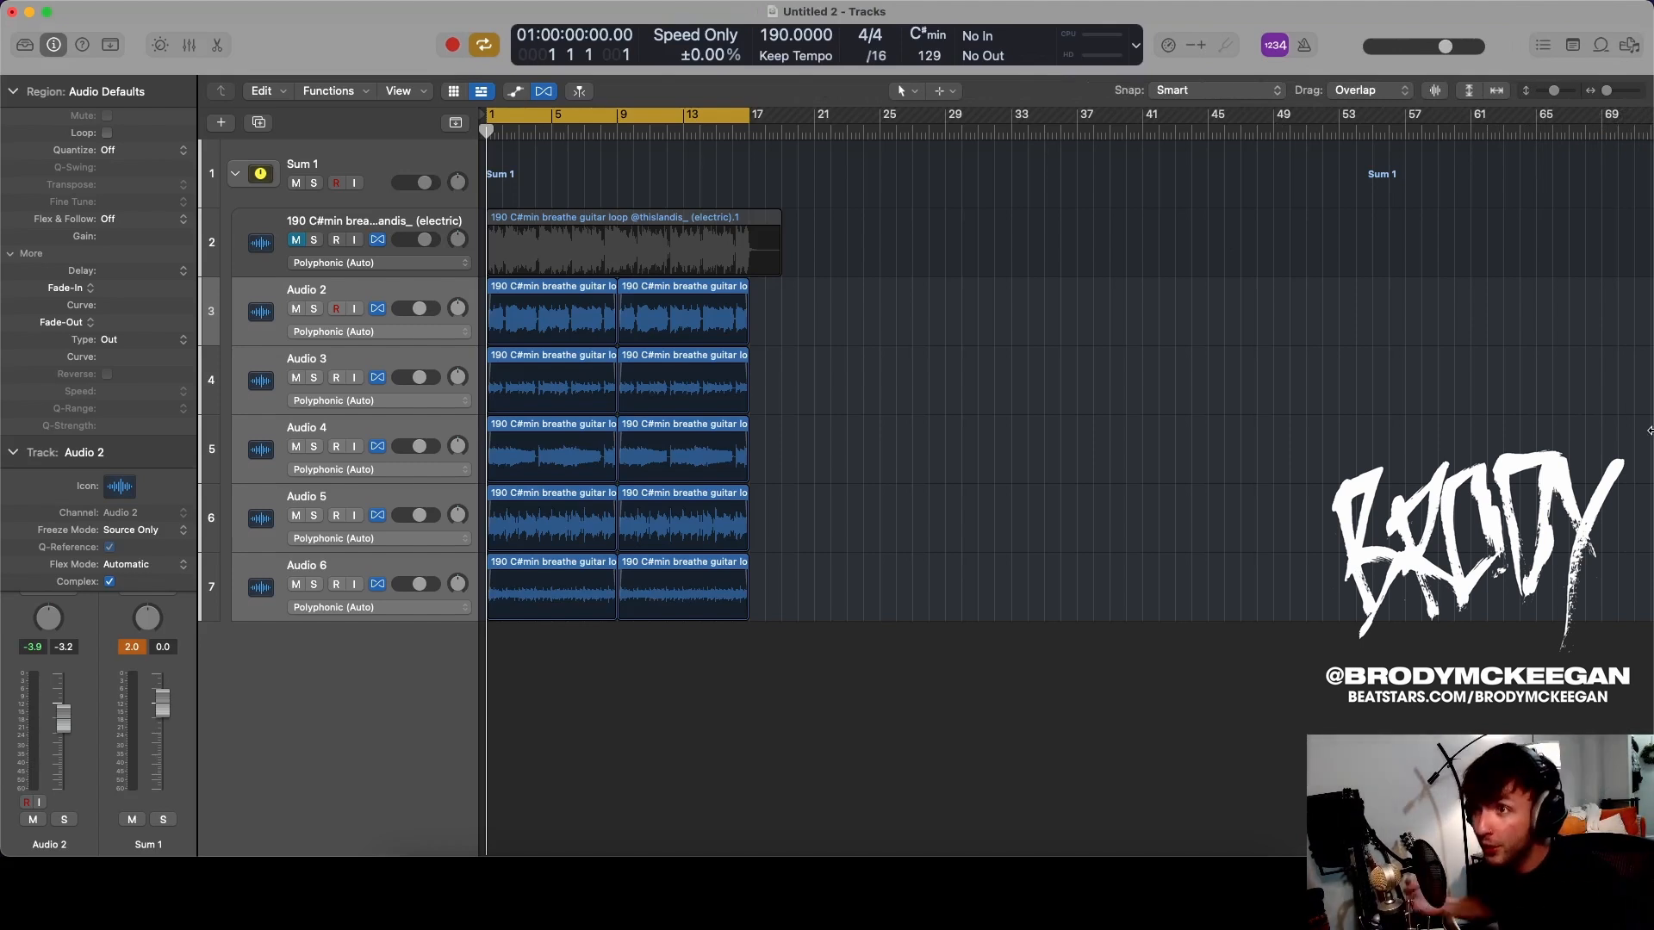
- Load the BRODY - aura hat sample into Quick Sampler on a new track below Audio 6
{"action": "left_click", "coordinate": [13, 92]}
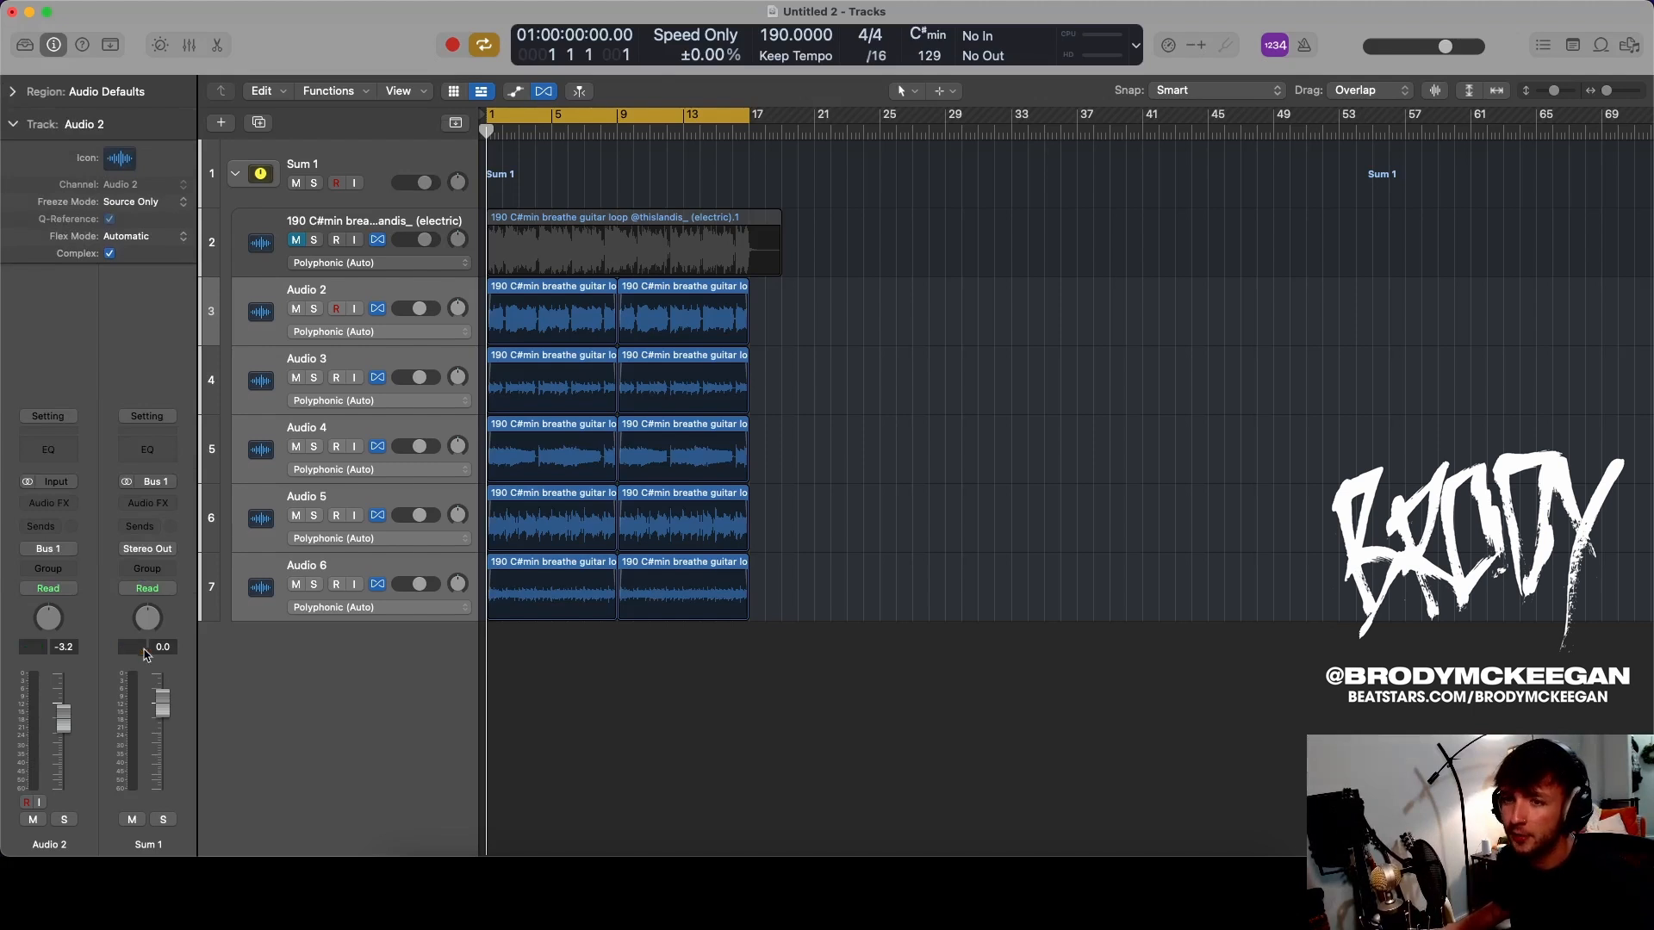
{"action": "scroll", "coordinate": [651, 466], "scroll_direction": "down", "scroll_amount": 2}
{"action": "key", "text": "space"}
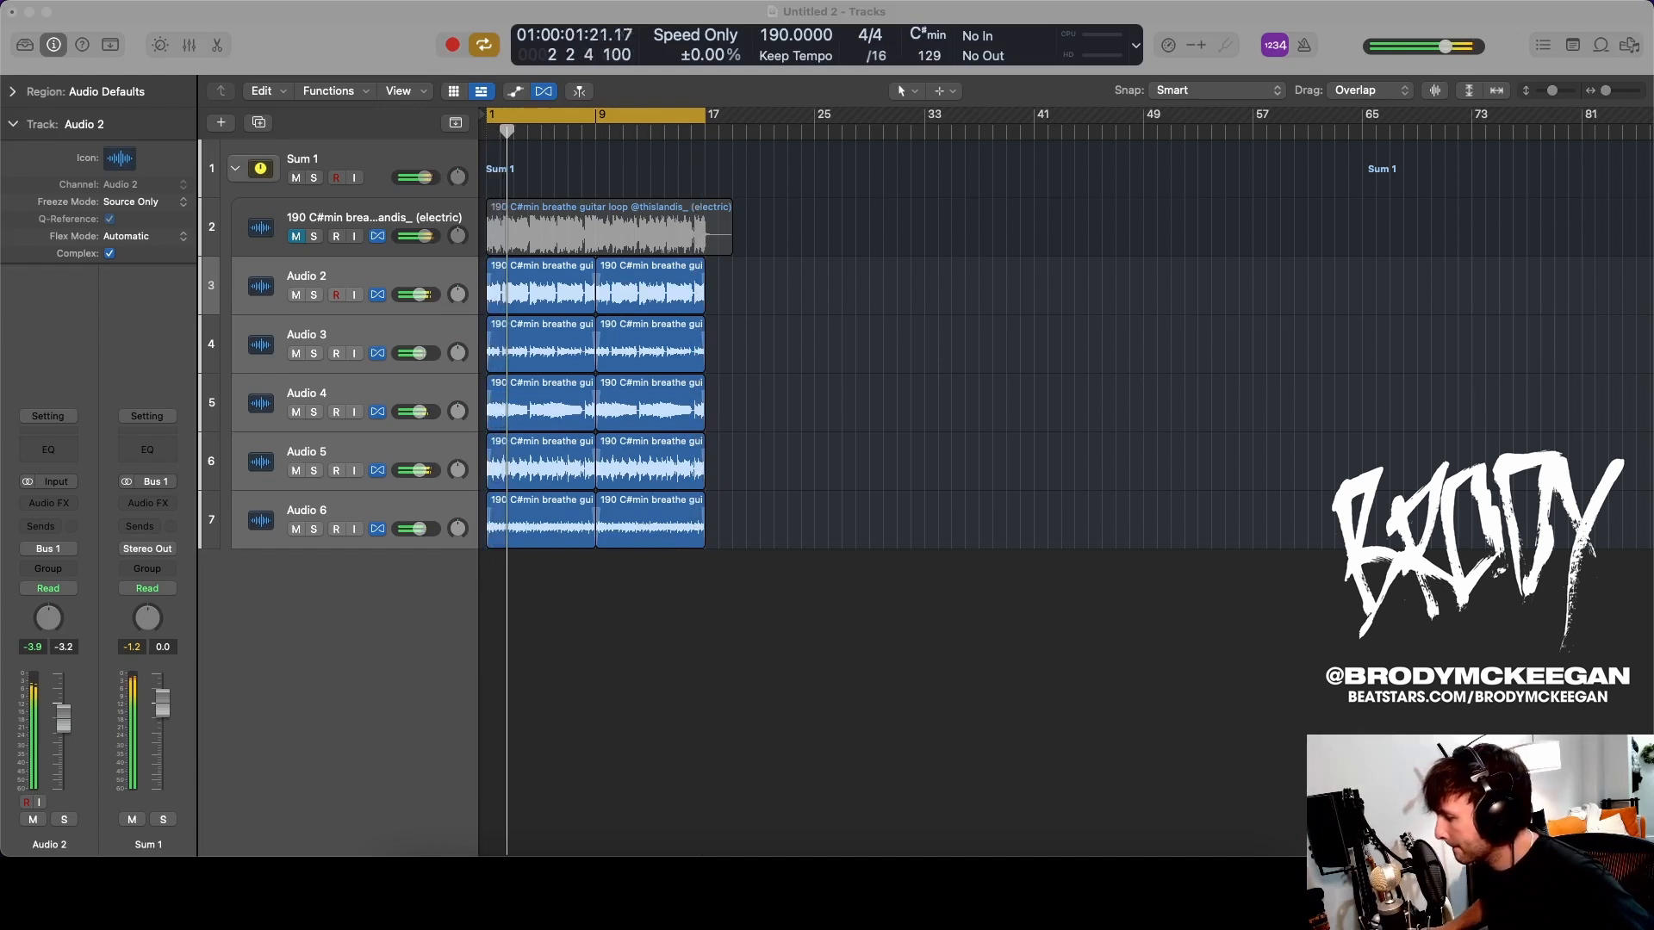
{"action": "left_click_drag", "start_coordinate": [585, 642], "coordinate": [338, 614]}
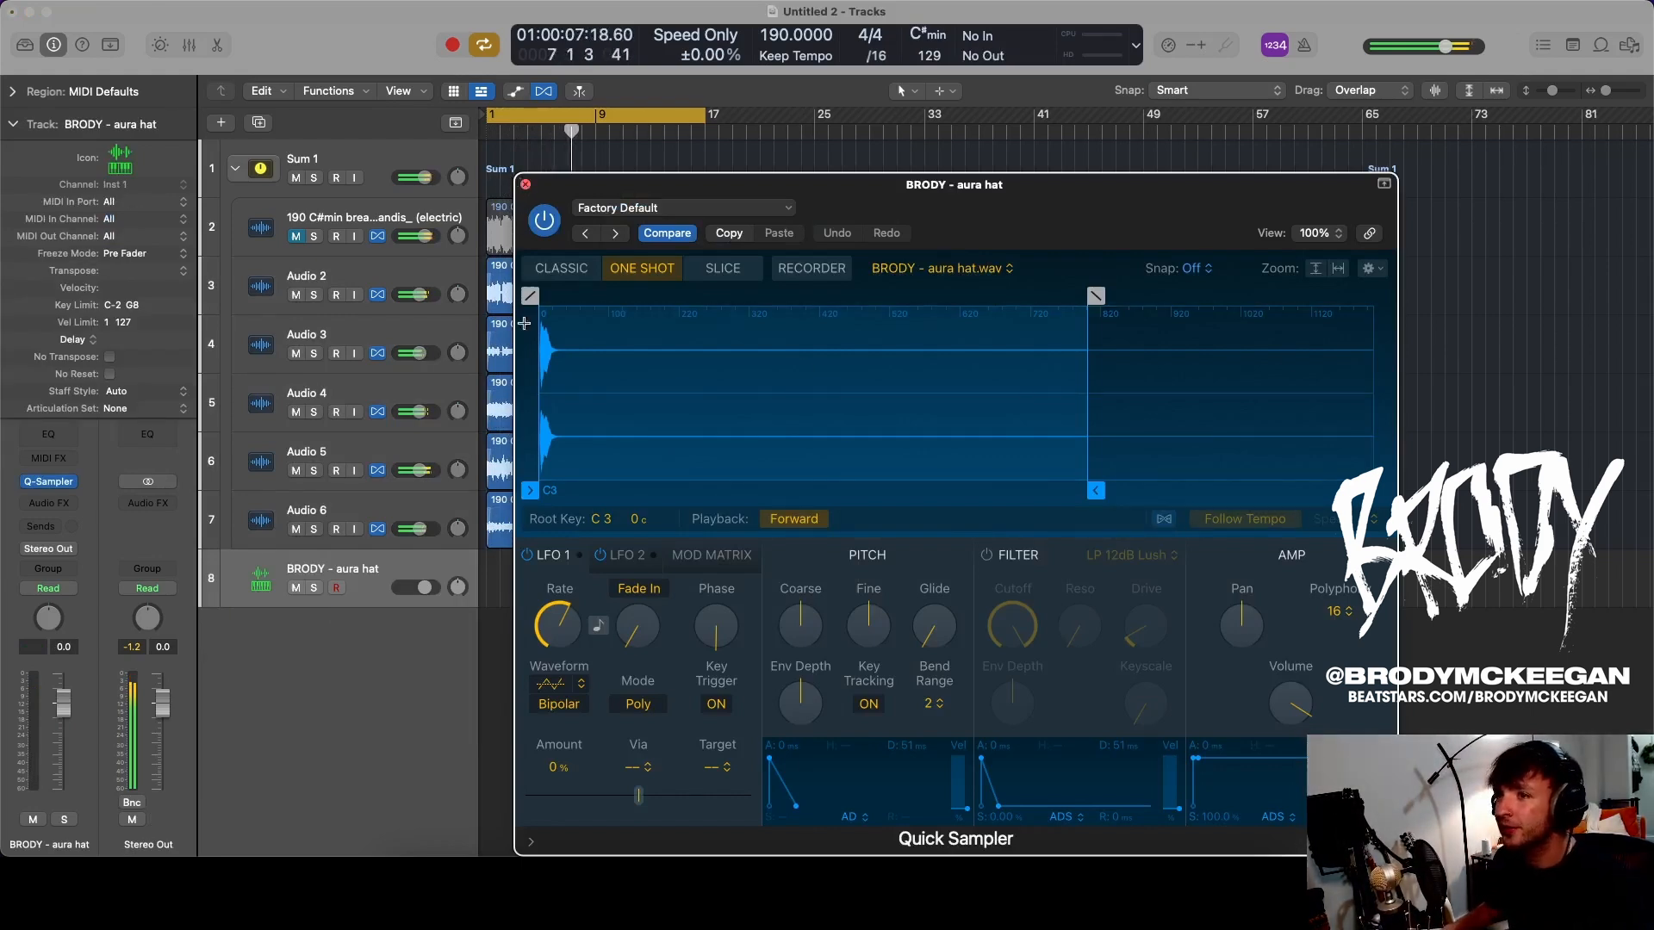
{"action": "left_click", "coordinate": [525, 185]}
{"action": "key", "text": "space"}
- Fill all 16 steps of an aura hat pattern in the Step Sequencer and set its step rate to /8
{"action": "key", "text": "p"}
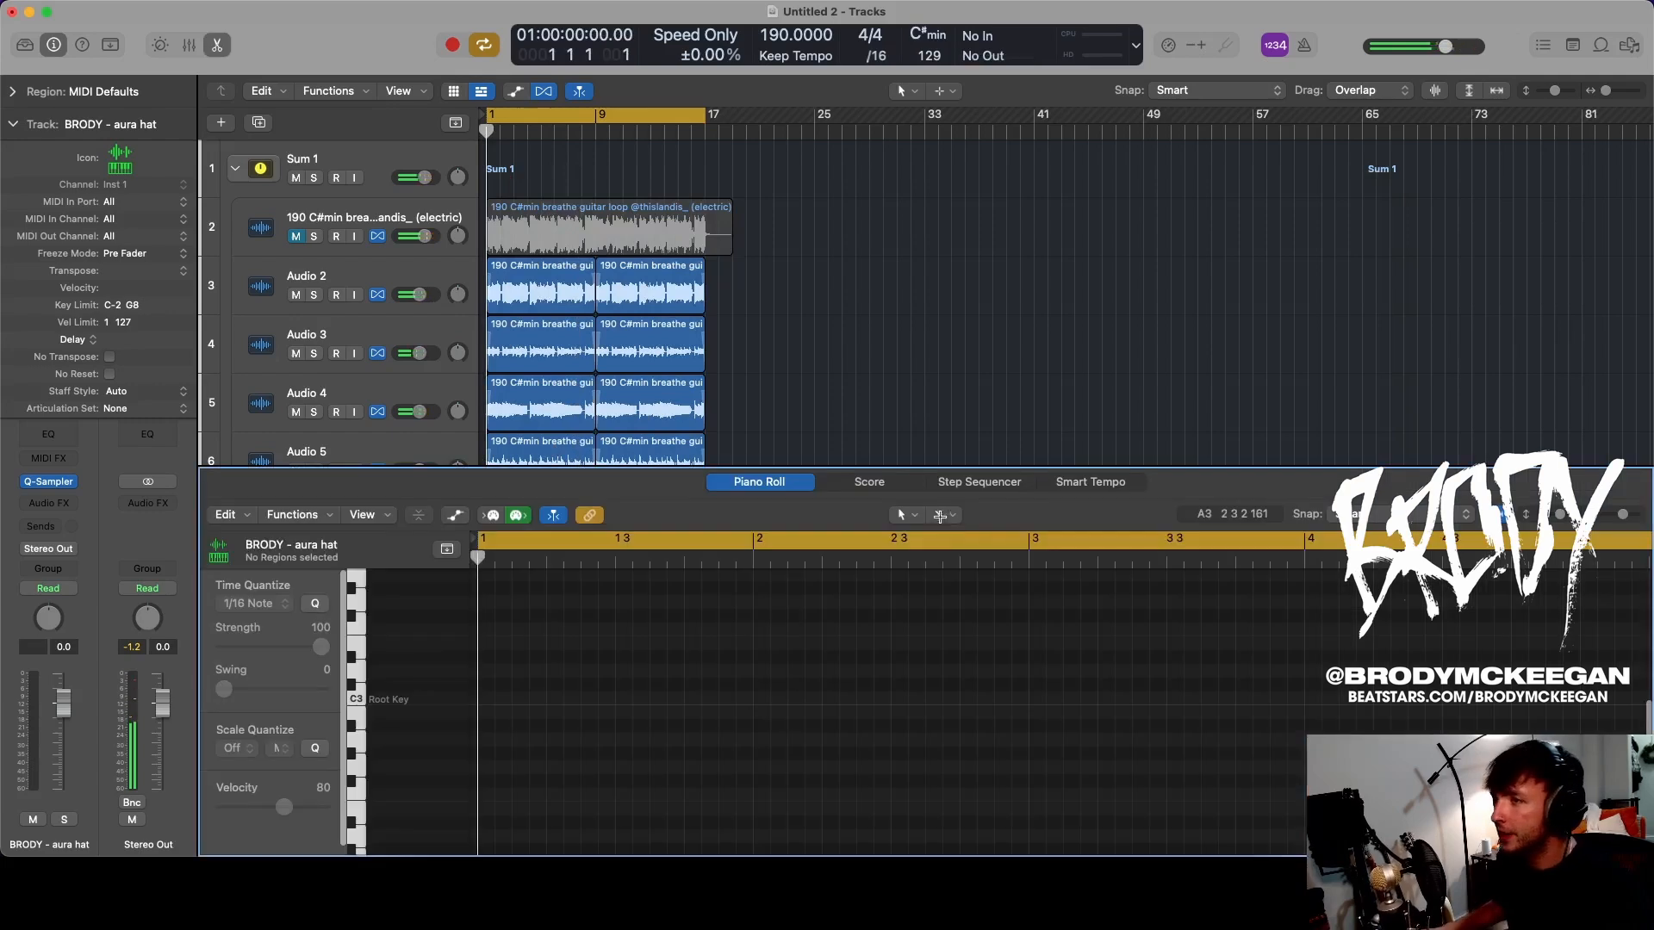
{"action": "left_click", "coordinate": [1020, 484]}
{"action": "left_click_drag", "start_coordinate": [504, 599], "coordinate": [1632, 586]}
{"action": "key", "text": "space"}
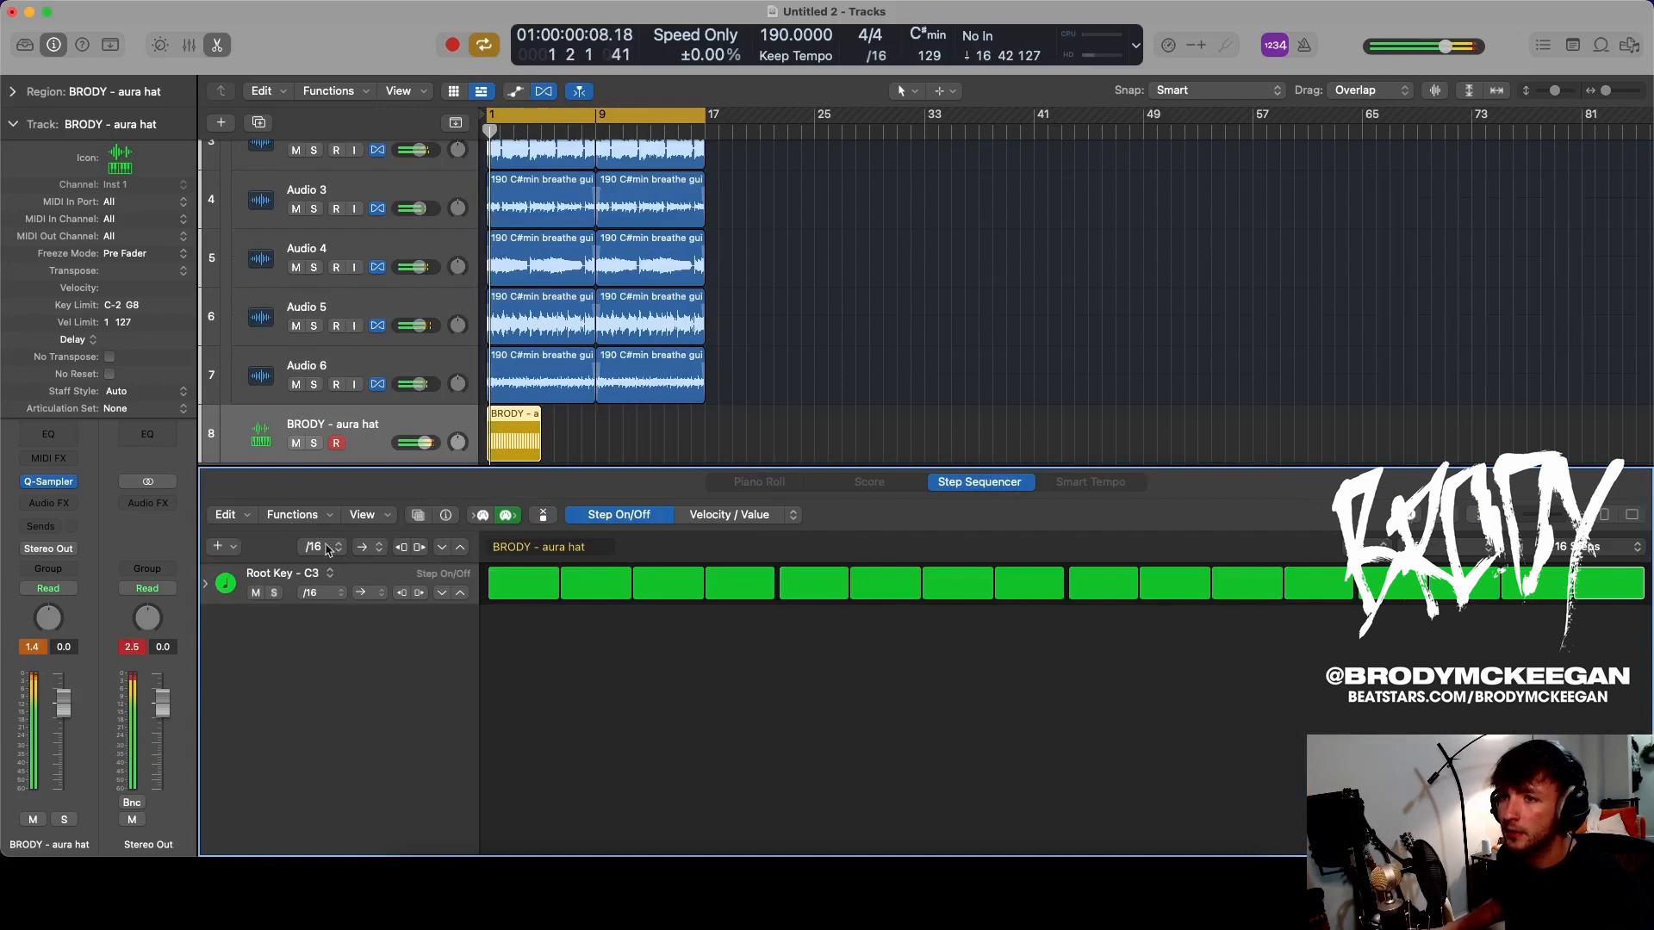
{"action": "left_click", "coordinate": [329, 550]}
{"action": "left_click", "coordinate": [316, 530]}
{"action": "key", "text": "space"}
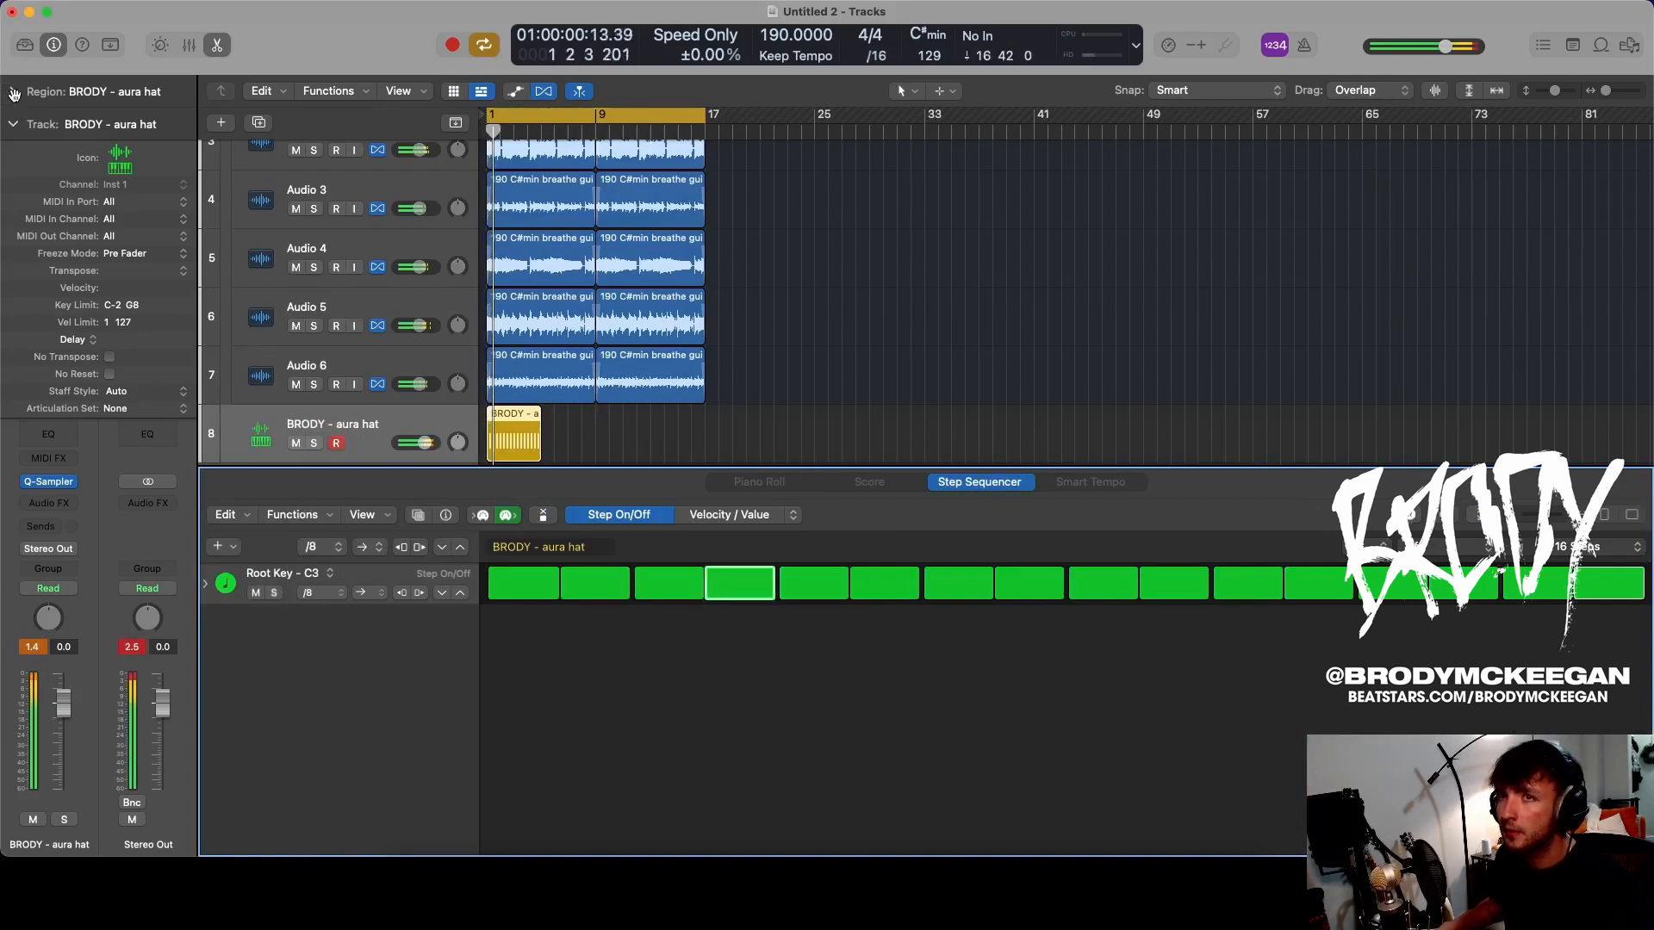
- Insert the oeksound soothe2 plug-in on the aura hat track after Quick Sampler
{"action": "left_click", "coordinate": [13, 93]}
{"action": "left_click", "coordinate": [13, 93]}
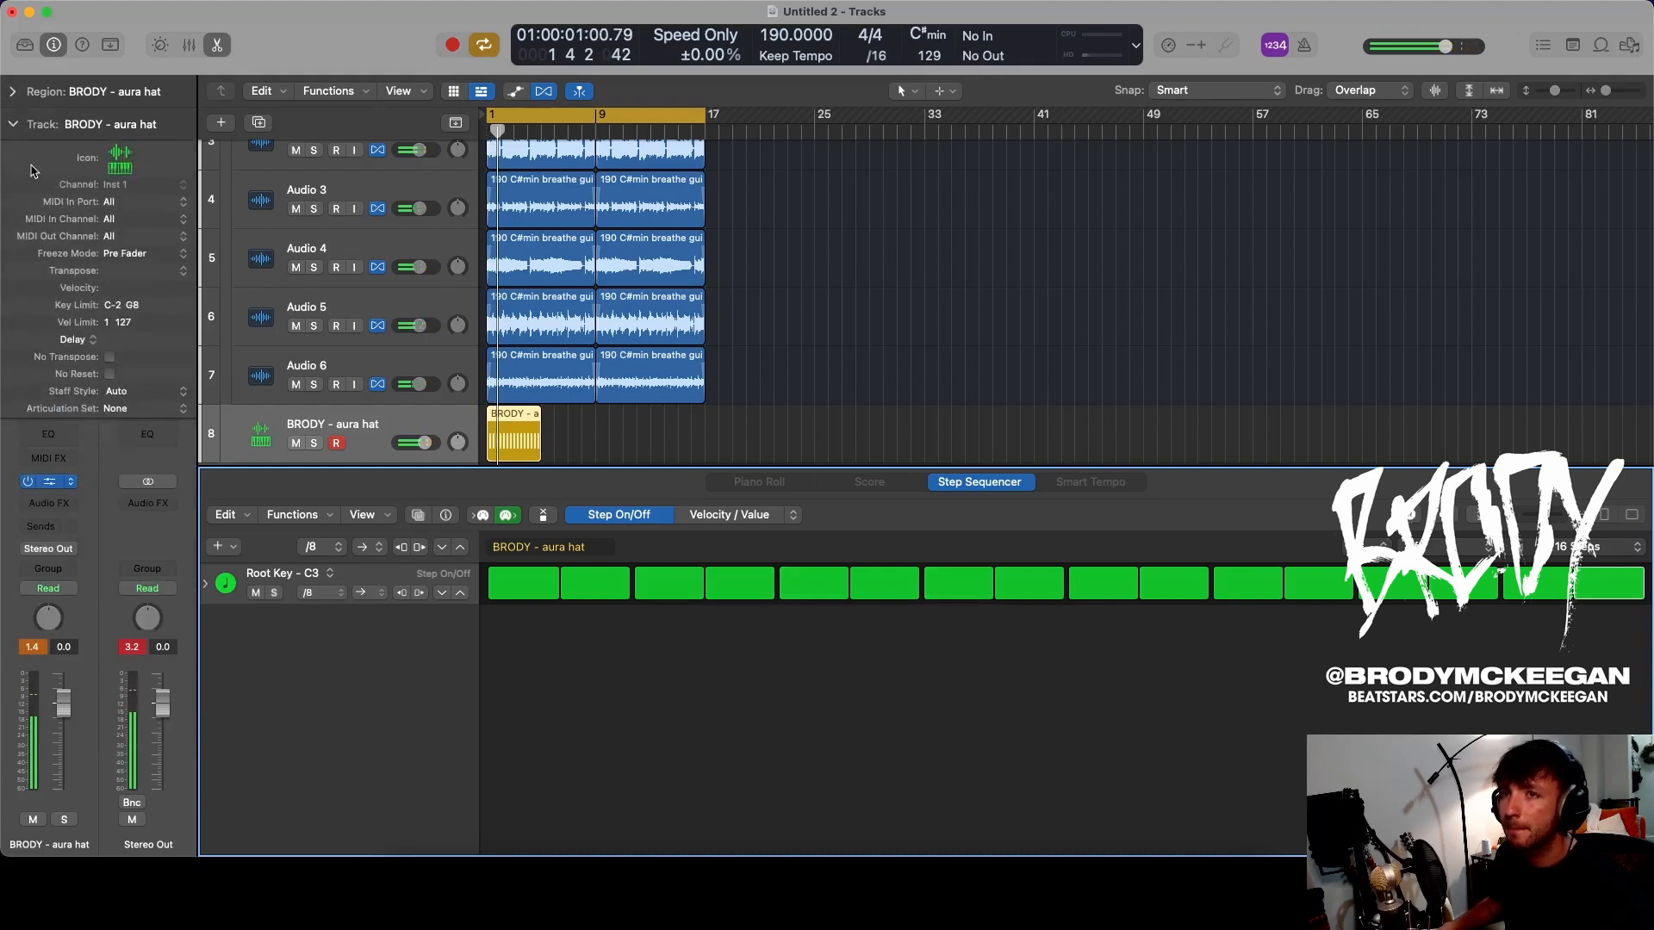
{"action": "left_click", "coordinate": [13, 125]}
{"action": "left_click", "coordinate": [68, 487]}
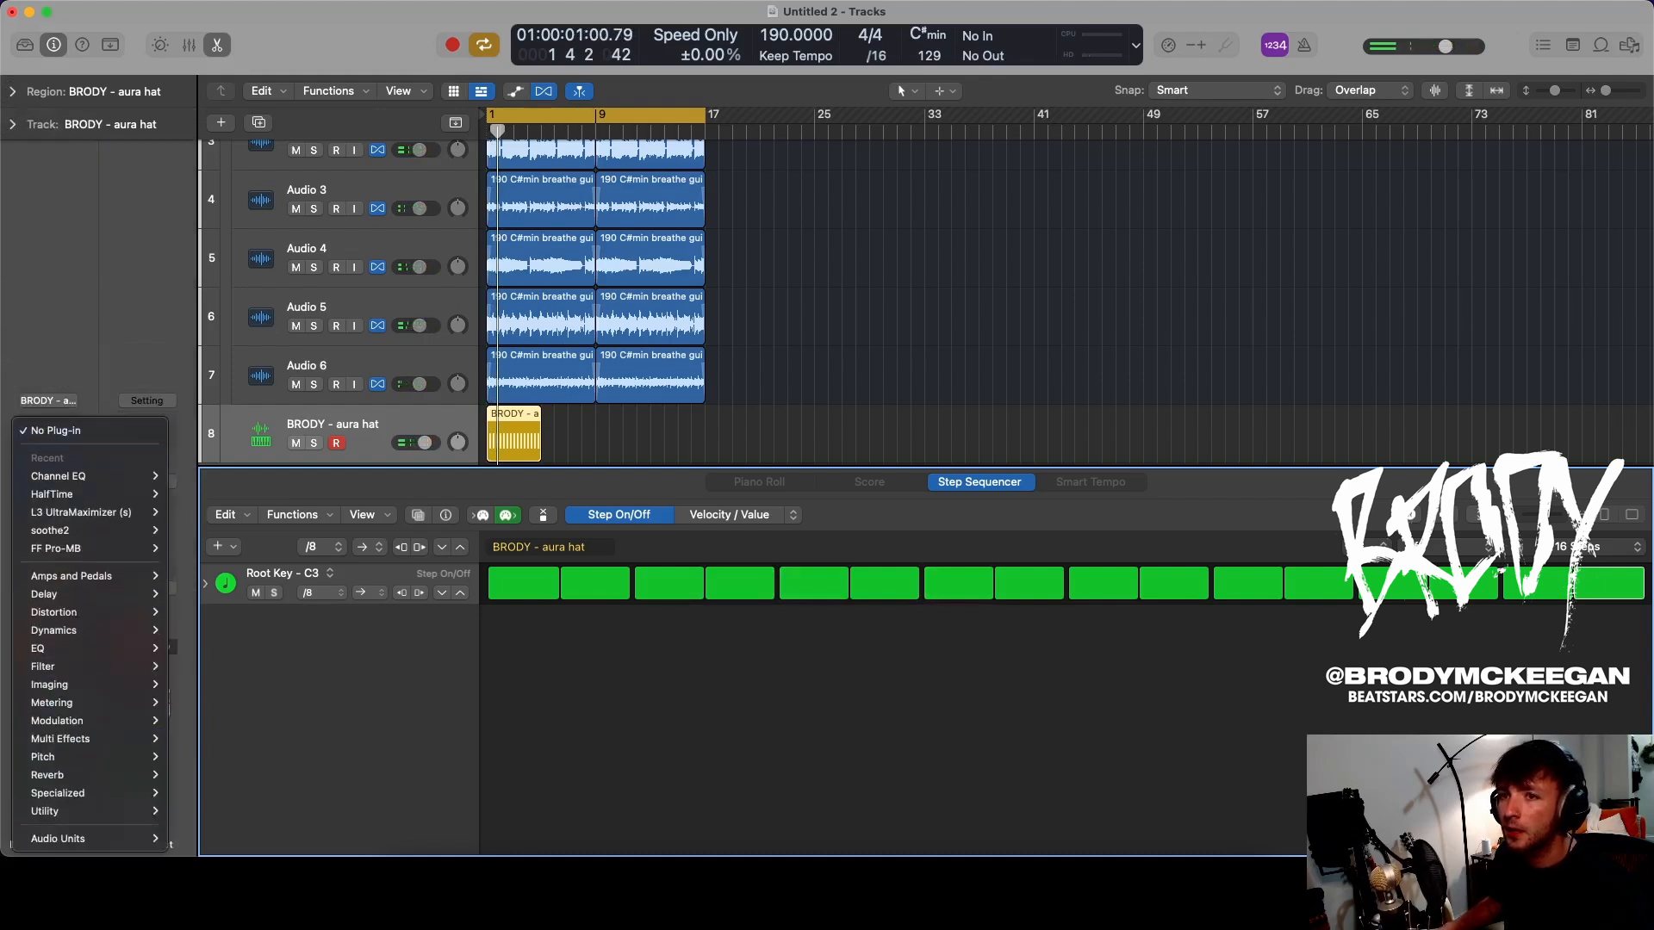
{"action": "mouse_move", "coordinate": [77, 840]}
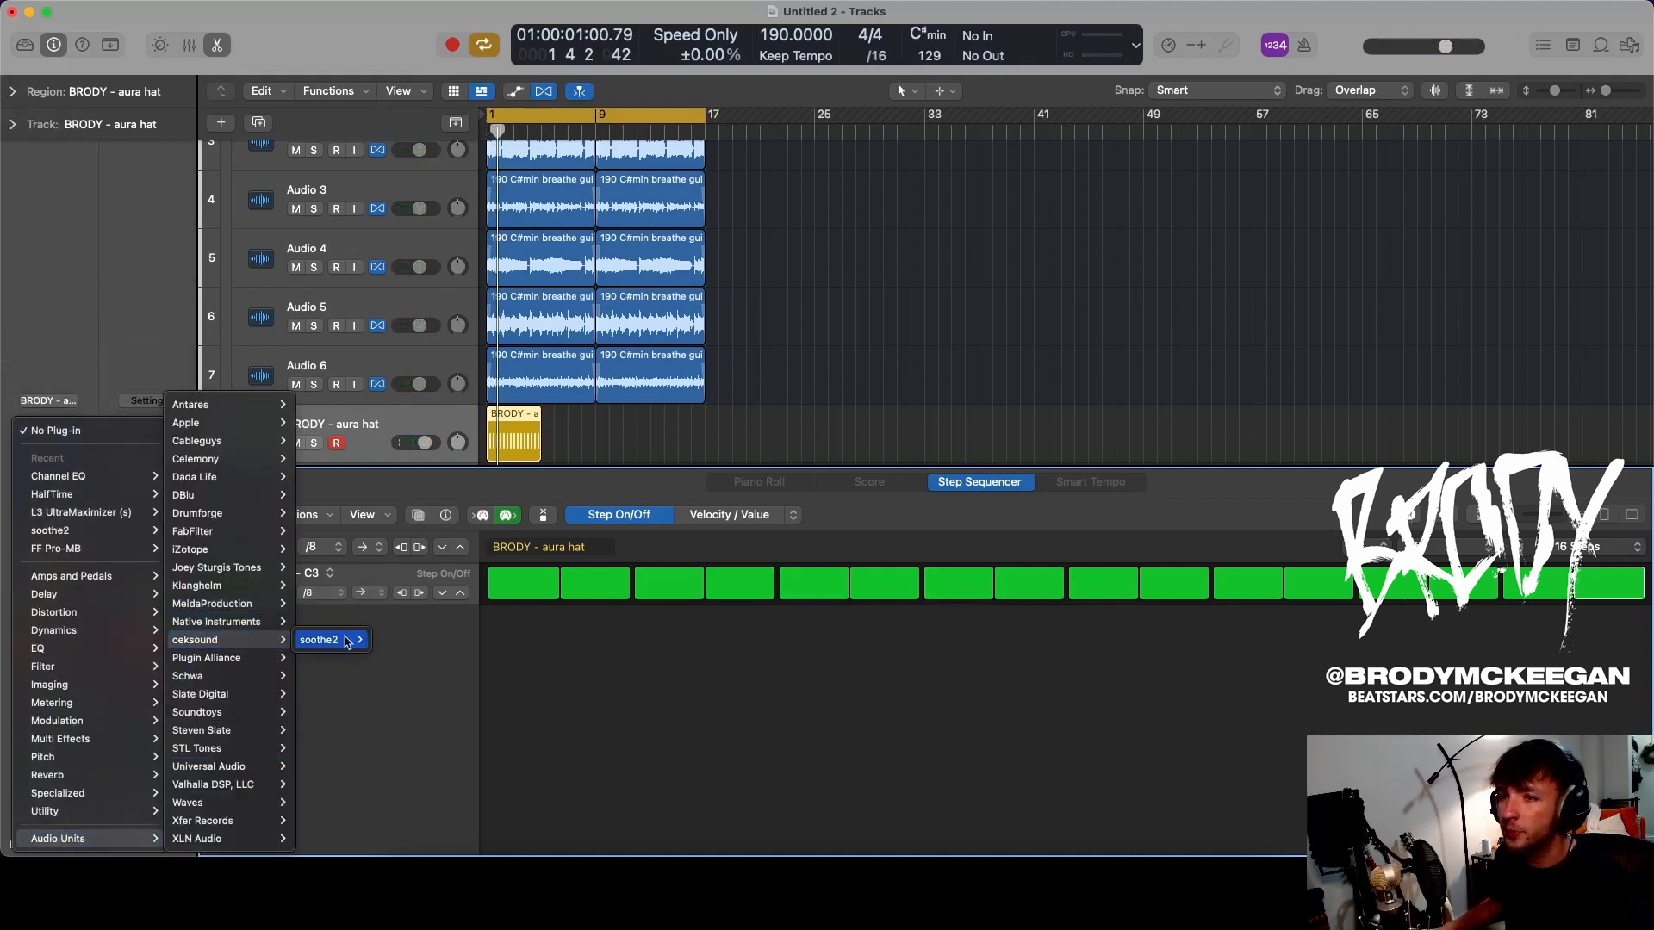
{"action": "left_click", "coordinate": [391, 641]}
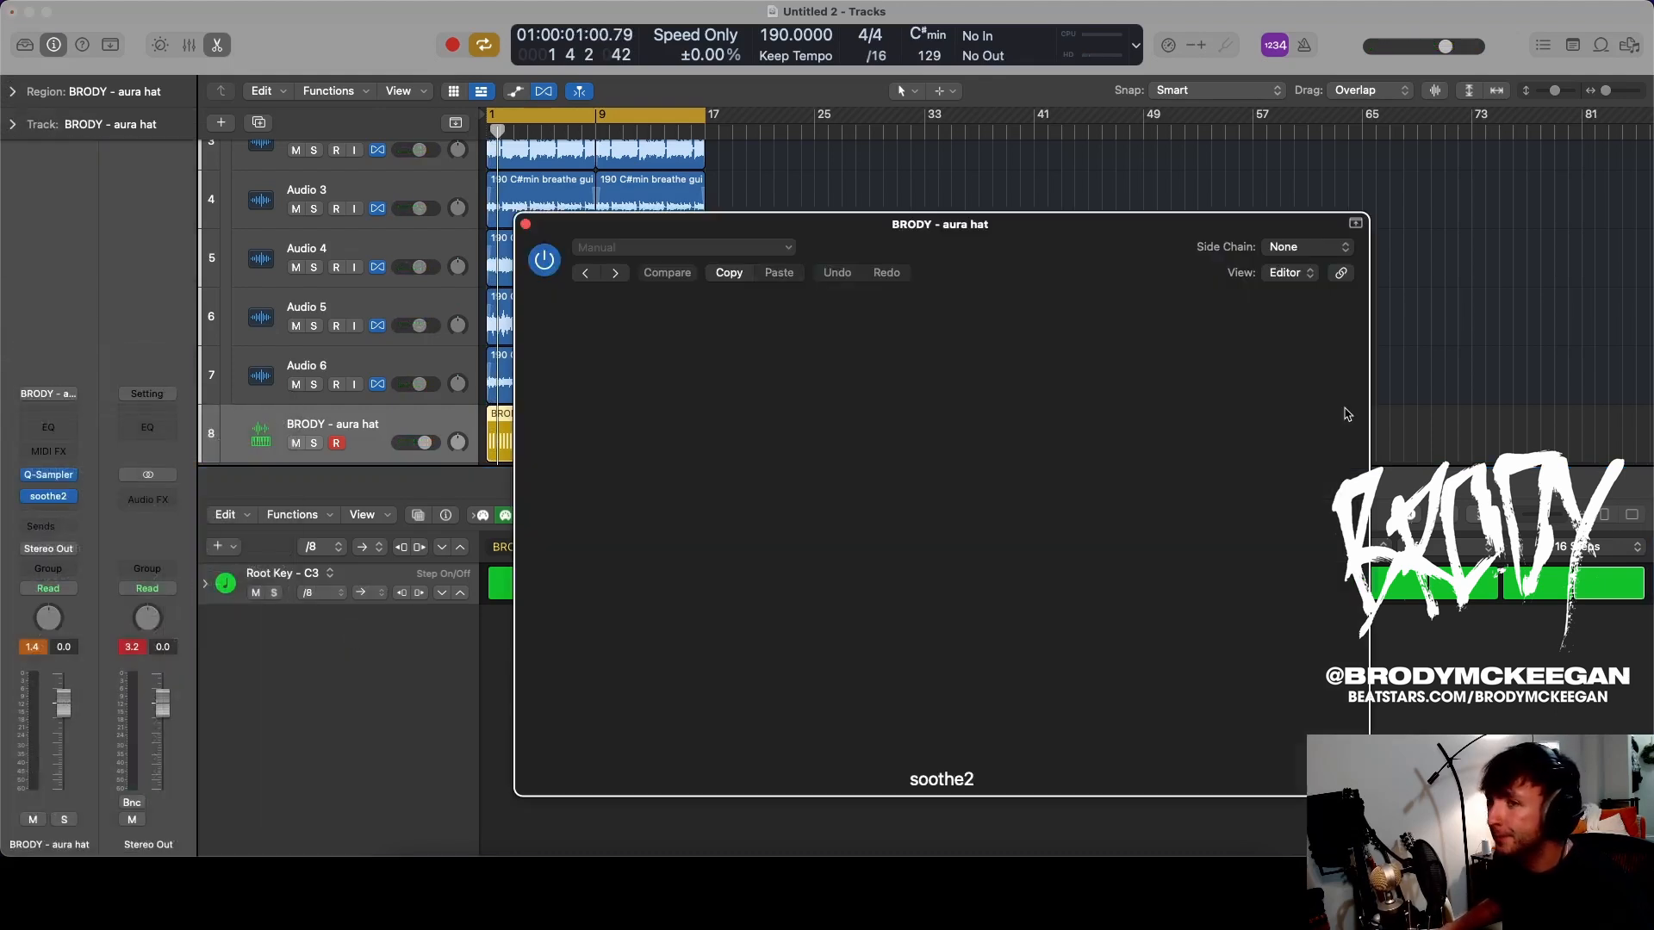
- Raise soothe2's depth to 7.2, lower the aura hat volume to -5.0 dB, and compare with the plug-in bypassed during playback
{"action": "key", "text": "space"}
{"action": "left_click_drag", "start_coordinate": [1226, 441], "coordinate": [1219, 446]}
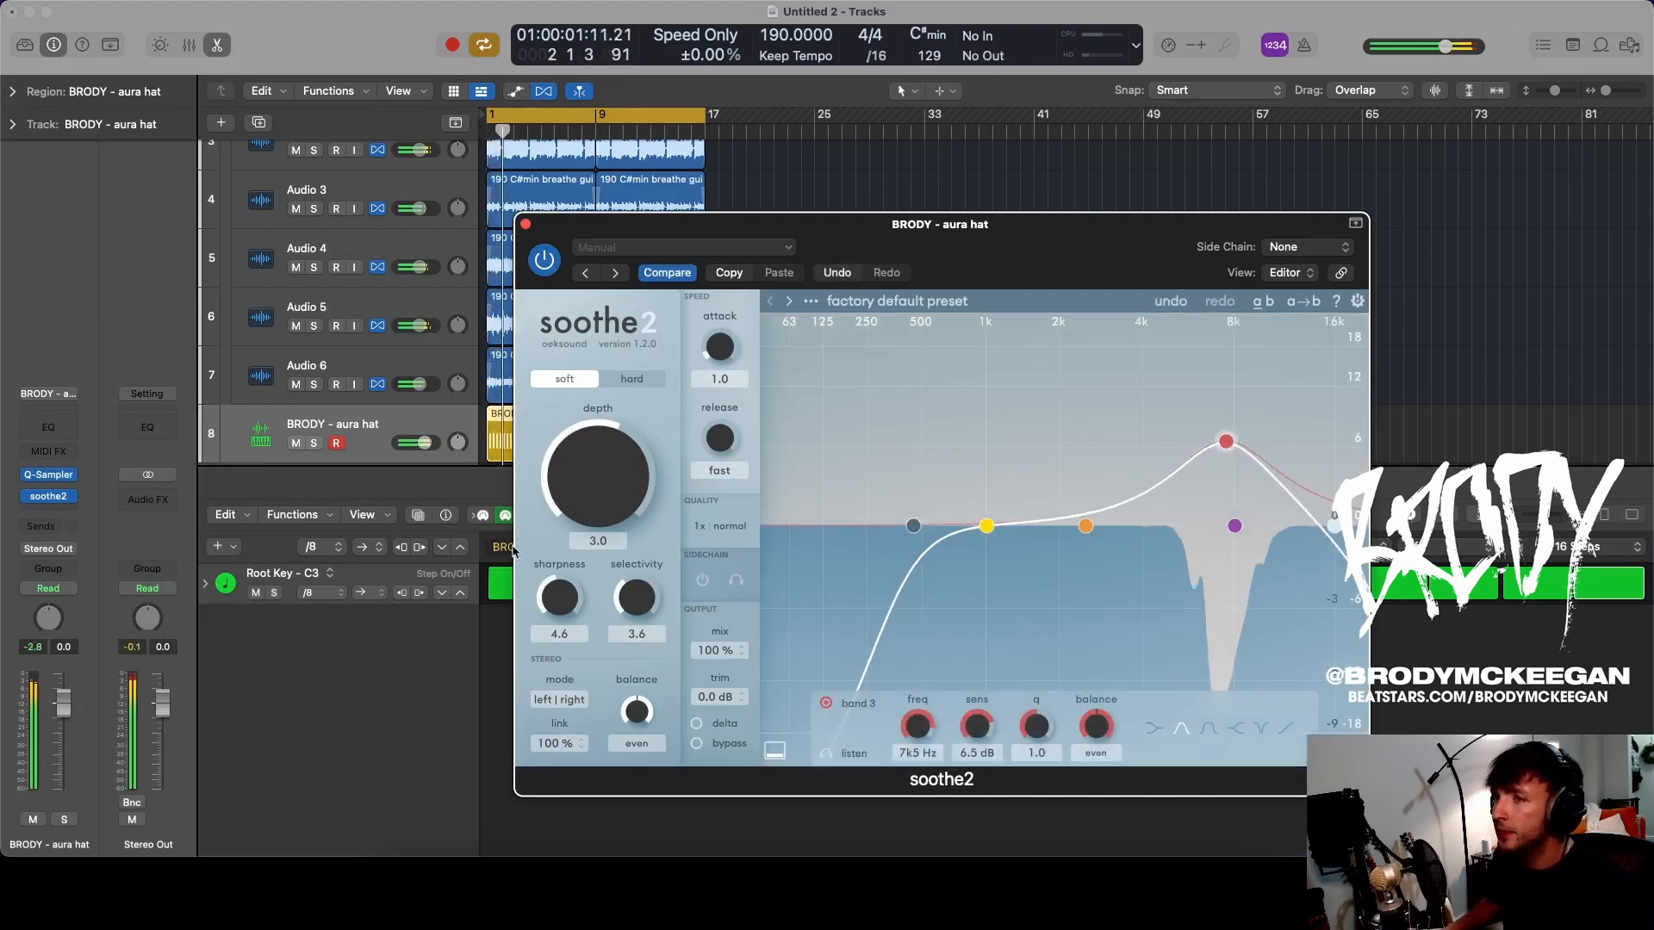
{"action": "left_click_drag", "start_coordinate": [578, 475], "coordinate": [578, 422]}
{"action": "left_click_drag", "start_coordinate": [66, 730], "coordinate": [63, 757]}
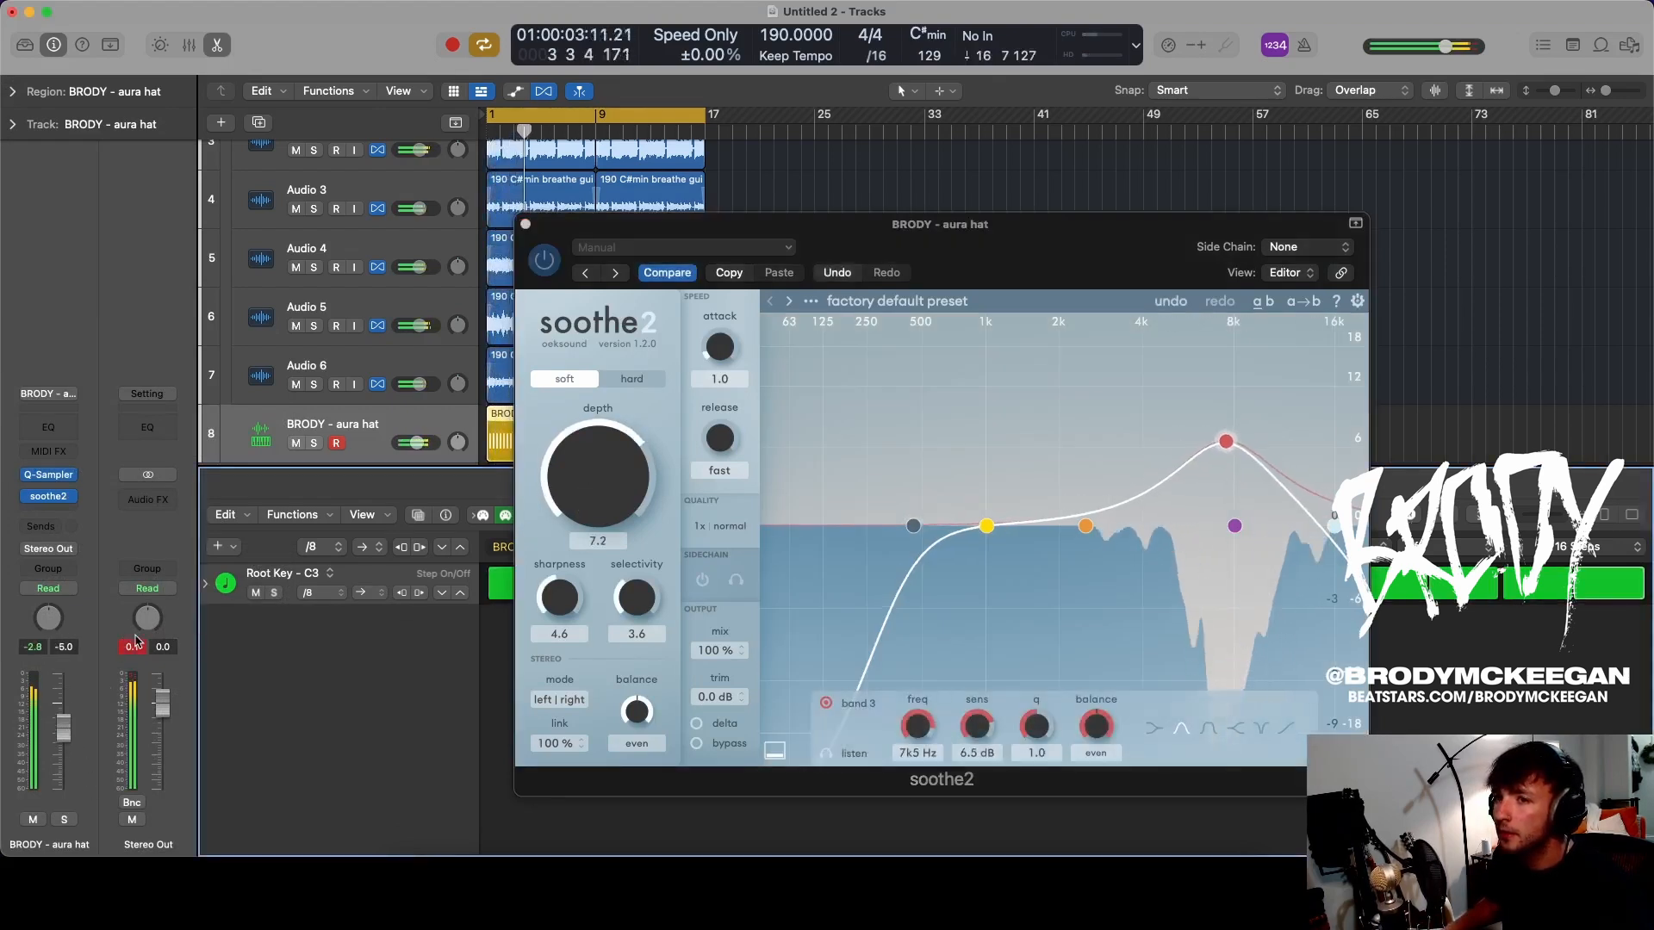
{"action": "left_click", "coordinate": [539, 256]}
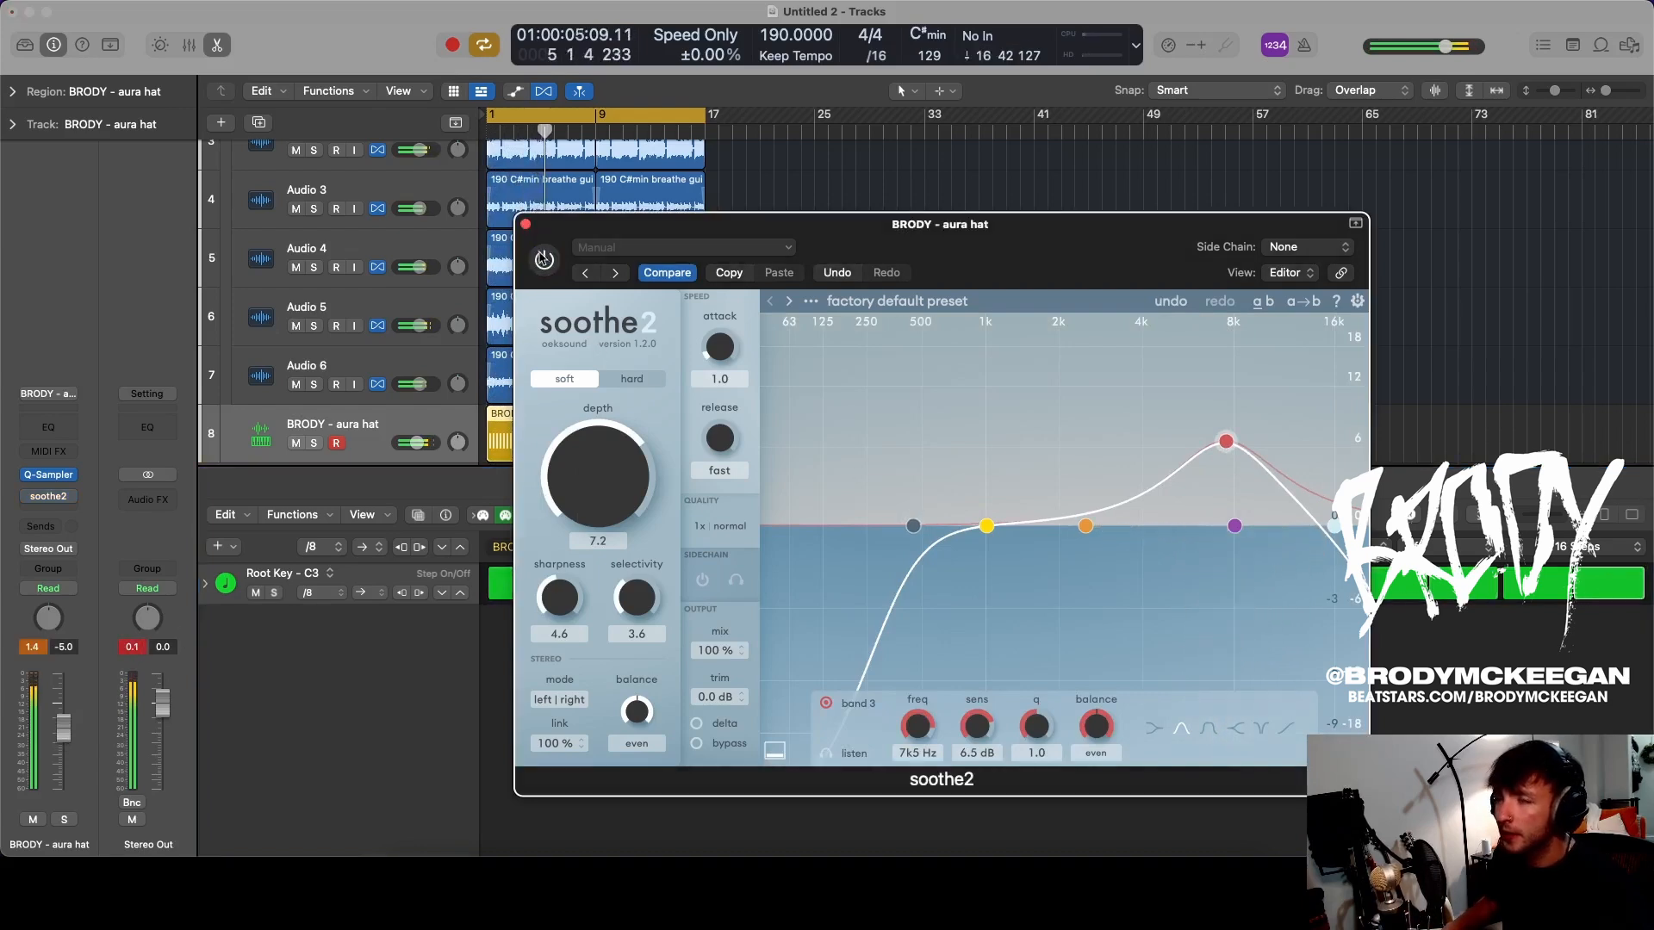
{"action": "left_click", "coordinate": [526, 225]}
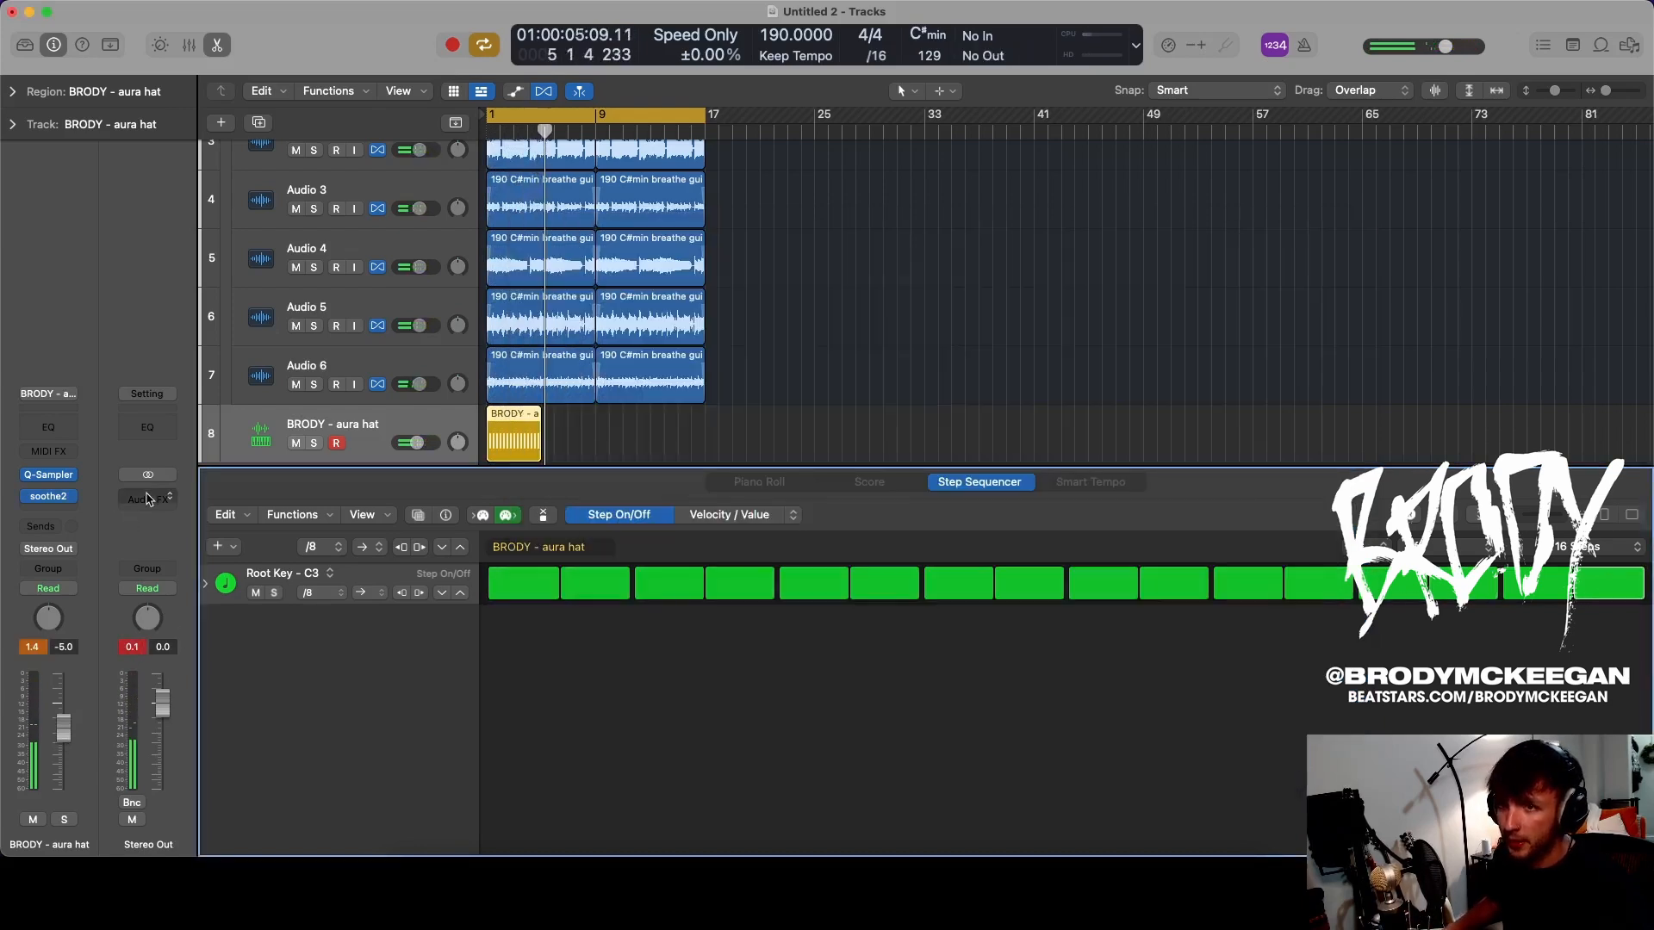
- Insert JST Clip in stereo on the Stereo Out channel, turn up its main clipping knob, and audition the mix
{"action": "left_click", "coordinate": [149, 500]}
{"action": "mouse_move", "coordinate": [218, 836]}
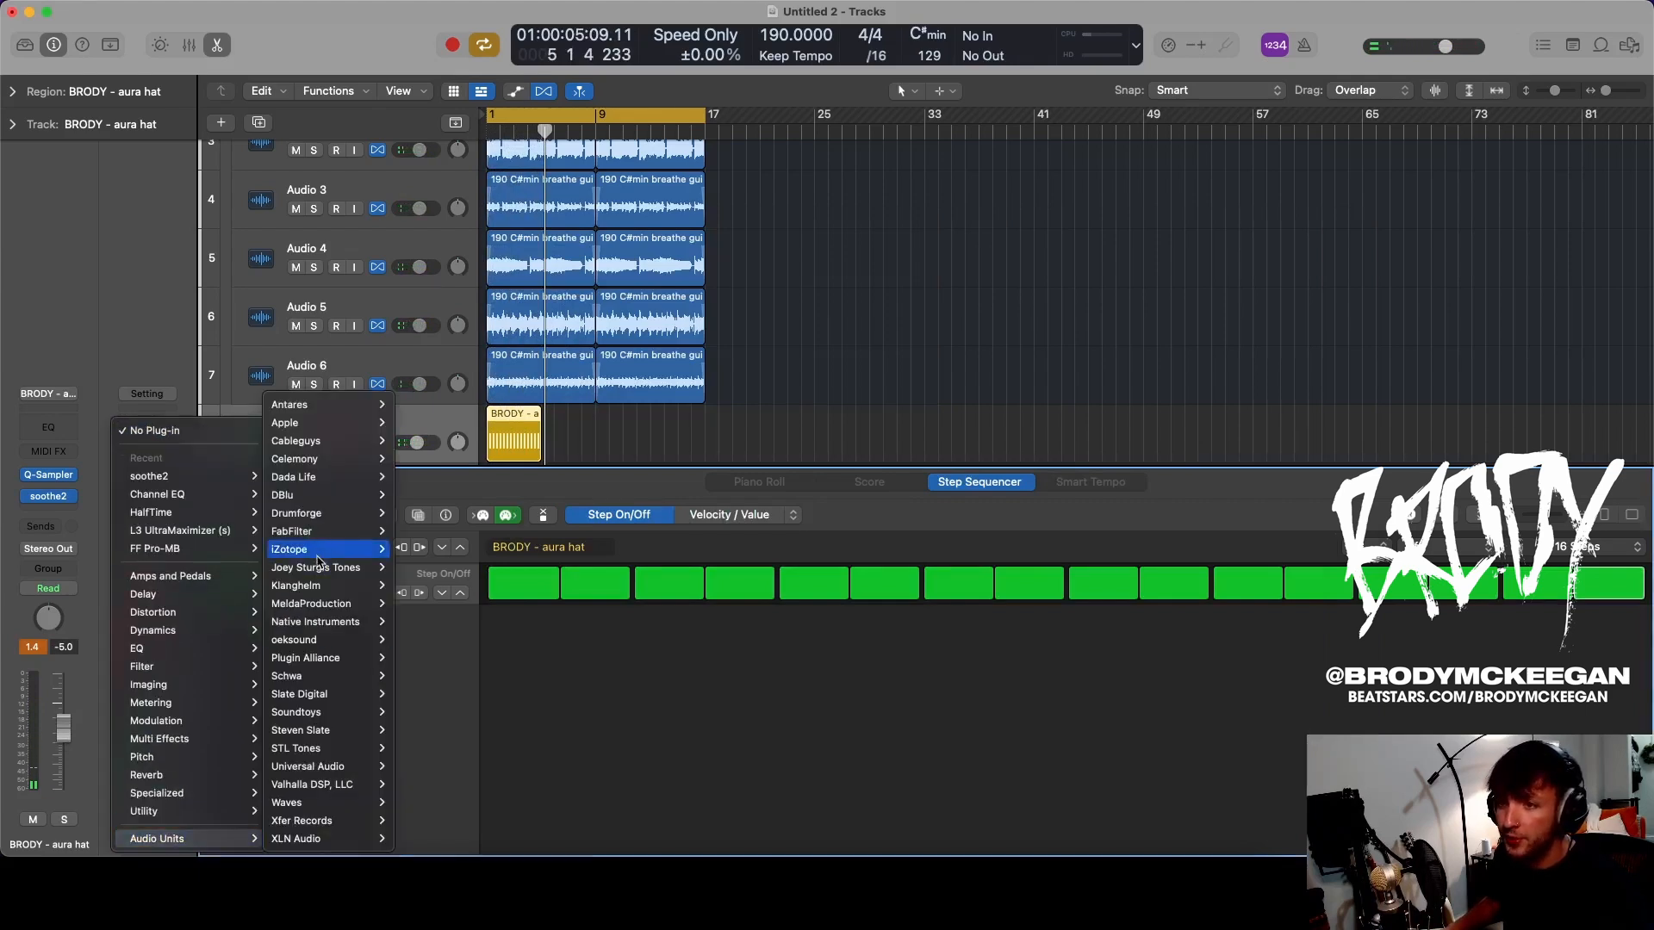
{"action": "mouse_move", "coordinate": [344, 567]}
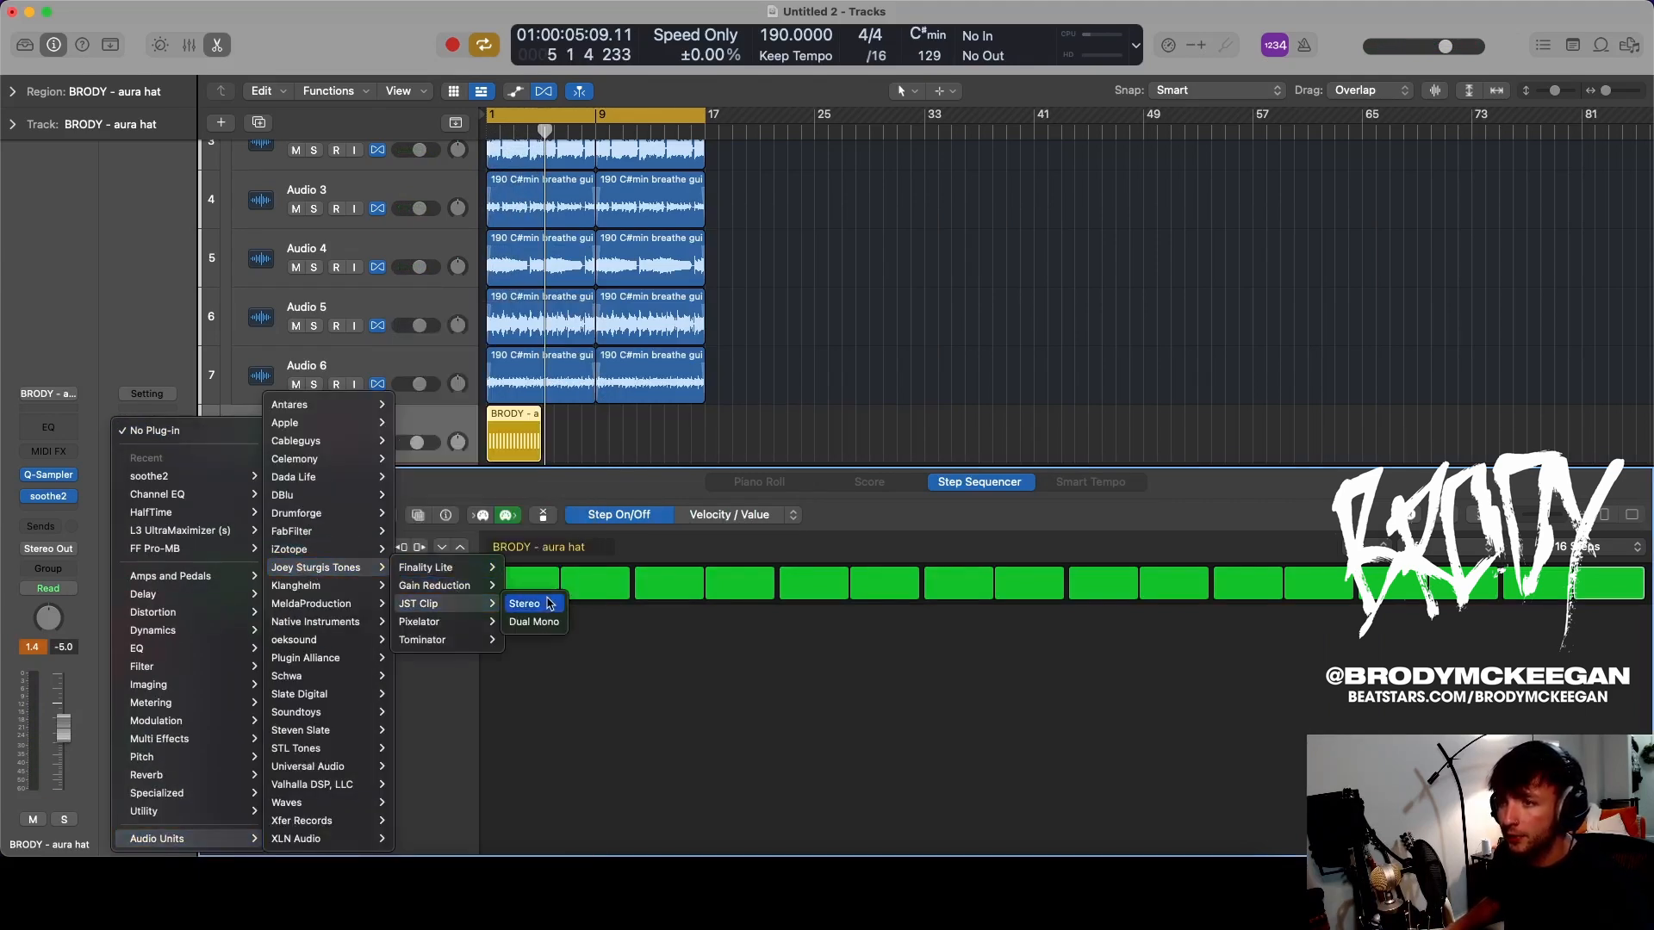
{"action": "left_click", "coordinate": [549, 604]}
{"action": "left_click_drag", "start_coordinate": [738, 390], "coordinate": [746, 334]}
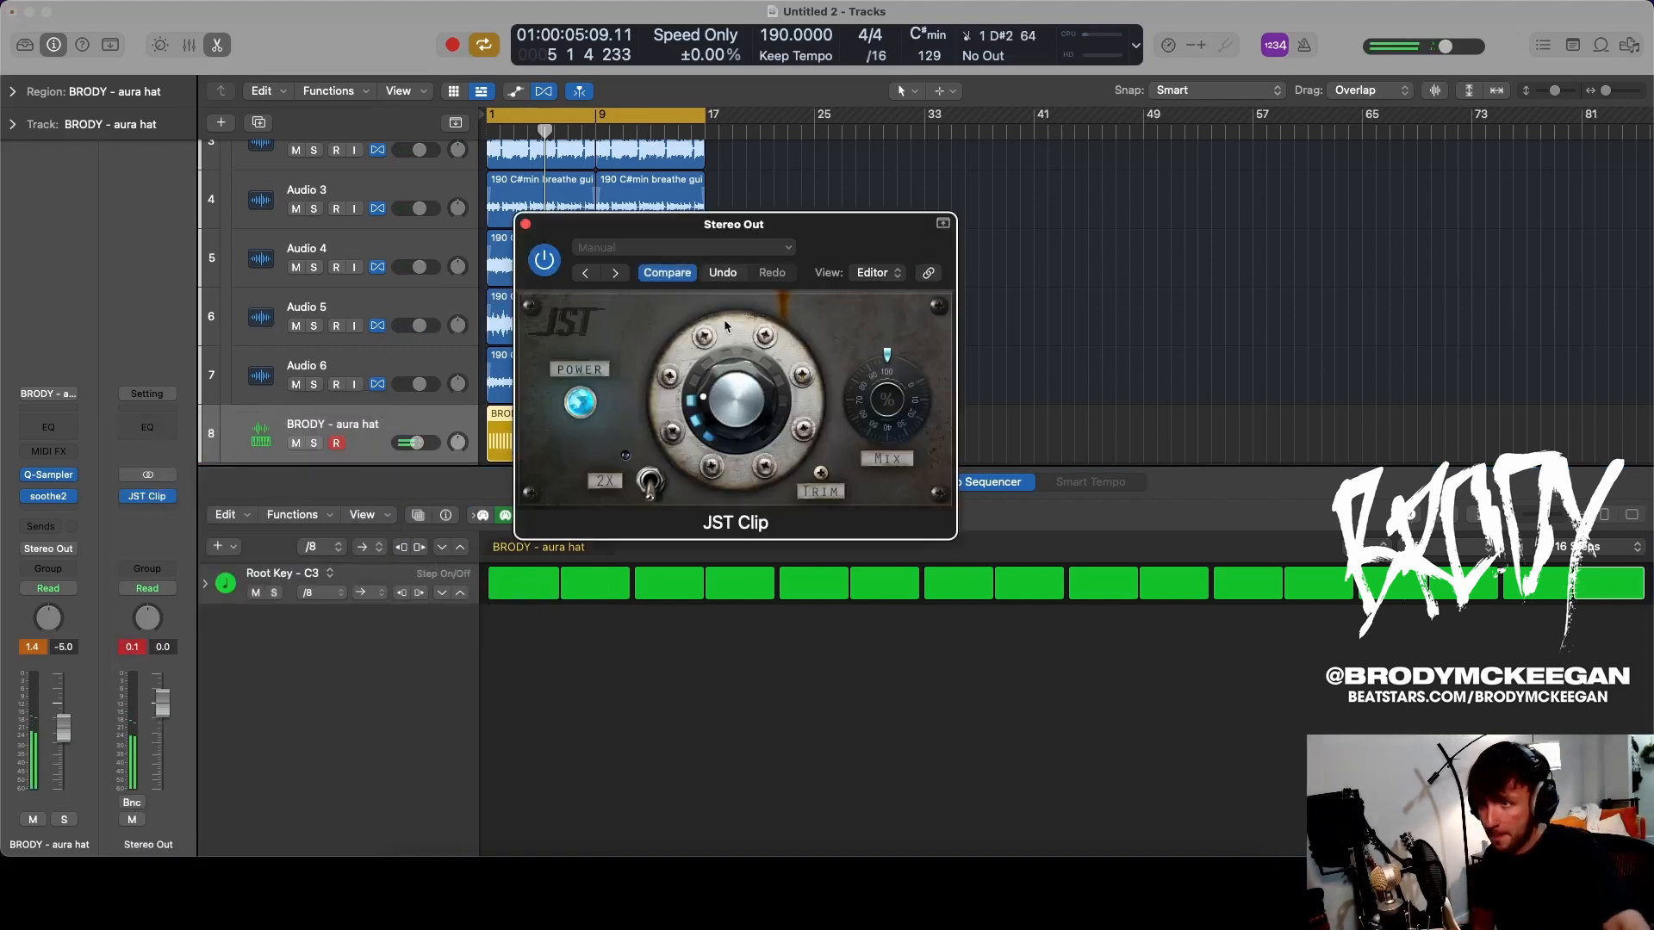
{"action": "key", "text": "space"}
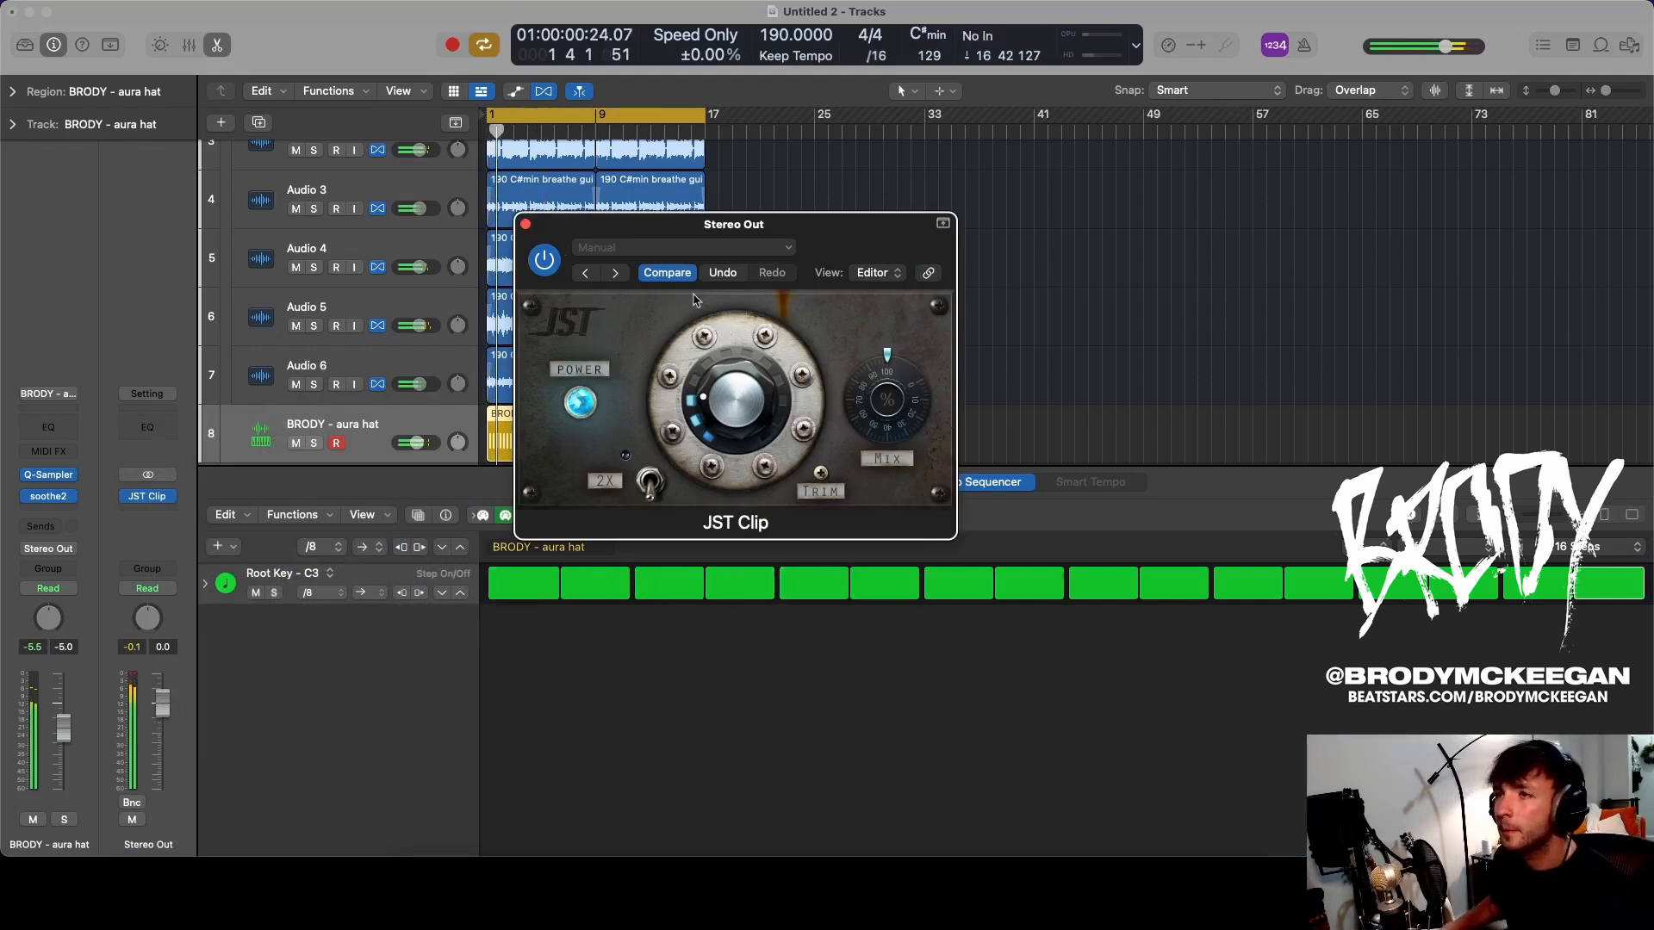
{"action": "left_click", "coordinate": [526, 225]}
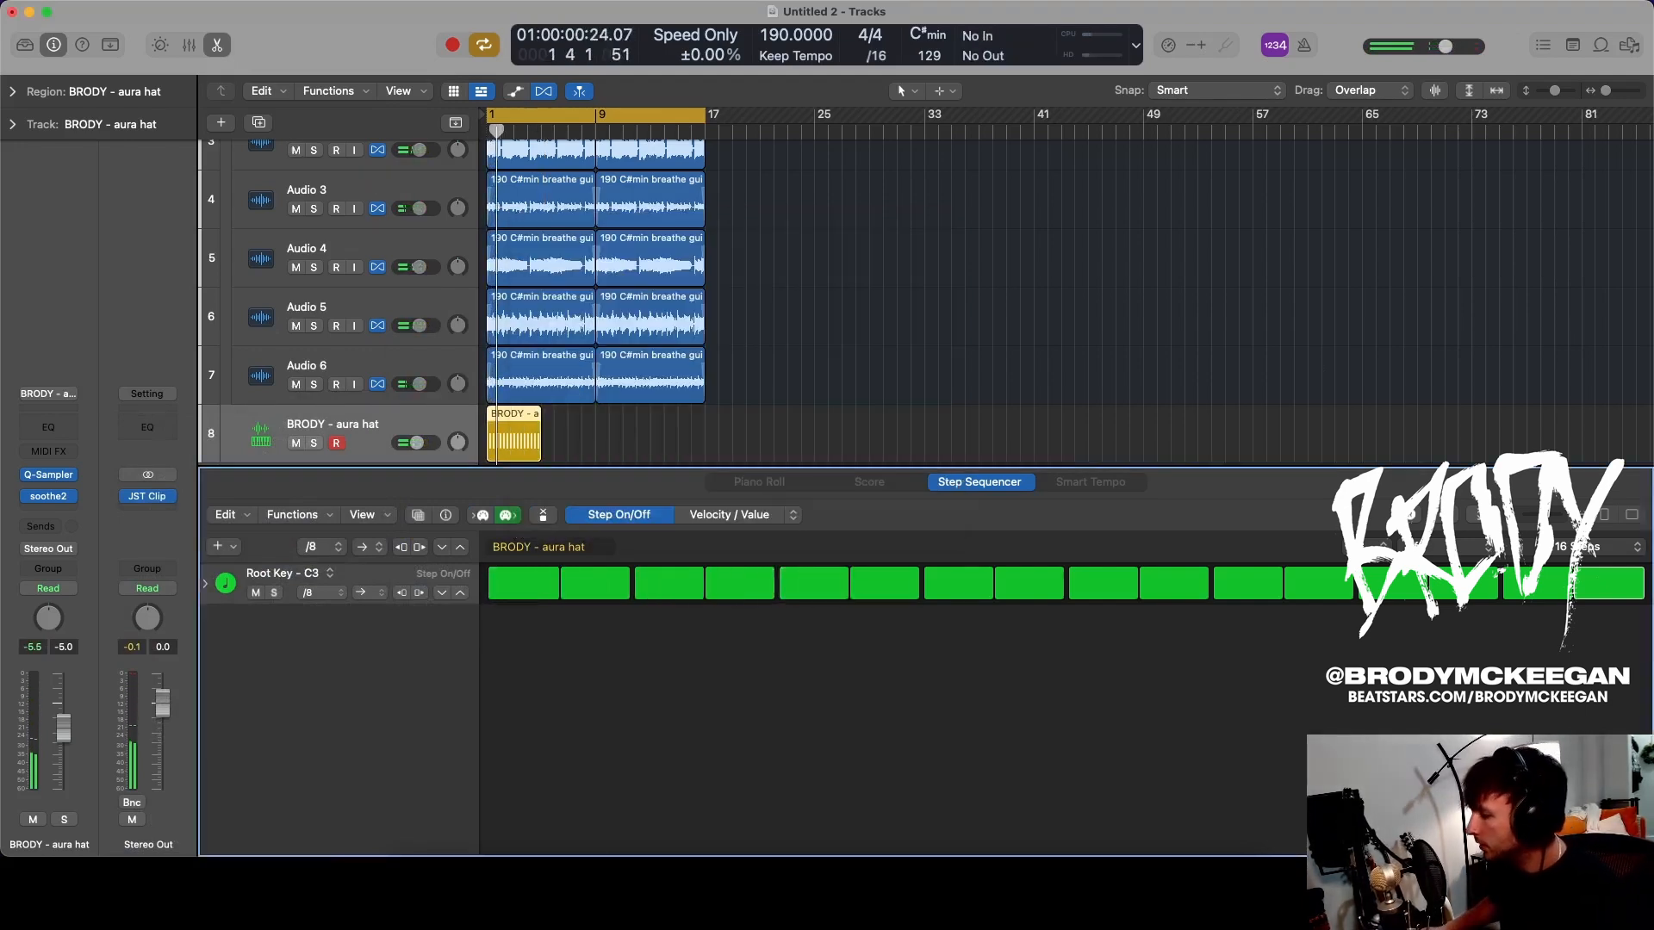
- Load the BRODY - that clap sample into Quick Sampler on a new track below the aura hat
{"action": "key", "text": "super+Tab"}
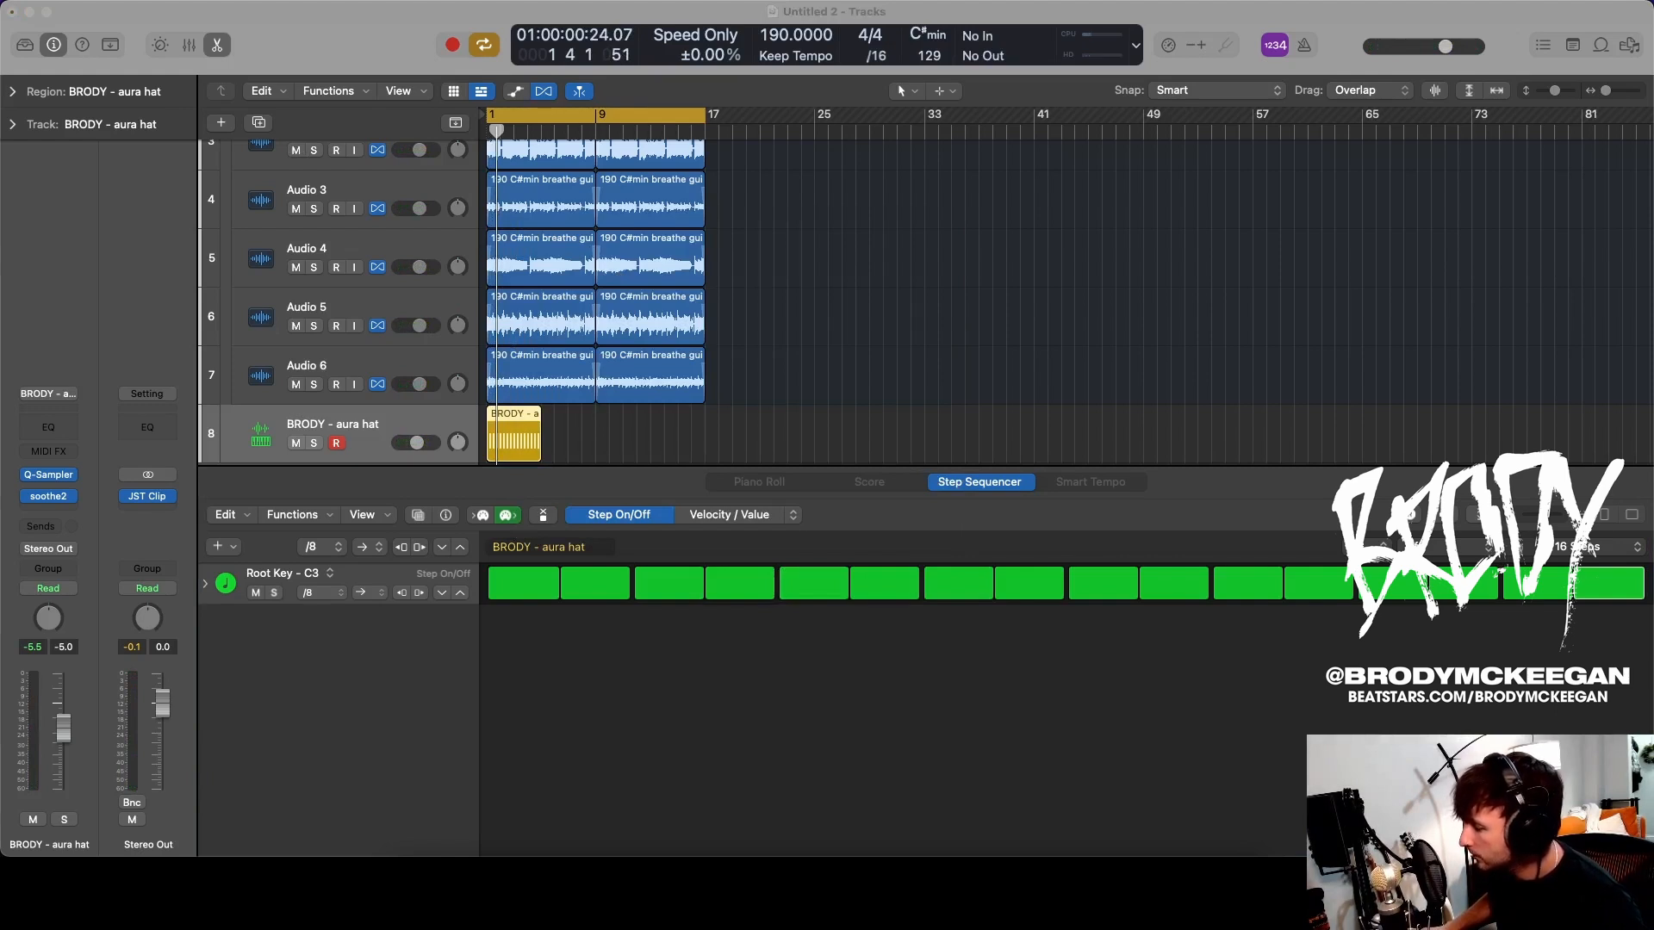
{"action": "scroll", "coordinate": [711, 263], "scroll_direction": "down", "scroll_amount": 3}
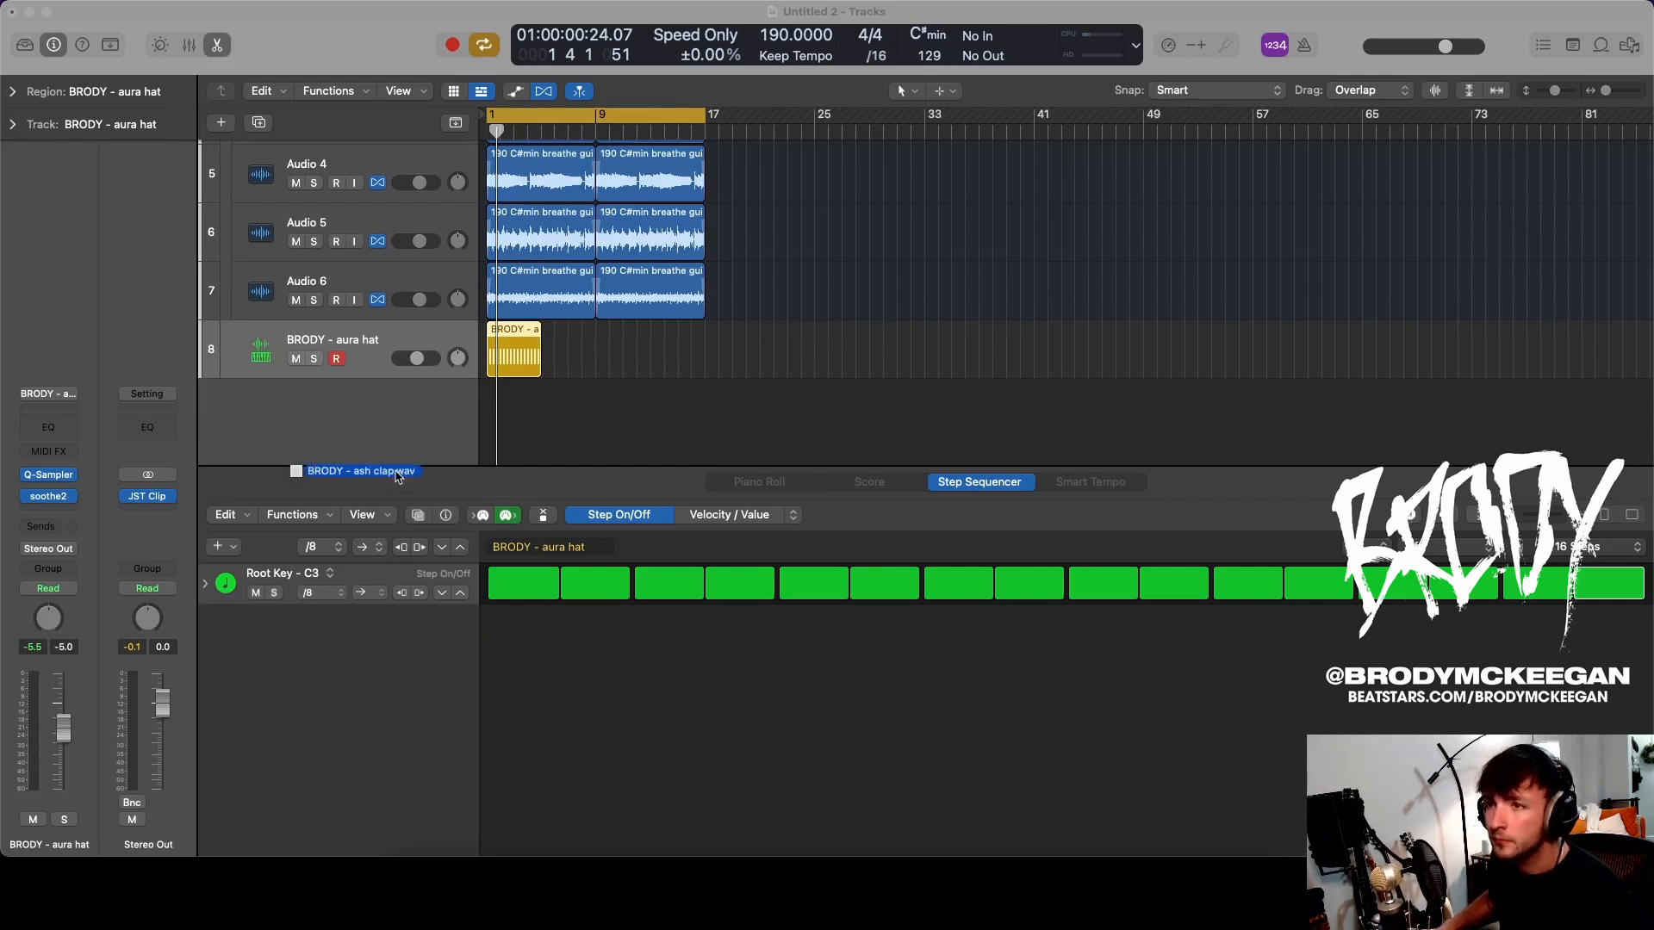
{"action": "left_click_drag", "start_coordinate": [397, 476], "coordinate": [389, 428]}
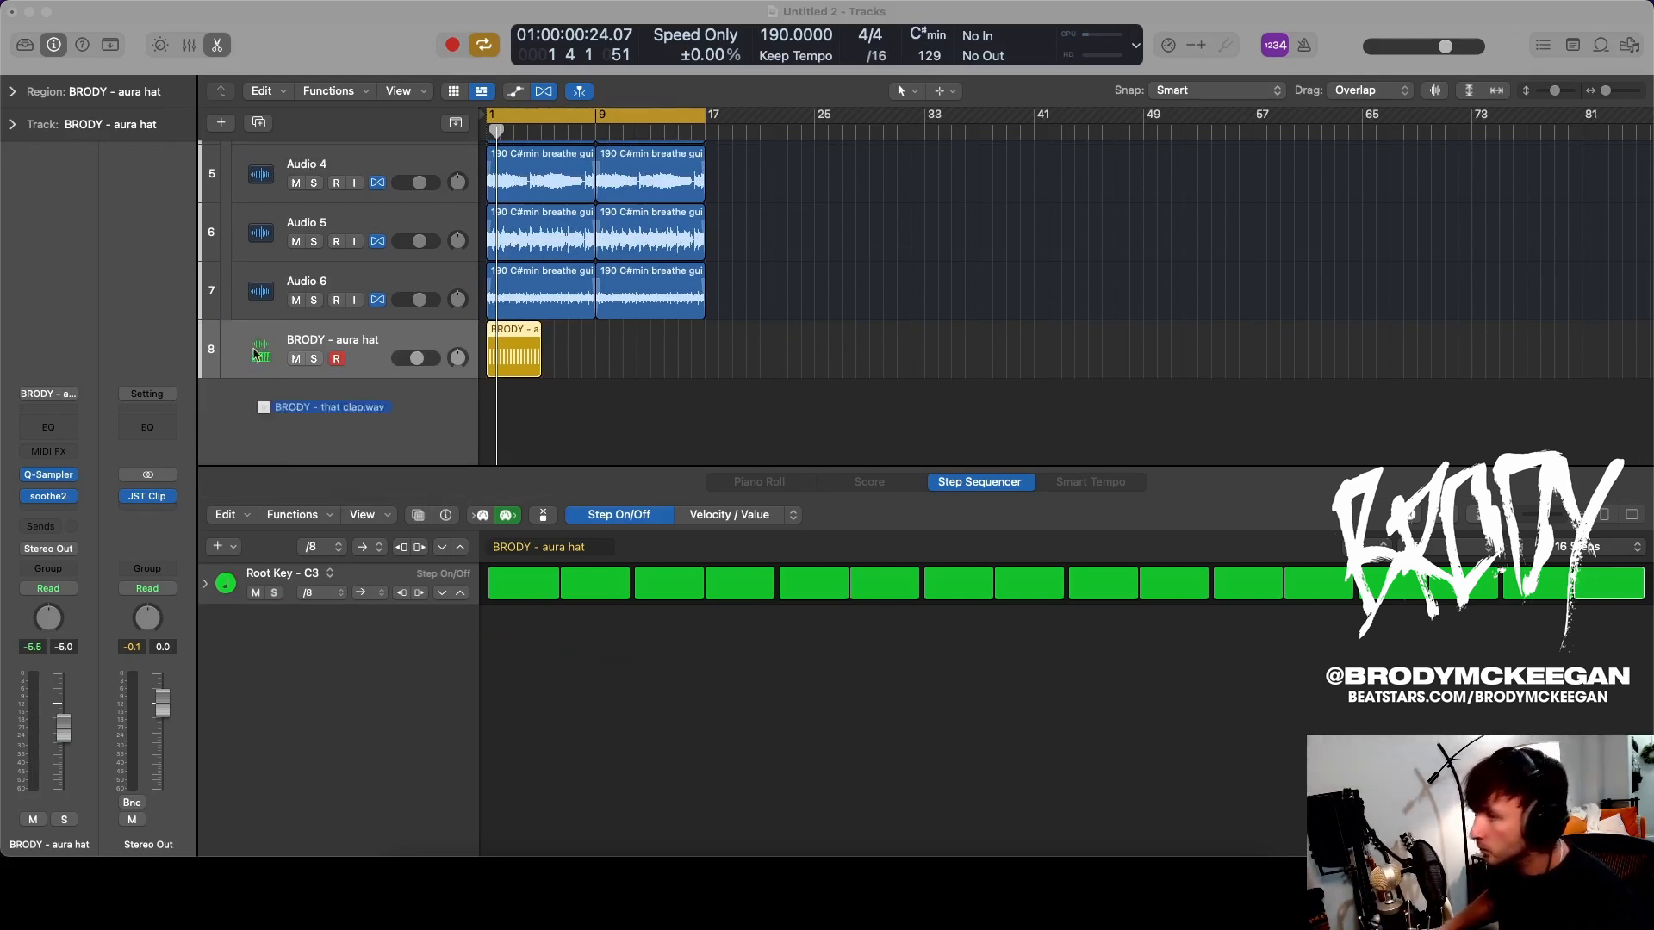
{"action": "left_click_drag", "start_coordinate": [255, 353], "coordinate": [364, 344]}
{"action": "left_click", "coordinate": [525, 184]}
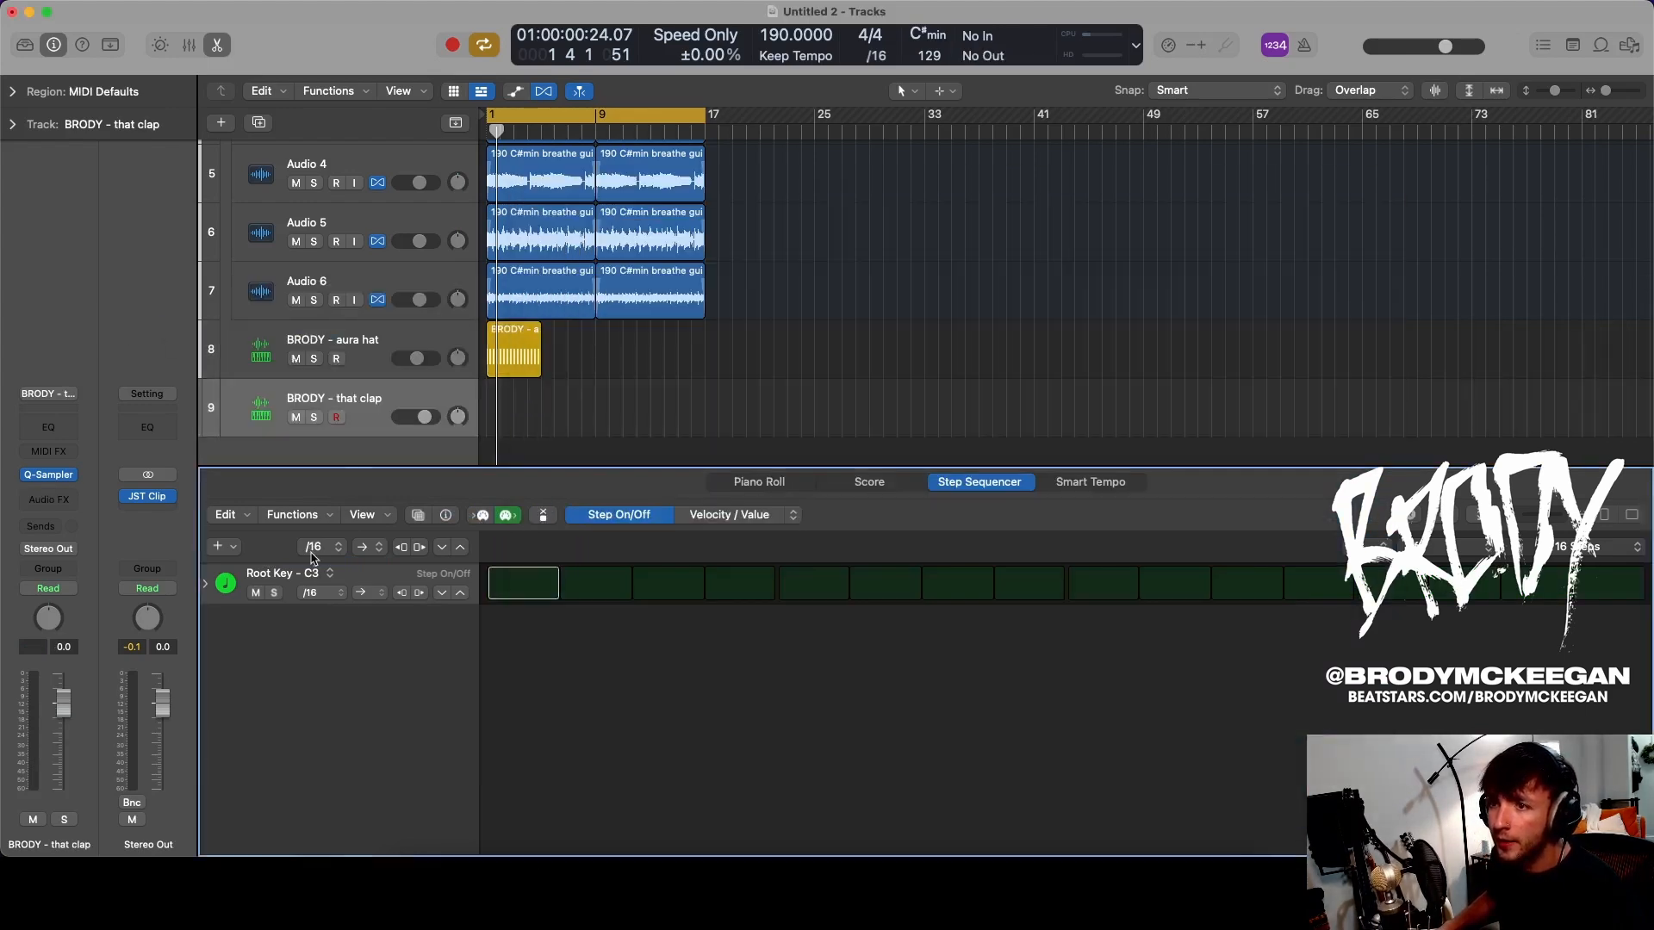
- Set the that clap pattern's step rate to /8, activate steps 5 and 13, and play it back
{"action": "left_click", "coordinate": [315, 548]}
{"action": "left_click", "coordinate": [316, 530]}
{"action": "left_click", "coordinate": [814, 583]}
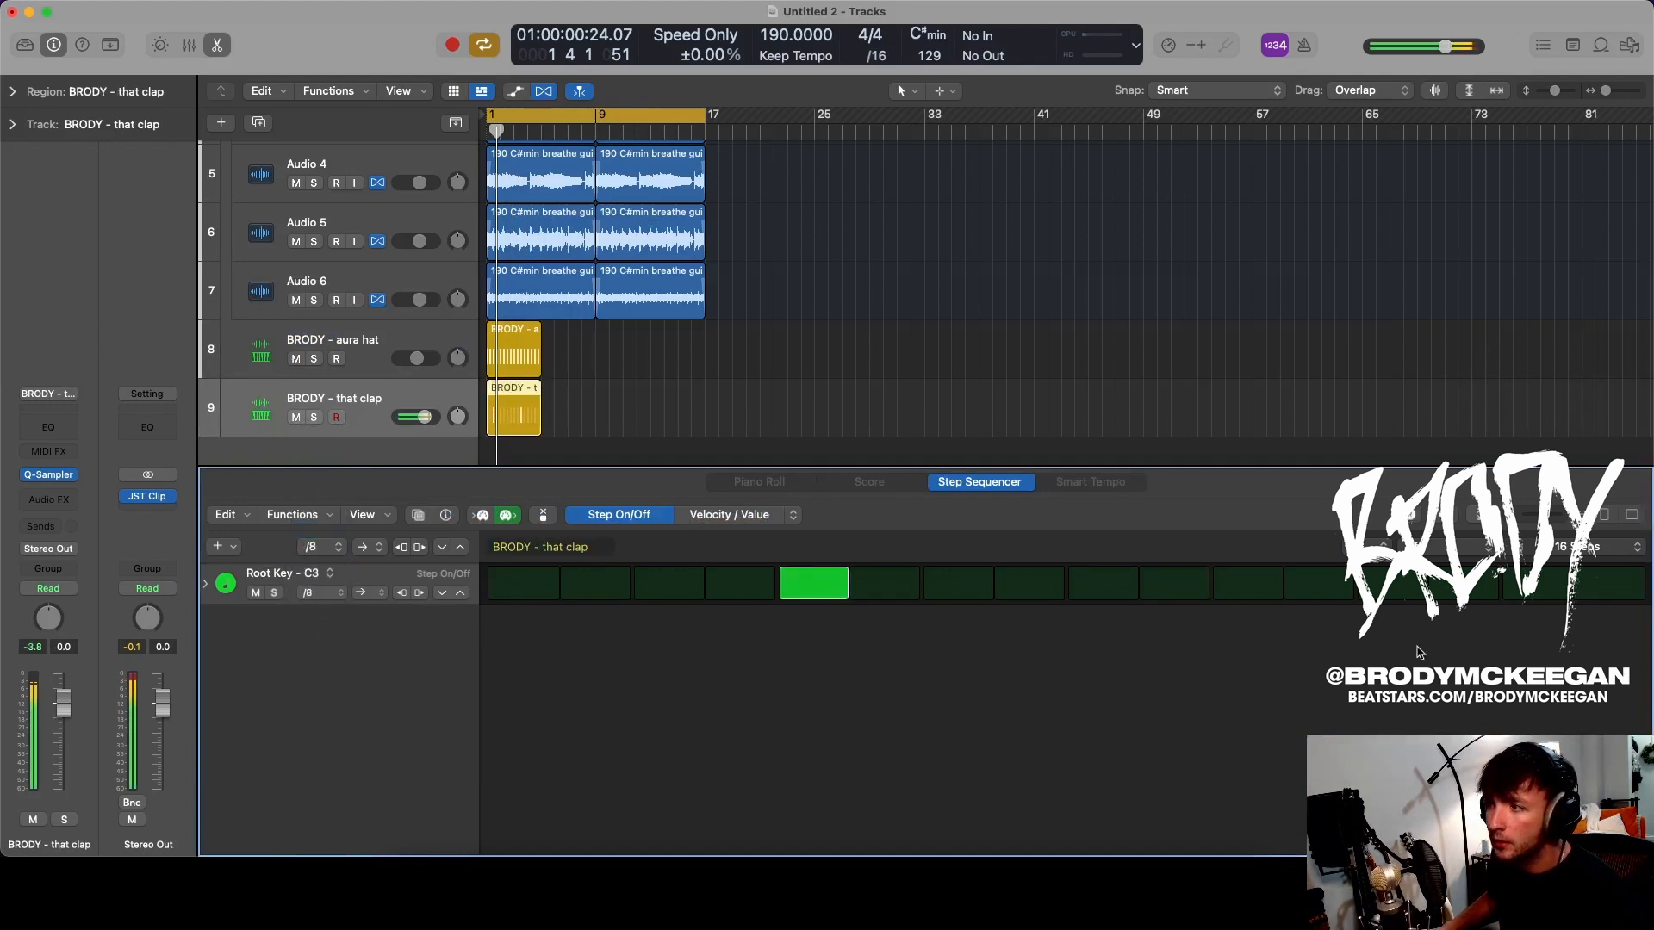
{"action": "key", "text": "space"}
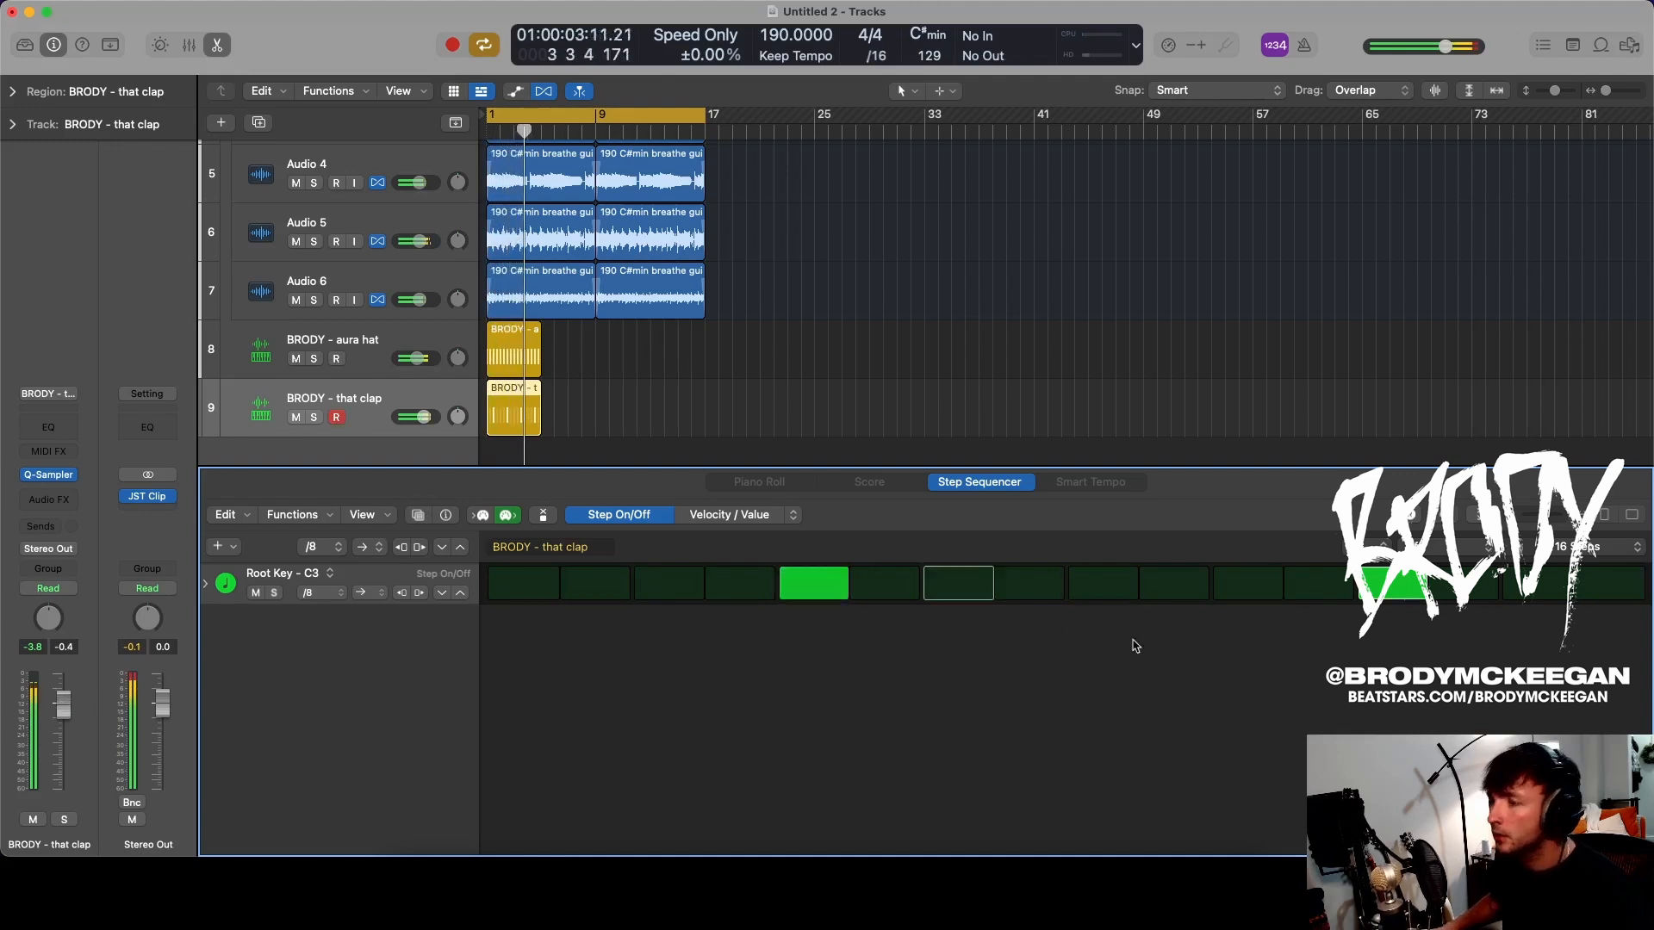
- Extend the aura hat and that clap patterns to bar 9
{"action": "key", "text": "super+r"}
{"action": "left_click_drag", "start_coordinate": [564, 335], "coordinate": [594, 433]}
{"action": "key", "text": "super+z"}
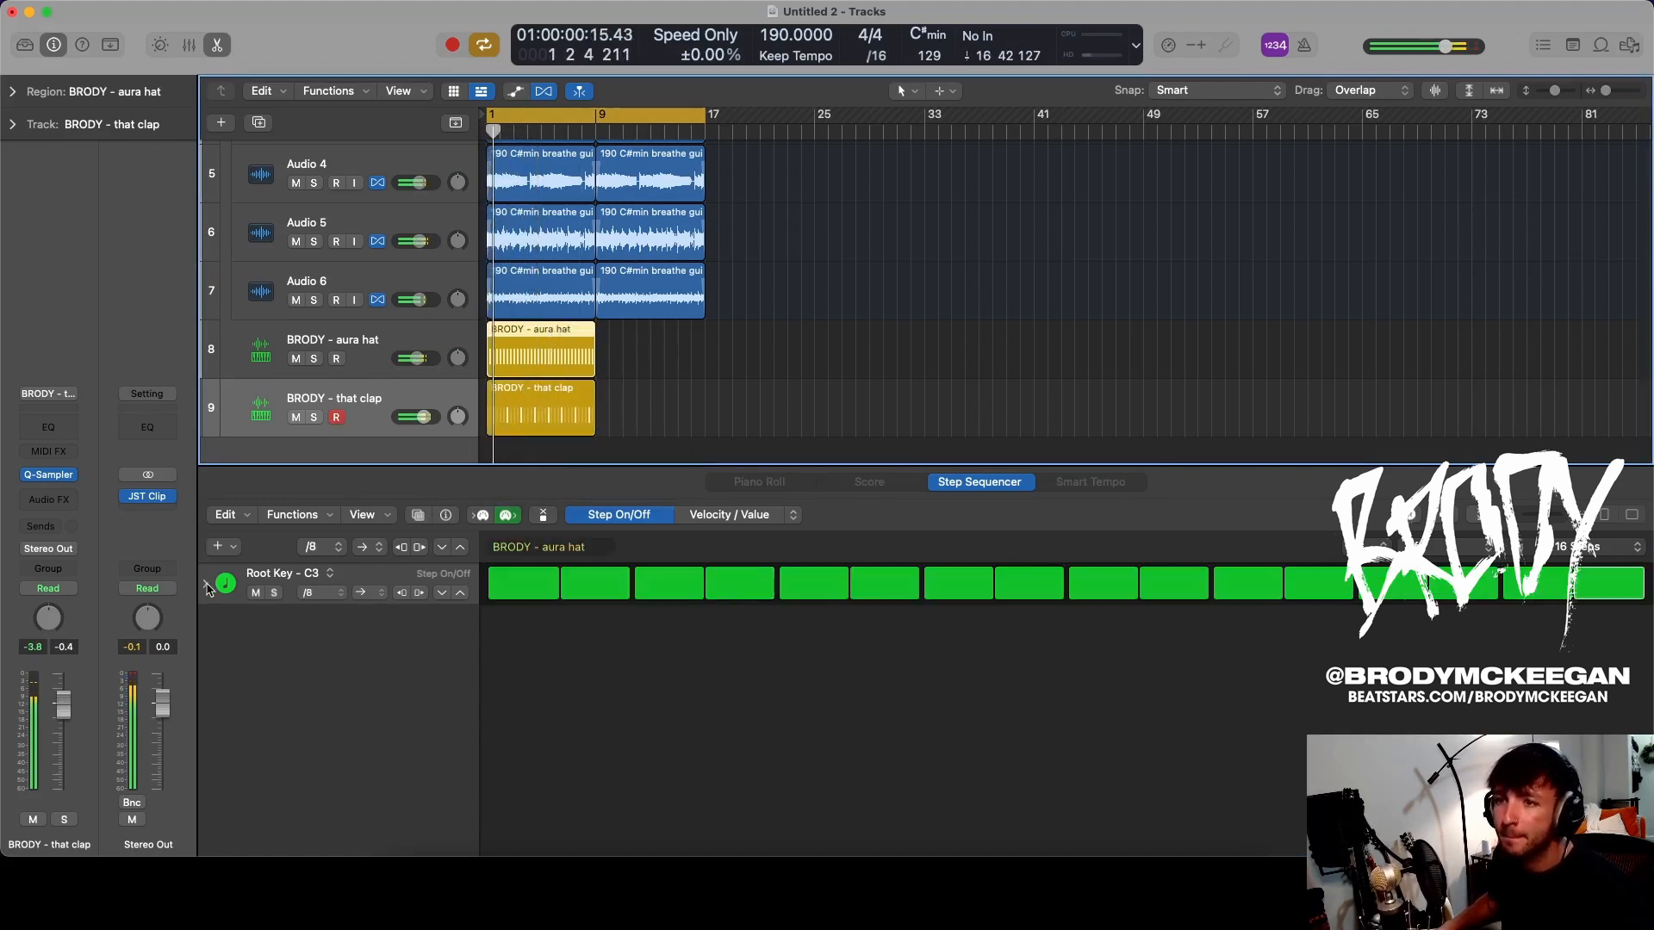
{"action": "left_click", "coordinate": [207, 586]}
{"action": "left_click", "coordinate": [650, 397]}
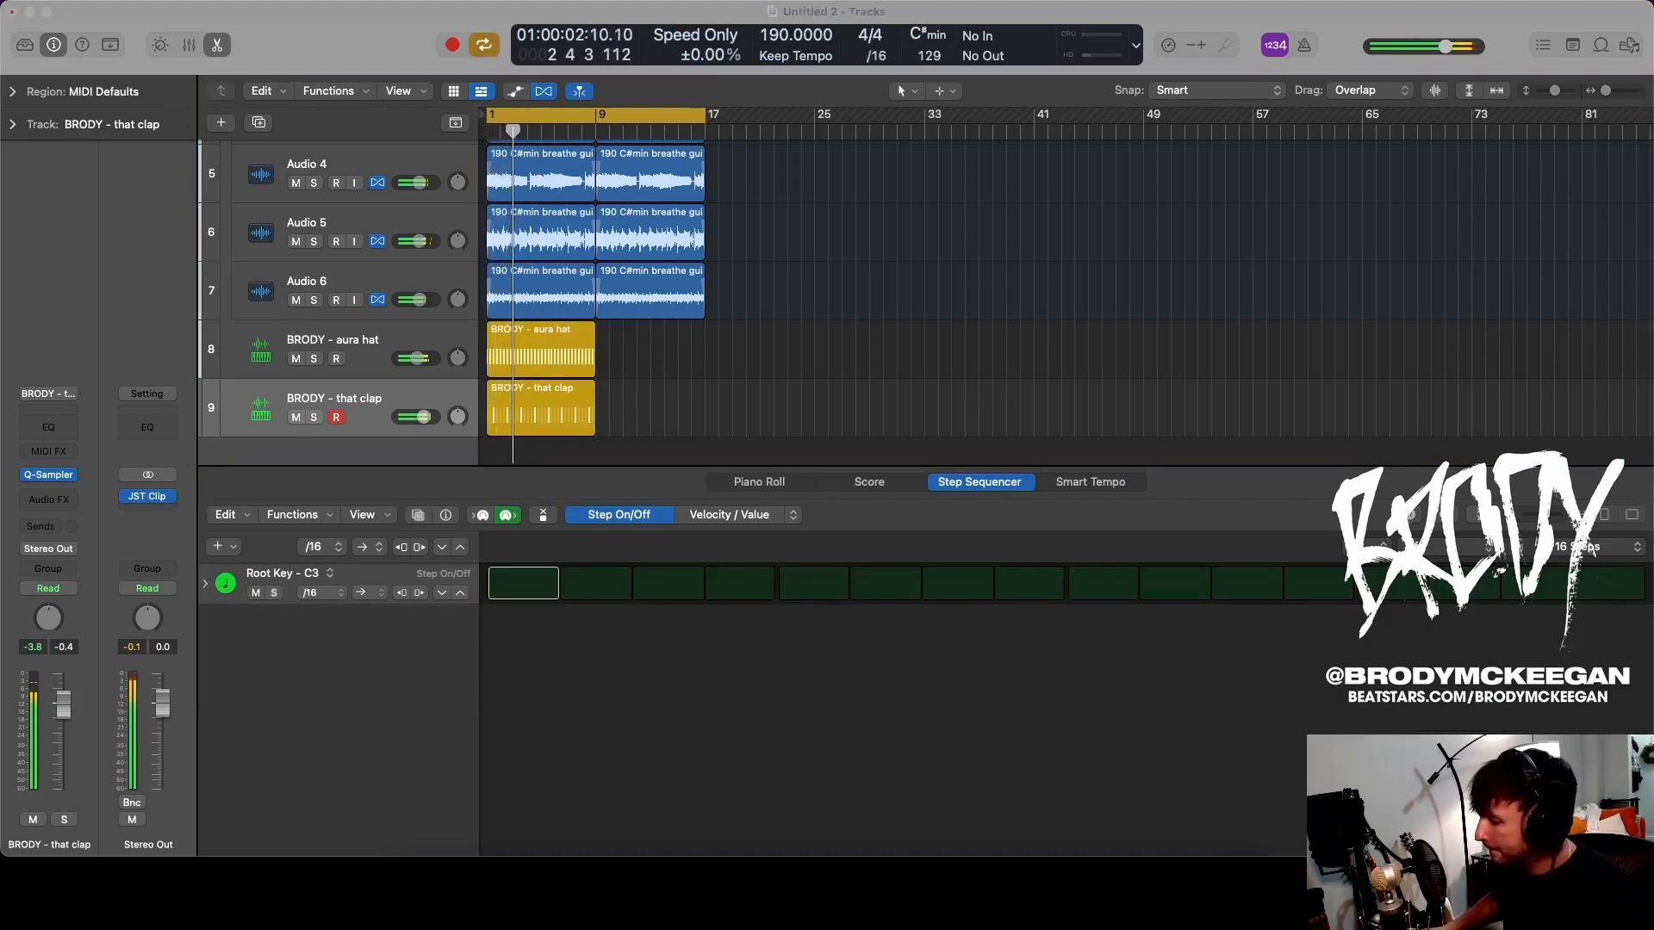
- Load the BRODY - ash perc 1 sample into Quick Sampler on a new track and set its pattern's step rate to /8
{"action": "left_click_drag", "start_coordinate": [582, 619], "coordinate": [344, 343]}
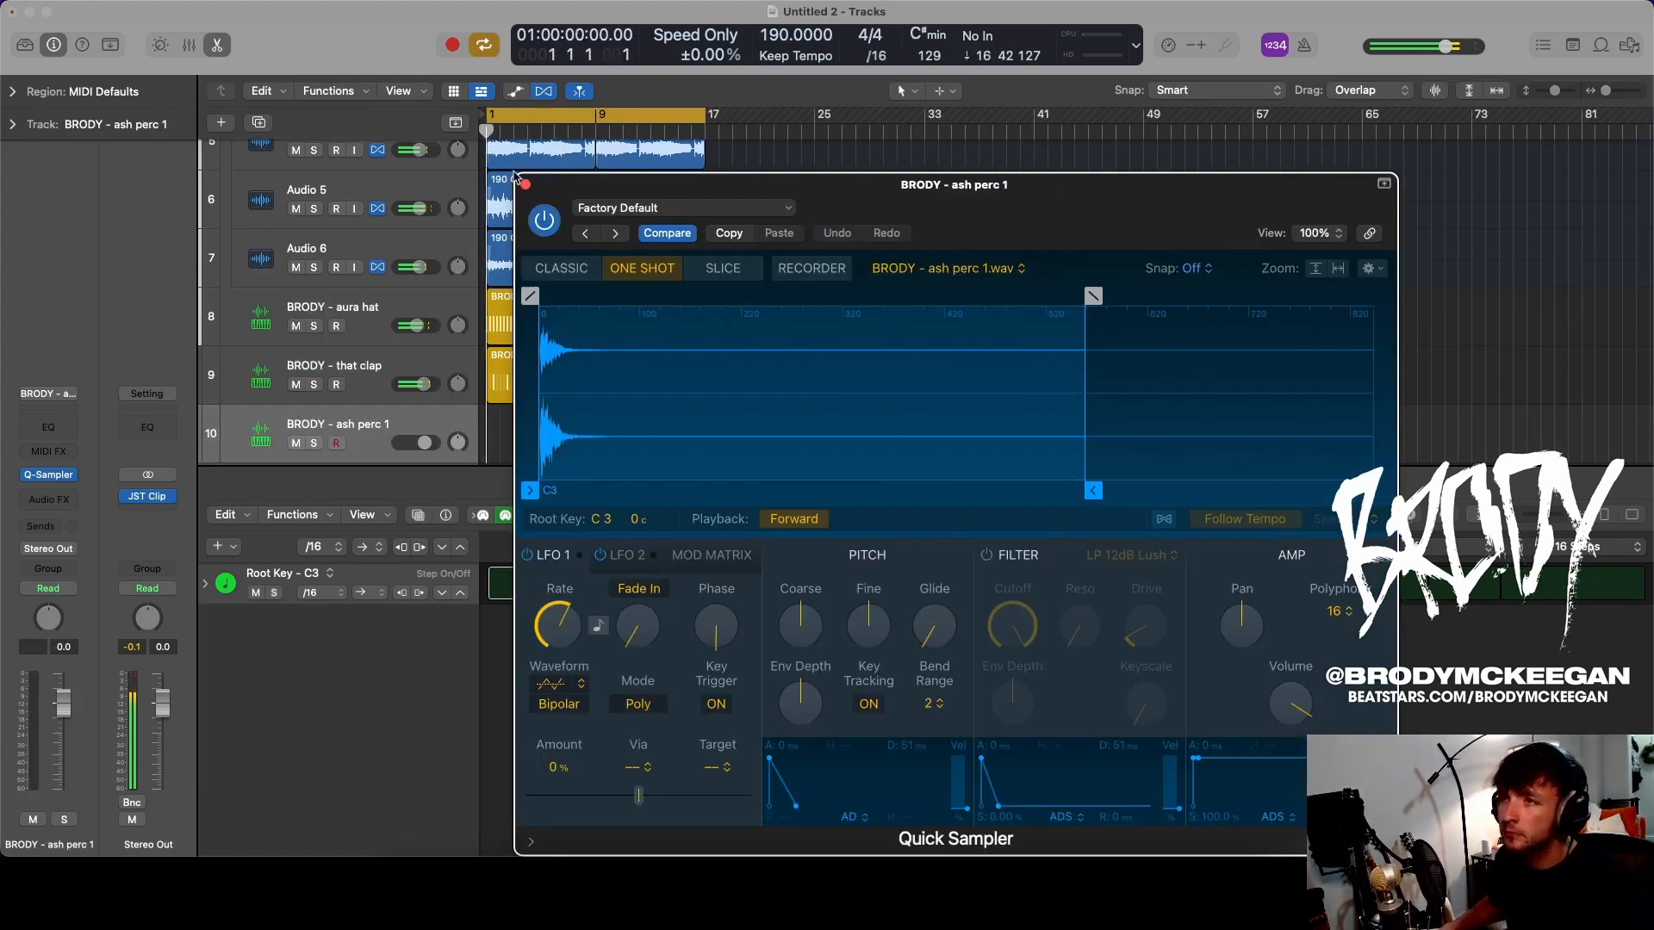
{"action": "left_click", "coordinate": [525, 185]}
{"action": "left_click", "coordinate": [331, 549]}
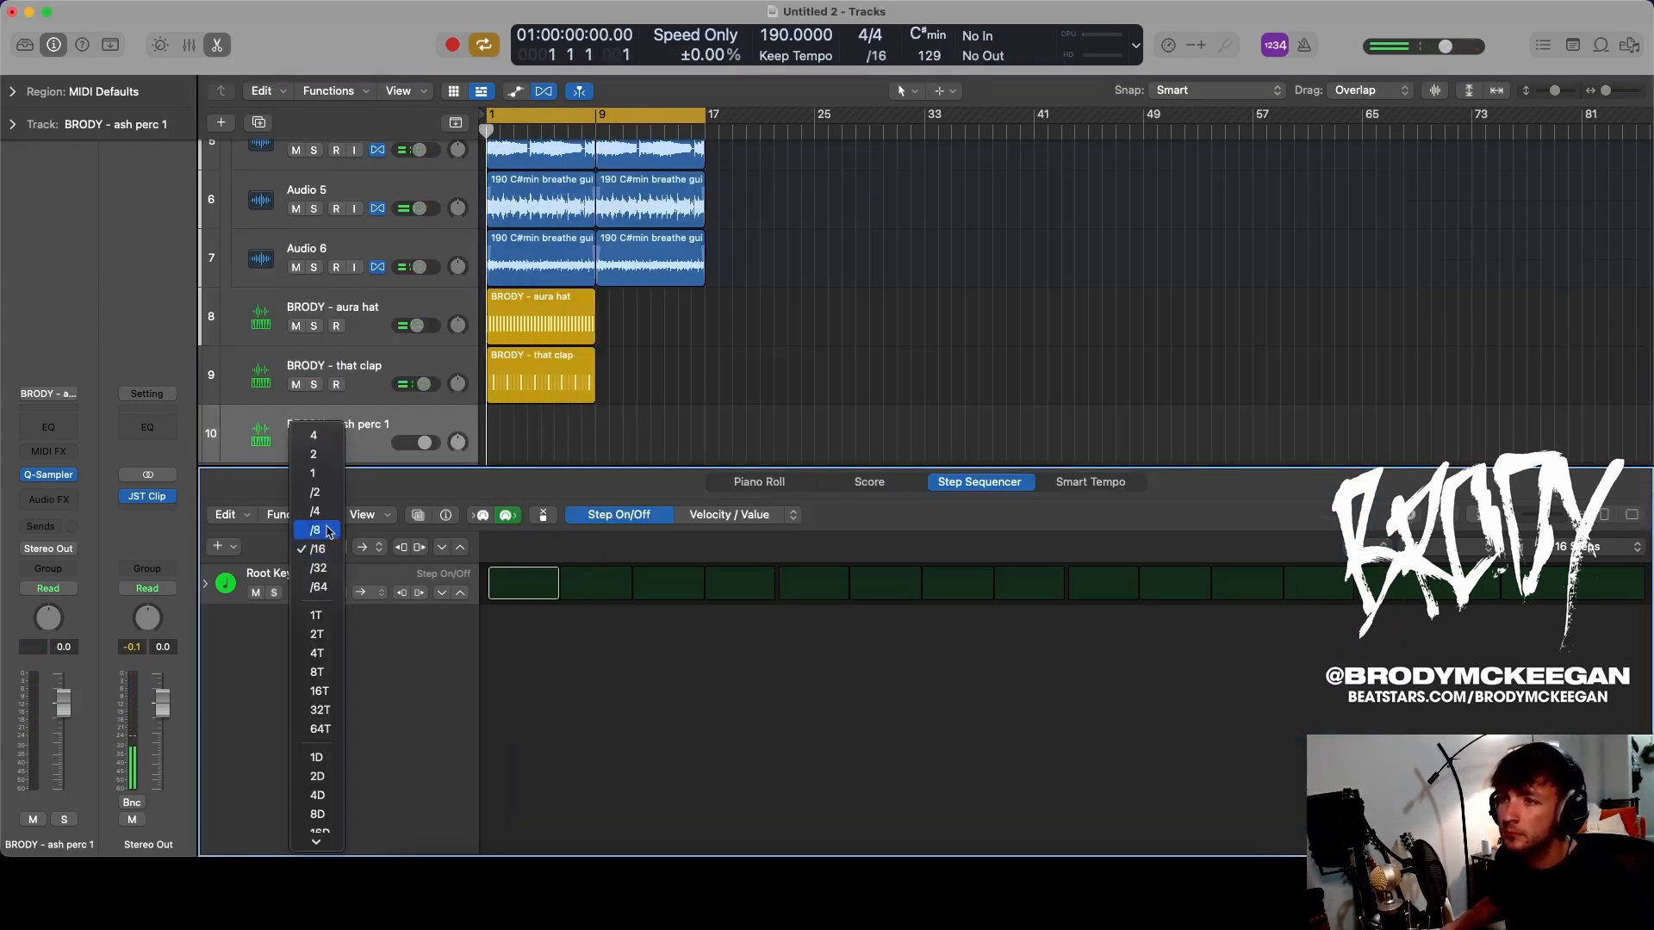
{"action": "left_click", "coordinate": [316, 531]}
{"action": "key", "text": "space"}
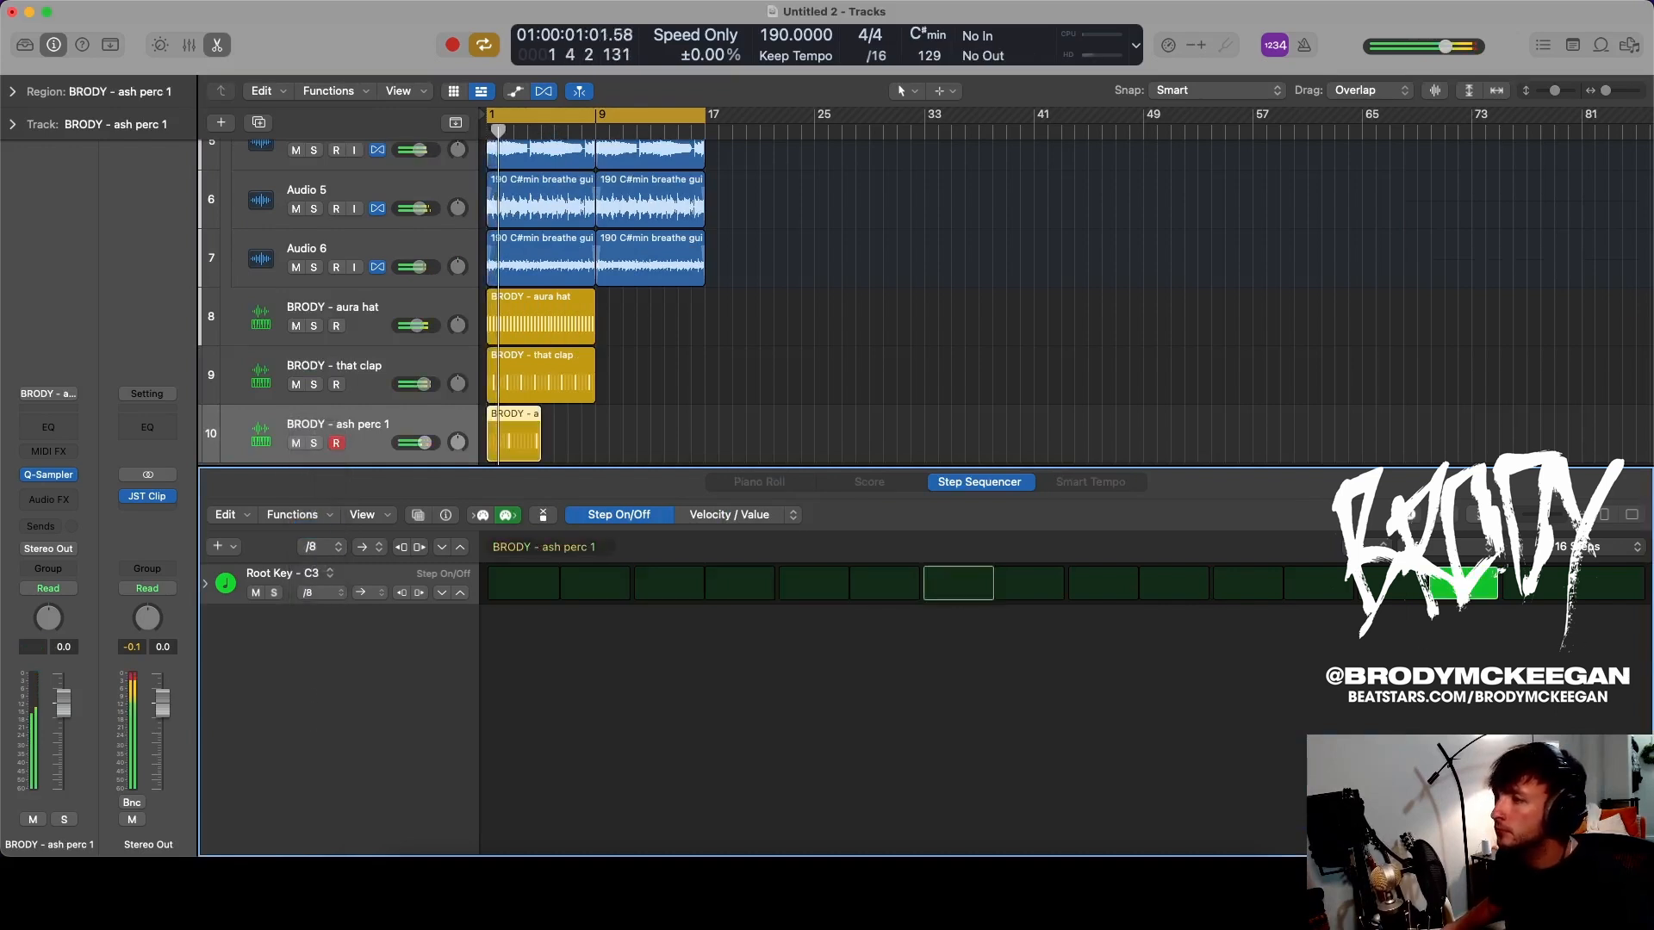
- Move the ash perc 1 hit from step 14 to step 10 and lower the track volume to -6.0 dB
{"action": "left_click", "coordinate": [1464, 586]}
{"action": "left_click", "coordinate": [1159, 584]}
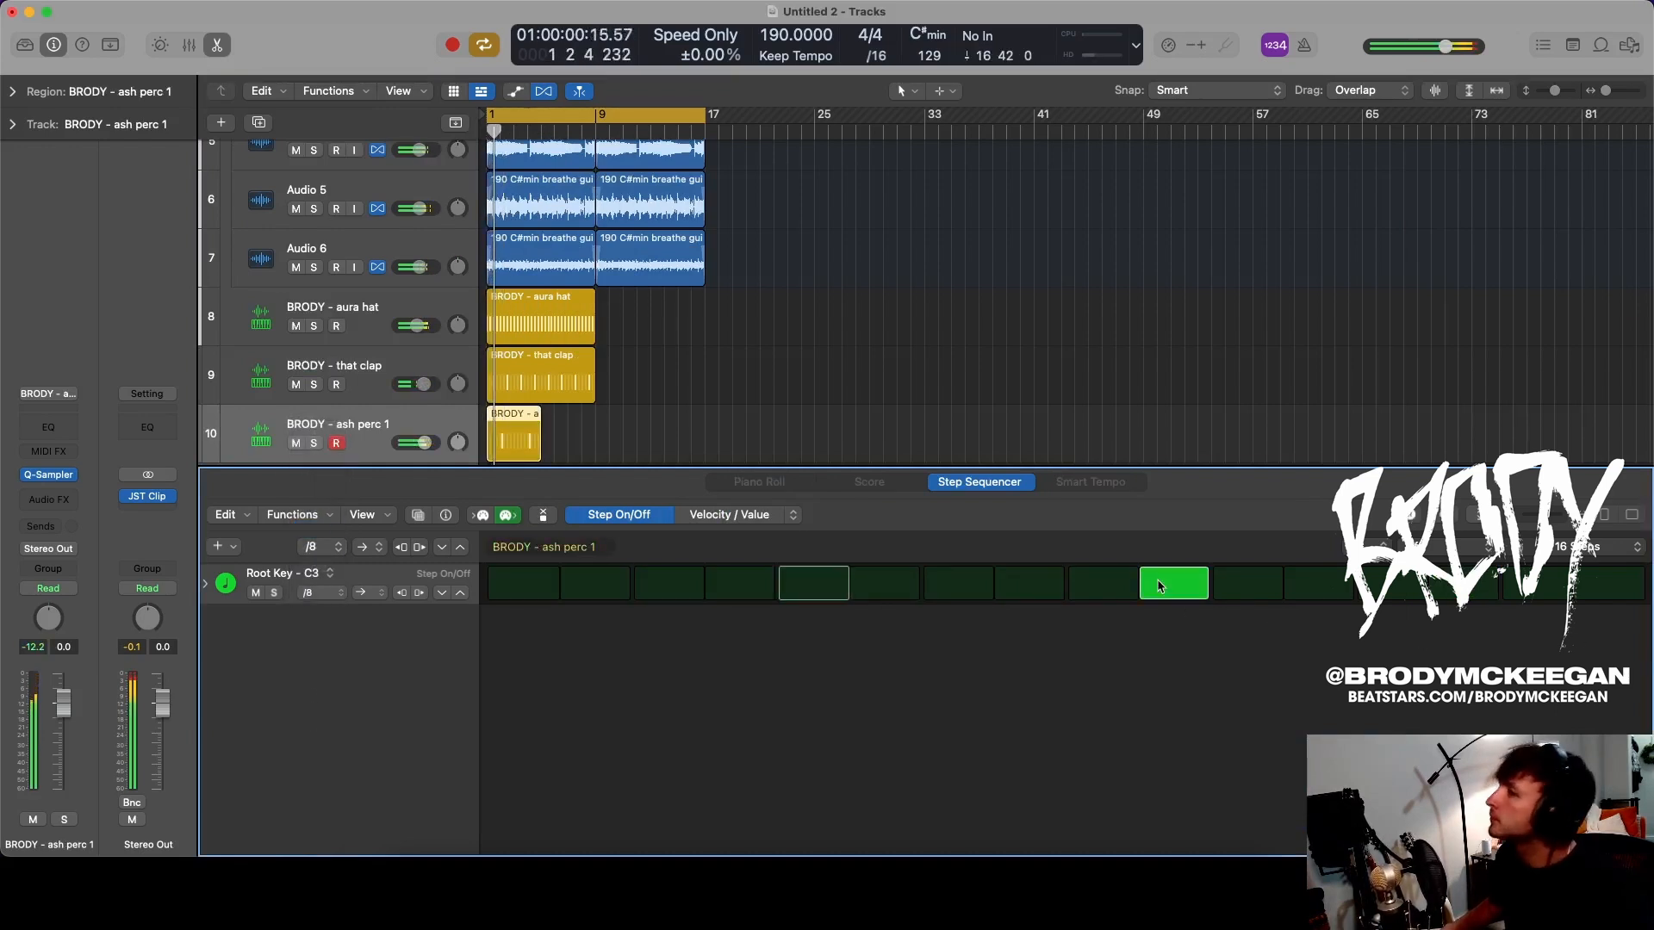
{"action": "left_click_drag", "start_coordinate": [62, 704], "coordinate": [54, 756]}
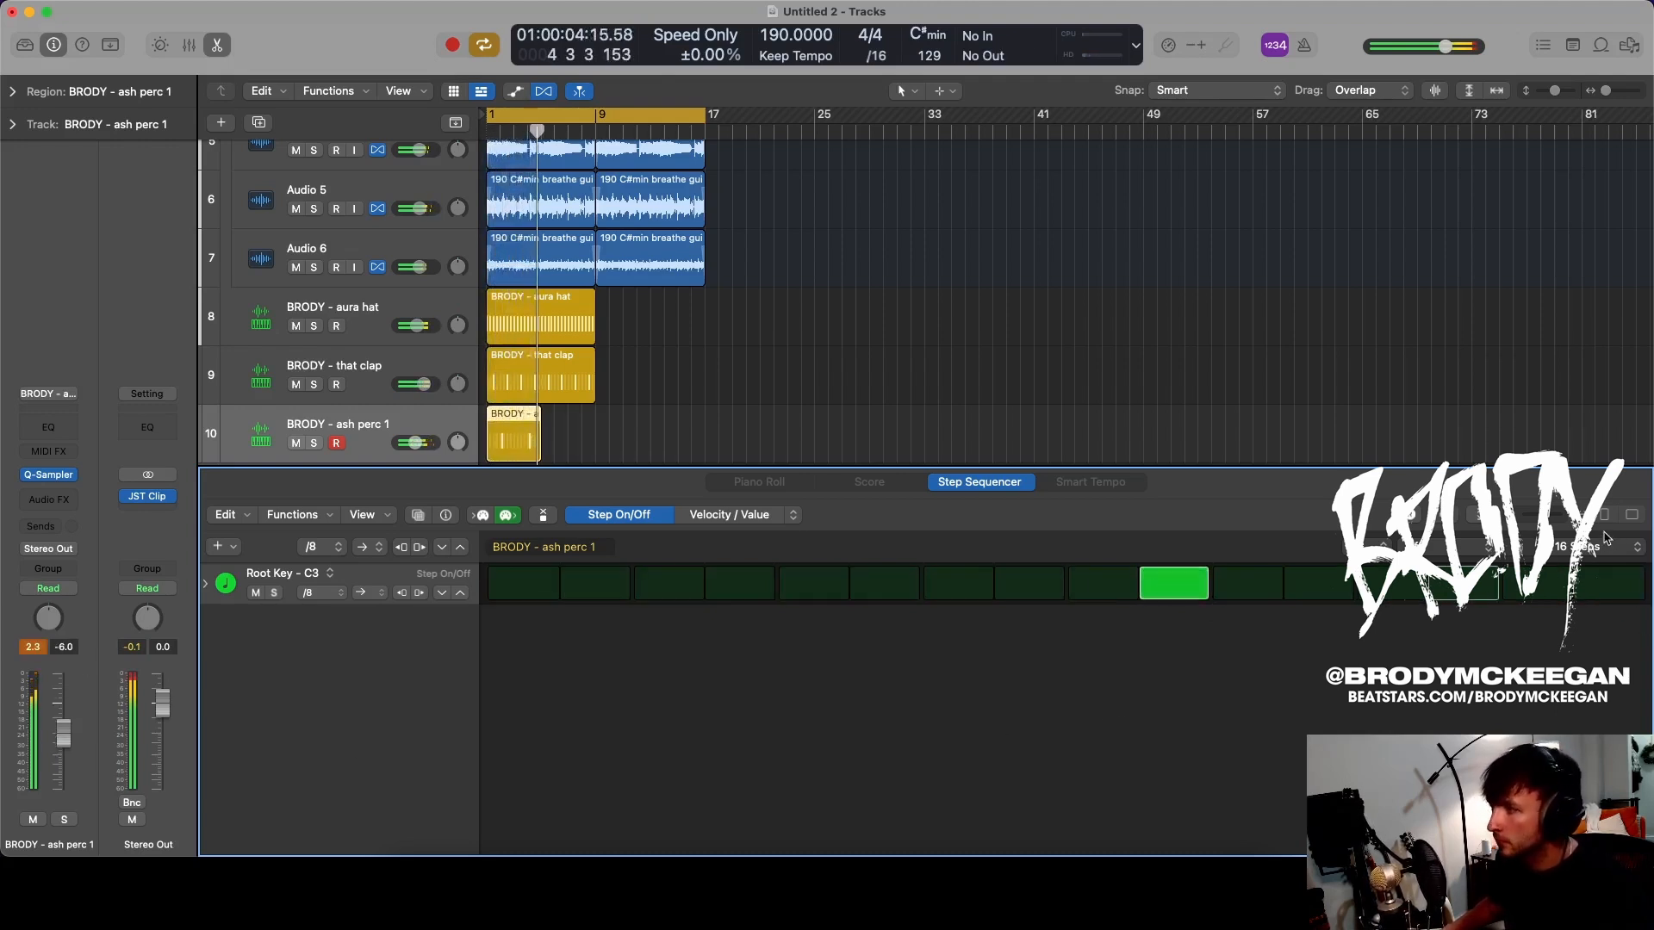
- Set the ash perc 1 pattern length to 32 steps and repeat its region up to bar 9
{"action": "left_click", "coordinate": [1602, 547]}
{"action": "left_click", "coordinate": [1599, 589]}
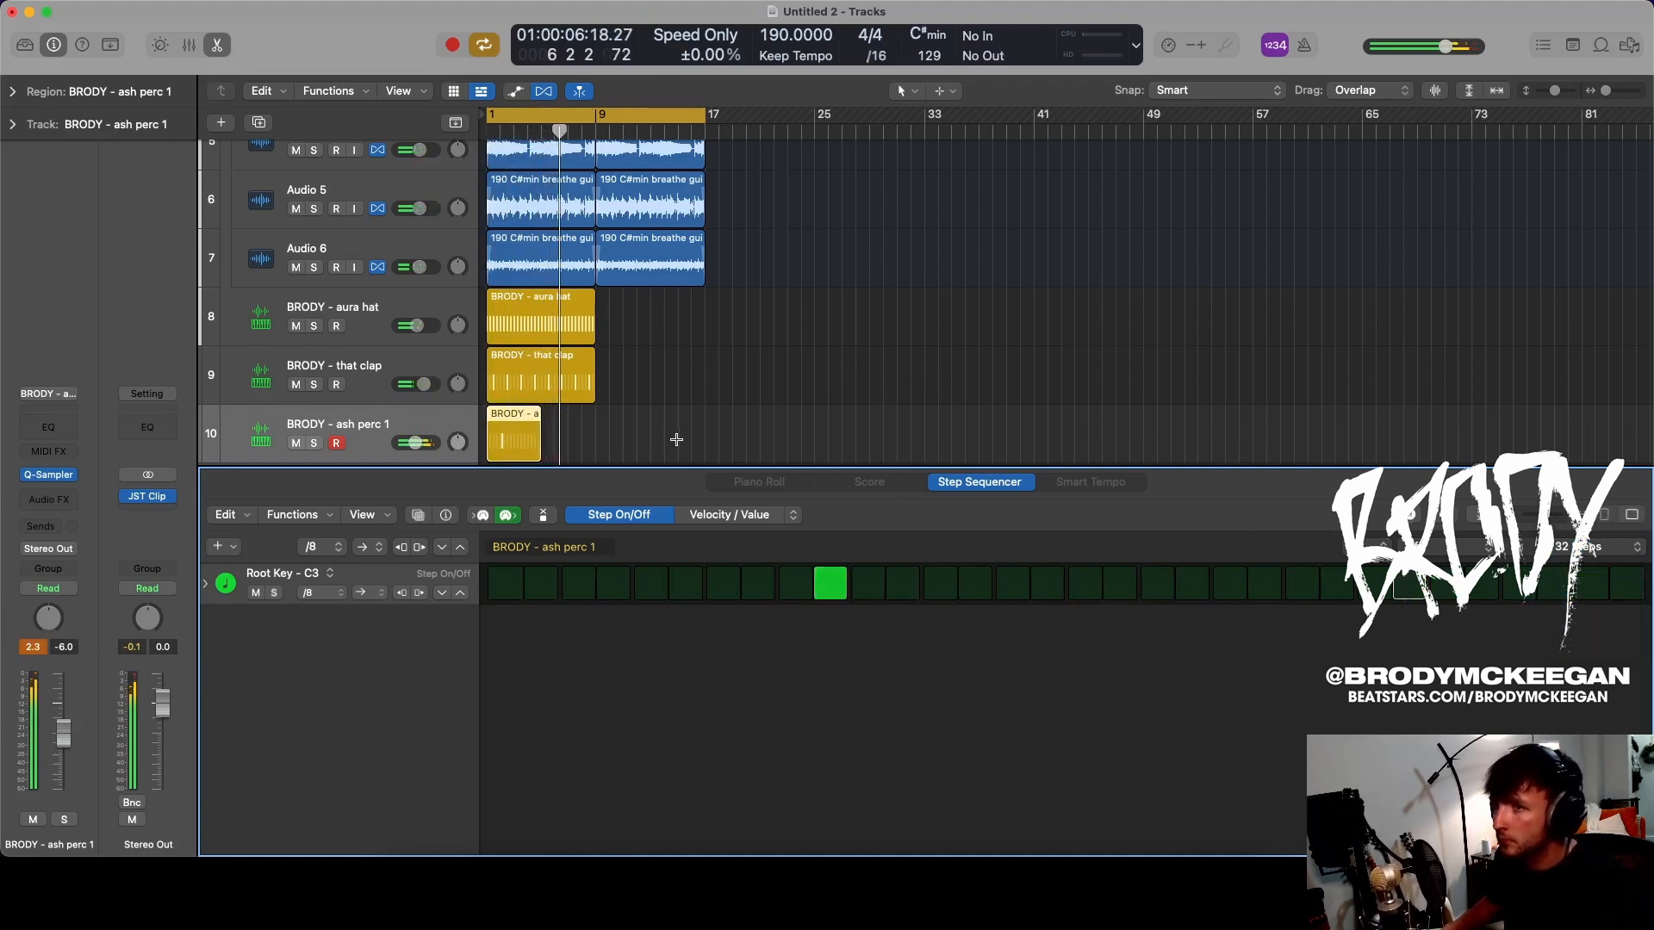
{"action": "left_click_drag", "start_coordinate": [627, 437], "coordinate": [529, 437]}
{"action": "left_click_drag", "start_coordinate": [696, 420], "coordinate": [499, 438]}
{"action": "key", "text": "super+r"}
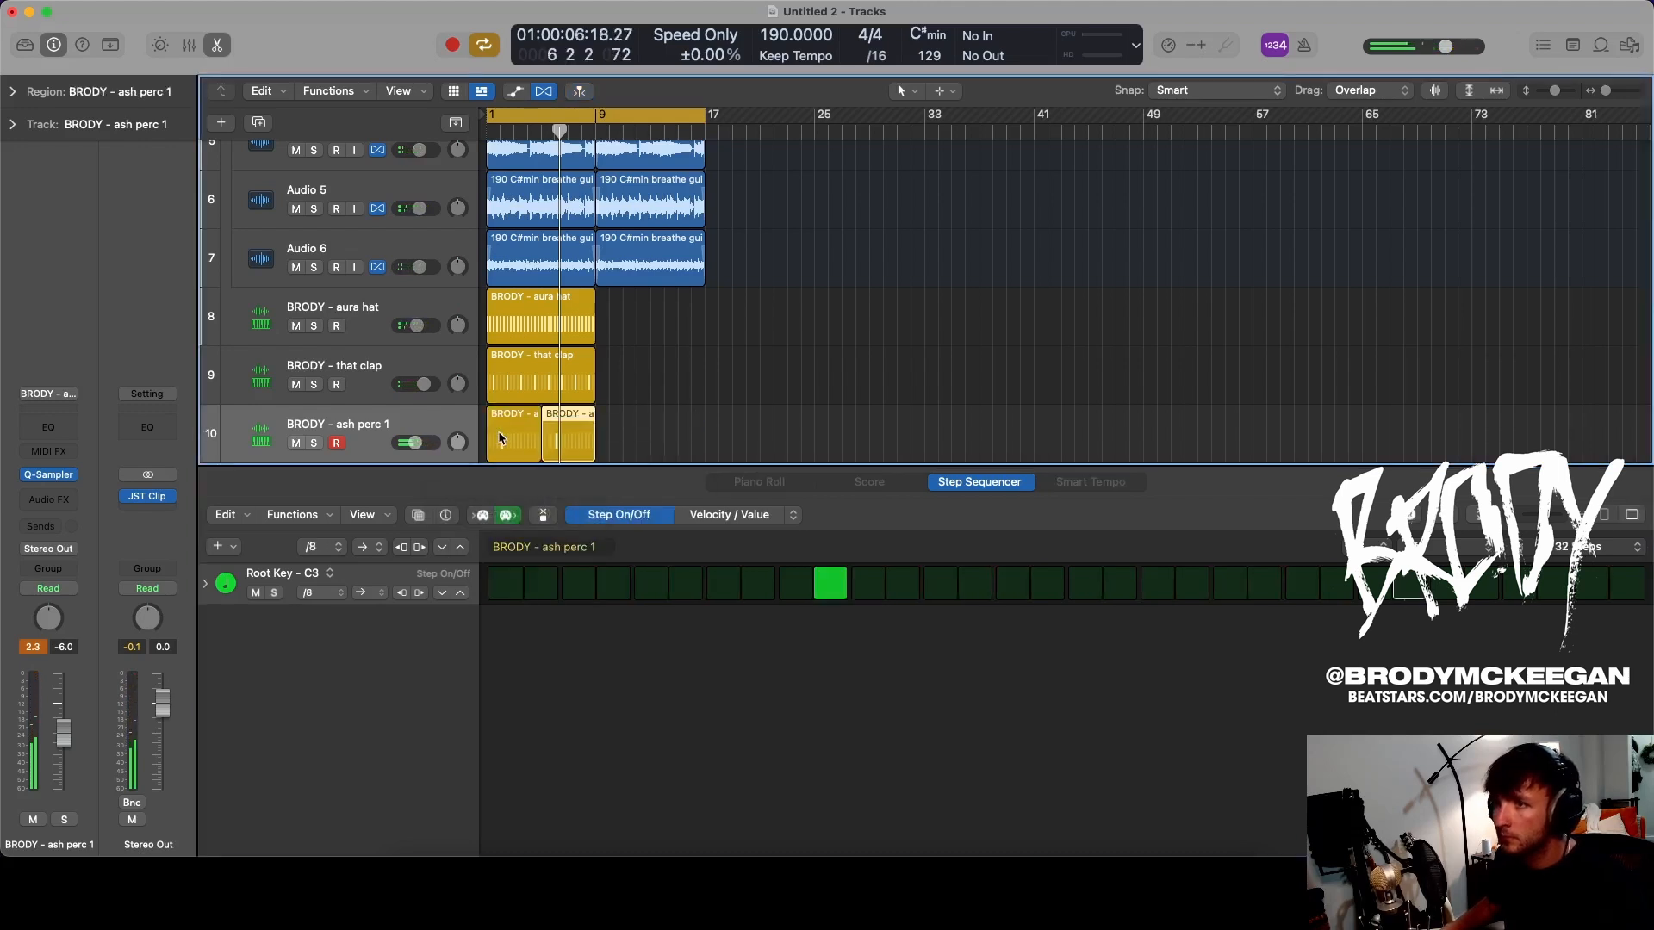
{"action": "scroll", "coordinate": [720, 371], "scroll_direction": "down", "scroll_amount": 3}
{"action": "scroll", "coordinate": [720, 368], "scroll_direction": "down", "scroll_amount": 2}
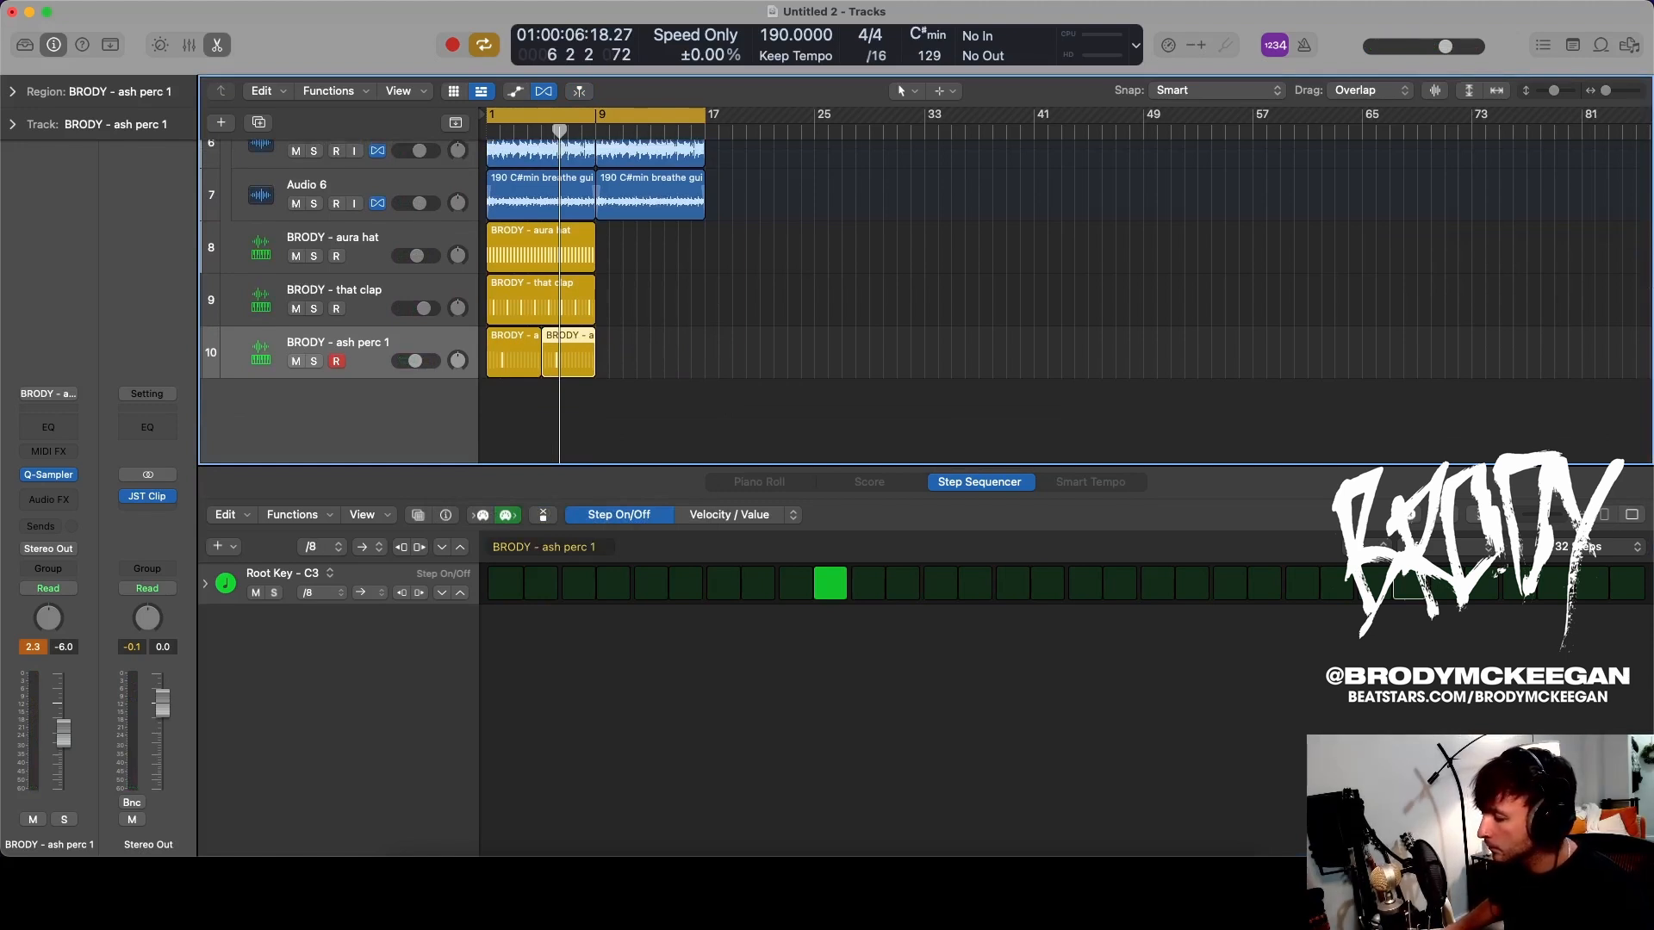
- Load the BRODY - that snare sample into Quick Sampler on a new track and start its pattern with a hit on step 6 at /8 step rate
{"action": "key", "text": "super+Tab"}
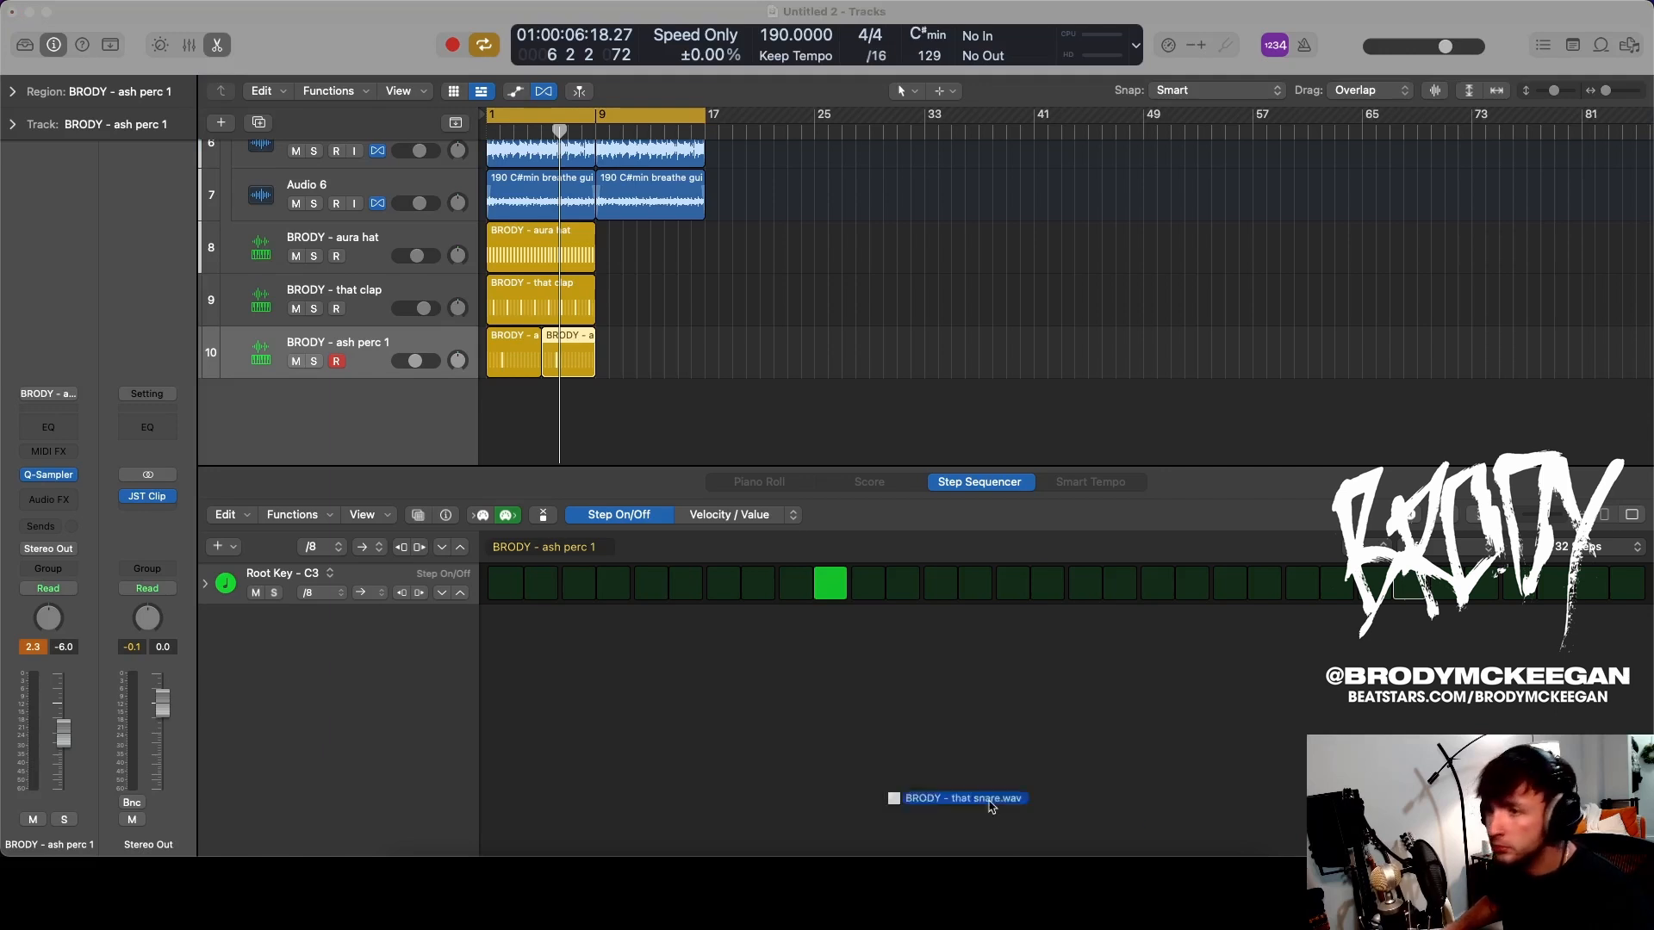
{"action": "left_click_drag", "start_coordinate": [383, 473], "coordinate": [371, 339]}
{"action": "left_click", "coordinate": [526, 185]}
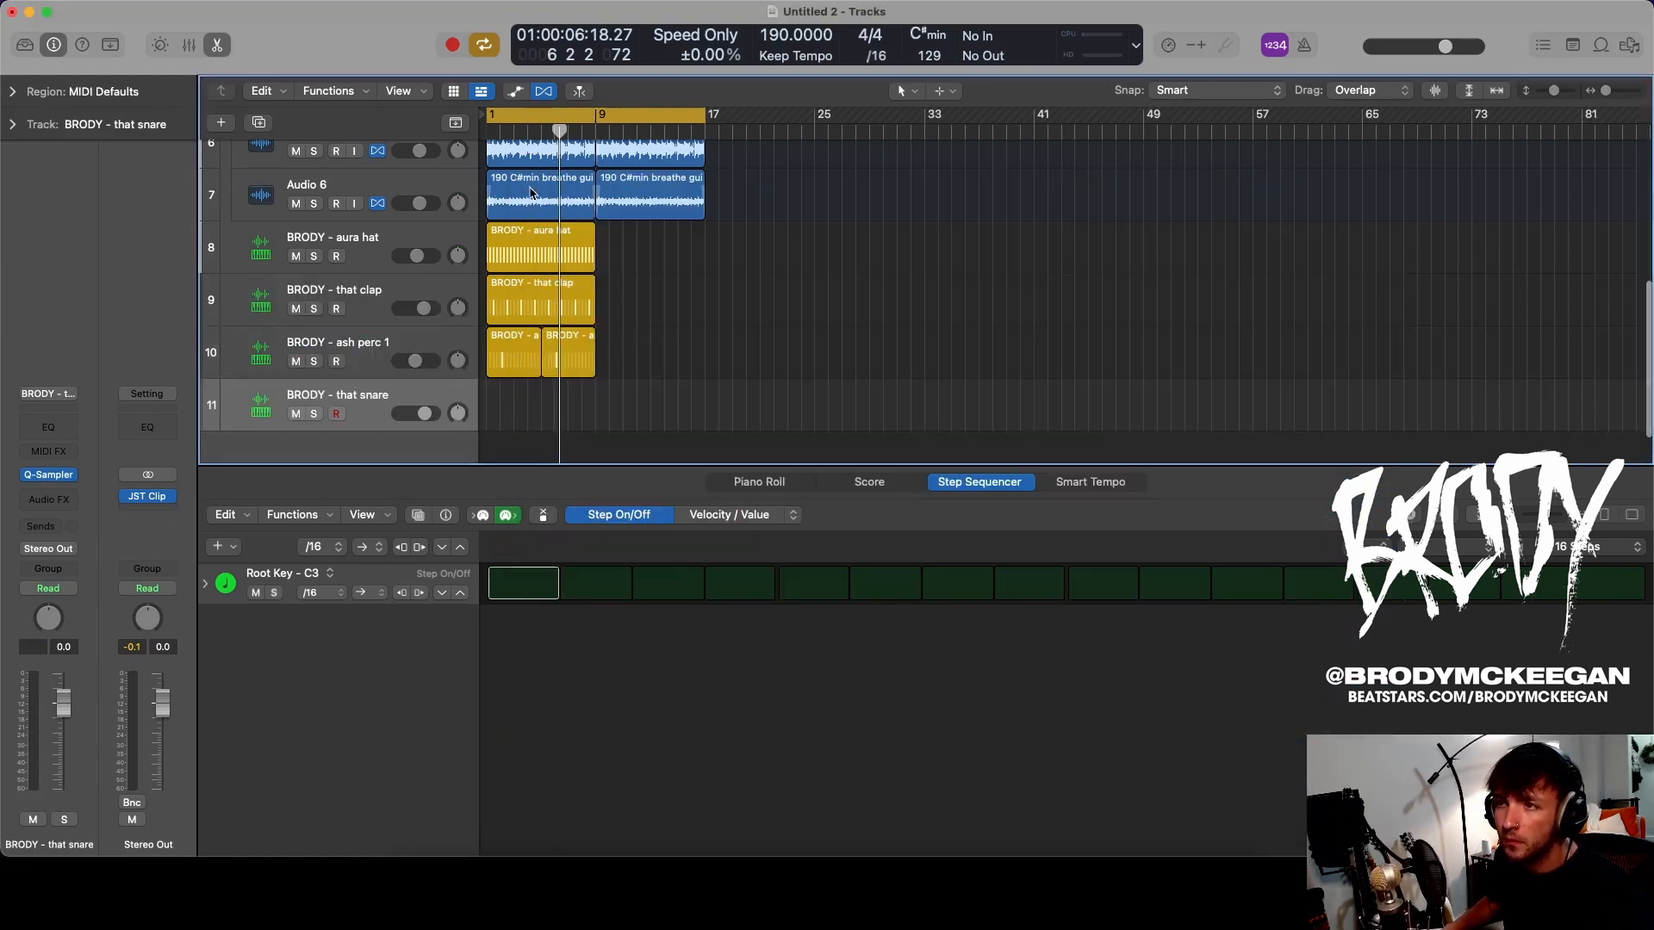
{"action": "left_click", "coordinate": [882, 579]}
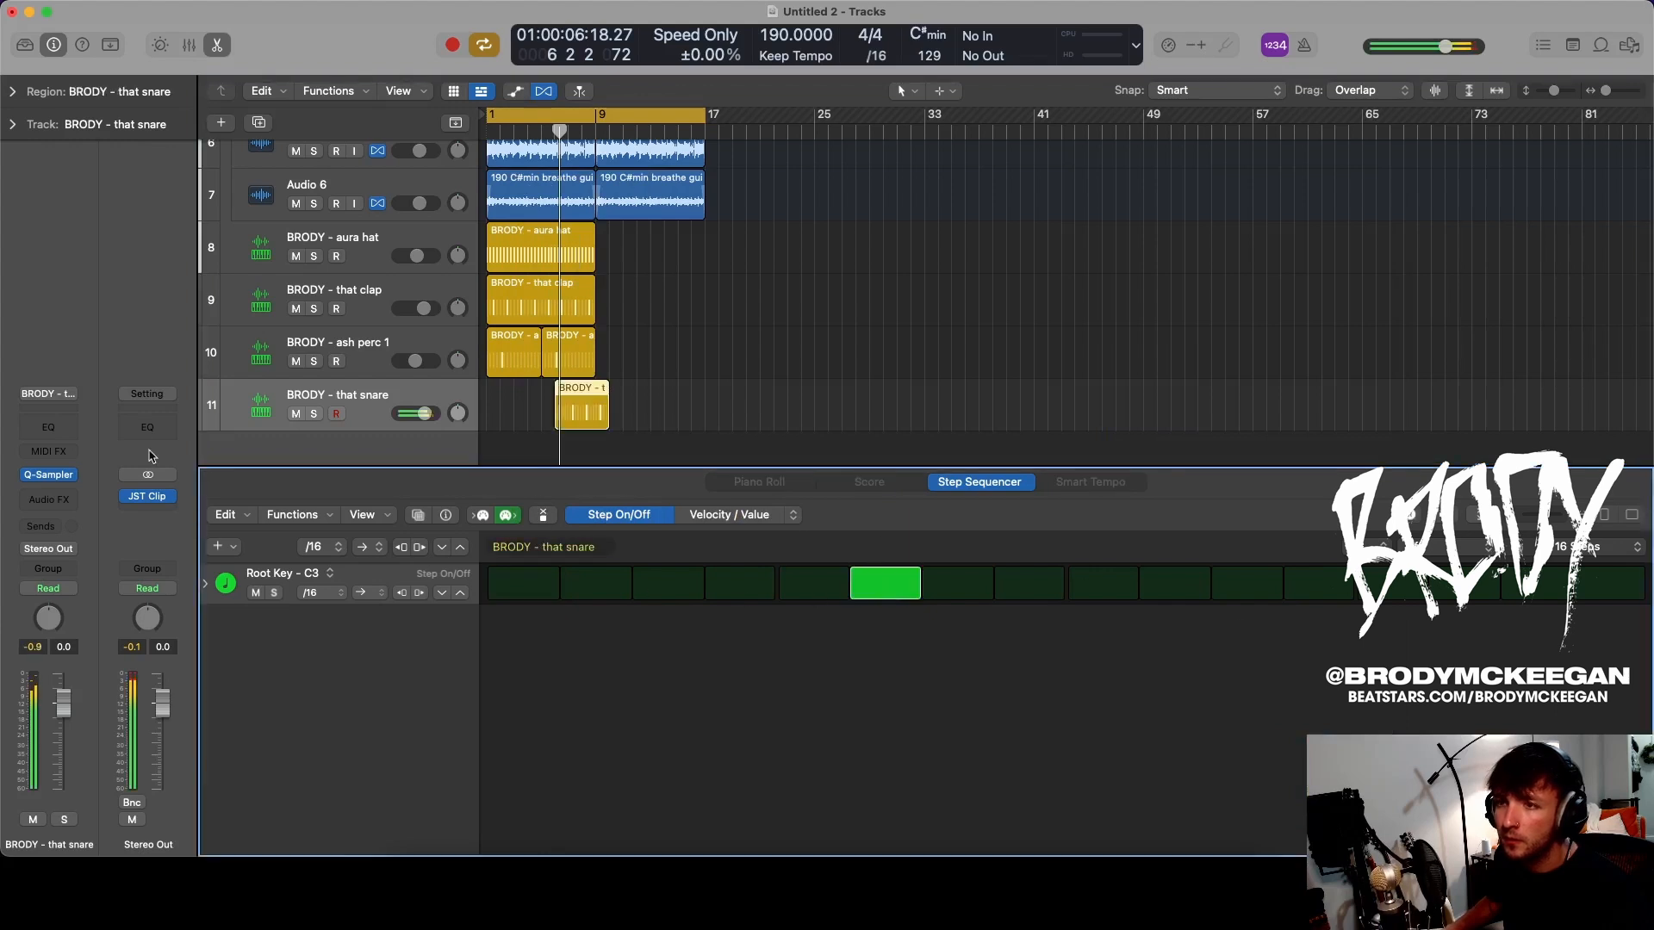
{"action": "left_click", "coordinate": [335, 548]}
{"action": "left_click", "coordinate": [333, 532]}
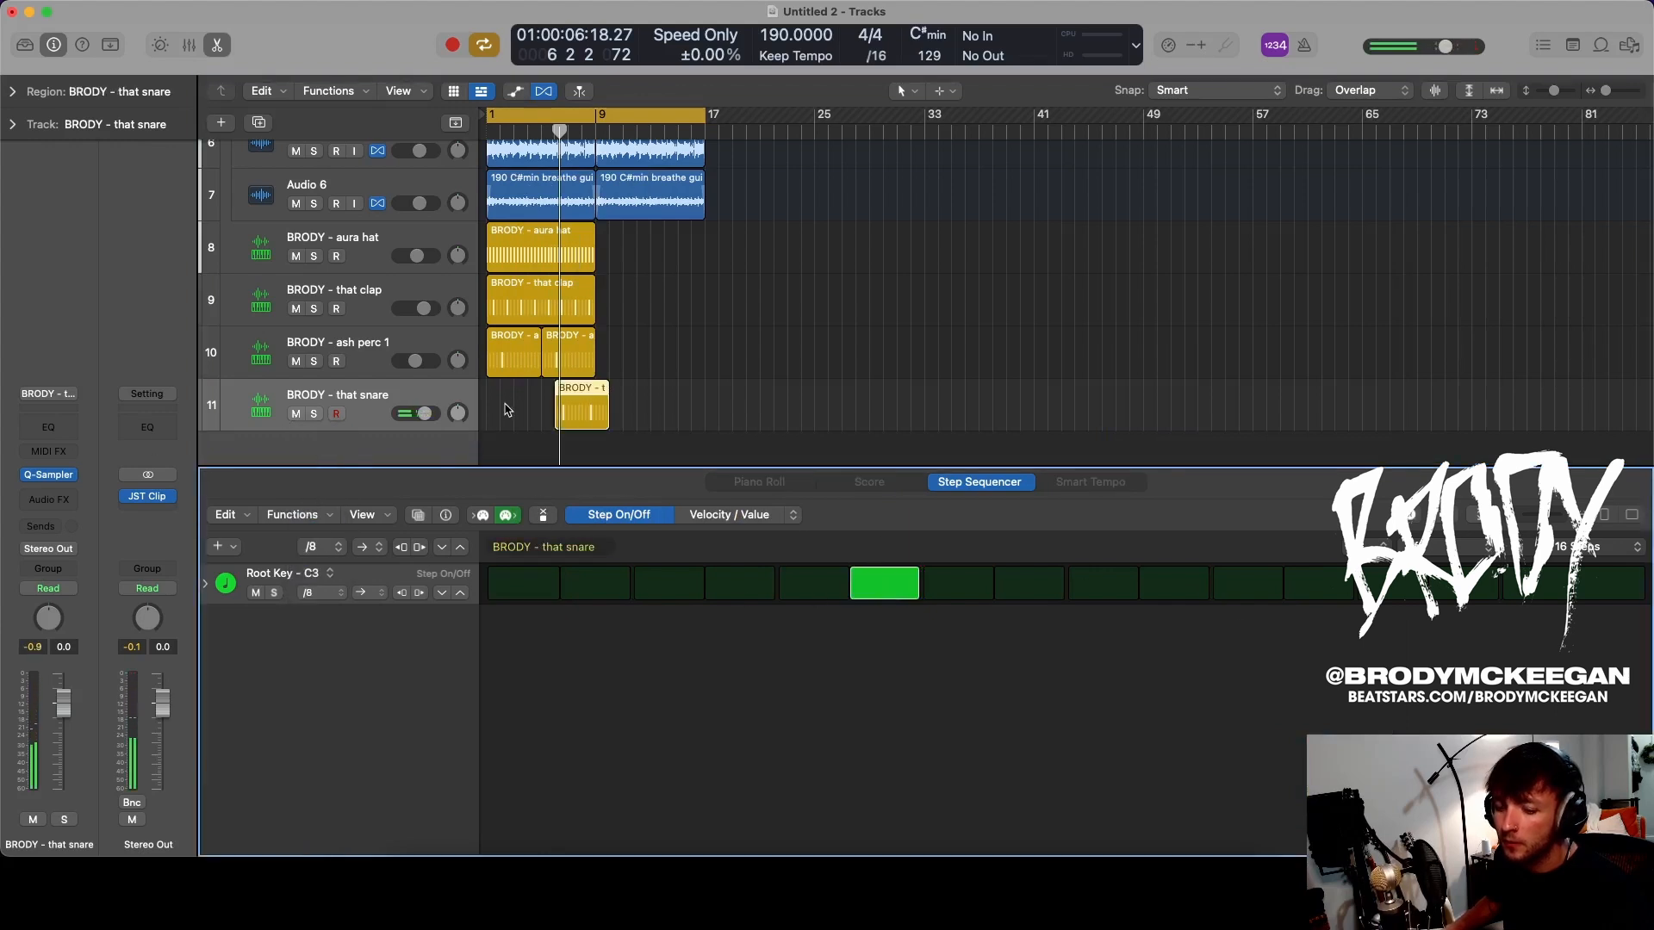
- Move the that snare pattern region to the start at bar 1 and play the arrangement
{"action": "left_click", "coordinate": [507, 406]}
{"action": "left_click_drag", "start_coordinate": [579, 405], "coordinate": [512, 405]}
{"action": "key", "text": "space"}
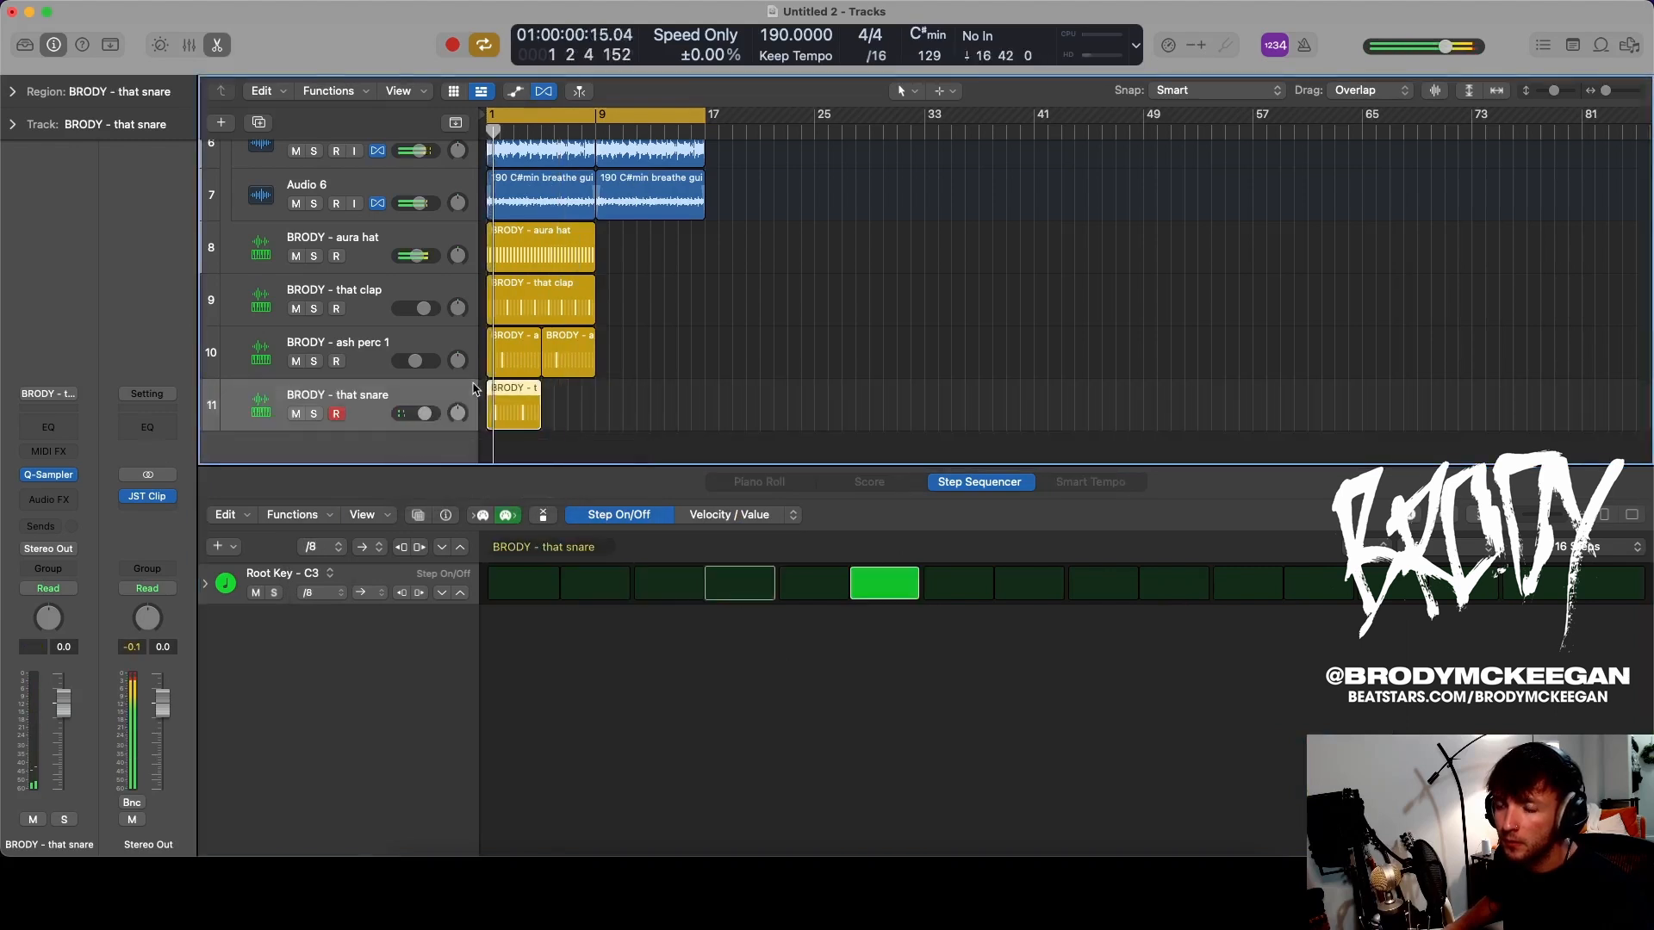
- Move the snare hits from step 6 to steps 15 and 16 and lower the that snare track volume to -4.0 dB
{"action": "left_click", "coordinate": [889, 590]}
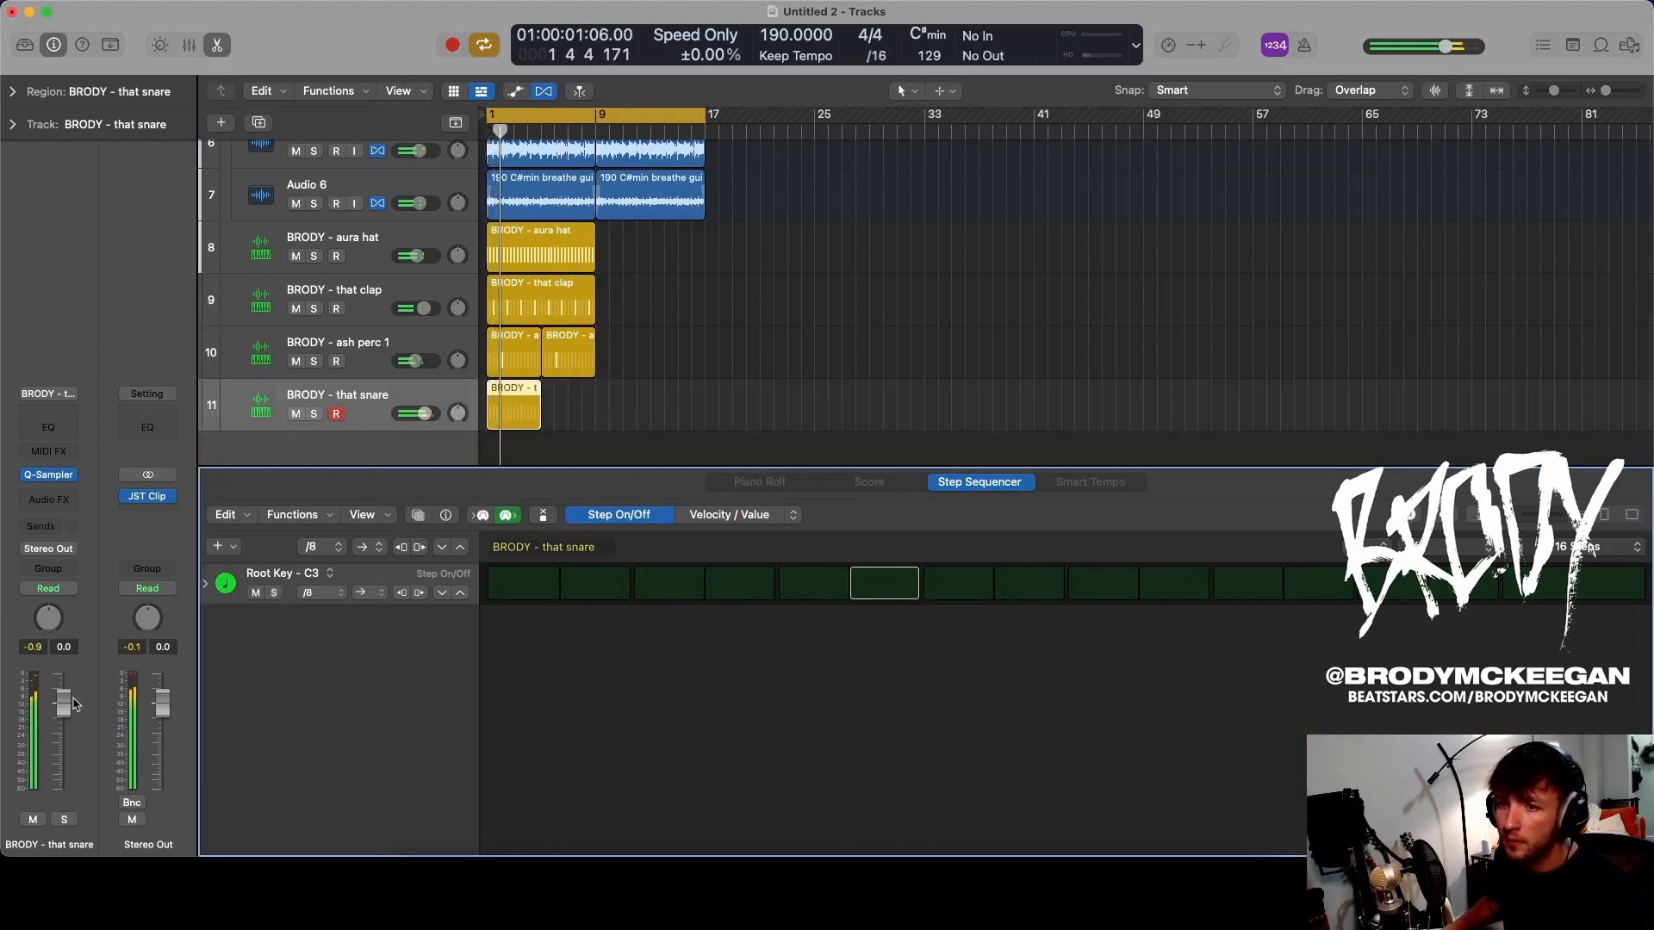
{"action": "left_click", "coordinate": [680, 586]}
{"action": "left_click", "coordinate": [681, 591]}
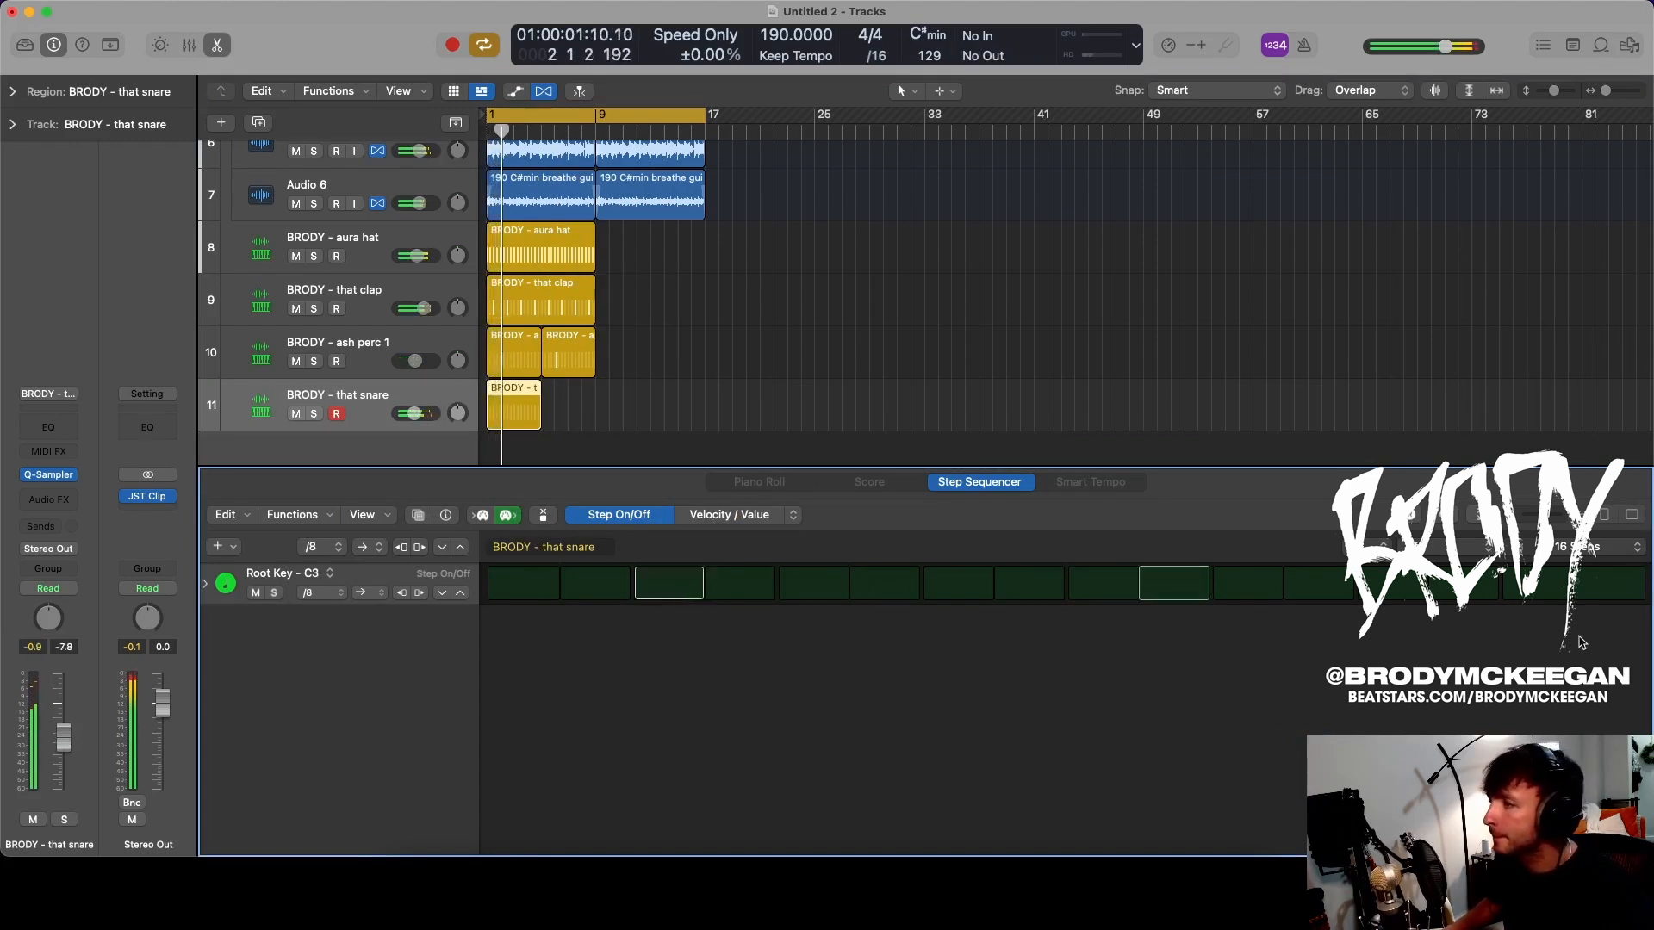
{"action": "left_click_drag", "start_coordinate": [1478, 582], "coordinate": [1509, 579]}
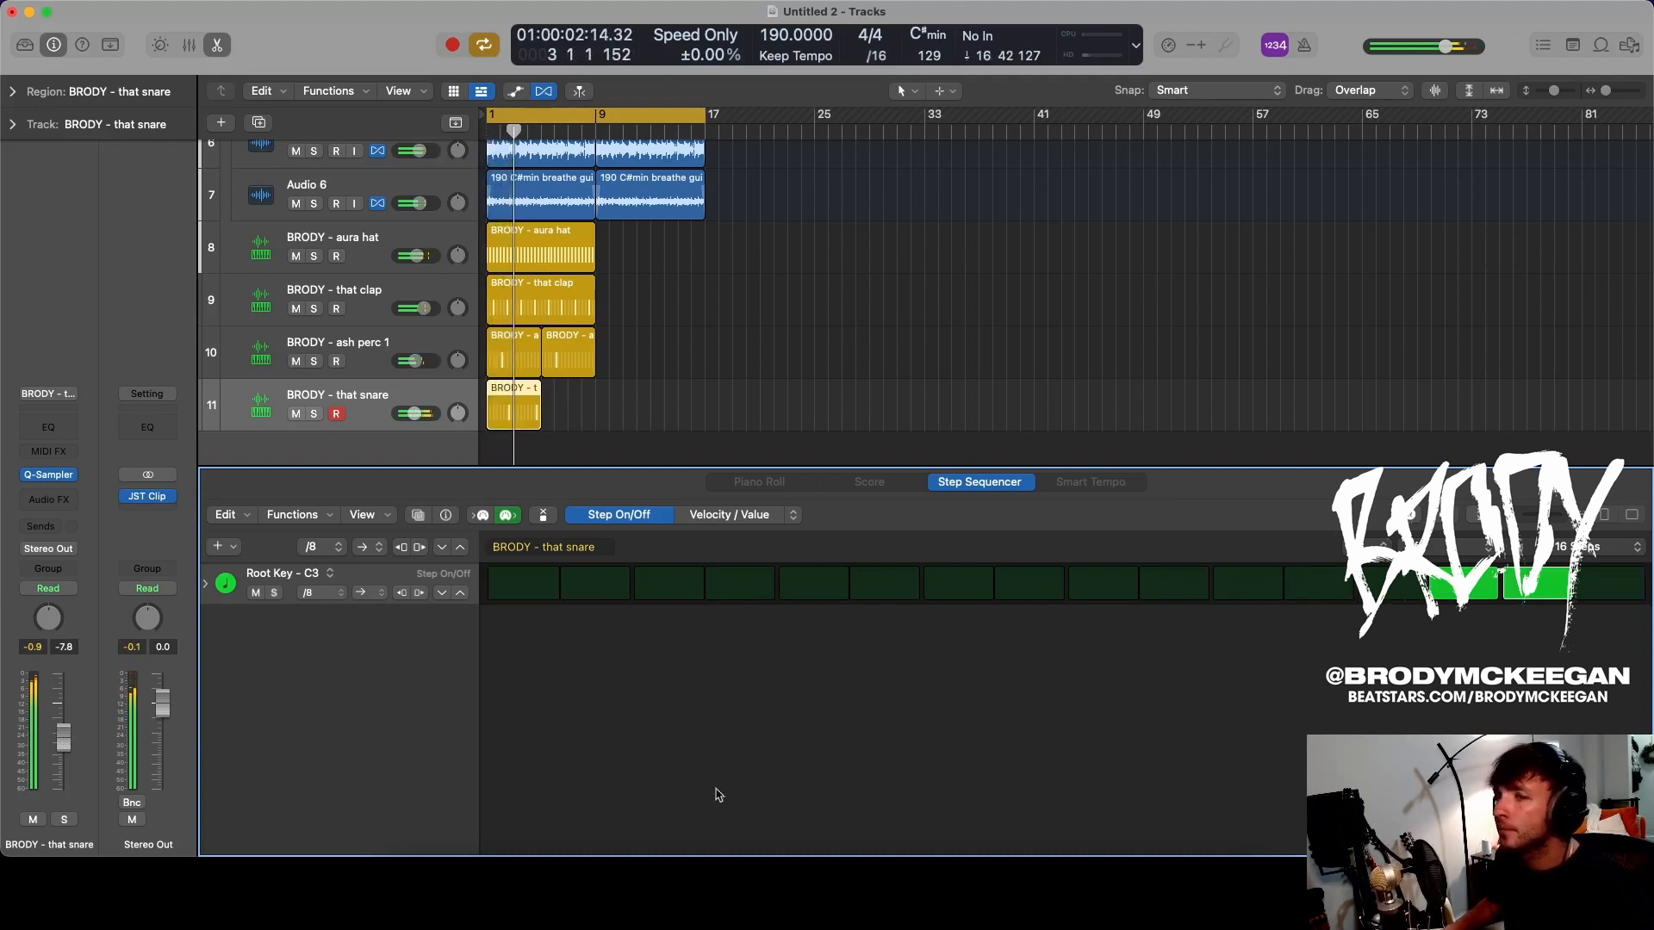
{"action": "key", "text": "space"}
{"action": "left_click_drag", "start_coordinate": [65, 733], "coordinate": [64, 717]}
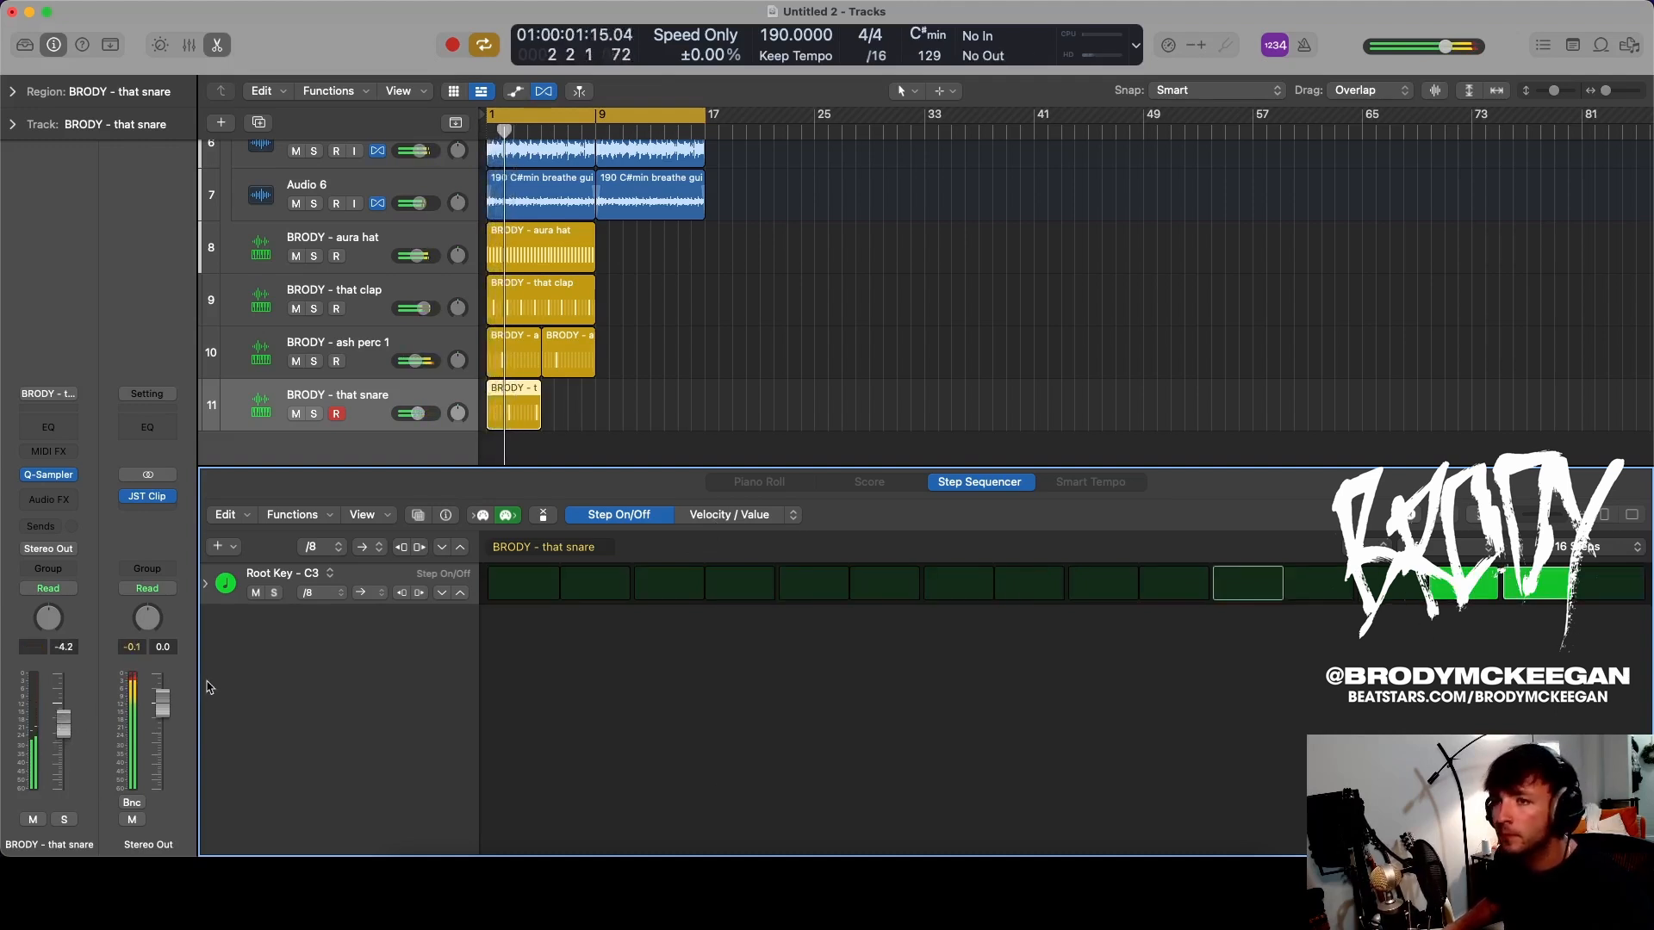
{"action": "left_click", "coordinate": [1623, 587]}
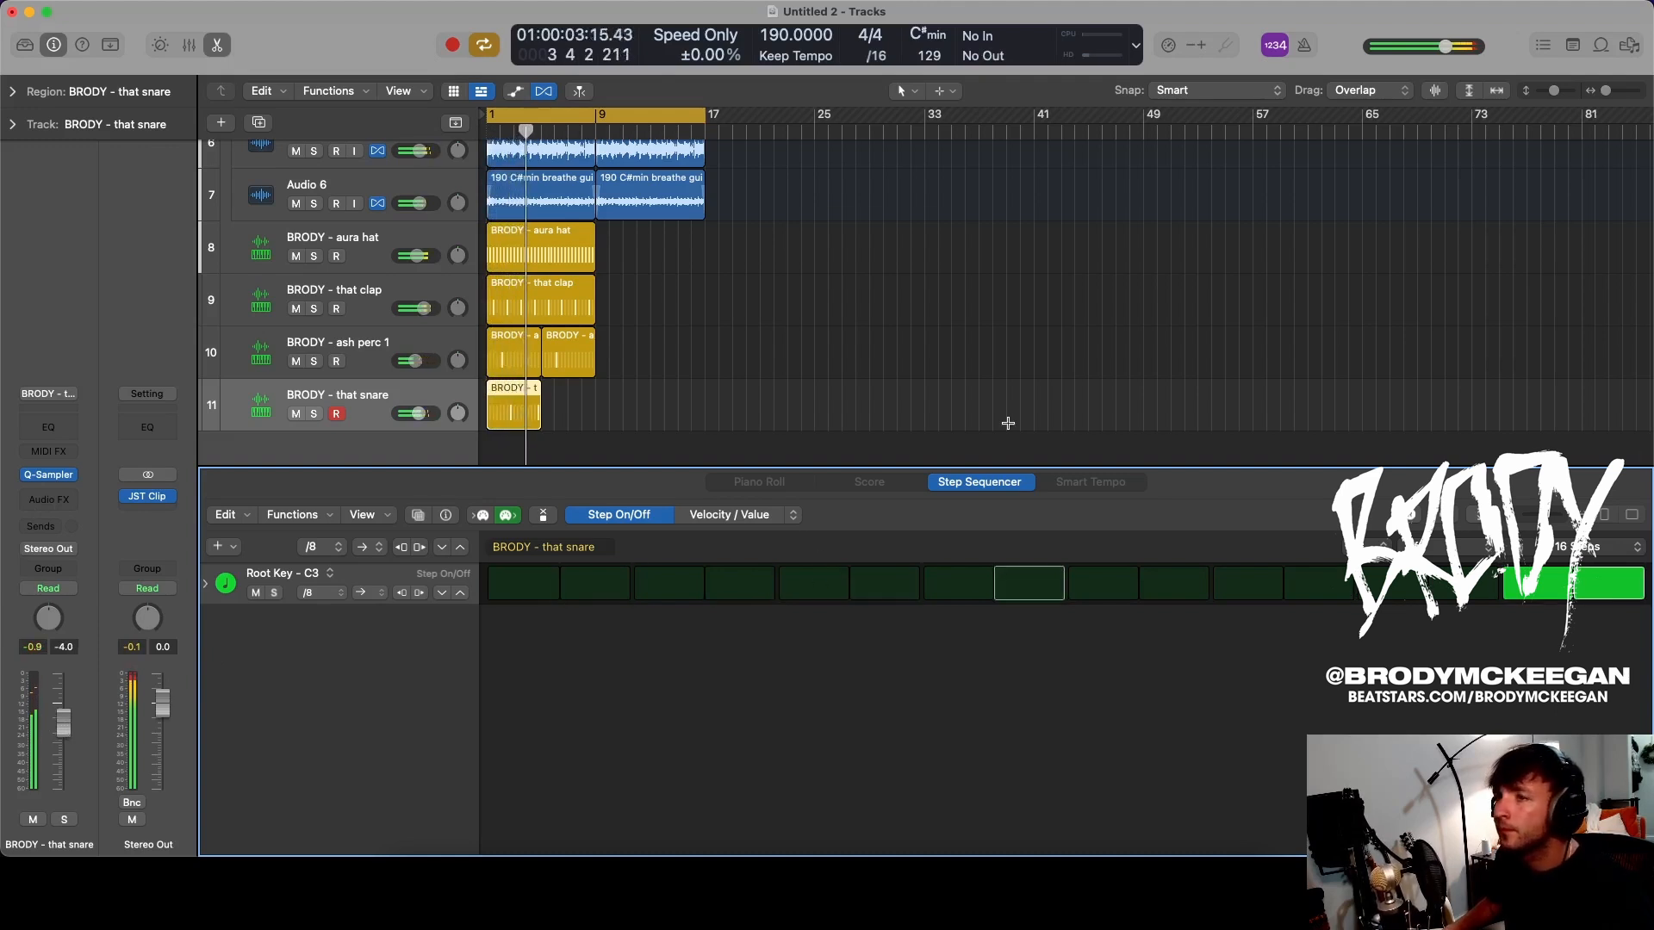
- Set the that snare pattern to 32 steps, keep only step 31 active in its second half, and repeat its region
{"action": "scroll", "coordinate": [1198, 439], "scroll_direction": "up", "scroll_amount": 3}
{"action": "left_click", "coordinate": [1596, 548]}
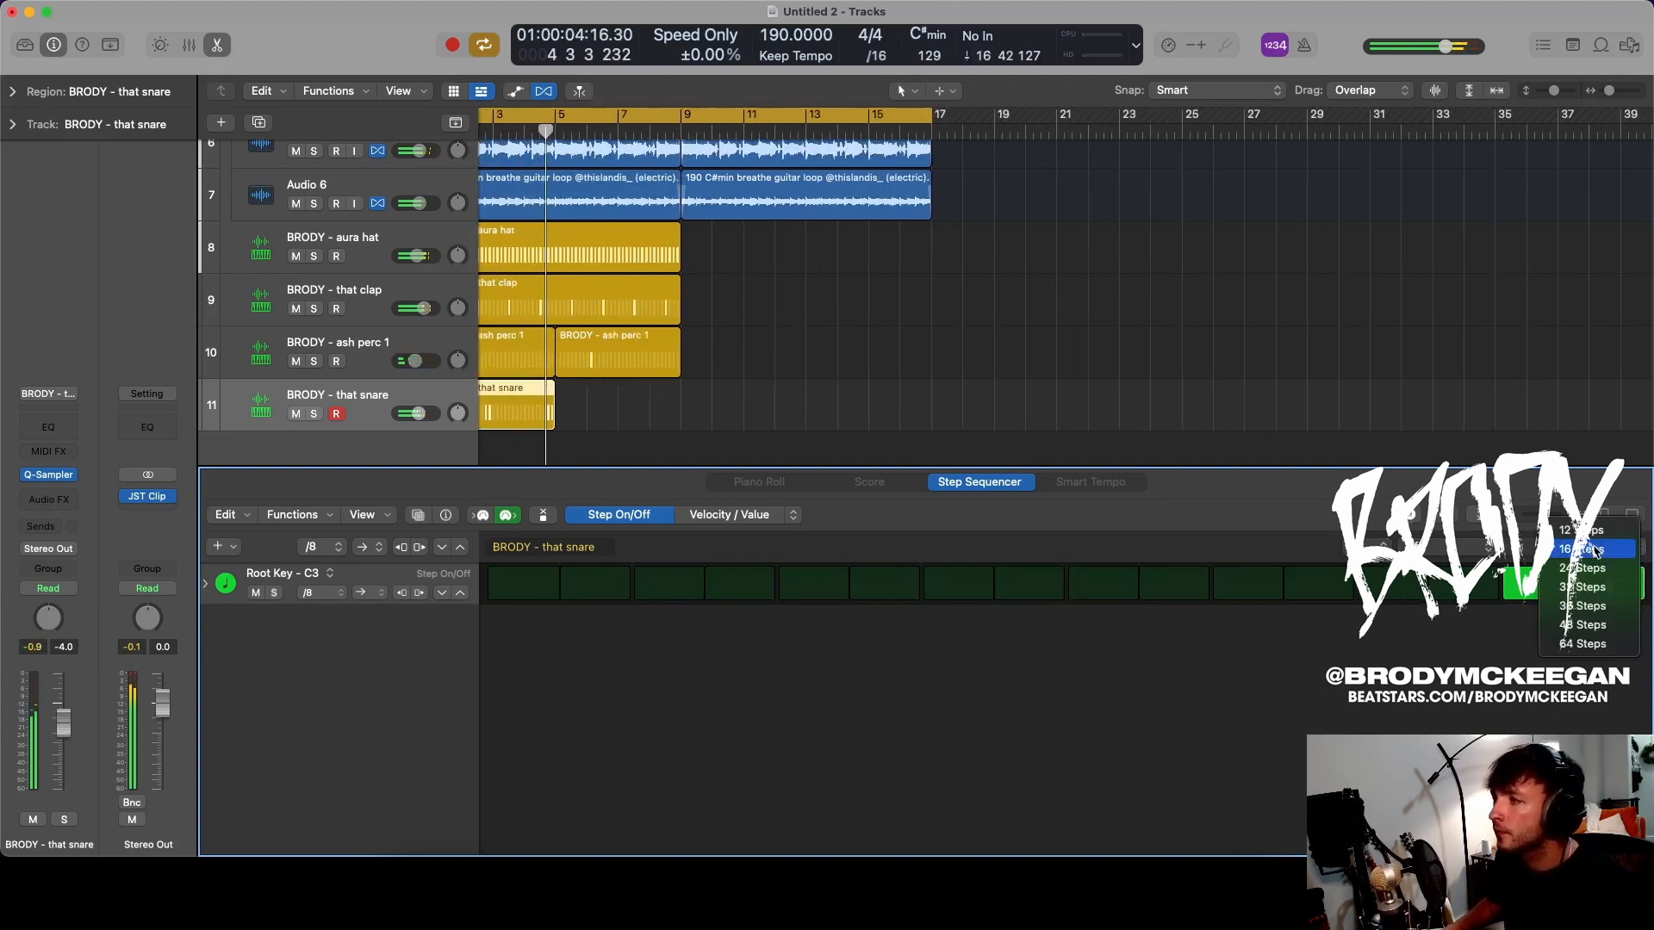
{"action": "left_click", "coordinate": [1593, 587]}
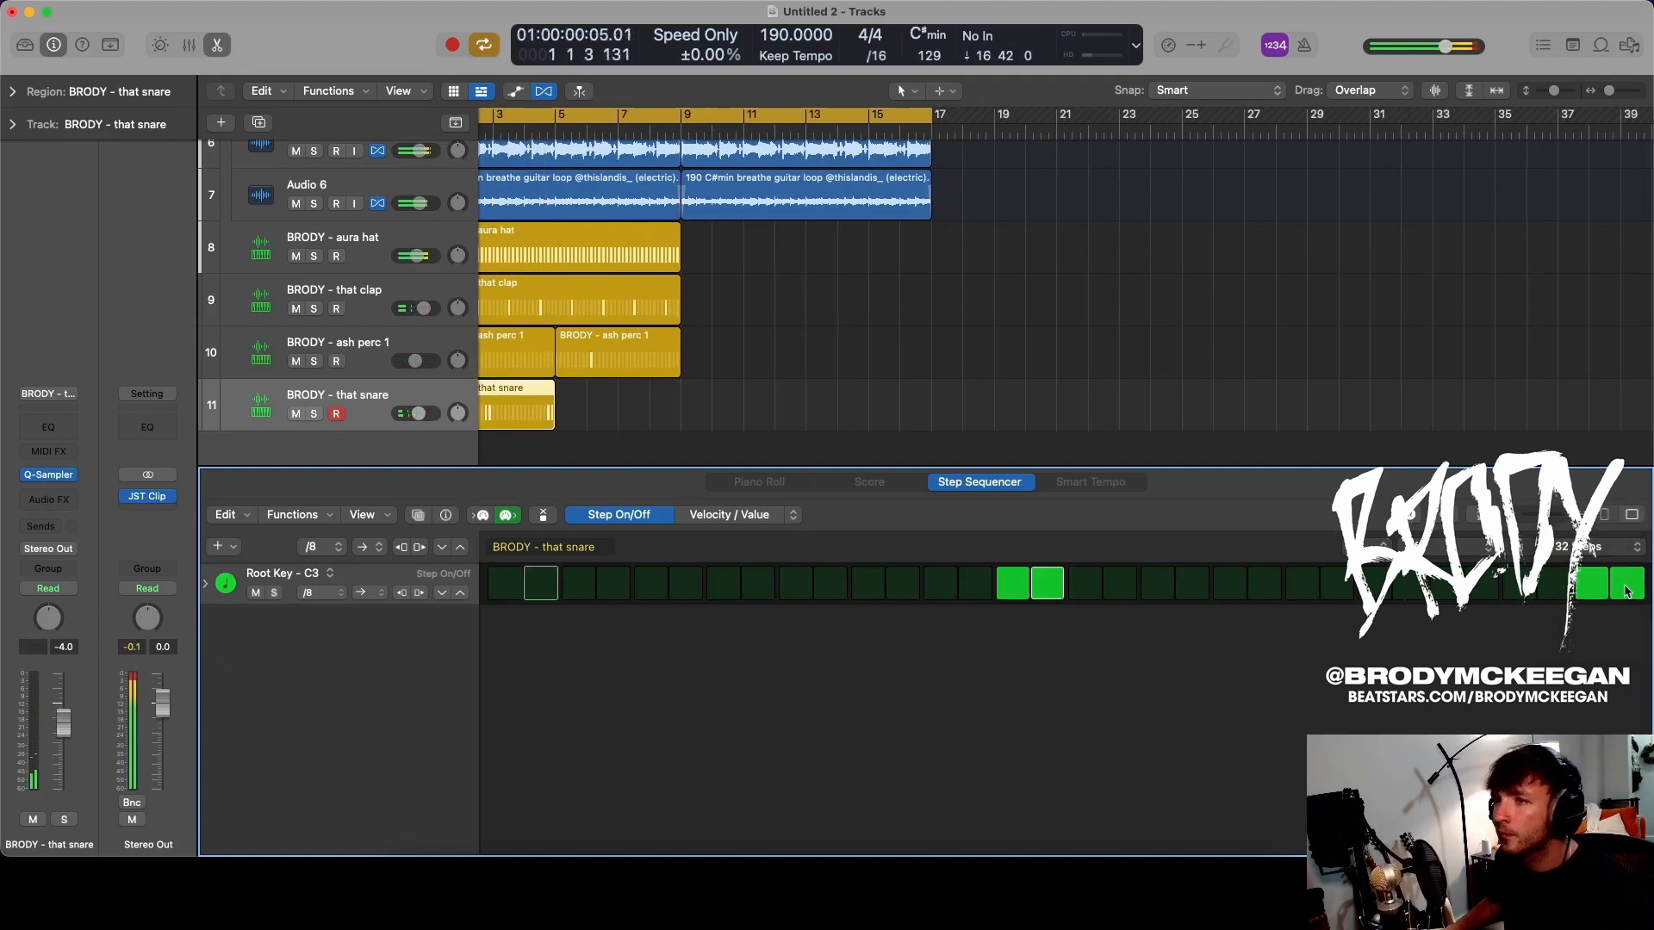
{"action": "key", "text": "c"}
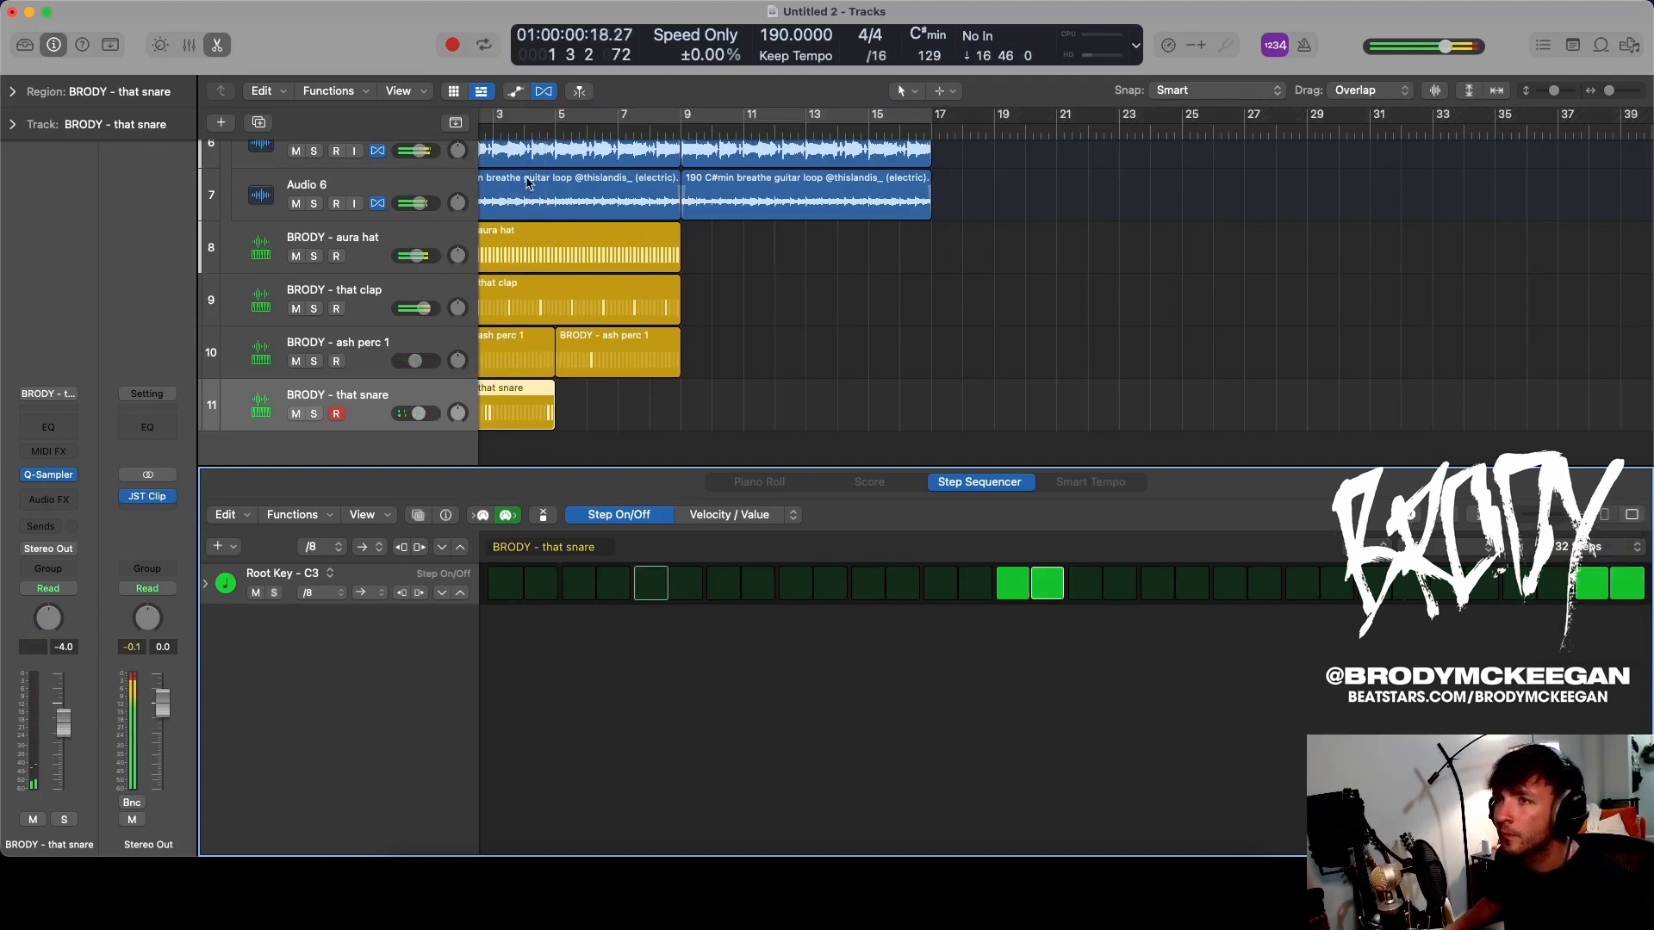
{"action": "left_click_drag", "start_coordinate": [1586, 587], "coordinate": [1623, 586]}
{"action": "left_click", "coordinate": [1593, 585]}
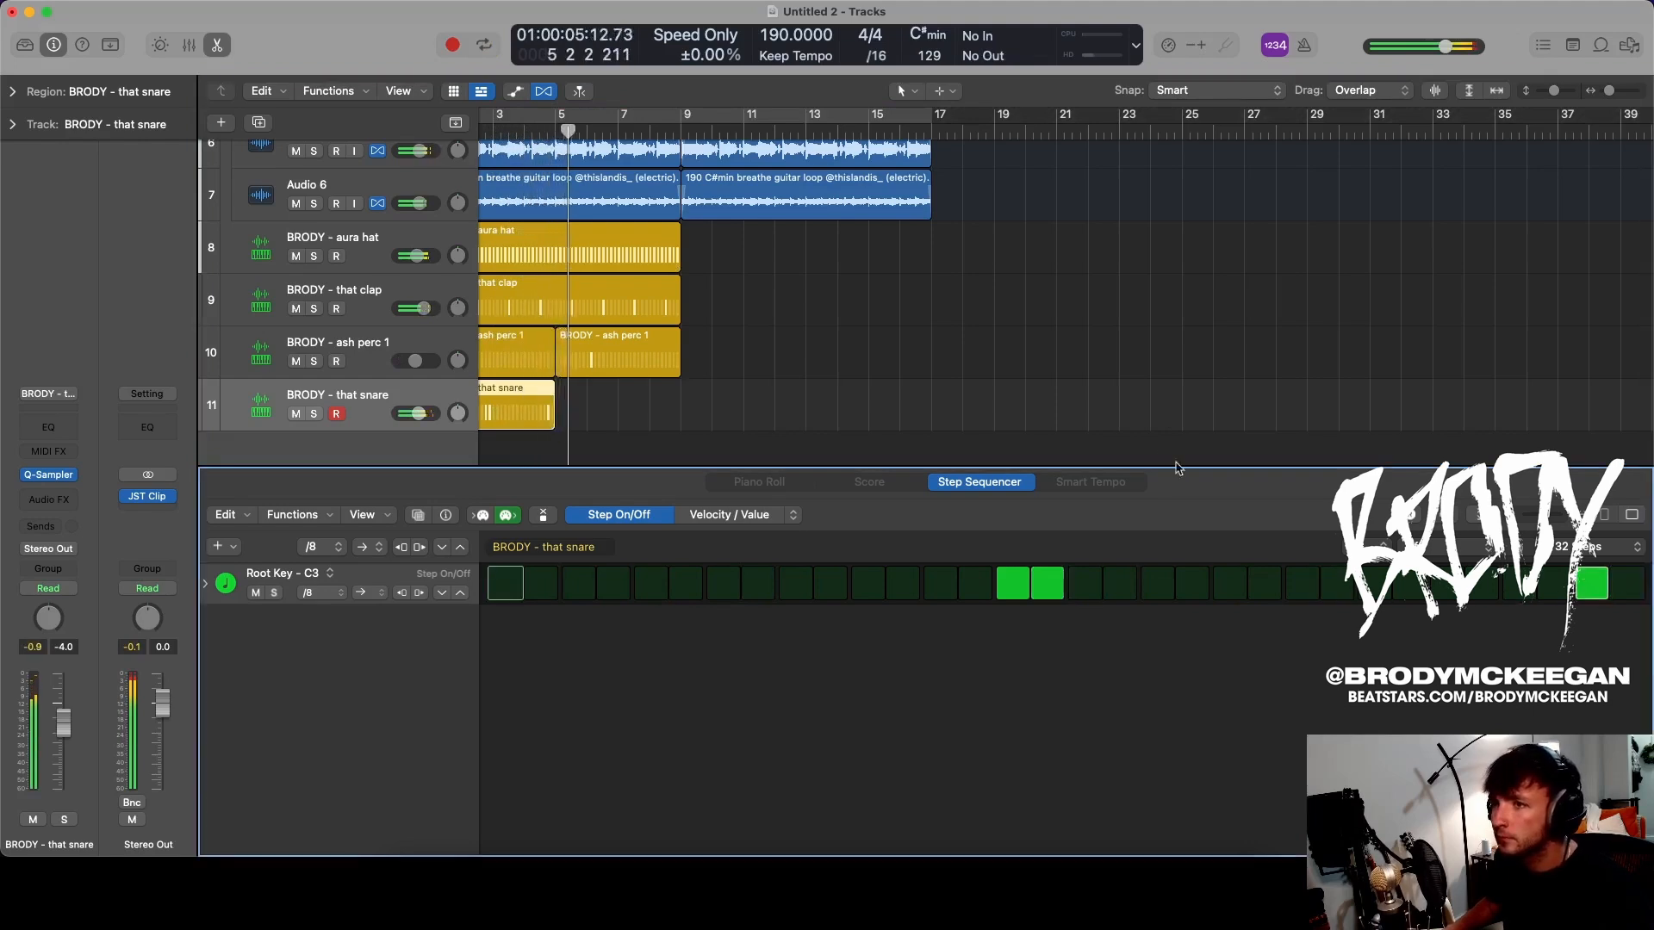
{"action": "scroll", "coordinate": [1182, 450], "scroll_direction": "down", "scroll_amount": 3}
{"action": "key", "text": "super+r"}
- Lower the Sum 1 track volume to -3.6 dB
{"action": "scroll", "coordinate": [336, 336], "scroll_direction": "up", "scroll_amount": 5}
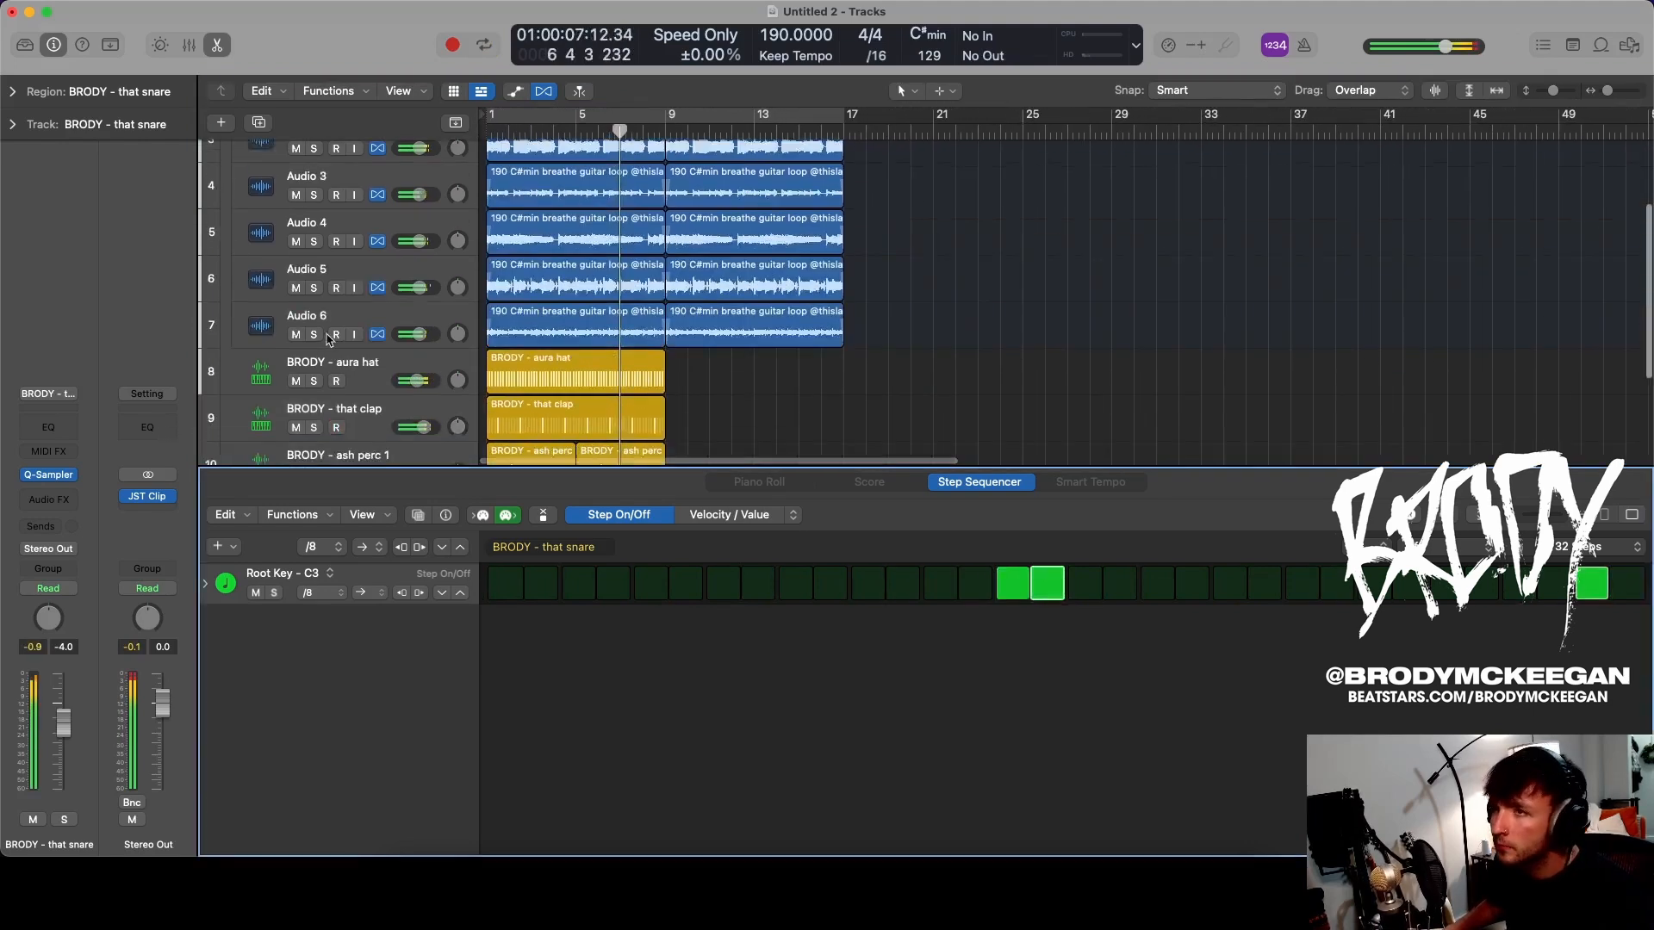
{"action": "scroll", "coordinate": [416, 158], "scroll_direction": "up", "scroll_amount": 2}
{"action": "left_click", "coordinate": [416, 159]}
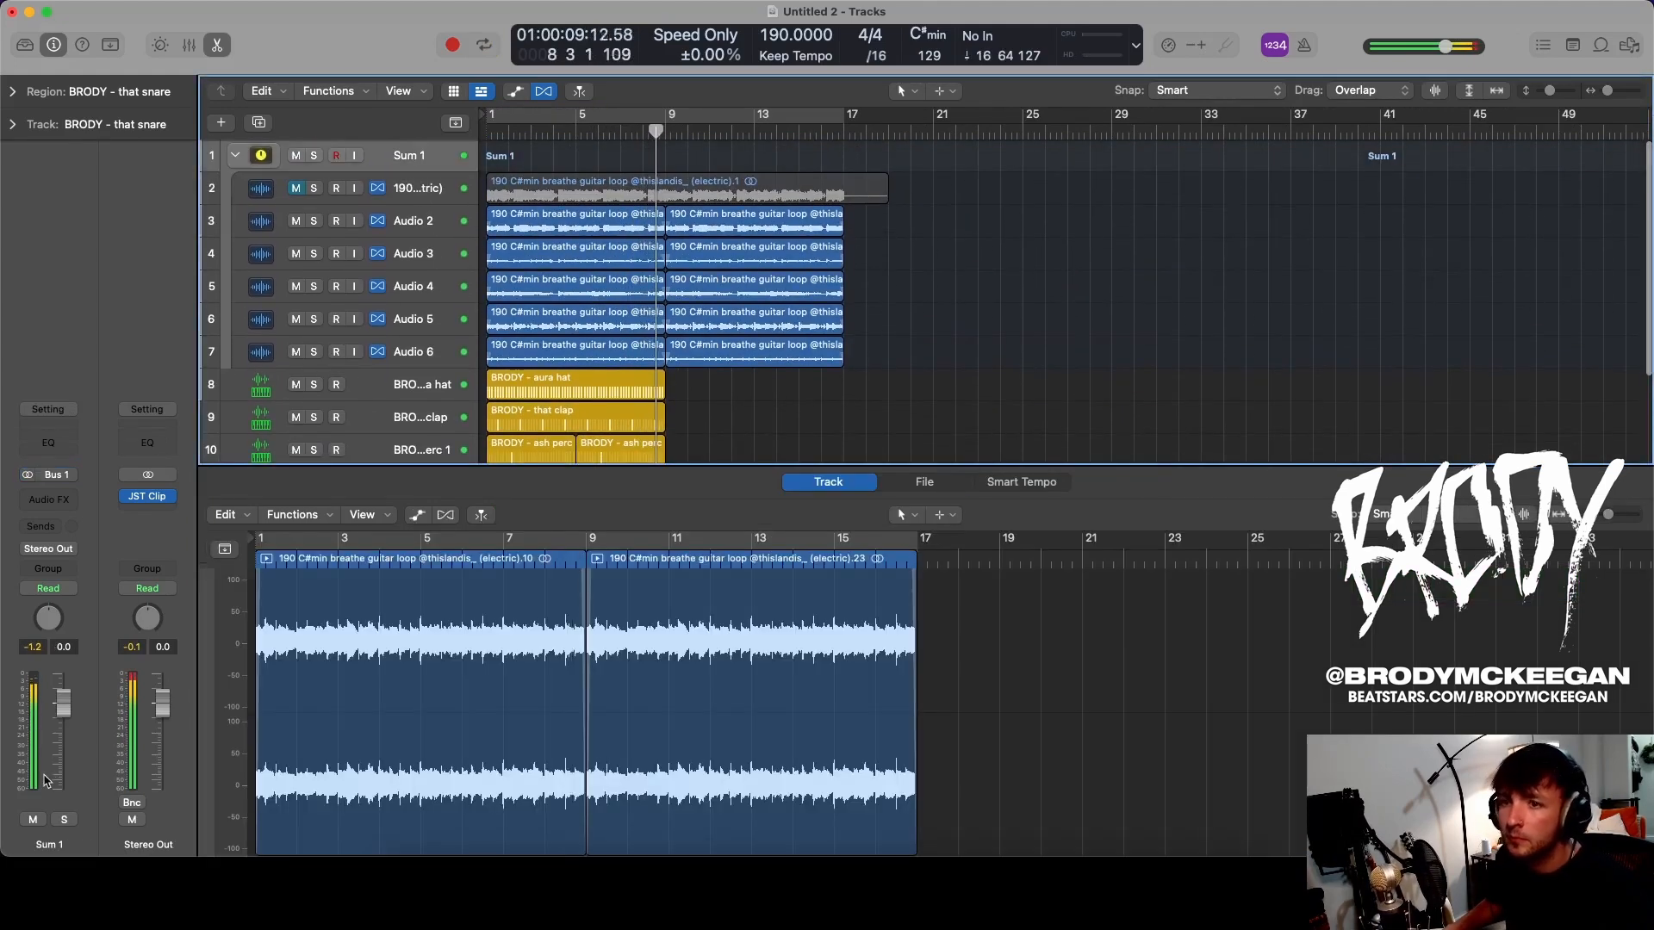
{"action": "left_click", "coordinate": [385, 191]}
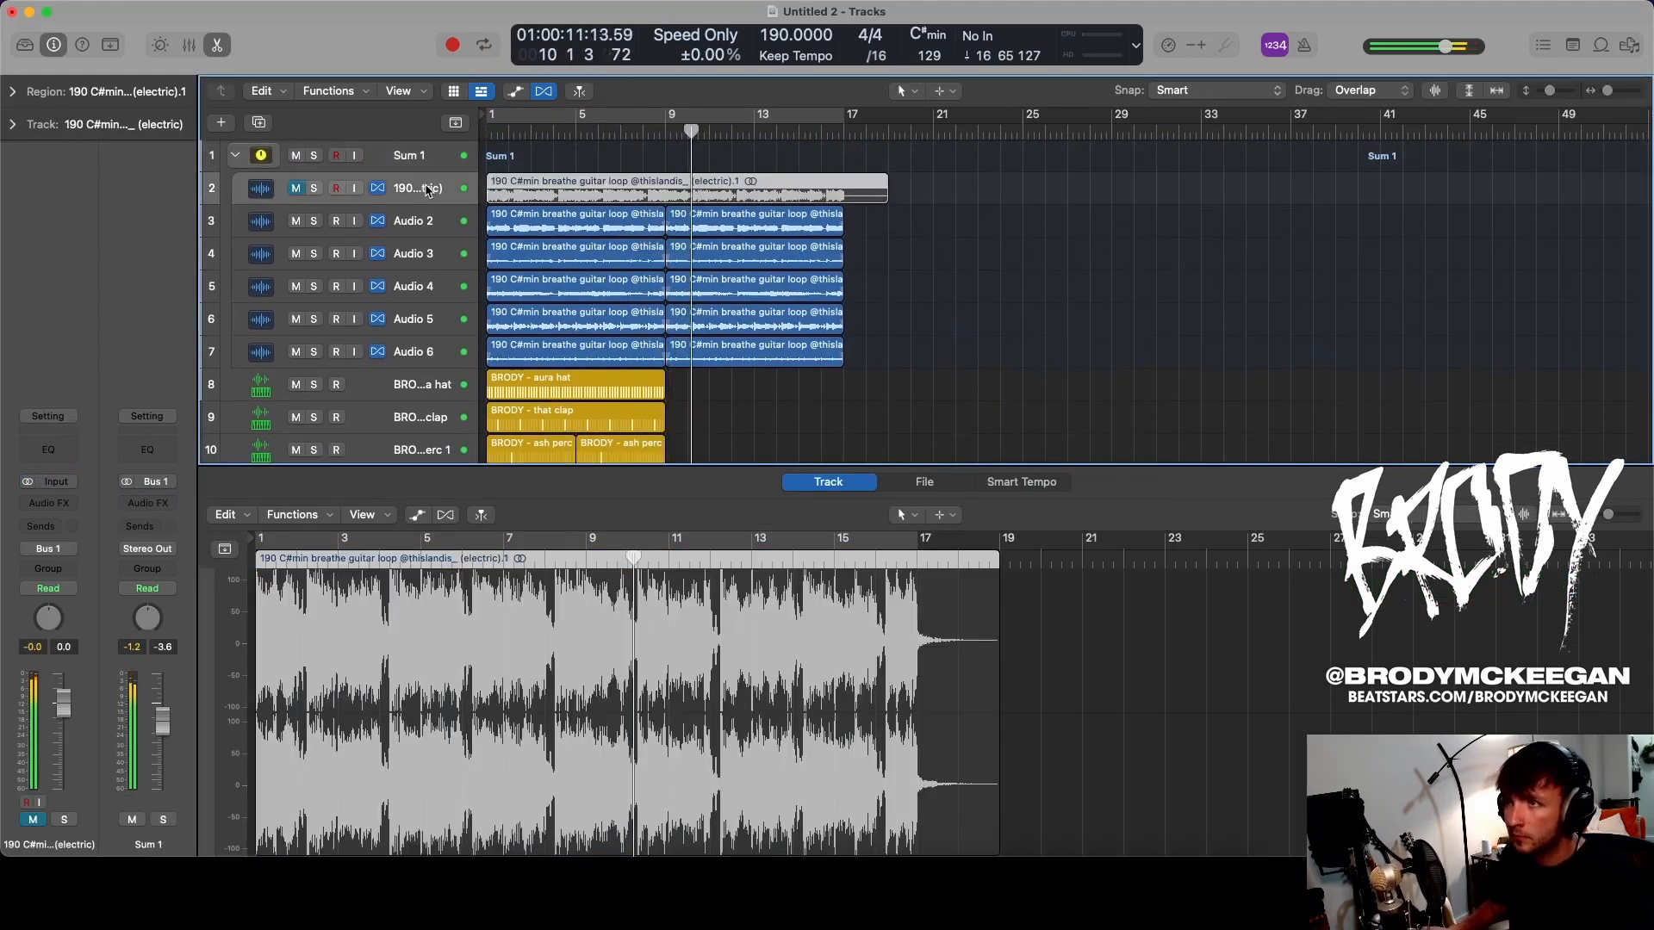
- Restart cycled playback from bar 1 and reset the Sum 1 track volume to 0.0 dB
{"action": "key", "text": "c"}
{"action": "key", "text": "Return"}
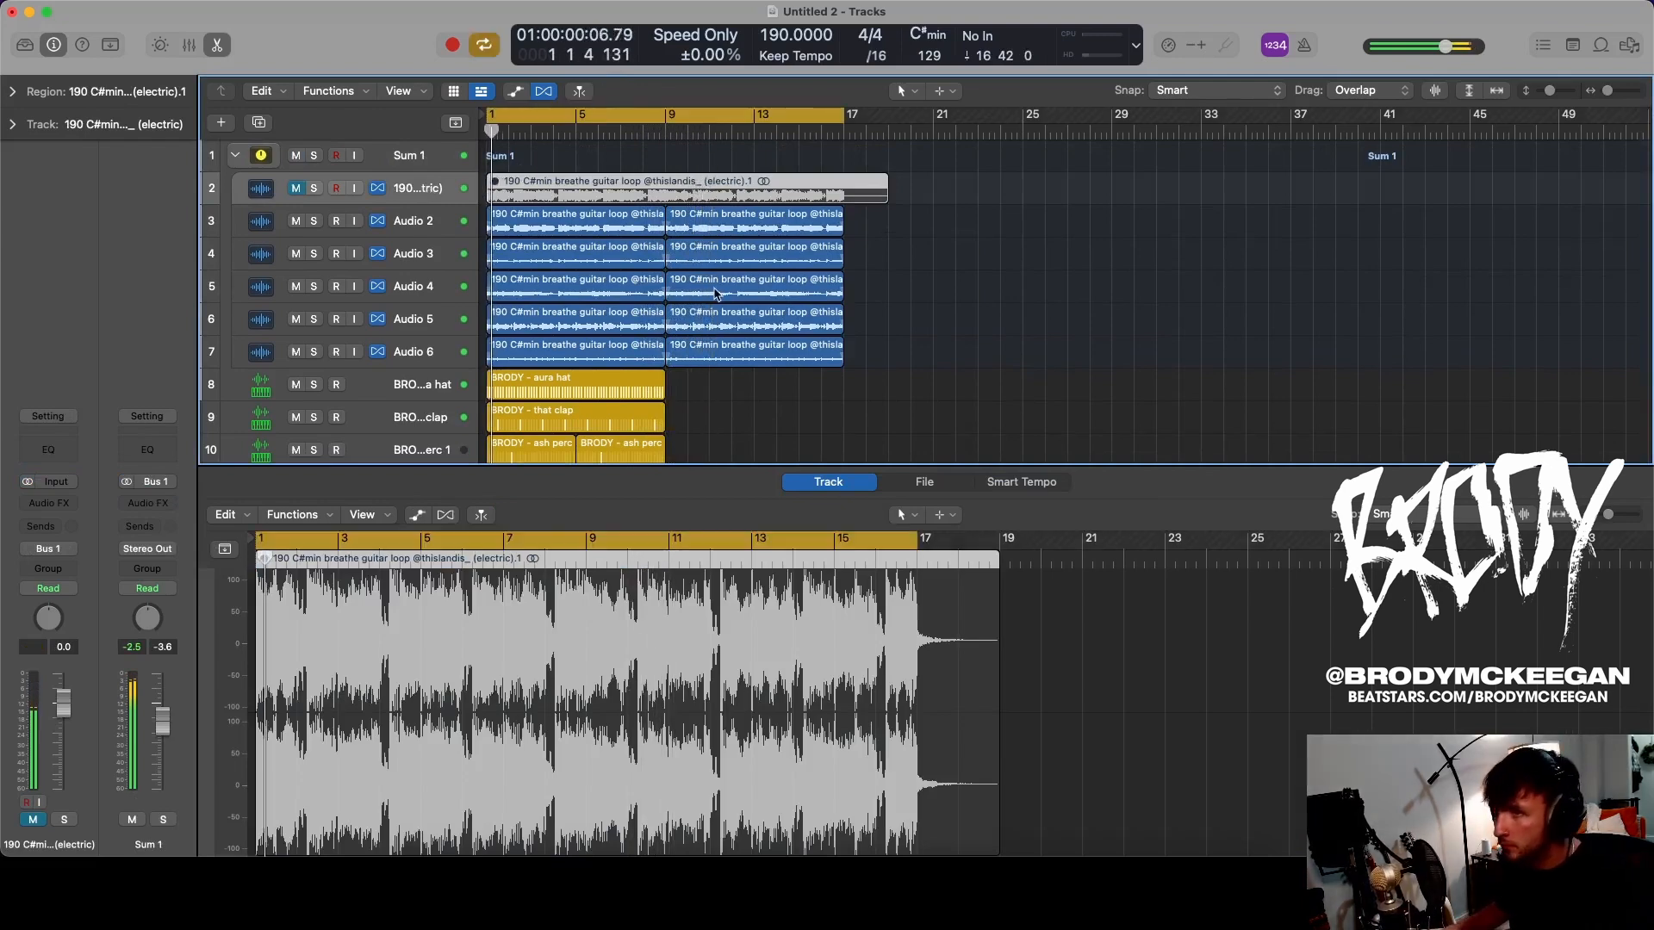
{"action": "left_click", "coordinate": [422, 160]}
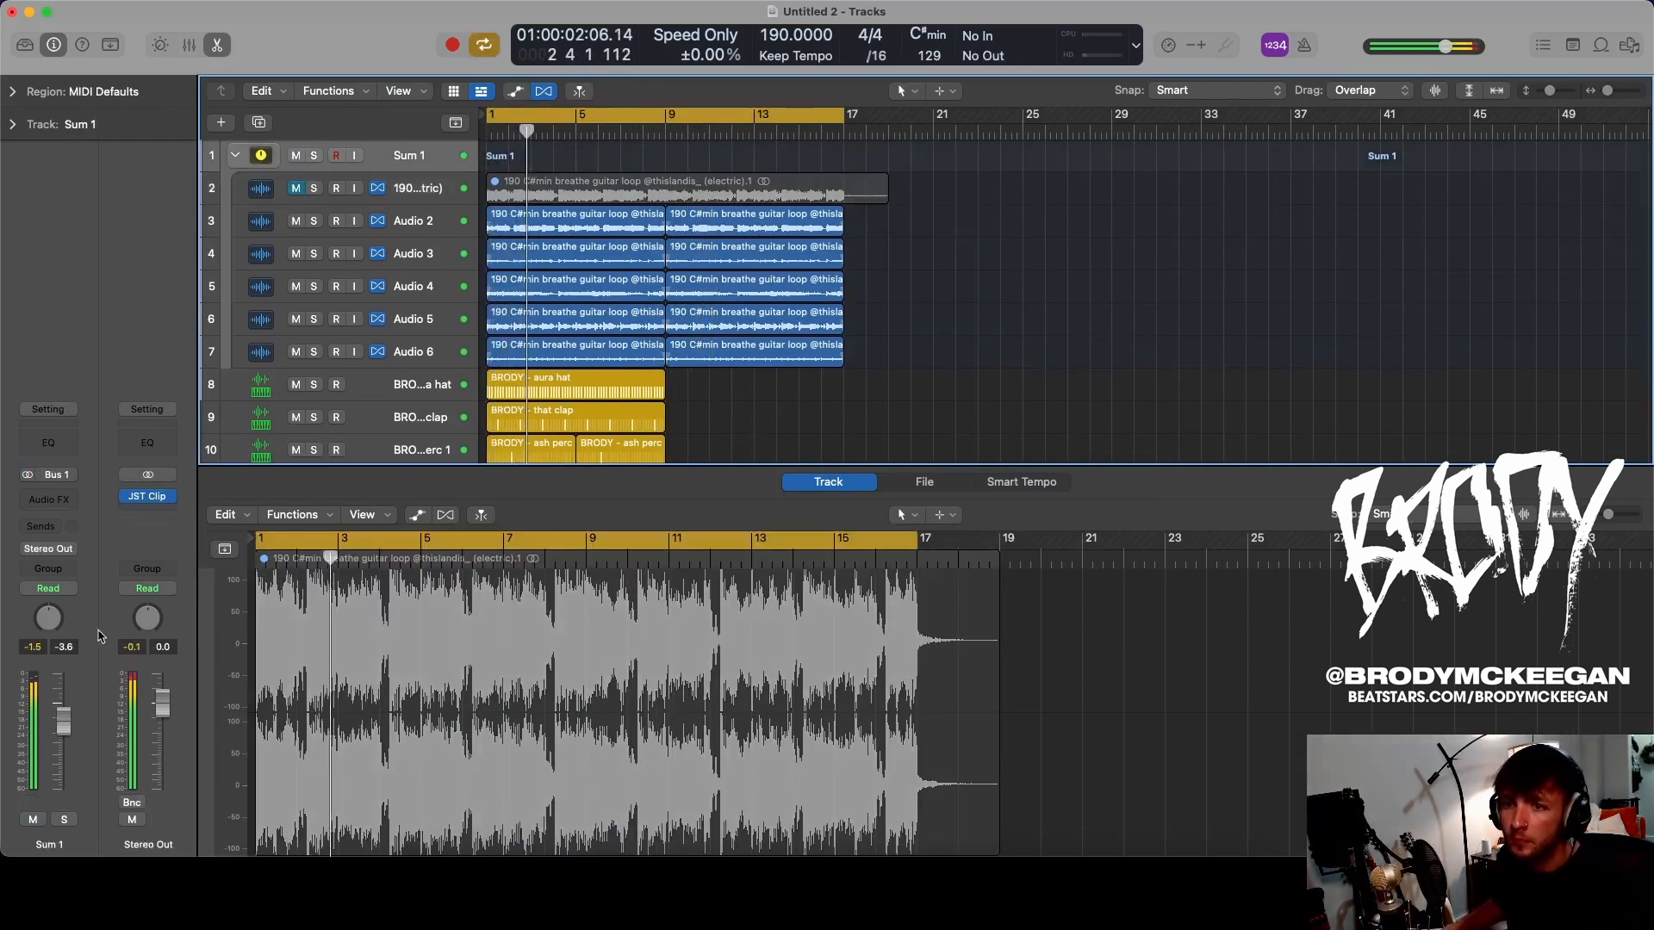
{"action": "left_click", "coordinate": [63, 721], "text": "alt"}
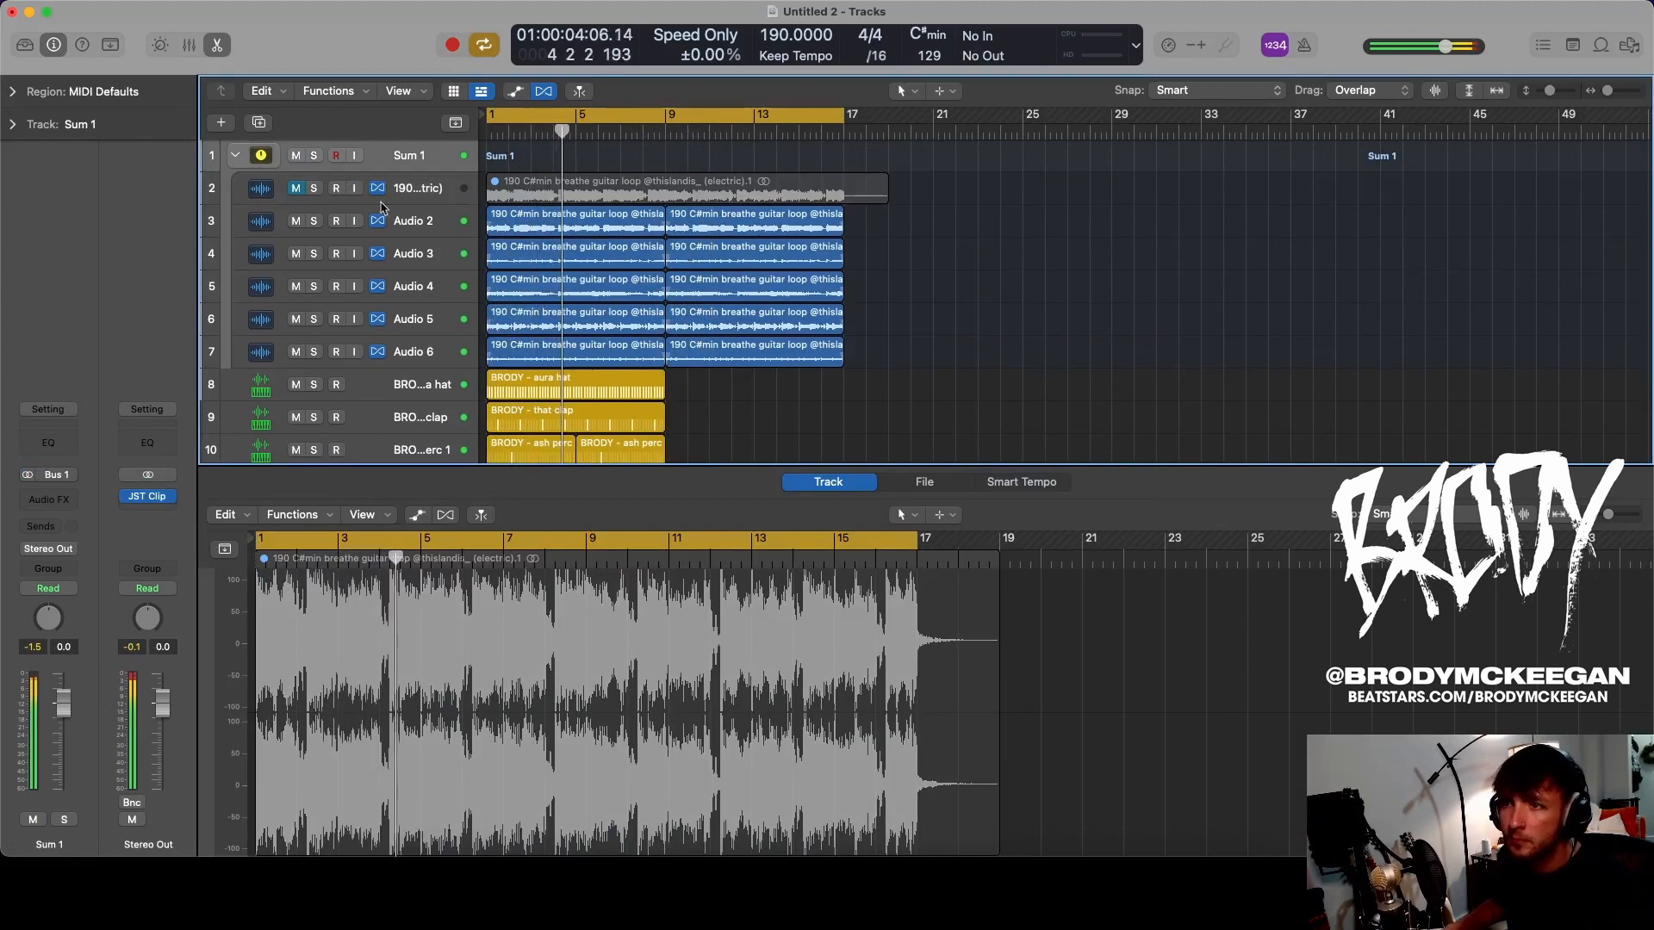
- Mute the Audio 2, Audio 5, Audio 3 and Audio 4 guitar tracks and move Audio 5 directly below Audio 2
{"action": "left_click", "coordinate": [294, 221]}
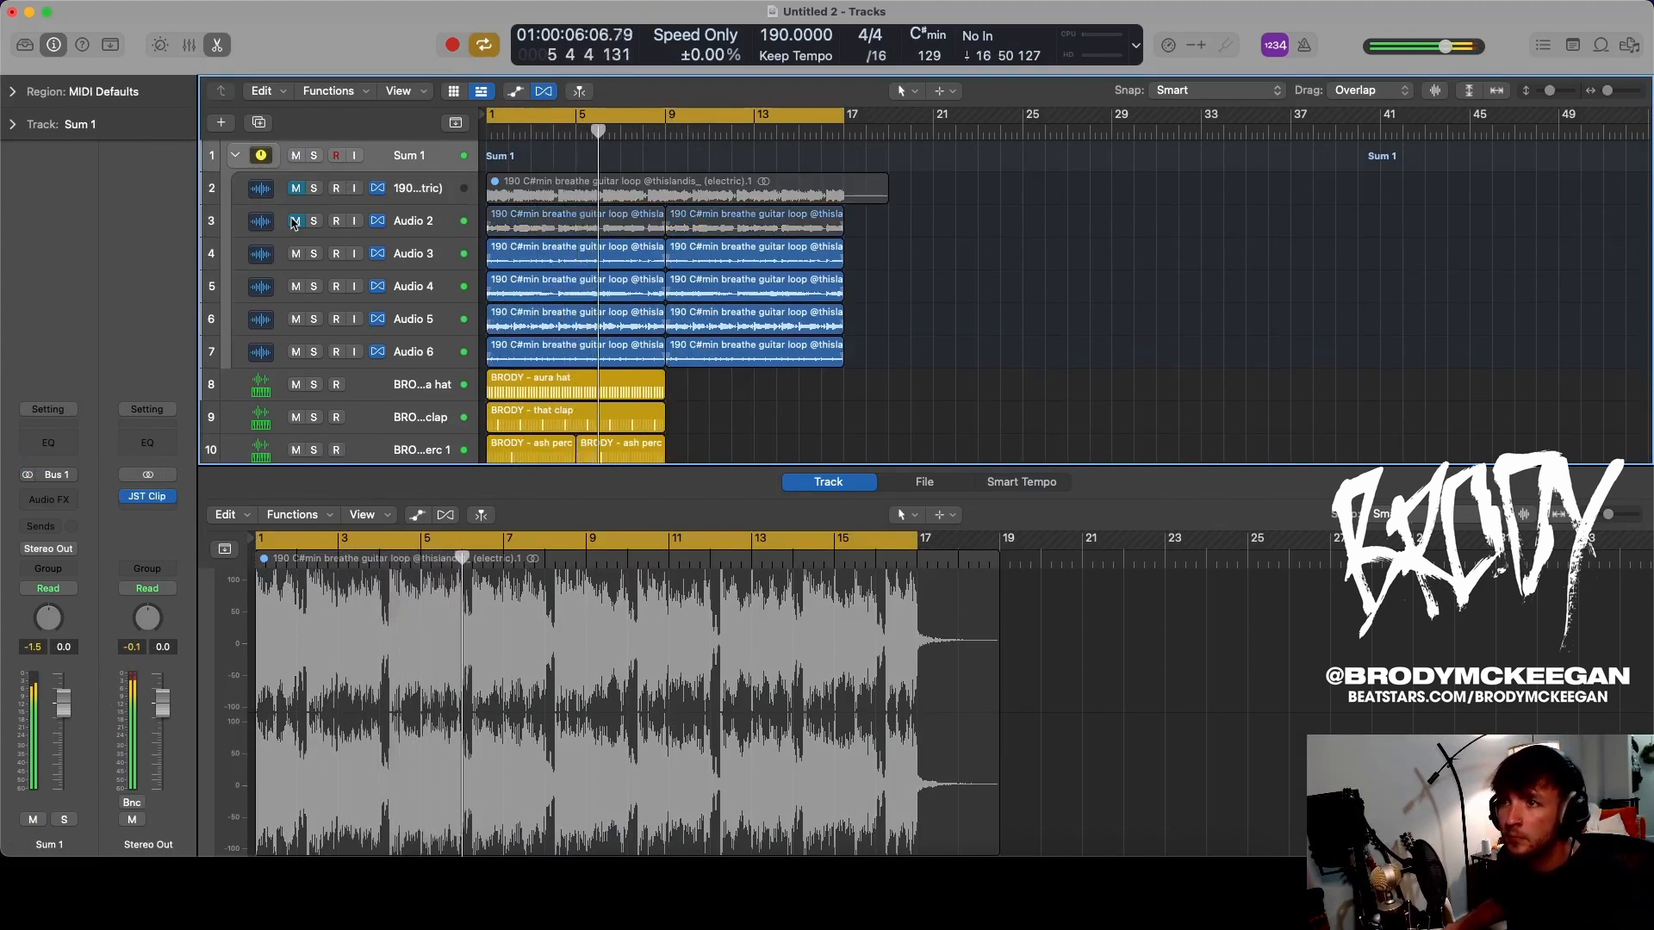
{"action": "left_click", "coordinate": [295, 319]}
{"action": "left_click_drag", "start_coordinate": [417, 319], "coordinate": [417, 236]}
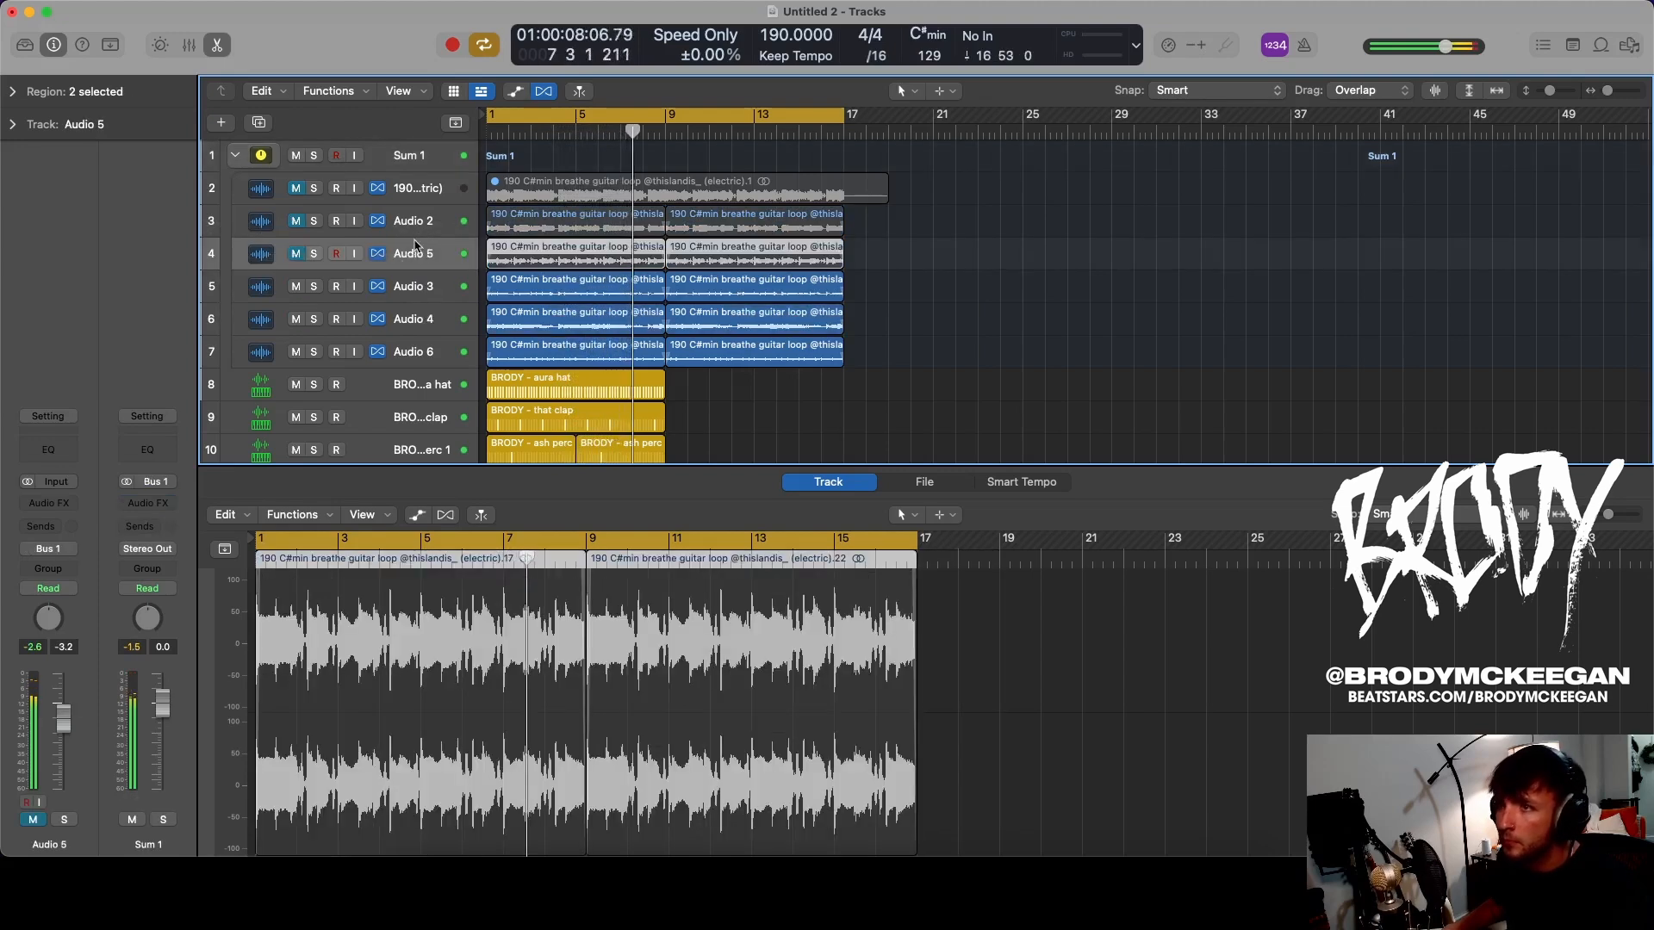
{"action": "left_click", "coordinate": [296, 286]}
{"action": "left_click", "coordinate": [296, 318]}
{"action": "scroll", "coordinate": [738, 296], "scroll_direction": "up", "scroll_amount": 3}
{"action": "scroll", "coordinate": [738, 296], "scroll_direction": "down", "scroll_amount": 5}
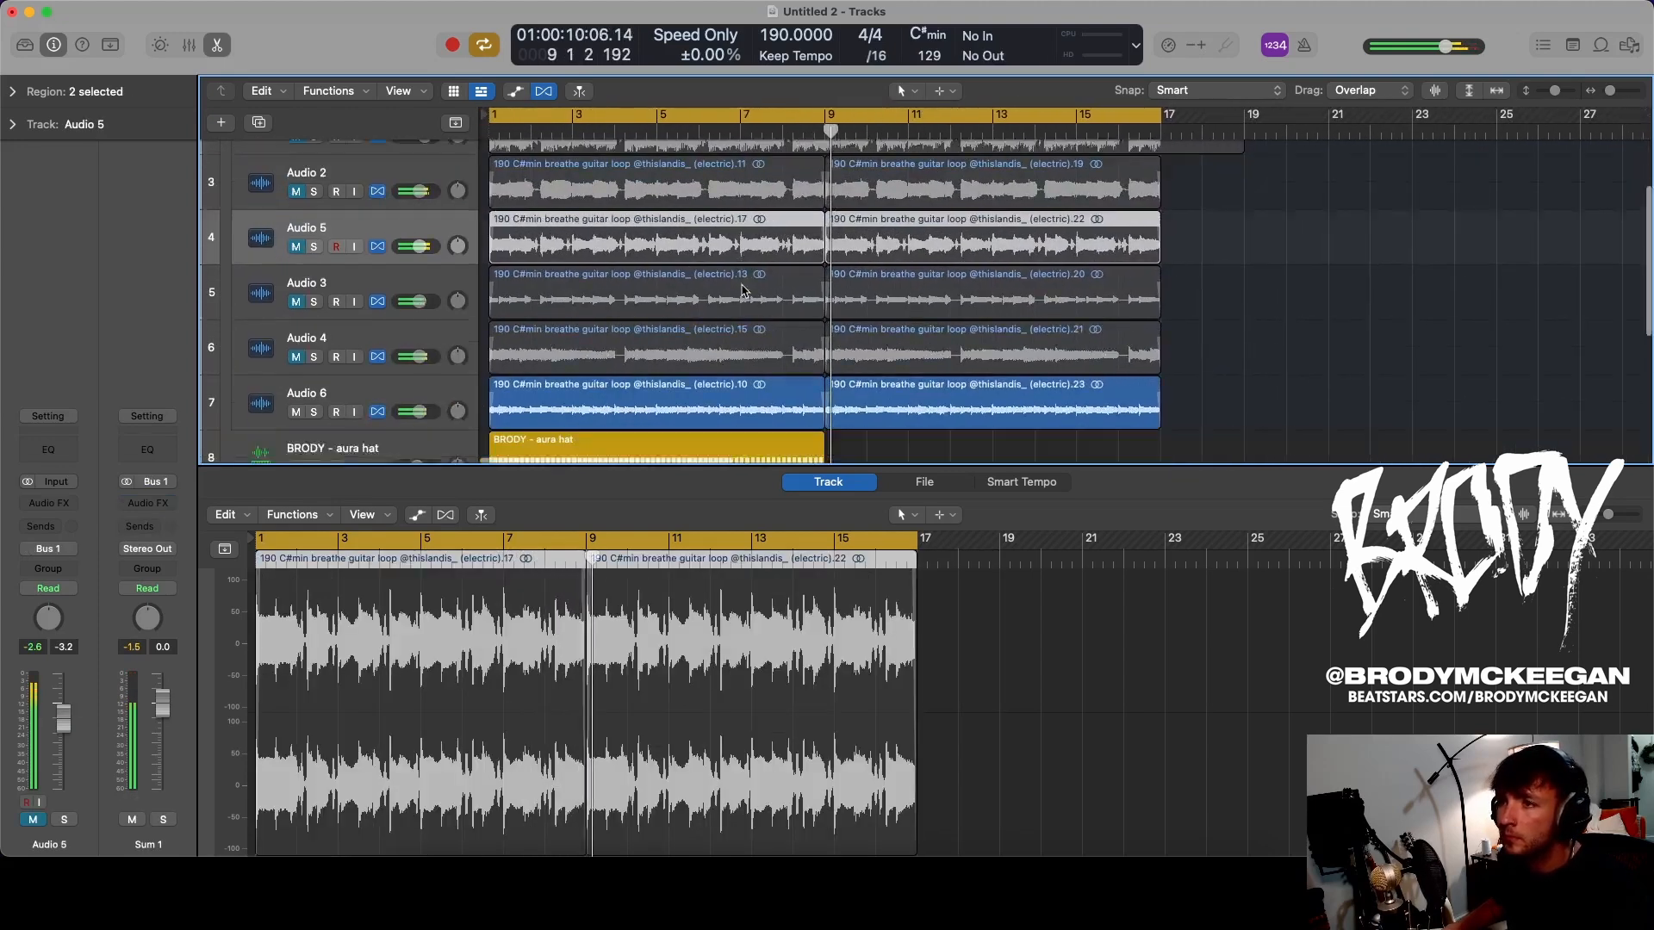
- Add a Channel EQ to Audio 6 with a wide -3.4 dB cut at 446 Hz, Q 0.20, while playing from the start
{"action": "key", "text": "Return"}
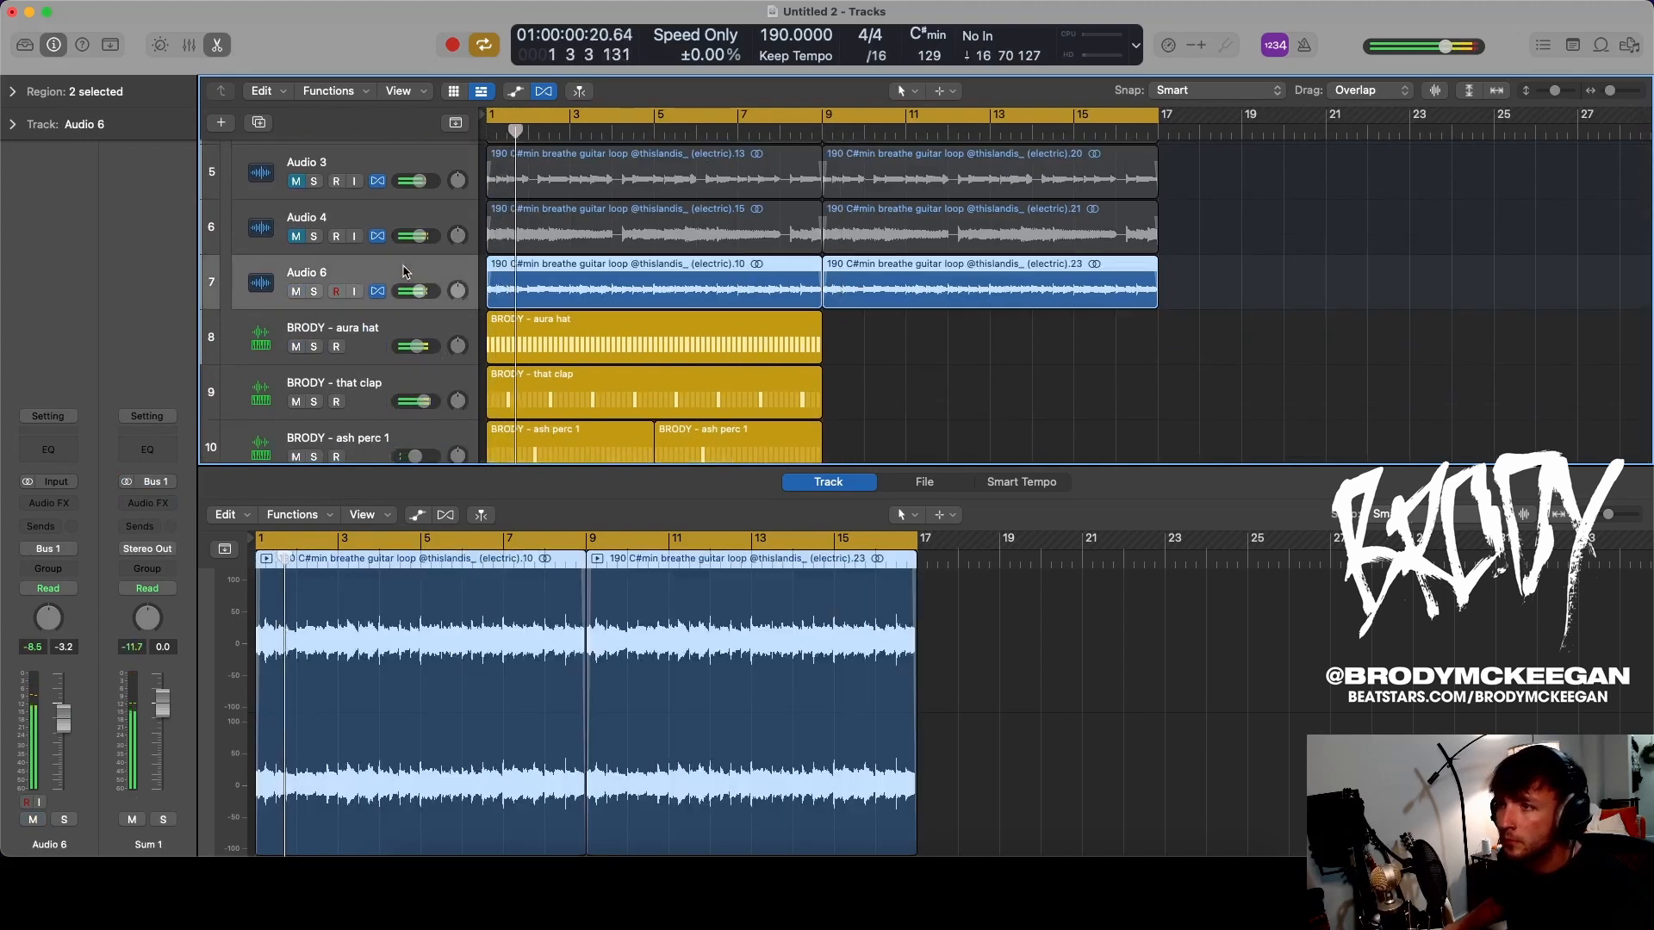
{"action": "left_click", "coordinate": [49, 449]}
{"action": "left_click_drag", "start_coordinate": [1058, 433], "coordinate": [892, 470]}
- Insert the Waves CLA-2A (s) compressor on Audio 6 and adjust its gain
{"action": "left_click", "coordinate": [70, 497]}
{"action": "mouse_move", "coordinate": [102, 838]}
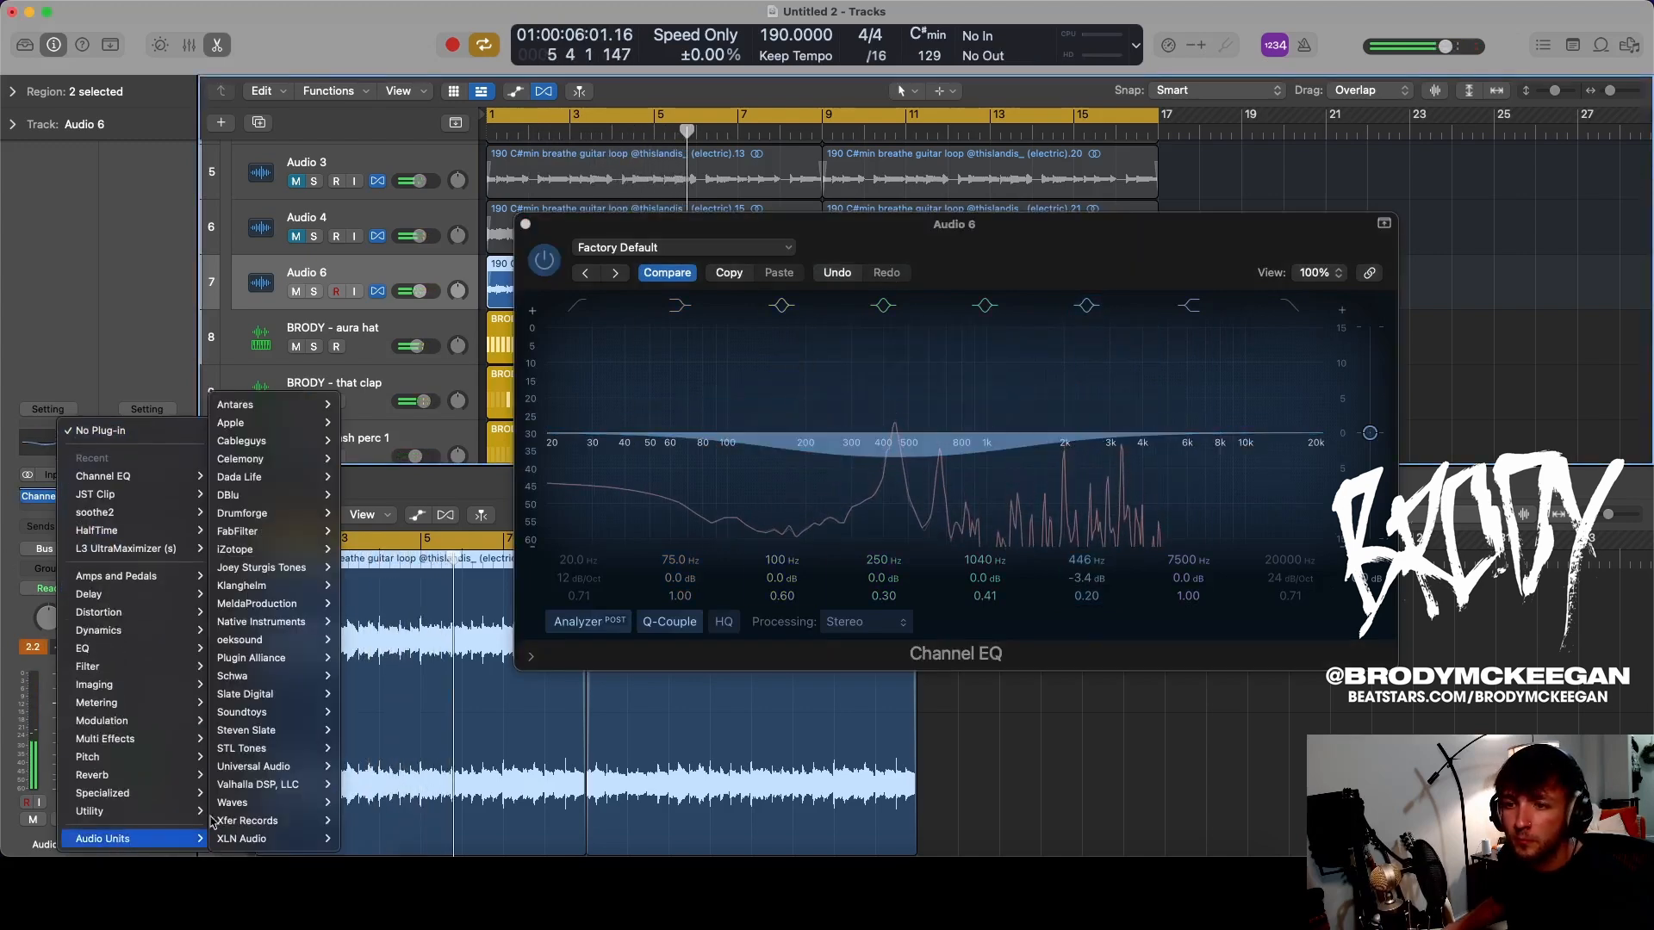
{"action": "mouse_move", "coordinate": [232, 802]}
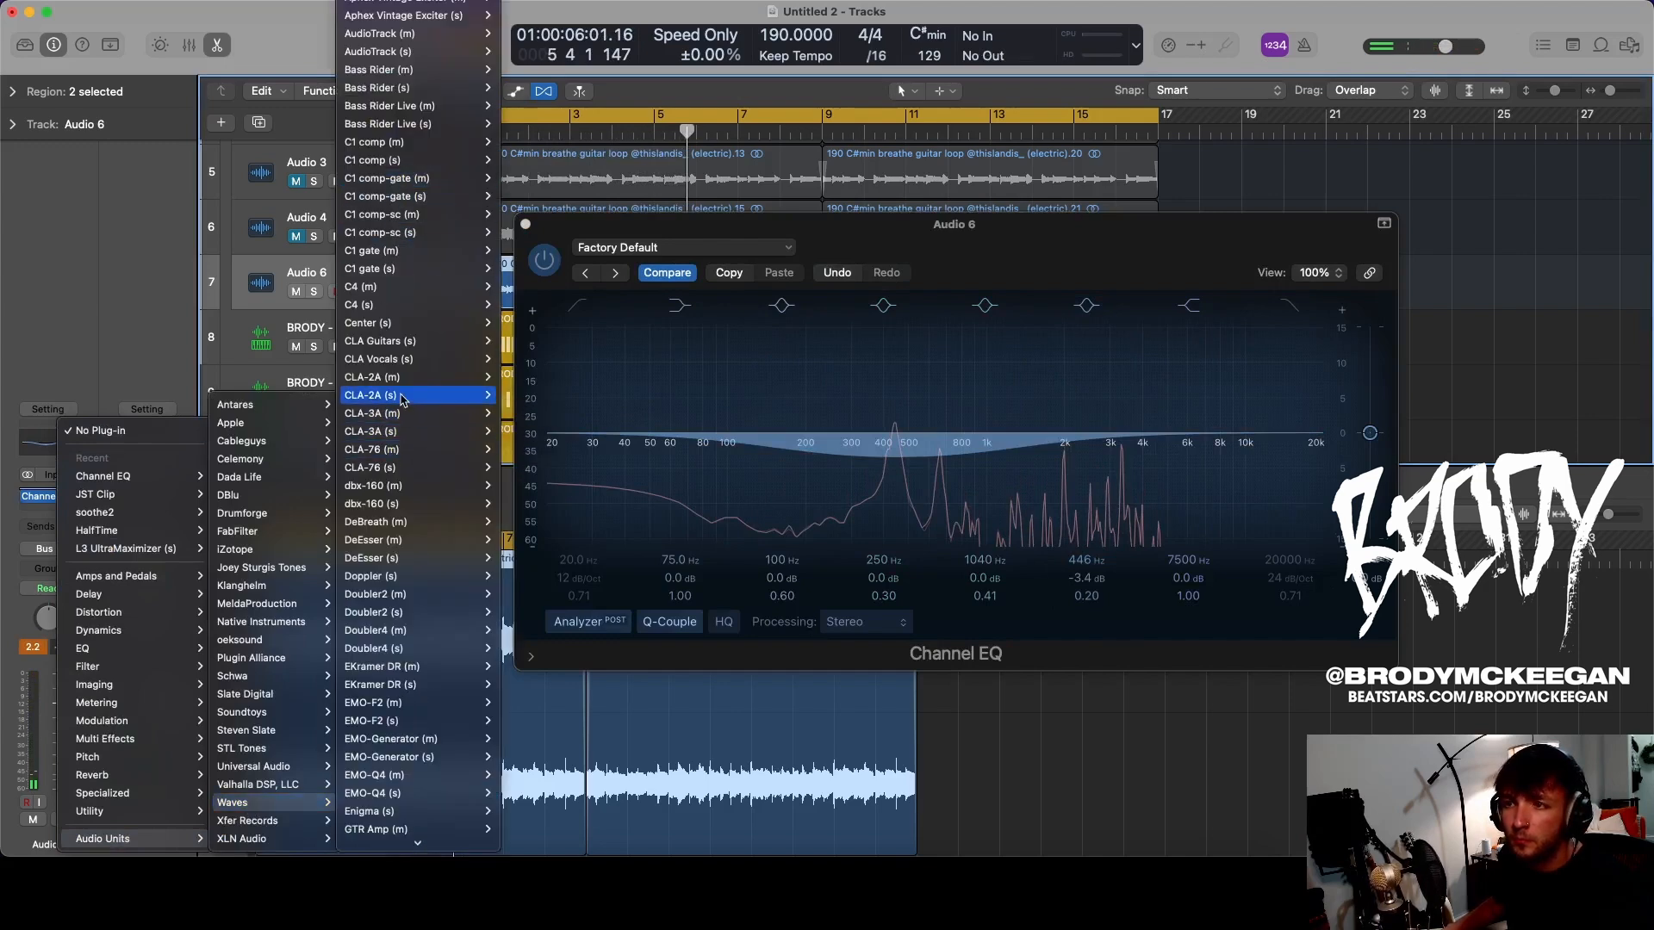
{"action": "left_click", "coordinate": [543, 415]}
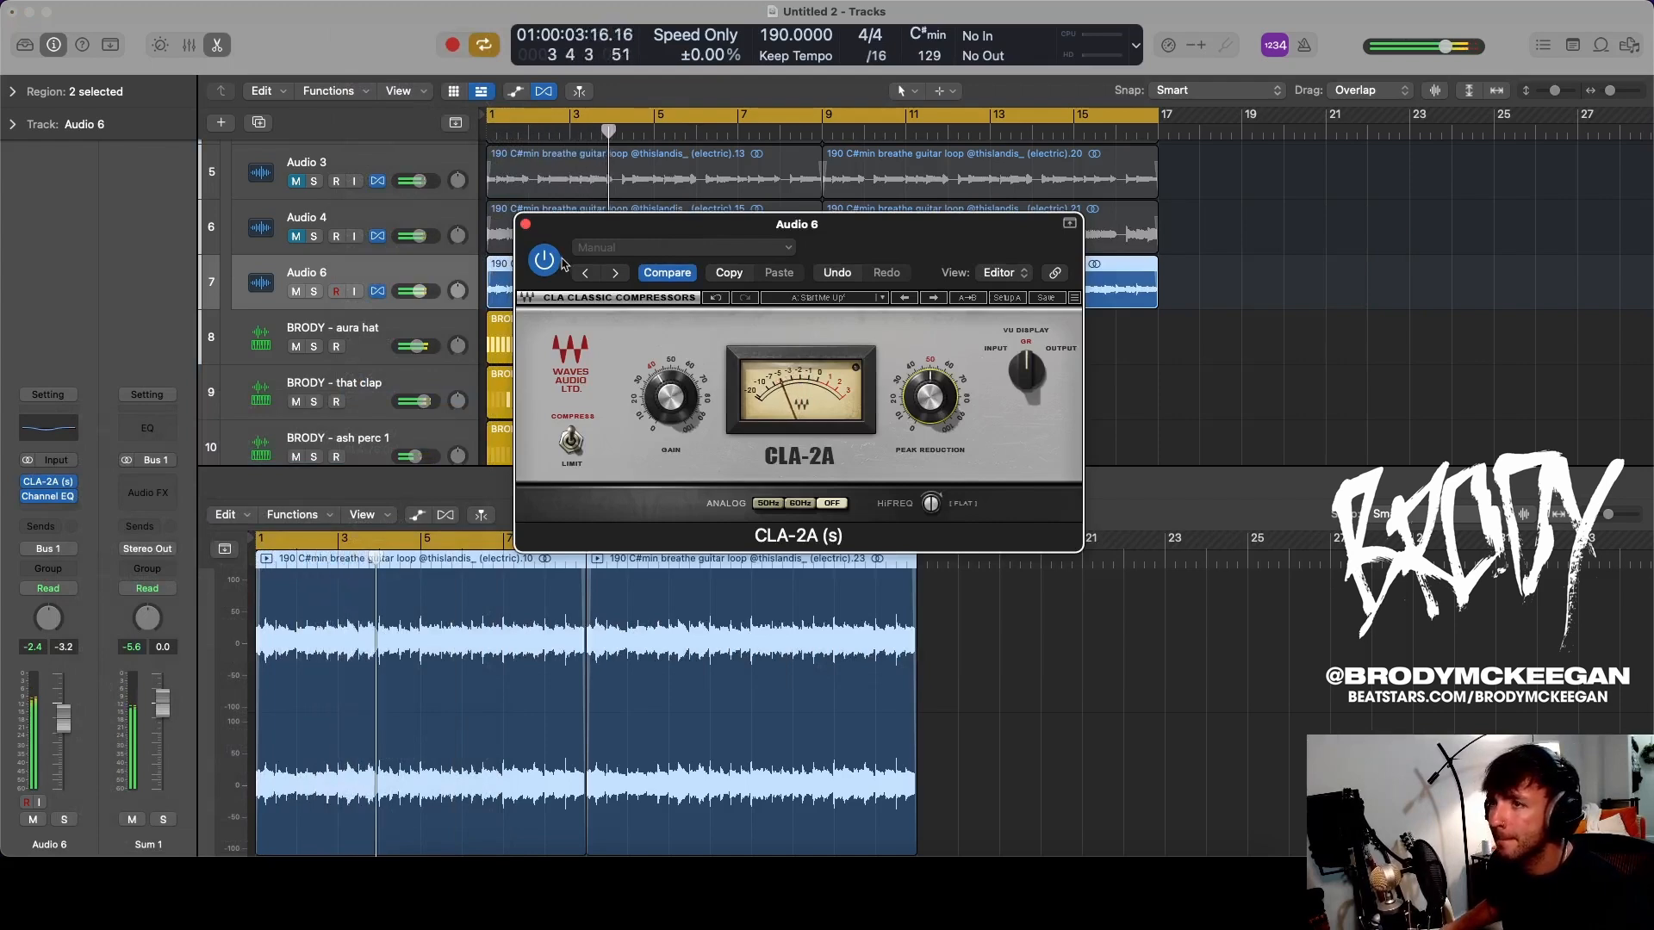
{"action": "left_click_drag", "start_coordinate": [672, 385], "coordinate": [672, 386]}
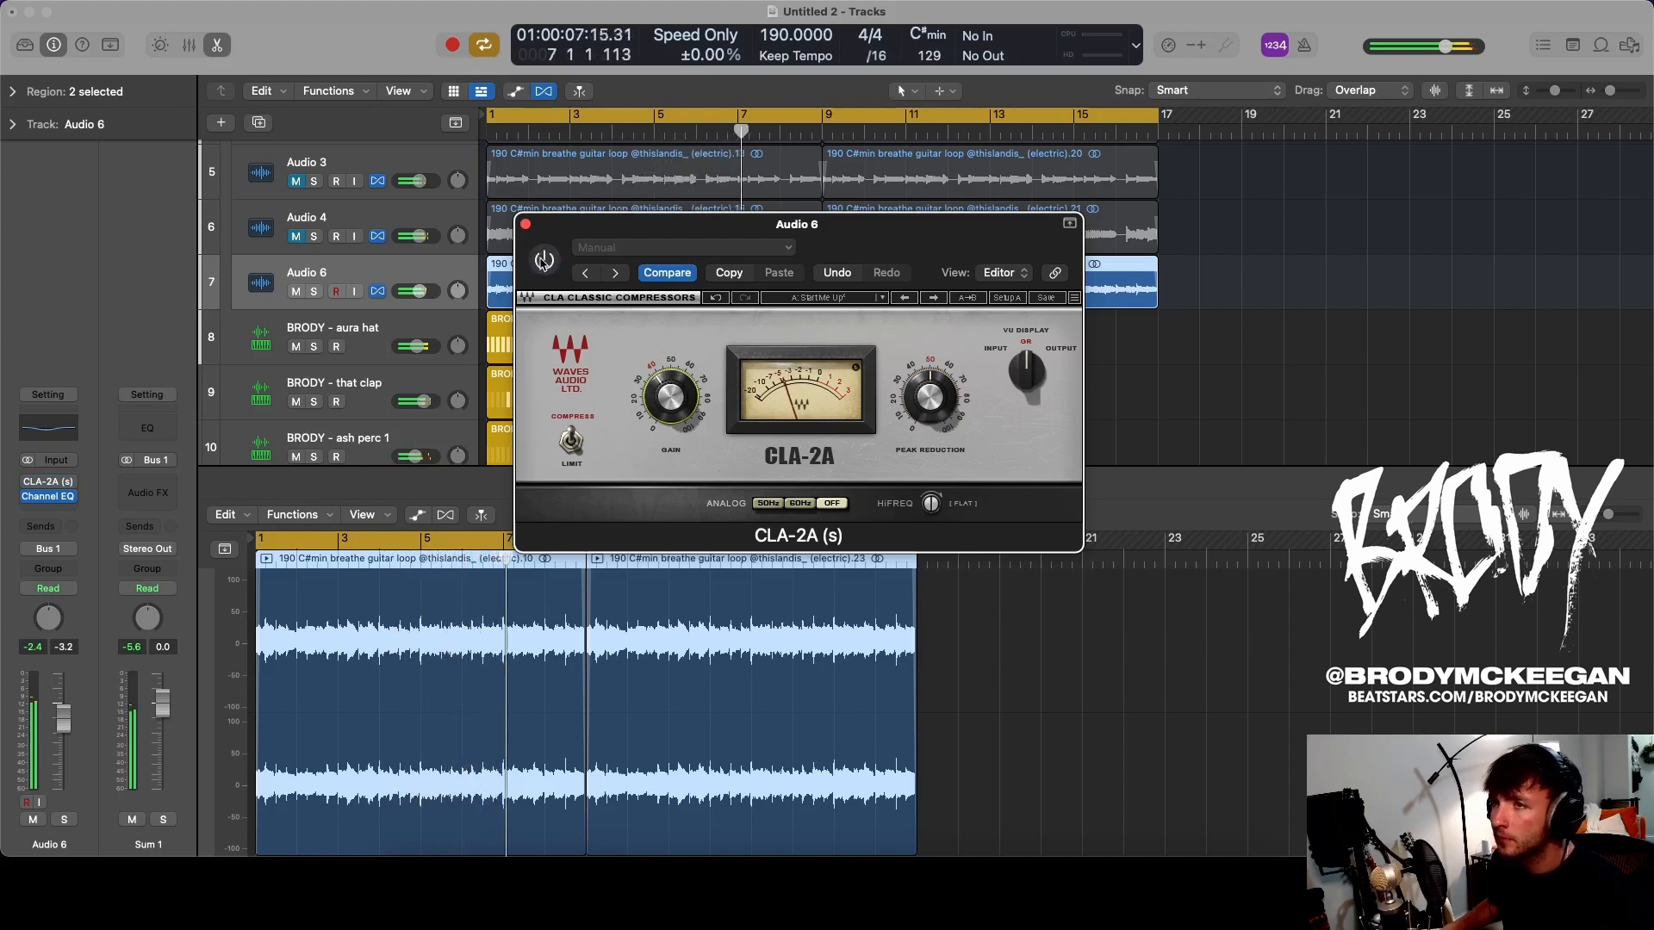
{"action": "left_click", "coordinate": [527, 226]}
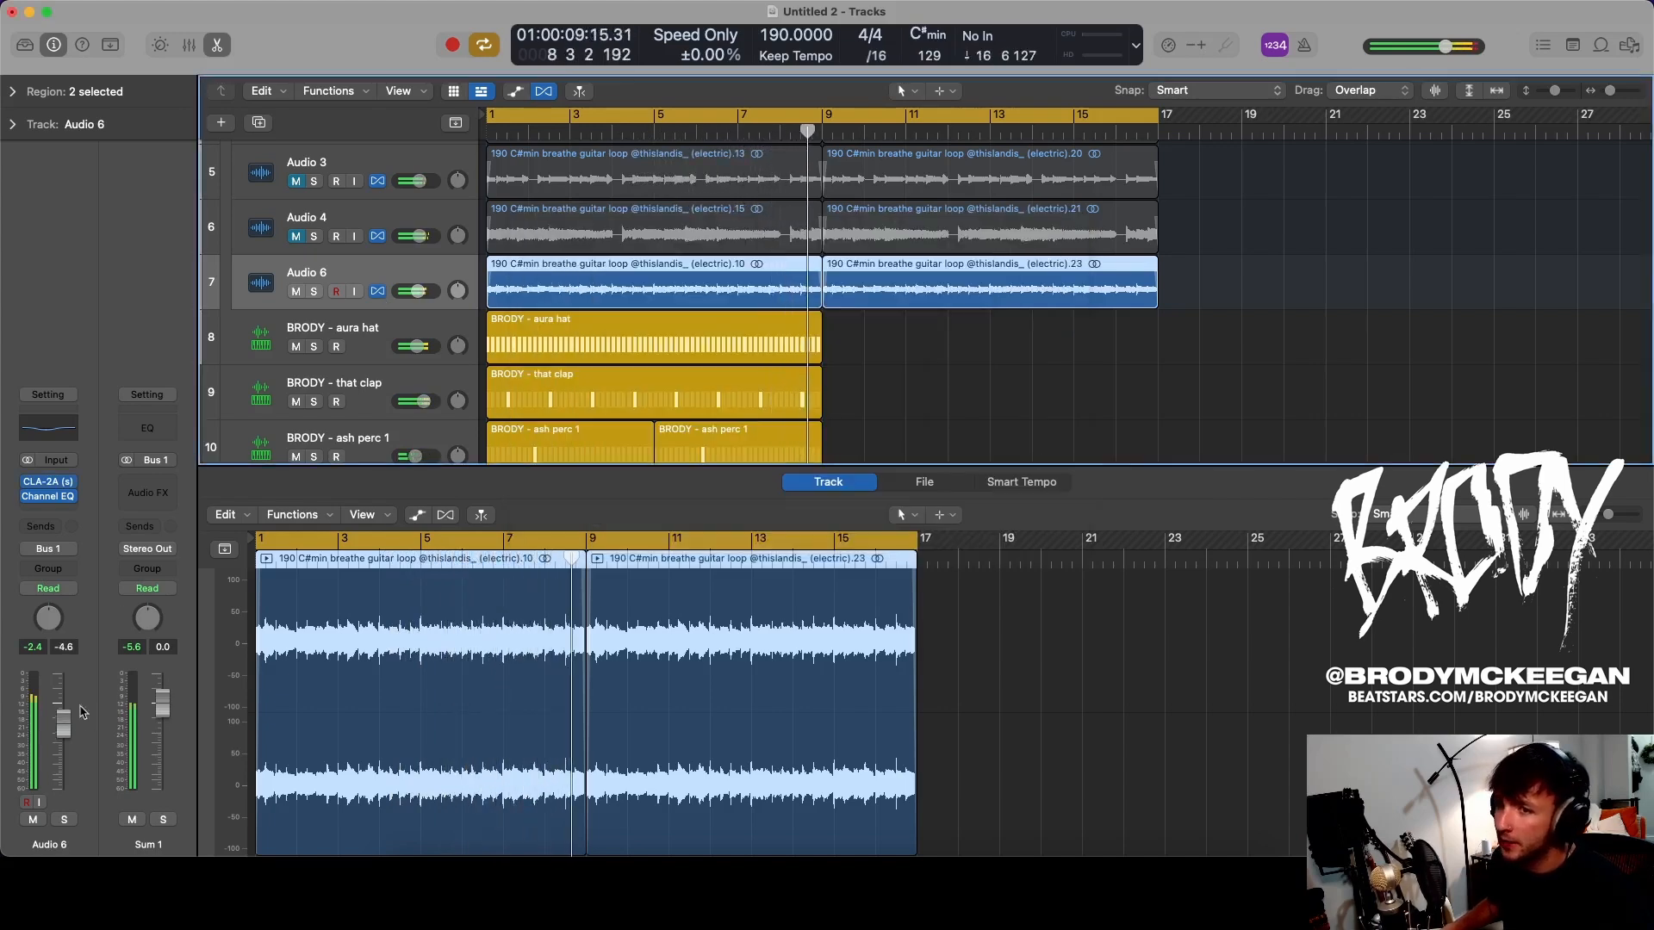
- Insert the stereo Soundtoys MicroShift plug-in on Audio 6 after the Channel EQ and resume playback
{"action": "left_click", "coordinate": [61, 511]}
{"action": "mouse_move", "coordinate": [58, 838]}
{"action": "mouse_move", "coordinate": [187, 713]}
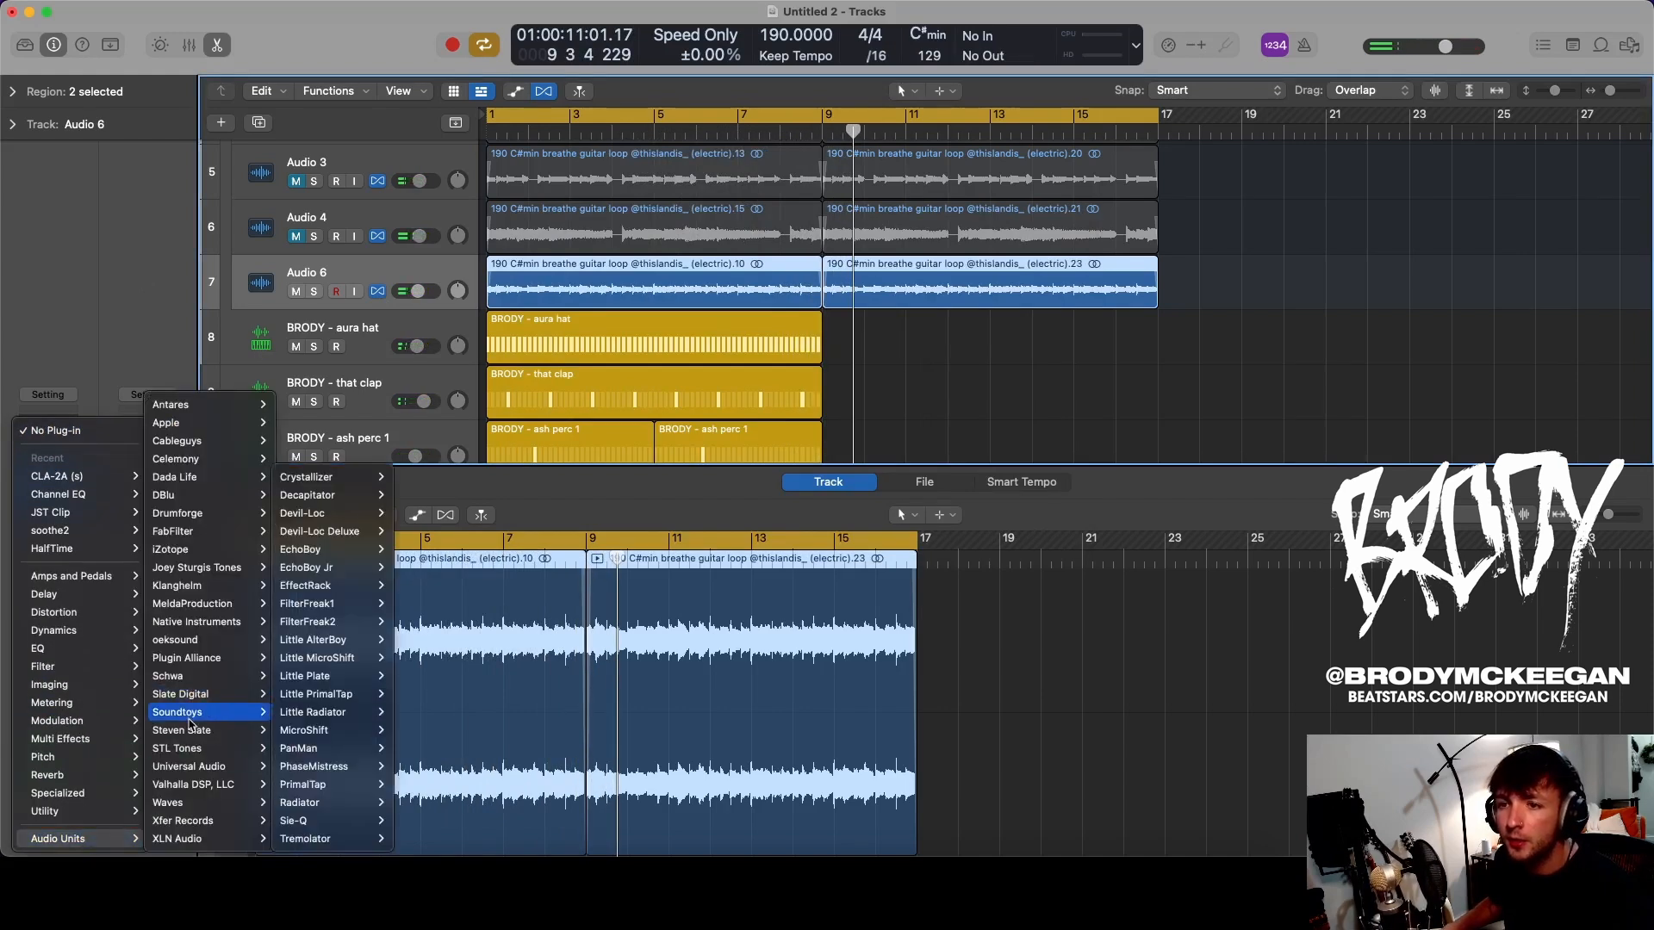
{"action": "mouse_move", "coordinate": [324, 731]}
{"action": "left_click", "coordinate": [413, 732]}
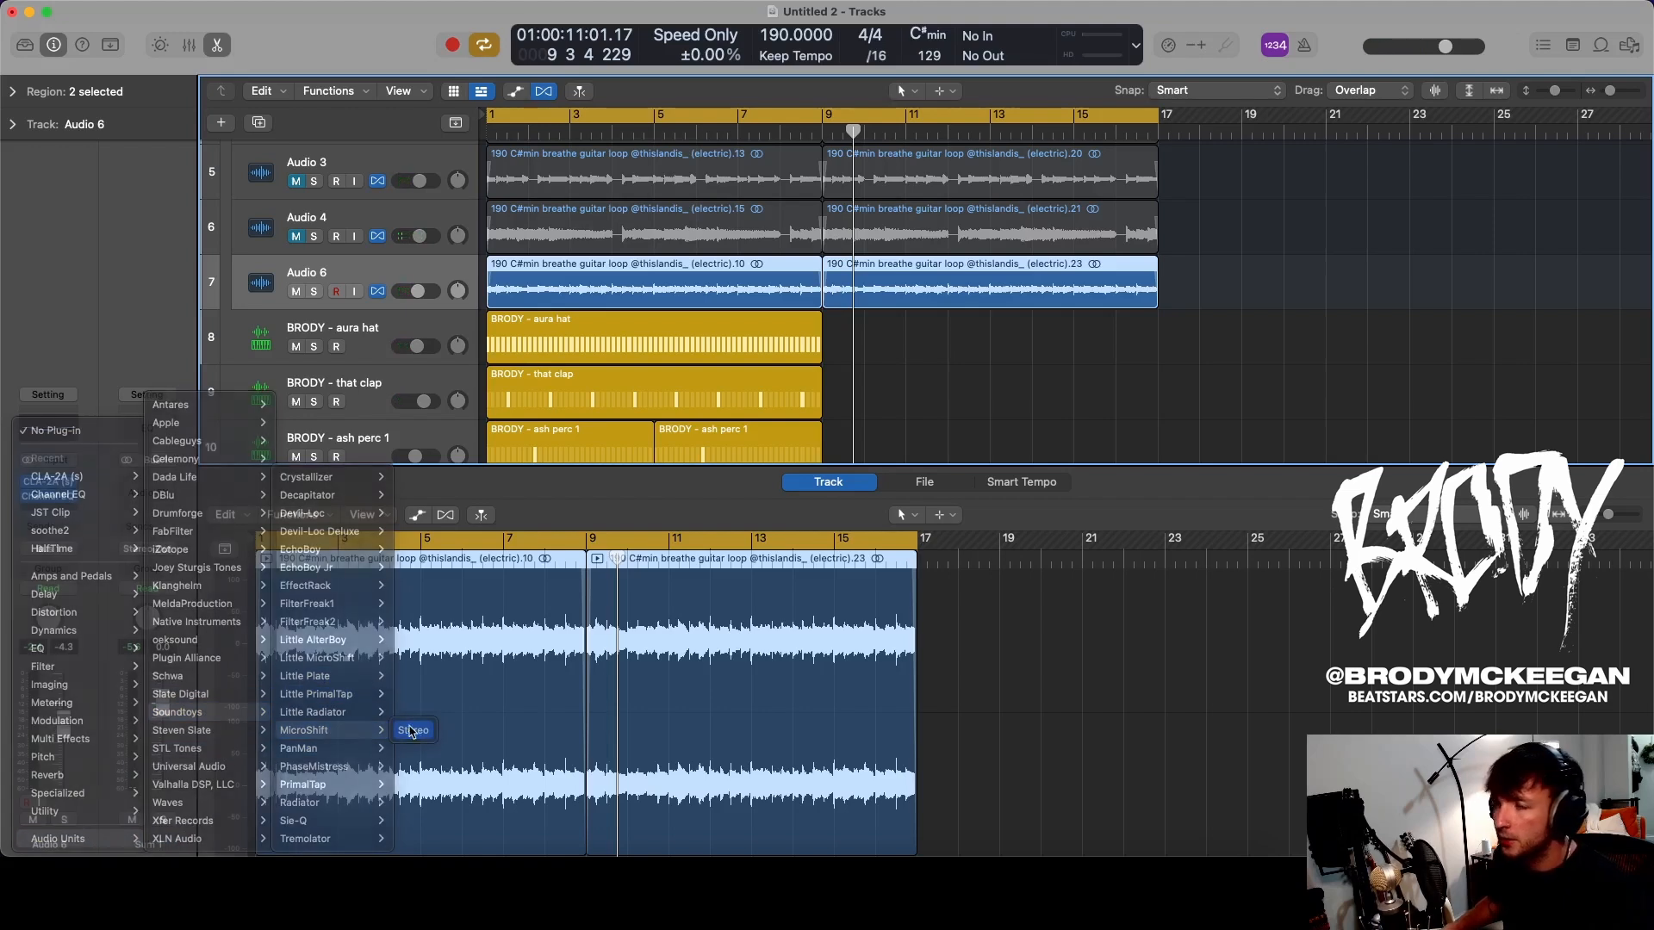
{"action": "key", "text": "space"}
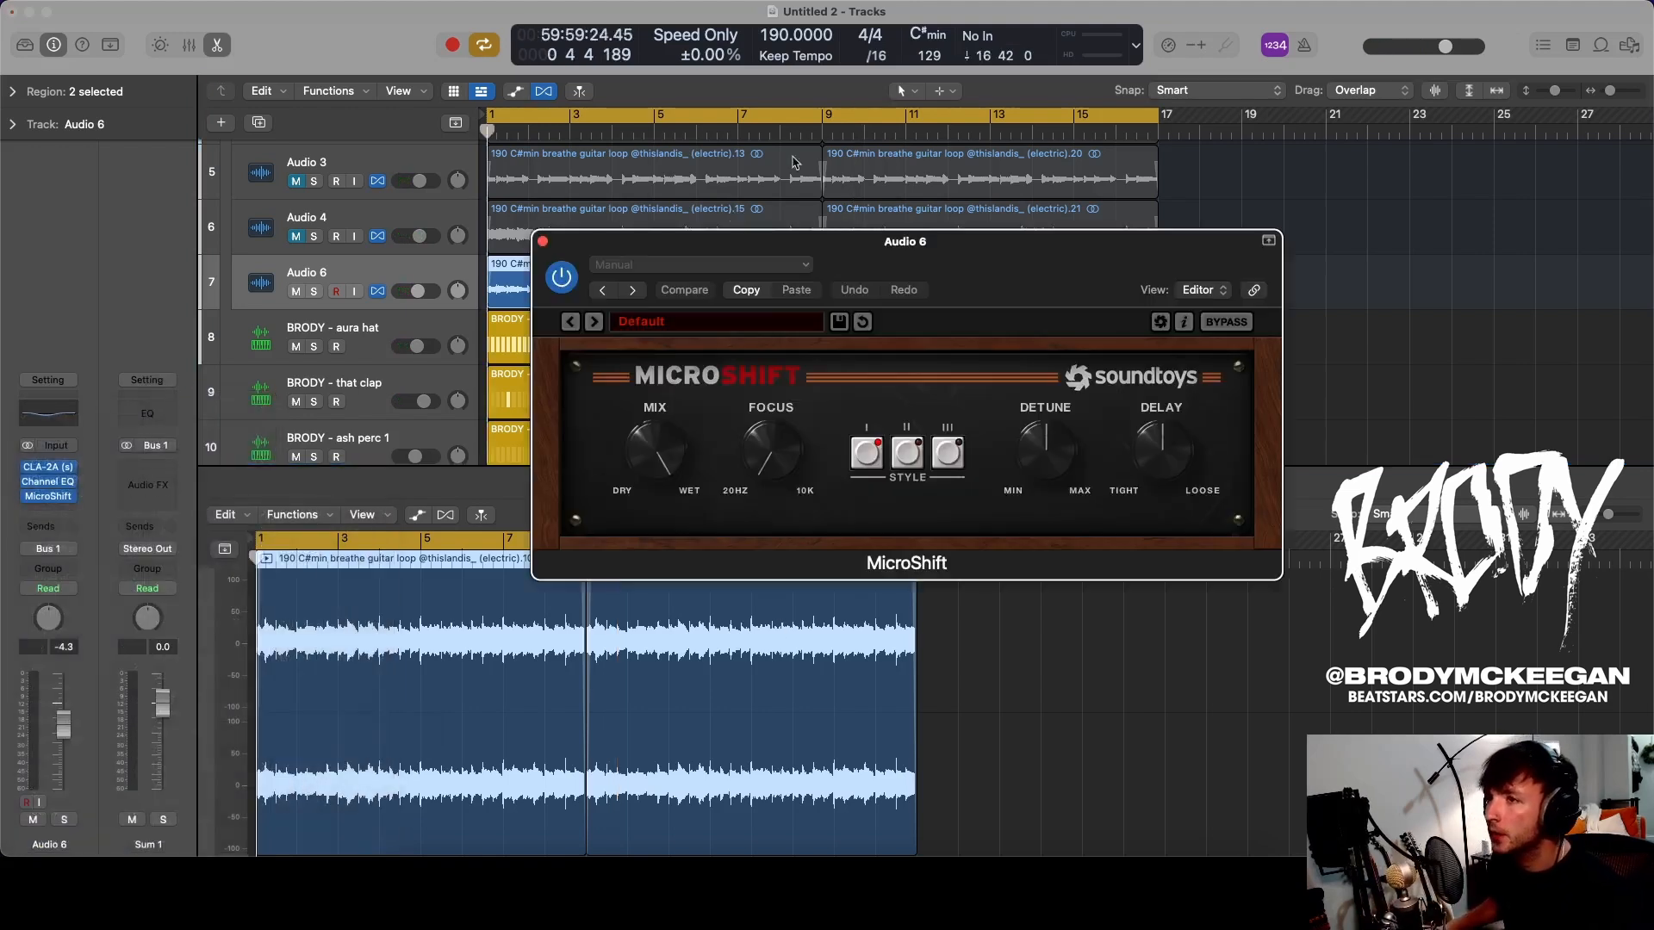
- Load the LeadVocalClarity preset in MicroShift, adjust its mix amount and solo Audio 6
{"action": "left_click", "coordinate": [717, 324]}
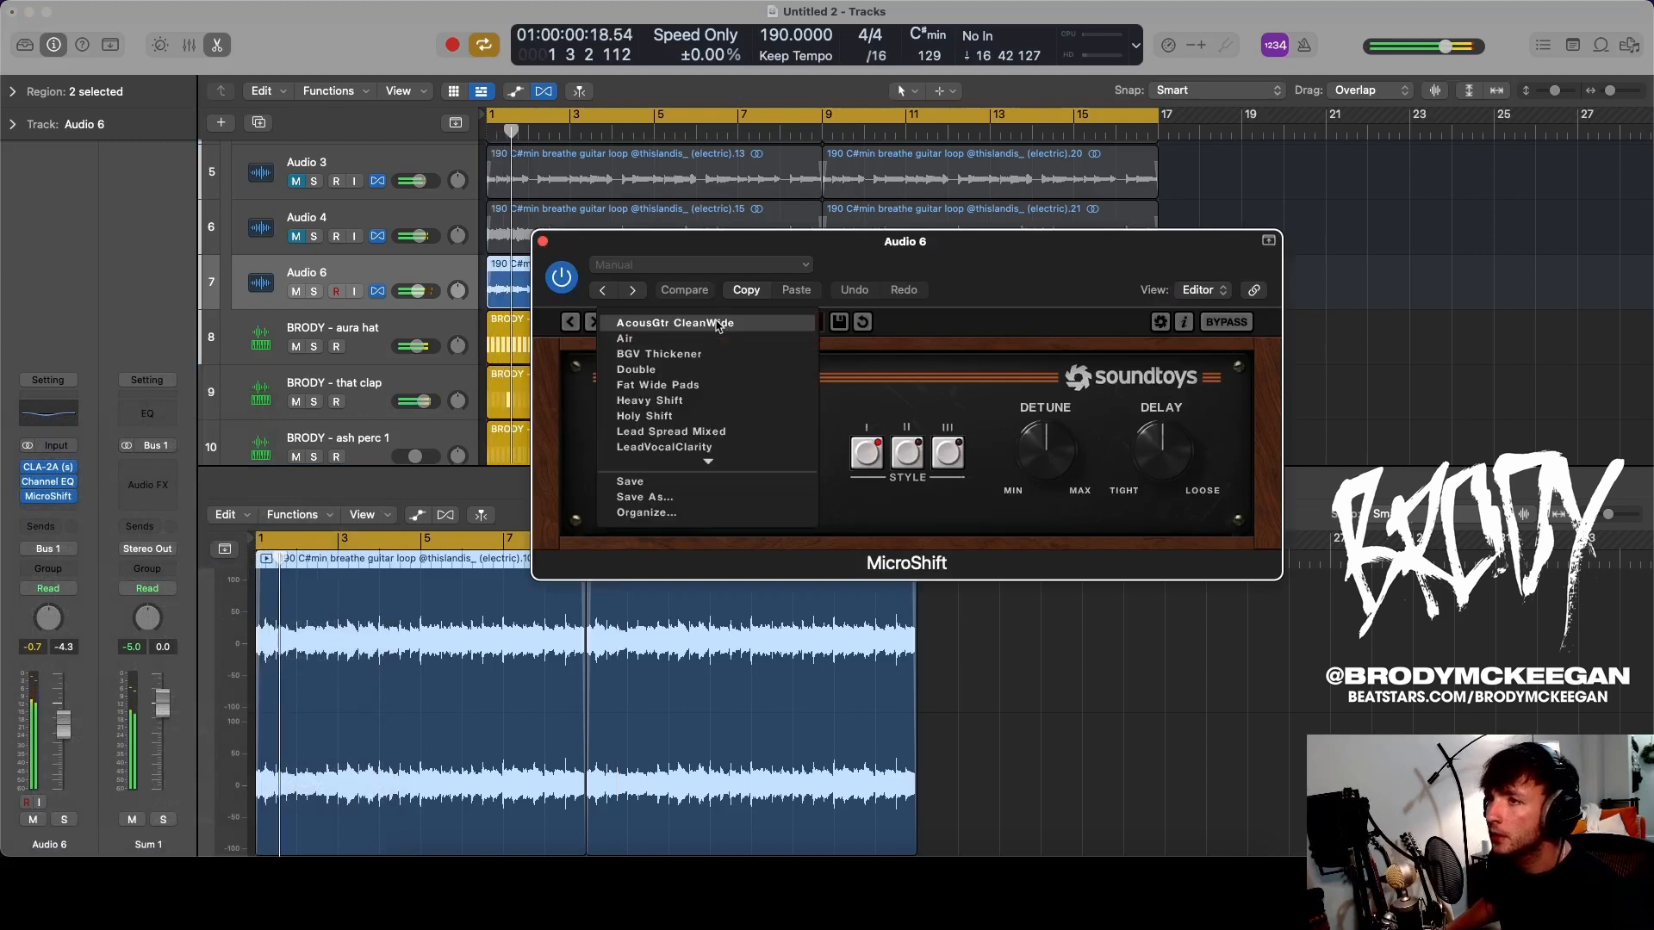
{"action": "left_click", "coordinate": [724, 447]}
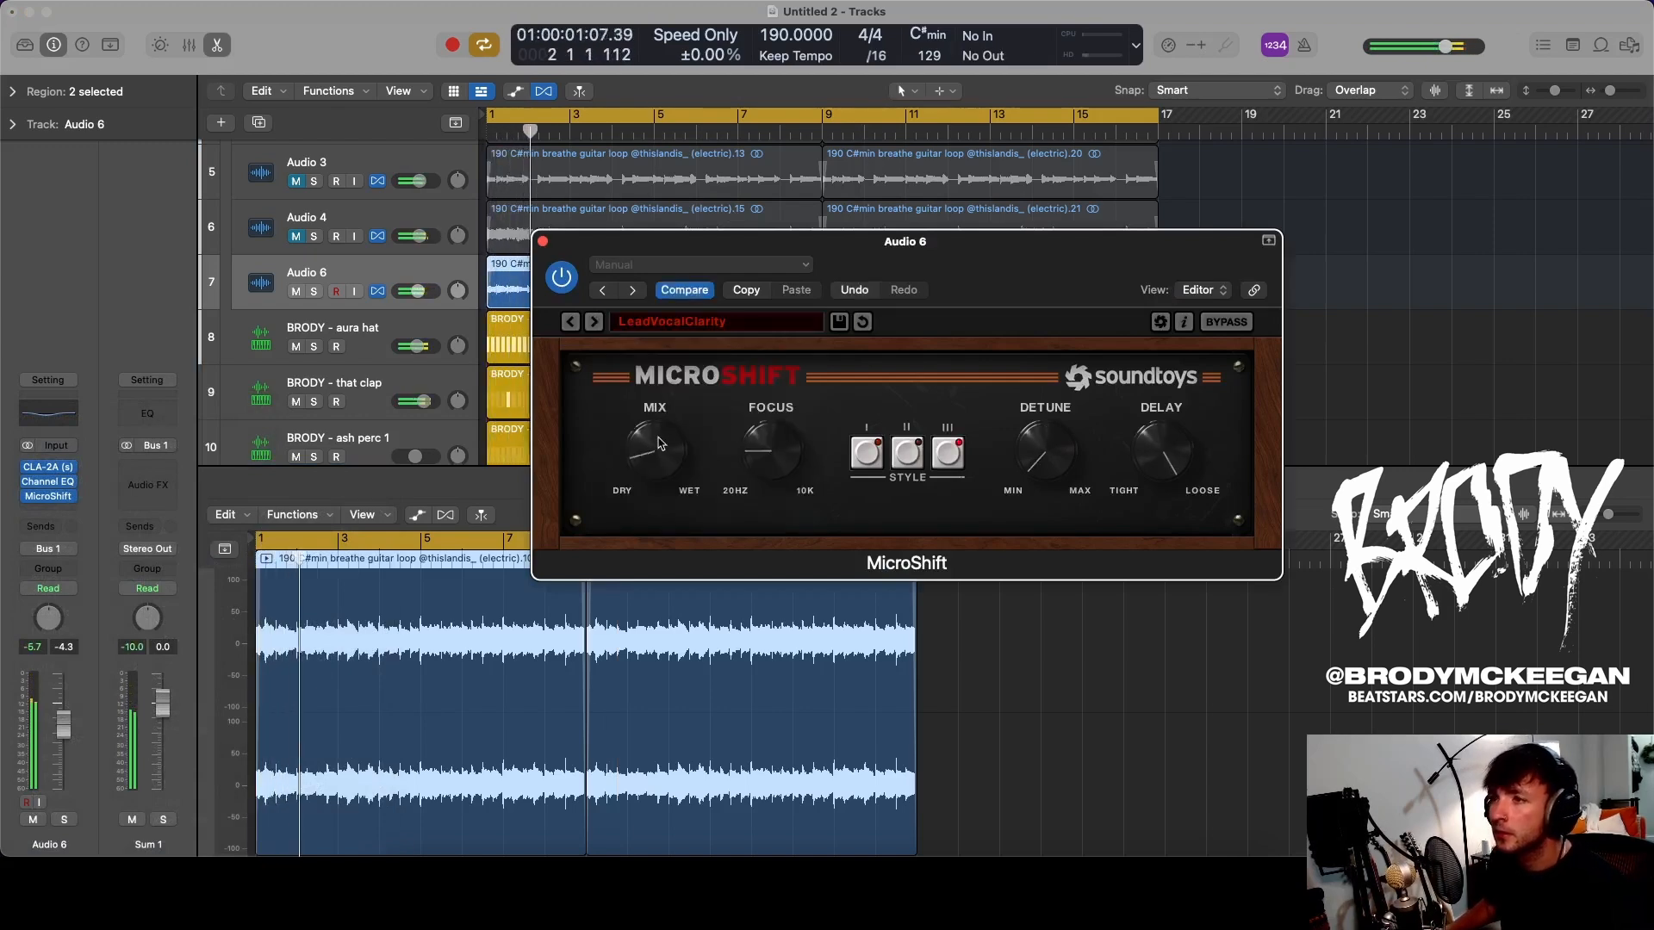
{"action": "left_click_drag", "start_coordinate": [653, 446], "coordinate": [652, 455]}
{"action": "key", "text": "s"}
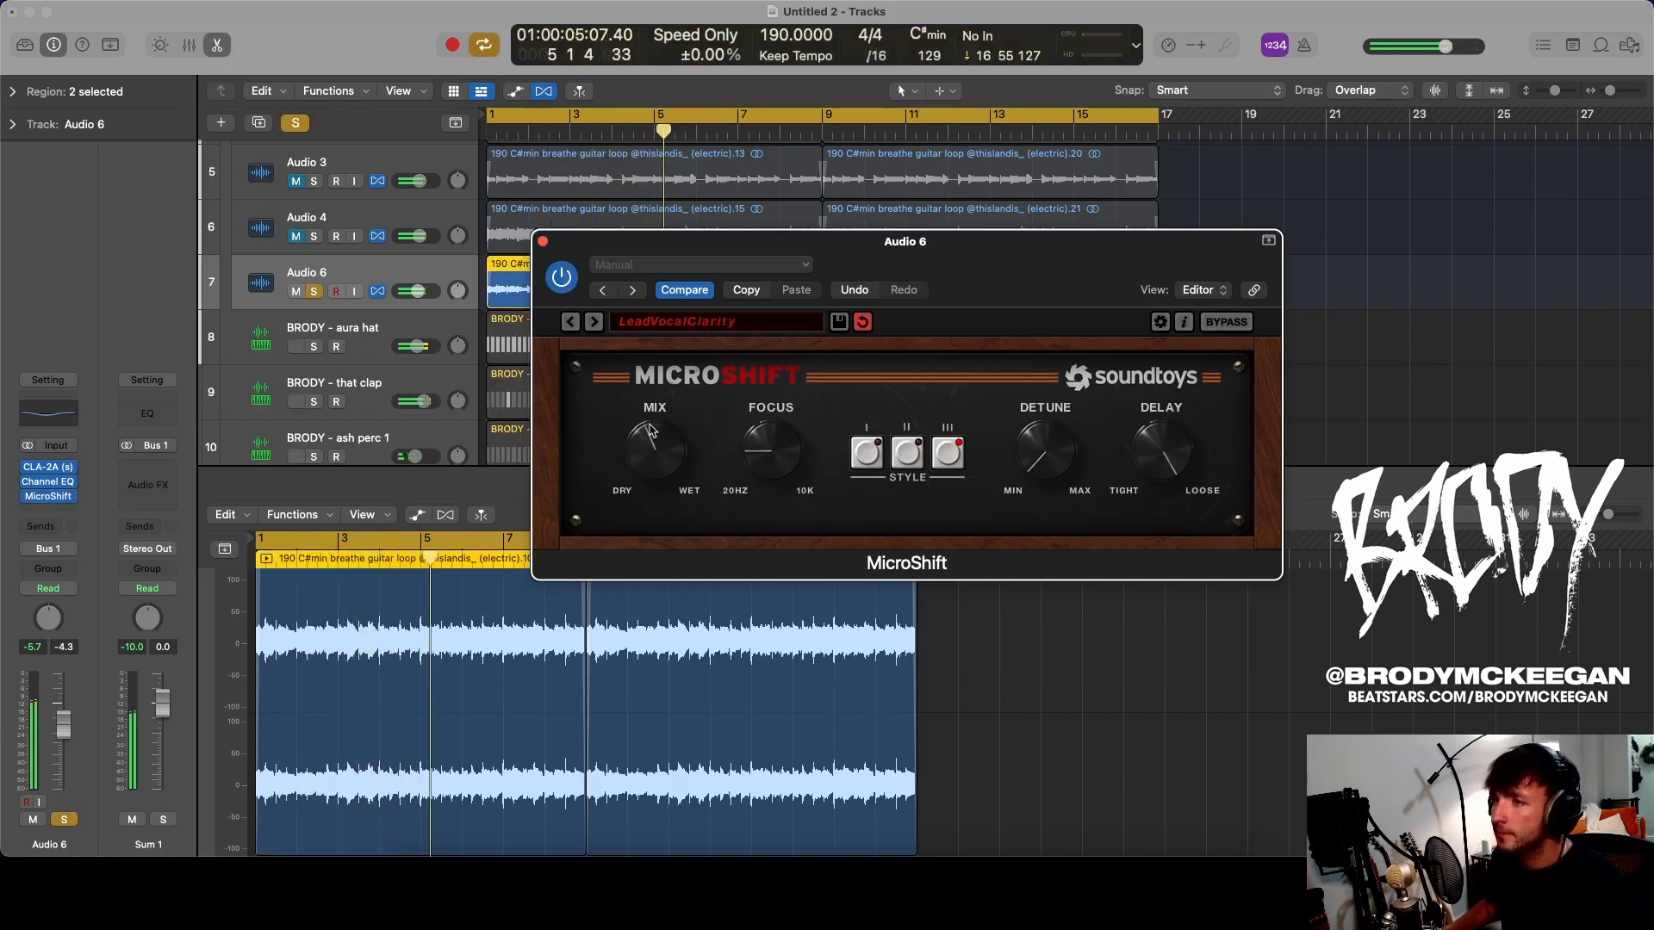
- Unsolo Audio 6 and insert a stereo Channel EQ after MicroShift in its effects chain
{"action": "key", "text": "s"}
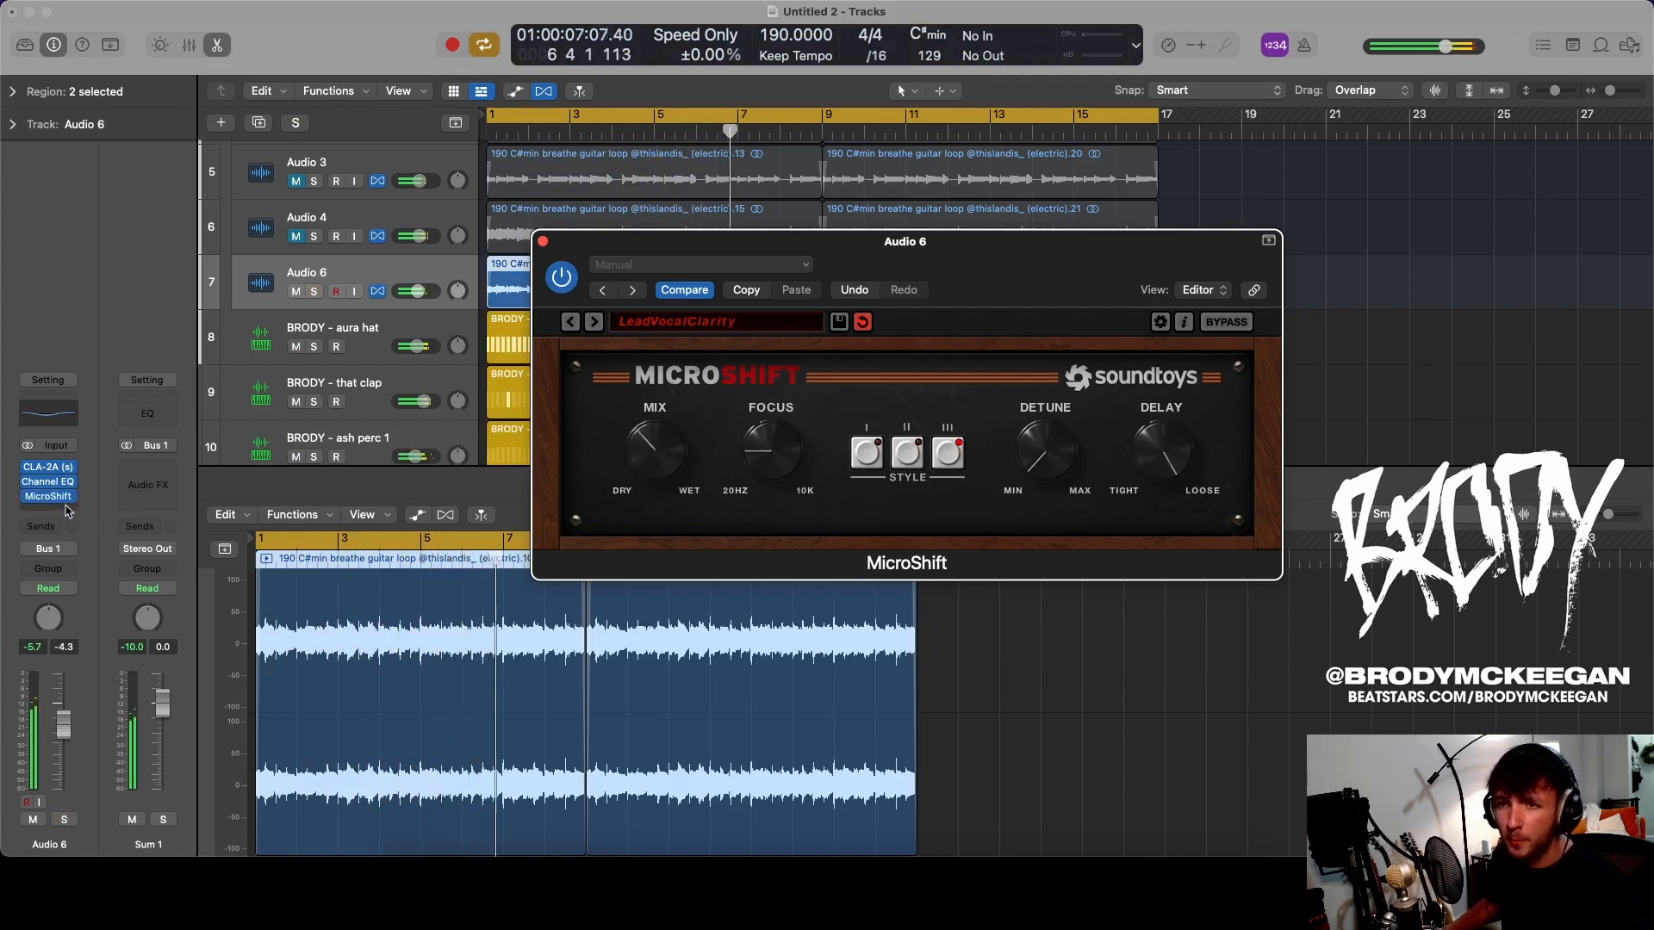
{"action": "left_click", "coordinate": [67, 510]}
{"action": "mouse_move", "coordinate": [86, 723]}
{"action": "mouse_move", "coordinate": [215, 724]}
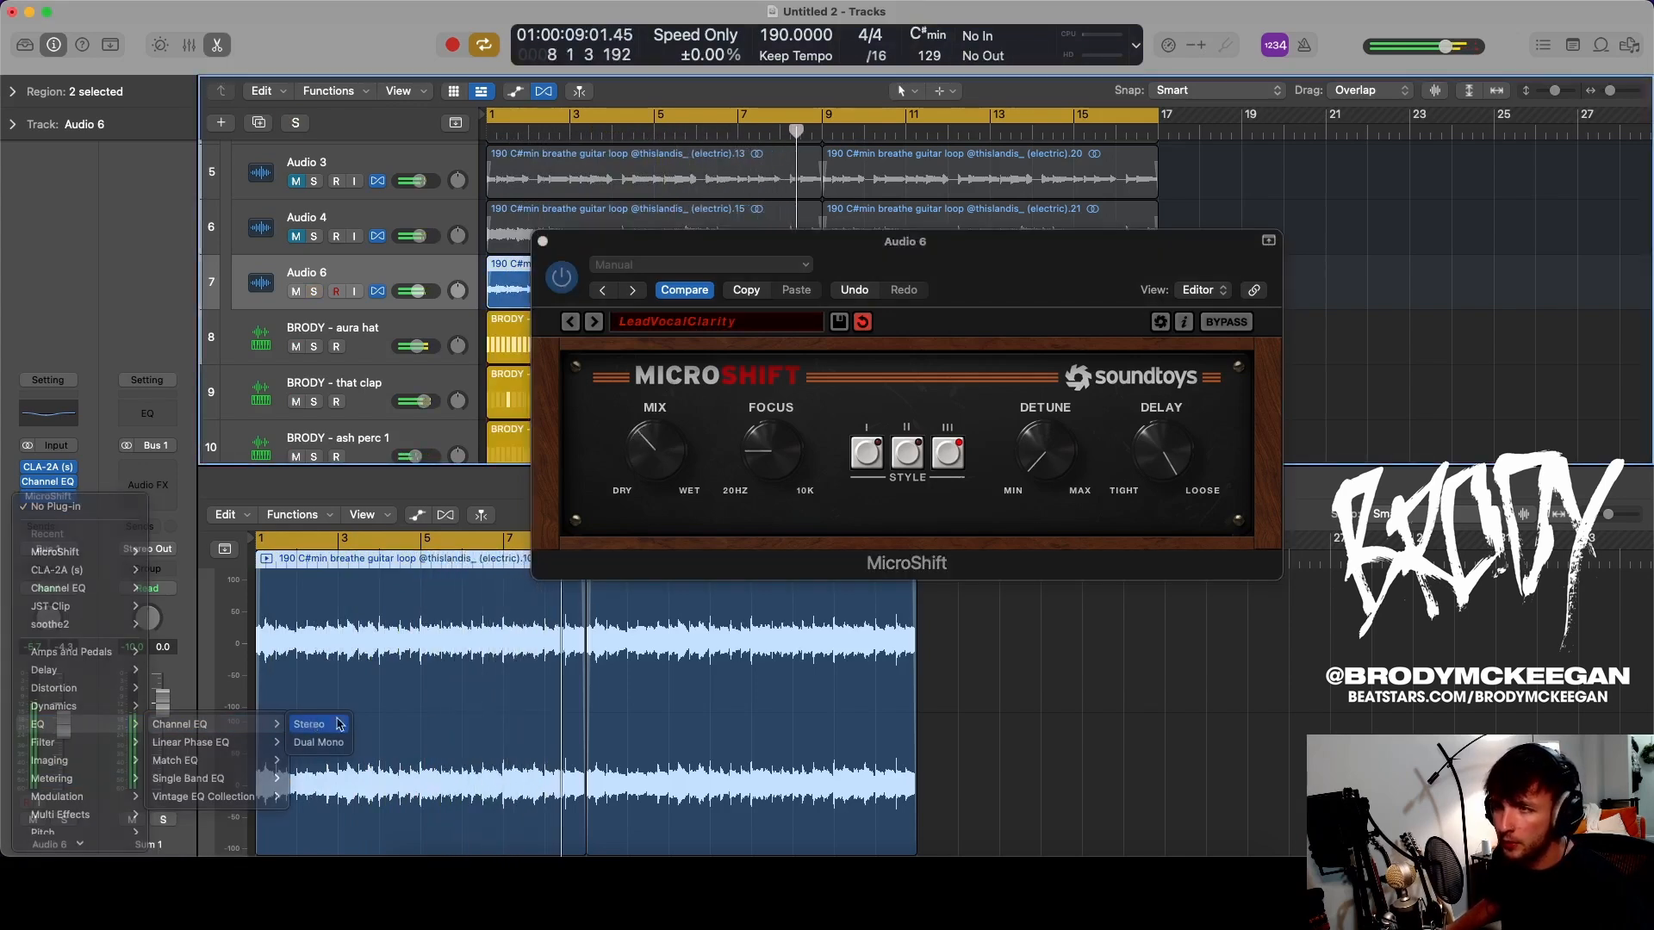
{"action": "left_click", "coordinate": [338, 723]}
- Cut about 2.8 dB at 2060 Hz with Q 0.54 in Audio 6's second Channel EQ, using Stereo processing
{"action": "left_click", "coordinate": [896, 659]}
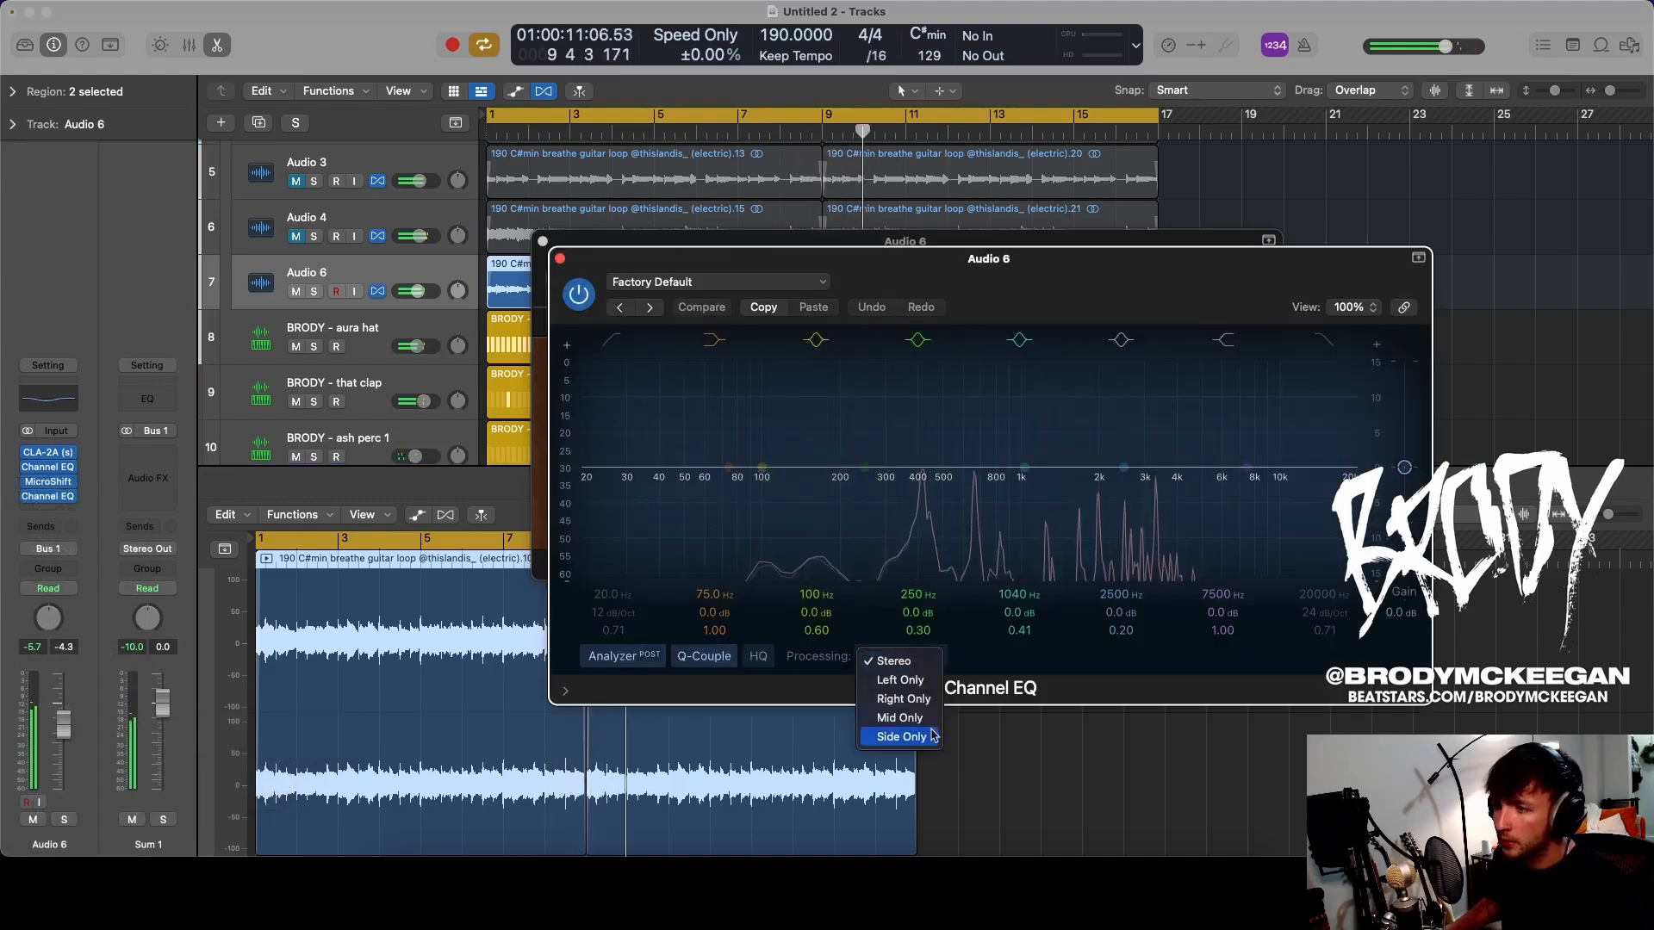
{"action": "left_click", "coordinate": [899, 718]}
{"action": "left_click_drag", "start_coordinate": [1025, 467], "coordinate": [1103, 488]}
{"action": "left_click", "coordinate": [873, 659]}
{"action": "left_click", "coordinate": [896, 604]}
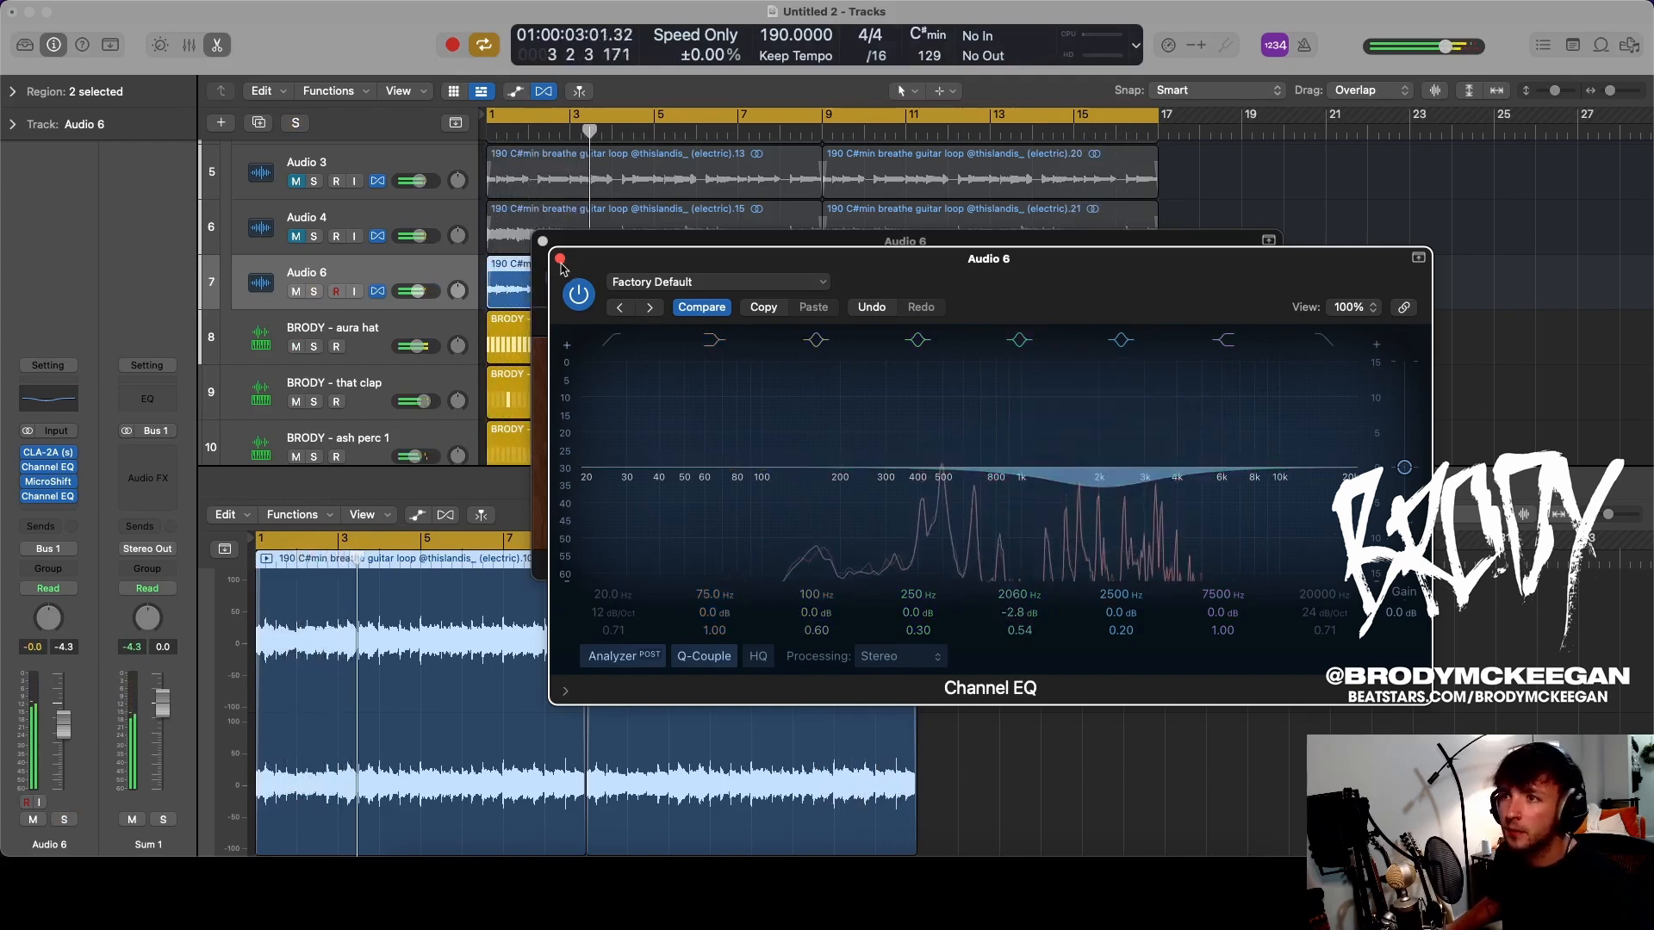
{"action": "left_click", "coordinate": [560, 259]}
- Switch listening from Audio 6 to Audio 4 by unmuting Audio 4 and muting Audio 6, with Audio 4 selected
{"action": "left_click", "coordinate": [295, 236]}
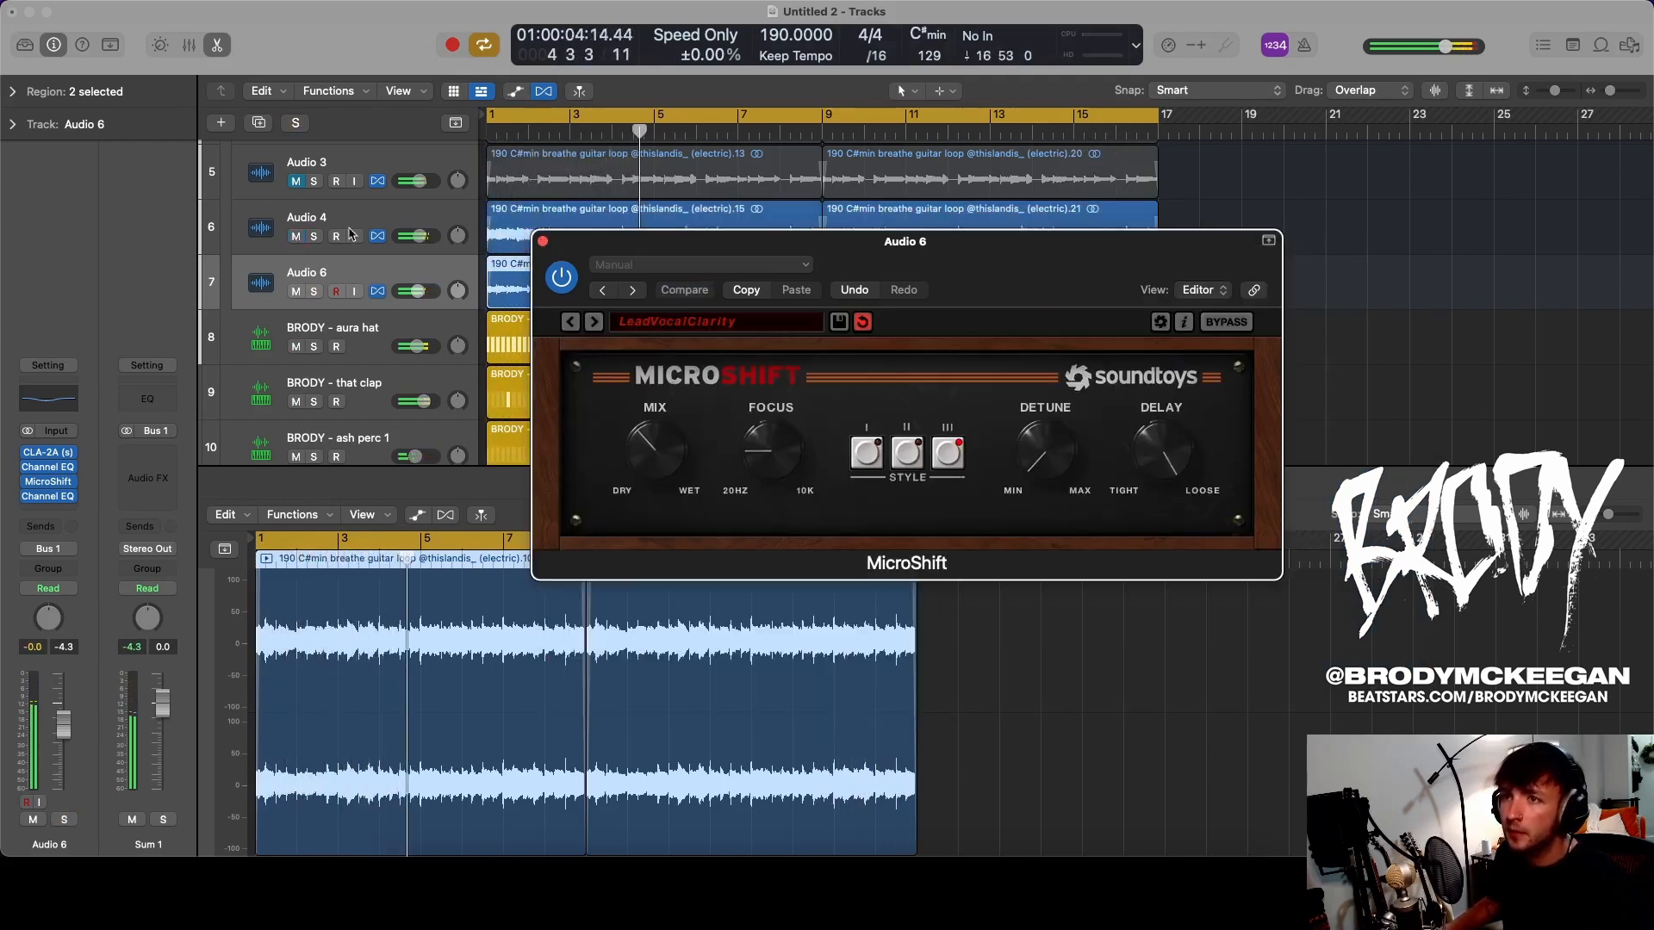
{"action": "left_click", "coordinate": [542, 242]}
{"action": "left_click", "coordinate": [295, 291]}
{"action": "left_click", "coordinate": [324, 245]}
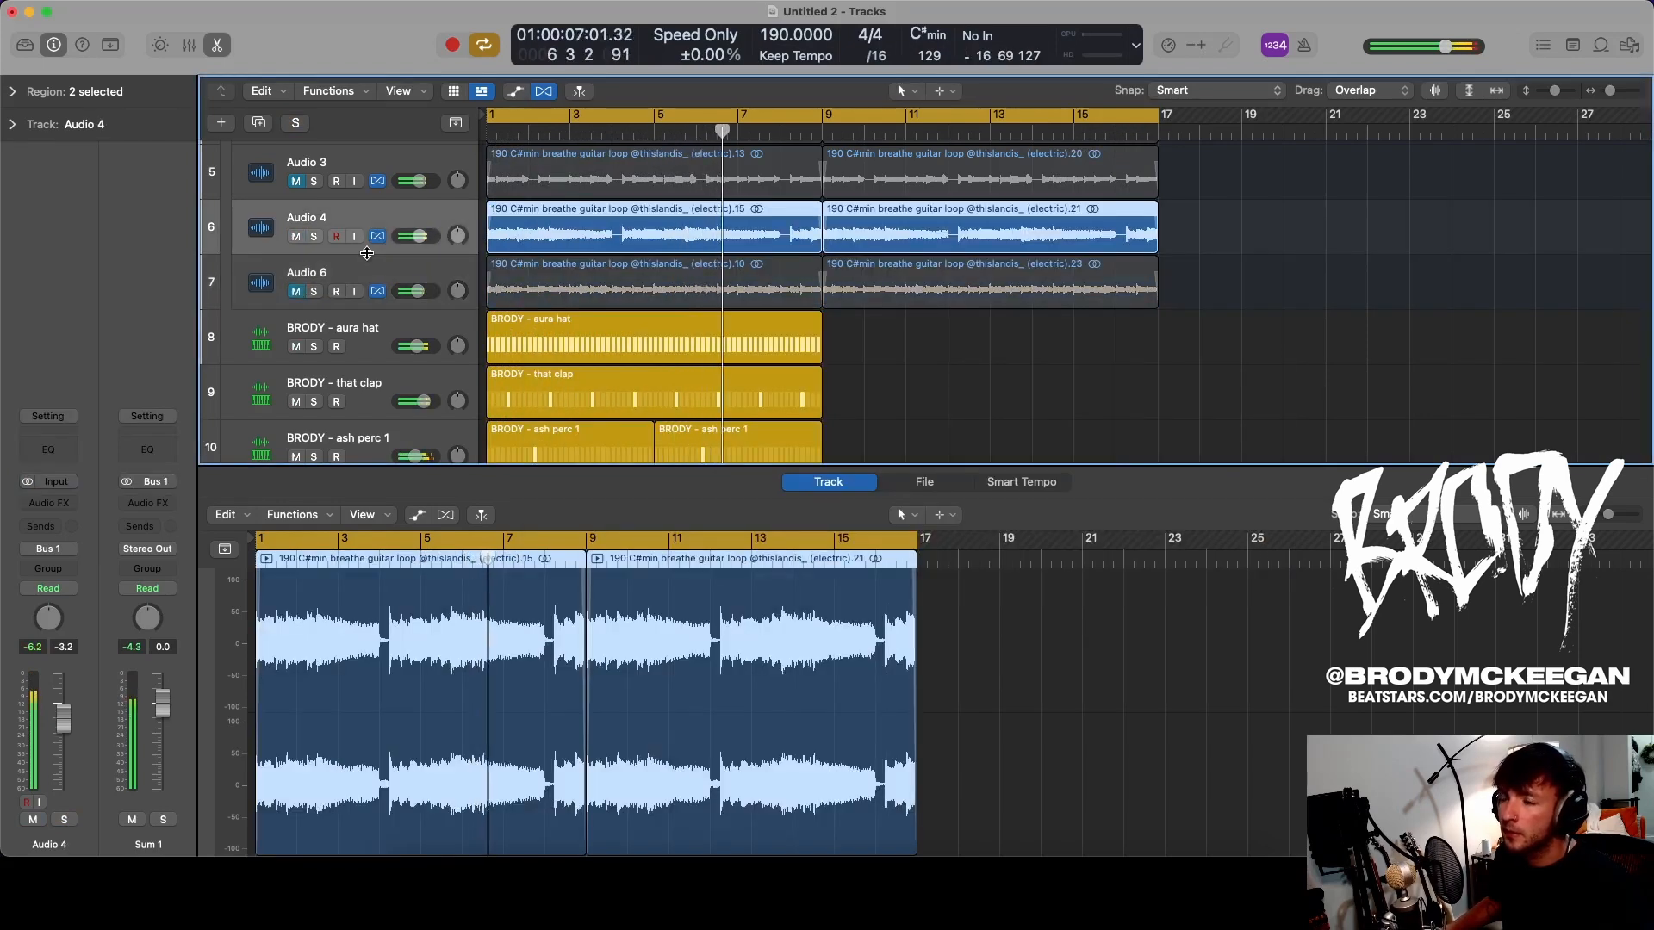
- Copy Audio 6's full effects chain onto Audio 4 in the mixer and check the copied MicroShift settings
{"action": "key", "text": "x"}
{"action": "left_click_drag", "start_coordinate": [622, 411], "coordinate": [596, 453]}
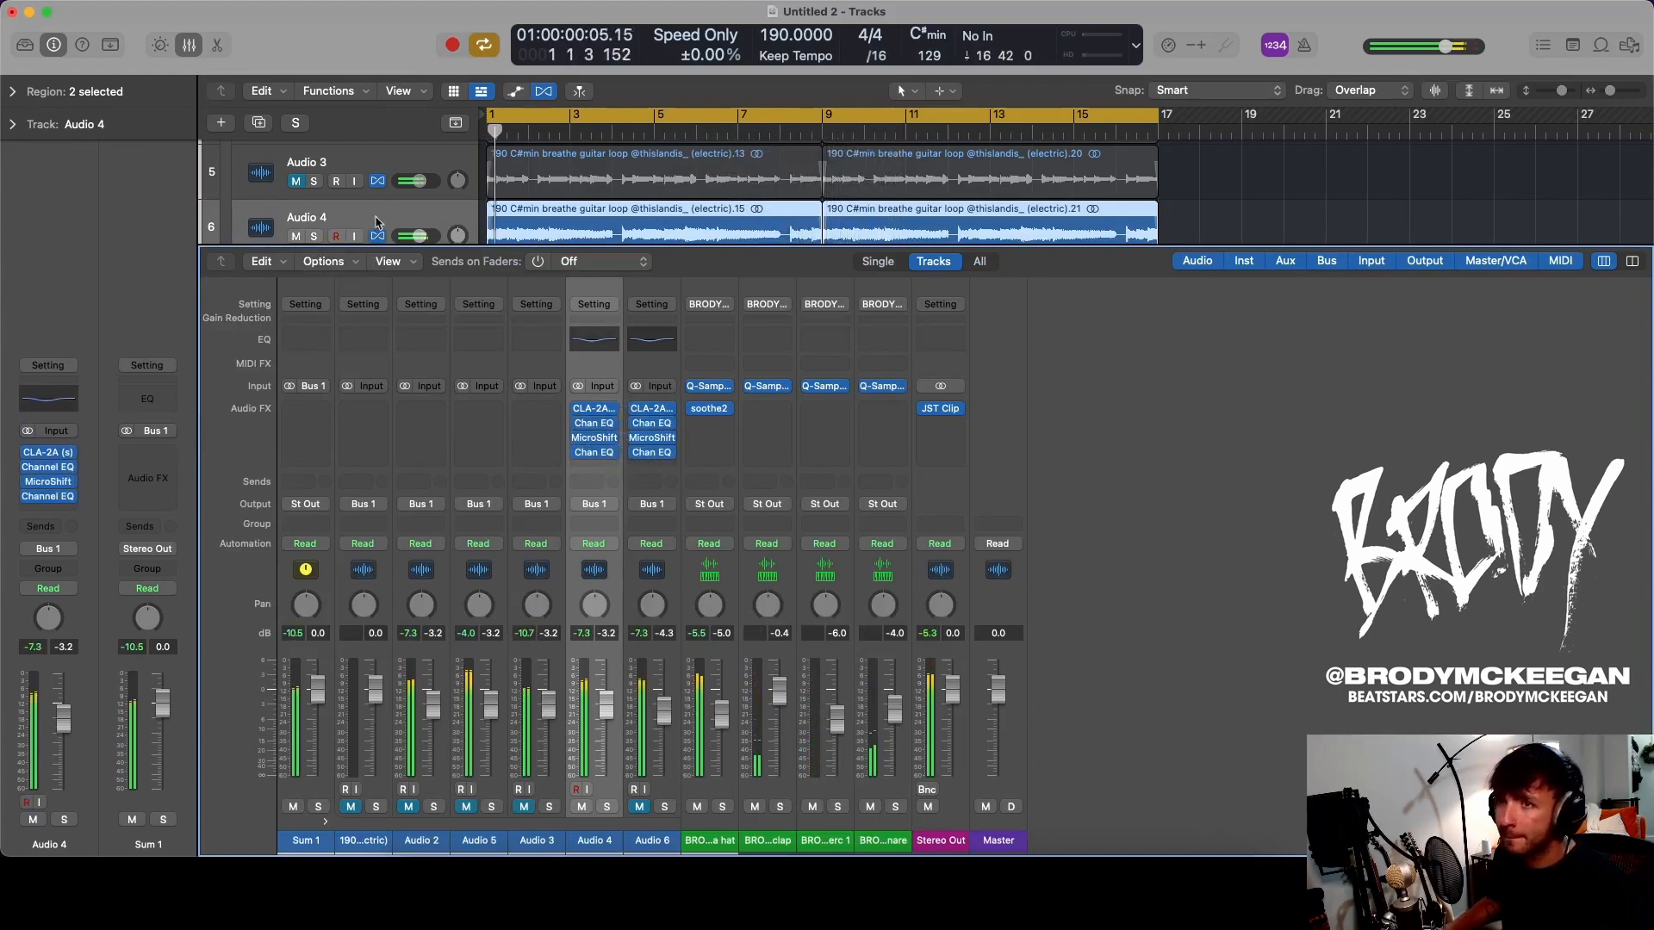
{"action": "scroll", "coordinate": [375, 222], "scroll_direction": "down", "scroll_amount": 2}
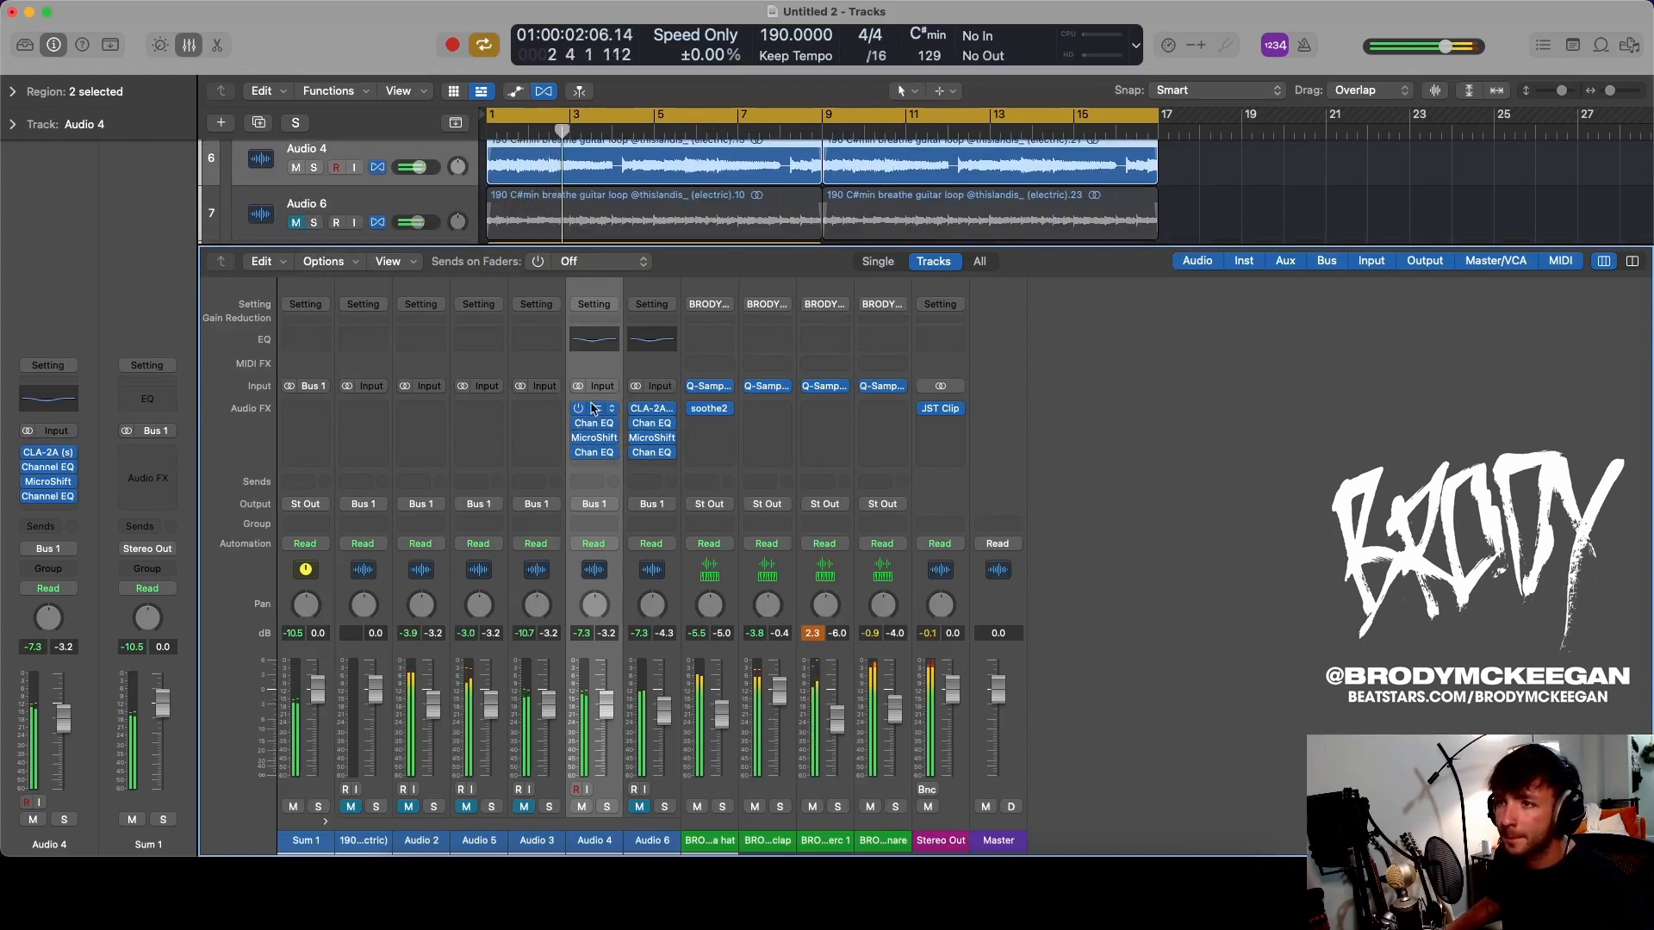
{"action": "left_click", "coordinate": [599, 440]}
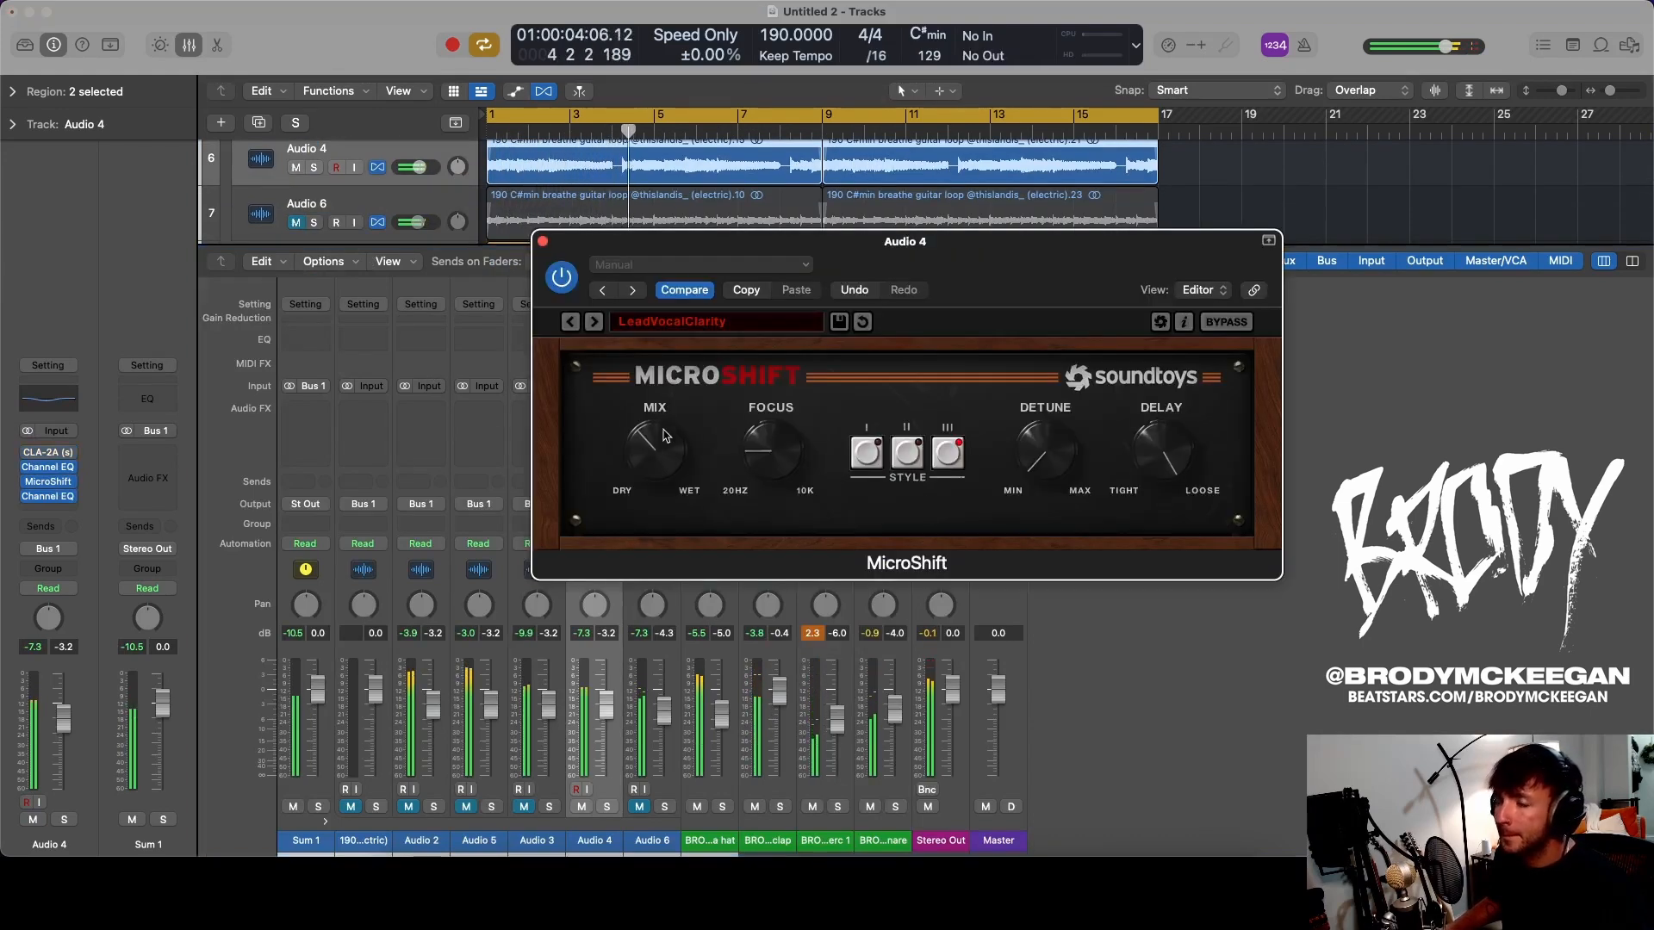
{"action": "left_click", "coordinate": [543, 243]}
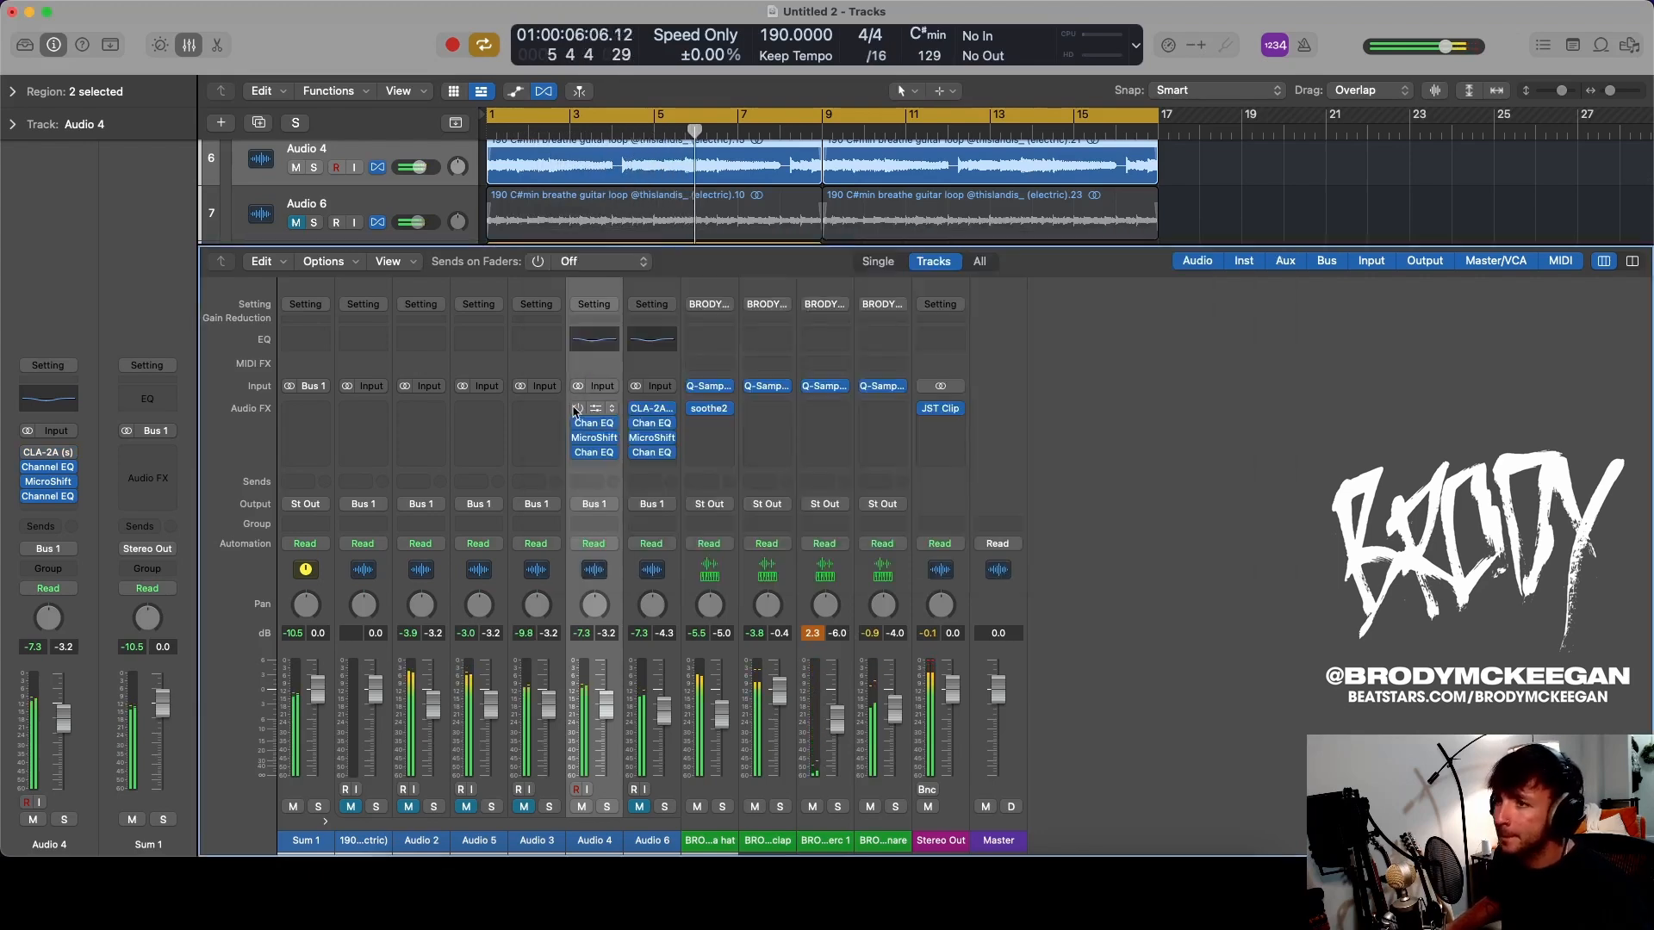
- Remove the CLA-2A (s) compressor from Audio 4 and restart playback from the beginning
{"action": "left_click", "coordinate": [609, 408]}
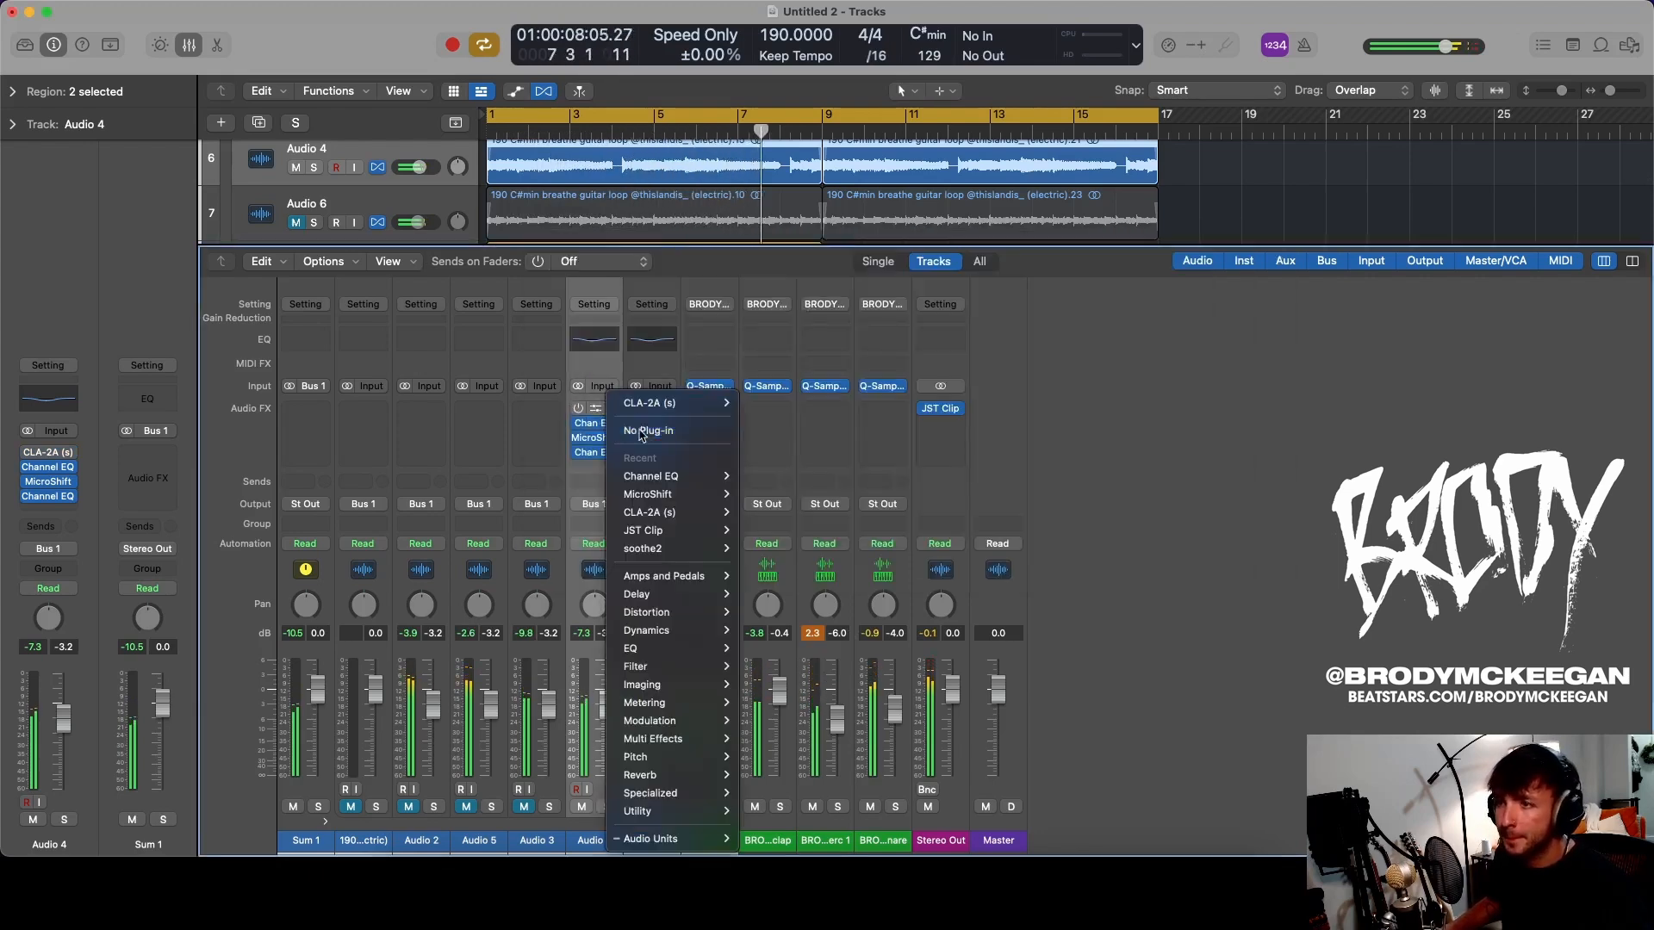
{"action": "left_click", "coordinate": [643, 432]}
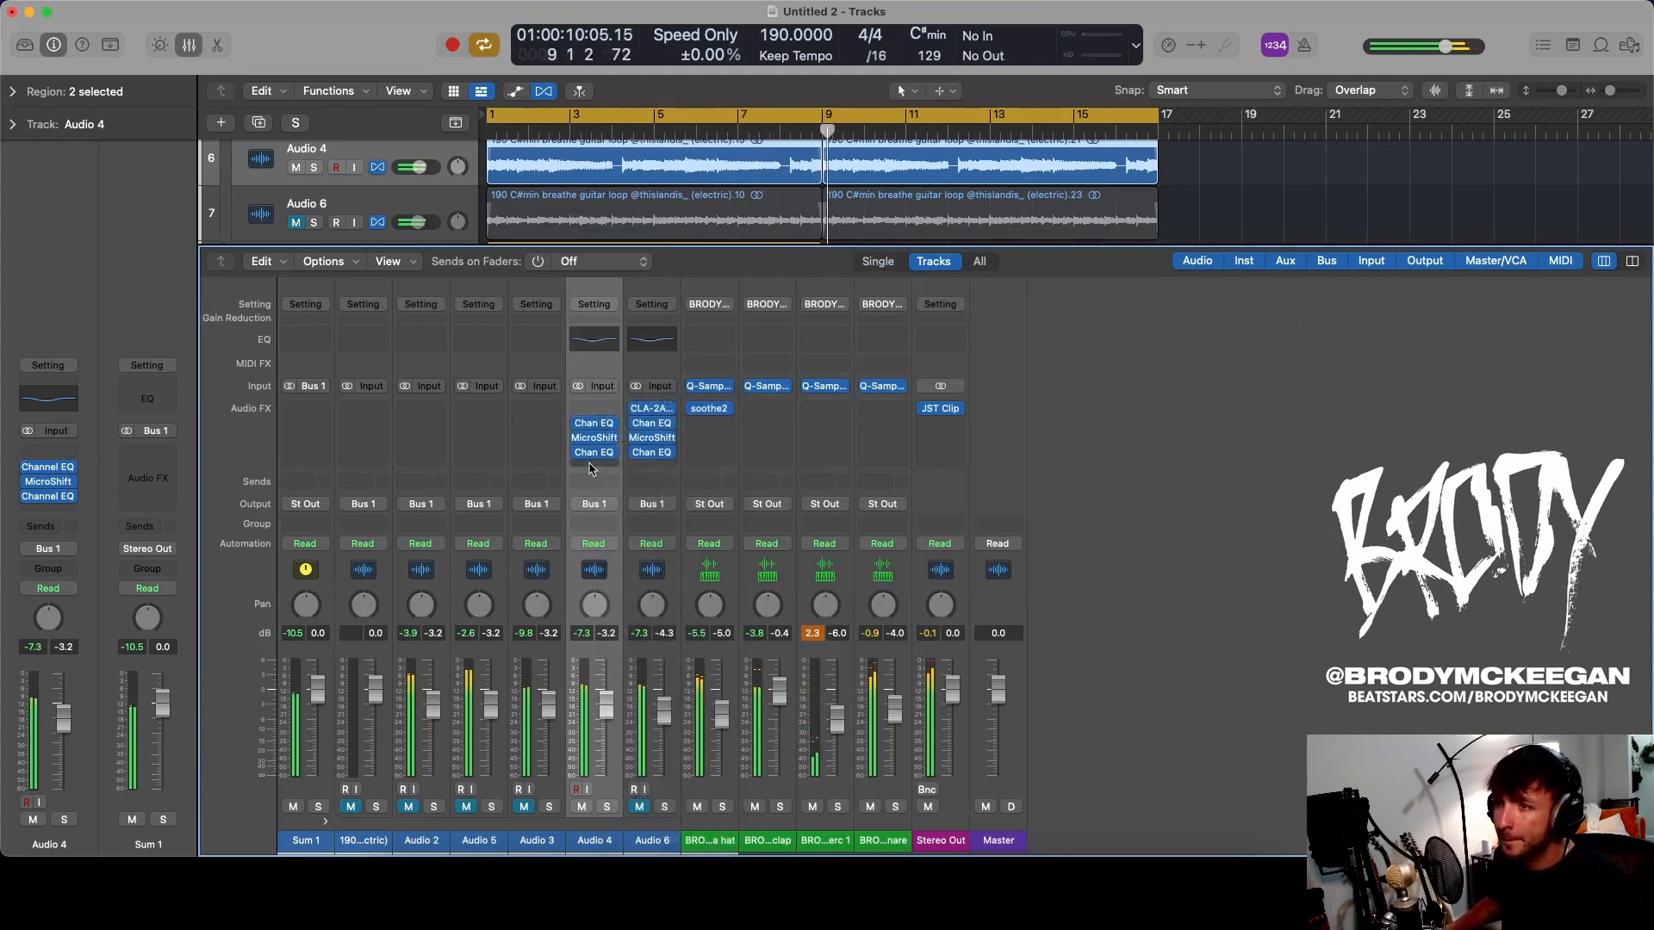
{"action": "key", "text": "x"}
{"action": "key", "text": "Return"}
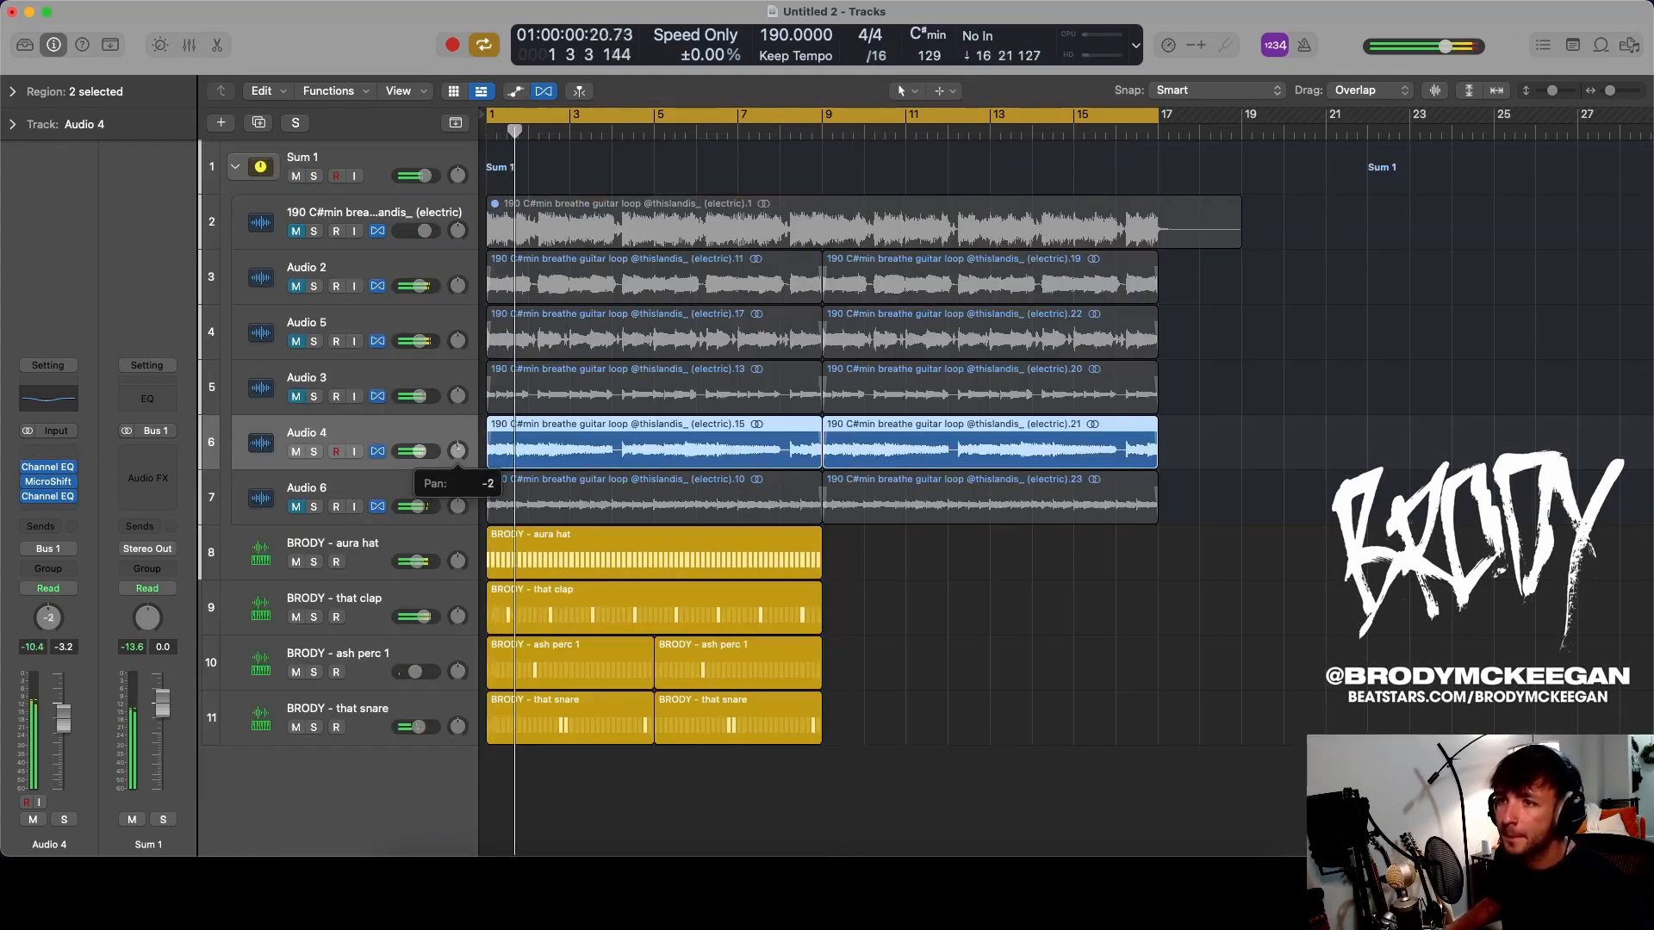
- Unmute Audio 6 and Audio 3 so they play alongside Audio 4
{"action": "left_click", "coordinate": [303, 495]}
{"action": "left_click", "coordinate": [296, 507]}
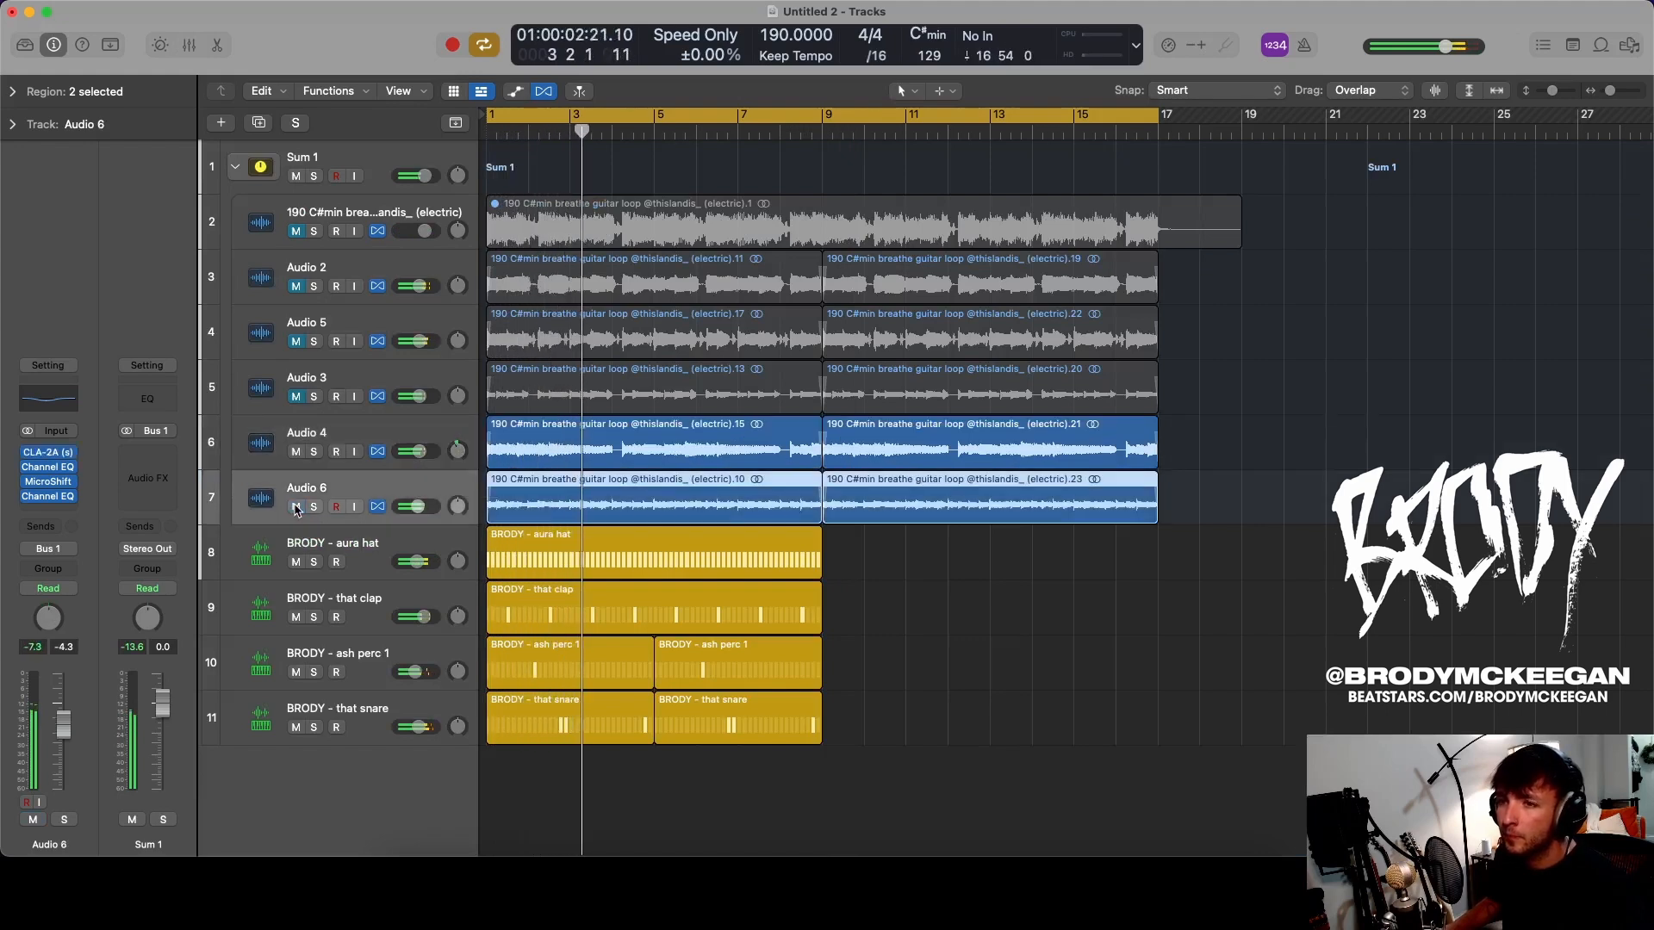
{"action": "left_click", "coordinate": [297, 397]}
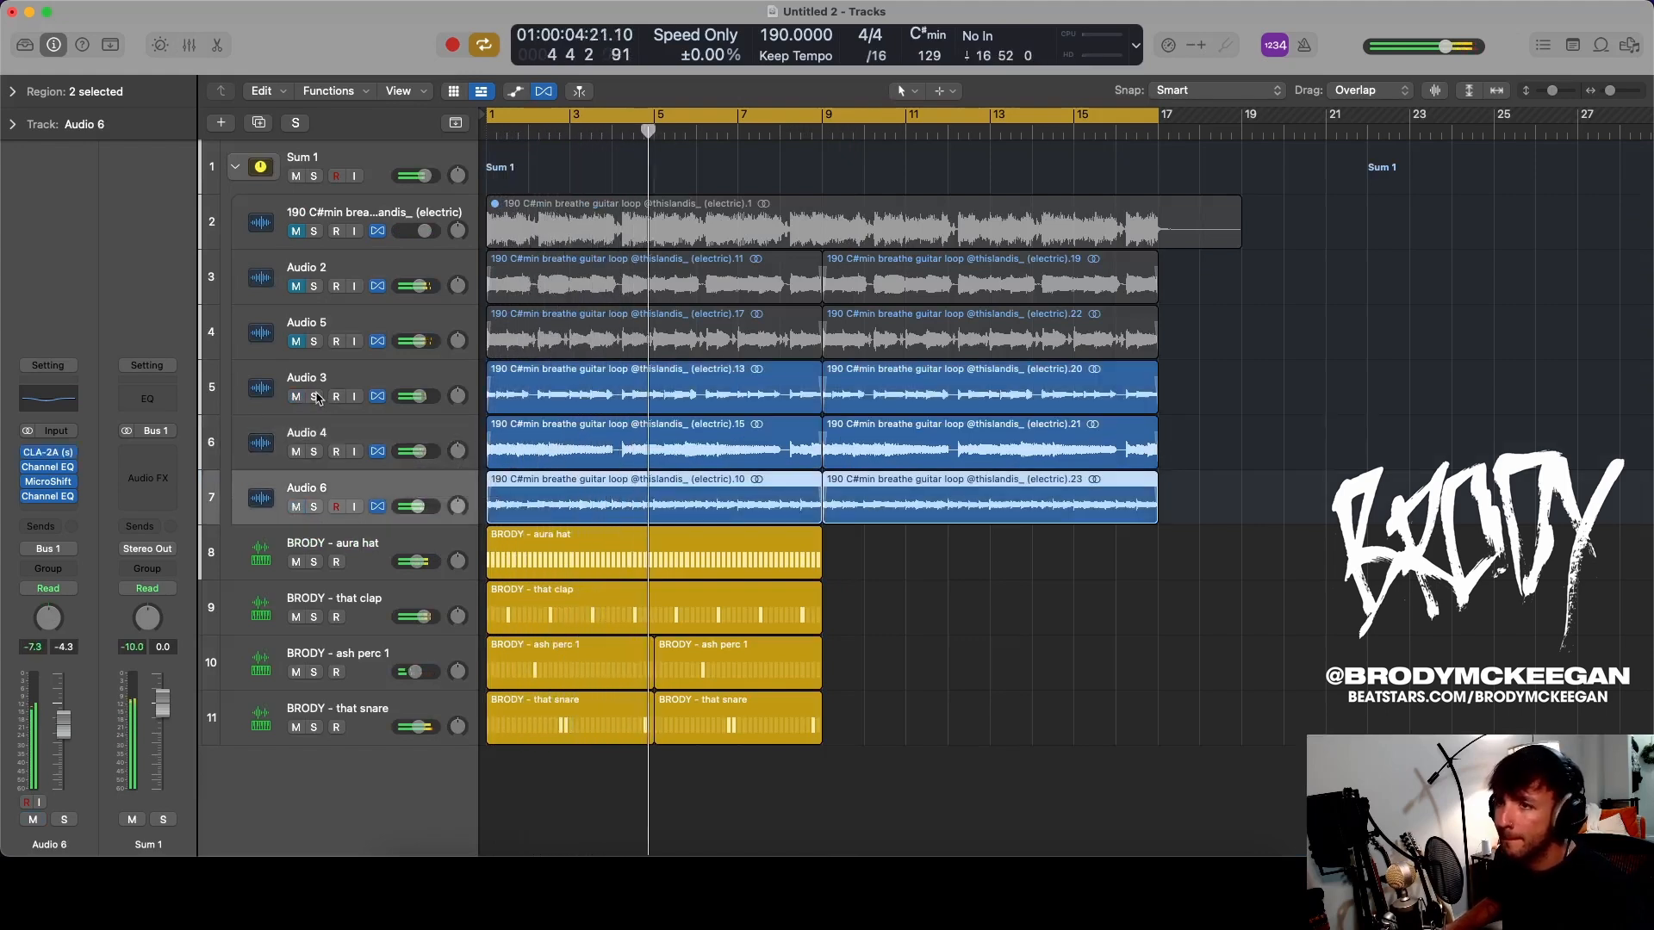
- Audition Audio 3 in solo, return to the full mix and play from the start
{"action": "left_click", "coordinate": [314, 397]}
{"action": "left_click", "coordinate": [360, 377]}
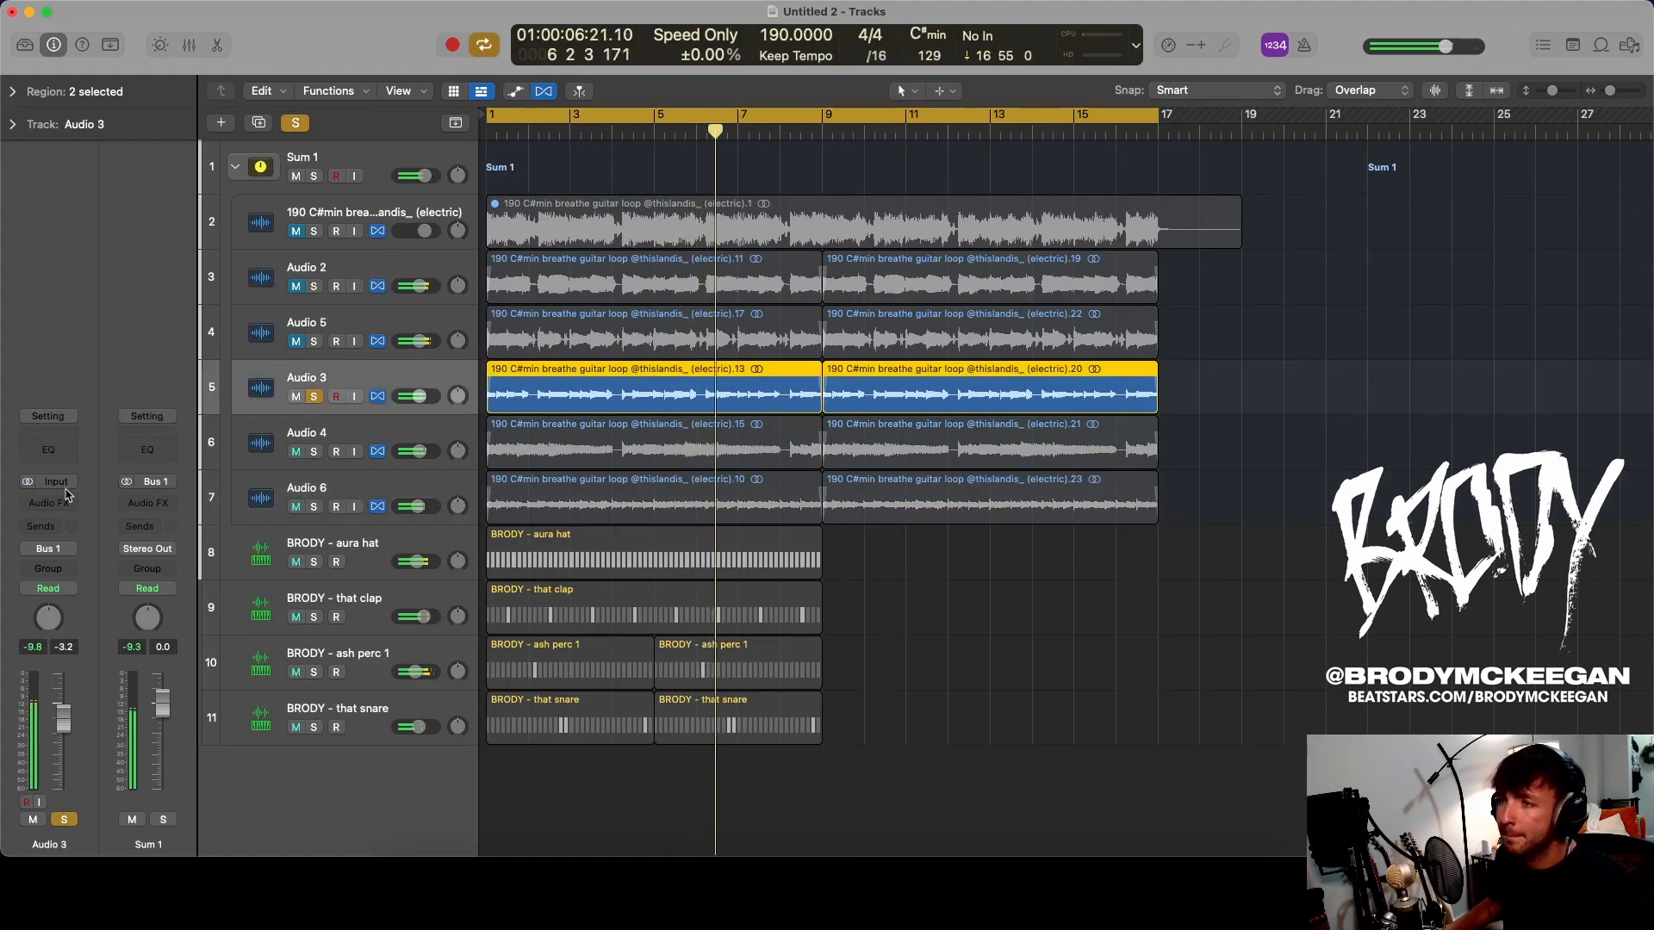
{"action": "left_click", "coordinate": [313, 396]}
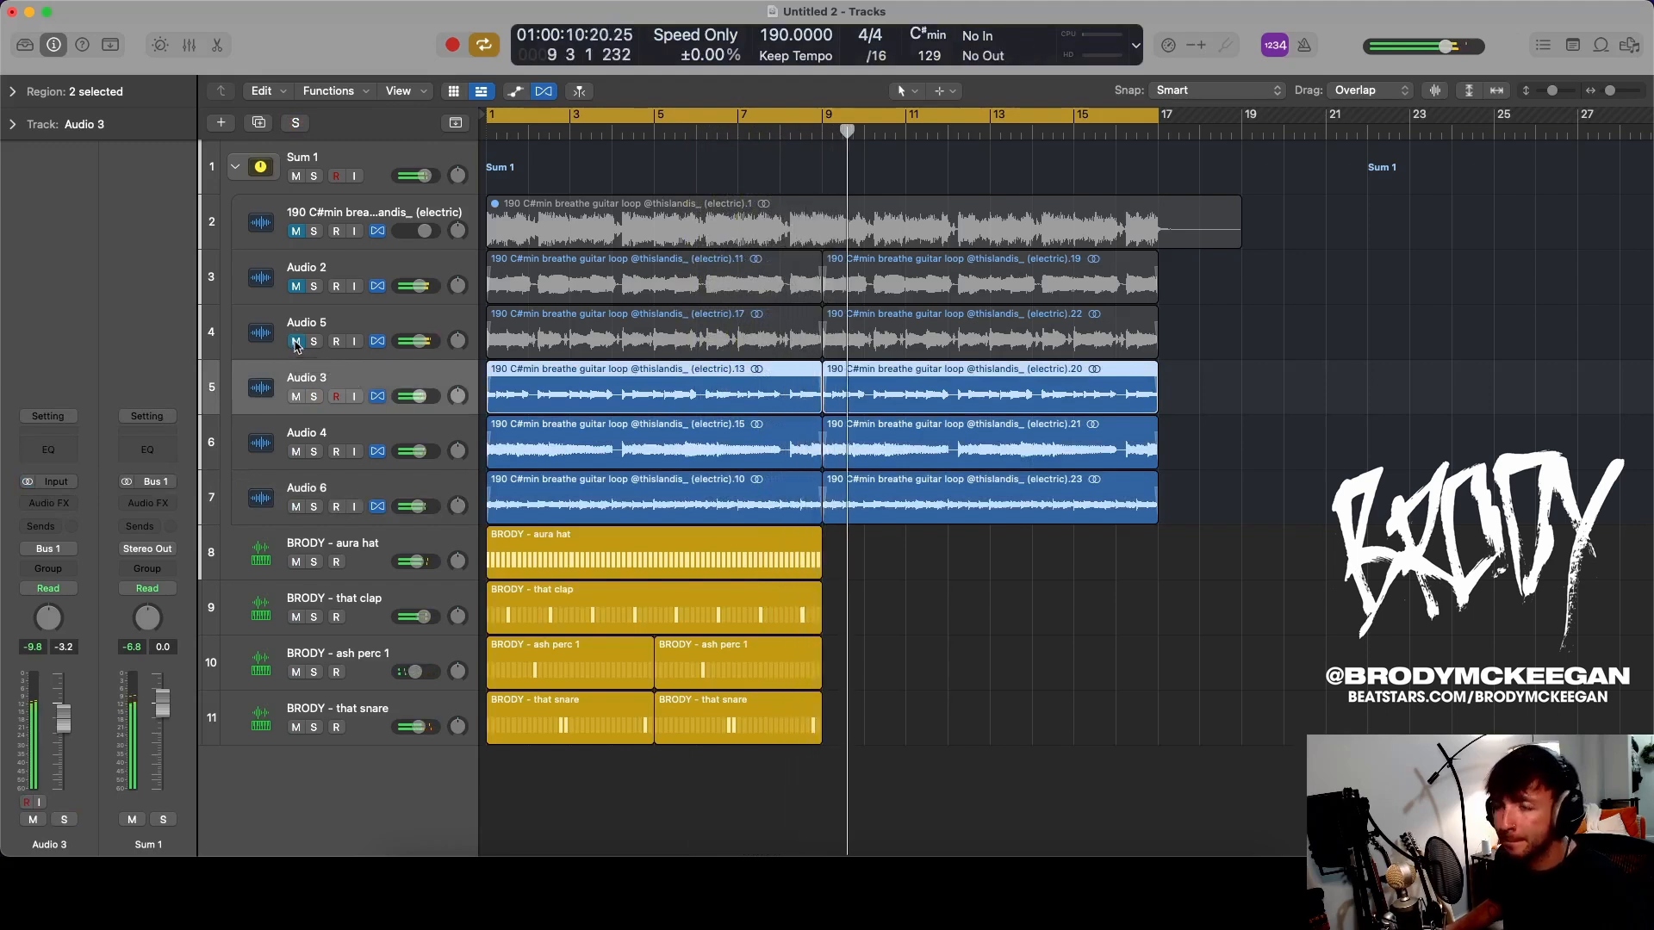
{"action": "key", "text": "Return"}
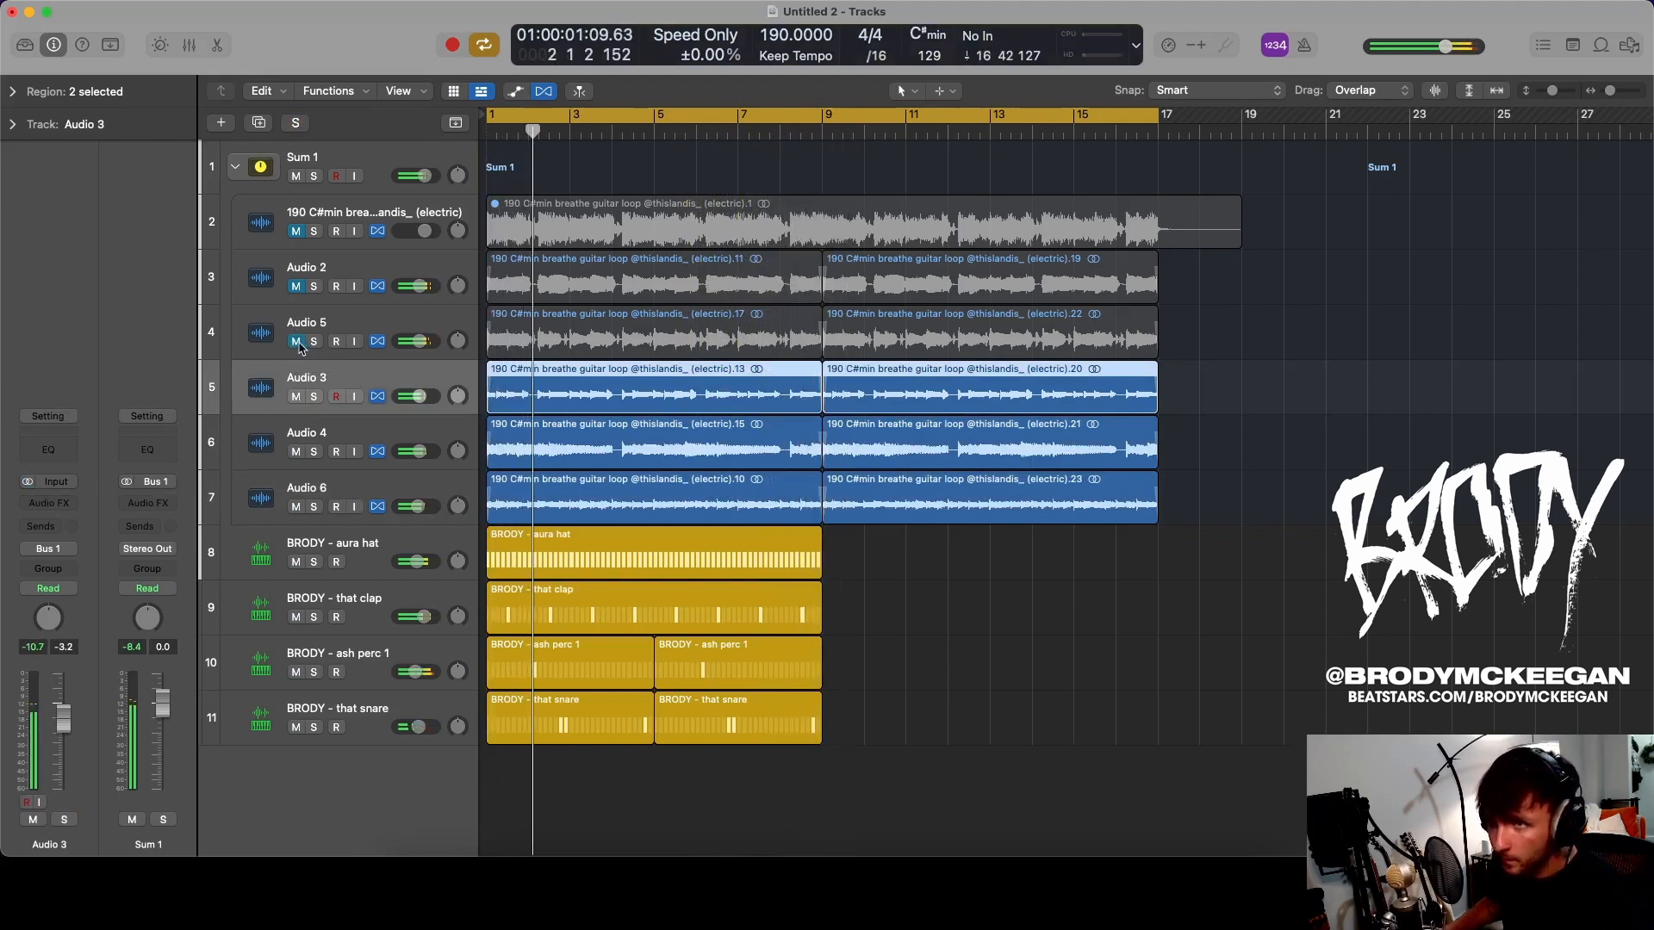
- Unmute Audio 2 and add a Channel EQ to it with a +4.1 dB boost at 6700 Hz, Q 0.41
{"action": "left_click", "coordinate": [295, 287]}
{"action": "left_click", "coordinate": [380, 272]}
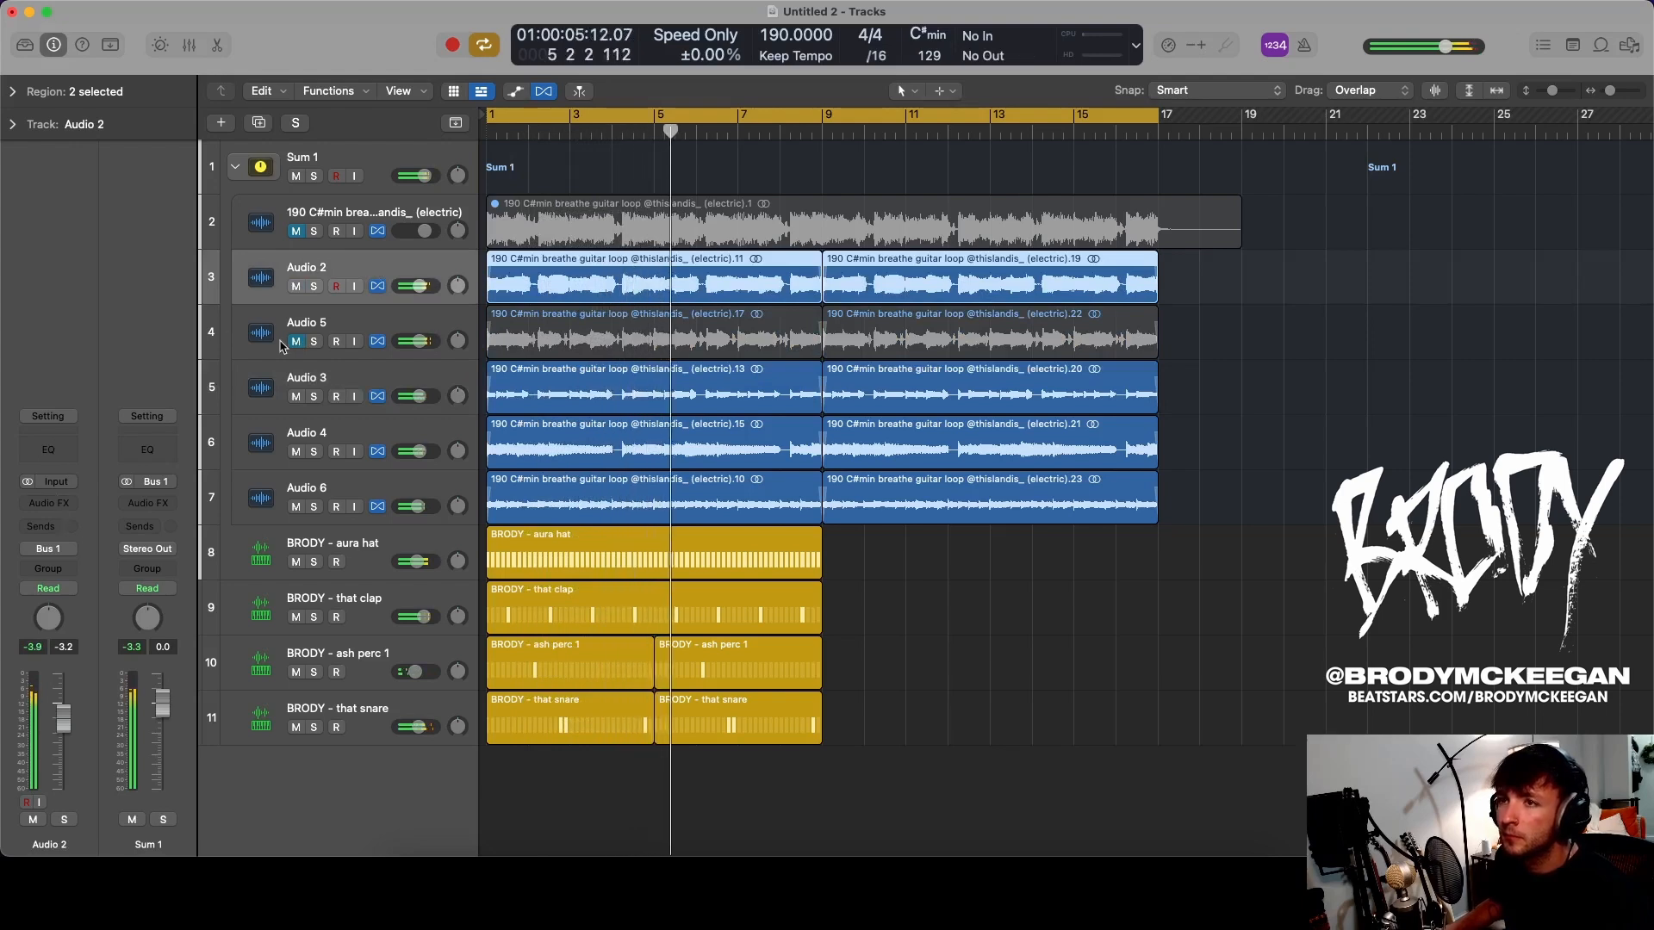
{"action": "left_click", "coordinate": [49, 450]}
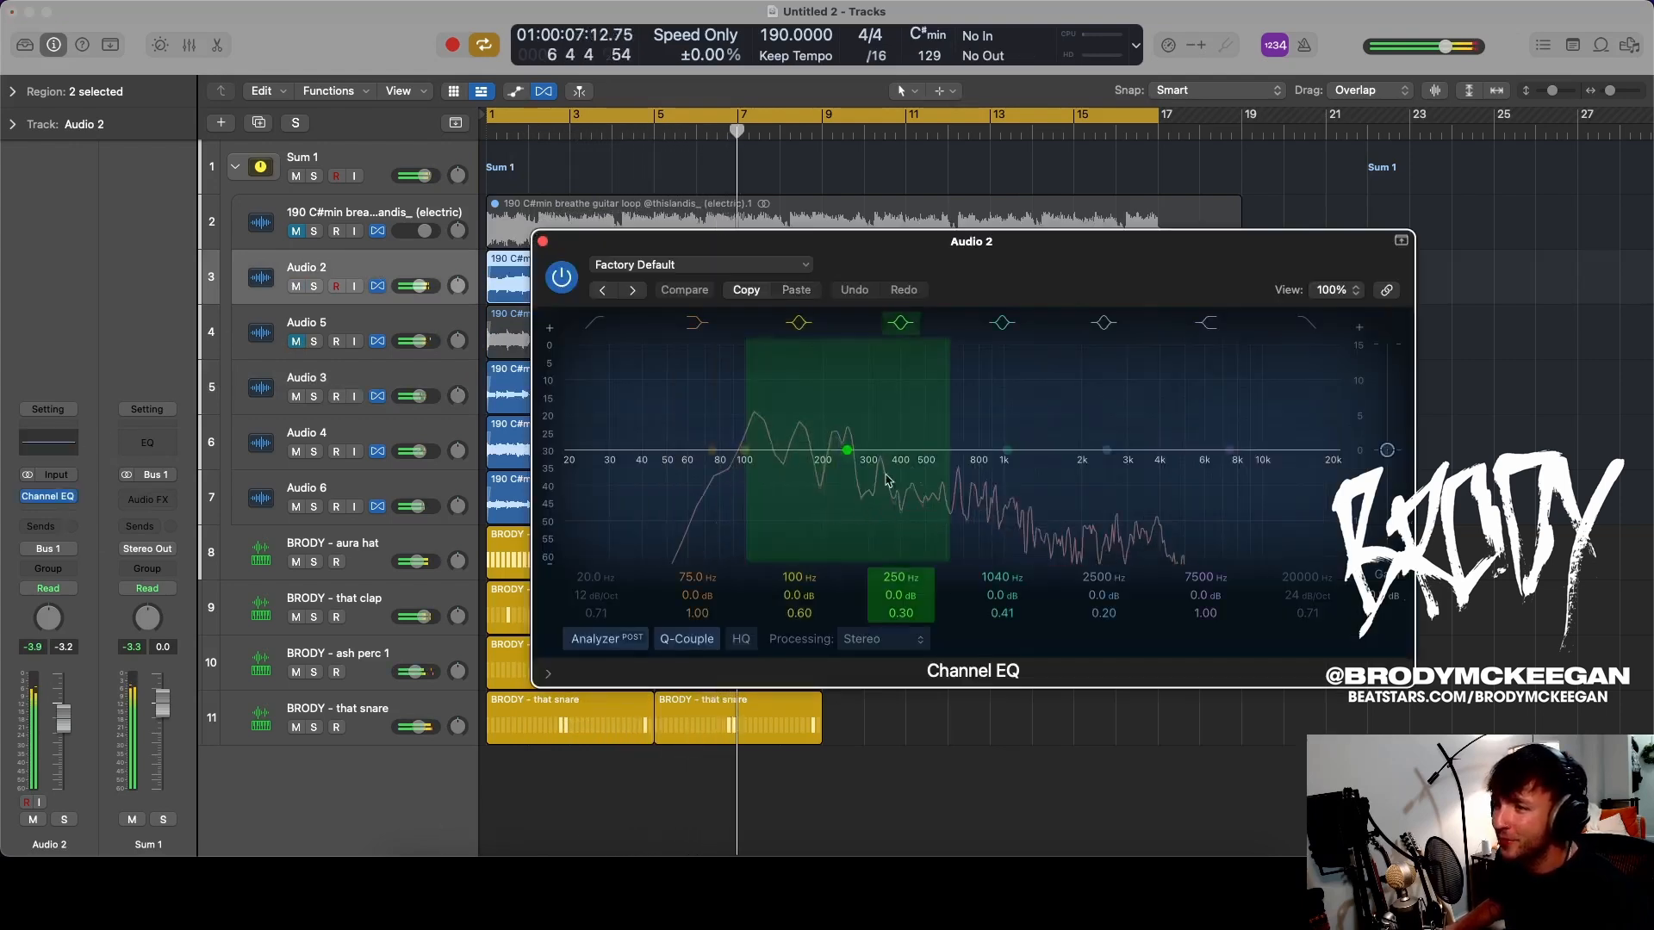
{"action": "left_click_drag", "start_coordinate": [956, 465], "coordinate": [1217, 422]}
- Solo Audio 2 and insert the stereo FabFilter FF Pro-MB after its Channel EQ
{"action": "key", "text": "s"}
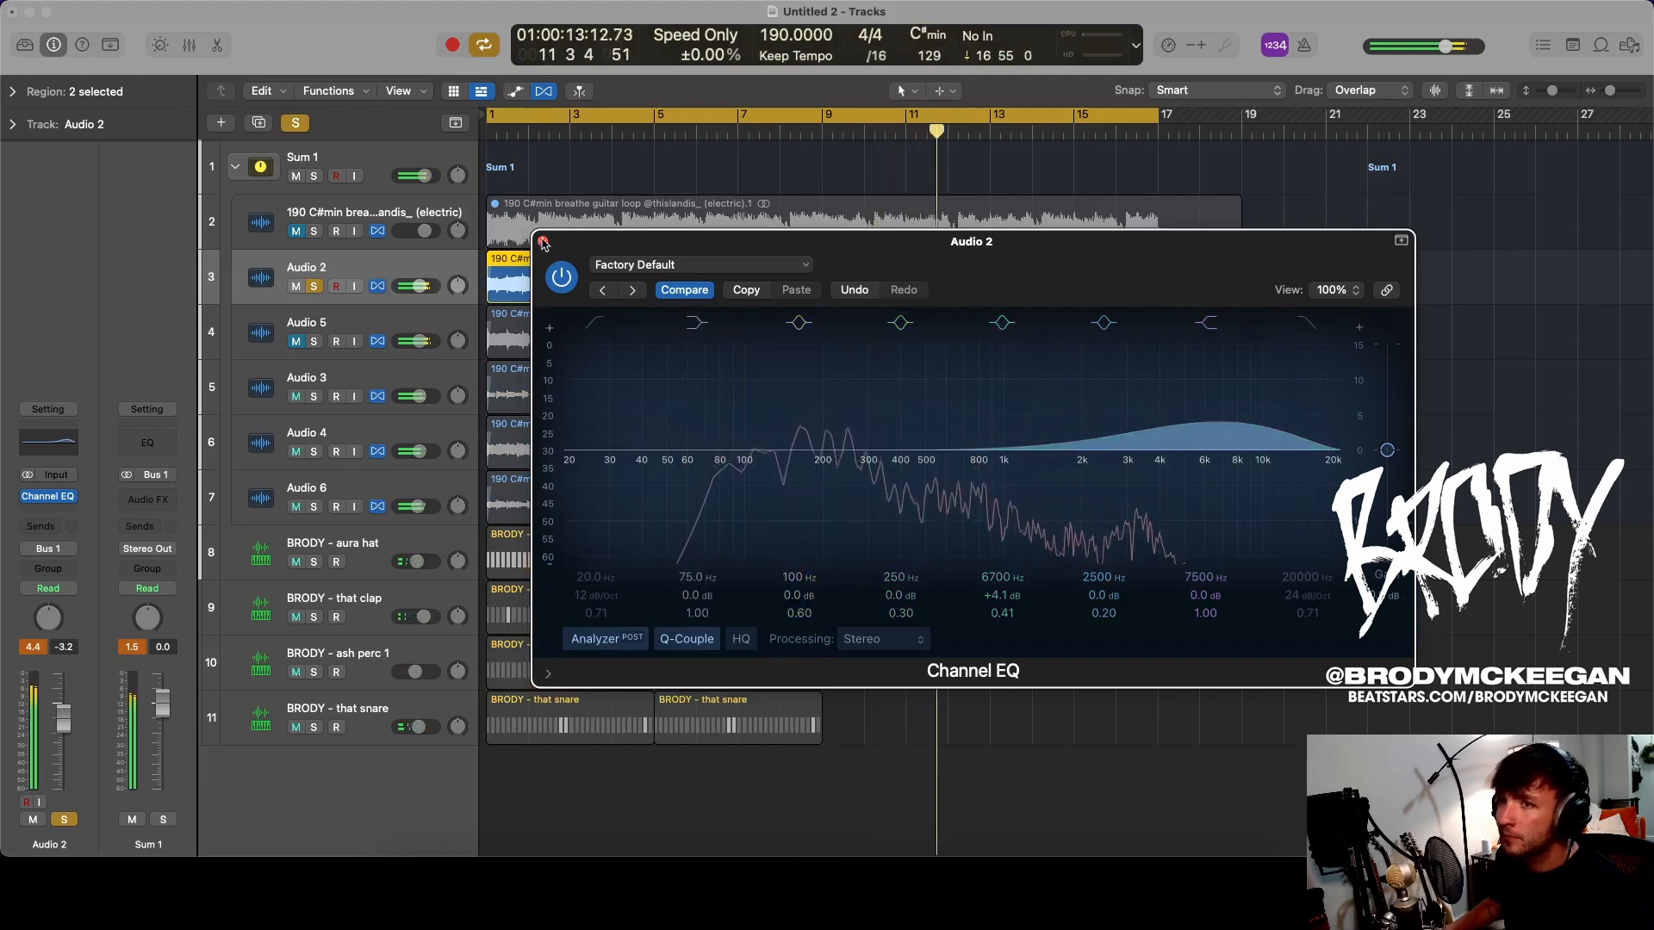
{"action": "left_click", "coordinate": [71, 515]}
{"action": "mouse_move", "coordinate": [58, 838]}
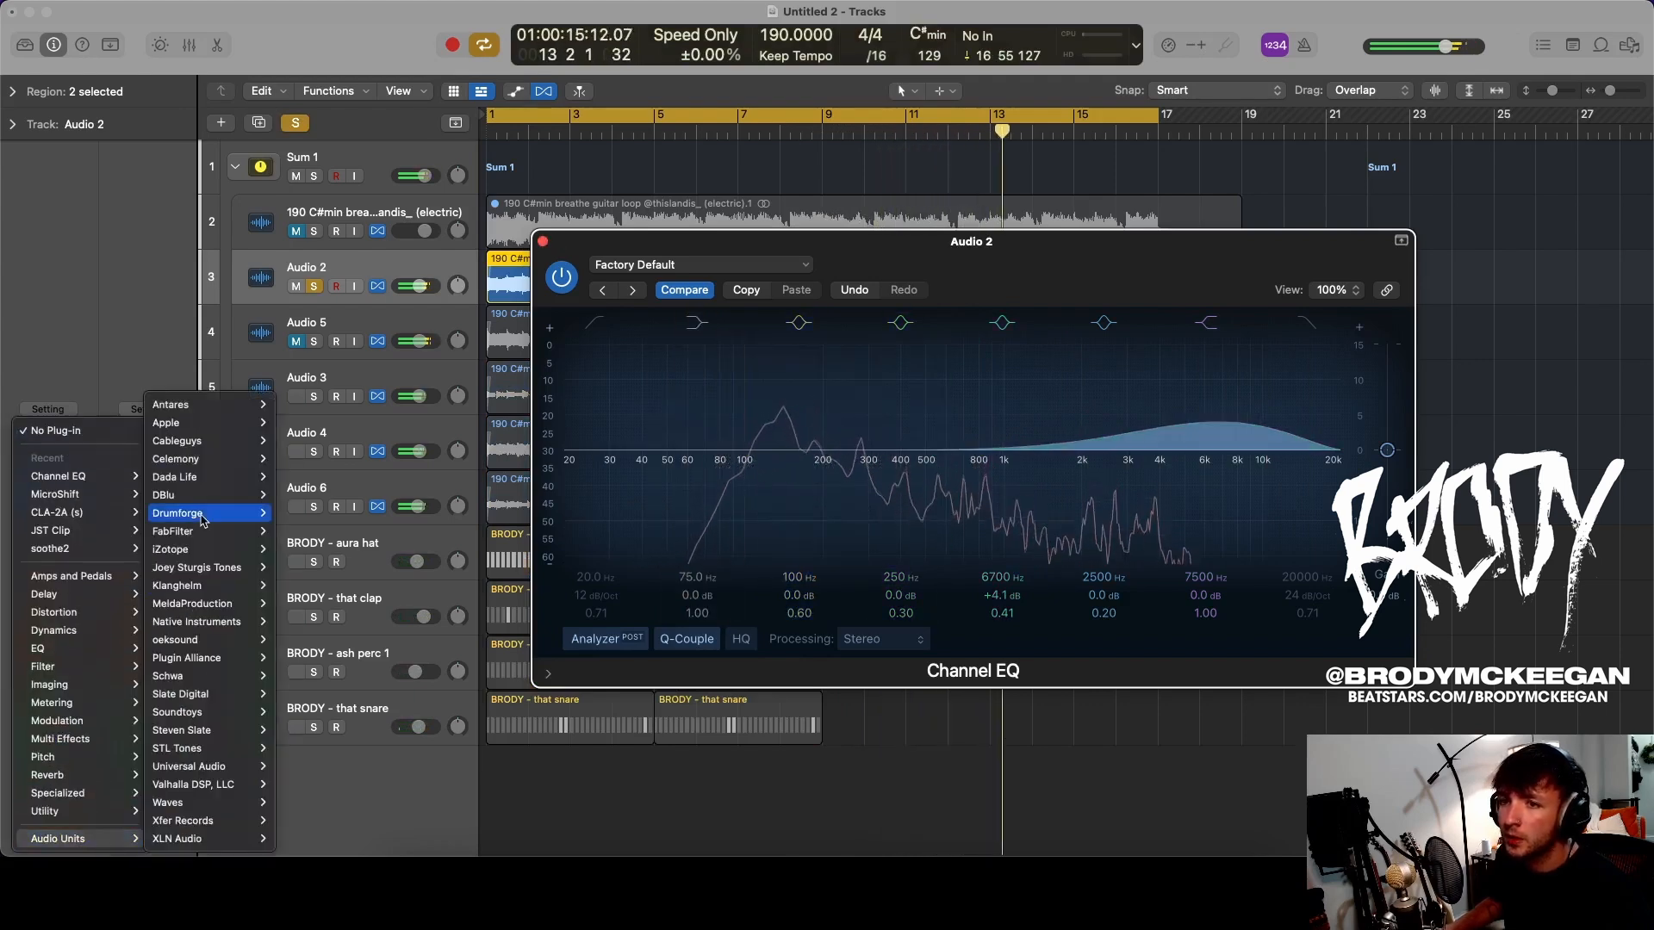
{"action": "mouse_move", "coordinate": [198, 534]}
{"action": "mouse_move", "coordinate": [345, 676]}
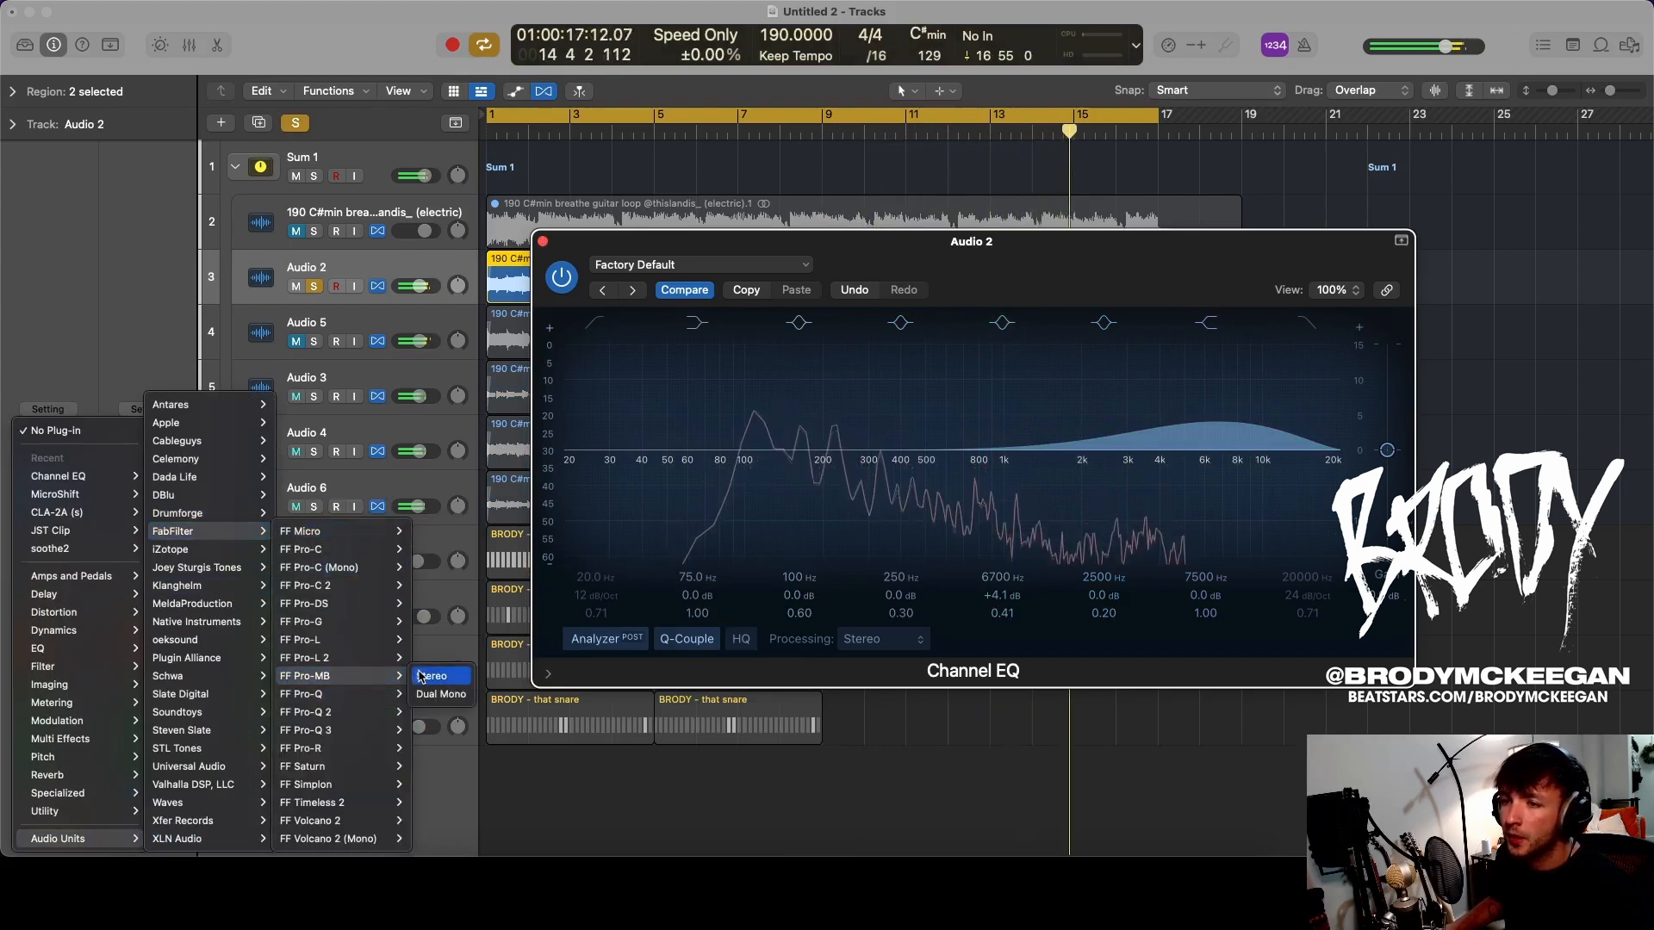
{"action": "left_click", "coordinate": [411, 675]}
- Create a low compression band in Pro-MB spanning about 60 to 430 Hz and adjust its threshold during playback
{"action": "left_click", "coordinate": [753, 490]}
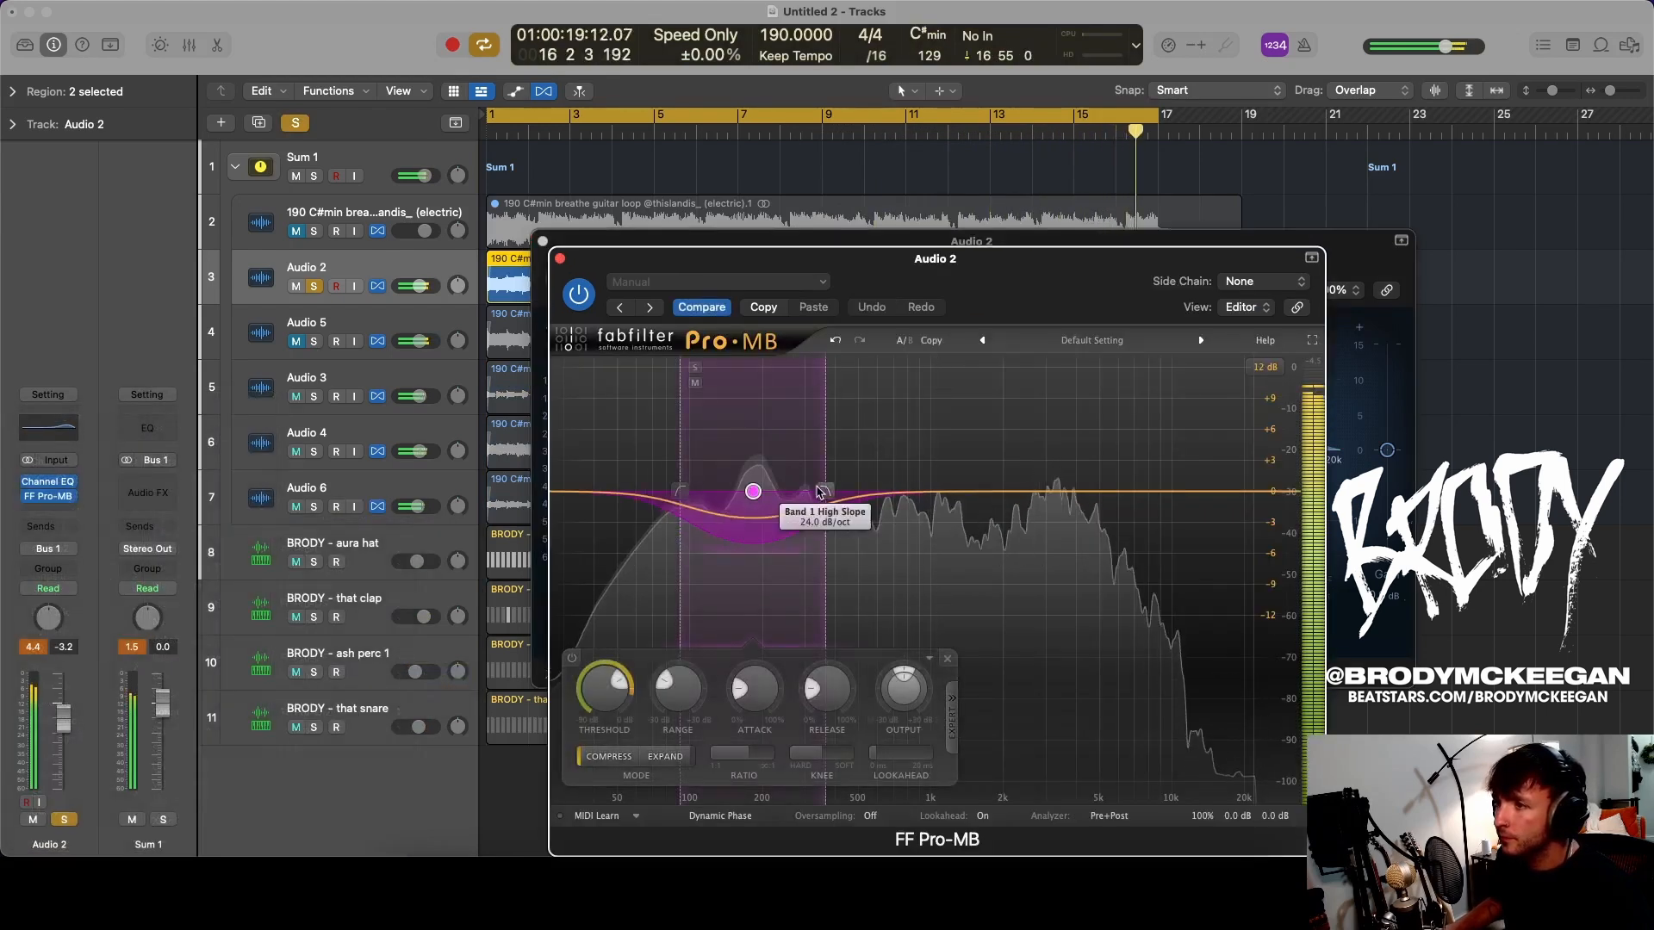
{"action": "left_click_drag", "start_coordinate": [694, 493], "coordinate": [635, 492]}
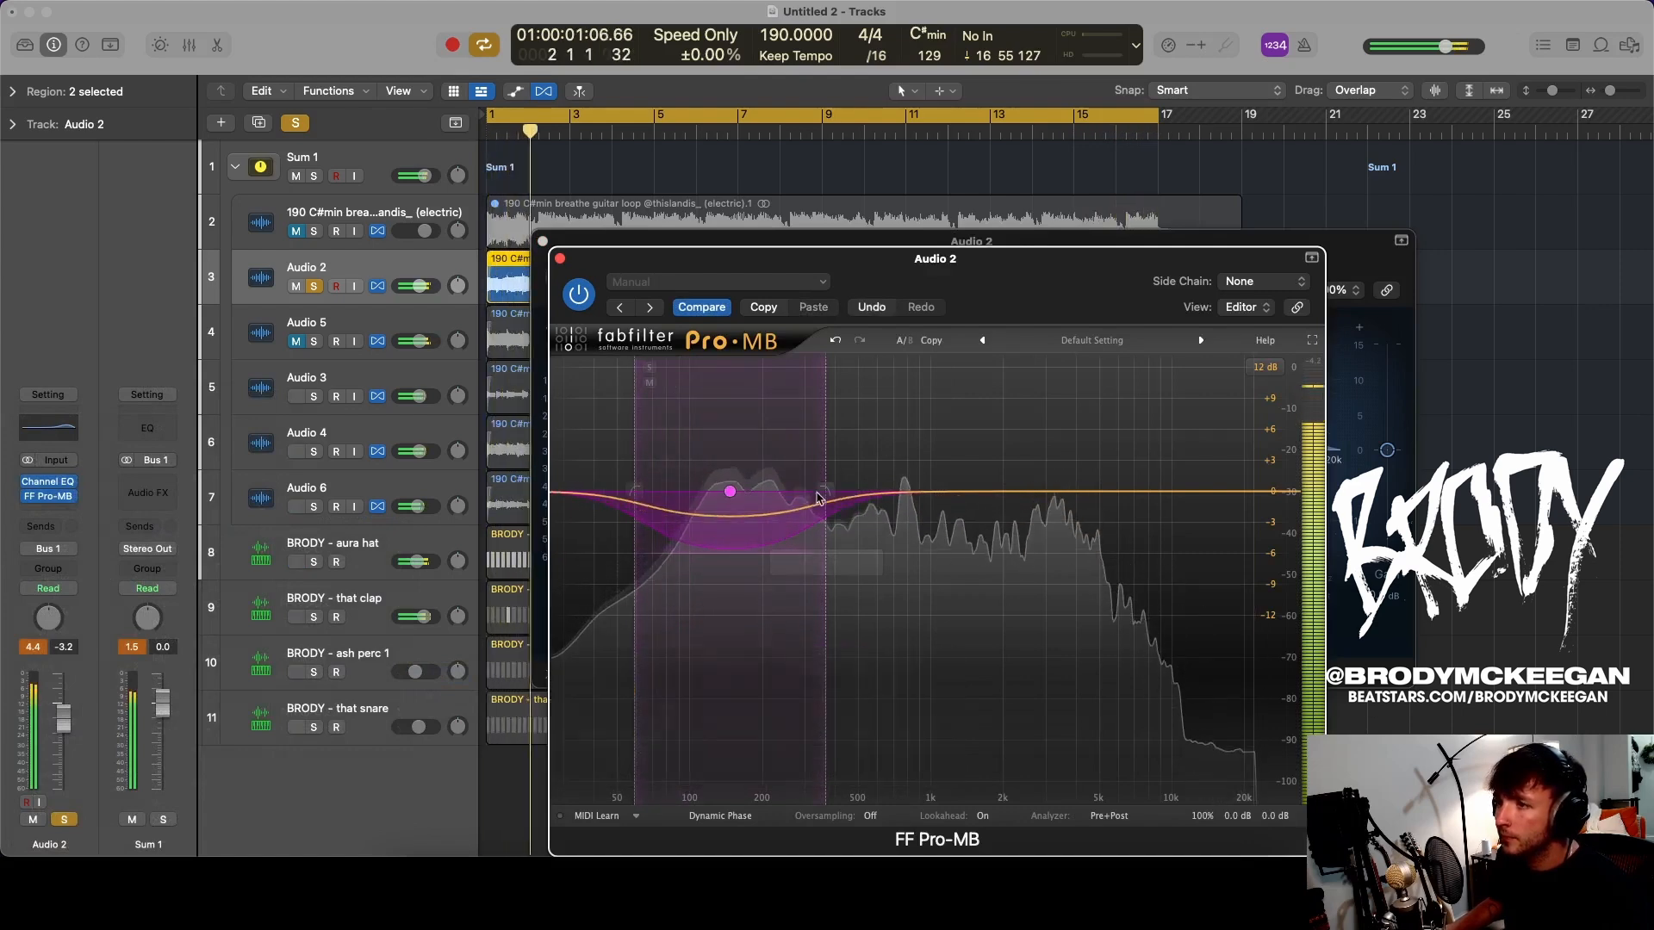
{"action": "left_click_drag", "start_coordinate": [825, 490], "coordinate": [841, 490]}
{"action": "key", "text": "space"}
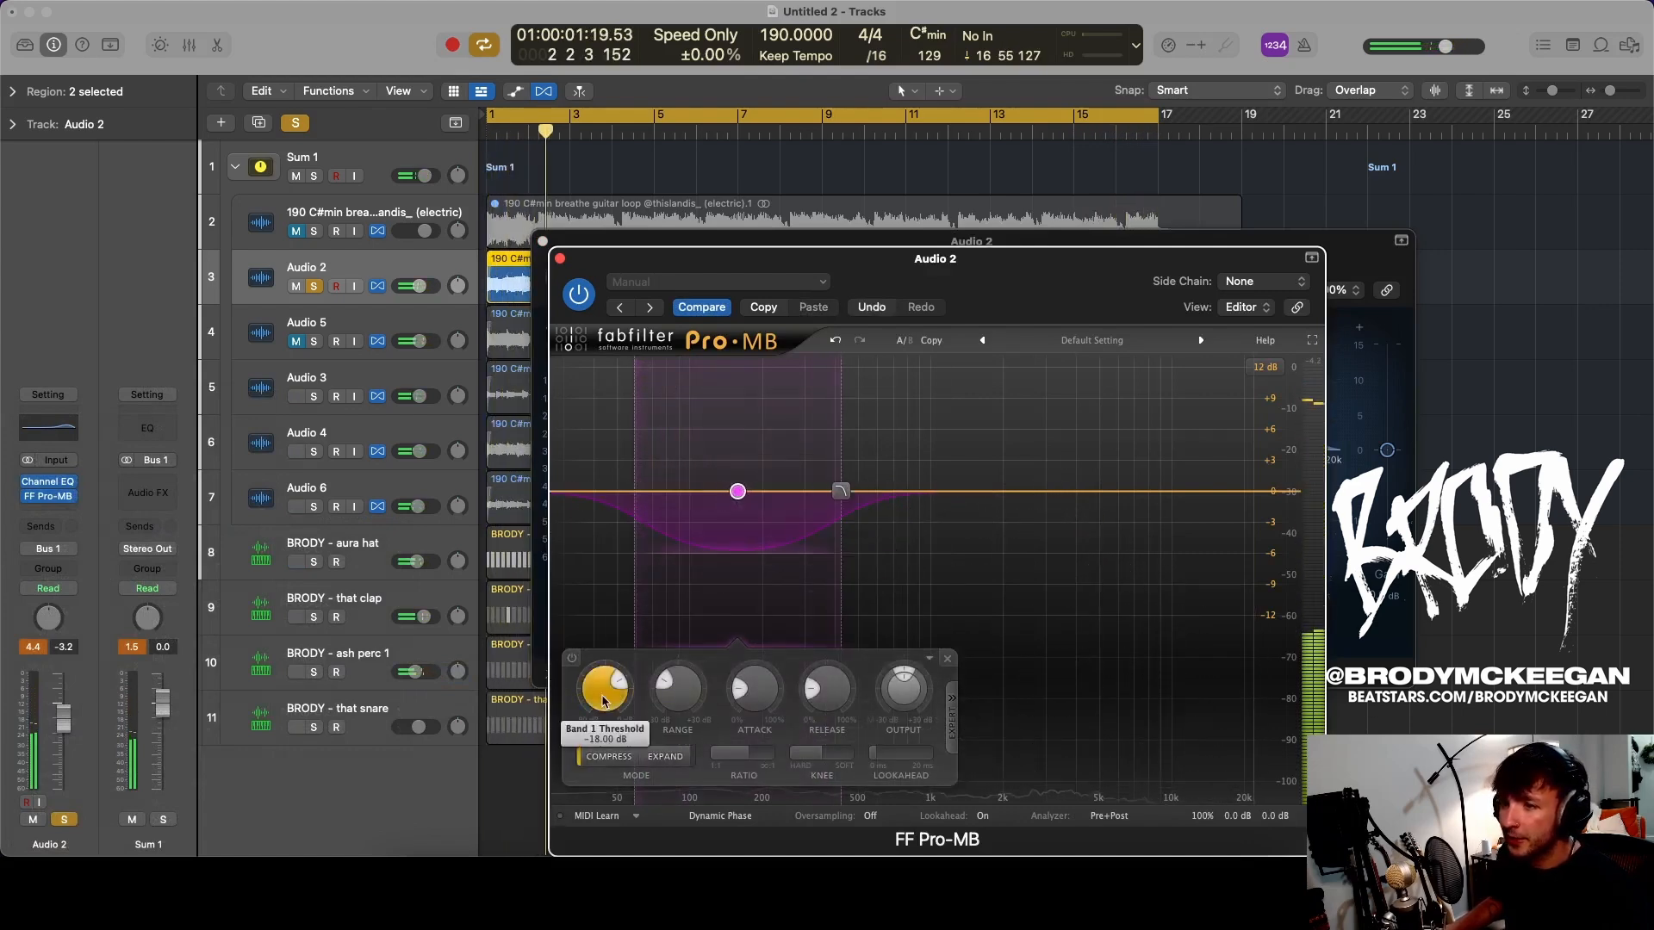
{"action": "key", "text": "space"}
{"action": "left_click_drag", "start_coordinate": [604, 700], "coordinate": [600, 682]}
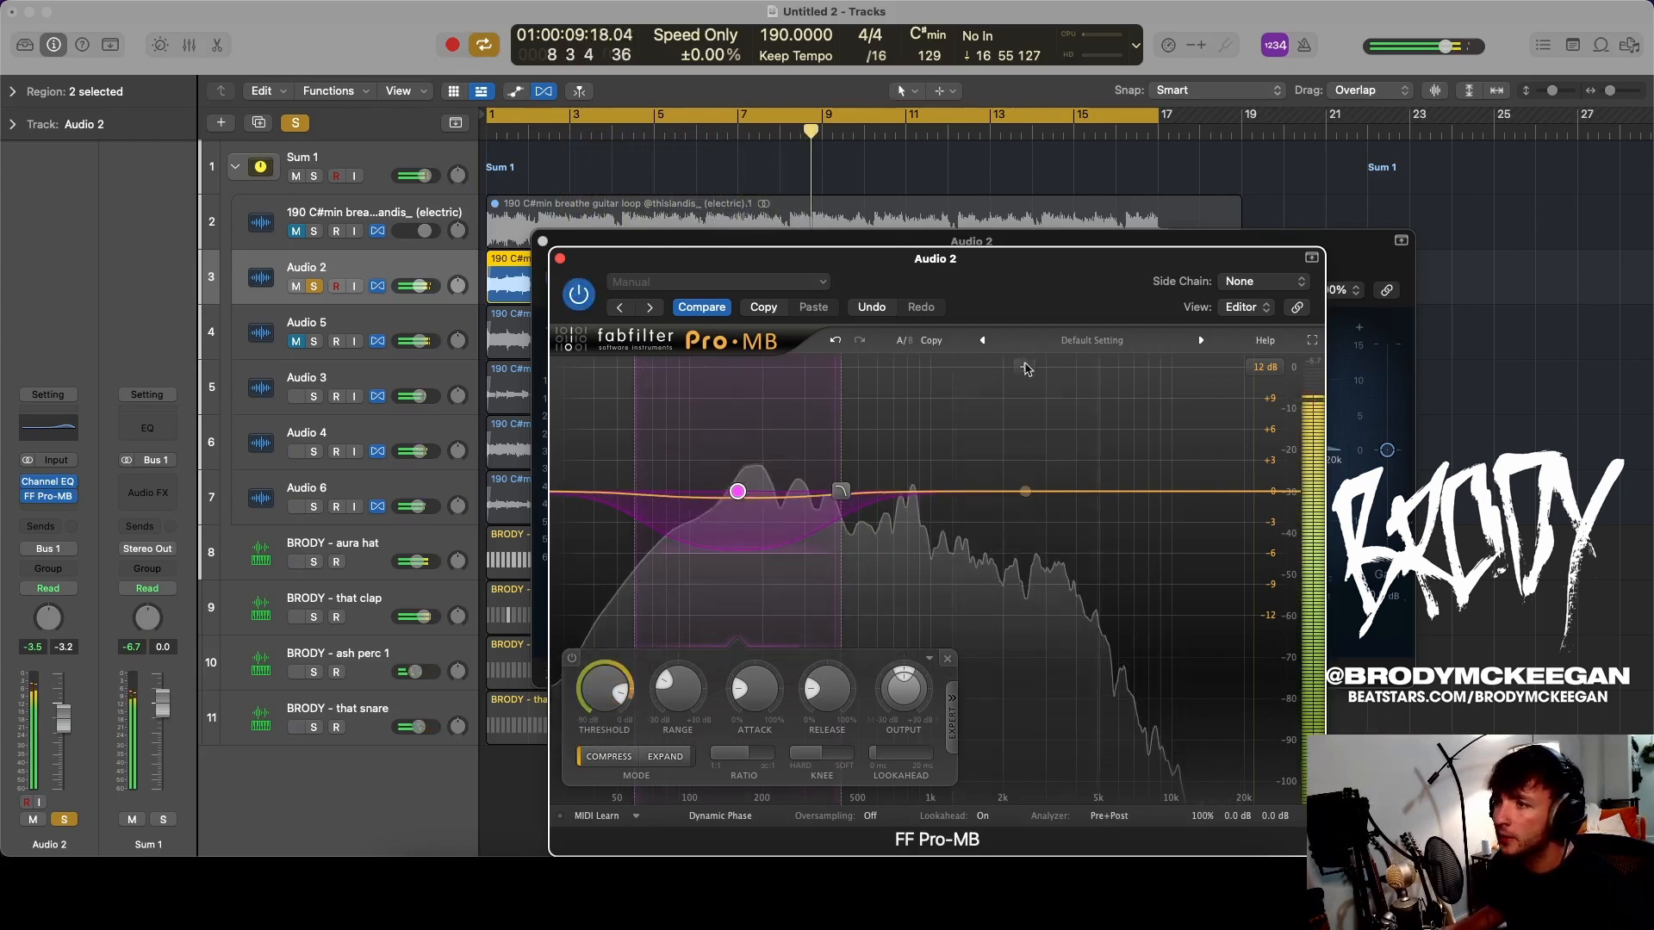
- Add a second Pro-MB compression band centred at about 3.6 kHz, stop playback and close the Audio 2 plug-in windows
{"action": "left_click", "coordinate": [1061, 494]}
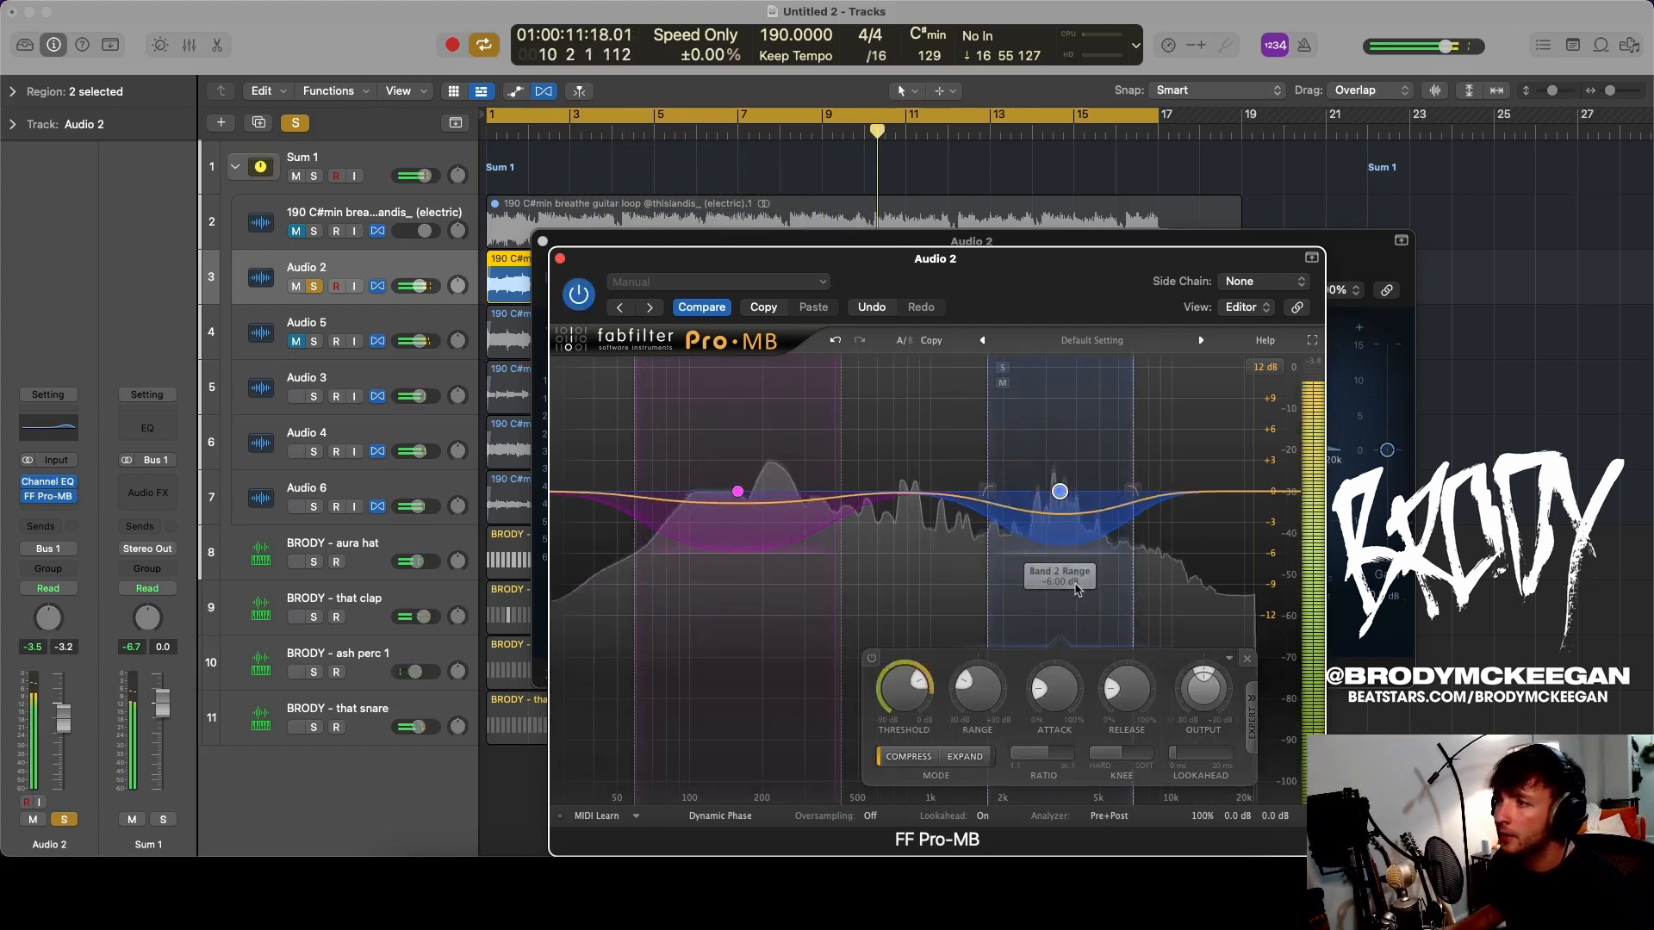
{"action": "left_click", "coordinate": [1154, 492]}
{"action": "left_click_drag", "start_coordinate": [1133, 492], "coordinate": [1140, 492]}
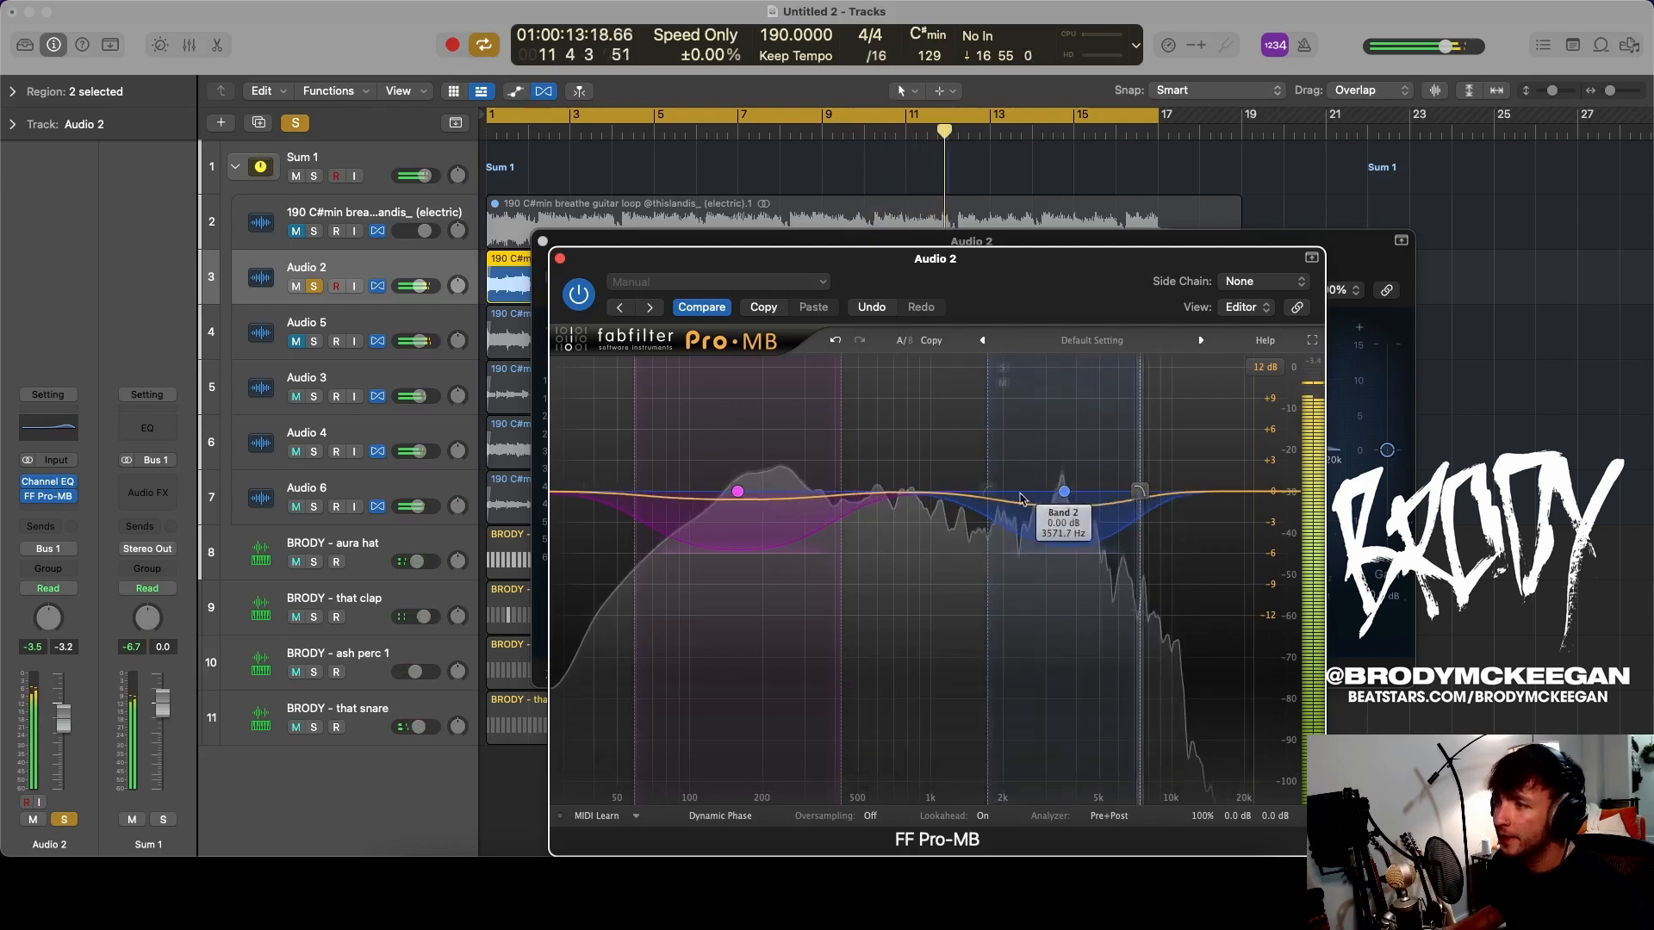
{"action": "key", "text": "space"}
{"action": "left_click", "coordinate": [559, 258]}
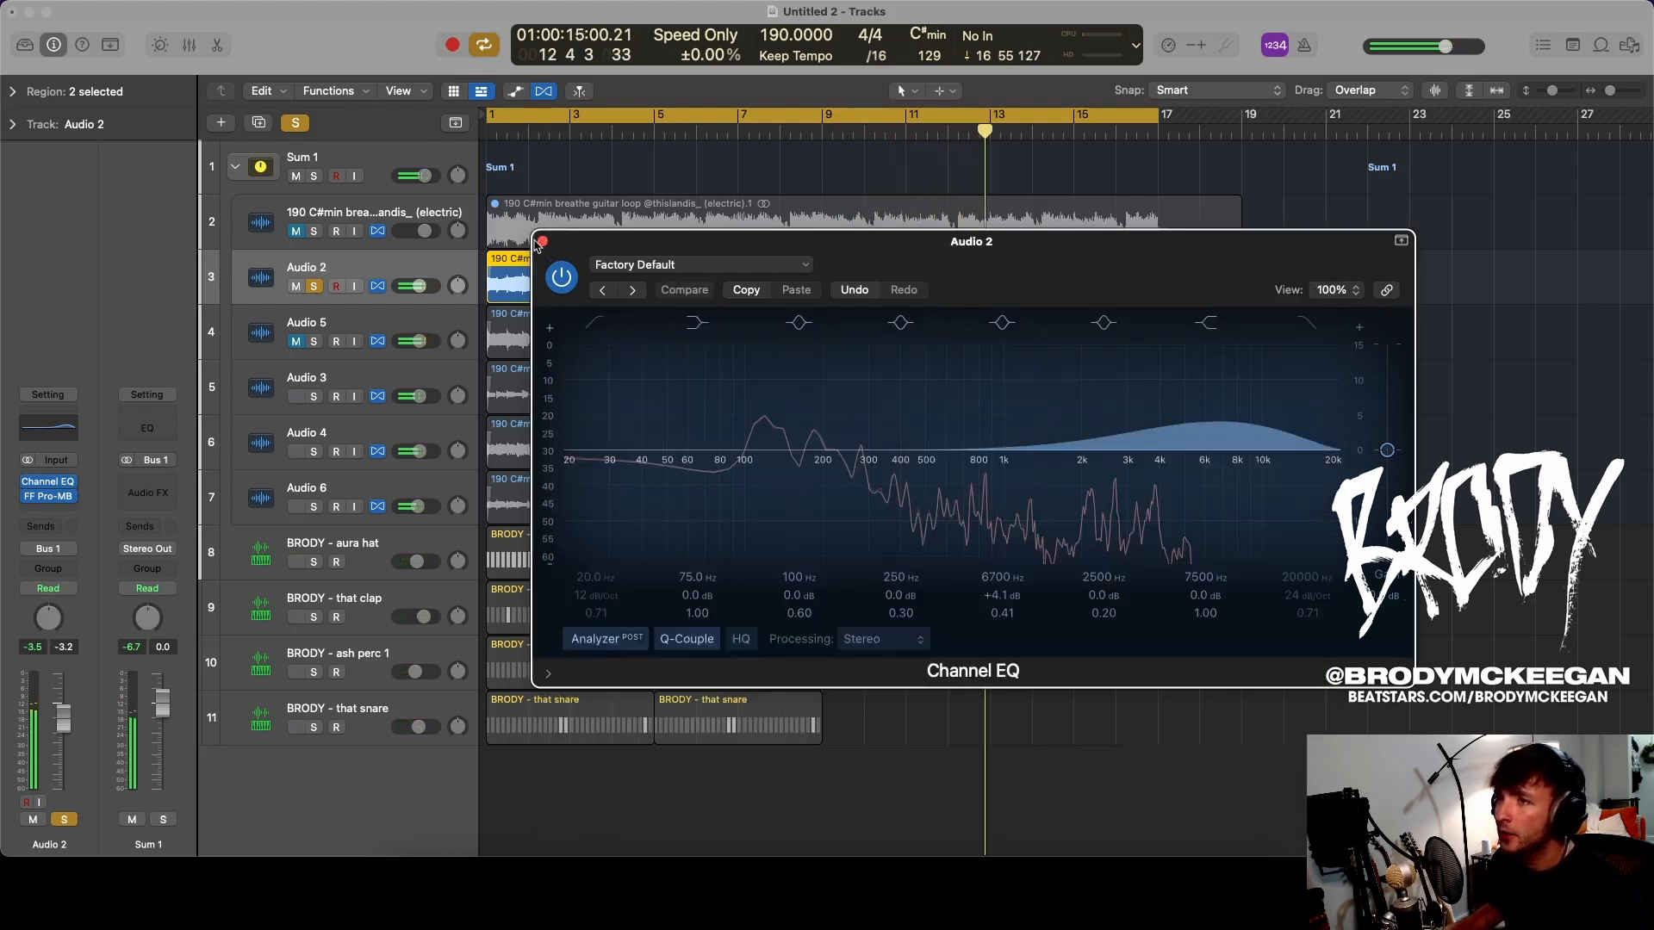
{"action": "left_click", "coordinate": [542, 242]}
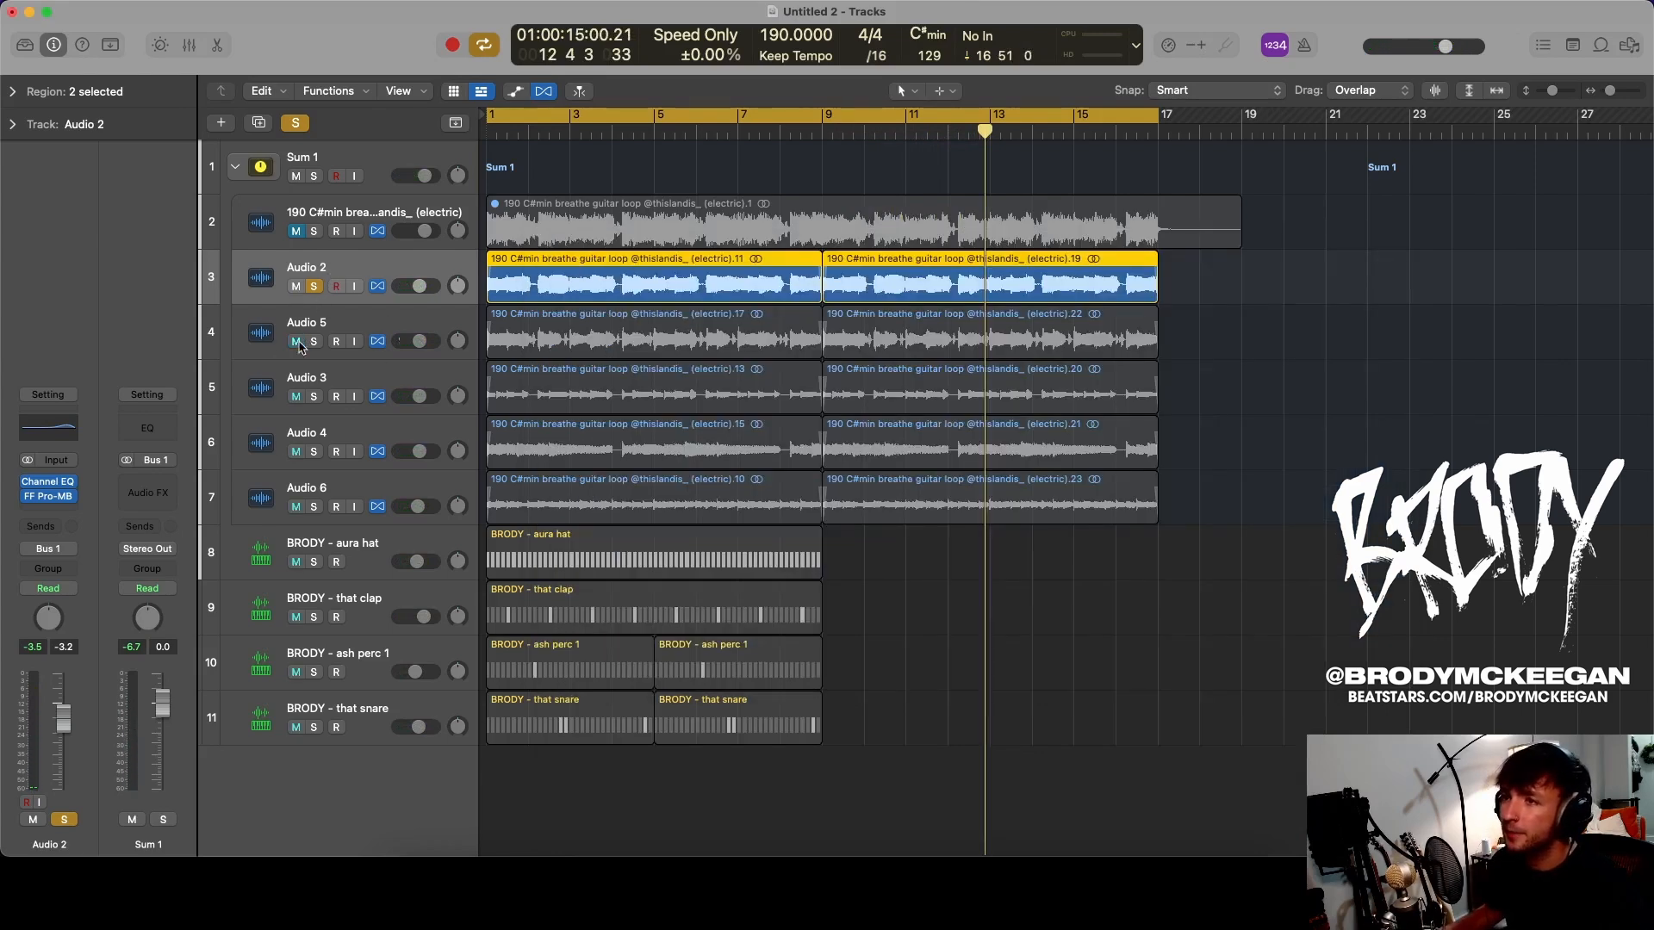
- Unsolo Audio 2 and play the mix from the start with Audio 5 unmuted
{"action": "left_click", "coordinate": [314, 288]}
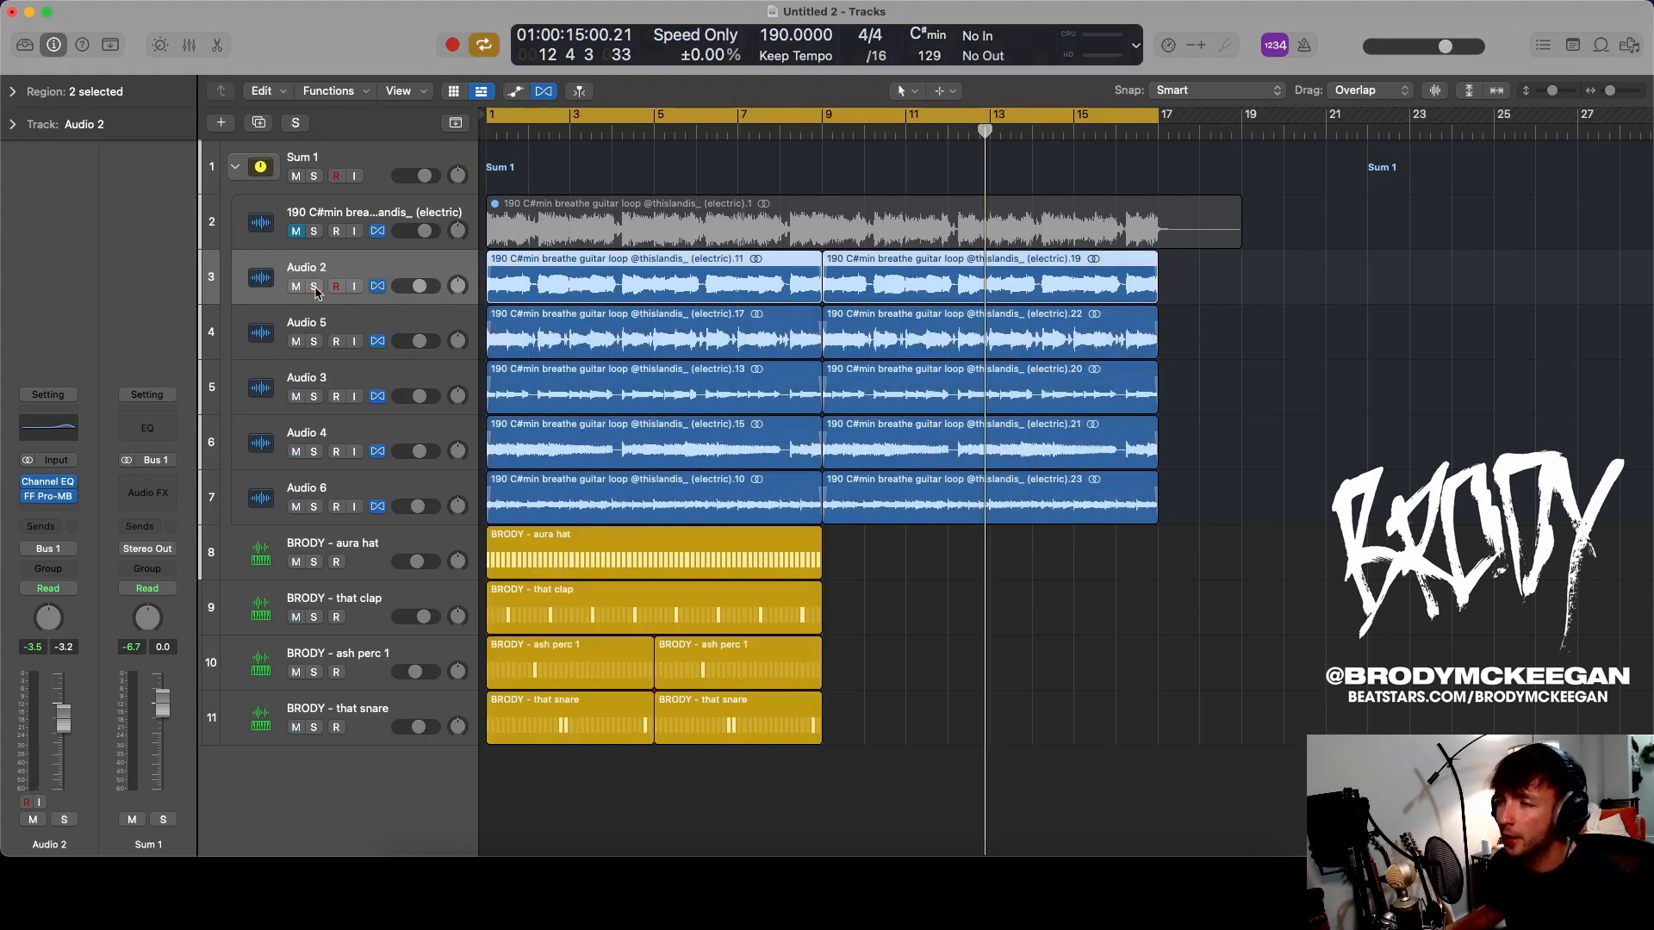
{"action": "key", "text": "Return"}
{"action": "key", "text": "space"}
{"action": "left_click", "coordinate": [296, 342]}
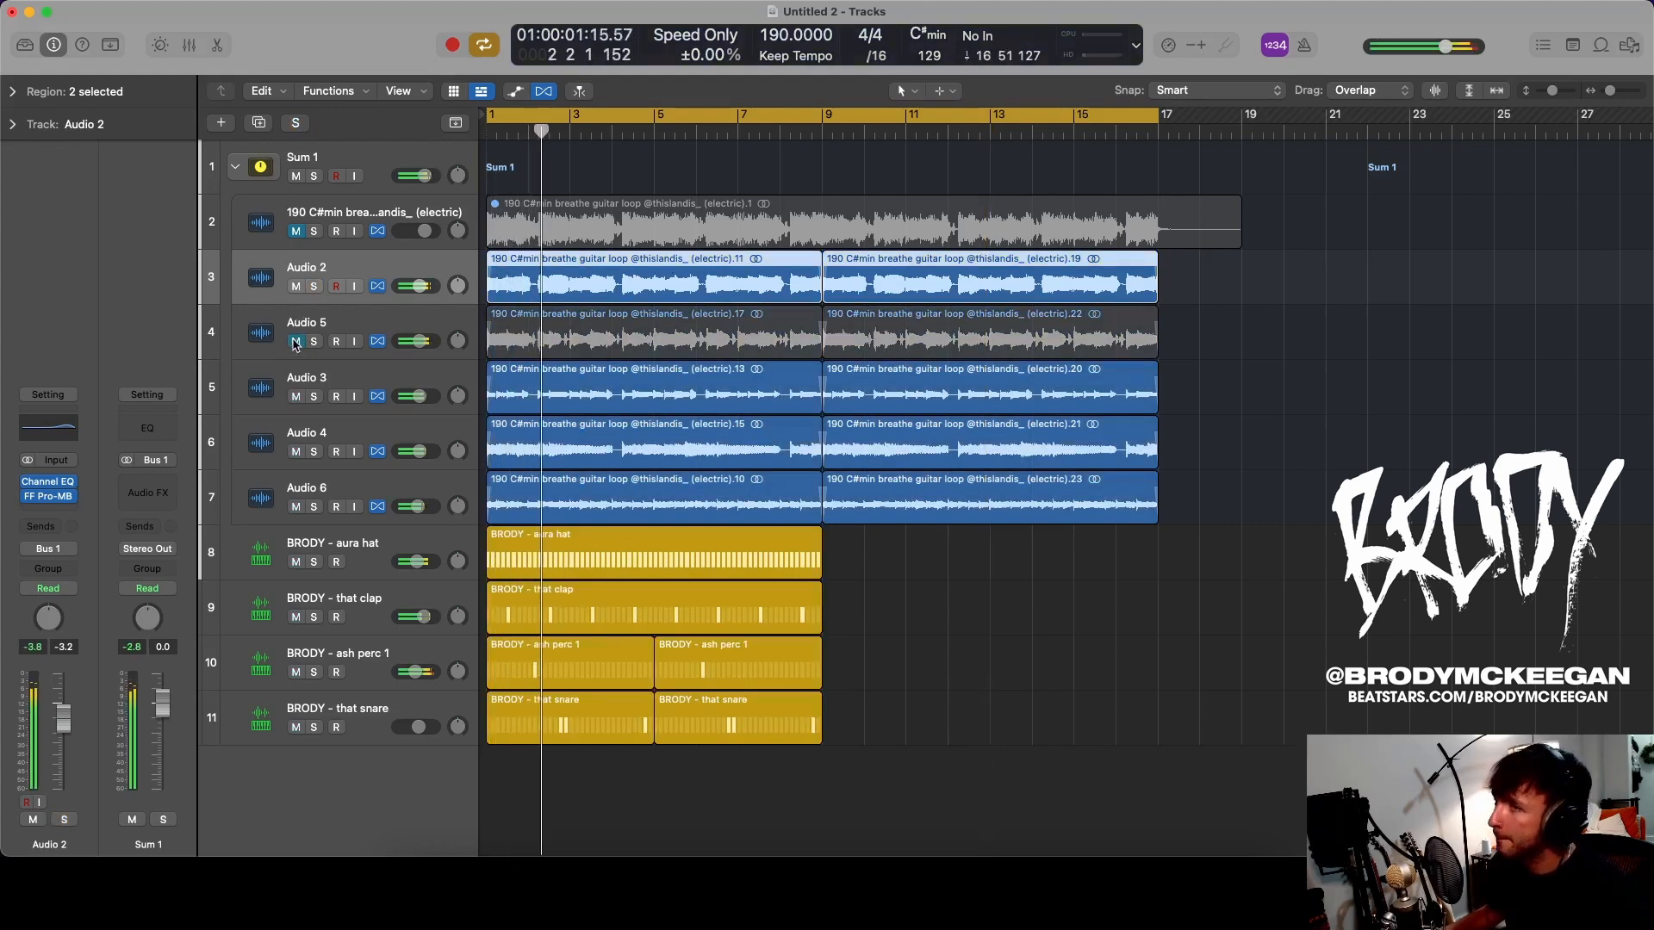
{"action": "left_click", "coordinate": [296, 342]}
- Solo Audio 5 and Audio 2 together during playback
{"action": "left_click", "coordinate": [314, 342]}
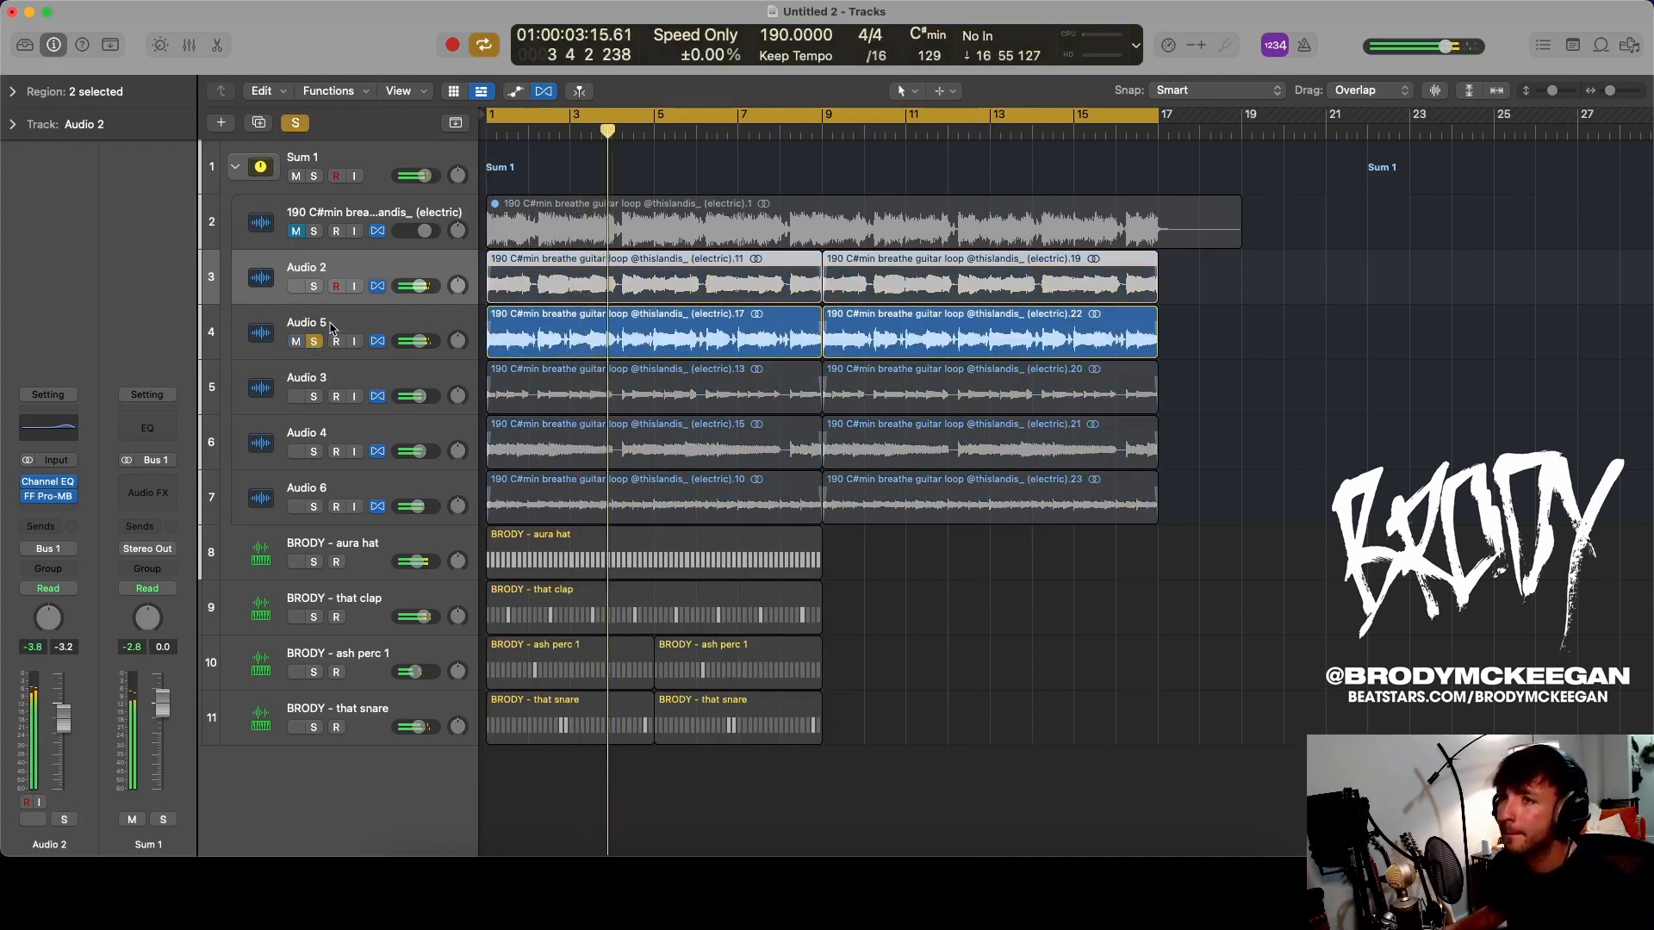
{"action": "left_click", "coordinate": [315, 287]}
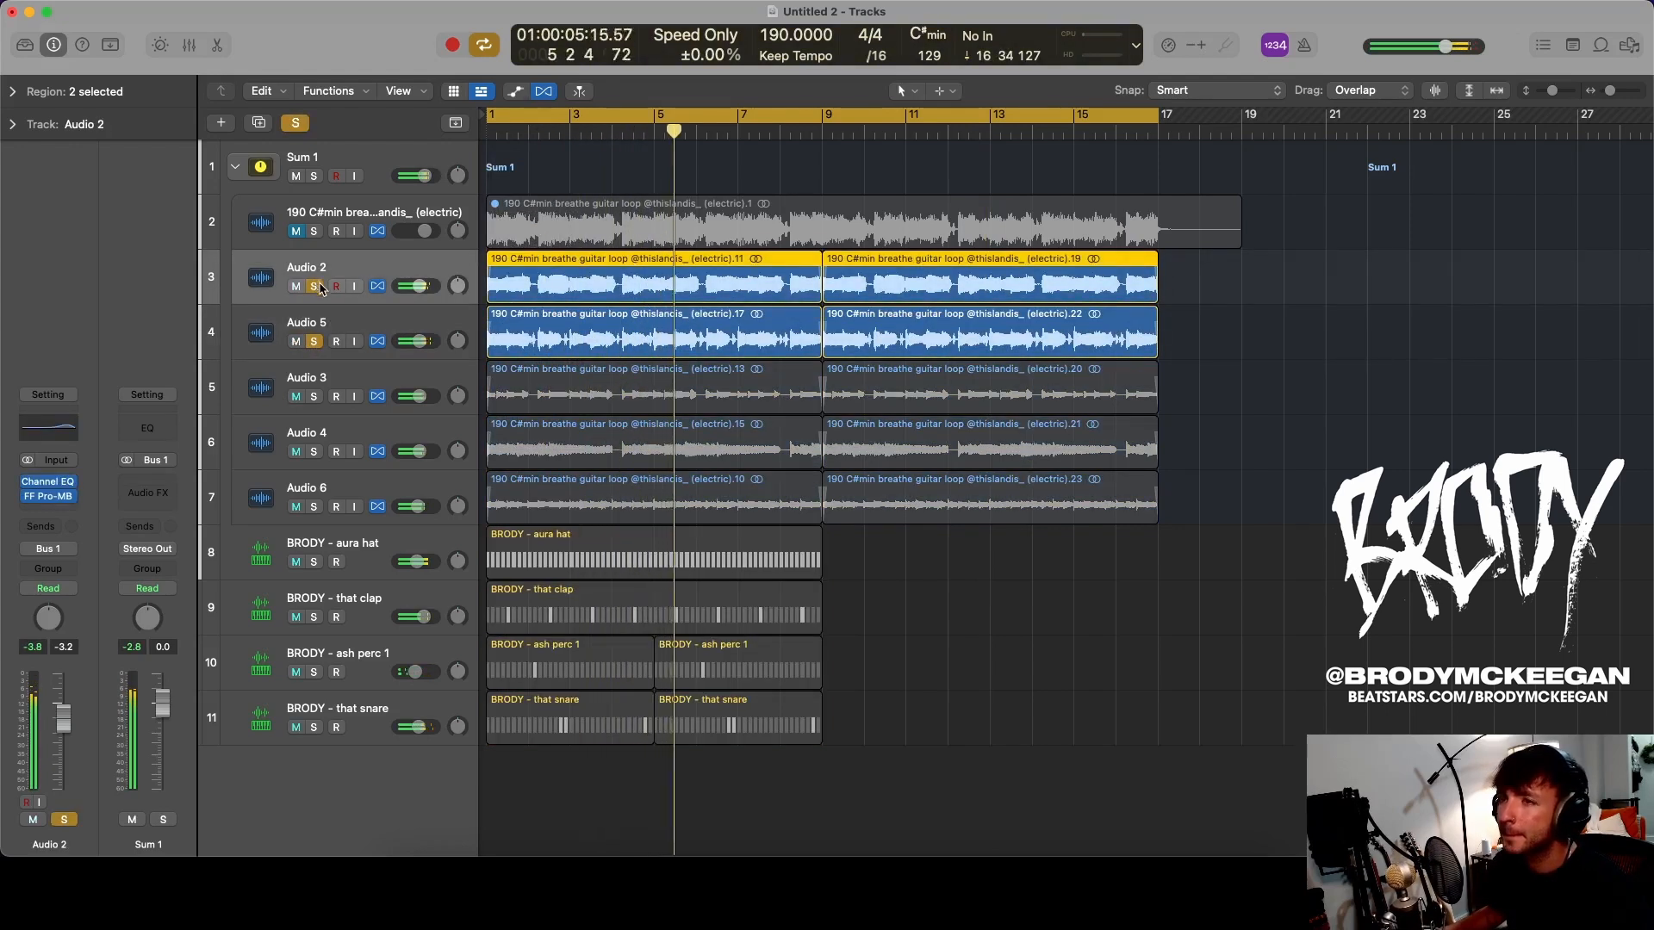
- Add a Channel EQ to Audio 5 with cuts of 2.2 dB at 1970 Hz and 1.8 dB at 135 Hz
{"action": "left_click", "coordinate": [355, 324]}
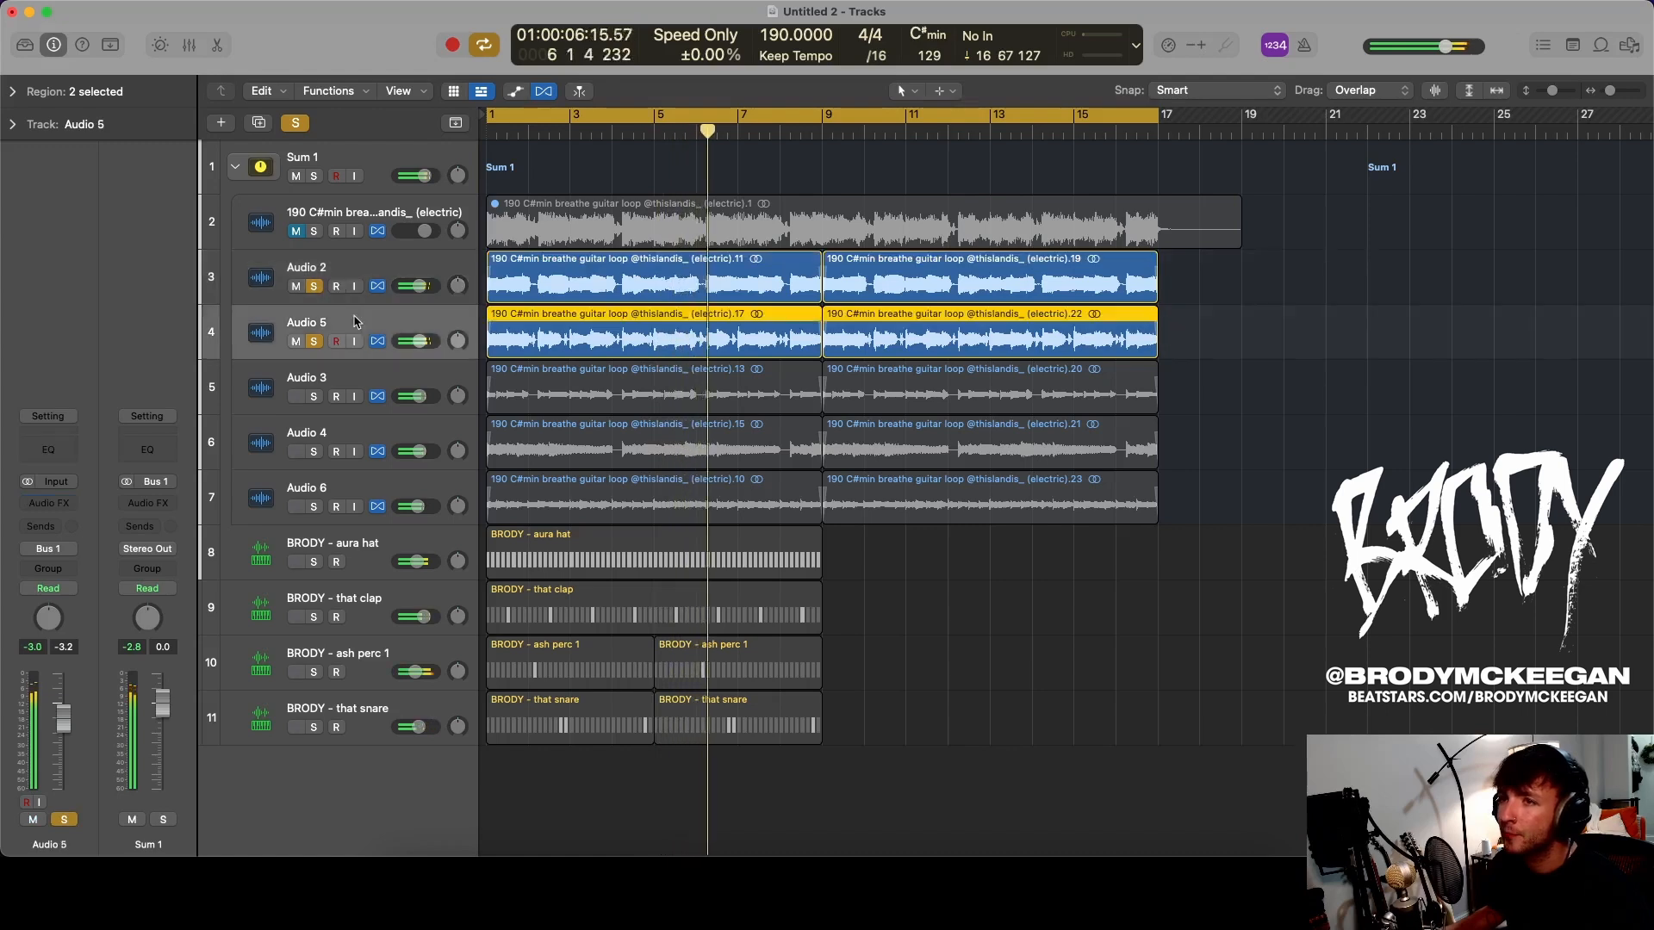
{"action": "left_click", "coordinate": [76, 448]}
{"action": "left_click_drag", "start_coordinate": [997, 451], "coordinate": [1078, 499]}
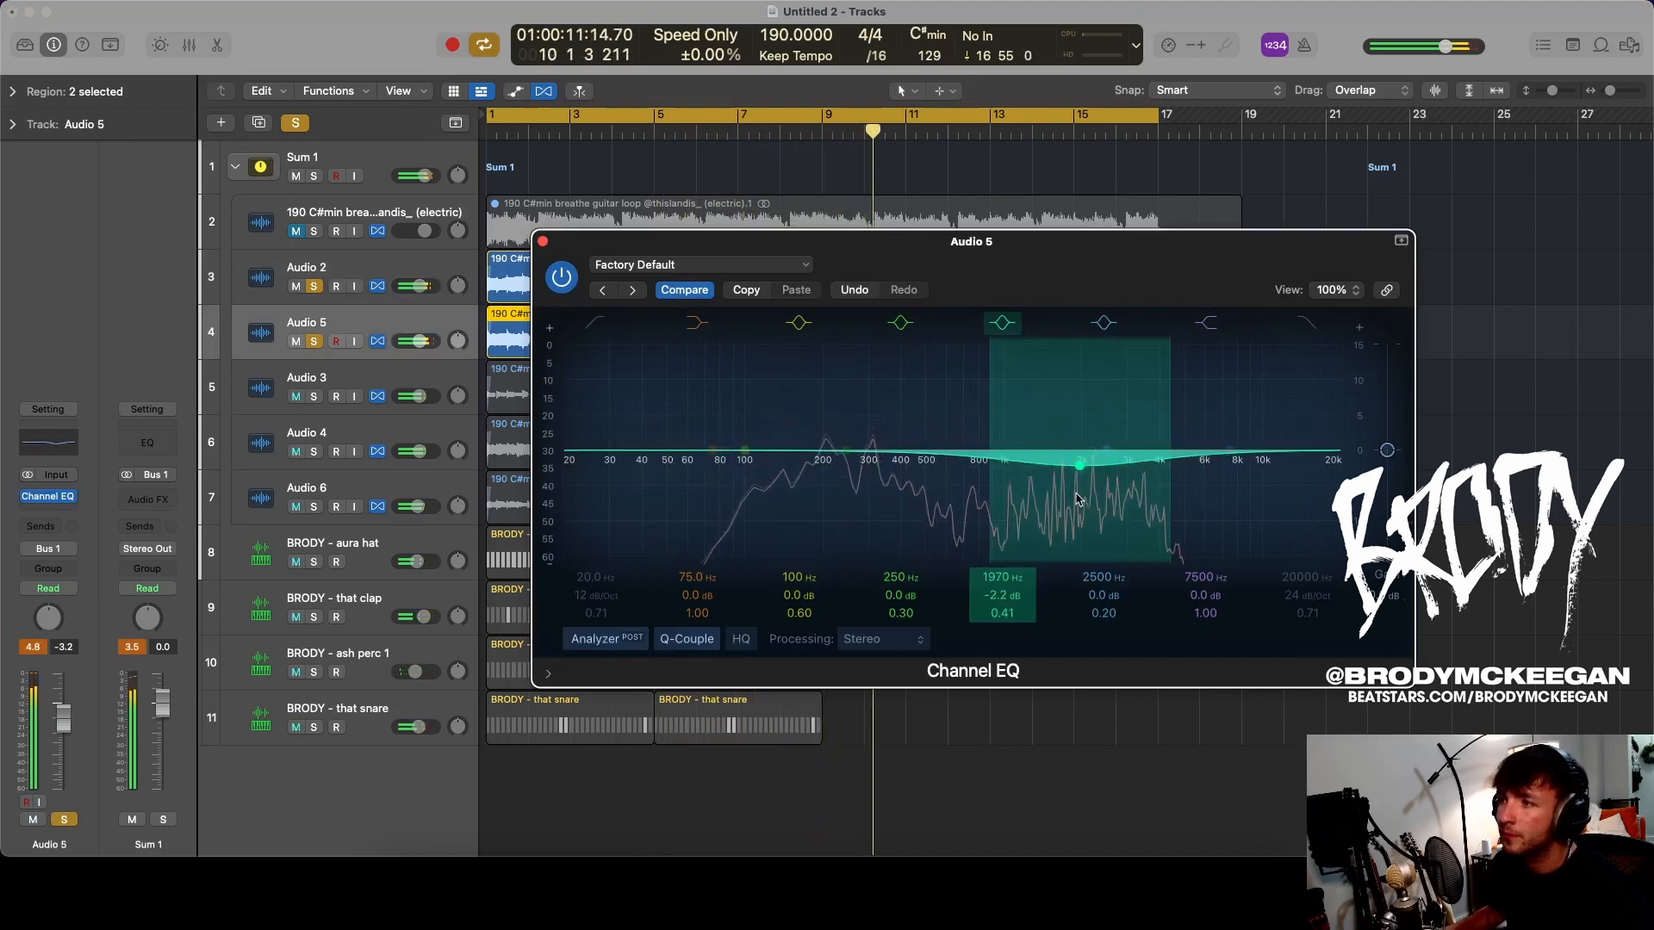
{"action": "left_click_drag", "start_coordinate": [839, 449], "coordinate": [771, 468]}
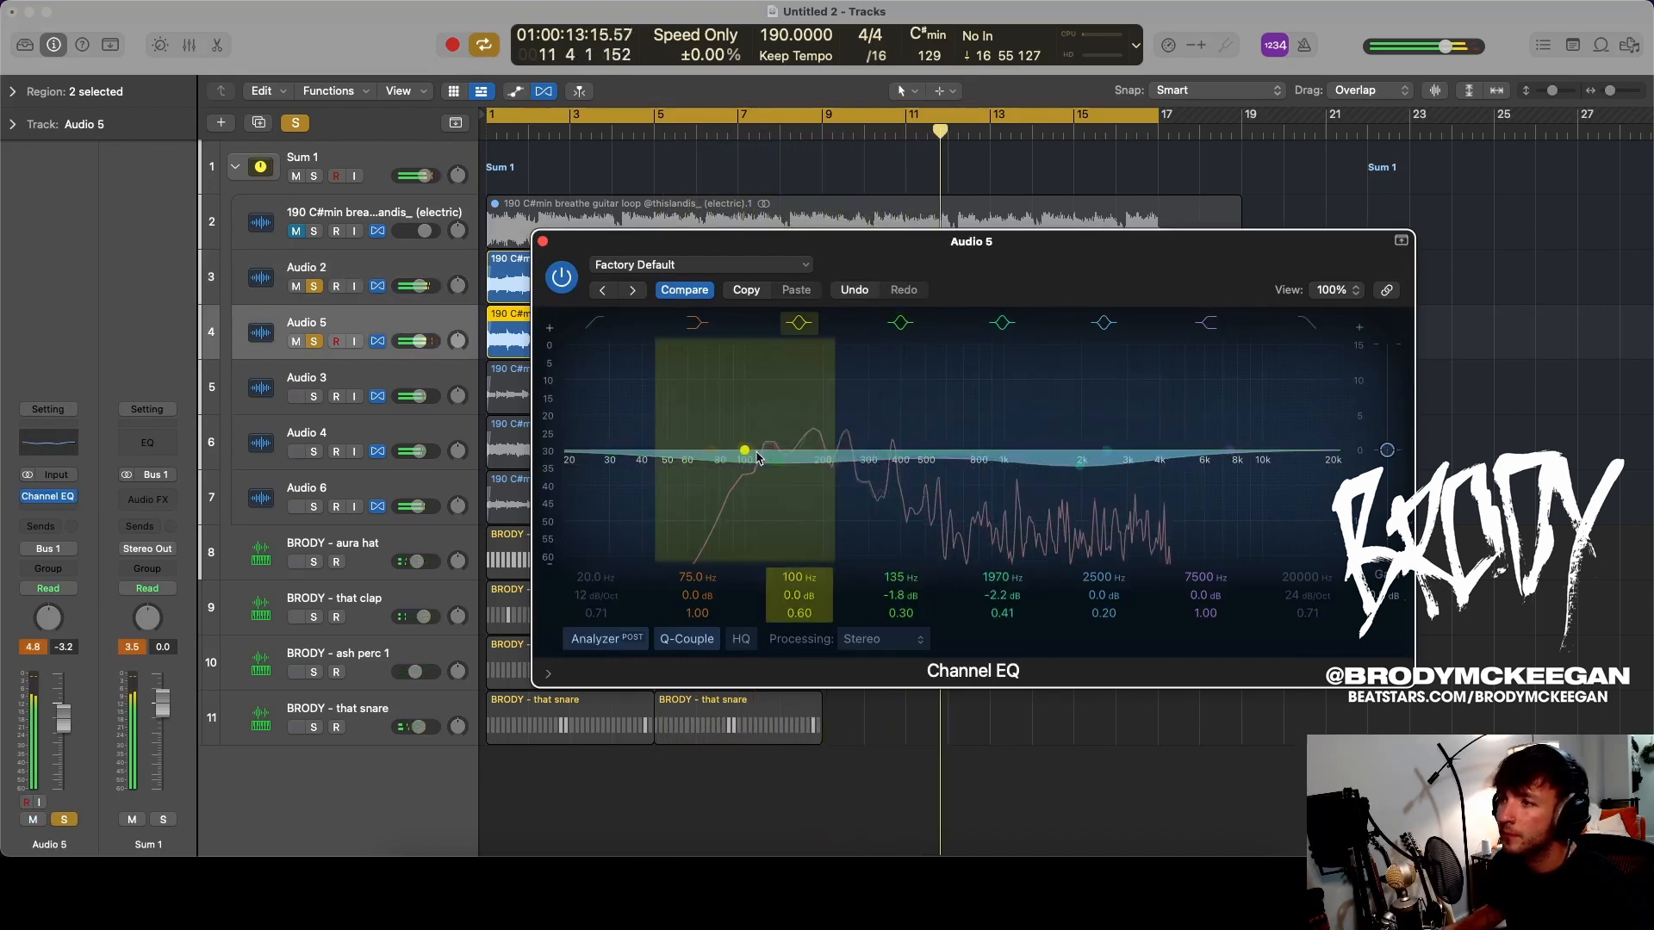
- Unsolo Audio 2 and Audio 5, close the Audio 5 EQ and restart playback from the beginning
{"action": "left_click_drag", "start_coordinate": [314, 286], "coordinate": [314, 341]}
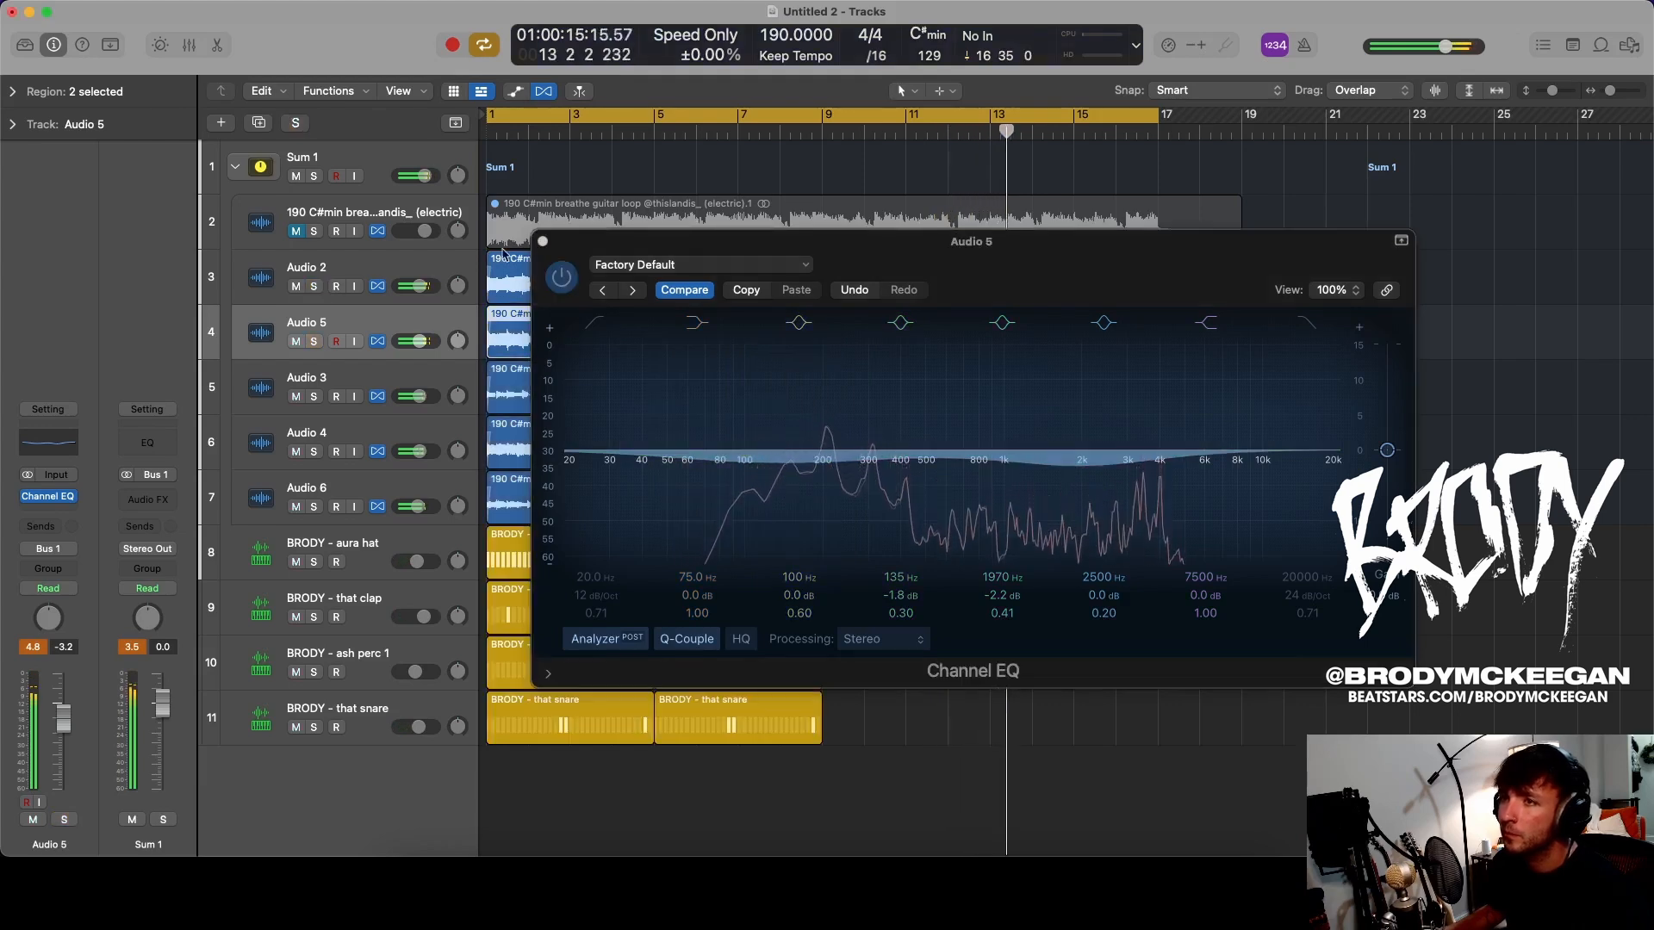
{"action": "left_click", "coordinate": [543, 242]}
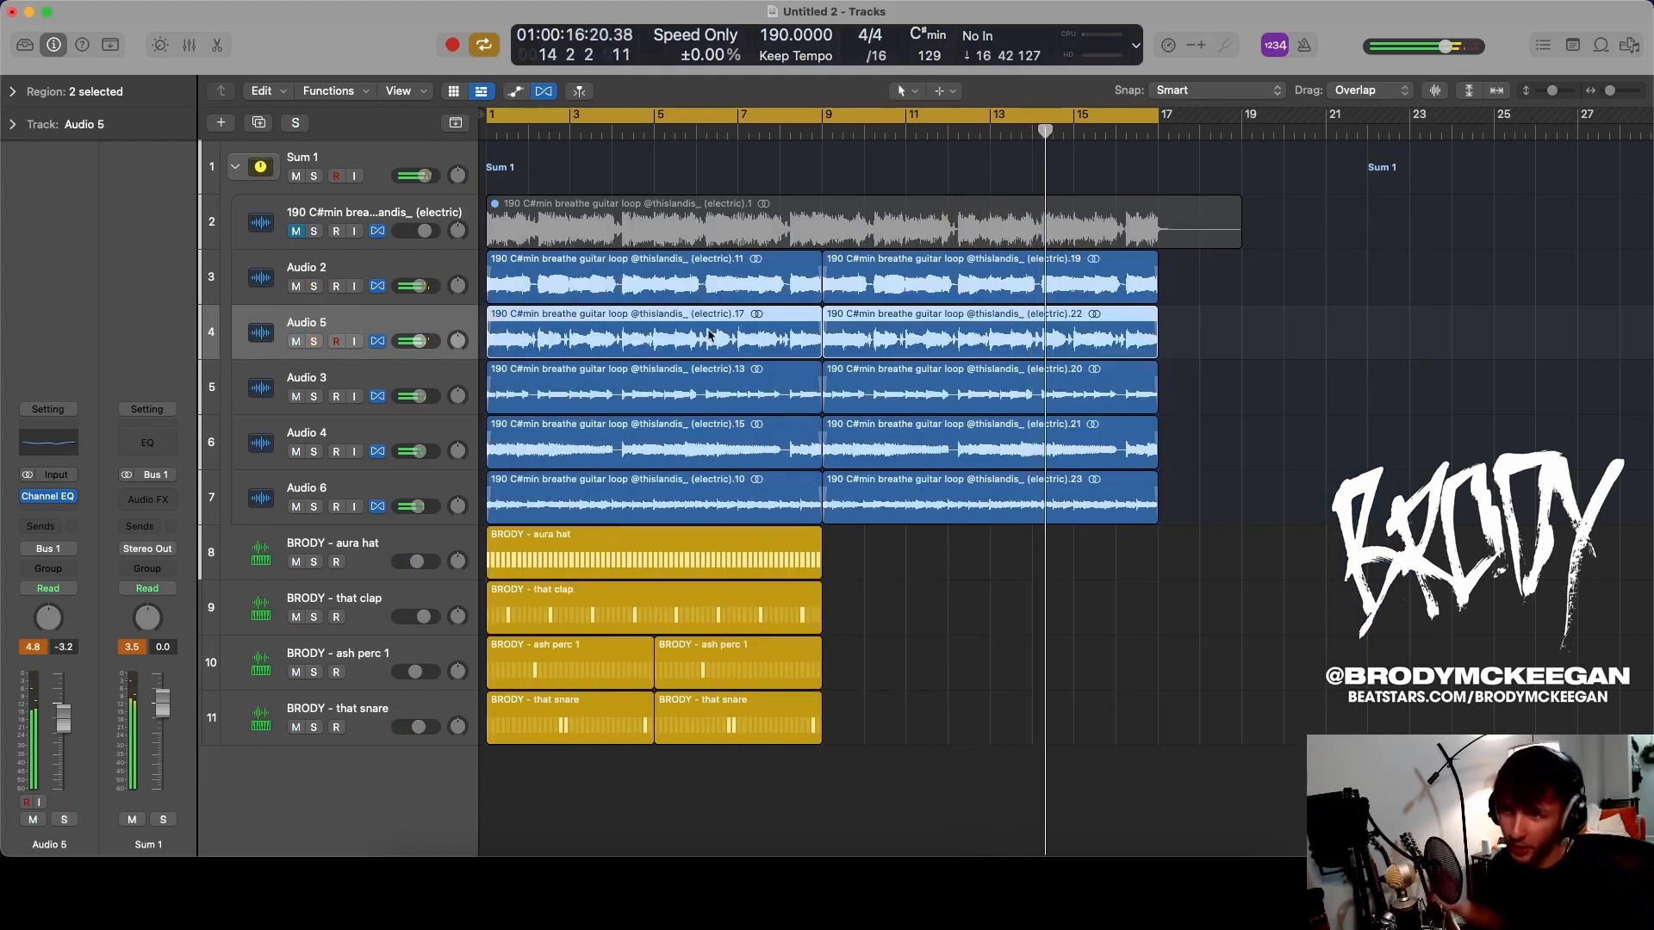
{"action": "key", "text": "Return"}
- Insert the stereo Waves SSLComp compressor on the Sum 1 bus, replacing its newly added Channel EQ
{"action": "left_click", "coordinate": [131, 432]}
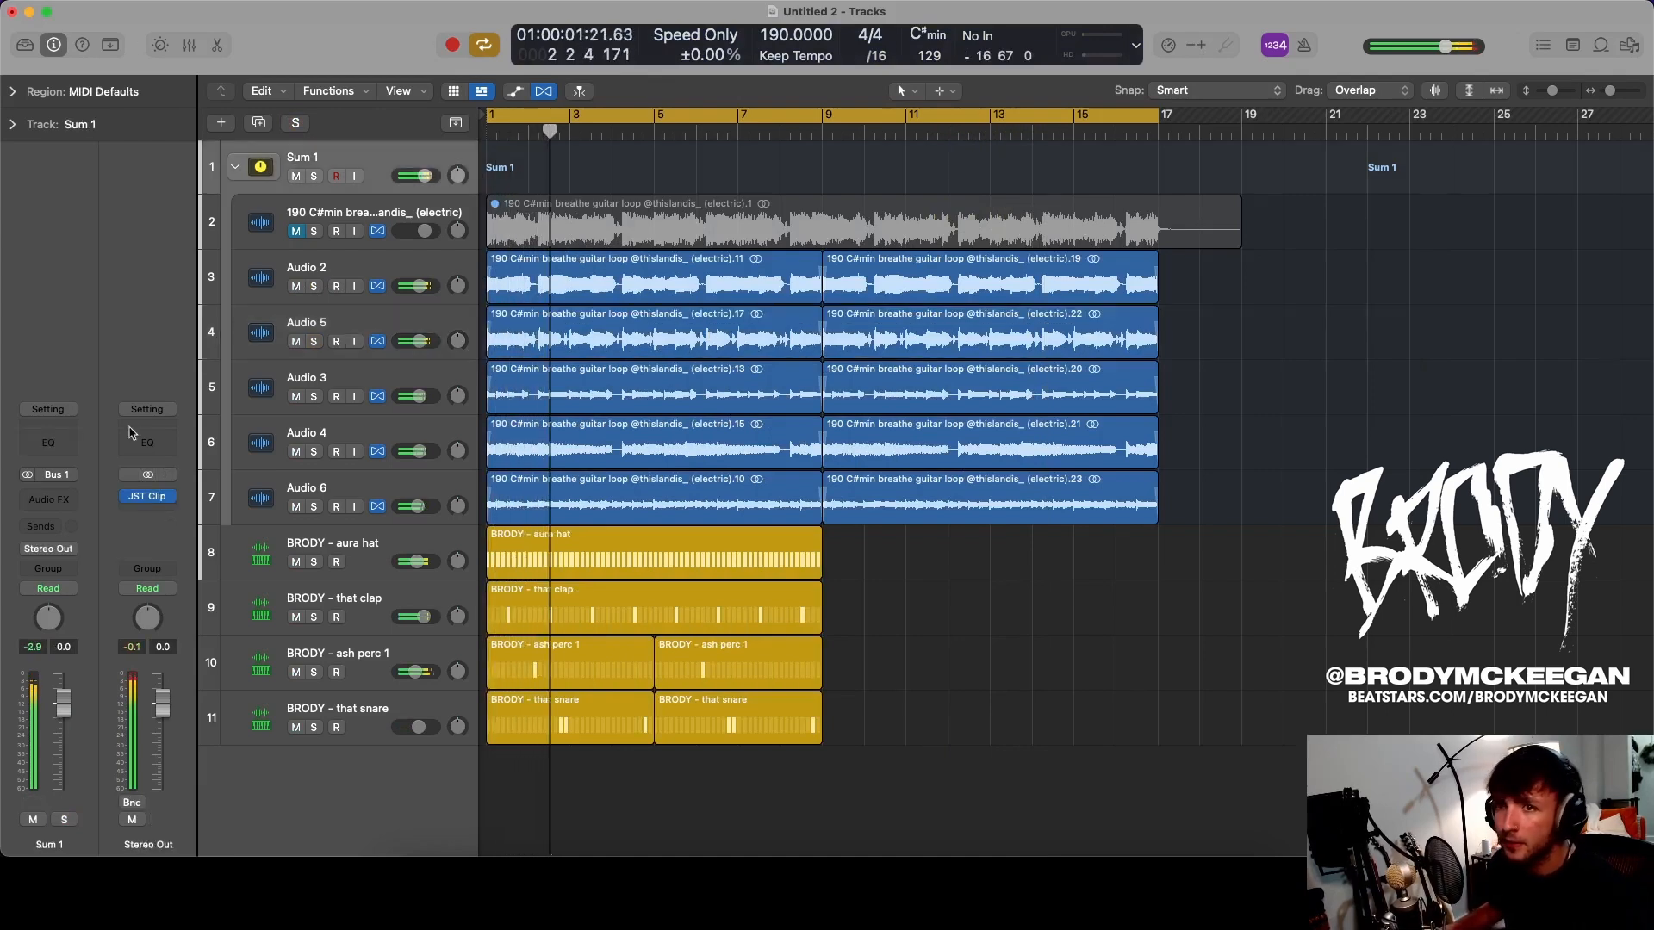
{"action": "left_click", "coordinate": [69, 437]}
{"action": "left_click", "coordinate": [72, 497]}
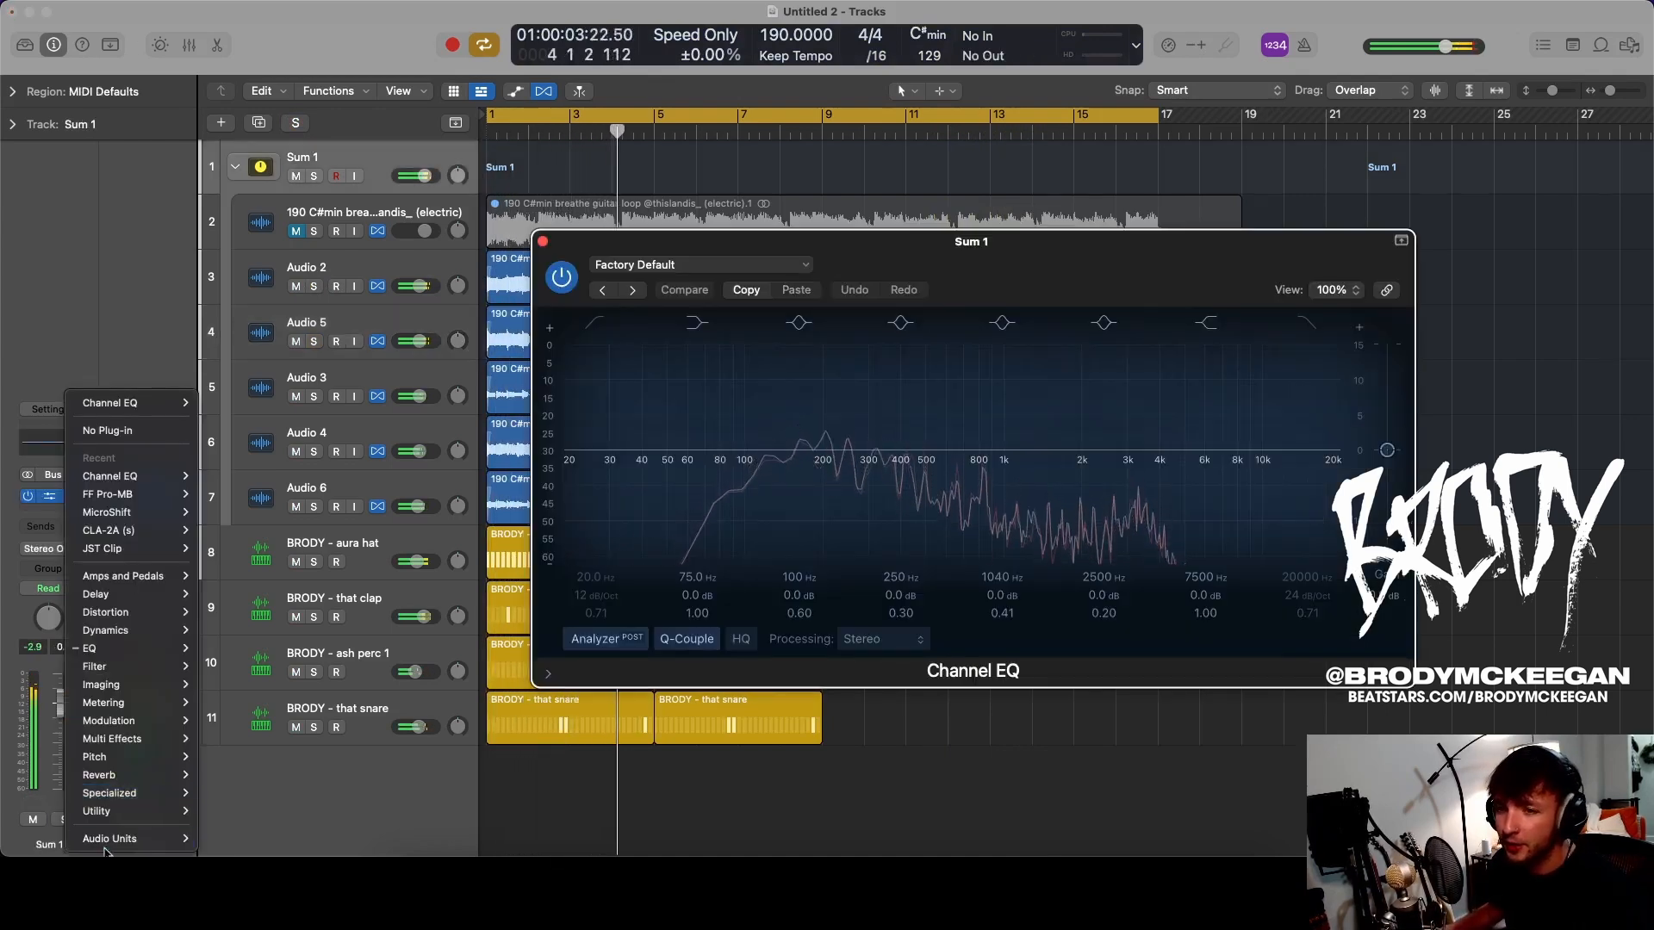
{"action": "mouse_move", "coordinate": [107, 840]}
{"action": "mouse_move", "coordinate": [259, 802]}
{"action": "mouse_move", "coordinate": [464, 720]}
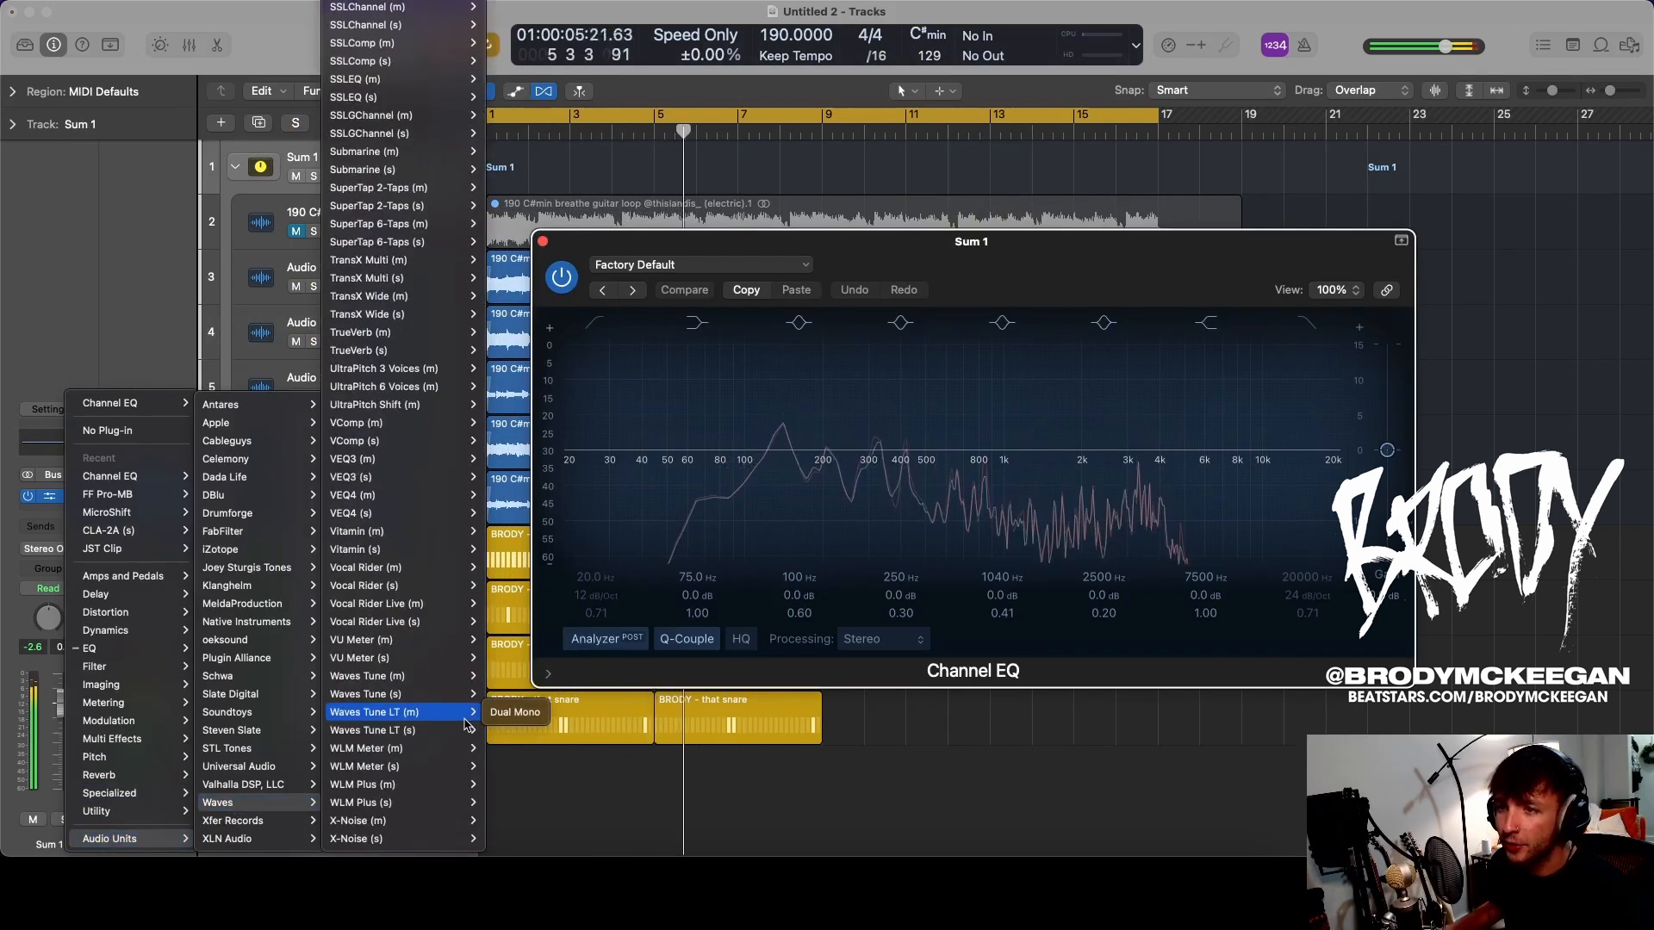
{"action": "mouse_move", "coordinate": [416, 60]}
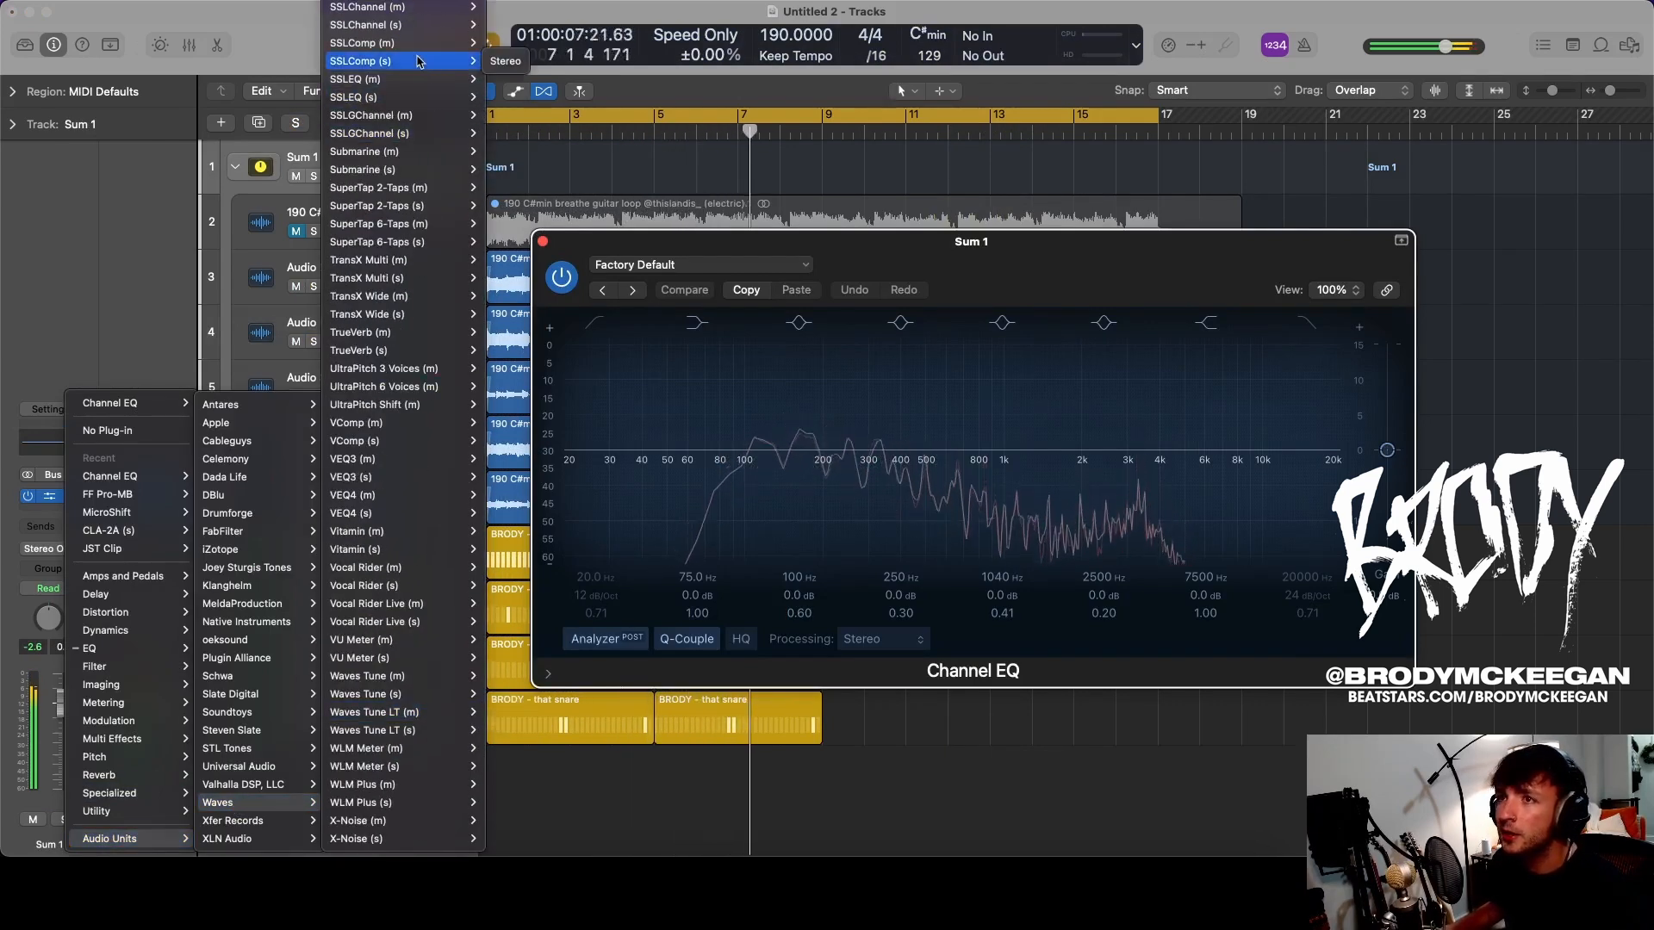
{"action": "left_click", "coordinate": [506, 273]}
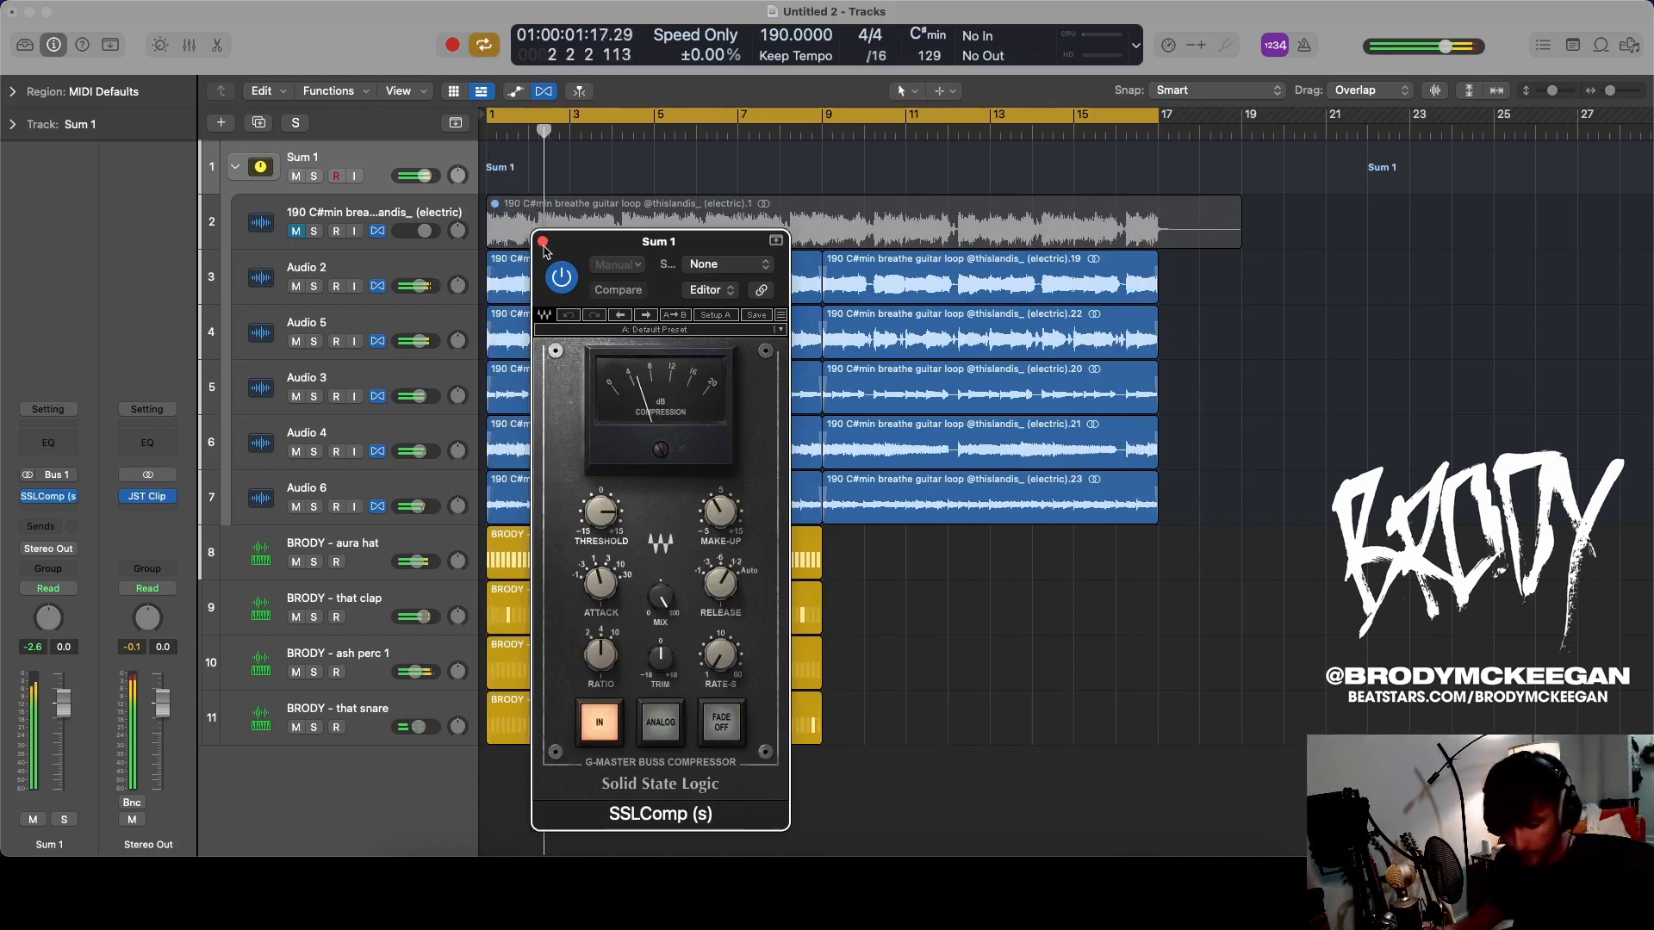
- Solo Sum 1 and look through the factory presets of its SSLComp compressor
{"action": "key", "text": "s"}
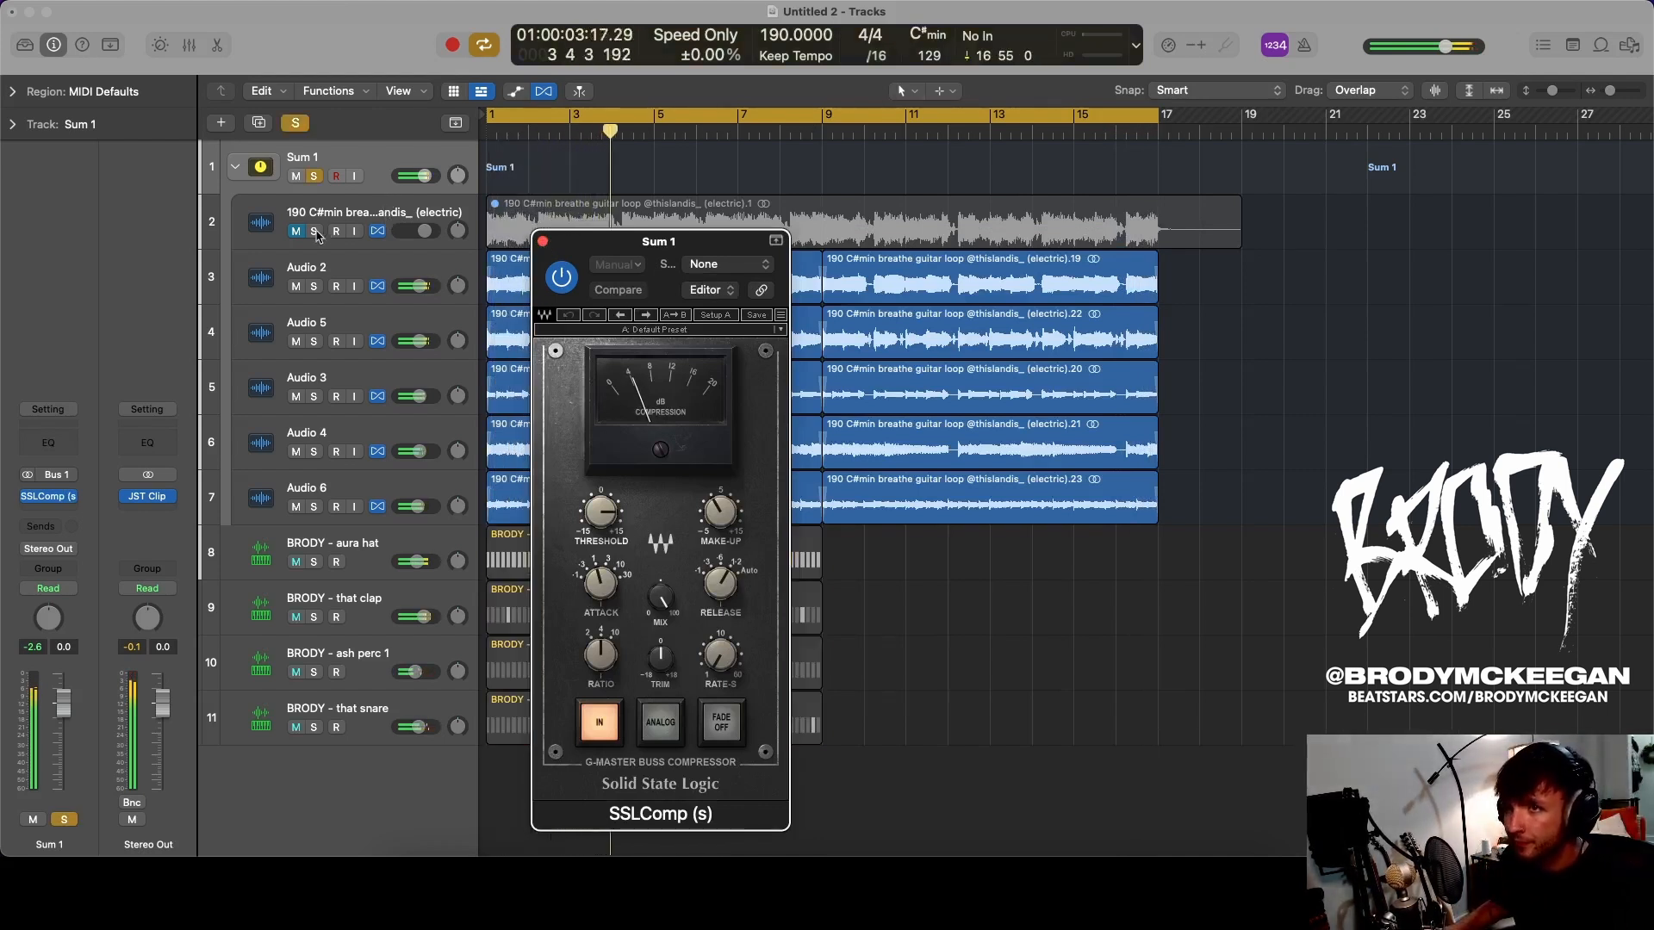
{"action": "left_click", "coordinate": [804, 423]}
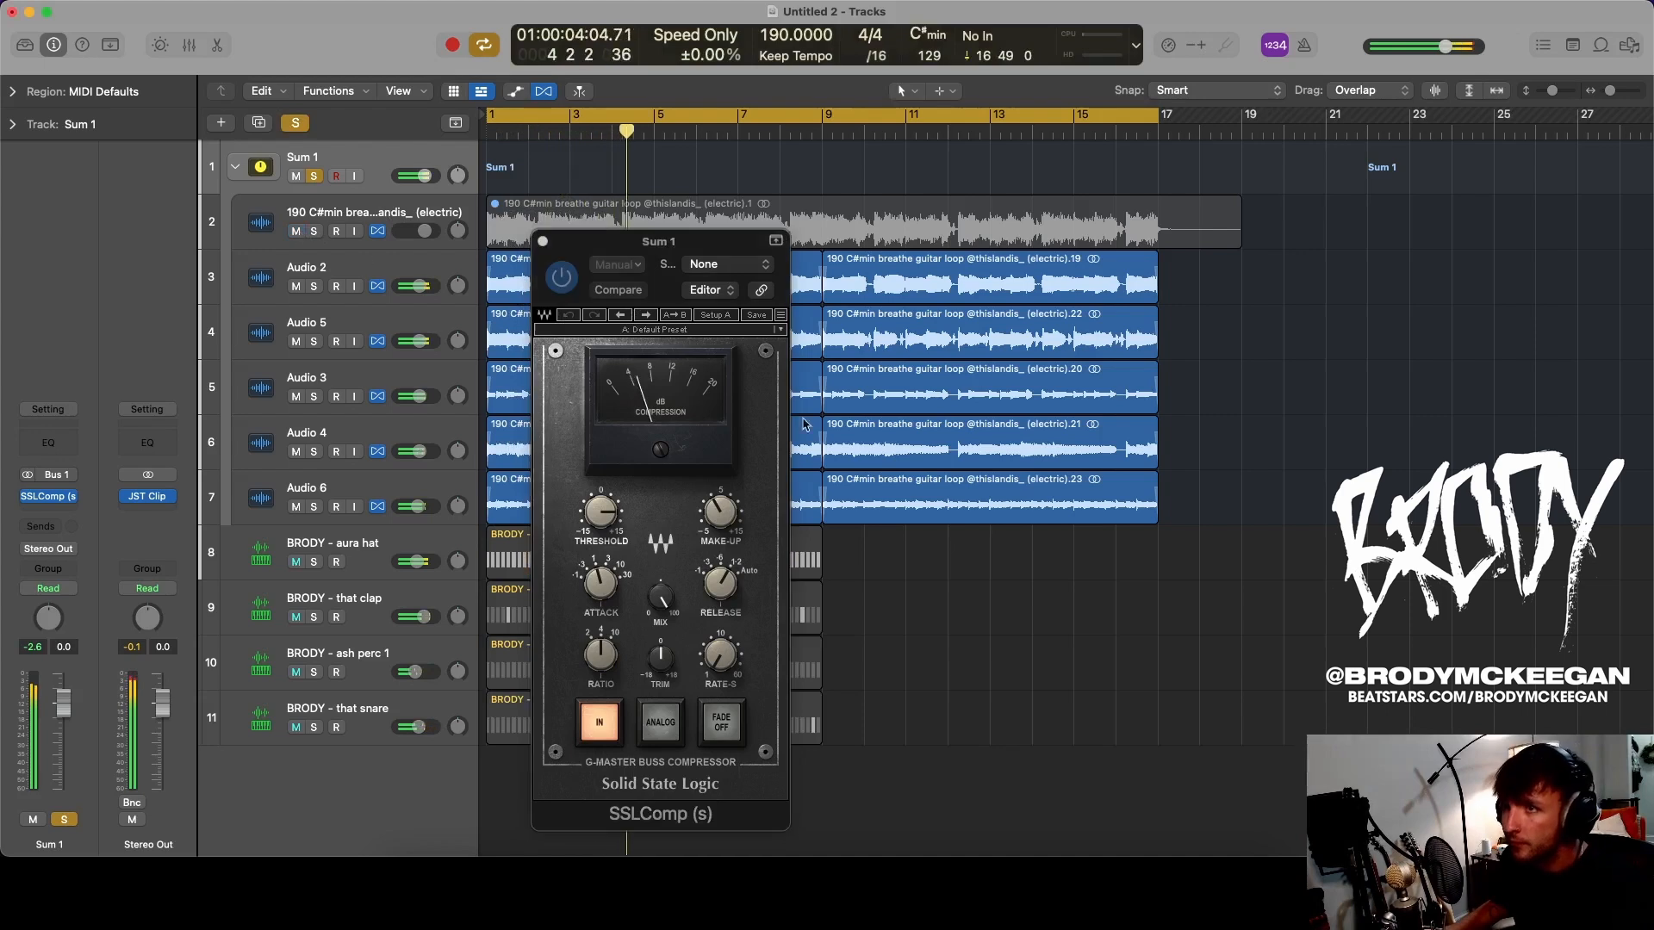
{"action": "left_click", "coordinate": [627, 269]}
{"action": "mouse_move", "coordinate": [754, 619]}
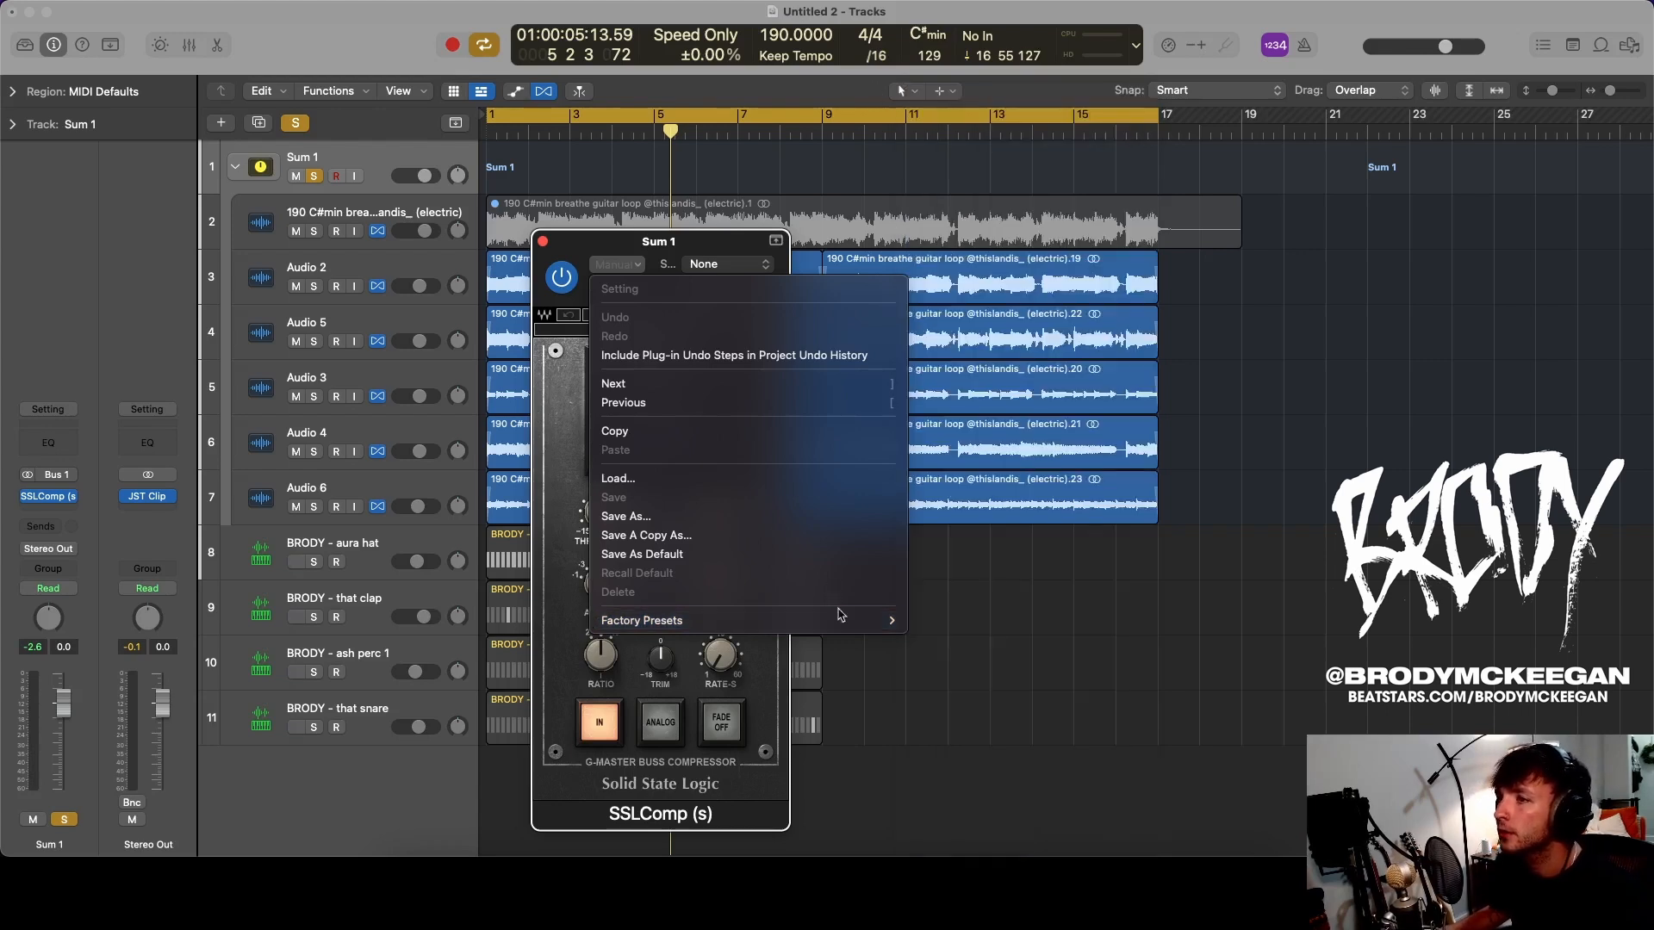
{"action": "mouse_move", "coordinate": [842, 619]}
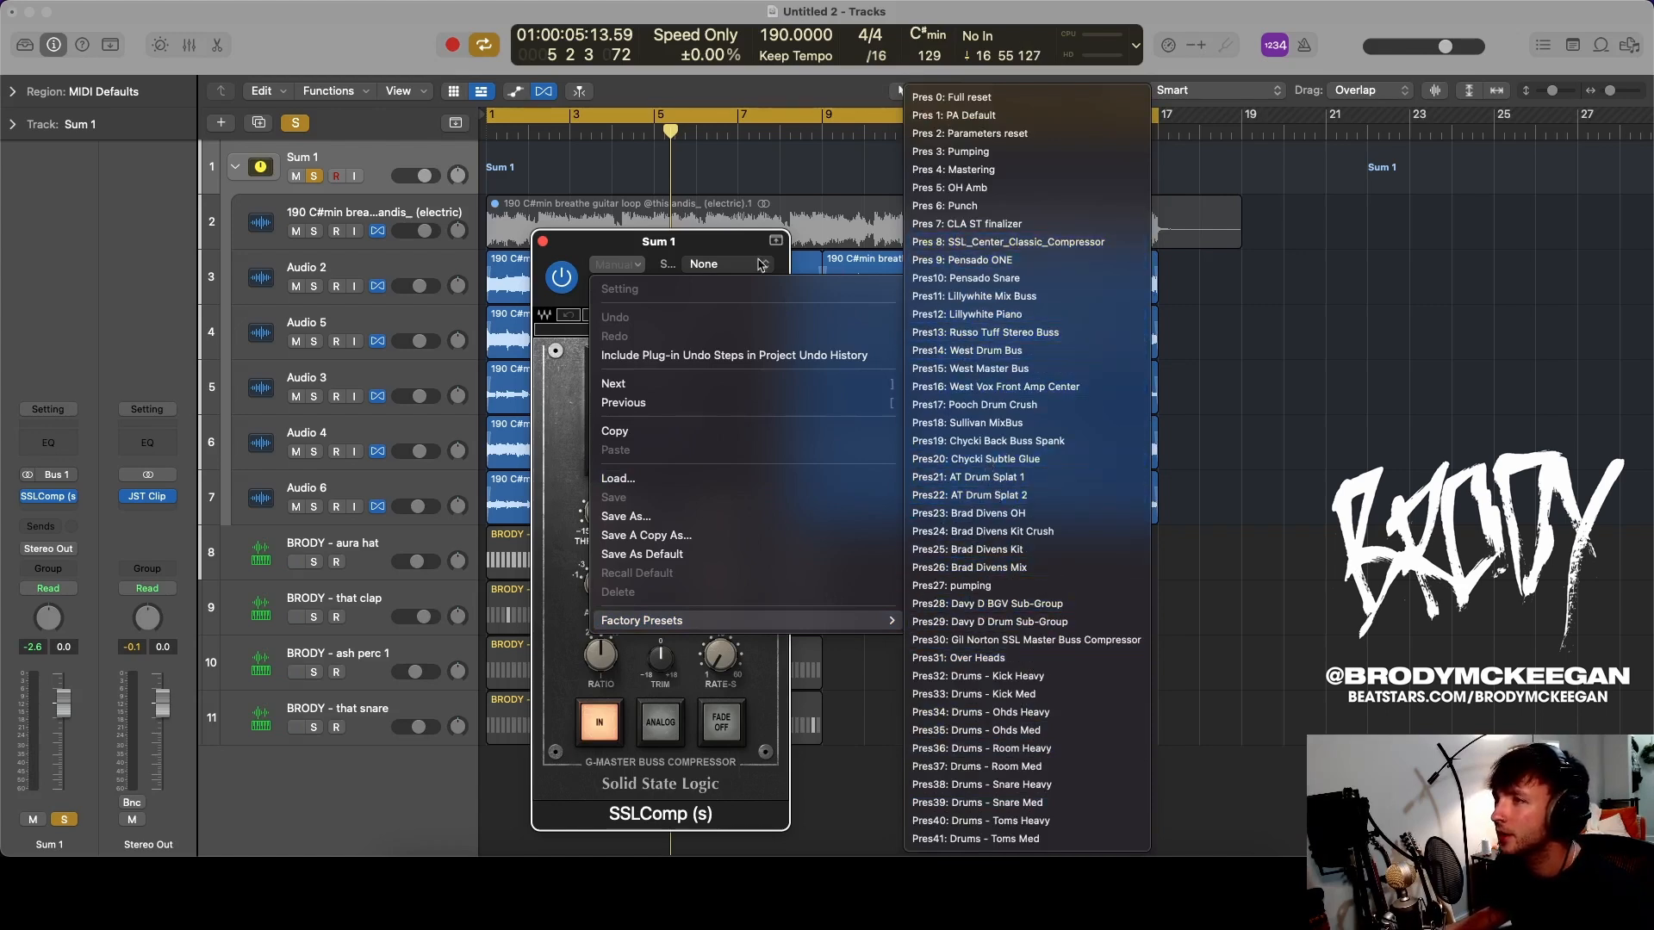
{"action": "left_click", "coordinate": [725, 248]}
- Adjust the SSLComp mix and release on Sum 1 while playing the soloed bus
{"action": "key", "text": "space"}
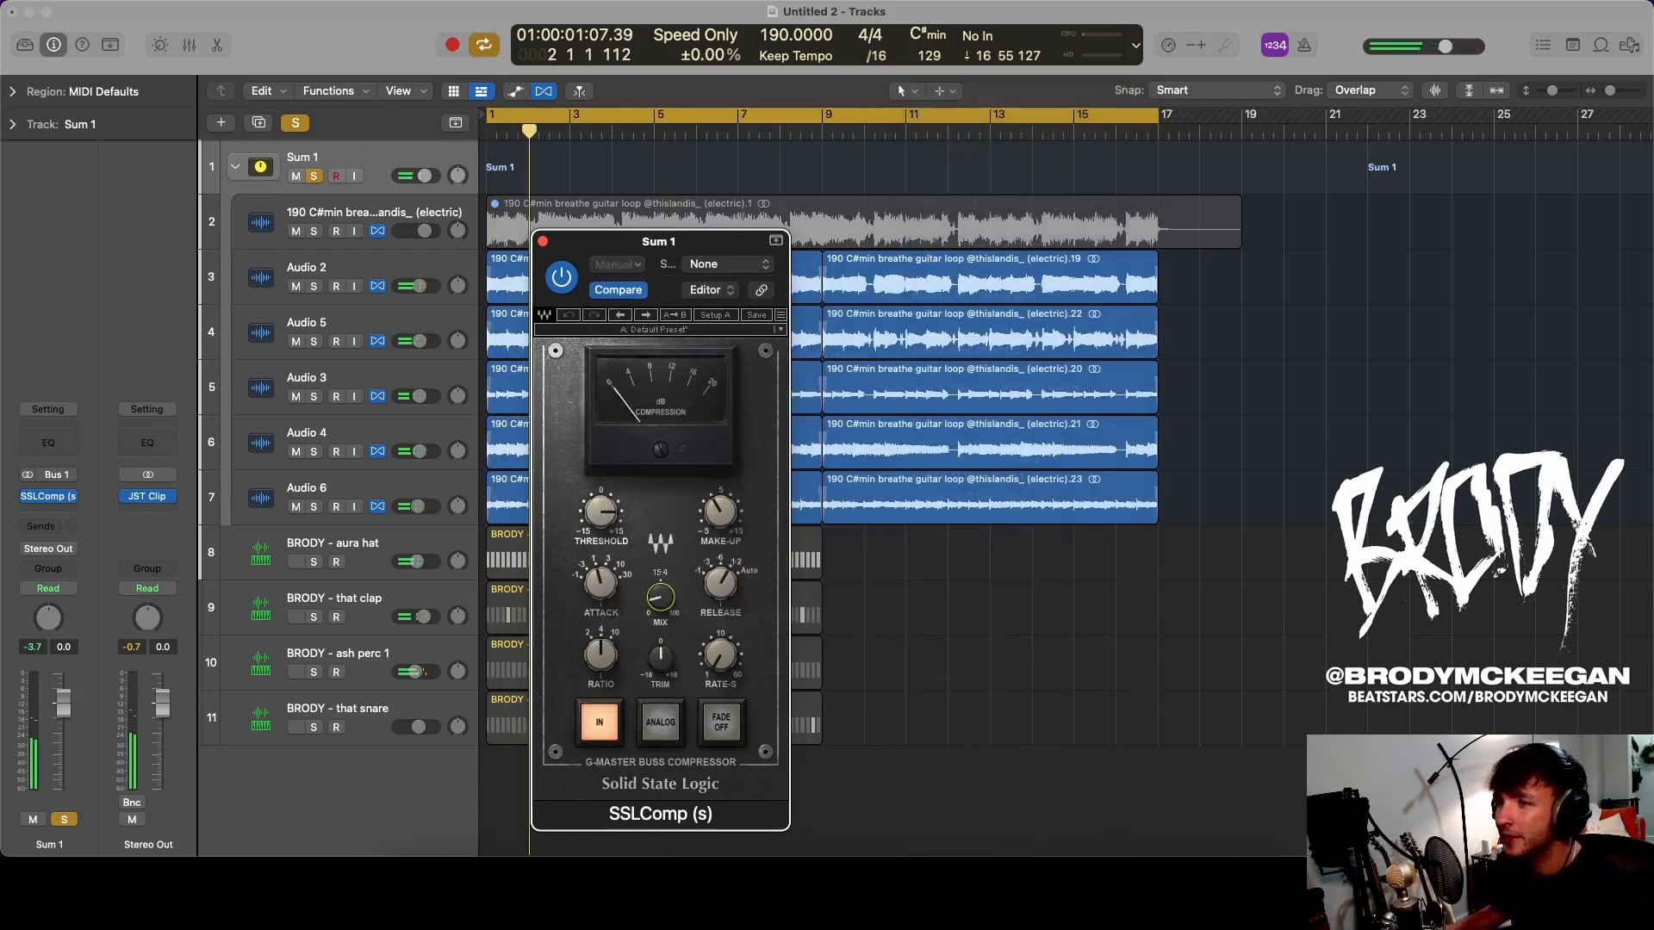
{"action": "key", "text": "space"}
{"action": "left_click_drag", "start_coordinate": [661, 597], "coordinate": [665, 692]}
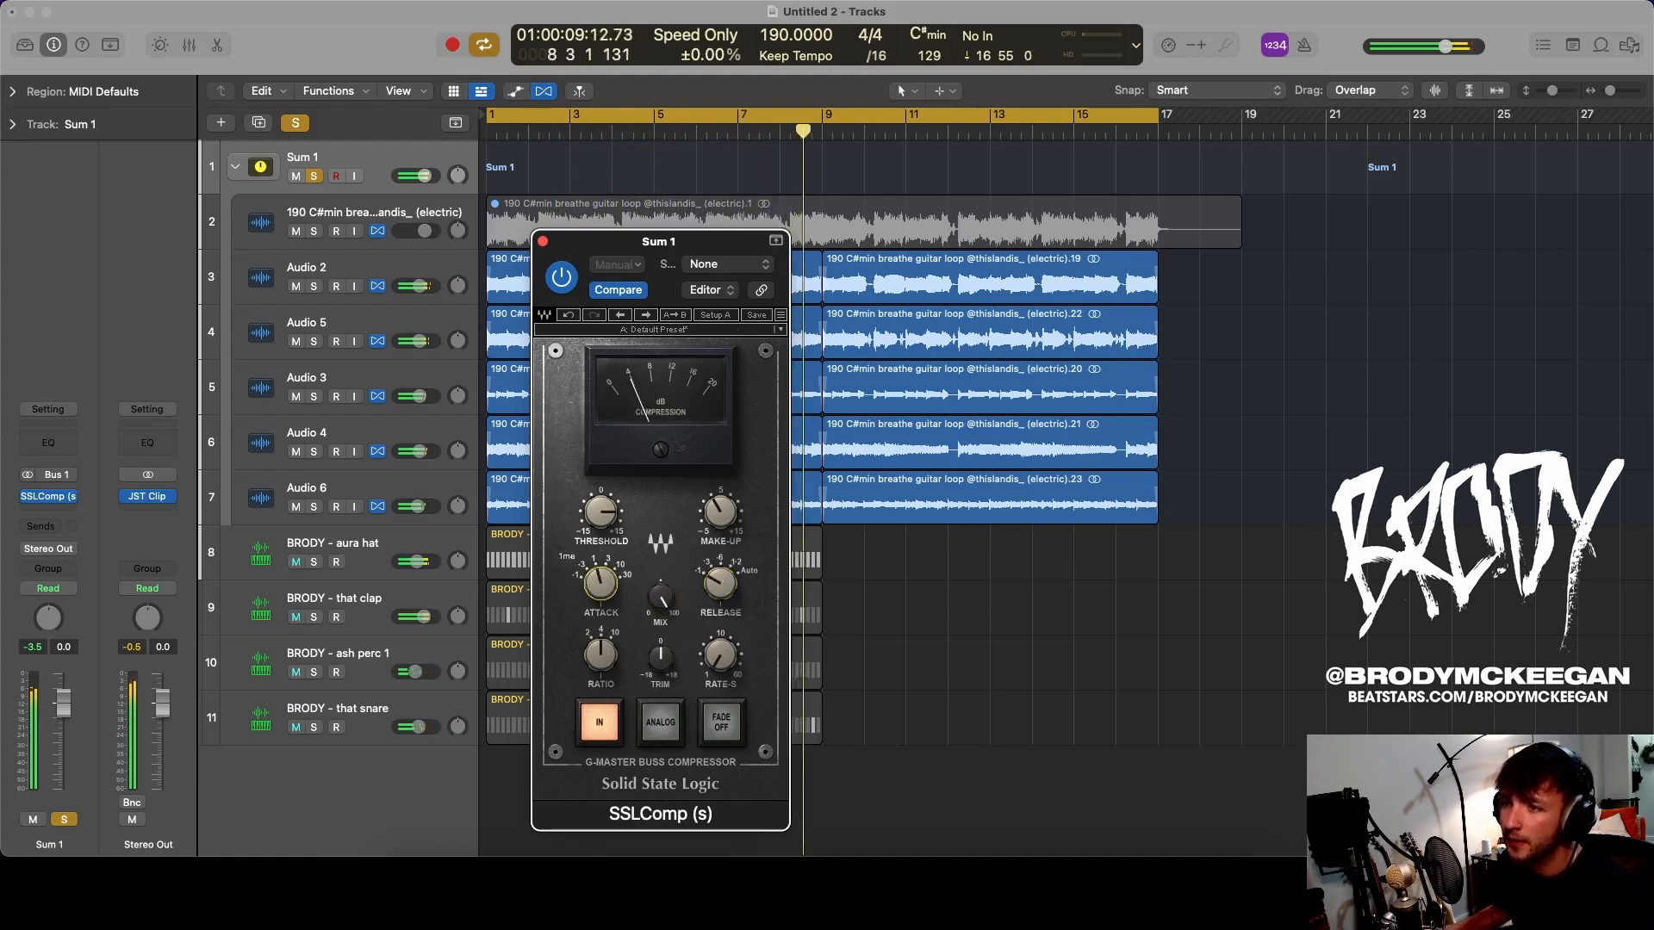
{"action": "left_click_drag", "start_coordinate": [720, 584], "coordinate": [720, 560]}
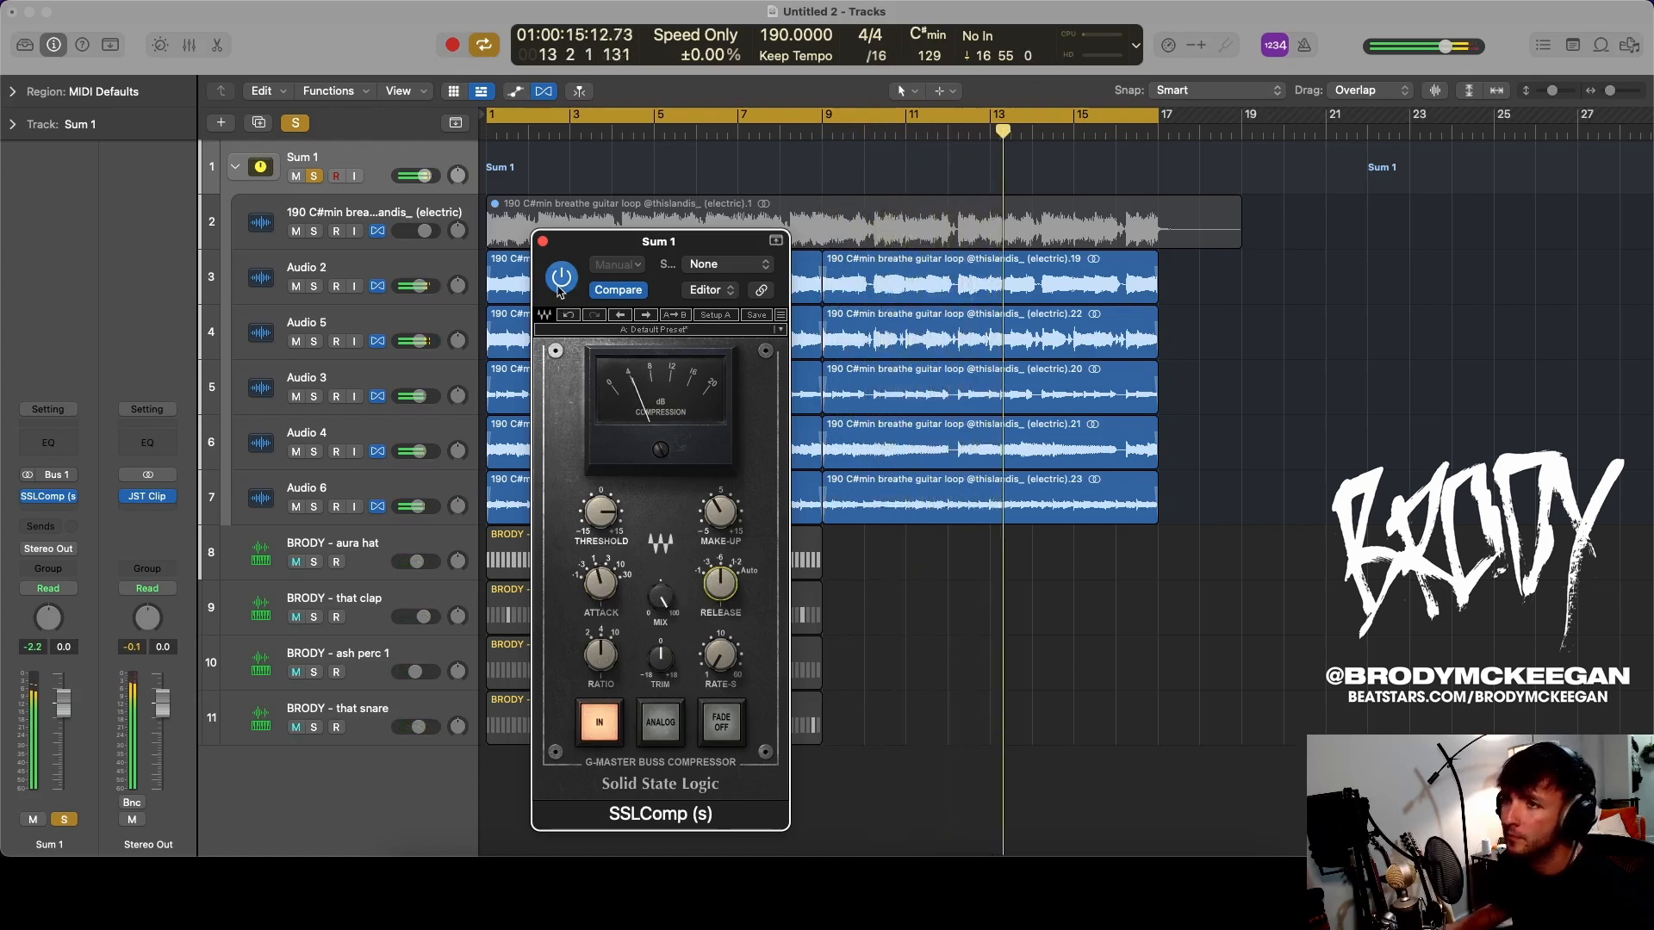
- Compare the SSLComp's bypass, analog mode and wet/dry mix on Sum 1, unsolo the bus and close the compressor
{"action": "left_click", "coordinate": [560, 277]}
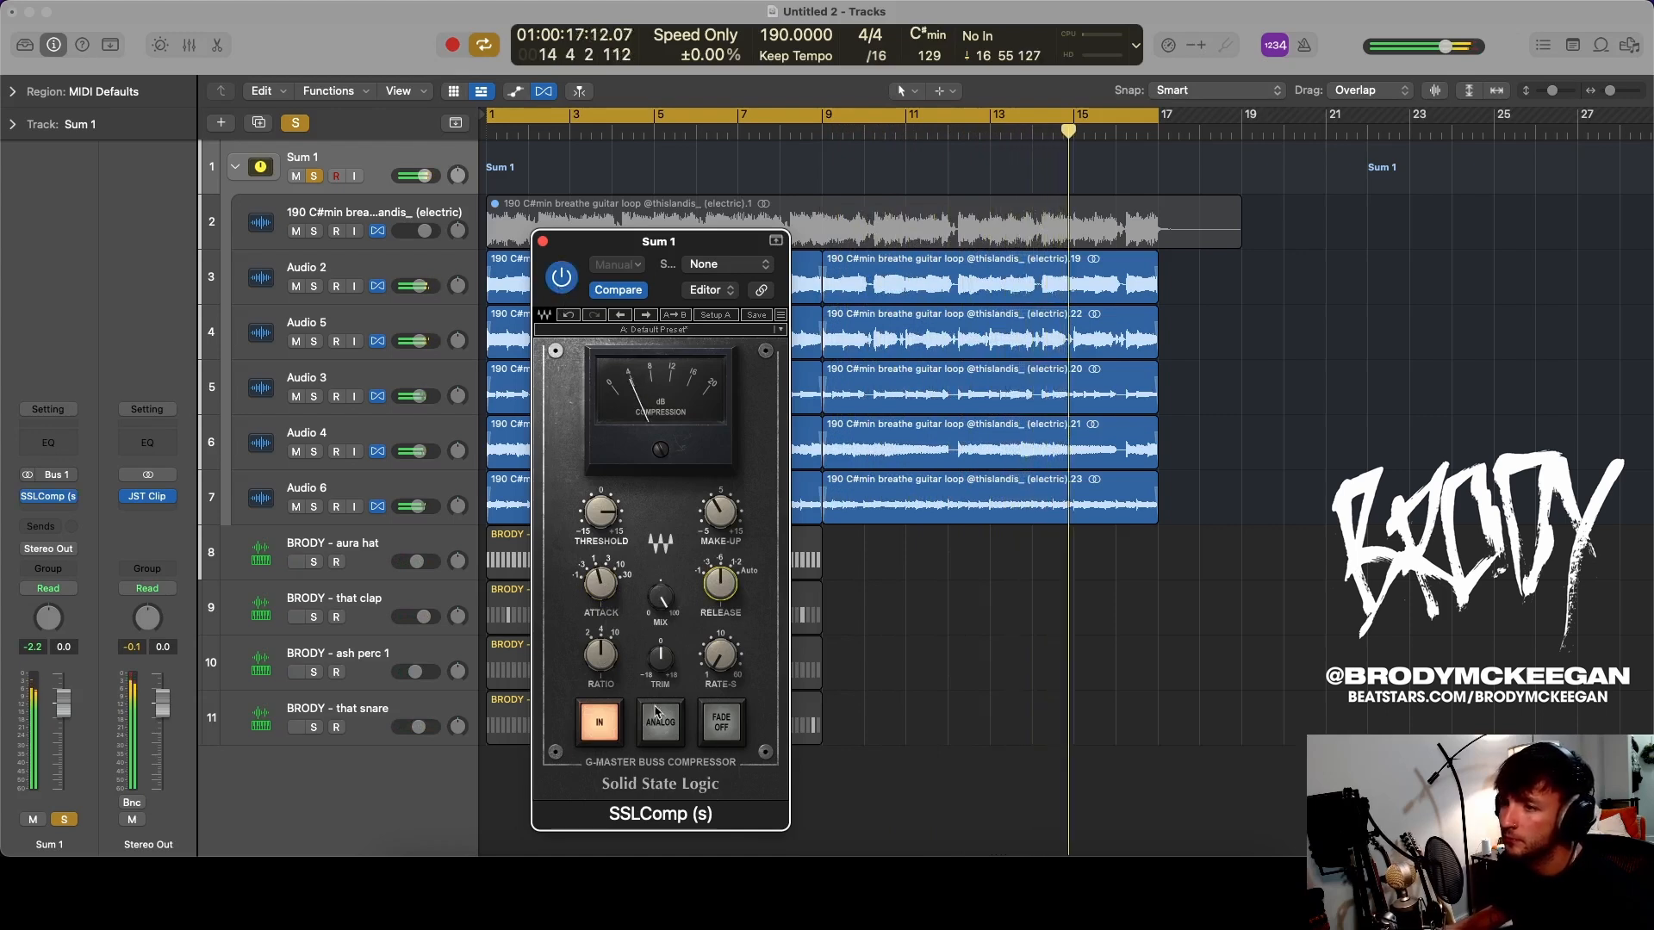
{"action": "left_click", "coordinate": [654, 713]}
{"action": "left_click", "coordinate": [655, 713]}
{"action": "left_click_drag", "start_coordinate": [662, 589], "coordinate": [662, 642]}
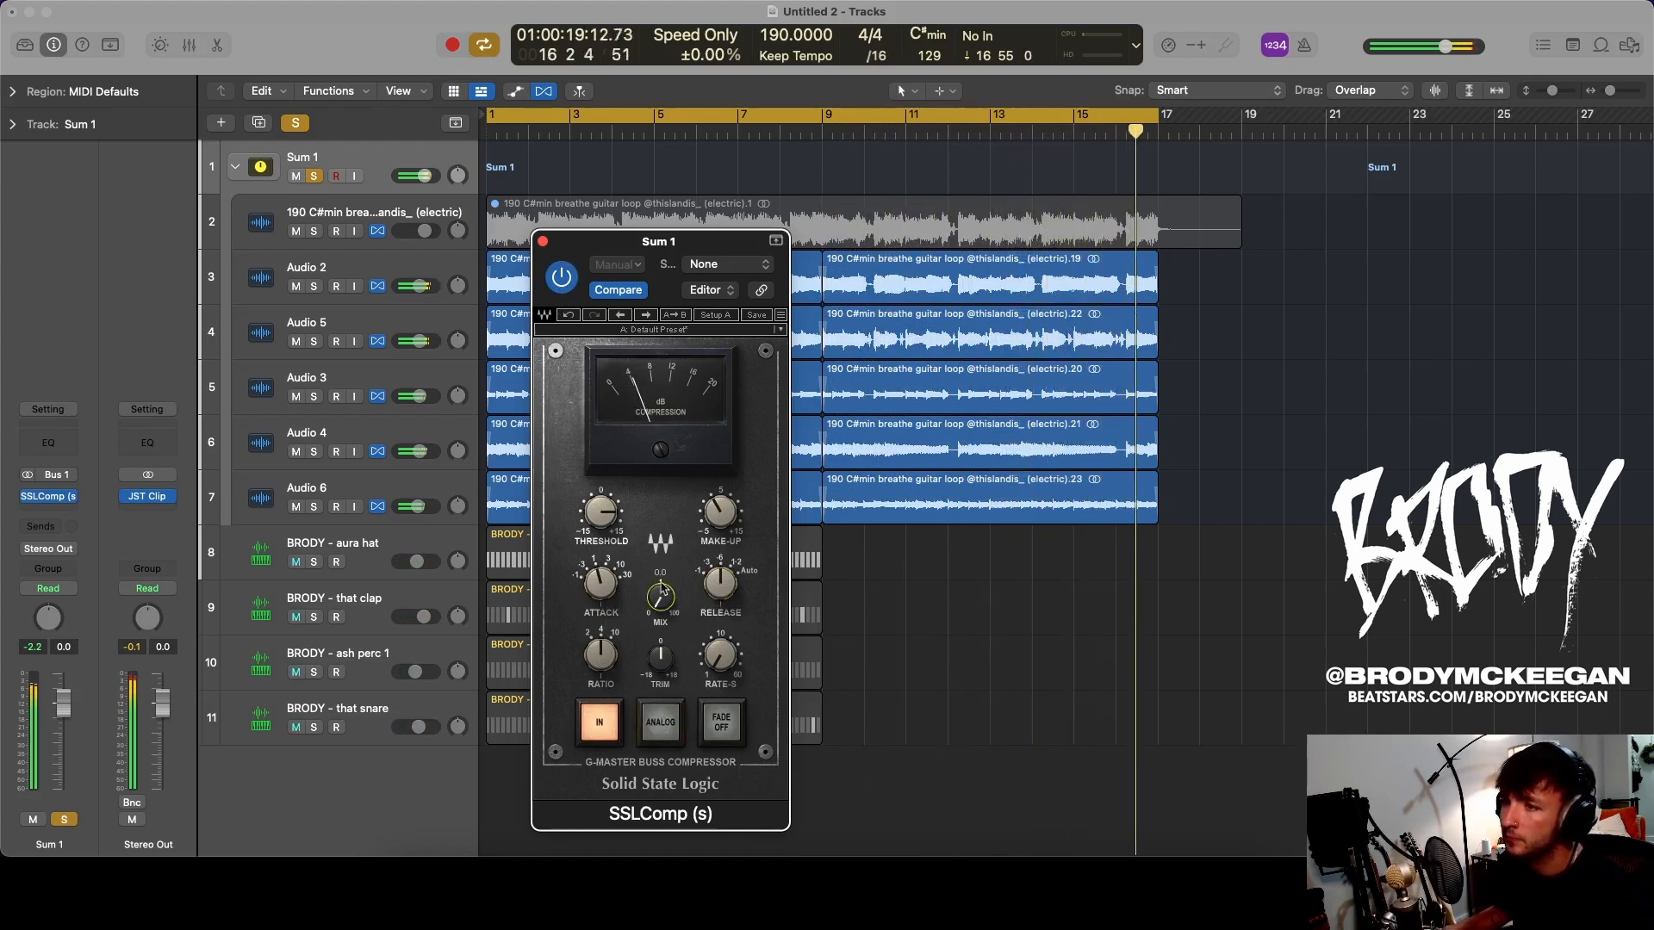
{"action": "left_click", "coordinate": [673, 614]}
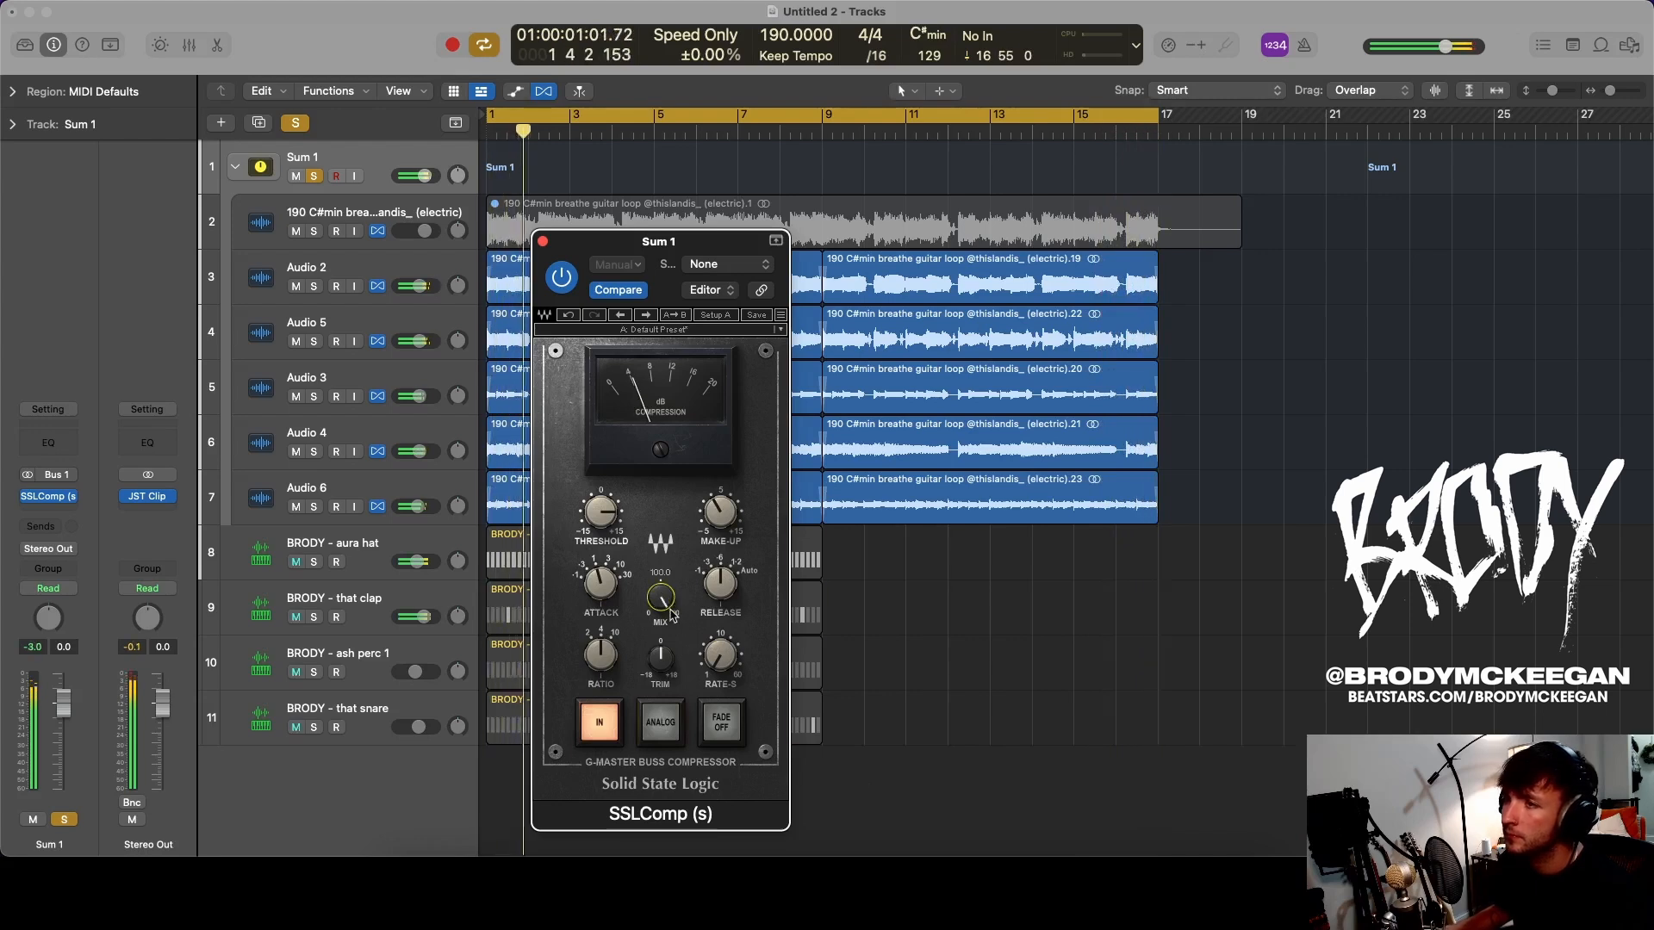
{"action": "key", "text": "s"}
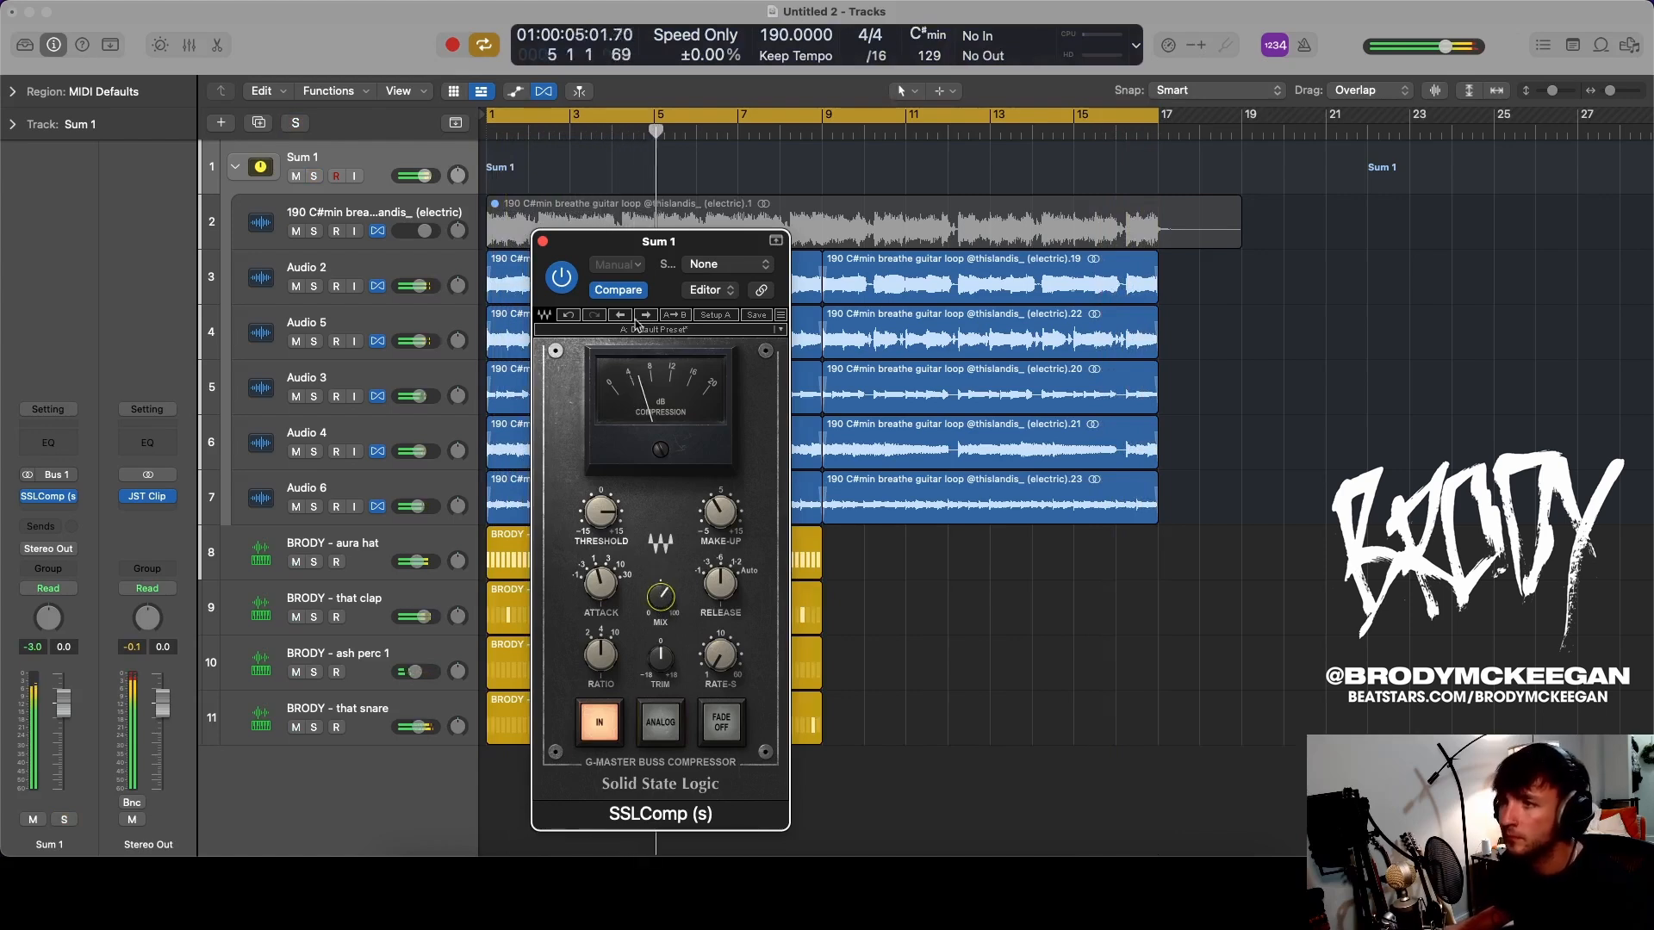
{"action": "left_click", "coordinate": [543, 242]}
- Try a Mid Only Channel EQ on Sum 1 with a 2.4 dB cut at 386 Hz, and remove the plug-in
{"action": "left_click", "coordinate": [48, 442]}
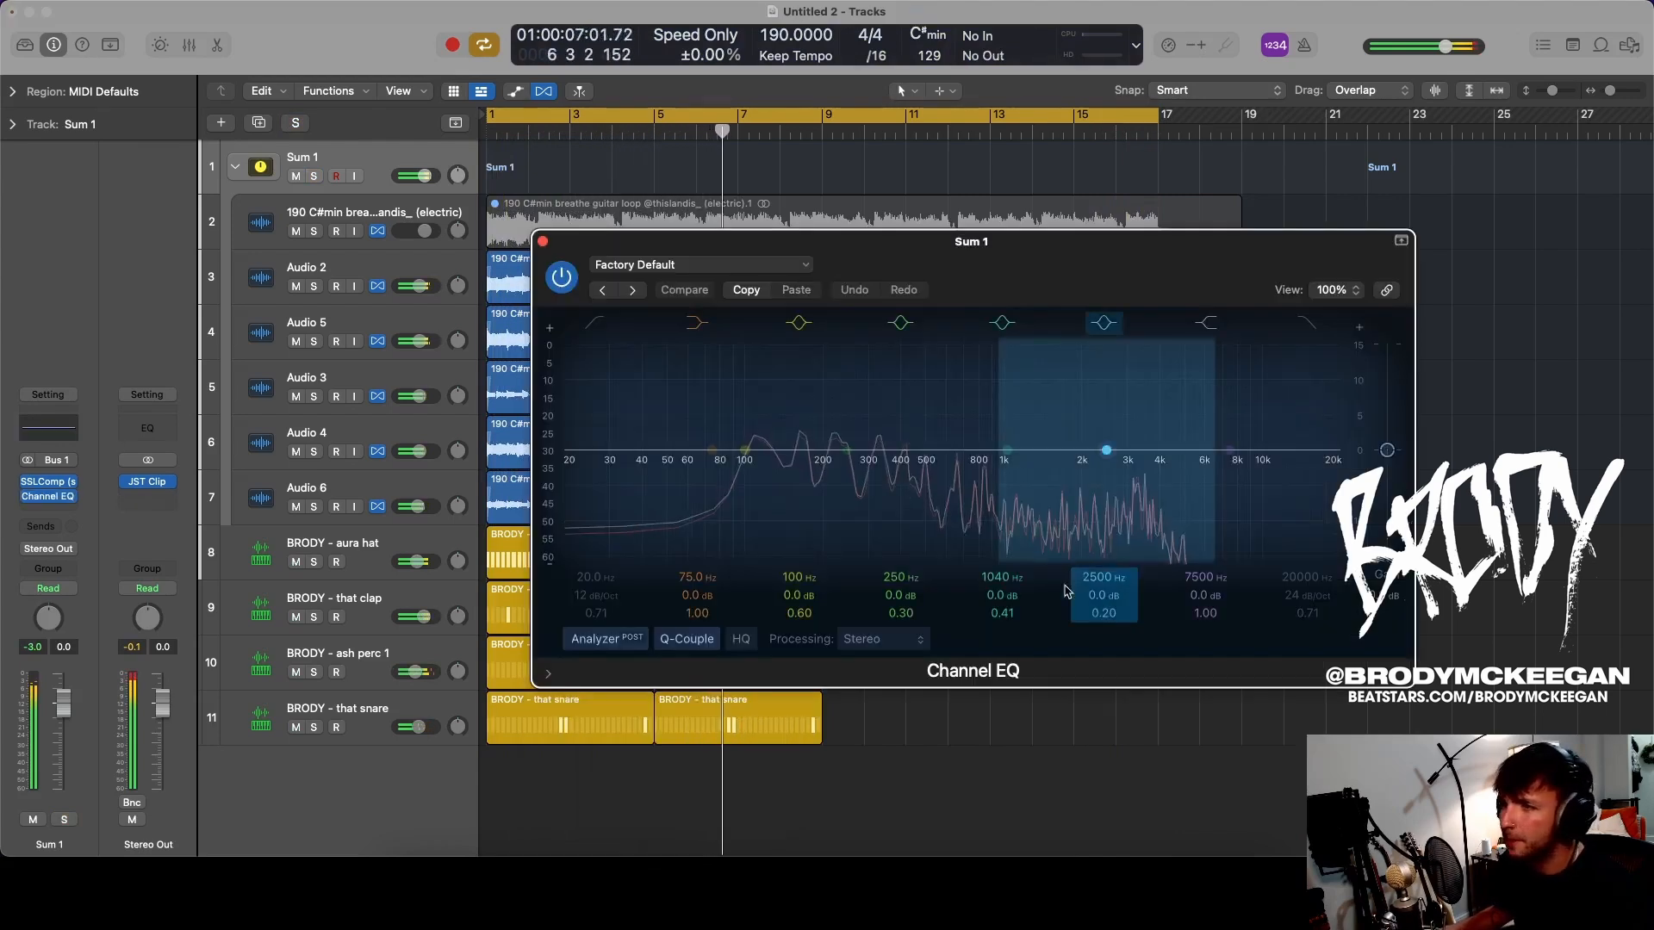
{"action": "left_click", "coordinate": [899, 637]}
{"action": "left_click", "coordinate": [904, 695]}
{"action": "left_click_drag", "start_coordinate": [1107, 450], "coordinate": [896, 467]}
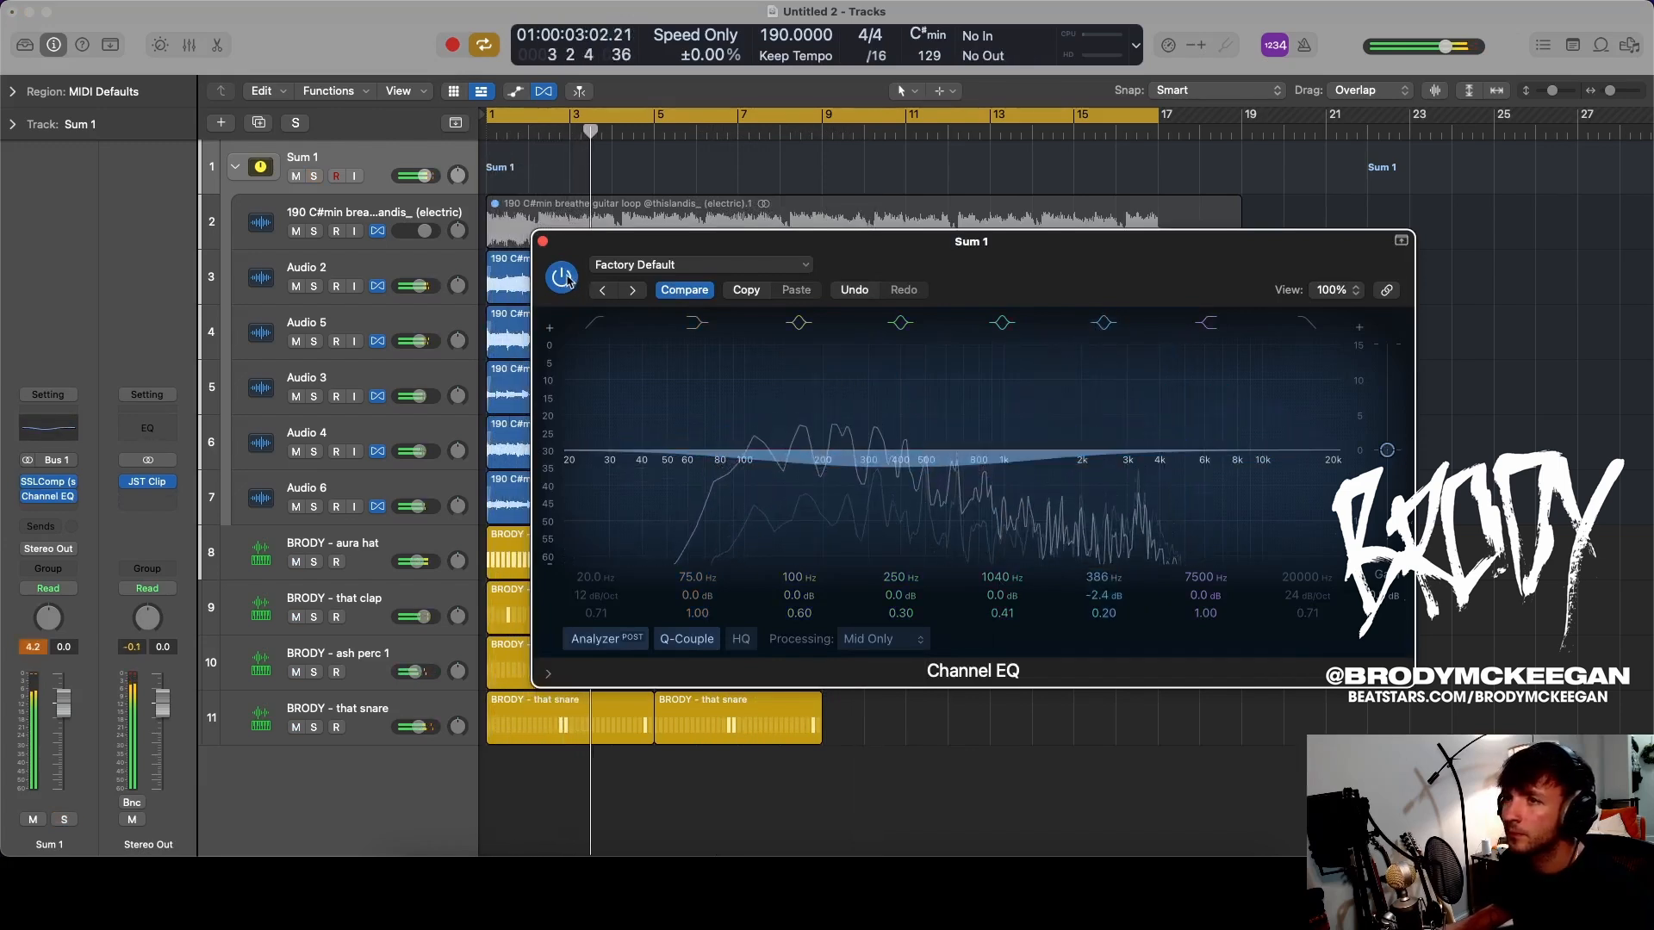
{"action": "left_click", "coordinate": [76, 498]}
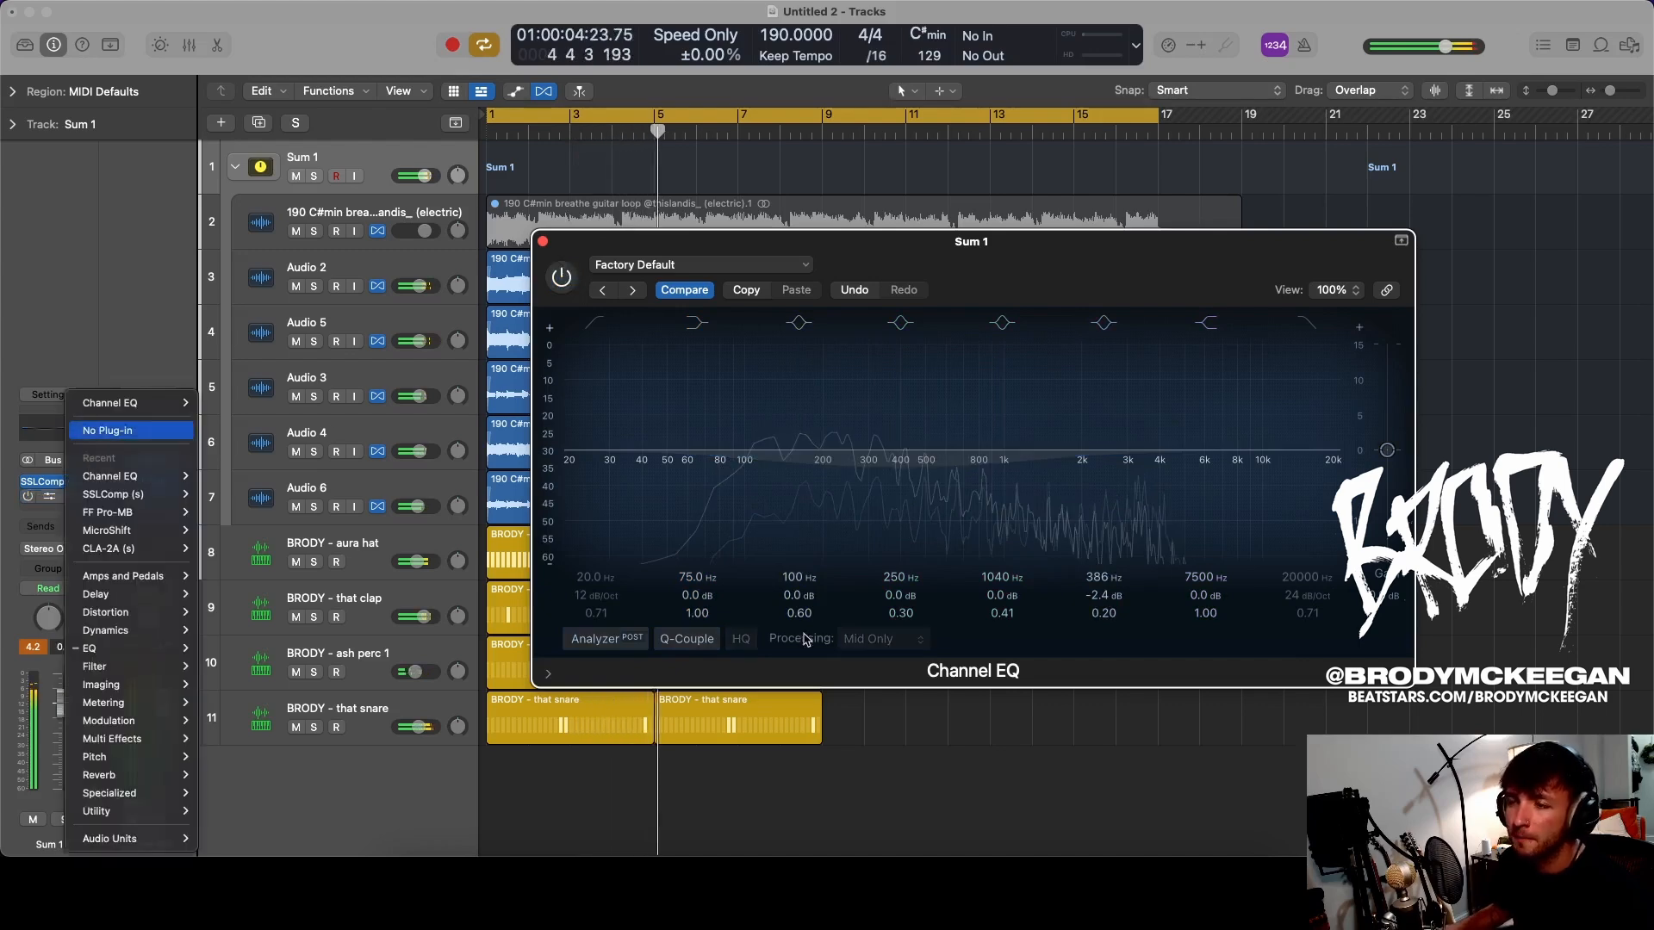
- Repeat all hat, clap, percussion and snare regions to fill bars 9 to 17, and restart playback
{"action": "key", "text": "space"}
{"action": "left_click_drag", "start_coordinate": [861, 535], "coordinate": [587, 727]}
{"action": "key", "text": "super+r"}
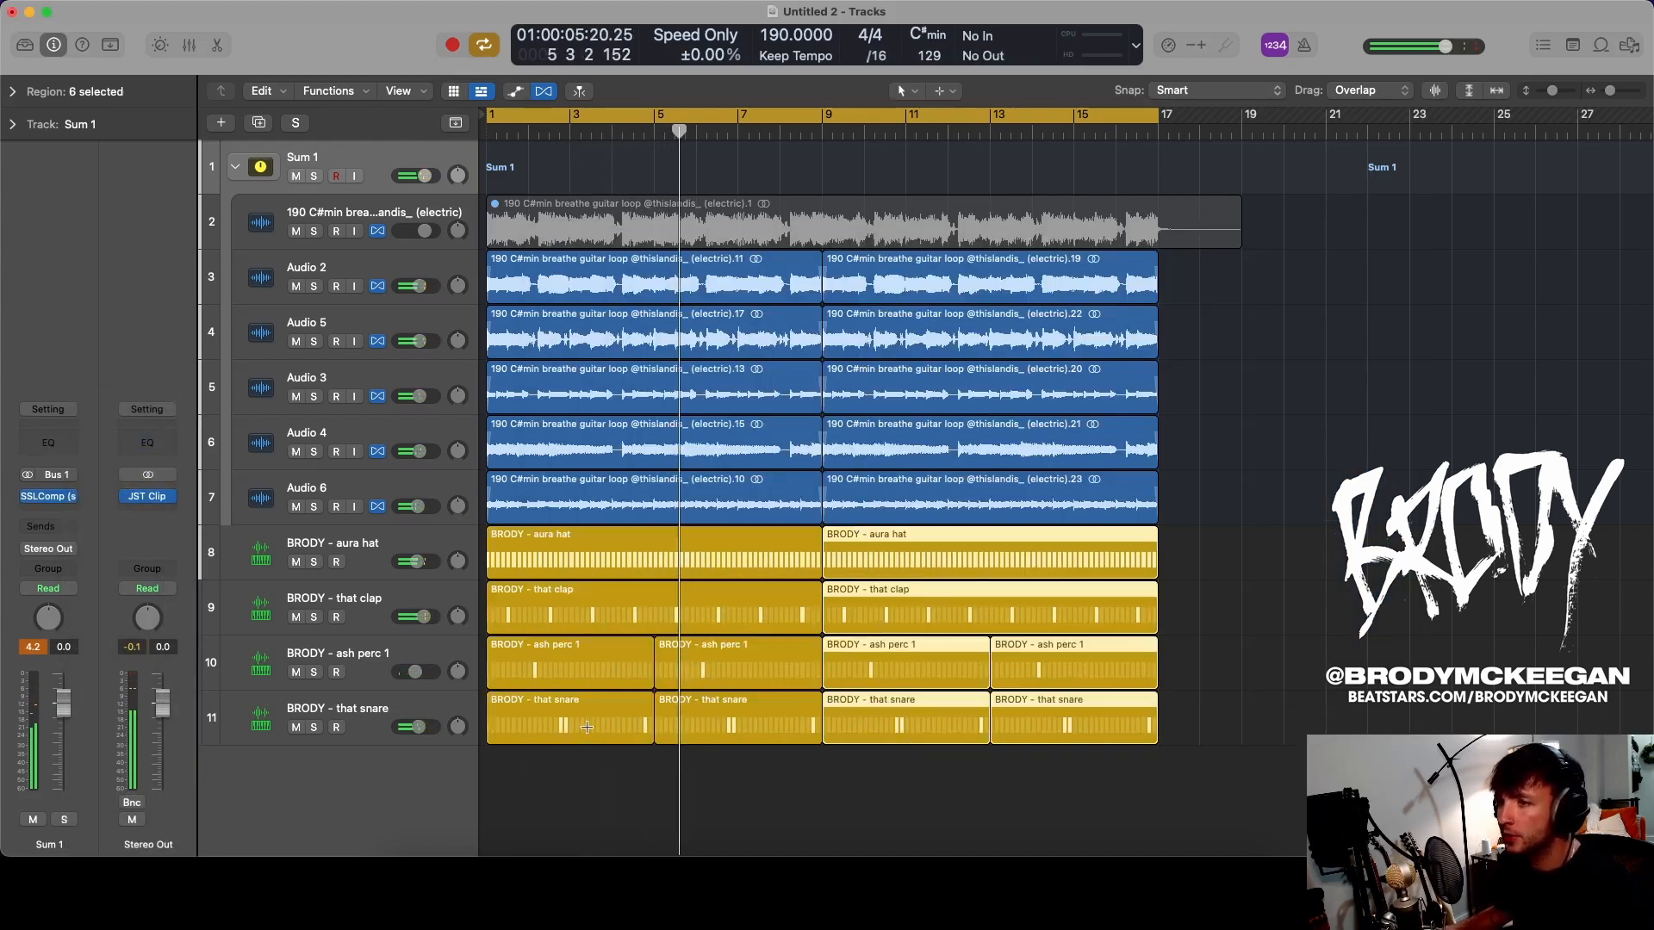
{"action": "key", "text": "space"}
- Try a Channel EQ on the aura hat track with a 2.9 dB cut at 9450 Hz, and remove the plug-in
{"action": "left_click", "coordinate": [362, 551]}
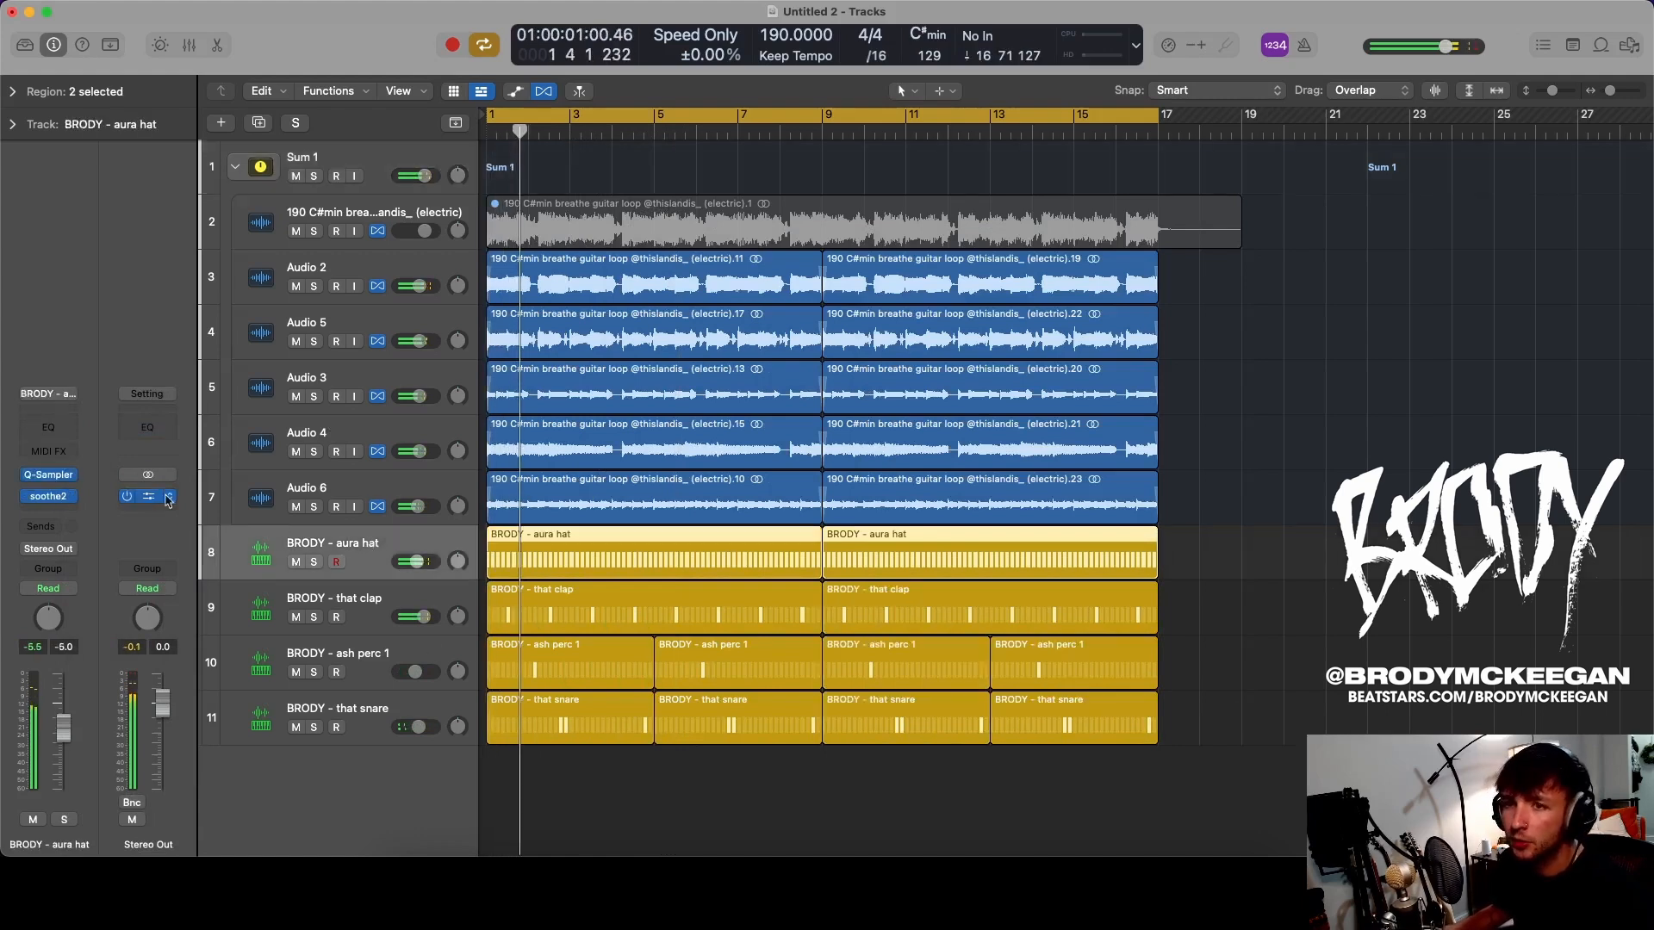
{"action": "left_click", "coordinate": [48, 427]}
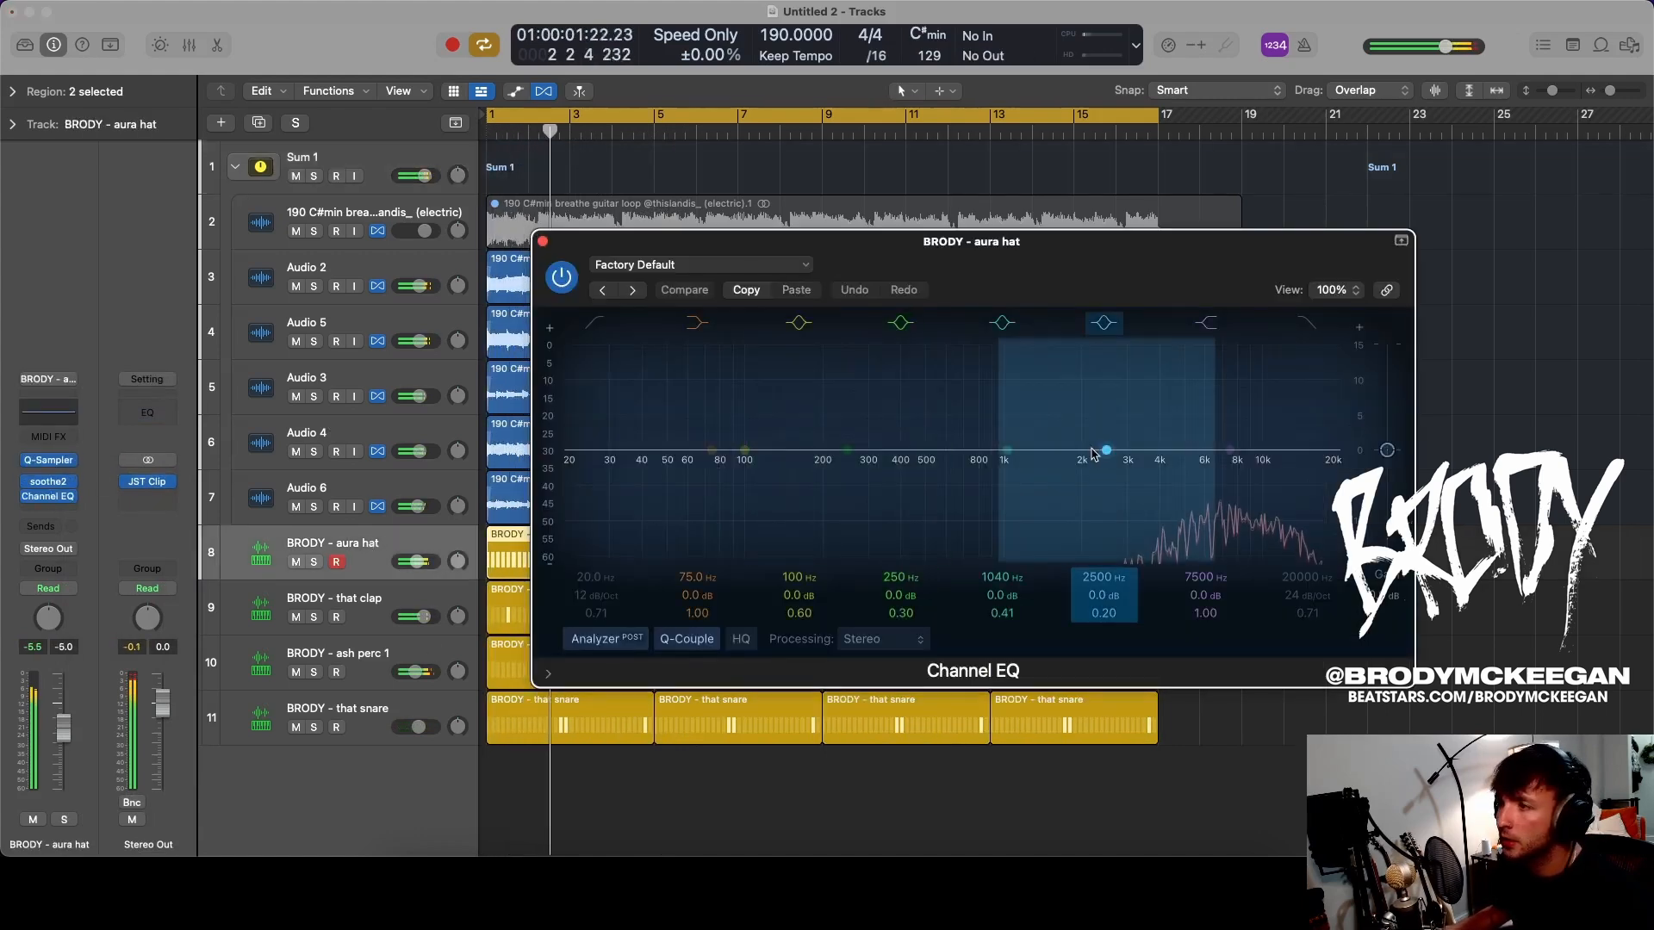
{"action": "left_click_drag", "start_coordinate": [1098, 452], "coordinate": [1249, 474]}
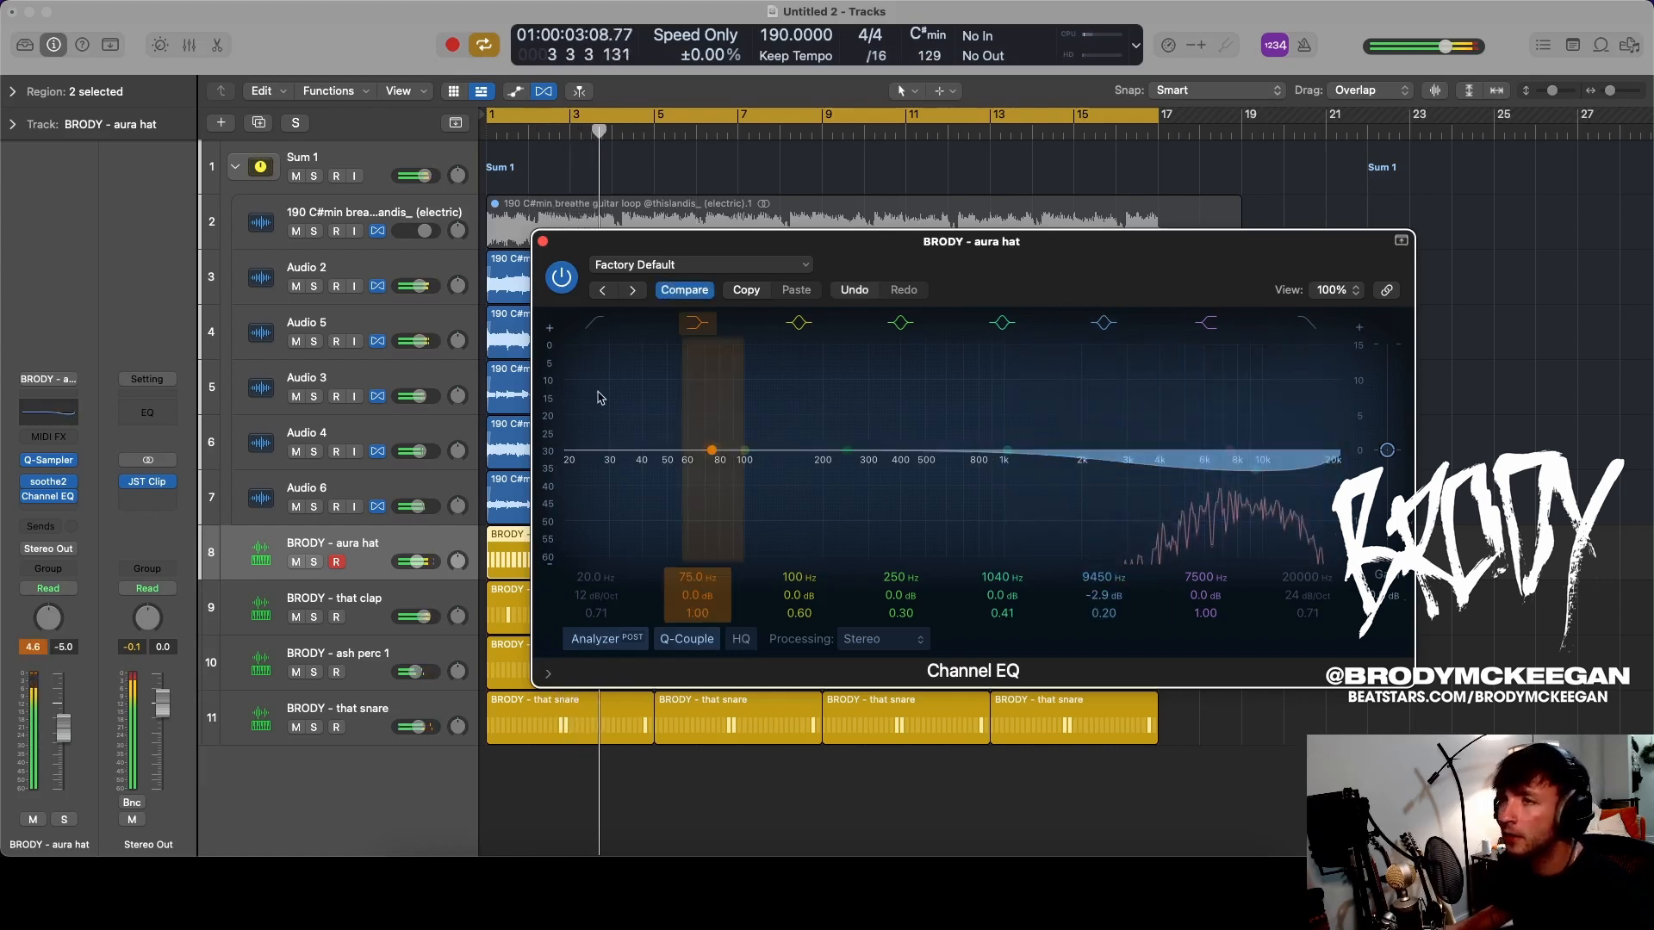
{"action": "left_click", "coordinate": [561, 277]}
{"action": "left_click", "coordinate": [72, 487]}
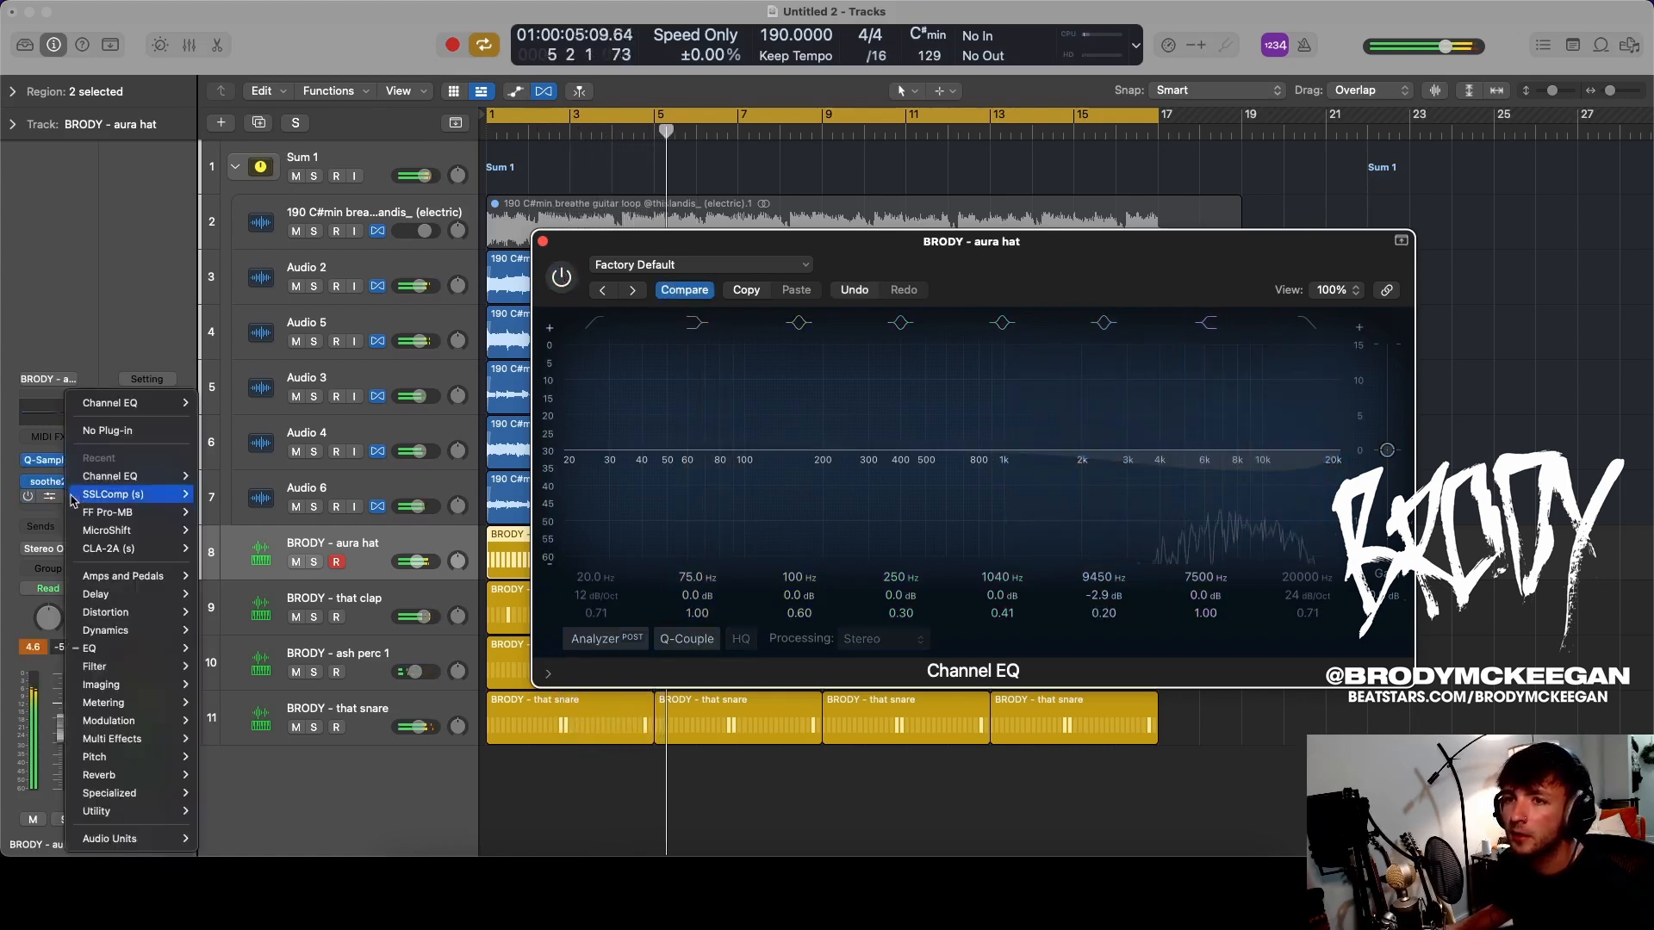
{"action": "left_click", "coordinate": [104, 431]}
- Solo the aura hat track, restart playback and insert the Soundtoys Tremolator on it
{"action": "key", "text": "s"}
{"action": "key", "text": "Return"}
{"action": "left_click", "coordinate": [50, 512]}
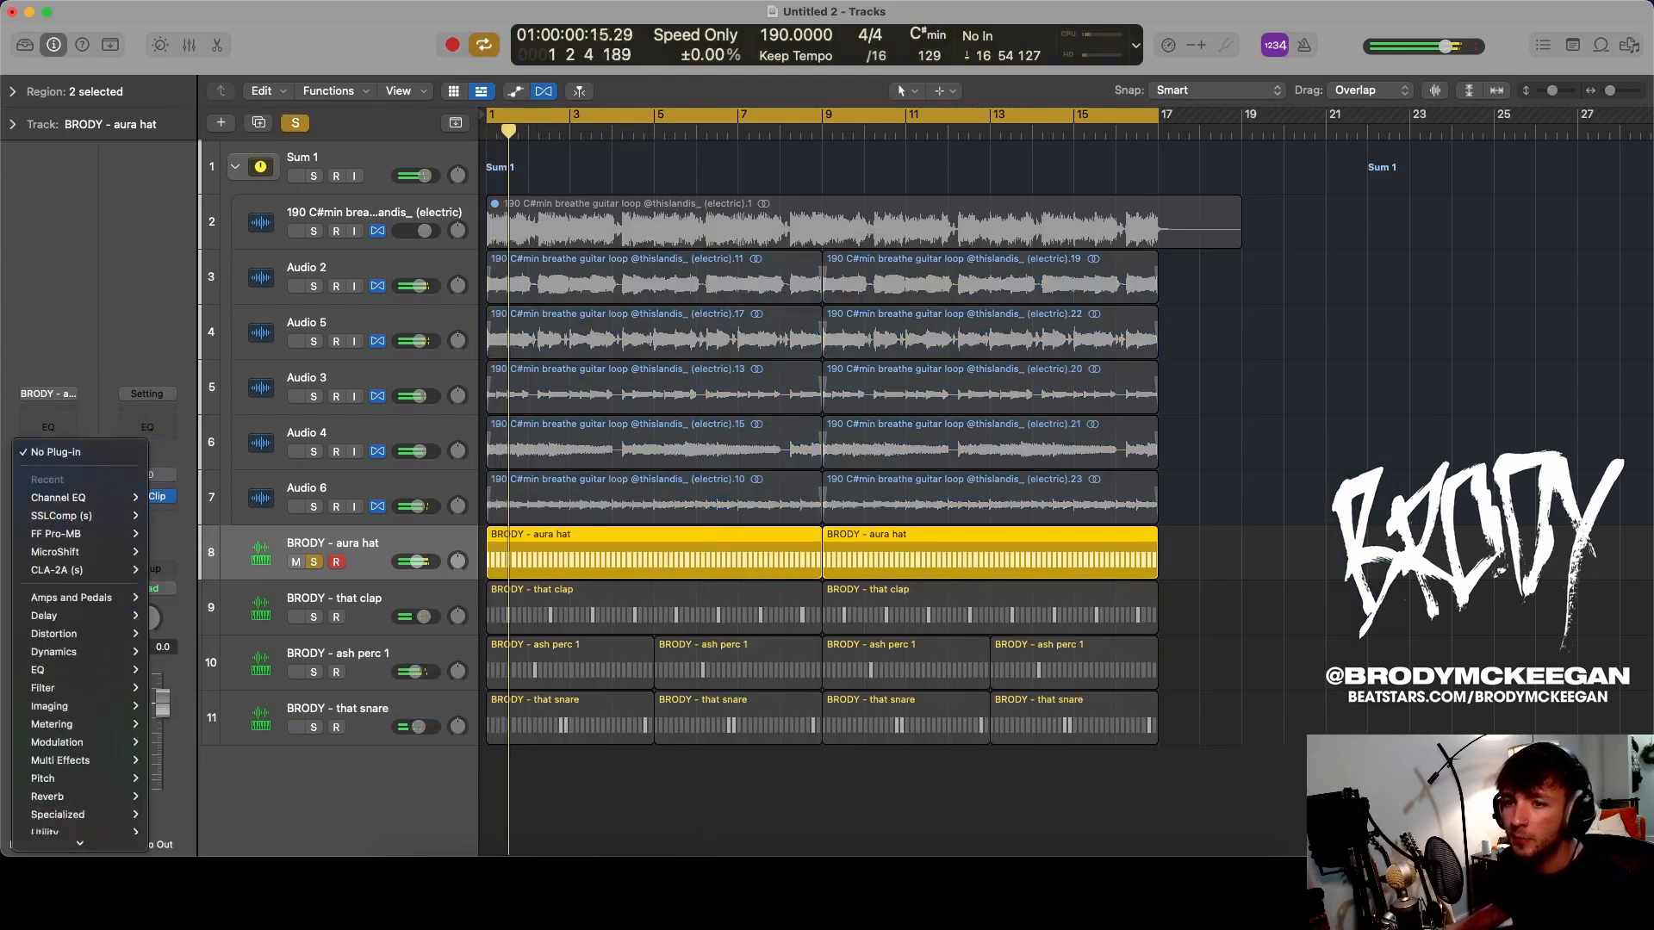
{"action": "mouse_move", "coordinate": [58, 838]}
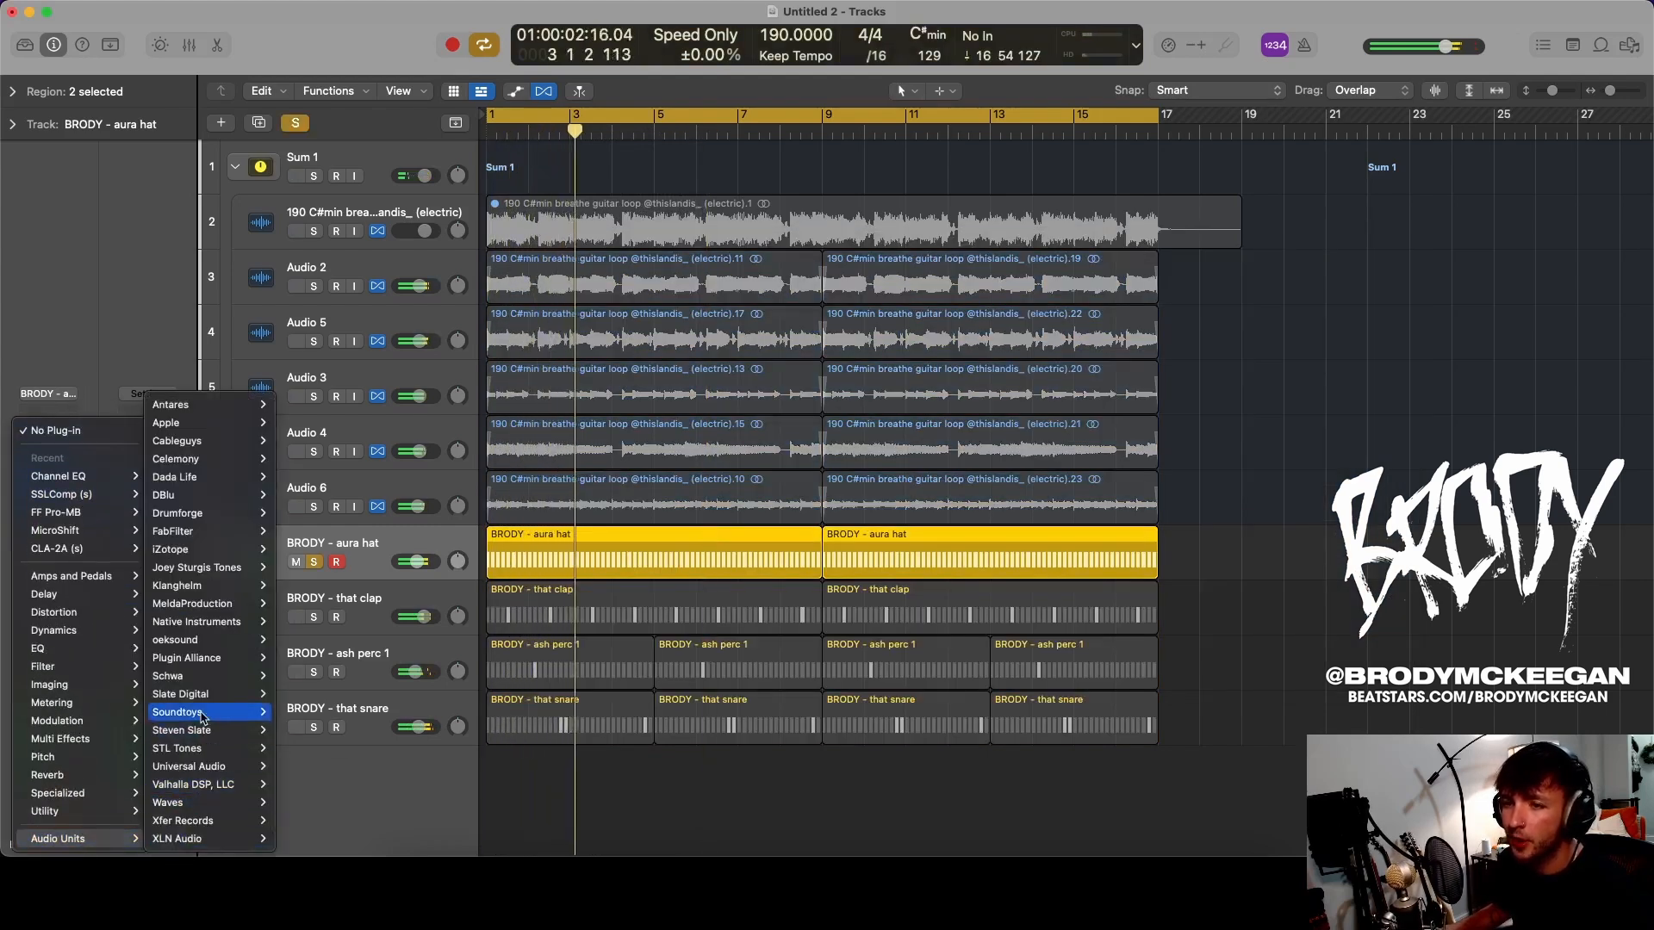
{"action": "left_click", "coordinate": [397, 826]}
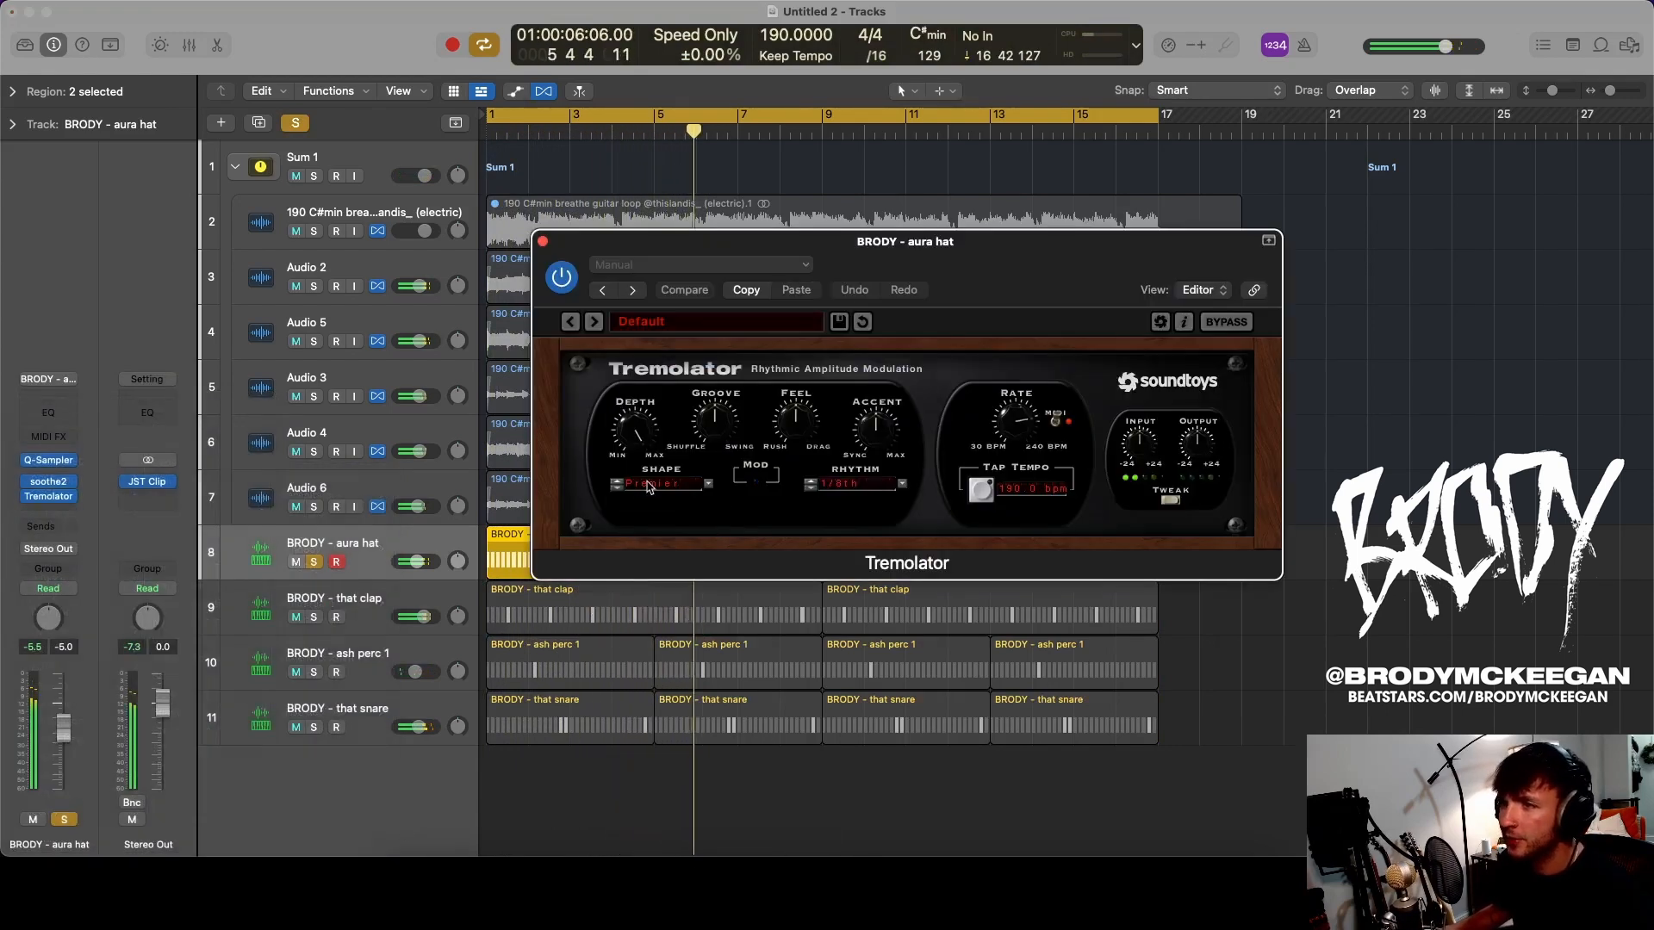
- Set the Tremolator to the RampDown shape with a 1/4 note rhythm, adjust its depth, unsolo the hat and close the plug-in
{"action": "left_click", "coordinate": [649, 485]}
{"action": "left_click", "coordinate": [657, 430]}
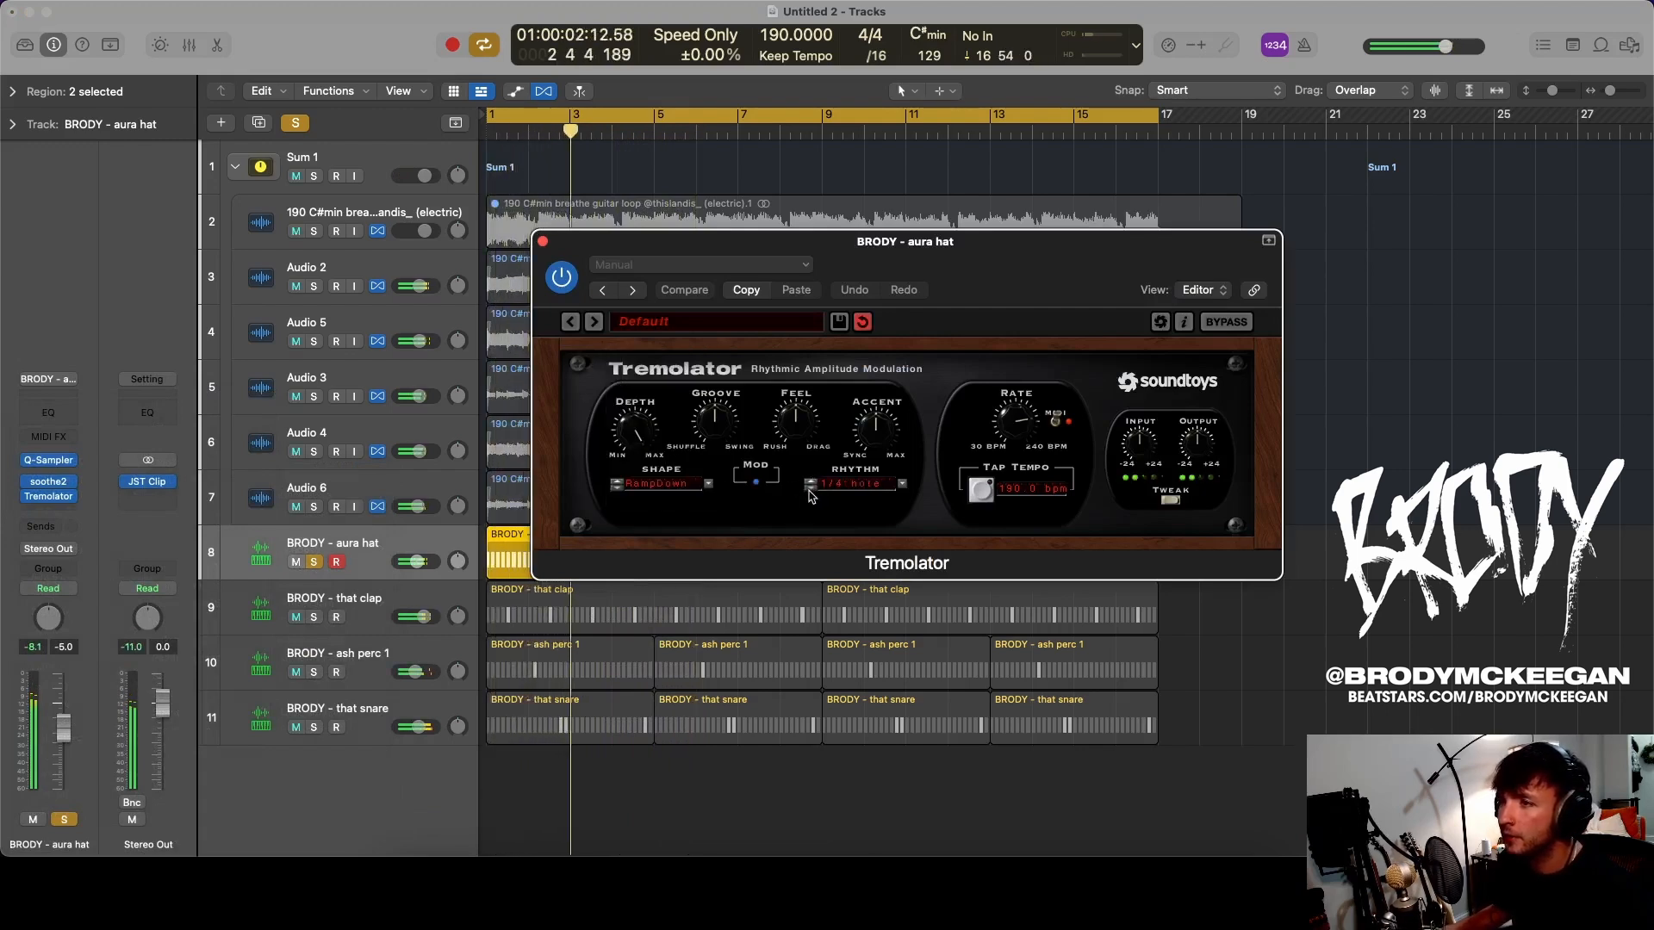
{"action": "key", "text": "s"}
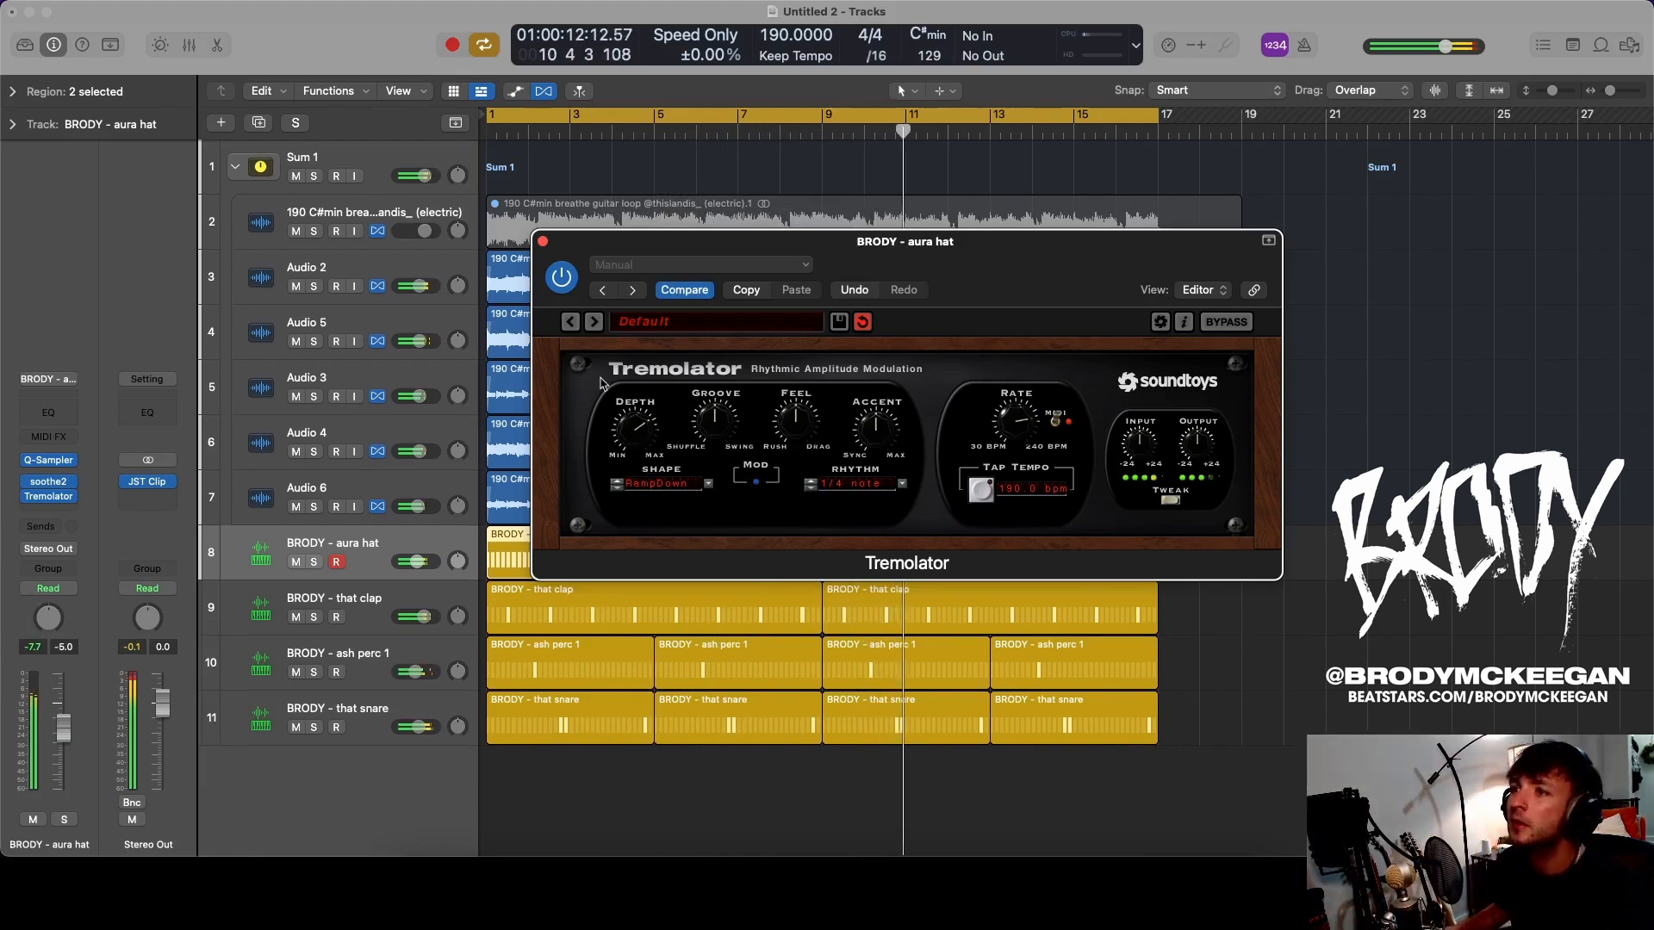
{"action": "left_click", "coordinate": [543, 244]}
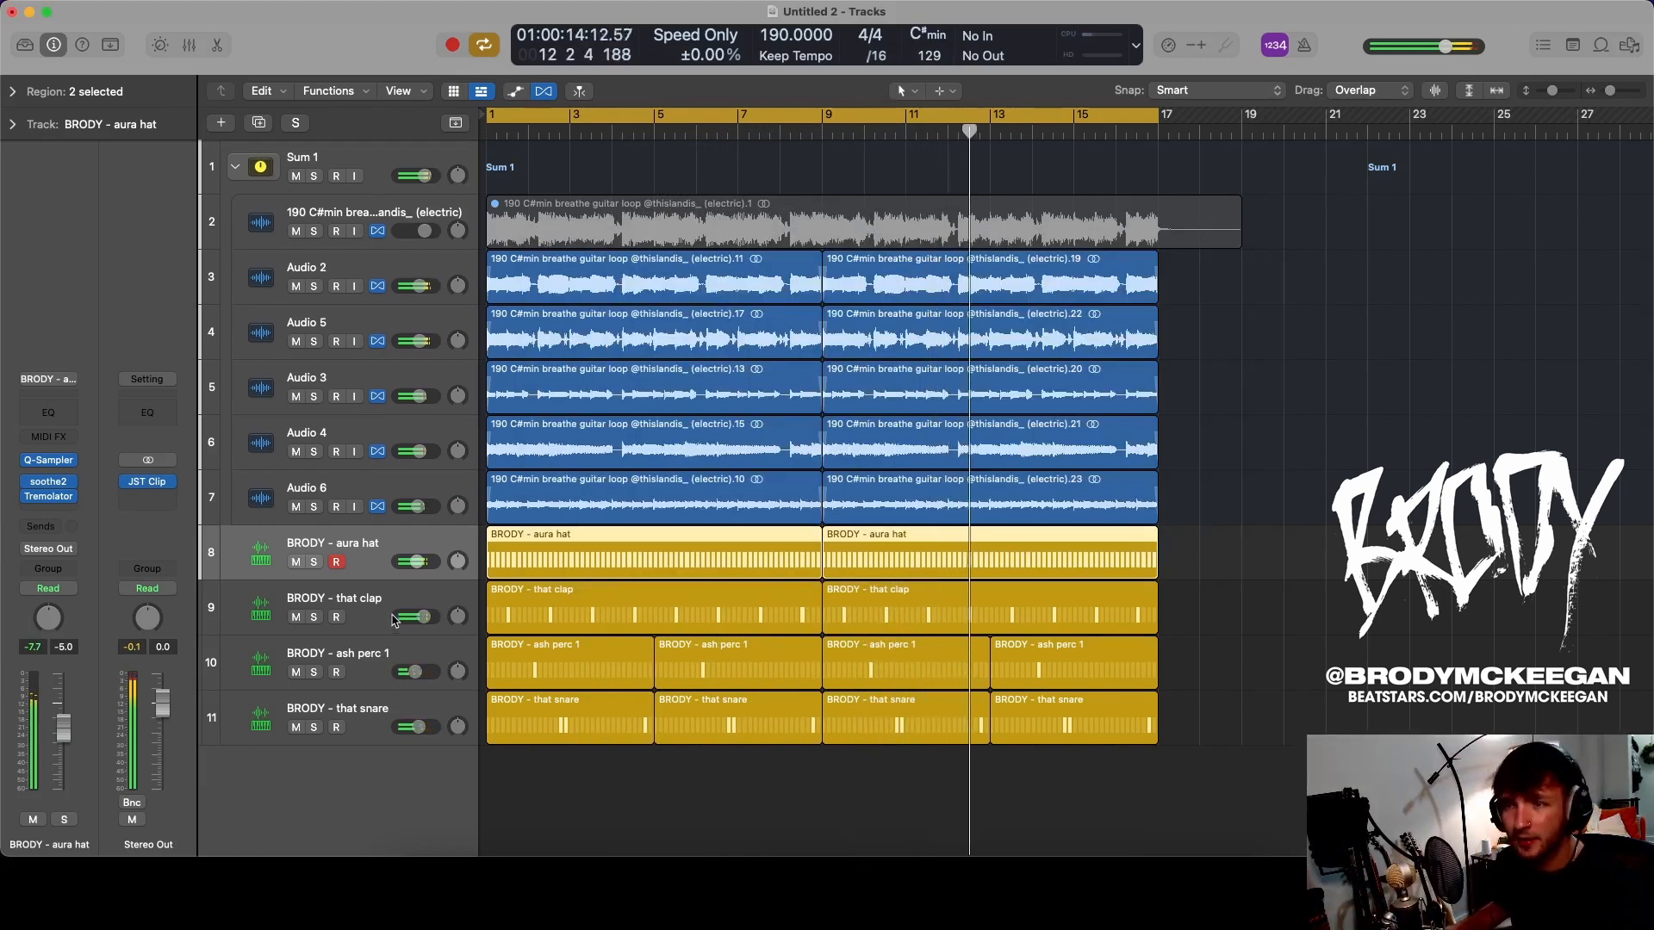
- Load the BRODY - dist snare sample into a new Quick Sampler track below the that snare track
{"action": "left_click", "coordinate": [376, 607]}
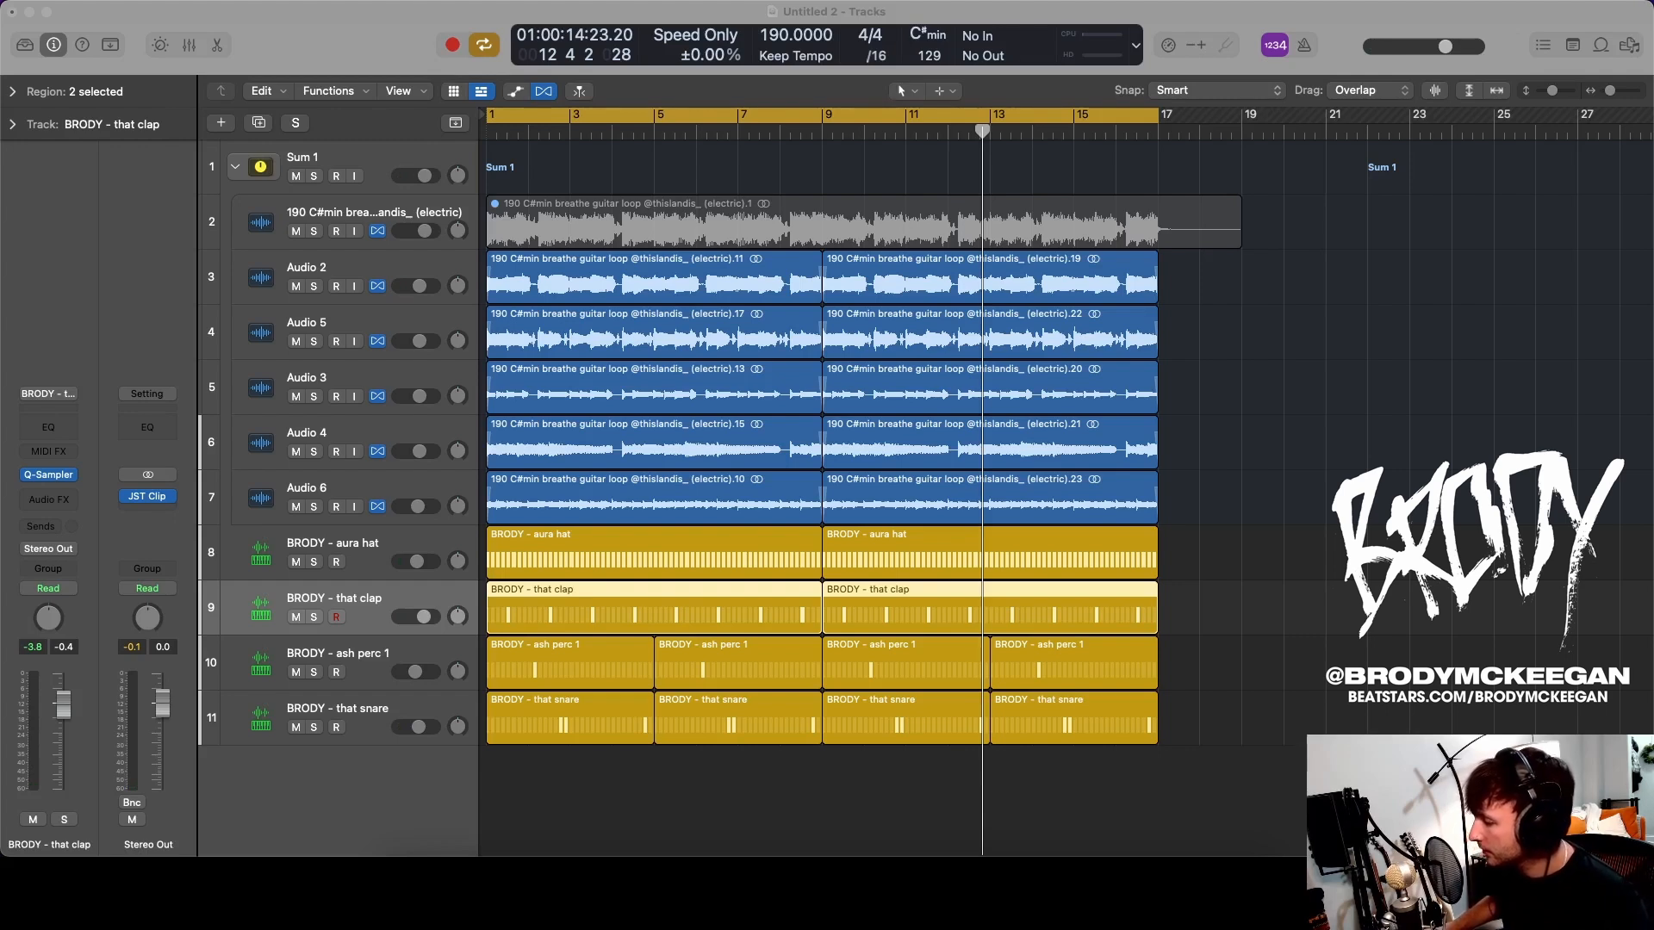
{"action": "left_click_drag", "start_coordinate": [1068, 928], "coordinate": [372, 747]}
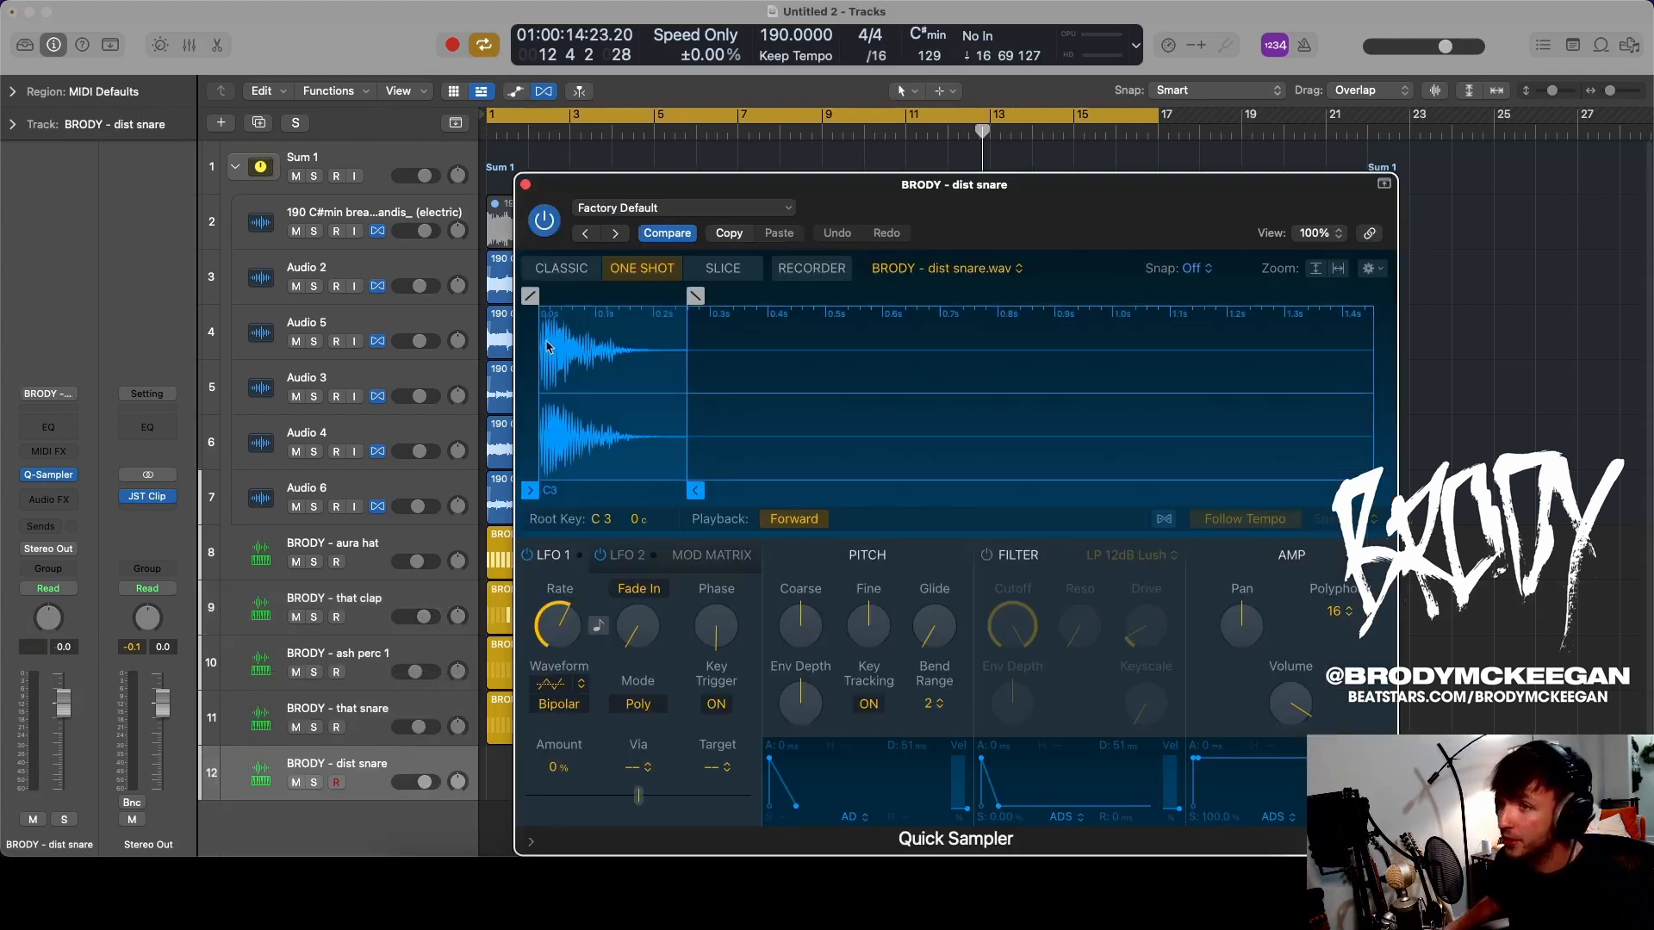
{"action": "left_click", "coordinate": [525, 183]}
- Create a dist snare step pattern at a /8 rate with hits on steps 5 and 13, played from the start
{"action": "key", "text": "Return"}
{"action": "key", "text": "e"}
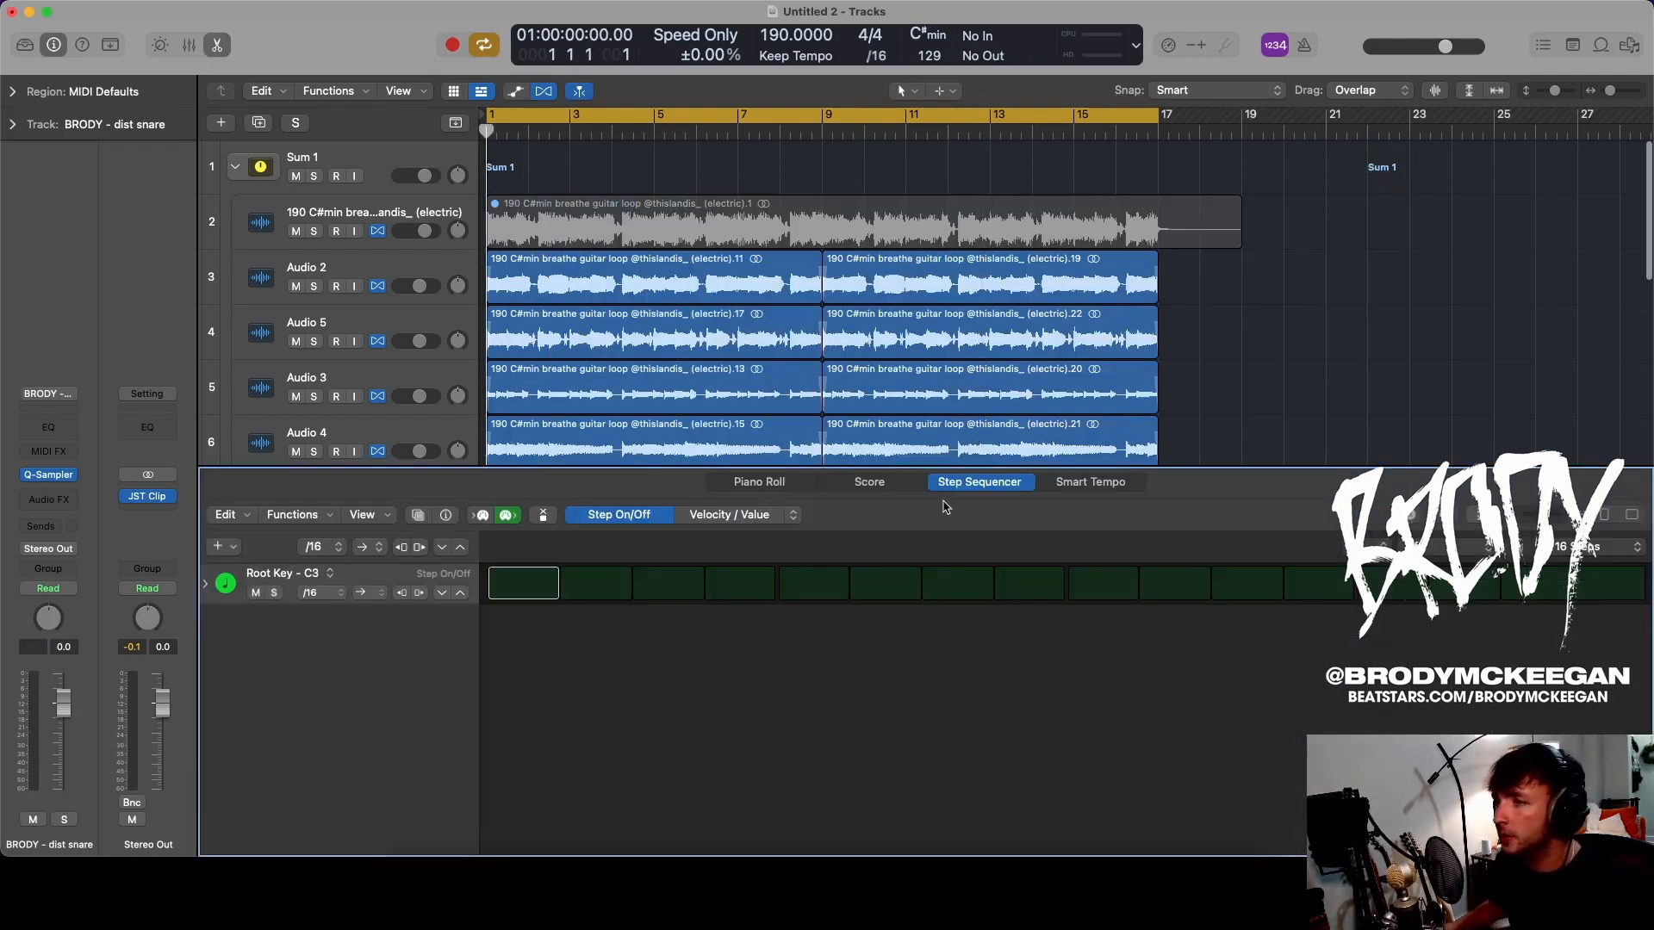
{"action": "left_click", "coordinate": [315, 547]}
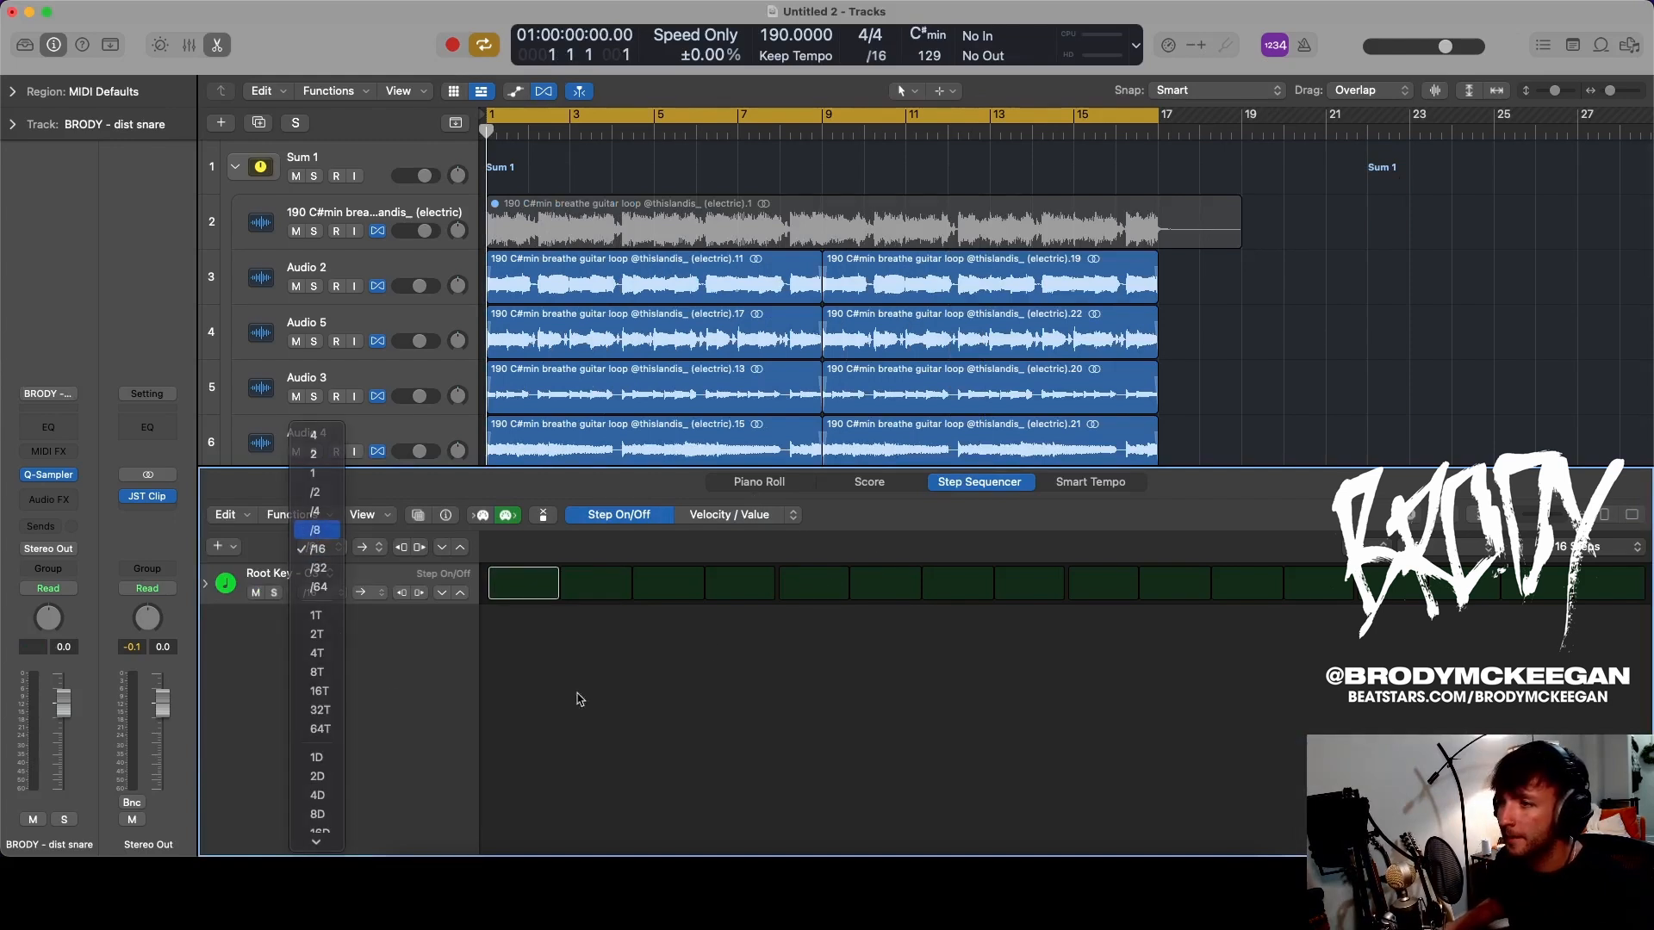
{"action": "key", "text": "Return"}
{"action": "left_click", "coordinate": [821, 582]}
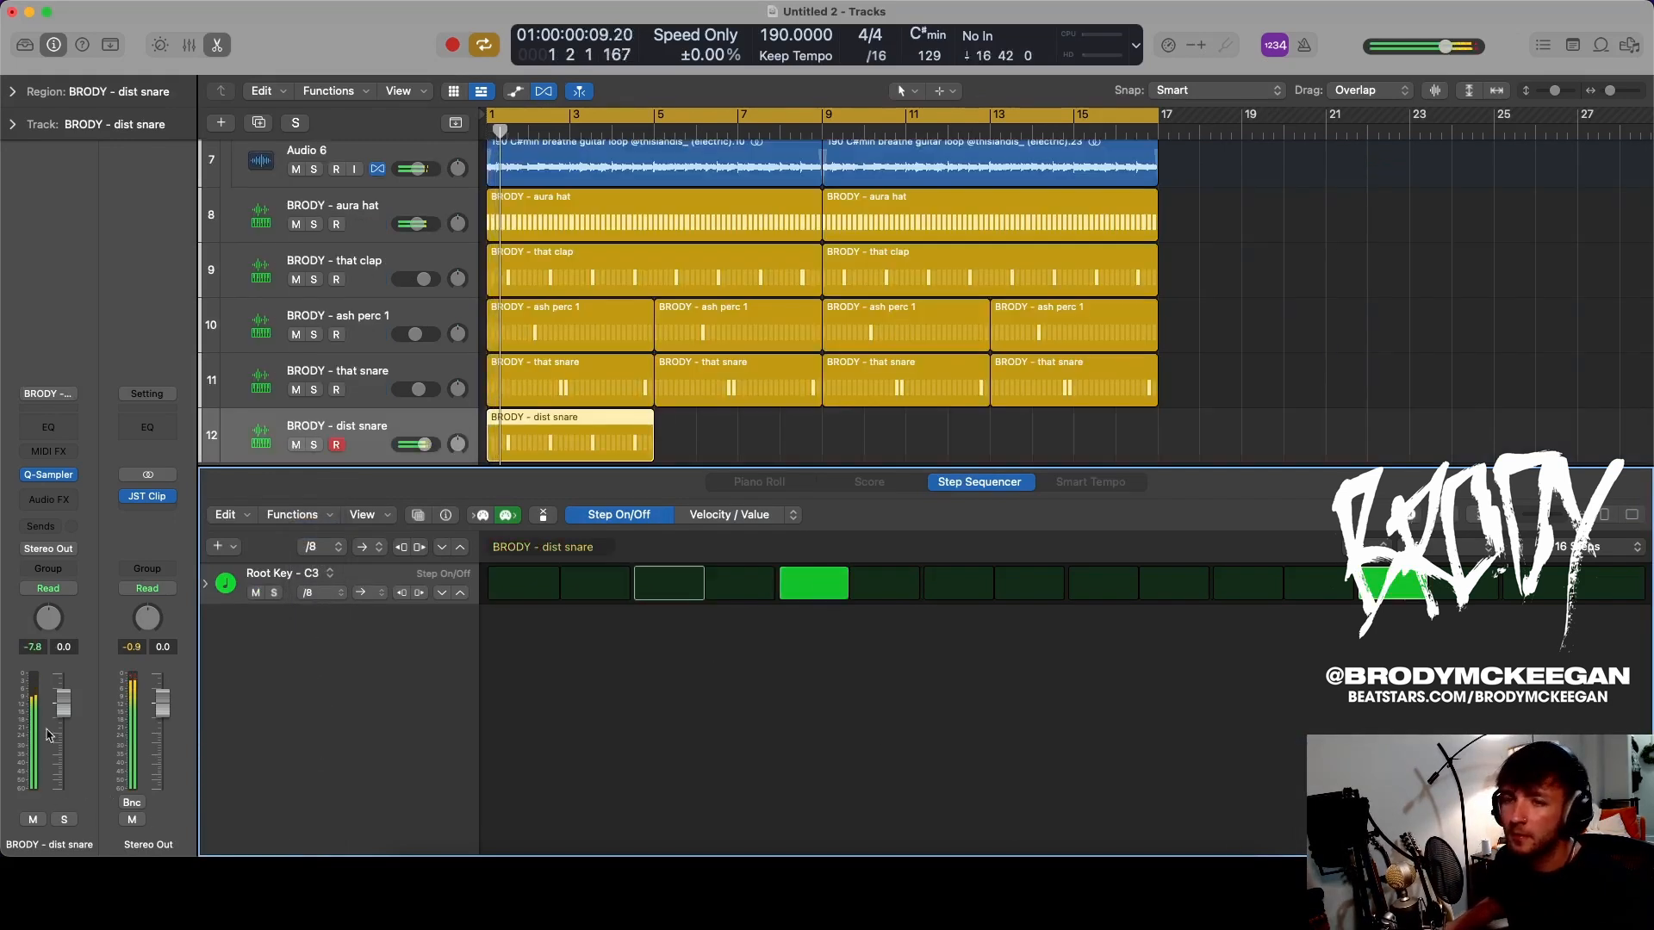
- Mute the clap and boost the dist snare 3.7 dB at 264 Hz with a Channel EQ, comparing with and without the clap
{"action": "mouse_move", "coordinate": [62, 703]}
{"action": "left_mouse_down"}
{"action": "mouse_move", "coordinate": [62, 788]}
{"action": "mouse_move", "coordinate": [63, 731]}
{"action": "left_mouse_up"}
{"action": "left_click", "coordinate": [296, 279]}
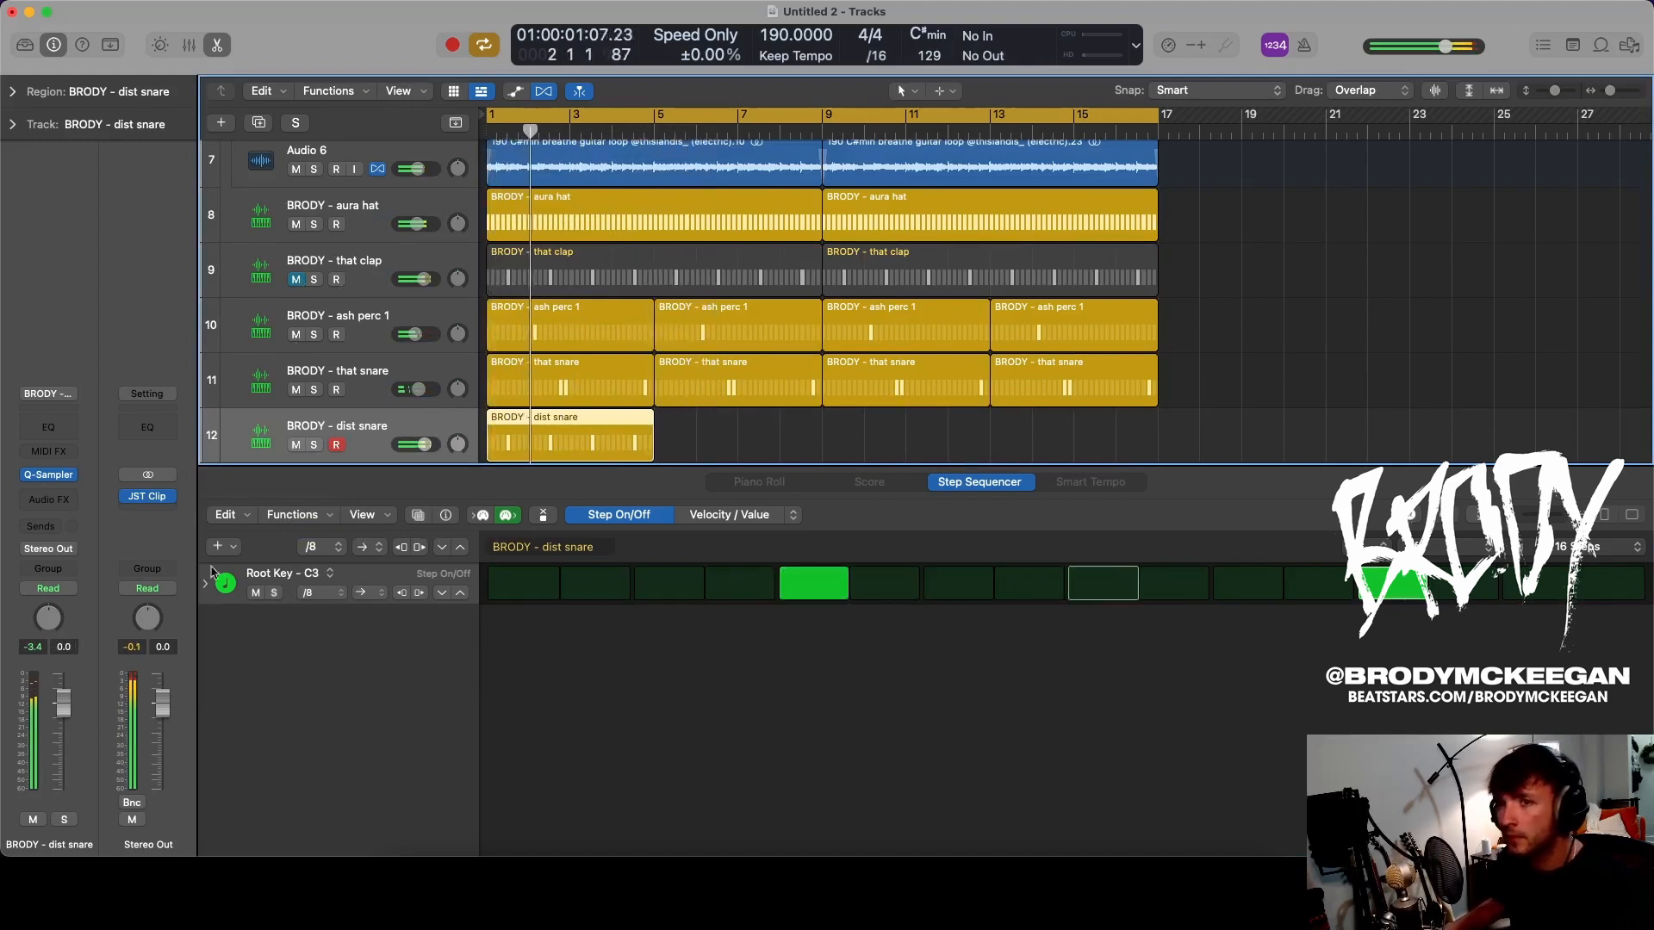
{"action": "key", "text": "s"}
{"action": "left_click", "coordinate": [49, 428]}
{"action": "left_click_drag", "start_coordinate": [998, 446], "coordinate": [853, 424]}
{"action": "key", "text": "s"}
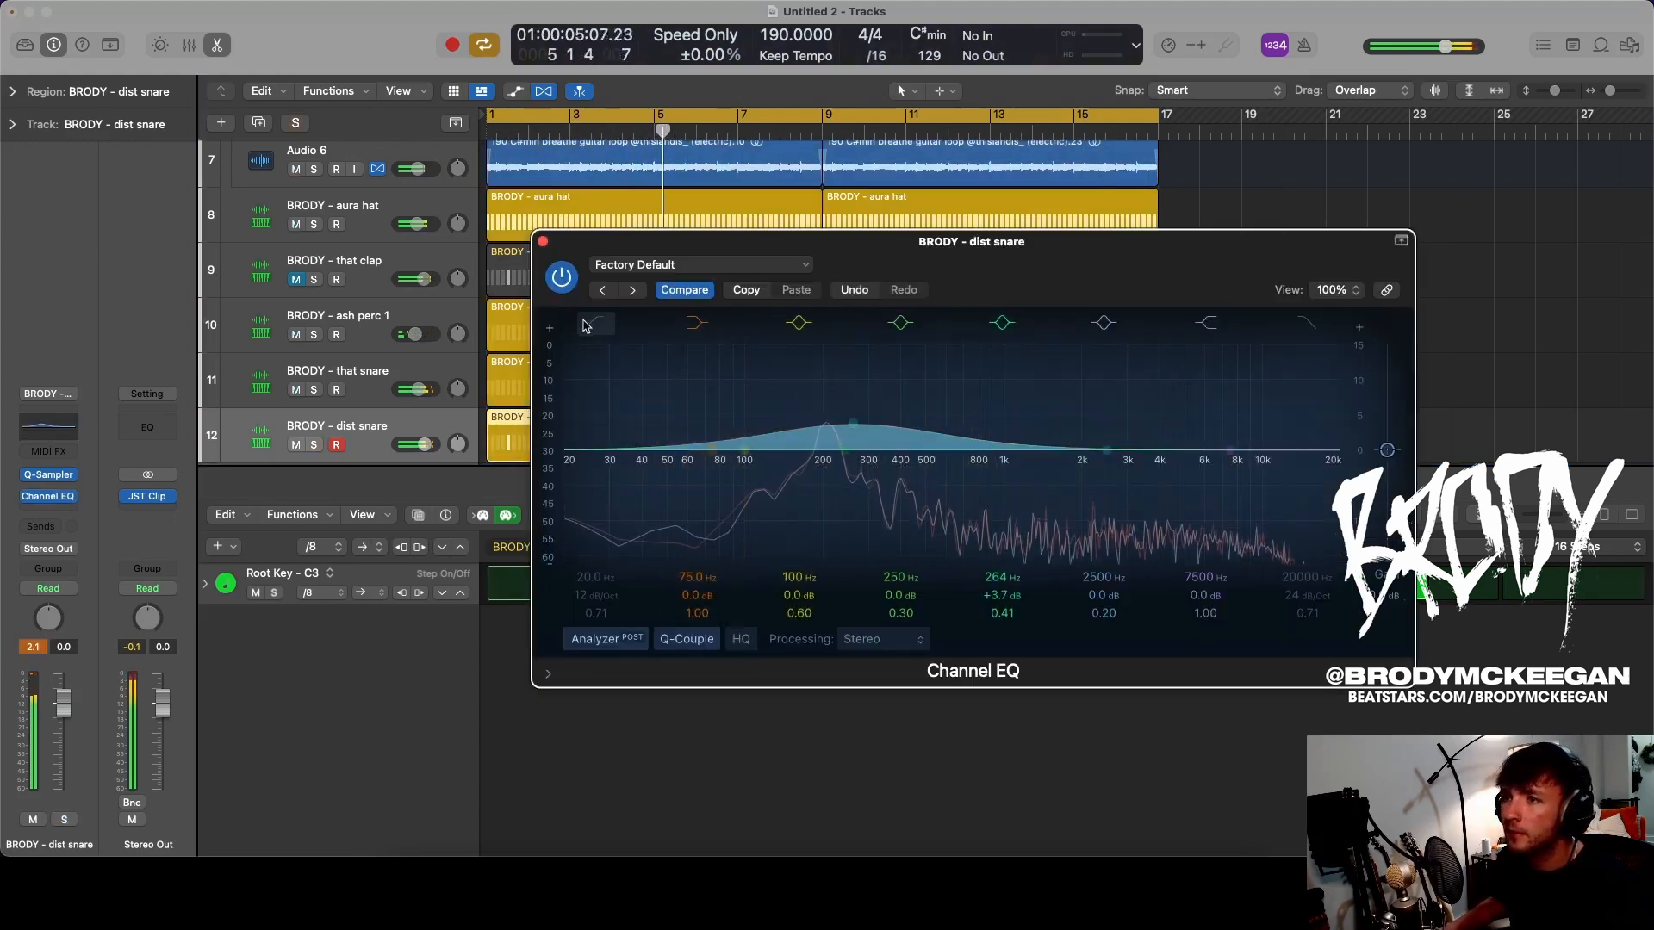
{"action": "key", "text": "space"}
{"action": "mouse_move", "coordinate": [135, 506]}
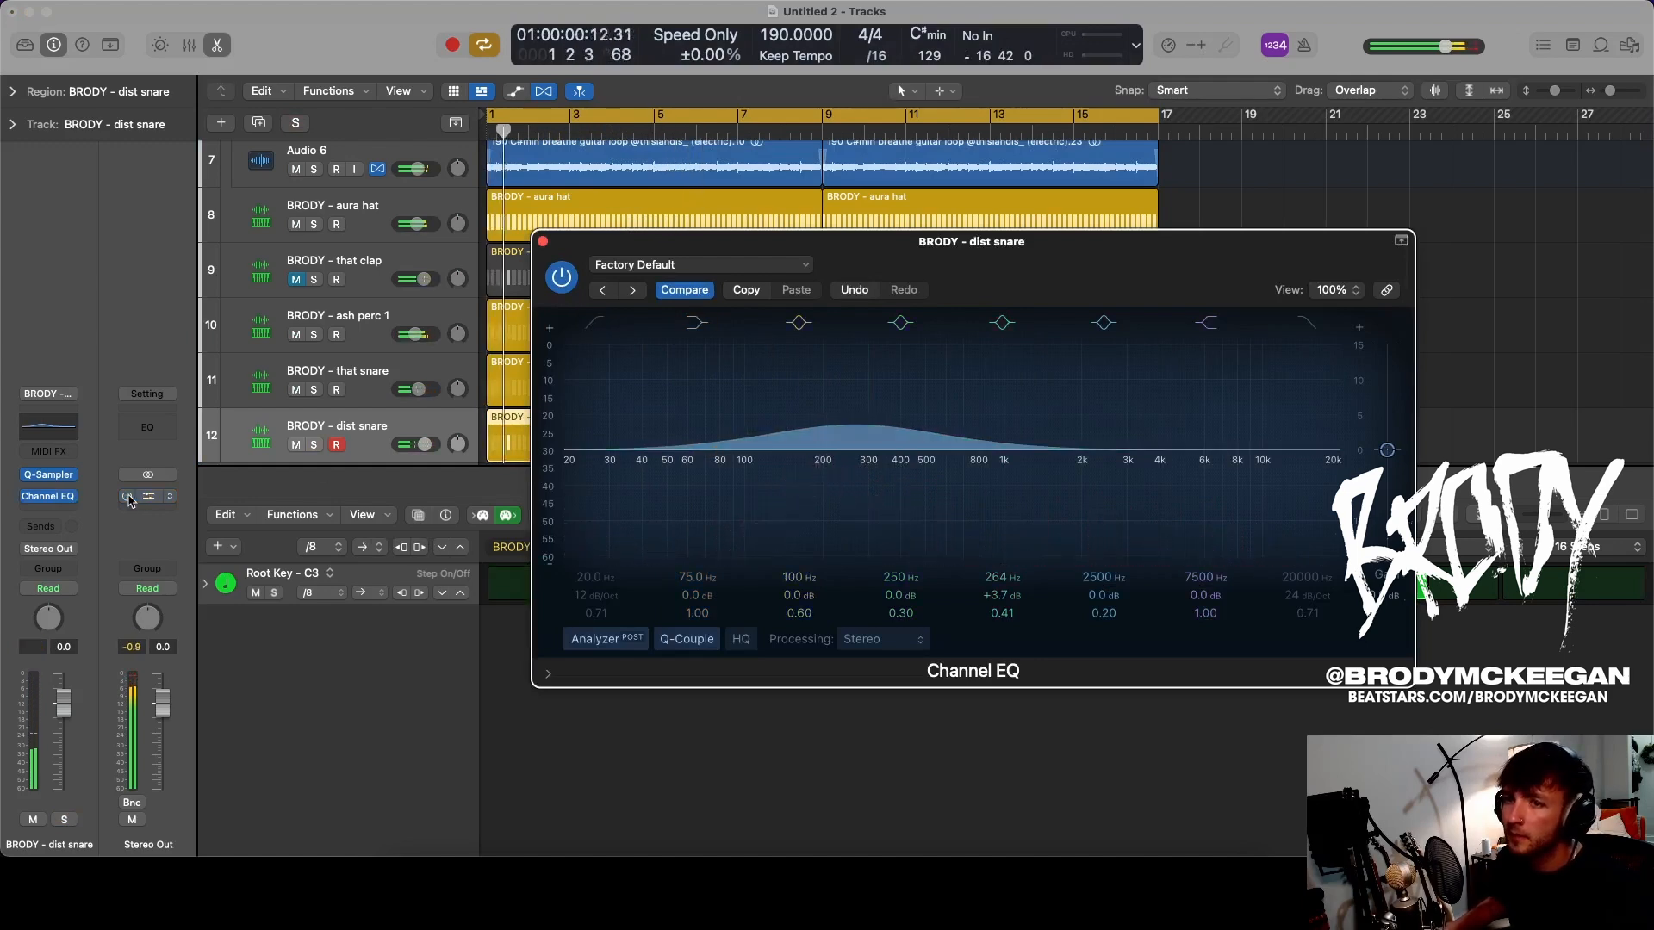
{"action": "key", "text": "space"}
{"action": "key", "text": "super+w"}
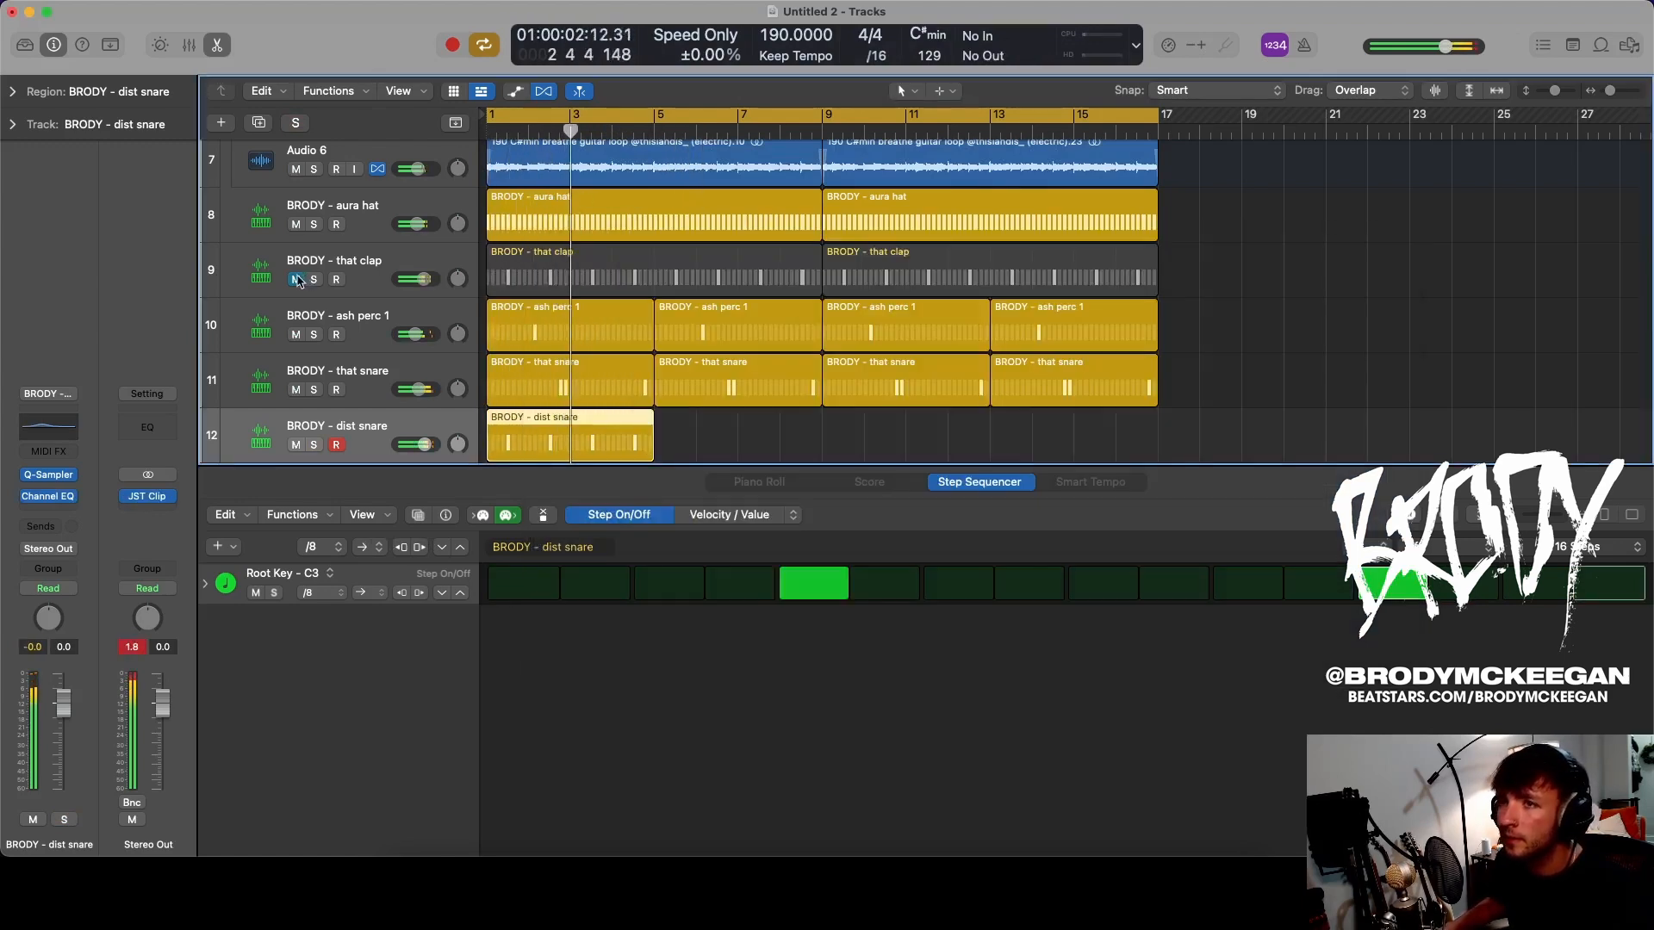
{"action": "left_click", "coordinate": [297, 279]}
{"action": "left_click", "coordinate": [294, 280]}
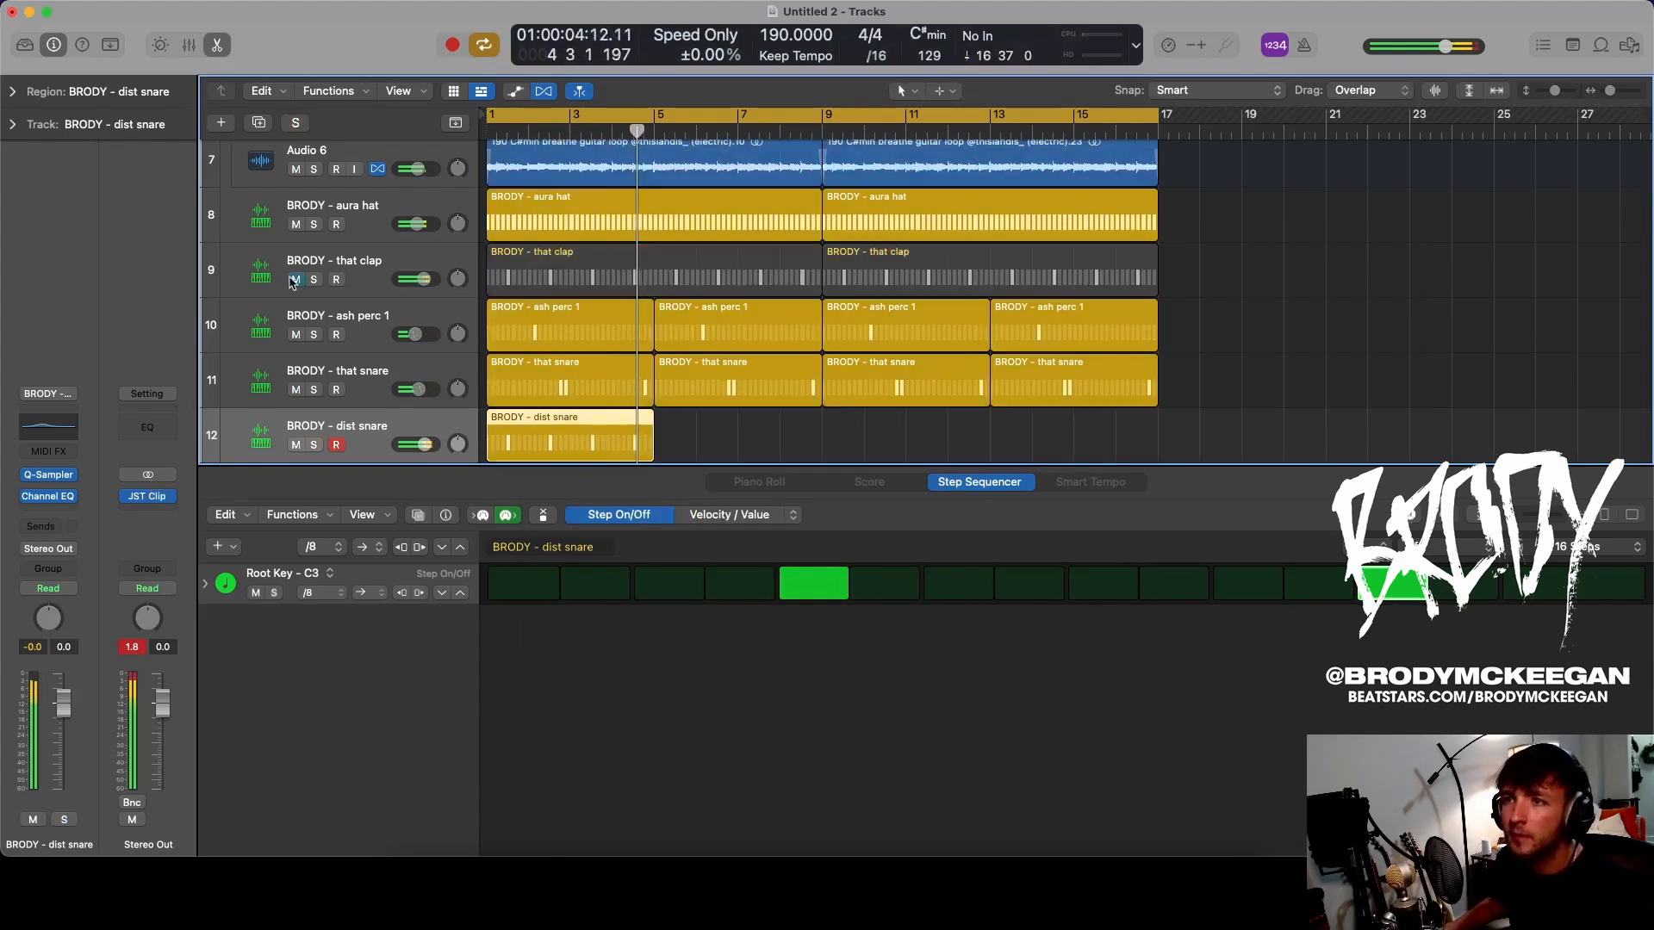
- Solo the dist snare and shorten its Quick Sampler sample to end at 0.151 s with a short fade-out
{"action": "key", "text": "s"}
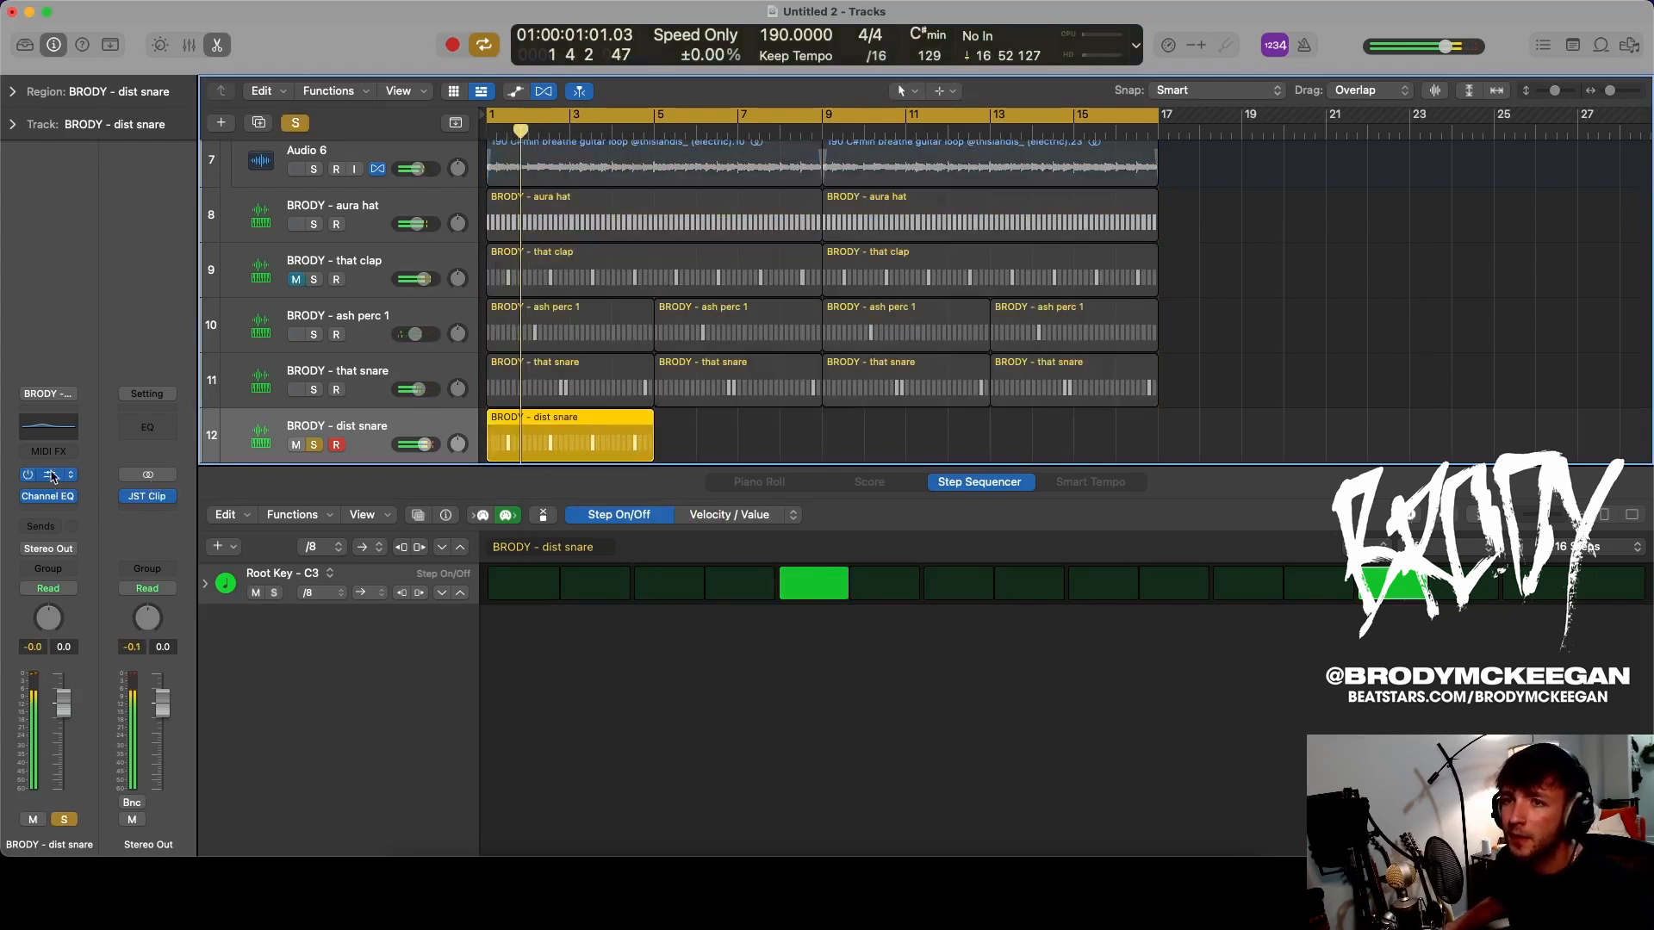
{"action": "left_click", "coordinate": [51, 477]}
{"action": "left_click_drag", "start_coordinate": [694, 490], "coordinate": [611, 490]}
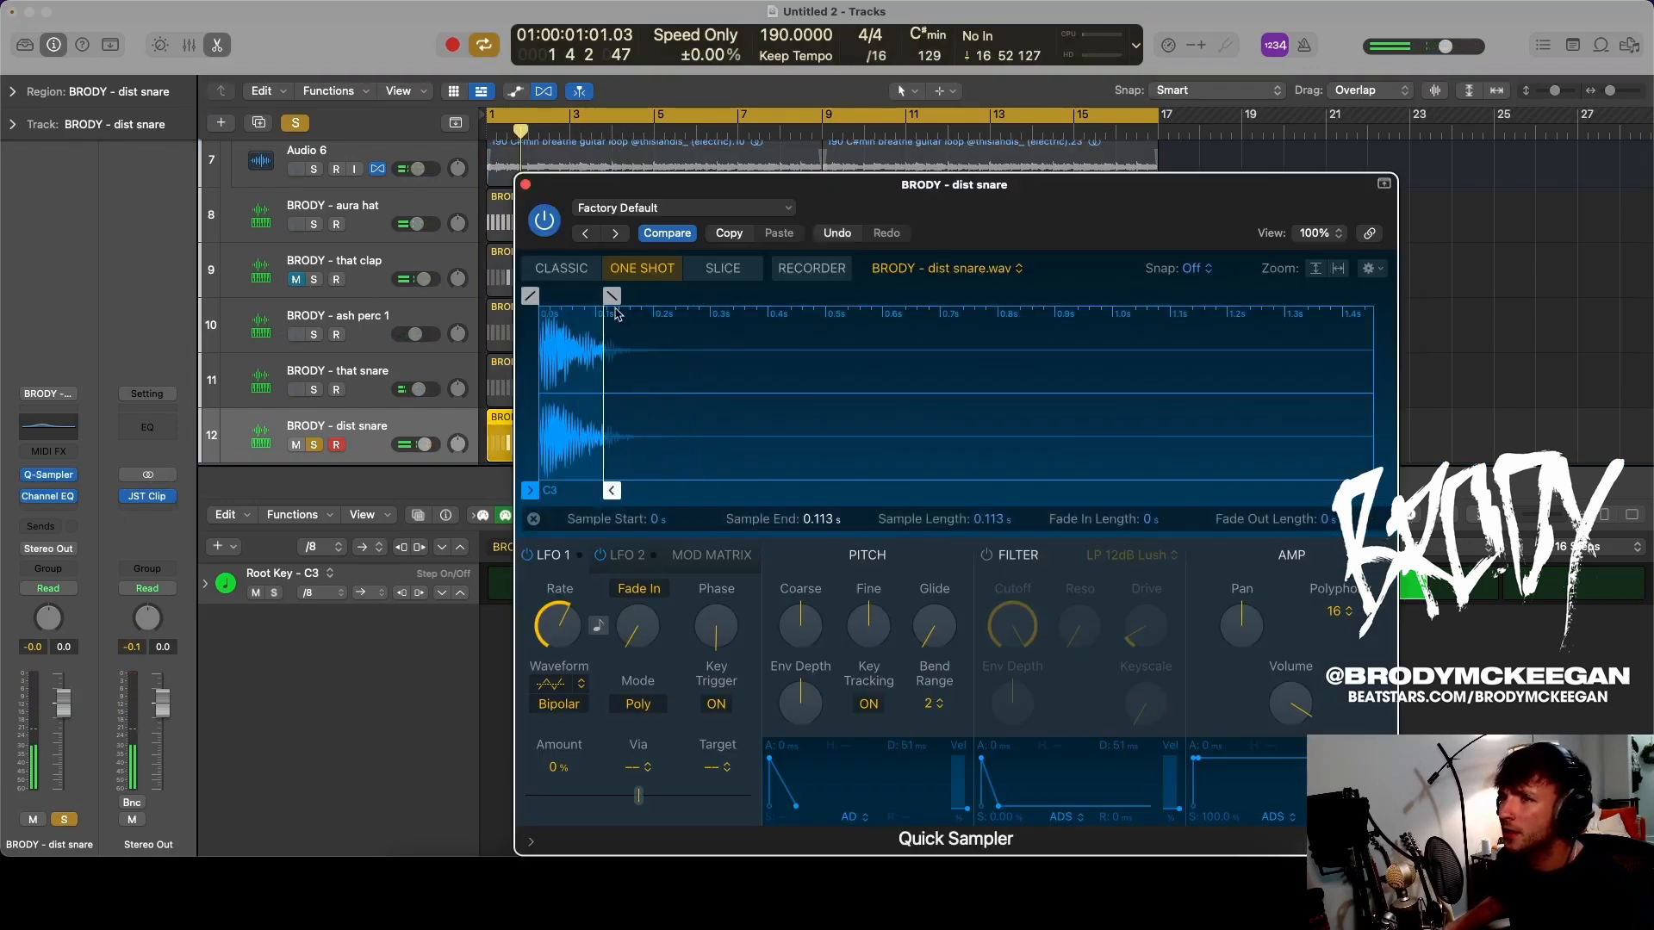
{"action": "left_click_drag", "start_coordinate": [617, 315], "coordinate": [600, 327]}
{"action": "mouse_move", "coordinate": [612, 490]}
{"action": "left_mouse_down"}
{"action": "mouse_move", "coordinate": [645, 490]}
{"action": "mouse_move", "coordinate": [630, 490]}
{"action": "left_mouse_up"}
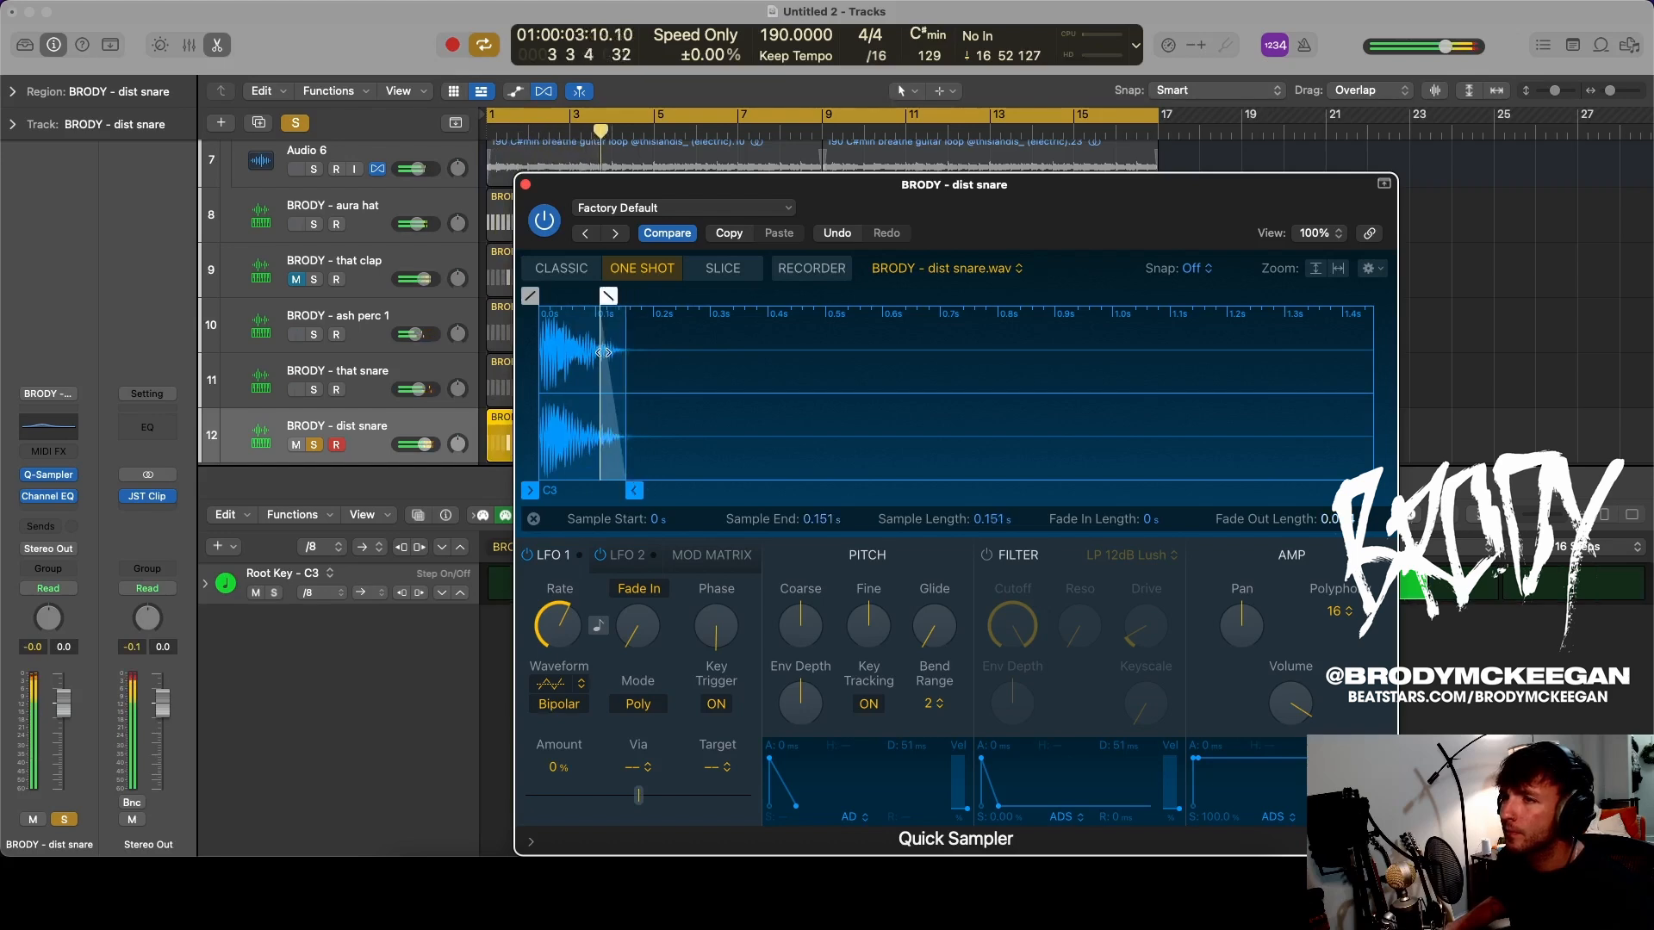
{"action": "key", "text": "space"}
{"action": "left_click", "coordinate": [525, 184]}
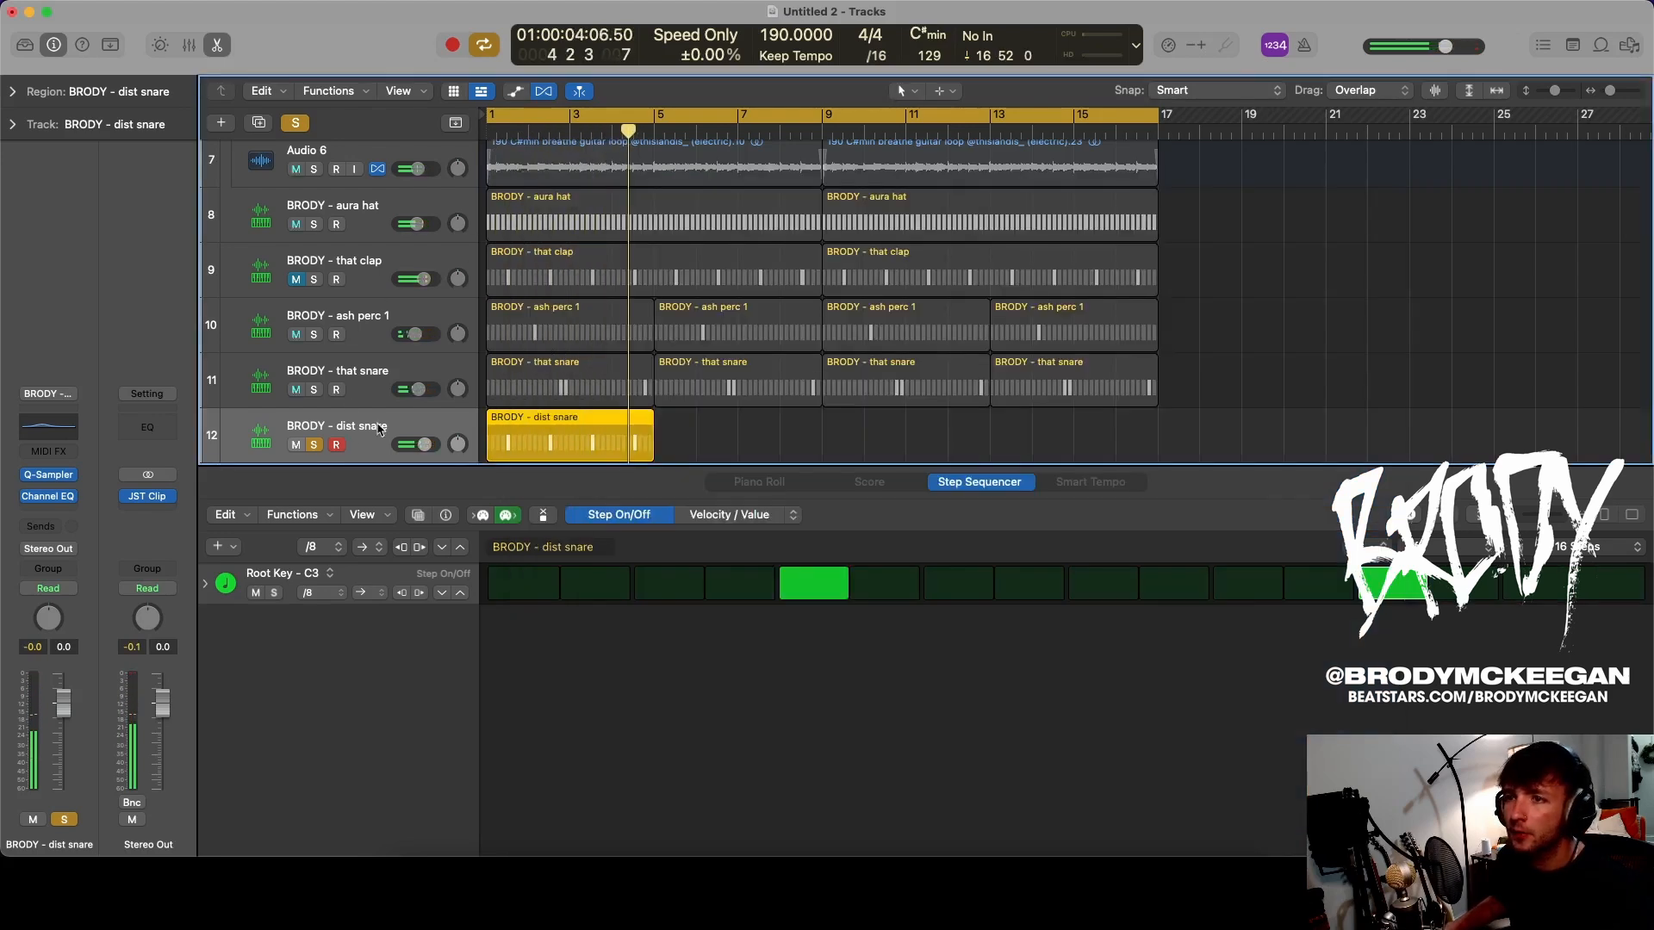
- Unsolo the dist snare, delete its pattern region and track, and resume playback
{"action": "left_click", "coordinate": [315, 446]}
{"action": "key", "text": "Up"}
{"action": "key", "text": "Down"}
{"action": "key", "text": "Delete"}
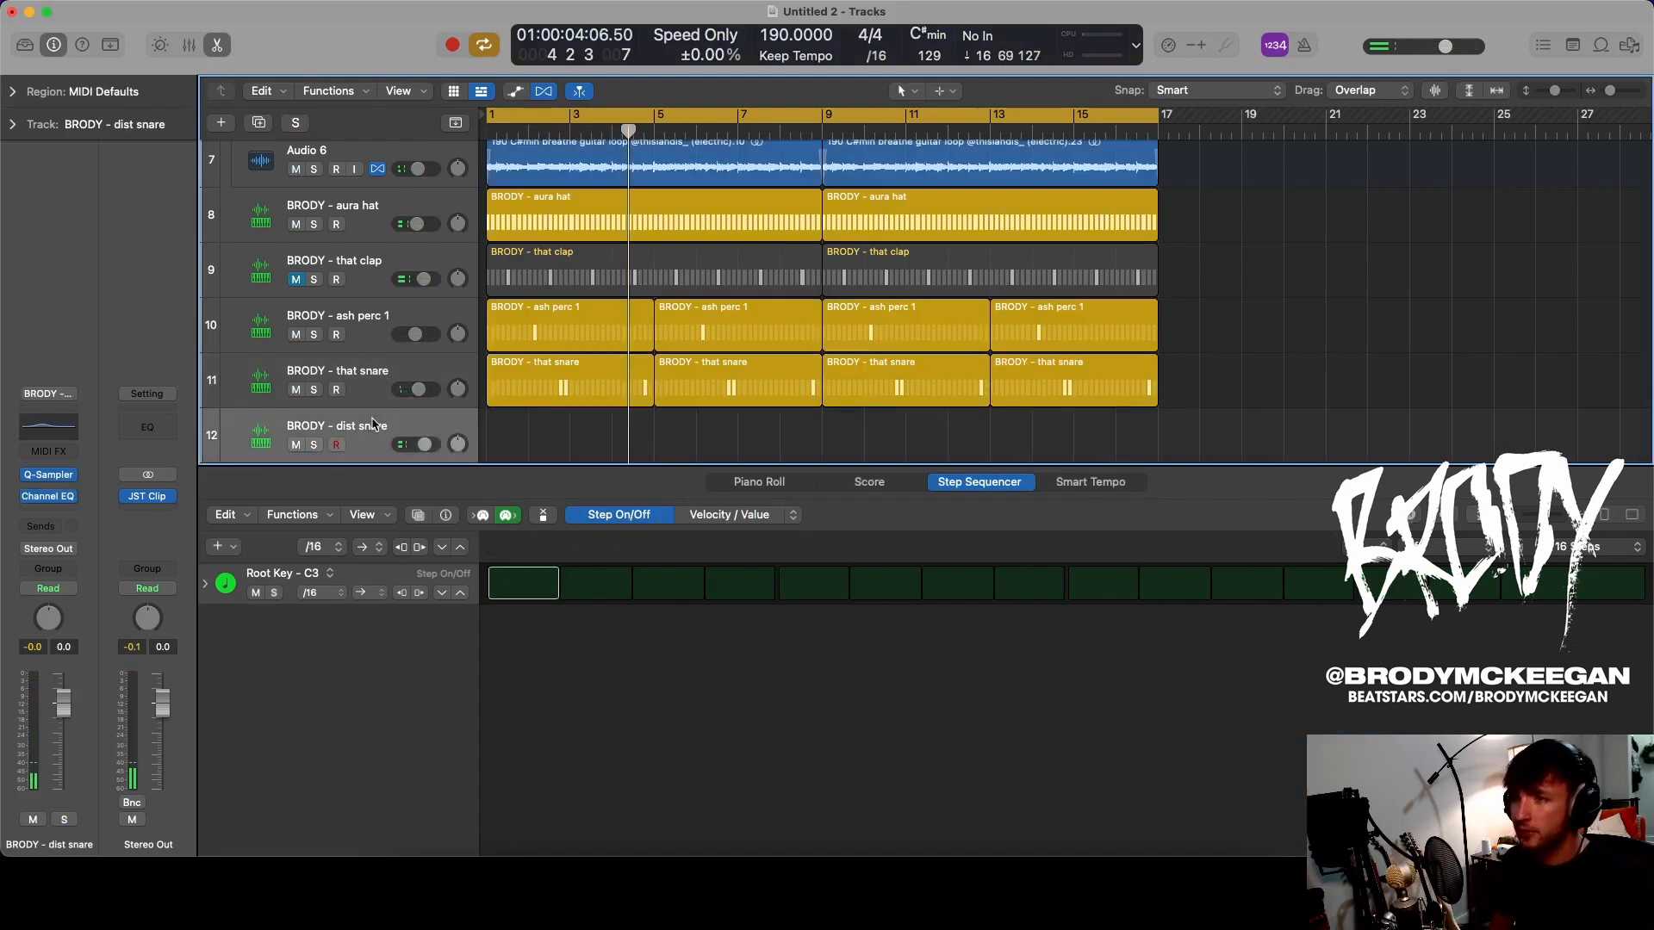
{"action": "key", "text": "super+BackSpace"}
{"action": "key", "text": "space"}
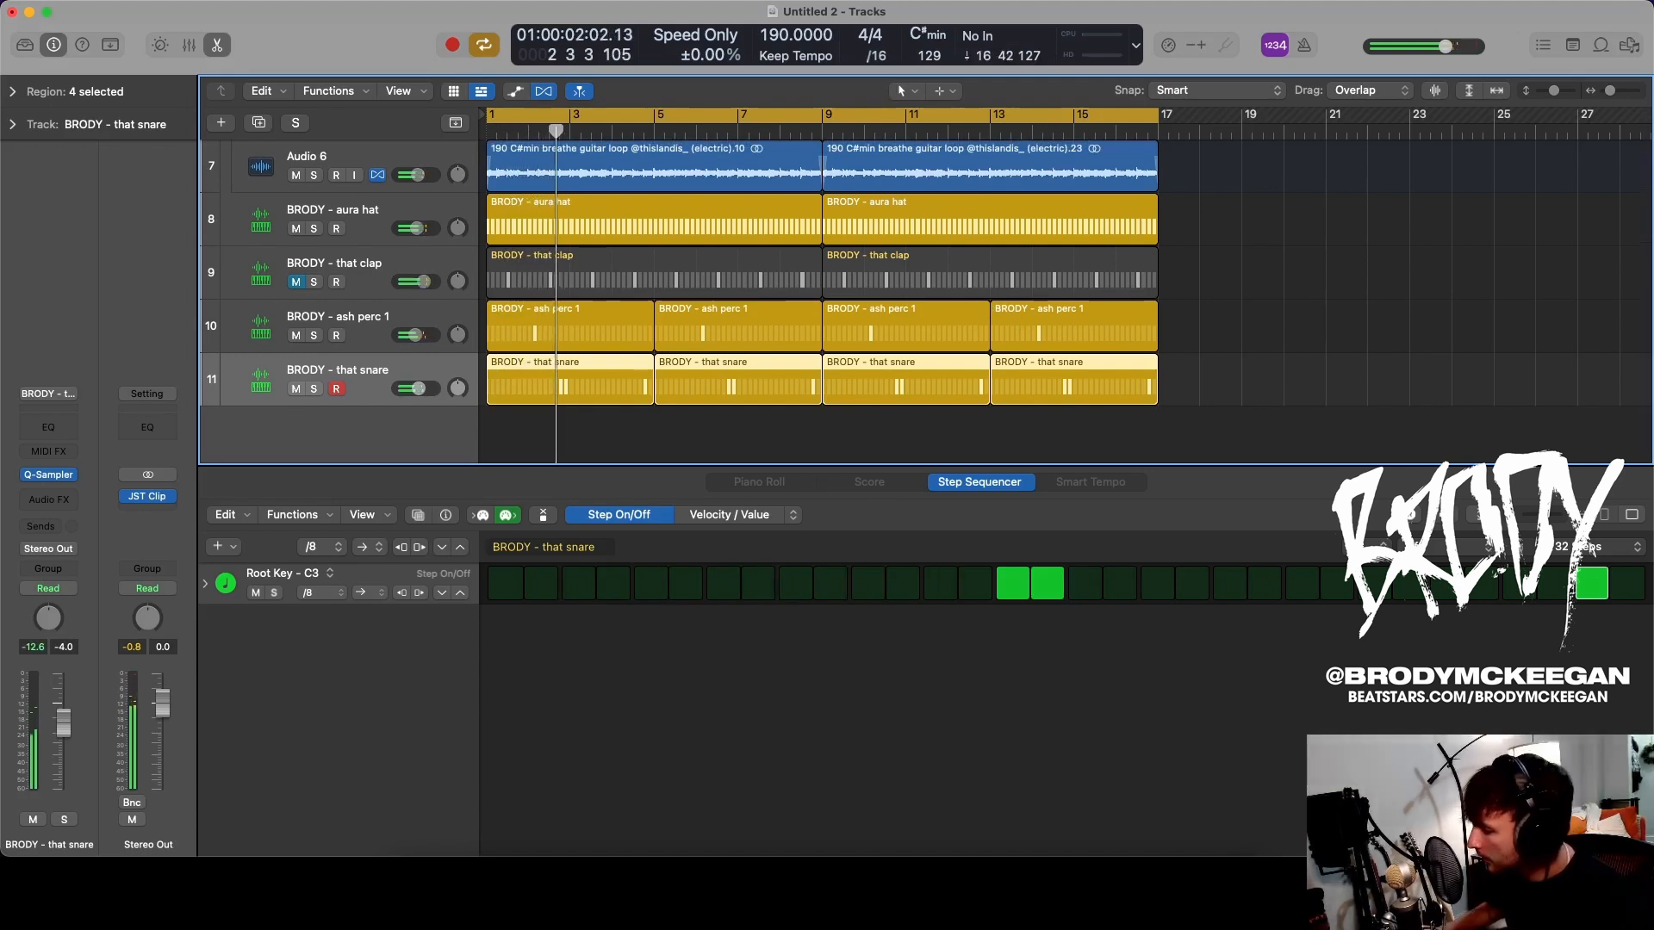
- Load the BRODY - organic snare sample into a new Quick Sampler track and place it directly below the clap track
{"action": "key", "text": "super+Tab"}
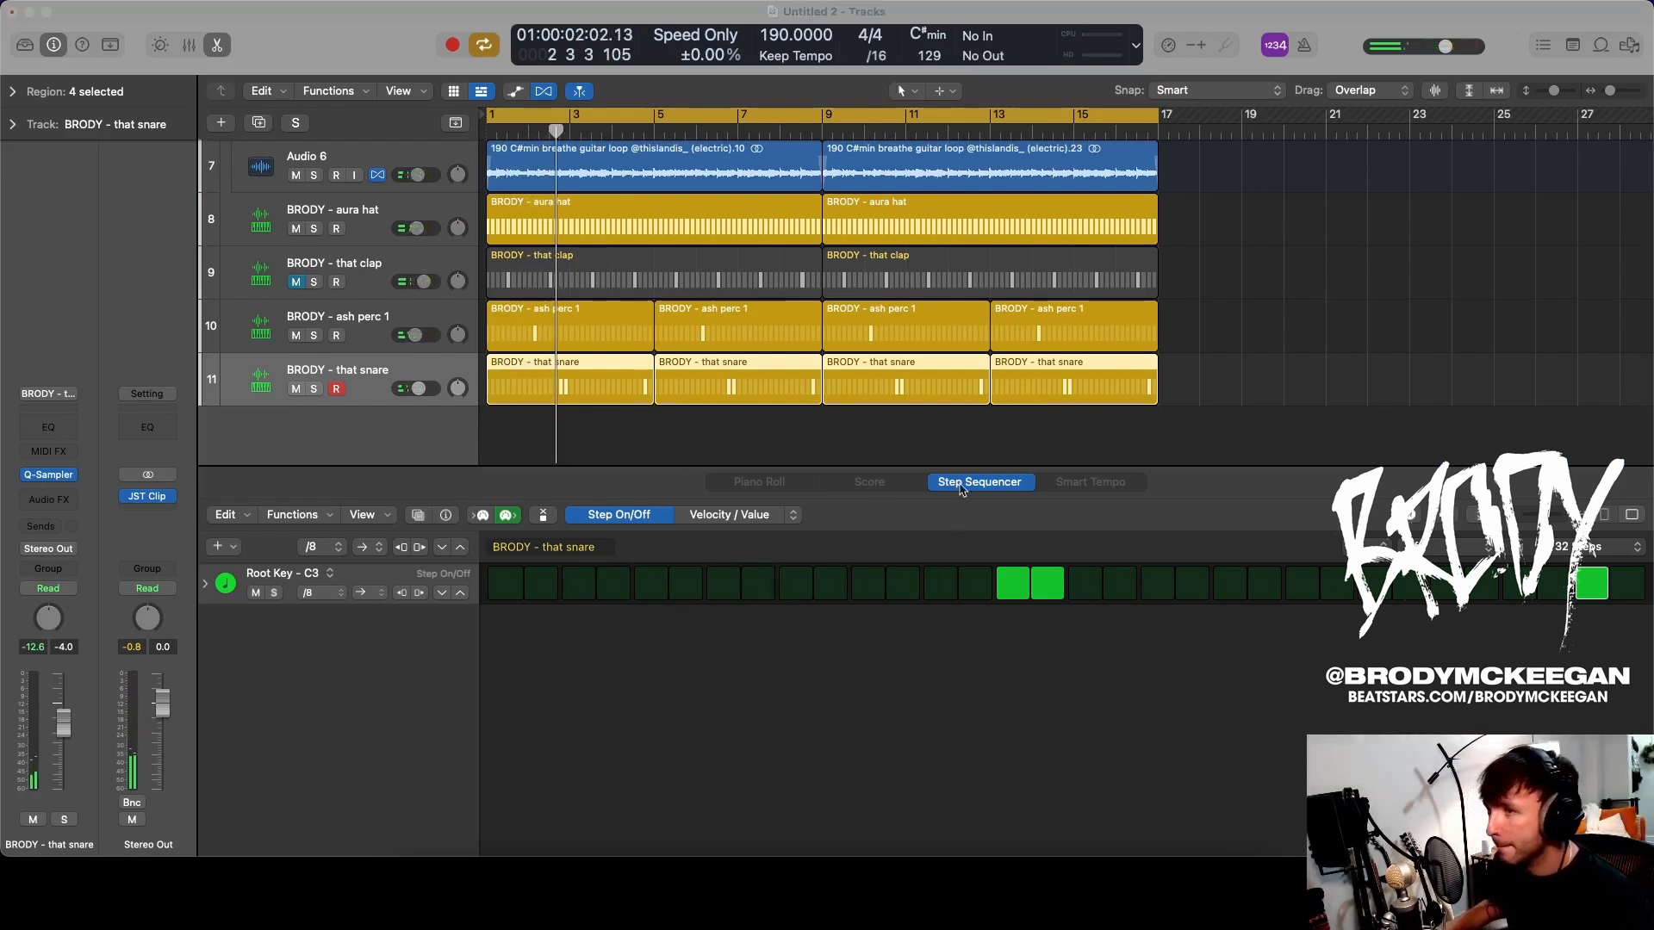
{"action": "scroll", "coordinate": [1097, 450], "scroll_direction": "down", "scroll_amount": 1}
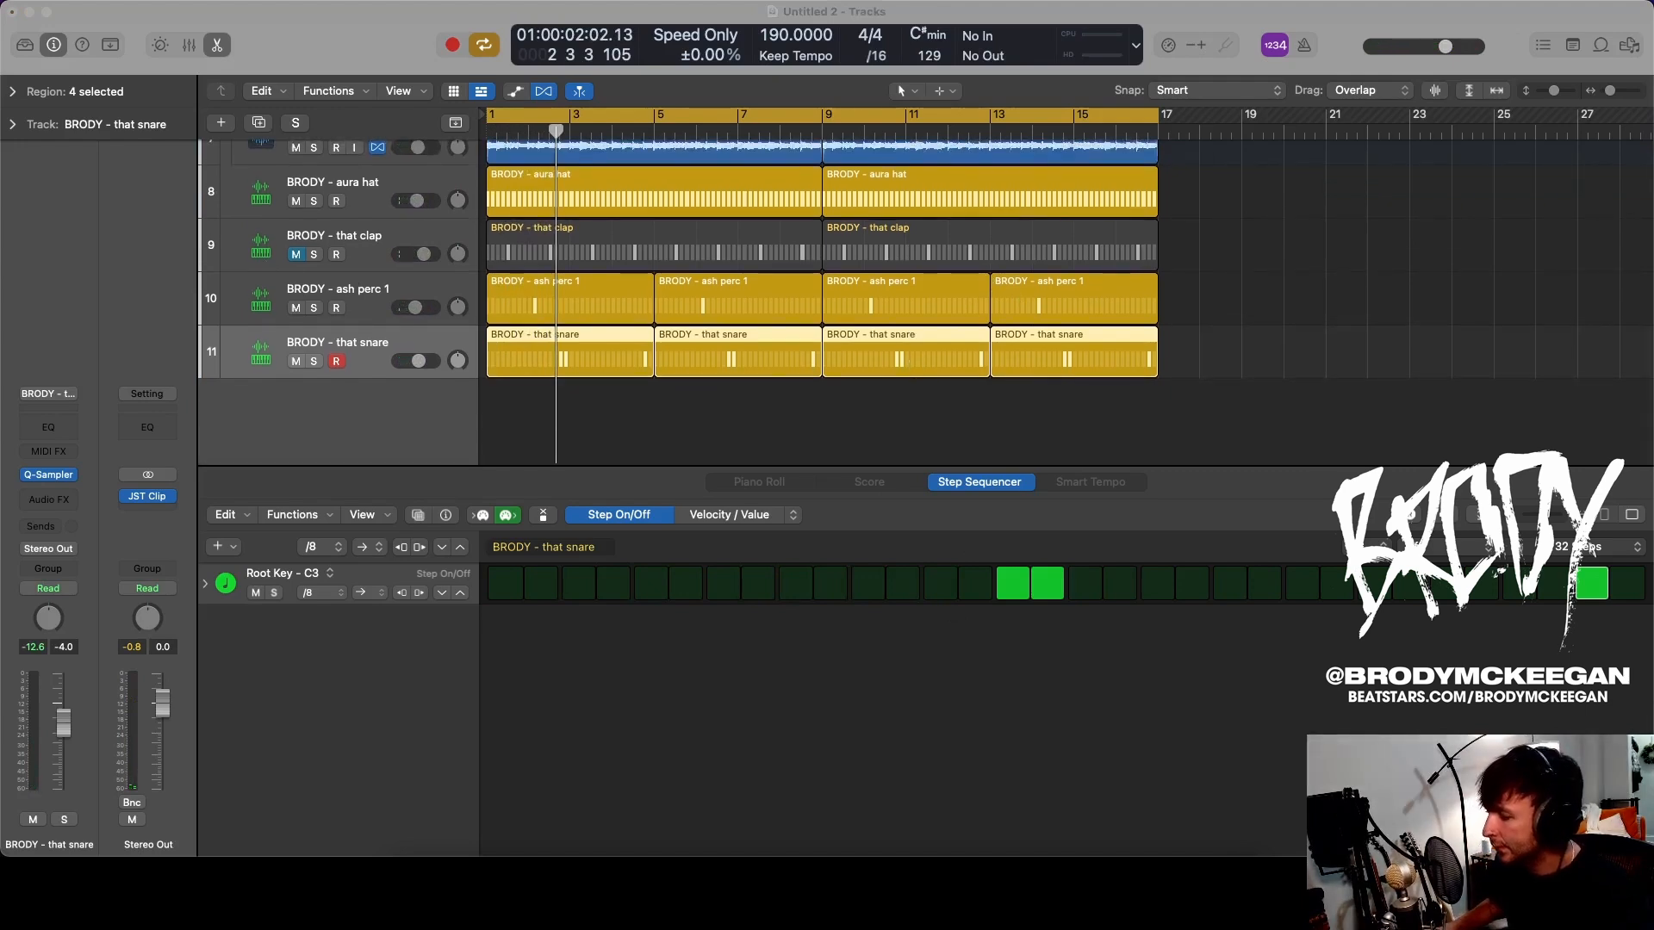
{"action": "left_click_drag", "start_coordinate": [452, 544], "coordinate": [336, 346]}
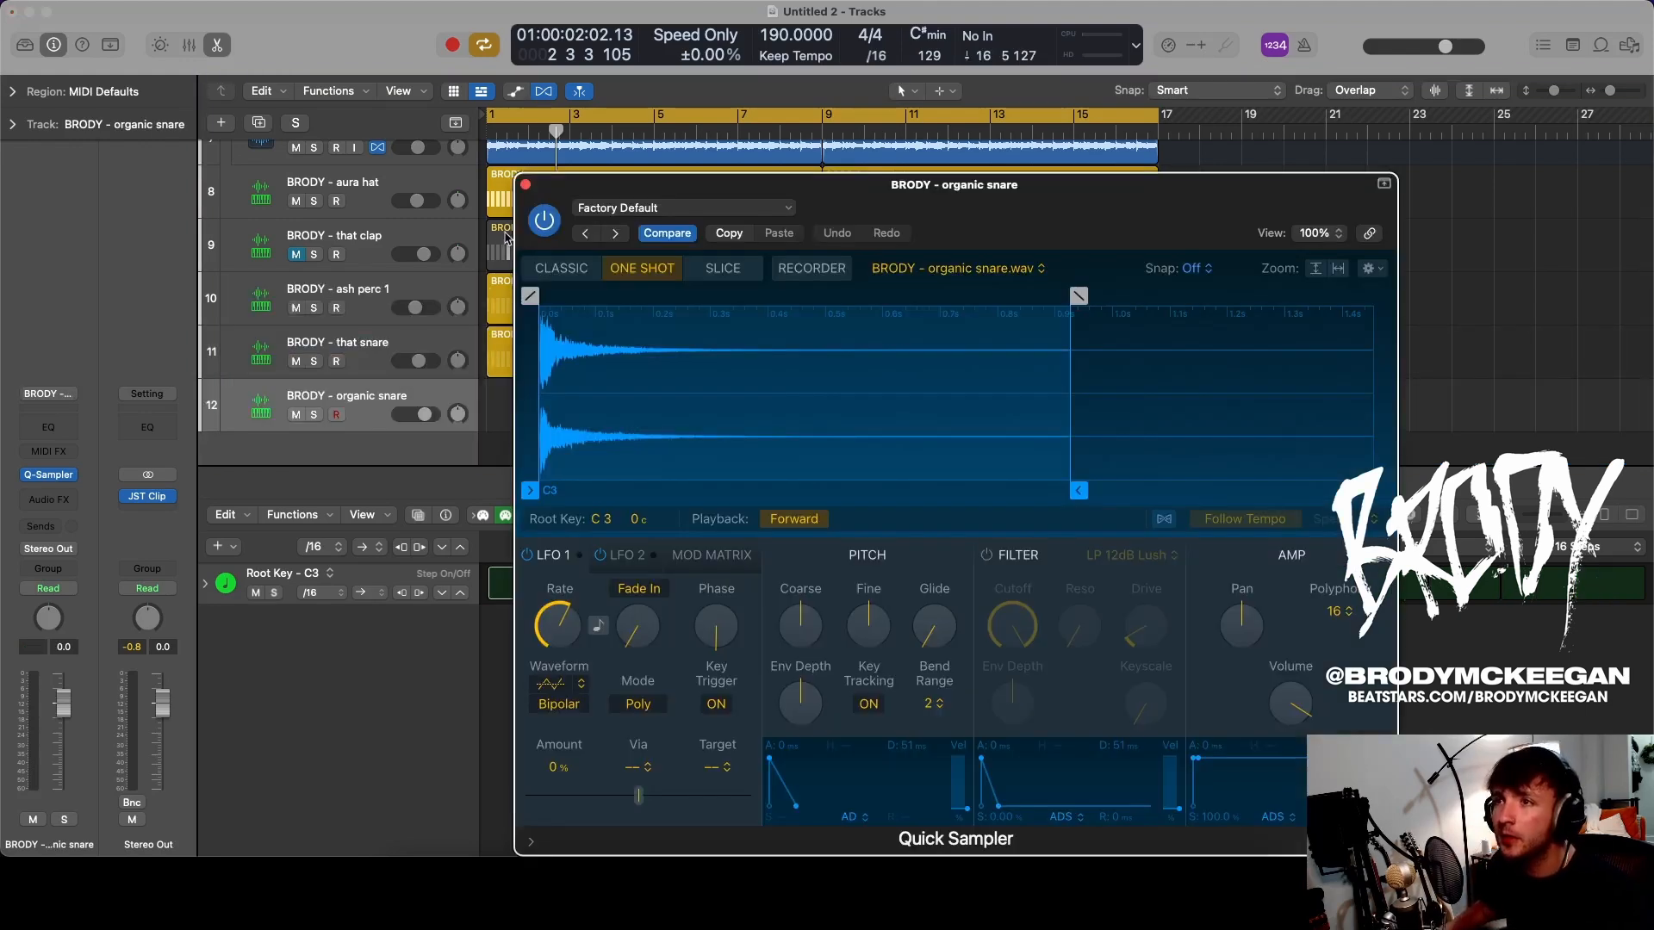
{"action": "left_click", "coordinate": [526, 187]}
{"action": "left_click_drag", "start_coordinate": [362, 405], "coordinate": [305, 259]}
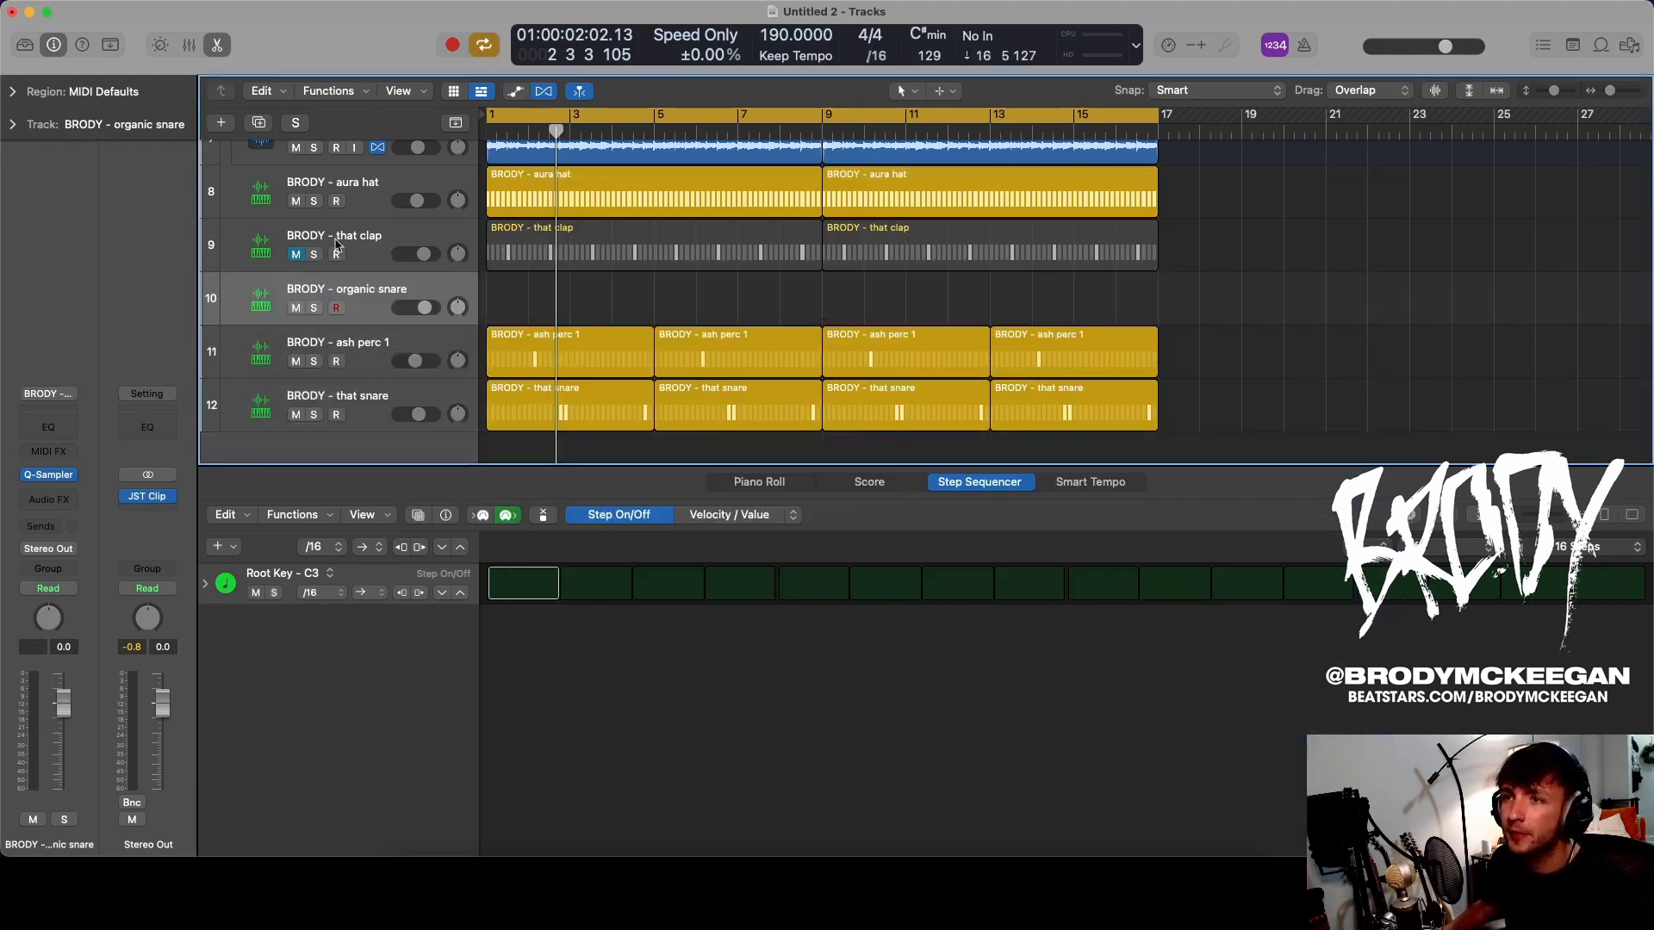
- Copy both that clap regions onto the organic snare track and lower its level to -5.3 dB during playback
{"action": "left_click_drag", "start_coordinate": [1207, 230], "coordinate": [555, 260]}
{"action": "left_click_drag", "start_coordinate": [557, 252], "coordinate": [510, 306]}
{"action": "left_click", "coordinate": [296, 255]}
{"action": "key", "text": "space"}
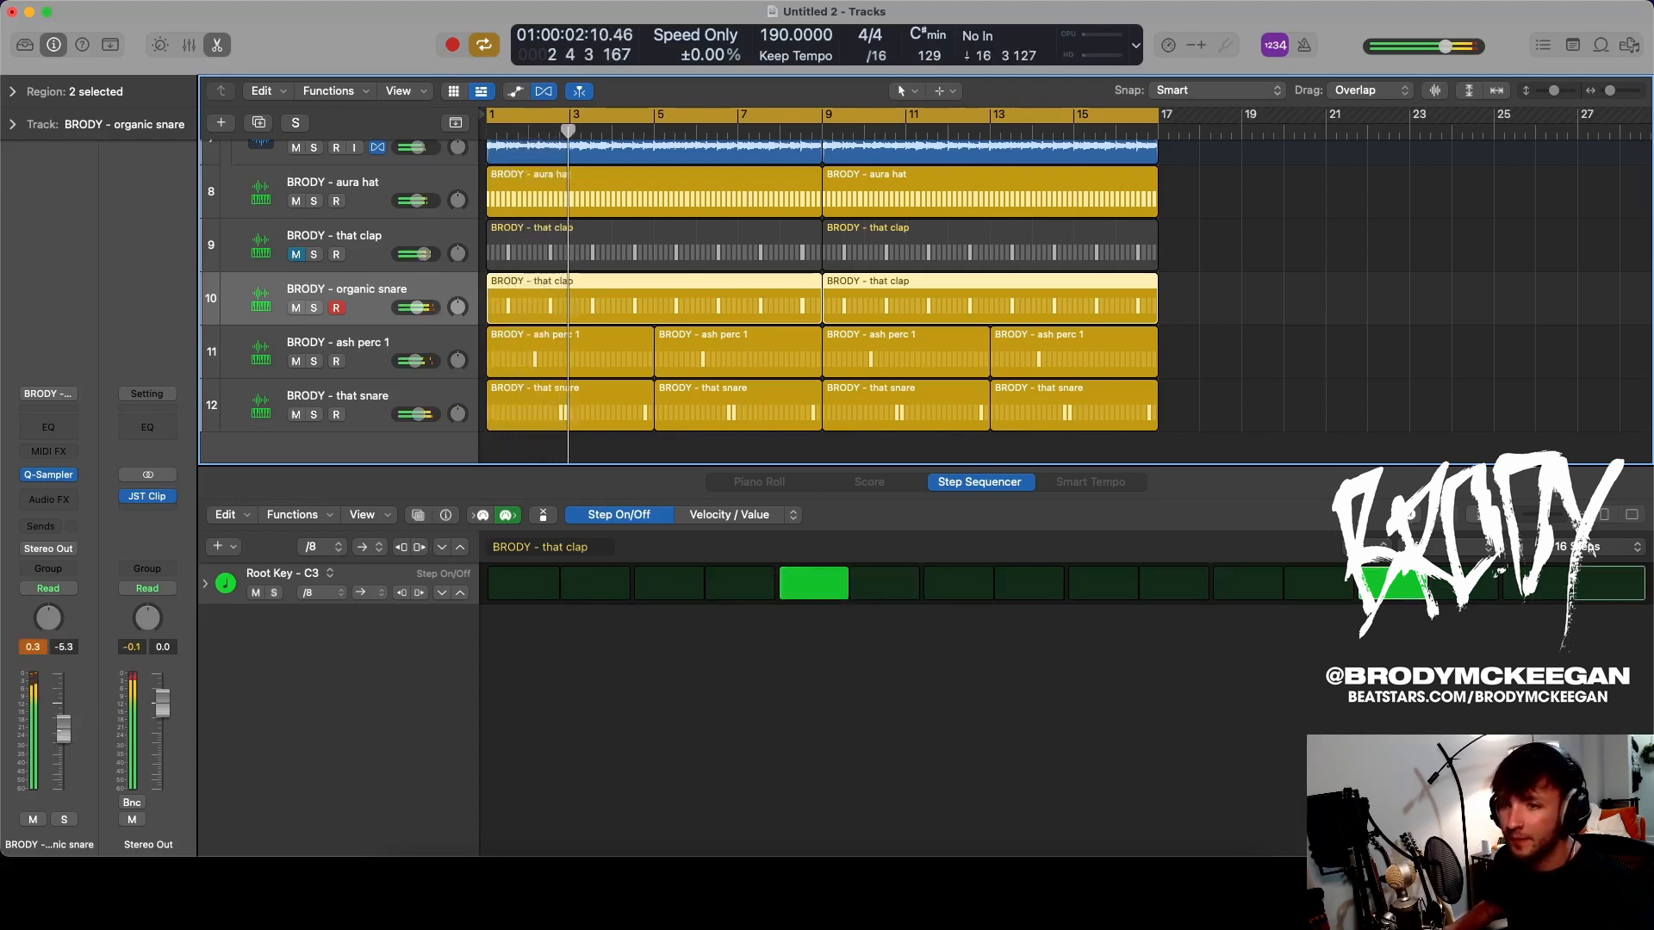
- Unmute the clap track and set the organic snare's level to -4.9 dB
{"action": "left_click", "coordinate": [296, 255]}
{"action": "left_click", "coordinate": [345, 243]}
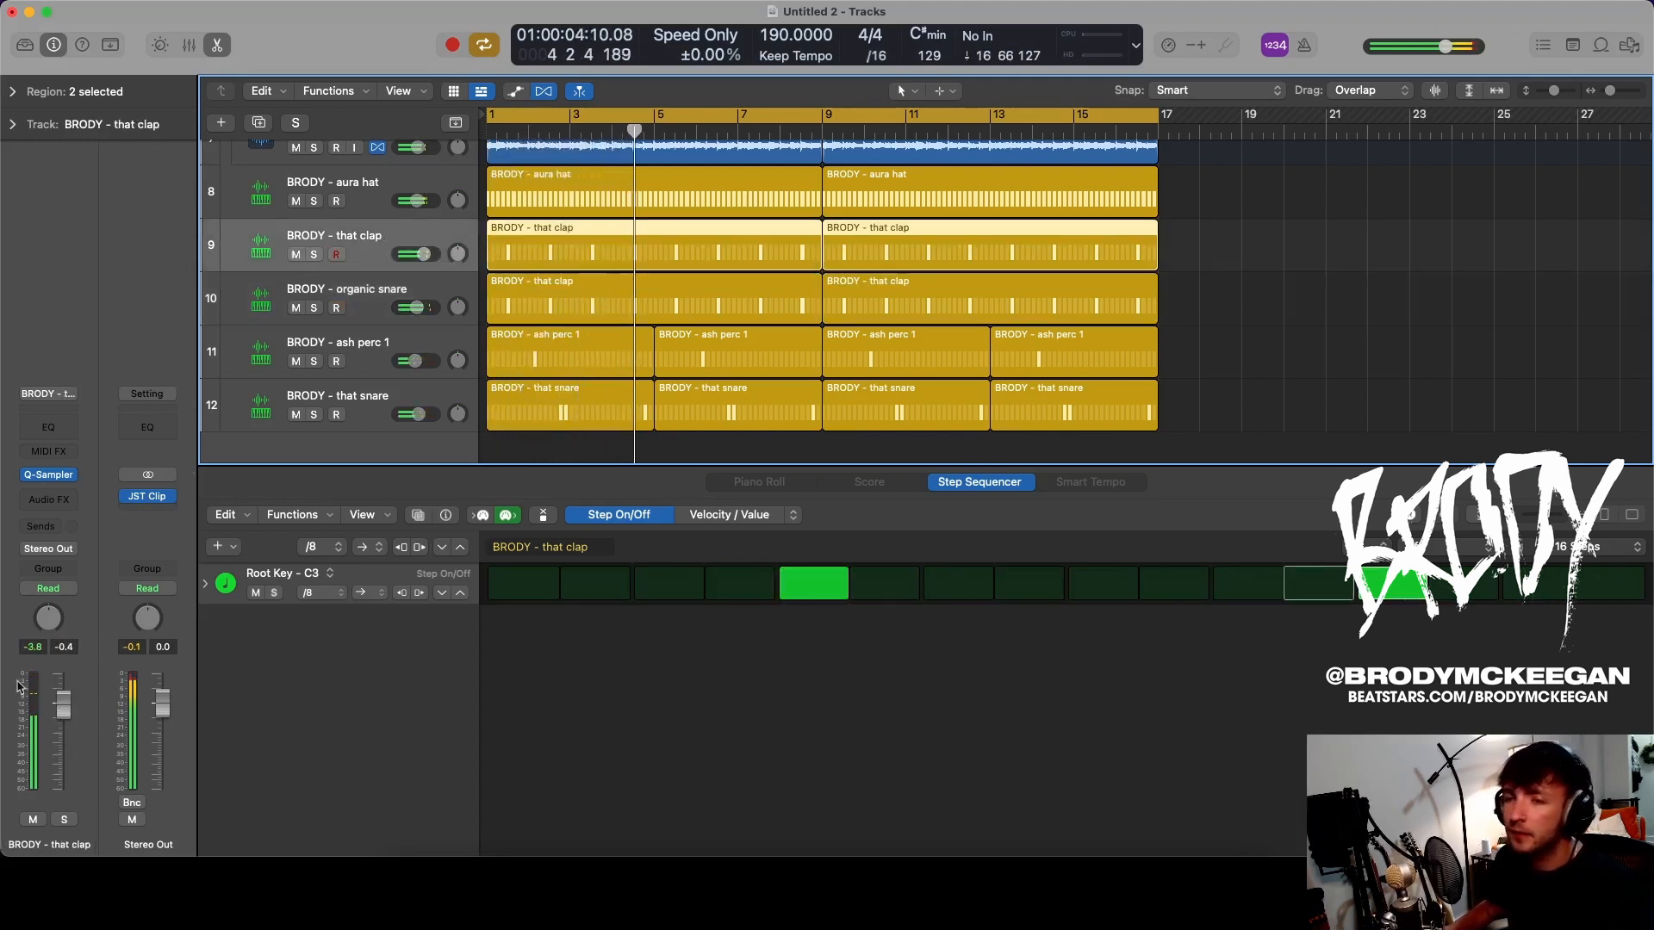
{"action": "left_click", "coordinate": [372, 305]}
- Add a Channel EQ to the organic snare, adjust an upper band and raise the low-cut filter, then close it
{"action": "left_click", "coordinate": [48, 427]}
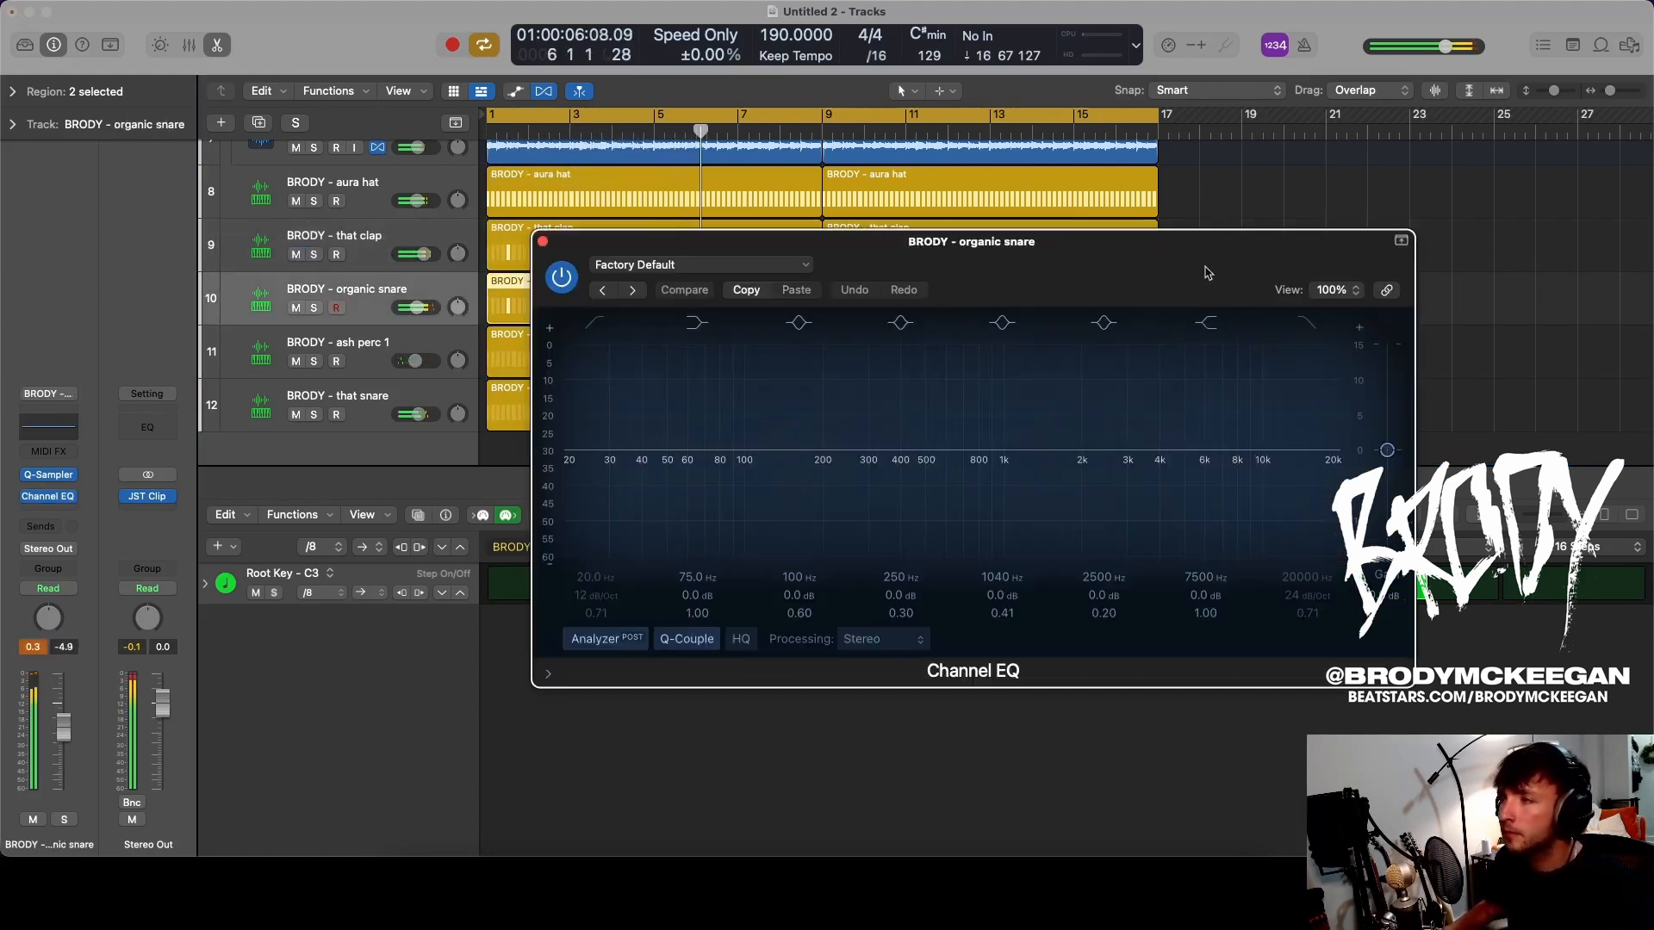
{"action": "left_click_drag", "start_coordinate": [1197, 386], "coordinate": [1099, 441]}
{"action": "left_click", "coordinate": [603, 324]}
{"action": "left_click_drag", "start_coordinate": [580, 572], "coordinate": [580, 496]}
{"action": "left_click", "coordinate": [543, 242]}
{"action": "key", "text": "space"}
{"action": "scroll", "coordinate": [1041, 291], "scroll_direction": "down", "scroll_amount": 2}
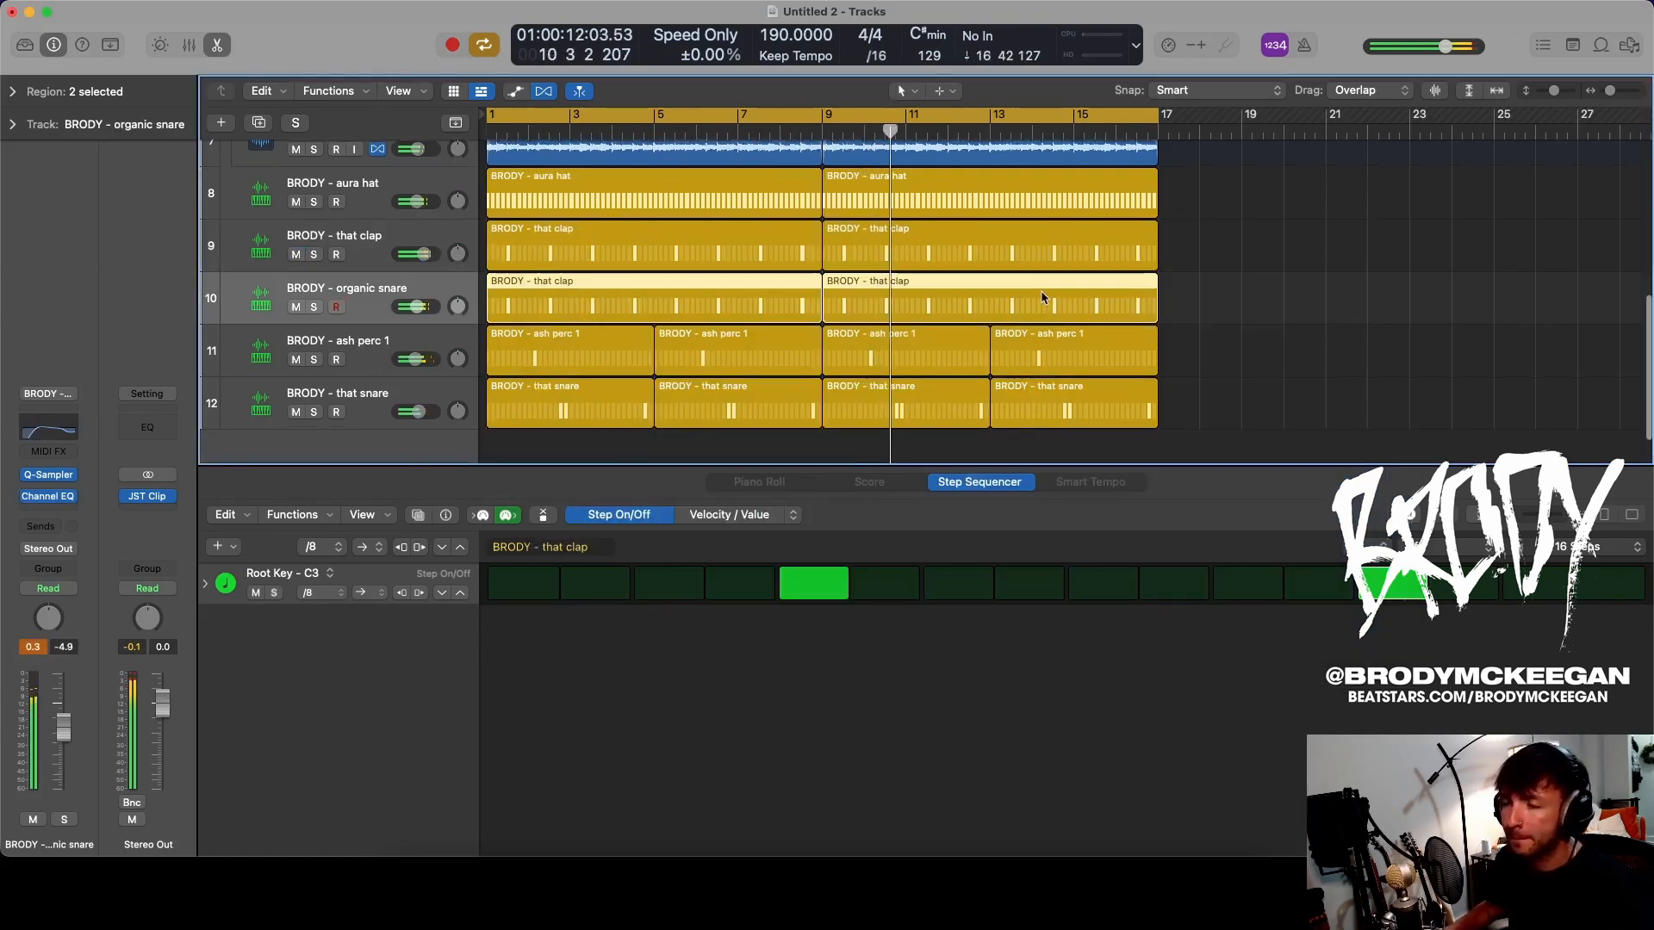
- Repeat all guitar and drum regions into bars 17 to 33 and set the cycle range over the repeated section
{"action": "key", "text": "space"}
{"action": "scroll", "coordinate": [1043, 295], "scroll_direction": "down", "scroll_amount": 3}
{"action": "scroll", "coordinate": [1041, 293], "scroll_direction": "left", "scroll_amount": 3}
{"action": "scroll", "coordinate": [952, 269], "scroll_direction": "up", "scroll_amount": 2}
{"action": "key", "text": "space"}
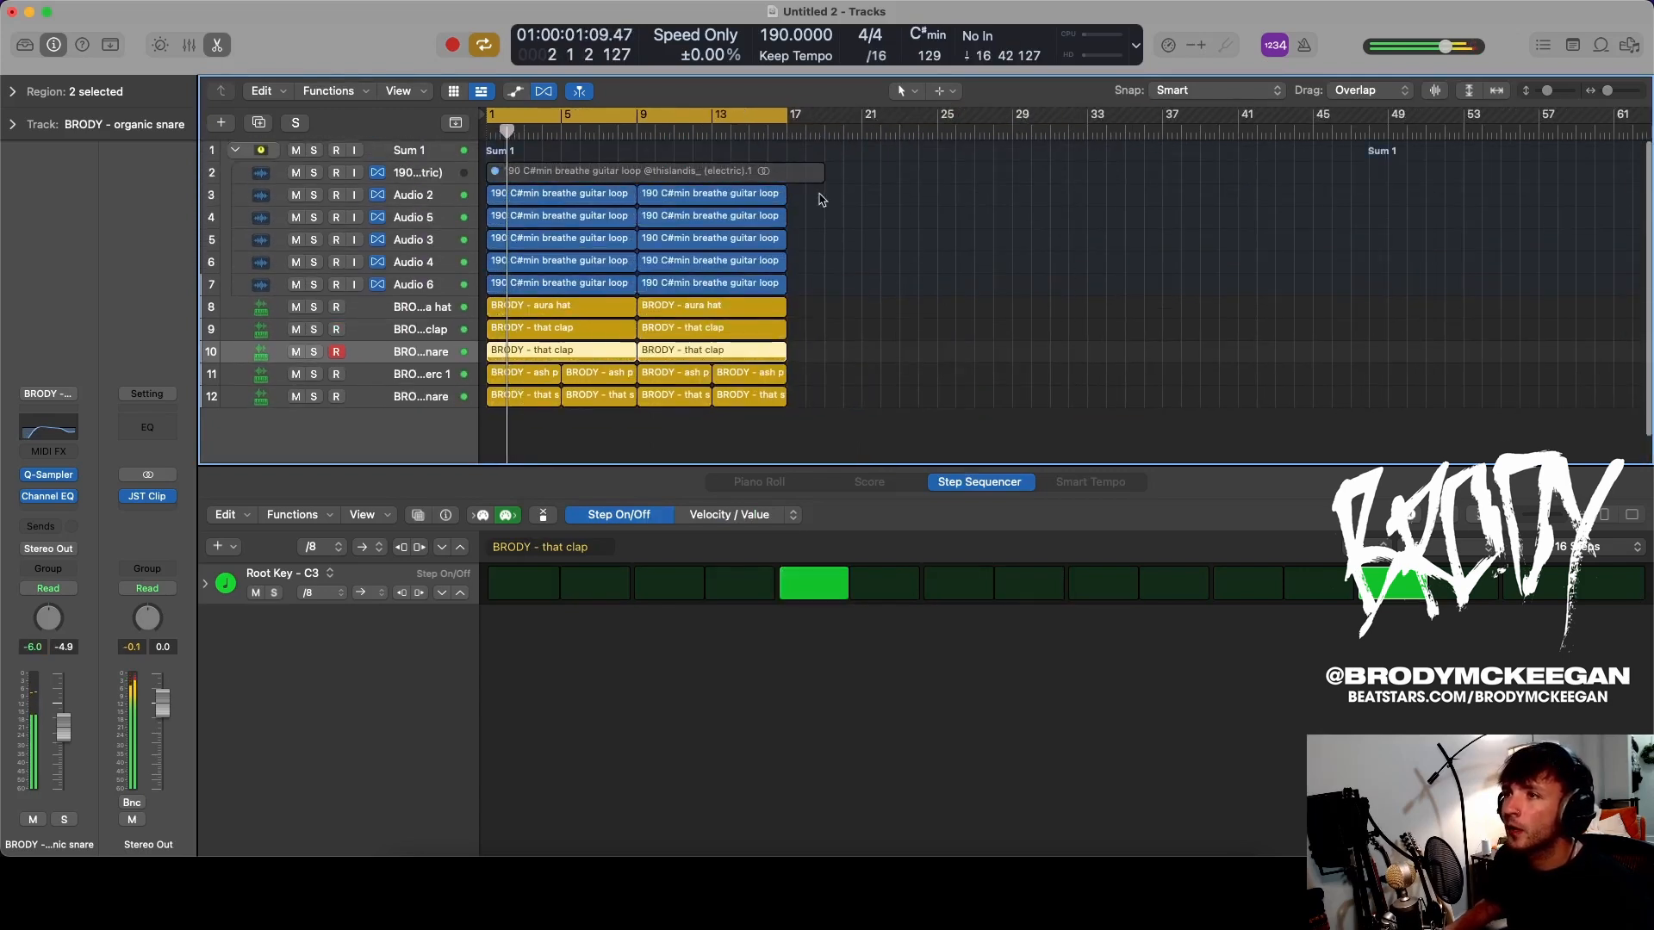
{"action": "left_click_drag", "start_coordinate": [820, 196], "coordinate": [548, 396]}
{"action": "key", "text": "super+r"}
{"action": "left_click_drag", "start_coordinate": [591, 114], "coordinate": [897, 136]}
- Delete the clap, organic snare, percussion and snare regions in bars 1 to 9, and the clap region in bars 9 to 17
{"action": "key", "text": "e"}
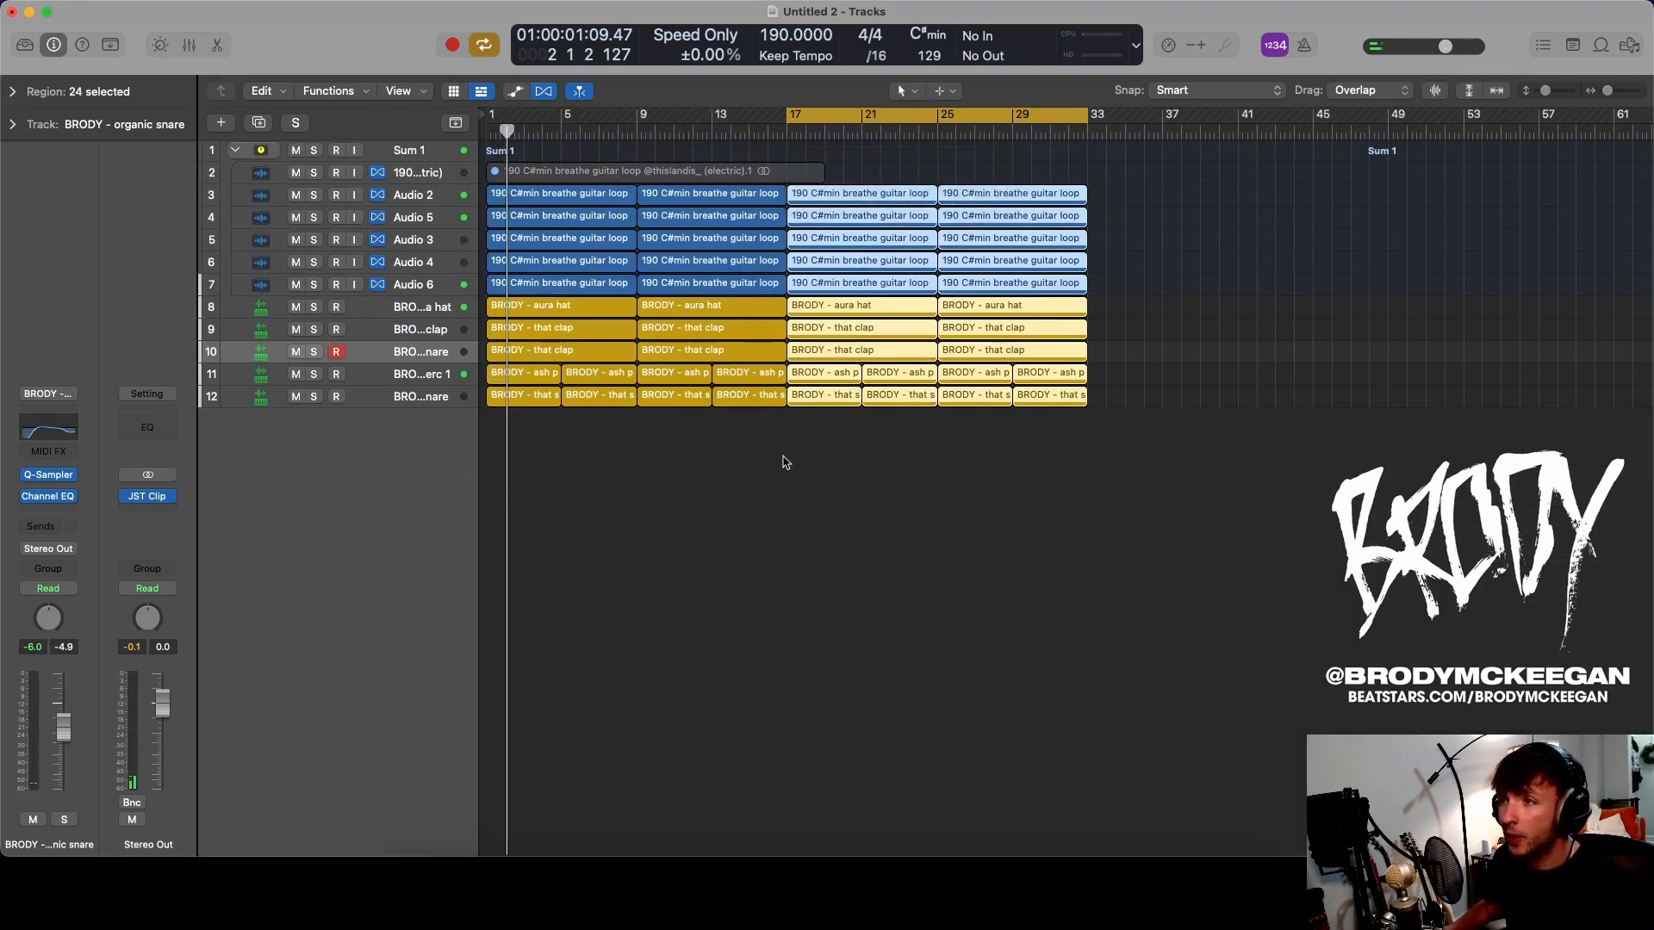
{"action": "scroll", "coordinate": [782, 462], "scroll_direction": "up", "scroll_amount": 3}
{"action": "scroll", "coordinate": [801, 505], "scroll_direction": "up", "scroll_amount": 3}
{"action": "scroll", "coordinate": [806, 506], "scroll_direction": "left", "scroll_amount": 2}
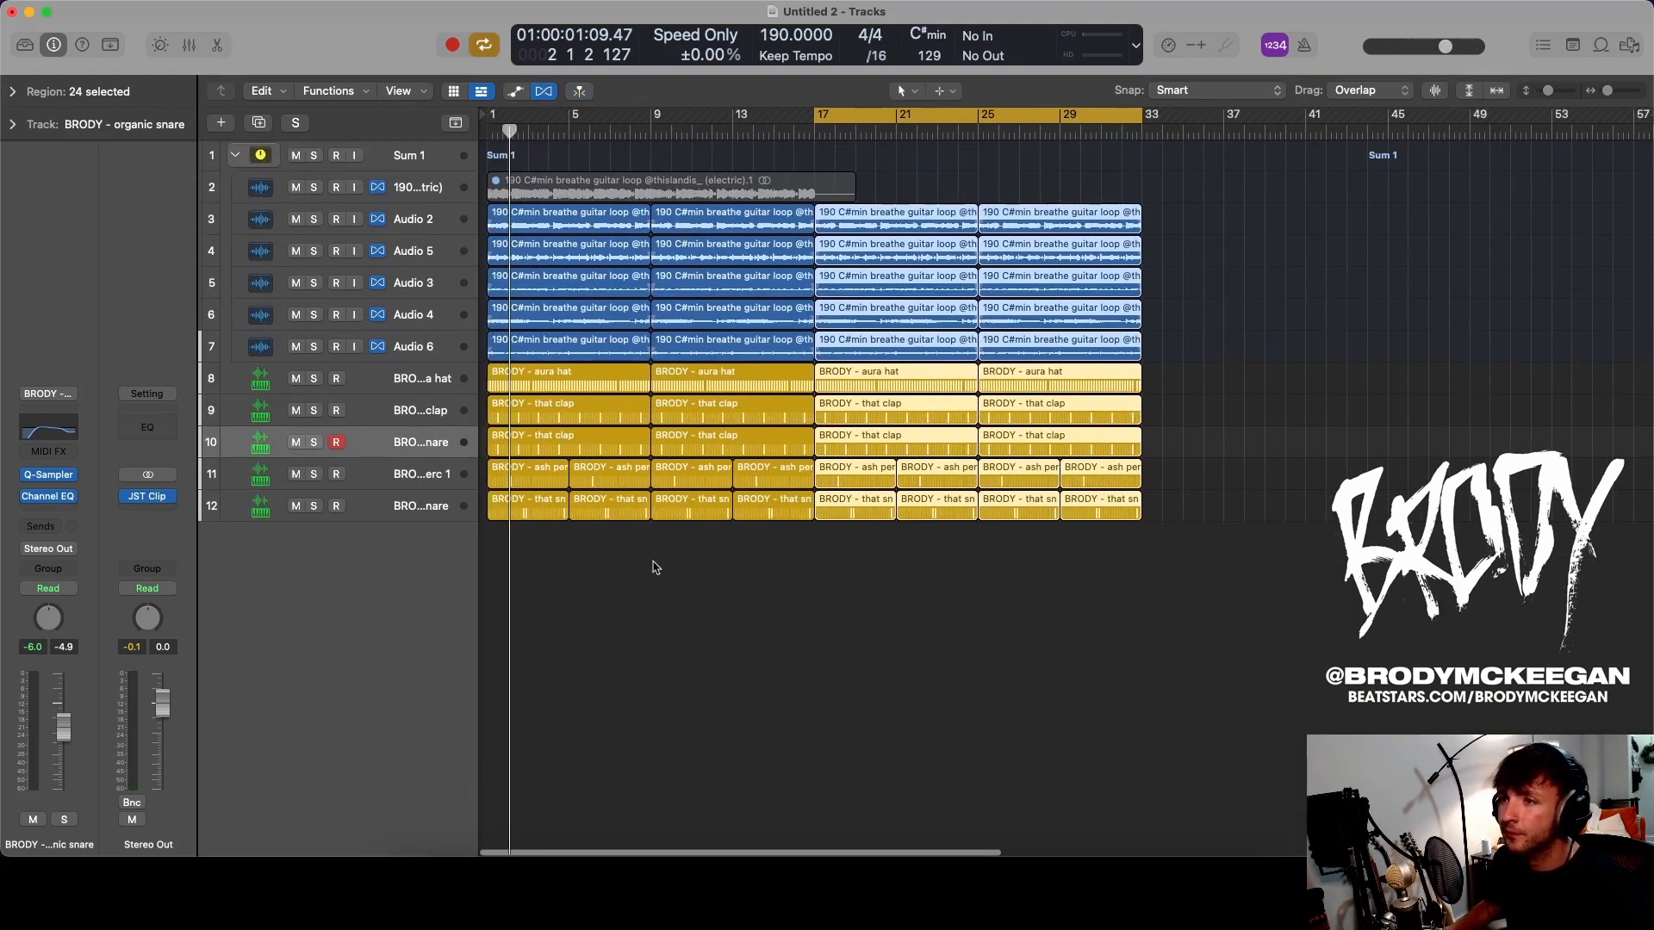
{"action": "left_click_drag", "start_coordinate": [653, 567], "coordinate": [513, 422]}
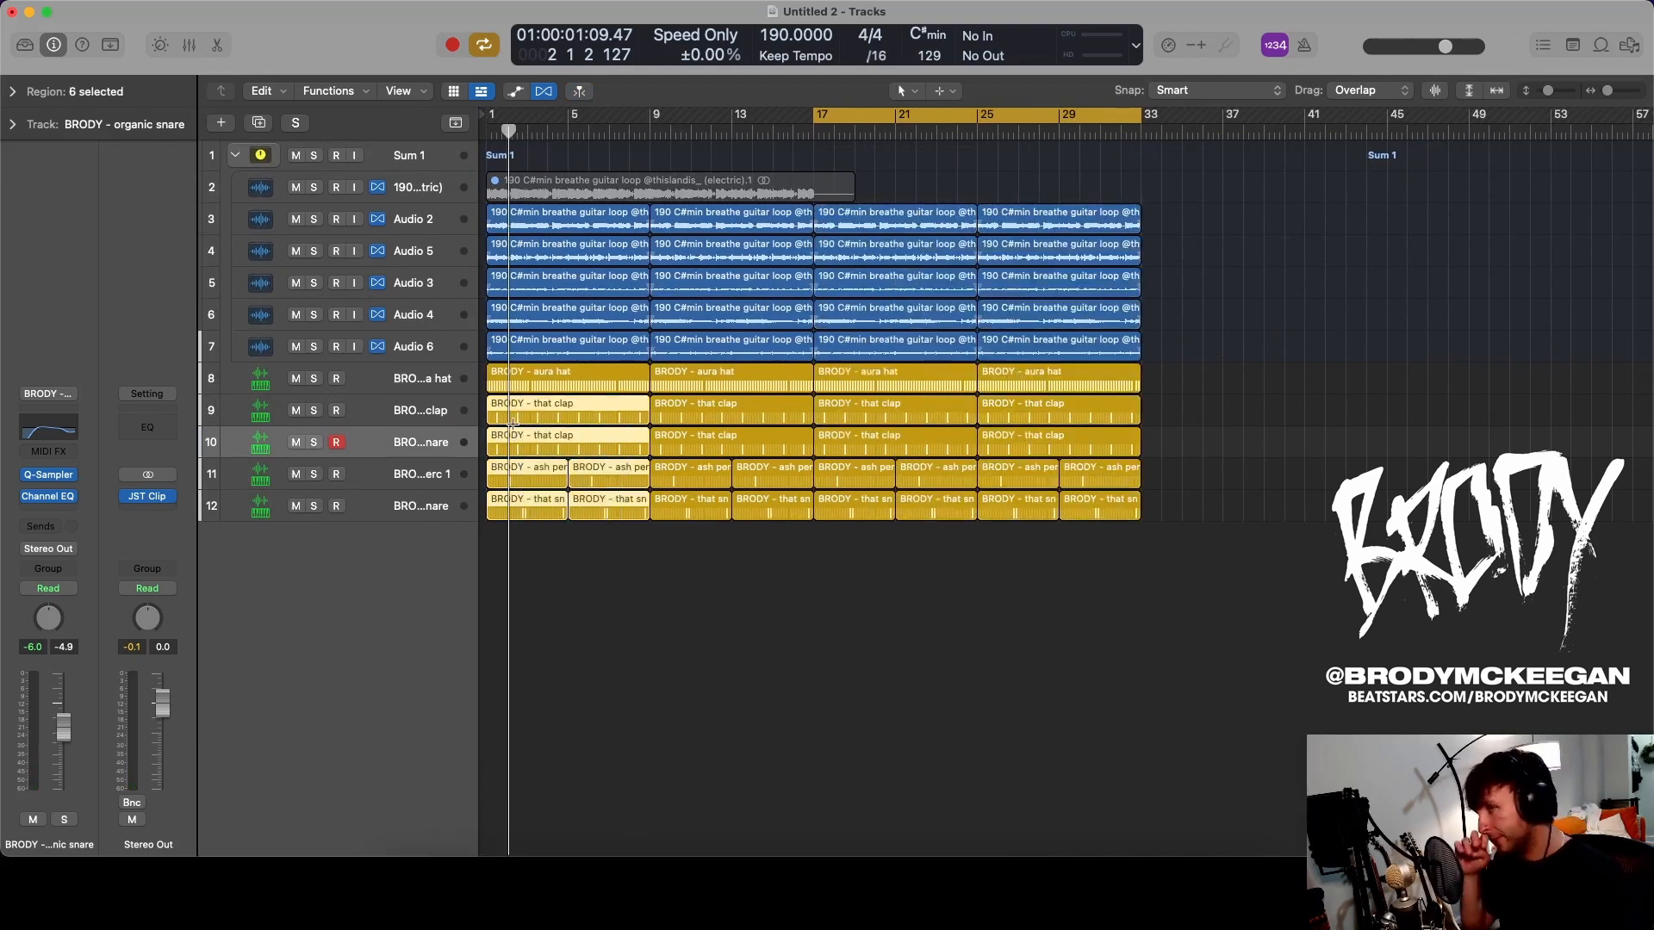
{"action": "key", "text": "Delete"}
{"action": "left_click", "coordinate": [681, 406]}
{"action": "key", "text": "Delete"}
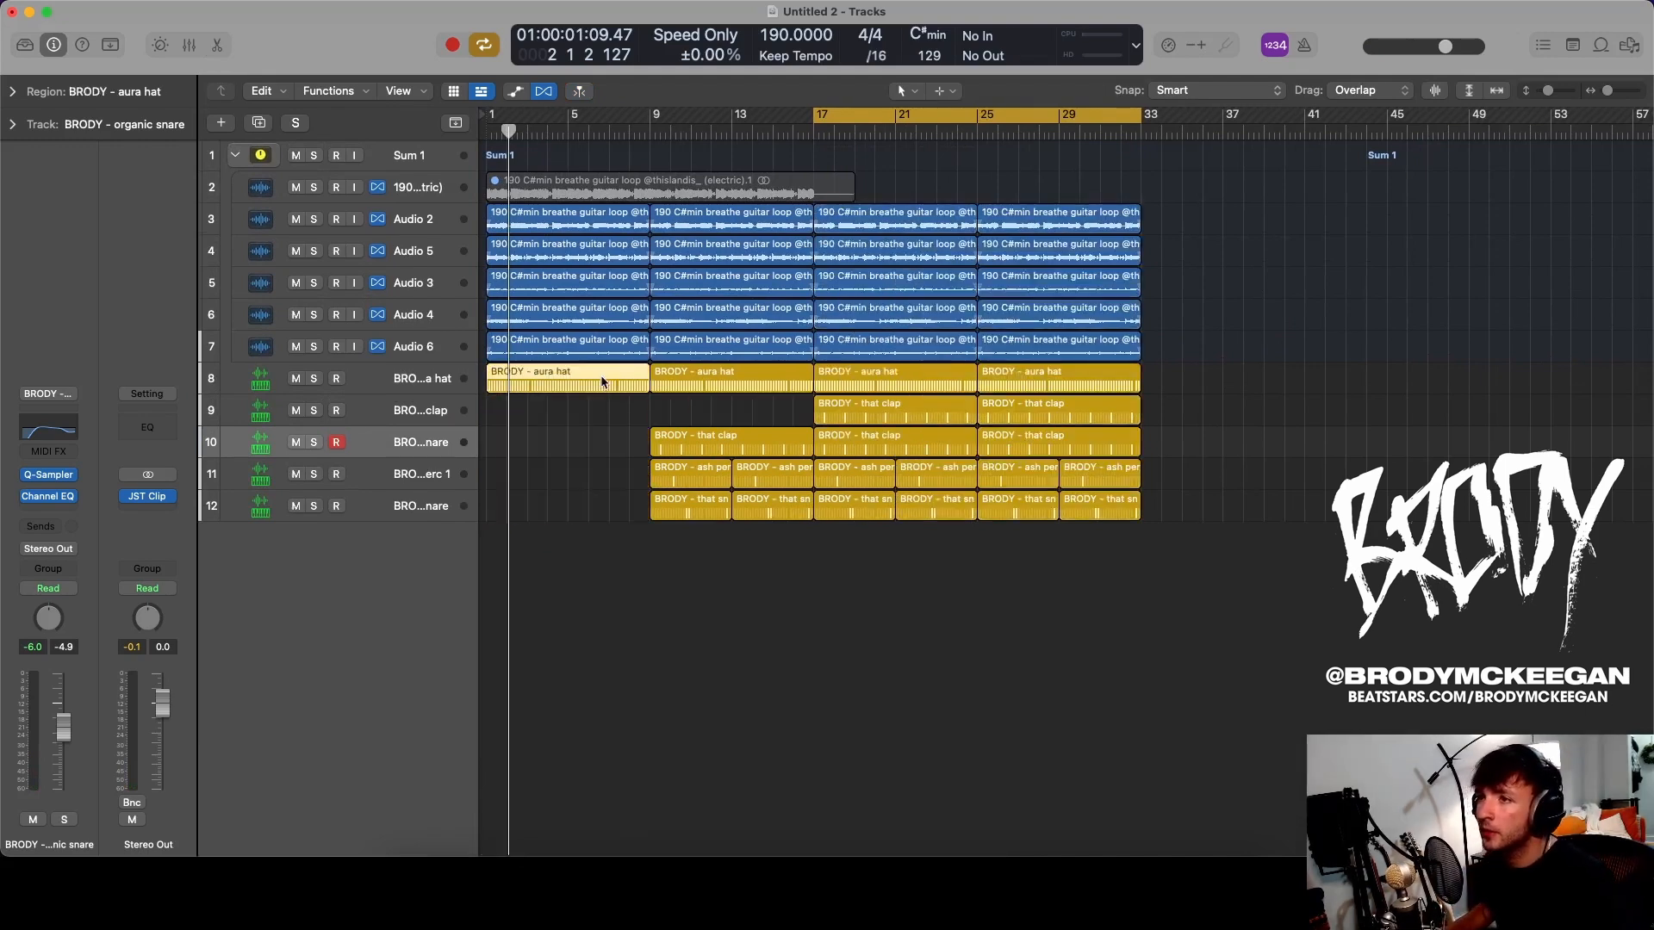
- Turn off cycling and delete the aura hat region in bars 1 to 9 and the organic snare region in bars 9 to 17
{"action": "key", "text": "space"}
{"action": "key", "text": "c"}
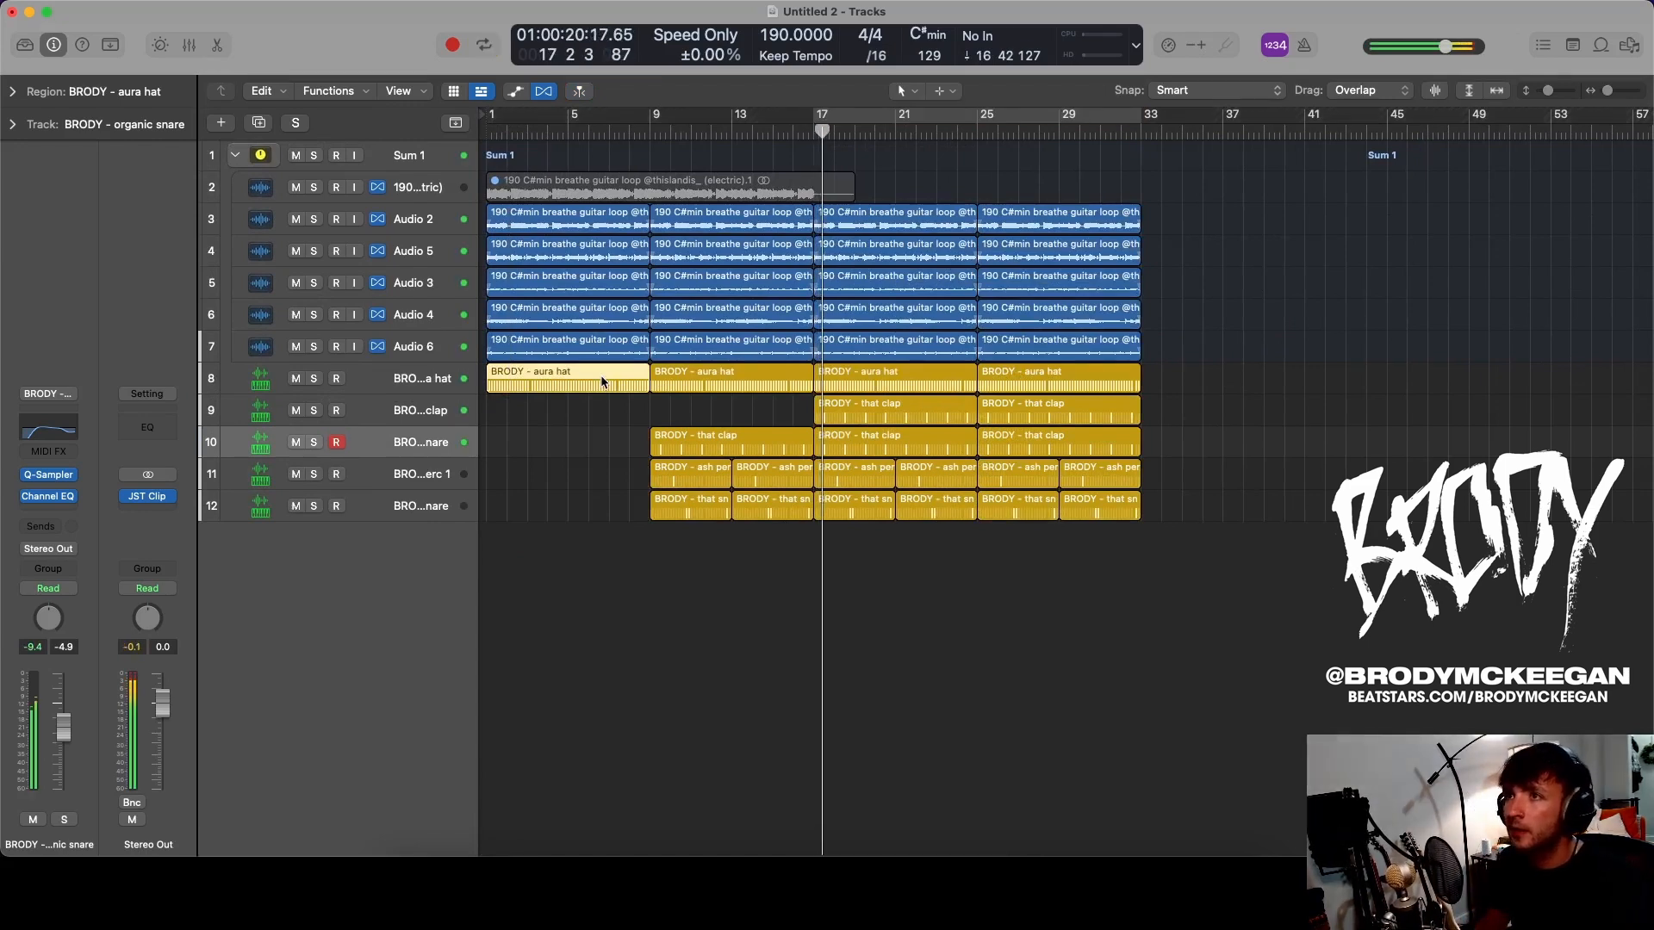
{"action": "key", "text": "Delete"}
{"action": "key", "text": "Return"}
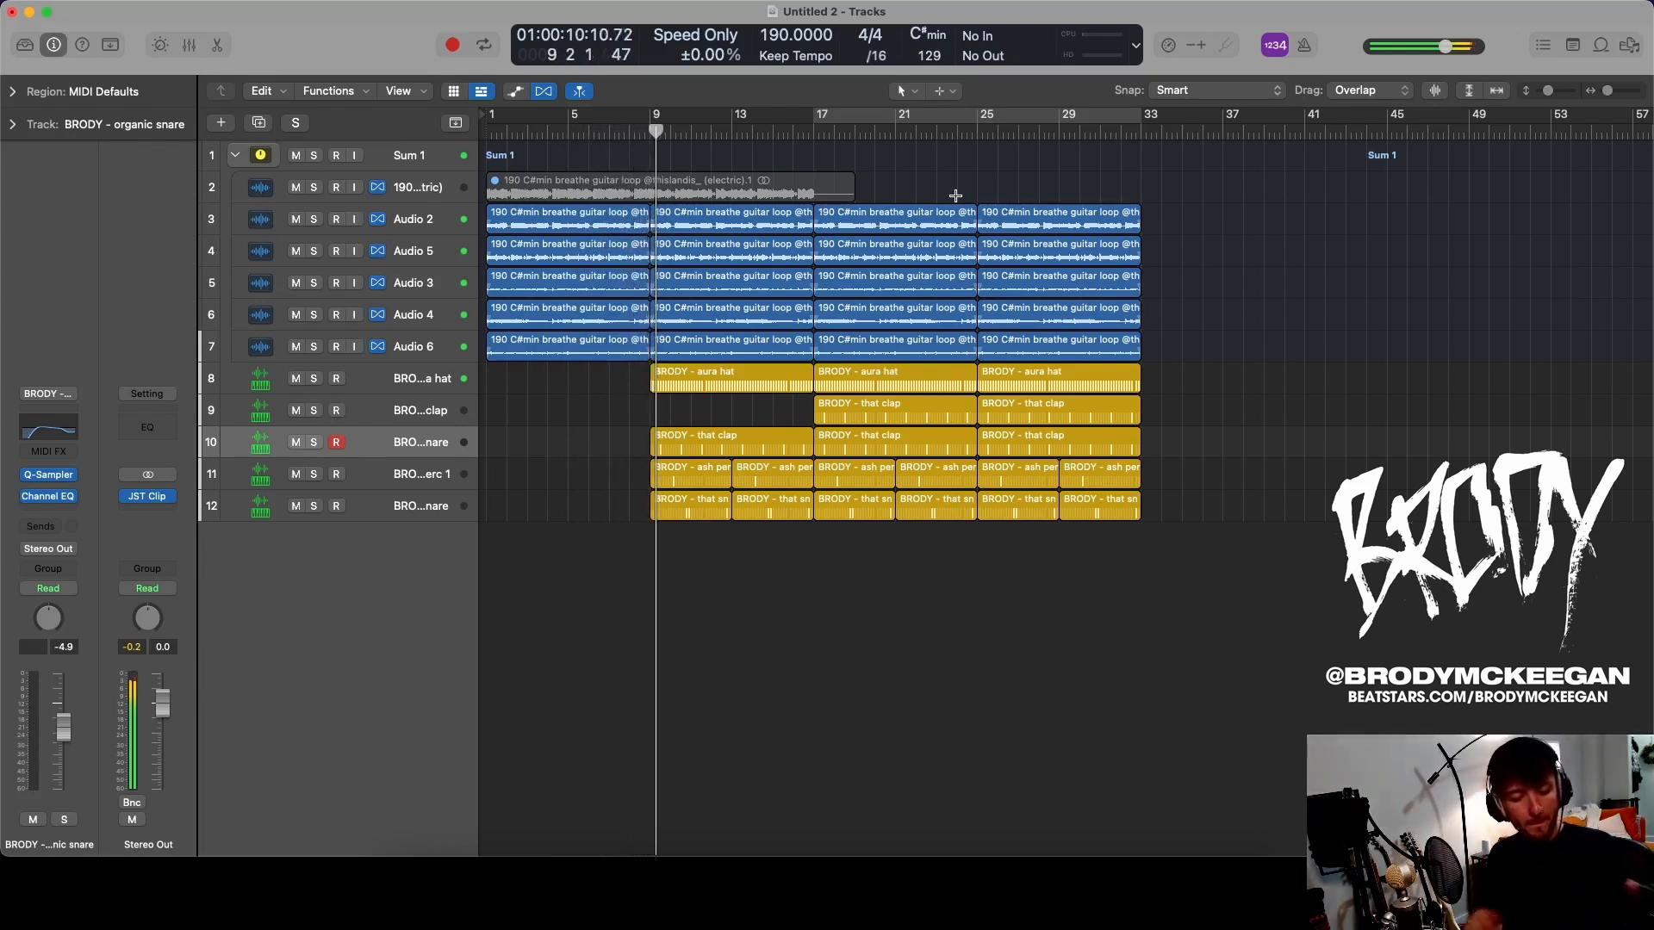
{"action": "left_click", "coordinate": [714, 437]}
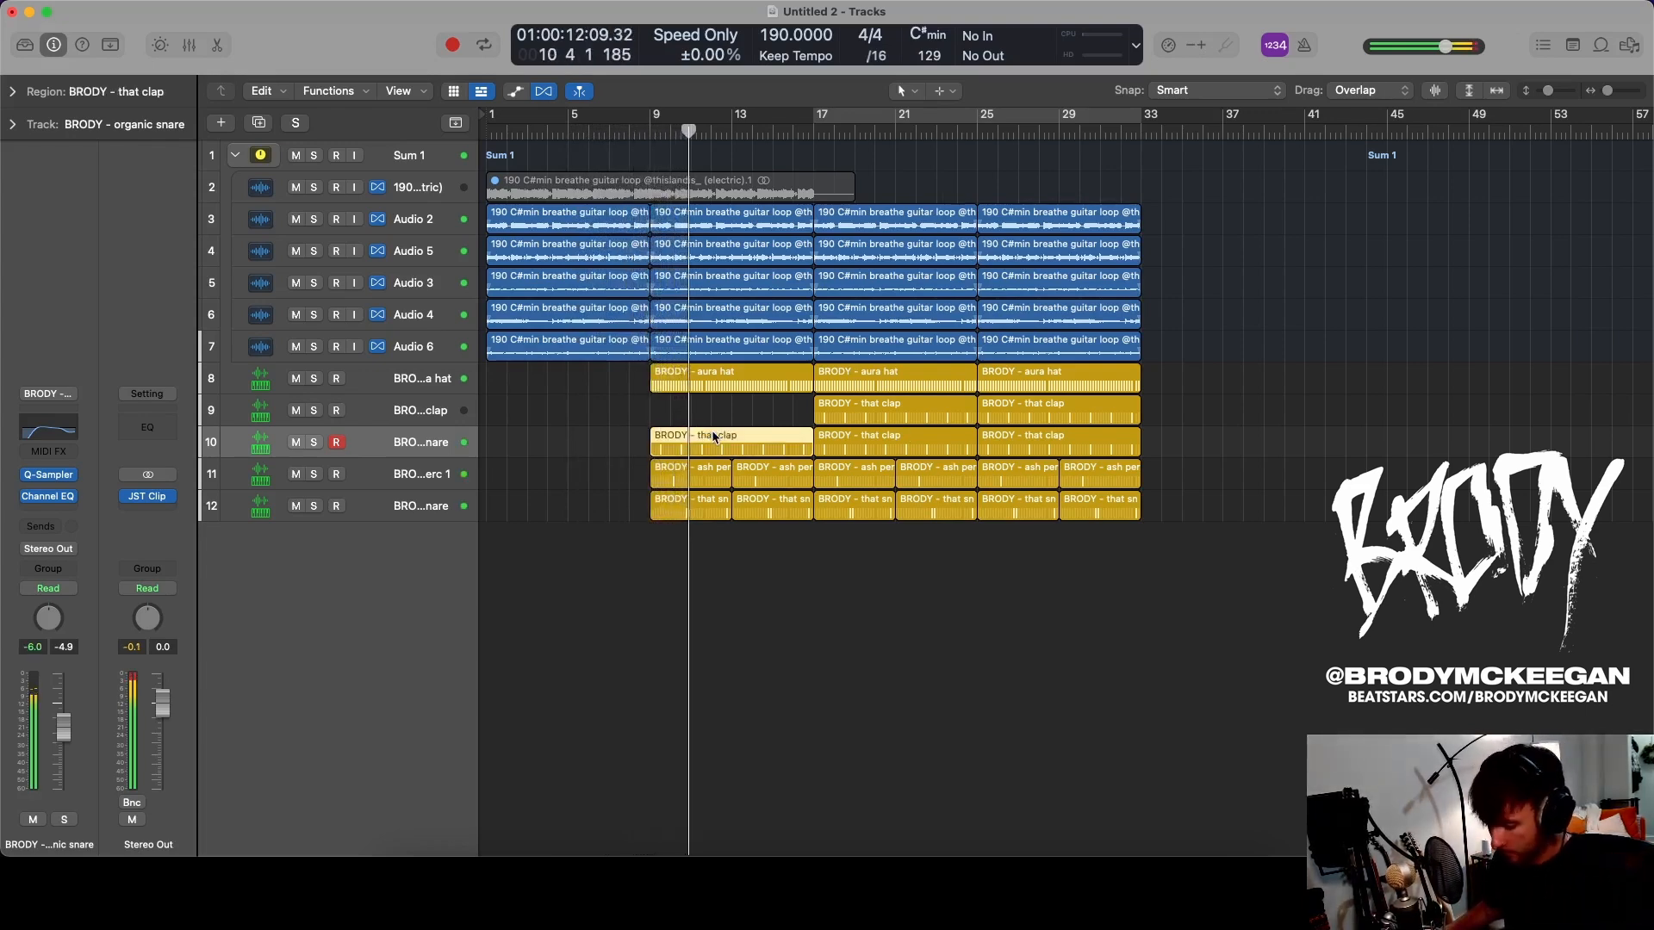
{"action": "key", "text": "Delete"}
- Trim the percussion, snare and aura hat regions before bar 17 to end at bar 16, and play the transition
{"action": "key", "text": "super+Down"}
{"action": "key", "text": "super+Right"}
{"action": "key", "text": "super+Right"}
{"action": "key", "text": "super+Right"}
{"action": "key", "text": "super+Right"}
{"action": "left_click_drag", "start_coordinate": [882, 648], "coordinate": [913, 635]}
{"action": "key", "text": "super+Right"}
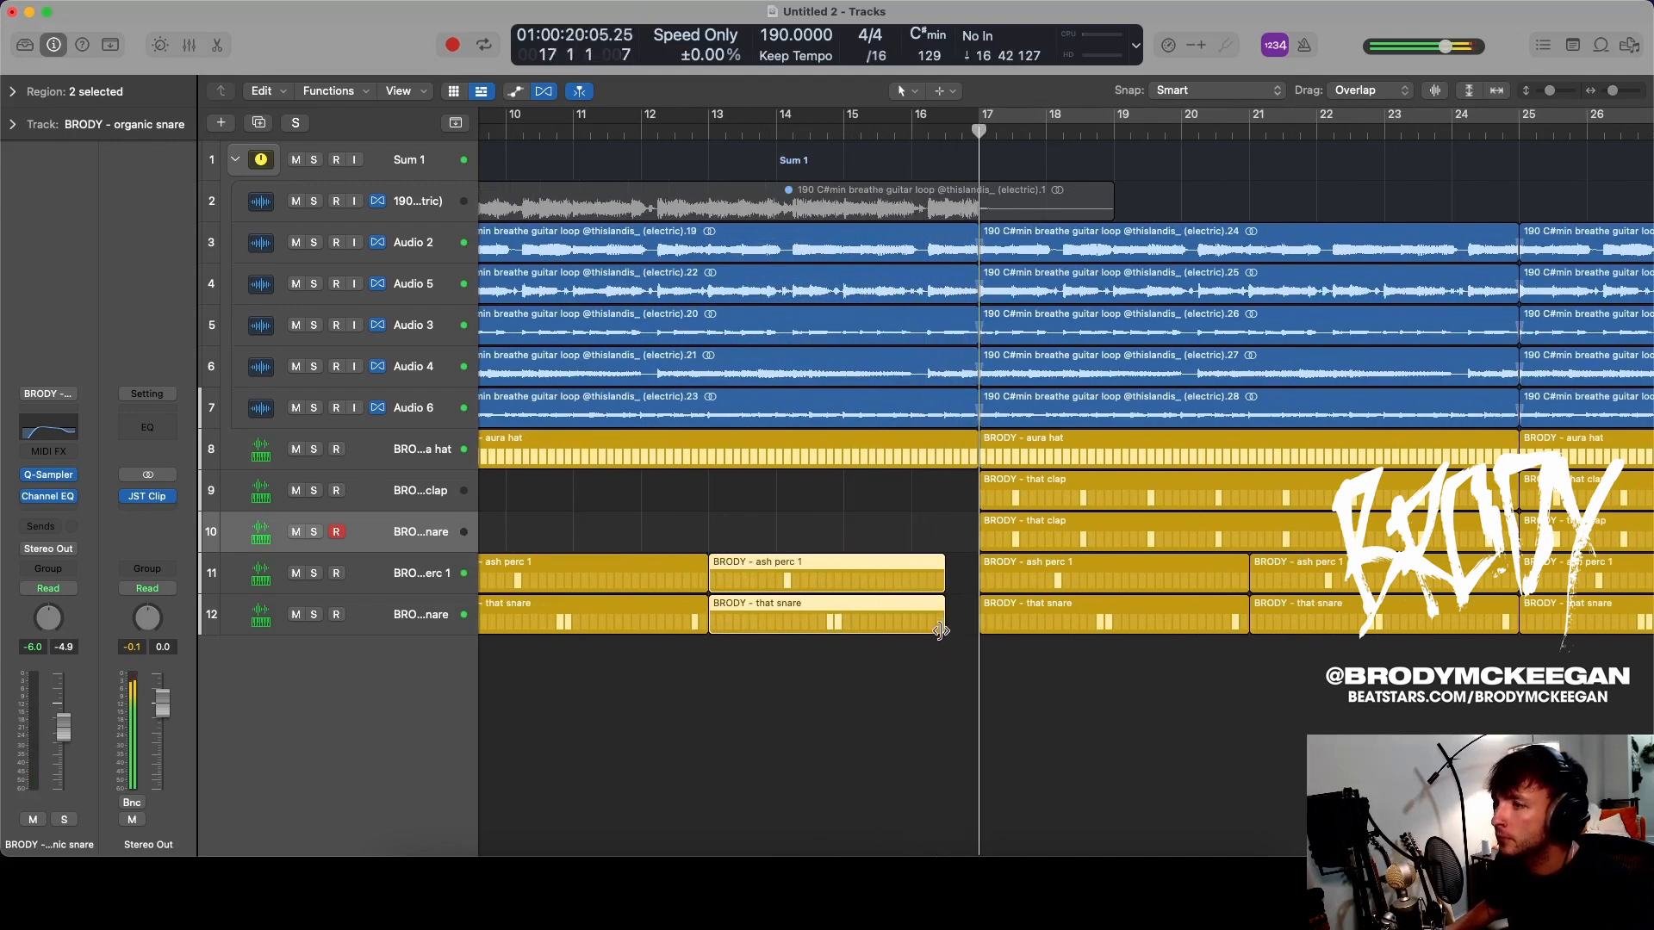
{"action": "left_click_drag", "start_coordinate": [941, 630], "coordinate": [911, 635]}
{"action": "left_click_drag", "start_coordinate": [976, 462], "coordinate": [912, 461]}
{"action": "key", "text": "space"}
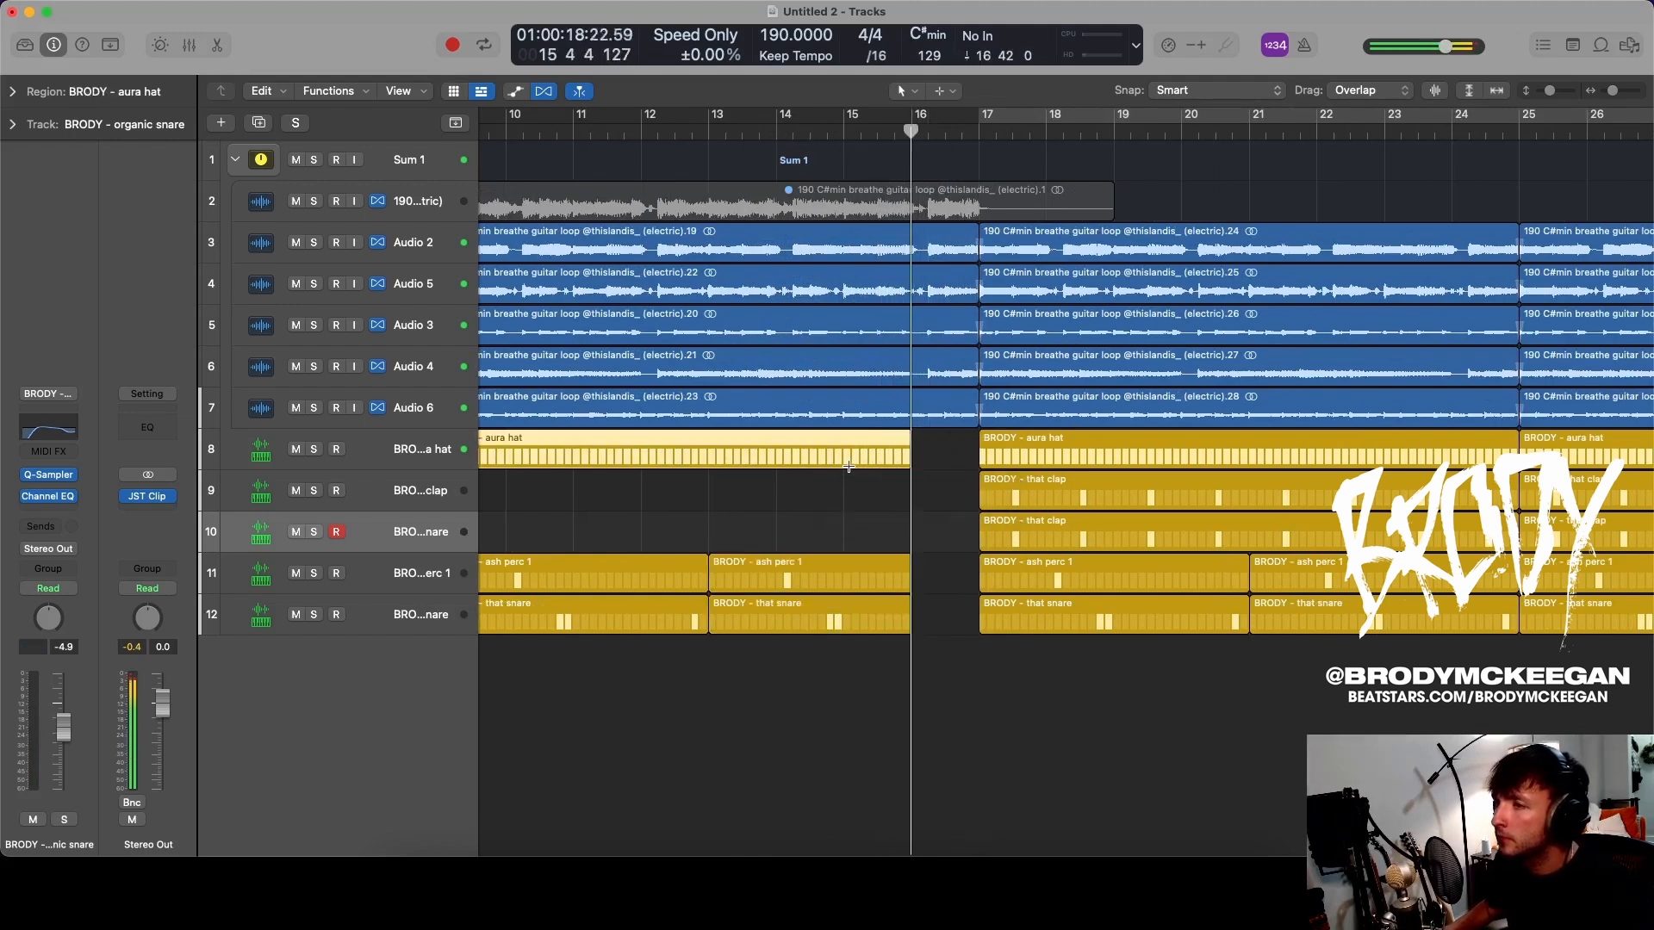
{"action": "scroll", "coordinate": [841, 438], "scroll_direction": "down", "scroll_amount": 5}
{"action": "scroll", "coordinate": [837, 419], "scroll_direction": "left", "scroll_amount": 4}
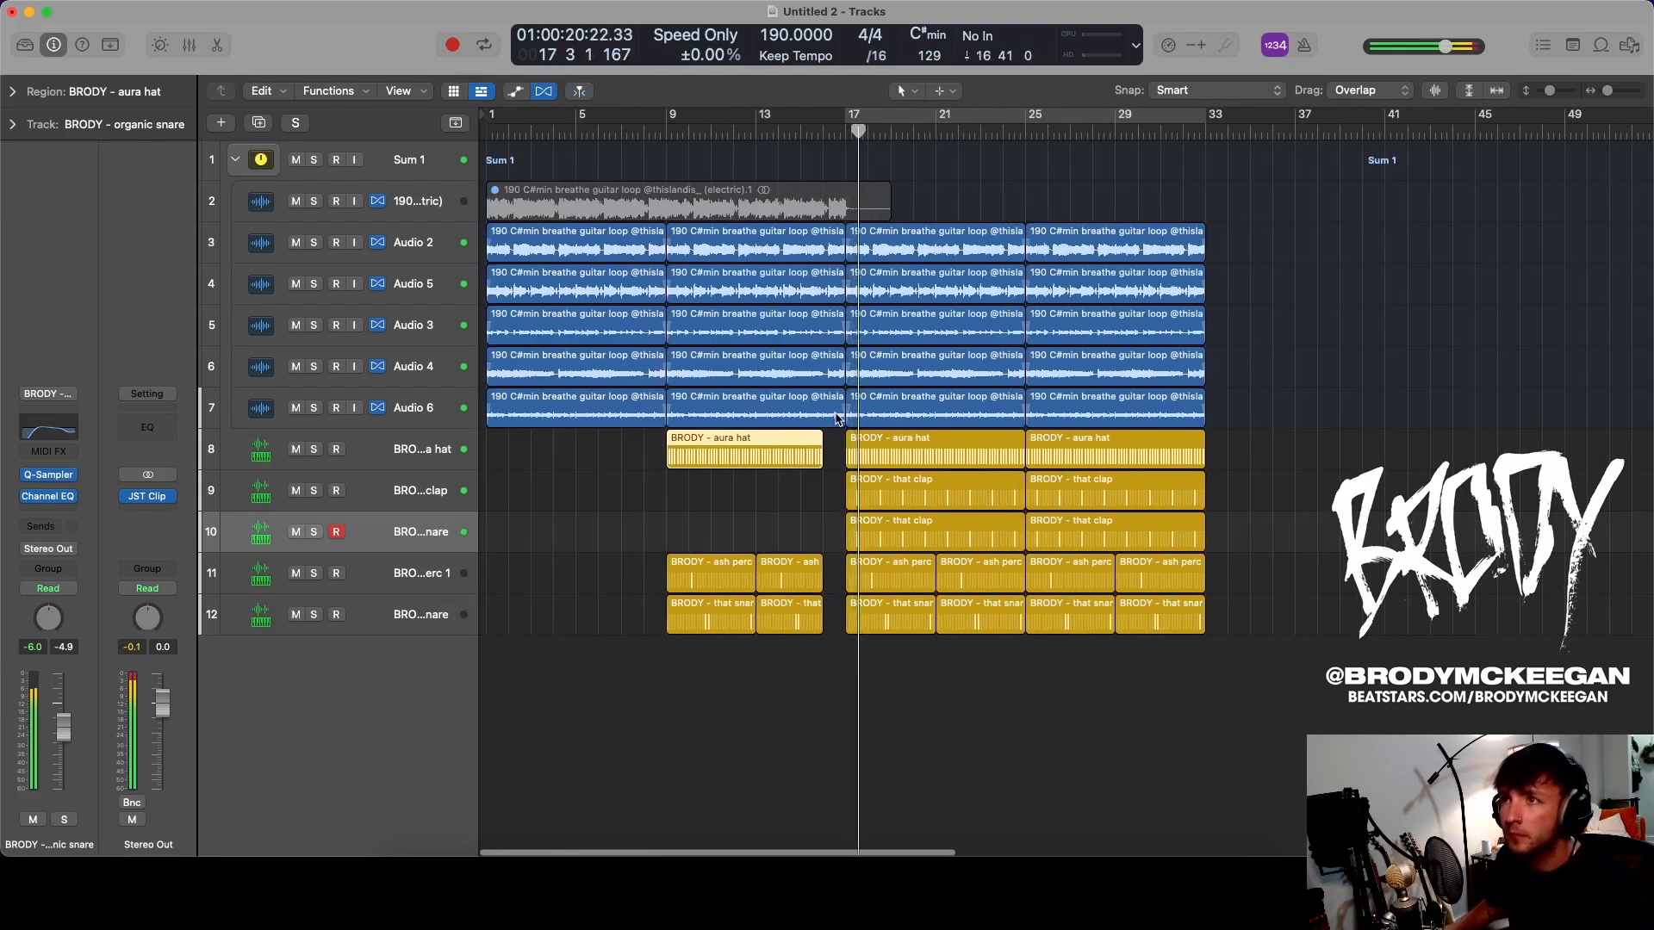
- Play the intro with Audio 2 and Audio 5 muted in turn, and delete the Audio 5 region in bars 1 to 9
{"action": "key", "text": "Return"}
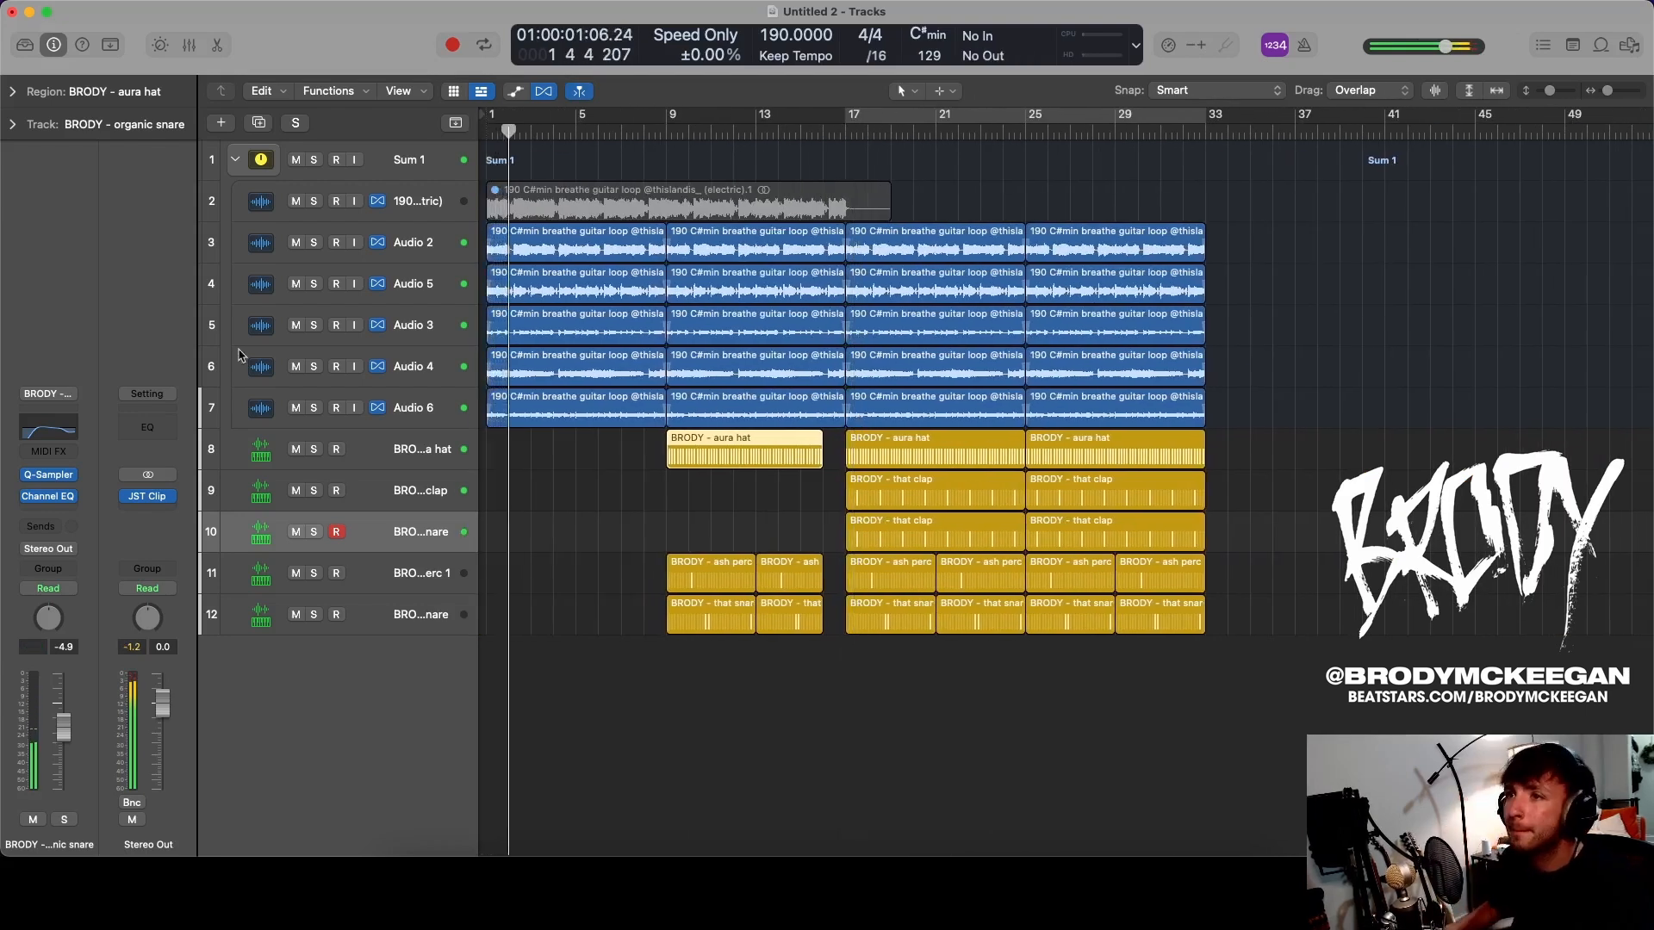
{"action": "left_click", "coordinate": [280, 254]}
{"action": "left_click", "coordinate": [296, 244]}
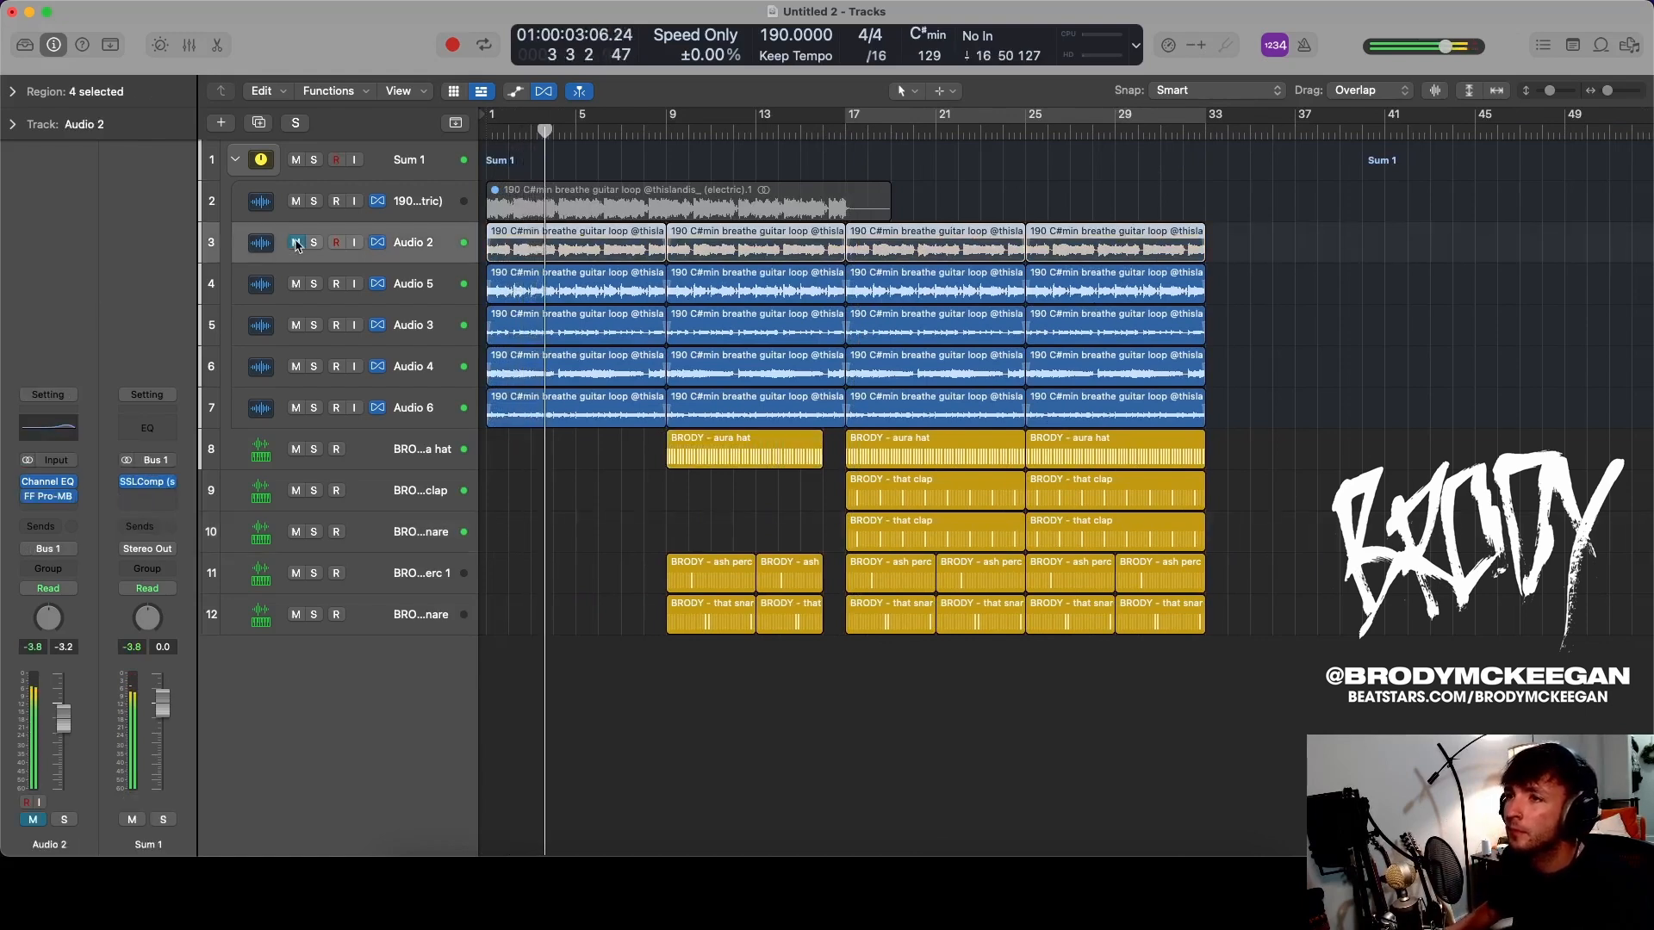
{"action": "left_click", "coordinate": [296, 244]}
{"action": "left_click", "coordinate": [296, 285]}
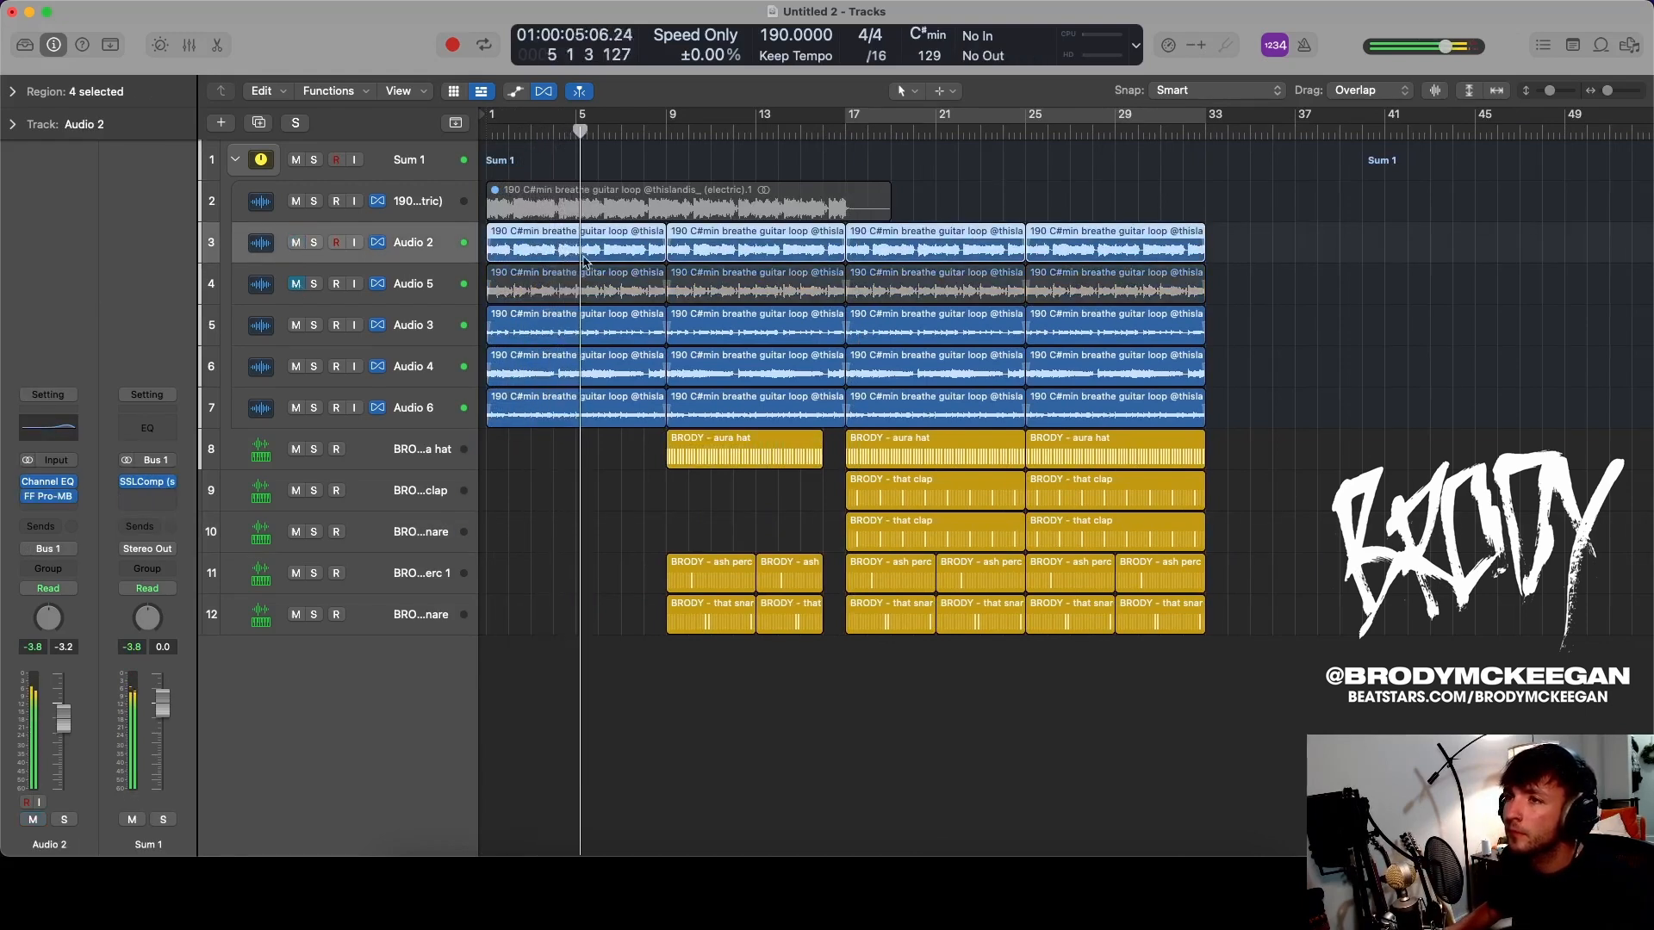
{"action": "left_click", "coordinate": [521, 276]}
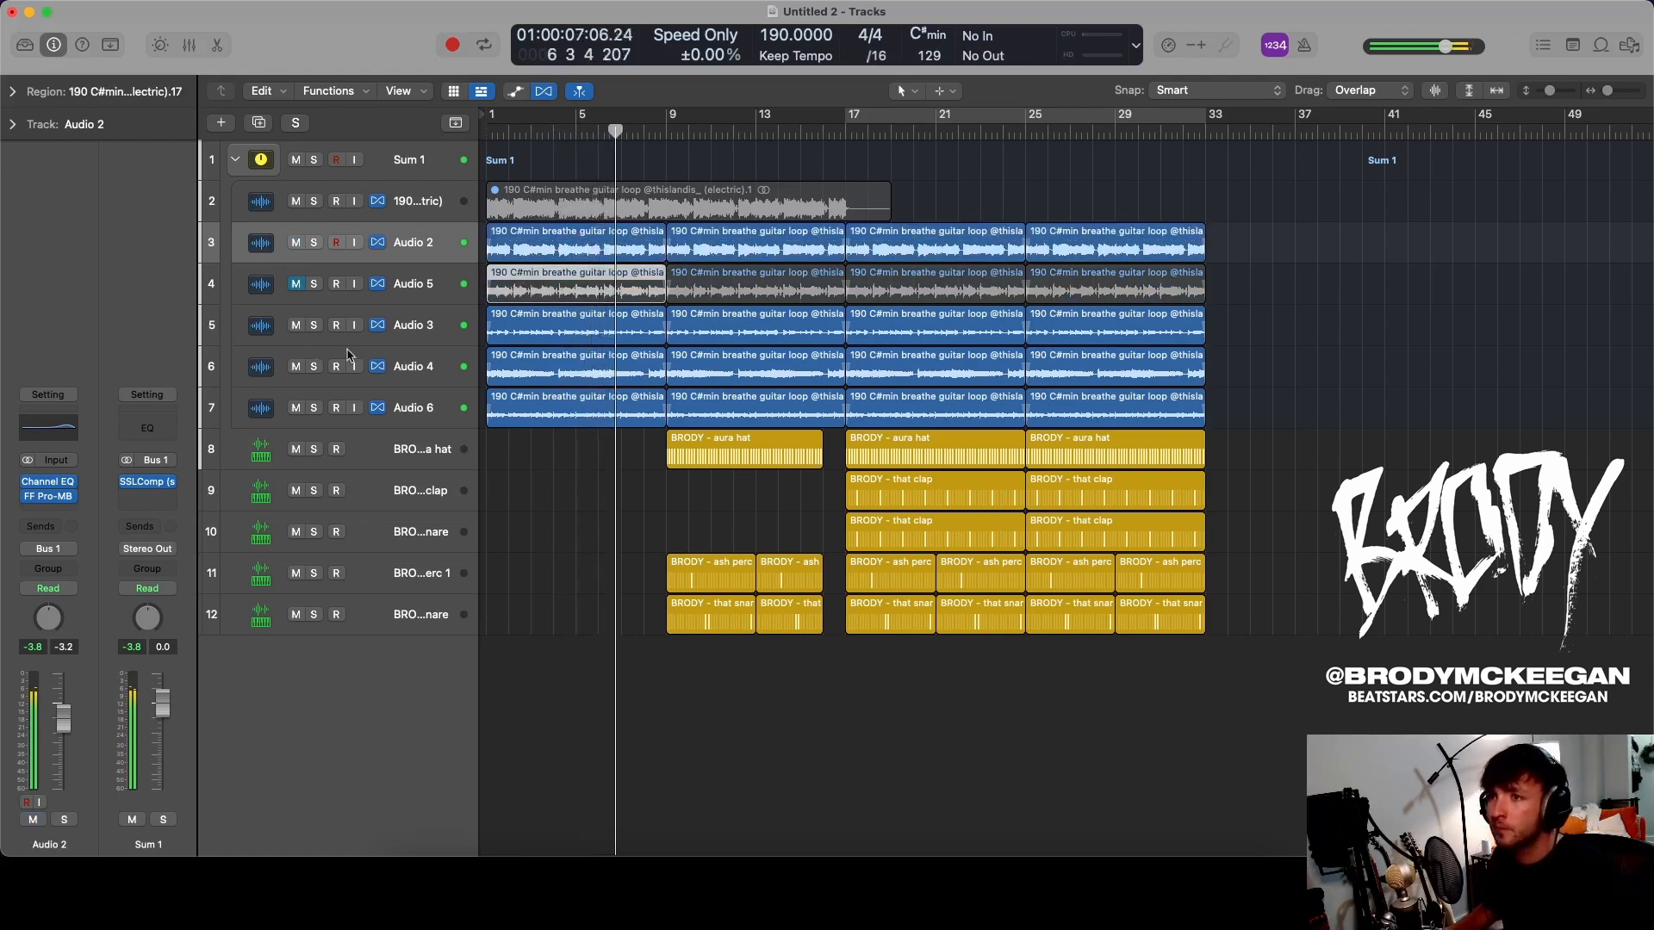
{"action": "key", "text": "Delete"}
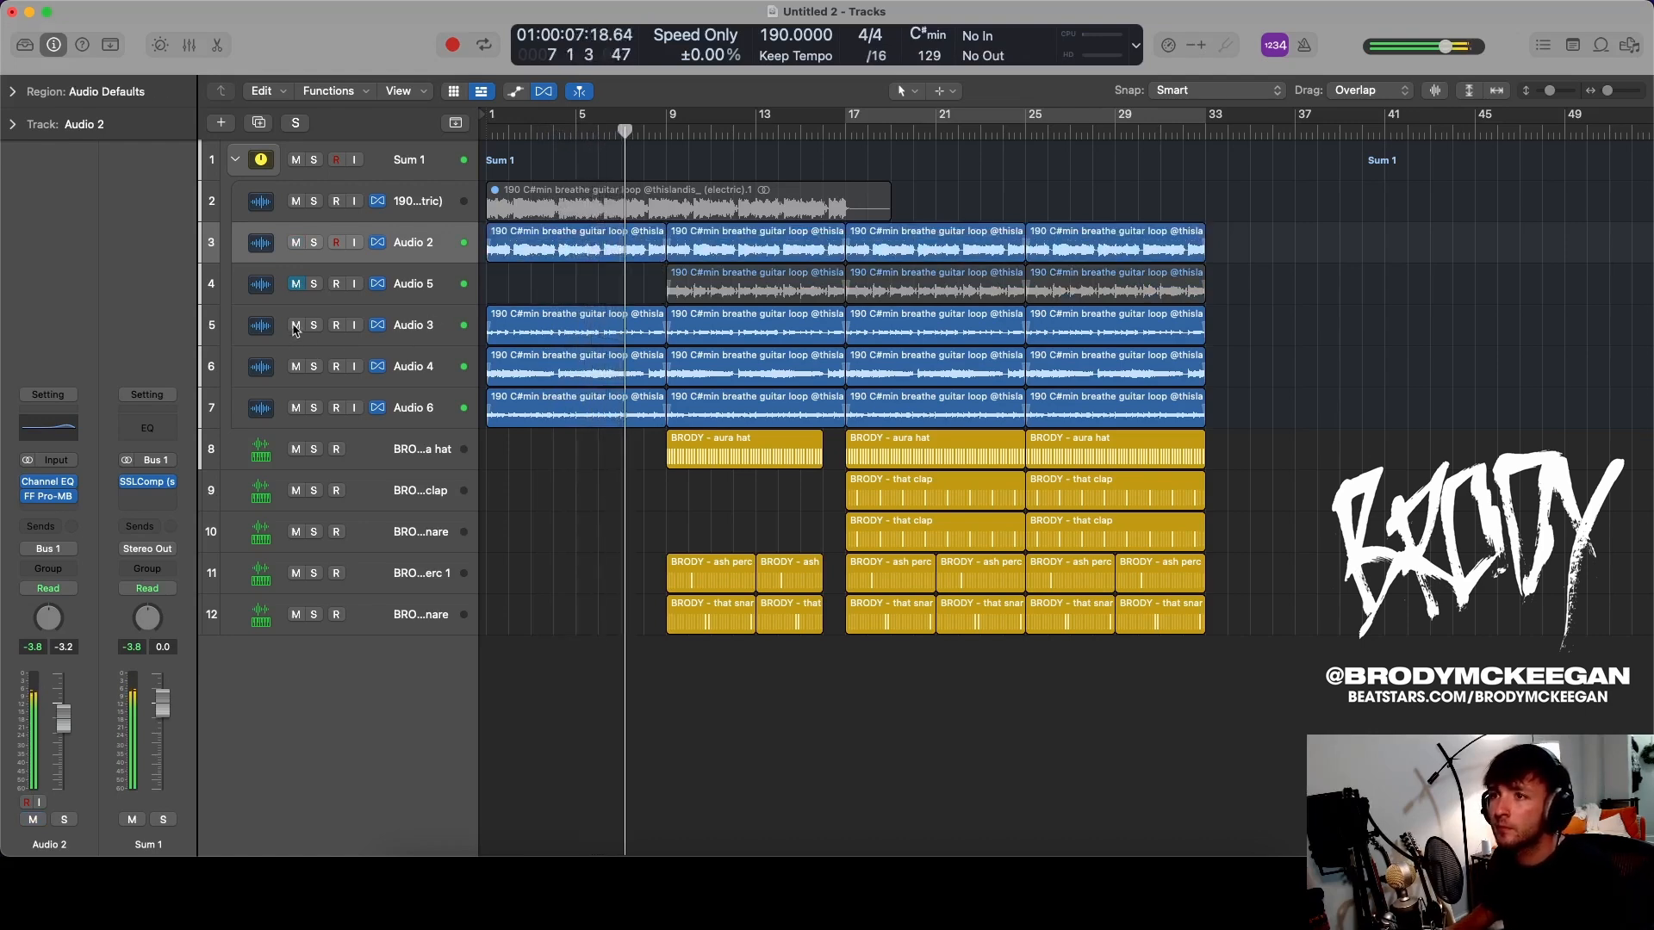
- Audition the intro with Audio 6 and Audio 4 muted in turn, and unmute all guitar layers
{"action": "left_click", "coordinate": [298, 410]}
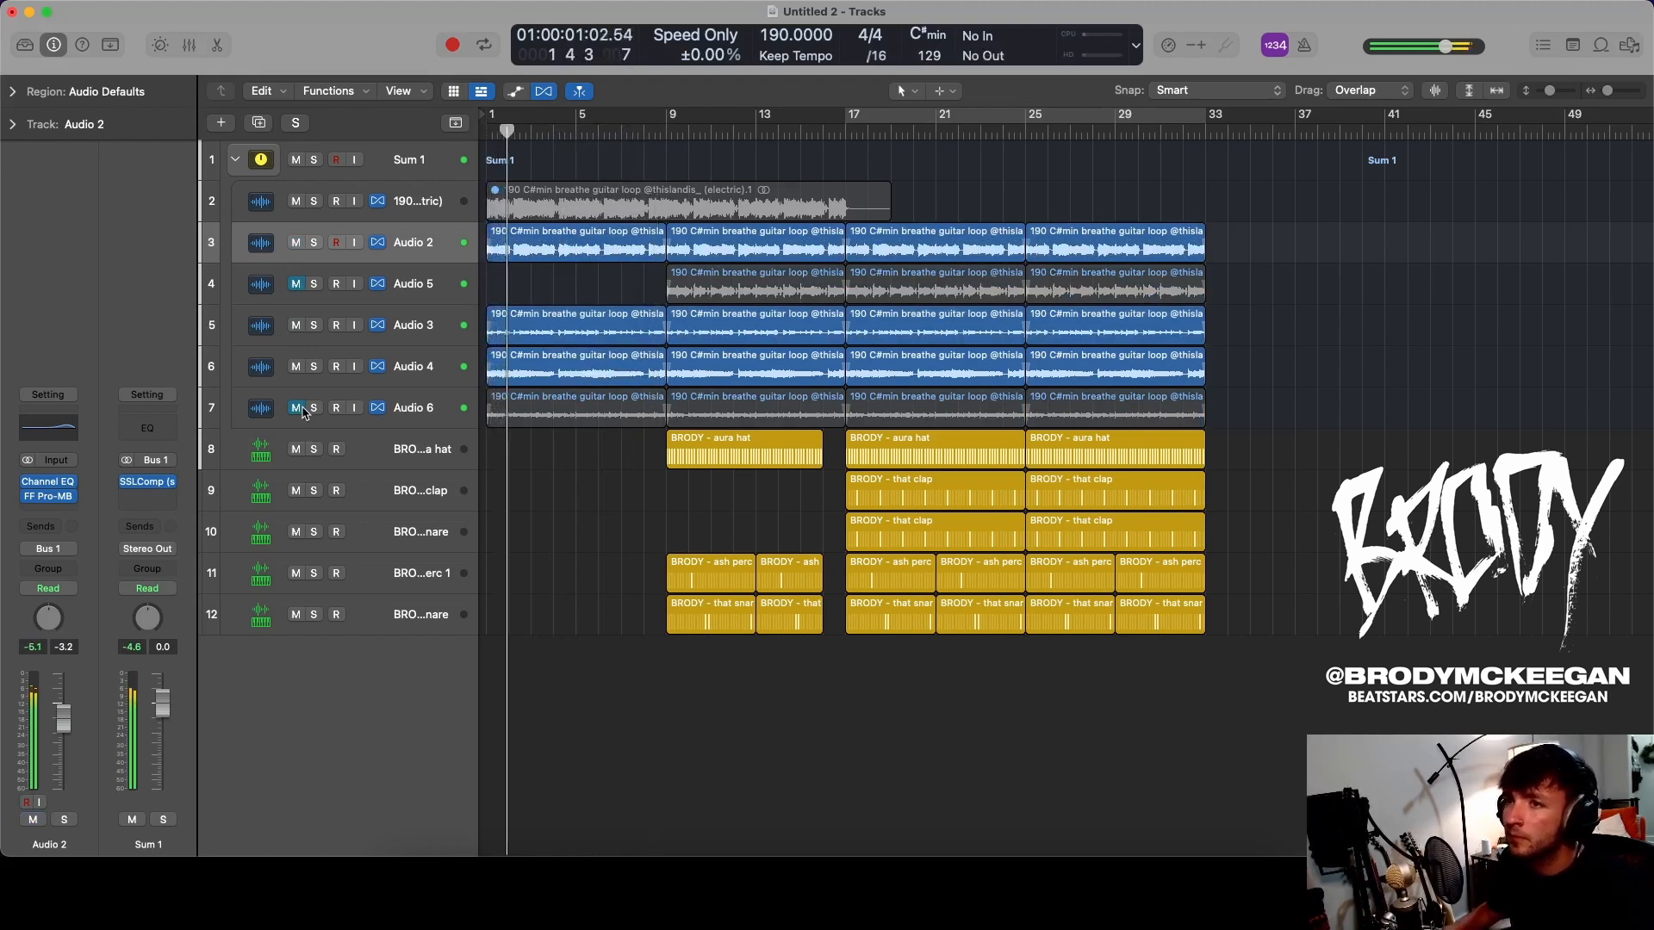
{"action": "left_click", "coordinate": [302, 420]}
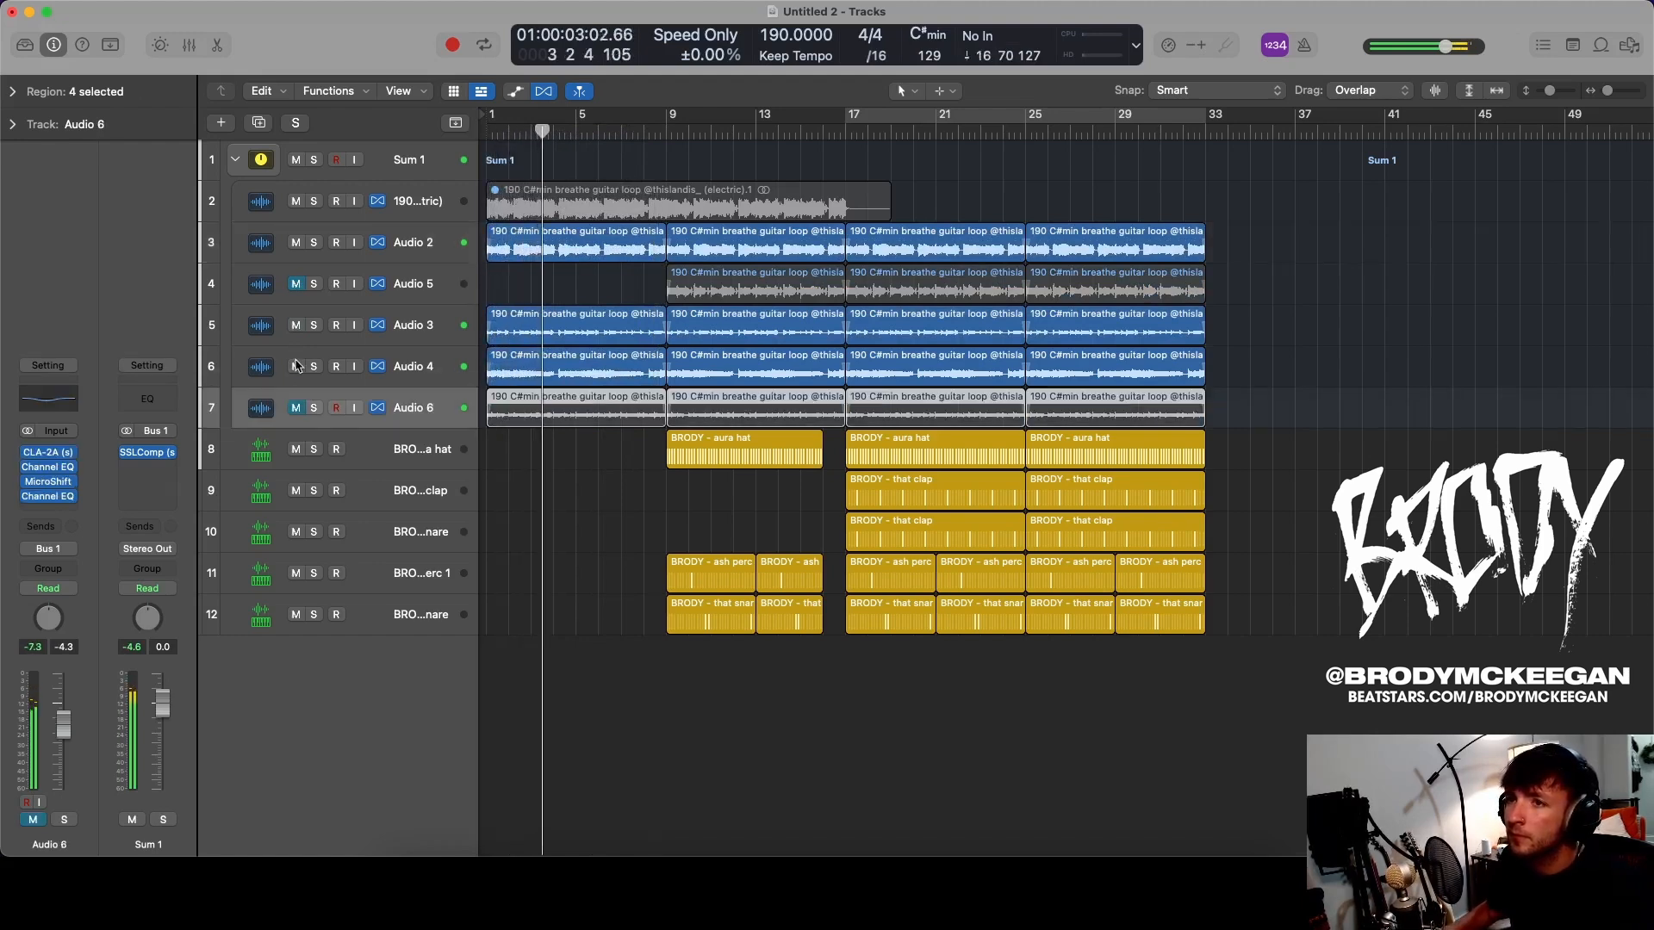
{"action": "left_click", "coordinate": [297, 408]}
{"action": "left_click", "coordinate": [298, 367]}
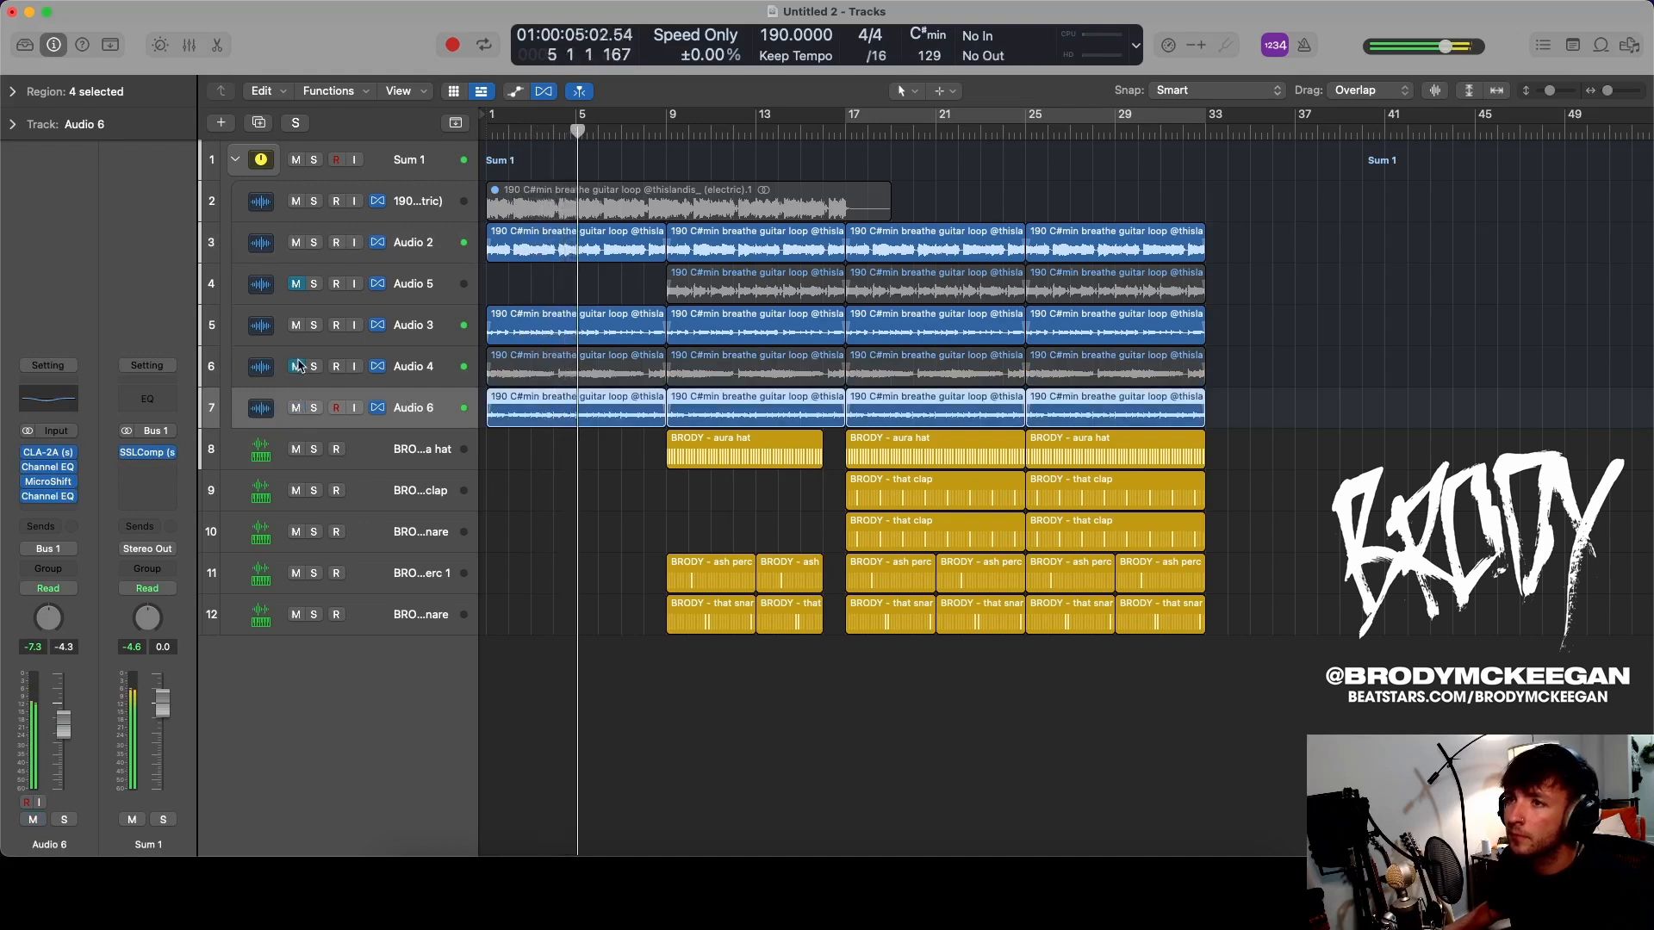
{"action": "left_click", "coordinate": [297, 363]}
{"action": "left_click", "coordinate": [298, 363]}
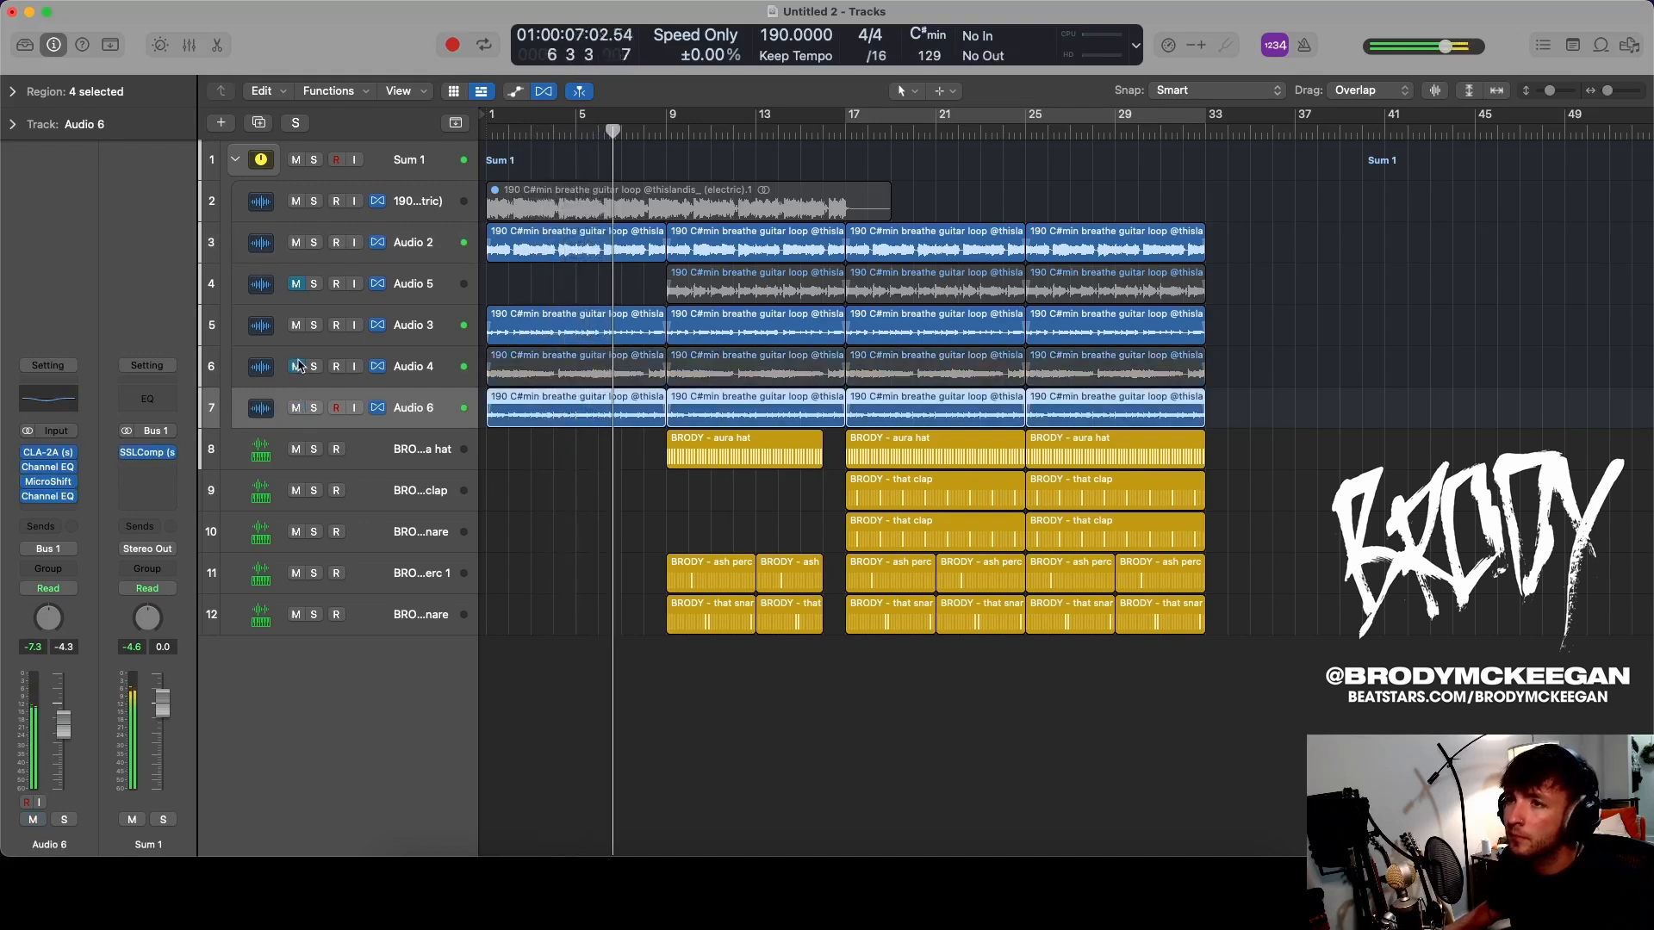
{"action": "left_click", "coordinate": [538, 360]}
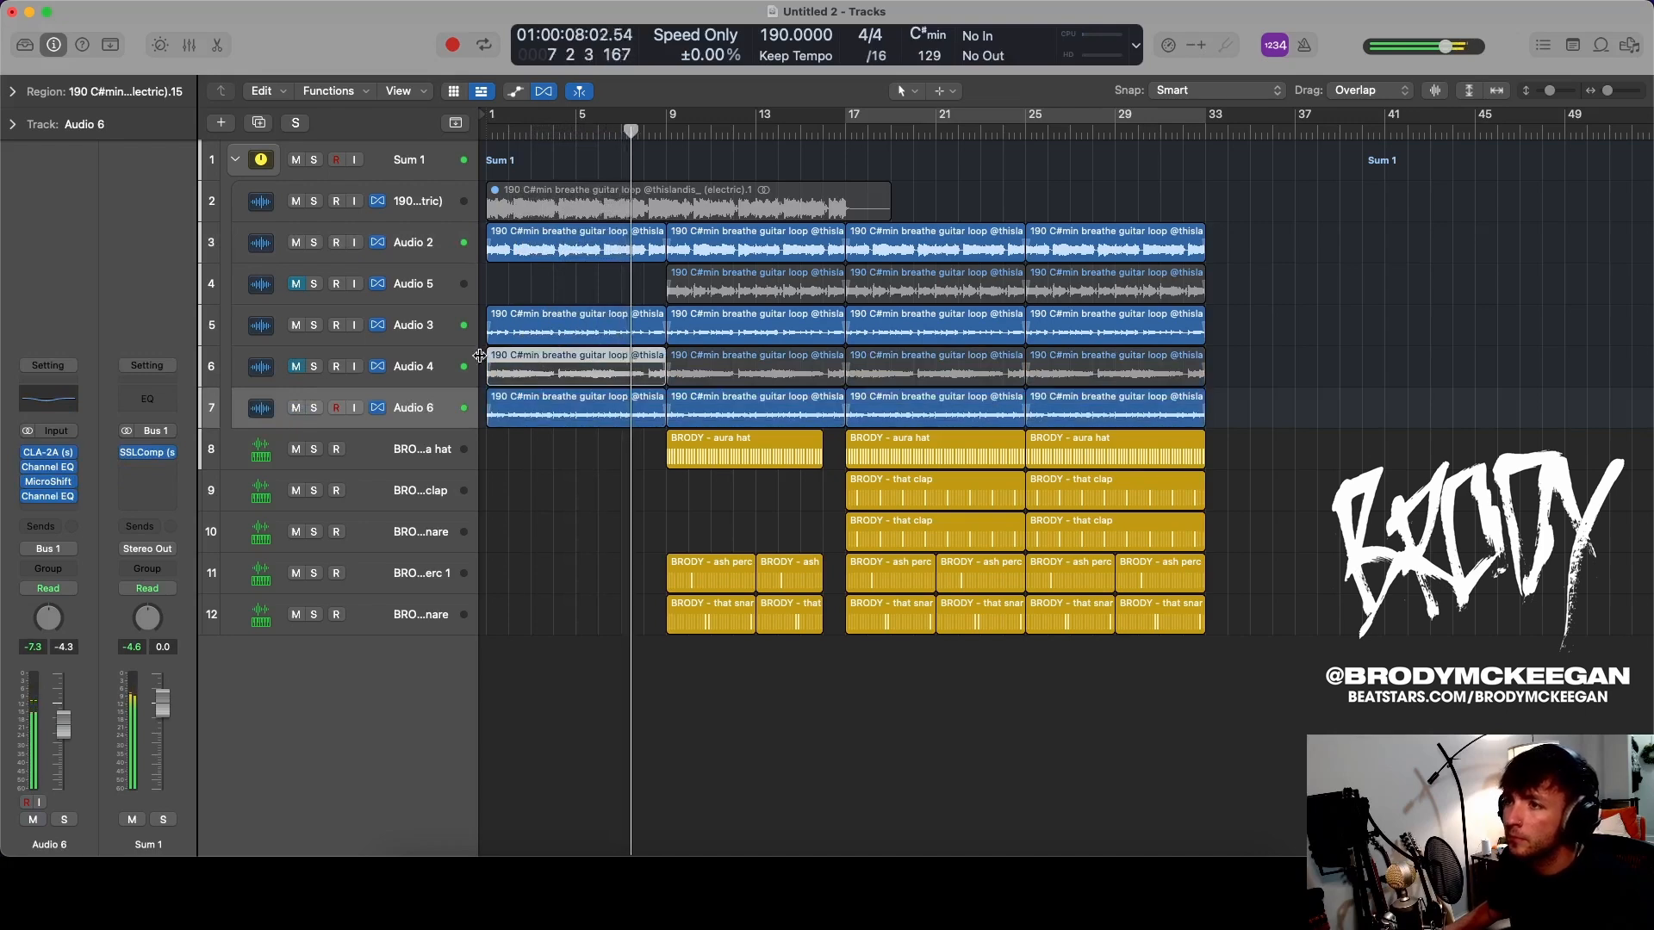
{"action": "left_click", "coordinate": [297, 286]}
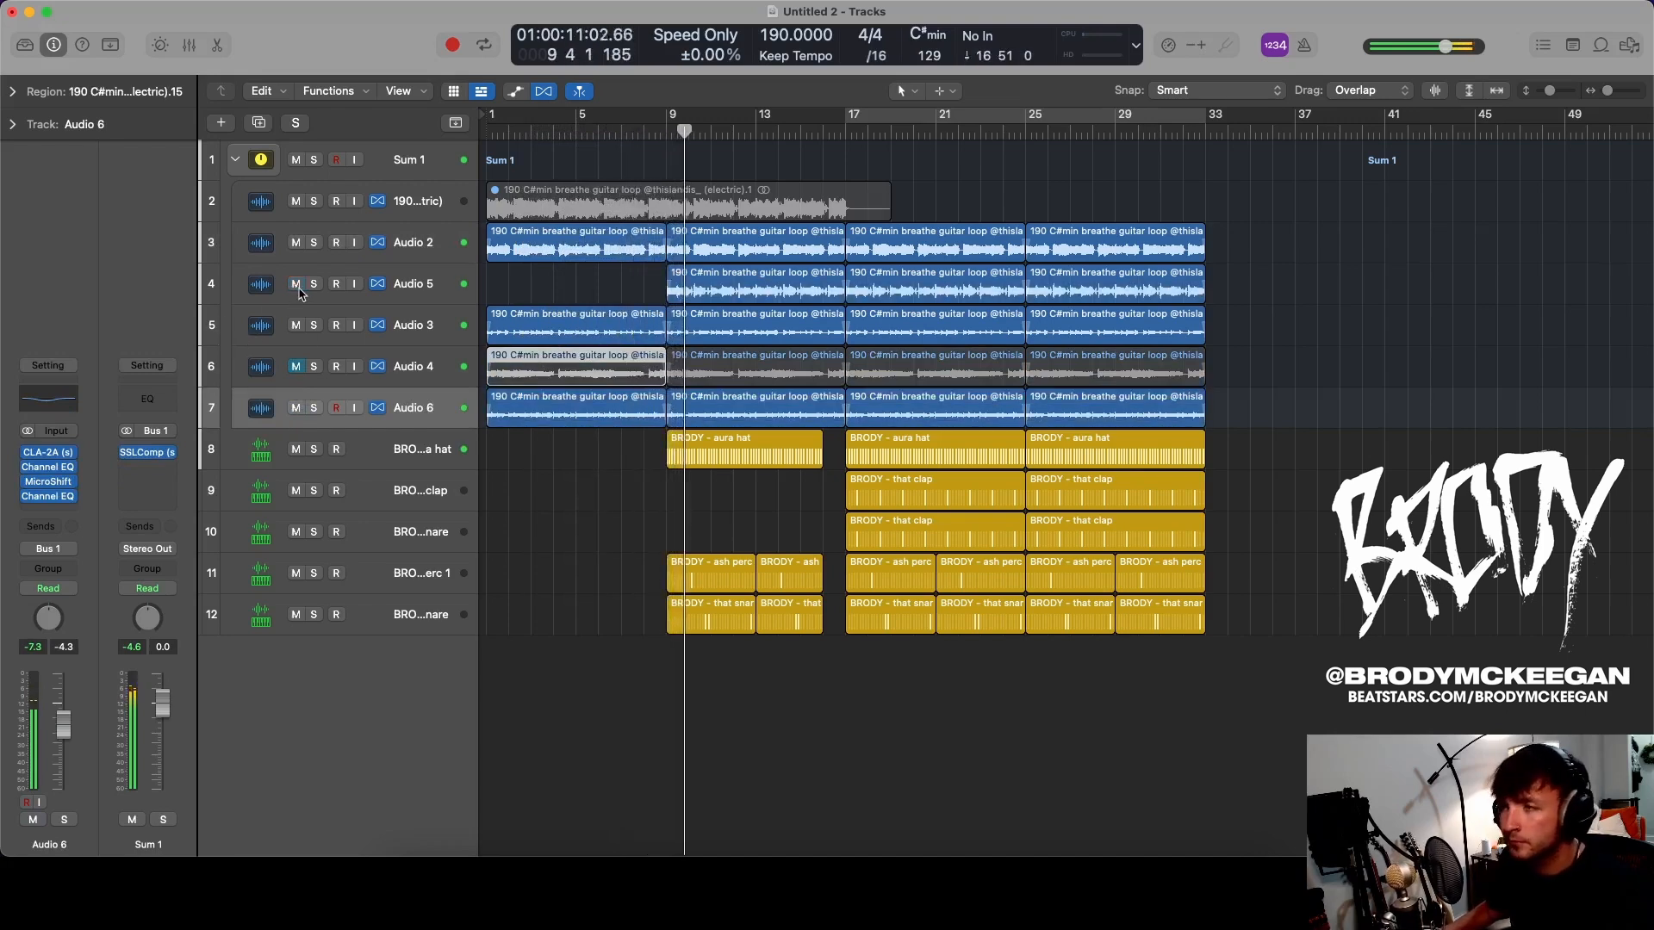
{"action": "left_click", "coordinate": [296, 367]}
{"action": "left_click", "coordinate": [605, 441]}
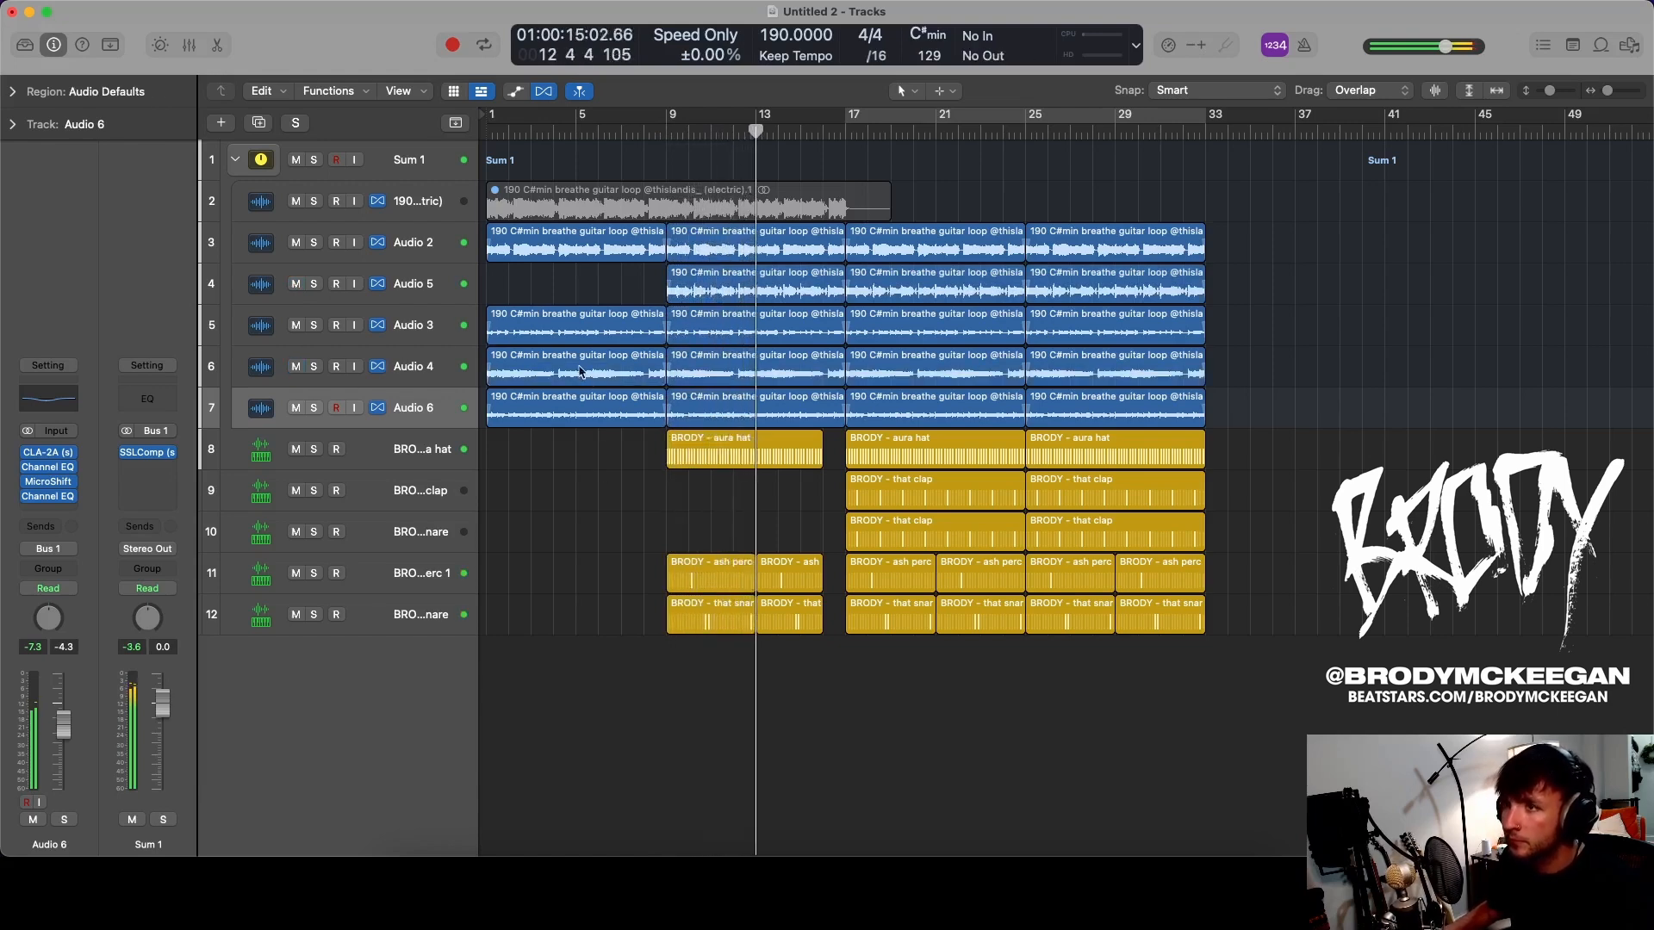
- Trim the first Audio 4 region to start at bar 3 and give it a fade-in of about two and a half bars
{"action": "left_click", "coordinate": [579, 369]}
{"action": "left_click_drag", "start_coordinate": [489, 375], "coordinate": [533, 375]}
{"action": "left_click", "coordinate": [944, 91]}
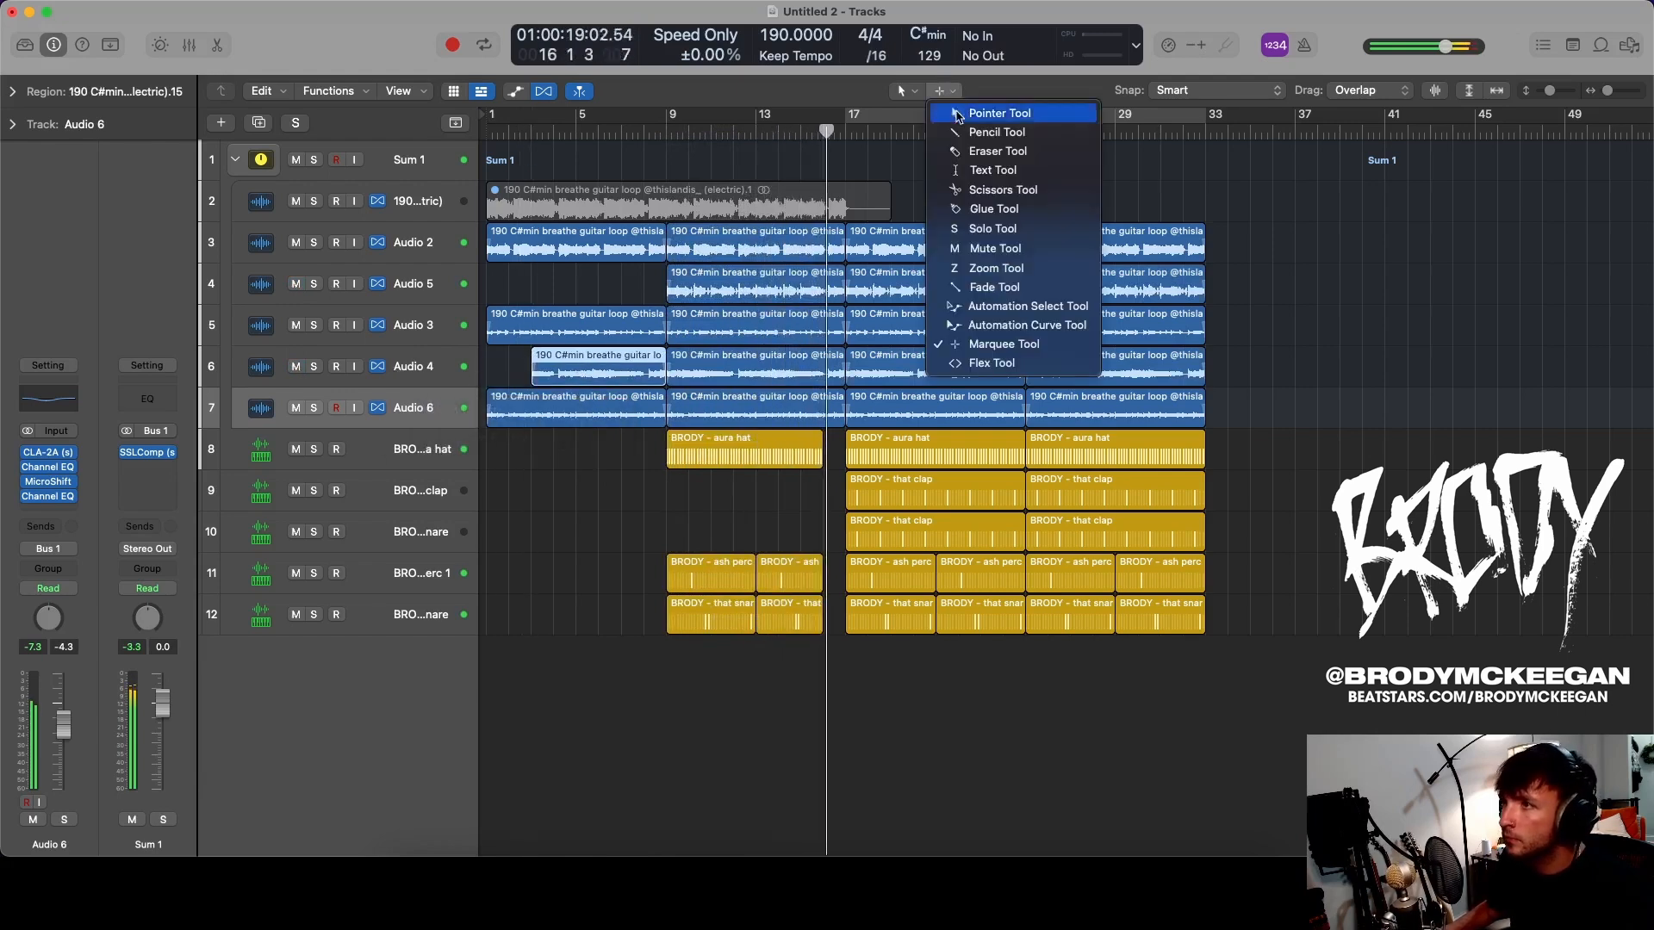
{"action": "left_click", "coordinate": [1031, 287]}
{"action": "key", "text": "super+Down"}
{"action": "key", "text": "super+Right"}
{"action": "key", "text": "super+Right"}
{"action": "scroll", "coordinate": [711, 375], "scroll_direction": "left", "scroll_amount": 3}
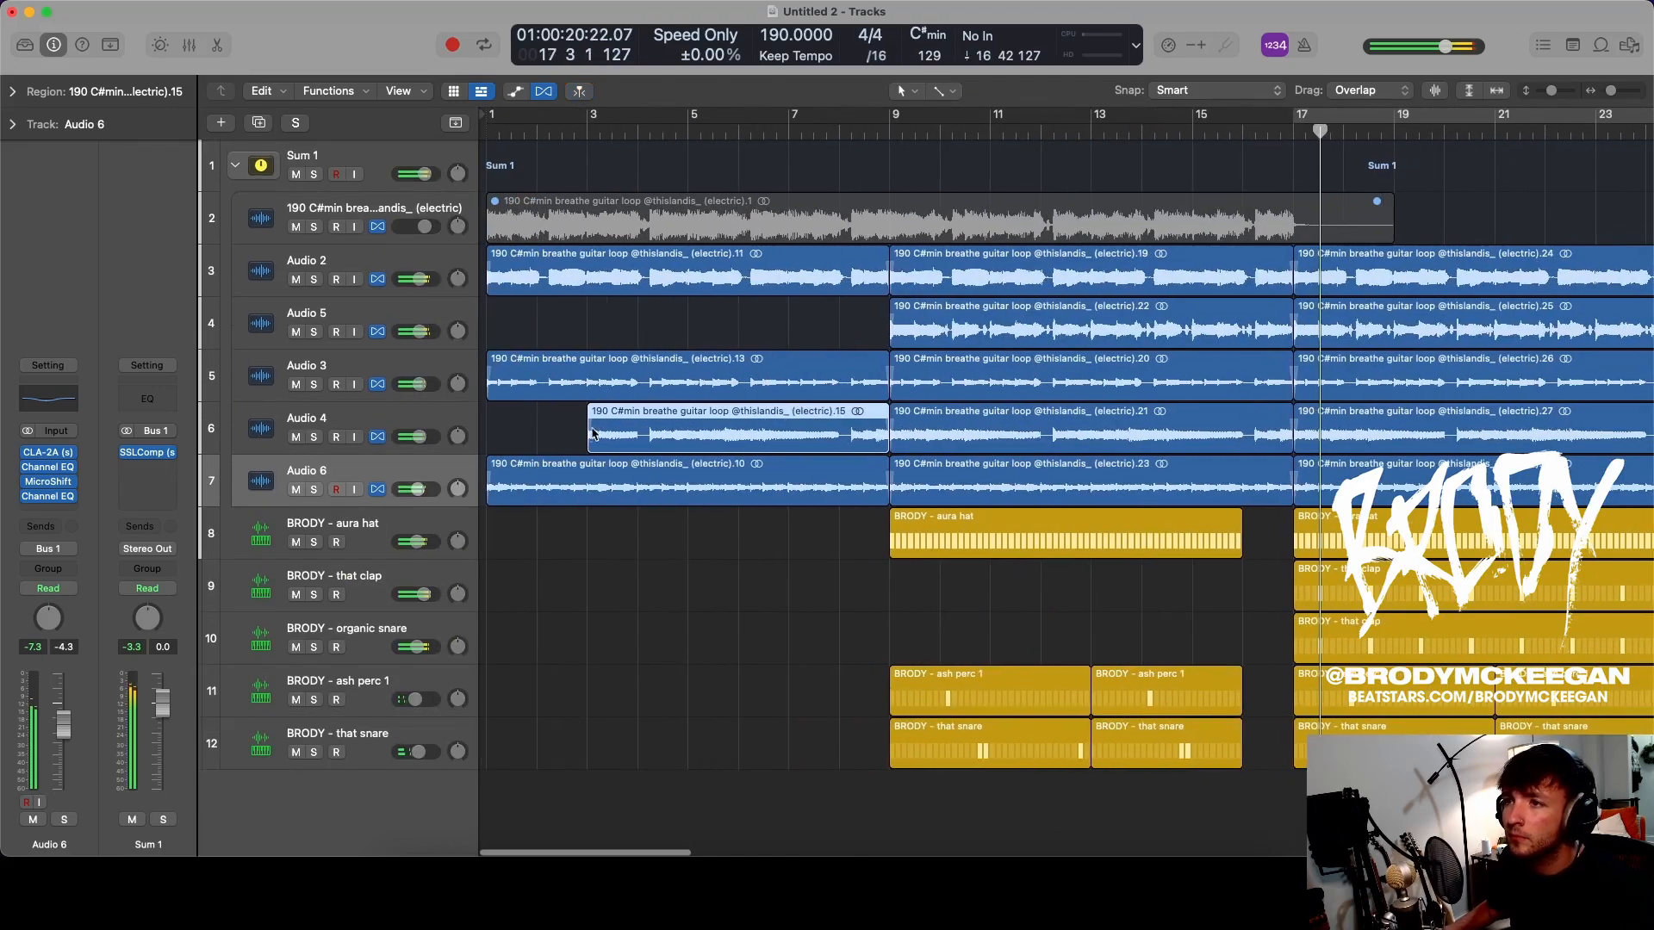
{"action": "left_click_drag", "start_coordinate": [590, 429], "coordinate": [717, 423]}
{"action": "key", "text": "Return"}
{"action": "key", "text": "space"}
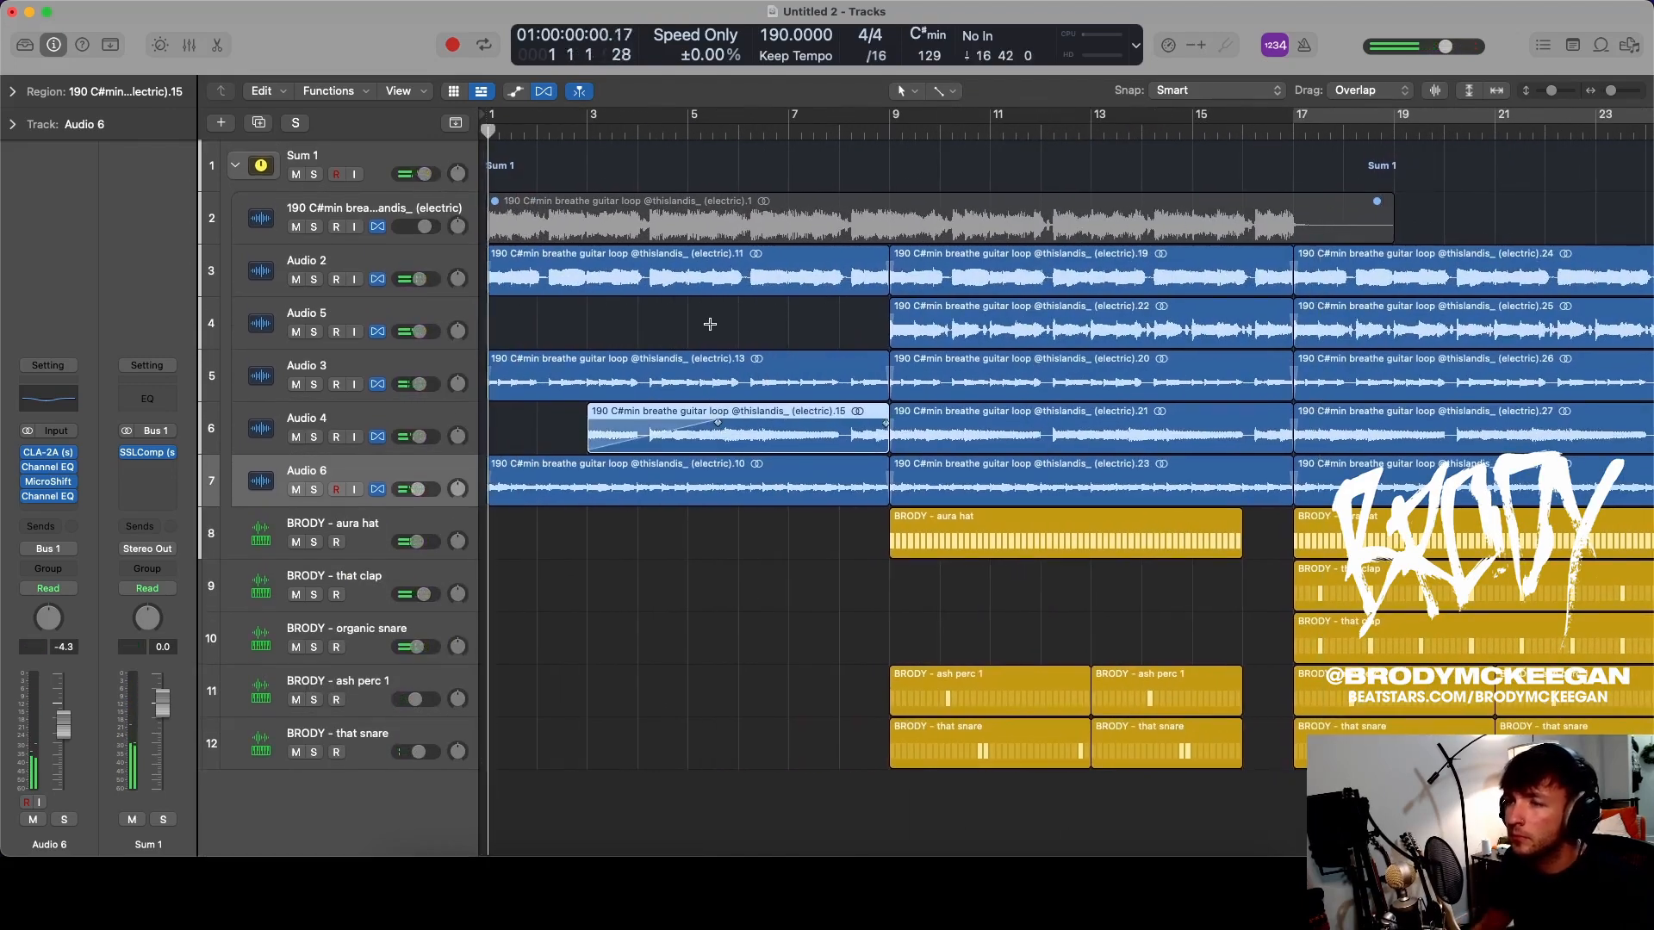
- Import the BRODY infamous belltree 2 and GARDEN AVENUE TAG files at bar 1, and place the tag track above the belltree
{"action": "scroll", "coordinate": [757, 350], "scroll_direction": "down", "scroll_amount": 3}
{"action": "key", "text": "super+Up"}
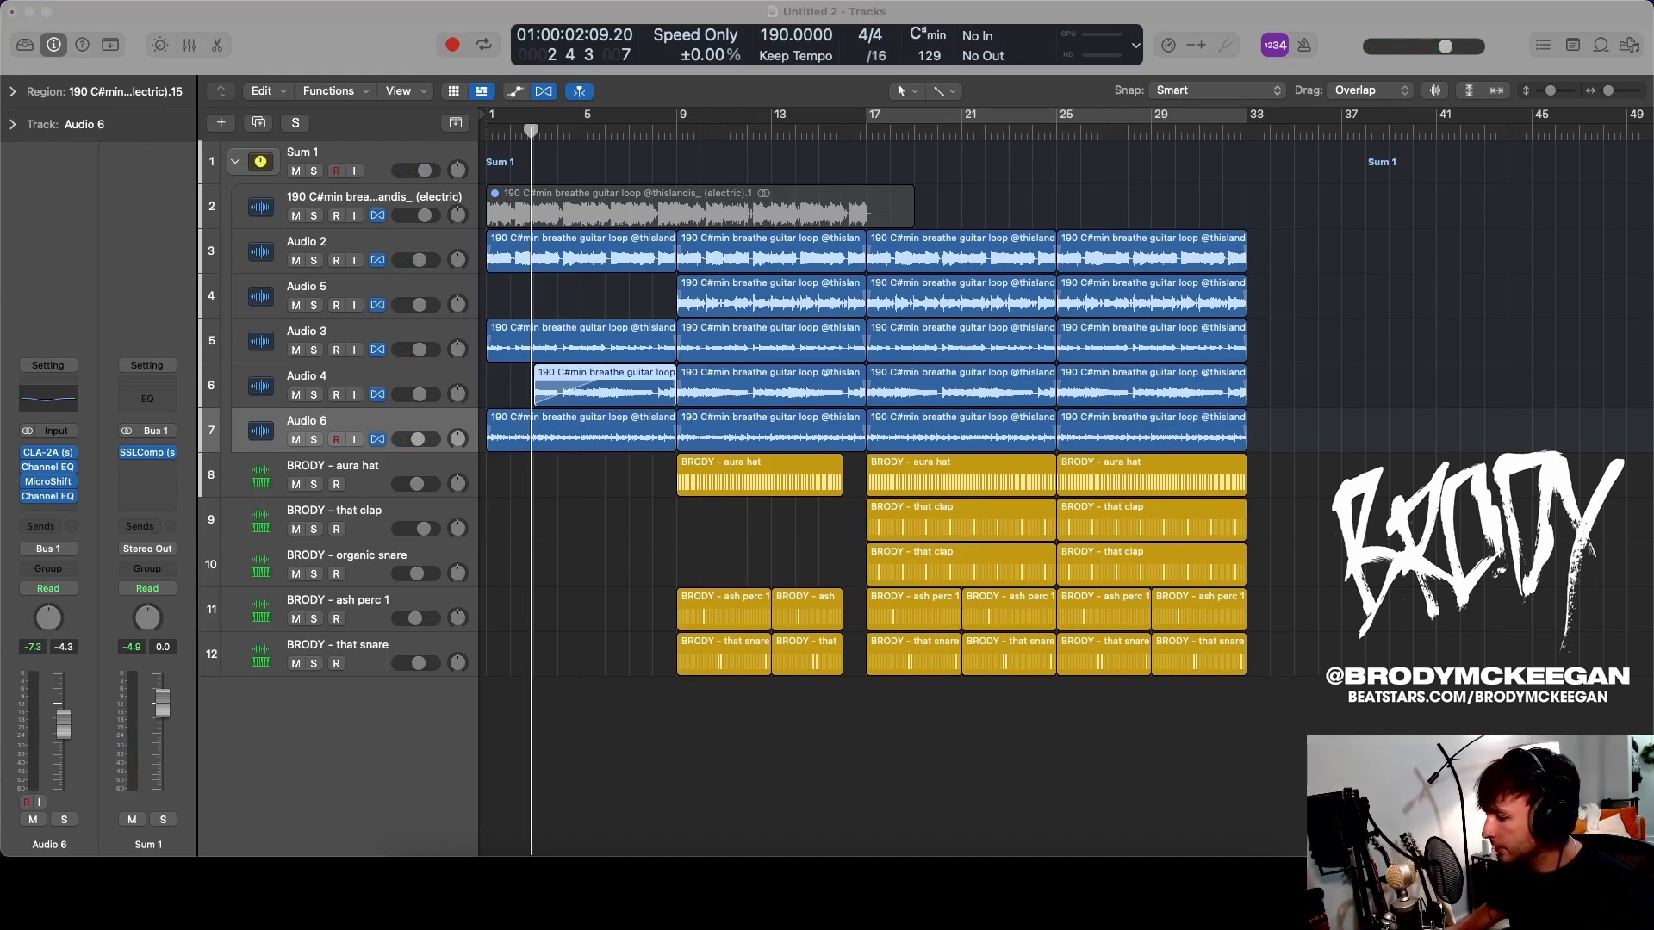
{"action": "left_click_drag", "start_coordinate": [771, 853], "coordinate": [491, 726]}
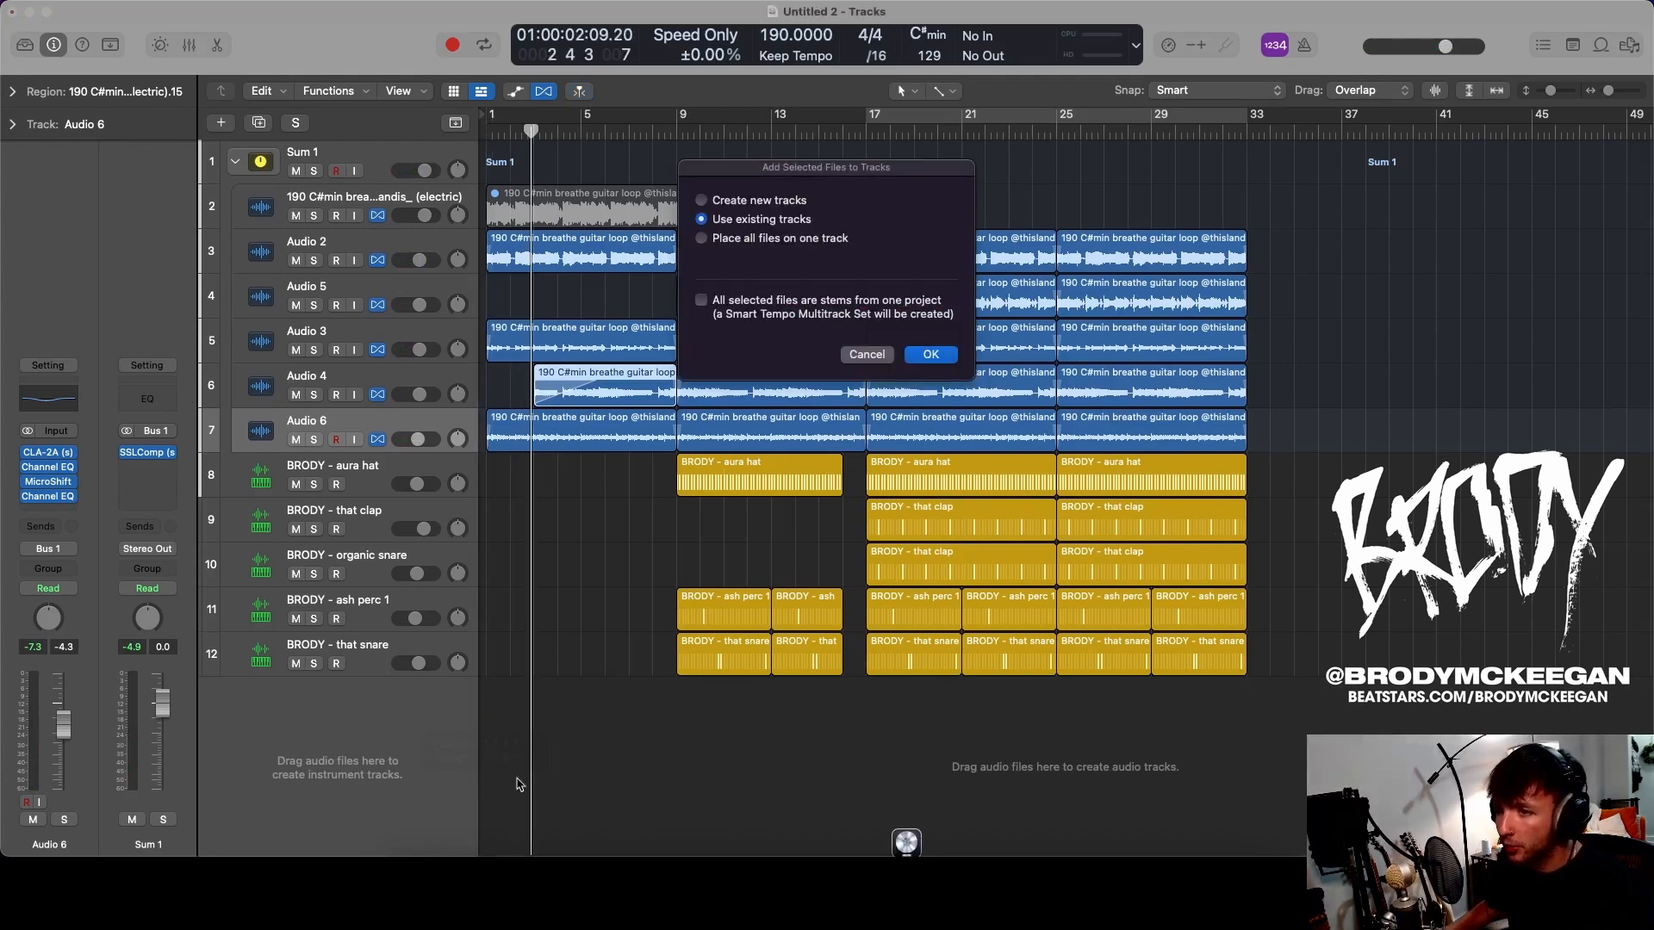
{"action": "key", "text": "Return"}
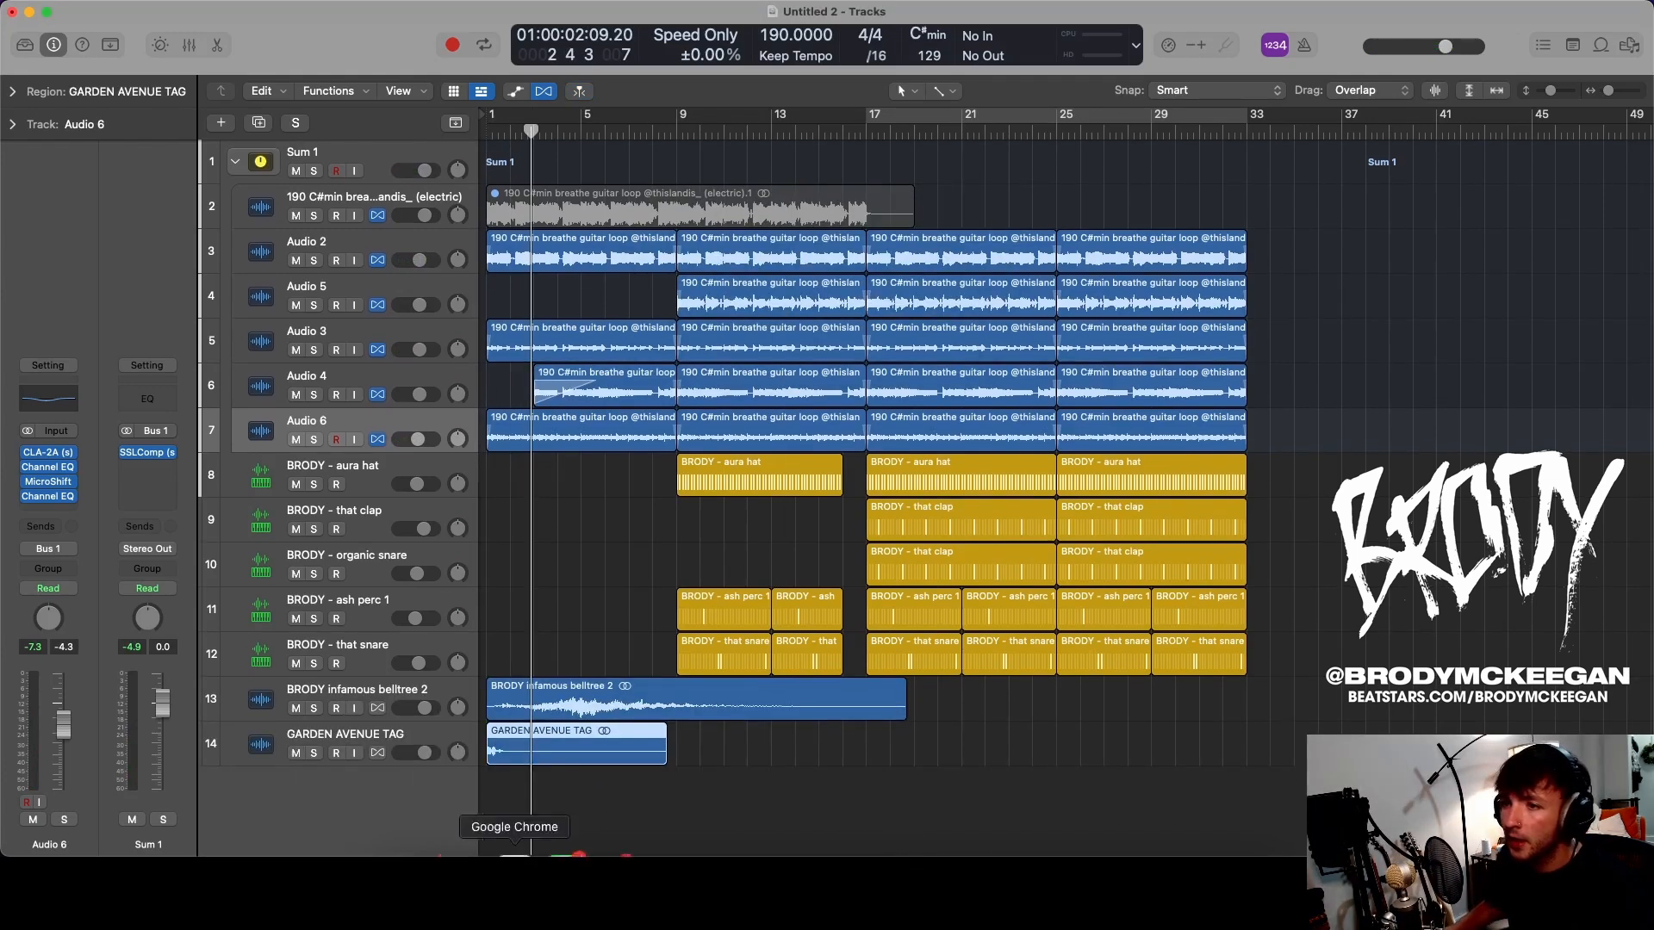
{"action": "left_click_drag", "start_coordinate": [390, 708], "coordinate": [399, 741]}
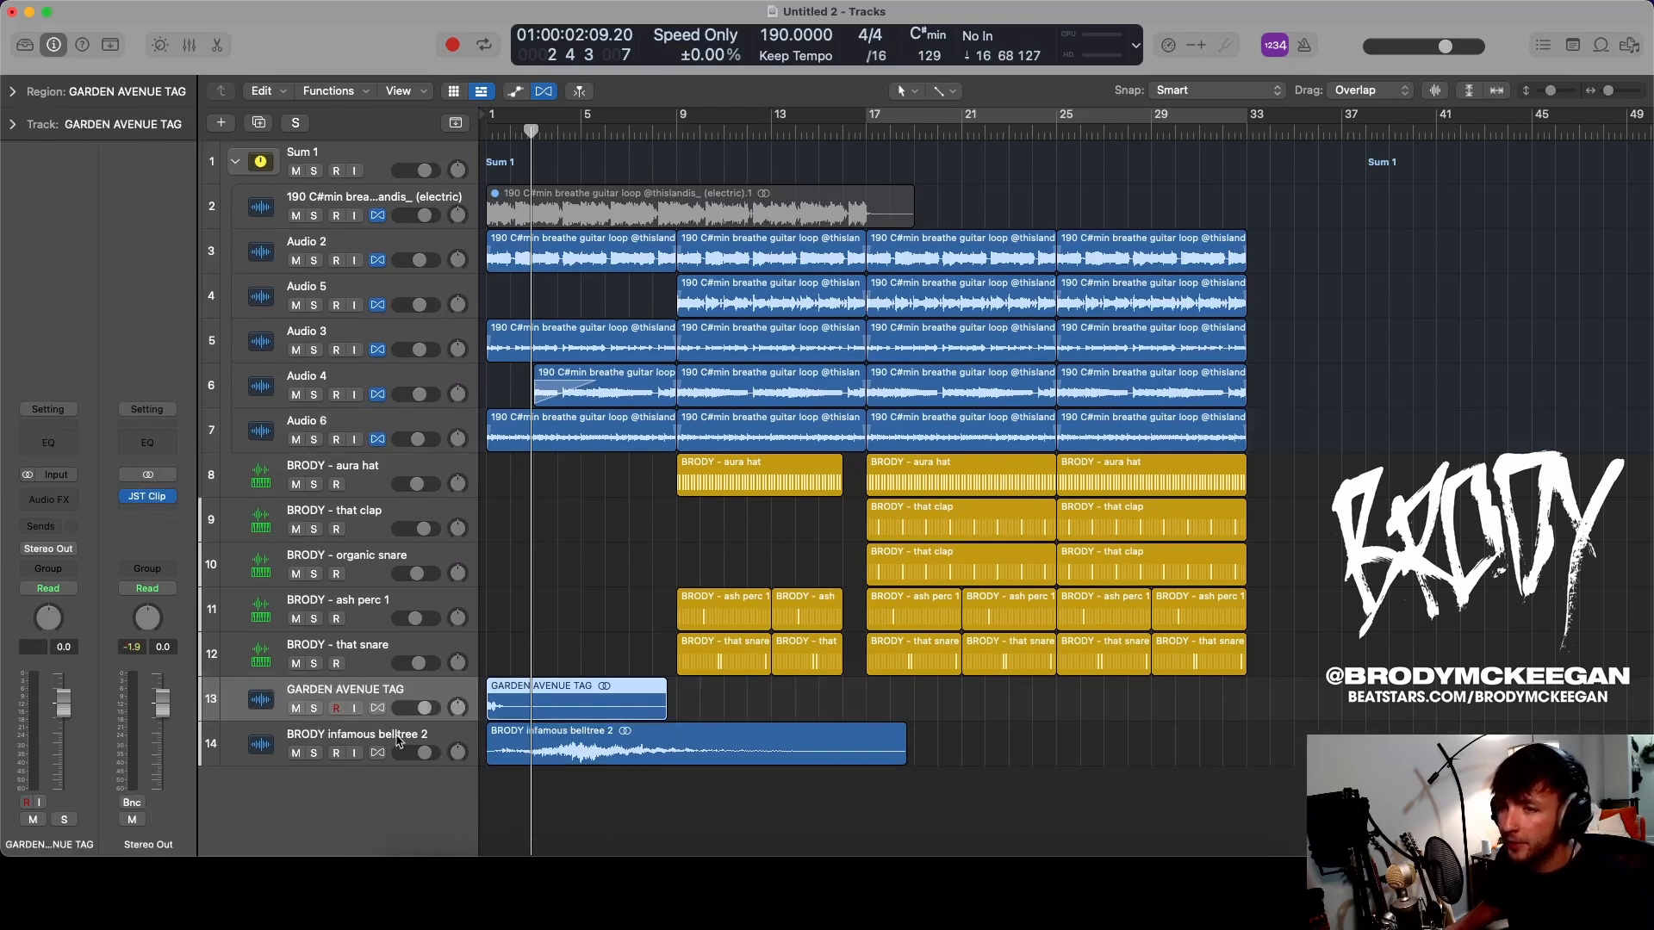
- Lower the GARDEN AVENUE TAG track to -2.5 dB while playing the intro with the belltree temporarily muted
{"action": "left_click", "coordinate": [296, 753]}
{"action": "key", "text": "Return"}
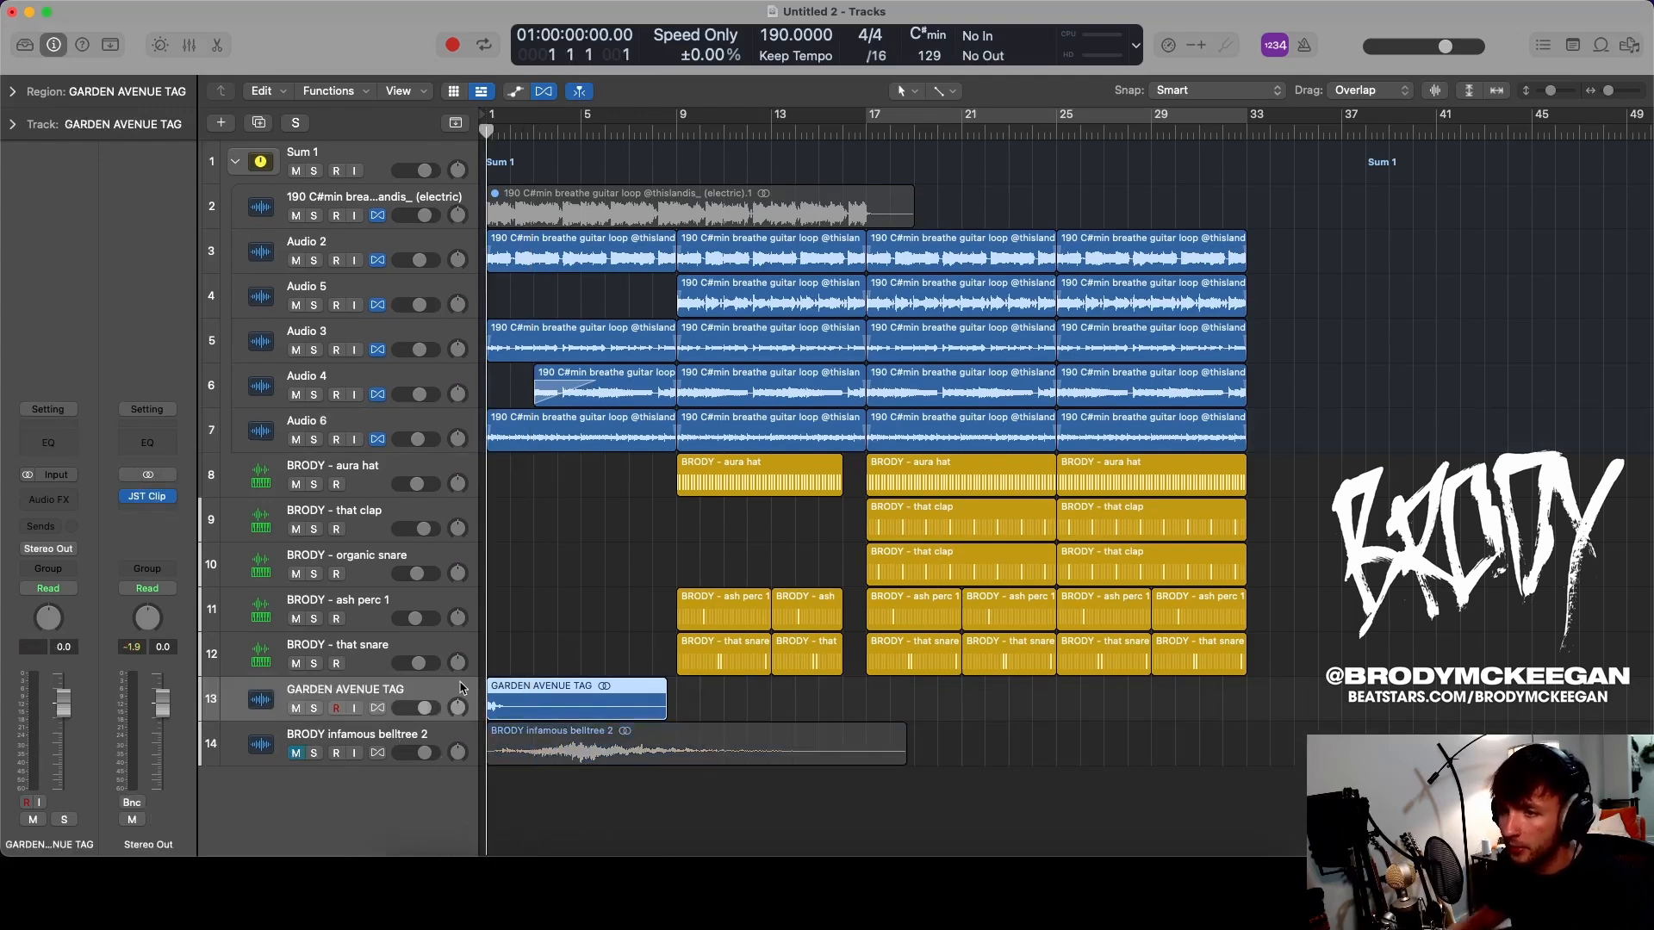
{"action": "left_click_drag", "start_coordinate": [433, 708], "coordinate": [421, 708]}
{"action": "key", "text": "space"}
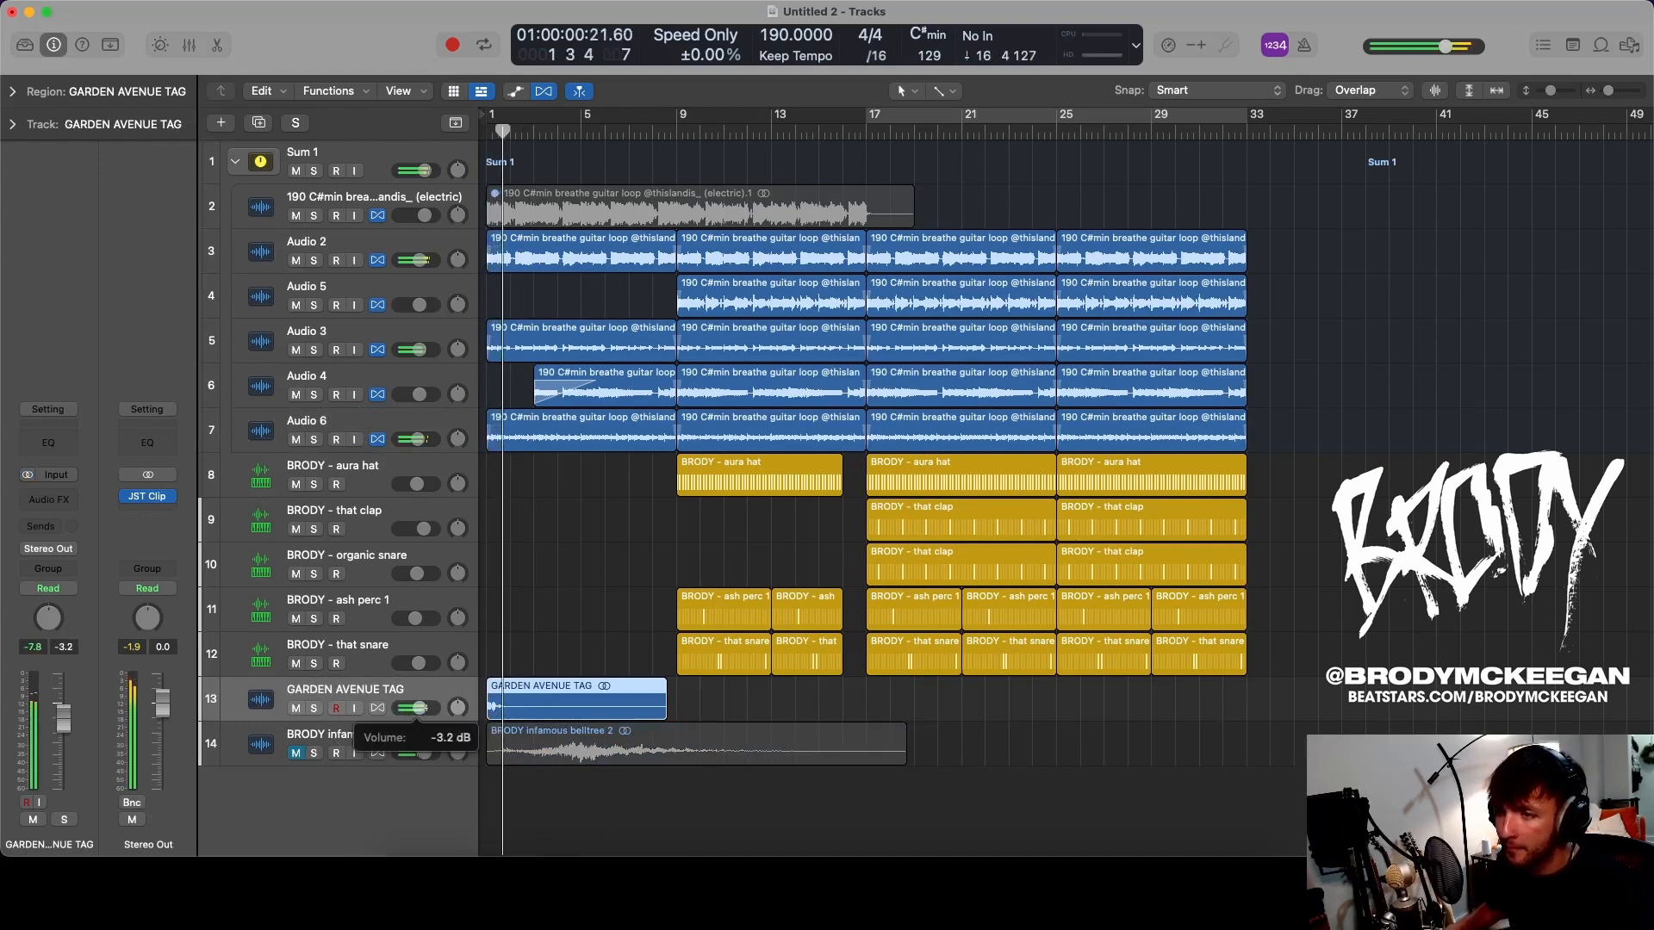
{"action": "left_click", "coordinate": [295, 753]}
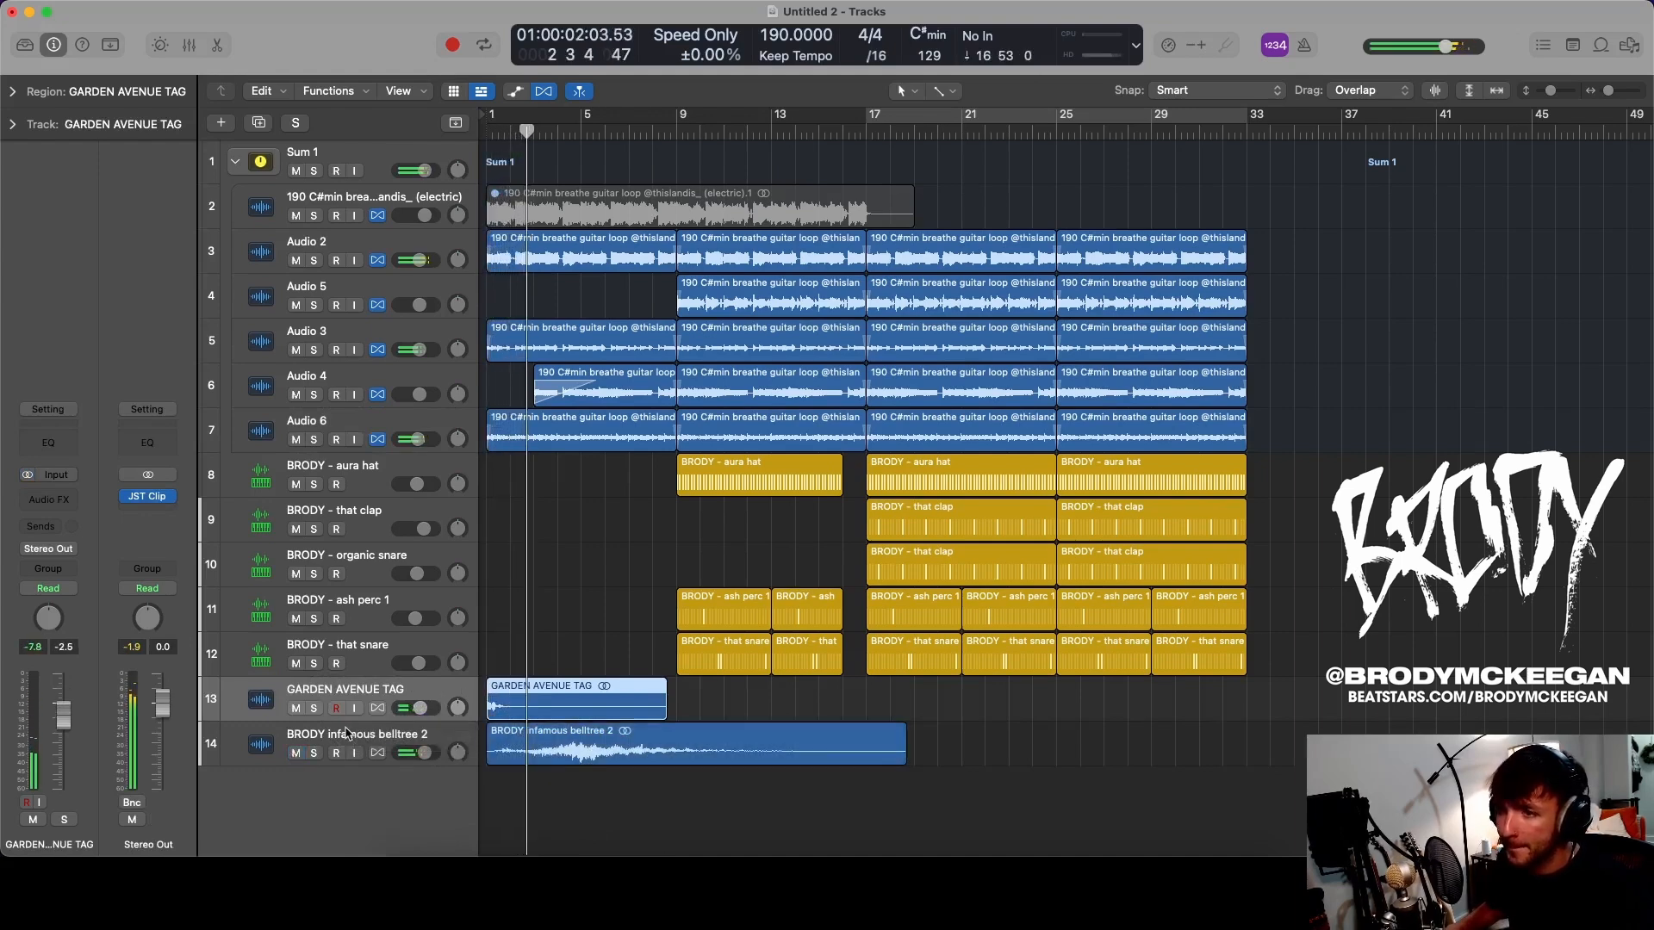
- Insert the oeksound soothe2 plug-in on the BRODY infamous belltree 2 track
{"action": "left_click", "coordinate": [331, 742]}
{"action": "left_click", "coordinate": [51, 501]}
{"action": "mouse_move", "coordinate": [102, 849]}
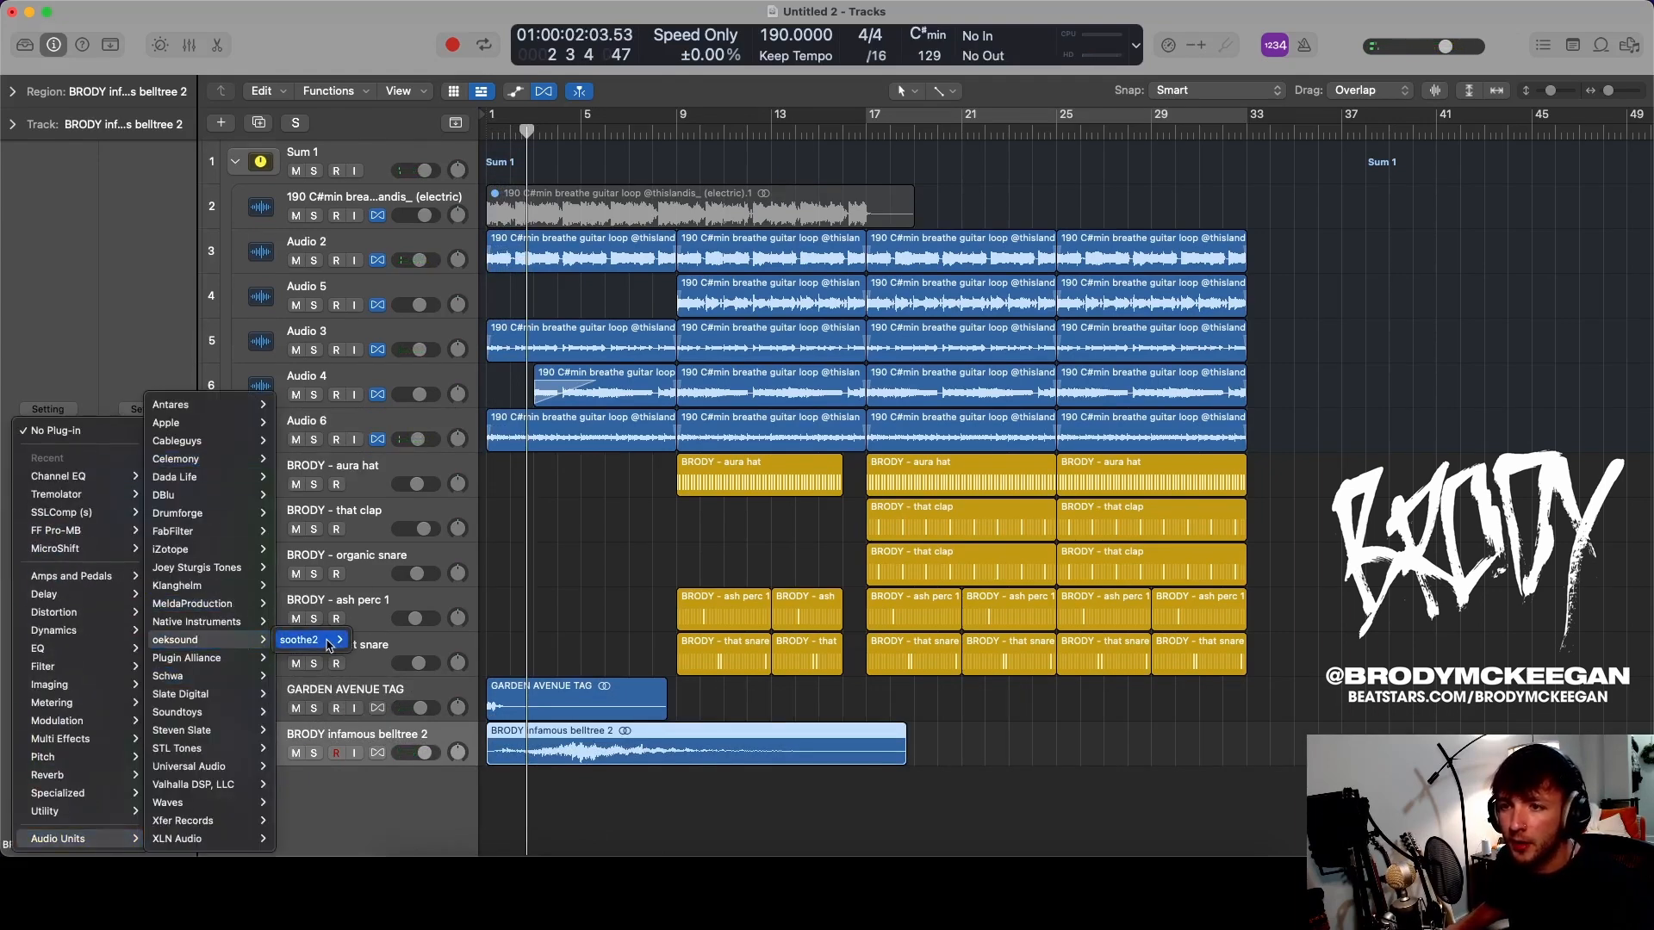
{"action": "left_click", "coordinate": [370, 642]}
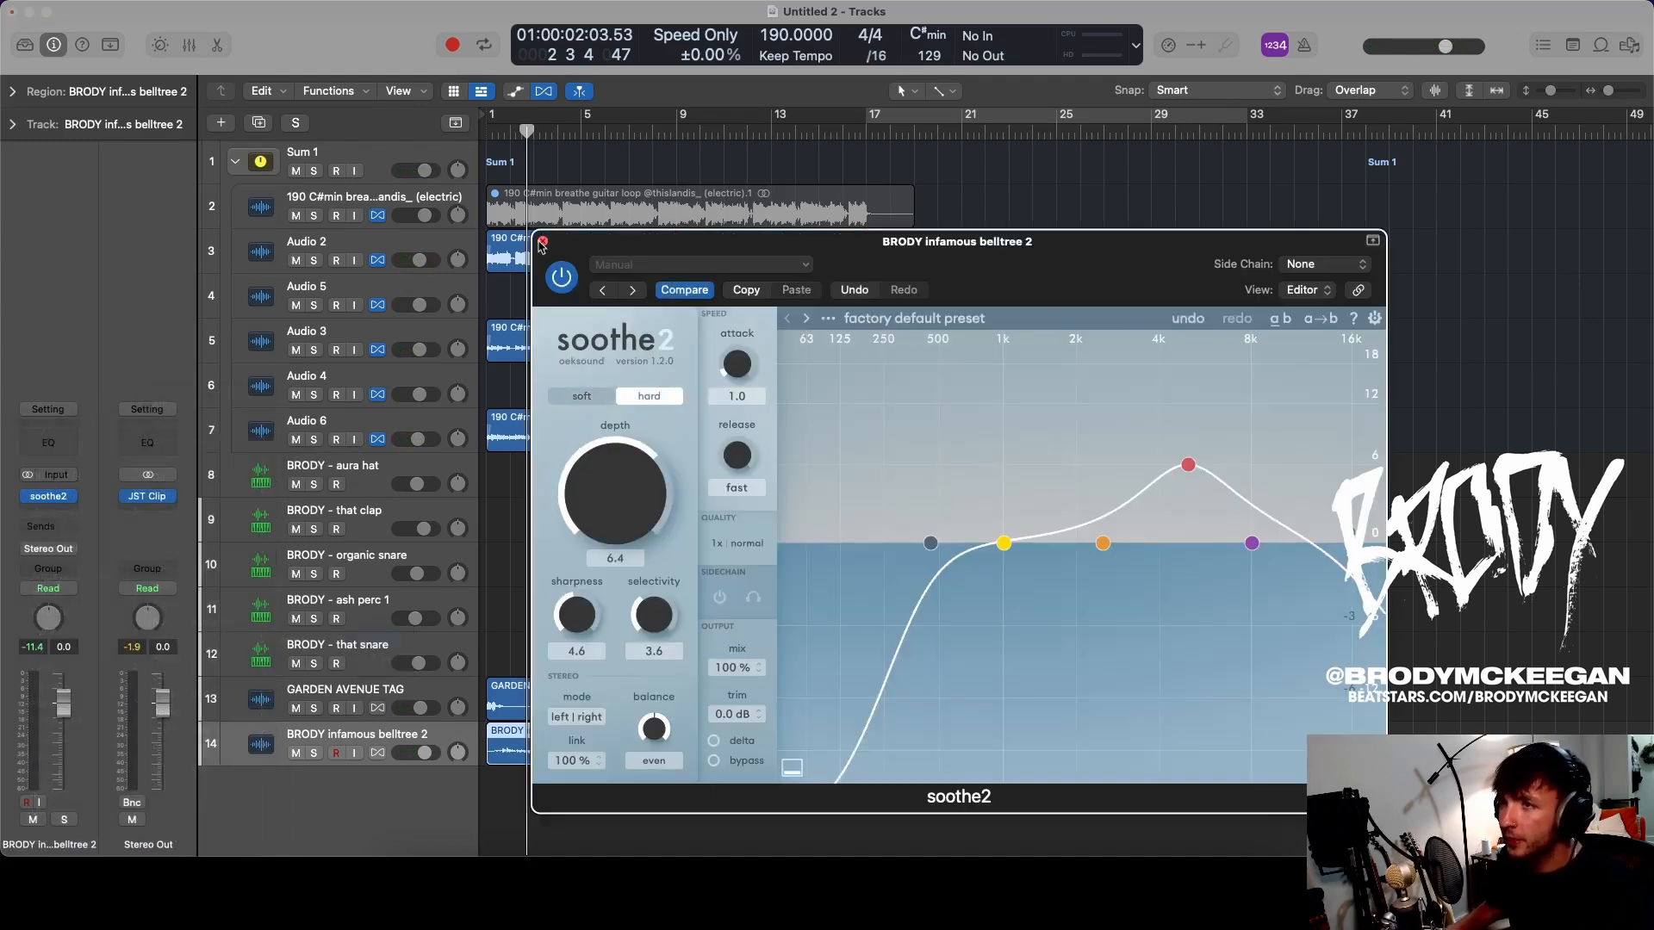
{"action": "left_click", "coordinate": [542, 242]}
- Solo the belltree track, lower it to -3.3 dB, and pull down its upper mids and high shelf with a Channel EQ
{"action": "key", "text": "Return"}
{"action": "key", "text": "s"}
{"action": "key", "text": "space"}
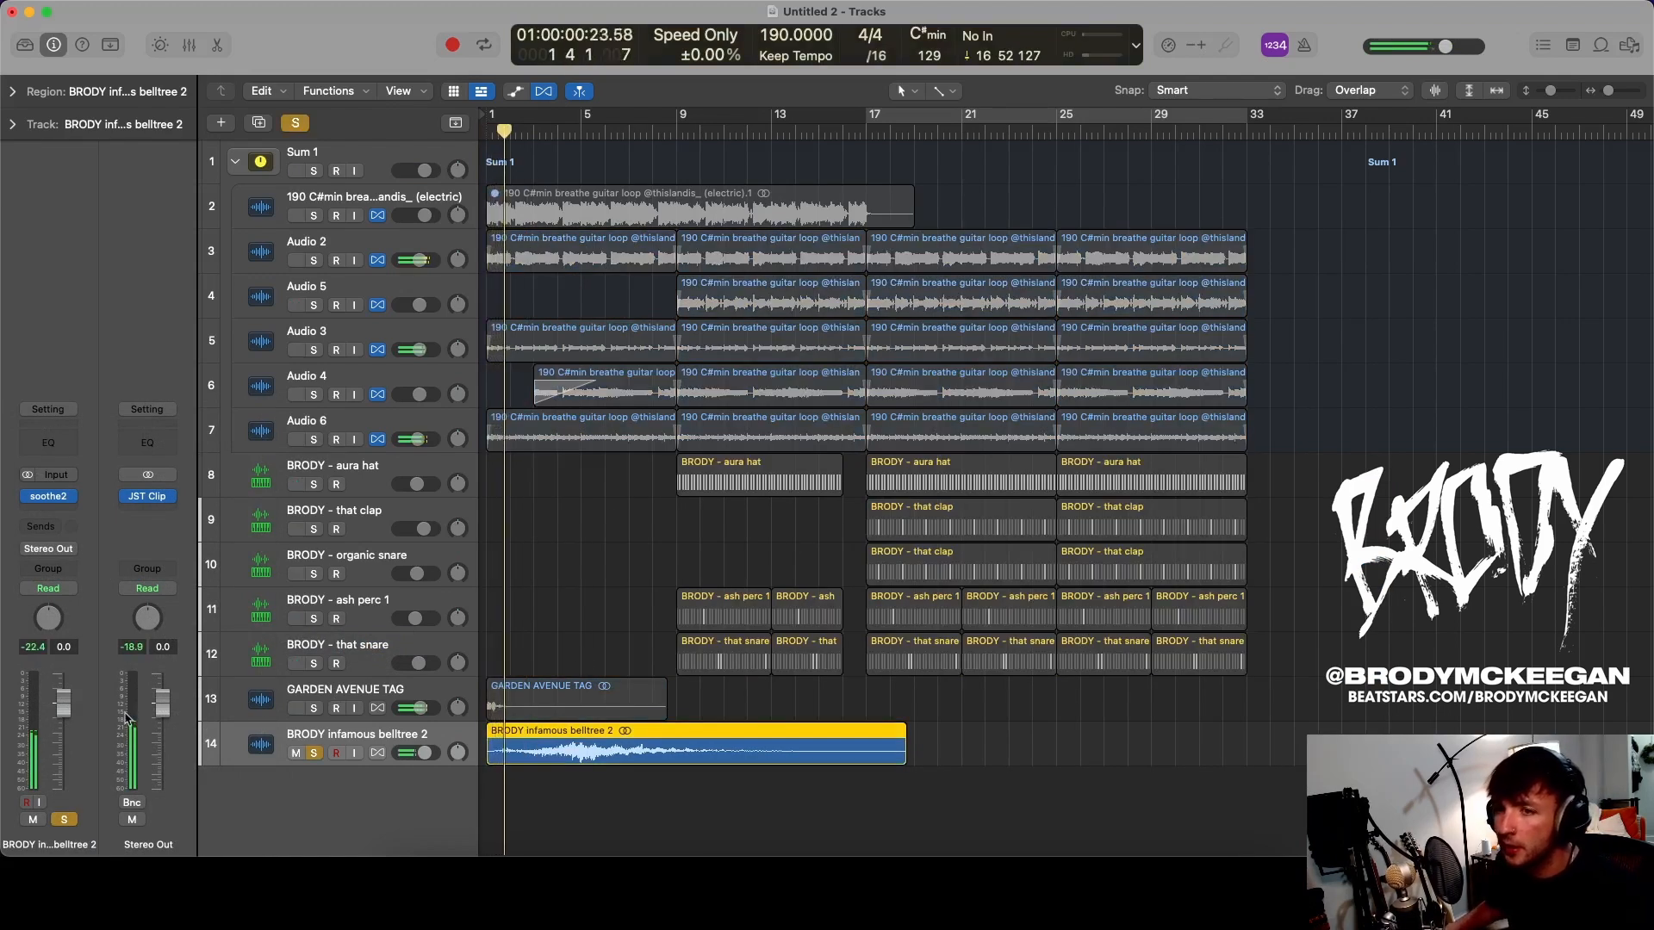
{"action": "left_click_drag", "start_coordinate": [63, 702], "coordinate": [62, 717]}
{"action": "left_click", "coordinate": [49, 442]}
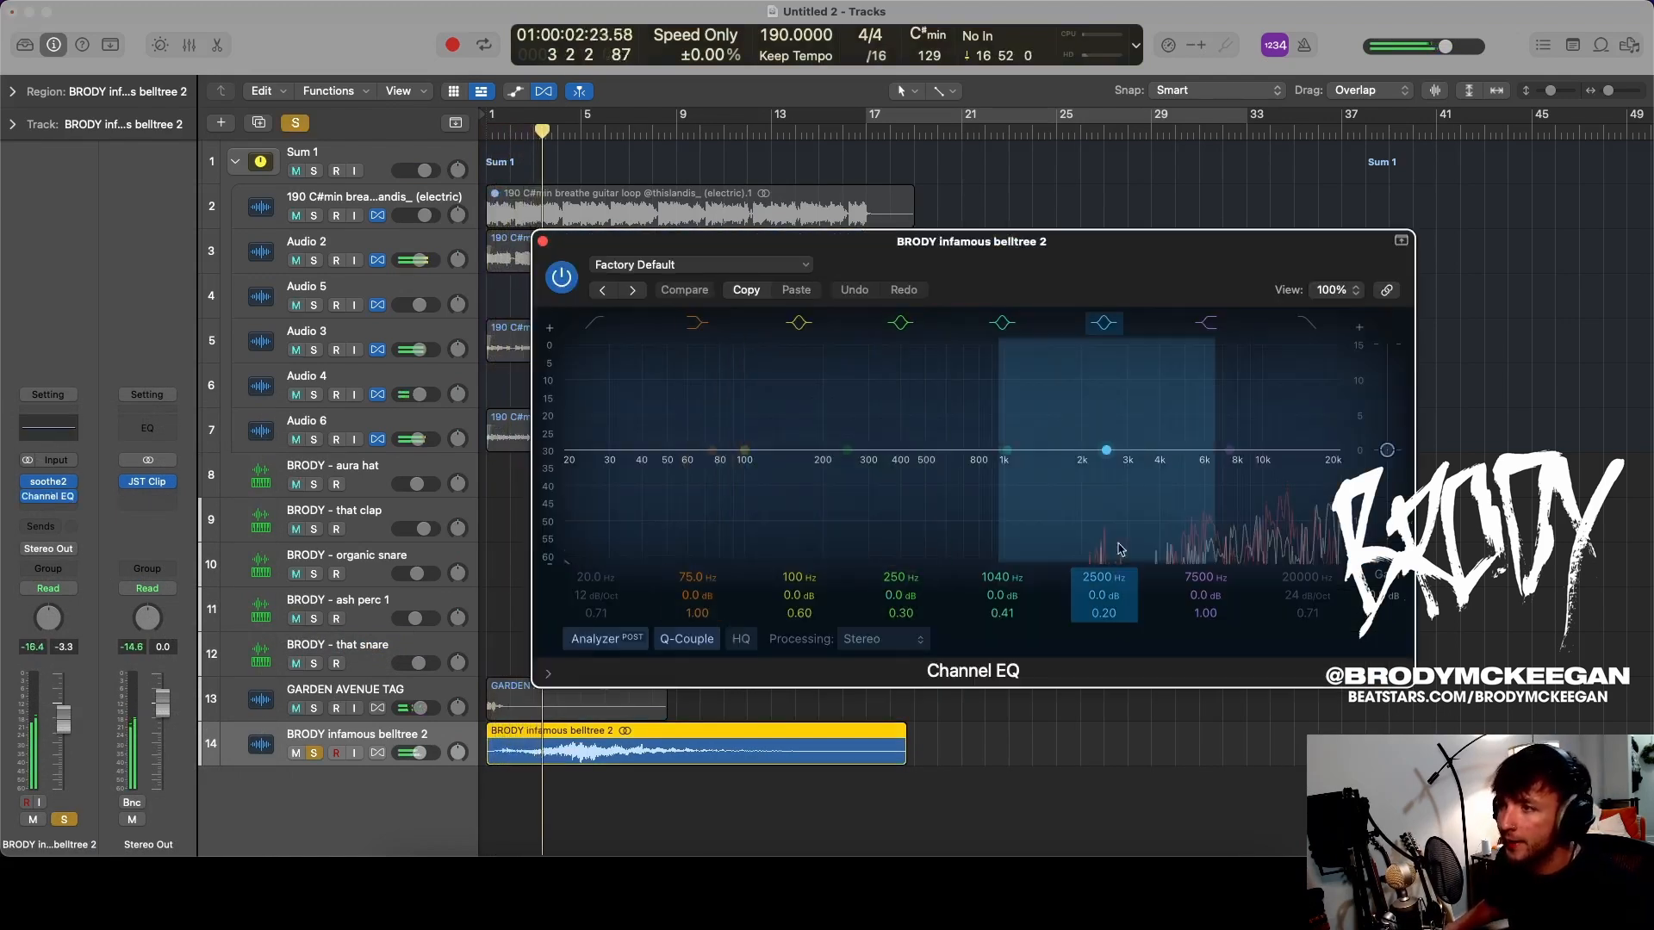
{"action": "left_click_drag", "start_coordinate": [1101, 451], "coordinate": [1034, 488]}
{"action": "mouse_move", "coordinate": [1256, 418]}
{"action": "left_mouse_down"}
{"action": "mouse_move", "coordinate": [1278, 435]}
{"action": "mouse_move", "coordinate": [1265, 447]}
{"action": "left_mouse_up"}
- Set the belltree track's volume to -17.2 dB, unsolo it and play it against the full mix
{"action": "left_click_drag", "start_coordinate": [64, 720], "coordinate": [64, 762]}
{"action": "key", "text": "s"}
{"action": "left_click", "coordinate": [543, 242]}
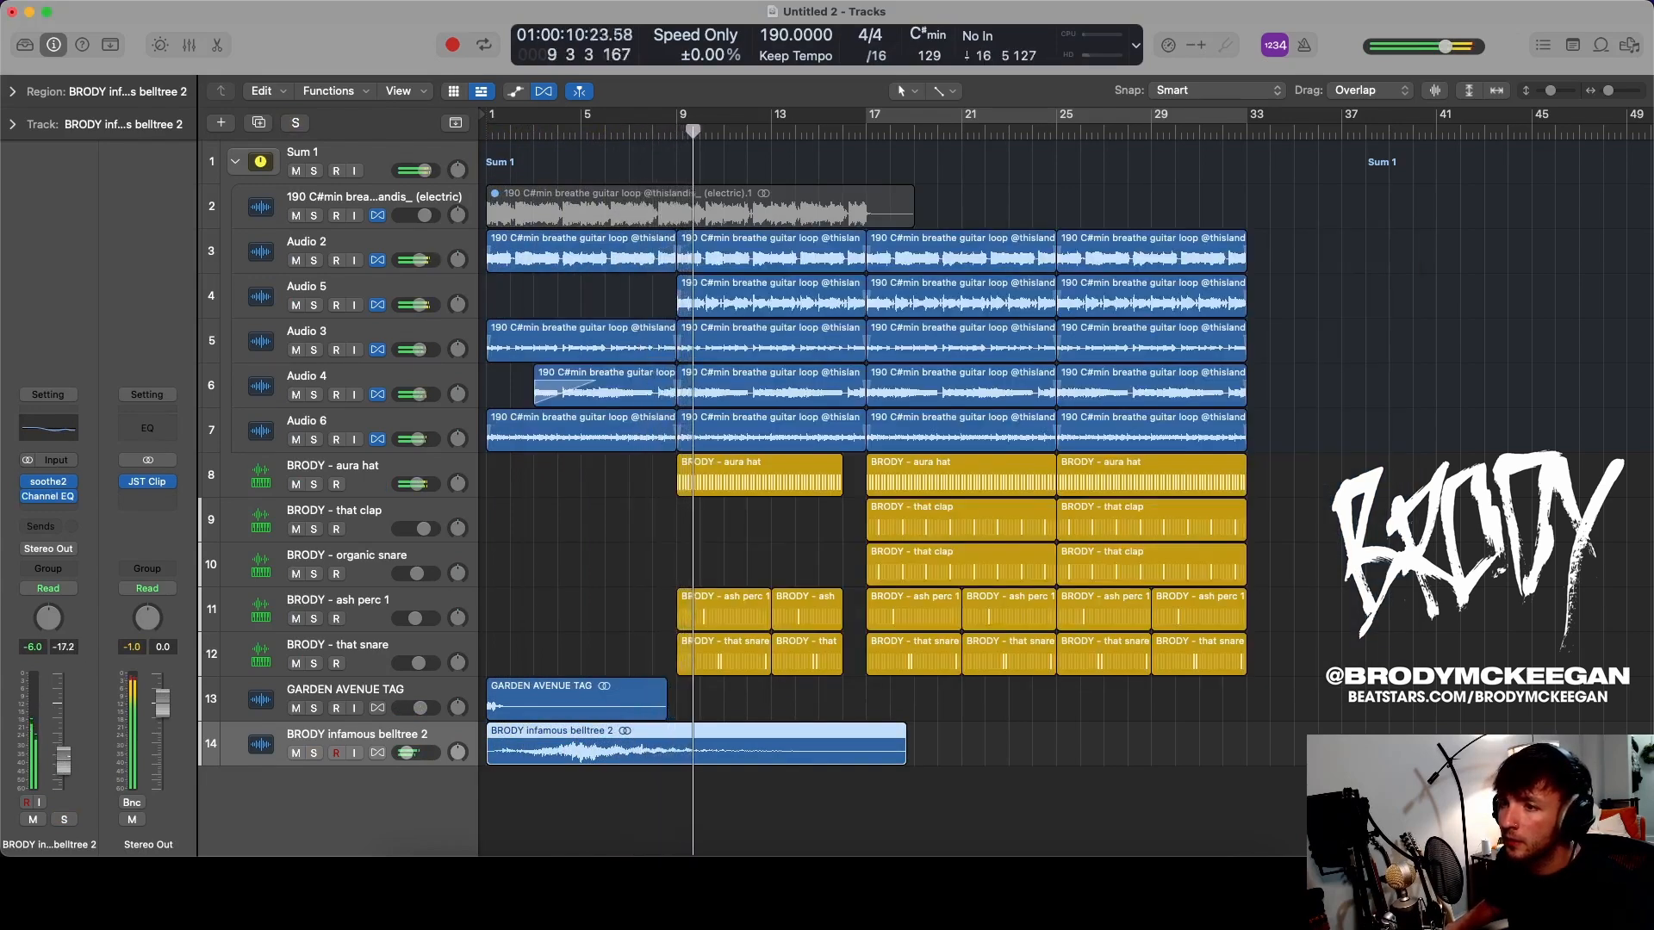
{"action": "key", "text": "space"}
- Import TM - white noise downfall.wav at bar 1 on a new track and insert the Soundtoys Crystallizer plug-in on it
{"action": "key", "text": "c"}
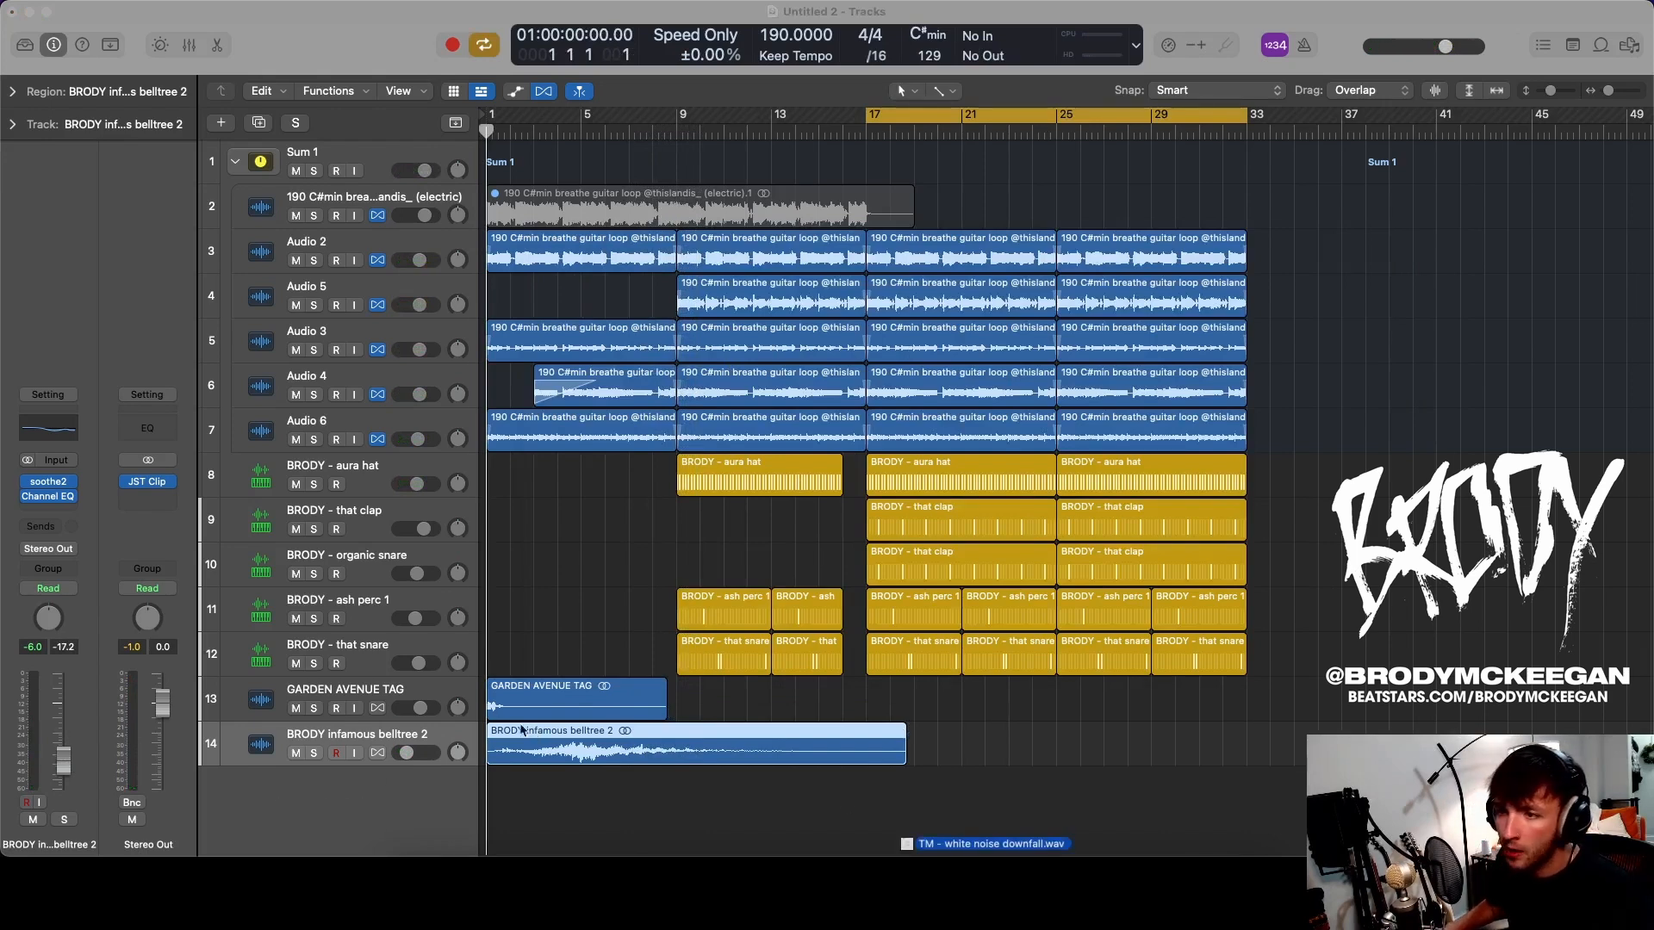
{"action": "left_click_drag", "start_coordinate": [521, 730], "coordinate": [491, 786]}
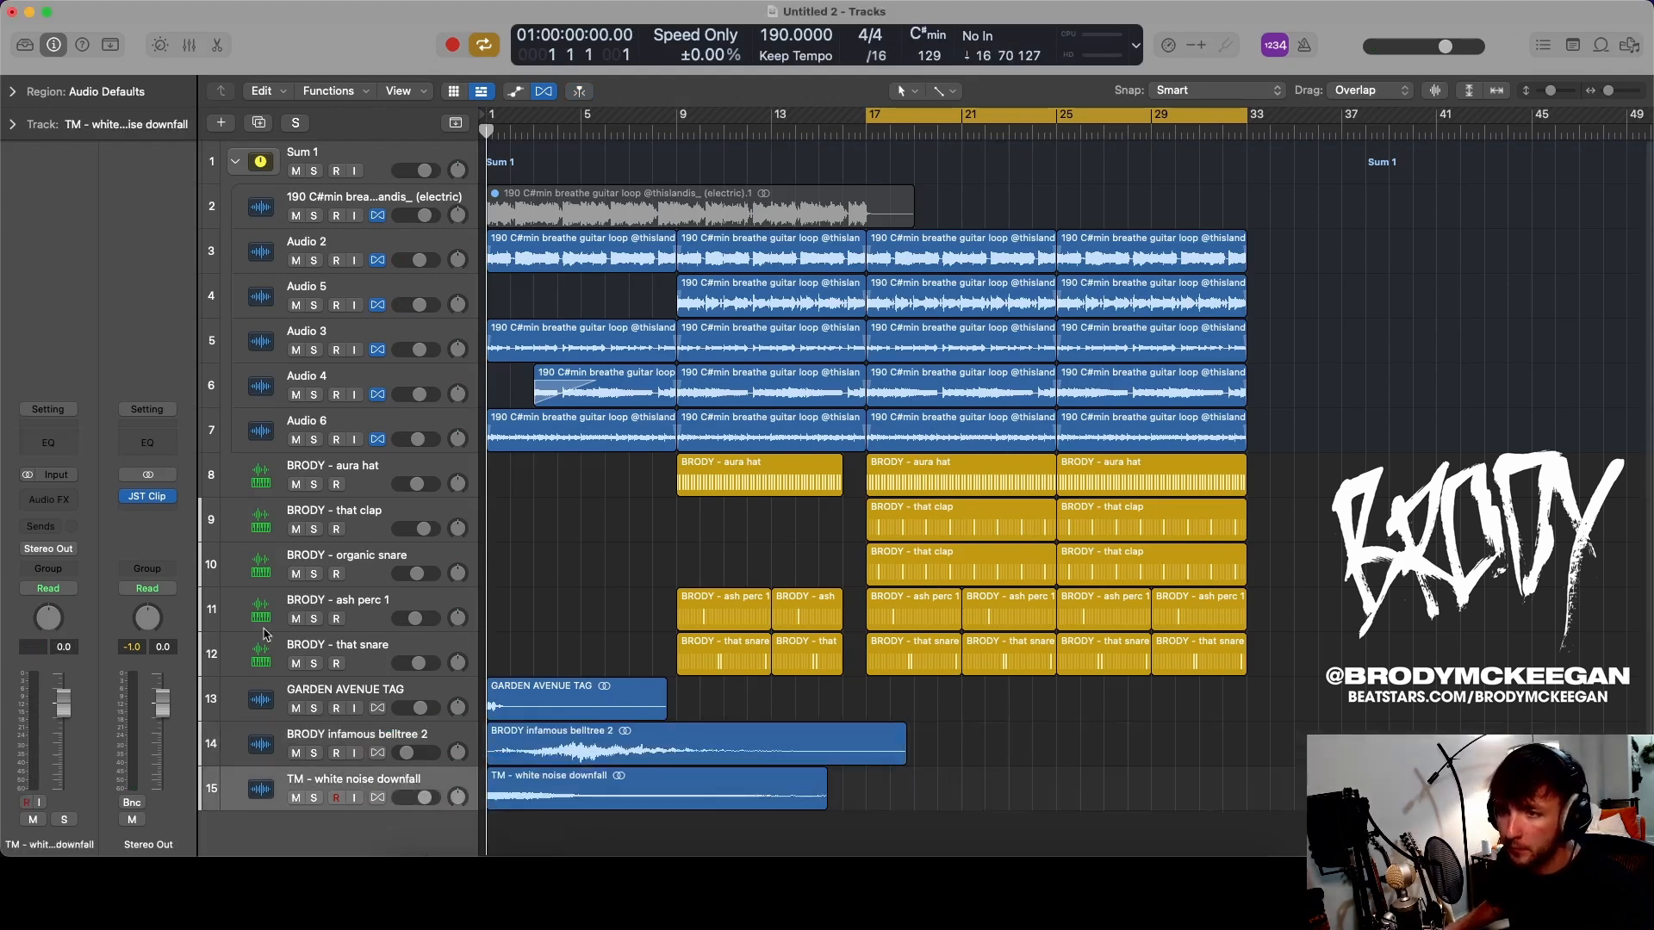
{"action": "left_click", "coordinate": [64, 497]}
{"action": "mouse_move", "coordinate": [91, 849]}
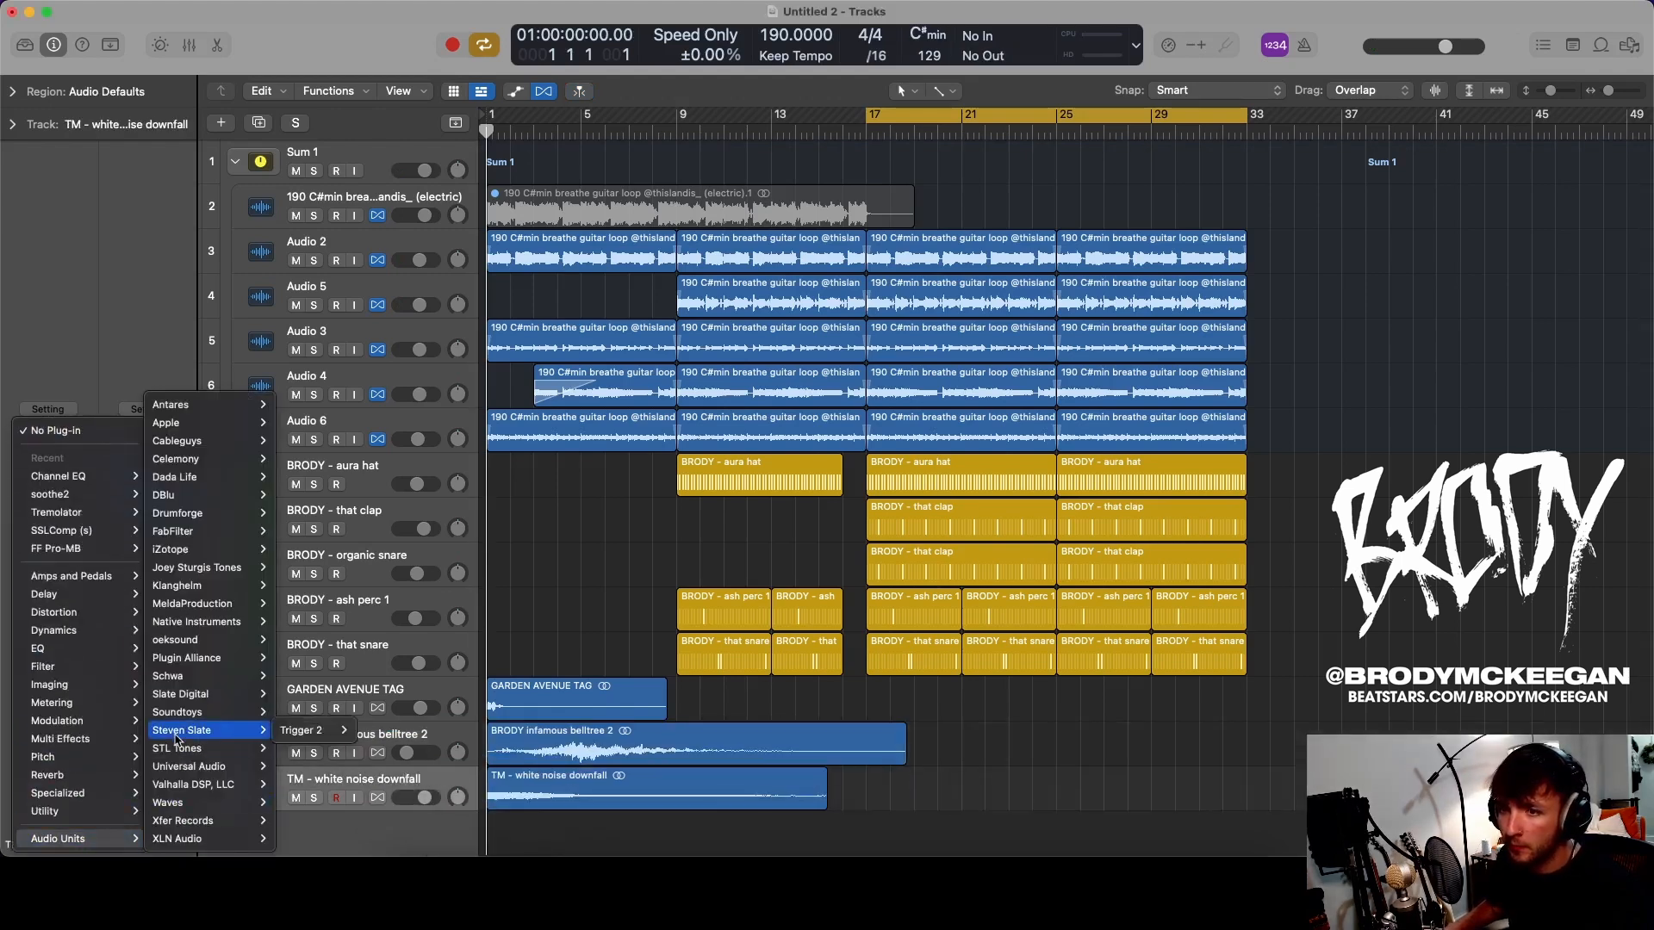
{"action": "mouse_move", "coordinate": [199, 713]}
{"action": "left_click", "coordinate": [419, 481]}
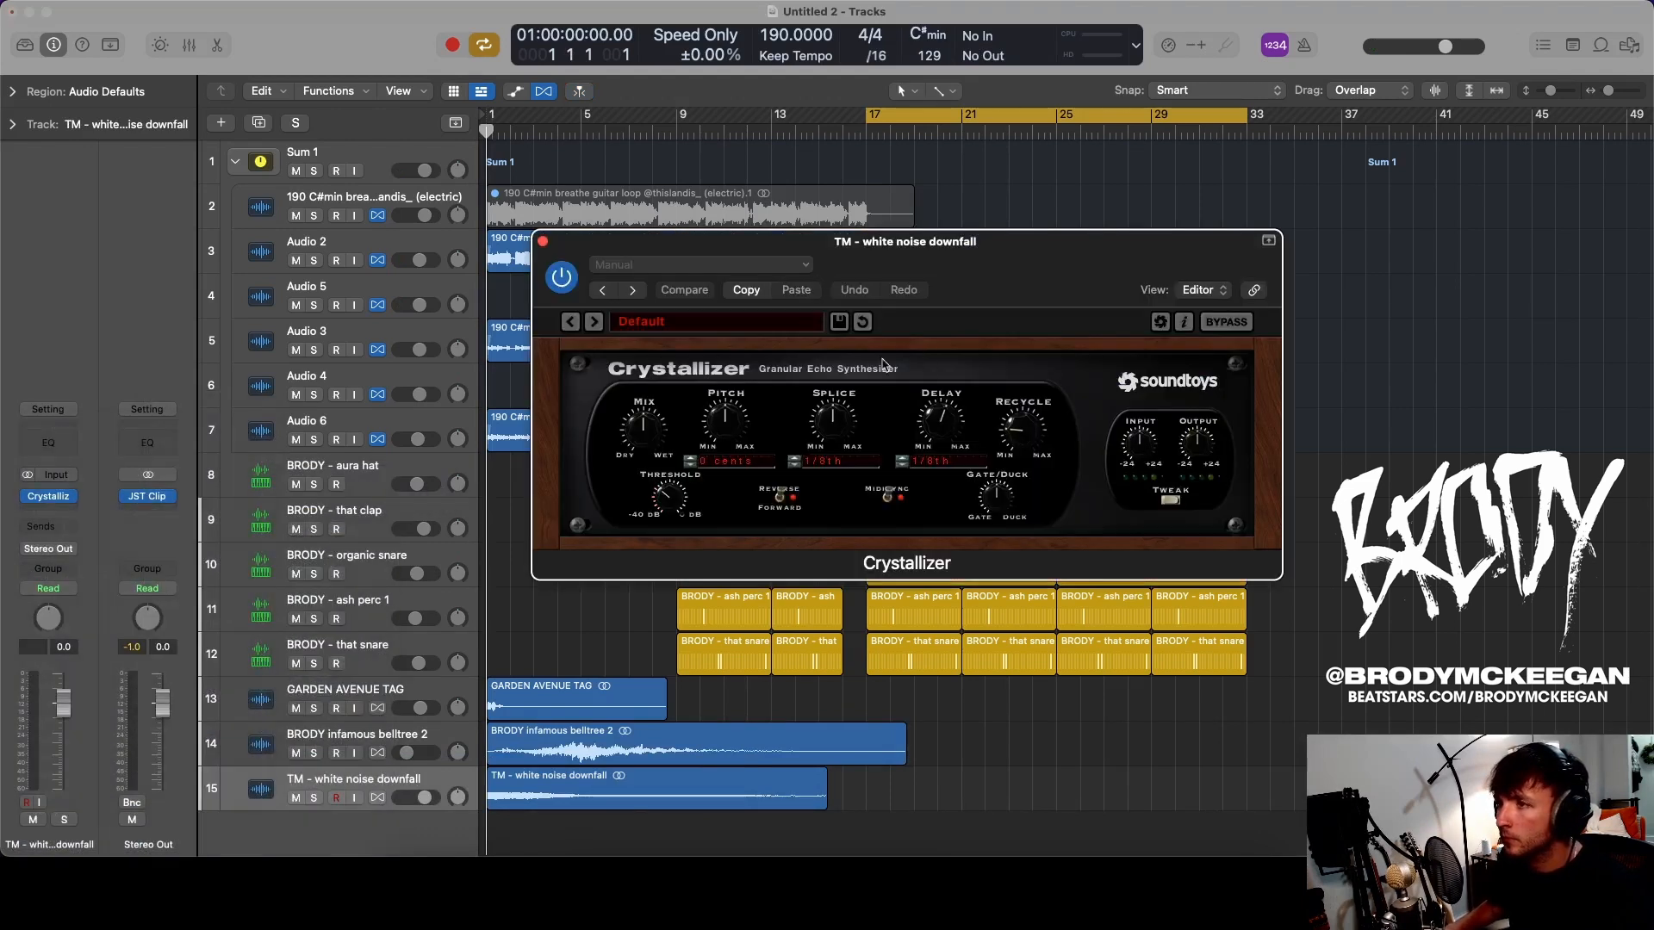
- Load Crystallizer's Fake Verb Cluster preset and lower the white noise track to -6.6 dB during playback, with cycling off
{"action": "left_click", "coordinate": [690, 325]}
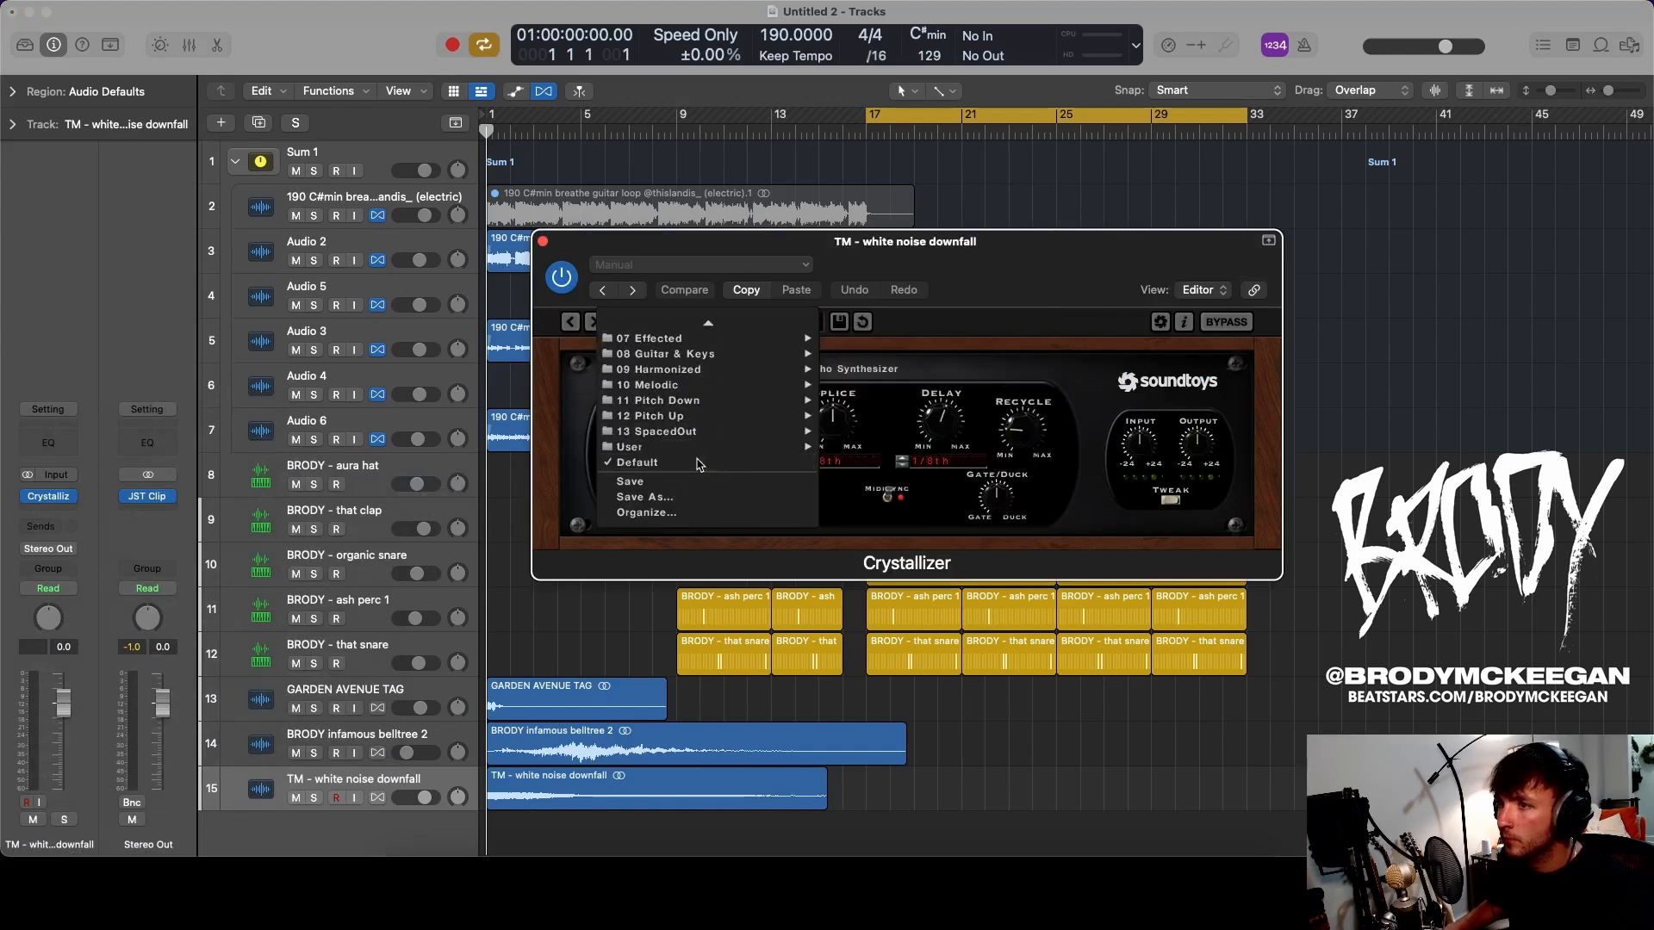
{"action": "mouse_move", "coordinate": [695, 434]}
{"action": "left_click", "coordinate": [886, 378]}
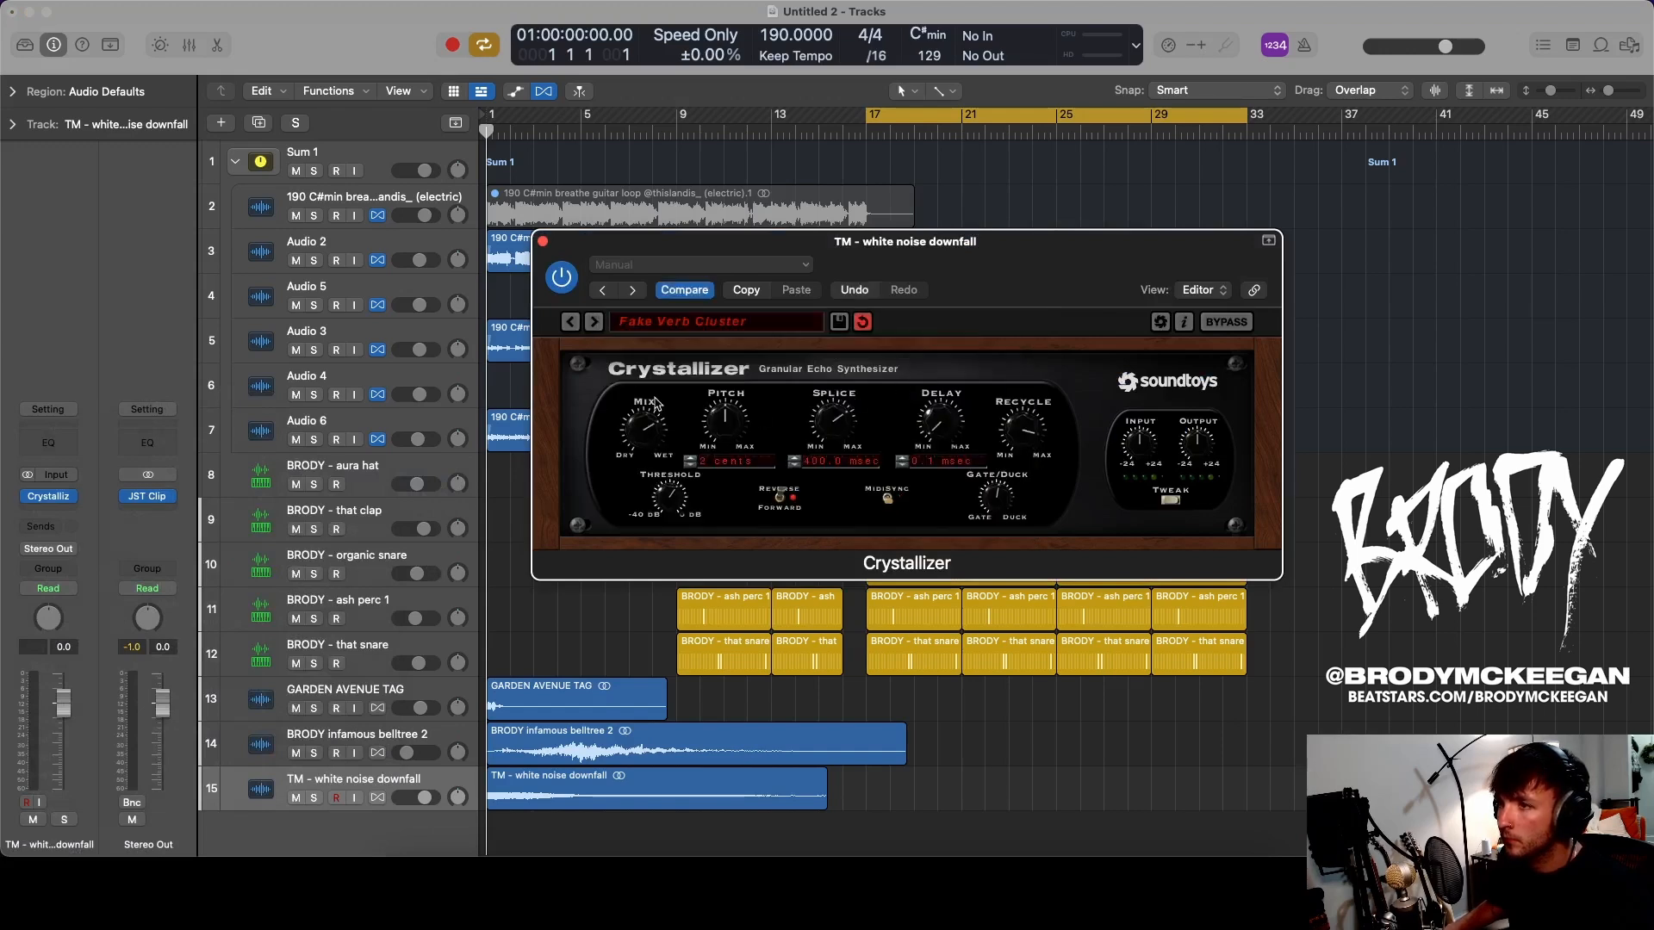
{"action": "key", "text": "c"}
{"action": "key", "text": "space"}
{"action": "left_click", "coordinate": [542, 241]}
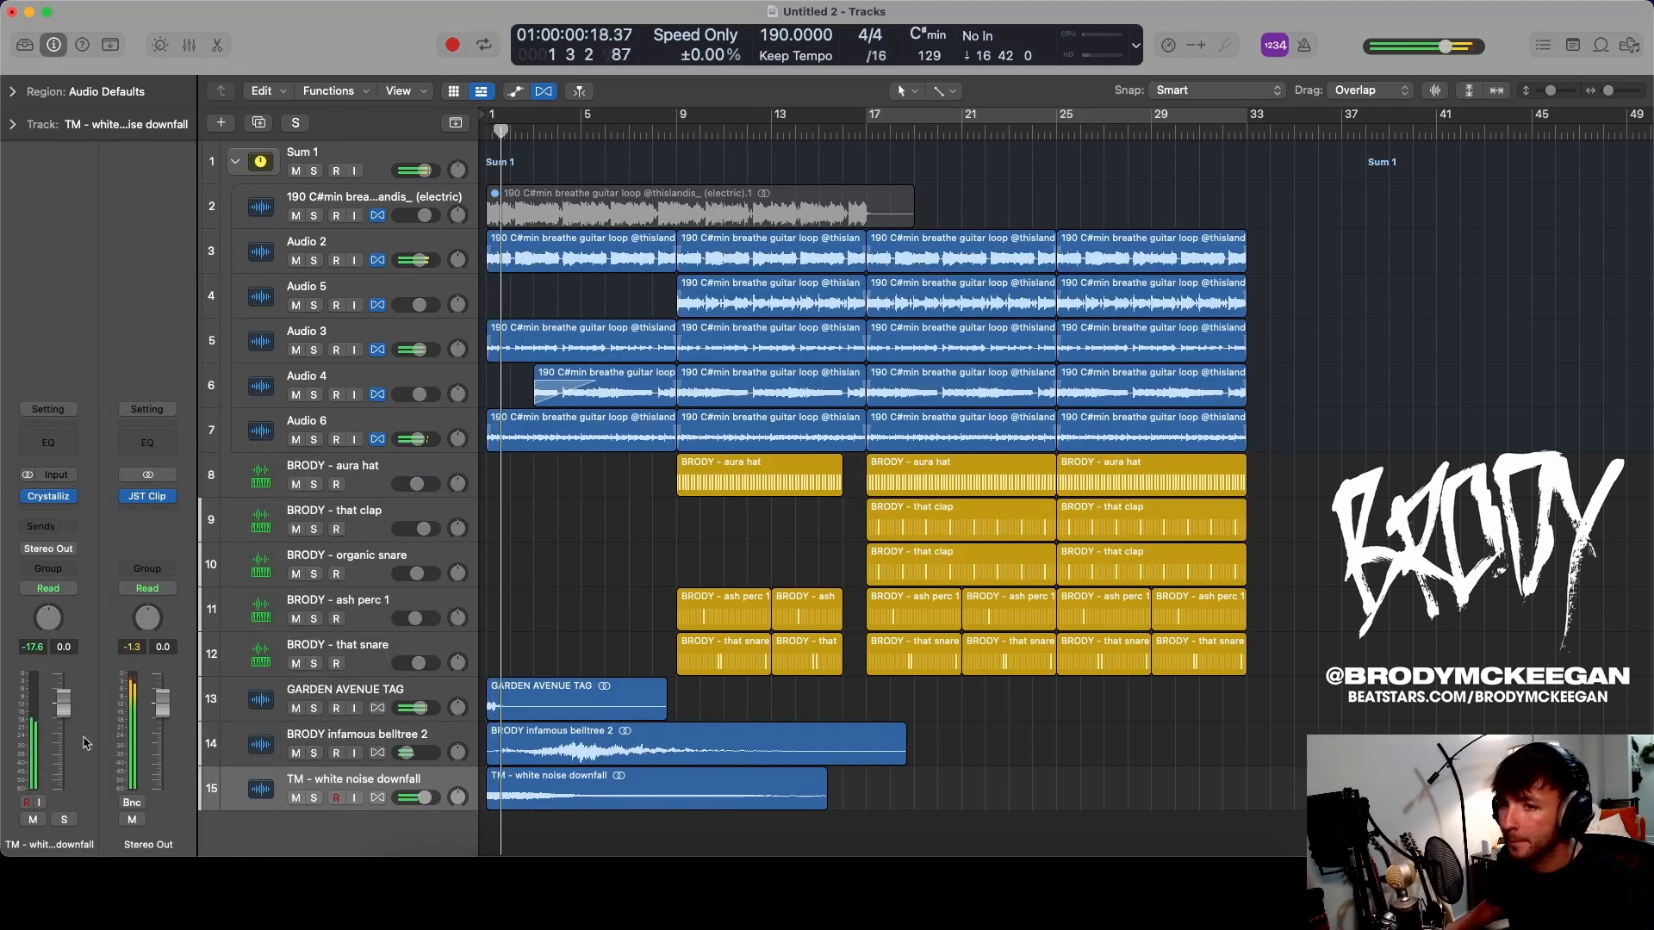
{"action": "left_click_drag", "start_coordinate": [65, 714], "coordinate": [61, 731]}
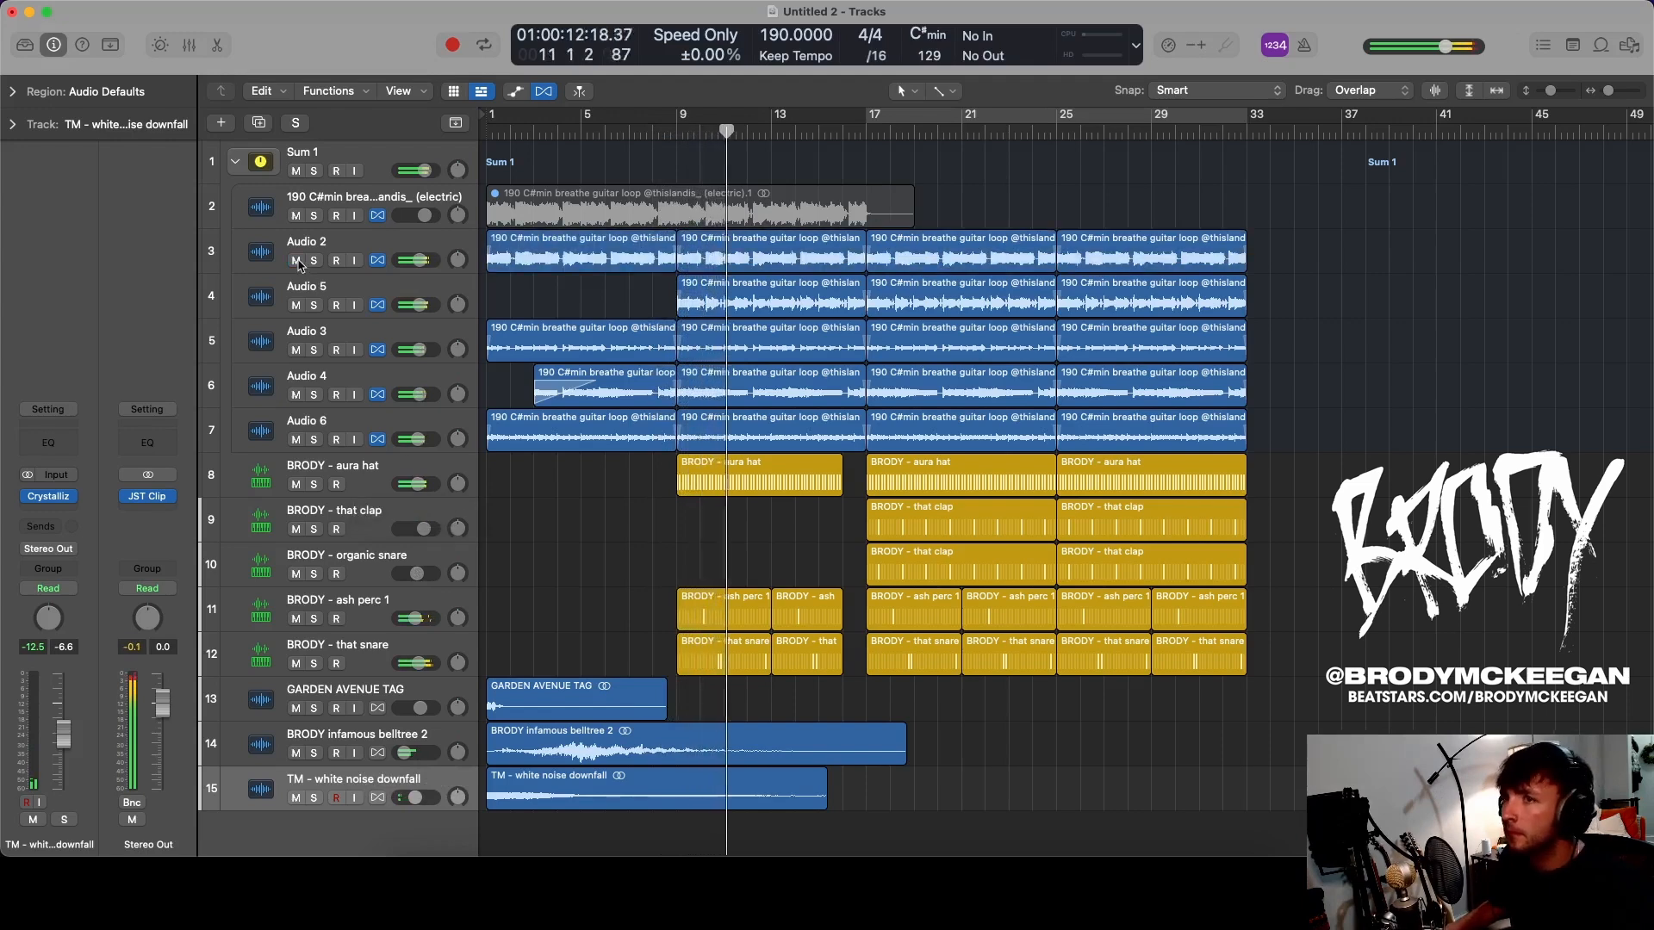
- Compare the playing mix with the Audio 2 and Audio 5 guitar layers muted and unmuted
{"action": "left_click", "coordinate": [296, 305]}
{"action": "left_click", "coordinate": [295, 261]}
{"action": "left_click", "coordinate": [301, 252]}
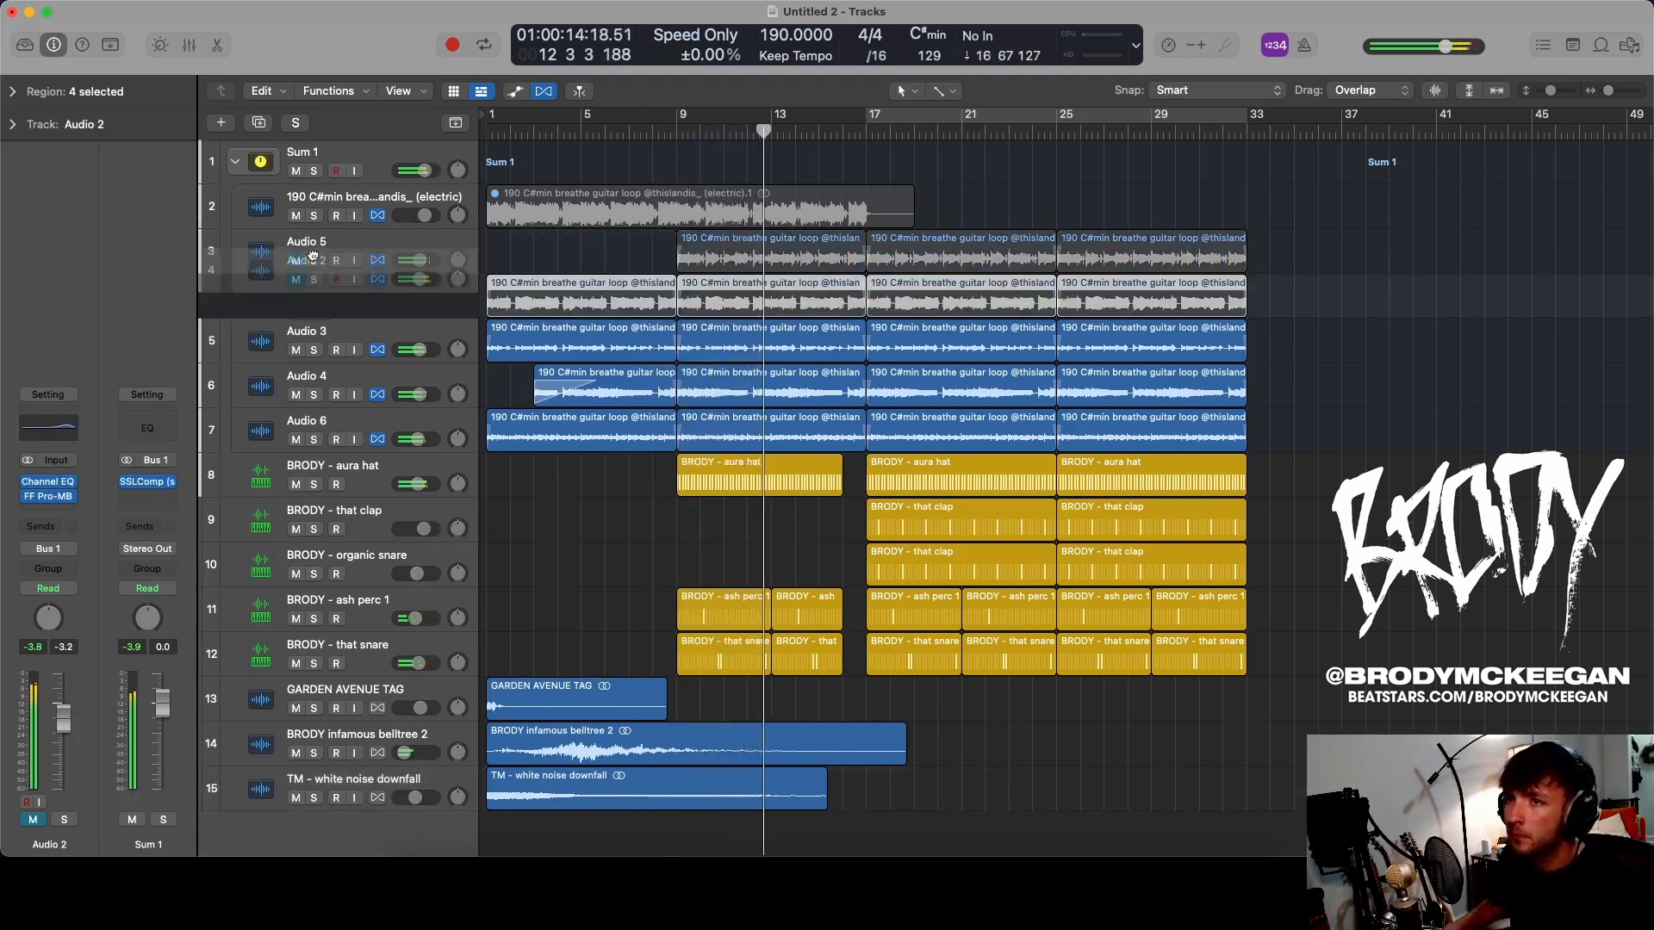
{"action": "left_click_drag", "start_coordinate": [298, 260], "coordinate": [300, 304]}
- Insert a Channel EQ on the Sum 1 track and set its low shelf to -4.5 dB at 374 Hz
{"action": "left_click", "coordinate": [379, 152]}
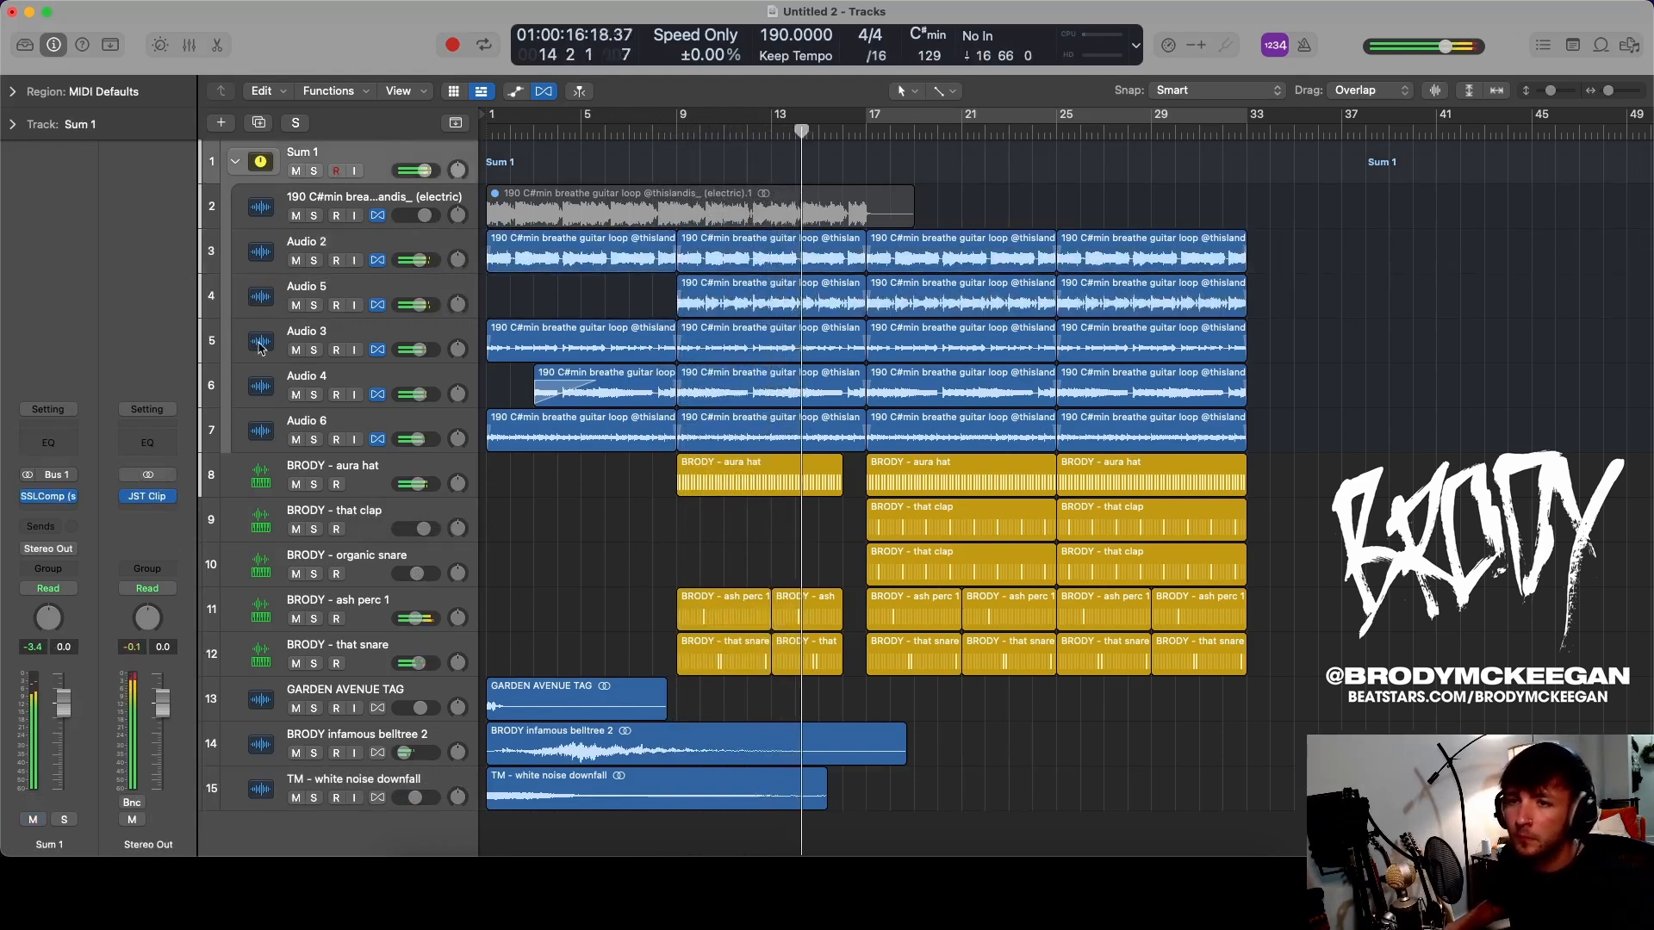
{"action": "left_click", "coordinate": [50, 444]}
{"action": "left_click_drag", "start_coordinate": [712, 404], "coordinate": [857, 455]}
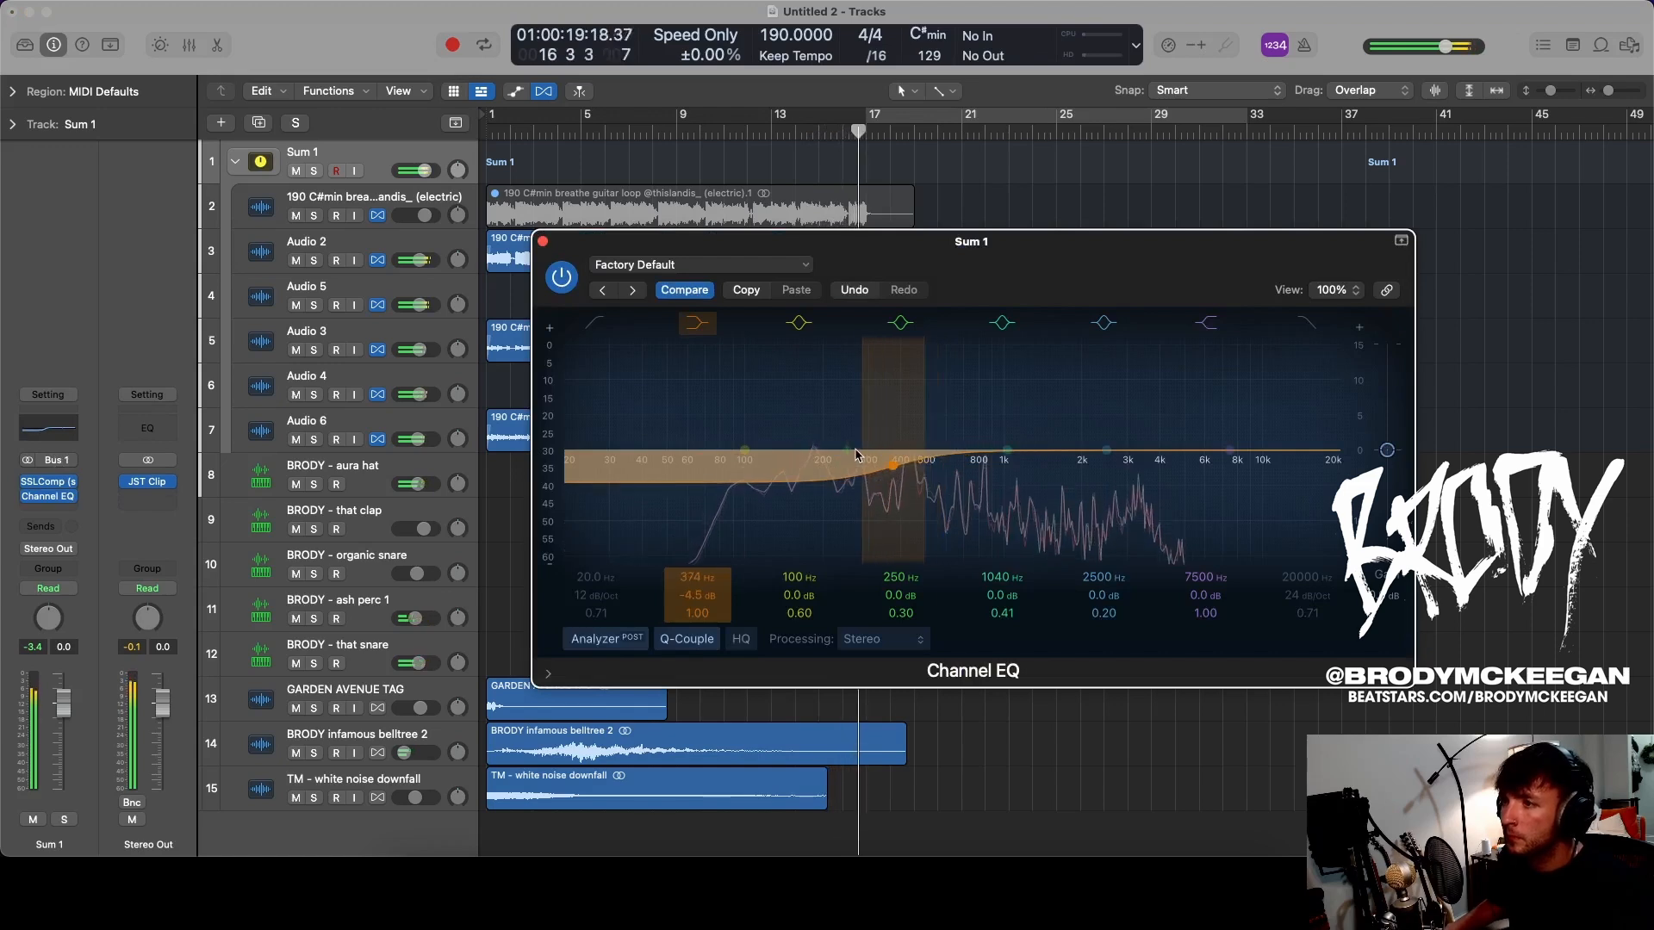
{"action": "left_click", "coordinate": [543, 242]}
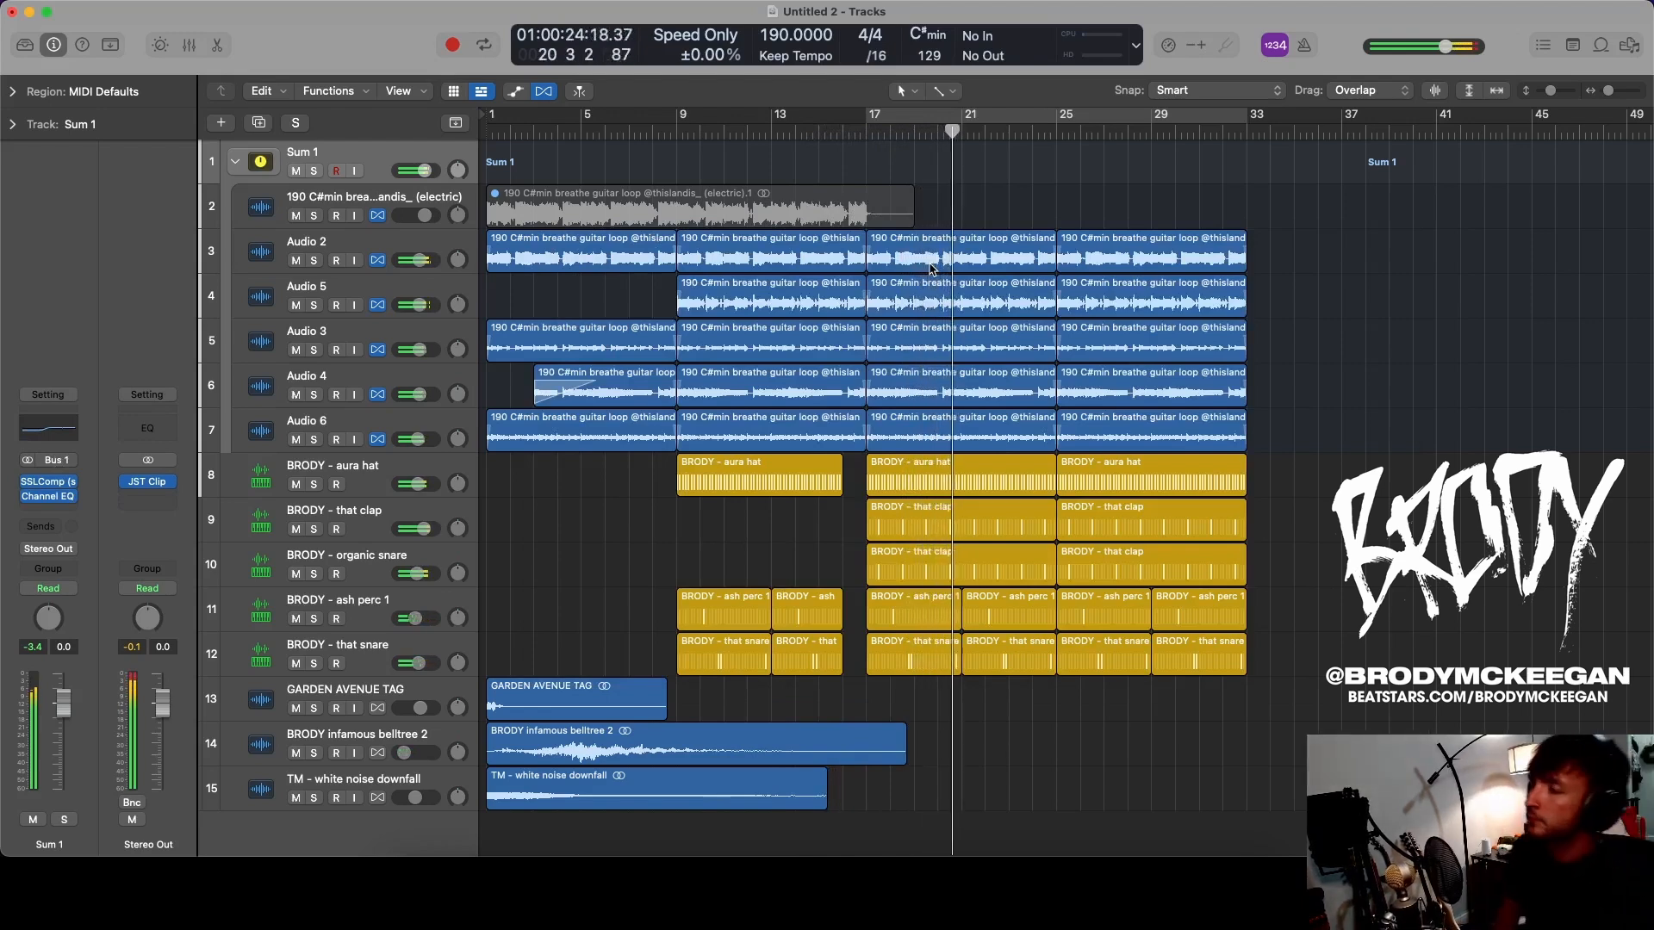
- Play bars 17 to 33 with cycling on, and load the BRODY - open hat sample into Quick Sampler on a new track
{"action": "key", "text": "space"}
{"action": "key", "text": "c"}
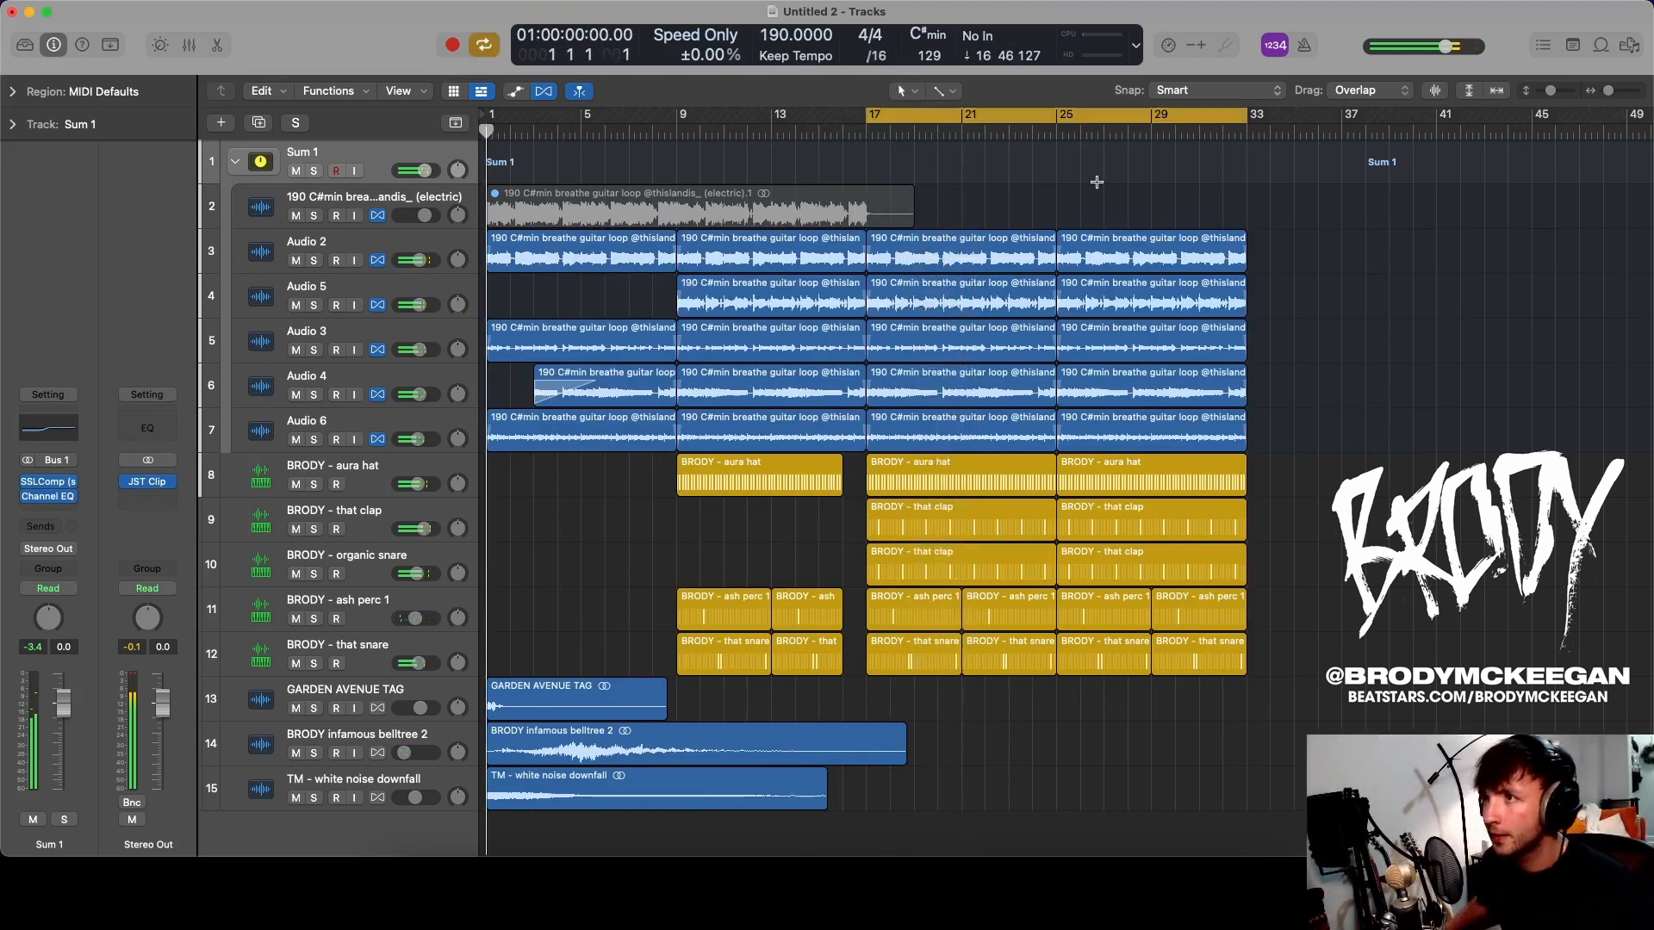
{"action": "key", "text": "space"}
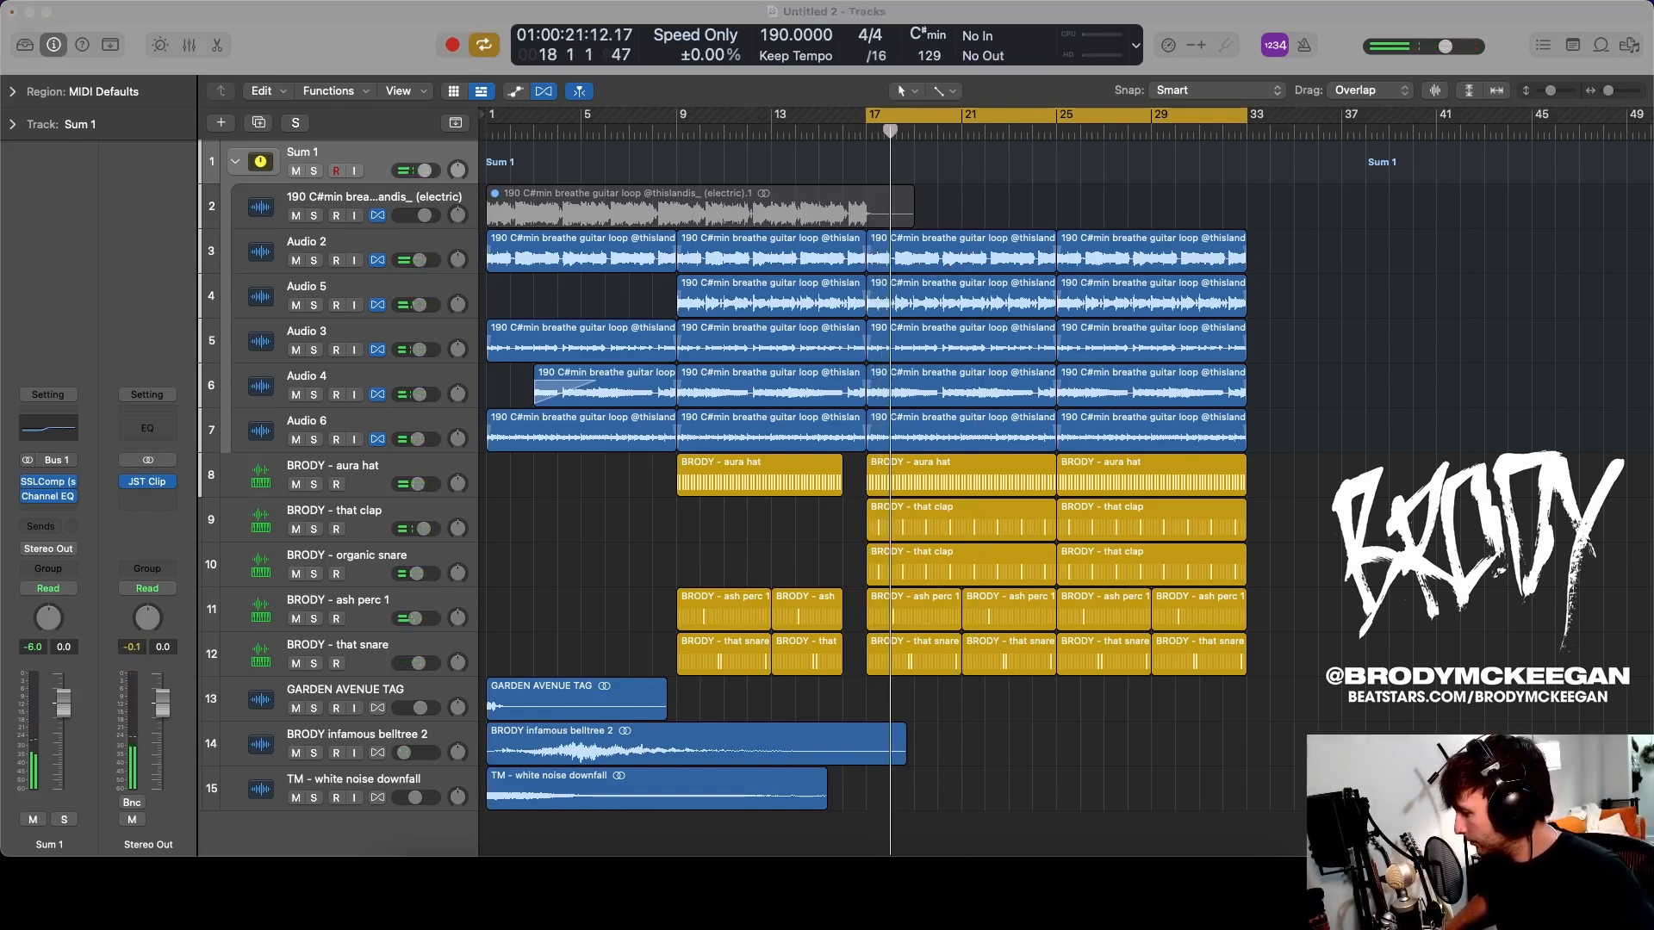
{"action": "left_click_drag", "start_coordinate": [297, 870], "coordinate": [337, 740]}
{"action": "left_click", "coordinate": [527, 183]}
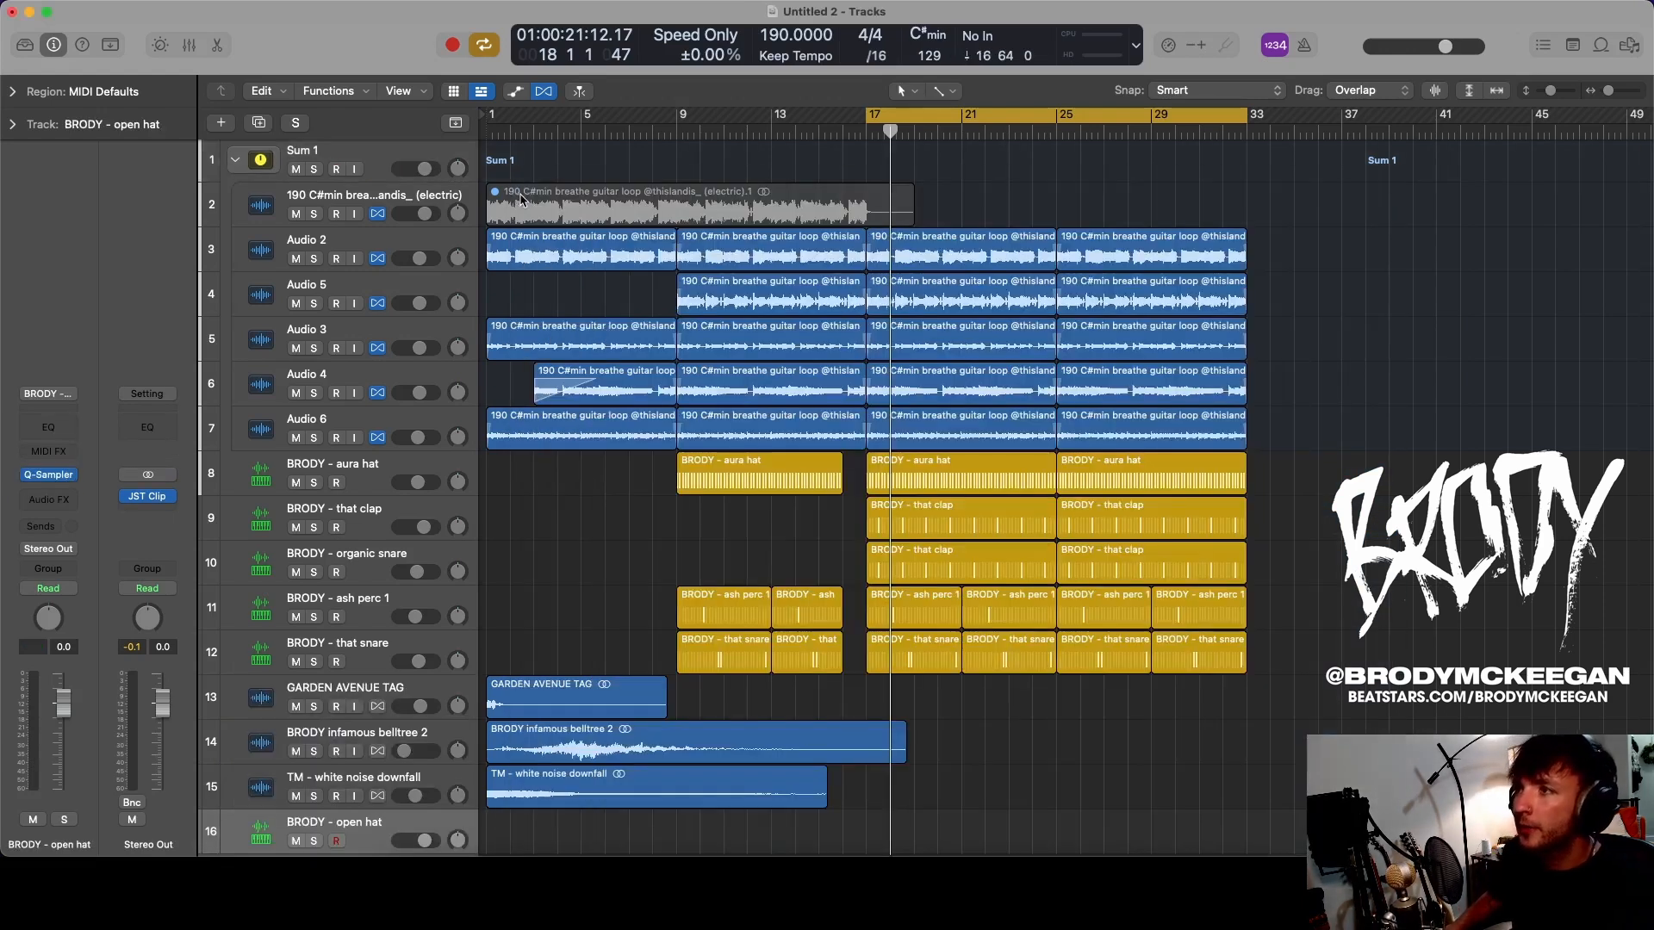
- Create an open hat pattern at bar 25 with a /8 step rate and a hit on step 3, with cycling off
{"action": "left_click", "coordinate": [1098, 116]}
{"action": "left_click", "coordinate": [1099, 126]}
{"action": "key", "text": "e"}
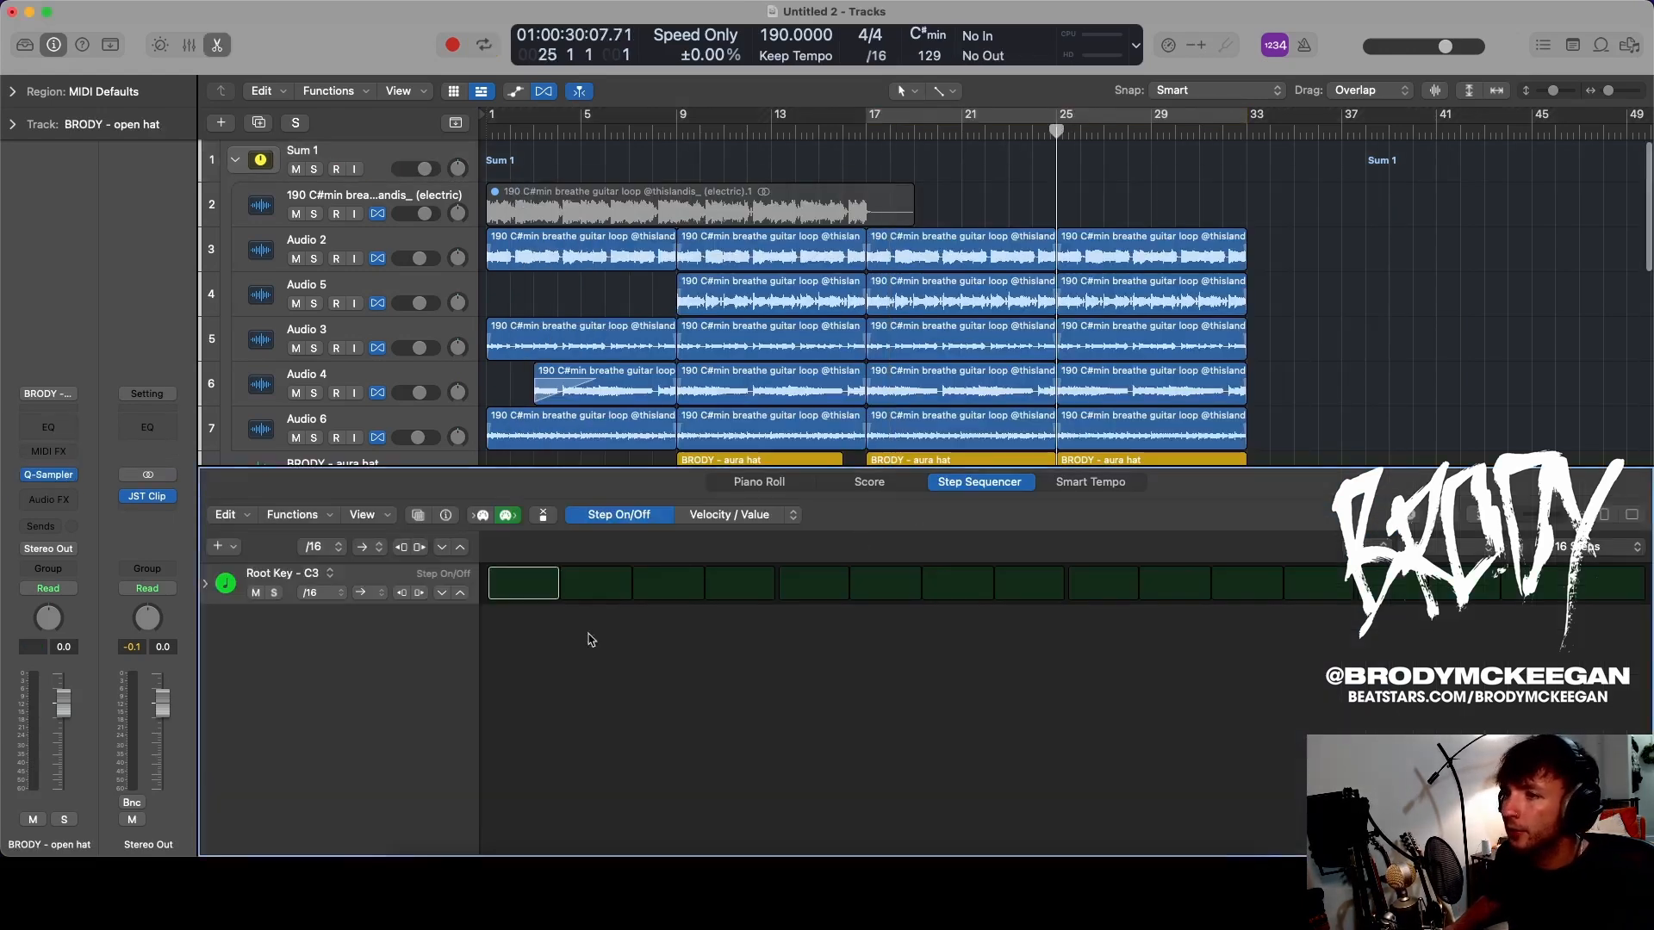
{"action": "left_click", "coordinate": [317, 546]}
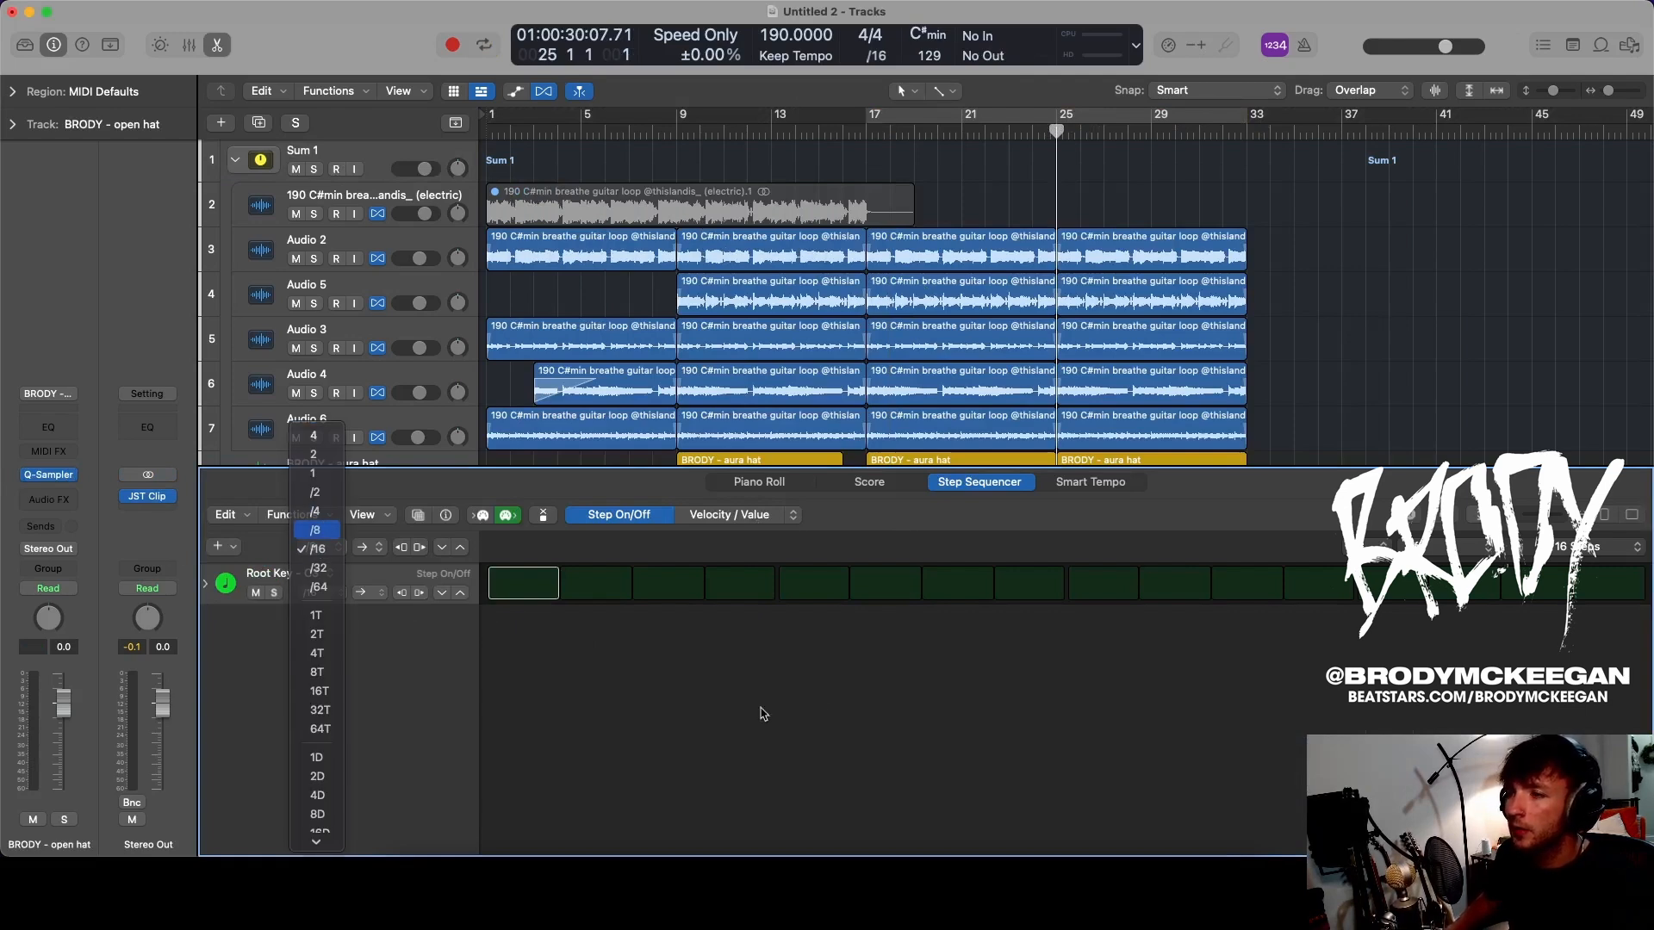
{"action": "key", "text": "Return"}
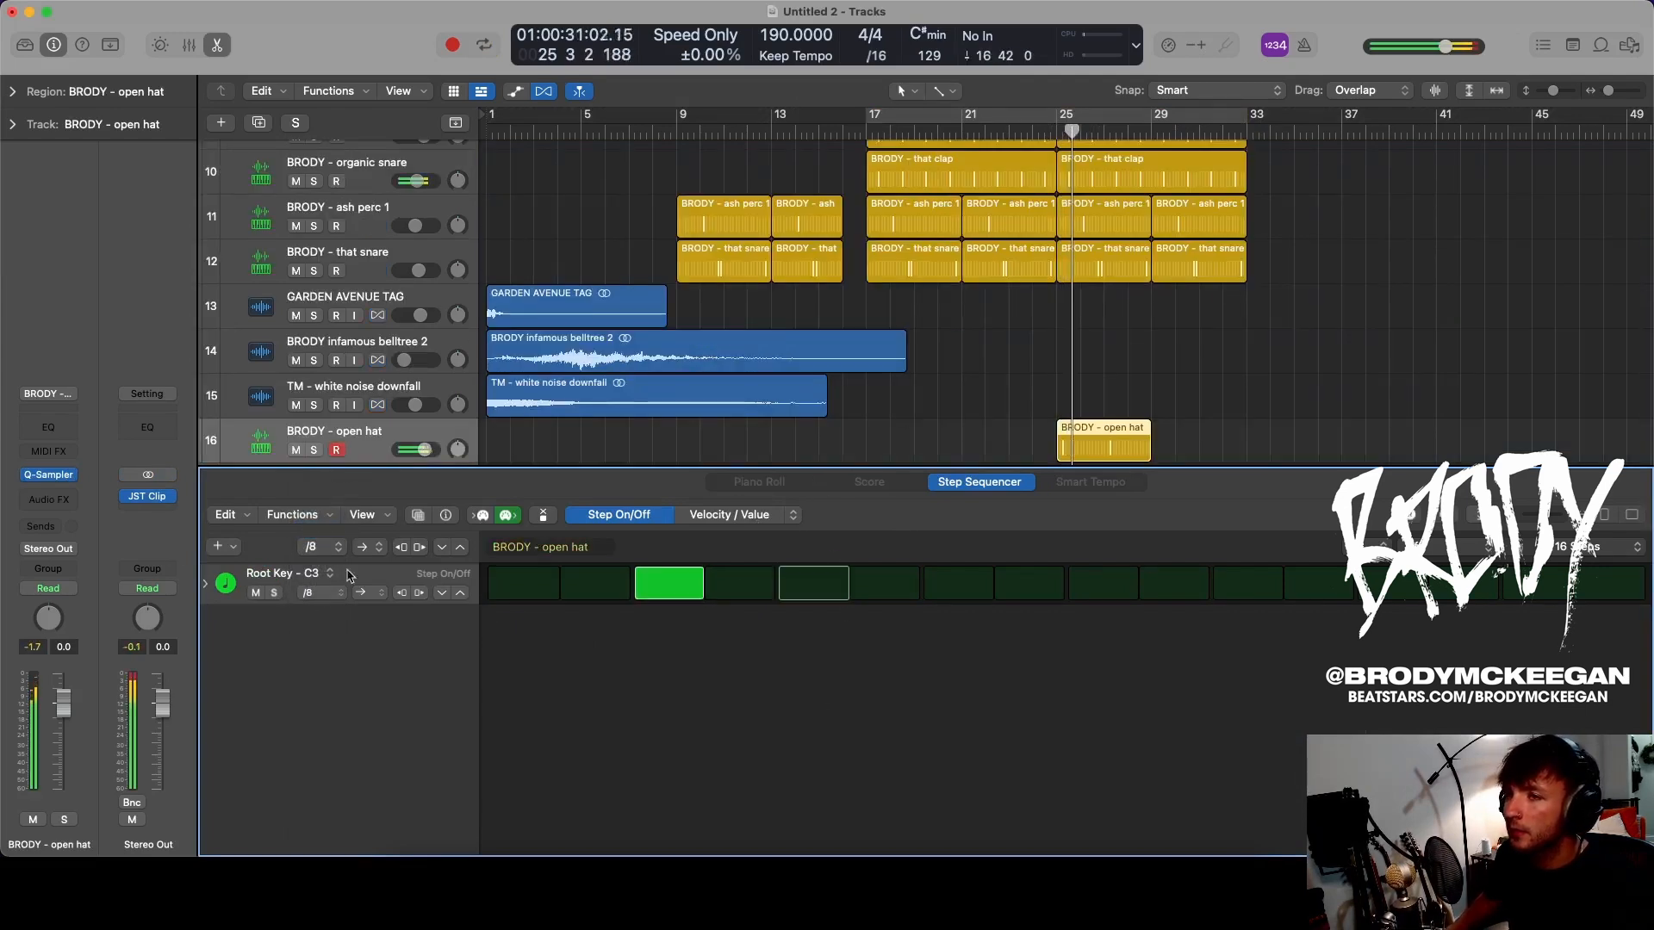
- Lower the open hat to -7.0 dB and lengthen its pattern to 32 steps, with hits on steps 3, 19 and 31
{"action": "left_click_drag", "start_coordinate": [57, 726], "coordinate": [69, 760]}
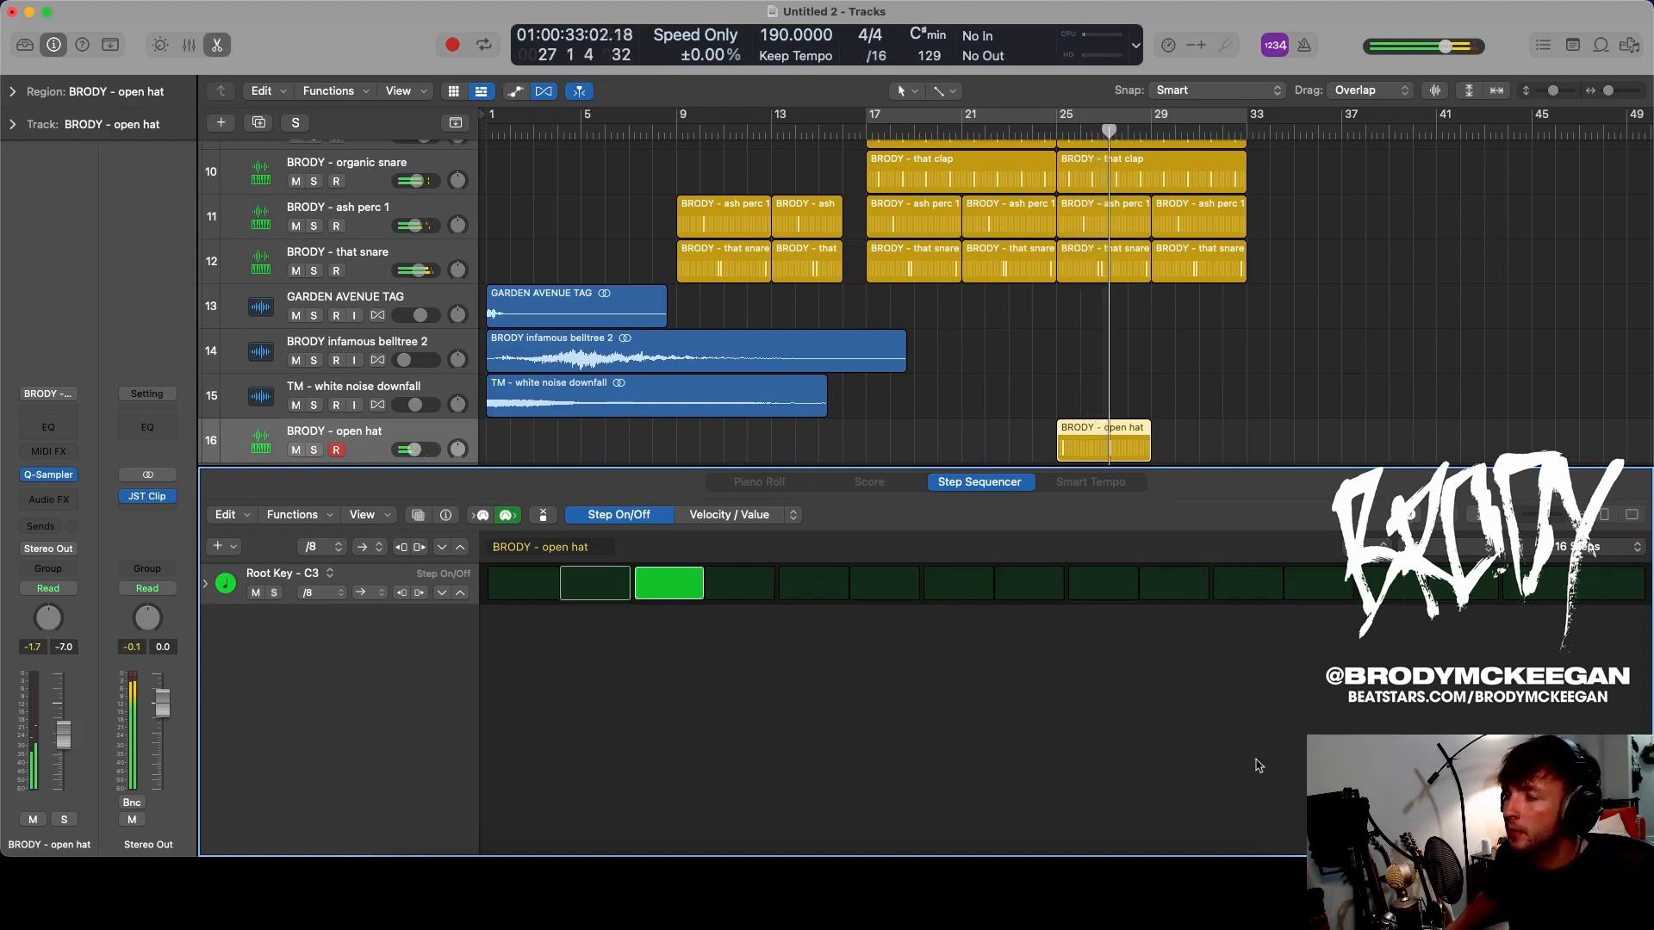
{"action": "left_click", "coordinate": [1538, 585]}
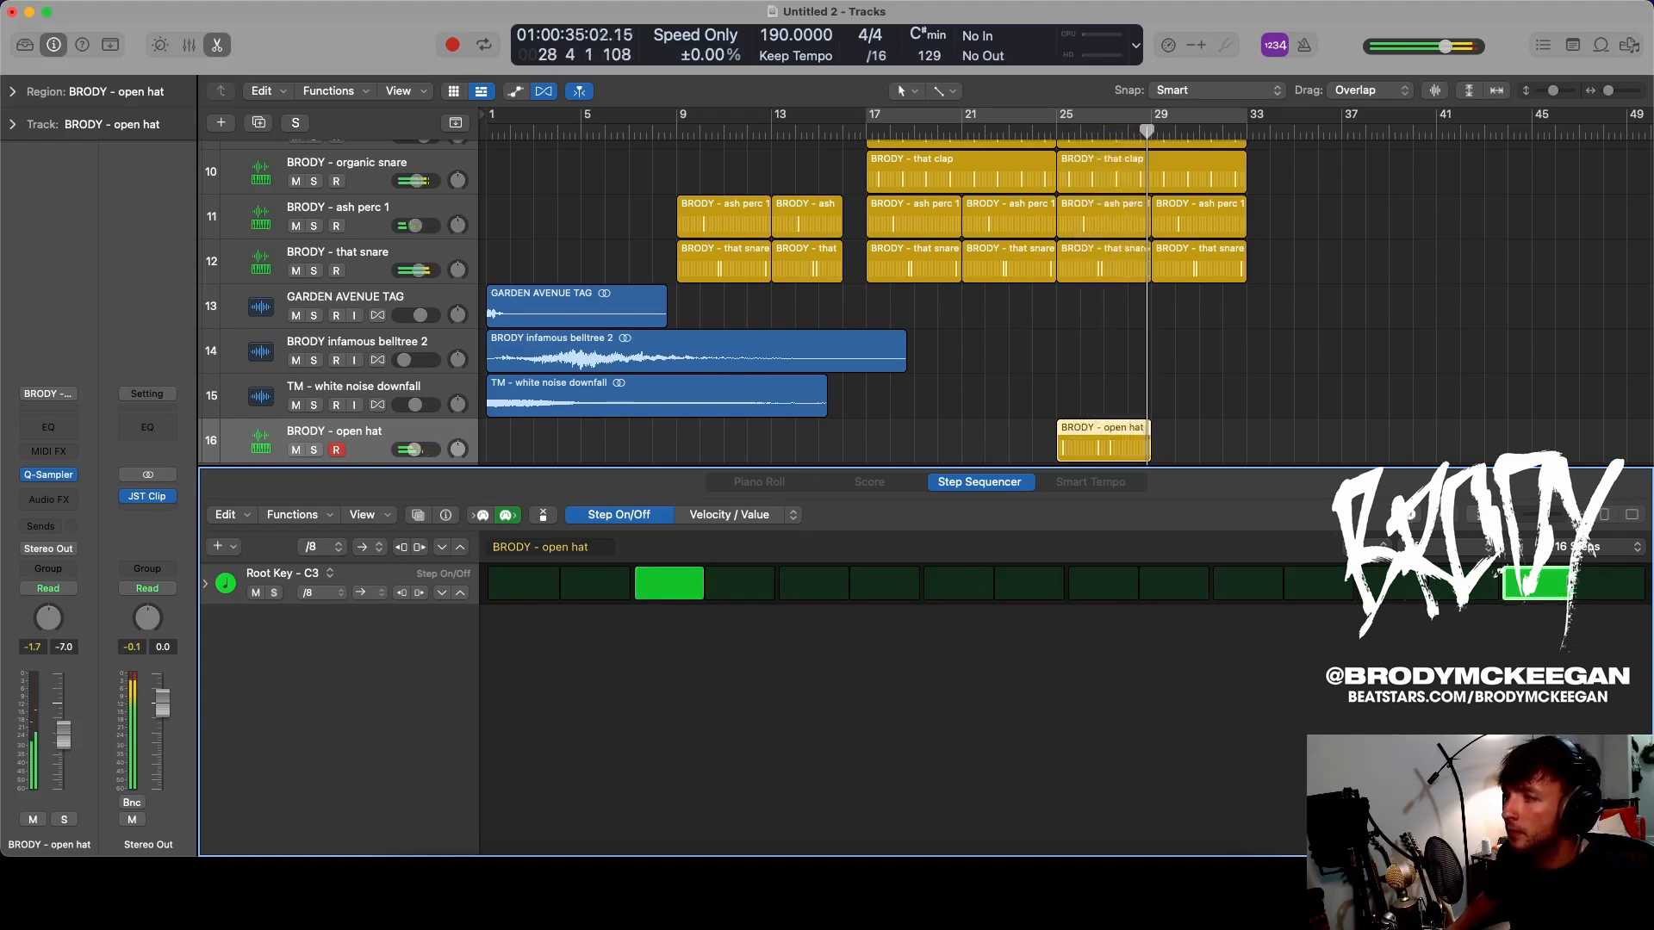
{"action": "left_click", "coordinate": [1590, 549]}
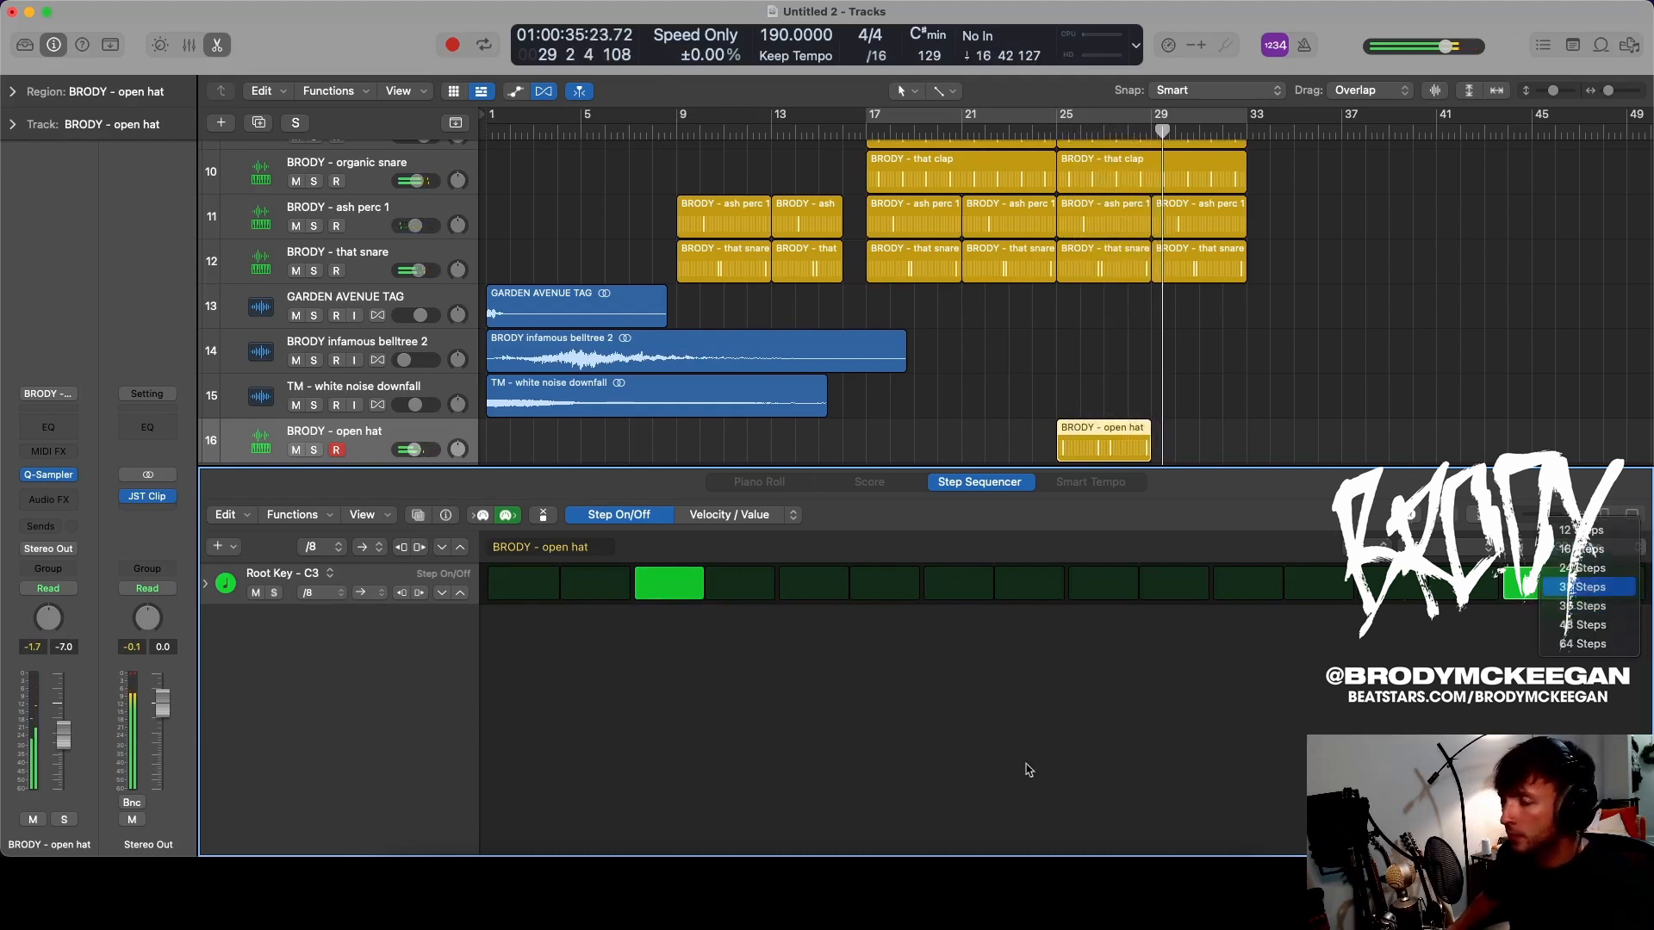
- Repeat the open hat region at bar 29 and move its track directly below BRODY - that snare, with cycling on
{"action": "left_click", "coordinate": [1059, 135]}
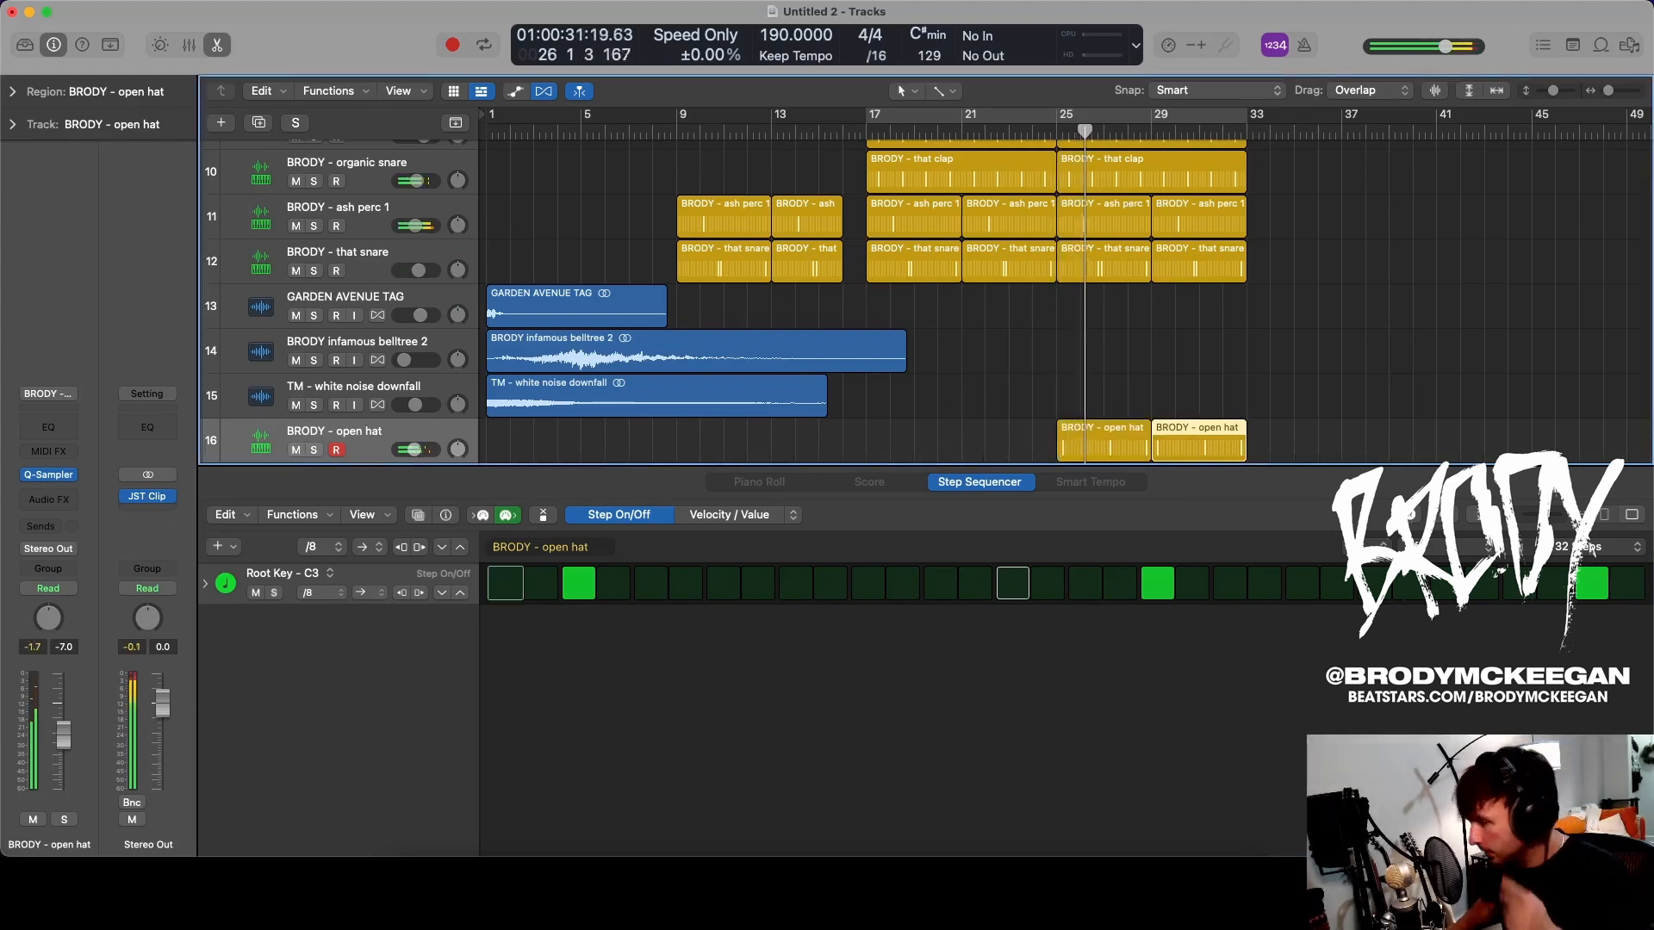
{"action": "key", "text": "e"}
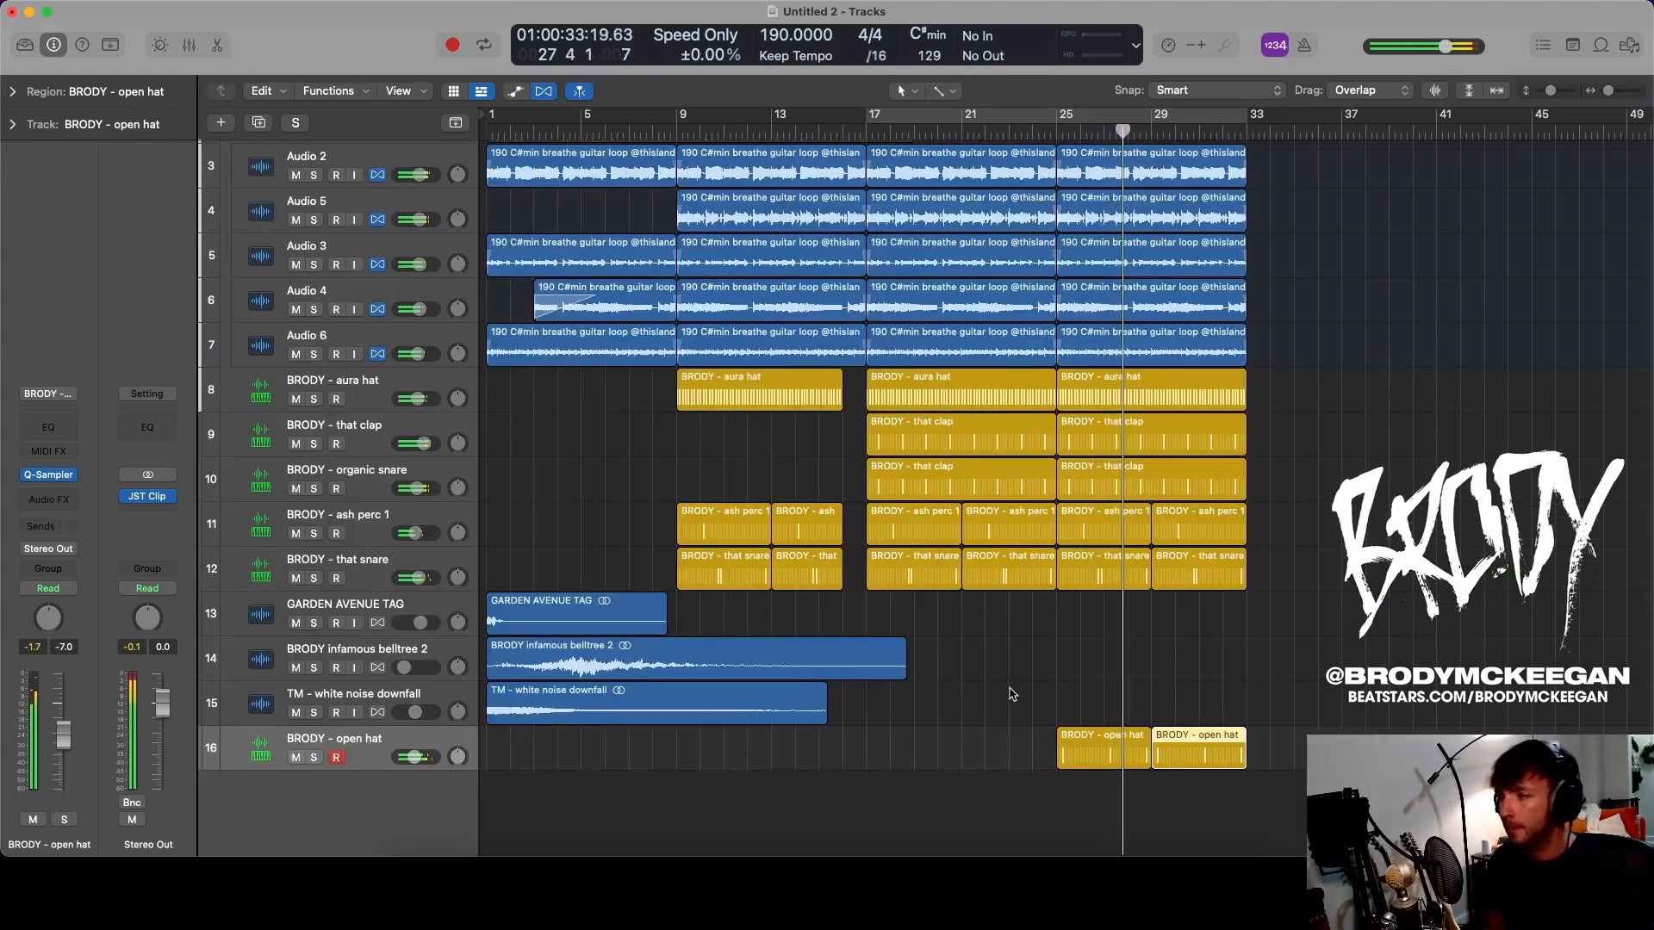
{"action": "left_click_drag", "start_coordinate": [219, 746], "coordinate": [360, 600]}
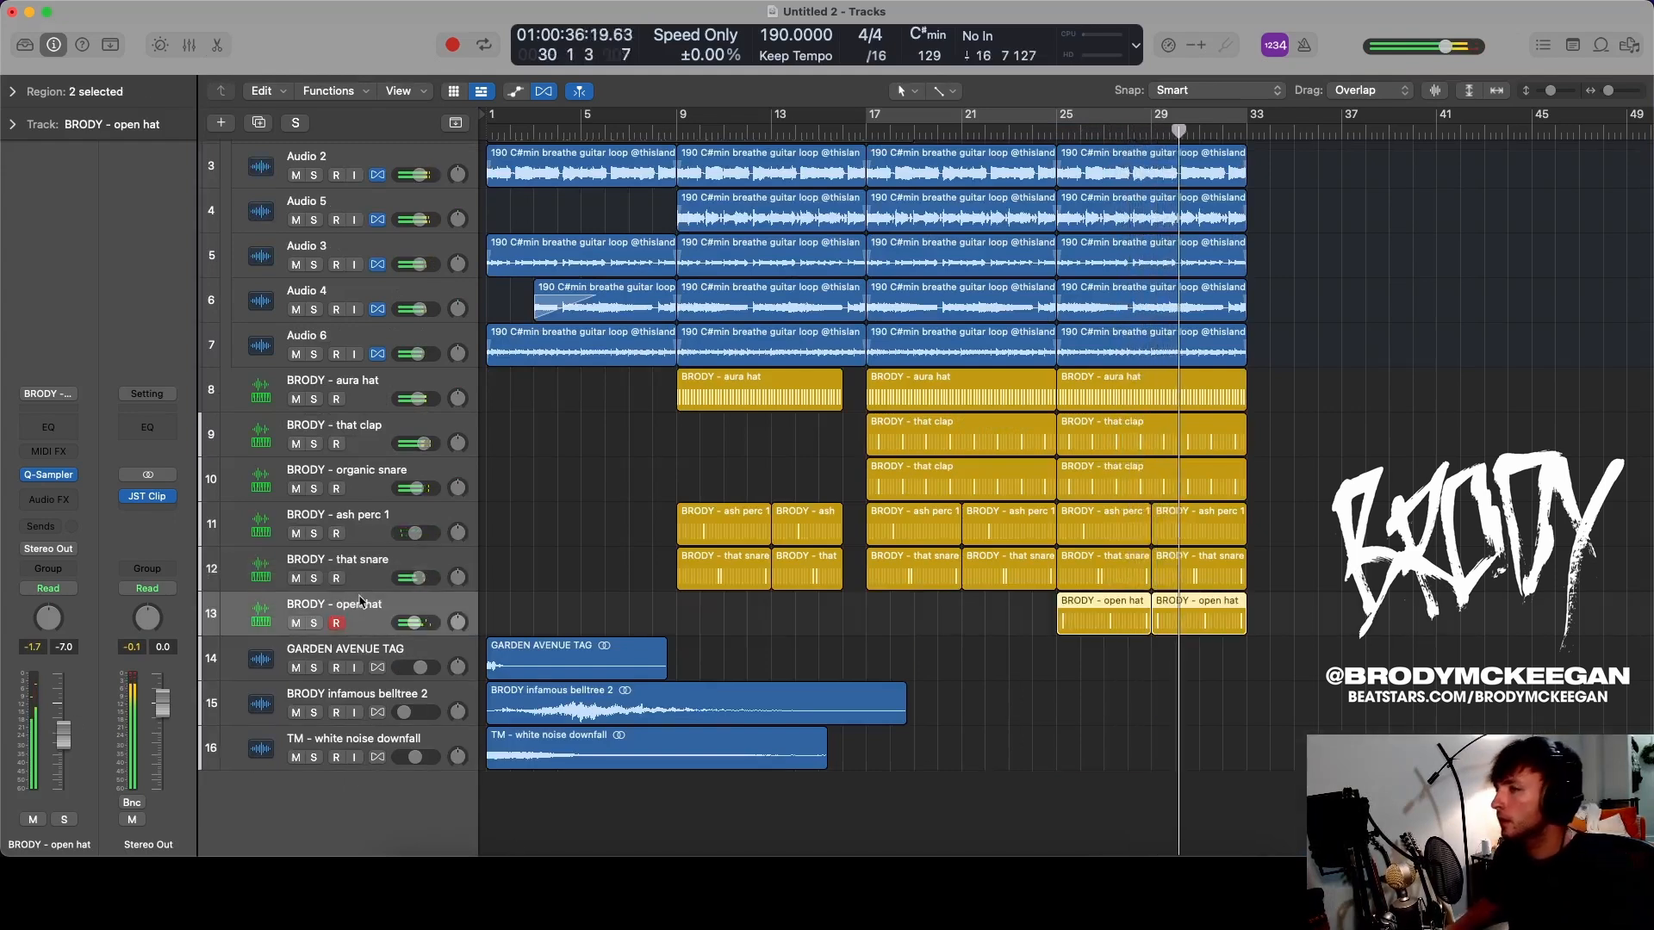
{"action": "left_click", "coordinate": [1026, 612]}
{"action": "key", "text": "c"}
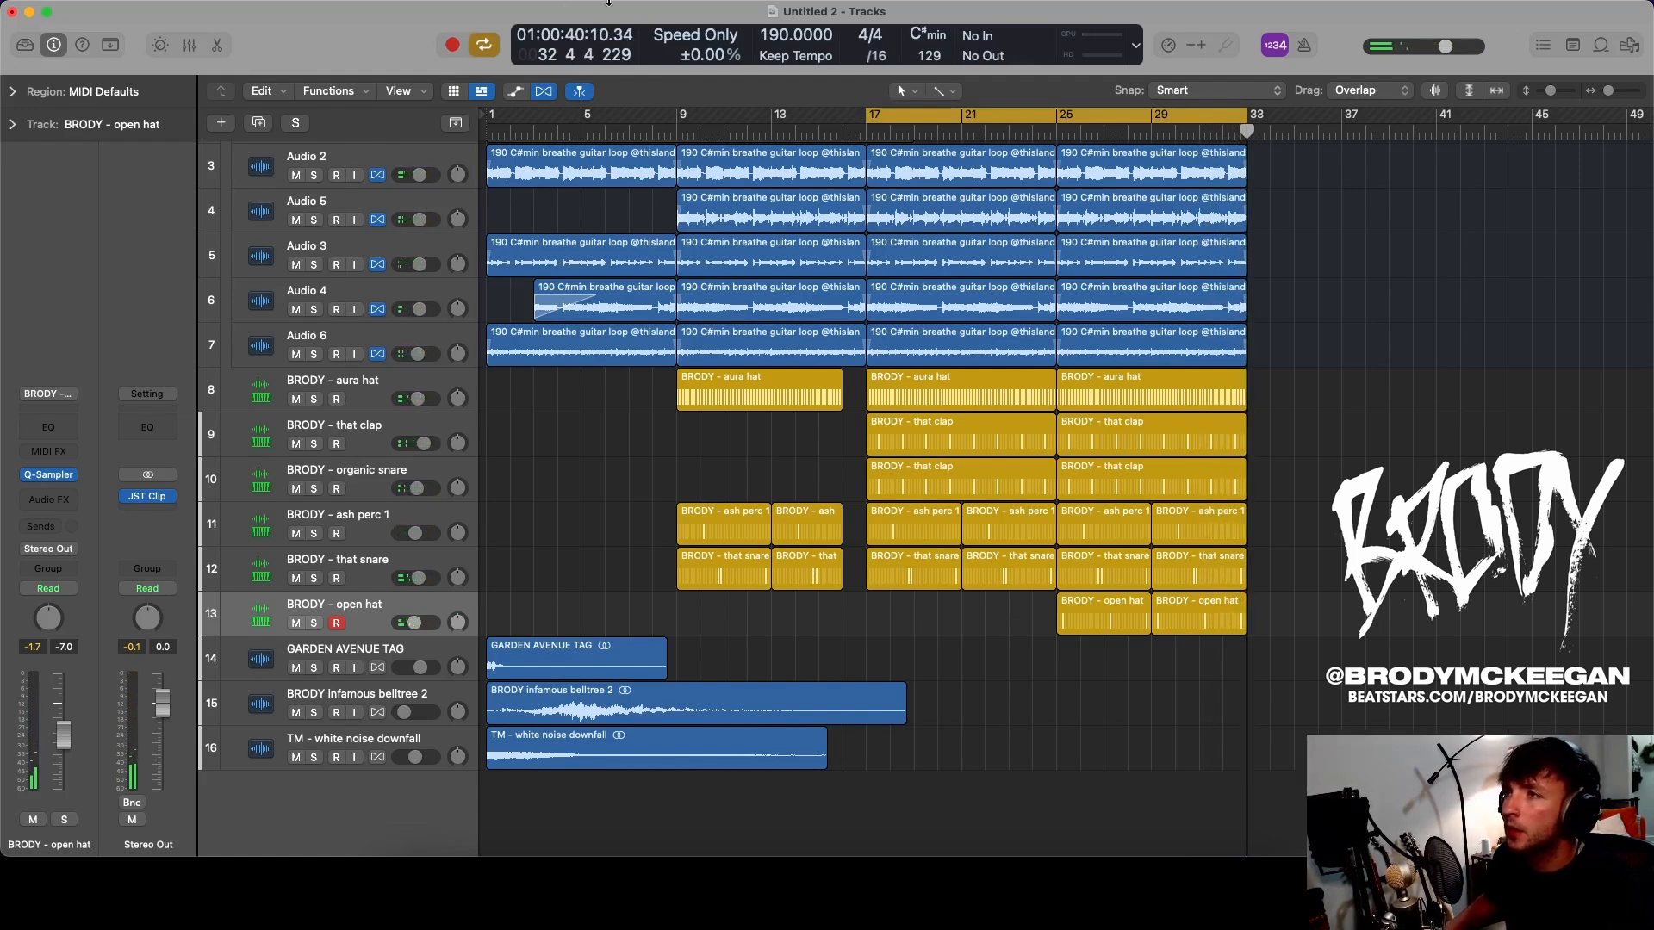
- Set the project tempo to 160 BPM and add the 160bpm live cymbals, shaker and tambourine loops at bar 17 on separate tracks
{"action": "key", "text": "x"}
{"action": "left_click_drag", "start_coordinate": [772, 40], "coordinate": [773, 122]}
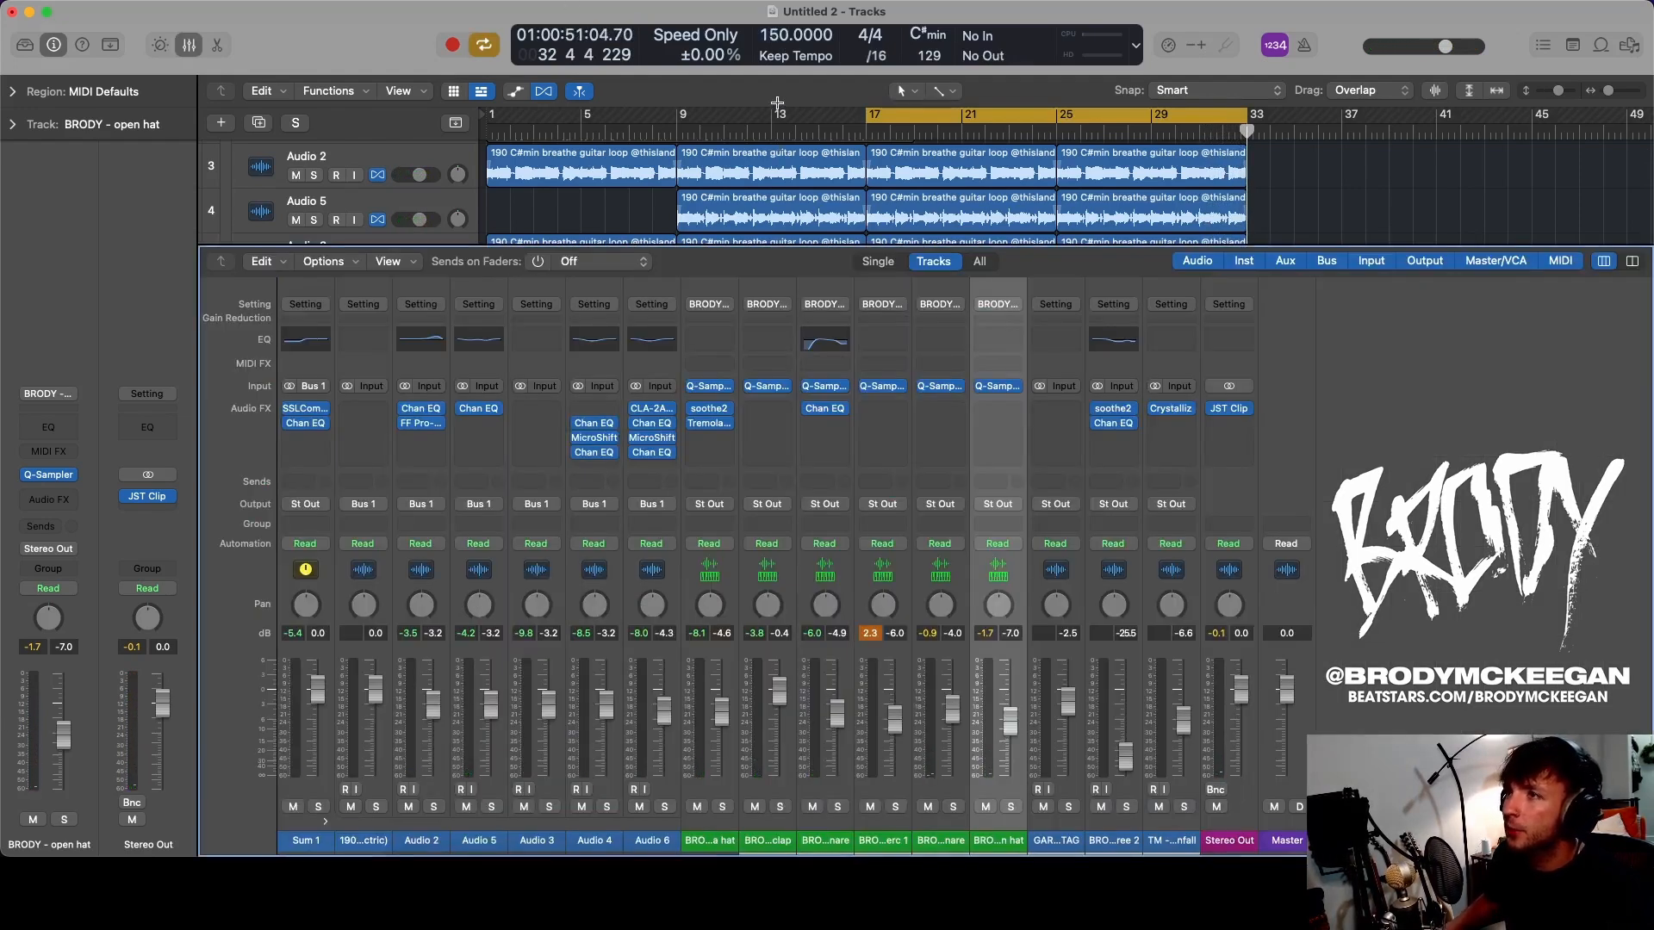
{"action": "key", "text": "x"}
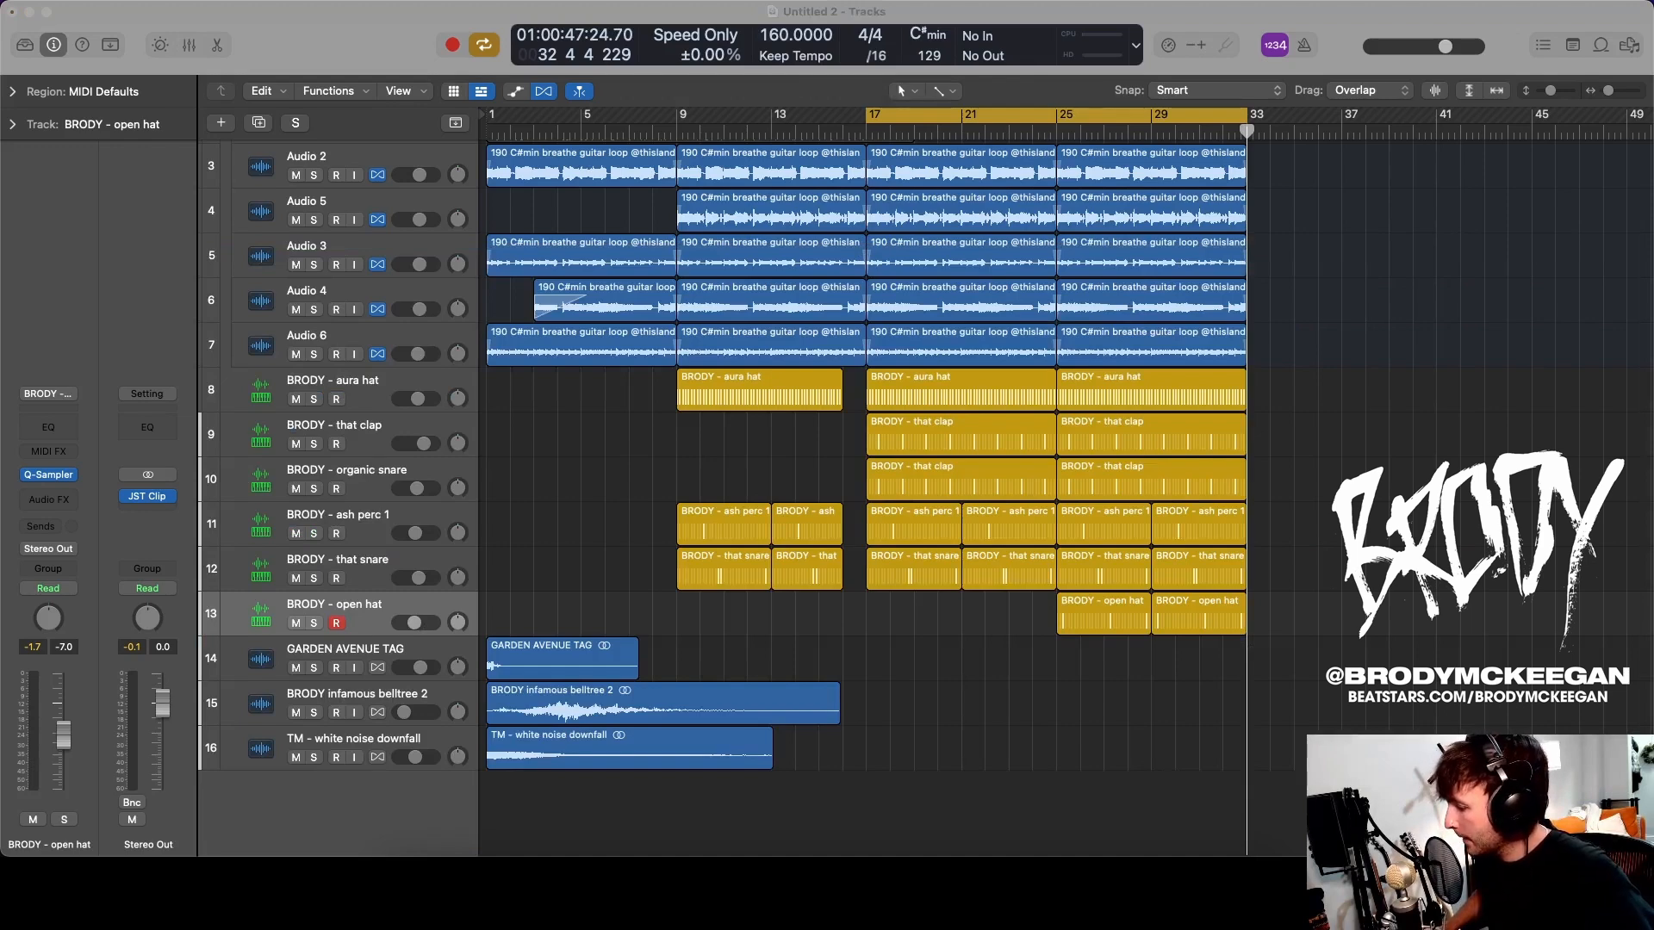
{"action": "left_click_drag", "start_coordinate": [1150, 814], "coordinate": [870, 803]}
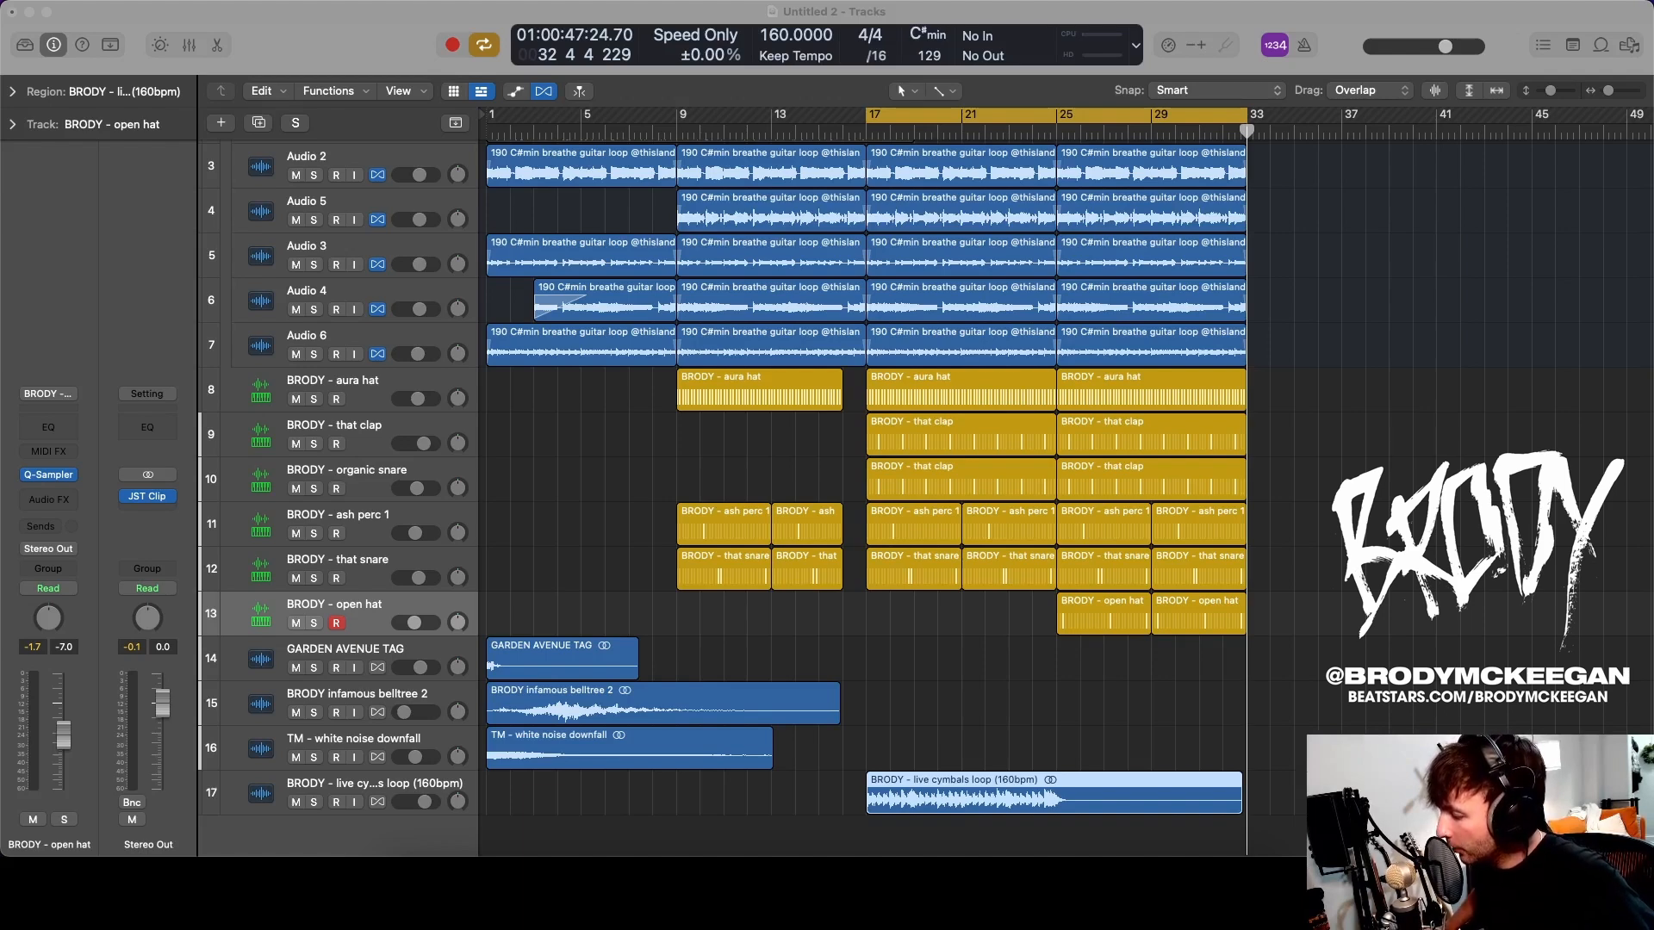
{"action": "left_click_drag", "start_coordinate": [1137, 848], "coordinate": [871, 843]}
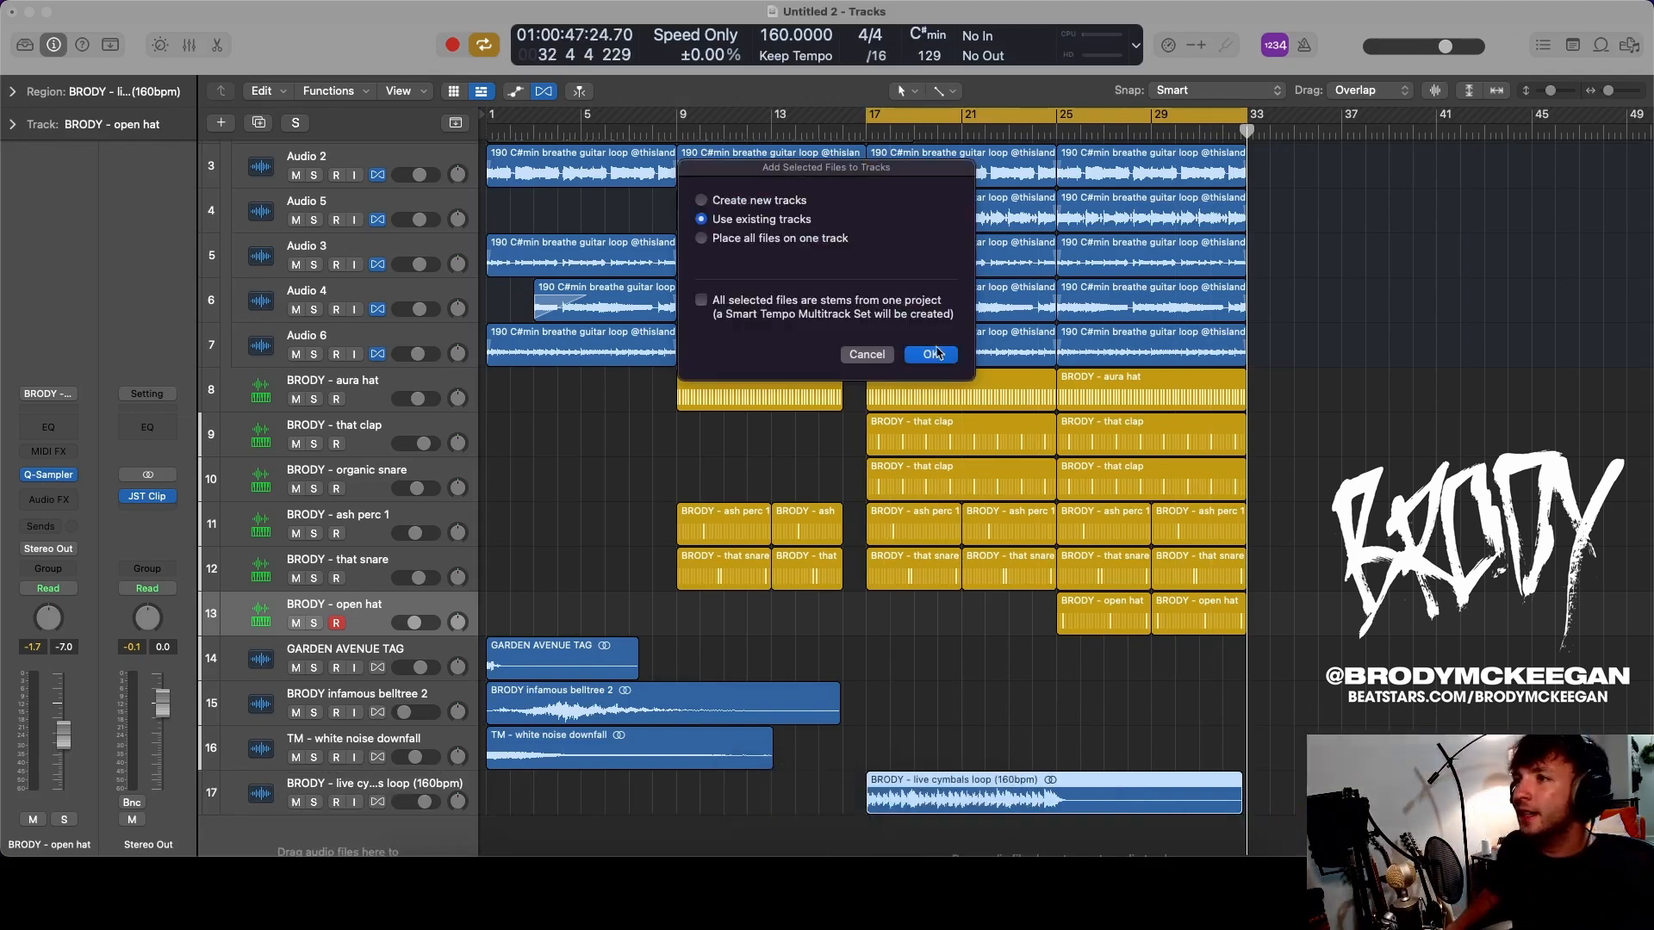
{"action": "left_click", "coordinate": [930, 355]}
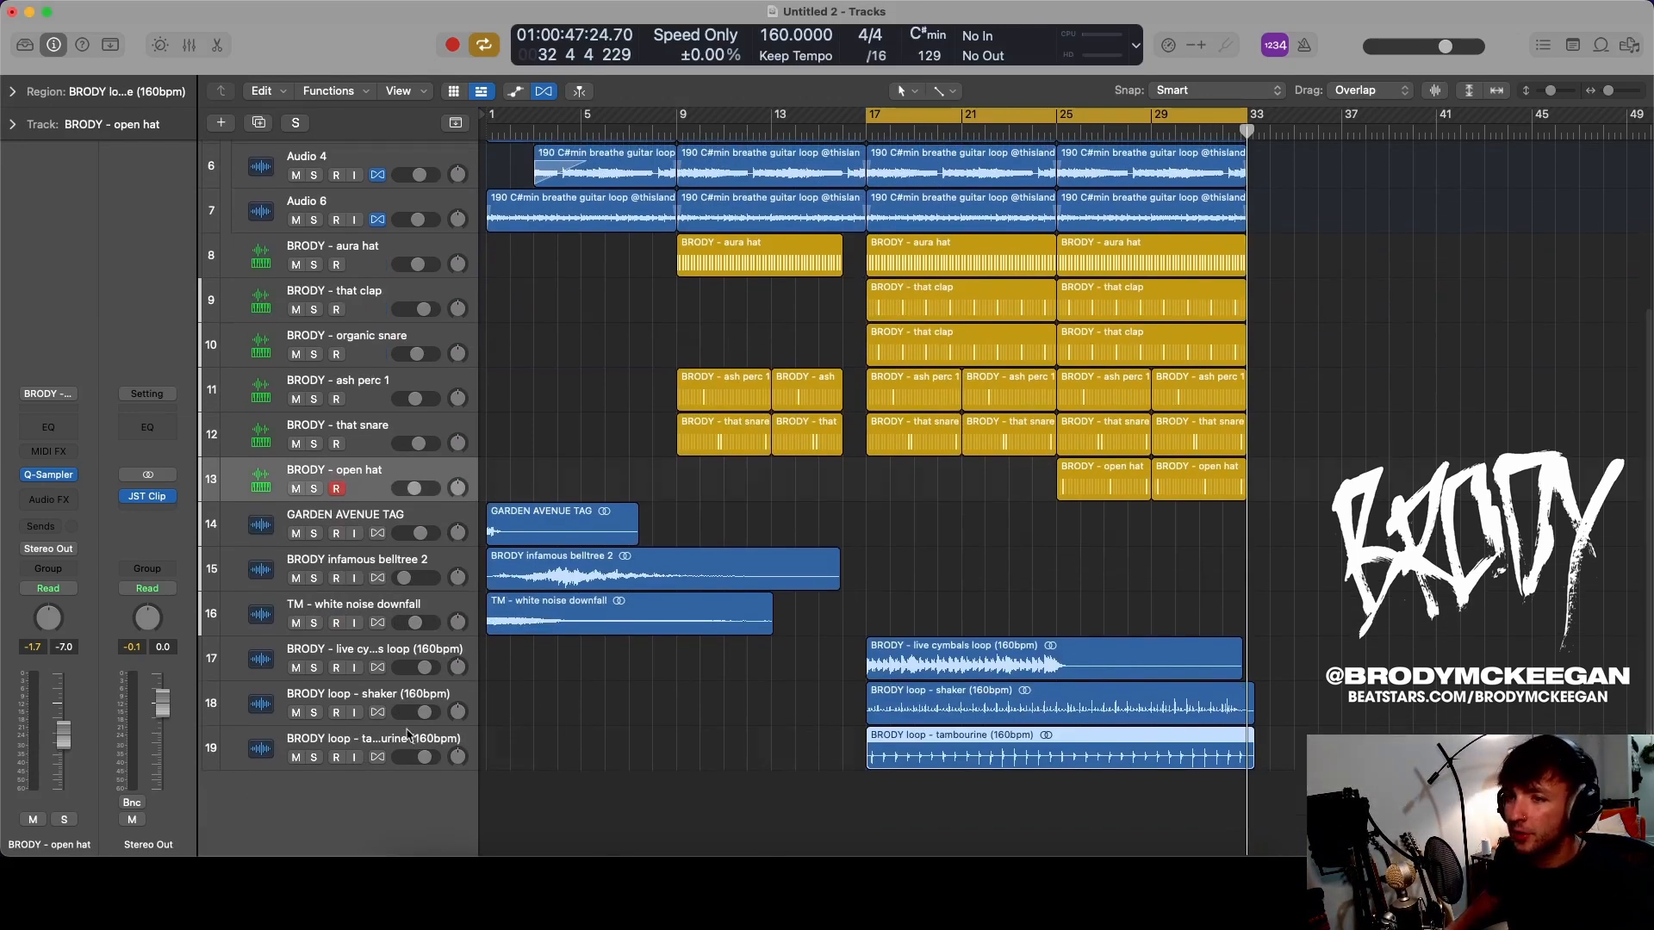
- Turn on Flex for the cymbals, shaker and tambourine loop tracks and set the project tempo to 190 BPM
{"action": "left_click_drag", "start_coordinate": [408, 733], "coordinate": [390, 652]}
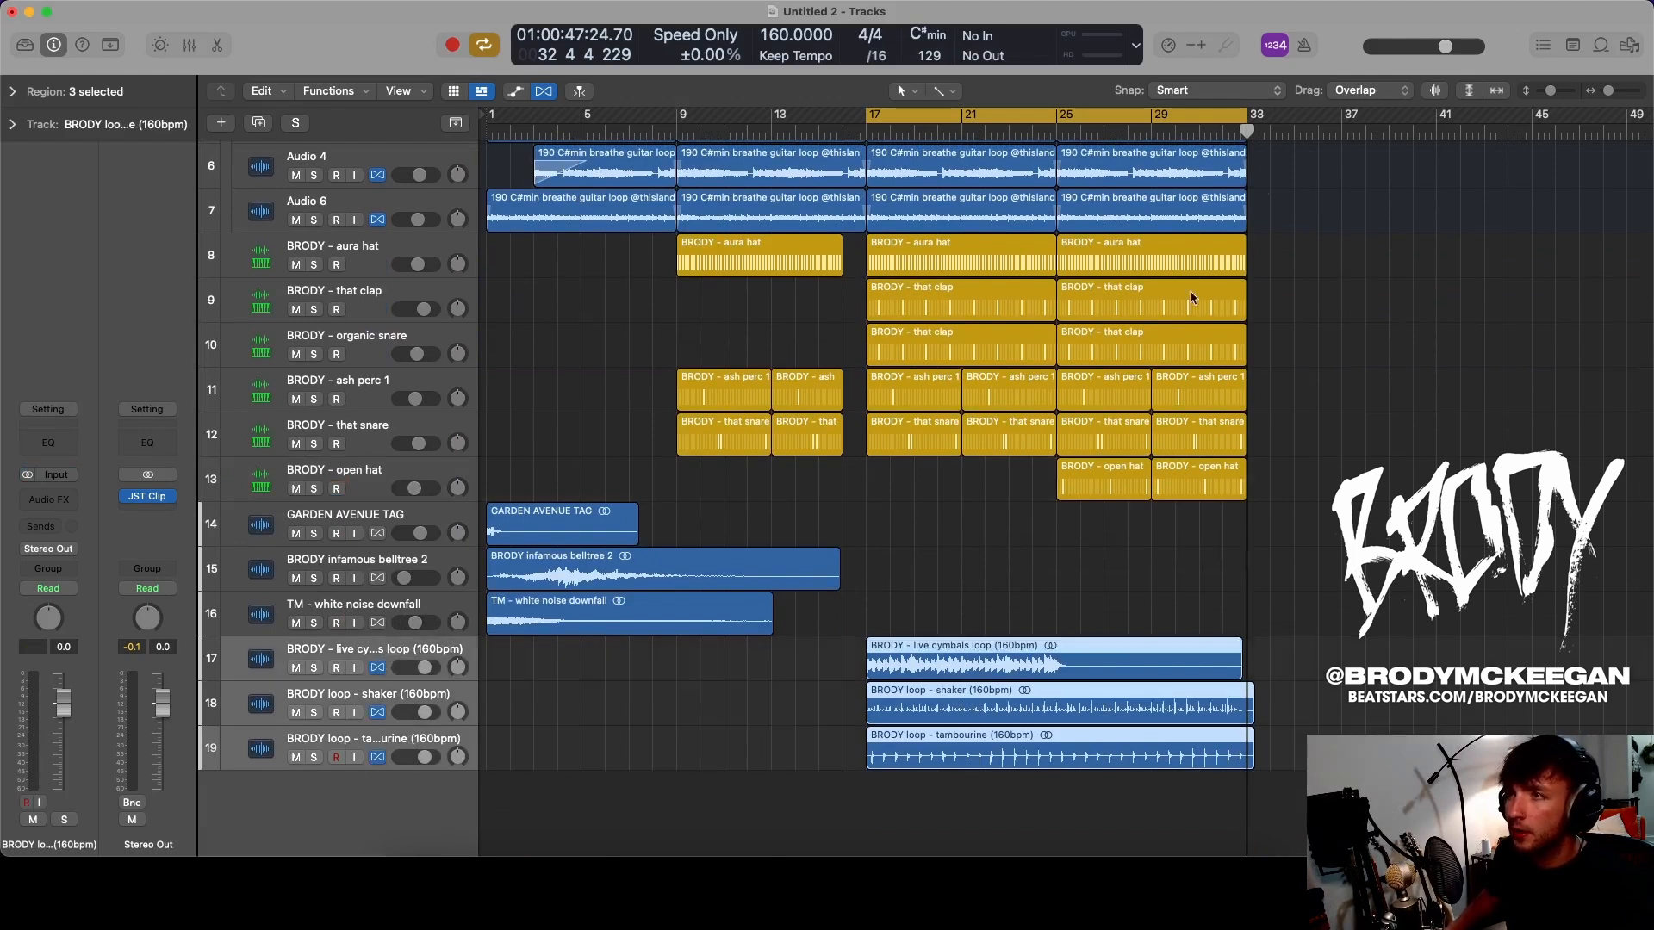
{"action": "left_click_drag", "start_coordinate": [775, 32], "coordinate": [776, 10]}
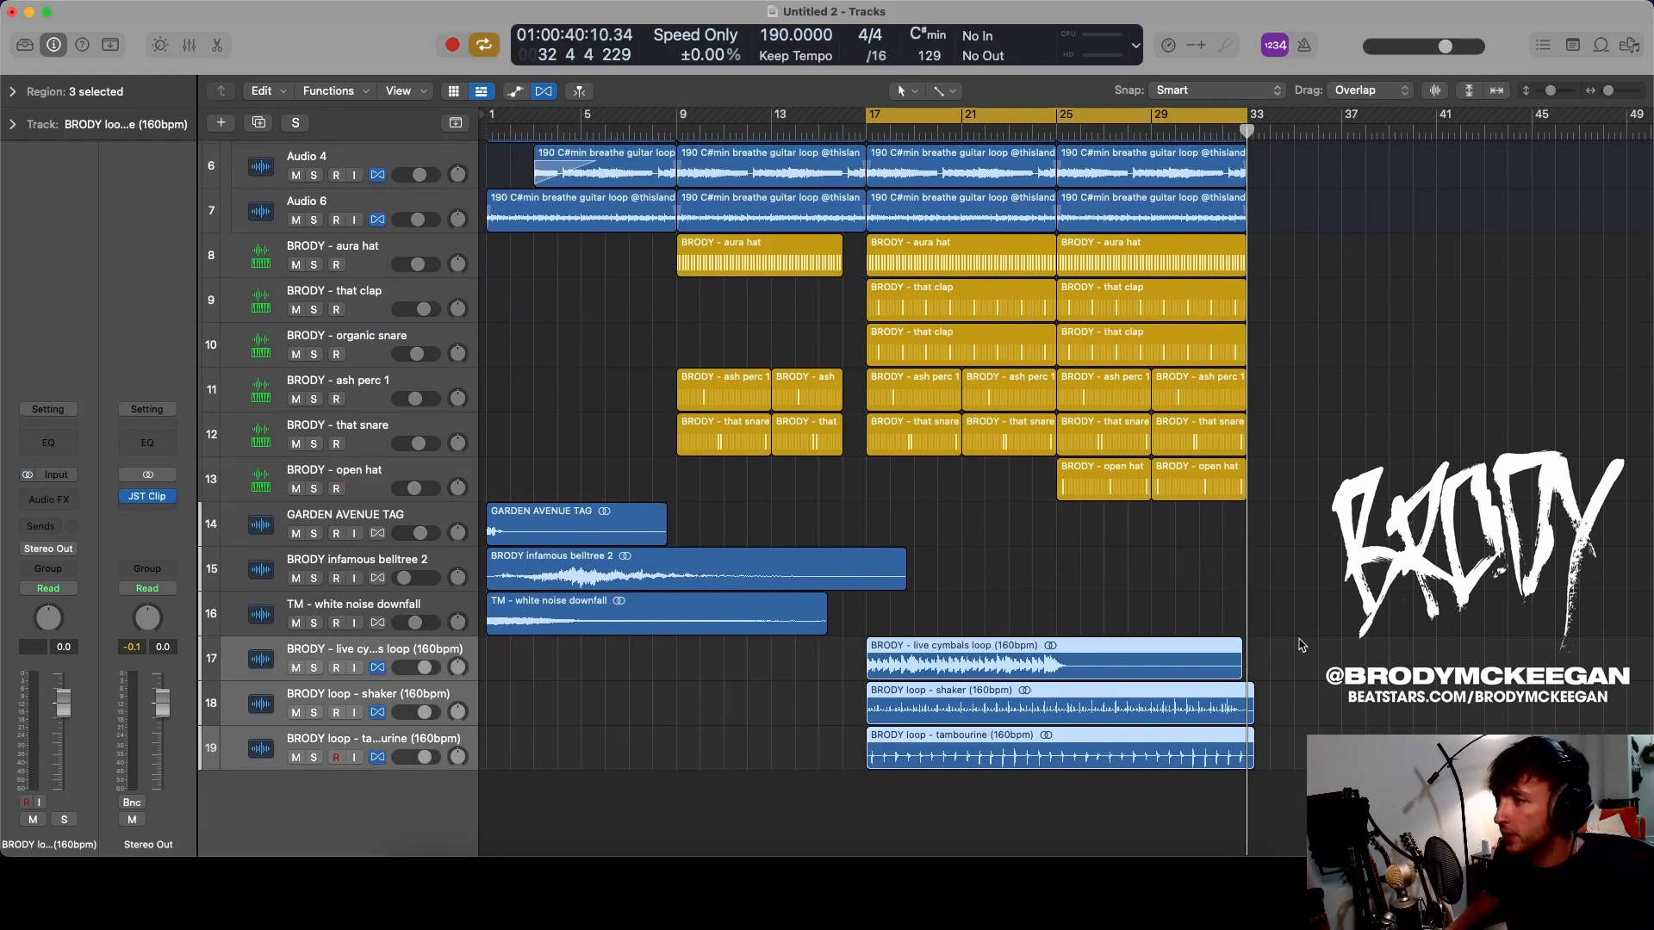
- Split the cymbals, shaker and tambourine loops at bar 25 and delete the parts after it
{"action": "left_click", "coordinate": [1056, 132]}
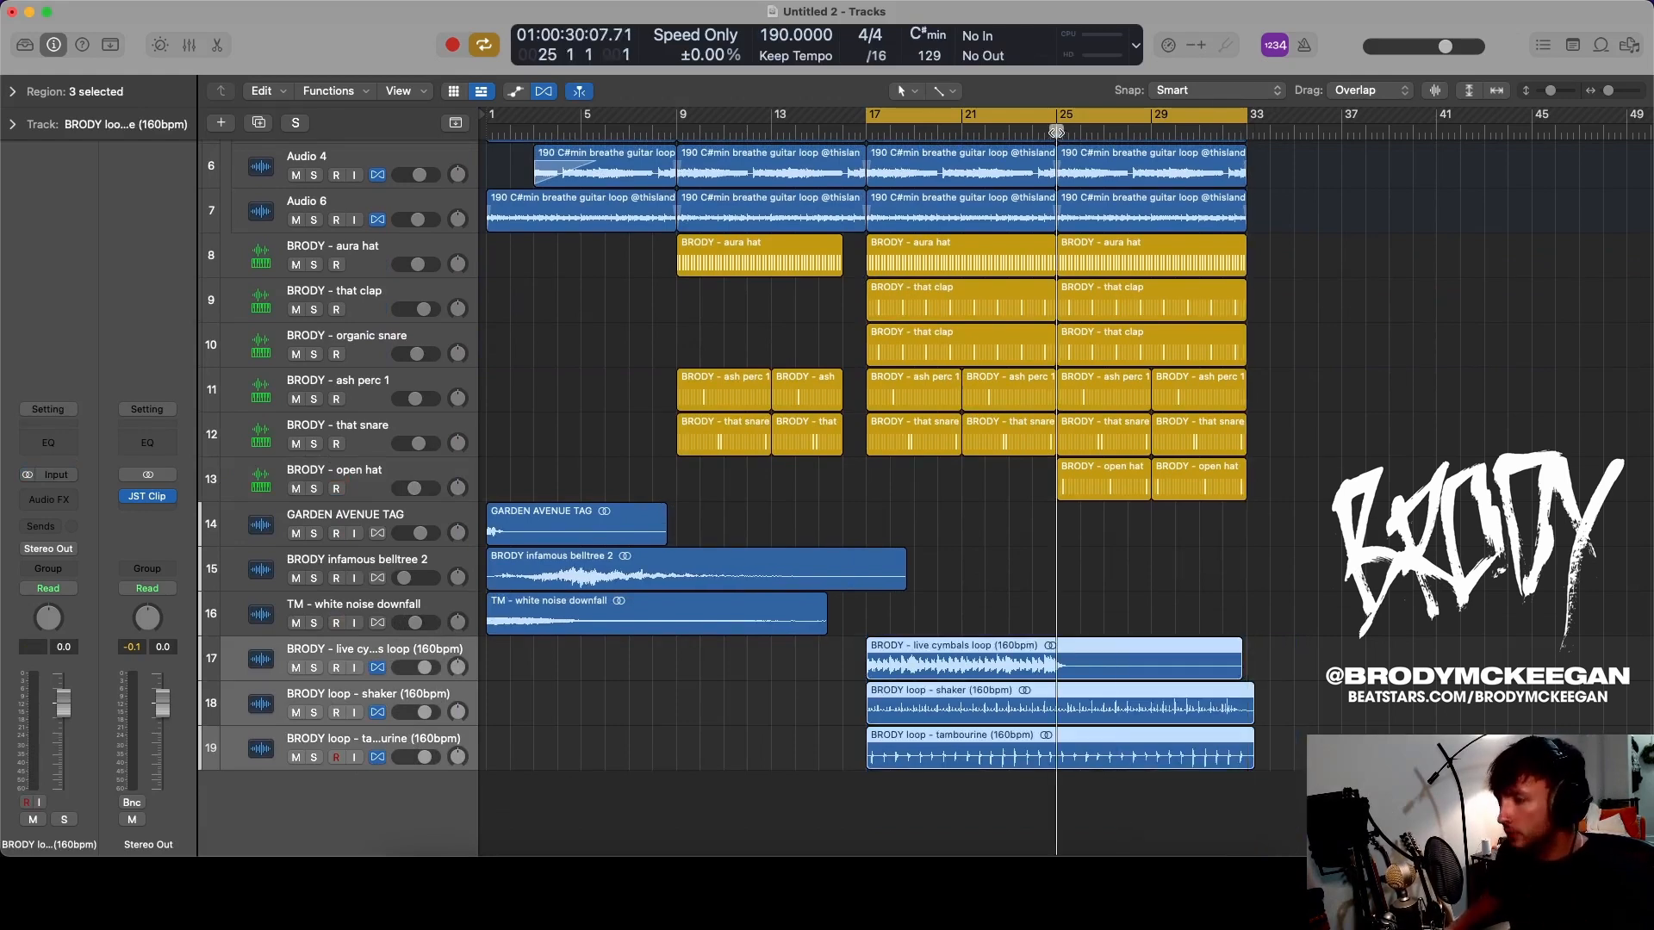
{"action": "key", "text": "super+t"}
{"action": "key", "text": "Delete"}
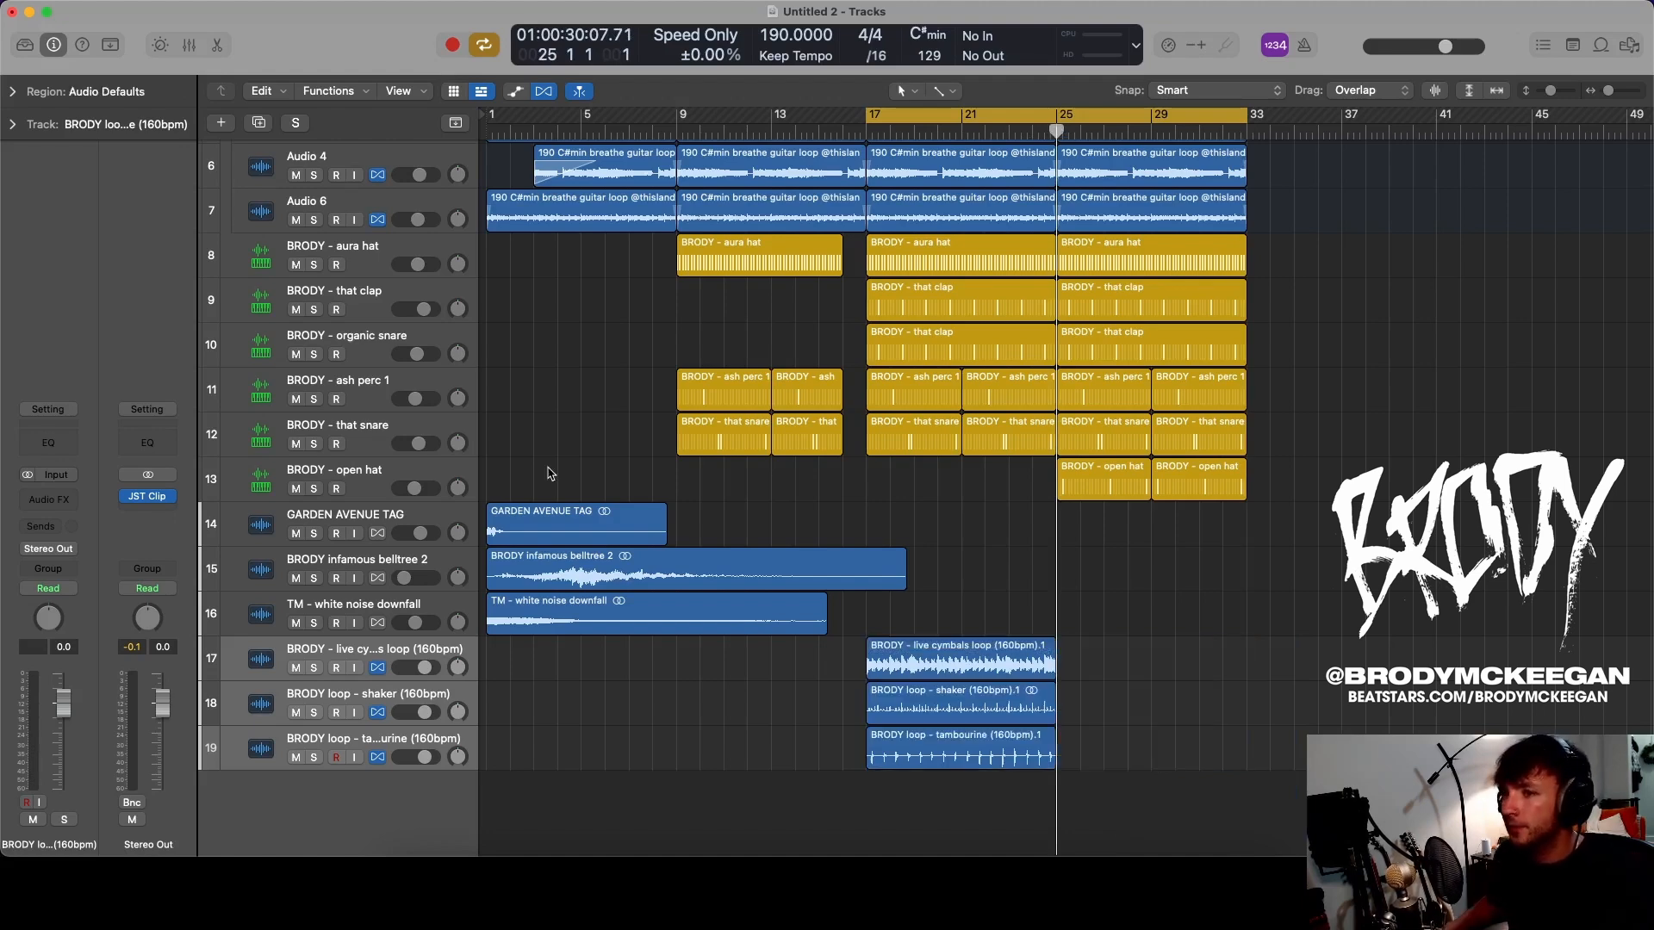
- Lower the three loop tracks together to -16.4 dB and play them with the beat from bar 17
{"action": "left_click_drag", "start_coordinate": [1110, 652], "coordinate": [905, 765]}
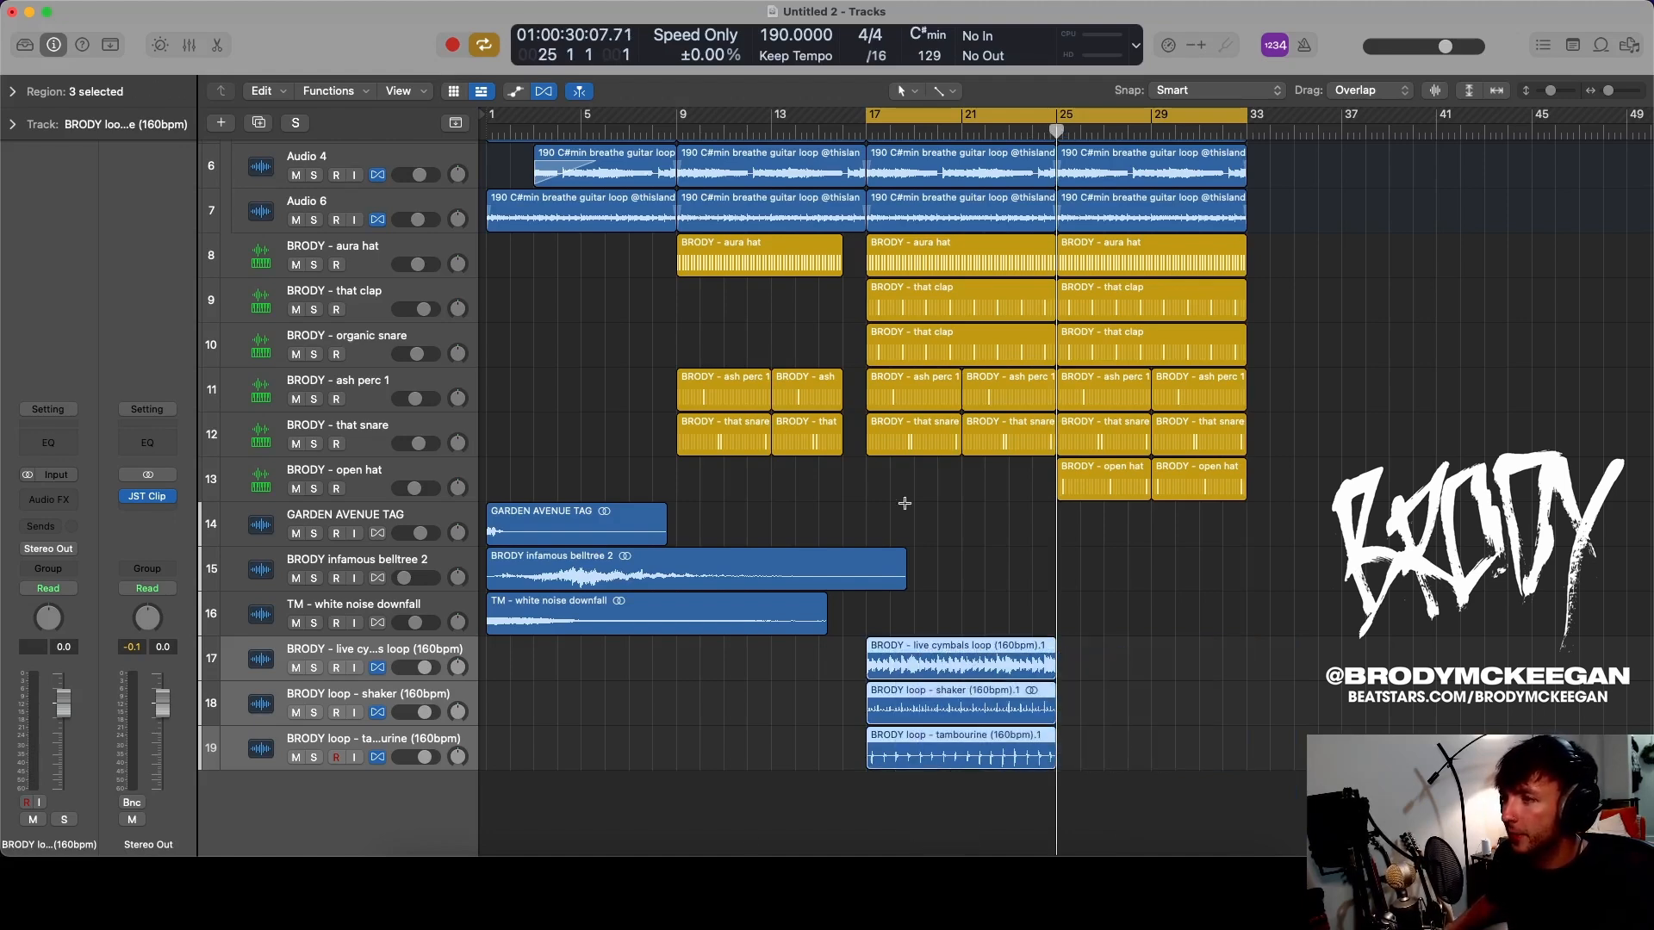
{"action": "left_click", "coordinate": [336, 668]}
{"action": "key", "text": "space"}
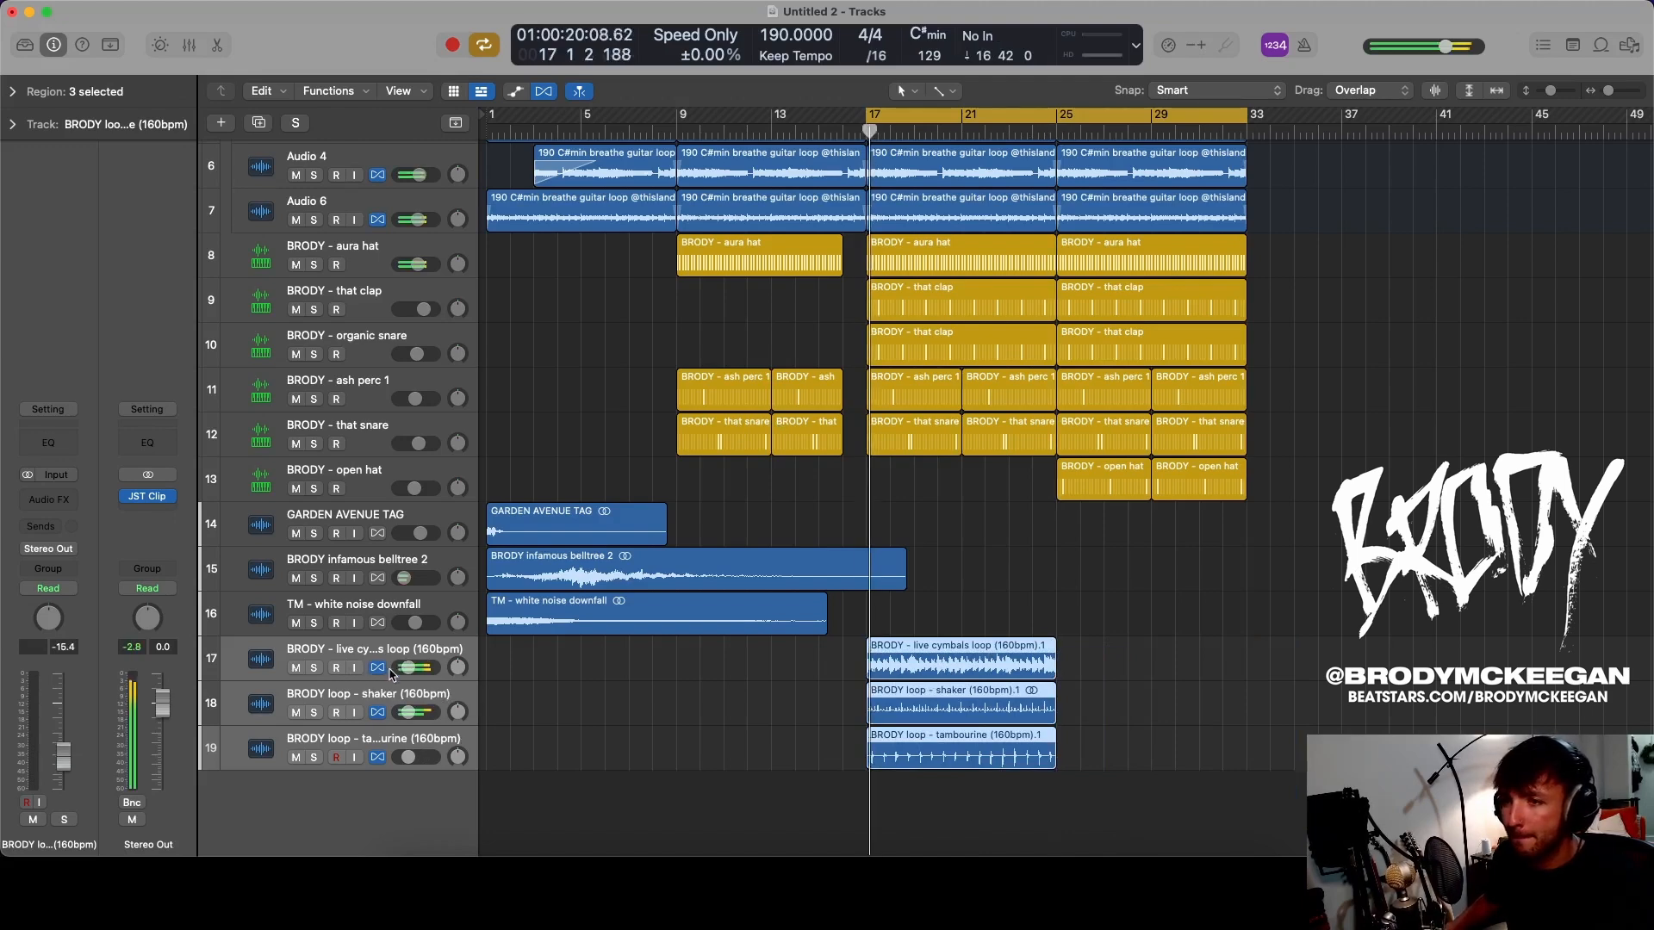
- Mute the live cymbals loop, setting it to -15.4 dB, and lower the shaker and tambourine loops to -18.5 dB
{"action": "left_click", "coordinate": [297, 667]}
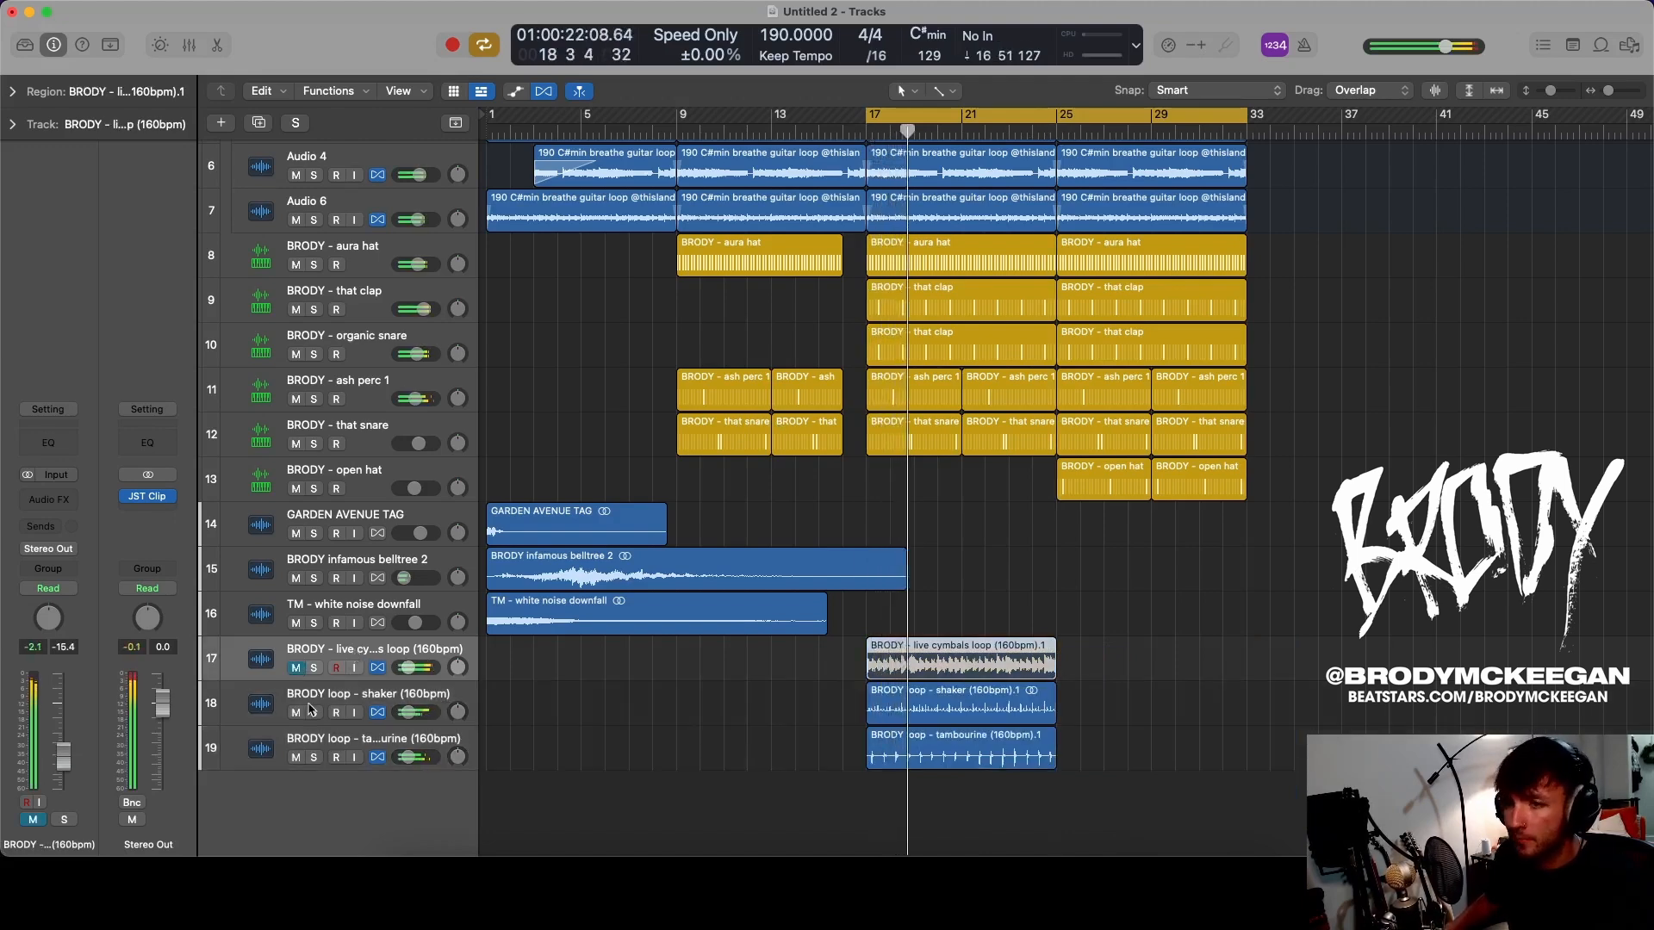
{"action": "key", "text": "x"}
{"action": "key", "text": "x"}
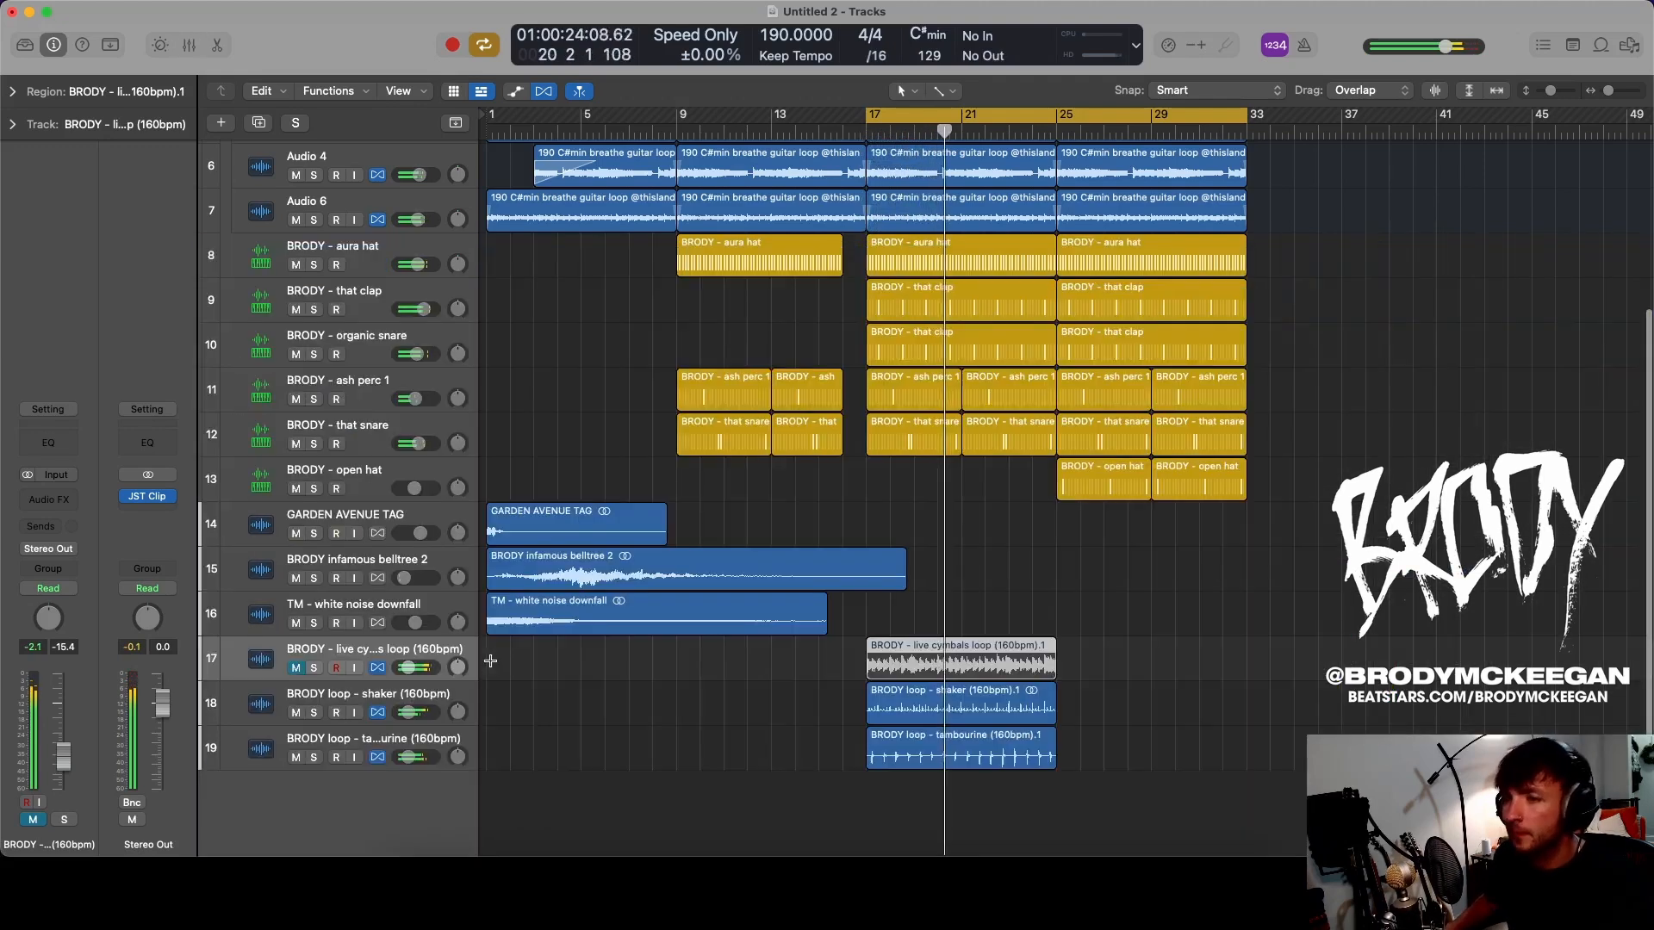
{"action": "left_click", "coordinate": [407, 712]}
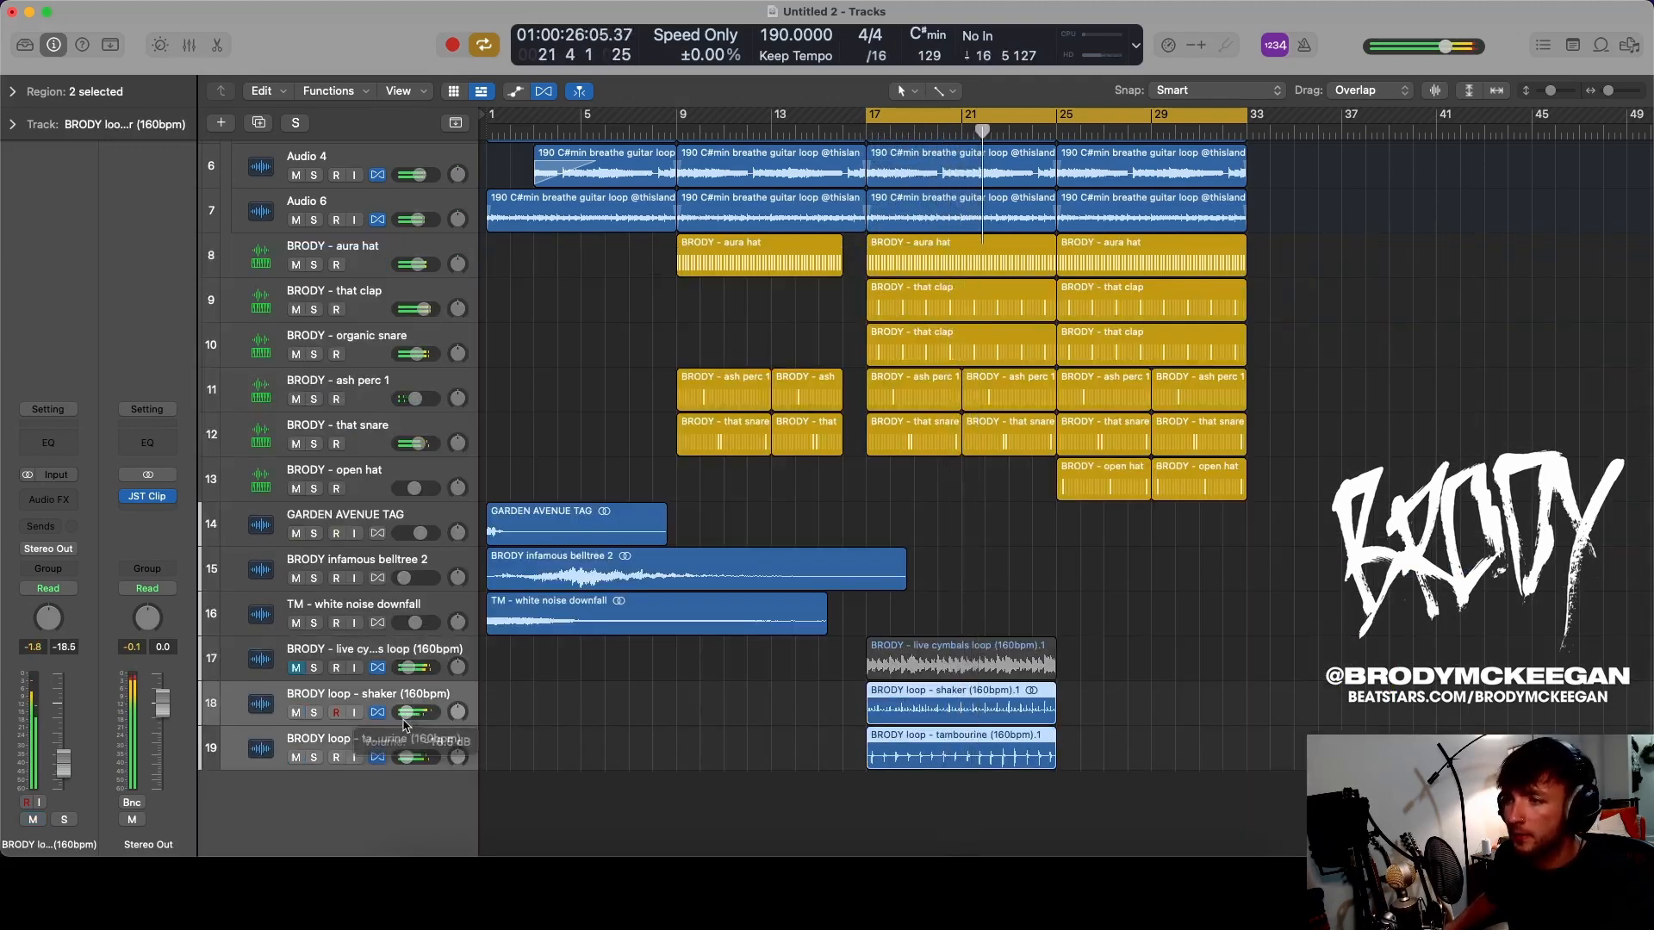
- Solo the shaker and tambourine loops in the mixer, keep only the tambourine soloed and insert the Pixelator plug-in on it
{"action": "key", "text": "x"}
{"action": "key", "text": "s"}
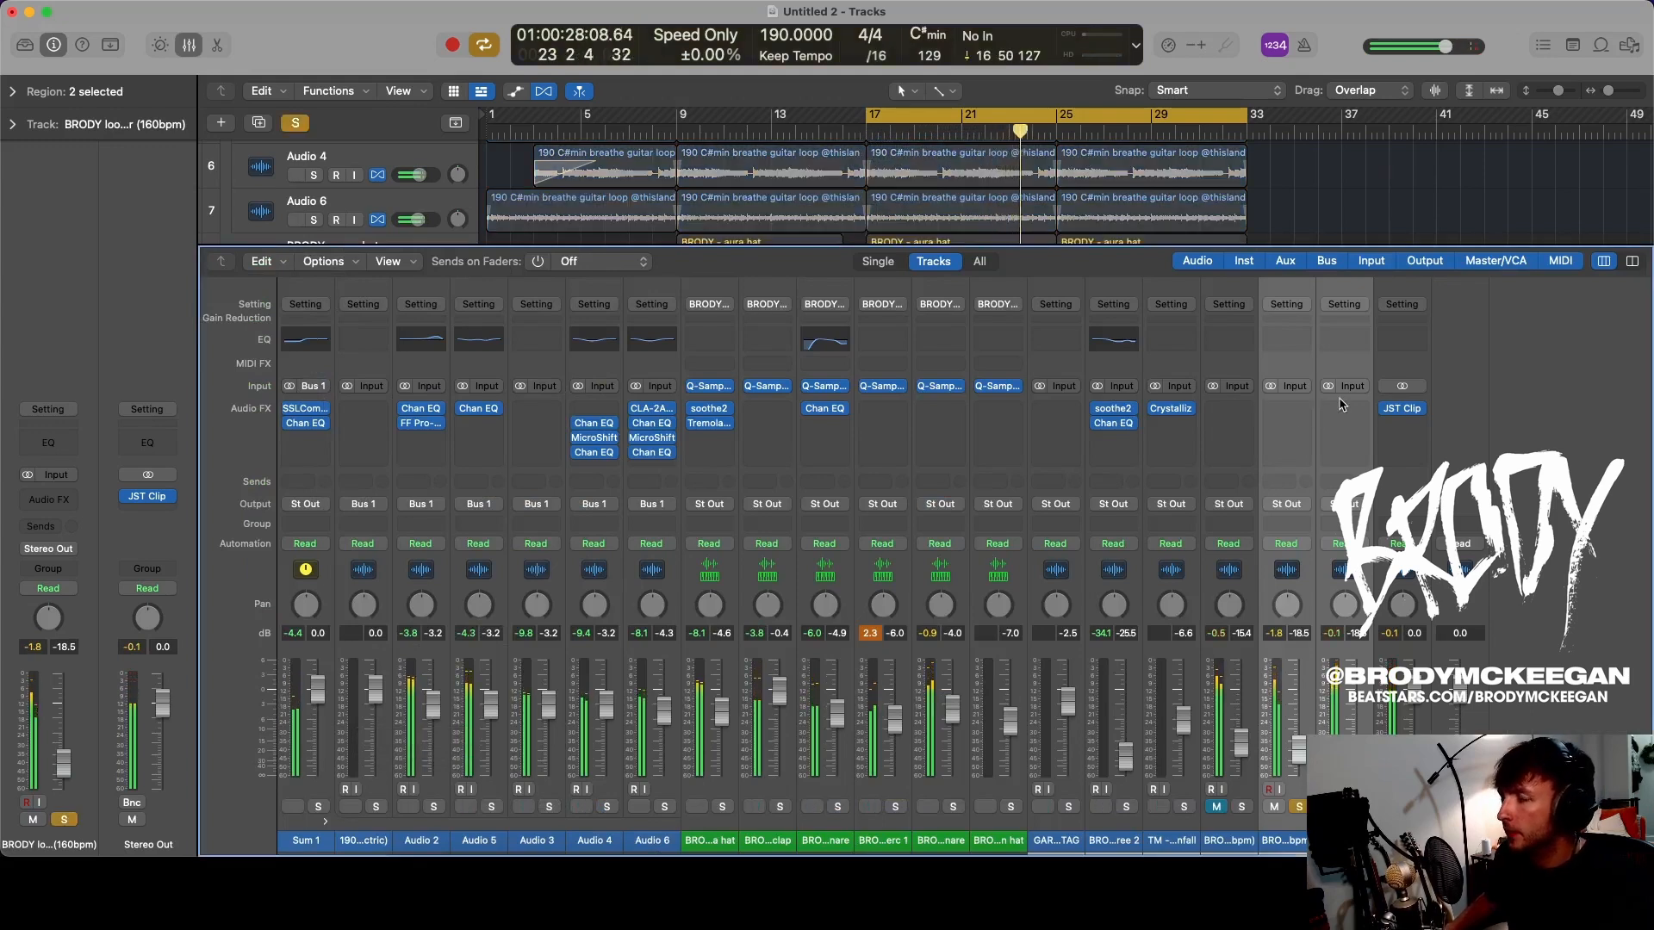
{"action": "left_click", "coordinate": [1342, 405]}
{"action": "left_click", "coordinate": [1299, 807]}
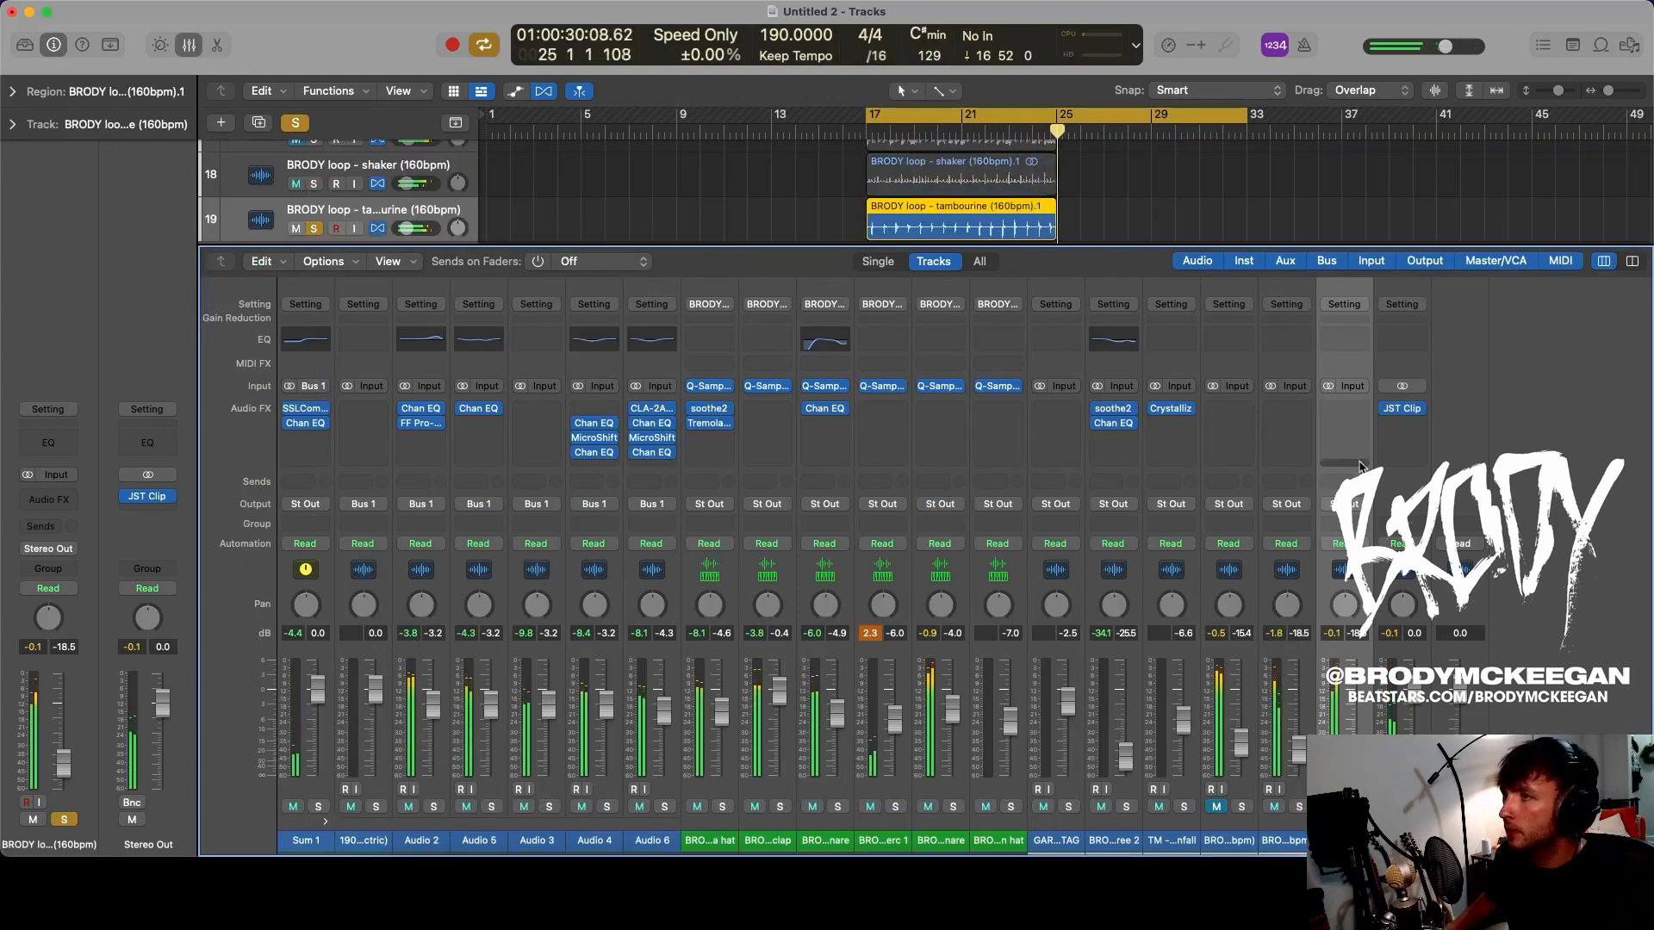
{"action": "left_click", "coordinate": [1344, 409]}
{"action": "mouse_move", "coordinate": [1371, 816]}
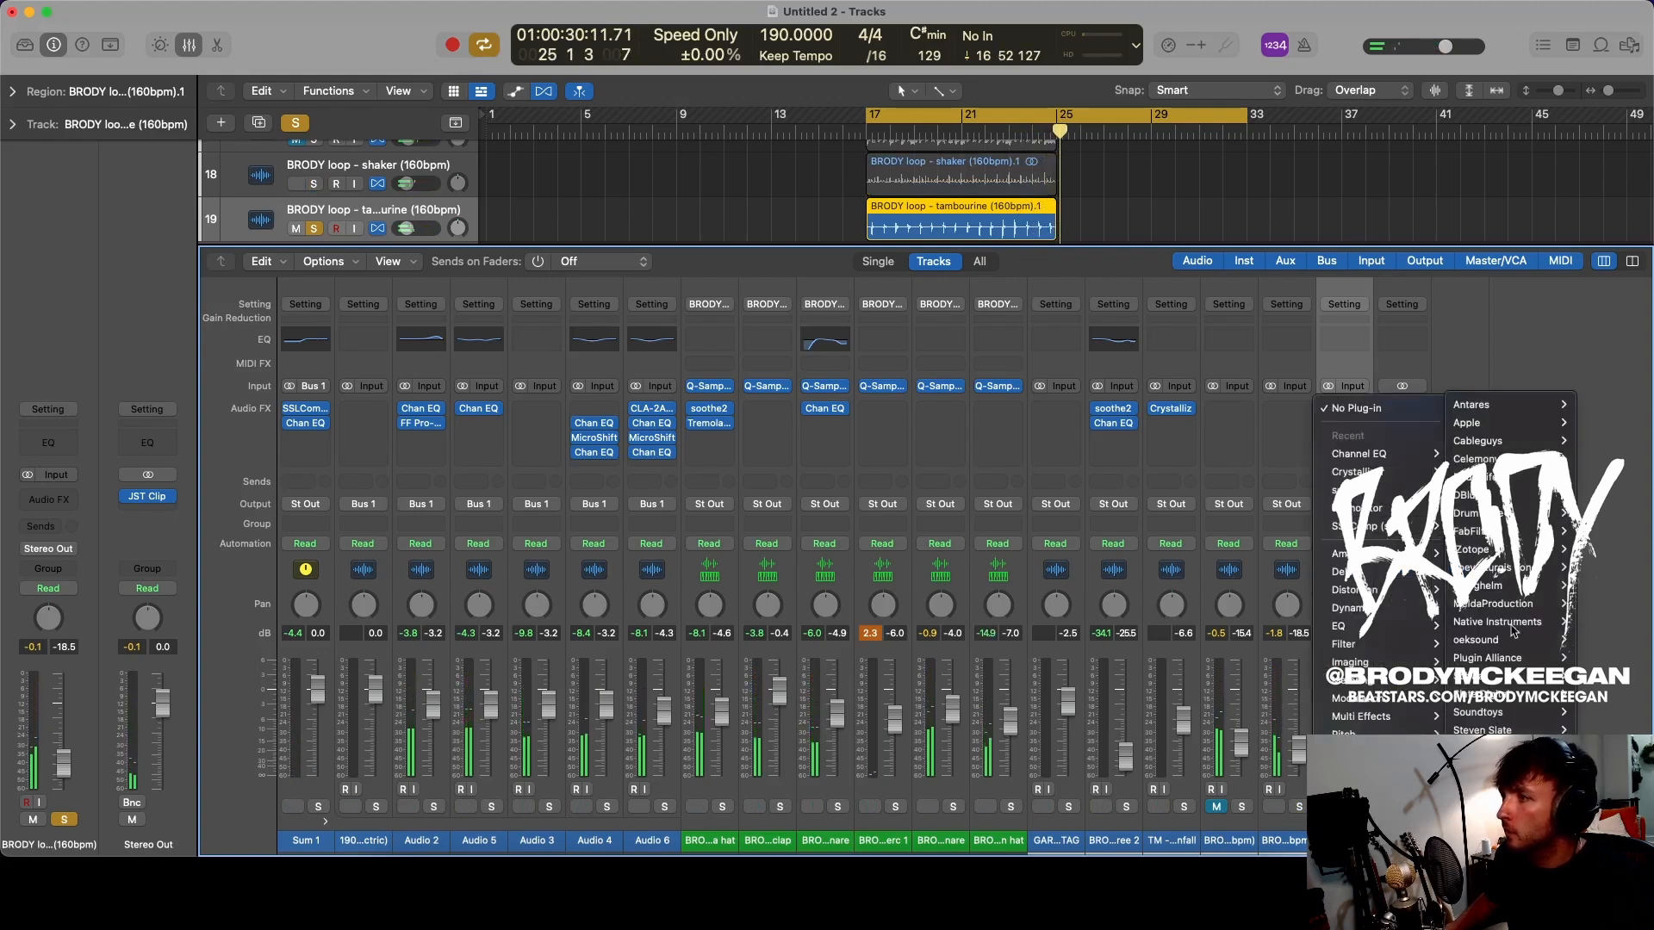
{"action": "mouse_move", "coordinate": [1494, 568]}
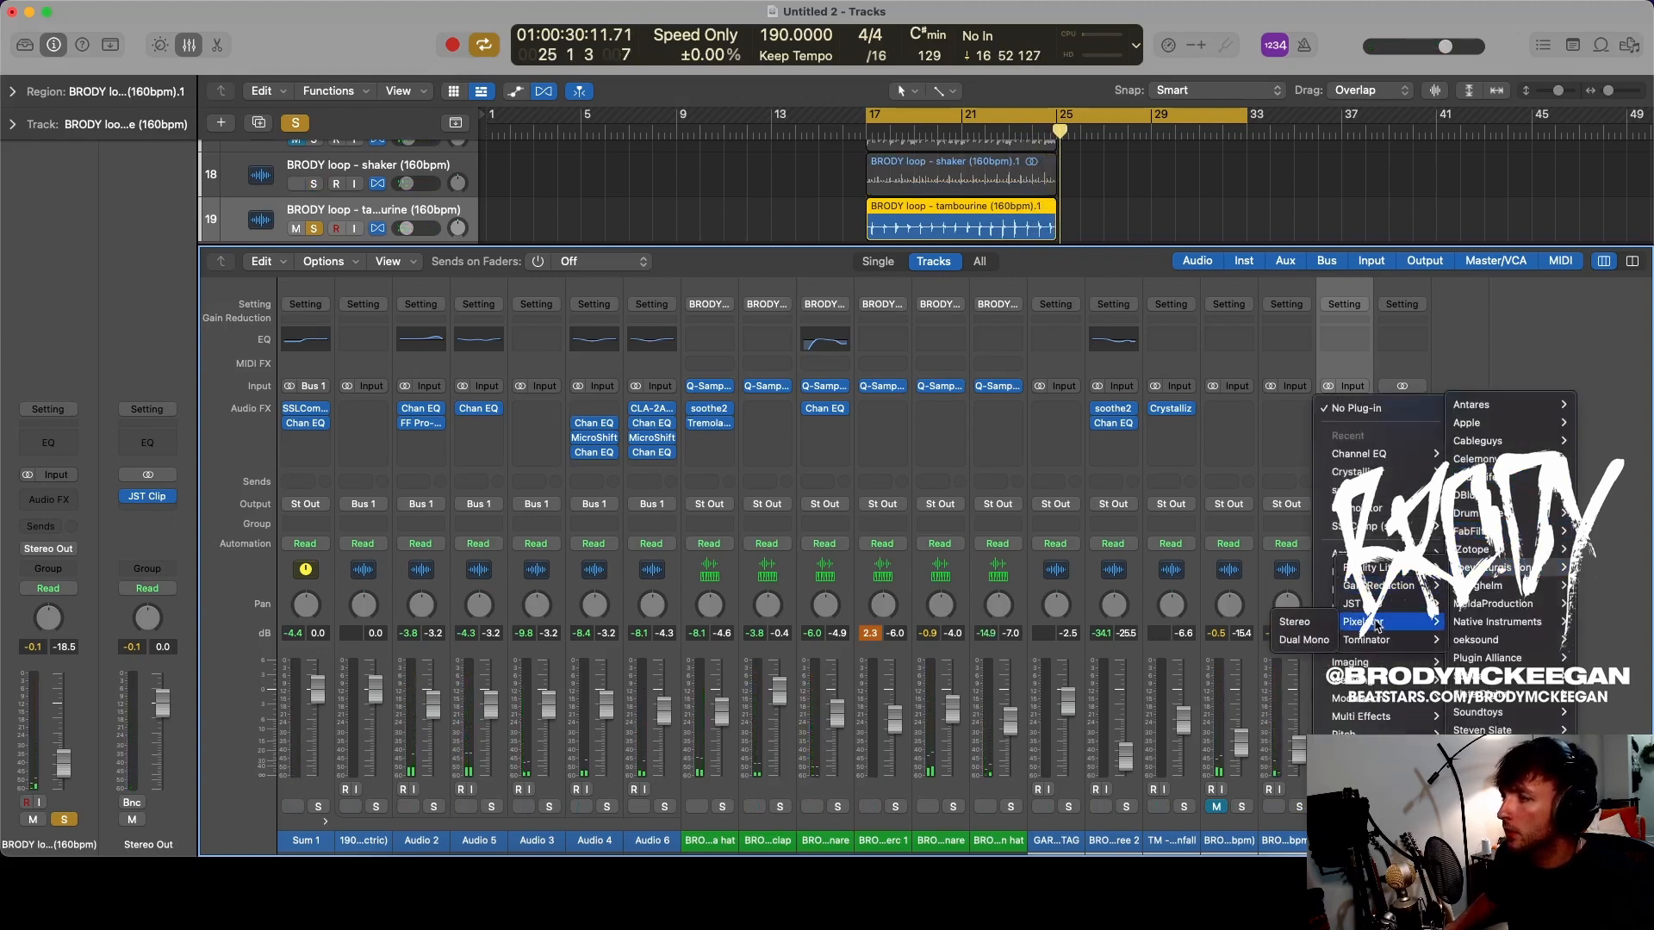
{"action": "left_click", "coordinate": [1319, 622]}
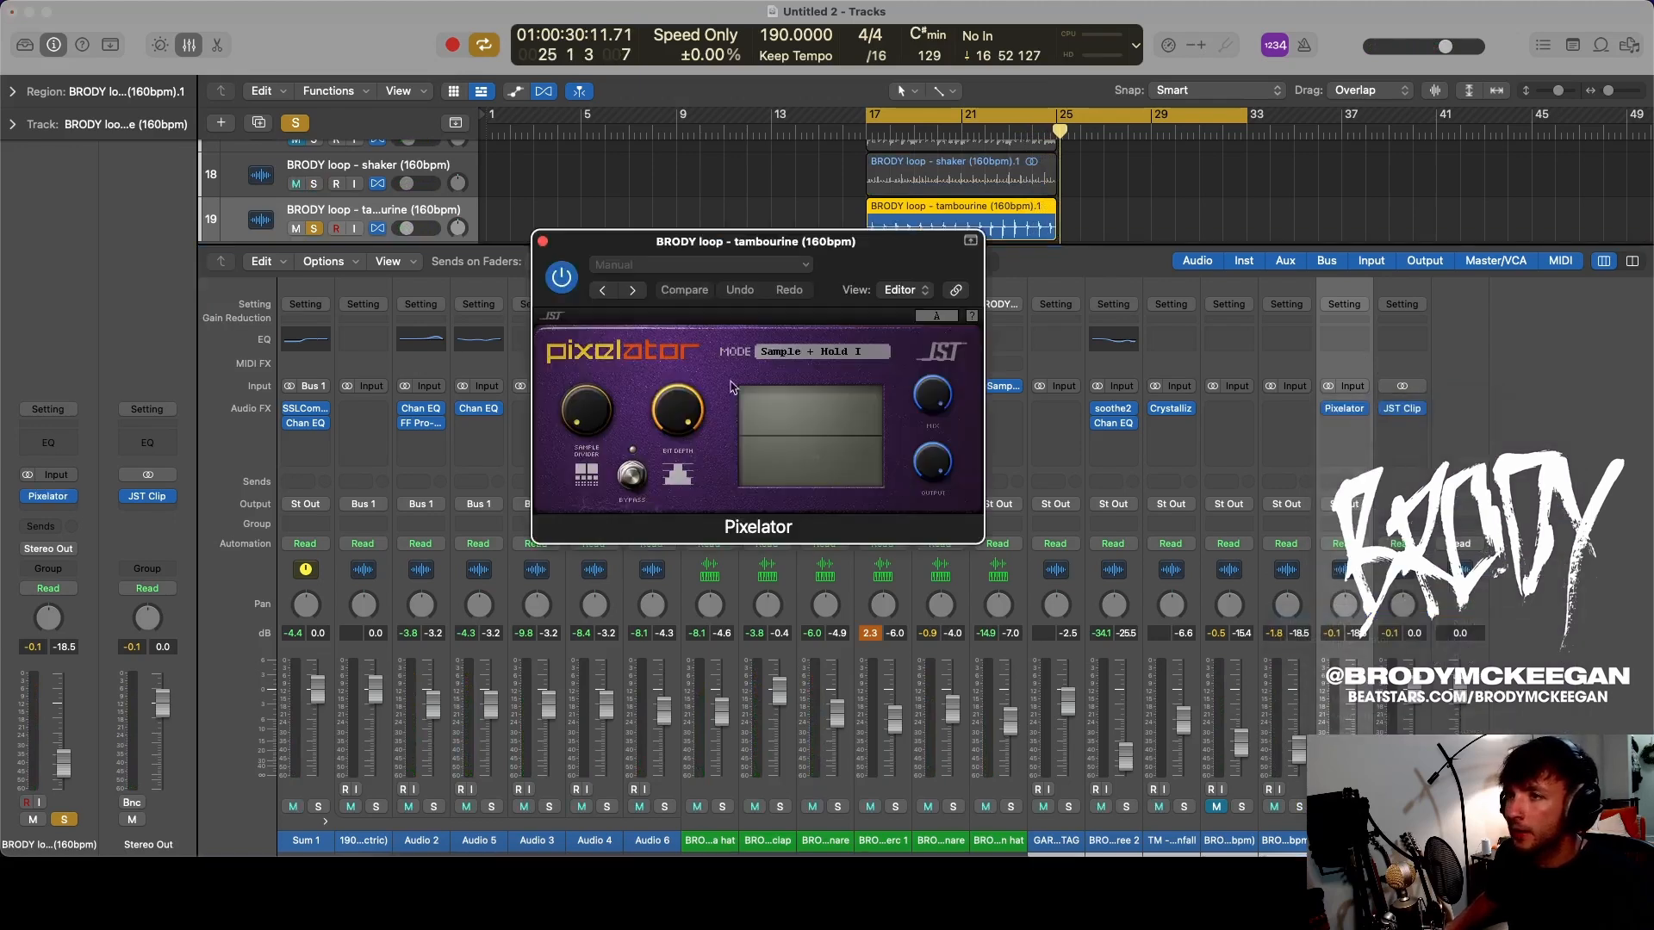
- Set the tambourine's Pixelator mode to Linear I and copy the plug-in to the shaker loop track, auditioning both loops
{"action": "left_click", "coordinate": [823, 352]}
{"action": "left_click", "coordinate": [789, 424]}
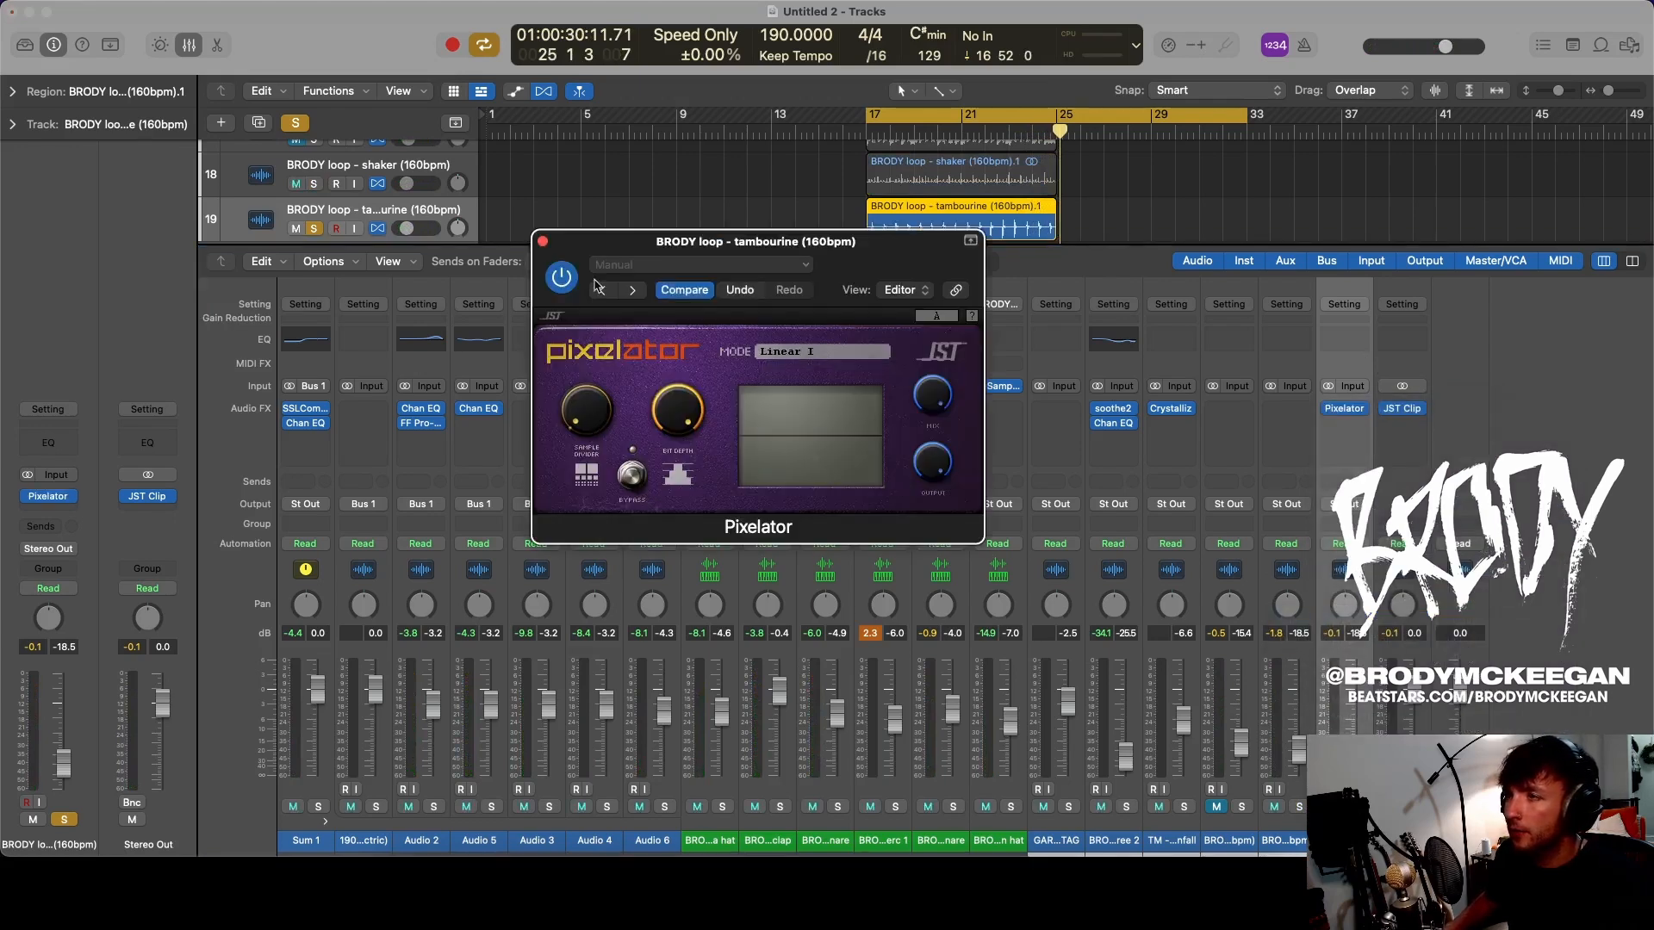
{"action": "key", "text": "space"}
{"action": "left_click", "coordinate": [542, 241]}
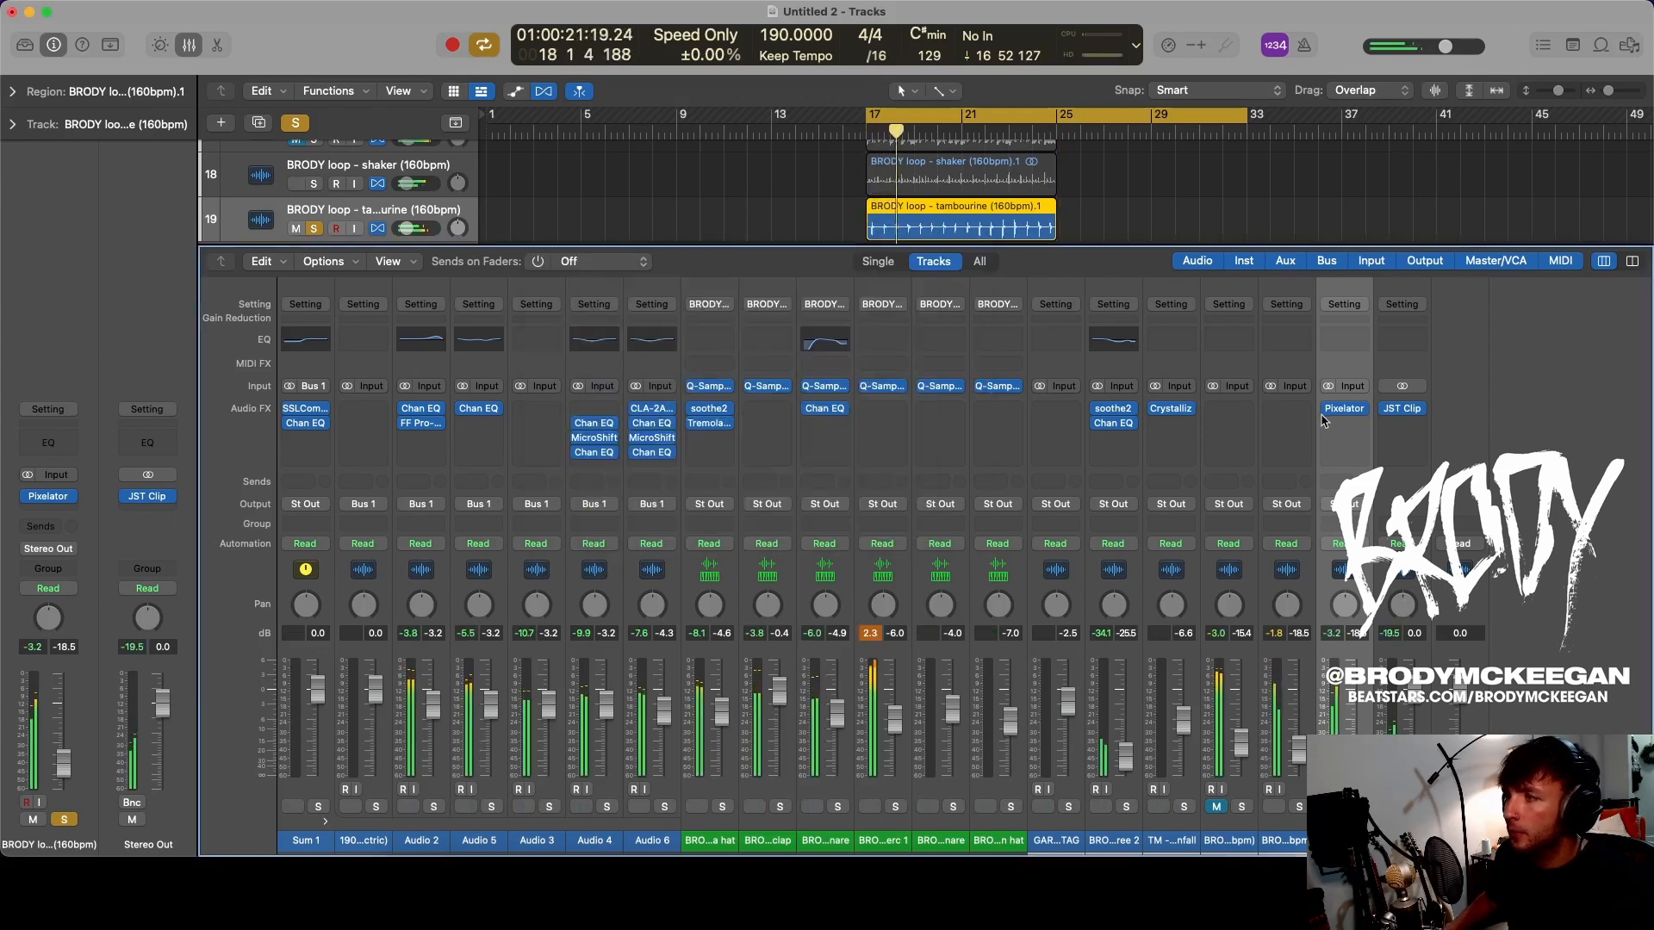
{"action": "left_click", "coordinate": [1298, 806]}
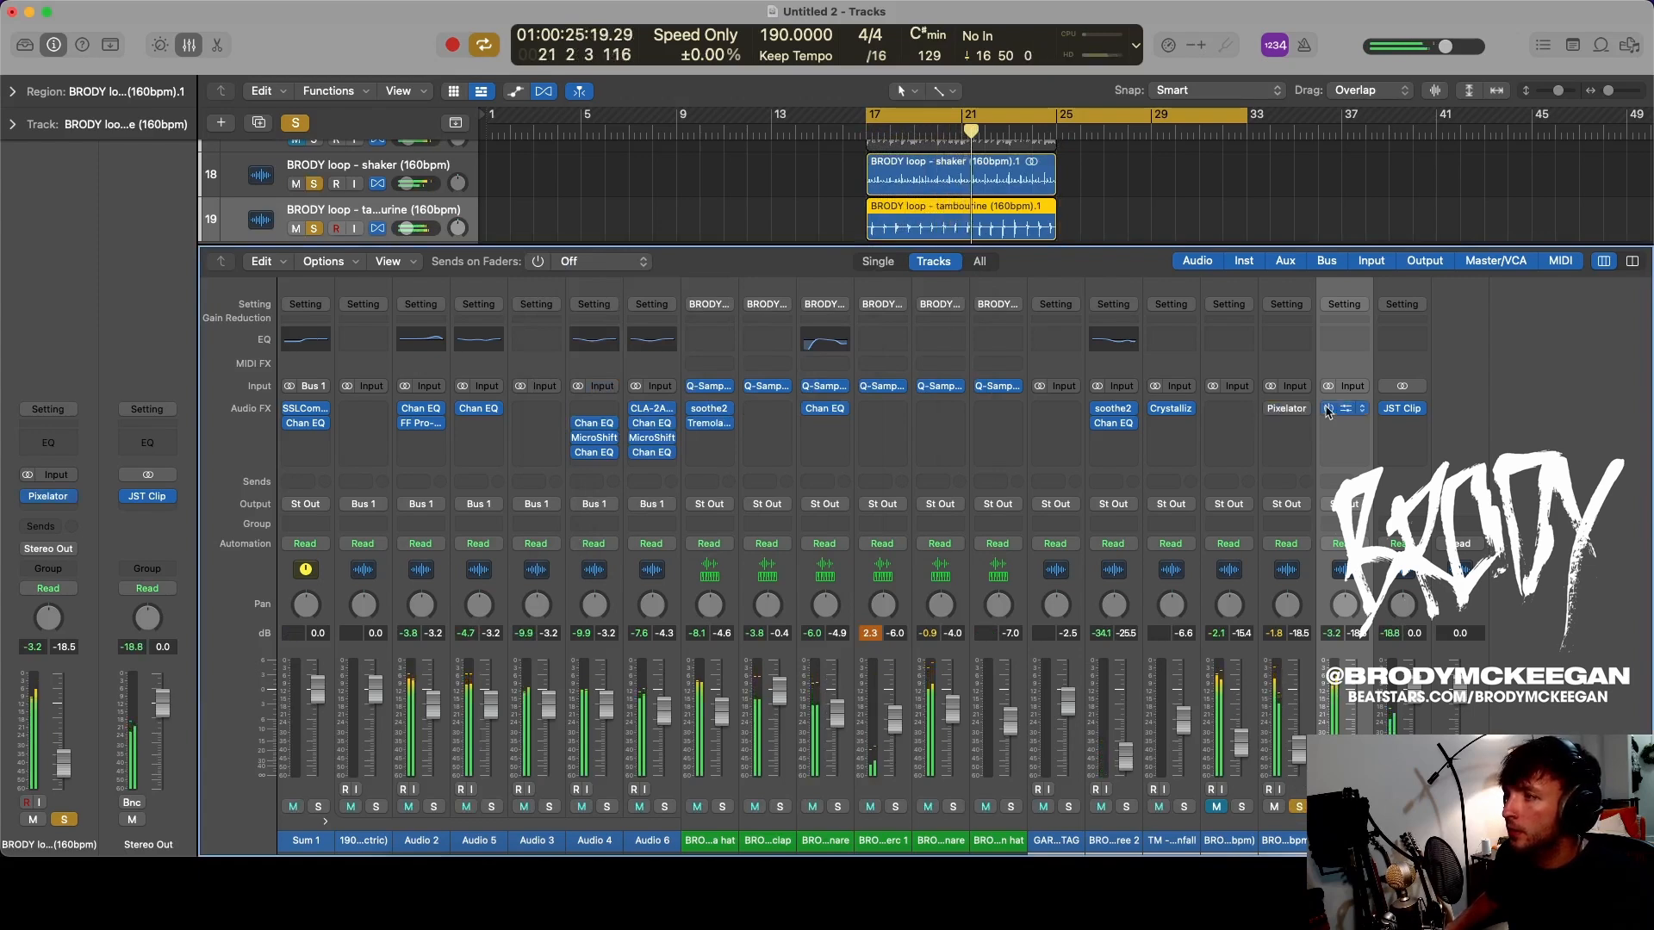
{"action": "left_click", "coordinate": [1299, 807]}
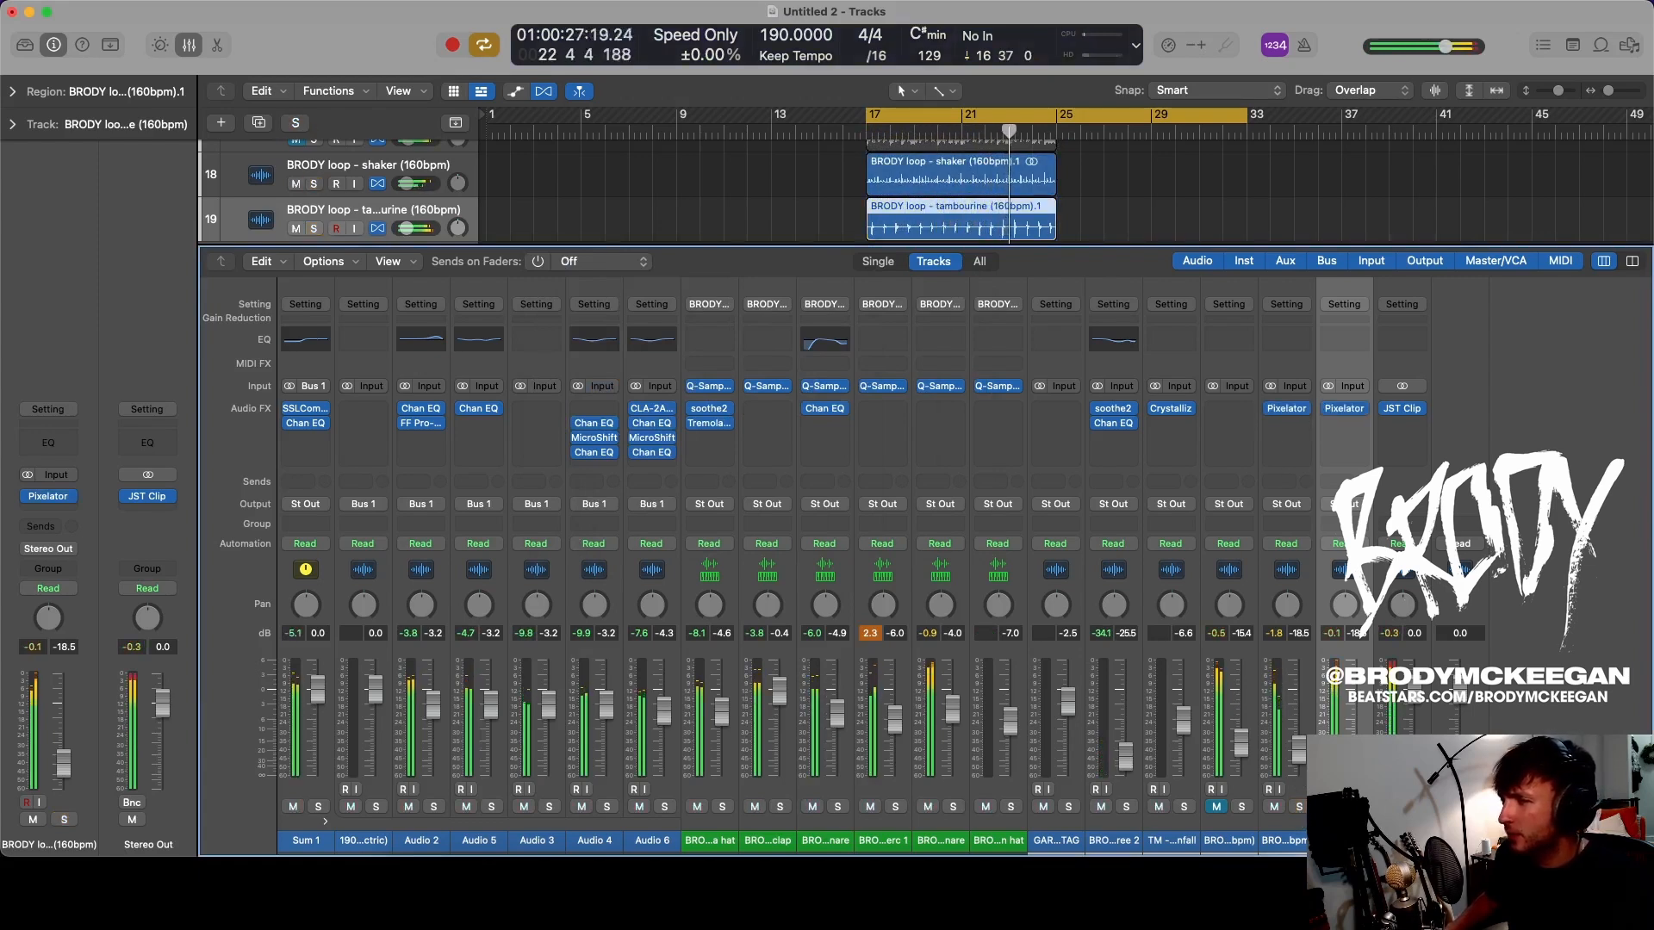
- Balance the shaker loop at -19.5 dB, panned +5, against the tambourine loop at -17.2 dB, panned -5
{"action": "left_click", "coordinate": [1301, 840]}
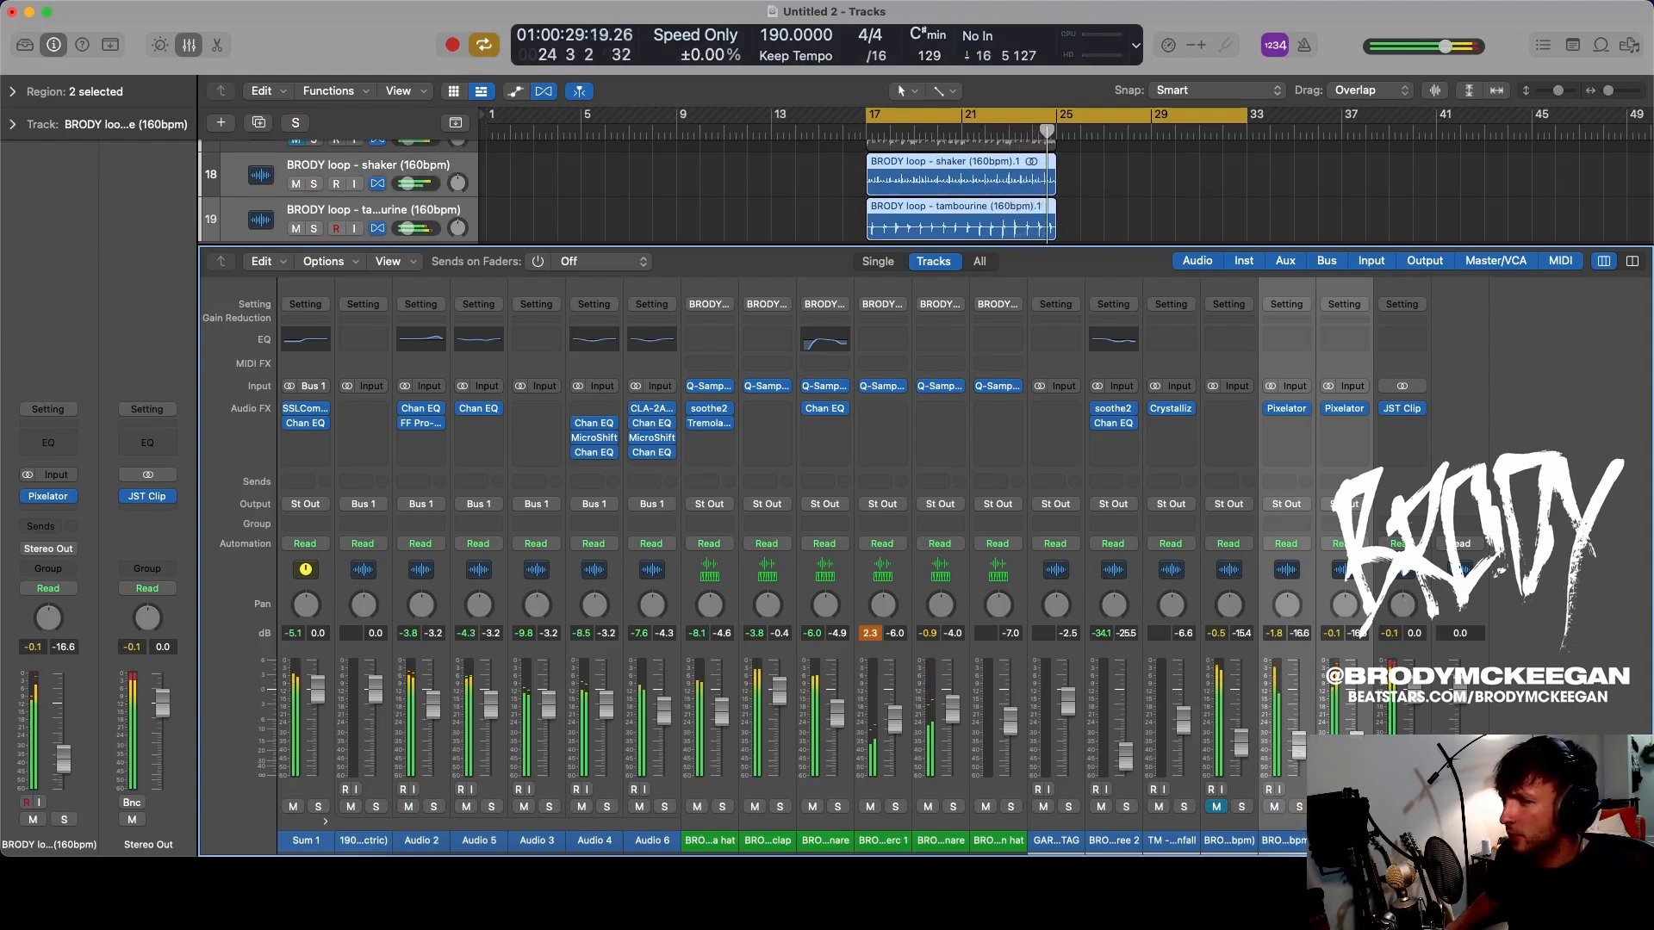
{"action": "left_click", "coordinate": [1343, 840]}
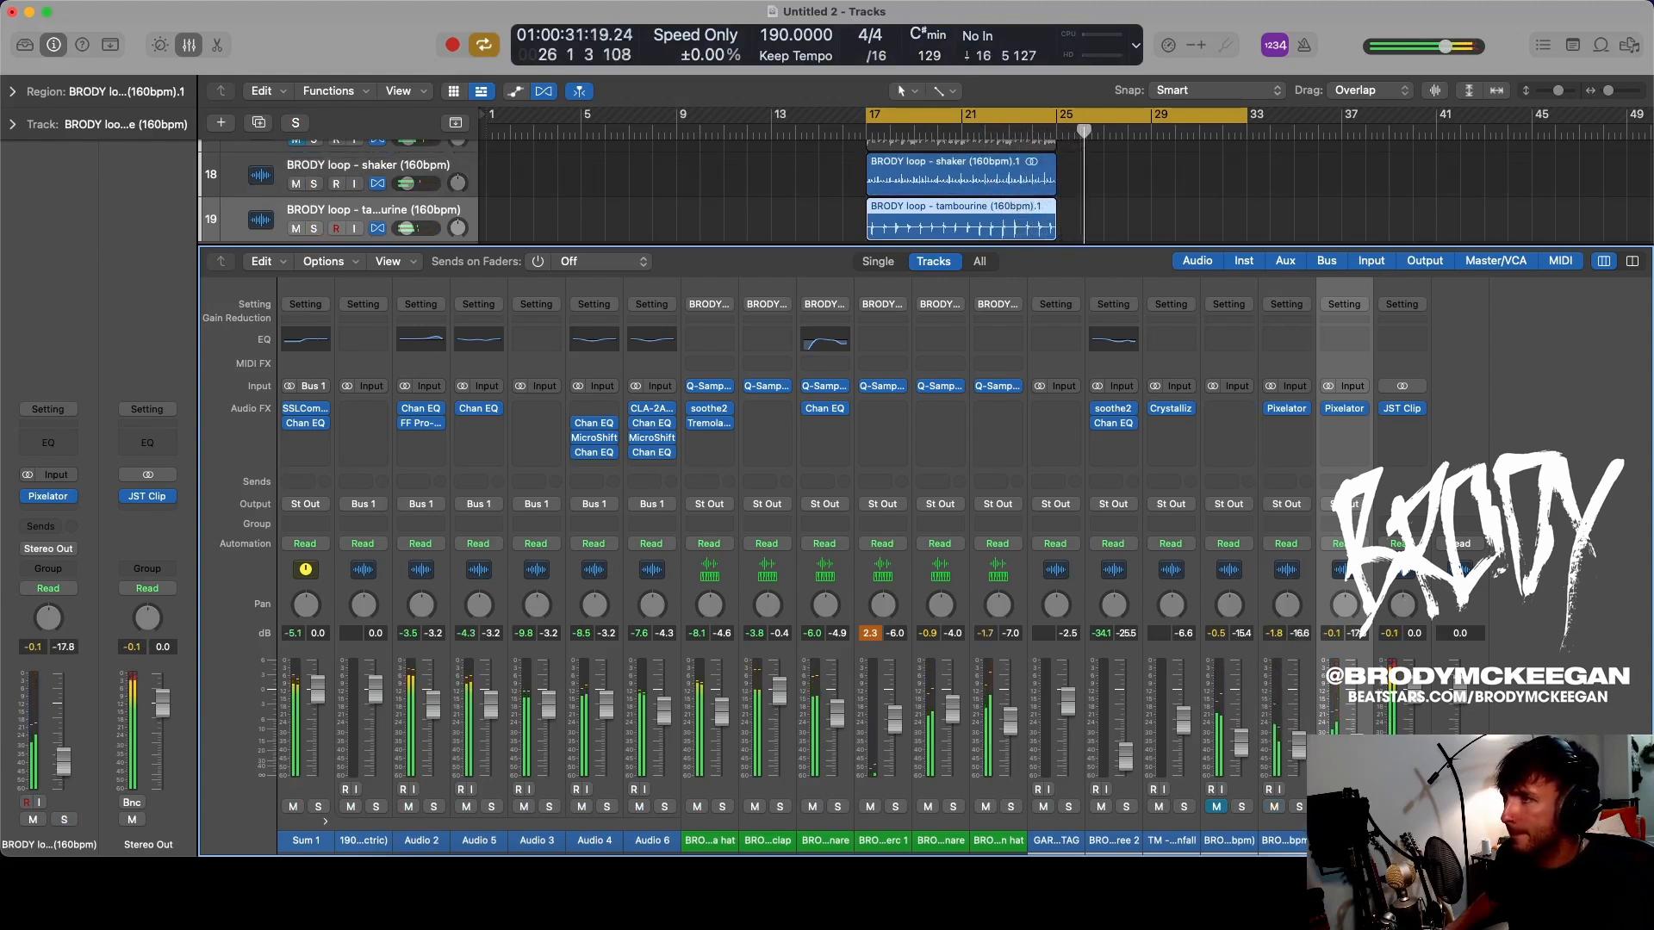
{"action": "key", "text": "space"}
{"action": "key", "text": "space"}
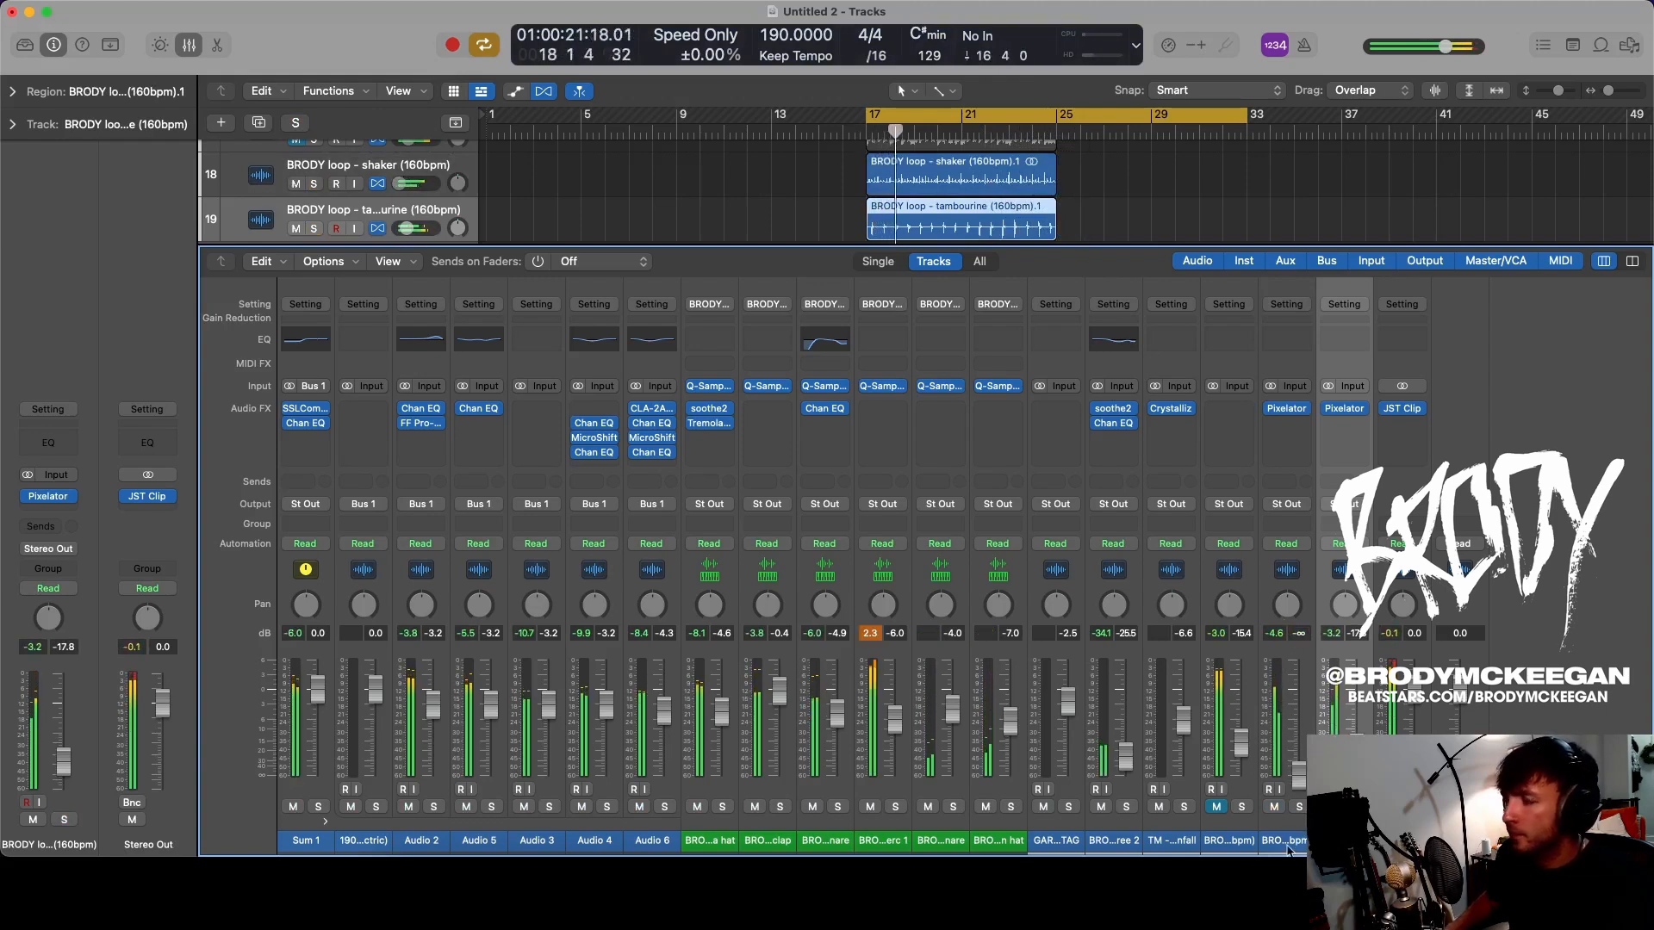
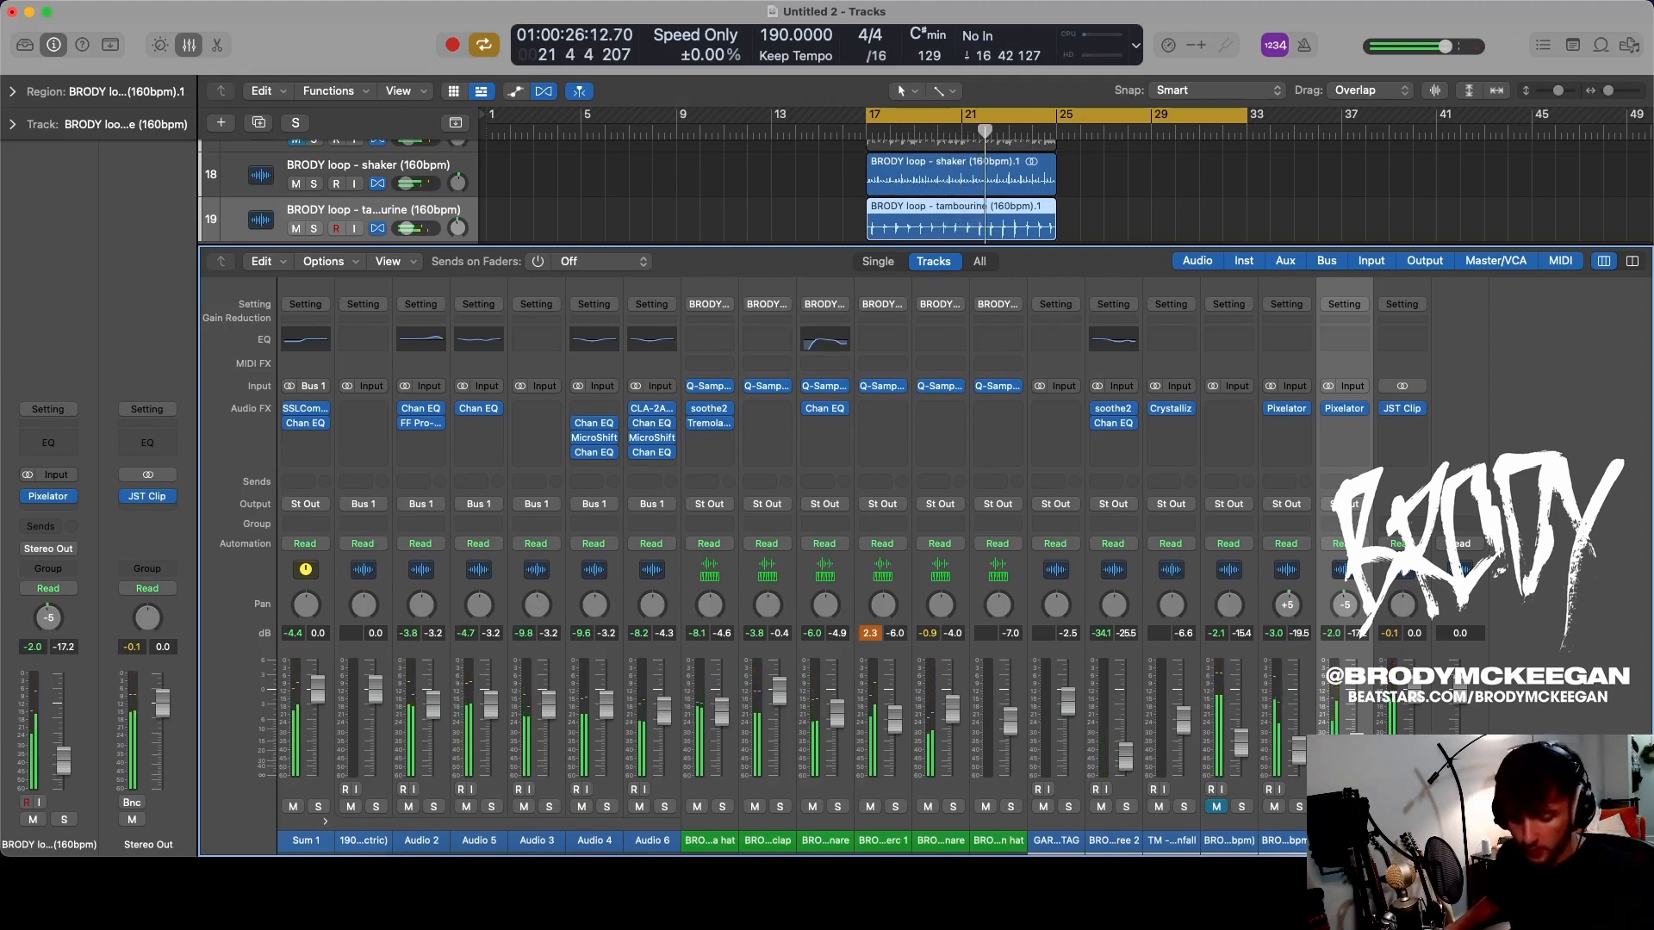
- Repeat the shaker and tambourine loop regions from bar 25 to bar 33 and play the beat
{"action": "key", "text": "x"}
{"action": "left_click_drag", "start_coordinate": [1077, 712], "coordinate": [931, 786]}
{"action": "key", "text": "super+r"}
{"action": "key", "text": "space"}
- Unmute and solo the live cymbals loop, then insert the Tremolator plug-in on its track
{"action": "left_click", "coordinate": [296, 668]}
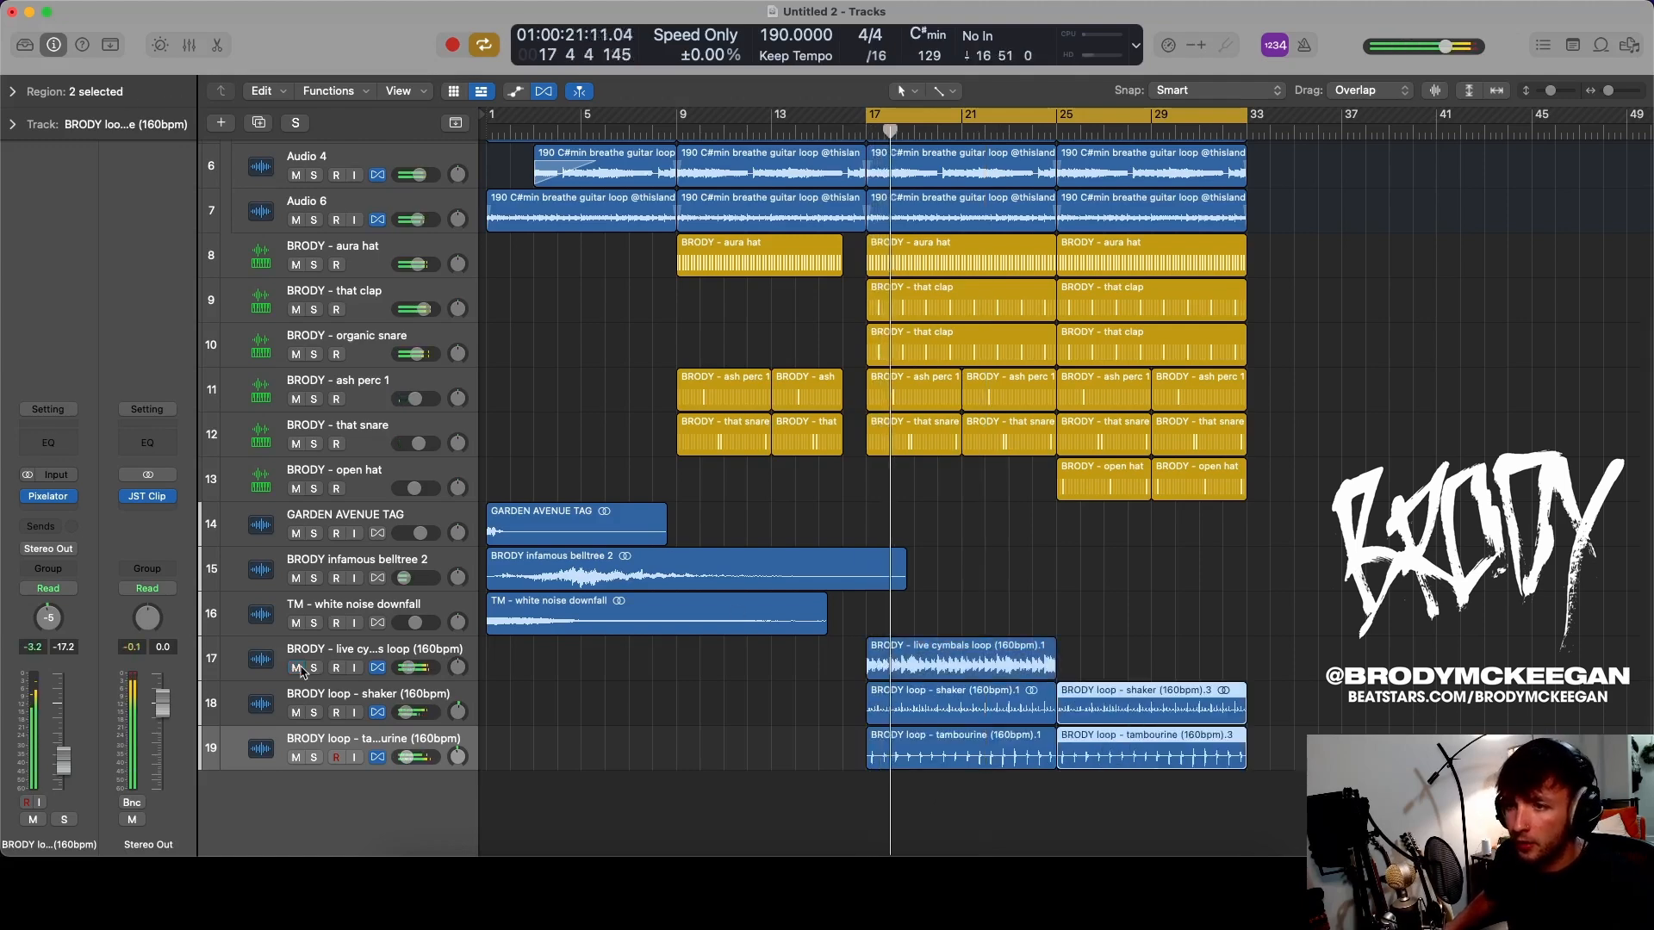
{"action": "left_click", "coordinate": [349, 646]}
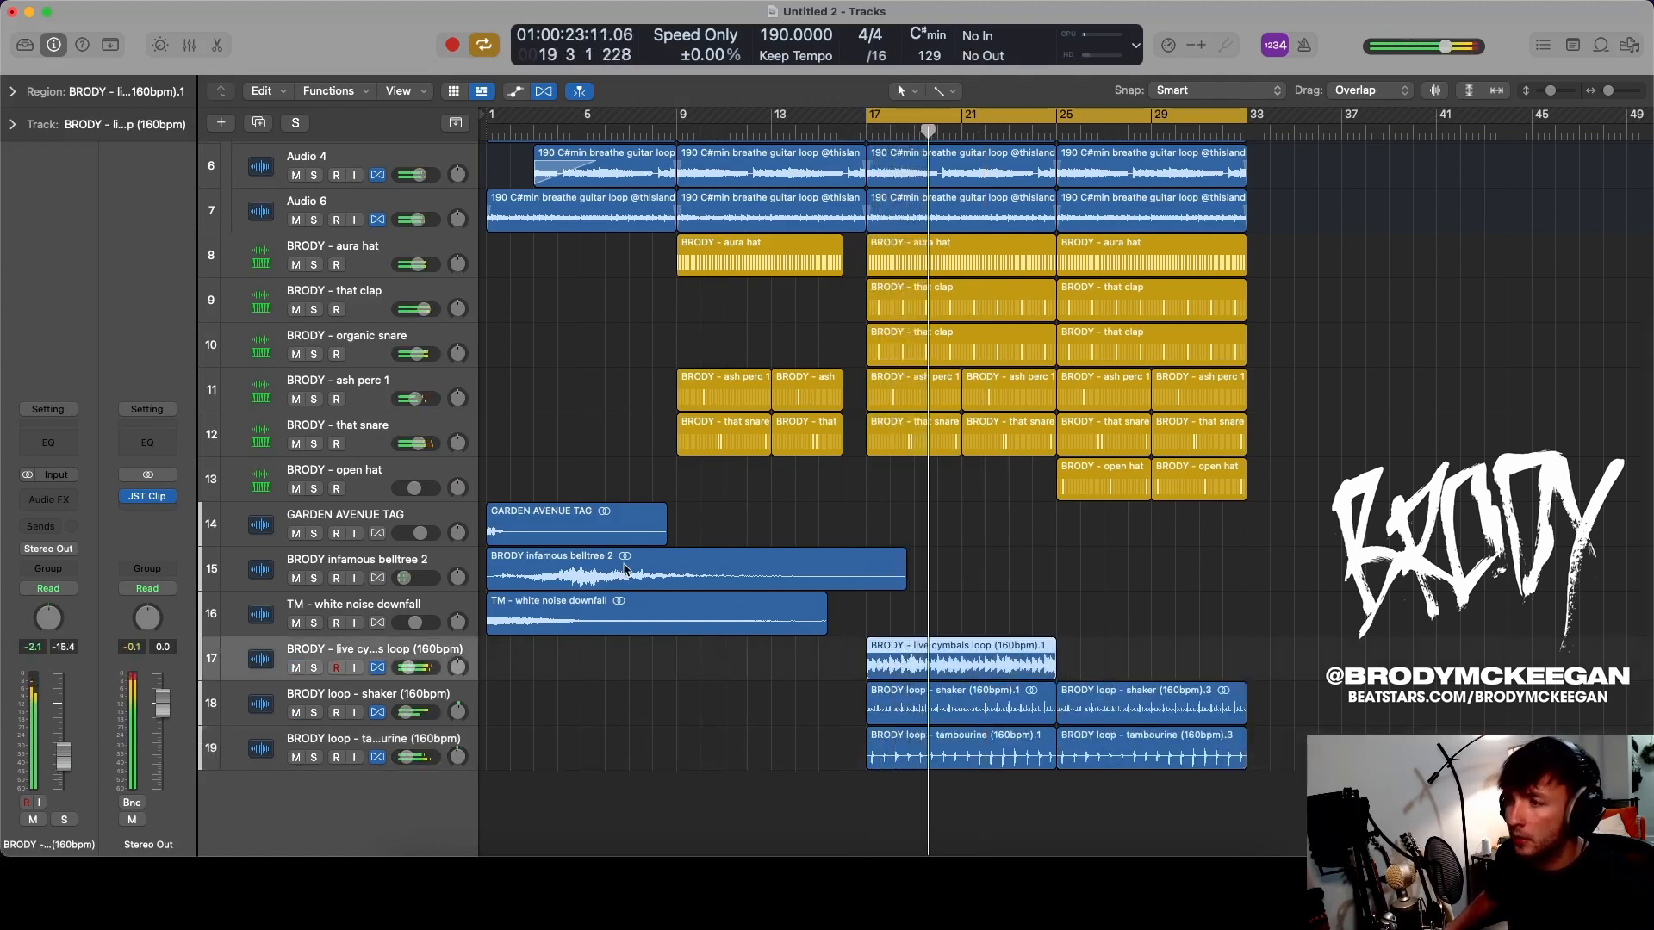
{"action": "key", "text": "s"}
{"action": "key", "text": "space"}
{"action": "key", "text": "space"}
{"action": "left_click", "coordinate": [71, 494]}
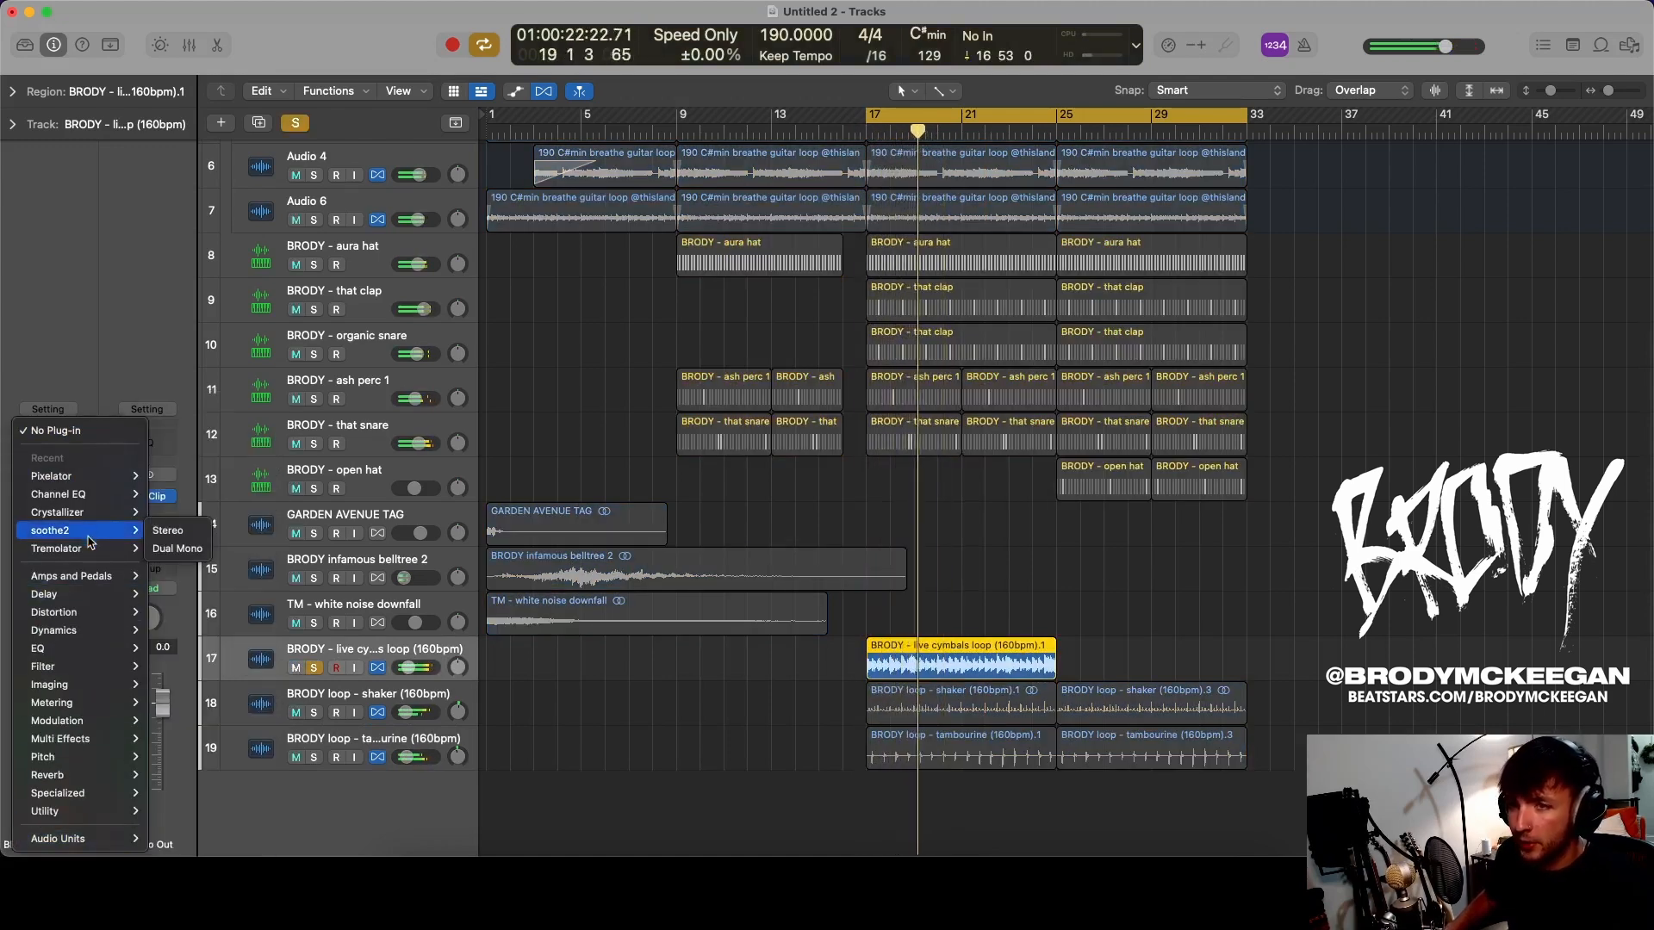
{"action": "mouse_move", "coordinate": [93, 549]}
{"action": "left_click", "coordinate": [165, 547]}
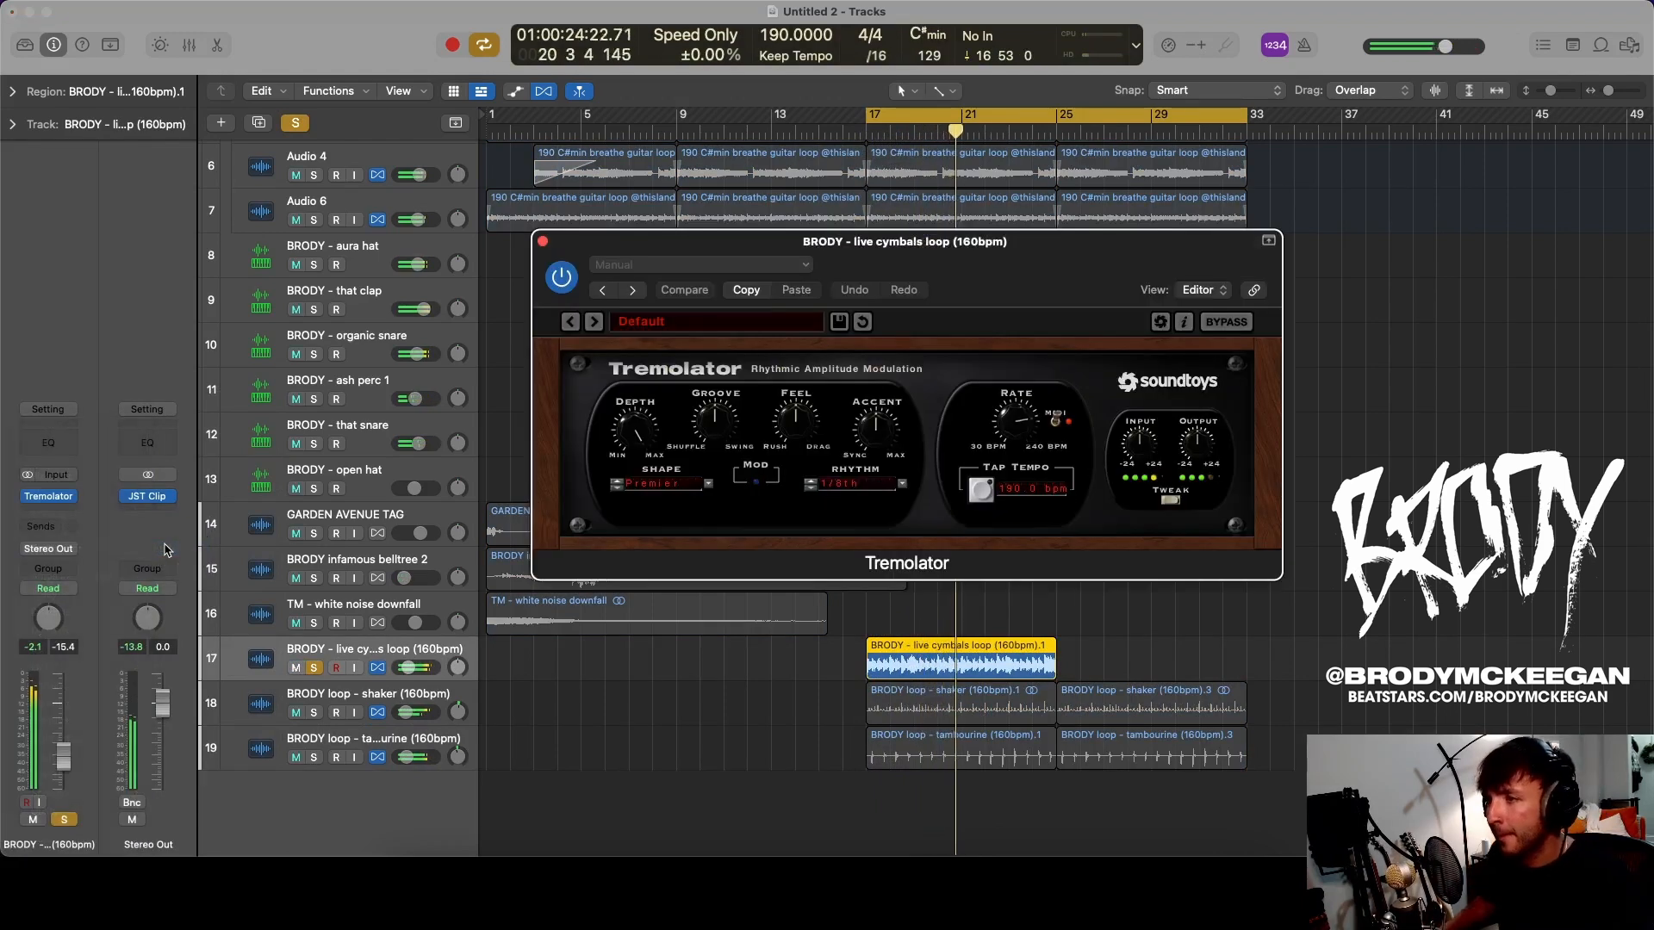
- Set the cymbals' Tremolator shape to RampDown and rhythm to 1/4 note, and adjust its depth while playing
{"action": "left_click", "coordinate": [655, 490]}
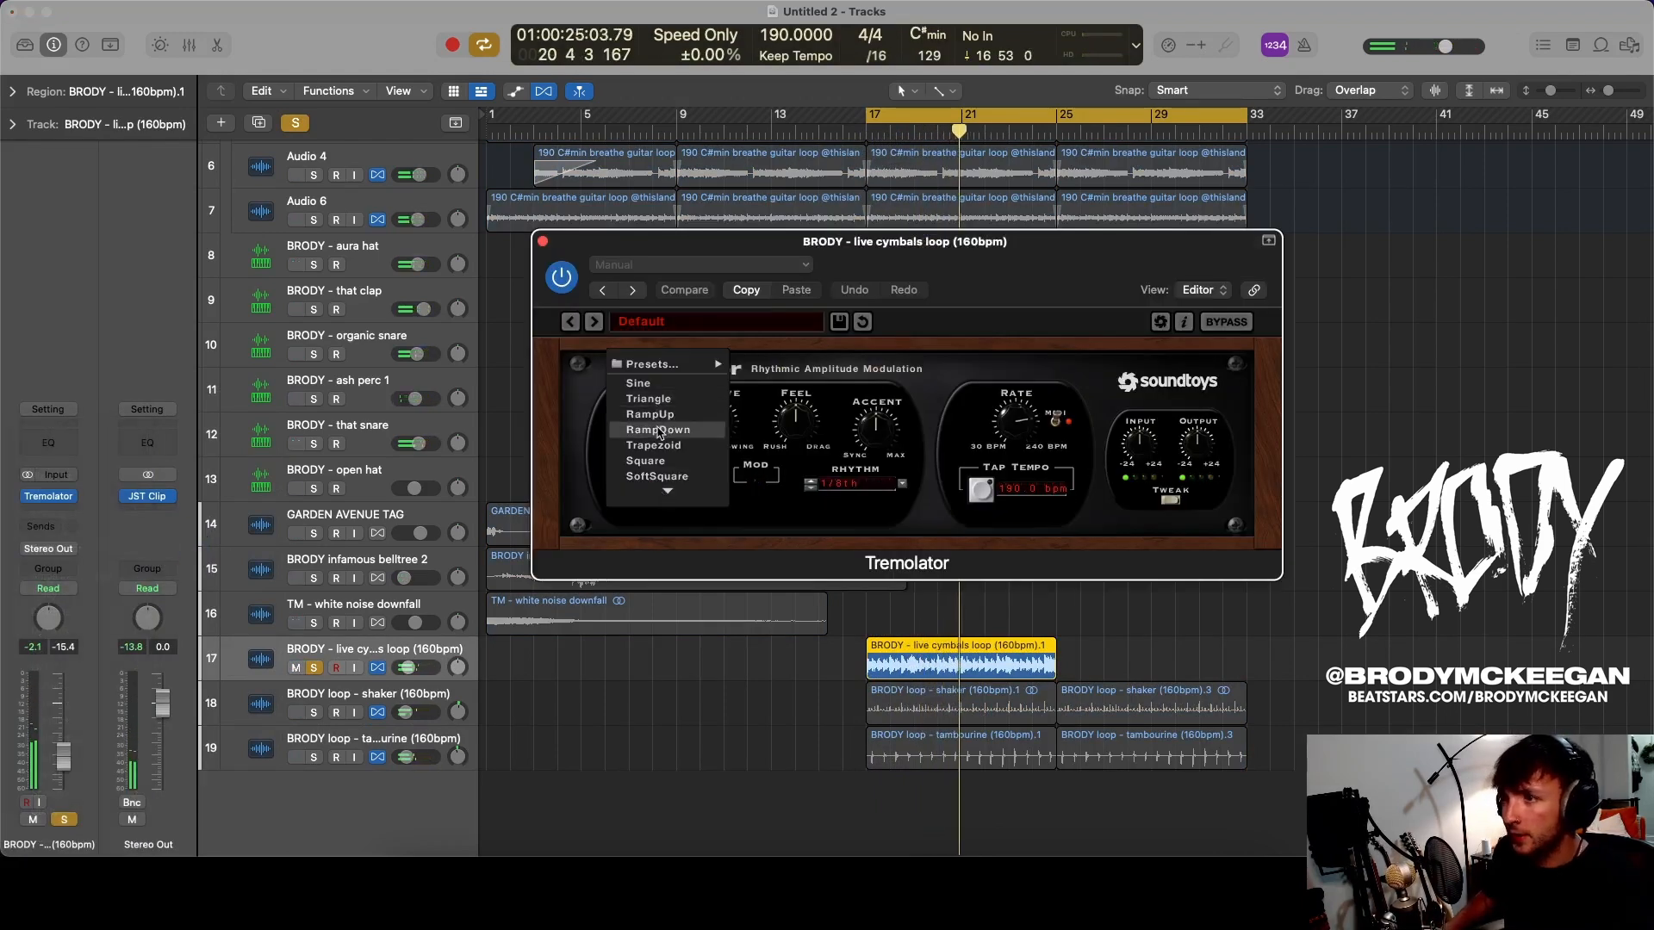
{"action": "left_click", "coordinate": [658, 431]}
{"action": "key", "text": "space"}
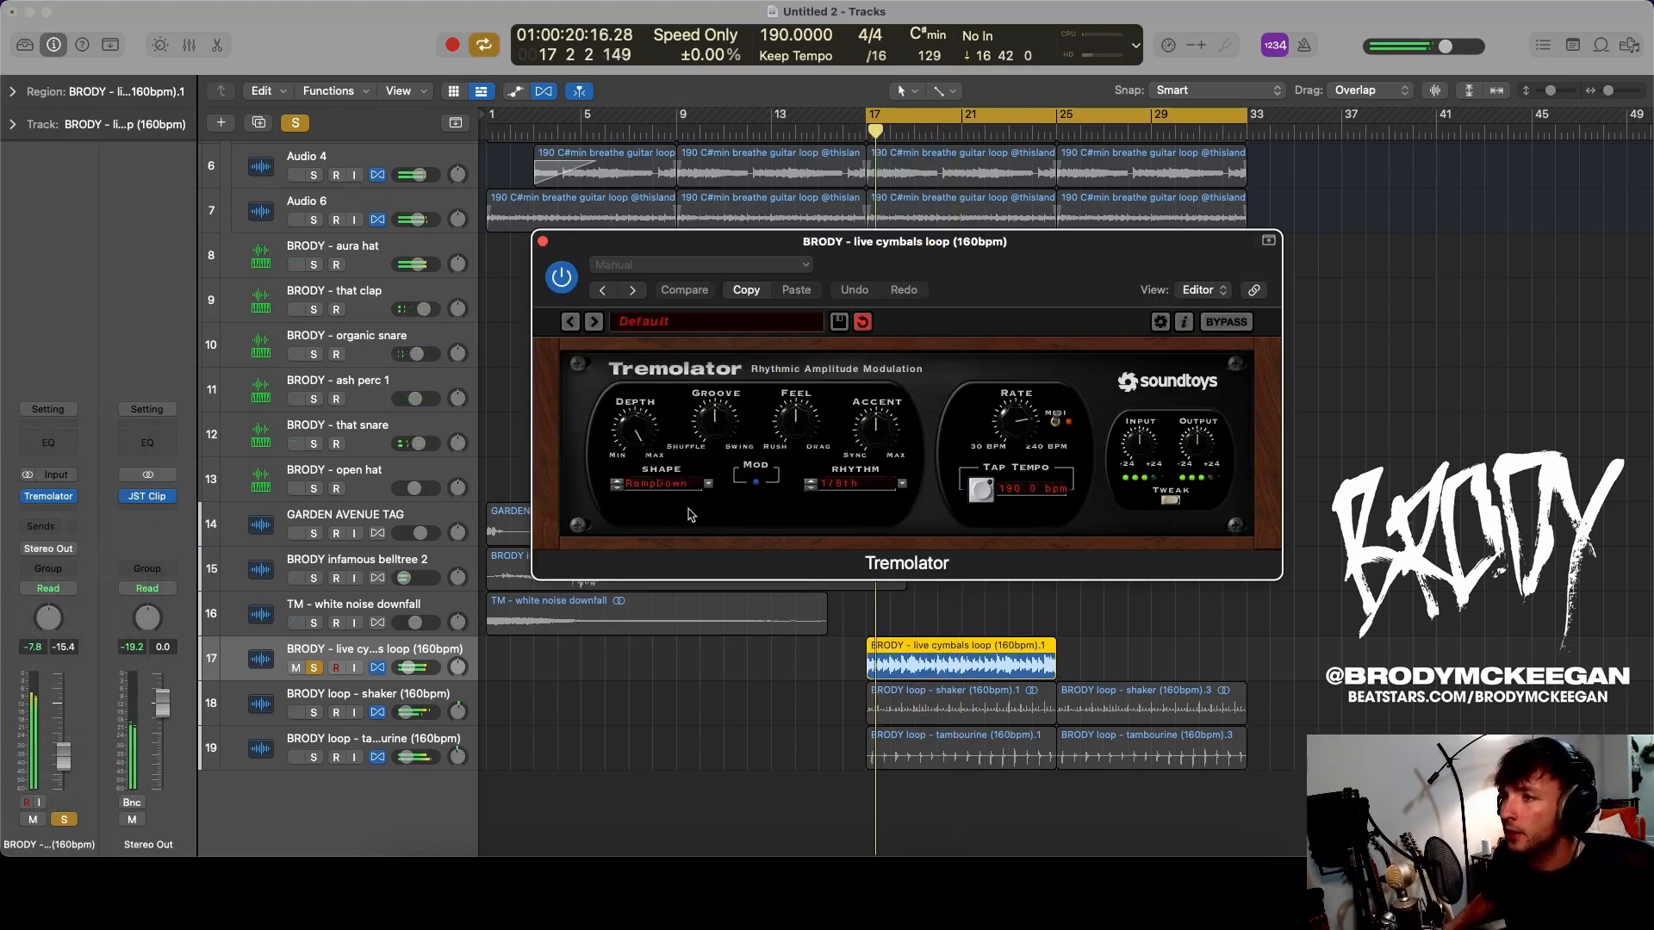
{"action": "key", "text": "space"}
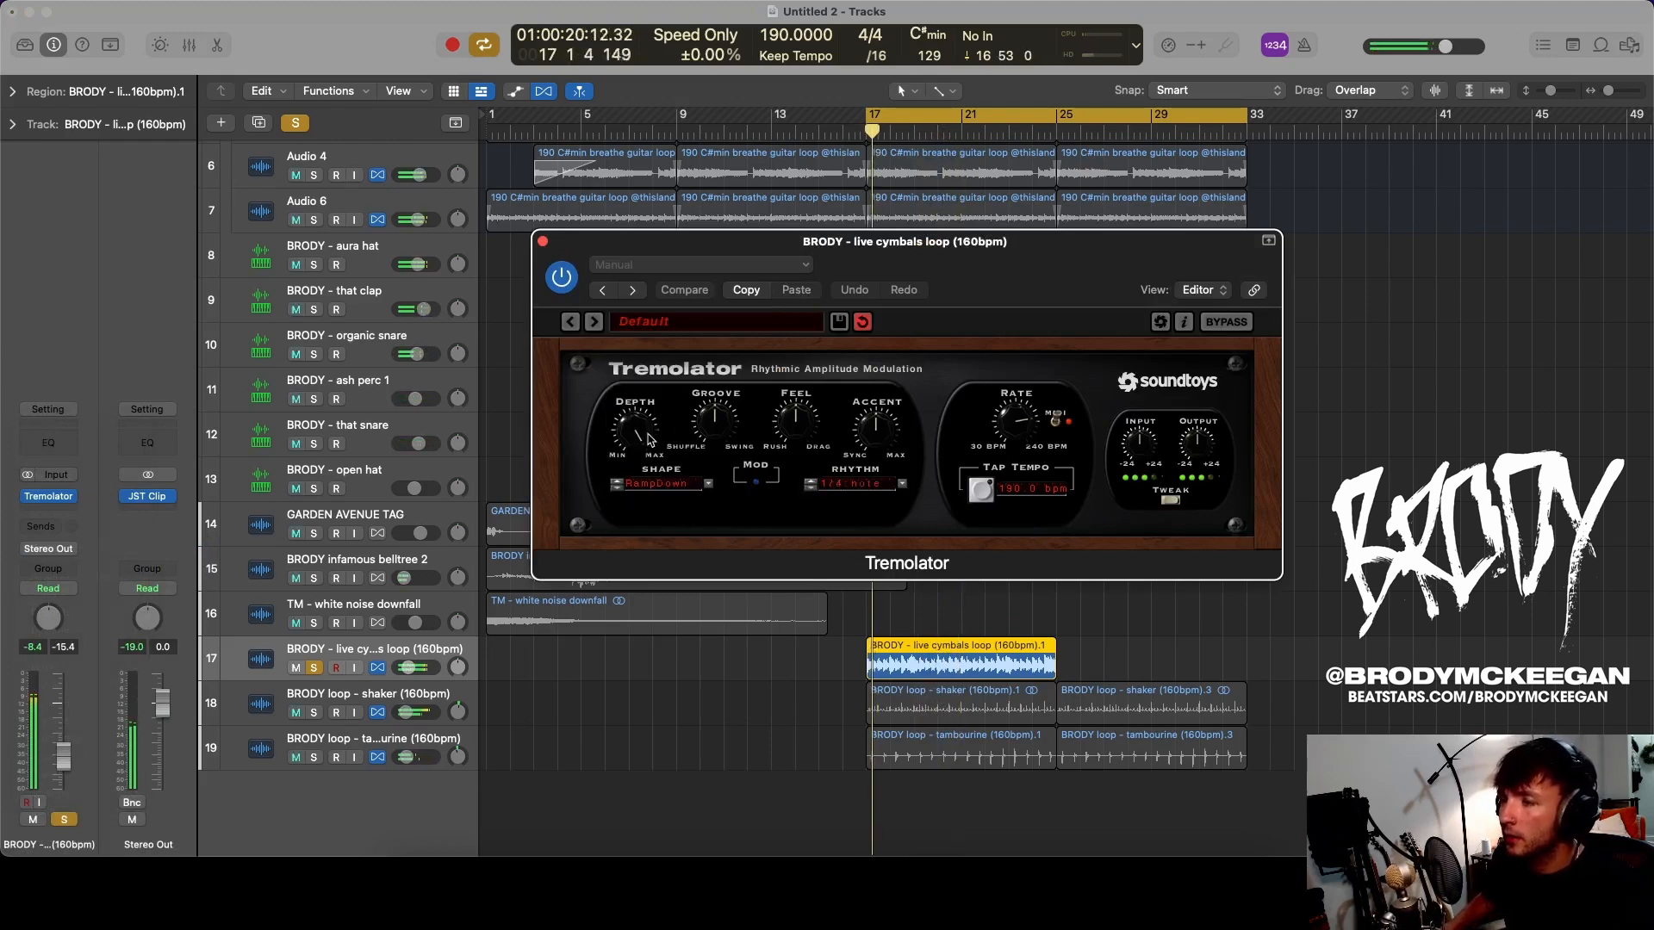
{"action": "left_click_drag", "start_coordinate": [644, 437], "coordinate": [650, 433]}
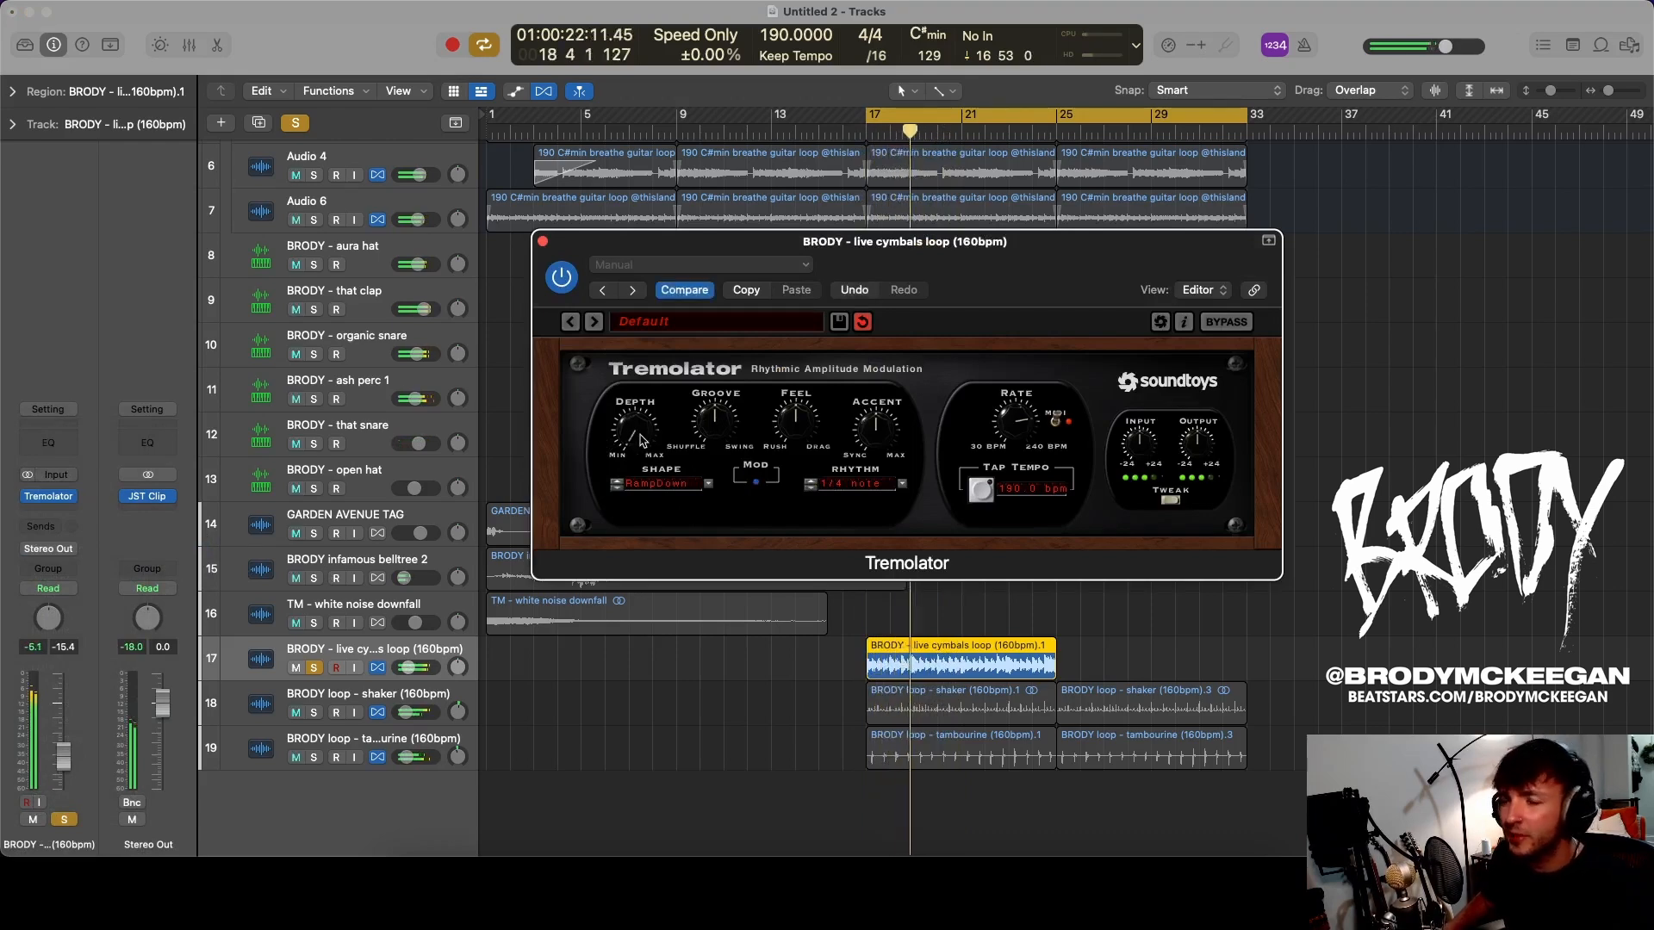
- Unsolo the cymbals loop, compare the beat with Tremolator off and on, and close the plug-in with it enabled
{"action": "key", "text": "s"}
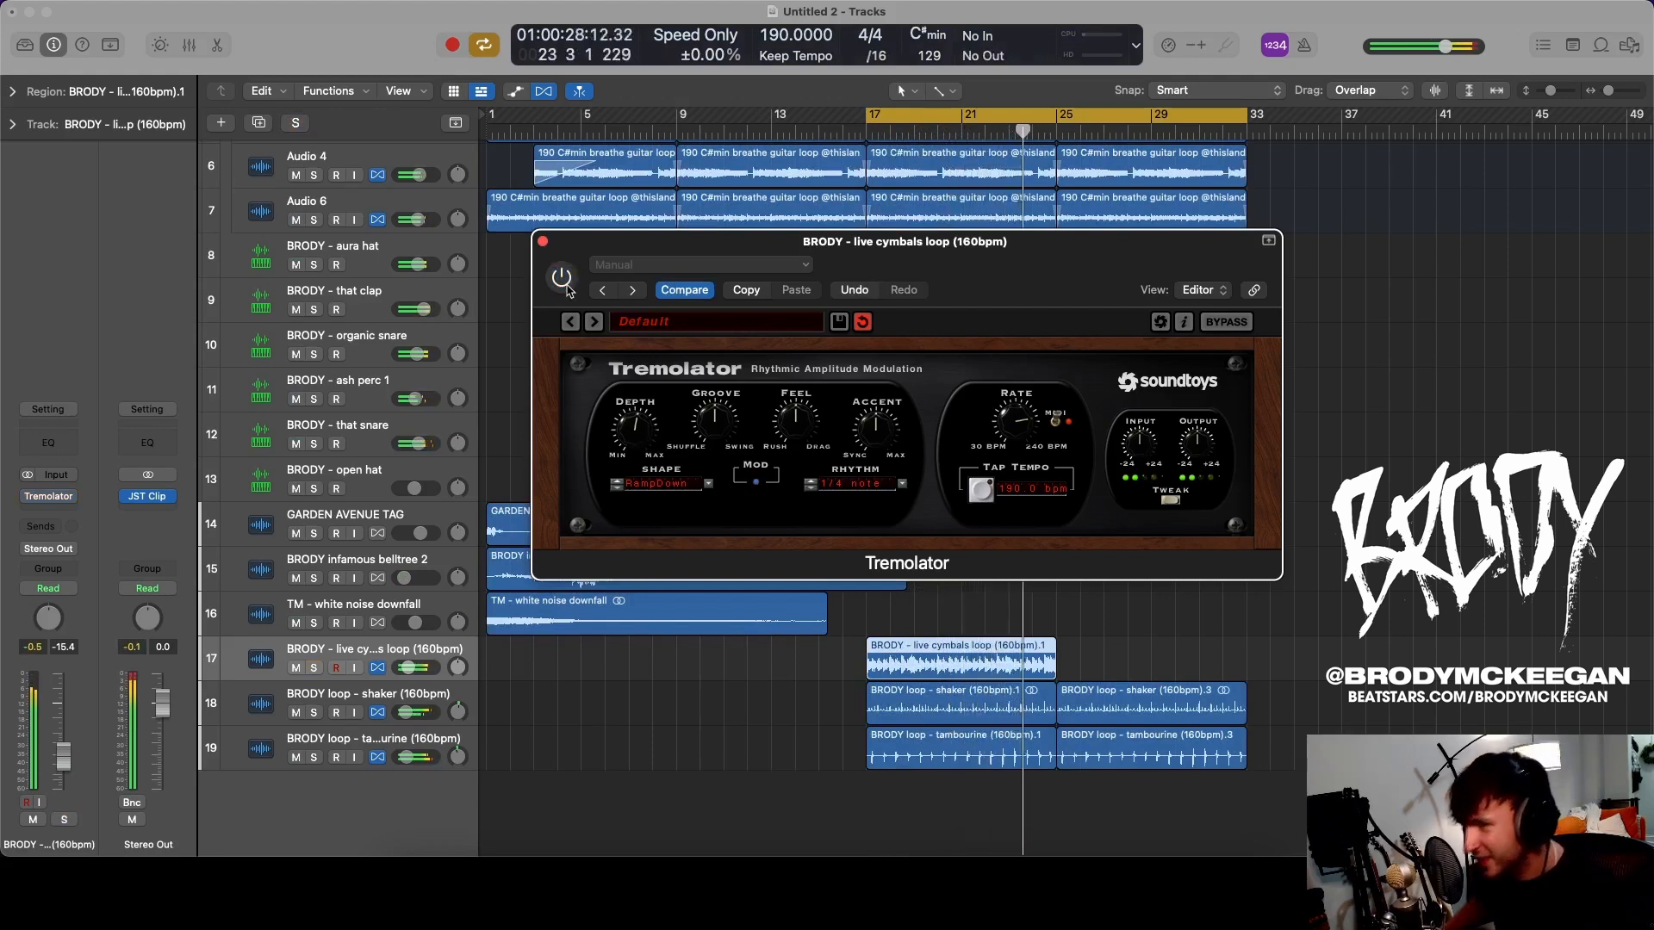
{"action": "left_click", "coordinate": [564, 282]}
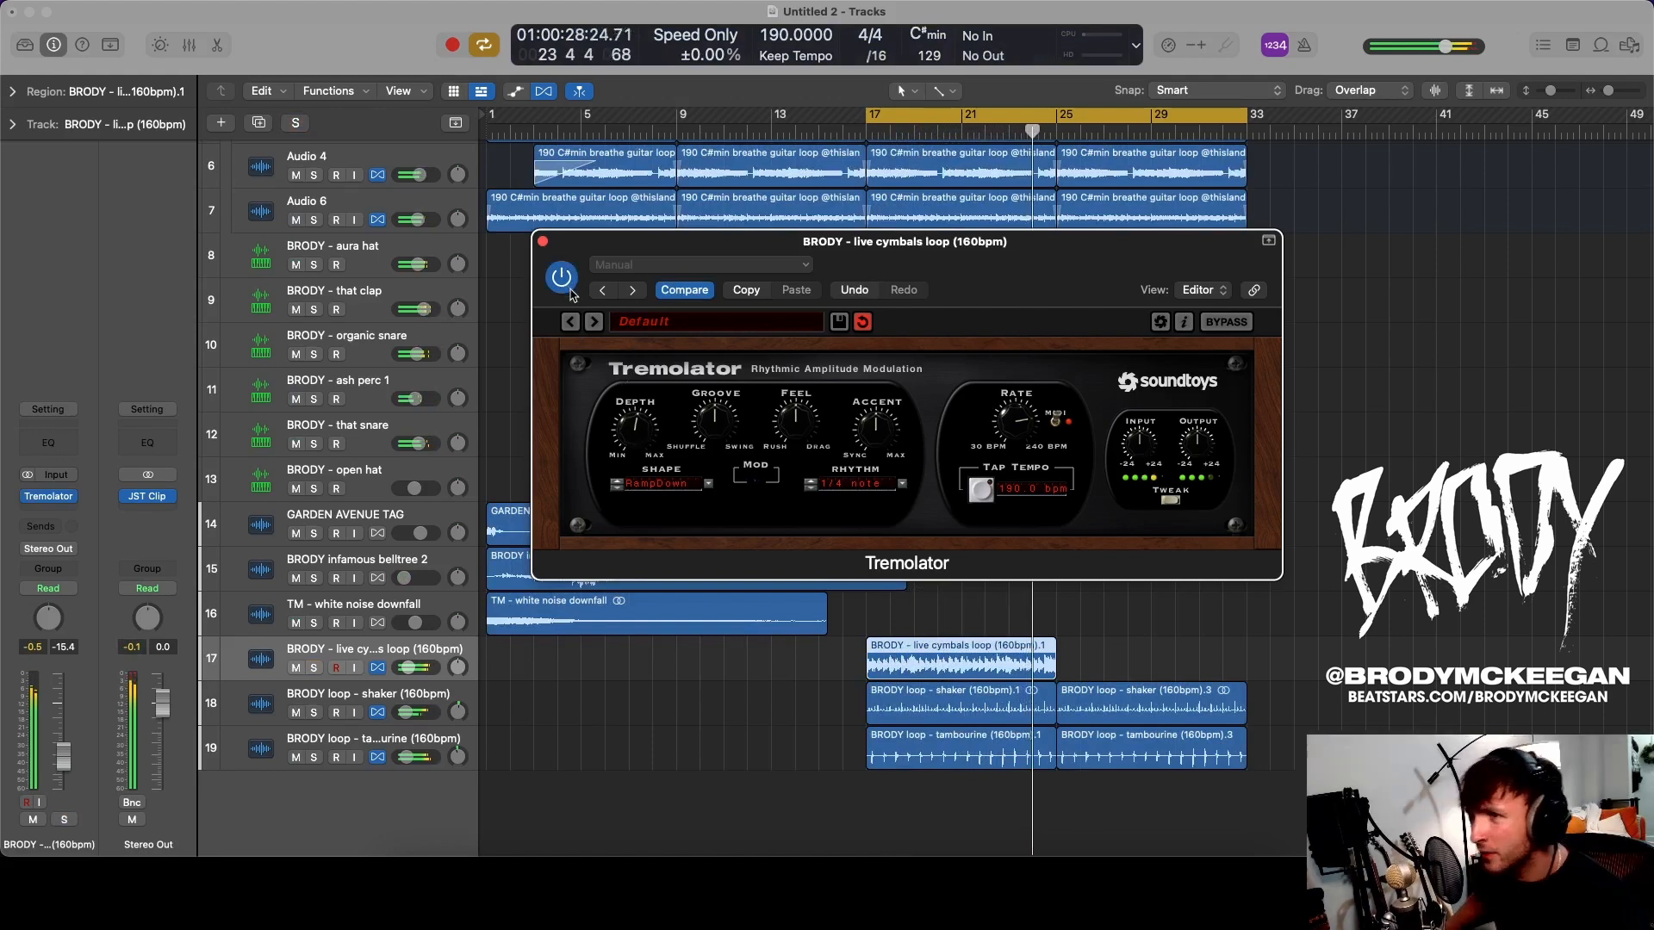
{"action": "left_click", "coordinate": [544, 242]}
- Turn cycle off, repeat the live cymbals loop at bar 25 and delete its original region at bar 17
{"action": "key", "text": "c"}
{"action": "left_click_drag", "start_coordinate": [1113, 648], "coordinate": [868, 657]}
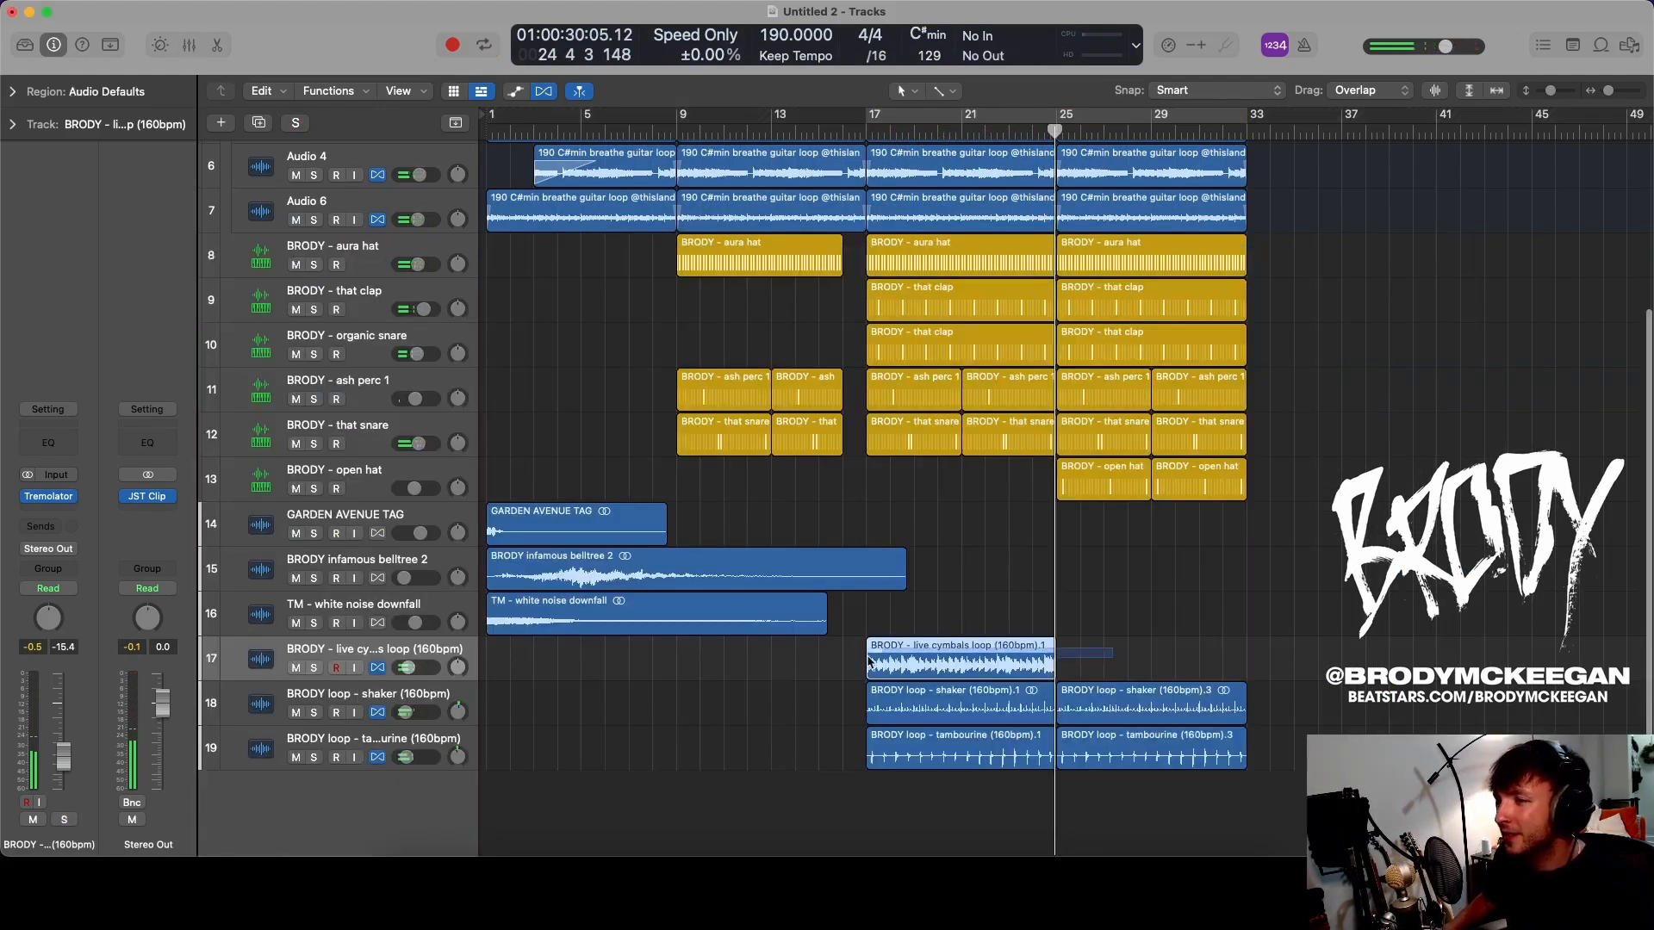
{"action": "key", "text": "super+r"}
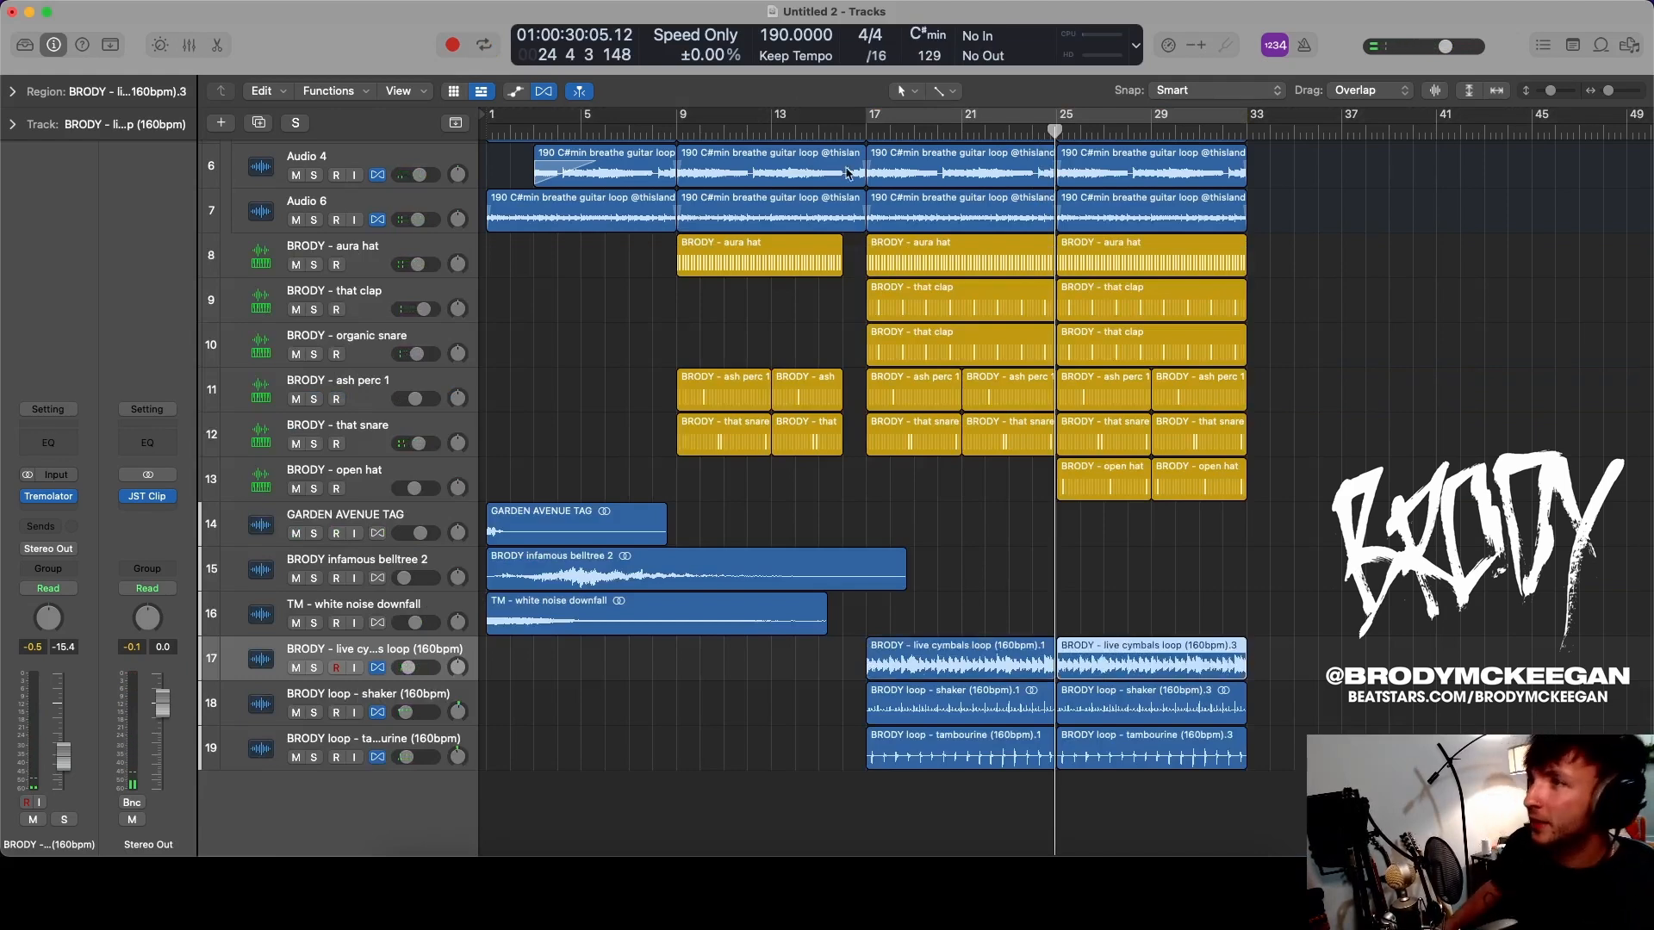
{"action": "left_click", "coordinate": [859, 129]}
{"action": "left_click", "coordinate": [990, 614]}
{"action": "left_click", "coordinate": [996, 651]}
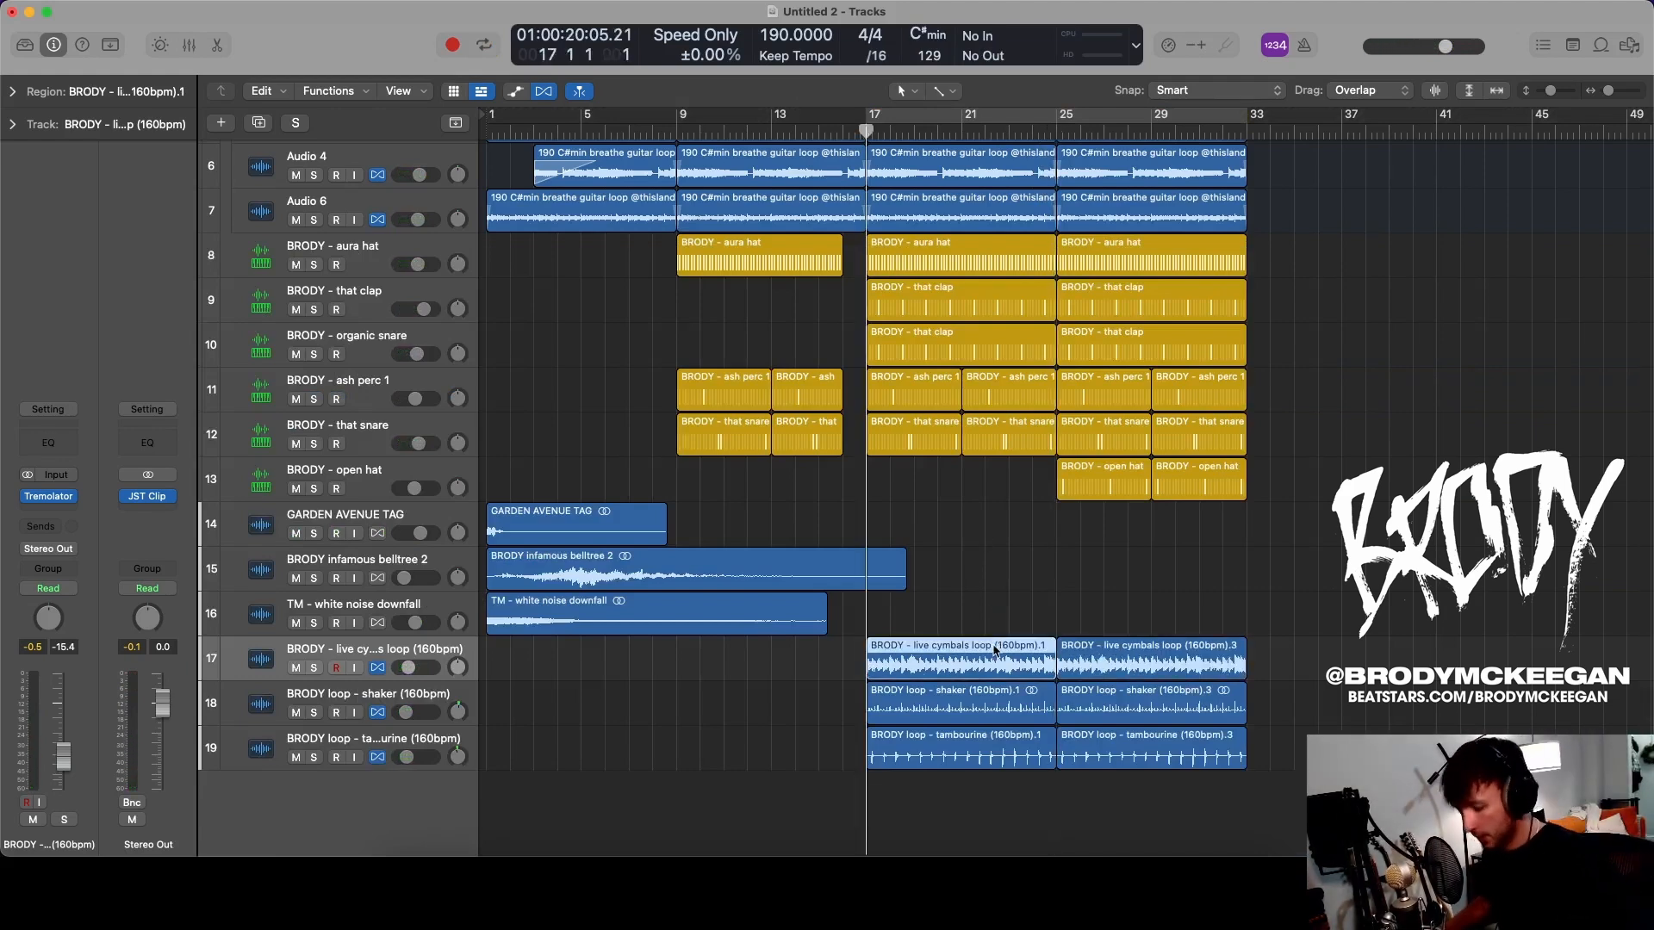
{"action": "key", "text": "Delete"}
- Play from bar 17, lower the live cymbals loop to -16.4 dB and pan the open hat to -2
{"action": "key", "text": "space"}
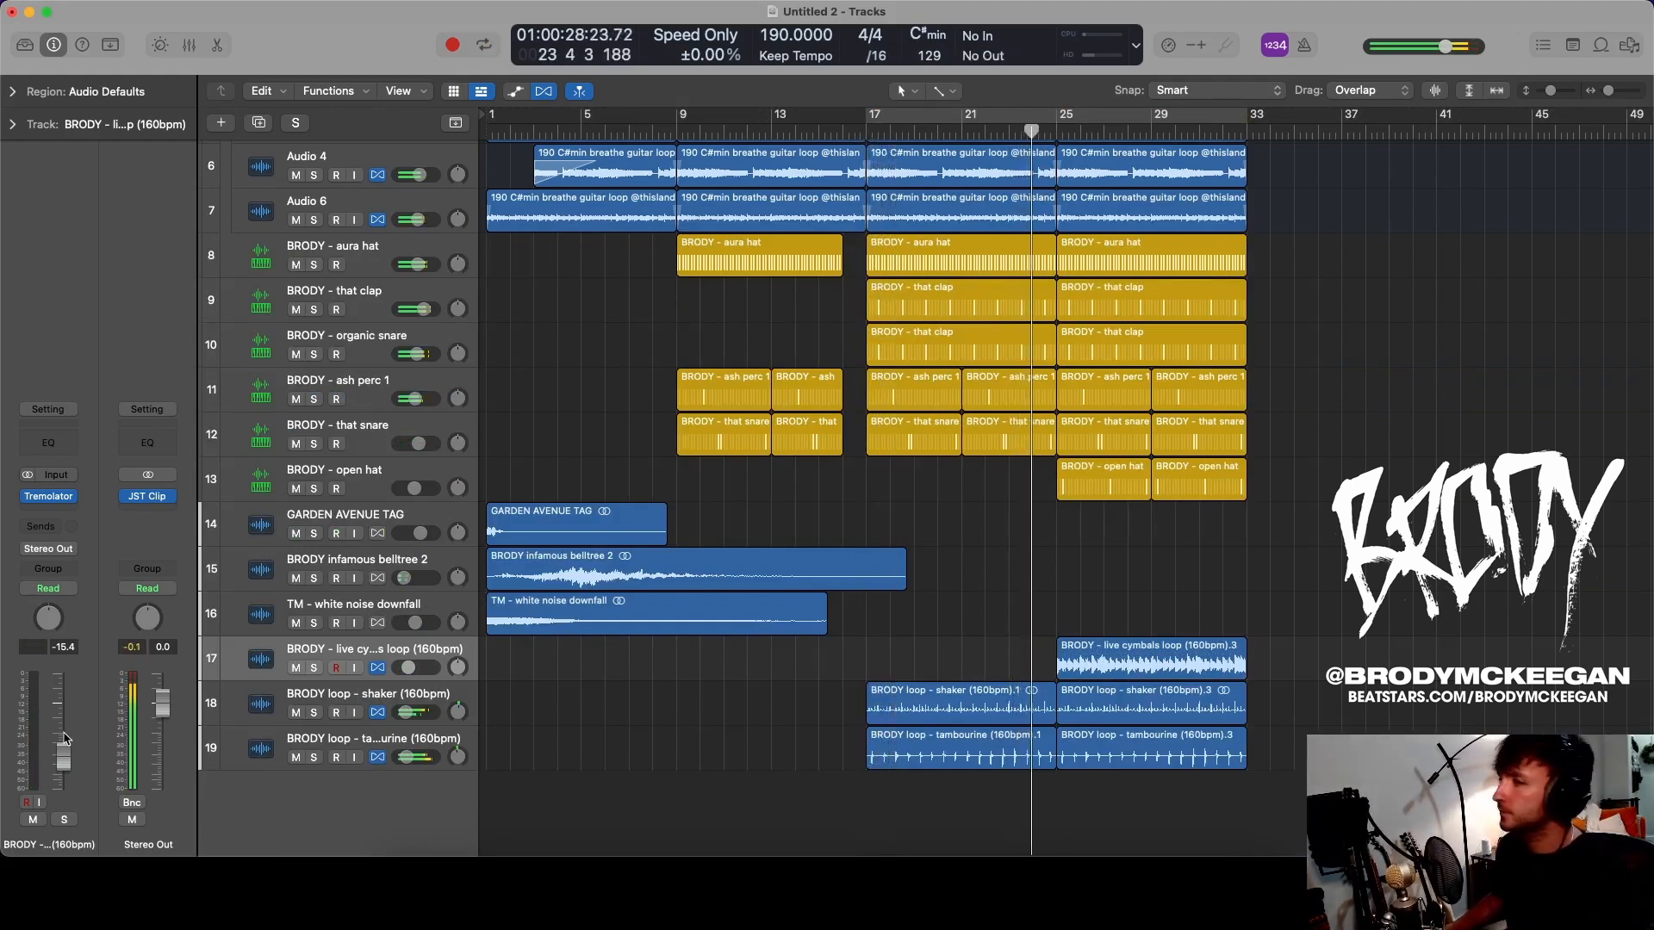
{"action": "left_click_drag", "start_coordinate": [65, 761], "coordinate": [66, 764]}
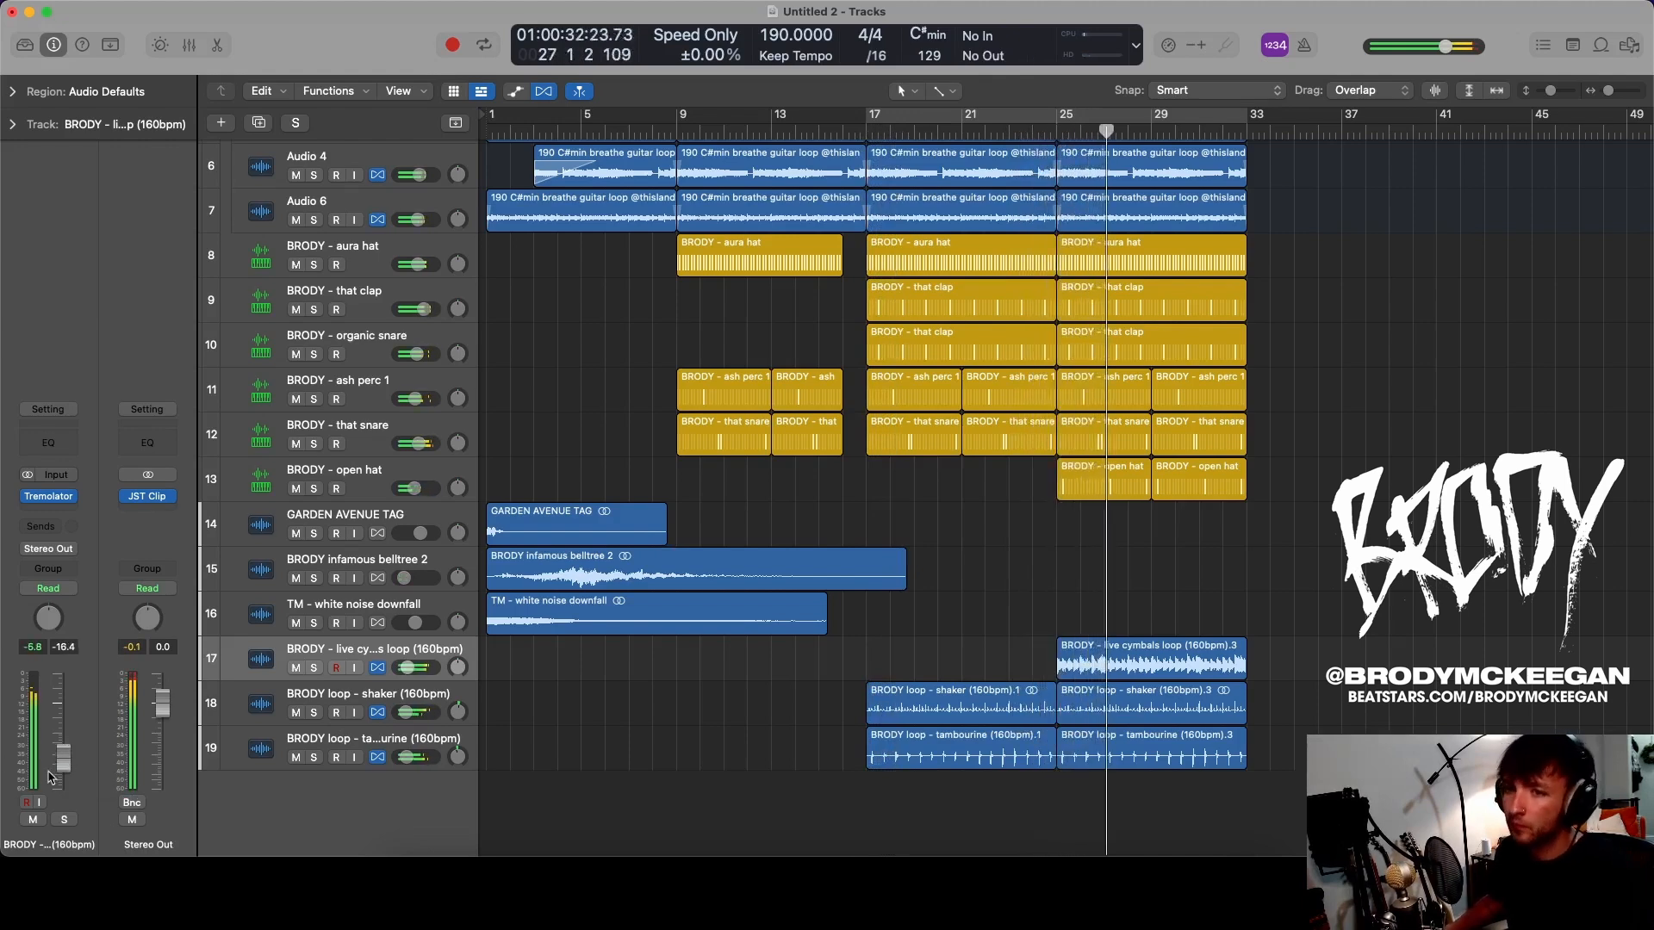
{"action": "left_click", "coordinate": [381, 479]}
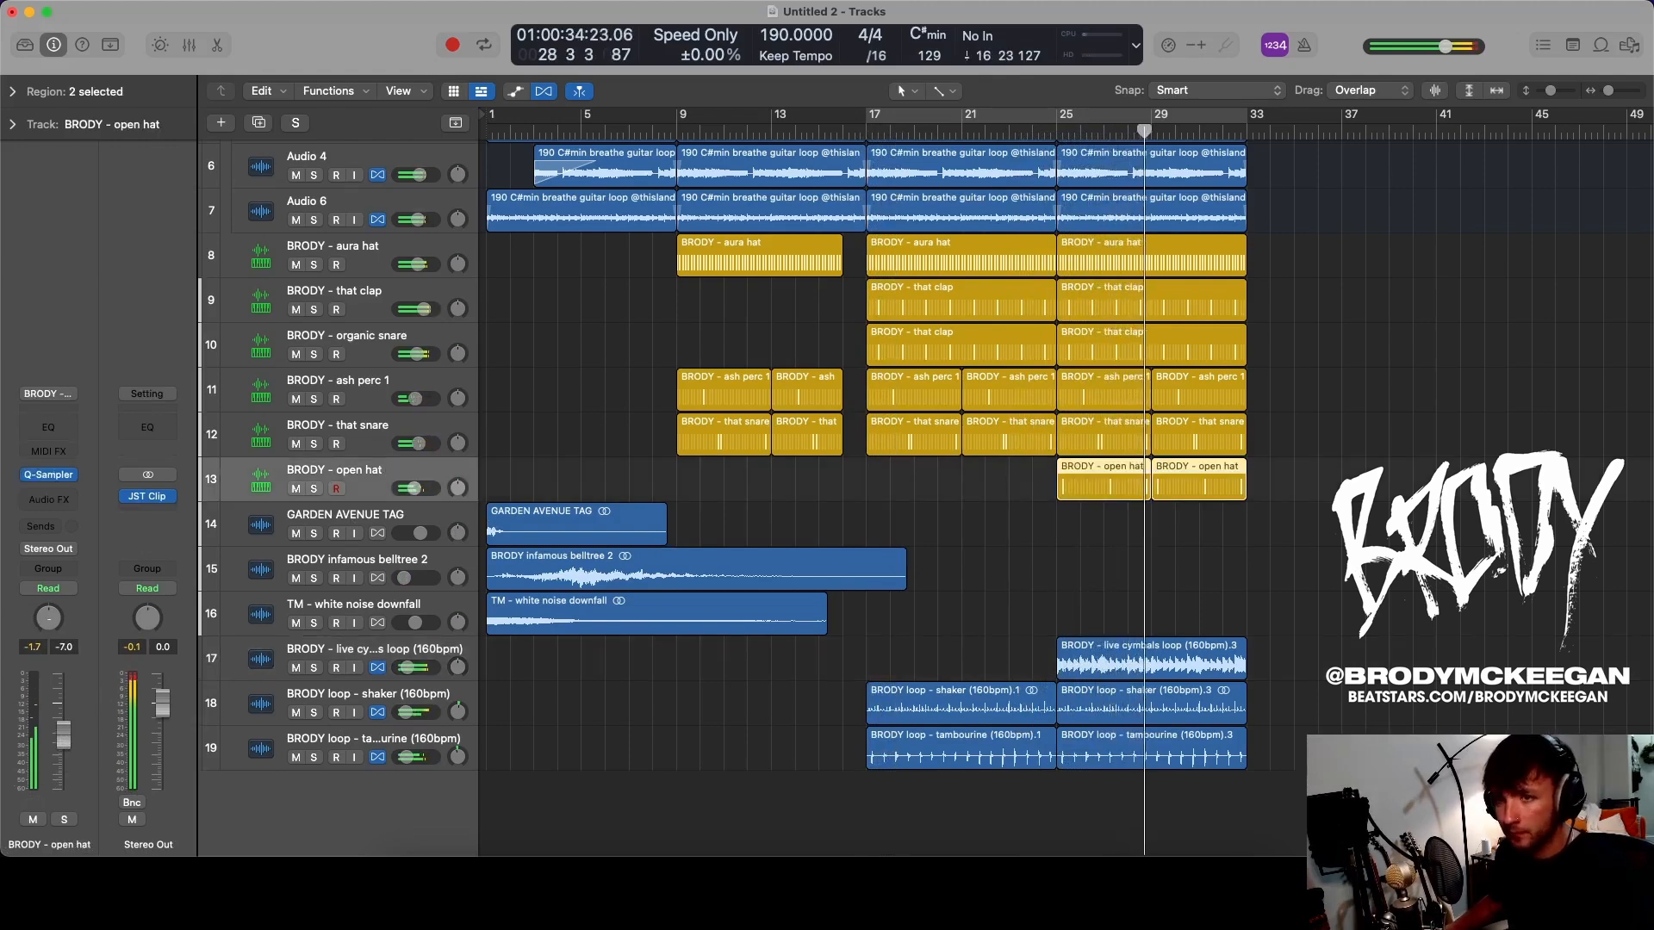
{"action": "scroll", "coordinate": [886, 385], "scroll_direction": "up", "scroll_amount": 1}
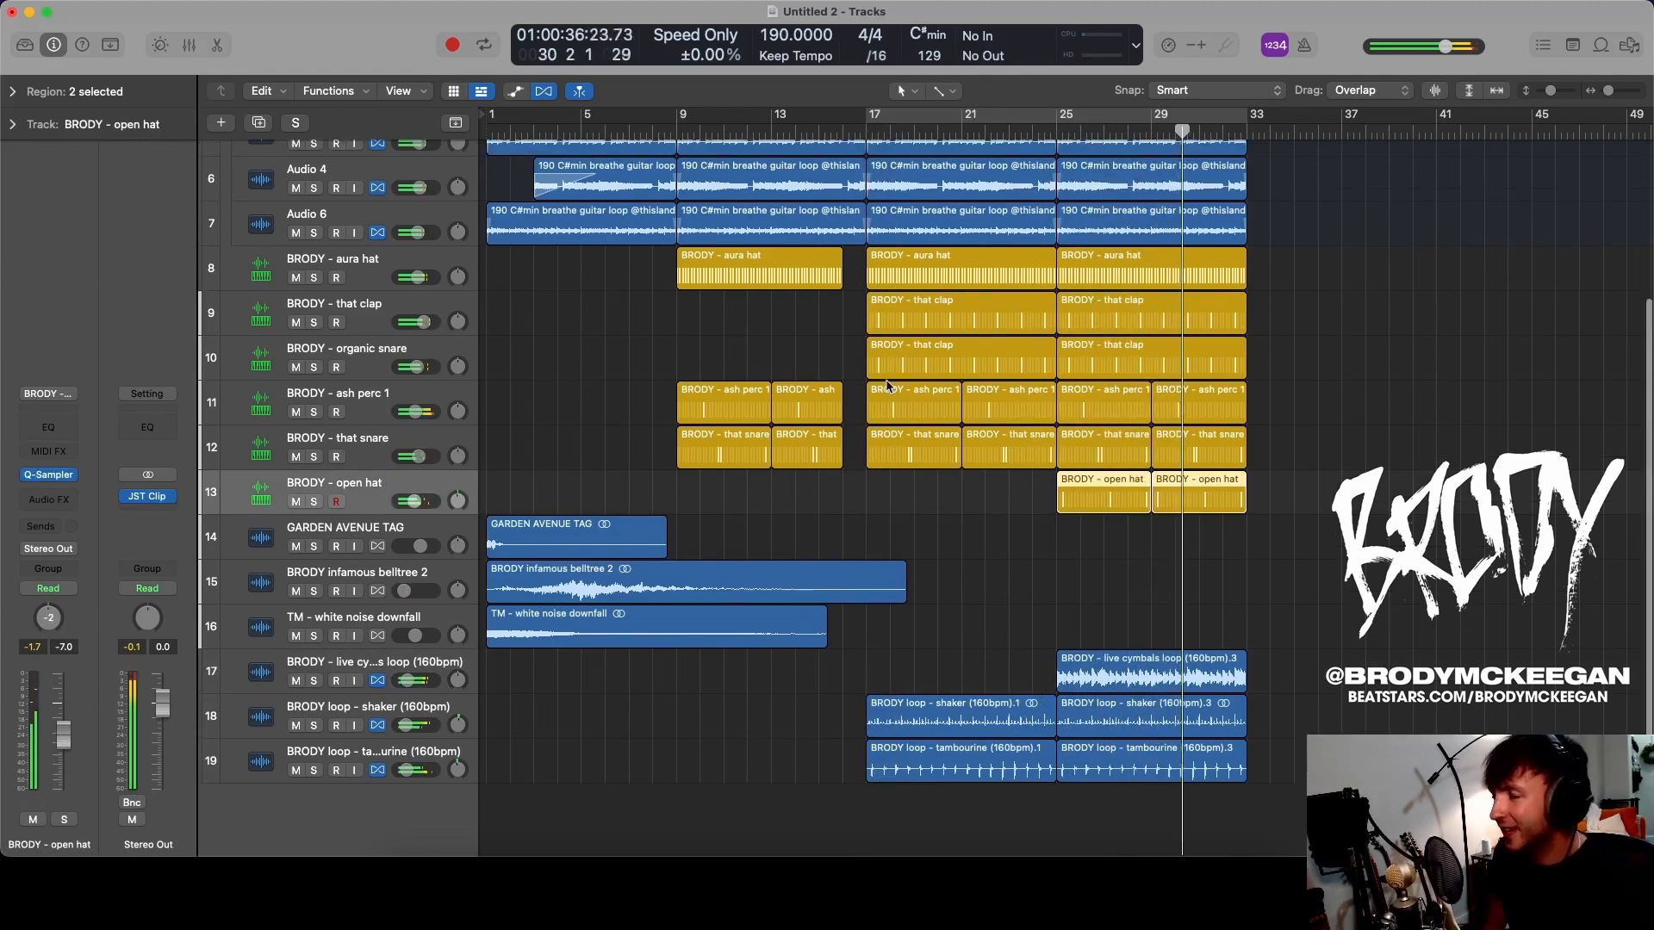
{"action": "key", "text": "c"}
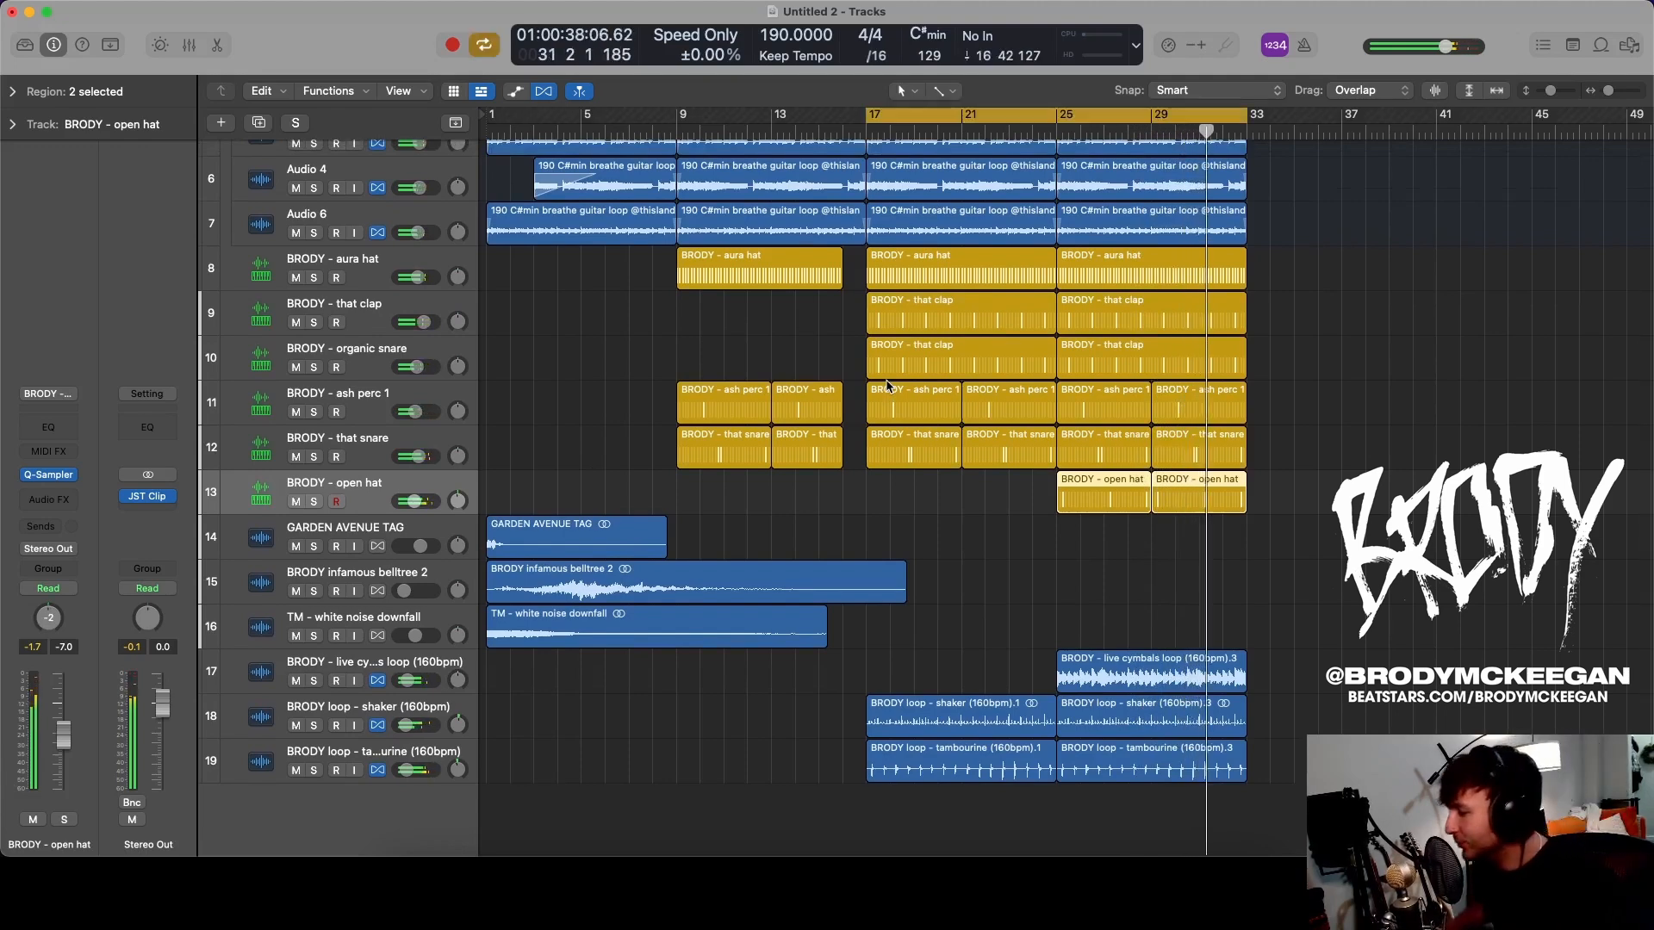
{"action": "left_click", "coordinate": [988, 624]}
{"action": "key", "text": "c"}
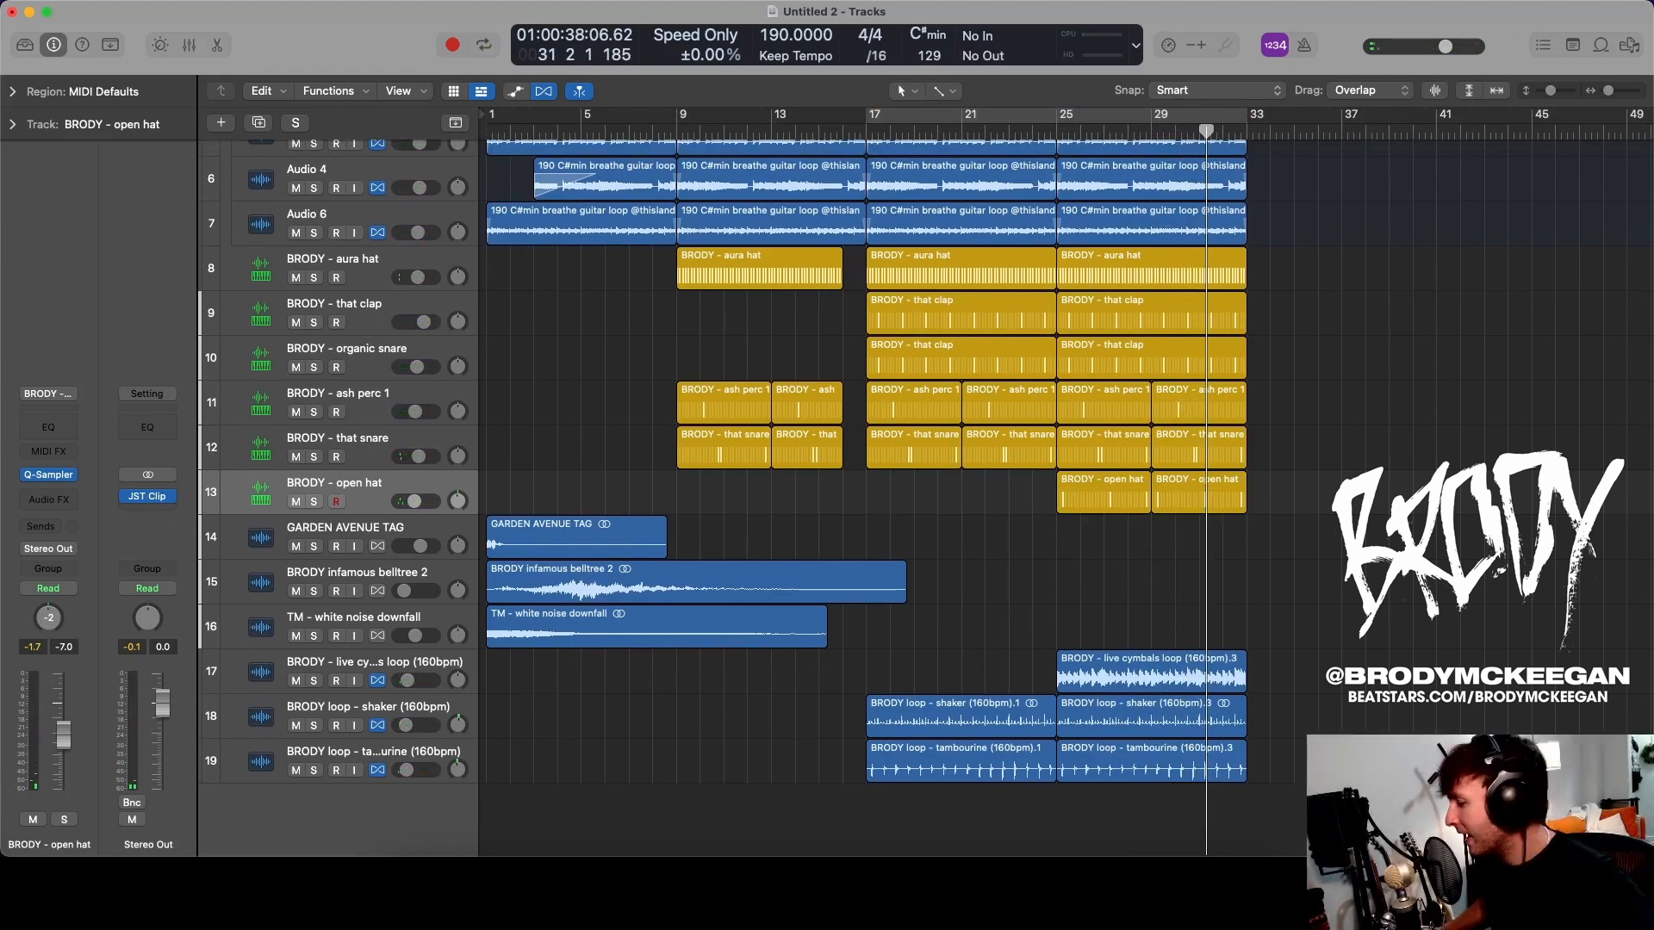
- Add the sample "BRODY 808 - spinz but kinda mean" as a new Quick Sampler track and place the playhead at bar 17
{"action": "key", "text": "super+Tab"}
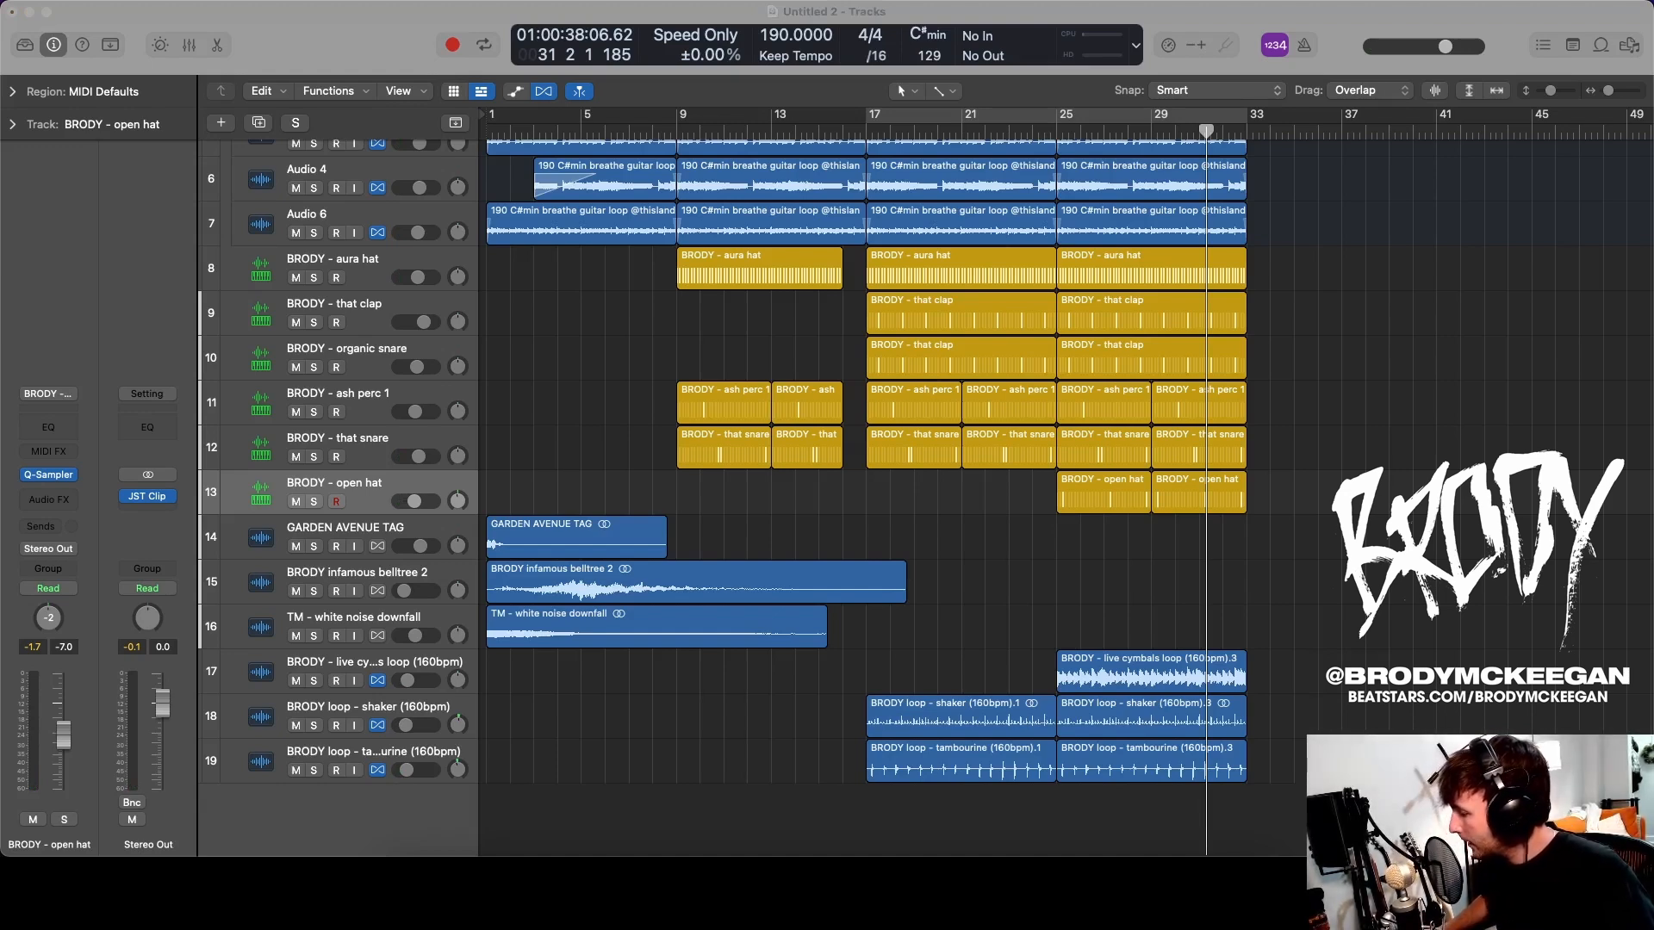
{"action": "left_click_drag", "start_coordinate": [806, 922], "coordinate": [341, 735]}
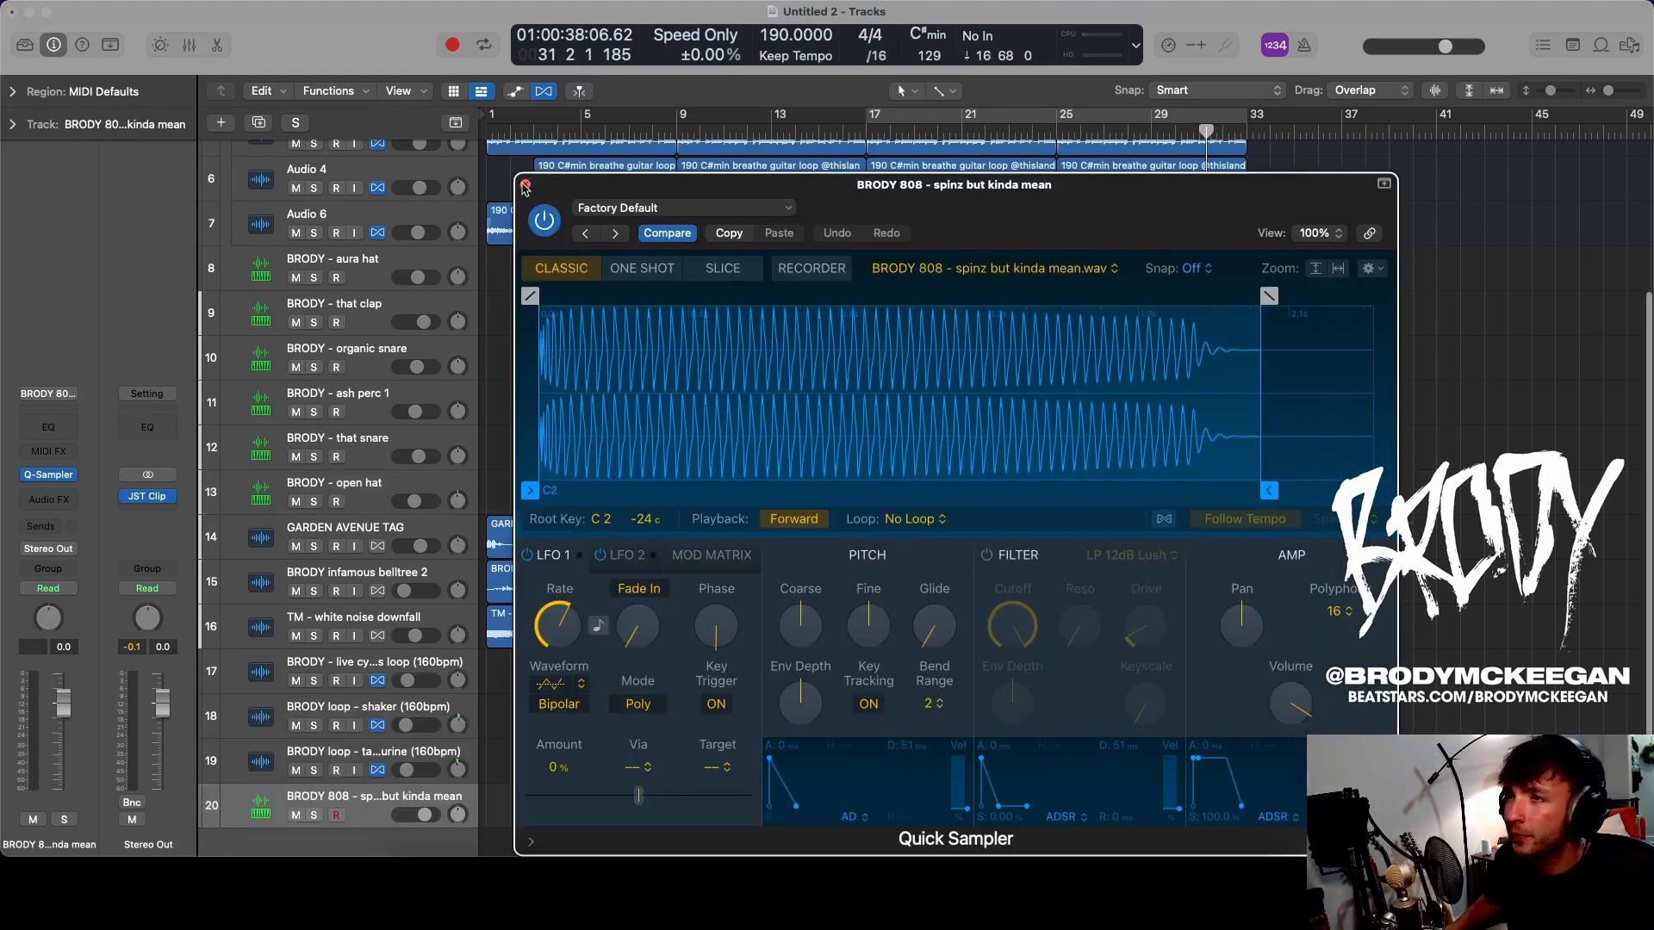
{"action": "left_click", "coordinate": [525, 185]}
{"action": "left_click", "coordinate": [869, 130]}
{"action": "key", "text": "e"}
{"action": "key", "text": "e"}
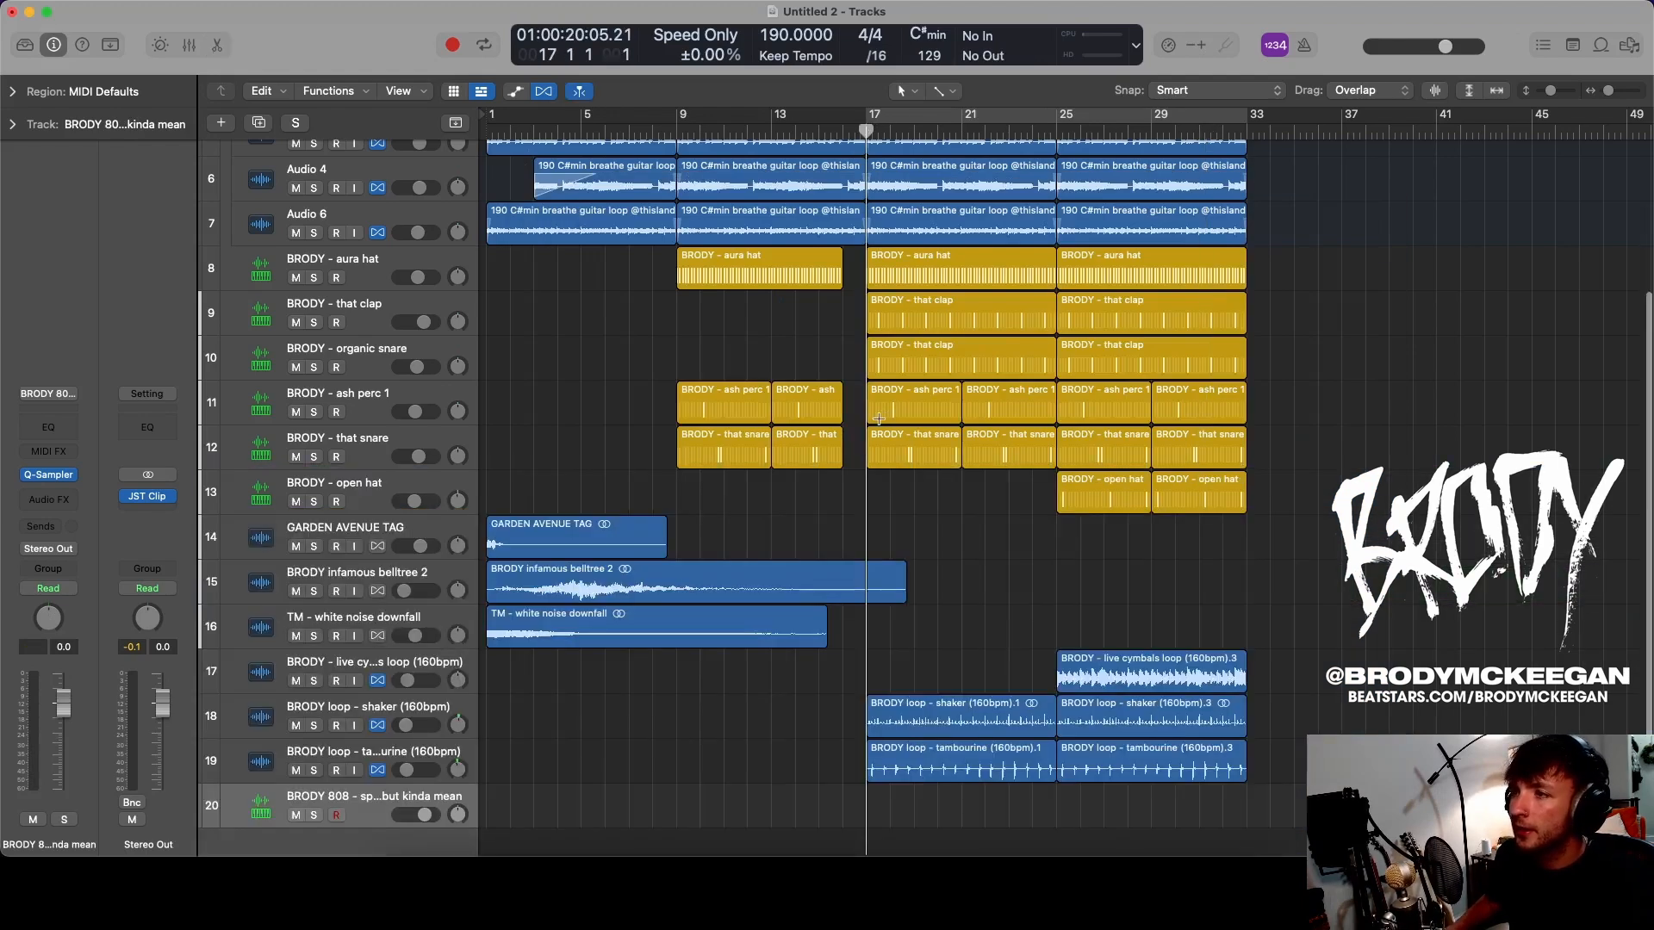
- Open the Piano Roll for the "BRODY 808 - spinz but kinda mean" track
{"action": "scroll", "coordinate": [900, 429], "scroll_direction": "down", "scroll_amount": 5}
{"action": "scroll", "coordinate": [900, 429], "scroll_direction": "down", "scroll_amount": 2}
{"action": "scroll", "coordinate": [898, 425], "scroll_direction": "up", "scroll_amount": 5}
{"action": "scroll", "coordinate": [898, 424], "scroll_direction": "down", "scroll_amount": 1}
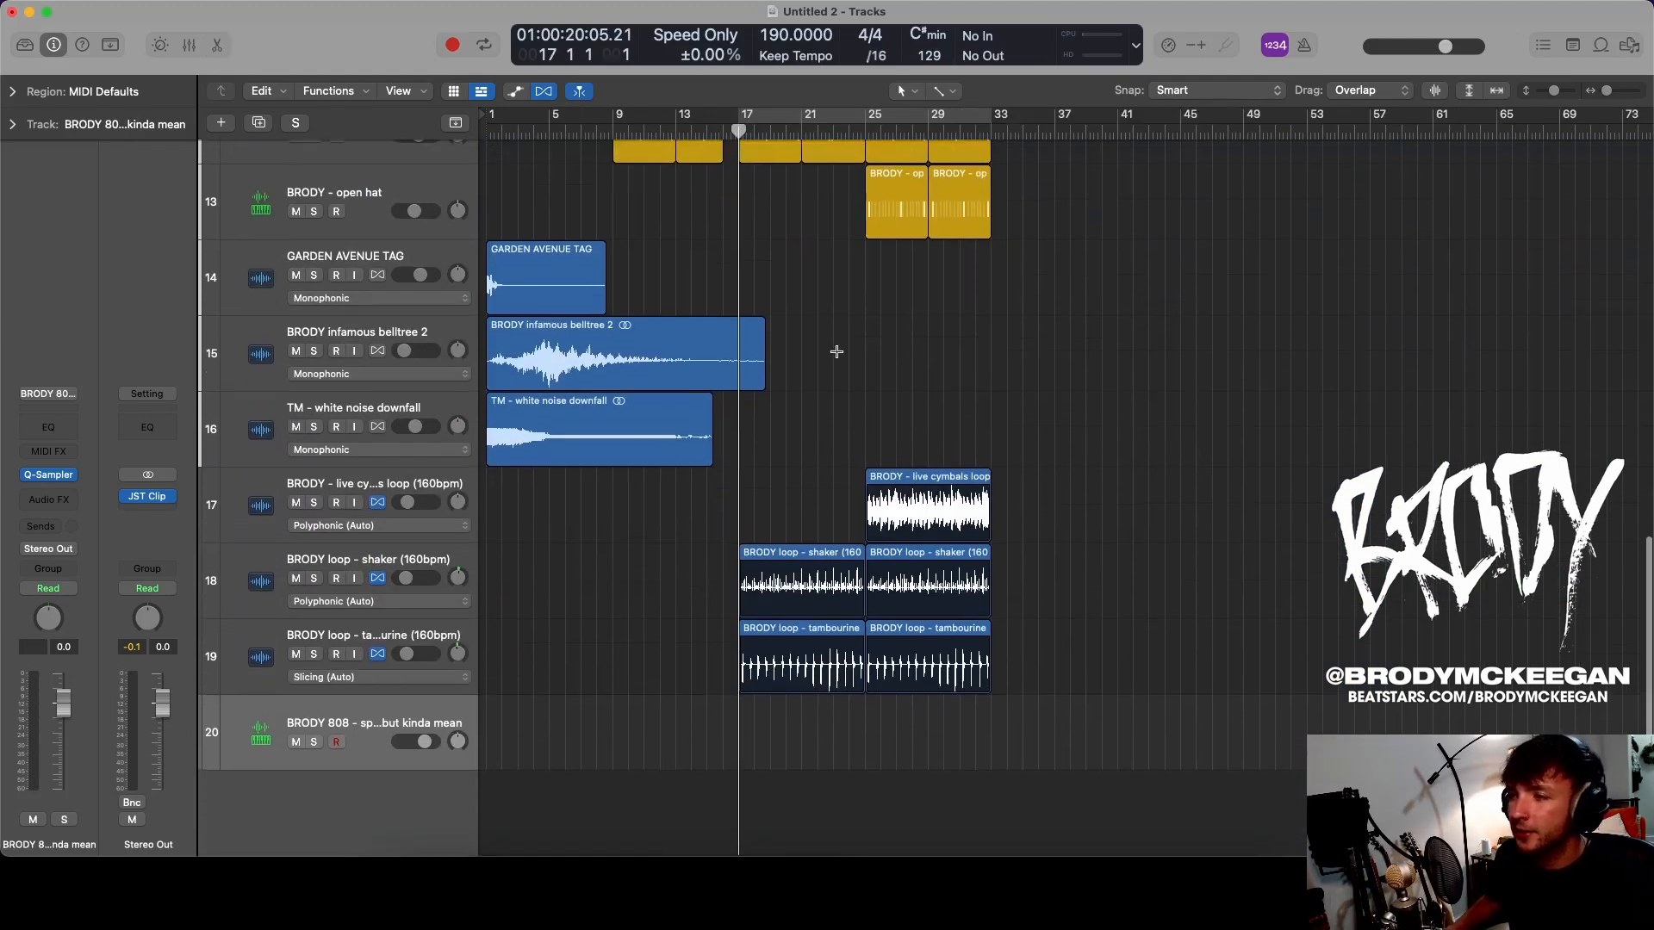
{"action": "scroll", "coordinate": [836, 351], "scroll_direction": "down", "scroll_amount": 1}
{"action": "scroll", "coordinate": [668, 354], "scroll_direction": "up", "scroll_amount": 5}
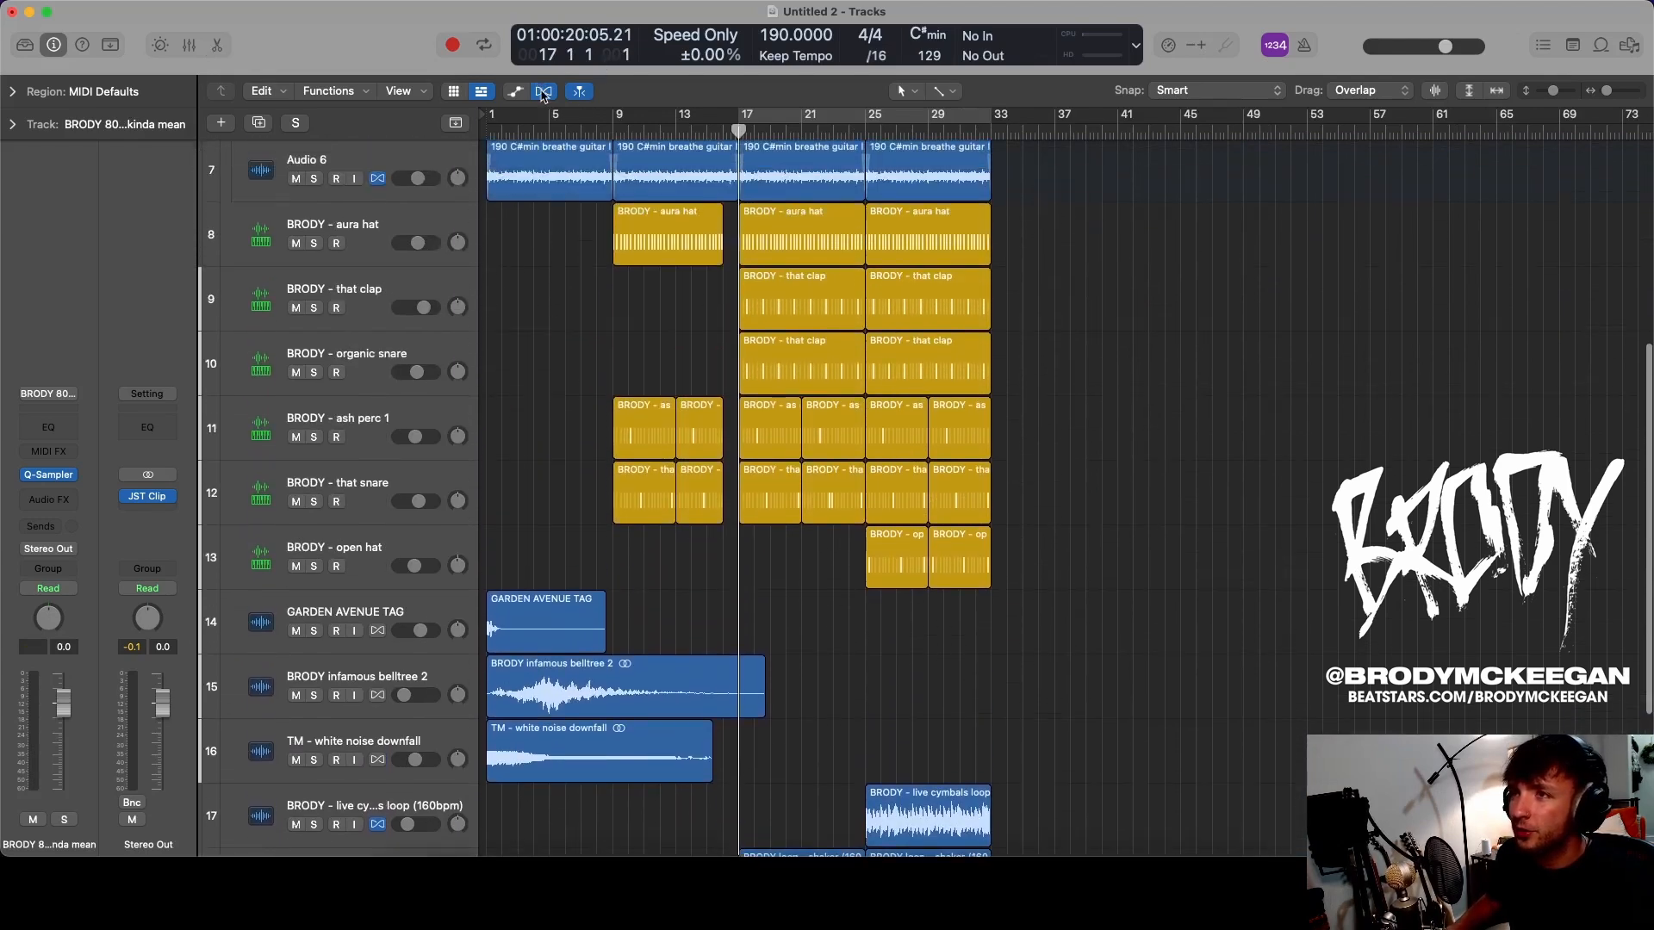
{"action": "scroll", "coordinate": [886, 607], "scroll_direction": "down", "scroll_amount": 2}
{"action": "key", "text": "e"}
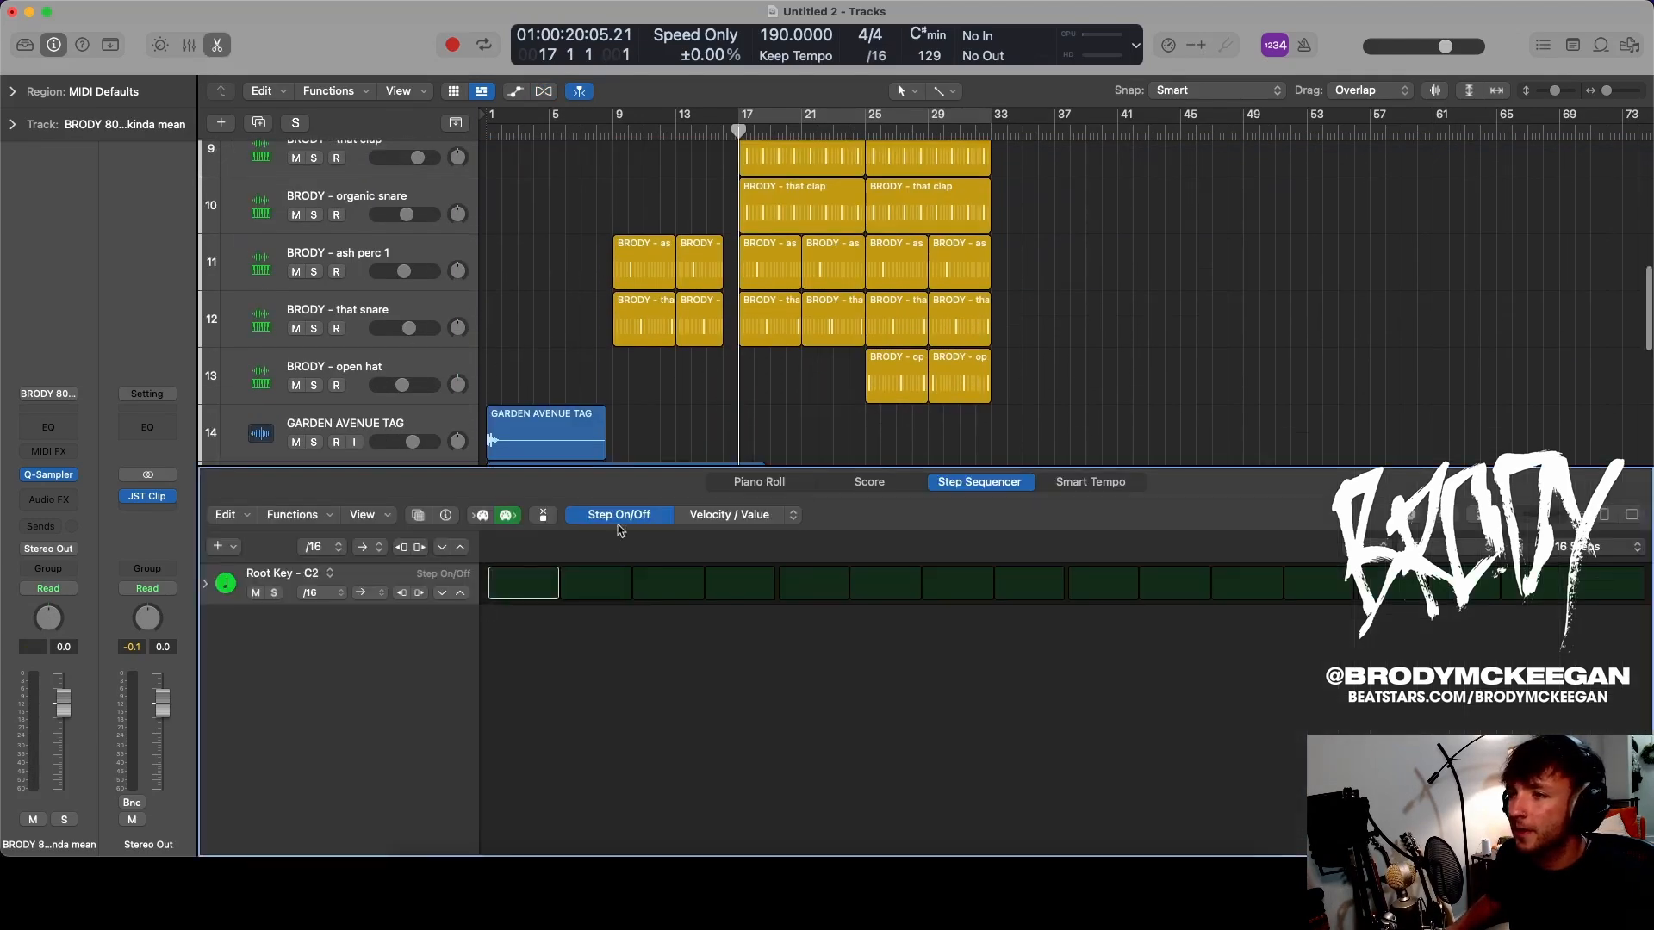
{"action": "left_click", "coordinate": [787, 484]}
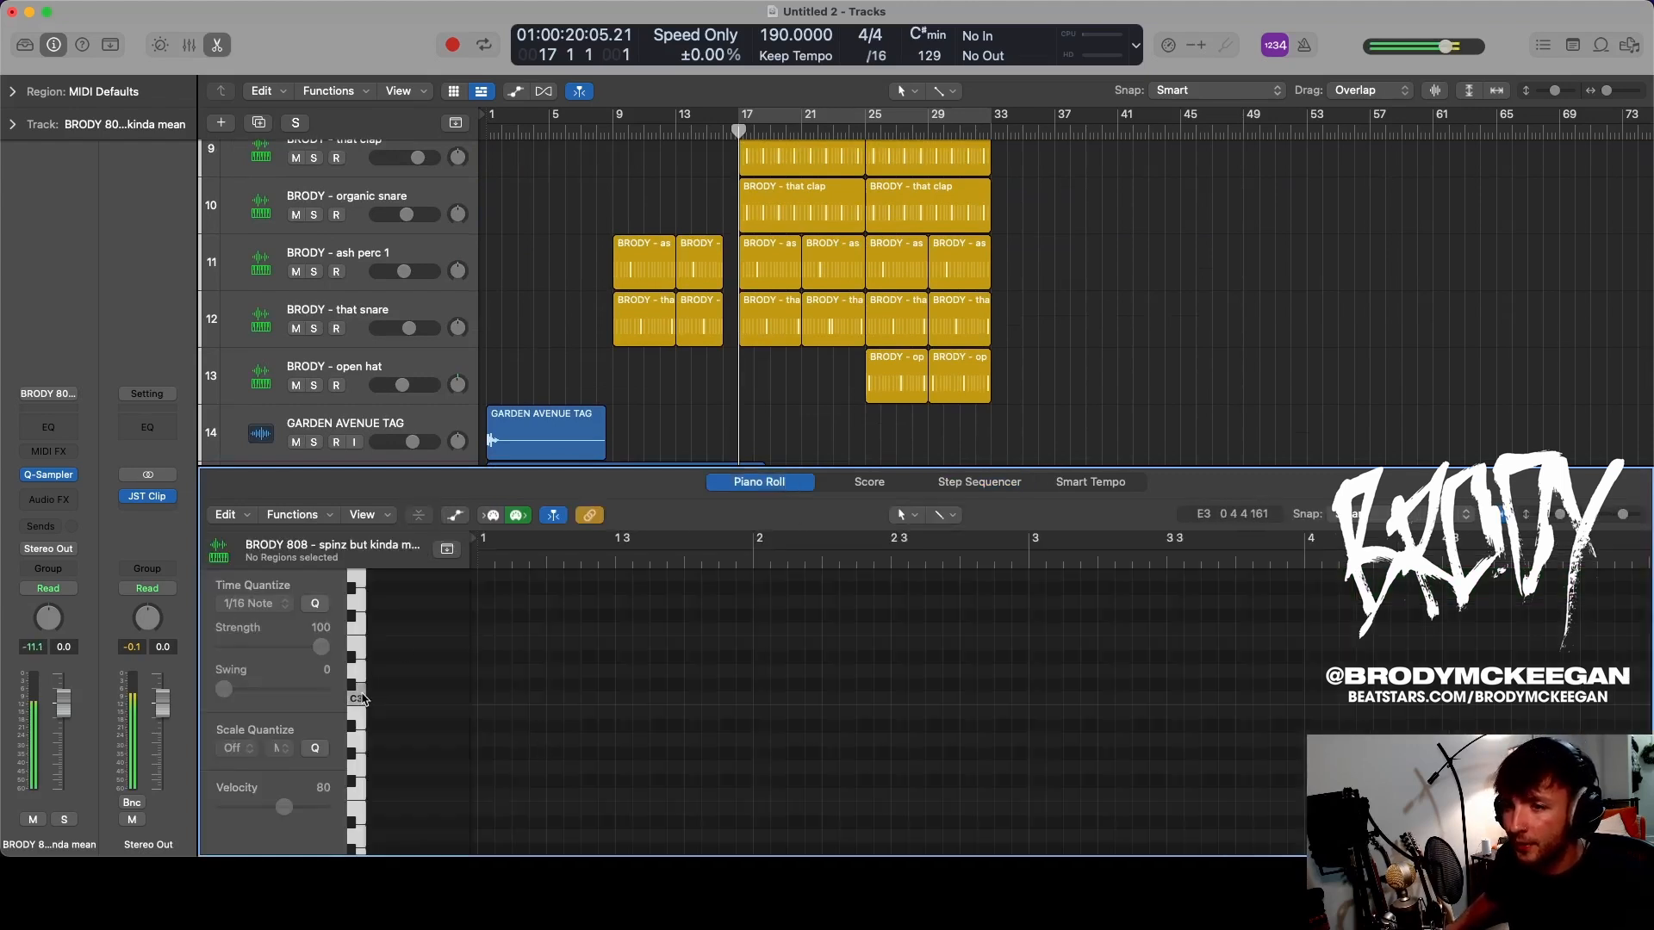
- Draw a C#3 note at bar 17 on the 808 track, just over two beats long, with velocity 127
{"action": "left_click", "coordinate": [739, 131]}
{"action": "scroll", "coordinate": [1119, 701], "scroll_direction": "right", "scroll_amount": 5}
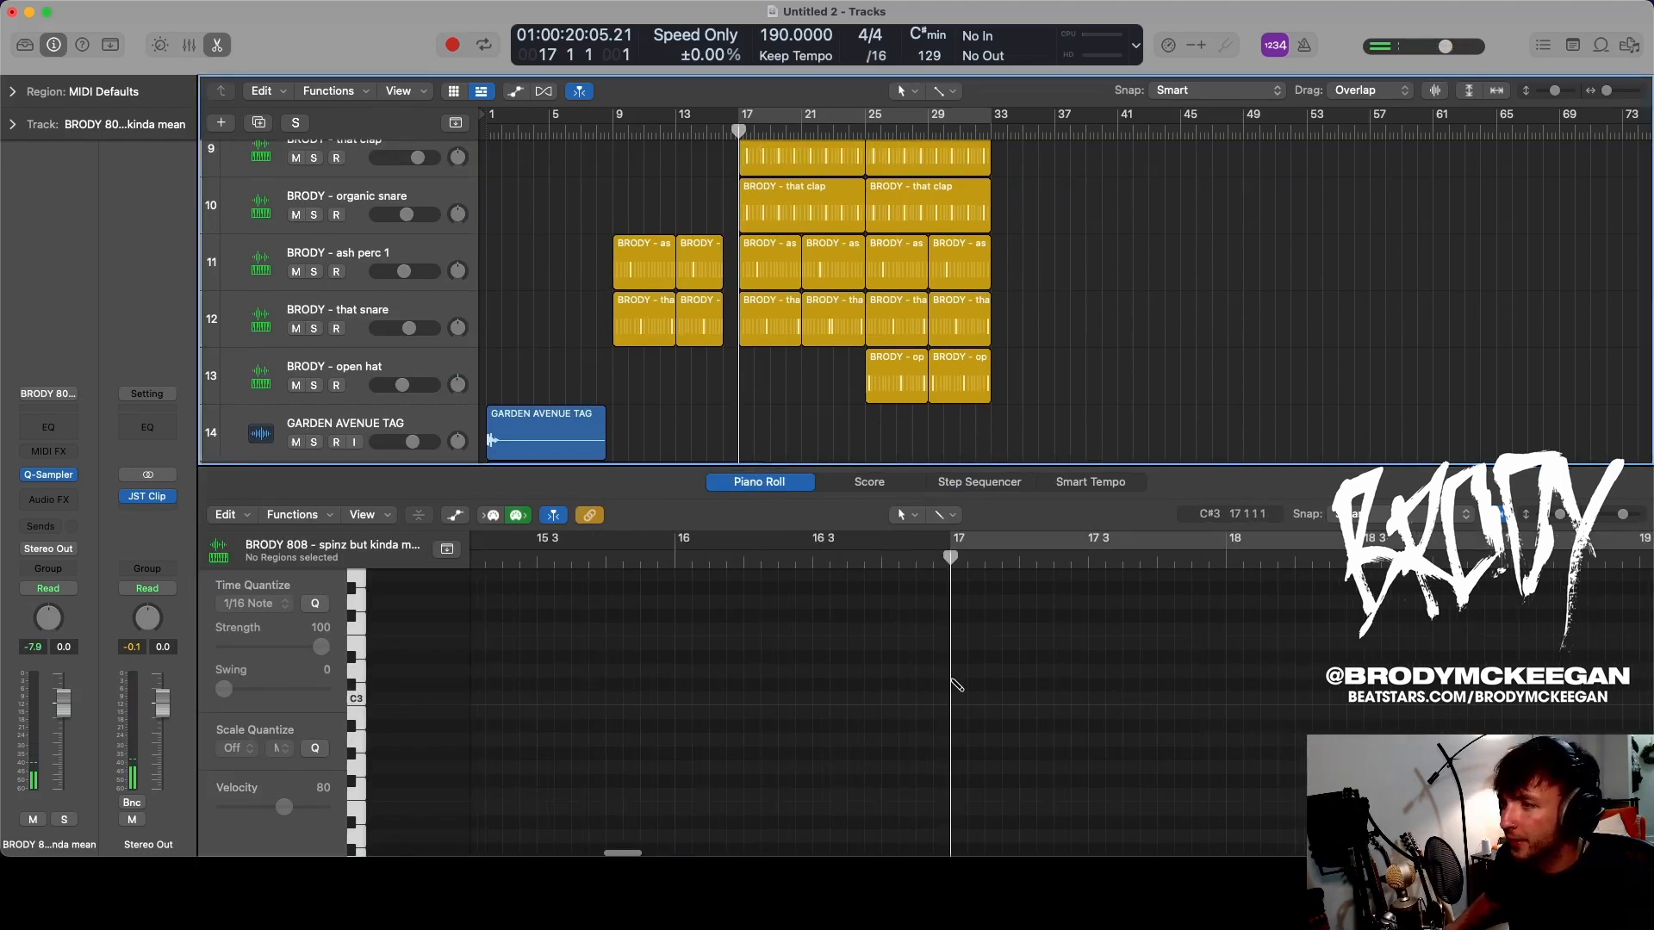
{"action": "left_click", "coordinate": [956, 685]}
{"action": "left_click_drag", "start_coordinate": [544, 692], "coordinate": [1183, 687]}
{"action": "left_click_drag", "start_coordinate": [286, 809], "coordinate": [362, 805]}
{"action": "scroll", "coordinate": [863, 704], "scroll_direction": "down", "scroll_amount": 5}
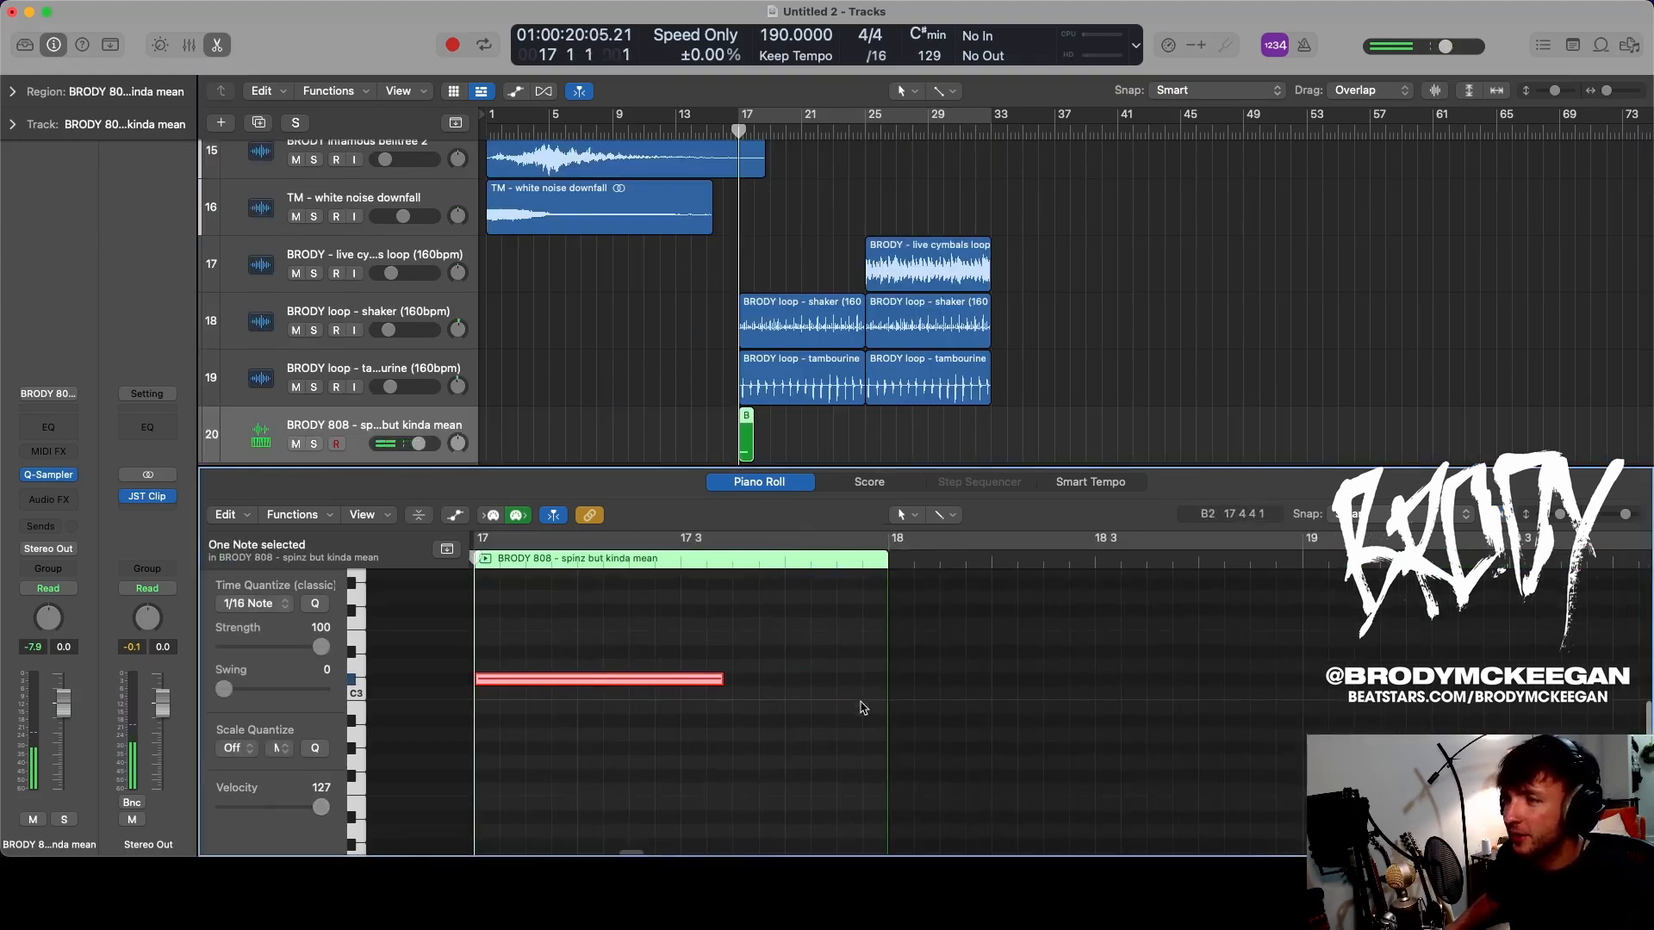
- Play the 808 note from bar 17 and extend its region to end at bar 25
{"action": "key", "text": "space"}
{"action": "scroll", "coordinate": [777, 684], "scroll_direction": "down", "scroll_amount": 5}
{"action": "key", "text": "space"}
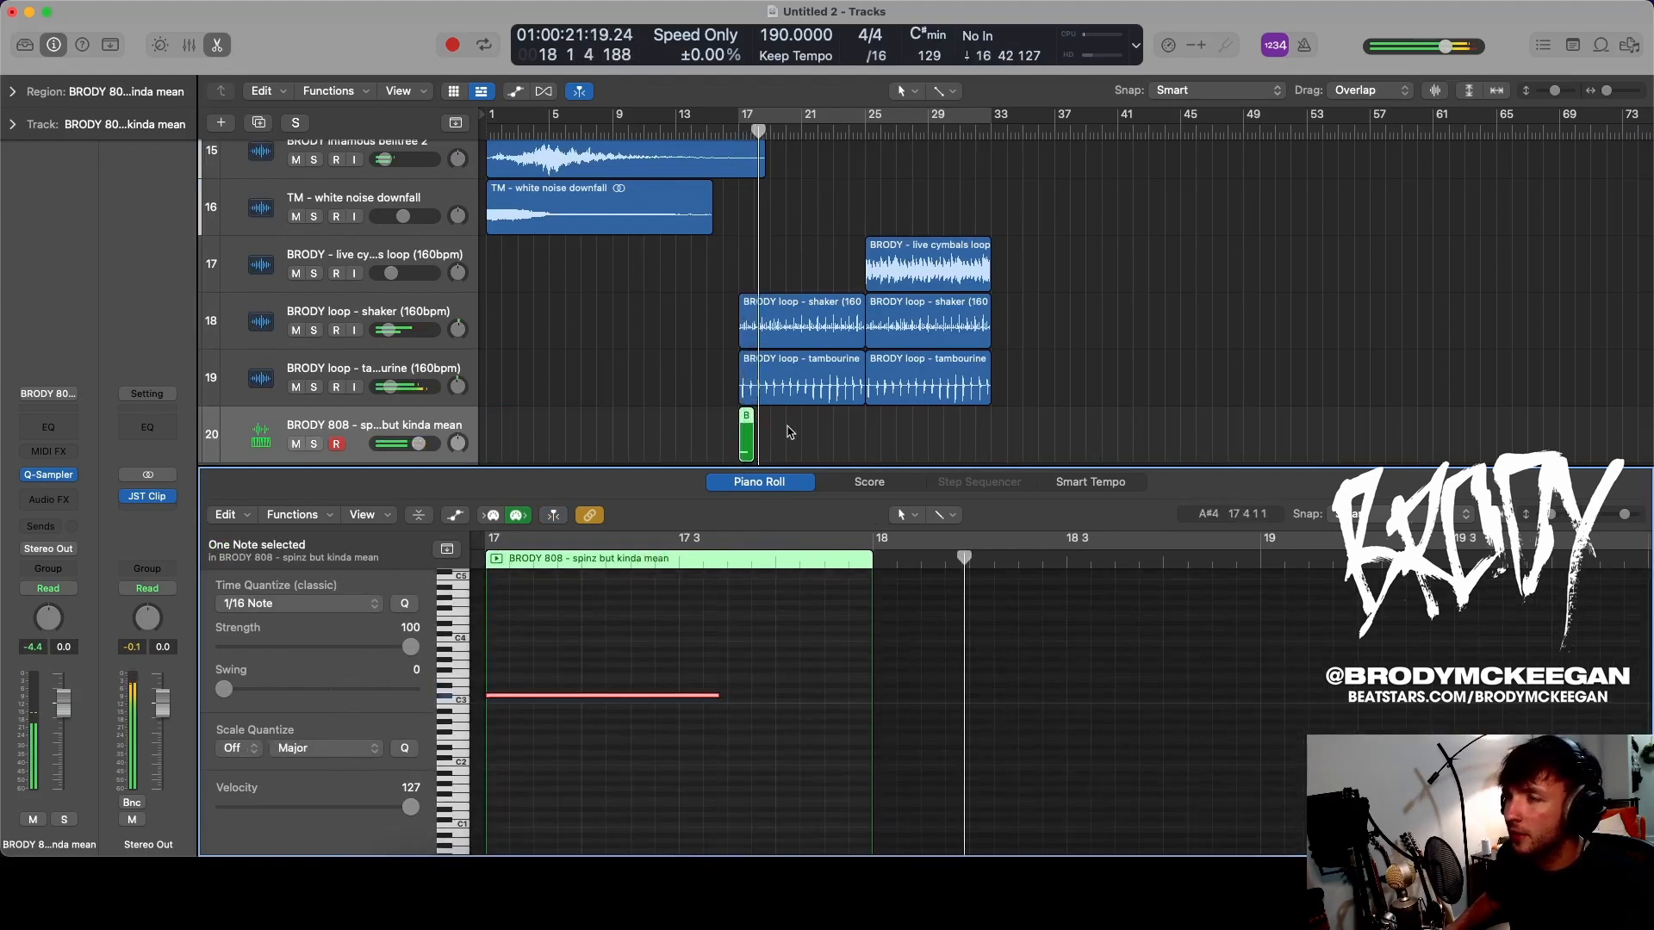
{"action": "scroll", "coordinate": [788, 428], "scroll_direction": "down", "scroll_amount": 3}
{"action": "scroll", "coordinate": [783, 422], "scroll_direction": "up", "scroll_amount": 4}
{"action": "left_click_drag", "start_coordinate": [765, 372], "coordinate": [978, 377]}
{"action": "scroll", "coordinate": [861, 665], "scroll_direction": "down", "scroll_amount": 5}
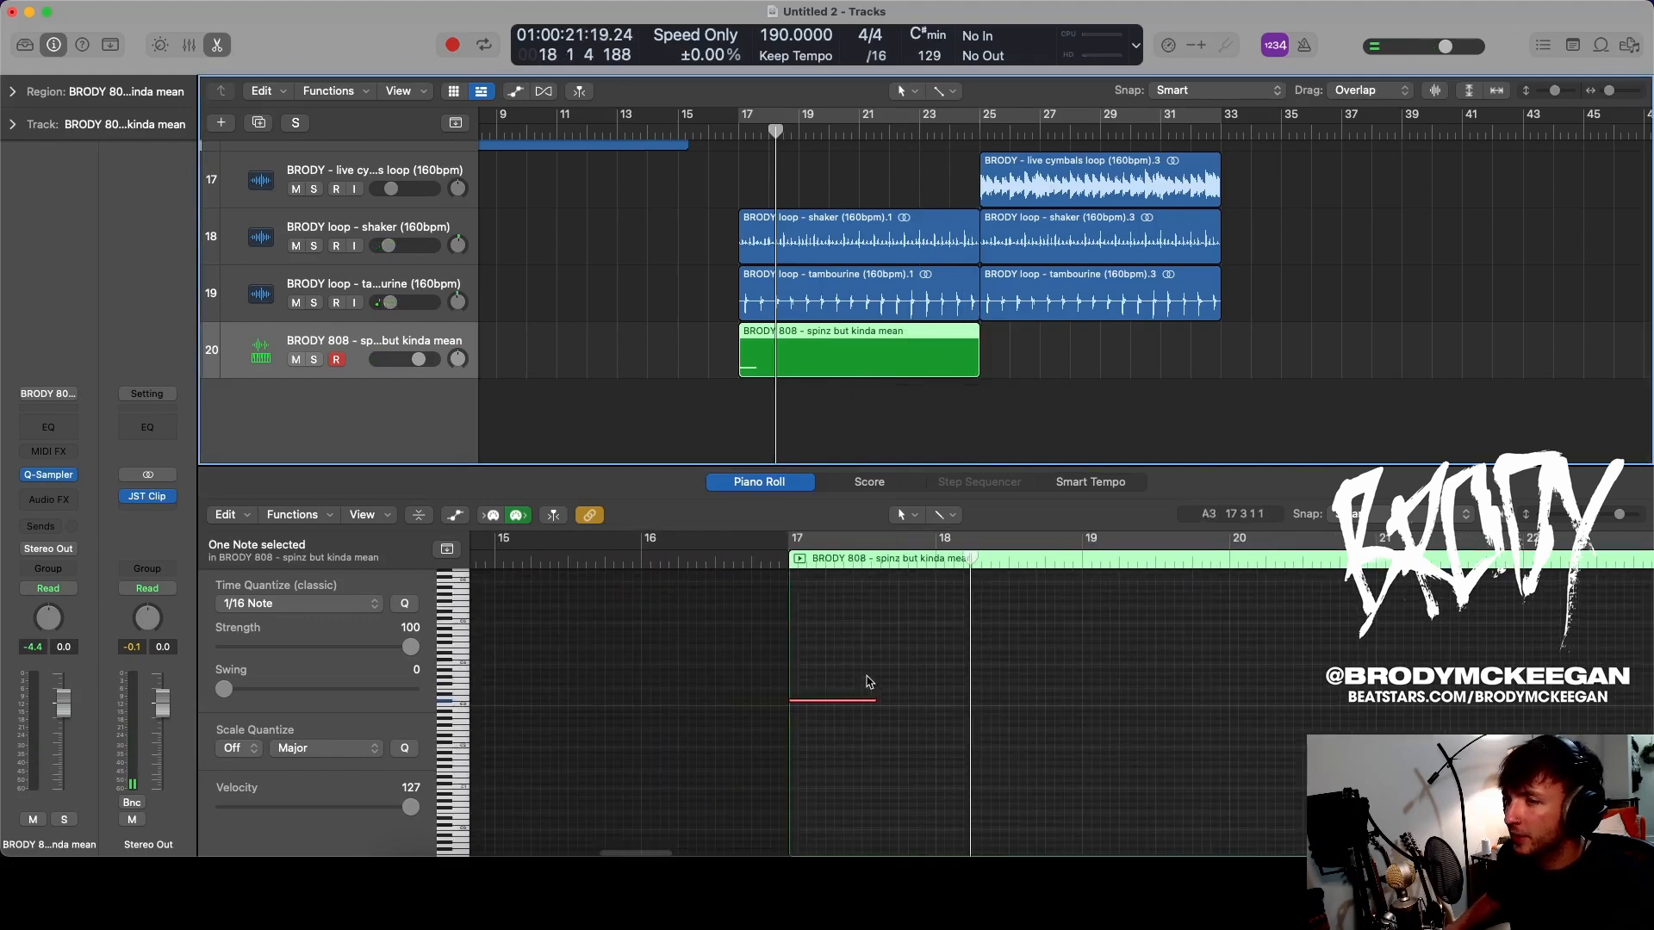
- Play bar 17 with cycle on and try the 808 note an octave lower at C#2
{"action": "scroll", "coordinate": [867, 674], "scroll_direction": "up", "scroll_amount": 5}
{"action": "left_click", "coordinate": [897, 675]}
{"action": "key", "text": "c"}
{"action": "key", "text": "space"}
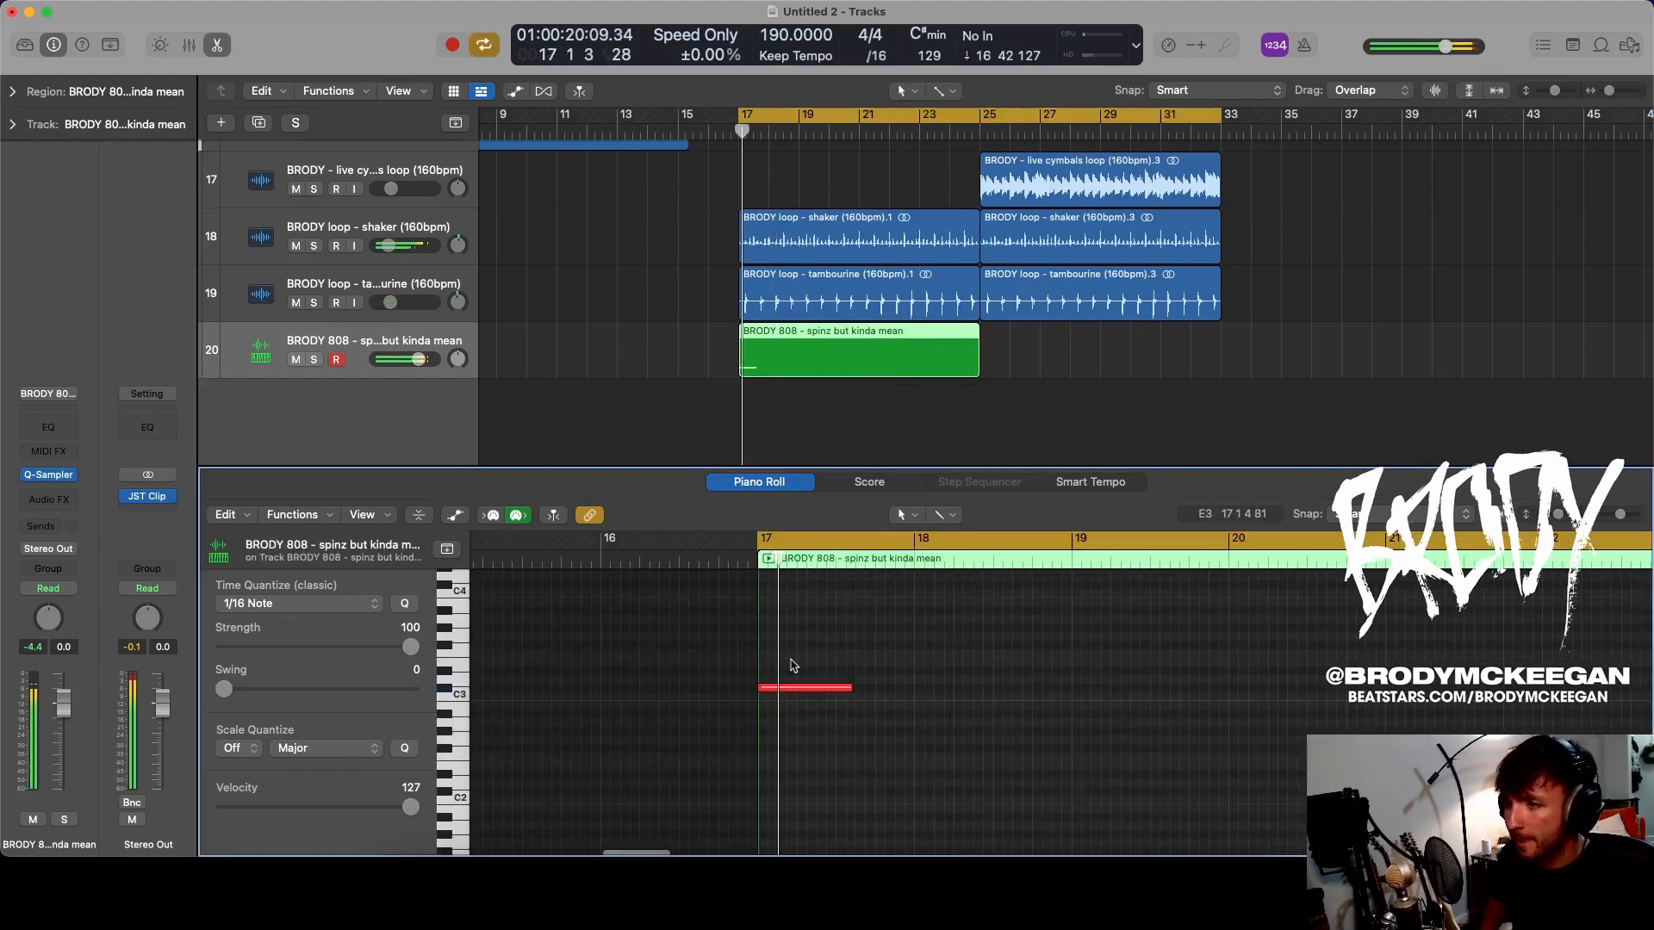
{"action": "left_click_drag", "start_coordinate": [791, 619], "coordinate": [813, 744]}
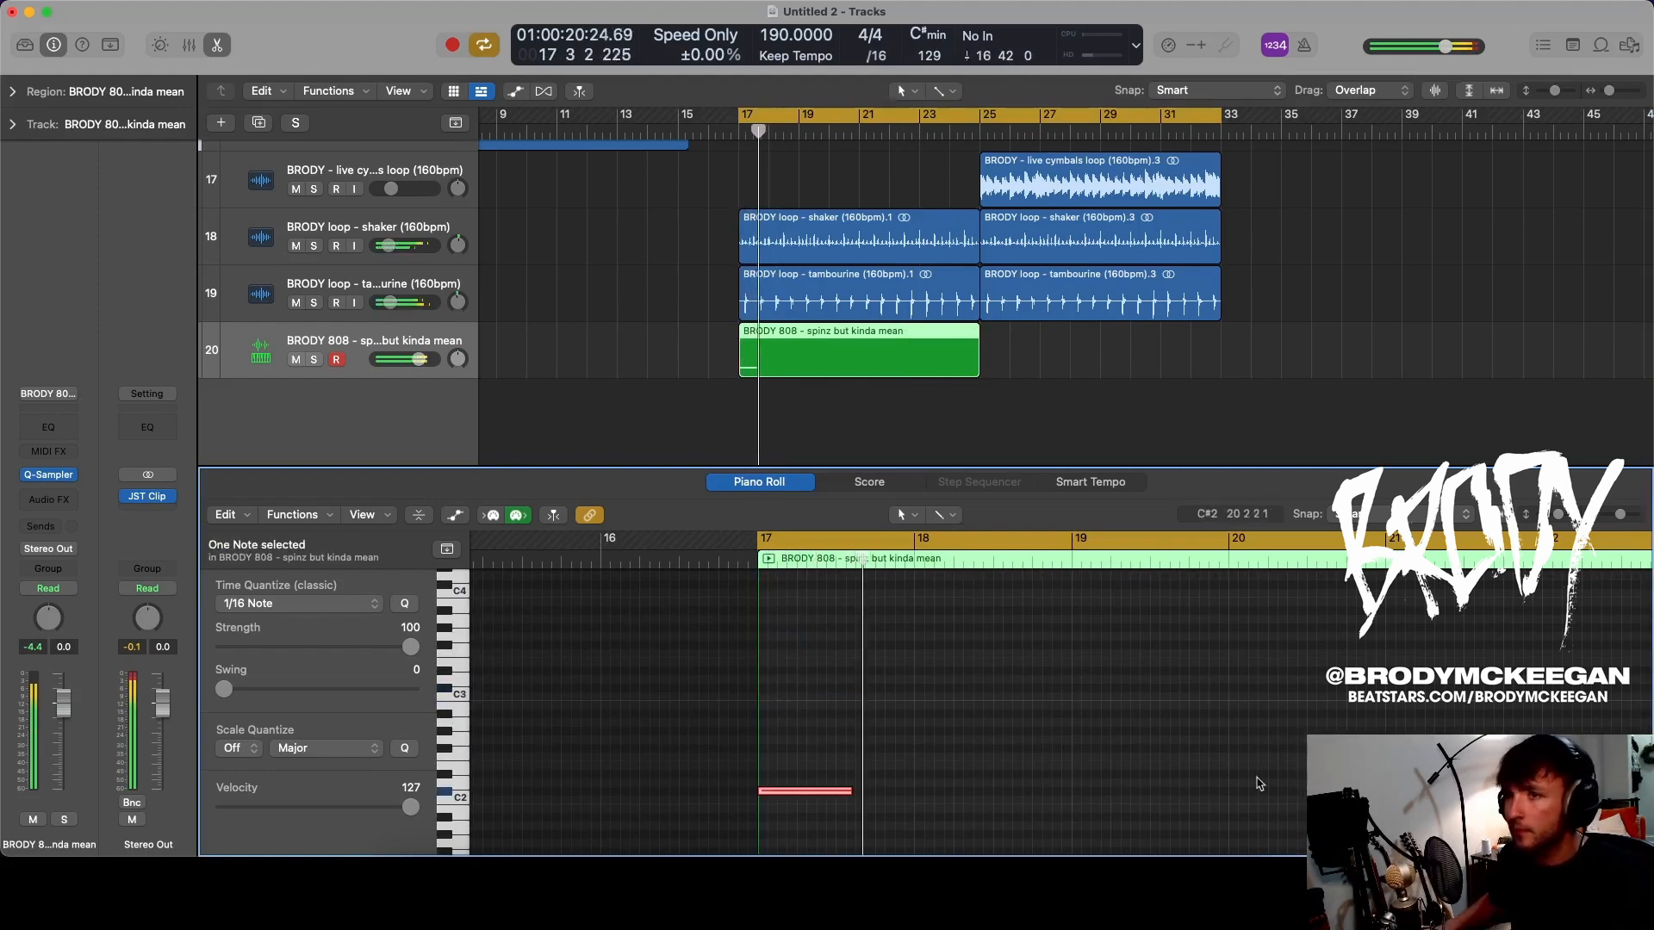
- Compare the beat with JST Clip on the Stereo Out bypassed and enabled, leaving it enabled
{"action": "left_click", "coordinate": [128, 497]}
{"action": "key", "text": "space"}
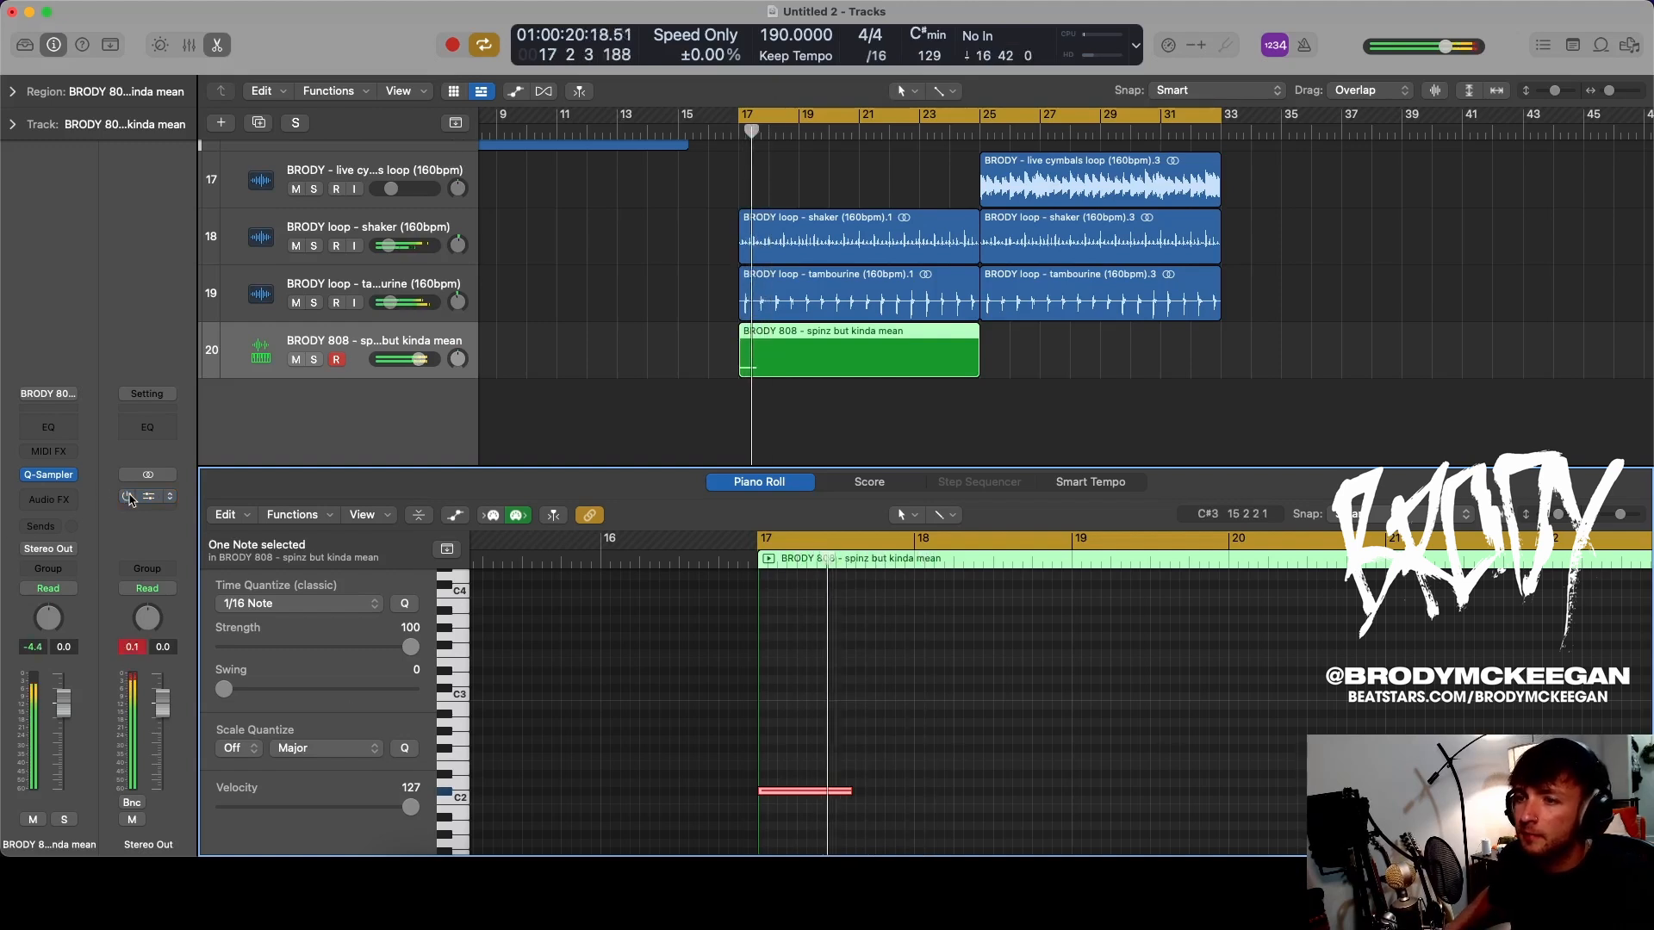
{"action": "left_click", "coordinate": [129, 497]}
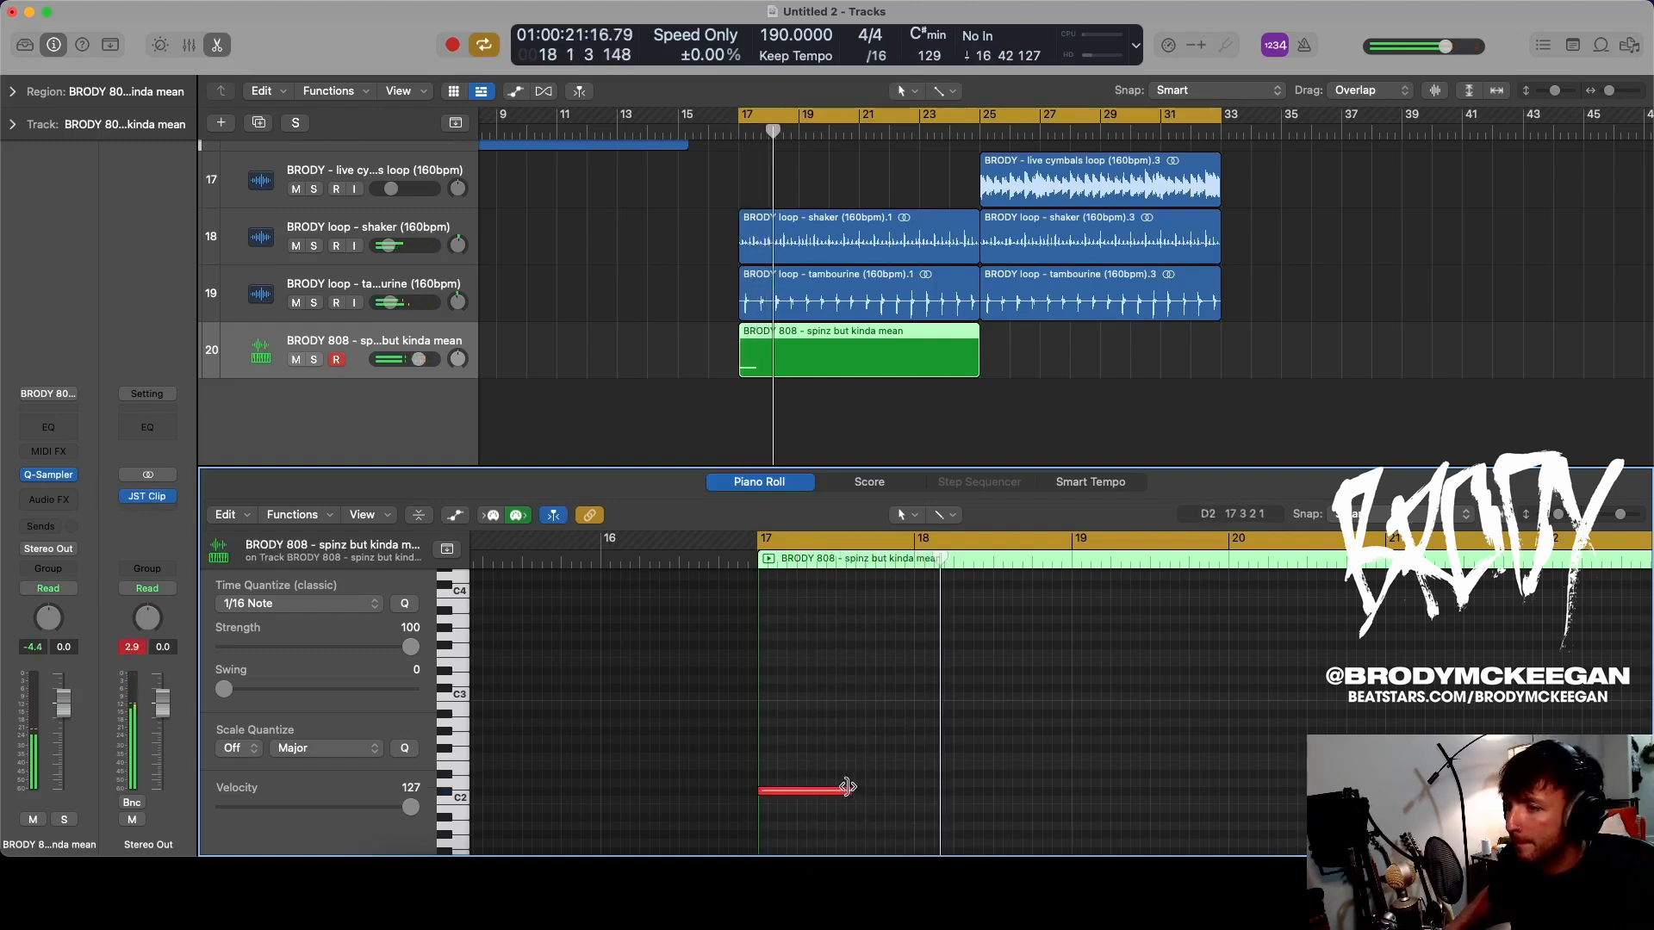
- Lengthen the bar 17 note to about one bar at C#3, add an equally long A2 note at bar 18, and play them
{"action": "left_click_drag", "start_coordinate": [846, 790], "coordinate": [914, 790]}
{"action": "key", "text": "shift+alt+Up"}
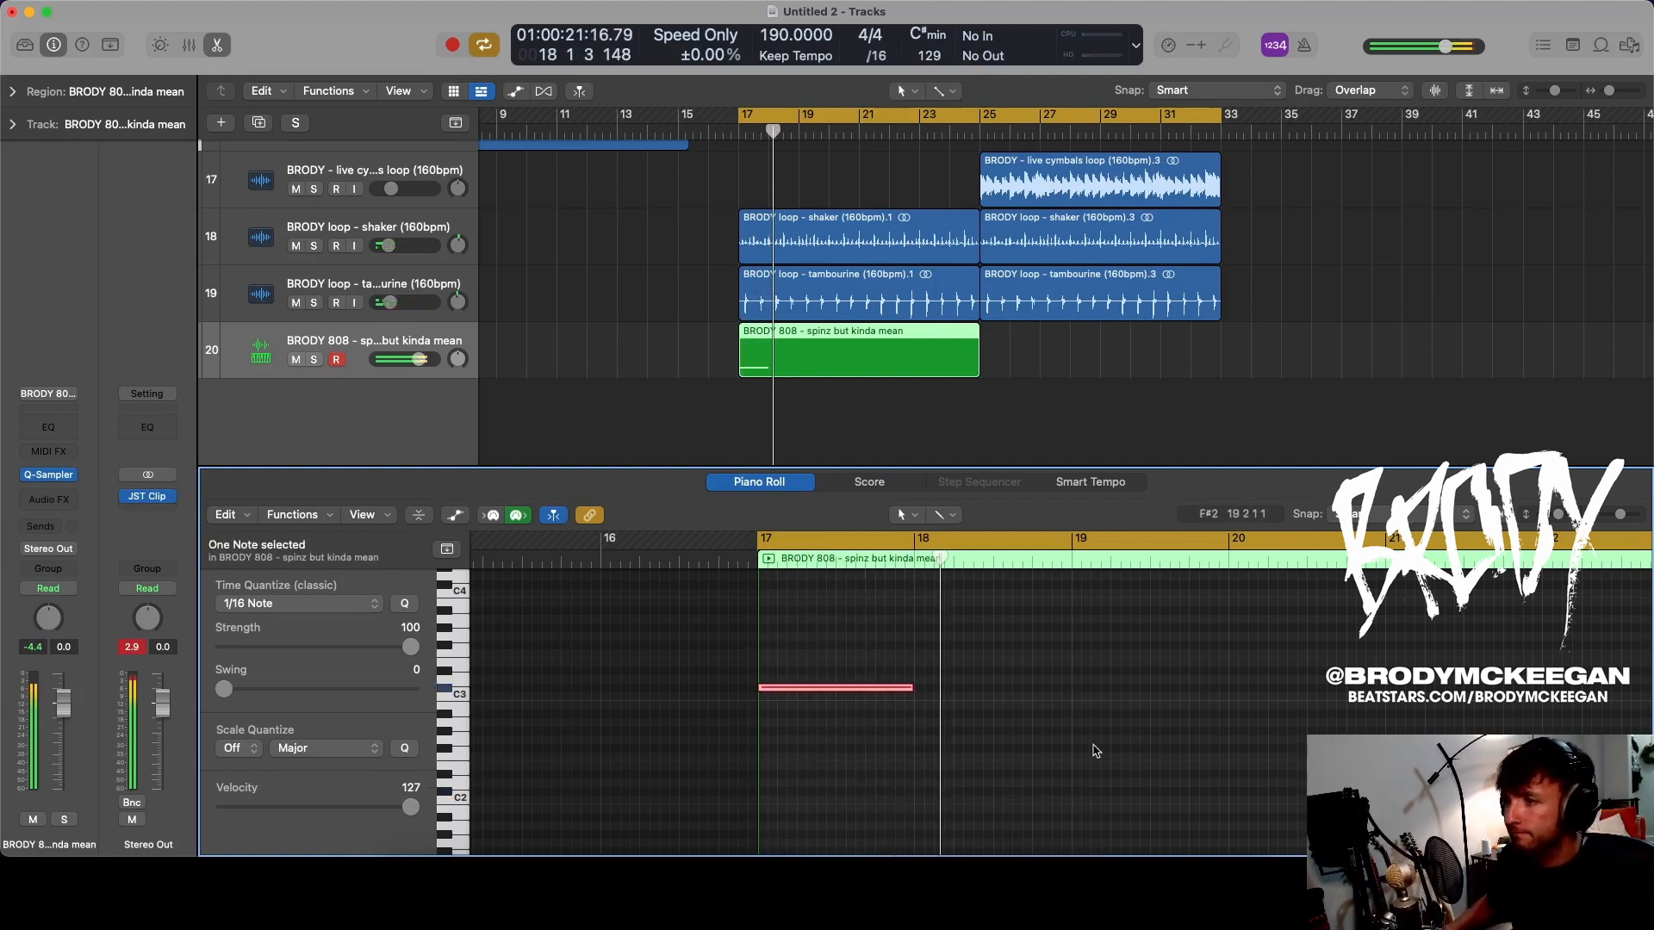
{"action": "left_click", "coordinate": [936, 722]}
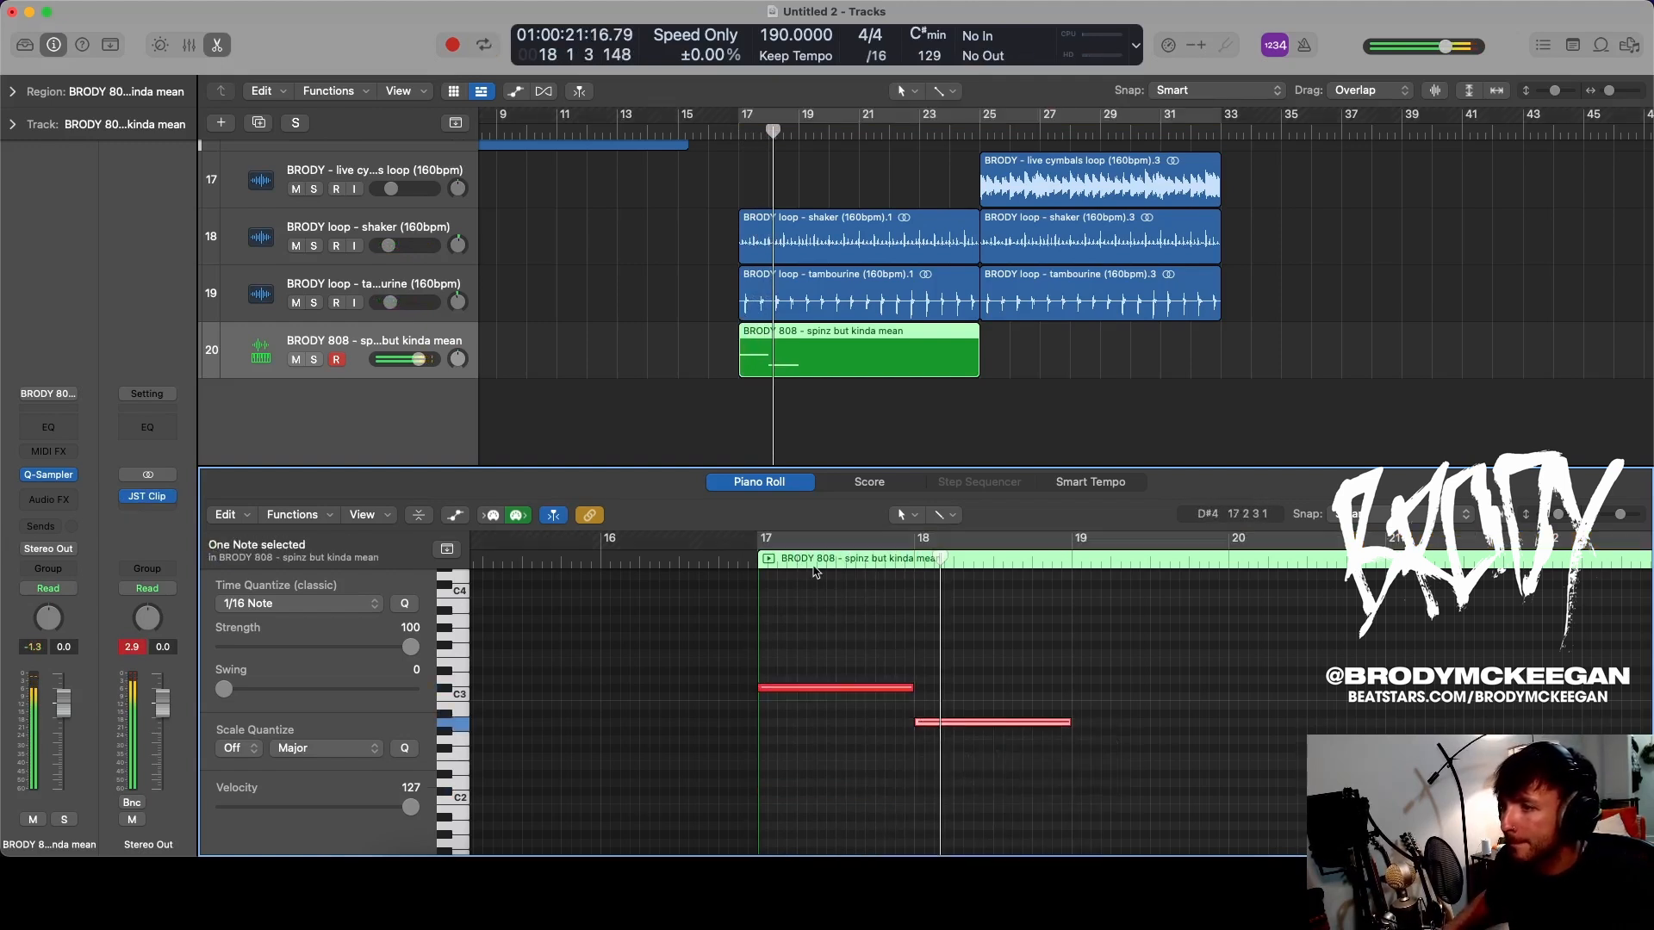
{"action": "key", "text": "space"}
{"action": "left_click", "coordinate": [768, 559]}
{"action": "key", "text": "space"}
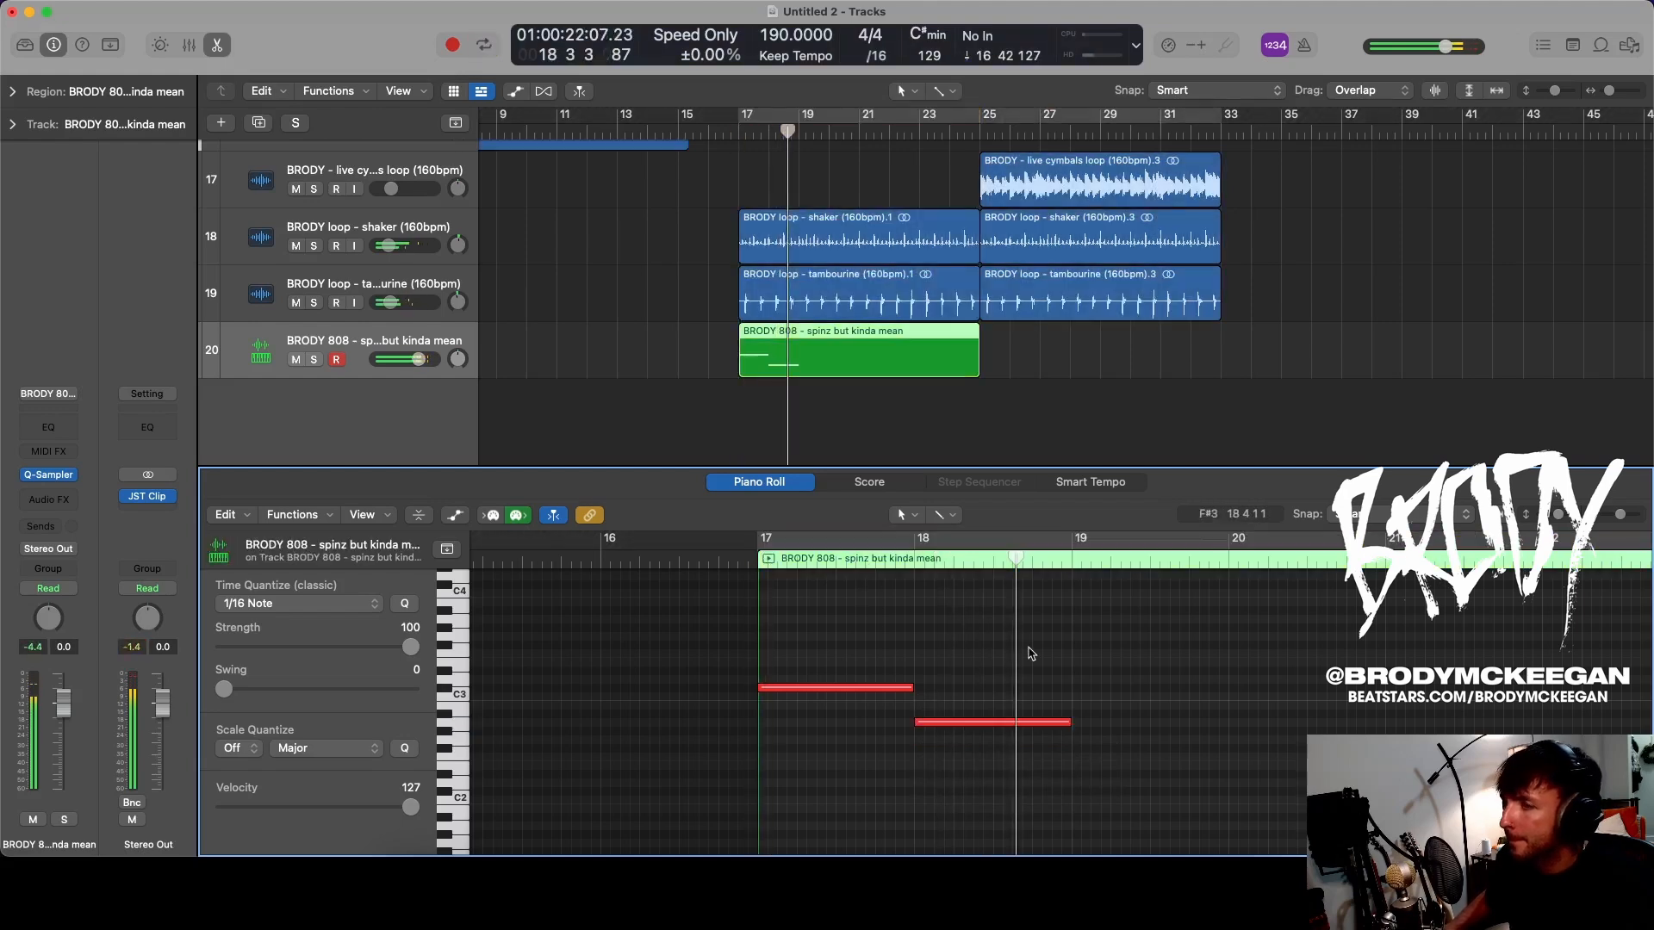
- Trim the start of the A2 note to beat 2 of bar 18 and play it from late in bar 17
{"action": "left_click", "coordinate": [760, 563]}
{"action": "key", "text": "space"}
{"action": "scroll", "coordinate": [1075, 637], "scroll_direction": "up", "scroll_amount": 5}
{"action": "scroll", "coordinate": [1074, 635], "scroll_direction": "right", "scroll_amount": 5}
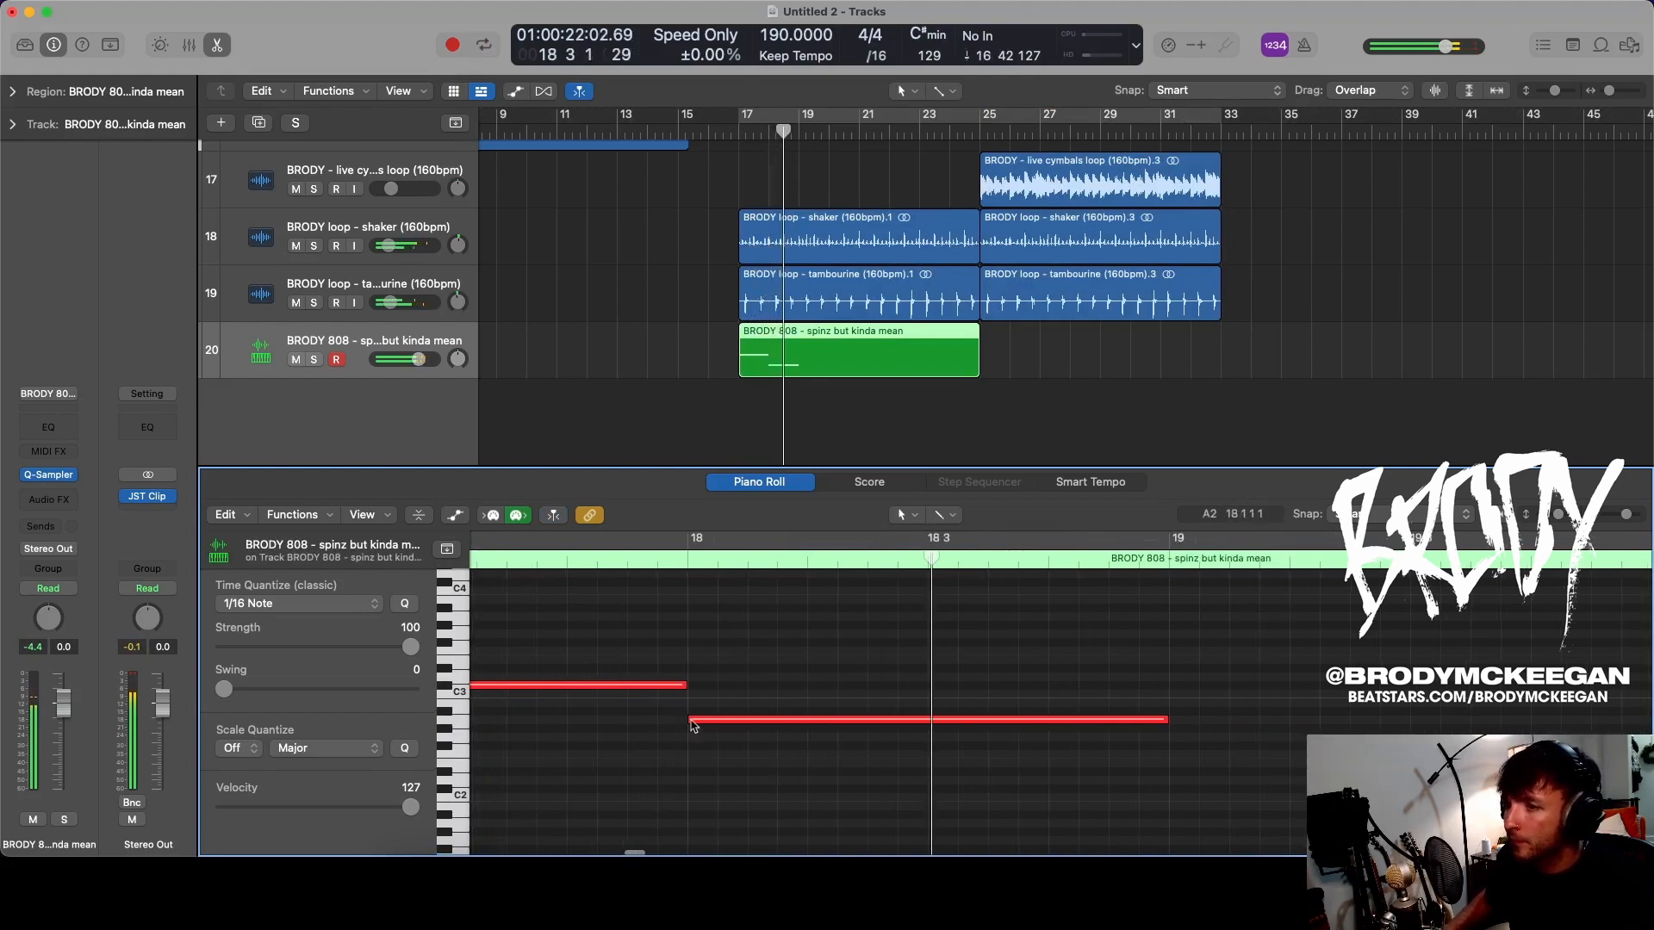
{"action": "left_click_drag", "start_coordinate": [692, 726], "coordinate": [804, 727]}
{"action": "left_click", "coordinate": [643, 563]}
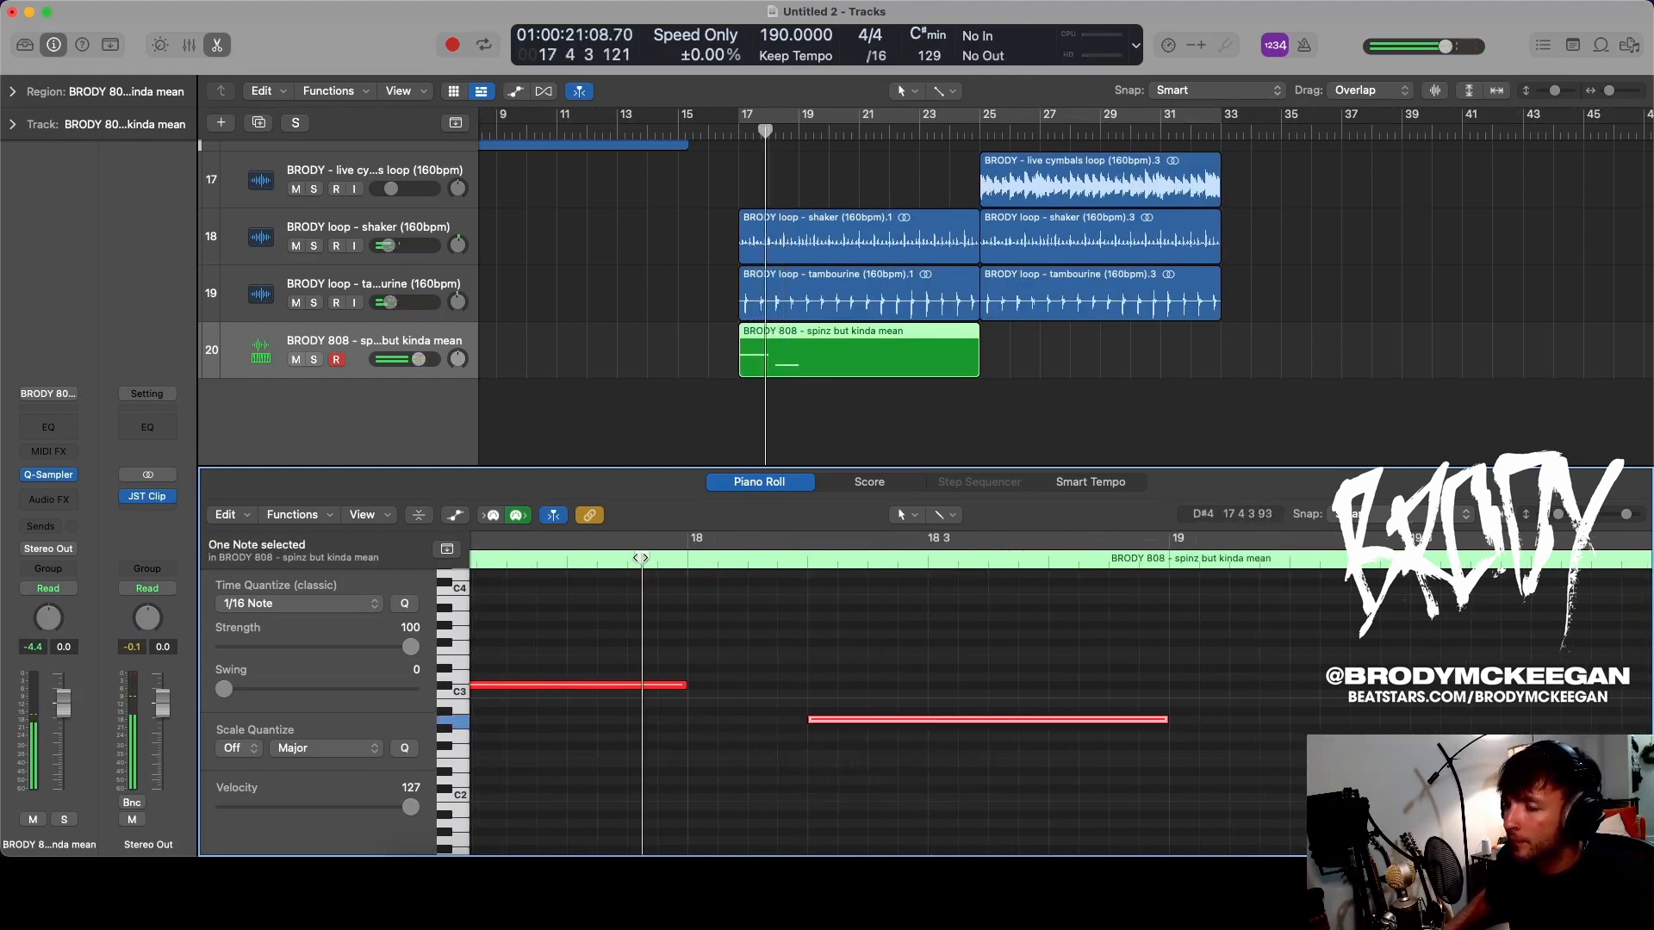
{"action": "key", "text": "space"}
{"action": "scroll", "coordinate": [861, 652], "scroll_direction": "down", "scroll_amount": 2}
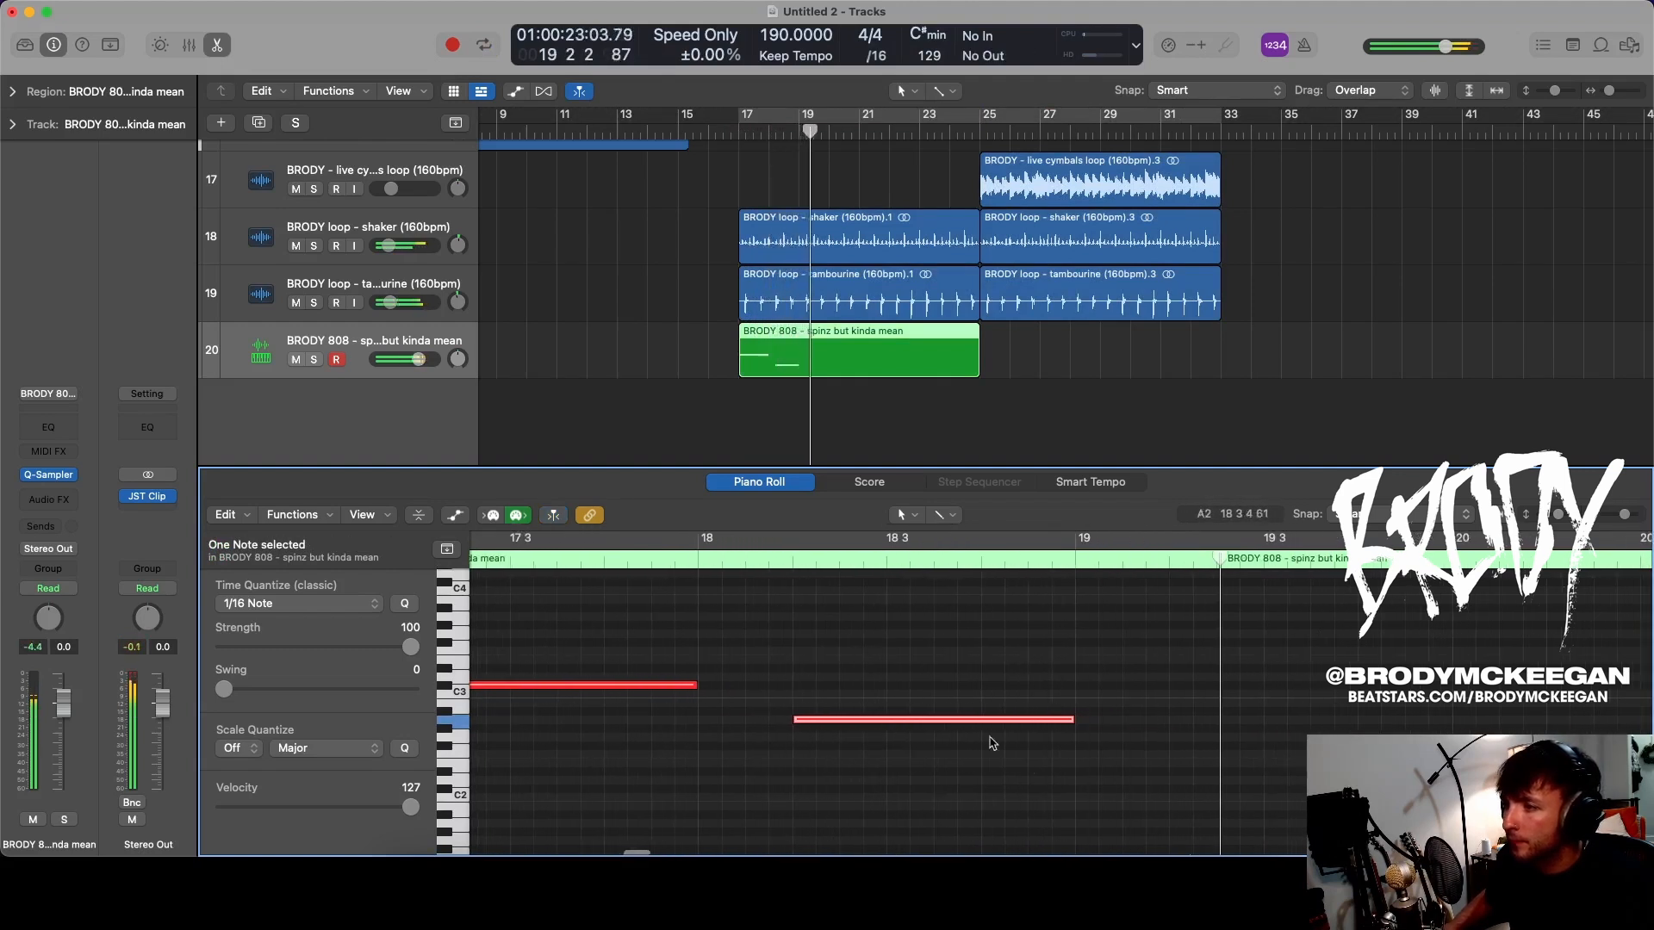
- Add an E2 note about one bar long at bar 19 and an F#2 note from beat 2 to the end of bar 20
{"action": "left_click_drag", "start_coordinate": [1094, 769], "coordinate": [1102, 770]}
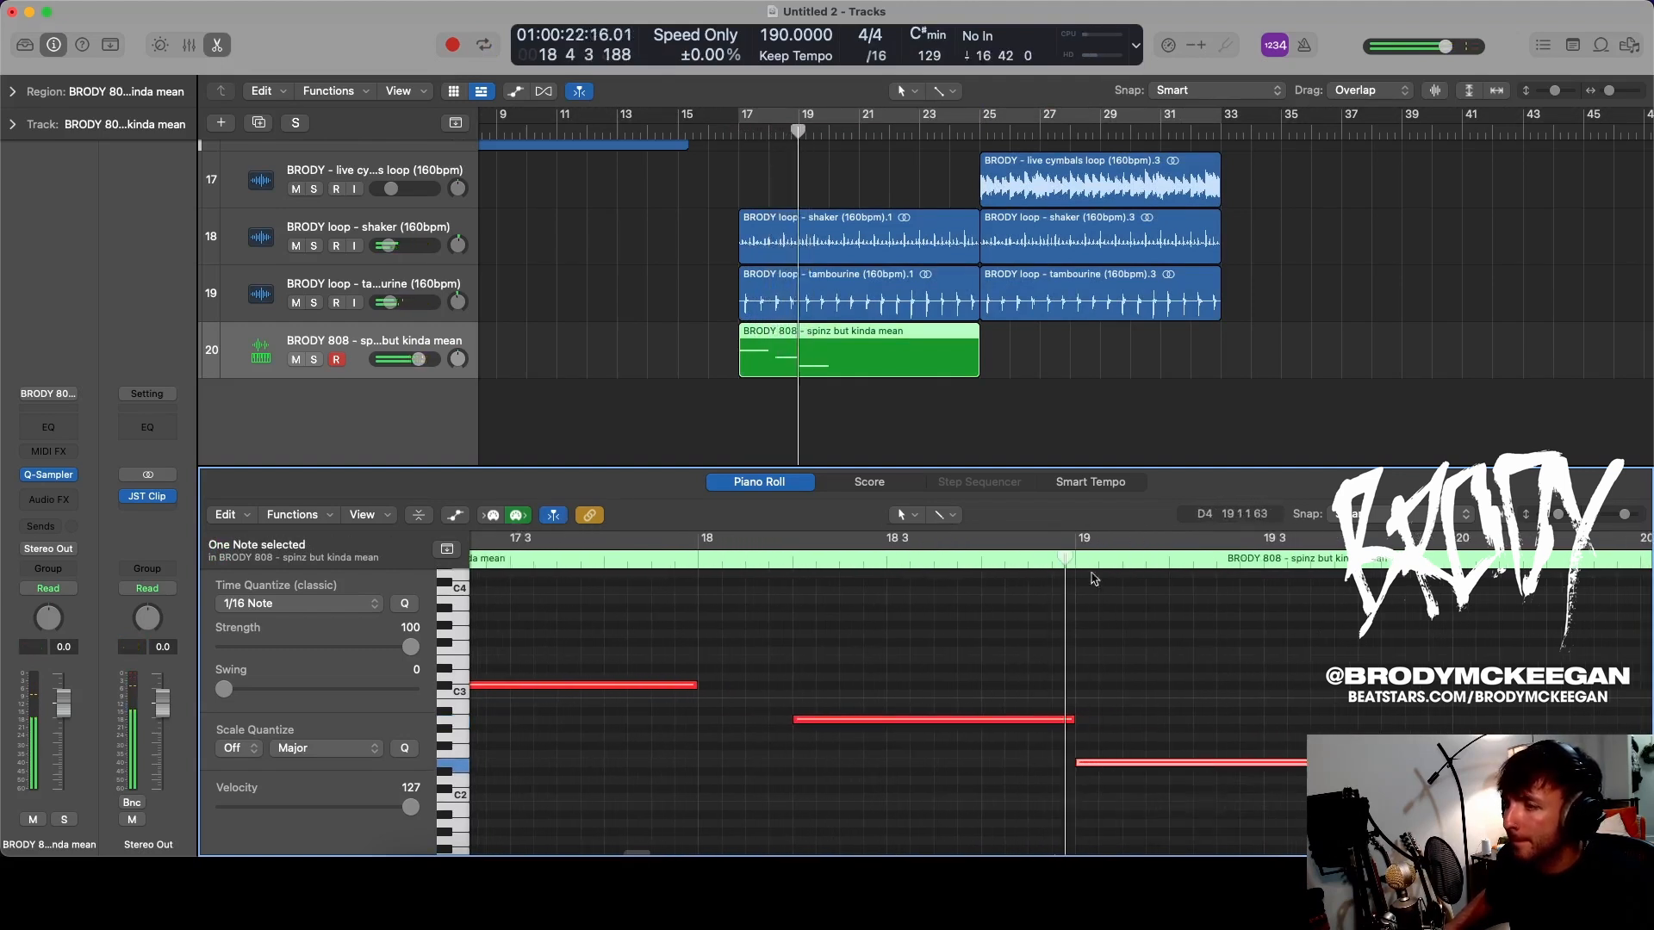
{"action": "left_click", "coordinate": [893, 745]}
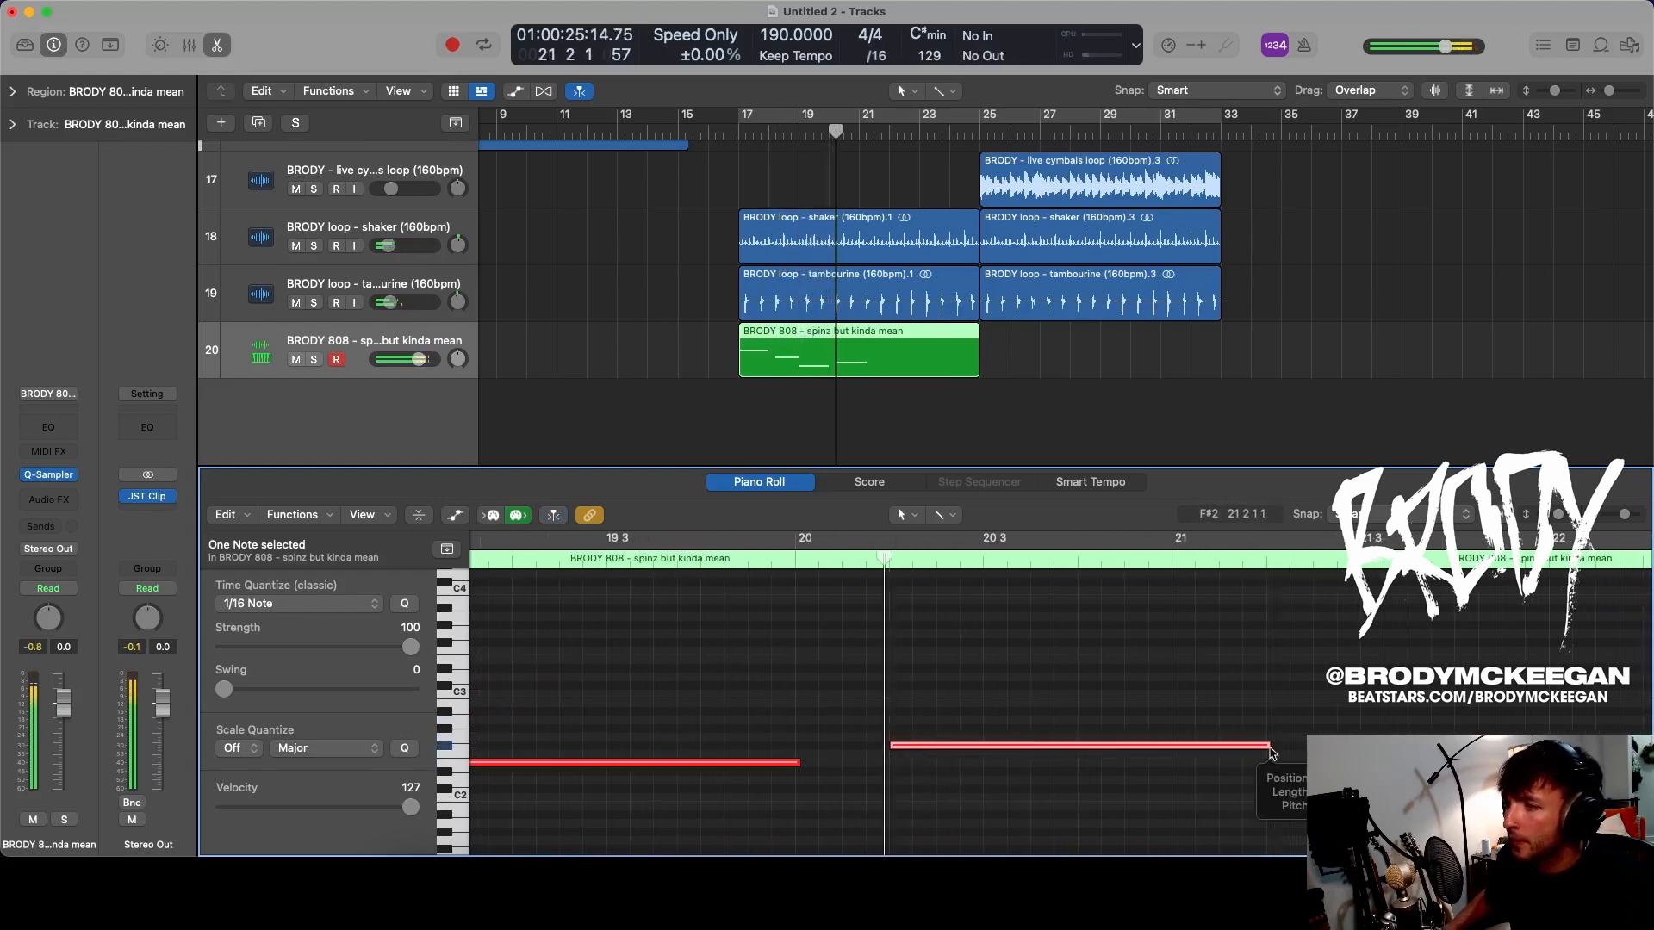
{"action": "left_click_drag", "start_coordinate": [803, 773], "coordinate": [793, 772]}
{"action": "scroll", "coordinate": [733, 750], "scroll_direction": "left", "scroll_amount": 4}
{"action": "scroll", "coordinate": [706, 728], "scroll_direction": "left", "scroll_amount": 8}
{"action": "scroll", "coordinate": [746, 716], "scroll_direction": "down", "scroll_amount": 5}
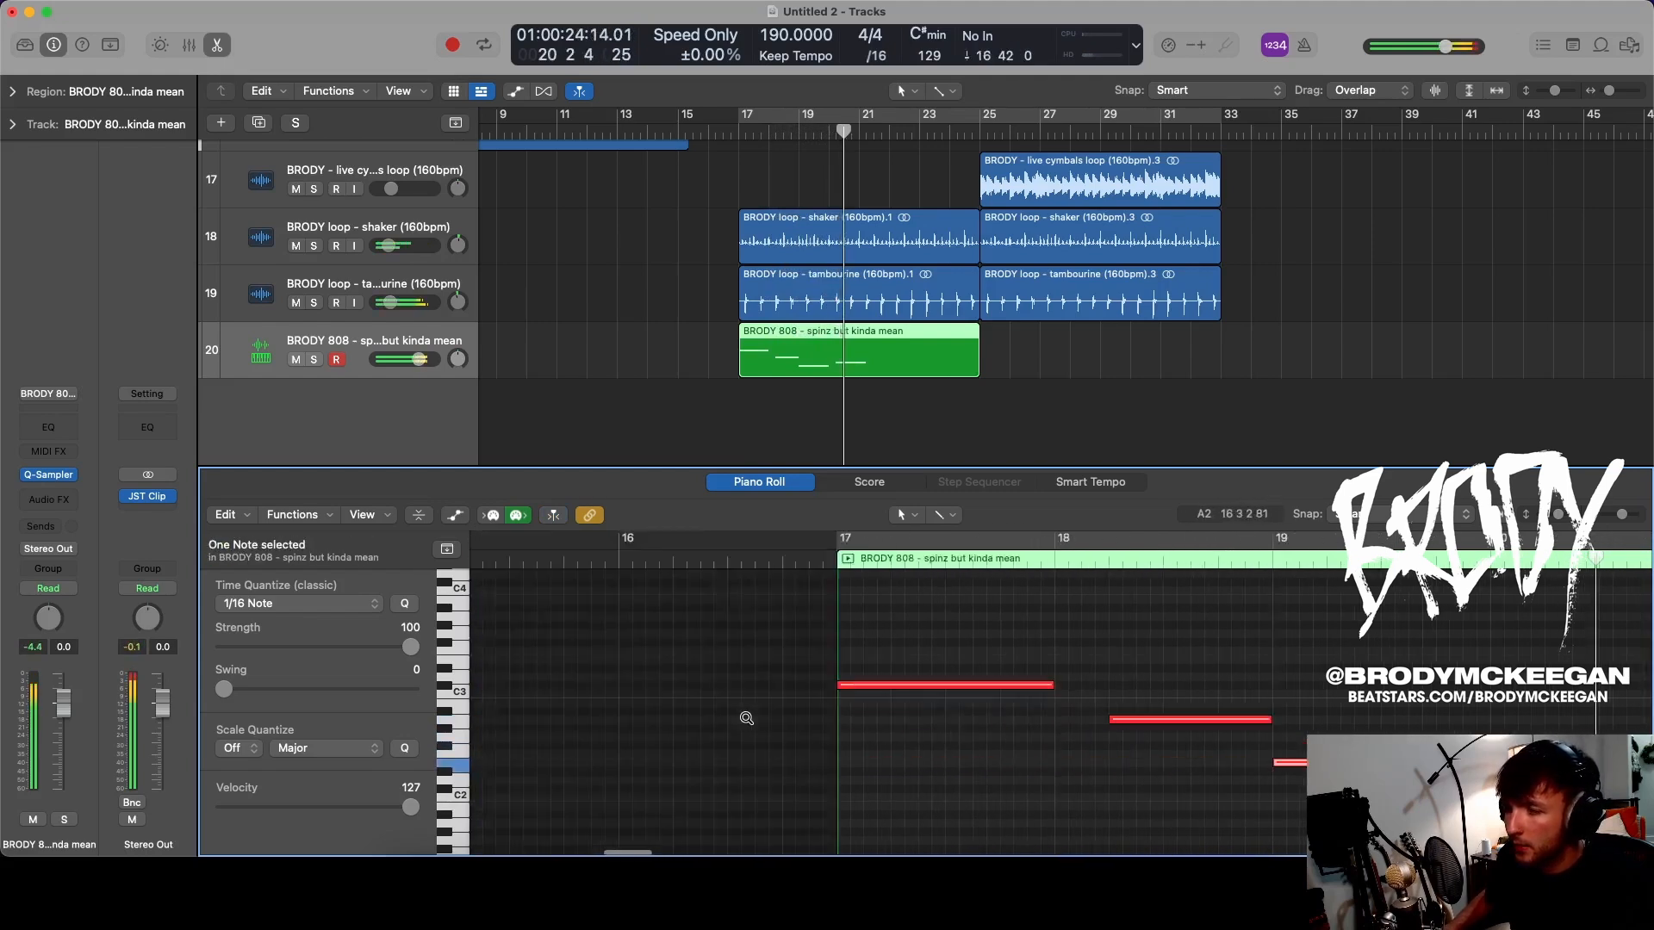
{"action": "scroll", "coordinate": [748, 722], "scroll_direction": "right", "scroll_amount": 2}
{"action": "left_click", "coordinate": [1383, 745]}
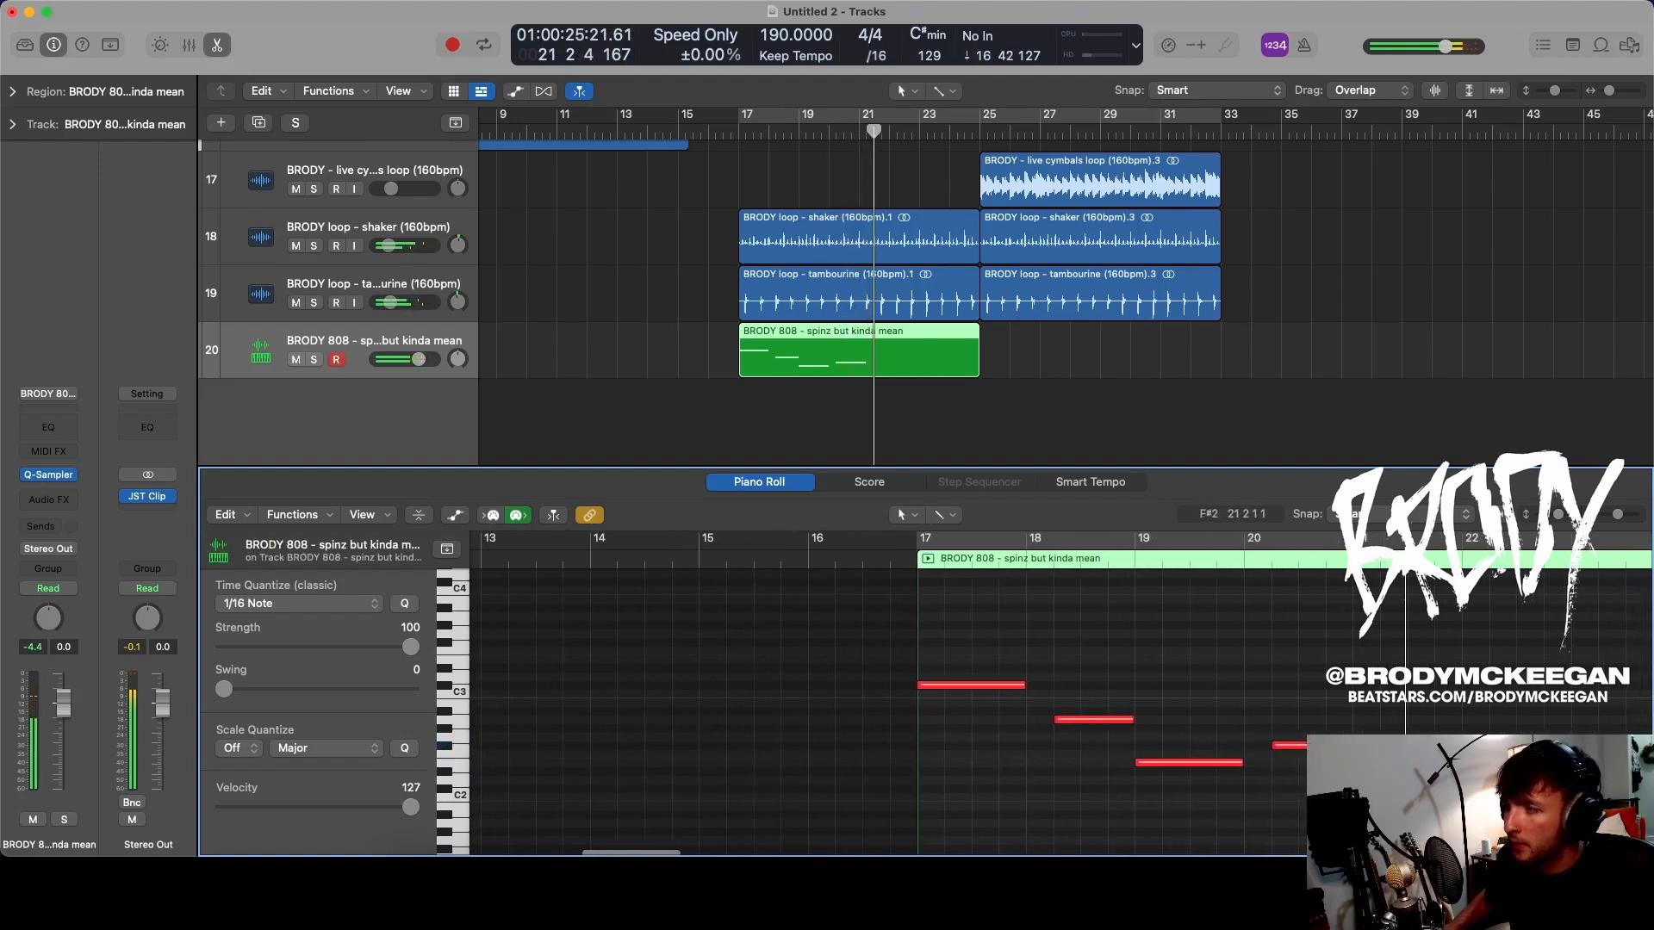
{"action": "scroll", "coordinate": [1275, 741], "scroll_direction": "right", "scroll_amount": 3}
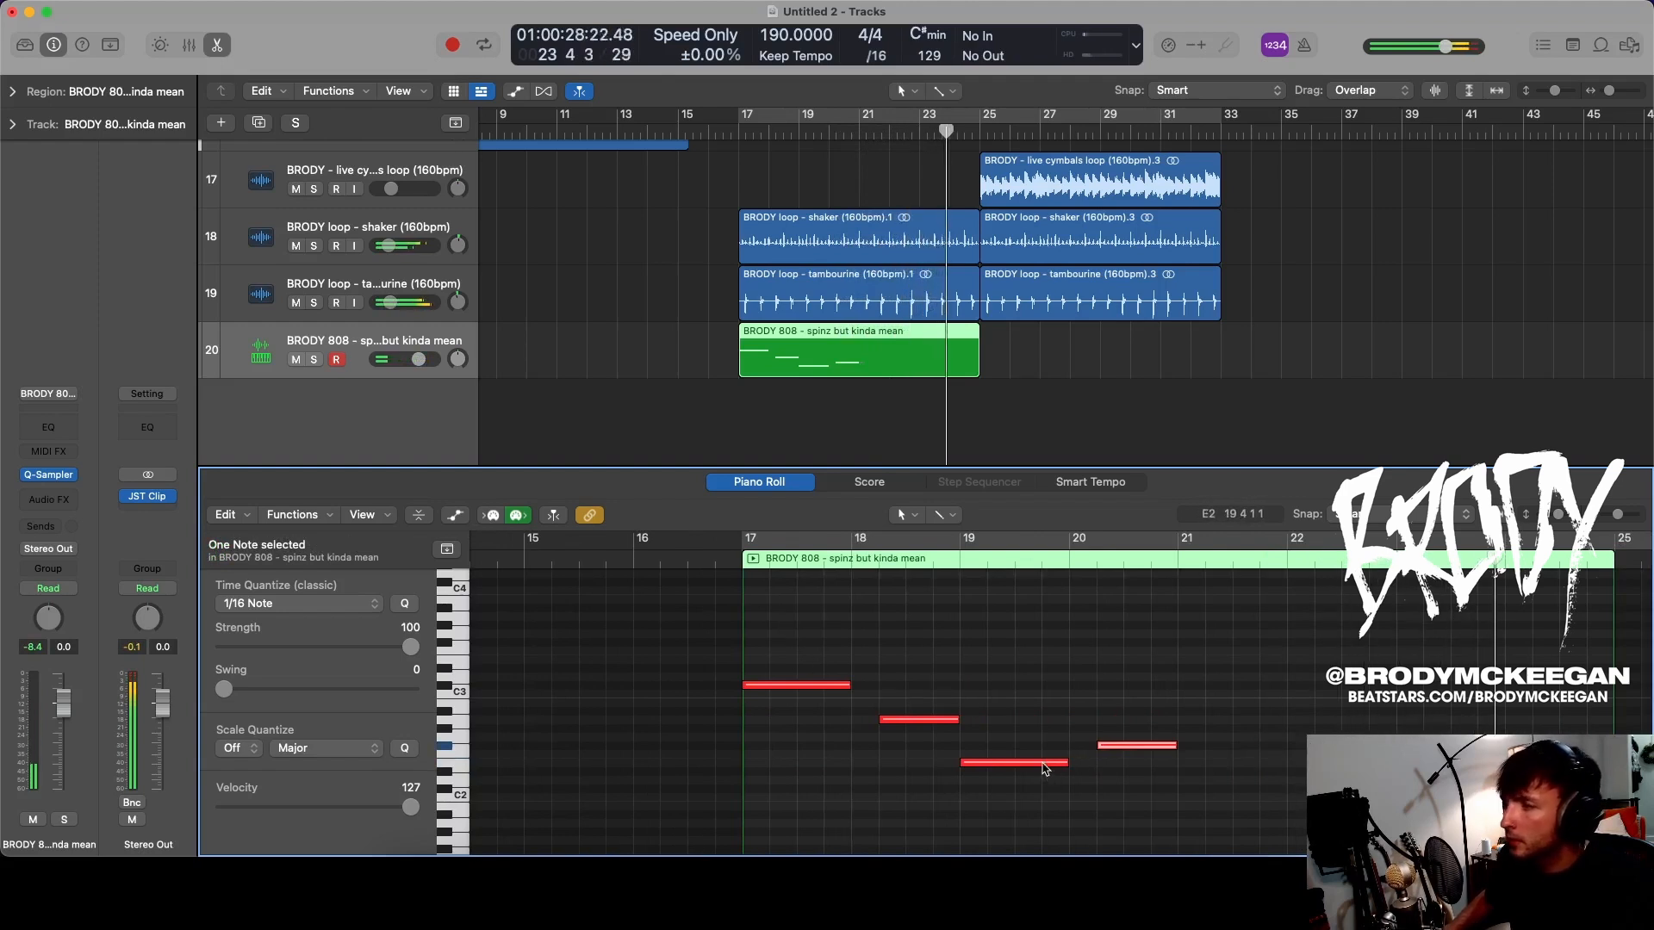
- Repeat the four 808 notes across bars 21 to 24 and trim the region to end at bar 25
{"action": "left_click_drag", "start_coordinate": [1232, 626], "coordinate": [744, 780]}
{"action": "key", "text": "super+r"}
{"action": "scroll", "coordinate": [1146, 745], "scroll_direction": "right", "scroll_amount": 4}
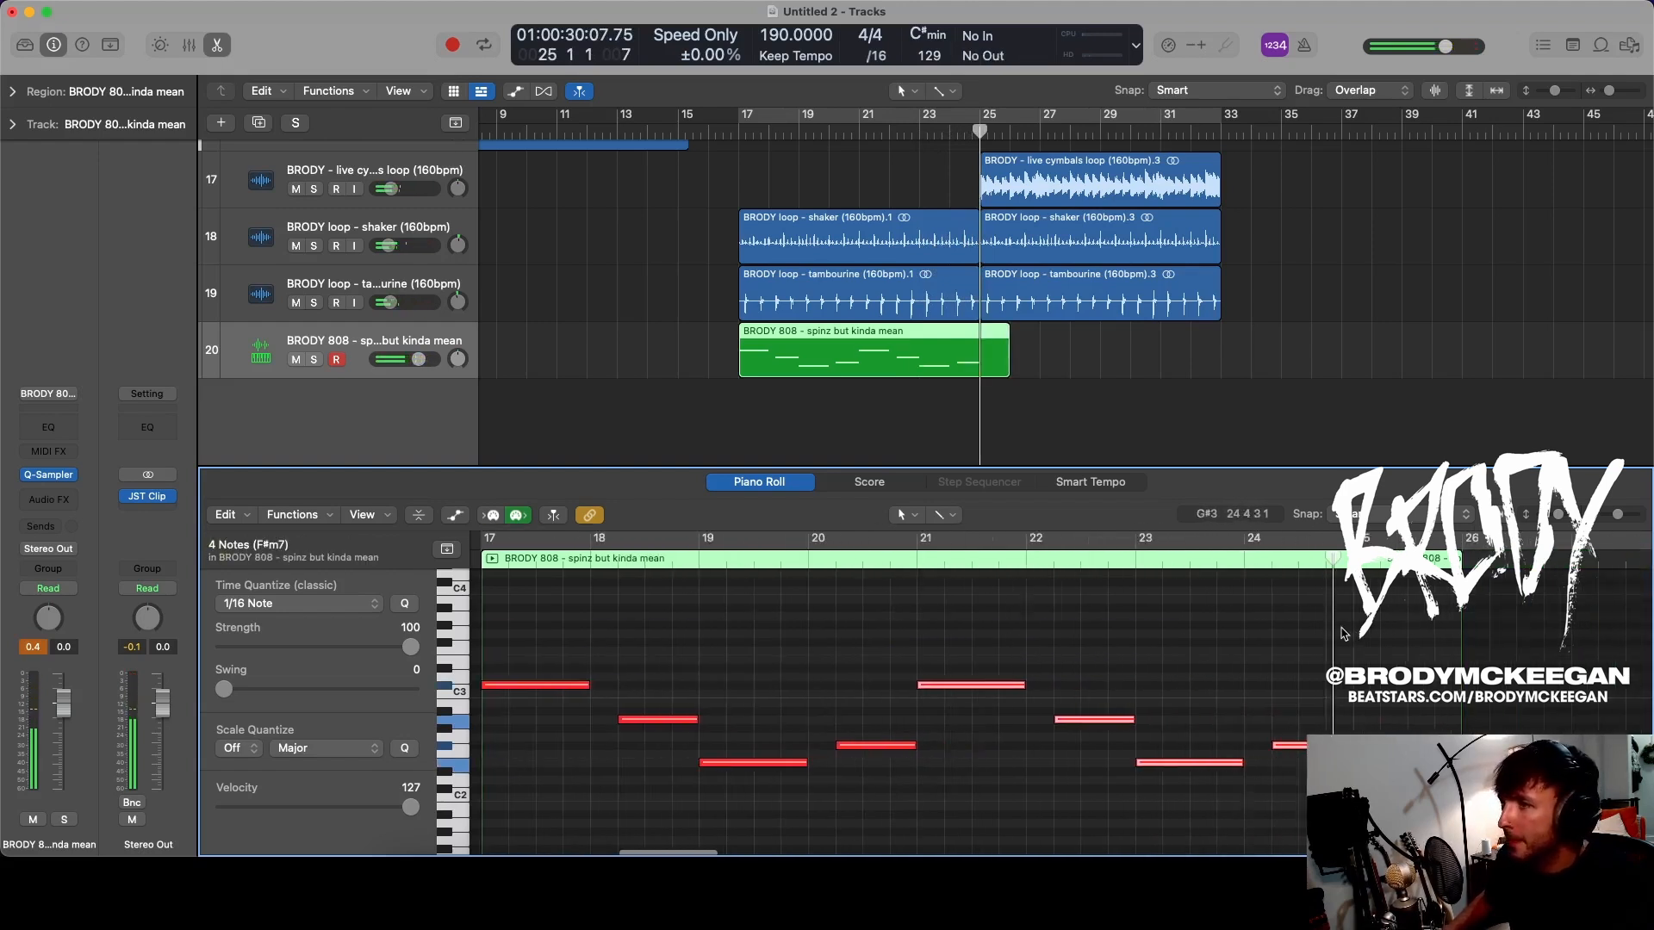
{"action": "left_click", "coordinate": [1416, 663]}
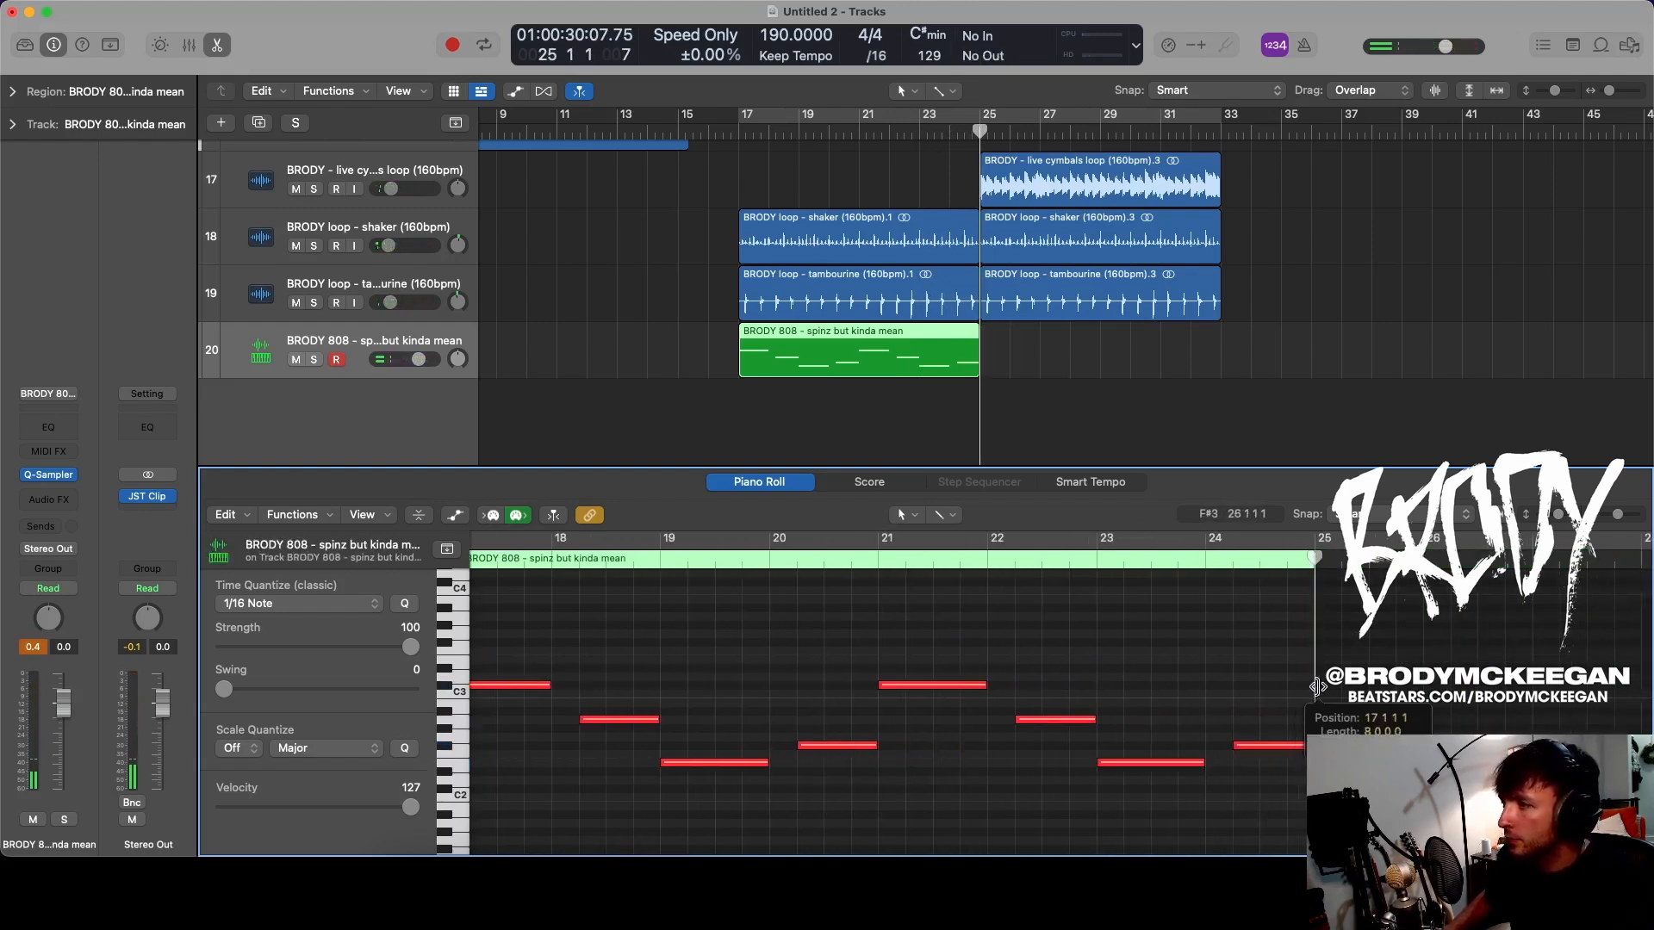
- Select the Sum 1 guitar track stack and place the playhead at bar 17
{"action": "scroll", "coordinate": [502, 221], "scroll_direction": "up", "scroll_amount": 5}
{"action": "scroll", "coordinate": [502, 219], "scroll_direction": "up", "scroll_amount": 10}
{"action": "left_click", "coordinate": [350, 153]}
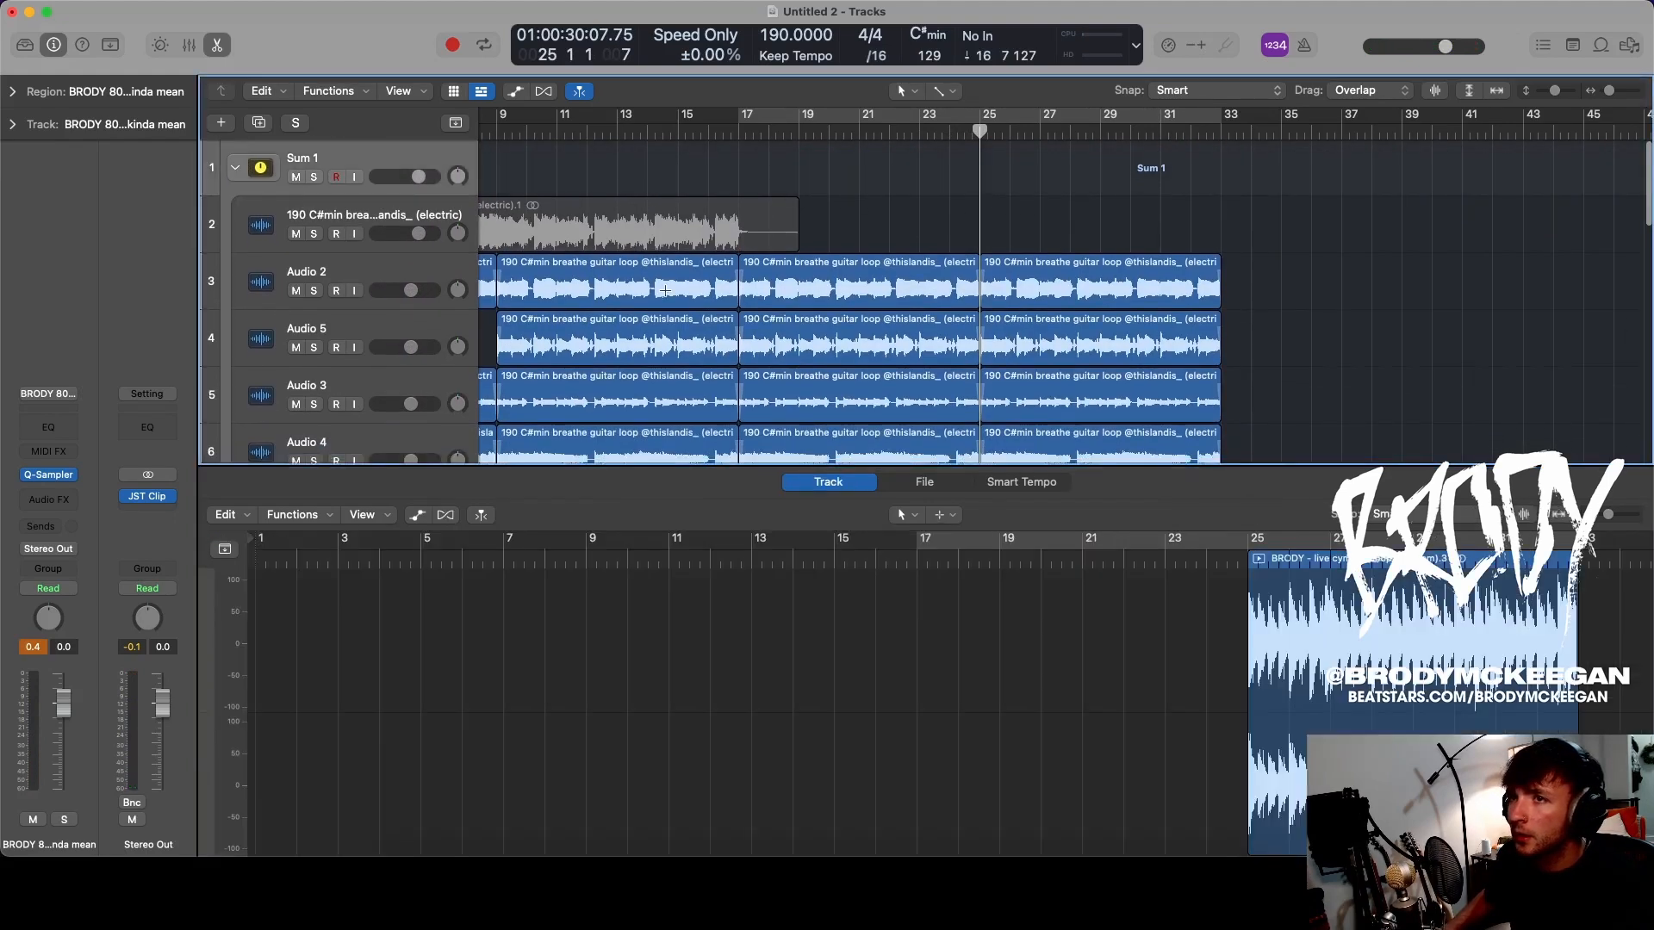
{"action": "key", "text": "super+Up"}
{"action": "key", "text": "super+Up"}
{"action": "scroll", "coordinate": [721, 298], "scroll_direction": "down", "scroll_amount": 4}
{"action": "left_click", "coordinate": [739, 134]}
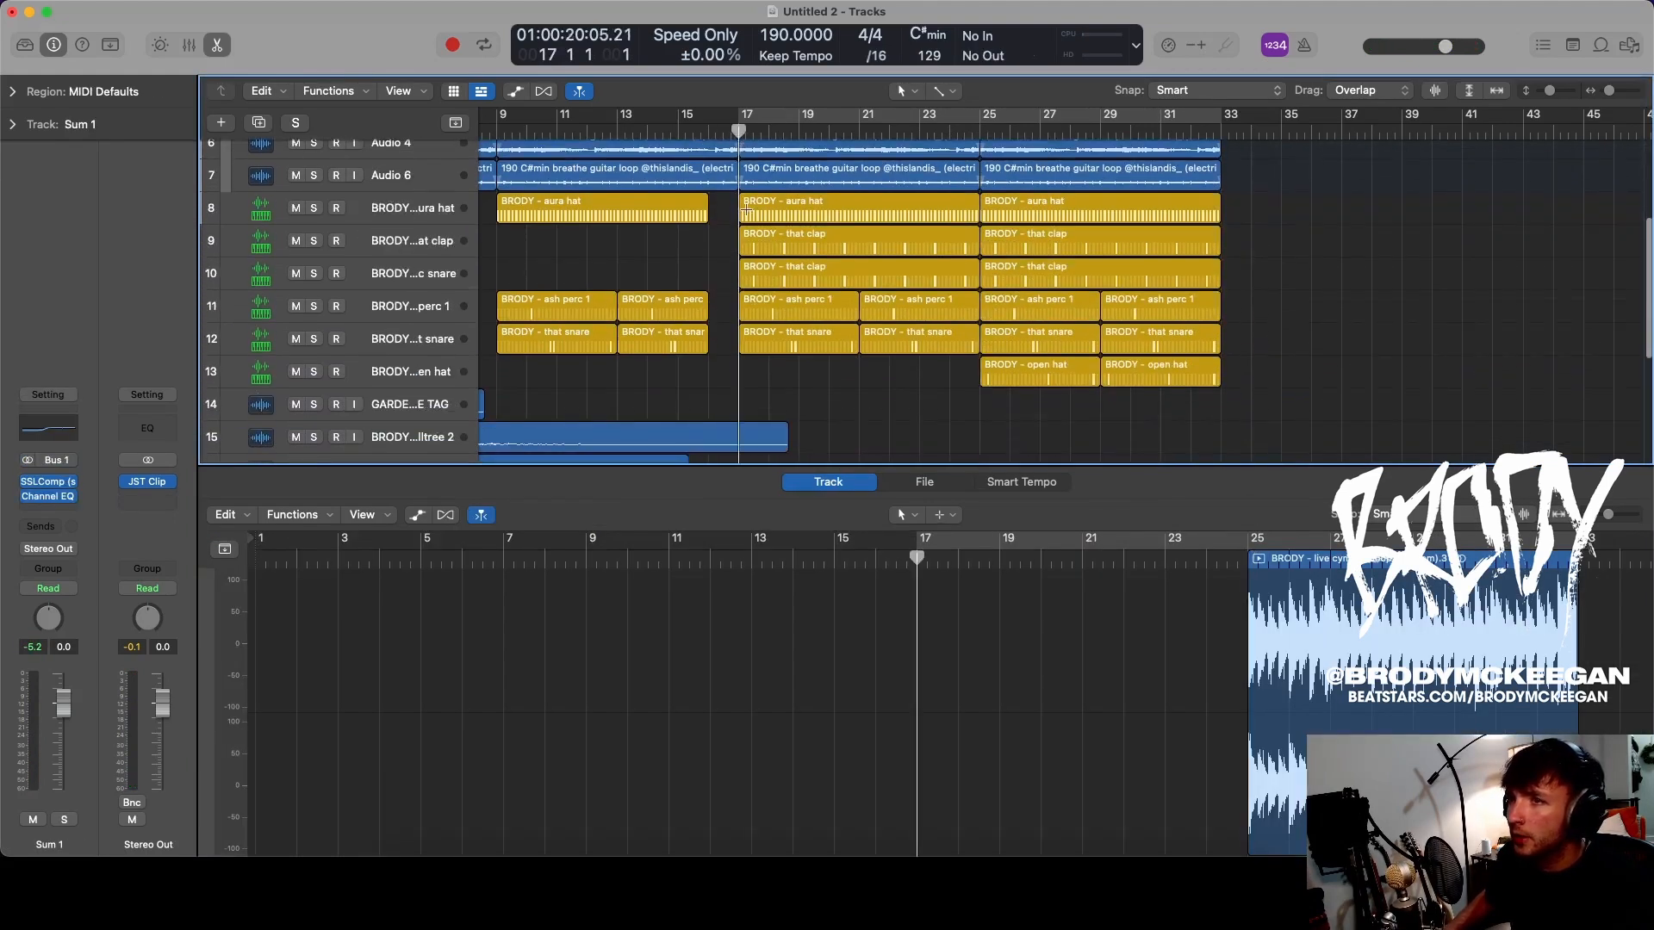
- Solo Sum 1 during playback, enable and adjust the low cut in its Channel EQ, close the plug-in and unsolo the stack
{"action": "scroll", "coordinate": [517, 242], "scroll_direction": "down", "scroll_amount": 3}
{"action": "left_click", "coordinate": [52, 497]}
{"action": "key", "text": "space"}
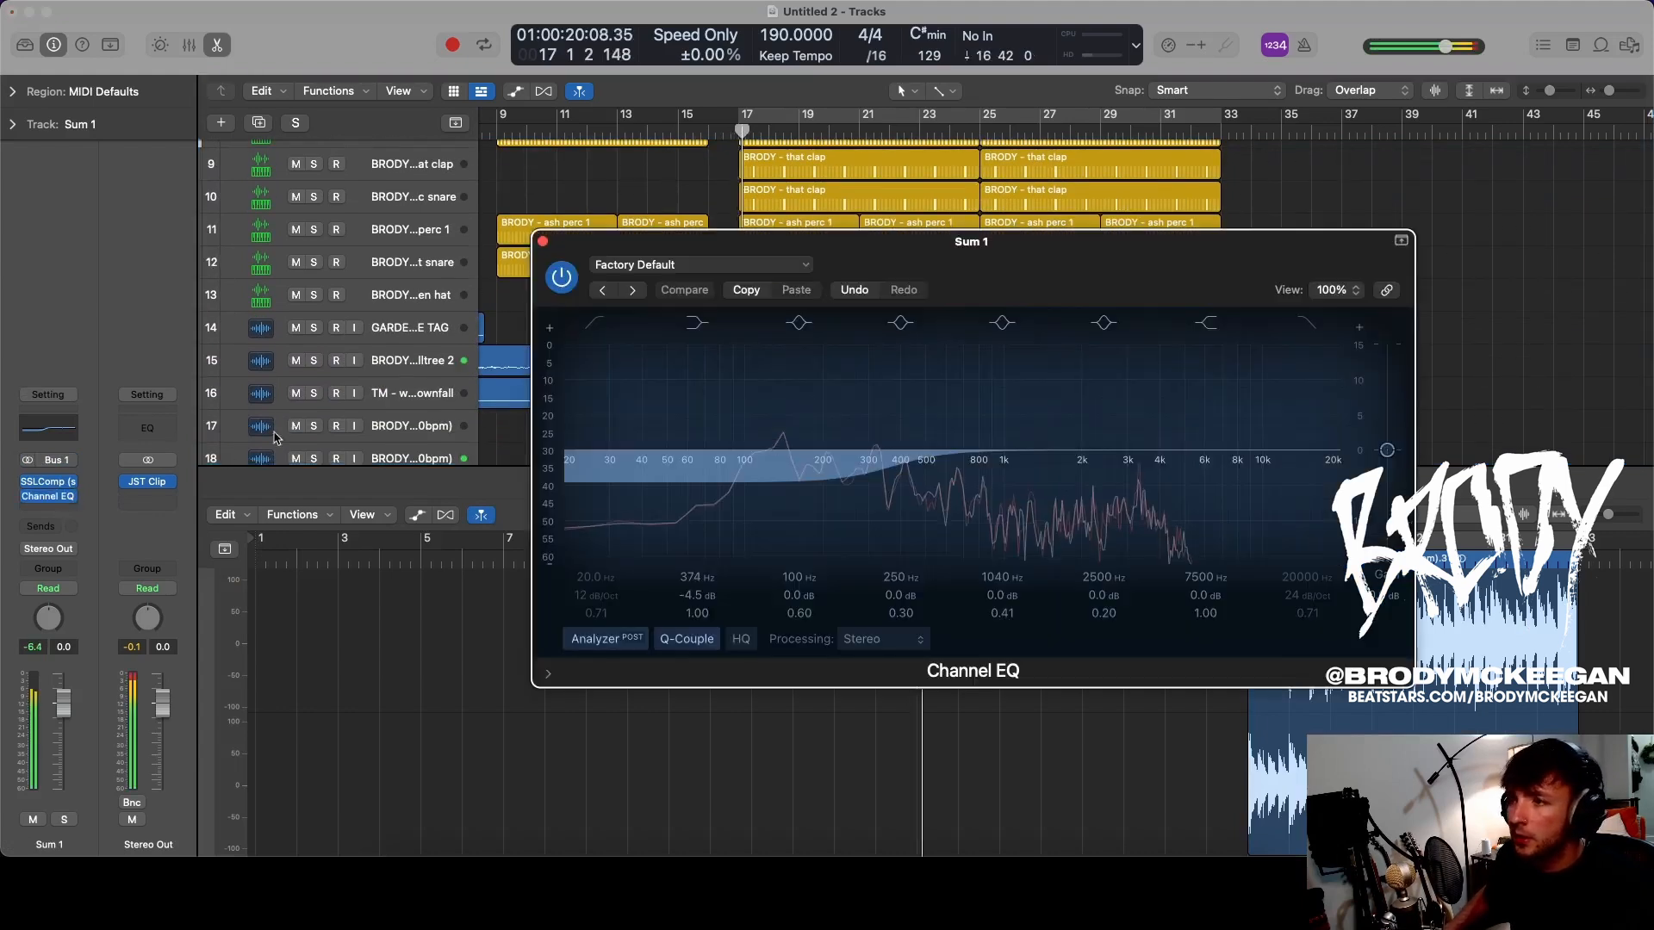
{"action": "key", "text": "s"}
{"action": "left_click", "coordinate": [595, 326]}
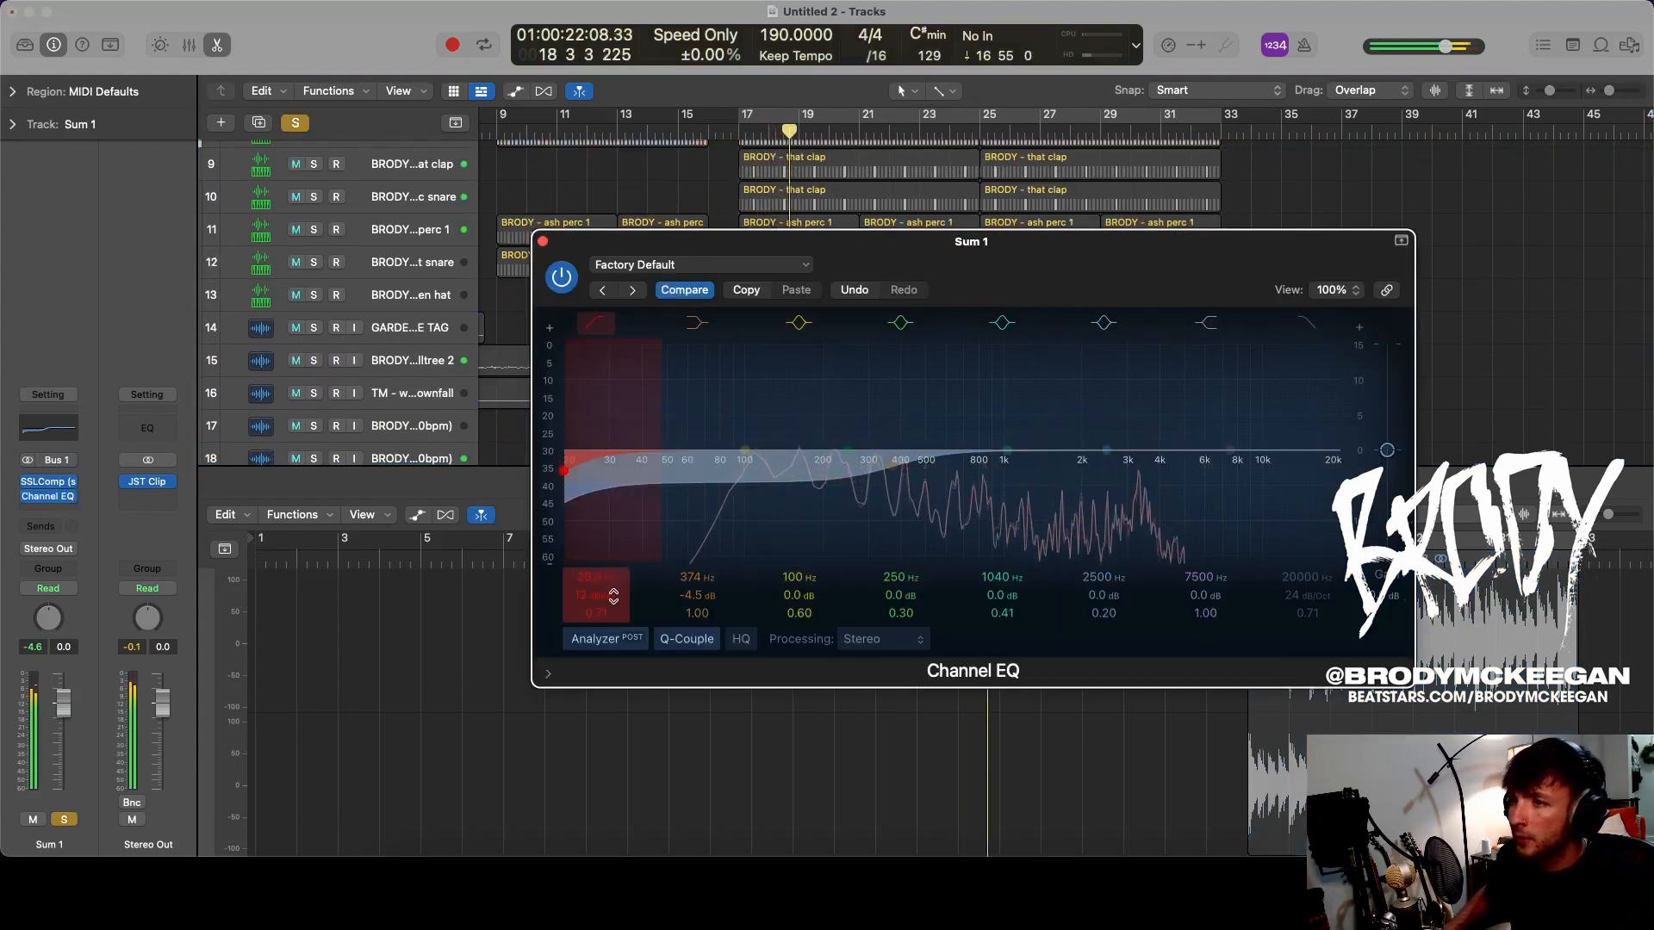
{"action": "left_click_drag", "start_coordinate": [610, 595], "coordinate": [600, 522]}
{"action": "left_click", "coordinate": [541, 240]}
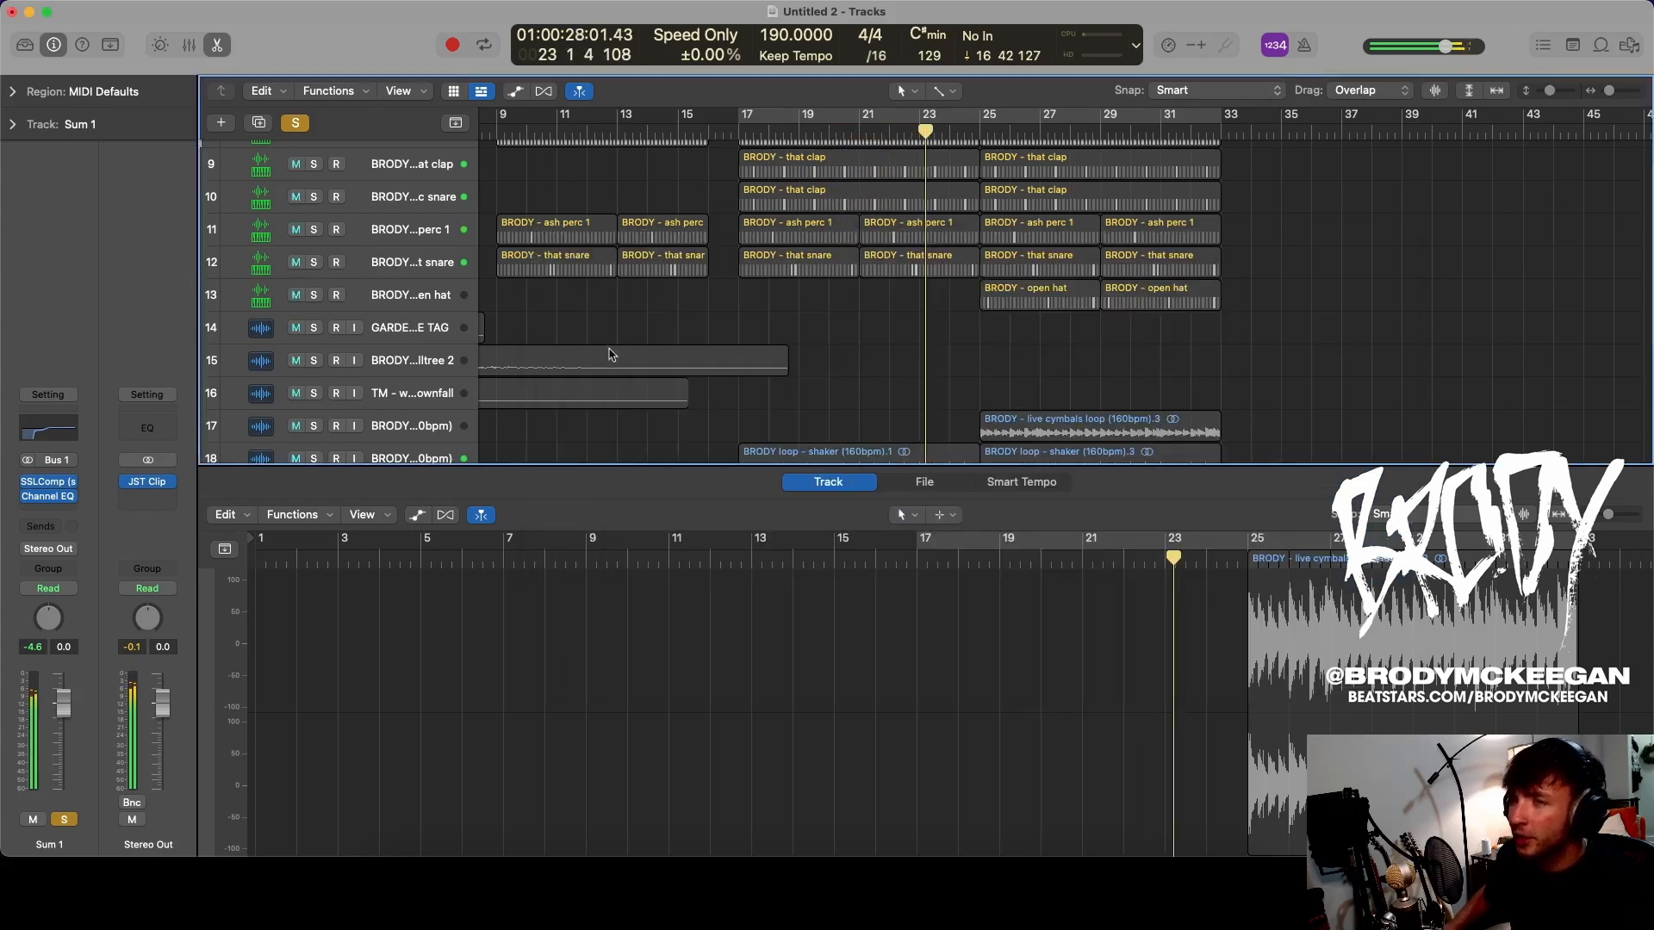
{"action": "key", "text": "s"}
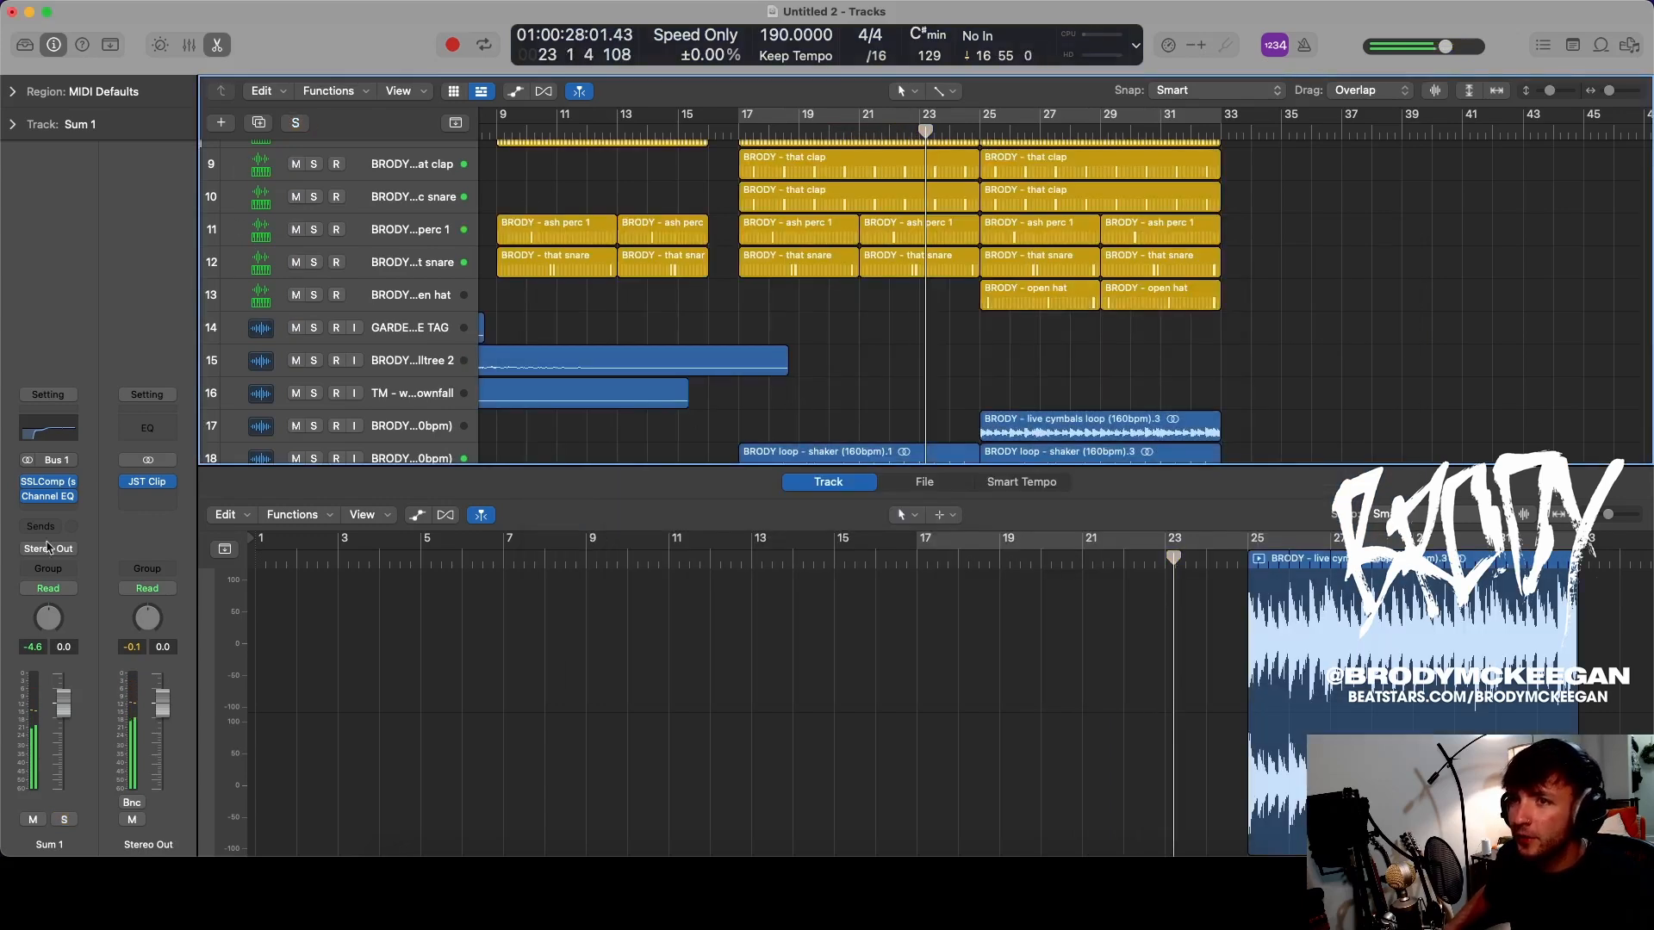
- Insert a stereo Gain plug-in before JST Clip on the Stereo Out, bypass JST Clip and play the beat
{"action": "left_click", "coordinate": [164, 496]}
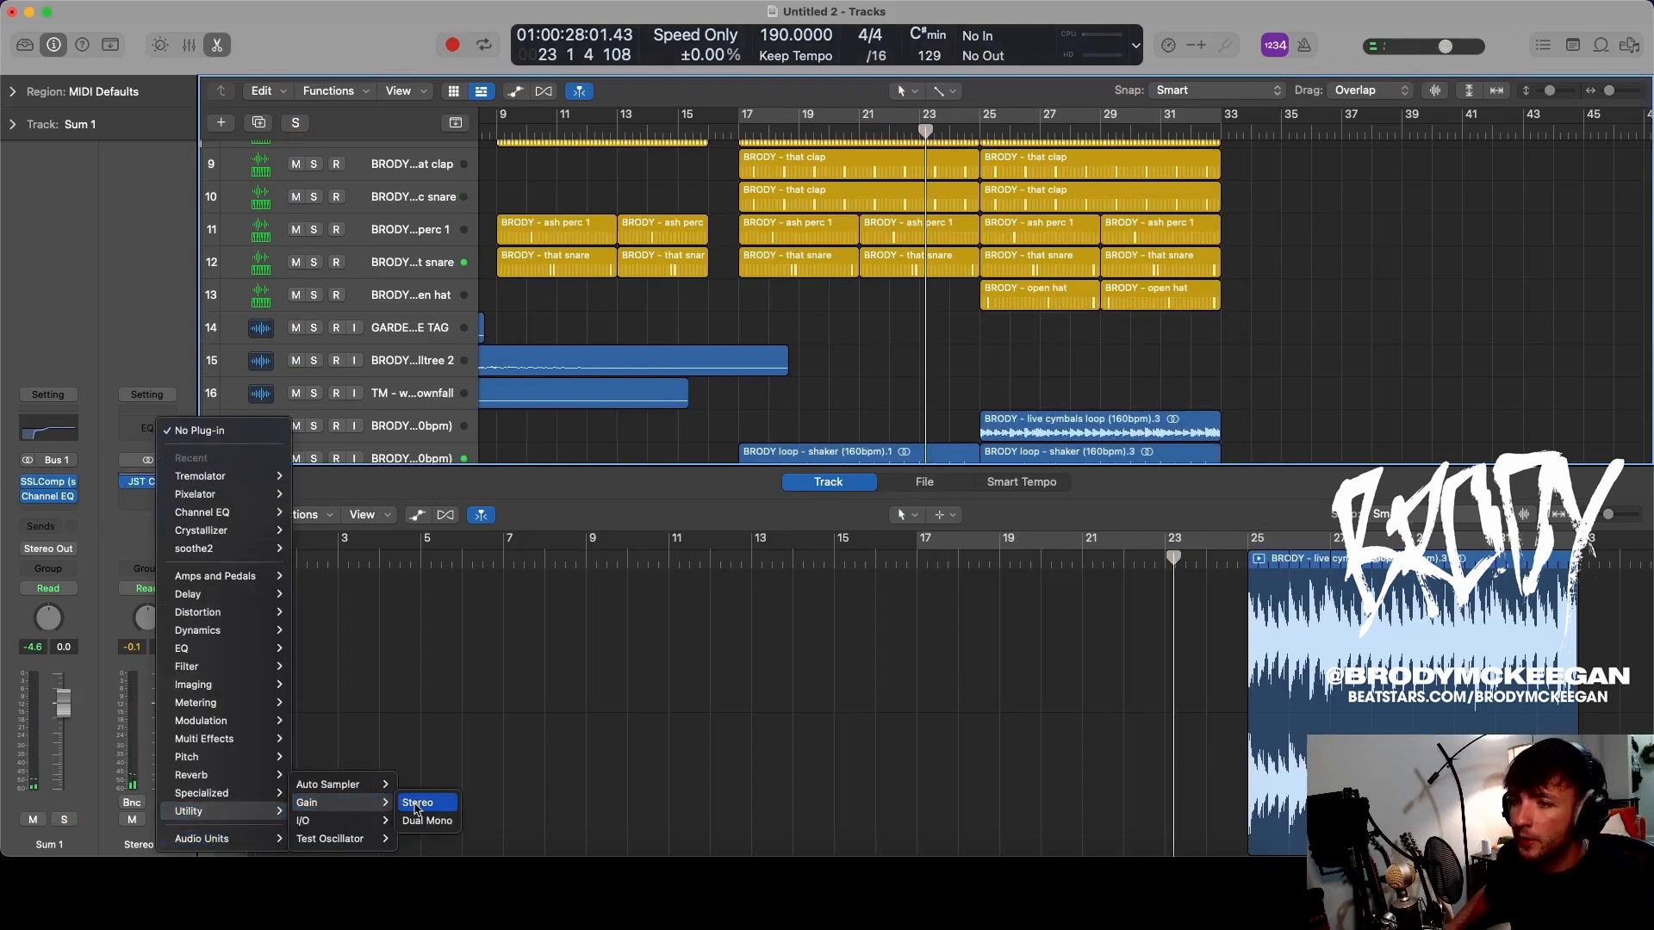
{"action": "left_click", "coordinate": [418, 803]}
{"action": "left_click", "coordinate": [128, 499]}
{"action": "key", "text": "space"}
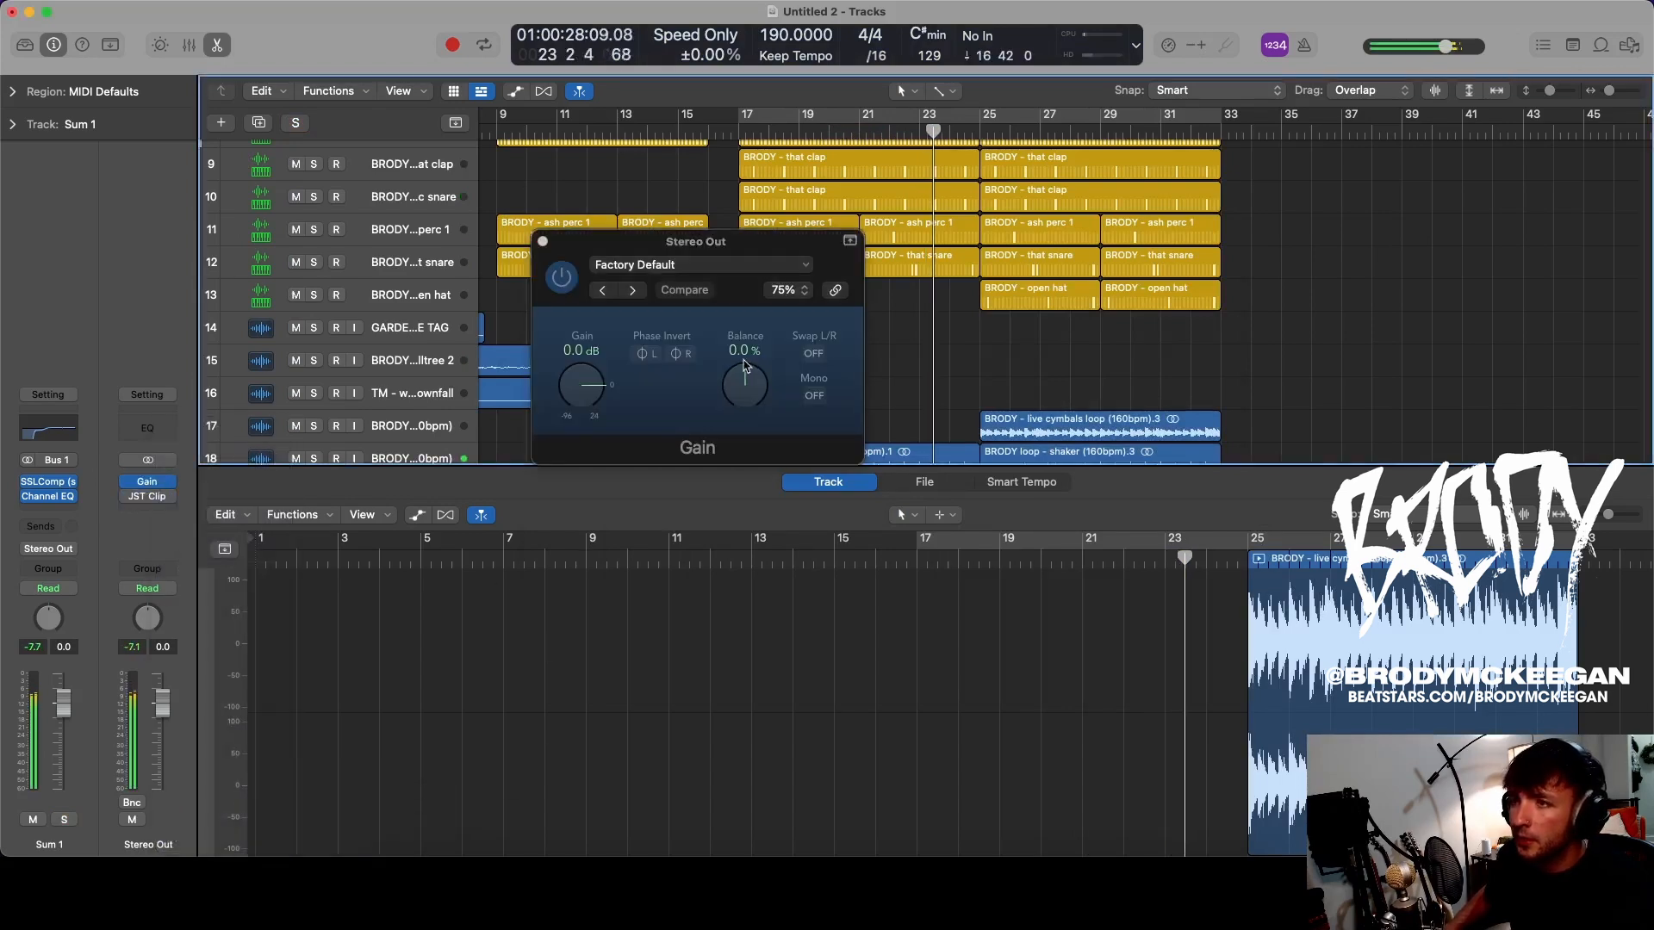
- Inspect the JST Clip settings on the Stereo Out and close the JST Clip and Gain windows
{"action": "left_click", "coordinate": [148, 497]}
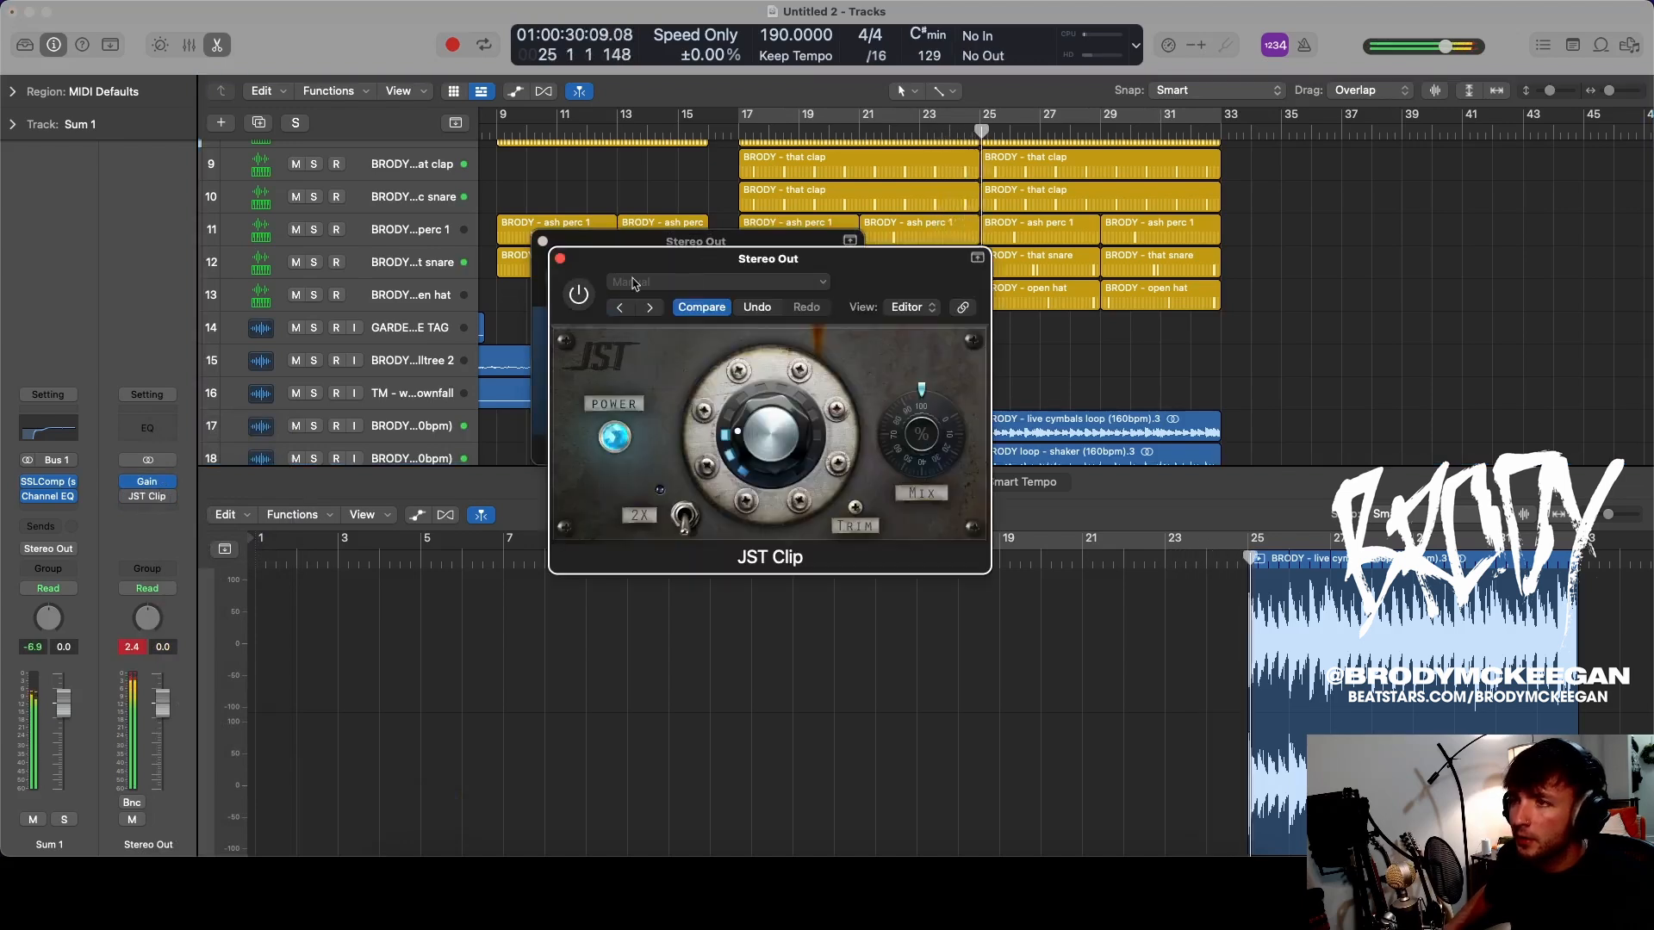
{"action": "left_click", "coordinate": [560, 260]}
{"action": "left_click", "coordinate": [543, 241]}
{"action": "scroll", "coordinate": [775, 216], "scroll_direction": "down", "scroll_amount": 5}
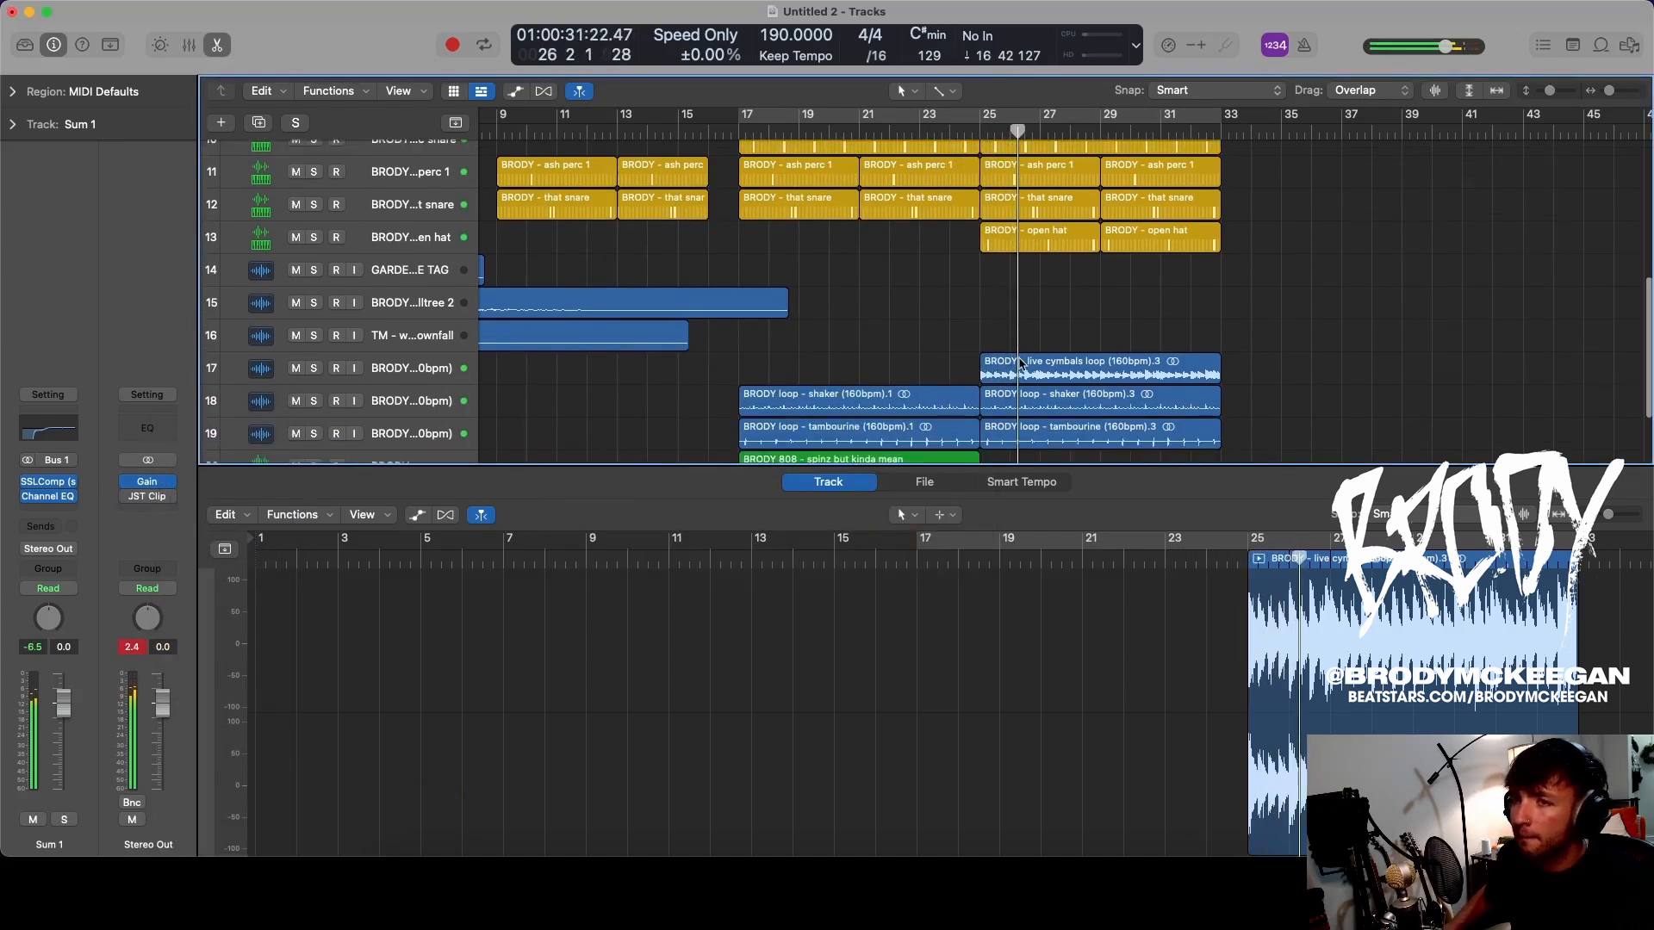
- Start cycled playback from bar 17, stop it and open the BRODY 808 region on track 20 for note editing
{"action": "left_click", "coordinate": [779, 115]}
{"action": "key", "text": "space"}
{"action": "key", "text": "space"}
{"action": "left_click", "coordinate": [878, 362]}
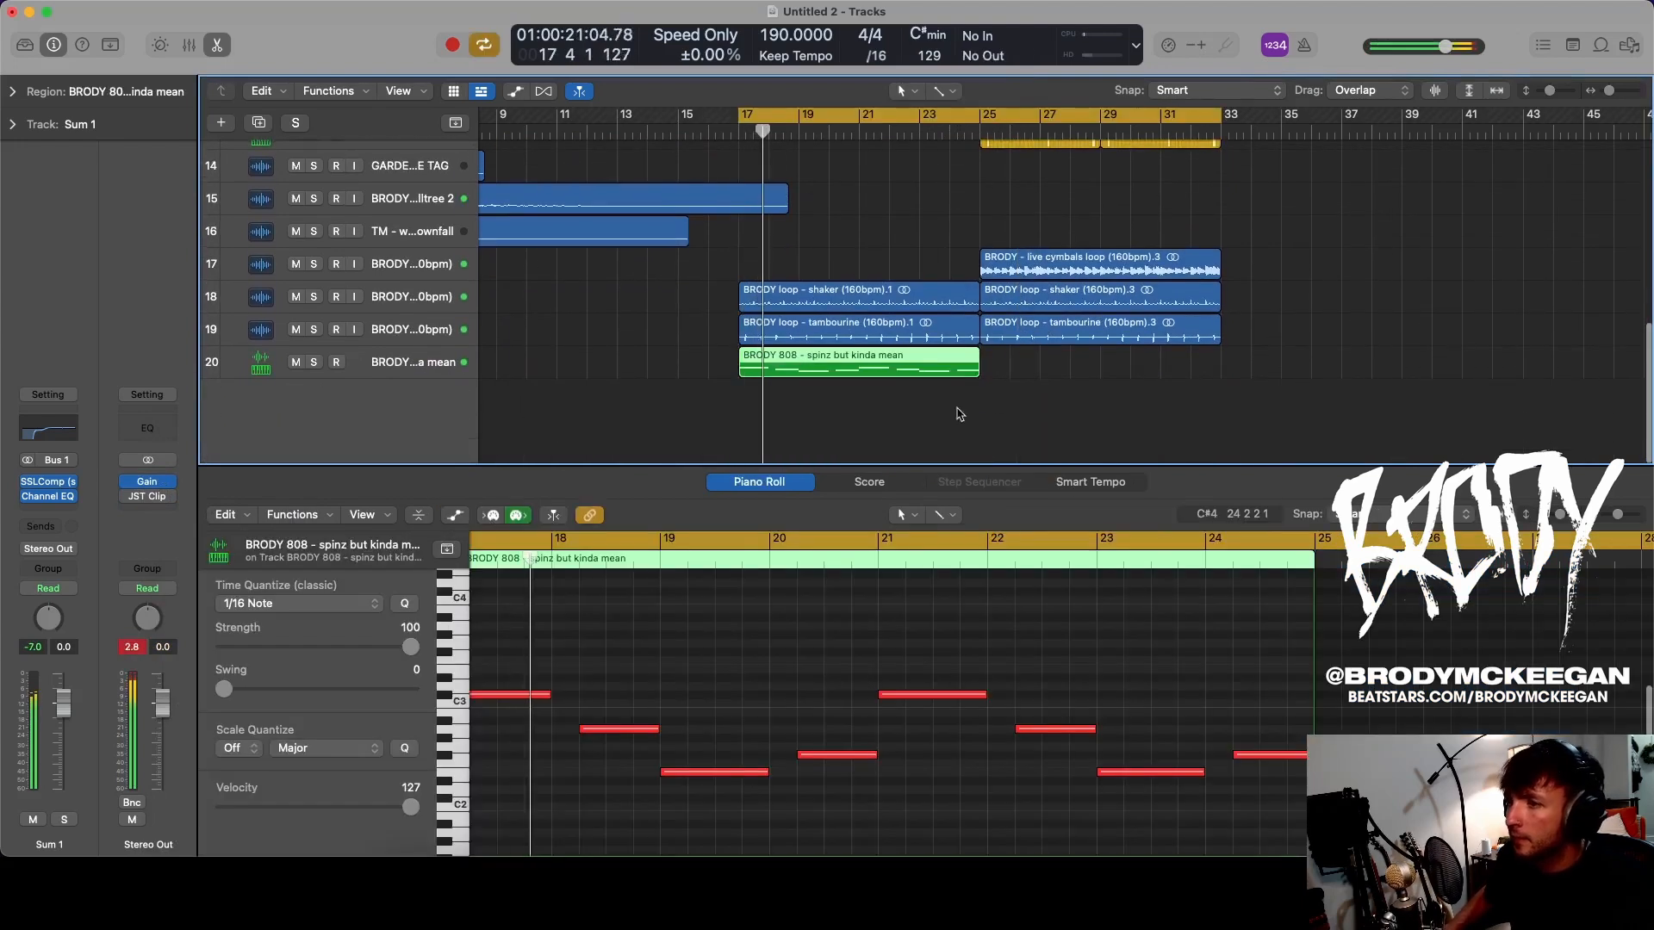
- Lower the first 808 note at bar 17 by an octave to C#2, extend its end to the next note and play
{"action": "scroll", "coordinate": [1067, 609], "scroll_direction": "left", "scroll_amount": 6}
{"action": "key", "text": "space"}
{"action": "left_click", "coordinate": [890, 658]}
{"action": "mouse_move", "coordinate": [859, 694]}
{"action": "left_mouse_down"}
{"action": "mouse_move", "coordinate": [885, 696]}
{"action": "mouse_move", "coordinate": [861, 684]}
{"action": "left_mouse_up"}
{"action": "key", "text": "space"}
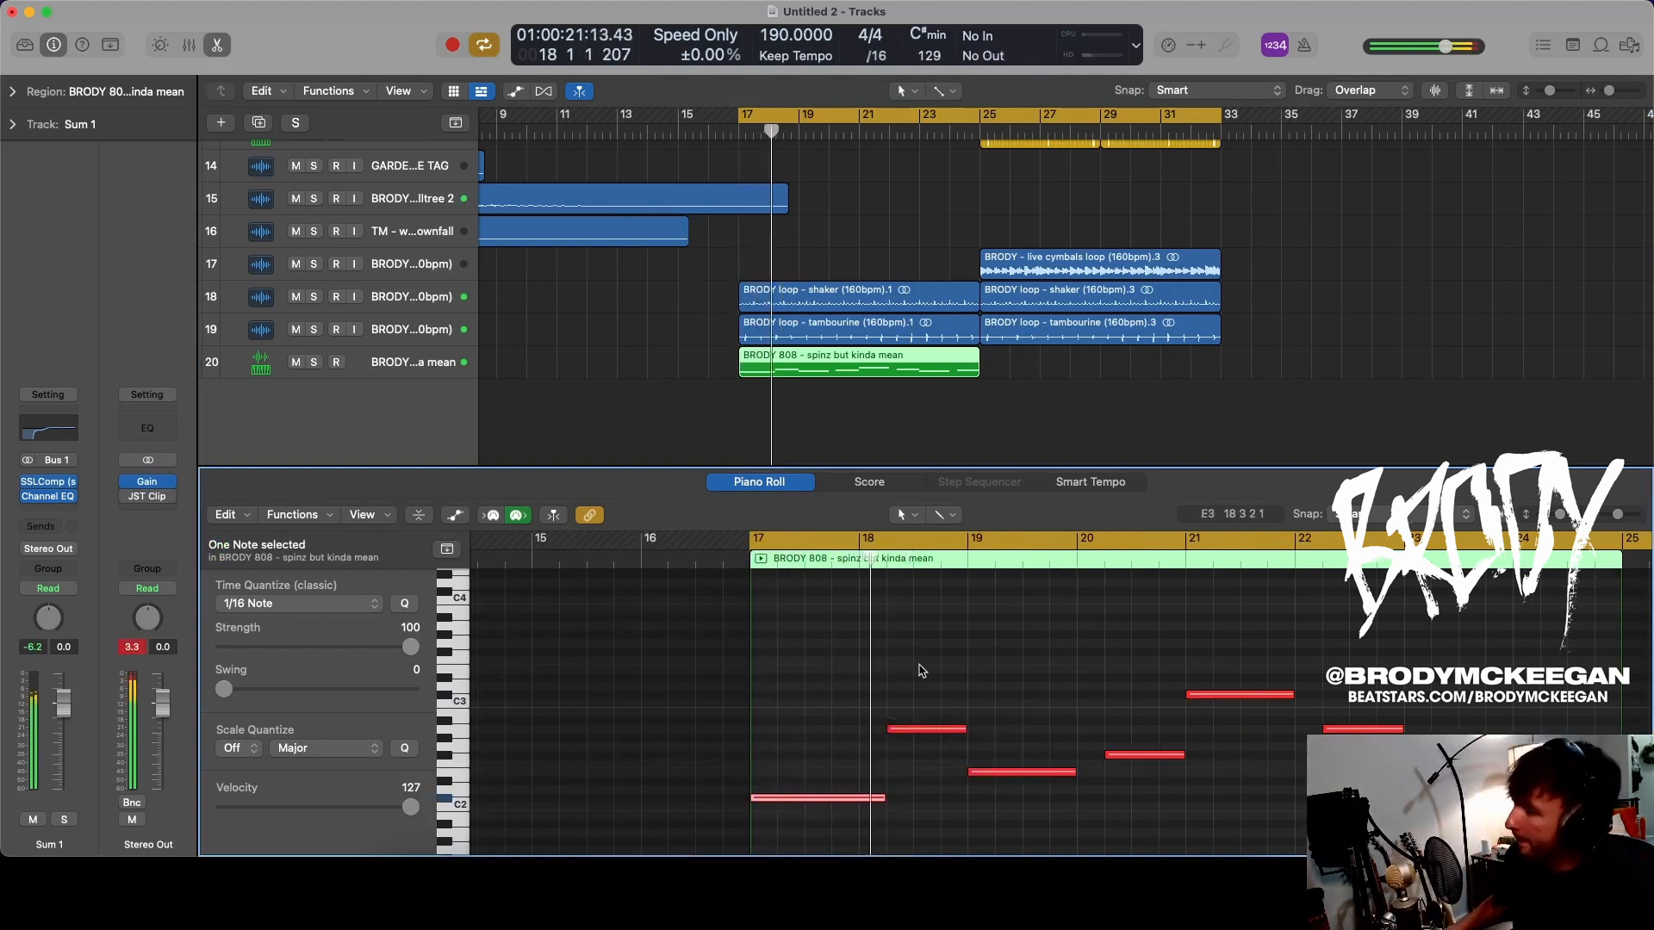
- Turn off cycle mode and split the 808 E2 note in bar 19 midway through its second beat
{"action": "scroll", "coordinate": [921, 664], "scroll_direction": "up", "scroll_amount": 1}
{"action": "scroll", "coordinate": [921, 668], "scroll_direction": "up", "scroll_amount": 2}
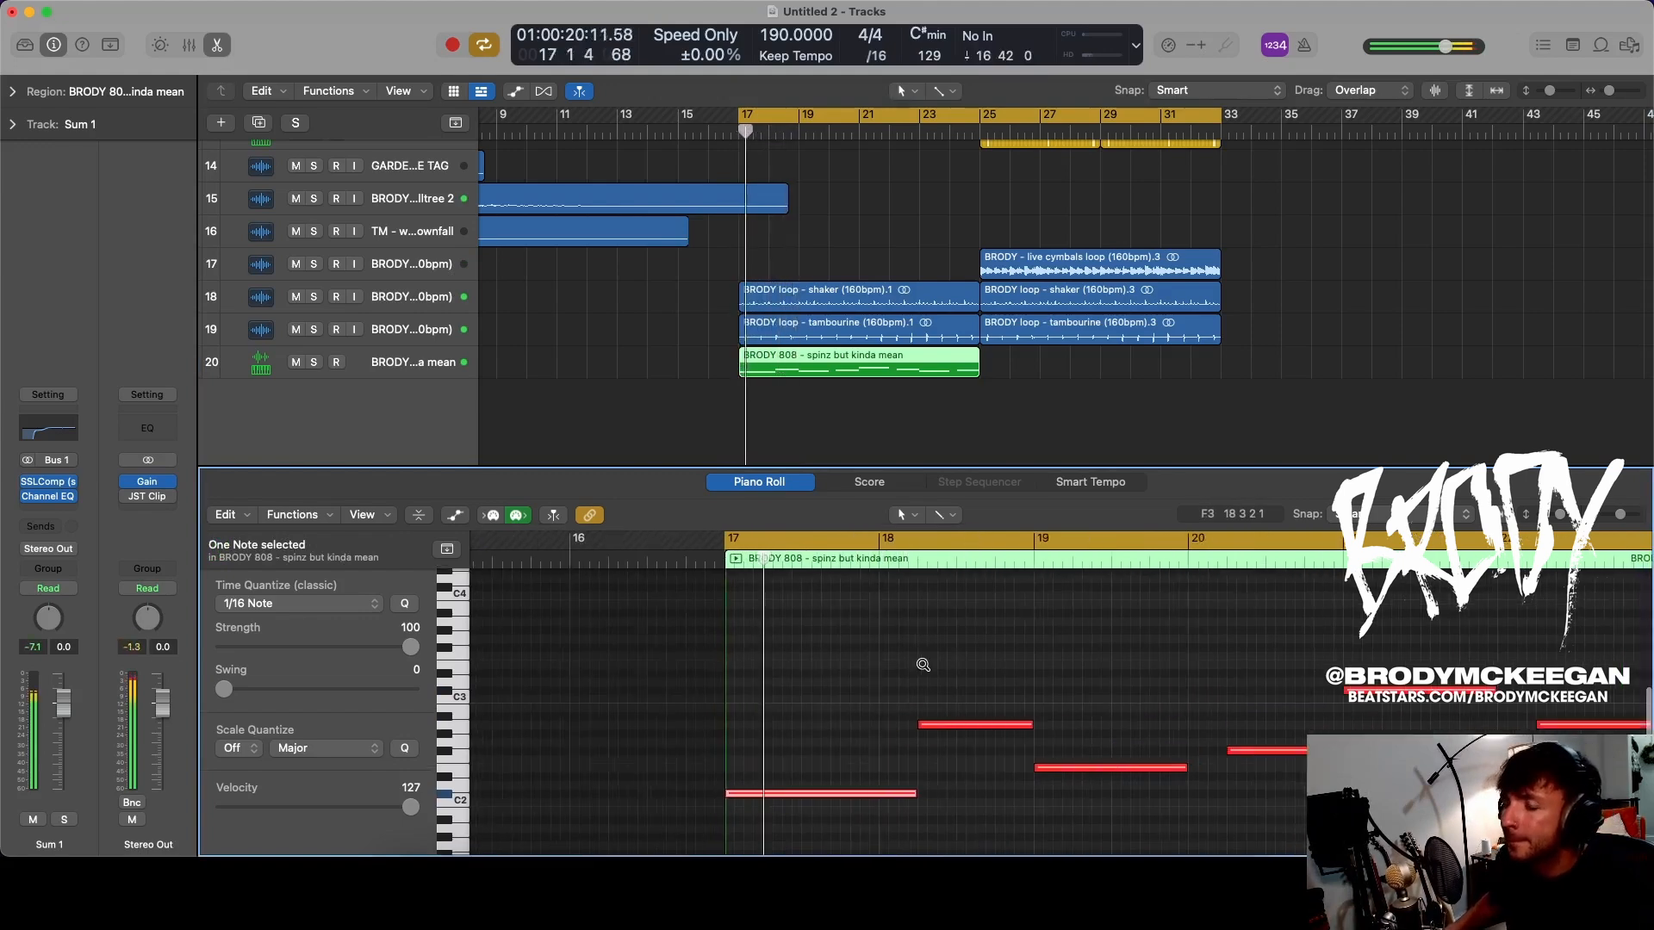
{"action": "scroll", "coordinate": [964, 664], "scroll_direction": "right", "scroll_amount": 3}
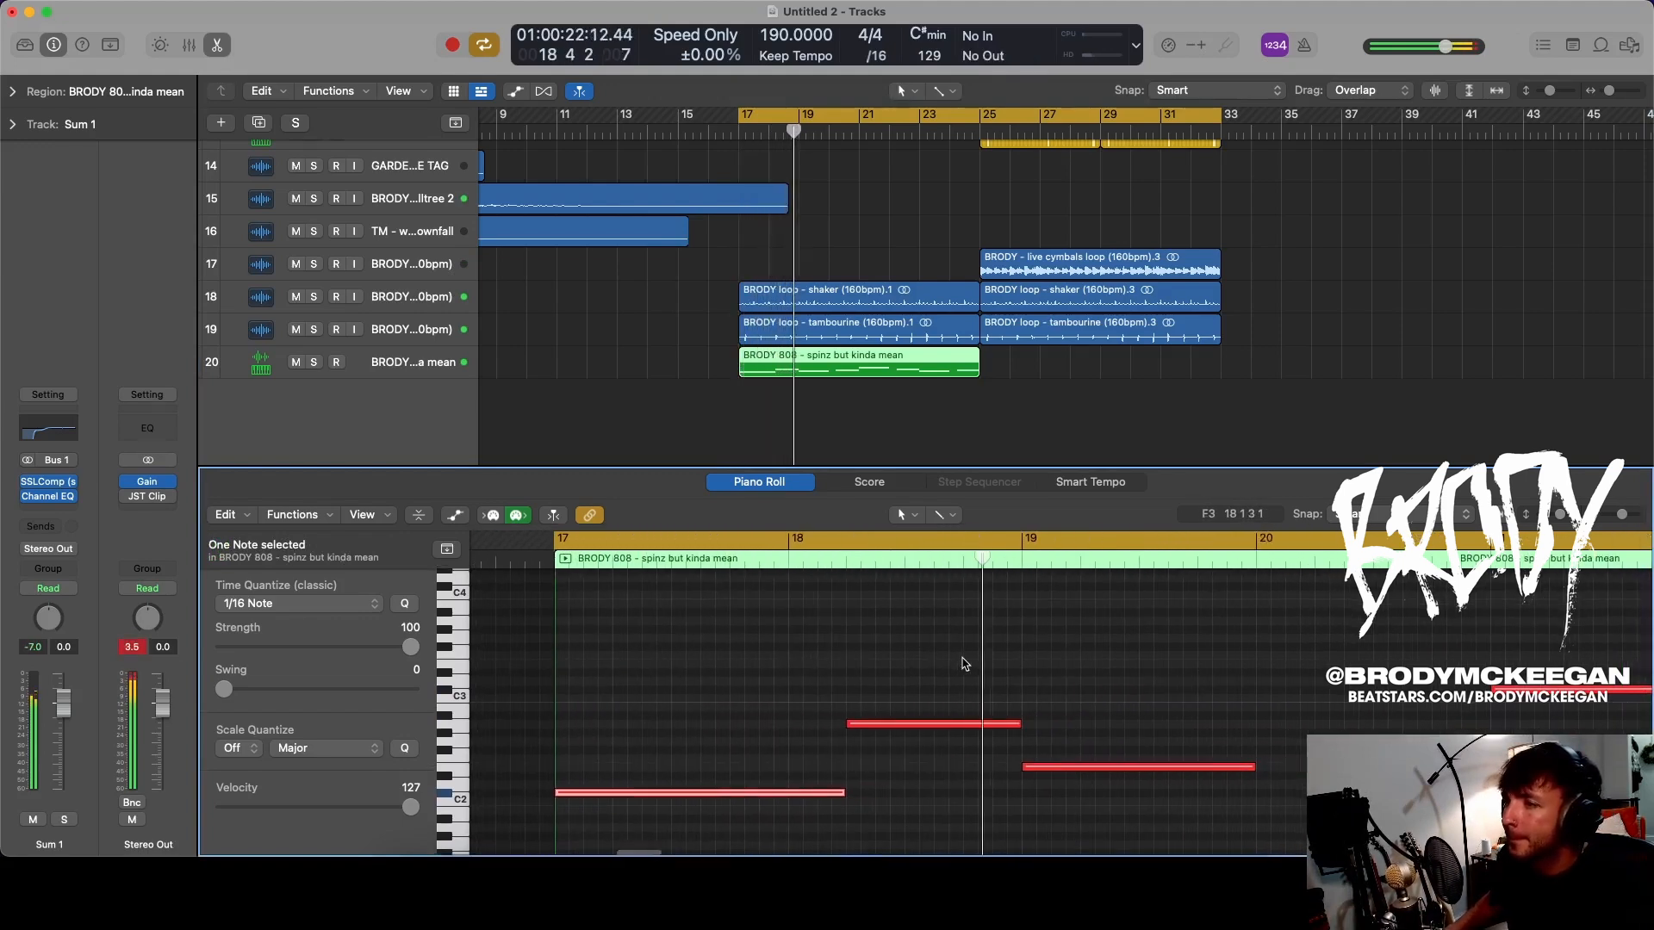
{"action": "key", "text": "c"}
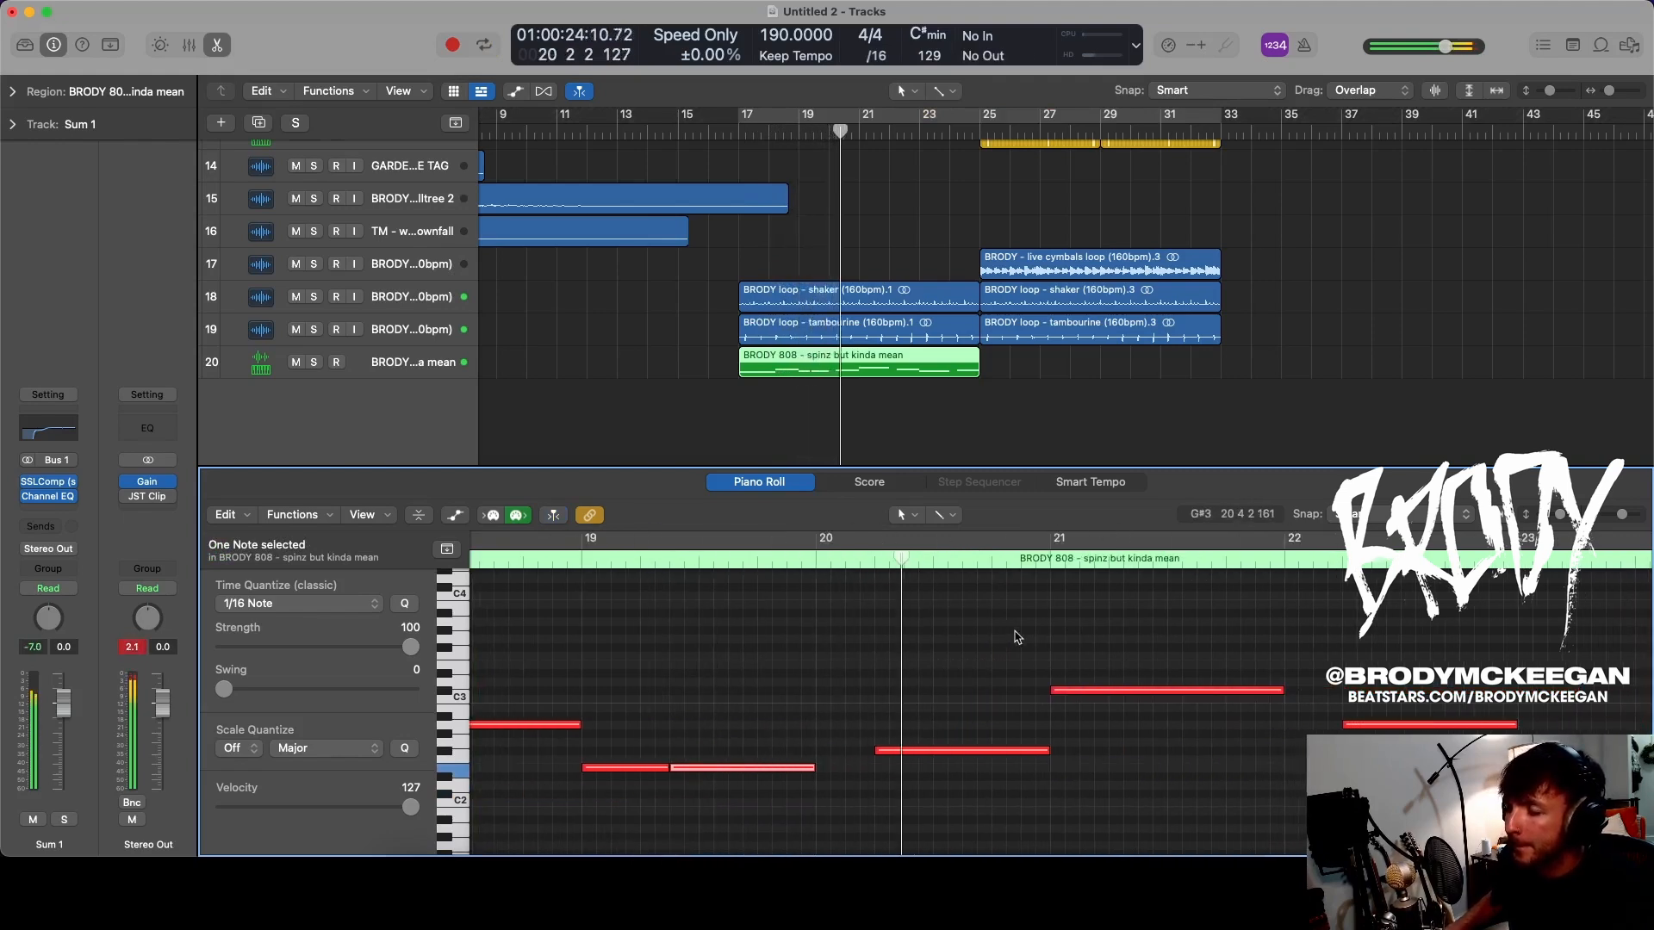
- Split the 808 F#2 note in bar 20 at position 20 3 and play the result
{"action": "key", "text": "space"}
{"action": "left_click_drag", "start_coordinate": [1014, 631], "coordinate": [931, 771]}
{"action": "left_click", "coordinate": [934, 564]}
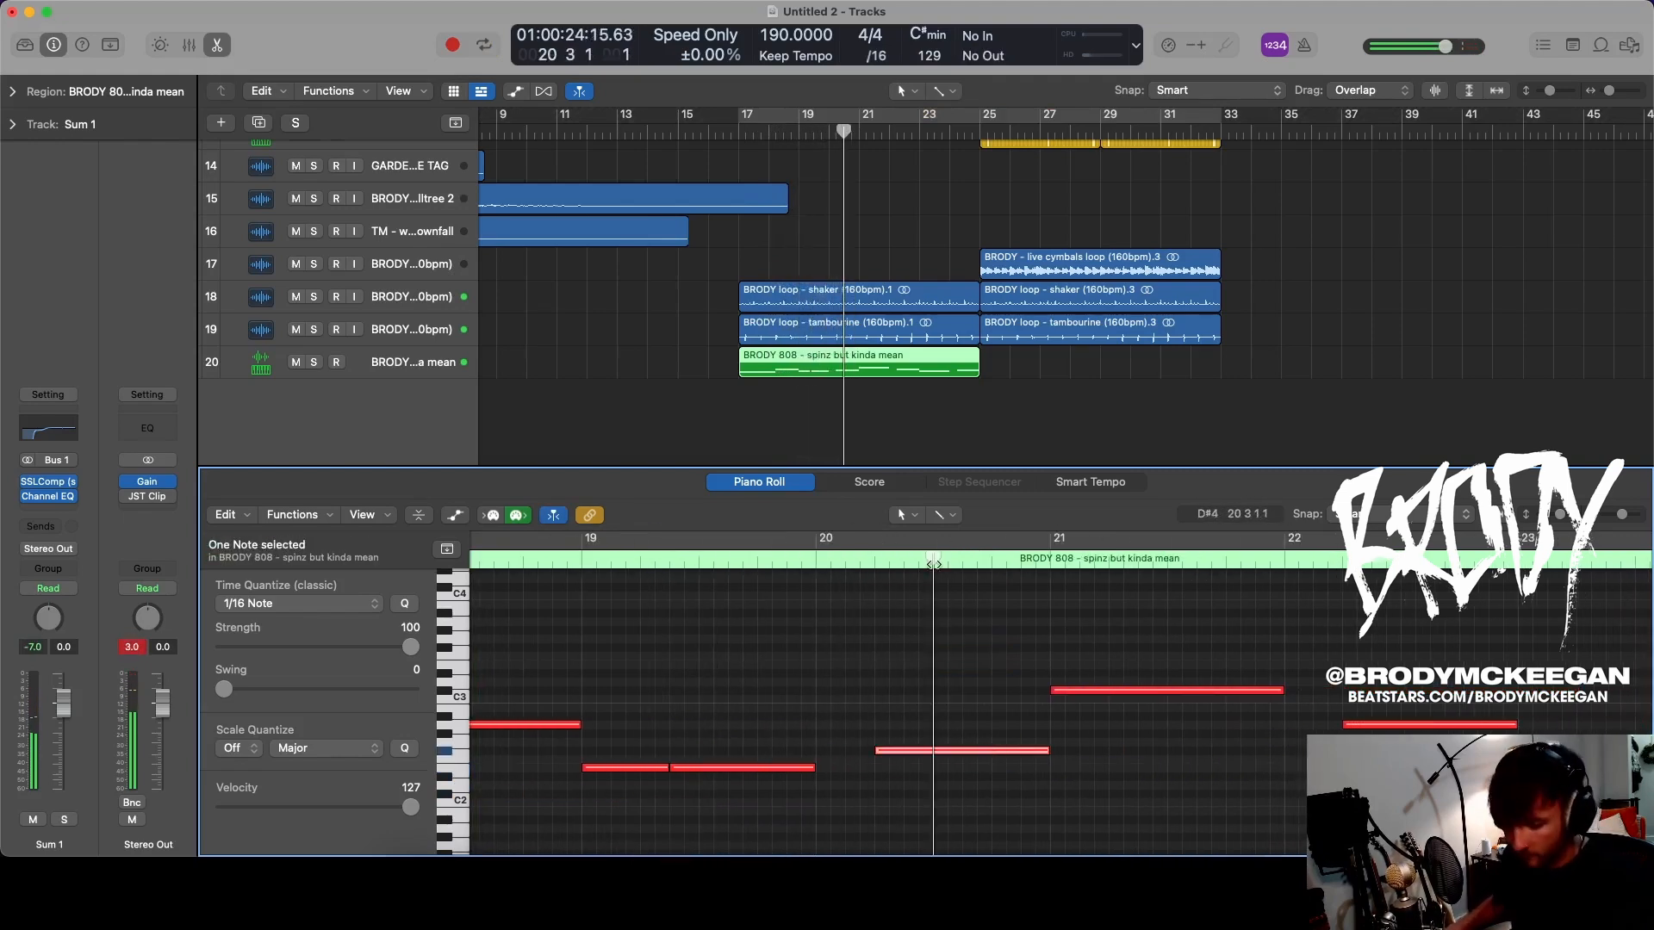
{"action": "key", "text": "space"}
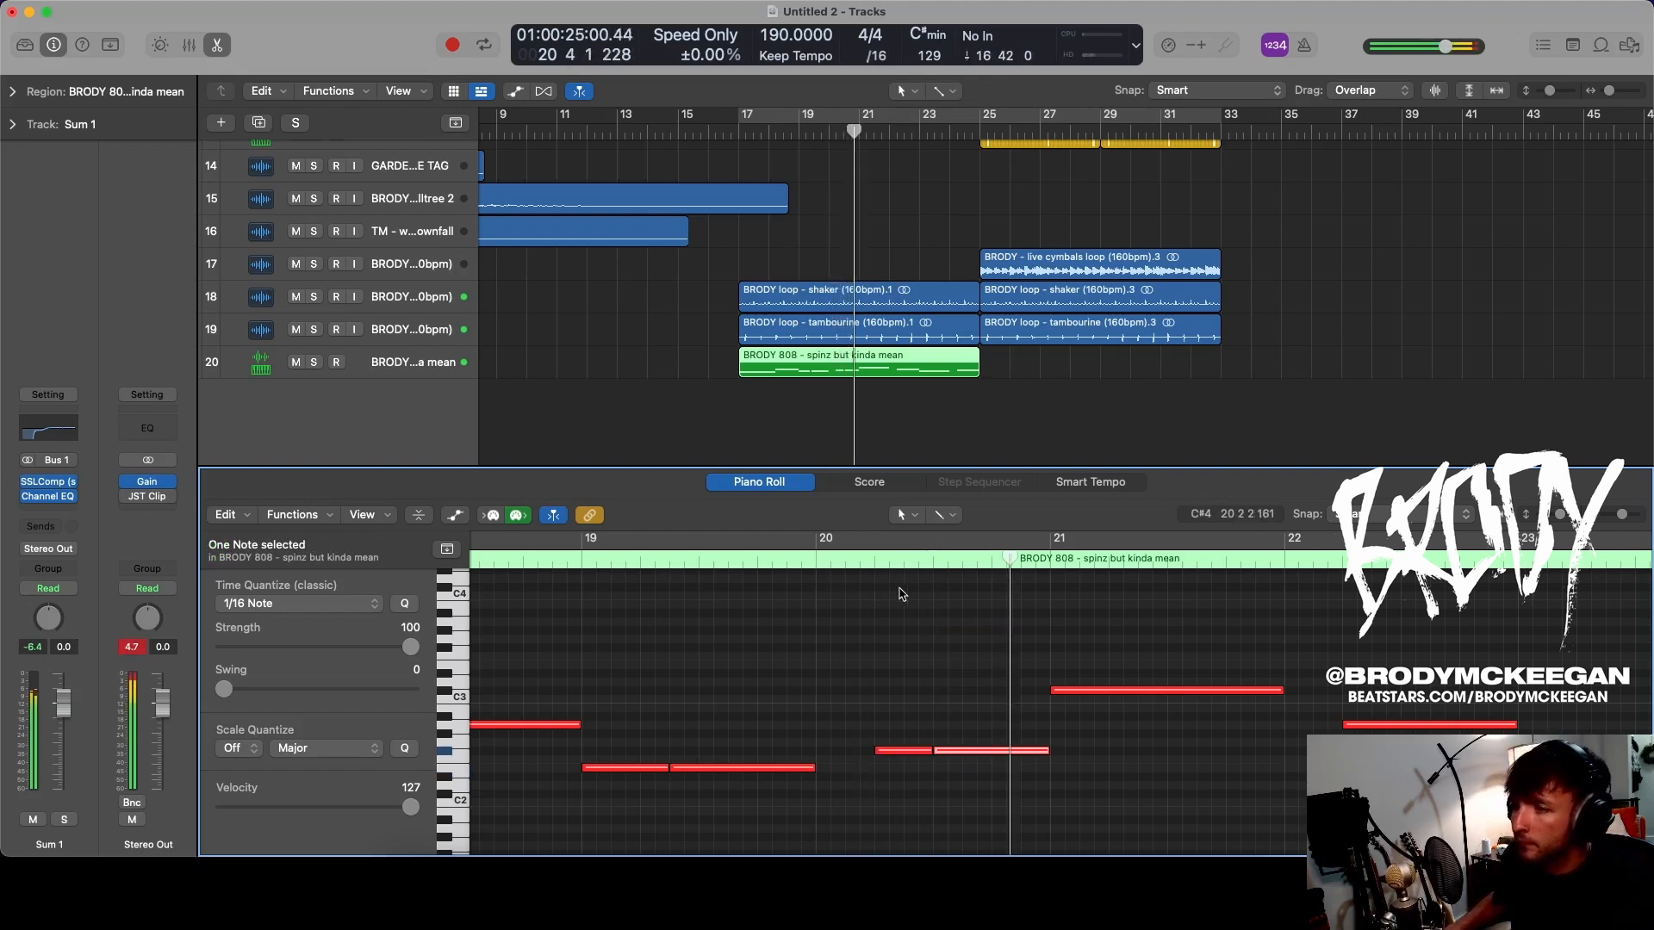
- Lower the 808 C#3 note at bar 21 by an octave to C#2
{"action": "key", "text": "Right"}
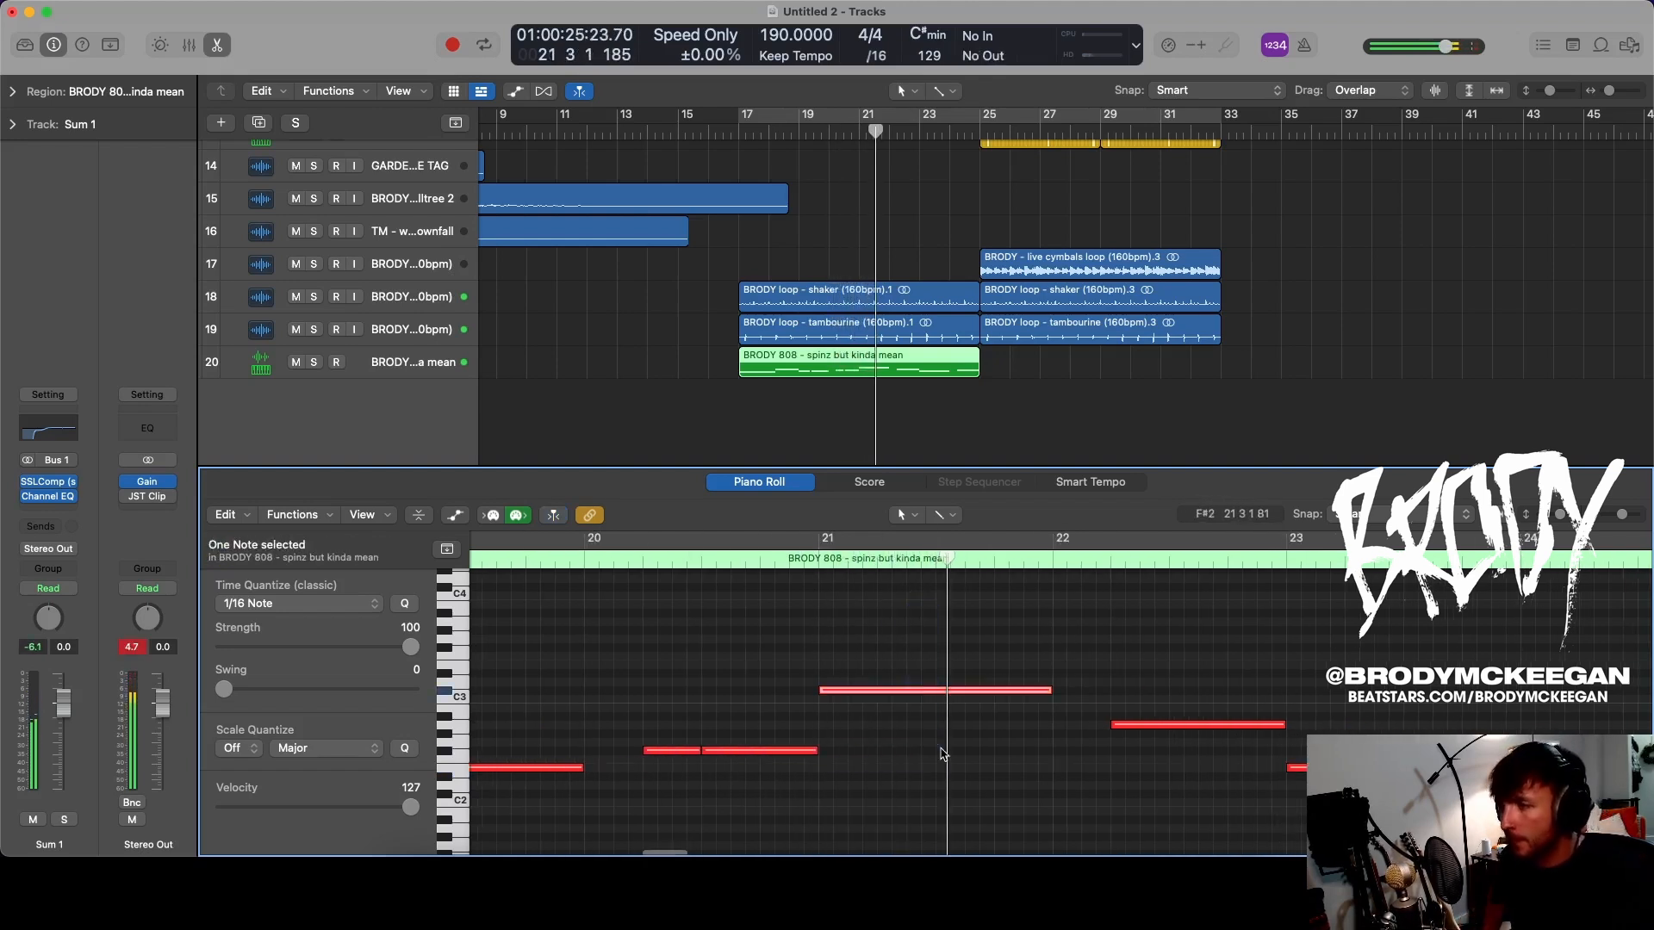
{"action": "key", "text": "alt+shift+Down"}
{"action": "scroll", "coordinate": [942, 751], "scroll_direction": "down", "scroll_amount": 5}
{"action": "scroll", "coordinate": [943, 703], "scroll_direction": "down", "scroll_amount": 3}
{"action": "scroll", "coordinate": [943, 703], "scroll_direction": "left", "scroll_amount": 5}
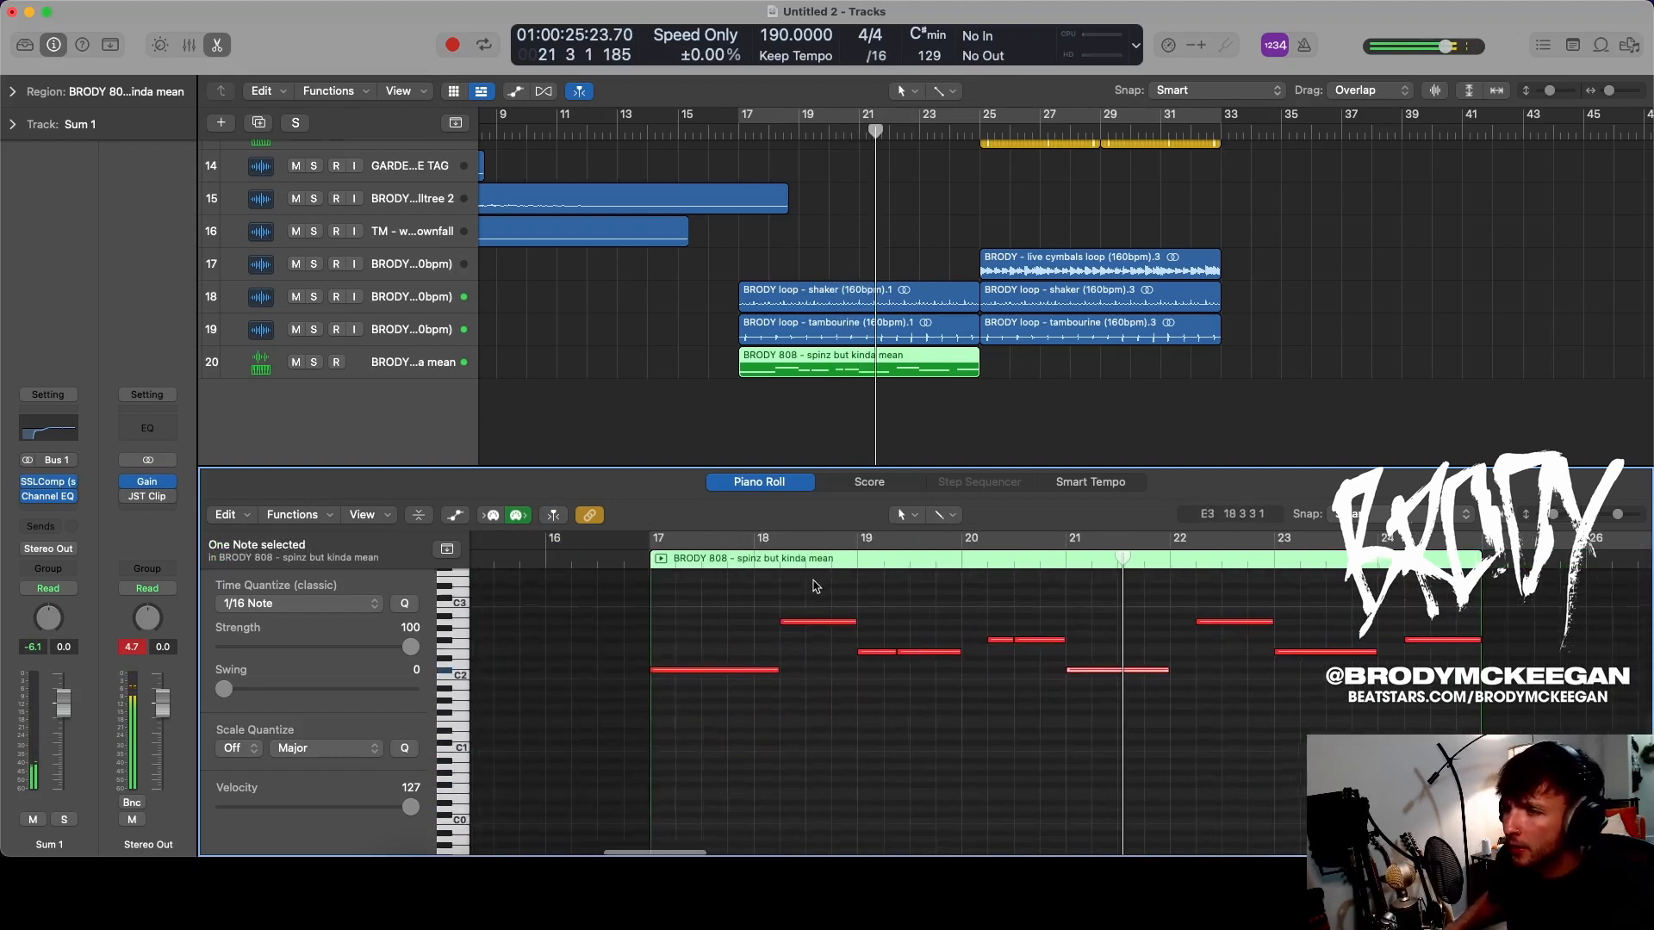
- Try lowering the 808 A2 note in bar 18 by an octave and play from bar 17
{"action": "left_click_drag", "start_coordinate": [816, 586], "coordinate": [967, 691]}
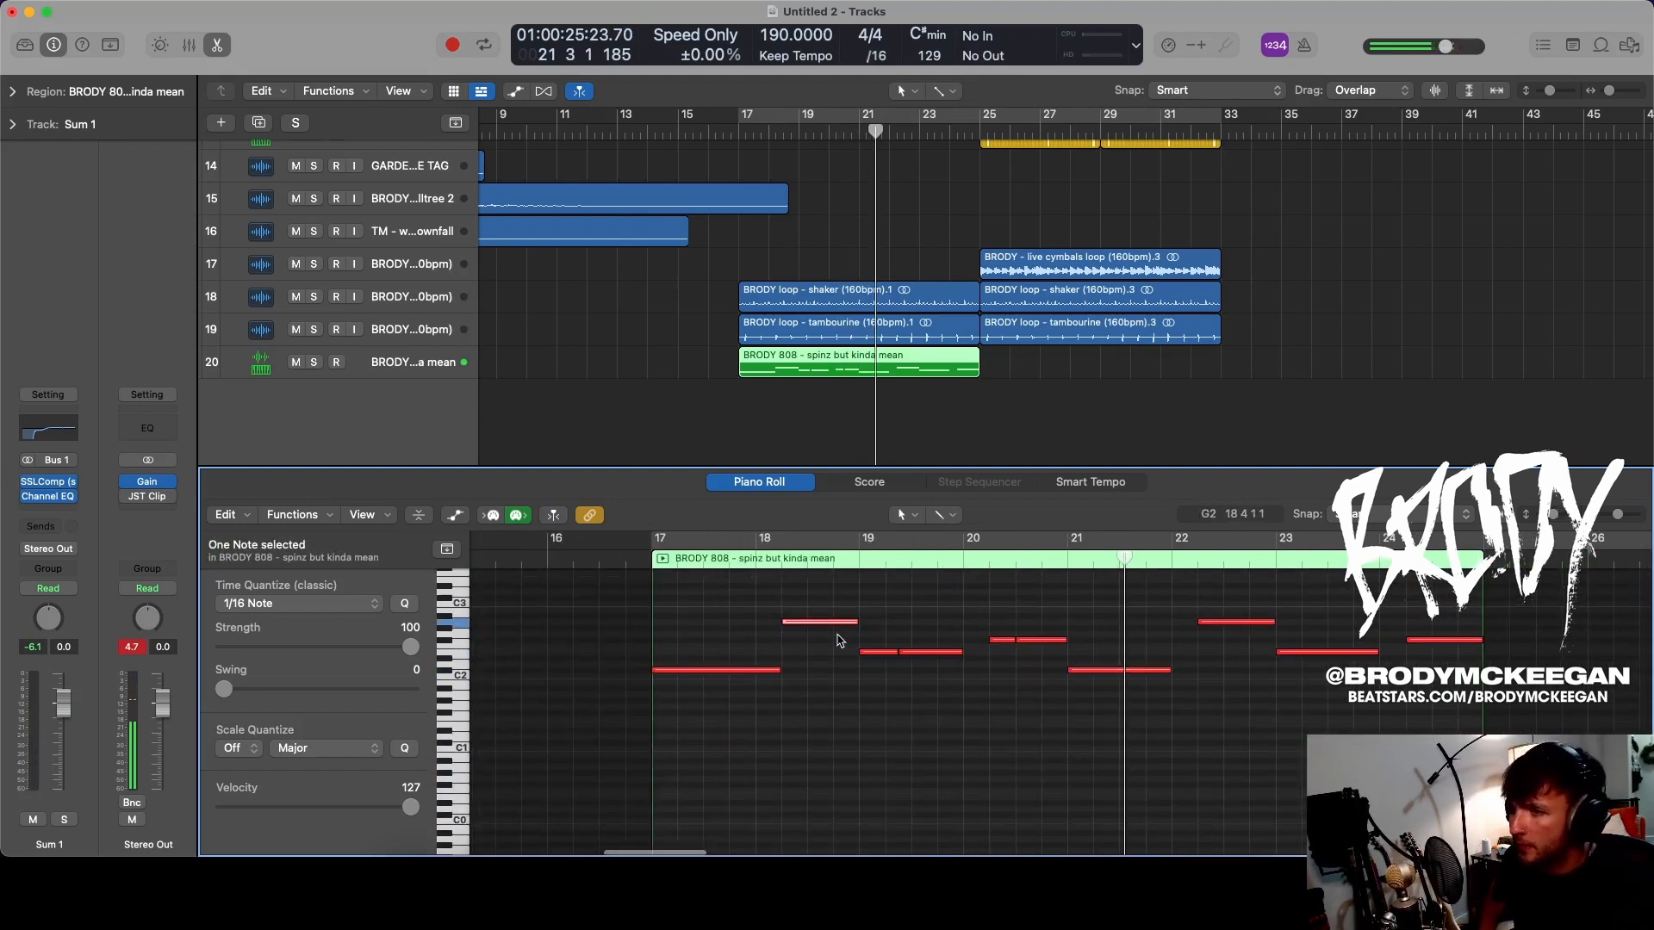
{"action": "left_click", "coordinate": [651, 559]}
{"action": "key", "text": "space"}
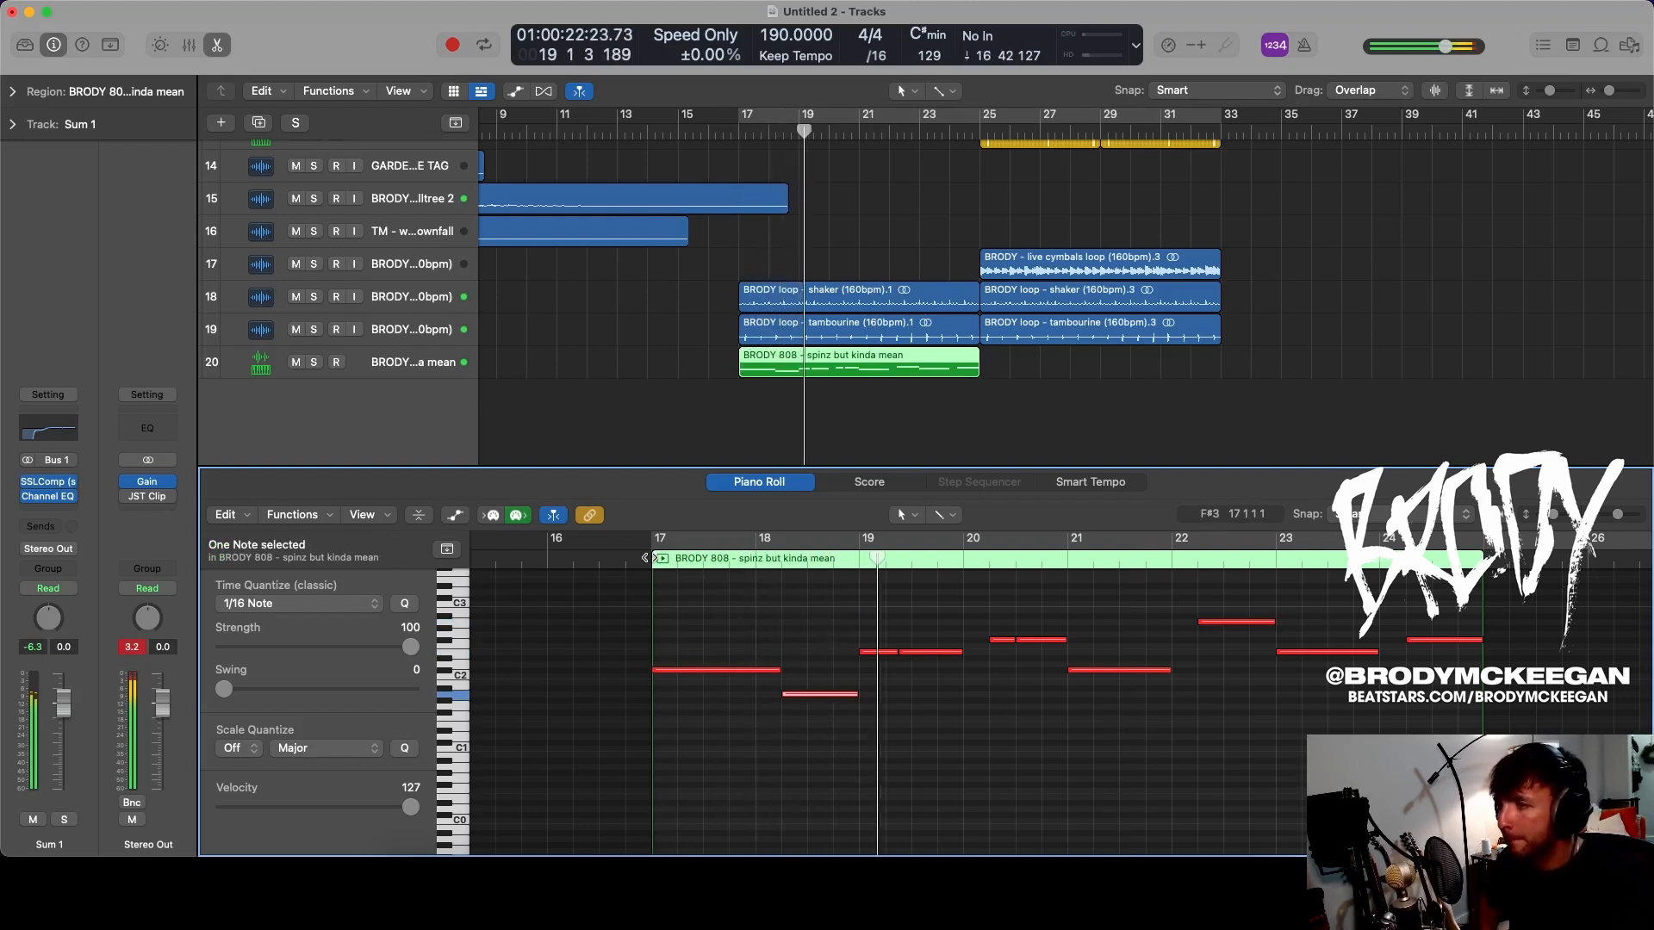
- Lower the 808 A2 note in bar 22 by an octave to A1 and play from bar 17
{"action": "scroll", "coordinate": [1192, 614], "scroll_direction": "left", "scroll_amount": 1}
{"action": "left_click_drag", "start_coordinate": [1208, 588], "coordinate": [1281, 632]}
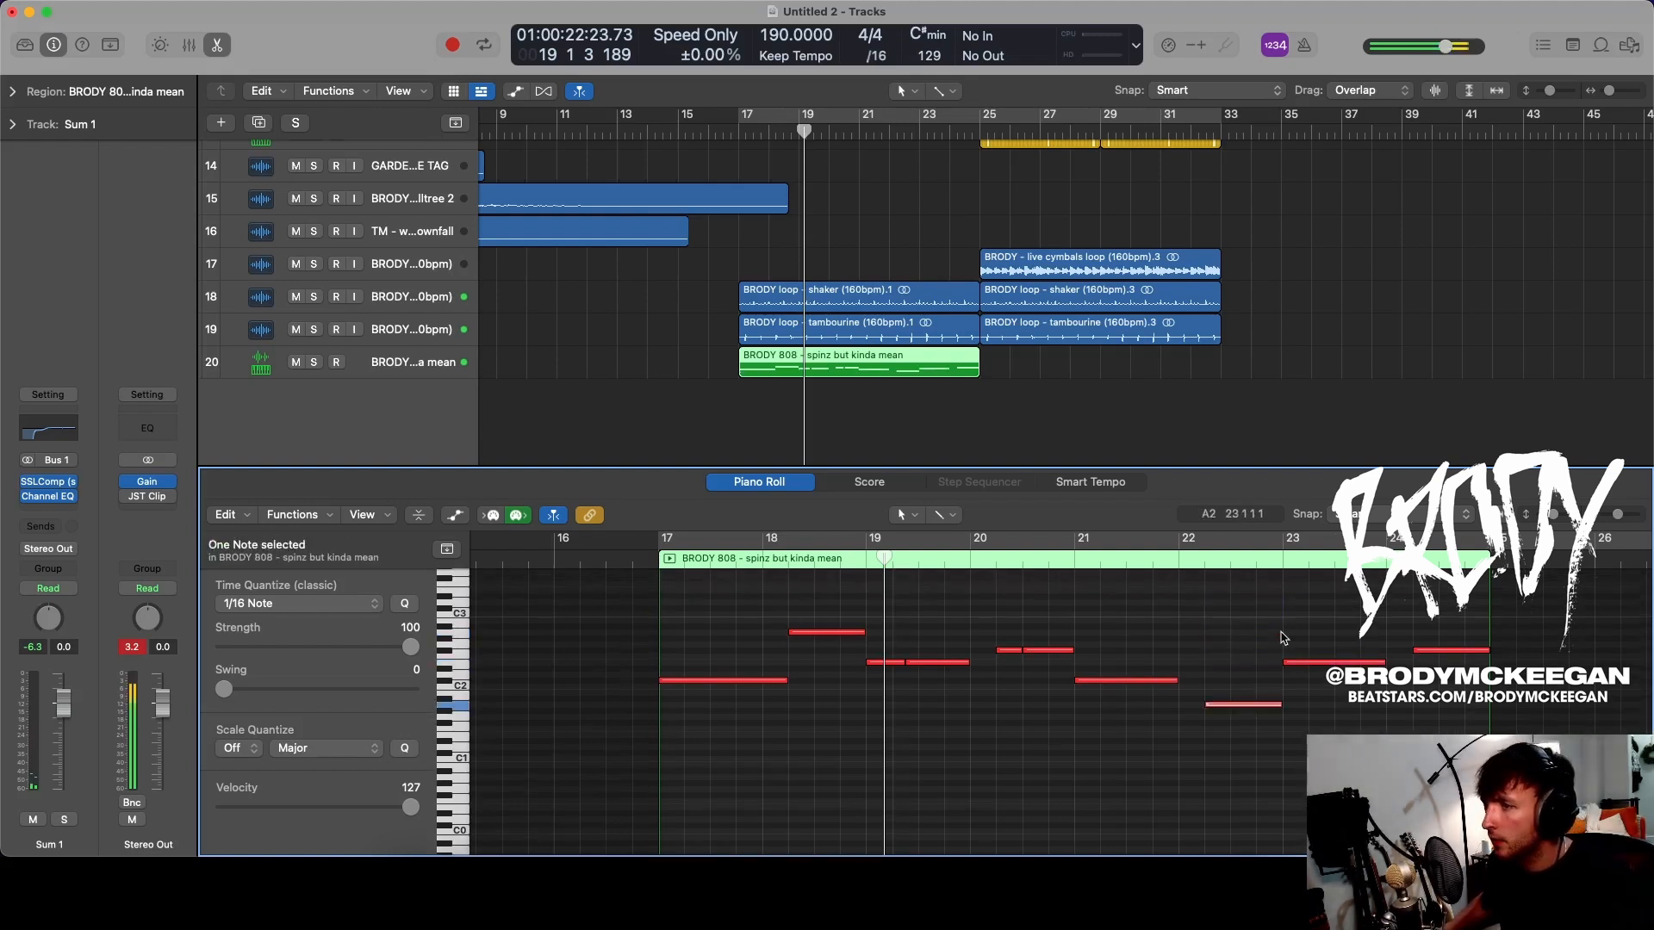
{"action": "left_click", "coordinate": [659, 564]}
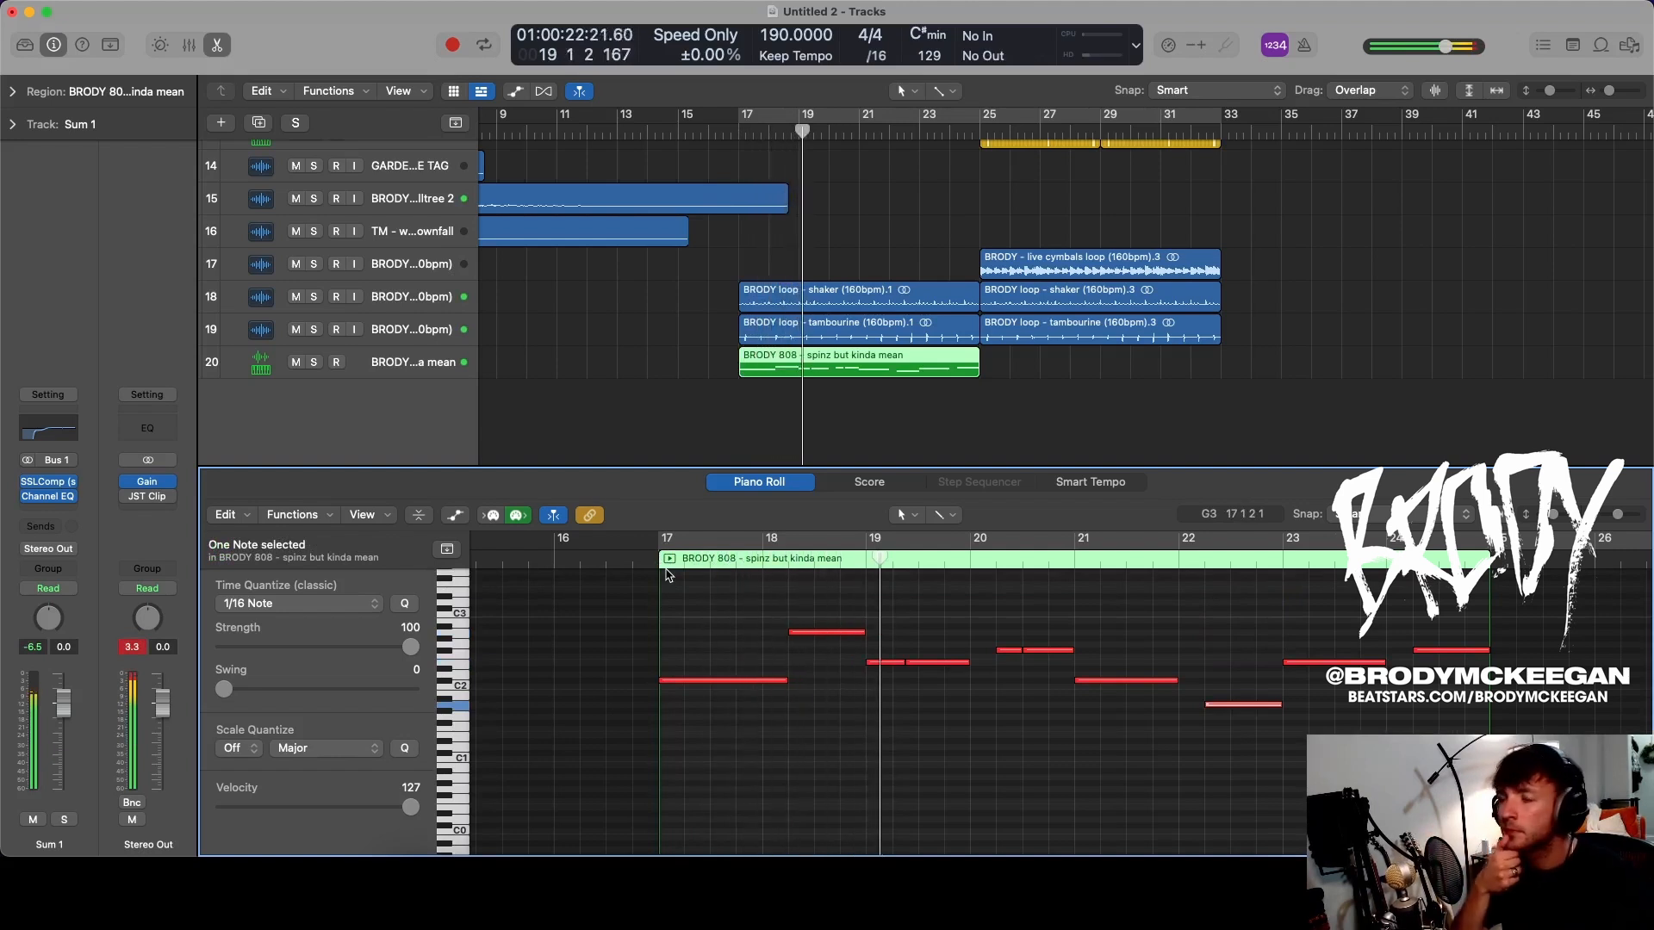
- Extend the second E2 note of bar 19 to the start of the F#2 note in bar 20 and play from bar 19
{"action": "left_click", "coordinate": [1005, 695]}
{"action": "left_click_drag", "start_coordinate": [966, 662], "coordinate": [992, 666]}
{"action": "left_click", "coordinate": [866, 562]}
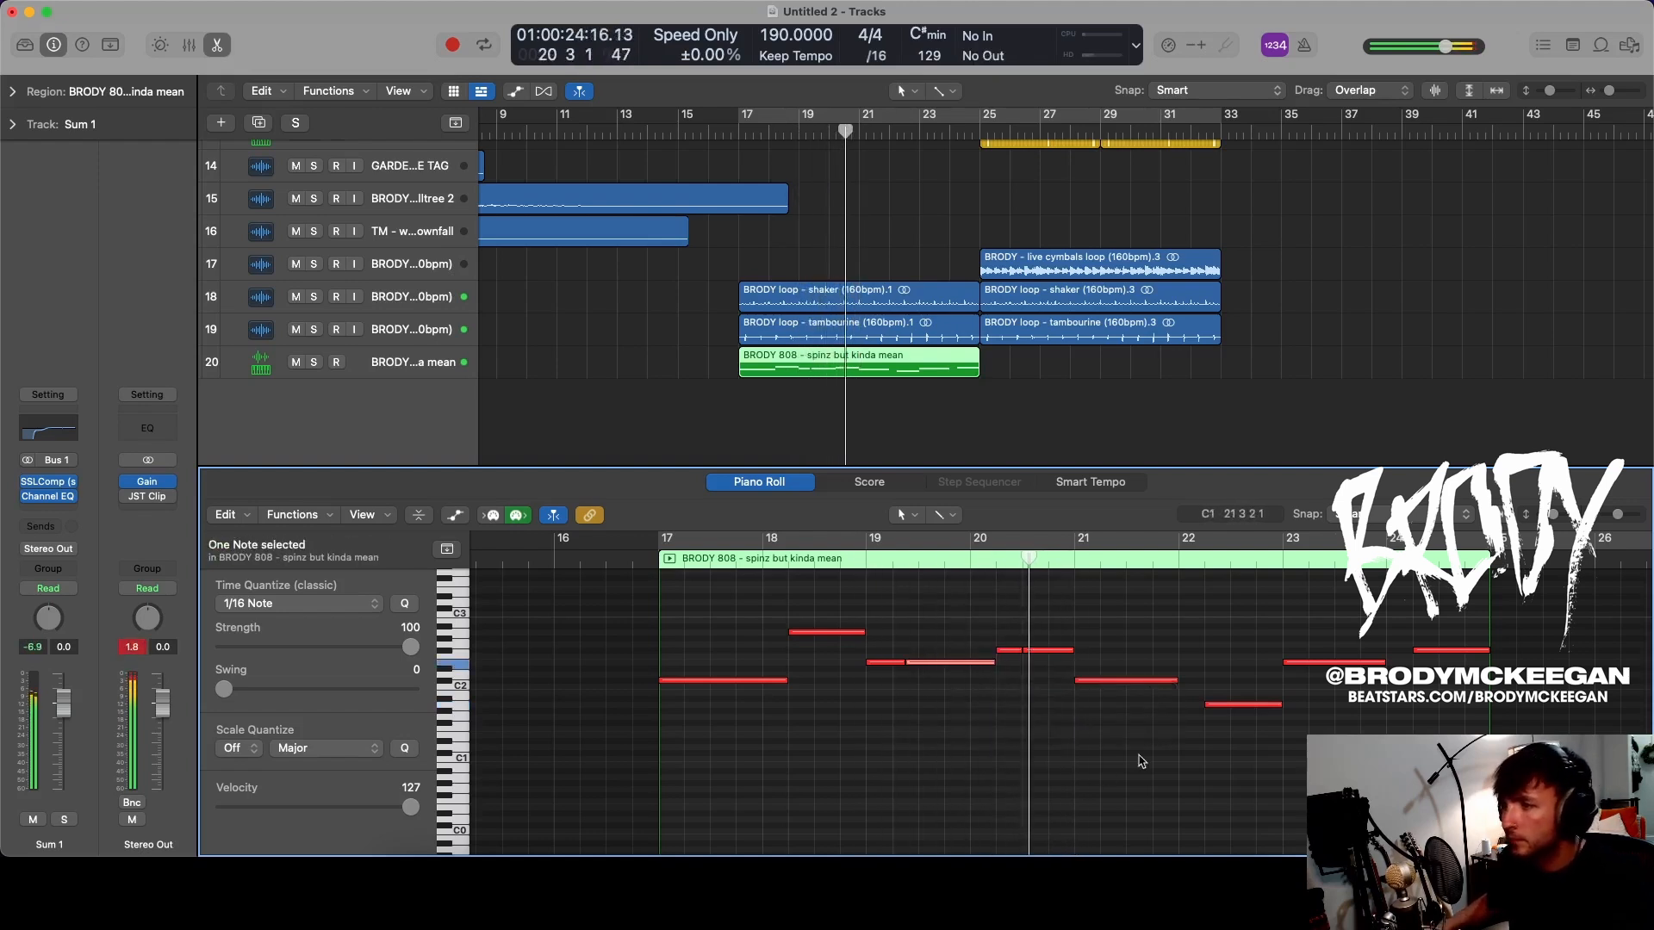
- Delete the F#2 note at 20 3, play from bar 20 with the 808 track muted for comparison, and unmute it
{"action": "scroll", "coordinate": [905, 638], "scroll_direction": "right", "scroll_amount": 3}
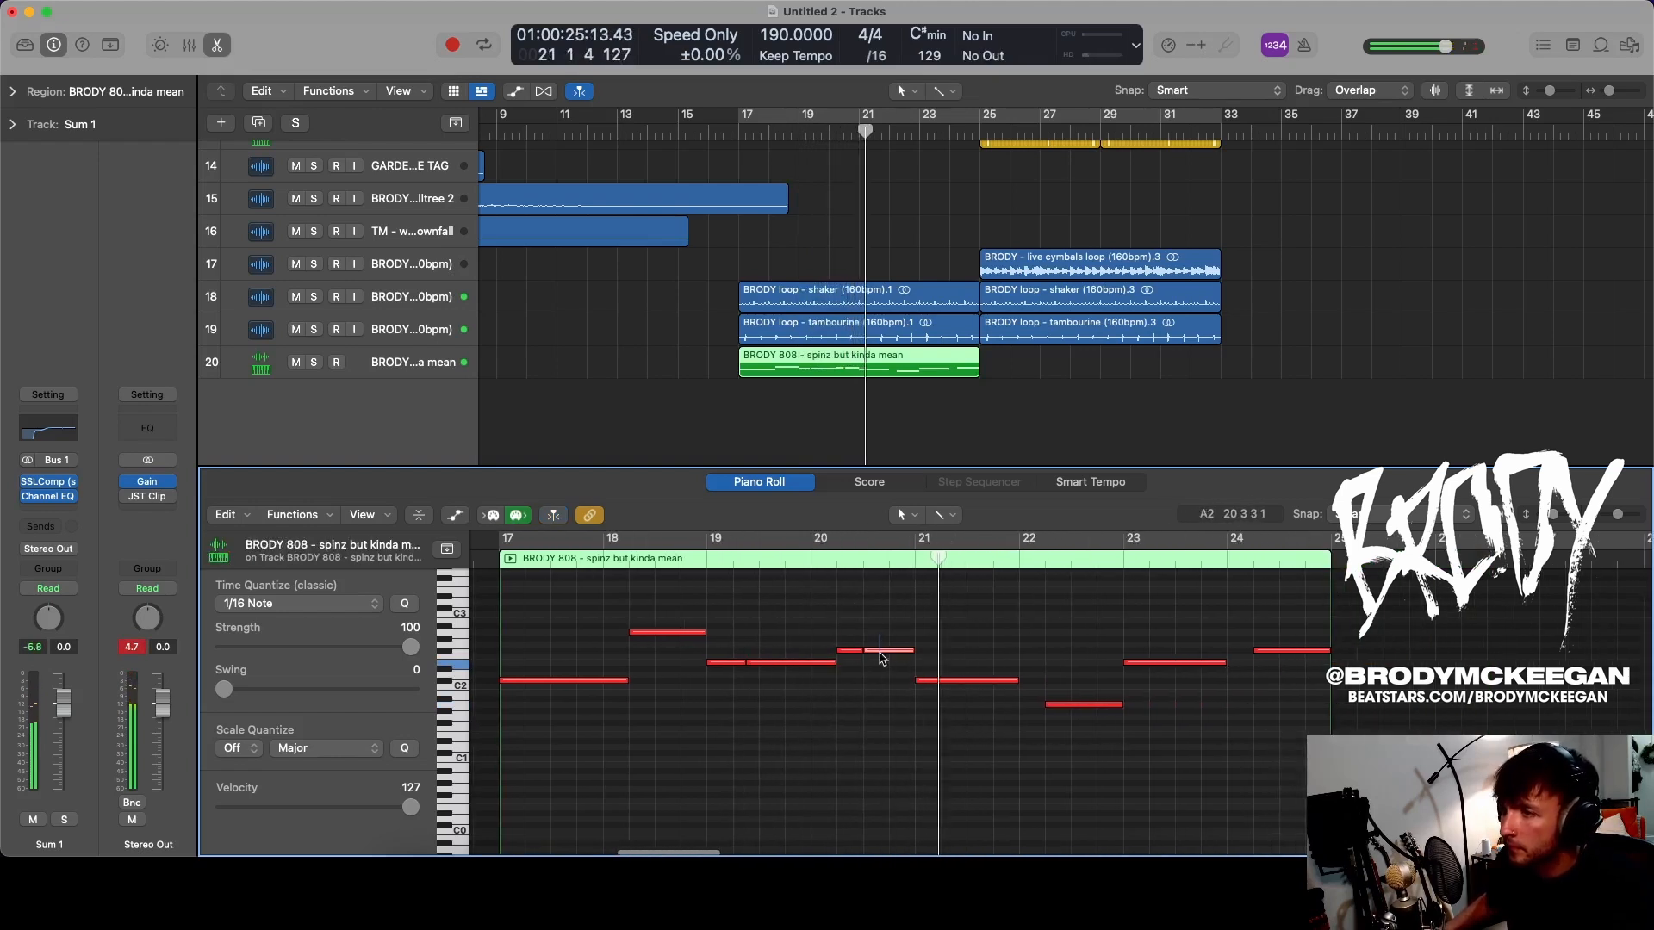
{"action": "scroll", "coordinate": [844, 633], "scroll_direction": "up", "scroll_amount": 1}
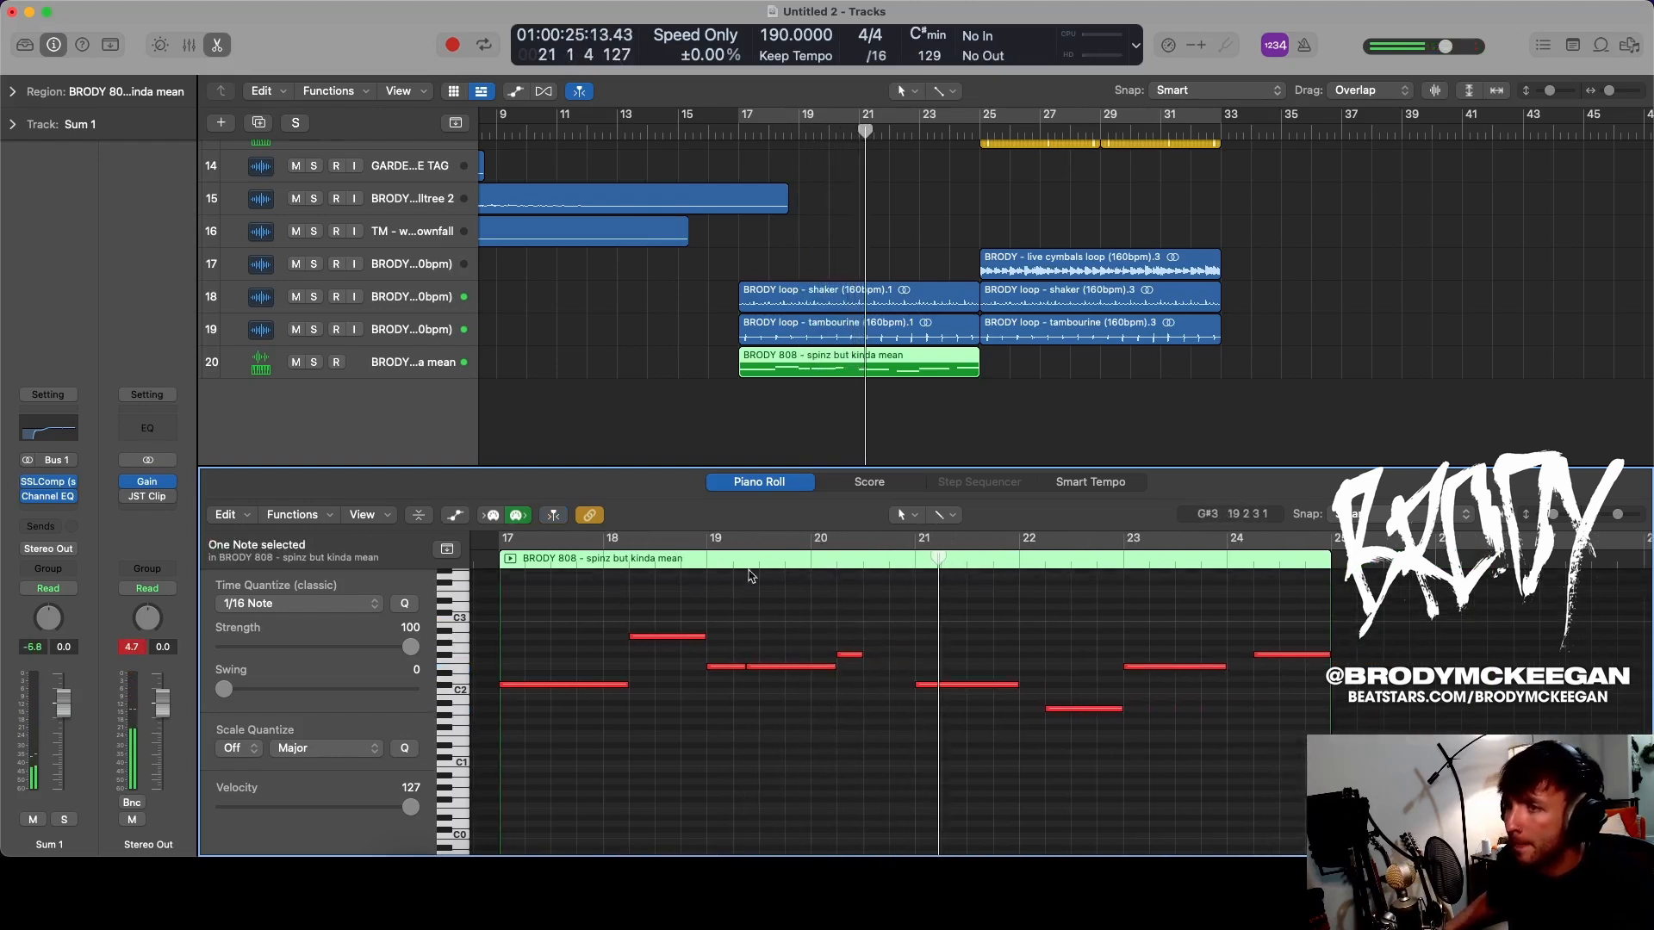
{"action": "left_click", "coordinate": [815, 560]}
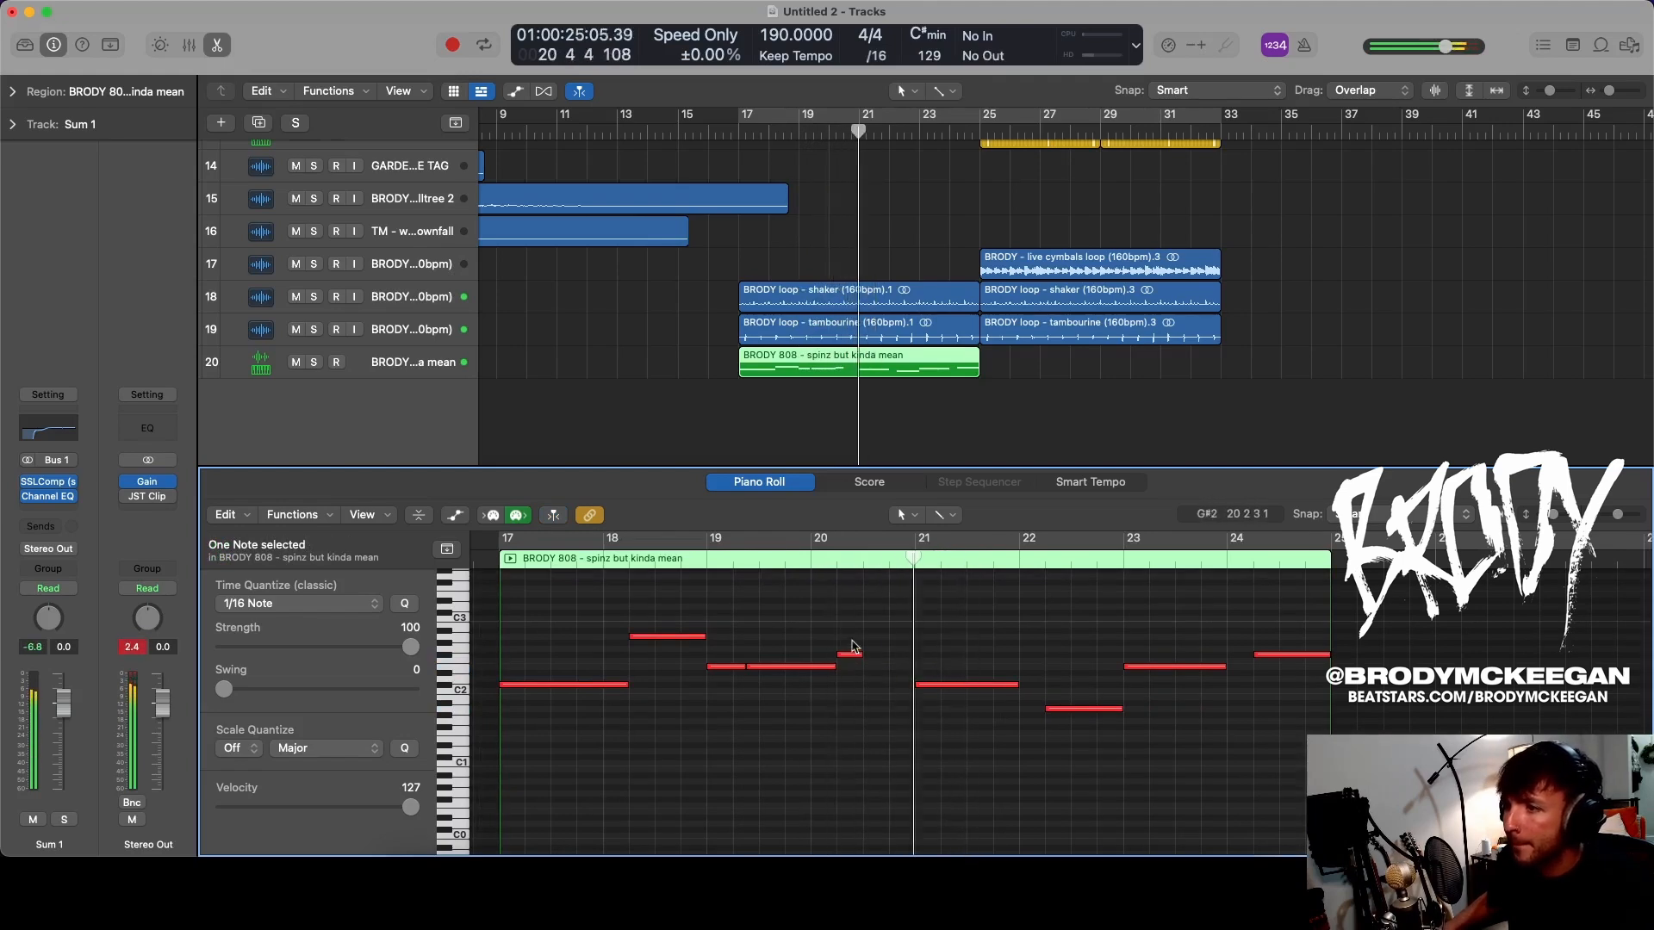
{"action": "left_click", "coordinate": [295, 362]}
{"action": "left_click", "coordinate": [819, 565]}
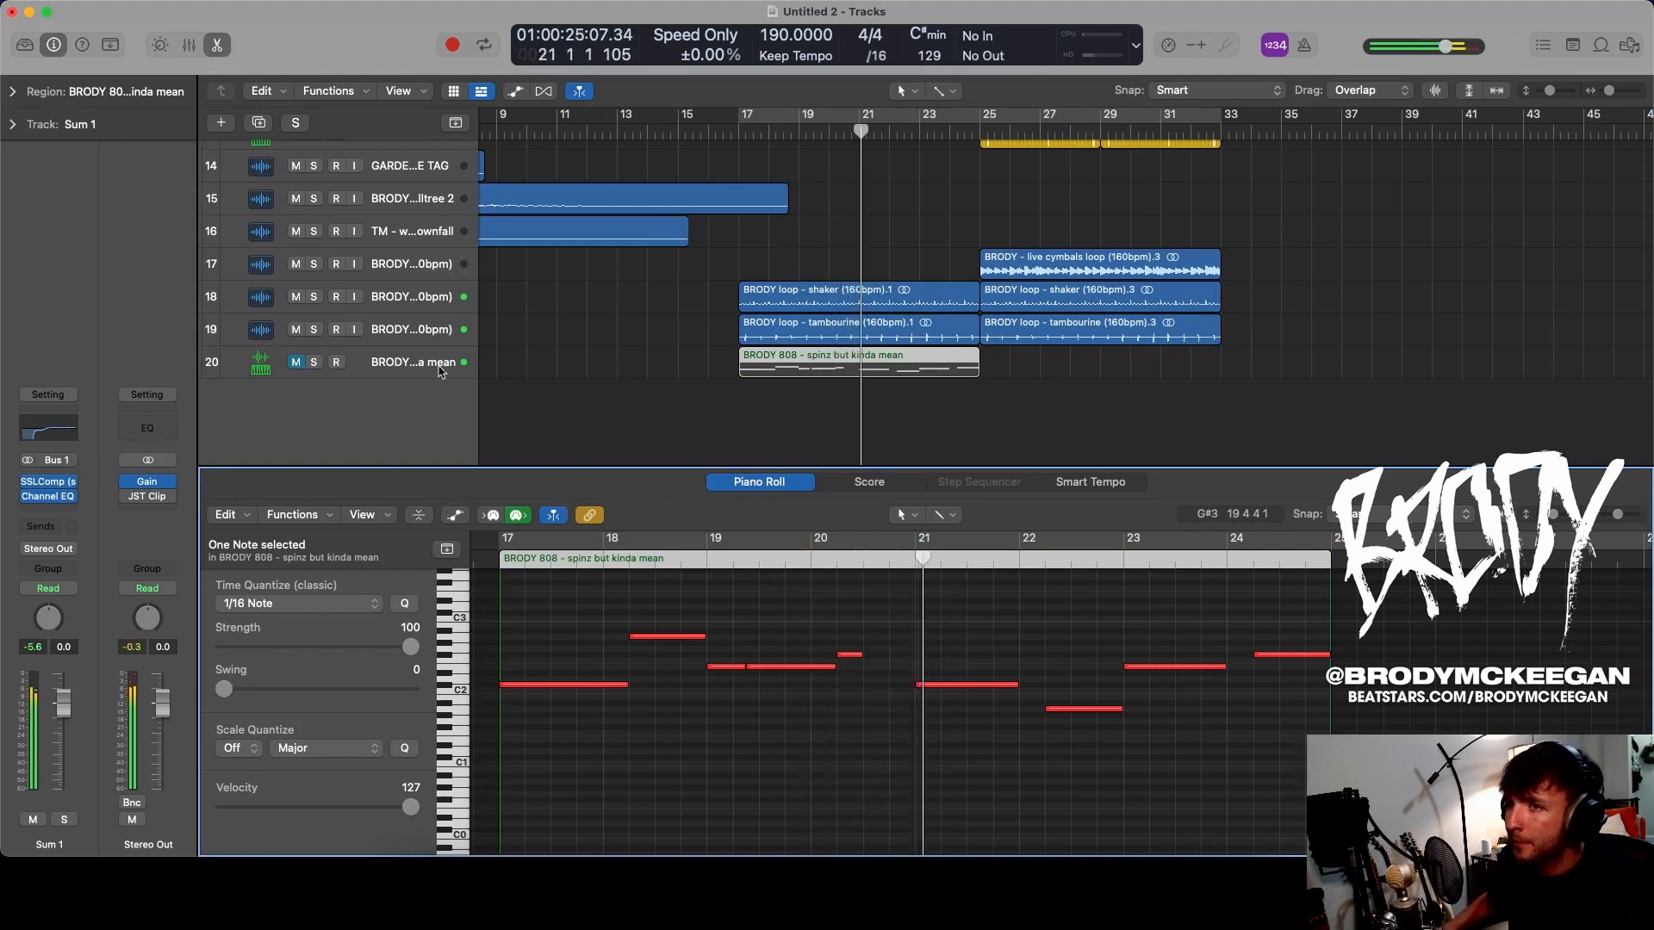
{"action": "left_click", "coordinate": [295, 362]}
- Add an F#2 note at 20 3, trim its end to bar 21 and play from bar 20
{"action": "left_click", "coordinate": [872, 662]}
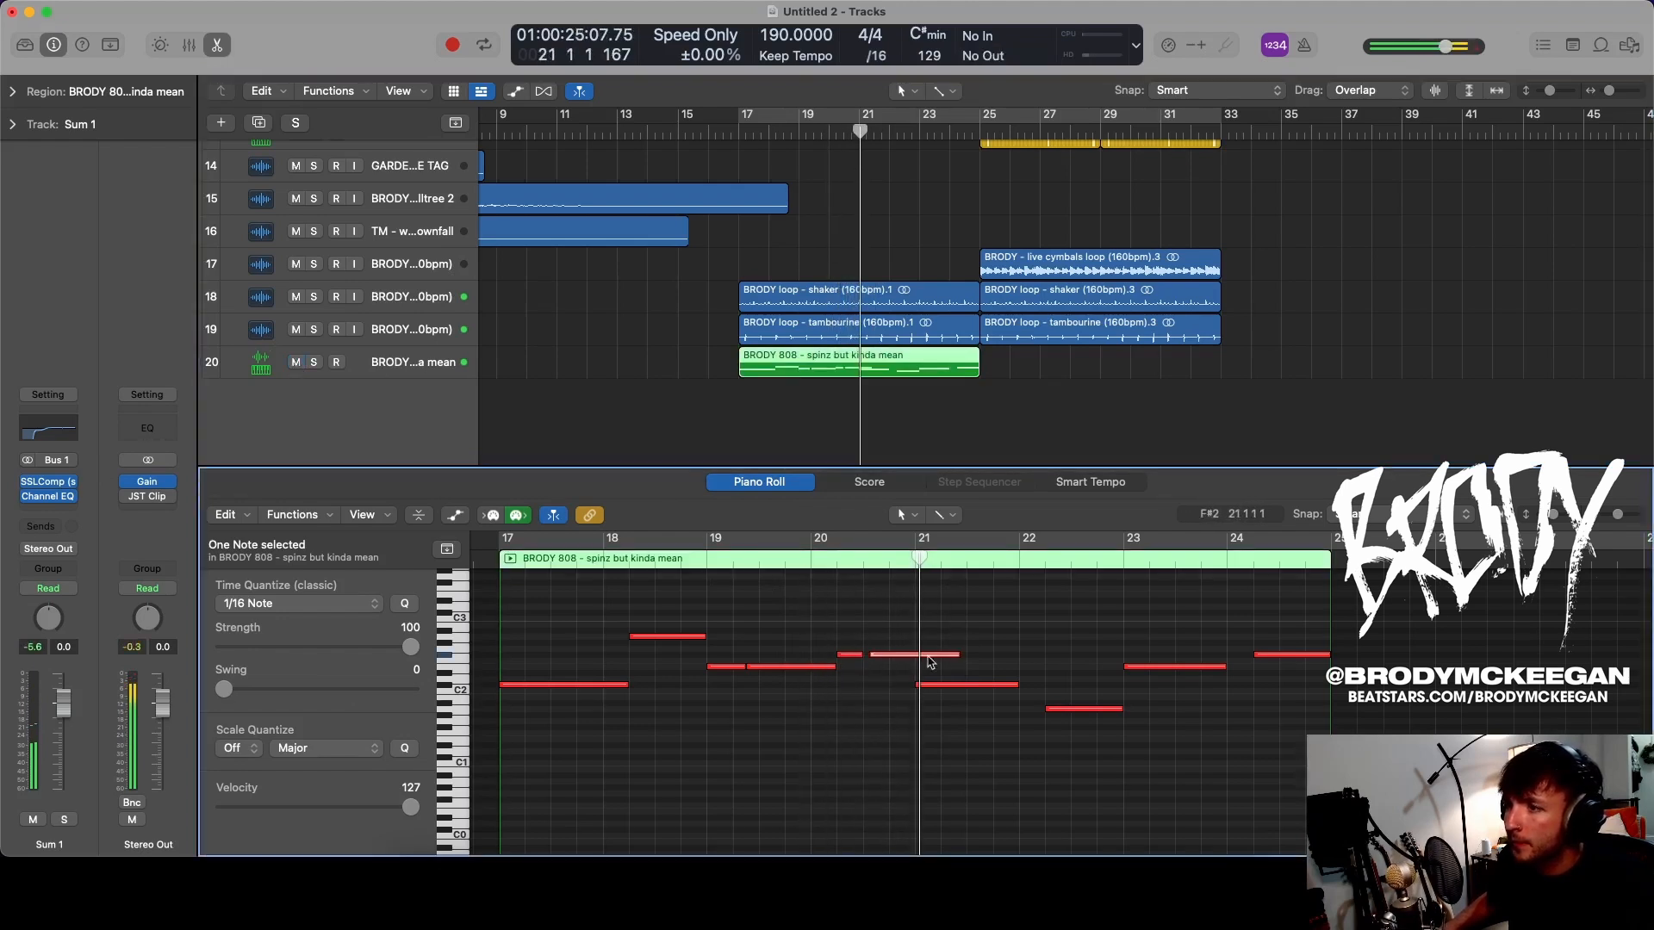
{"action": "left_click_drag", "start_coordinate": [935, 661], "coordinate": [915, 665]}
{"action": "scroll", "coordinate": [900, 629], "scroll_direction": "up", "scroll_amount": 4}
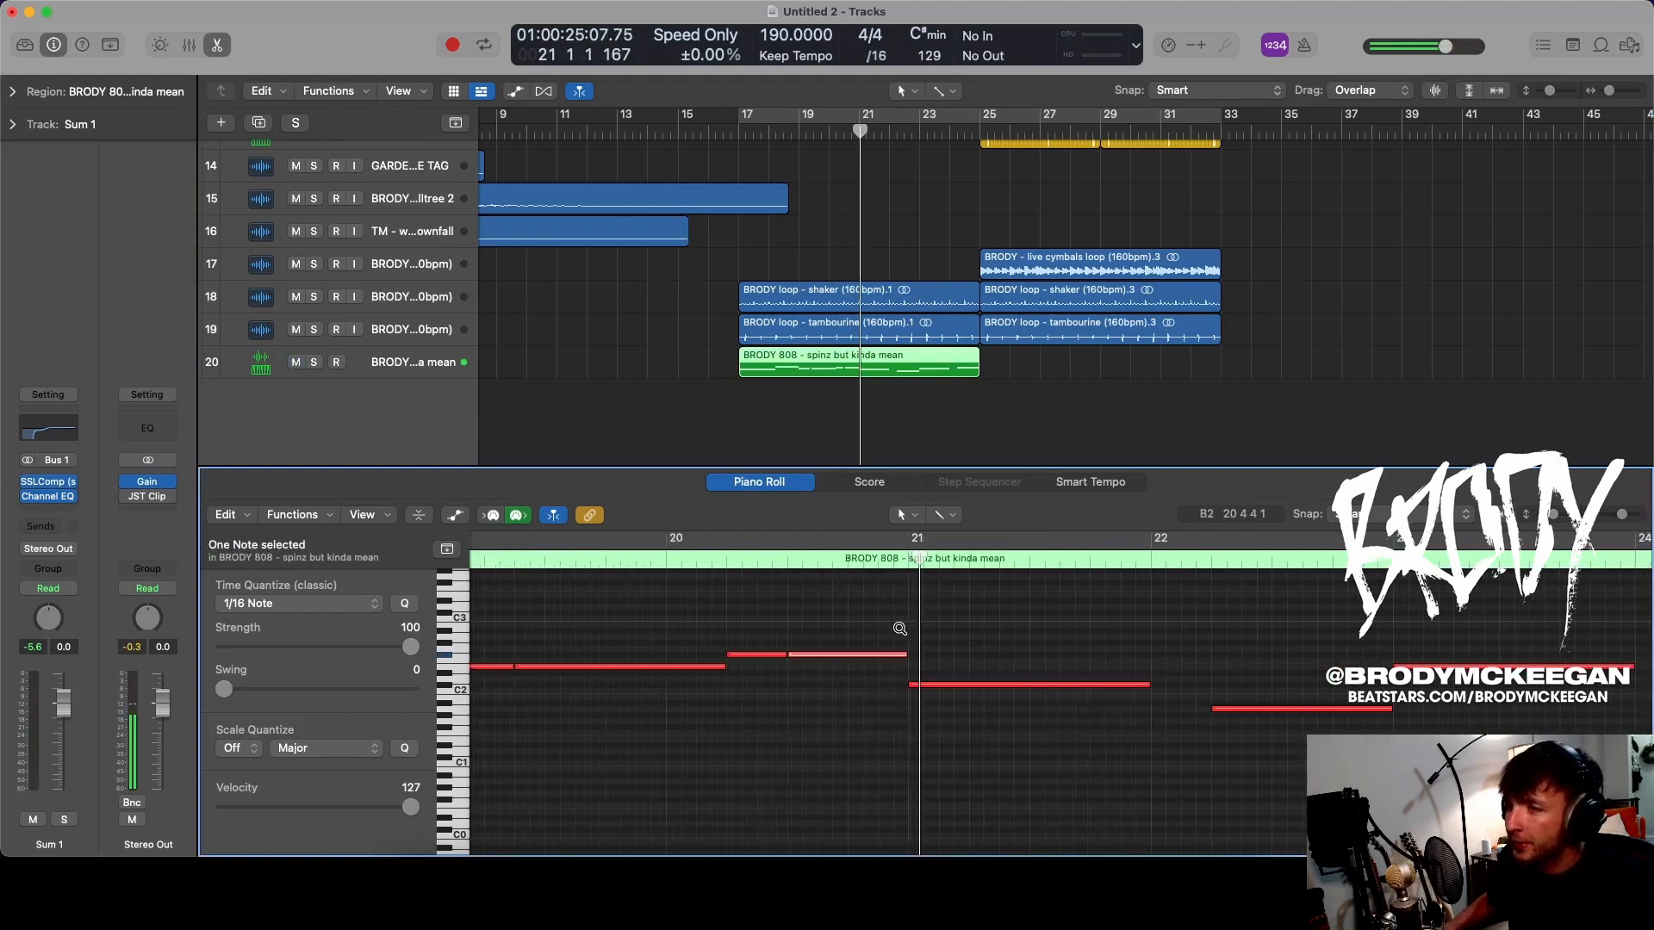
{"action": "double_click", "coordinate": [702, 565]}
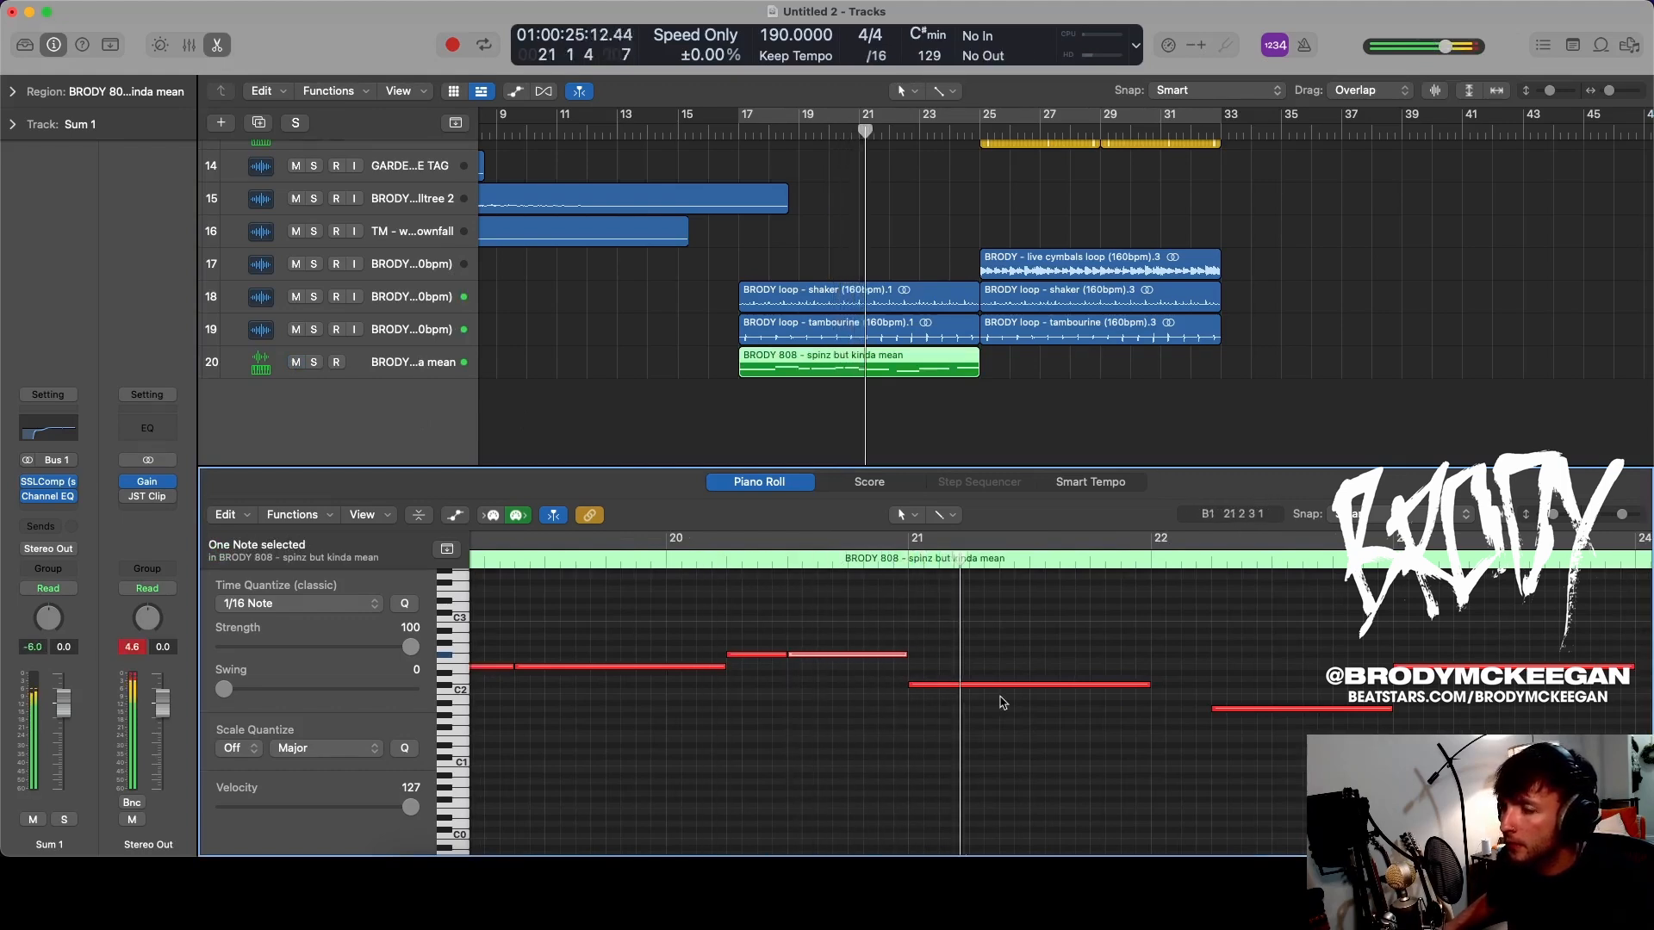
{"action": "scroll", "coordinate": [879, 657], "scroll_direction": "right", "scroll_amount": 2}
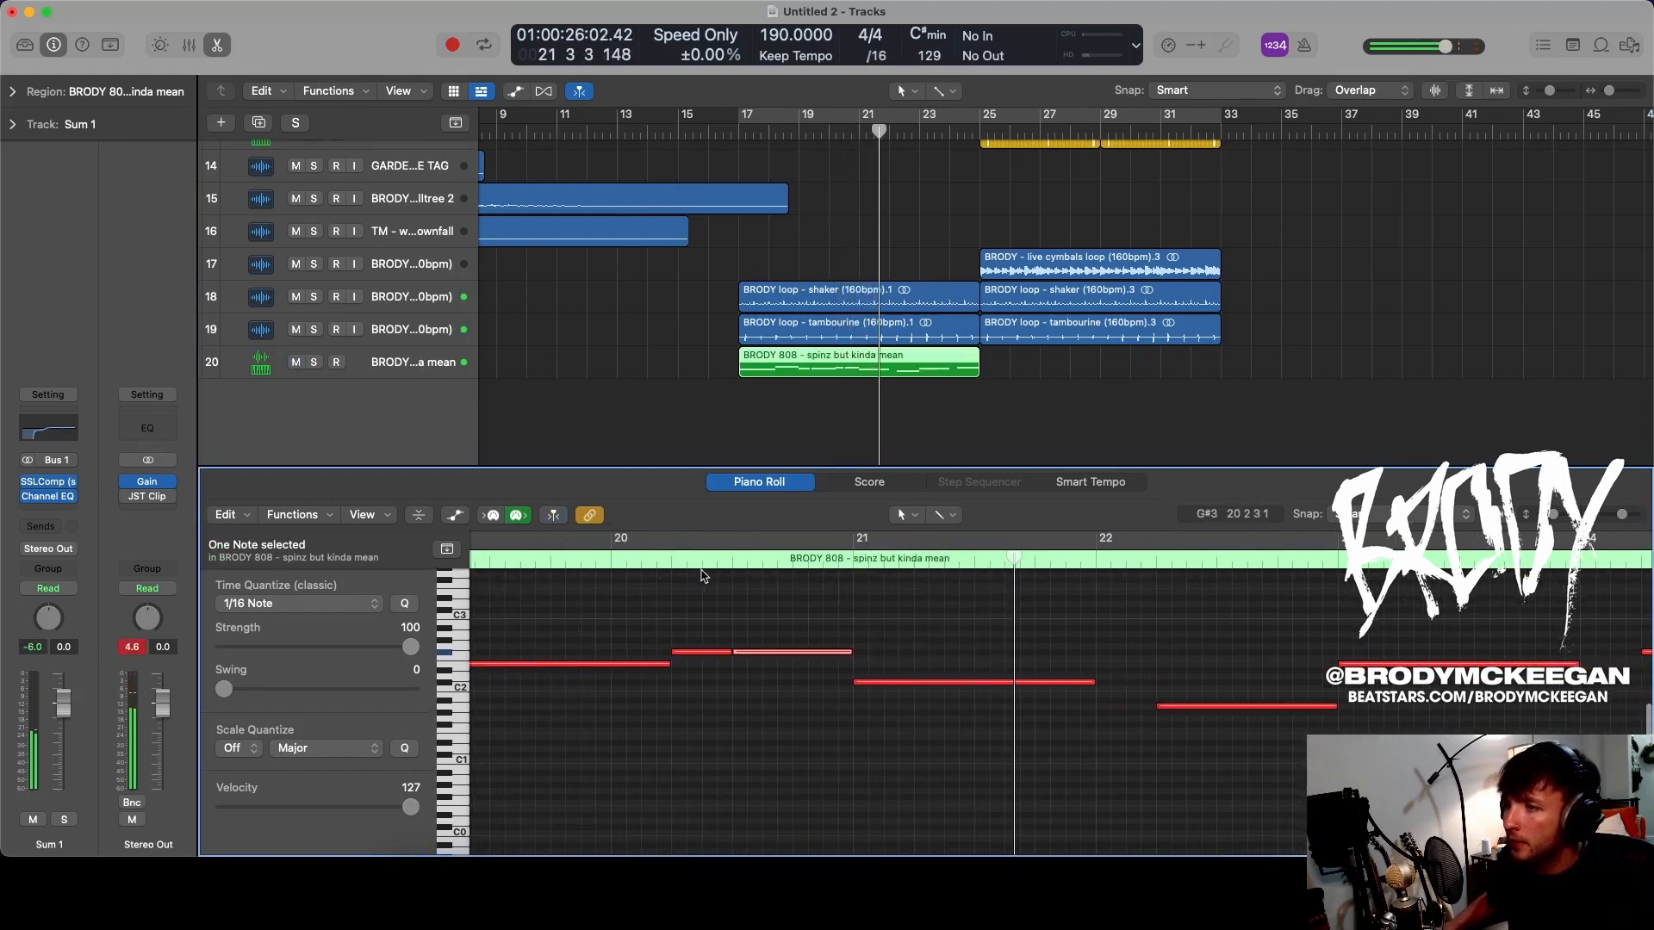
{"action": "left_click", "coordinate": [655, 565]}
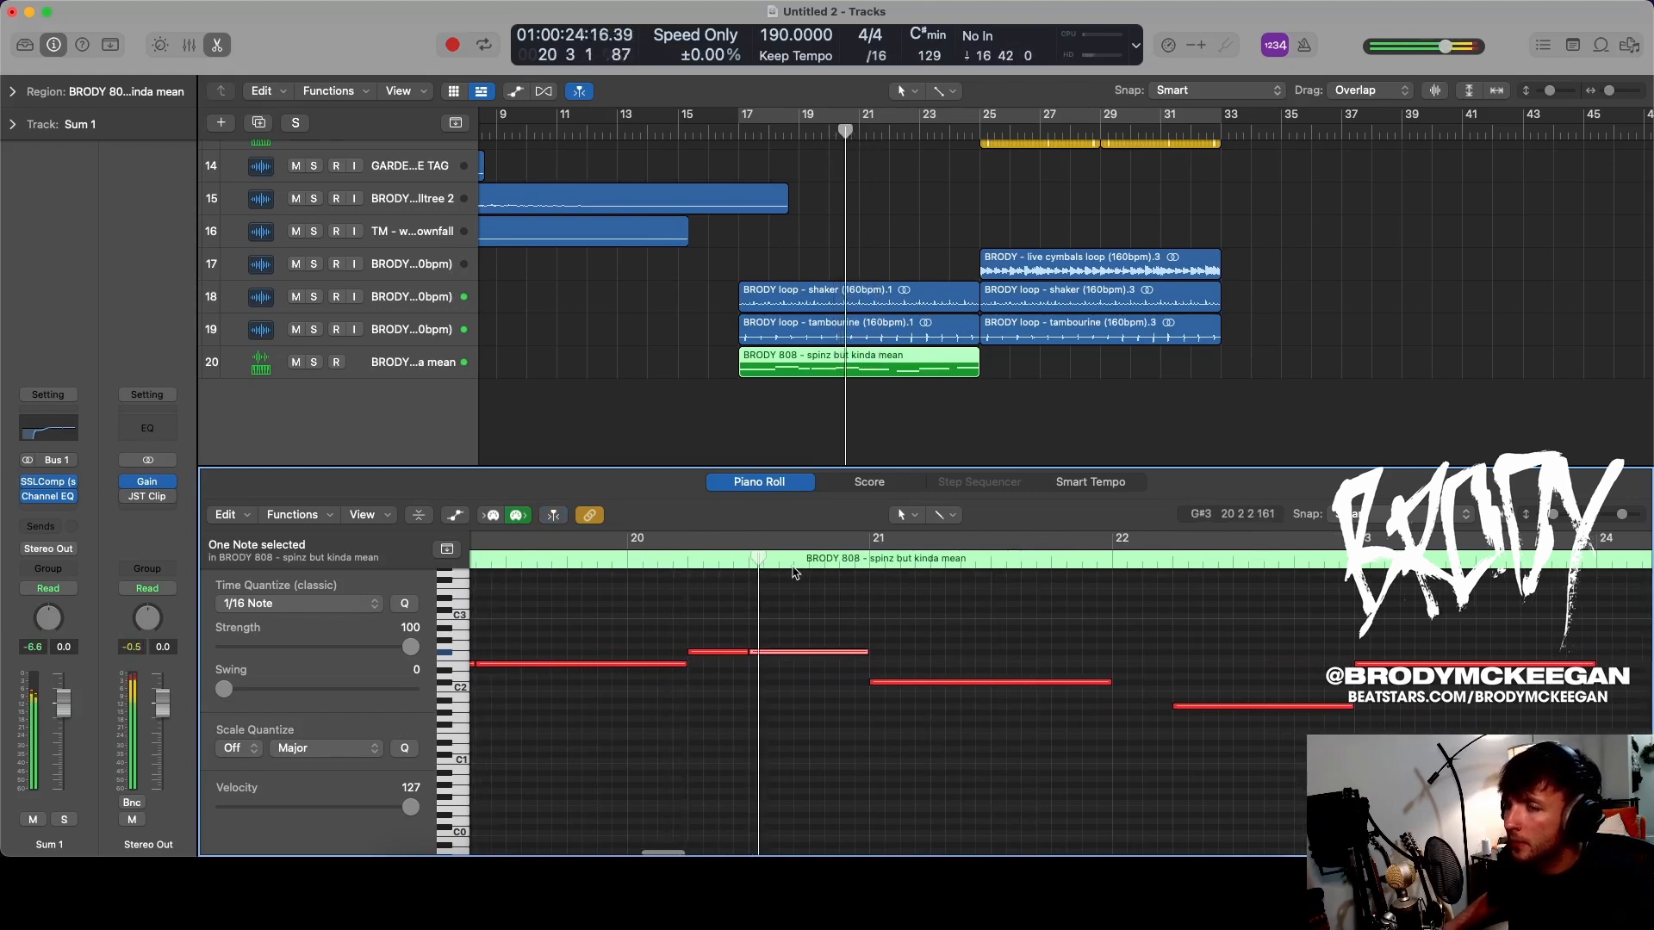
- Extend the C#2 note at bar 21 by one beat to meet the A1 note in bar 22 and play from bar 21
{"action": "scroll", "coordinate": [793, 572], "scroll_direction": "left", "scroll_amount": 1}
{"action": "scroll", "coordinate": [794, 572], "scroll_direction": "right", "scroll_amount": 5}
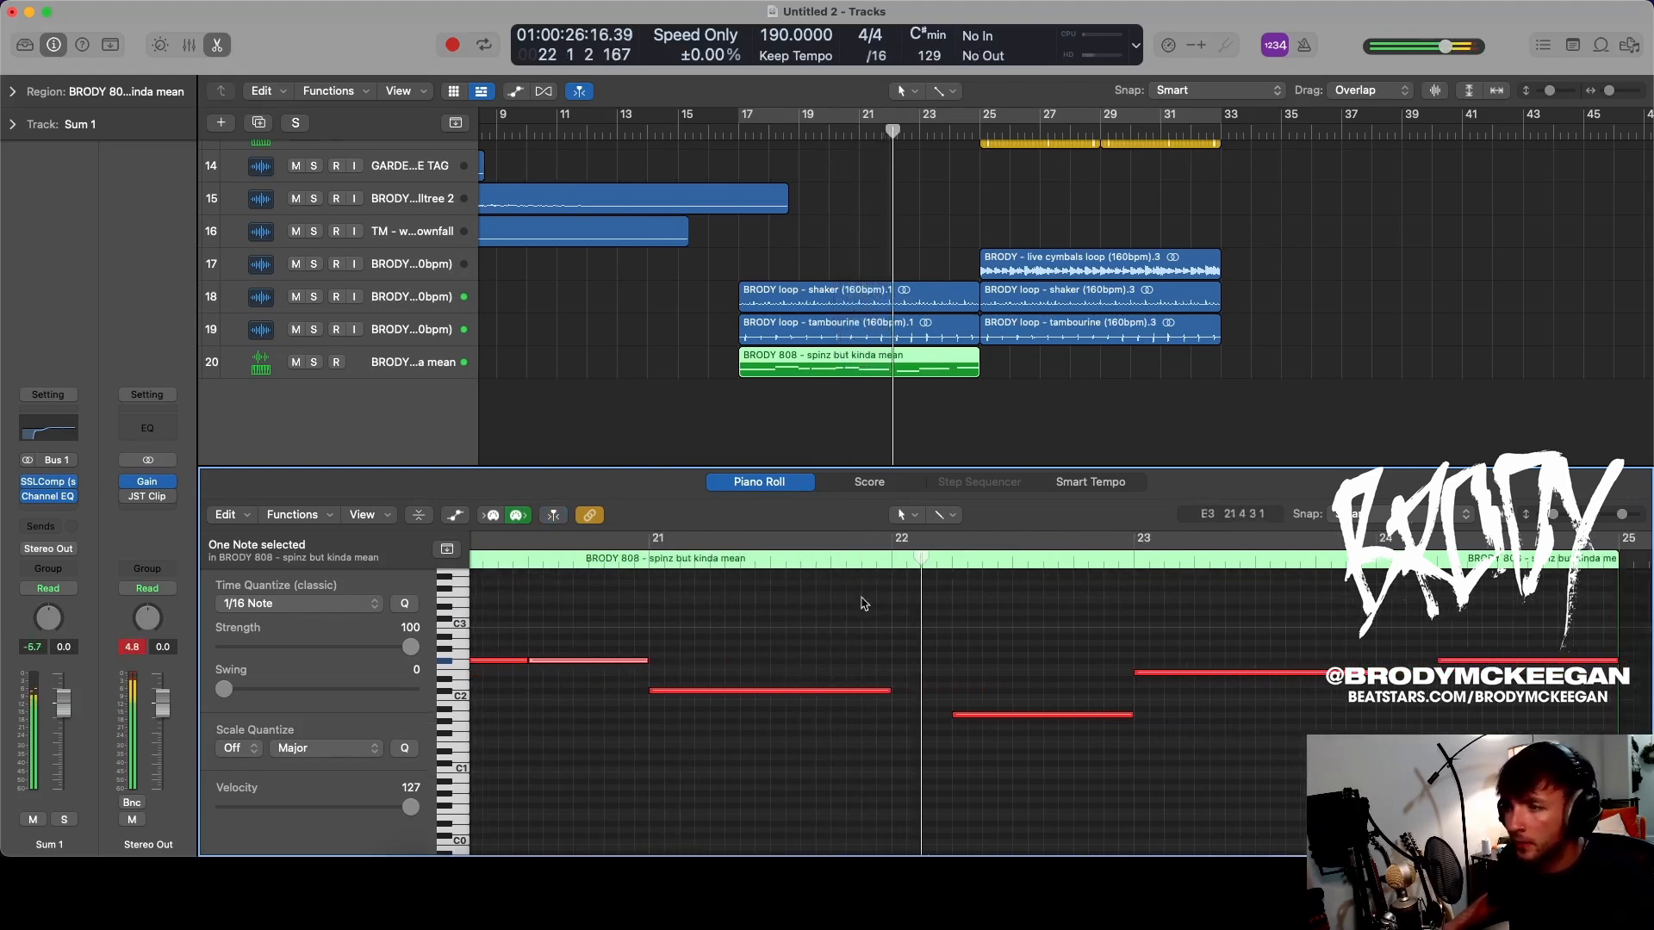
{"action": "left_click", "coordinate": [939, 663]}
{"action": "left_click_drag", "start_coordinate": [890, 693], "coordinate": [953, 708]}
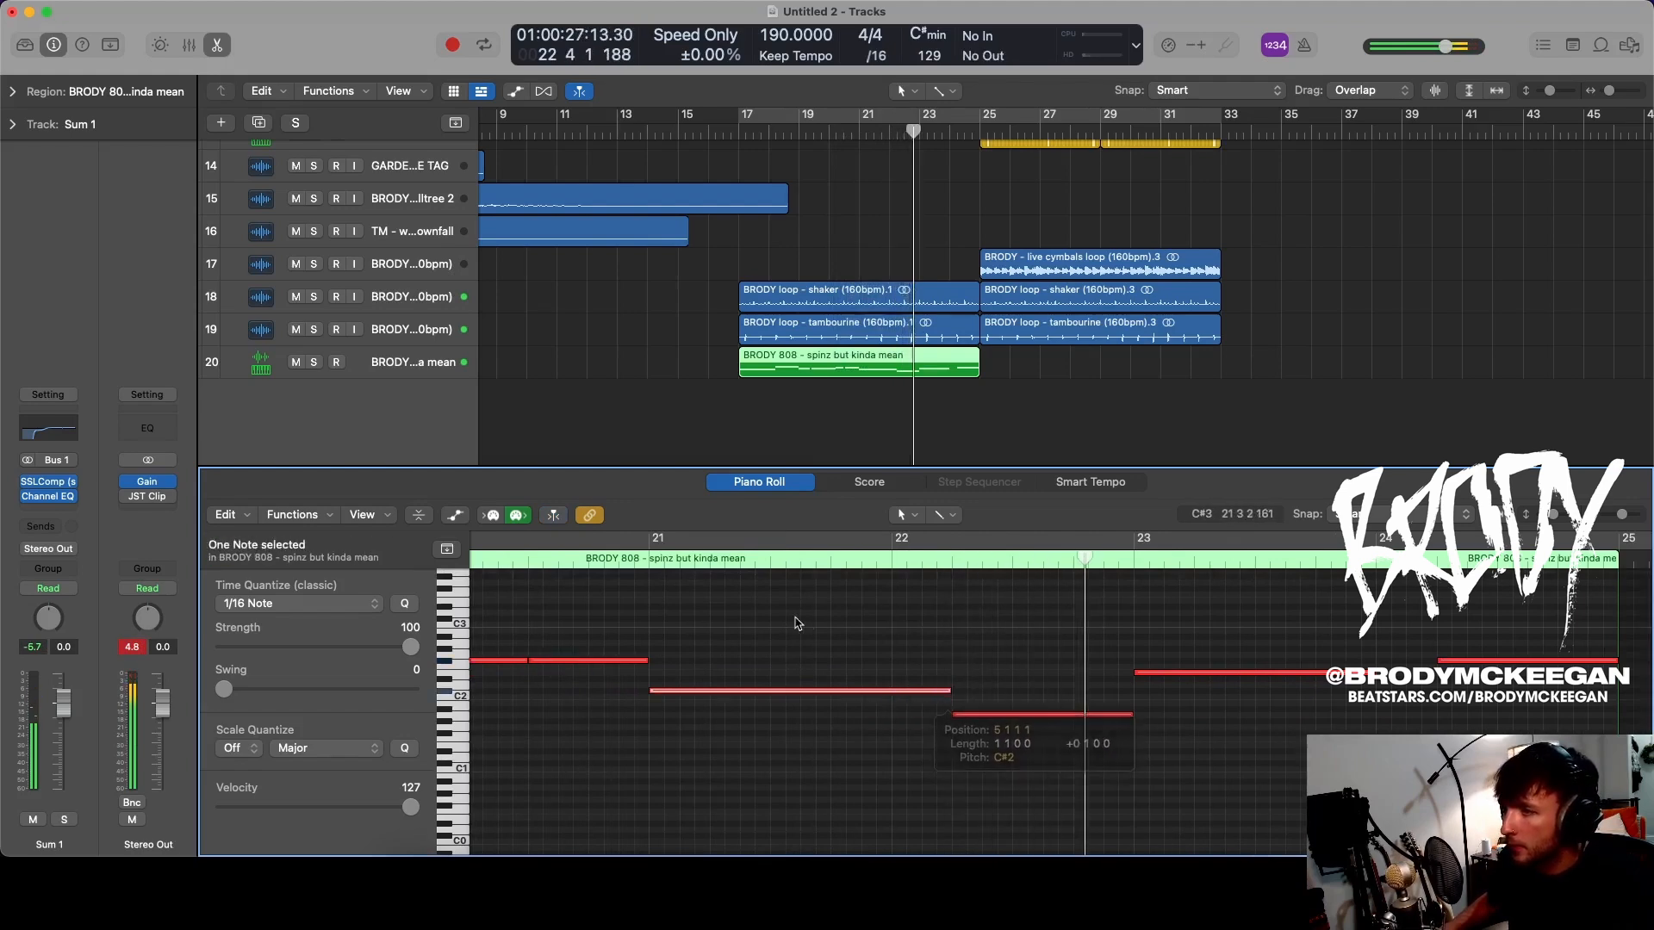
{"action": "scroll", "coordinate": [798, 622], "scroll_direction": "left", "scroll_amount": 10}
{"action": "scroll", "coordinate": [801, 622], "scroll_direction": "down", "scroll_amount": 3}
{"action": "scroll", "coordinate": [802, 622], "scroll_direction": "right", "scroll_amount": 3}
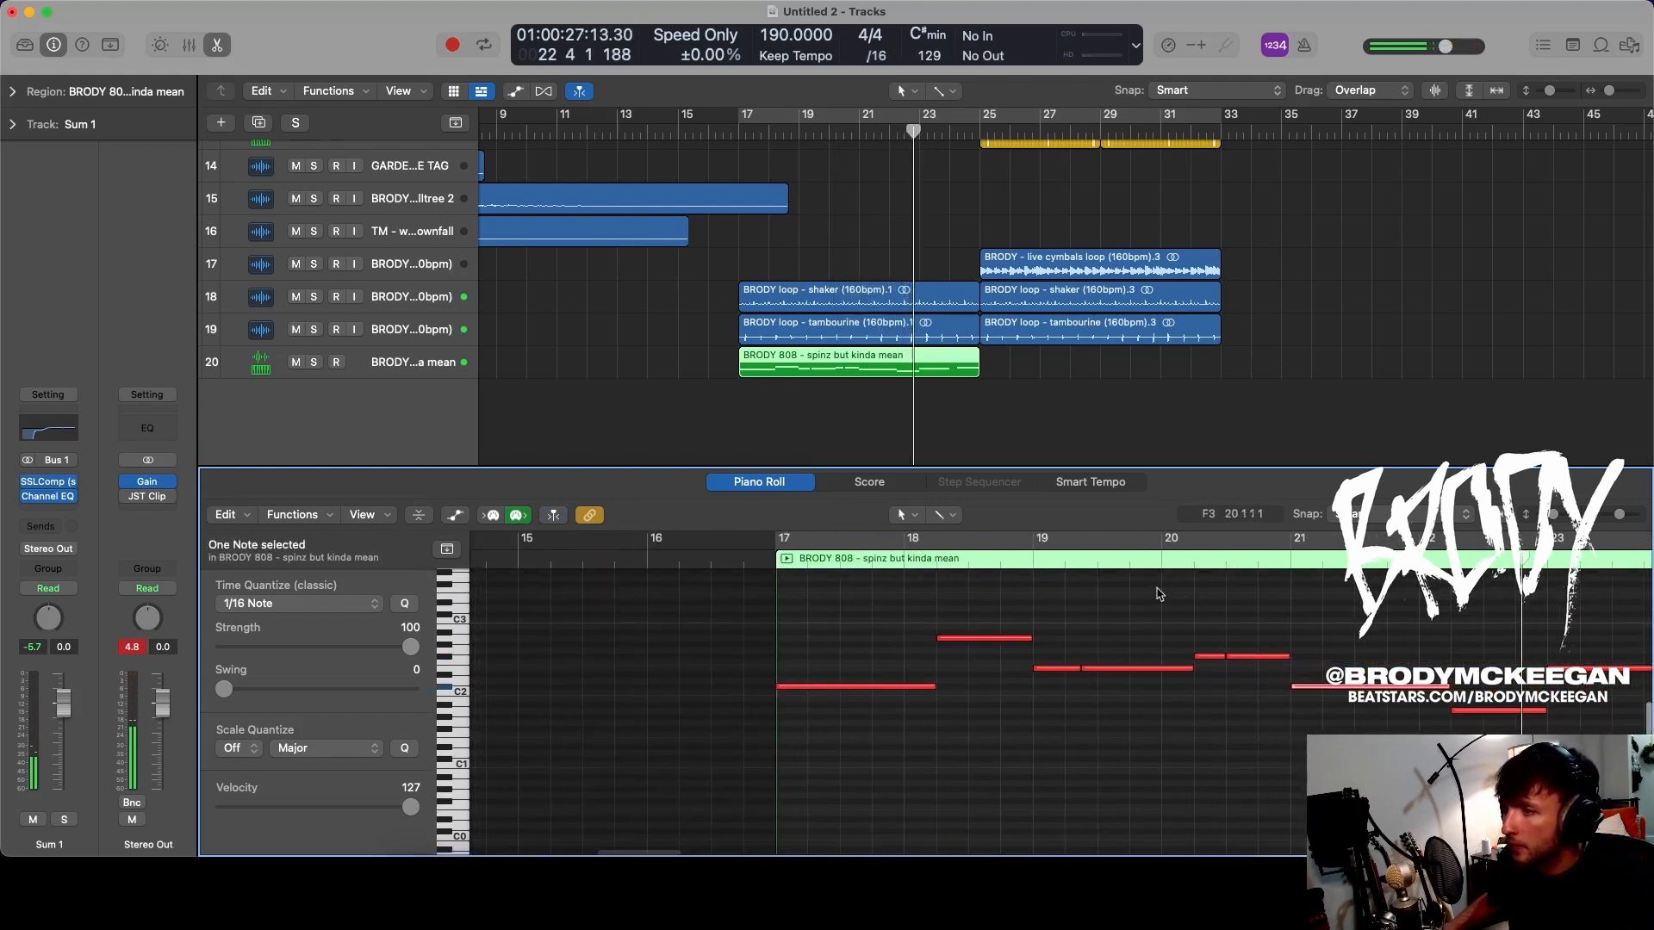
{"action": "left_click", "coordinate": [1294, 562]}
- Try splitting the A1 note in bar 22 at beats 3 and 4 and play the passage
{"action": "scroll", "coordinate": [1306, 625], "scroll_direction": "up", "scroll_amount": 3}
{"action": "scroll", "coordinate": [1302, 622], "scroll_direction": "right", "scroll_amount": 10}
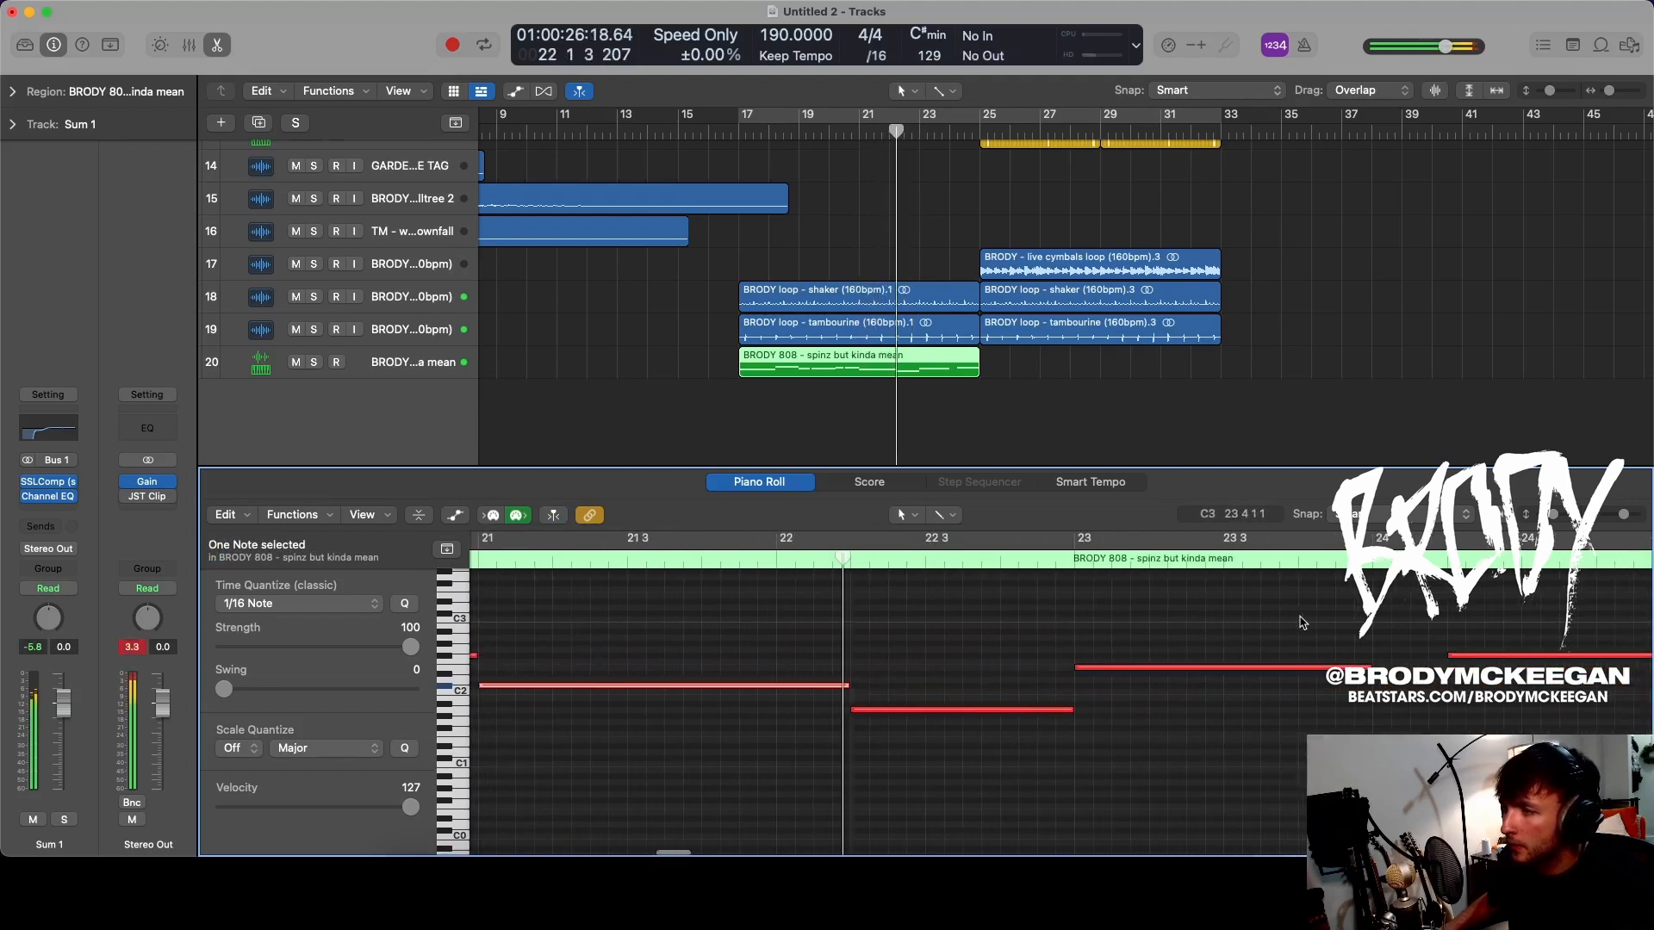
{"action": "left_click", "coordinate": [927, 561]}
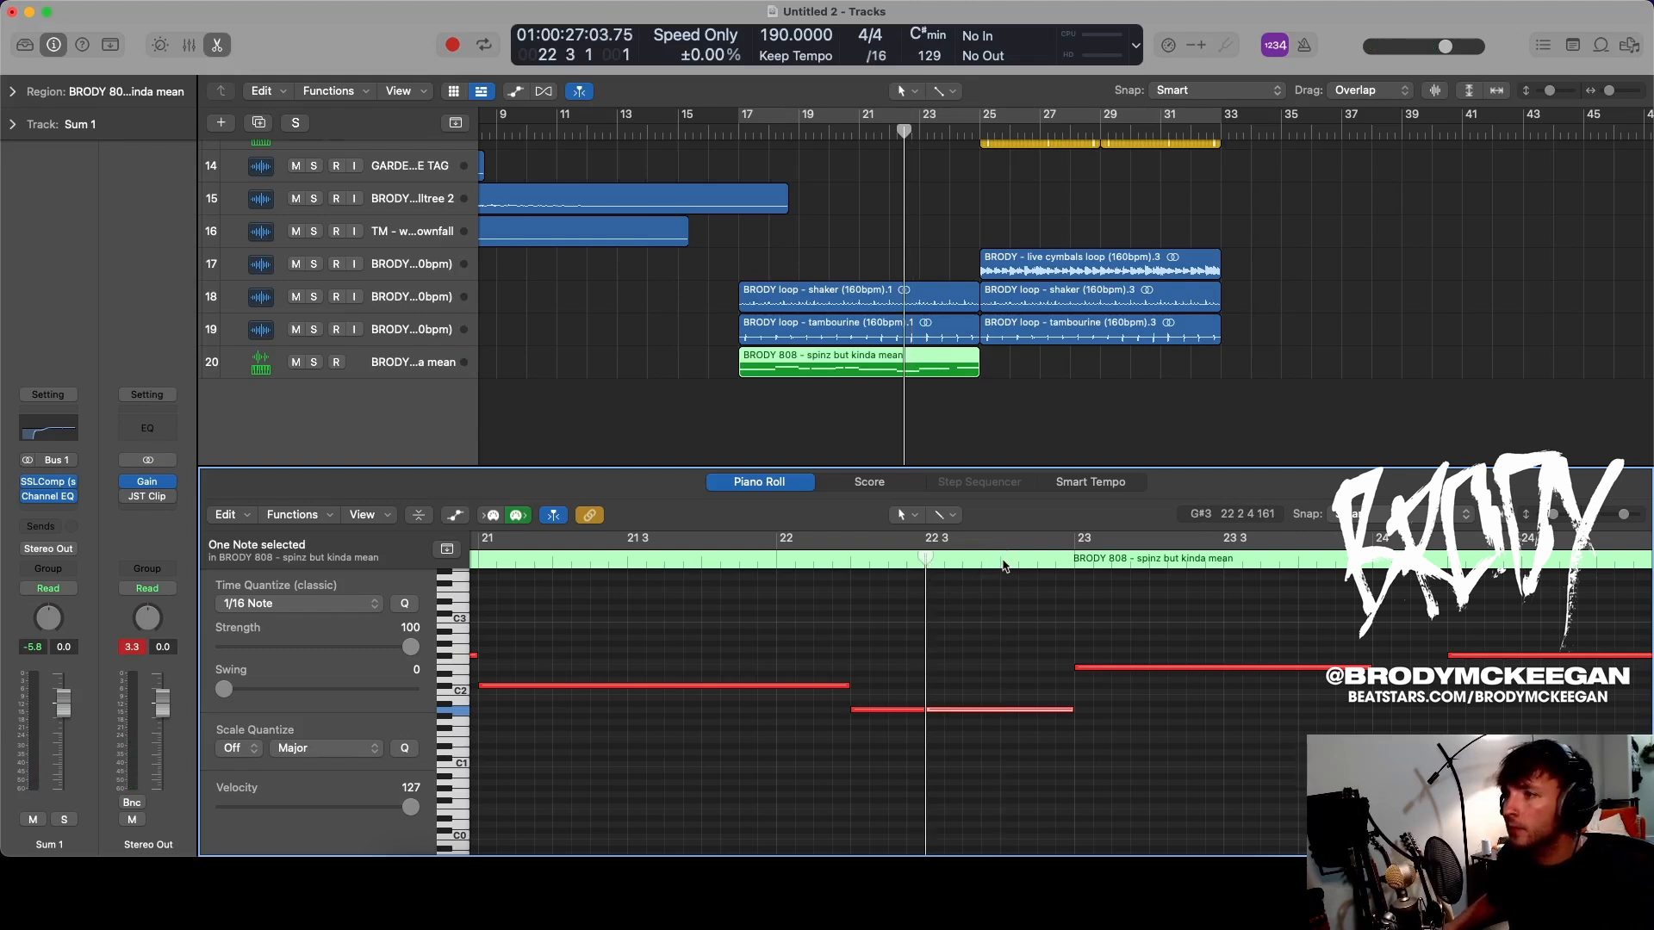
{"action": "left_click", "coordinate": [846, 558]}
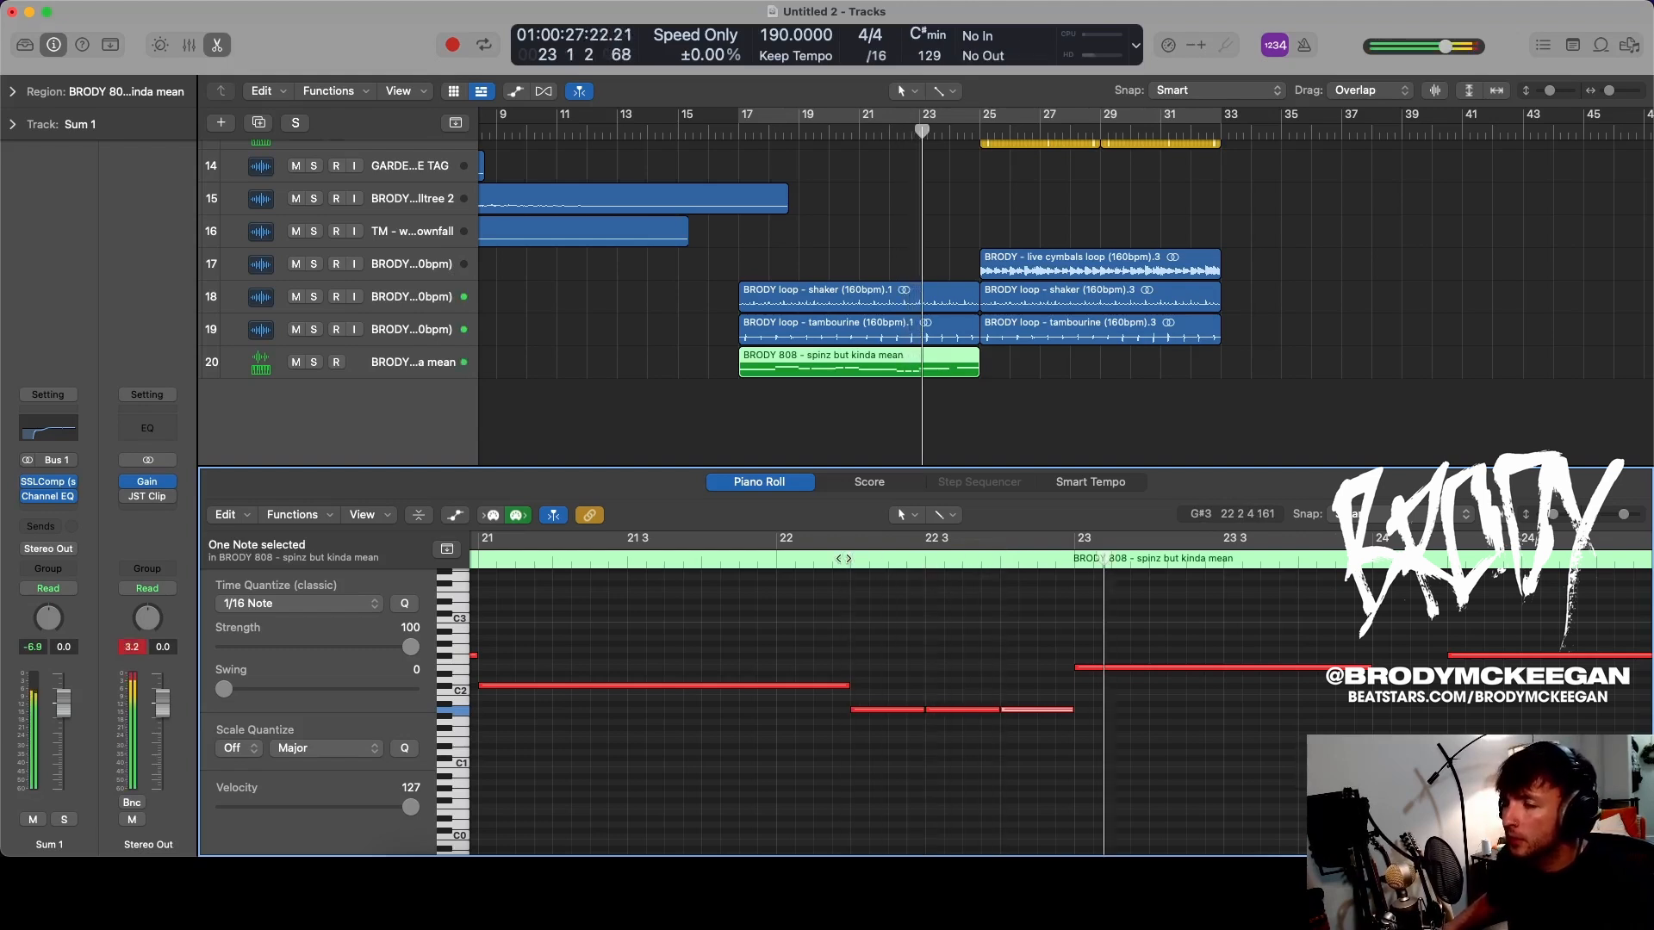
{"action": "scroll", "coordinate": [997, 672], "scroll_direction": "left", "scroll_amount": 5}
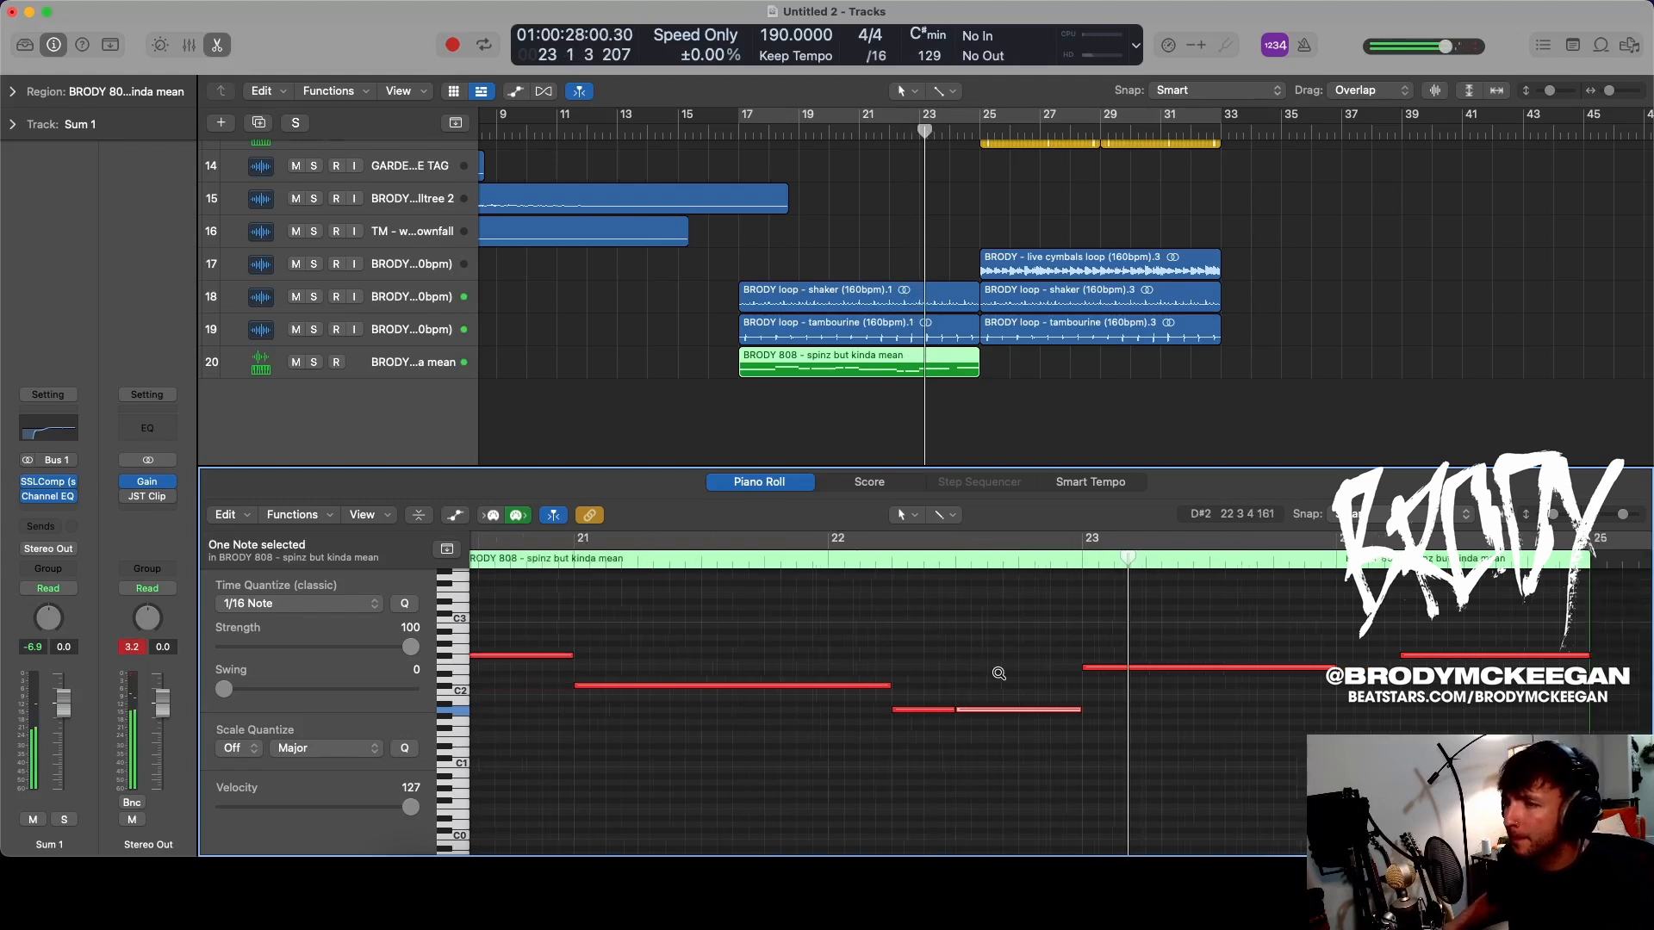
{"action": "left_click", "coordinate": [919, 561]}
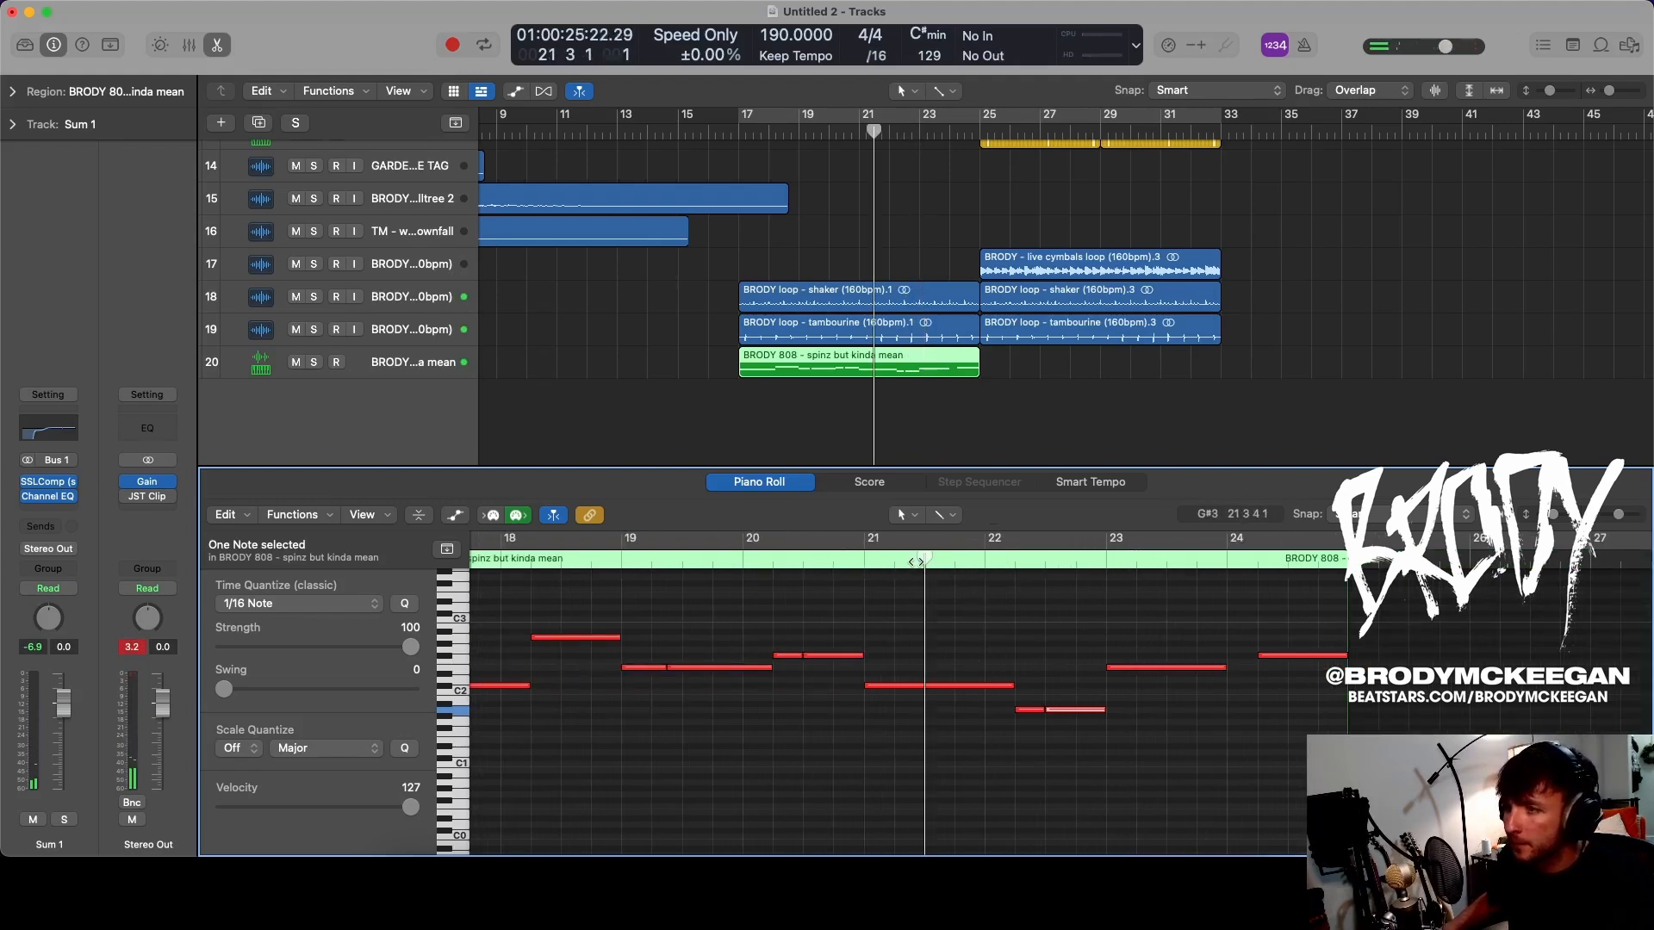
{"action": "key", "text": "space"}
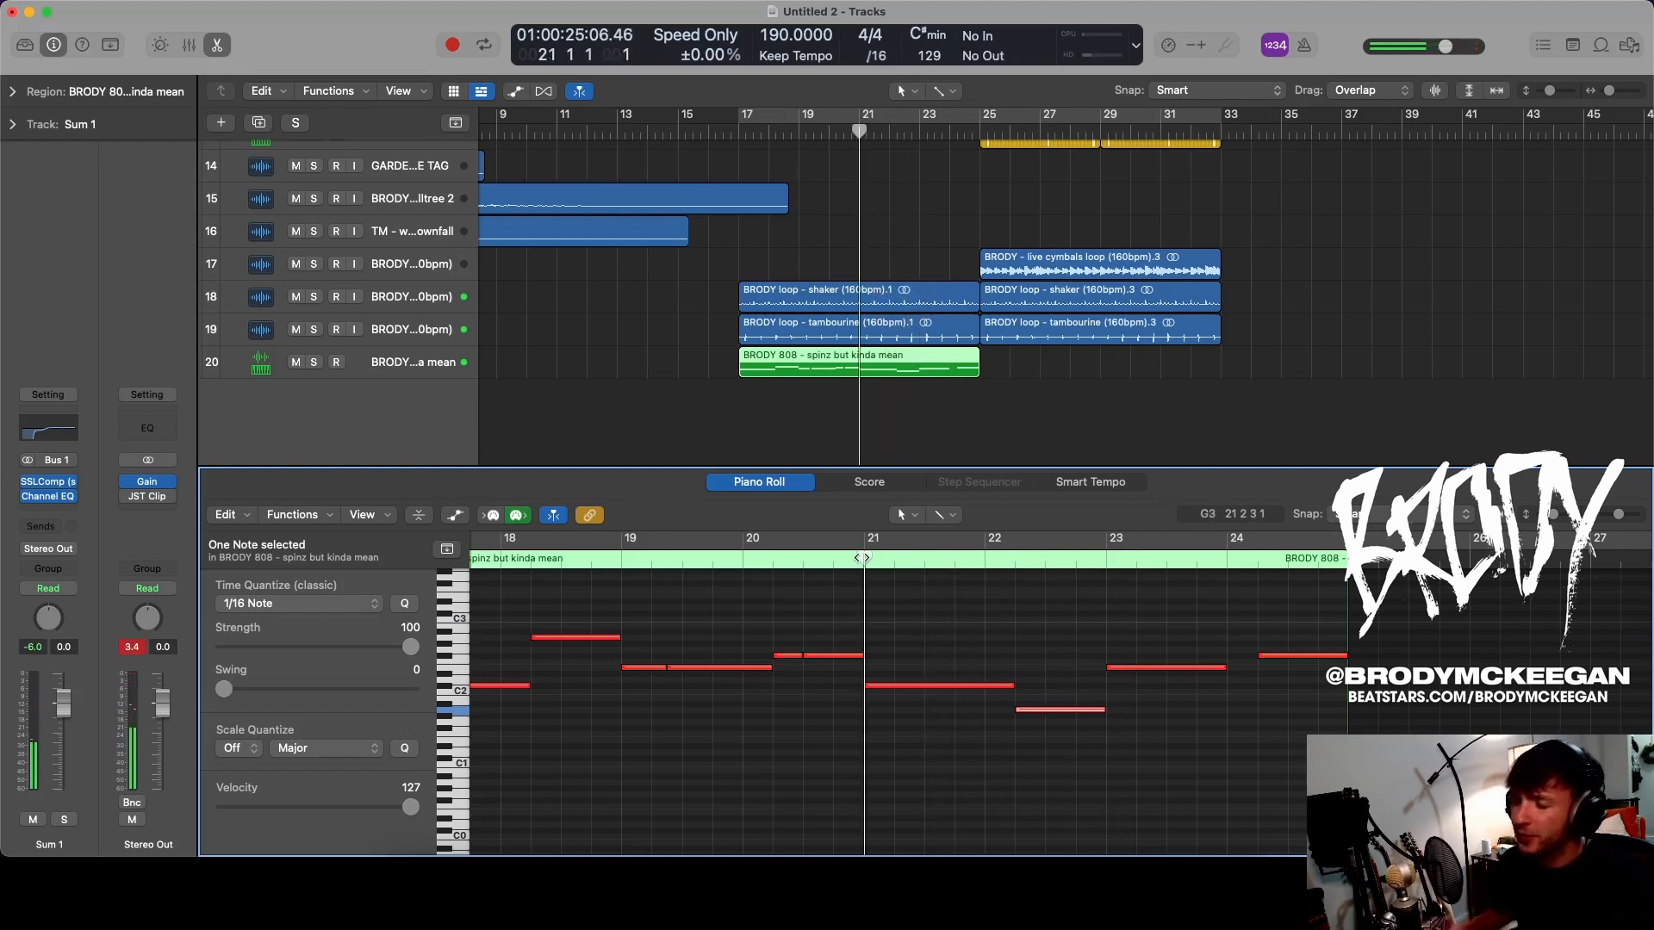
- Play the beat from bar 21 and set the Gain plug-in on the Stereo Out to -2.9 dB
{"action": "key", "text": "space"}
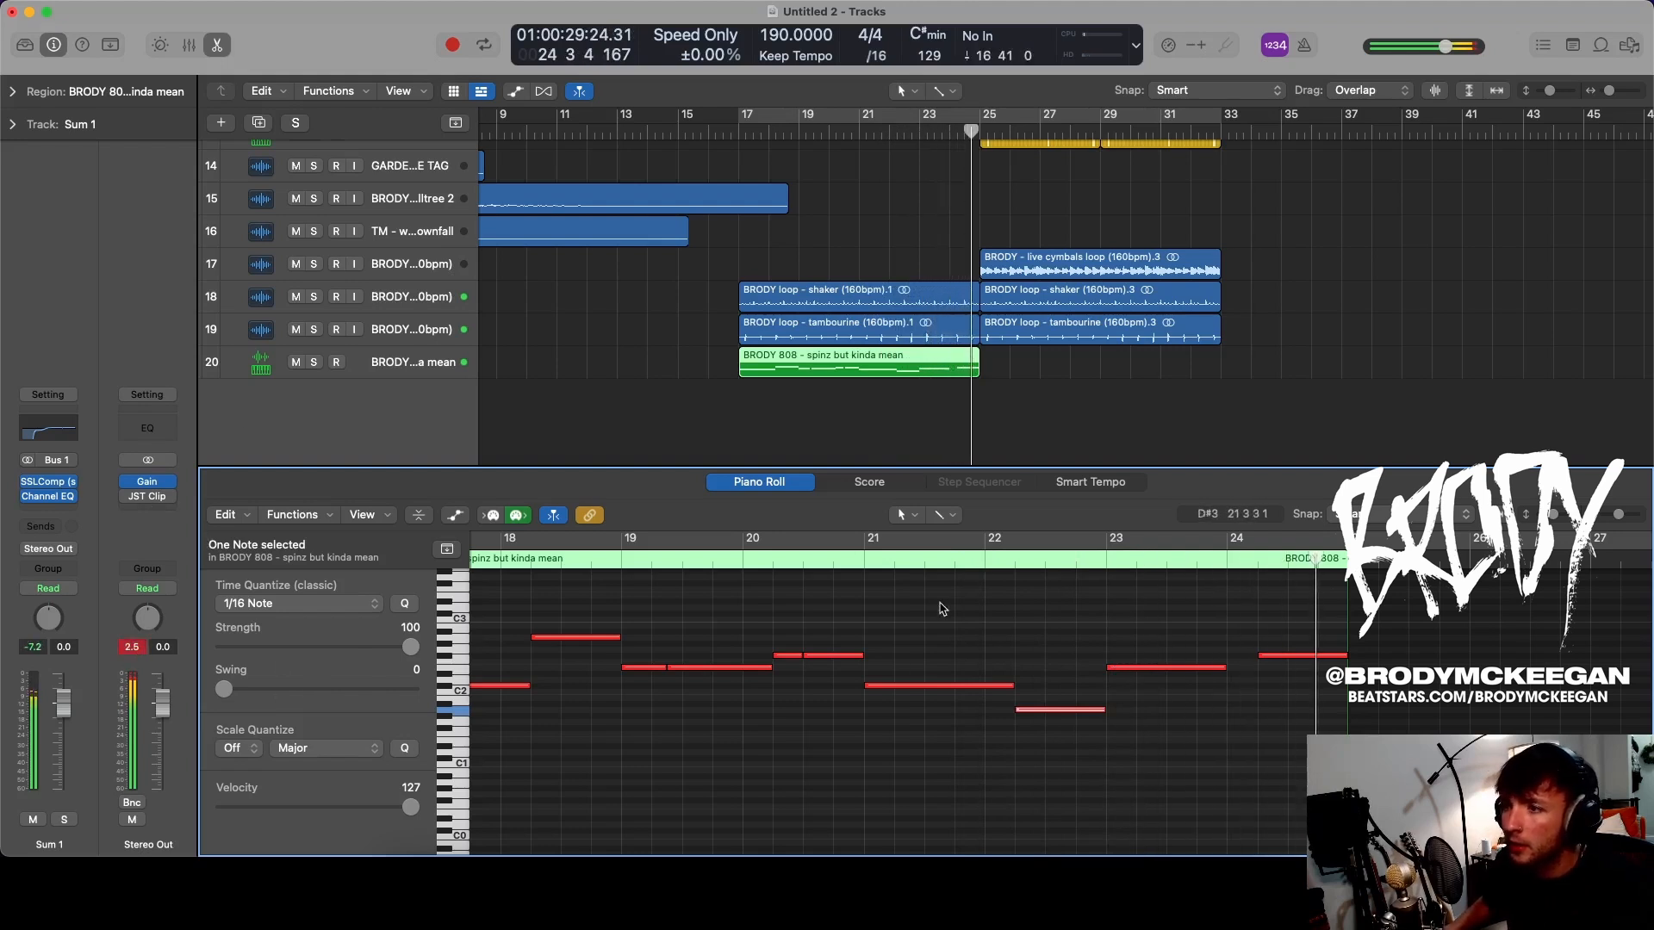
{"action": "left_click", "coordinate": [859, 564]}
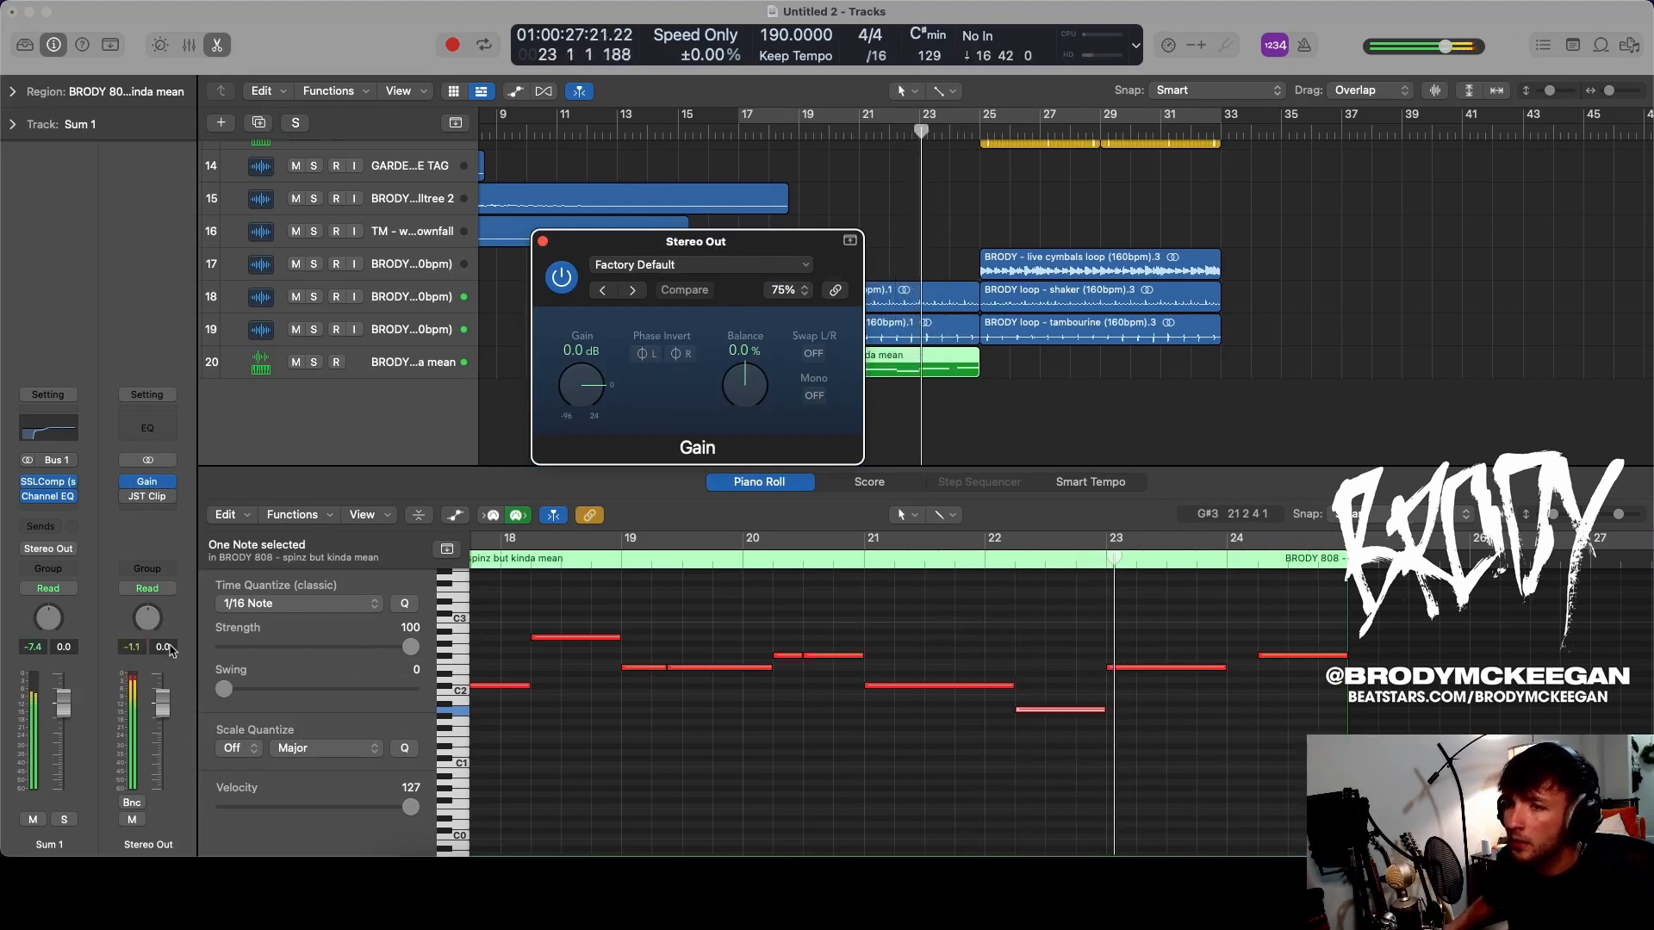
{"action": "left_click_drag", "start_coordinate": [593, 385], "coordinate": [597, 400]}
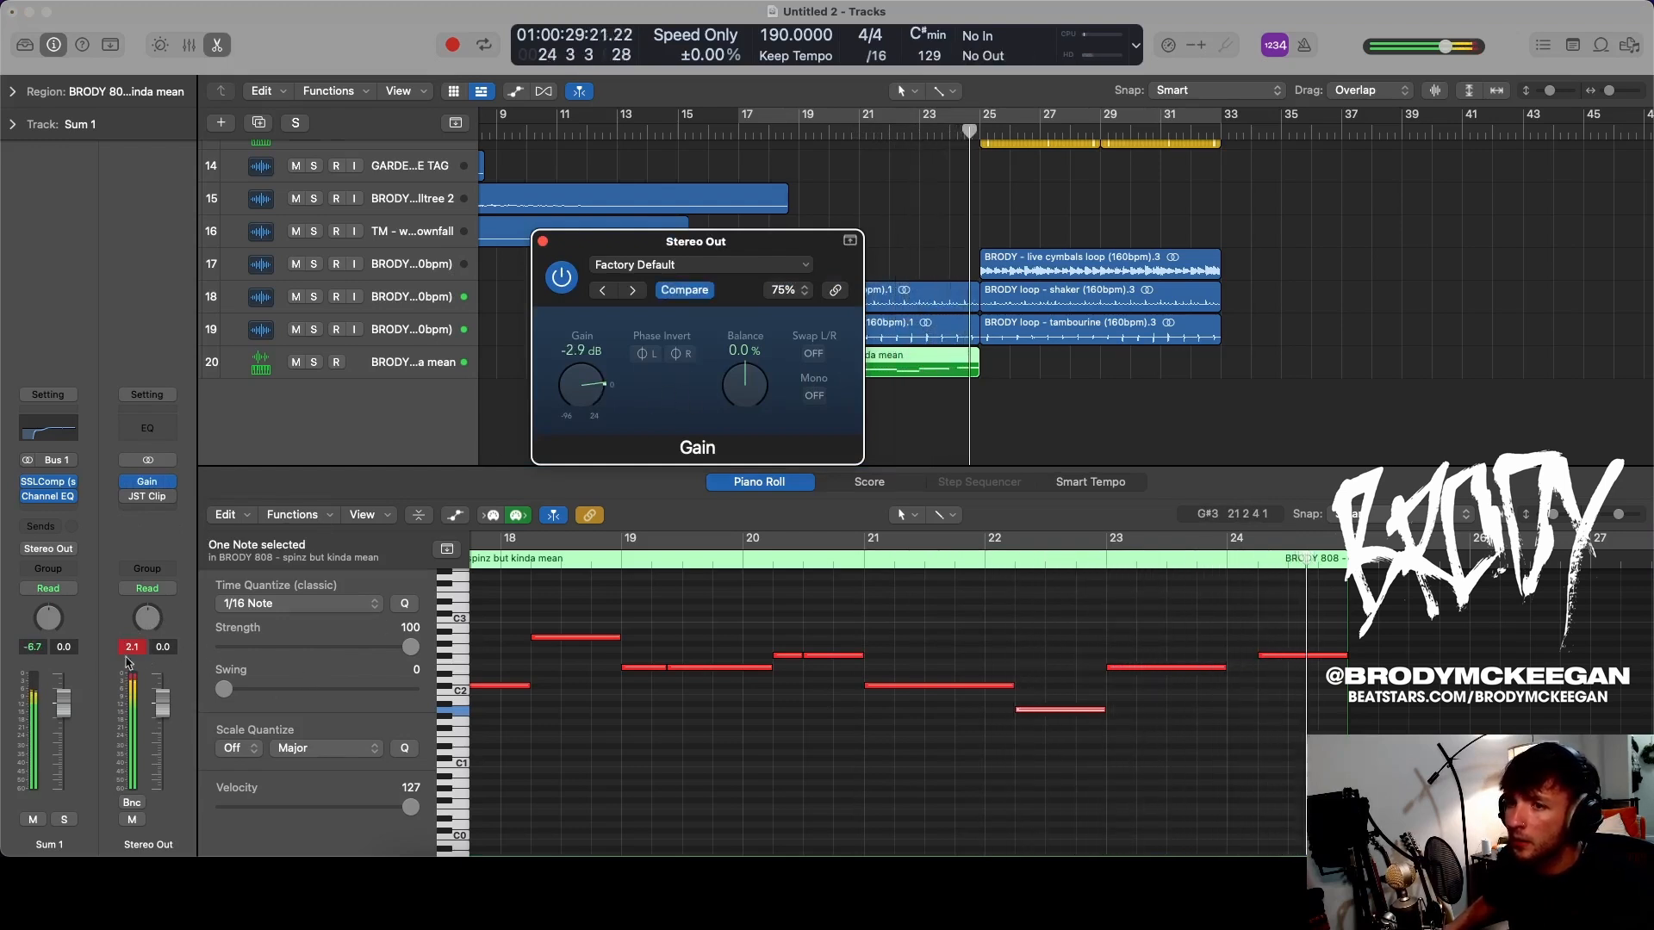
- Play the beat from bar 19, close the Gain plug-in and split the E2 note in bar 23 midway through beat 2
{"action": "left_click", "coordinate": [630, 564]}
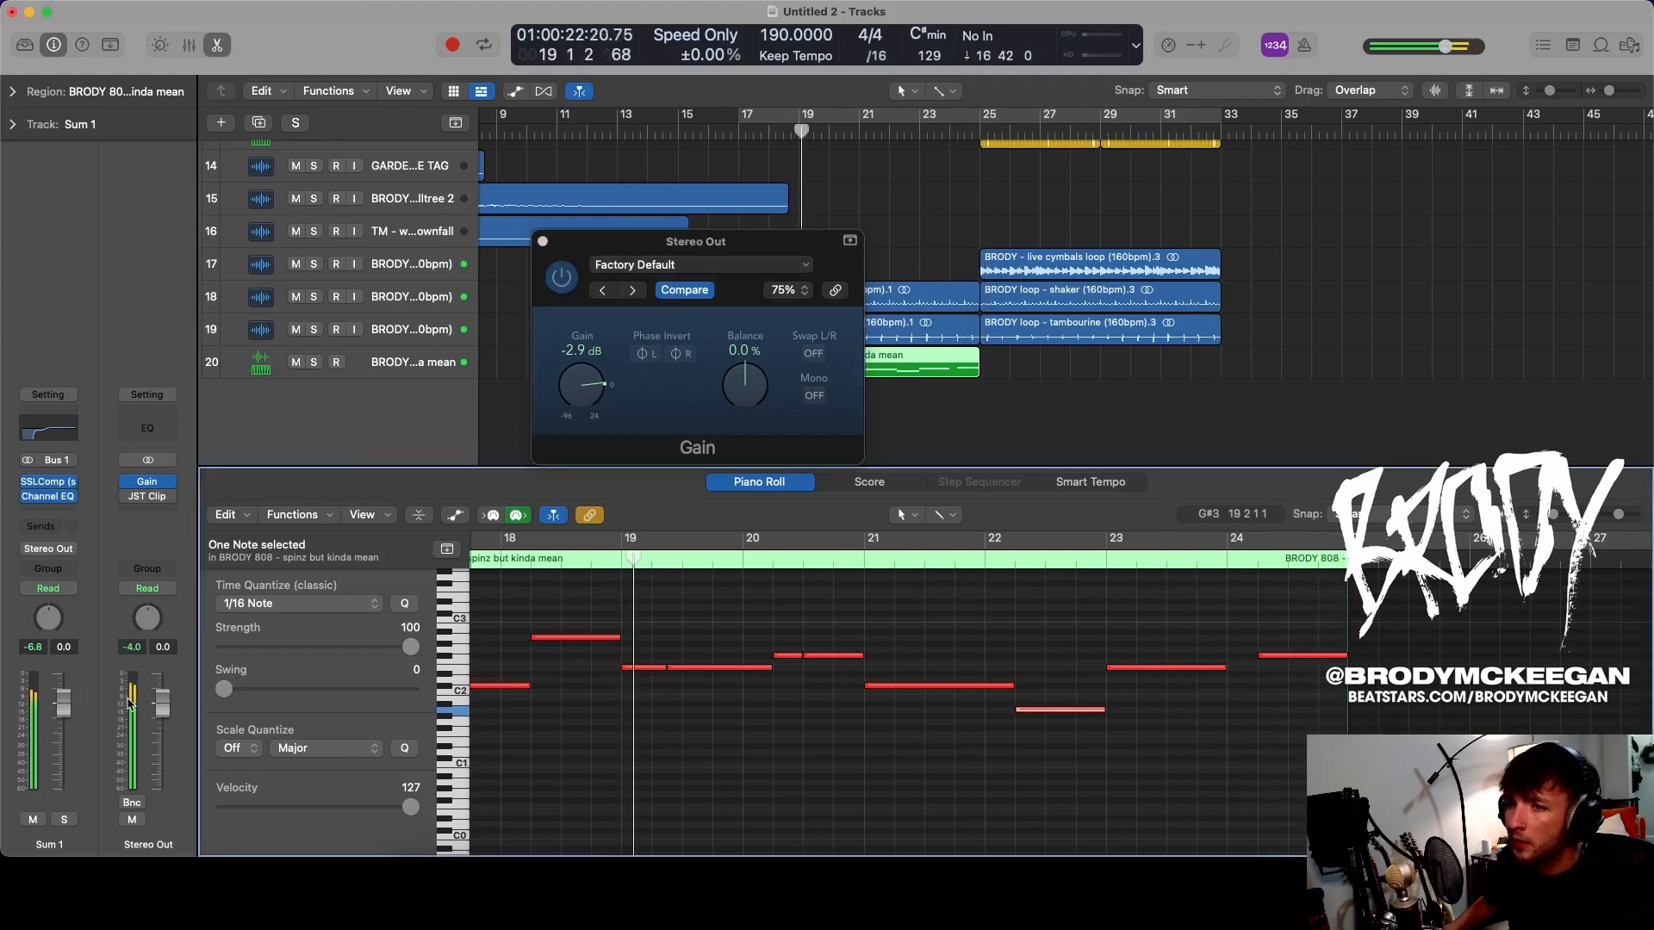
{"action": "left_click", "coordinate": [544, 242]}
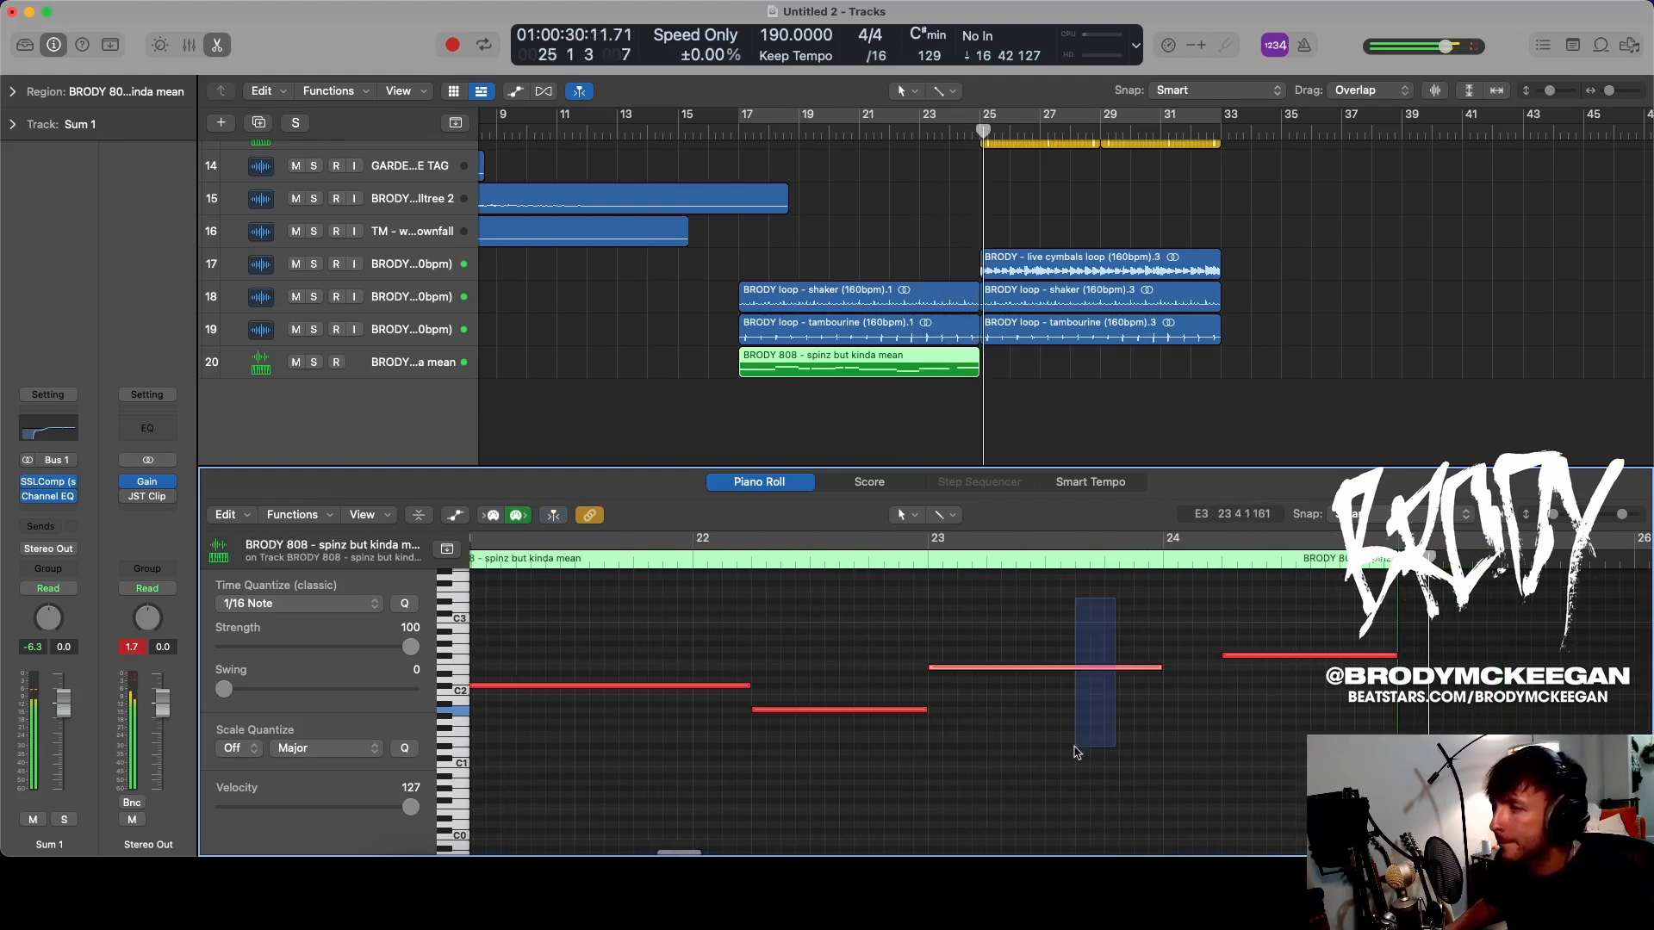
{"action": "left_click", "coordinate": [929, 564]}
{"action": "scroll", "coordinate": [1110, 642], "scroll_direction": "down", "scroll_amount": 5}
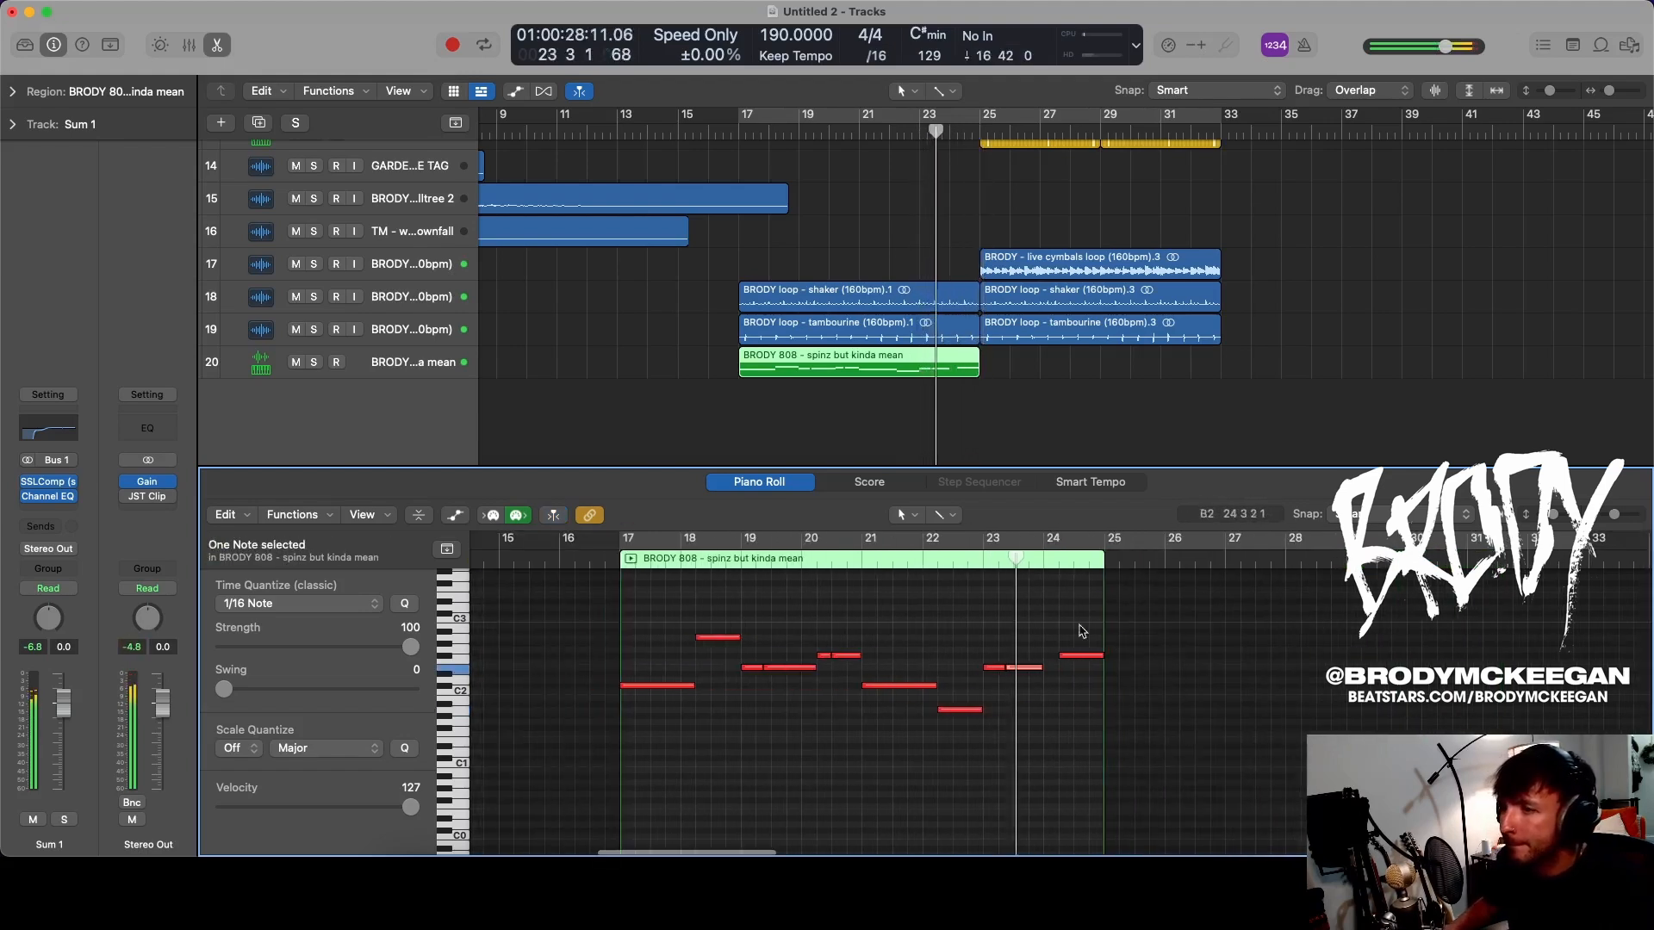
{"action": "left_click", "coordinate": [975, 563]}
{"action": "scroll", "coordinate": [1053, 585], "scroll_direction": "up", "scroll_amount": 5}
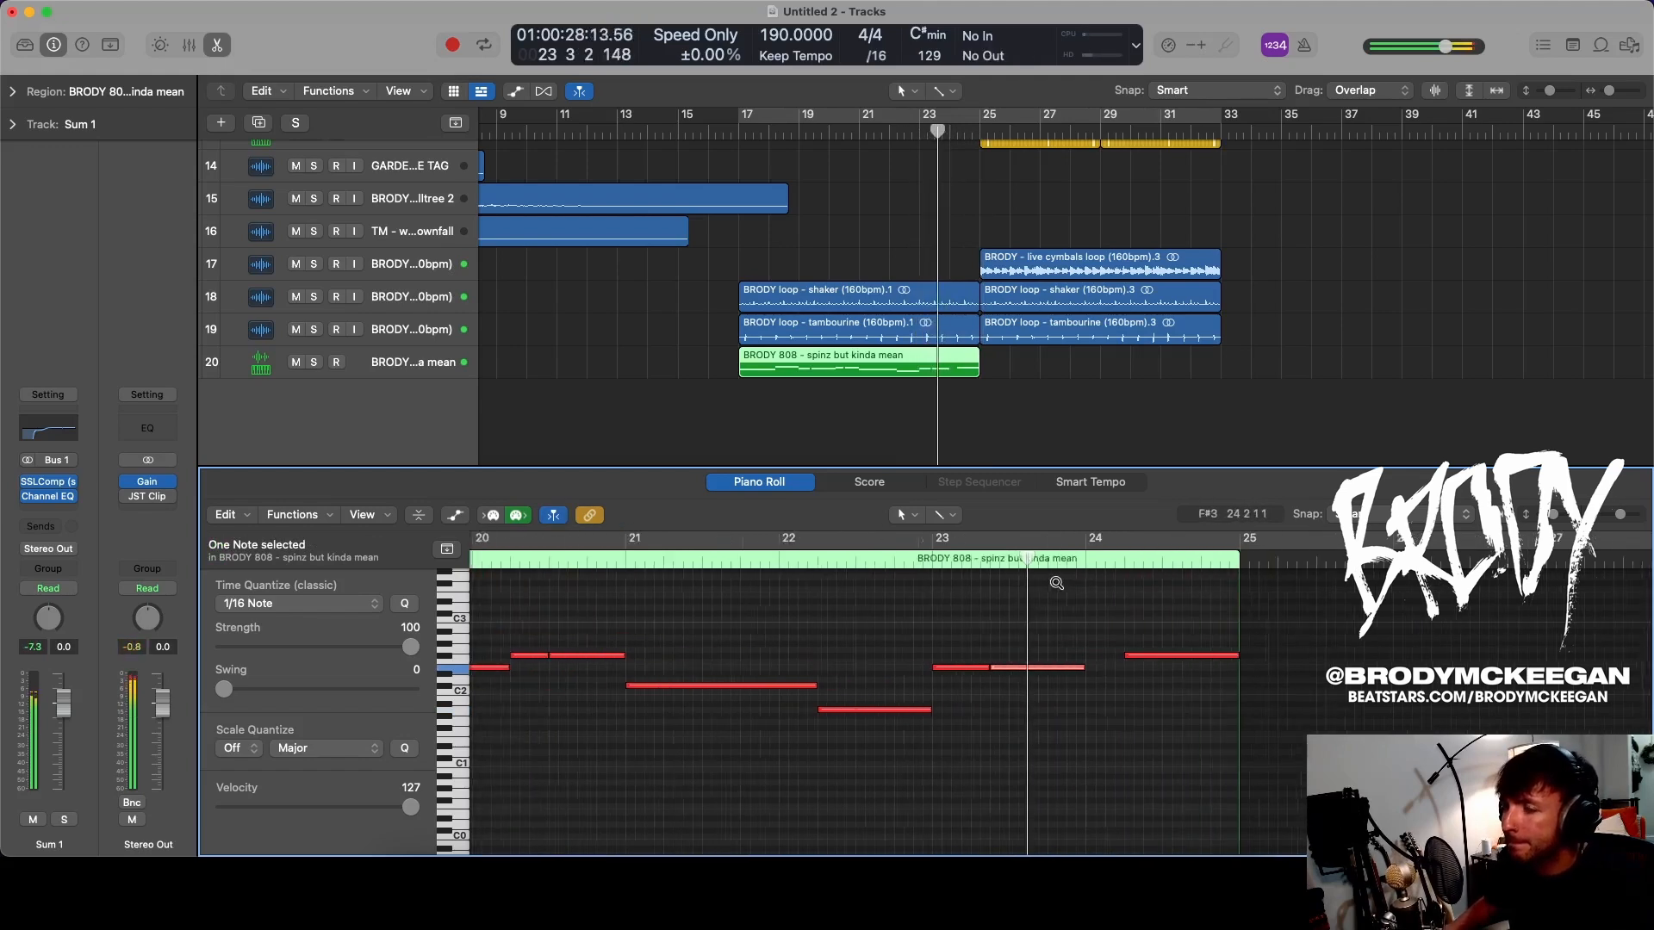
- Split the F#2 note in bar 24 at beats 3 and 4 and play the passage from bar 23
{"action": "scroll", "coordinate": [1059, 586], "scroll_direction": "right", "scroll_amount": 4}
{"action": "key", "text": "space"}
{"action": "left_click_drag", "start_coordinate": [1054, 588], "coordinate": [1031, 652]}
{"action": "left_click", "coordinate": [1022, 564]}
{"action": "key", "text": "super+t"}
{"action": "left_click", "coordinate": [1066, 565]}
{"action": "key", "text": "super+t"}
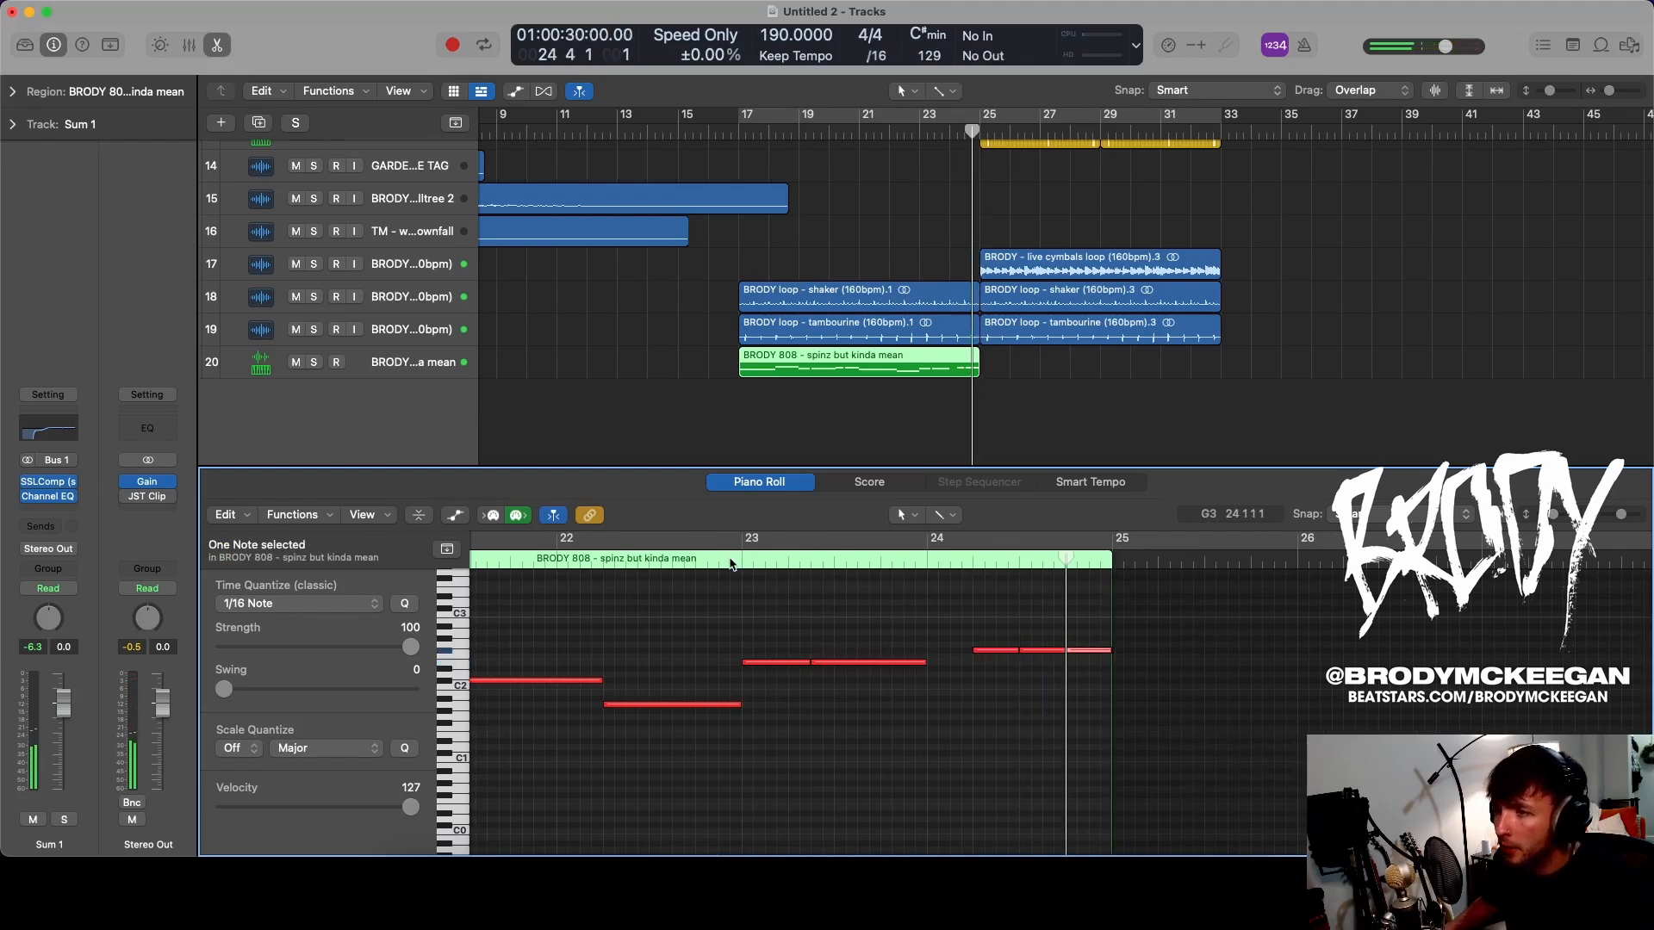
{"action": "left_click", "coordinate": [730, 564]}
{"action": "key", "text": "space"}
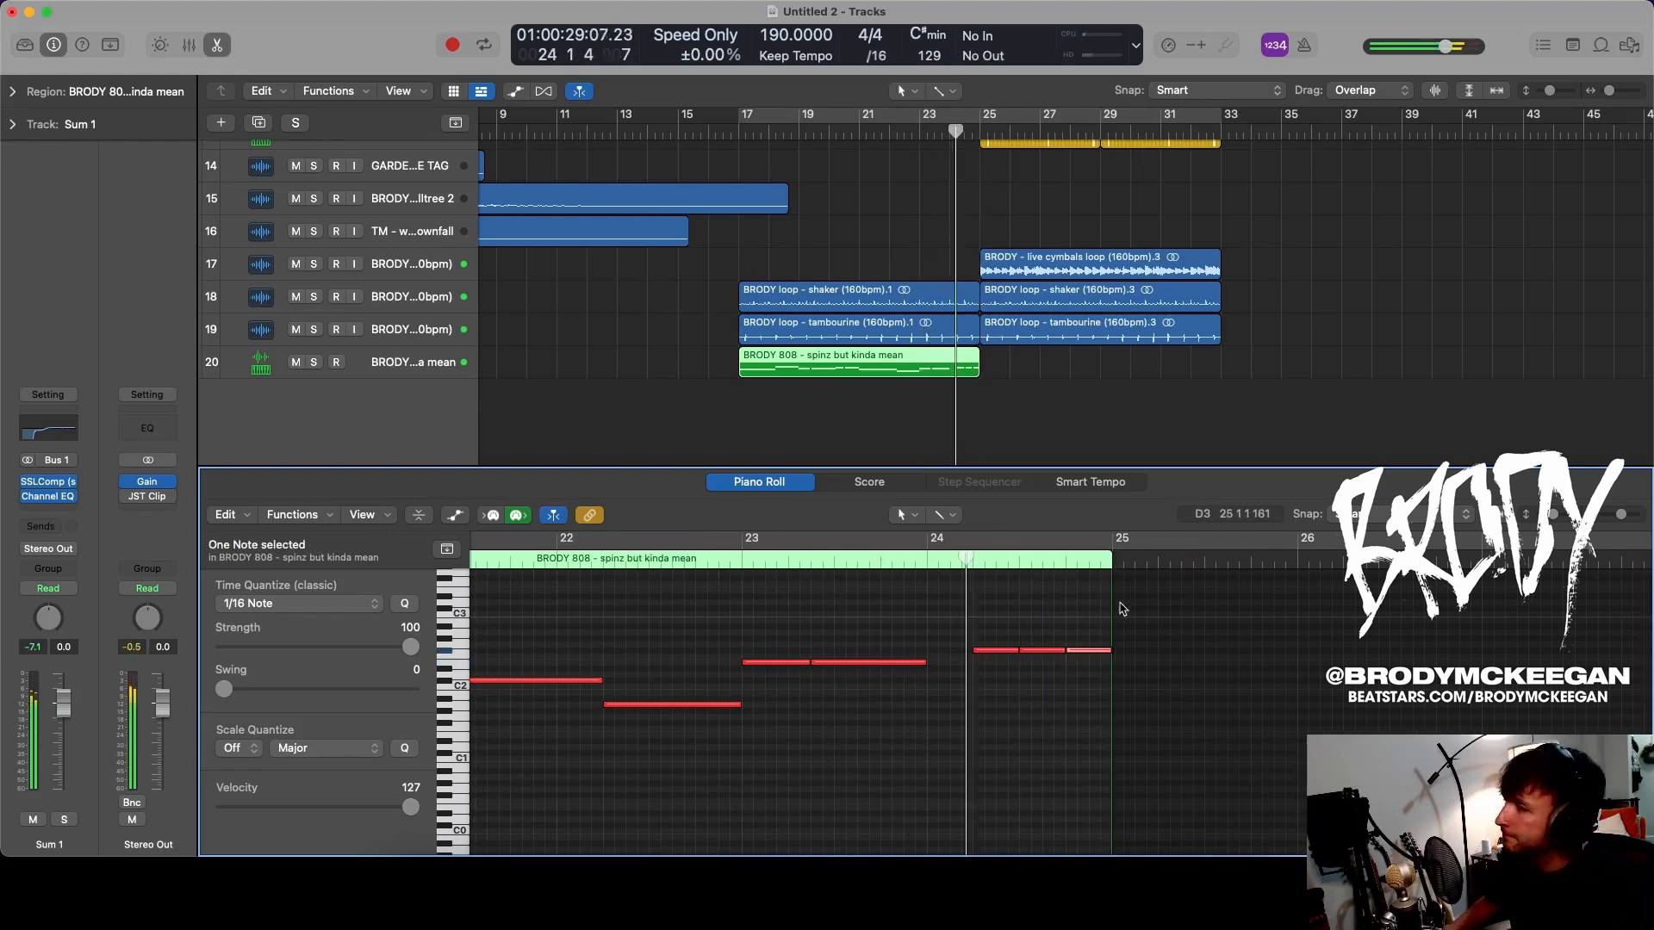
- Try the last 808 note of bar 24 at D2, return it to F#2 and play from bar 24
{"action": "left_click", "coordinate": [1105, 642]}
{"action": "left_click_drag", "start_coordinate": [1092, 658], "coordinate": [1091, 679]}
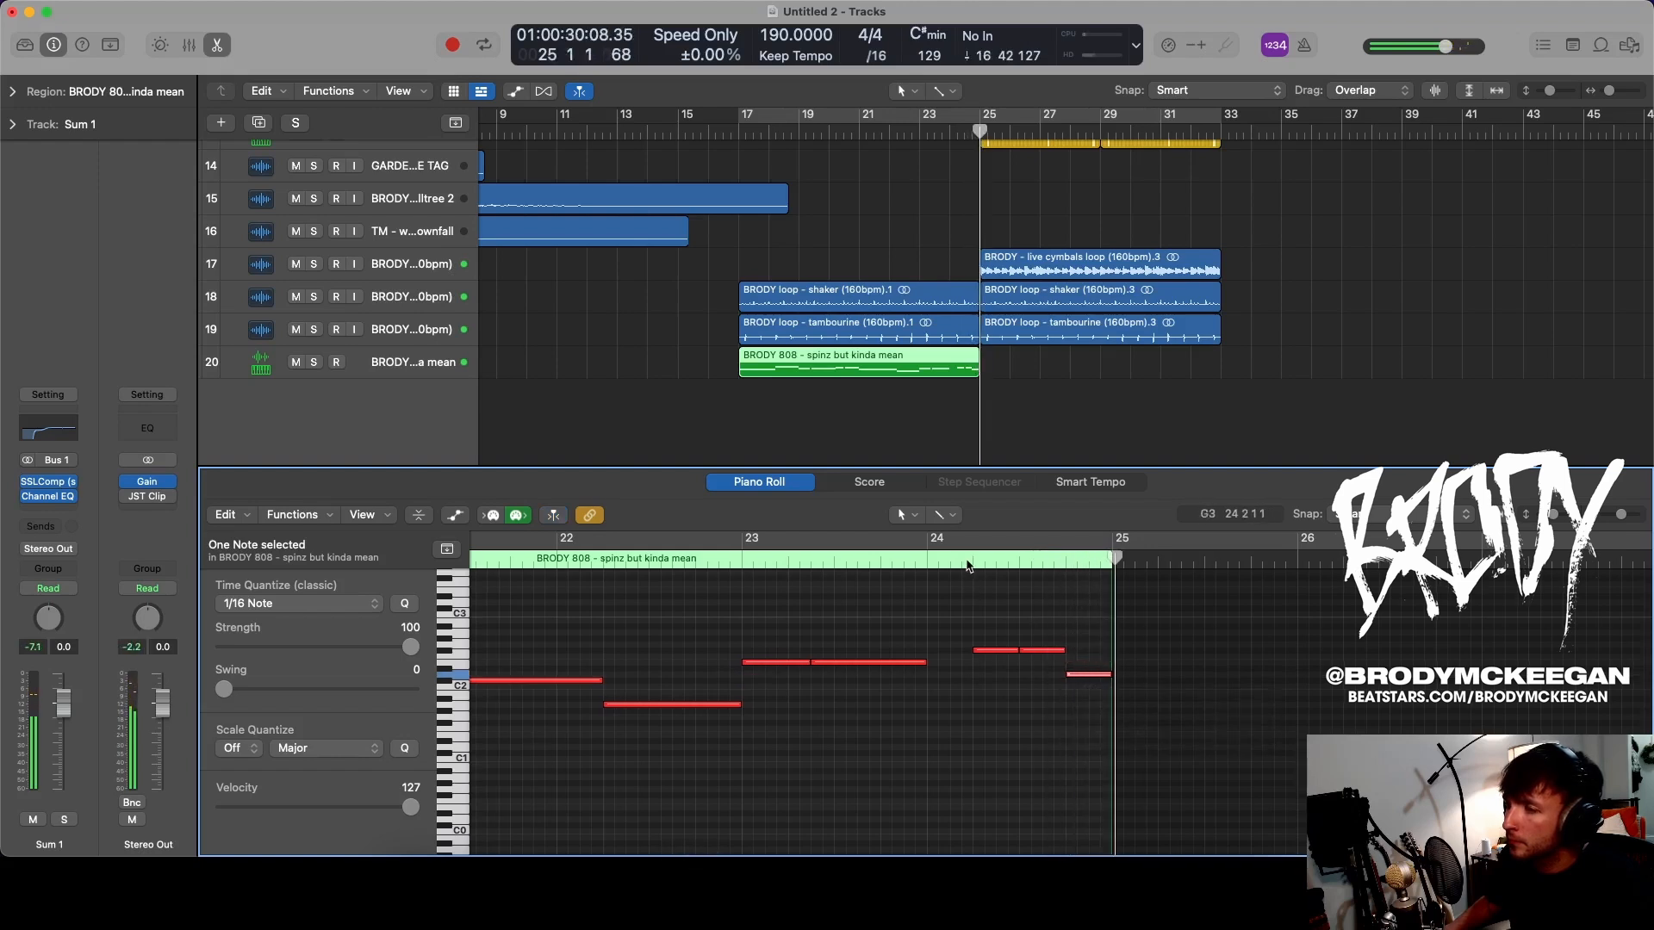
{"action": "left_click", "coordinate": [963, 563]}
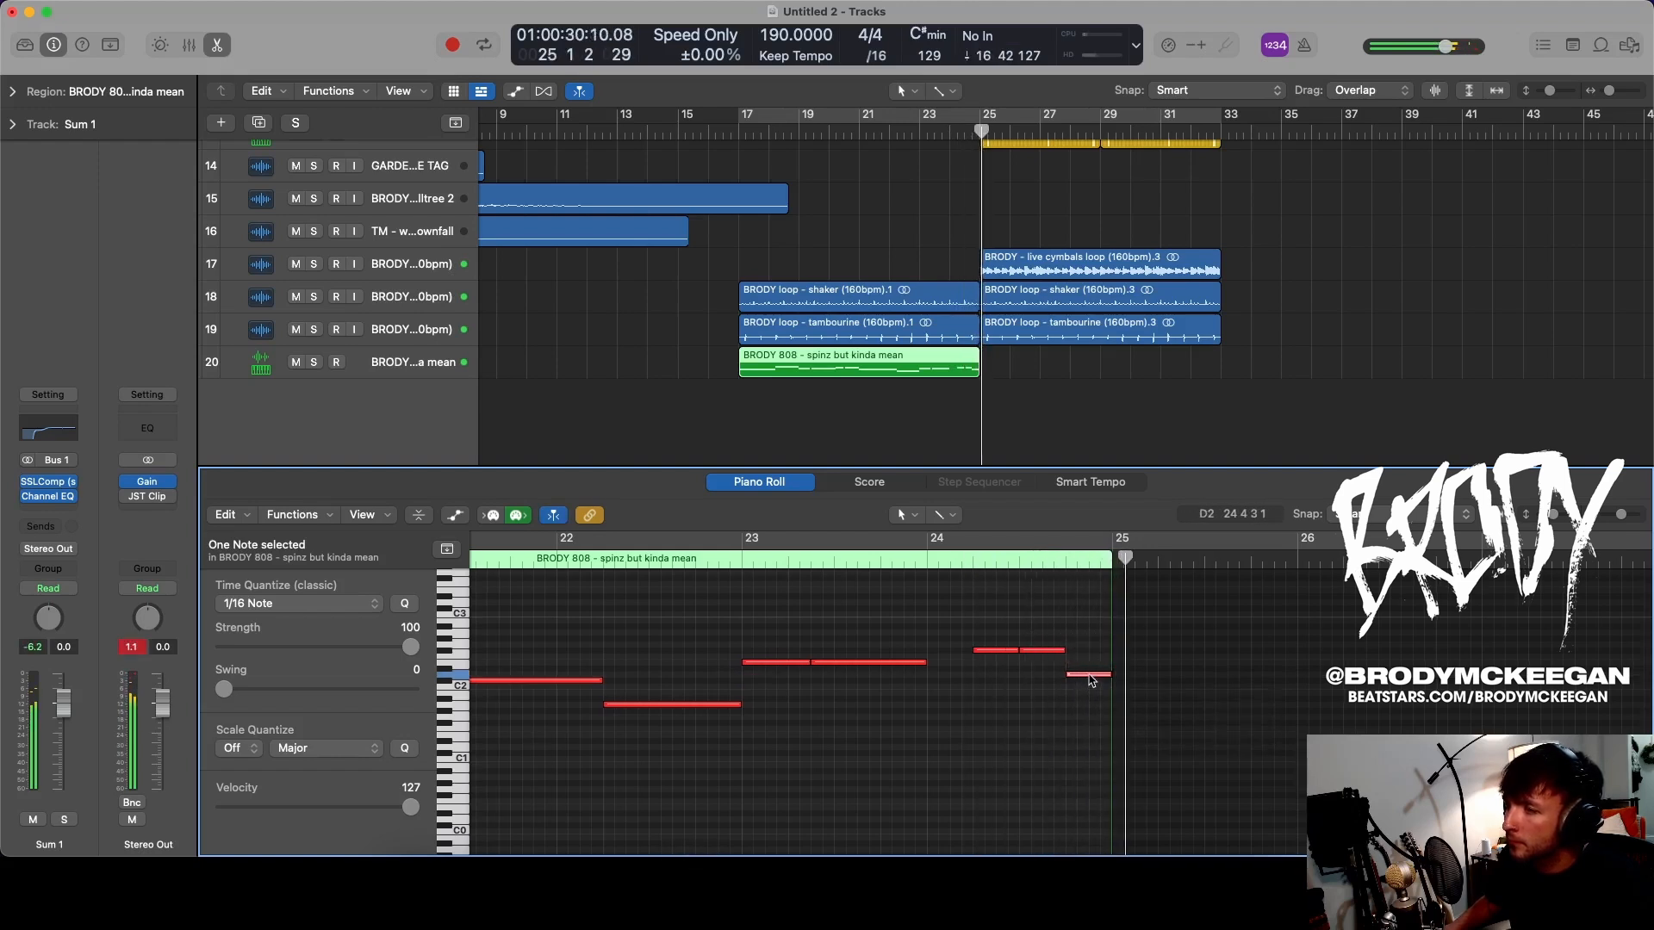
{"action": "left_click_drag", "start_coordinate": [1091, 677], "coordinate": [1086, 655]}
{"action": "left_click", "coordinate": [923, 558]}
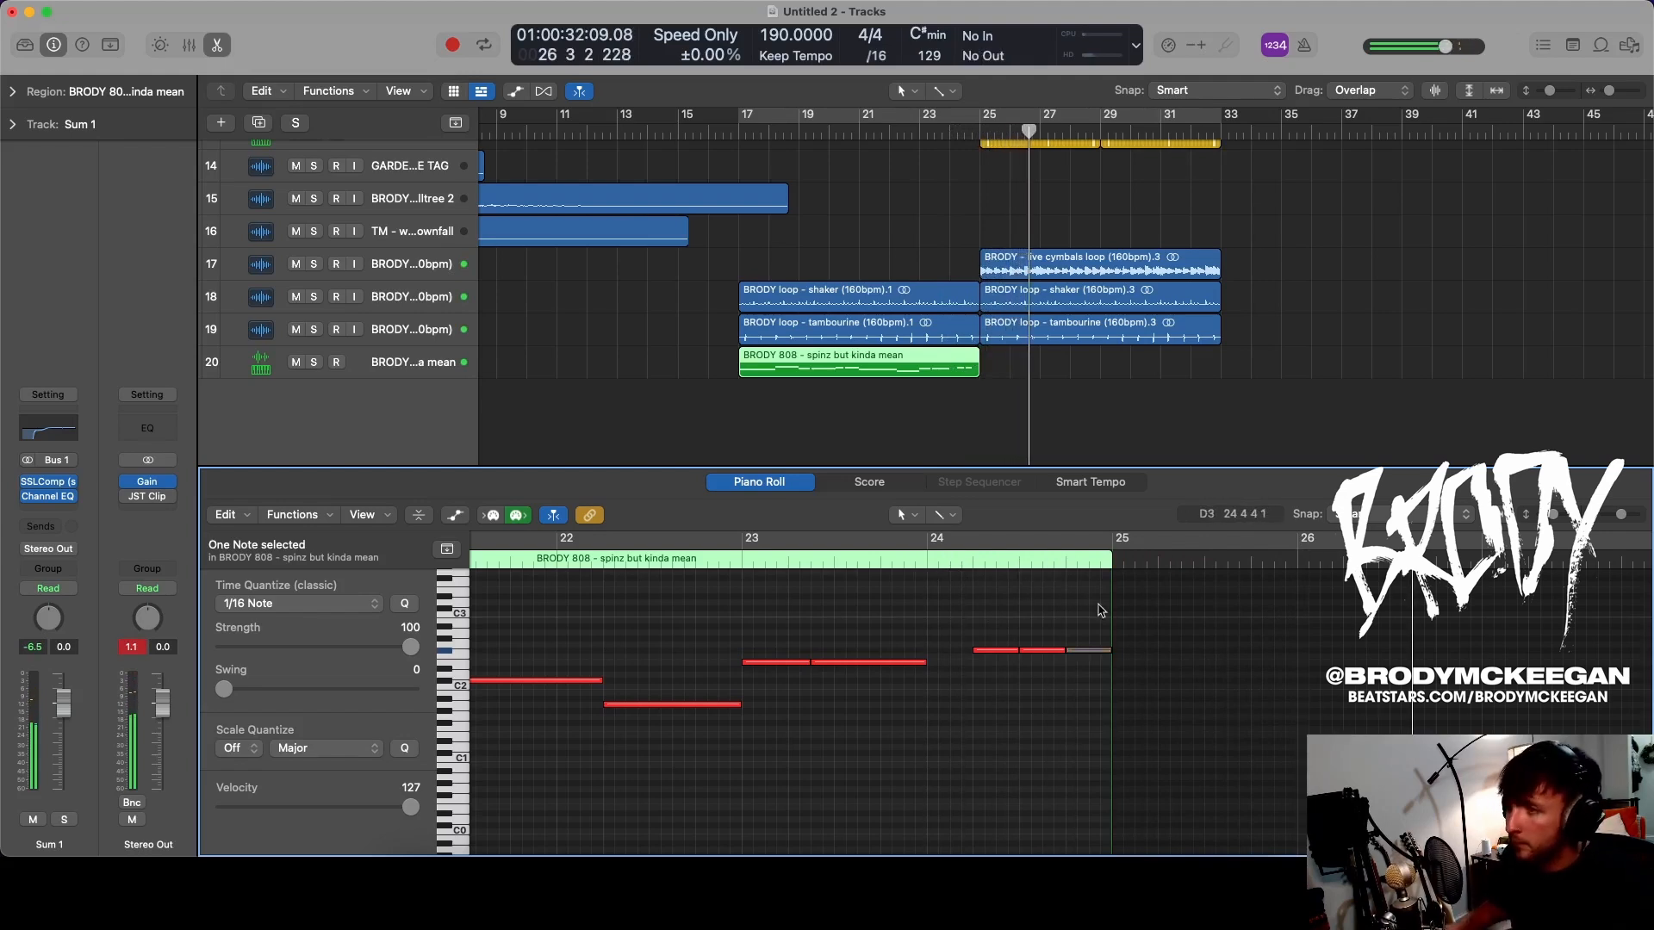
{"action": "left_click", "coordinate": [919, 567]}
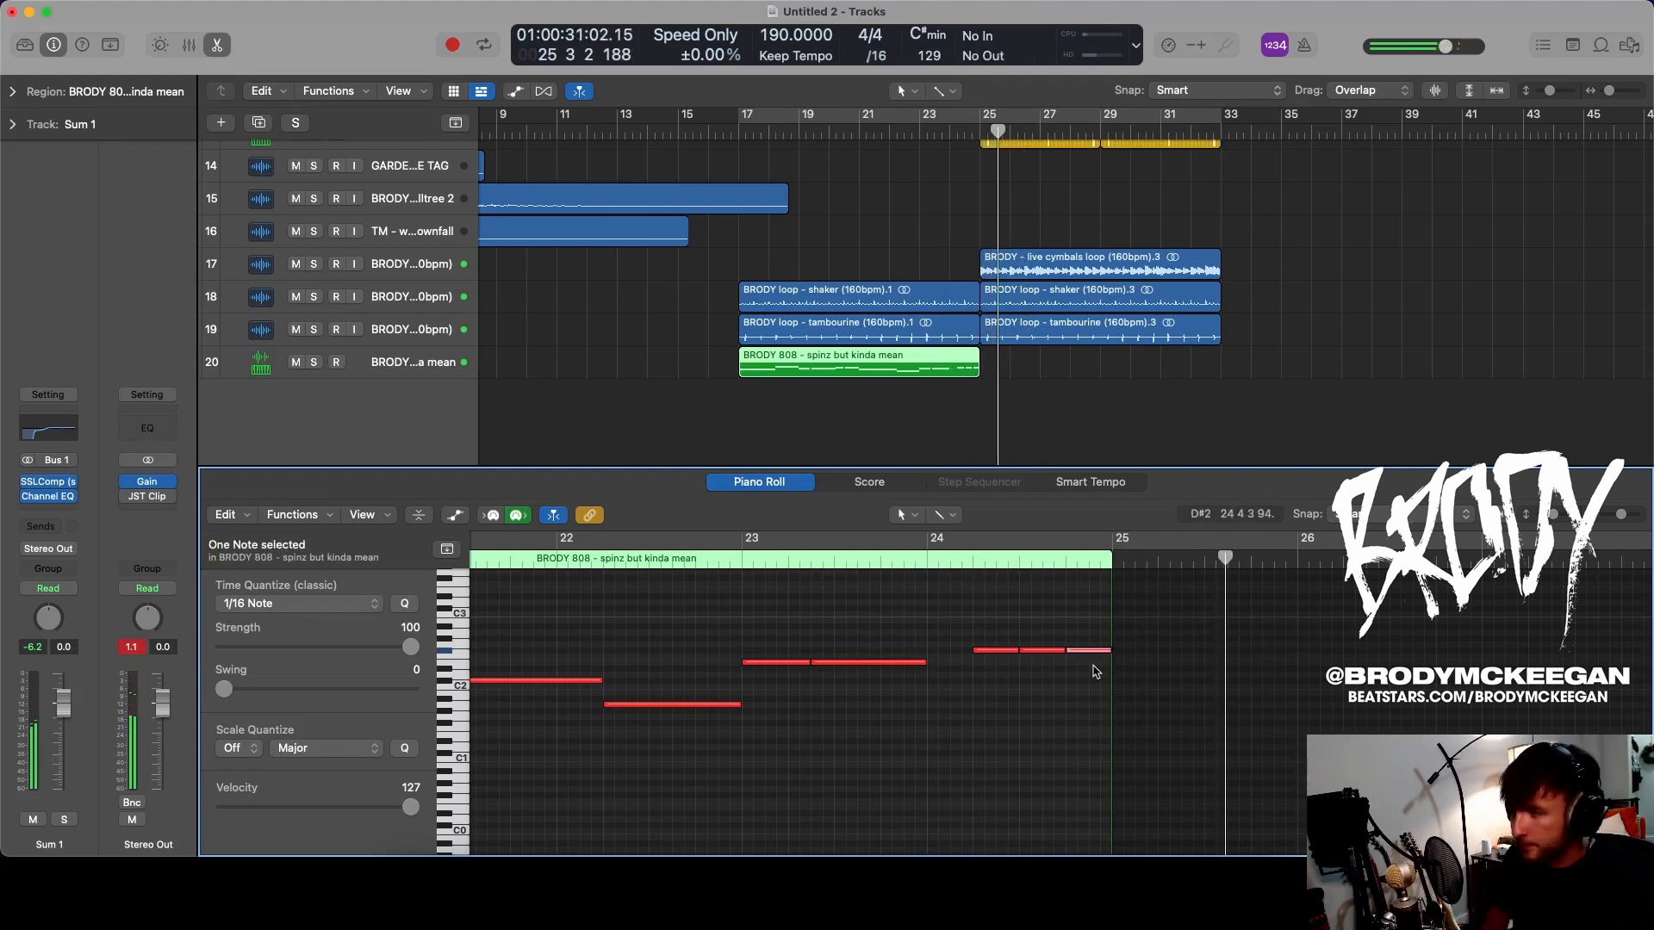
- Repeat all the 808 notes into the next eight bars and trim the region's end to bar 33
{"action": "scroll", "coordinate": [1094, 672], "scroll_direction": "down", "scroll_amount": 3}
{"action": "mouse_move", "coordinate": [1146, 587]}
{"action": "left_mouse_down"}
{"action": "mouse_move", "coordinate": [672, 756]}
{"action": "mouse_move", "coordinate": [555, 773]}
{"action": "left_mouse_up"}
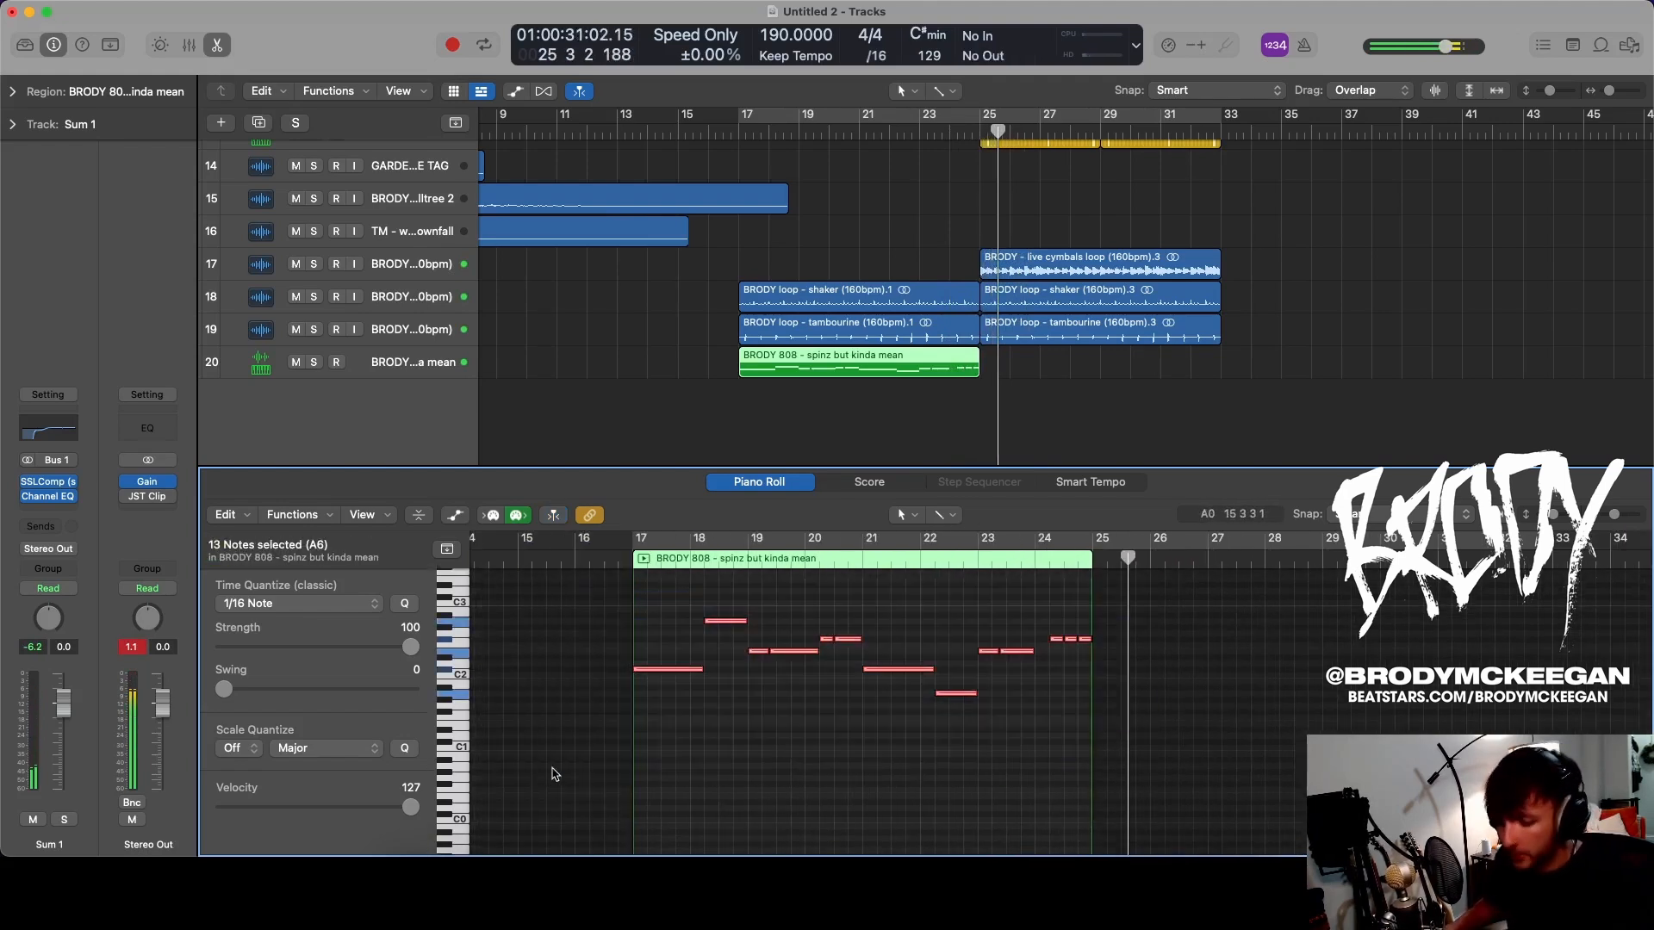
{"action": "key", "text": "super+r"}
{"action": "left_click", "coordinate": [1275, 374]}
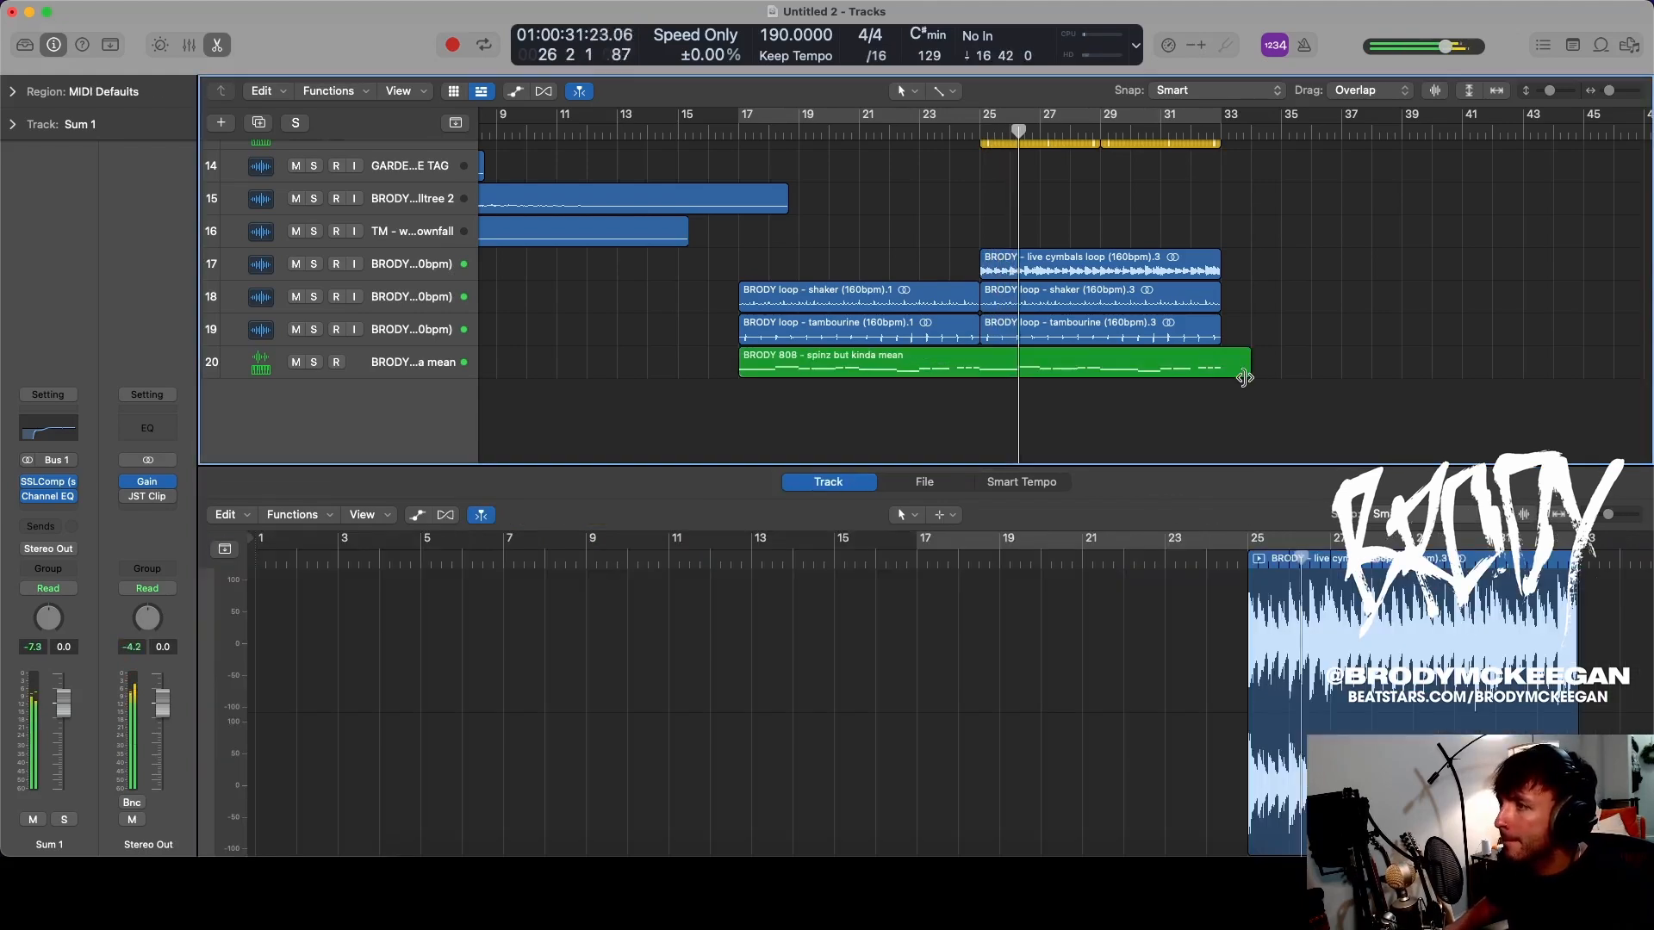
{"action": "left_click_drag", "start_coordinate": [1245, 374], "coordinate": [1220, 377]}
{"action": "left_click", "coordinate": [1233, 387]}
- Mute the Sum 1 track and reset the Stereo Out peak level display
{"action": "scroll", "coordinate": [421, 381], "scroll_direction": "up", "scroll_amount": 10}
{"action": "left_click", "coordinate": [297, 157]}
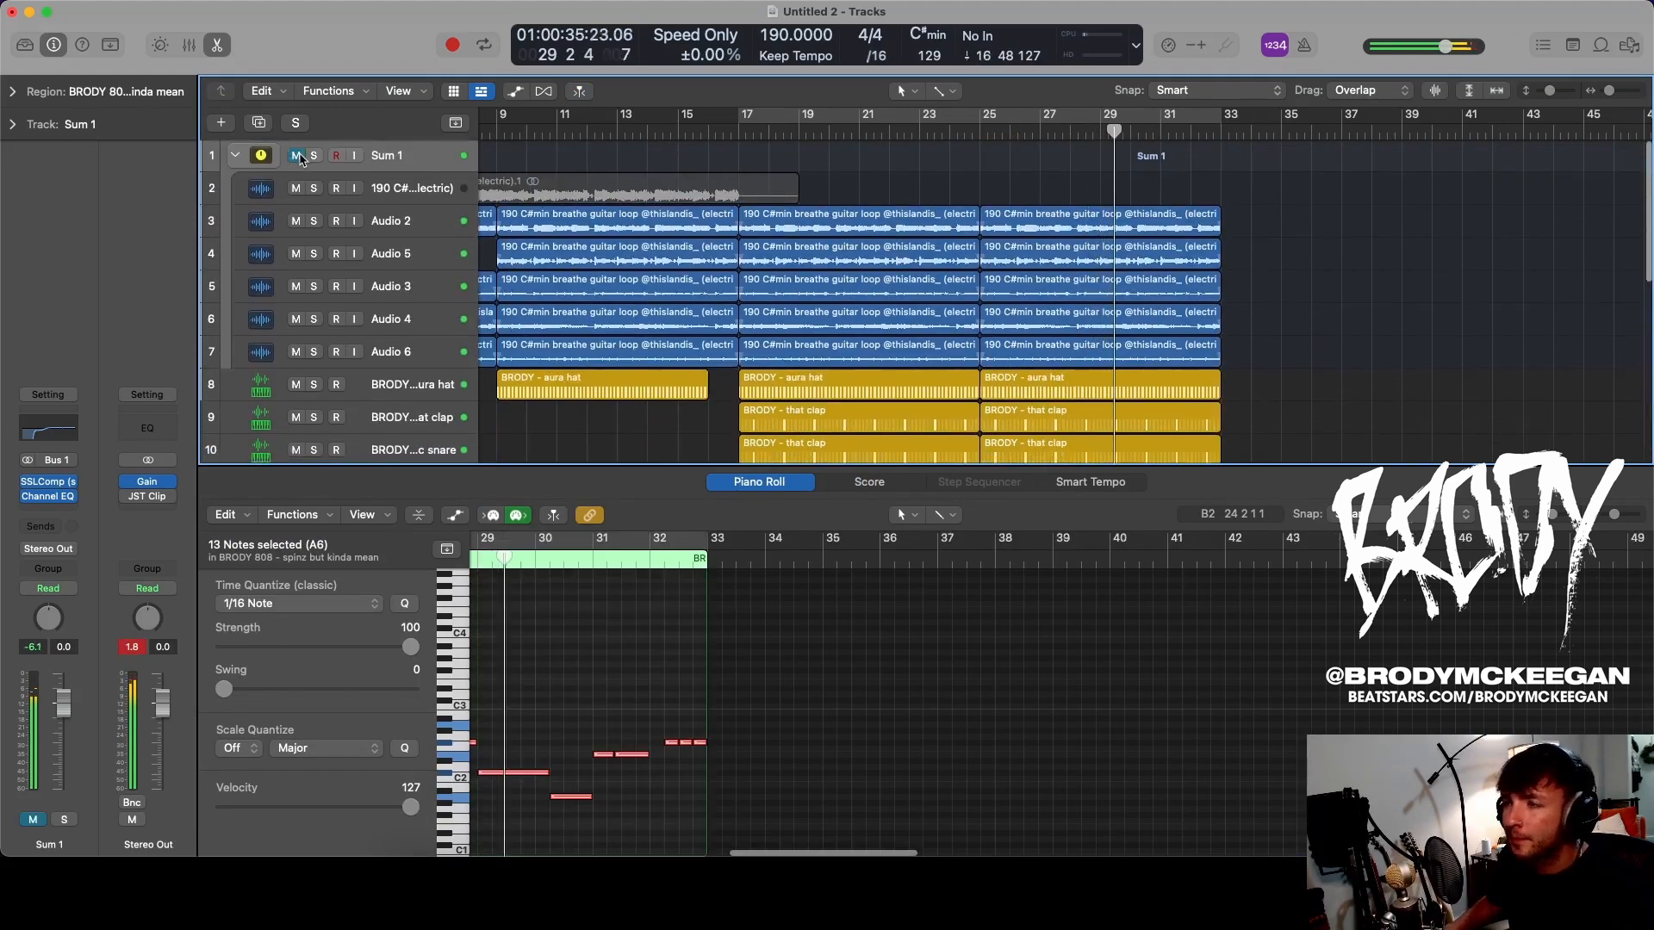
{"action": "scroll", "coordinate": [301, 160], "scroll_direction": "down", "scroll_amount": 10}
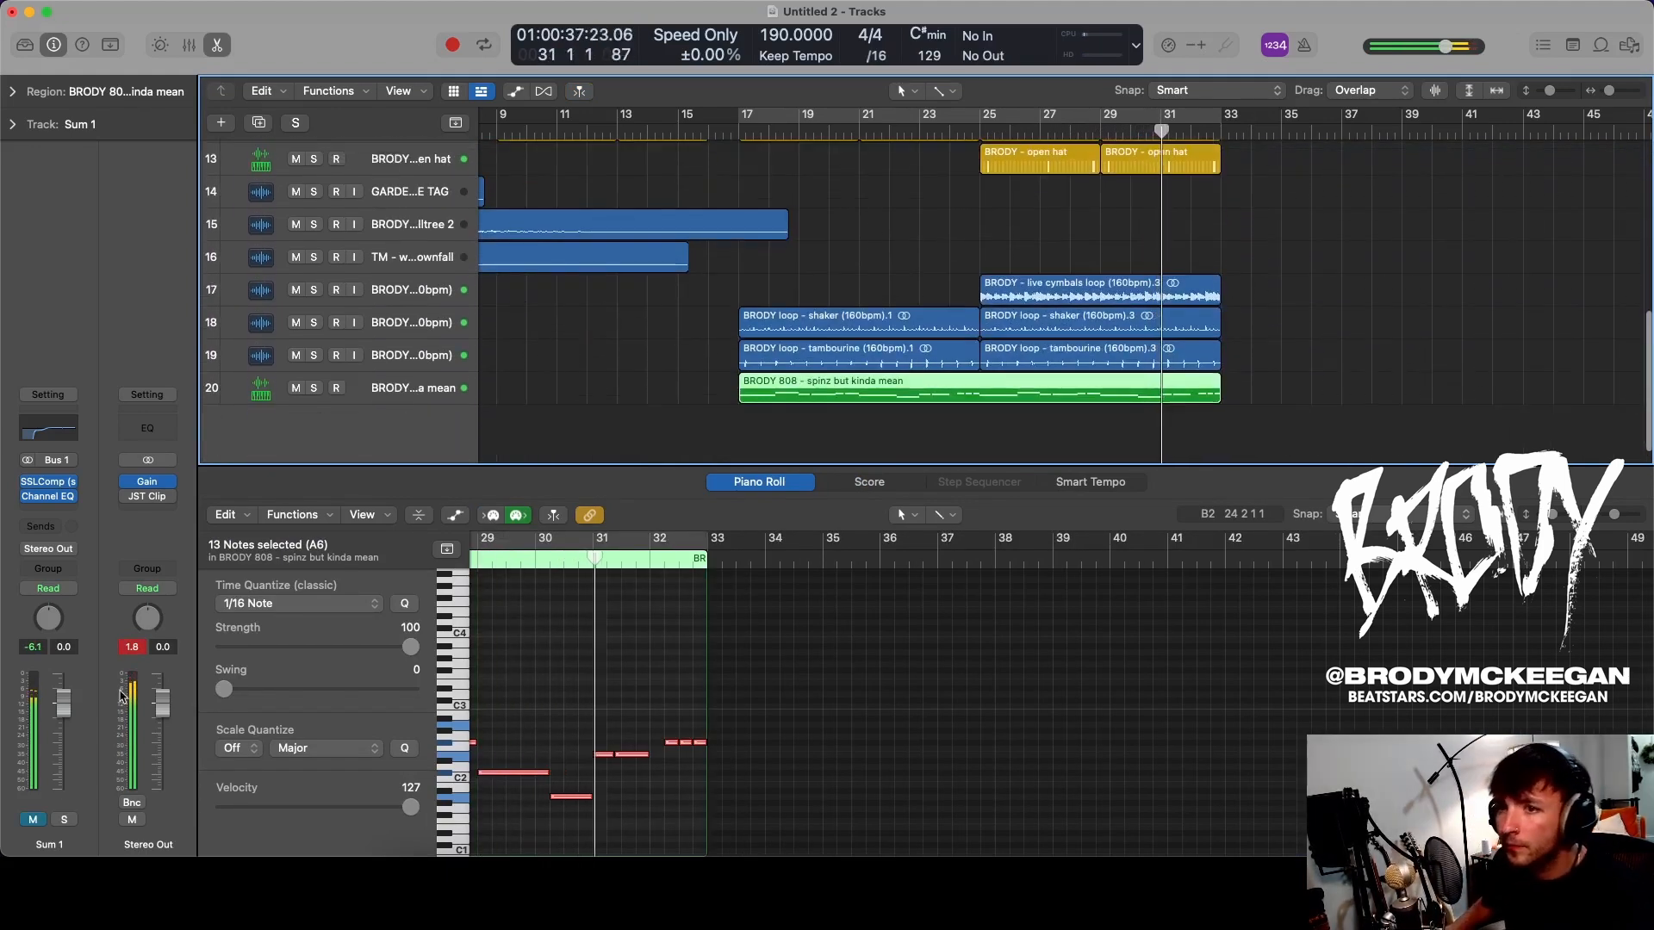
{"action": "left_click", "coordinate": [143, 652]}
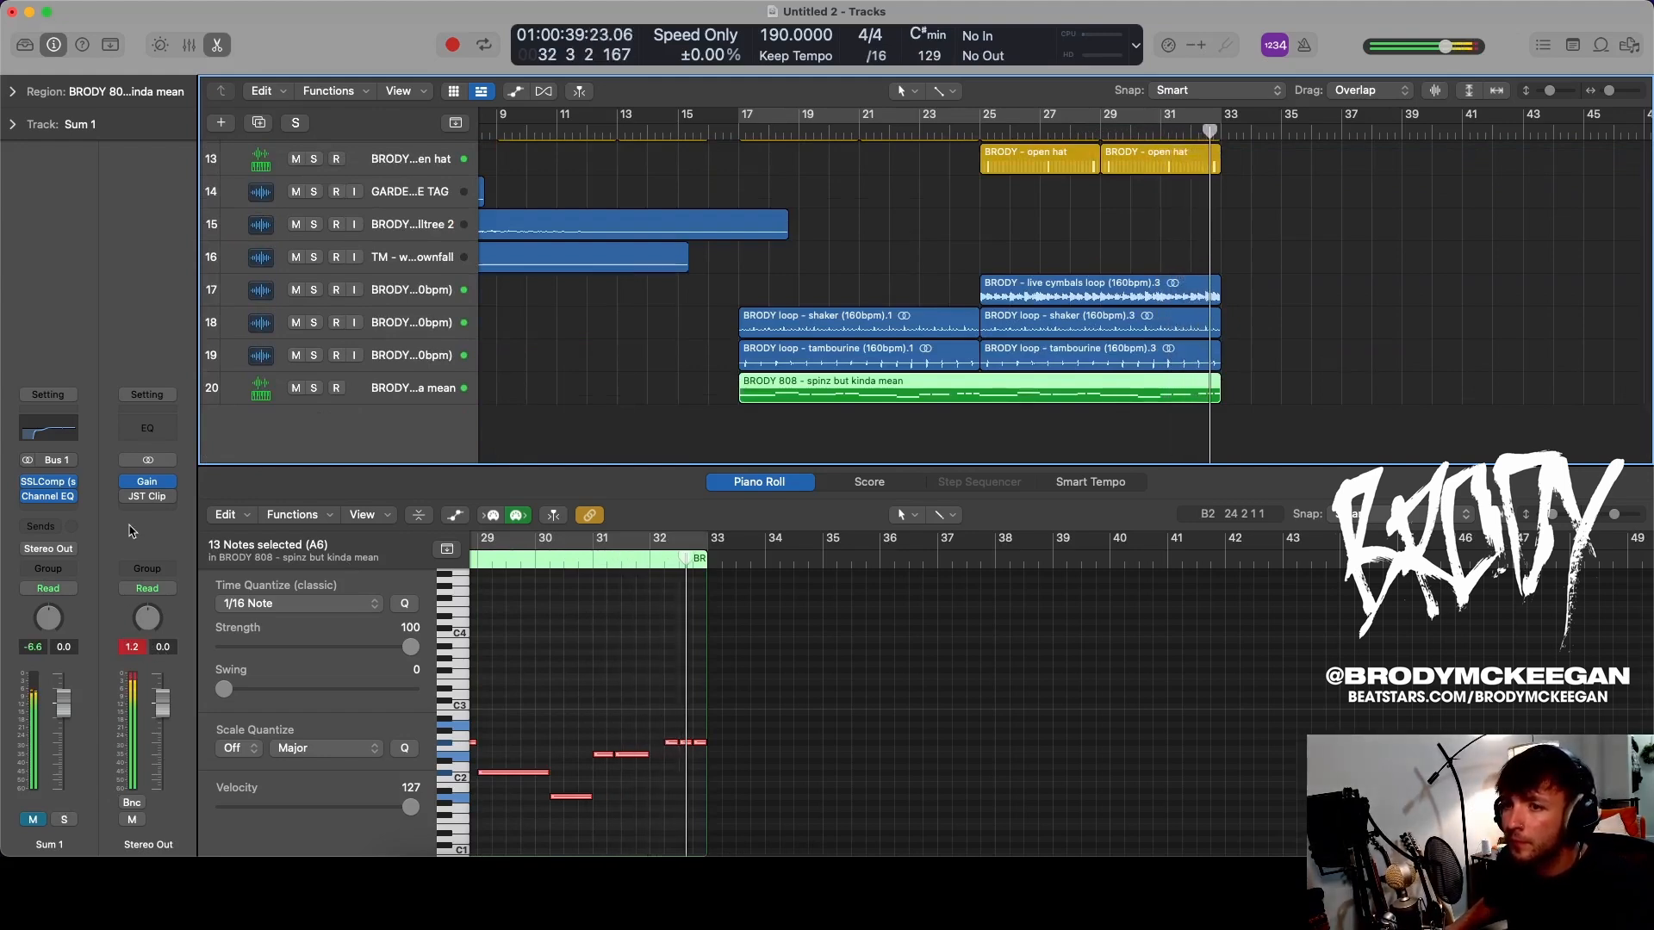
- Turn on cycle playback for bars 17 to 33 and enable JST Clip on the Stereo Out
{"action": "left_click", "coordinate": [129, 492]}
{"action": "left_click", "coordinate": [912, 251]}
{"action": "key", "text": "c"}
{"action": "left_click", "coordinate": [127, 497]}
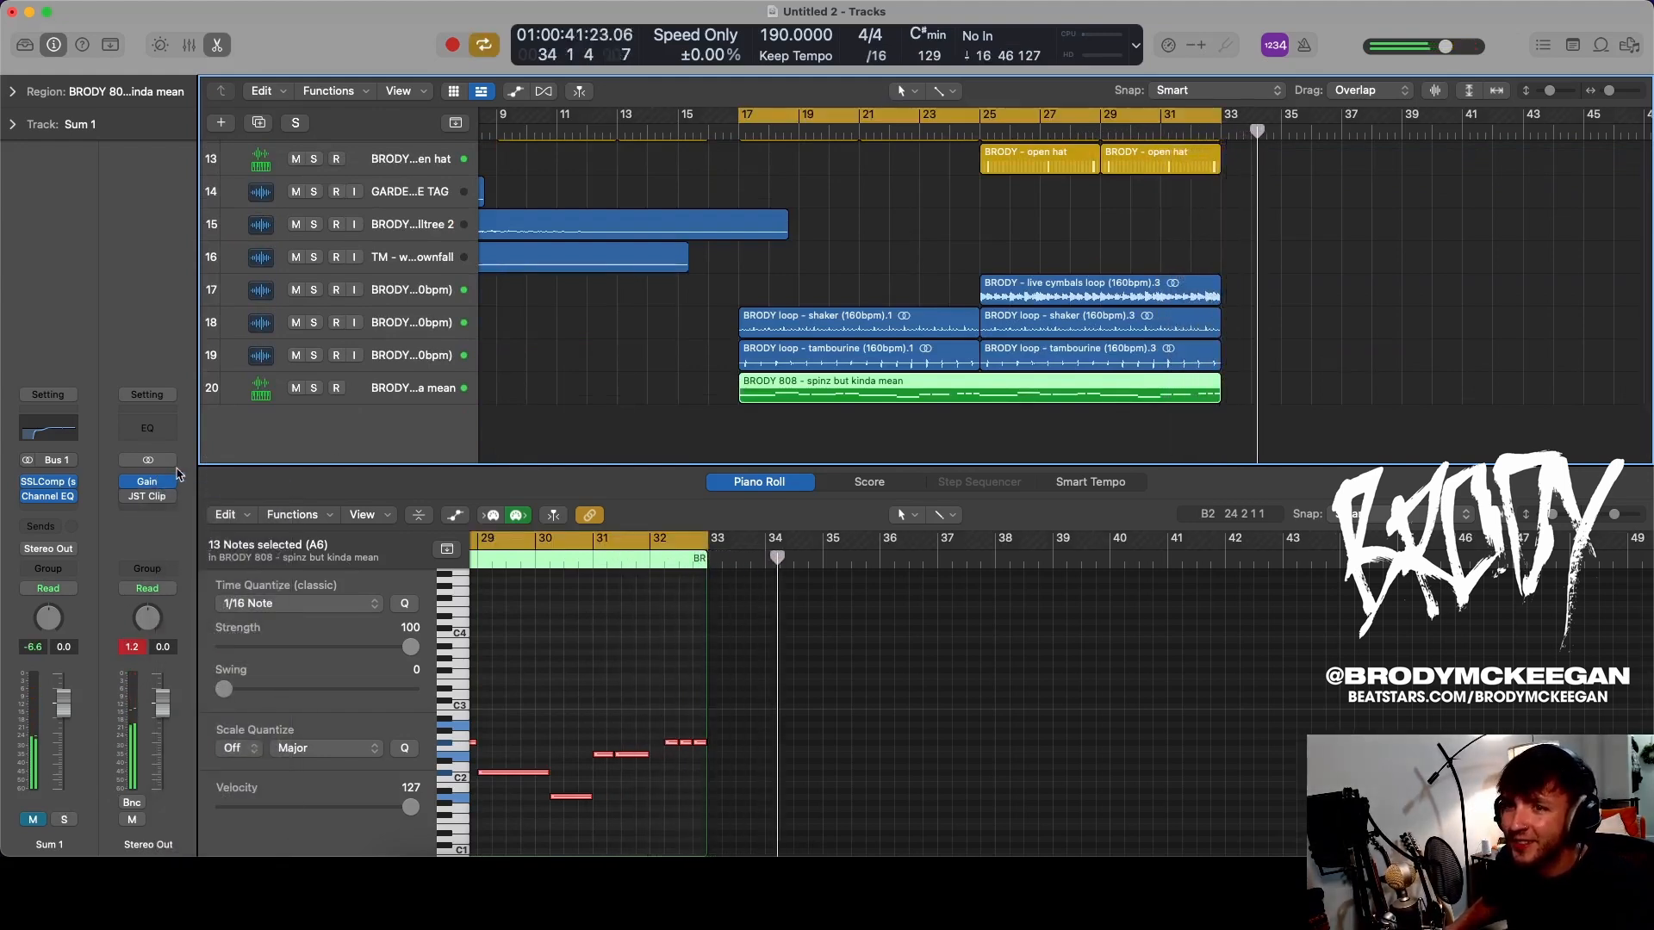
{"action": "left_click", "coordinate": [147, 497]}
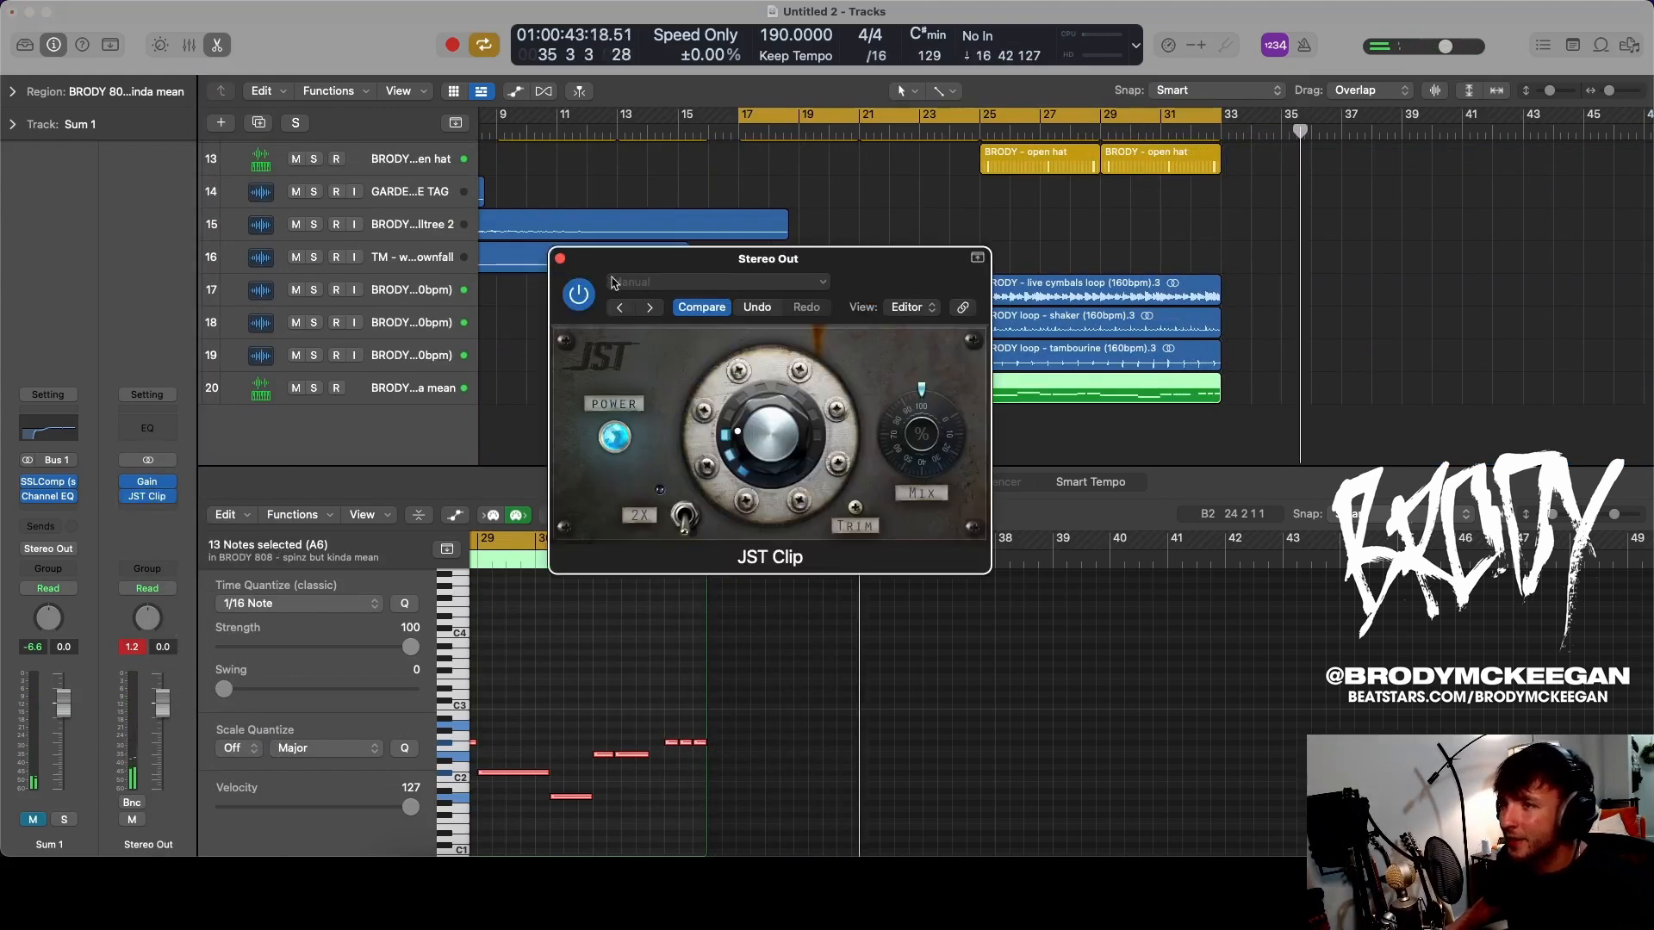
{"action": "left_click", "coordinate": [560, 259]}
- Insert the Waves L3 UltraMaximizer (s) after JST Clip on the Stereo Out and choose the Low Level Loudness profile
{"action": "left_click", "coordinate": [159, 510]}
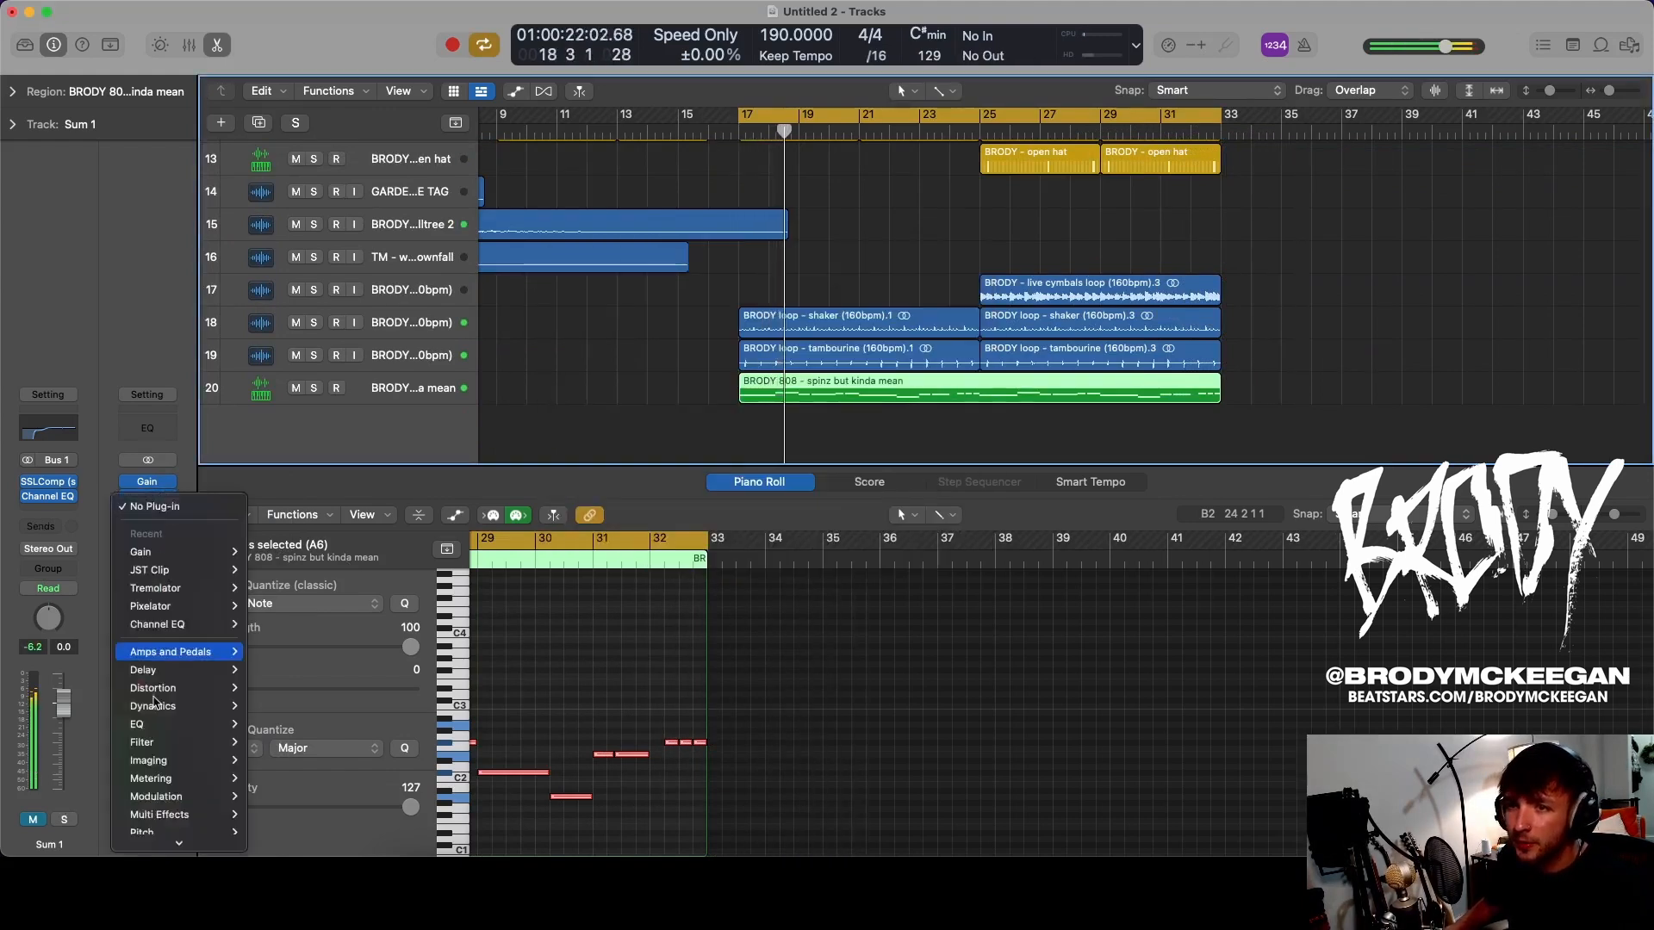
{"action": "mouse_move", "coordinate": [172, 838]}
{"action": "mouse_move", "coordinate": [284, 802]}
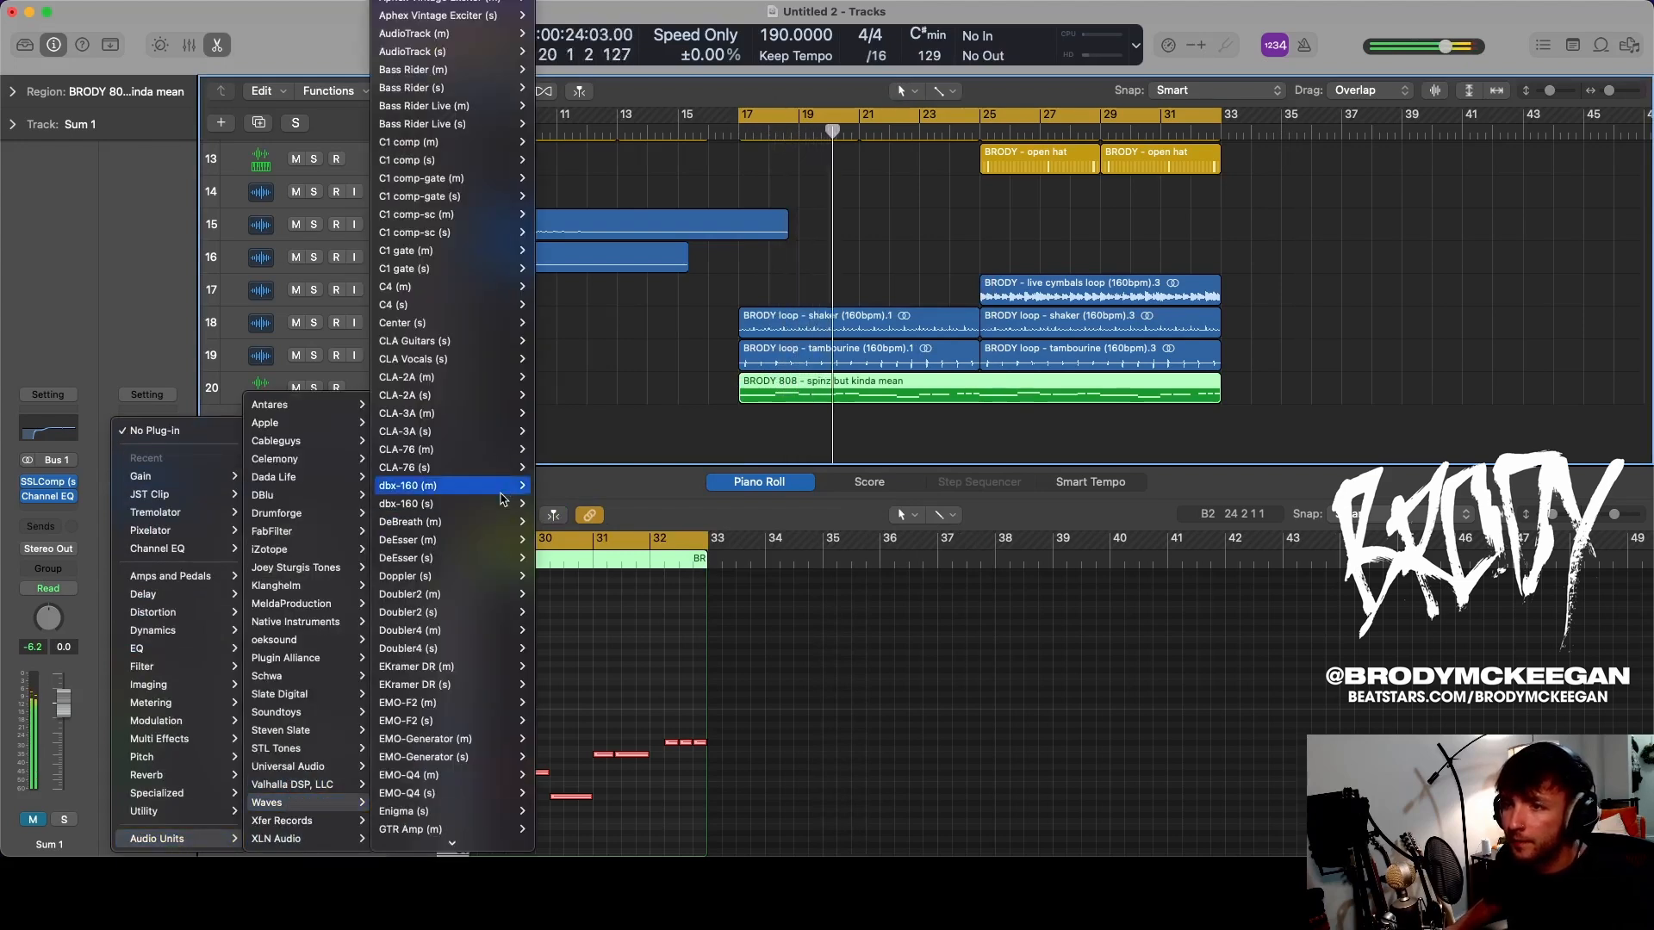
{"action": "scroll", "coordinate": [503, 500], "scroll_direction": "down", "scroll_amount": 10}
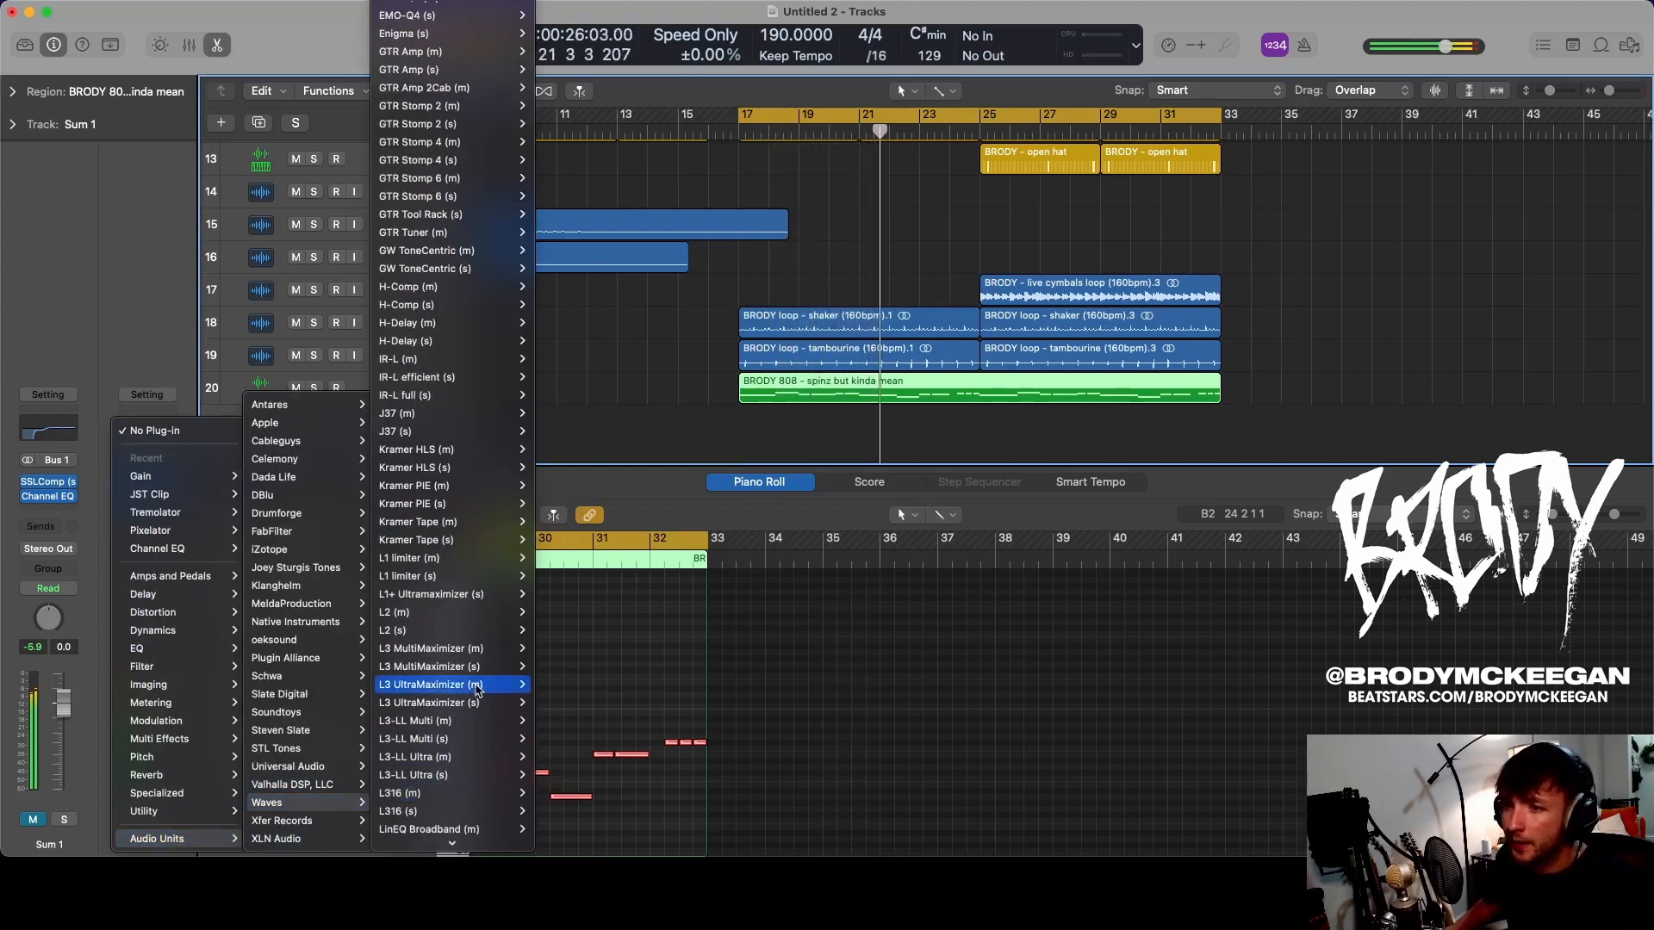
{"action": "mouse_move", "coordinate": [483, 702]}
{"action": "left_click", "coordinate": [555, 703]}
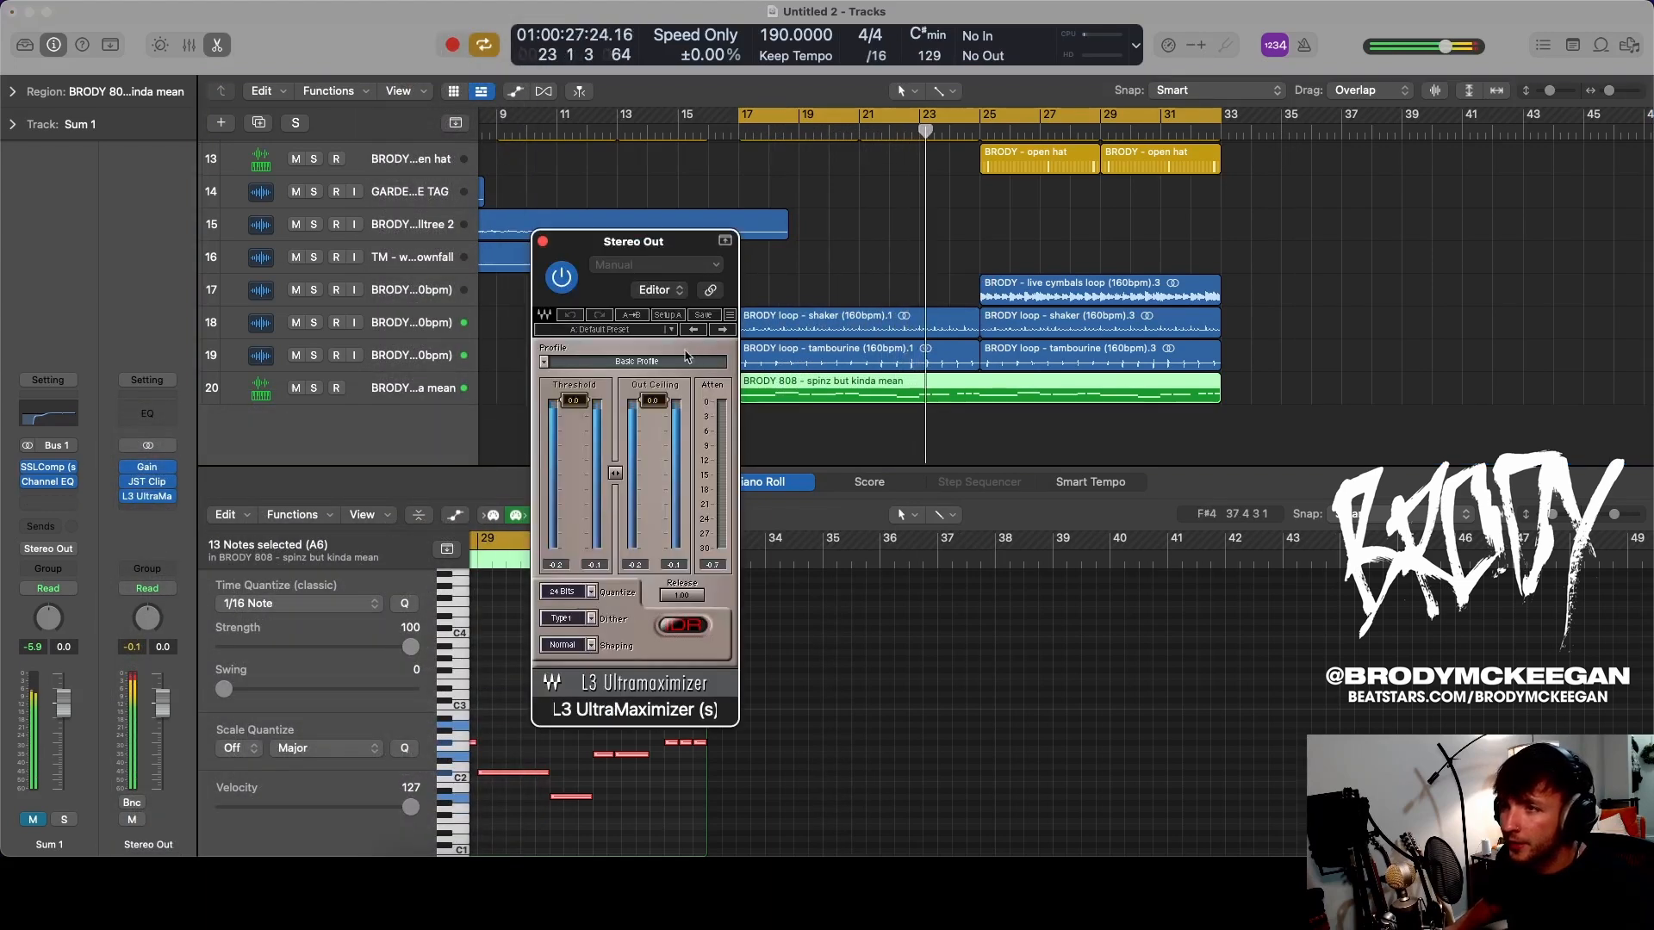
{"action": "left_click", "coordinate": [544, 363]}
{"action": "key", "text": "Escape"}
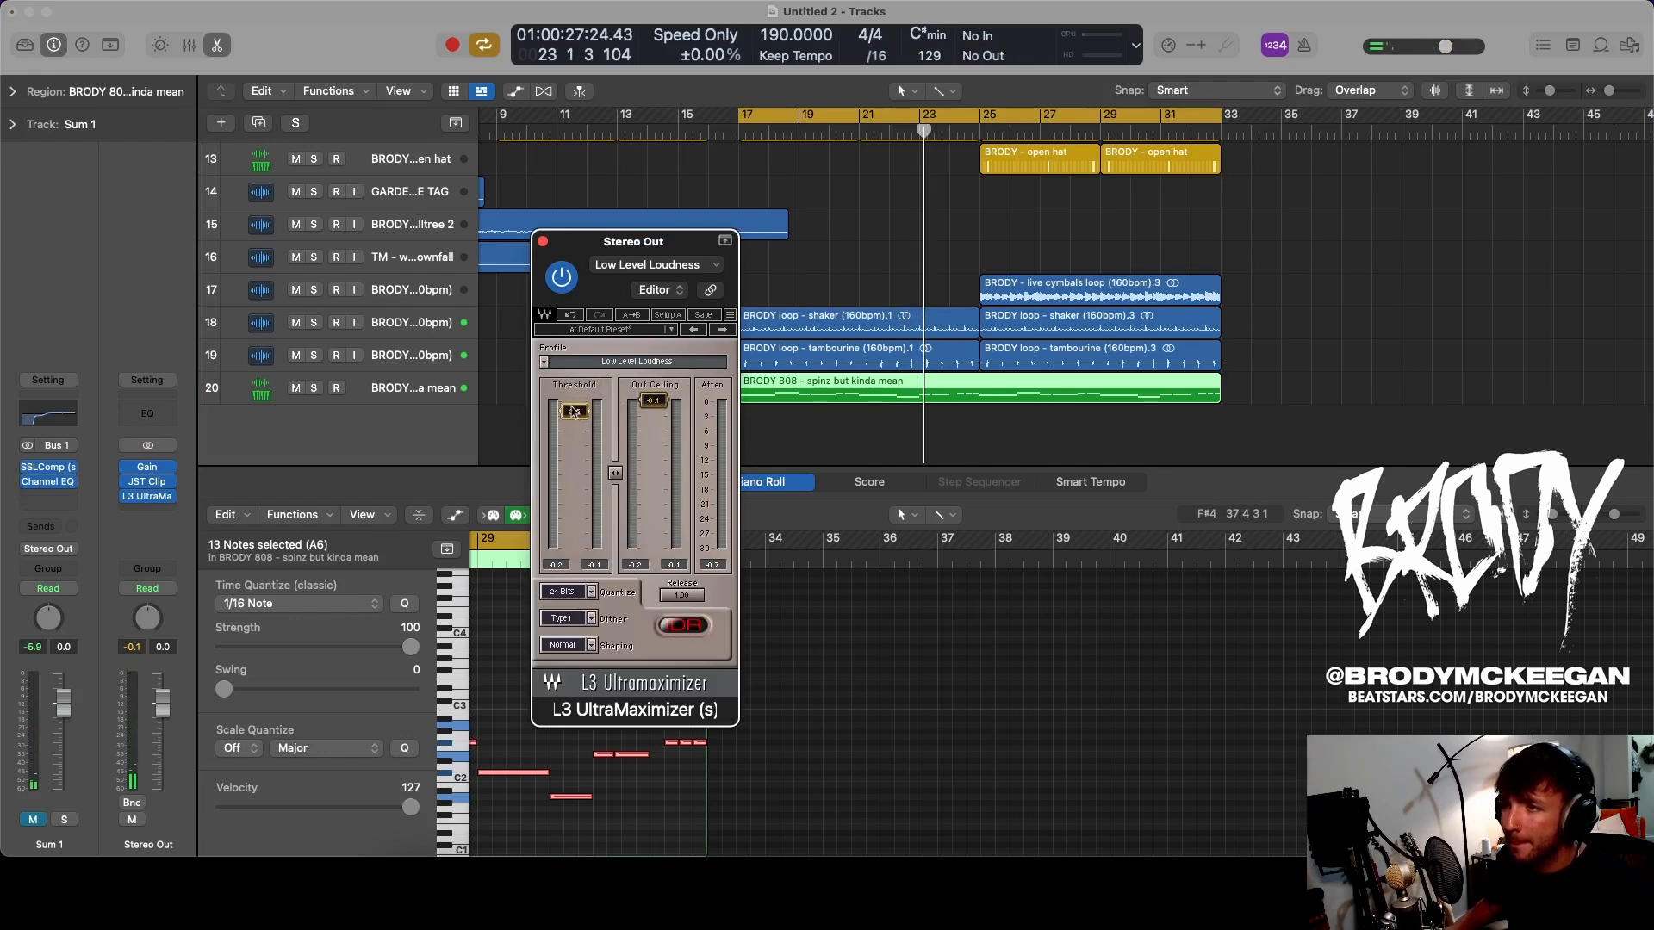
- Play back the looped section with the limiter on the Stereo Out and close the L3 UltraMaximizer
{"action": "key", "text": "space"}
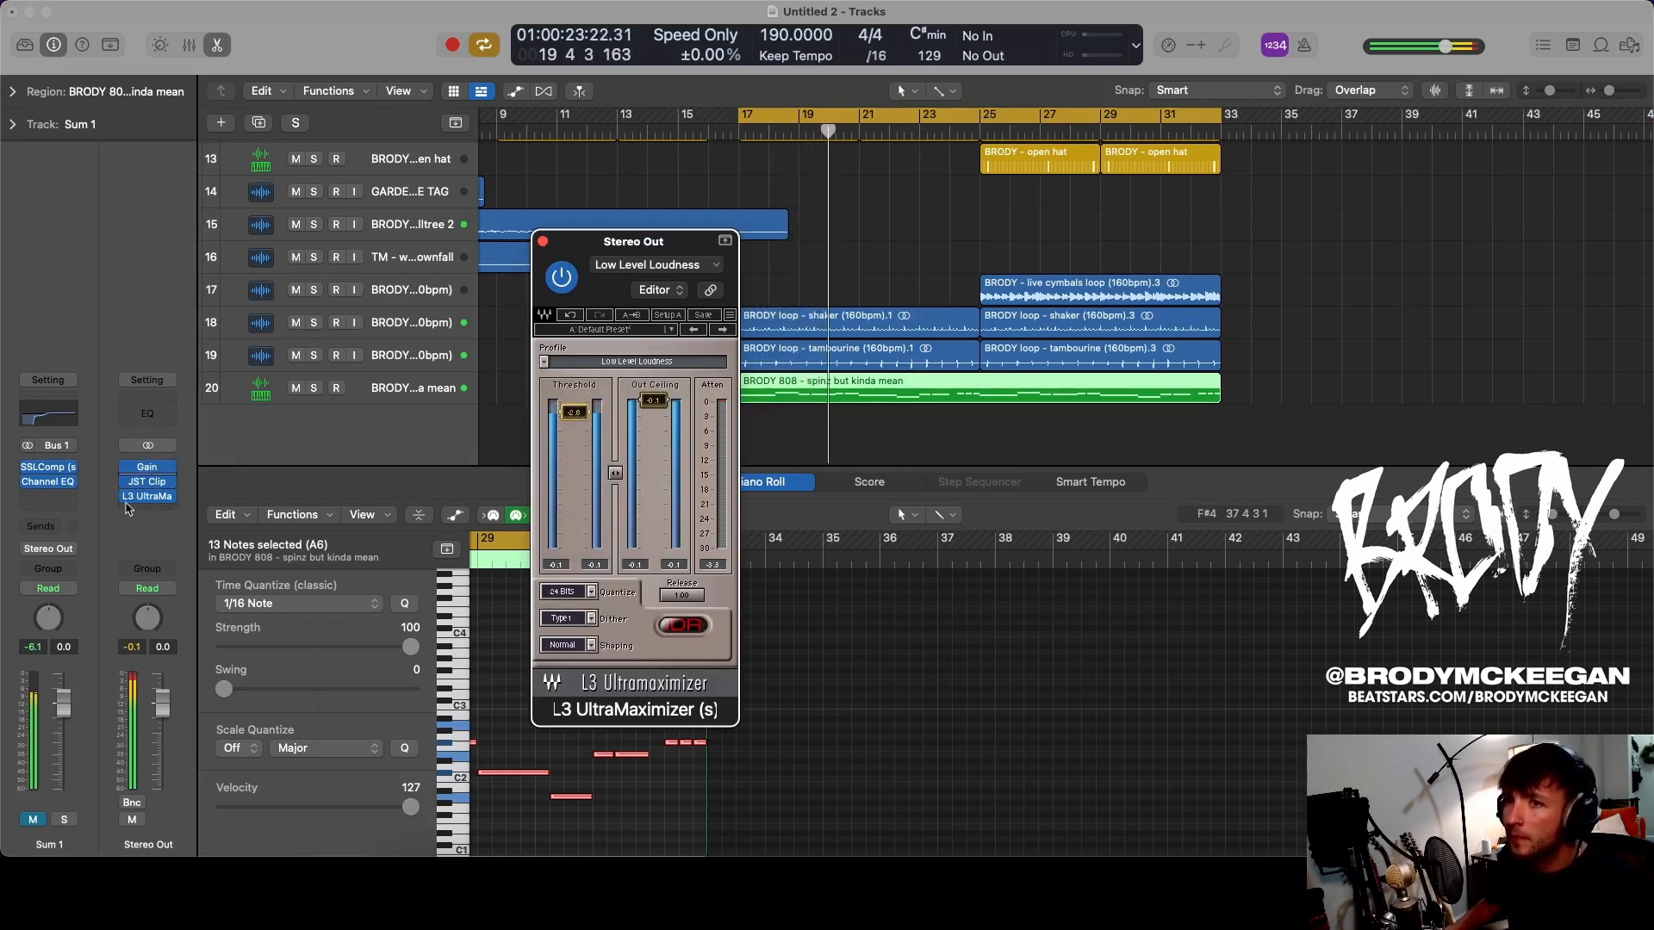
{"action": "left_click", "coordinate": [130, 483]}
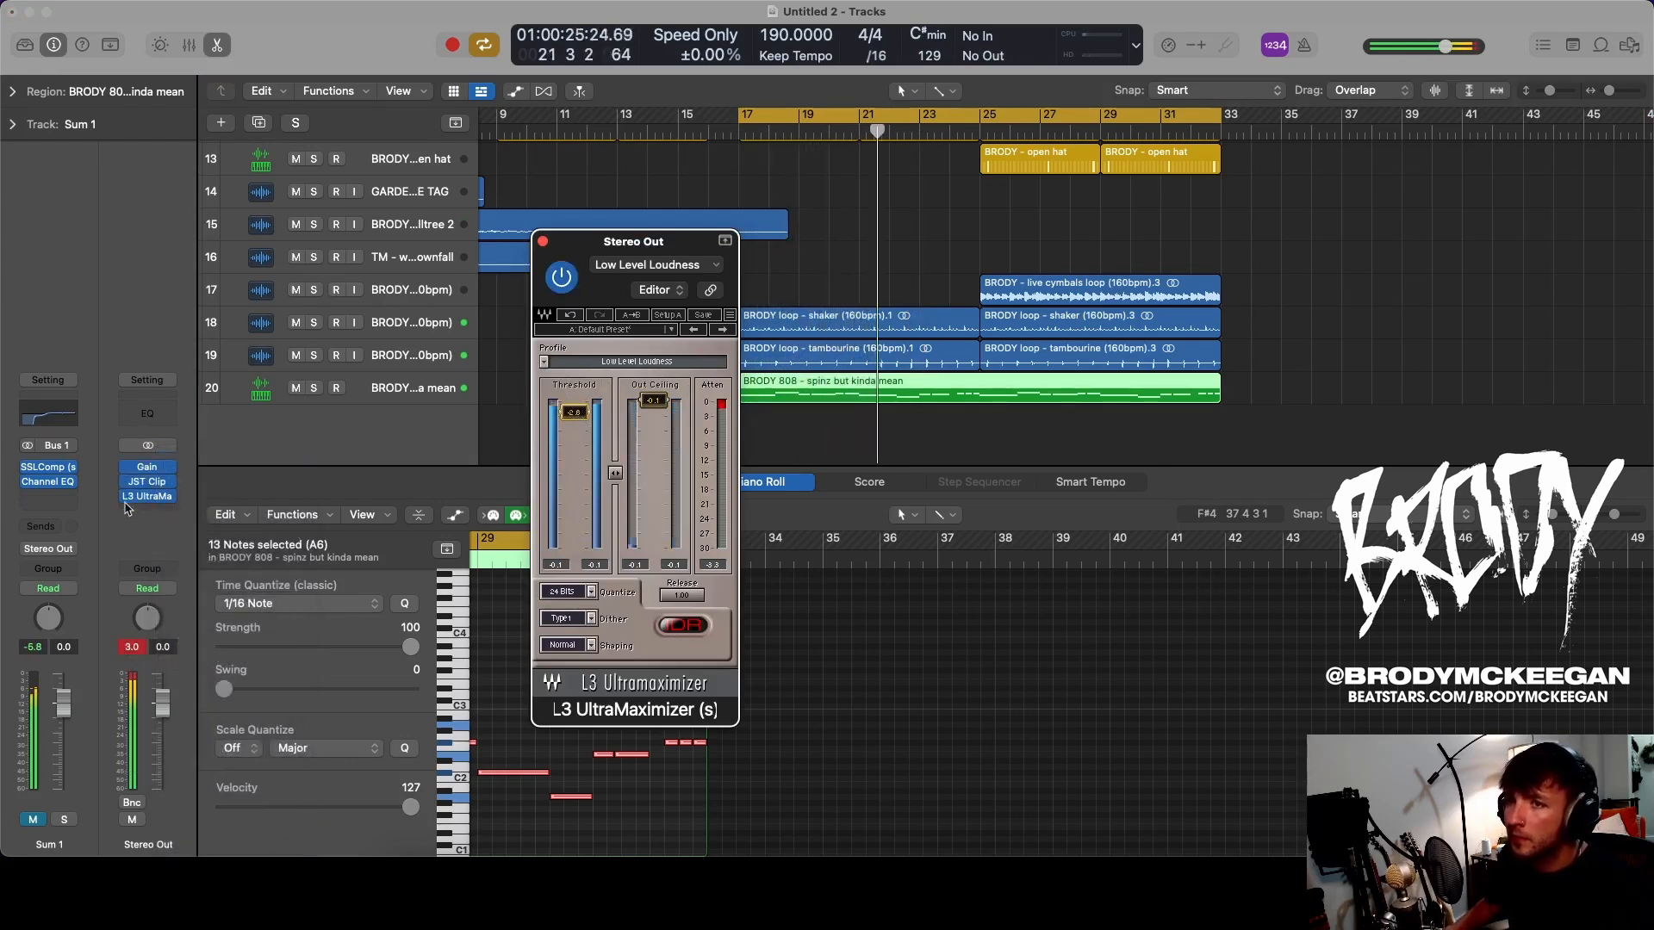
{"action": "left_click", "coordinate": [542, 242]}
- Insert a stereo Soundtoys MicroShift on the 808 track, setting its focus to 91.6 Hz and lowering mix, detune and delay
{"action": "left_click", "coordinate": [424, 388]}
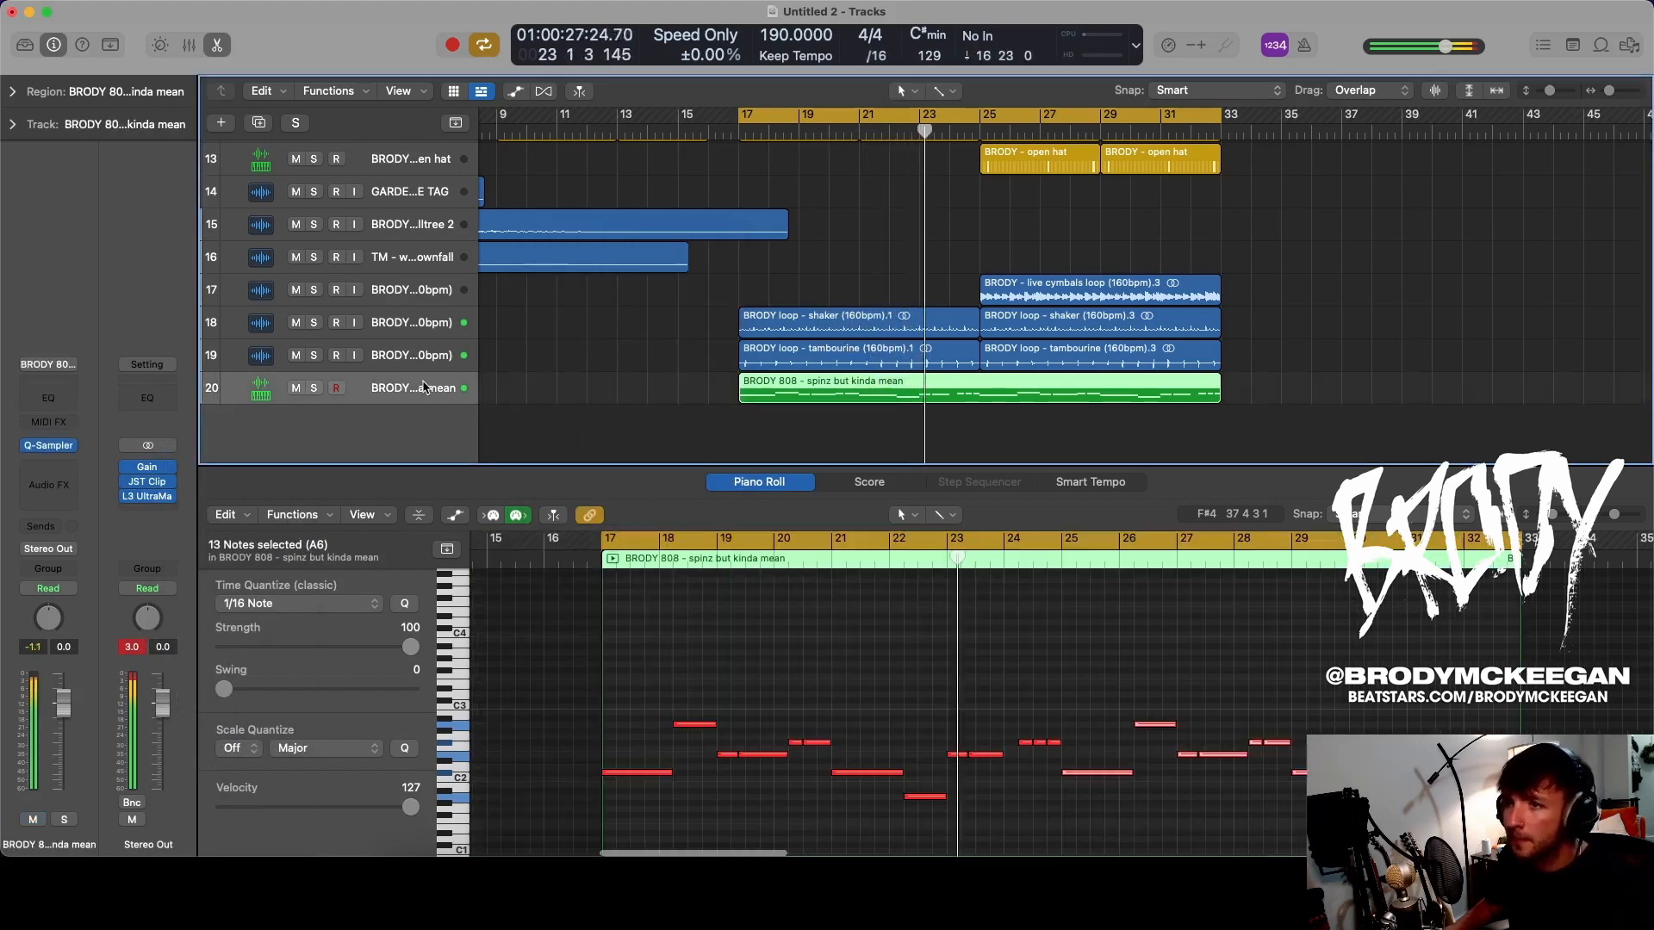
{"action": "left_click", "coordinate": [67, 500]}
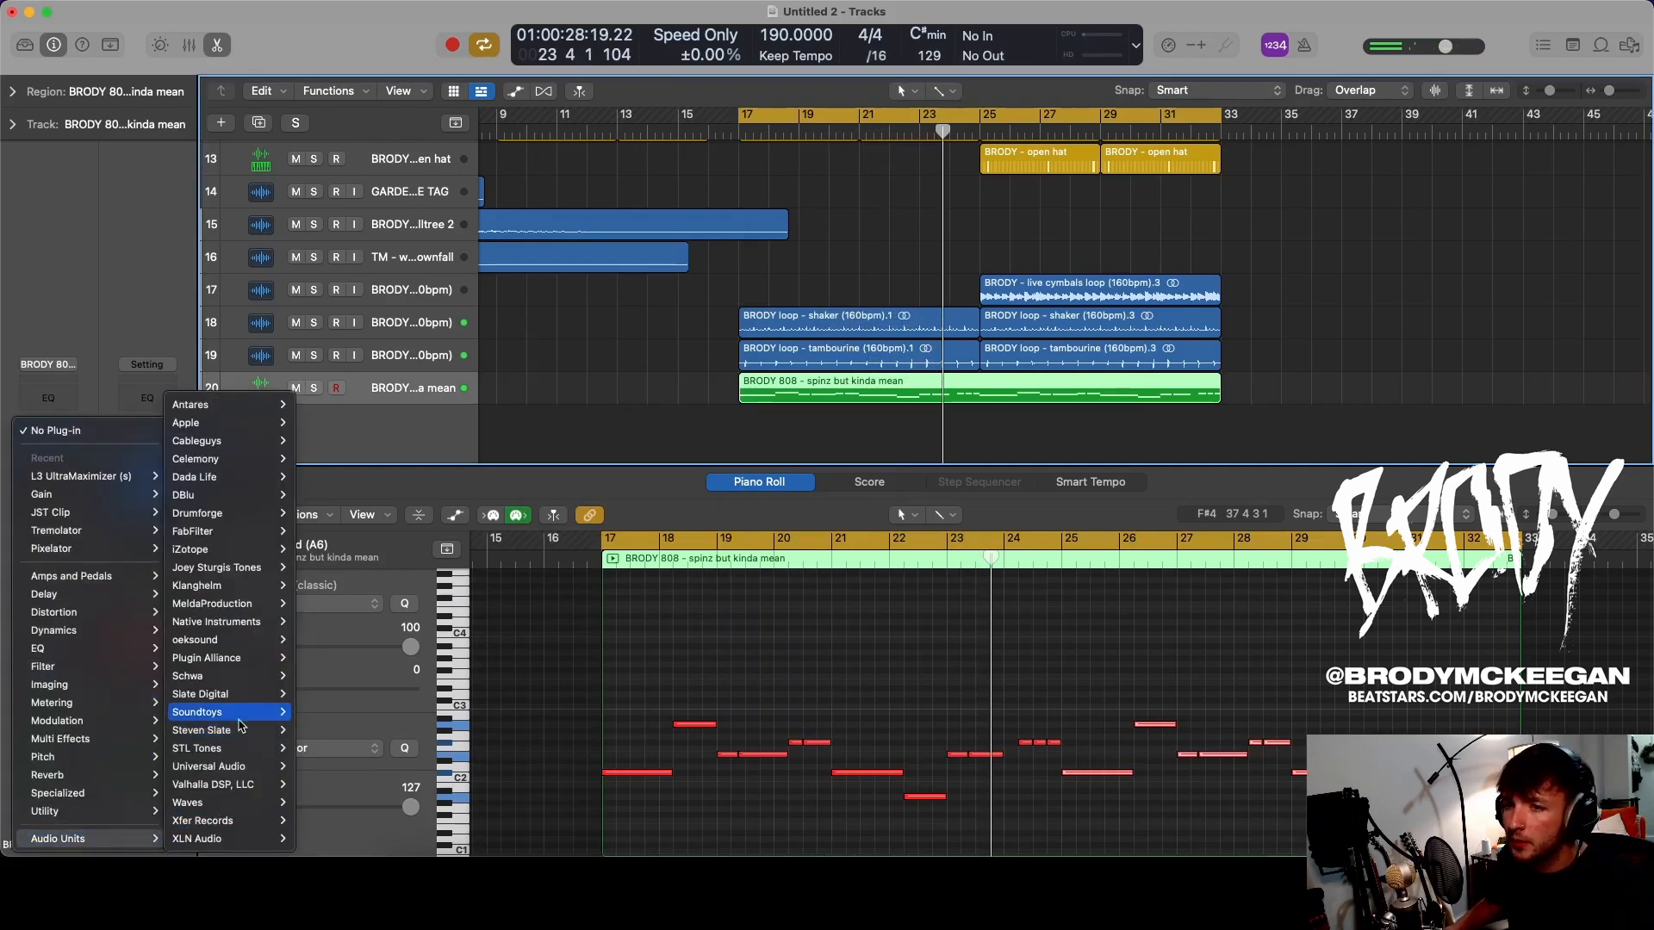
{"action": "mouse_move", "coordinate": [215, 713]}
{"action": "mouse_move", "coordinate": [328, 734]}
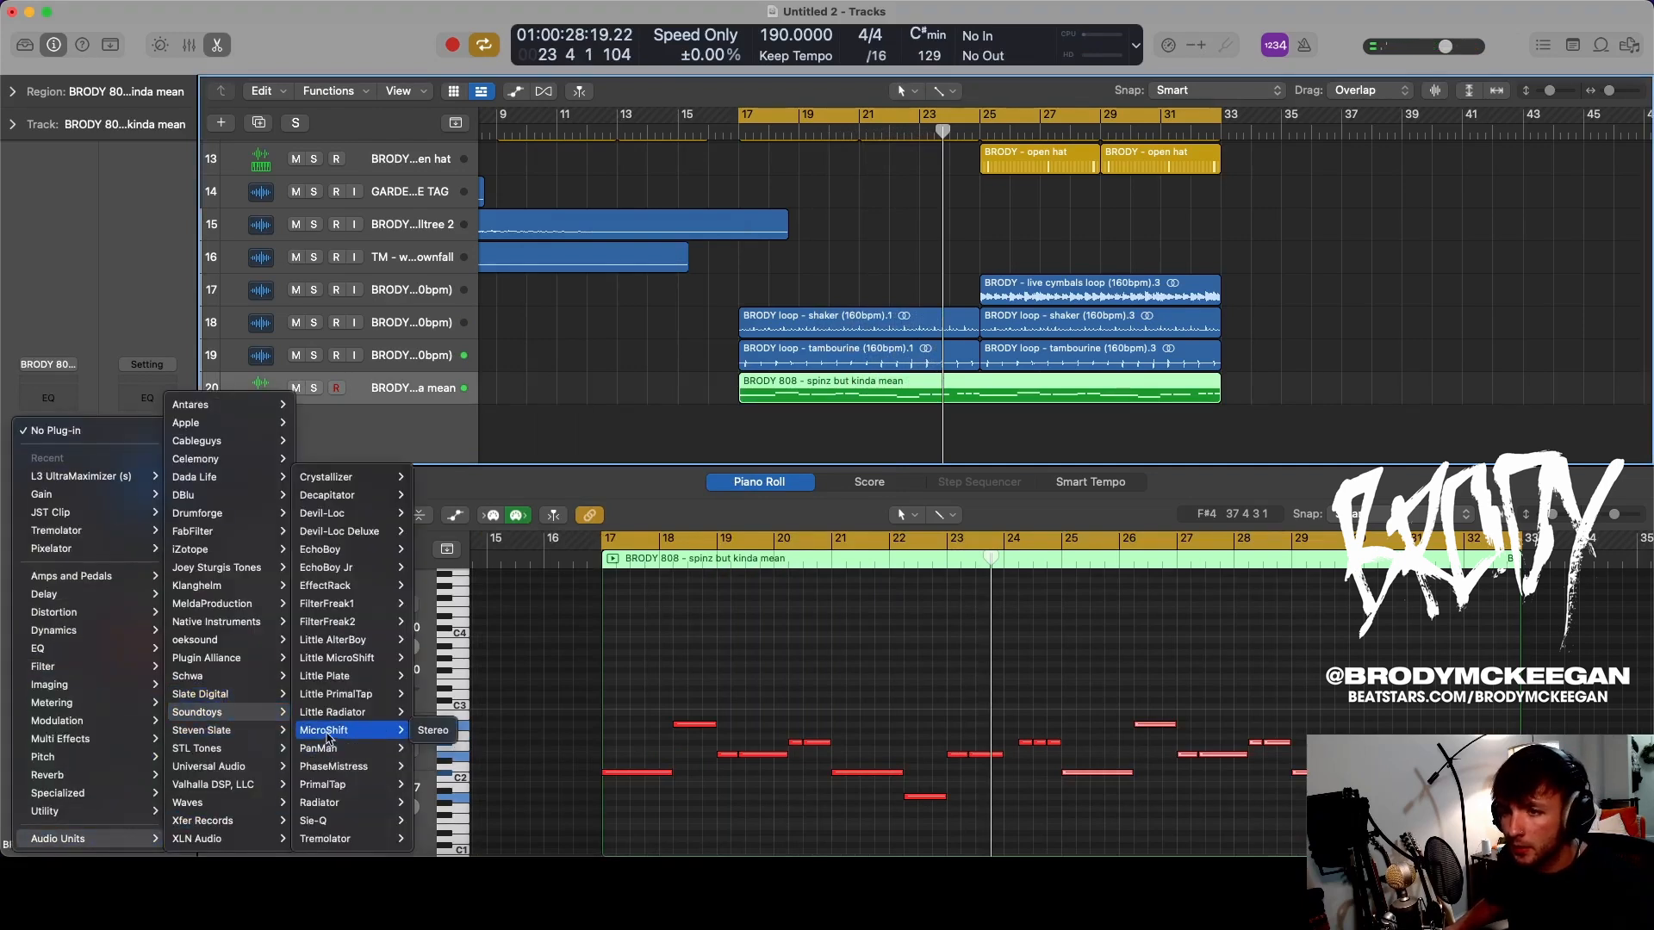
{"action": "left_click", "coordinate": [433, 731]}
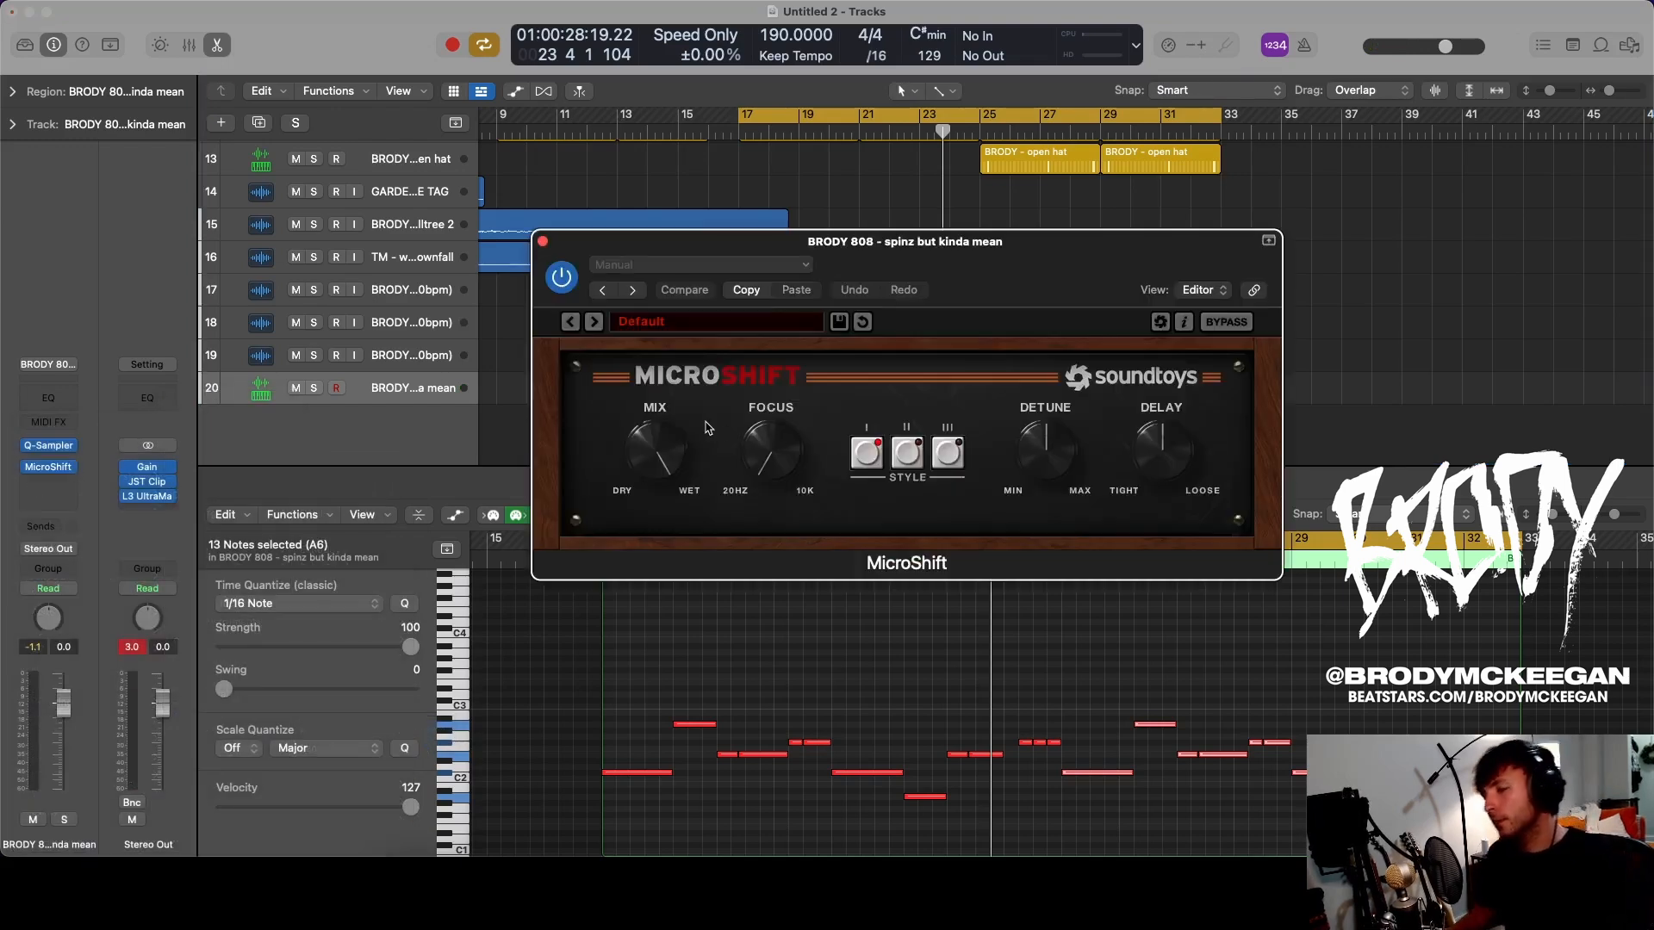
{"action": "left_click_drag", "start_coordinate": [655, 450], "coordinate": [650, 589]}
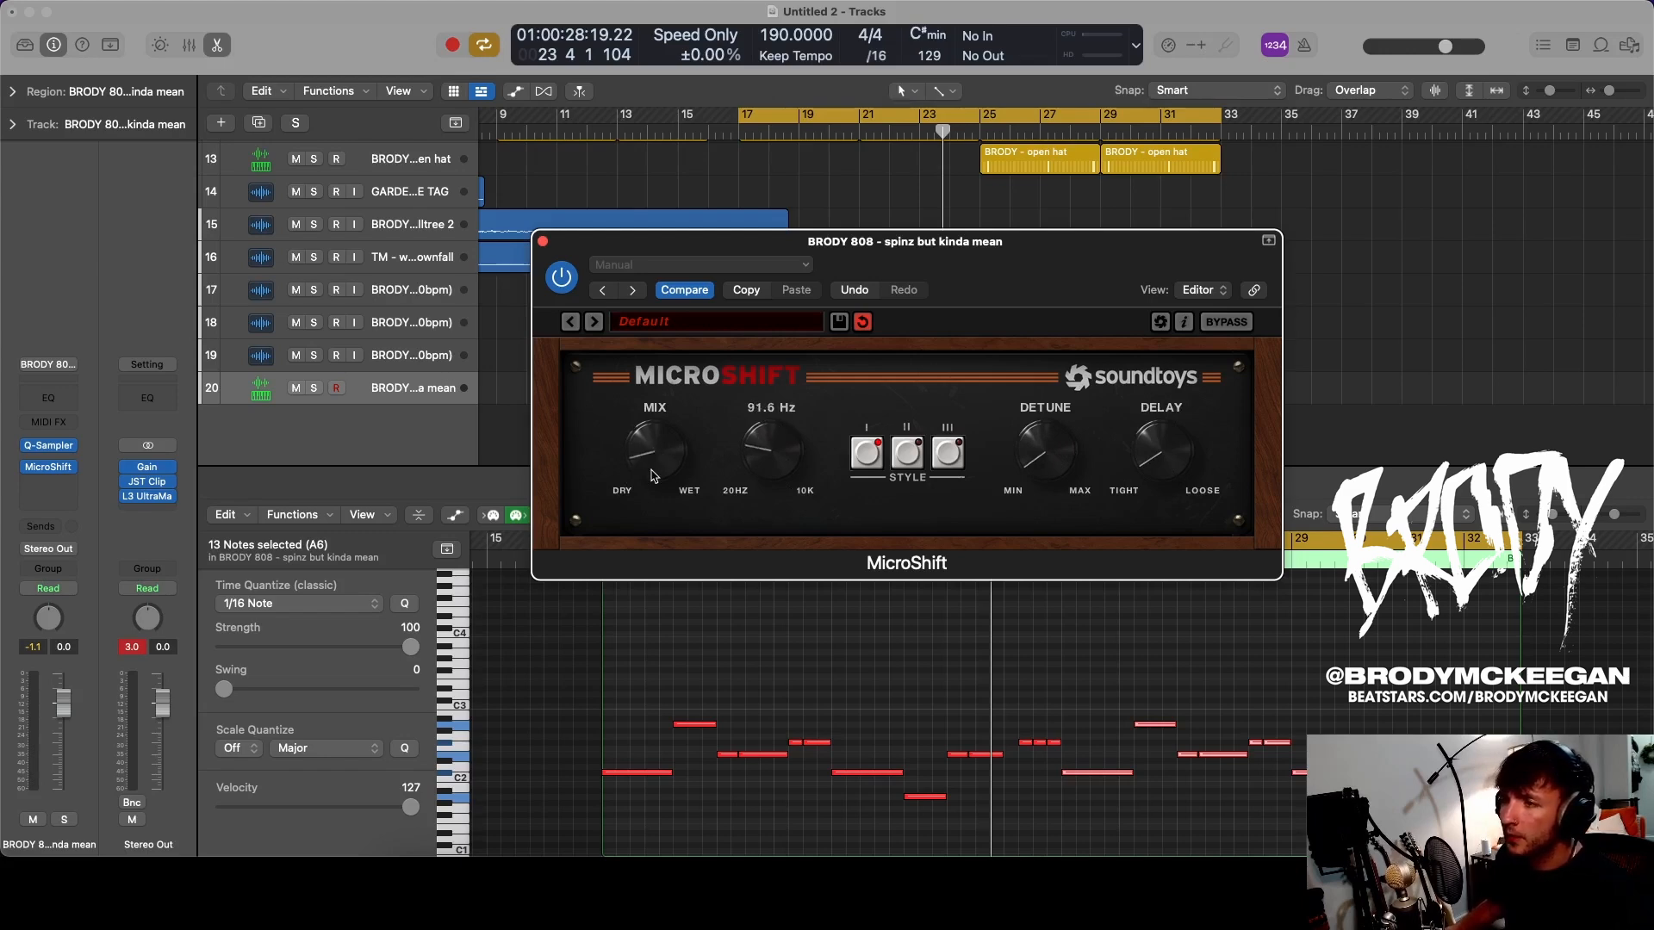
- Solo the 808 track with the cycle off and play it from bar 17
{"action": "key", "text": "s"}
{"action": "key", "text": "c"}
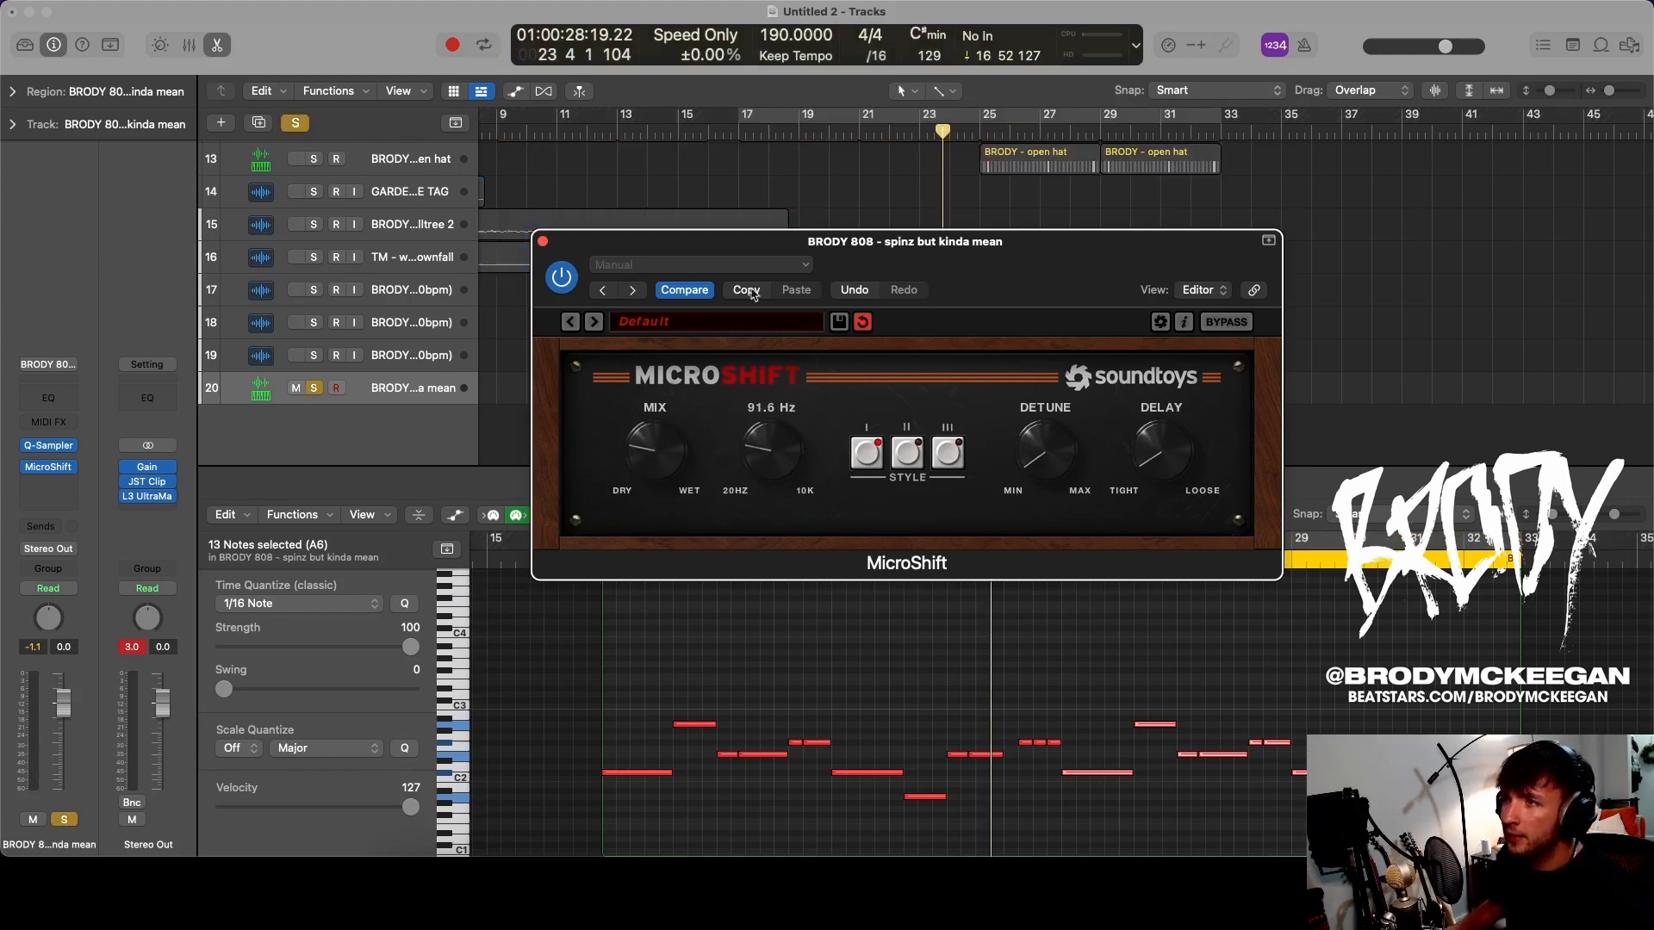
{"action": "left_click_drag", "start_coordinate": [933, 272], "coordinate": [760, 412]}
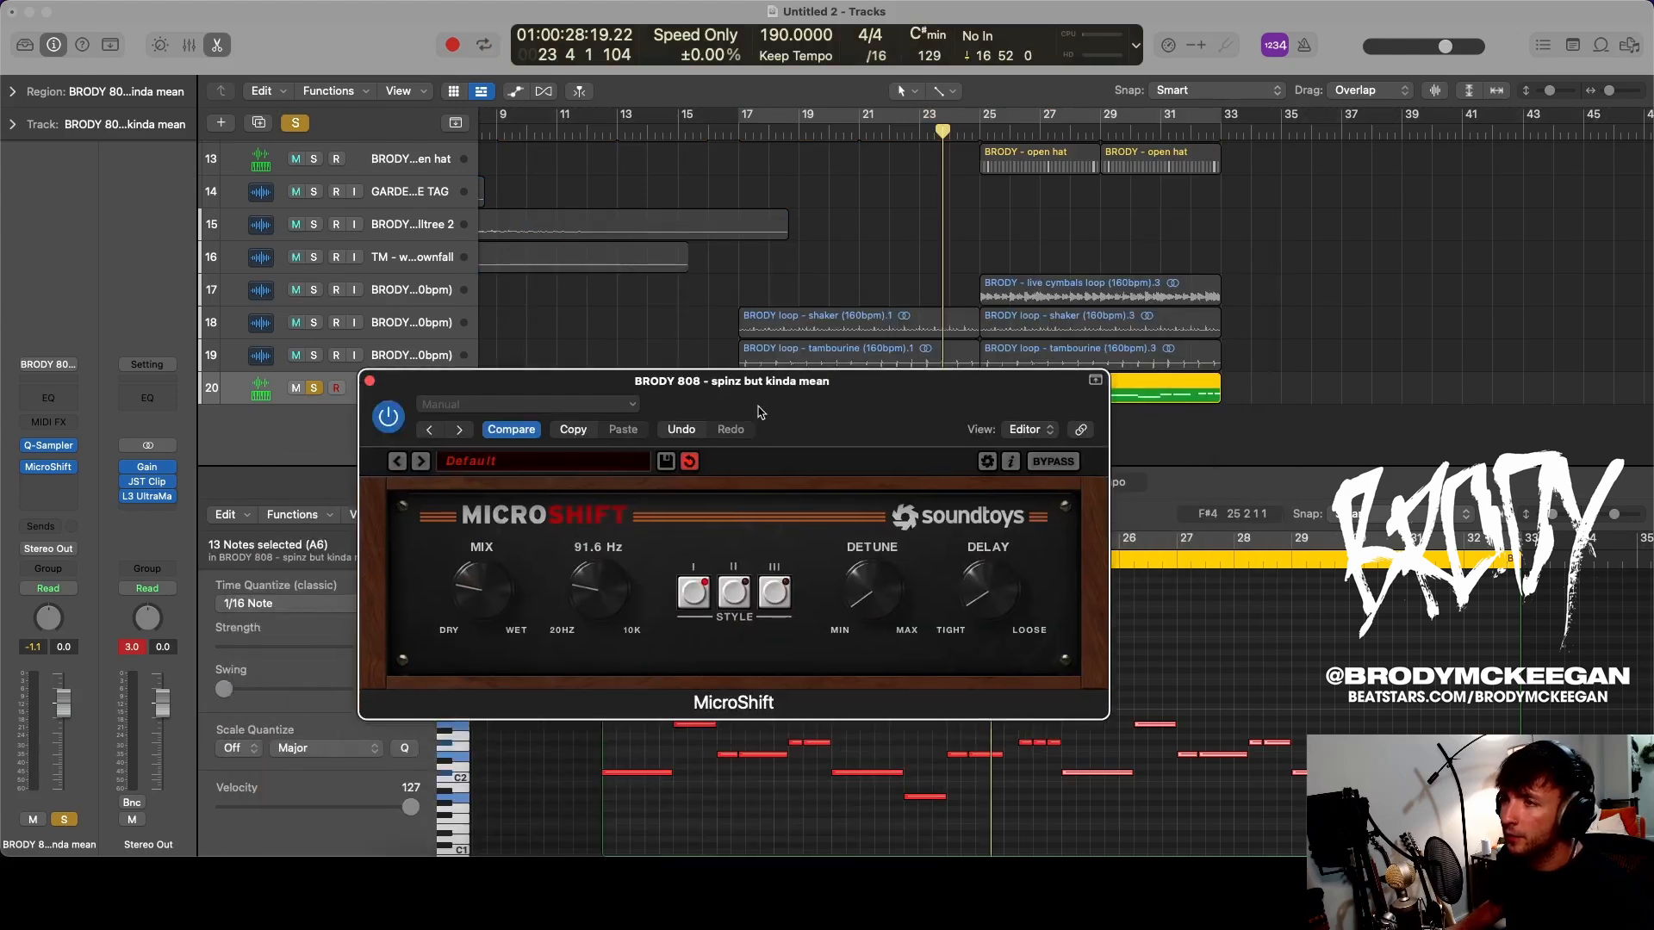
{"action": "left_click", "coordinate": [738, 132]}
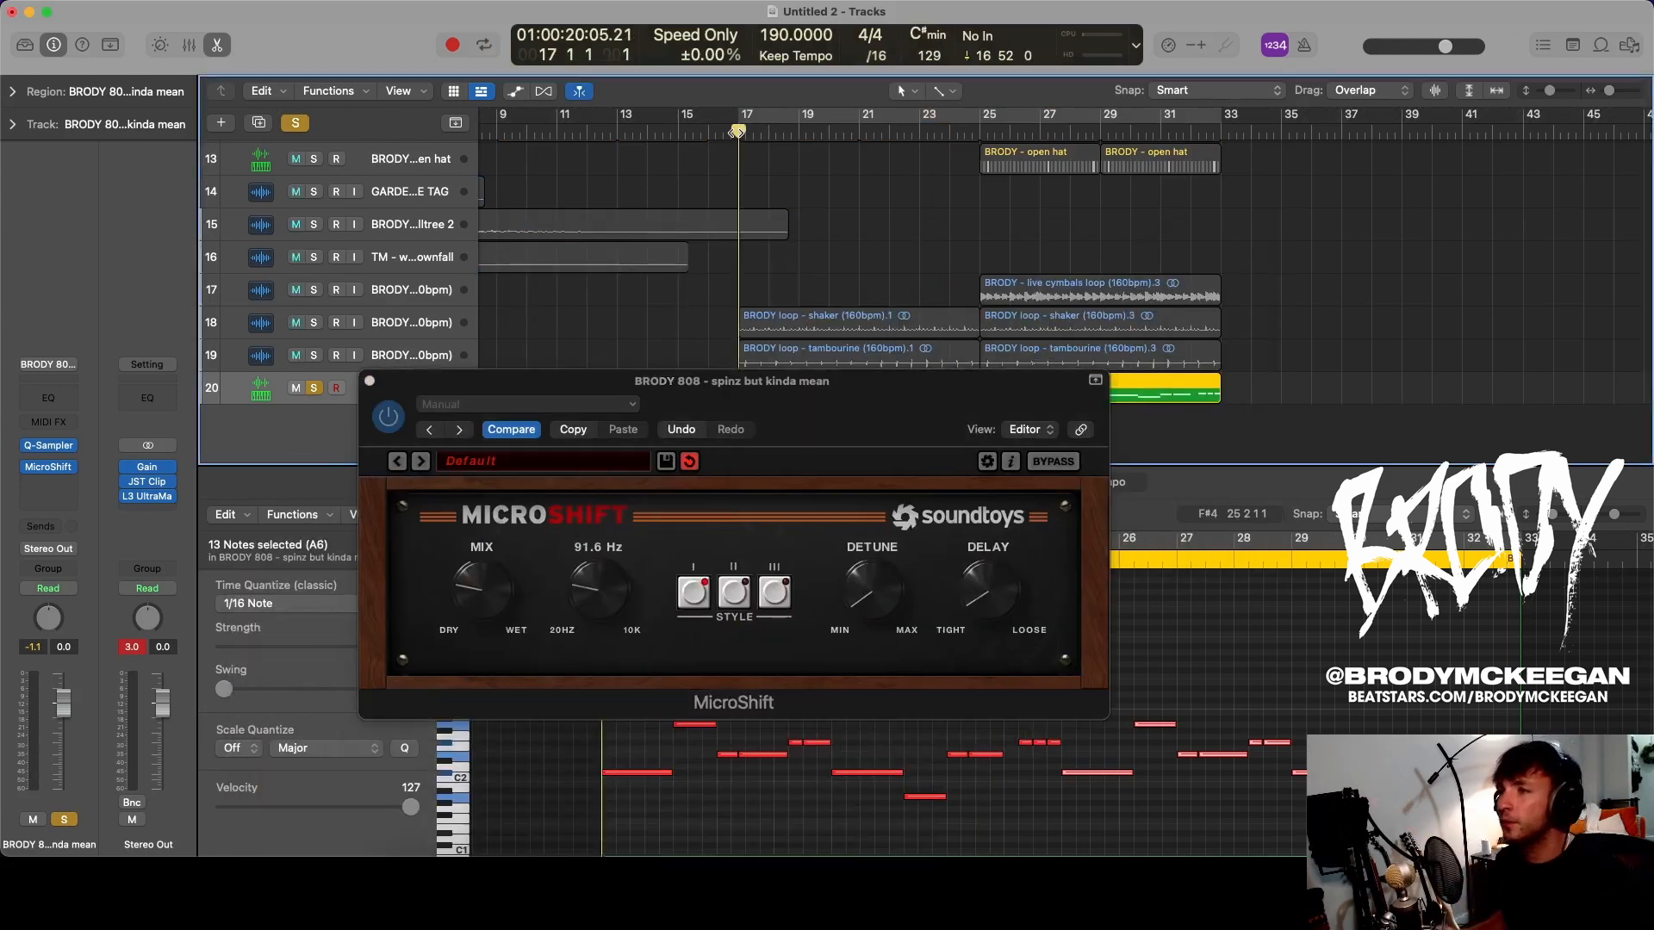
{"action": "key", "text": "space"}
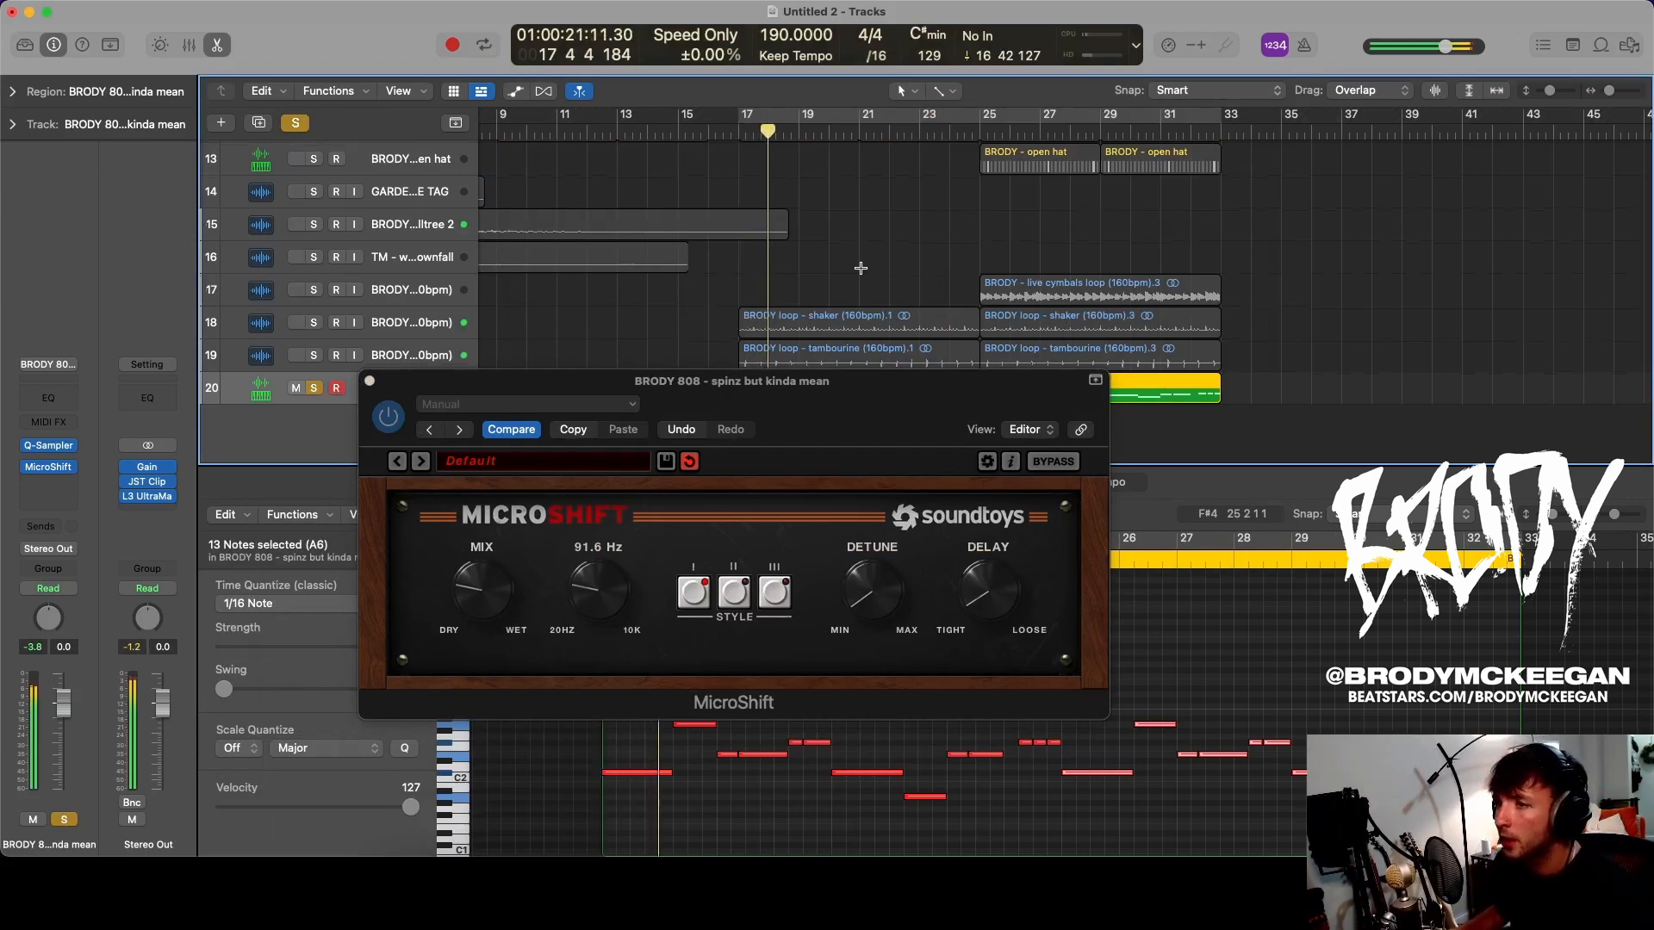
{"action": "scroll", "coordinate": [860, 266], "scroll_direction": "up", "scroll_amount": 3}
{"action": "scroll", "coordinate": [949, 333], "scroll_direction": "down", "scroll_amount": 3}
{"action": "key", "text": "space"}
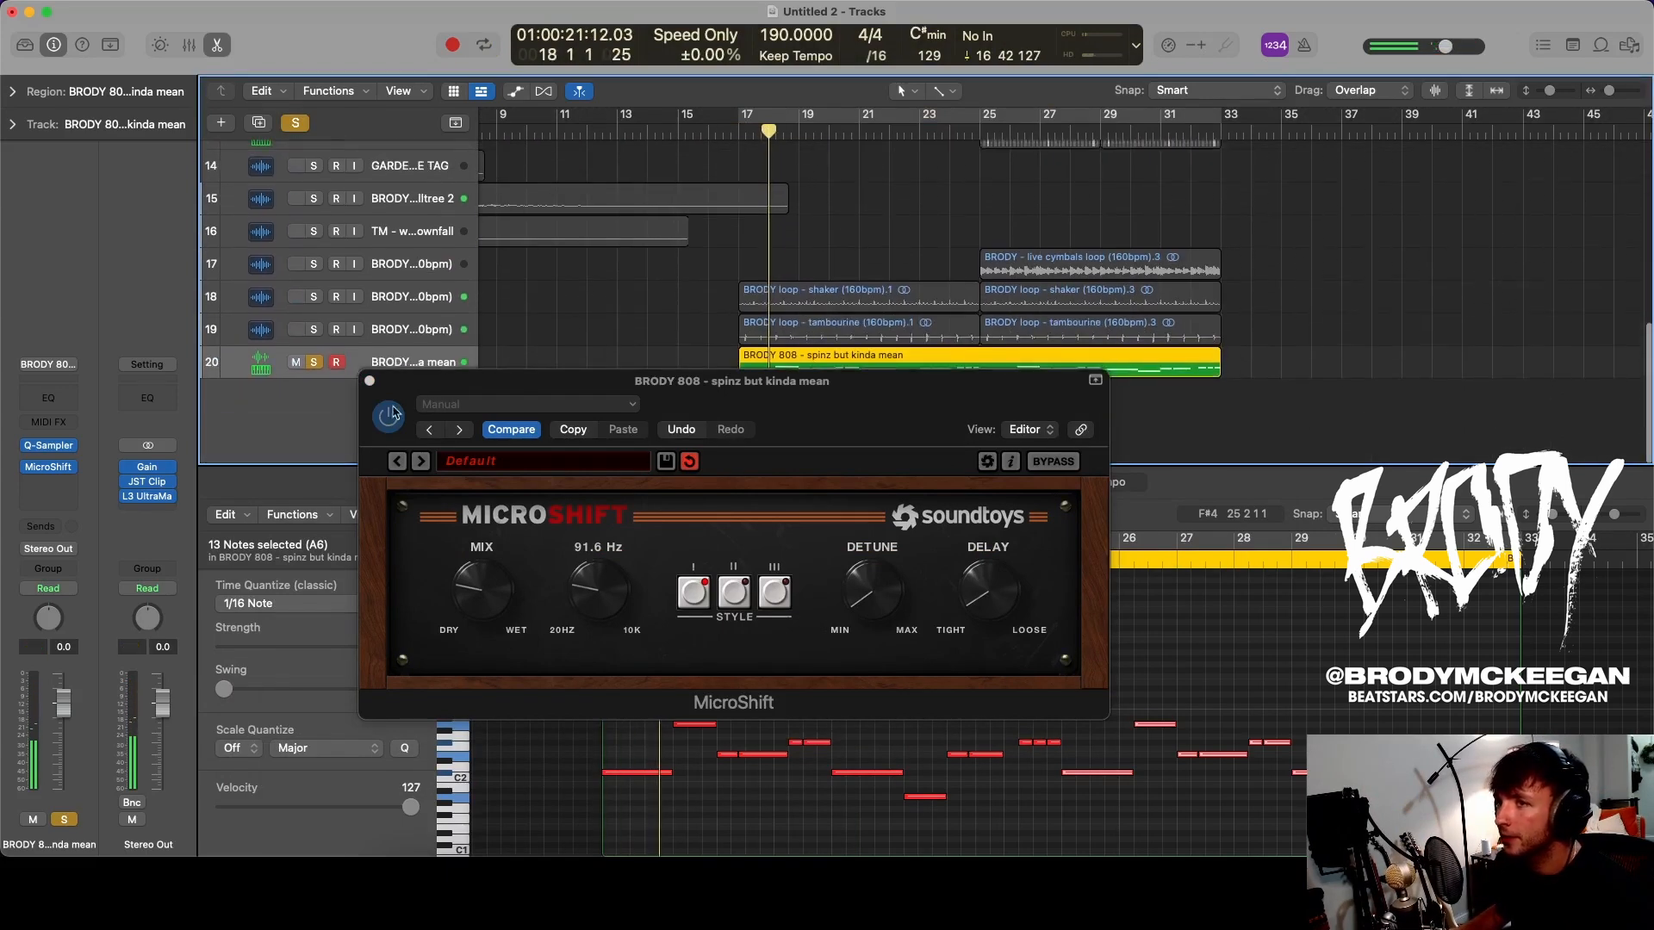
- Compare the soloed 808 from bar 17 with MicroShift bypassed and enabled
{"action": "key", "text": "space"}
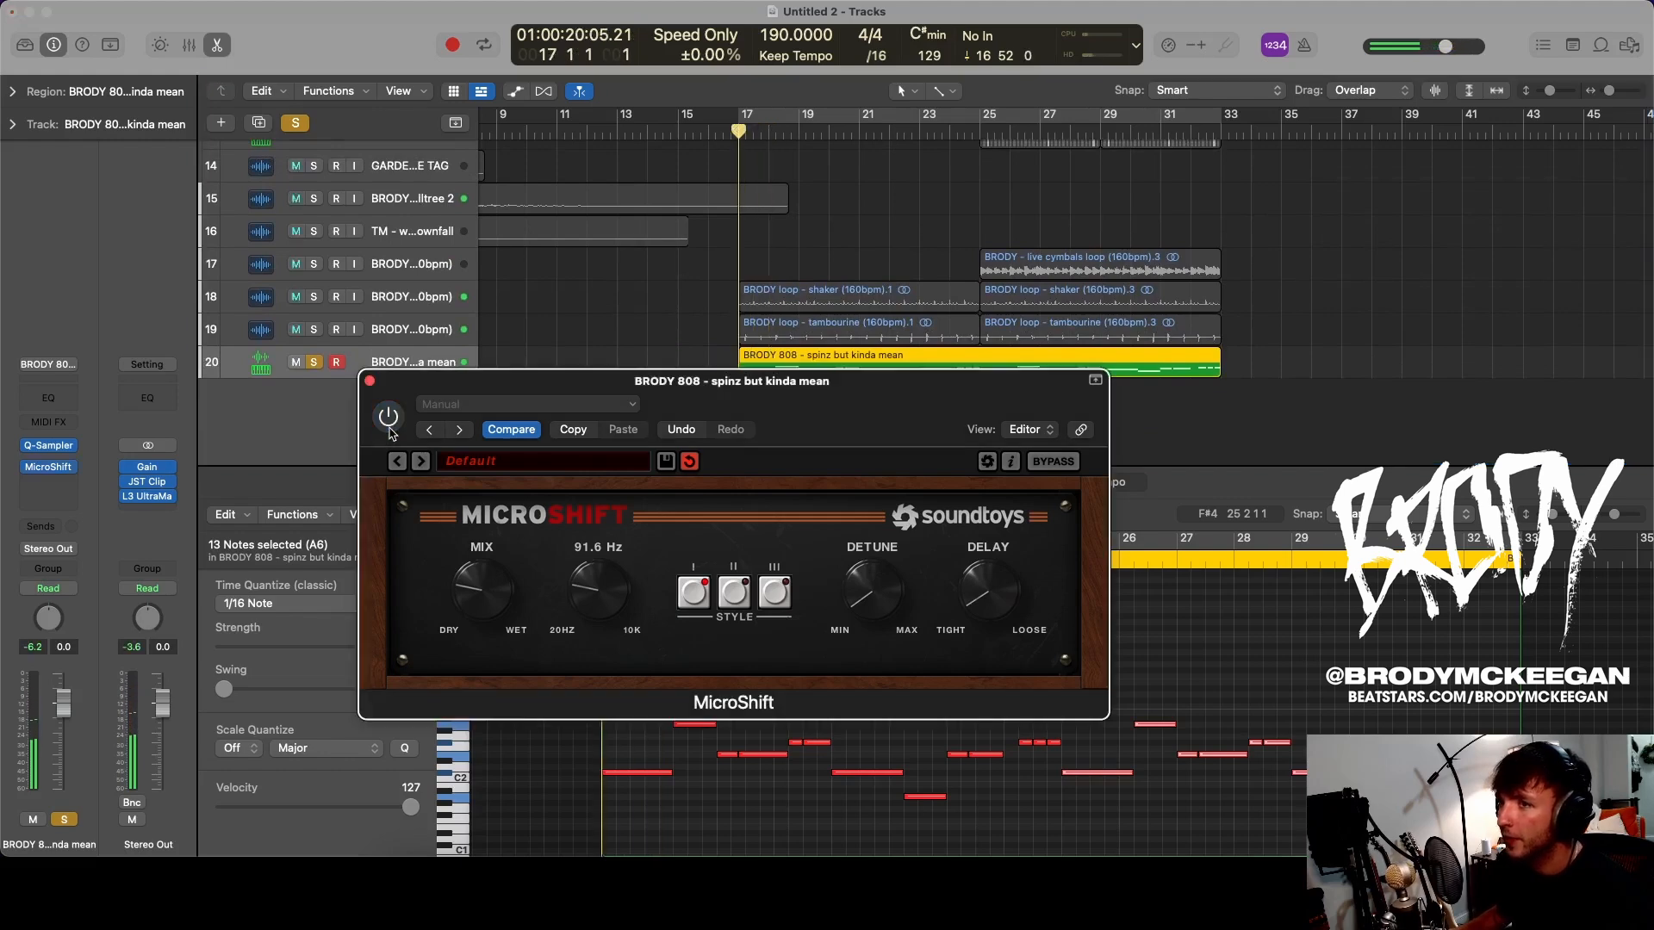
{"action": "left_click", "coordinate": [389, 428]}
{"action": "left_click", "coordinate": [388, 425]}
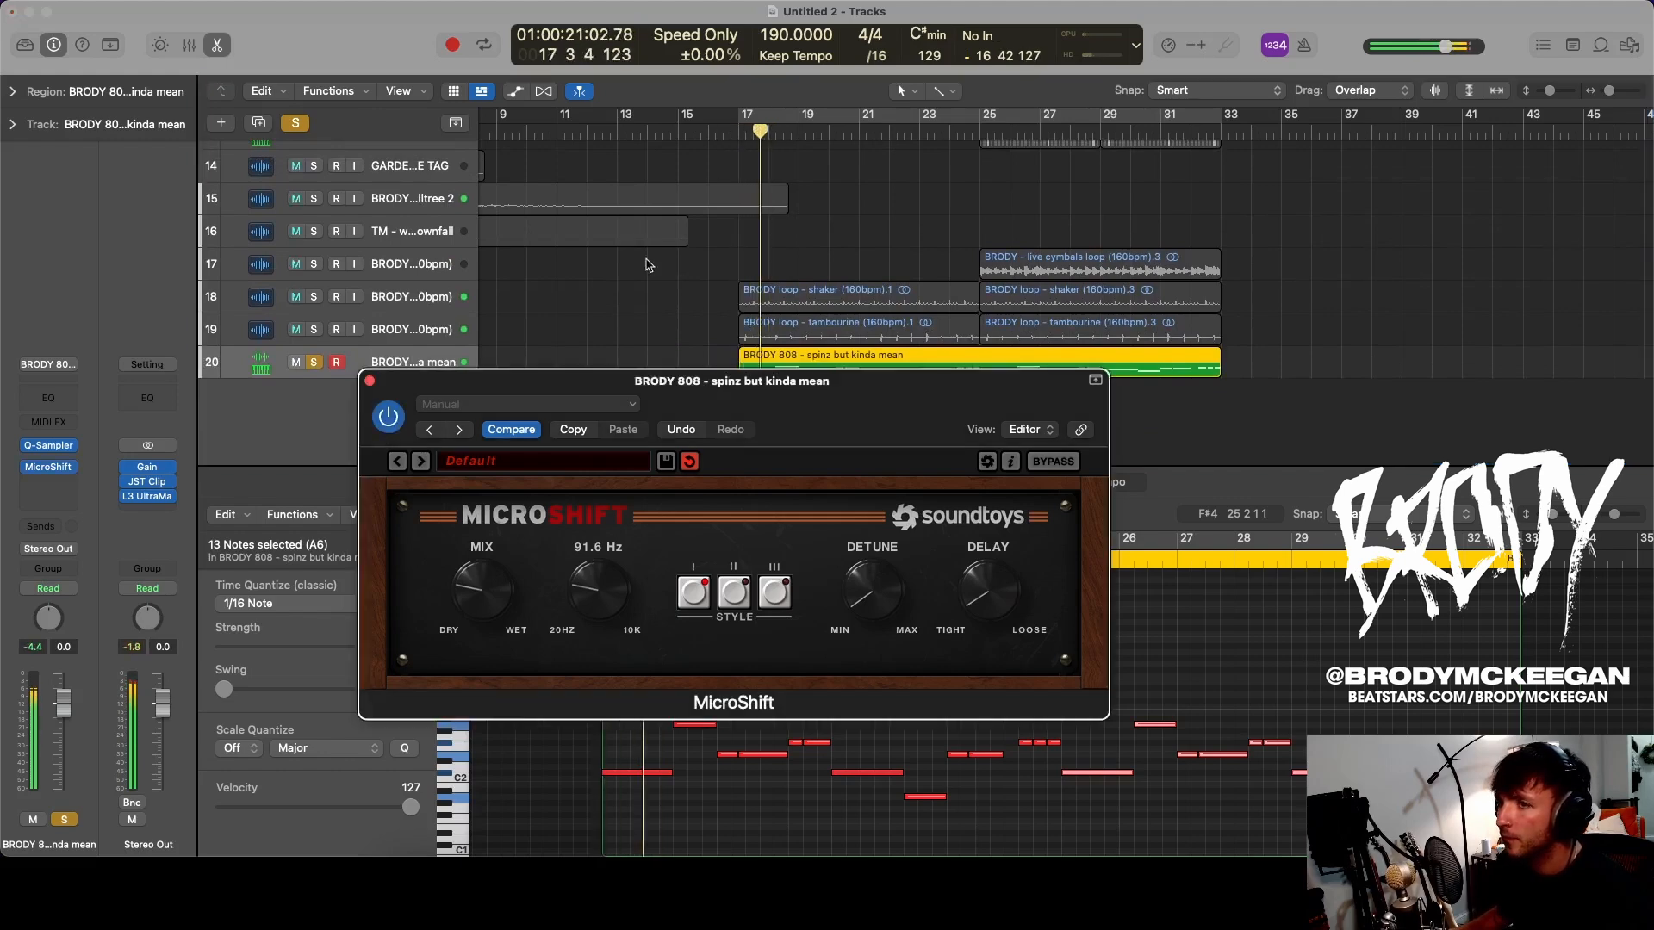
{"action": "left_click", "coordinate": [738, 133]}
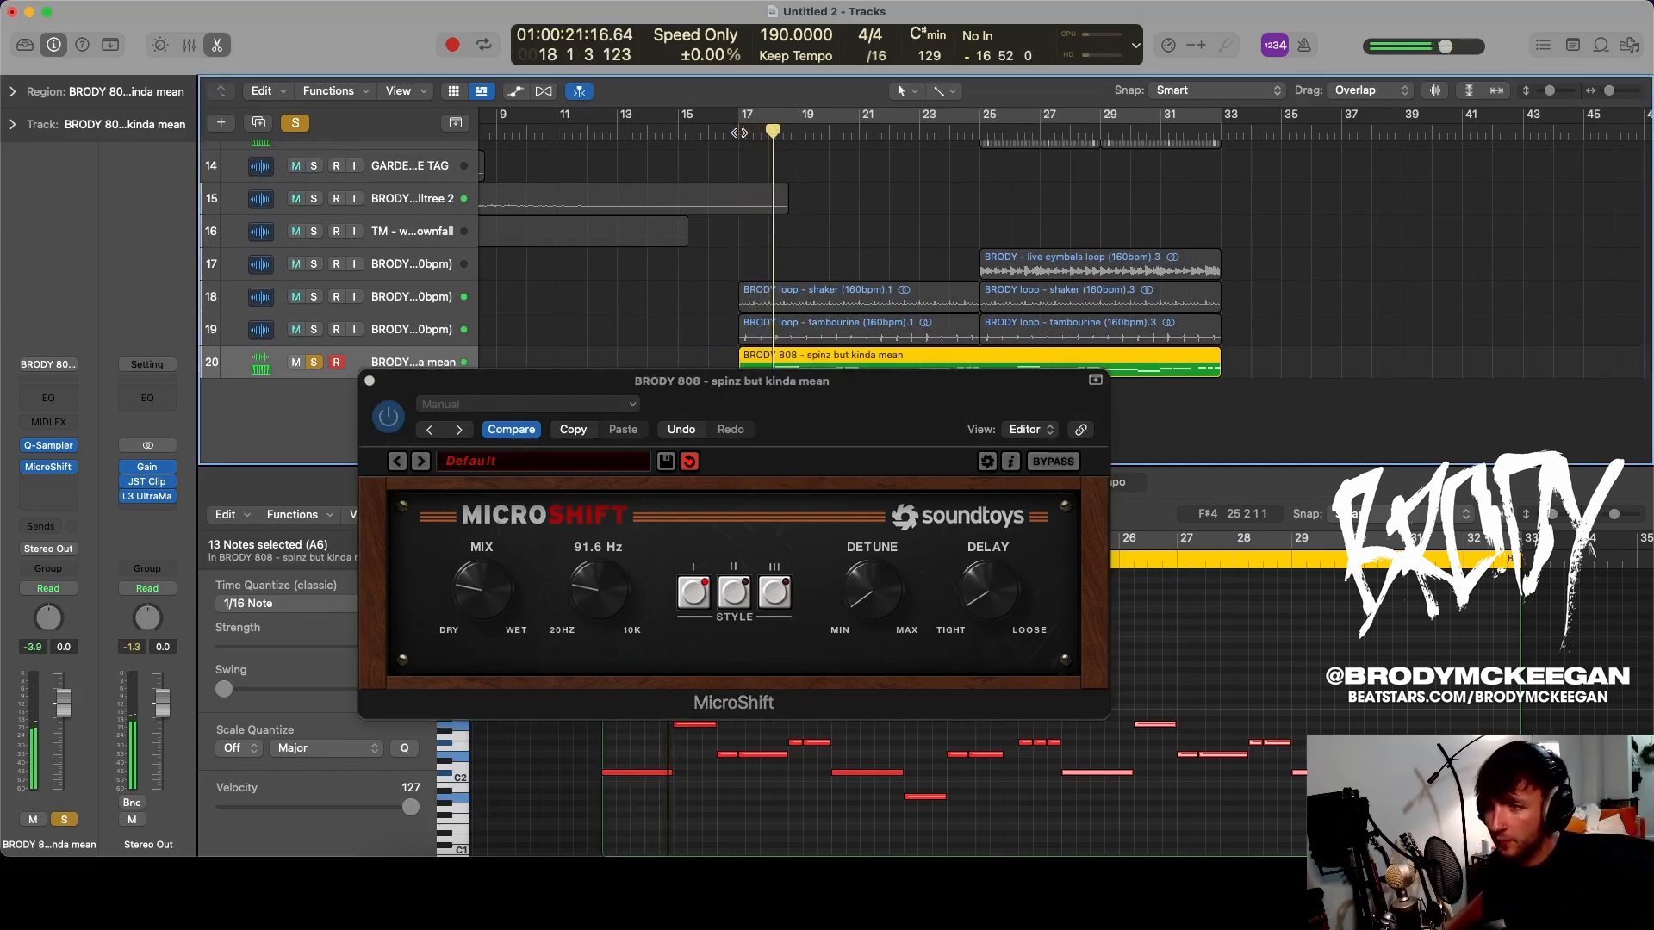
{"action": "left_click", "coordinate": [703, 527]}
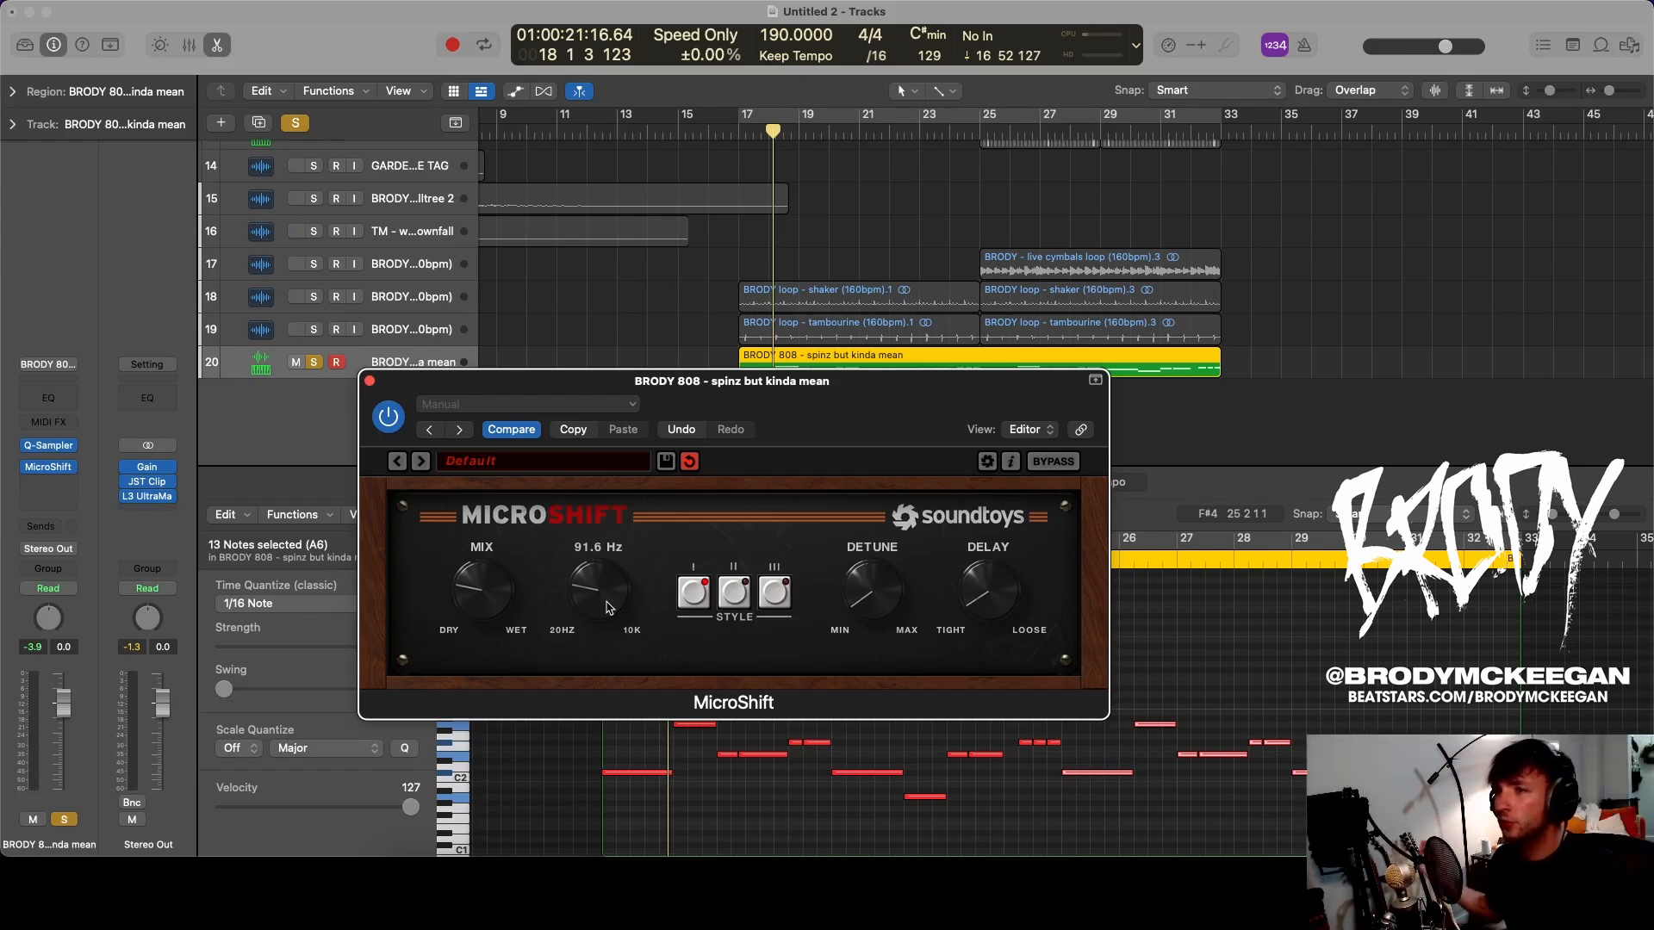
- Close MicroShift, unsolo the 808 track and play the full beat from bar 16
{"action": "left_click", "coordinate": [370, 381]}
{"action": "left_click", "coordinate": [314, 362]}
{"action": "left_click", "coordinate": [708, 131]}
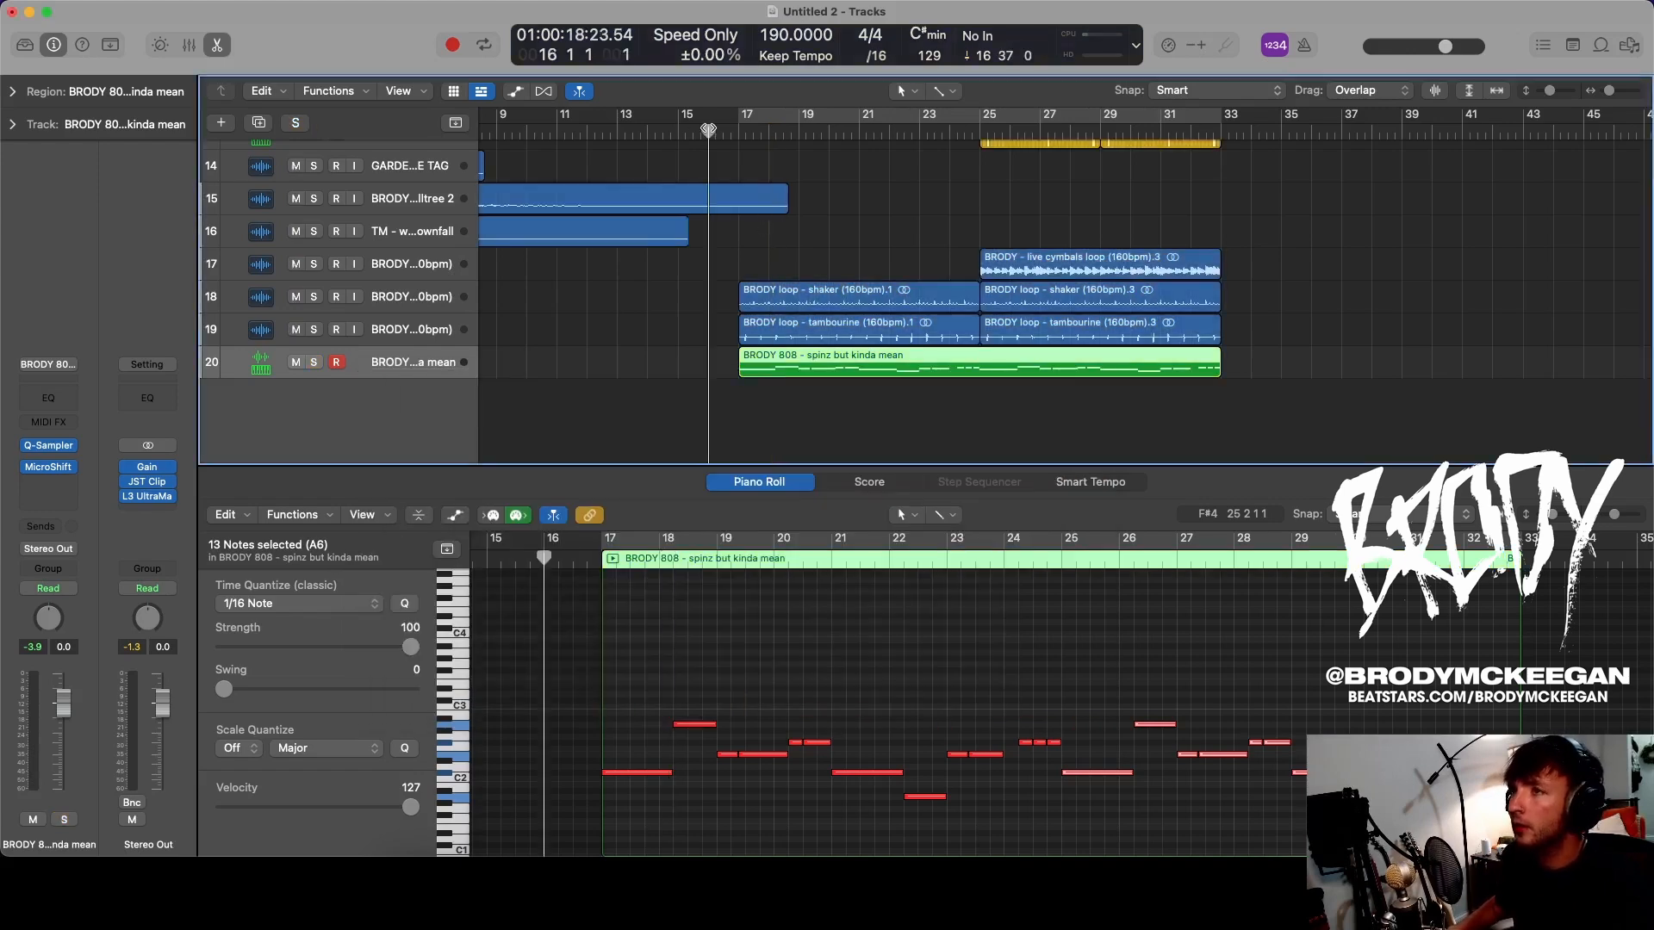
{"action": "key", "text": "space"}
{"action": "scroll", "coordinate": [319, 261], "scroll_direction": "up", "scroll_amount": 3}
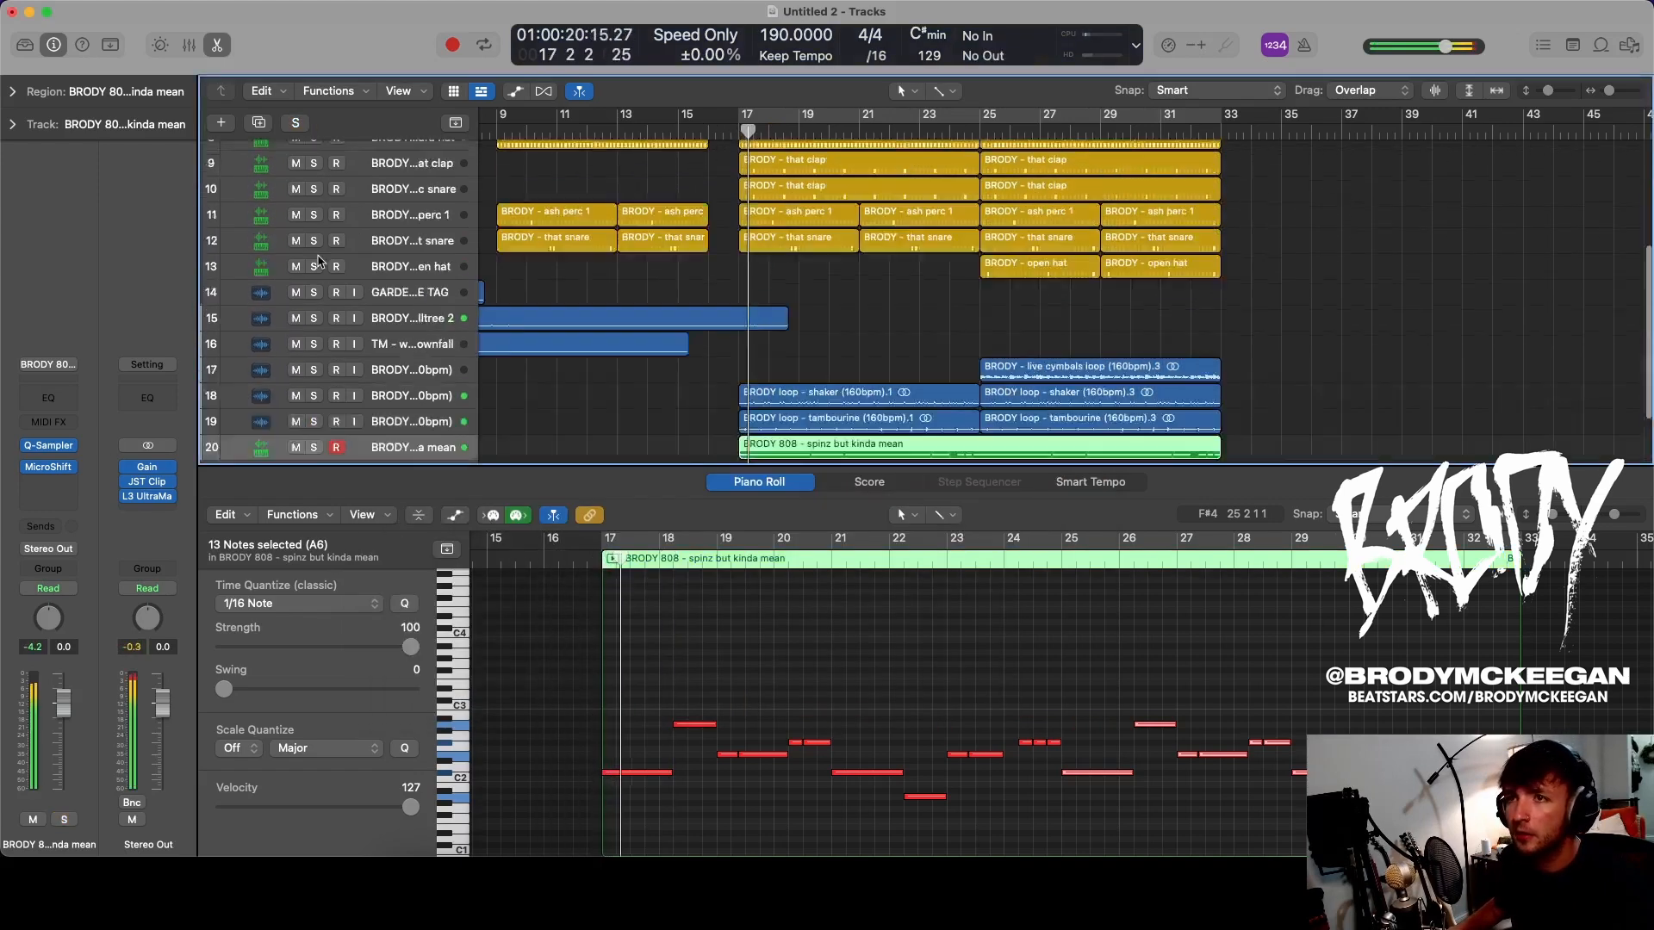
{"action": "scroll", "coordinate": [318, 261], "scroll_direction": "up", "scroll_amount": 5}
{"action": "scroll", "coordinate": [396, 362], "scroll_direction": "down", "scroll_amount": 8}
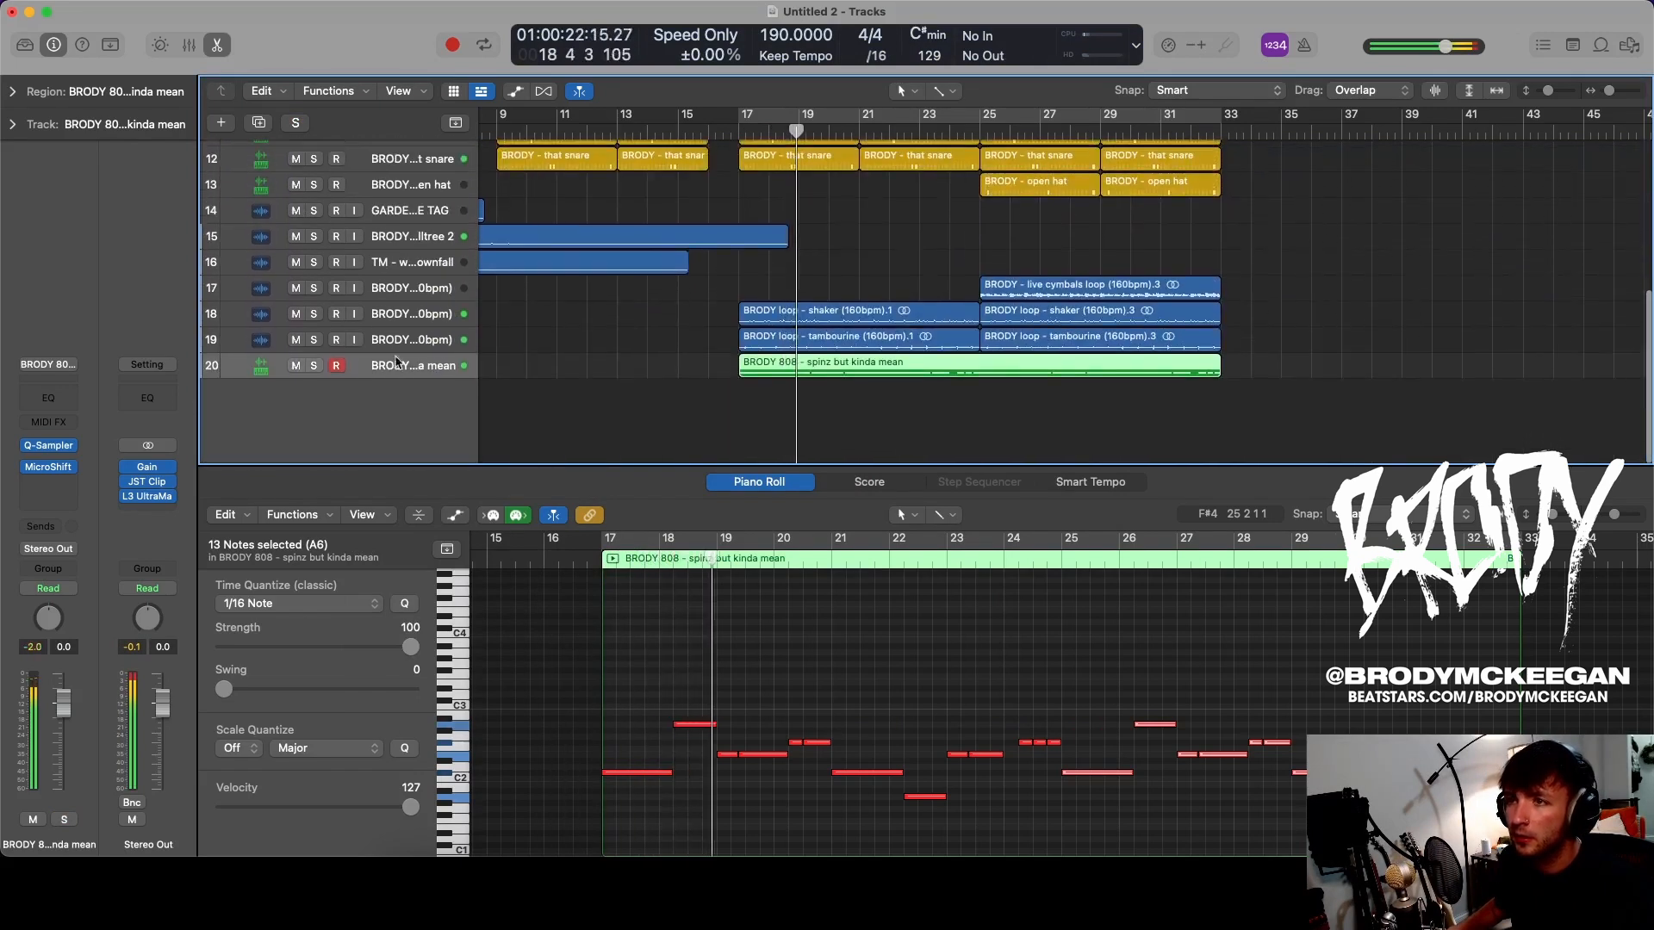
- Check the MicroShift settings on the 808 track during playback and close the plug-in
{"action": "mouse_move", "coordinate": [26, 472]}
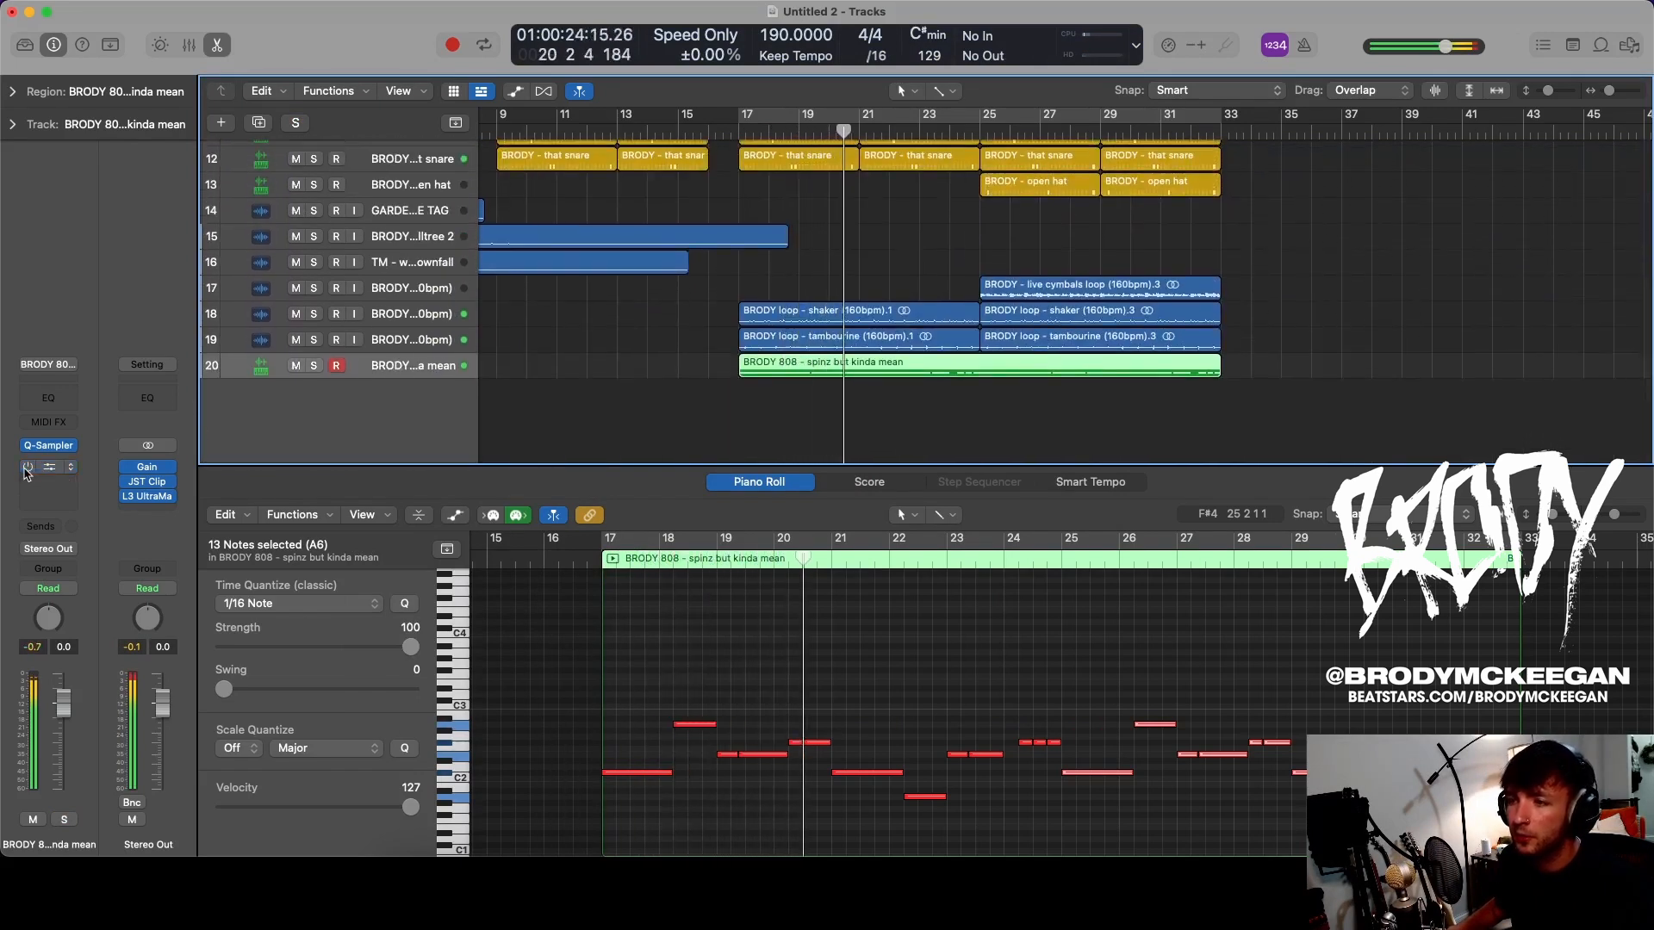
{"action": "left_click", "coordinate": [43, 467]}
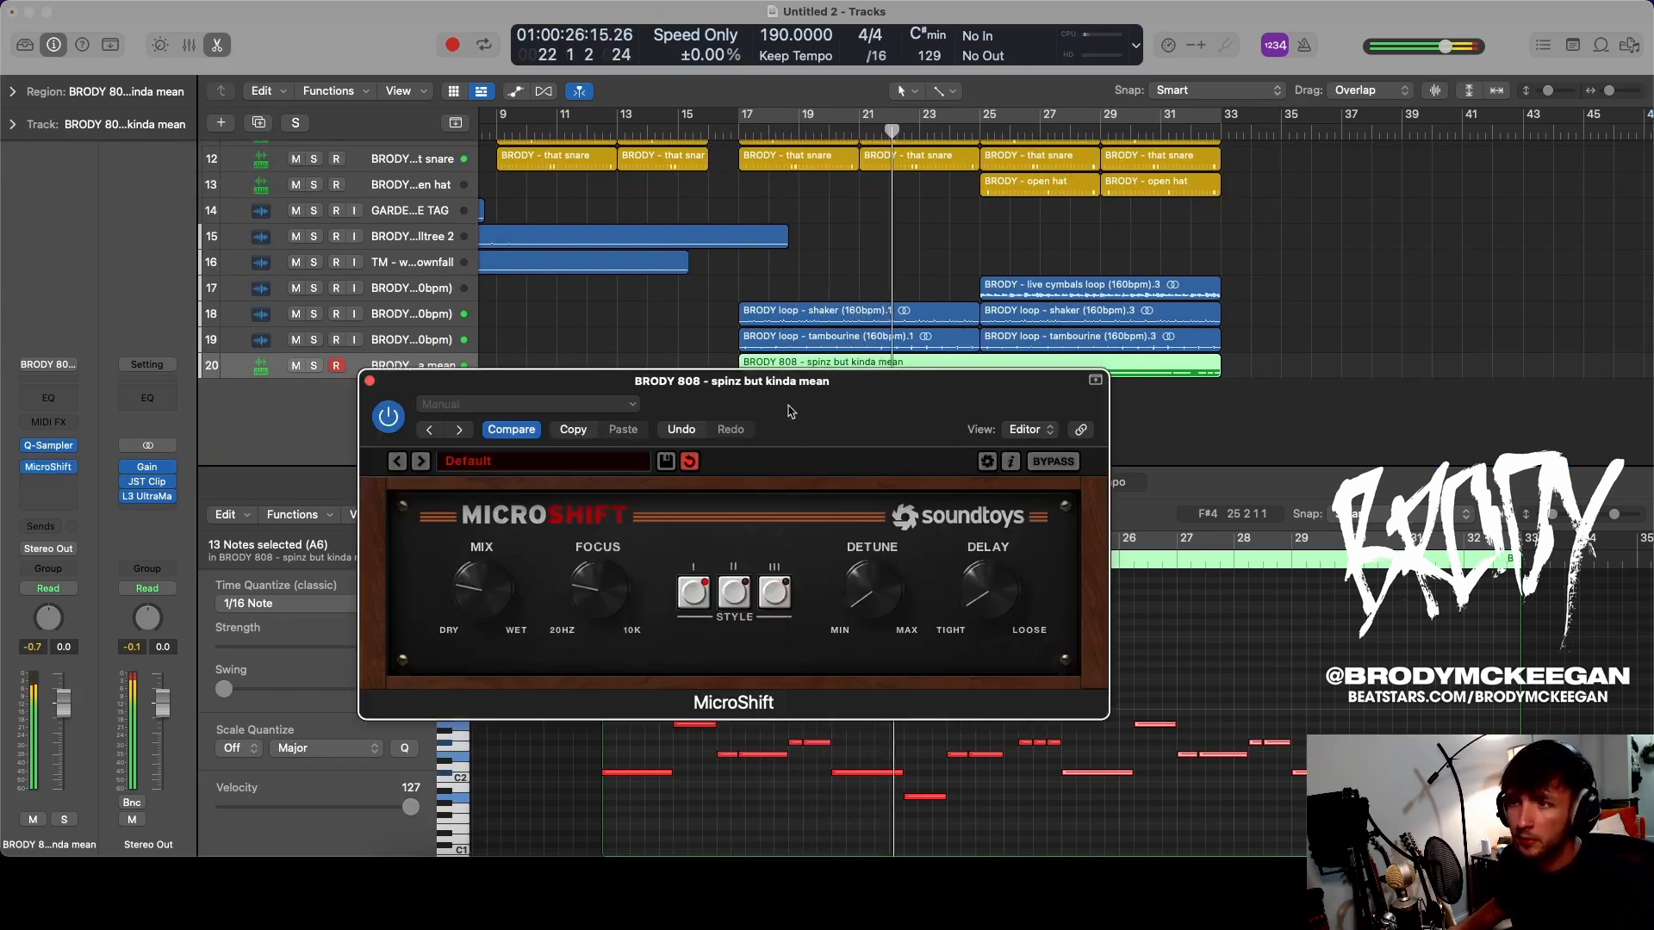
{"action": "left_click", "coordinate": [369, 382]}
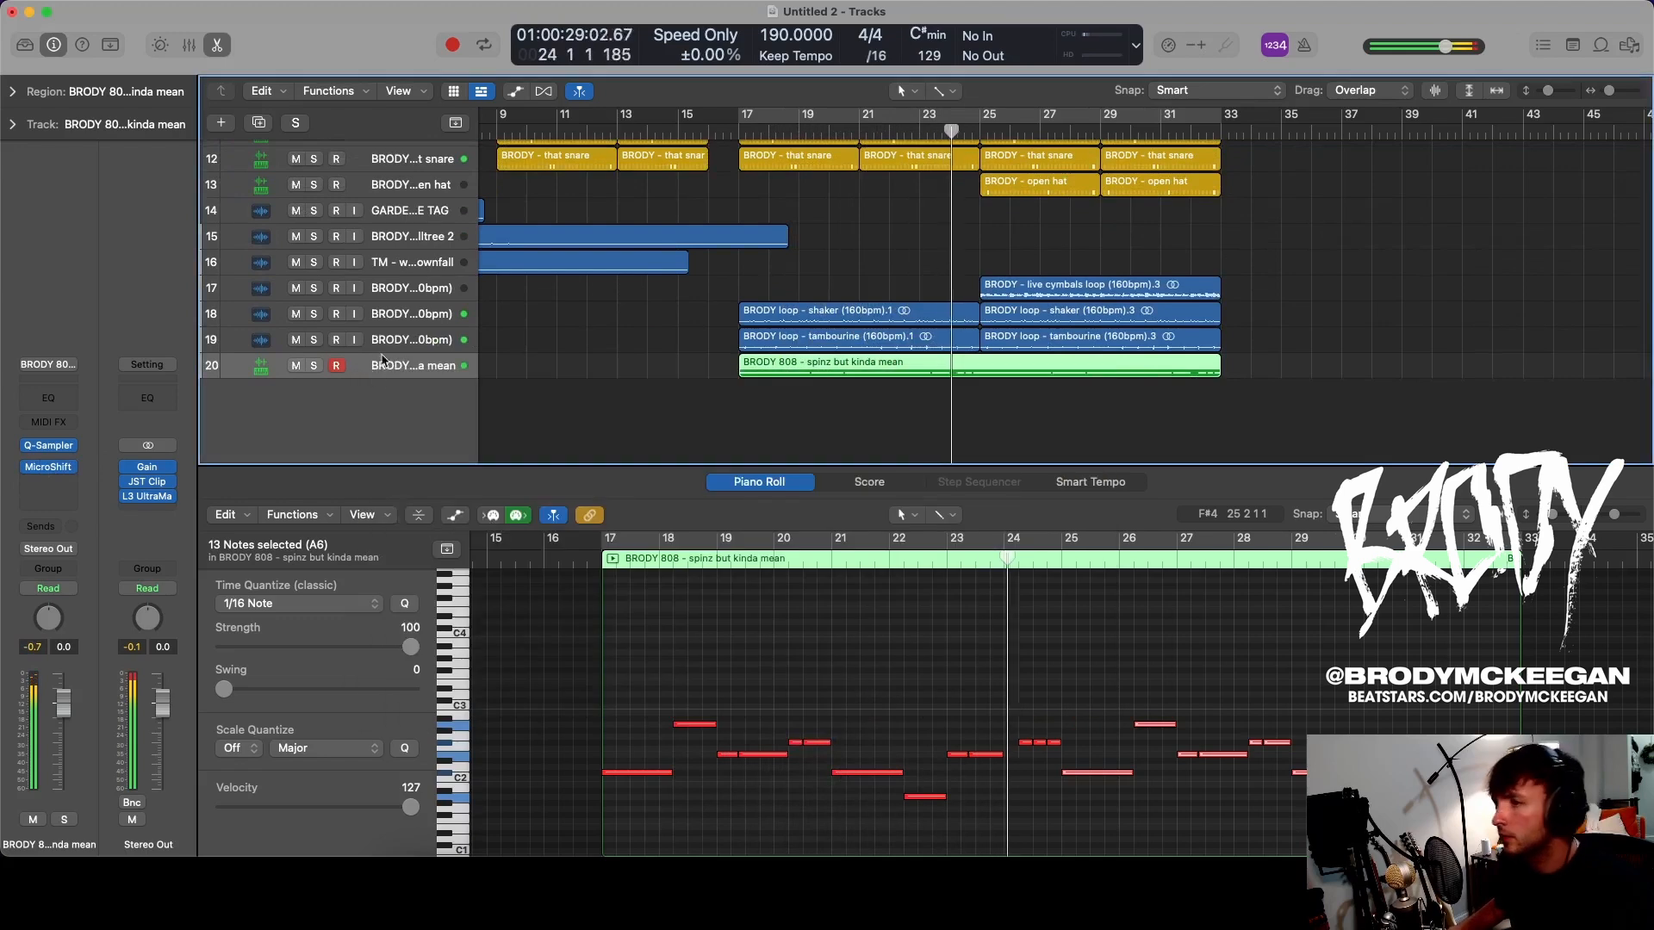
- Insert a stereo Soundtoys Decapitator ahead of MicroShift on the 808 track
{"action": "left_click", "coordinate": [72, 469]}
{"action": "mouse_move", "coordinate": [162, 840]}
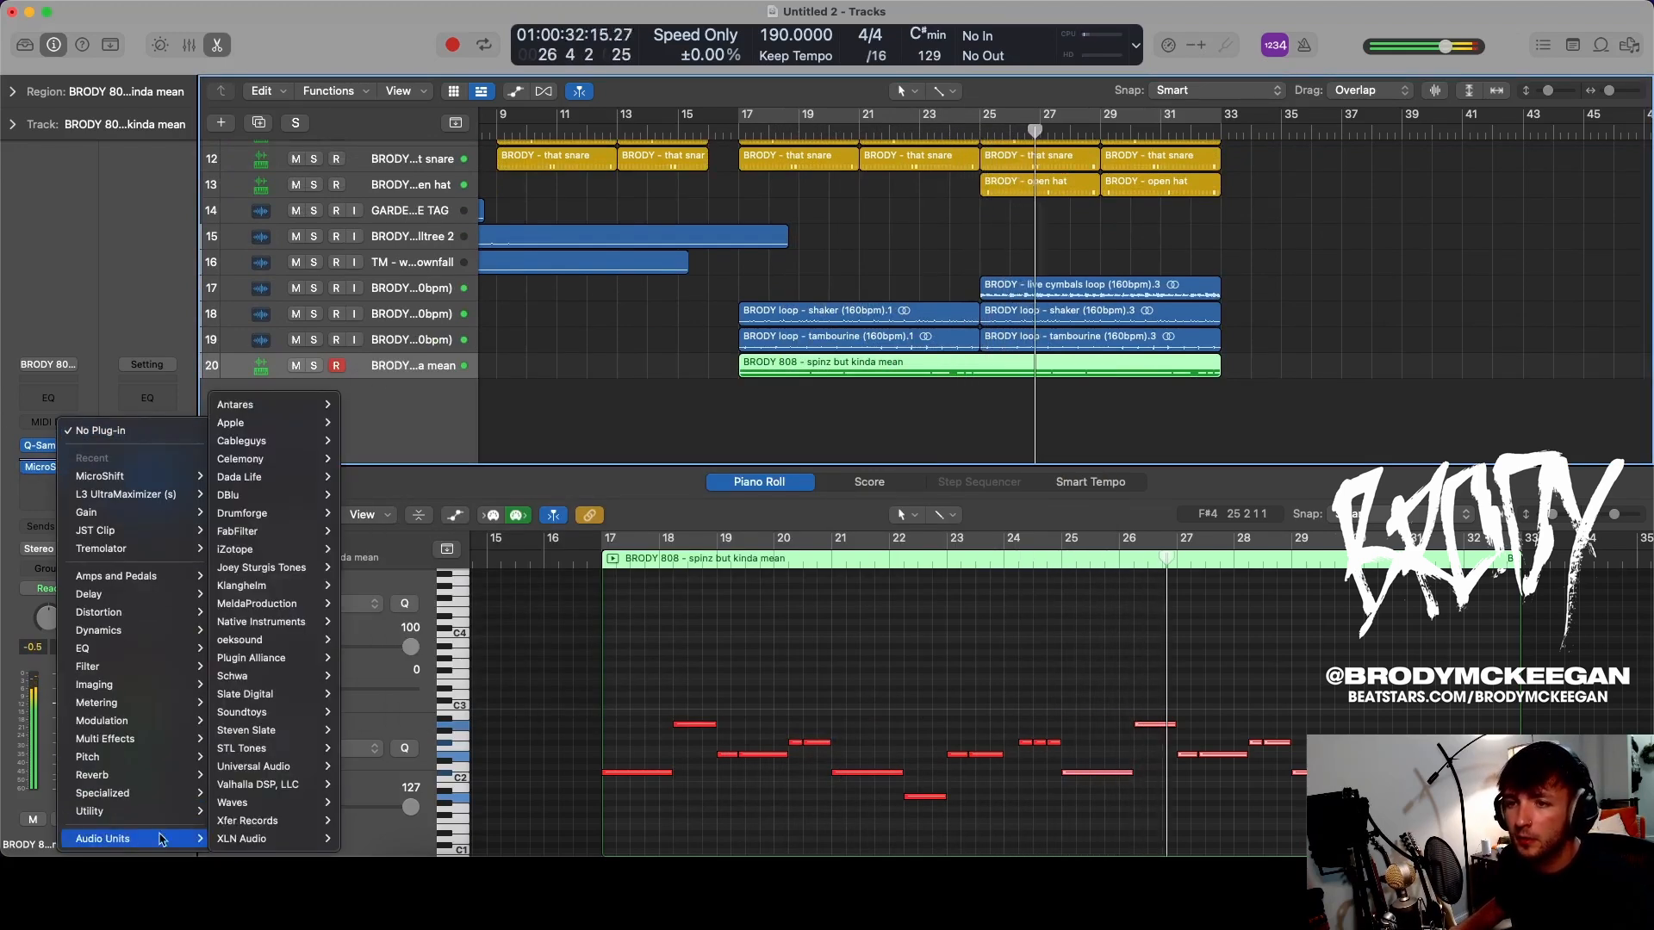
{"action": "mouse_move", "coordinate": [258, 712]}
{"action": "mouse_move", "coordinate": [396, 495]}
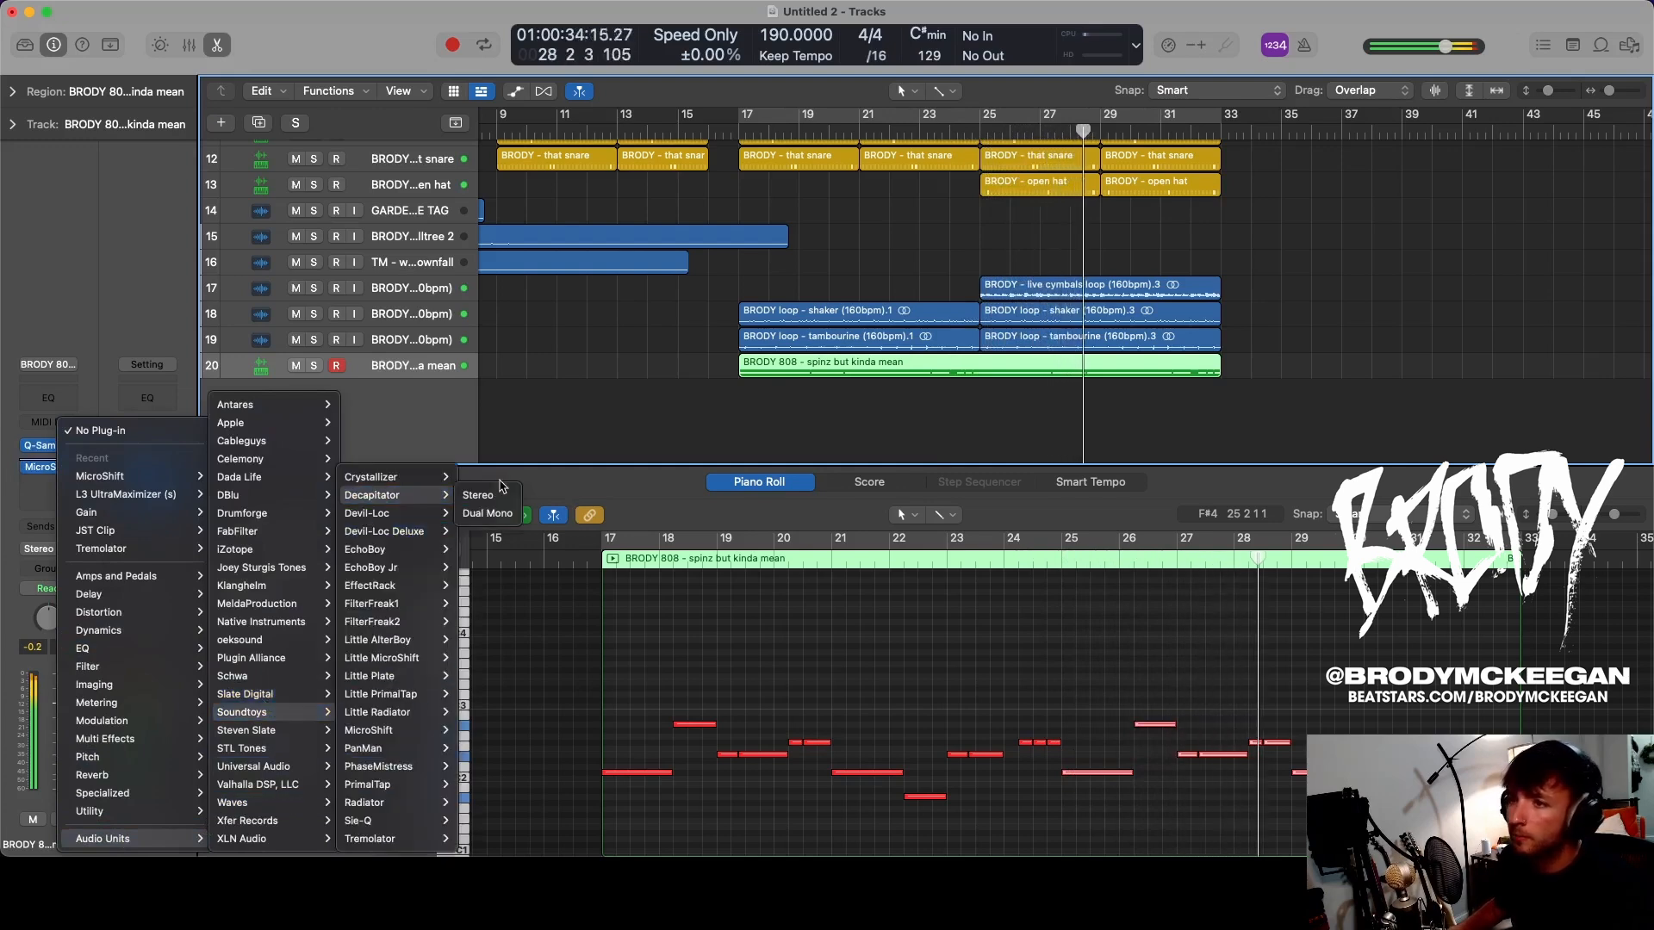
{"action": "left_click", "coordinate": [499, 495]}
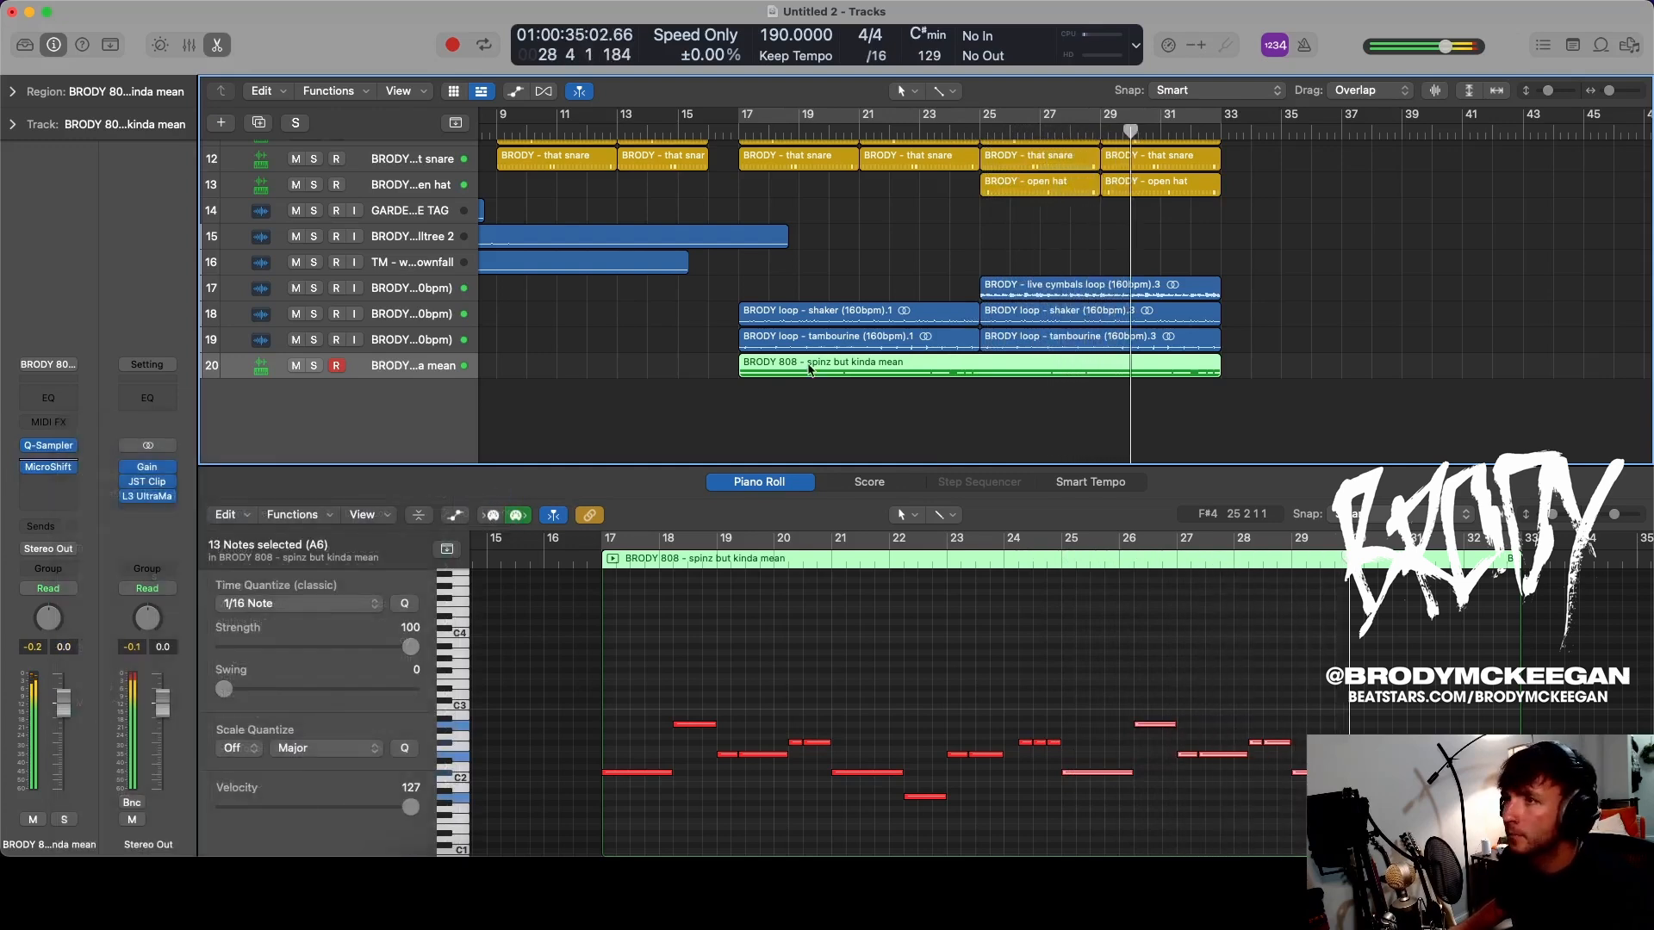
- Loop and solo the 808 region from bar 17 to 33, and raise Decapitator's drive to between 2 and 3
{"action": "key", "text": "u"}
{"action": "key", "text": "s"}
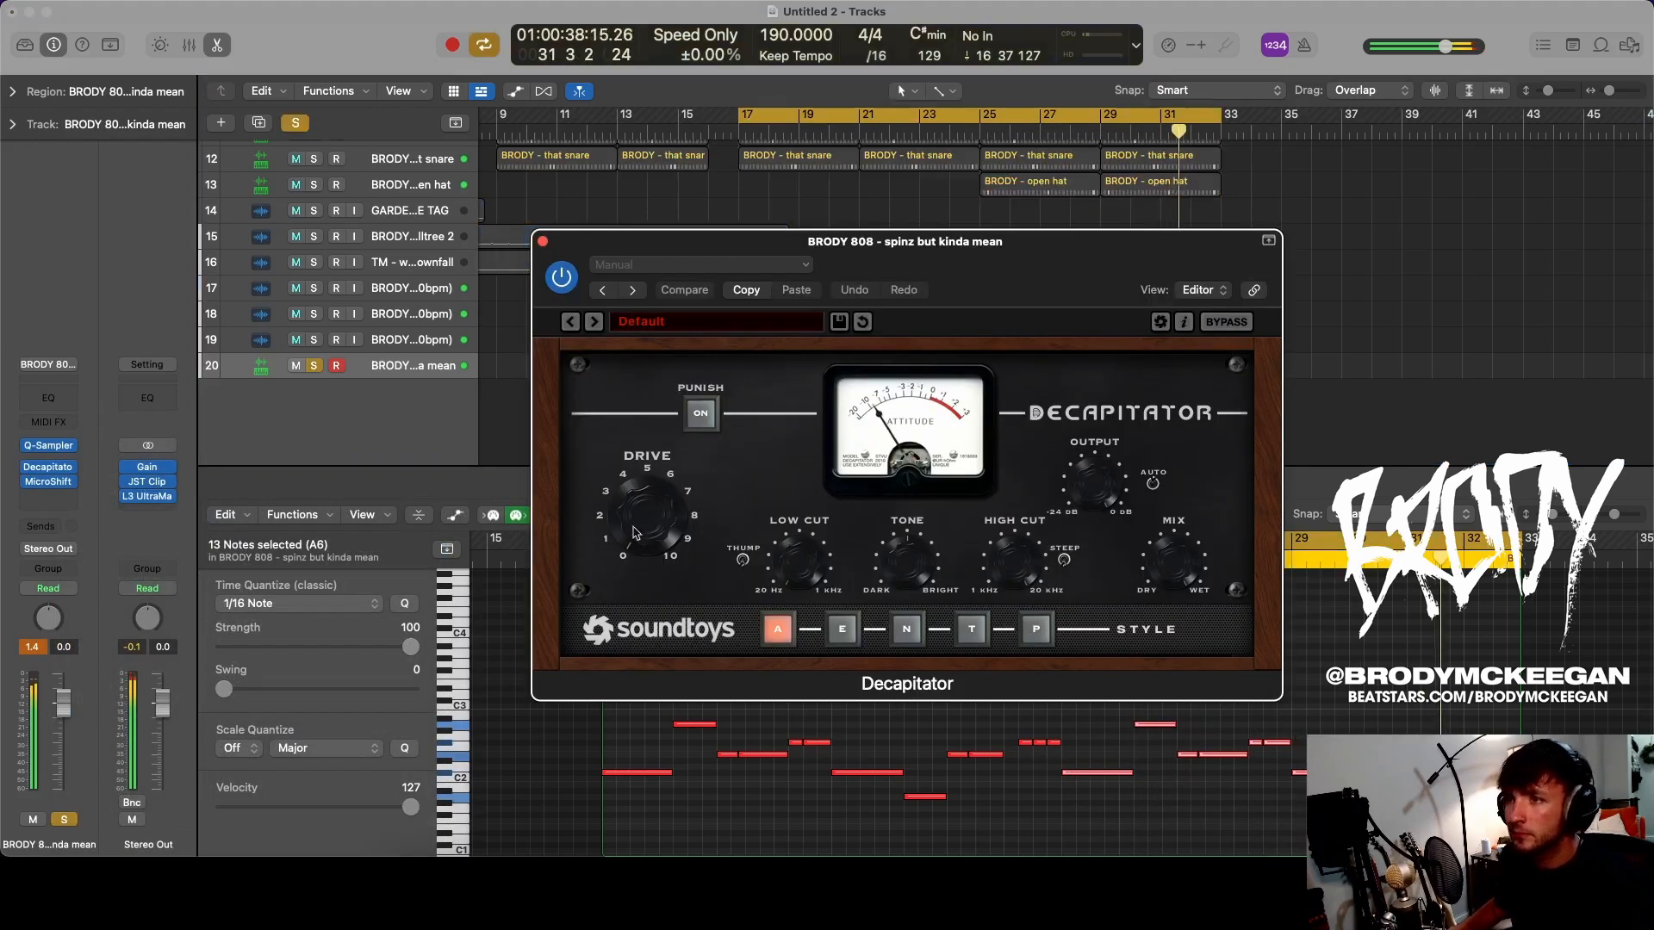
{"action": "left_click_drag", "start_coordinate": [635, 536], "coordinate": [635, 500]}
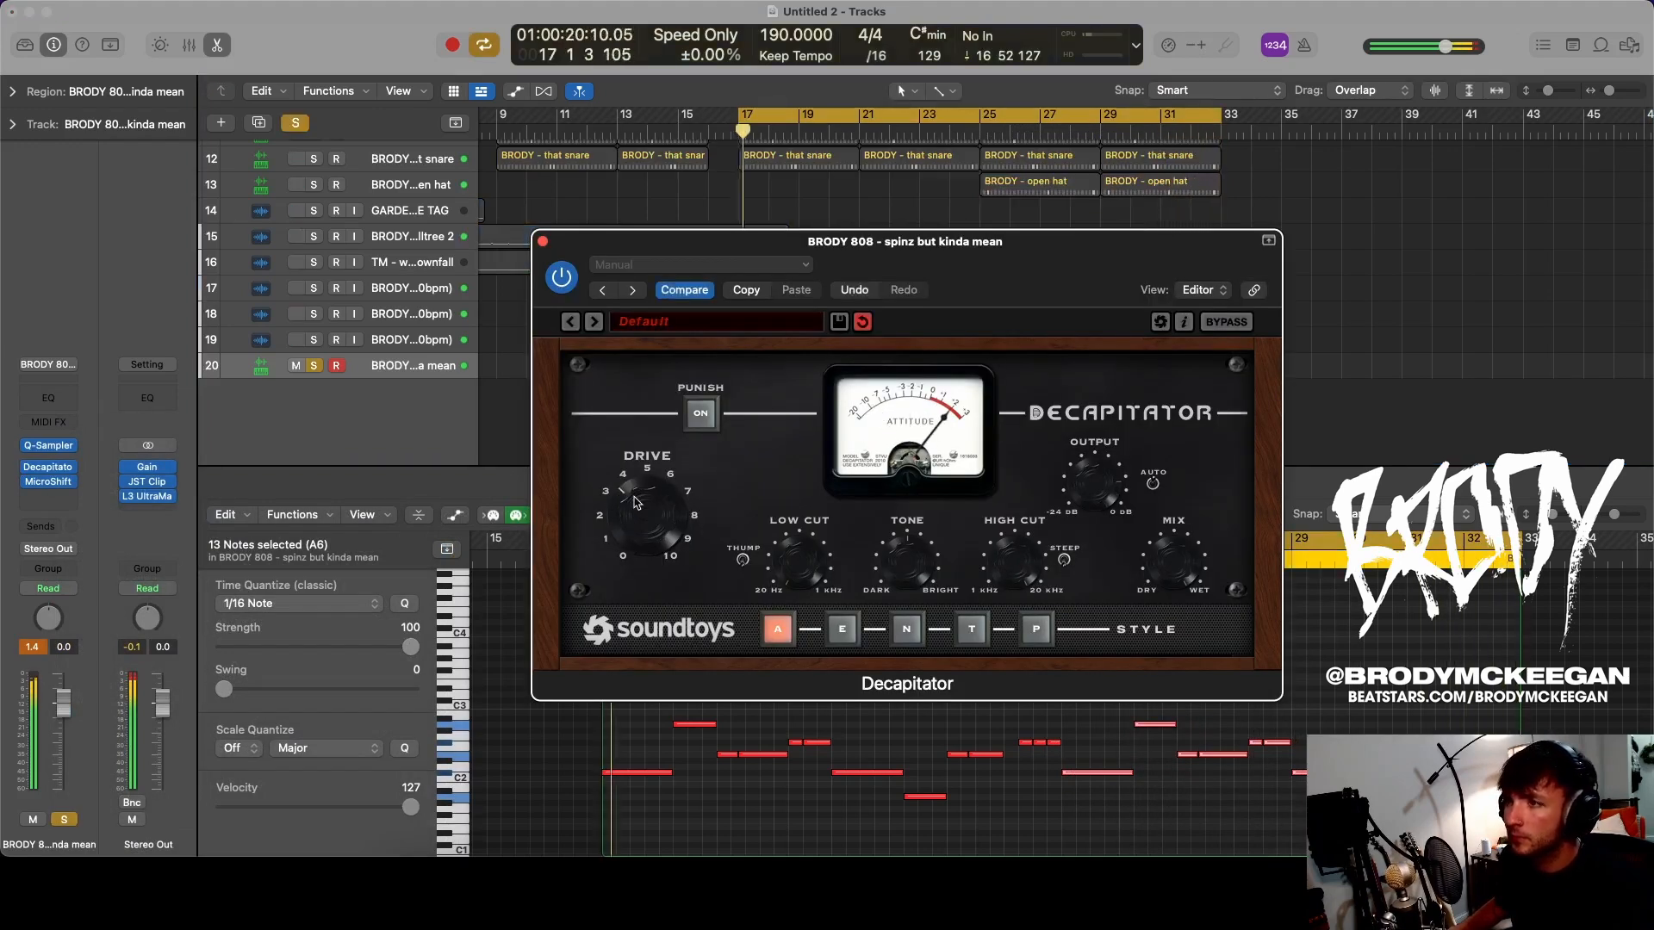
- Compare the 808 in the full mix and soloed, with Decapitator bypassed and enabled
{"action": "key", "text": "s"}
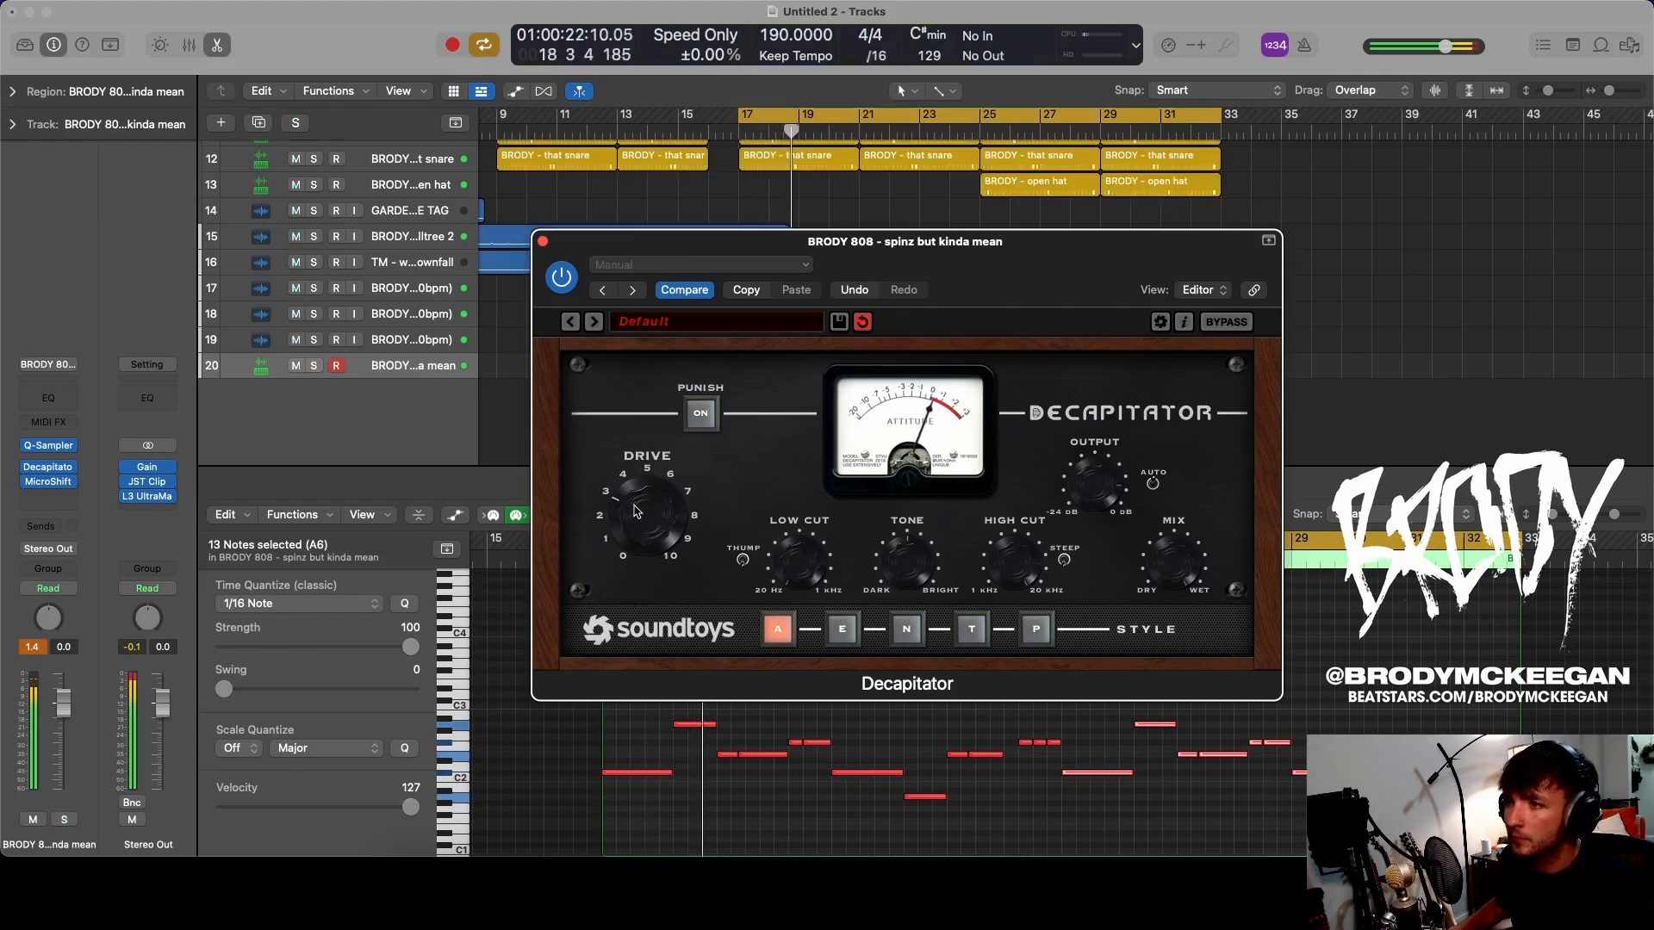
{"action": "left_click", "coordinate": [512, 441]}
{"action": "key", "text": "s"}
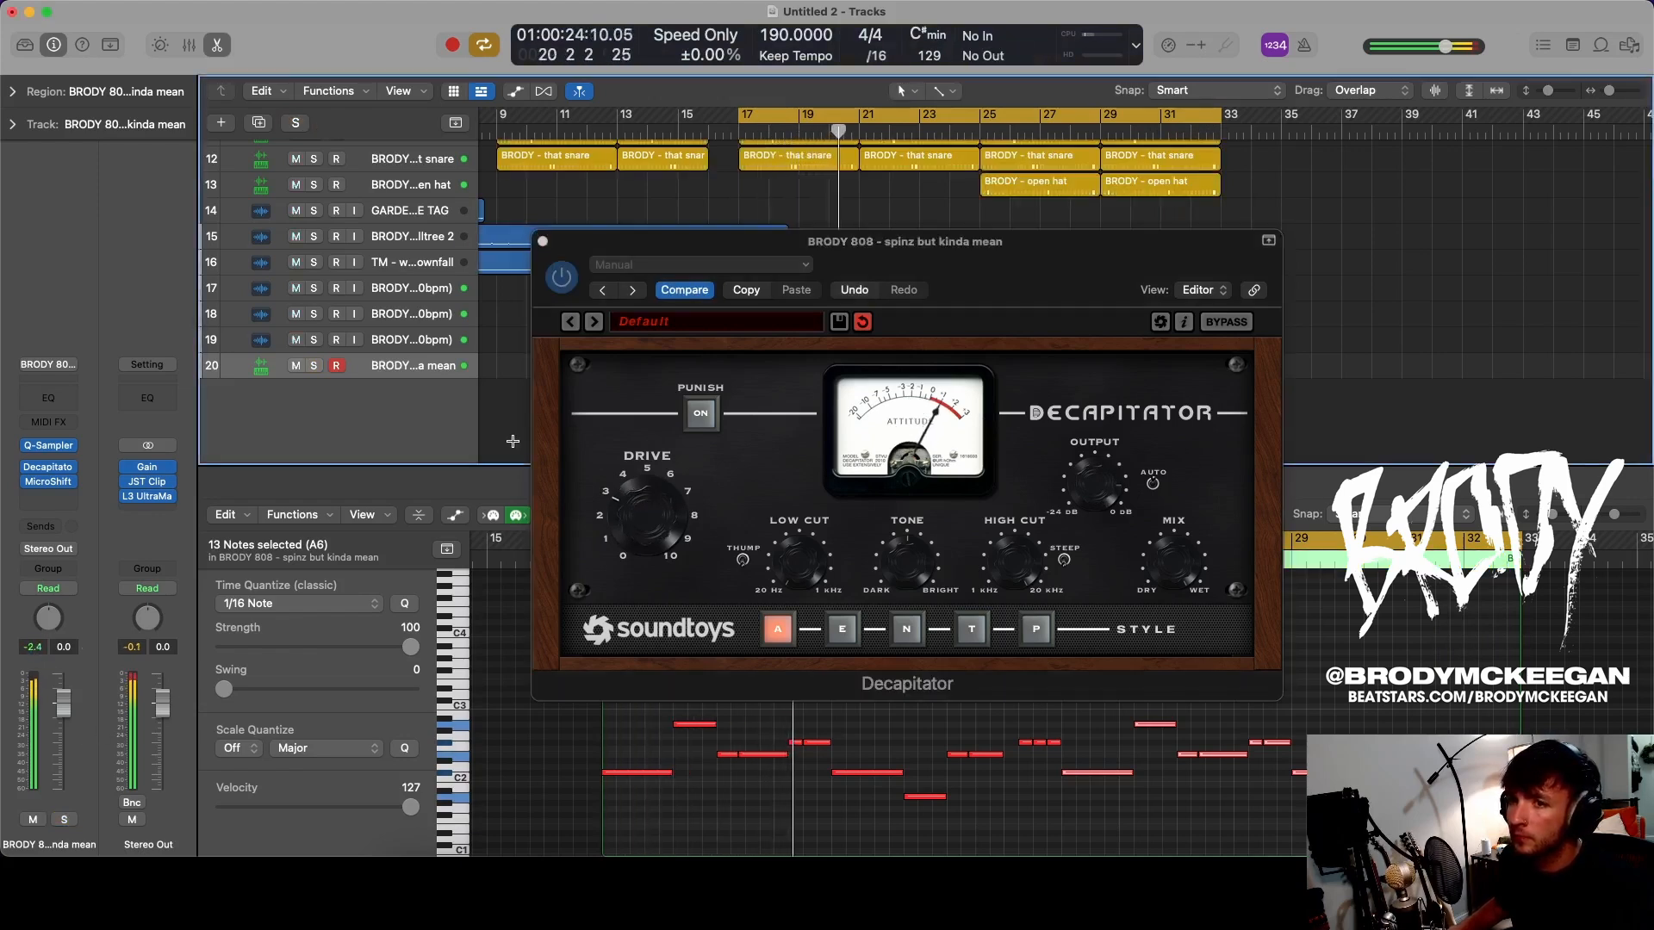
{"action": "left_click", "coordinate": [564, 278]}
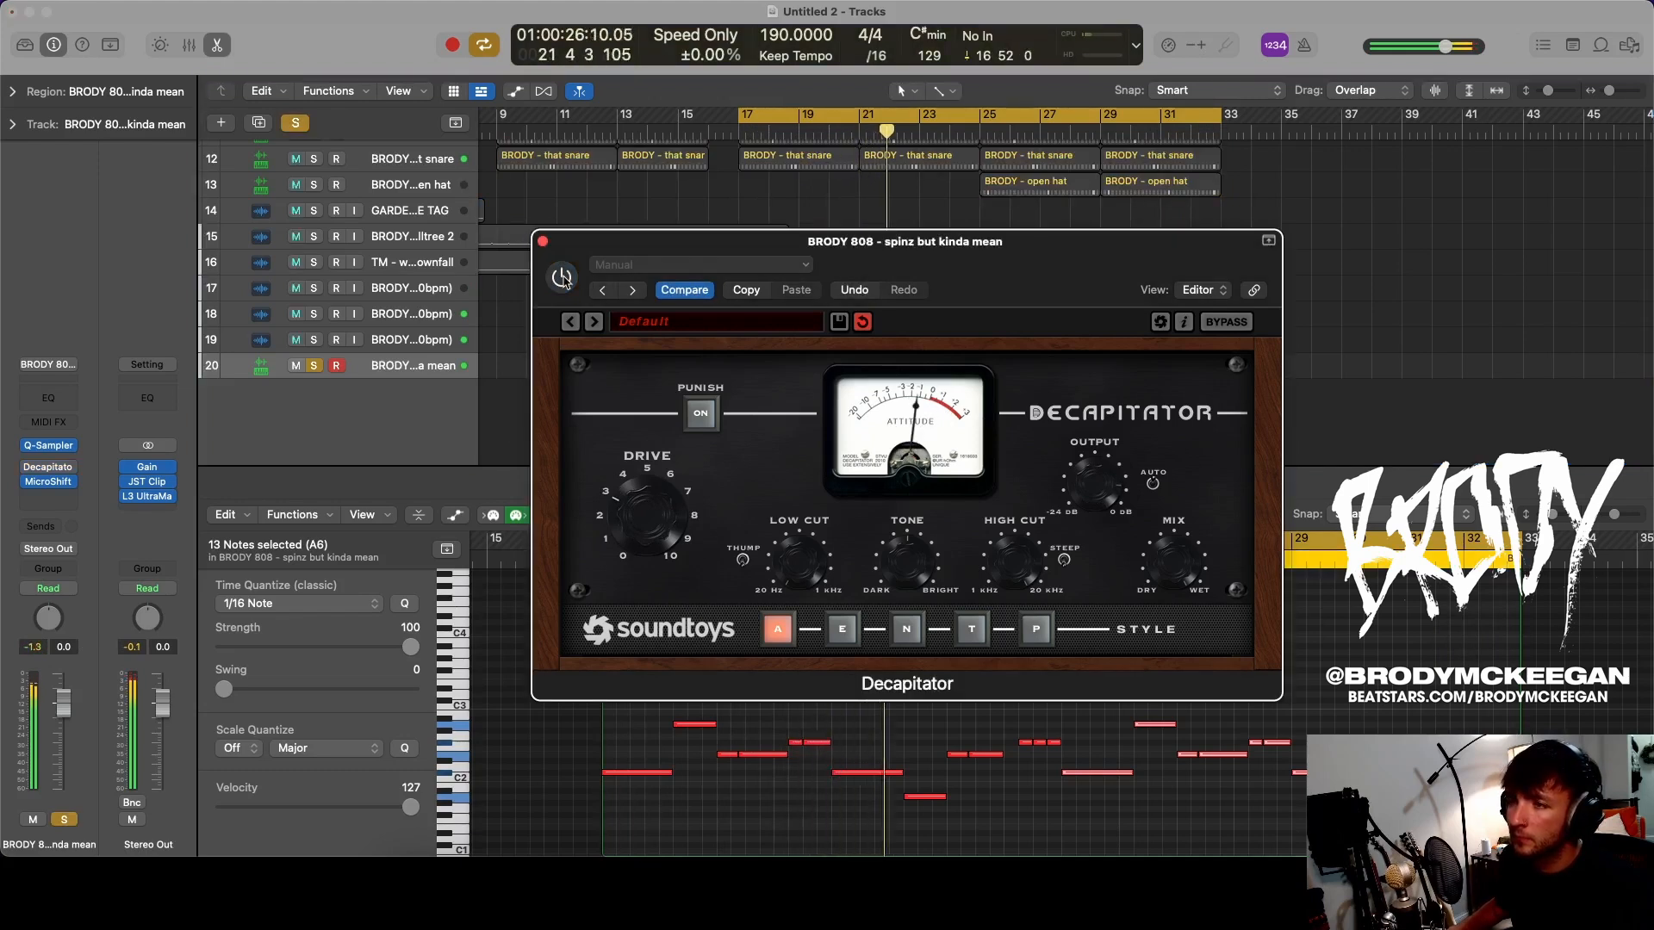
{"action": "left_click", "coordinate": [563, 279]}
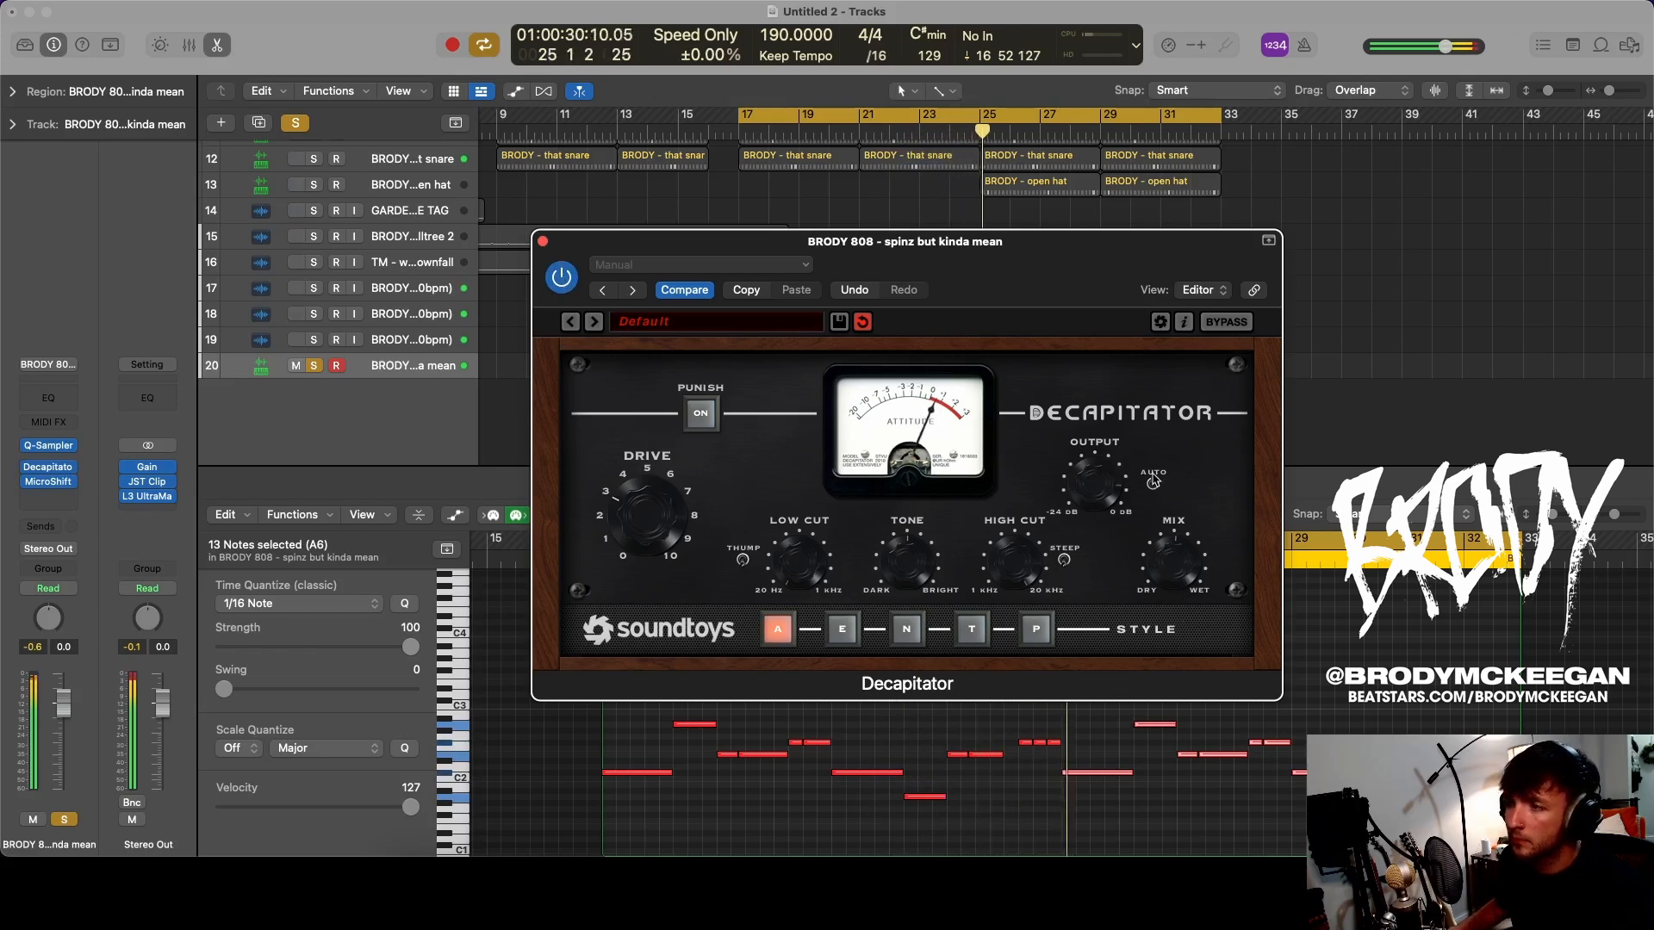
- Audition Decapitator's E, N, T and P saturation styles on the soloed 808 and return to style A
{"action": "left_click", "coordinate": [842, 629]}
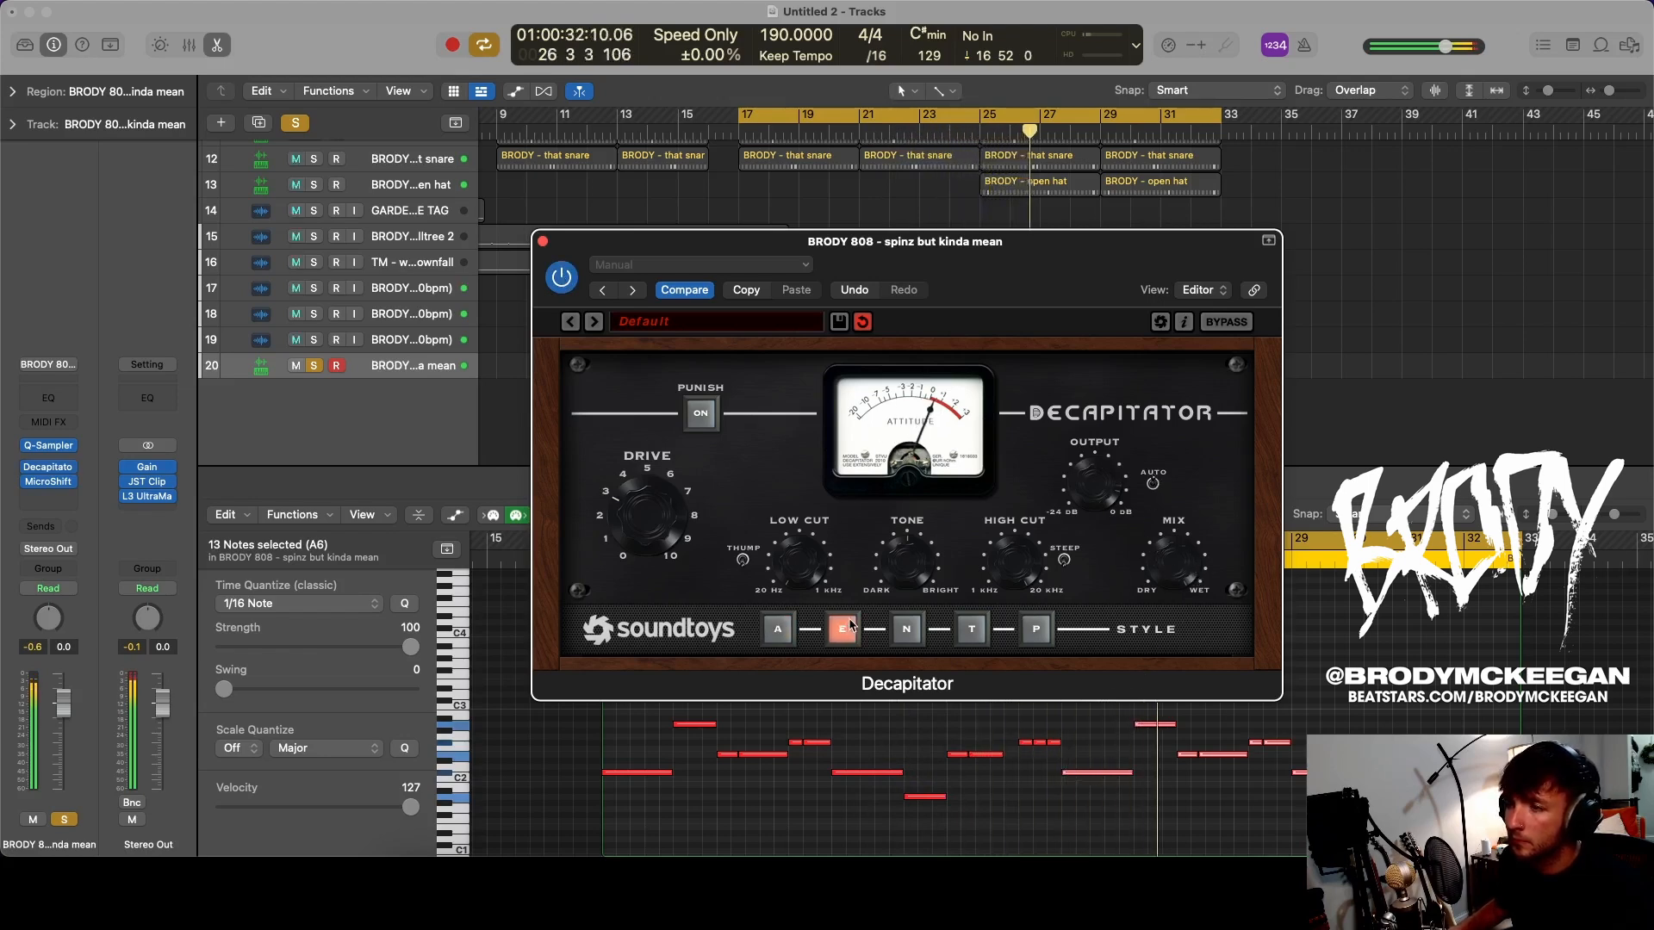
{"action": "left_click", "coordinate": [909, 630]}
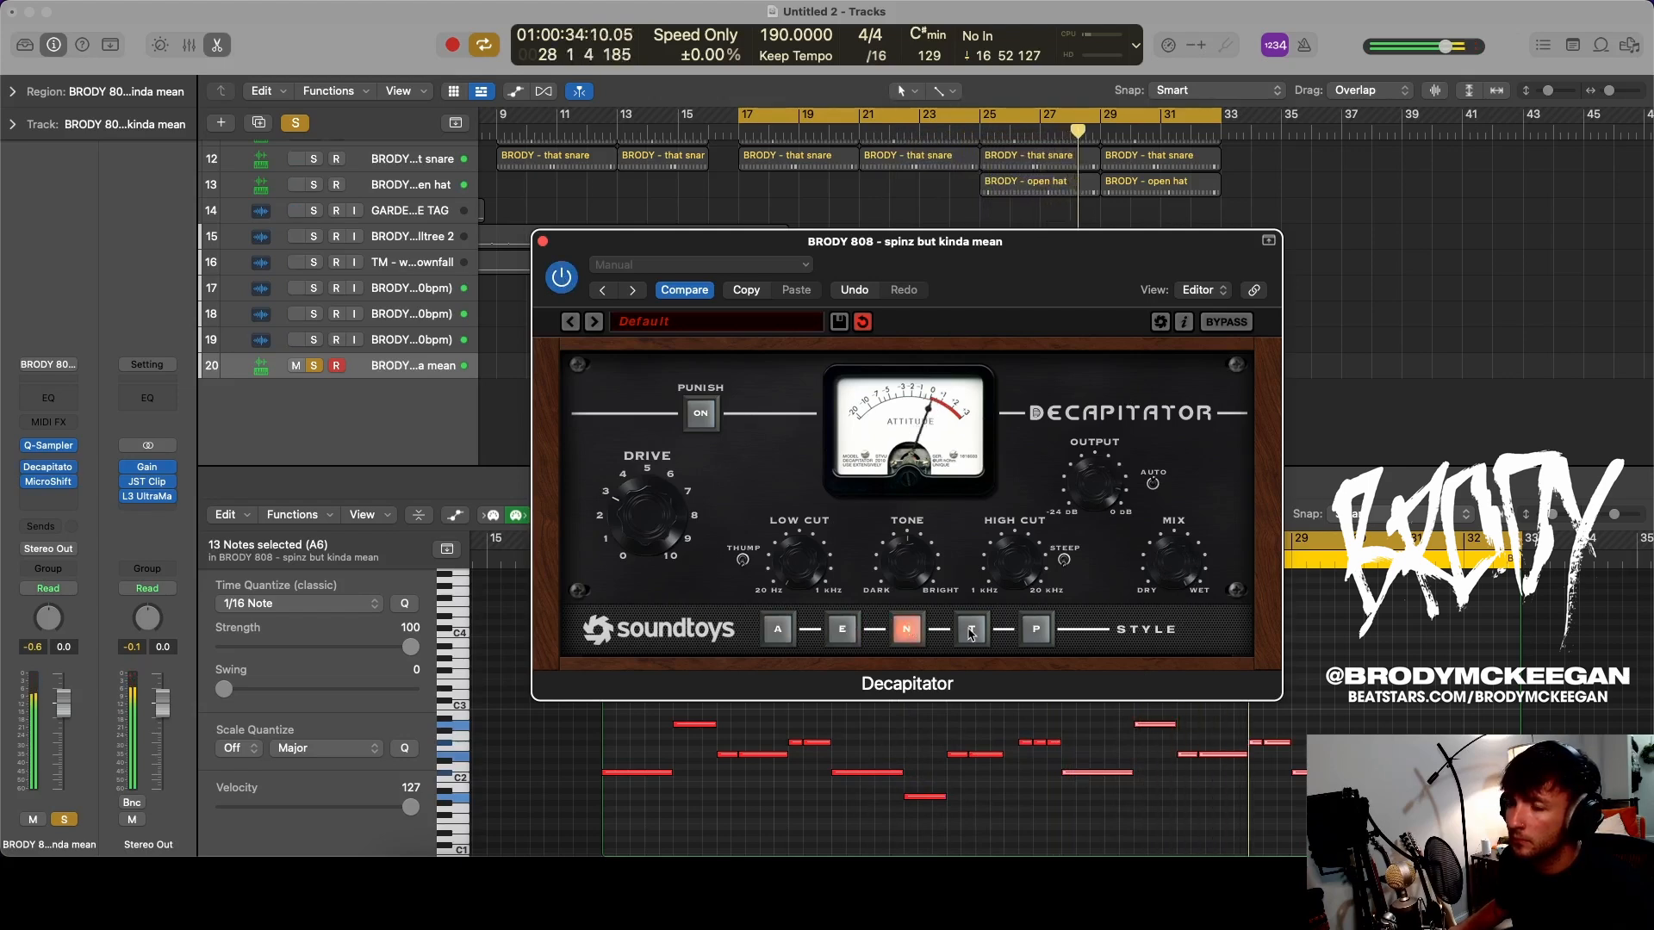
{"action": "left_click", "coordinate": [971, 629]}
{"action": "left_click", "coordinate": [1036, 630]}
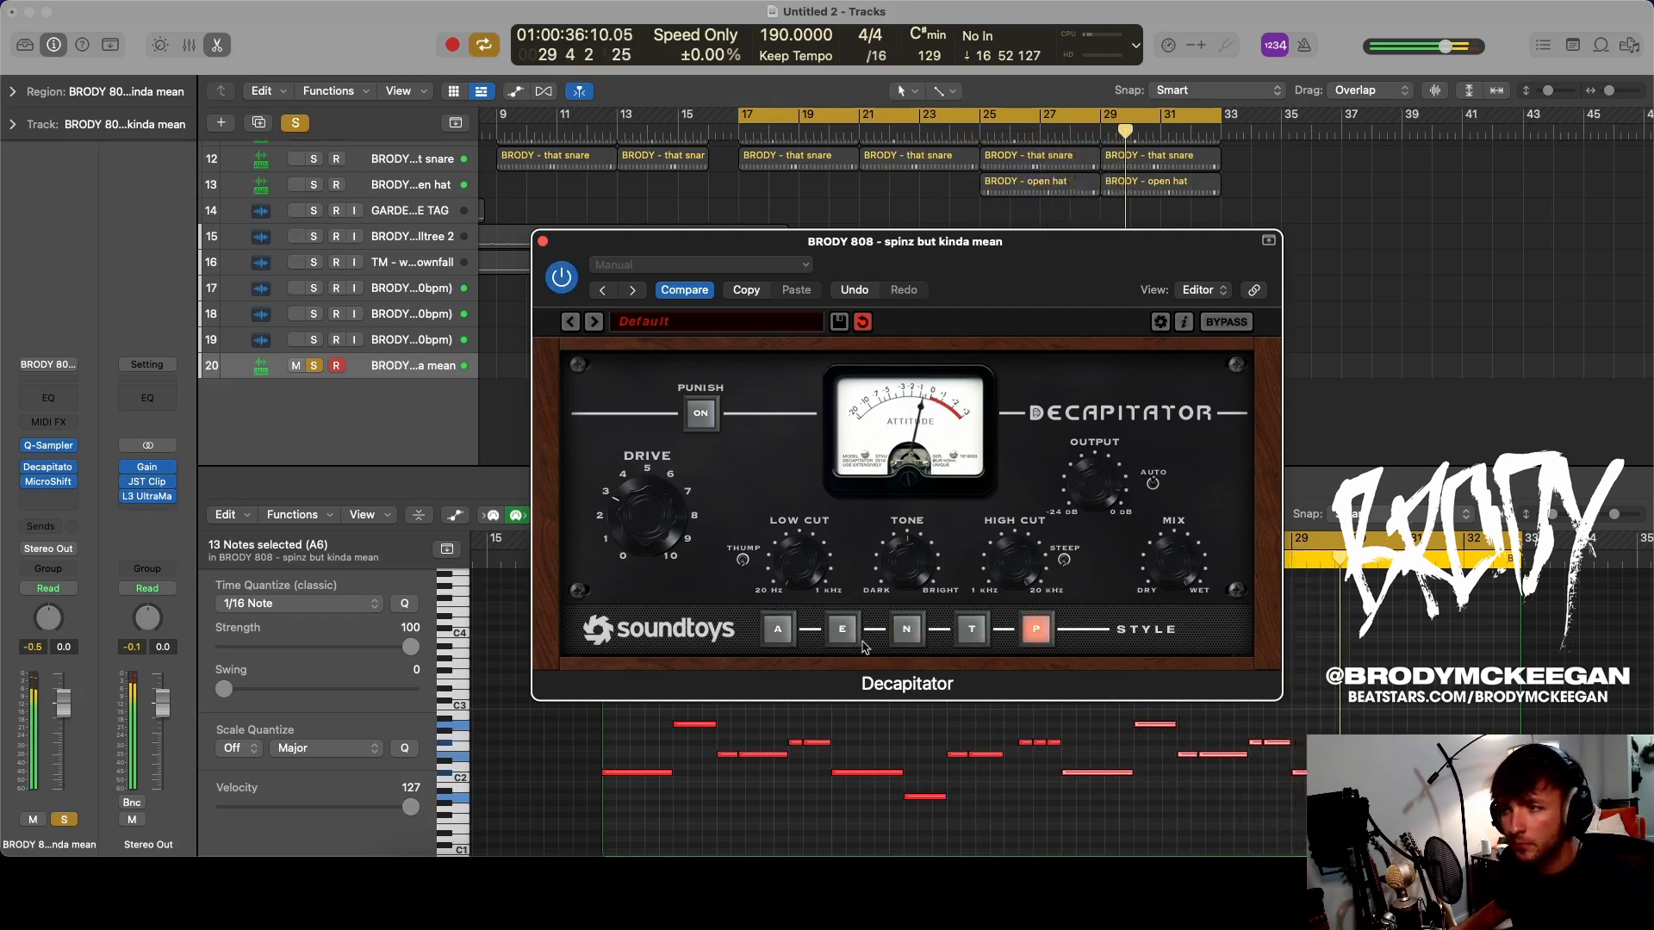
{"action": "left_click", "coordinate": [780, 631]}
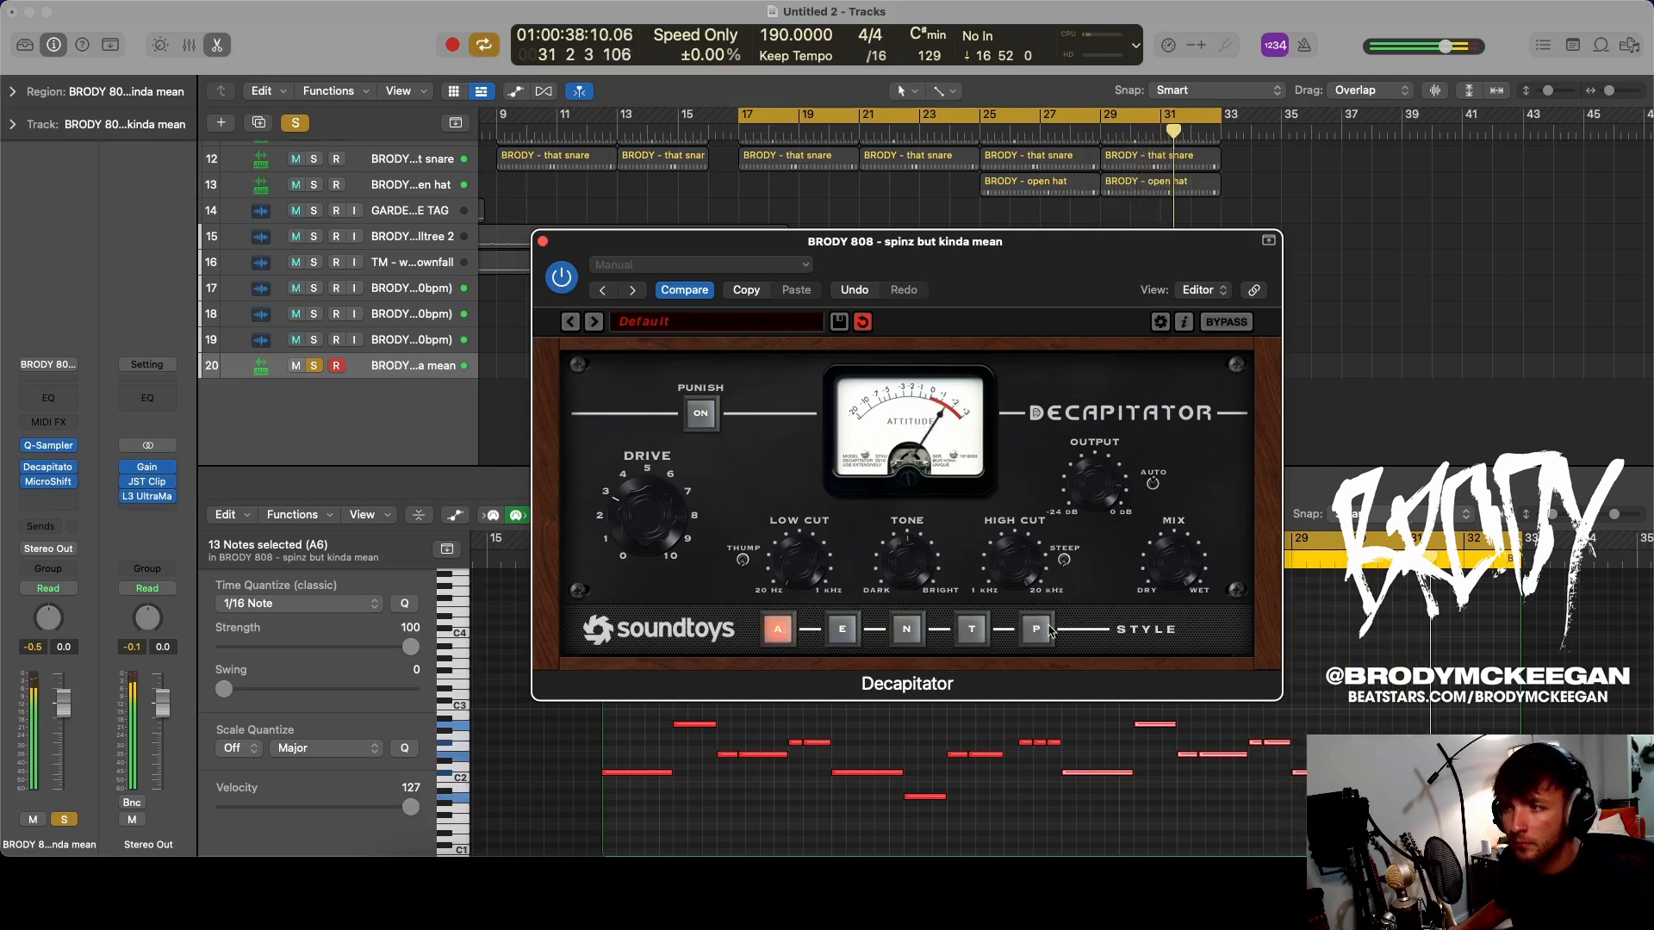
- Compare the 808 soloed and in the full mix with Decapitator bypassed and enabled, and close its window
{"action": "key", "text": "s"}
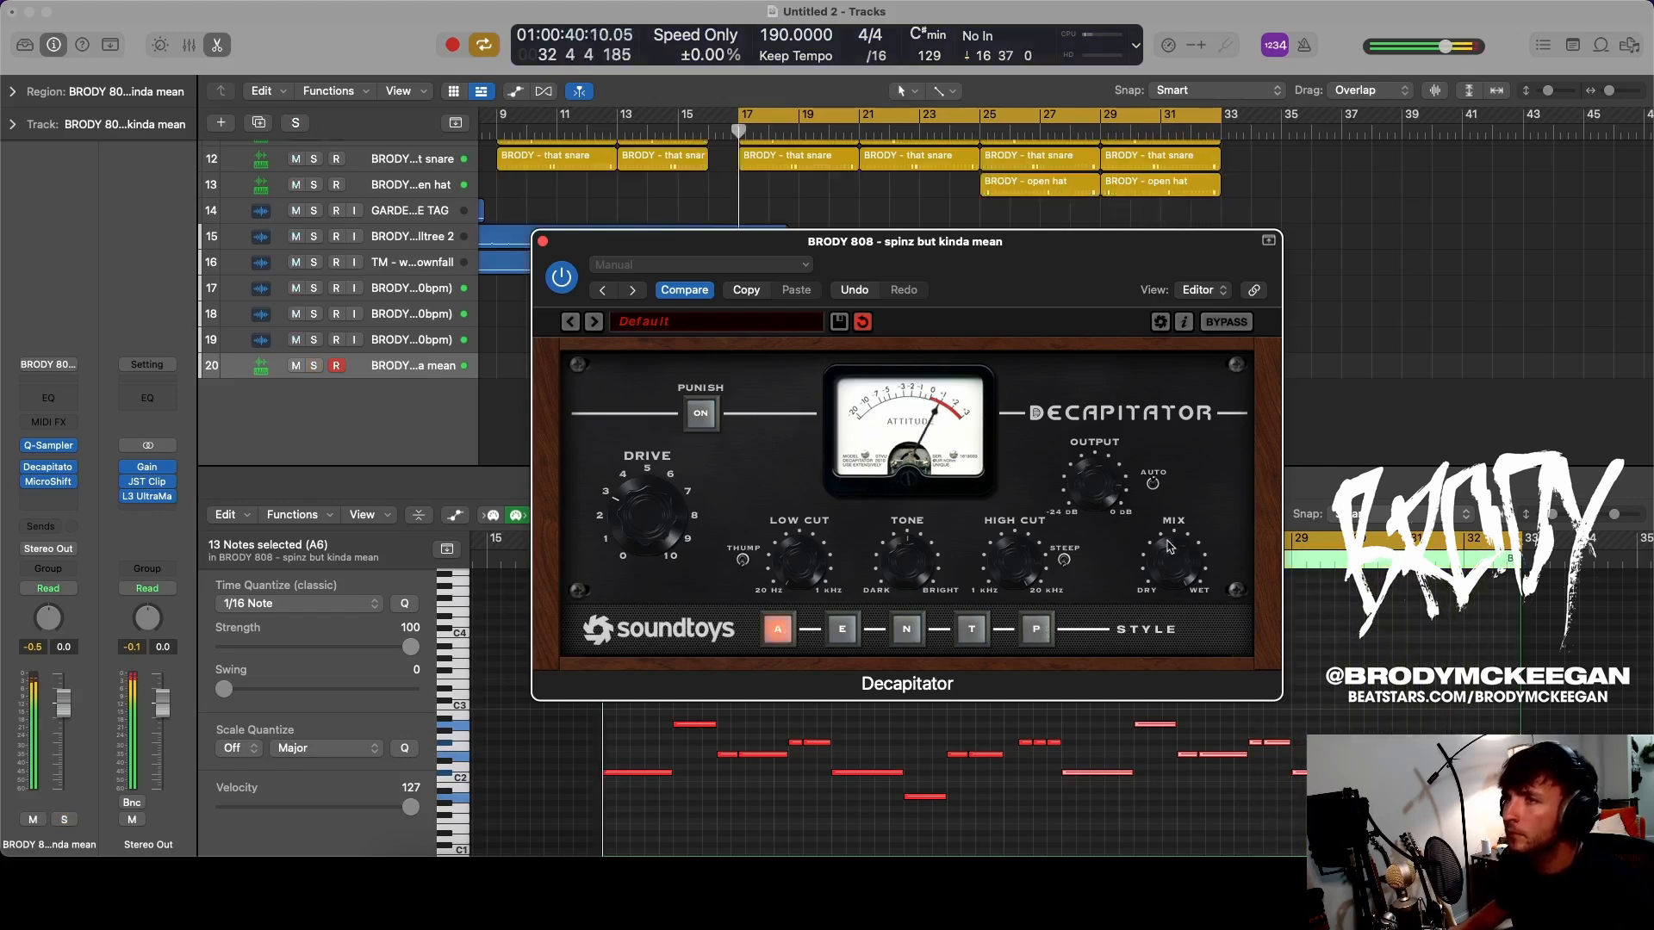
{"action": "scroll", "coordinate": [342, 260], "scroll_direction": "up", "scroll_amount": 8}
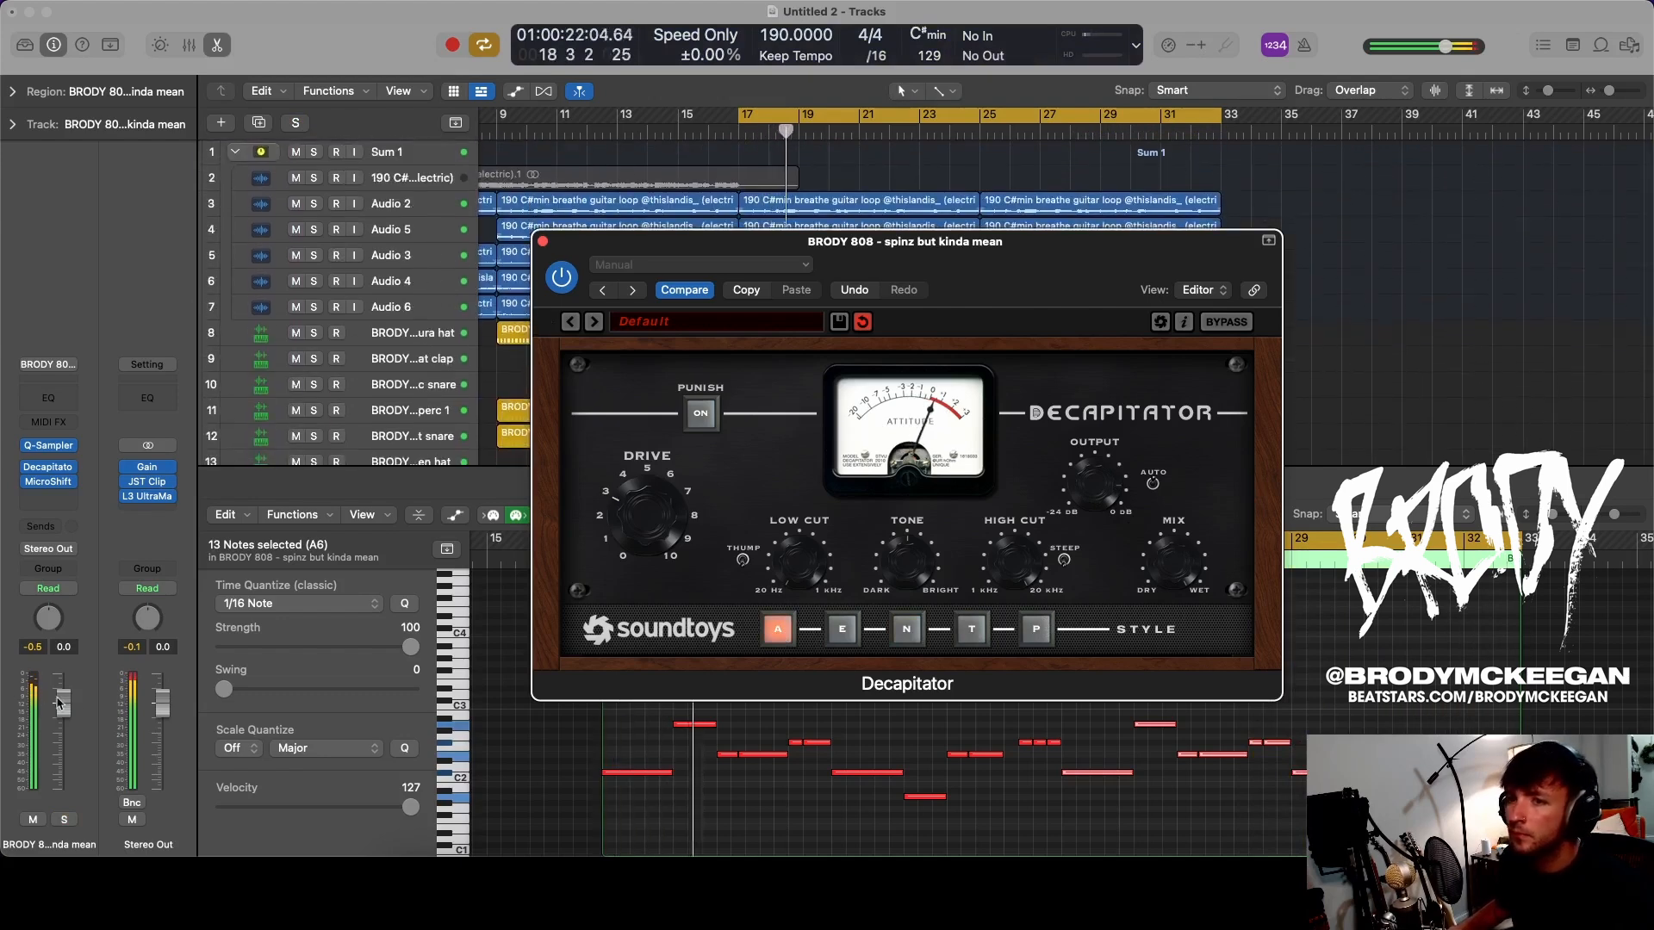
{"action": "mouse_move", "coordinate": [58, 702]}
{"action": "left_mouse_down"}
{"action": "mouse_move", "coordinate": [63, 687]}
{"action": "mouse_move", "coordinate": [63, 704]}
{"action": "left_mouse_up"}
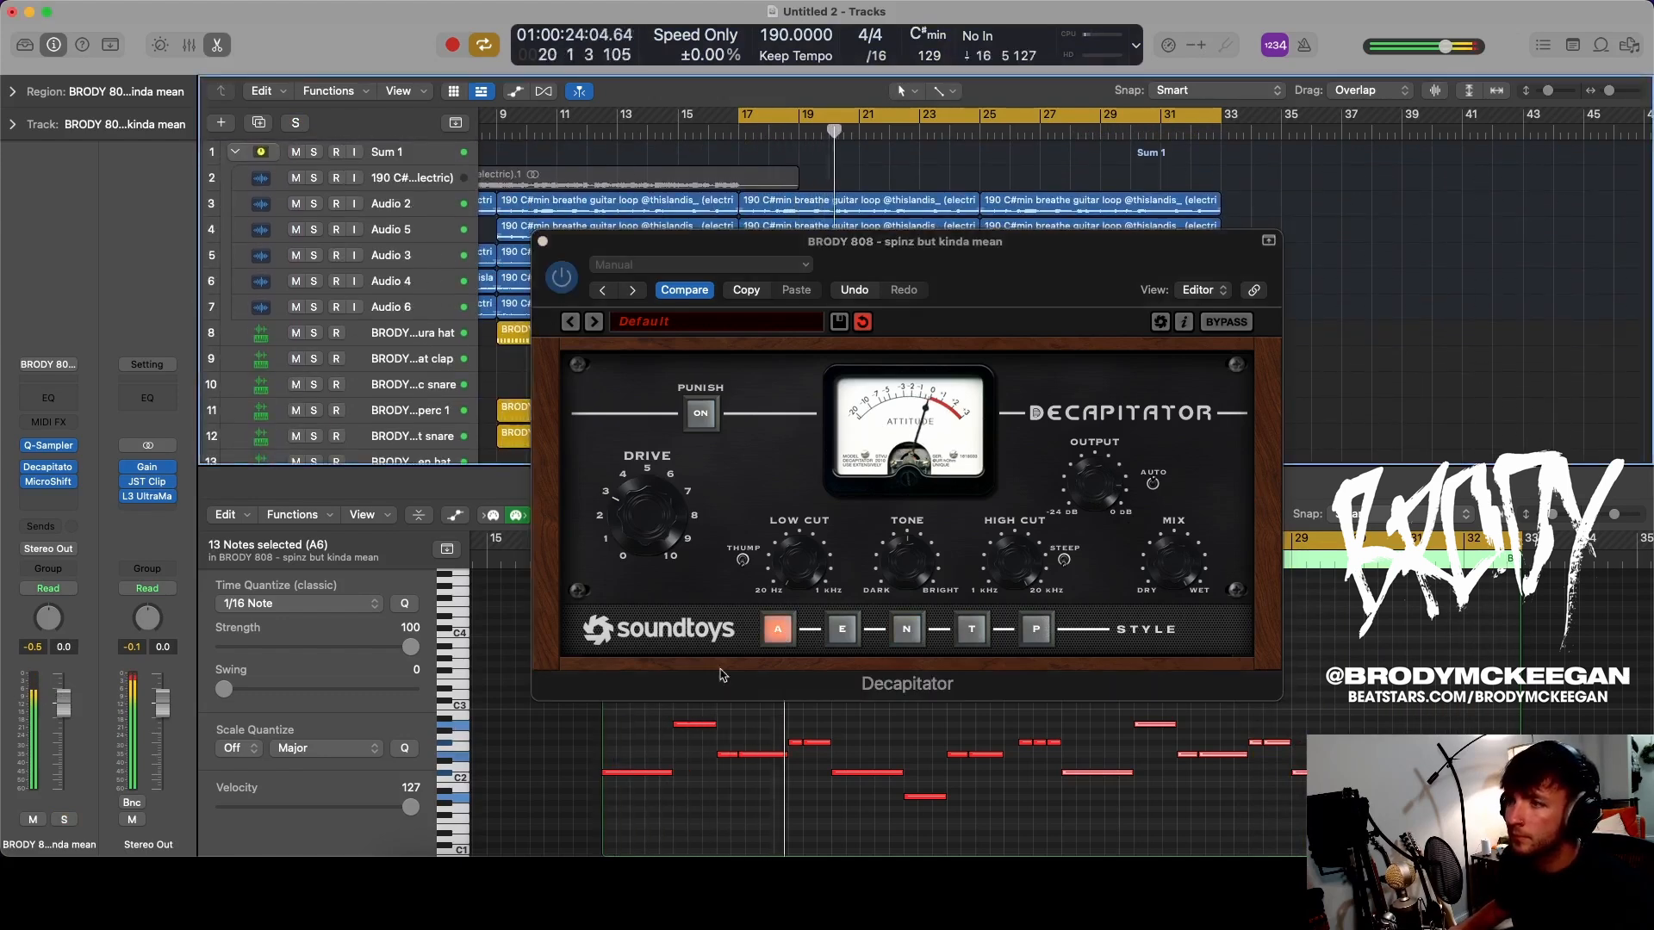
{"action": "left_click", "coordinate": [1191, 566]}
{"action": "key", "text": "s"}
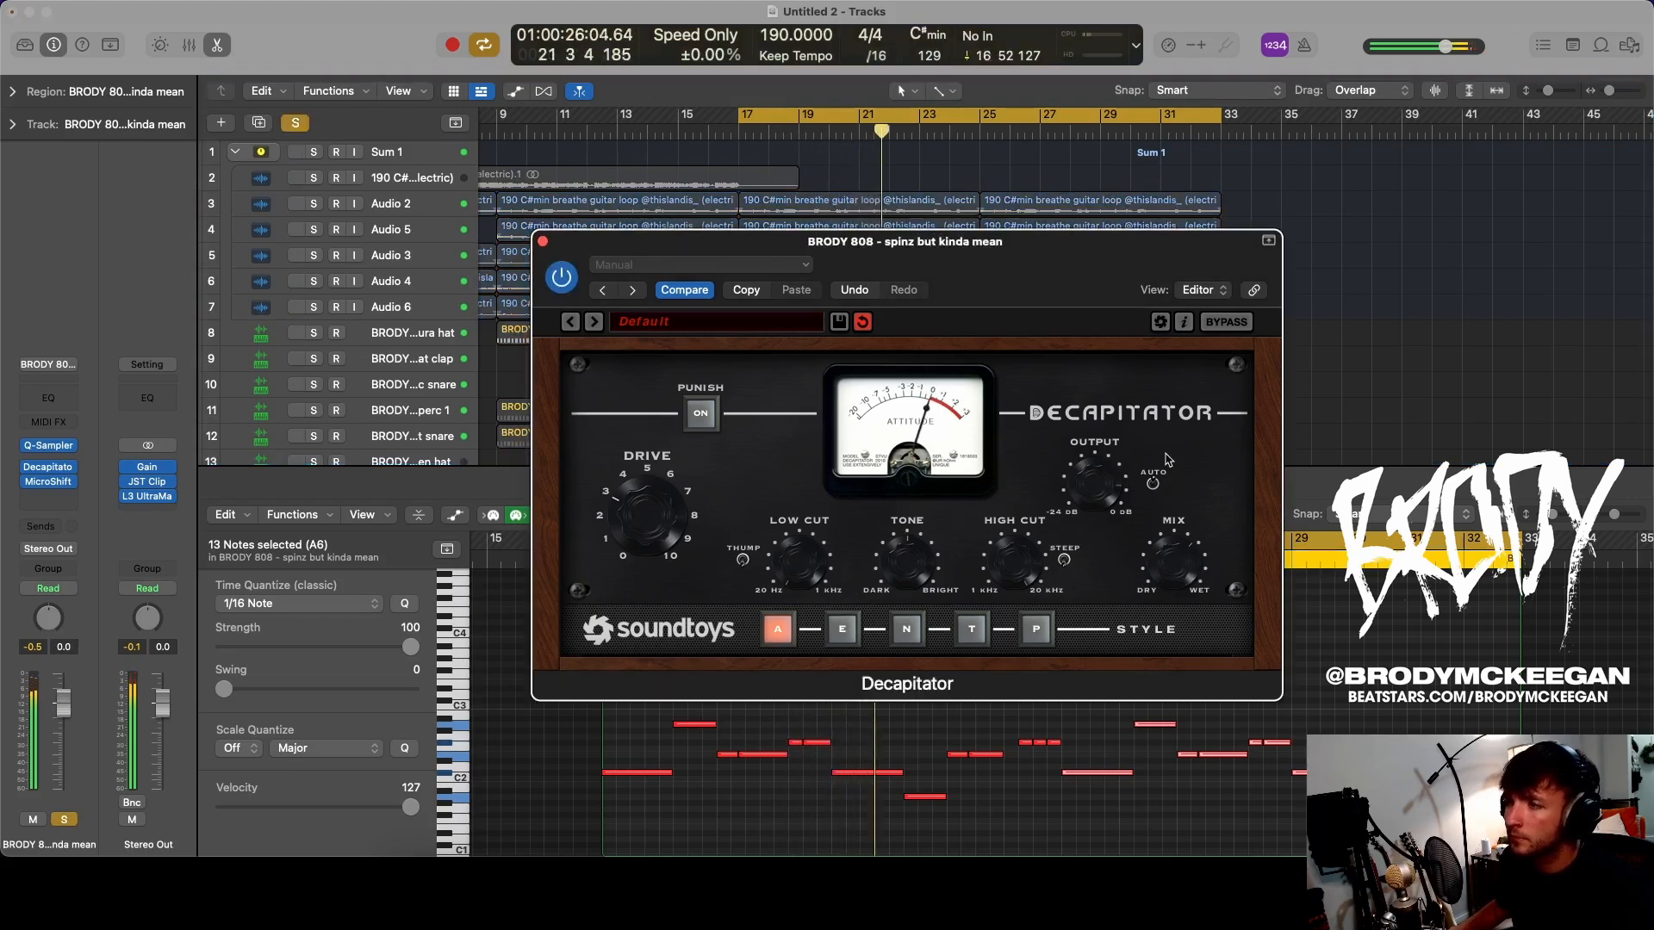
{"action": "left_click", "coordinate": [561, 277]}
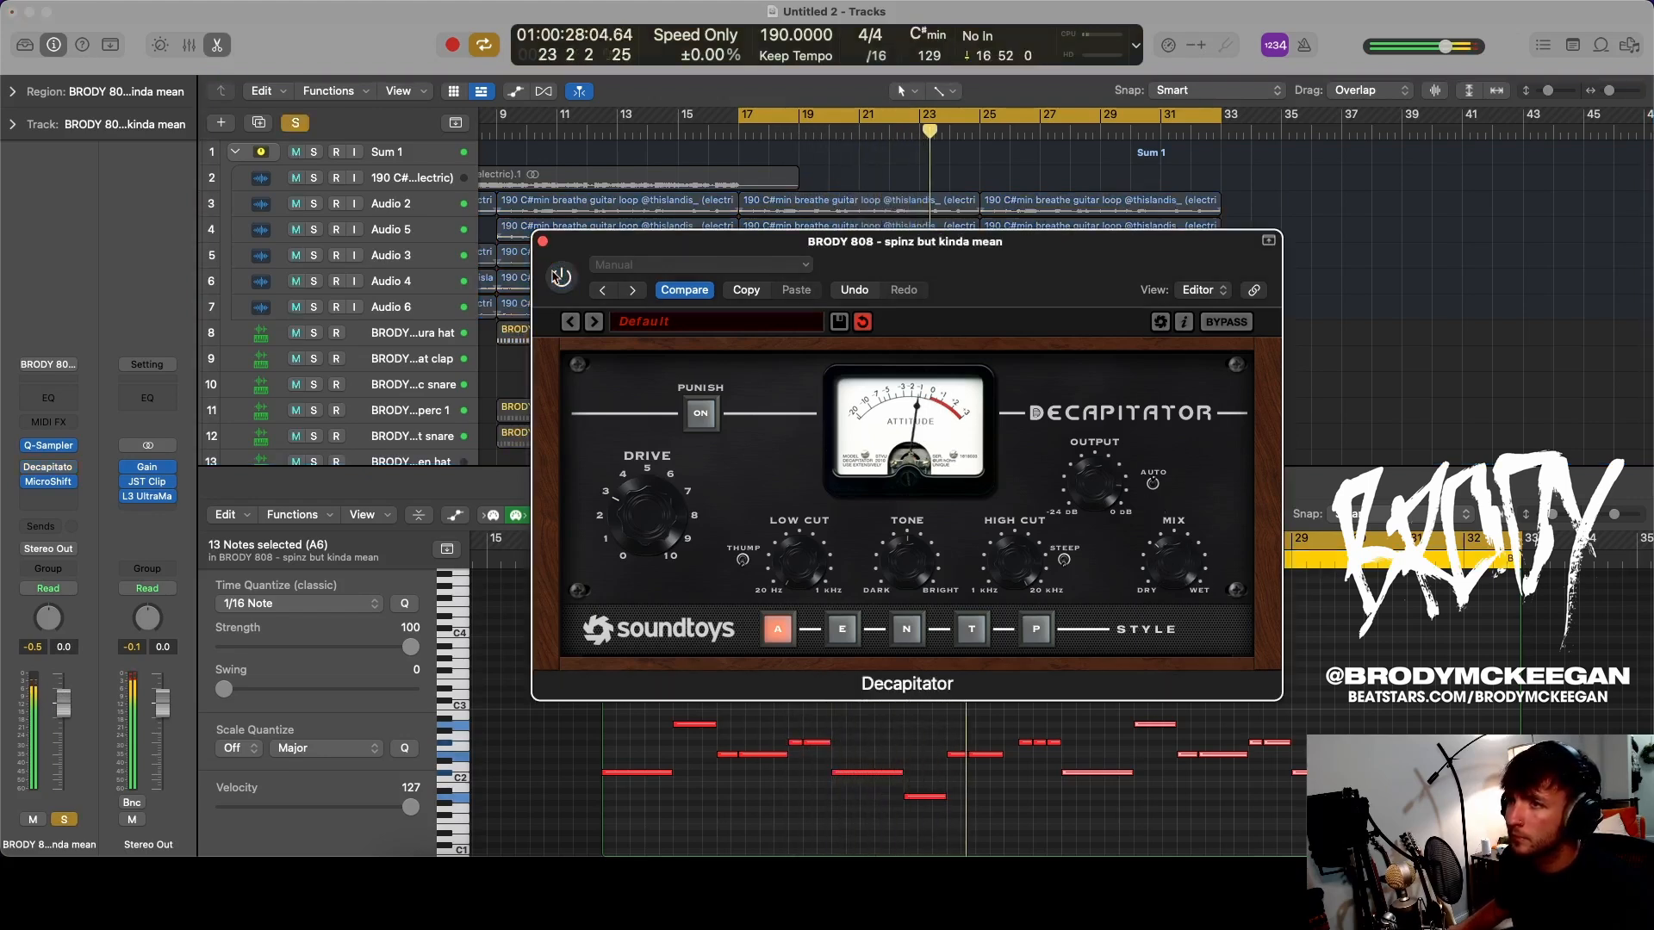
{"action": "left_click", "coordinate": [561, 278]}
{"action": "left_click", "coordinate": [543, 242]}
{"action": "key", "text": "s"}
{"action": "scroll", "coordinate": [582, 252], "scroll_direction": "down", "scroll_amount": 5}
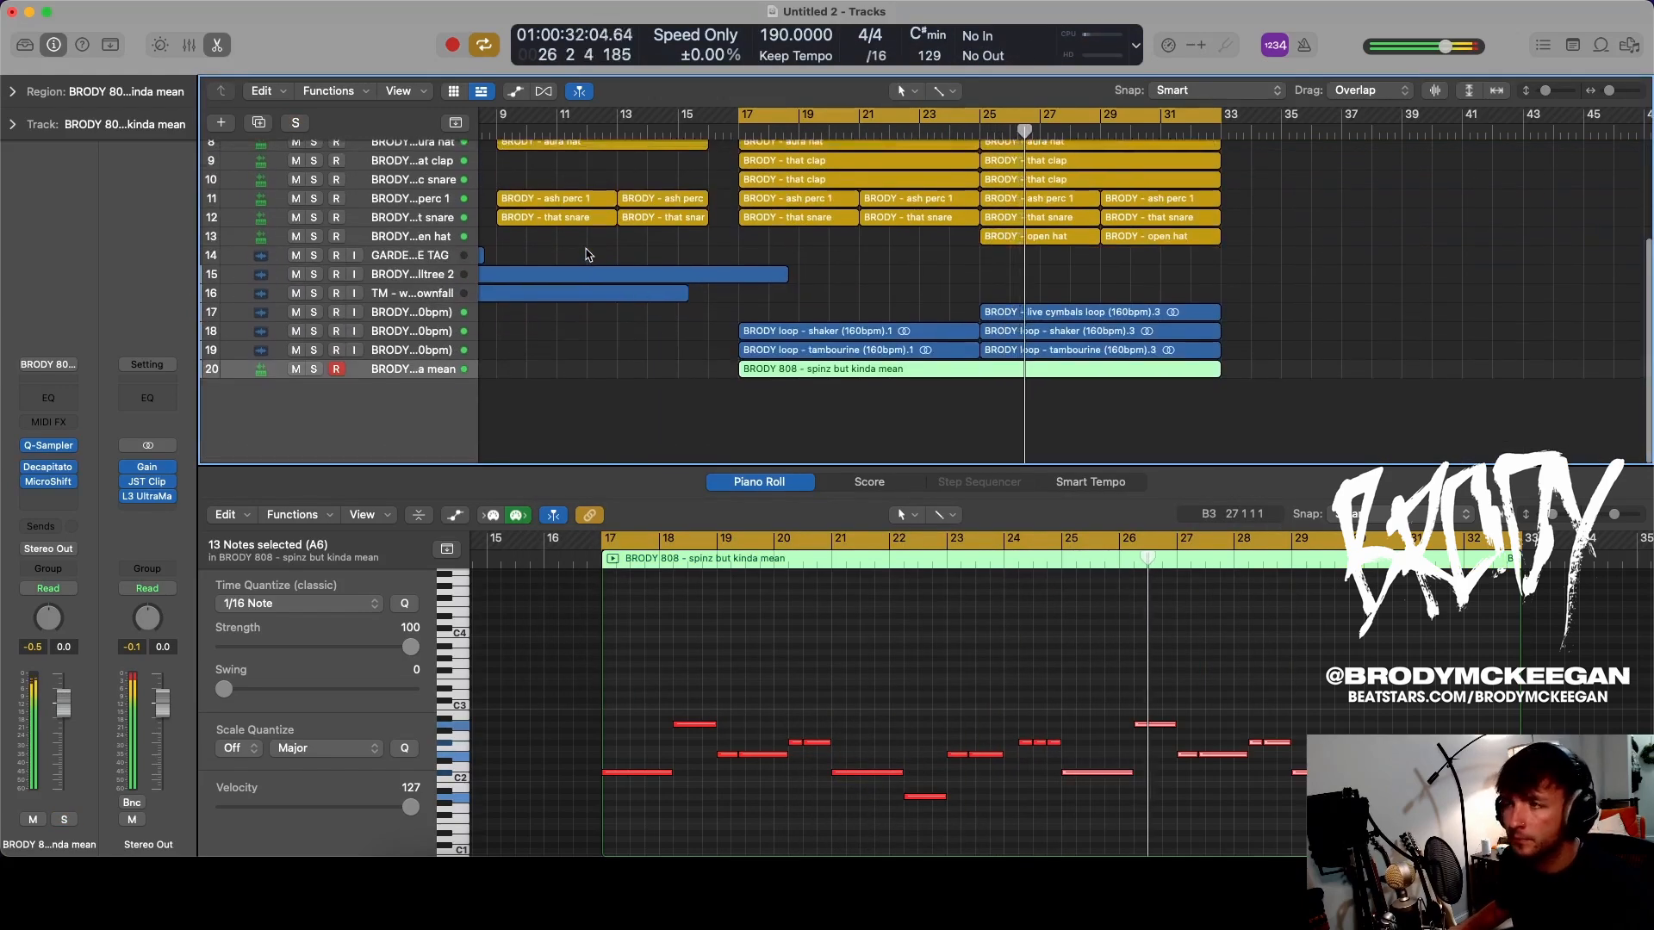
{"action": "scroll", "coordinate": [586, 254], "scroll_direction": "up", "scroll_amount": 5}
{"action": "left_click", "coordinate": [297, 151]}
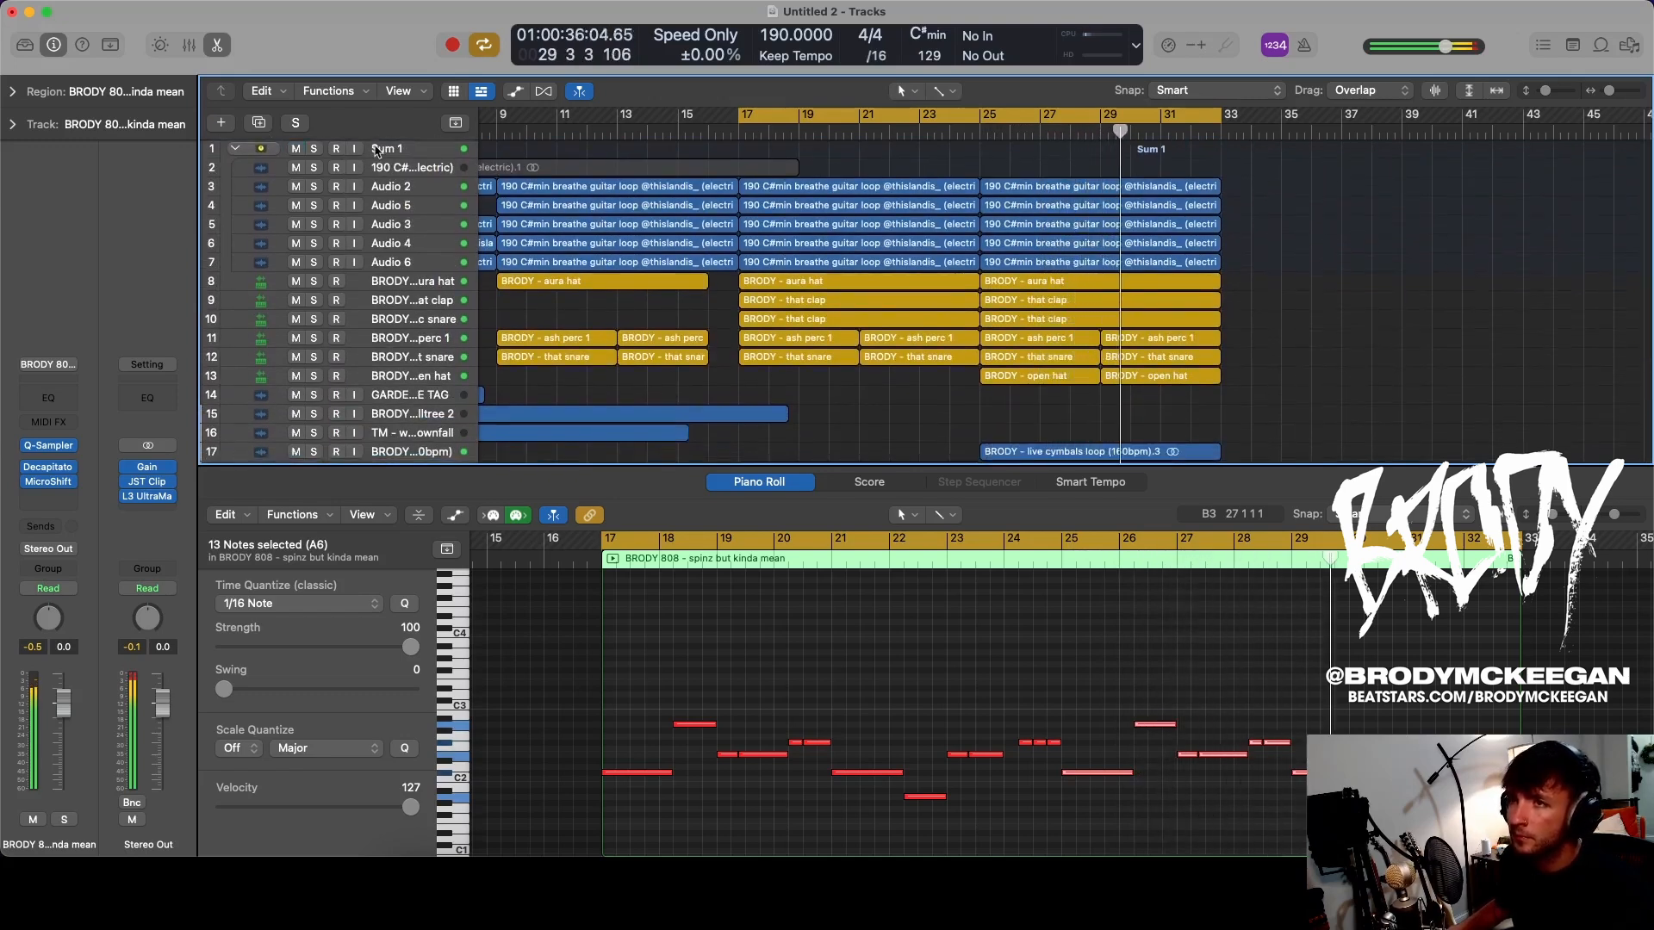
- Add a Channel EQ after MicroShift on the 808, with a 5.1 dB low-shelf boost at 84 Hz and Mid Only processing
{"action": "scroll", "coordinate": [603, 301], "scroll_direction": "down", "scroll_amount": 5}
{"action": "key", "text": "s"}
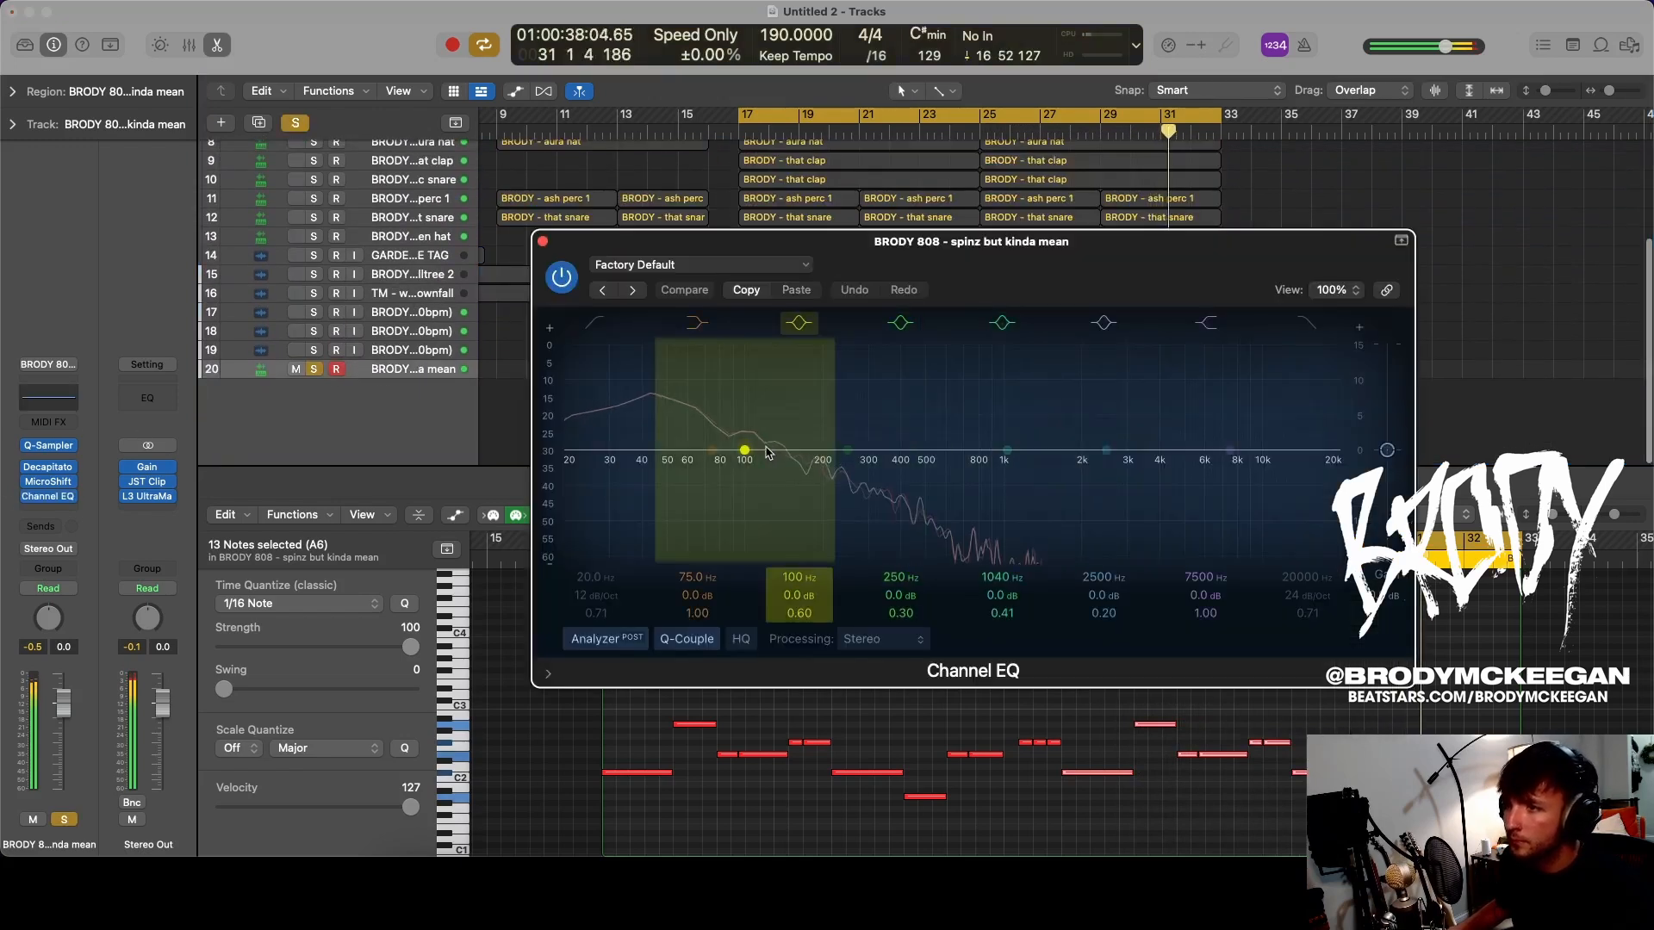
{"action": "left_click_drag", "start_coordinate": [716, 448], "coordinate": [721, 411]}
{"action": "left_click", "coordinate": [857, 647]}
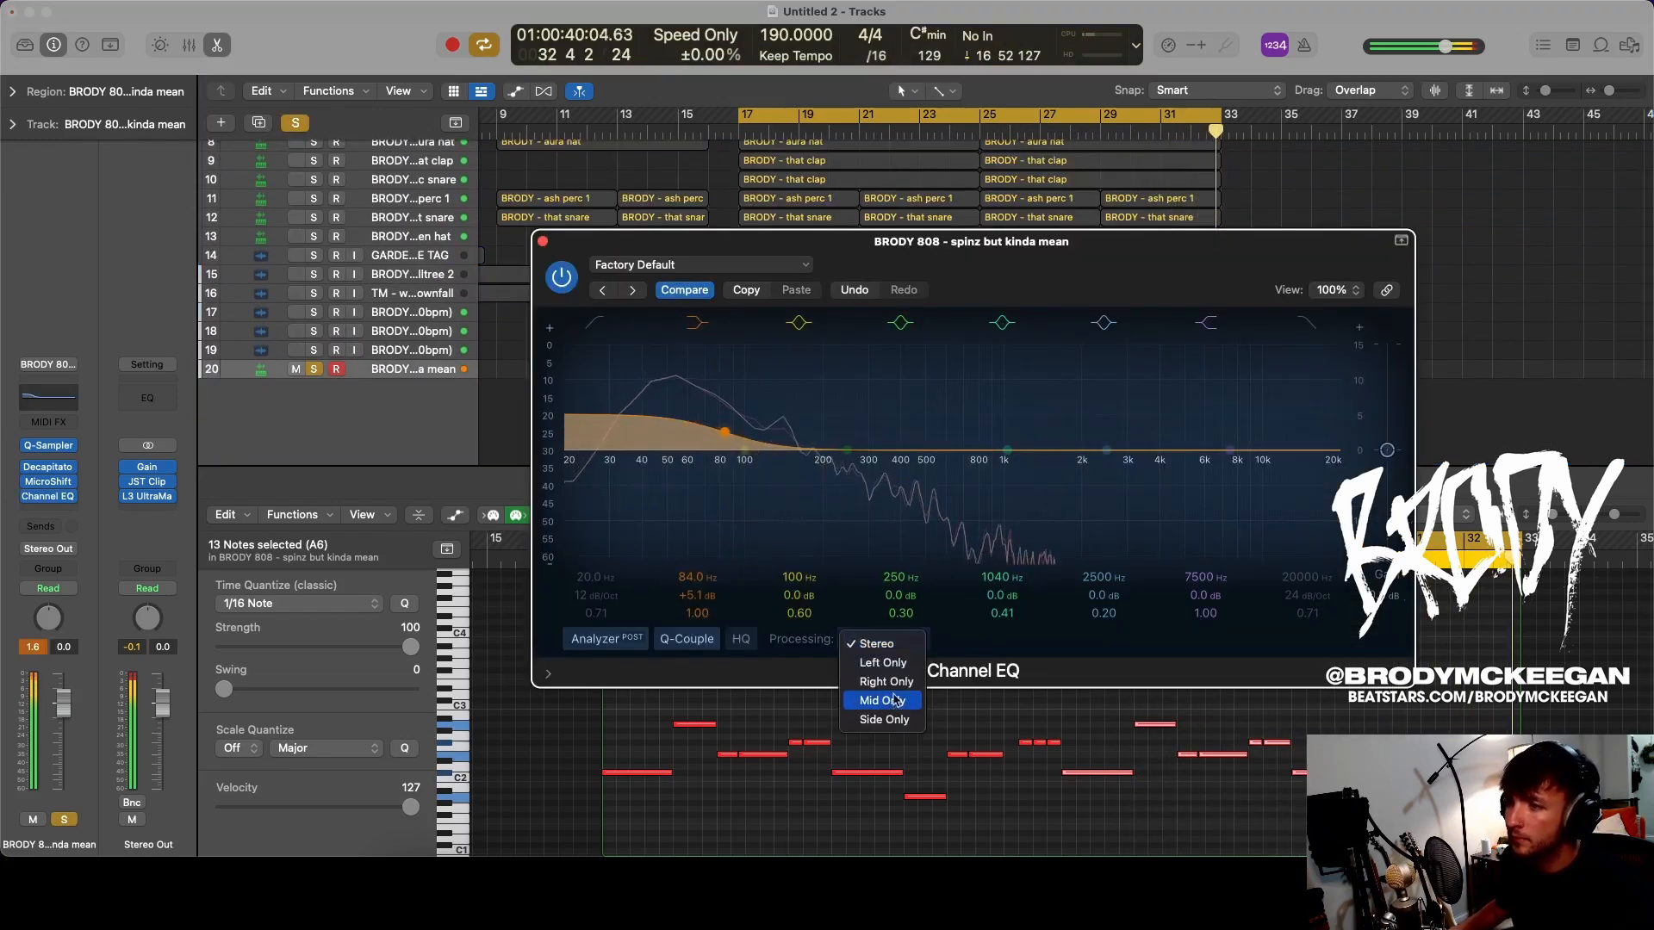
{"action": "left_click", "coordinate": [862, 709]}
{"action": "key", "text": "s"}
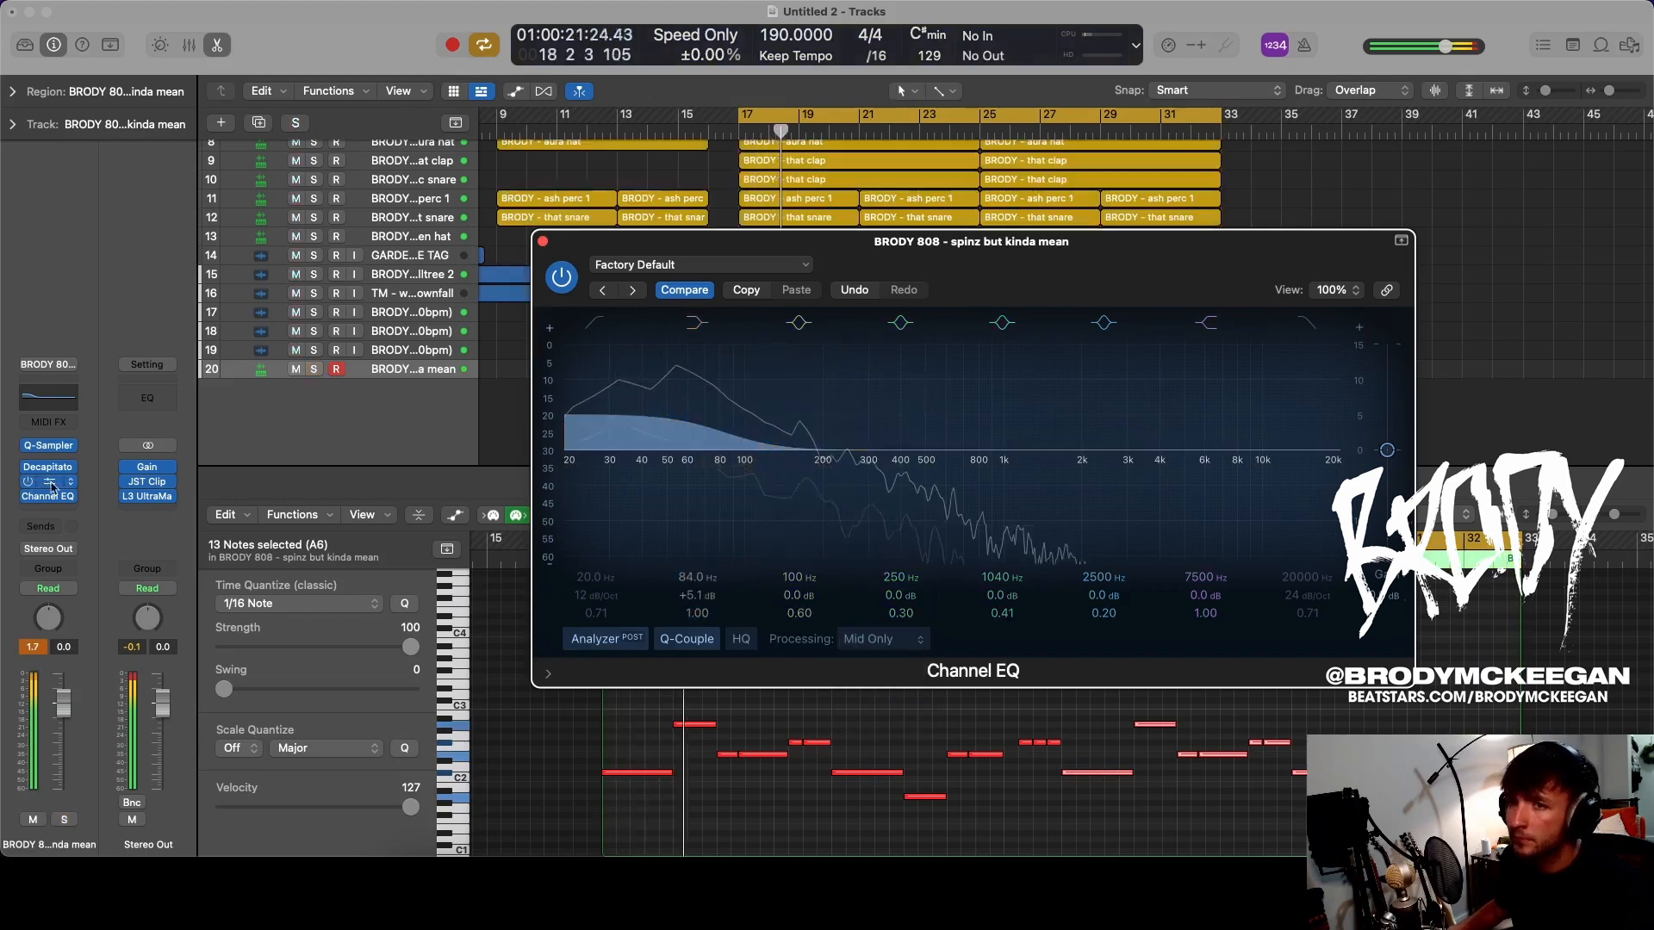
- Reduce the 808 EQ's low-shelf boost to 3.2 dB and compare the mix with the EQ bypassed and enabled
{"action": "left_click", "coordinate": [147, 496]}
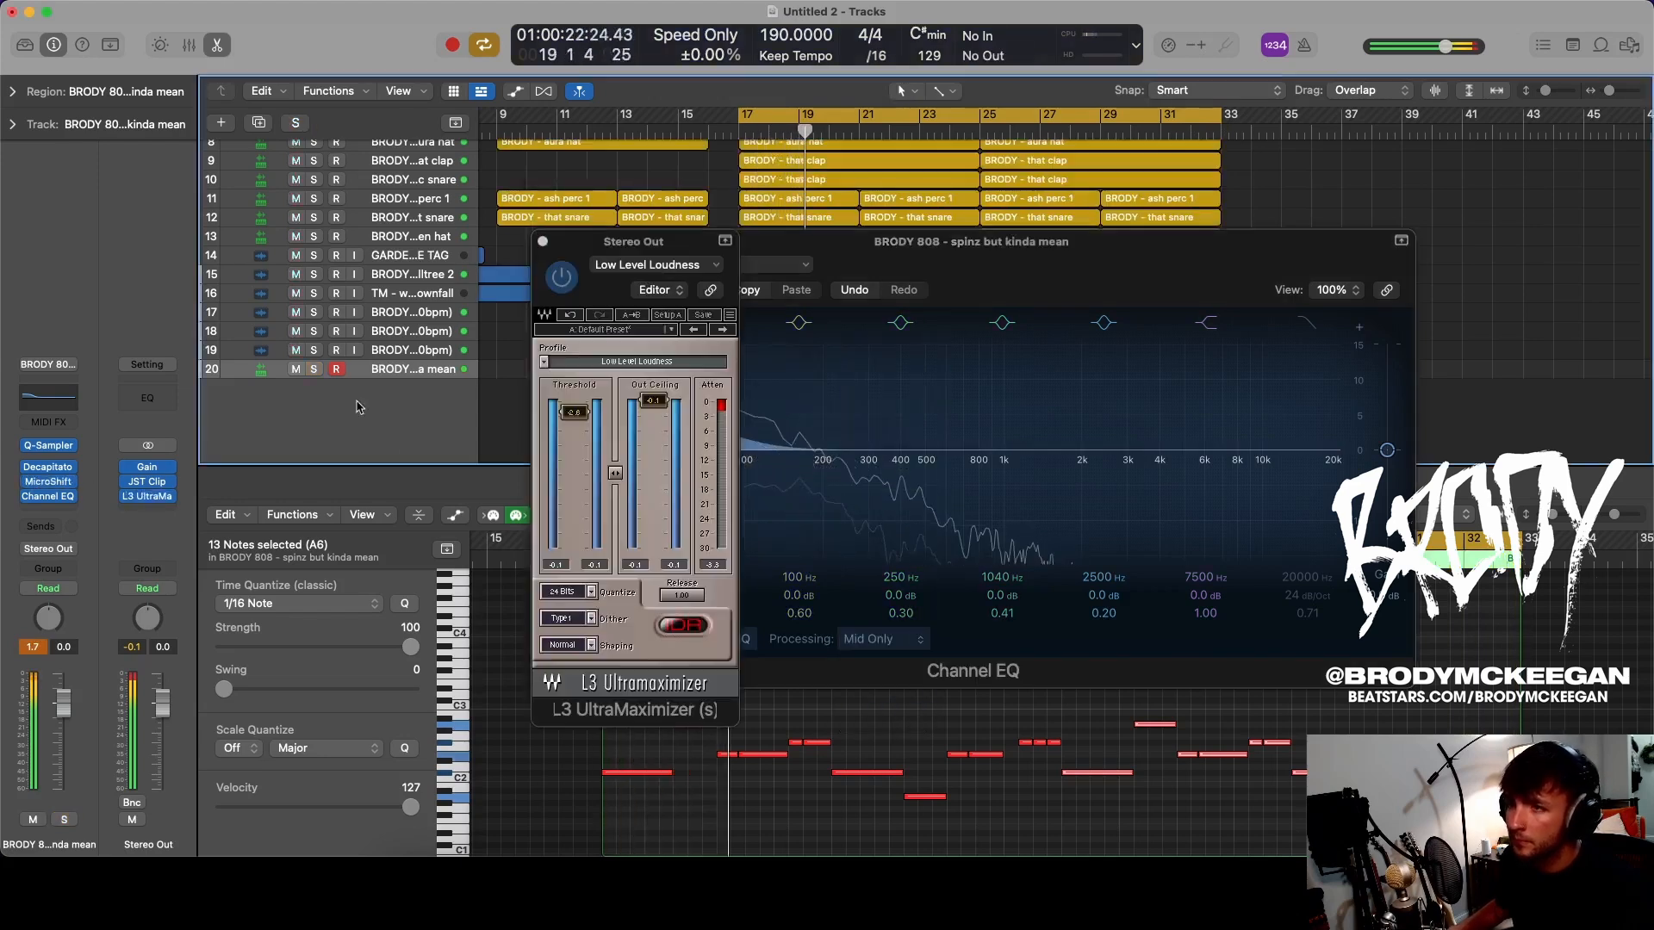
{"action": "left_click", "coordinate": [543, 242]}
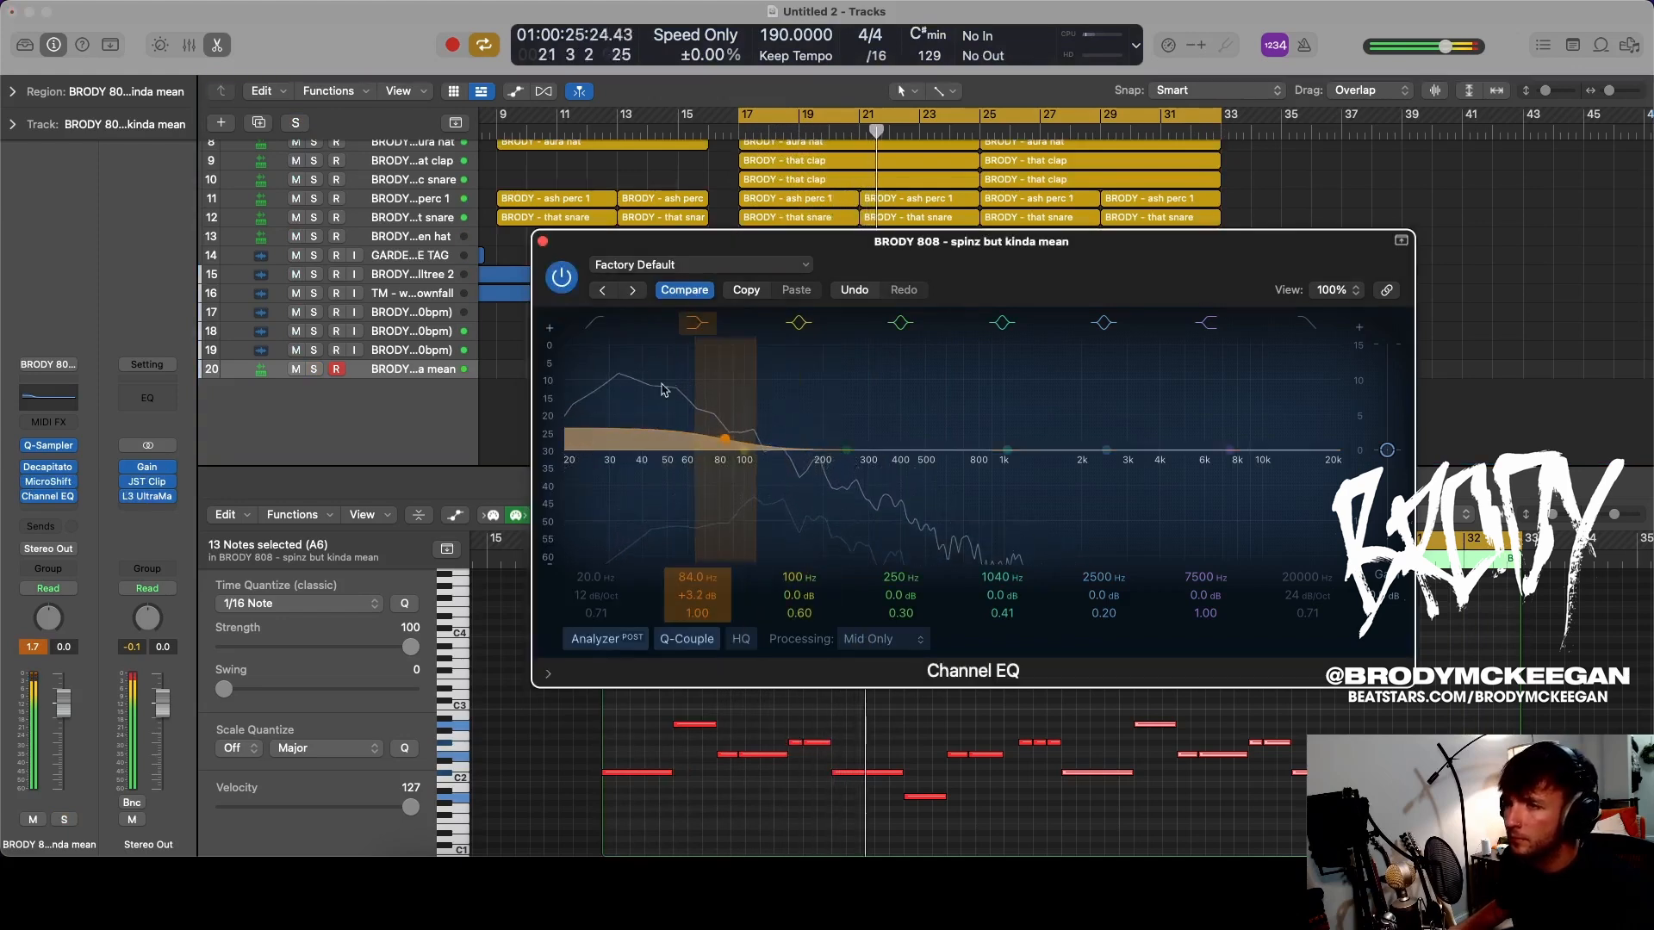
{"action": "left_click", "coordinate": [562, 279]}
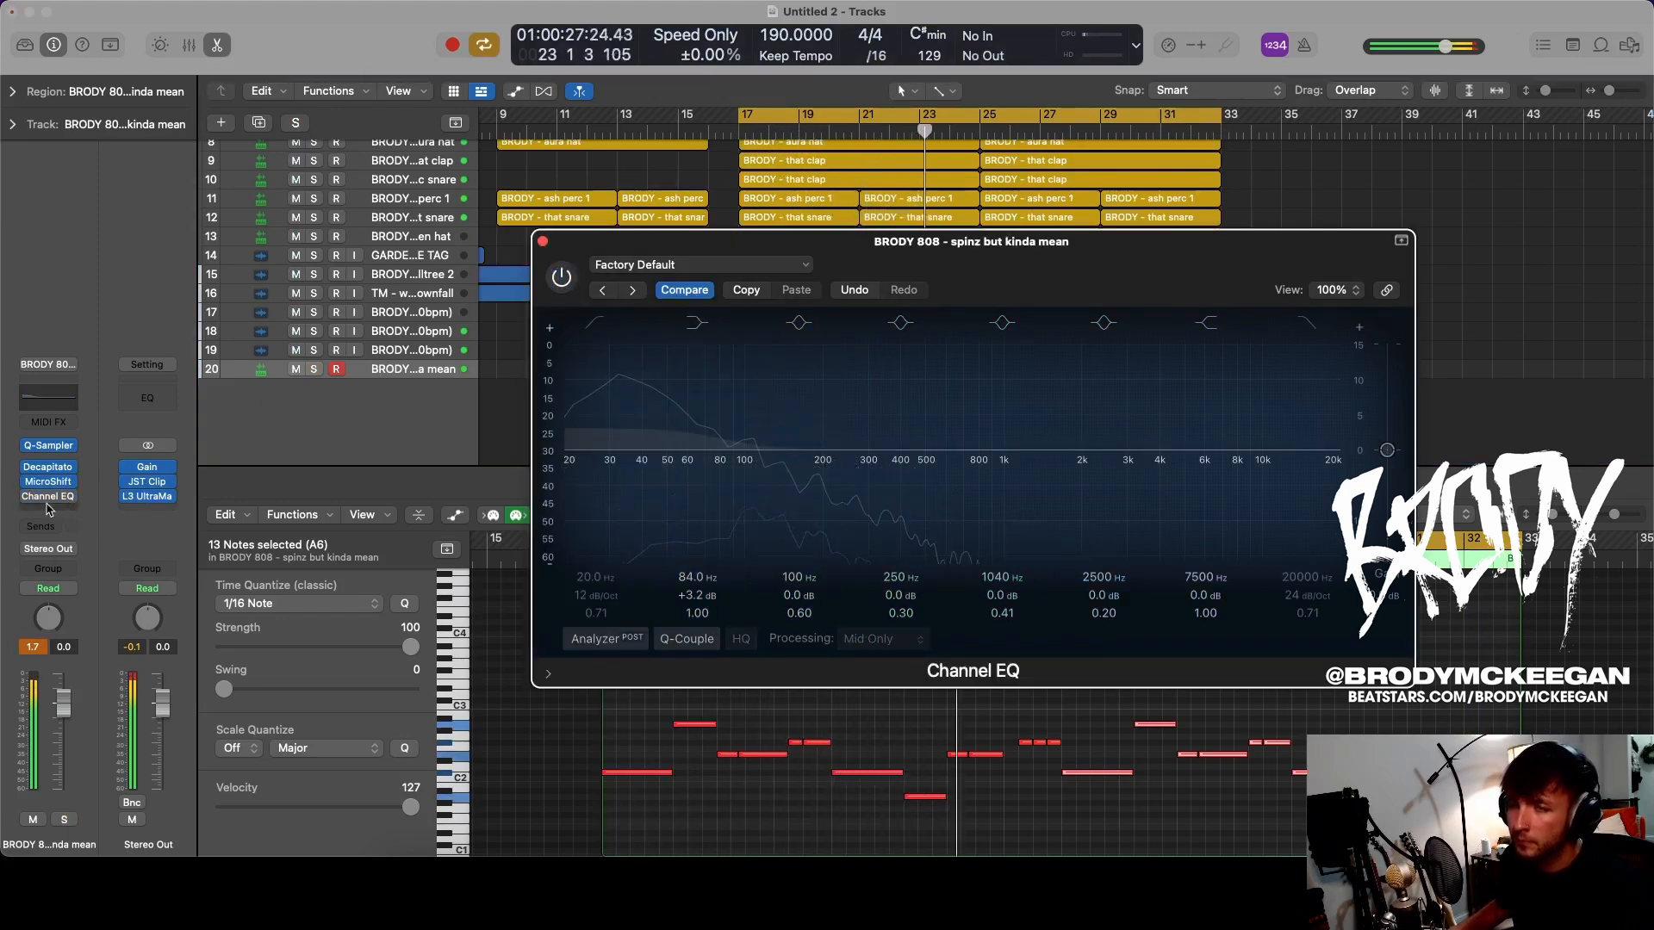
{"action": "left_click", "coordinate": [28, 497]}
- Set the Stereo Out Gain plug-in to -4.5 dB, checking peaks with JST Clip and L3 UltraMaximizer temporarily bypassed
{"action": "left_click_drag", "start_coordinate": [127, 482], "coordinate": [128, 498]}
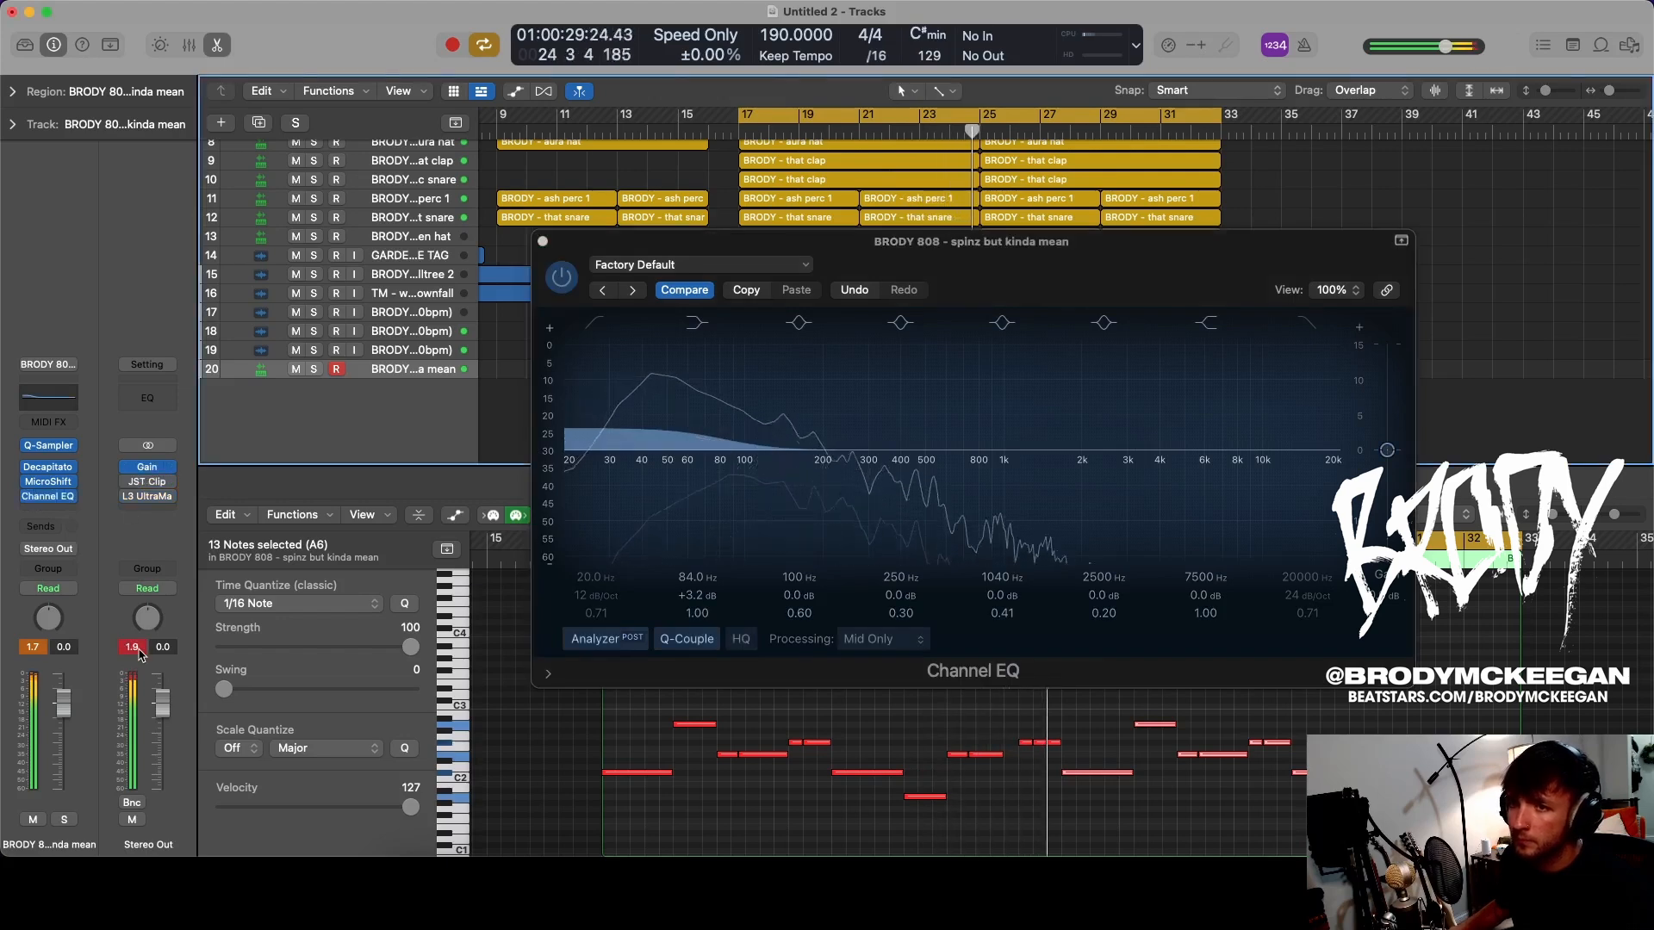
{"action": "left_click", "coordinate": [149, 468]}
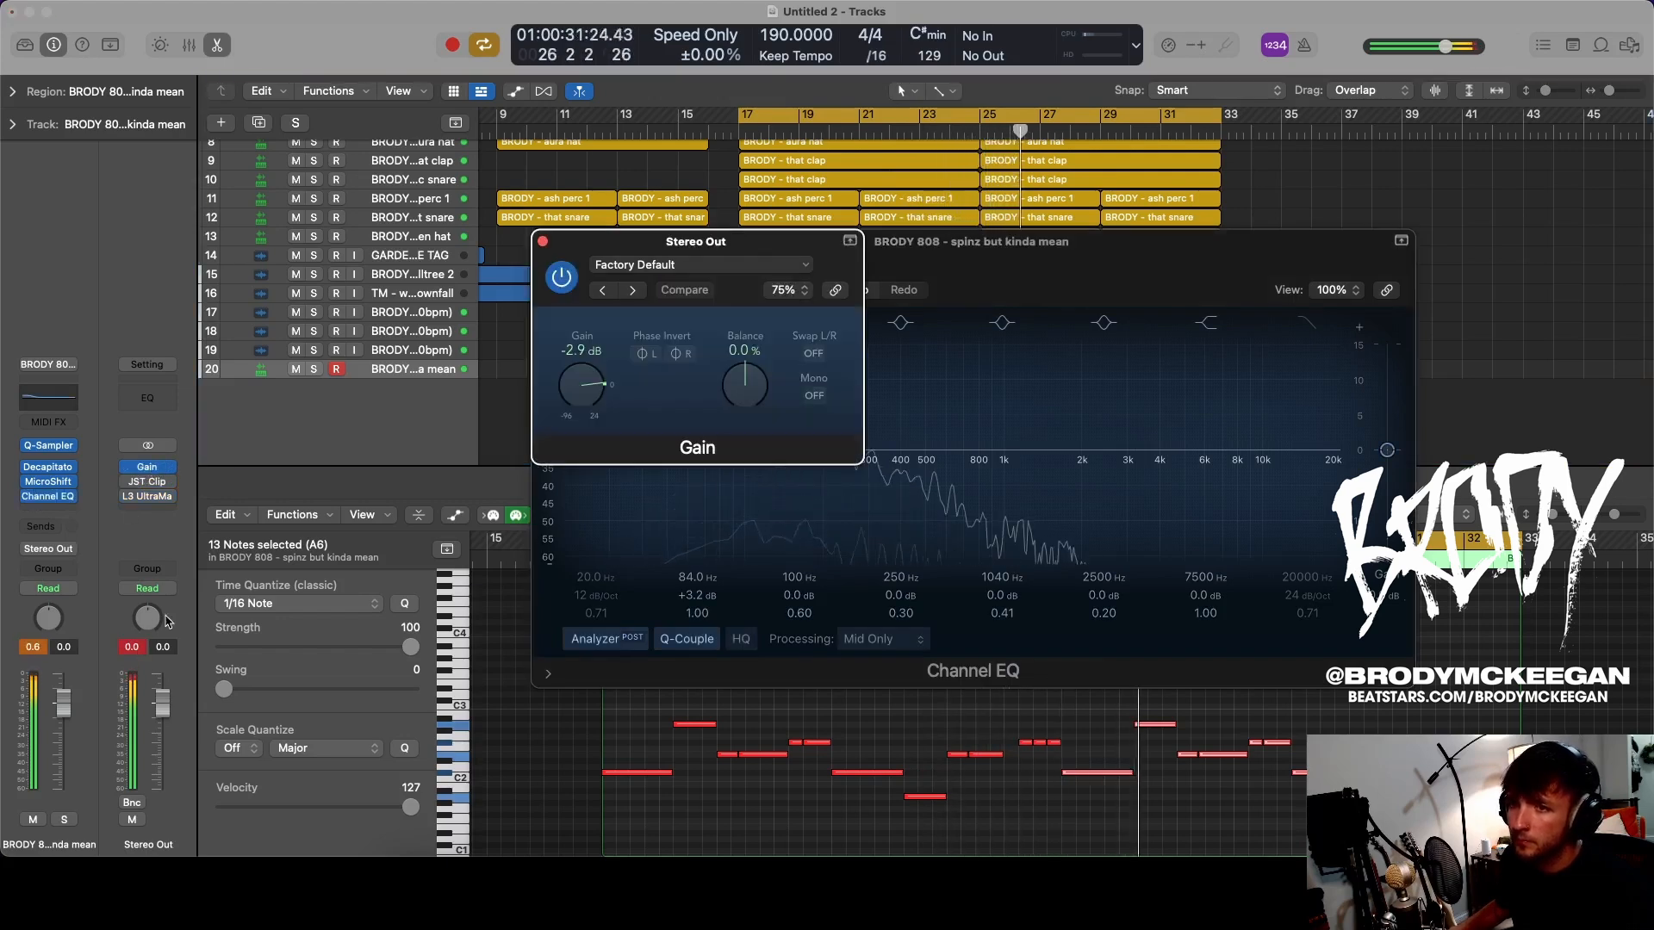
{"action": "left_click", "coordinate": [133, 647]}
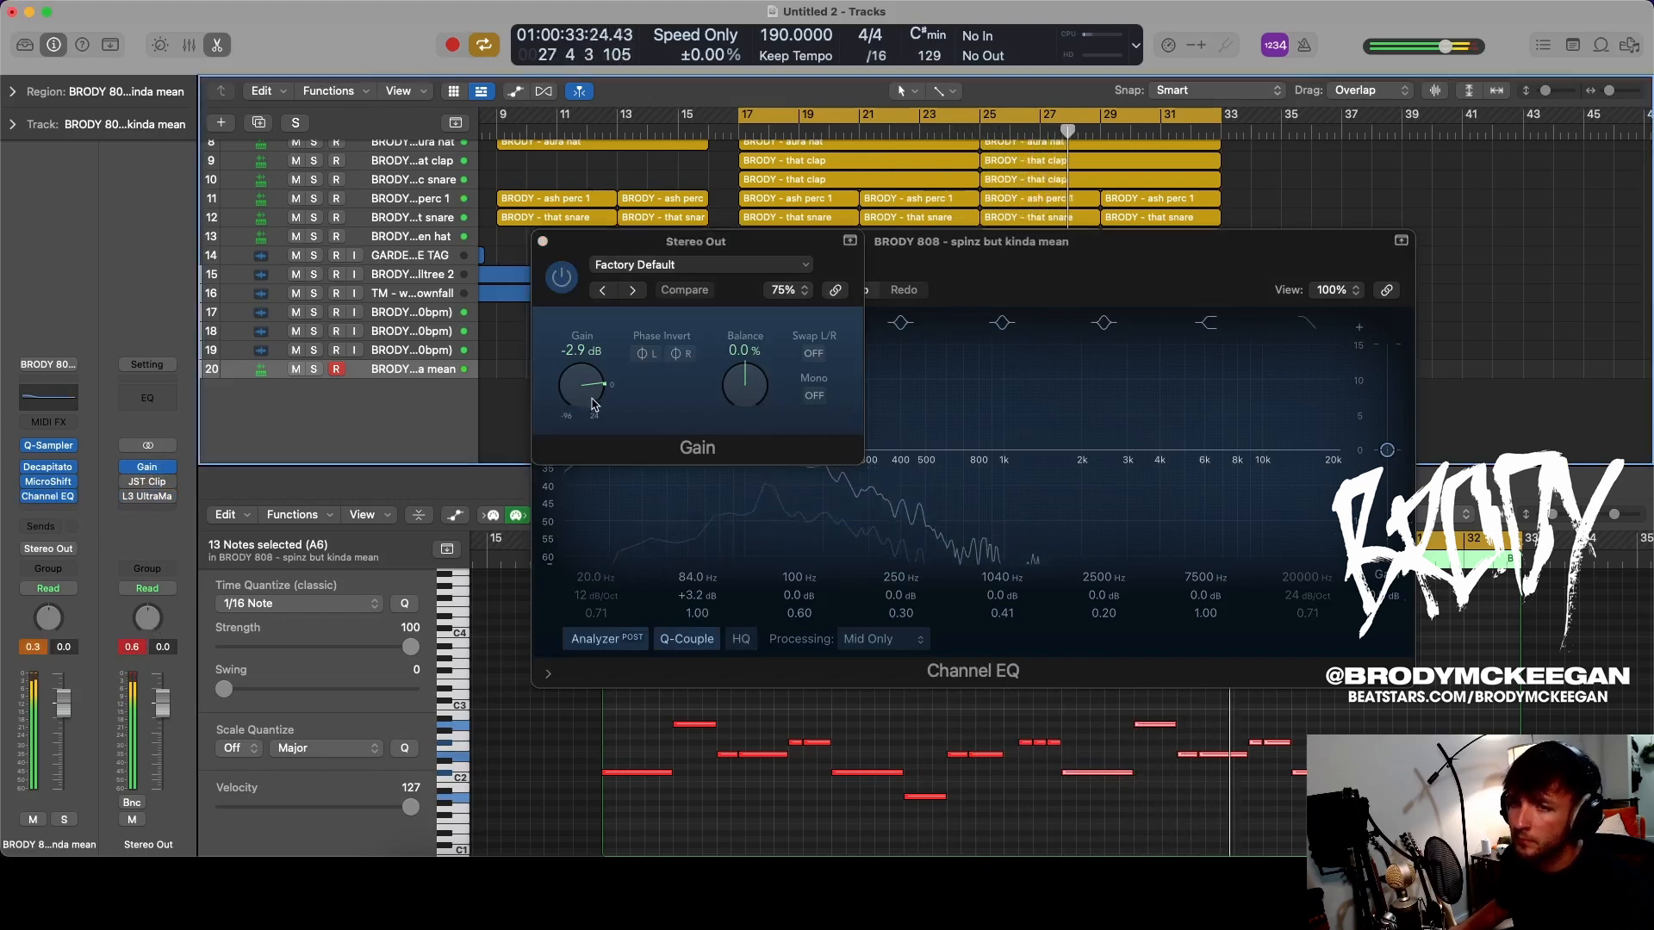
{"action": "left_click_drag", "start_coordinate": [594, 399], "coordinate": [593, 407]}
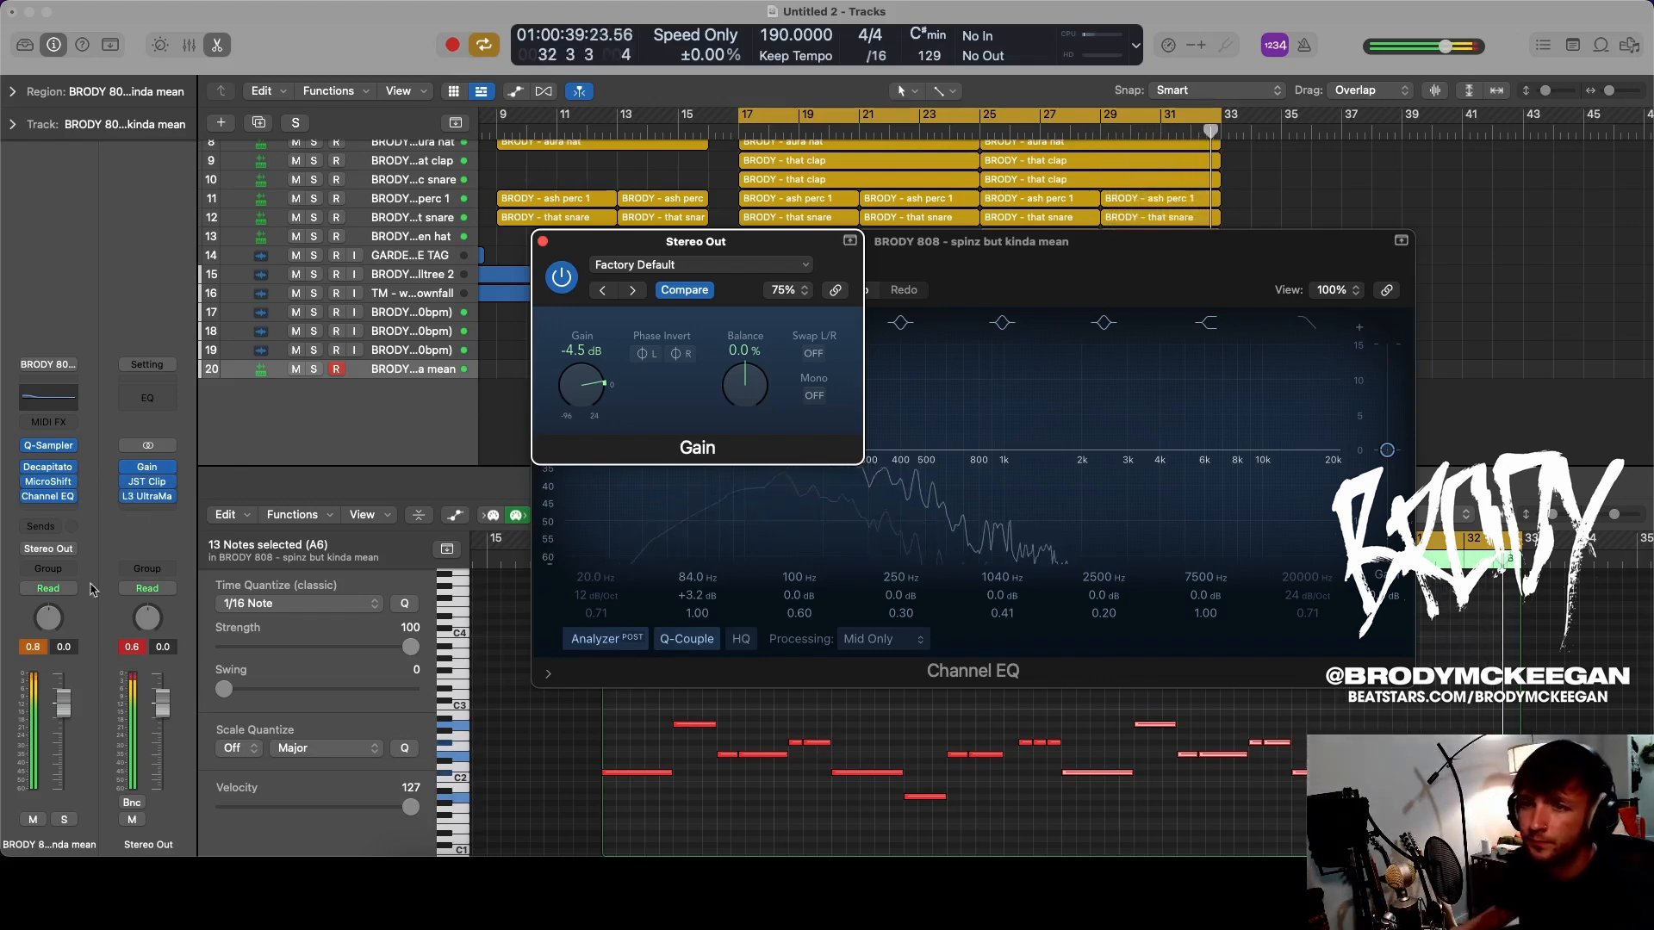
- Compare the 808 with its Channel EQ bypassed and enabled, and try a 4.3 dB cut at 177 Hz in it
{"action": "left_click", "coordinate": [26, 497]}
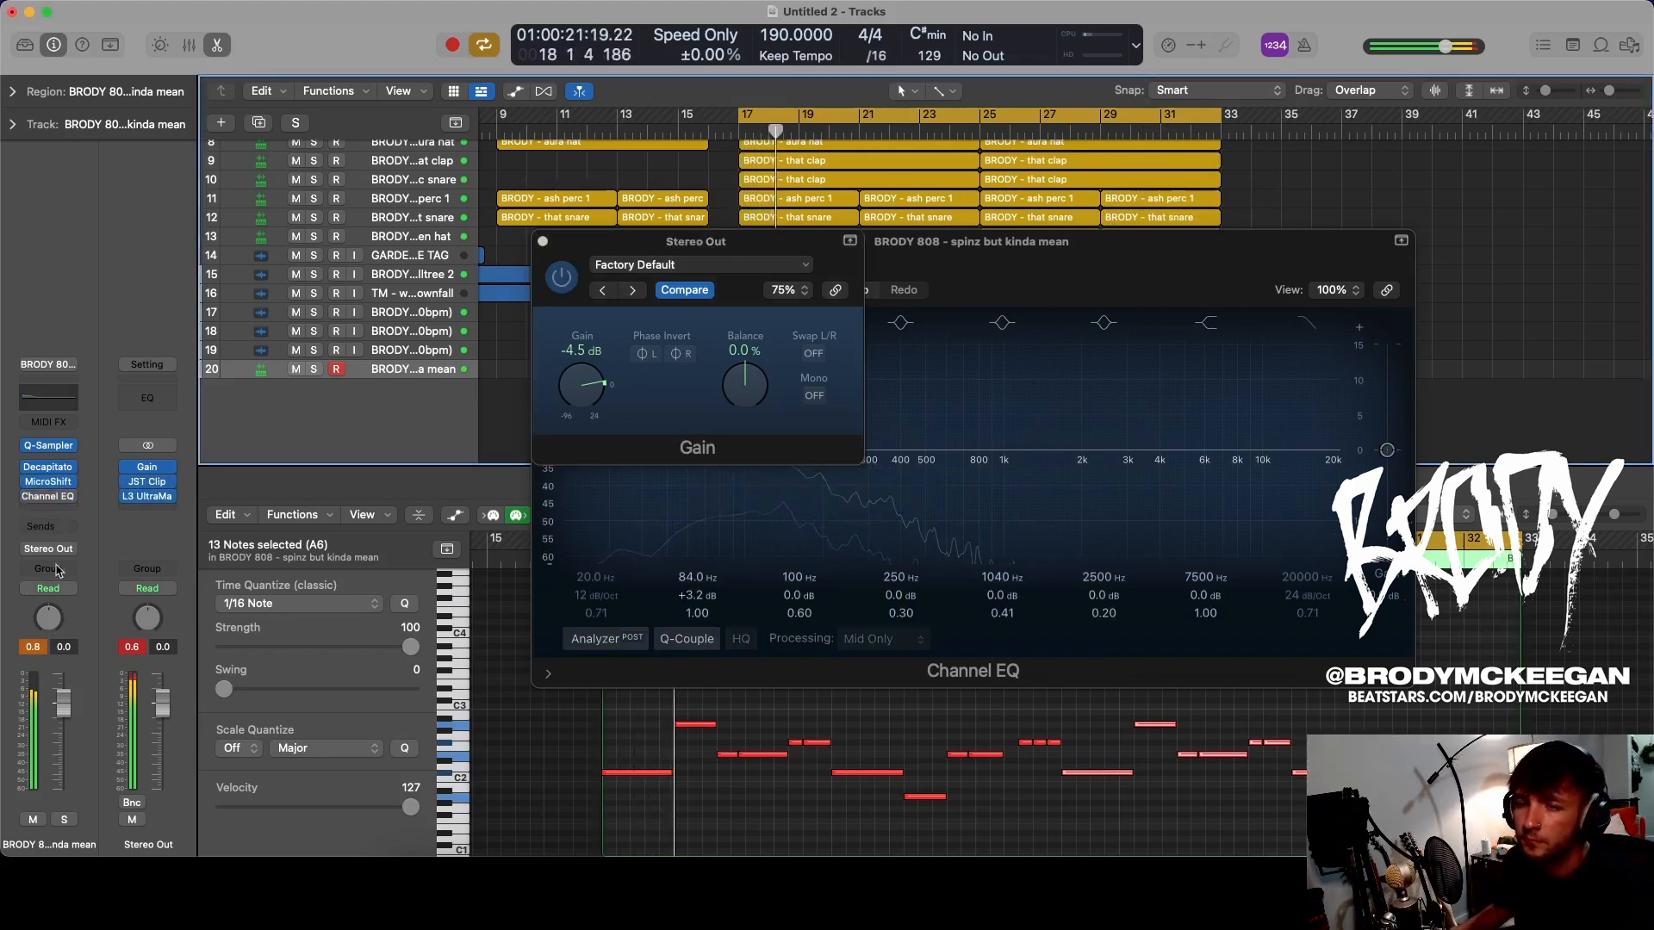
{"action": "left_click", "coordinate": [34, 499]}
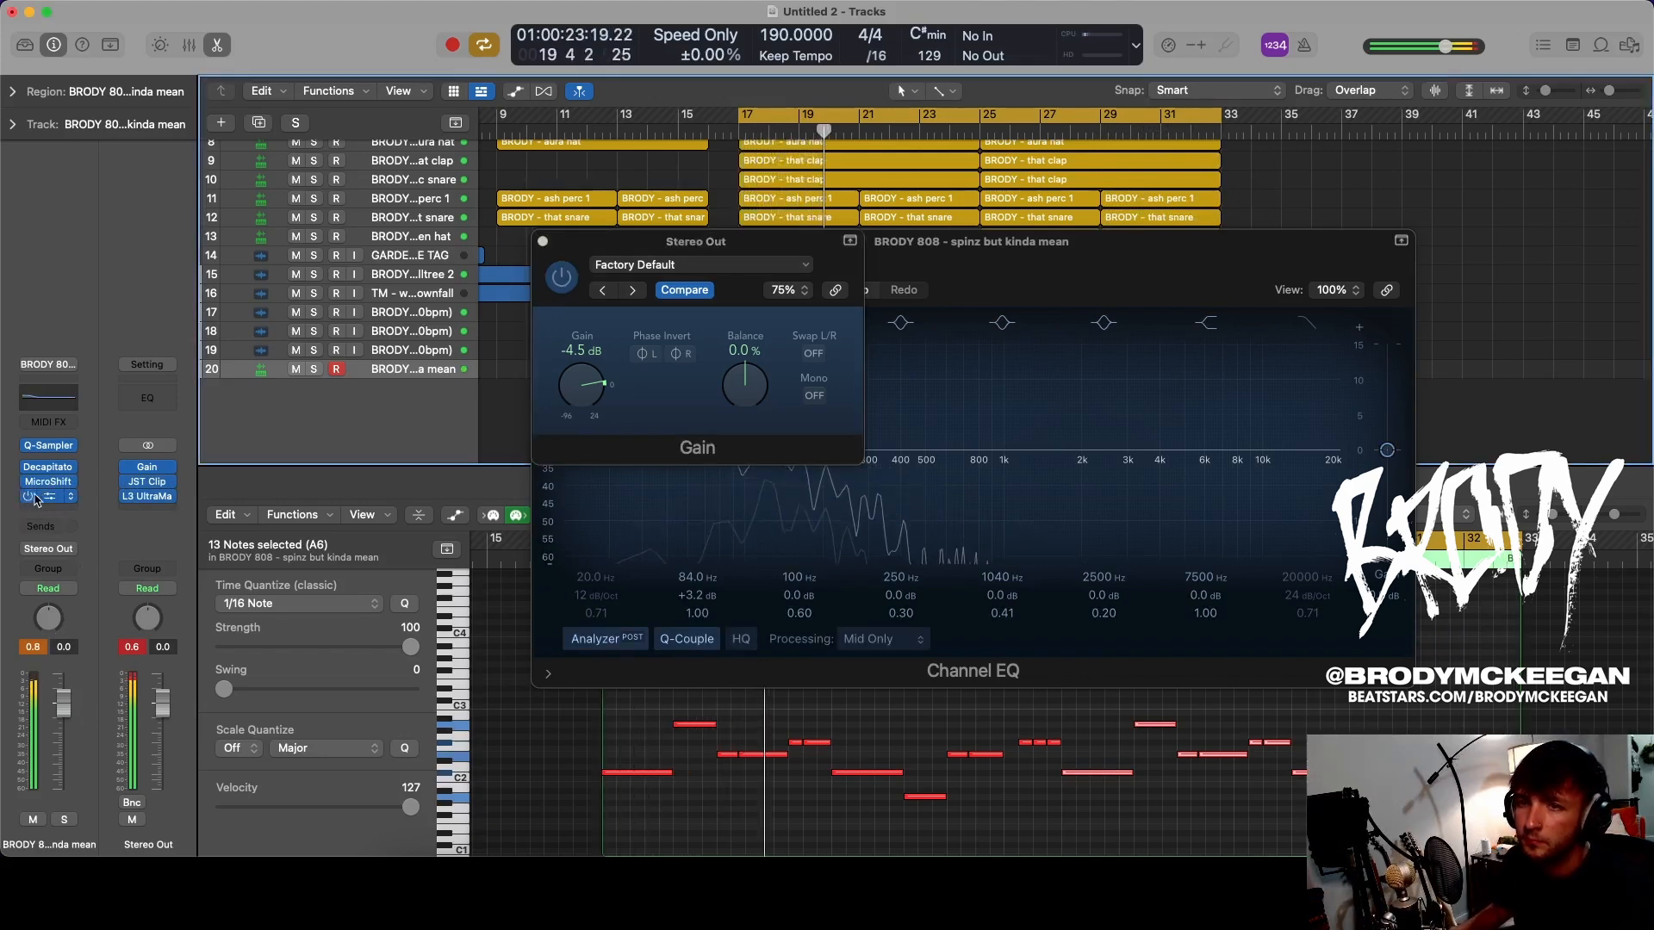
{"action": "left_click", "coordinate": [1022, 280]}
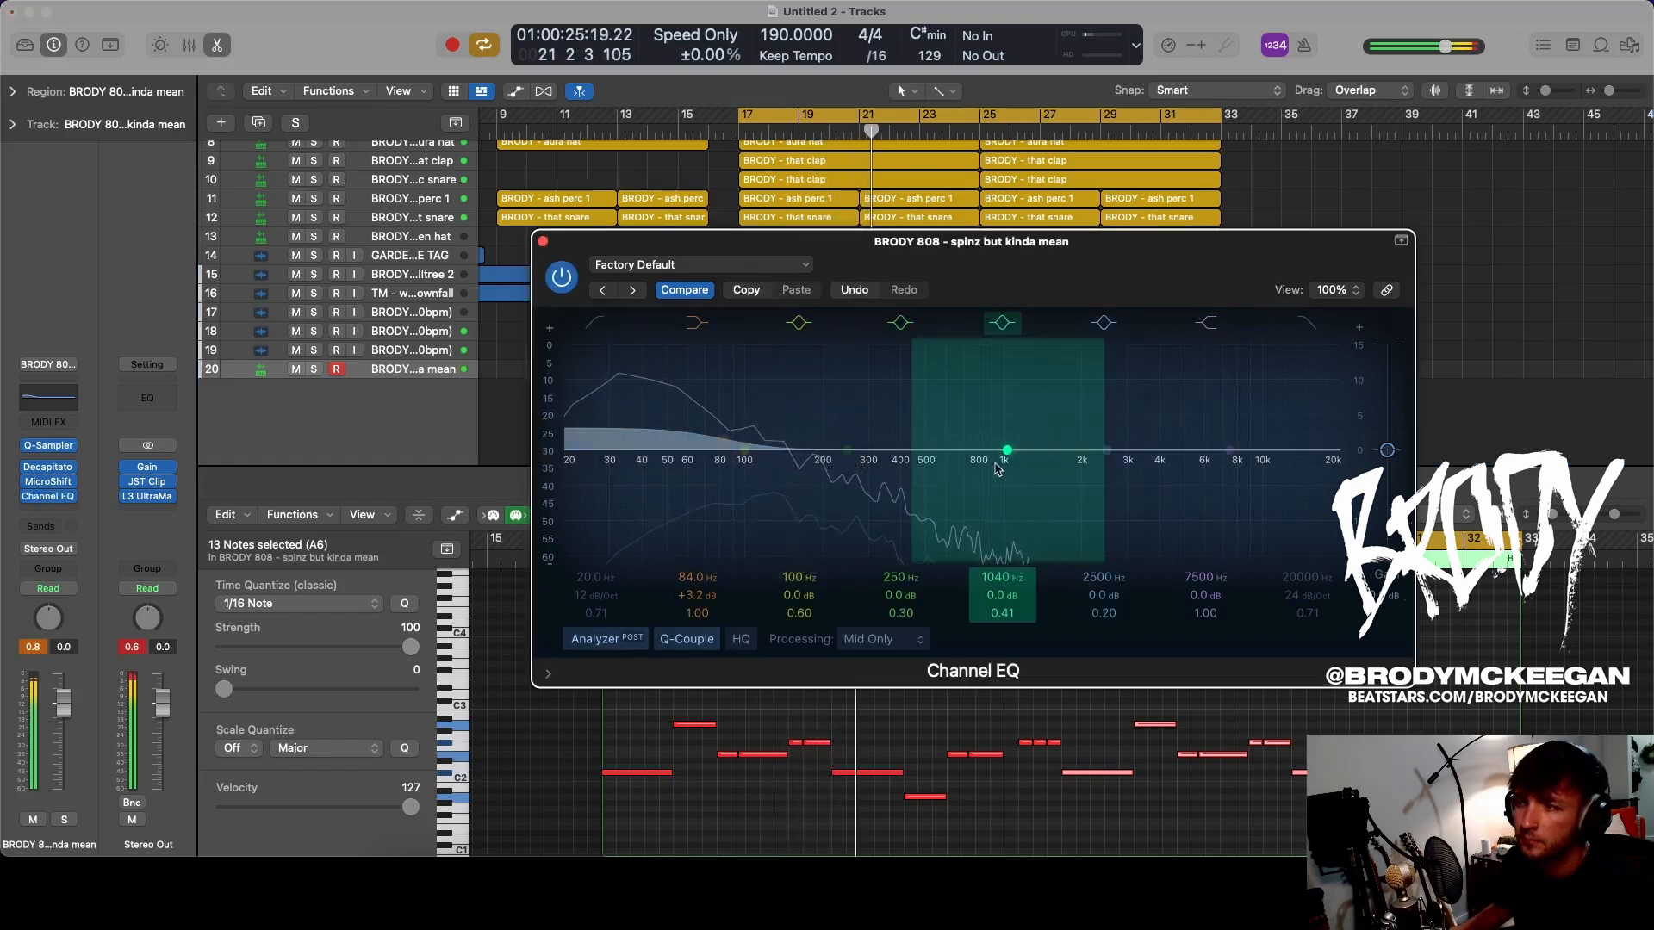
{"action": "left_click_drag", "start_coordinate": [1001, 457], "coordinate": [809, 482]}
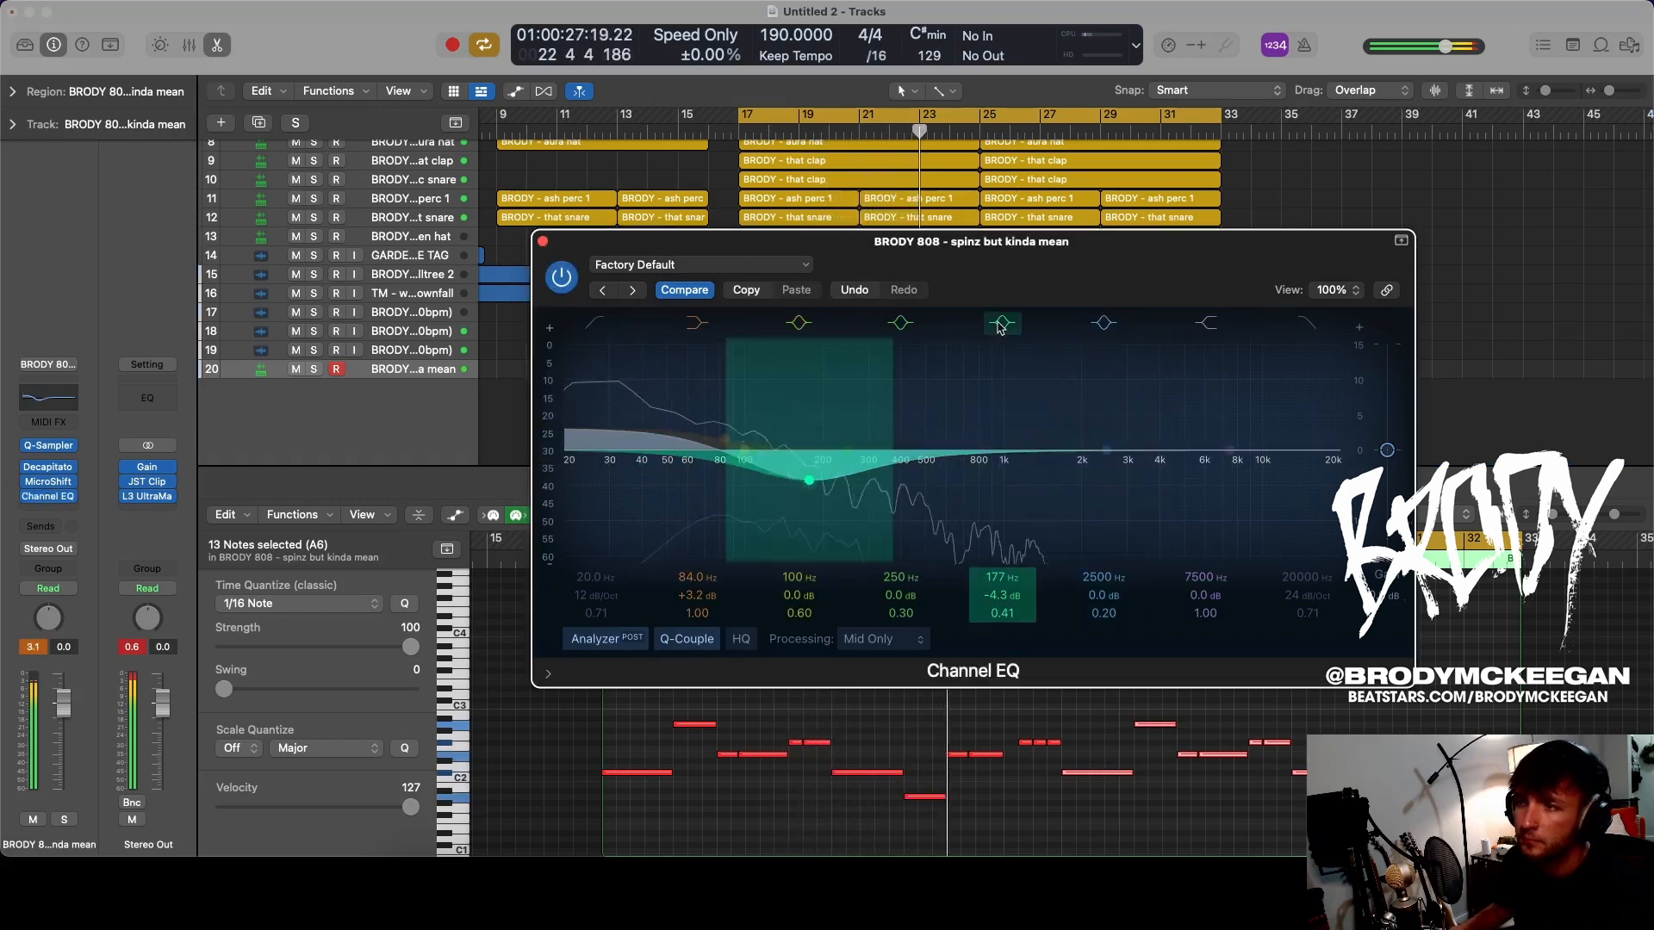
{"action": "left_click", "coordinate": [1002, 324]}
{"action": "left_click", "coordinate": [543, 242]}
- Insert a second stereo Channel EQ on the 808 track and cut 4 dB at 174 Hz
{"action": "key", "text": "s"}
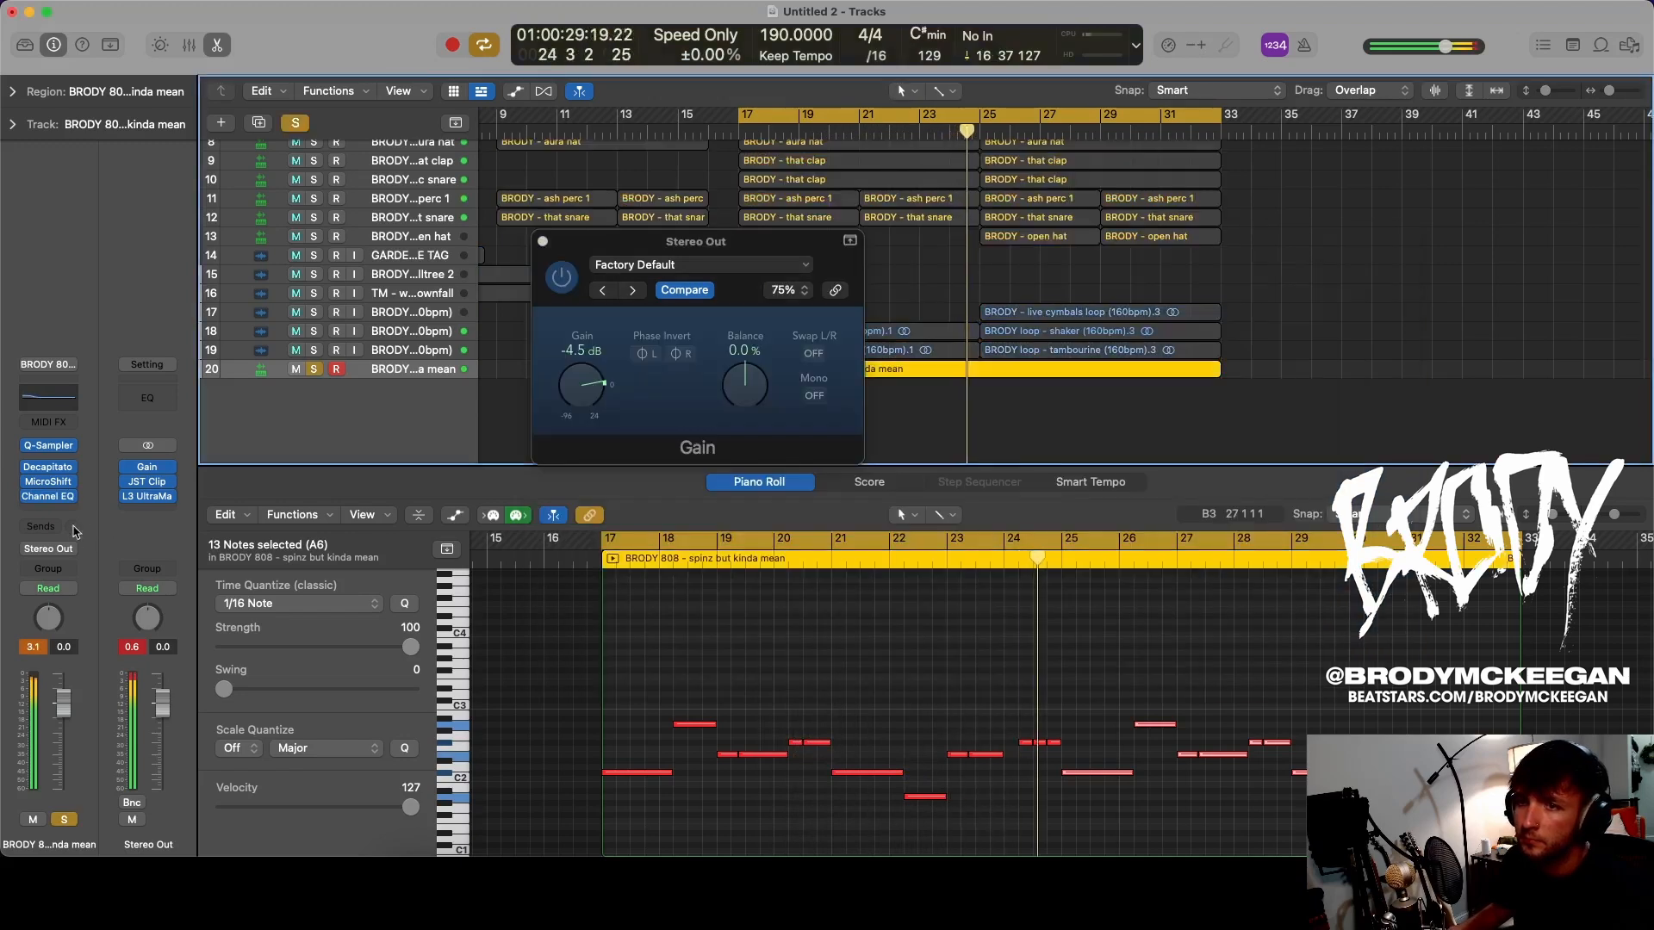
{"action": "left_click", "coordinate": [48, 510]}
{"action": "mouse_move", "coordinate": [52, 724]}
{"action": "mouse_move", "coordinate": [228, 725]}
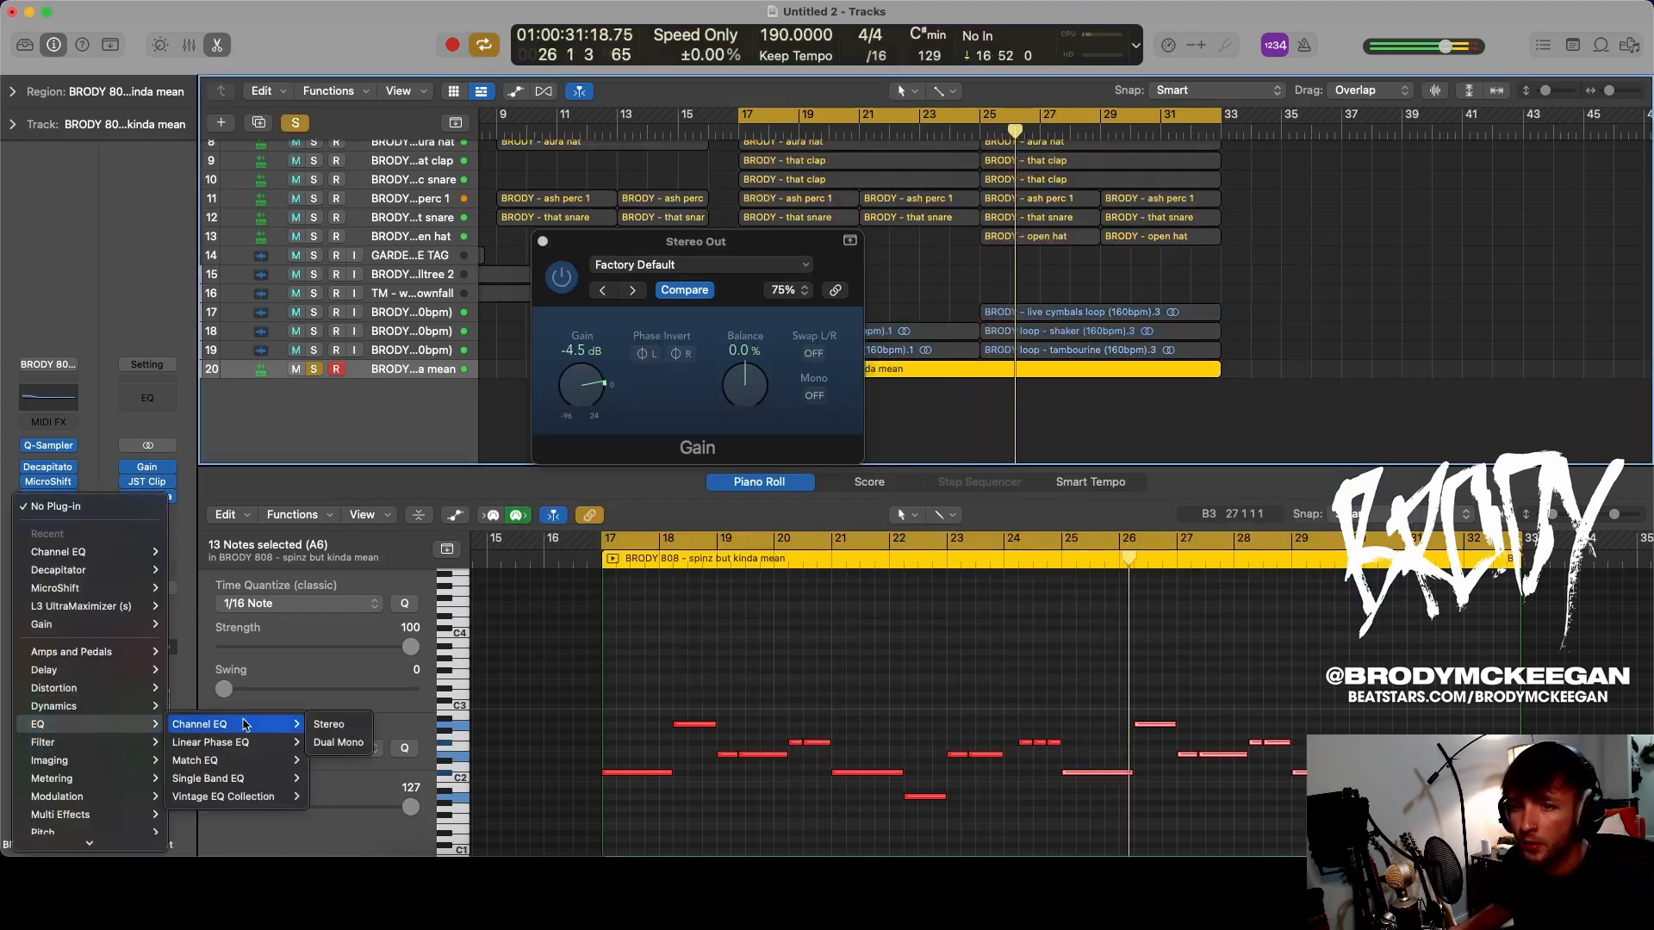
{"action": "left_click", "coordinate": [348, 724]}
{"action": "left_click_drag", "start_coordinate": [1021, 468], "coordinate": [828, 532]}
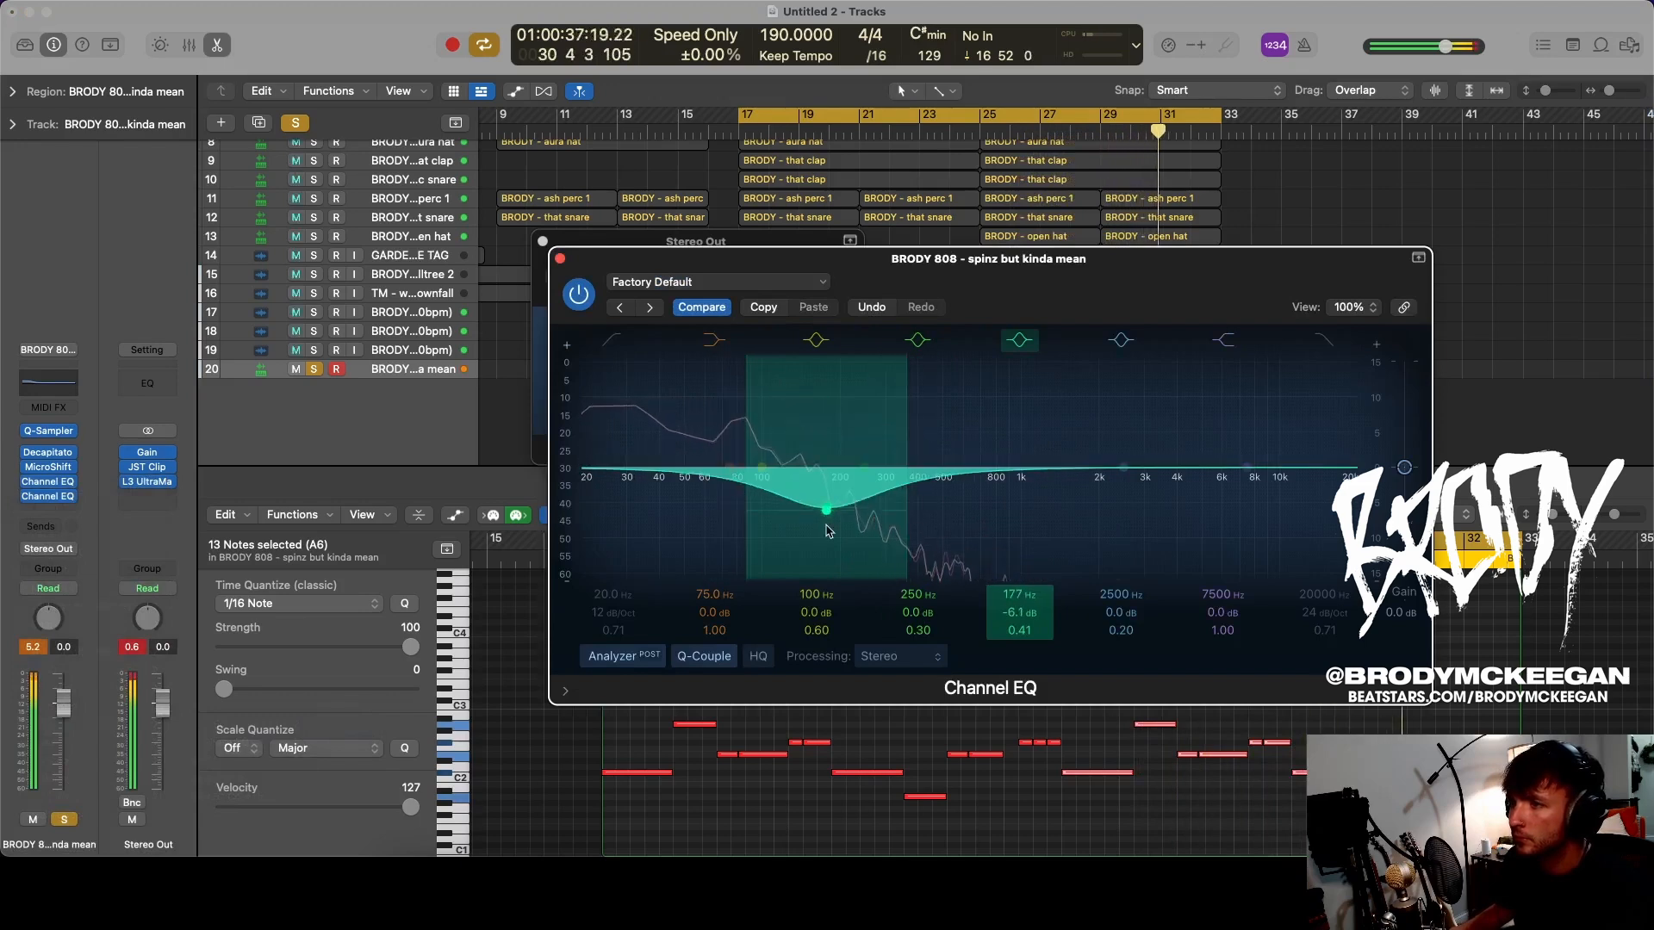
{"action": "key", "text": "s"}
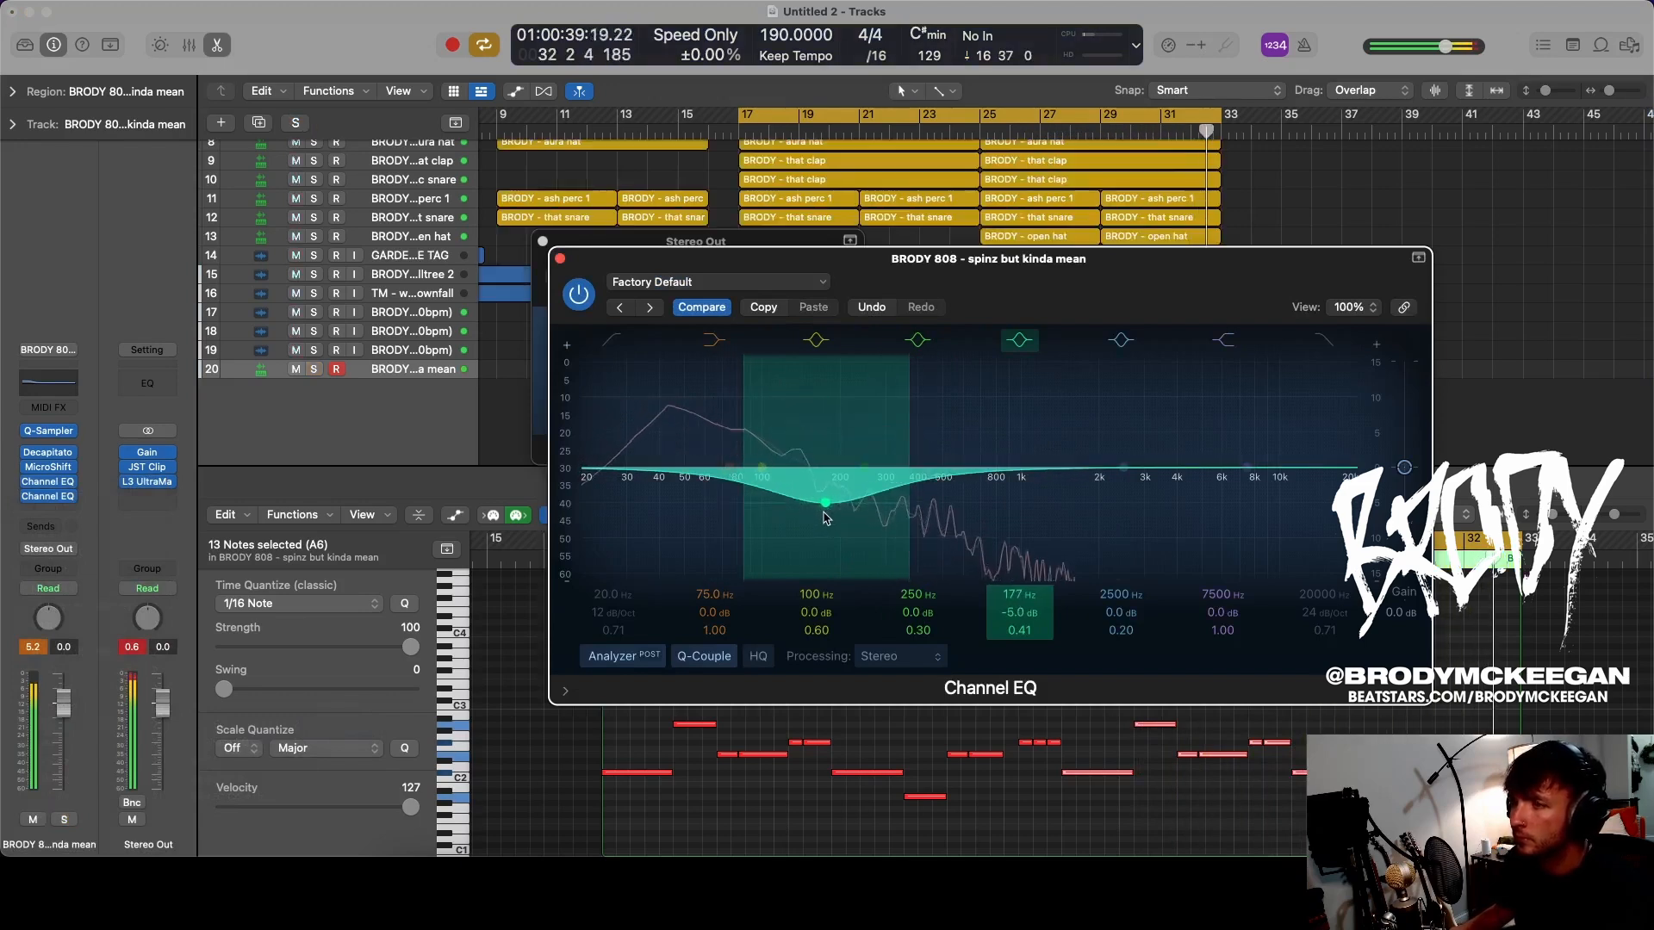
{"action": "mouse_move", "coordinate": [819, 500]}
{"action": "left_mouse_down"}
{"action": "mouse_move", "coordinate": [830, 385]}
{"action": "mouse_move", "coordinate": [759, 448]}
{"action": "mouse_move", "coordinate": [822, 538]}
{"action": "mouse_move", "coordinate": [826, 502]}
{"action": "left_mouse_up"}
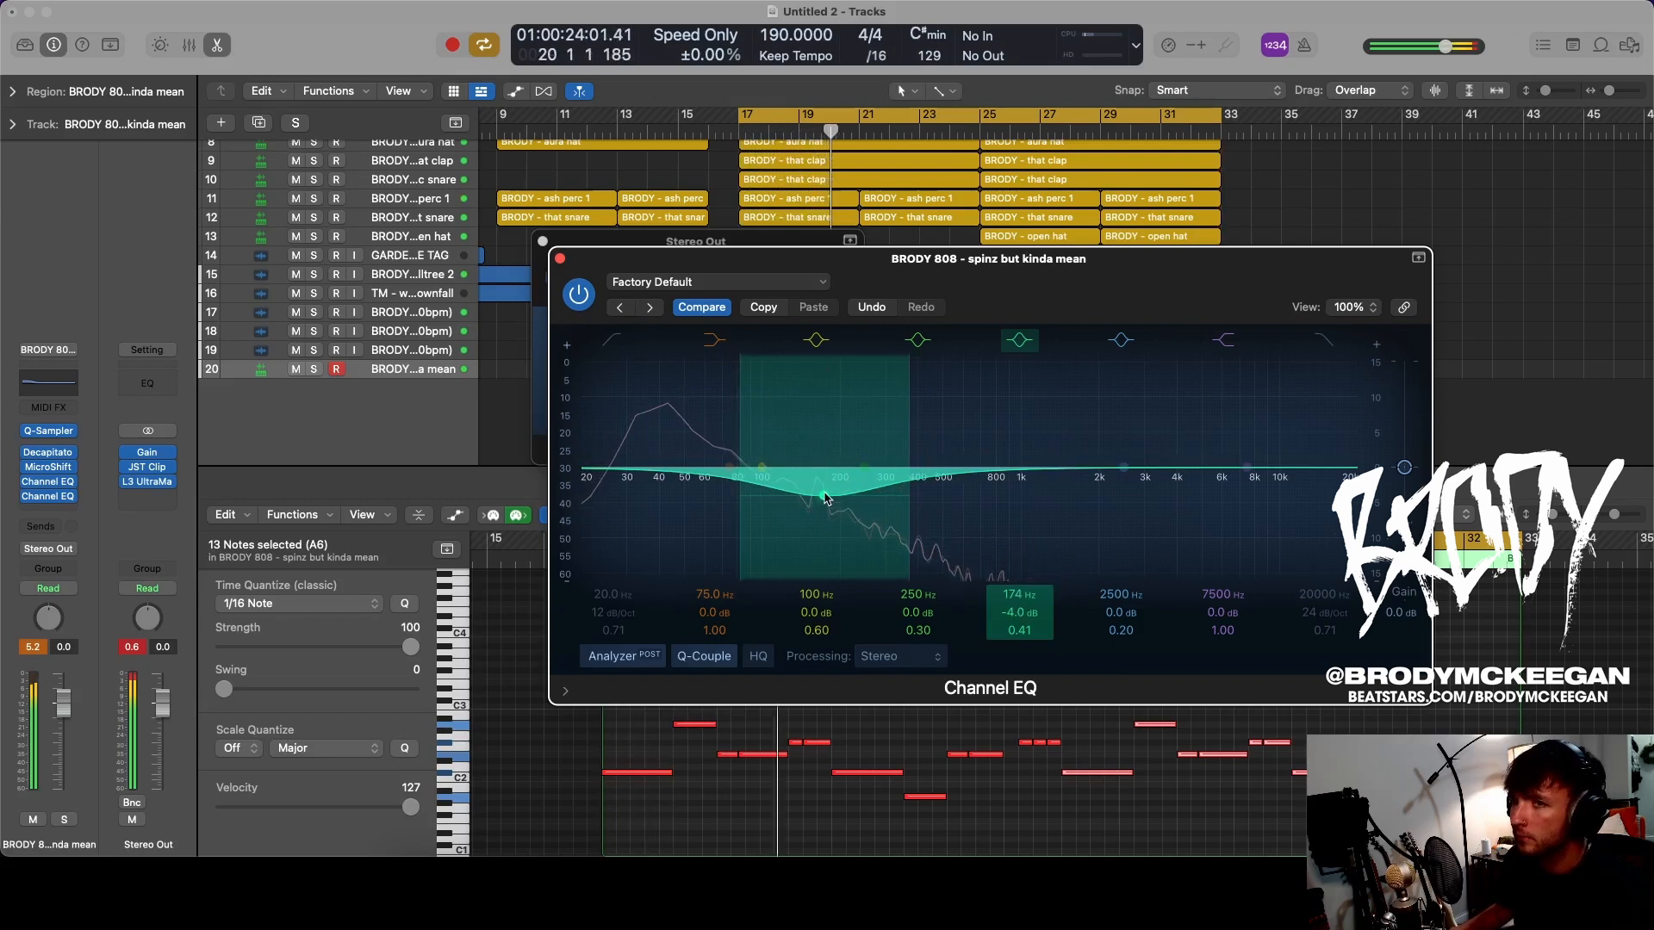
- Compare the full mix with both 808 Channel EQs bypassed and enabled, and close the open plug-in windows
{"action": "left_click", "coordinate": [26, 483]}
{"action": "left_click", "coordinate": [129, 652]}
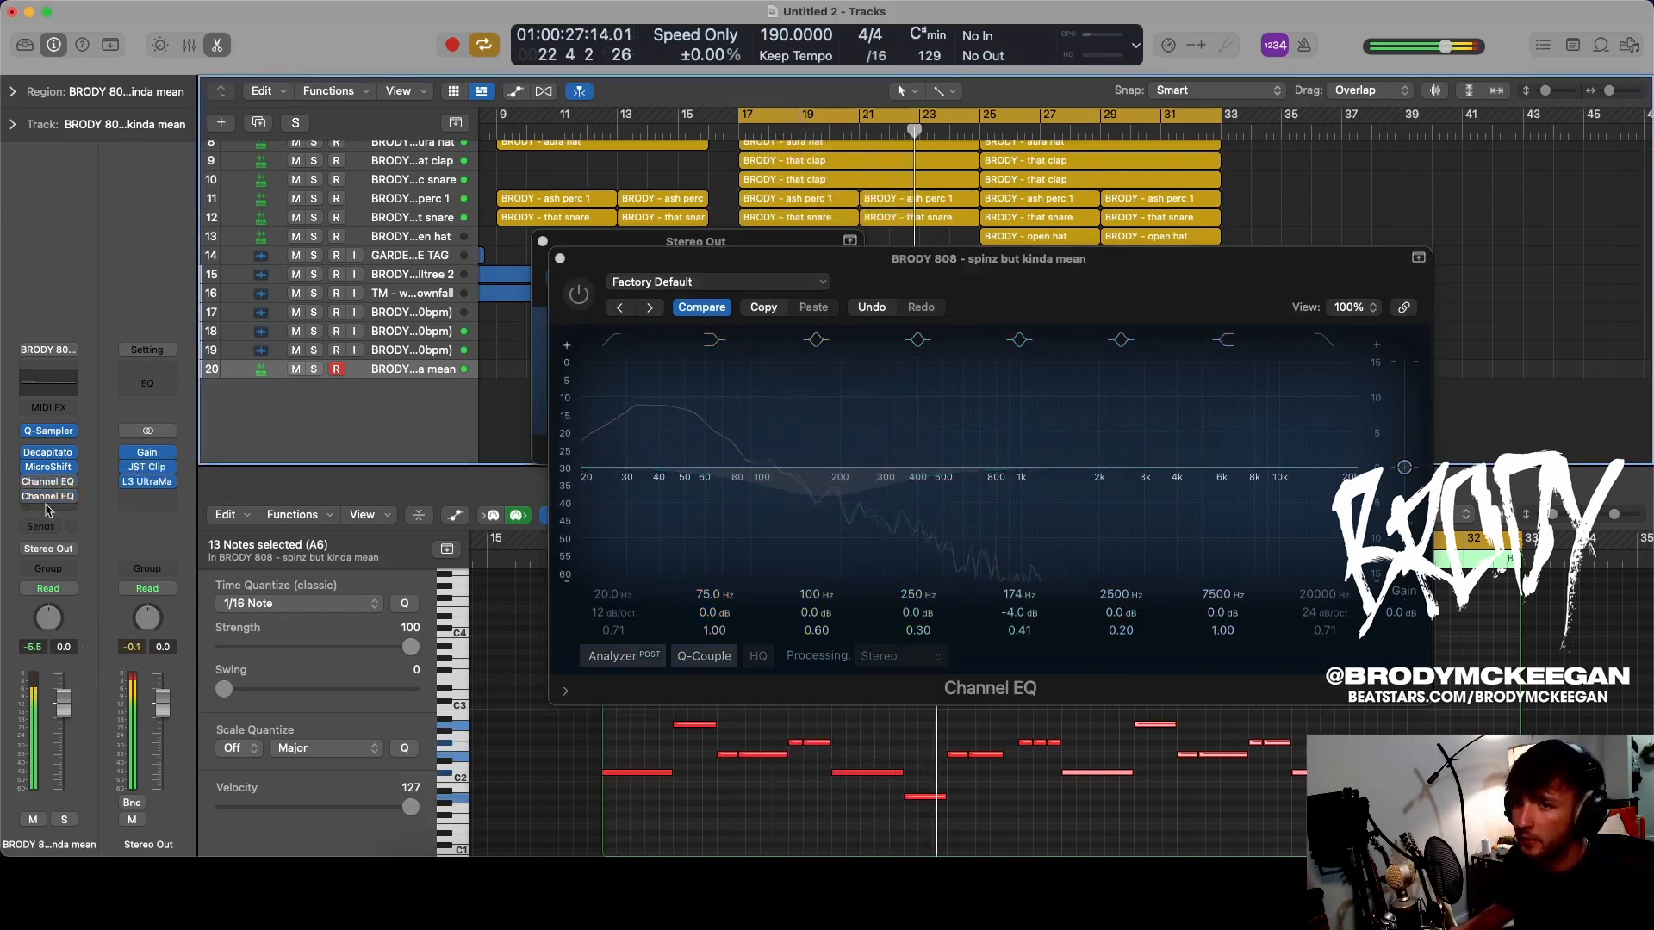
{"action": "left_click", "coordinate": [560, 259]}
{"action": "left_click", "coordinate": [542, 241]}
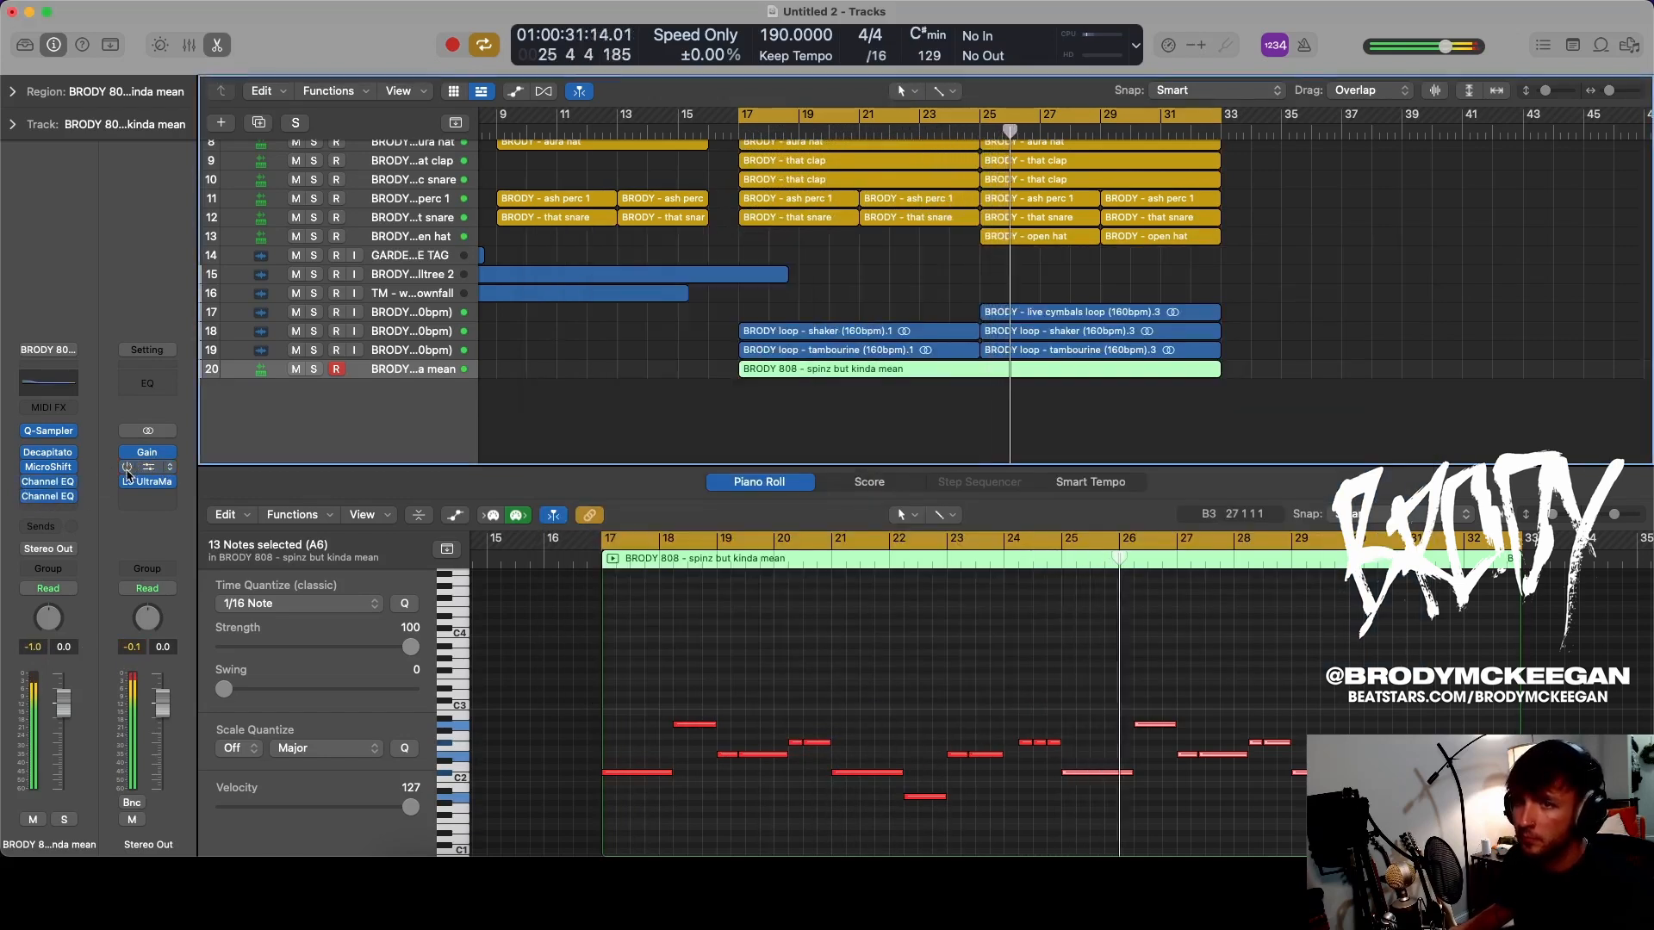
- Check the Stereo Out peak level with JST Clip and L3 UltraMaximizer bypassed, and review its Gain plug-in
{"action": "left_click", "coordinate": [133, 649]}
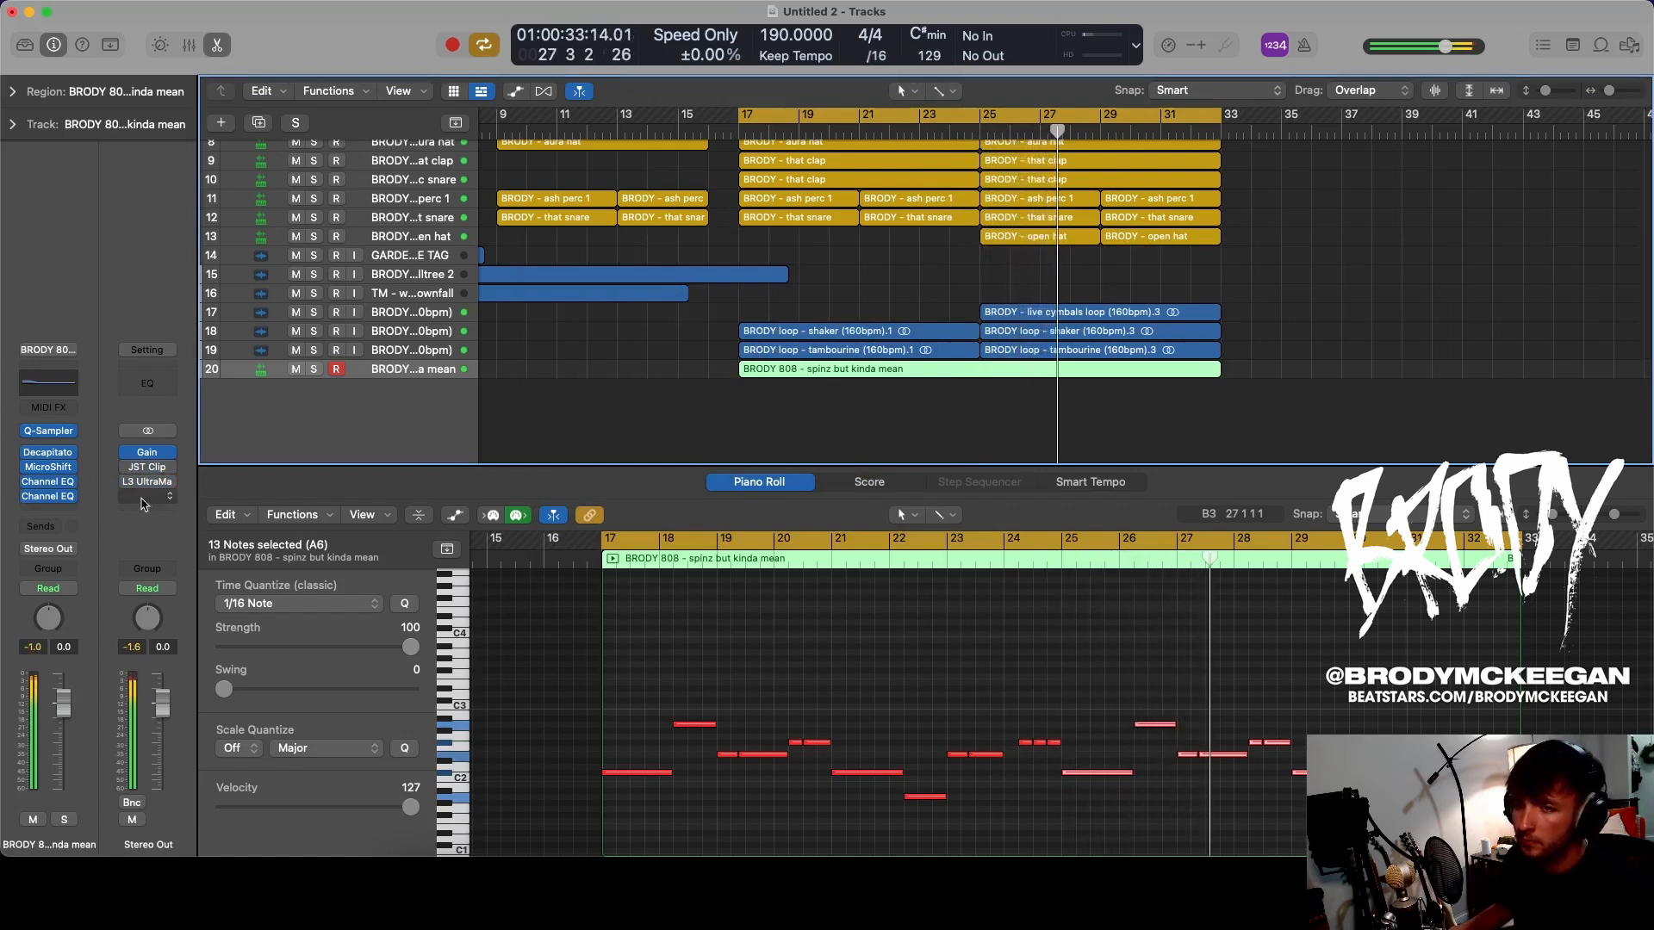
{"action": "left_click", "coordinate": [148, 457]}
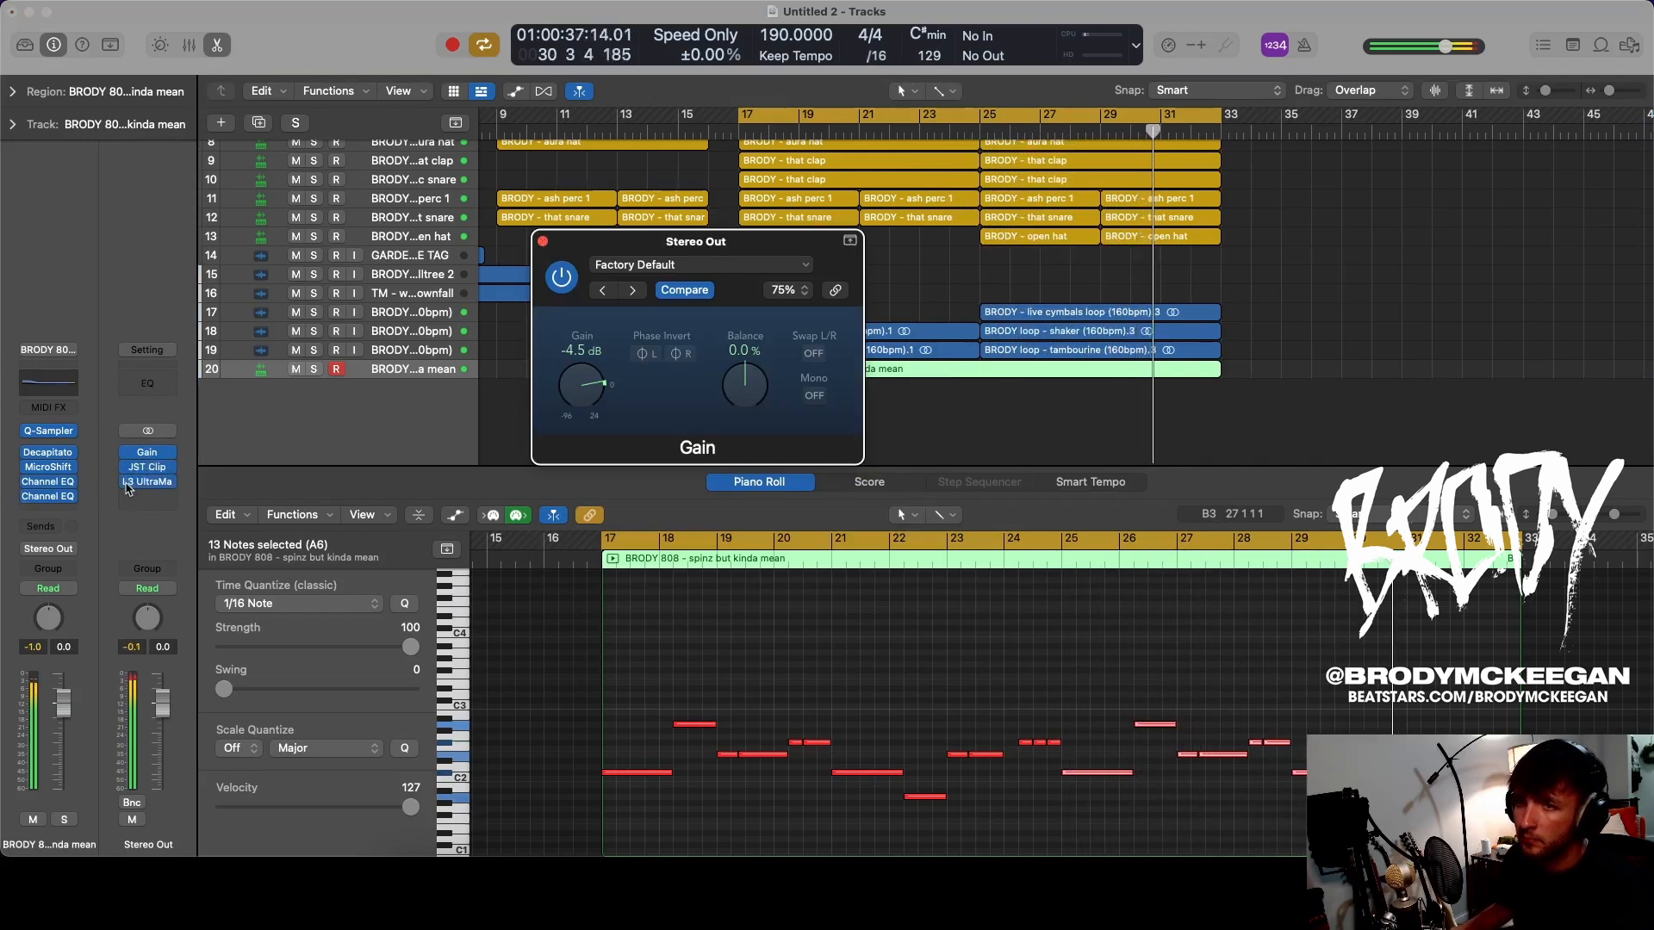
{"action": "left_click", "coordinate": [543, 242]}
- Stop playback at the project start, and turn off the cycle range and the piano roll
{"action": "scroll", "coordinate": [762, 317], "scroll_direction": "down", "scroll_amount": 2}
{"action": "key", "text": "space"}
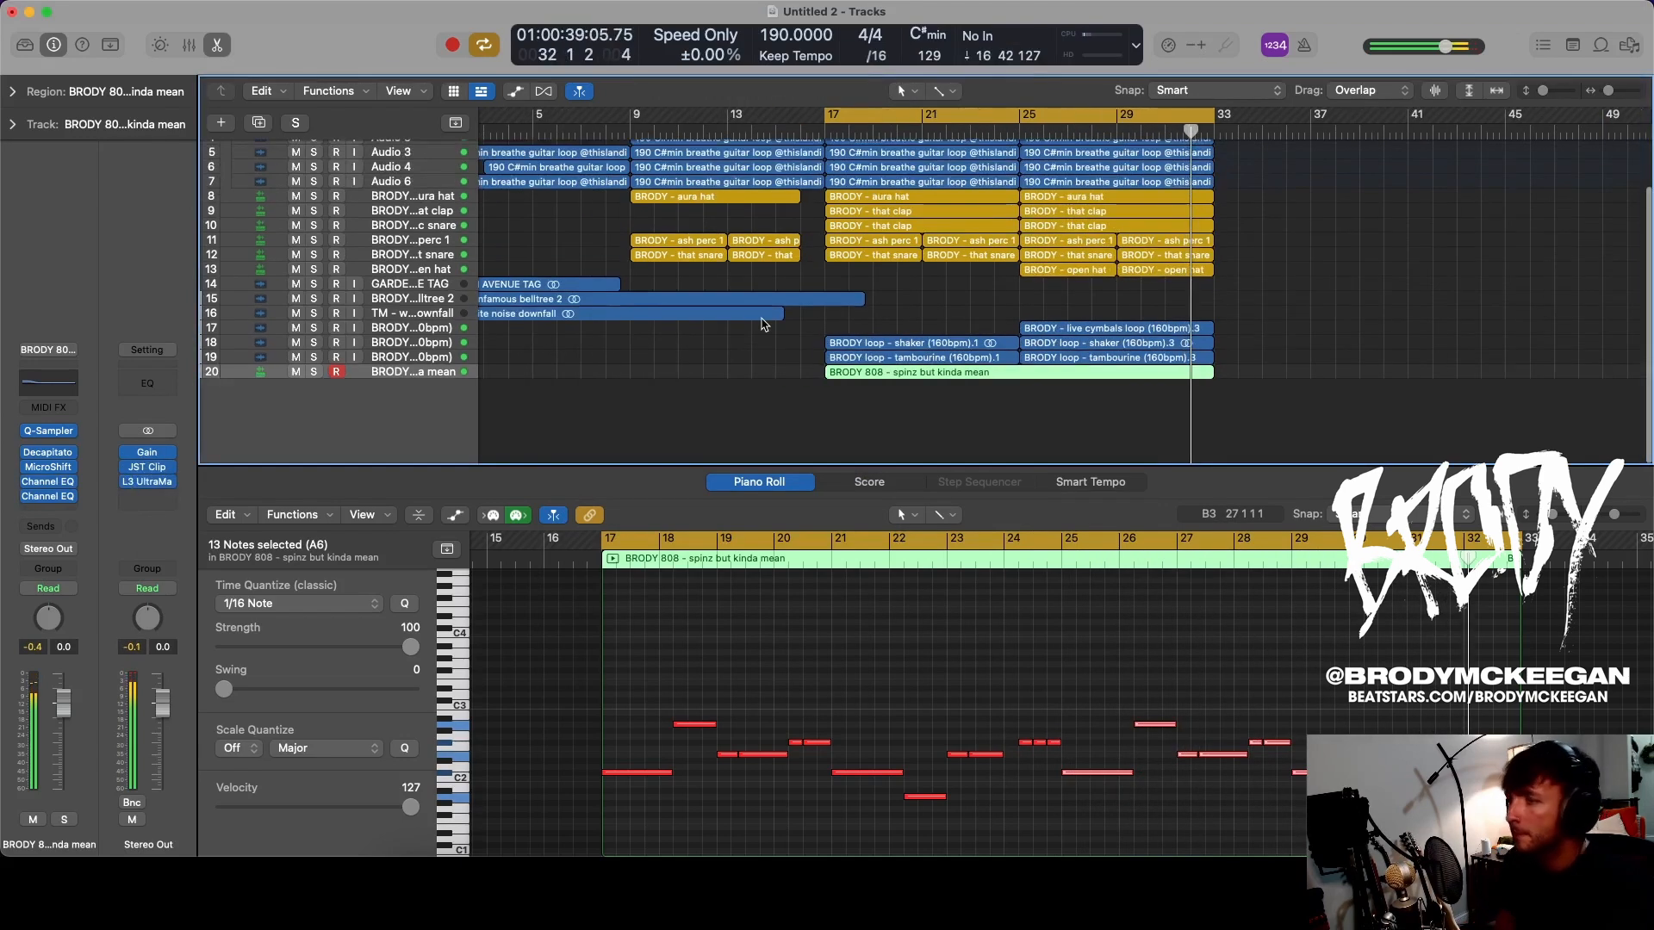
{"action": "key", "text": "Return"}
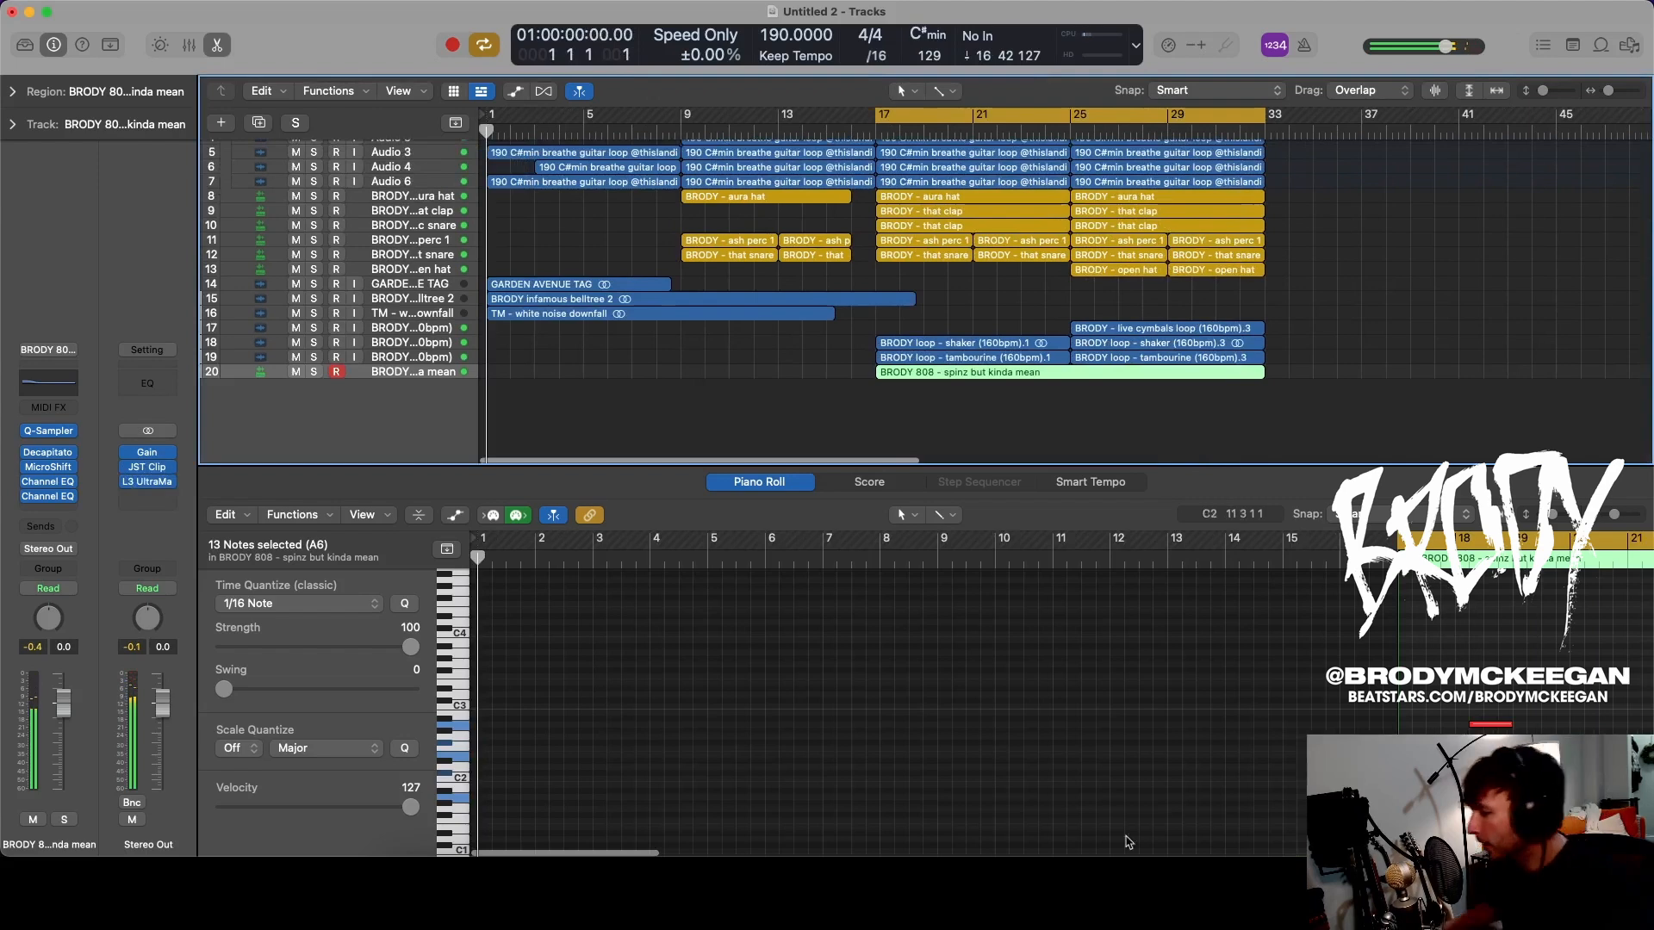
{"action": "left_click", "coordinate": [854, 405]}
{"action": "key", "text": "c"}
{"action": "scroll", "coordinate": [856, 404], "scroll_direction": "down", "scroll_amount": 4}
{"action": "key", "text": "p"}
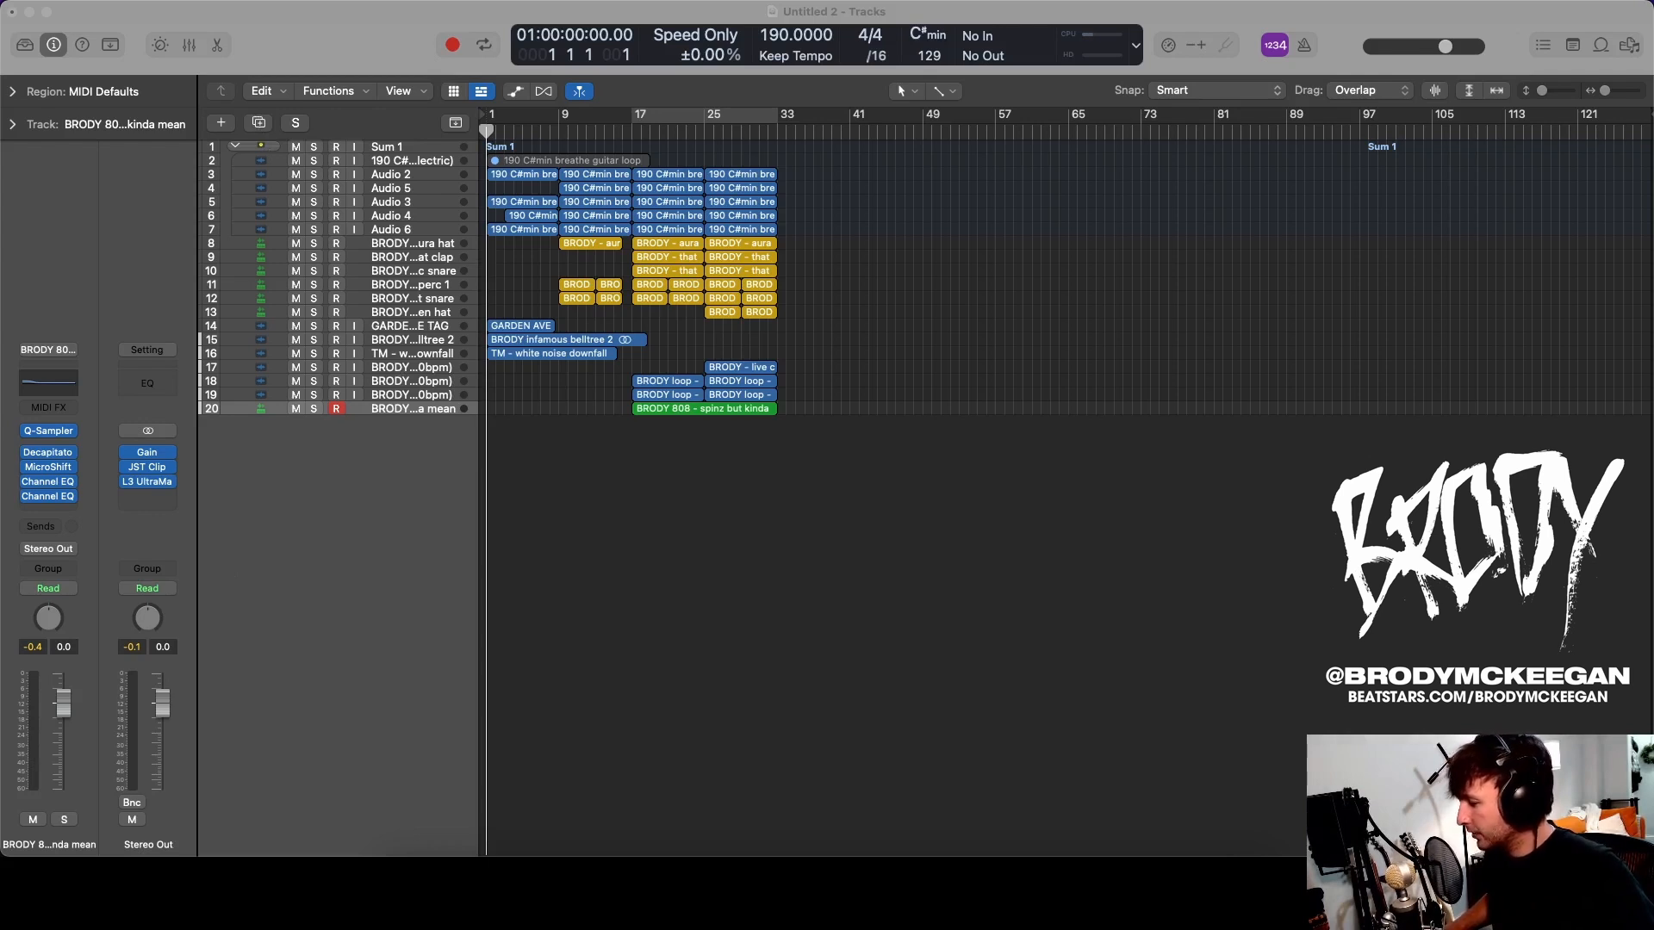
- Load the BRODY - go to kick sample into Quick Sampler on a new track below the 808
{"action": "left_click_drag", "start_coordinate": [633, 577], "coordinate": [364, 488]}
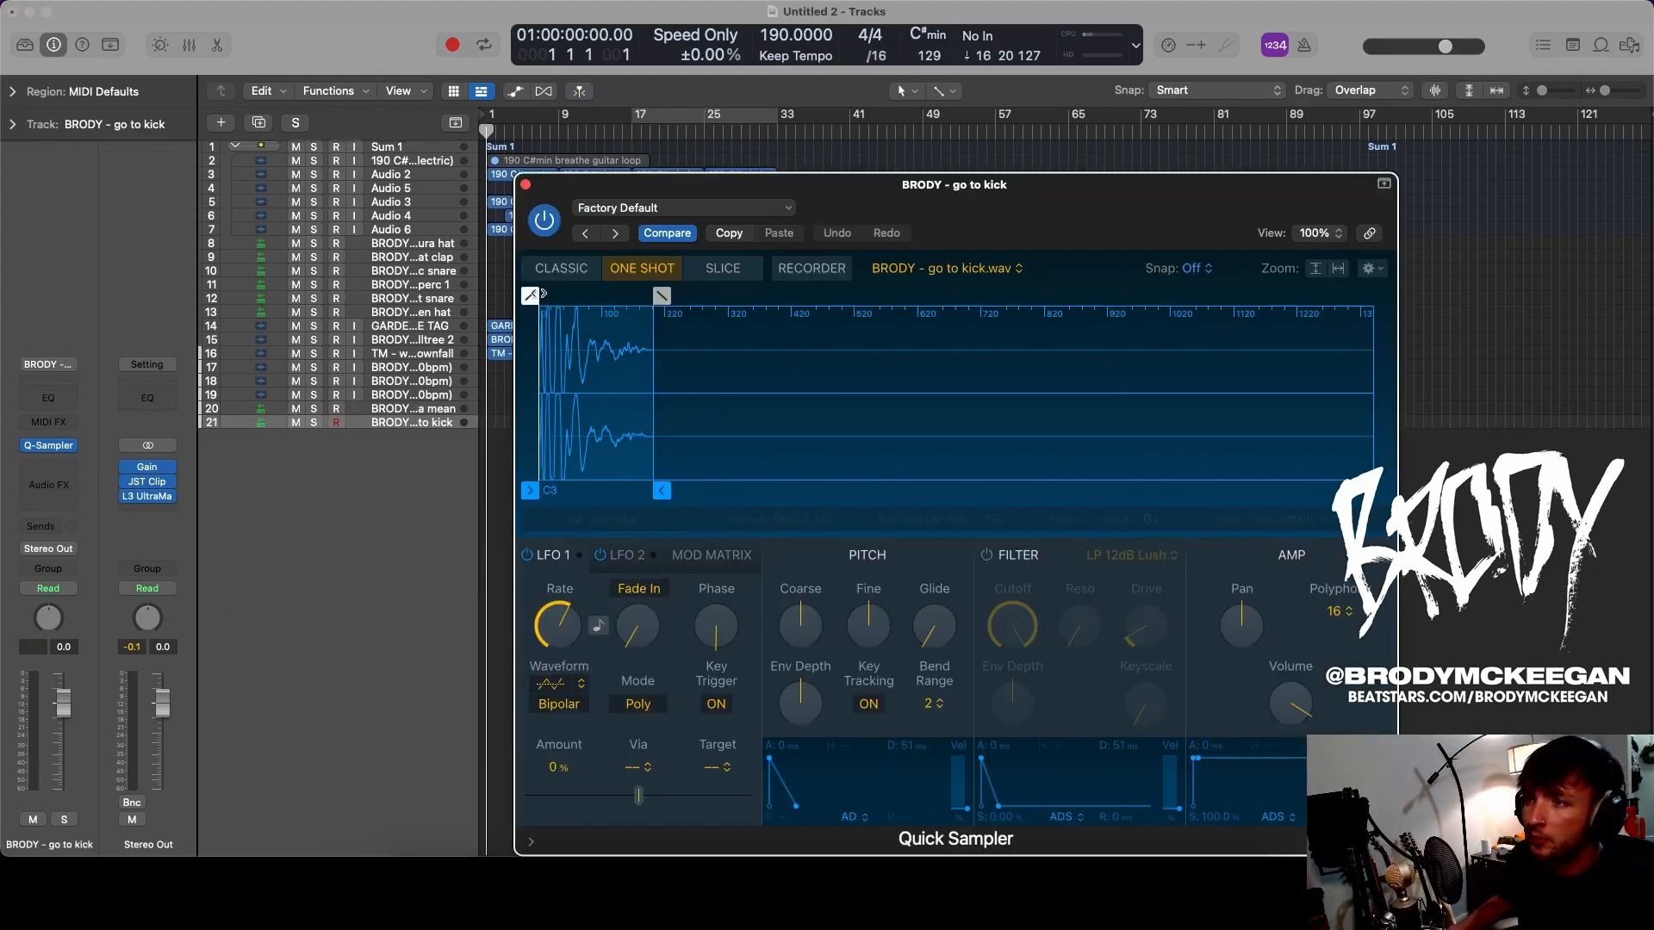
{"action": "left_click", "coordinate": [526, 186]}
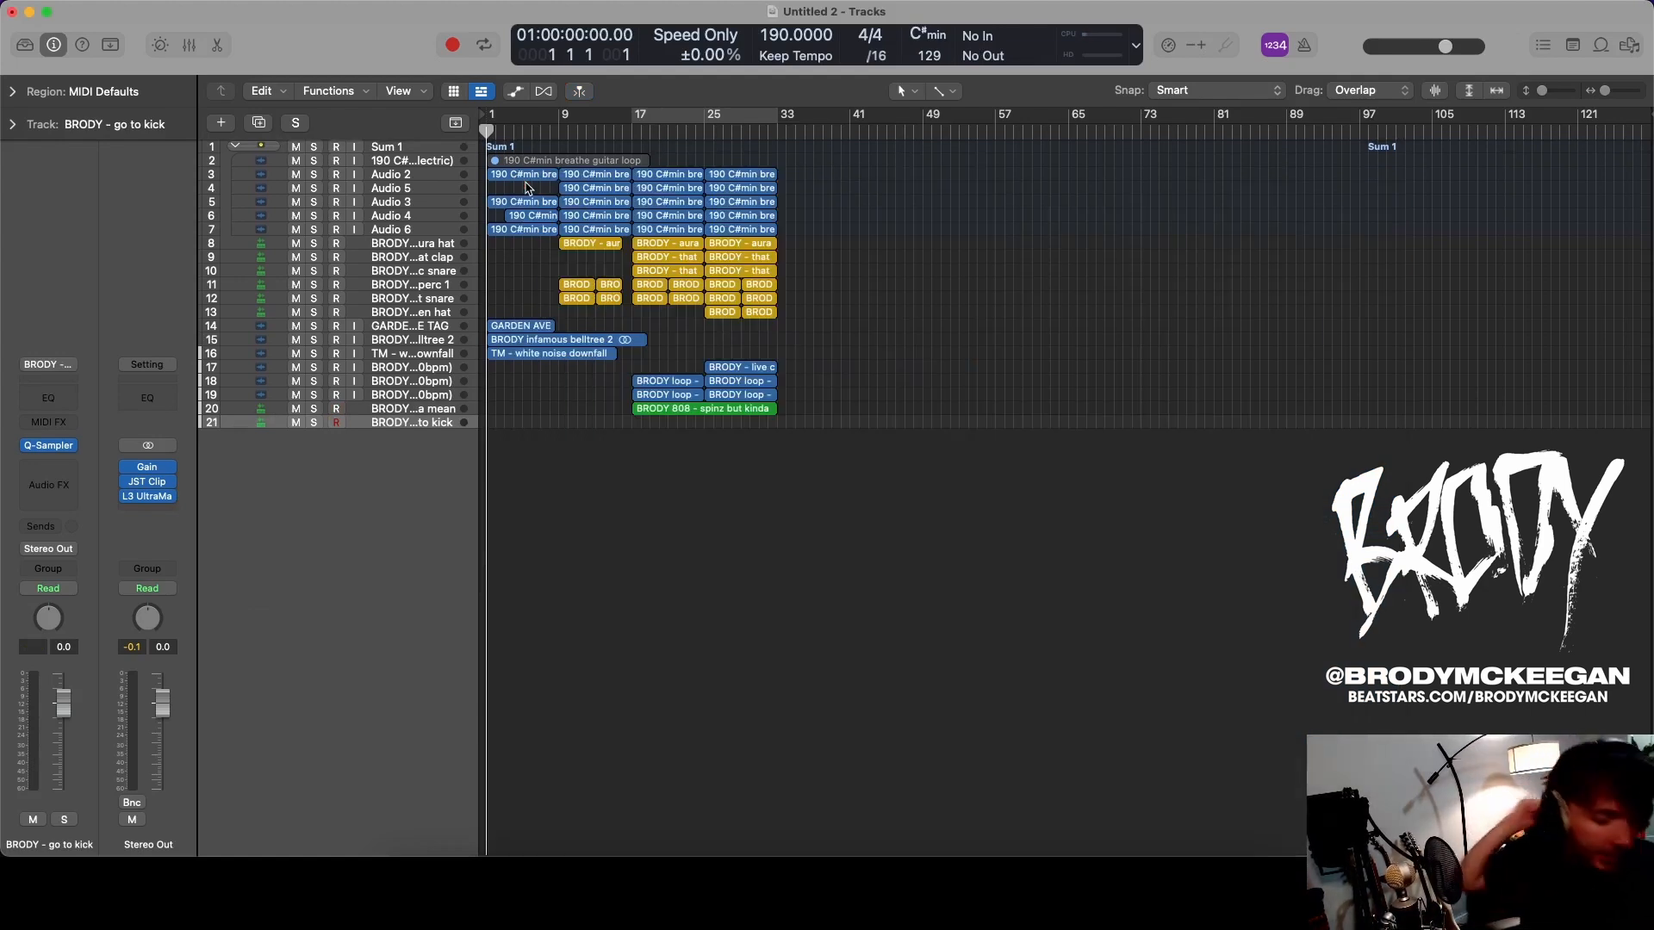
- Copy the 808 MIDI region onto the go to kick track and audition it from bar 17 with the 808 muted
{"action": "scroll", "coordinate": [1002, 477], "scroll_direction": "up", "scroll_amount": 10}
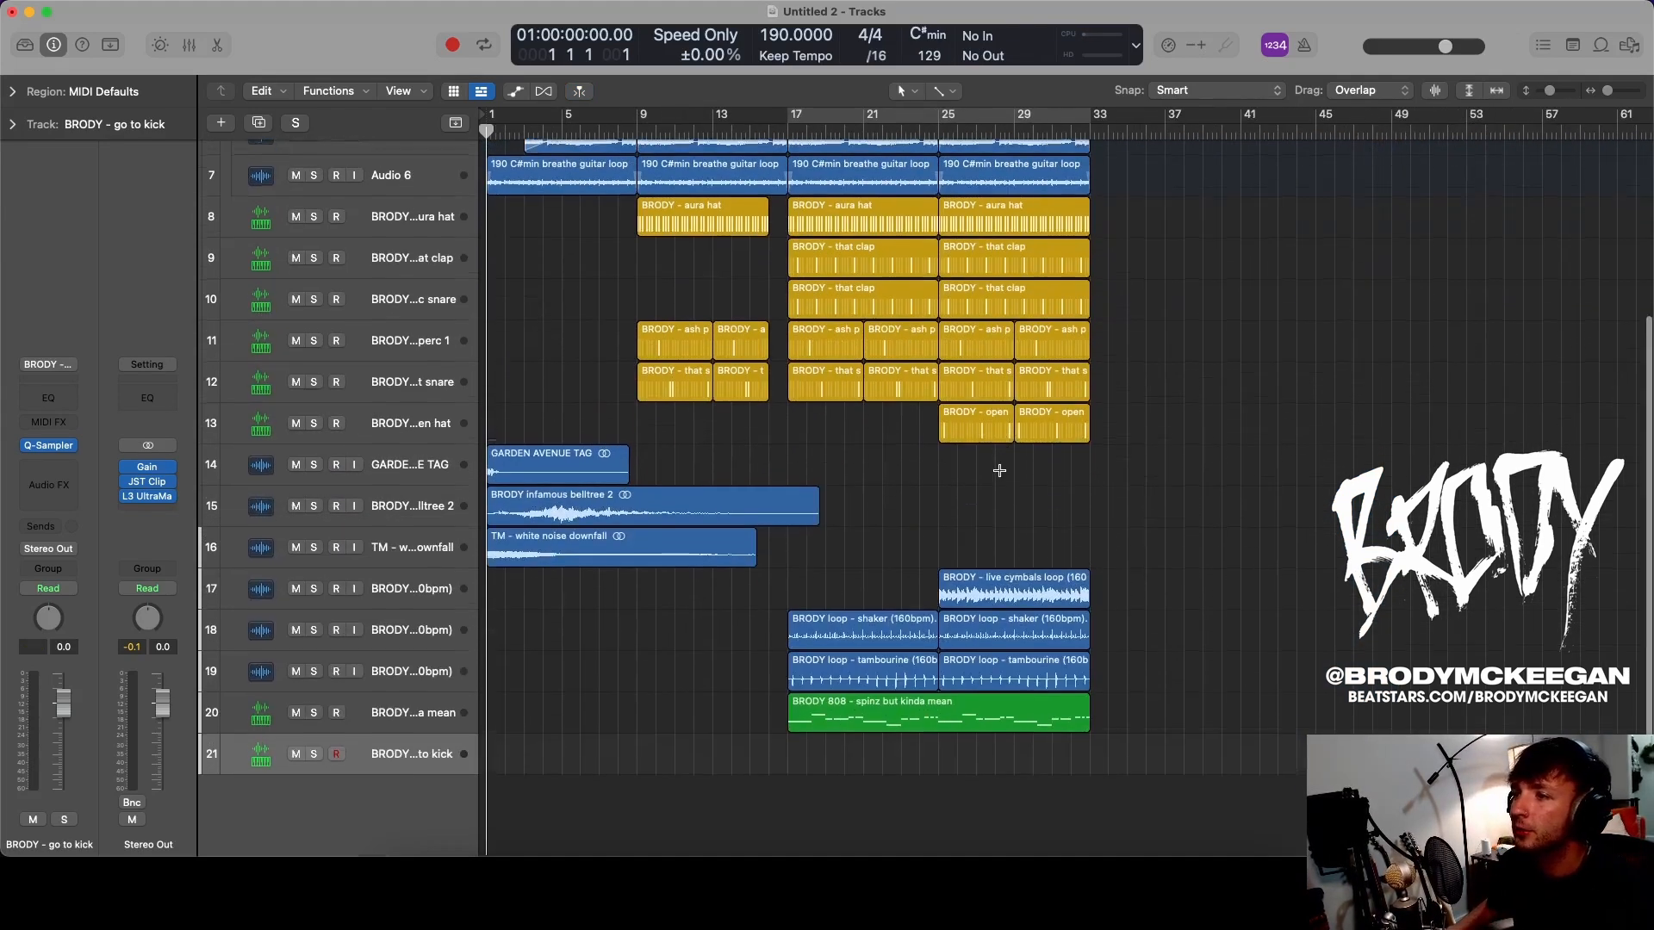
{"action": "left_click_drag", "start_coordinate": [827, 708], "coordinate": [829, 751]}
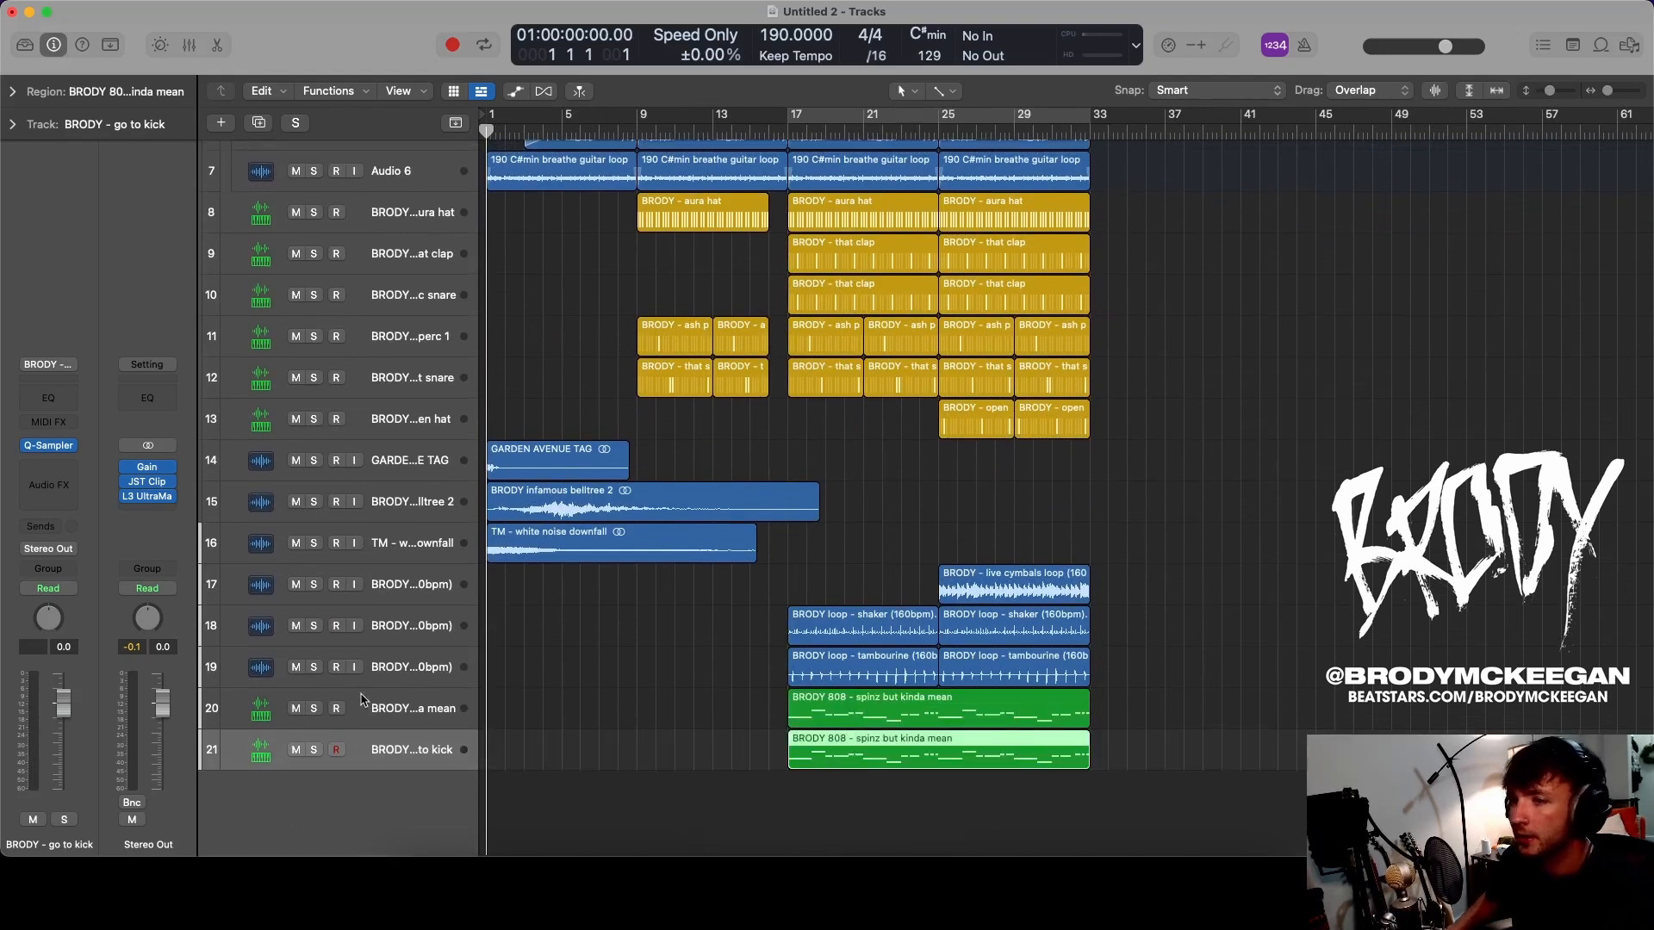
{"action": "left_click", "coordinate": [295, 708]}
{"action": "left_click", "coordinate": [787, 131]}
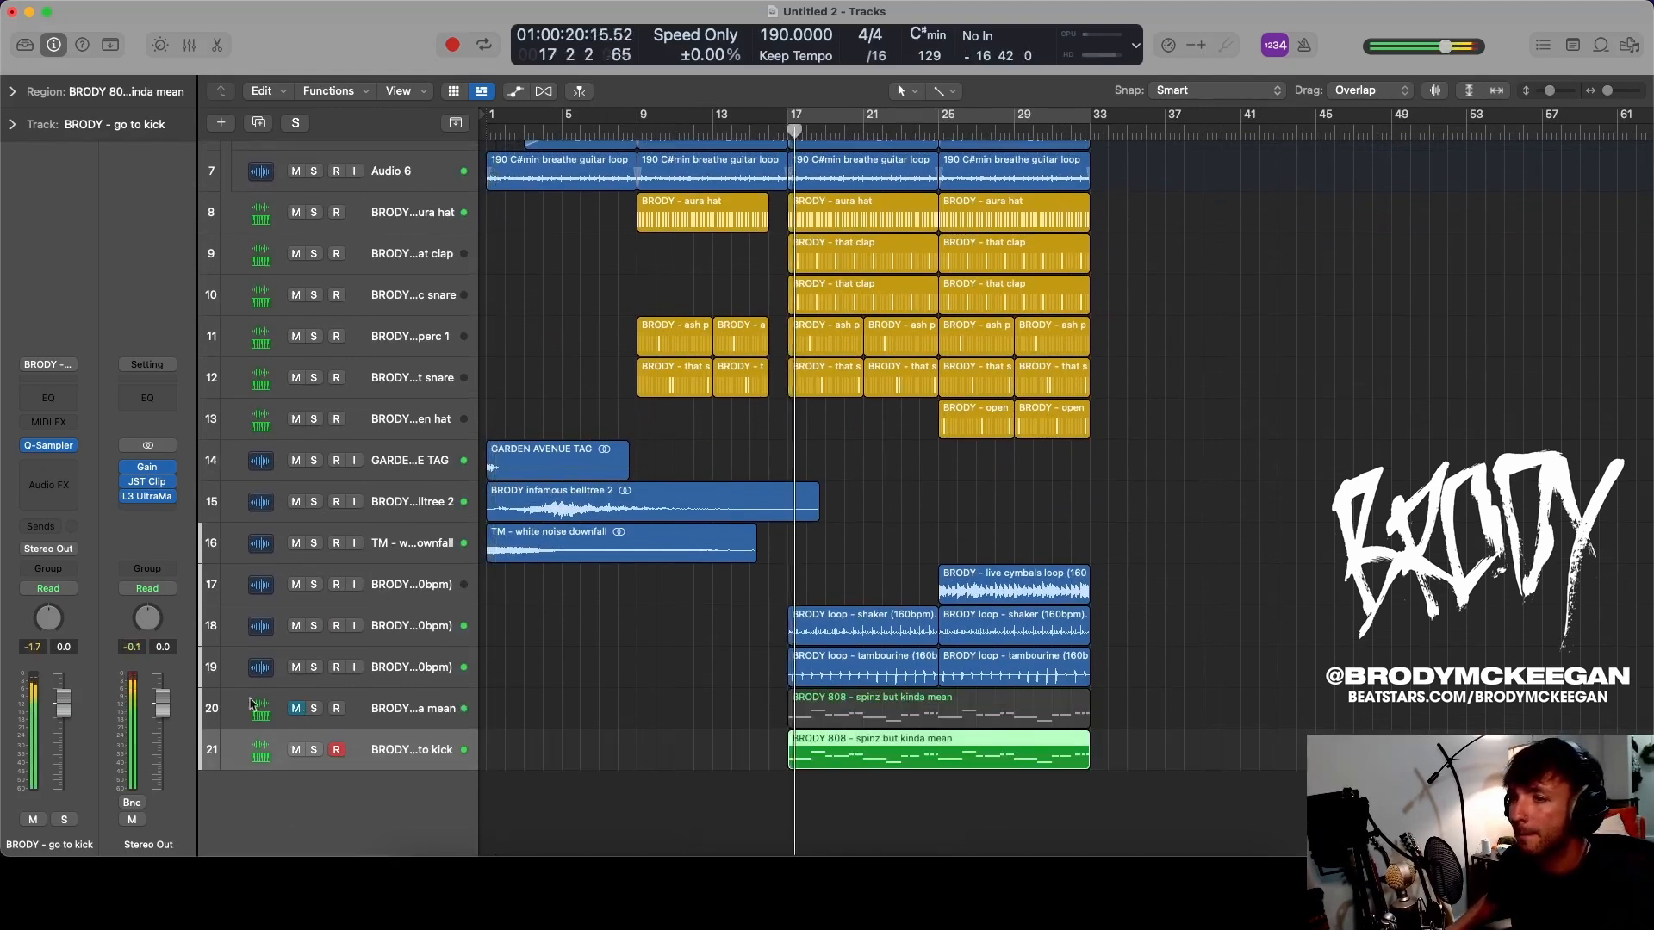
- Open the kick's Quick Sampler and compare the kick track's copied region with the 808 region above it
{"action": "left_click", "coordinate": [48, 445]}
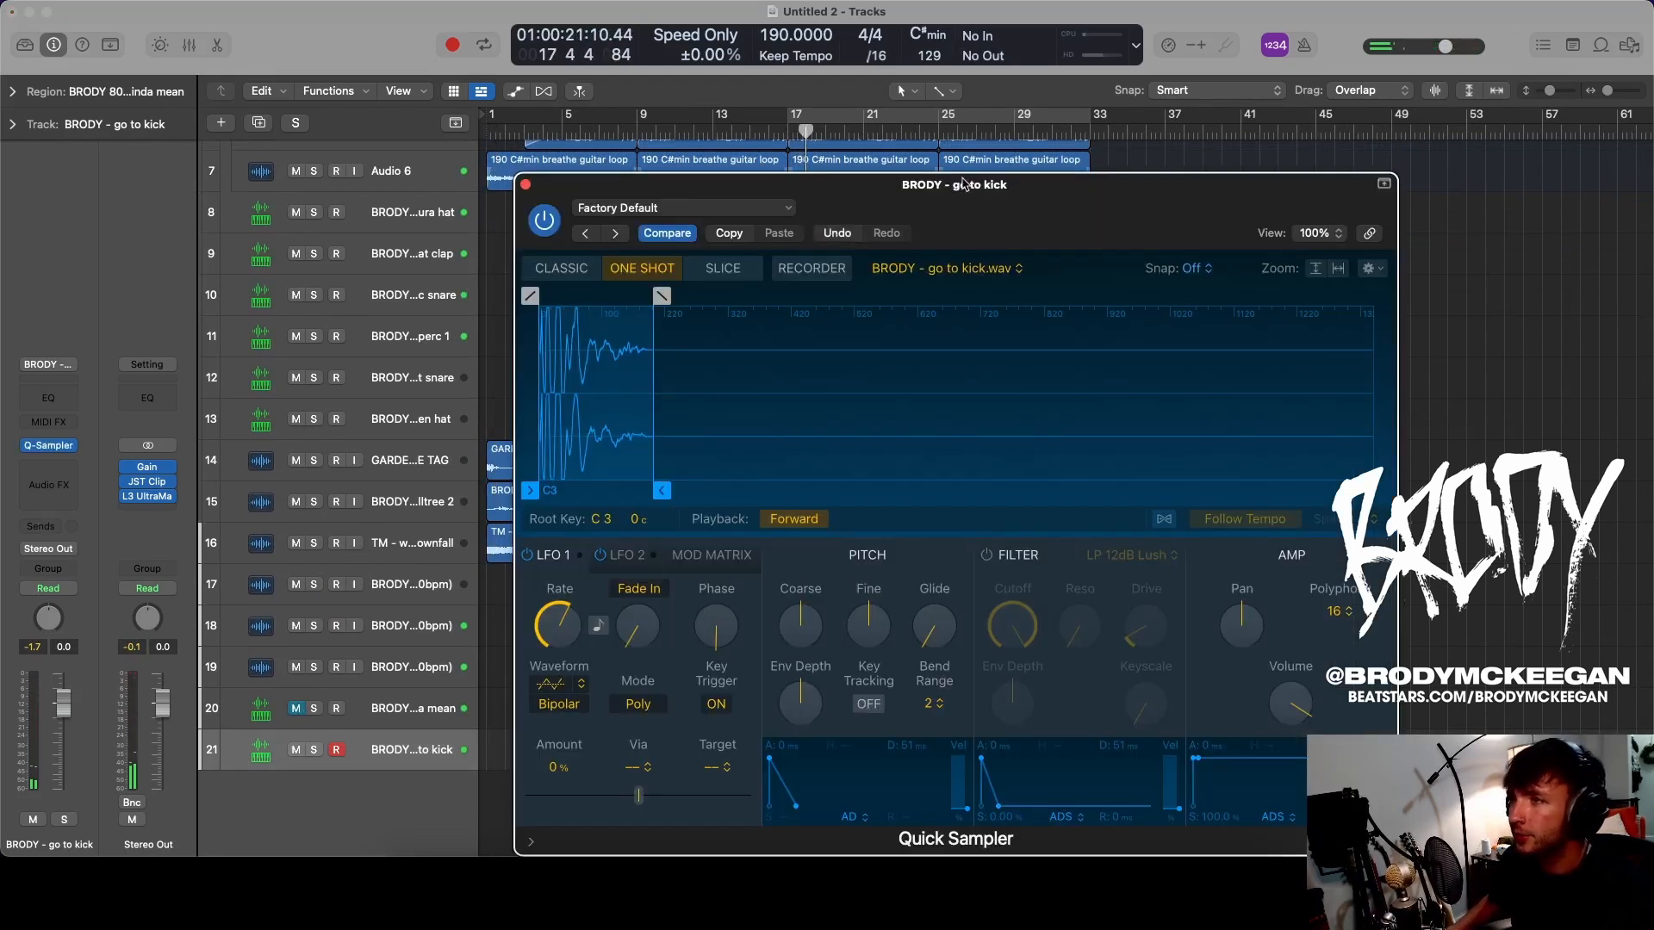
{"action": "left_click_drag", "start_coordinate": [963, 183], "coordinate": [1653, 149]}
{"action": "scroll", "coordinate": [896, 551], "scroll_direction": "up", "scroll_amount": 3}
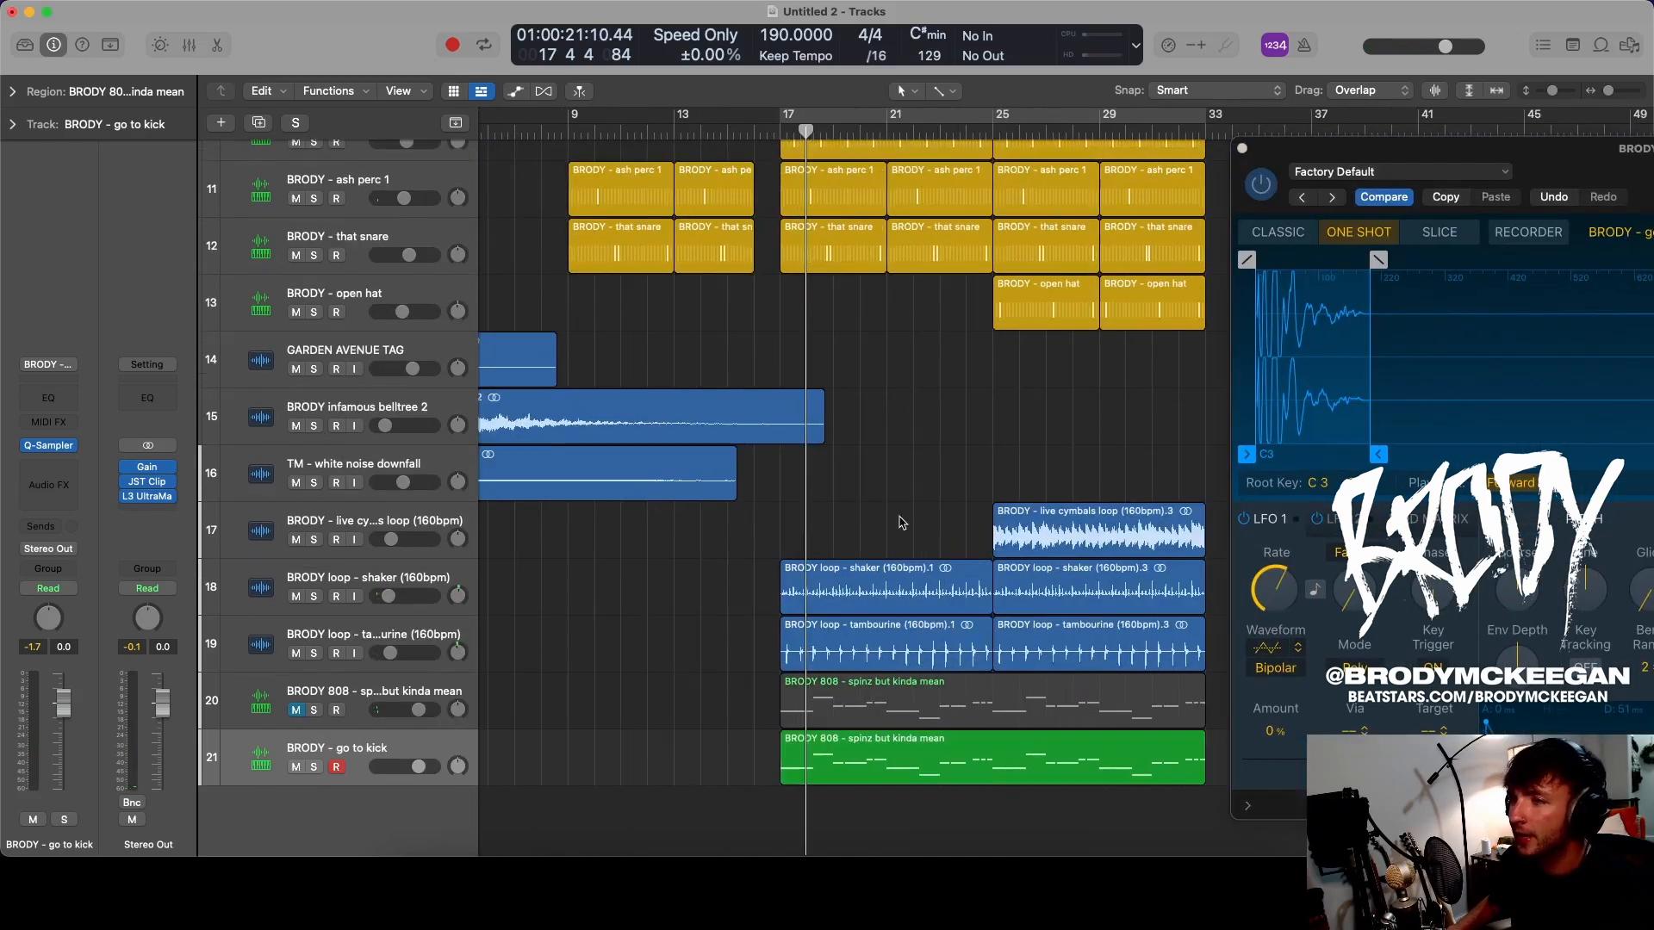
{"action": "left_click", "coordinate": [902, 523]}
{"action": "scroll", "coordinate": [902, 523], "scroll_direction": "down", "scroll_amount": 1}
{"action": "scroll", "coordinate": [902, 523], "scroll_direction": "right", "scroll_amount": 2}
{"action": "scroll", "coordinate": [767, 662], "scroll_direction": "up", "scroll_amount": 1}
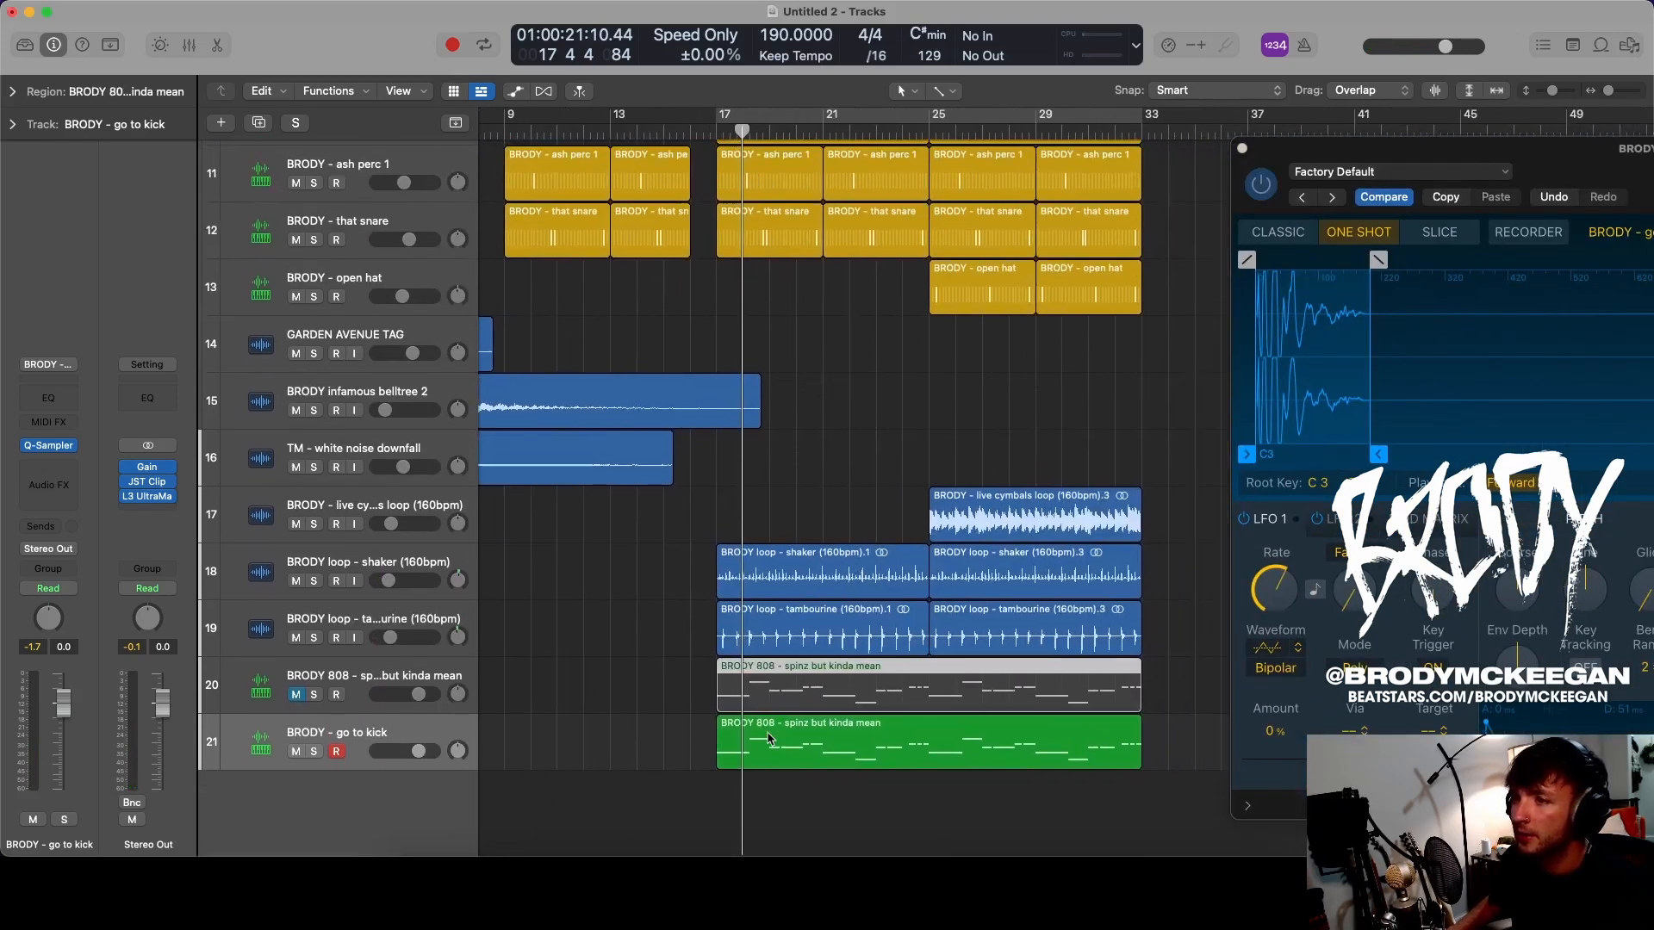
{"action": "left_click", "coordinate": [770, 738]}
{"action": "left_click", "coordinate": [862, 679]}
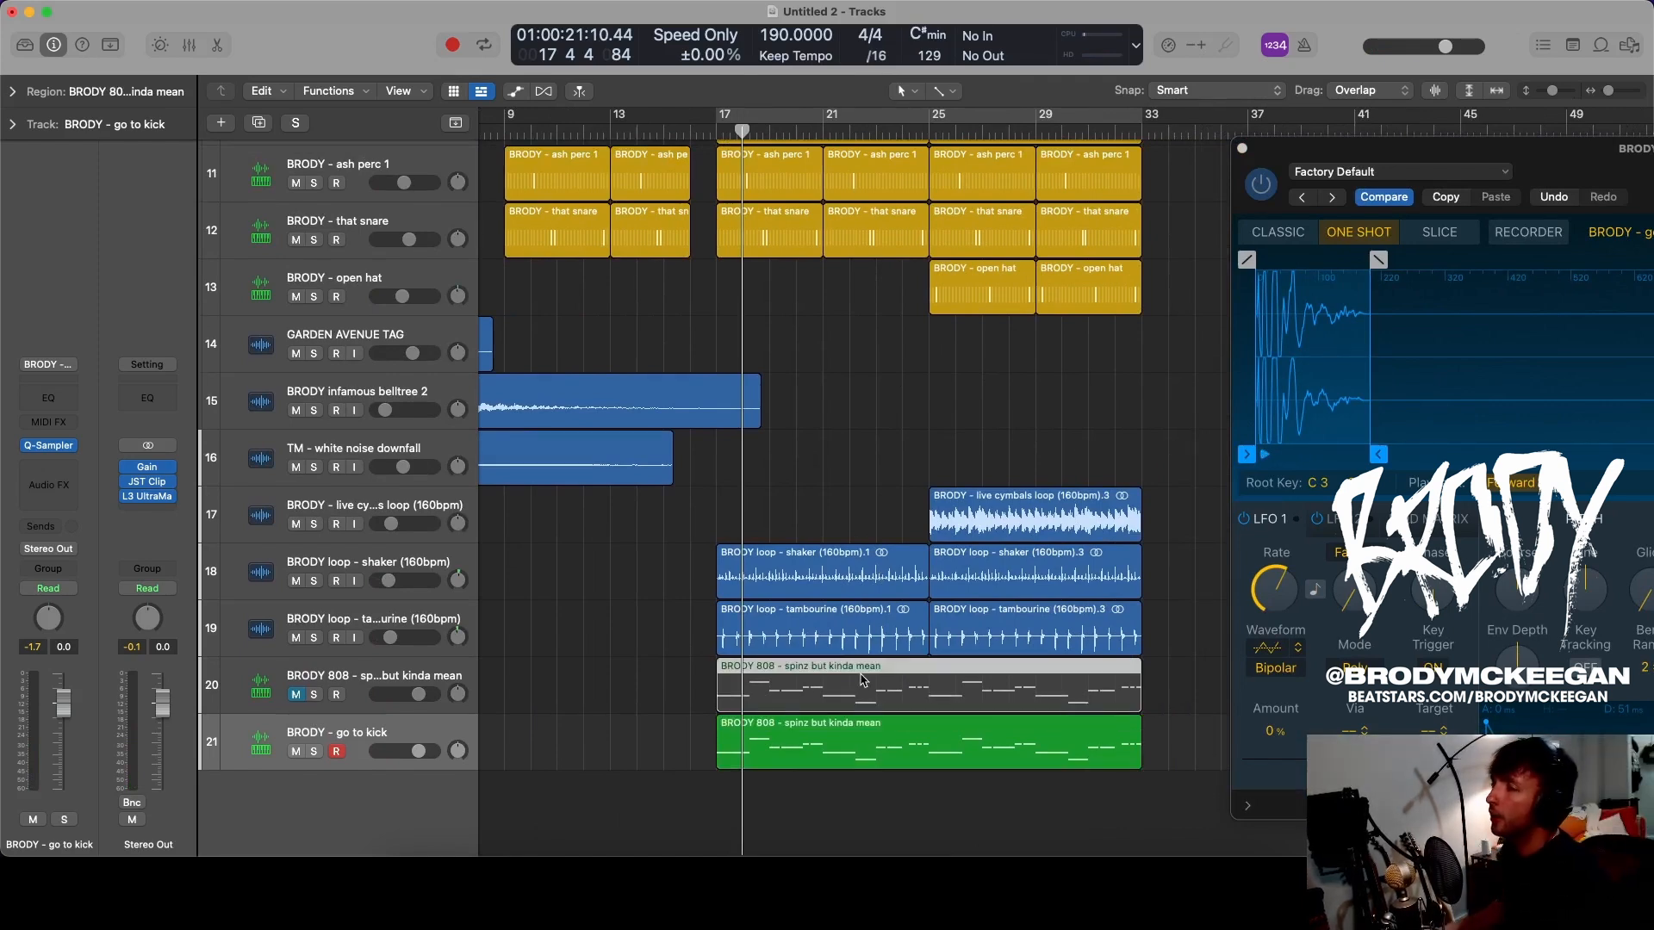
{"action": "left_click", "coordinate": [864, 732]}
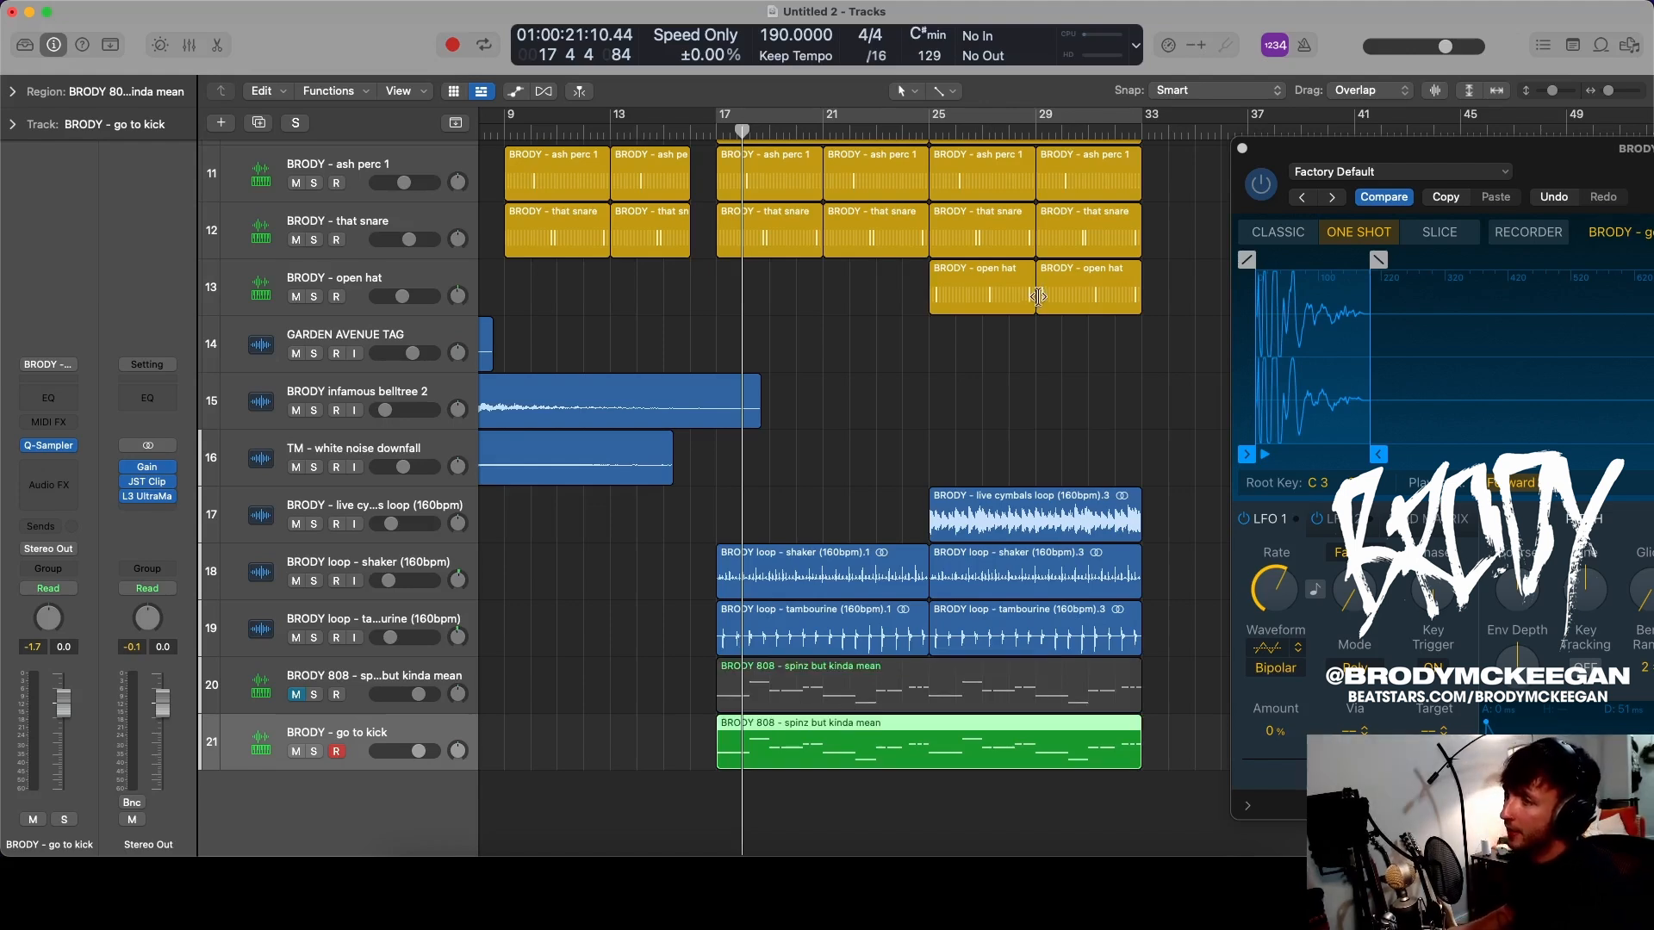
{"action": "left_click", "coordinate": [931, 678]}
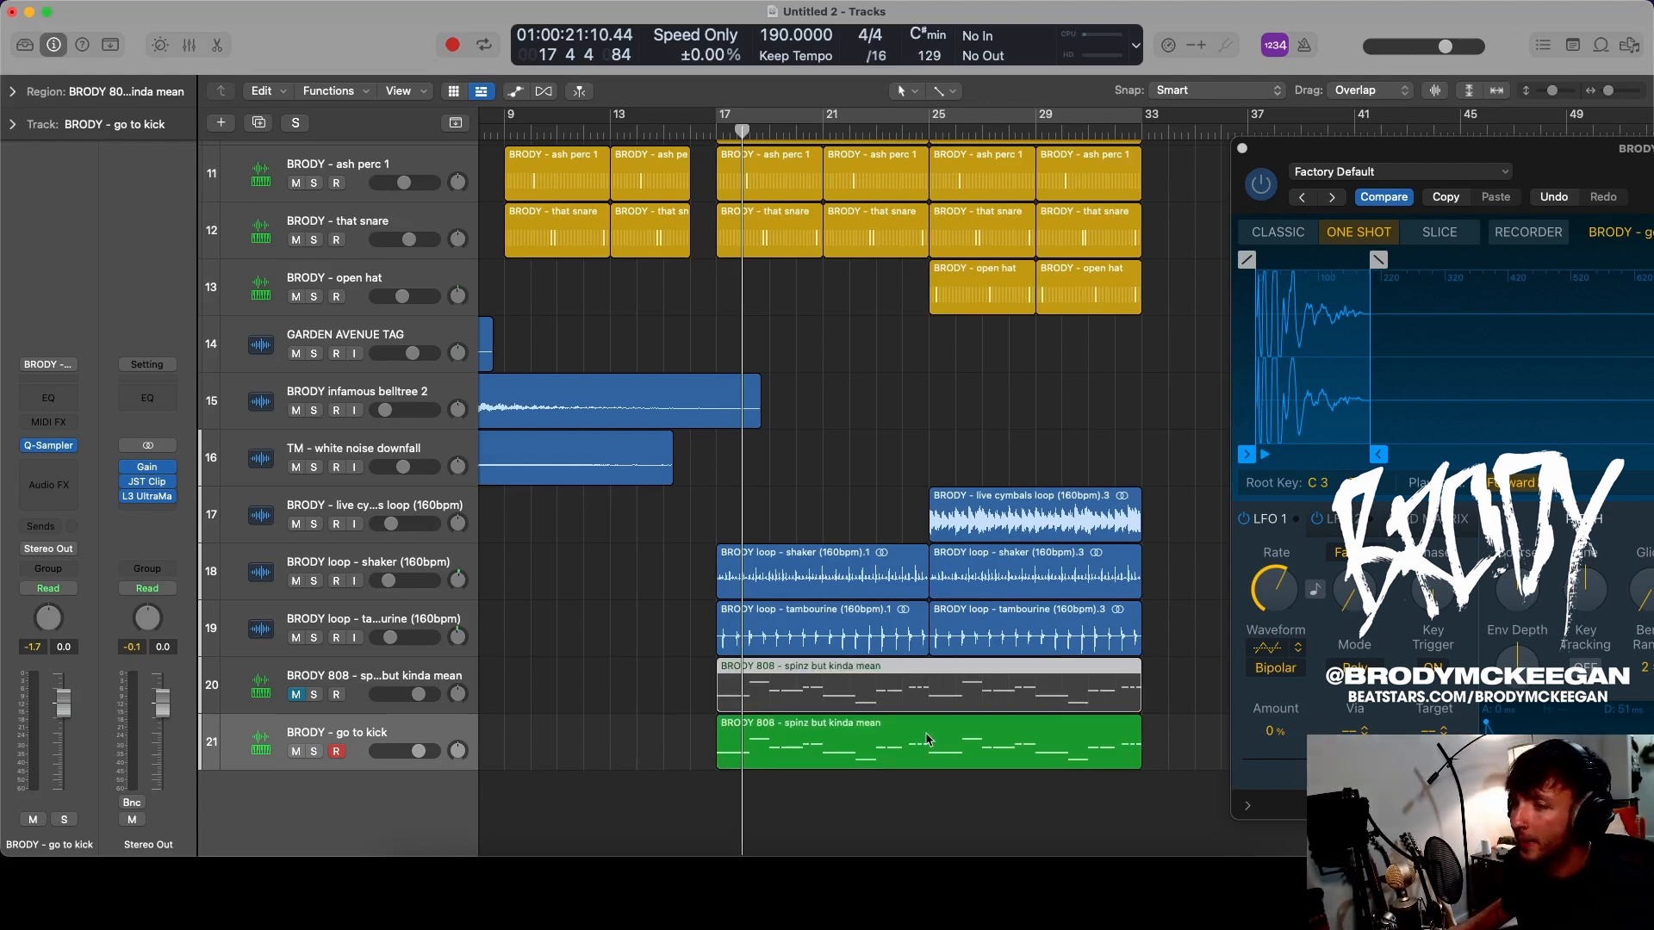
{"action": "left_click", "coordinate": [926, 739]}
- Close the kick's Quick Sampler window and unmute the 808 track during playback
{"action": "left_click_drag", "start_coordinate": [1565, 155], "coordinate": [936, 163]}
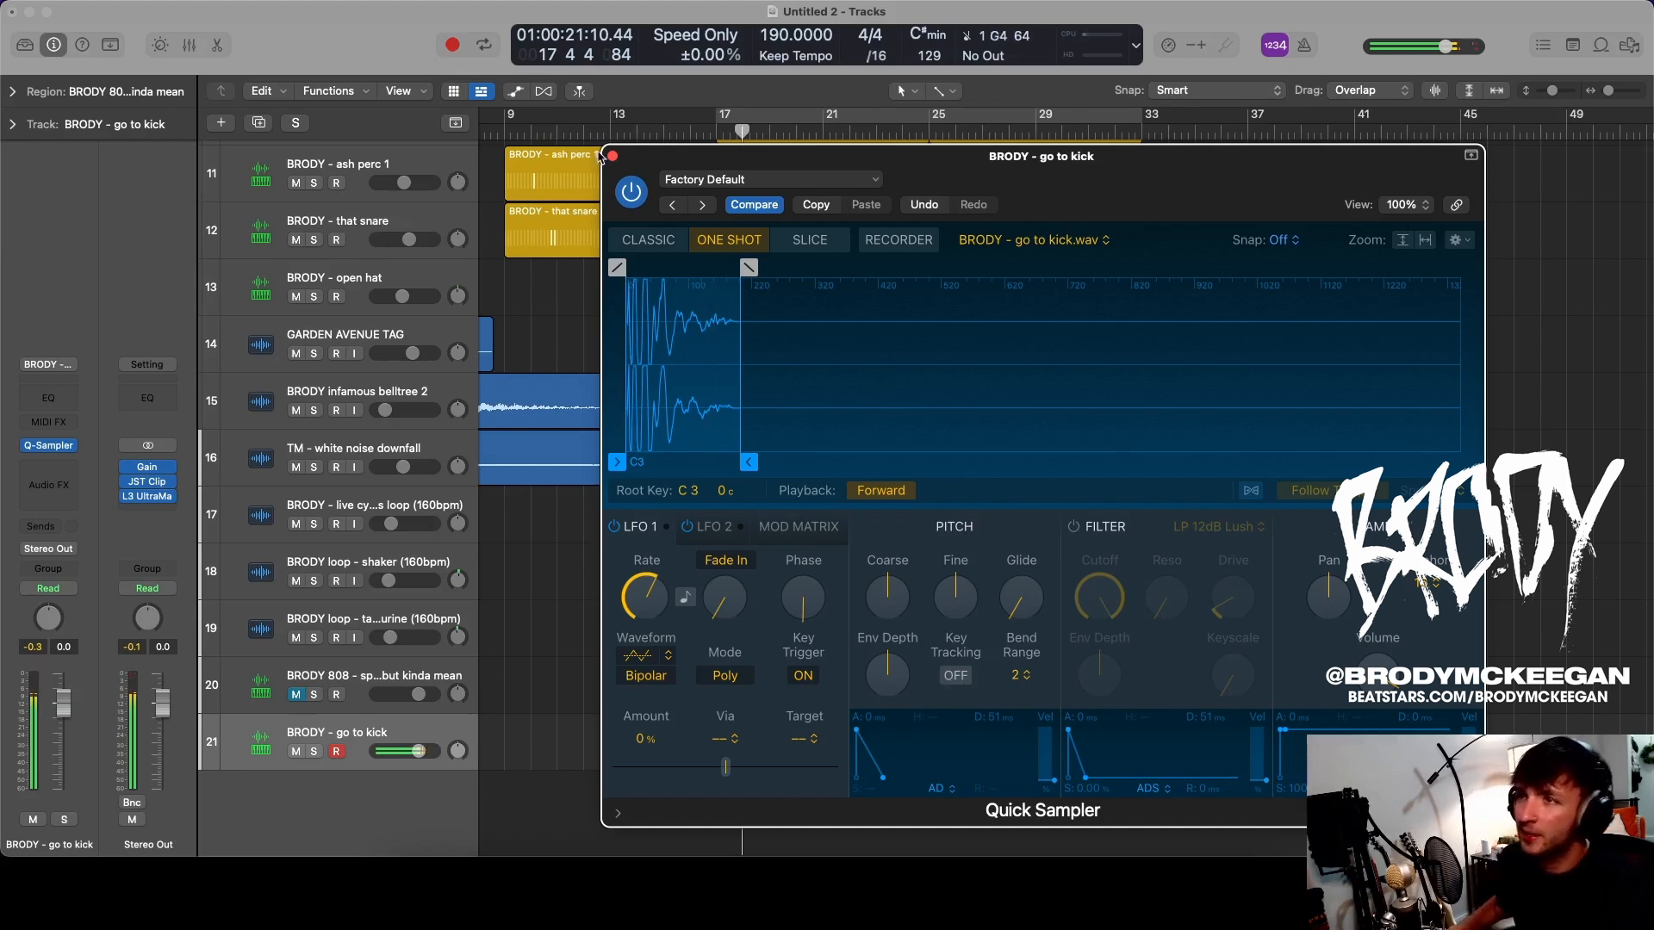
{"action": "left_click", "coordinate": [613, 156]}
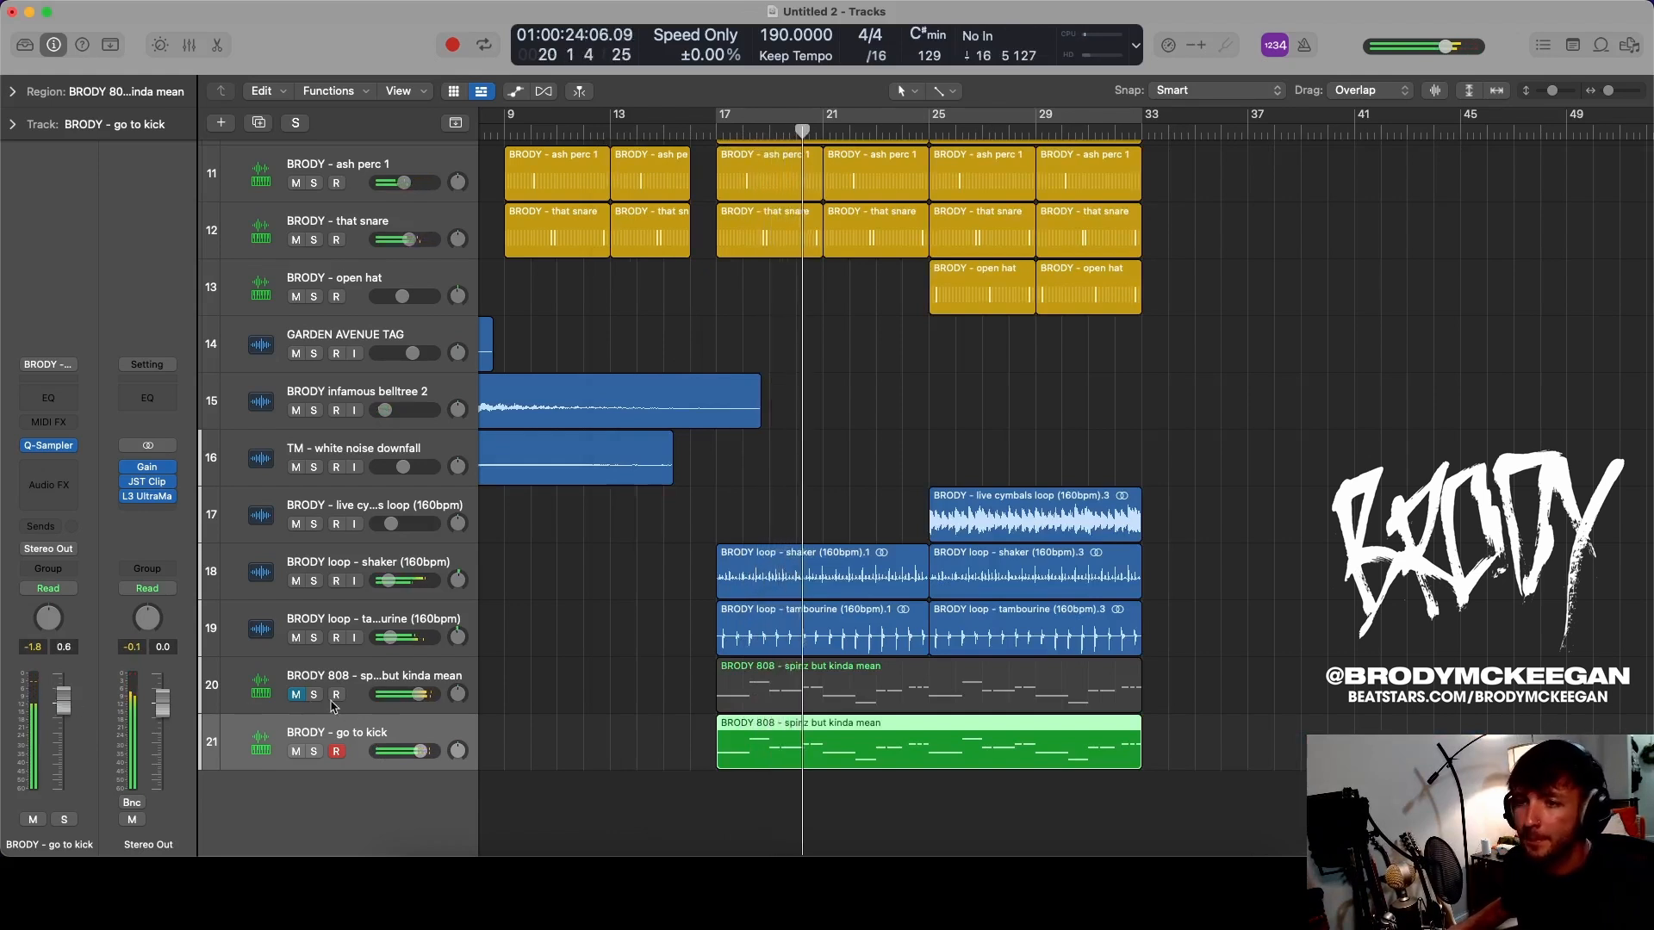
{"action": "left_click", "coordinate": [295, 695]}
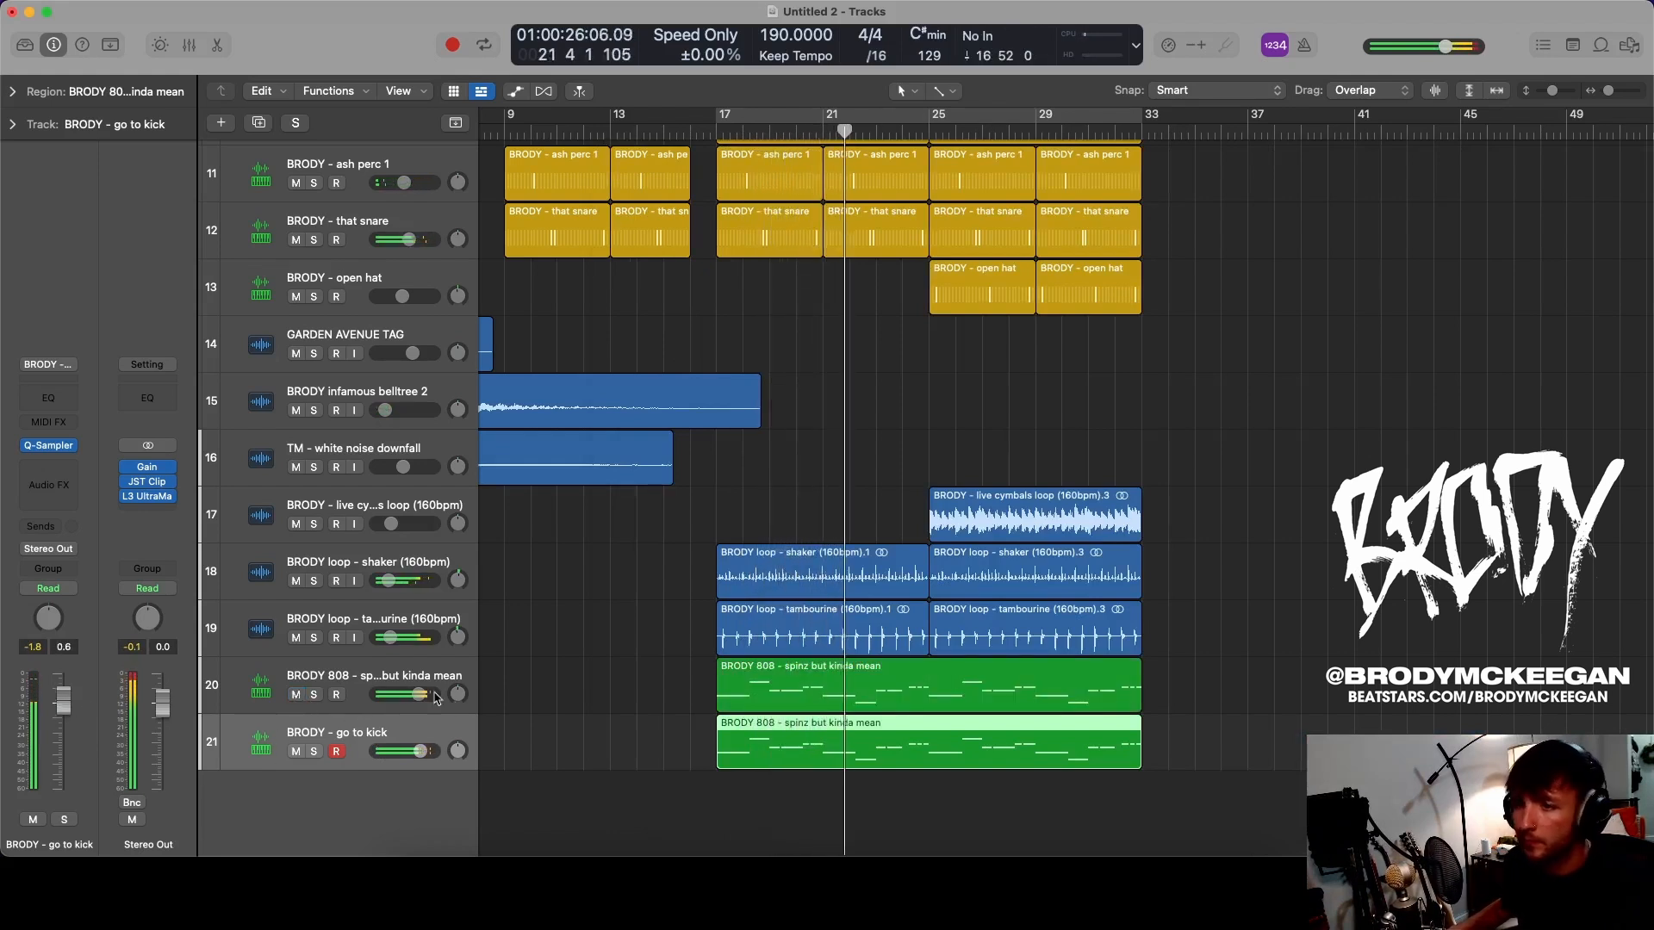
{"action": "scroll", "coordinate": [595, 457], "scroll_direction": "down", "scroll_amount": 5}
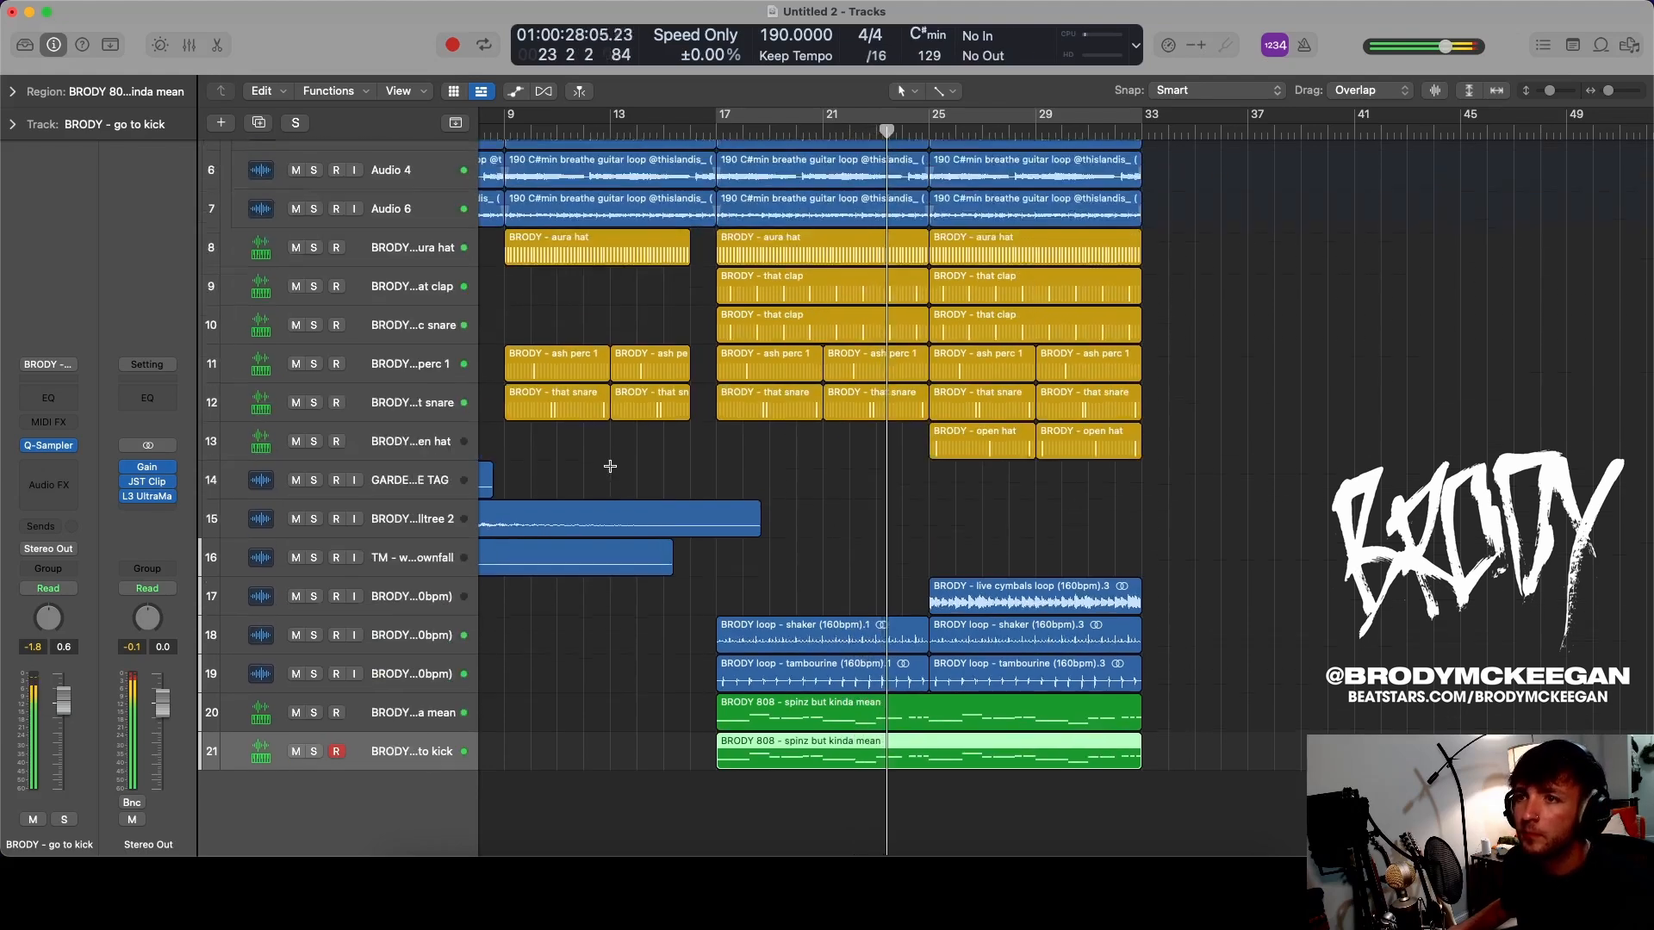
- Add a Channel EQ to the kick with +2.9 dB at 117 Hz, -3.7 dB at 474 Hz and -0.6 dB at 3220 Hz
{"action": "mouse_move", "coordinate": [120, 497]}
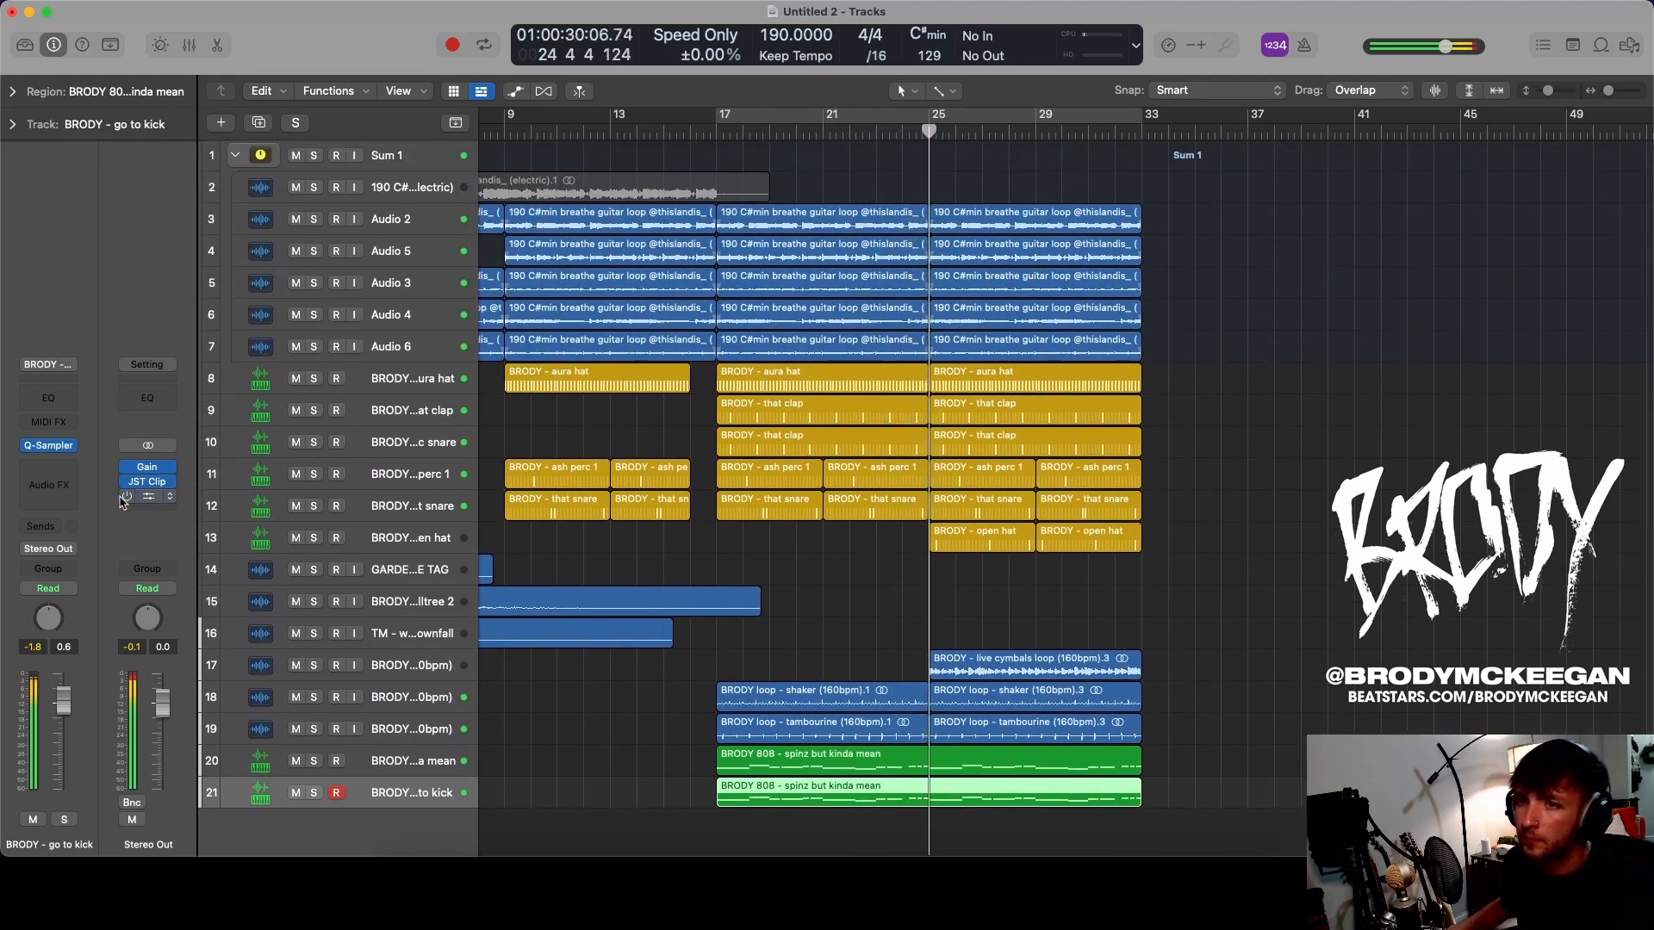
{"action": "left_click", "coordinate": [49, 398]}
{"action": "left_click_drag", "start_coordinate": [724, 448], "coordinate": [701, 377]}
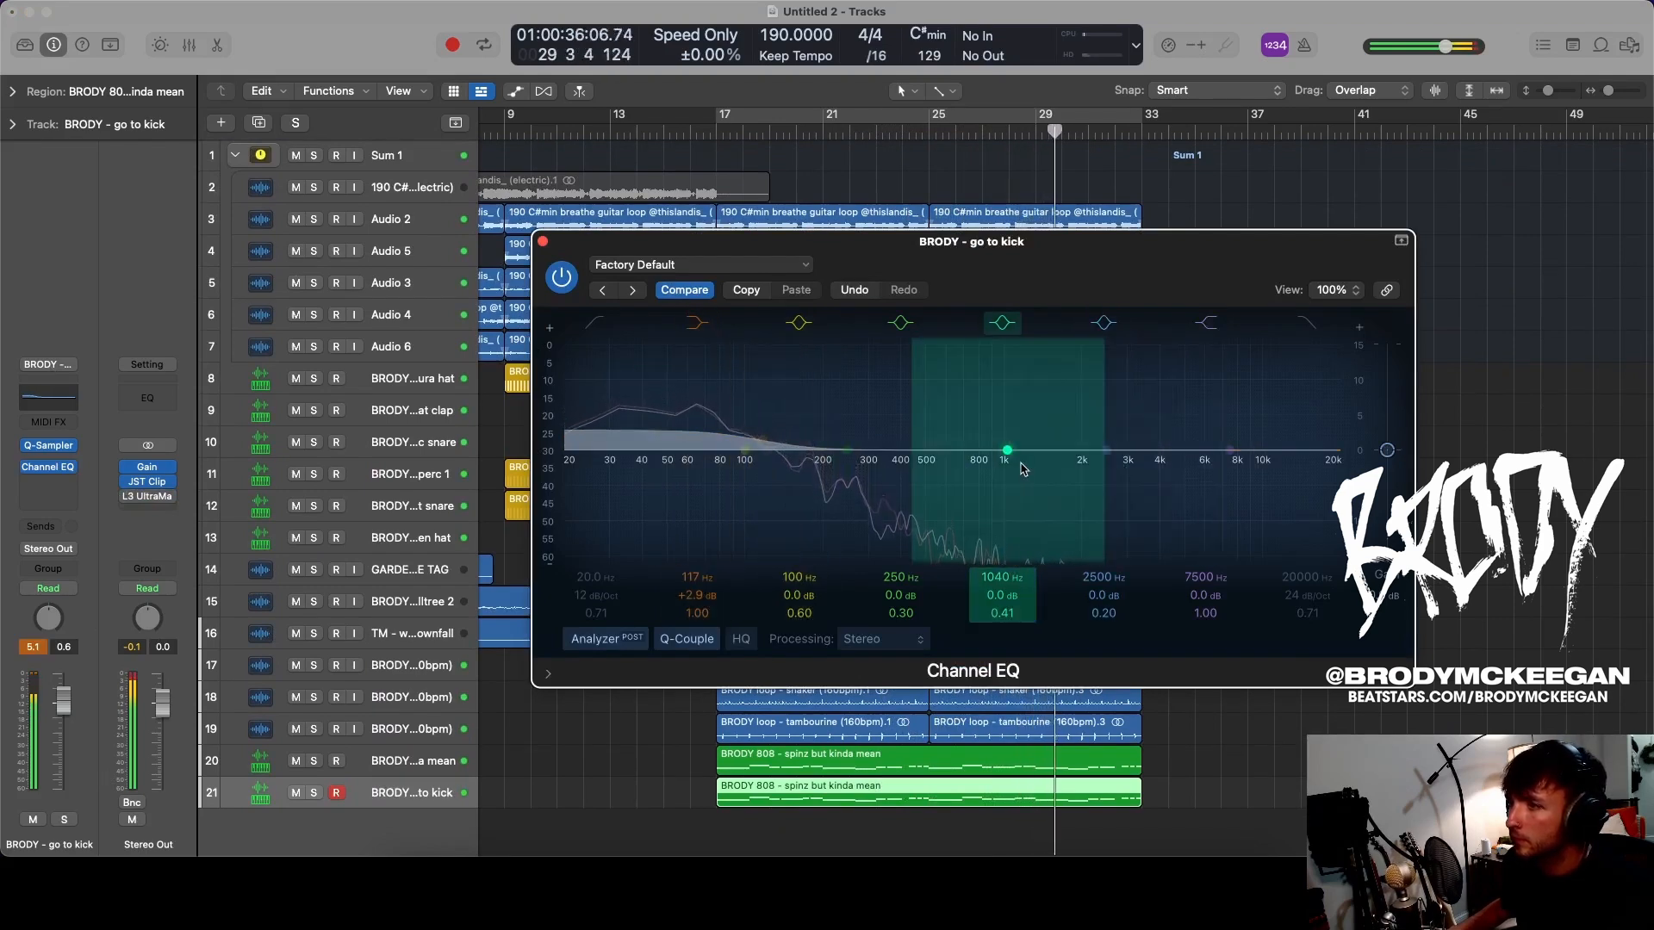
{"action": "left_click_drag", "start_coordinate": [1023, 468], "coordinate": [927, 496]}
{"action": "left_click_drag", "start_coordinate": [1110, 416], "coordinate": [1139, 425]}
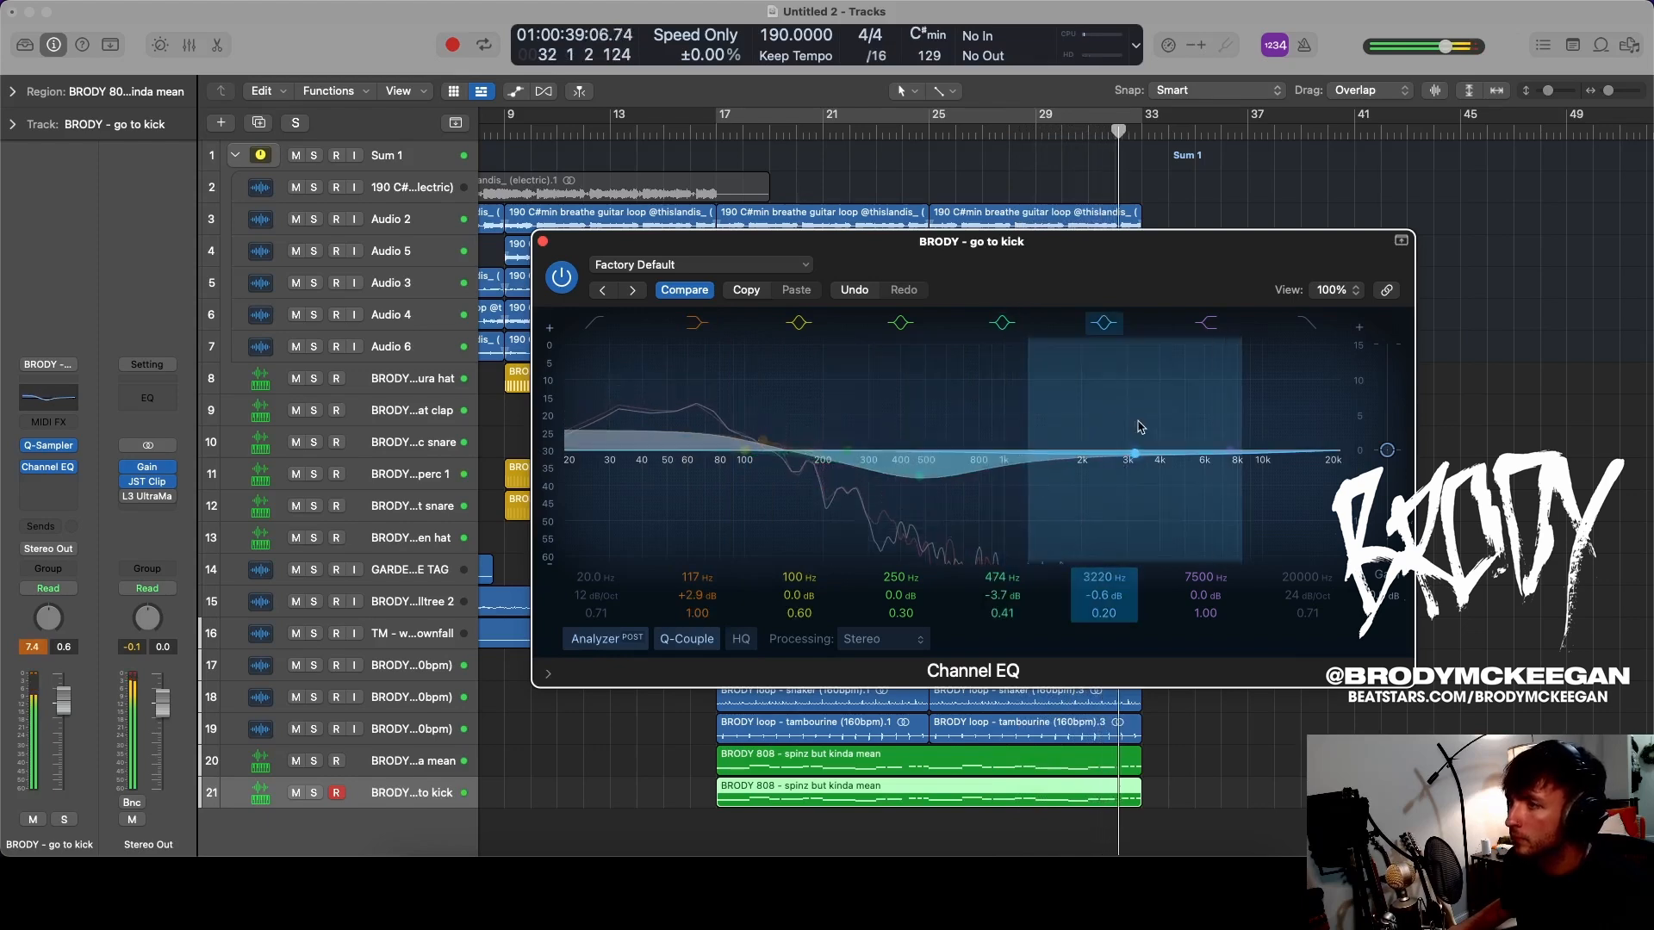
{"action": "left_click", "coordinate": [543, 242]}
- Cycle playback from bar 17 to 33 with Audio 2, 5, 3 and 4 muted, and compare the mix with and without the 808
{"action": "key", "text": "c"}
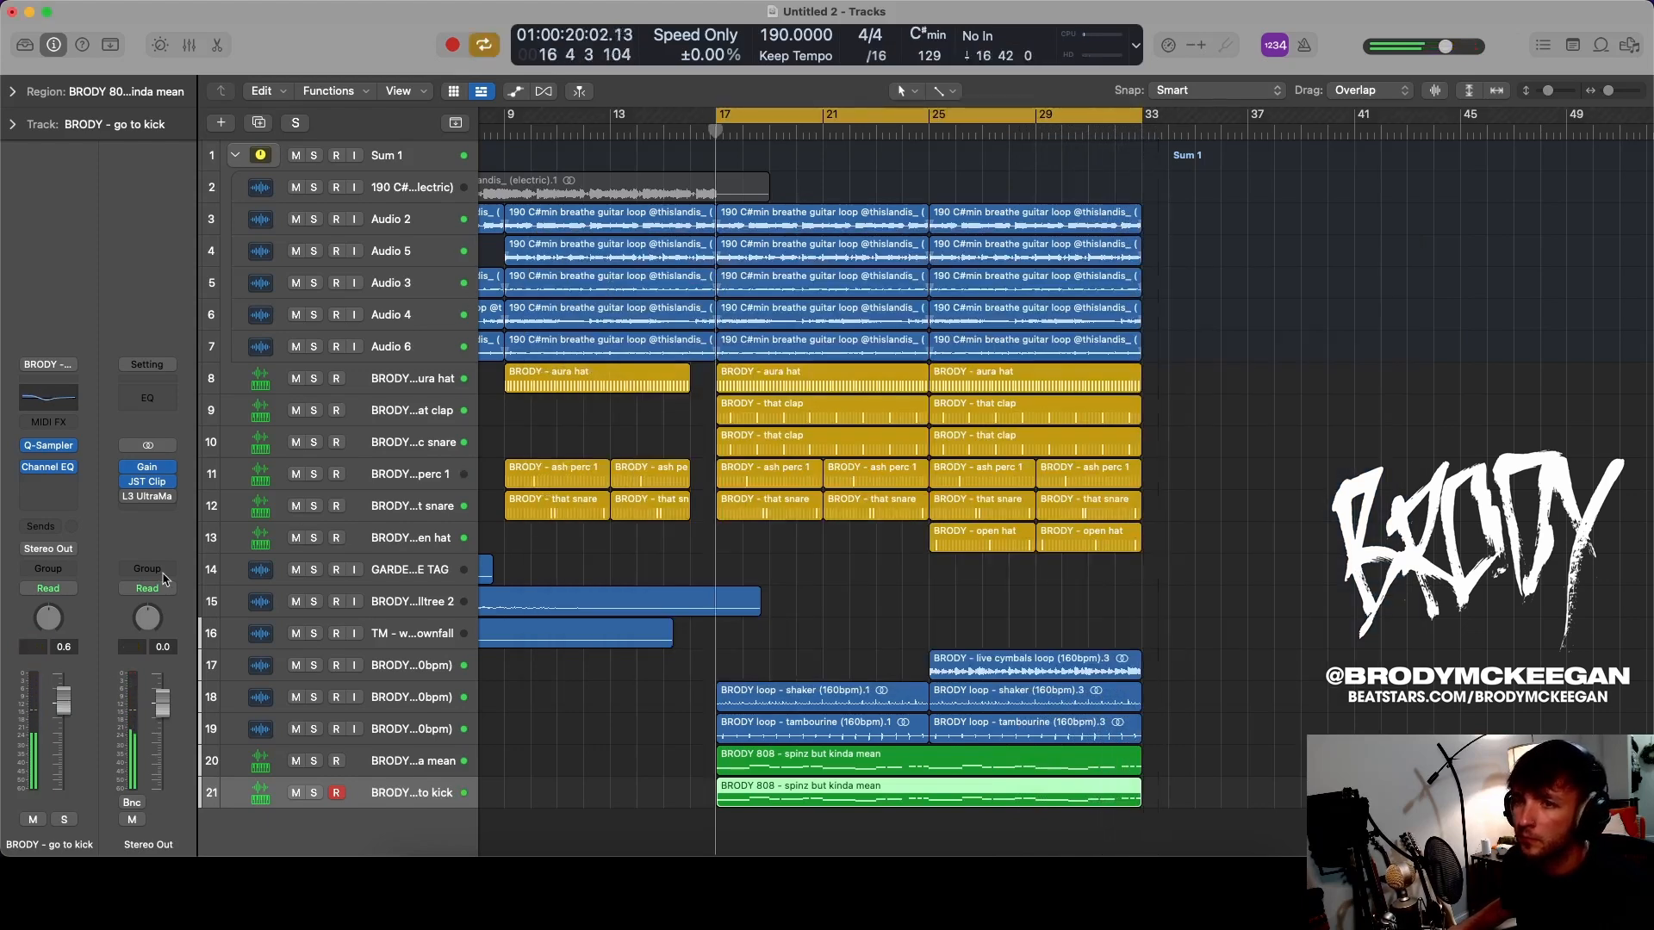
{"action": "left_click", "coordinate": [296, 218]}
{"action": "left_click", "coordinate": [296, 250]}
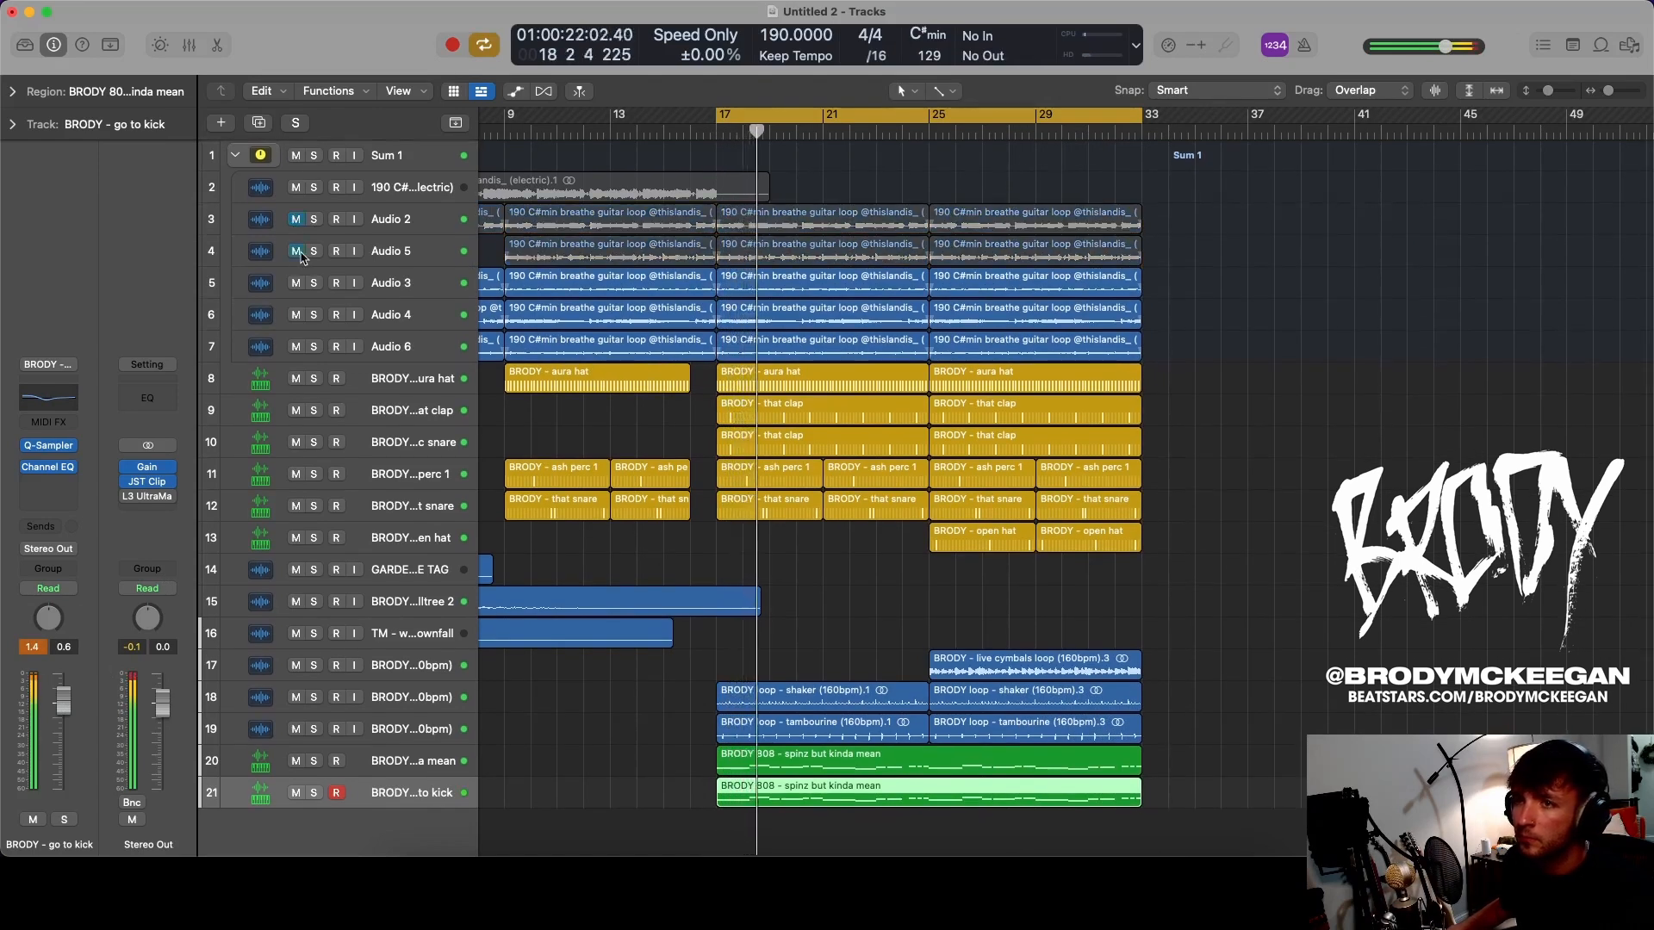
{"action": "left_click", "coordinate": [296, 283]}
{"action": "left_click", "coordinate": [296, 314]}
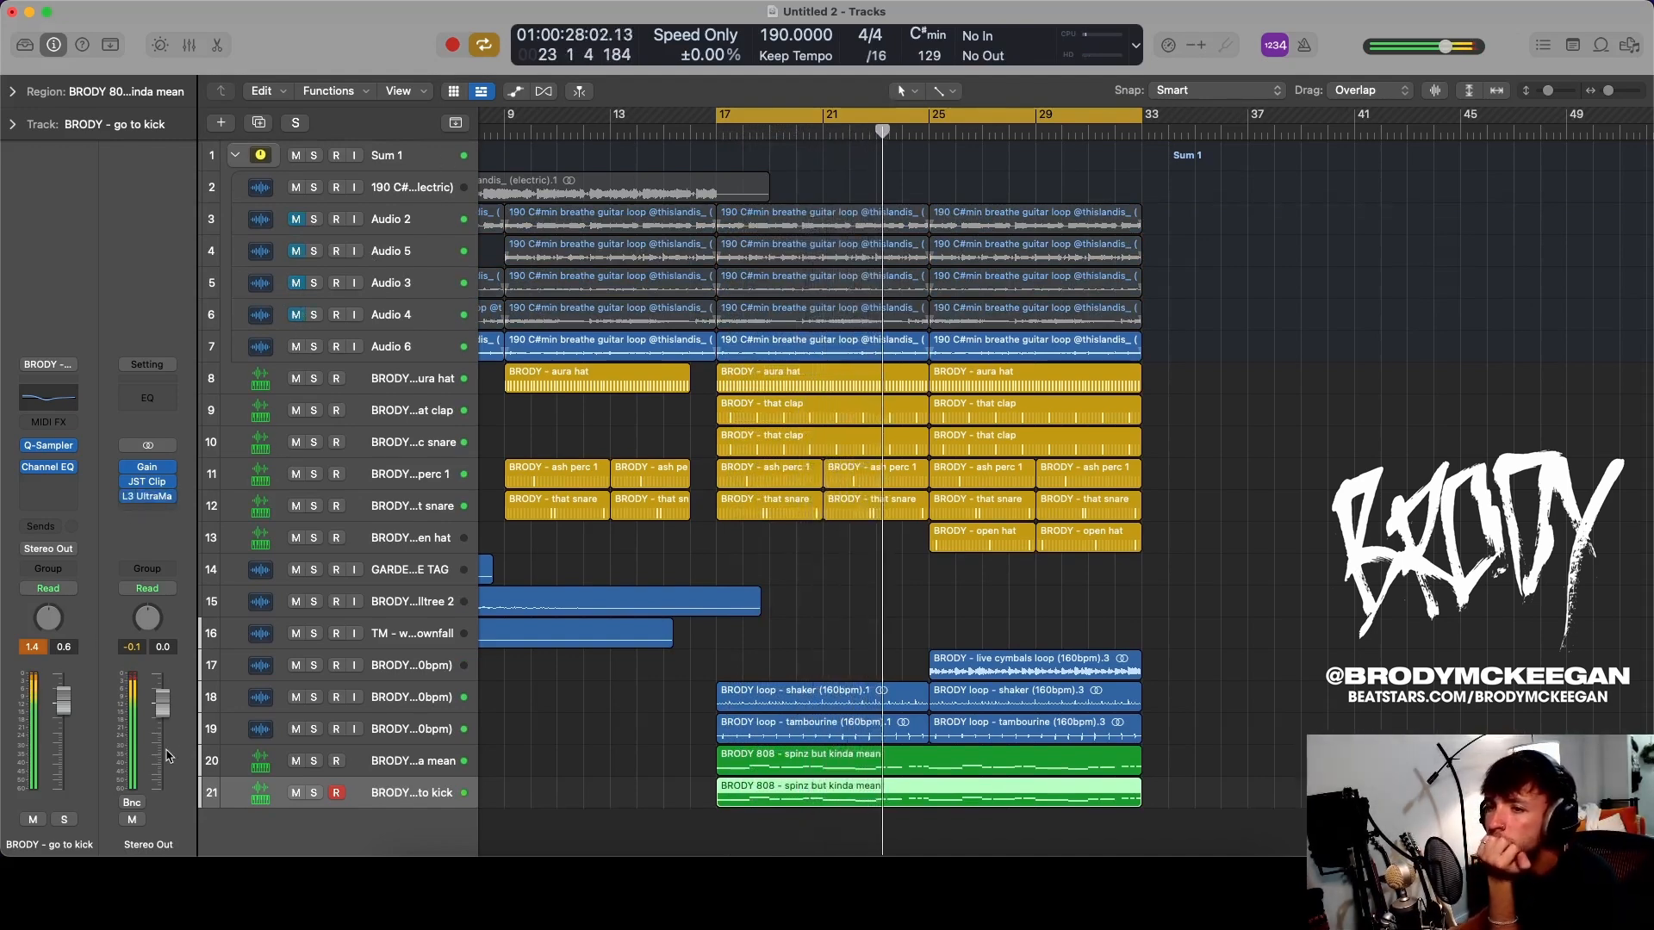
{"action": "left_click", "coordinate": [295, 762]}
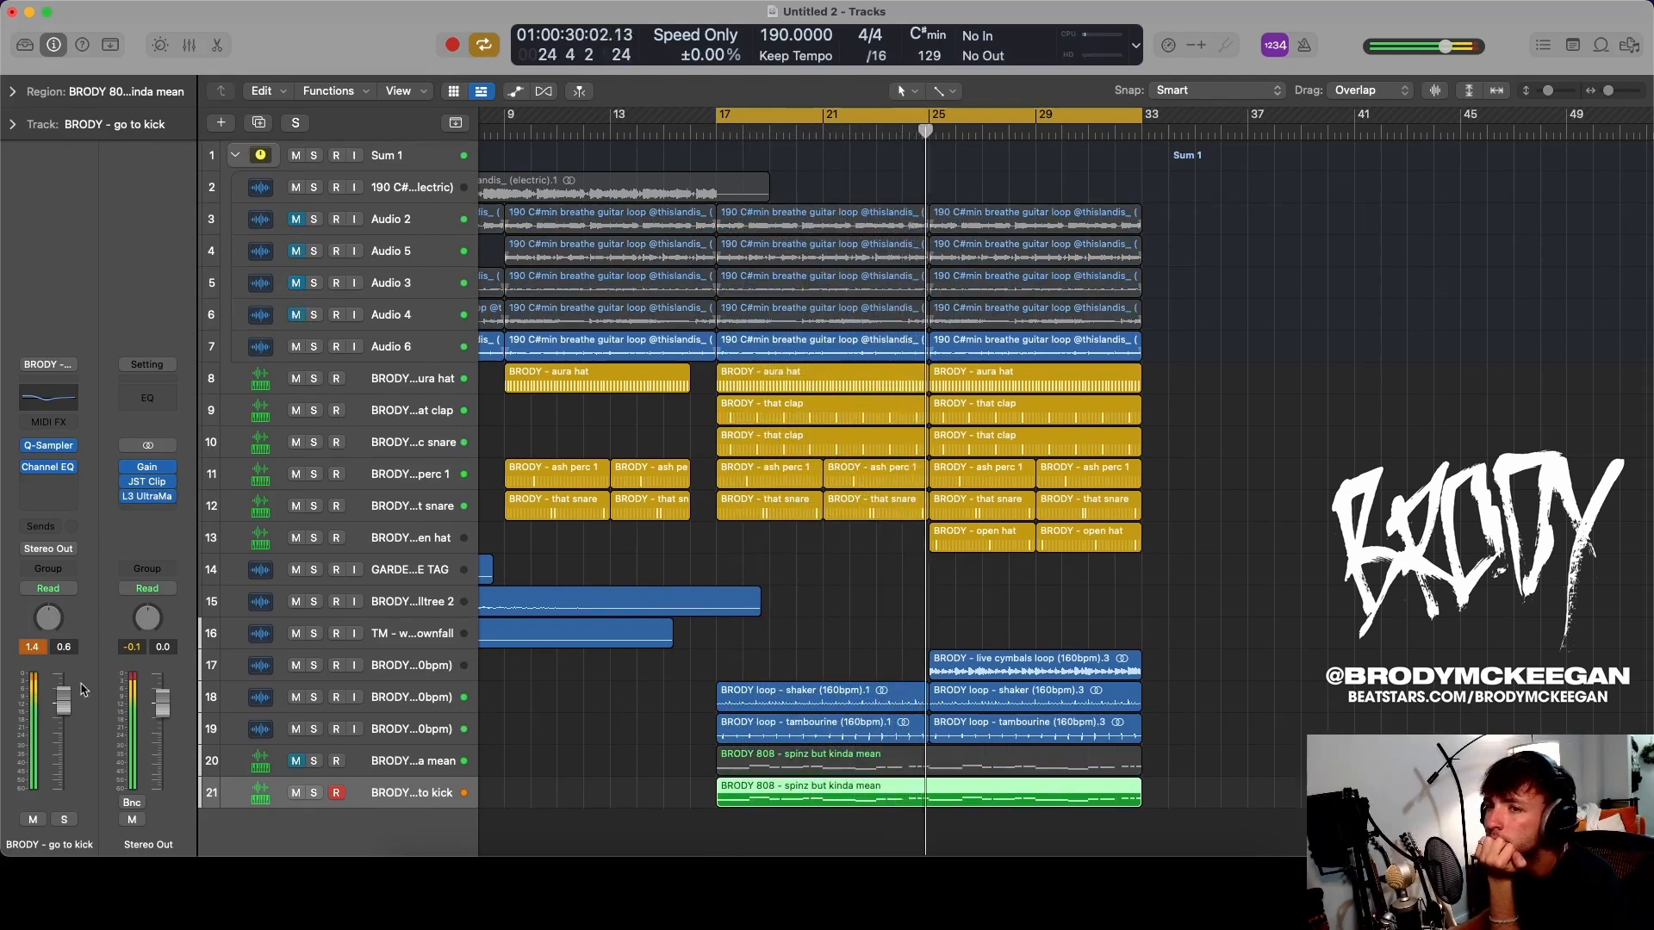
{"action": "left_click", "coordinate": [295, 762]}
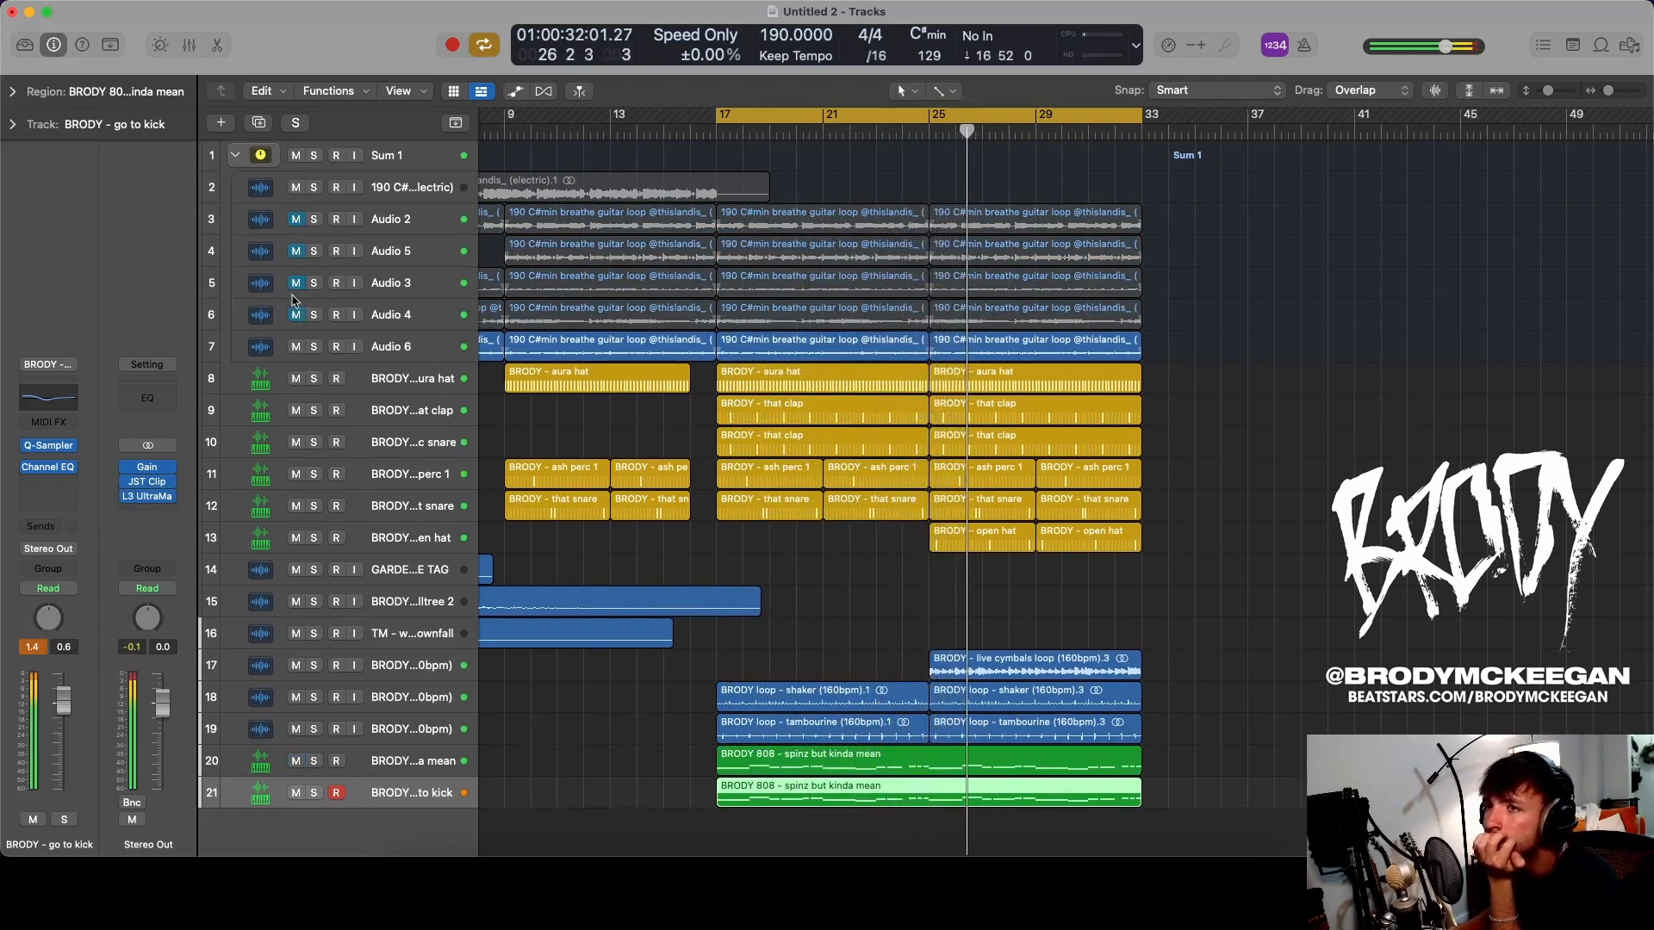
- Mute Audio 6, unmute Audio 2, and compare the mix with Audio 5 on and off
{"action": "left_click", "coordinate": [296, 346]}
{"action": "left_click", "coordinate": [296, 220]}
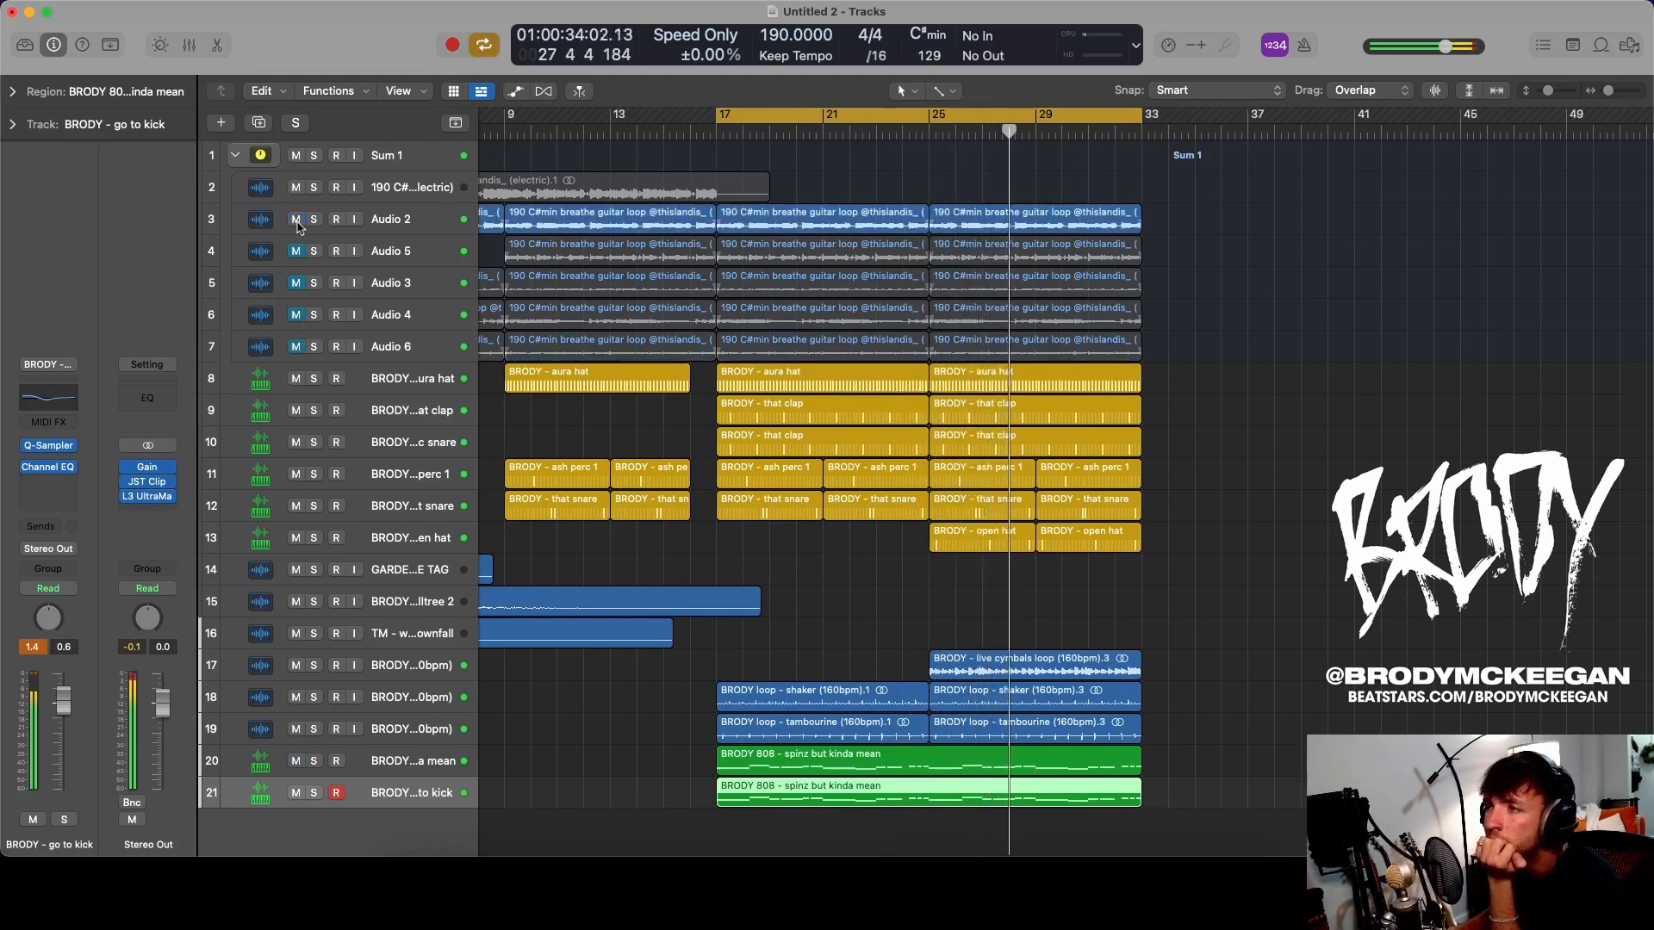
{"action": "left_click", "coordinate": [409, 225]}
{"action": "left_click", "coordinate": [296, 251]}
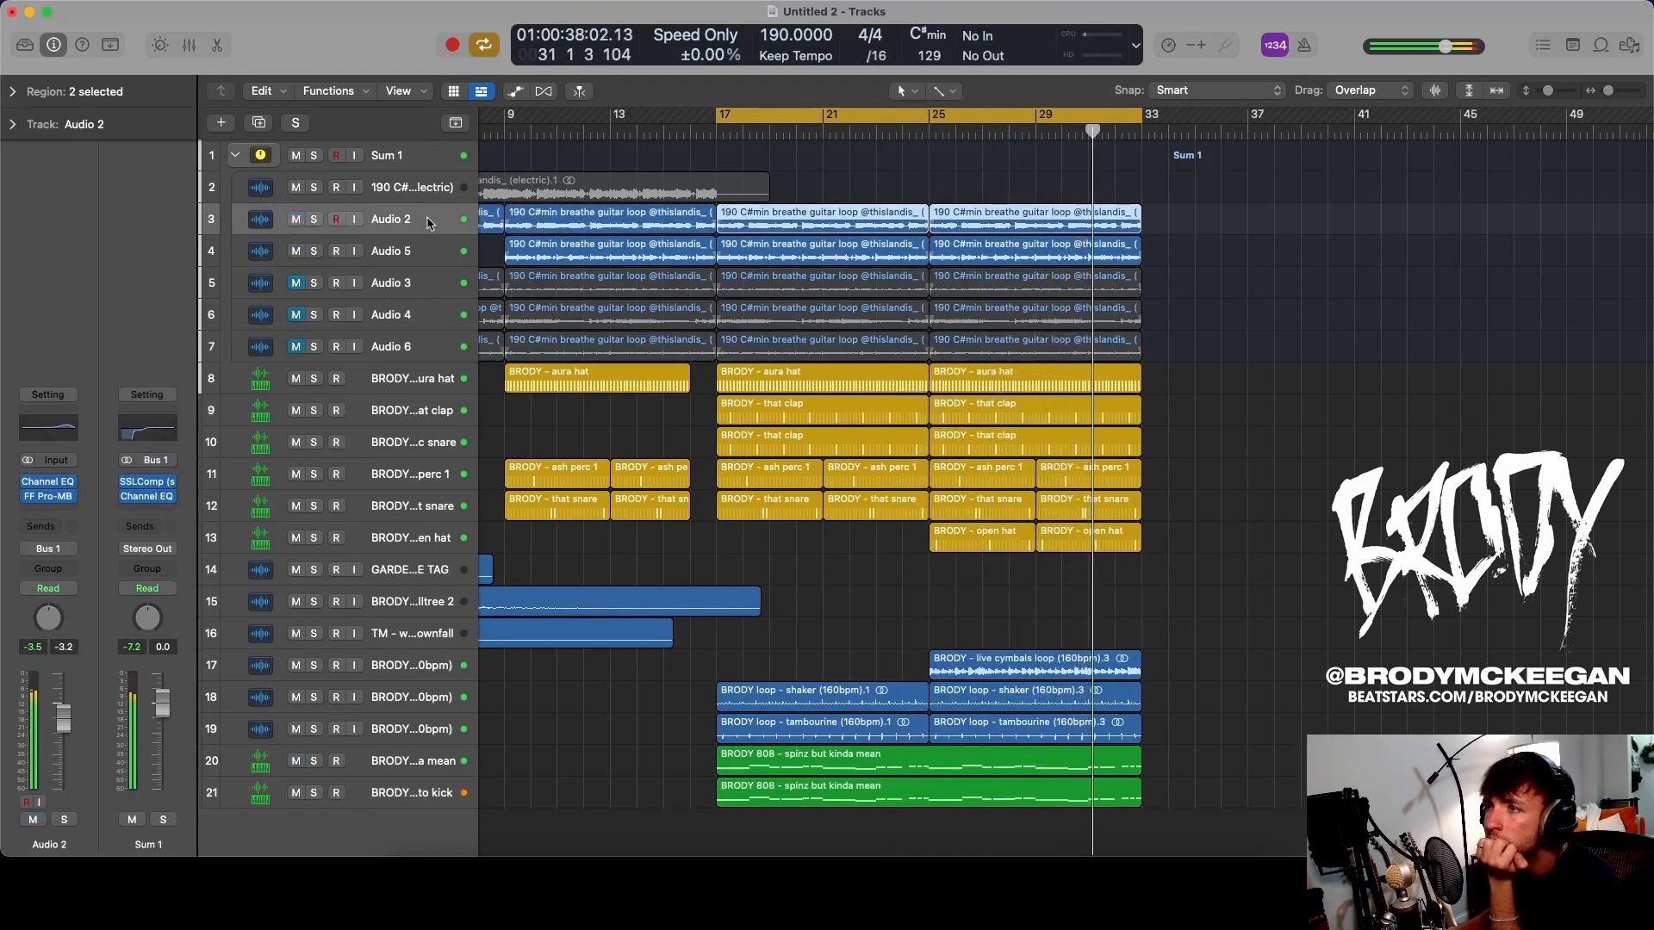
{"action": "left_click", "coordinate": [296, 250]}
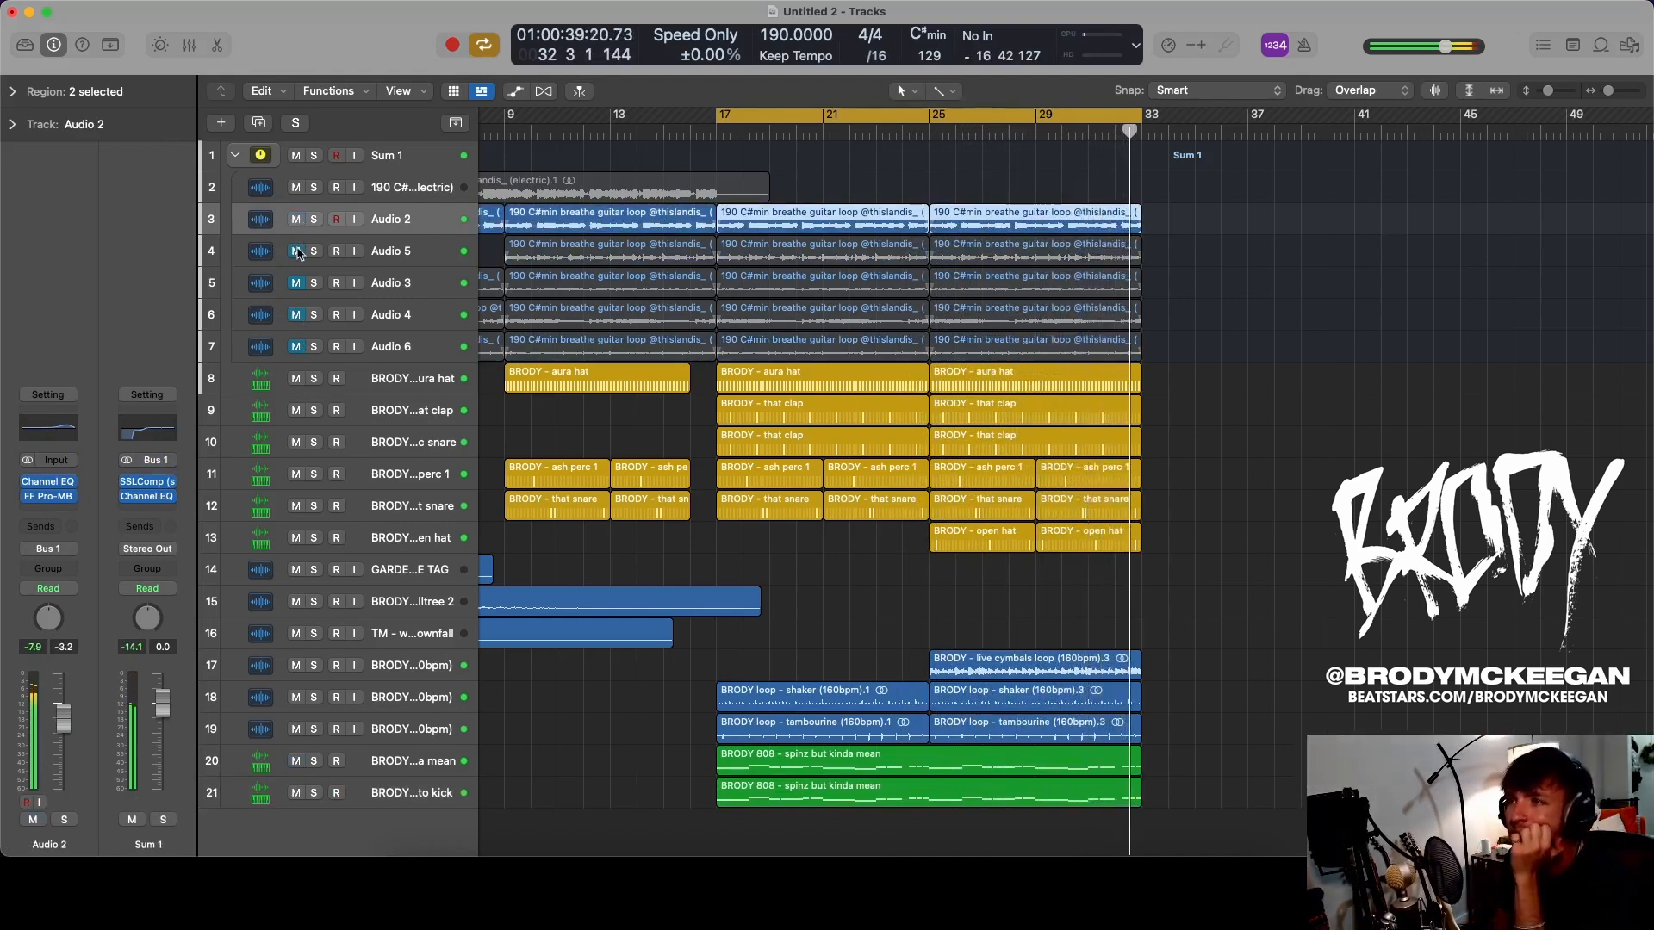
- Solo Audio 2 to compare Sum 1's SSLComp and Channel EQ bypassed and enabled, and clear the solo
{"action": "scroll", "coordinate": [688, 425], "scroll_direction": "up", "scroll_amount": 5}
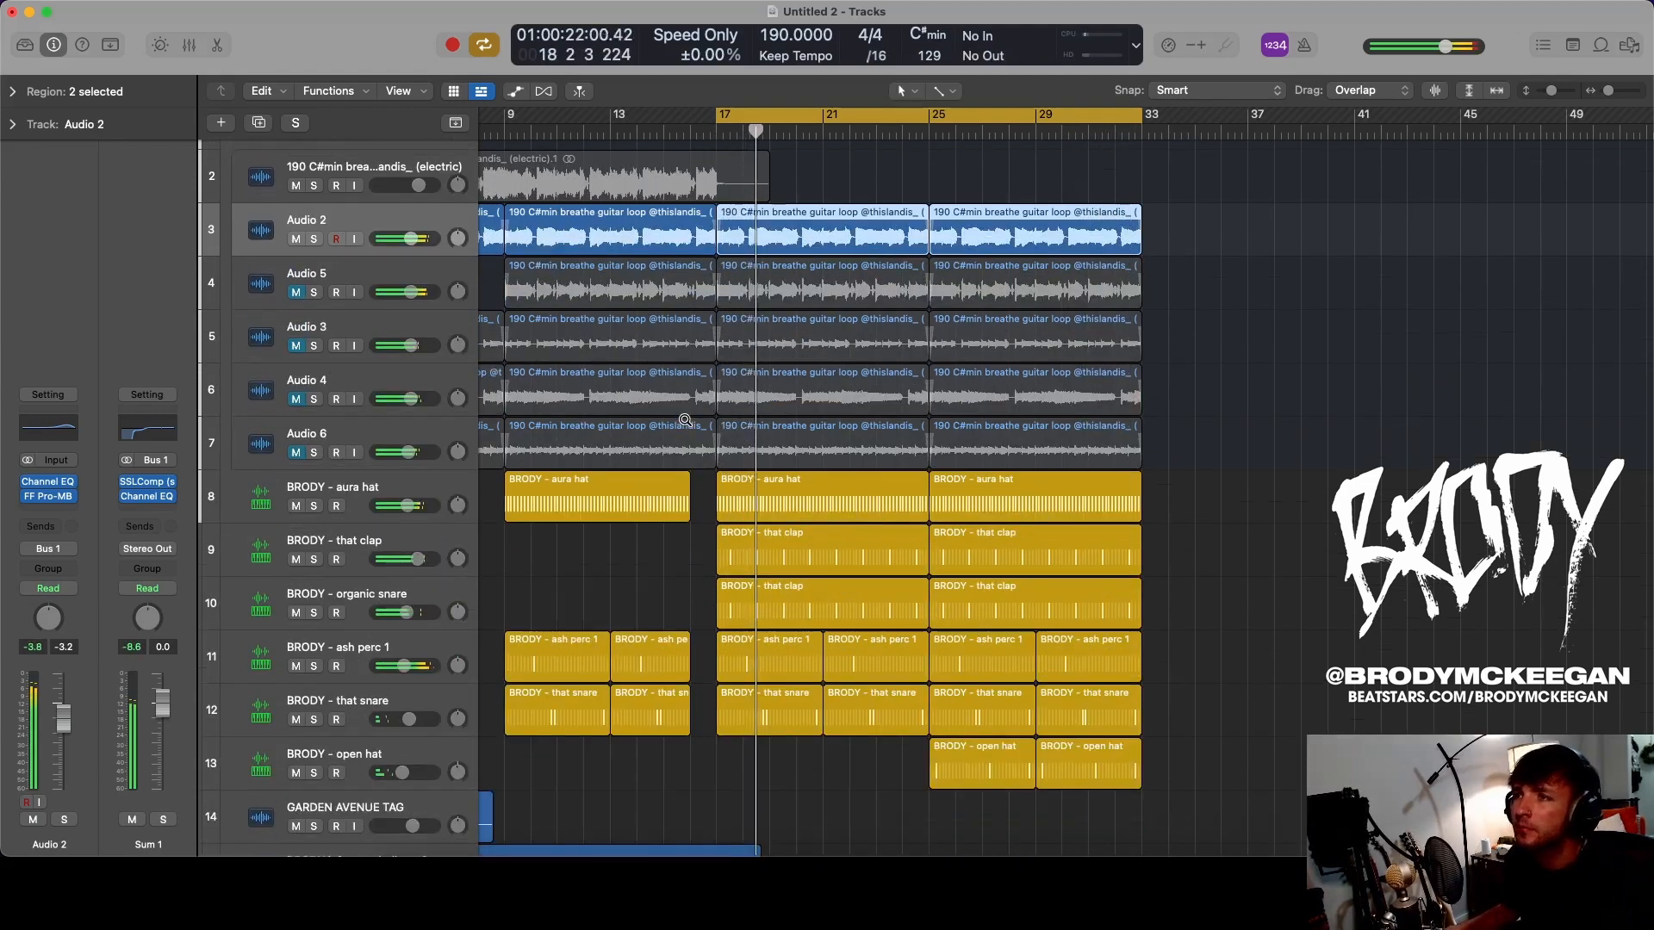
{"action": "key", "text": "s"}
{"action": "scroll", "coordinate": [678, 428], "scroll_direction": "up", "scroll_amount": 5}
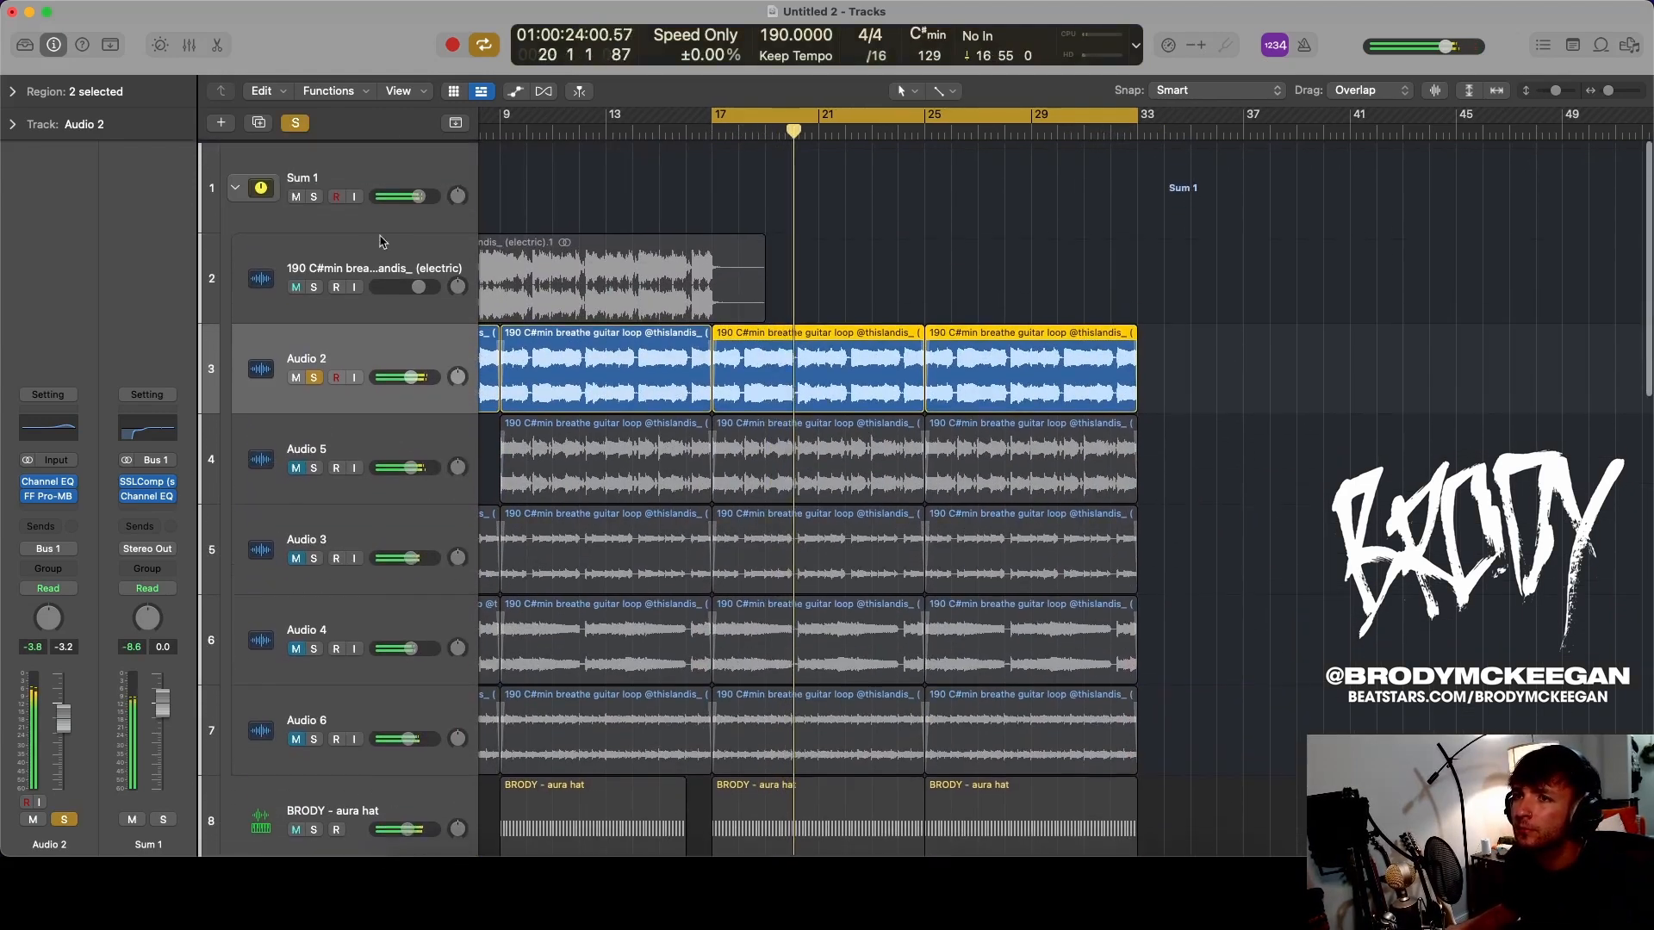
{"action": "left_click", "coordinate": [366, 175]}
{"action": "left_click_drag", "start_coordinate": [25, 467], "coordinate": [26, 503]}
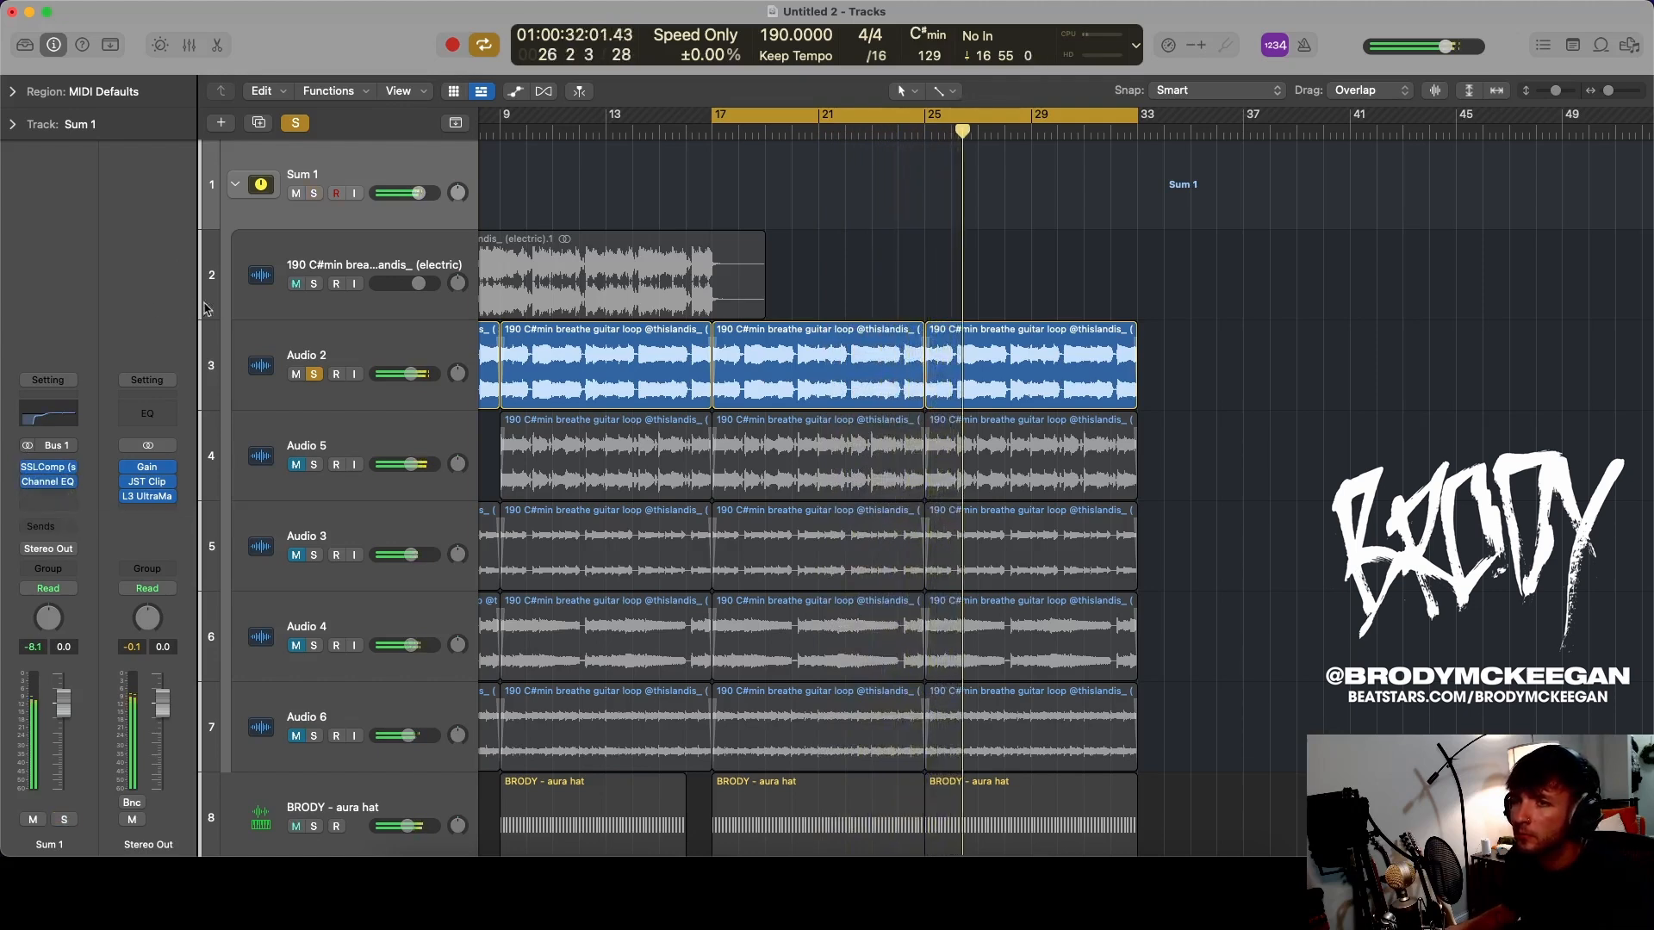
{"action": "left_click", "coordinate": [313, 374]}
- Unmute Audio 5 and raise its volume slightly, and turn off the cycle and return to the project start
{"action": "scroll", "coordinate": [431, 372], "scroll_direction": "down", "scroll_amount": 2}
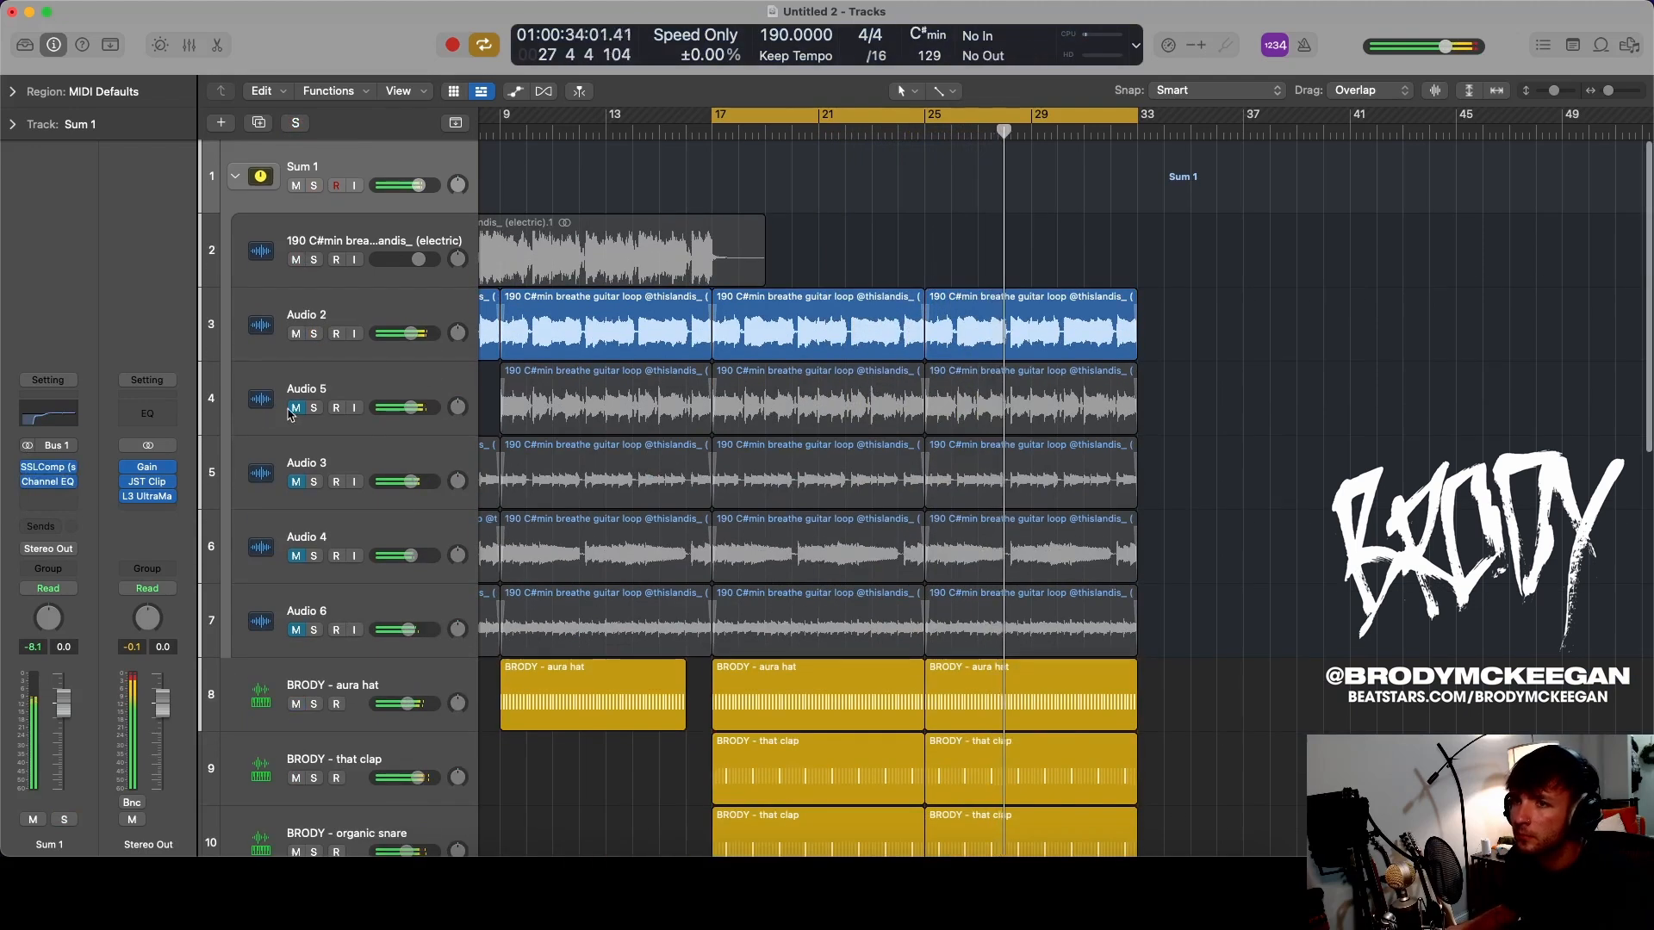
{"action": "left_click", "coordinate": [298, 407]}
{"action": "left_click_drag", "start_coordinate": [412, 407], "coordinate": [416, 407]}
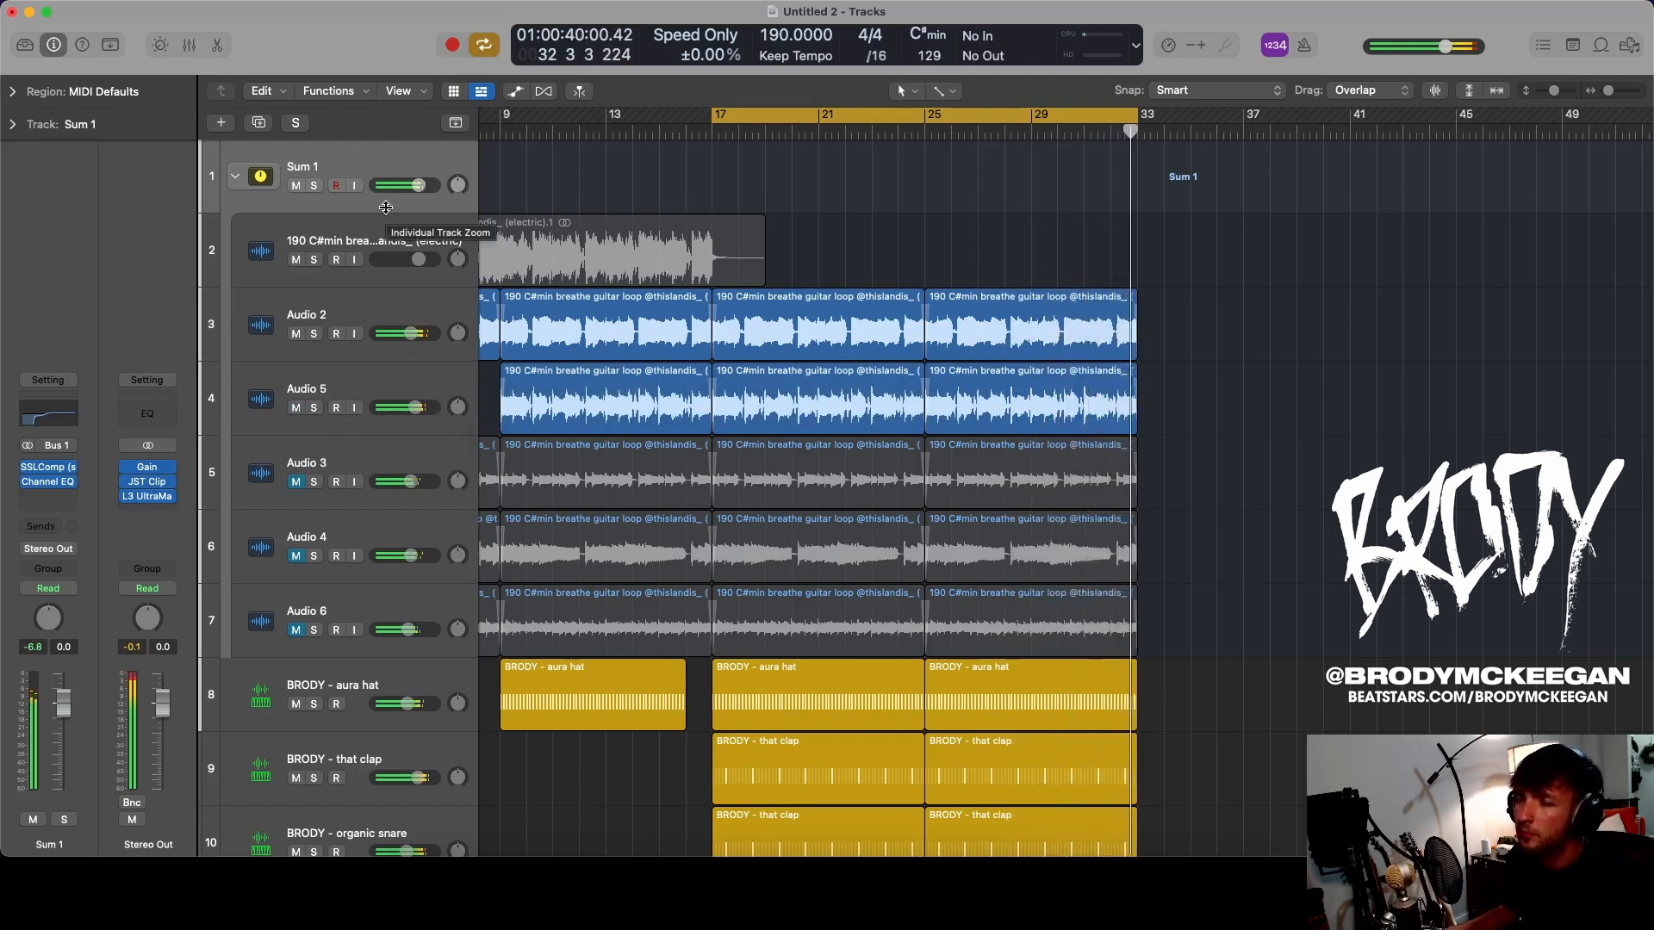
{"action": "key", "text": "c"}
{"action": "key", "text": "Return"}
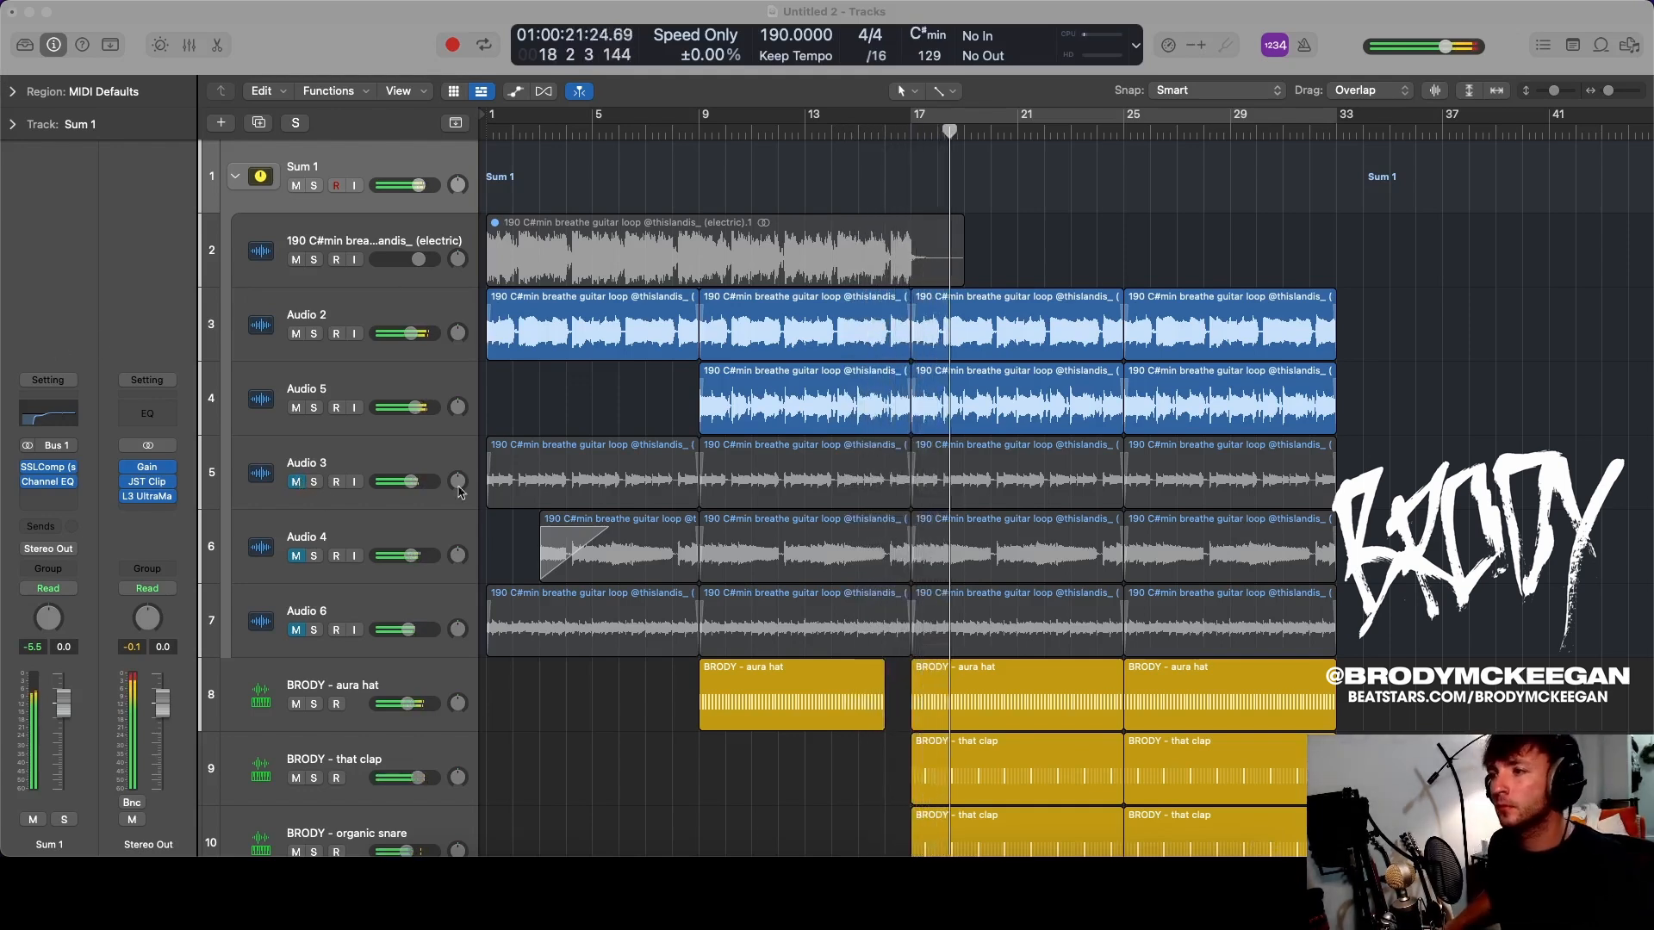
- Compare the 808's Mid Only Channel EQ bypassed and enabled, and reduce its 82.5 Hz low-shelf boost
{"action": "scroll", "coordinate": [461, 493], "scroll_direction": "down", "scroll_amount": 10}
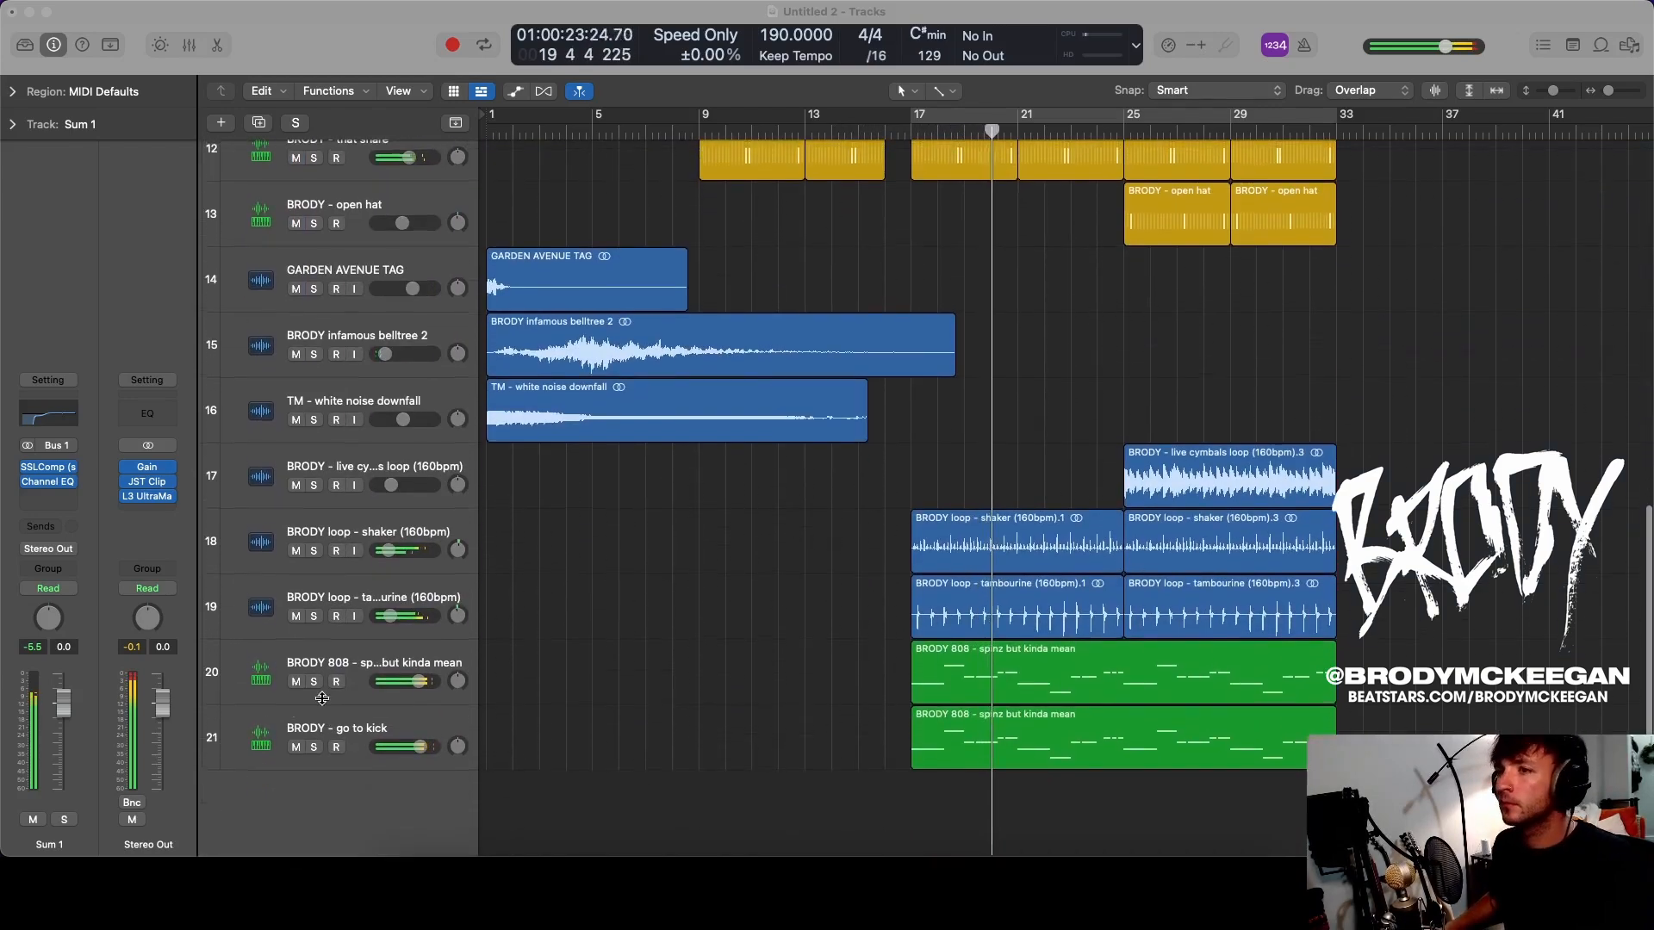
{"action": "left_click", "coordinate": [405, 662]}
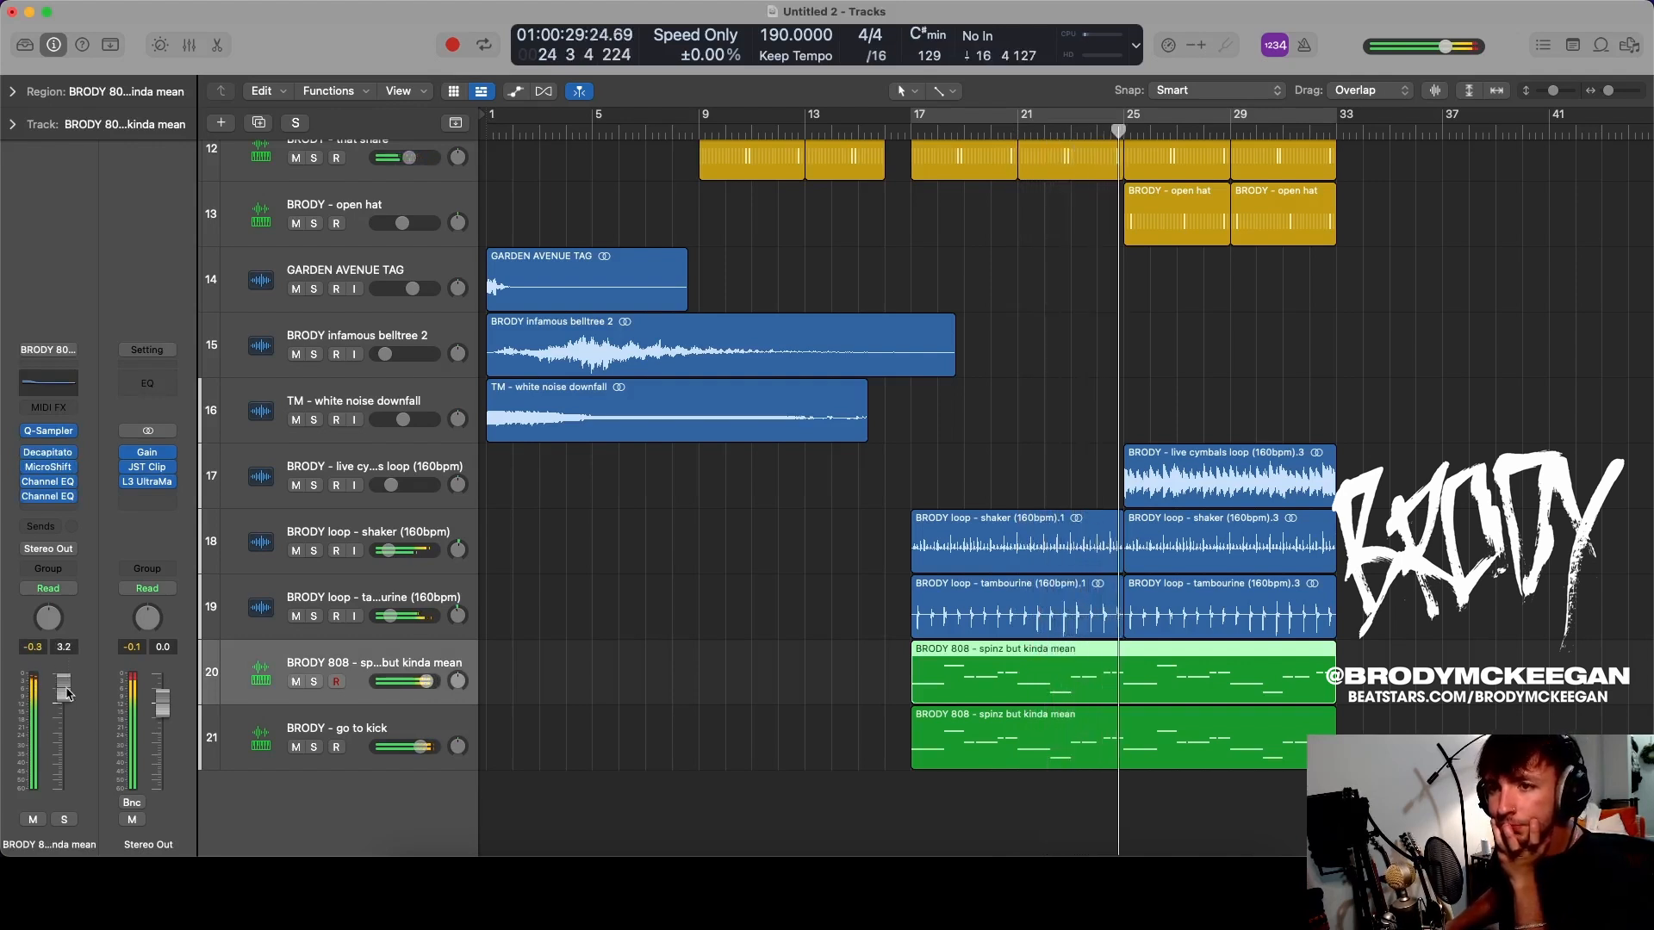
{"action": "left_click", "coordinate": [28, 482]}
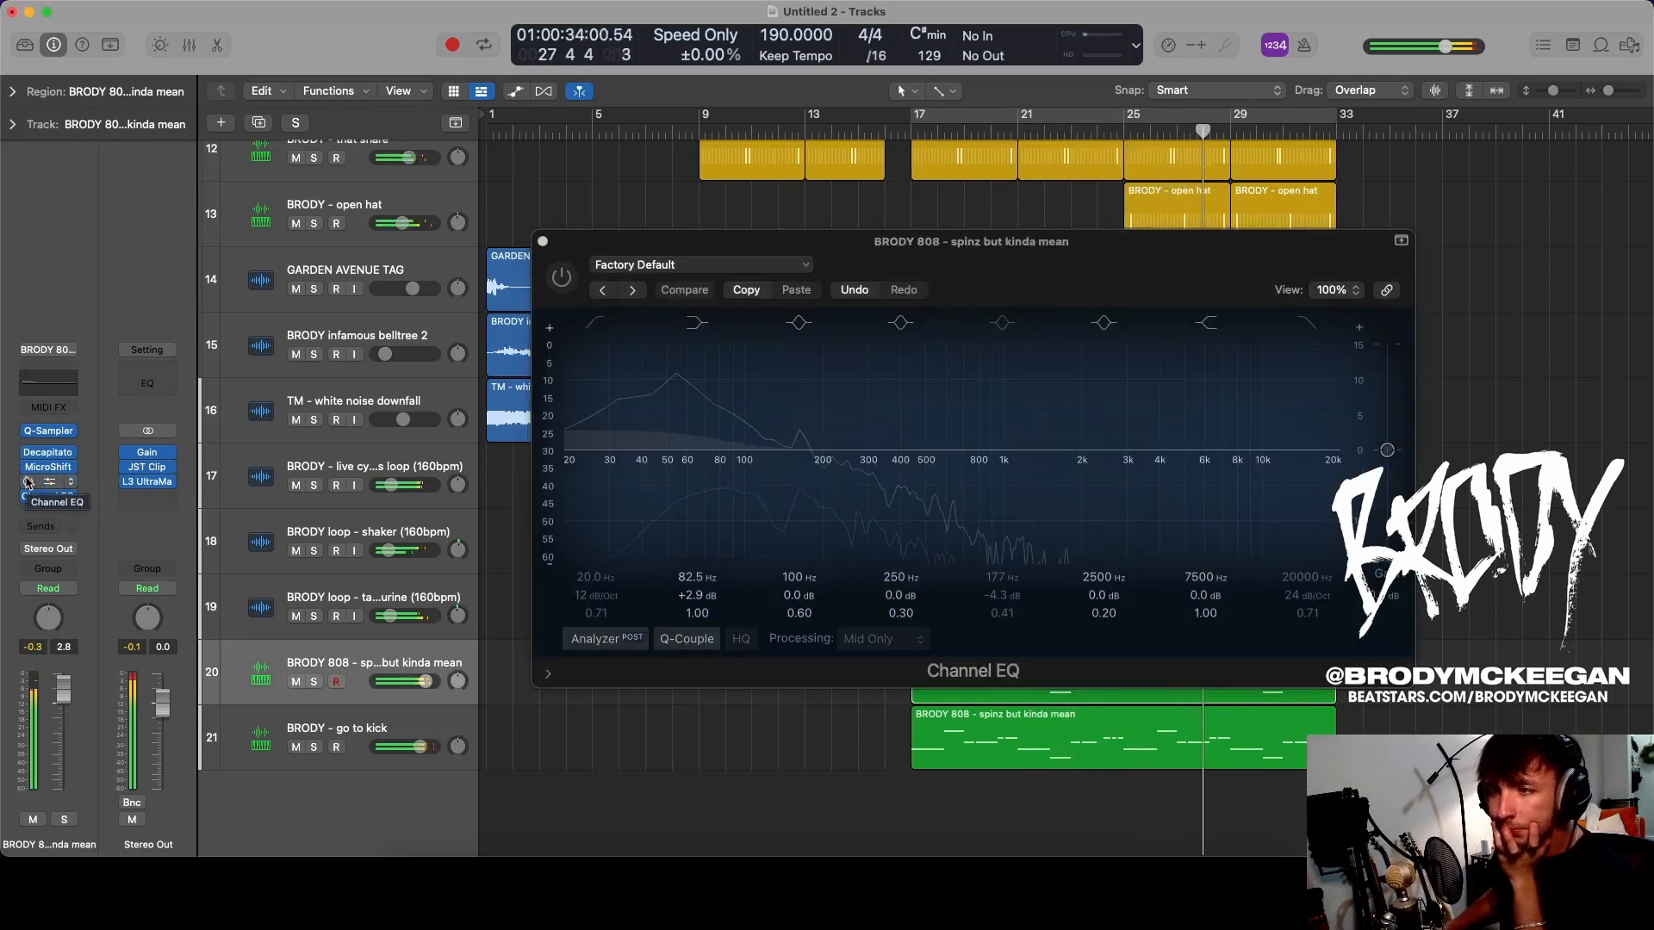
{"action": "left_click", "coordinate": [696, 468]}
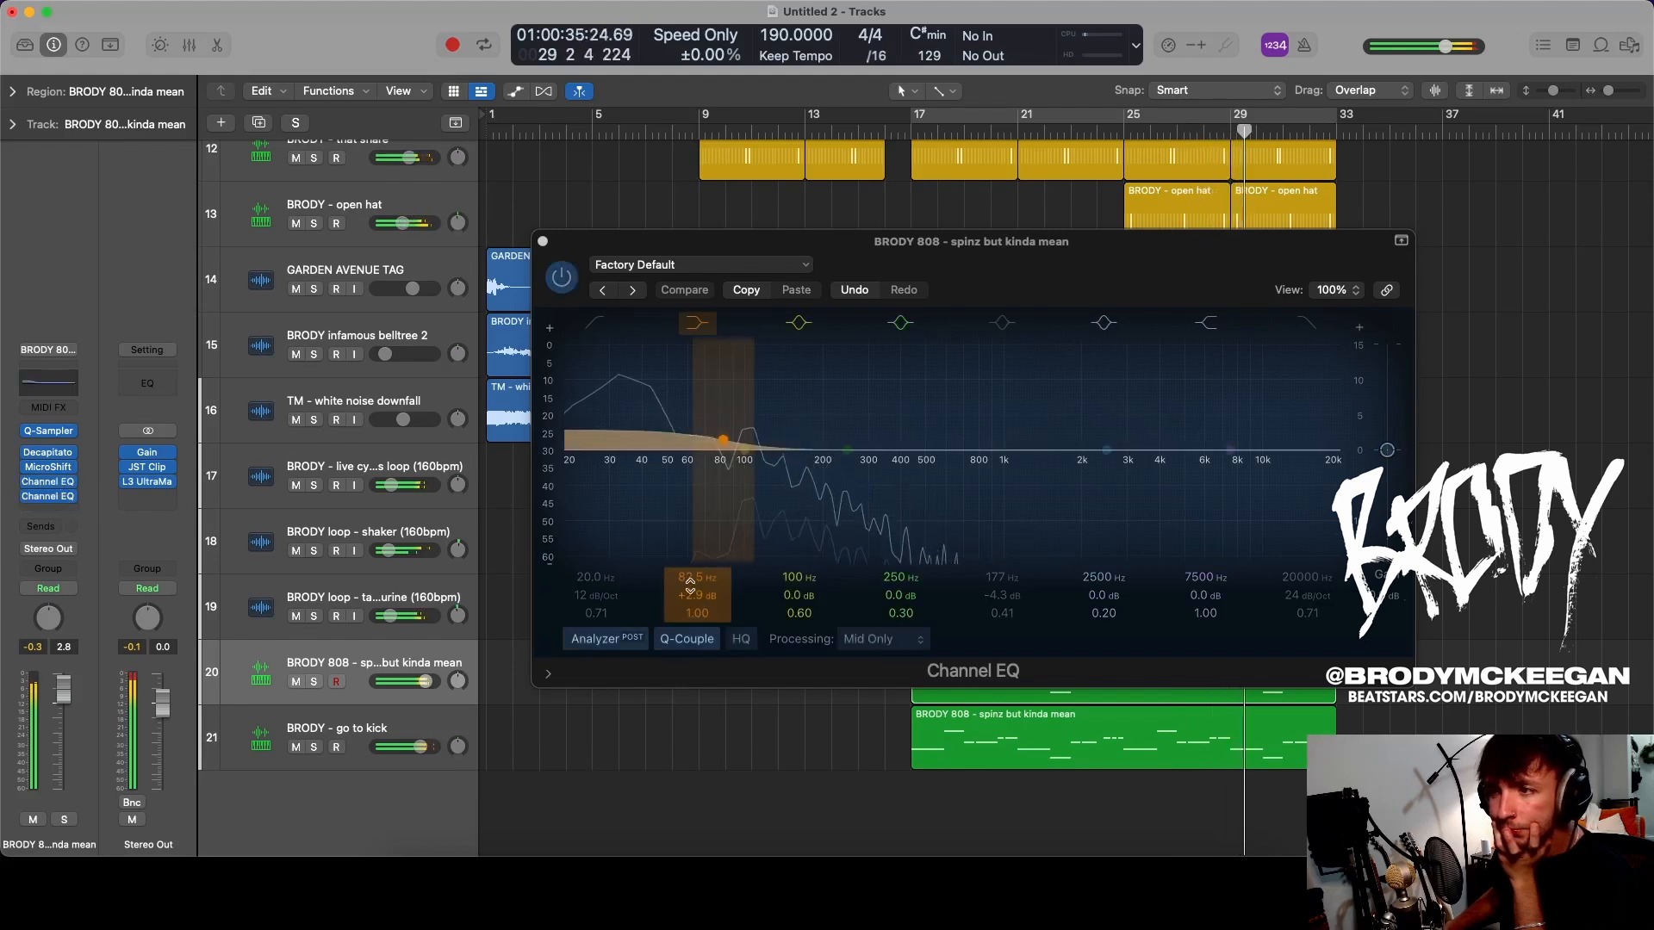
{"action": "left_click_drag", "start_coordinate": [690, 586], "coordinate": [690, 599]}
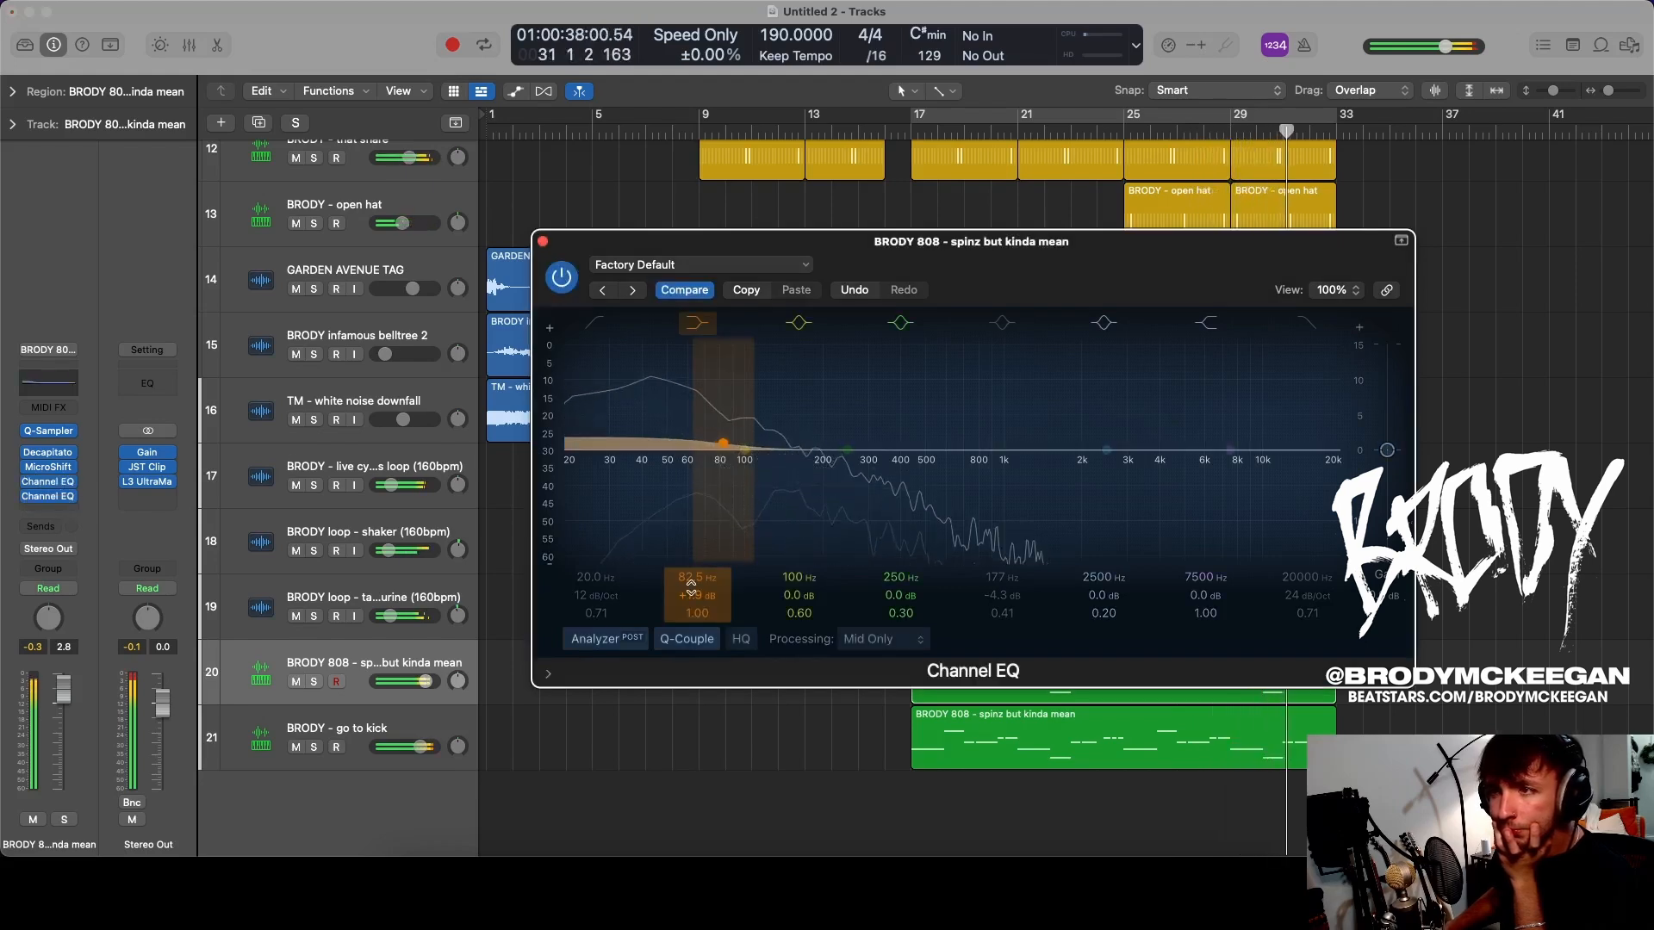
- Close the 808's Channel EQ and mute Audio 2 and Audio 5 to hear the beat without guitar loops
{"action": "left_click", "coordinate": [543, 242]}
{"action": "scroll", "coordinate": [622, 361], "scroll_direction": "up", "scroll_amount": 10}
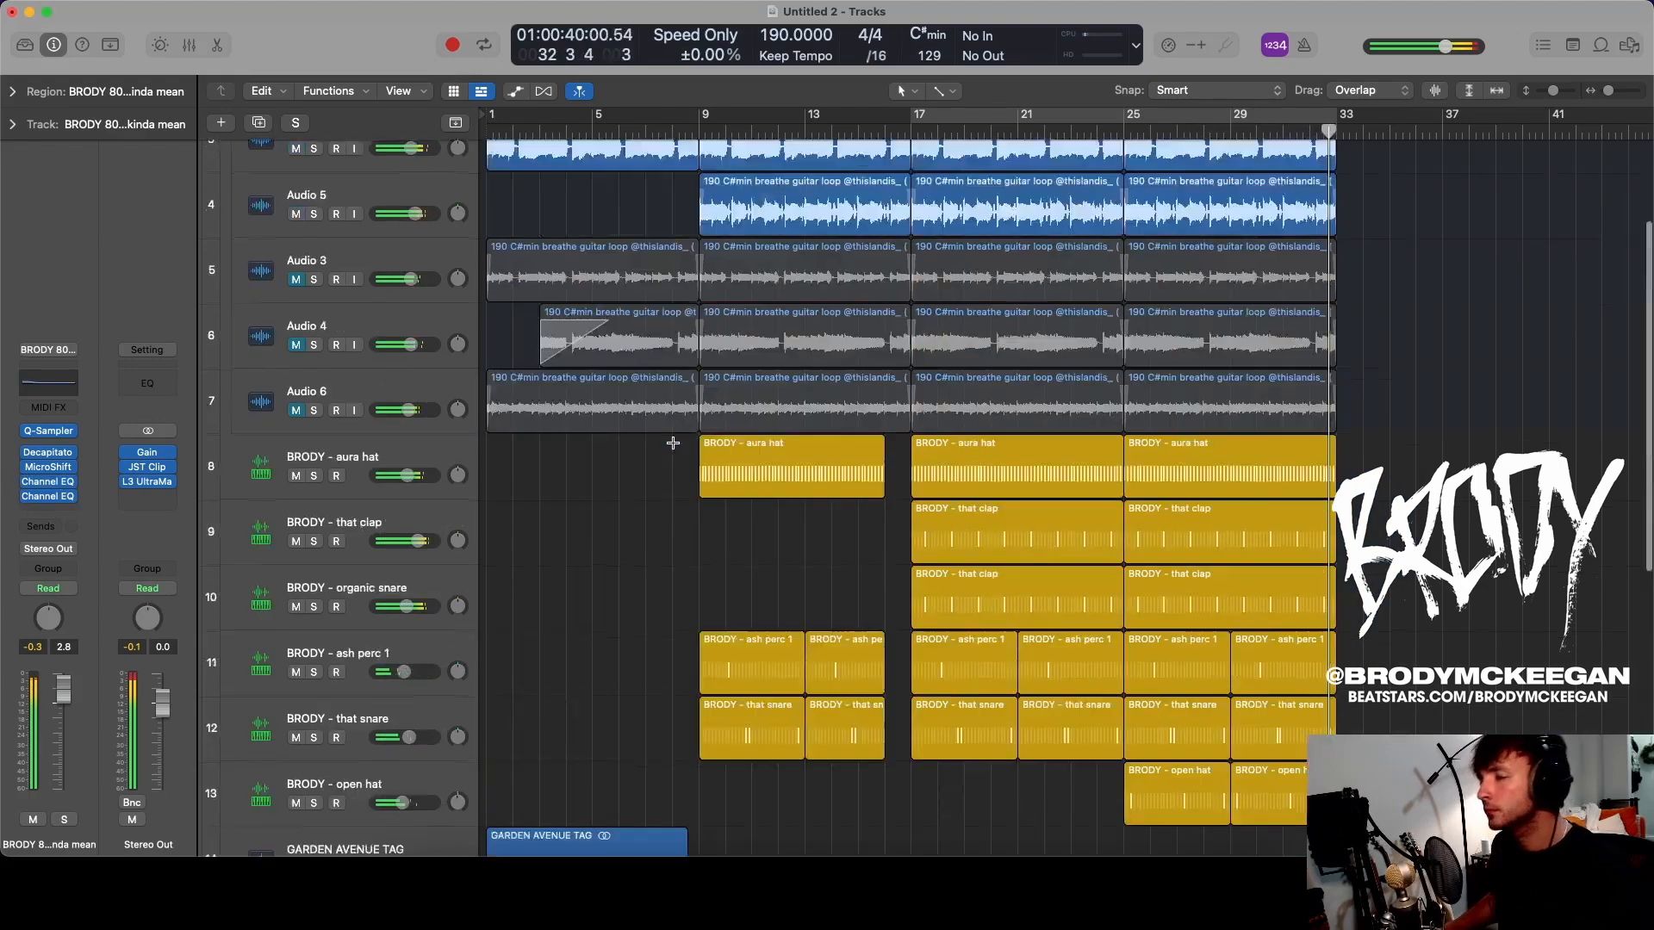
{"action": "left_click_drag", "start_coordinate": [297, 314], "coordinate": [299, 374]}
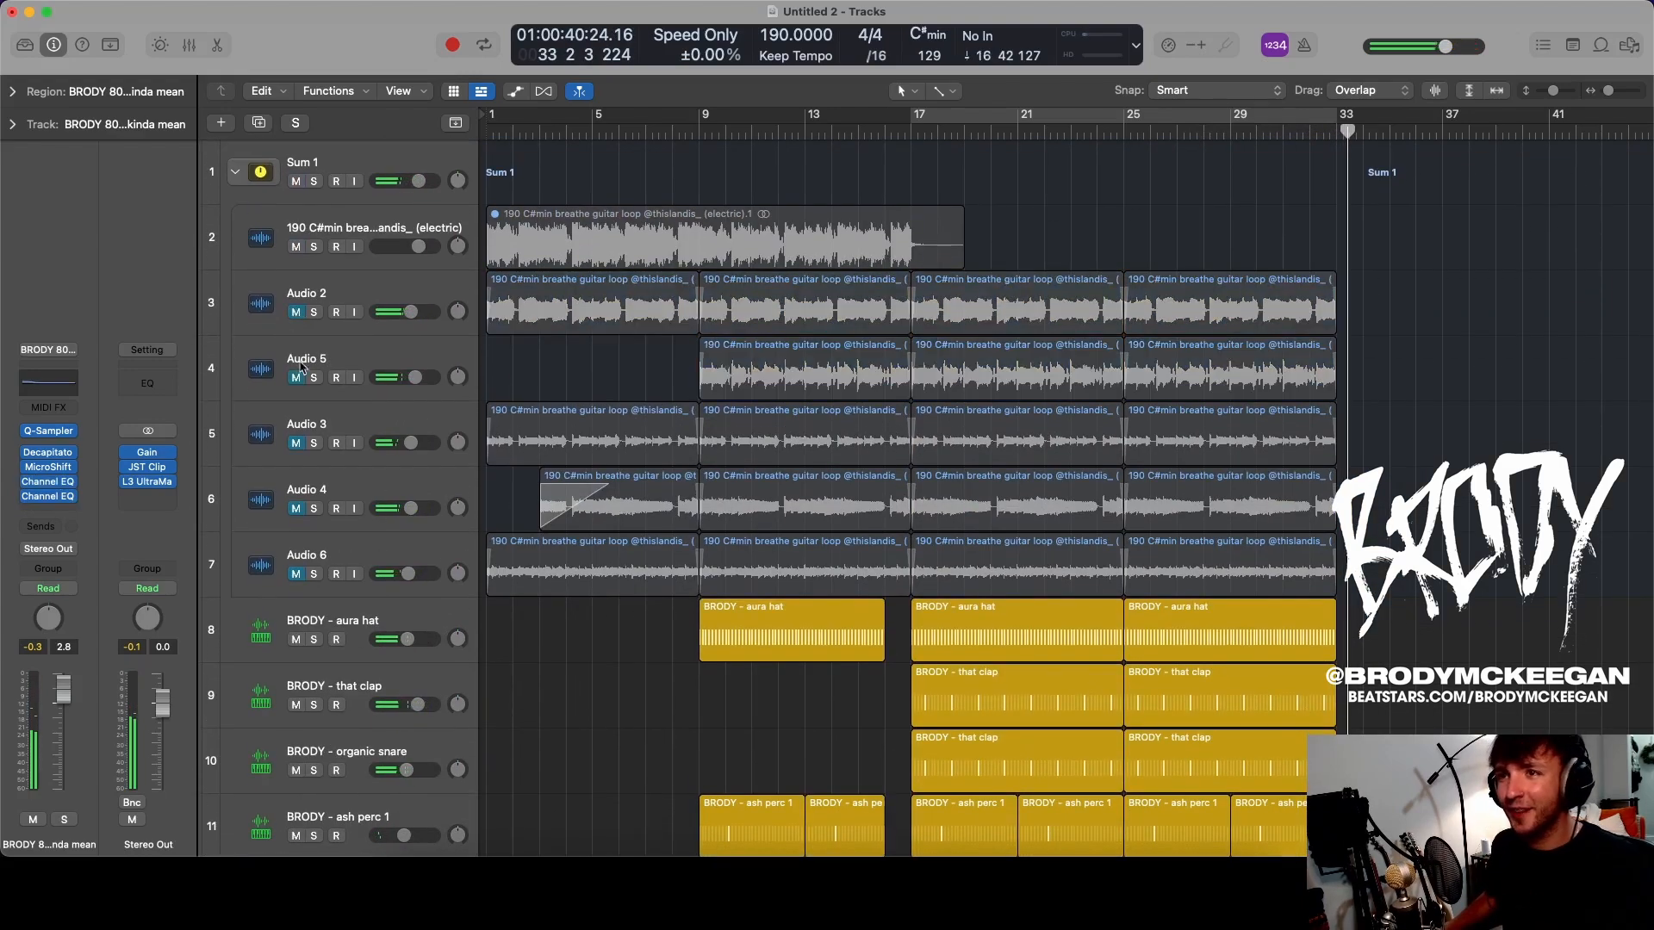
{"action": "scroll", "coordinate": [1096, 431], "scroll_direction": "down", "scroll_amount": 8}
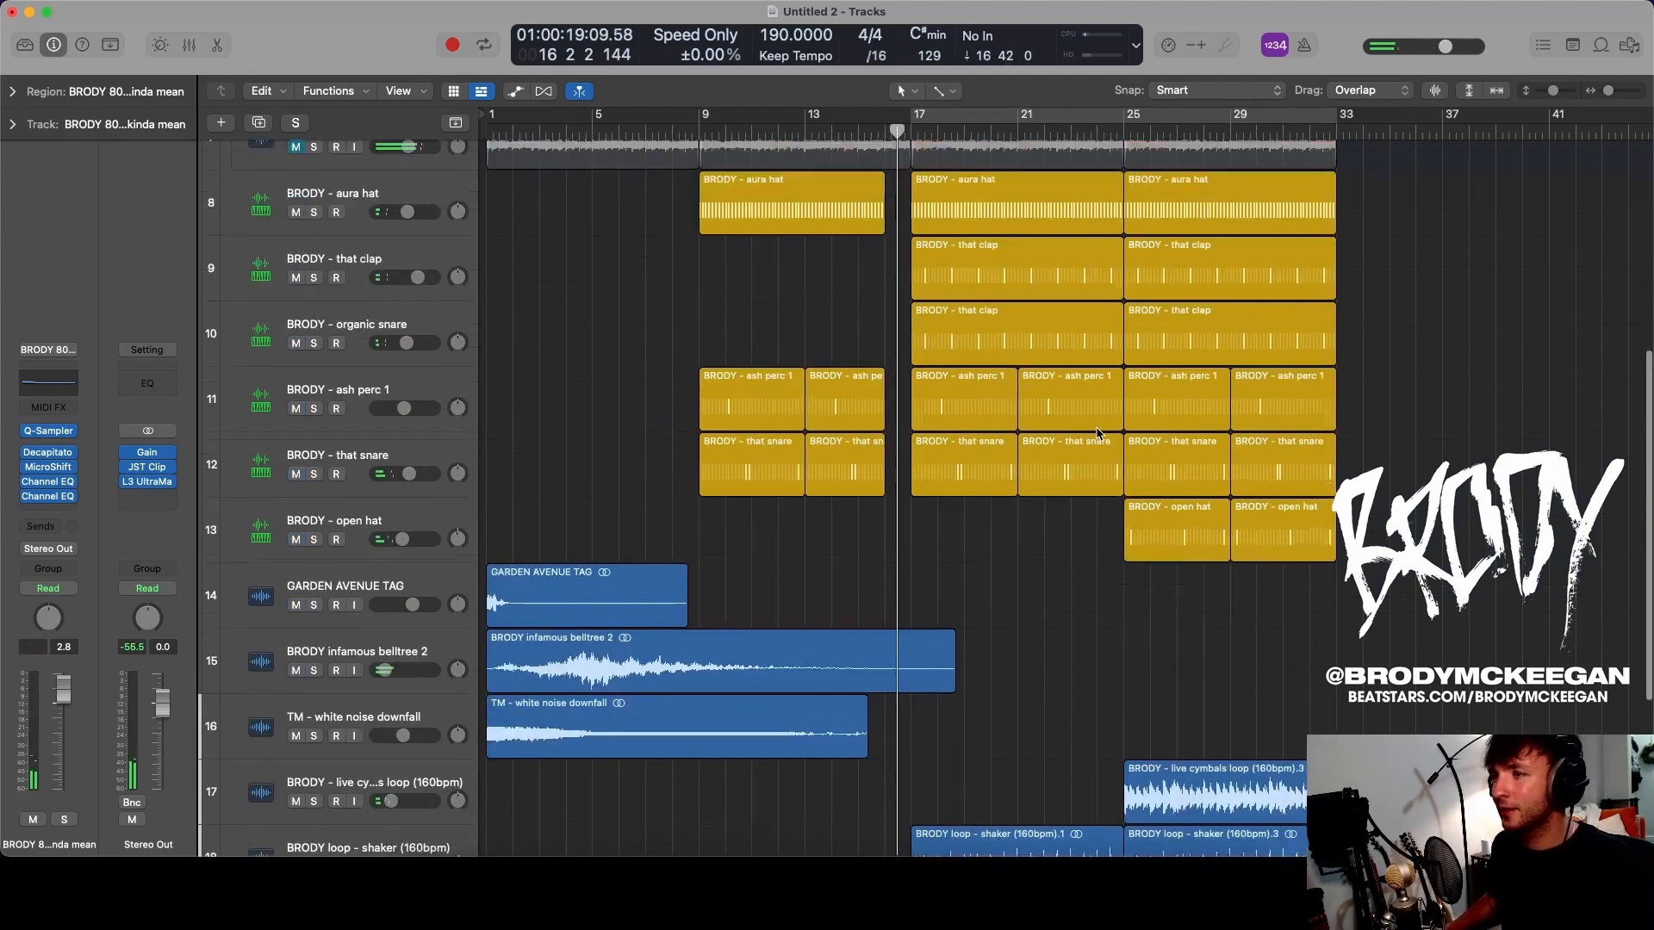
{"action": "key", "text": "super+Up"}
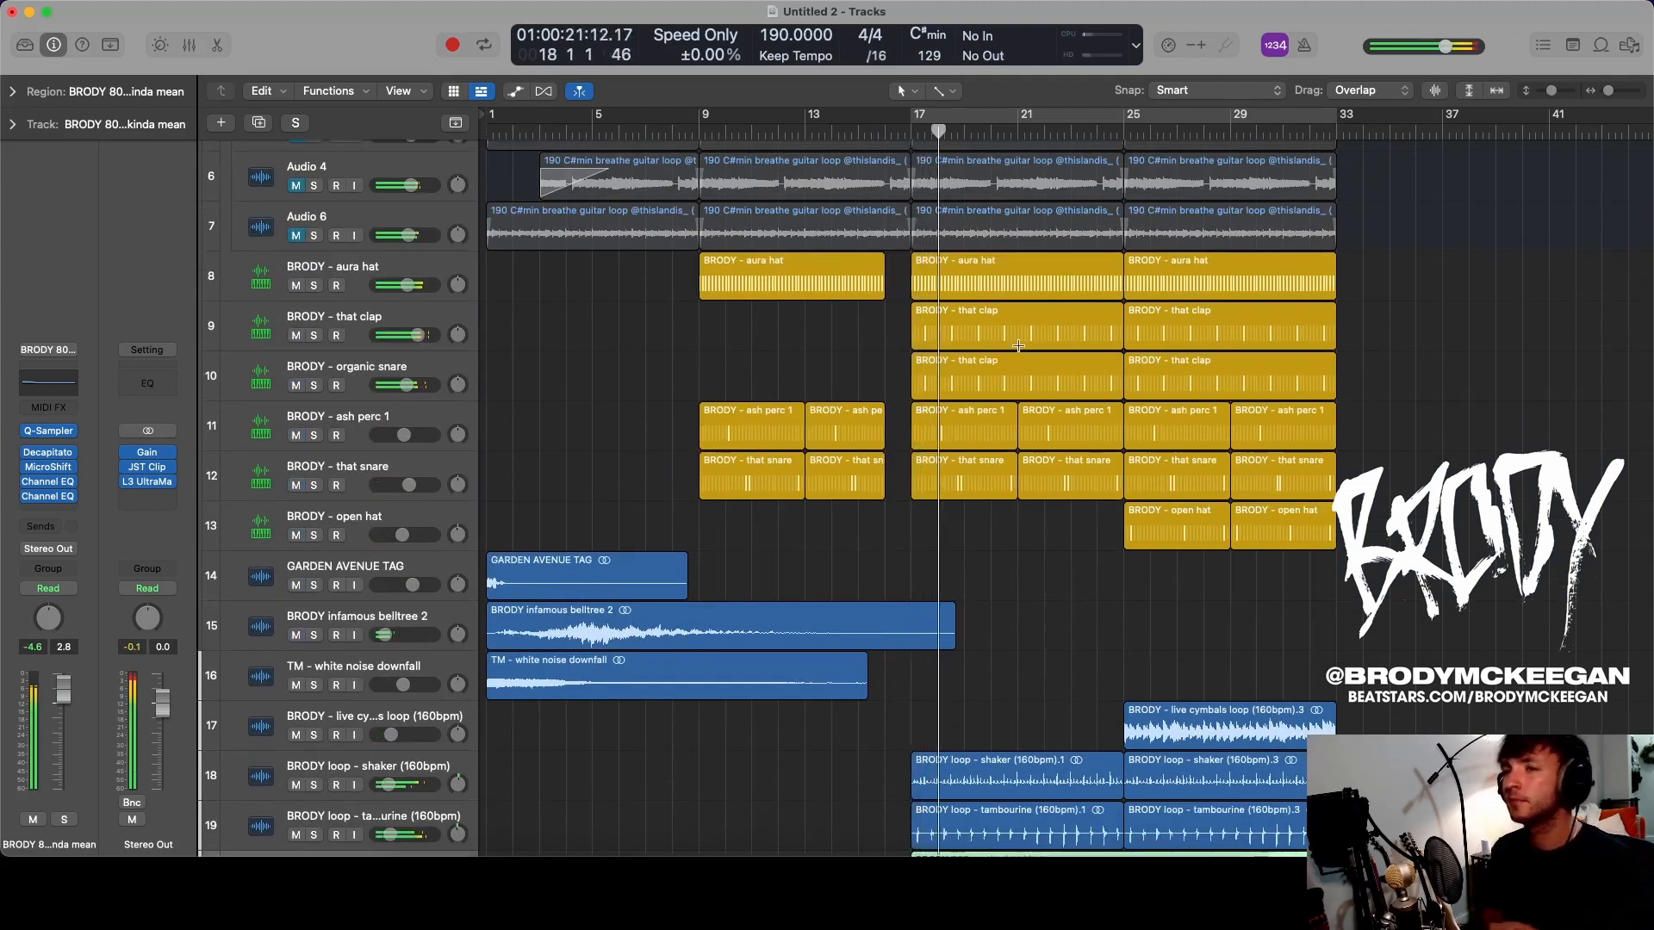
{"action": "scroll", "coordinate": [403, 315], "scroll_direction": "up", "scroll_amount": 5}
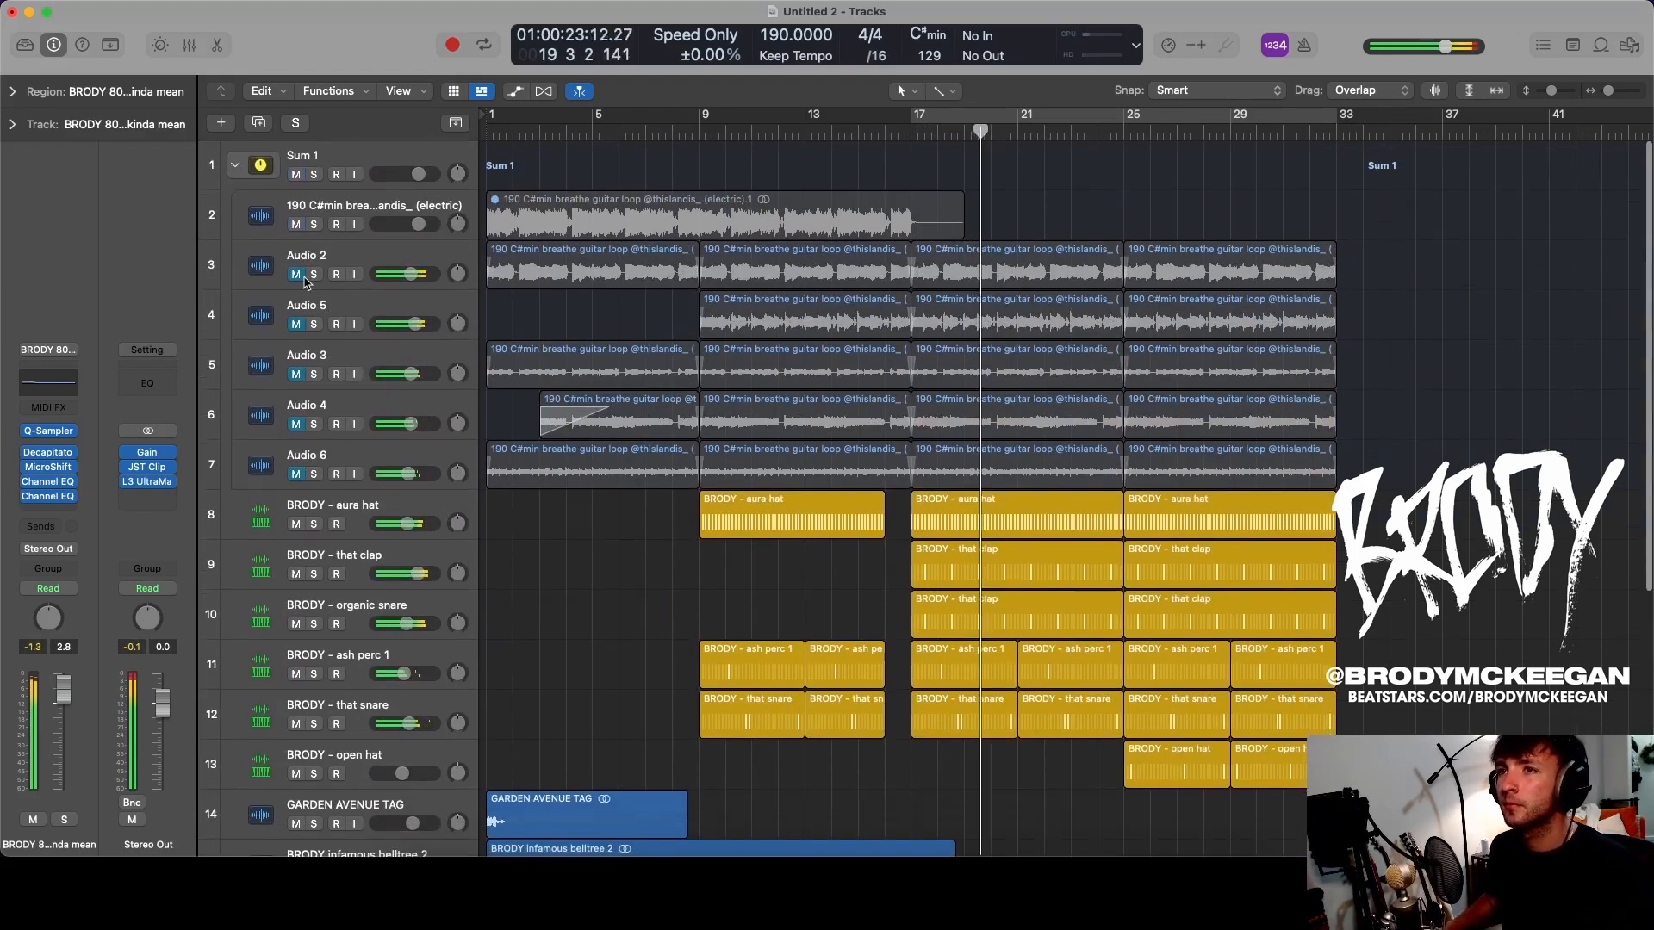
- Unmute Audio 2 through Audio 6 to hear all guitar loops, and mute Audio 3, Audio 4 and Audio 6 again
{"action": "left_click_drag", "start_coordinate": [297, 273], "coordinate": [298, 473]}
{"action": "scroll", "coordinate": [774, 468], "scroll_direction": "down", "scroll_amount": 8}
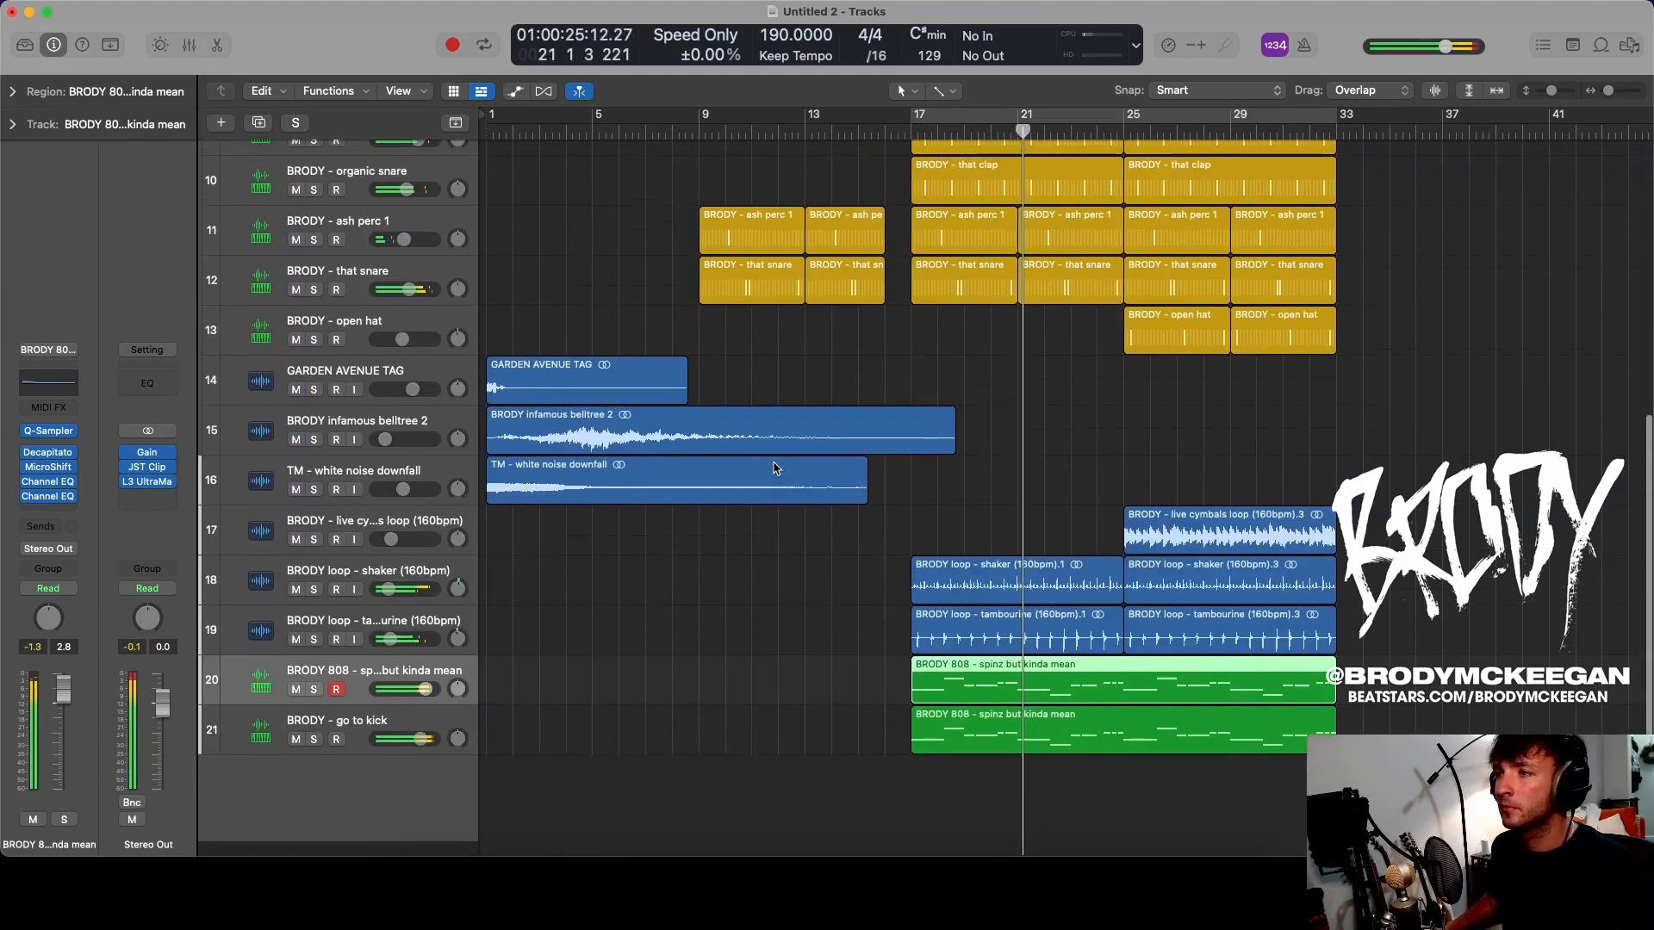
{"action": "key", "text": "super+Up"}
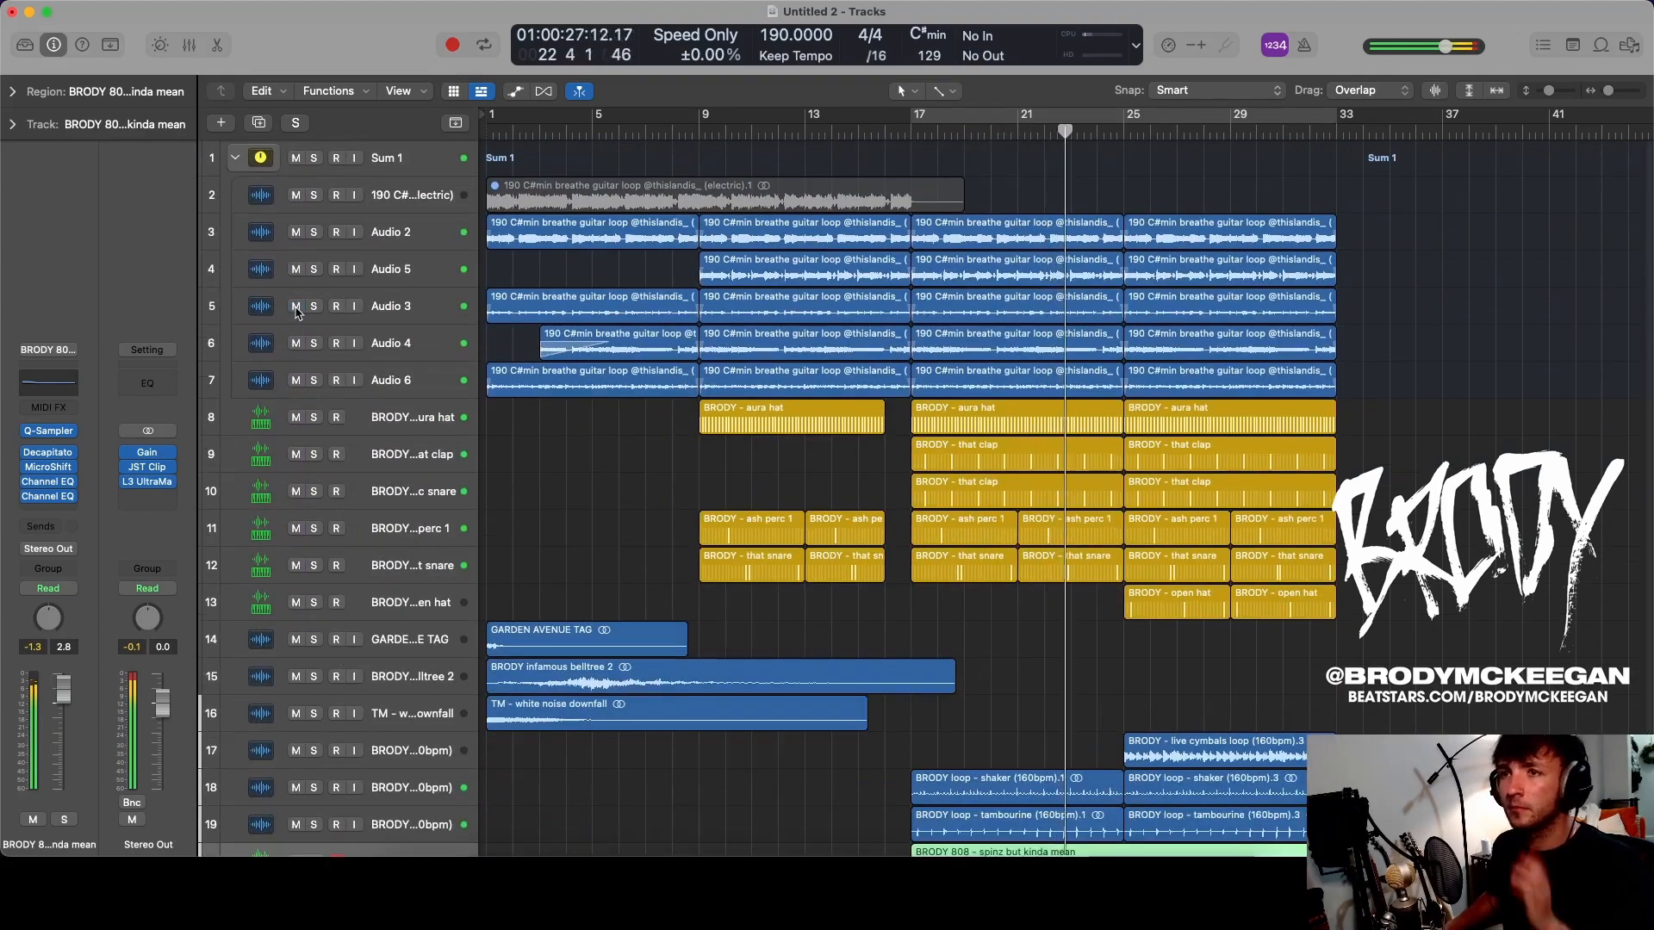
{"action": "left_click_drag", "start_coordinate": [295, 380], "coordinate": [297, 307]}
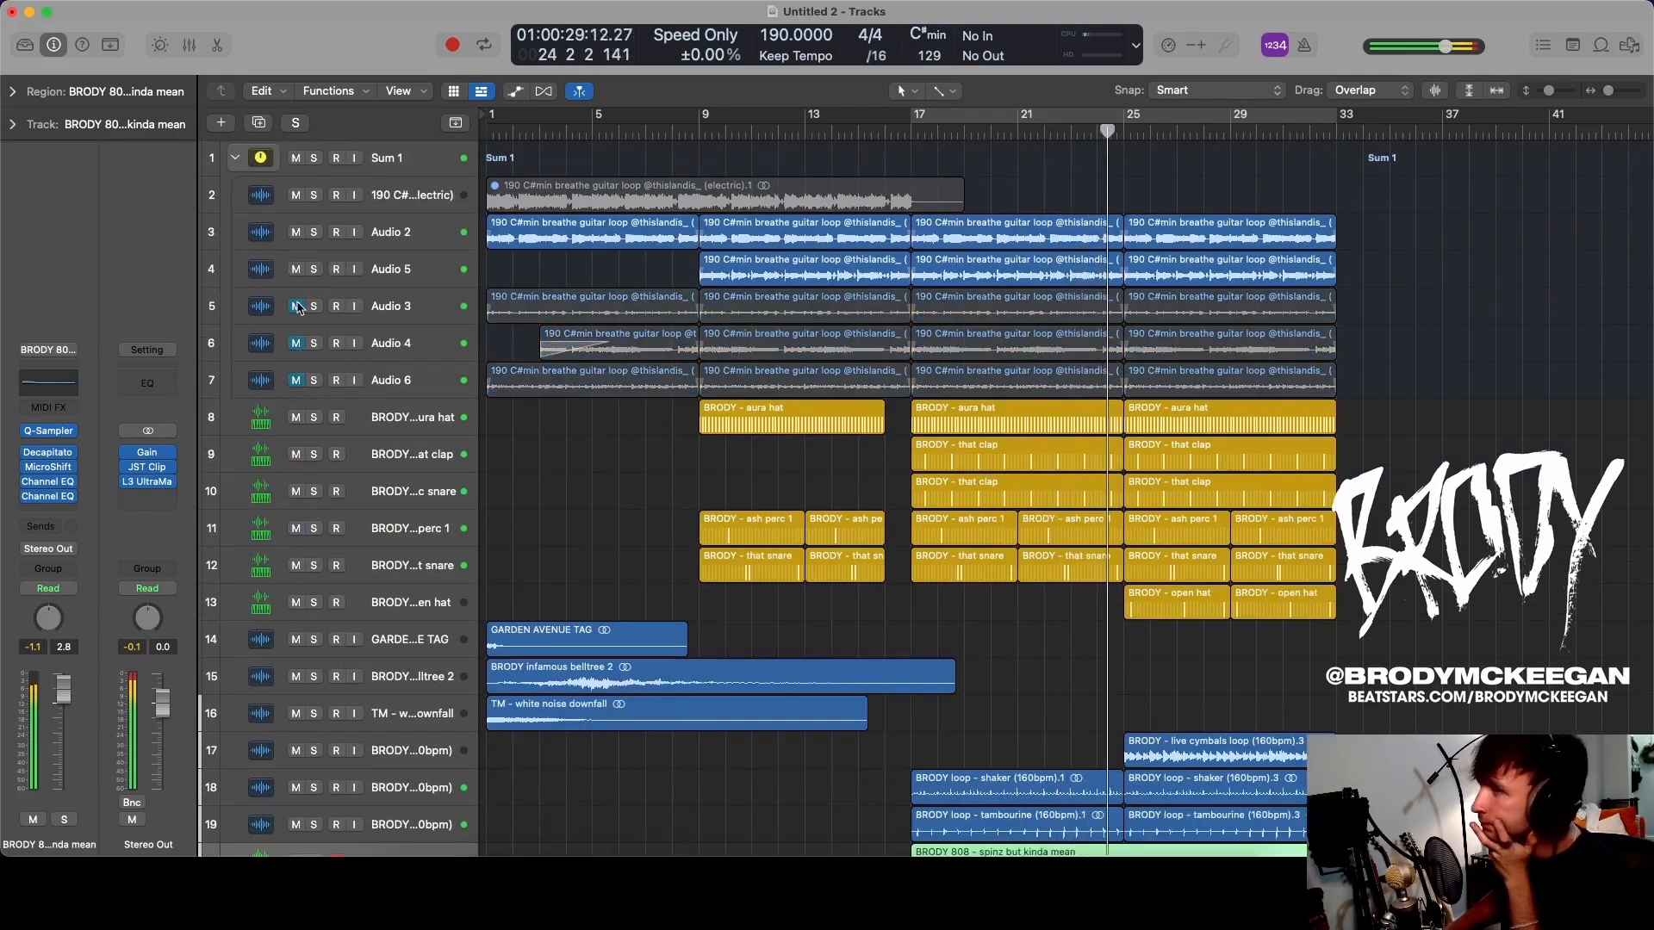
- Turn on the cycle over bars 17 to 33, and unmute Audio 3 and raise its volume to -2.8 dB
{"action": "key", "text": "c"}
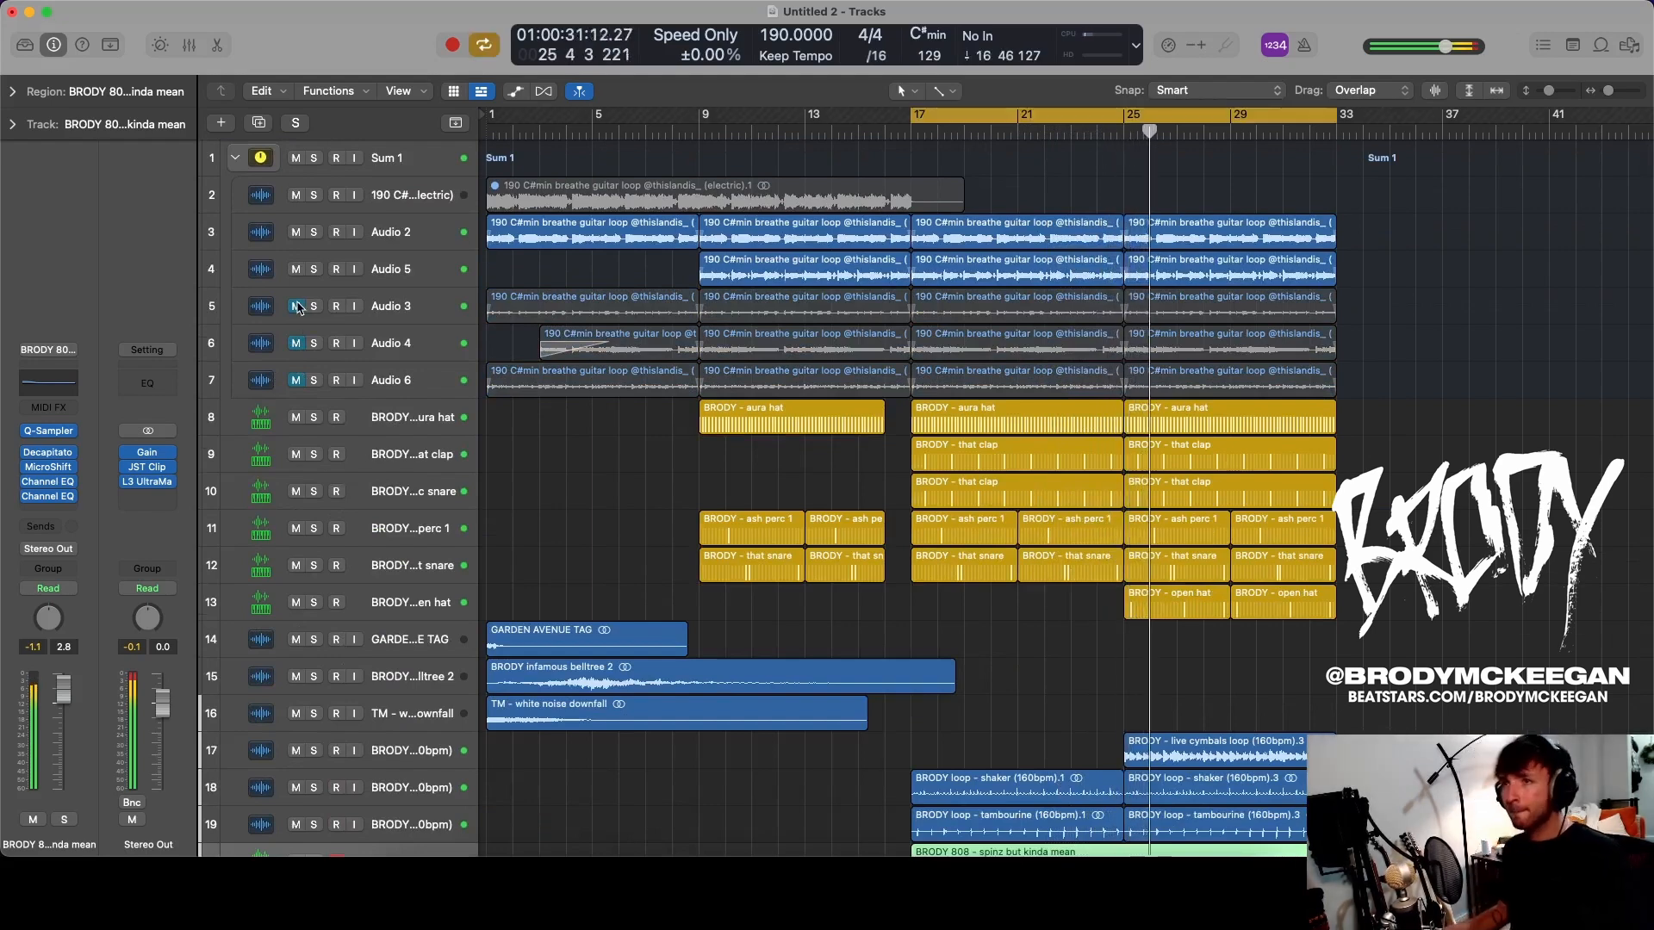
{"action": "left_click", "coordinate": [295, 306]}
{"action": "left_click", "coordinate": [404, 308]}
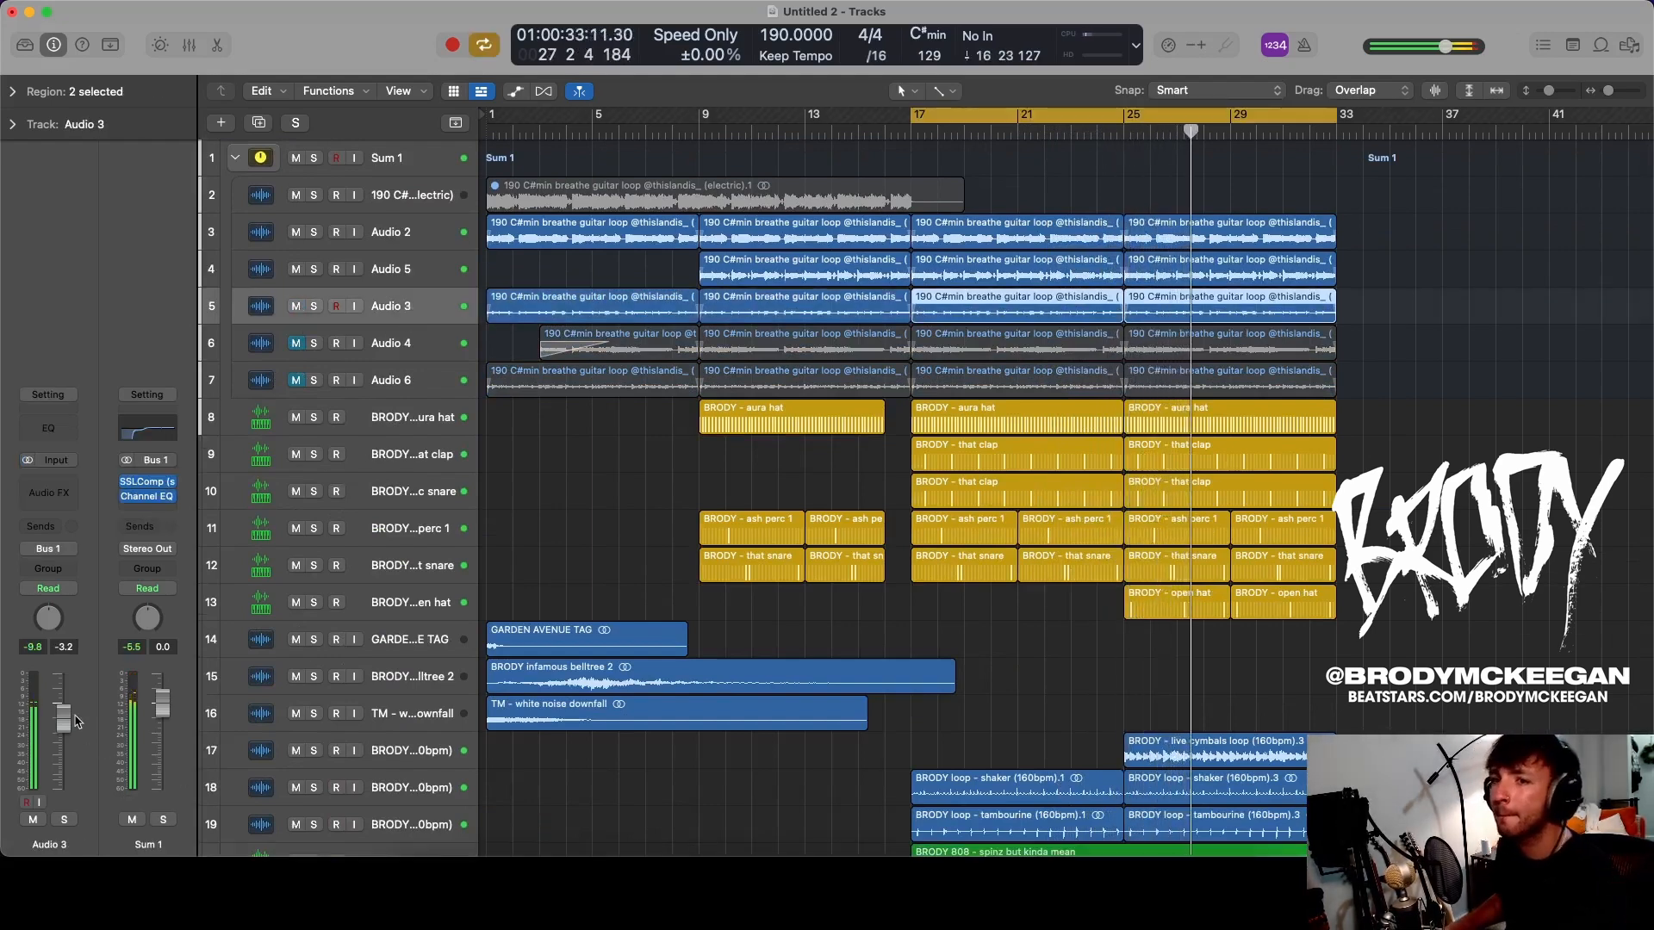
{"action": "left_click", "coordinate": [66, 819]}
{"action": "left_click", "coordinate": [65, 820]}
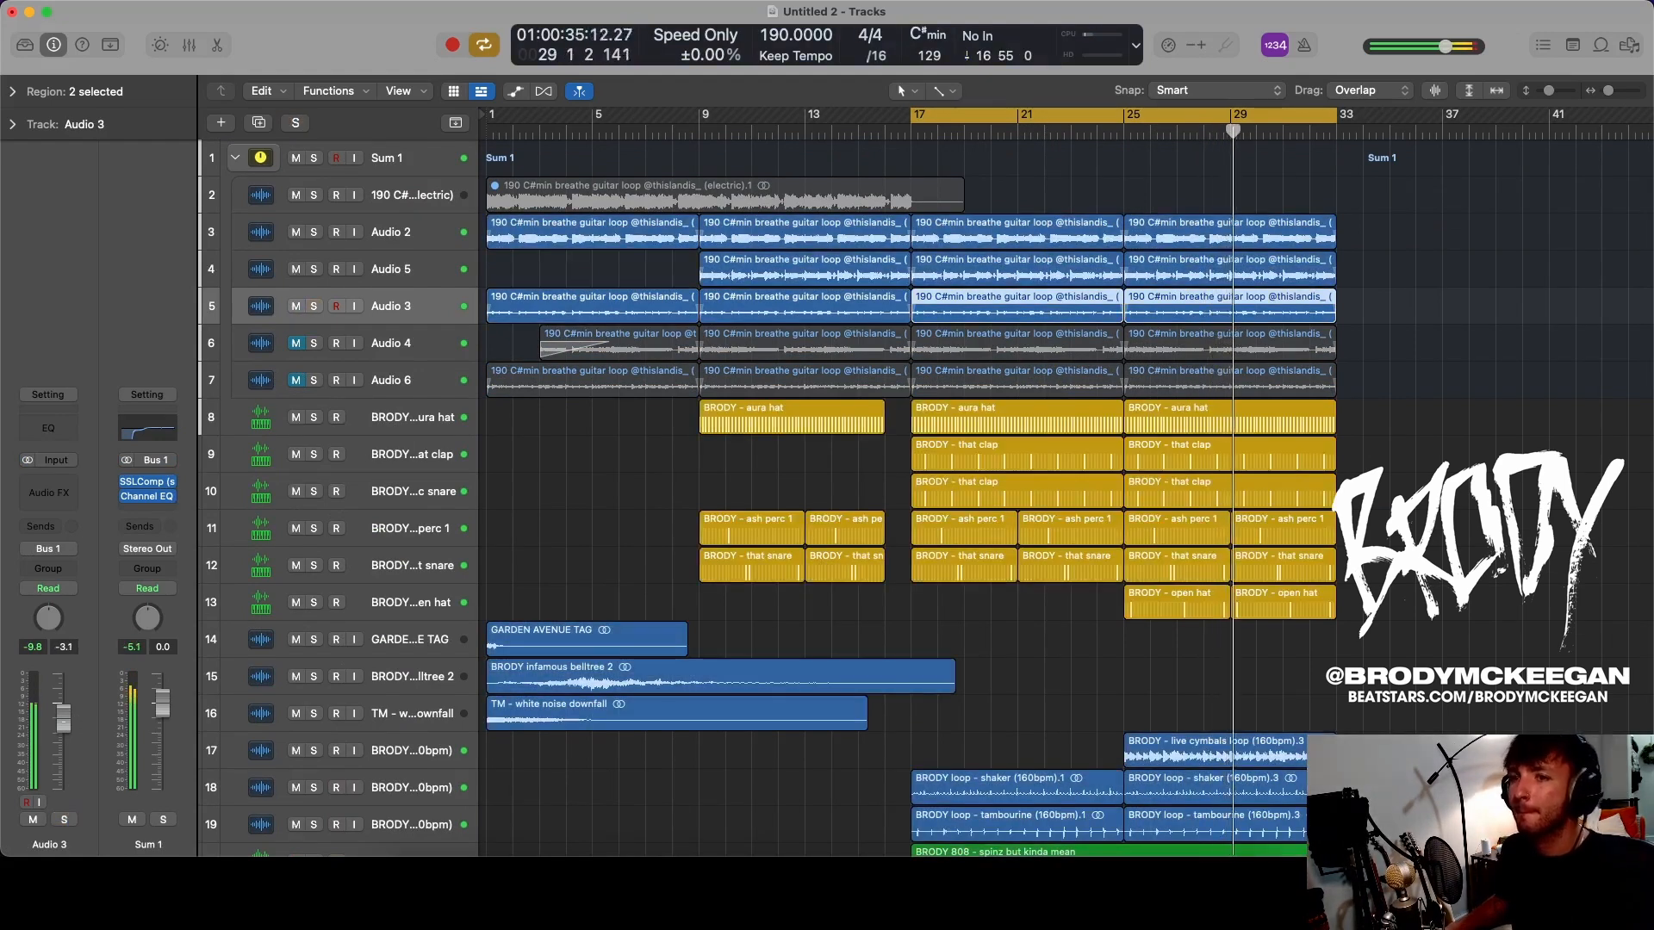
- Add a Channel EQ to Audio 3 with a -2.7 dB cut at 474 Hz and a +0.9 dB boost at 2660 Hz
{"action": "left_click", "coordinate": [49, 429]}
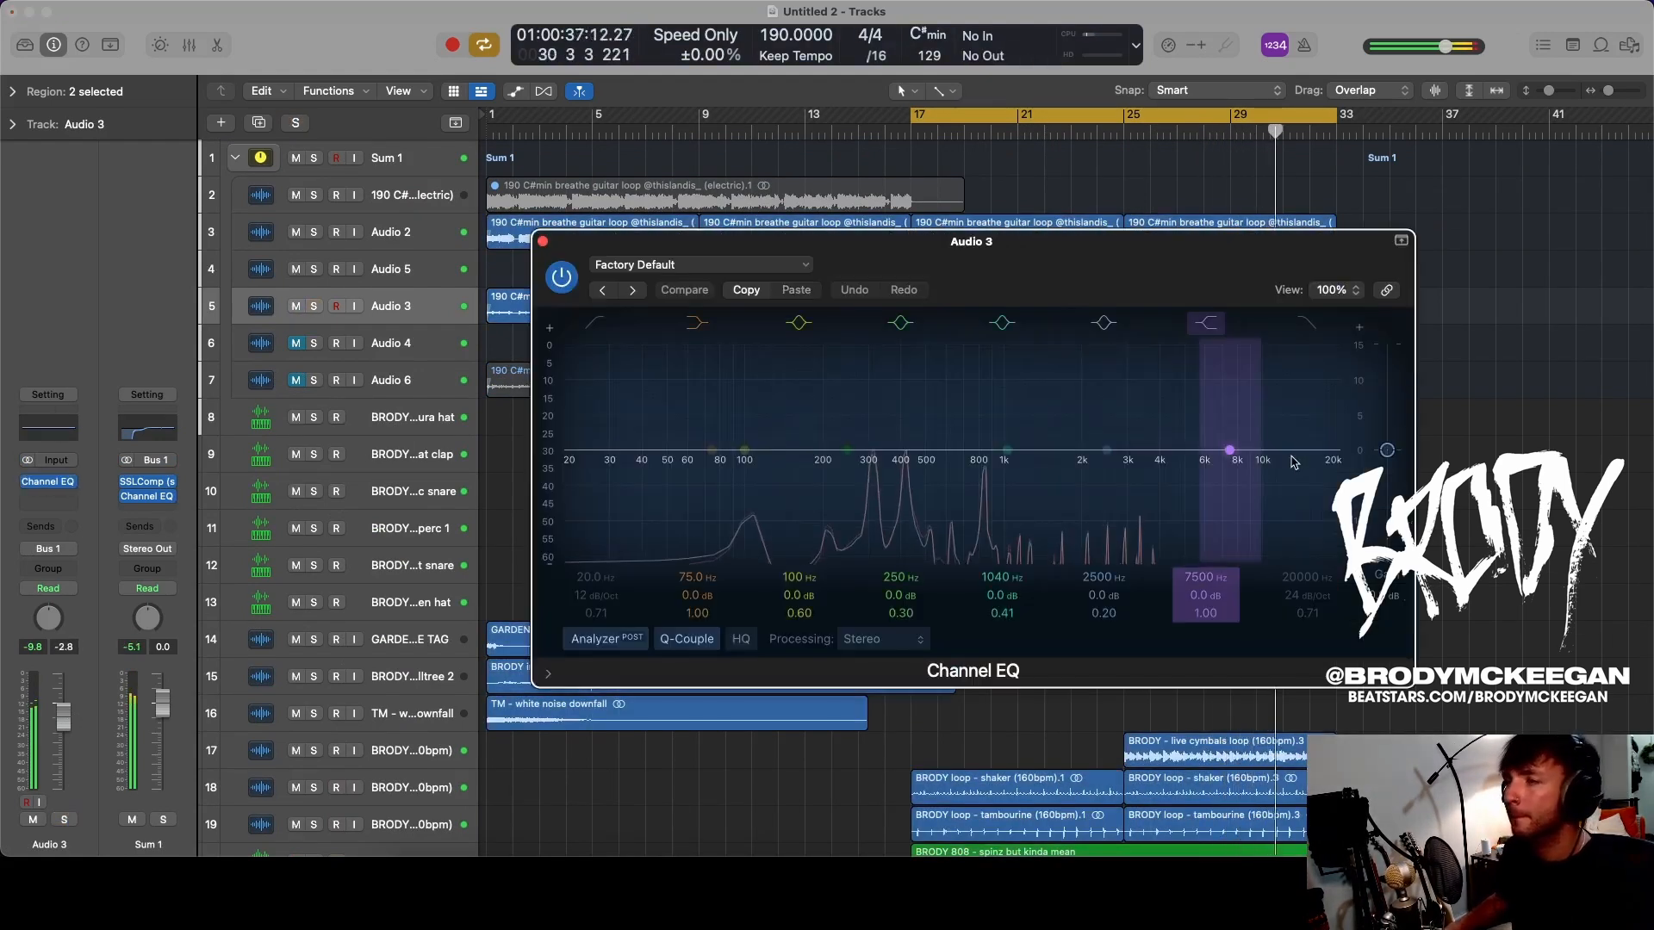
{"action": "left_click_drag", "start_coordinate": [996, 443], "coordinate": [956, 487]}
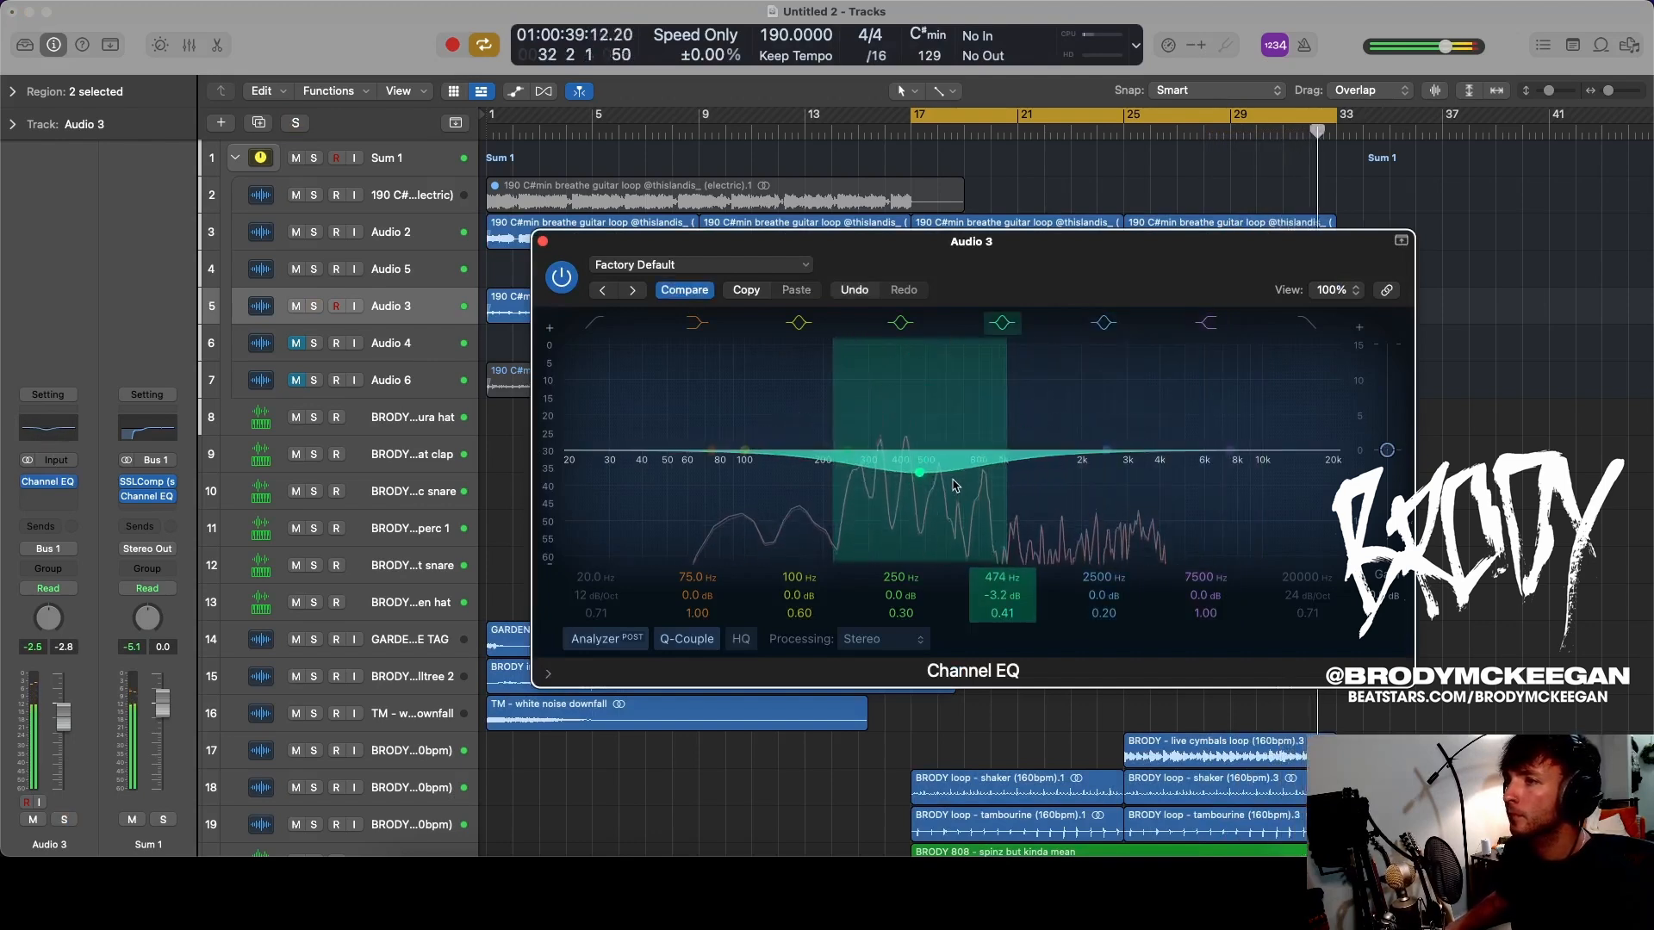
{"action": "left_click_drag", "start_coordinate": [1104, 440], "coordinate": [1109, 426]}
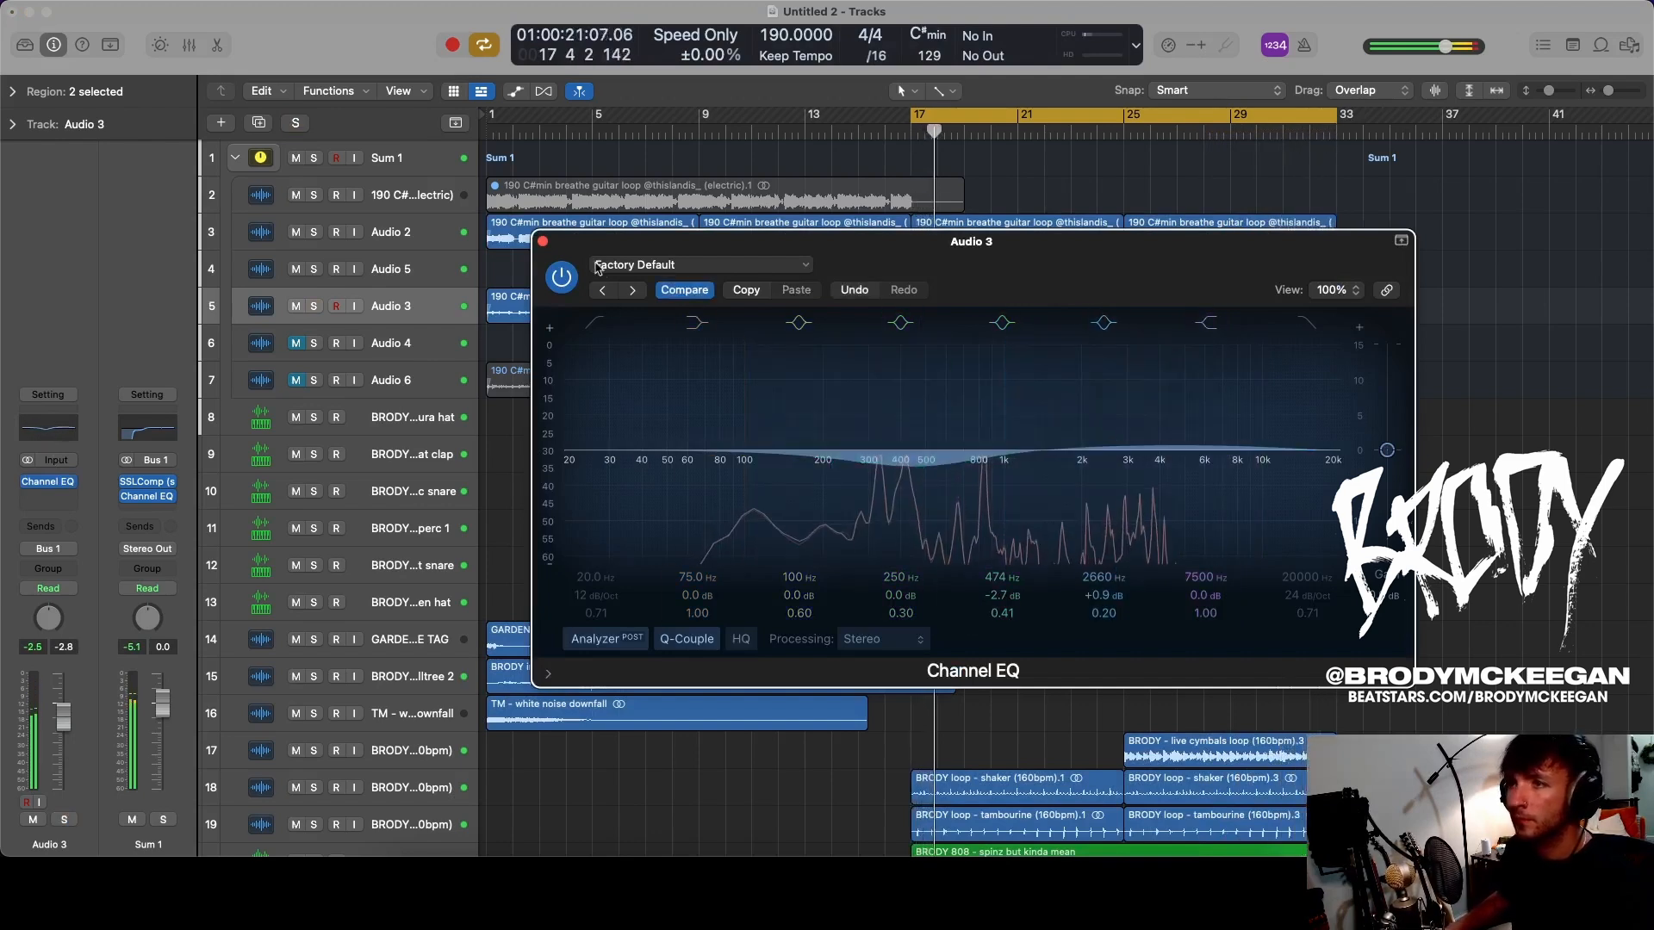
{"action": "left_click", "coordinate": [543, 241]}
- Unmute Audio 4, set its volume to -1.7 dB and solo it
{"action": "left_click", "coordinate": [421, 345]}
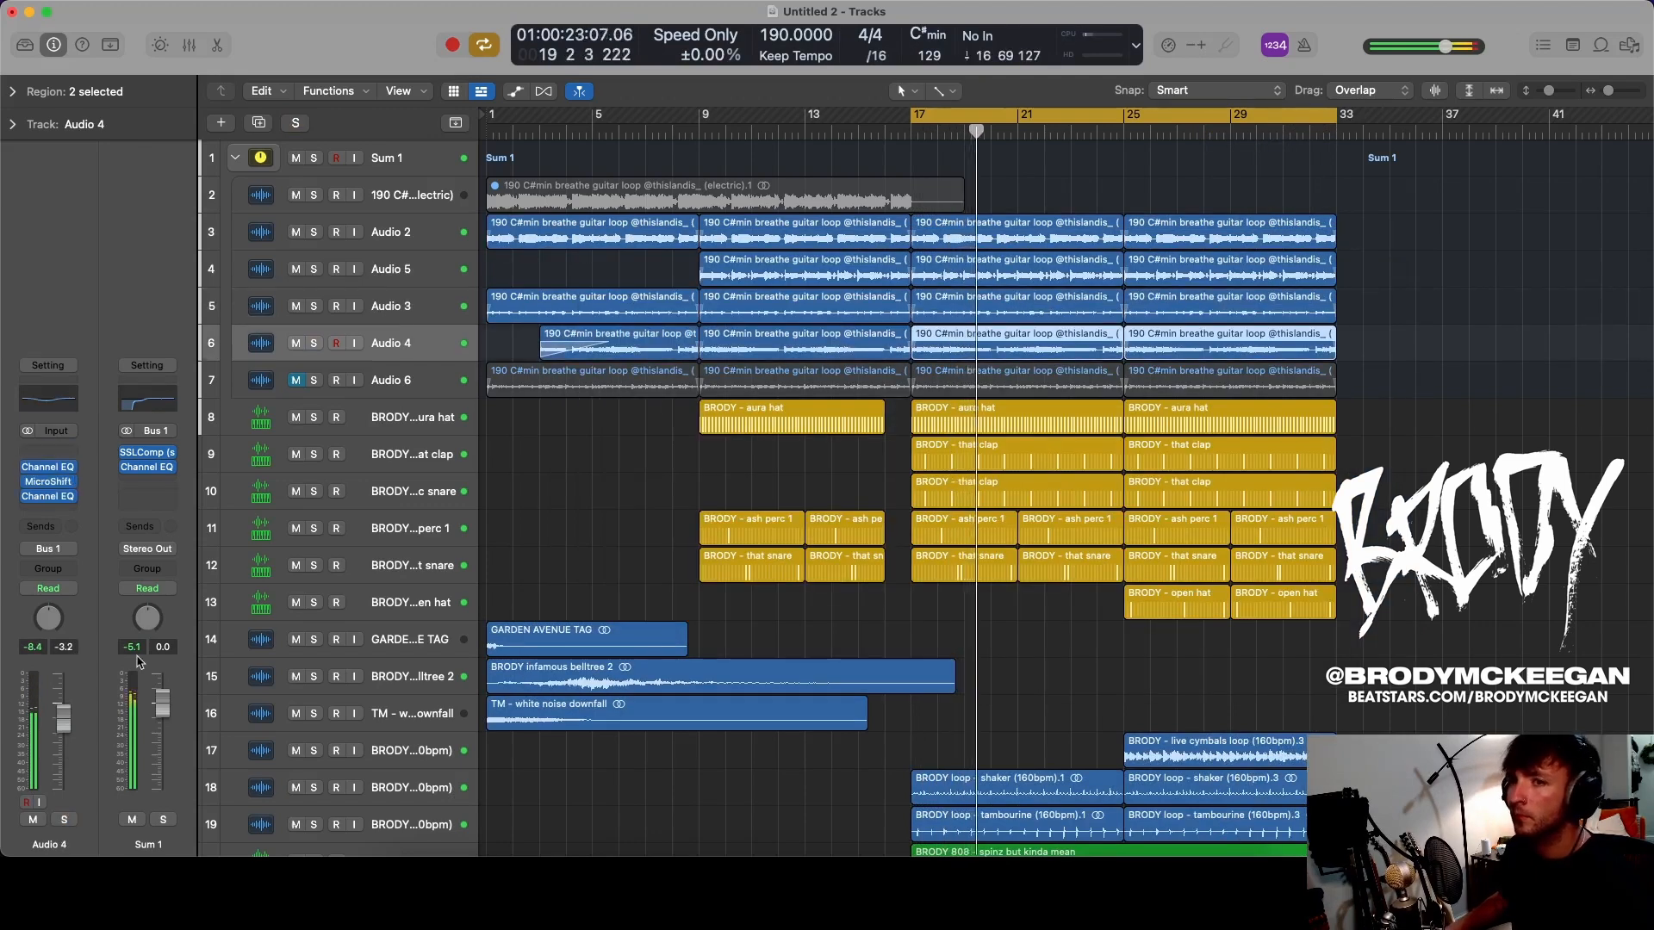
{"action": "left_click_drag", "start_coordinate": [61, 729], "coordinate": [63, 756]}
{"action": "left_click", "coordinate": [63, 820]}
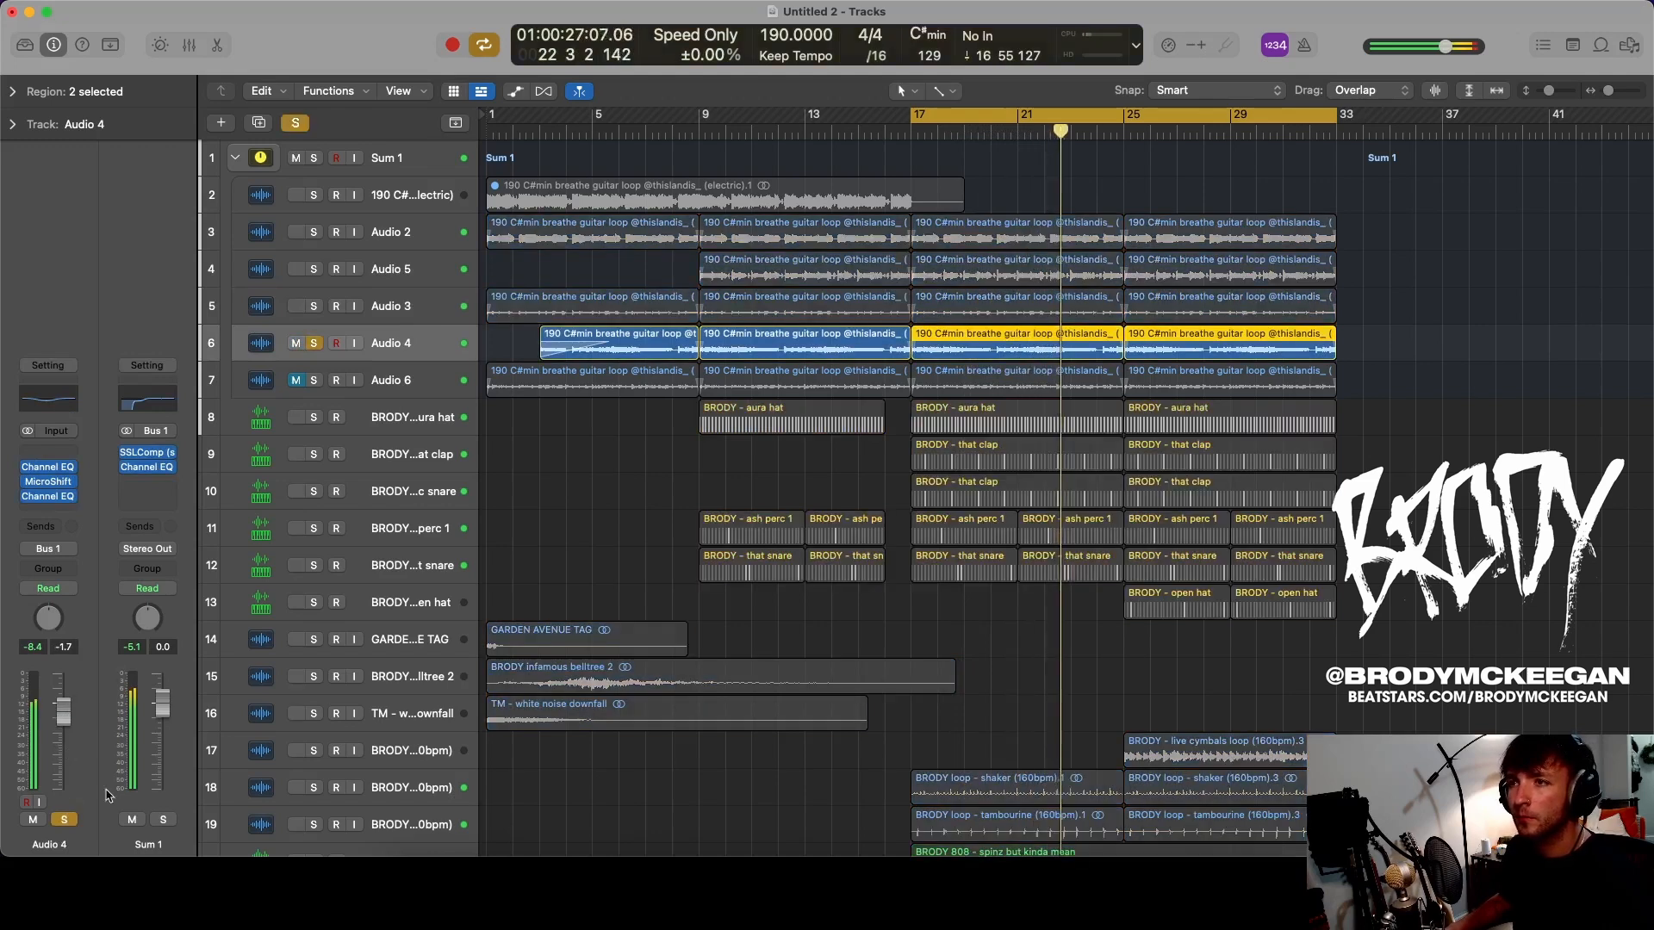
- Insert a stereo FabFilter Pro-MB at the end of Audio 4's effects chain
{"action": "left_click", "coordinate": [66, 514]}
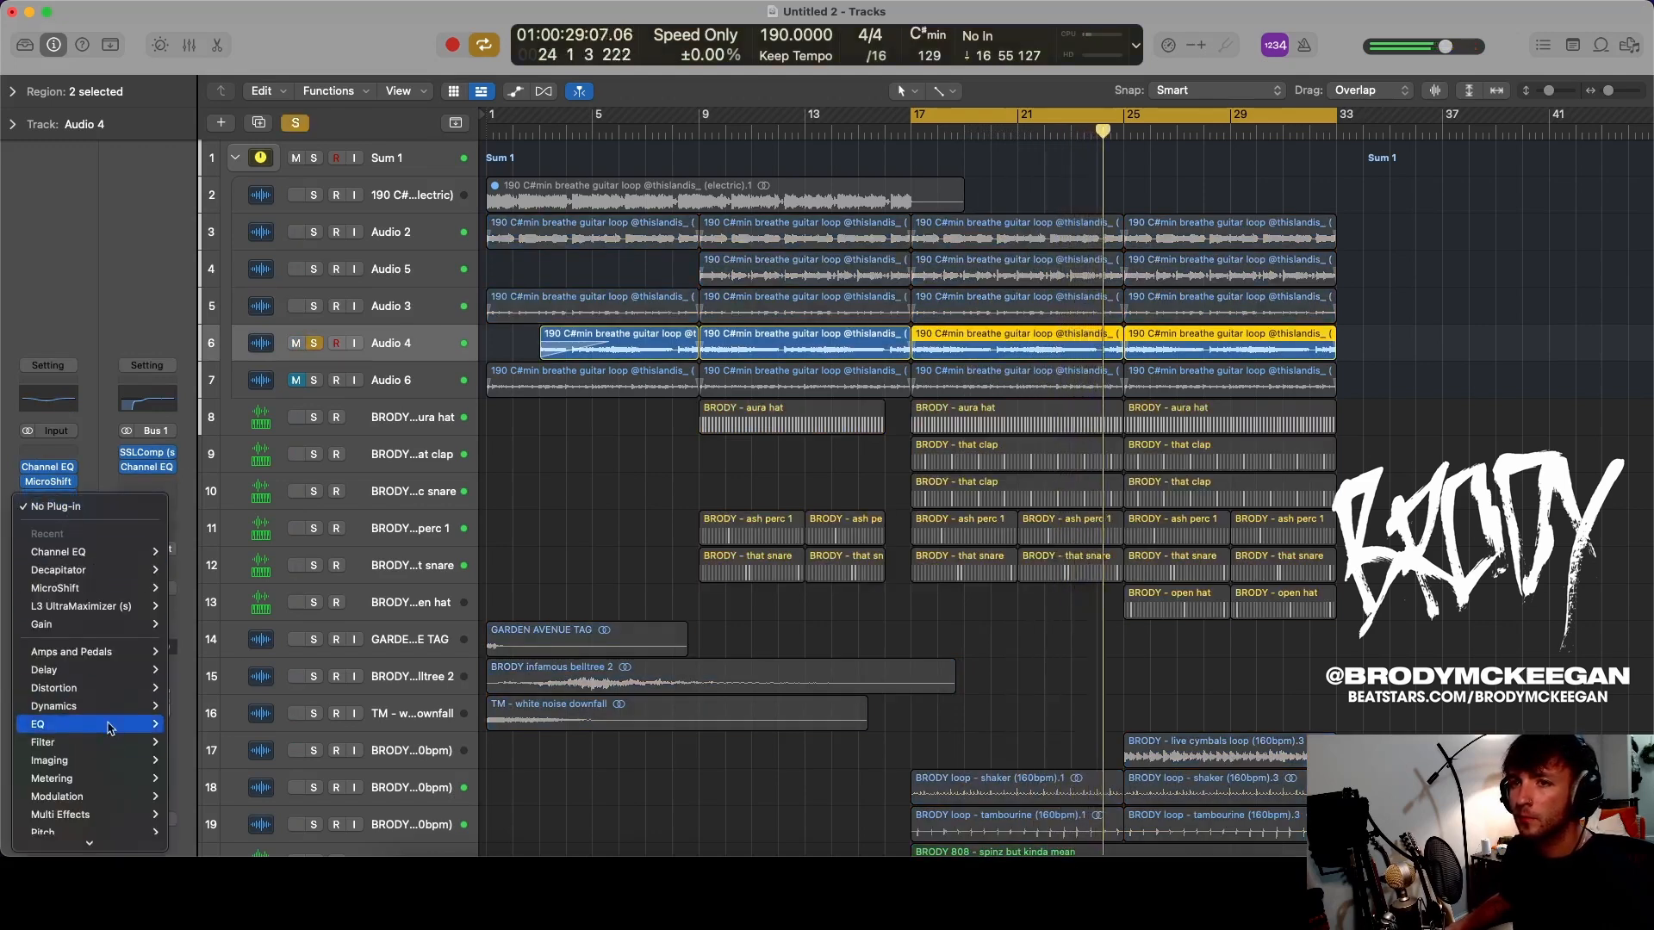
{"action": "mouse_move", "coordinate": [112, 844]}
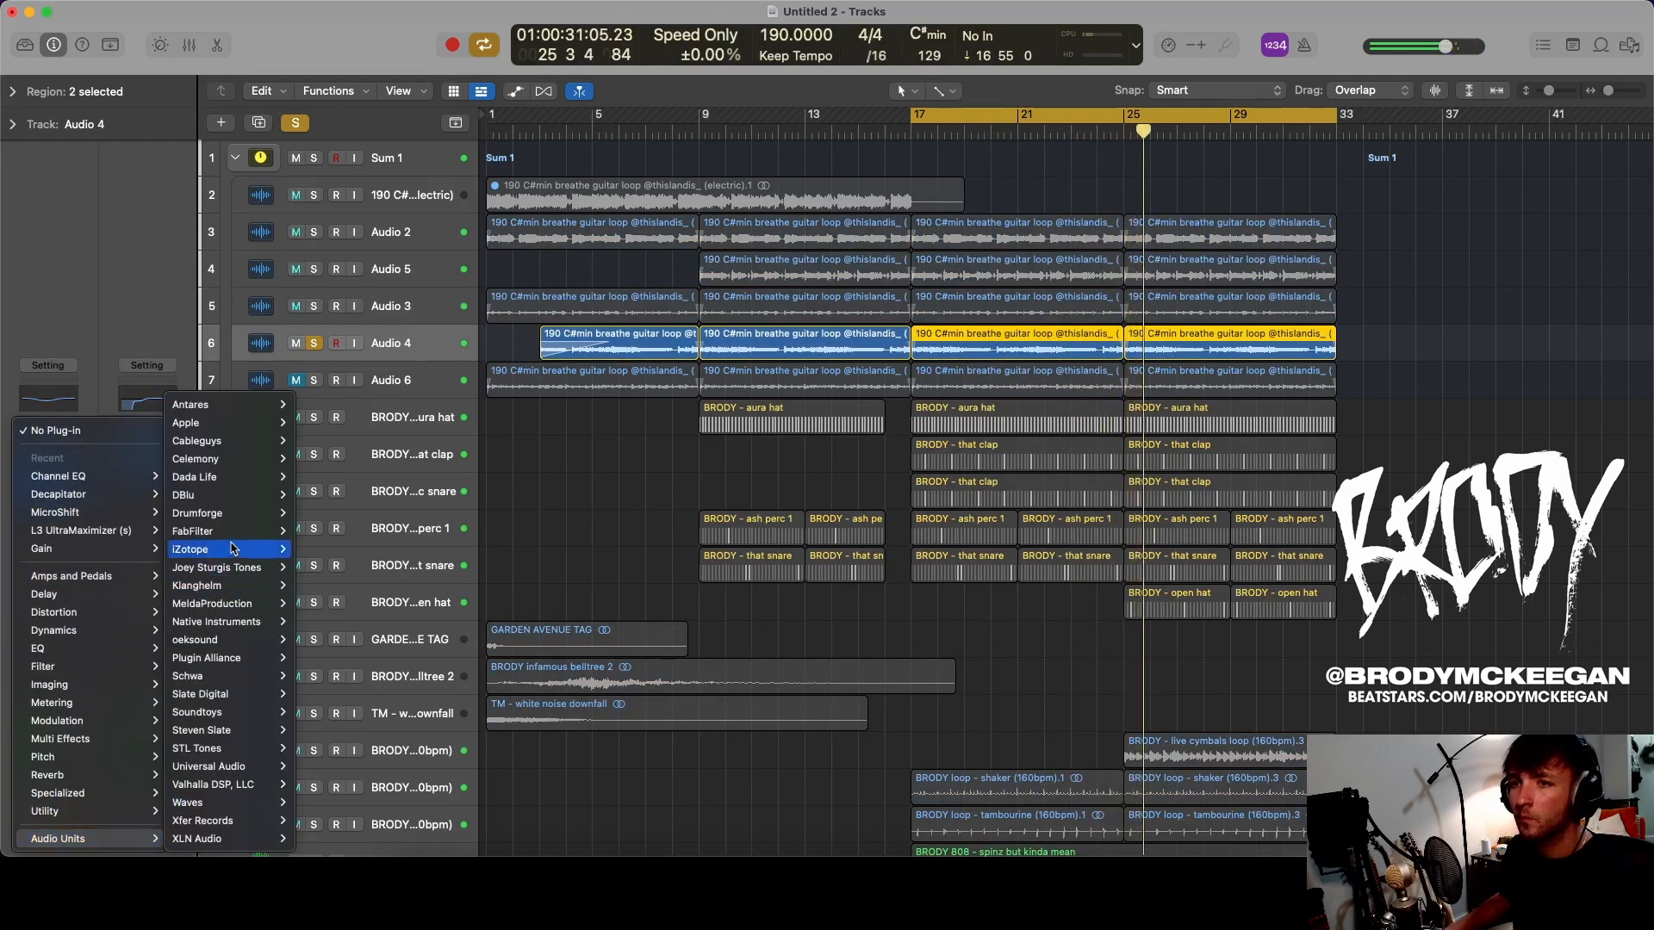
{"action": "mouse_move", "coordinate": [224, 531]}
{"action": "mouse_move", "coordinate": [373, 680]}
{"action": "left_click", "coordinate": [451, 677]}
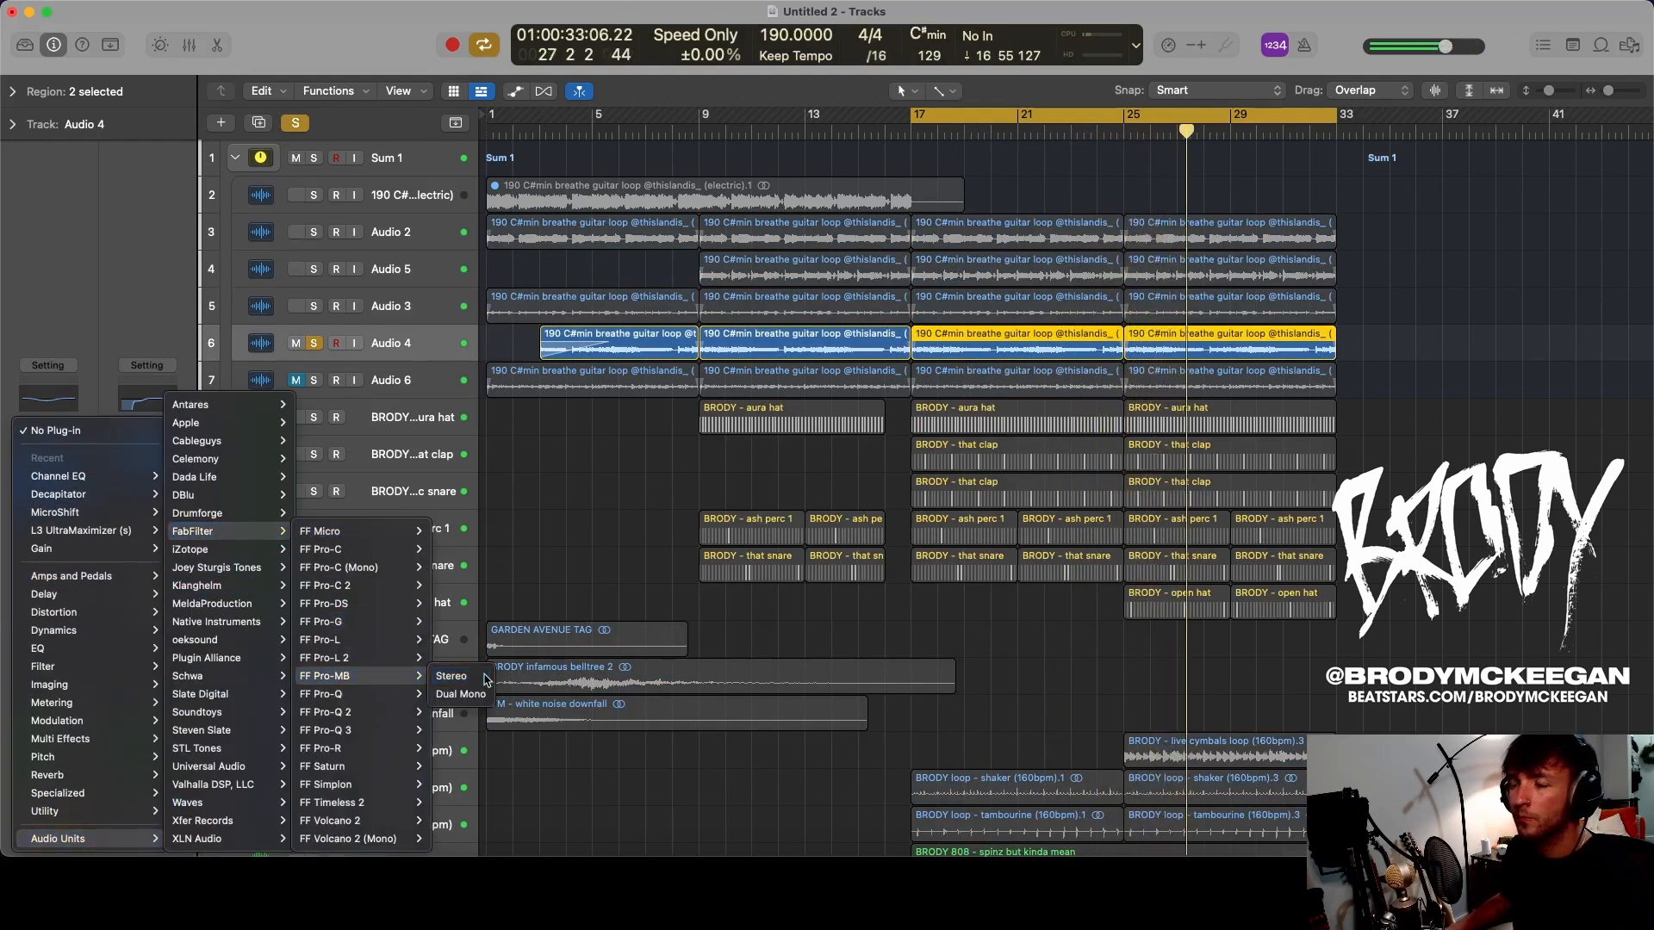
- Add low-mid and upper-mid compression bands in Pro-MB, widen the upper-mid band slightly downward, and delete the low-mid band
{"action": "left_click", "coordinate": [840, 474]}
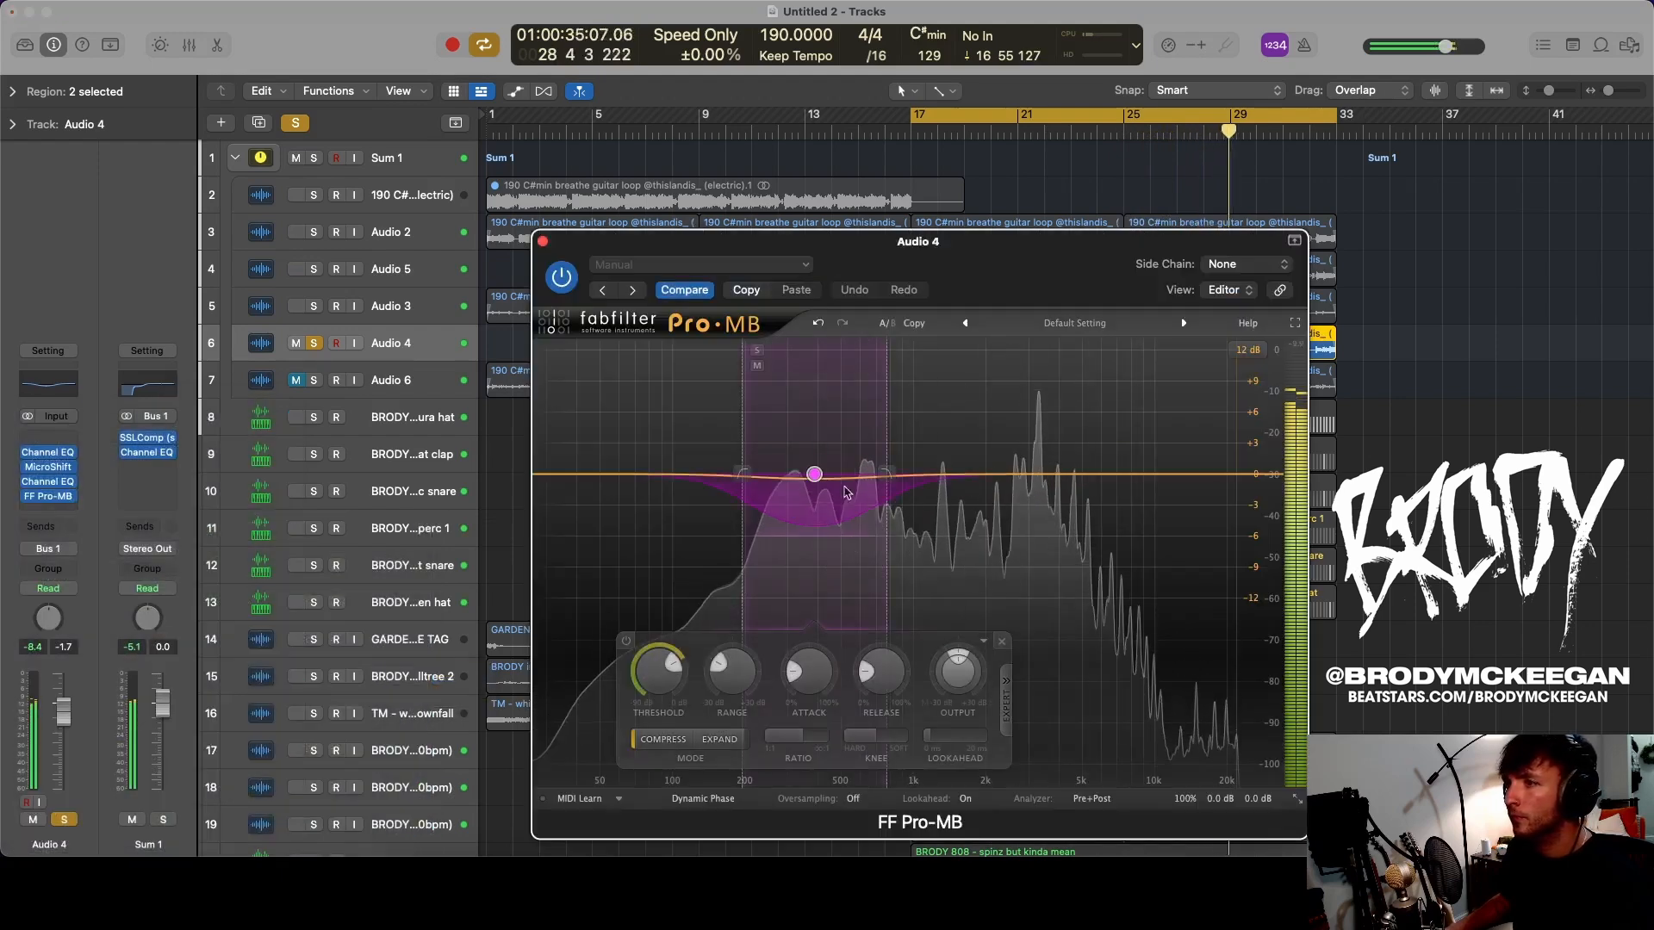
{"action": "left_click", "coordinate": [1042, 473]}
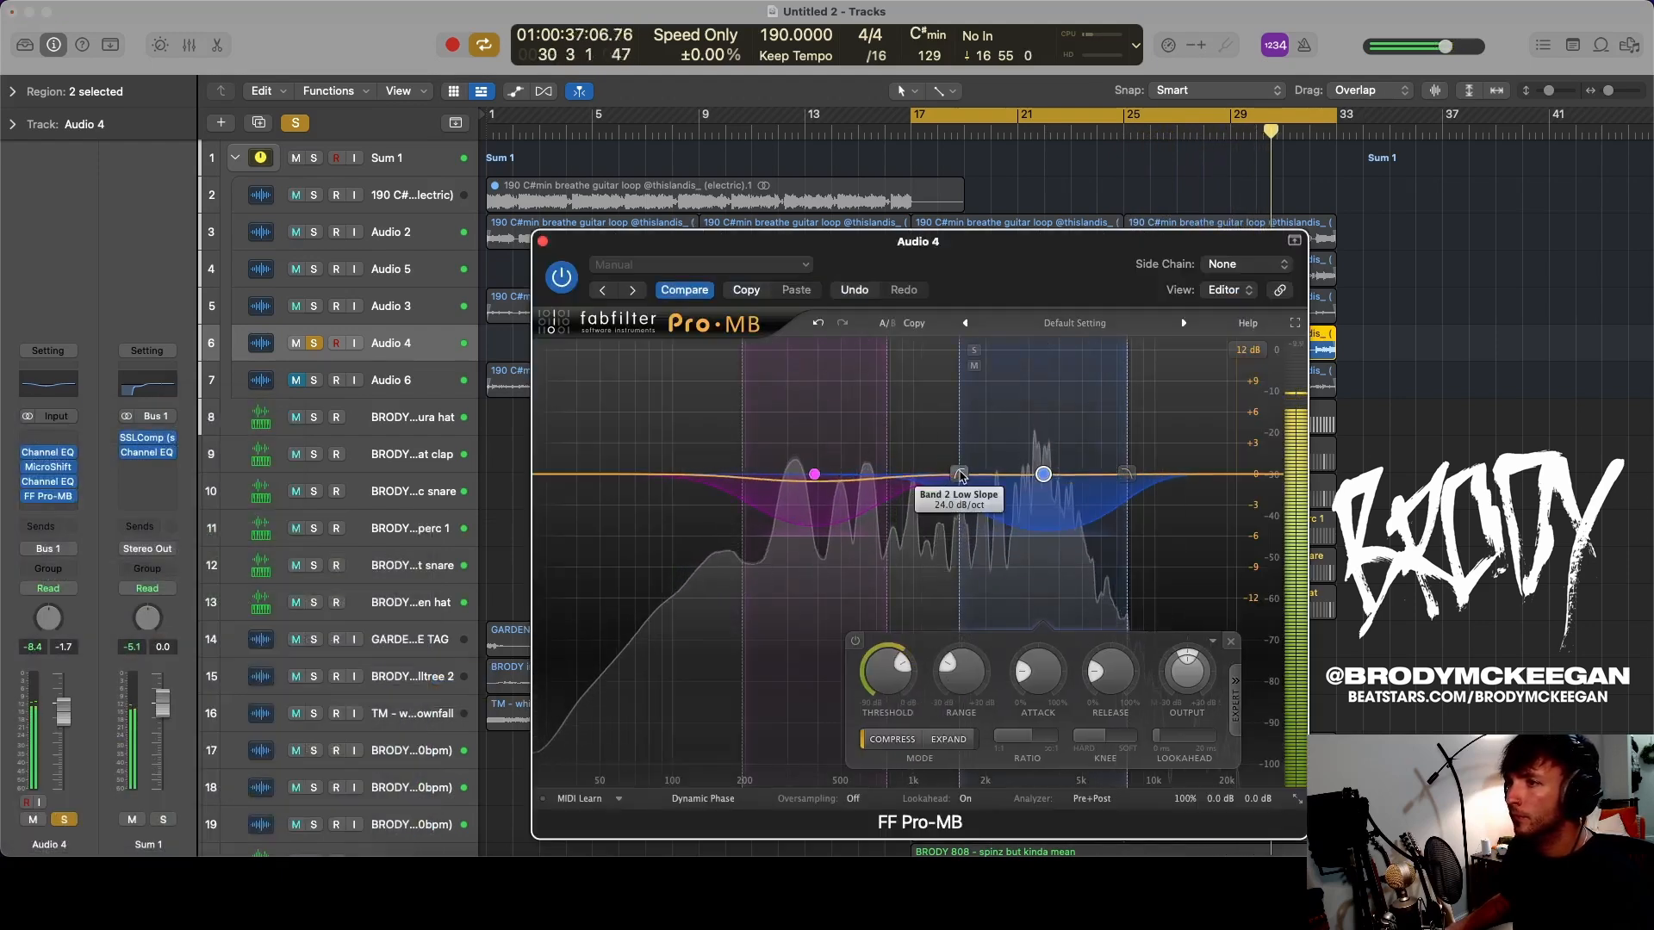
{"action": "left_click_drag", "start_coordinate": [960, 479], "coordinate": [954, 479]}
{"action": "left_click", "coordinate": [815, 475]}
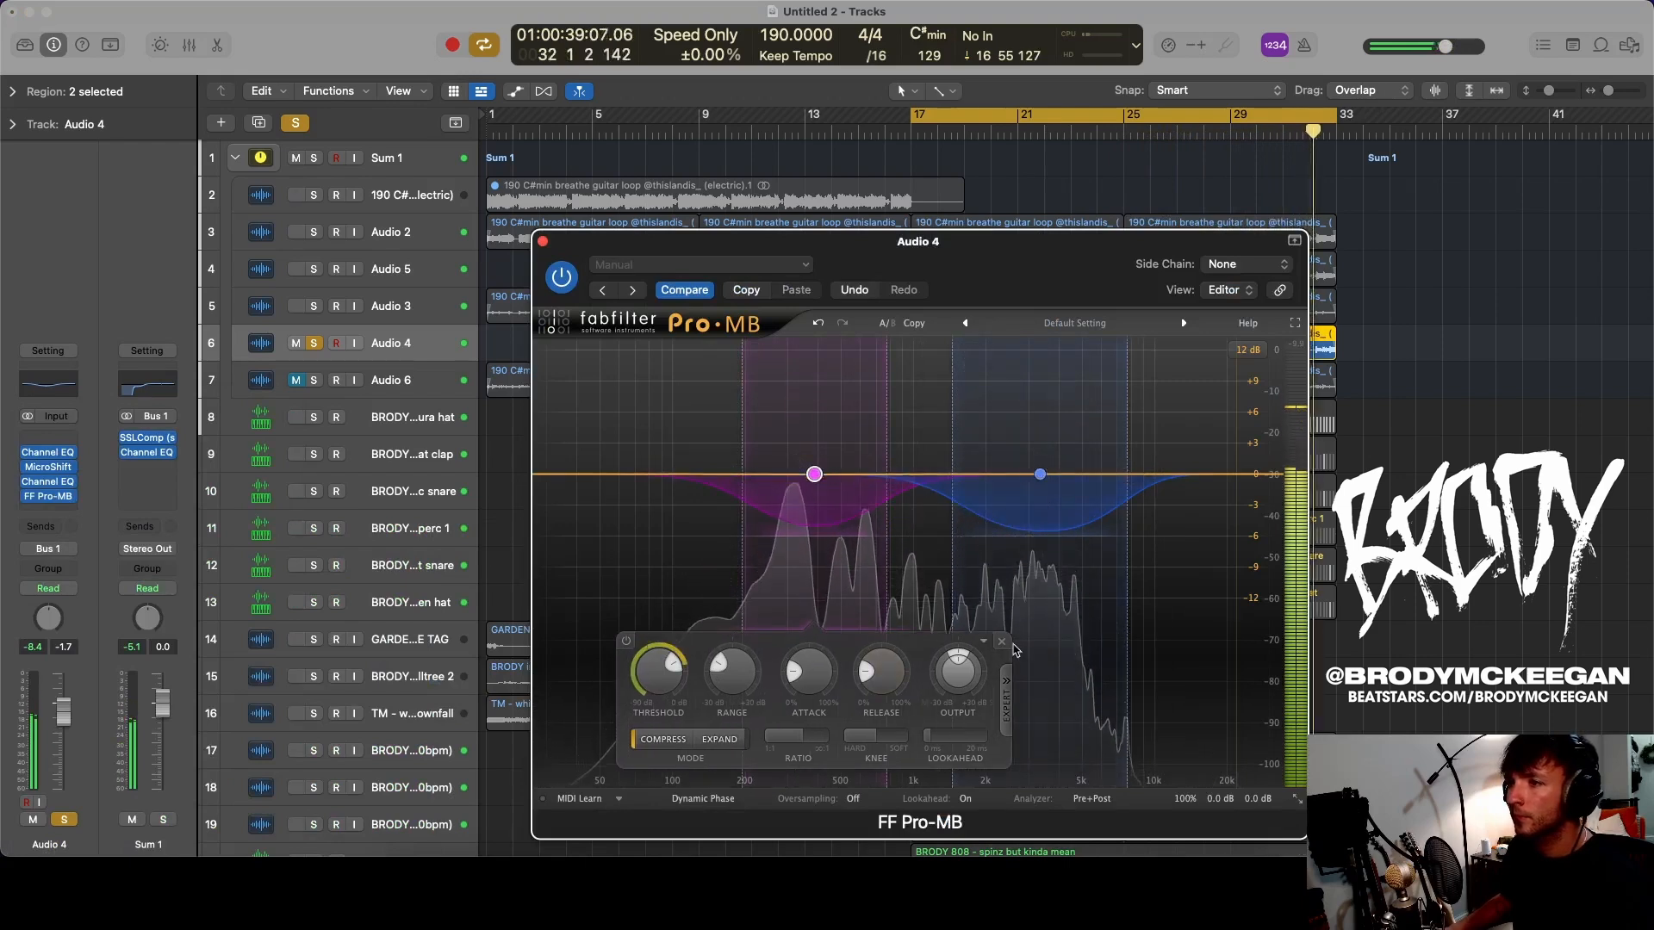
{"action": "left_click", "coordinate": [1002, 642]}
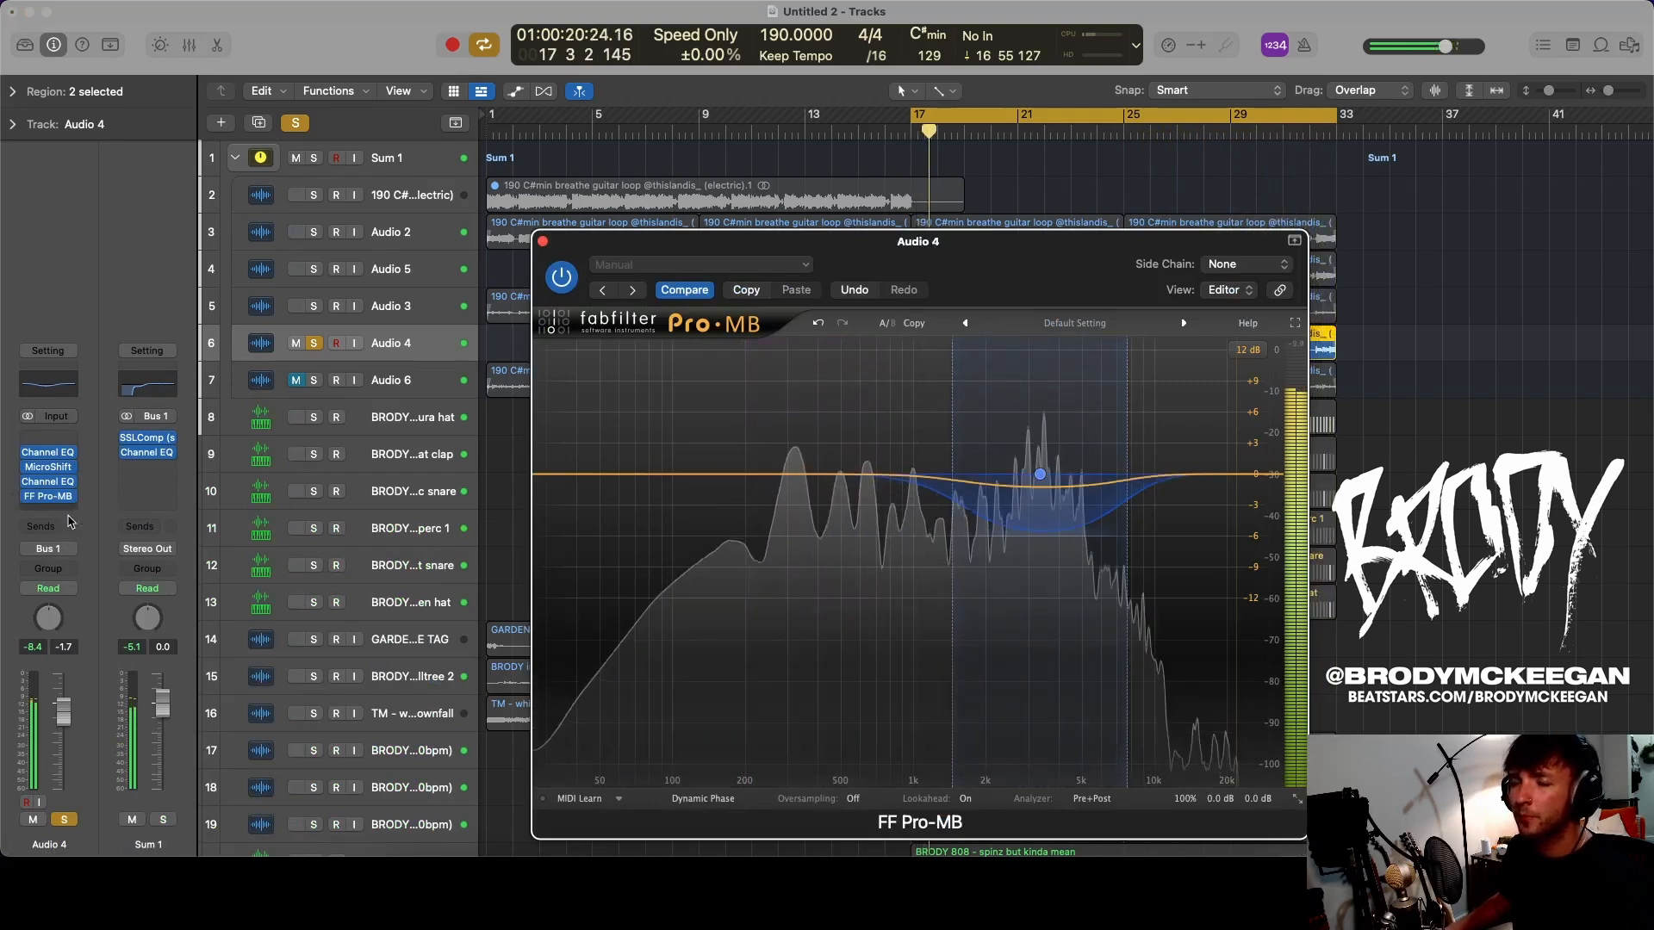
- Insert a stereo Channel EQ after FF Pro-MB on Audio 4
{"action": "left_click", "coordinate": [65, 510]}
{"action": "mouse_move", "coordinate": [140, 726]}
{"action": "mouse_move", "coordinate": [224, 725]}
{"action": "left_click", "coordinate": [336, 726]}
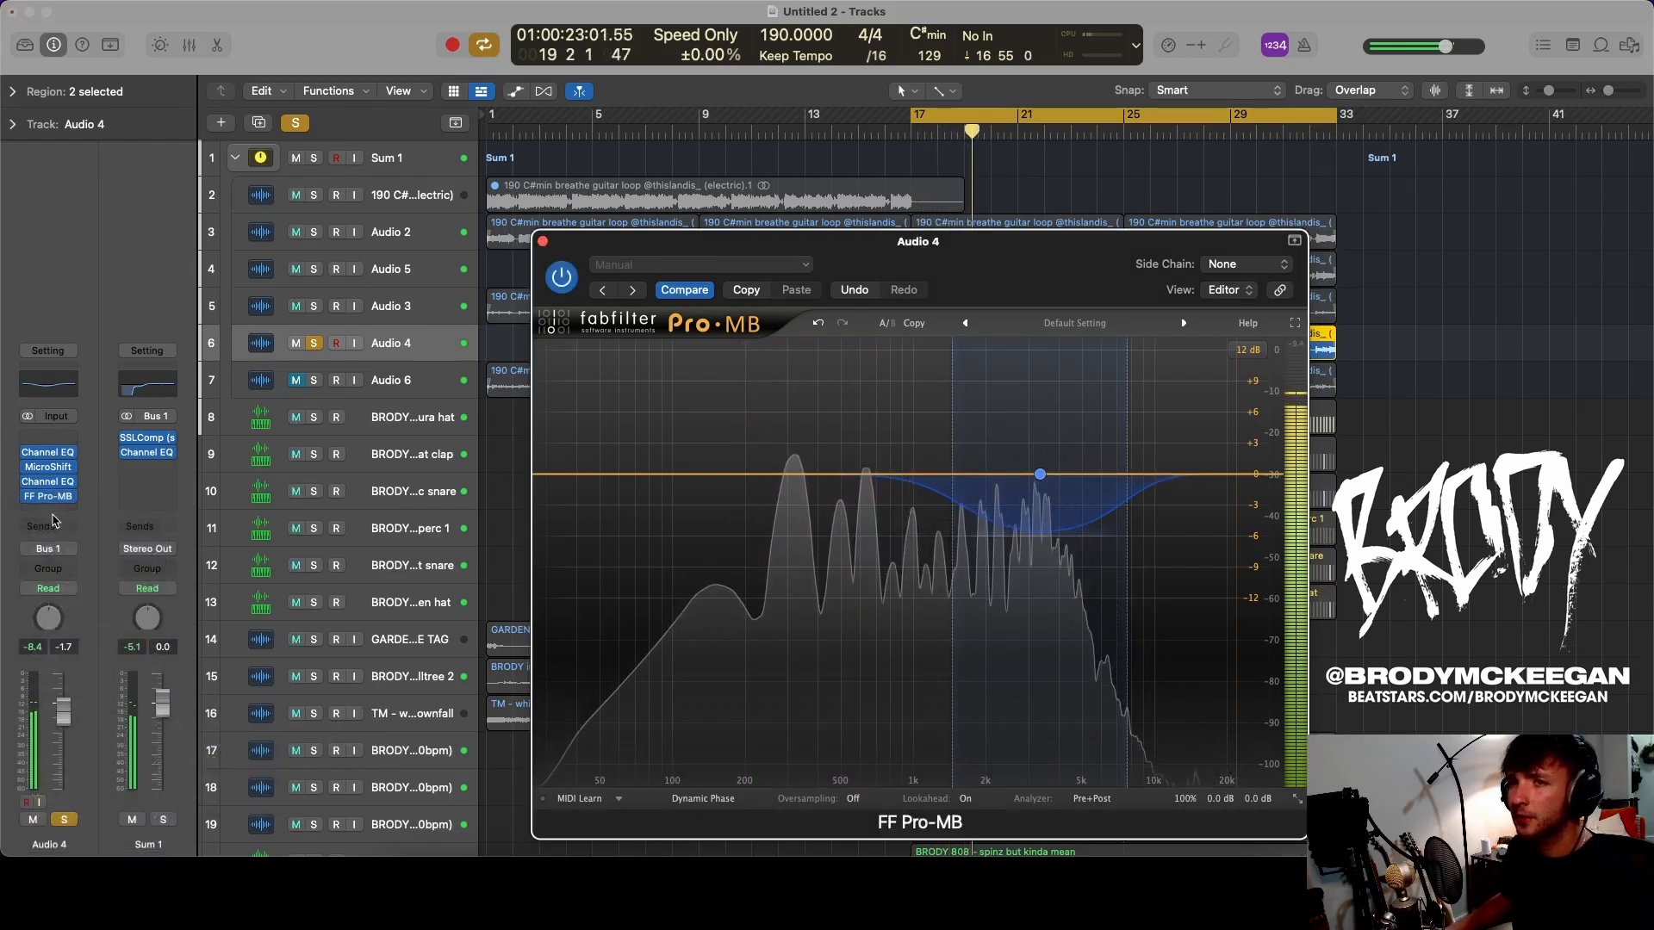
{"action": "left_click", "coordinate": [60, 511]}
{"action": "mouse_move", "coordinate": [141, 724]}
{"action": "mouse_move", "coordinate": [233, 724]}
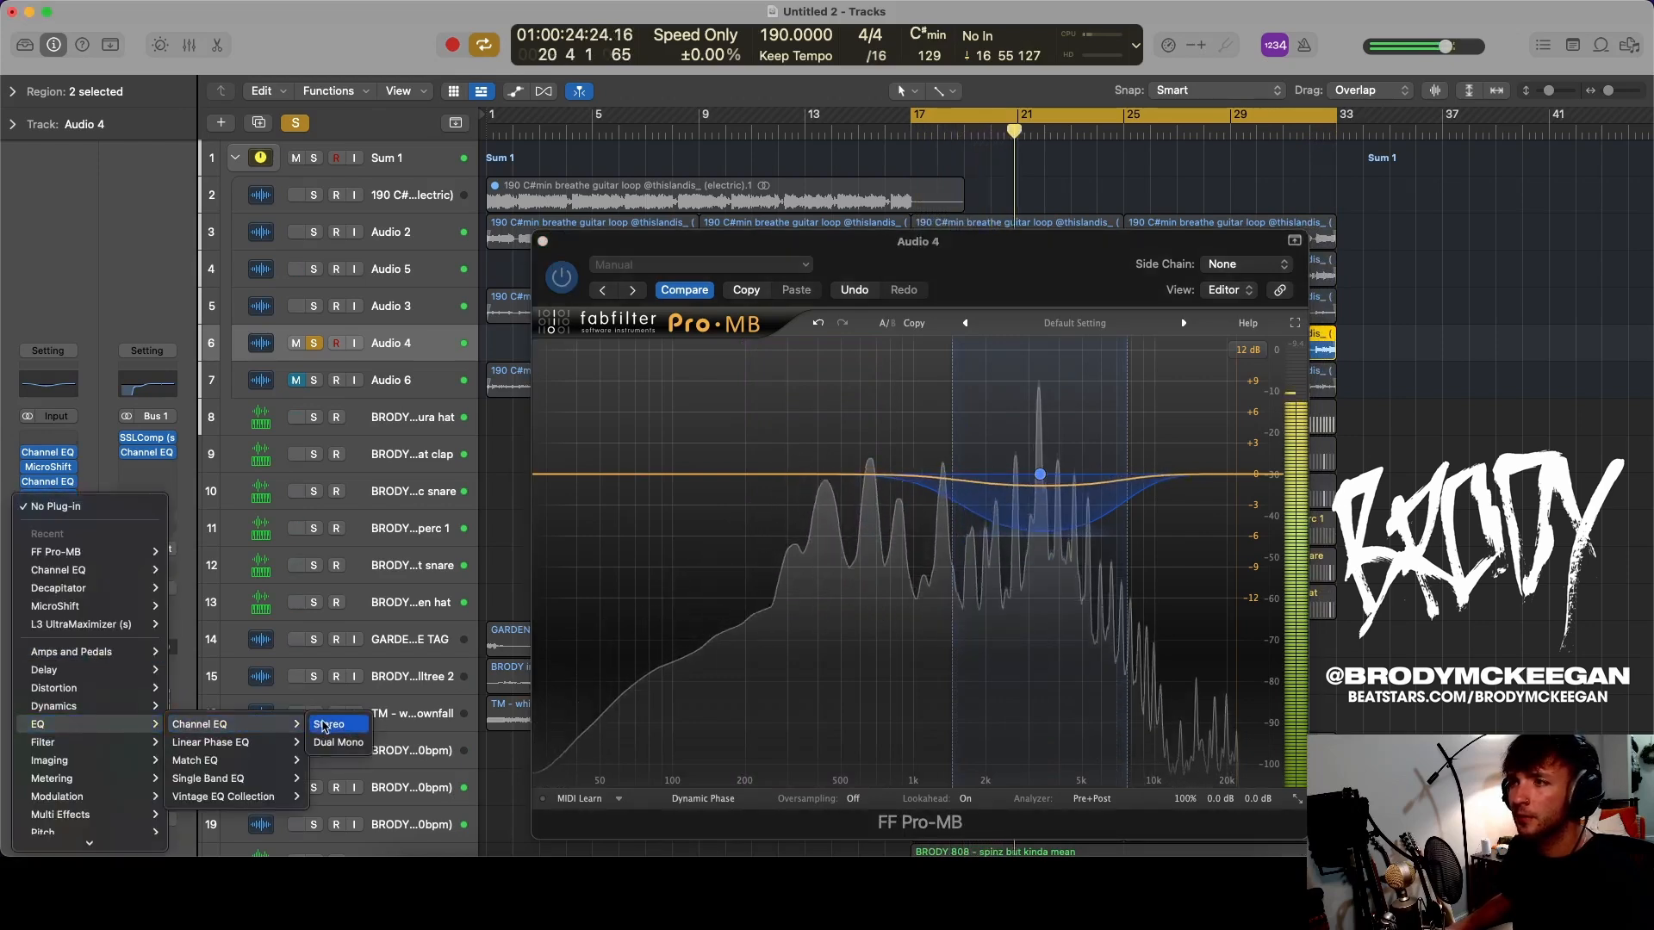
{"action": "left_click", "coordinate": [328, 725]}
- Cut Audio 4 by 4.1 dB at 302 Hz and 1.5 dB at 3540 Hz in the new Channel EQ, and clear its solo
{"action": "left_click_drag", "start_coordinate": [893, 328], "coordinate": [884, 506]}
{"action": "left_click", "coordinate": [314, 344]}
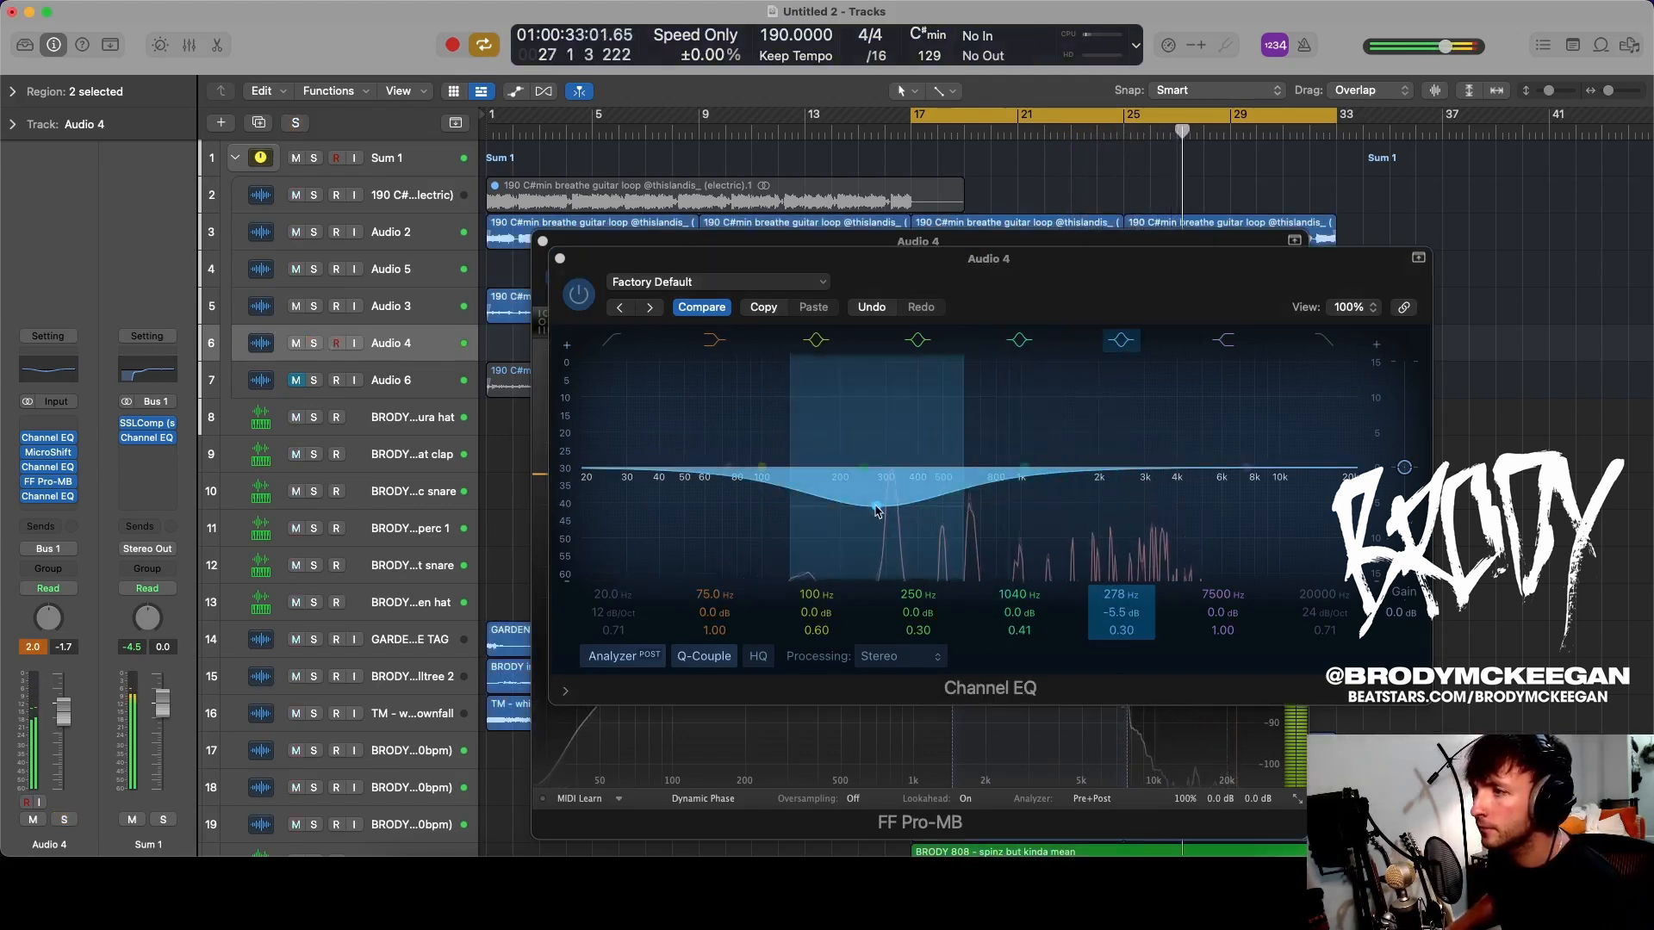
{"action": "mouse_move", "coordinate": [878, 508]}
{"action": "left_mouse_down"}
{"action": "mouse_move", "coordinate": [913, 364]}
{"action": "mouse_move", "coordinate": [883, 497]}
{"action": "left_mouse_up"}
{"action": "left_click_drag", "start_coordinate": [1021, 469], "coordinate": [1169, 484]}
{"action": "left_click", "coordinate": [559, 258]}
{"action": "left_click", "coordinate": [543, 242]}
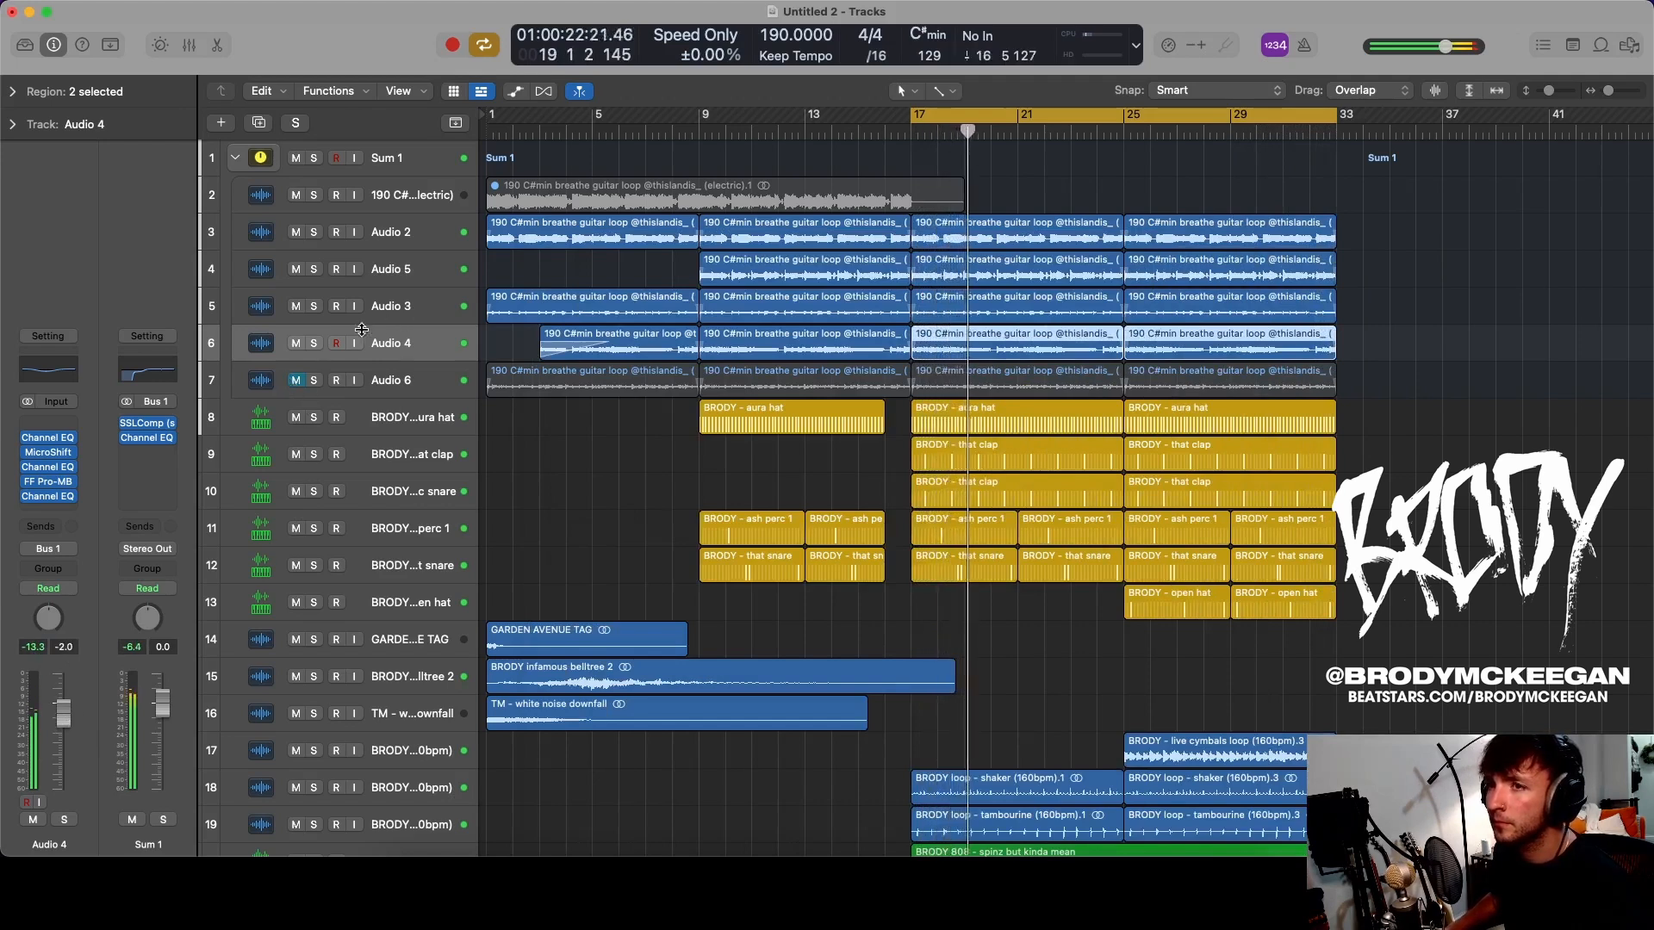
- Unmute and solo Audio 6, and try to add another Channel EQ after its MicroShift
{"action": "left_click", "coordinate": [296, 381]}
{"action": "left_click", "coordinate": [388, 387]}
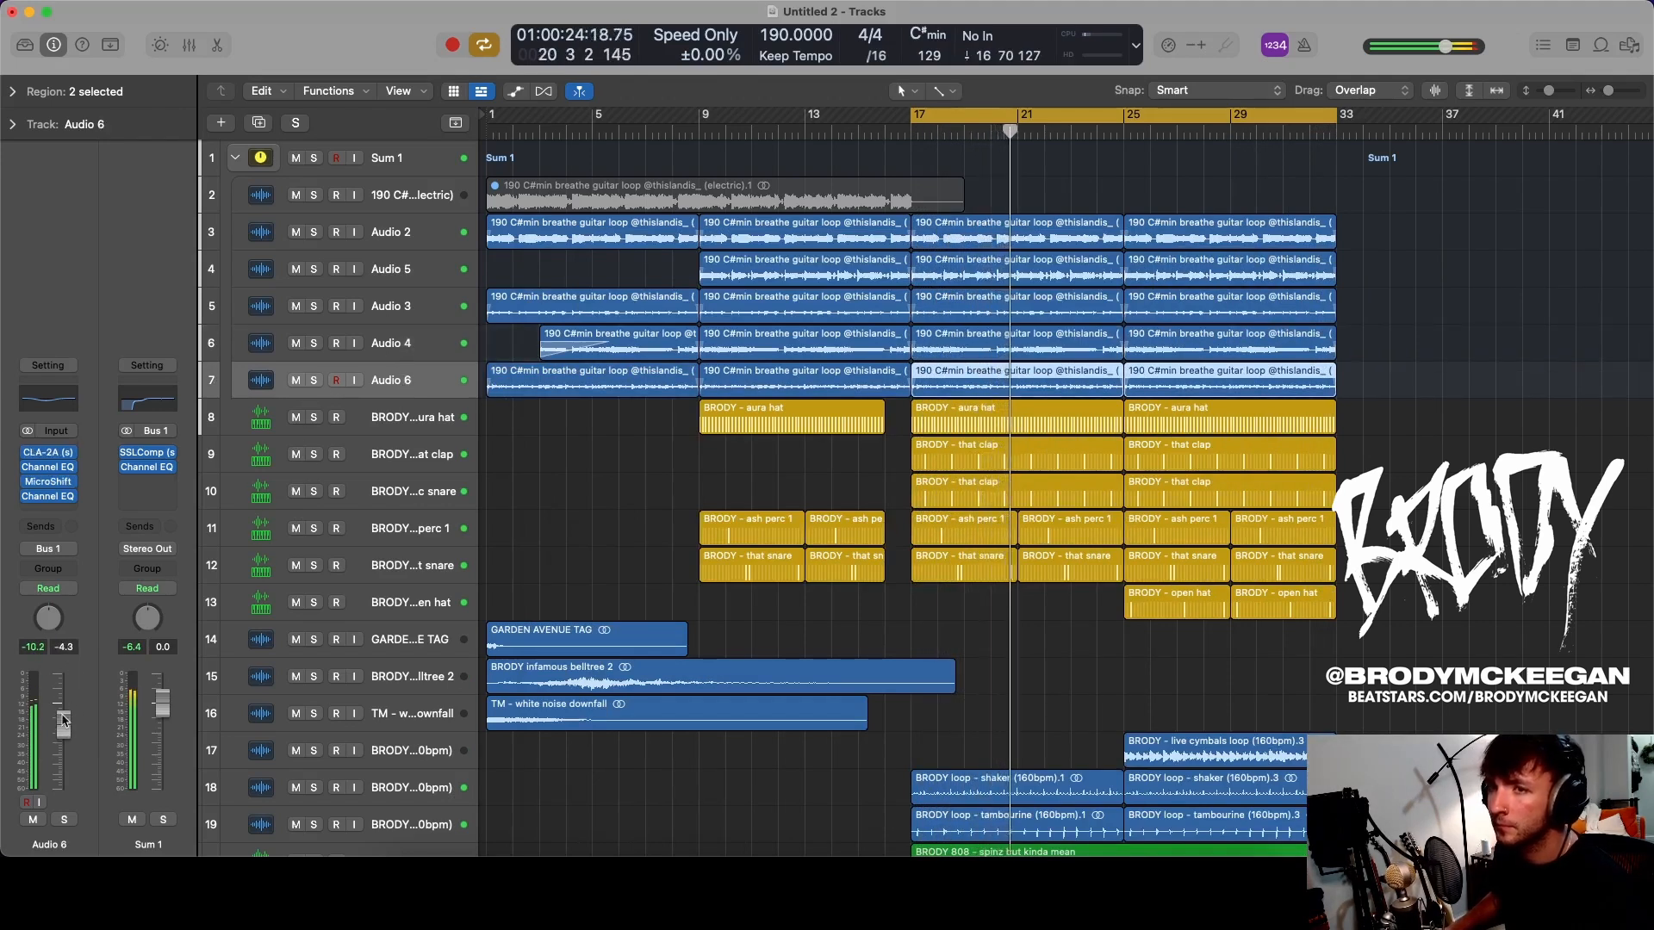
{"action": "left_click", "coordinate": [64, 819]}
{"action": "left_click", "coordinate": [62, 509]}
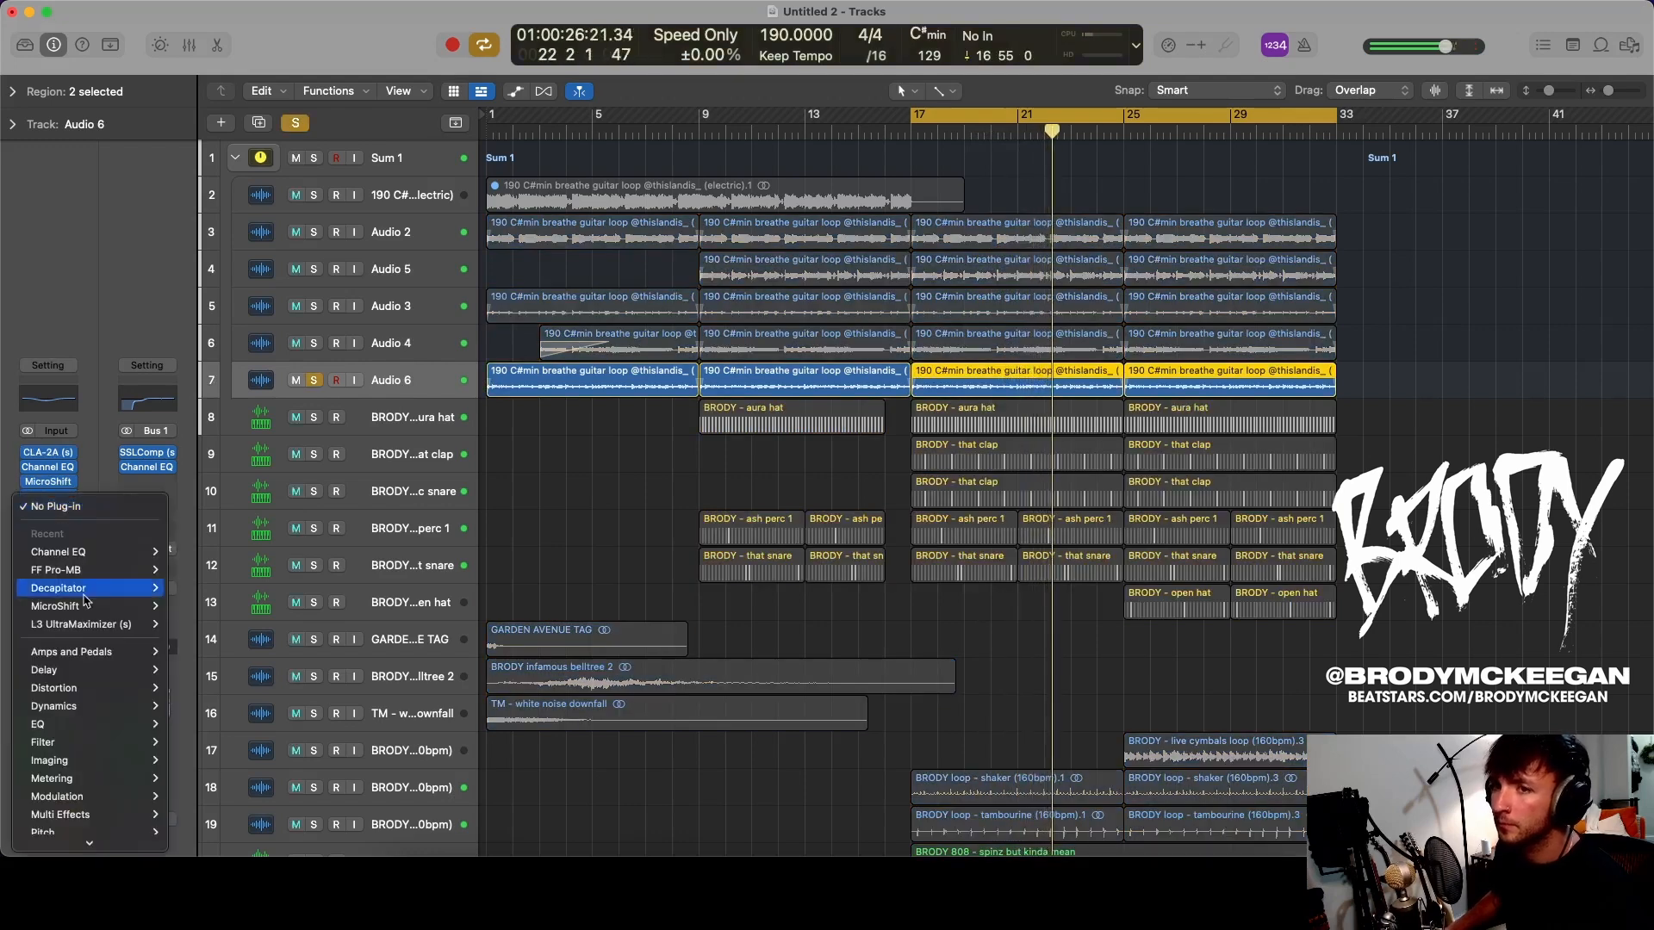
{"action": "left_click", "coordinate": [57, 551]}
- Solo Audio 4 to compare it with and without Audio 6, and review Audio 4's last Channel EQ
{"action": "left_click", "coordinate": [314, 343]}
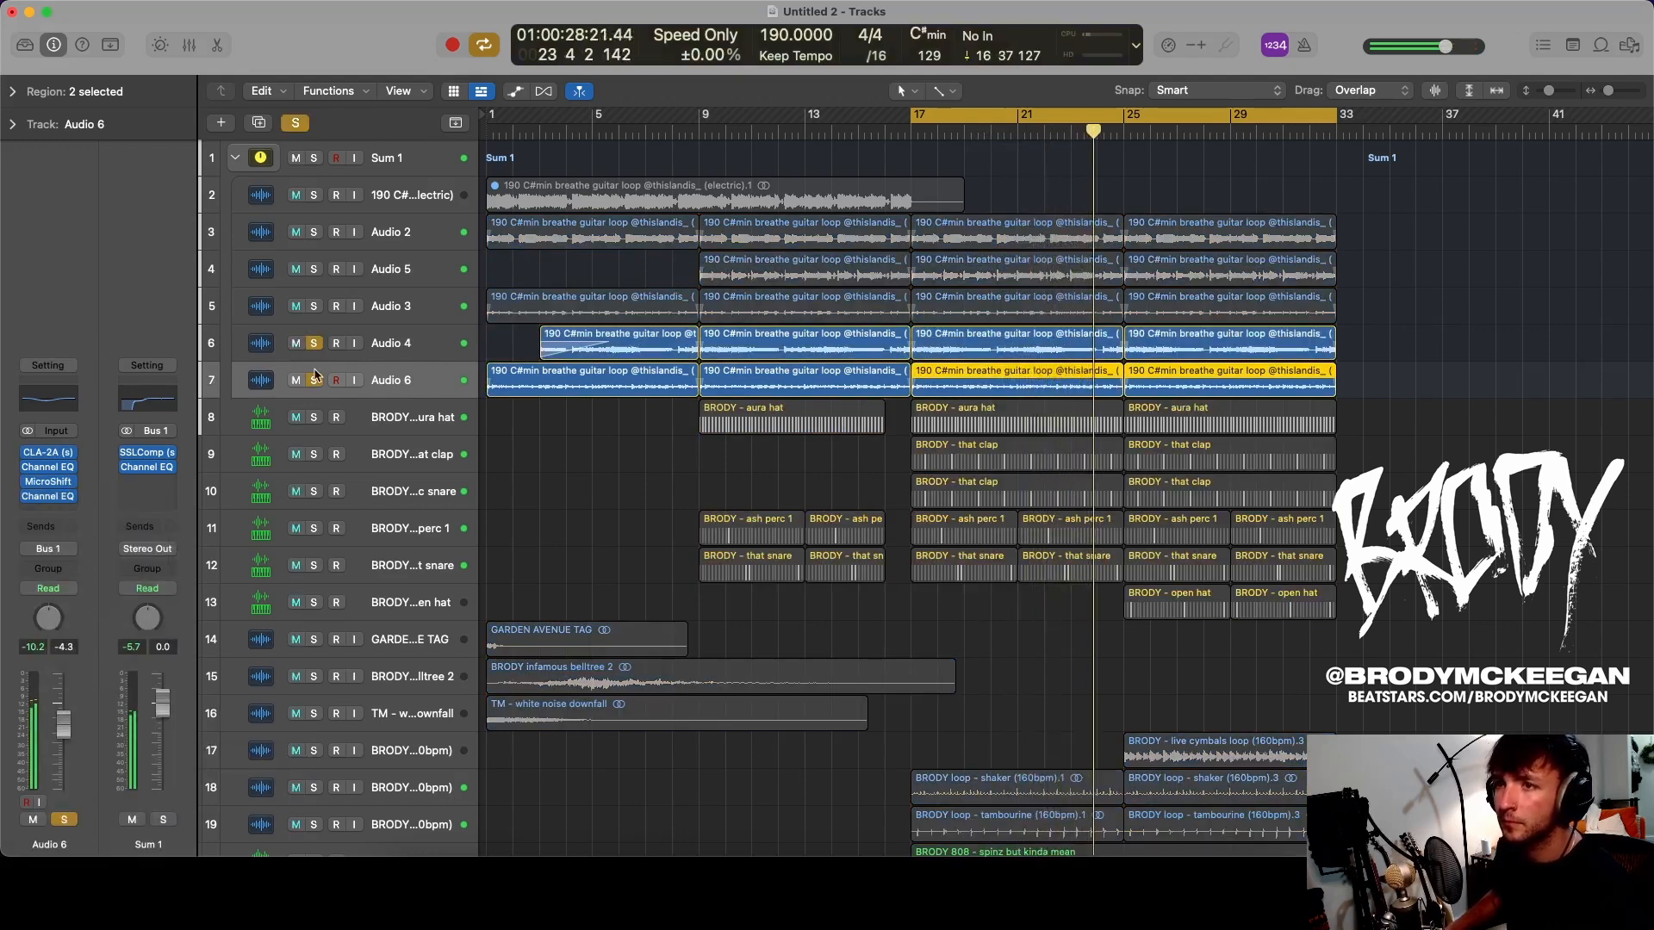
{"action": "left_click", "coordinate": [314, 380]}
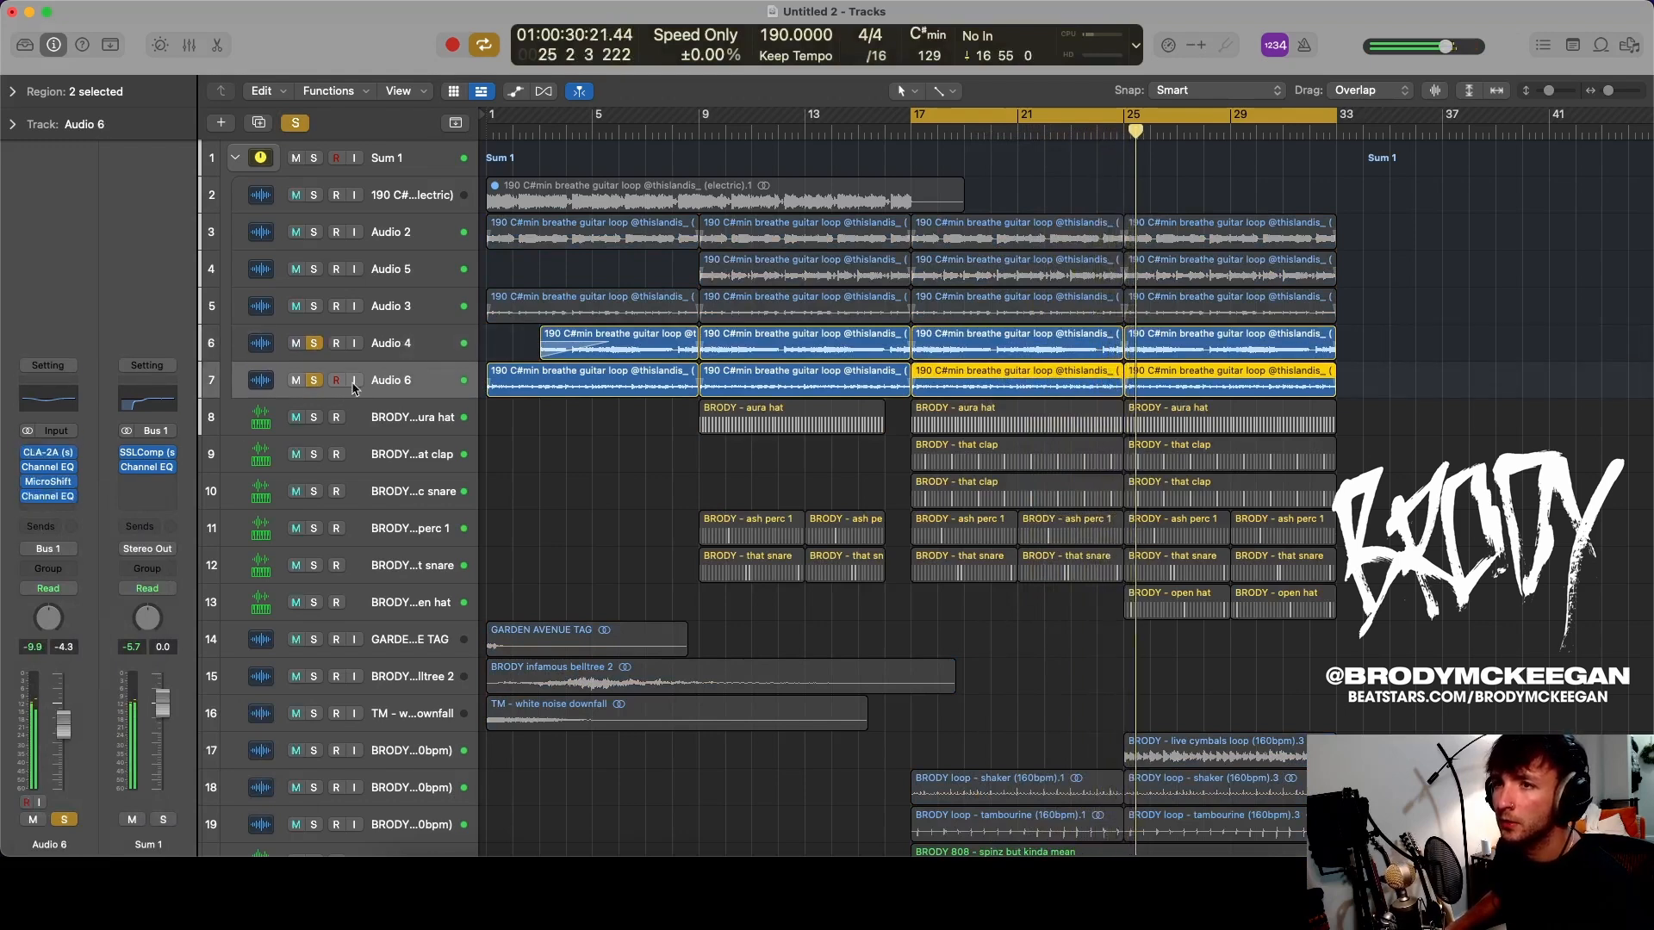
{"action": "left_click", "coordinate": [311, 383]}
{"action": "left_click", "coordinate": [398, 345]}
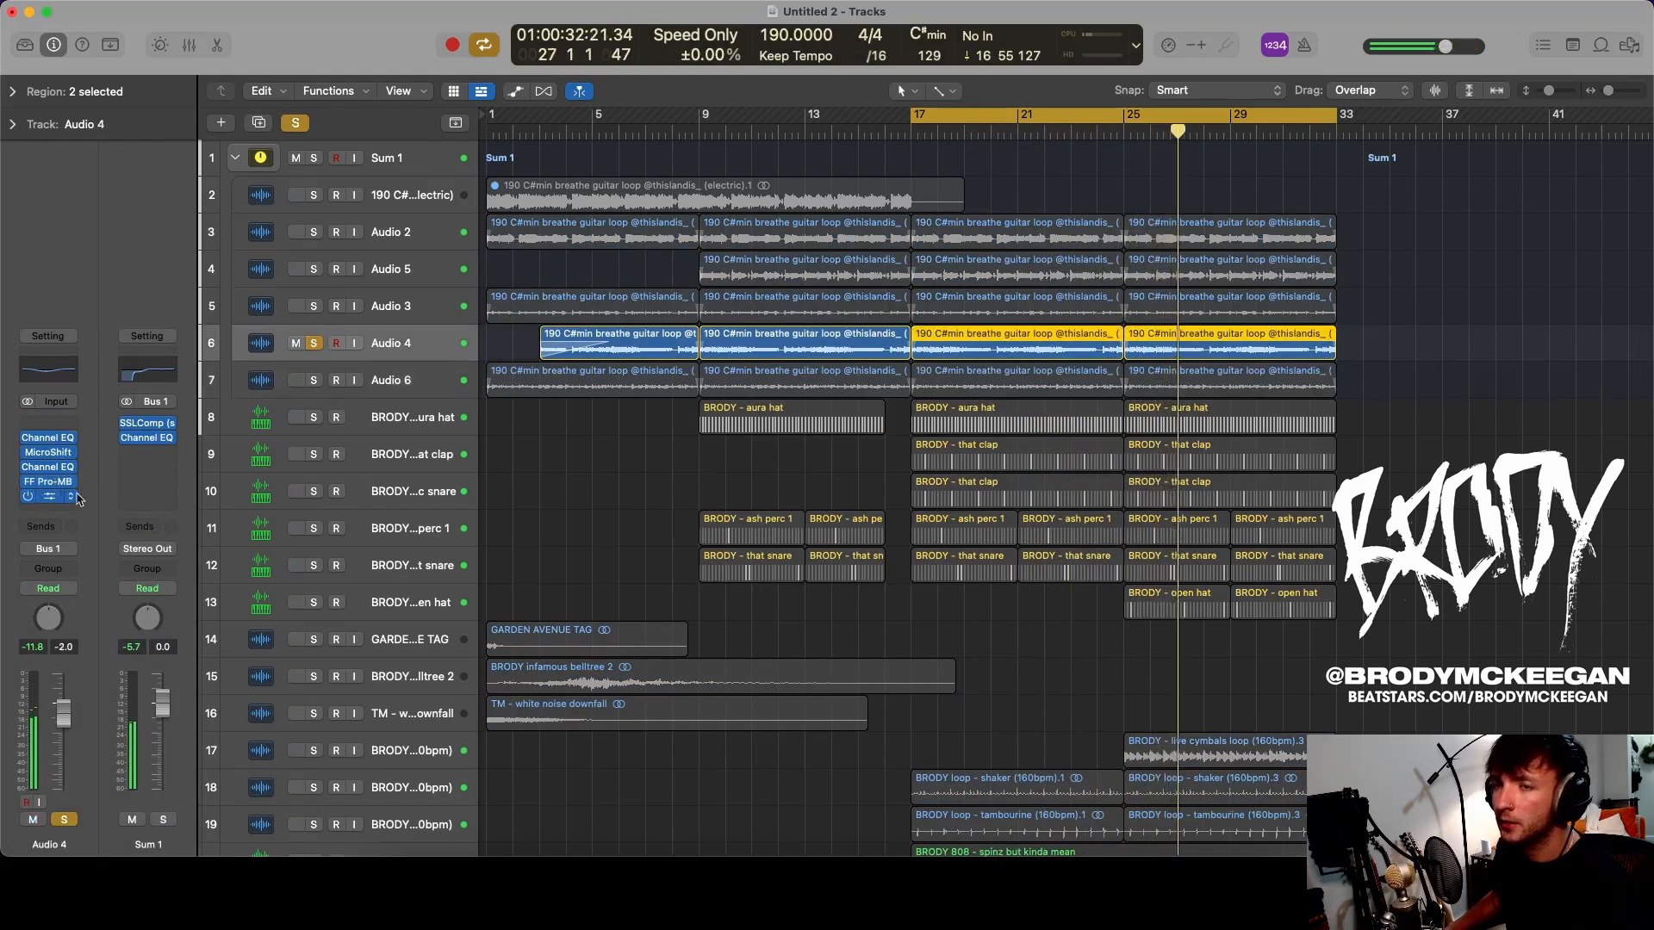
{"action": "left_click", "coordinate": [53, 496]}
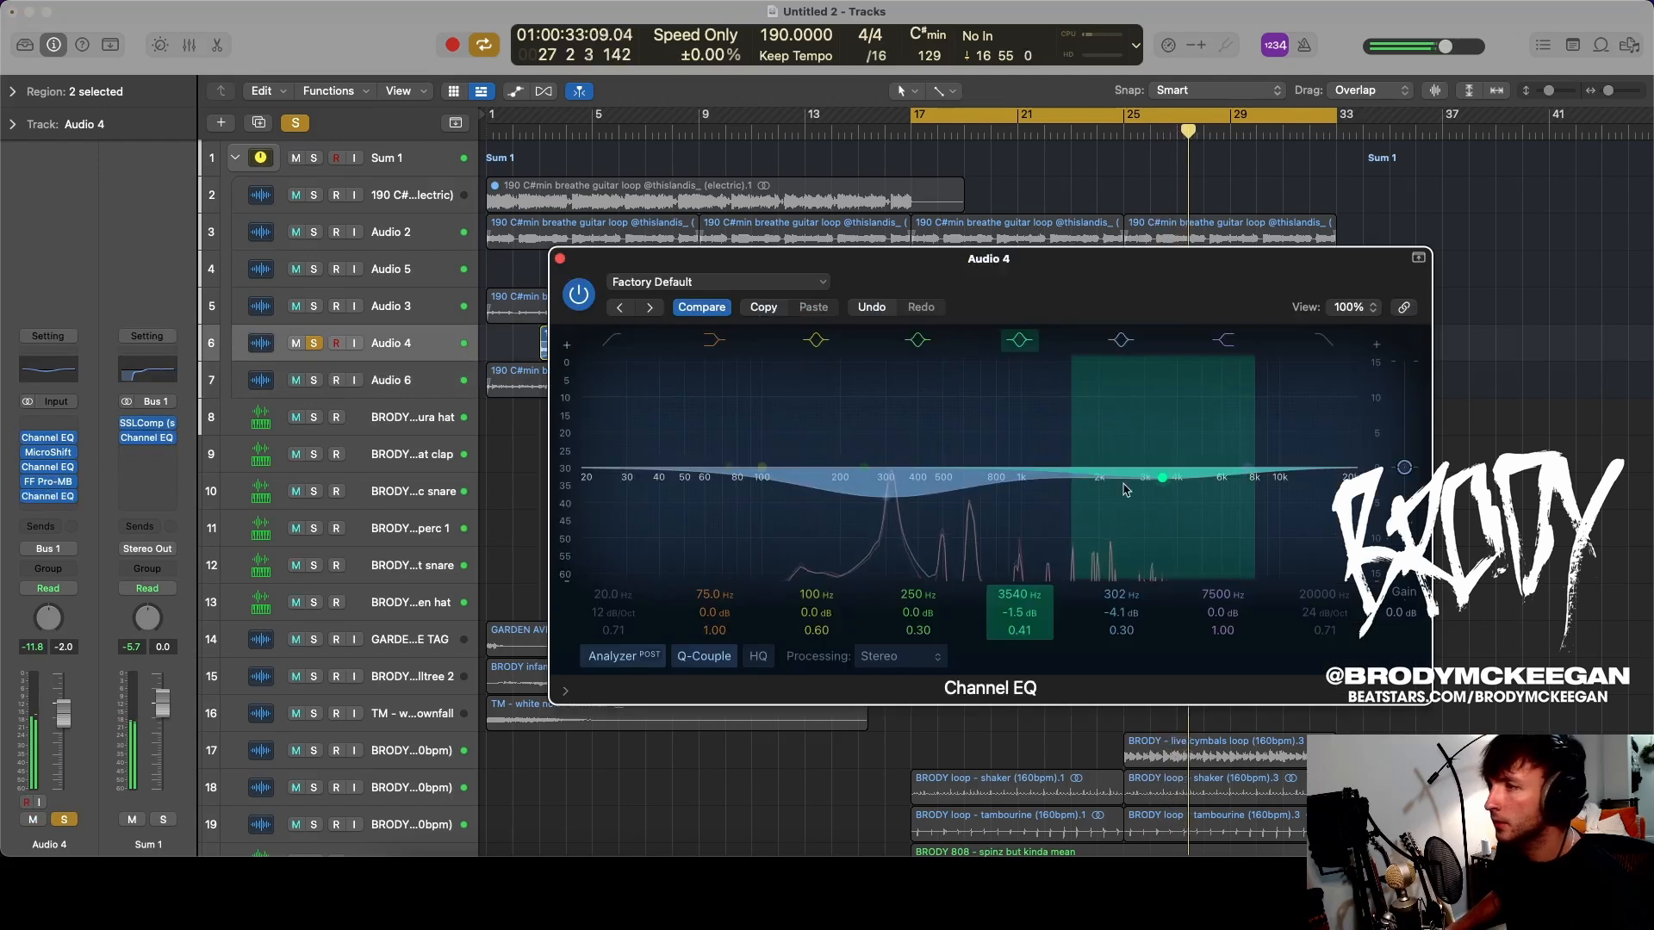
{"action": "left_click", "coordinate": [560, 259]}
- Insert oeksound soothe2 after the last Channel EQ on Audio 4
{"action": "left_click", "coordinate": [51, 511]}
{"action": "mouse_move", "coordinate": [57, 838]}
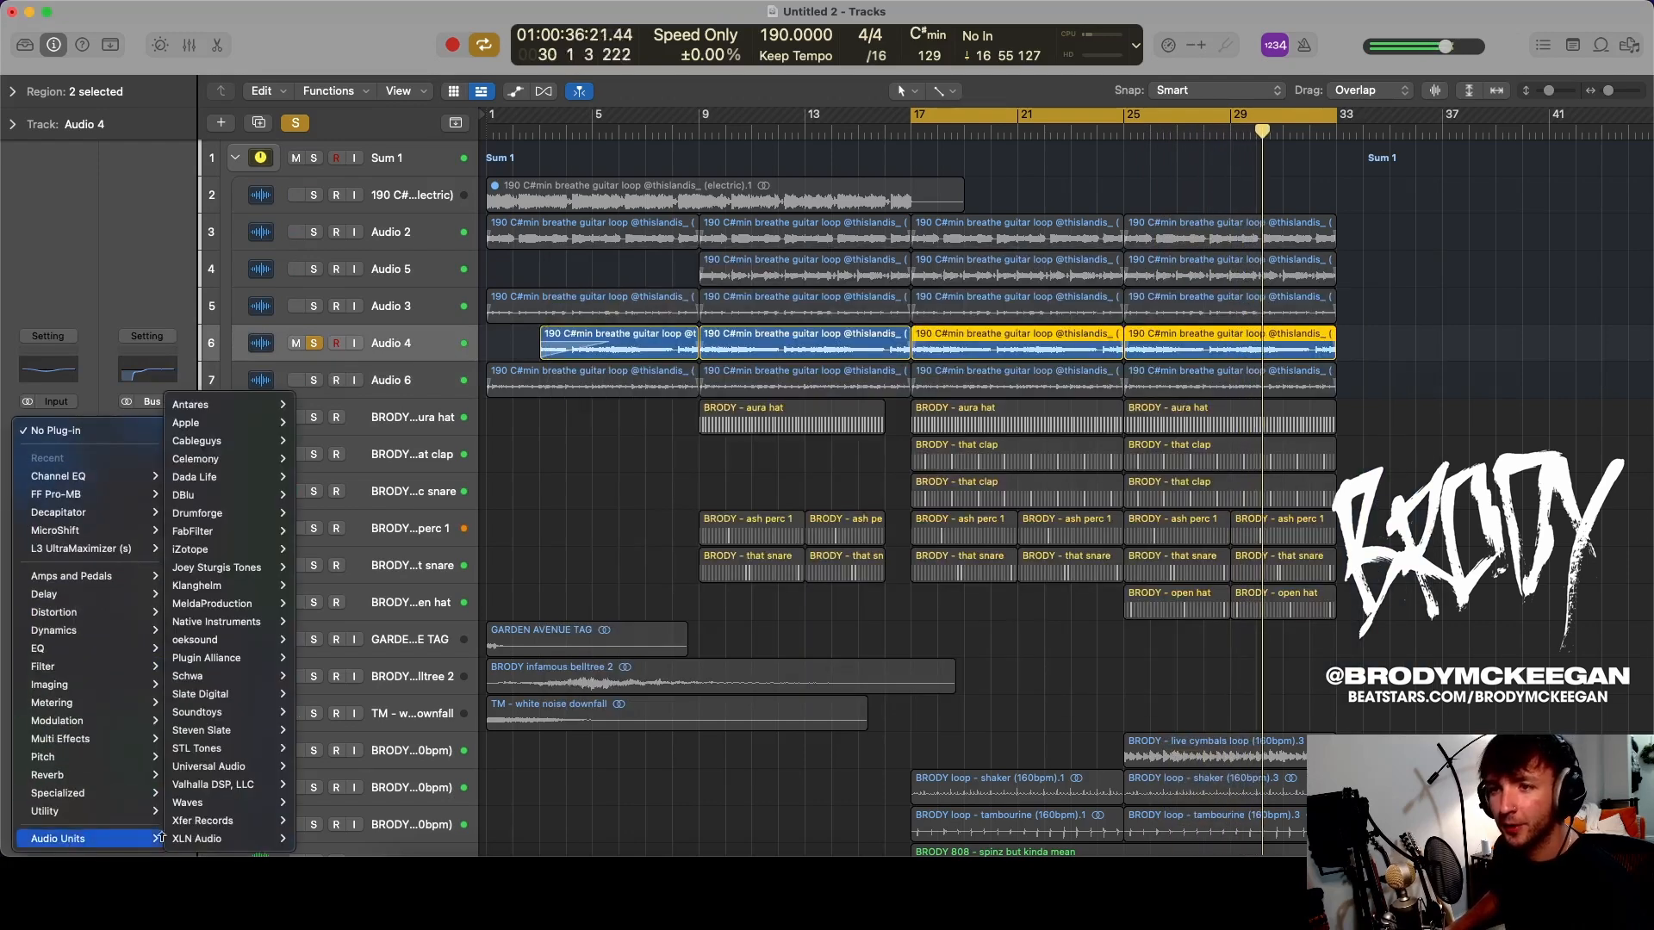
{"action": "left_click", "coordinate": [400, 640]}
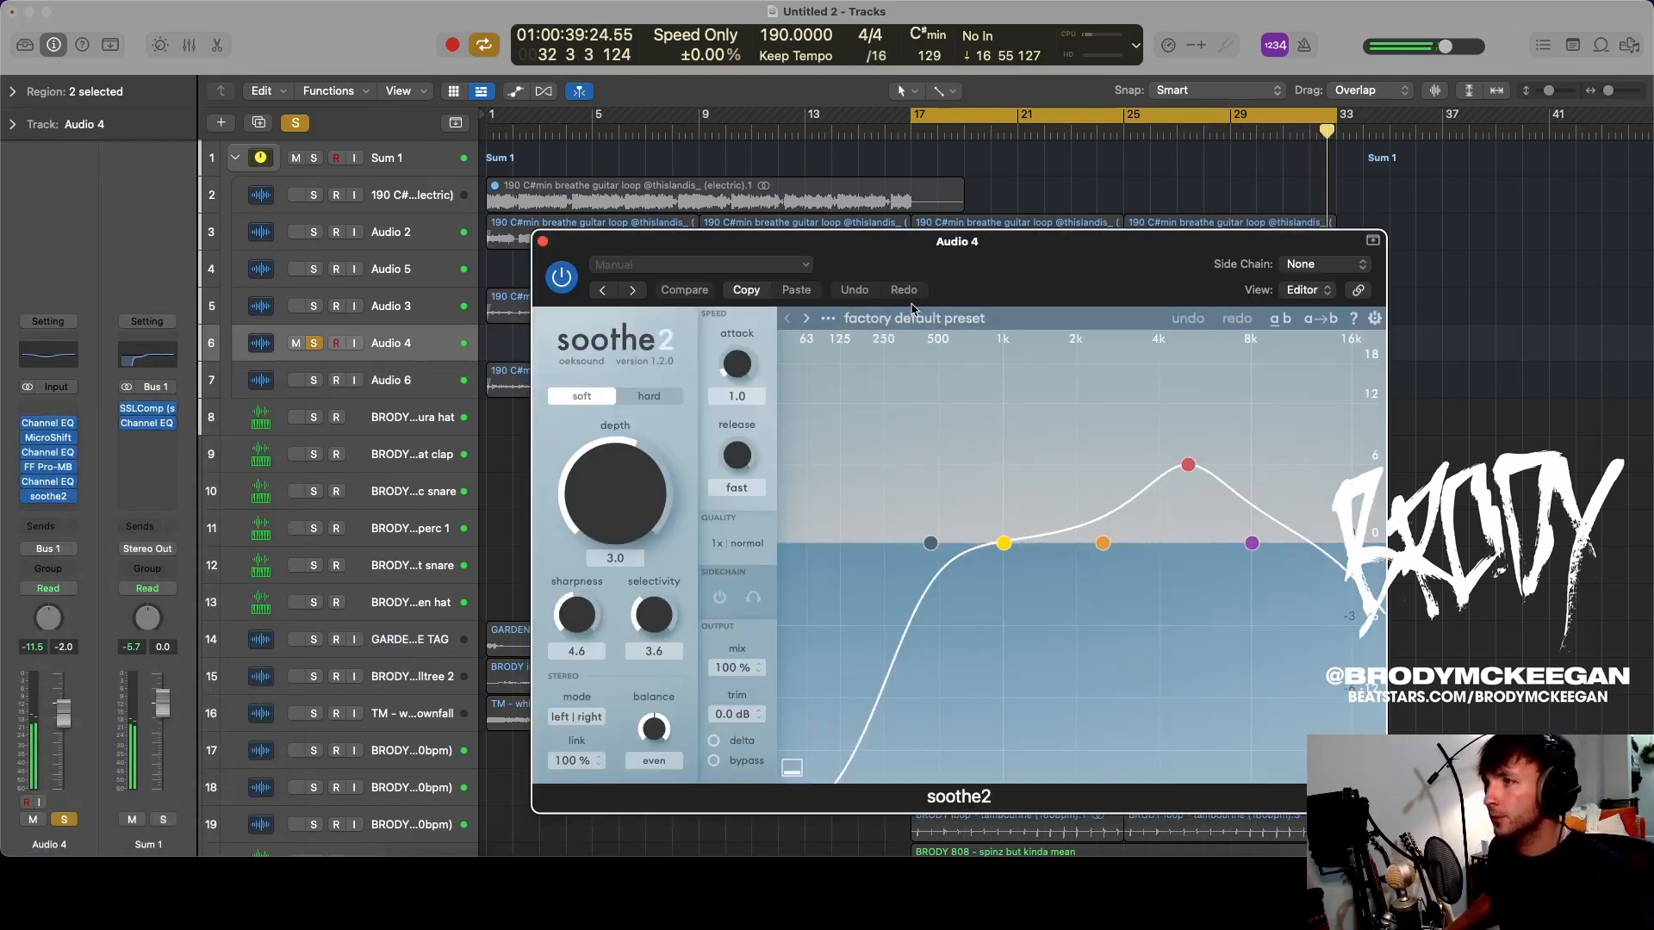
- Try the Egtr harsh electric guitar preset in Audio 4's soothe2 while playing the loop
{"action": "left_click", "coordinate": [913, 314]}
{"action": "mouse_move", "coordinate": [861, 613]}
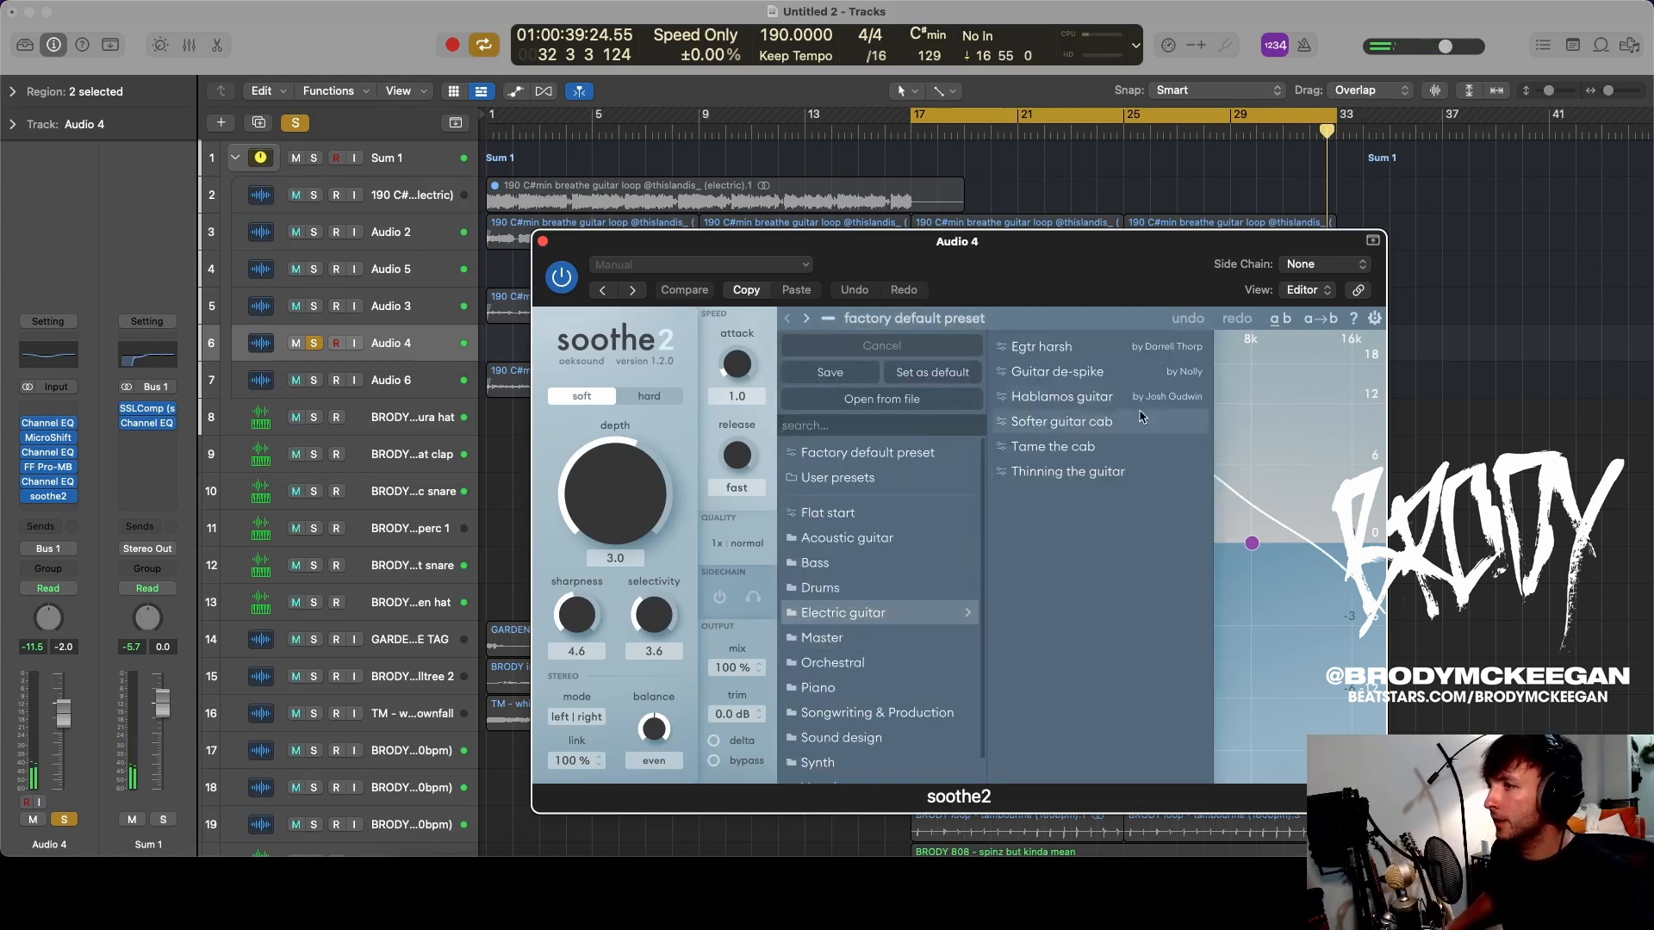
{"action": "left_click", "coordinate": [1090, 348]}
{"action": "key", "text": "space"}
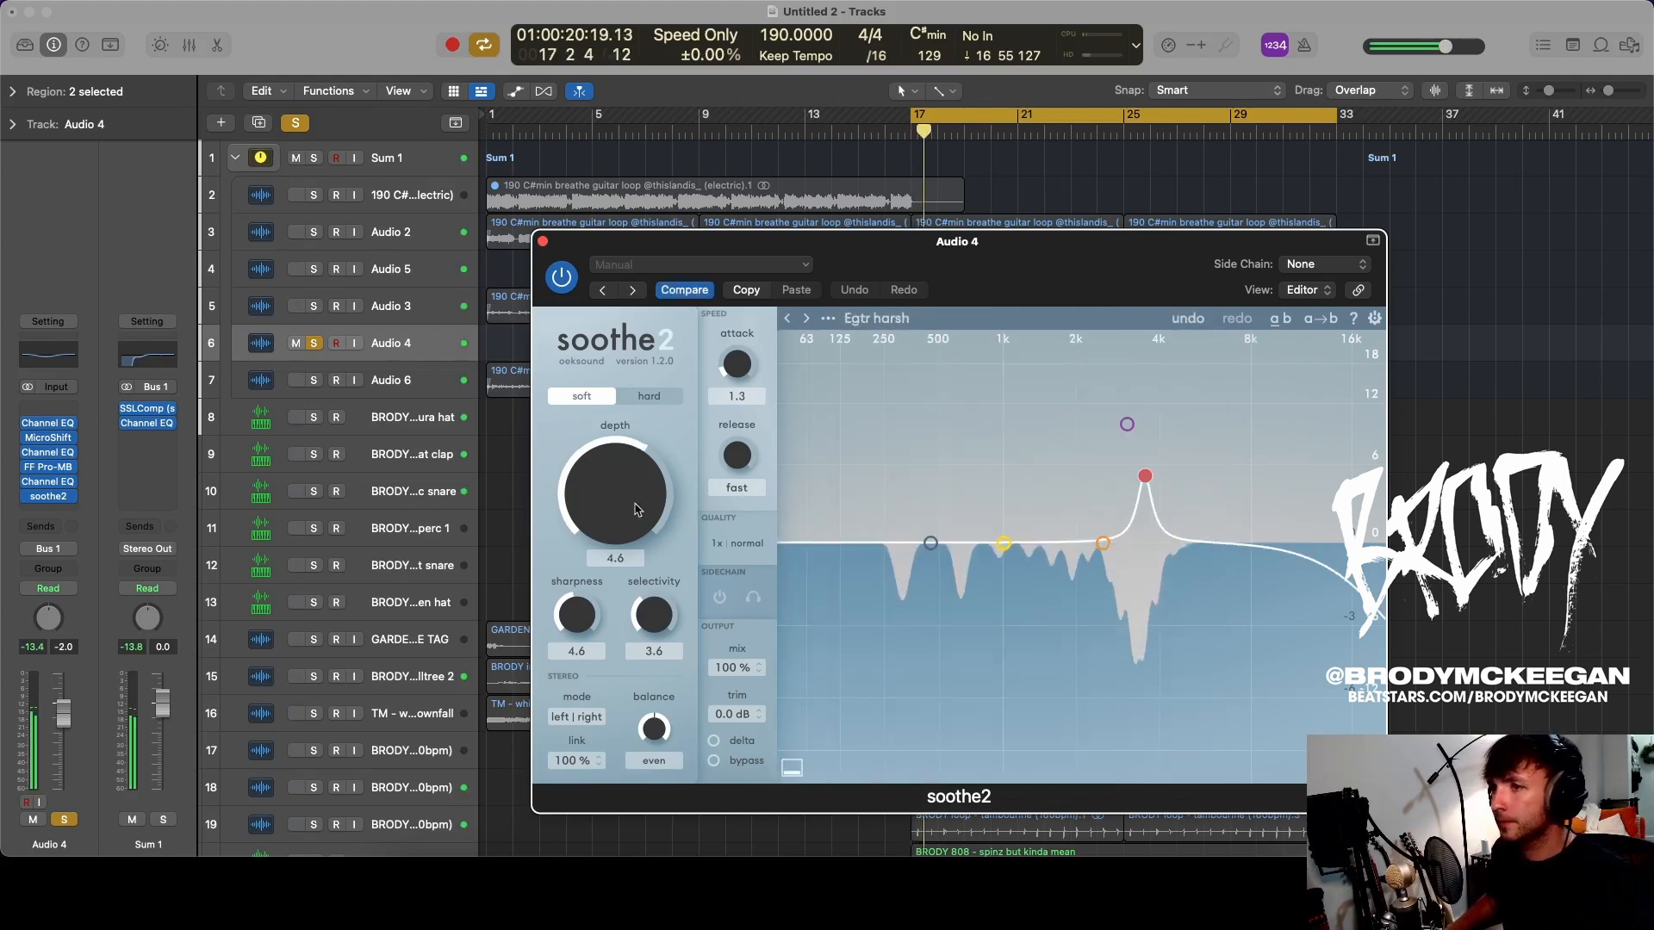
- Load the Guitar de-spike preset in Audio 4's soothe2 and compare it with the plug-in bypassed
{"action": "left_click", "coordinate": [877, 318]}
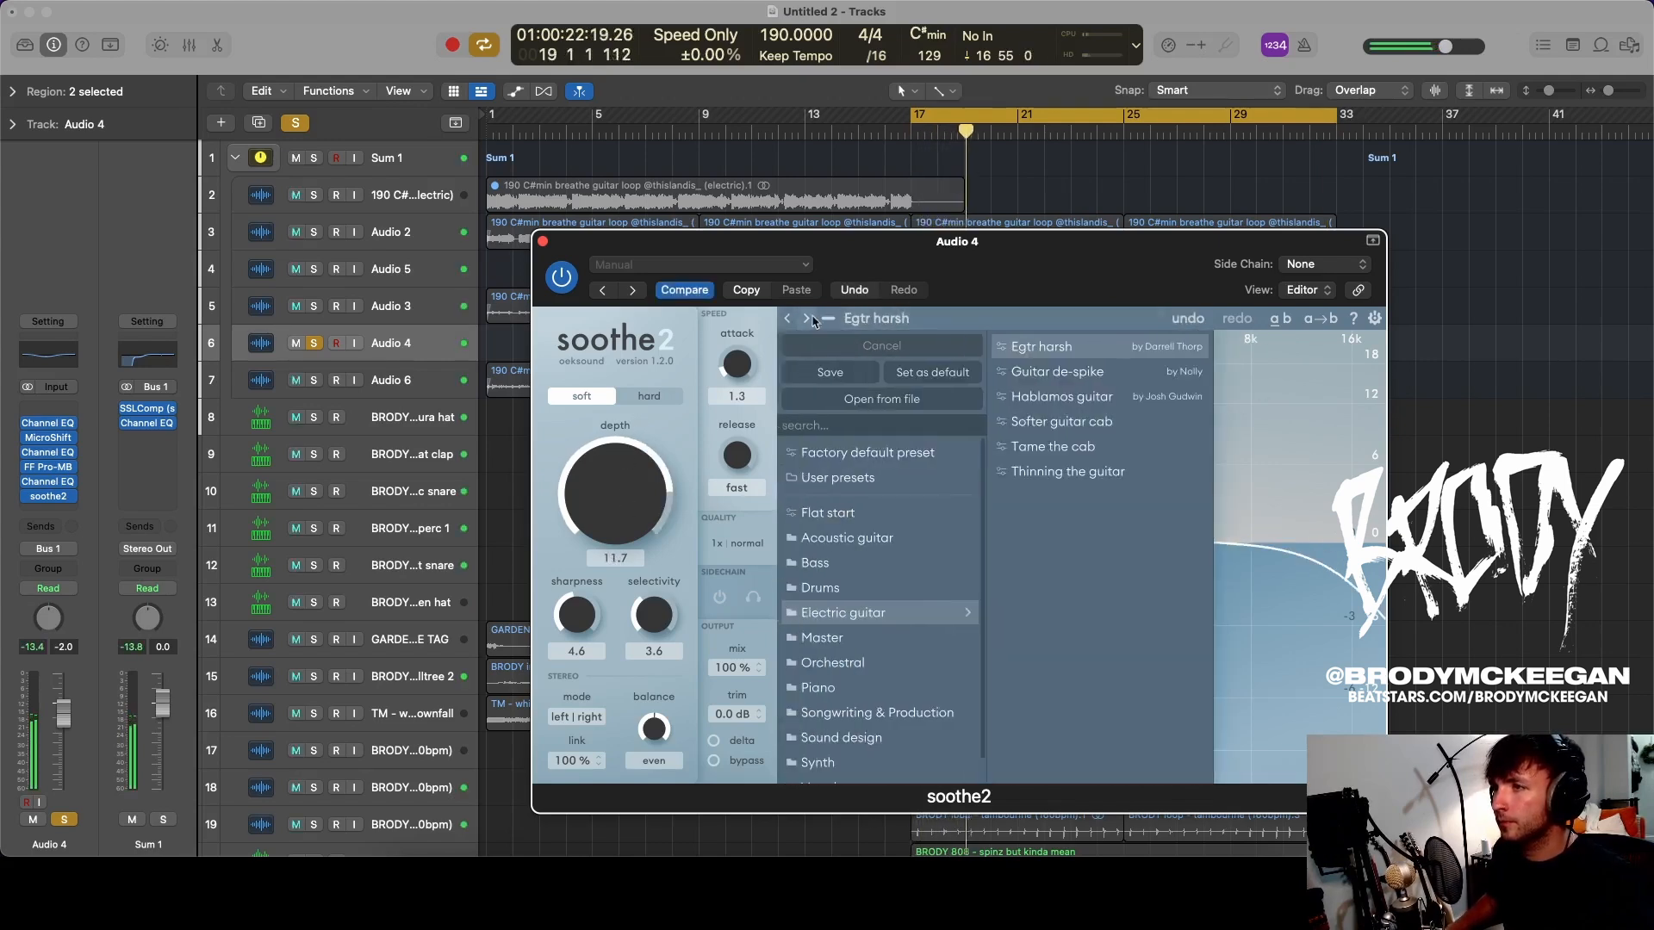
{"action": "left_click", "coordinate": [1057, 373]}
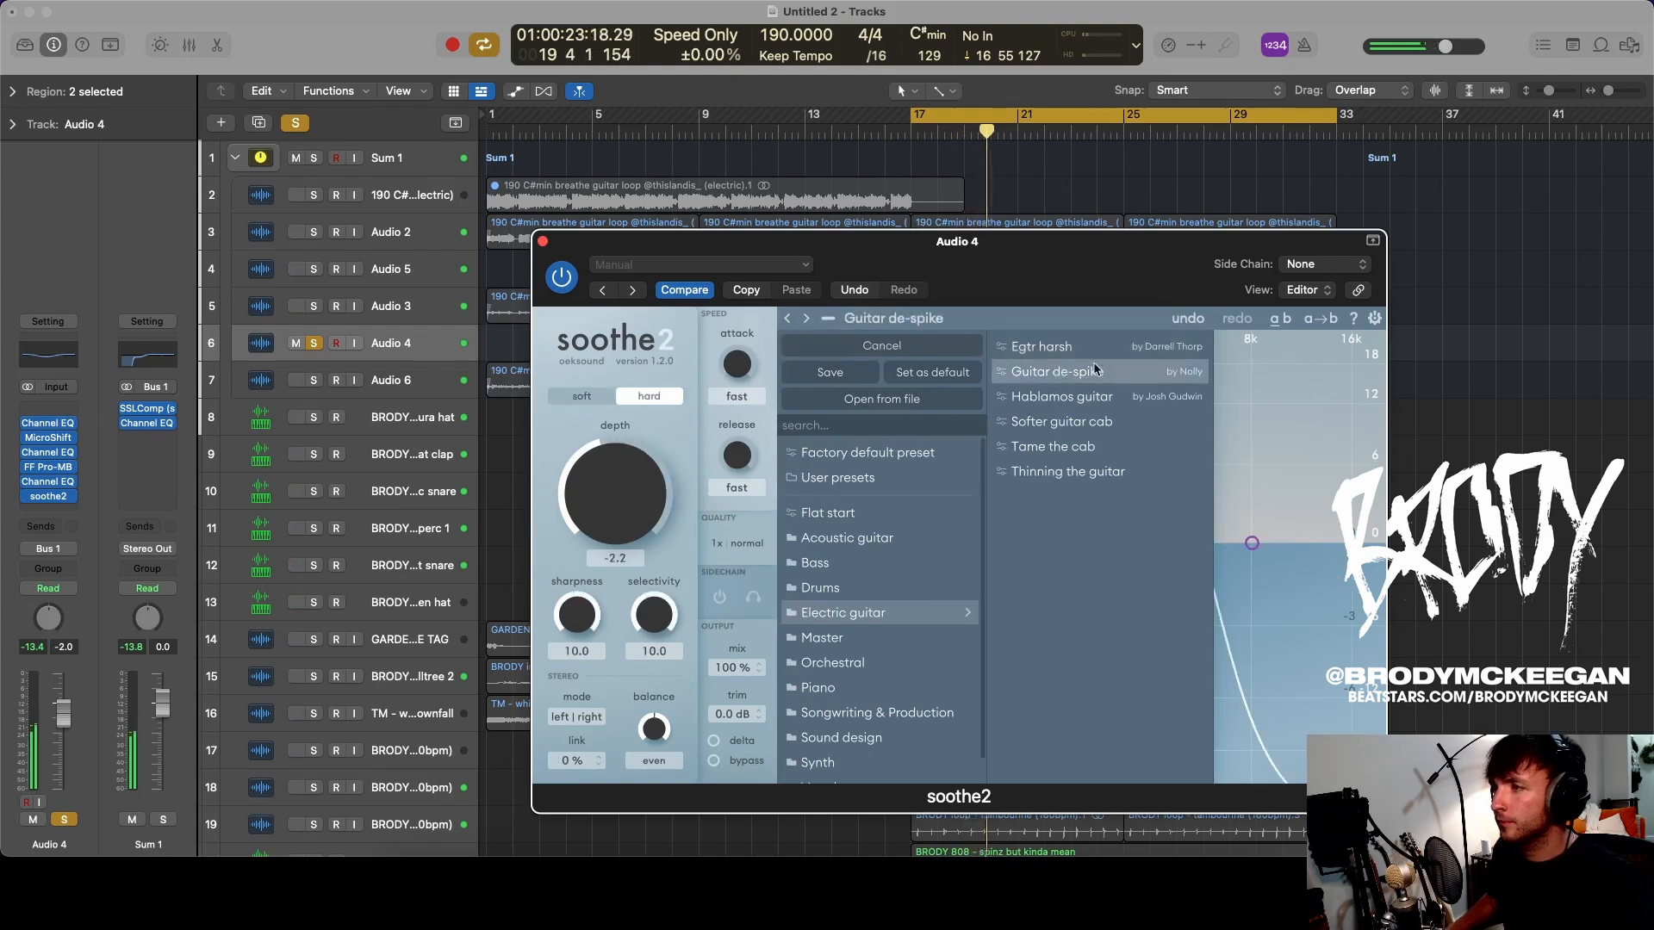
{"action": "left_click", "coordinate": [1264, 386]}
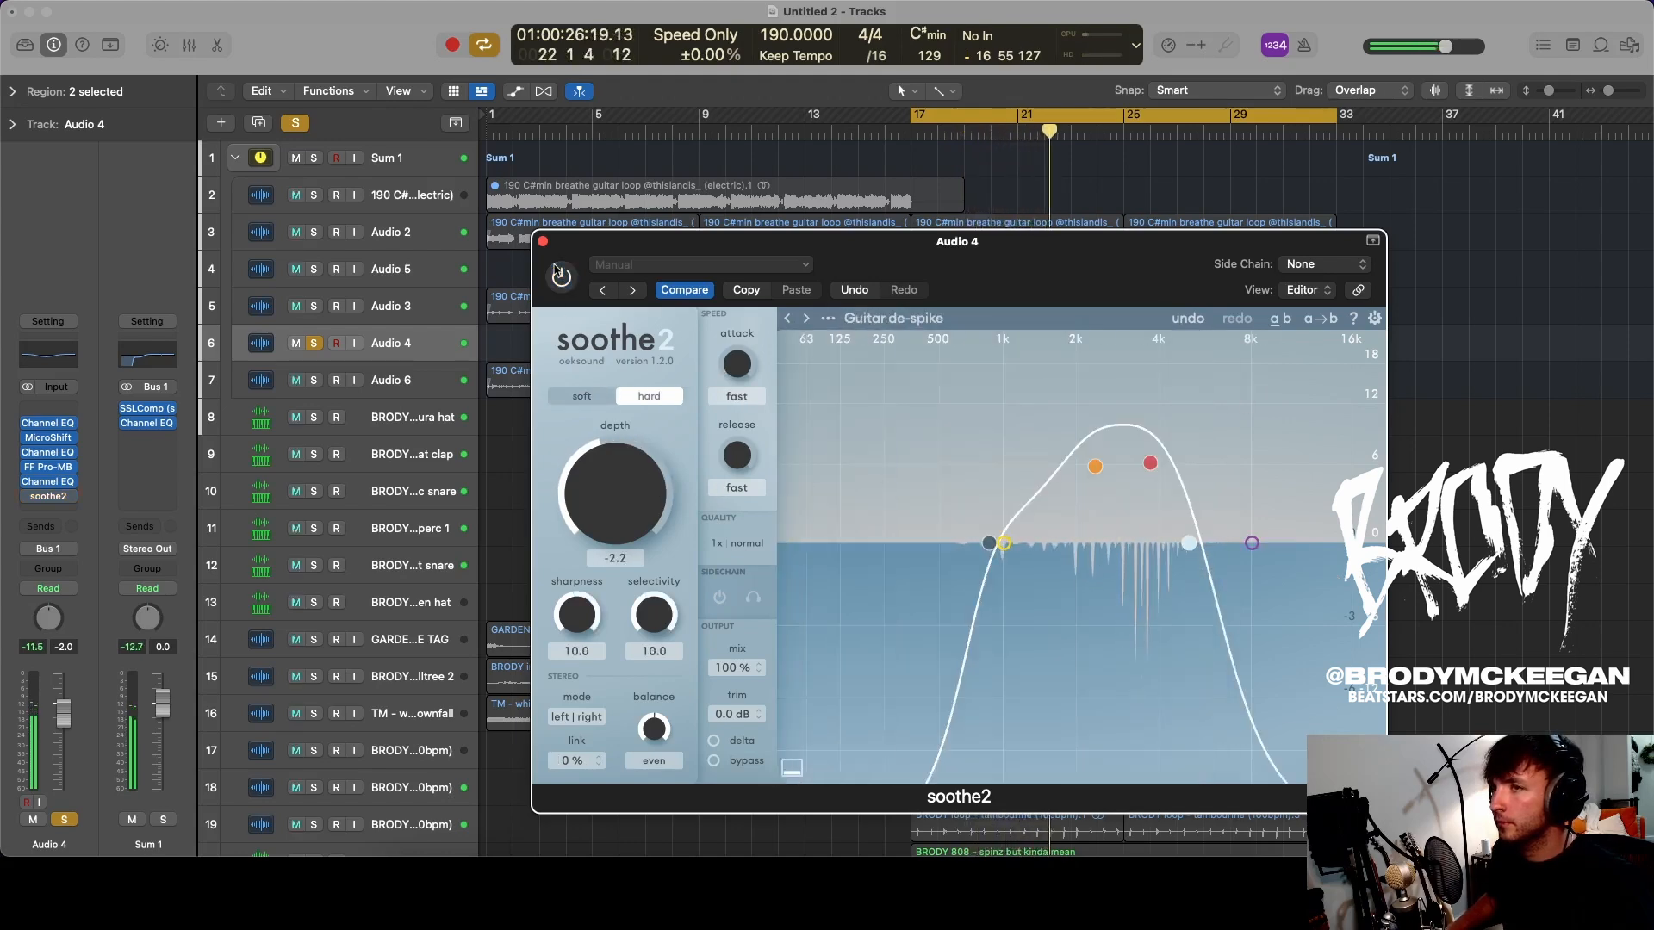
- Clear Audio 4's solo, set its volume to -0.4 dB in the full mix, and close soothe2
{"action": "key", "text": "s"}
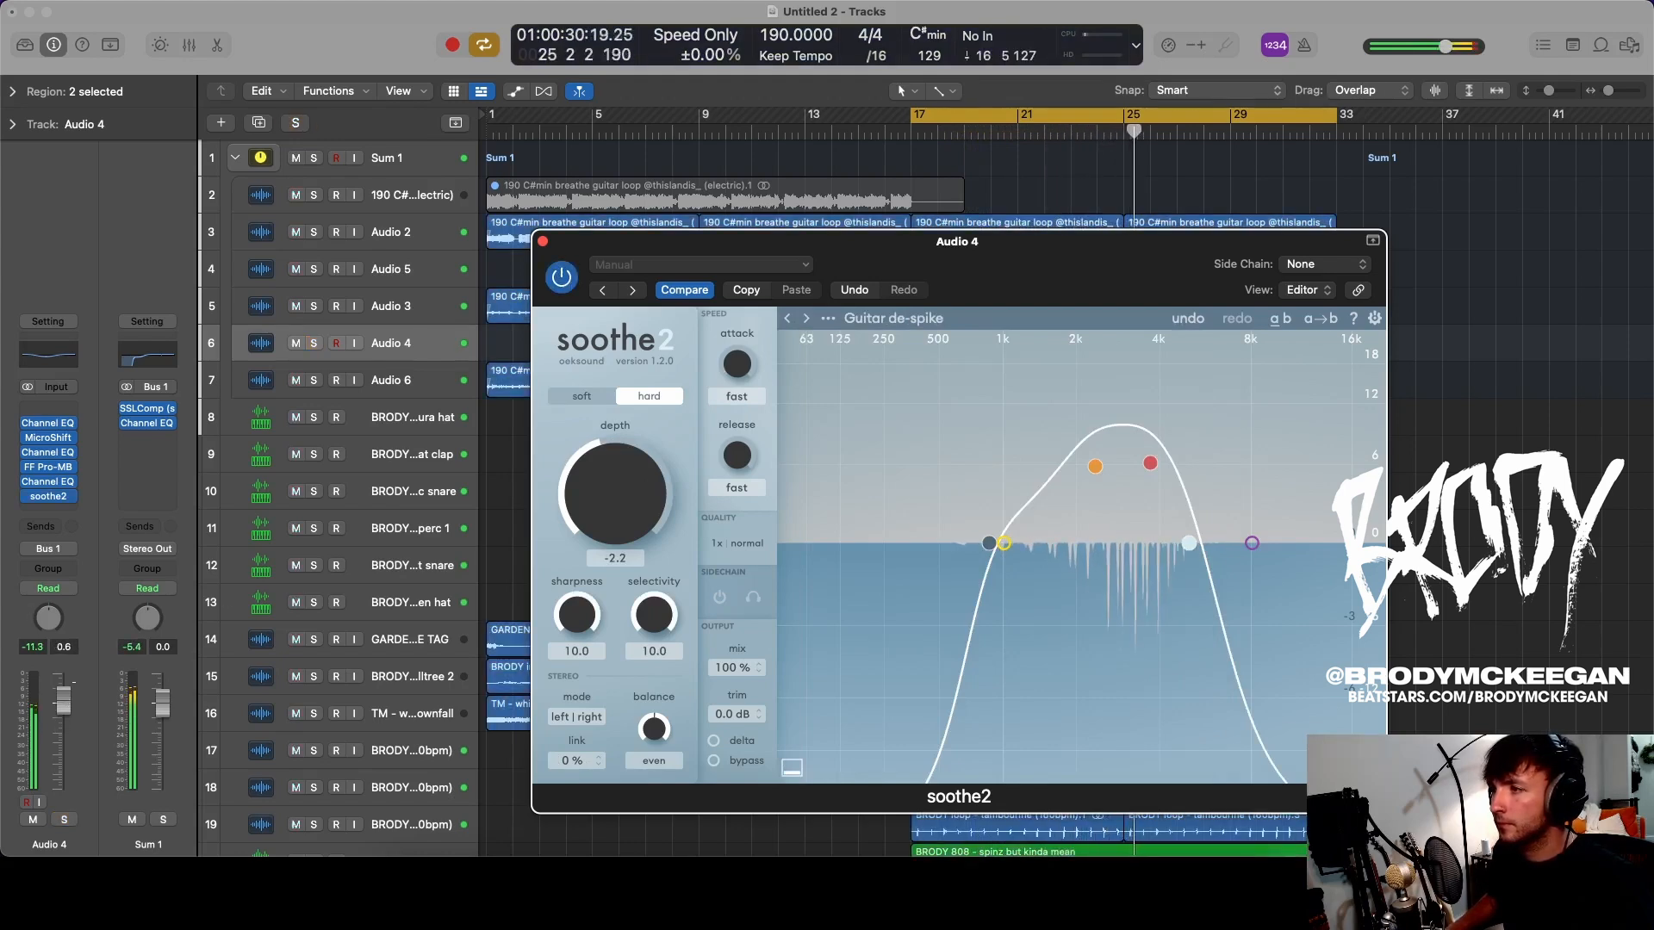
{"action": "left_click", "coordinate": [97, 694]}
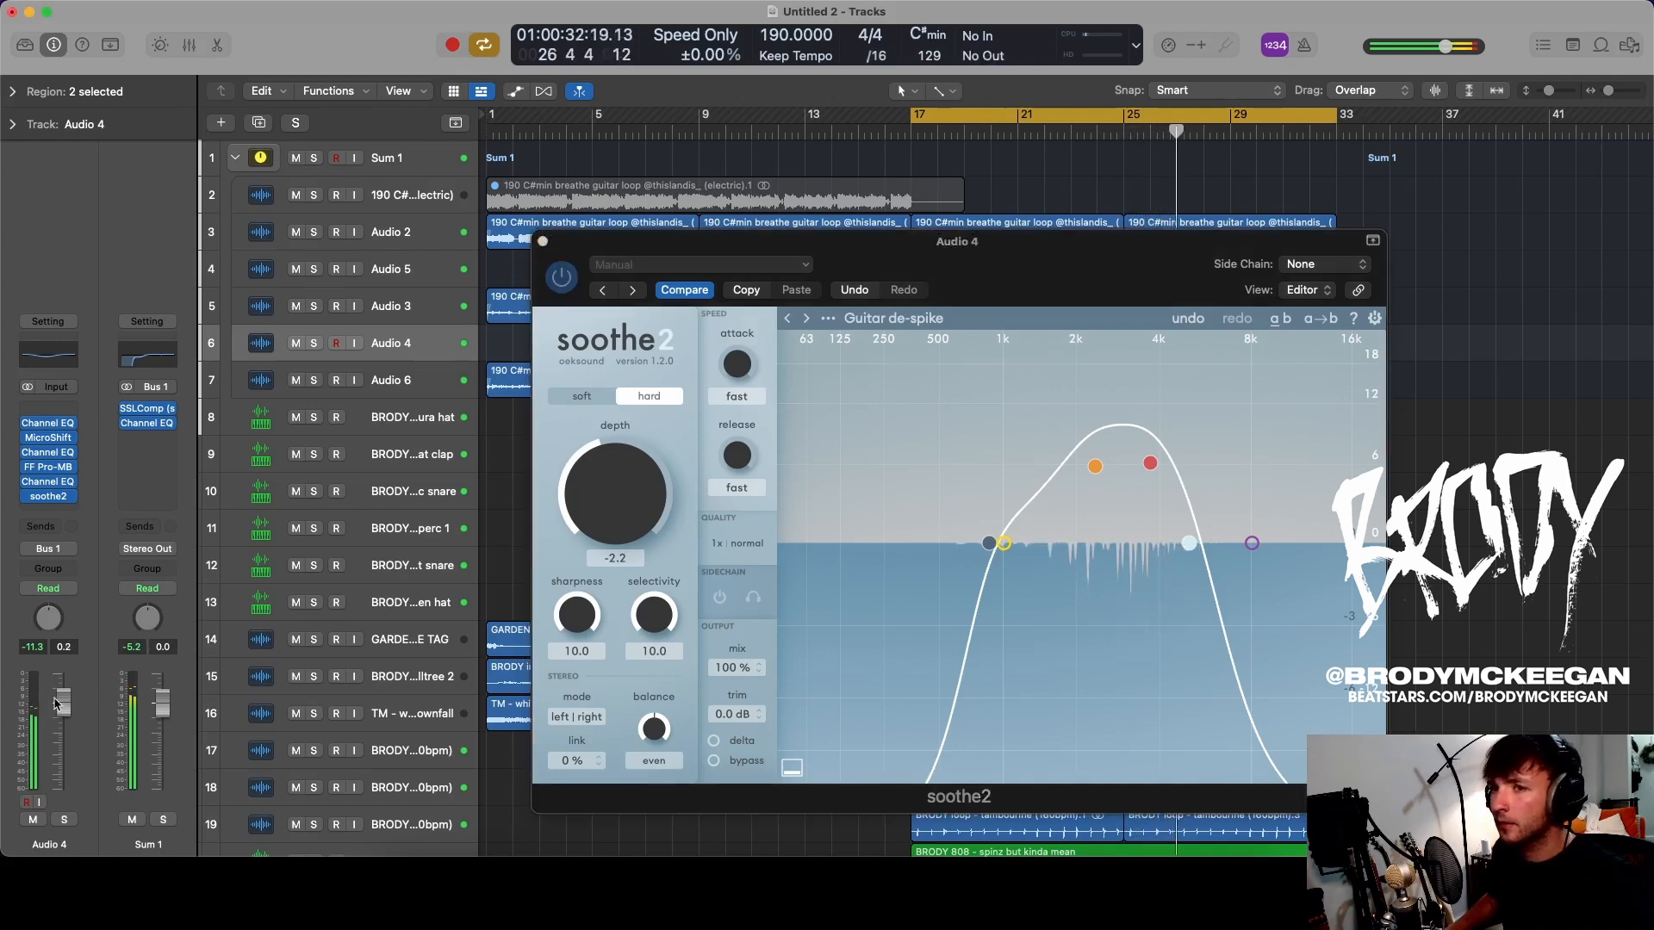
{"action": "left_click", "coordinate": [541, 243]}
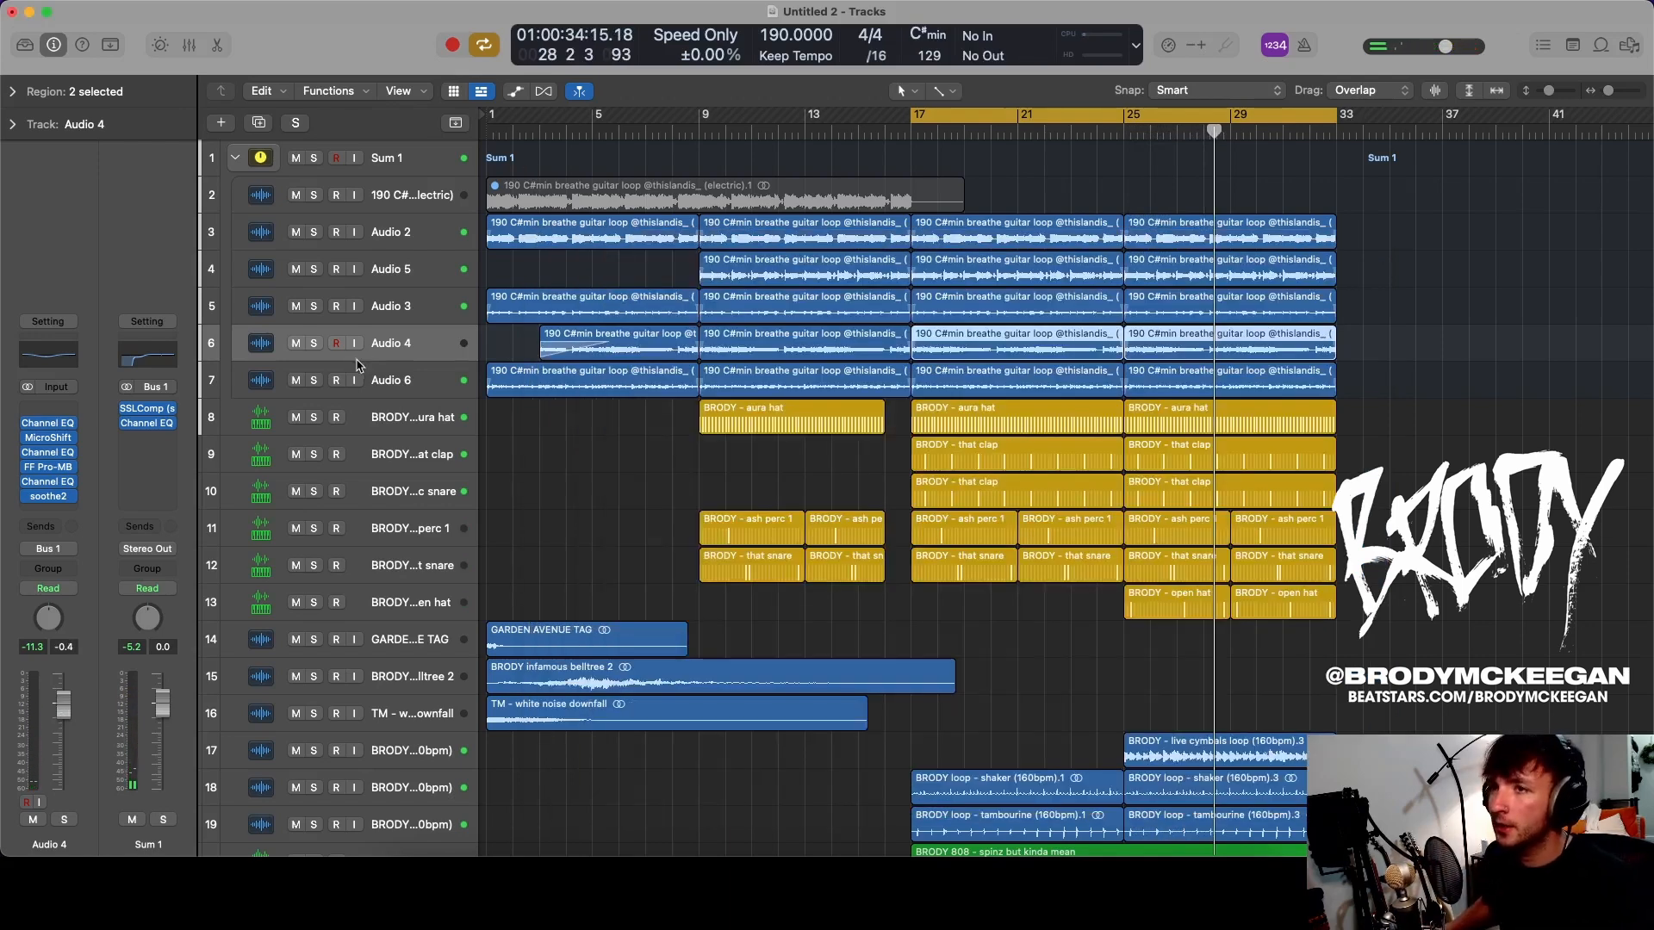
- Solo Audio 6 and copy soothe2 from Audio 4 onto it in the mixer
{"action": "left_click", "coordinate": [389, 384]}
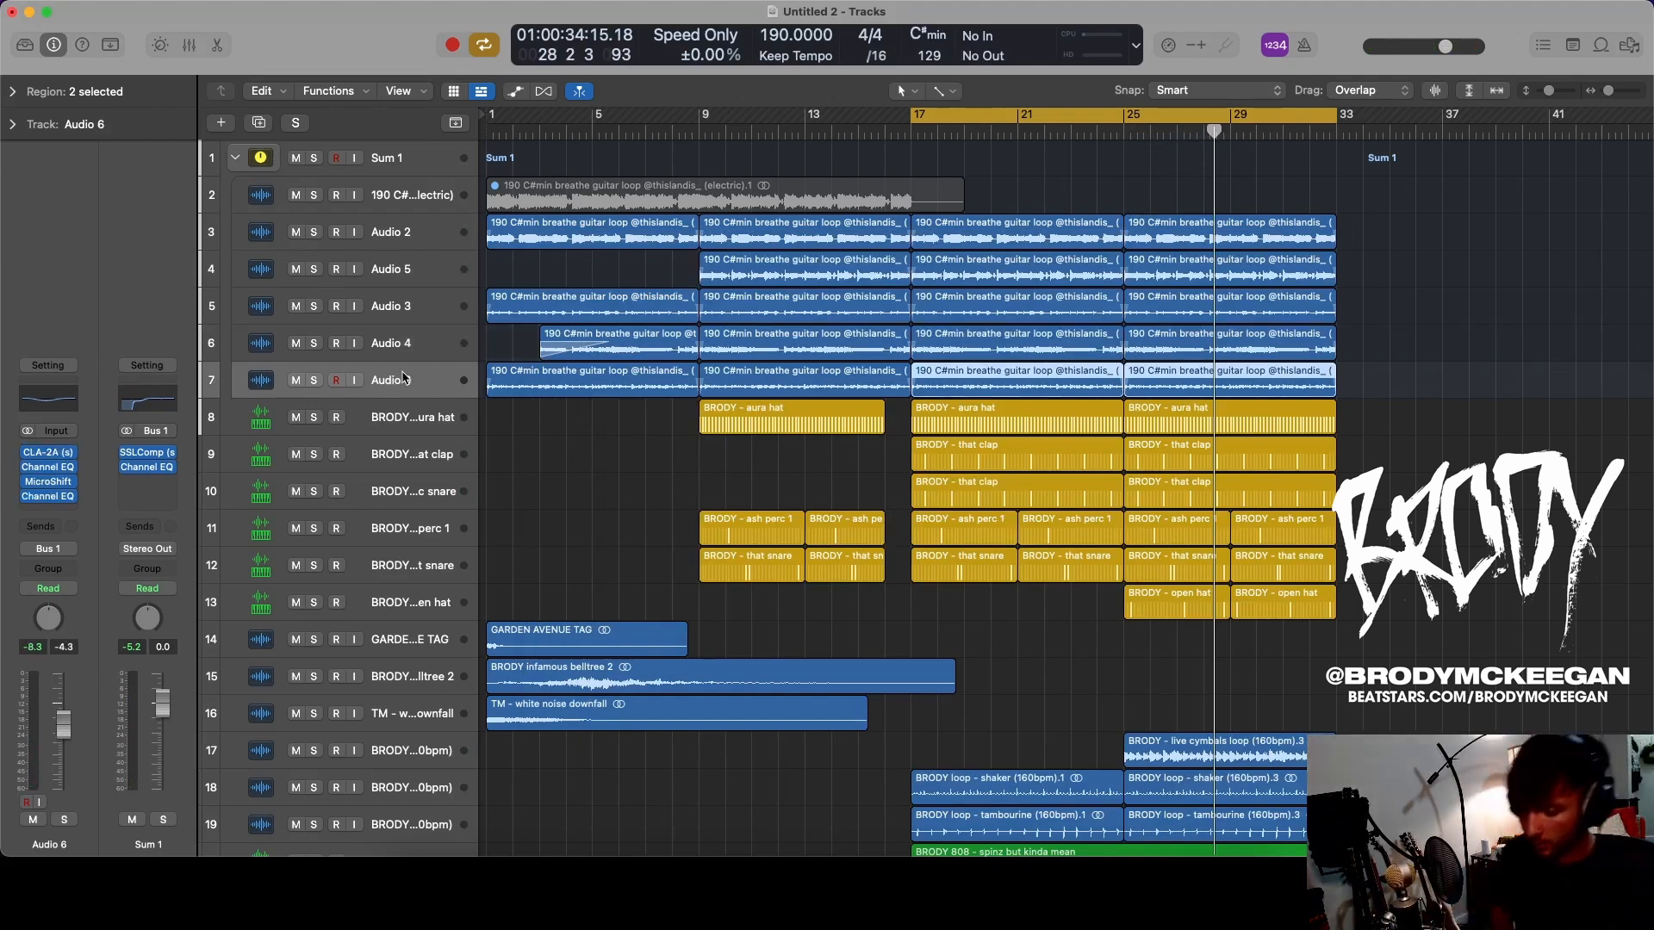
{"action": "key", "text": "s"}
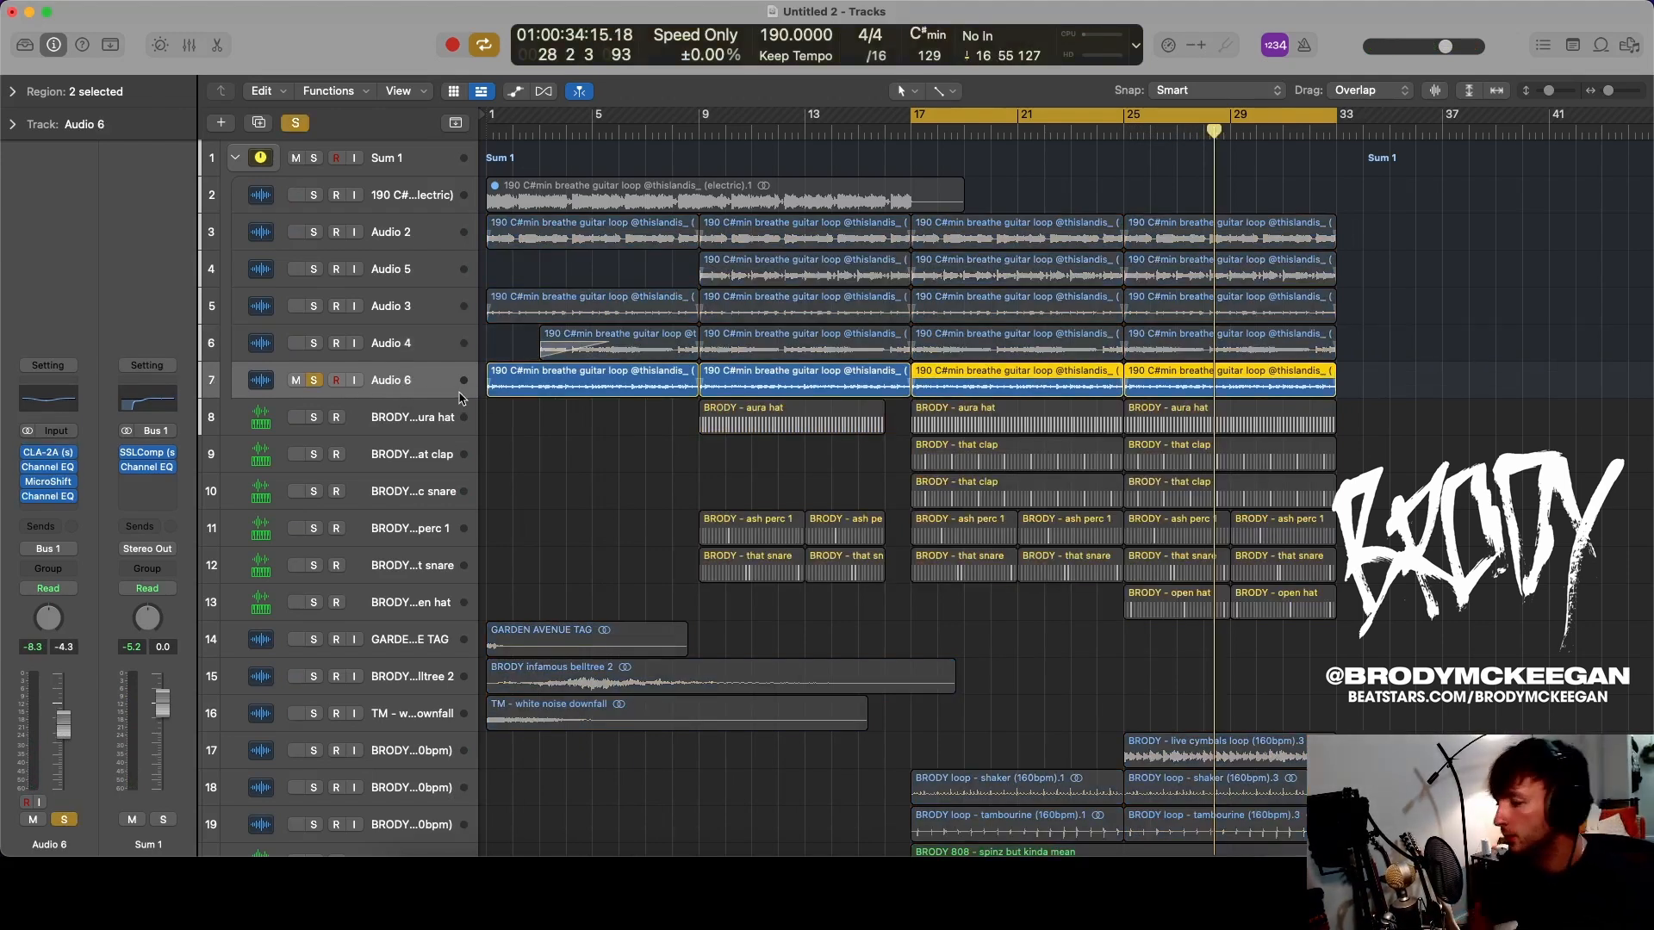
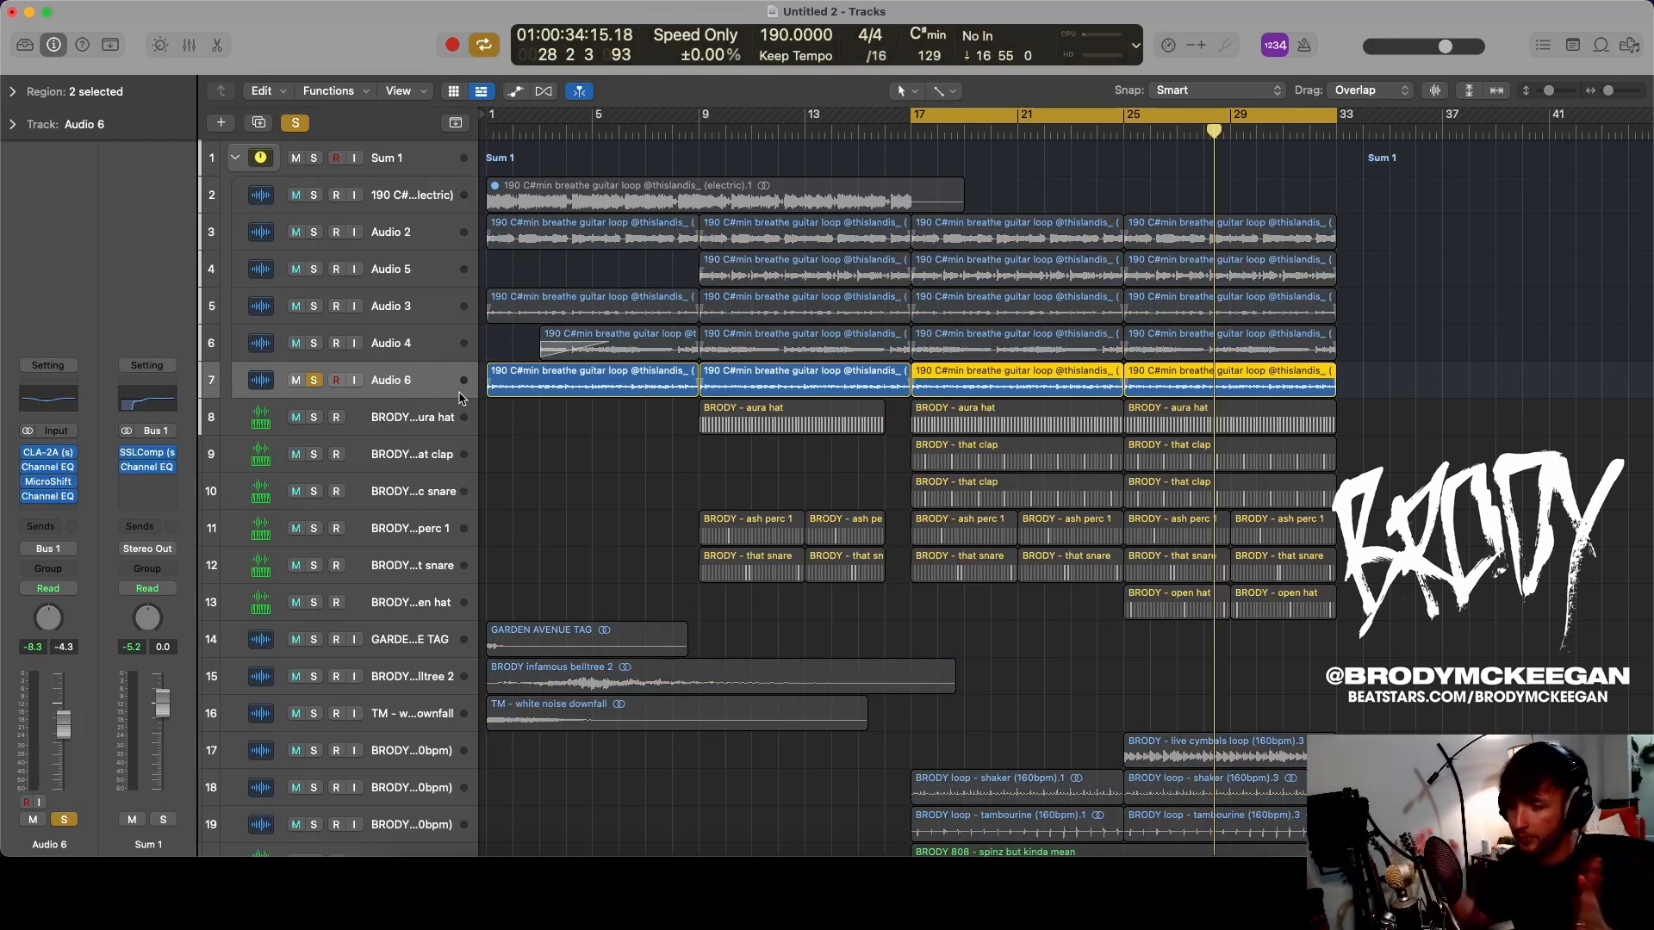
{"action": "key", "text": "space"}
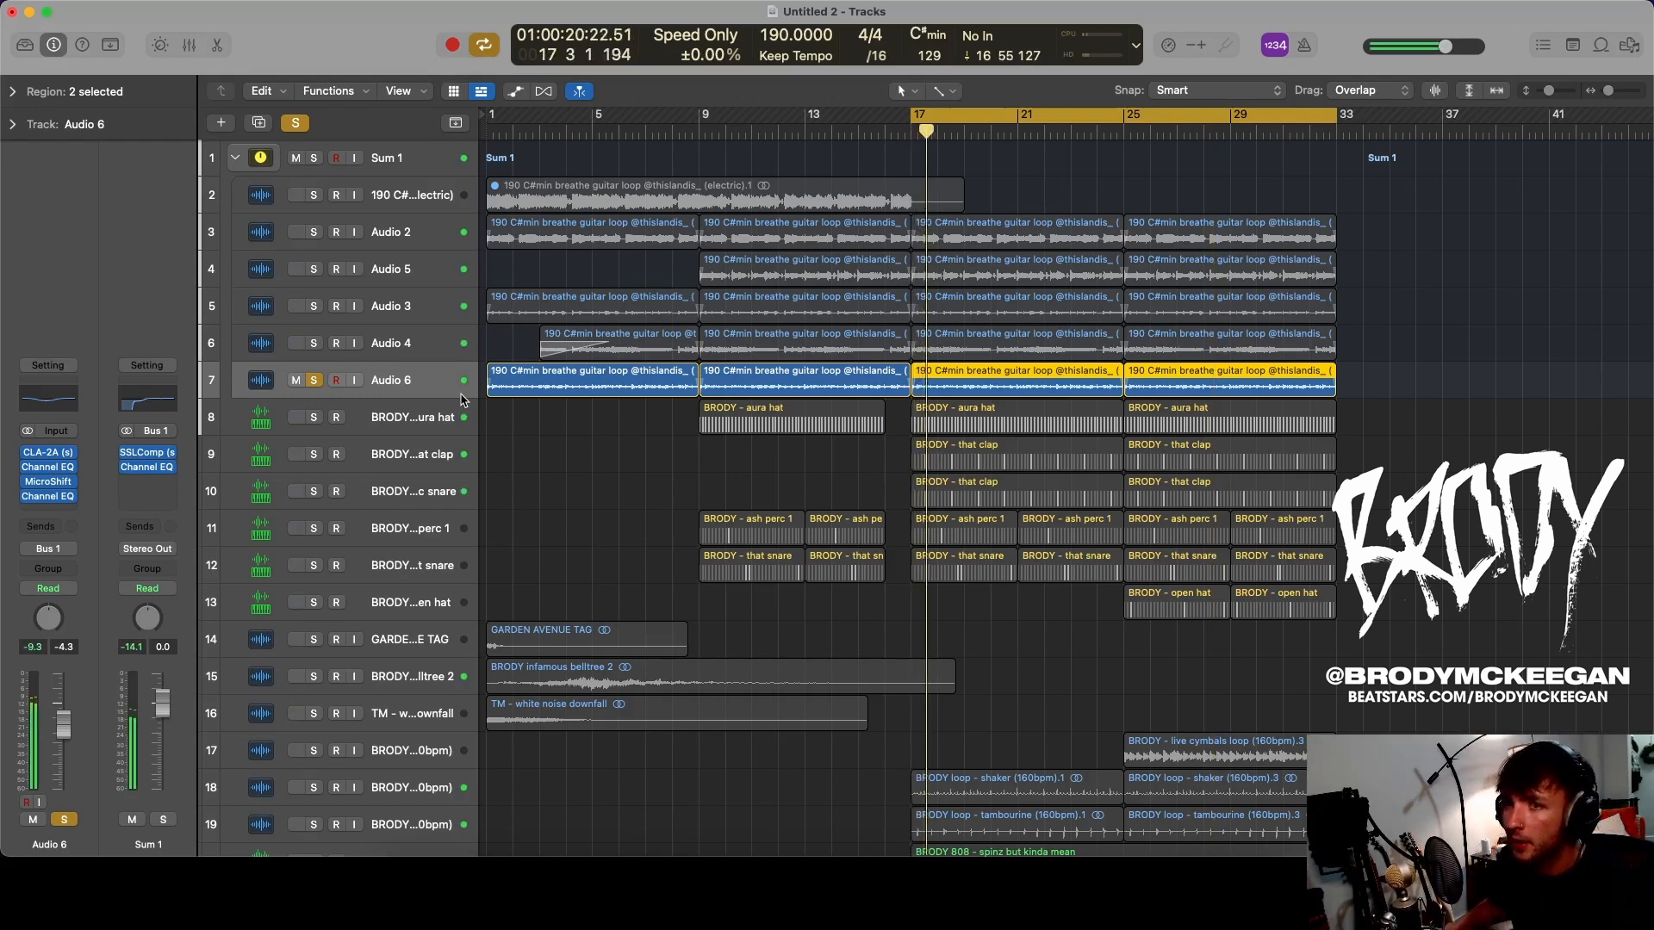
{"action": "key", "text": "x"}
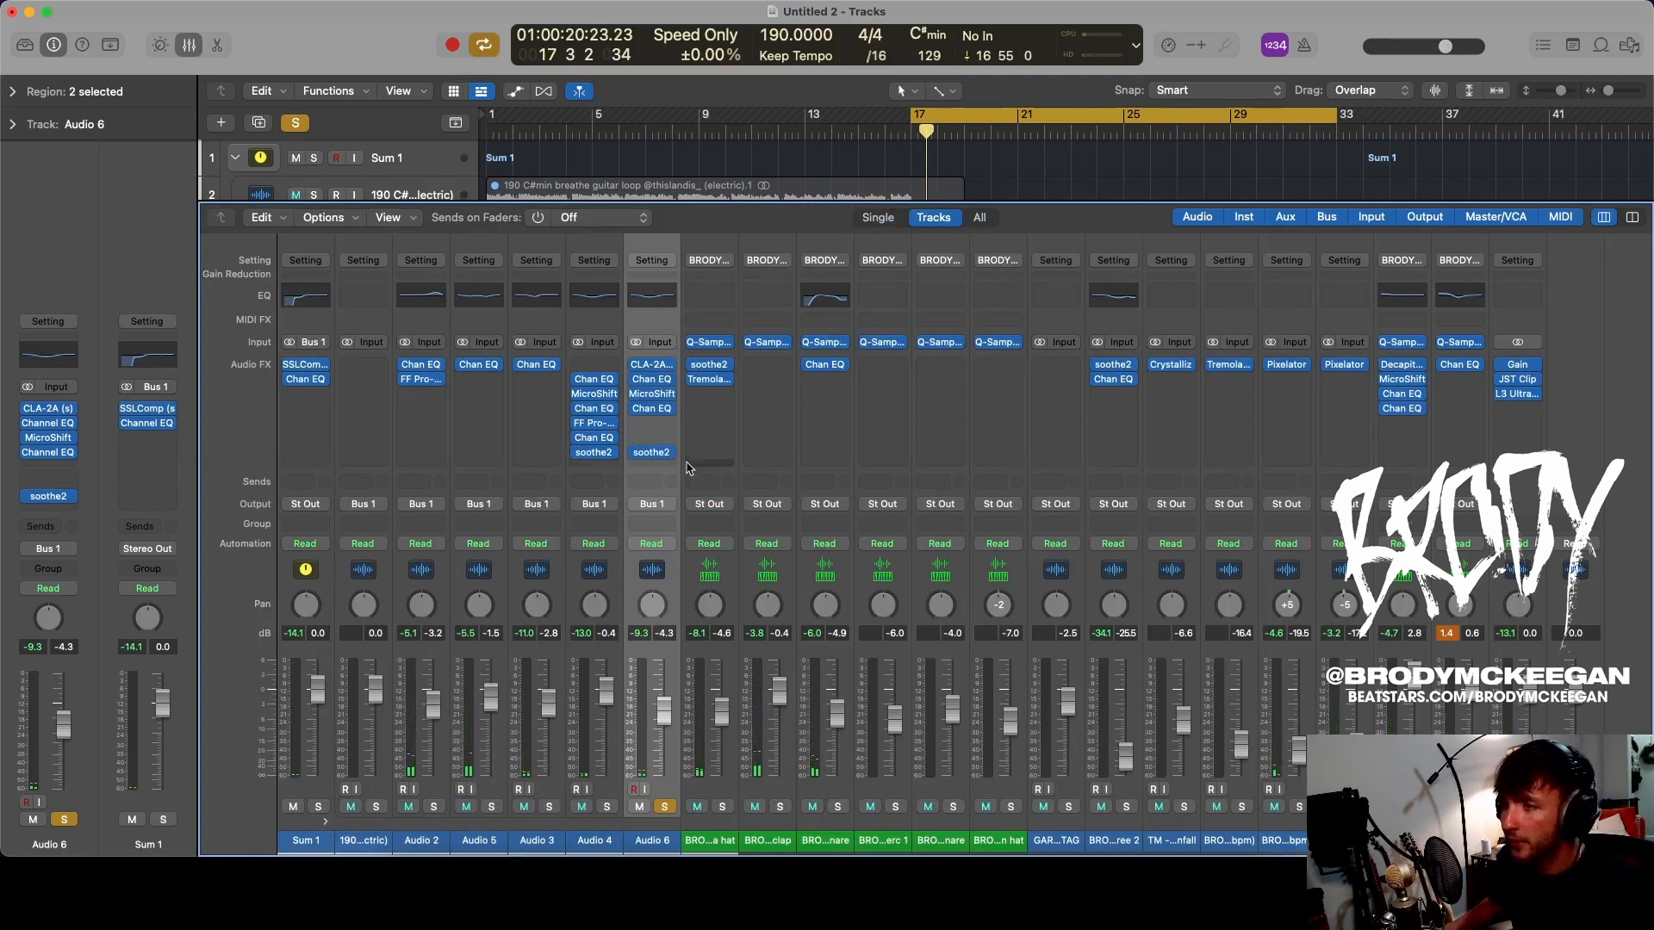
- Set the depth of Audio 6's soothe2 to 1.7 and compare the track with the plug-in bypassed
{"action": "left_click", "coordinate": [651, 452]}
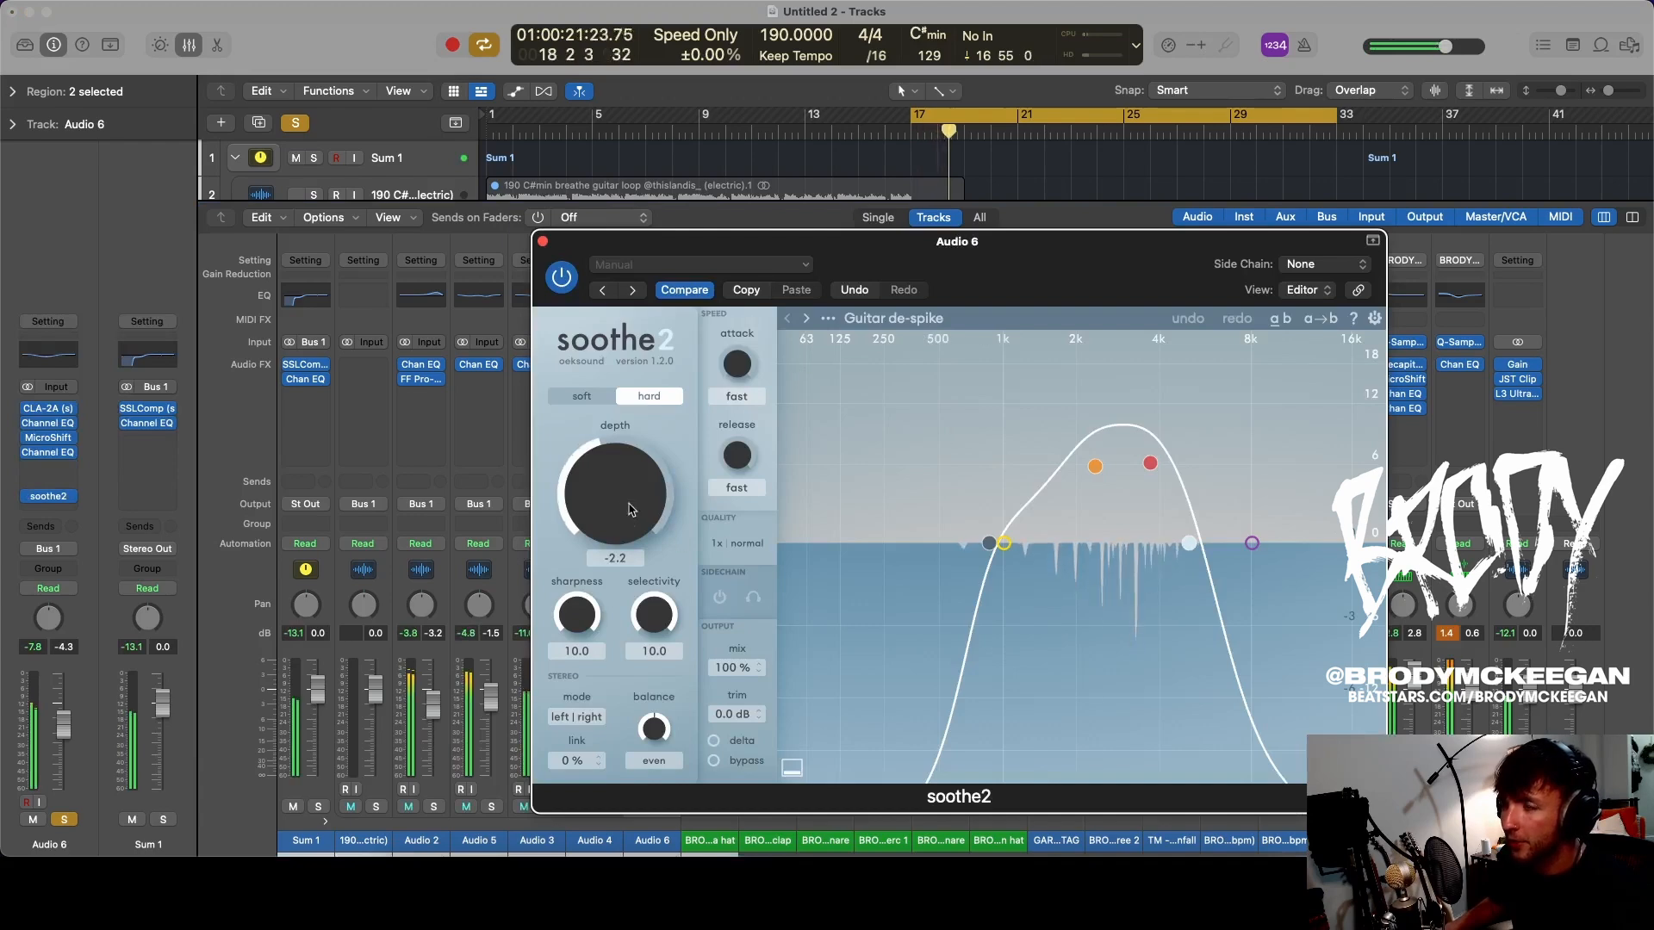
{"action": "left_click_drag", "start_coordinate": [629, 509], "coordinate": [631, 496]}
{"action": "left_click", "coordinate": [561, 275]}
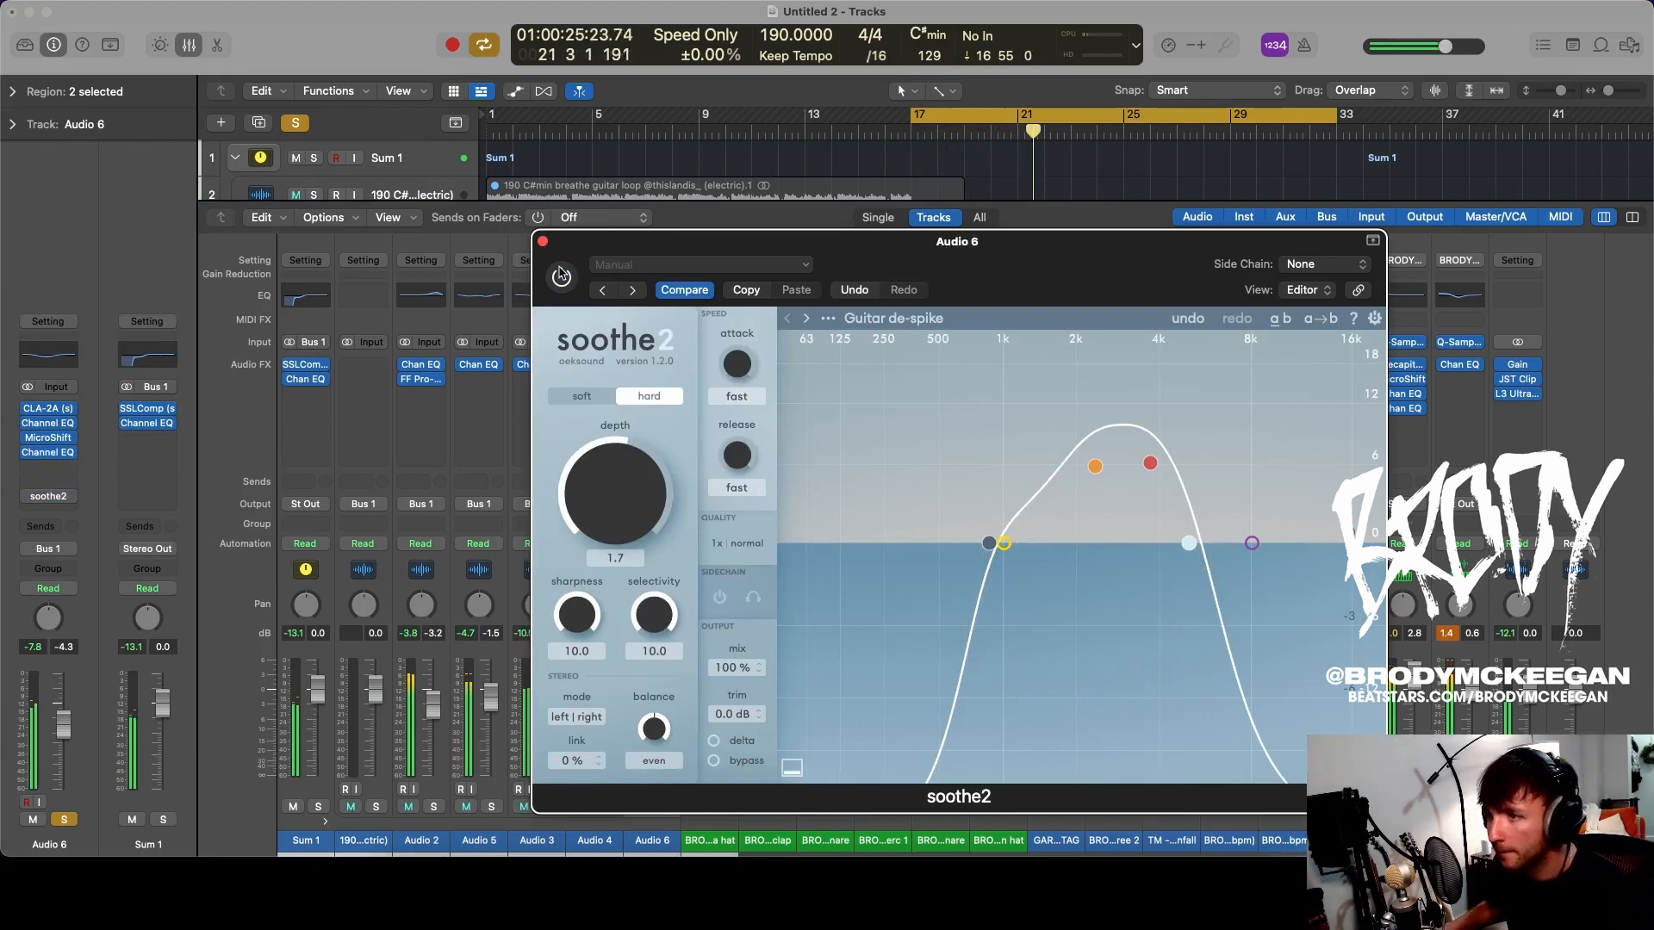
{"action": "left_click", "coordinate": [561, 276]}
{"action": "key", "text": "x"}
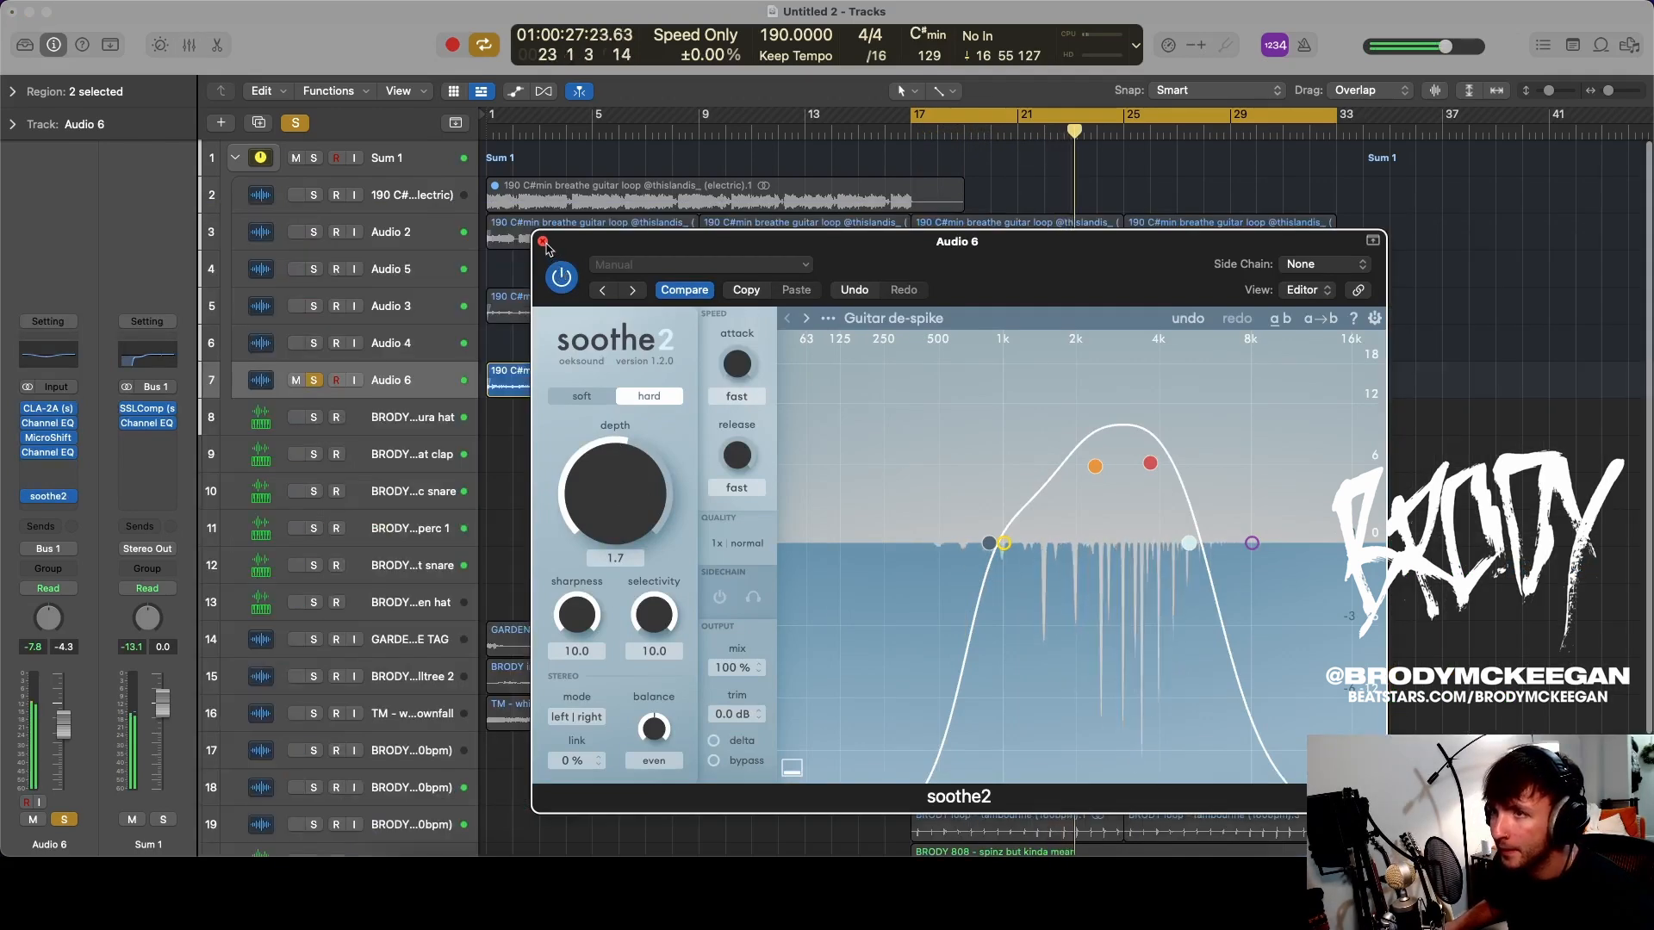
{"action": "left_click", "coordinate": [543, 242]}
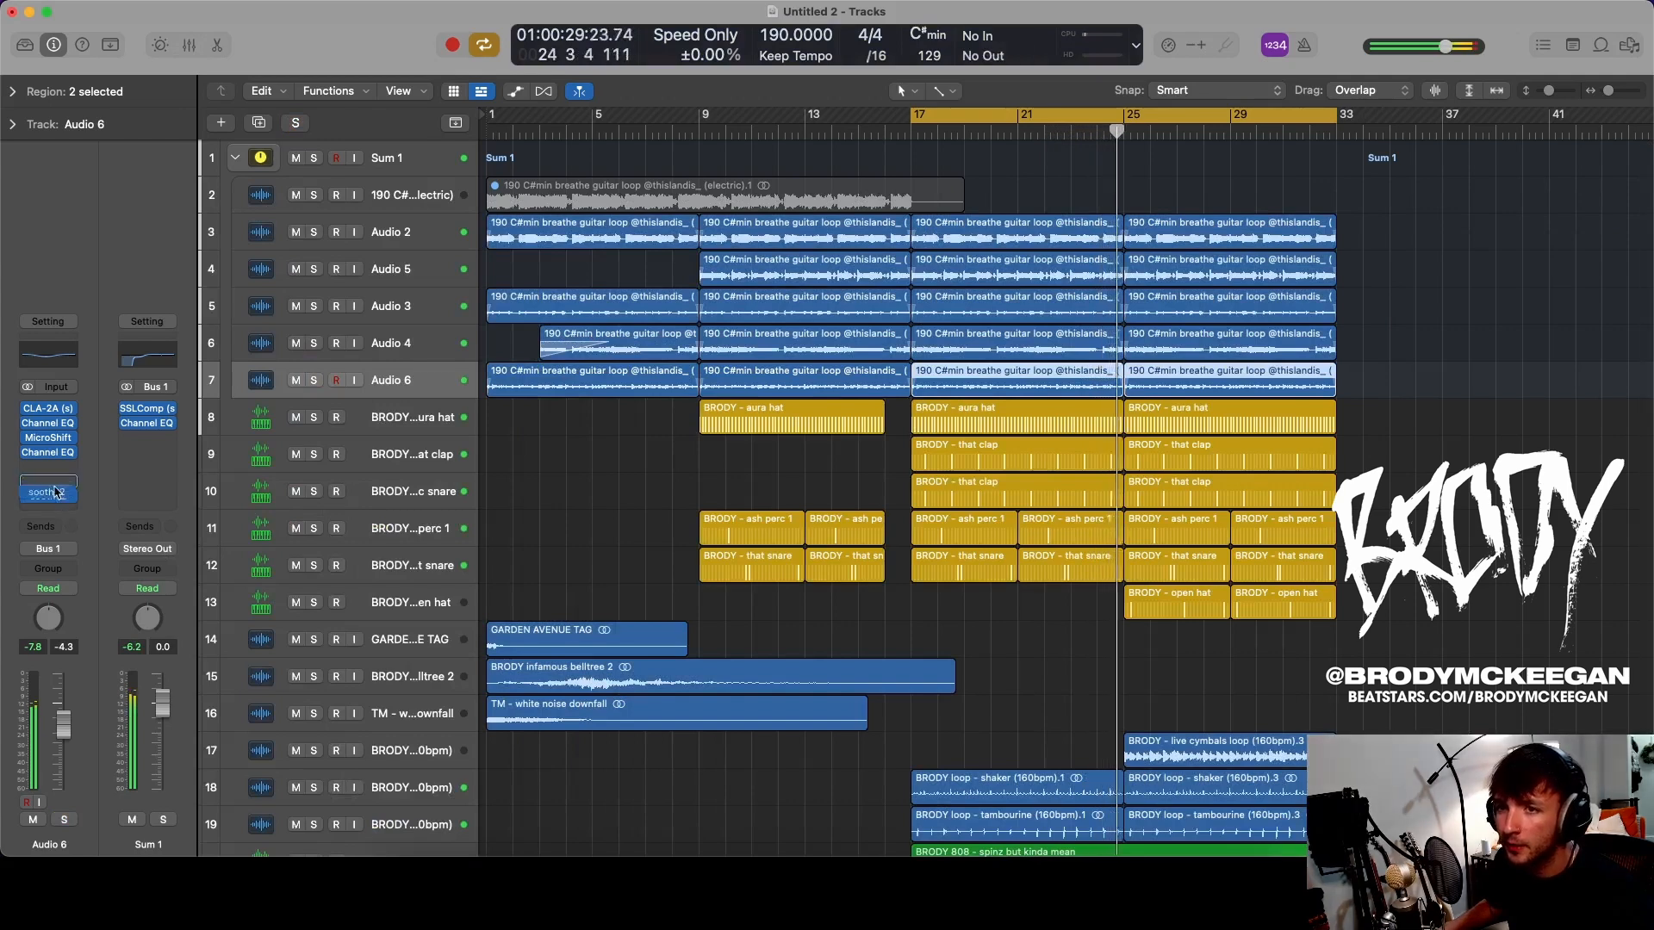
- Move soothe2 directly below Audio 6's last Channel EQ and insert another Channel EQ after it, with the track soloed
{"action": "left_click_drag", "start_coordinate": [56, 492], "coordinate": [54, 474]}
{"action": "key", "text": "s"}
{"action": "left_click", "coordinate": [57, 508]}
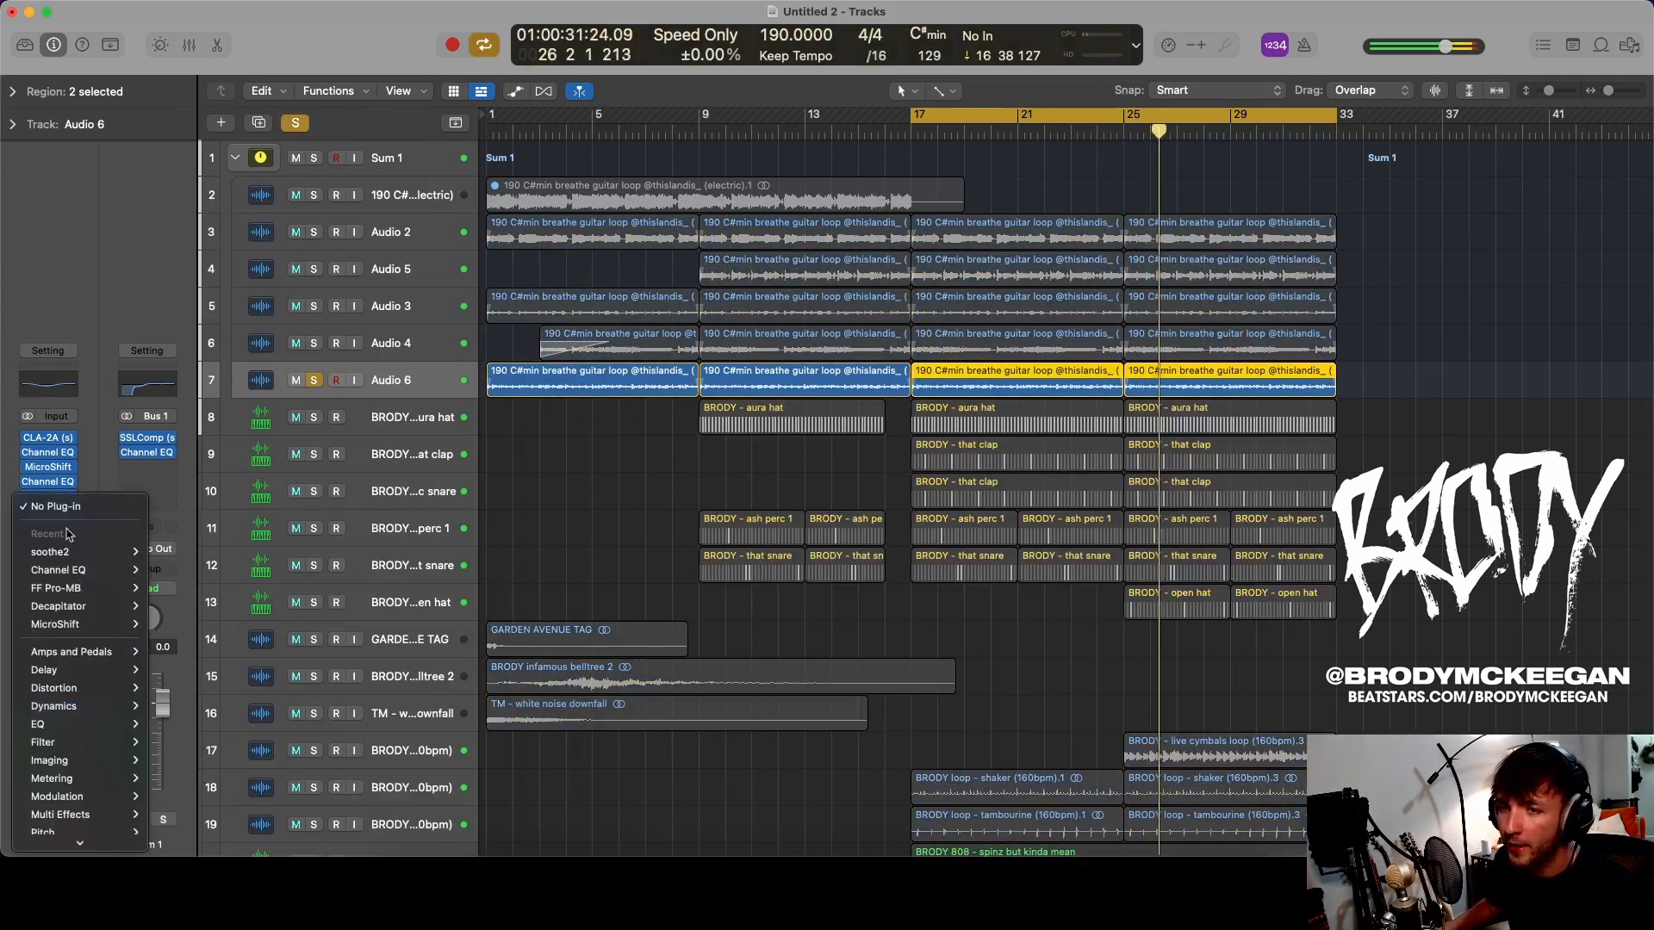
{"action": "mouse_move", "coordinate": [111, 725]}
{"action": "mouse_move", "coordinate": [215, 726]}
{"action": "left_click", "coordinate": [315, 726]}
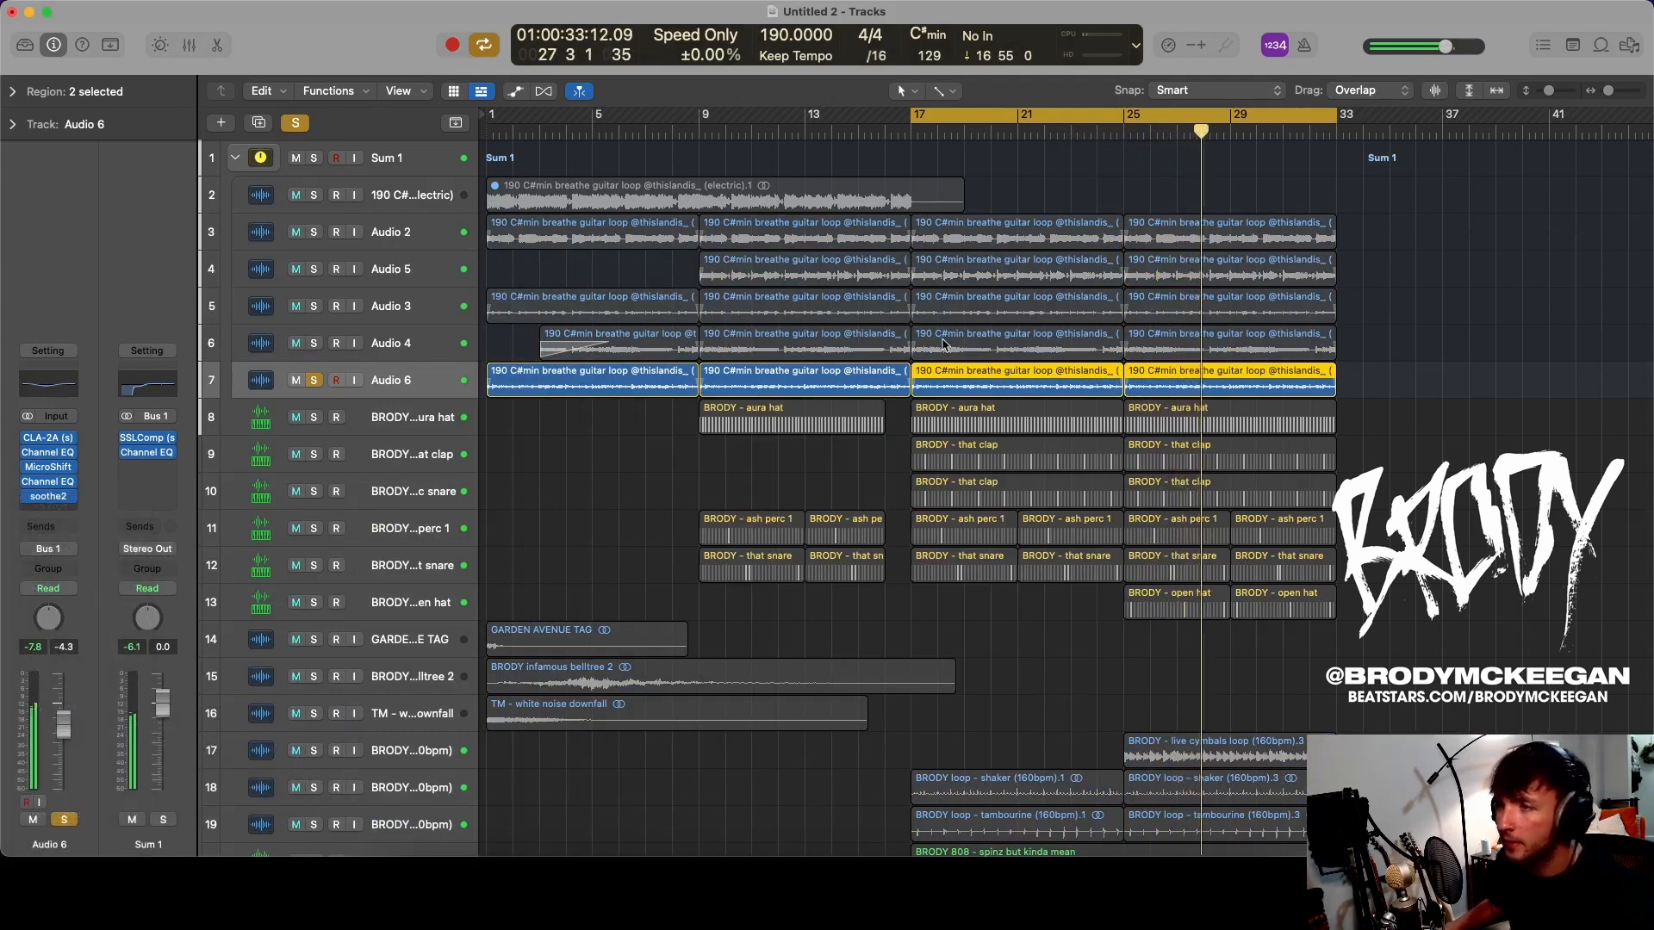
- Cut 6.2 dB at 394 Hz and boost 3.2 dB at 3980 Hz in Audio 6's new Channel EQ, and close it
{"action": "left_click_drag", "start_coordinate": [1003, 450], "coordinate": [891, 522]}
{"action": "mouse_move", "coordinate": [1103, 449]}
{"action": "left_mouse_down"}
{"action": "mouse_move", "coordinate": [1124, 419]}
{"action": "mouse_move", "coordinate": [1129, 441]}
{"action": "left_mouse_up"}
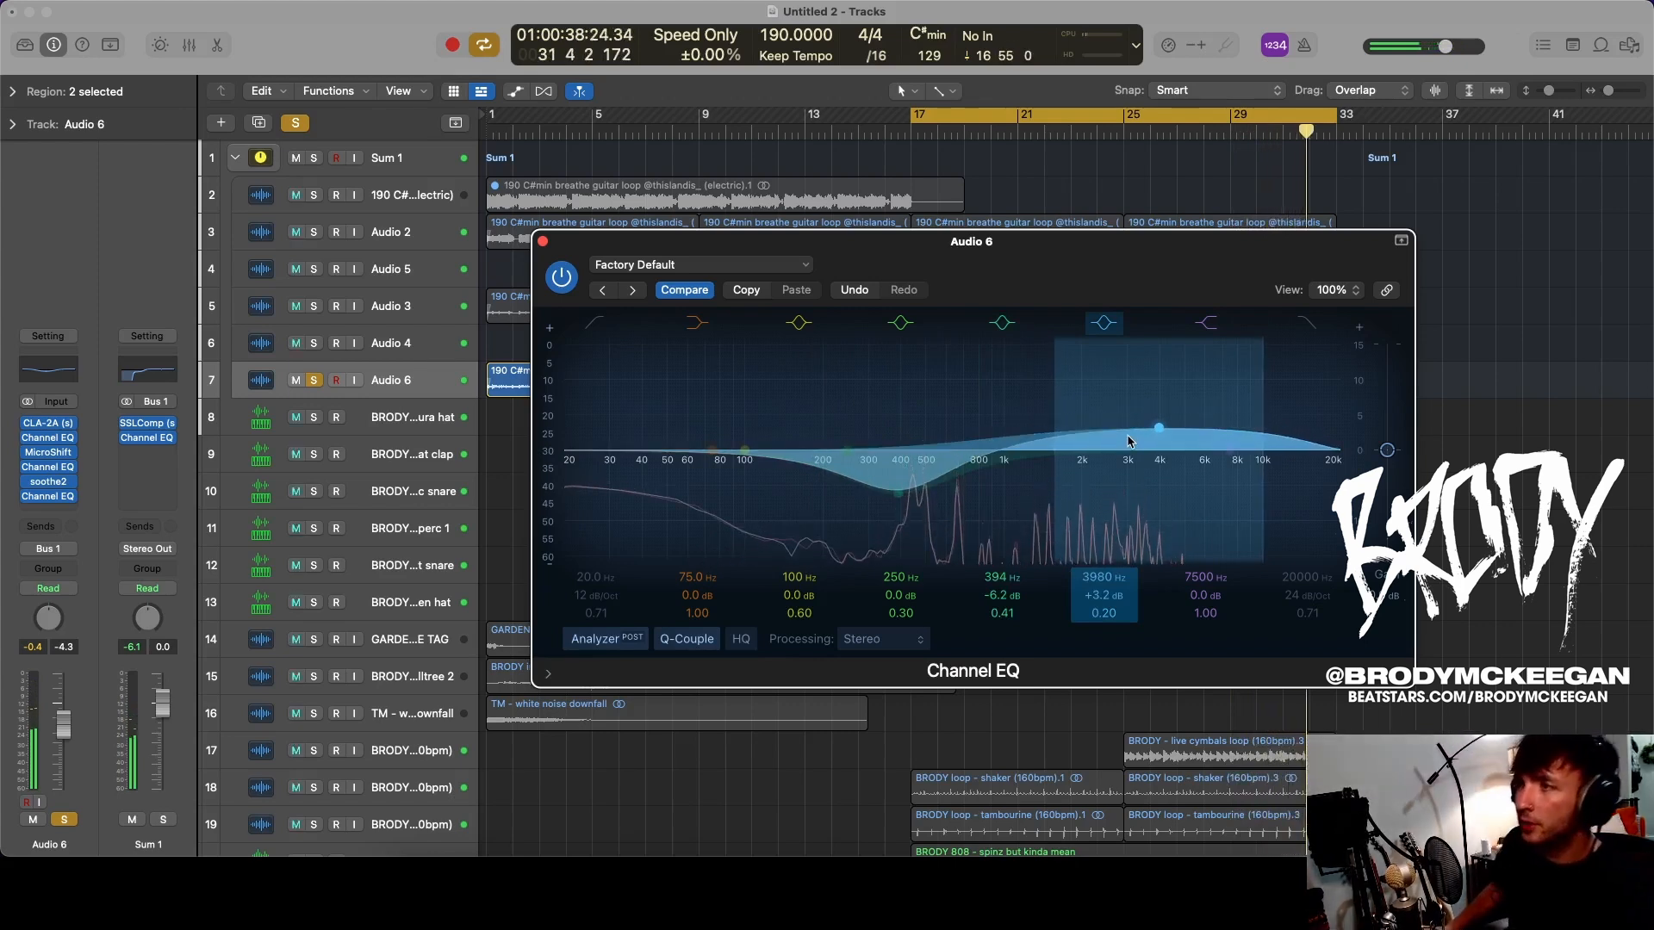
{"action": "left_click", "coordinate": [543, 242]}
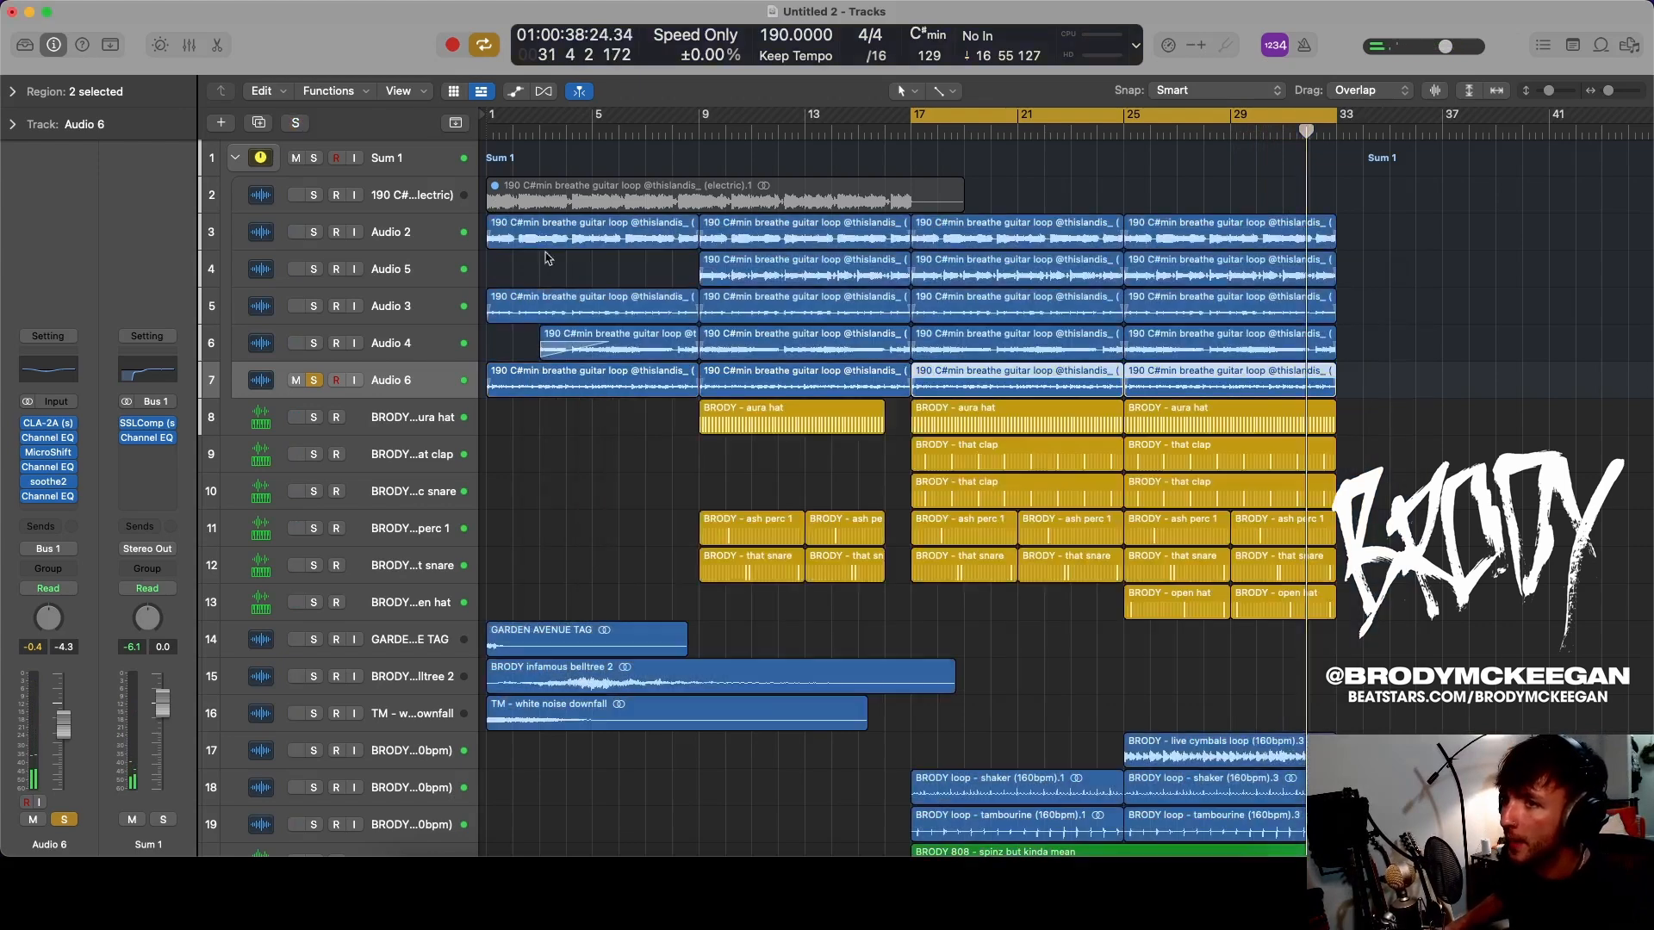
- Play the full mix from bar 17 with cycling off and set Audio 6's volume to -2.7 dB
{"action": "left_click", "coordinate": [928, 129]}
{"action": "key", "text": "space"}
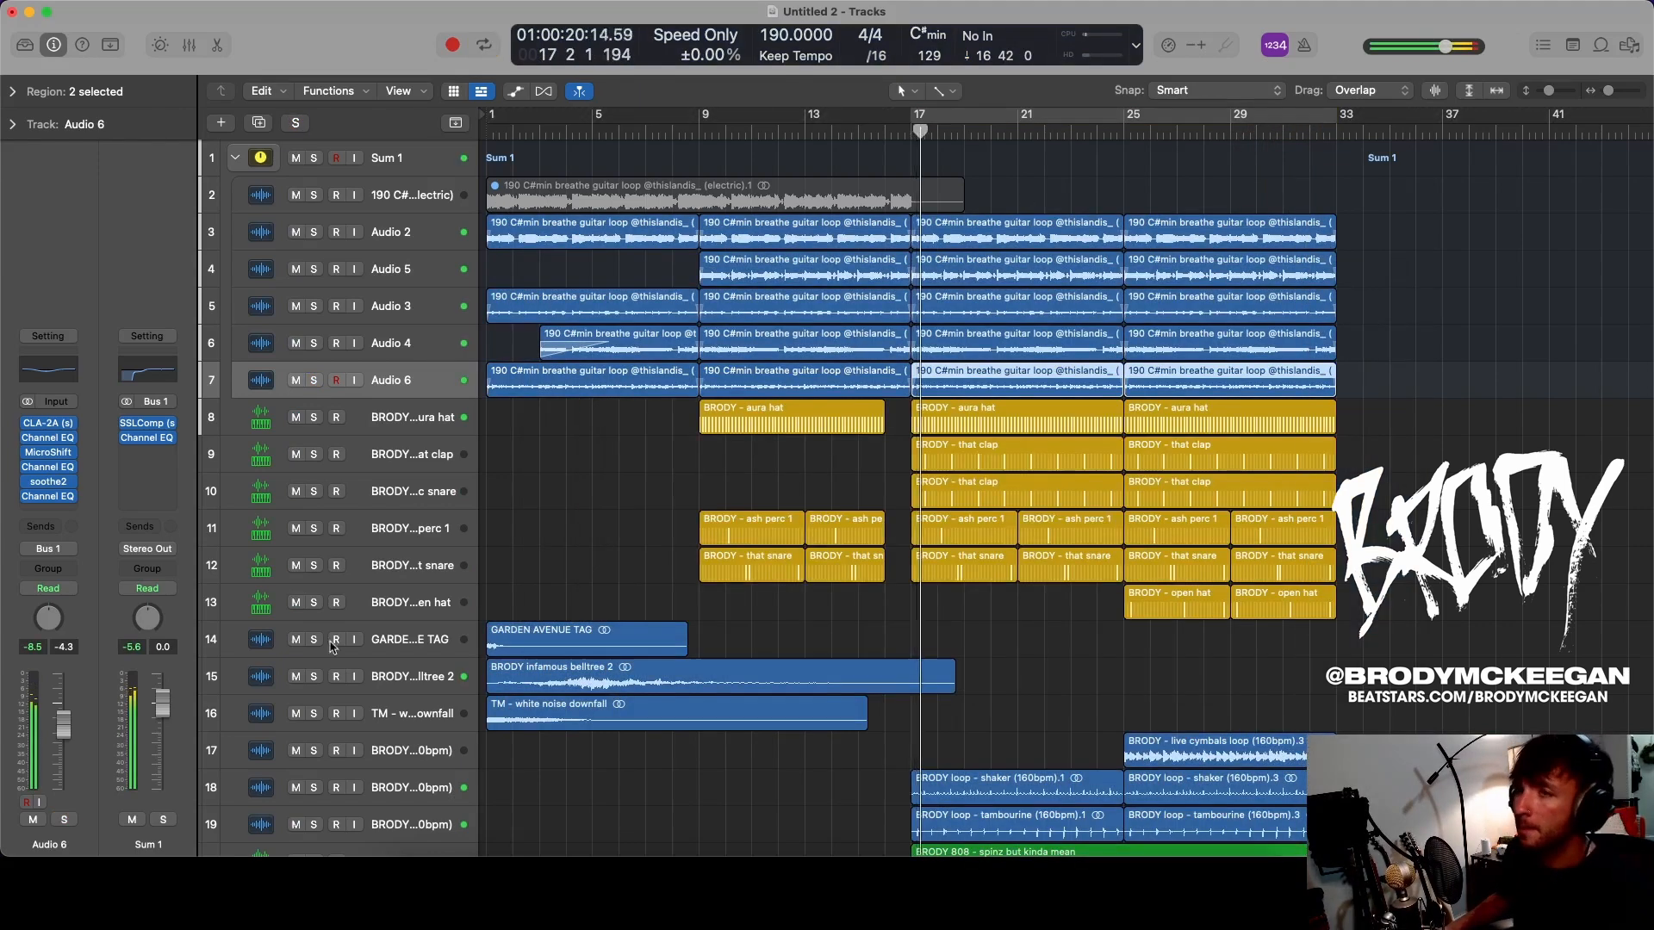
{"action": "mouse_move", "coordinate": [26, 485]}
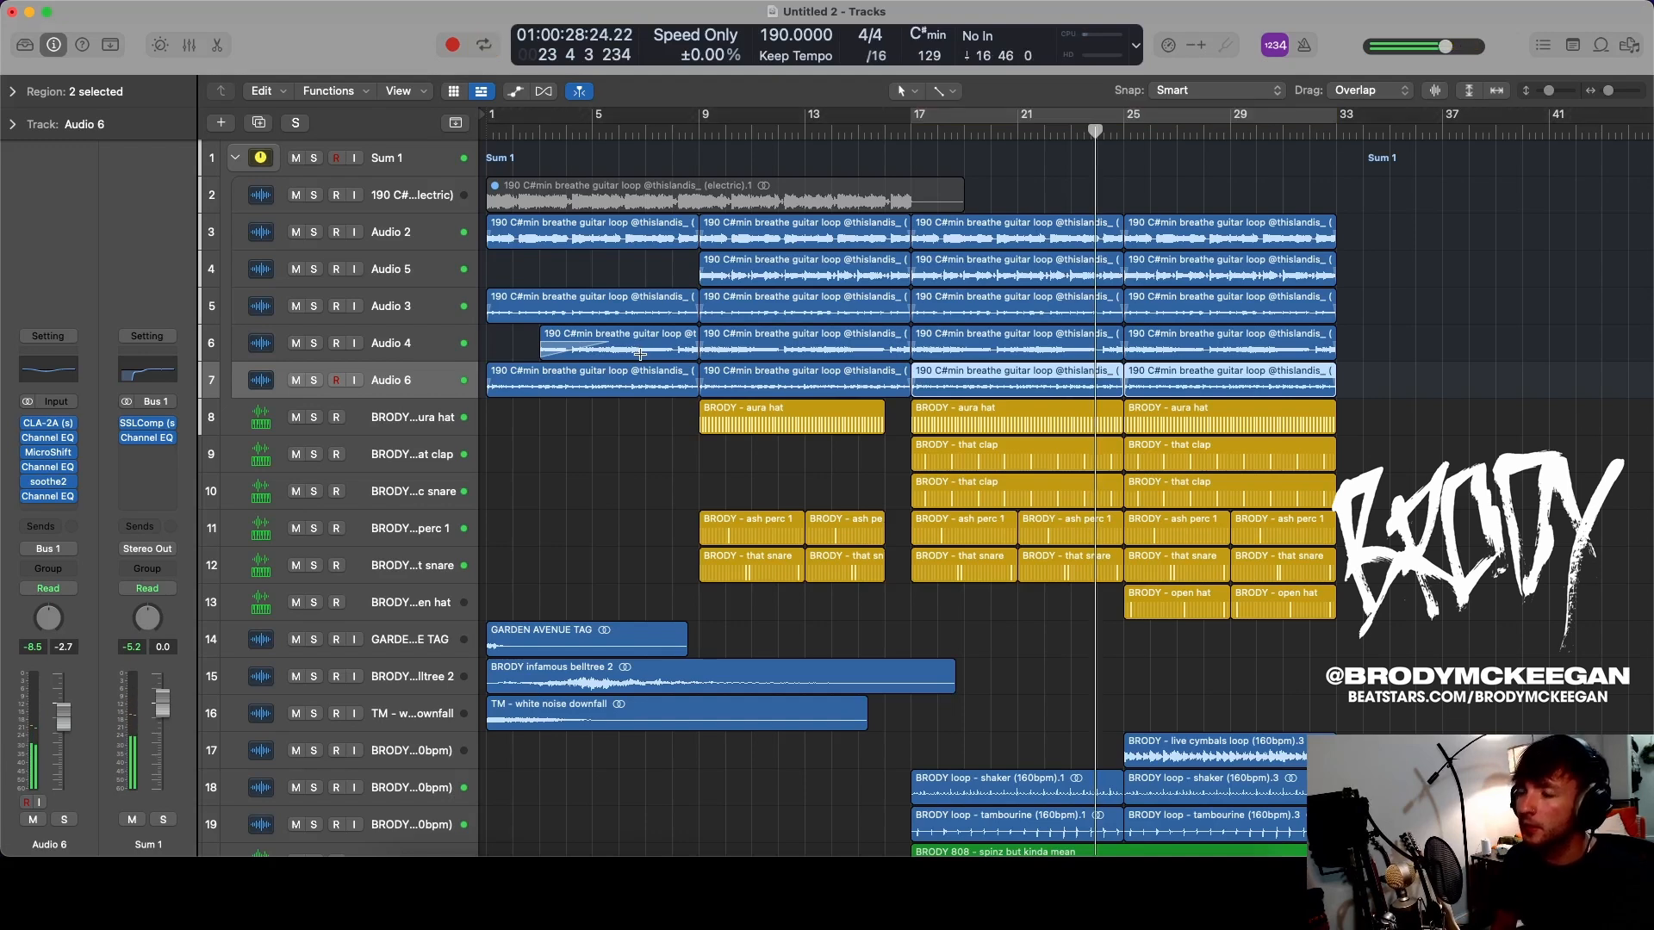
- Play the whole arrangement from the start and set the GARDEN AVENUE TAG track's volume to -1.9 dB
{"action": "key", "text": "Return"}
{"action": "left_click", "coordinate": [608, 453]}
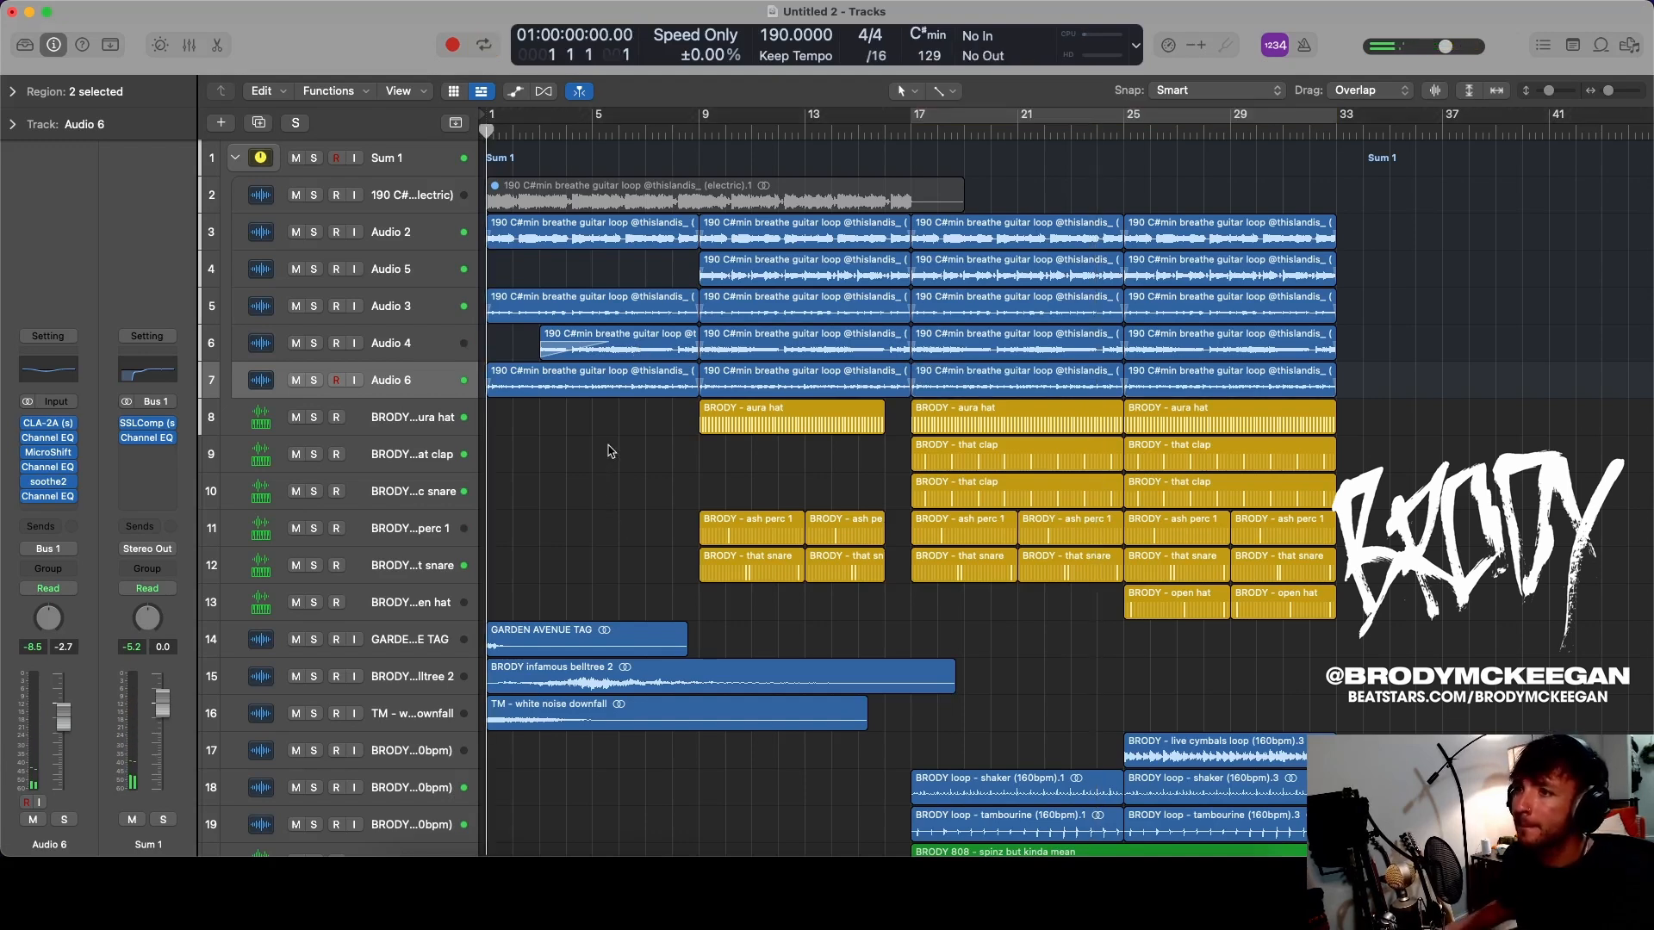
{"action": "key", "text": "space"}
{"action": "key", "text": "z"}
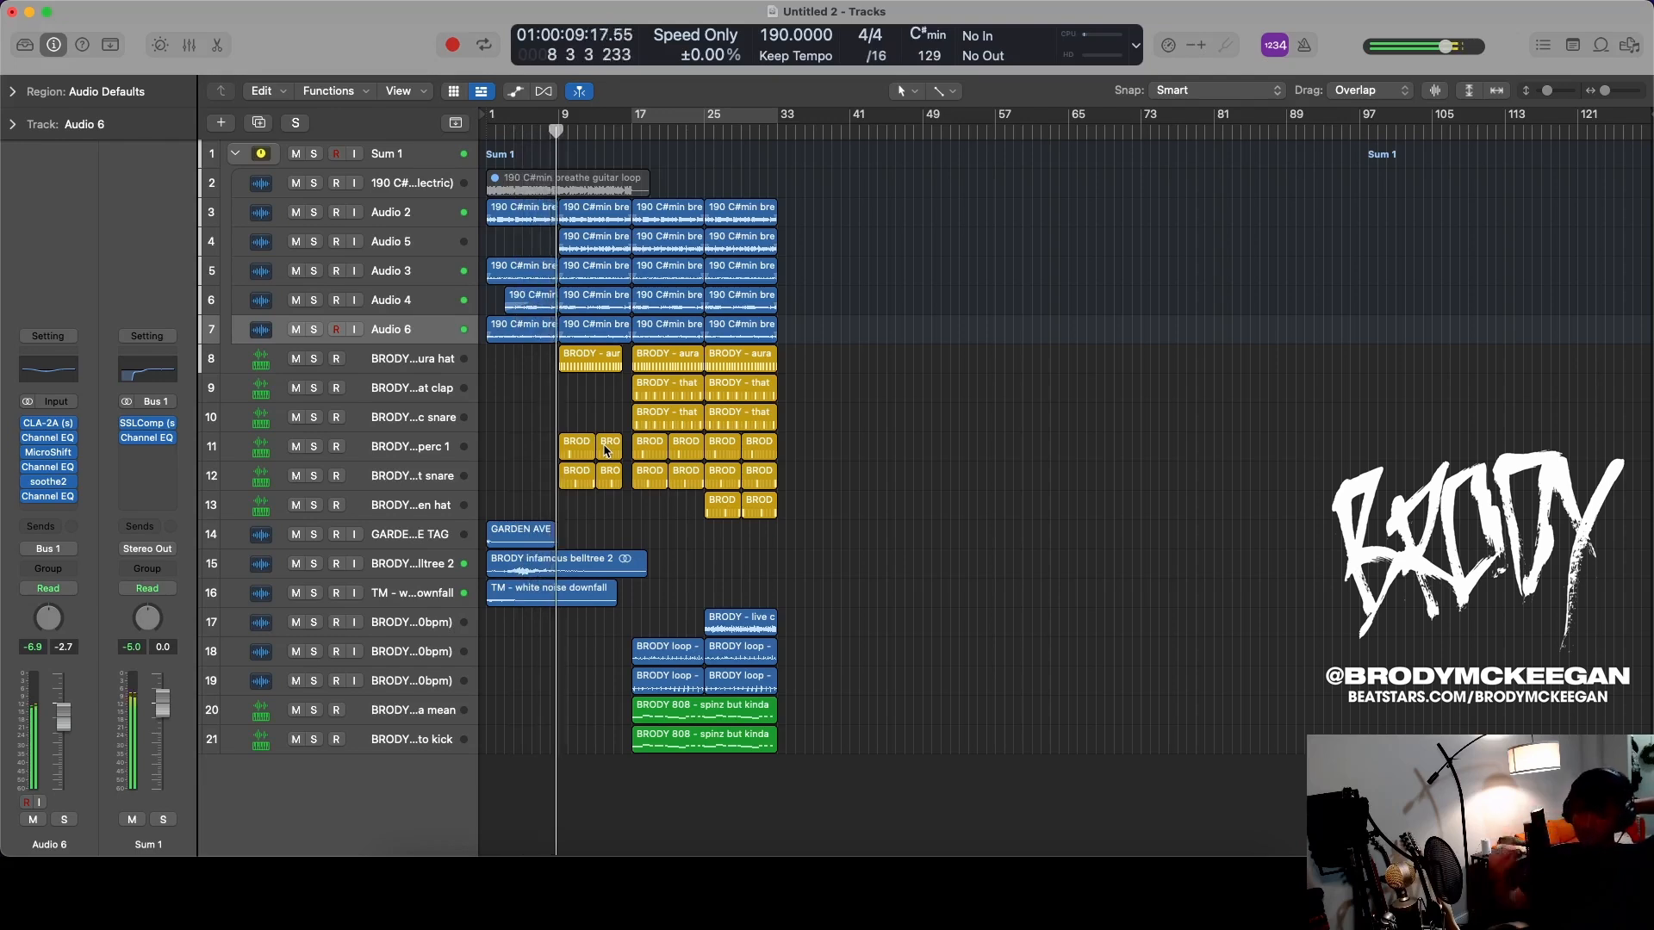
{"action": "left_click", "coordinate": [419, 532]}
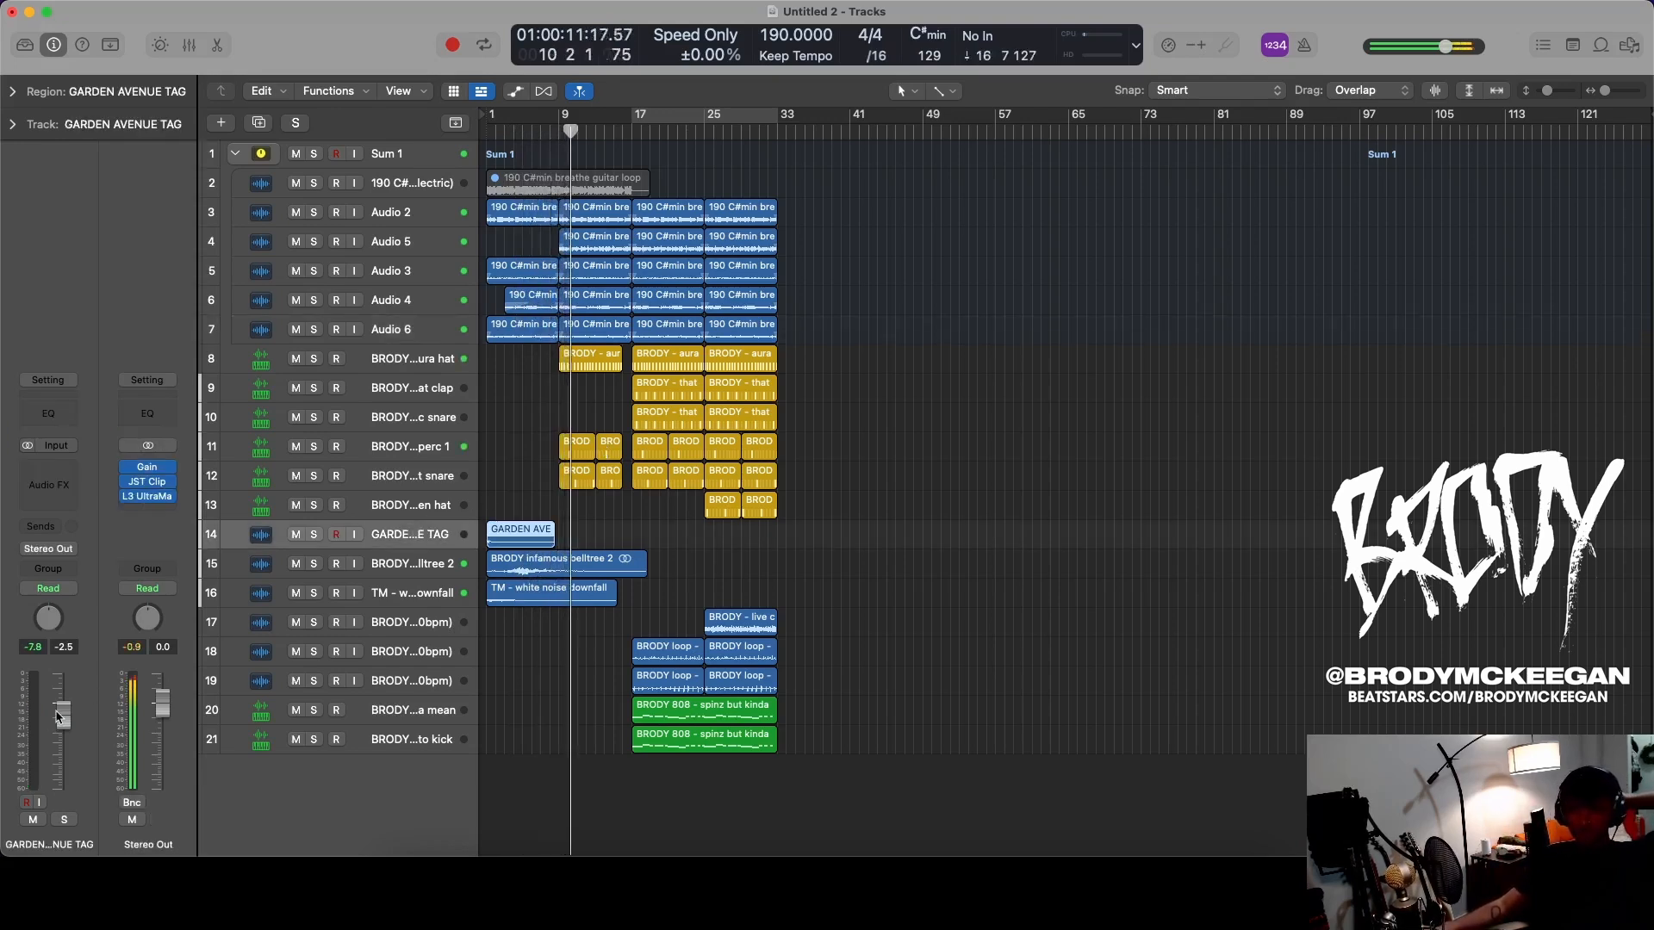
- Copy the organic snare track's bar 17 region into the earlier section and trim it to span bars 13 to 16
{"action": "scroll", "coordinate": [806, 316], "scroll_direction": "up", "scroll_amount": 6}
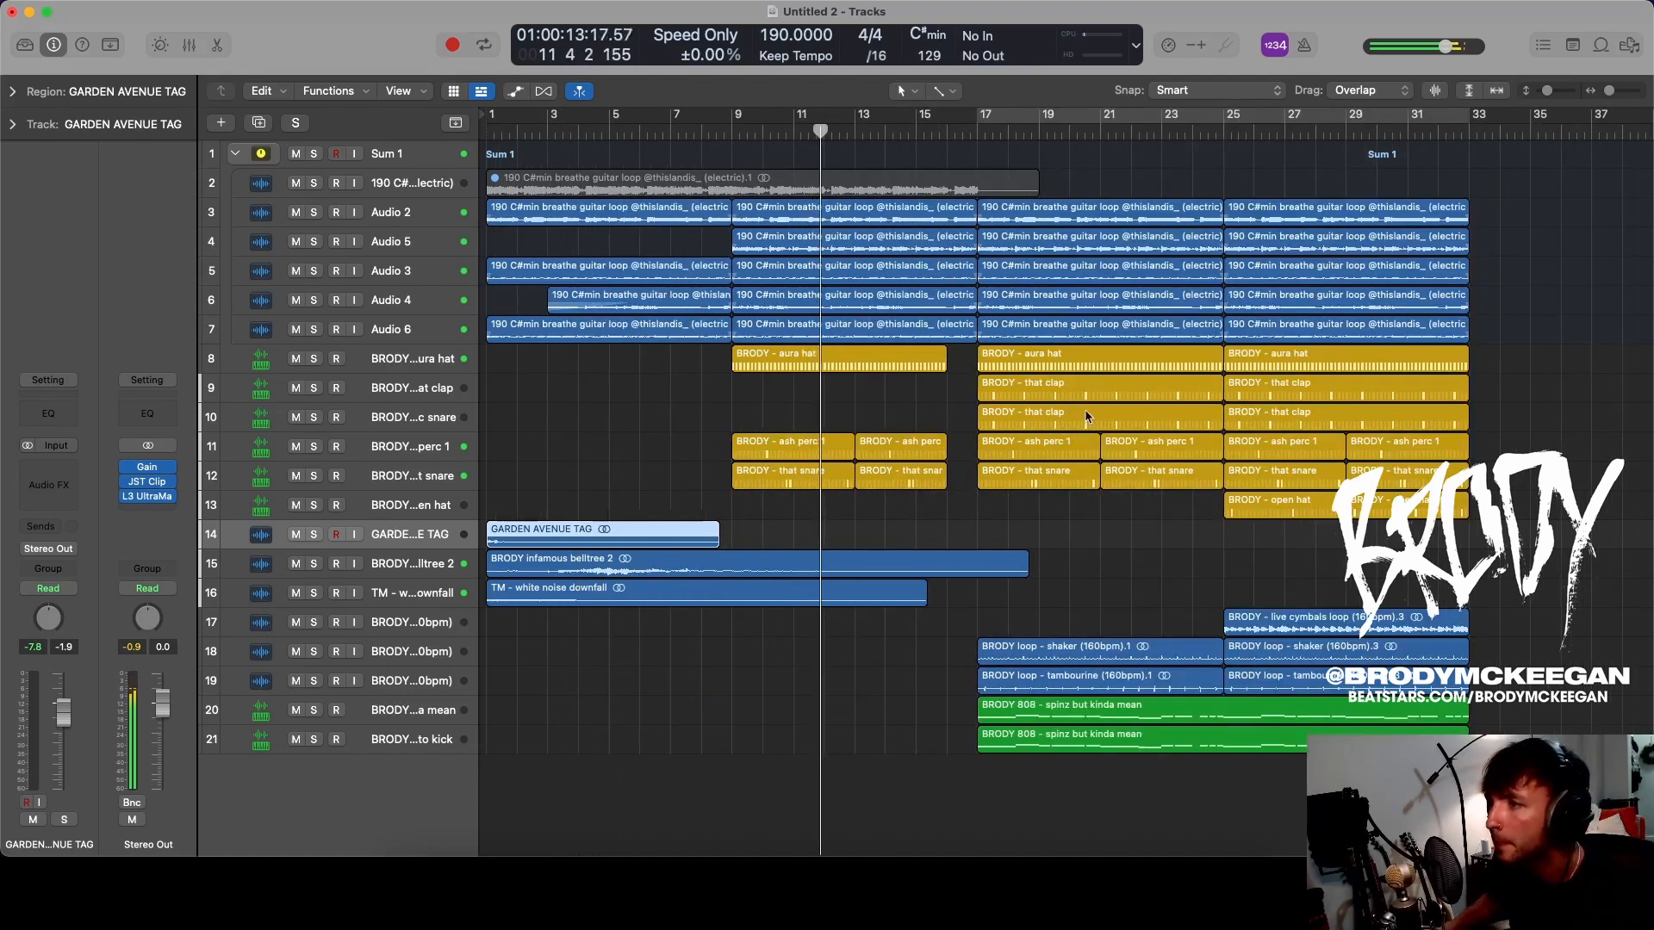
{"action": "left_click_drag", "start_coordinate": [1087, 420], "coordinate": [843, 425]}
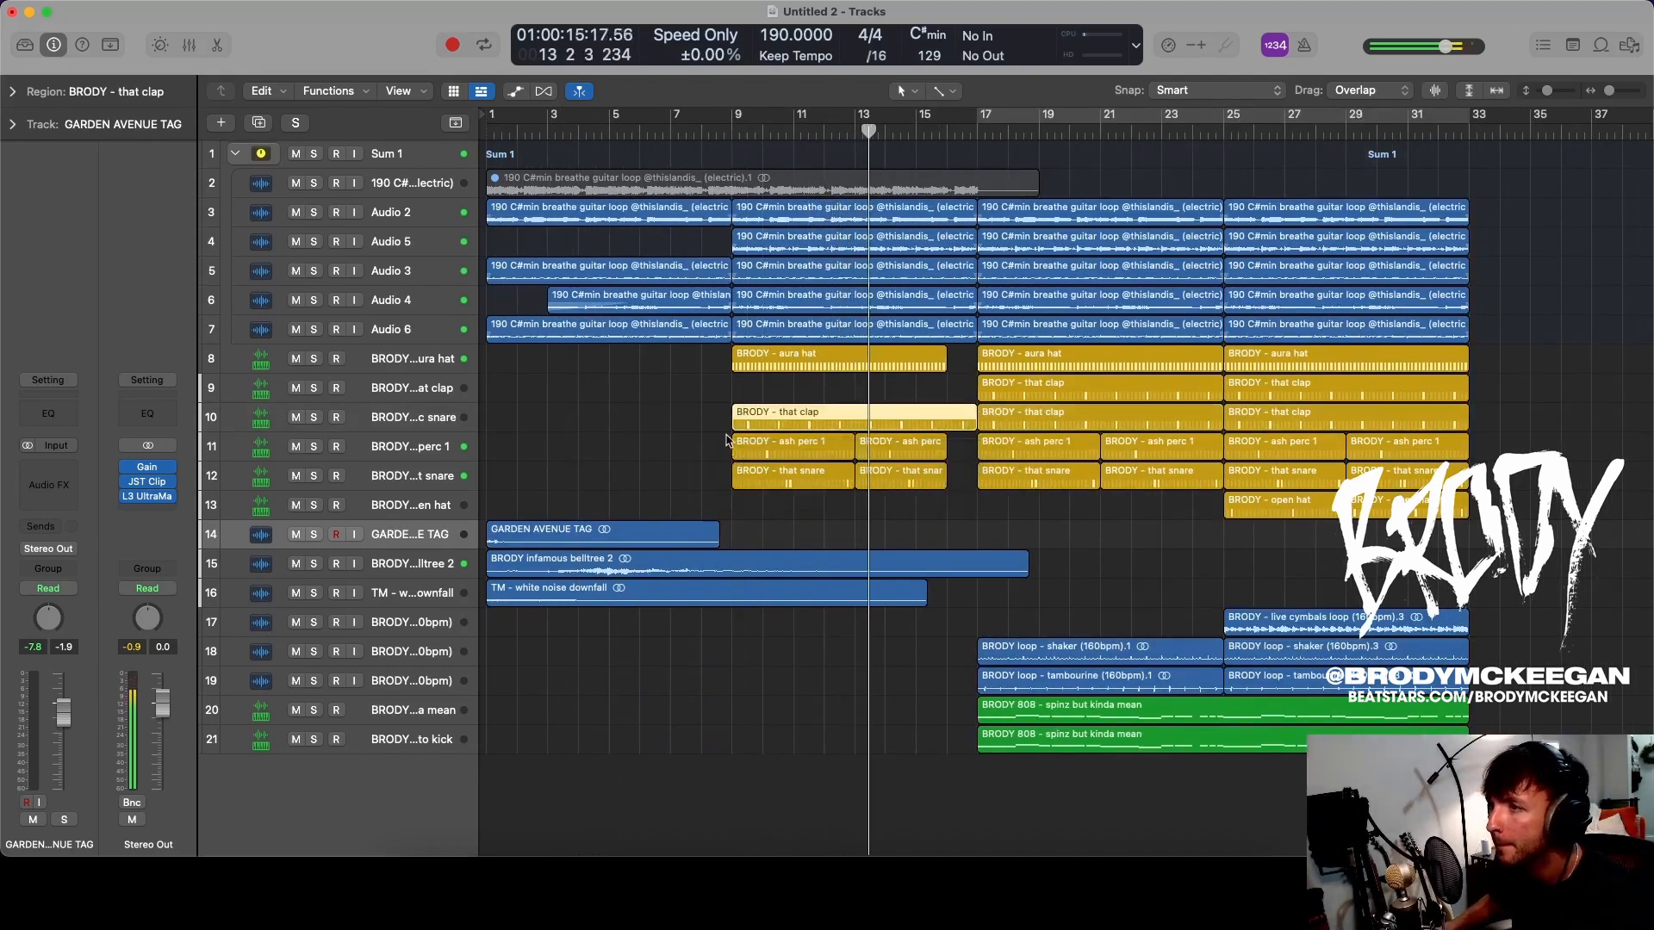
{"action": "mouse_move", "coordinate": [742, 424]}
{"action": "left_mouse_down"}
{"action": "mouse_move", "coordinate": [841, 429]}
{"action": "mouse_move", "coordinate": [744, 426]}
{"action": "left_mouse_up"}
{"action": "left_click_drag", "start_coordinate": [975, 426], "coordinate": [946, 426]}
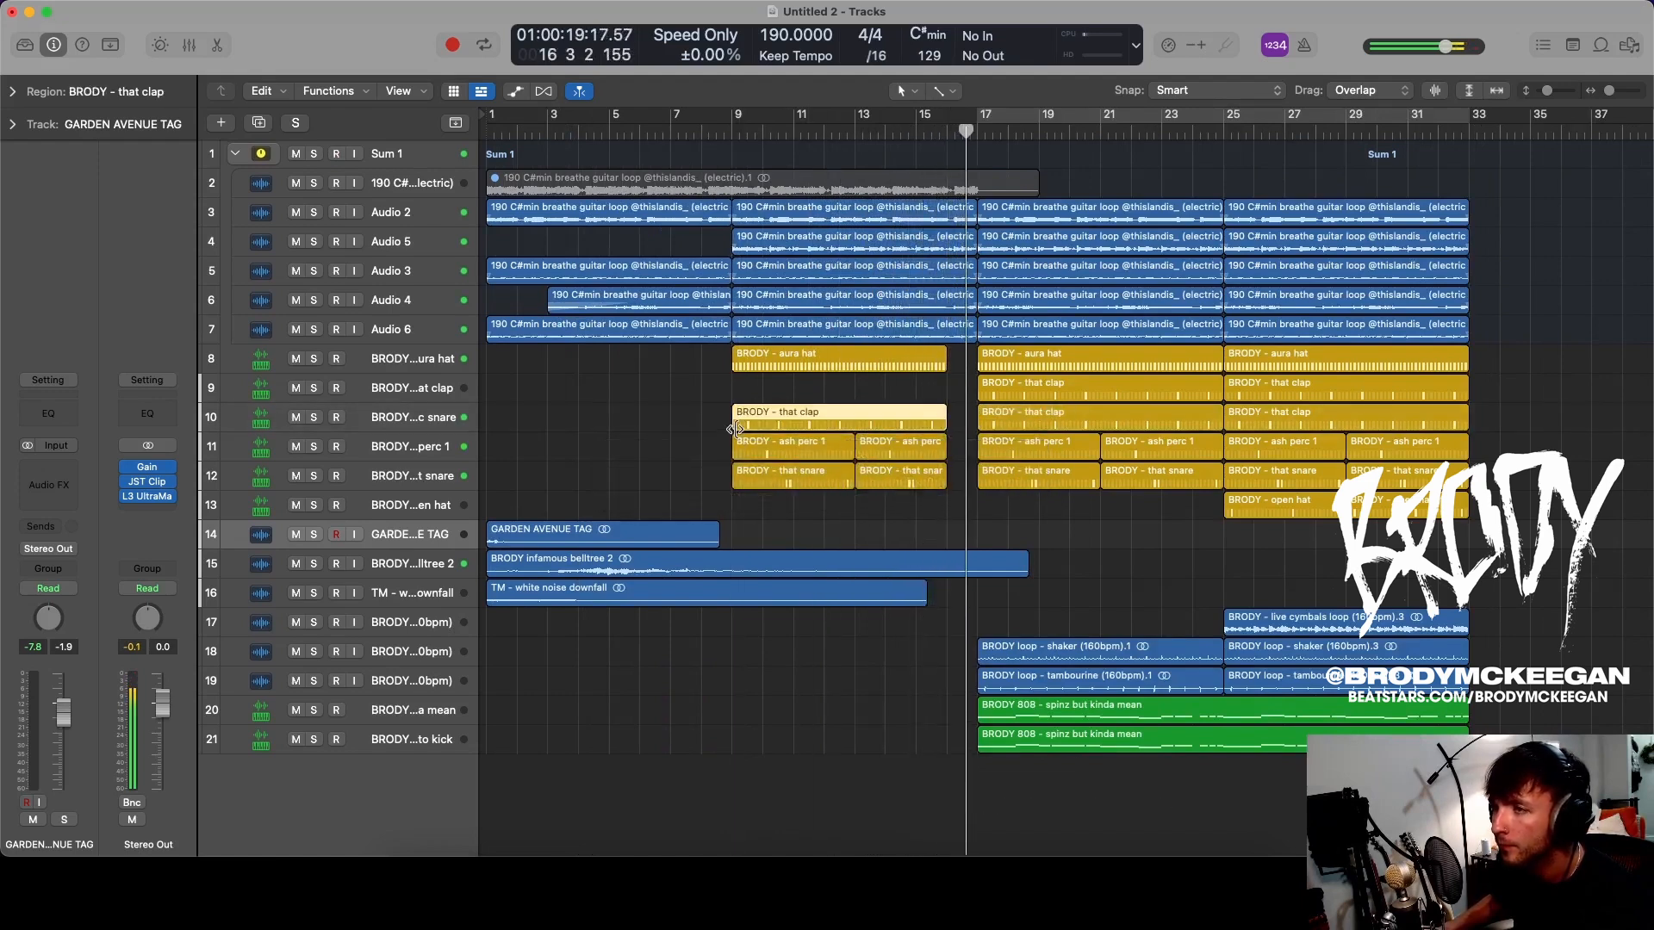
{"action": "left_click_drag", "start_coordinate": [763, 428], "coordinate": [856, 427]}
{"action": "left_click", "coordinate": [843, 419]}
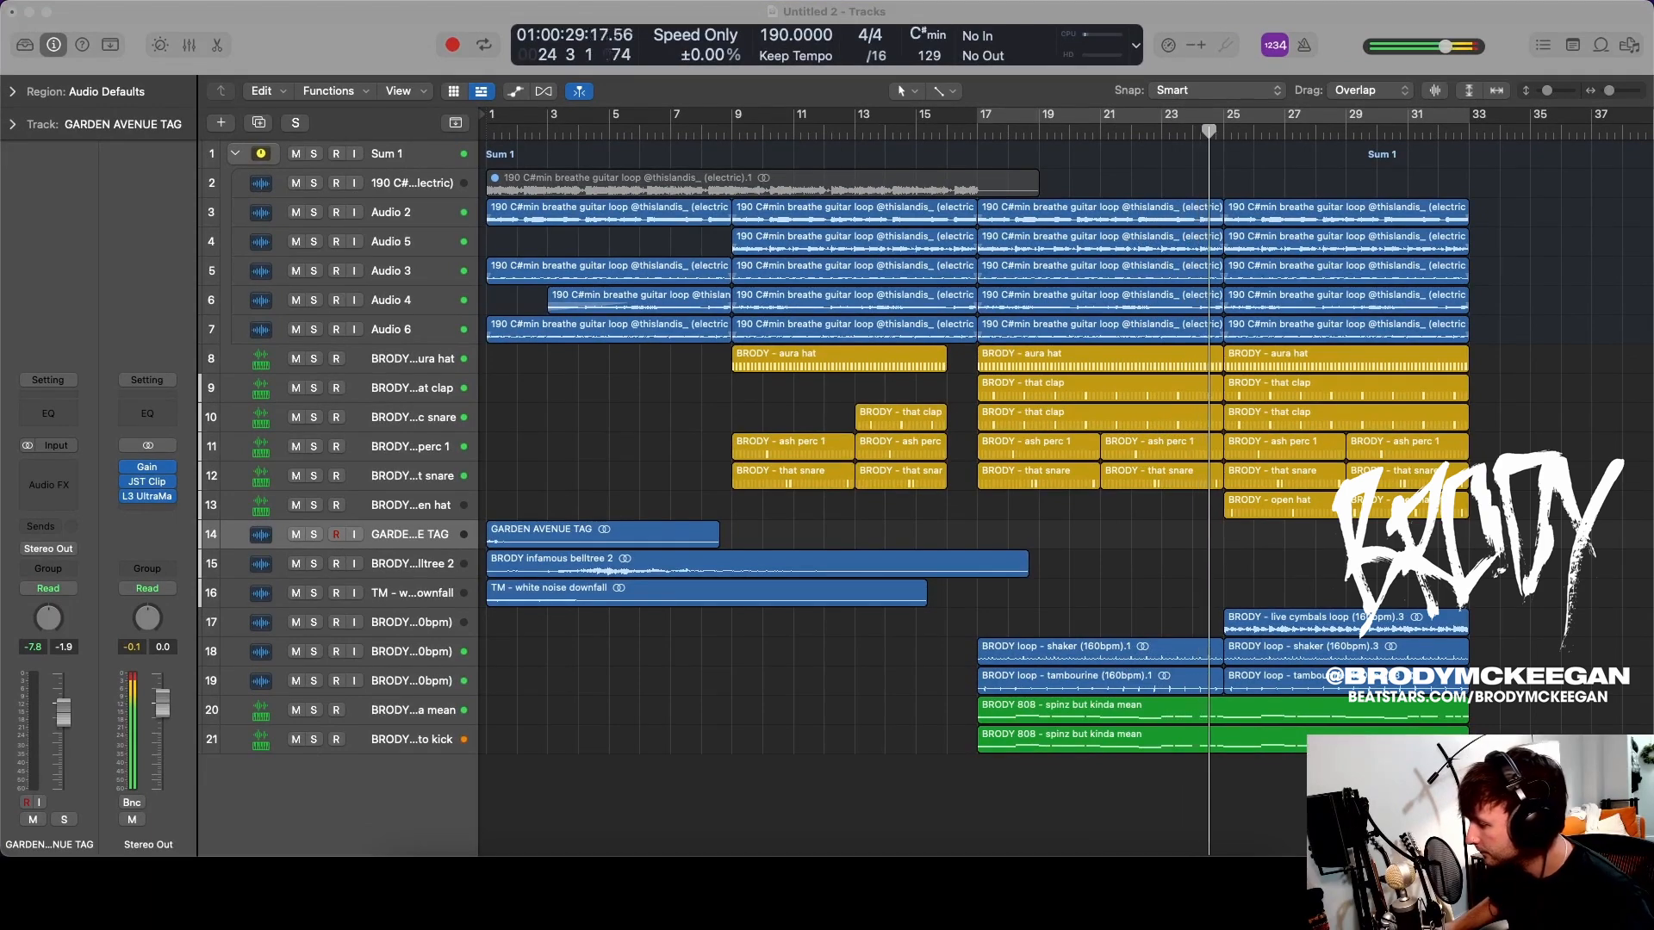
- Add the BRODY - cymbal rise and crash sample on a new bottom track and line up its crash with bar 17
{"action": "left_click_drag", "start_coordinate": [835, 791], "coordinate": [913, 791]}
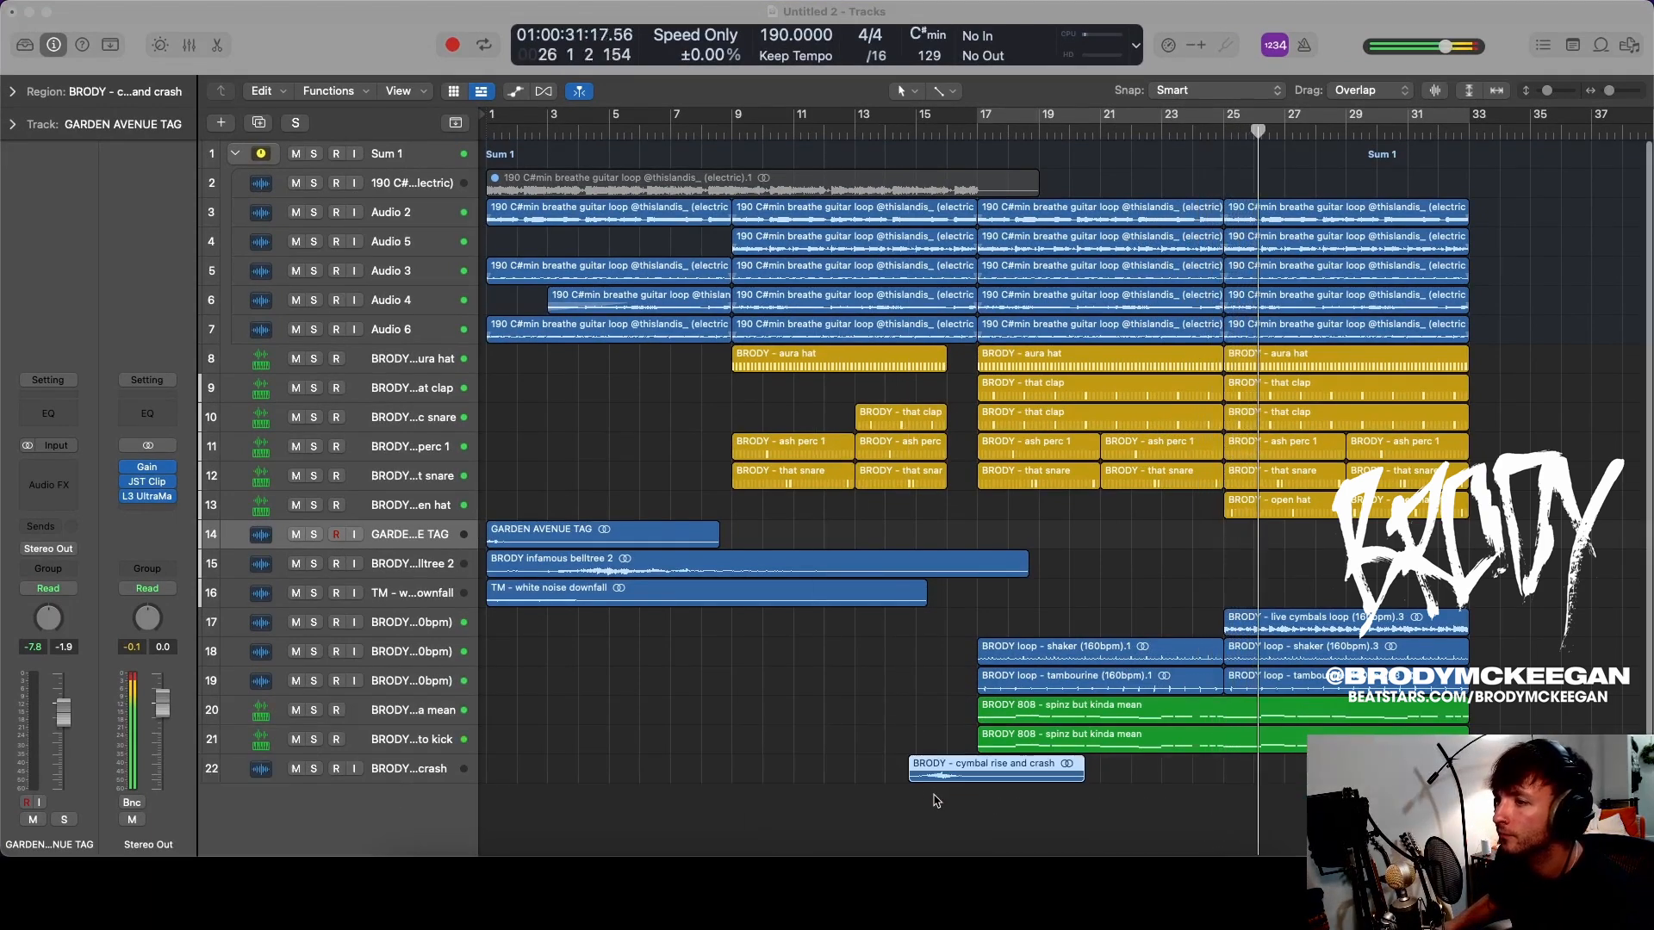
{"action": "left_click", "coordinate": [941, 807]}
{"action": "scroll", "coordinate": [951, 822], "scroll_direction": "up", "scroll_amount": 5}
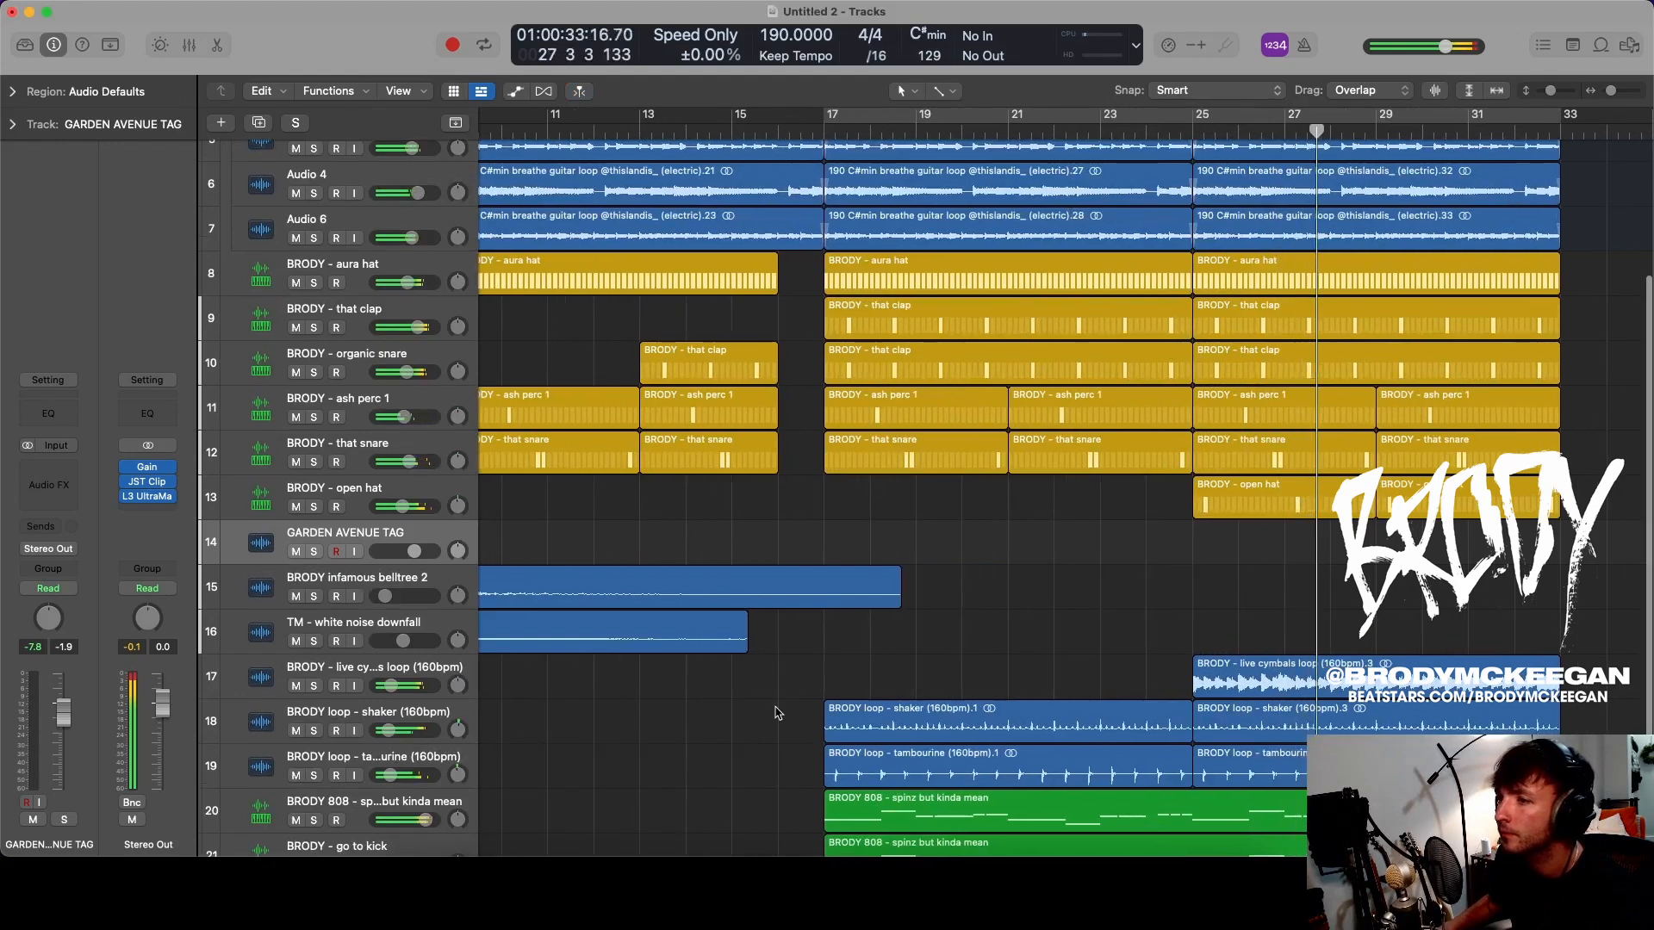
{"action": "scroll", "coordinate": [778, 714], "scroll_direction": "down", "scroll_amount": 4}
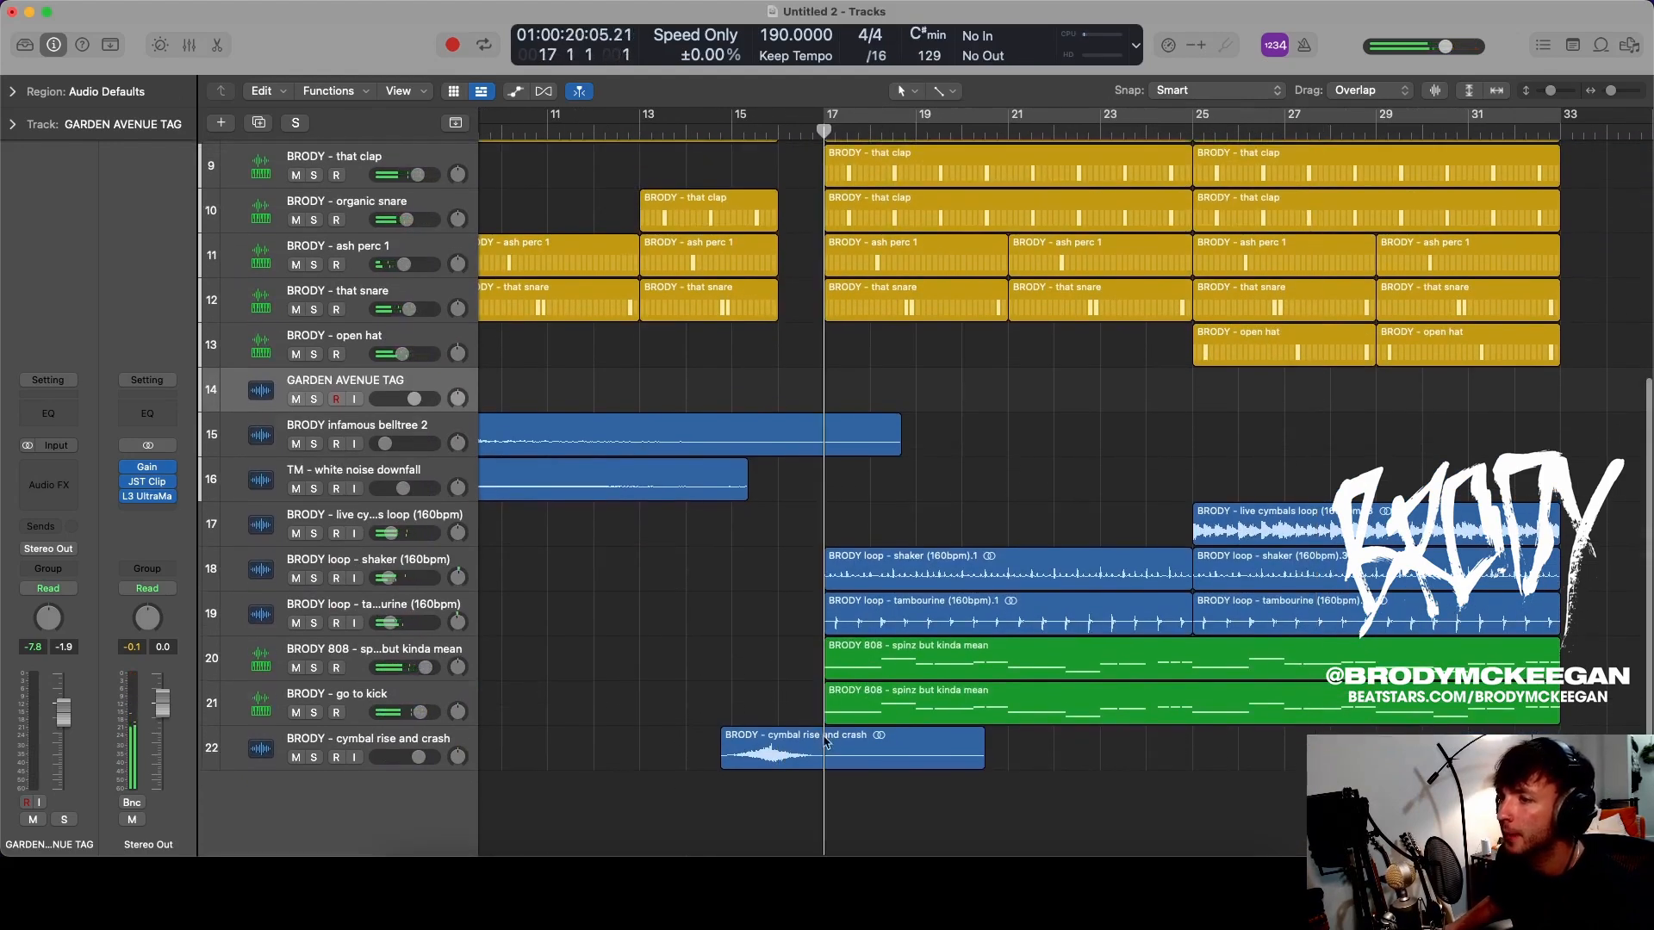
{"action": "mouse_move", "coordinate": [865, 742]}
{"action": "left_mouse_down"}
{"action": "mouse_move", "coordinate": [923, 741]}
{"action": "mouse_move", "coordinate": [880, 746]}
{"action": "mouse_move", "coordinate": [894, 745]}
{"action": "left_mouse_up"}
- Split the cymbal rise and crash region at bar 17 and move the rise one bar earlier to end at bar 16
{"action": "scroll", "coordinate": [917, 739], "scroll_direction": "up", "scroll_amount": 5}
{"action": "scroll", "coordinate": [918, 739], "scroll_direction": "up", "scroll_amount": 5}
{"action": "scroll", "coordinate": [897, 741], "scroll_direction": "up", "scroll_amount": 1}
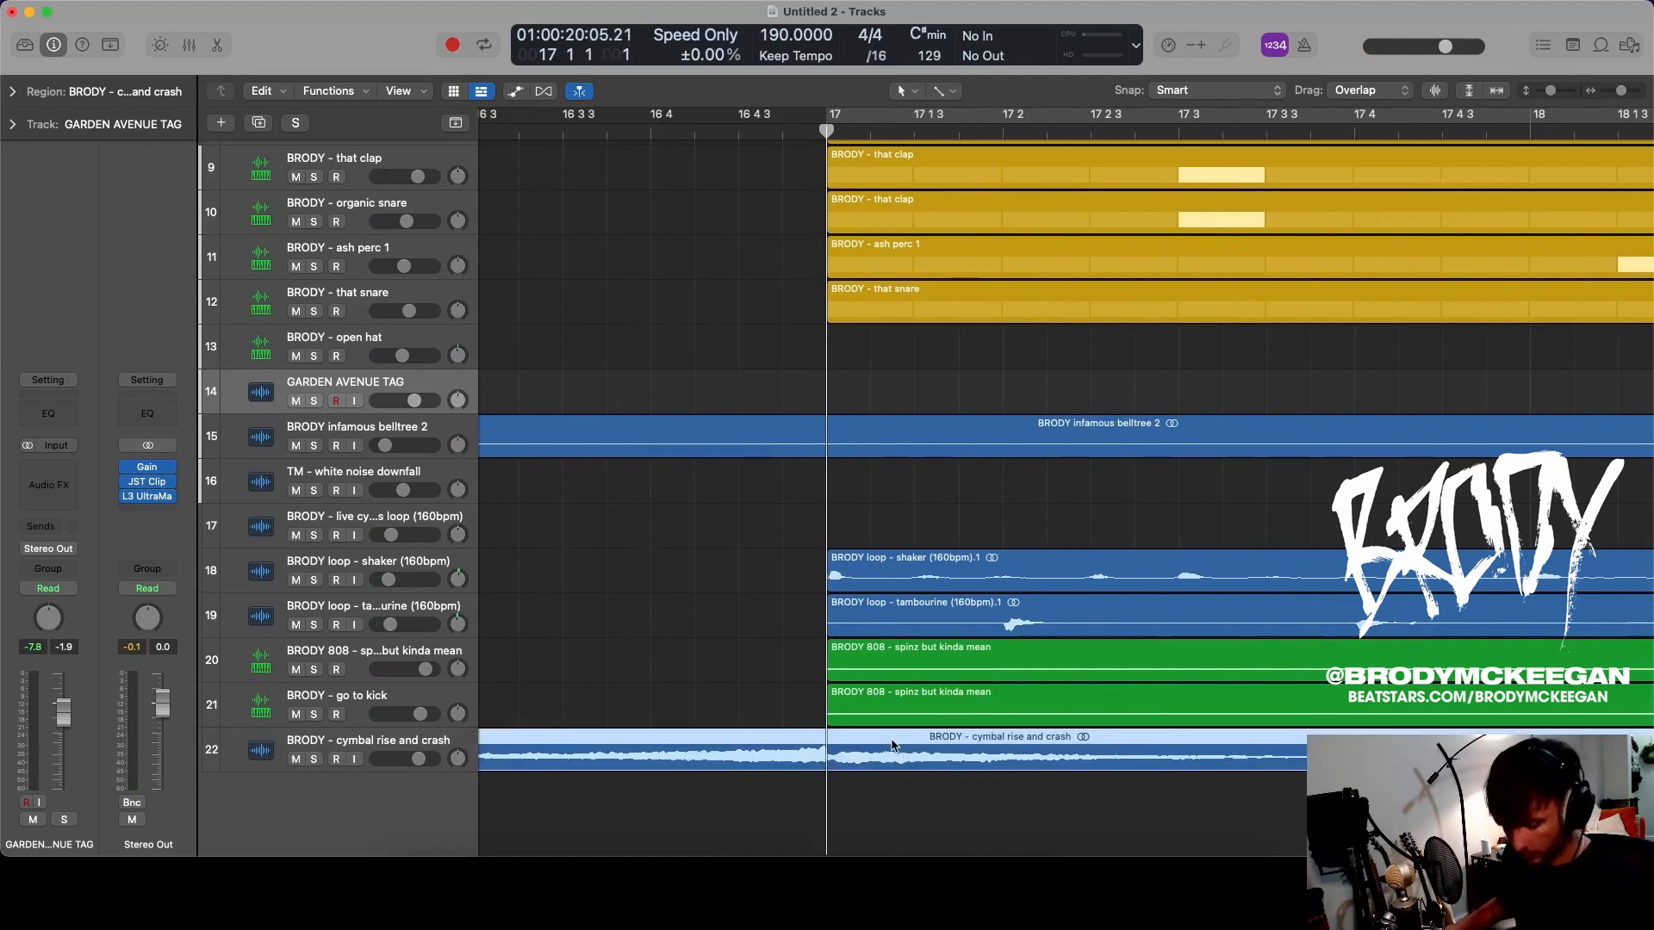
{"action": "key", "text": "super+t"}
{"action": "scroll", "coordinate": [894, 746], "scroll_direction": "down", "scroll_amount": 6}
{"action": "left_click_drag", "start_coordinate": [763, 760], "coordinate": [634, 763]}
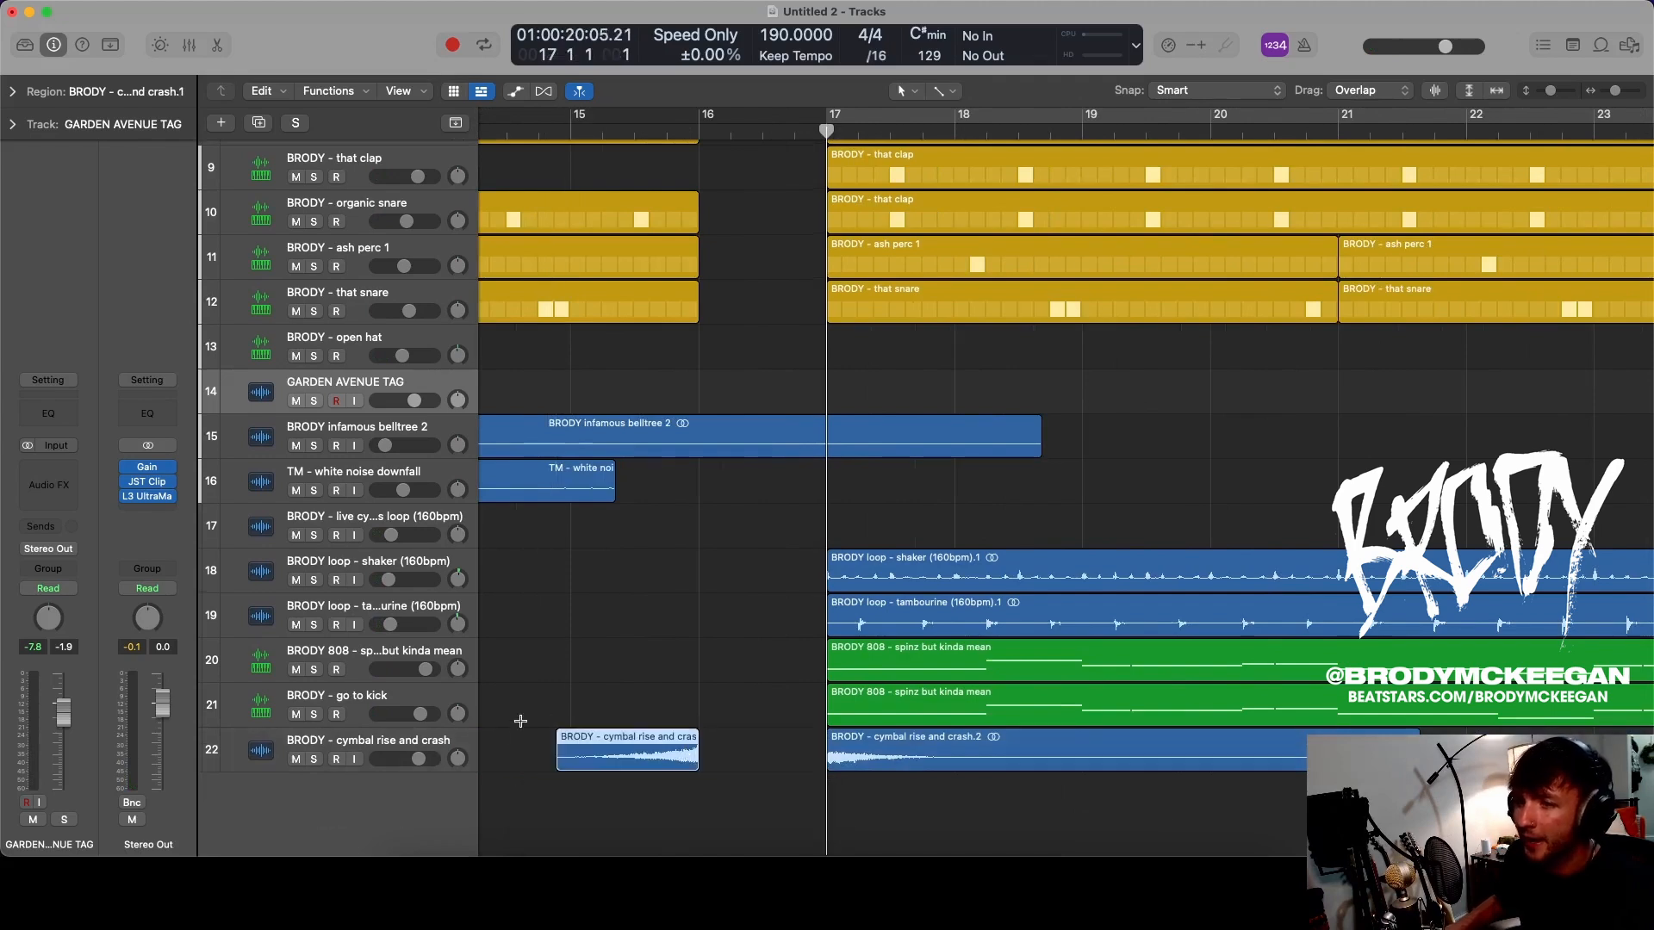
- Set the cymbal rise and crash track's volume to -16.0 dB and play the transition into bar 17
{"action": "left_click", "coordinate": [410, 746]}
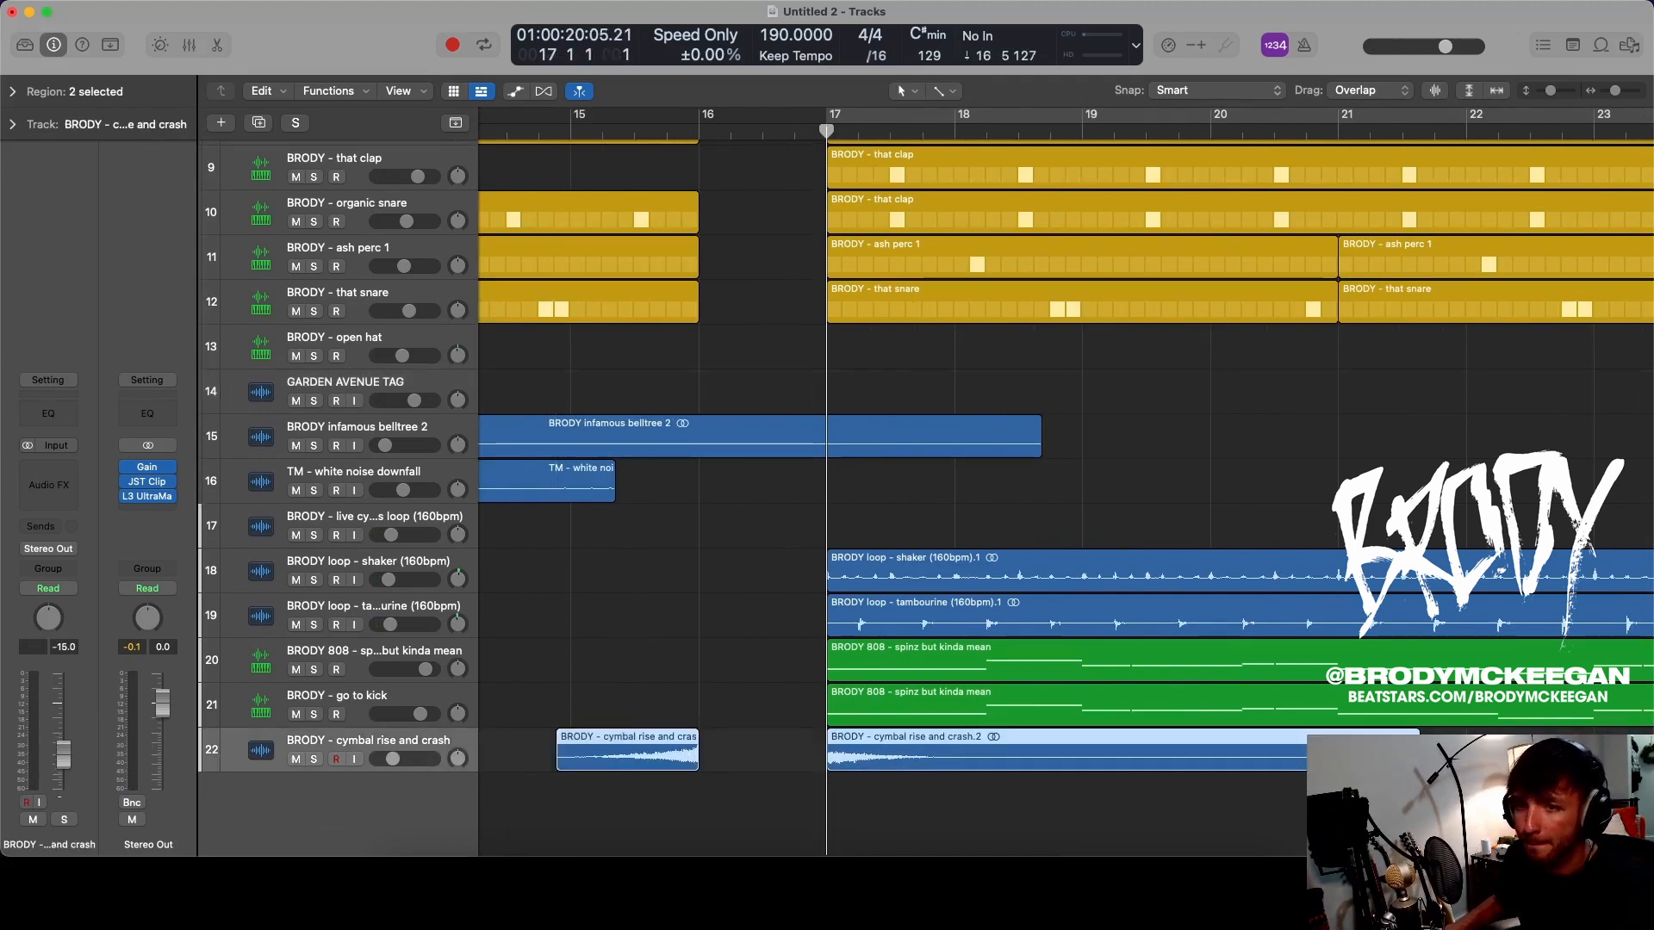
{"action": "left_click", "coordinate": [510, 121]}
{"action": "key", "text": "space"}
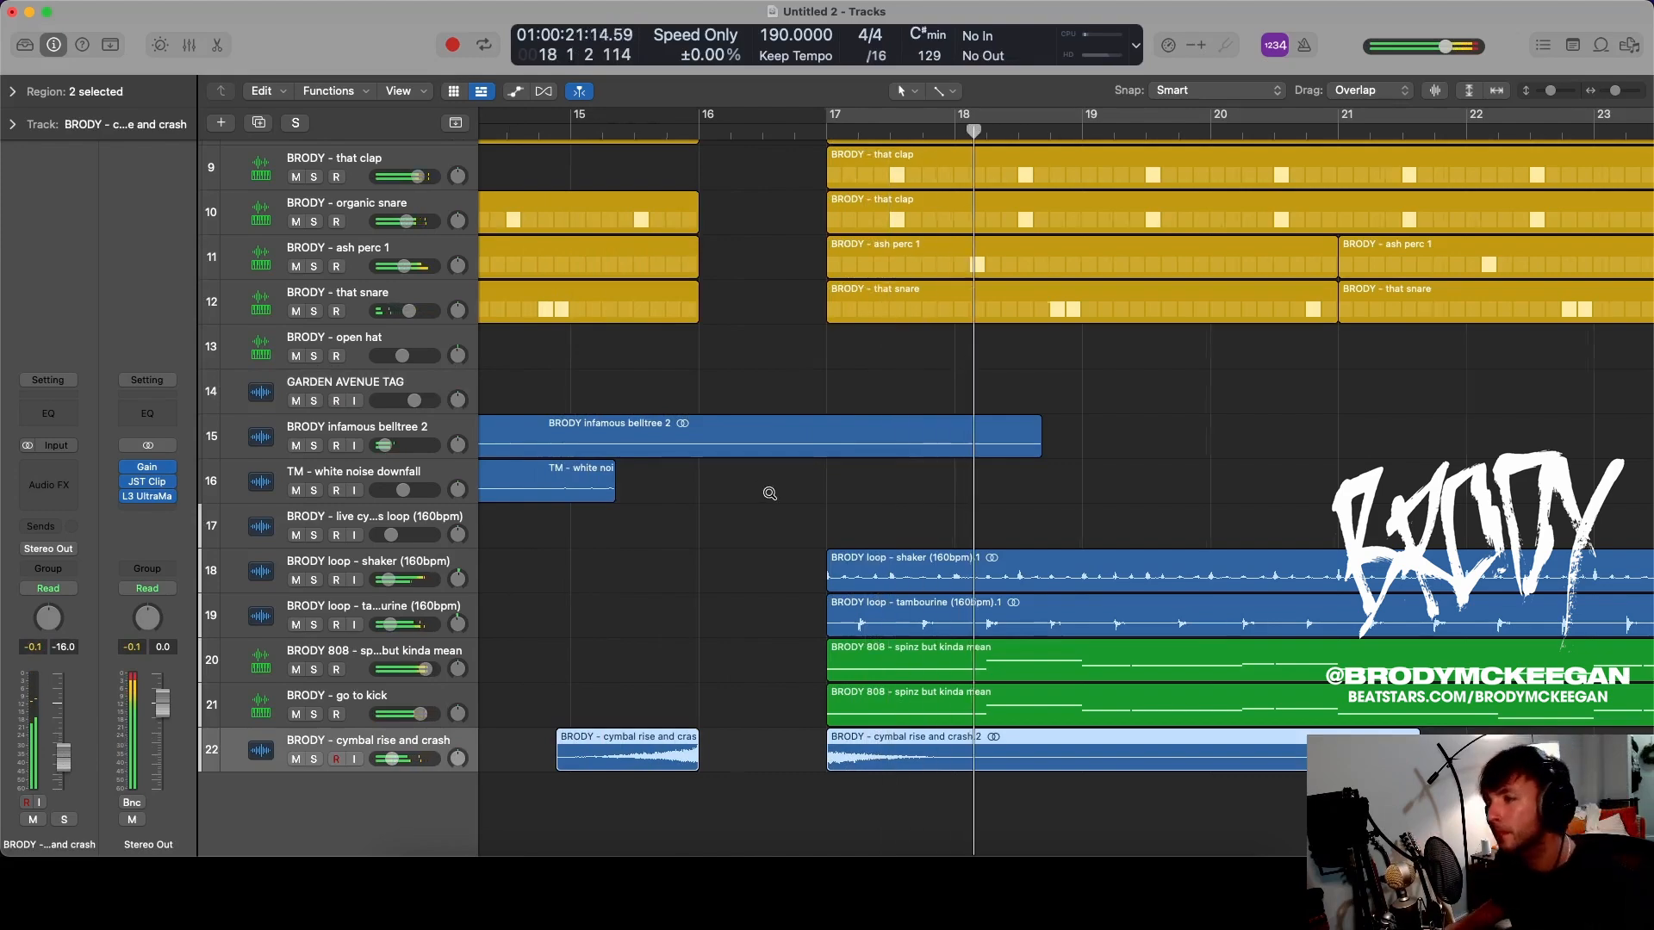
{"action": "scroll", "coordinate": [769, 494], "scroll_direction": "down", "scroll_amount": 5}
{"action": "scroll", "coordinate": [769, 494], "scroll_direction": "down", "scroll_amount": 3}
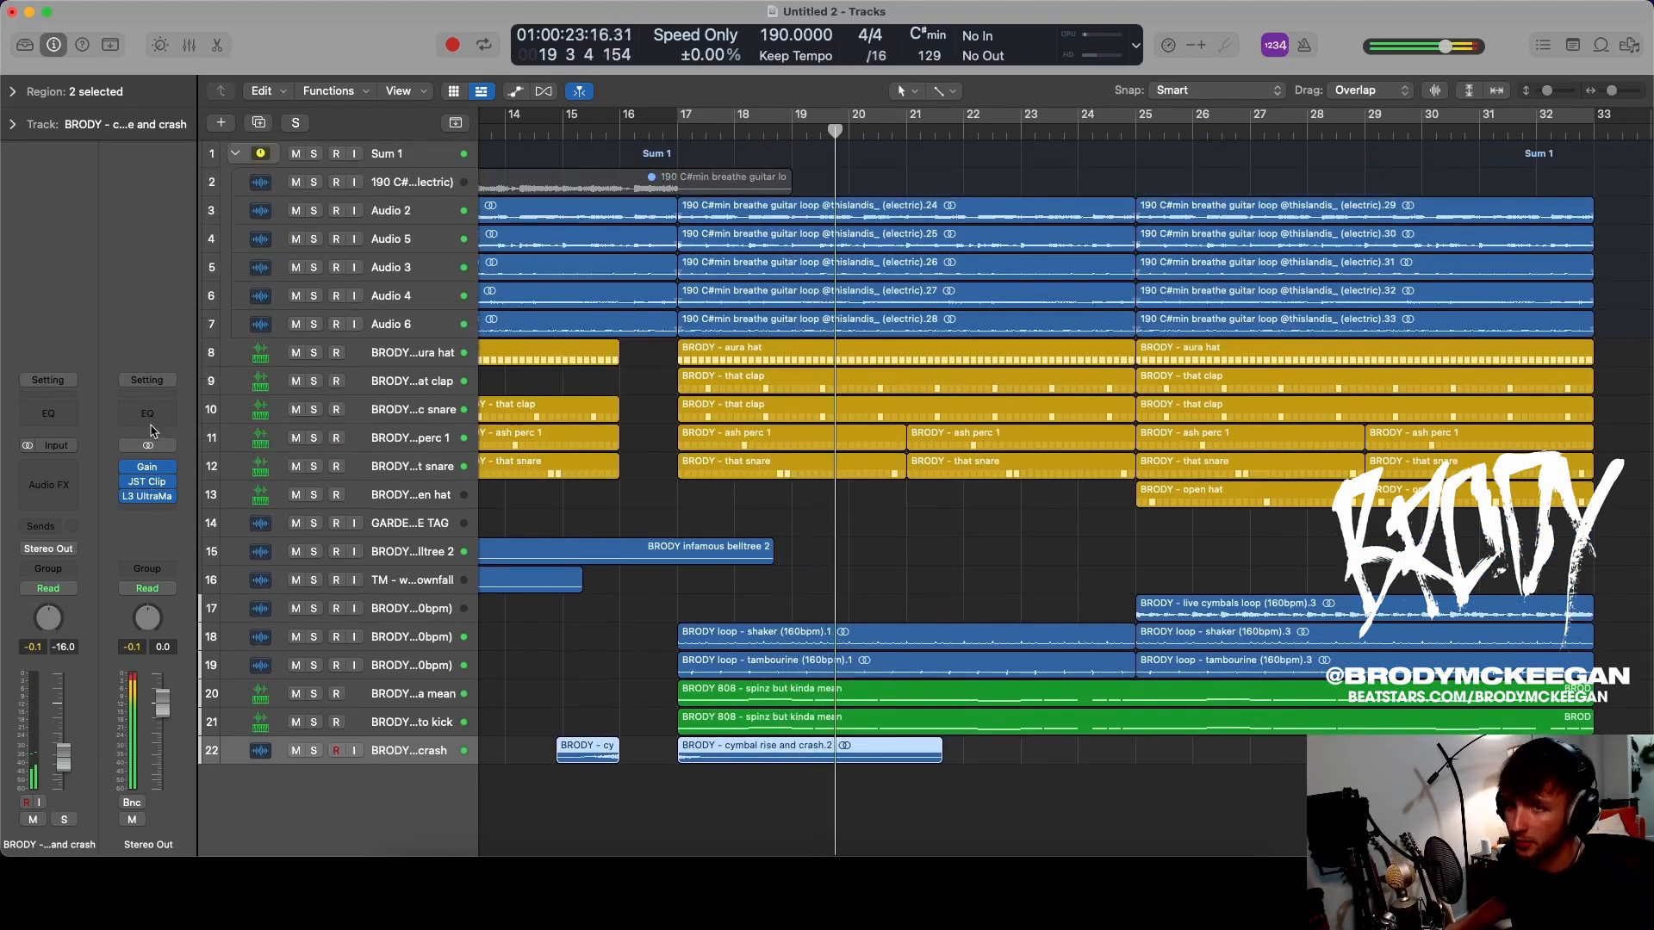
- Try a Channel EQ before the L3 UltraMaximizer on Stereo Out with a broad 1.4 dB boost at 4040 Hz
{"action": "left_click", "coordinate": [148, 511]}
{"action": "mouse_move", "coordinate": [183, 692]}
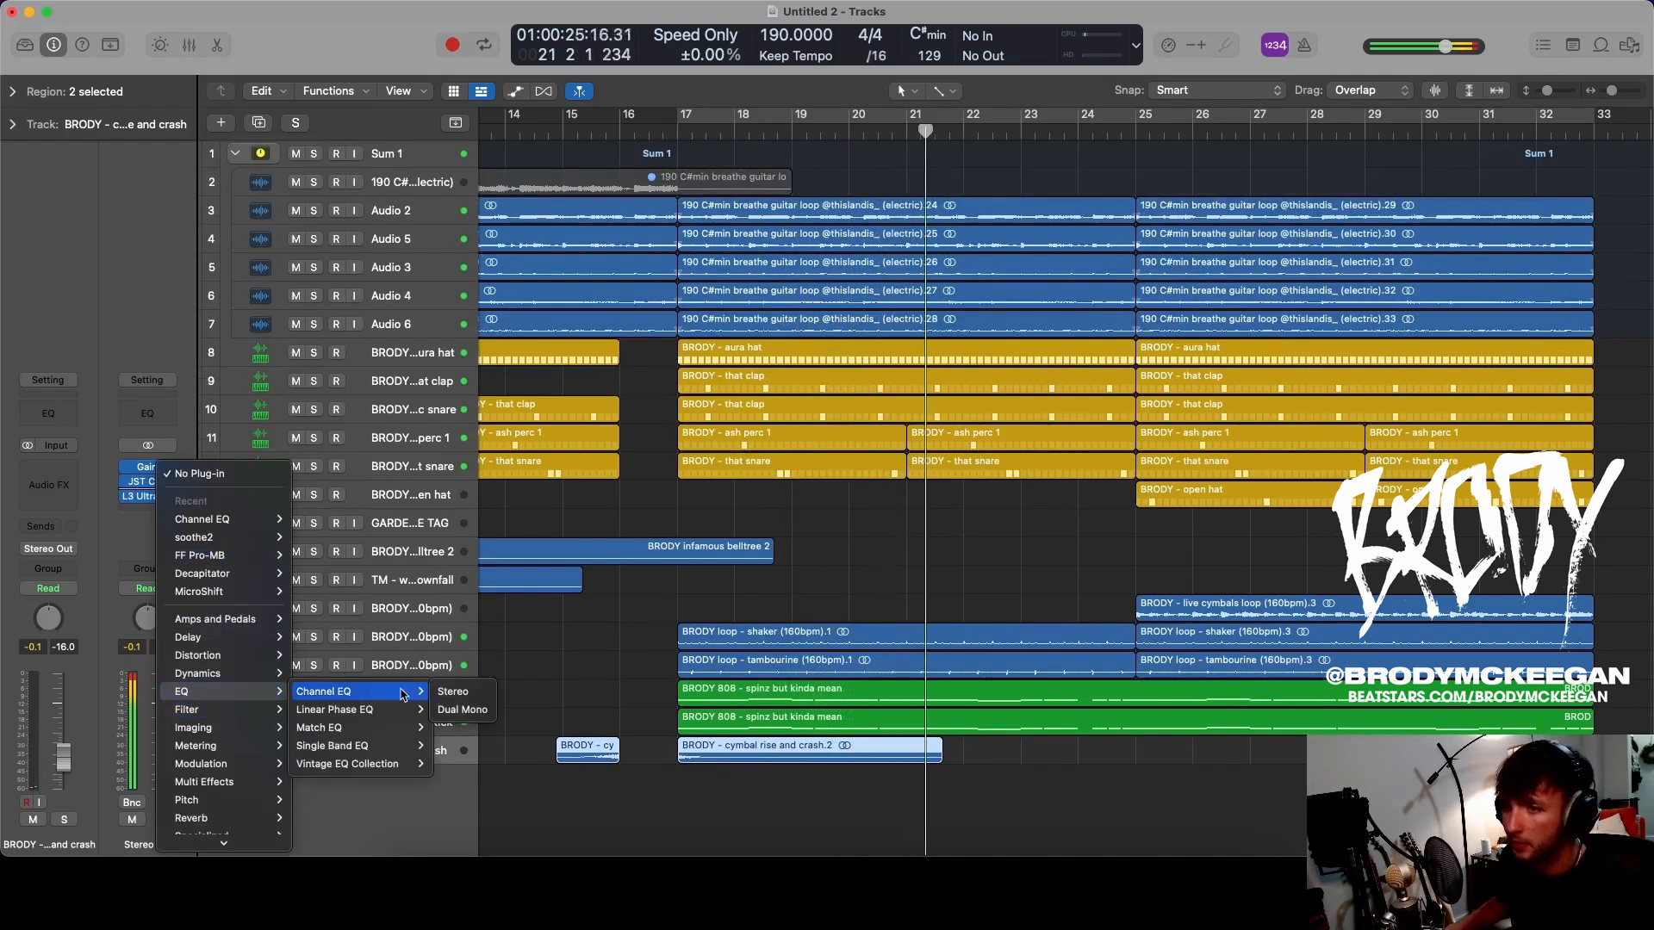
{"action": "left_click", "coordinate": [452, 691]}
{"action": "mouse_move", "coordinate": [1004, 450]}
{"action": "left_mouse_down"}
{"action": "mouse_move", "coordinate": [997, 435]}
{"action": "mouse_move", "coordinate": [1060, 405]}
{"action": "mouse_move", "coordinate": [1053, 456]}
{"action": "mouse_move", "coordinate": [1218, 345]}
{"action": "mouse_move", "coordinate": [1216, 462]}
{"action": "mouse_move", "coordinate": [1193, 451]}
{"action": "mouse_move", "coordinate": [1172, 387]}
{"action": "mouse_move", "coordinate": [1156, 433]}
{"action": "left_mouse_up"}
{"action": "left_click", "coordinate": [1002, 323]}
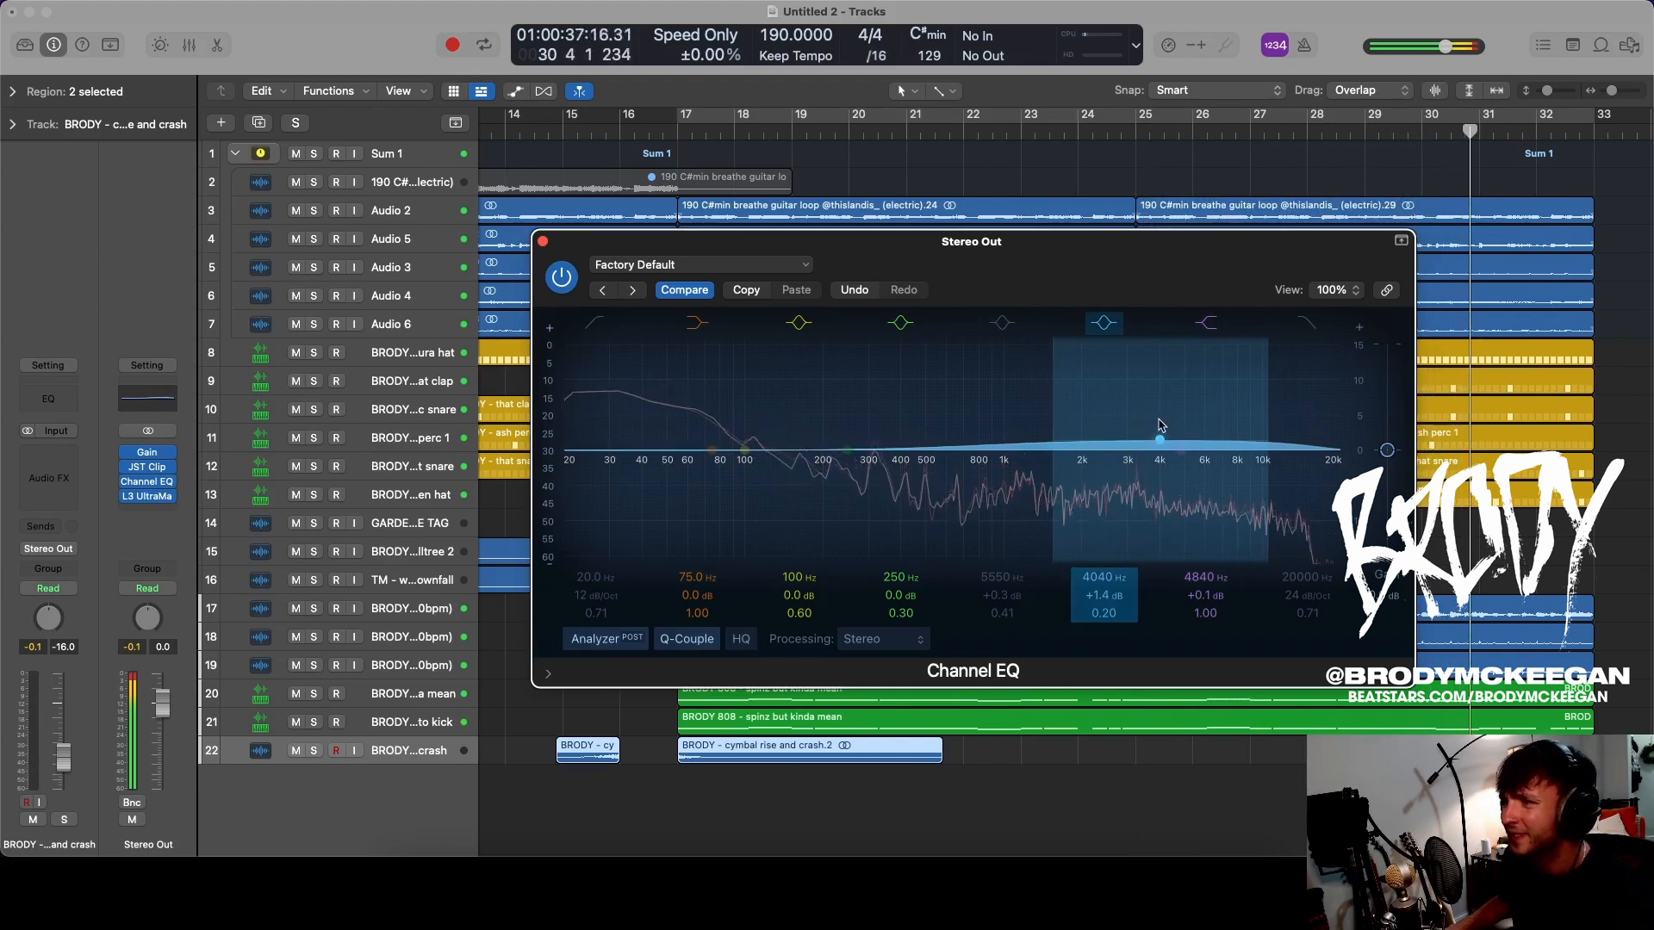
{"action": "left_click", "coordinate": [544, 243]}
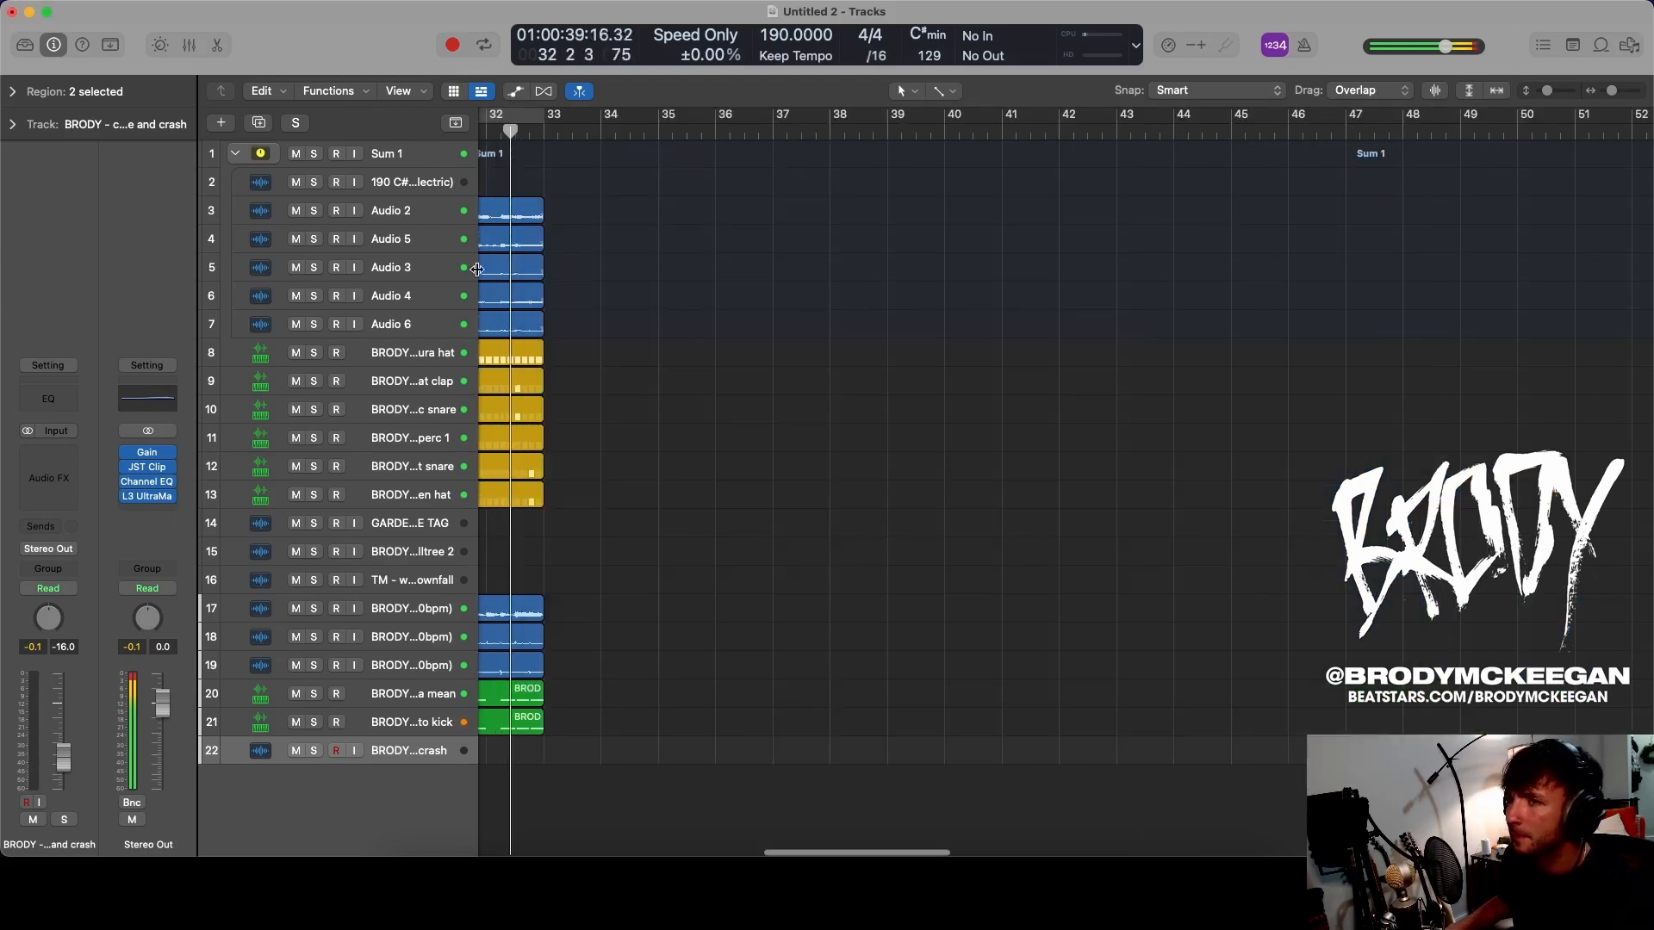
{"action": "scroll", "coordinate": [691, 160], "scroll_direction": "left", "scroll_amount": 10}
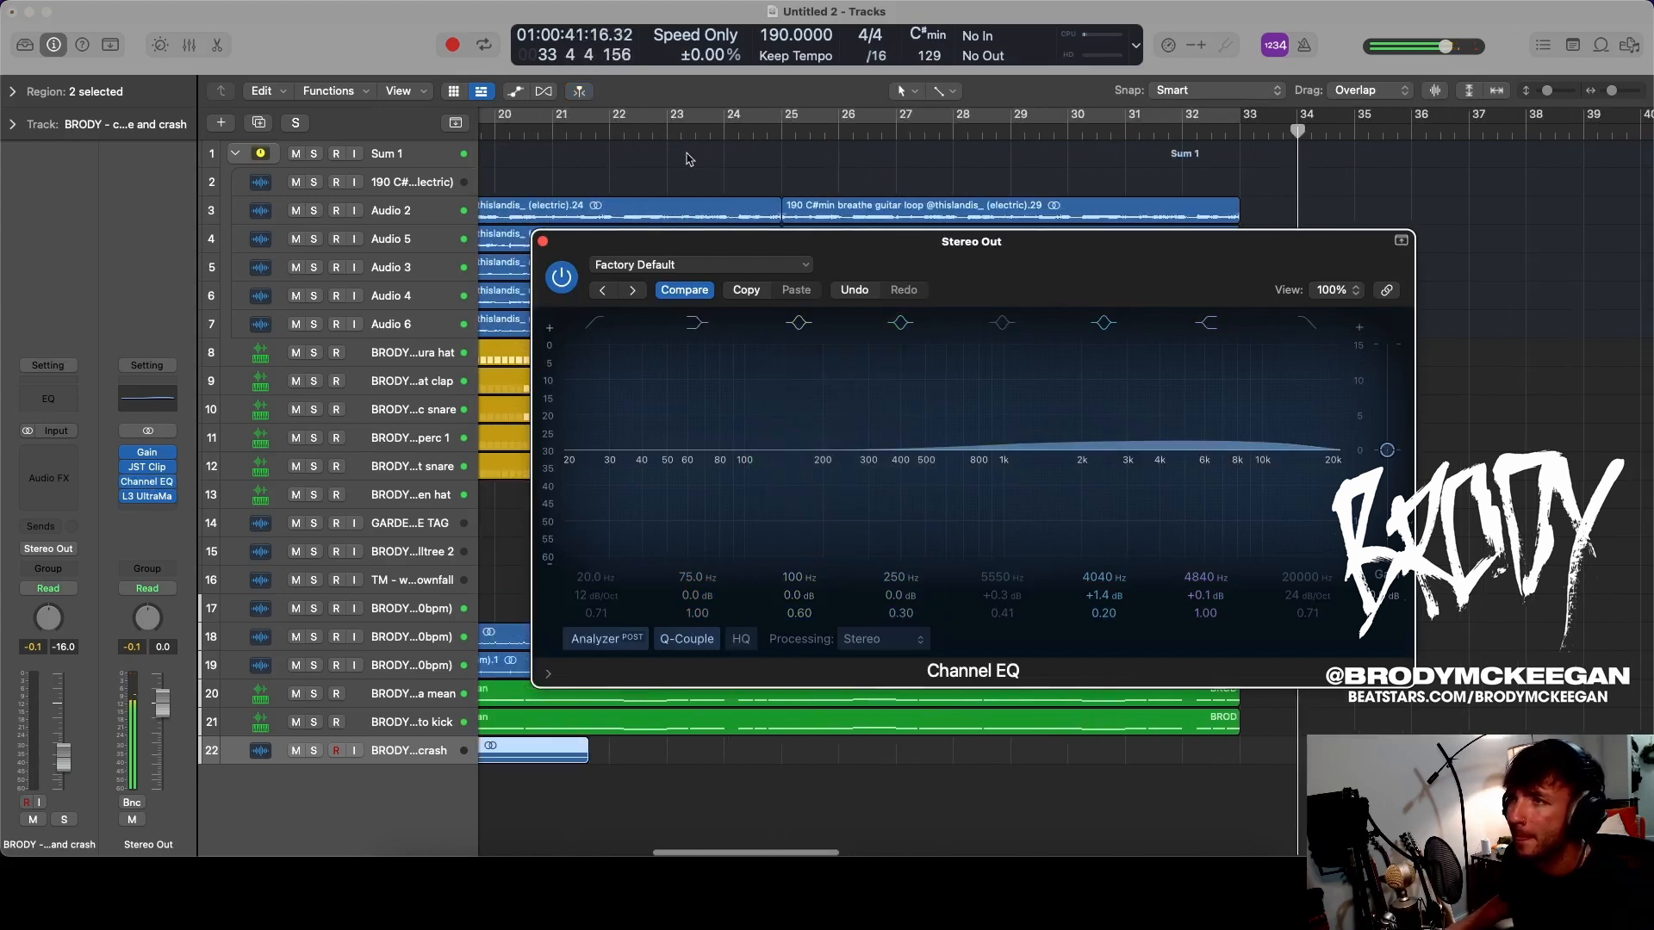
- Try the Stereo Out EQ in Mid Only with a 2.7 dB cut at 1120 Hz, and remove the plug-in
{"action": "left_click", "coordinate": [897, 645]}
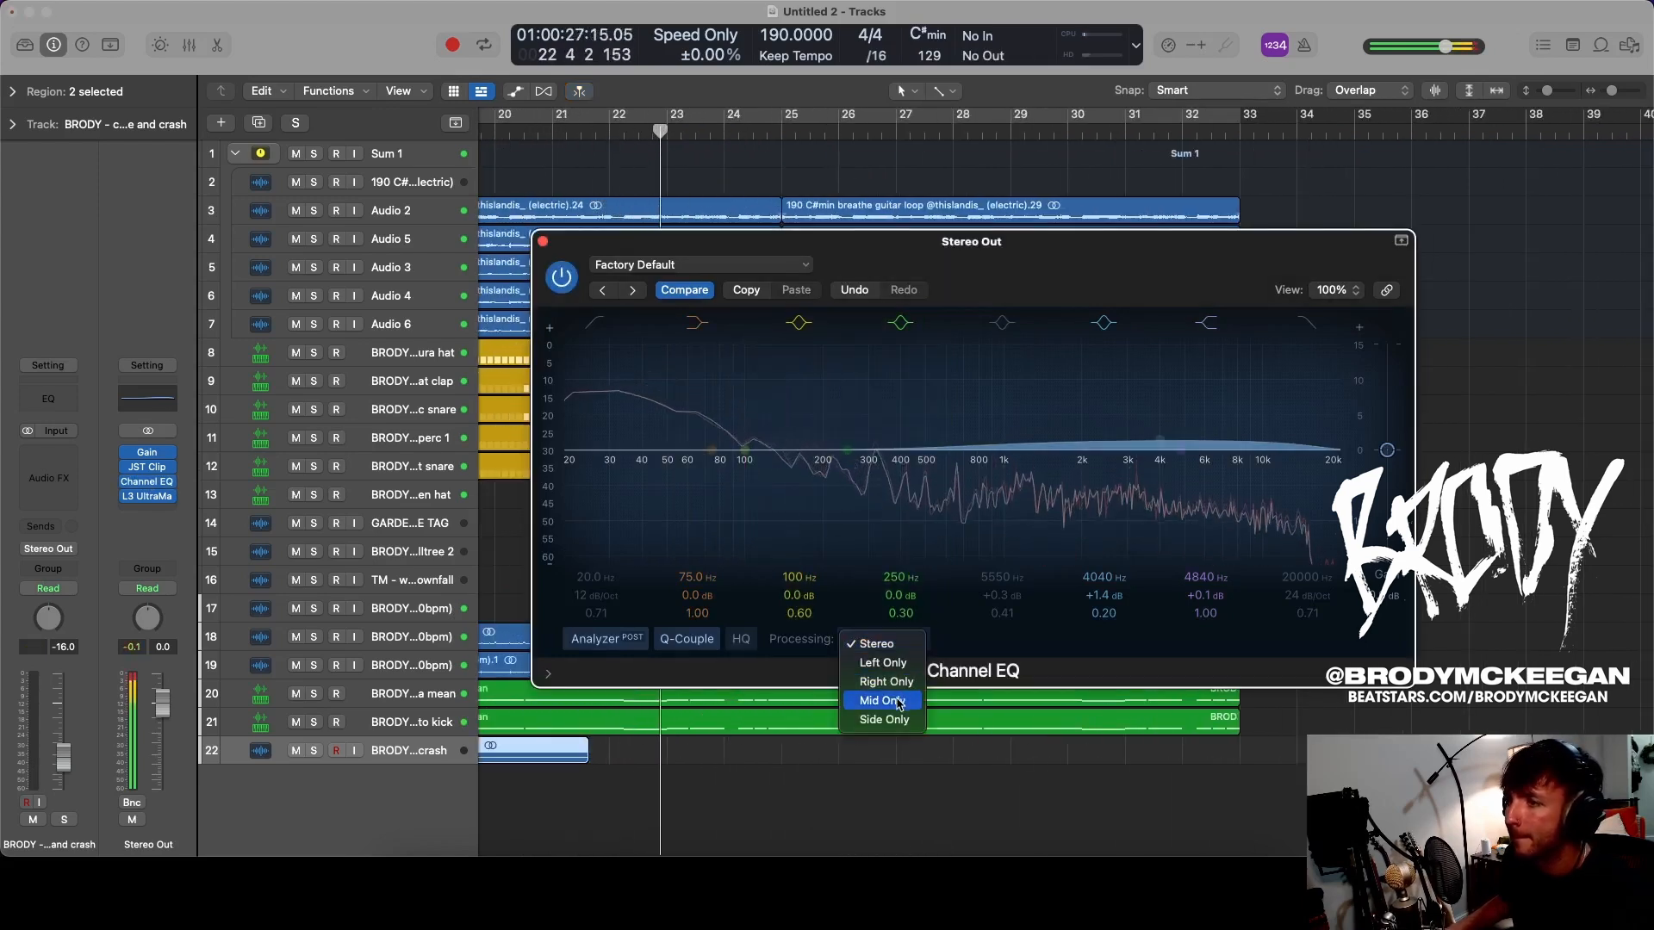
{"action": "left_click", "coordinate": [1164, 441]}
{"action": "left_click_drag", "start_coordinate": [1164, 442], "coordinate": [1020, 489]}
{"action": "left_click", "coordinate": [571, 277]}
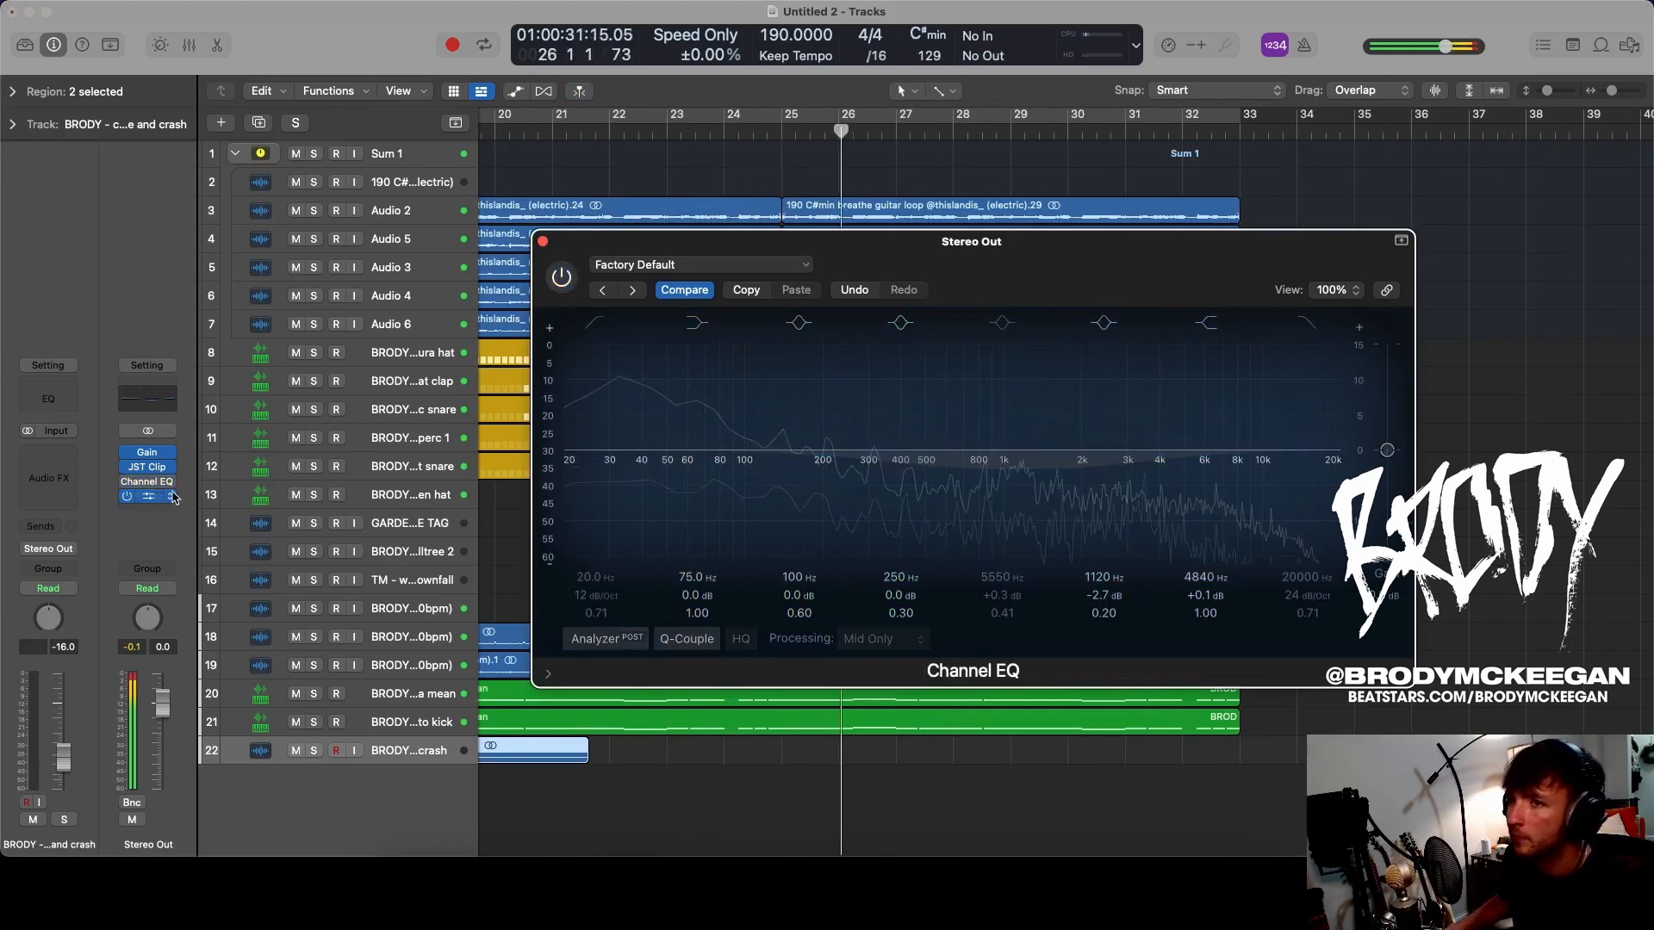
{"action": "left_click", "coordinate": [171, 482]}
{"action": "left_click", "coordinate": [205, 432]}
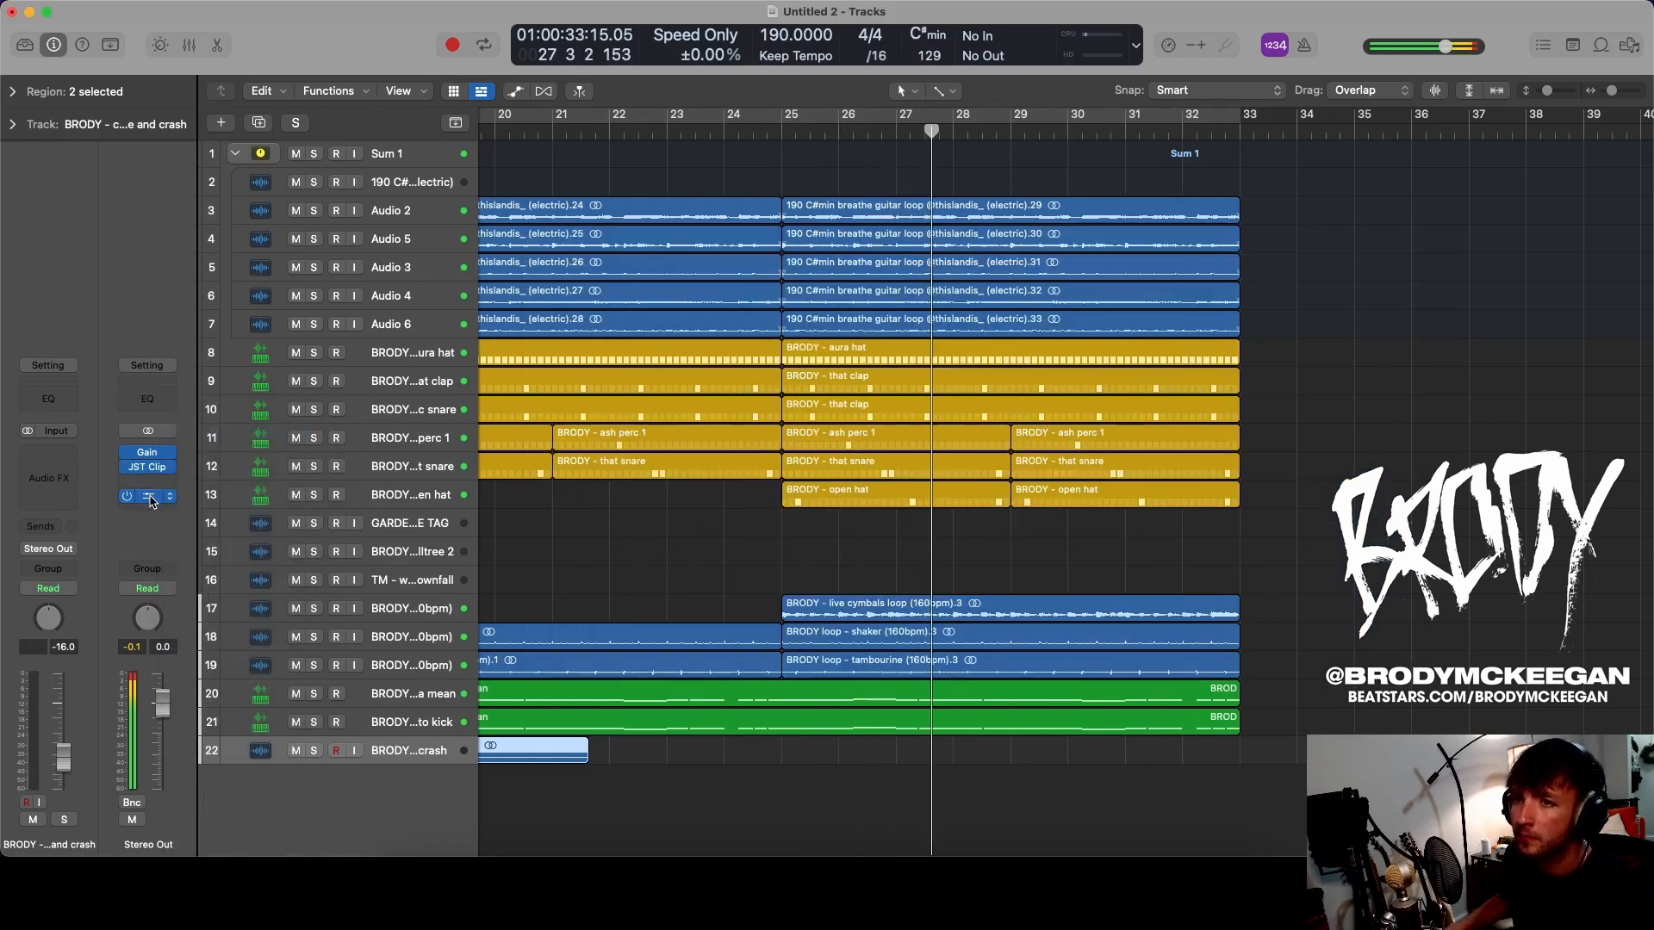
- Set the soothe2 depth on the aura hat track to 4.2 while looping bars 17 to 33
{"action": "left_click", "coordinate": [412, 360]}
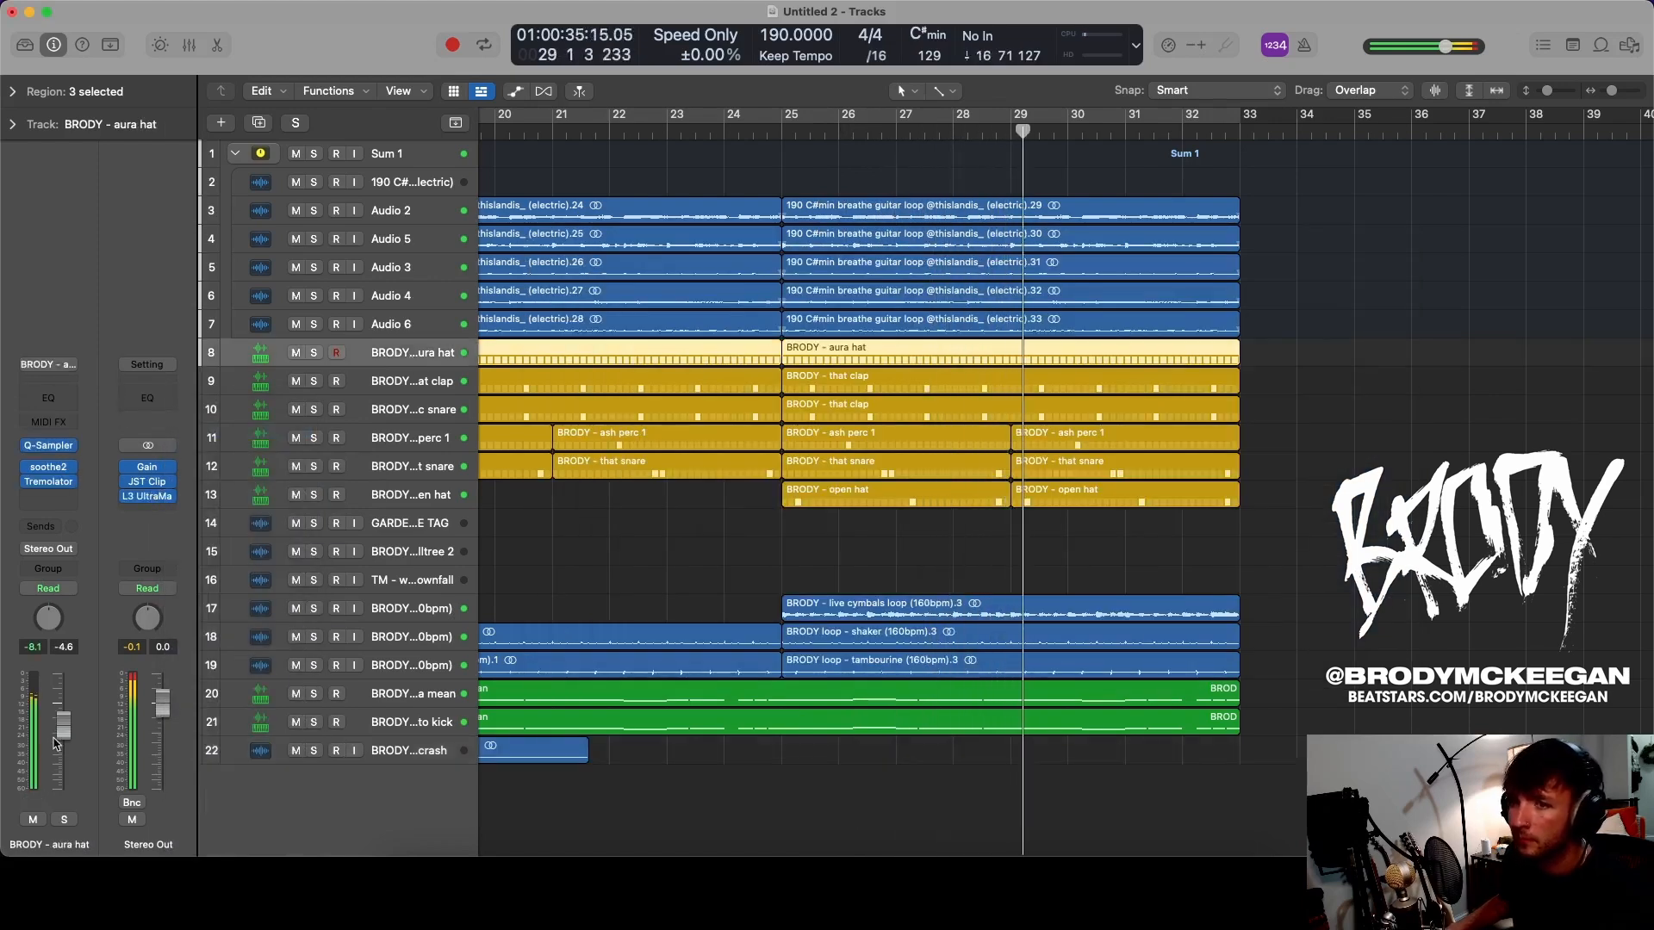
{"action": "left_click", "coordinate": [27, 469]}
{"action": "left_click", "coordinate": [49, 468]}
{"action": "left_click_drag", "start_coordinate": [584, 483], "coordinate": [597, 515]}
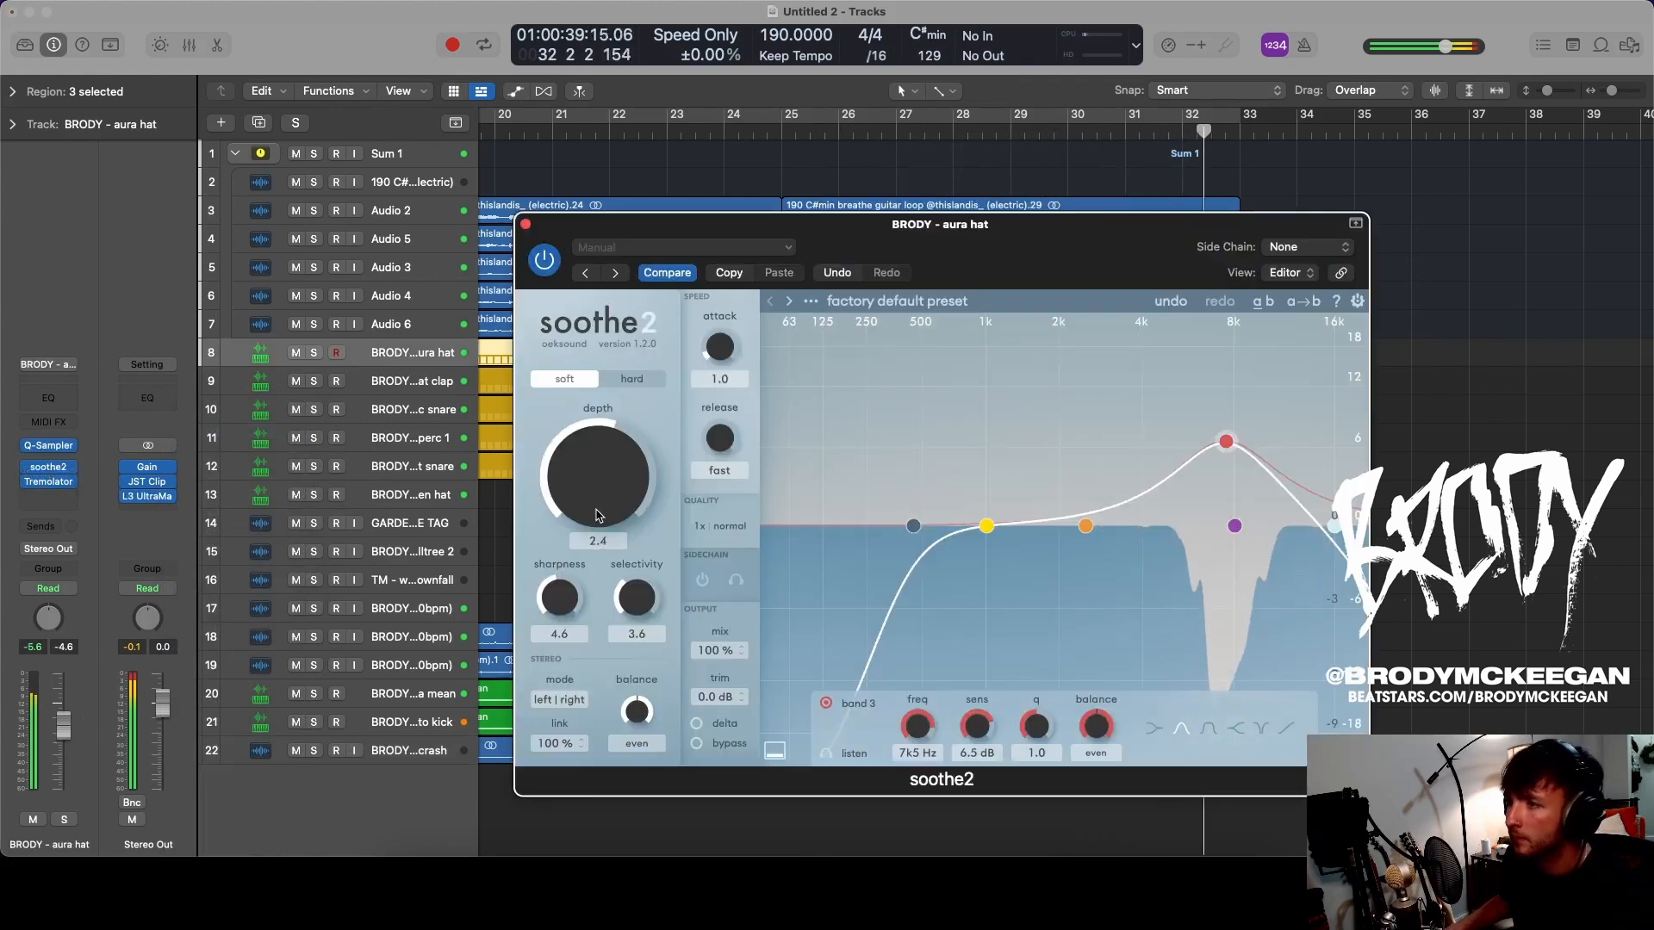
{"action": "key", "text": "c"}
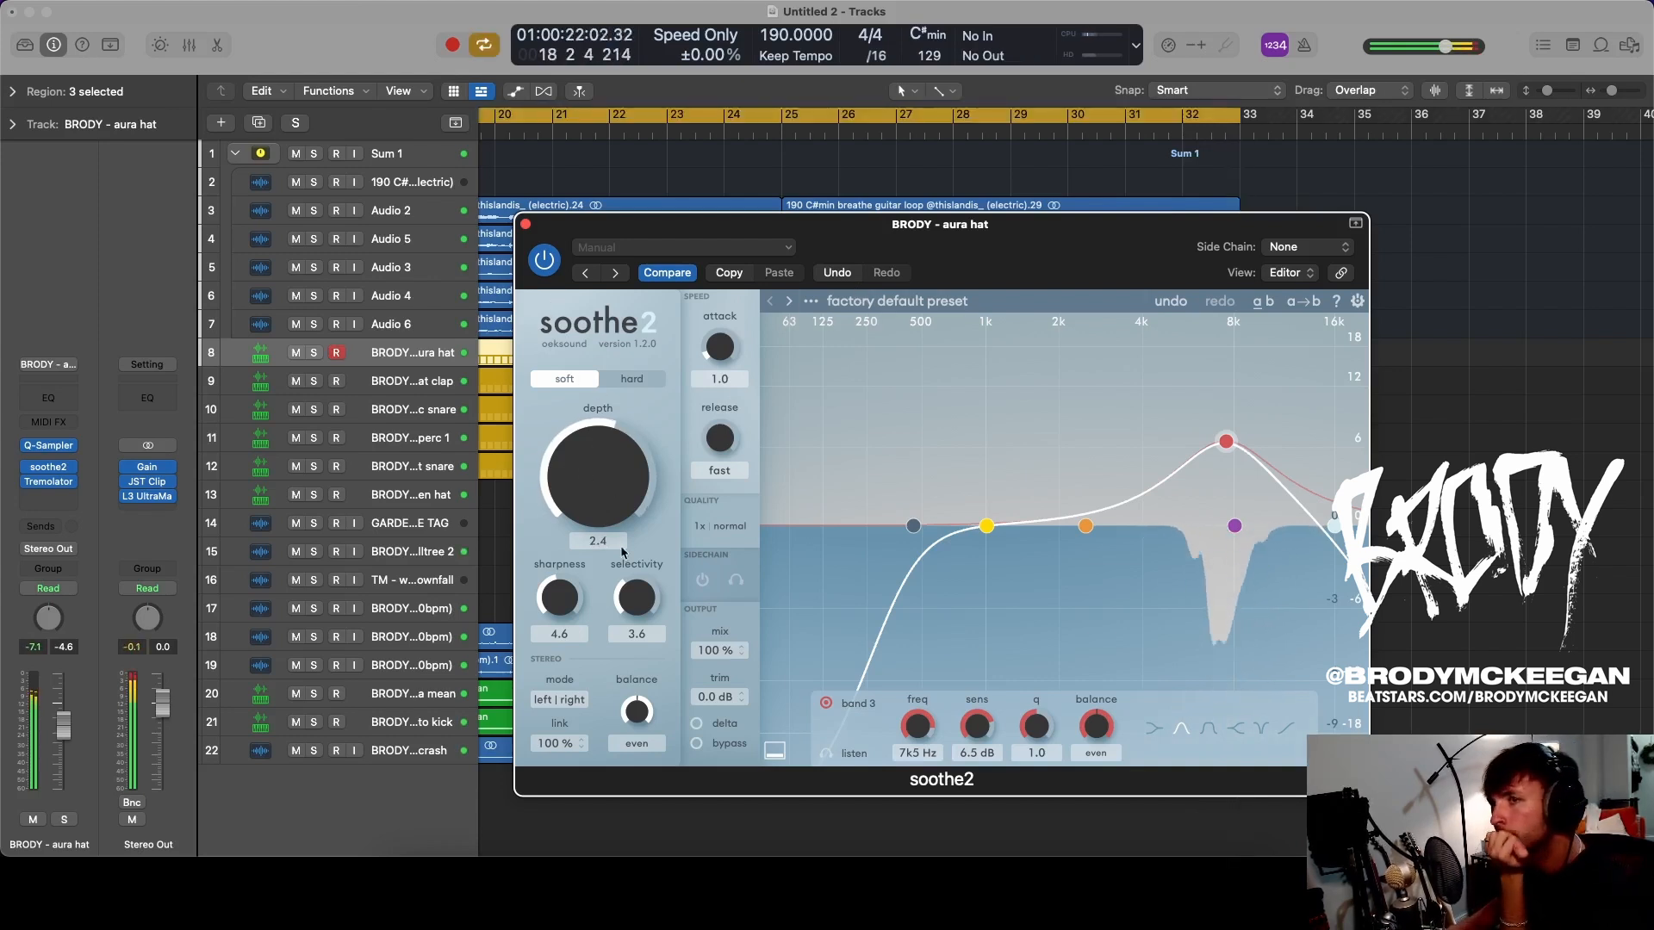
{"action": "left_click_drag", "start_coordinate": [618, 452], "coordinate": [622, 515]}
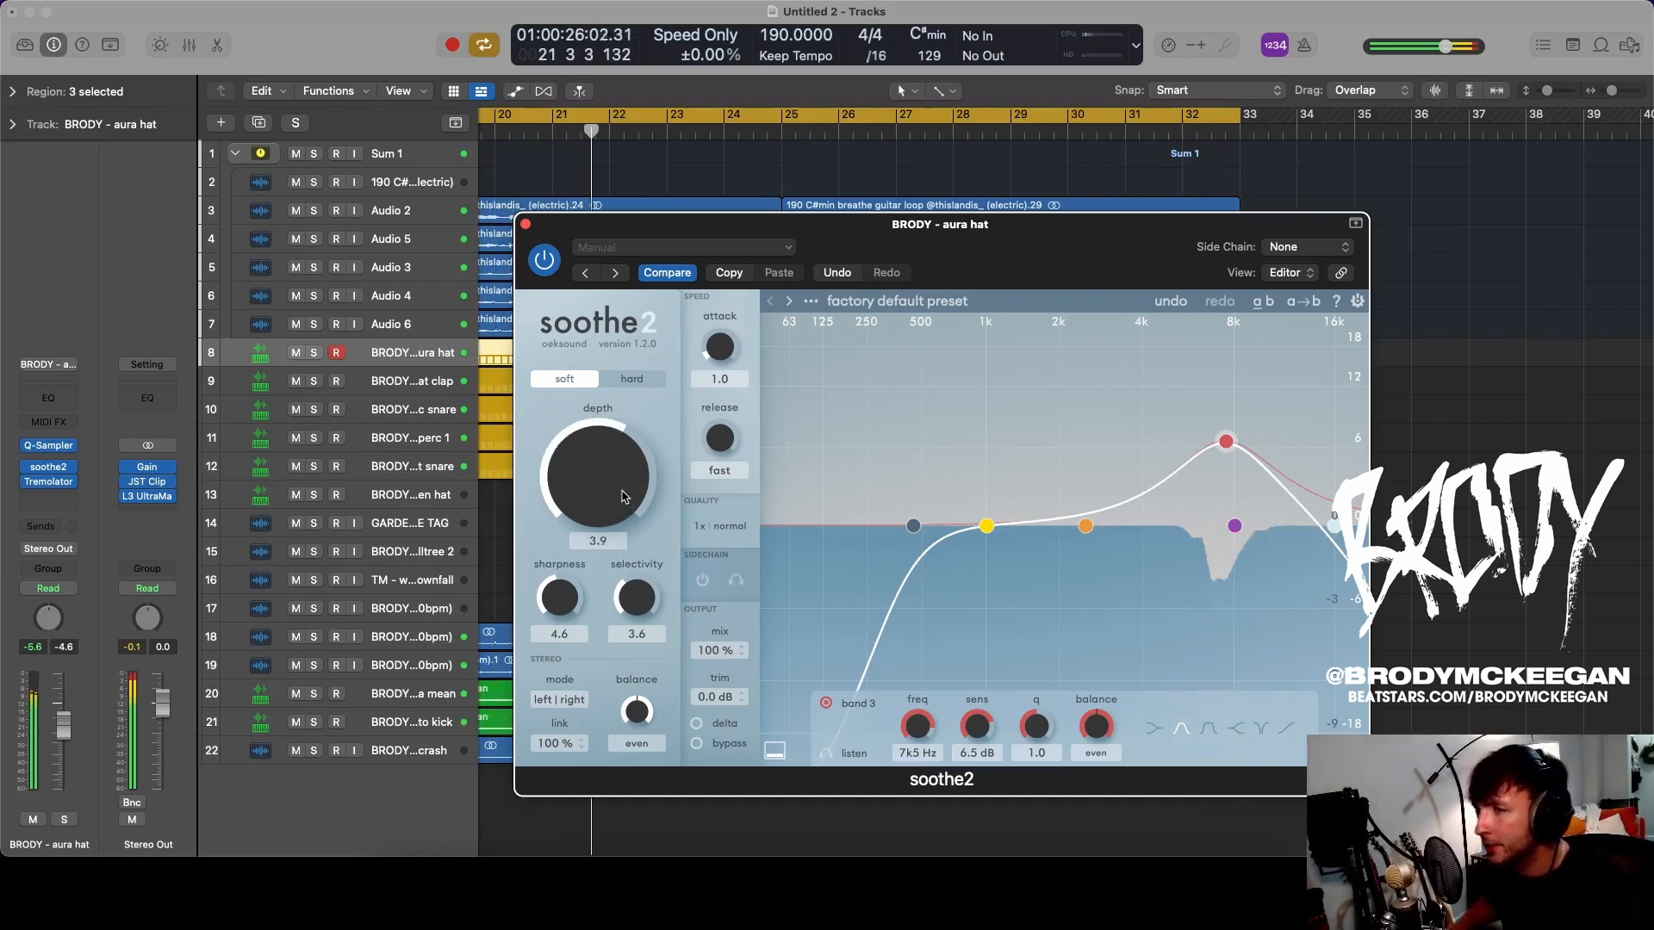
{"action": "left_click_drag", "start_coordinate": [623, 496], "coordinate": [618, 526]}
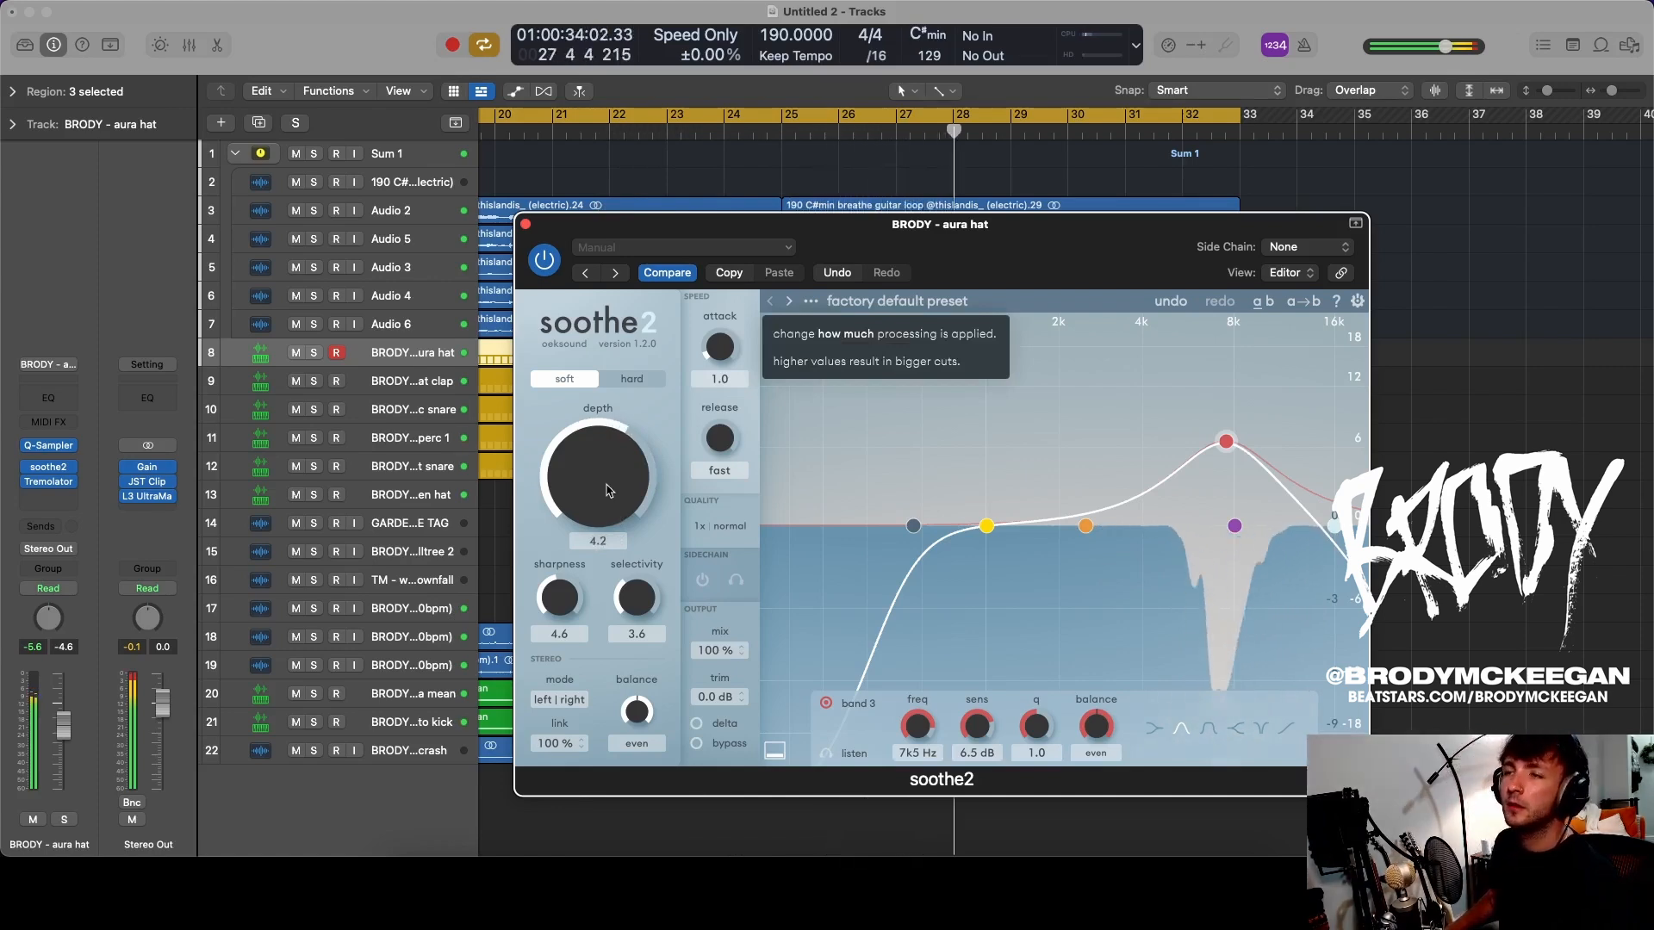
- Solo the that clap track briefly and set its volume to 0.5 dB
{"action": "left_click", "coordinate": [312, 389]}
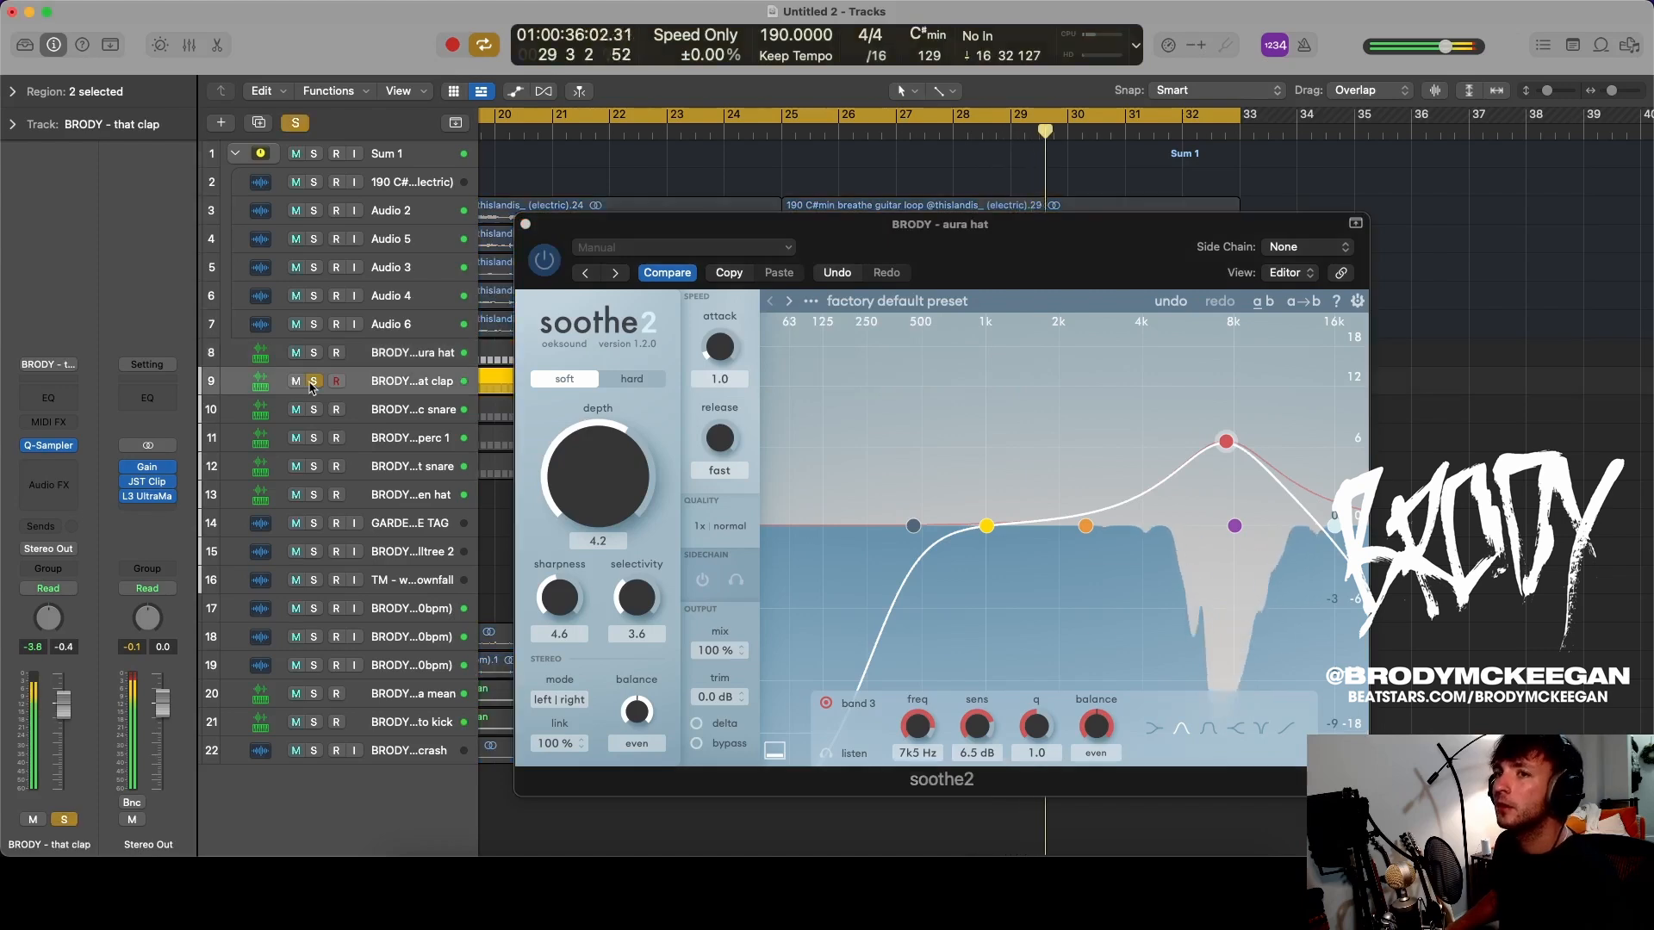
{"action": "left_click", "coordinate": [524, 224]}
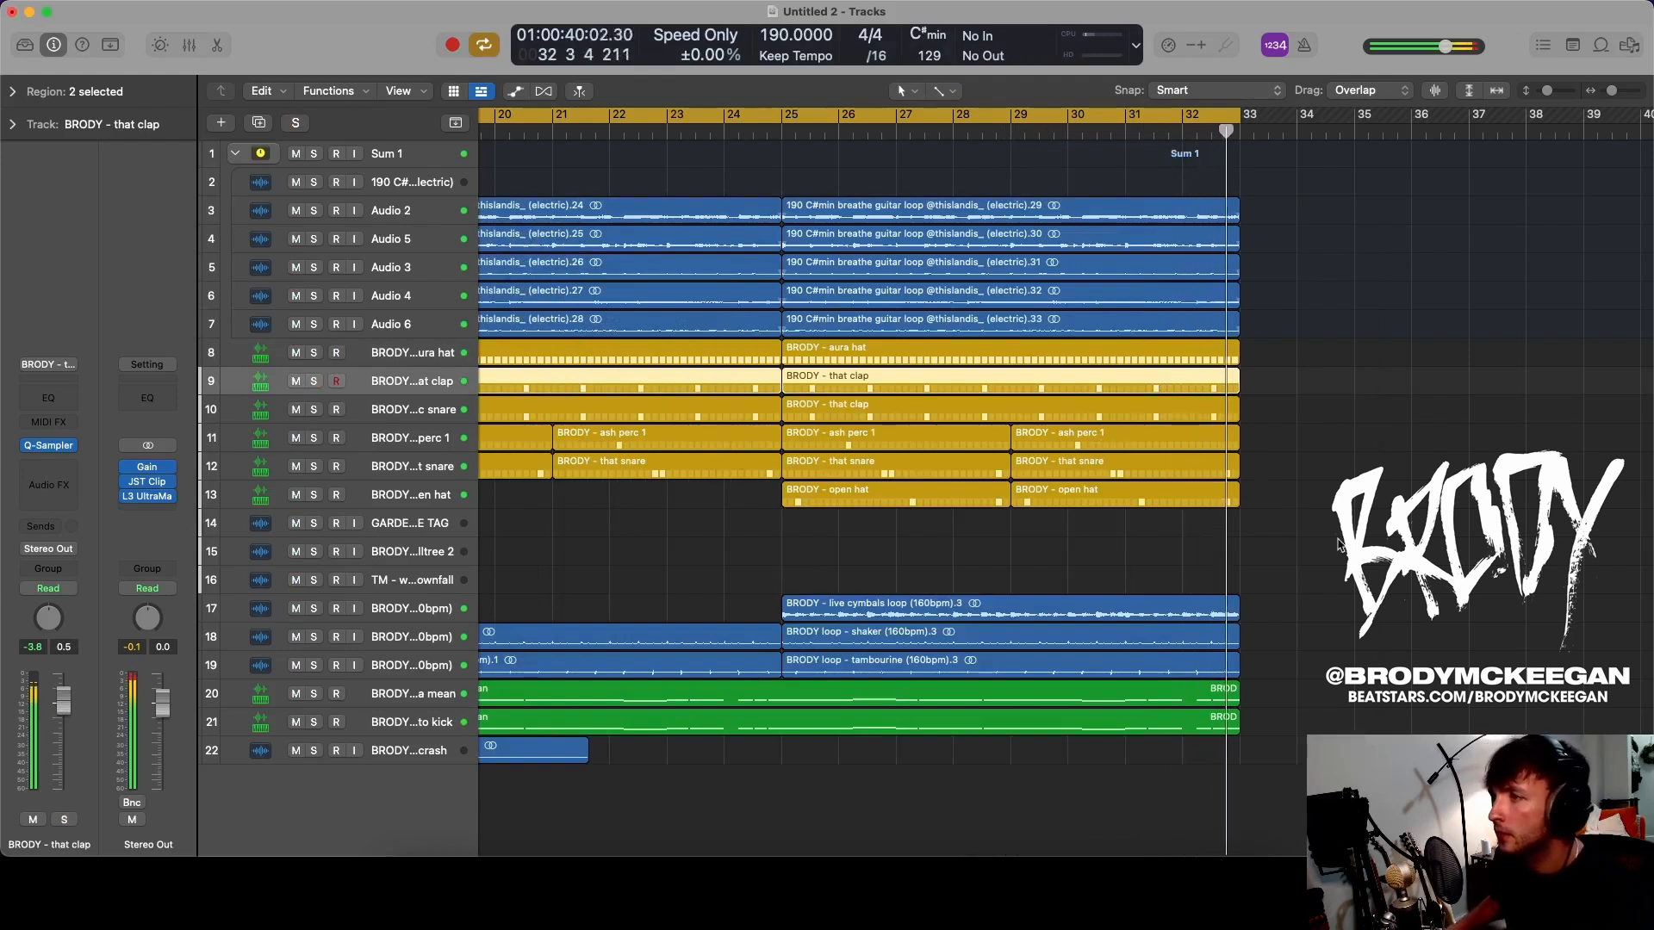
{"action": "scroll", "coordinate": [927, 326], "scroll_direction": "down", "scroll_amount": 5}
{"action": "scroll", "coordinate": [930, 326], "scroll_direction": "left", "scroll_amount": 2}
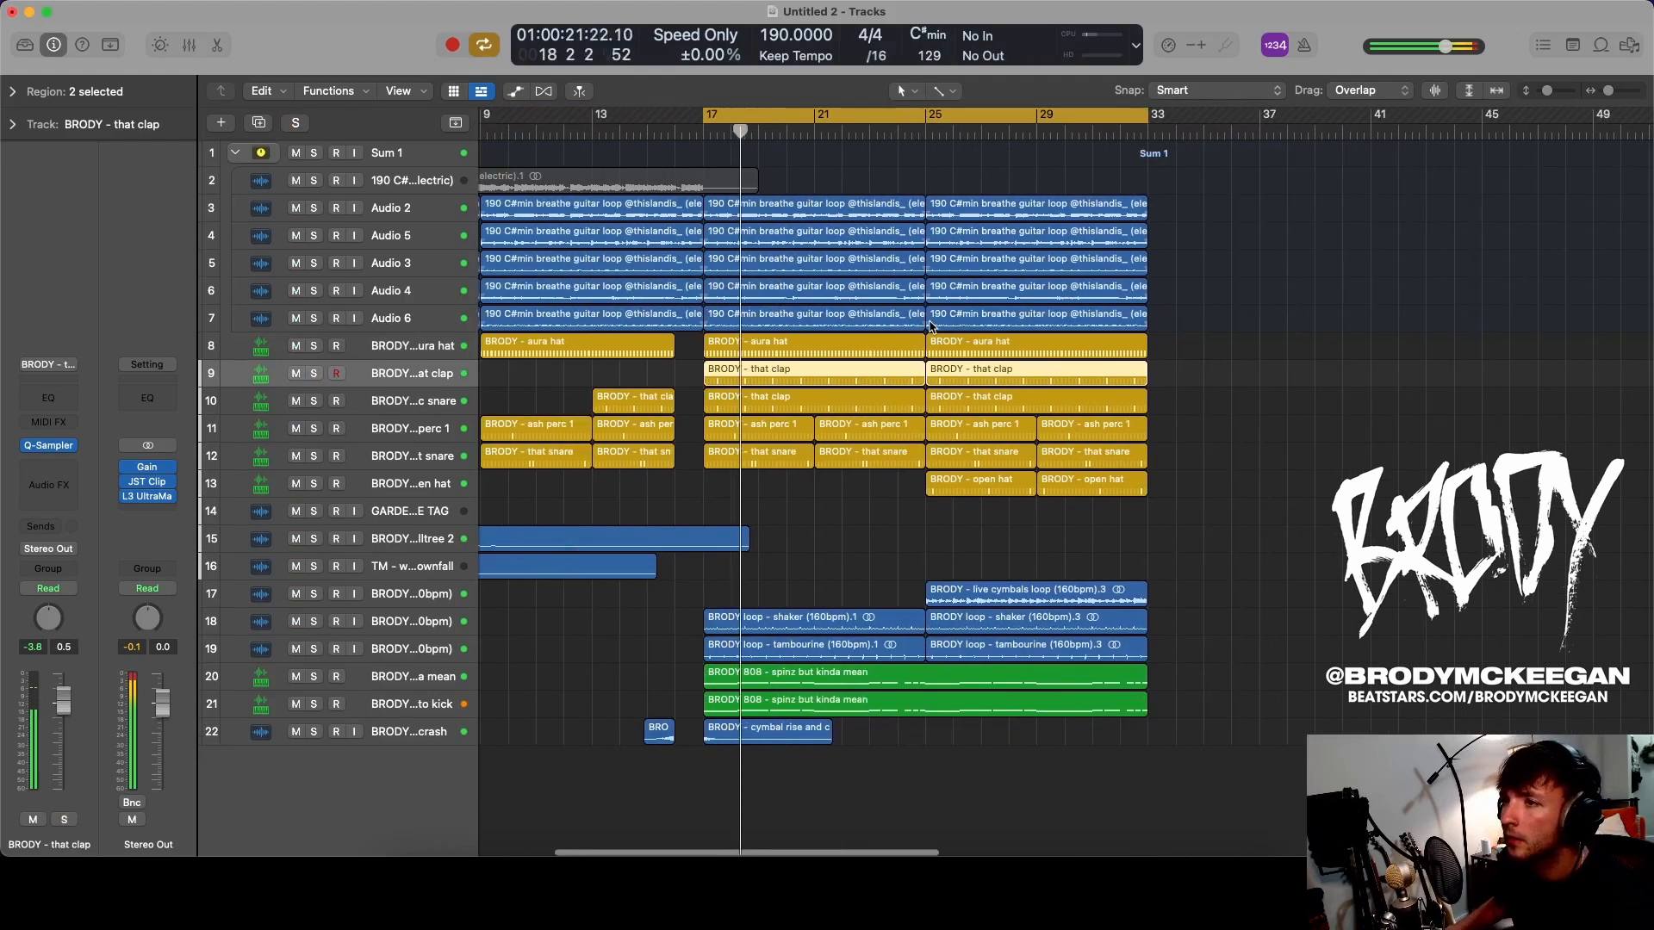
- Set the ash perc 1 track's volume to -5.5 dB and try panning it off centre
{"action": "left_click", "coordinate": [450, 430]}
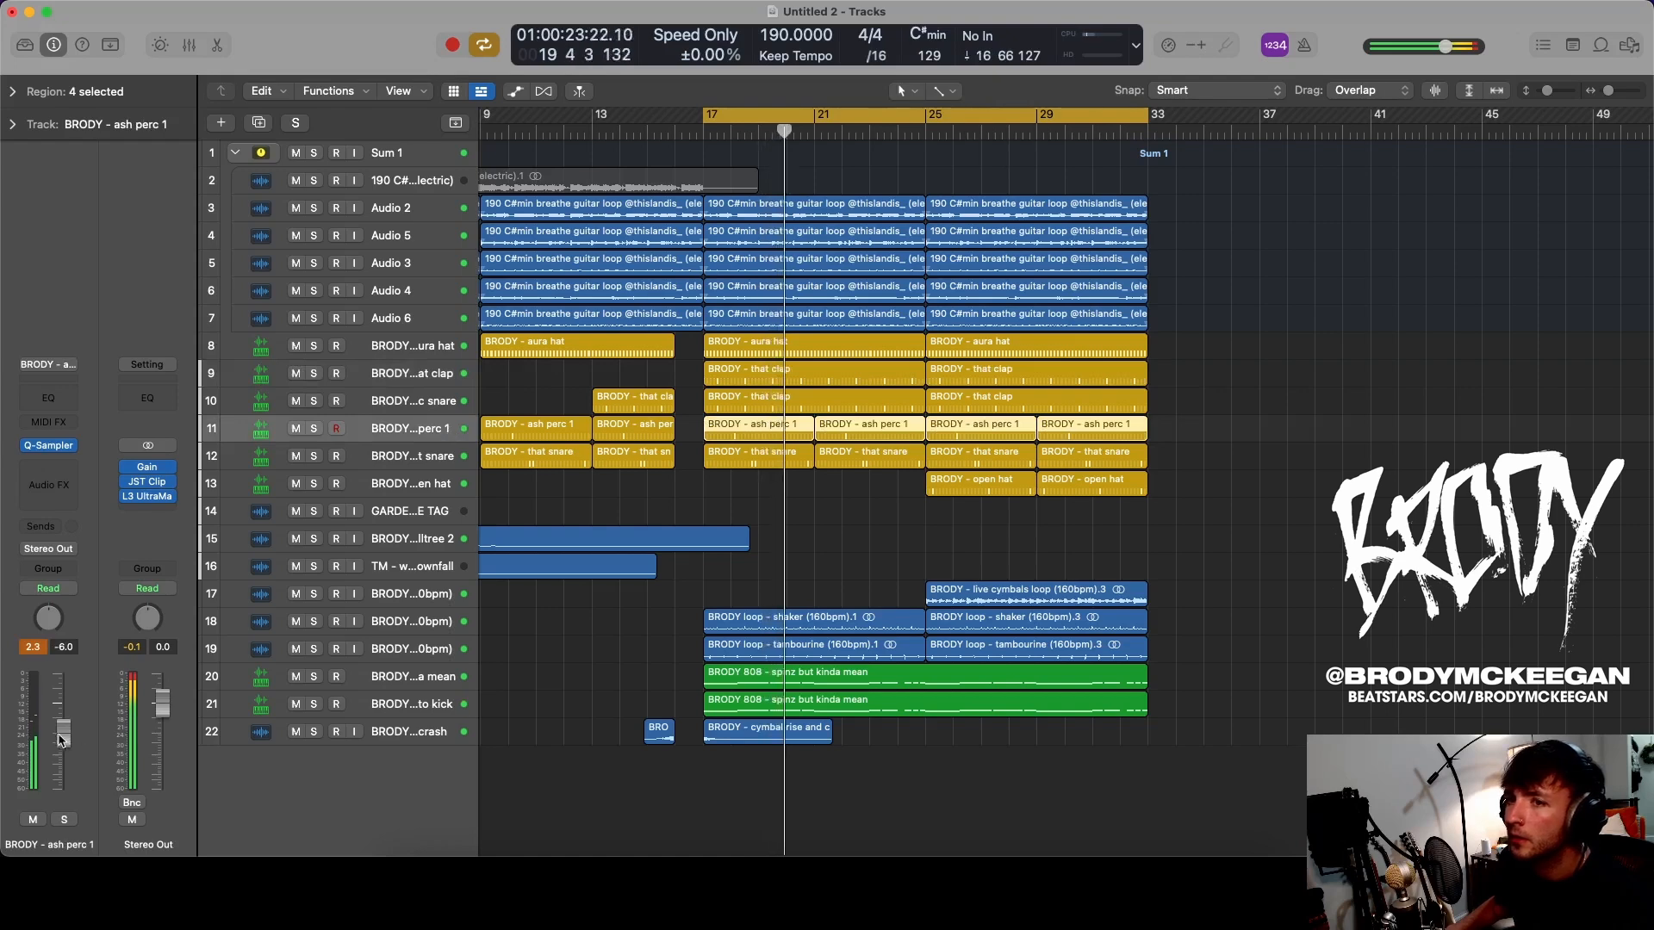
{"action": "left_click", "coordinate": [410, 455]}
{"action": "left_click", "coordinate": [423, 430]}
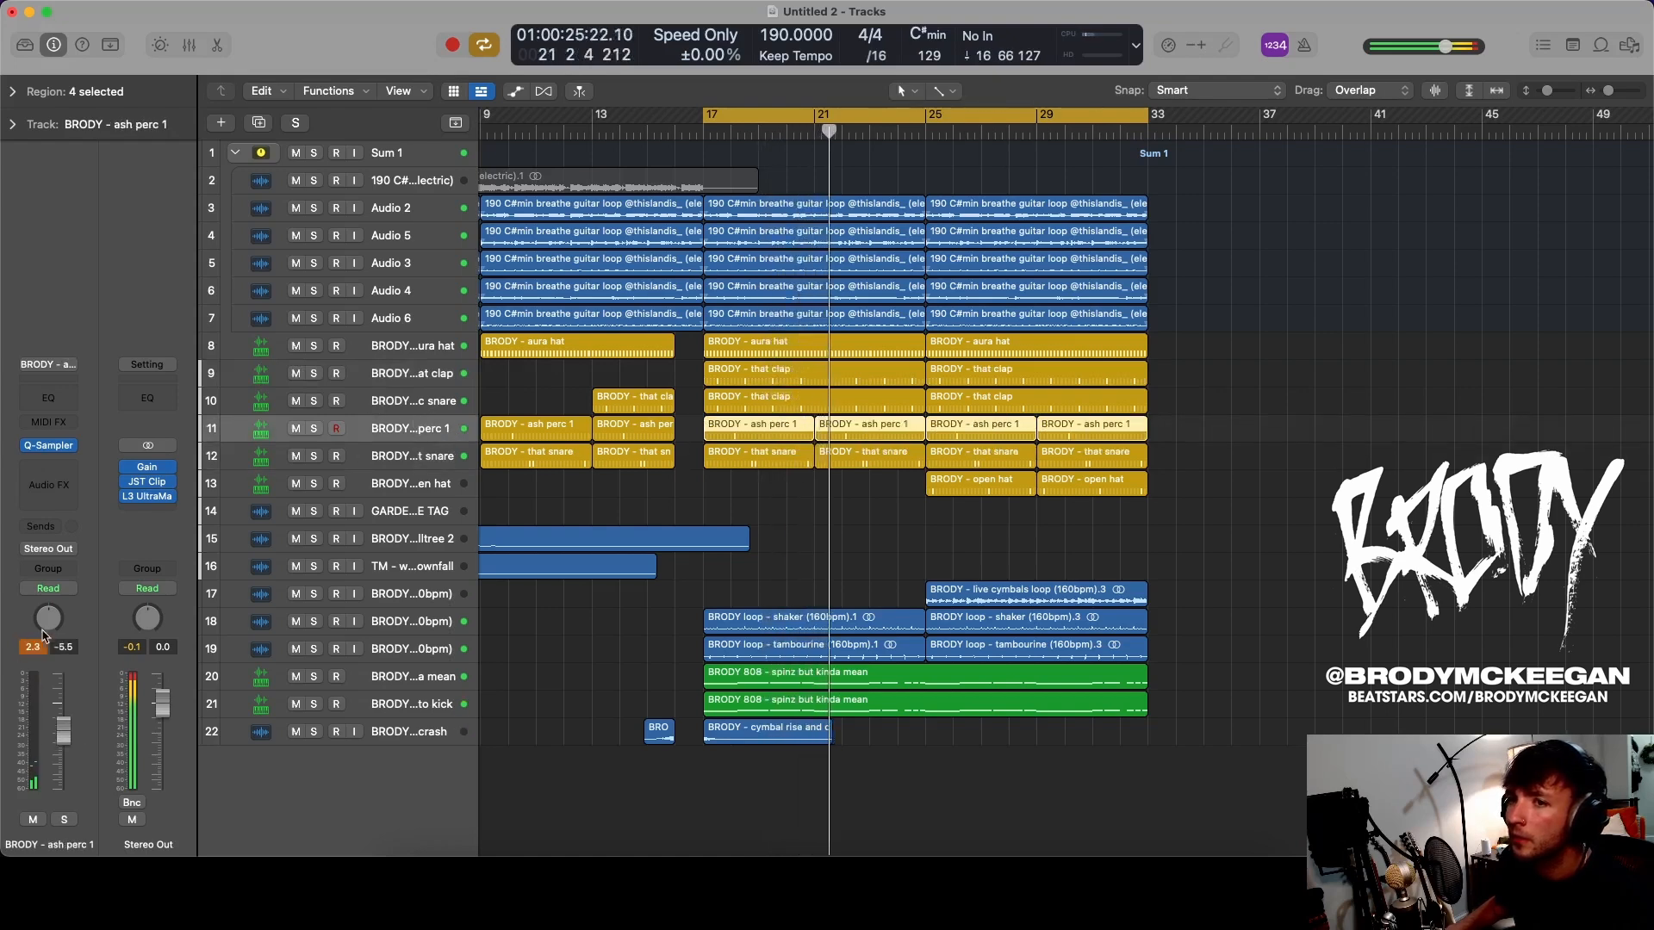
{"action": "mouse_move", "coordinate": [44, 626]}
{"action": "left_mouse_down"}
{"action": "mouse_move", "coordinate": [44, 640]}
{"action": "mouse_move", "coordinate": [45, 626]}
{"action": "left_mouse_up"}
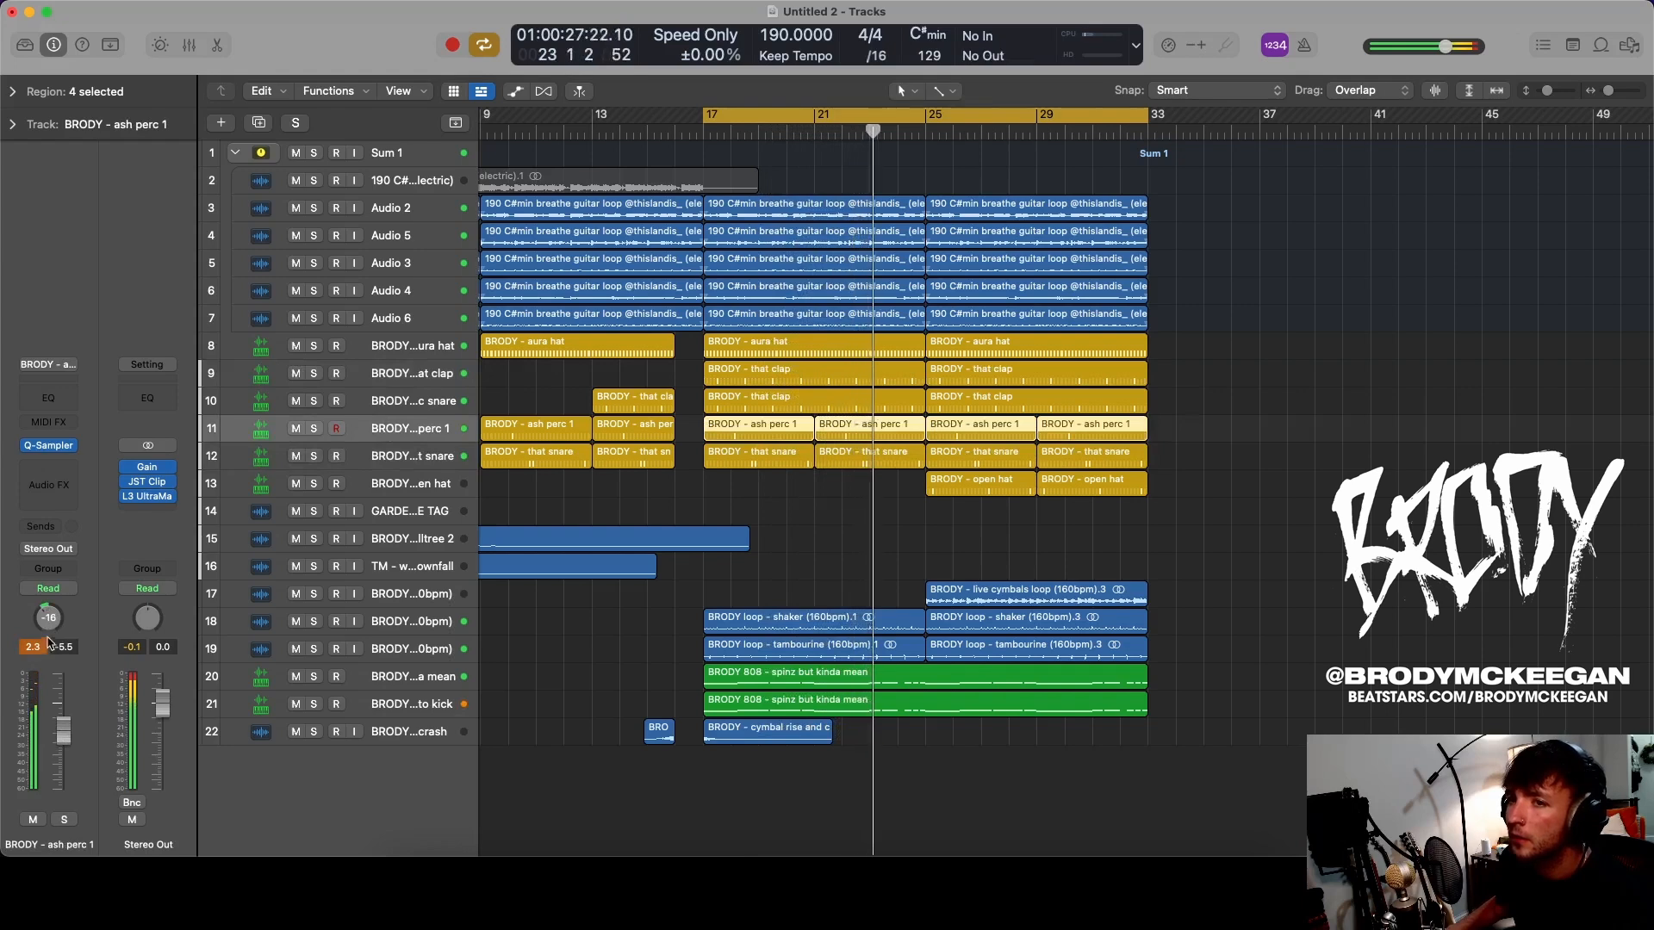
- Group the tracks from aura hat through the tambourine loop into a summing track stack and solo it
{"action": "scroll", "coordinate": [576, 594], "scroll_direction": "up", "scroll_amount": 1}
{"action": "scroll", "coordinate": [575, 595], "scroll_direction": "up", "scroll_amount": 2}
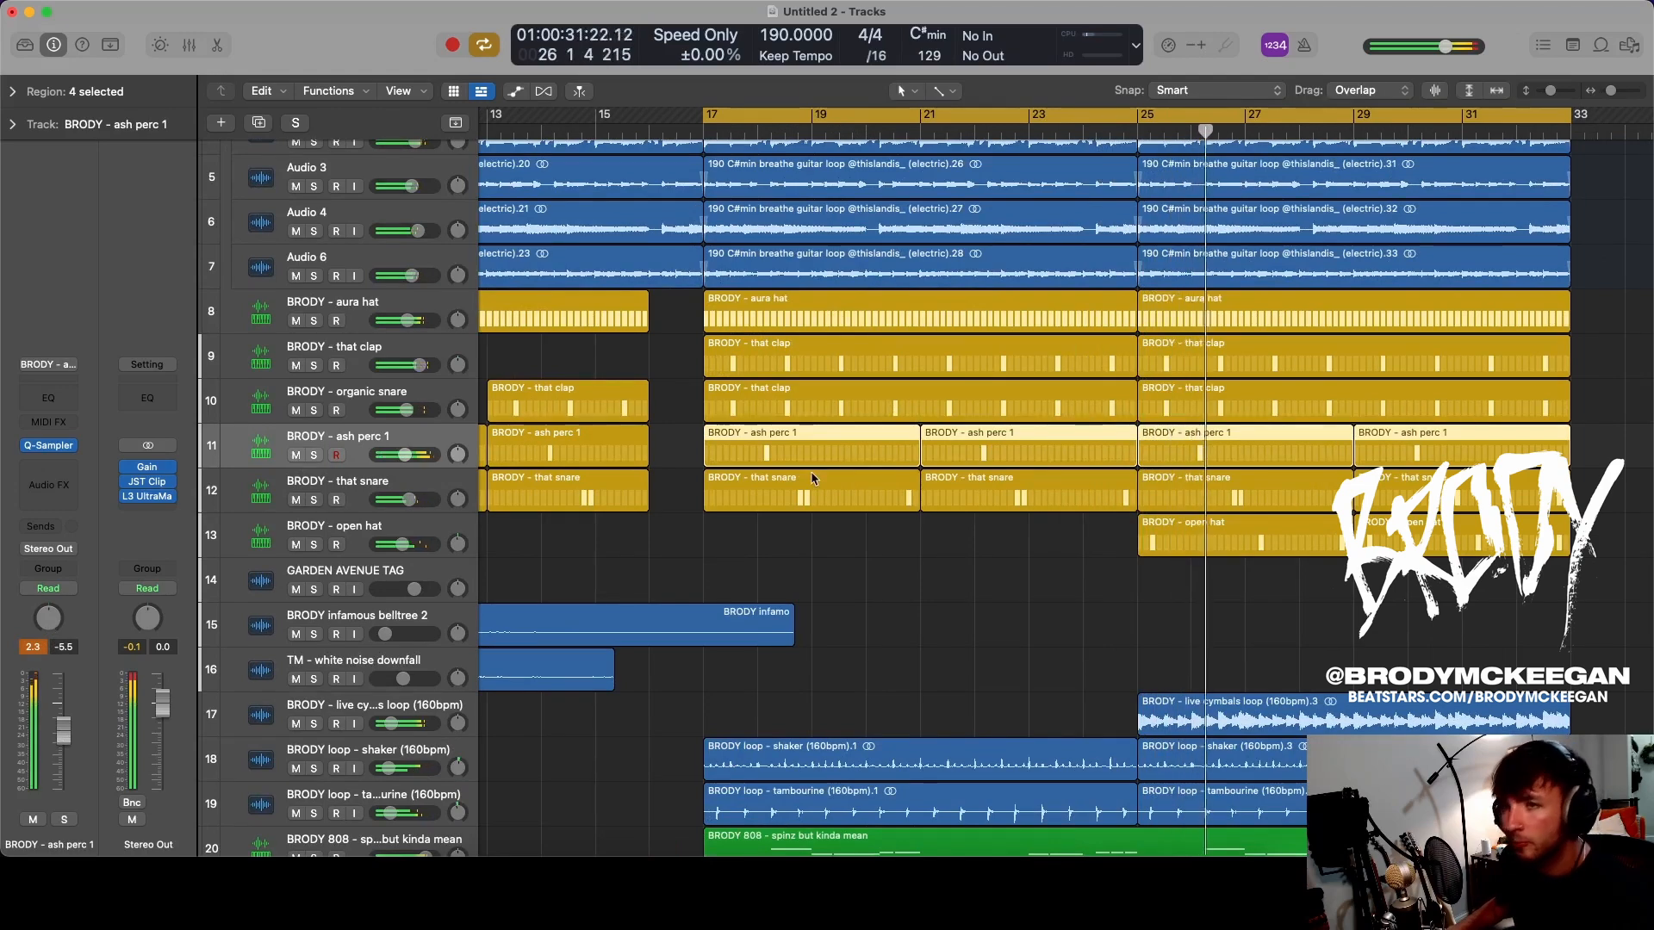
{"action": "scroll", "coordinate": [809, 474], "scroll_direction": "down", "scroll_amount": 5}
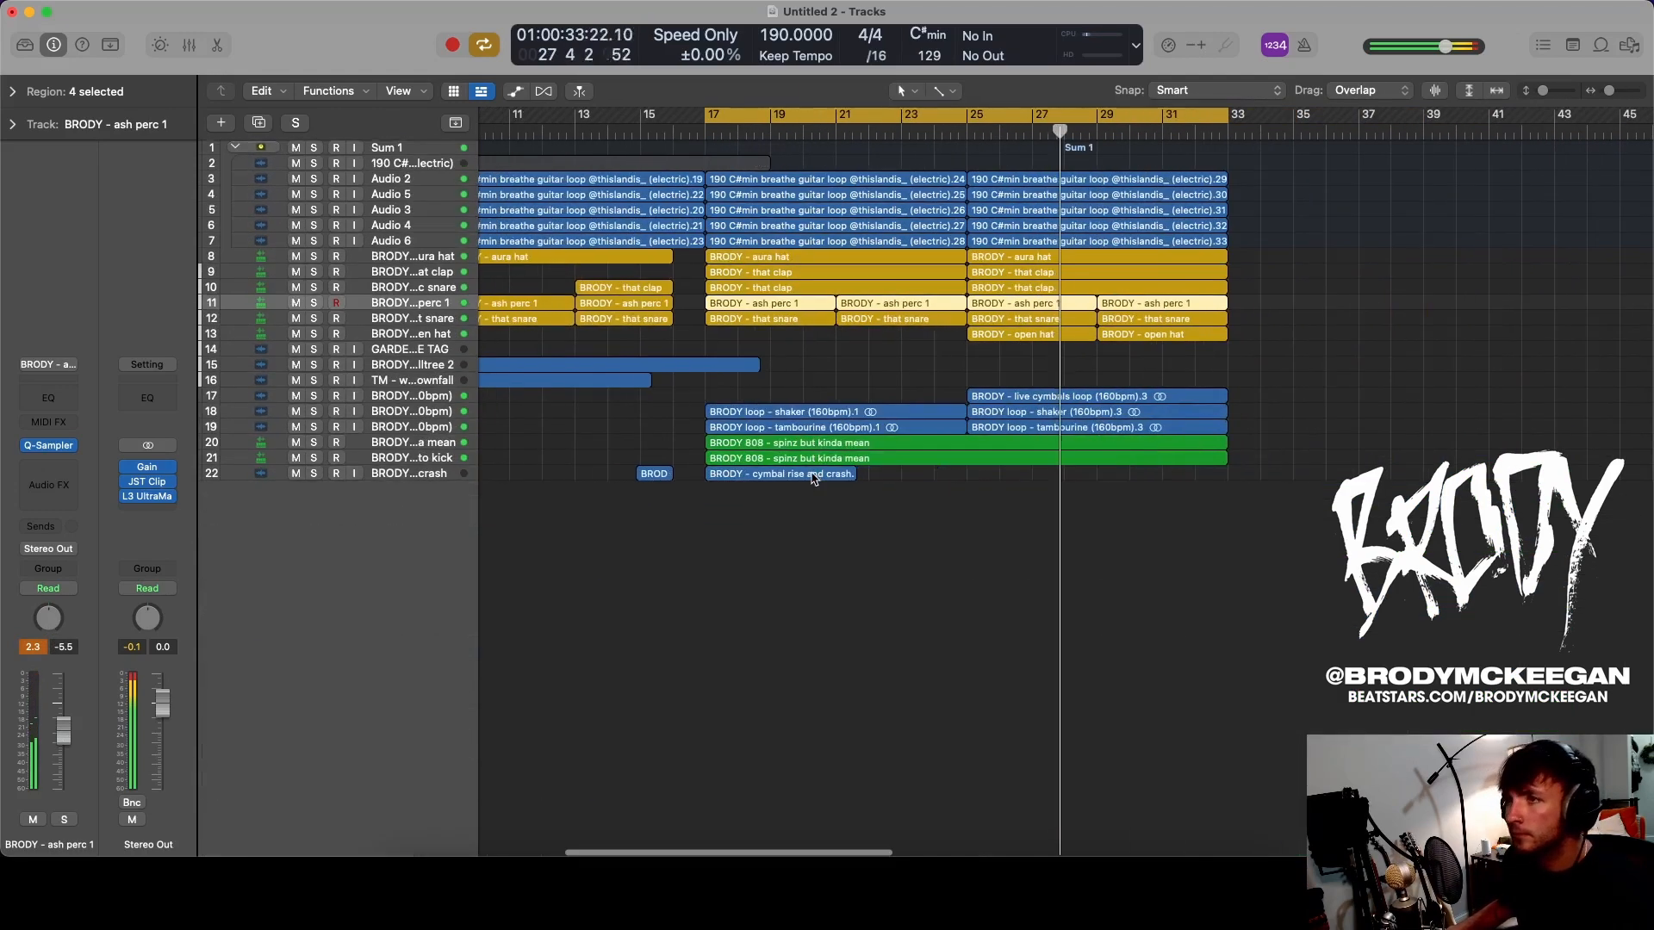
{"action": "scroll", "coordinate": [810, 474], "scroll_direction": "up", "scroll_amount": 2}
{"action": "left_click", "coordinate": [431, 323]}
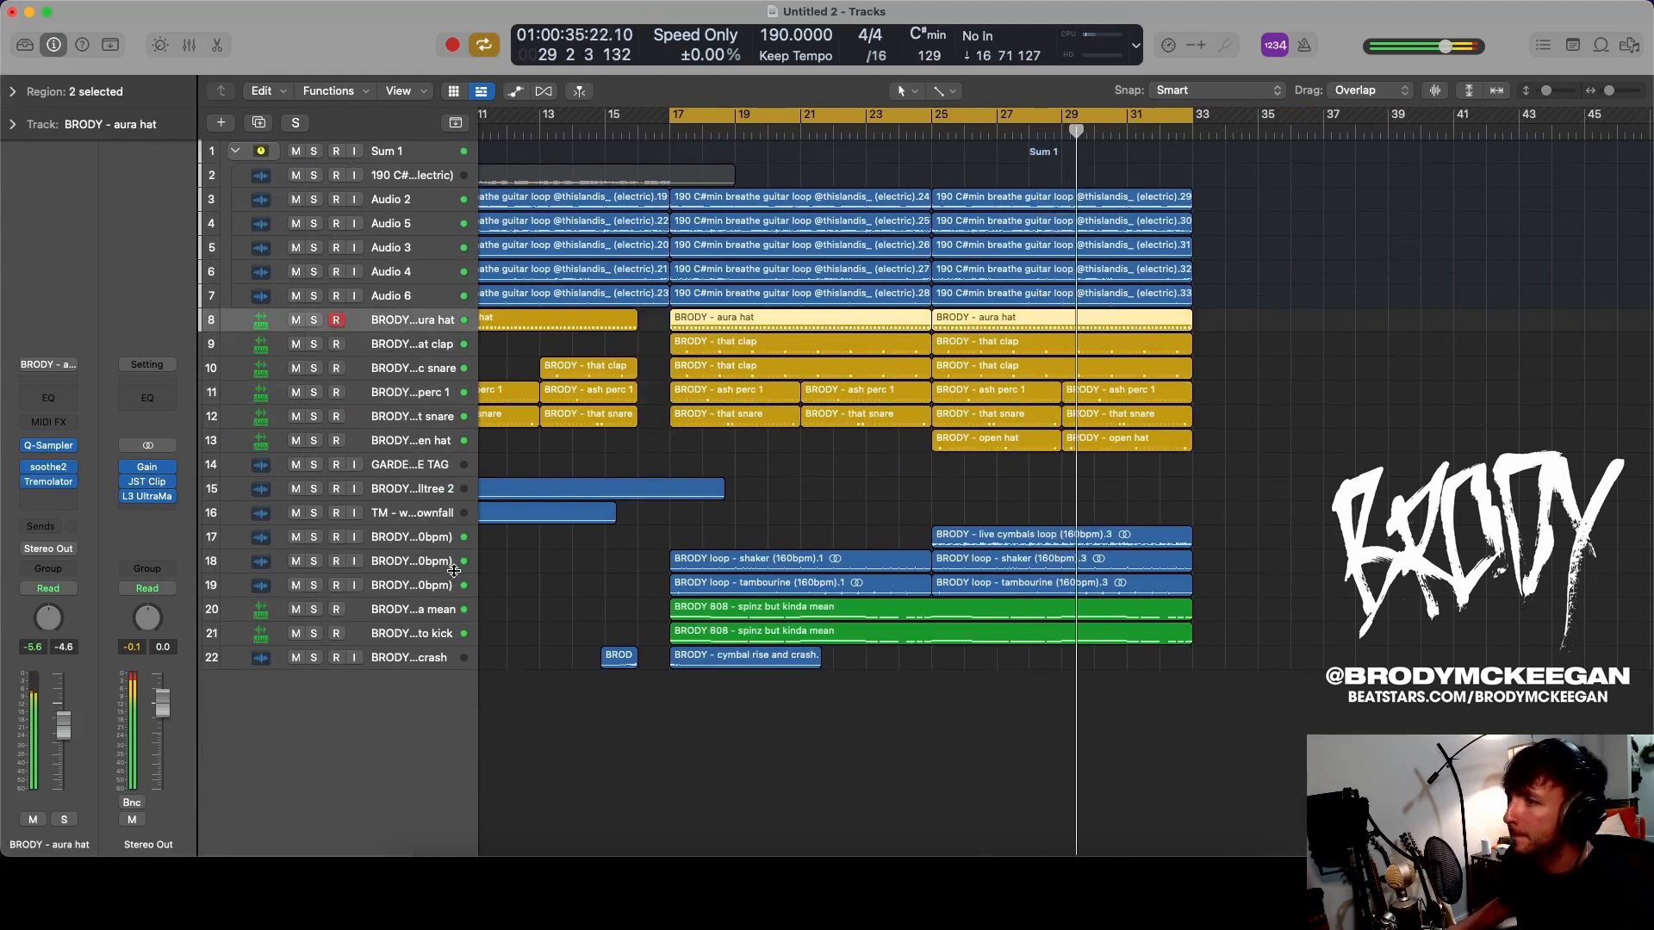
{"action": "left_click", "coordinate": [421, 586], "text": "shift"}
{"action": "right_click", "coordinate": [420, 586]}
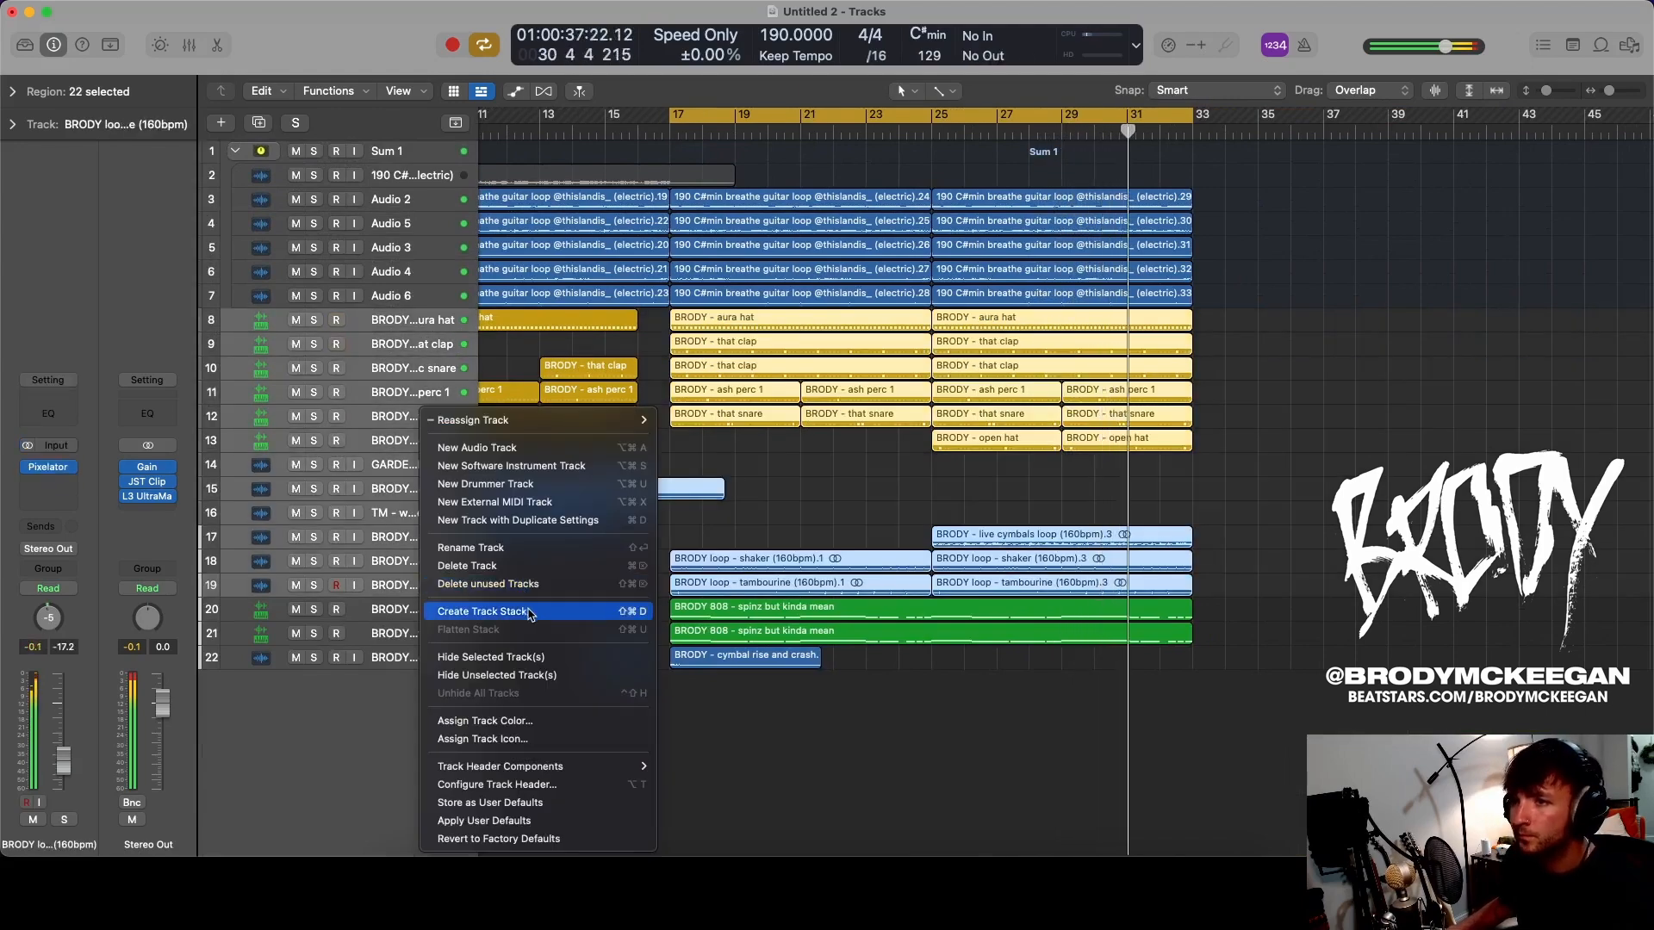
{"action": "left_click", "coordinate": [527, 612]}
{"action": "key", "text": "Return"}
{"action": "key", "text": "s"}
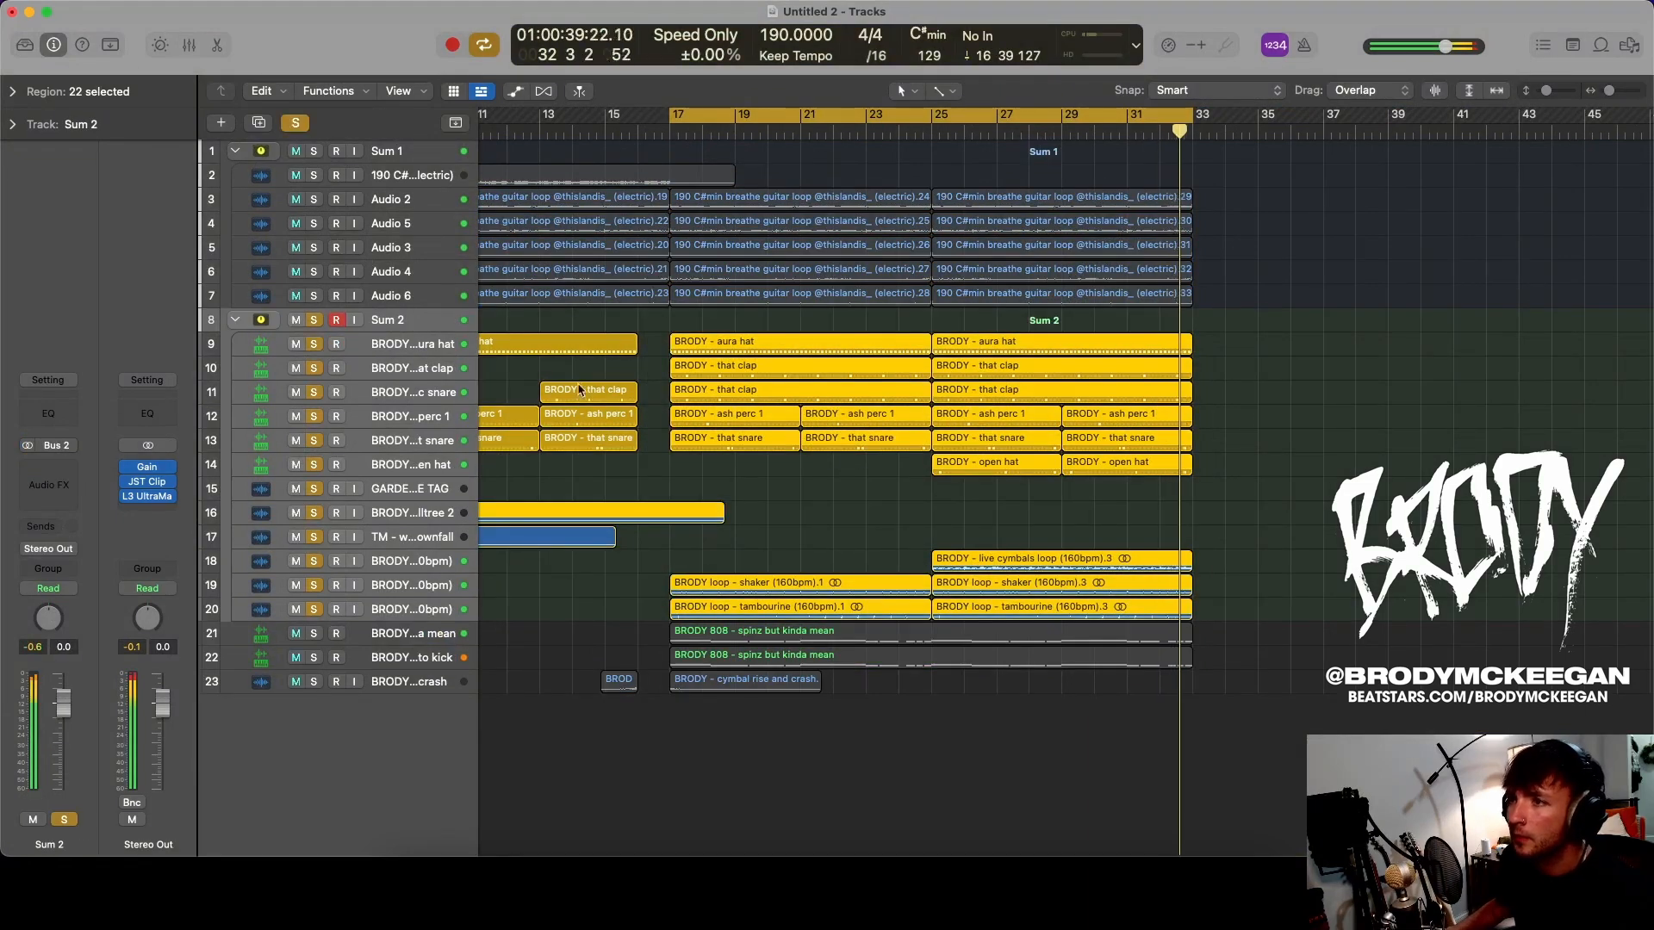
- Insert the stereo UAD Empirical Labs Distressor on the drum summing stack
{"action": "scroll", "coordinate": [753, 420], "scroll_direction": "up", "scroll_amount": 5}
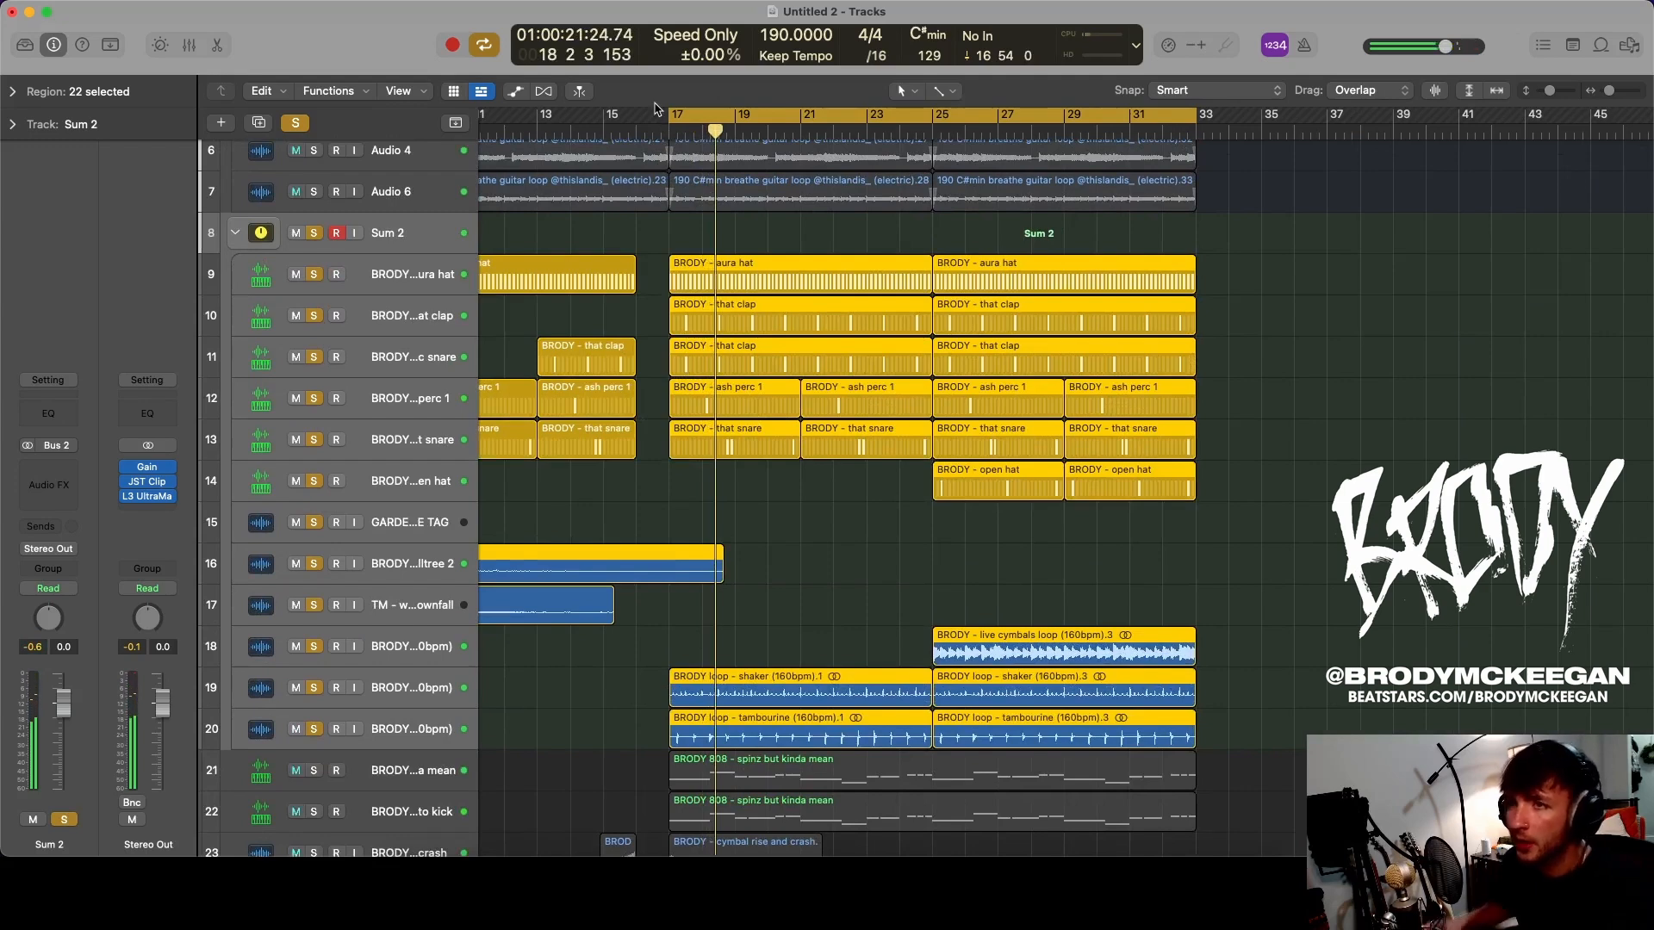
{"action": "left_click", "coordinate": [419, 246]}
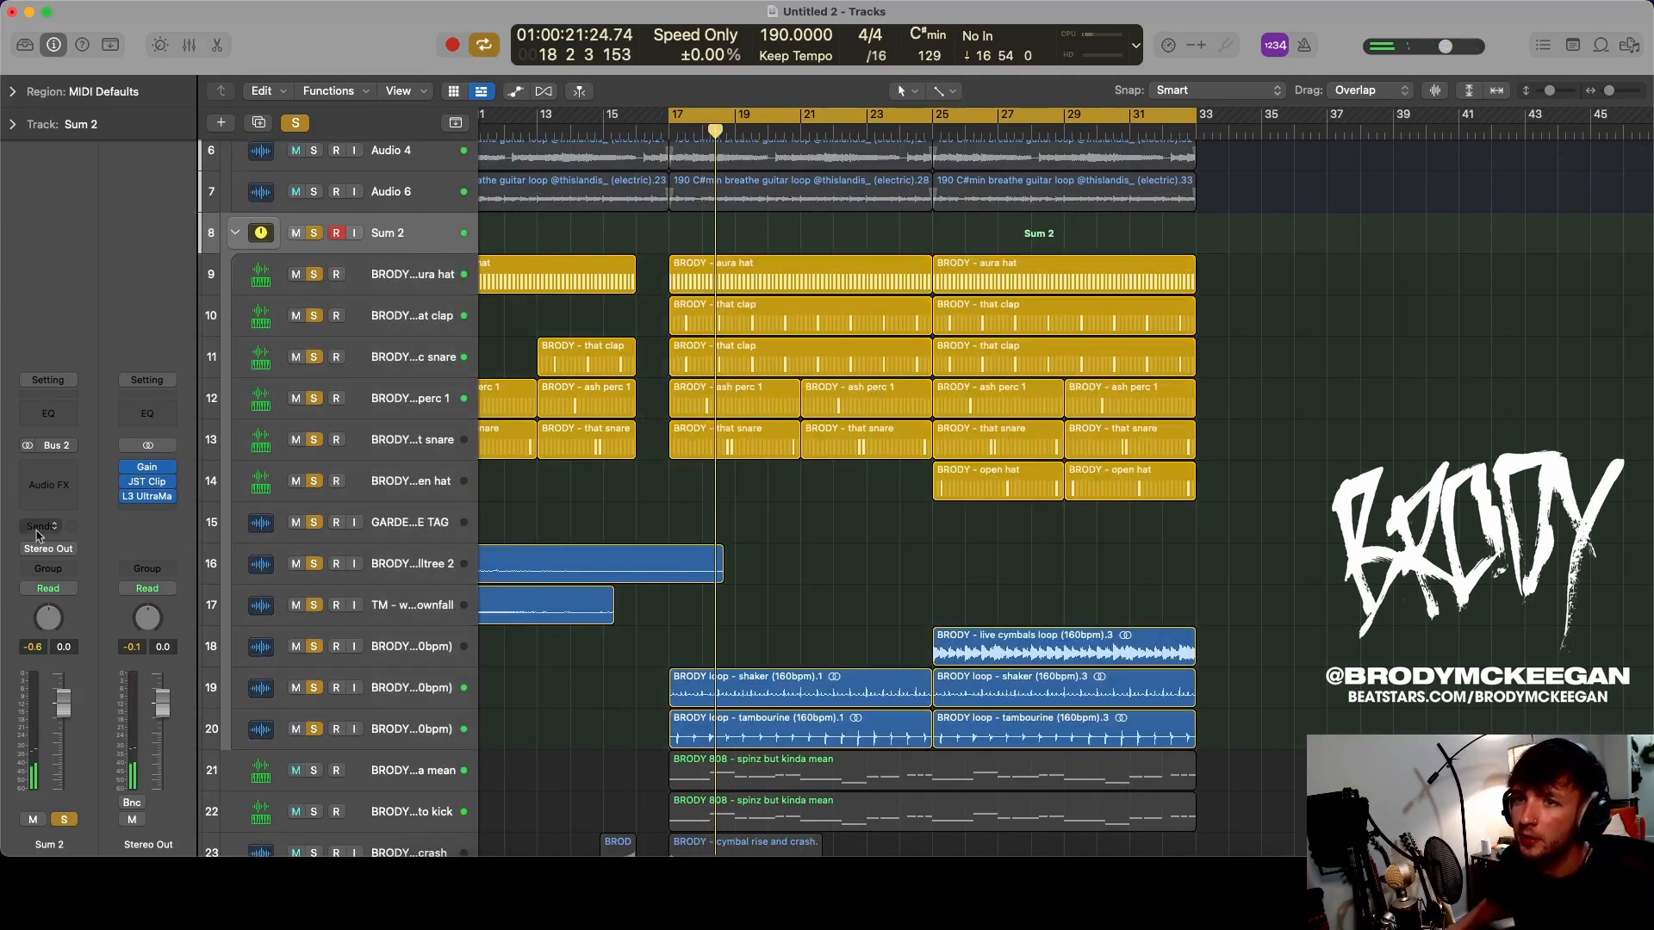
{"action": "left_click", "coordinate": [67, 473]}
{"action": "mouse_move", "coordinate": [87, 838]}
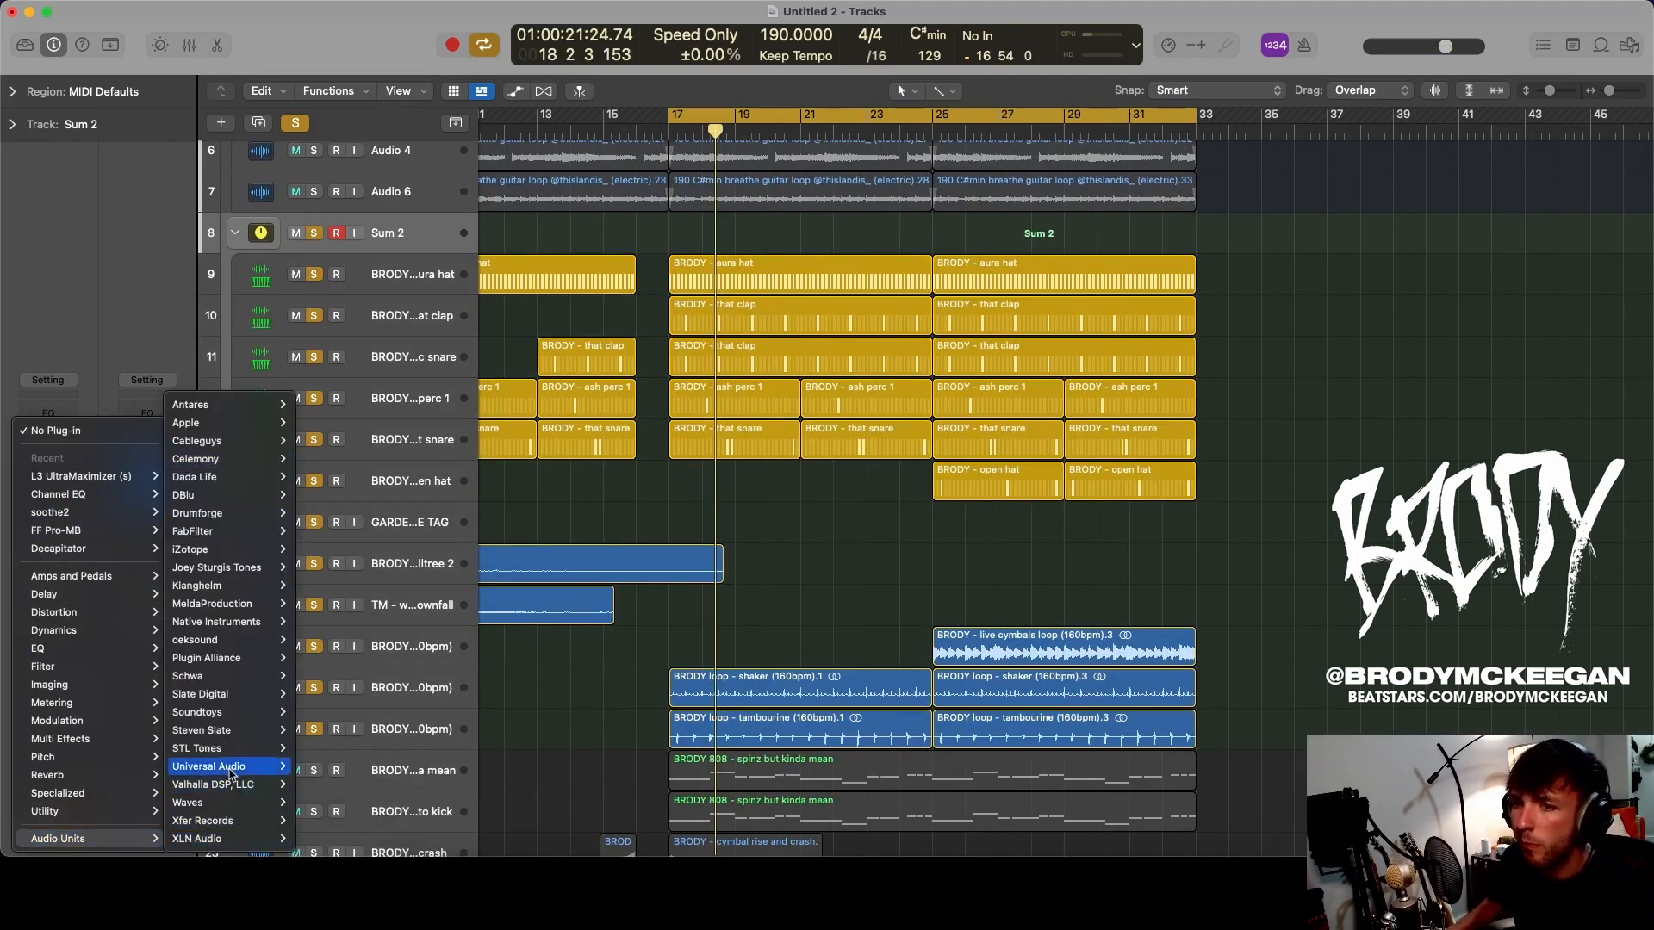
{"action": "mouse_move", "coordinate": [228, 766]}
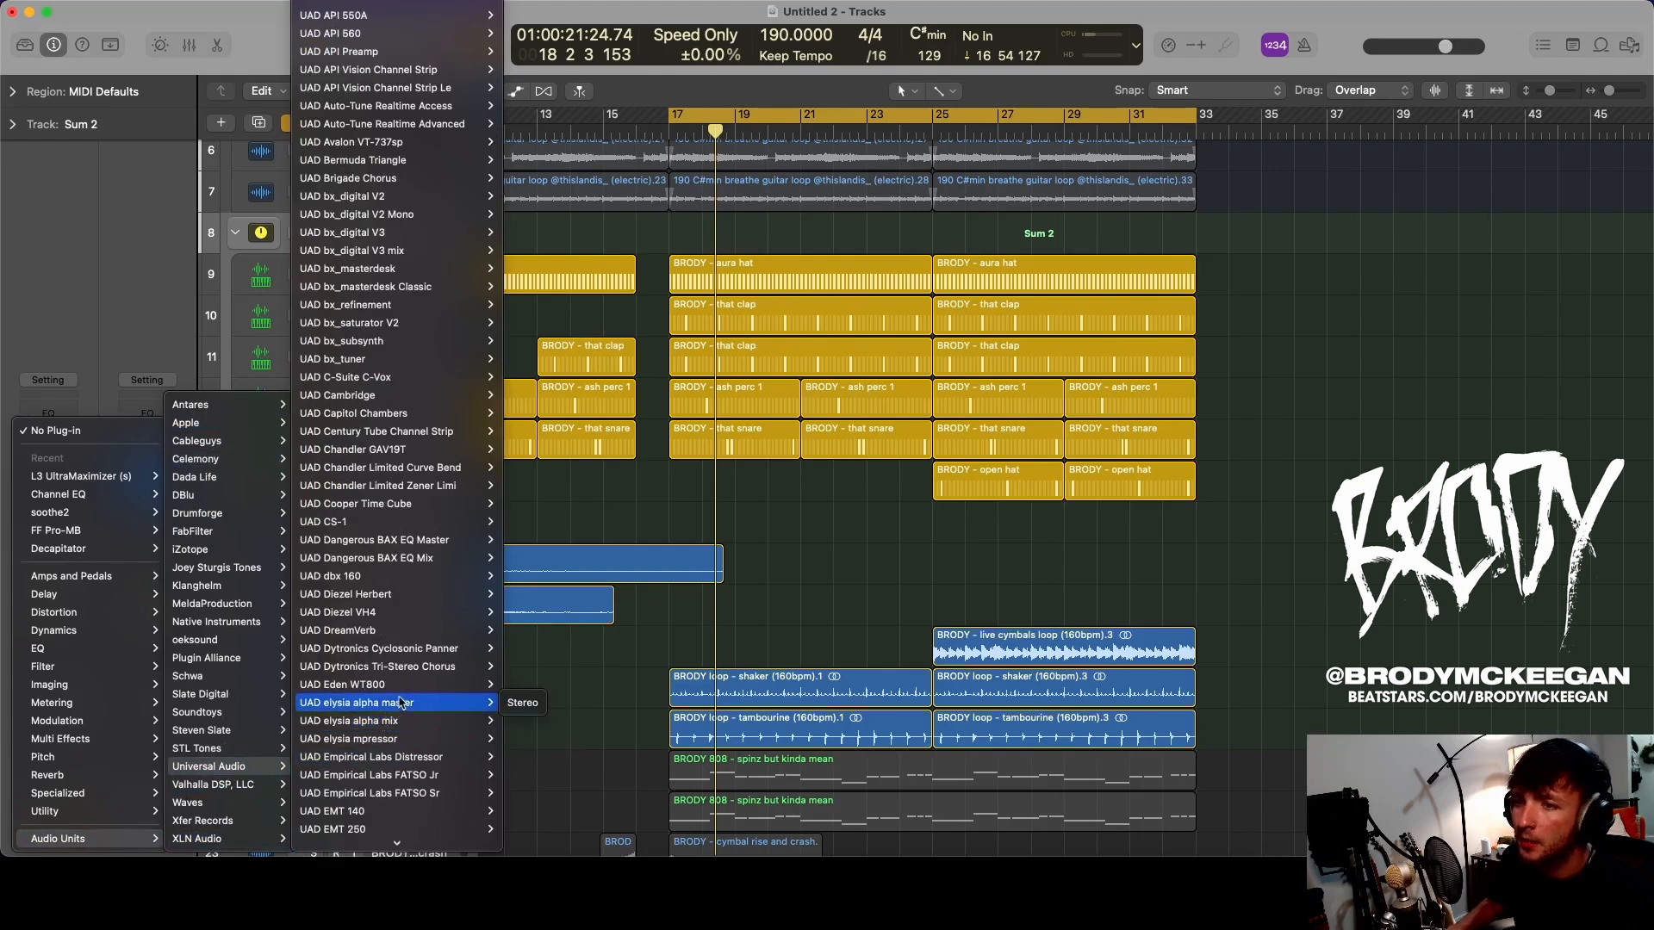
{"action": "mouse_move", "coordinate": [440, 764]}
{"action": "left_click", "coordinate": [535, 761]}
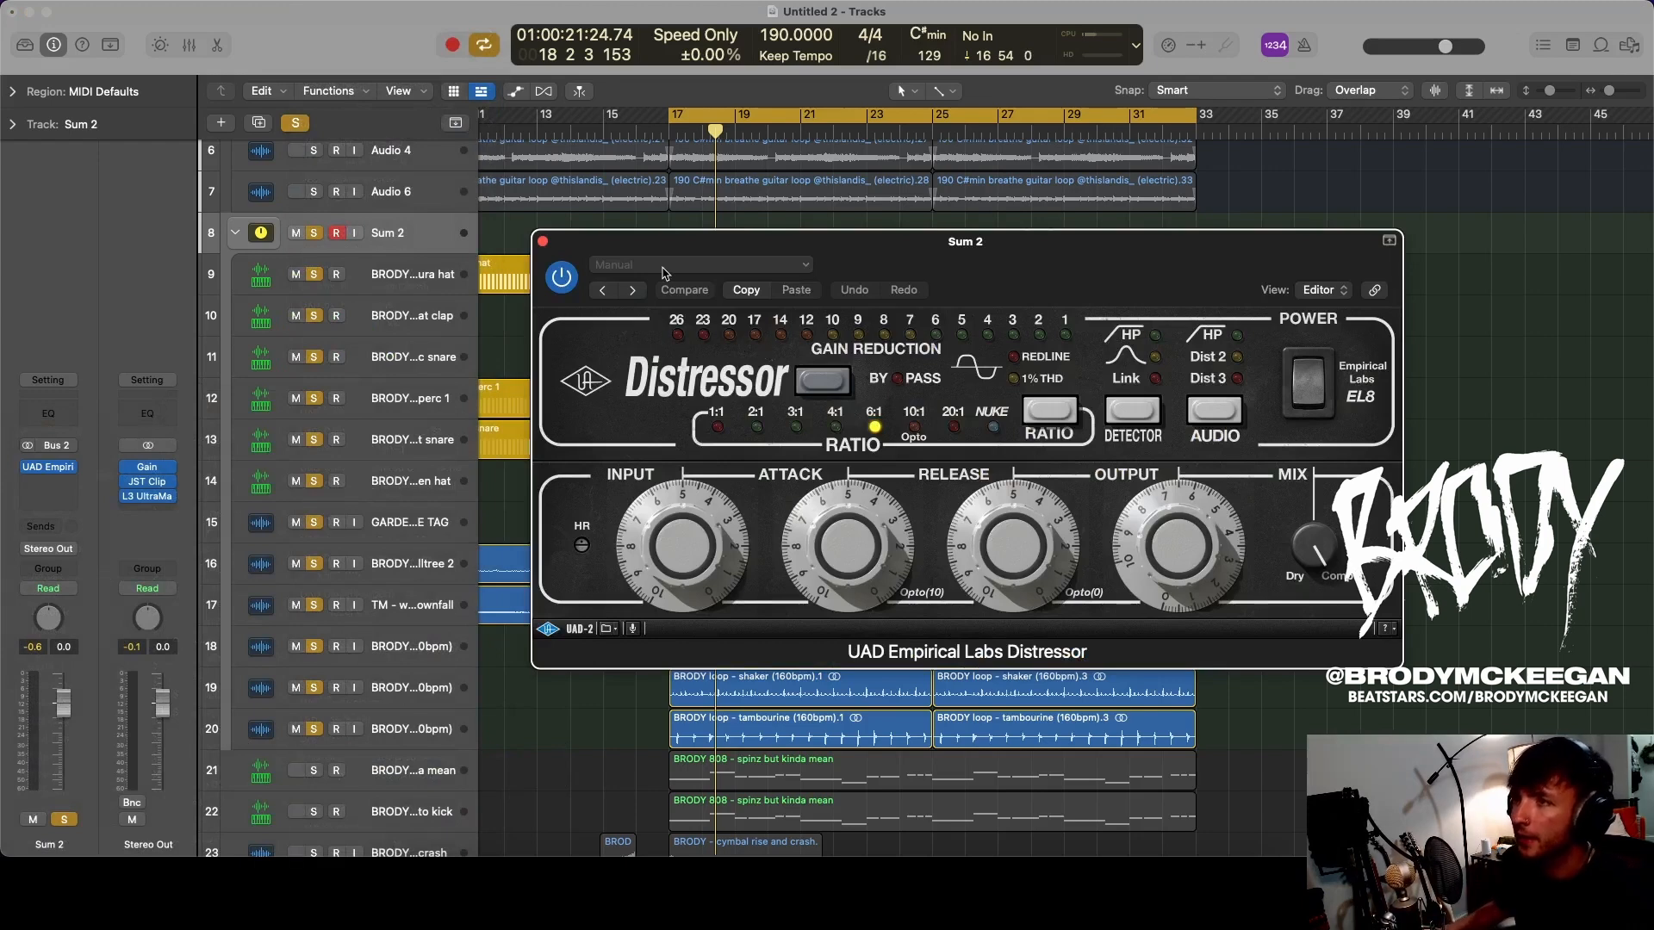
- Load the CZ-Parallel Drum Bus factory preset in the Distressor and play the soloed drum stack through it
{"action": "left_click", "coordinate": [663, 269]}
{"action": "mouse_move", "coordinate": [710, 616]}
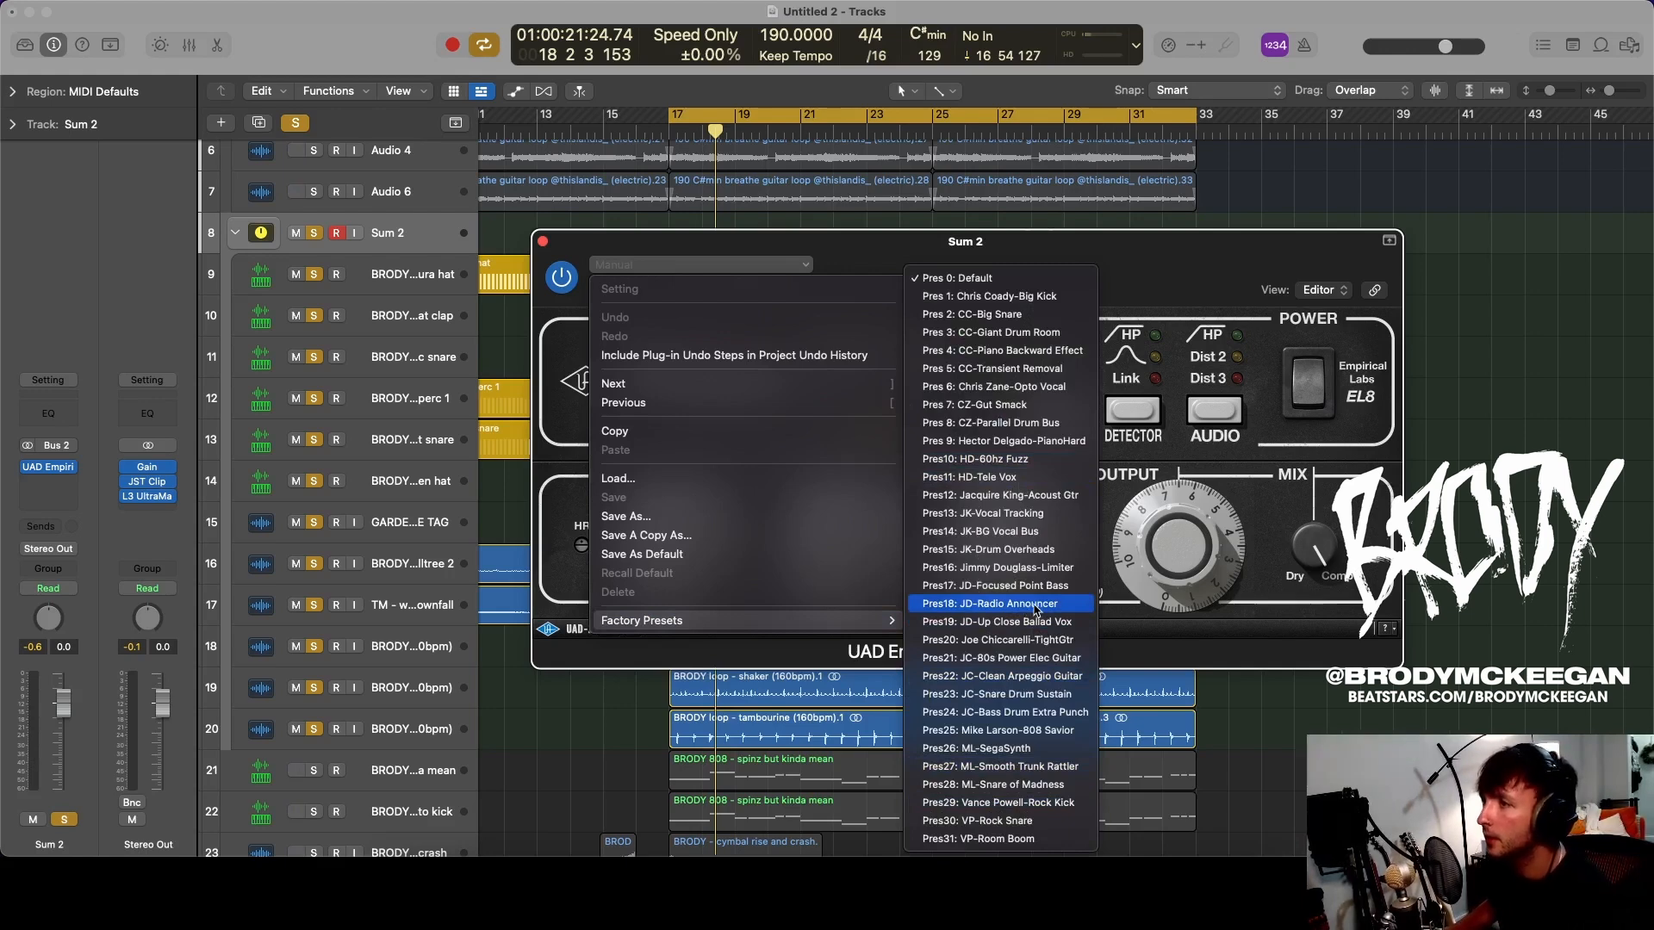
{"action": "left_click", "coordinate": [1046, 423]}
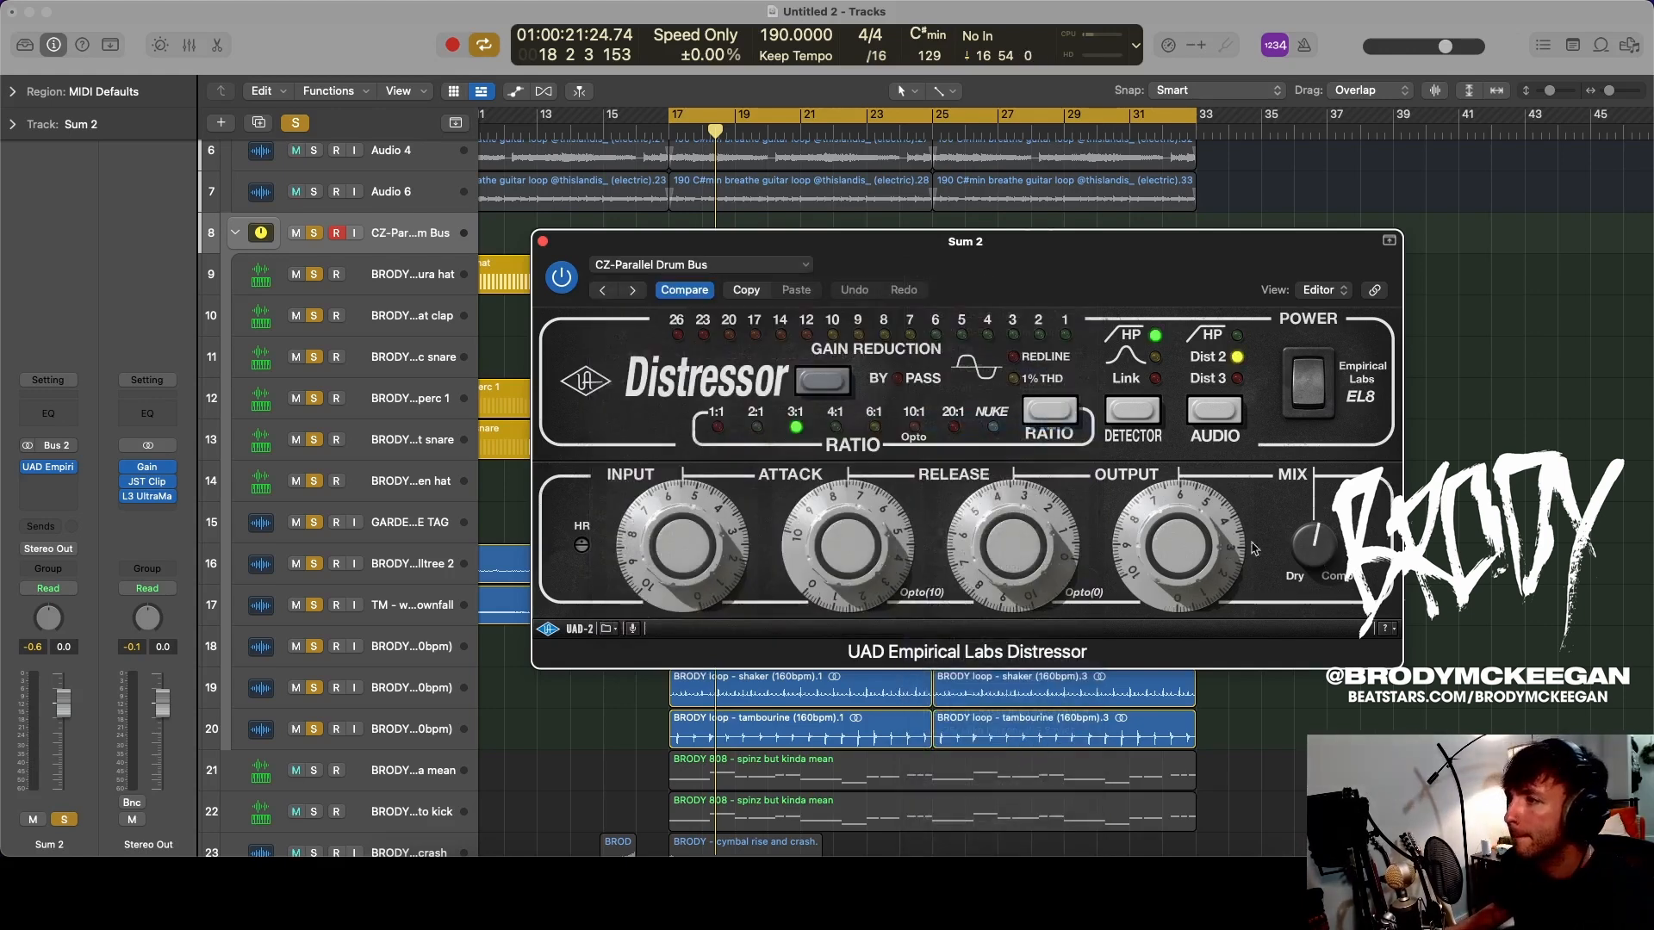
{"action": "key", "text": "space"}
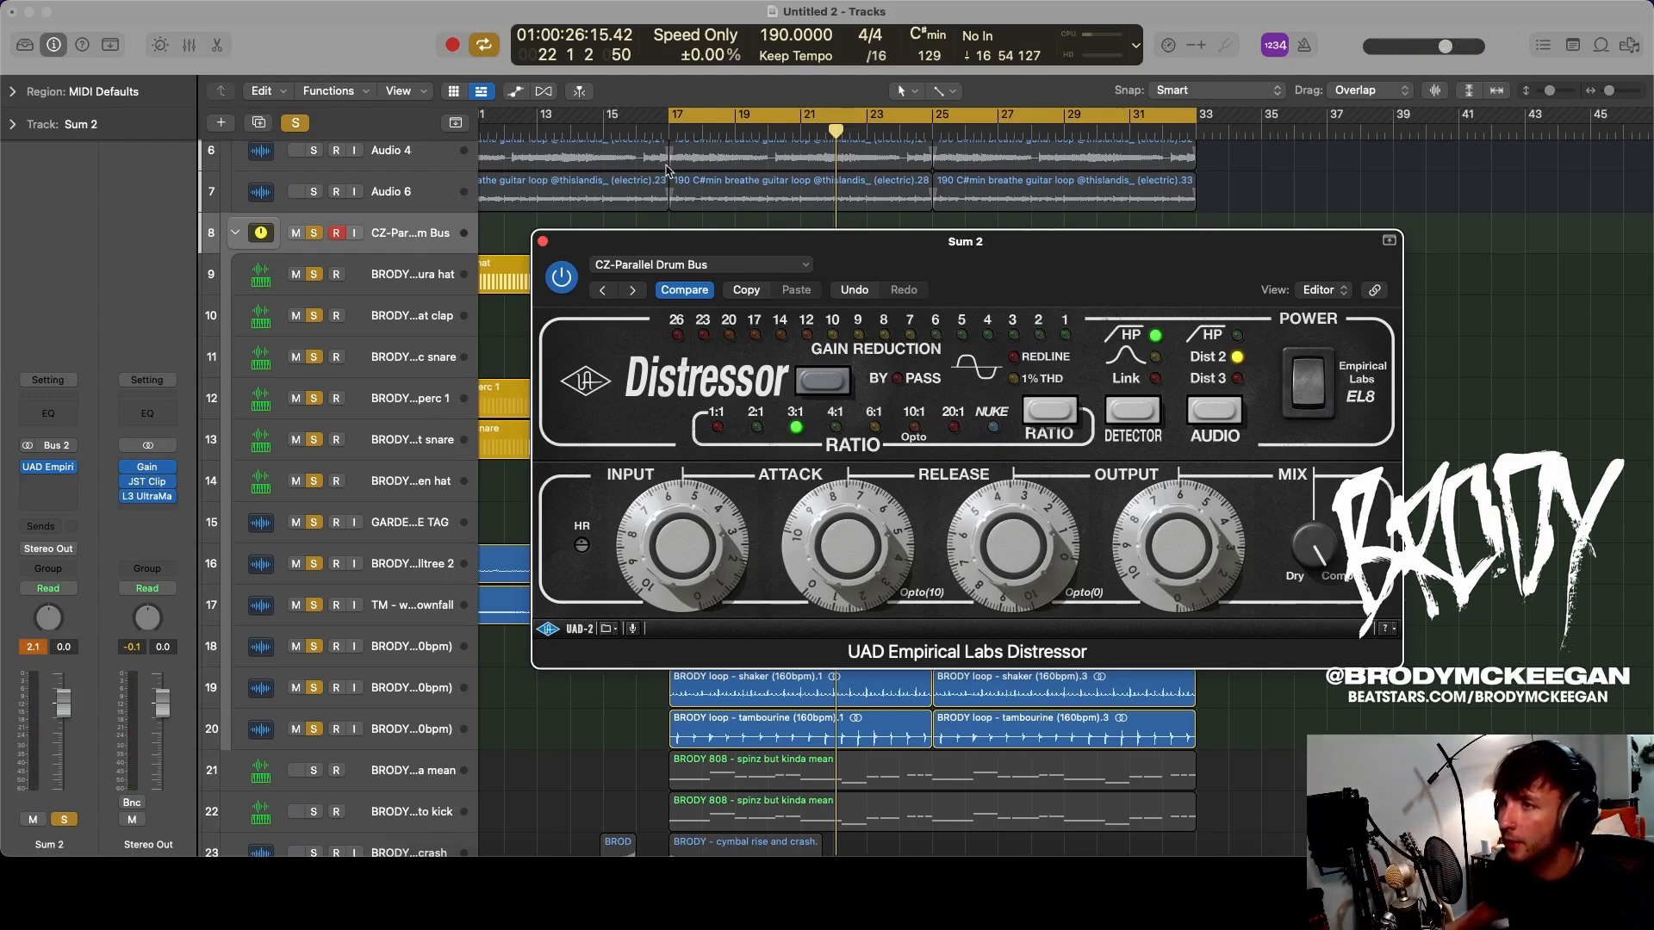
{"action": "left_click", "coordinate": [708, 263]}
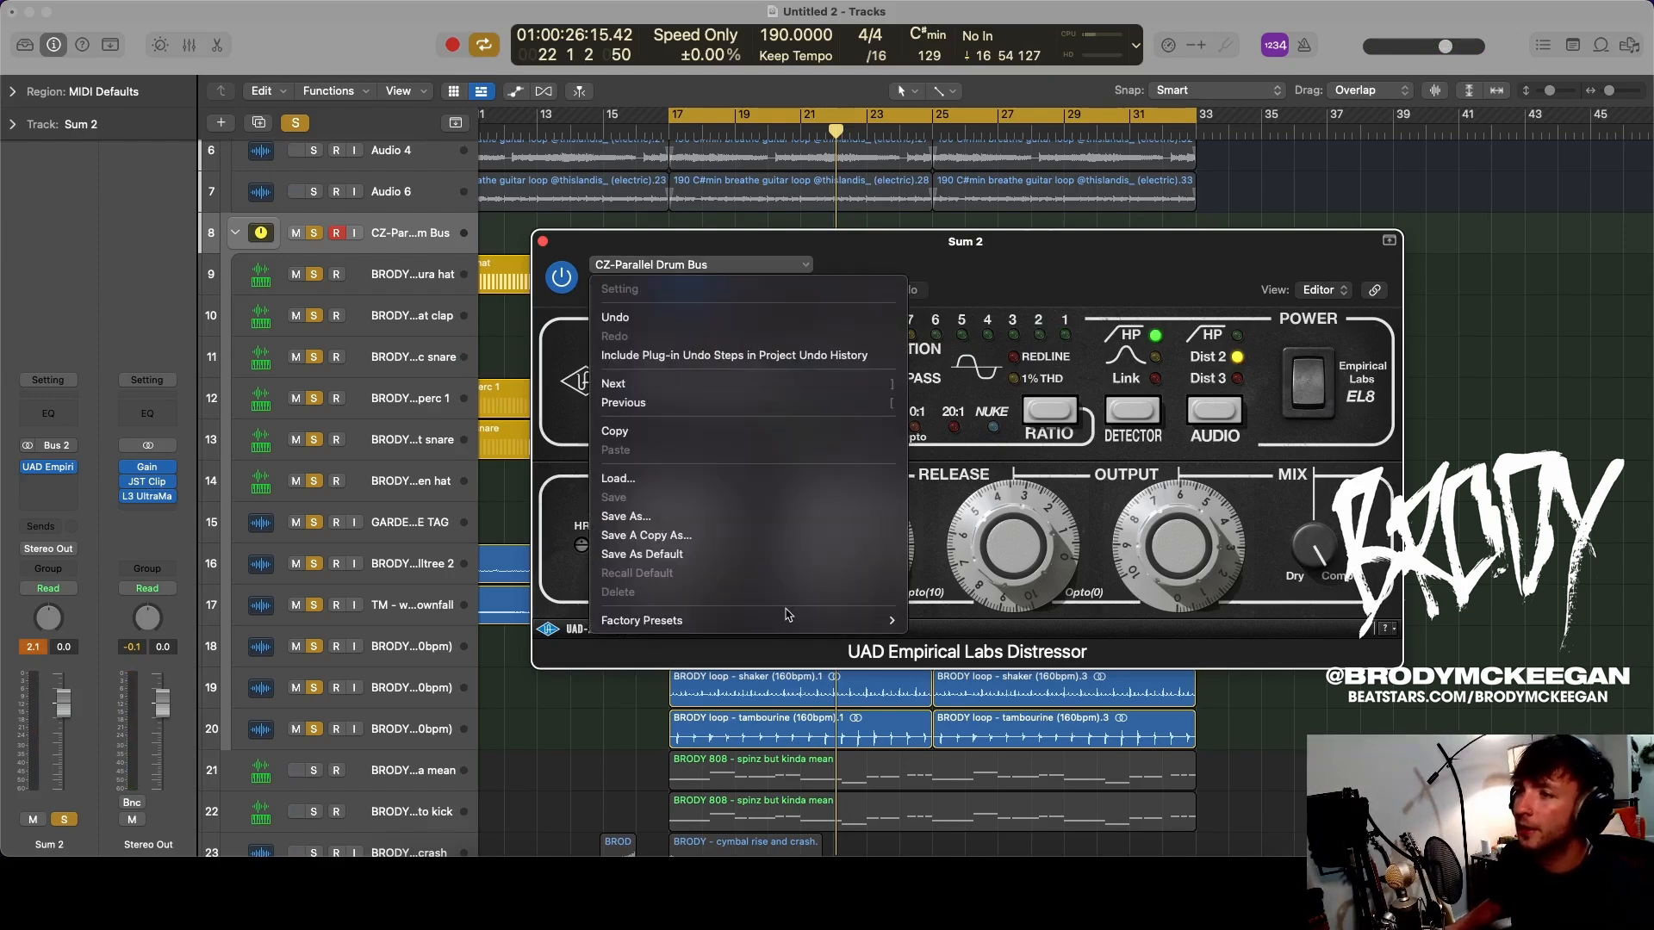
{"action": "mouse_move", "coordinate": [789, 621]}
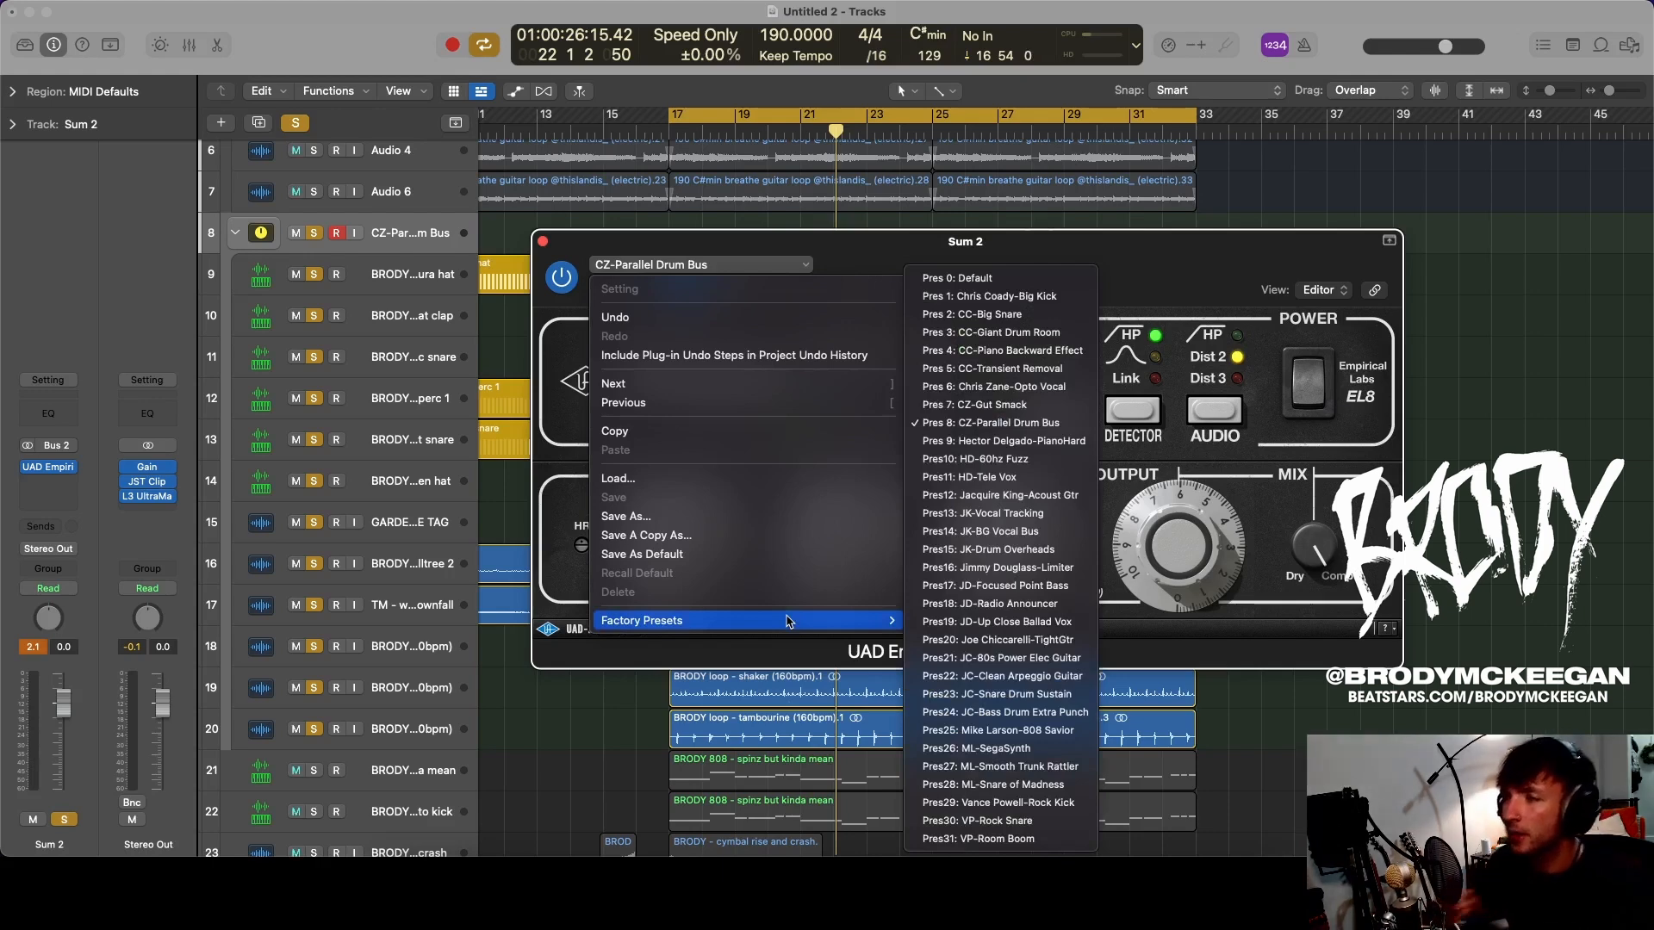
{"action": "left_click", "coordinate": [1285, 639]}
{"action": "key", "text": "space"}
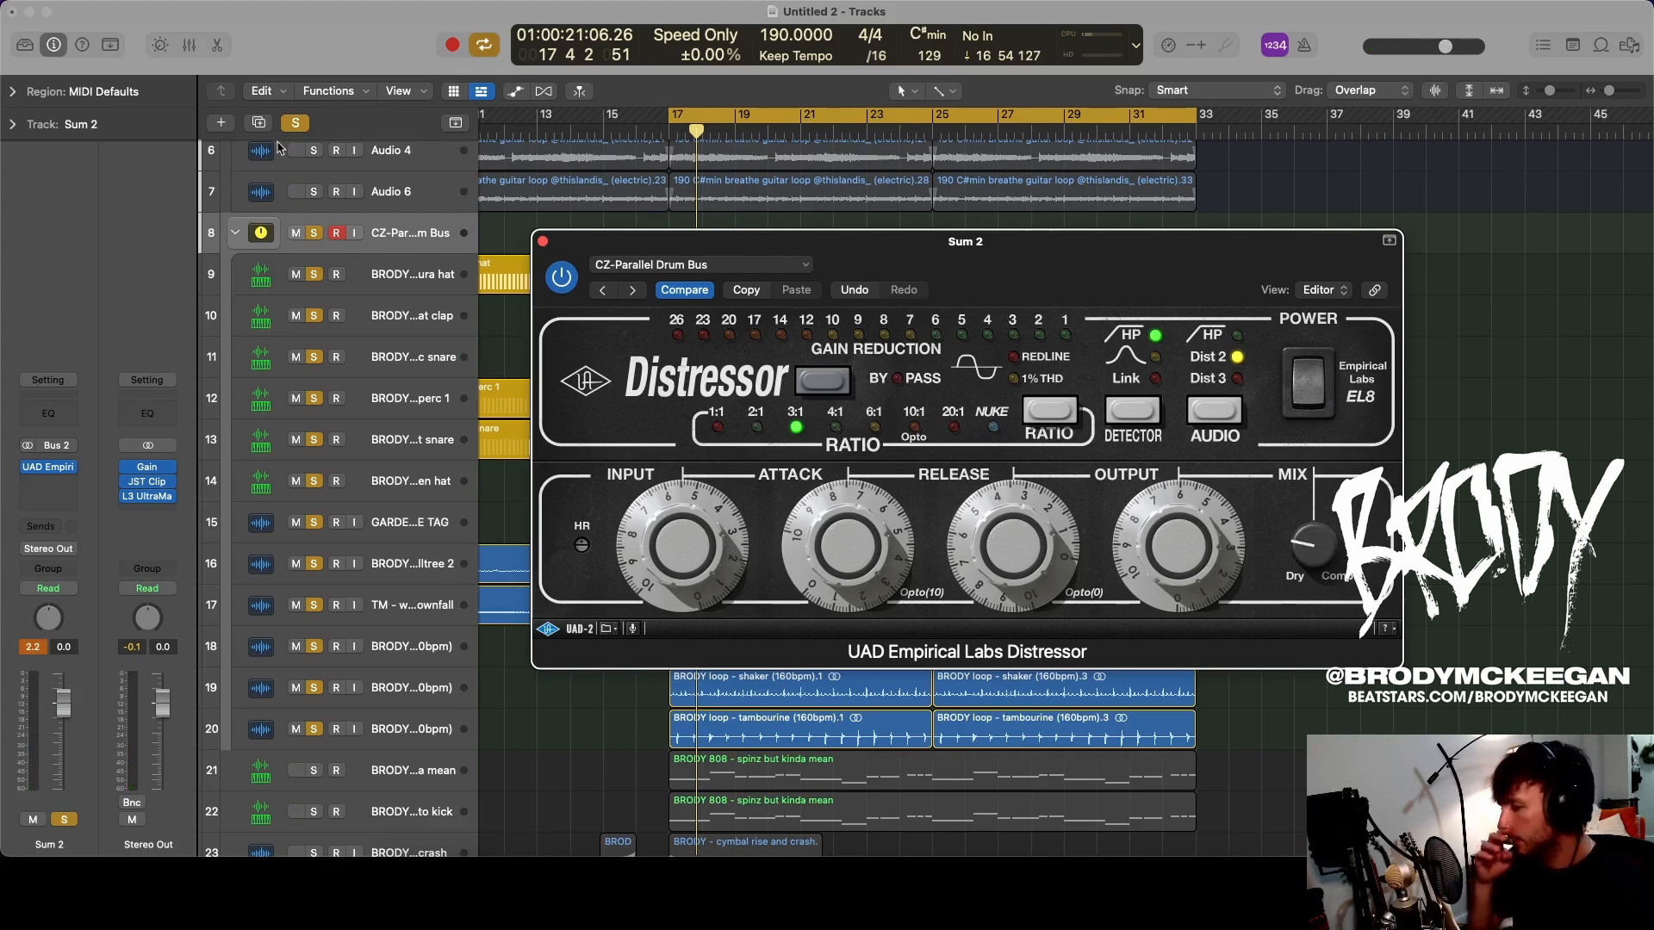
- Turn the Distressor's mix fully to the compressed side while playing the drum stack both soloed and in the full mix
{"action": "left_click", "coordinate": [297, 124]}
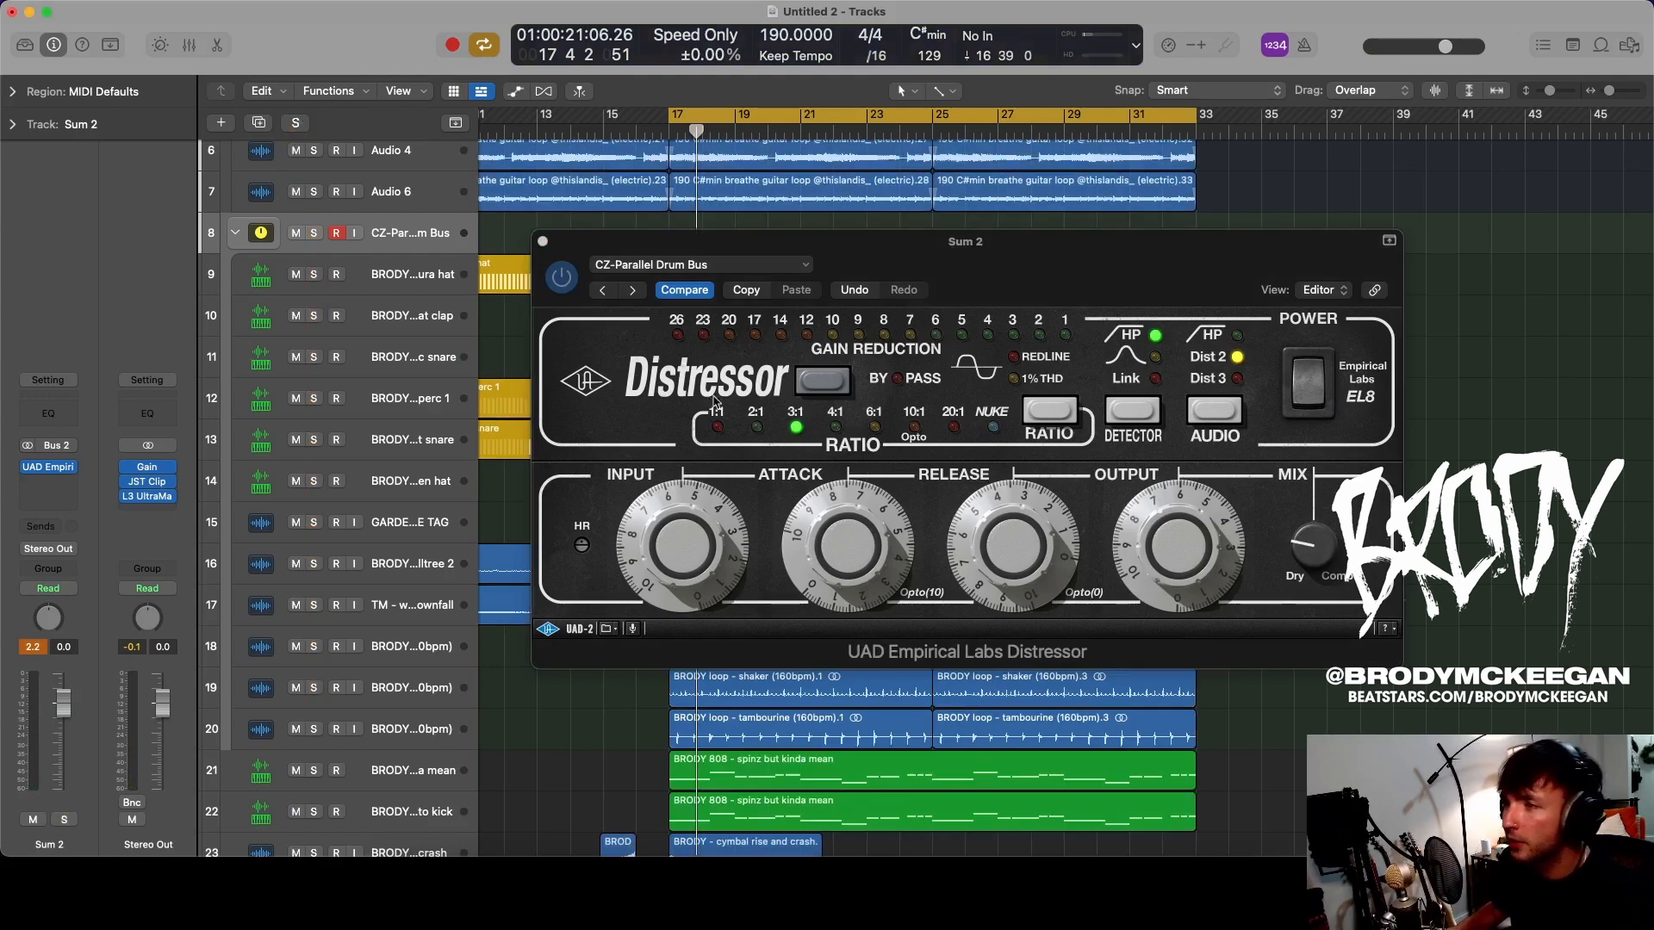
{"action": "key", "text": "space"}
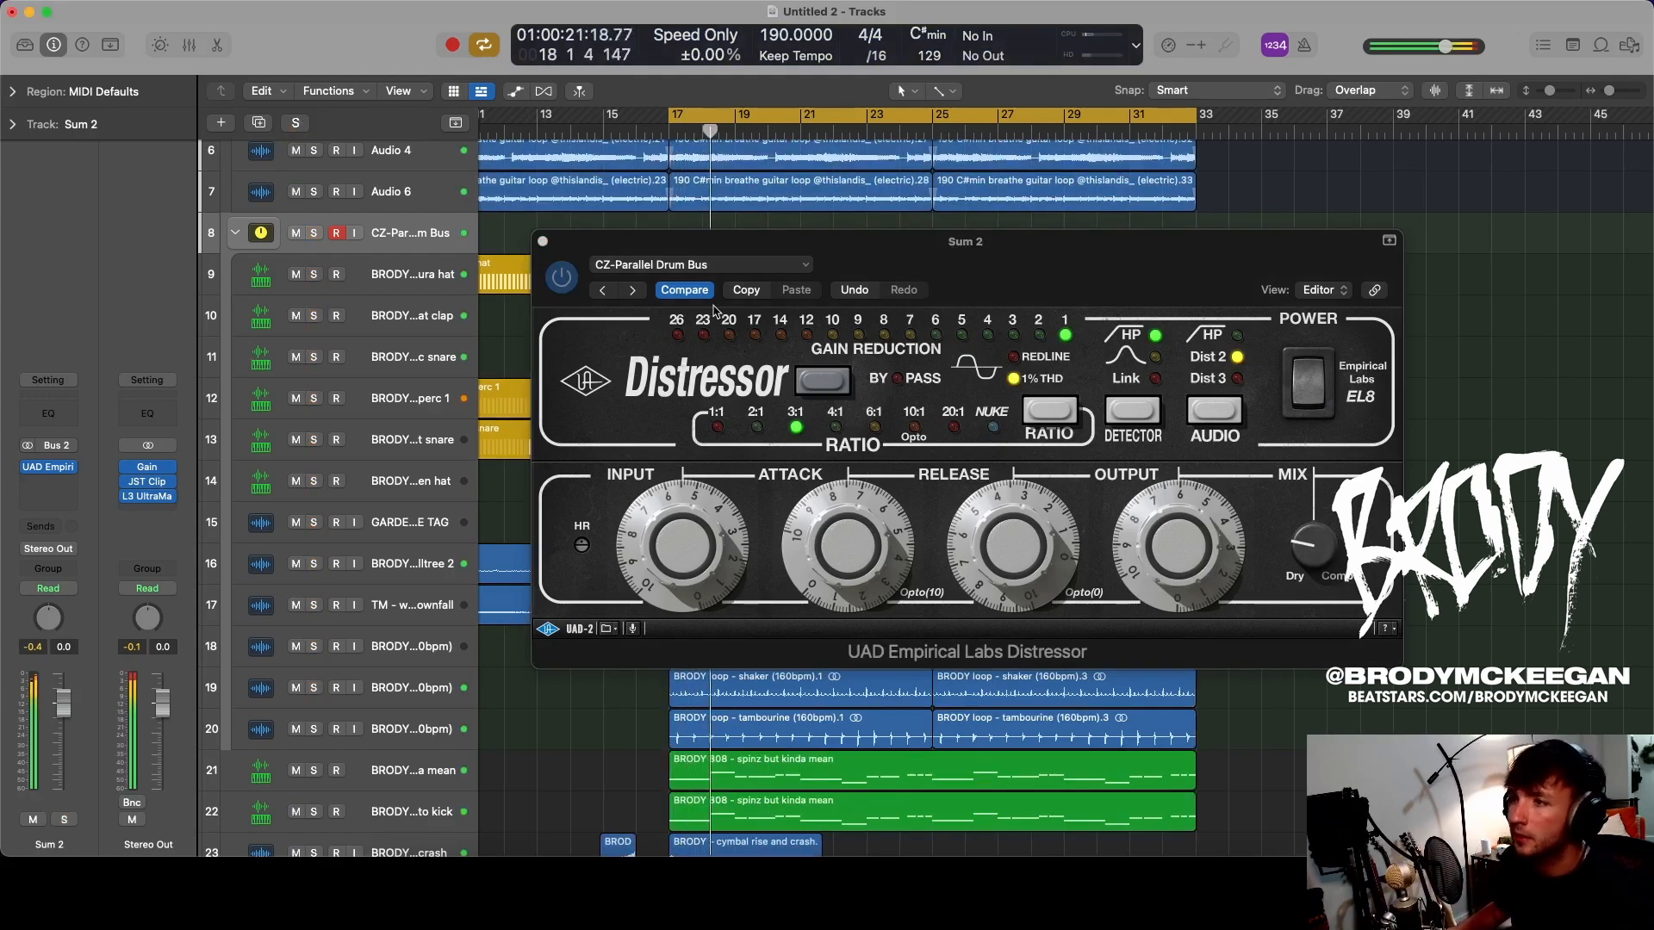
{"action": "left_click", "coordinate": [296, 123]}
{"action": "left_click_drag", "start_coordinate": [1313, 544], "coordinate": [1301, 335]}
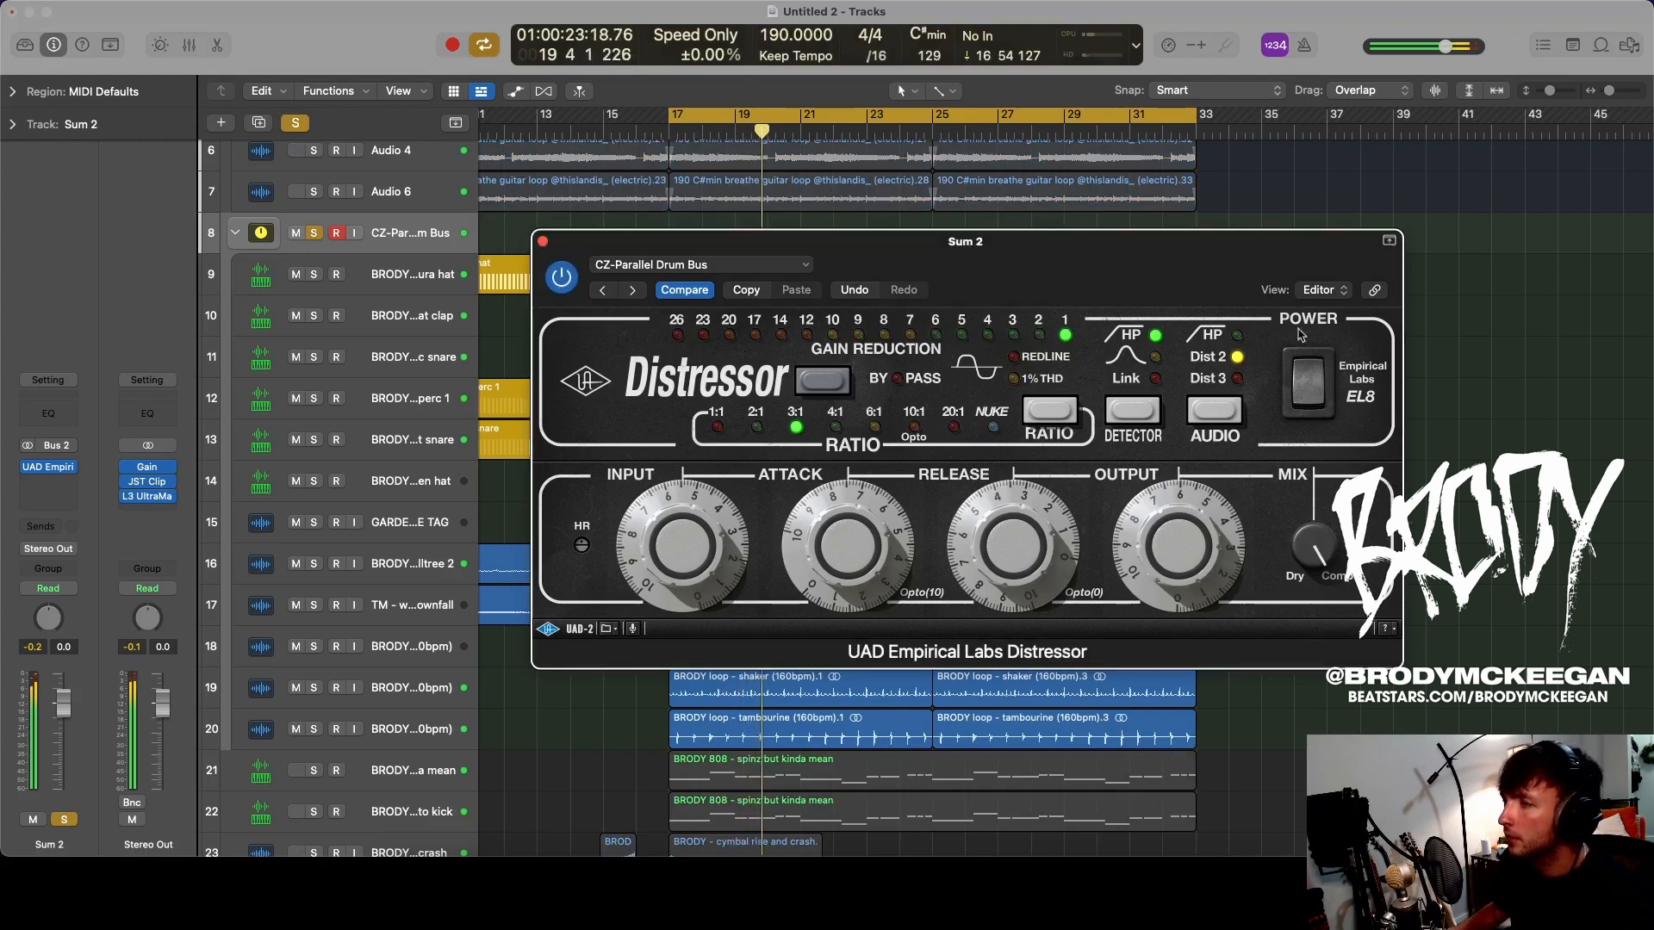
{"action": "key", "text": "s"}
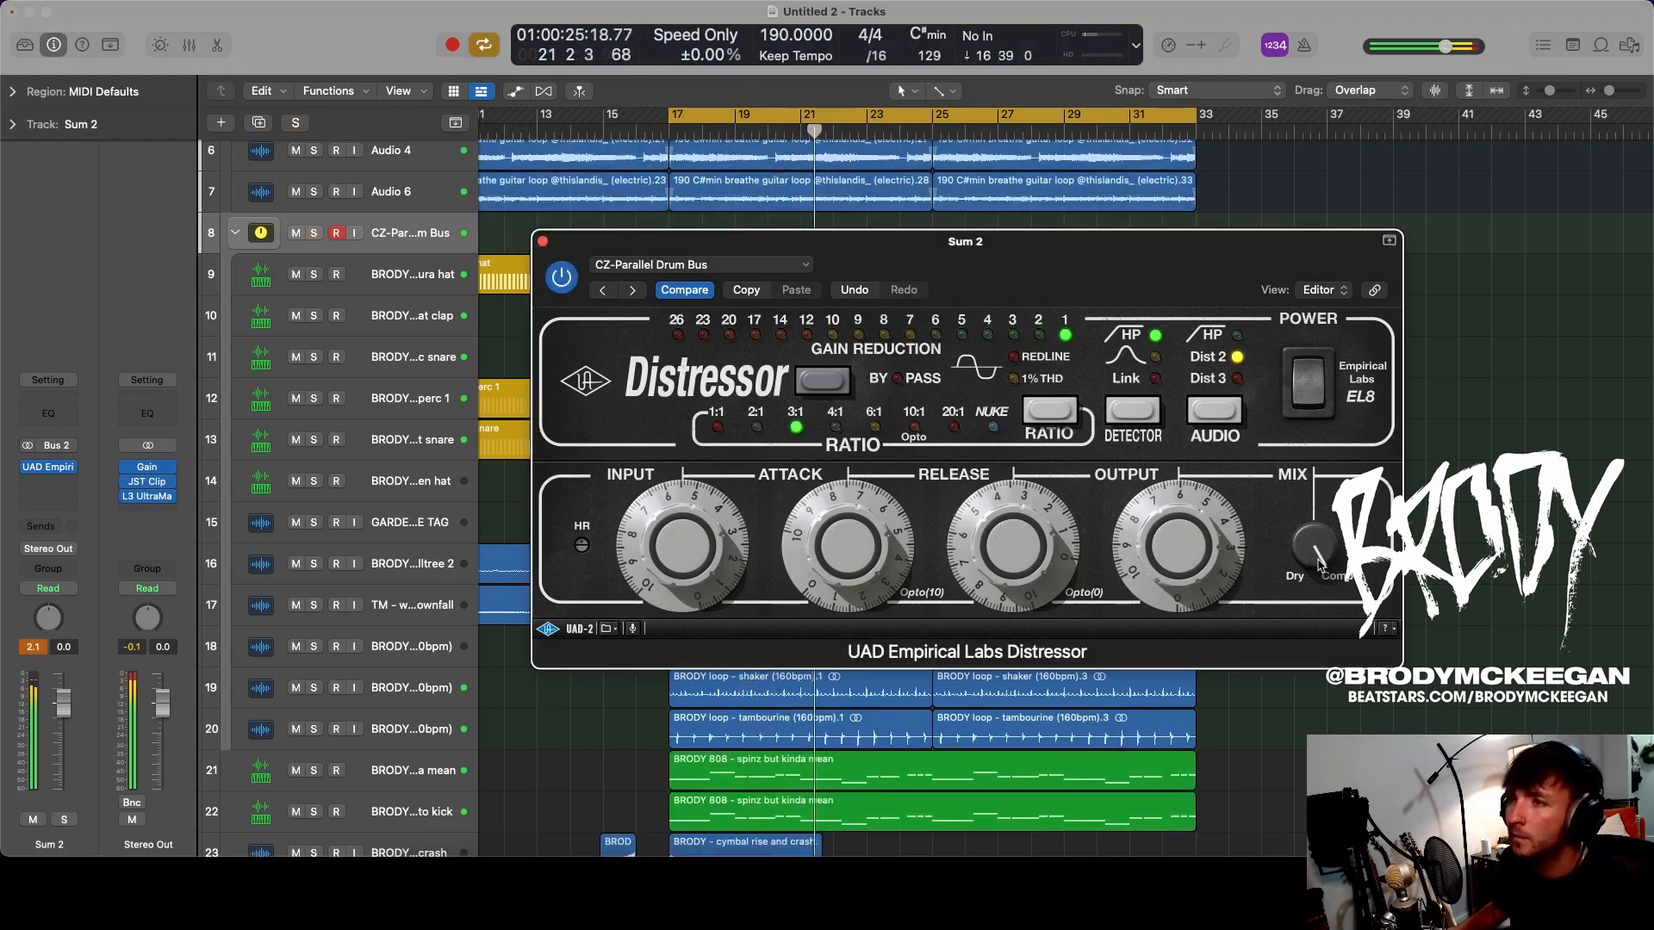
- Compare the mix with the Distressor bypassed and active, lower its mix toward dry, and solo the drum stack again
{"action": "left_click", "coordinate": [561, 278]}
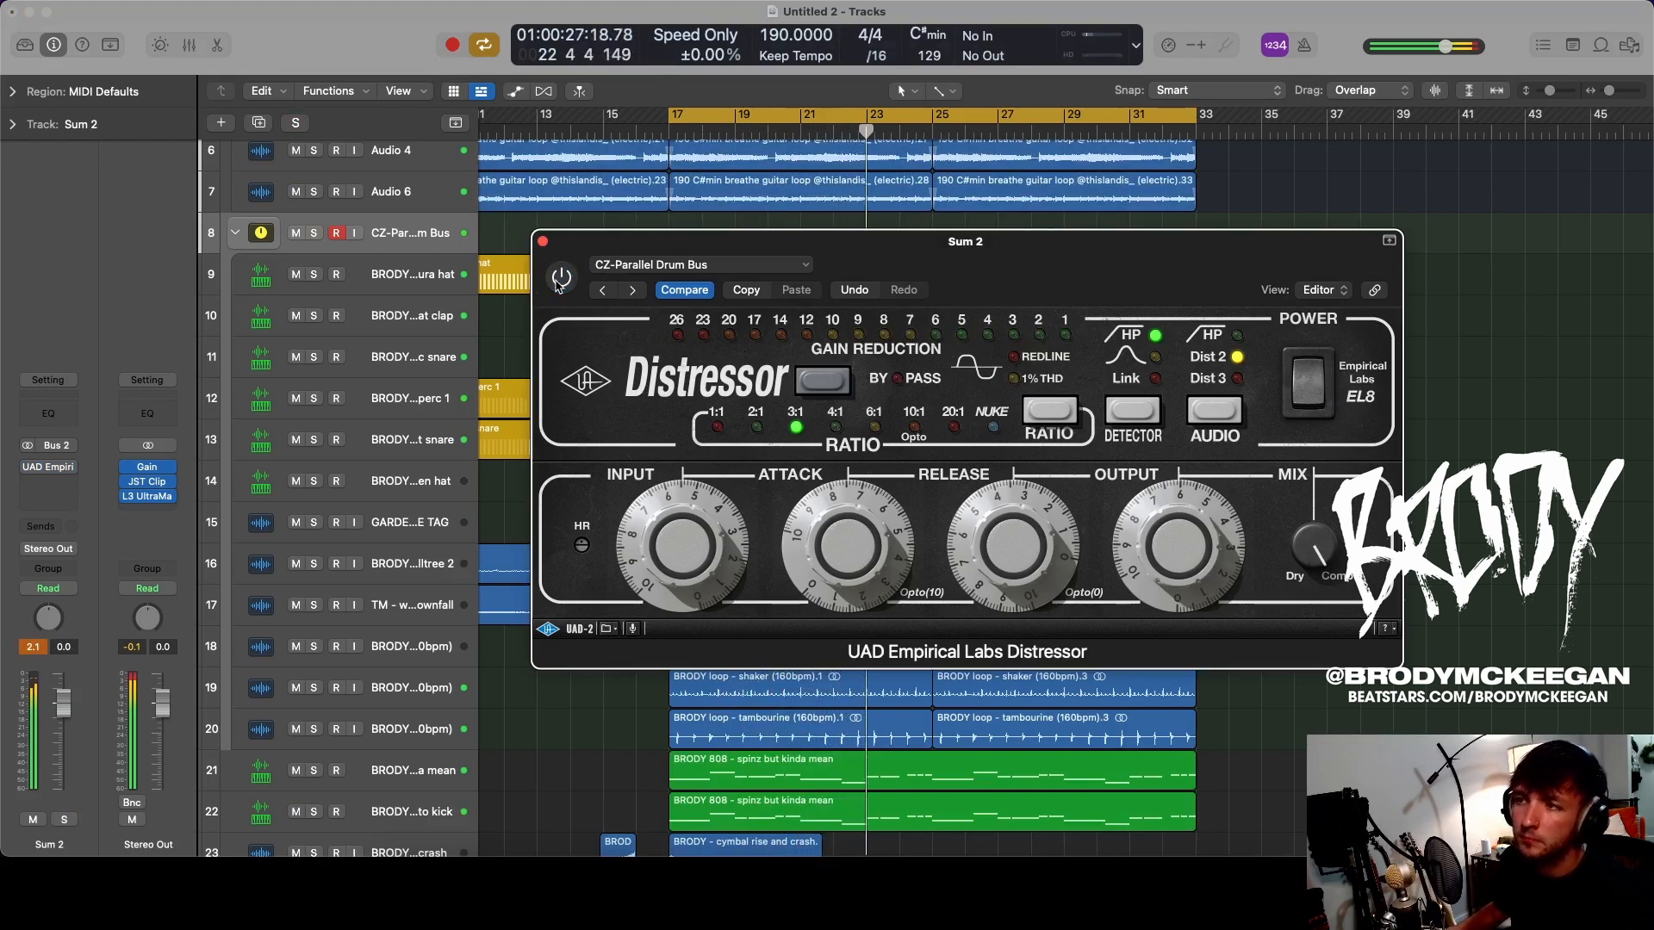
{"action": "left_click", "coordinate": [560, 278]}
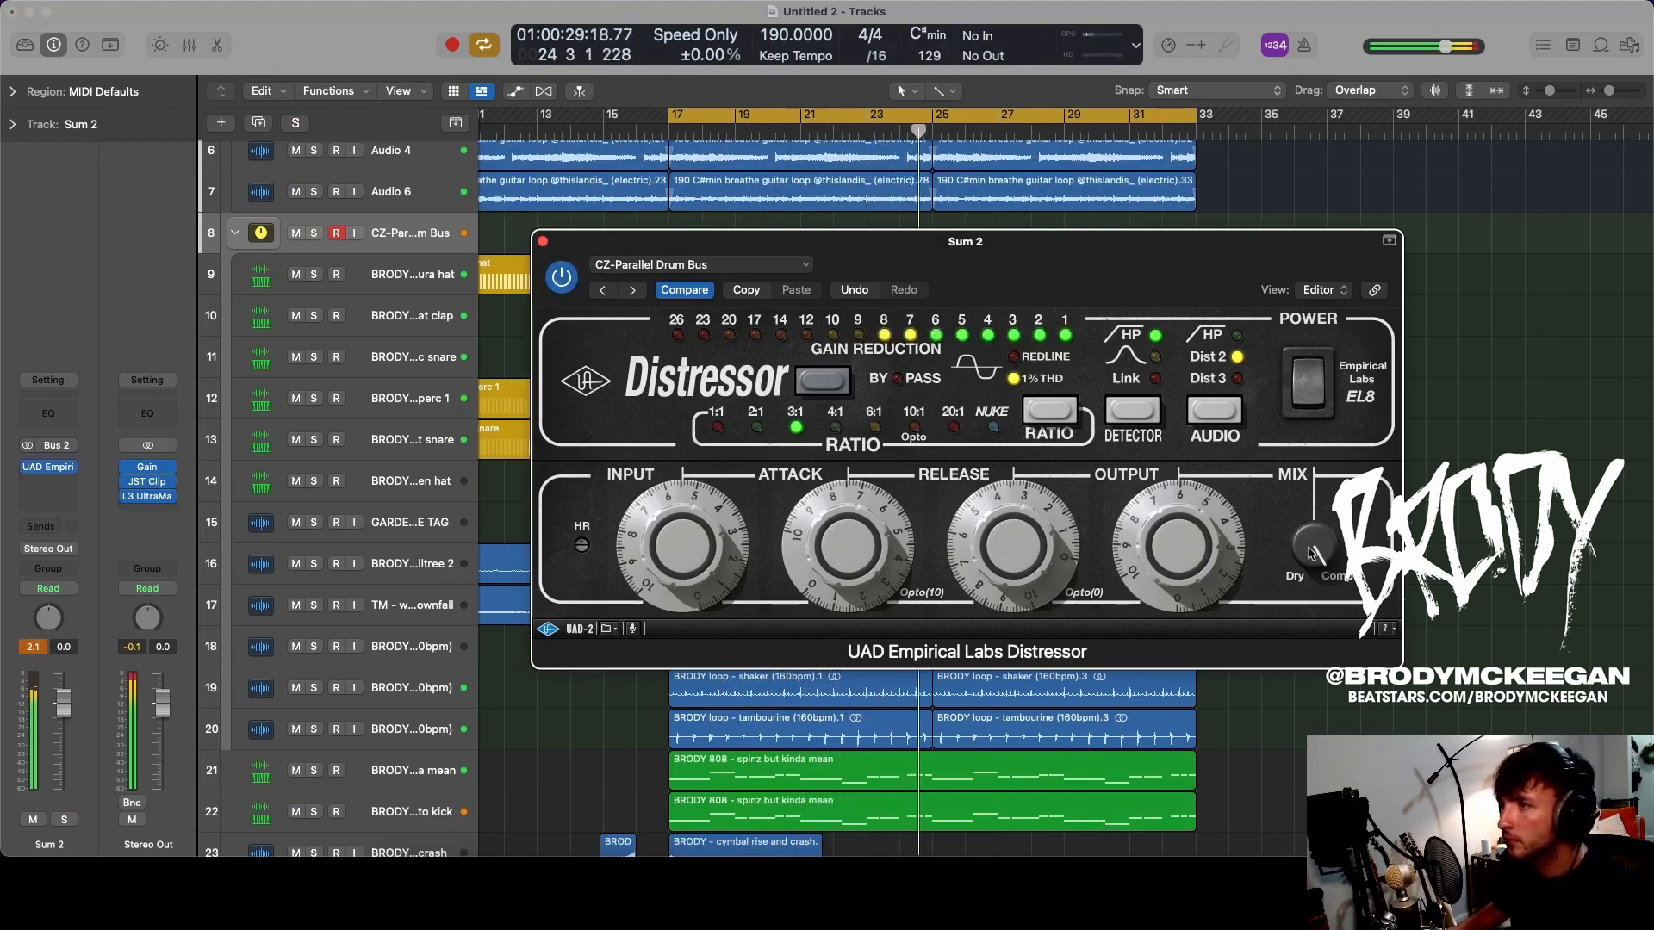
{"action": "left_click_drag", "start_coordinate": [1310, 567], "coordinate": [1304, 595]}
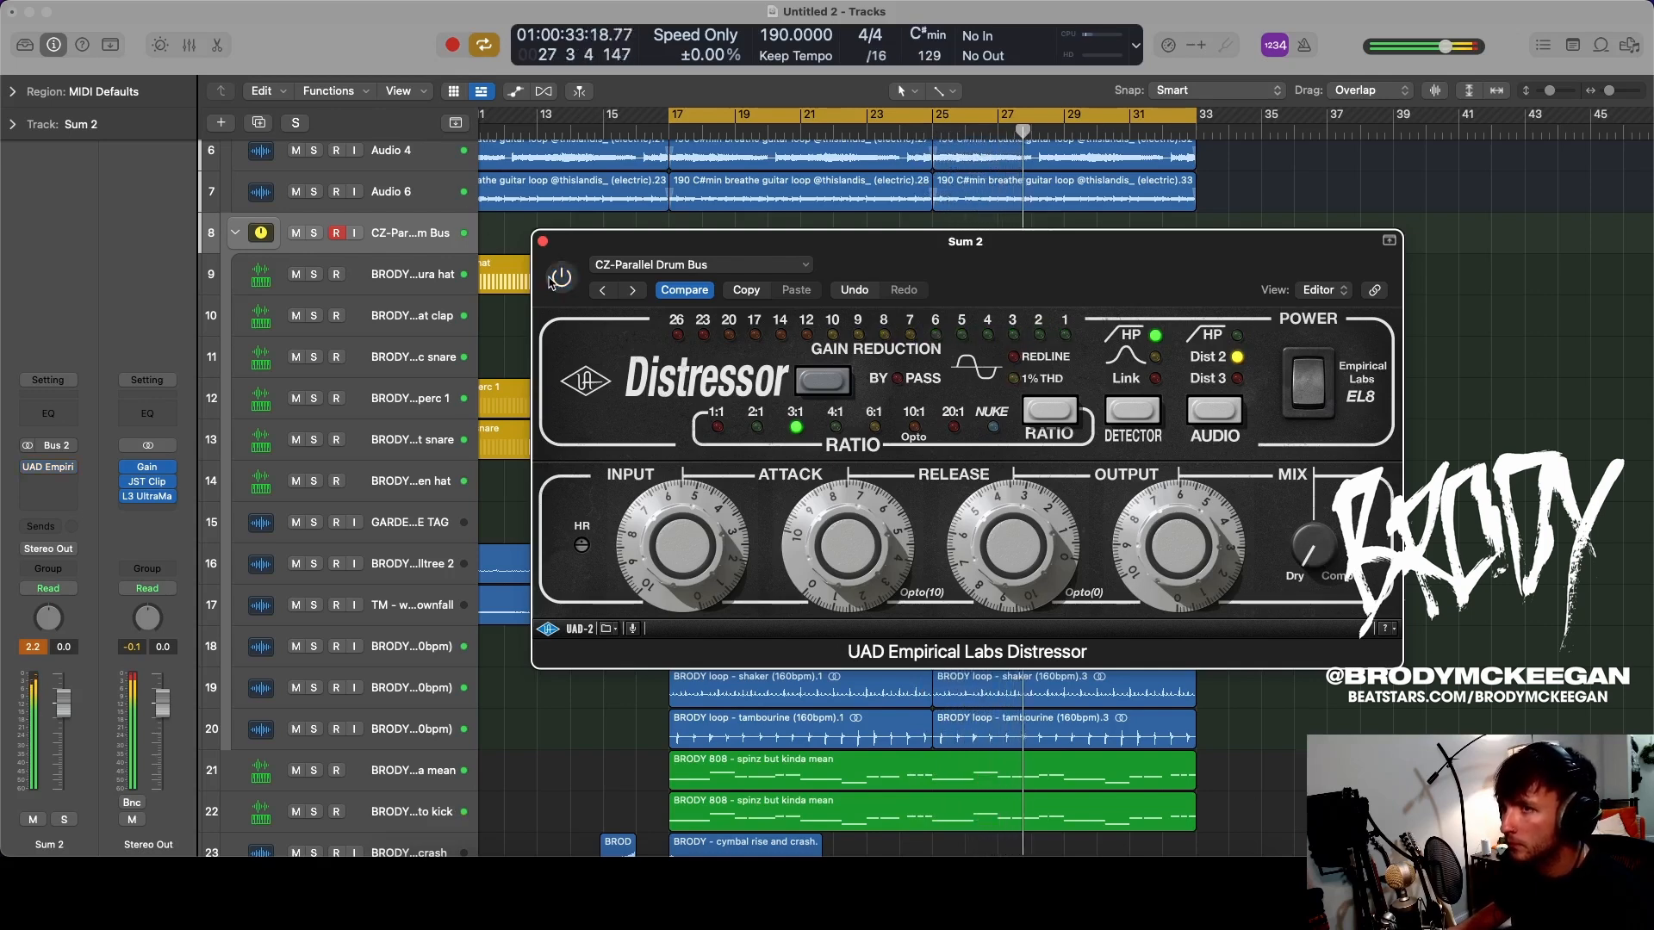
{"action": "left_click_drag", "start_coordinate": [1306, 553], "coordinate": [1308, 524]}
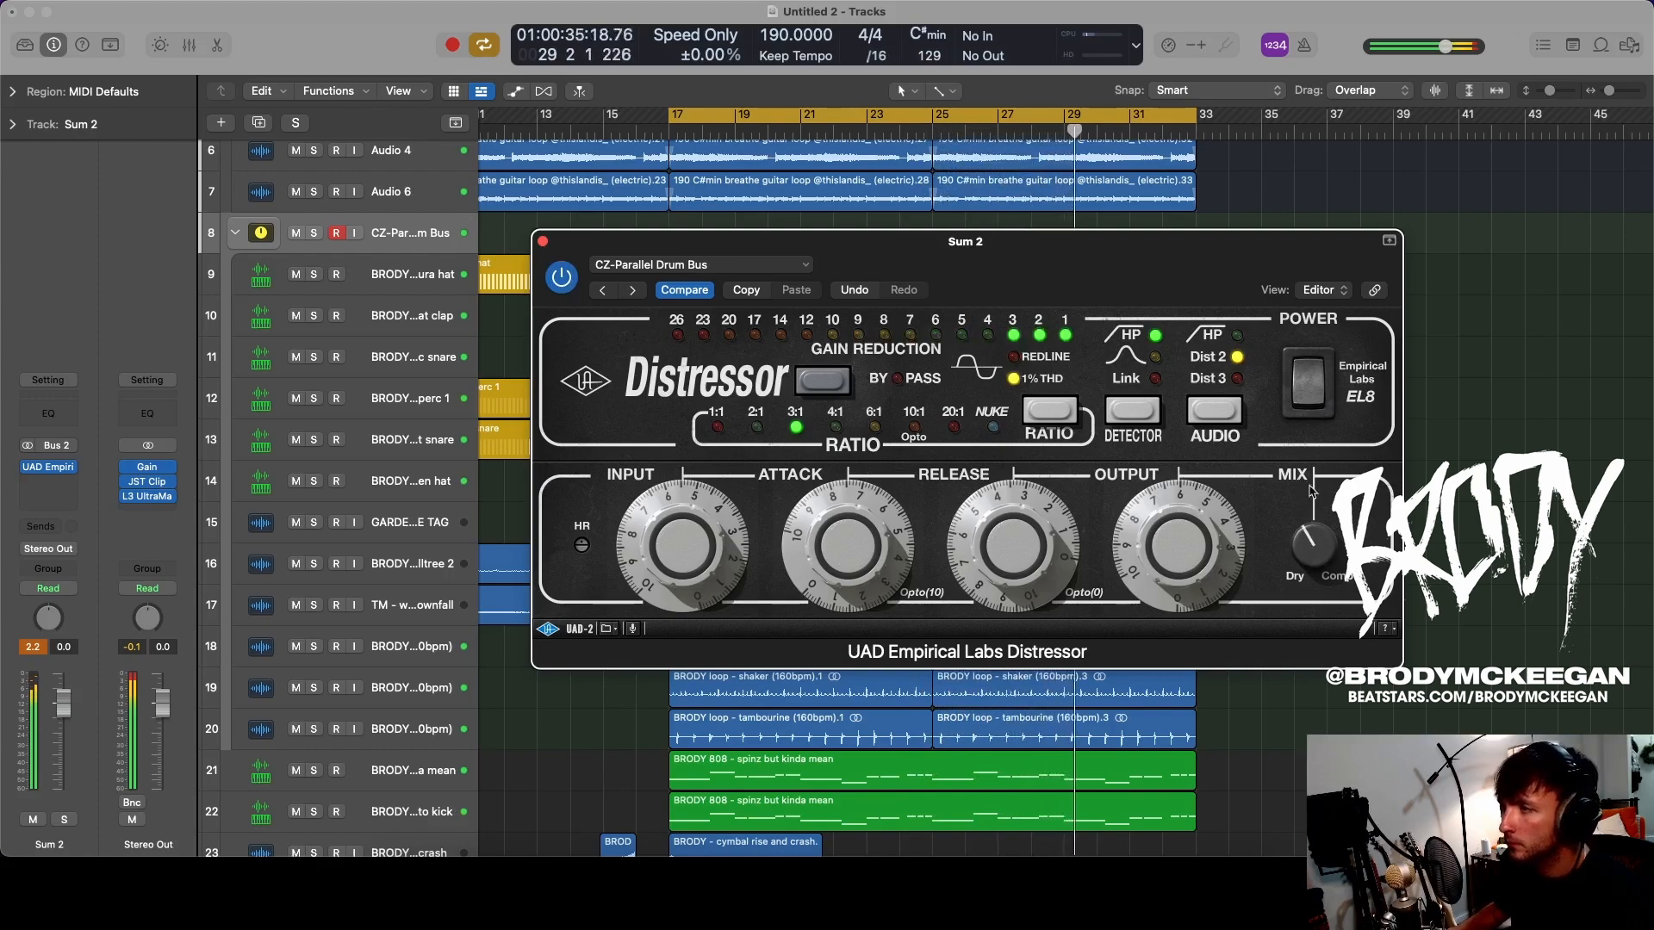
{"action": "key", "text": "s"}
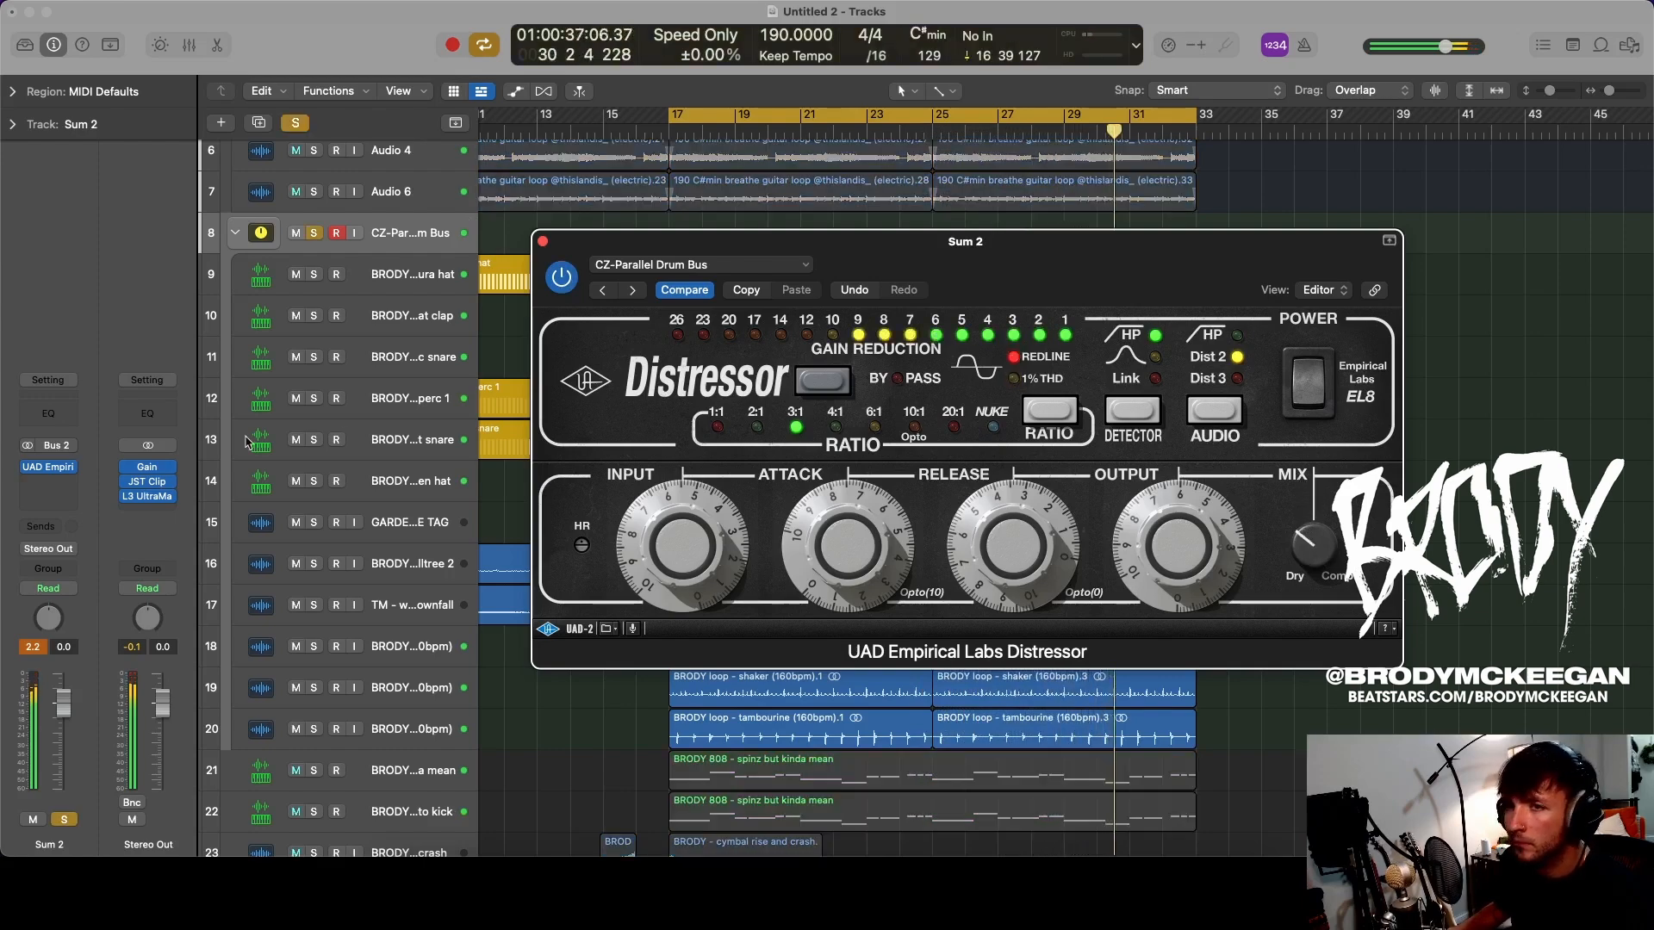
- Replace the Distressor on the drum summing stack with the stereo Soundtoys Decapitator
{"action": "left_click", "coordinate": [74, 469]}
{"action": "mouse_move", "coordinate": [155, 838]}
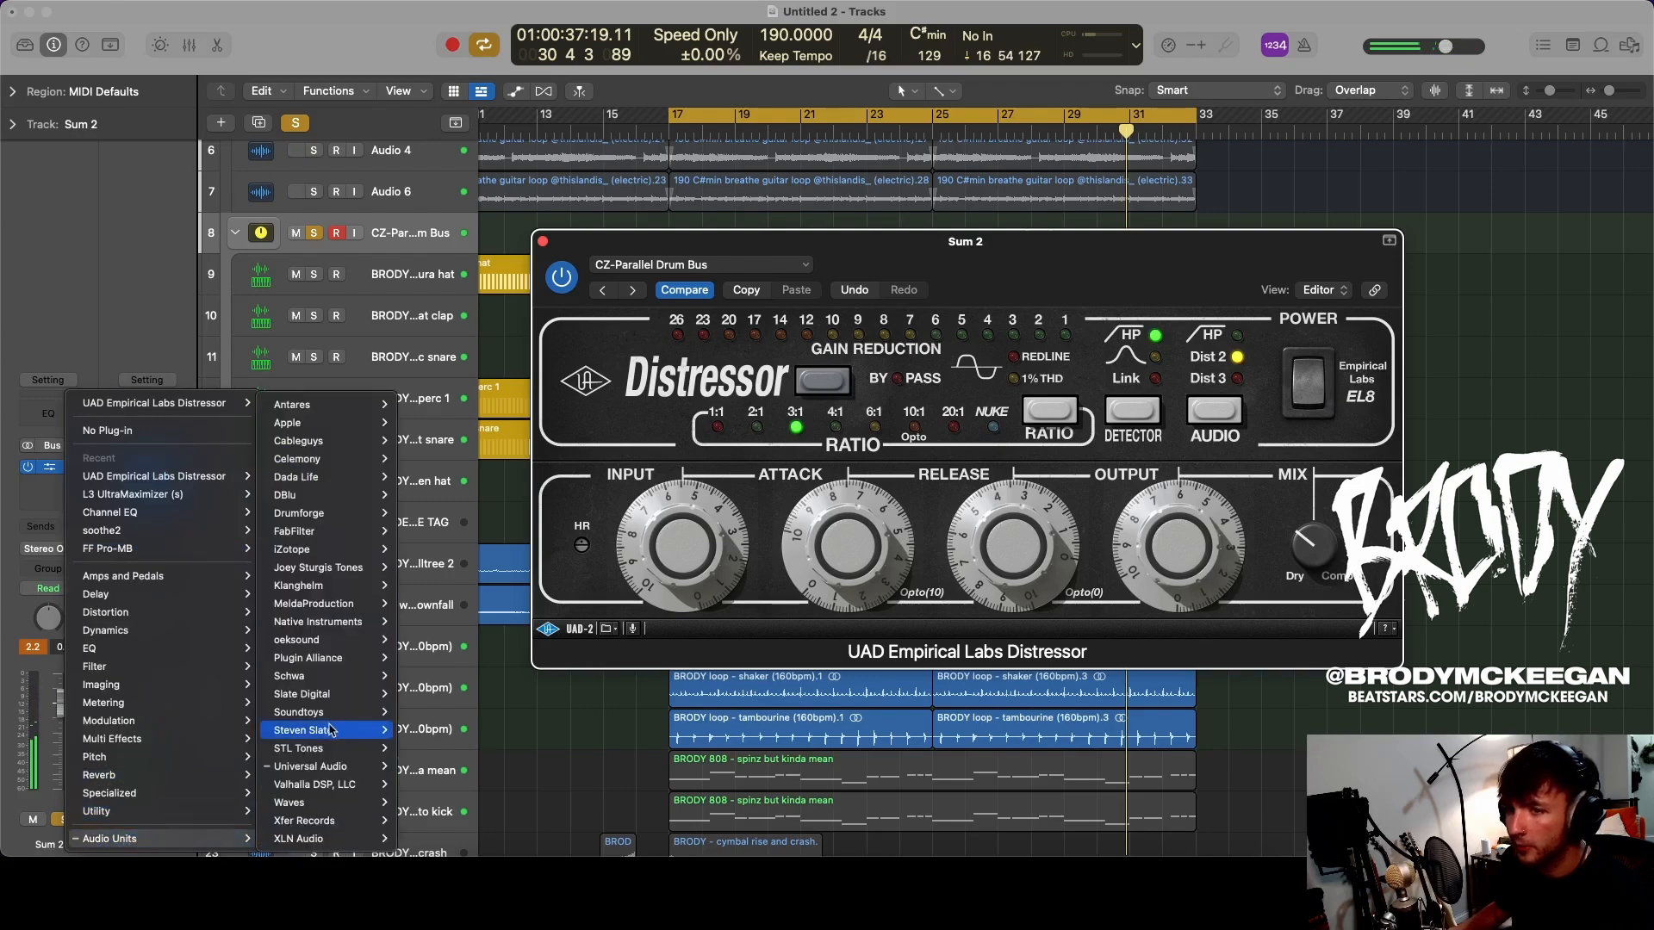
{"action": "mouse_move", "coordinate": [328, 715]}
{"action": "mouse_move", "coordinate": [473, 502]}
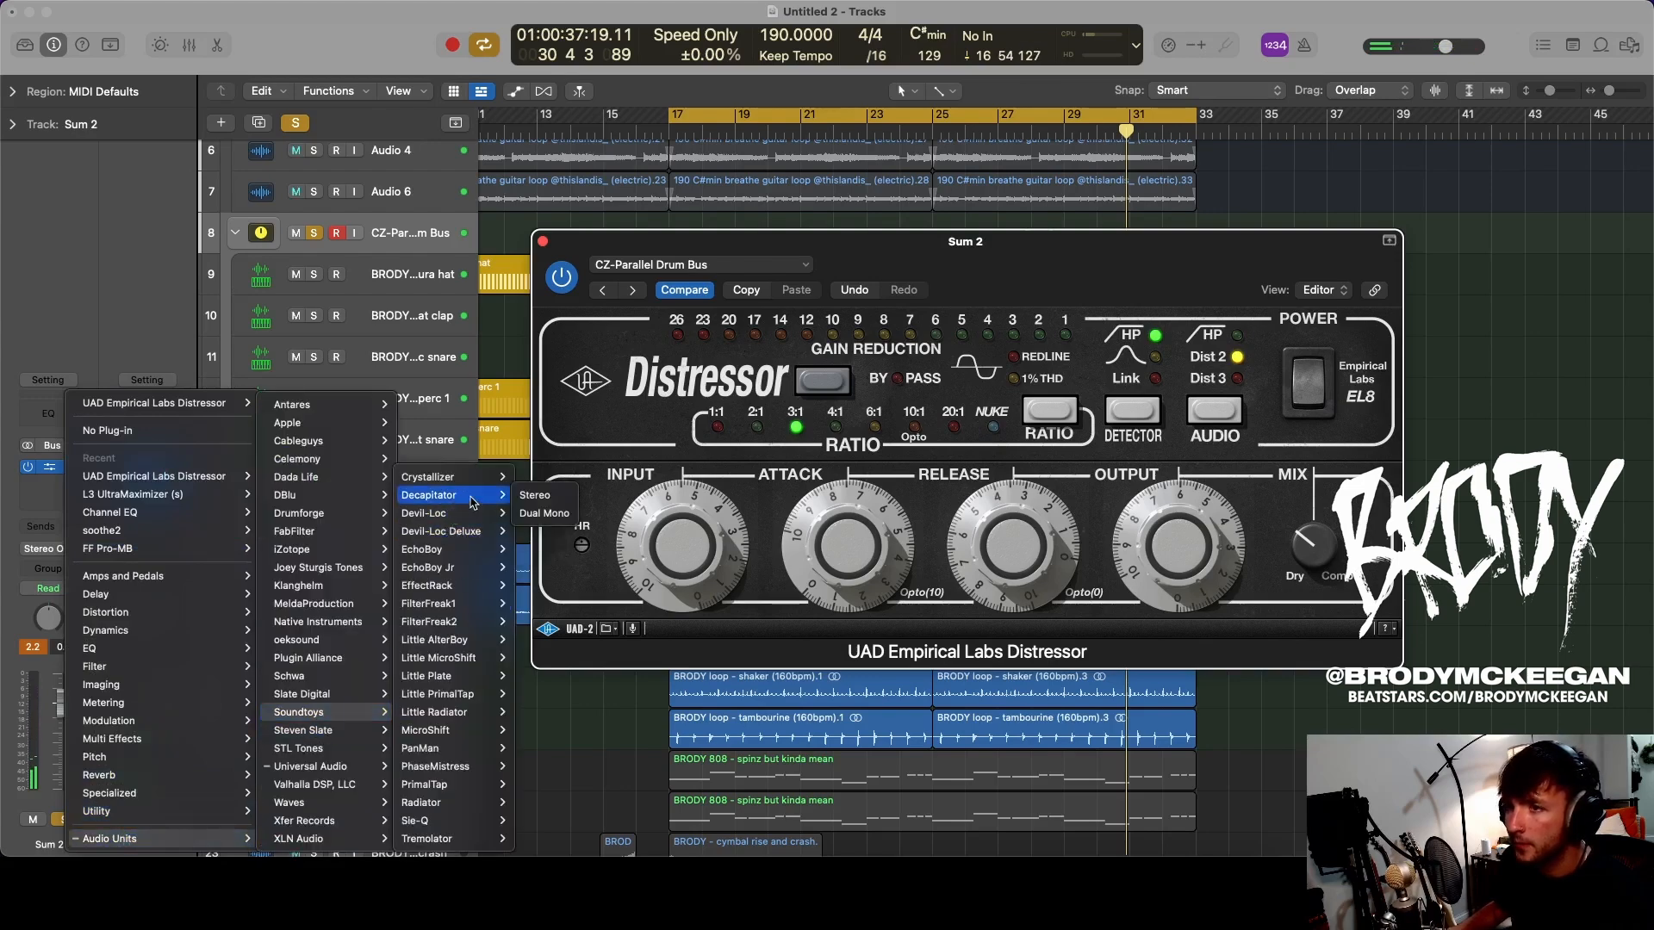
{"action": "left_click", "coordinate": [546, 499]}
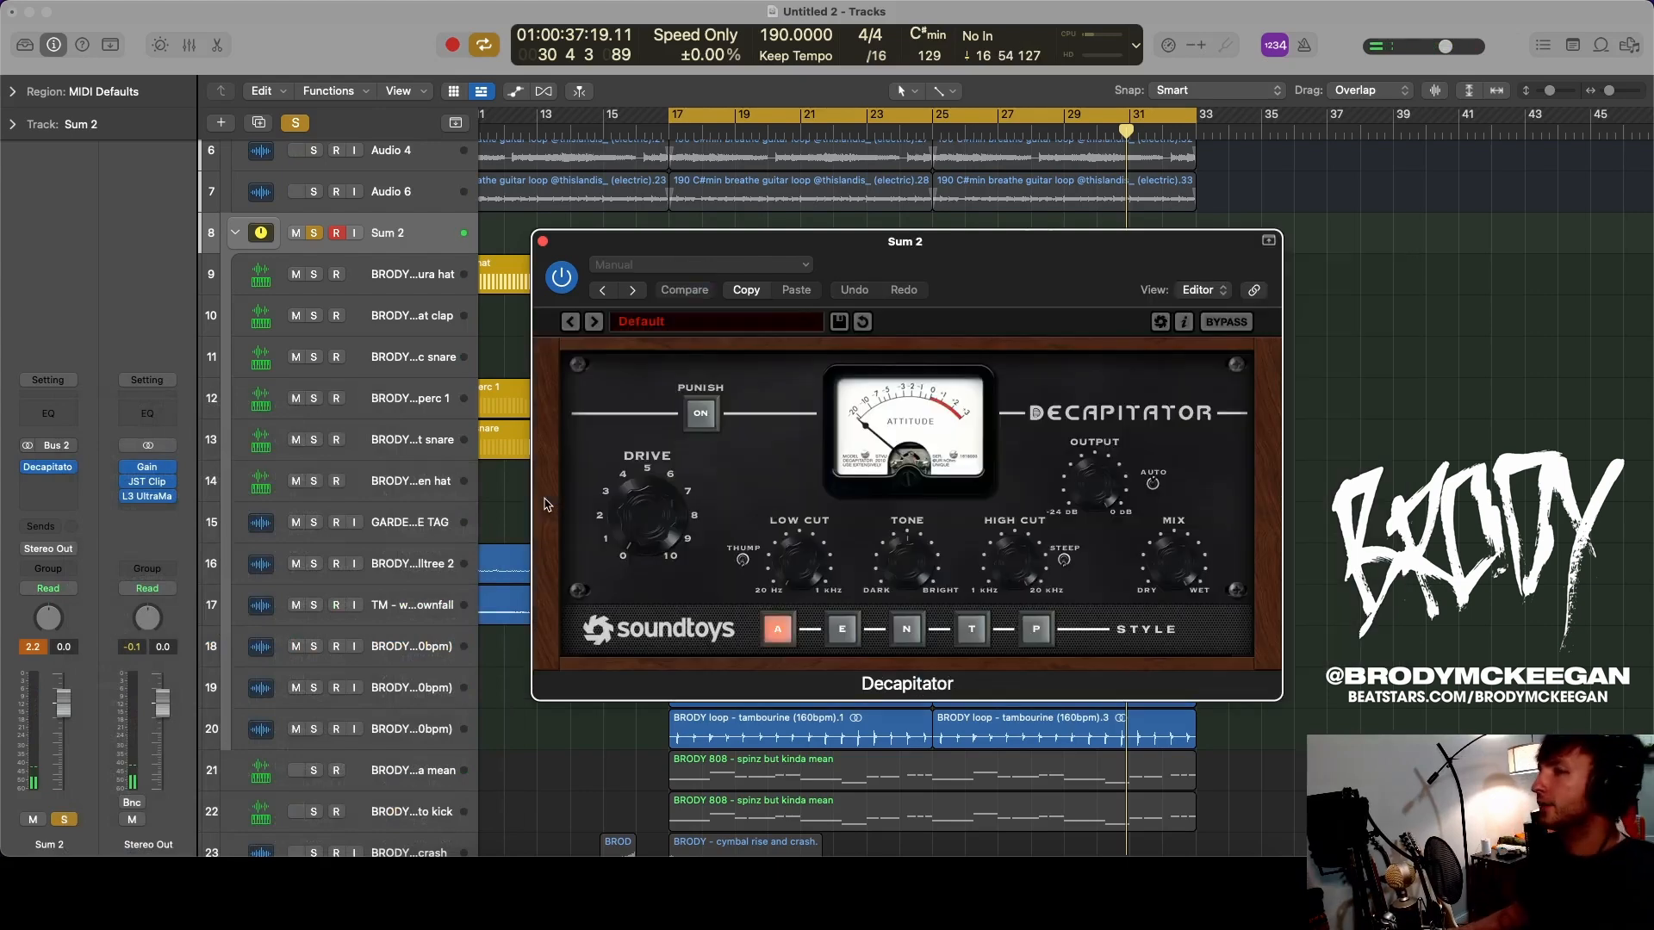
- Adjust the Decapitator's drive while playing the drum stack, then clear the solo to hear it in the full mix
{"action": "key", "text": "space"}
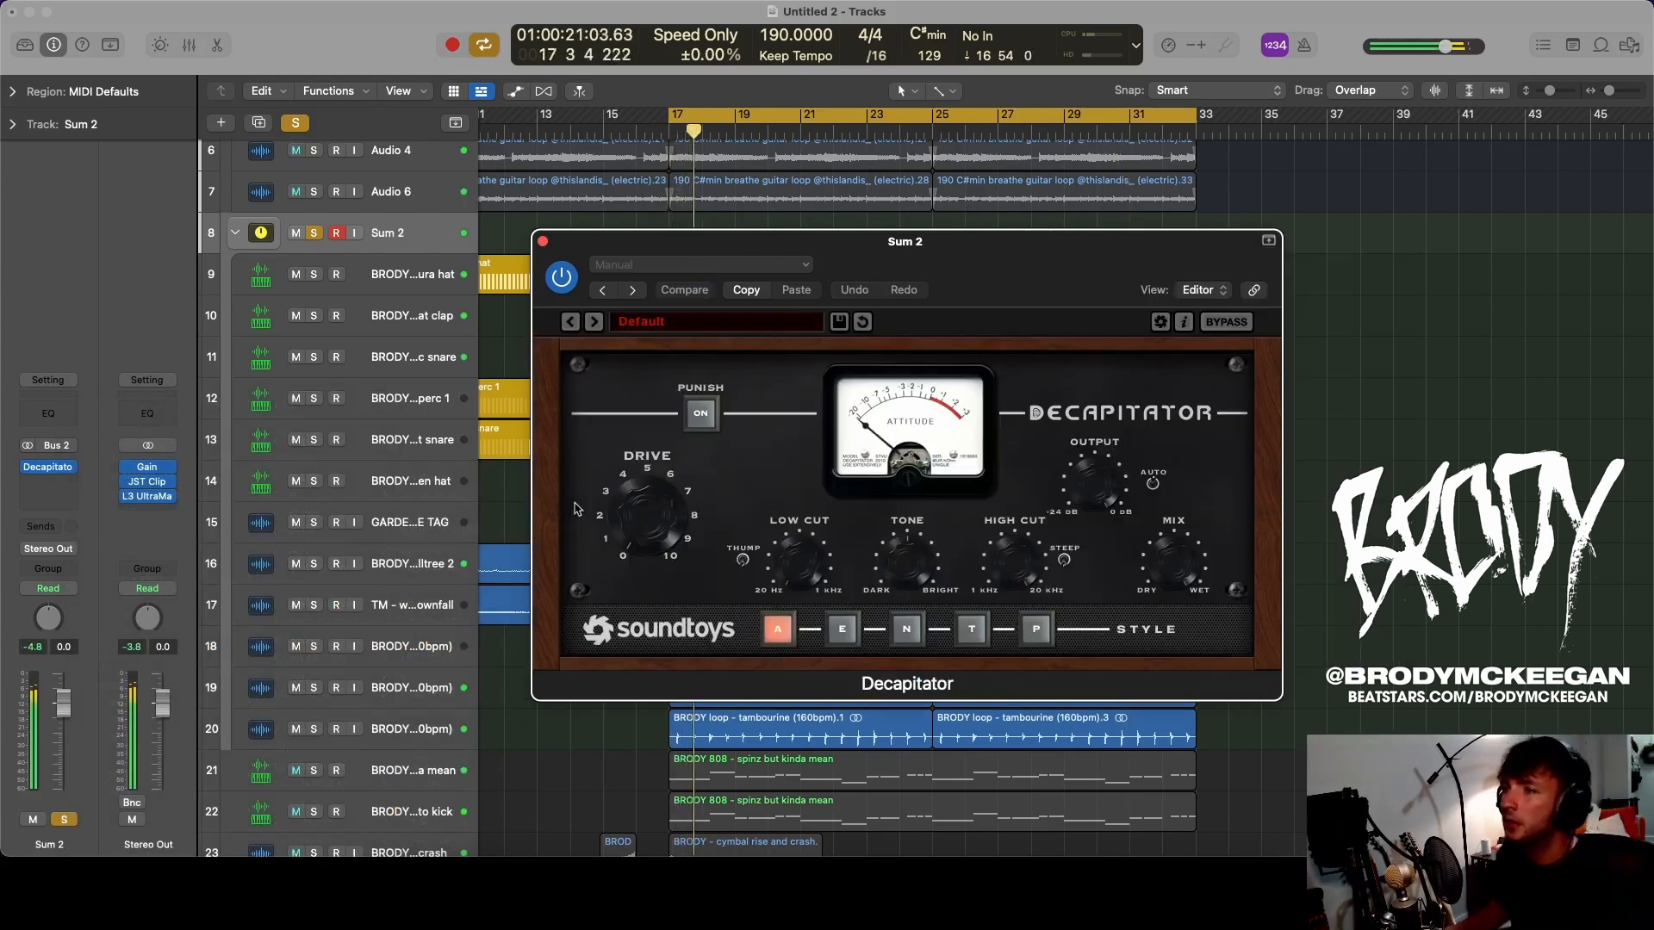
{"action": "left_click_drag", "start_coordinate": [646, 476], "coordinate": [641, 490]}
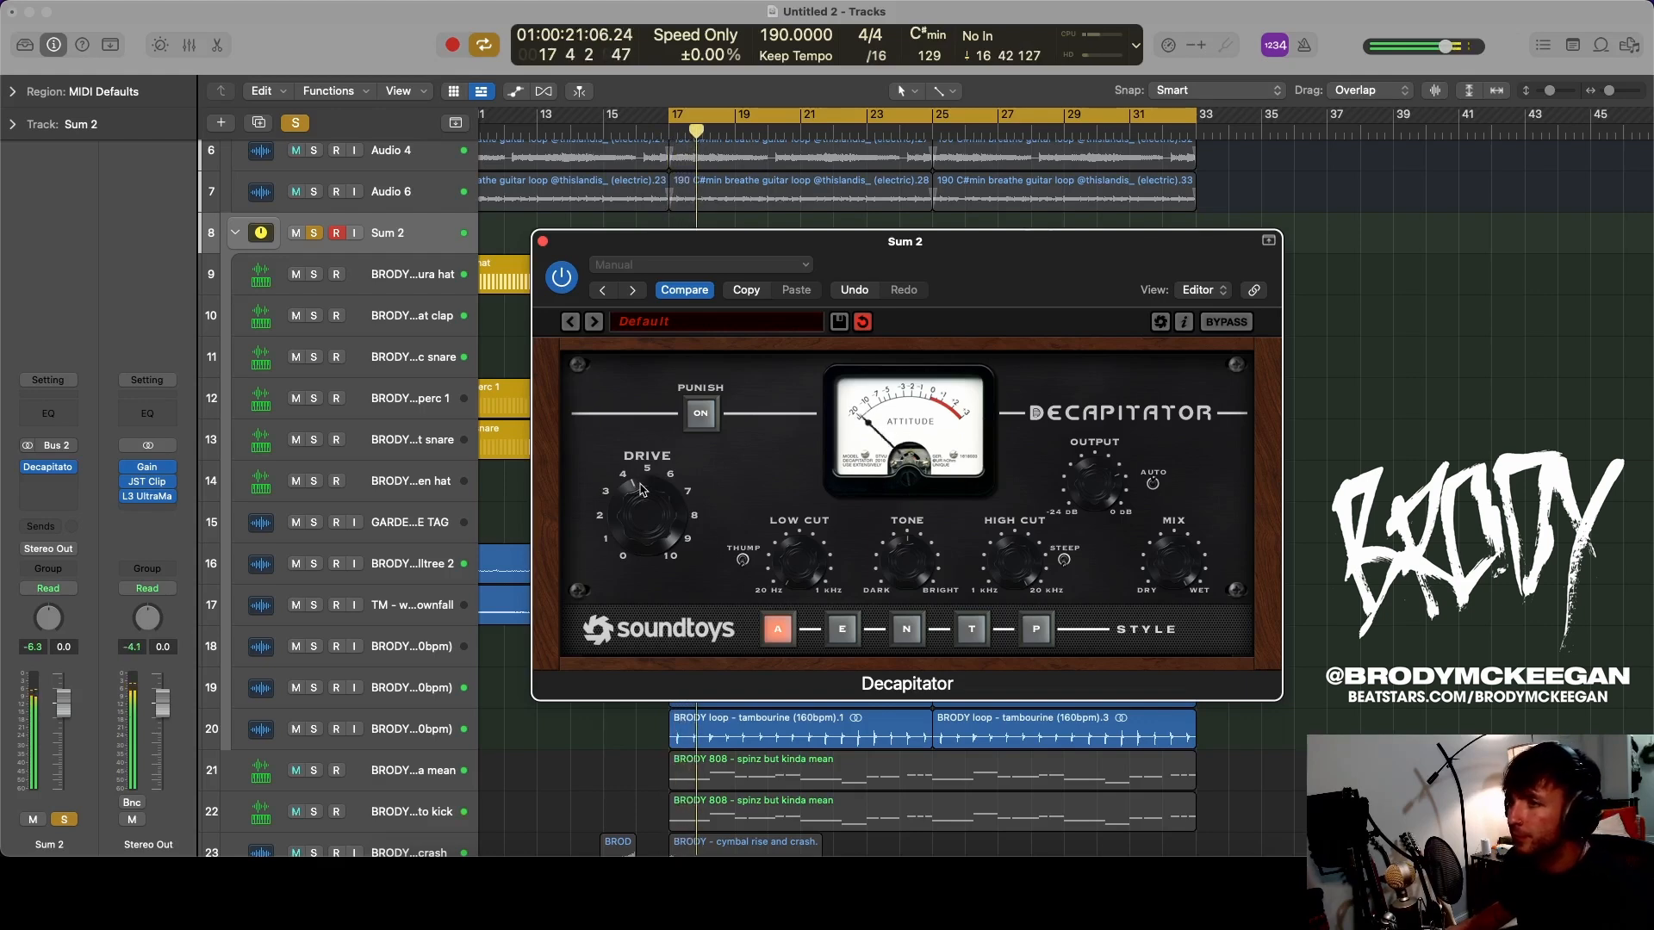
{"action": "key", "text": "space"}
{"action": "left_click", "coordinate": [560, 278]}
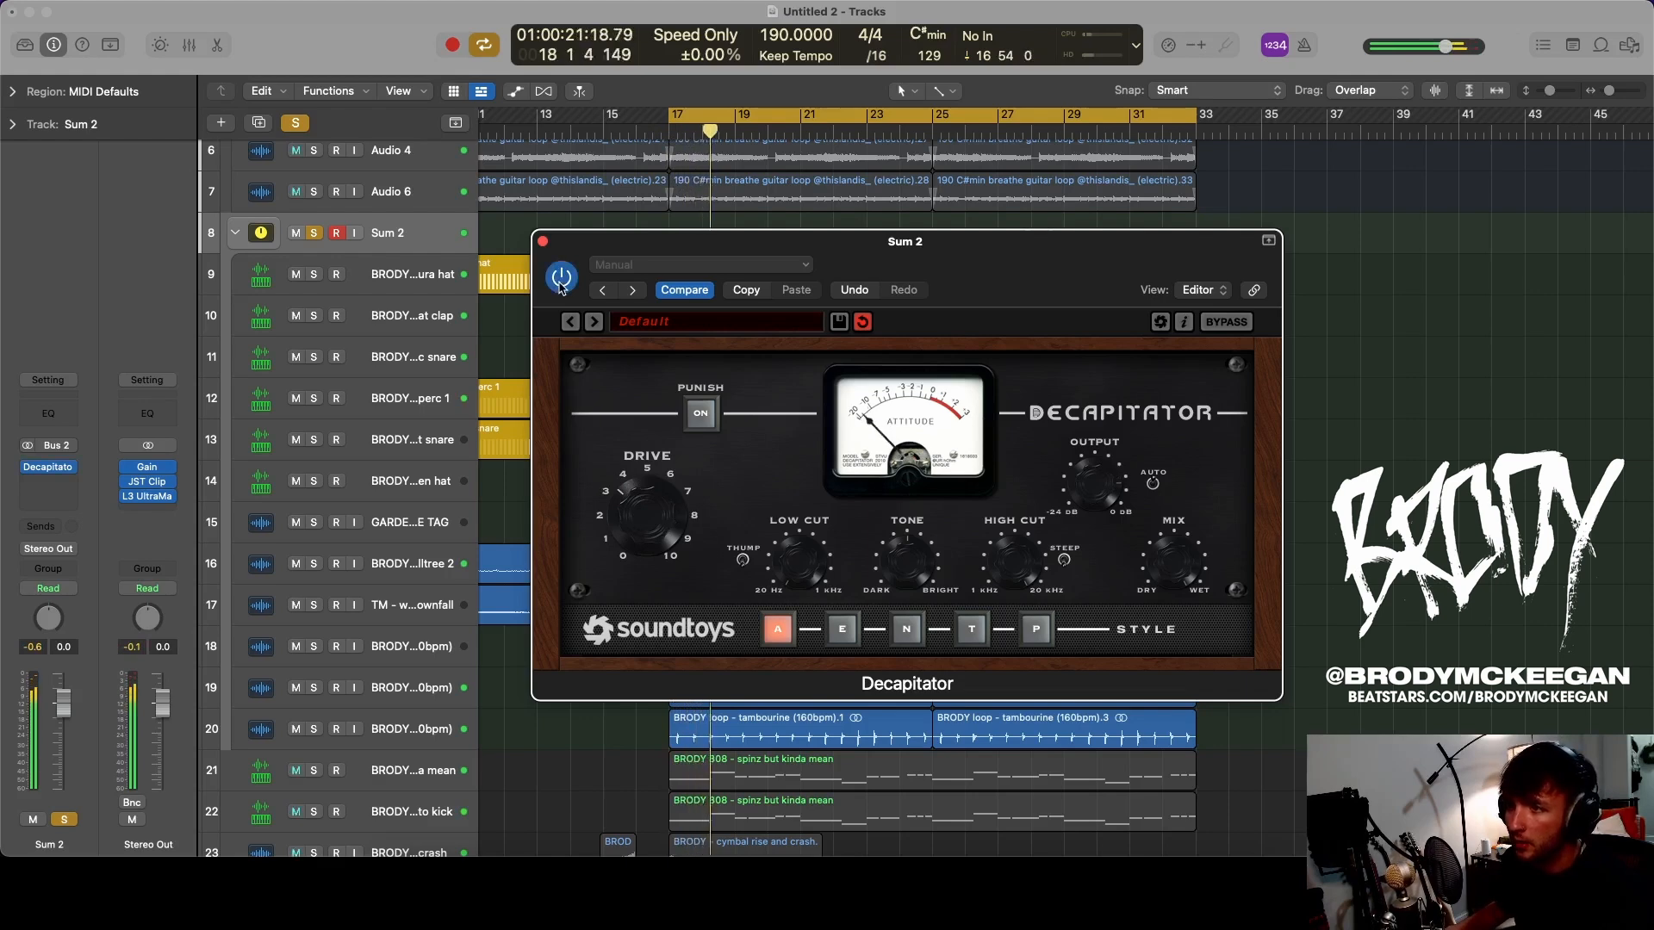
{"action": "key", "text": "s"}
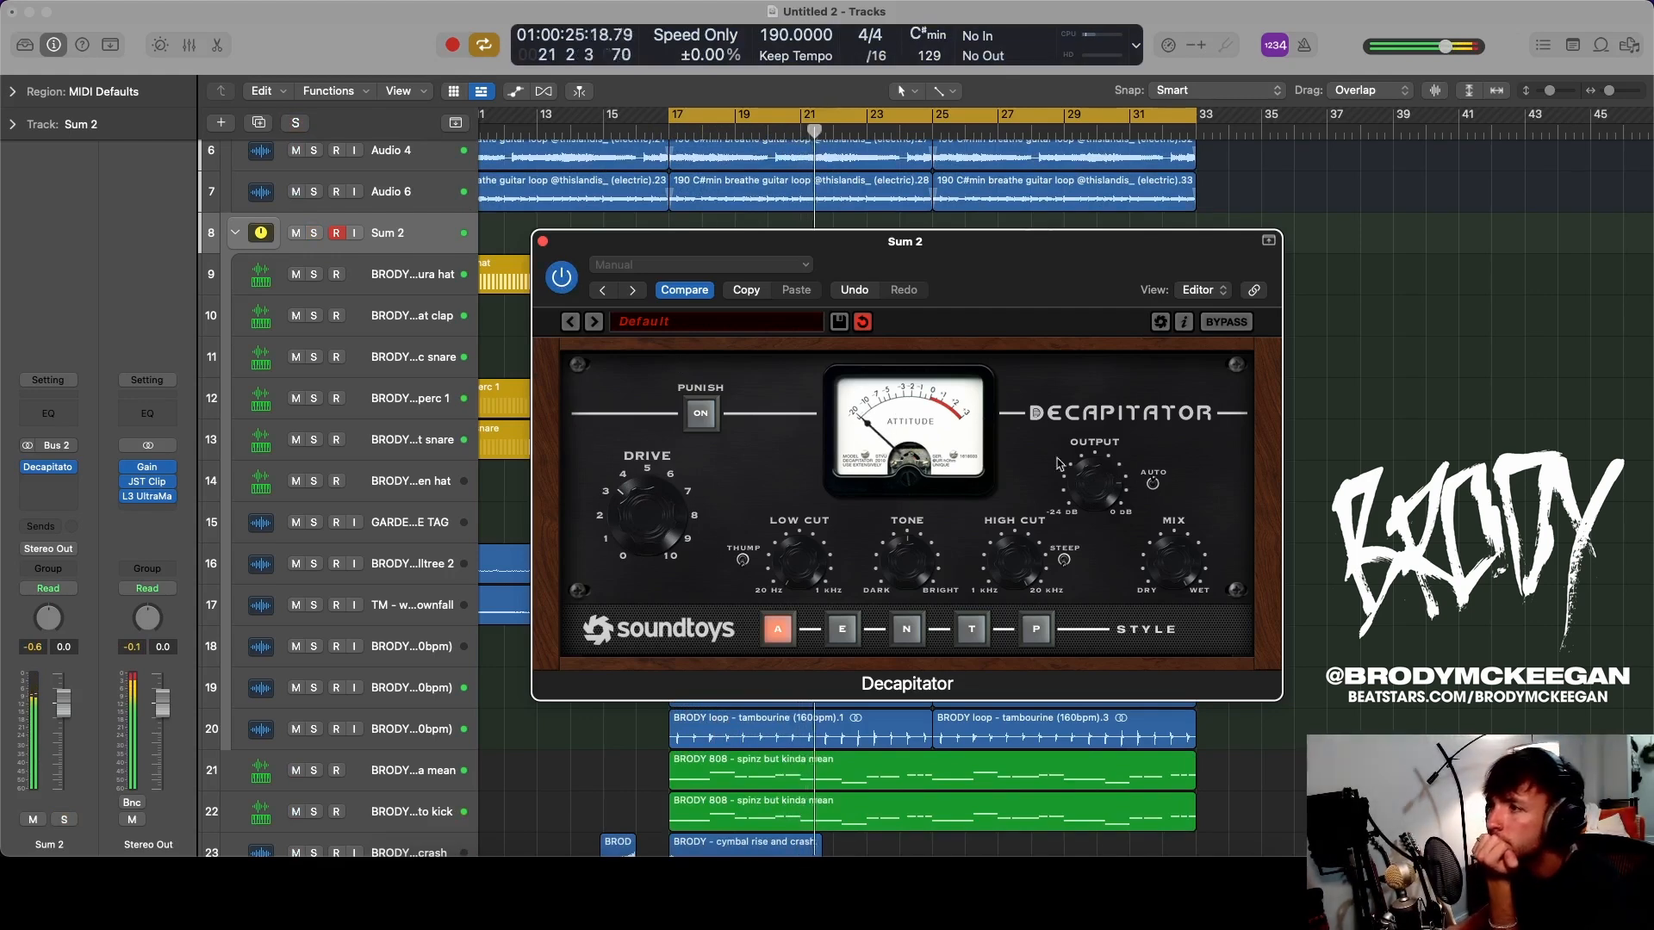
- Try the drum stack at 3.1 dB with the Decapitator bypassed, then reset the volume to 0 dB and re-enable the plug-in
{"action": "left_click", "coordinate": [564, 280]}
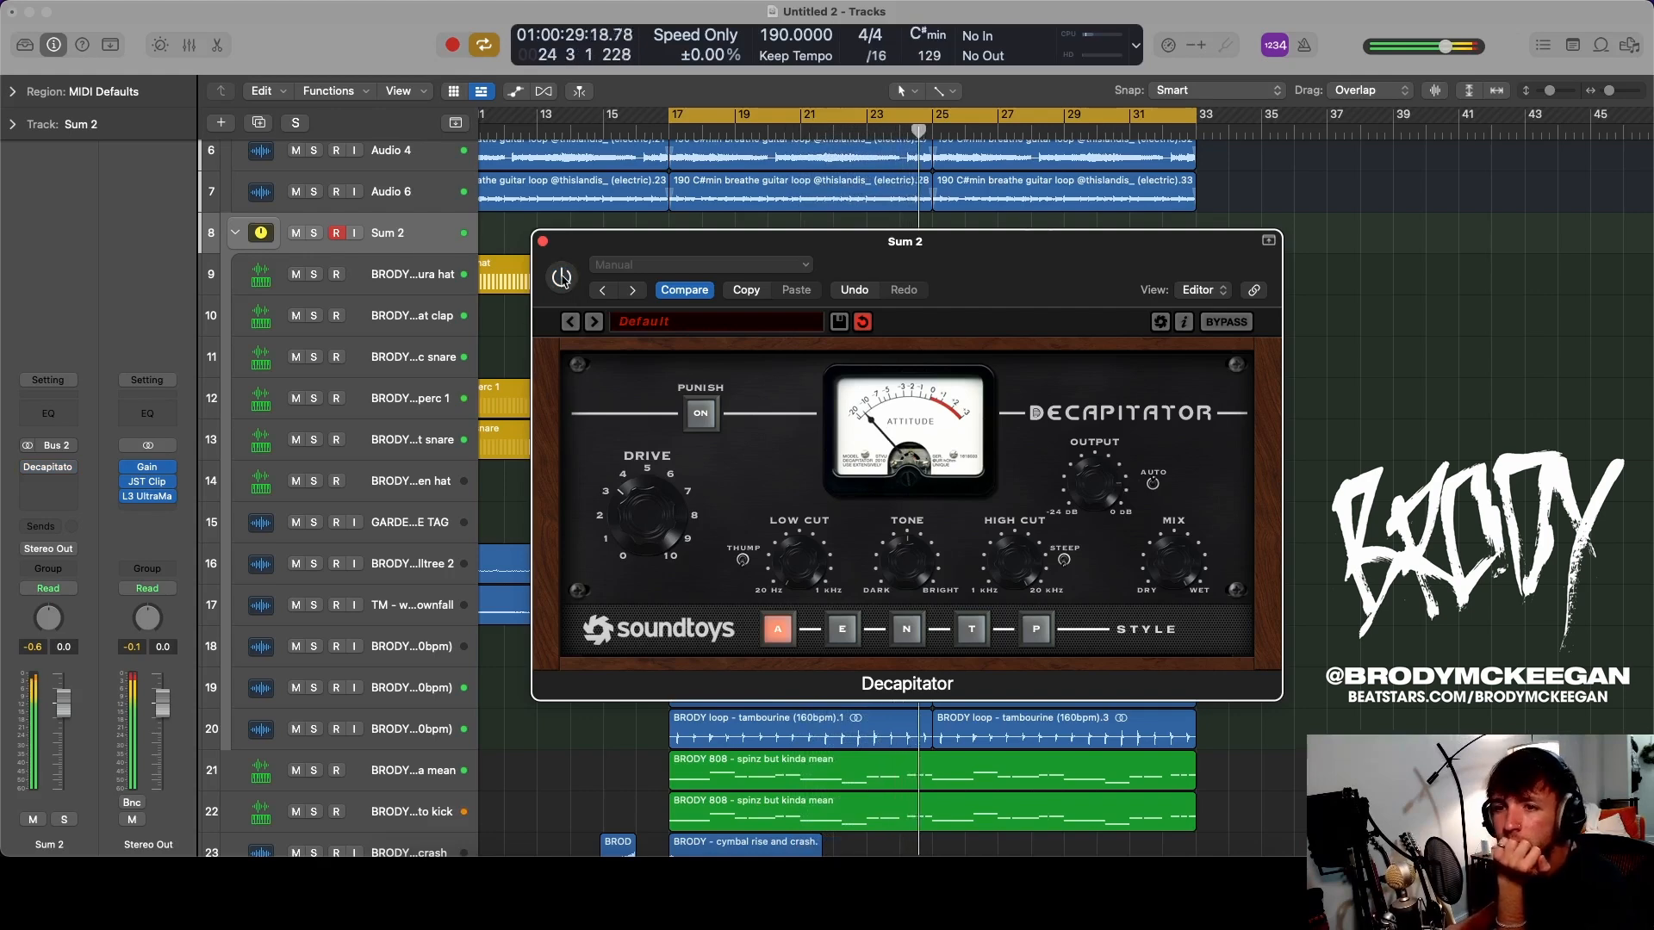
{"action": "left_click_drag", "start_coordinate": [59, 711], "coordinate": [65, 683]}
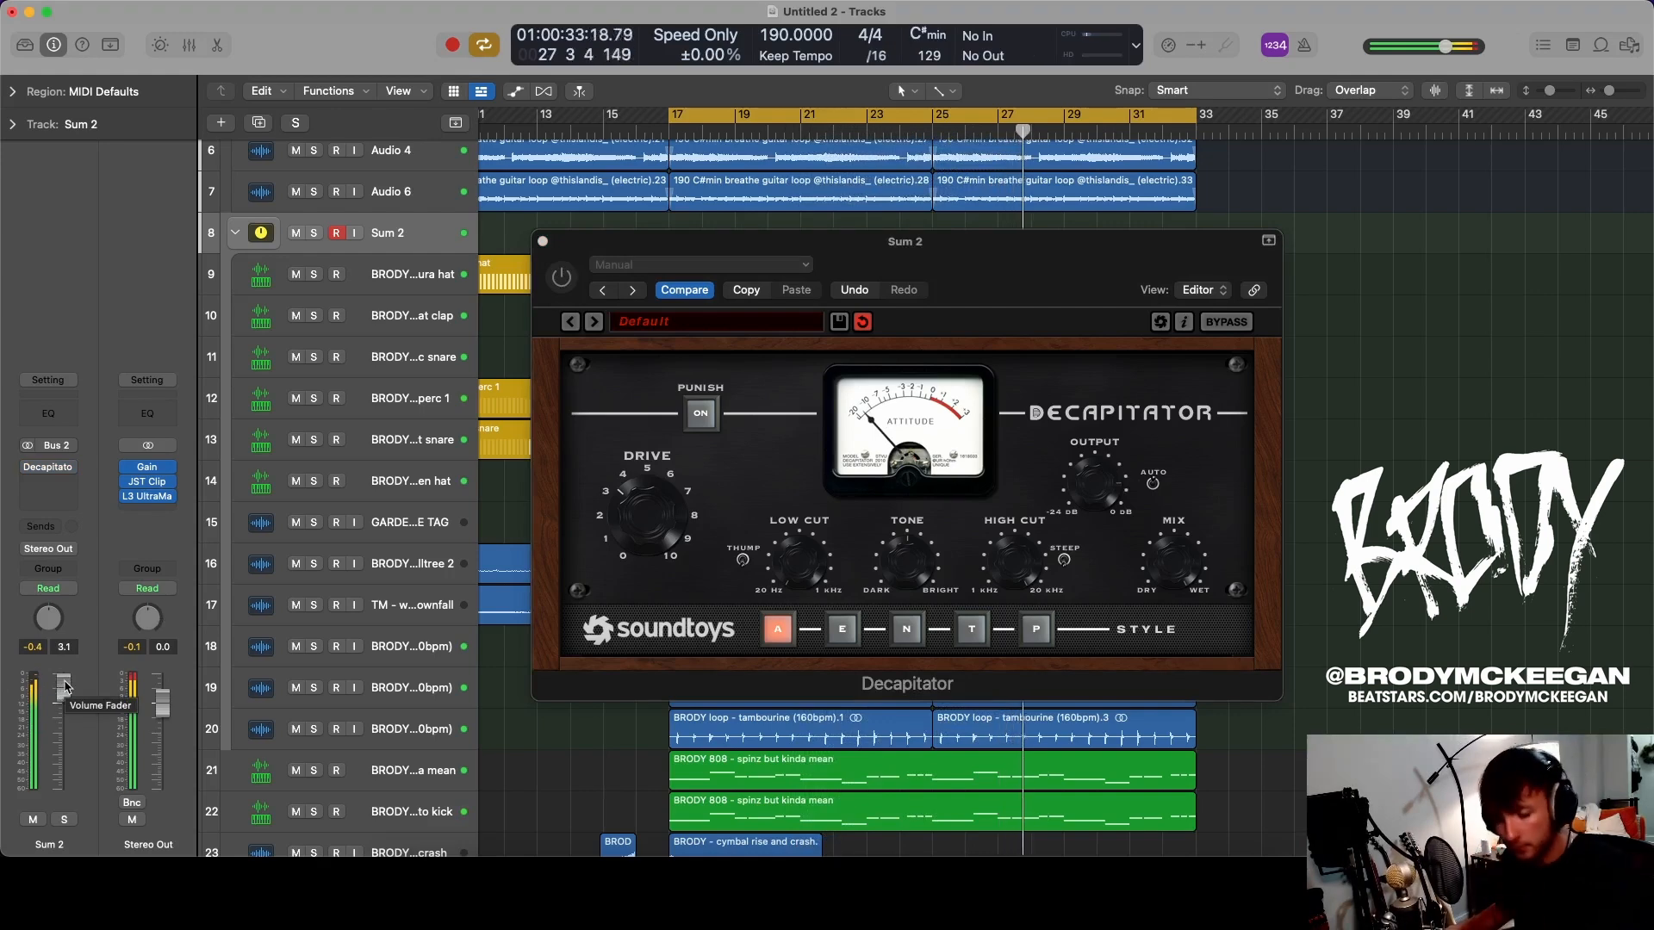
{"action": "left_click", "coordinate": [65, 687], "text": "alt"}
{"action": "left_click", "coordinate": [562, 278]}
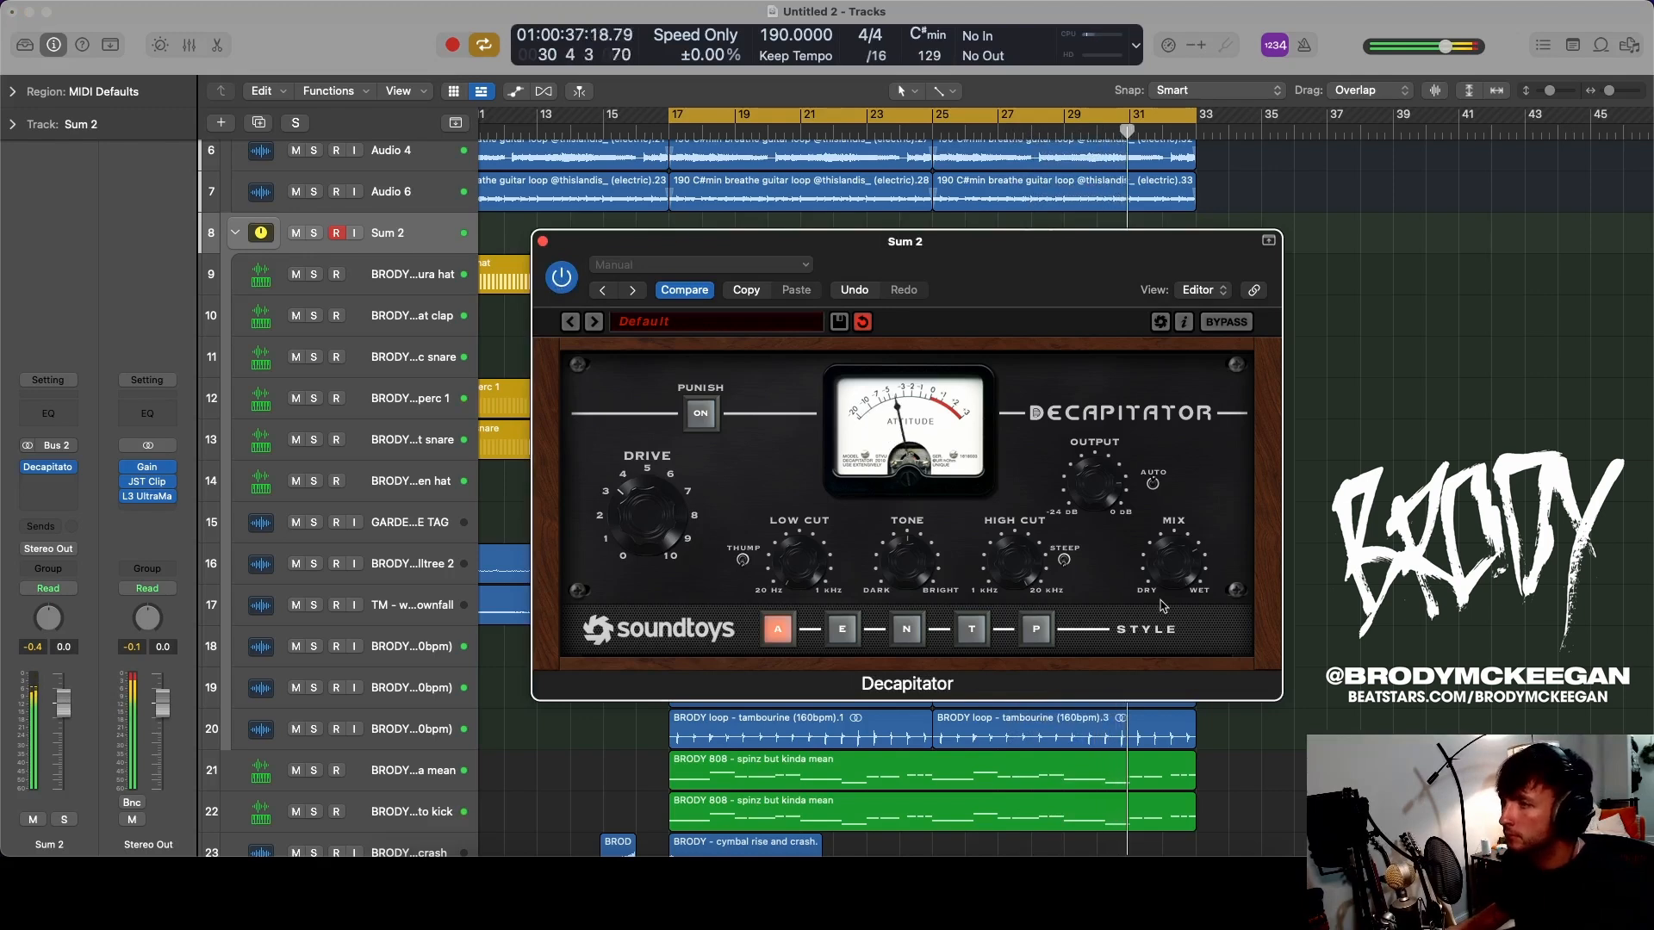
- Compare the drum stack soloed and in the full mix, with the Decapitator switched off and on
{"action": "key", "text": "s"}
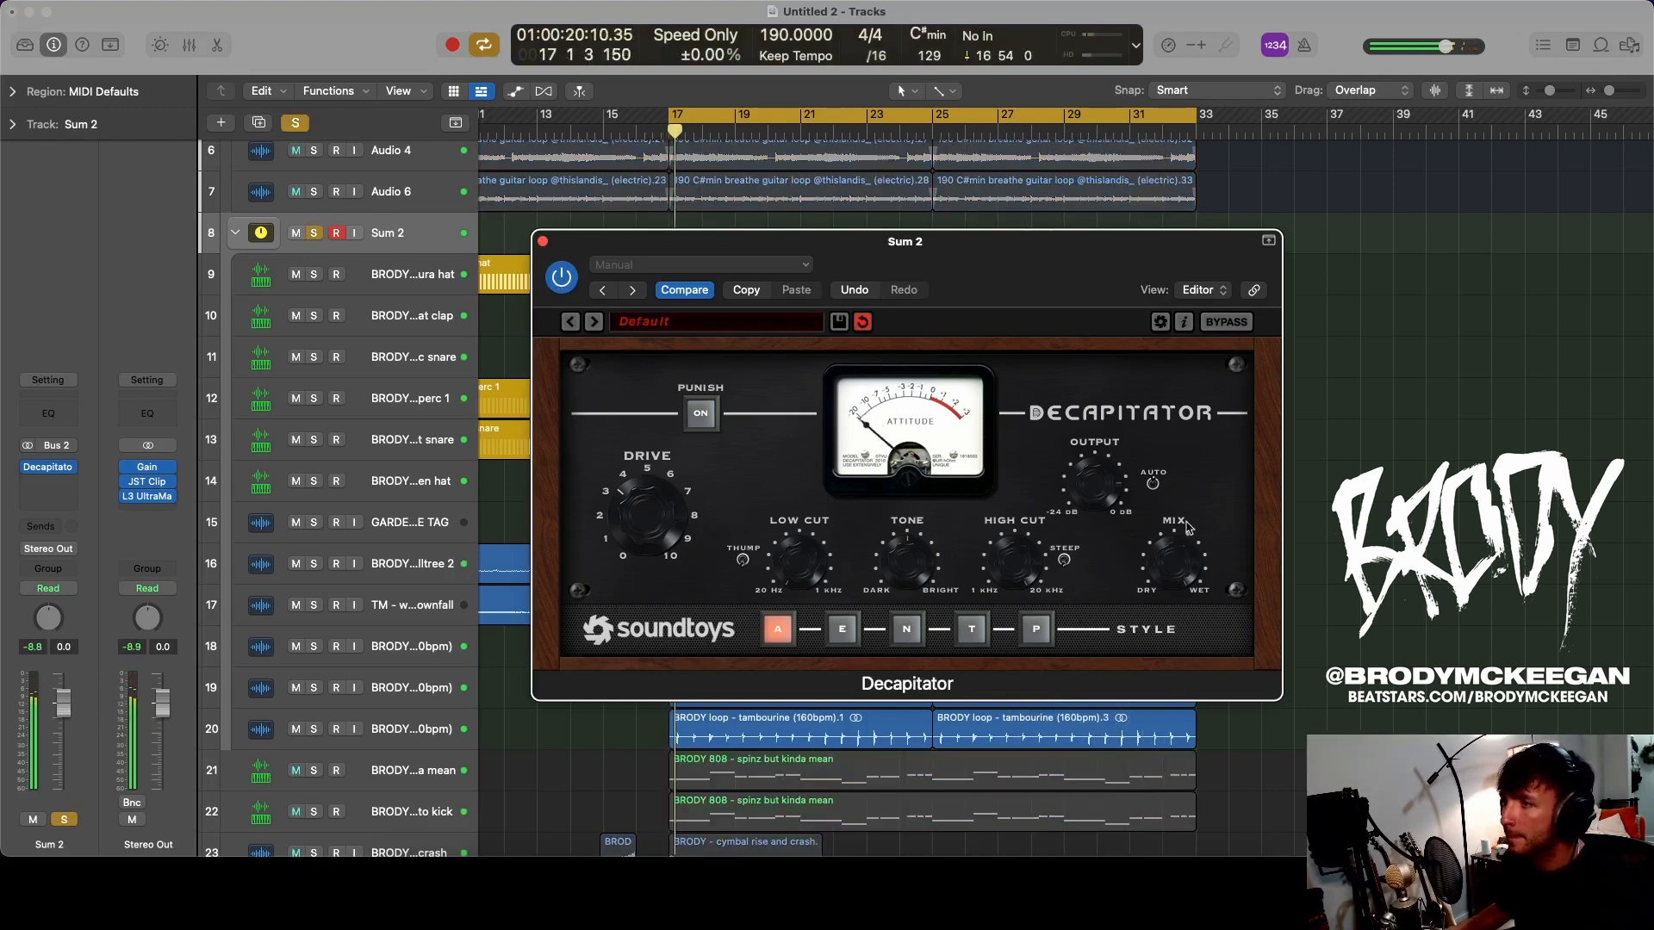
{"action": "left_click", "coordinate": [926, 136]}
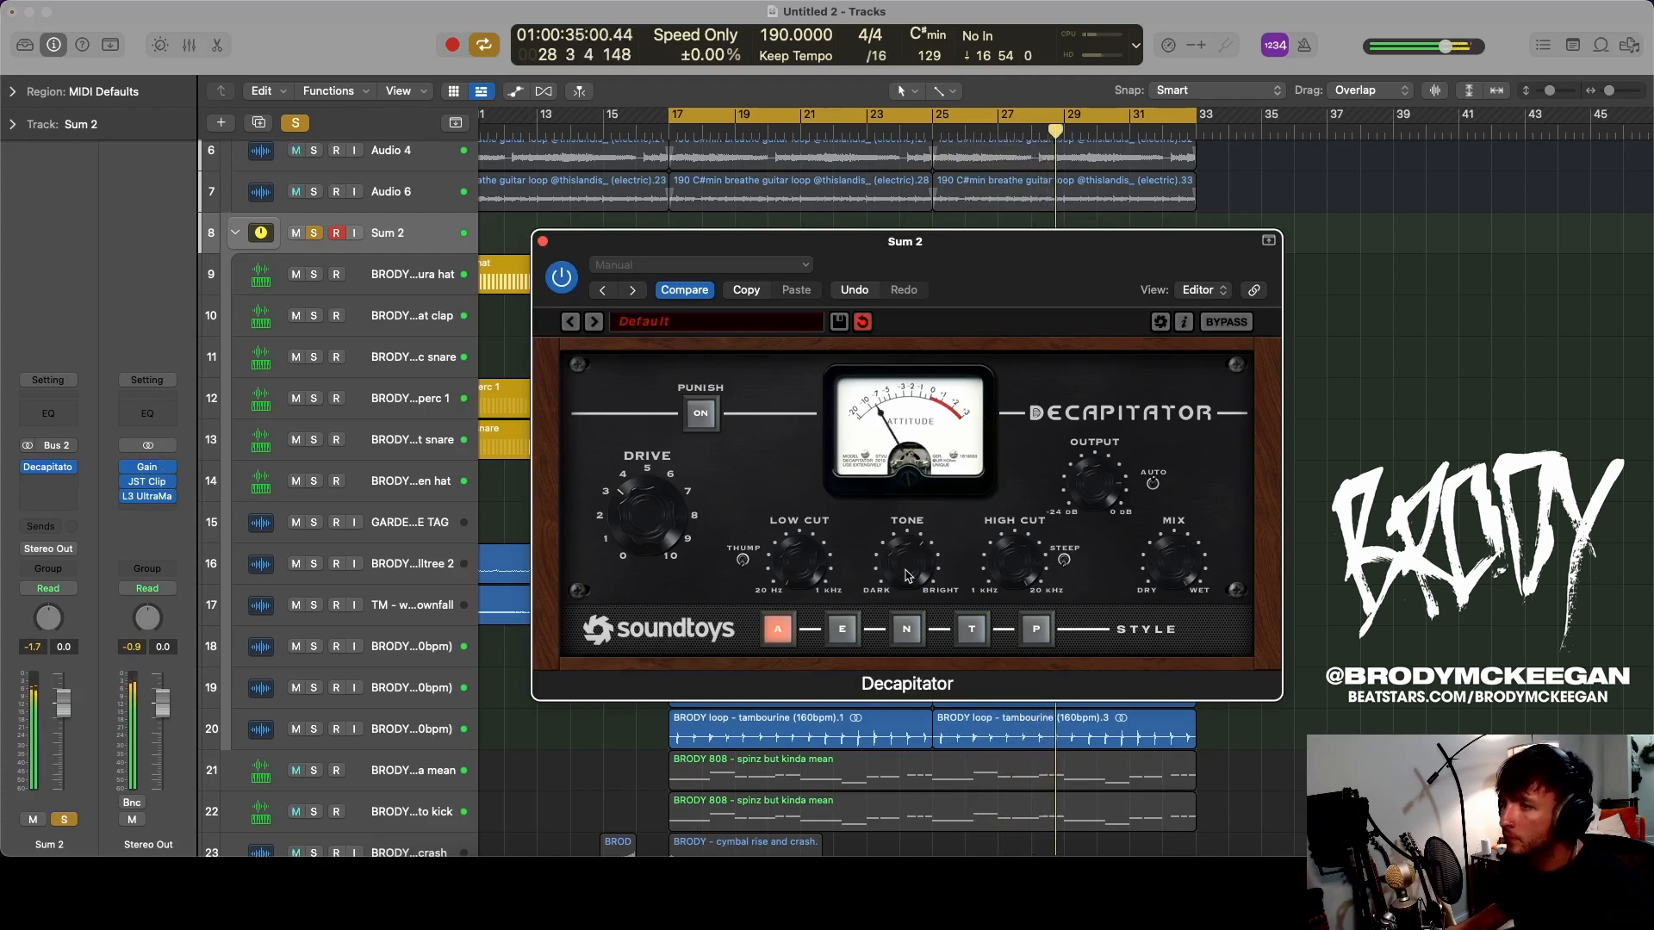
{"action": "key", "text": "s"}
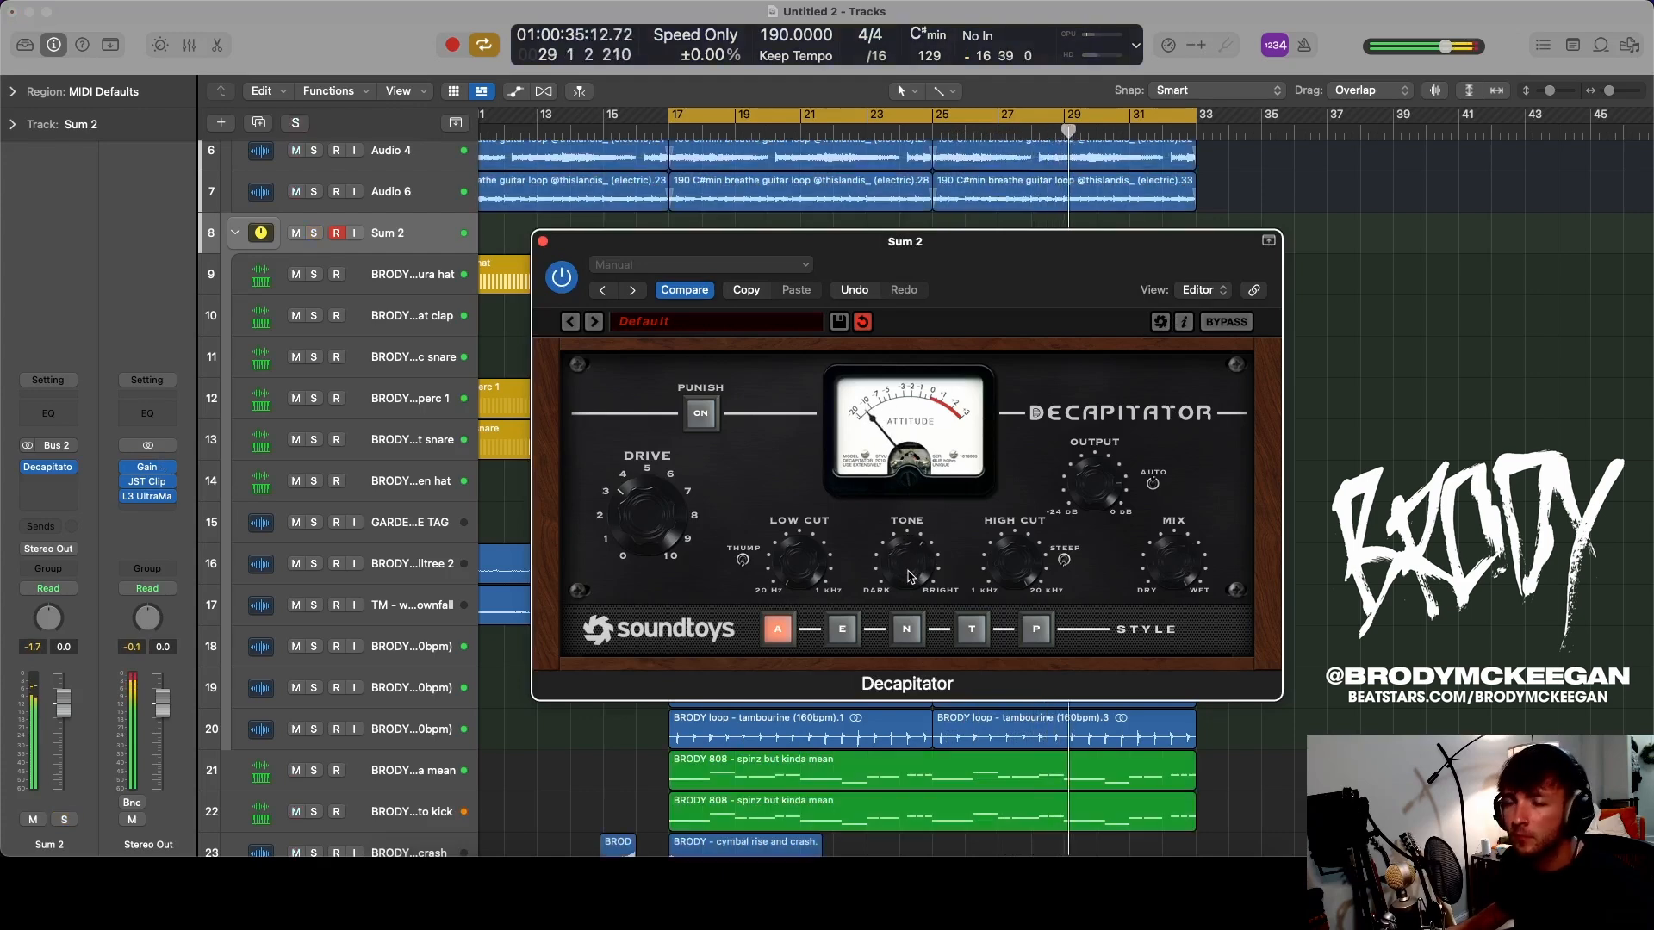
{"action": "left_click", "coordinate": [564, 277]}
{"action": "left_click", "coordinate": [565, 277]}
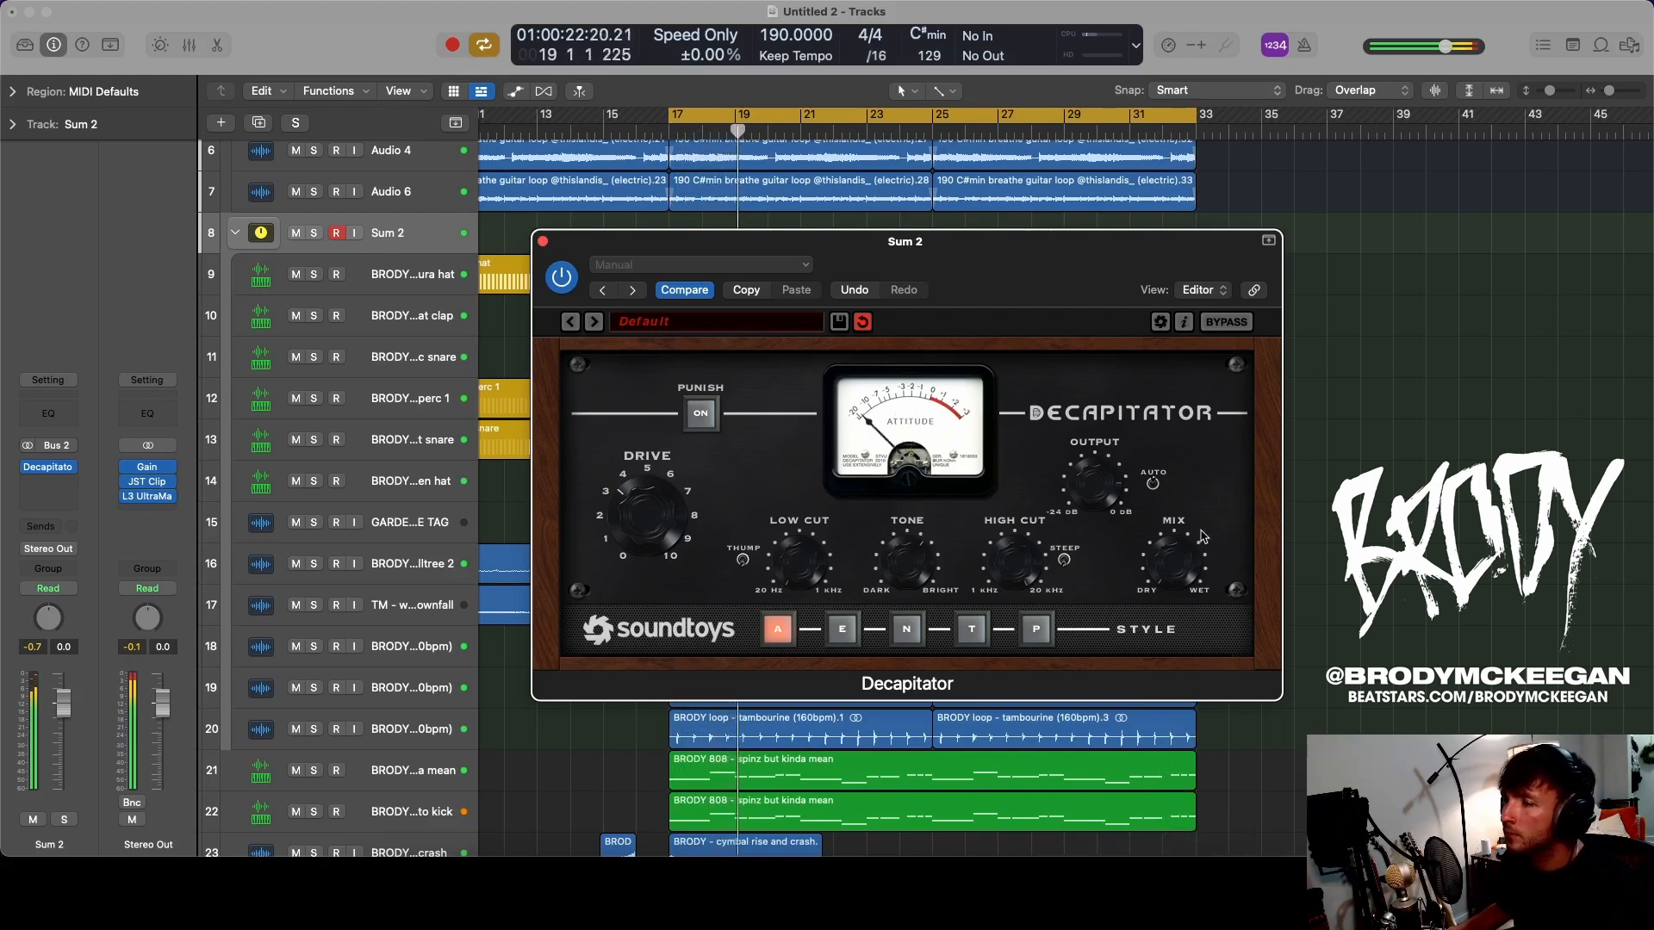
{"action": "left_click", "coordinate": [563, 279]}
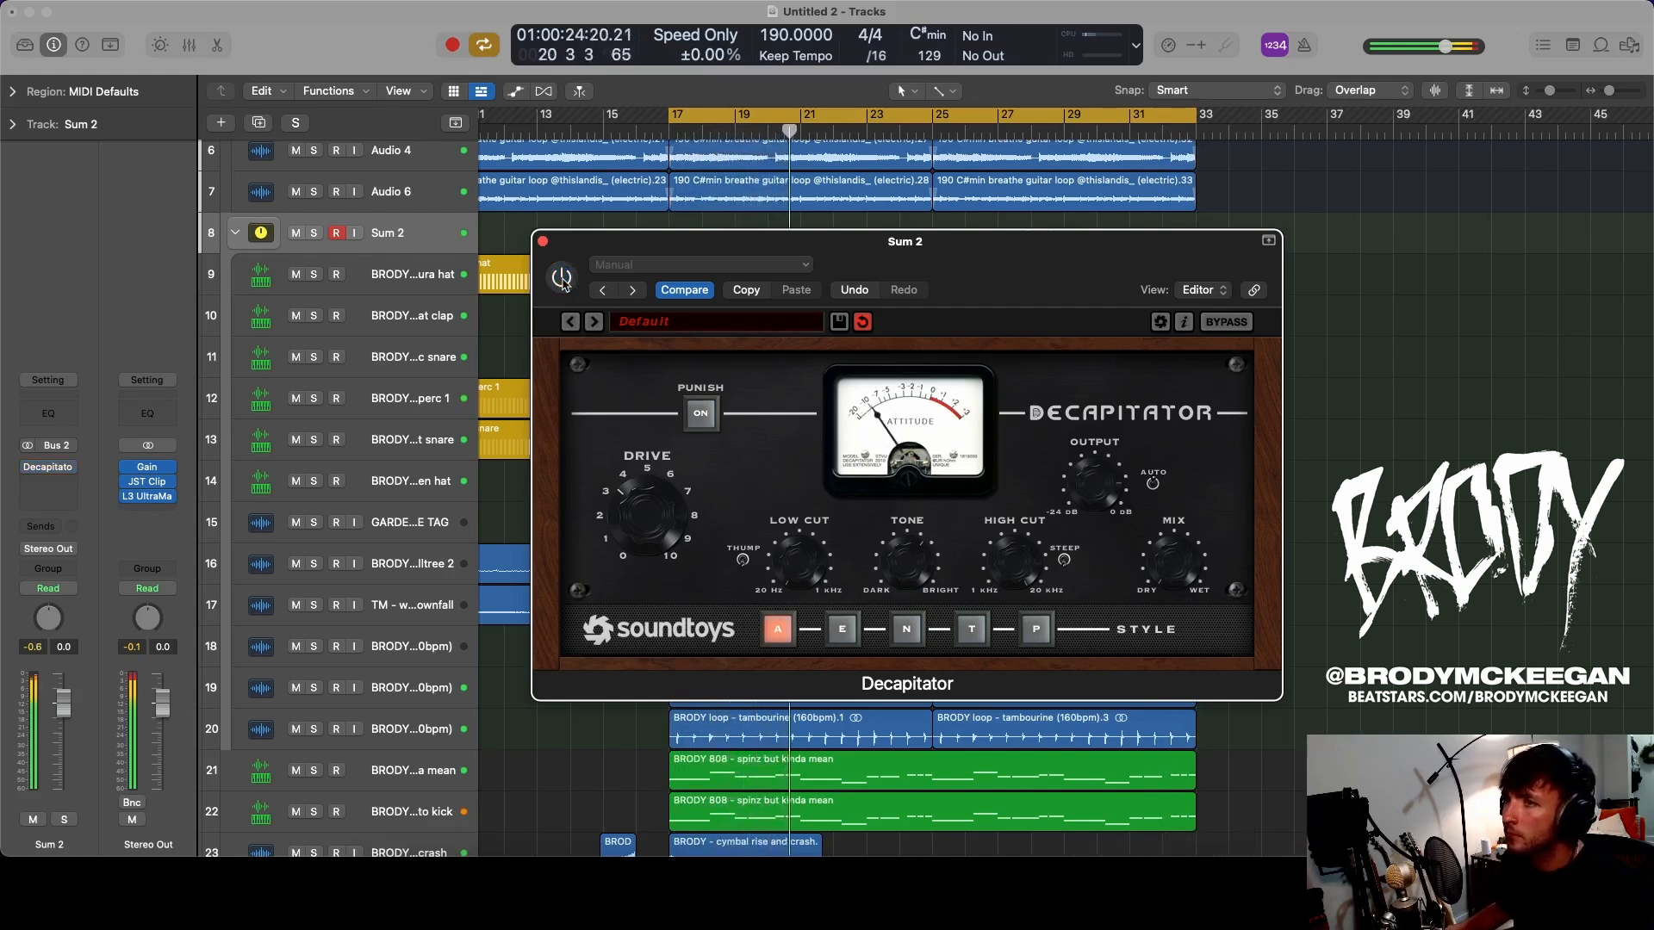
{"action": "left_click", "coordinate": [563, 279]}
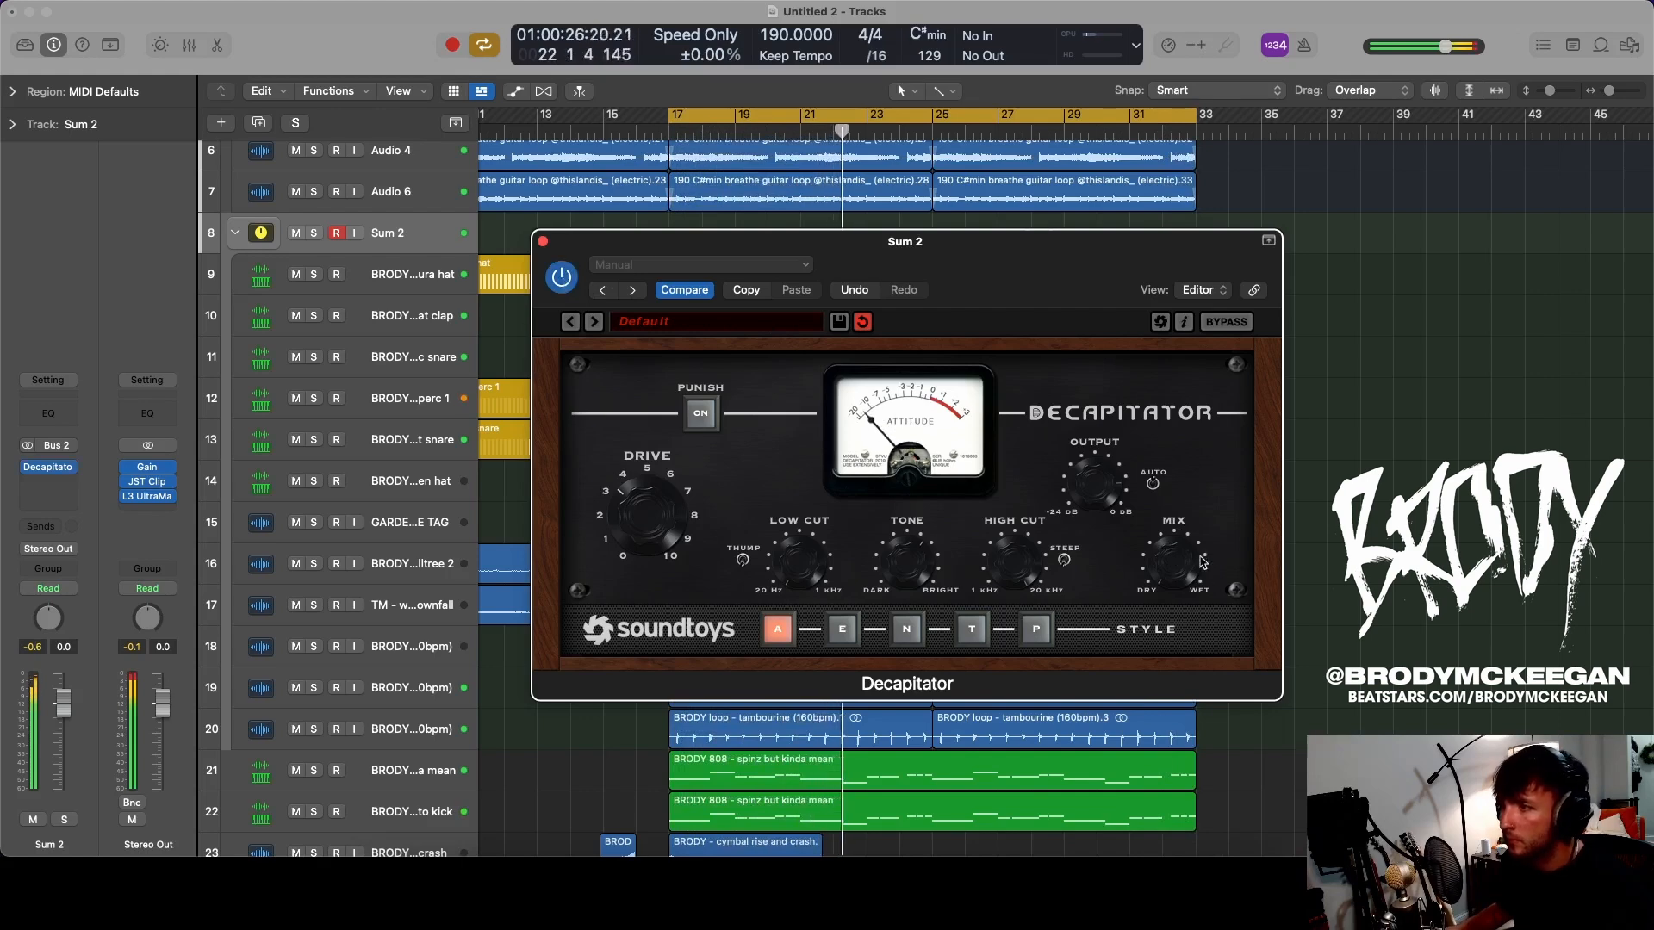
- Close the Decapitator, try the that clap track's volume at 4.0 dB with a brief solo, and reset it to 0 dB
{"action": "left_click", "coordinate": [543, 242]}
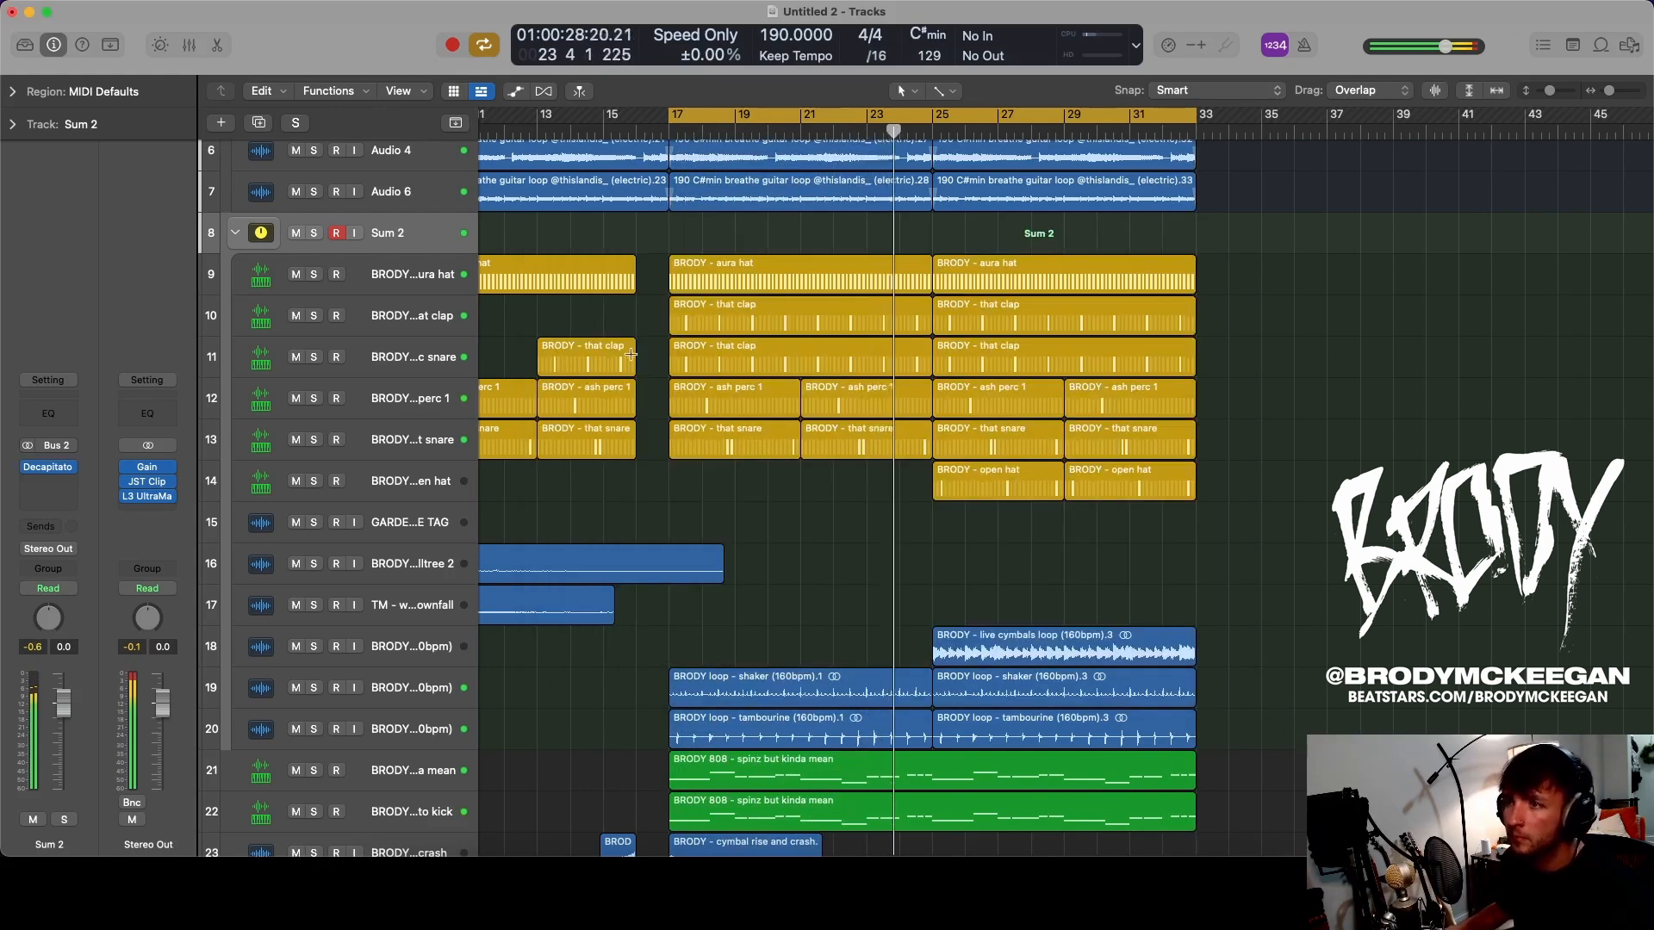
{"action": "key", "text": "super+Down"}
{"action": "key", "text": "super+Right"}
{"action": "key", "text": "super+Down"}
{"action": "left_click", "coordinate": [403, 339]}
{"action": "key", "text": "s"}
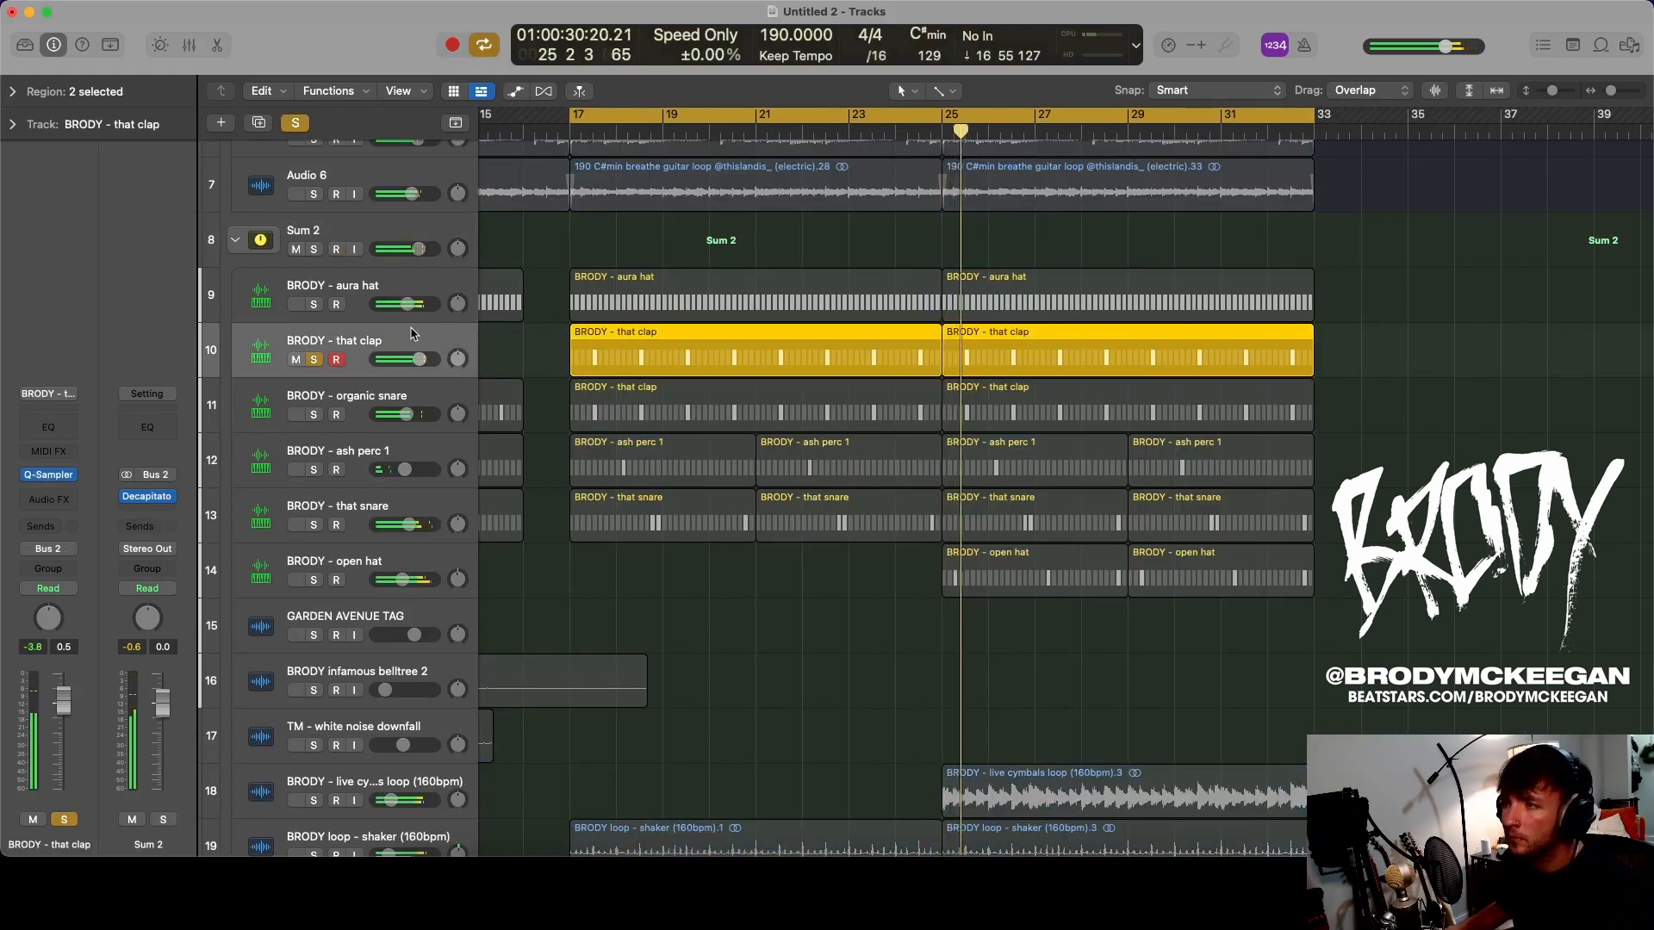
{"action": "left_click_drag", "start_coordinate": [66, 705], "coordinate": [66, 688]}
{"action": "key", "text": "s"}
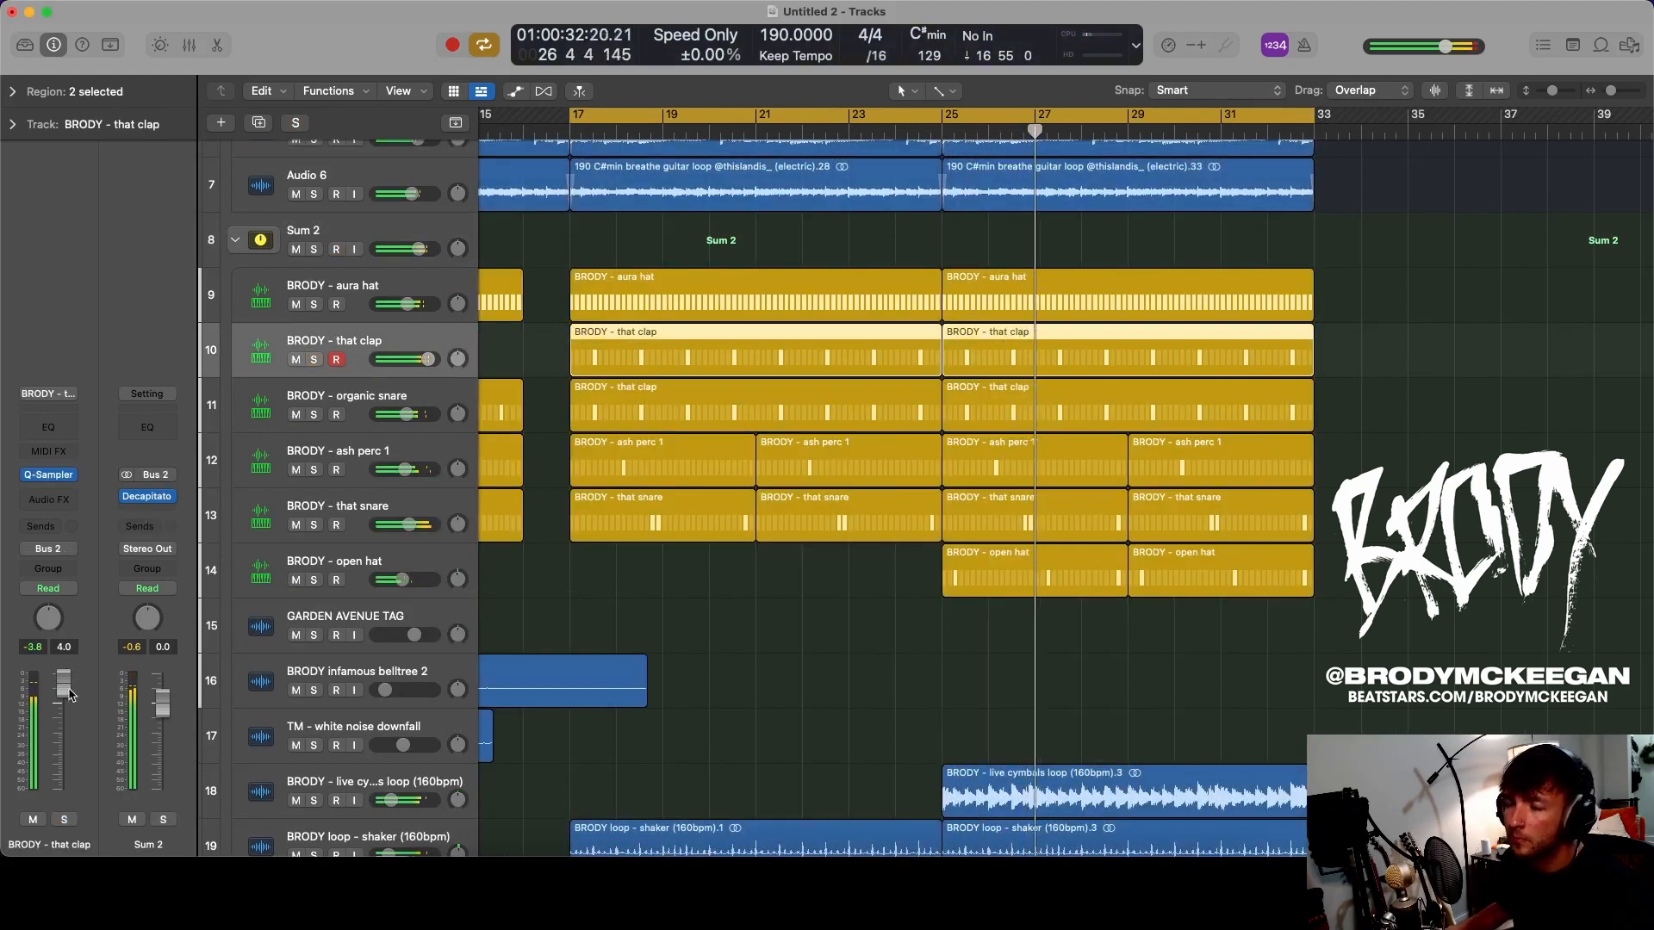
{"action": "left_click", "coordinate": [64, 687], "text": "alt"}
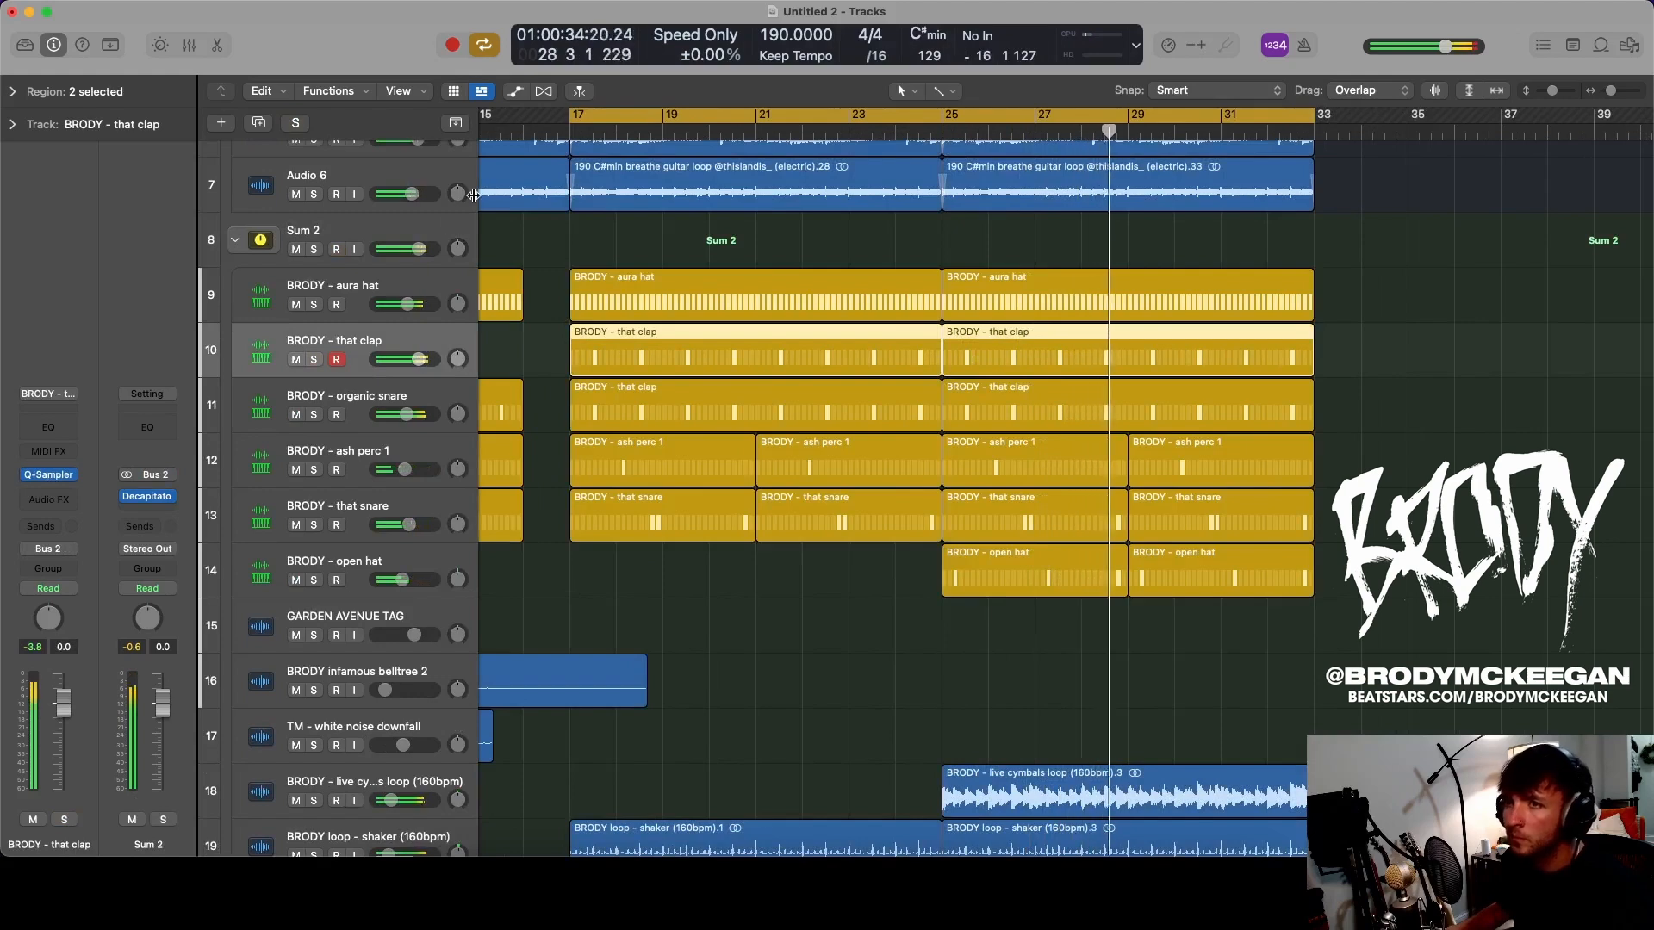
- Audition the Sum 2 drum stack soloed with its Decapitator open, then clear the solo to hear the full mix
{"action": "left_click", "coordinate": [320, 261]}
{"action": "key", "text": "s"}
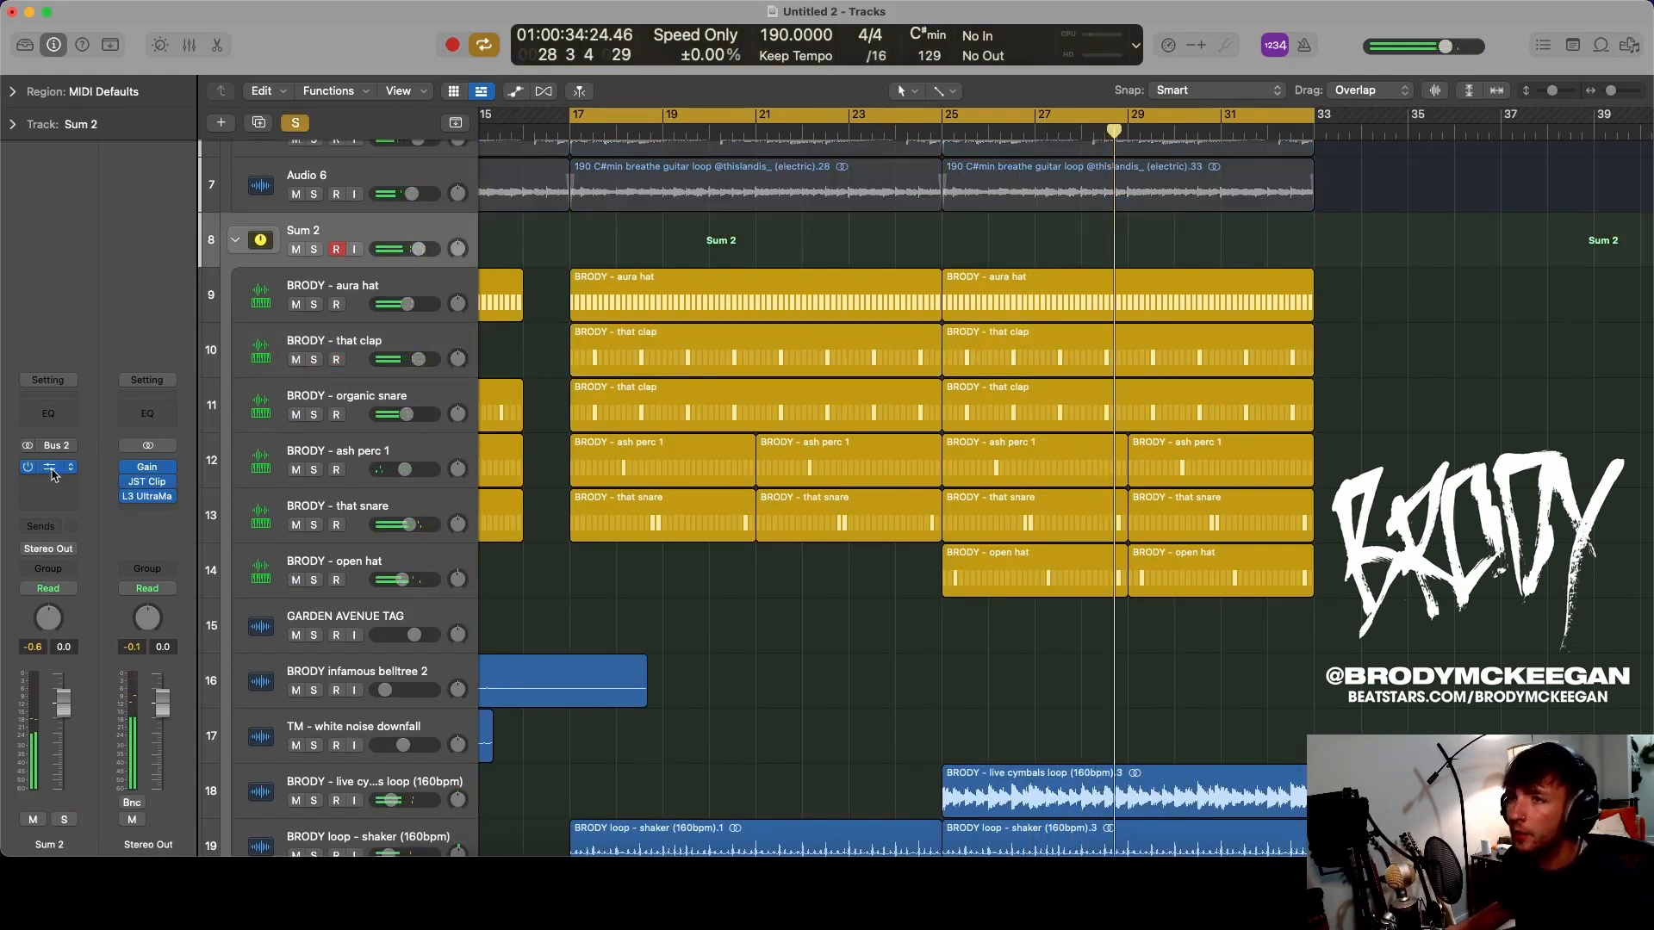
{"action": "key", "text": "space"}
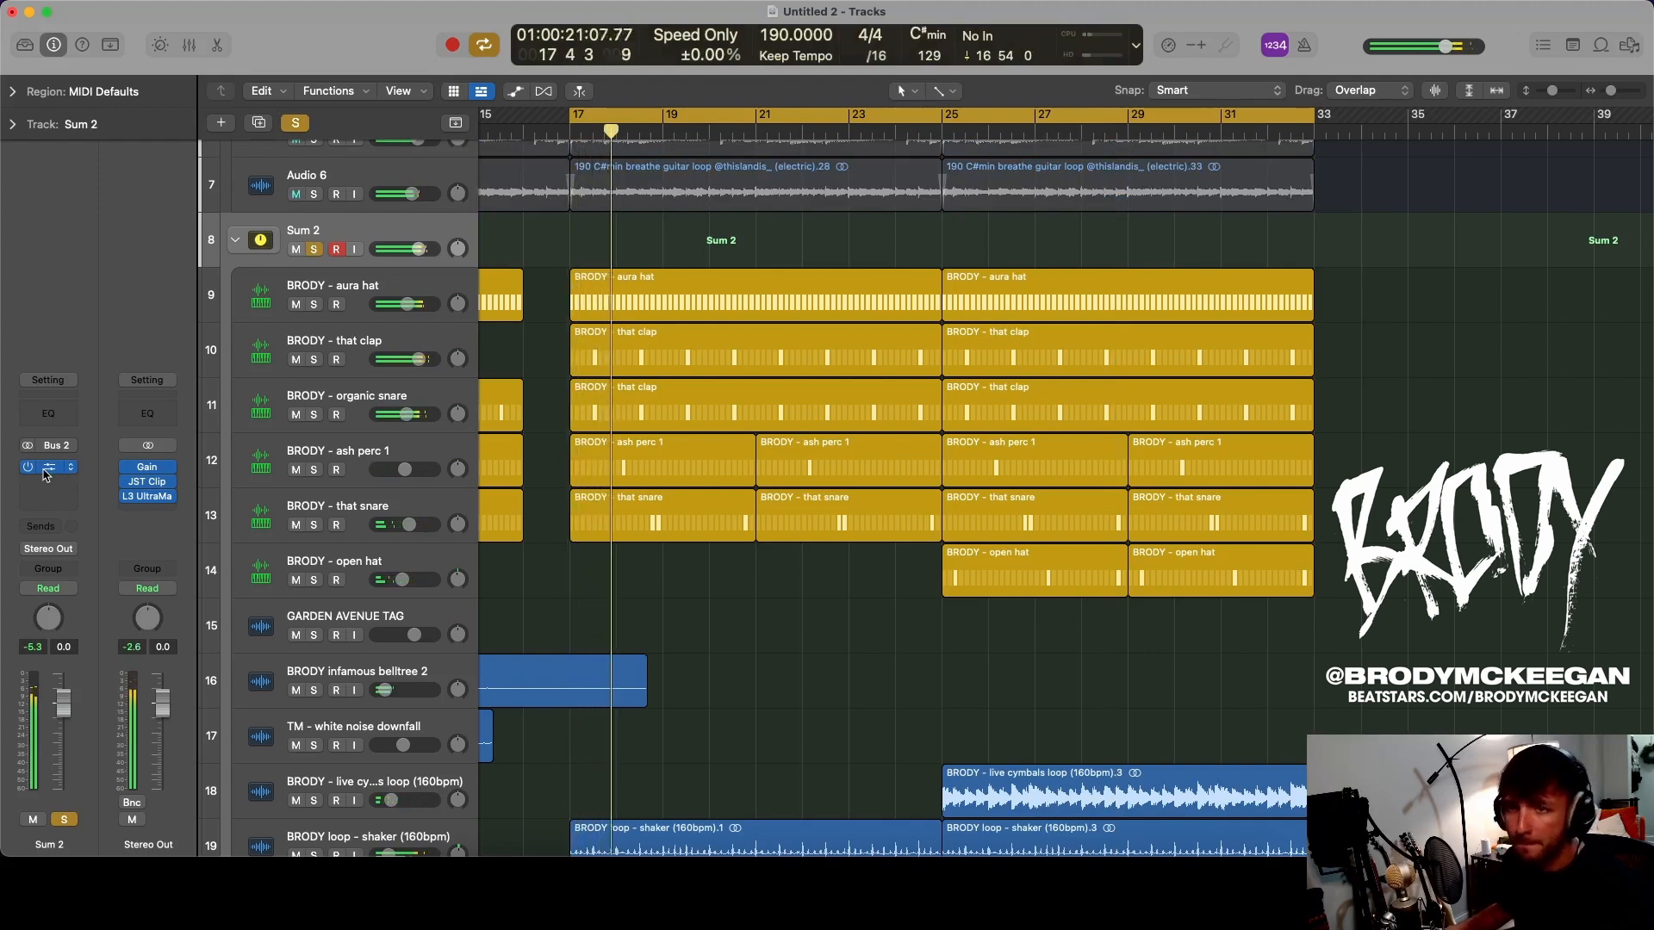
{"action": "left_click", "coordinate": [48, 469]}
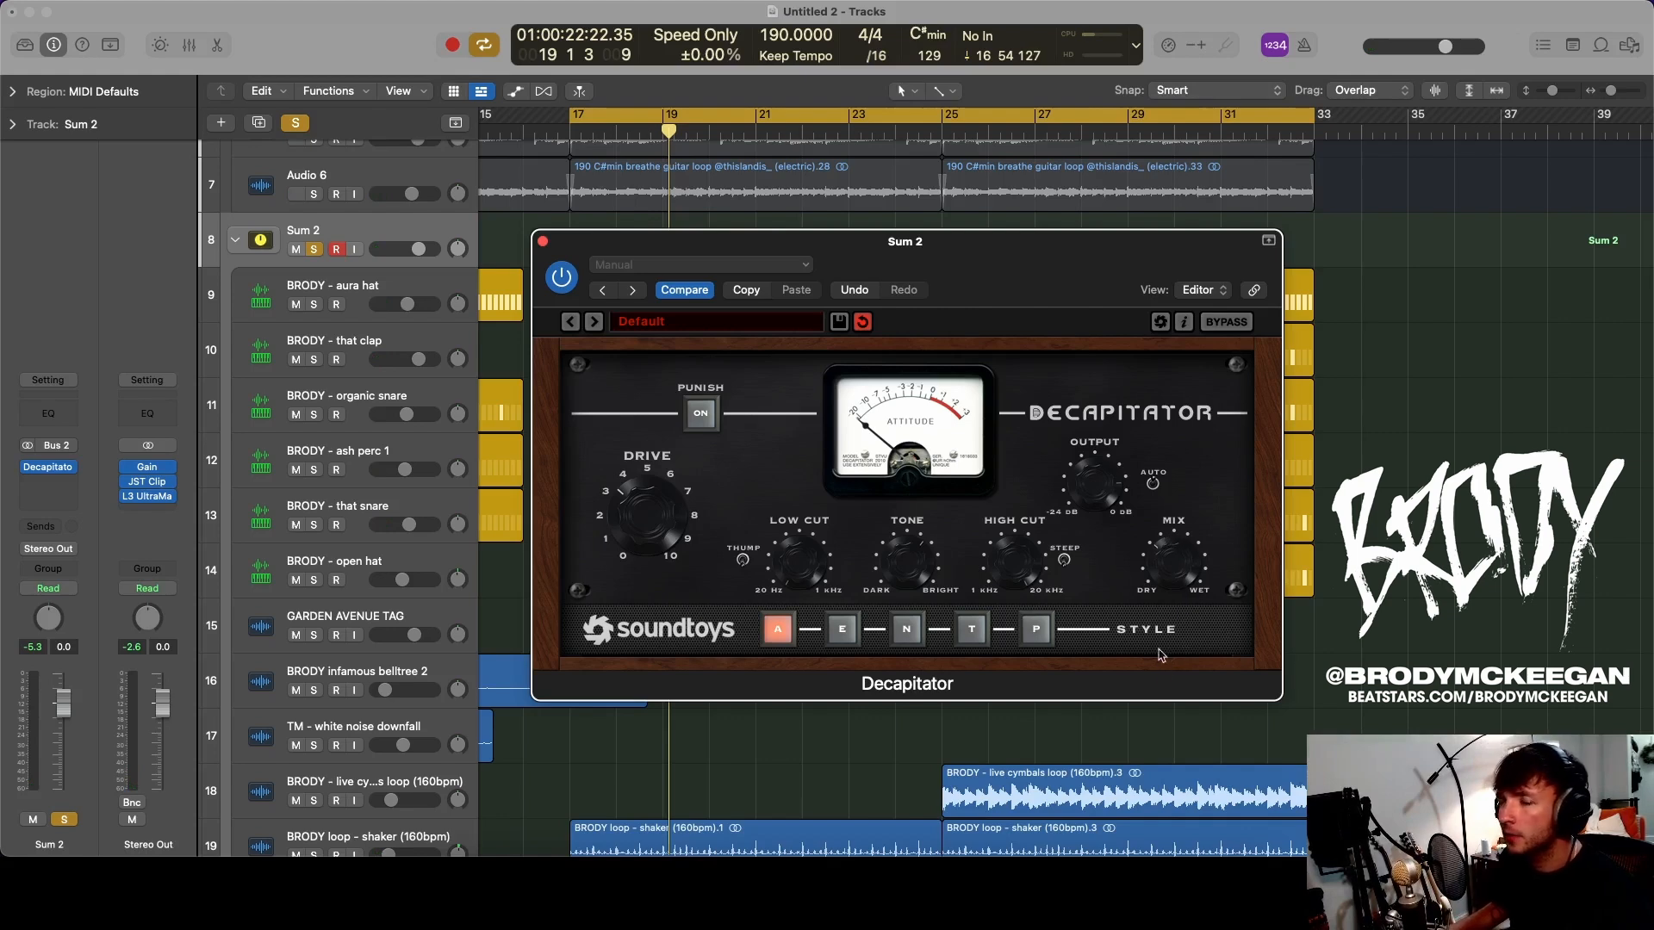
{"action": "key", "text": "space"}
{"action": "key", "text": "s"}
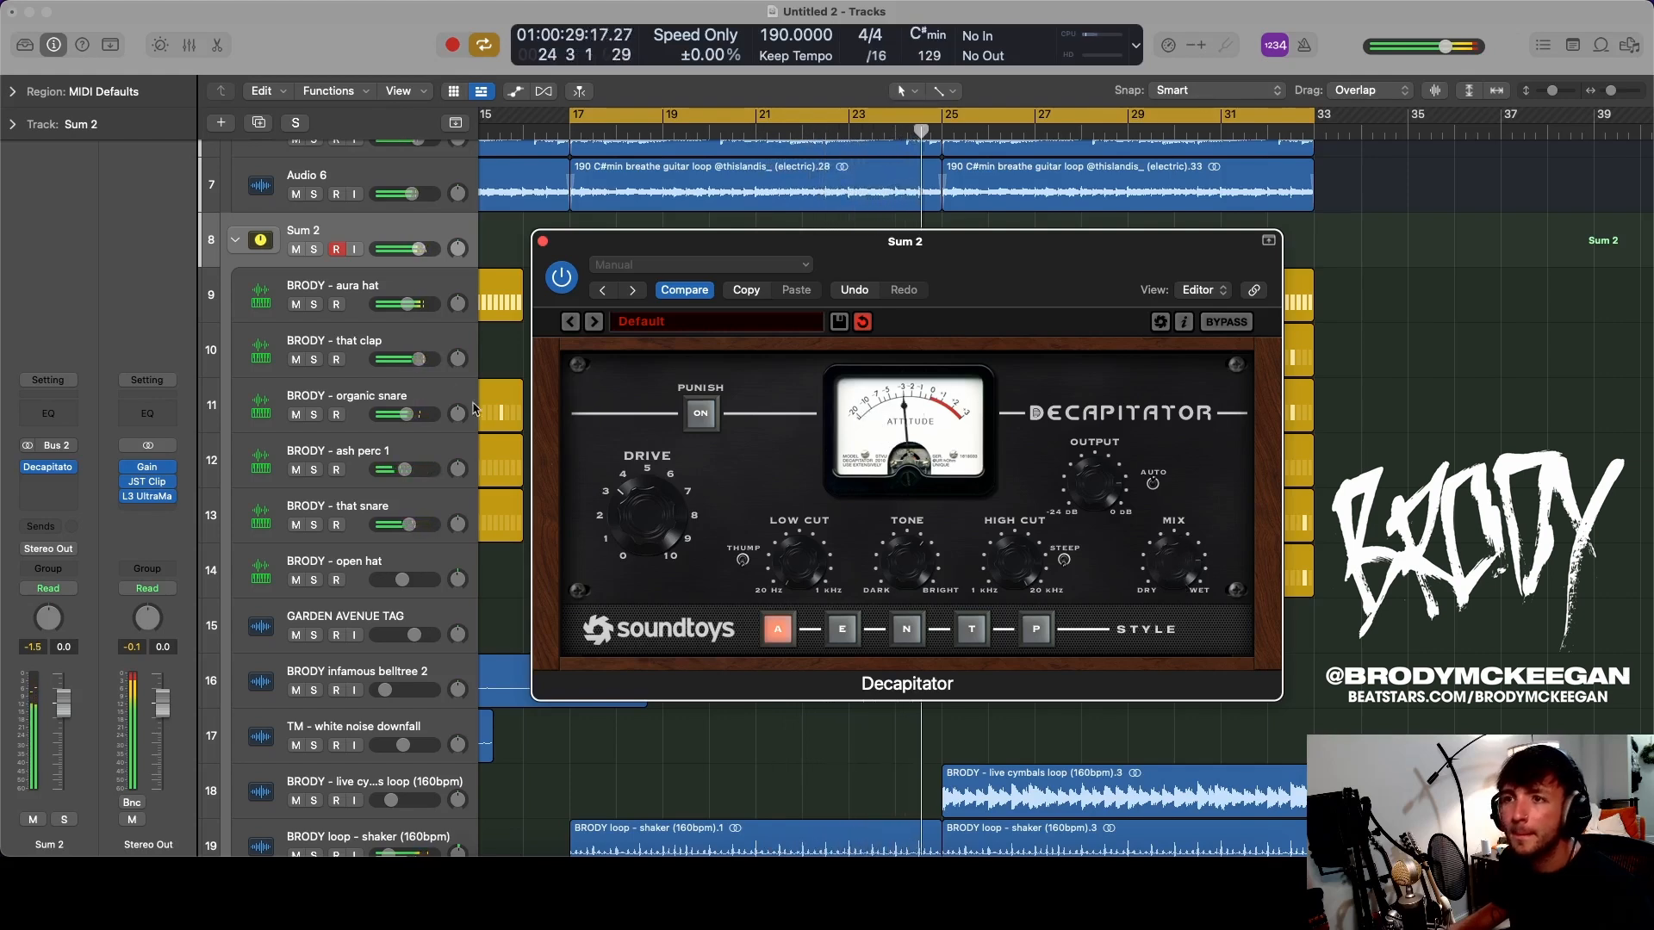
- Try a Channel EQ boost of about 7.1 dB at 8300 Hz on the that clap track, then flatten and bypass it
{"action": "left_click", "coordinate": [367, 342]}
{"action": "left_click", "coordinate": [48, 427]}
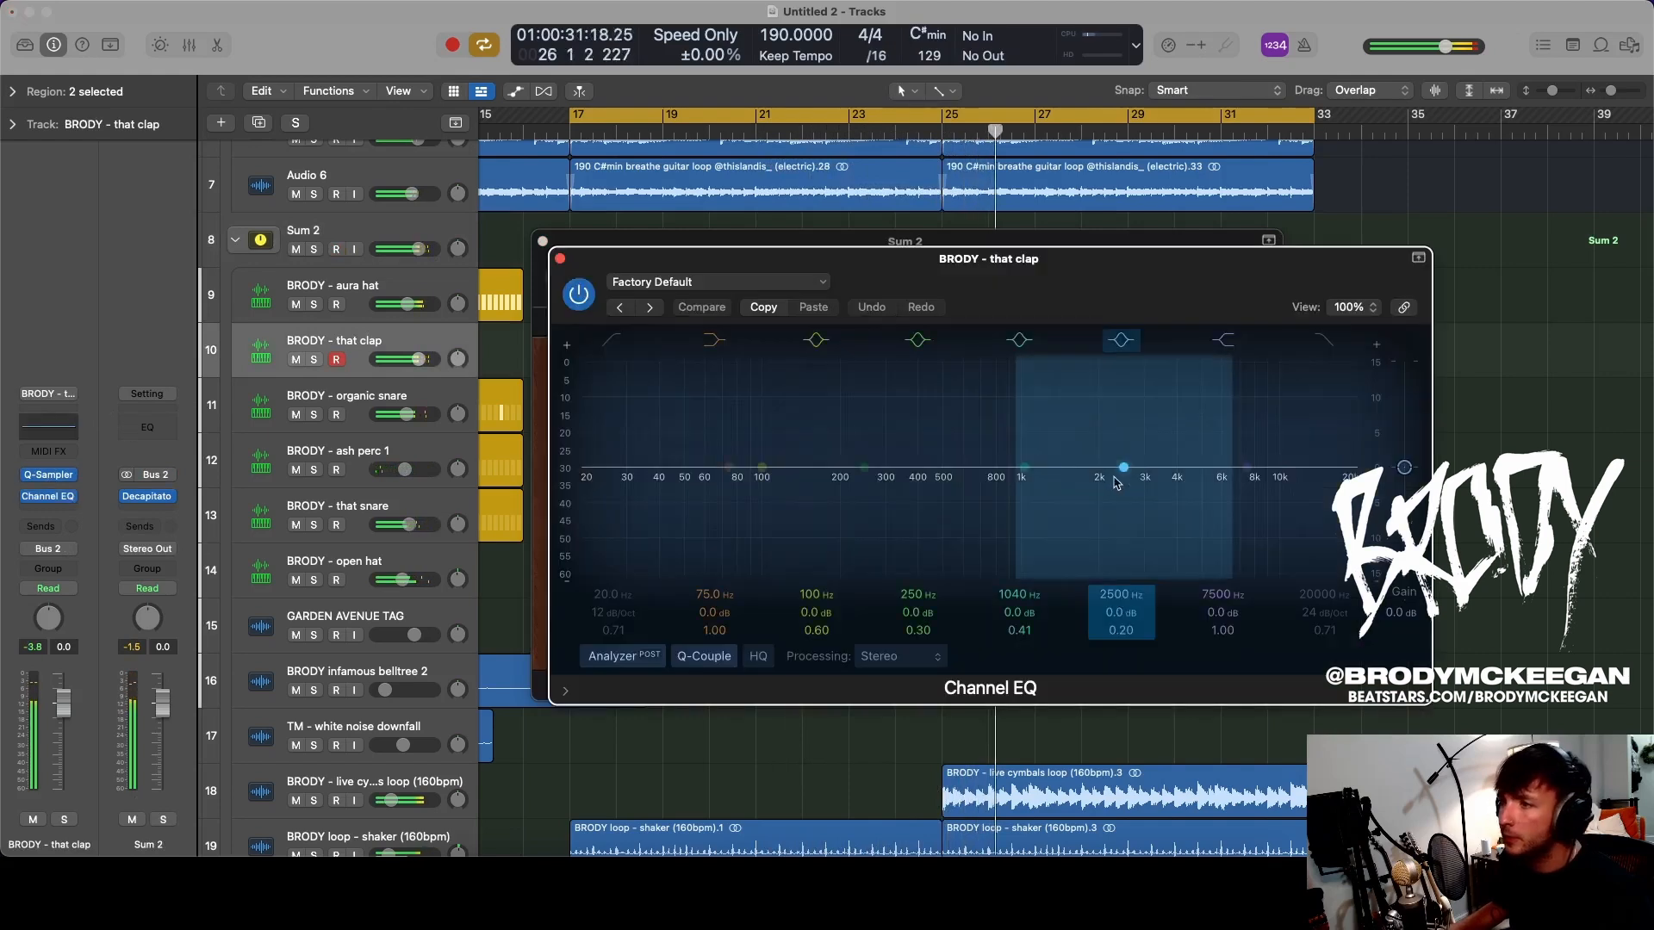
{"action": "left_click_drag", "start_coordinate": [1117, 483], "coordinate": [1147, 441]}
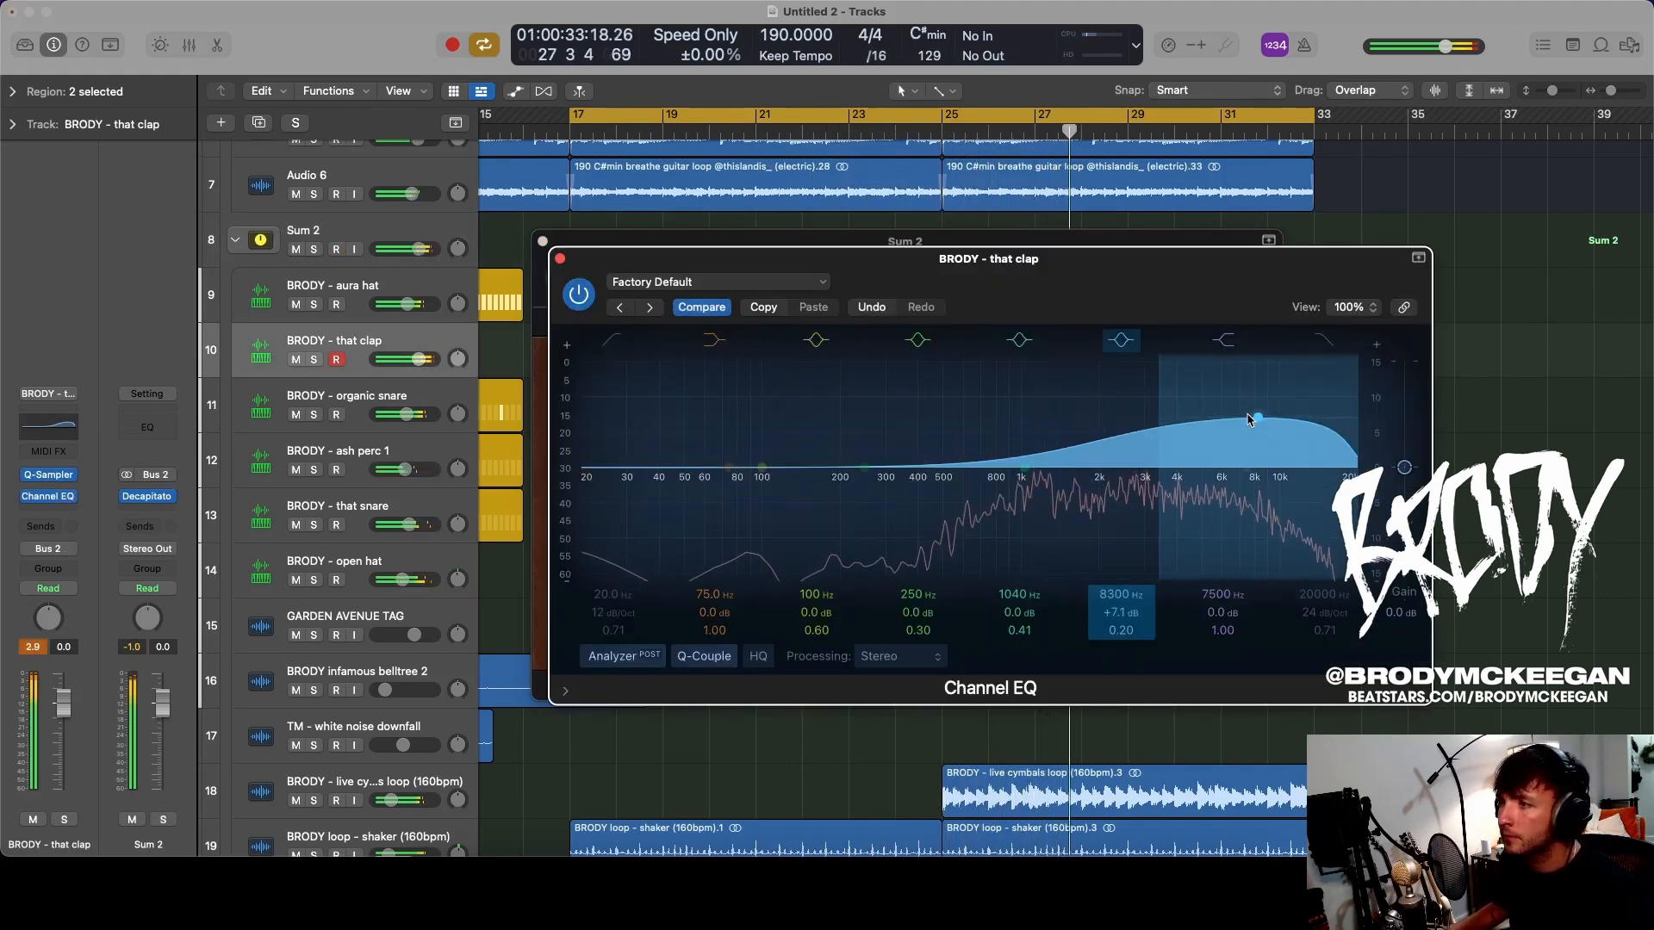
{"action": "left_click_drag", "start_coordinate": [1254, 418], "coordinate": [1117, 470]}
{"action": "left_click", "coordinate": [576, 293]}
- Set the organic snare's volume to -1.0 dB and remove the Channel EQ from the that clap track
{"action": "left_click_drag", "start_coordinate": [412, 411], "coordinate": [417, 414]}
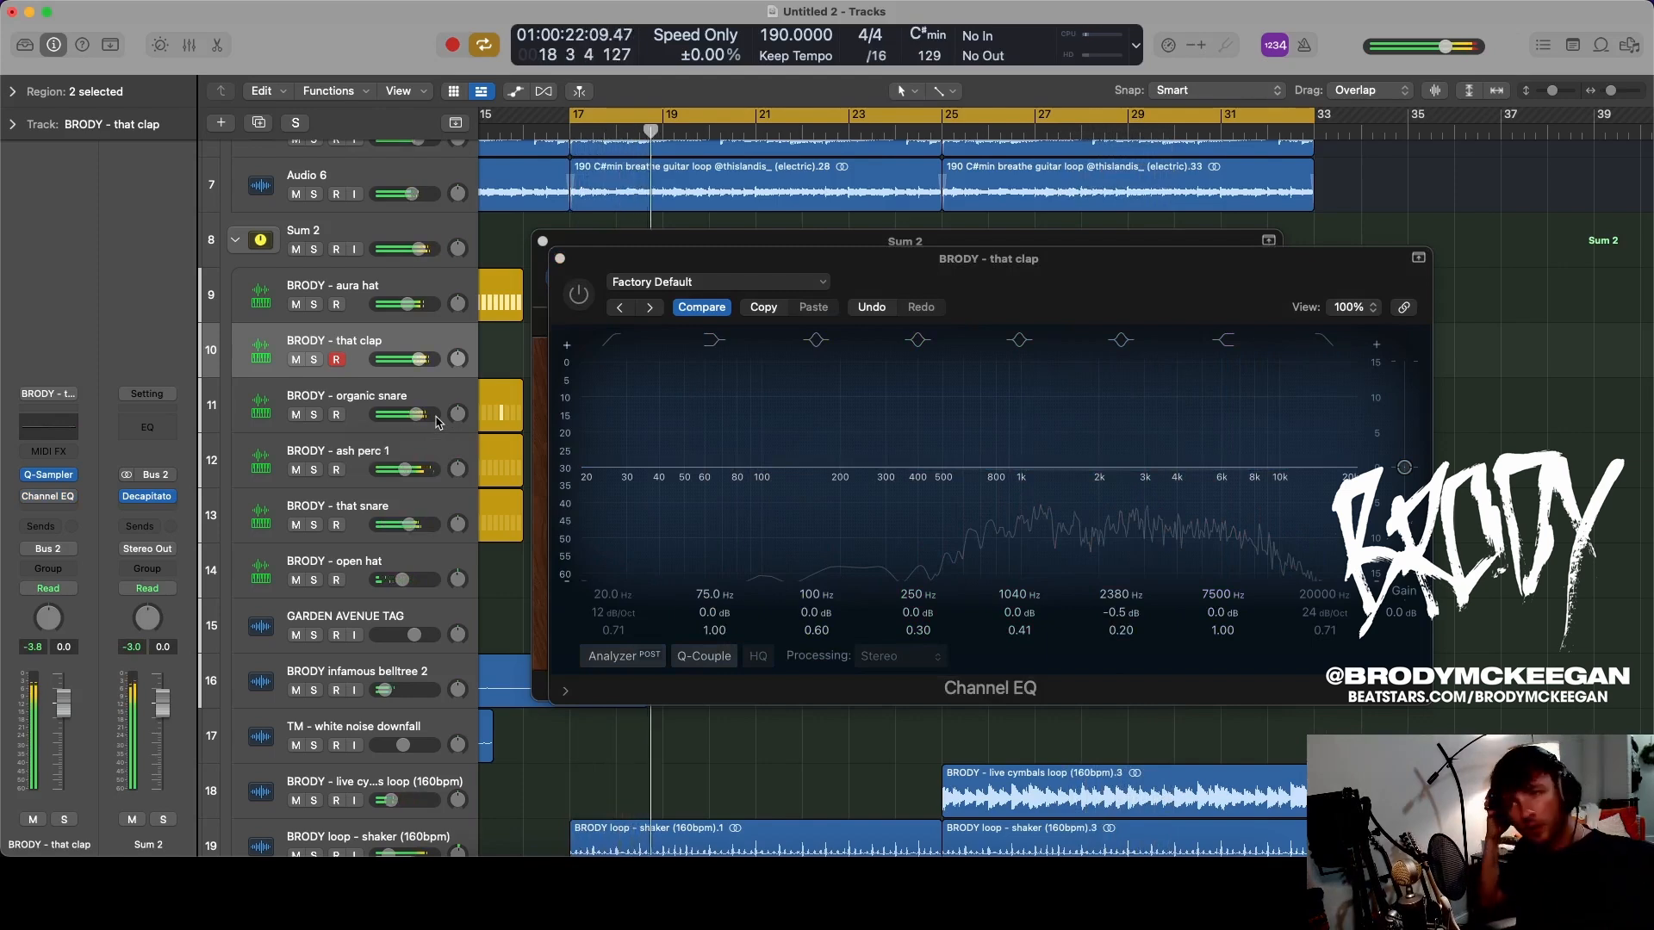
{"action": "left_click", "coordinate": [620, 301]}
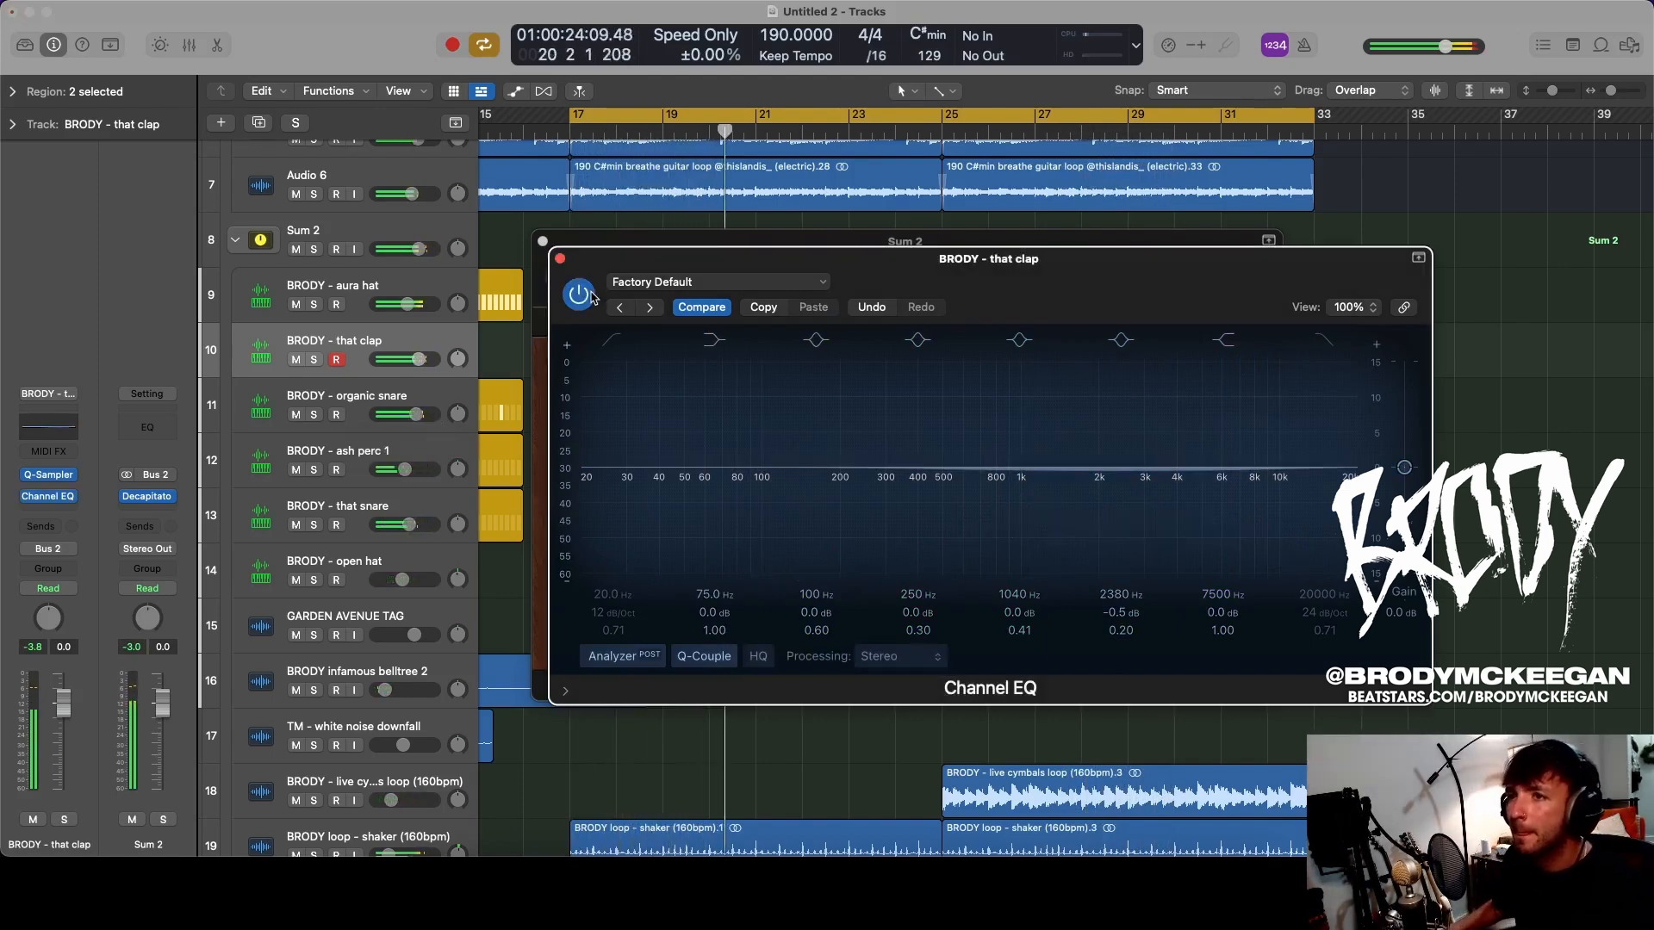
{"action": "left_click", "coordinate": [560, 259]}
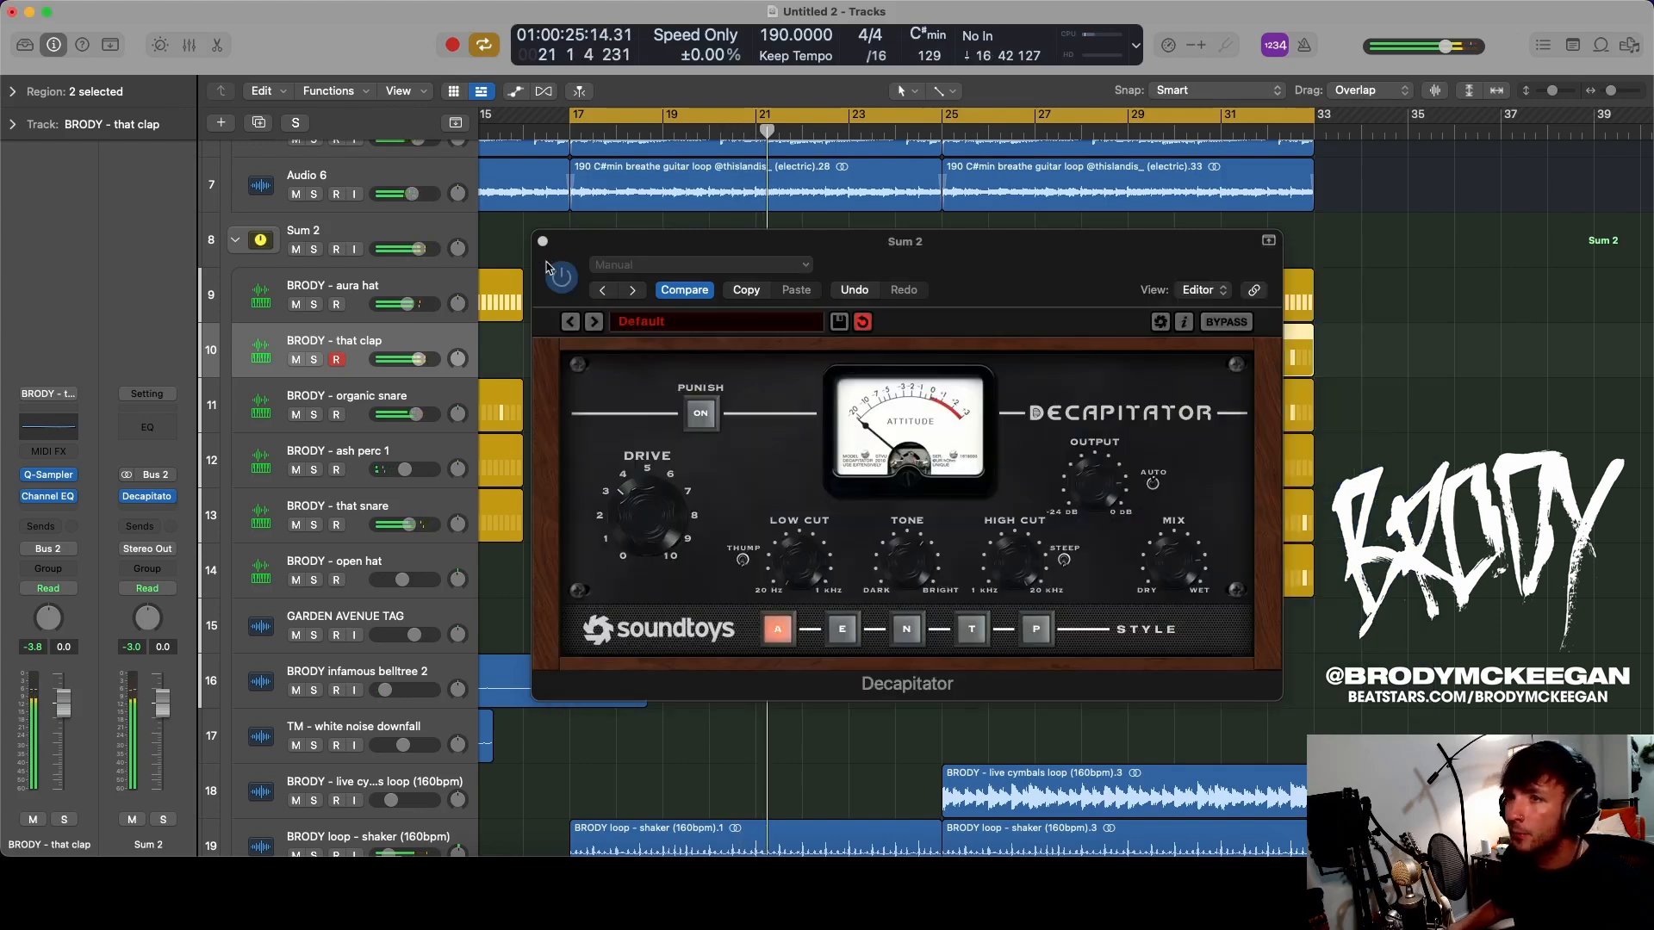
{"action": "left_click", "coordinate": [77, 497]}
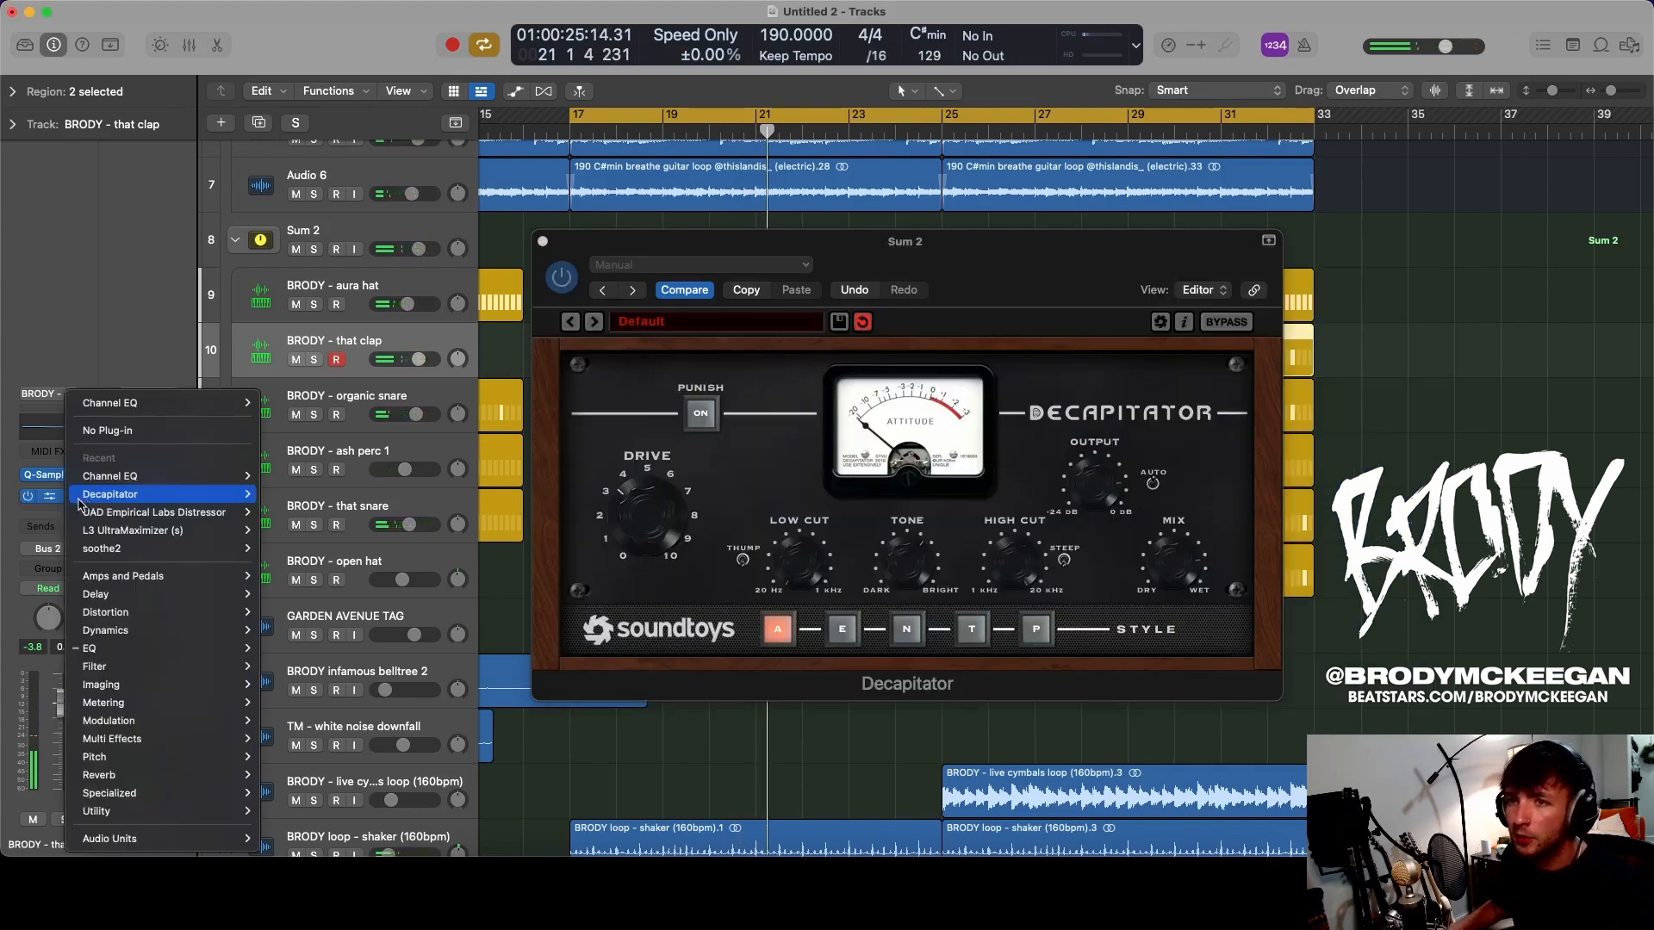
{"action": "left_click", "coordinate": [134, 432]}
- Move the that clap and organic snare tracks out of the Sum 2 stack, closing the Decapitator
{"action": "left_click_drag", "start_coordinate": [351, 347], "coordinate": [348, 241]}
{"action": "key", "text": "space"}
{"action": "left_click", "coordinate": [543, 243]}
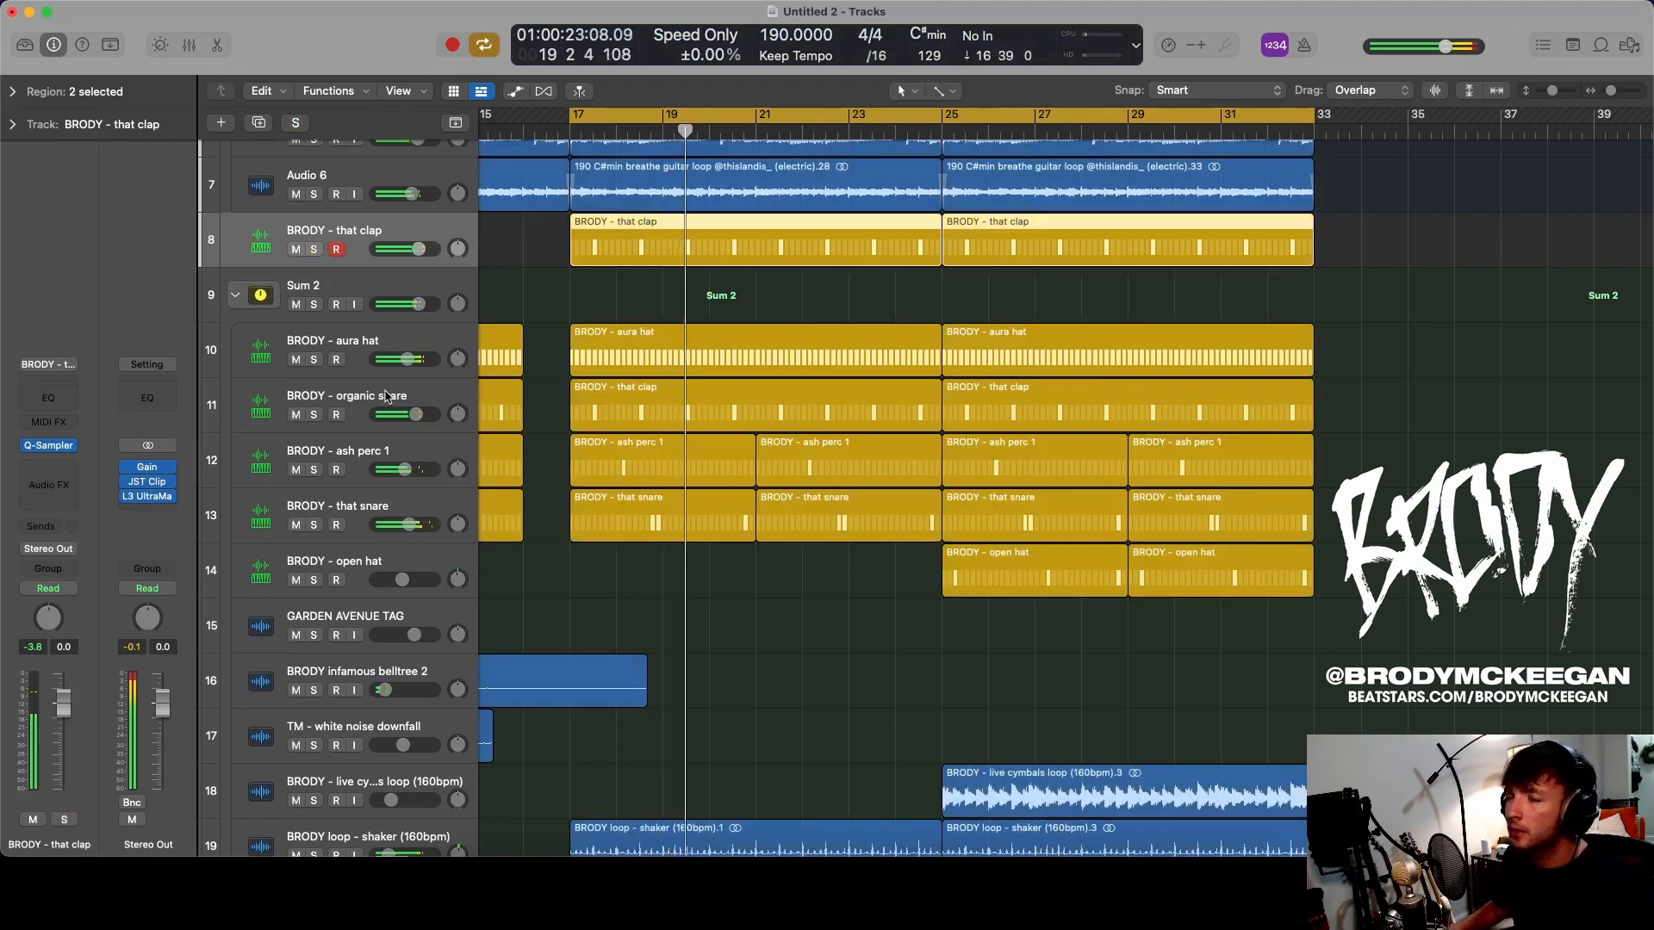
{"action": "left_click_drag", "start_coordinate": [399, 379], "coordinate": [411, 278]}
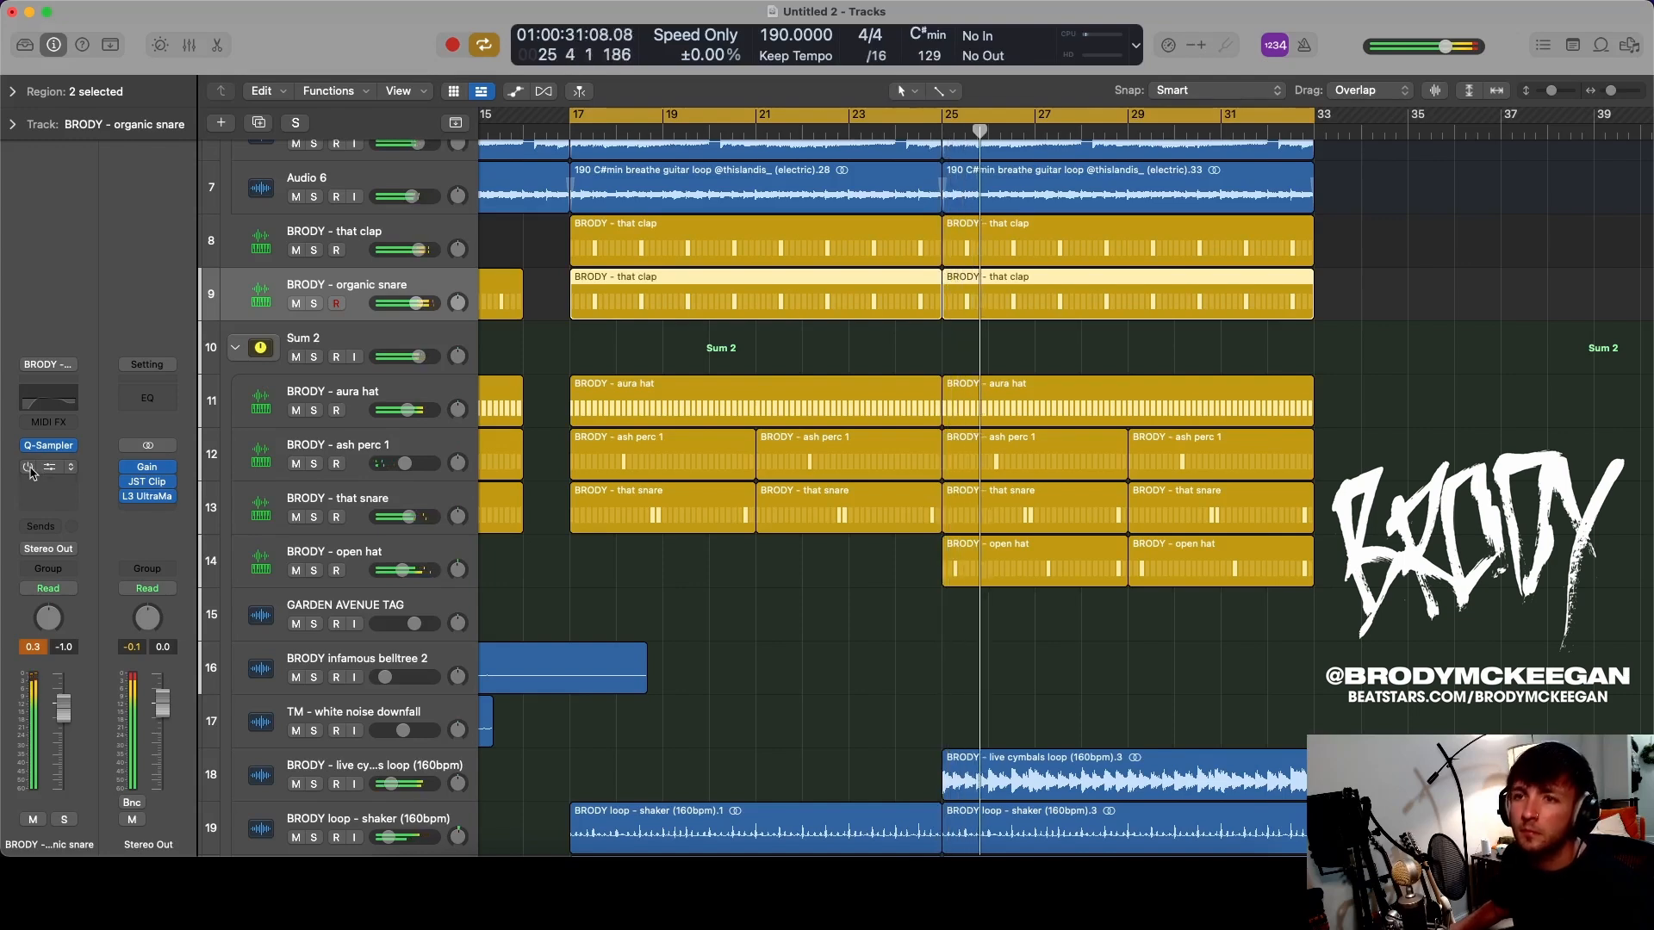
- Re-enable the organic snare's Channel EQ and set its high shelf to -2.5 dB at 5050 Hz, checking it soloed and in the mix
{"action": "left_click", "coordinate": [48, 467]}
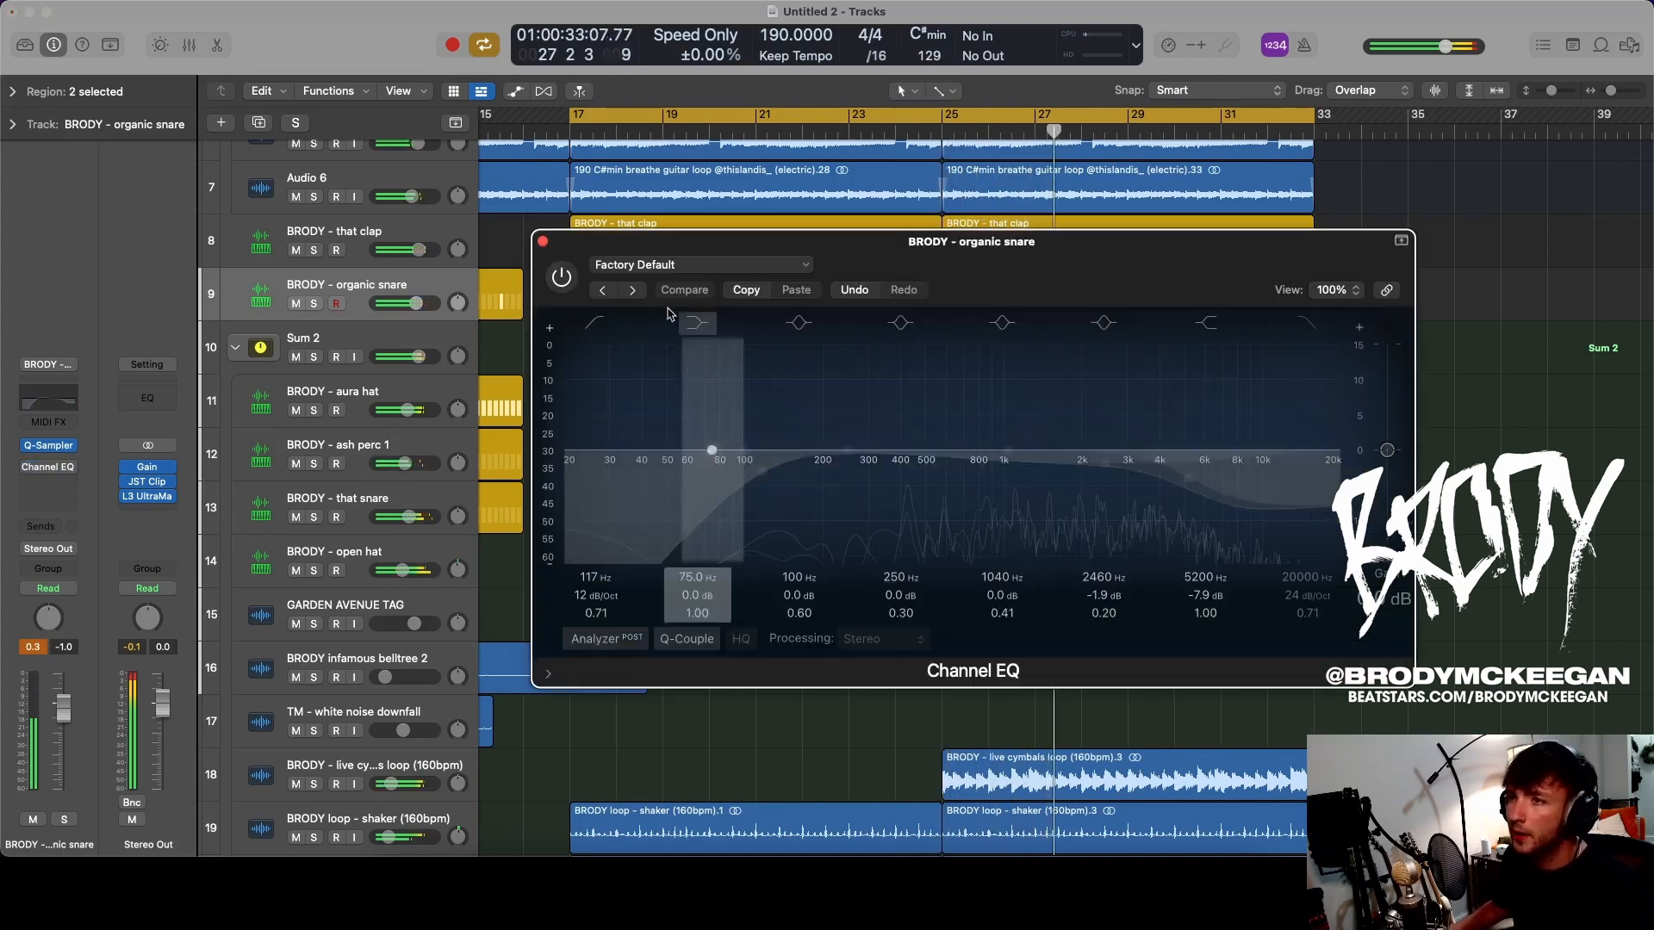
{"action": "key", "text": "s"}
{"action": "left_click_drag", "start_coordinate": [1224, 492], "coordinate": [1221, 435]}
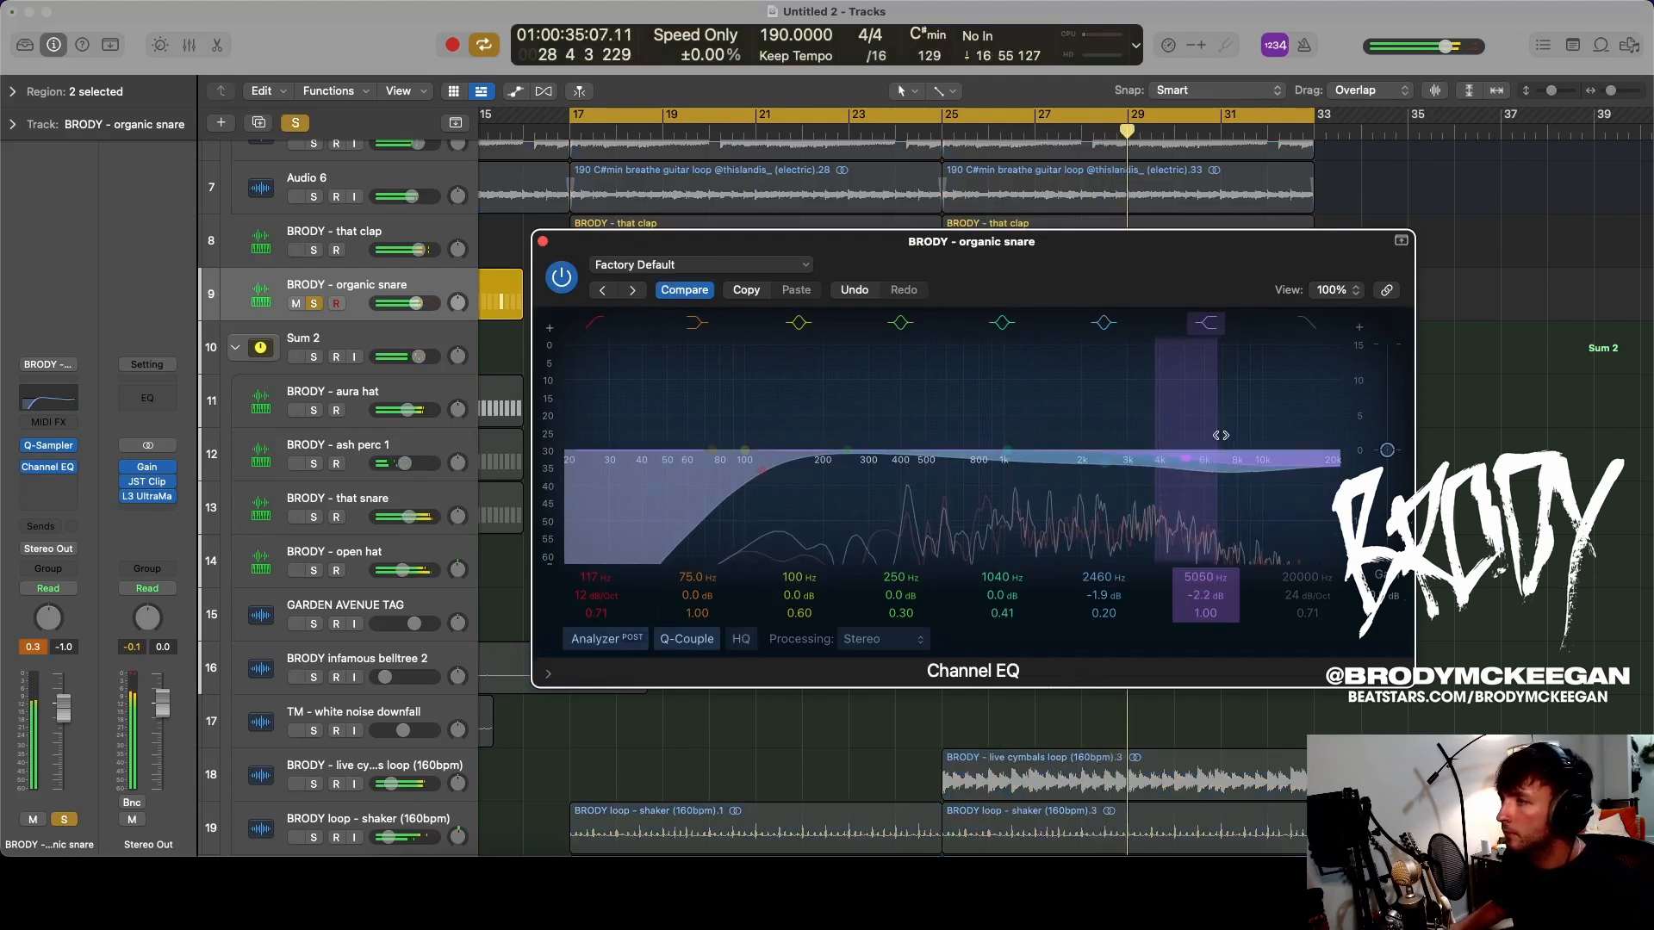
{"action": "key", "text": "s"}
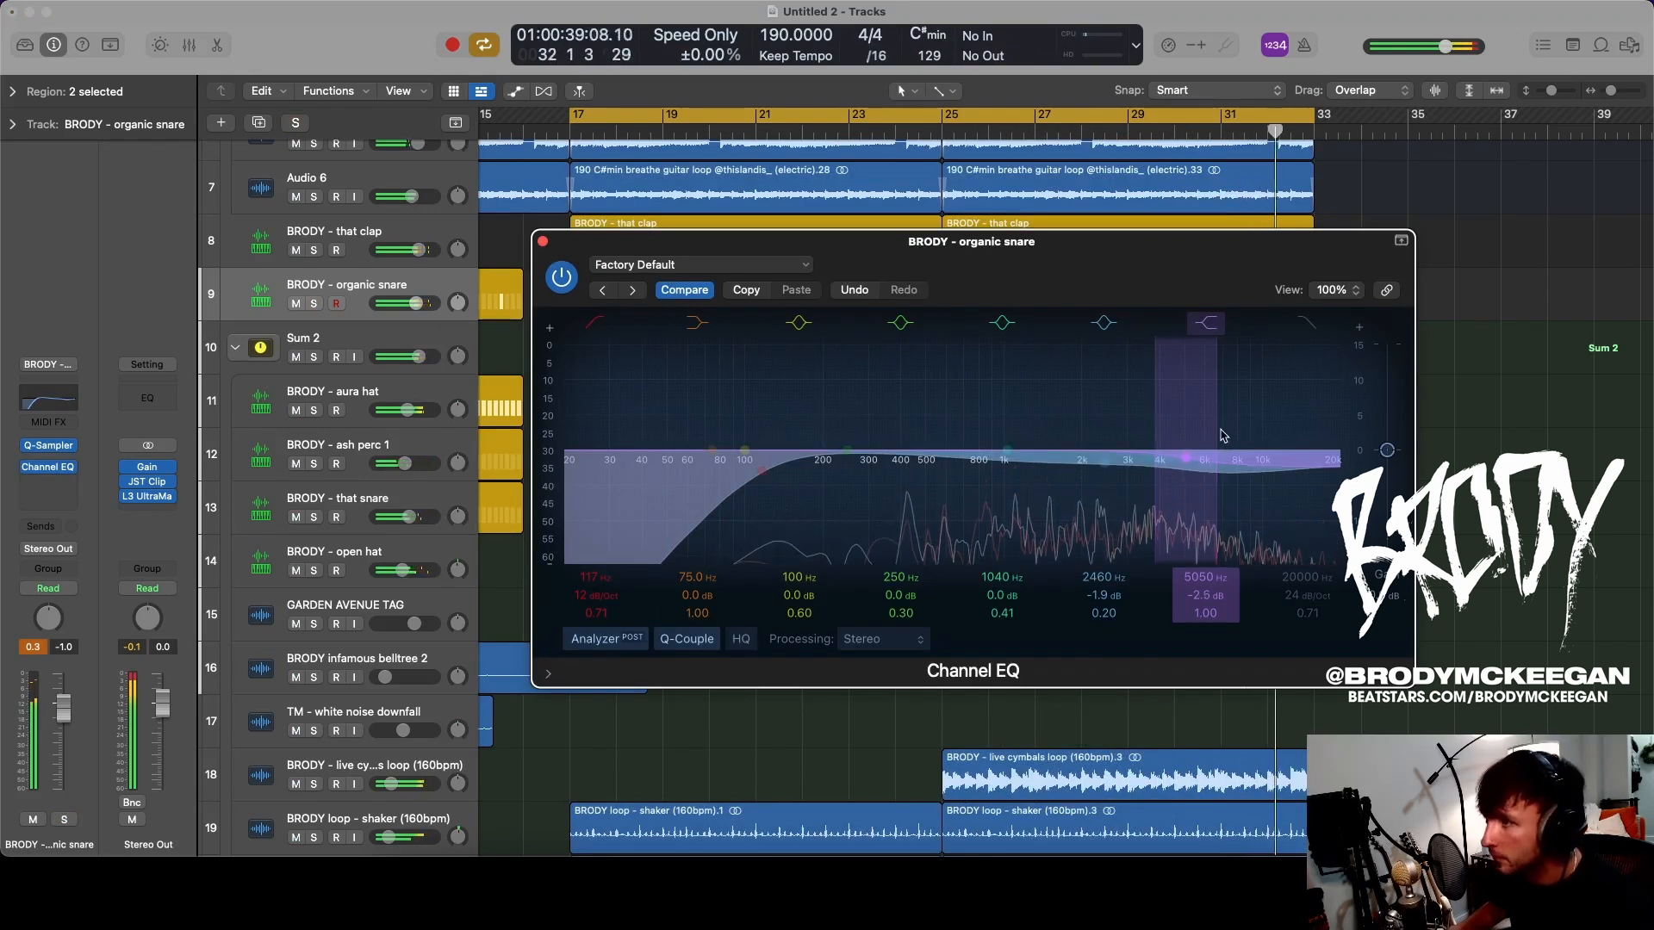
{"action": "left_click", "coordinate": [542, 241]}
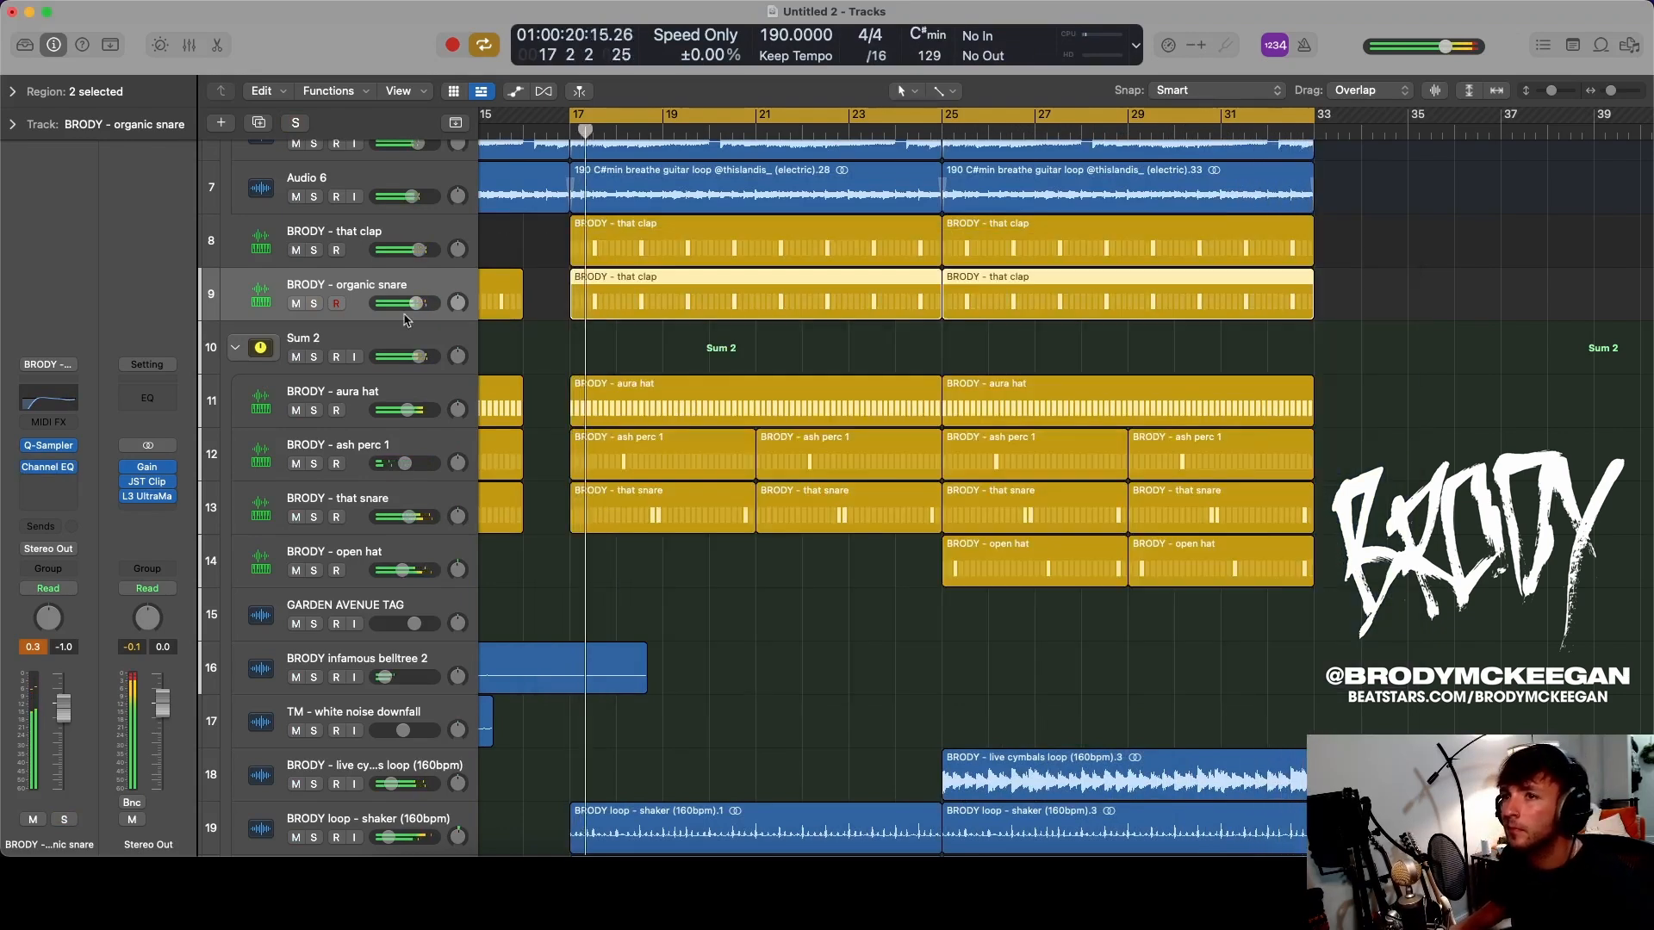
- Listen to the reduced Sum 2 stack soloed, look over its Decapitator settings, and return to the full mix
{"action": "left_click", "coordinate": [314, 356]}
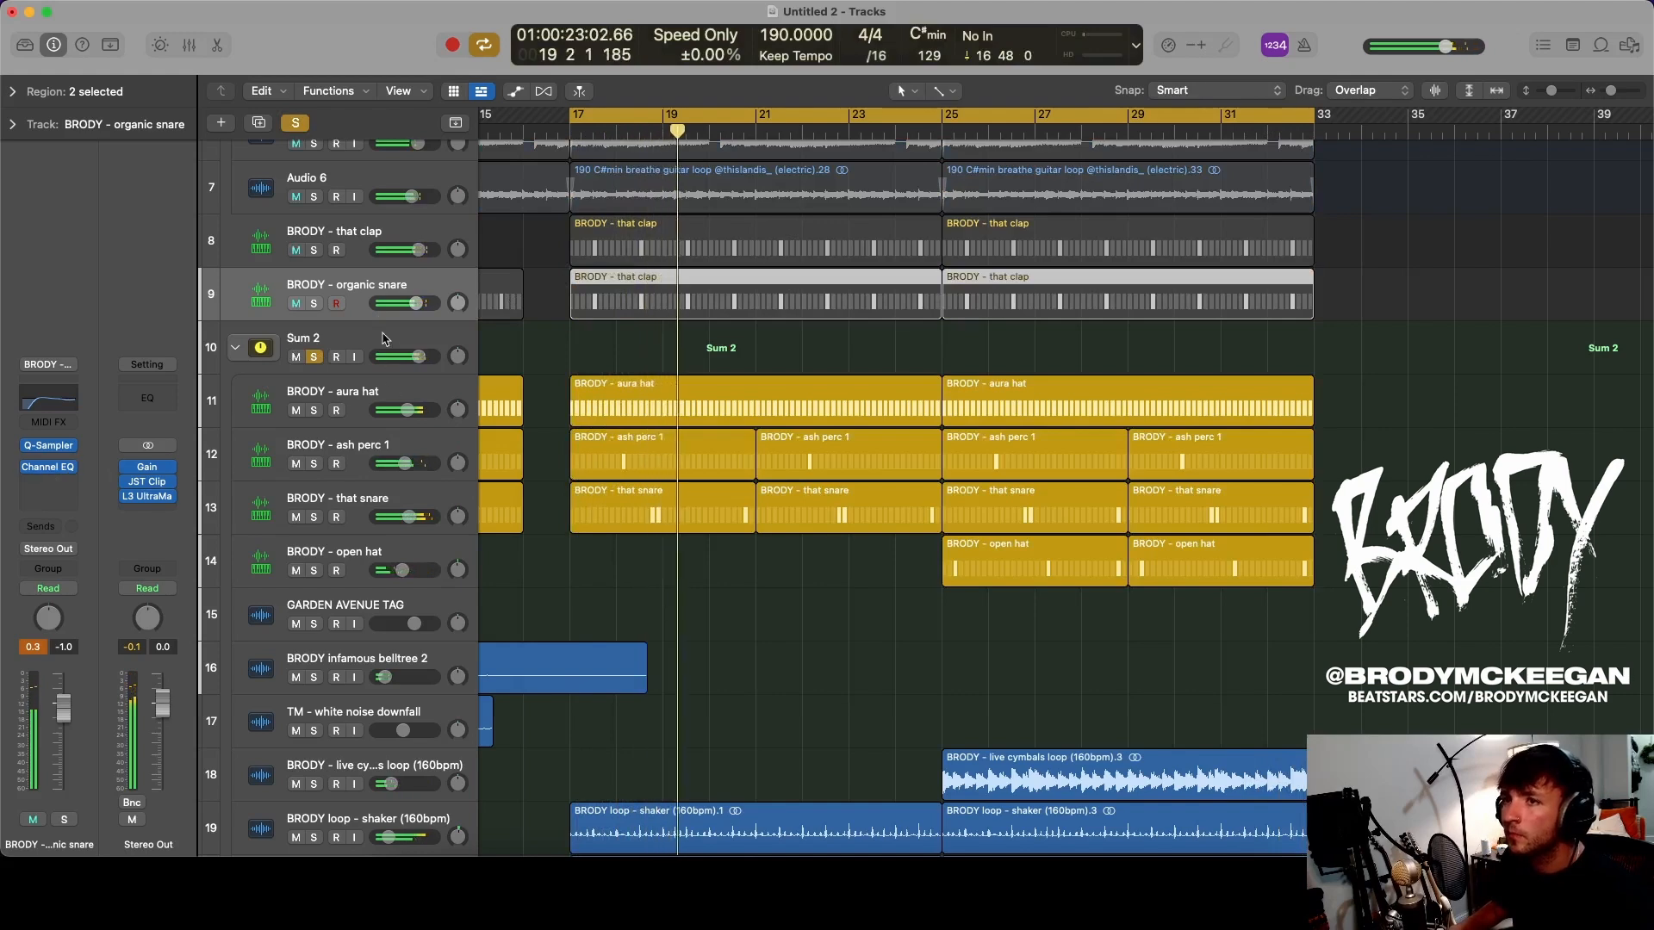
{"action": "key", "text": "Down"}
{"action": "left_click", "coordinate": [50, 467]}
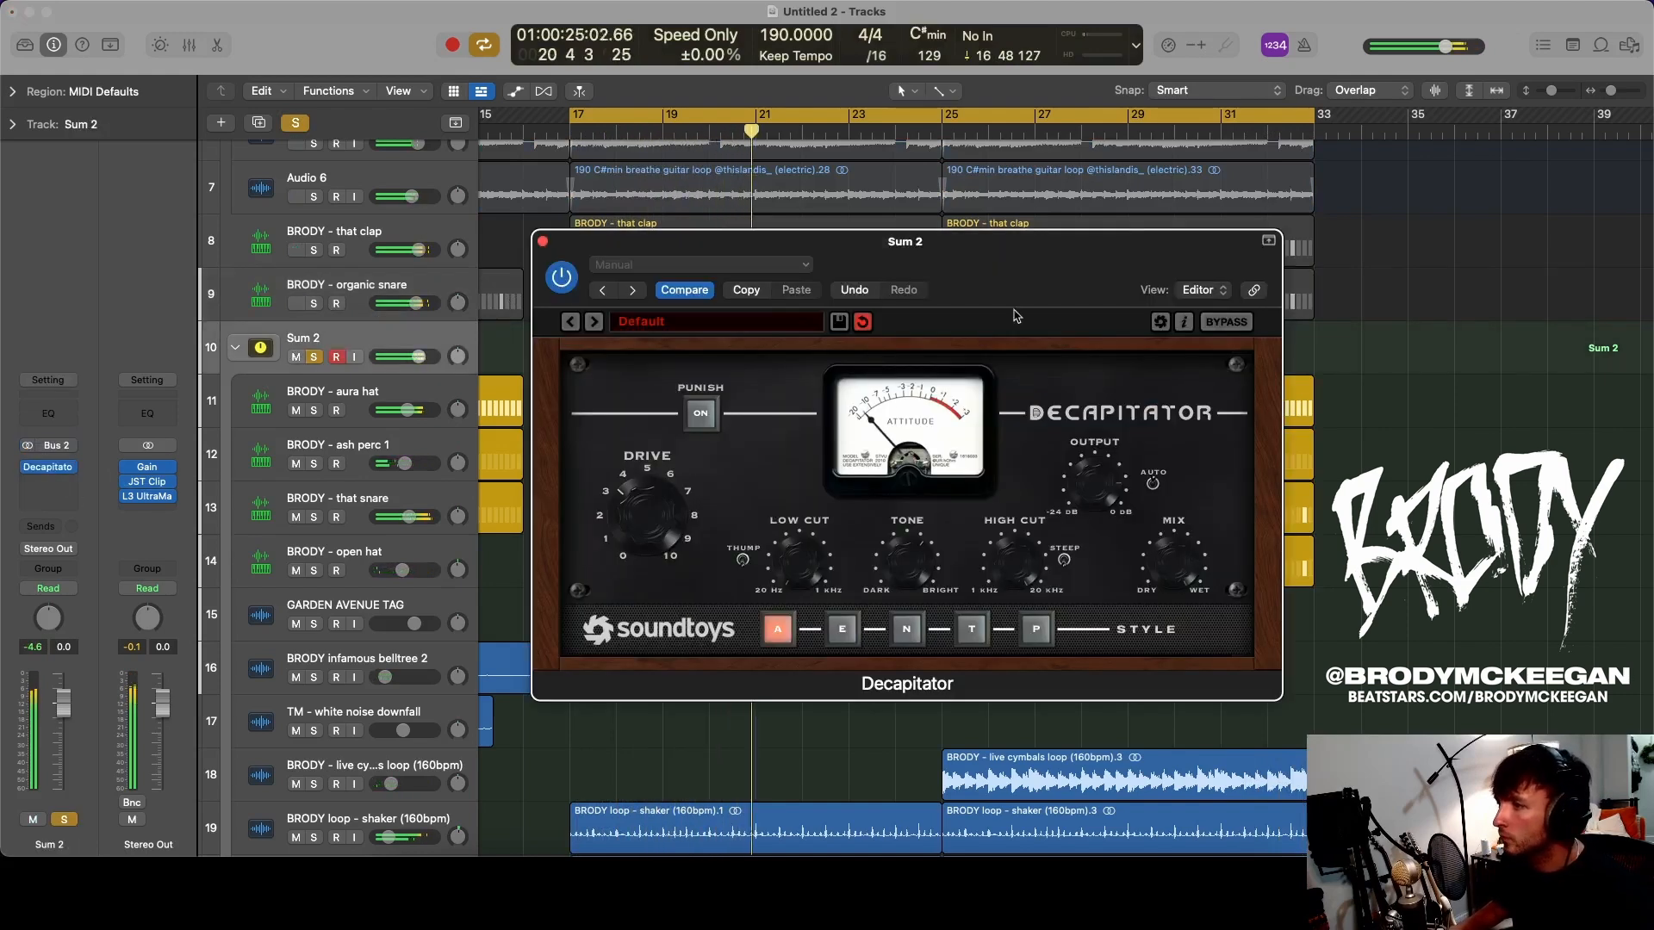
{"action": "left_click", "coordinate": [543, 242]}
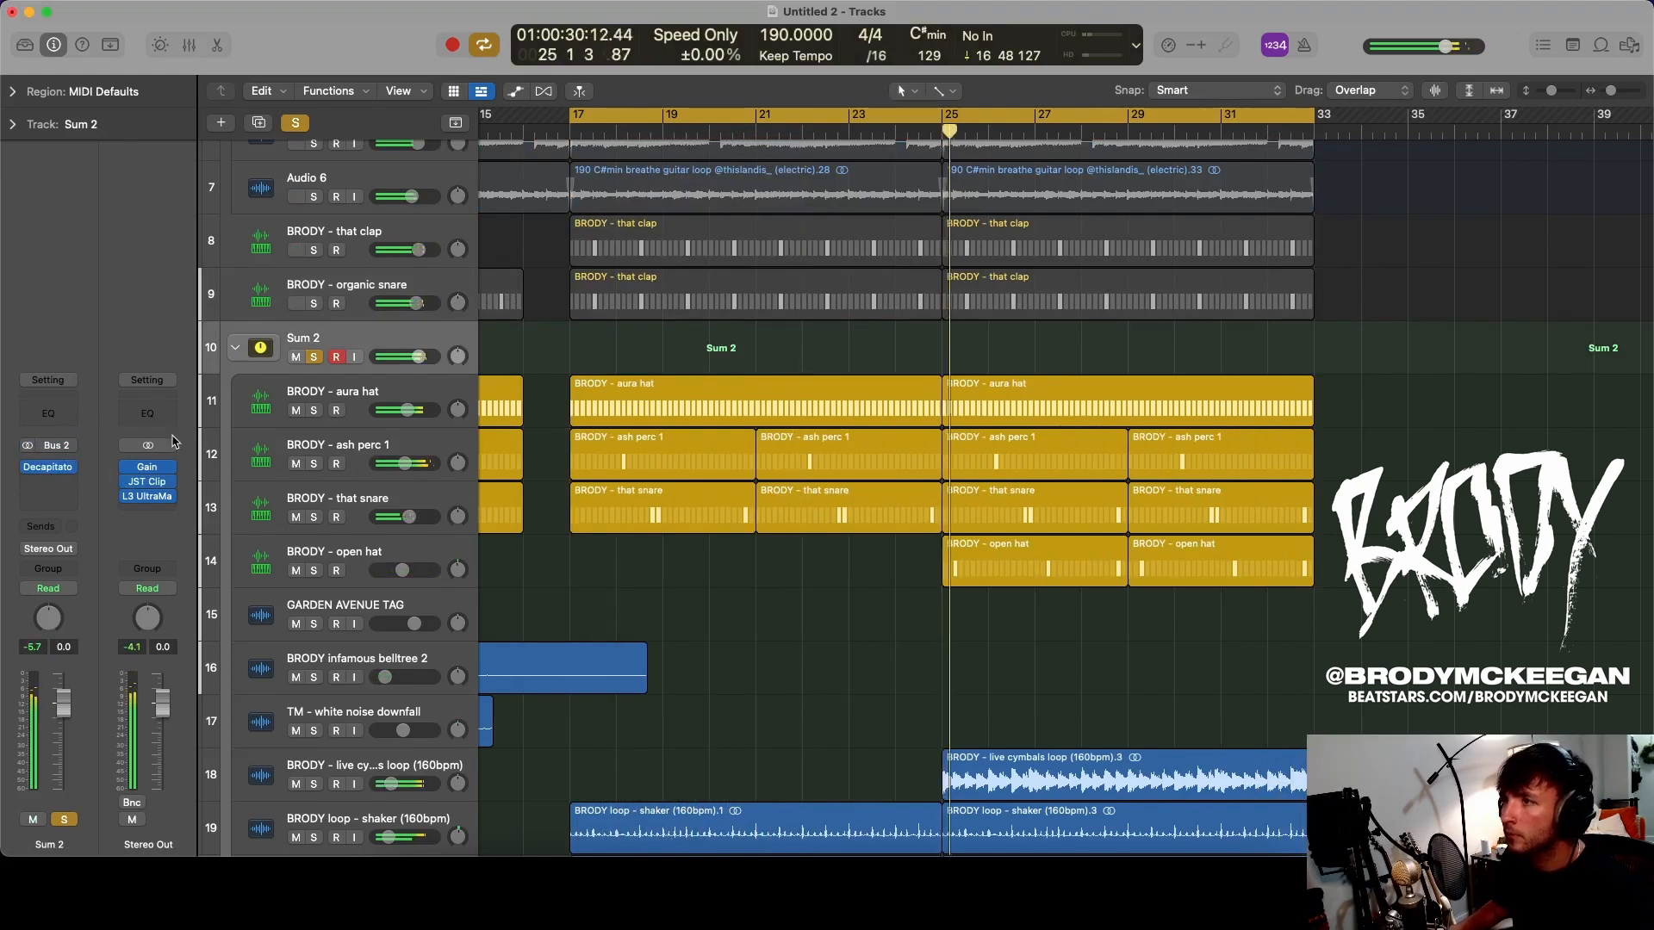
{"action": "key", "text": "s"}
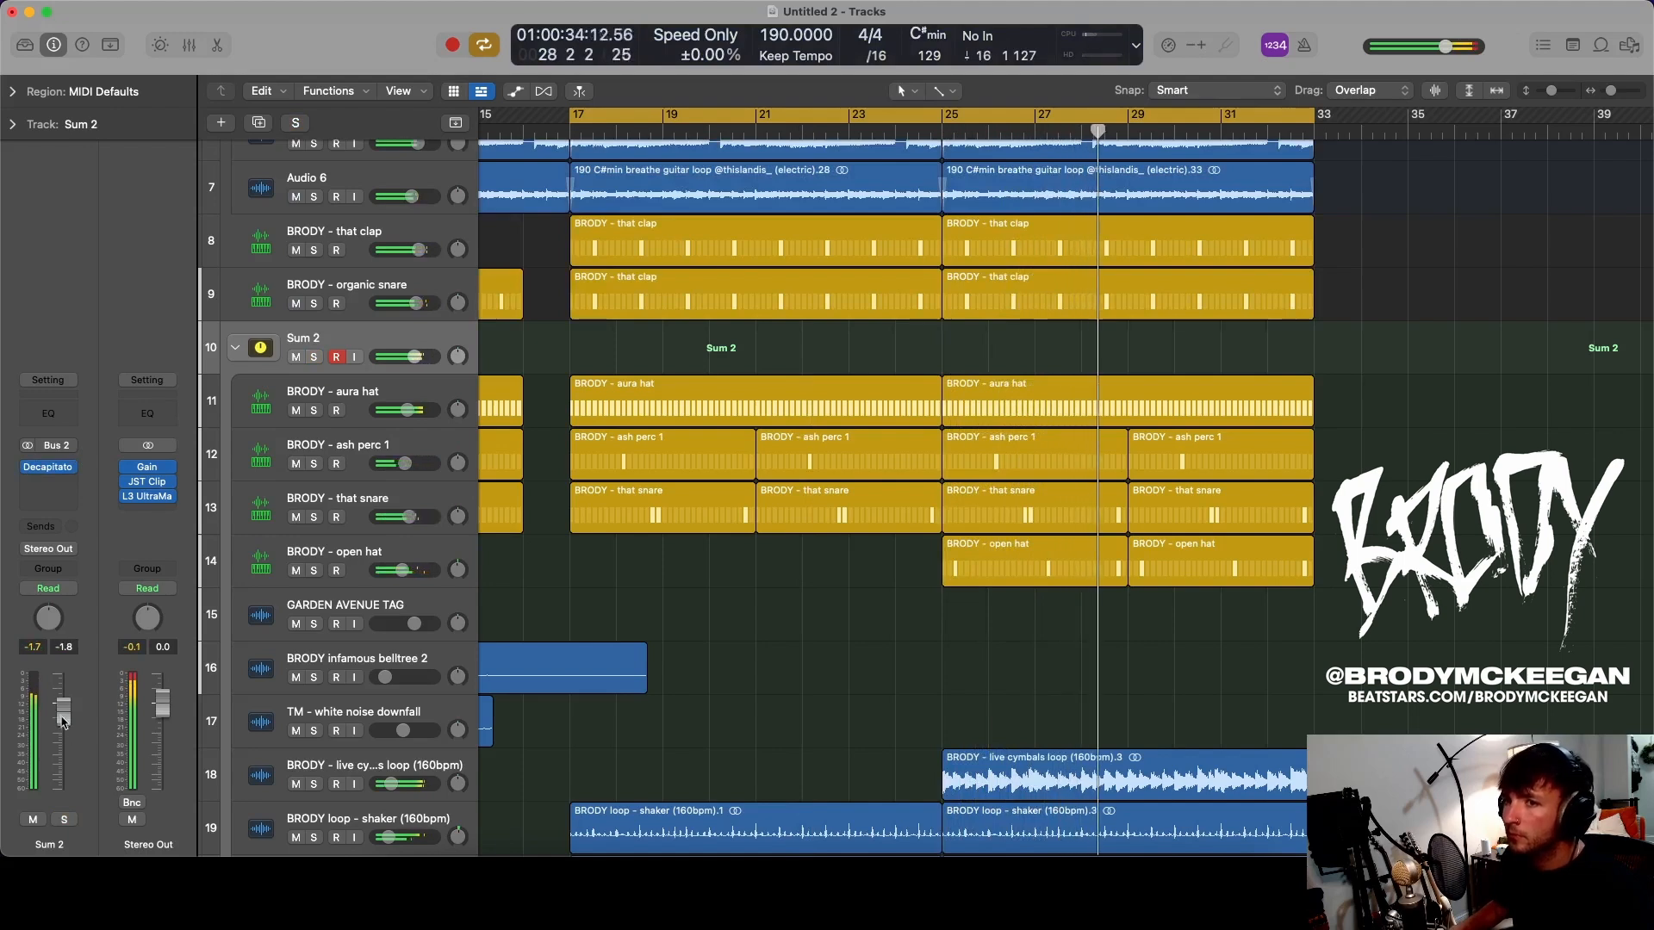
- Try a Channel EQ high-shelf cut of 3.2 dB at 7500 Hz on Sum 2, then disable the band and remove the EQ
{"action": "left_click", "coordinate": [48, 413]}
{"action": "left_click_drag", "start_coordinate": [1224, 428], "coordinate": [1181, 453]}
{"action": "left_click", "coordinate": [1202, 325]}
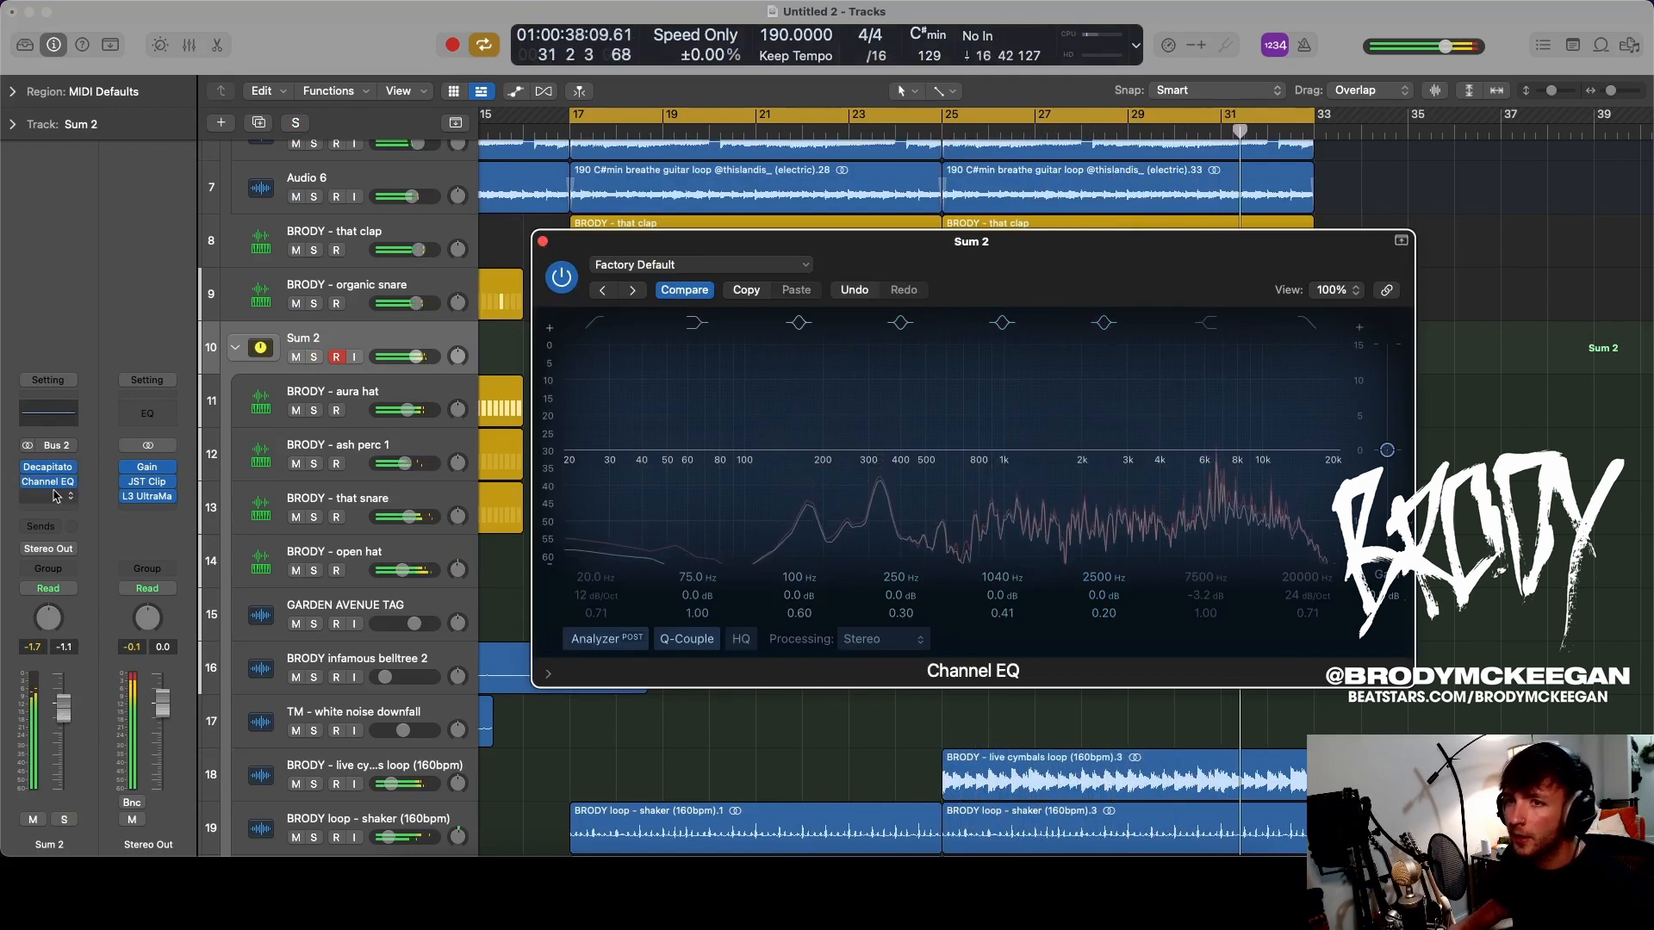
{"action": "left_click", "coordinate": [57, 482]}
{"action": "left_click", "coordinate": [106, 430]}
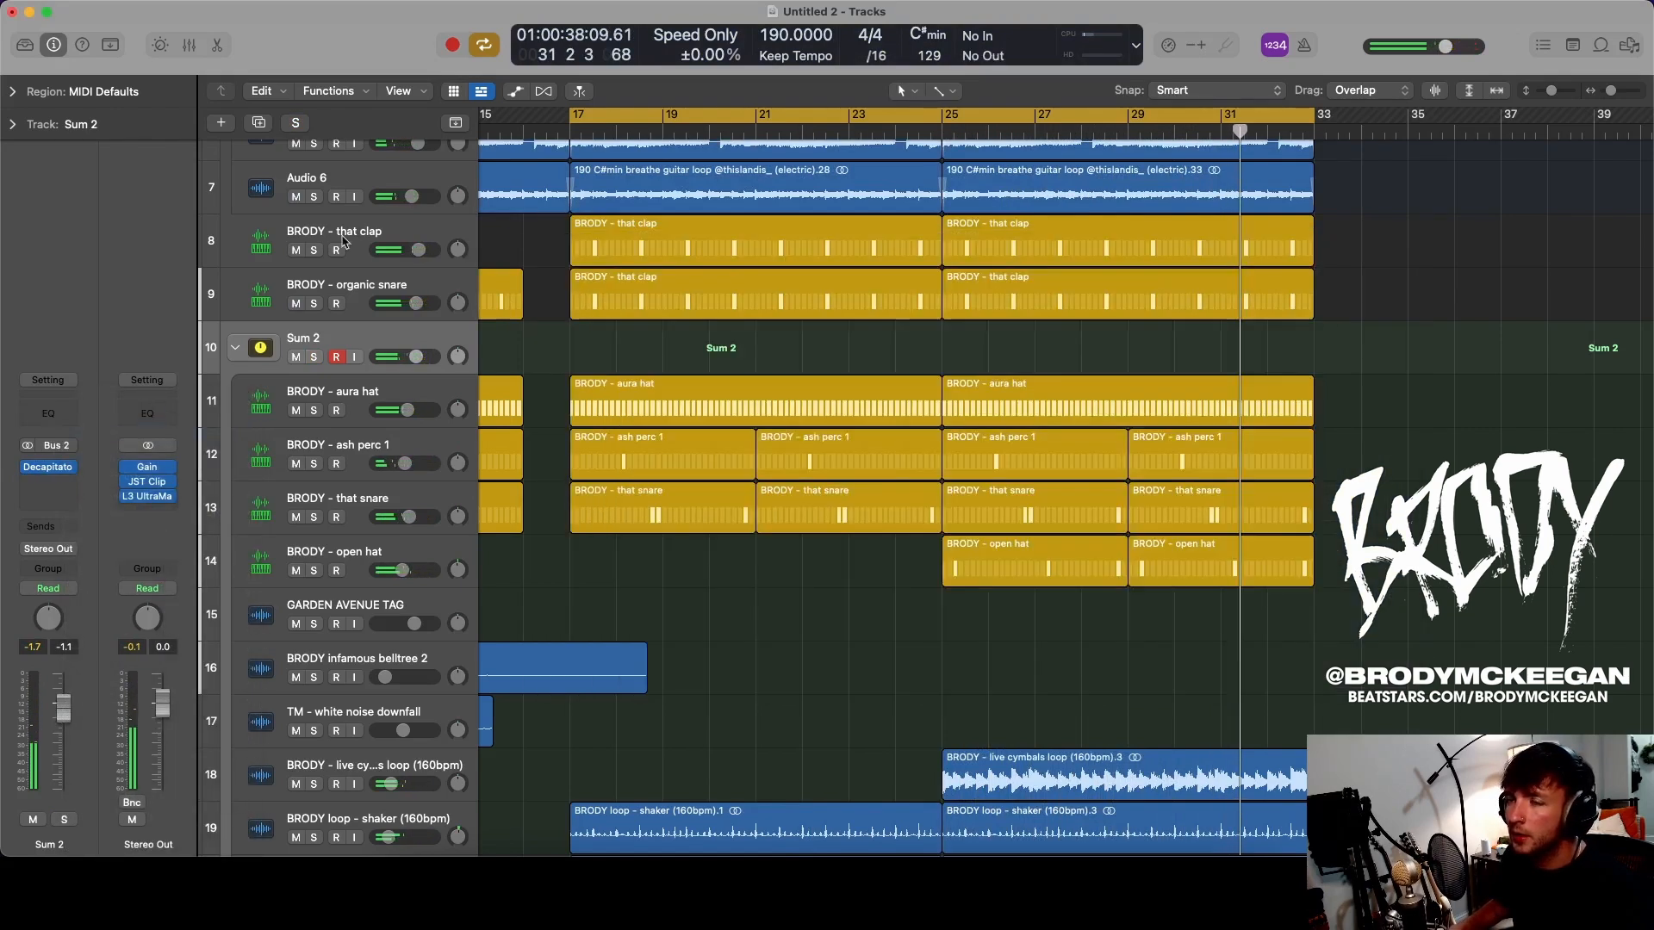
- Add a Channel EQ to the live cymbals loop and cut 1.7 dB at 1390 Hz, checking it soloed and in the mix
{"action": "scroll", "coordinate": [819, 641], "scroll_direction": "down", "scroll_amount": 3}
{"action": "left_click", "coordinate": [385, 601]}
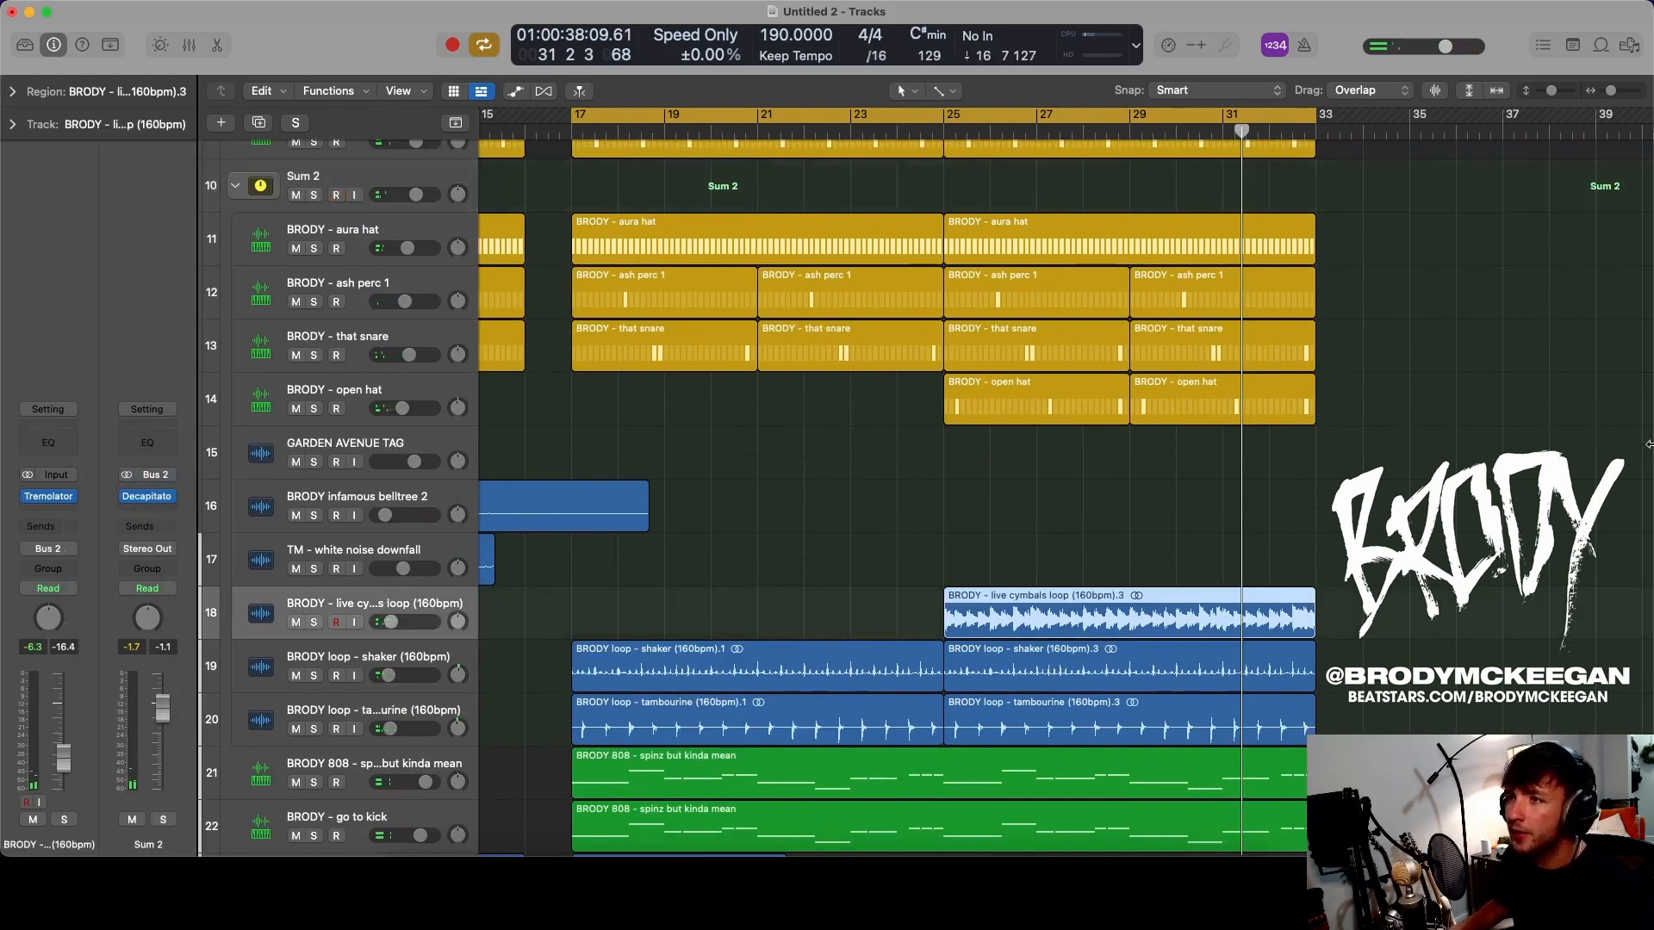
{"action": "key", "text": "s"}
{"action": "key", "text": "space"}
{"action": "key", "text": "shift+period"}
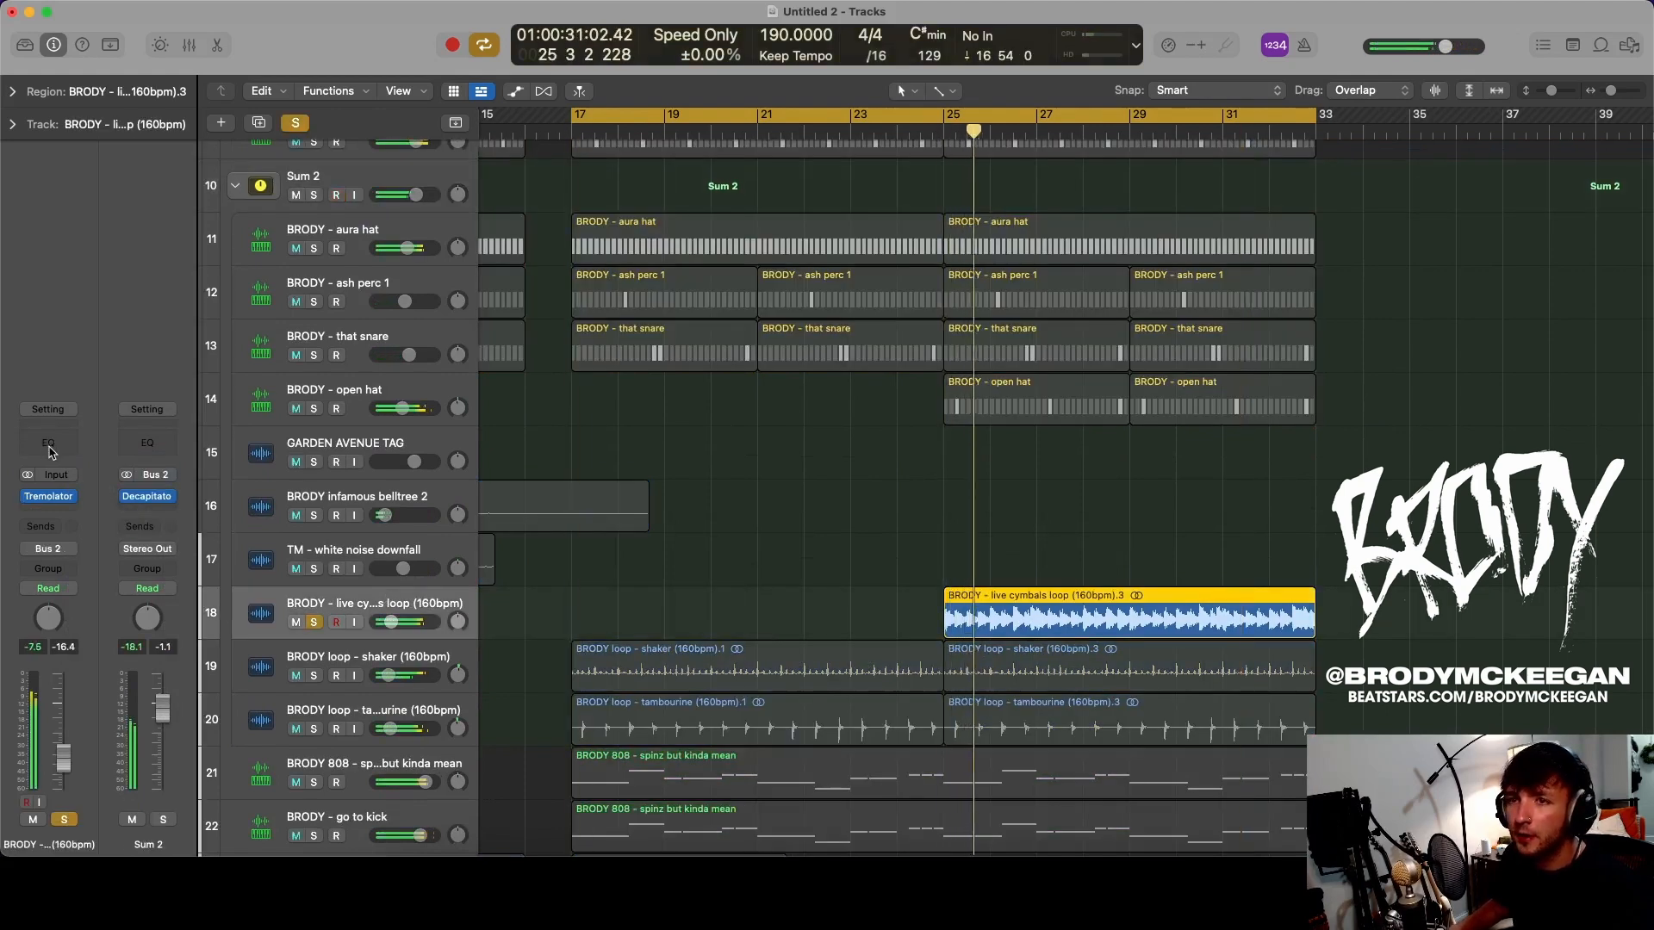
{"action": "left_click", "coordinate": [48, 442]}
{"action": "left_click_drag", "start_coordinate": [1104, 451], "coordinate": [1041, 462]}
{"action": "key", "text": "s"}
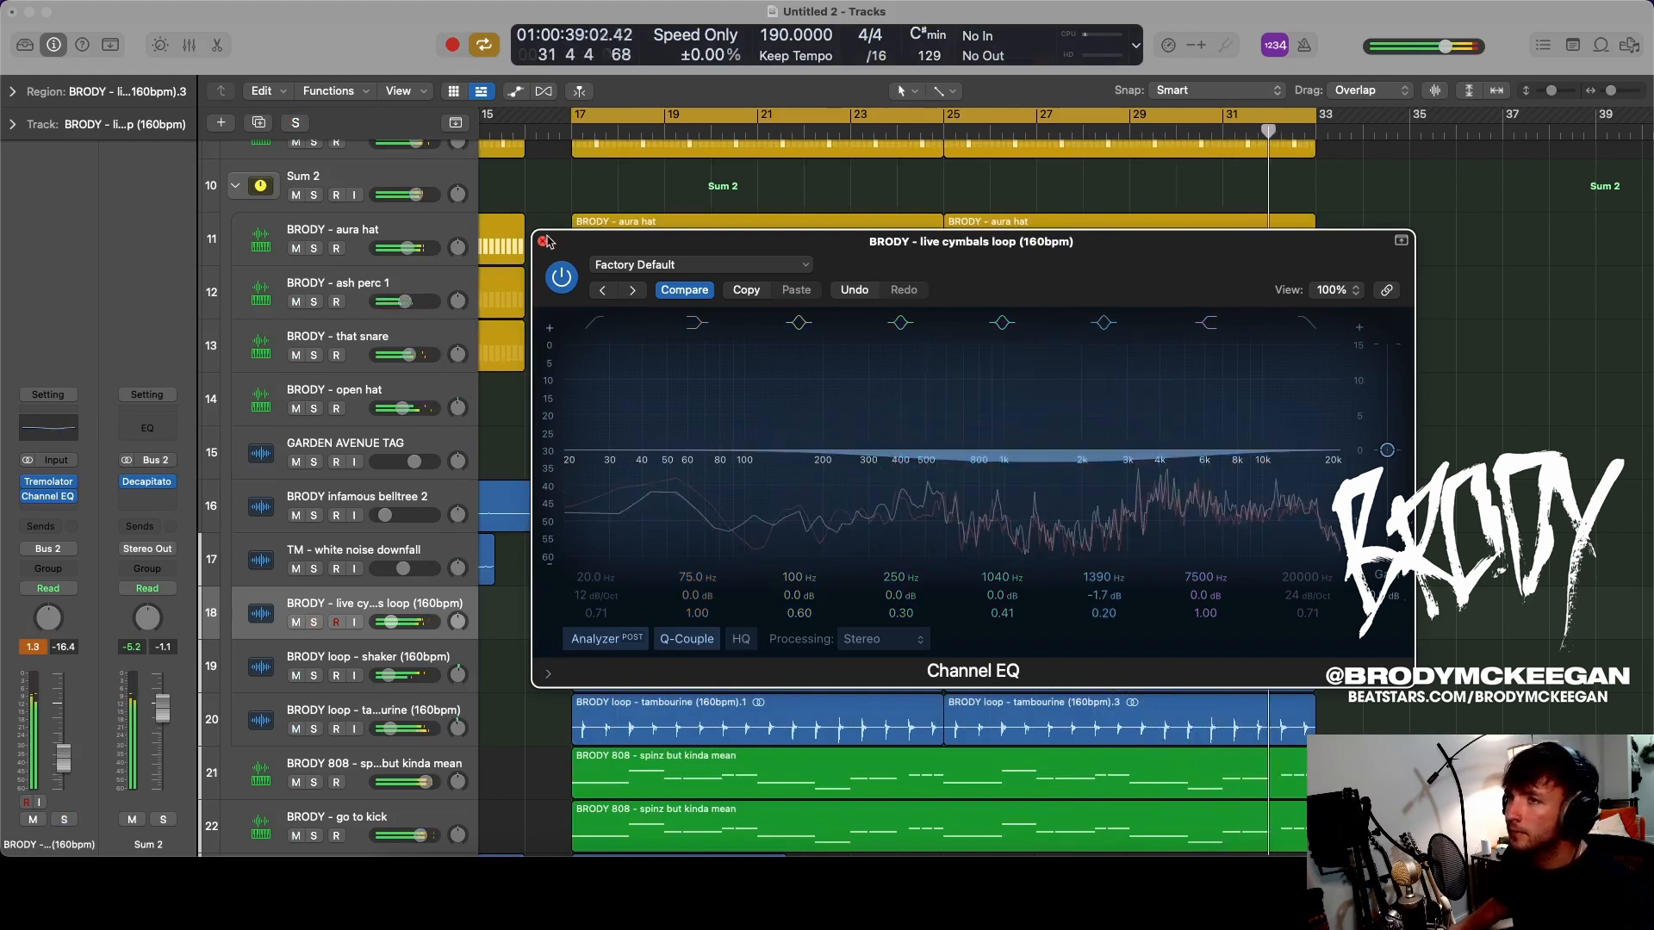
{"action": "key", "text": "super+w"}
- Turn off cycle playback, return to the project start, and save the project as "thislandis x brody beat 7/18/22" in the Logic folder
{"action": "key", "text": "c"}
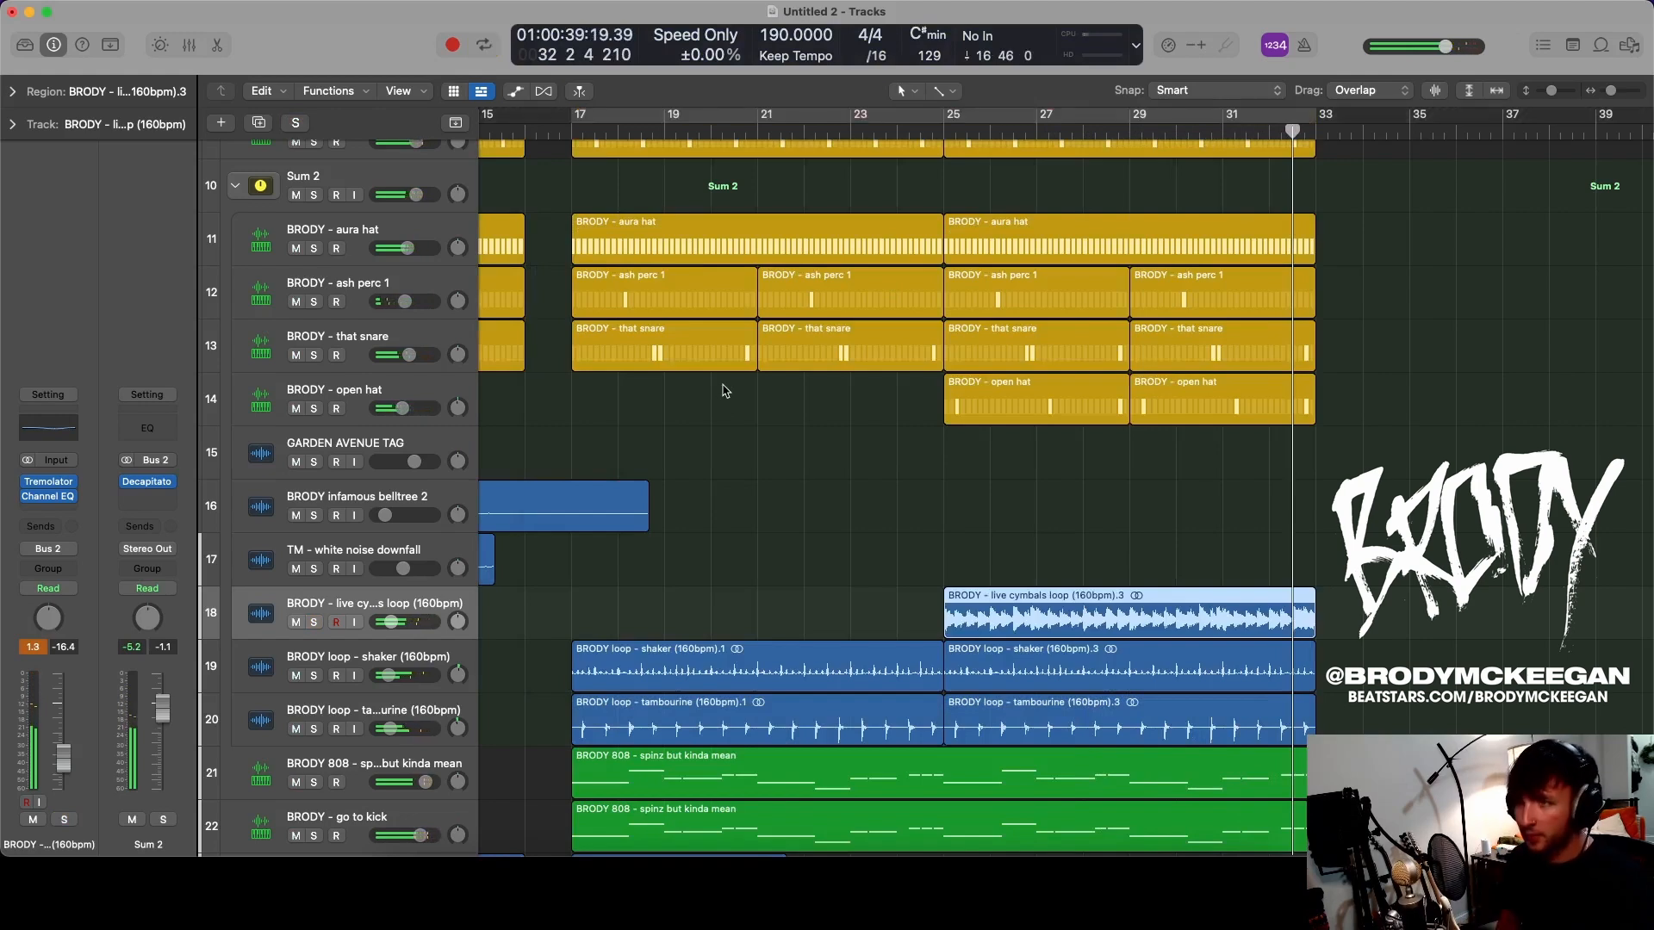
{"action": "key", "text": "space"}
{"action": "key", "text": "Return"}
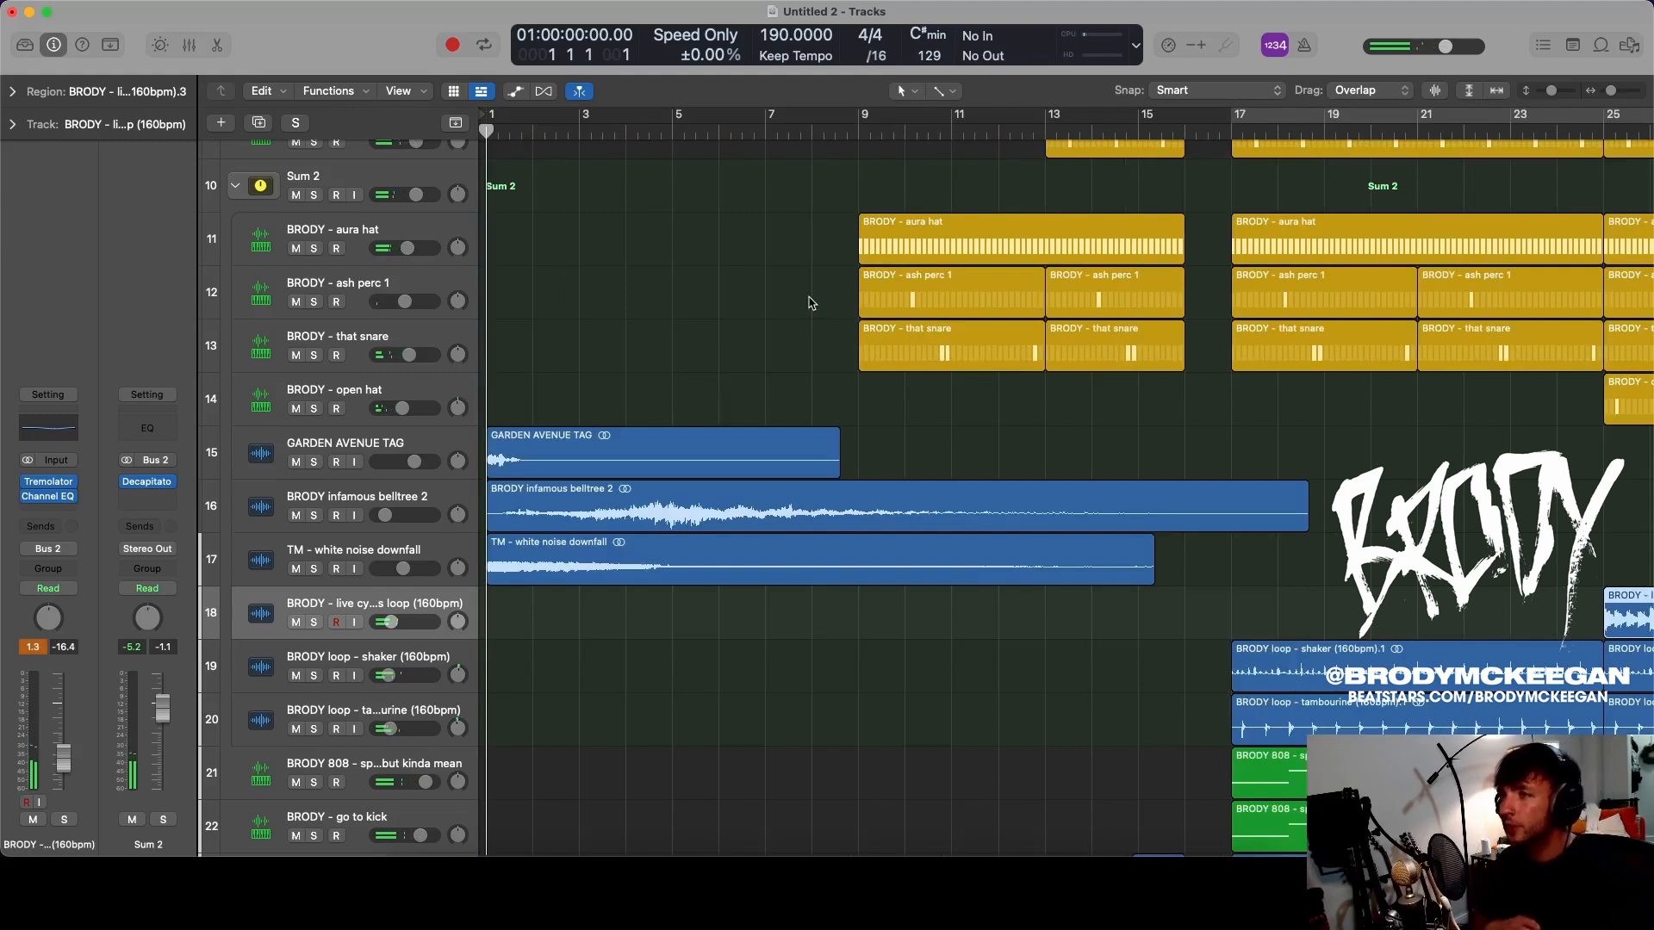
{"action": "key", "text": "super+s"}
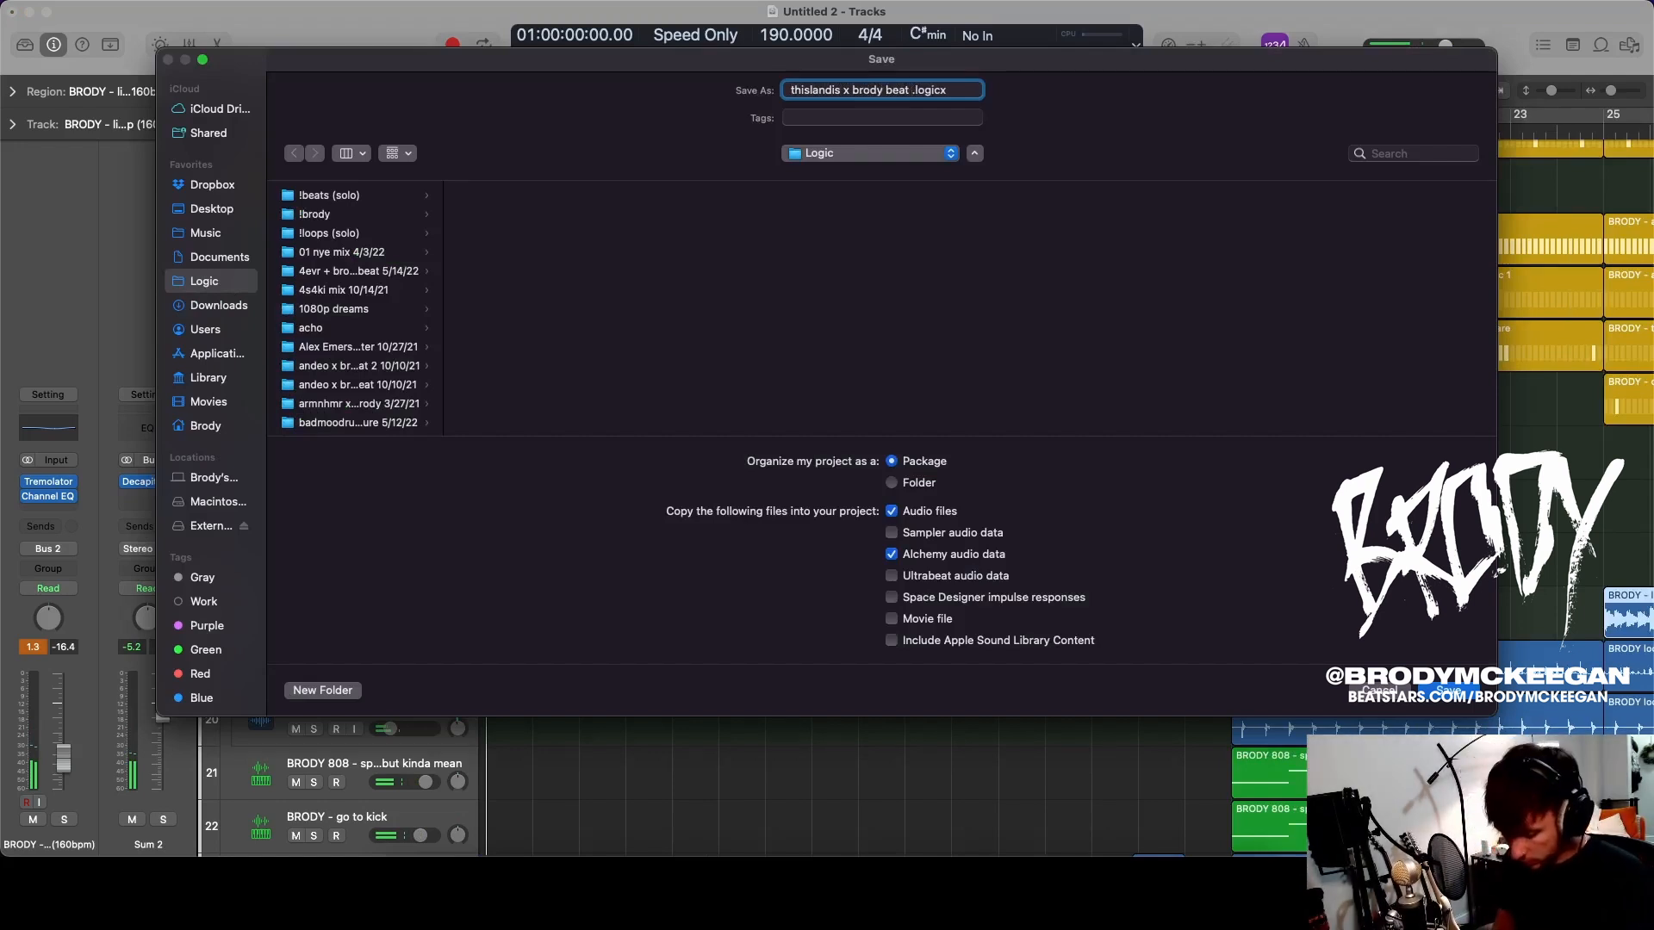
{"action": "type", "text": "7/18/22"}
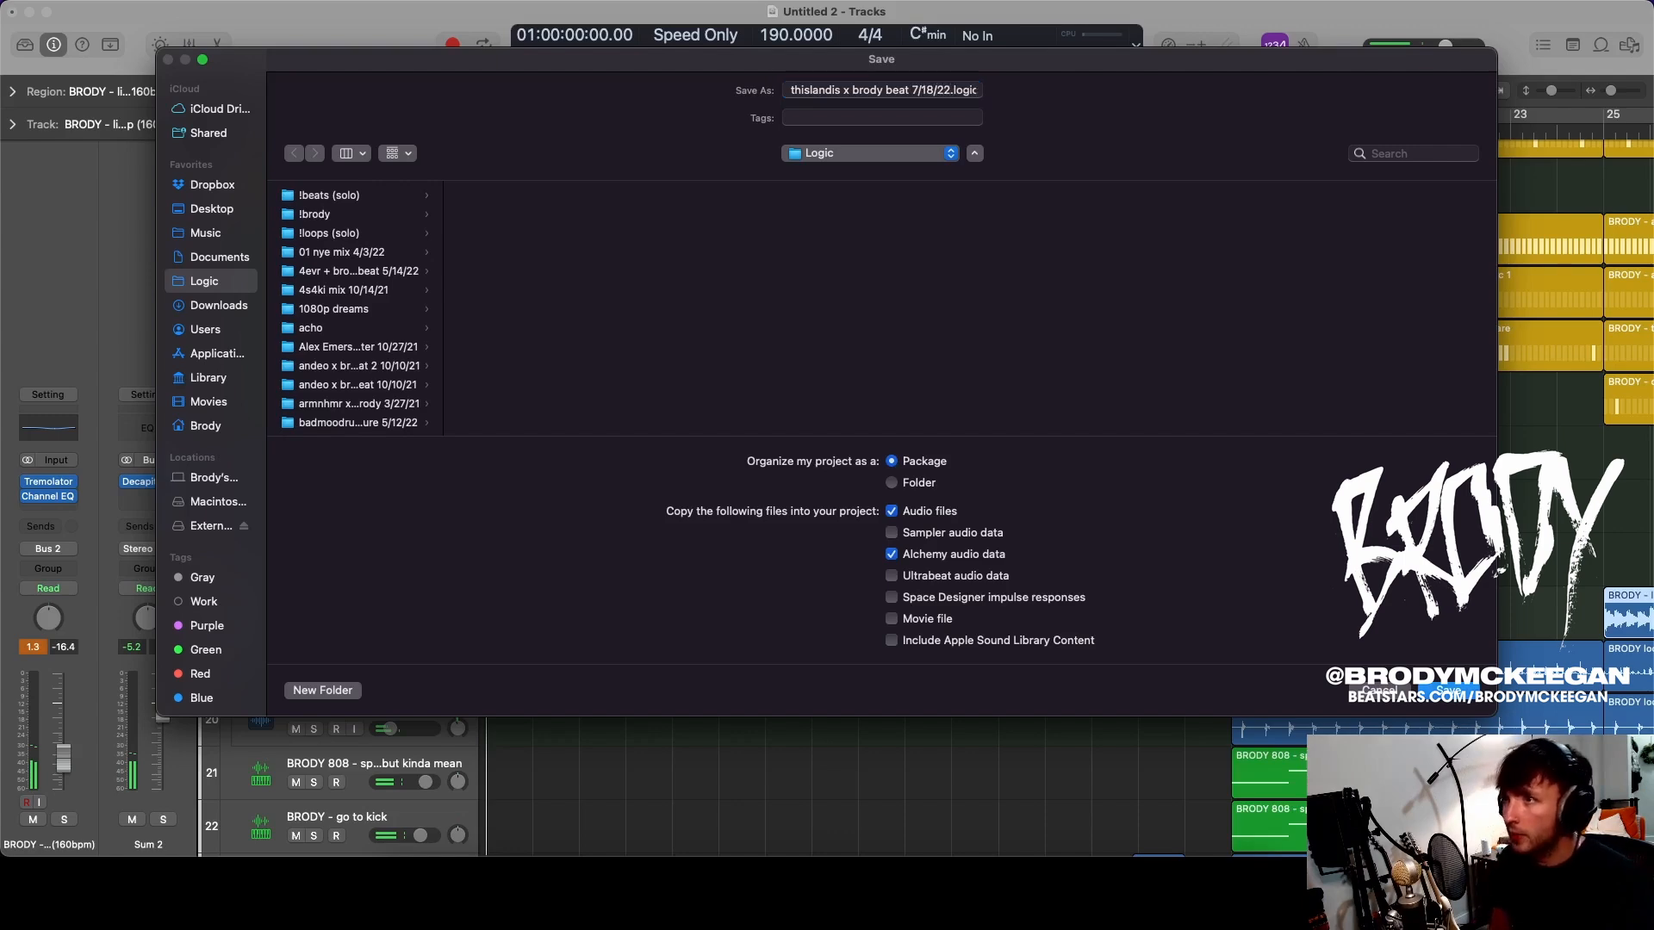
{"action": "key", "text": "Return"}
- Play the full arrangement from the start, checking the white noise downfall level and the mix with the organic snare muted and unmuted
{"action": "key", "text": "space"}
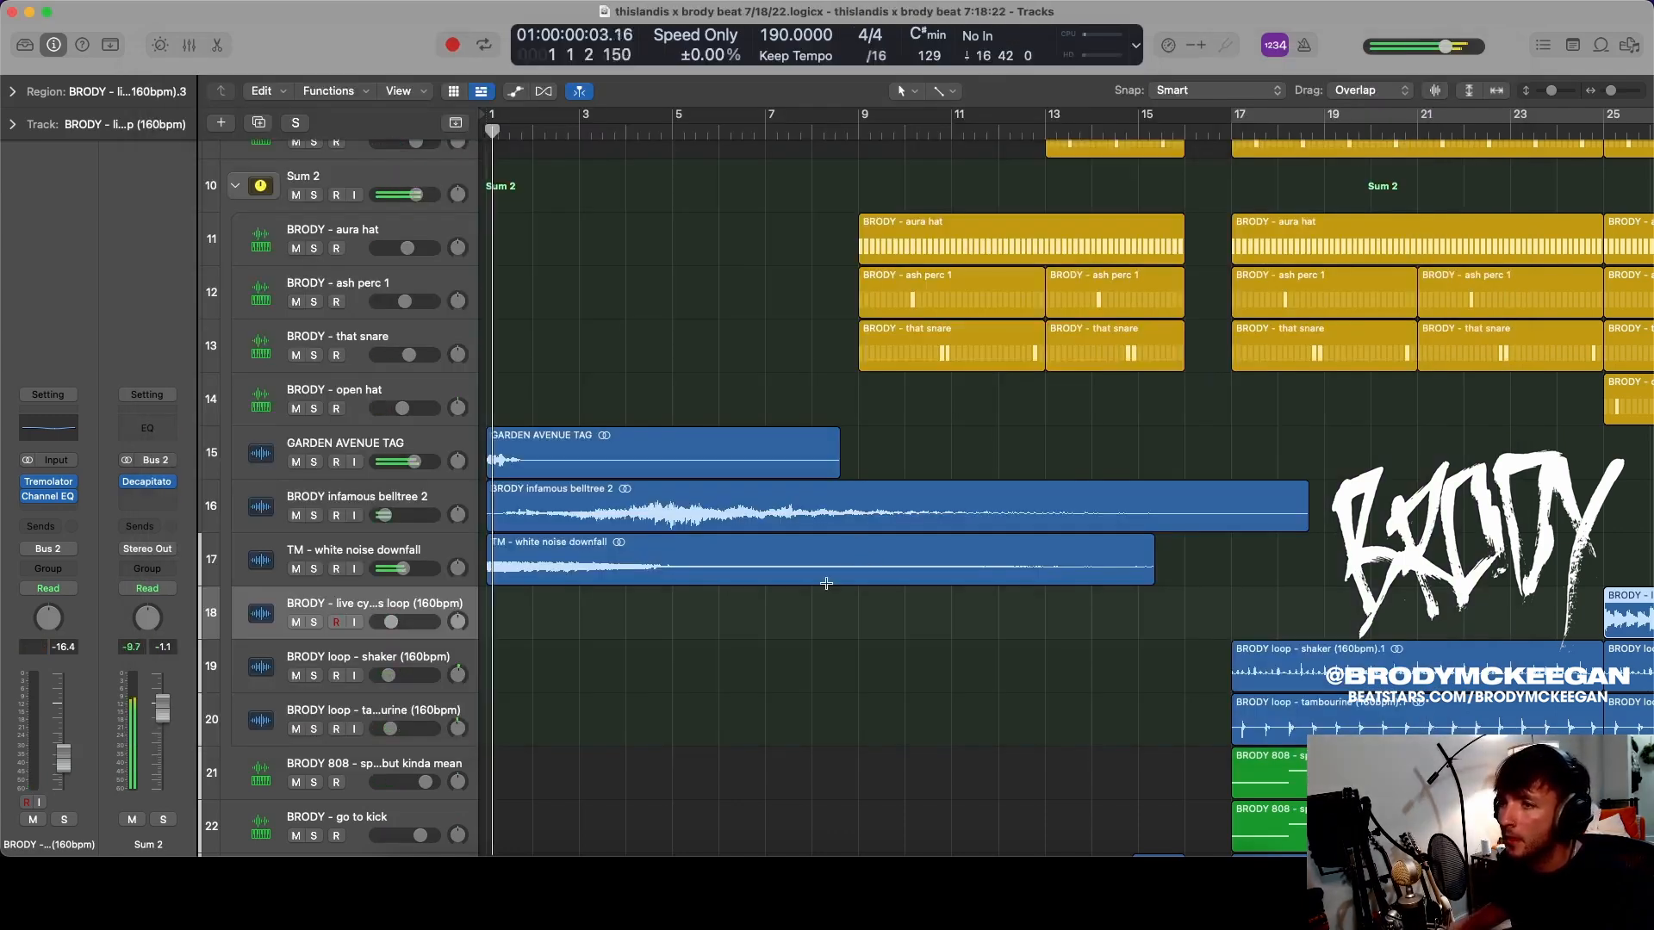
{"action": "scroll", "coordinate": [827, 581], "scroll_direction": "down", "scroll_amount": 10}
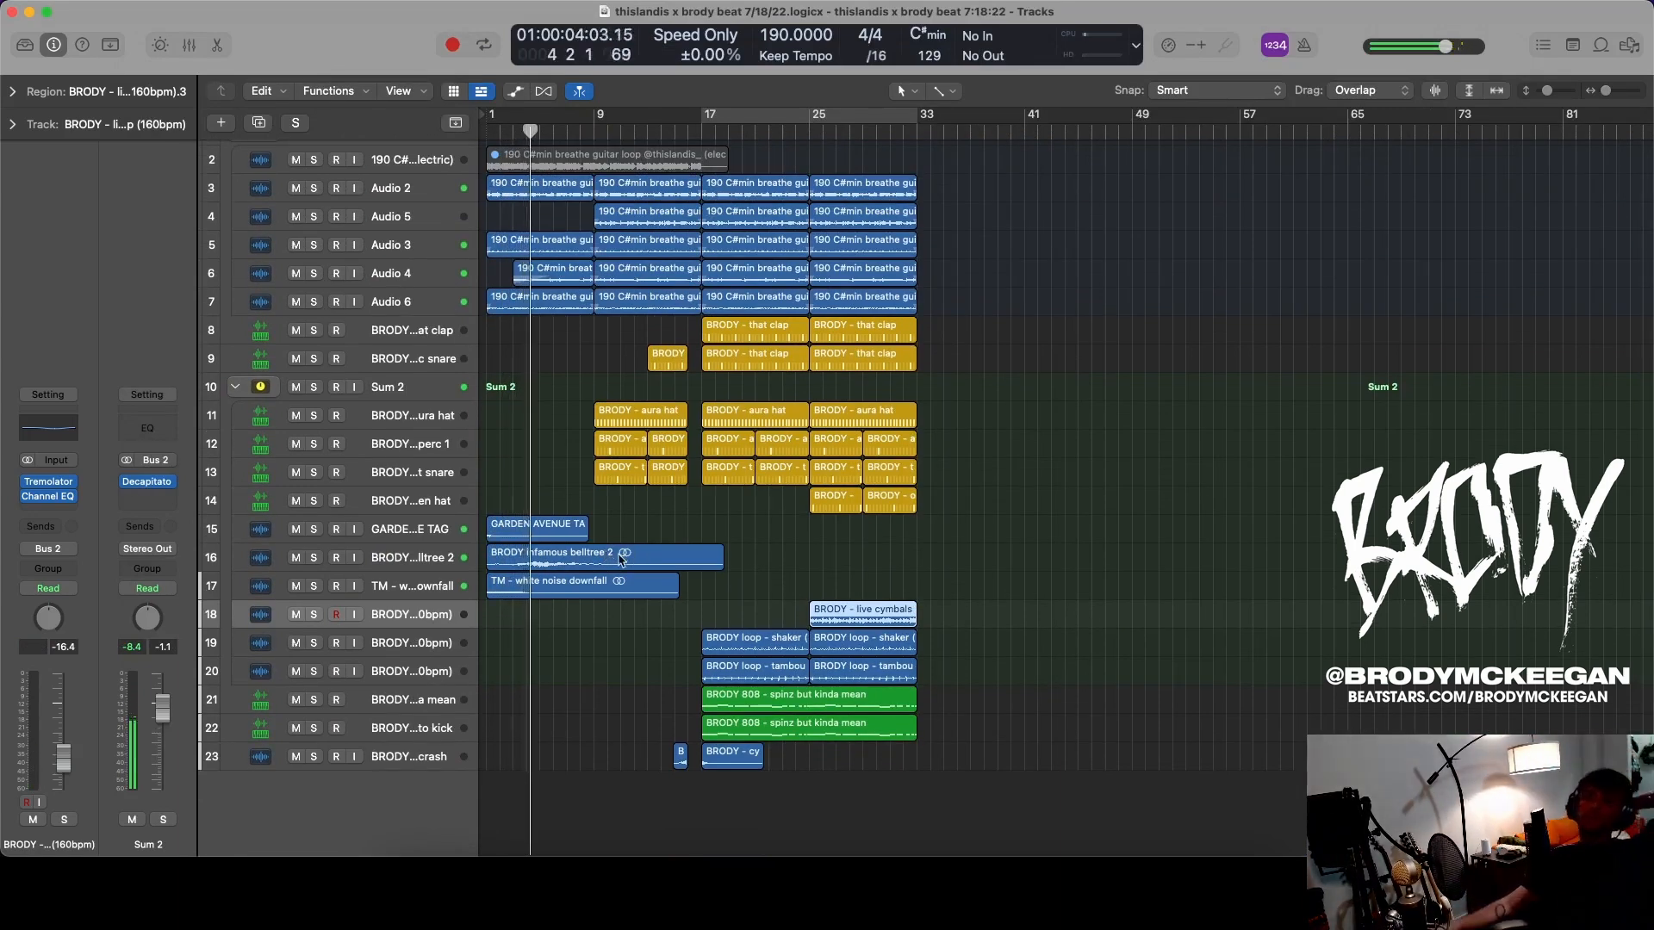
{"action": "left_click", "coordinate": [424, 588]}
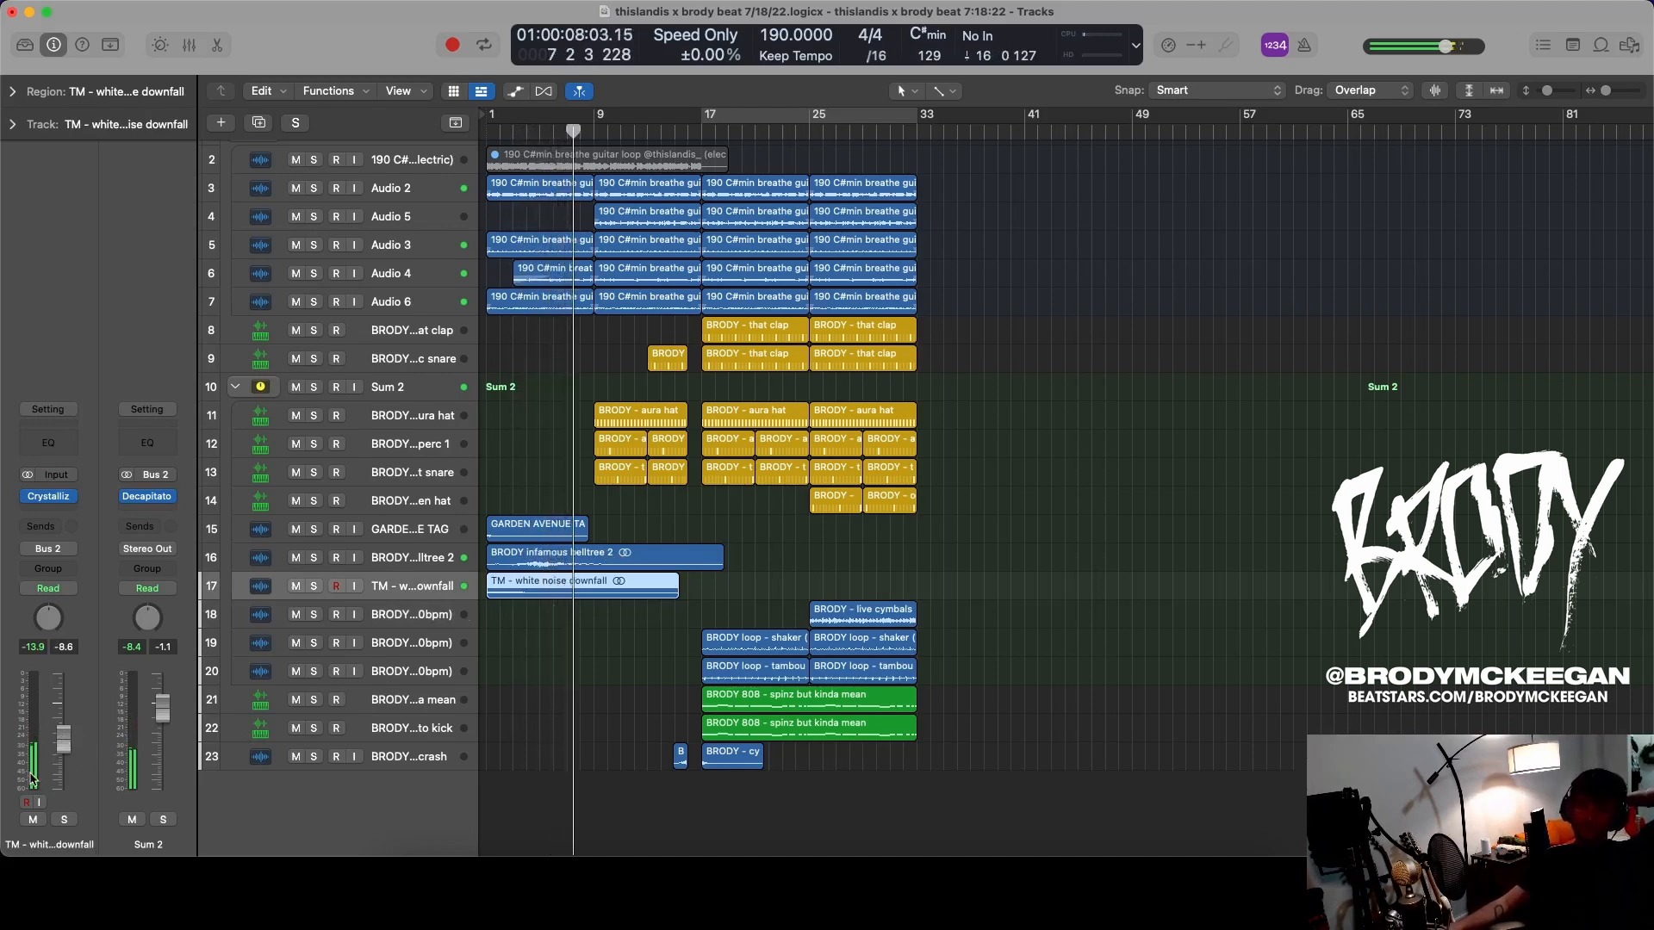
{"action": "left_click", "coordinate": [568, 614]}
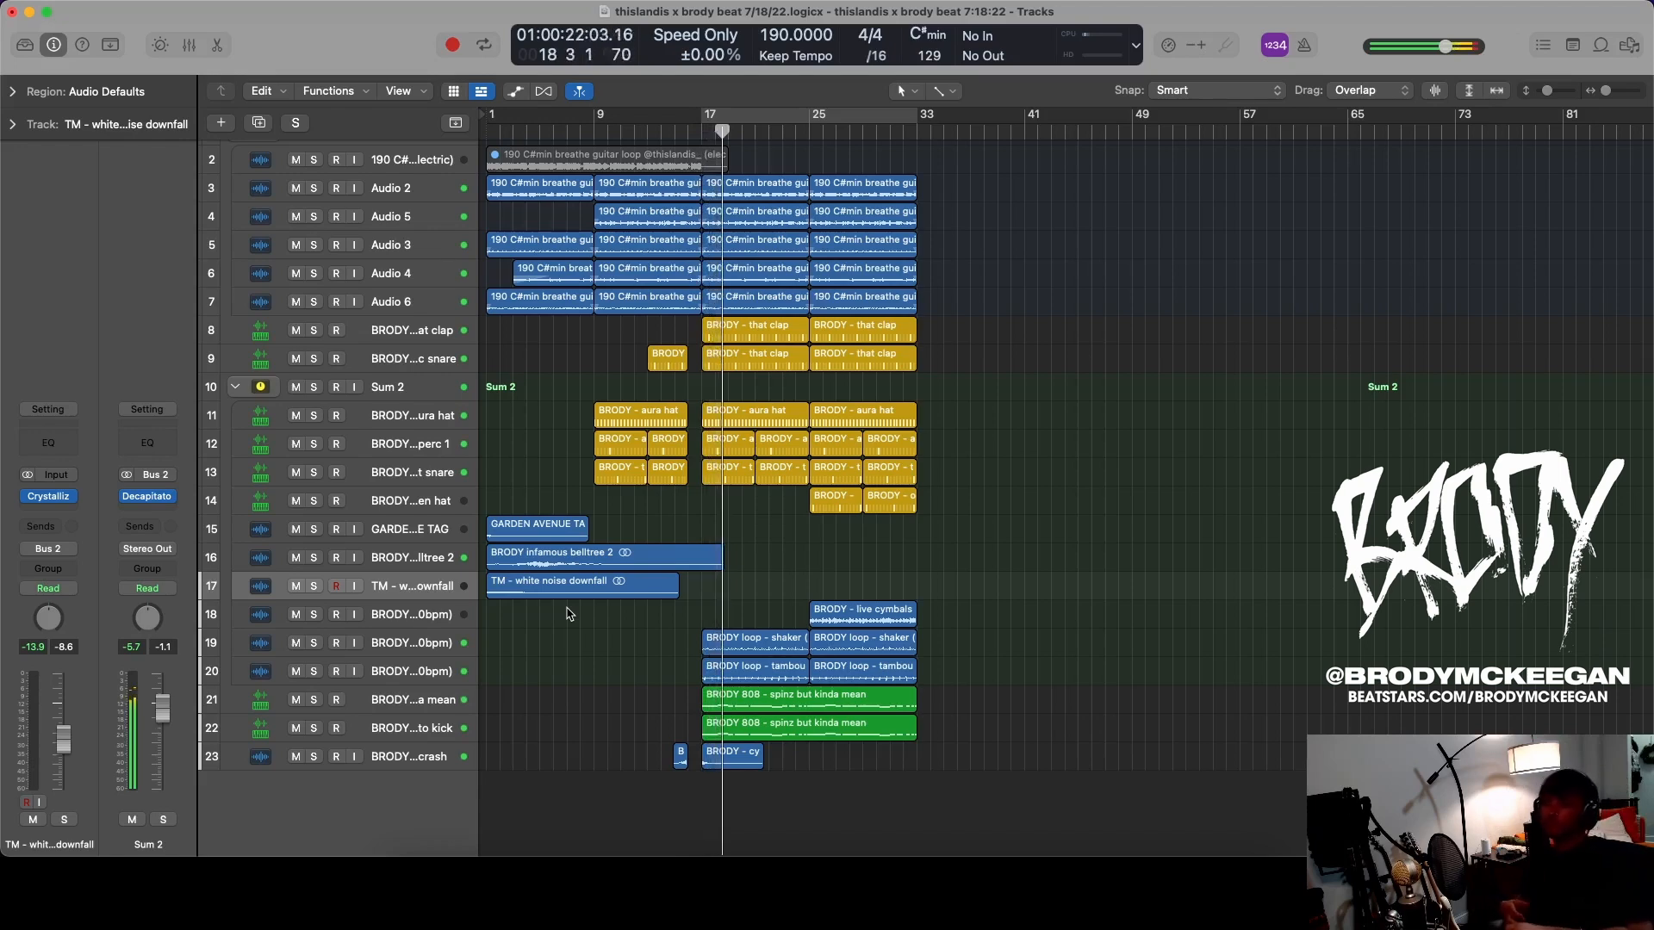
{"action": "left_click", "coordinate": [299, 360]}
{"action": "left_click", "coordinate": [299, 360]}
- Add a Channel EQ to the that clap track and set its high shelf to +2.6 dB at 6450 Hz
{"action": "left_click", "coordinate": [415, 335]}
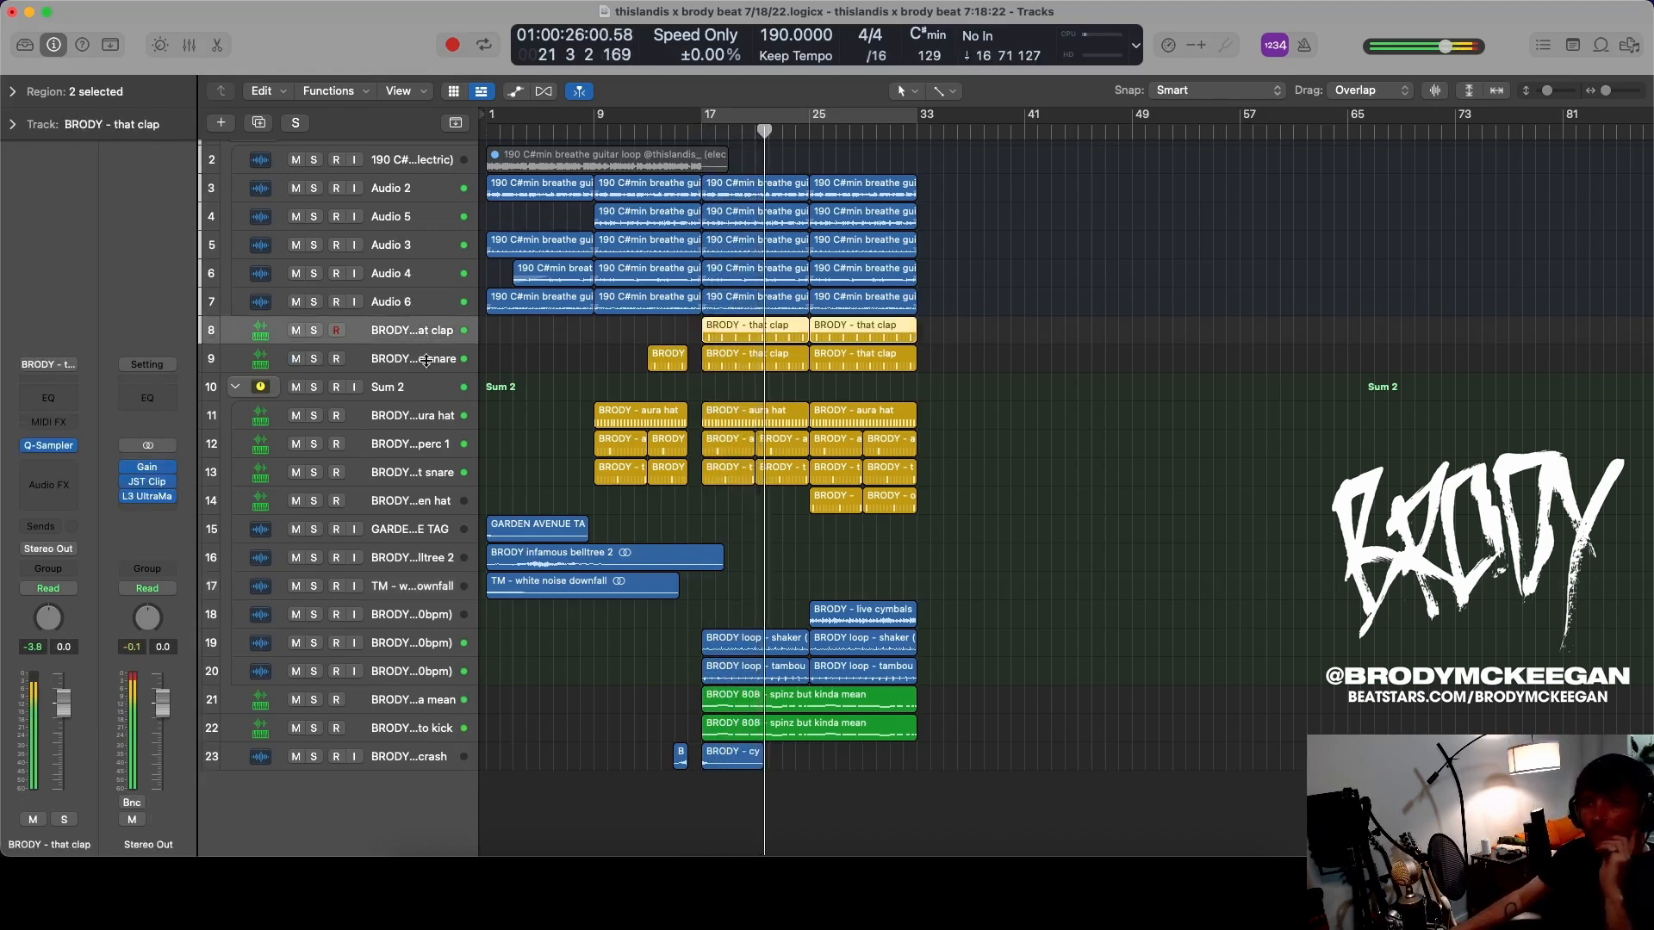
{"action": "left_click", "coordinate": [48, 398]}
{"action": "mouse_move", "coordinate": [1265, 454]}
{"action": "left_mouse_down"}
{"action": "mouse_move", "coordinate": [1229, 428]}
{"action": "mouse_move", "coordinate": [1256, 436]}
{"action": "left_mouse_up"}
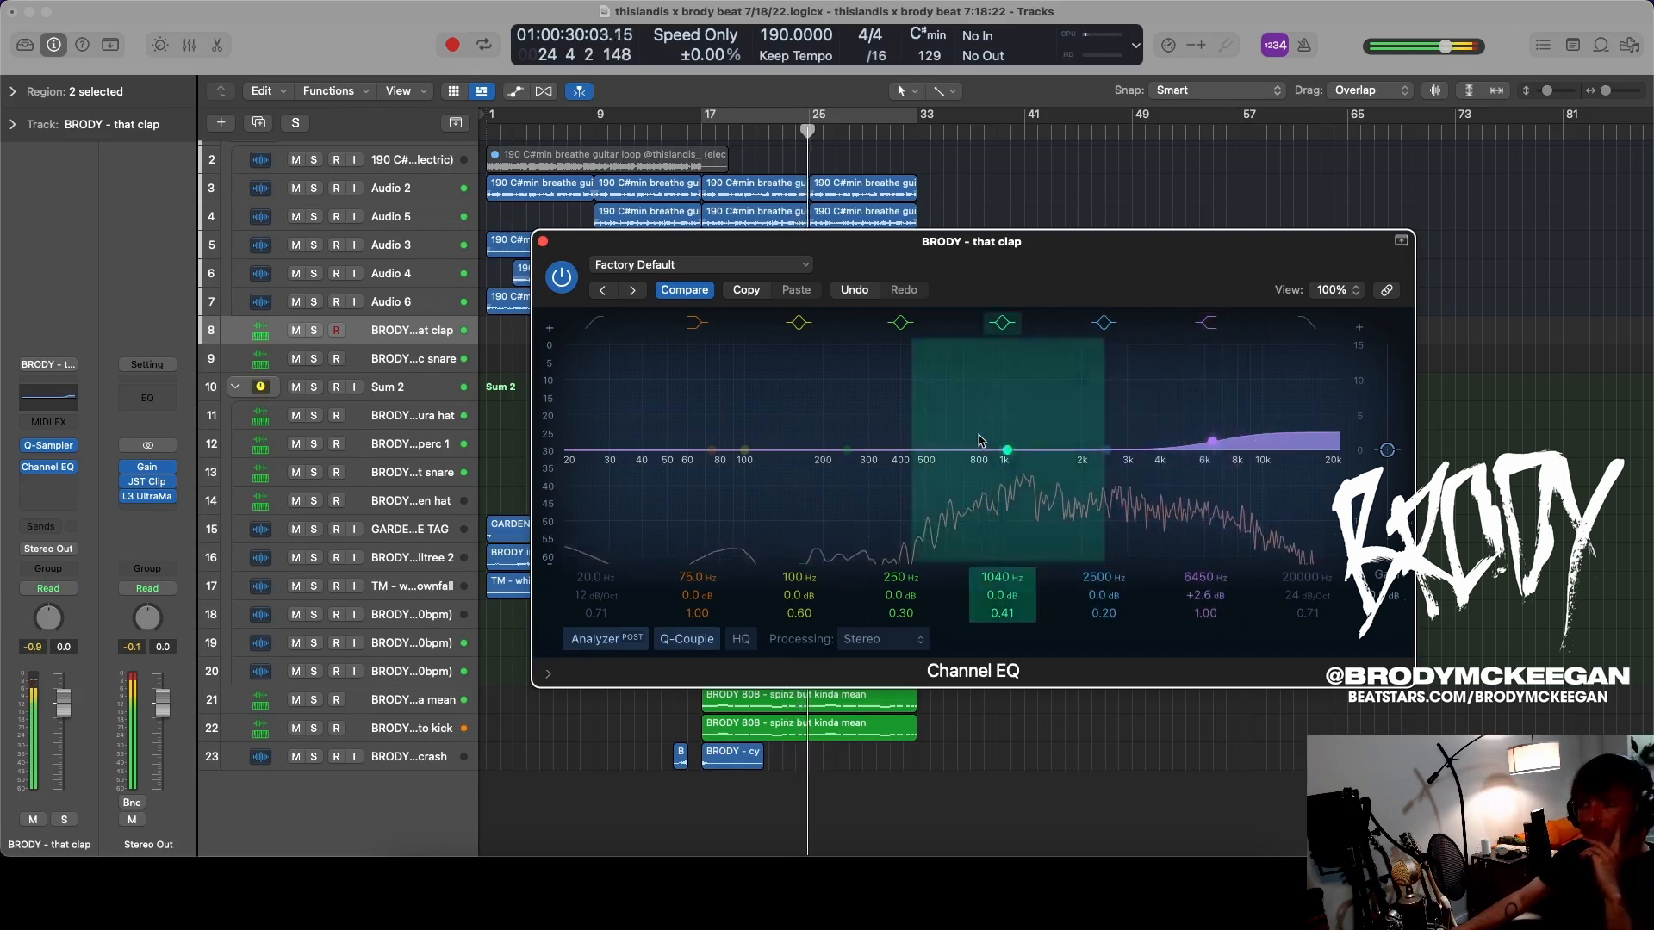
- Close the clap's EQ and check the organic snare track's volume at -1.1 dB during playback
{"action": "left_click", "coordinate": [542, 241]}
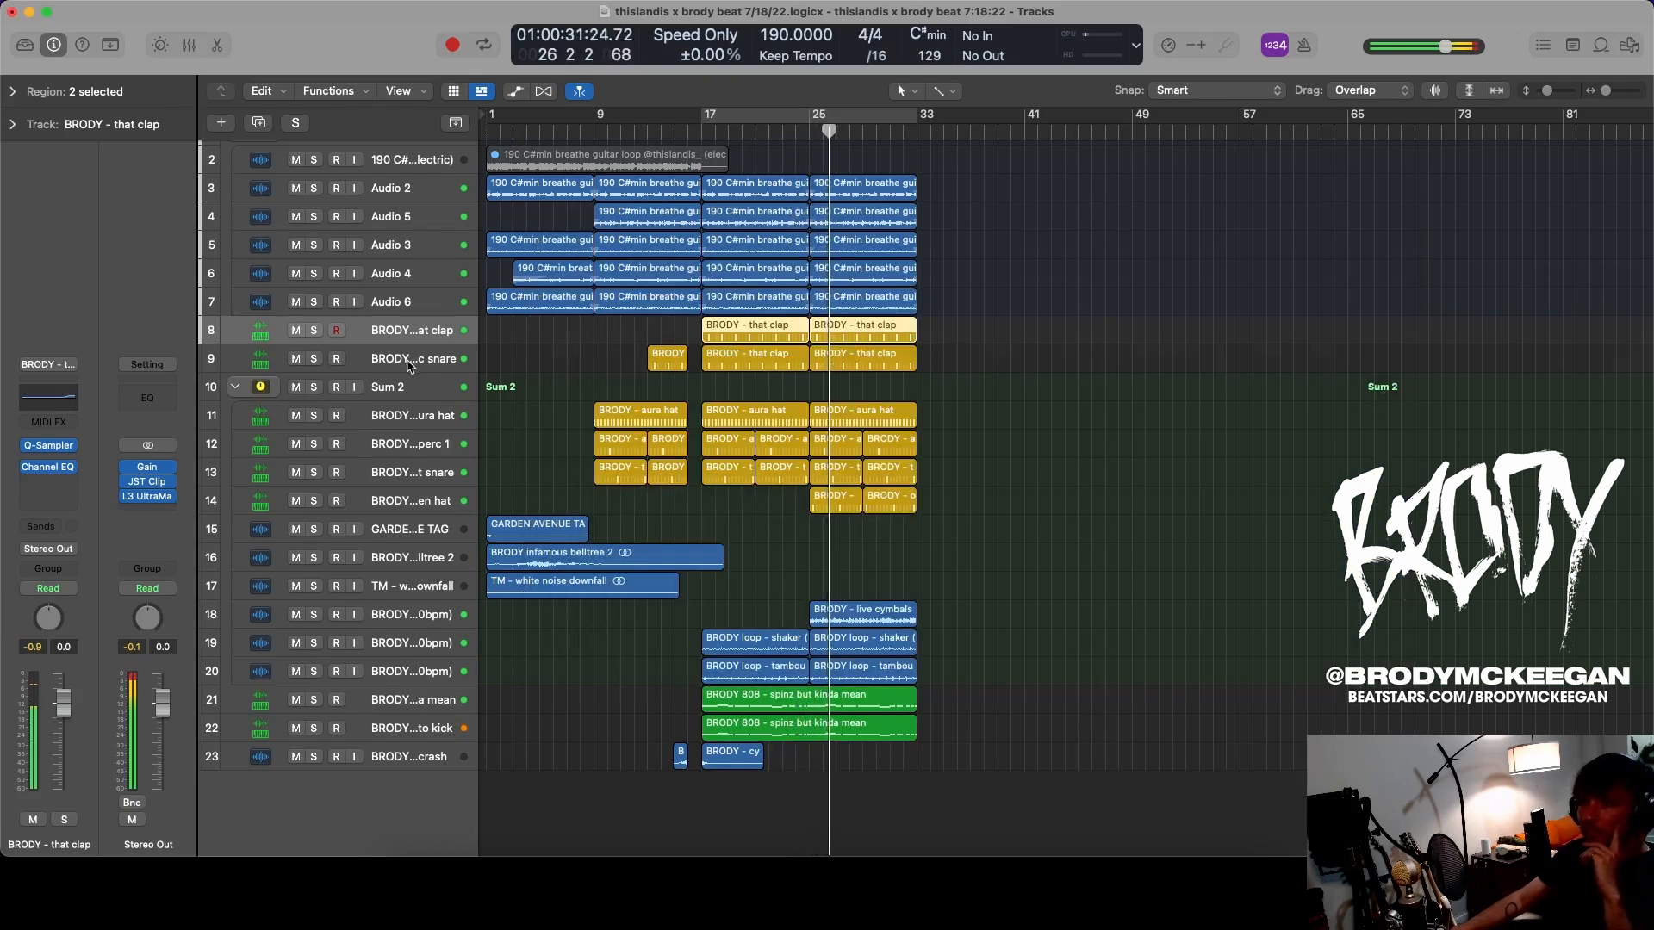
{"action": "left_click", "coordinate": [408, 361]}
{"action": "left_click_drag", "start_coordinate": [62, 720], "coordinate": [62, 721]}
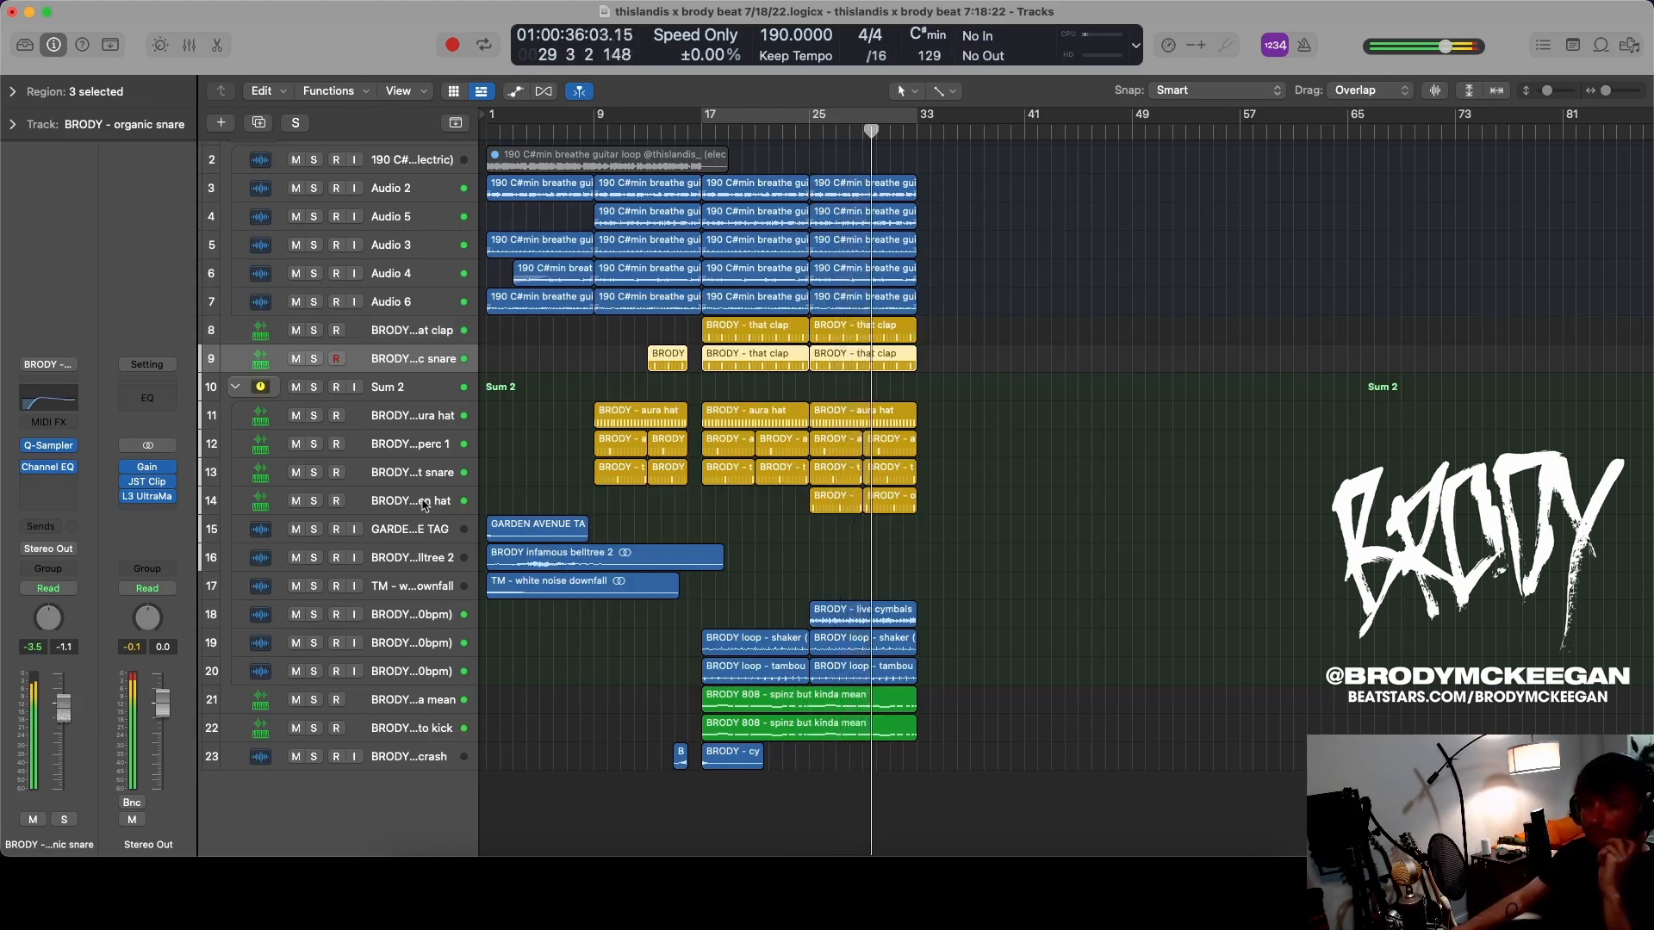
- Compare the mix with the live cymbals loop muted and unmuted from bar 25, and lower its volume to -21.5 dB
{"action": "left_click", "coordinate": [295, 615]}
{"action": "left_click", "coordinate": [295, 615]}
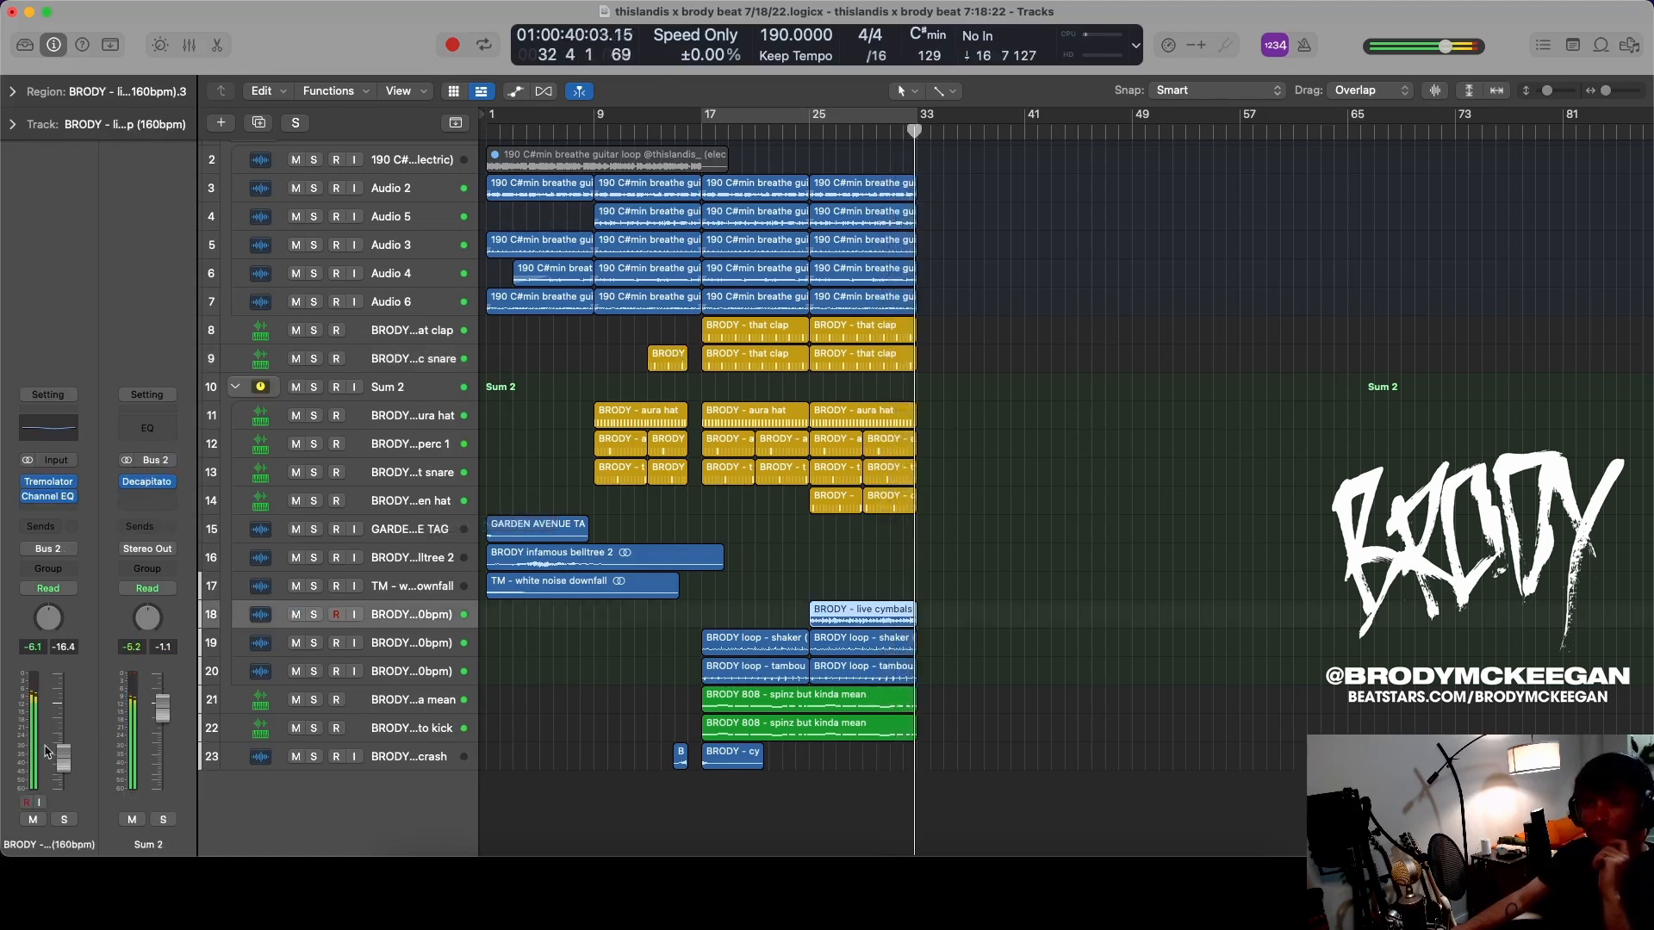
{"action": "left_click", "coordinate": [807, 133]}
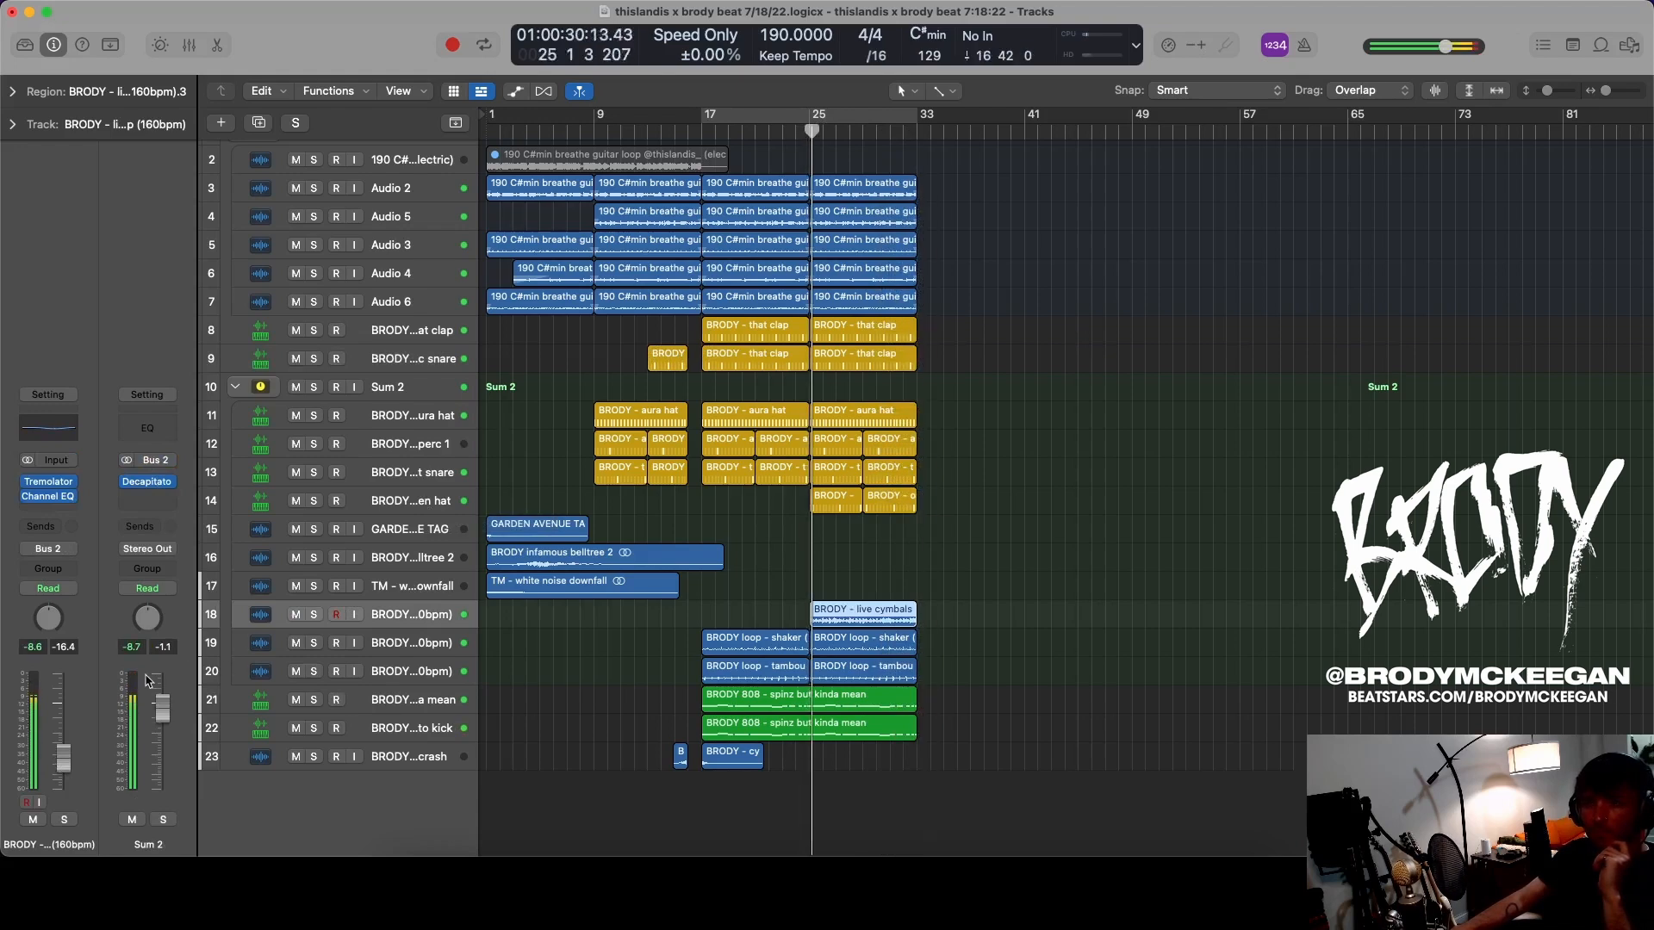
{"action": "left_click_drag", "start_coordinate": [55, 757], "coordinate": [63, 789]}
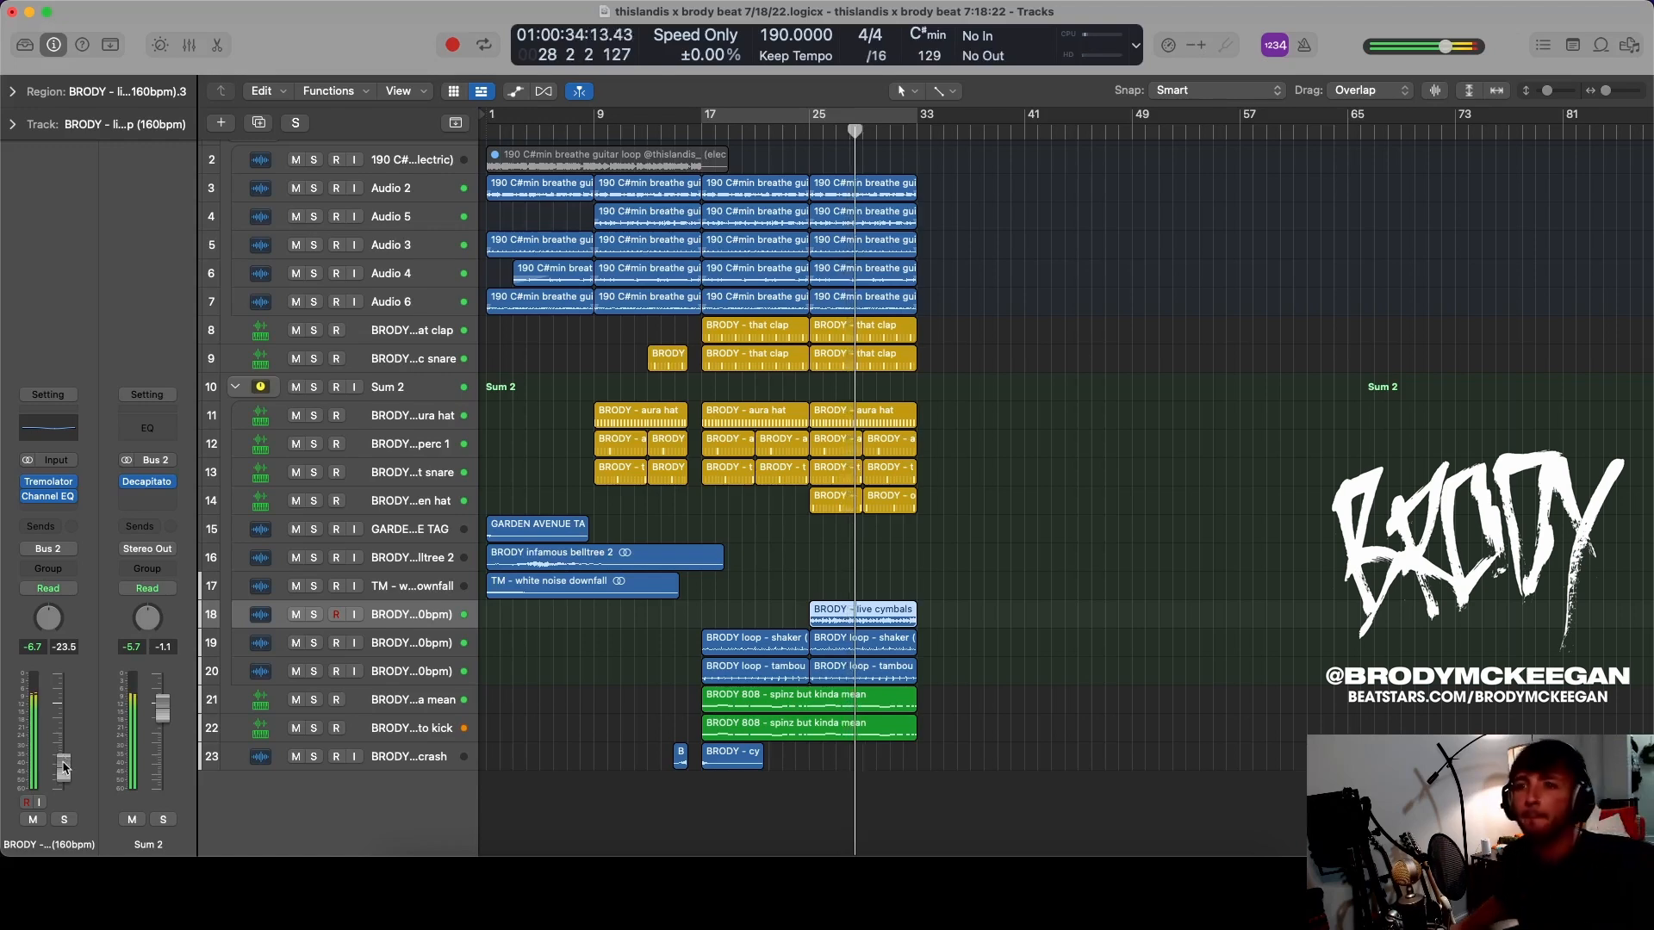
{"action": "left_click", "coordinate": [793, 132]}
- Extend the end of the live cymbals loop region to bar 35 and play the section around it
{"action": "scroll", "coordinate": [1089, 525], "scroll_direction": "up", "scroll_amount": 5}
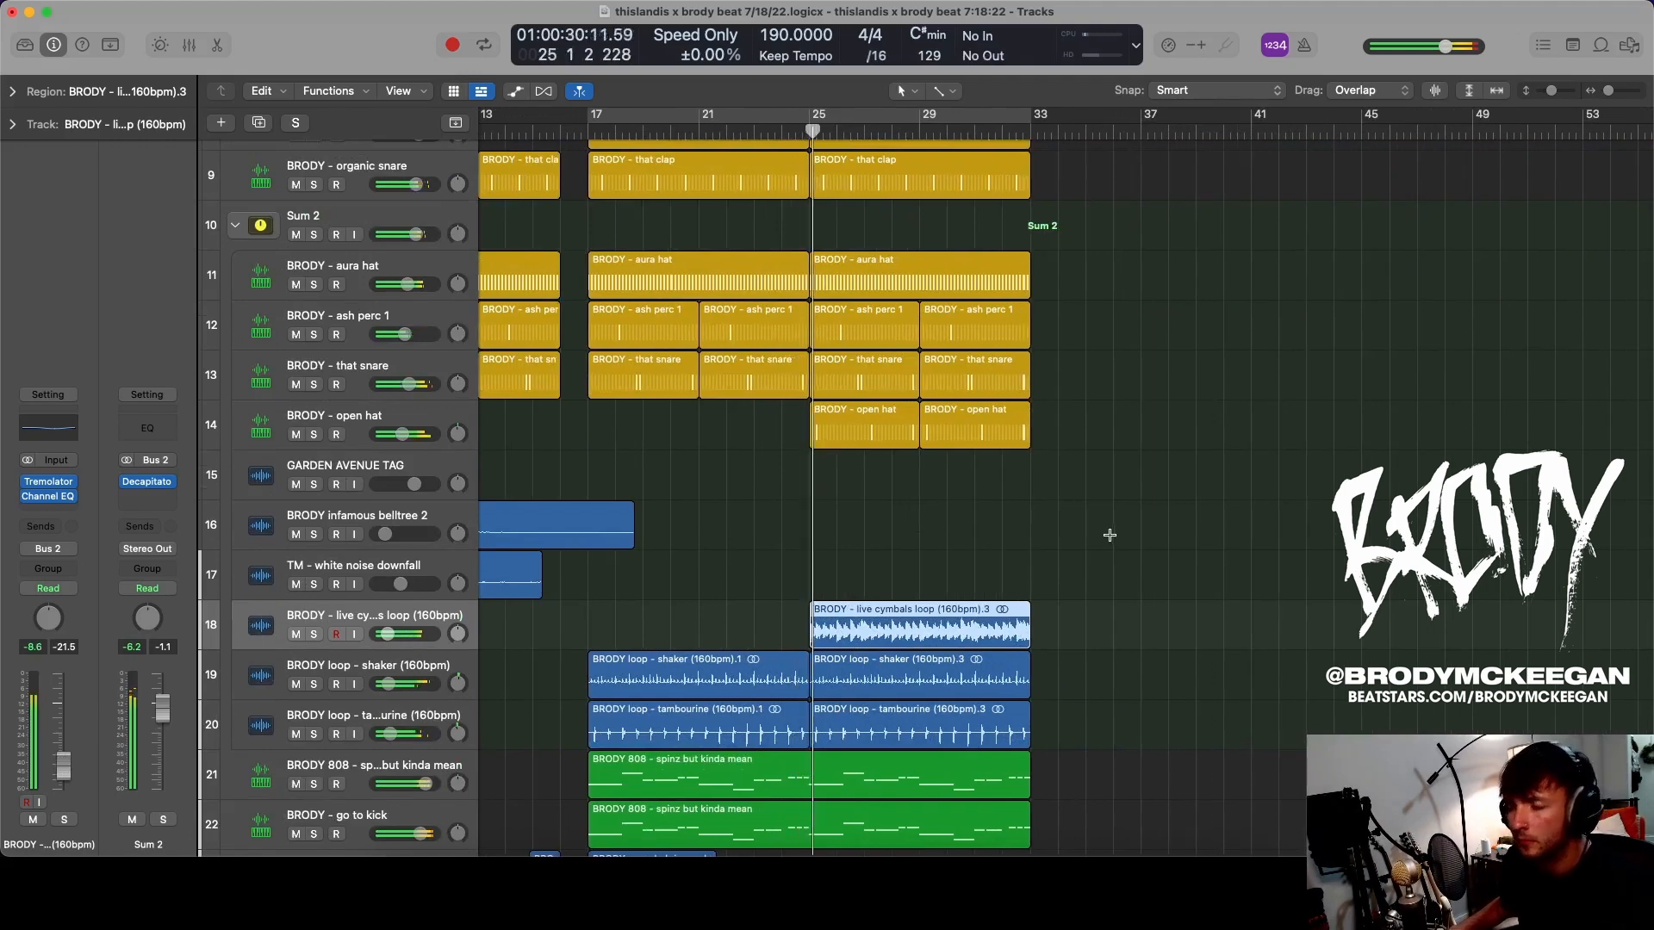
{"action": "scroll", "coordinate": [1109, 535], "scroll_direction": "up", "scroll_amount": 1}
{"action": "scroll", "coordinate": [794, 695], "scroll_direction": "right", "scroll_amount": 5}
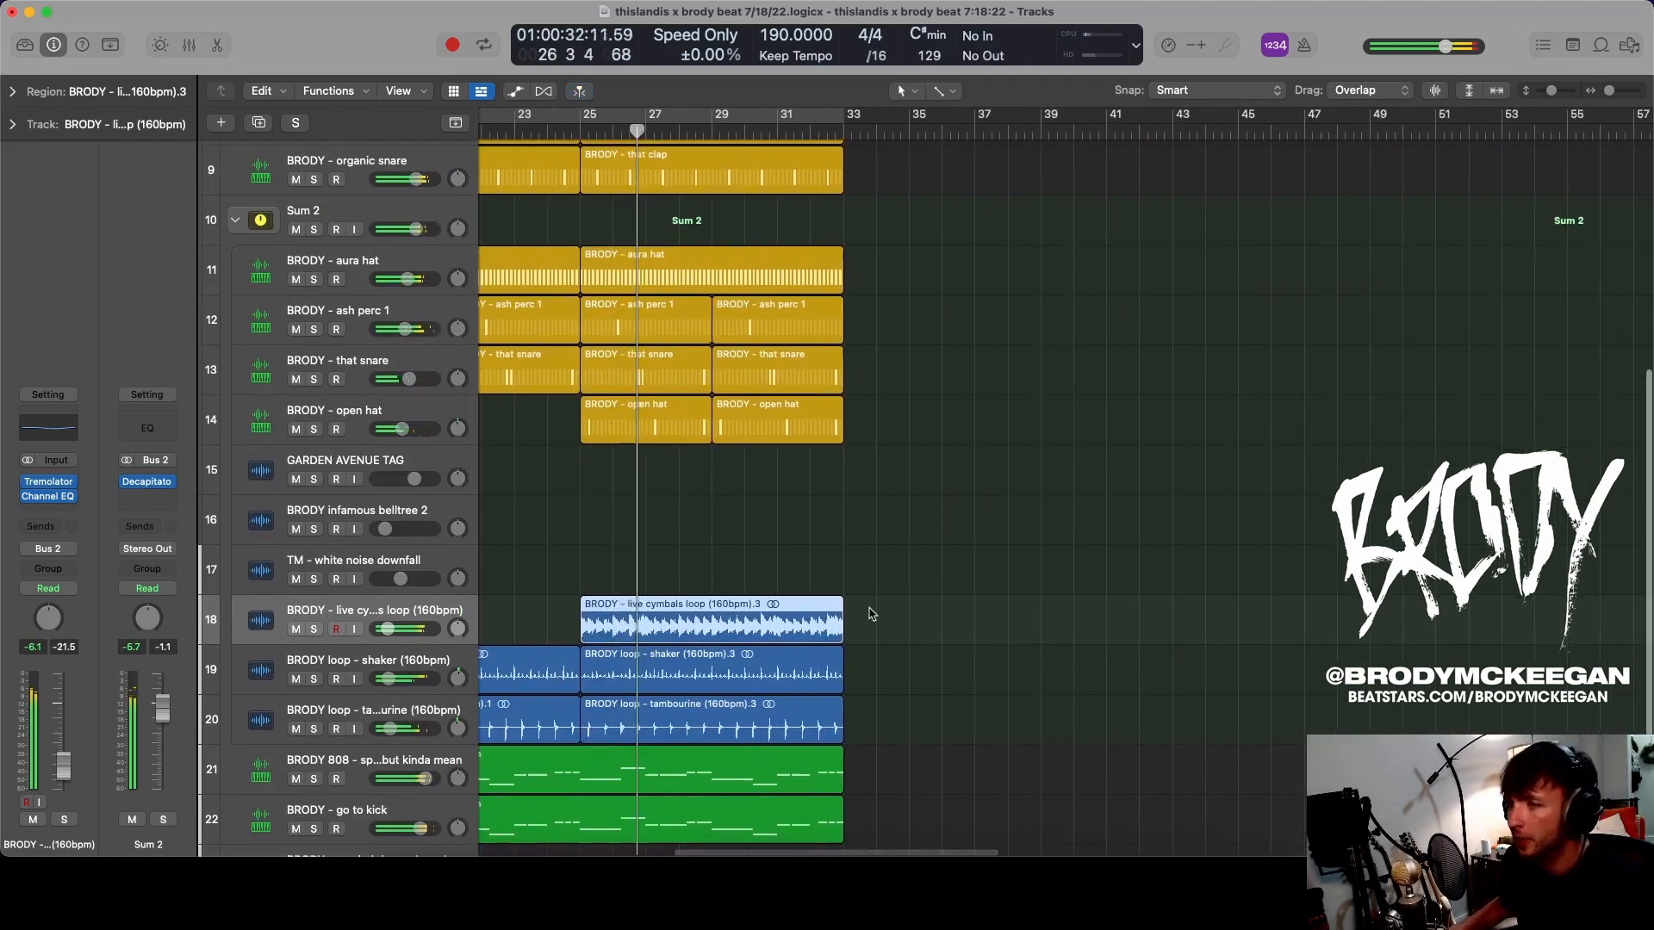
{"action": "left_click_drag", "start_coordinate": [841, 639], "coordinate": [906, 651]}
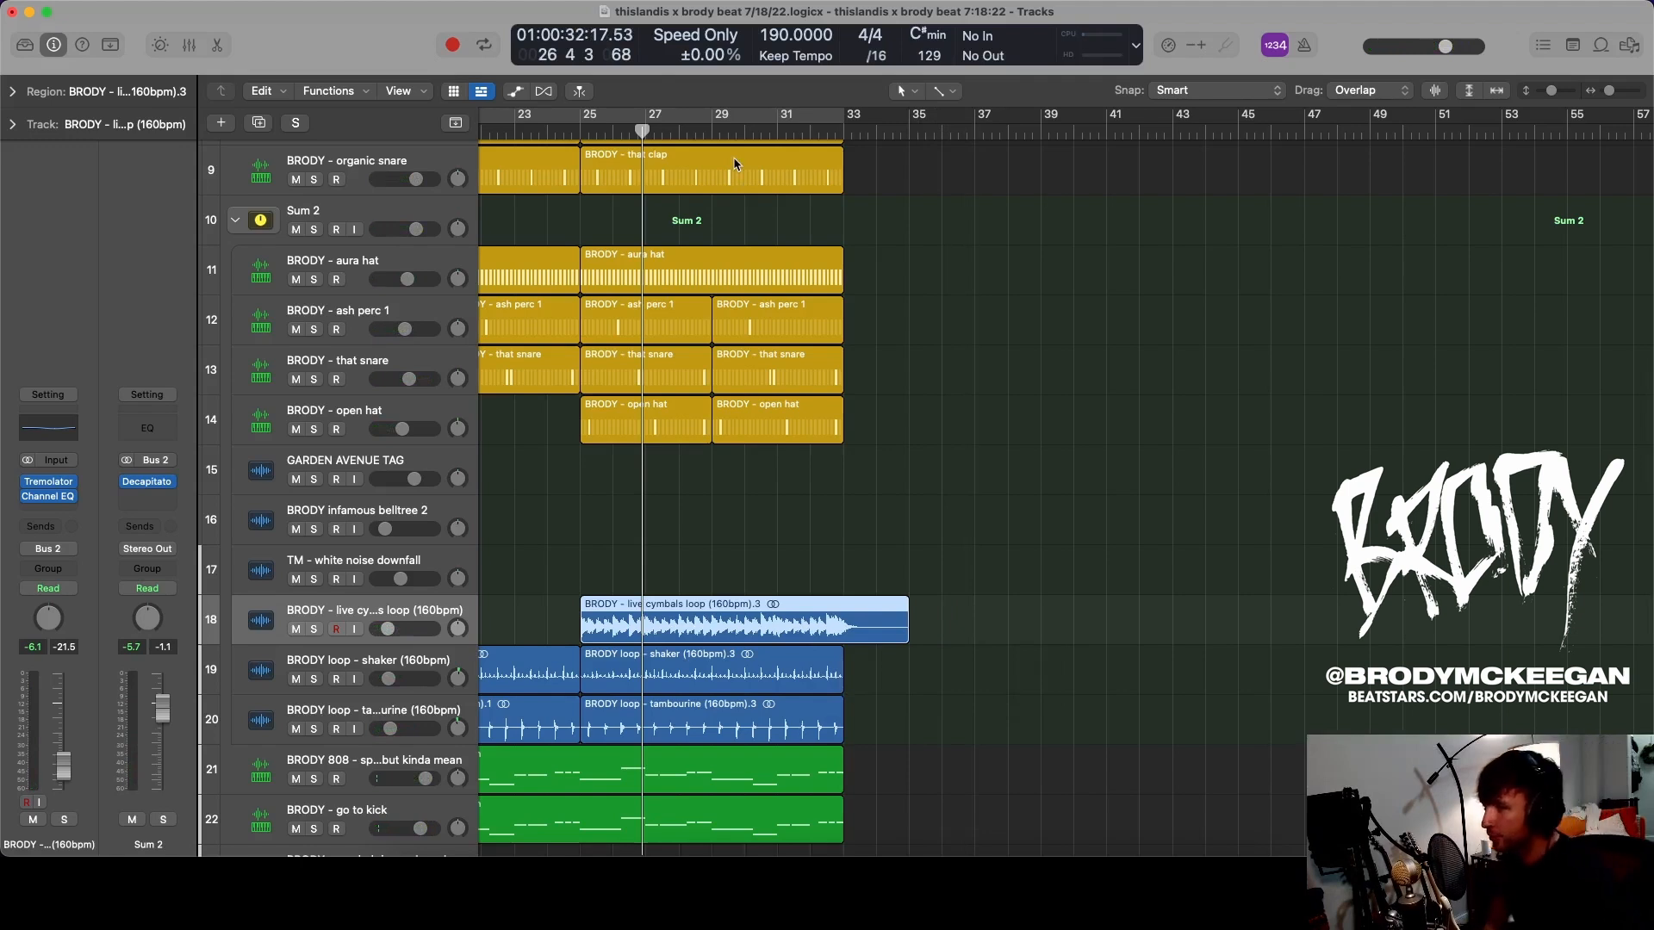
{"action": "left_click", "coordinate": [582, 129]}
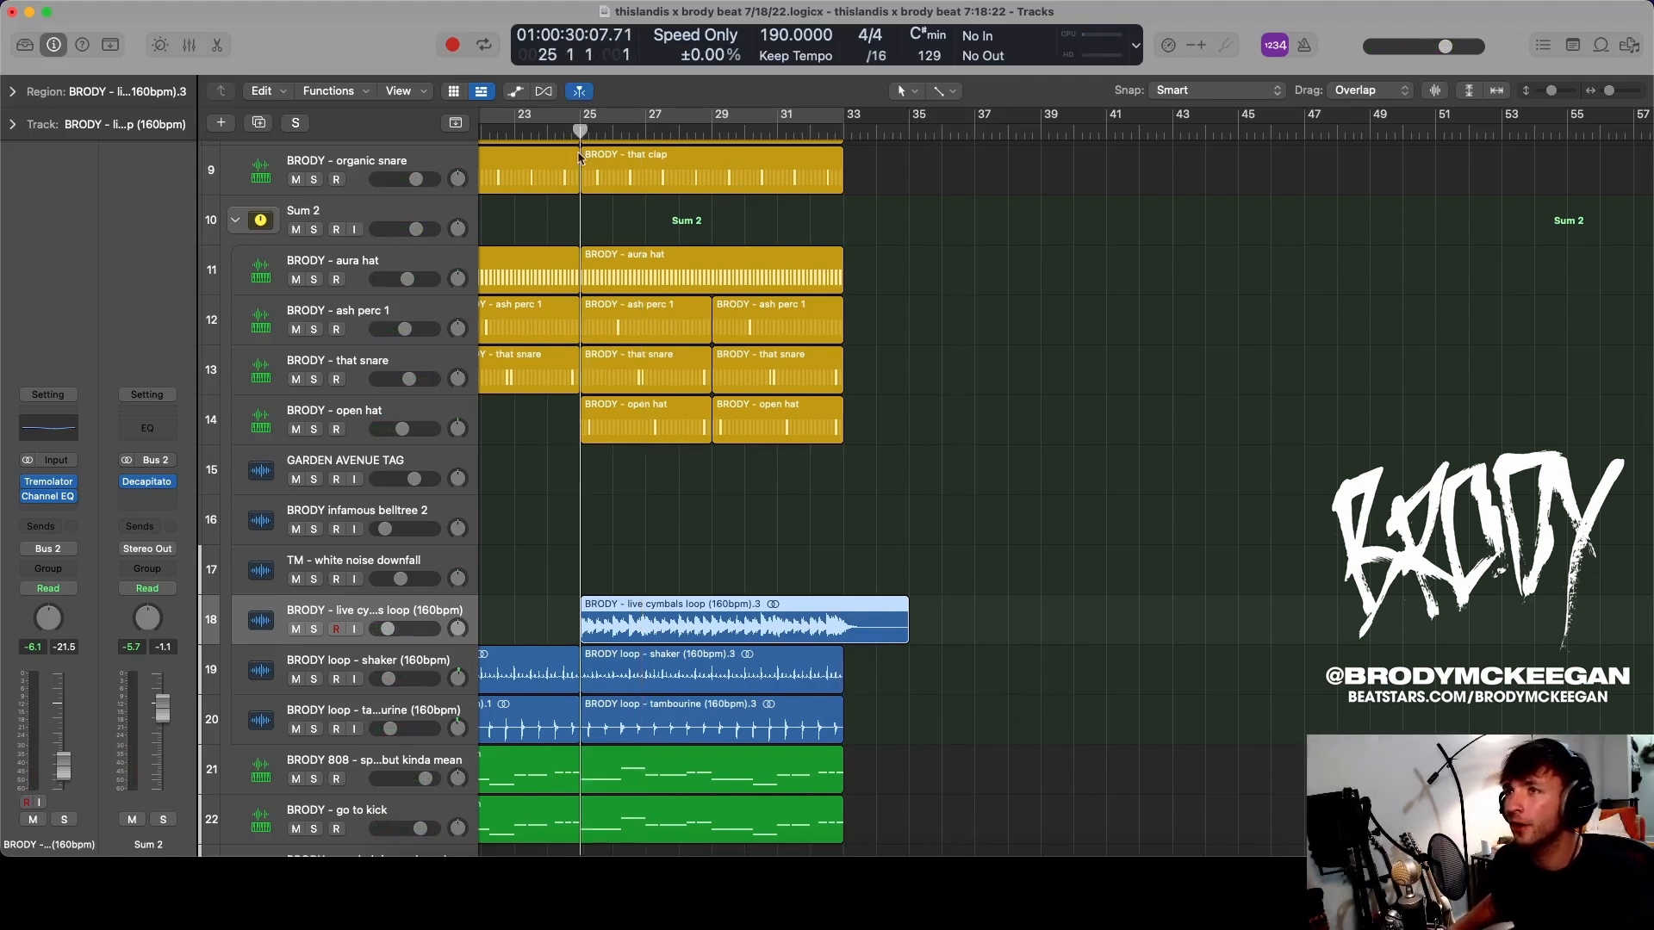
{"action": "left_click", "coordinate": [810, 543]}
{"action": "key", "text": "space"}
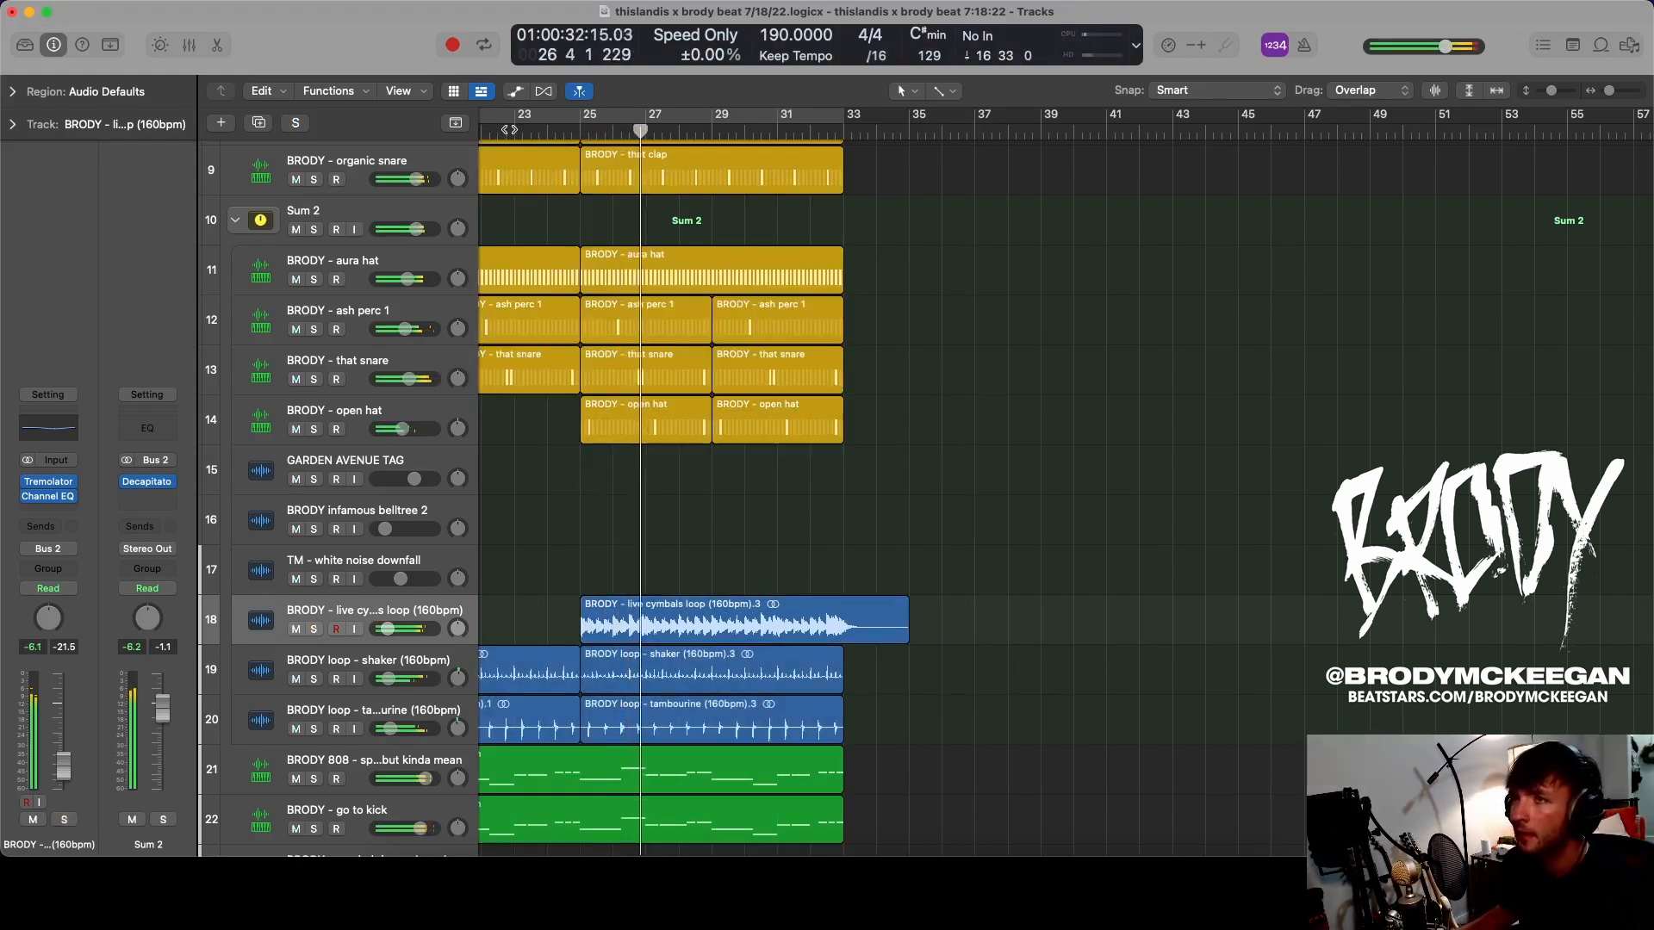
{"action": "scroll", "coordinate": [581, 163], "scroll_direction": "left", "scroll_amount": 3}
{"action": "left_click", "coordinate": [593, 131]}
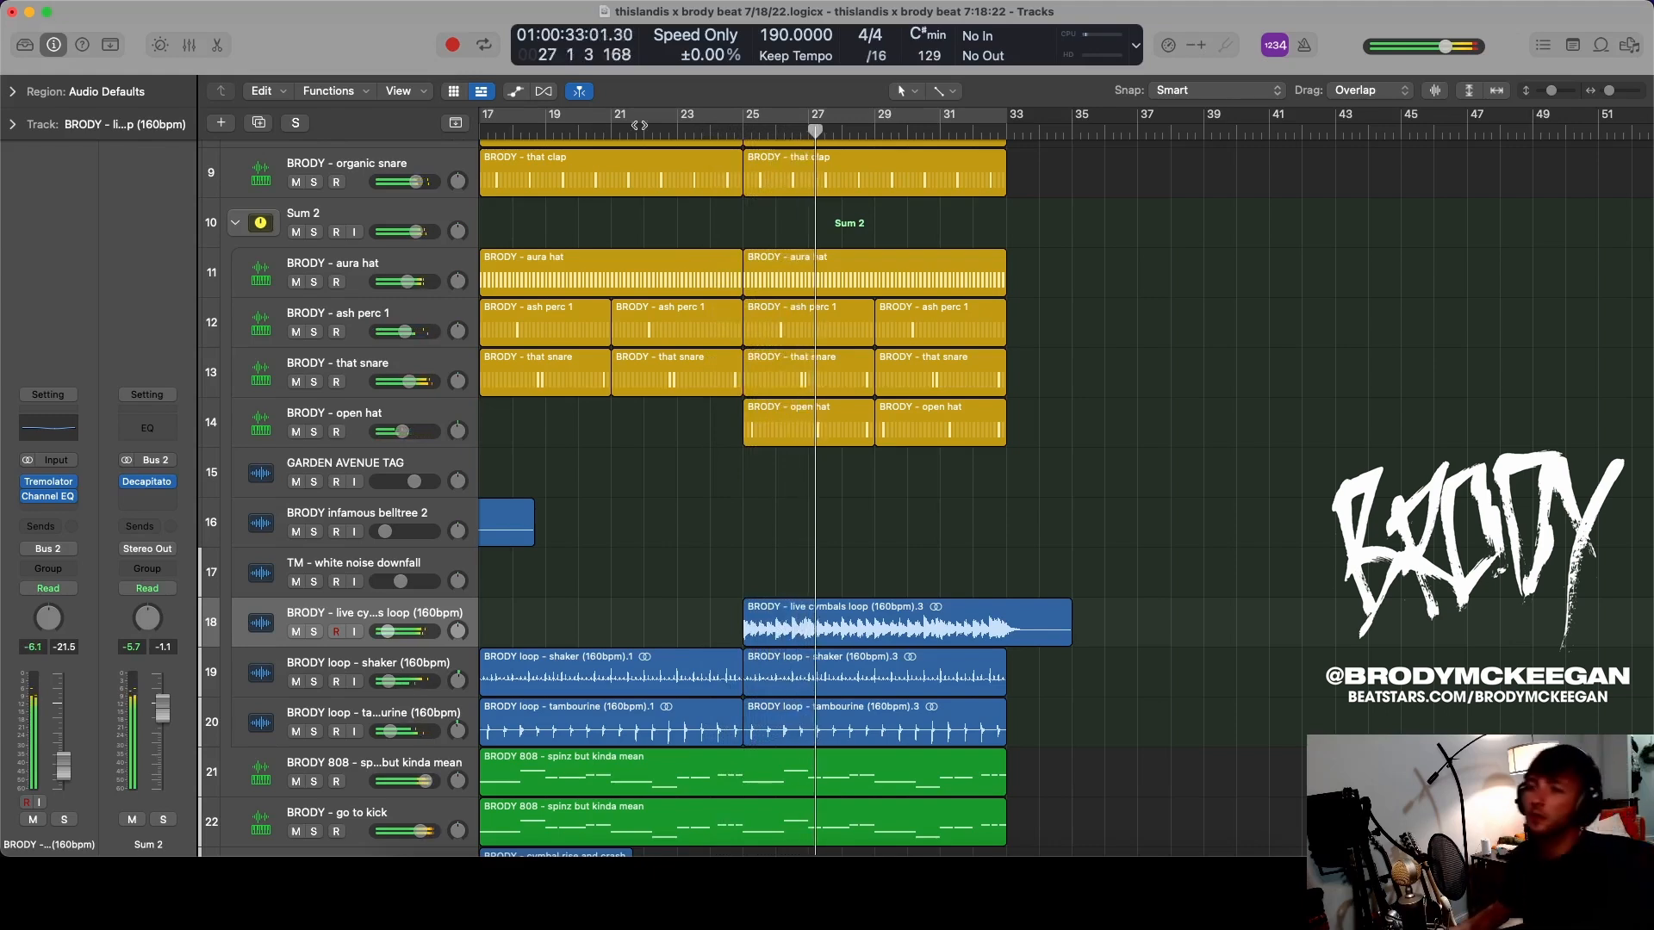
- Try repeating the last Audio 2 guitar loop region at bar 33
{"action": "scroll", "coordinate": [1011, 333], "scroll_direction": "down", "scroll_amount": 3}
{"action": "scroll", "coordinate": [867, 399], "scroll_direction": "down", "scroll_amount": 1}
{"action": "scroll", "coordinate": [868, 399], "scroll_direction": "down", "scroll_amount": 1}
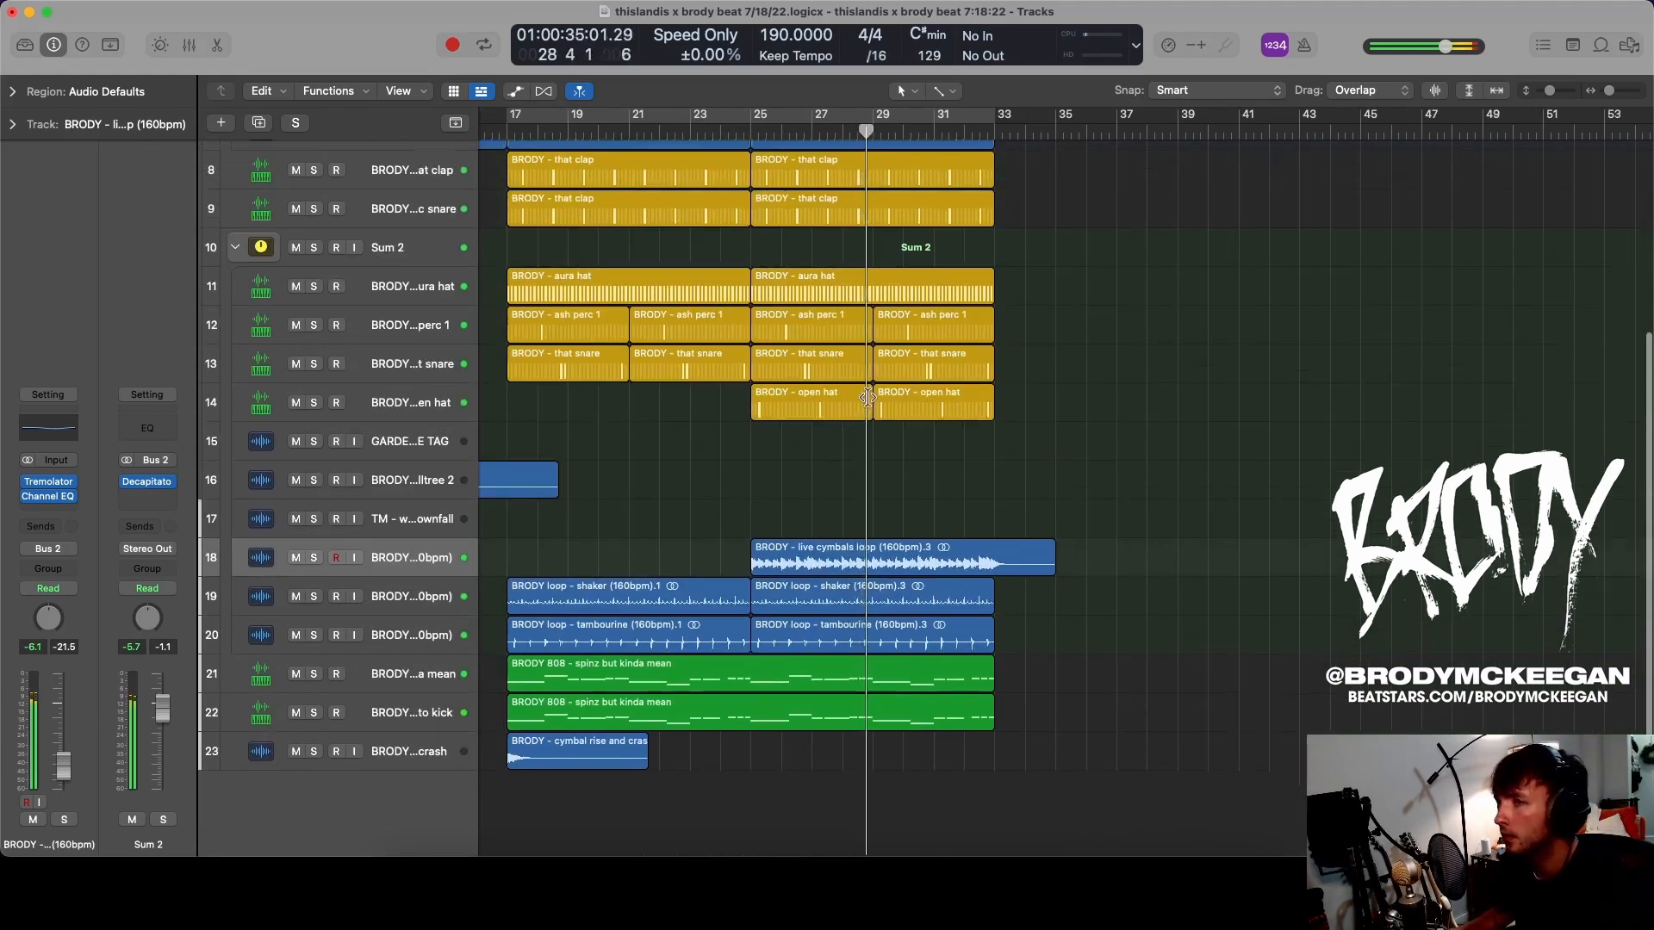
{"action": "scroll", "coordinate": [868, 399], "scroll_direction": "up", "scroll_amount": 5}
{"action": "scroll", "coordinate": [1067, 793], "scroll_direction": "down", "scroll_amount": 2}
{"action": "scroll", "coordinate": [901, 734], "scroll_direction": "up", "scroll_amount": 2}
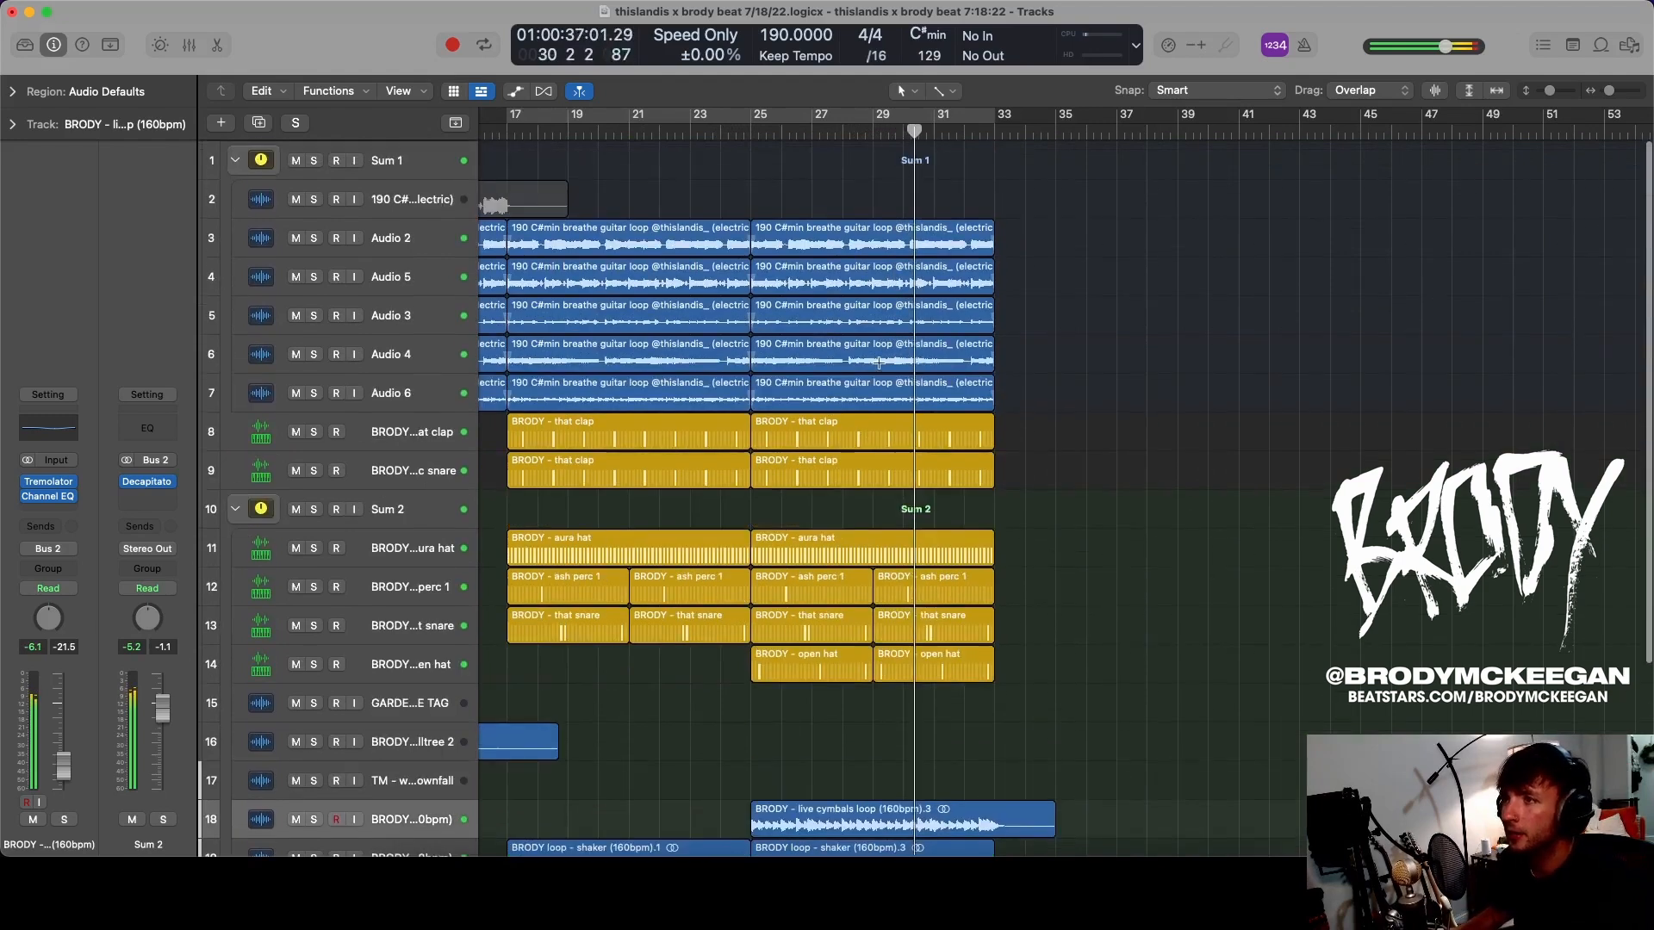
{"action": "left_click_drag", "start_coordinate": [1025, 222], "coordinate": [830, 232]}
{"action": "key", "text": "super+r"}
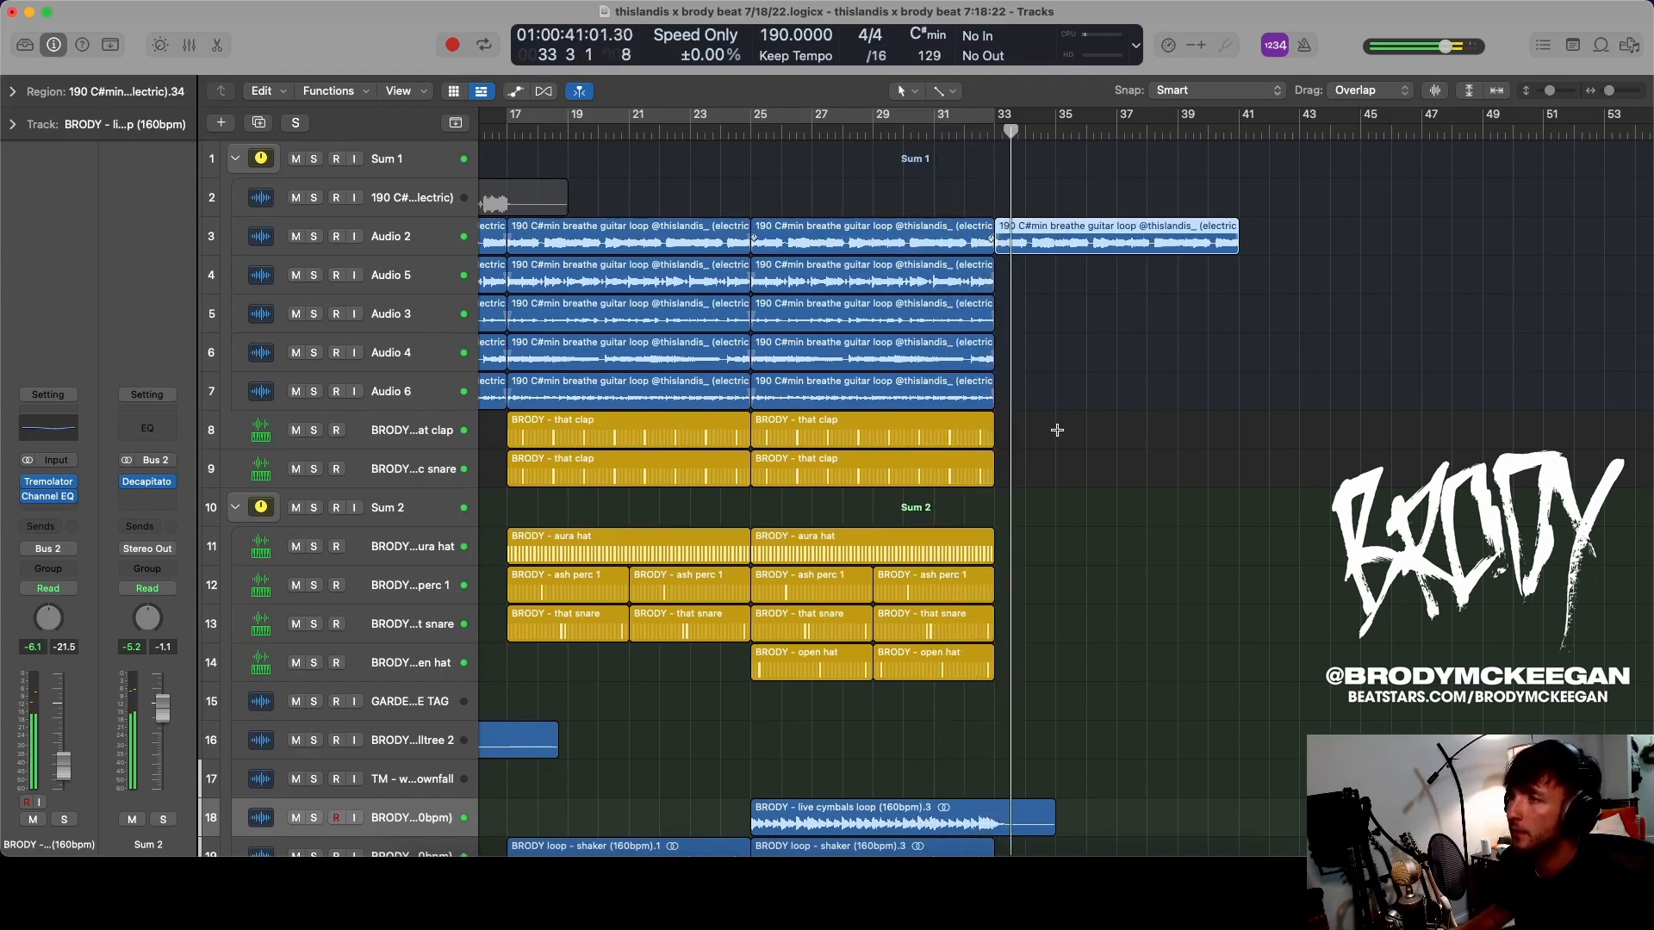
{"action": "scroll", "coordinate": [1061, 442], "scroll_direction": "down", "scroll_amount": 5}
{"action": "scroll", "coordinate": [1066, 442], "scroll_direction": "down", "scroll_amount": 2}
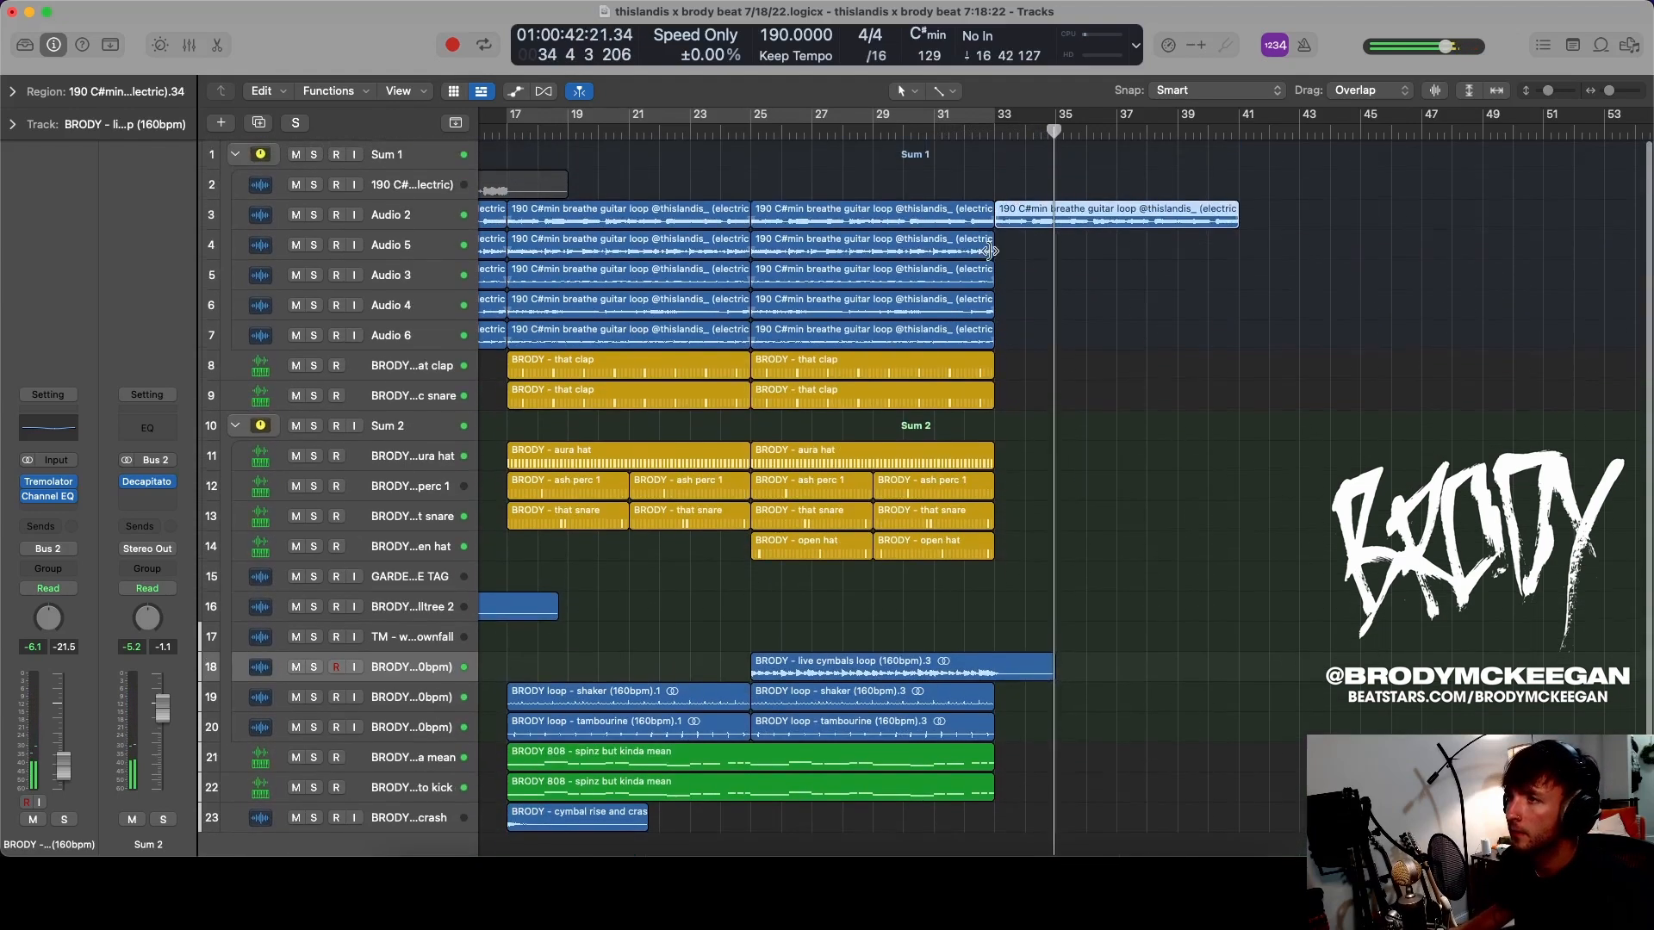
- Delete the repeated Audio 2 guitar region at bar 33
{"action": "left_click_drag", "start_coordinate": [1008, 277], "coordinate": [902, 341]}
{"action": "left_click", "coordinate": [1039, 269]}
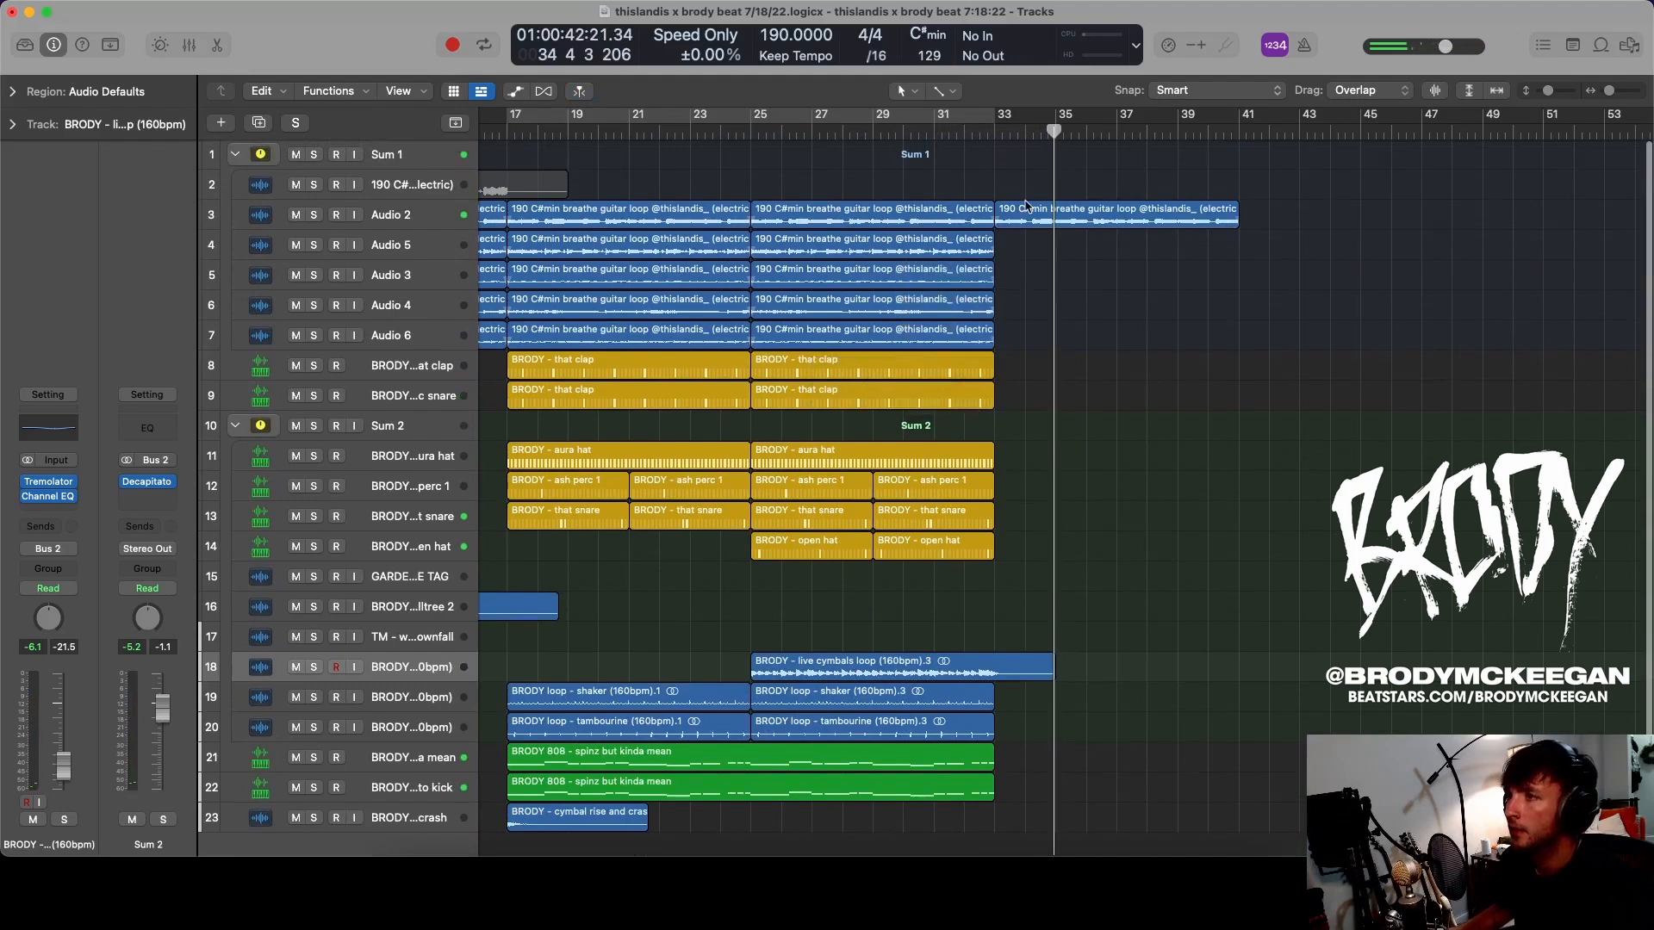
{"action": "left_click", "coordinate": [1026, 207]}
{"action": "key", "text": "Delete"}
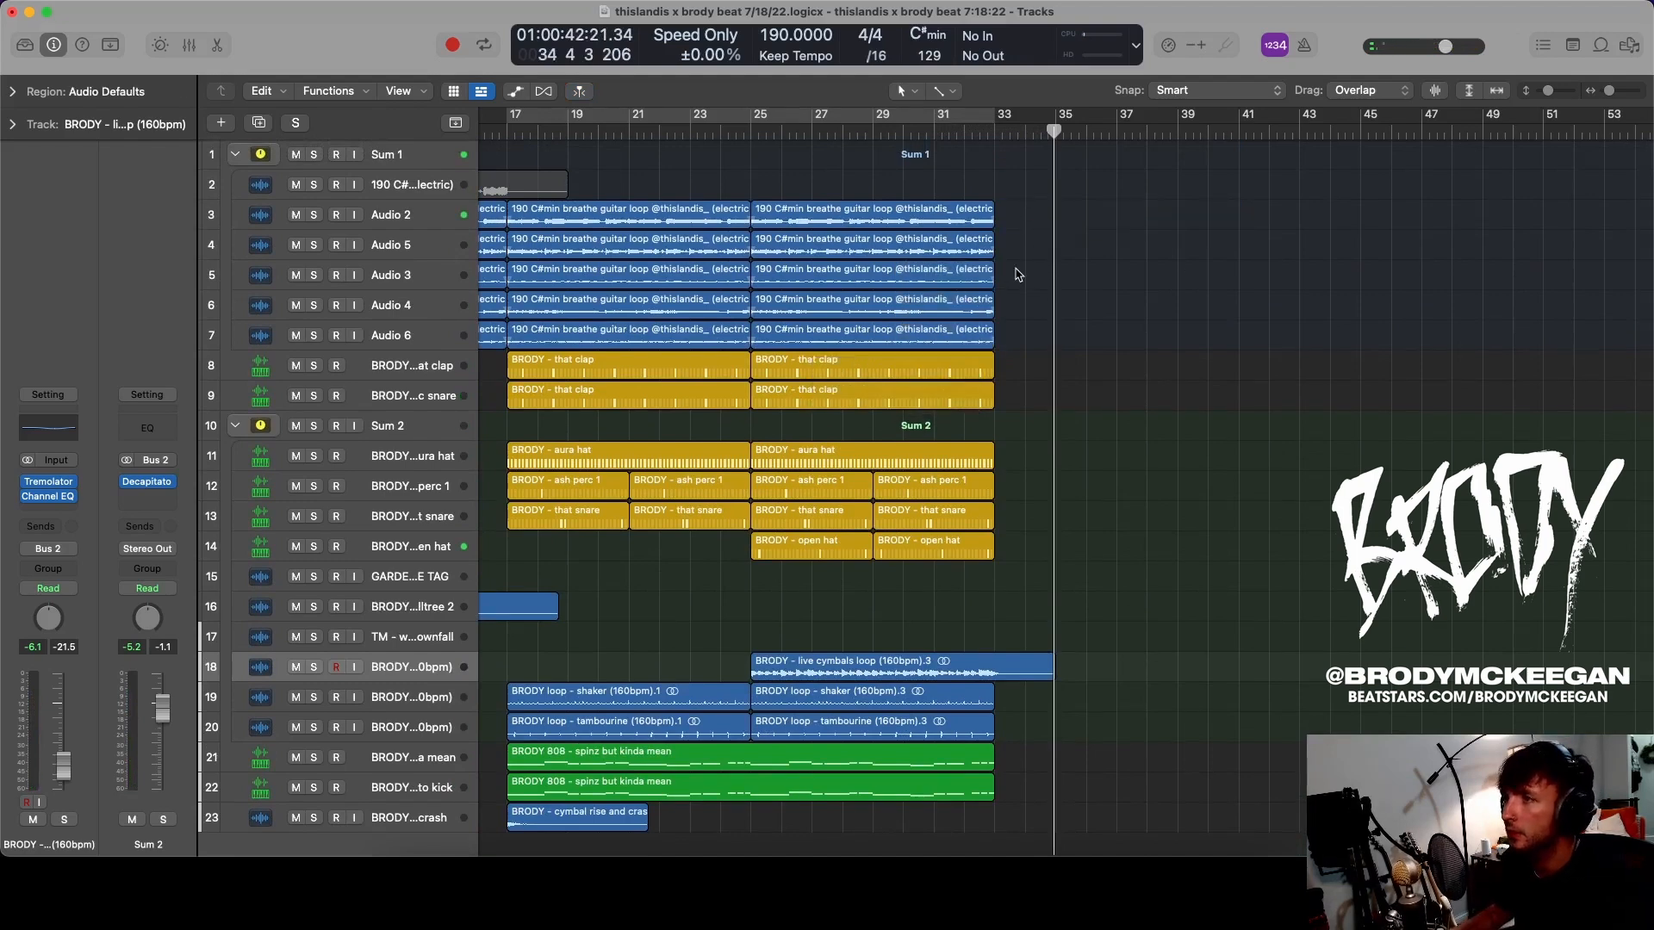
- Repeat the last Audio 3, Audio 4 and Audio 6 guitar regions at bar 33, then delete the Audio 4 copy
{"action": "left_click_drag", "start_coordinate": [1019, 274], "coordinate": [841, 333]}
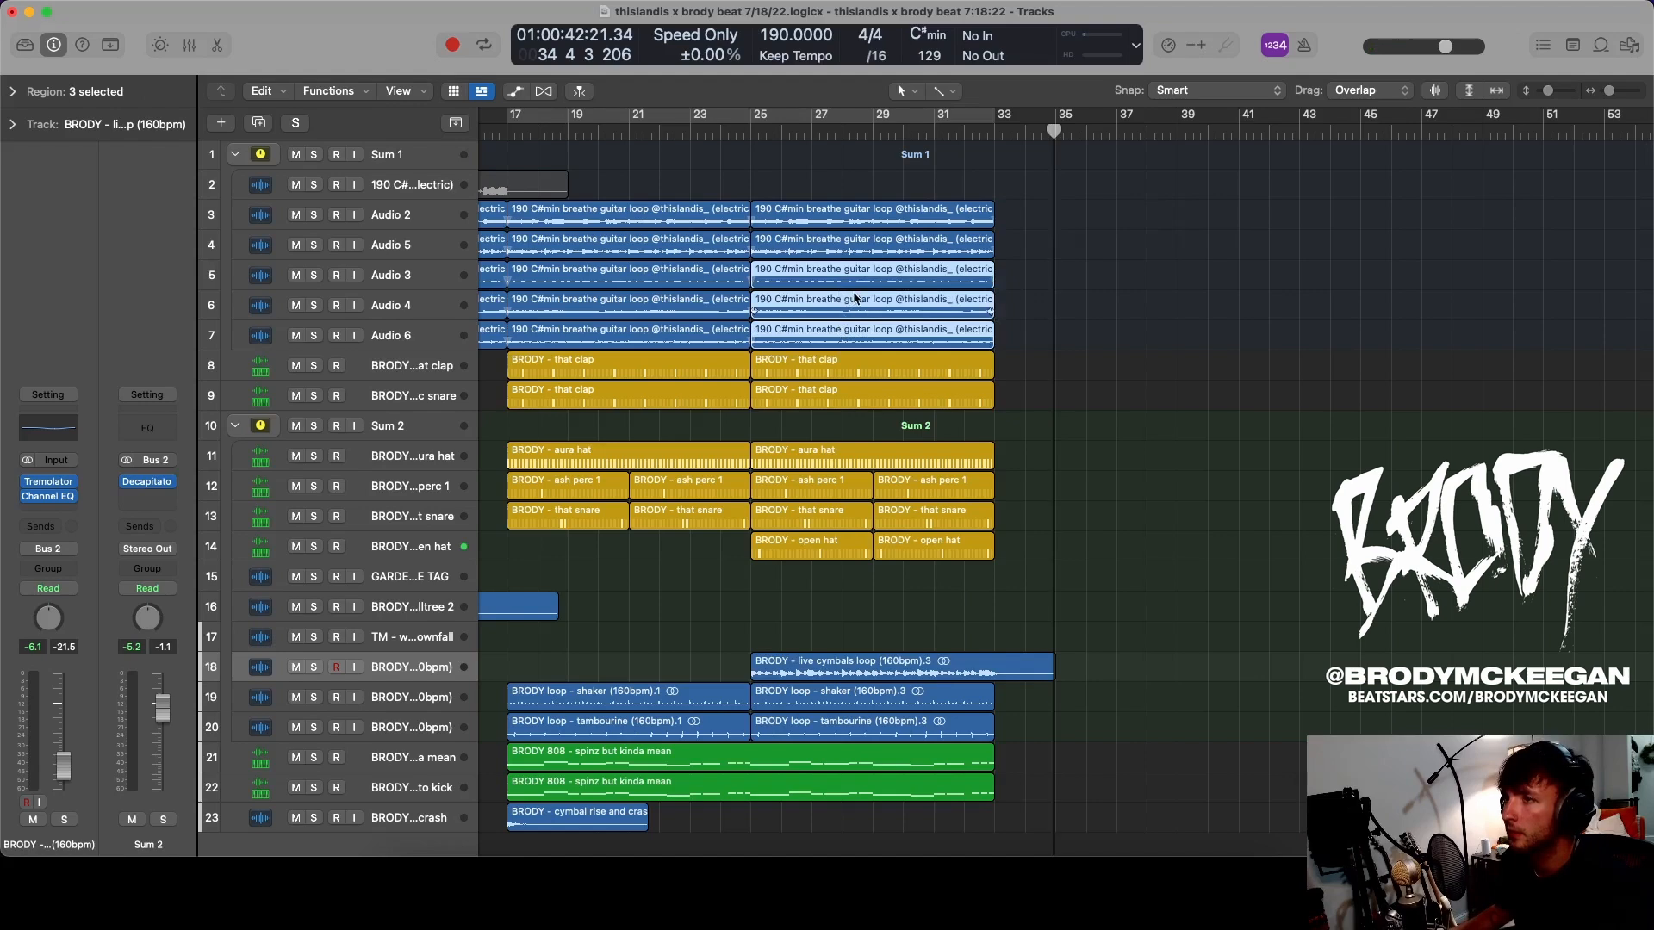
{"action": "key", "text": "super+r"}
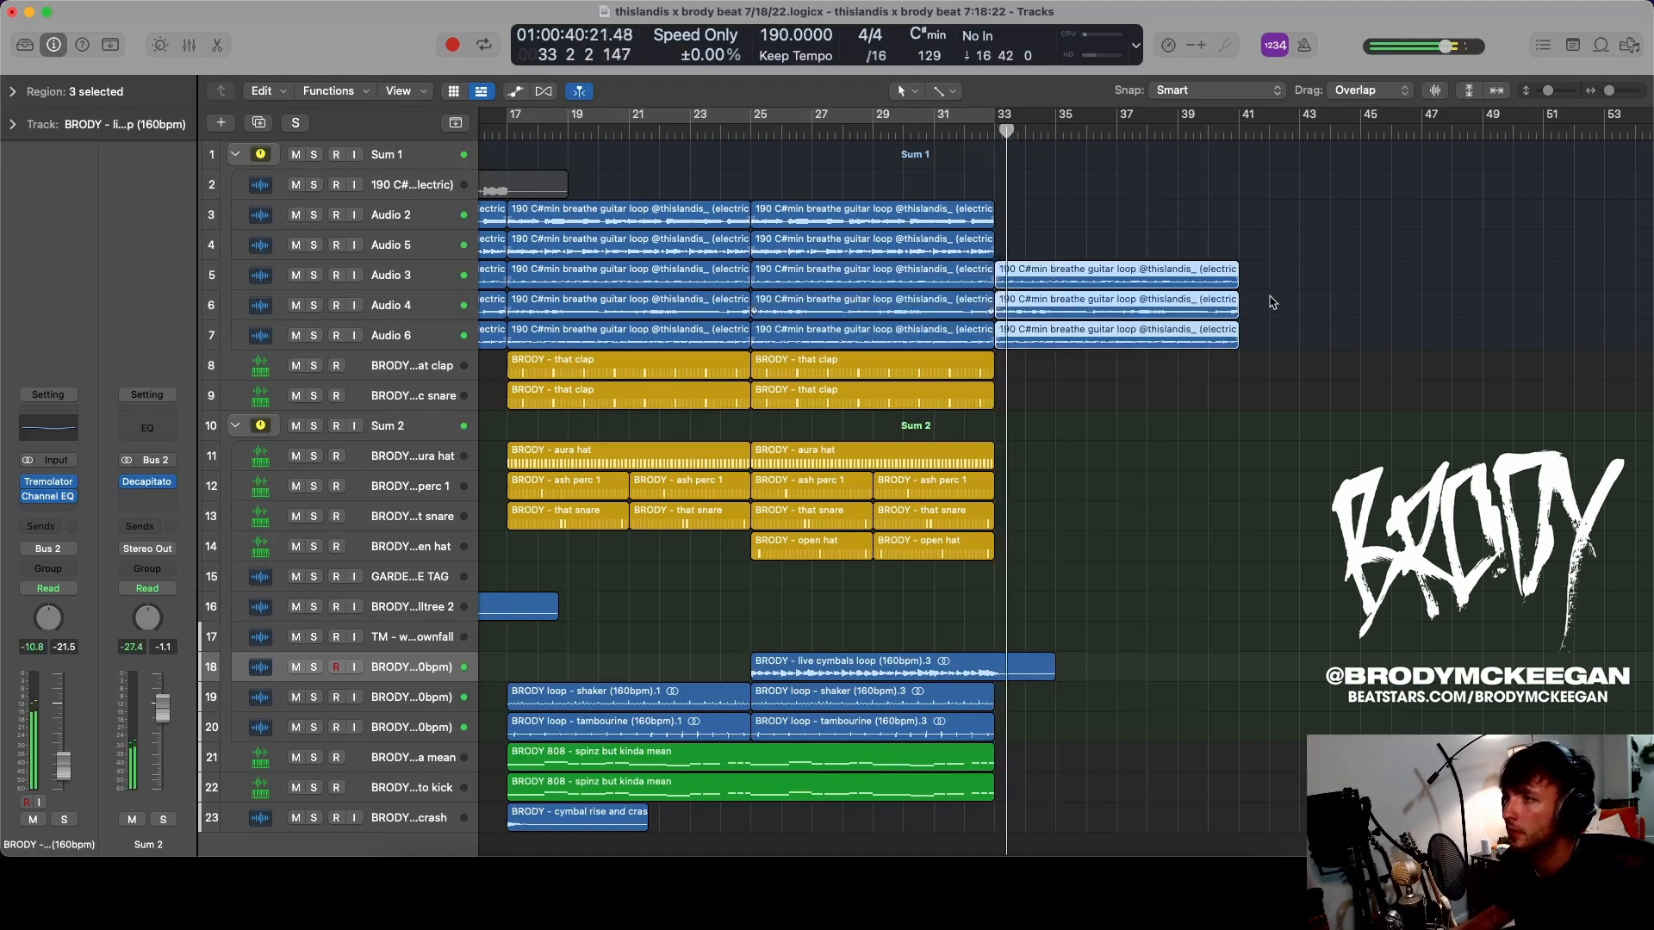
{"action": "left_click", "coordinate": [1113, 304]}
{"action": "key", "text": "Delete"}
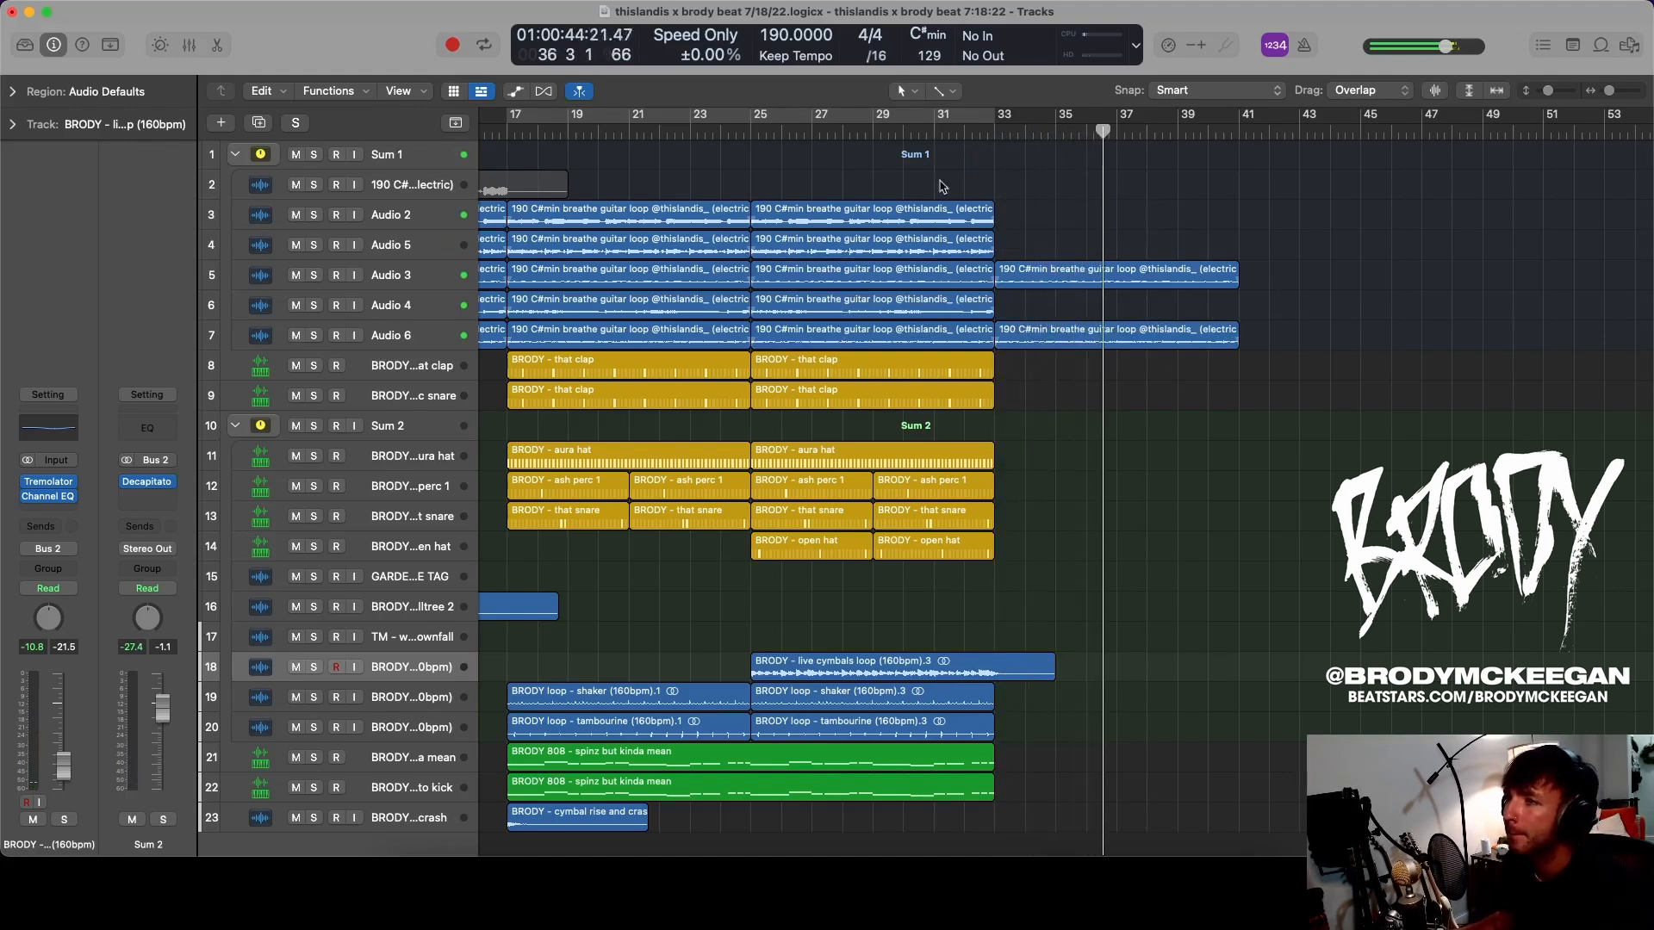
- Try repeating the last Audio 5 guitar region at bar 33 and play from there
{"action": "left_click", "coordinate": [903, 242]}
{"action": "key", "text": "super+r"}
{"action": "left_click", "coordinate": [998, 131]}
{"action": "key", "text": "space"}
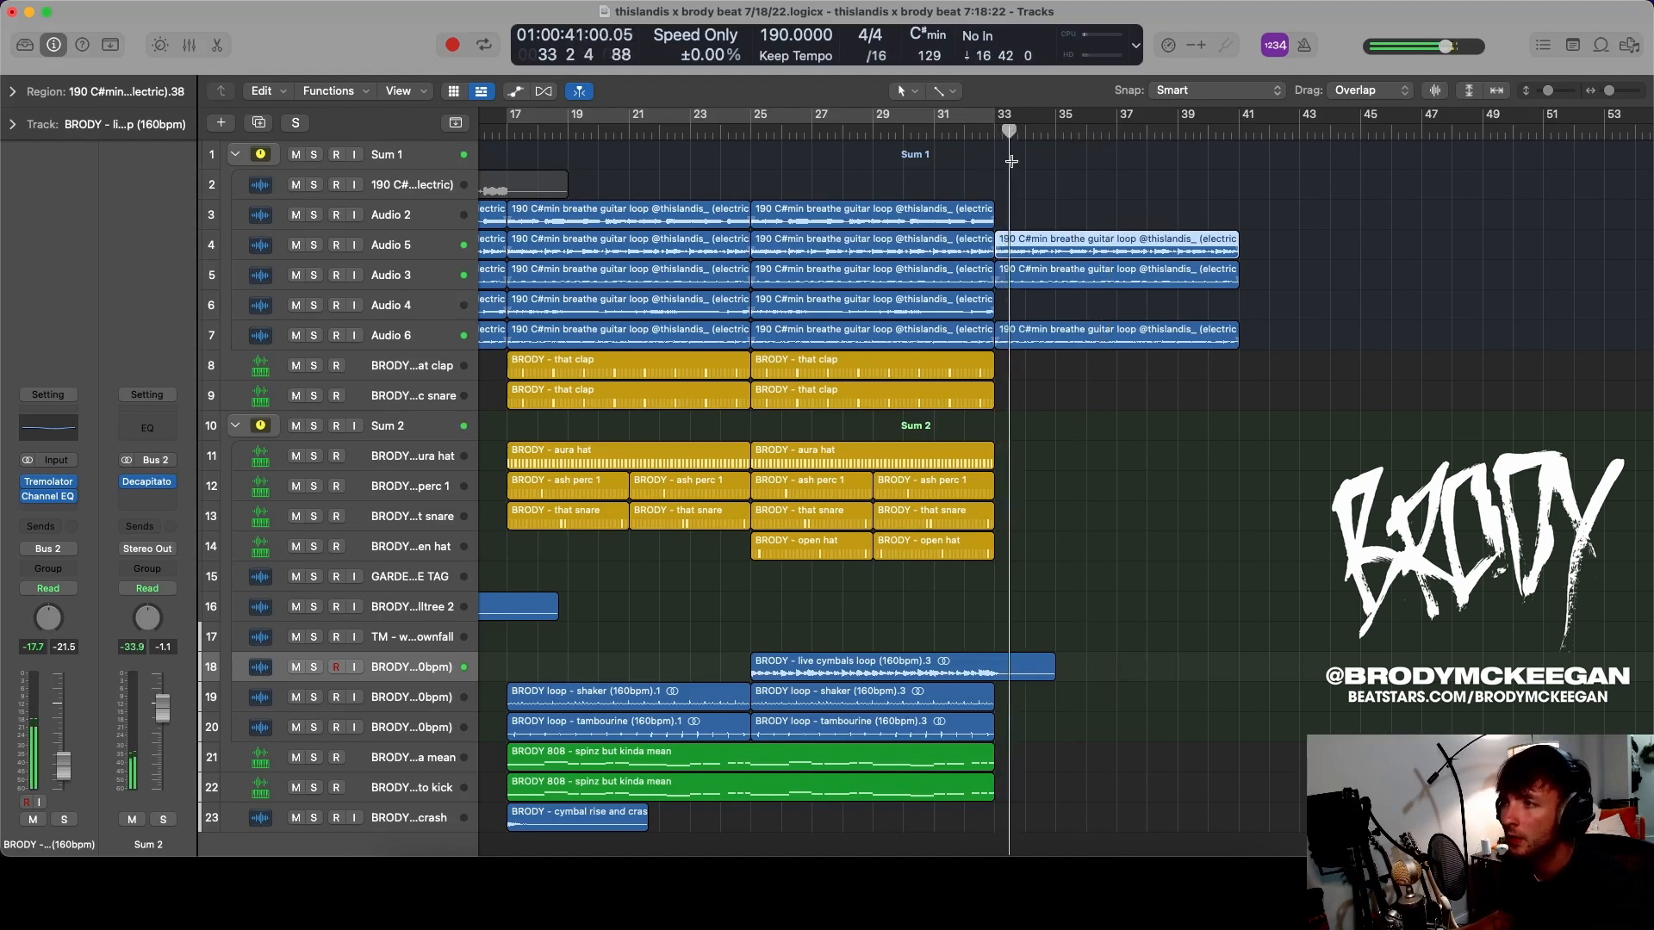
- Try repeating the 808 region at bar 33 and delete the Audio 5 copy there
{"action": "scroll", "coordinate": [1038, 197], "scroll_direction": "down", "scroll_amount": 3}
{"action": "scroll", "coordinate": [1038, 196], "scroll_direction": "down", "scroll_amount": 1}
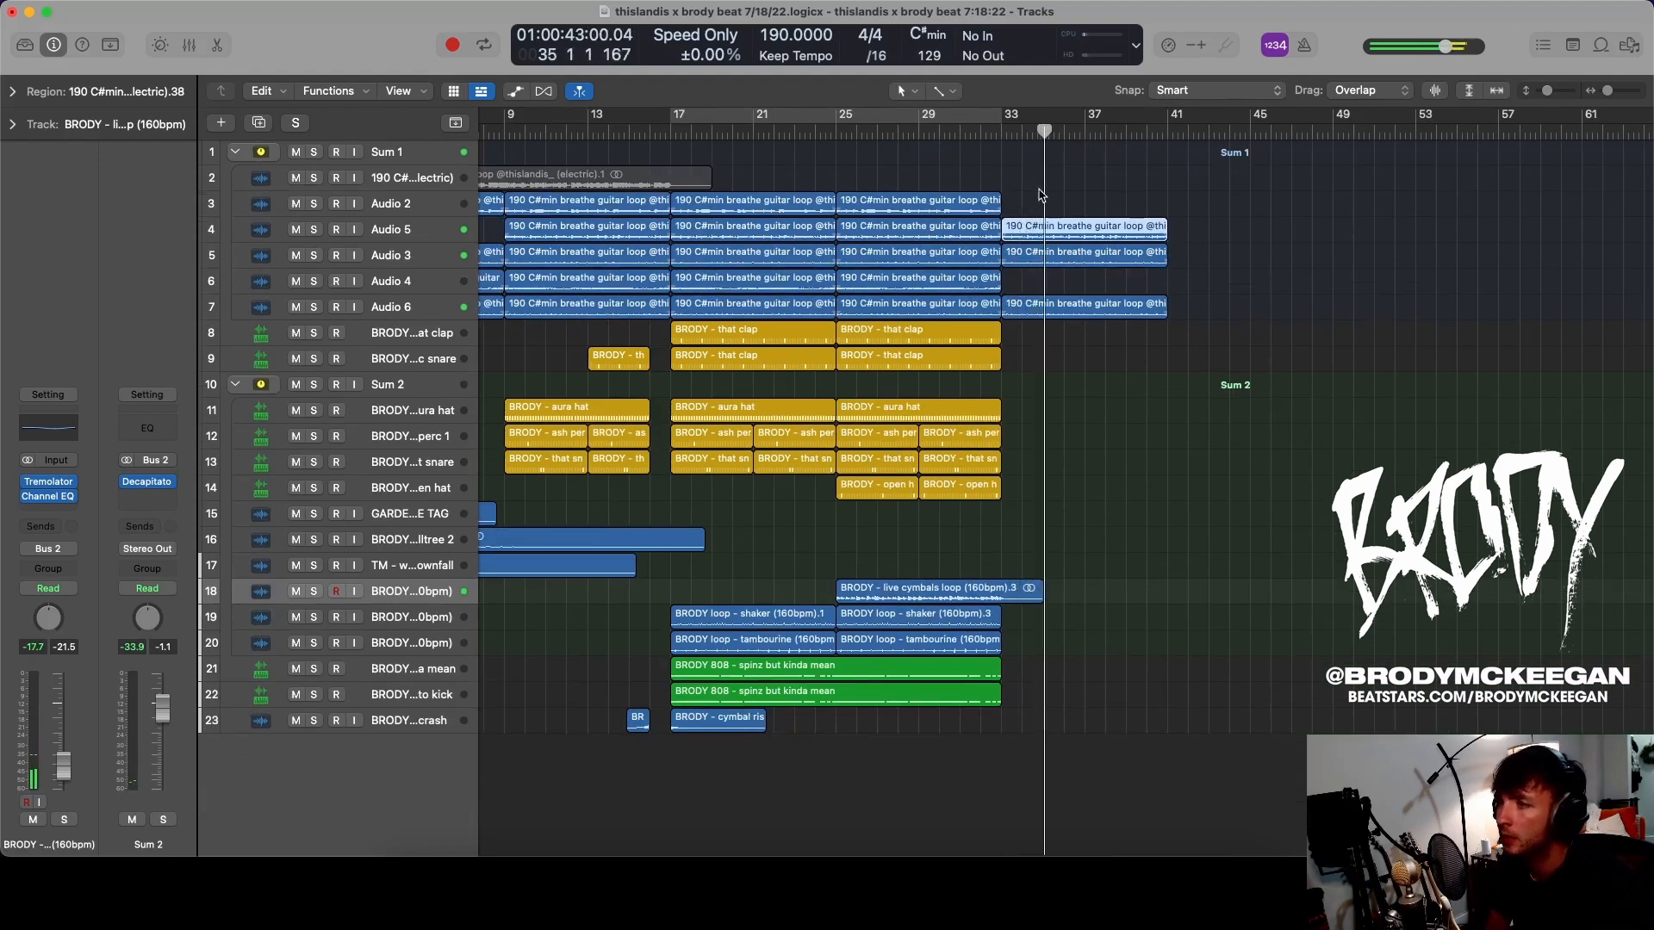
{"action": "left_click", "coordinate": [913, 665]}
{"action": "key", "text": "super+r"}
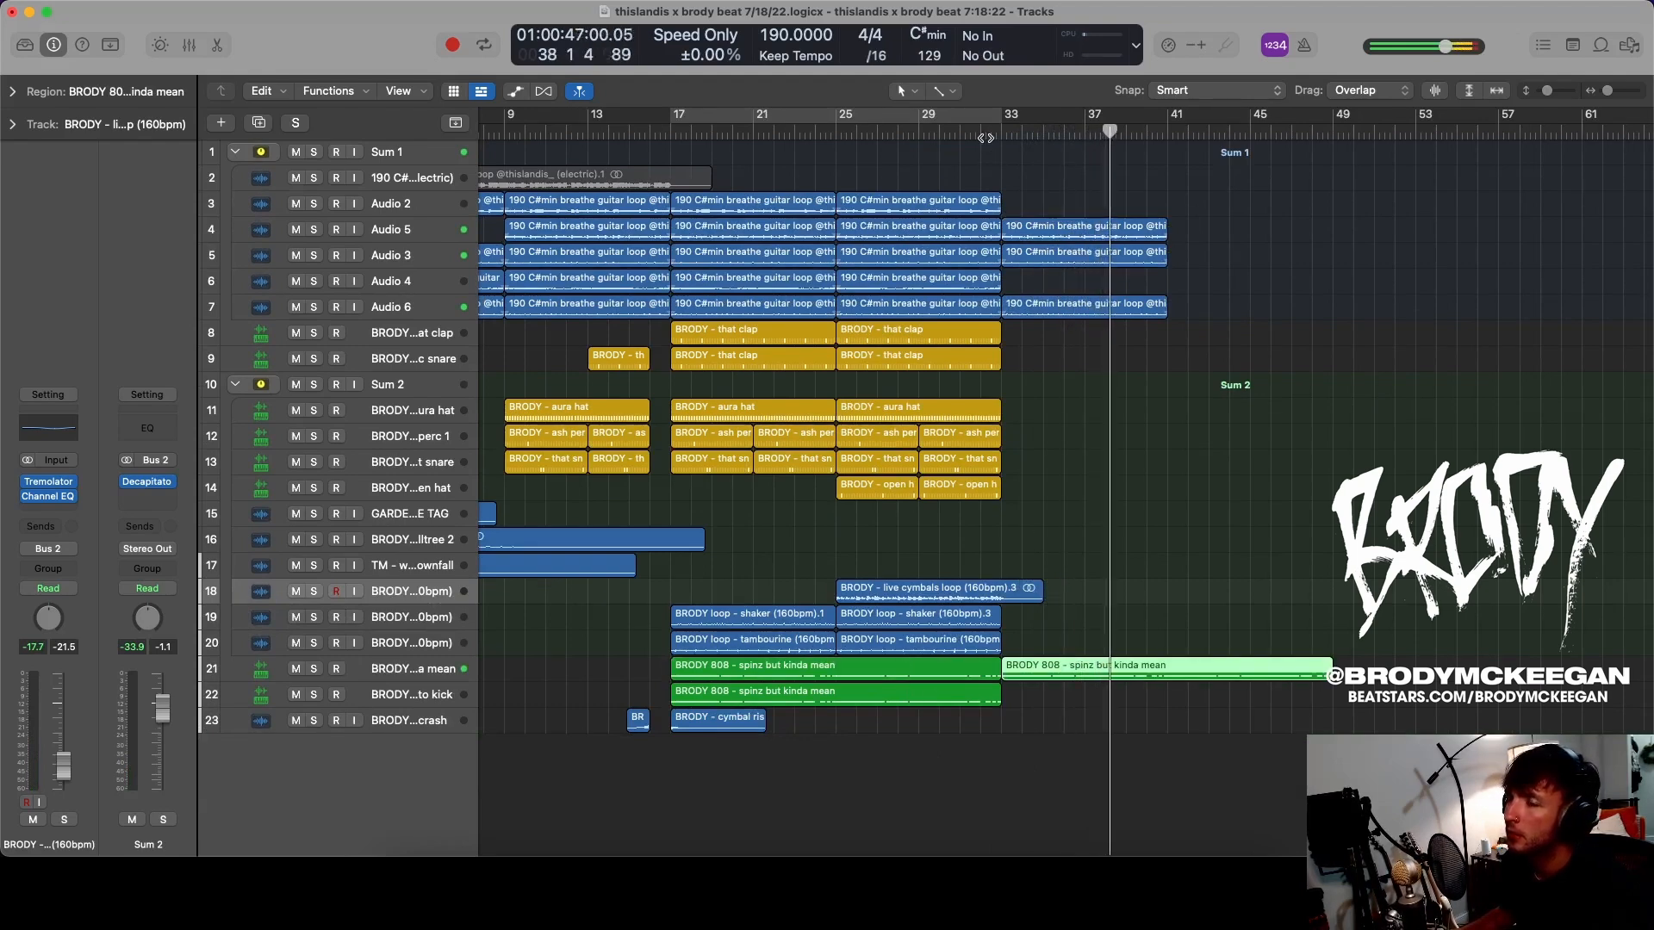
{"action": "left_click", "coordinate": [1027, 227]}
{"action": "key", "text": "Delete"}
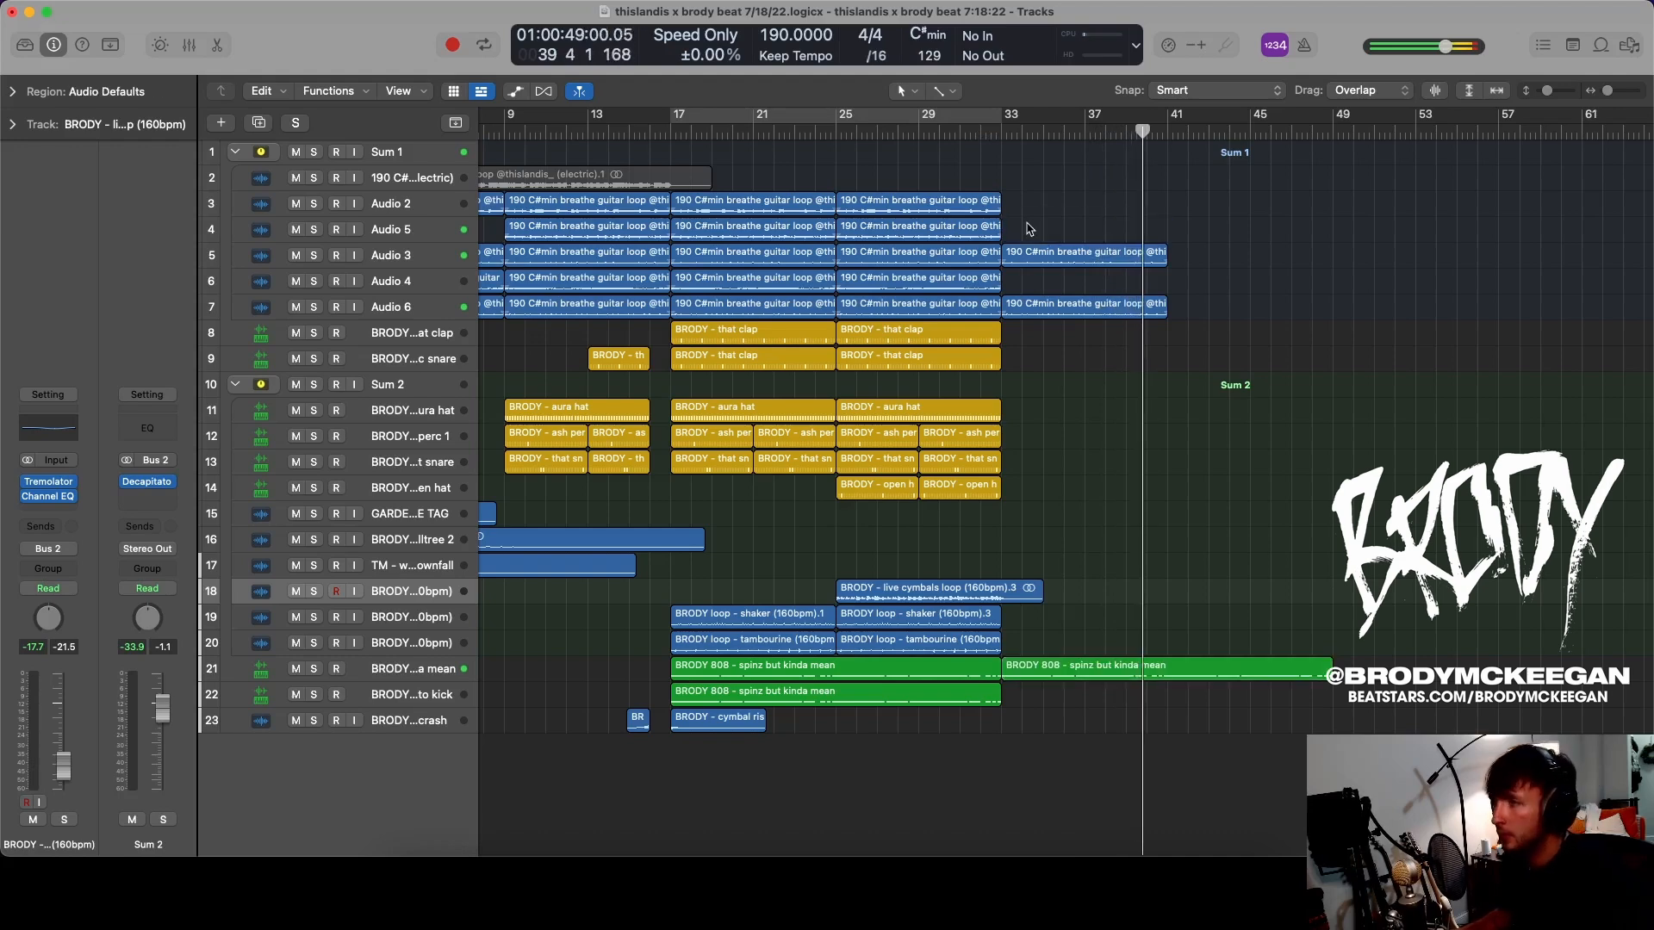
- Replay the transition into bar 33 and repeat the last Audio 2 guitar region there
{"action": "left_click", "coordinate": [937, 129]}
{"action": "scroll", "coordinate": [1051, 586], "scroll_direction": "up", "scroll_amount": 3}
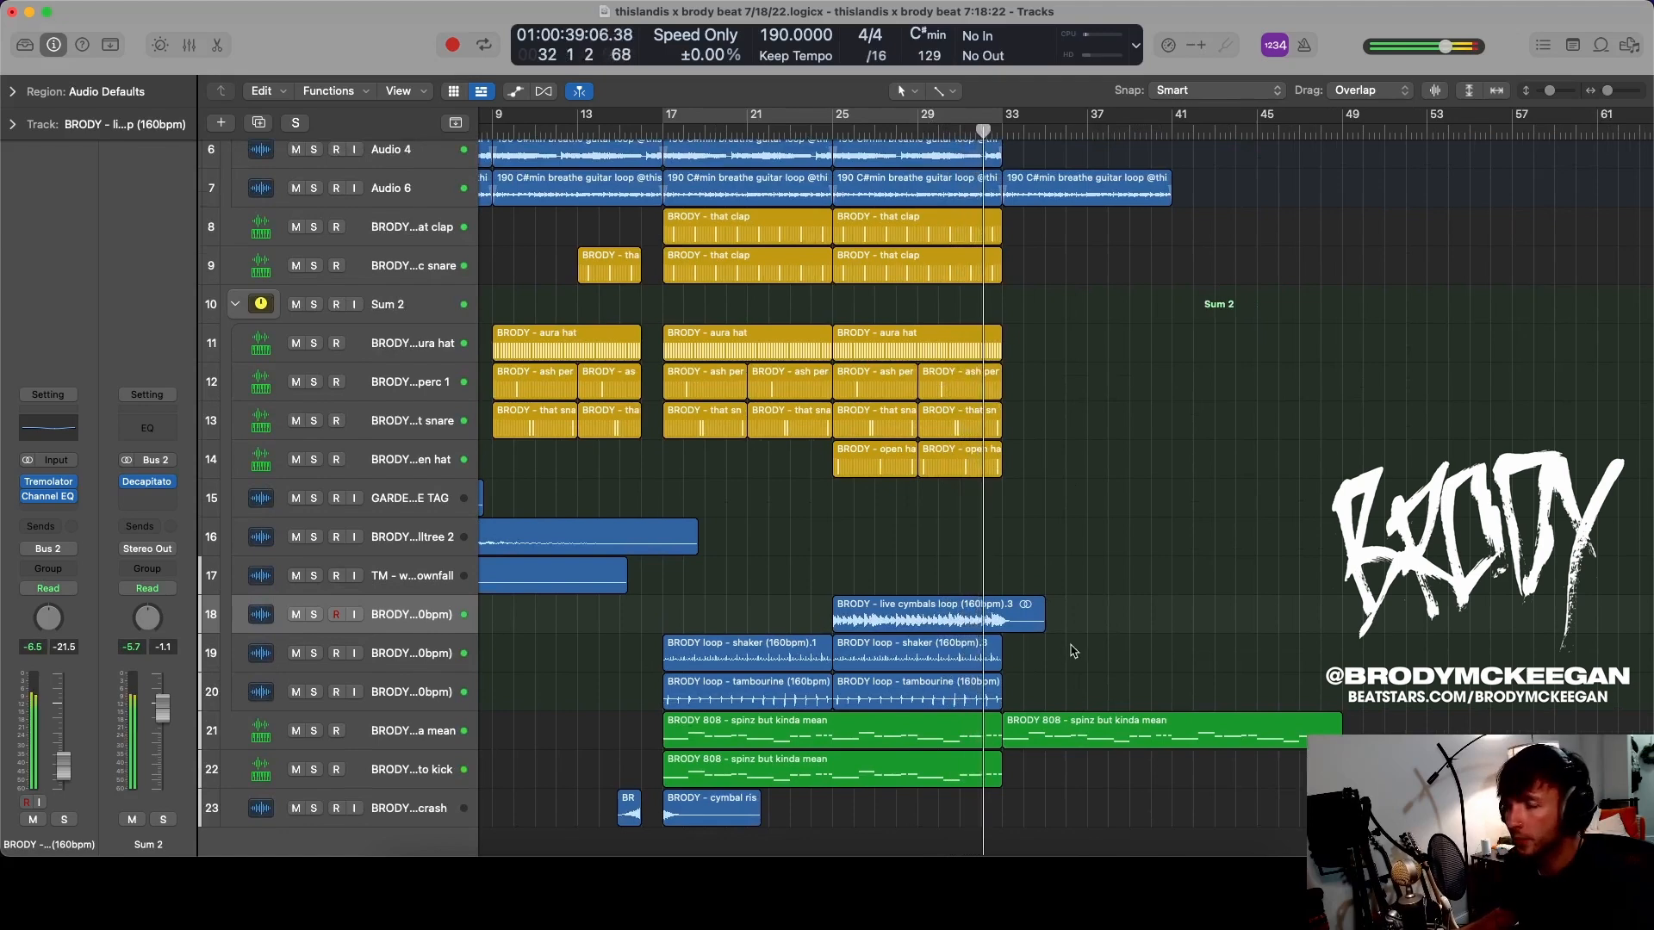
{"action": "scroll", "coordinate": [1073, 650], "scroll_direction": "up", "scroll_amount": 1}
{"action": "key", "text": "super+Right"}
{"action": "scroll", "coordinate": [1074, 648], "scroll_direction": "up", "scroll_amount": 4}
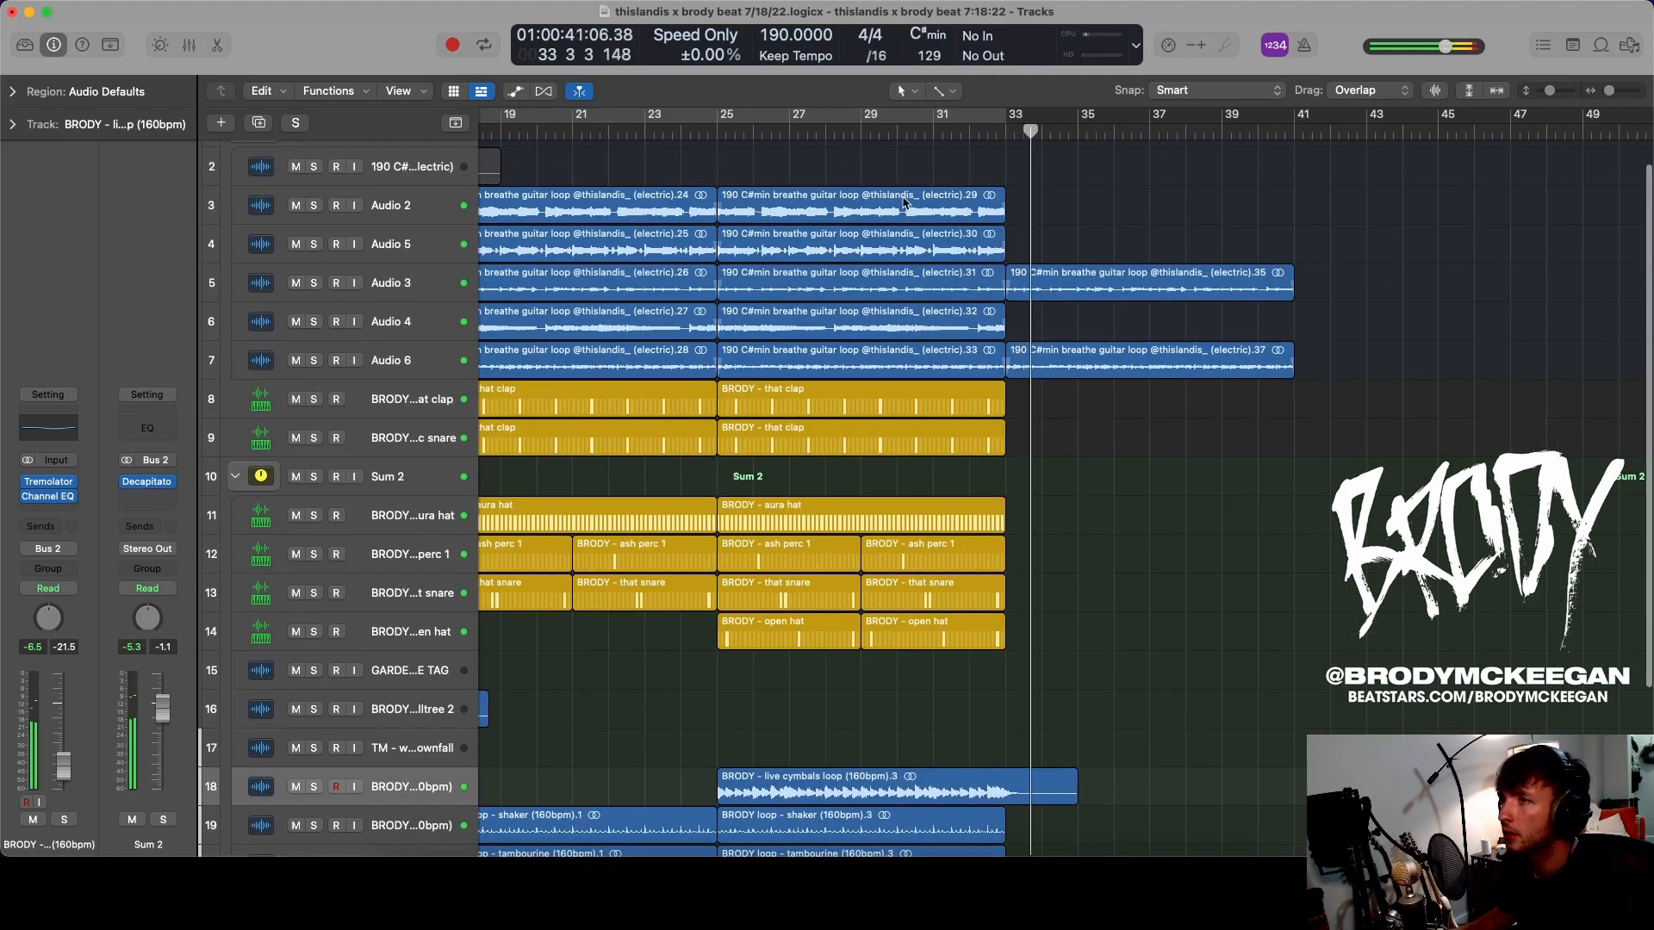
{"action": "left_click", "coordinate": [982, 205]}
{"action": "key", "text": "super+r"}
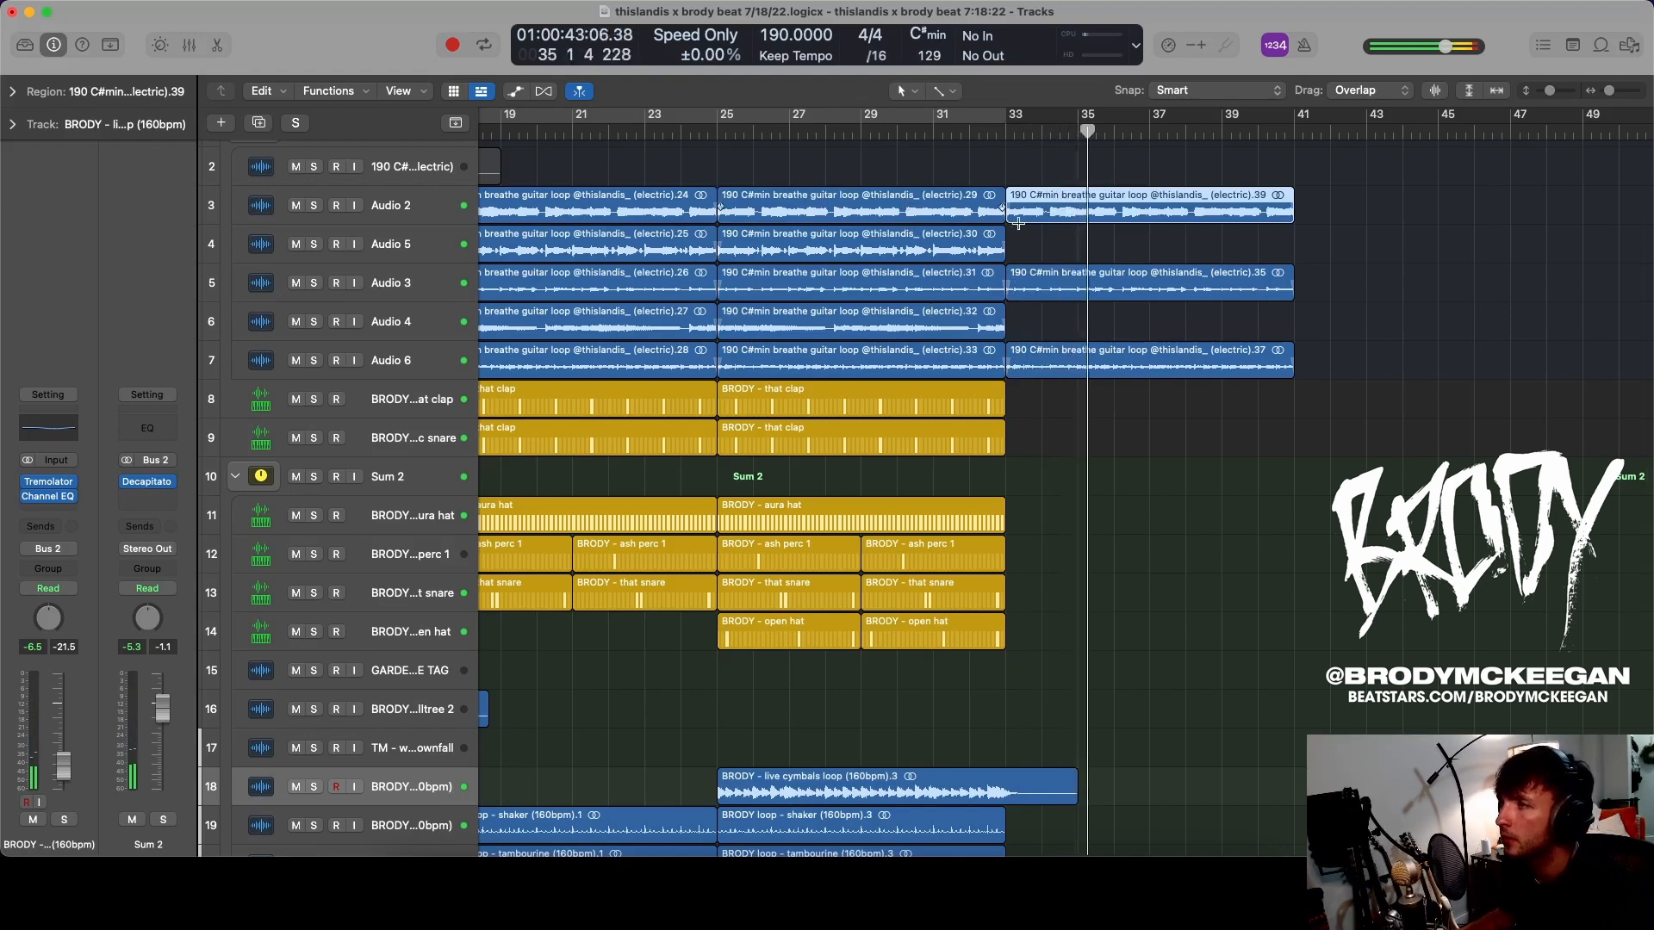
{"action": "left_click", "coordinate": [1044, 413]}
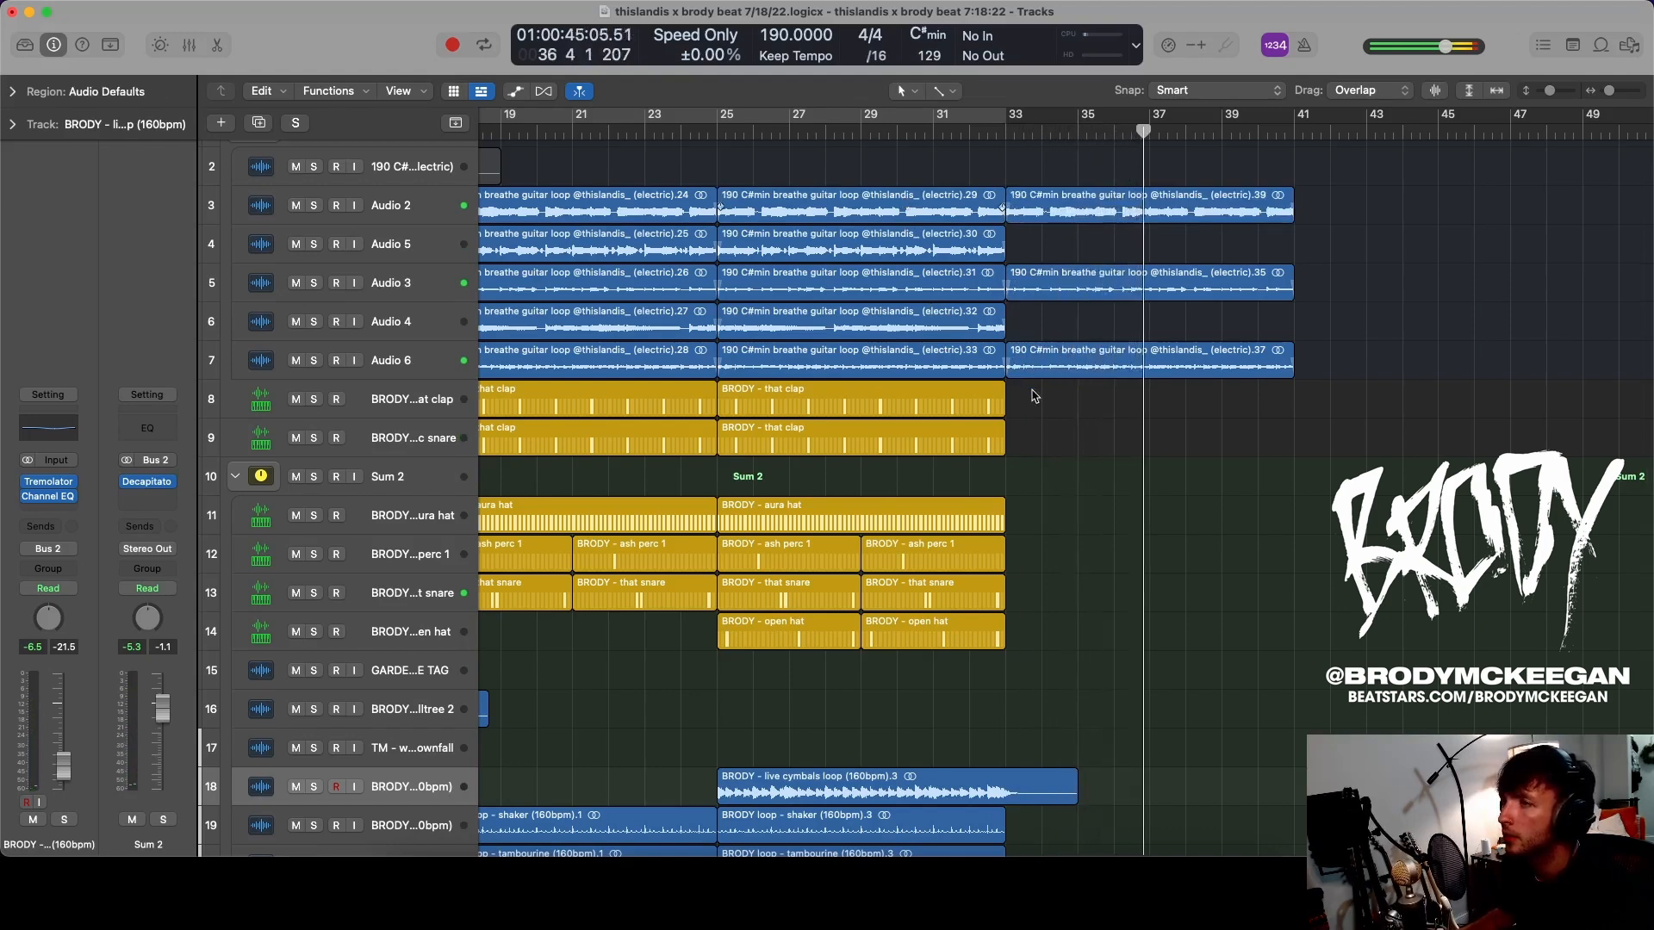
- Play from bar 33 and compare the section with Audio 6 muted and unmuted
{"action": "left_click", "coordinate": [1004, 127]}
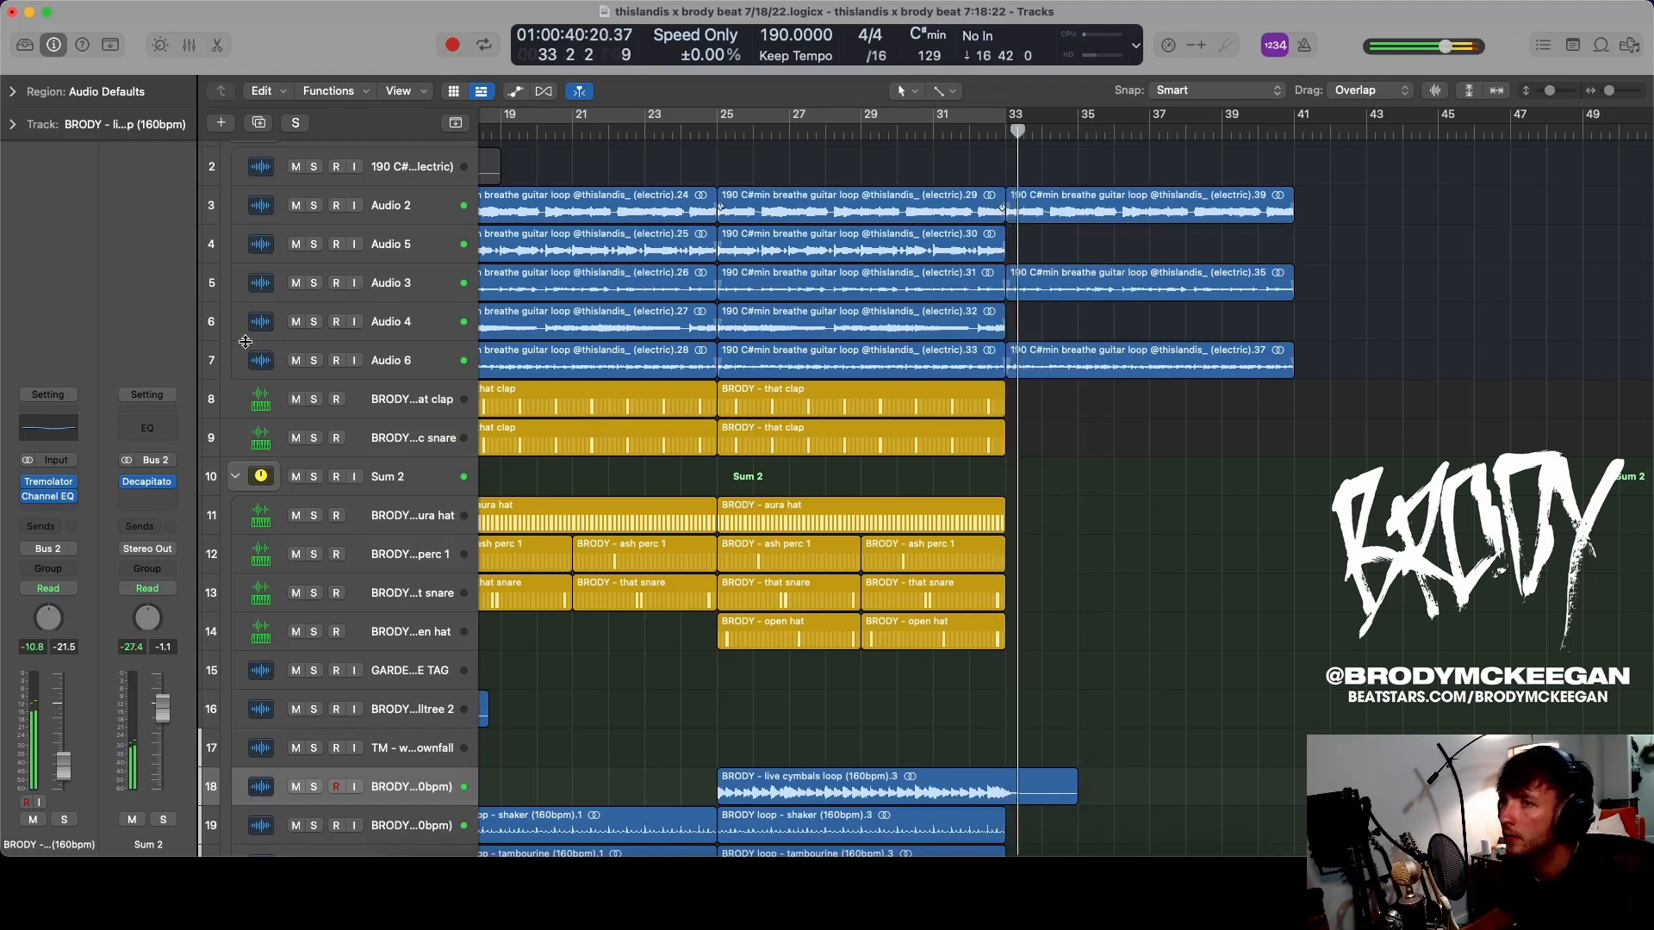
{"action": "left_click", "coordinate": [295, 360]}
{"action": "left_click", "coordinate": [295, 362]}
{"action": "scroll", "coordinate": [775, 358], "scroll_direction": "right", "scroll_amount": 5}
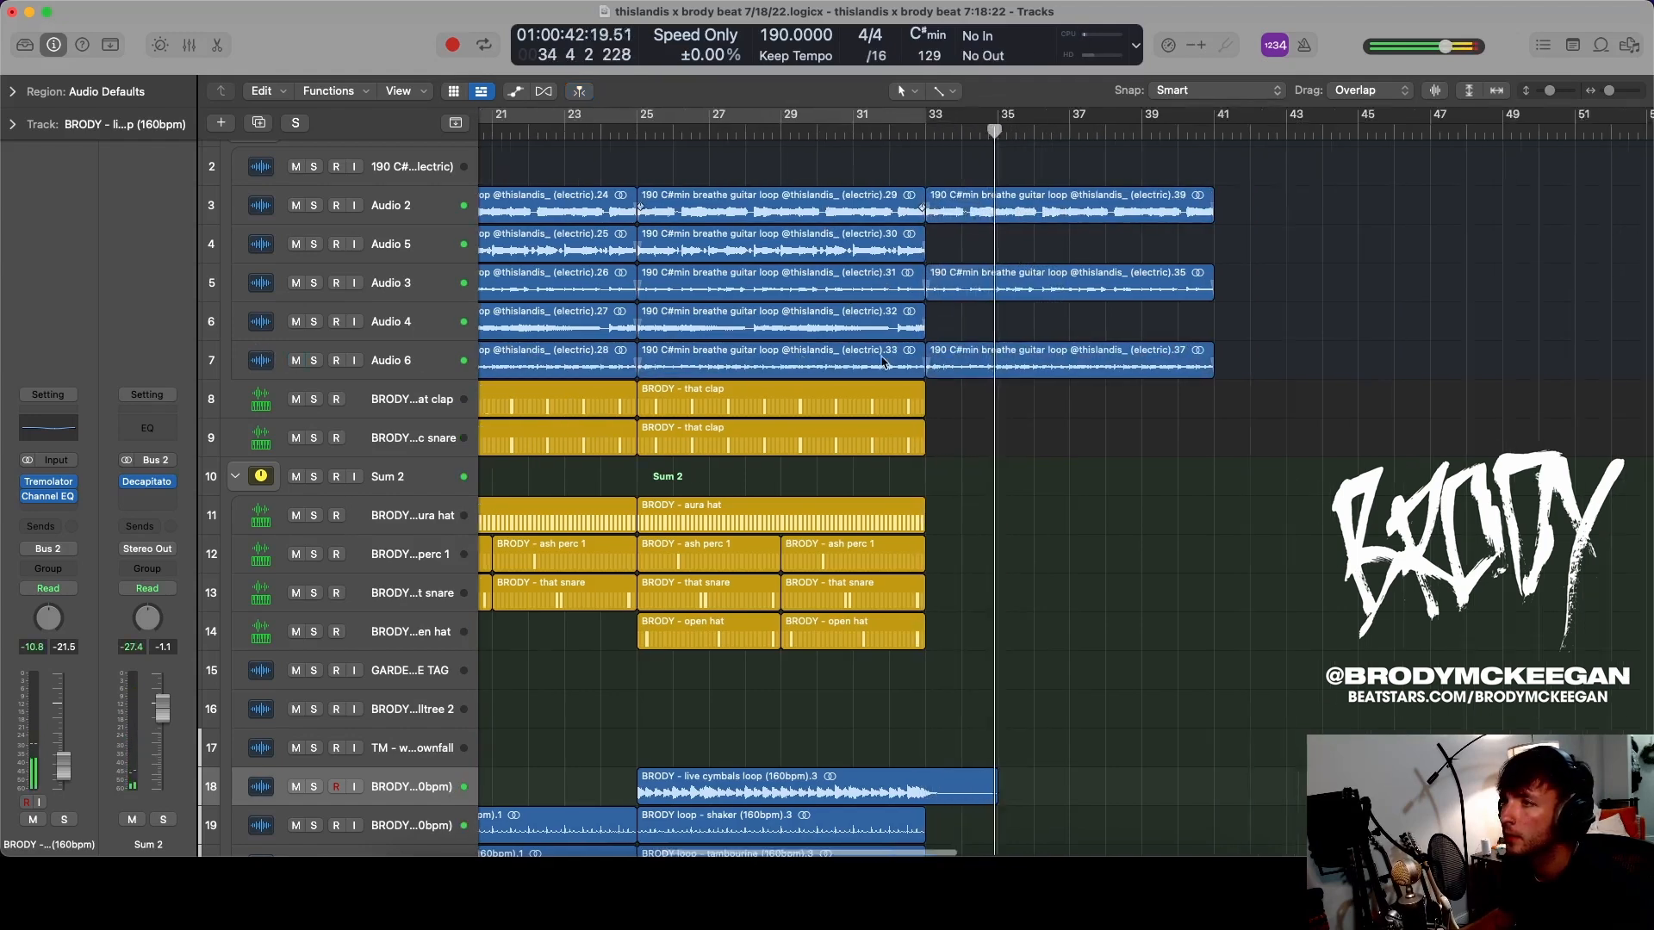
- Repeat the Audio 2, Audio 3 and Audio 6 guitar regions at bar 41, and delete the Audio 6 region at bar 33
{"action": "key", "text": "space"}
{"action": "left_click", "coordinate": [816, 355]}
{"action": "key", "text": "super+r"}
{"action": "left_click_drag", "start_coordinate": [823, 315], "coordinate": [823, 205]}
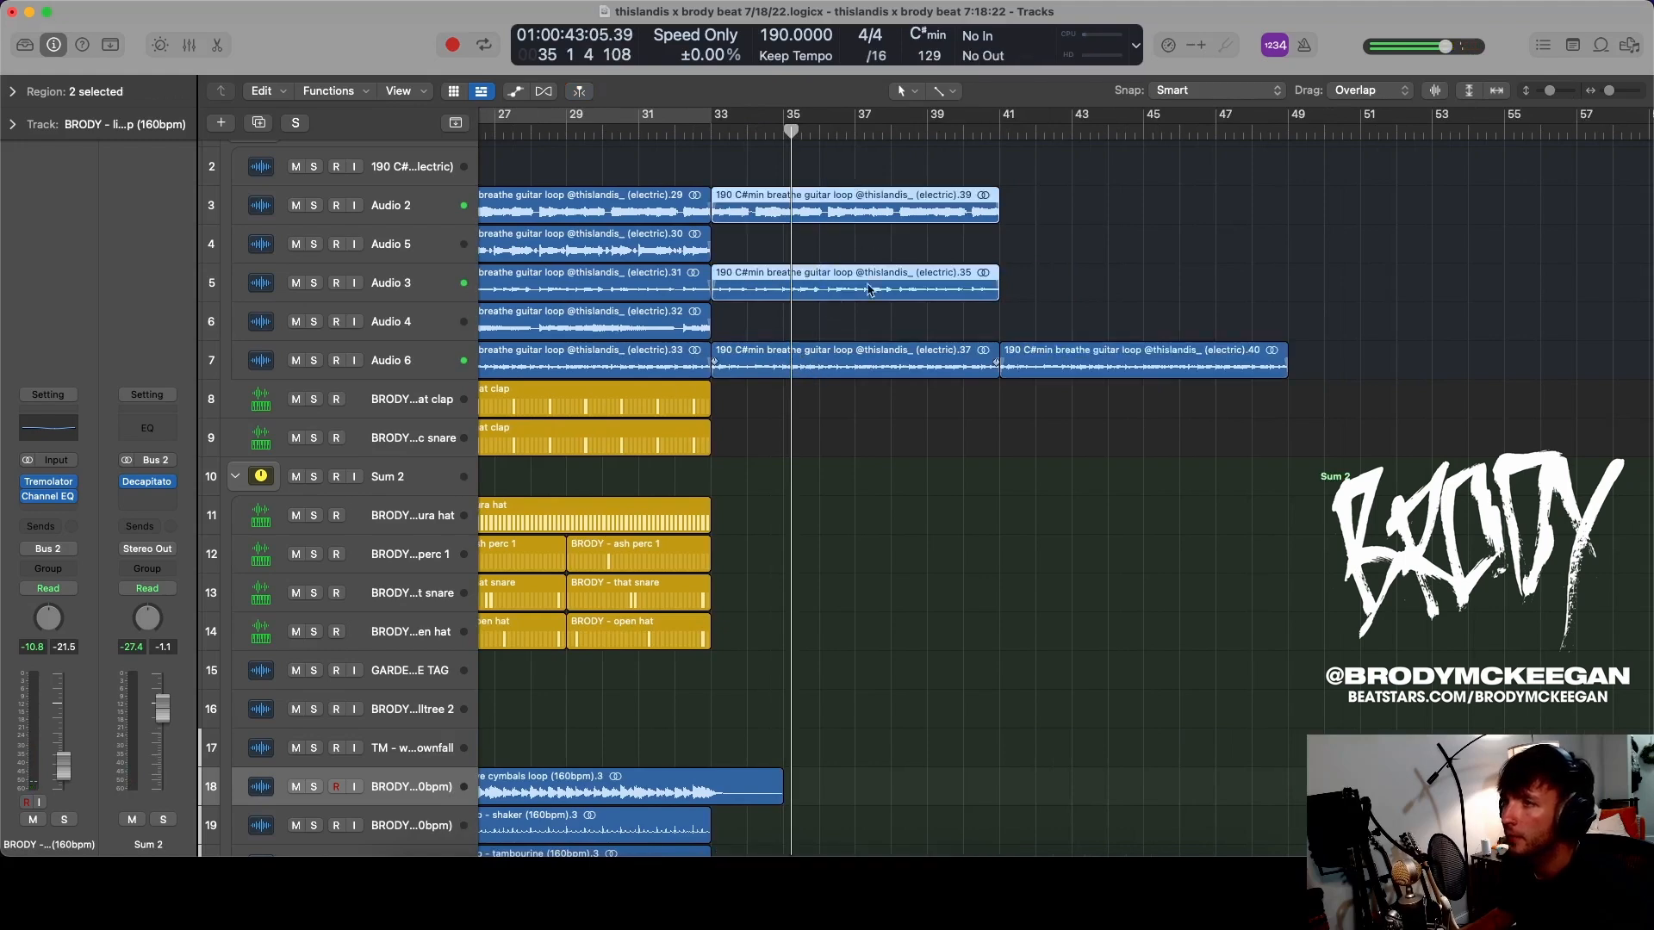
{"action": "key", "text": "super+r"}
{"action": "left_click", "coordinate": [853, 354]}
{"action": "key", "text": "BackSpace"}
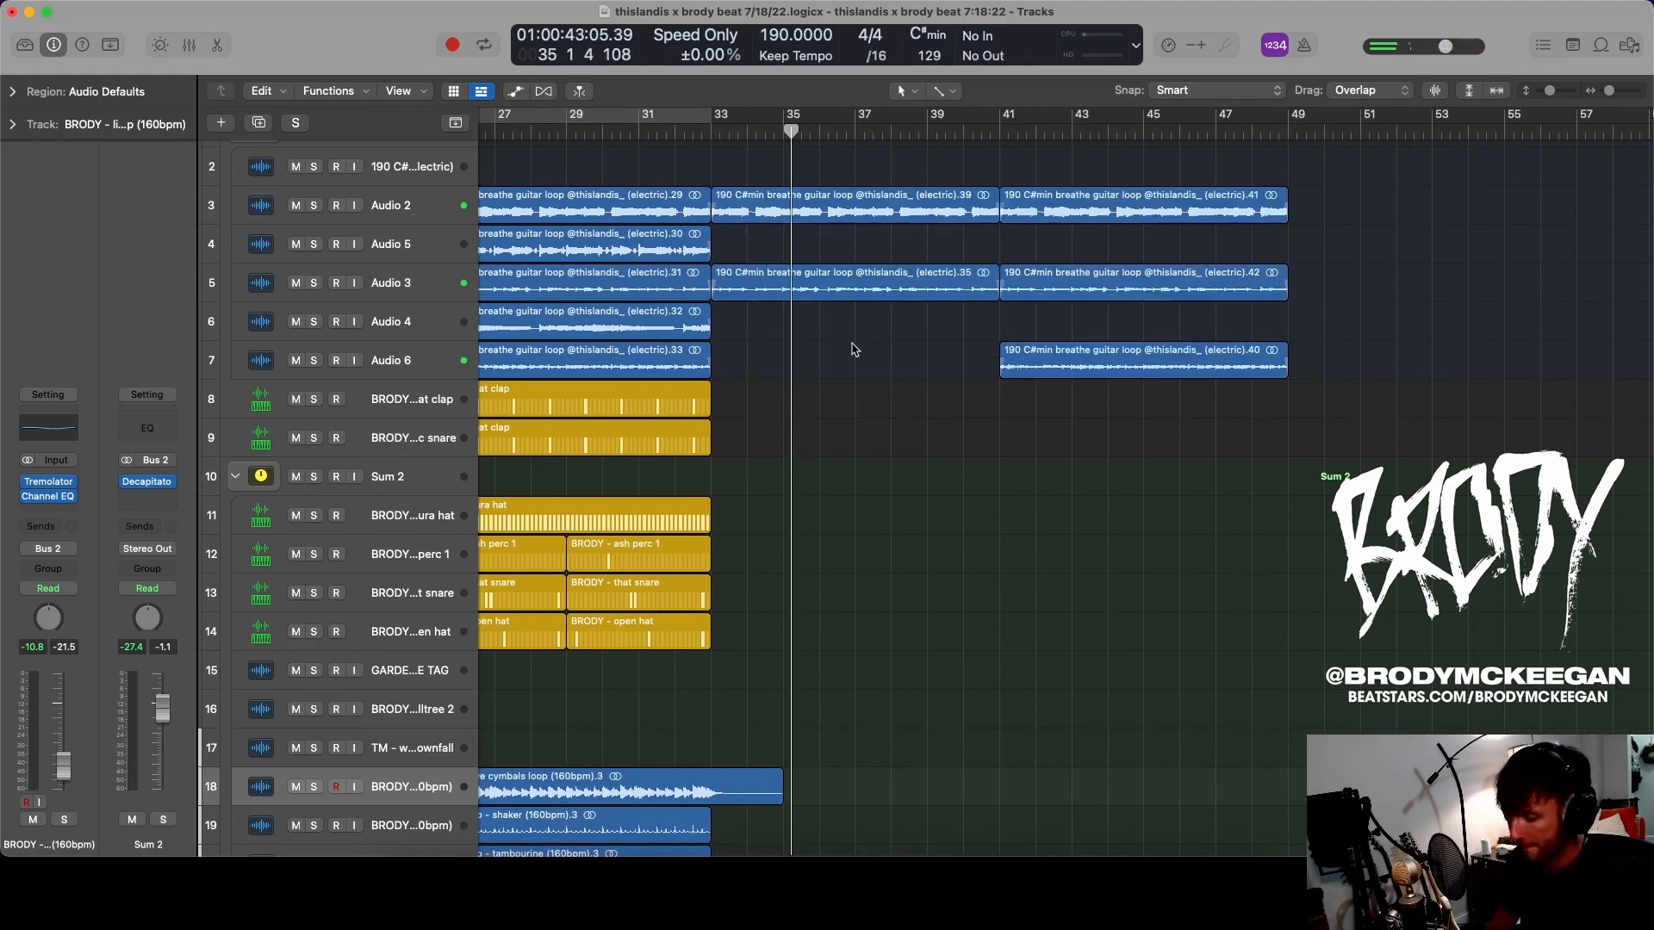
- Delete the repeated 808 region starting at bar 33
{"action": "scroll", "coordinate": [859, 509], "scroll_direction": "down", "scroll_amount": 6}
{"action": "scroll", "coordinate": [887, 517], "scroll_direction": "left", "scroll_amount": 3}
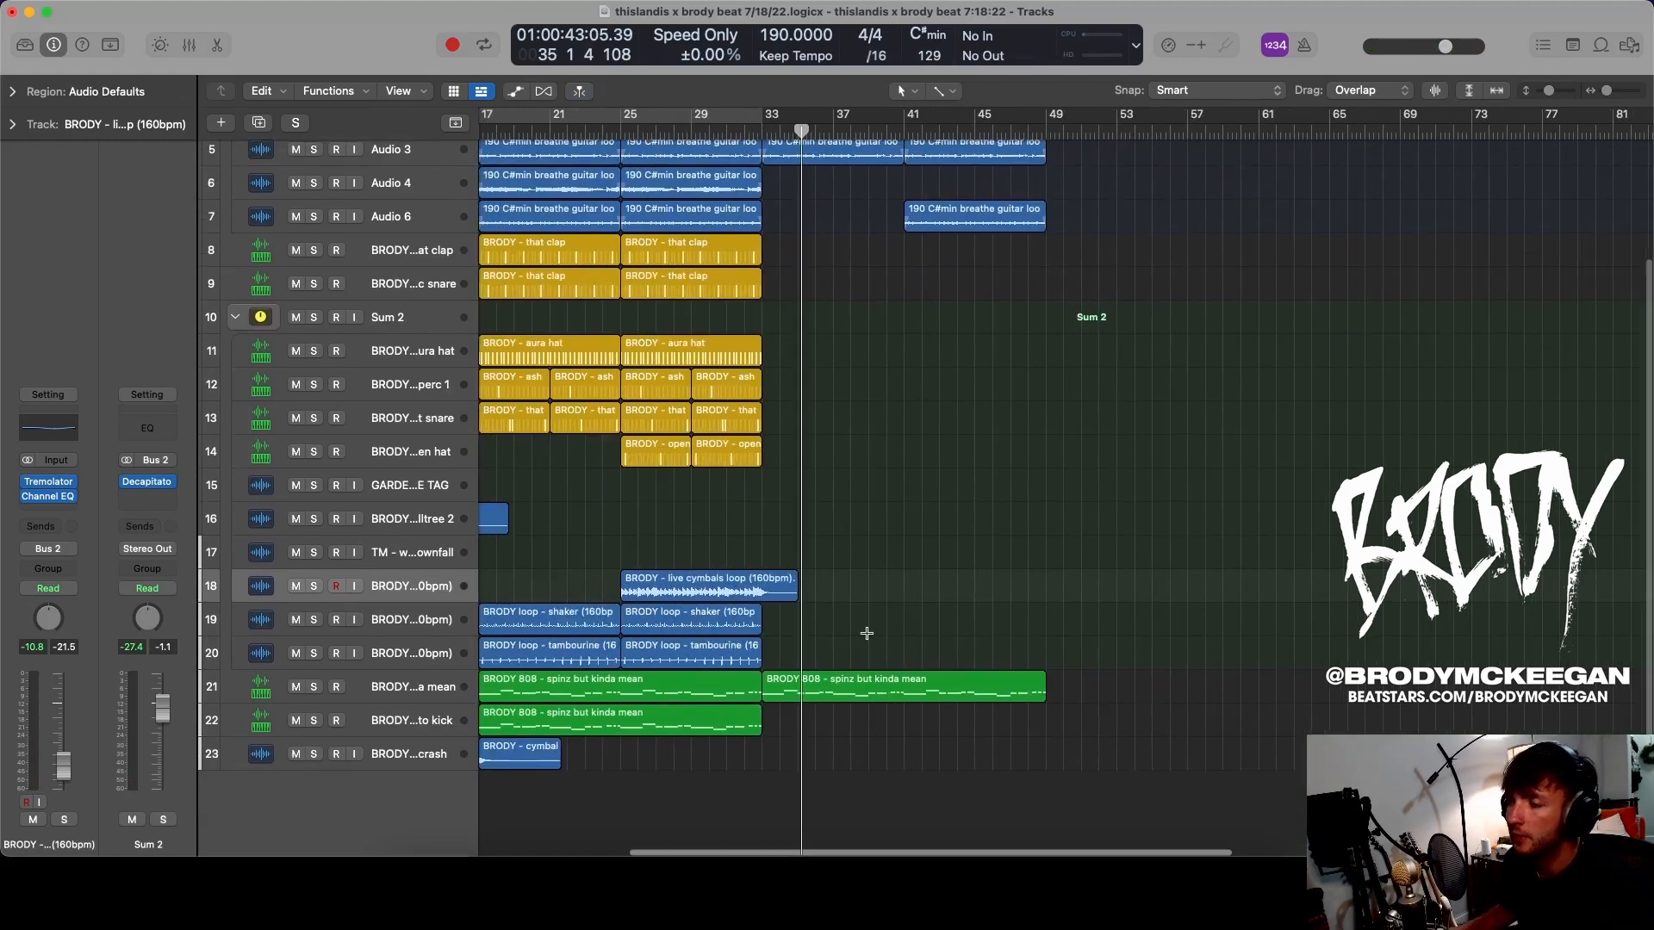
{"action": "scroll", "coordinate": [843, 641], "scroll_direction": "up", "scroll_amount": 5}
{"action": "left_click", "coordinate": [867, 689]}
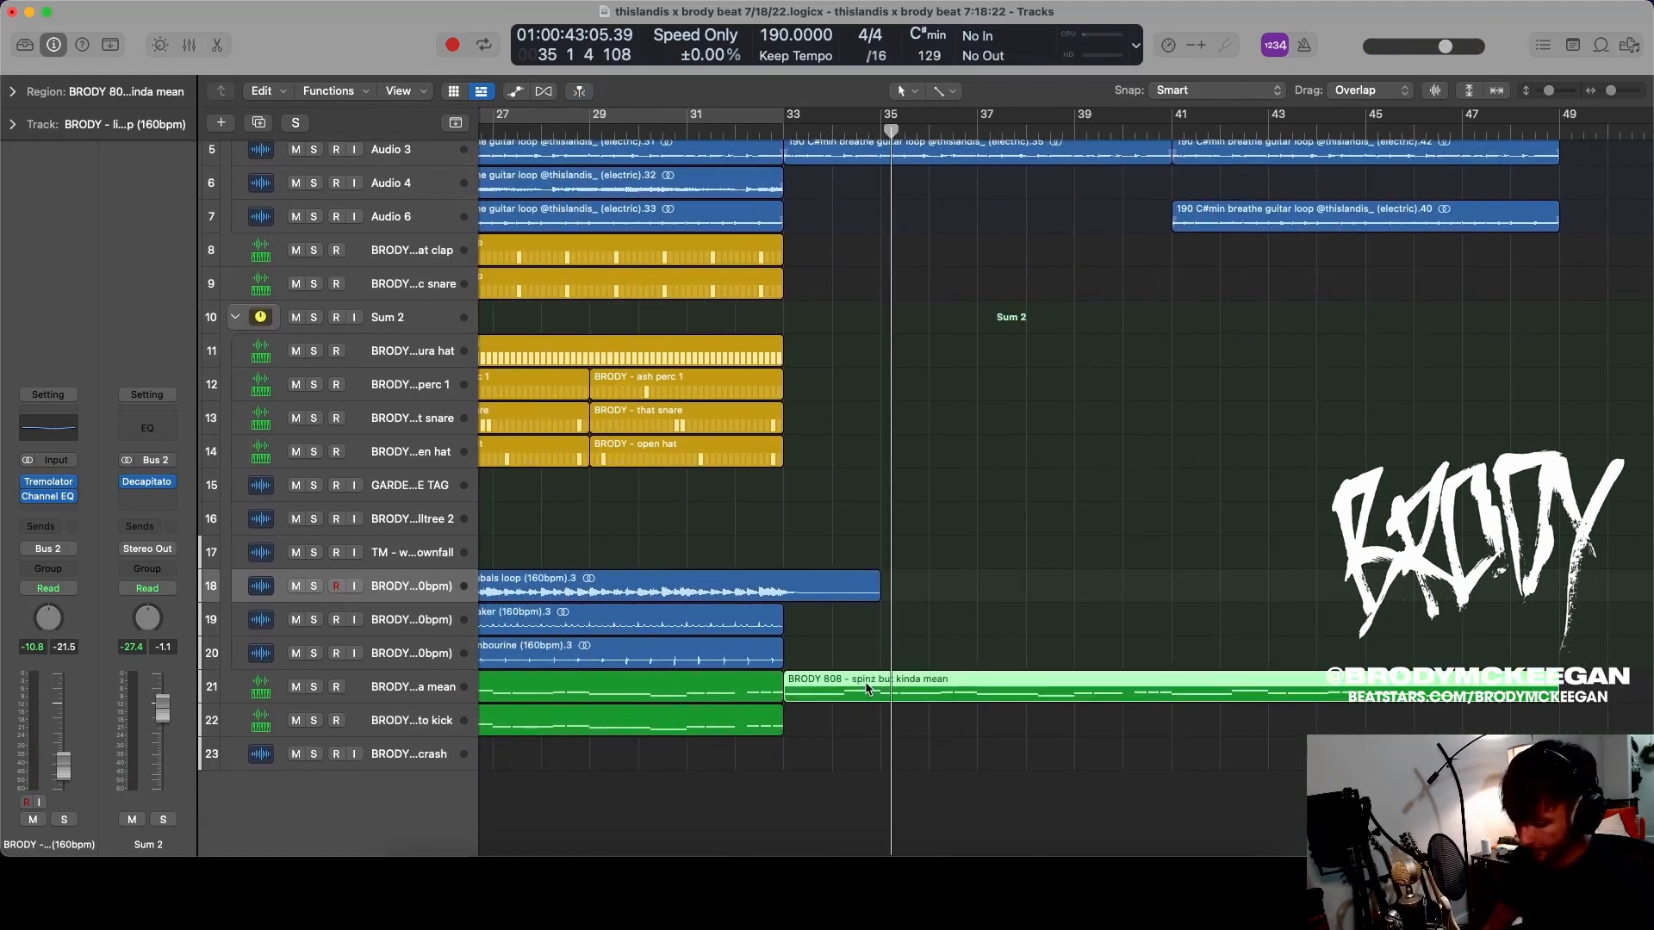
{"action": "key", "text": "BackSpace"}
{"action": "scroll", "coordinate": [848, 667], "scroll_direction": "left", "scroll_amount": 5}
{"action": "scroll", "coordinate": [900, 572], "scroll_direction": "down", "scroll_amount": 2}
{"action": "scroll", "coordinate": [900, 572], "scroll_direction": "up", "scroll_amount": 1}
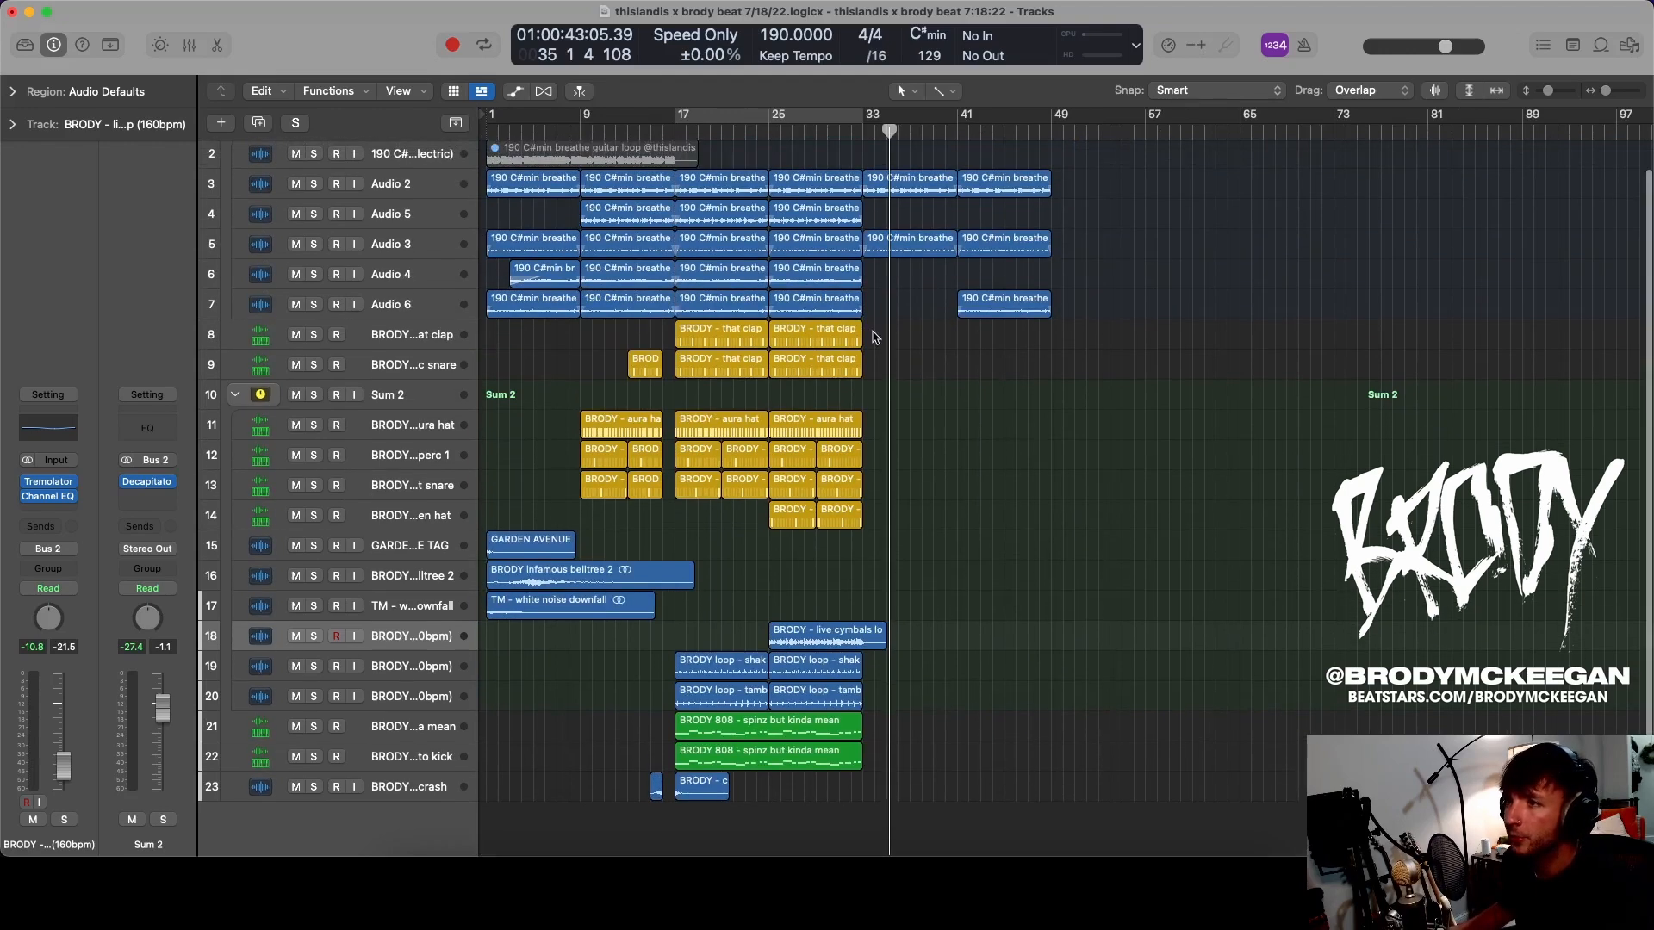
- Copy the clap, snare, hat, percussion, shaker, tambourine and 808 regions from bars 17–33 to bar 33
{"action": "left_click_drag", "start_coordinate": [877, 325], "coordinate": [679, 547]}
{"action": "left_click_drag", "start_coordinate": [659, 668], "coordinate": [833, 728]}
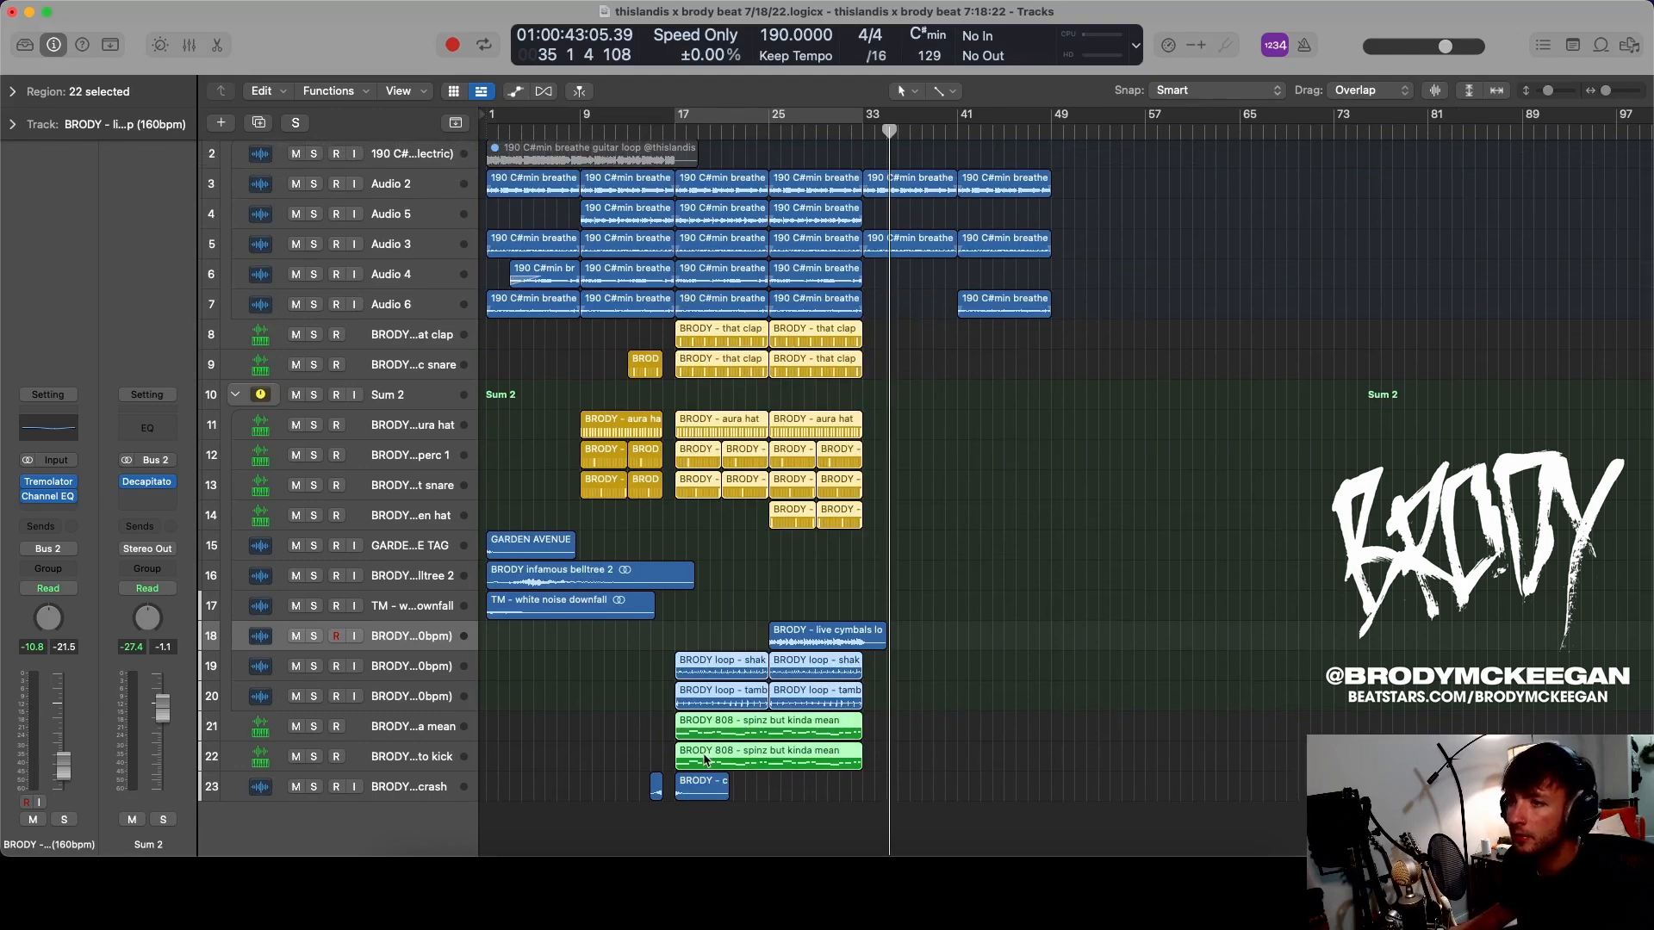
{"action": "left_click_drag", "start_coordinate": [695, 328], "coordinate": [883, 330]}
- Trim the starts of the copied drum, shaker, tambourine and 808 regions from bar 33 to bar 35
{"action": "scroll", "coordinate": [912, 747], "scroll_direction": "up", "scroll_amount": 5}
{"action": "scroll", "coordinate": [921, 751], "scroll_direction": "down", "scroll_amount": 1}
{"action": "left_click_drag", "start_coordinate": [920, 743], "coordinate": [904, 456]}
{"action": "left_click_drag", "start_coordinate": [867, 287], "coordinate": [849, 486]}
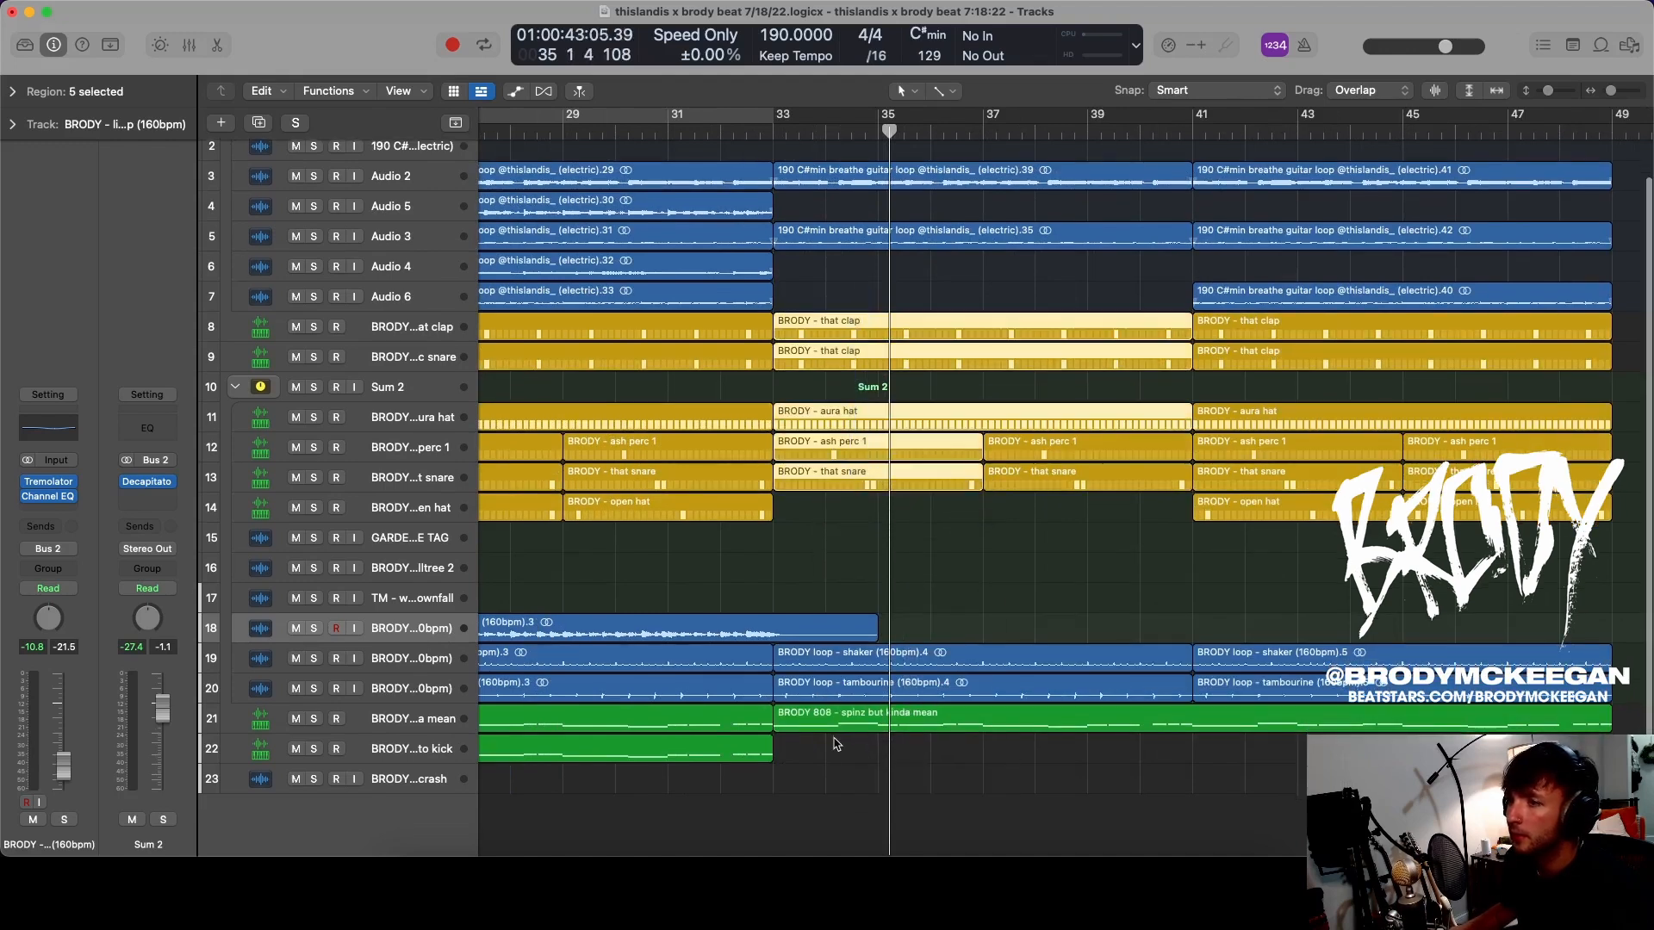
{"action": "left_click_drag", "start_coordinate": [834, 743], "coordinate": [829, 653]}
{"action": "left_click_drag", "start_coordinate": [773, 736], "coordinate": [879, 738]}
- Play from bar 30 and copy the cymbal rise to bar 32 and the cymbal crash region to bar 35
{"action": "left_click", "coordinate": [638, 129]}
{"action": "key", "text": "space"}
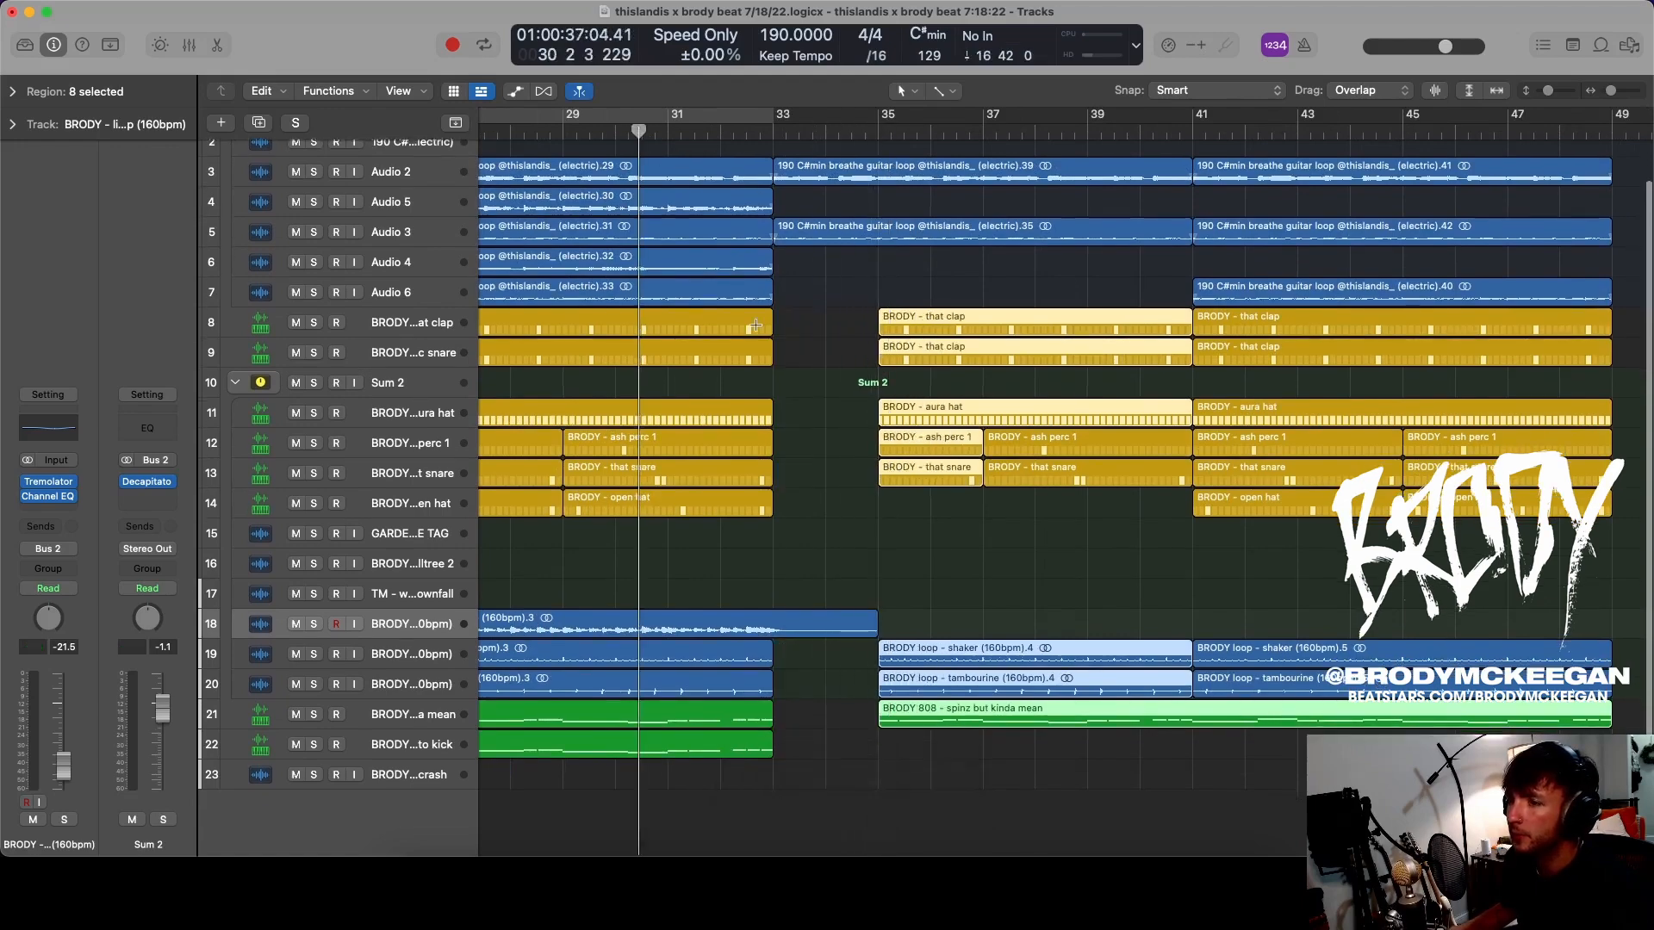
{"action": "scroll", "coordinate": [638, 431], "scroll_direction": "down", "scroll_amount": 5}
{"action": "scroll", "coordinate": [638, 431], "scroll_direction": "left", "scroll_amount": 5}
{"action": "scroll", "coordinate": [638, 431], "scroll_direction": "up", "scroll_amount": 2}
{"action": "left_click", "coordinate": [579, 820]}
{"action": "left_click_drag", "start_coordinate": [579, 820], "coordinate": [940, 812]}
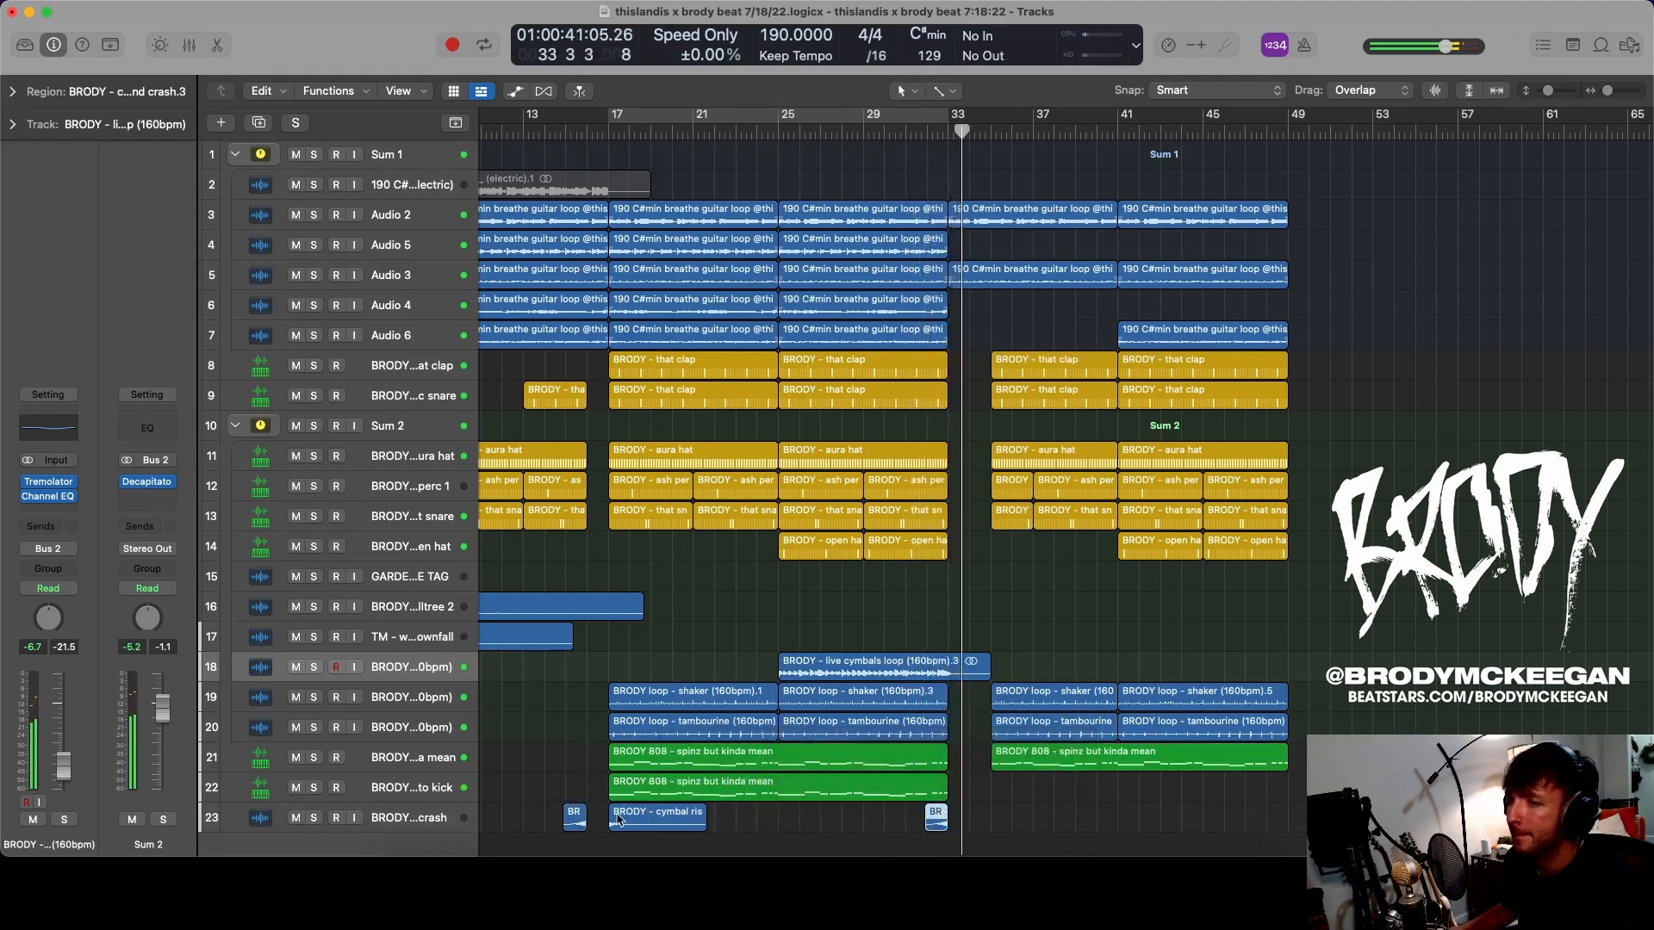
{"action": "left_click_drag", "start_coordinate": [618, 821], "coordinate": [1001, 821]}
- Replay the transition from bar 30 and shorten the live cymbals loop to end at bar 33
{"action": "scroll", "coordinate": [999, 818], "scroll_direction": "up", "scroll_amount": 4}
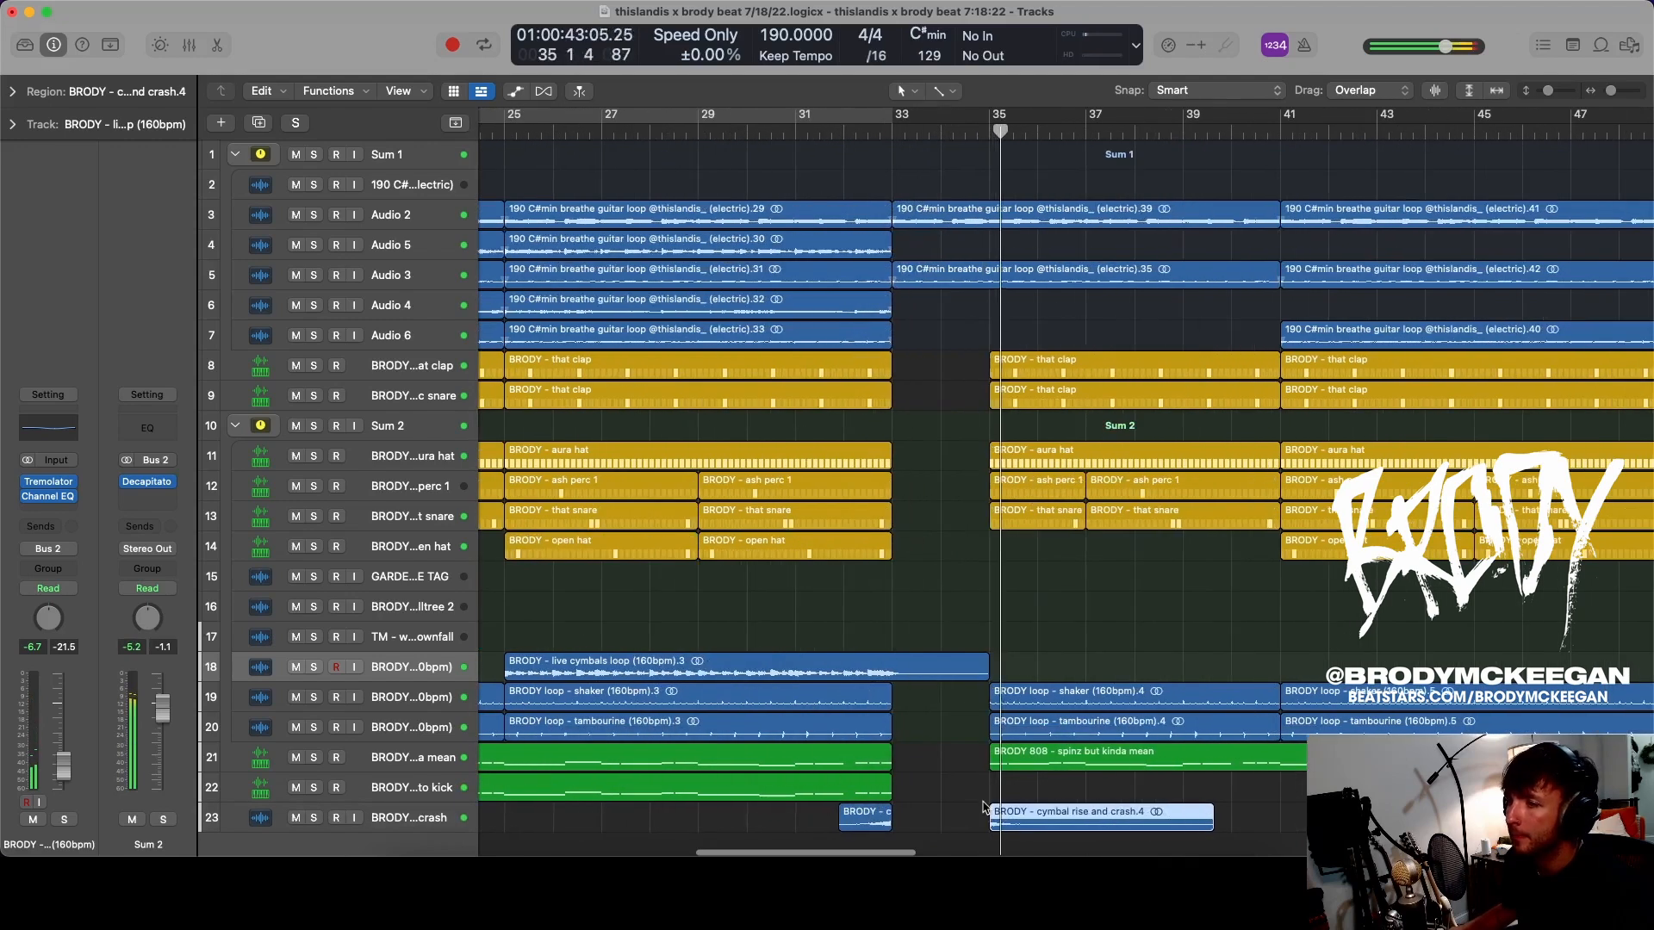
{"action": "left_click", "coordinate": [778, 132]}
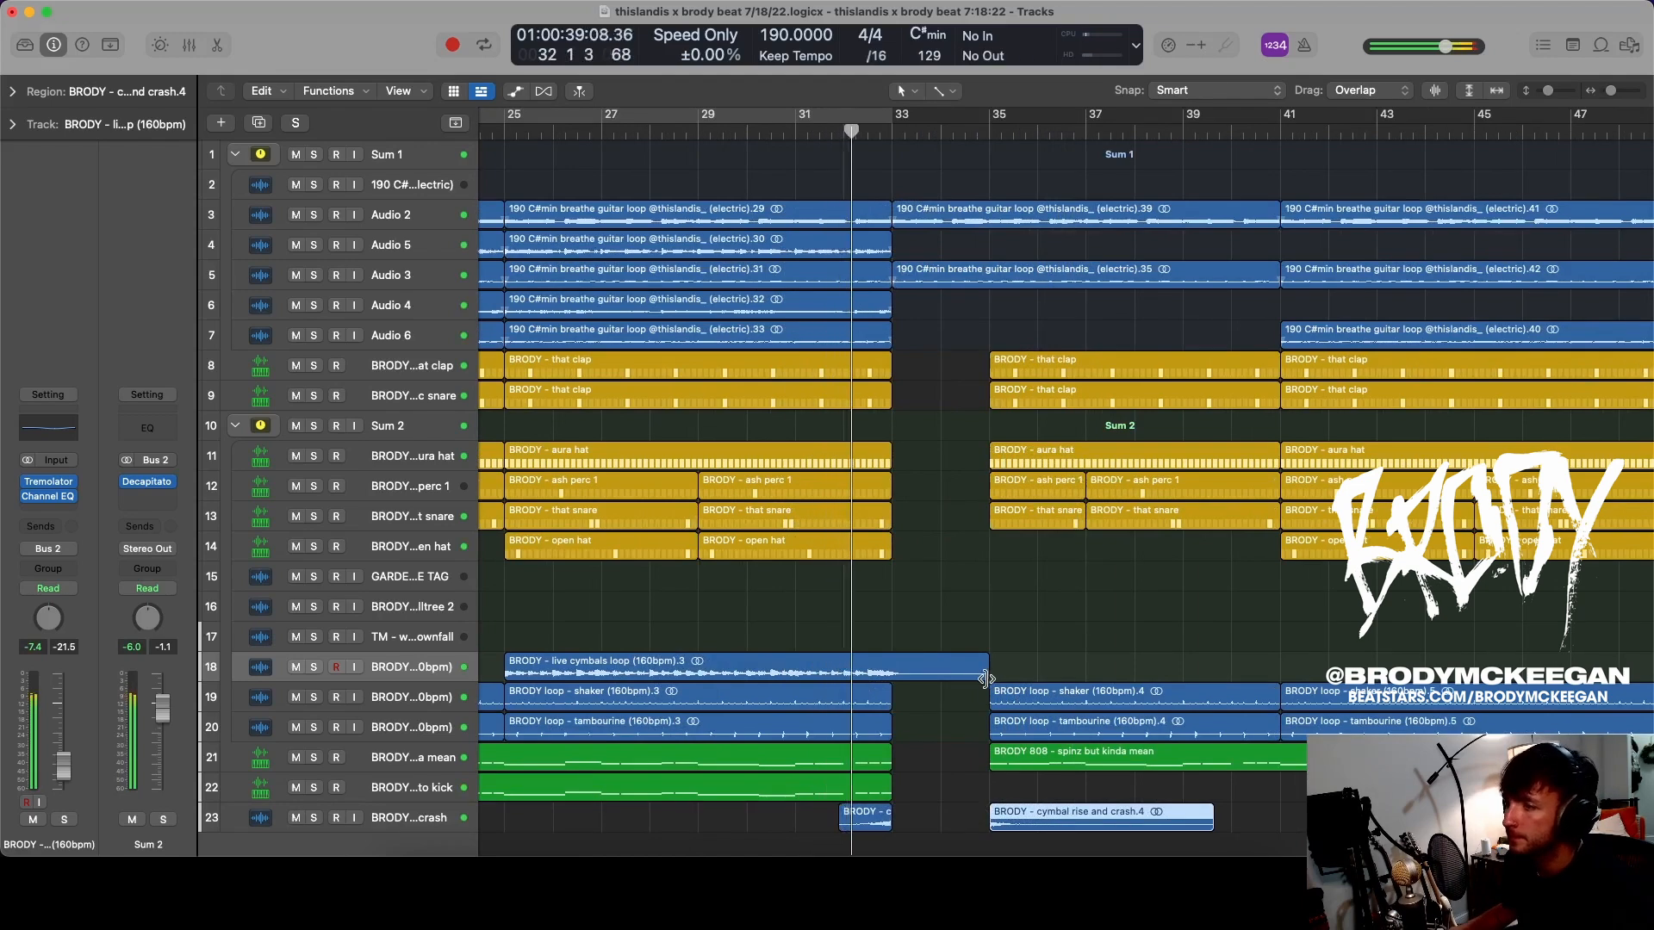
{"action": "left_click_drag", "start_coordinate": [987, 680], "coordinate": [891, 680]}
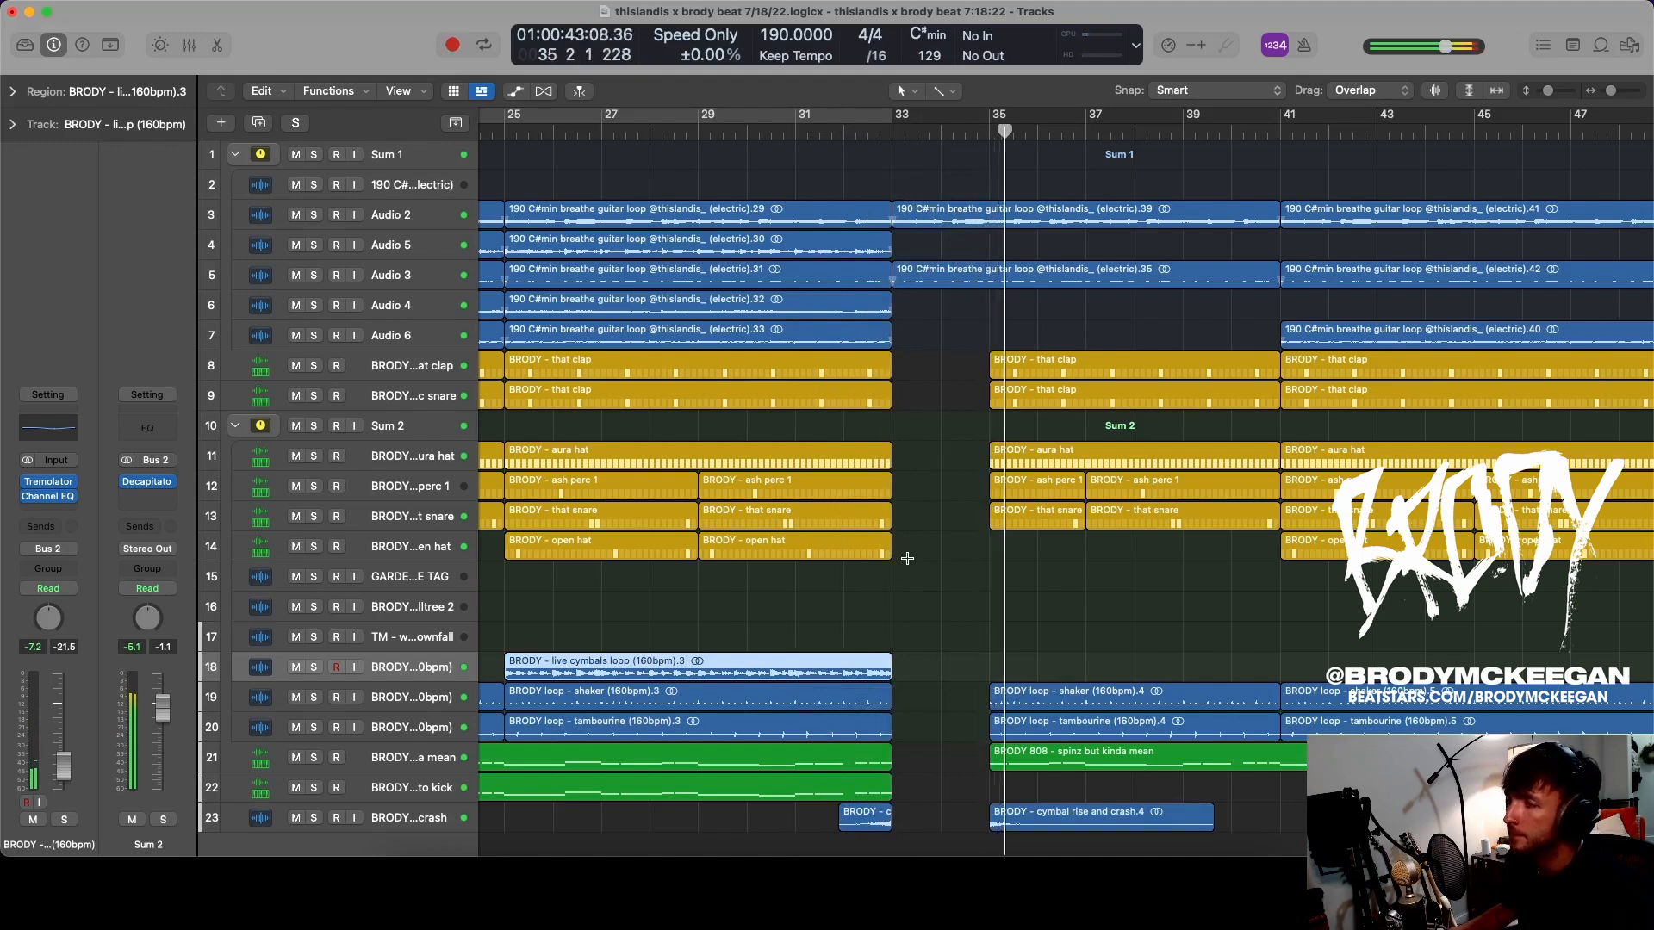
- Check the track 9 snare soloed, then delete its two regions between bars 35 and 49
{"action": "scroll", "coordinate": [908, 557], "scroll_direction": "right", "scroll_amount": 5}
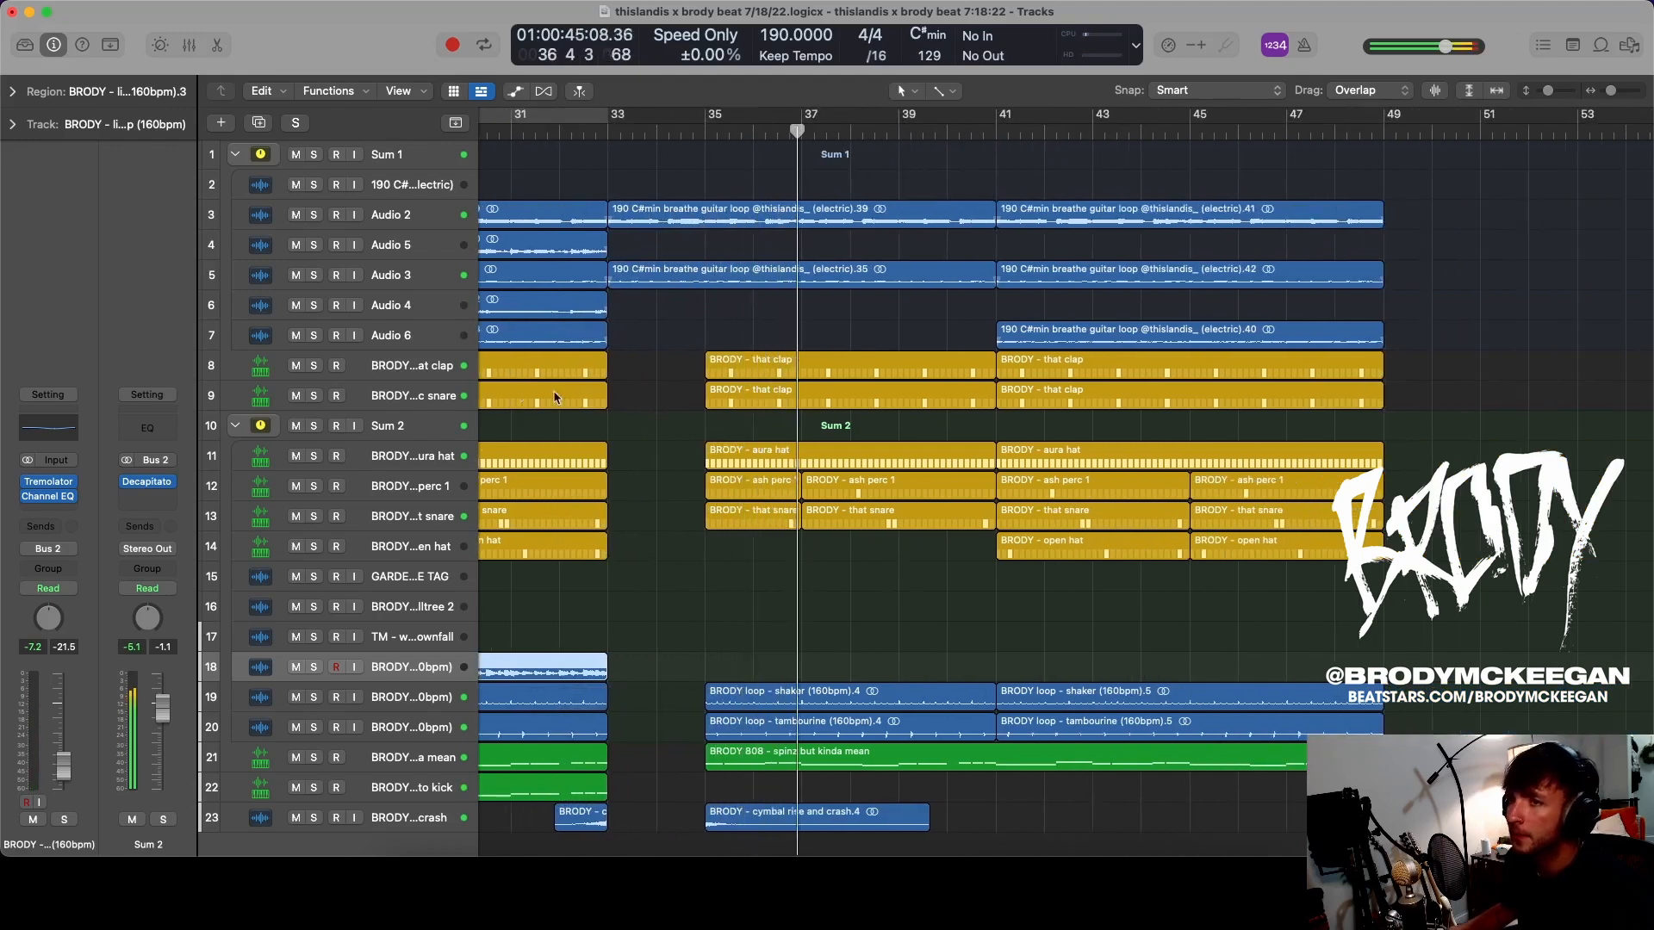
{"action": "left_click", "coordinate": [314, 395]}
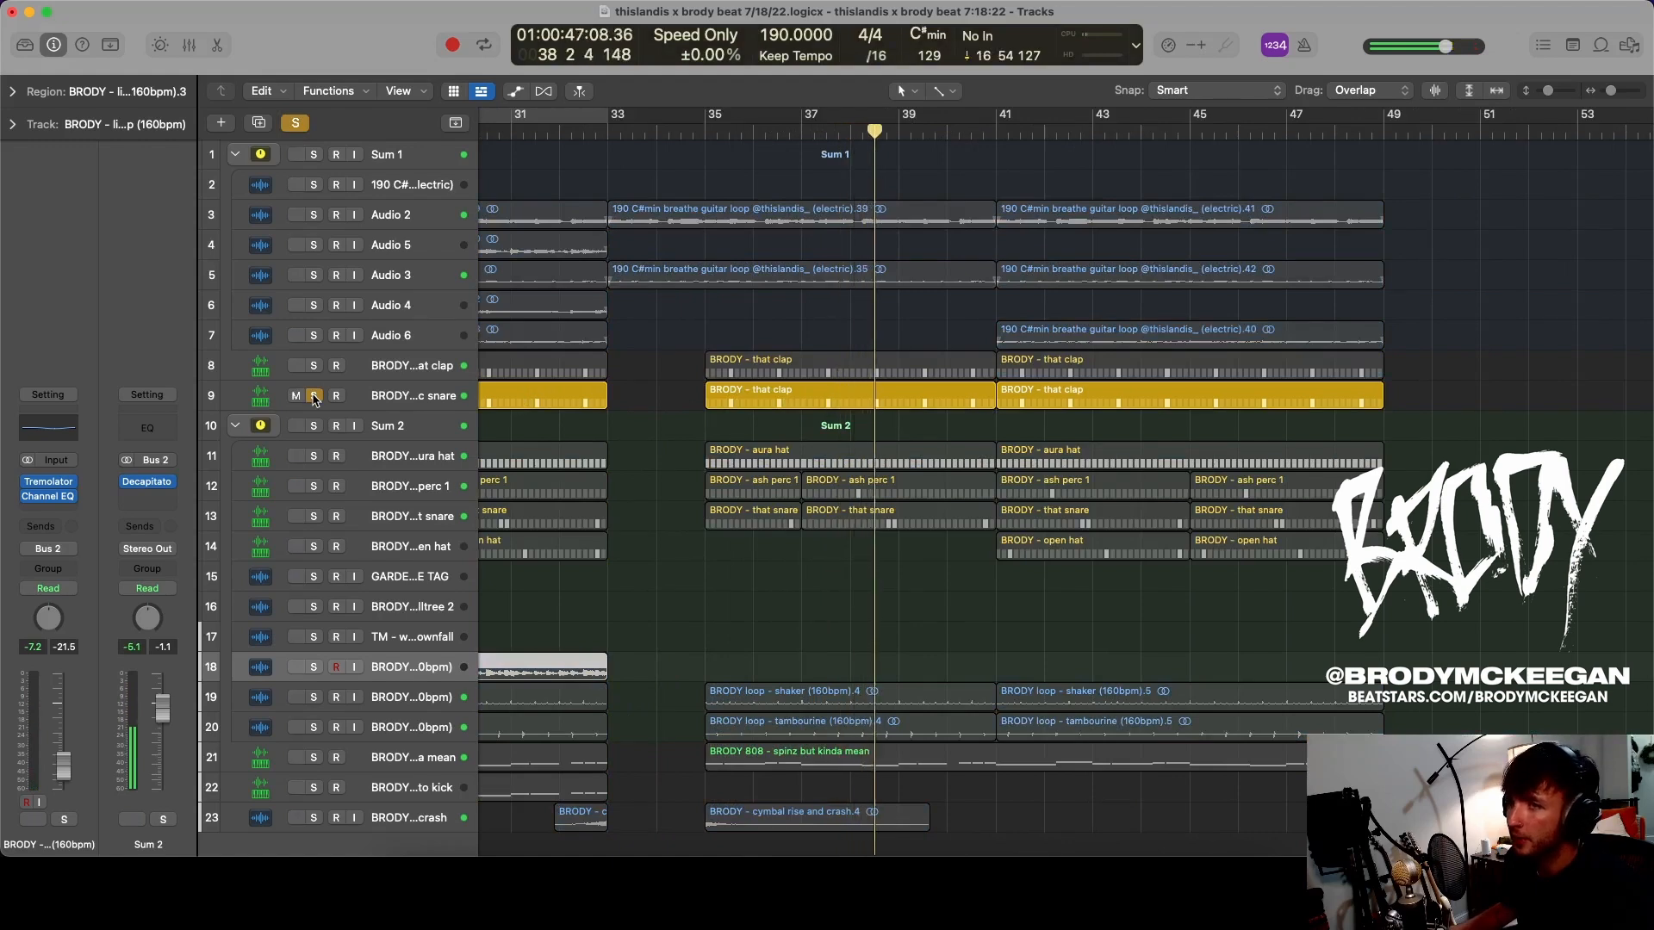
{"action": "left_click", "coordinate": [314, 396]}
{"action": "left_click_drag", "start_coordinate": [797, 417], "coordinate": [884, 395]}
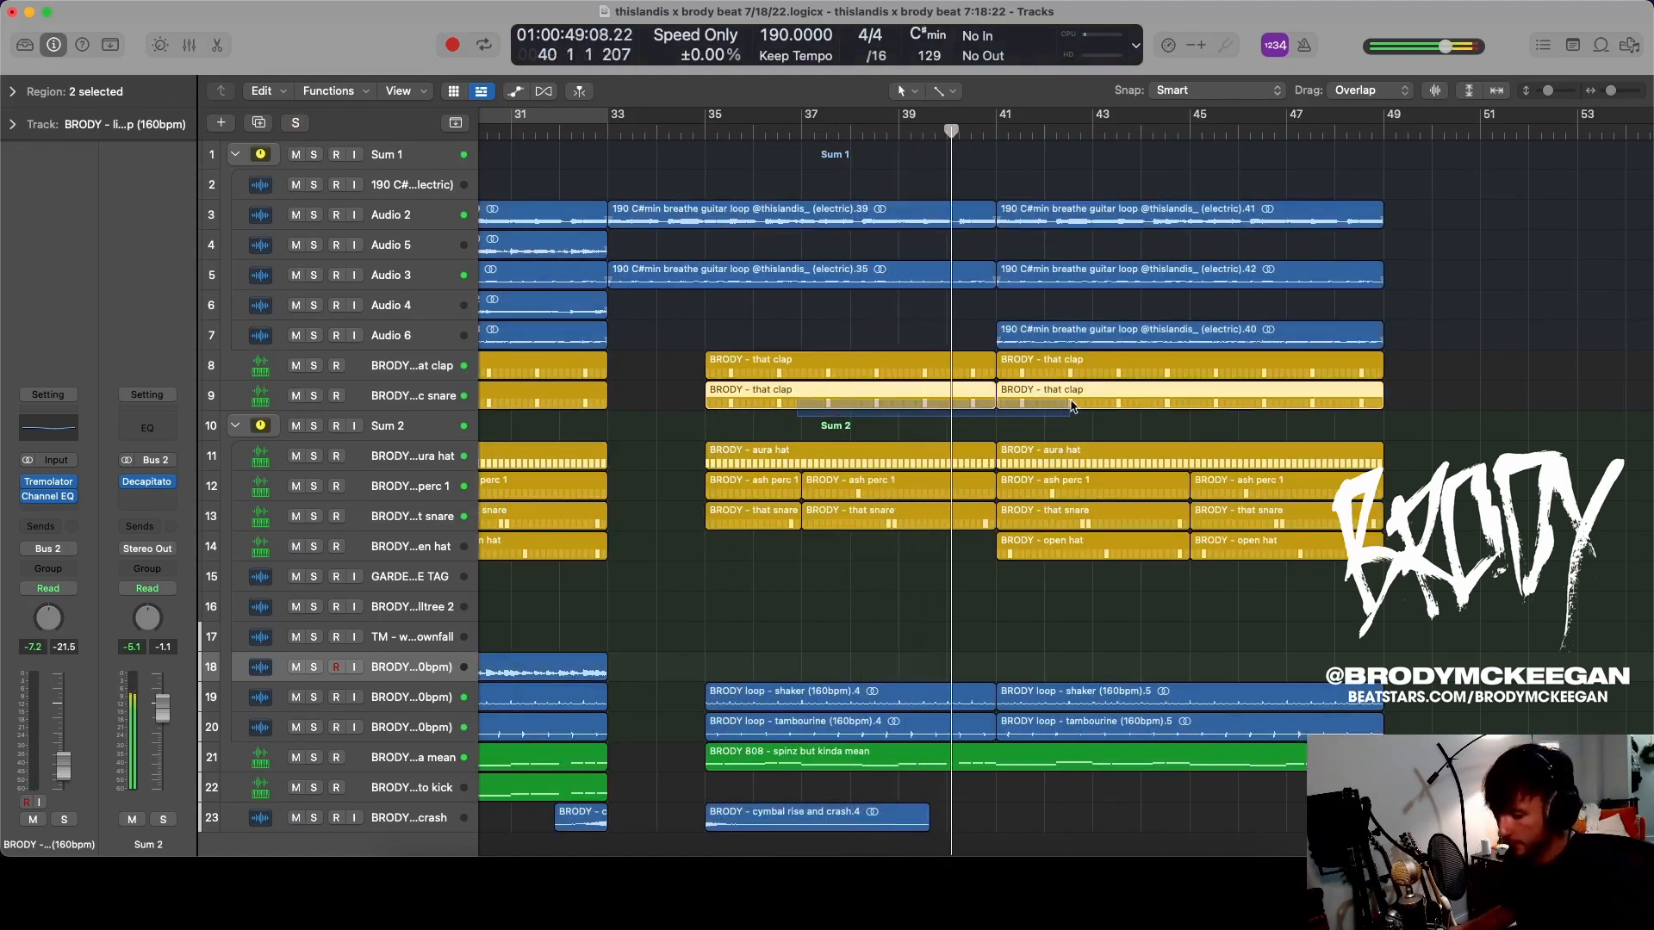
{"action": "key", "text": "Delete"}
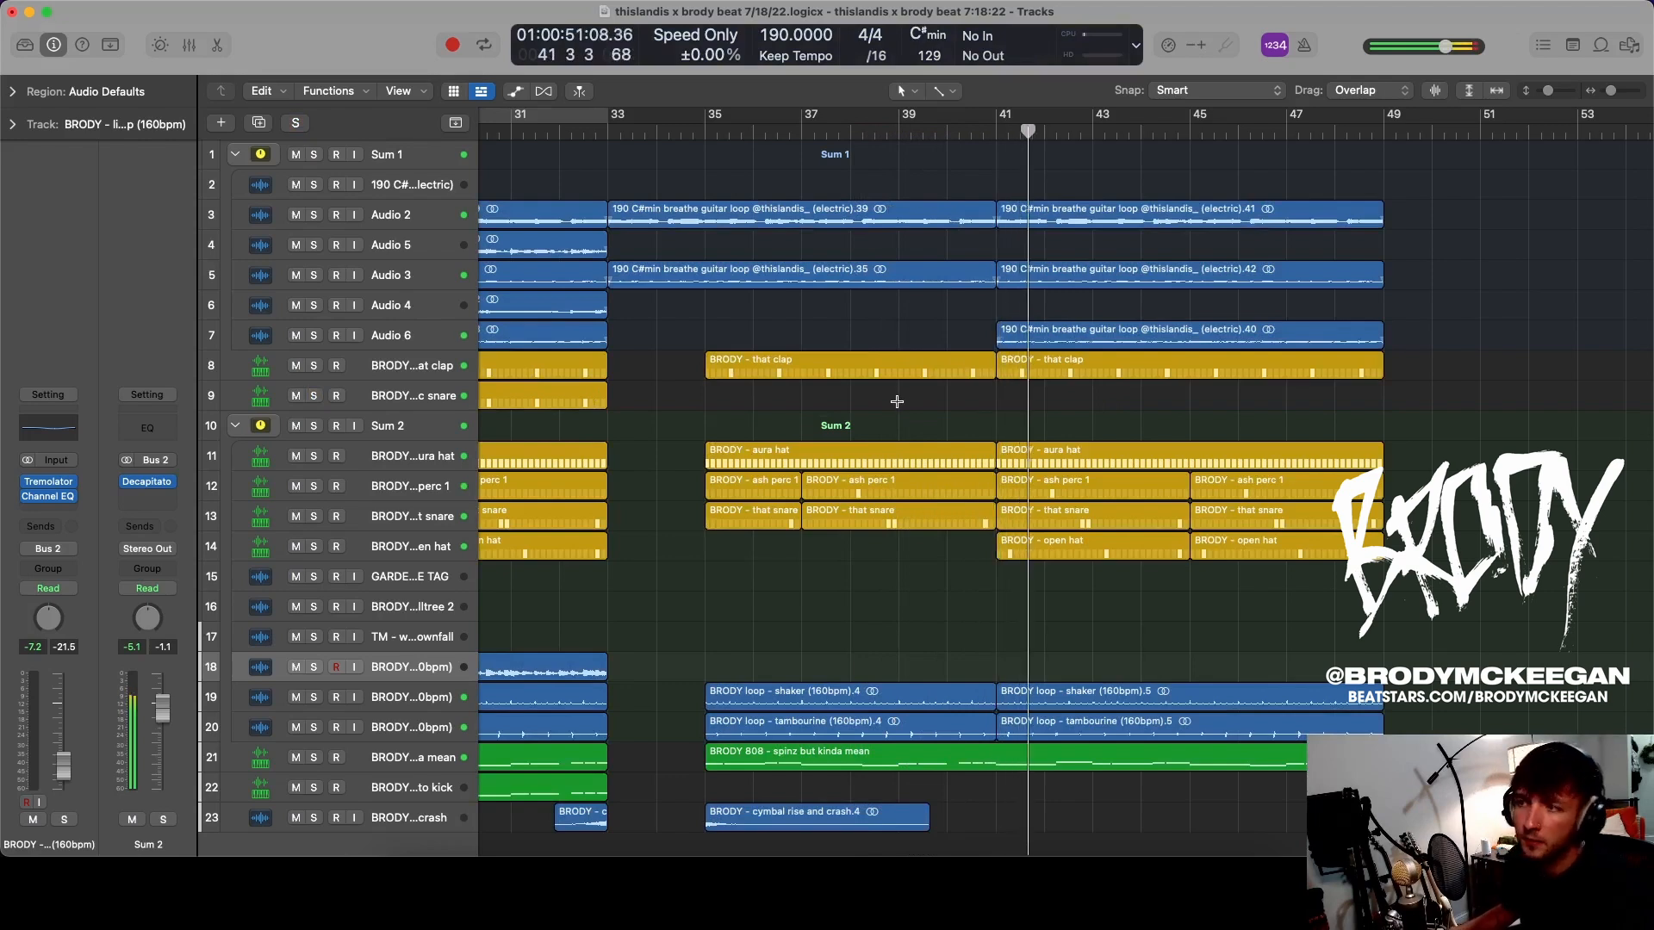
- Delete the tambourine loop region starting at bar 35
{"action": "scroll", "coordinate": [897, 402], "scroll_direction": "down", "scroll_amount": 2}
{"action": "scroll", "coordinate": [919, 410], "scroll_direction": "right", "scroll_amount": 2}
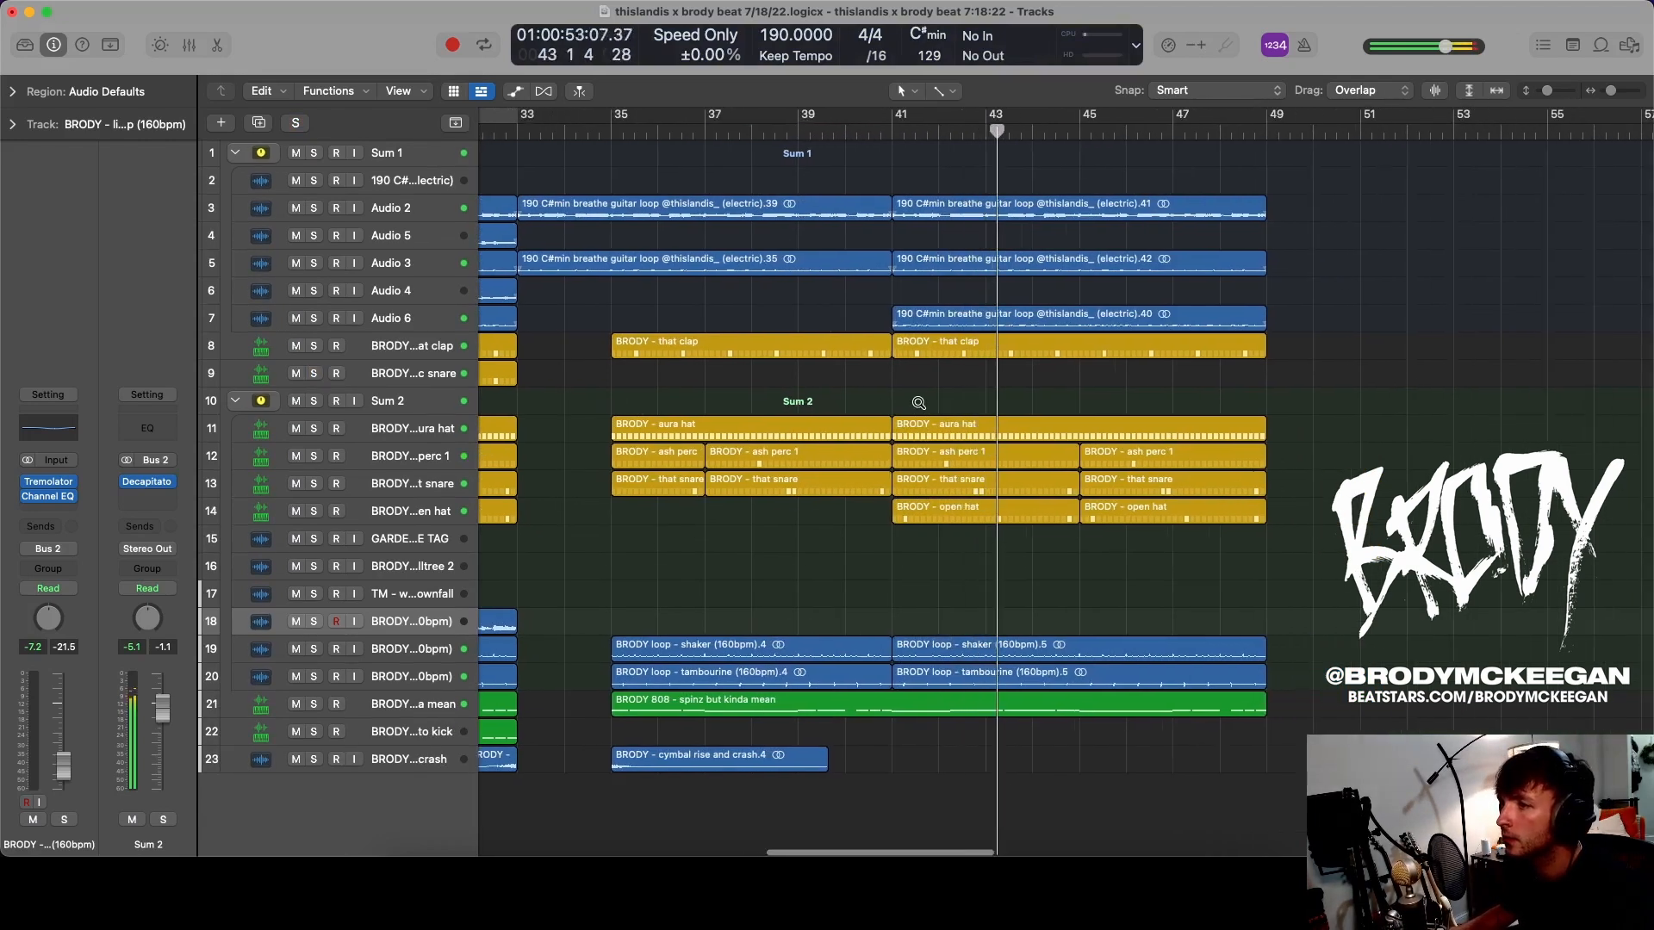
{"action": "key", "text": "super+Left"}
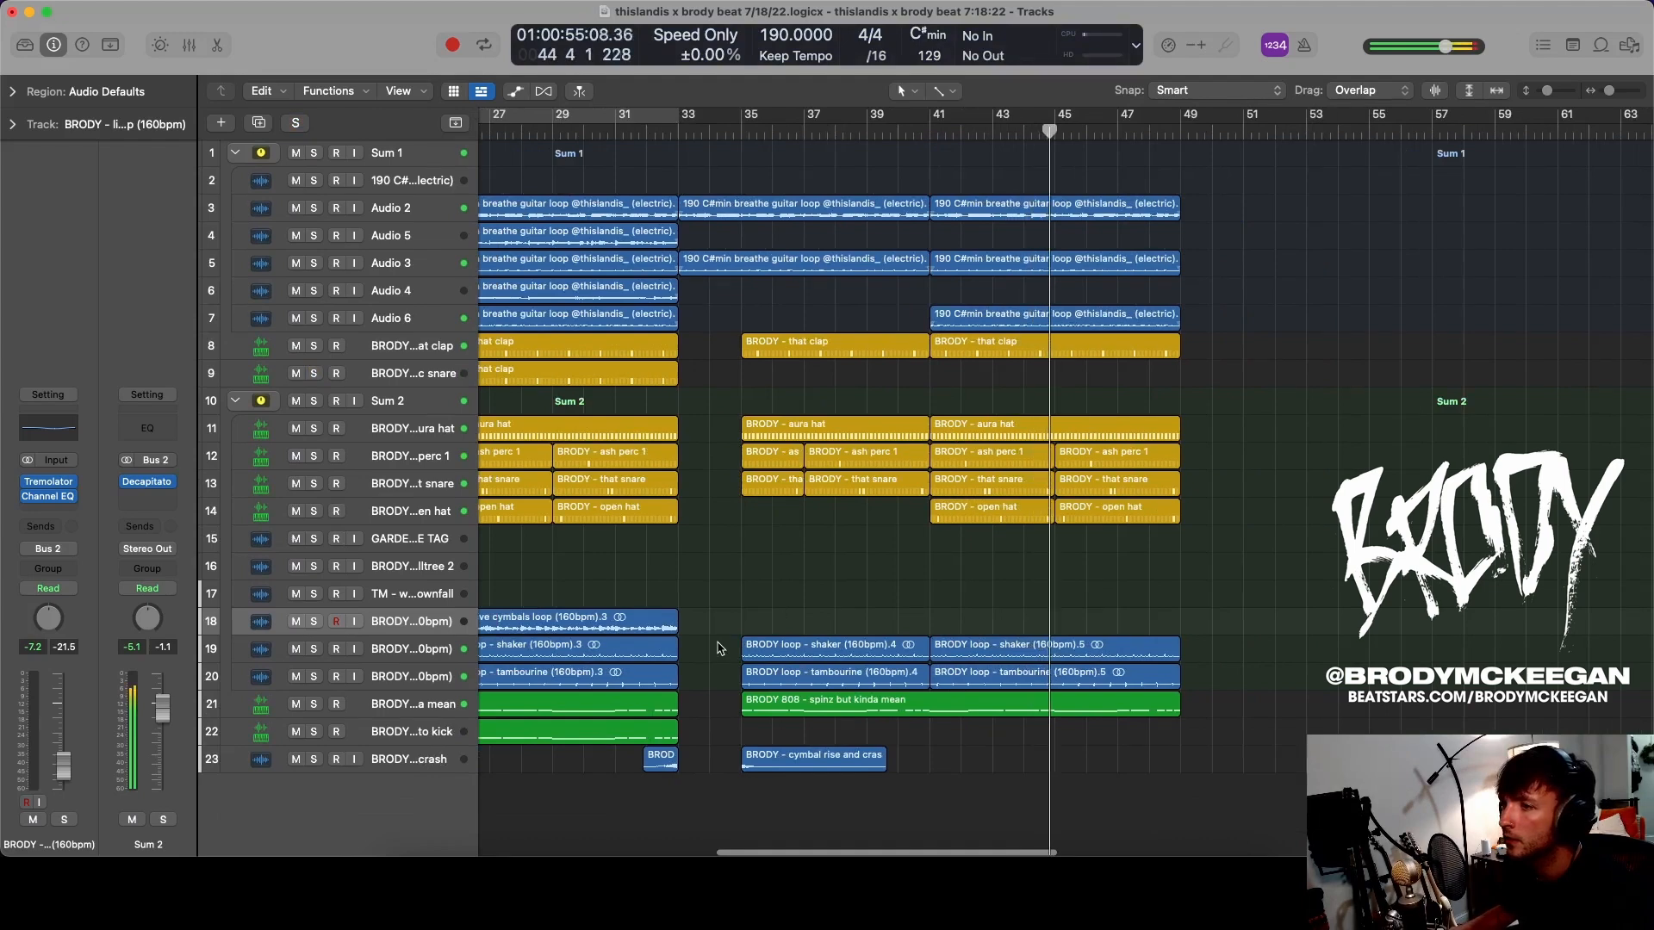
{"action": "left_click_drag", "start_coordinate": [722, 648], "coordinate": [865, 661]}
{"action": "scroll", "coordinate": [827, 661], "scroll_direction": "down", "scroll_amount": 1}
{"action": "left_click_drag", "start_coordinate": [724, 671], "coordinate": [822, 680]}
{"action": "scroll", "coordinate": [823, 679], "scroll_direction": "up", "scroll_amount": 1}
{"action": "key", "text": "Delete"}
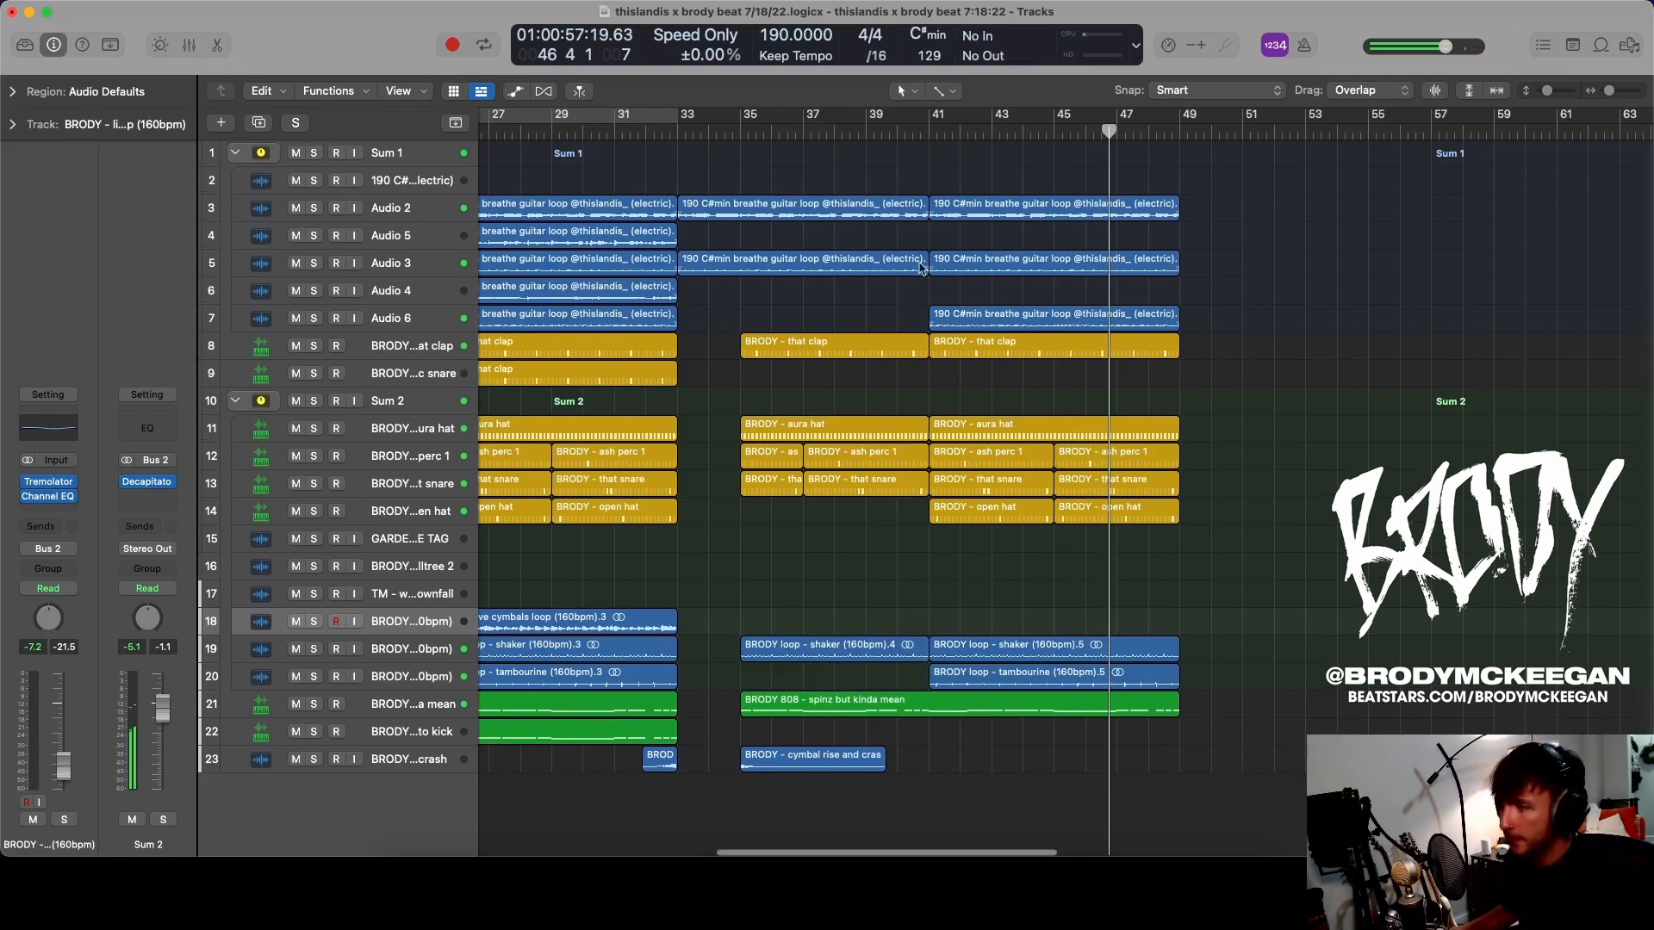
- Replay from bar 34 and delete the shaker region at bar 35 and the tambourine region at bar 41
{"action": "left_click", "coordinate": [726, 135]}
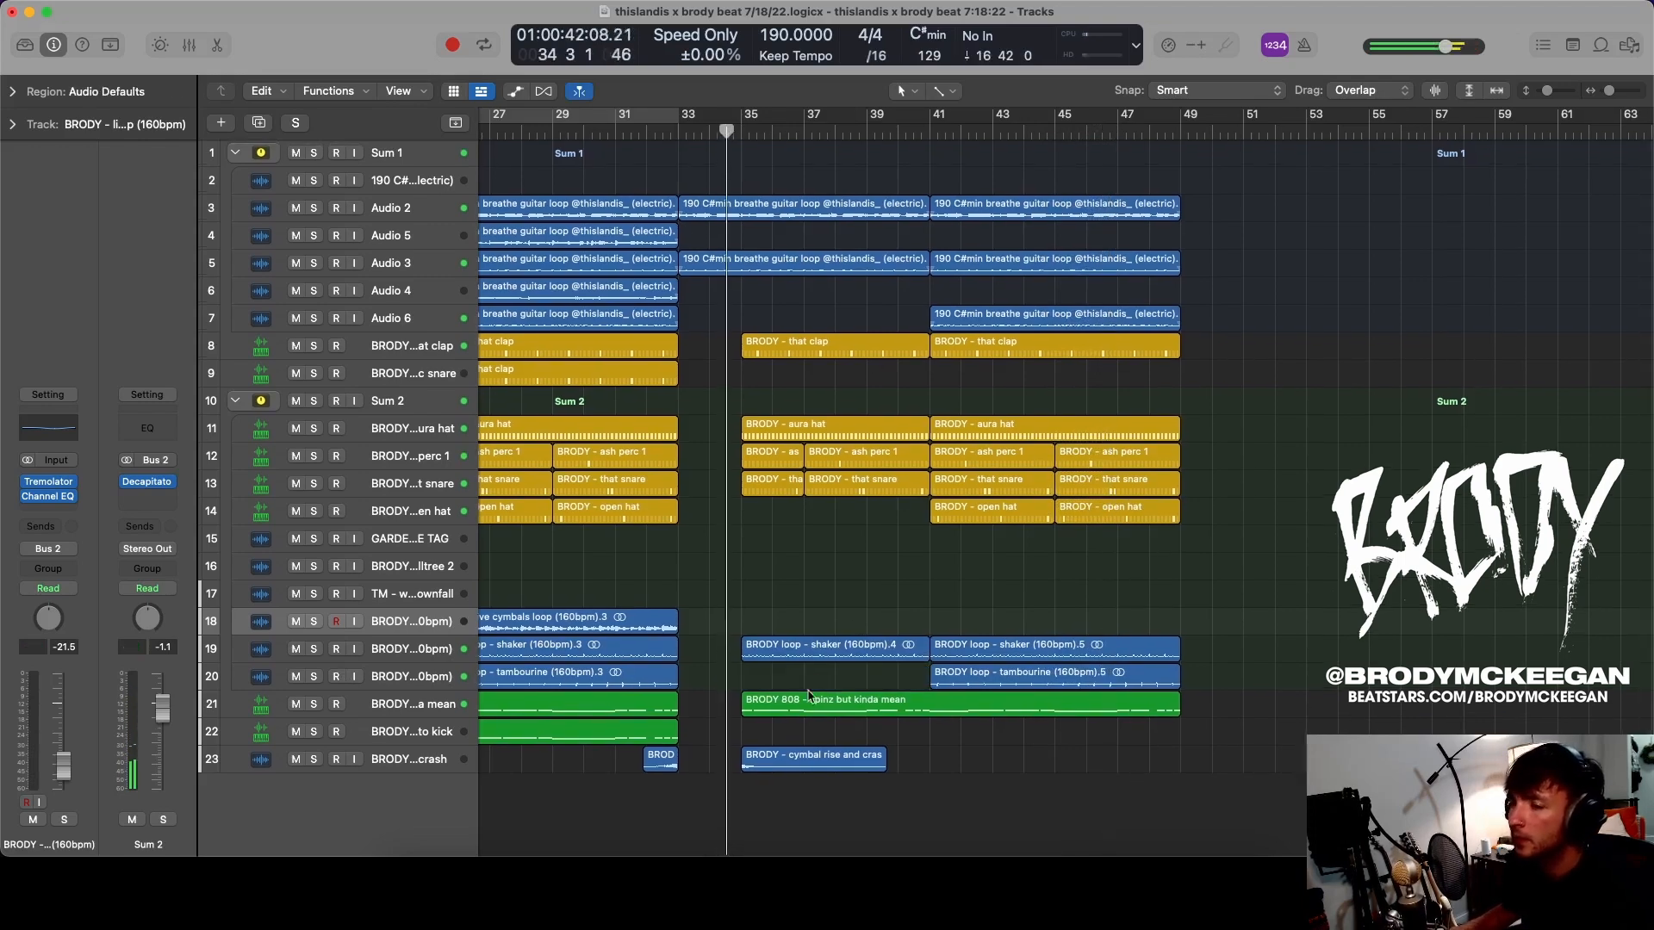
{"action": "left_click", "coordinate": [817, 646]}
{"action": "key", "text": "Delete"}
{"action": "left_click", "coordinate": [979, 670]}
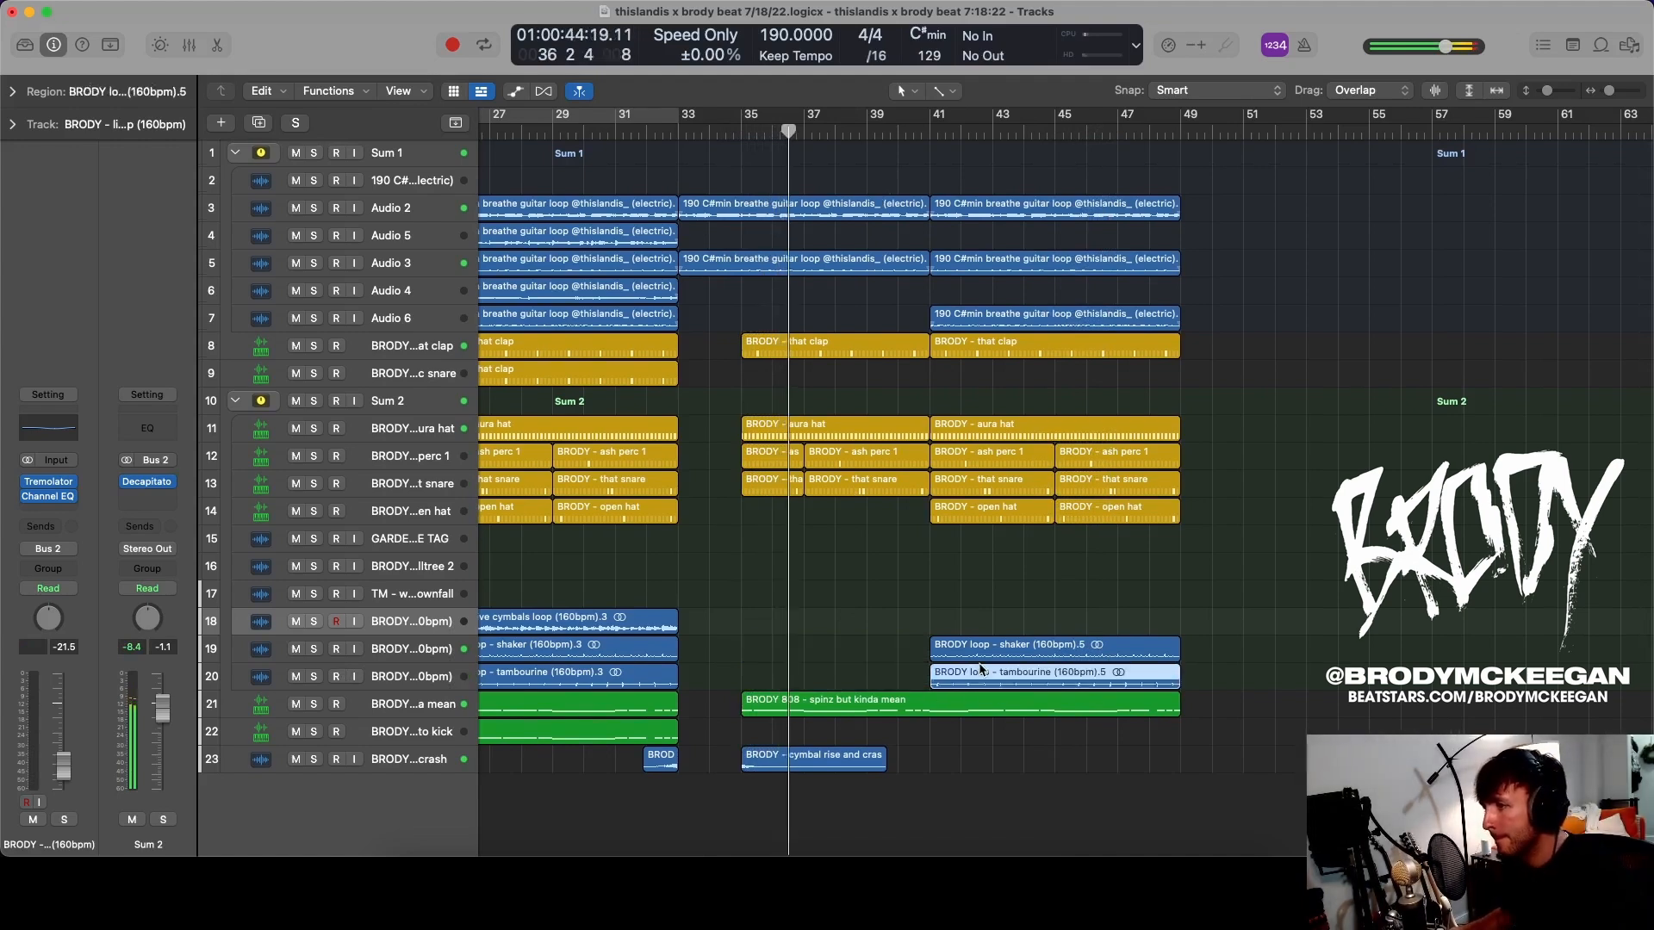
{"action": "key", "text": "Delete"}
- Audition bars 35–49 with the four track 13 snare regions muted, then unmute them
{"action": "scroll", "coordinate": [802, 617], "scroll_direction": "left", "scroll_amount": 3}
{"action": "scroll", "coordinate": [800, 618], "scroll_direction": "down", "scroll_amount": 1}
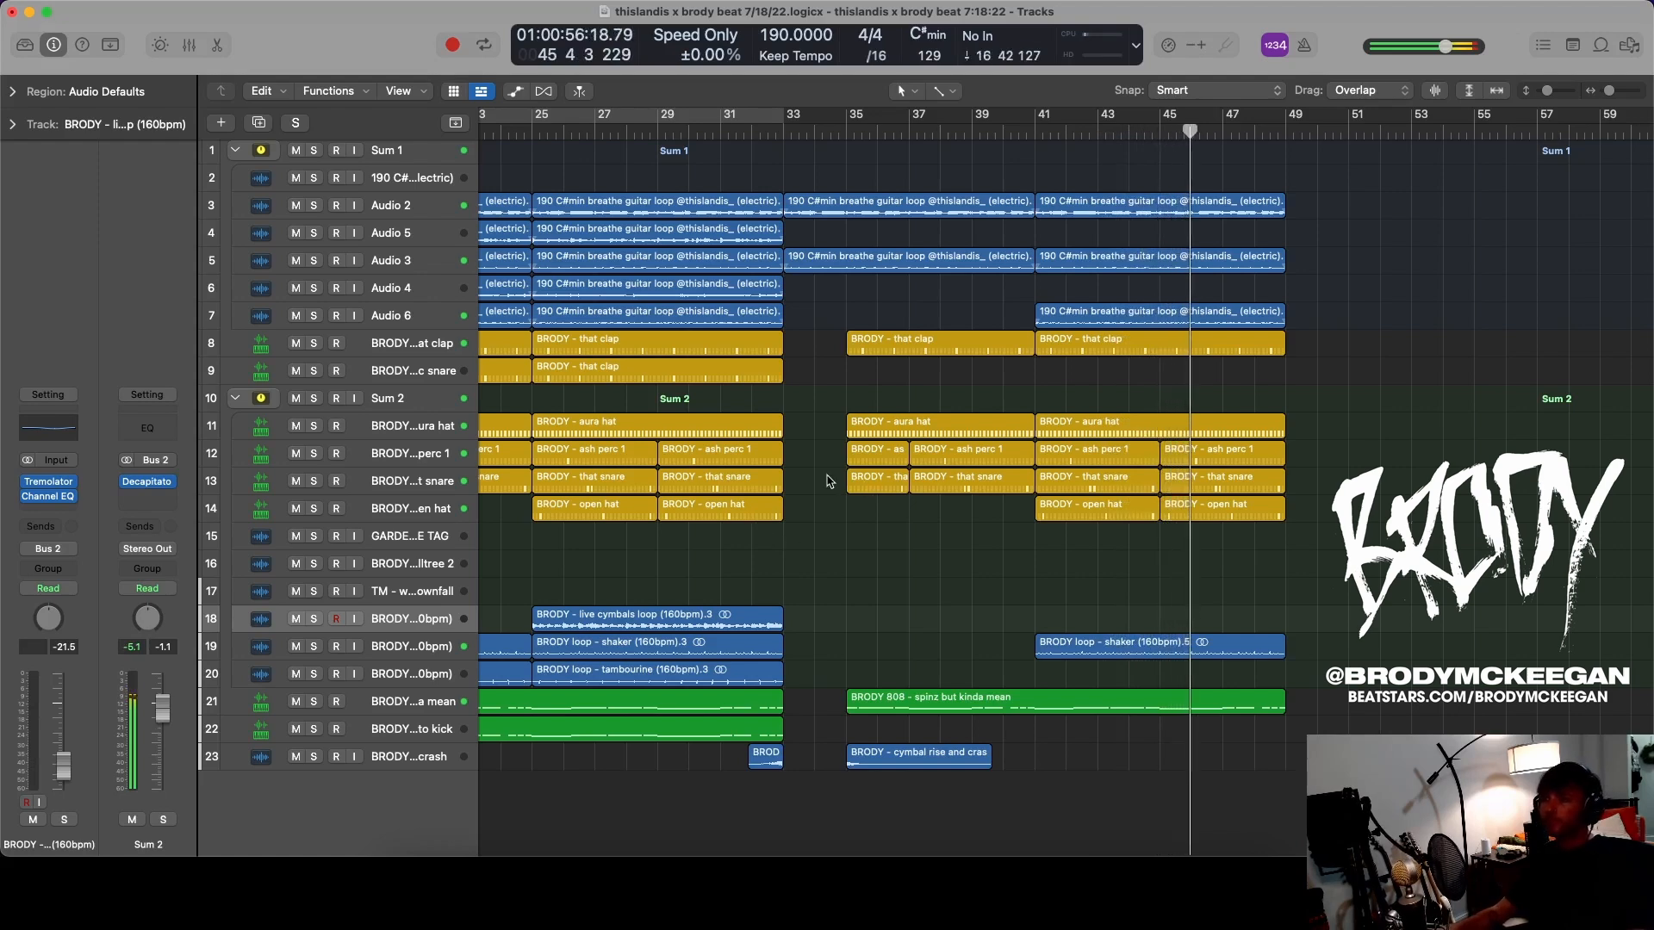
{"action": "left_click_drag", "start_coordinate": [828, 472], "coordinate": [1237, 475]}
{"action": "key", "text": "ctrl+m"}
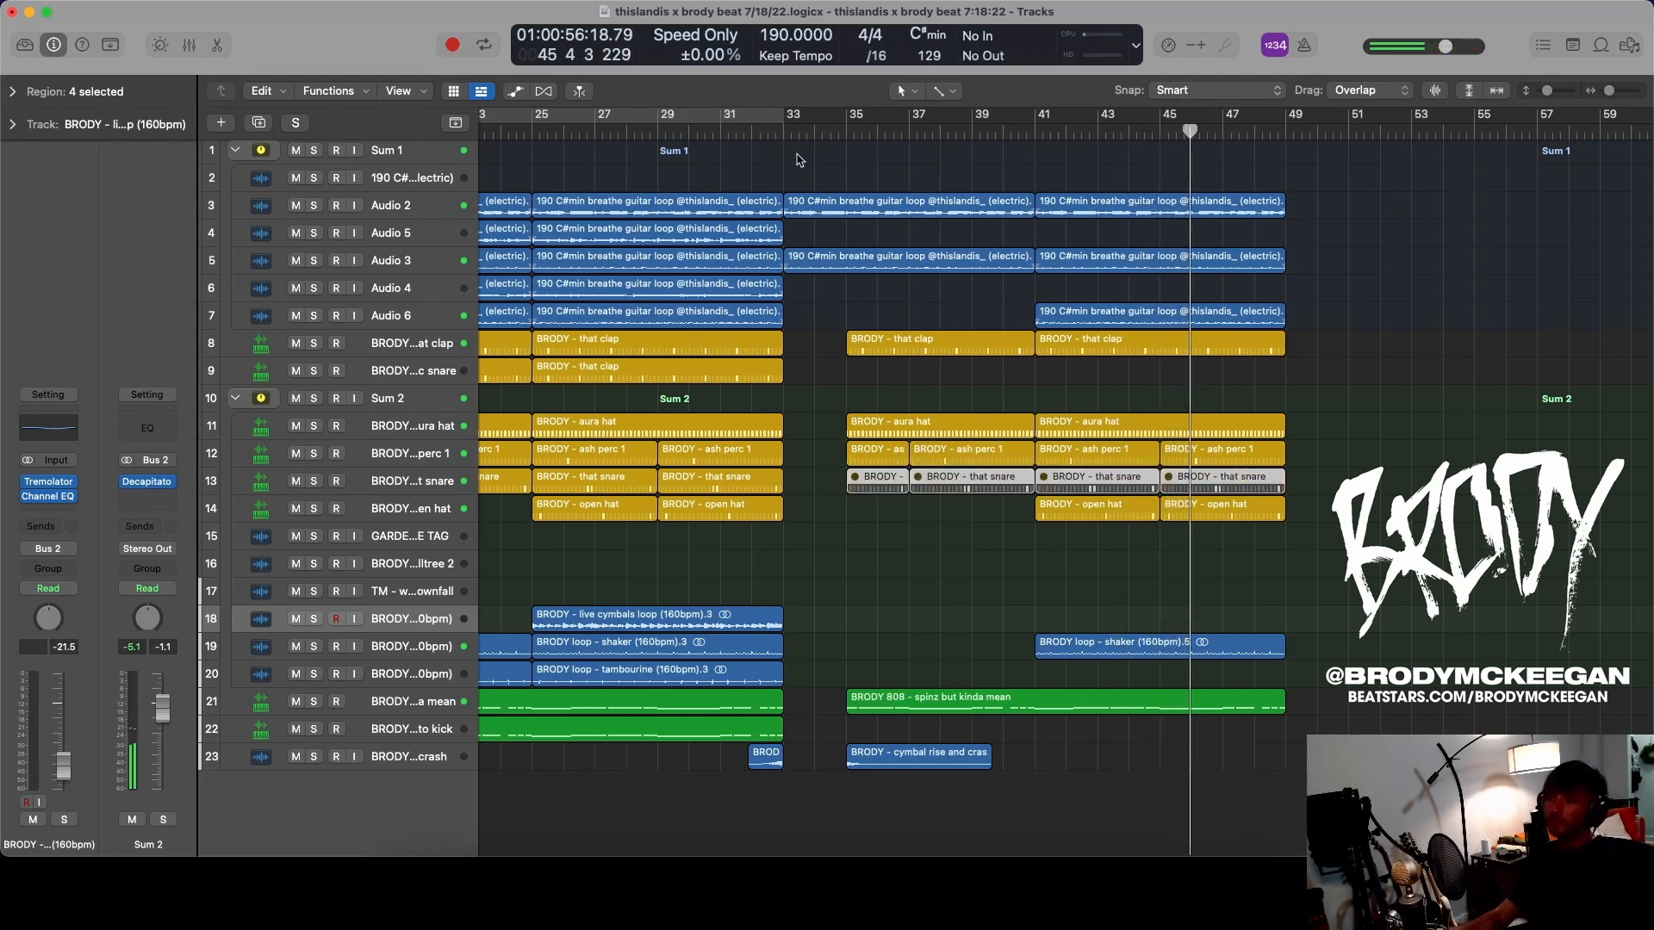
{"action": "left_click", "coordinate": [835, 133]}
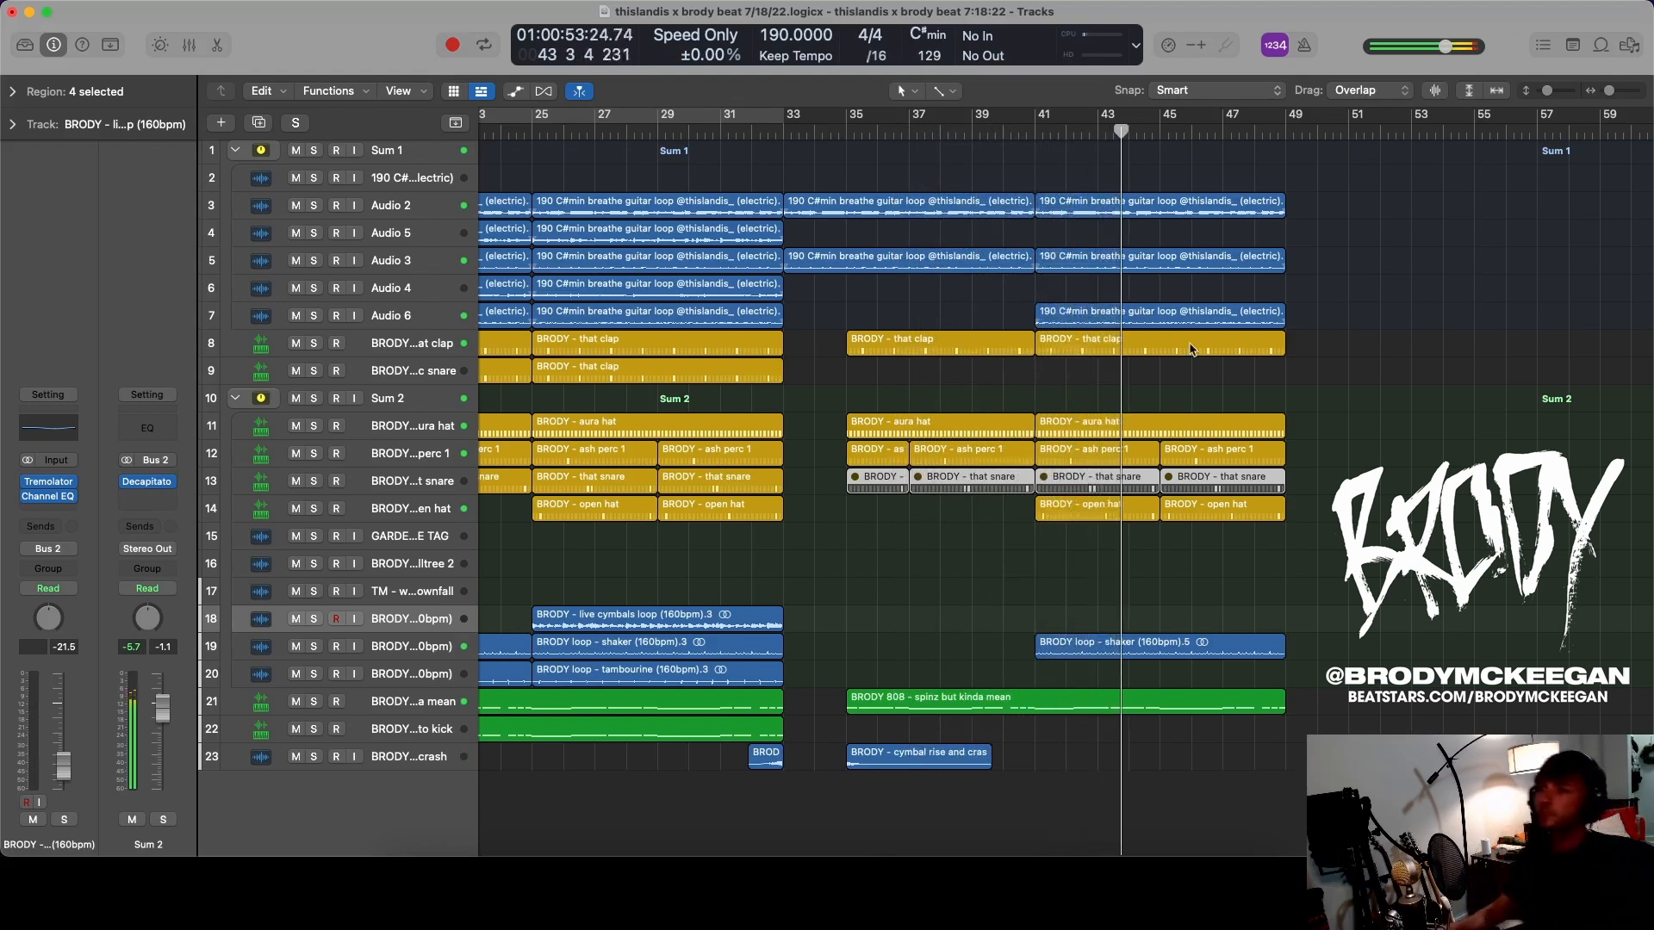
{"action": "key", "text": "ctrl+m"}
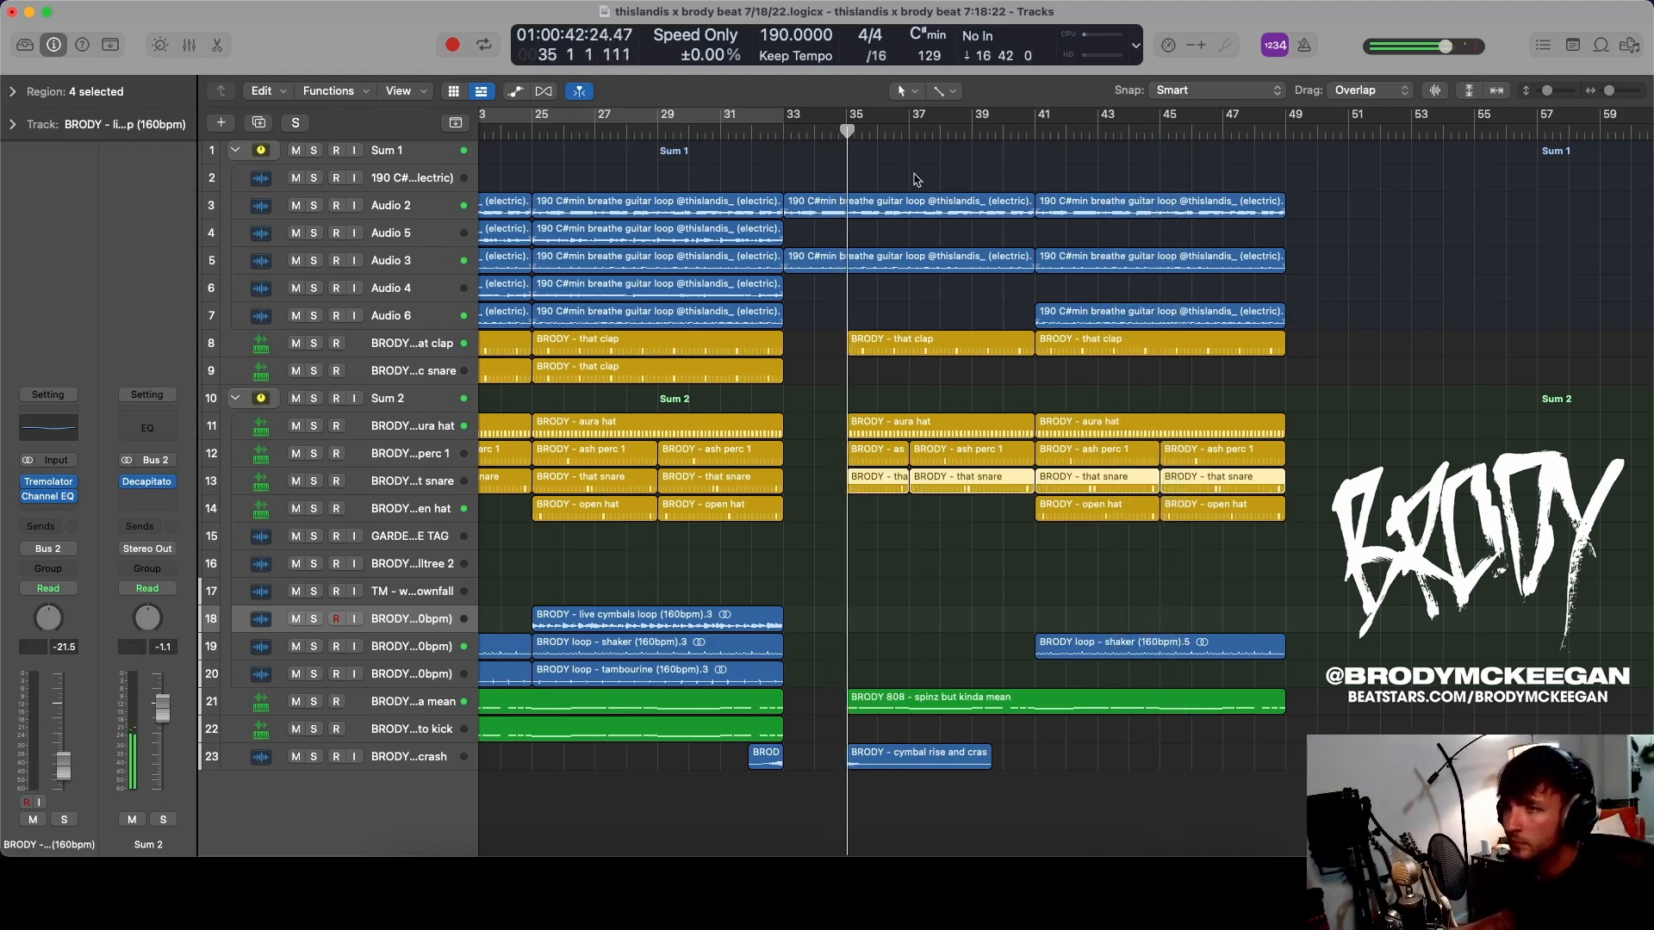
- Inspect the step pattern of the aura hat region at bar 35 in the Step Sequencer, then close the editor
{"action": "left_click", "coordinate": [931, 420]}
{"action": "double_click", "coordinate": [931, 420]}
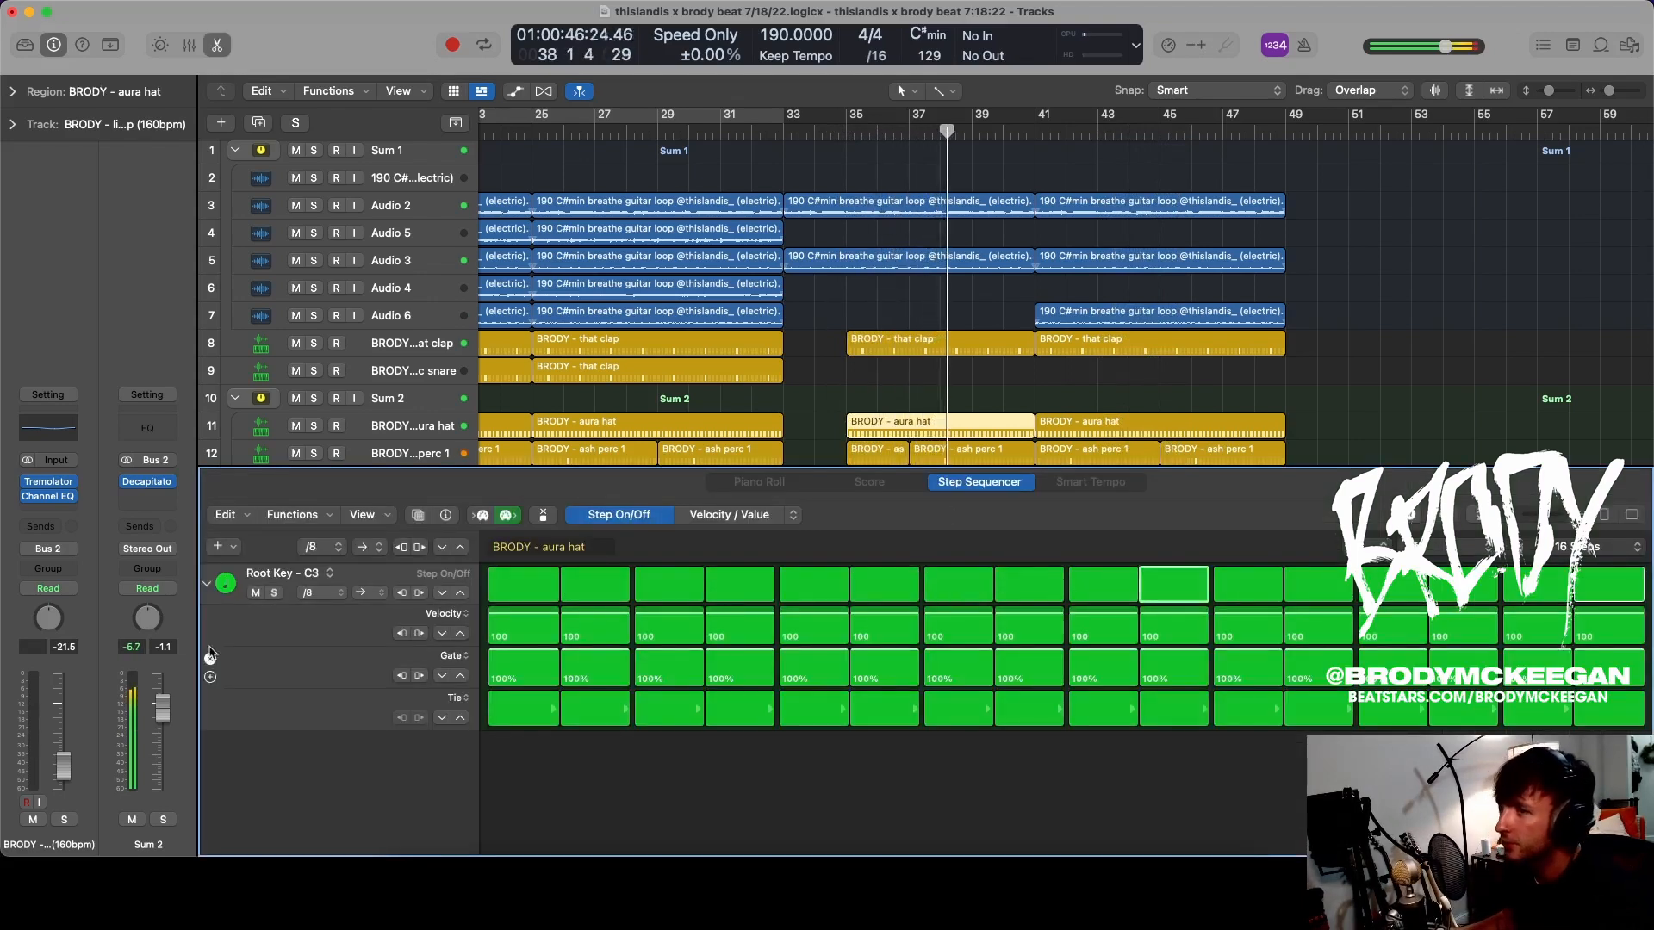
{"action": "key", "text": "e"}
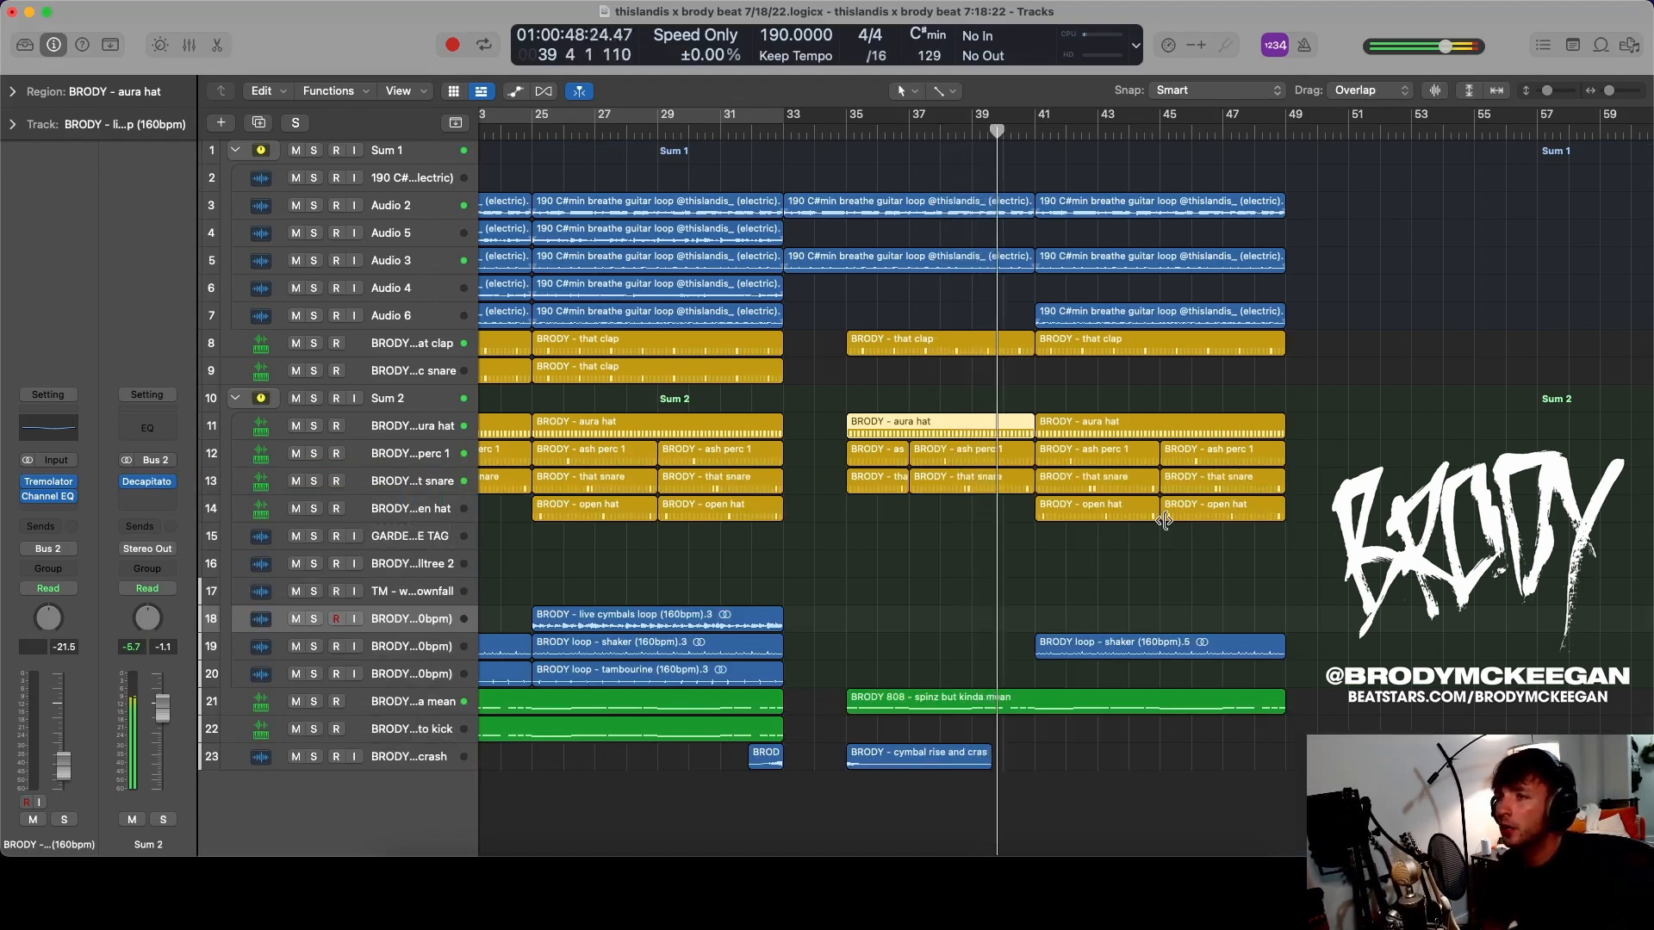
- Listen to the aura hat track soloed, then unsolo it and check its Tremolator settings
{"action": "left_click", "coordinate": [392, 433]}
{"action": "key", "text": "s"}
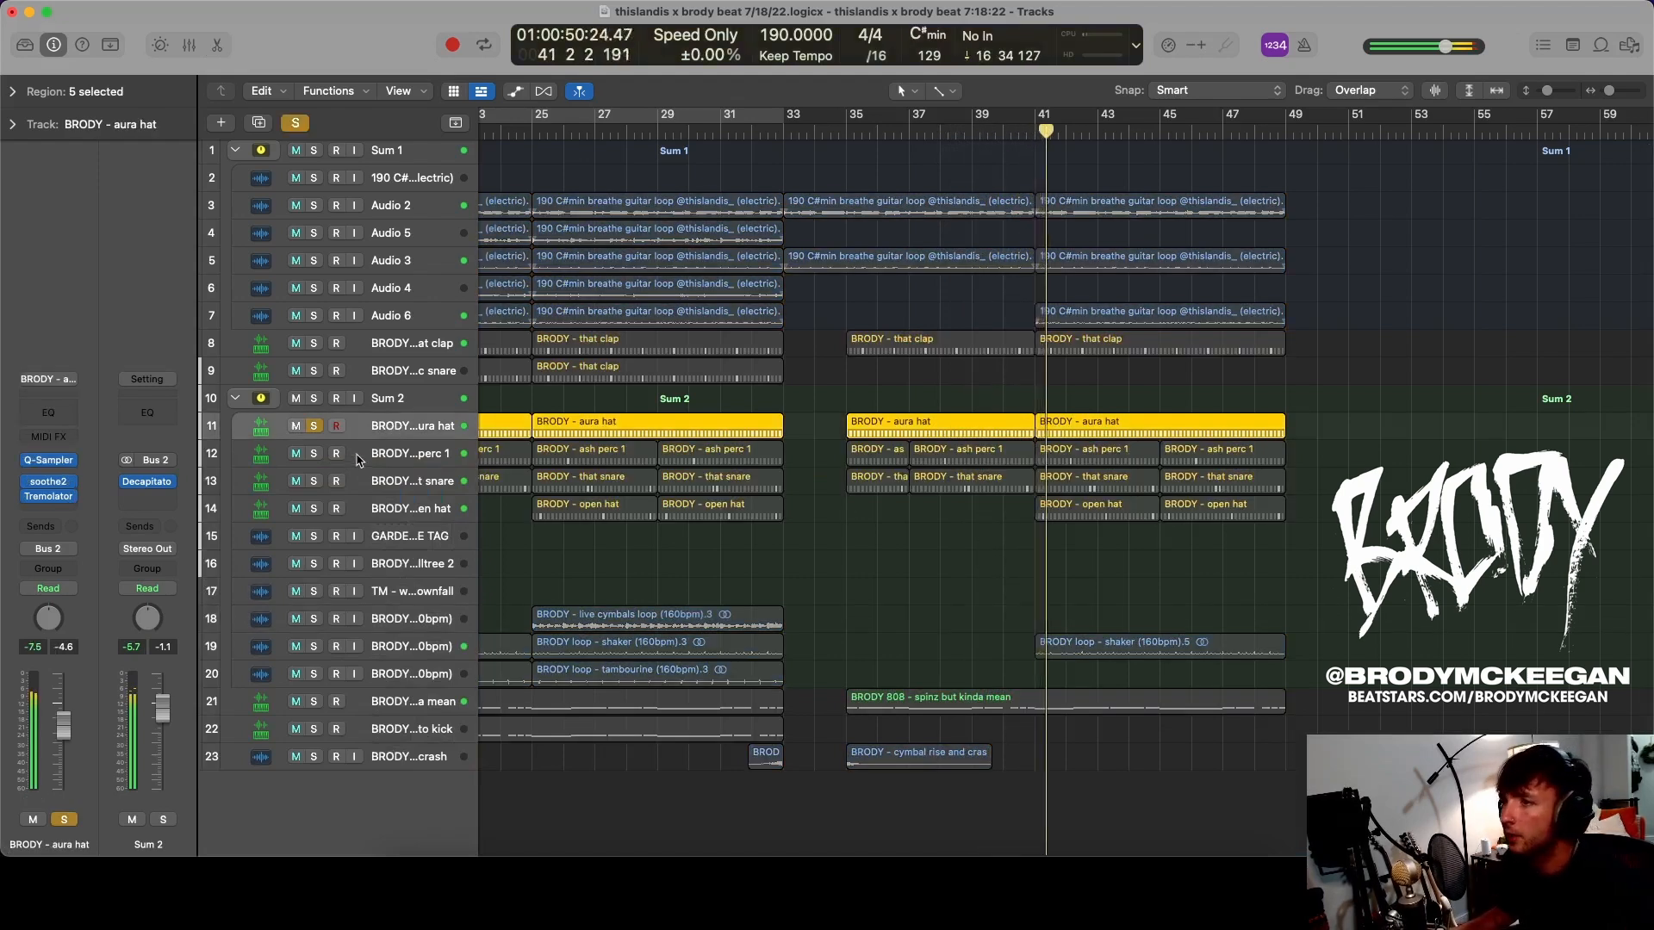
{"action": "key", "text": "s"}
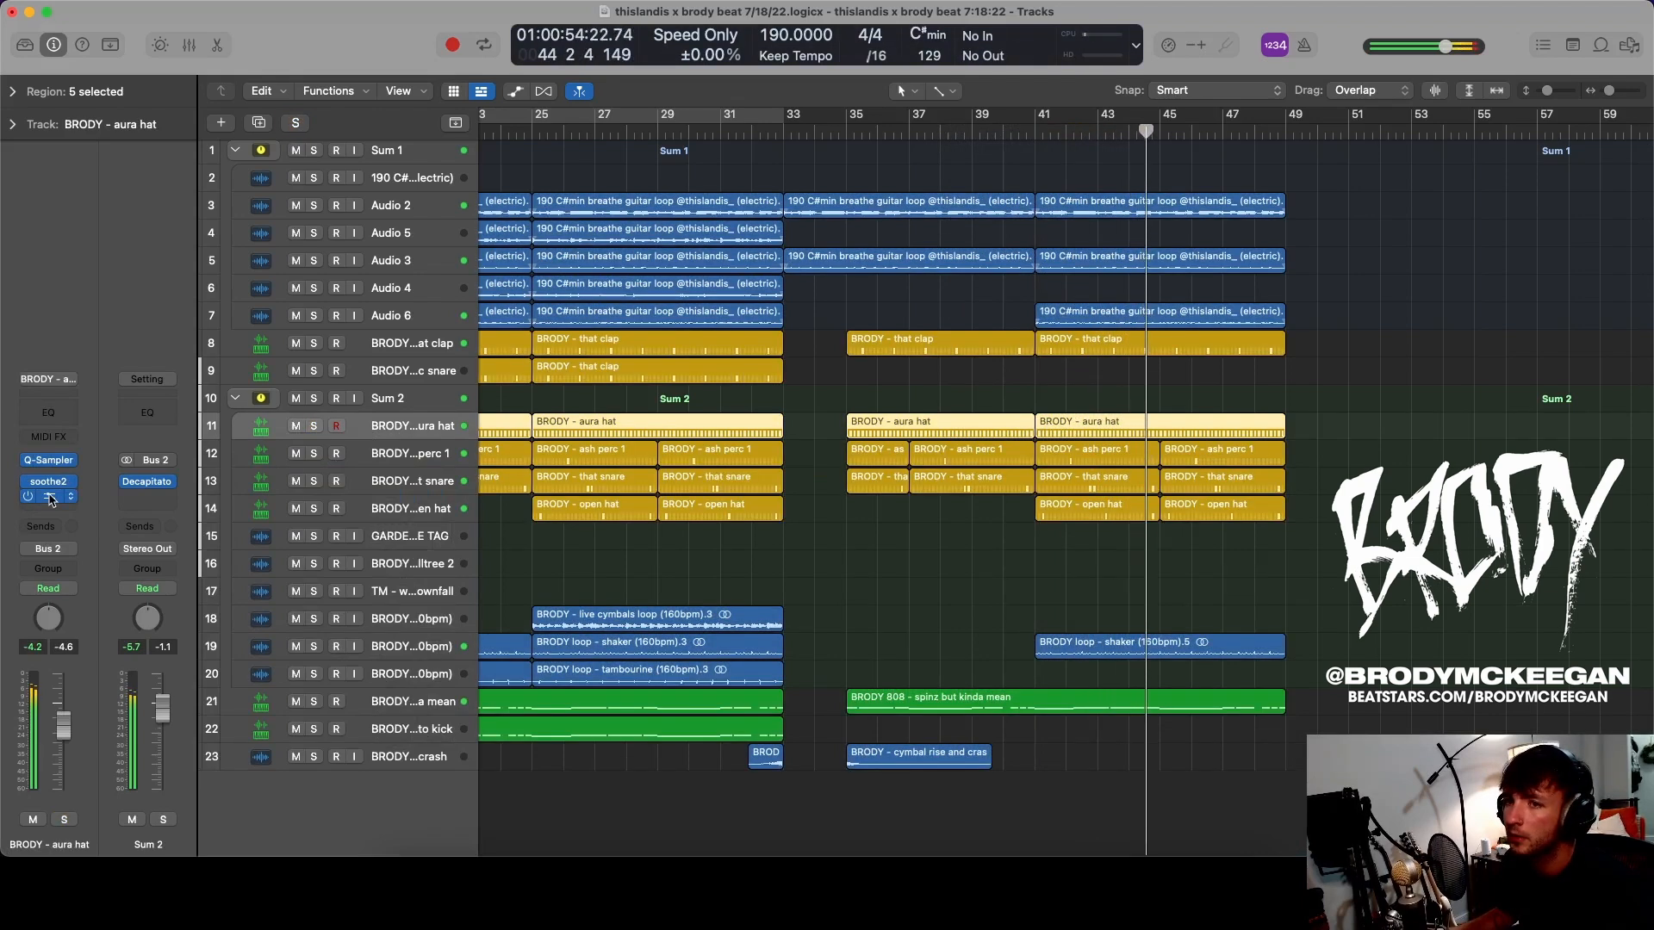
{"action": "left_click", "coordinate": [50, 497]}
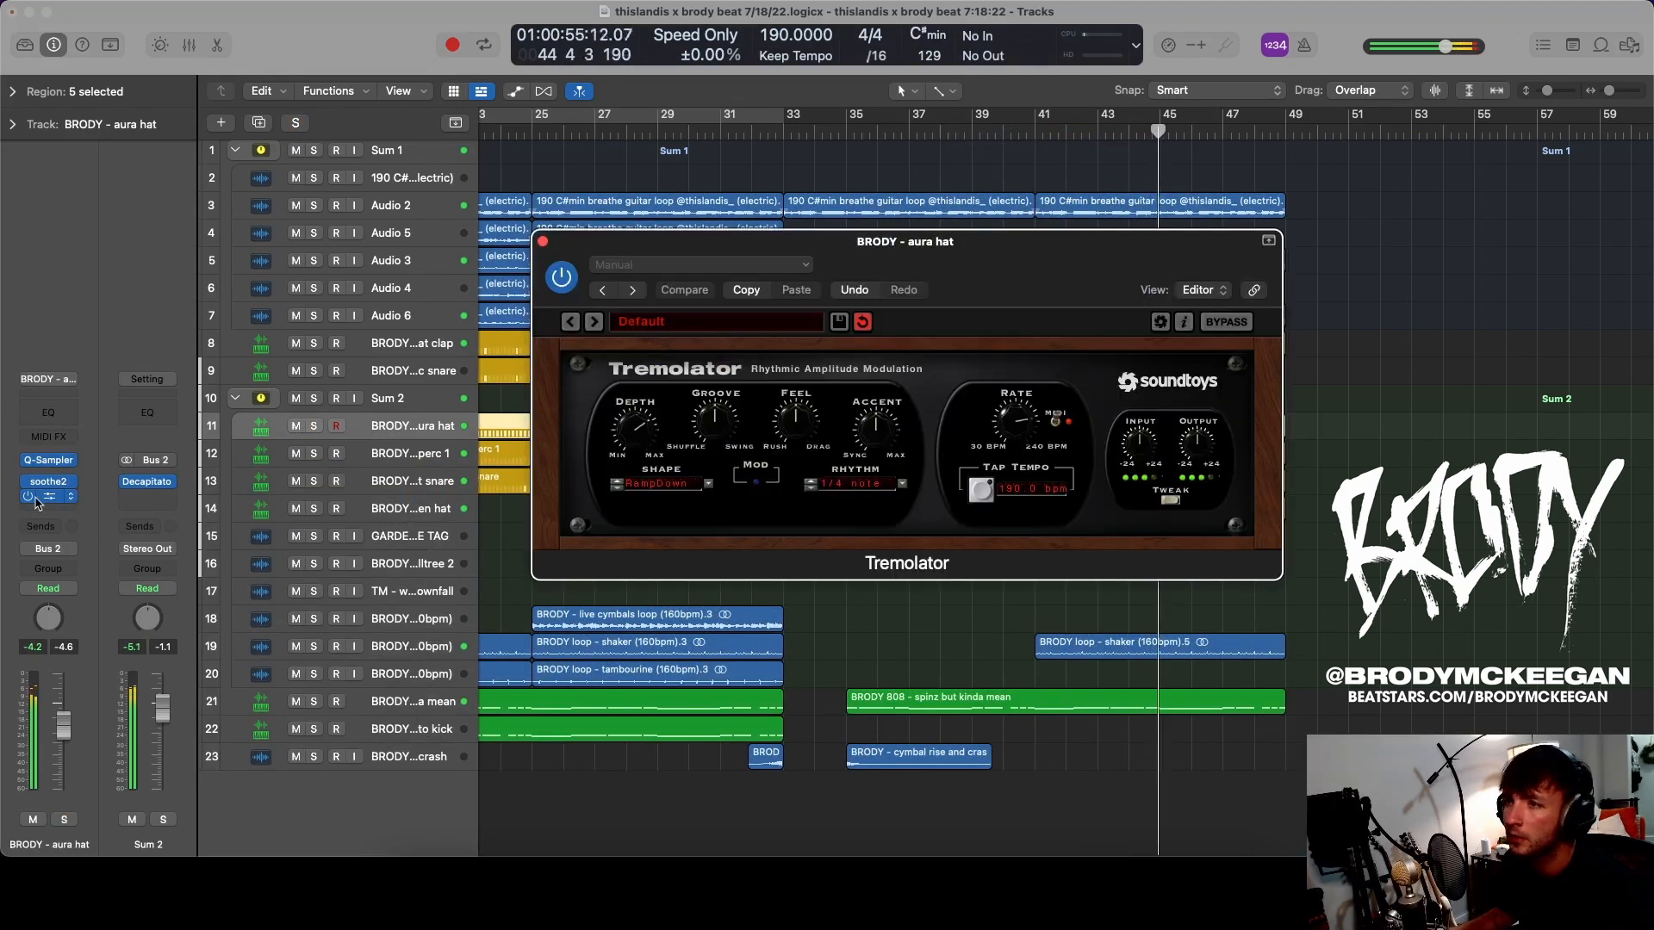
{"action": "left_click", "coordinate": [544, 242]}
- Trim the ends of the drum, shaker and 808 regions before bar 49 back to bar 48
{"action": "scroll", "coordinate": [818, 319], "scroll_direction": "down", "scroll_amount": 5}
{"action": "scroll", "coordinate": [1066, 434], "scroll_direction": "up", "scroll_amount": 8}
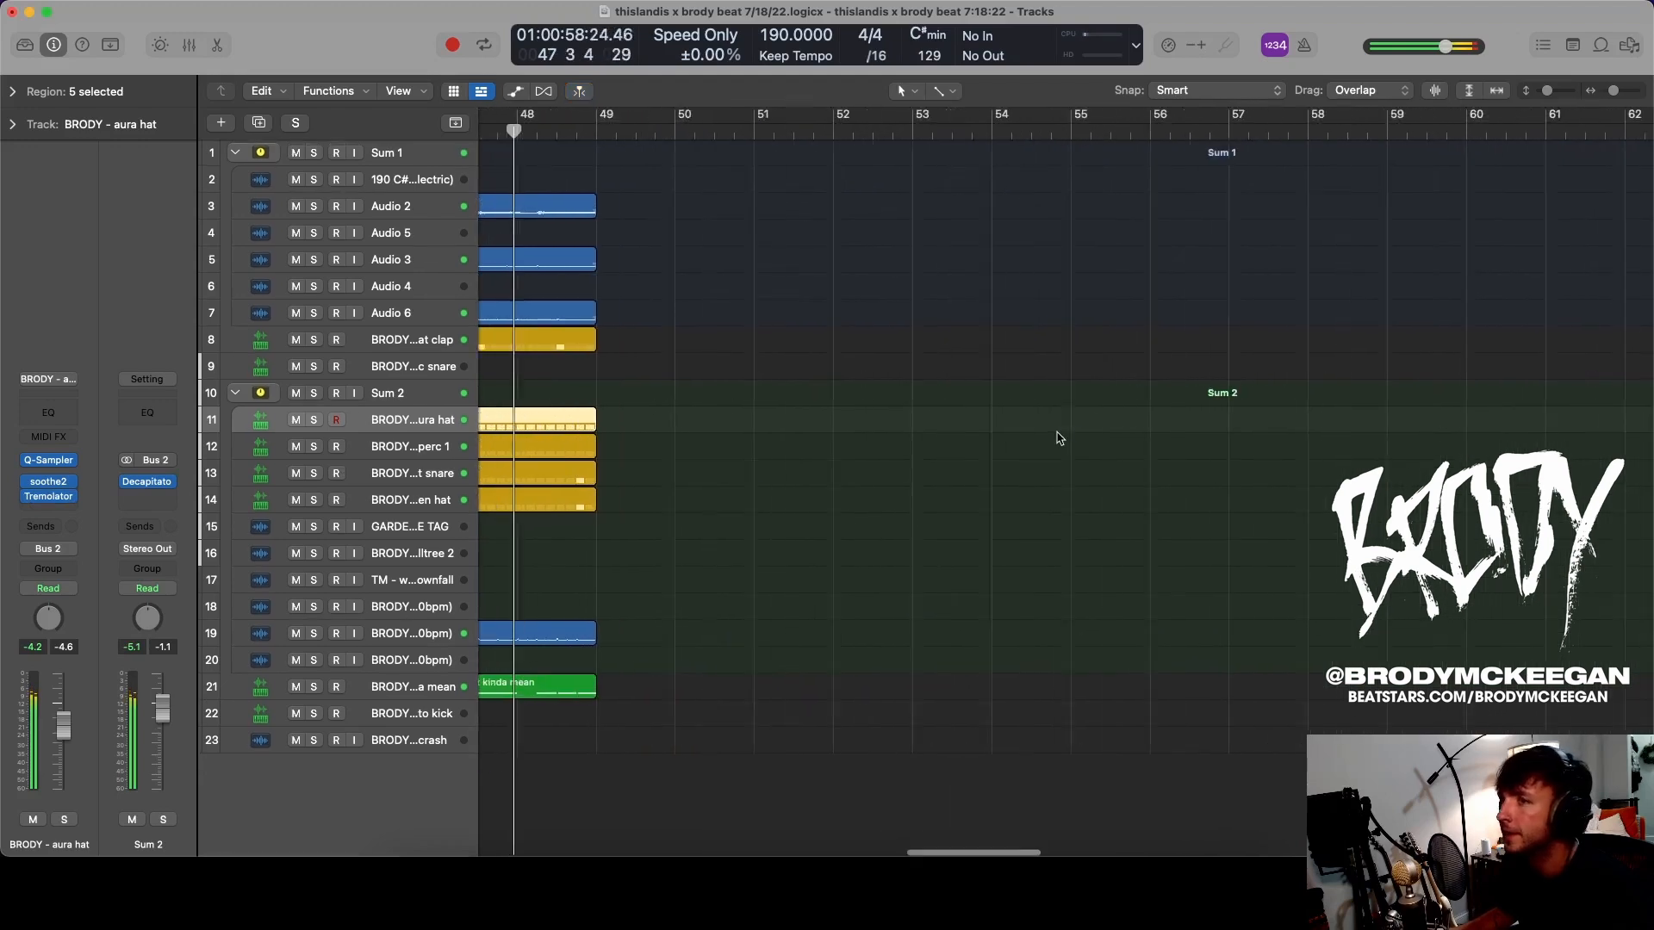
{"action": "scroll", "coordinate": [1059, 438], "scroll_direction": "left", "scroll_amount": 6}
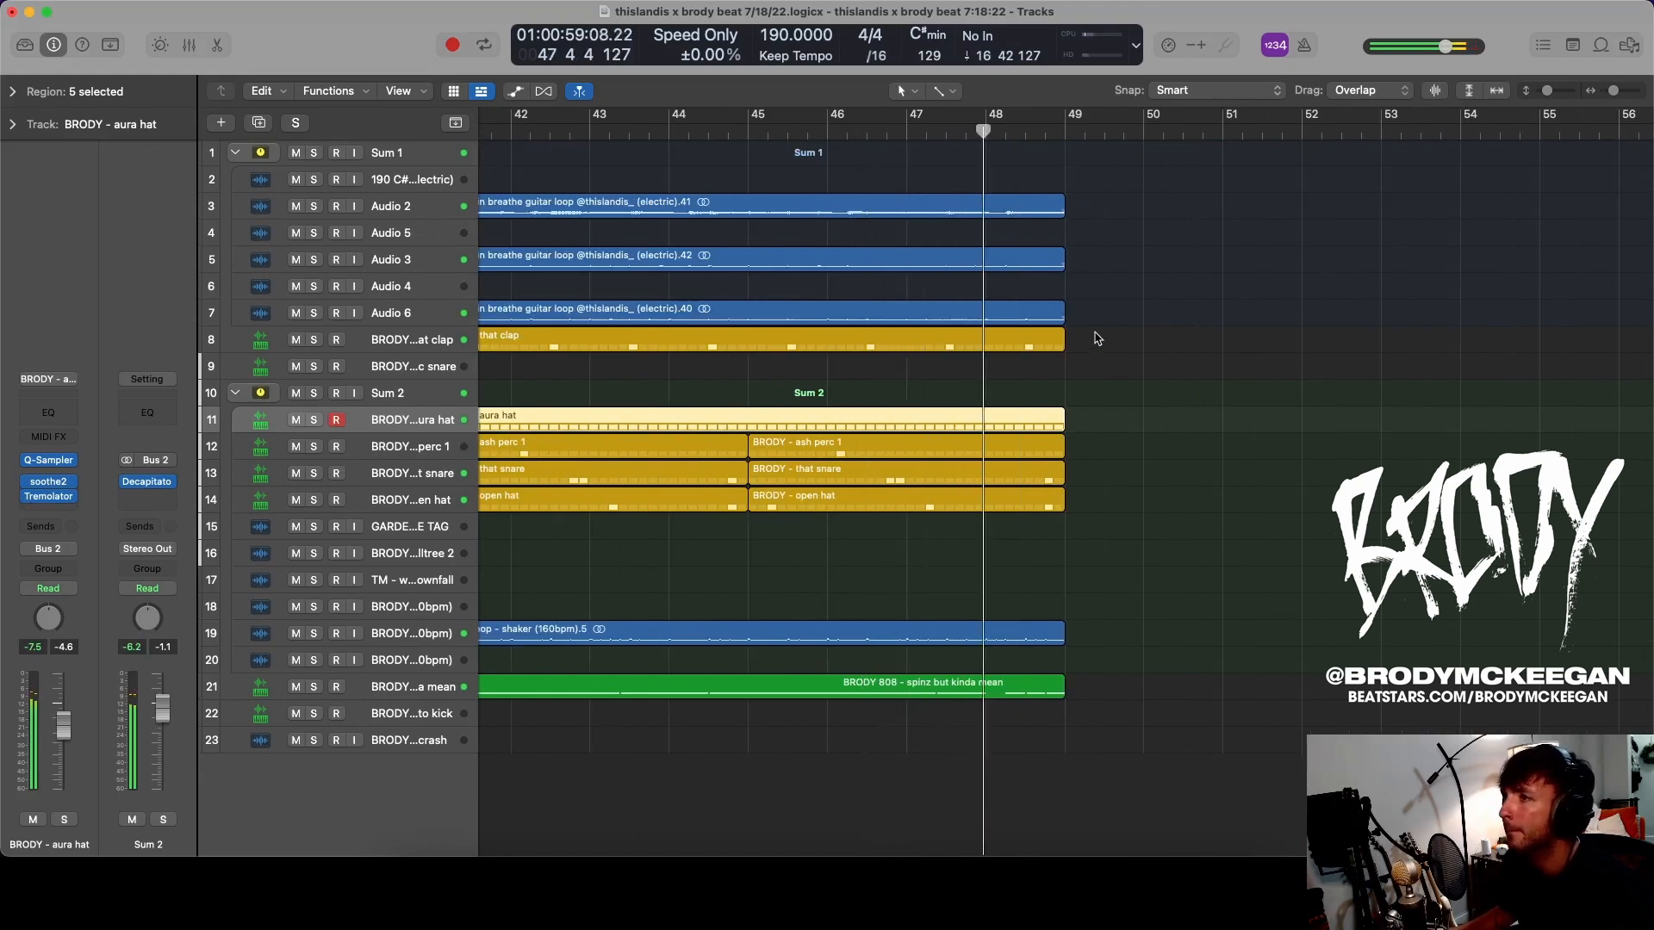
{"action": "left_click_drag", "start_coordinate": [1097, 339], "coordinate": [1058, 780]}
{"action": "left_click_drag", "start_coordinate": [1062, 695], "coordinate": [985, 695]}
{"action": "key", "text": "space"}
- Copy all regions from bars 17–49, excluding the belltree, to start at bar 49
{"action": "scroll", "coordinate": [945, 236], "scroll_direction": "down", "scroll_amount": 8}
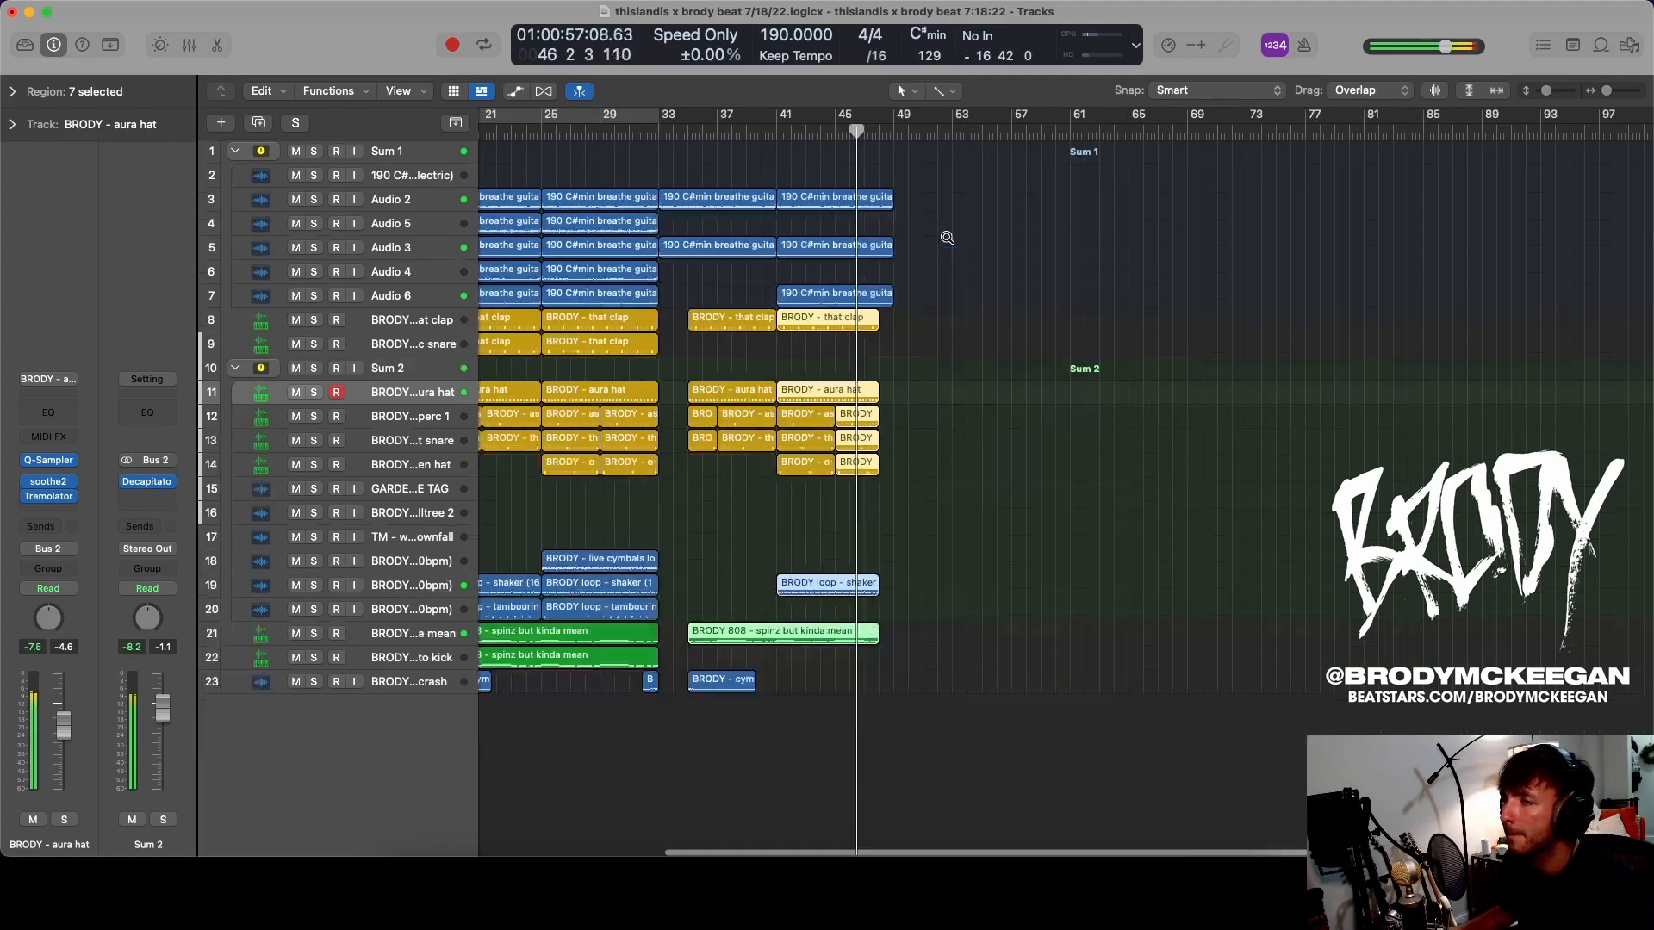
{"action": "scroll", "coordinate": [956, 241], "scroll_direction": "up", "scroll_amount": 6}
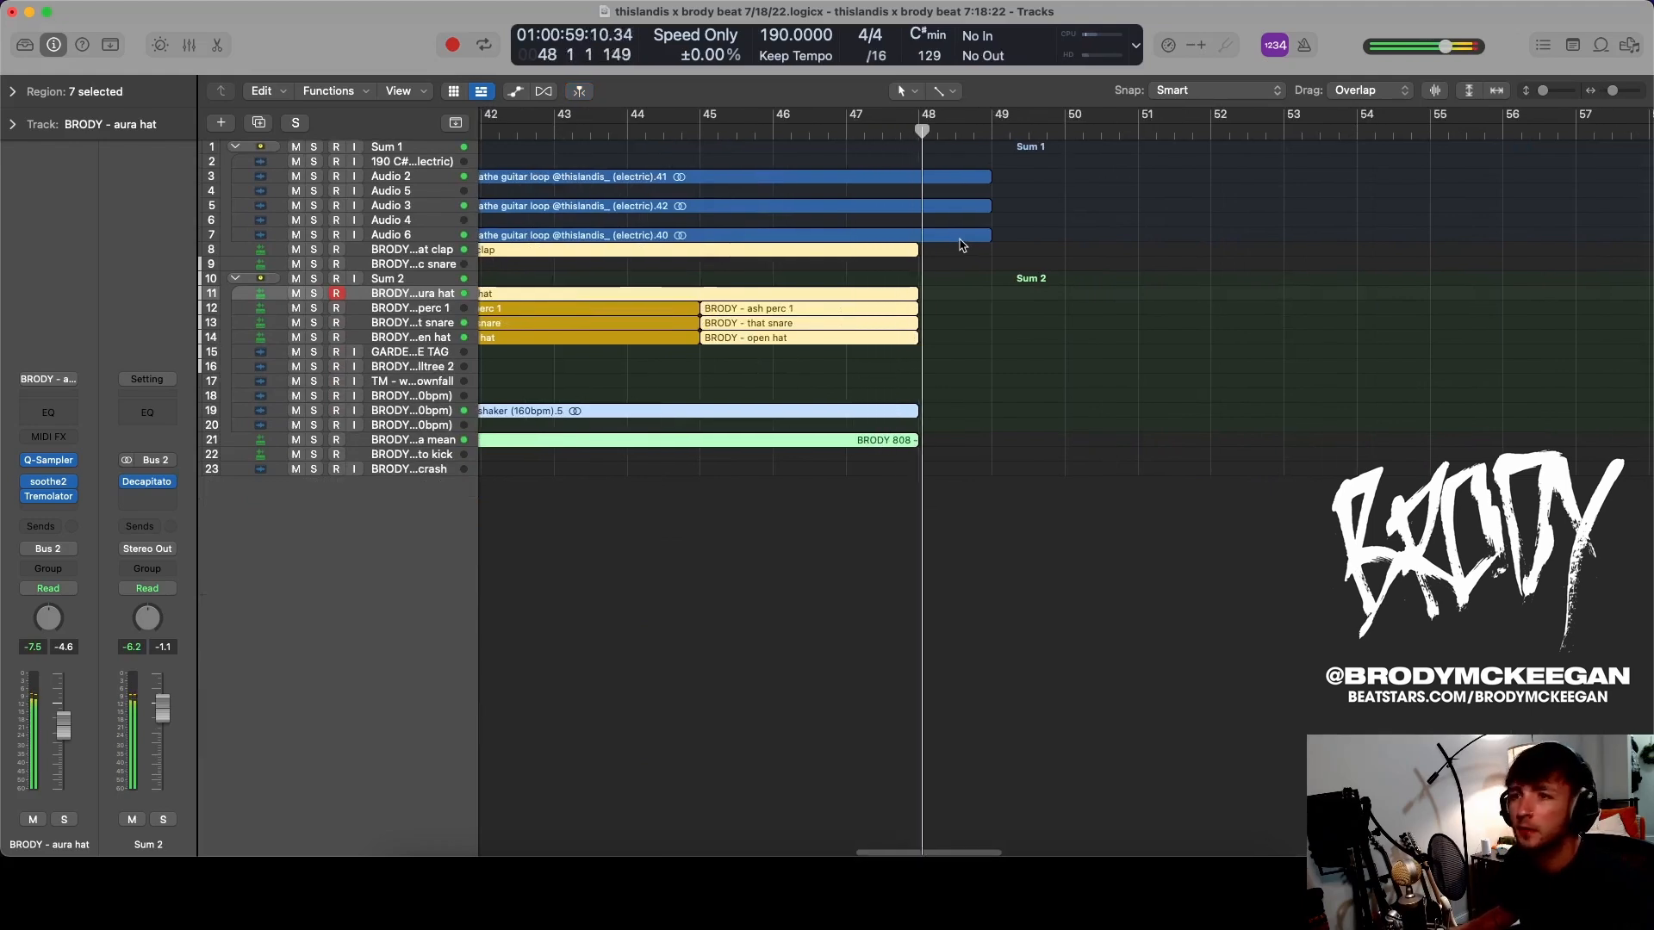
{"action": "scroll", "coordinate": [959, 247], "scroll_direction": "down", "scroll_amount": 6}
{"action": "scroll", "coordinate": [1024, 250], "scroll_direction": "down", "scroll_amount": 3}
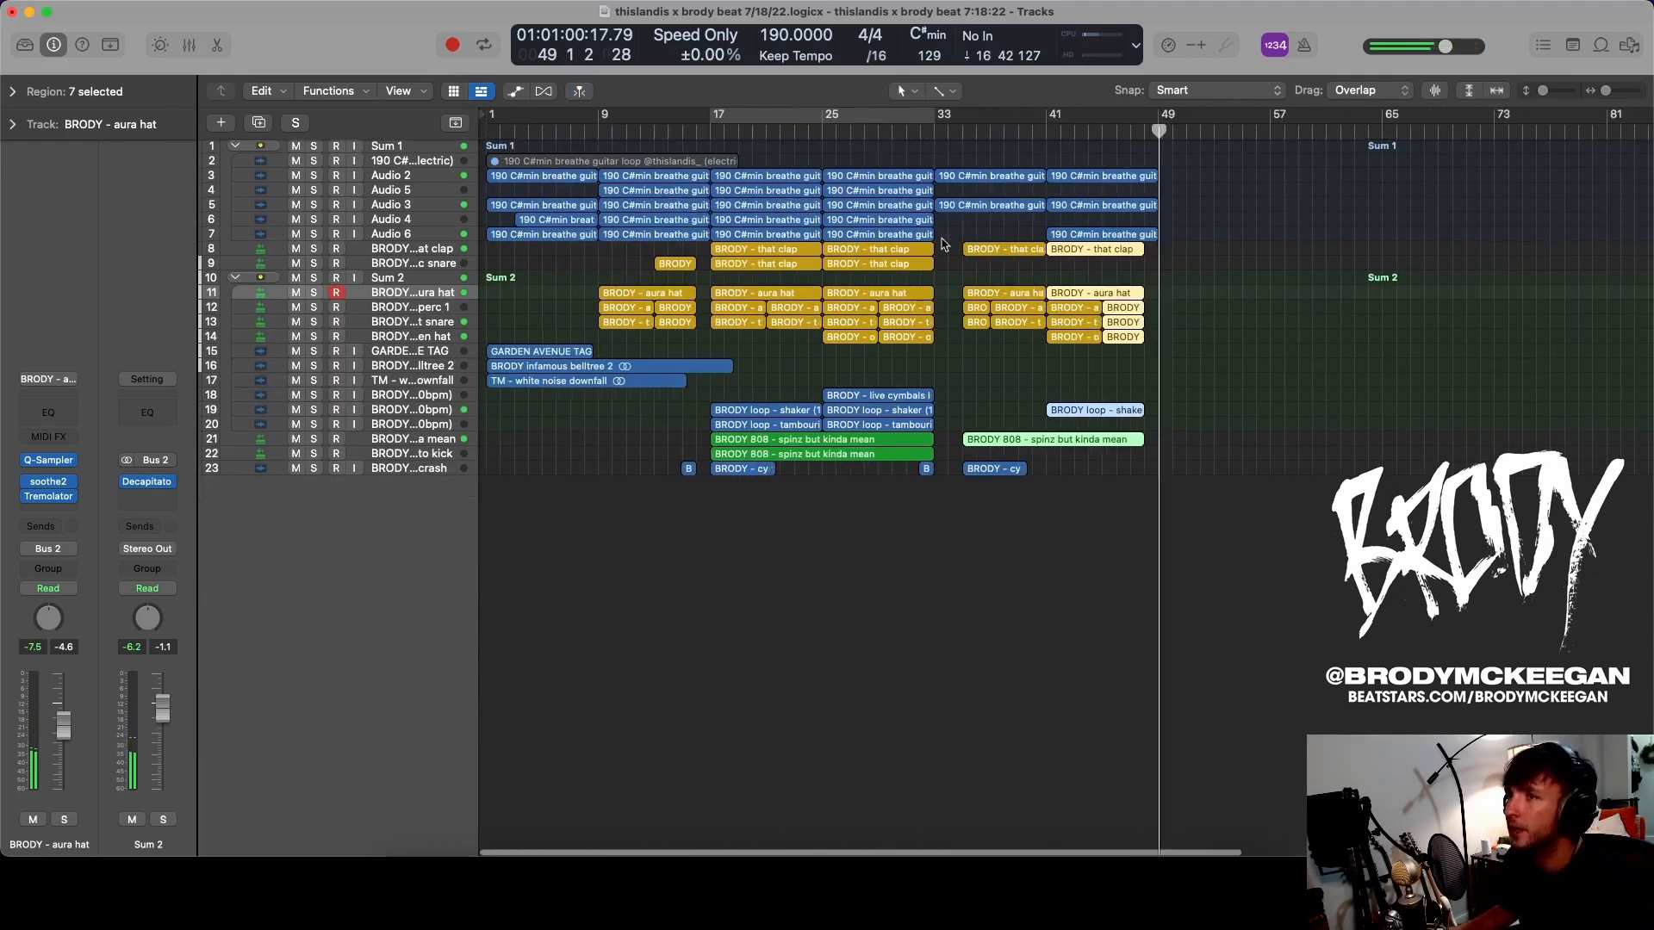
{"action": "left_click_drag", "start_coordinate": [1191, 178], "coordinate": [718, 687]}
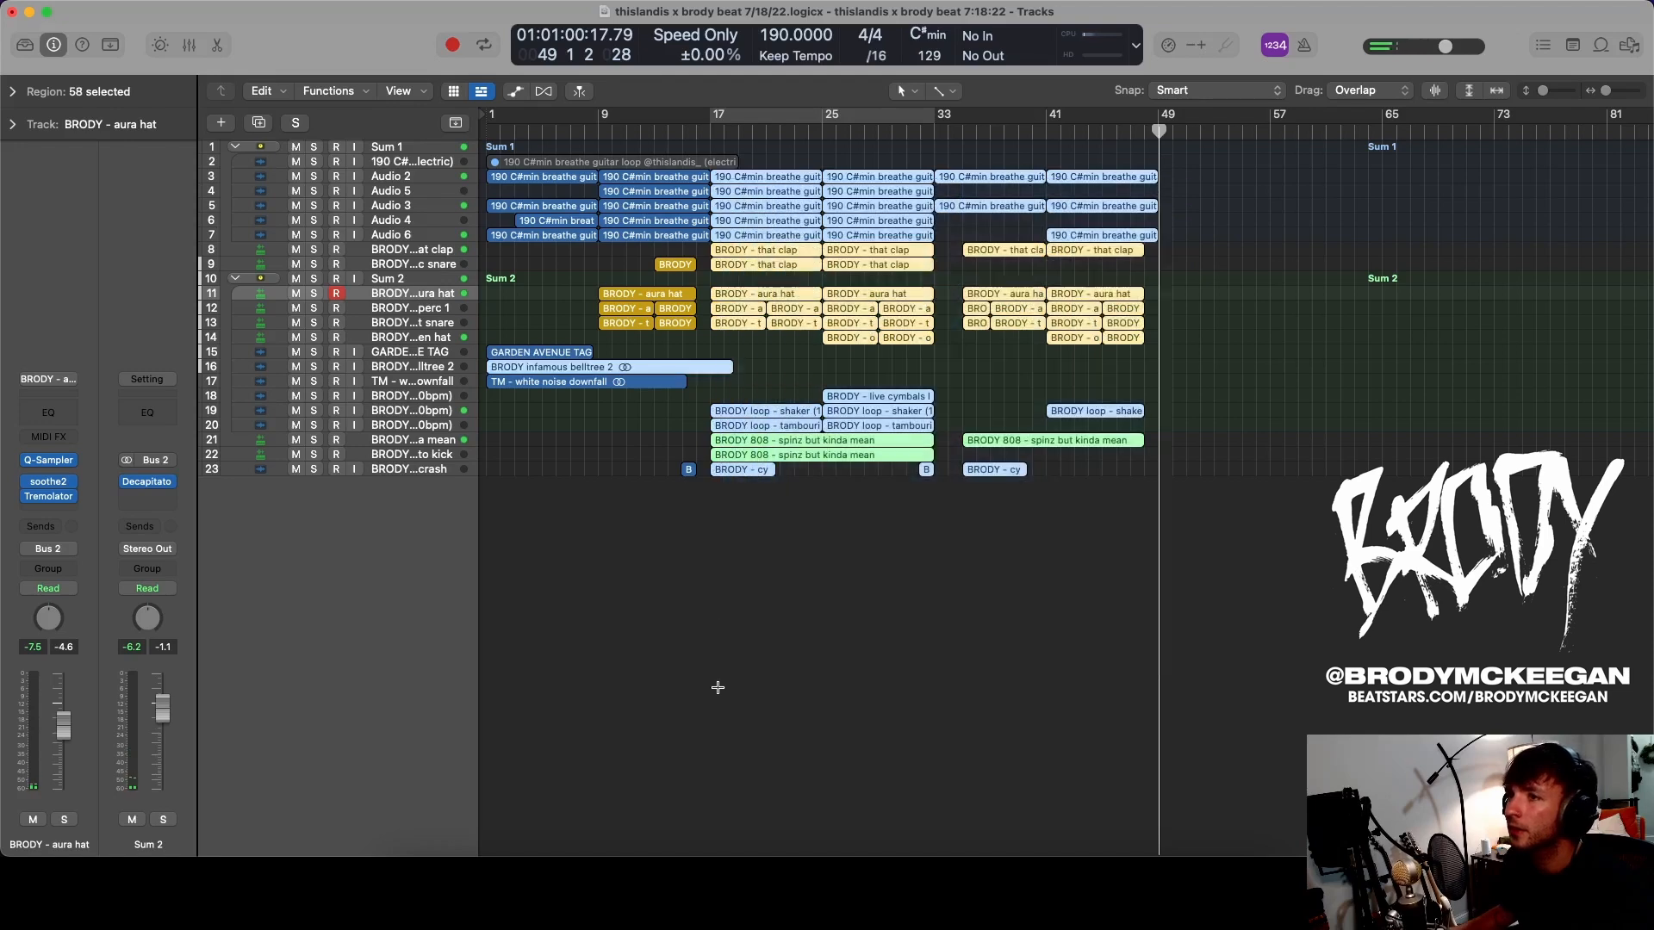
{"action": "key", "text": "space"}
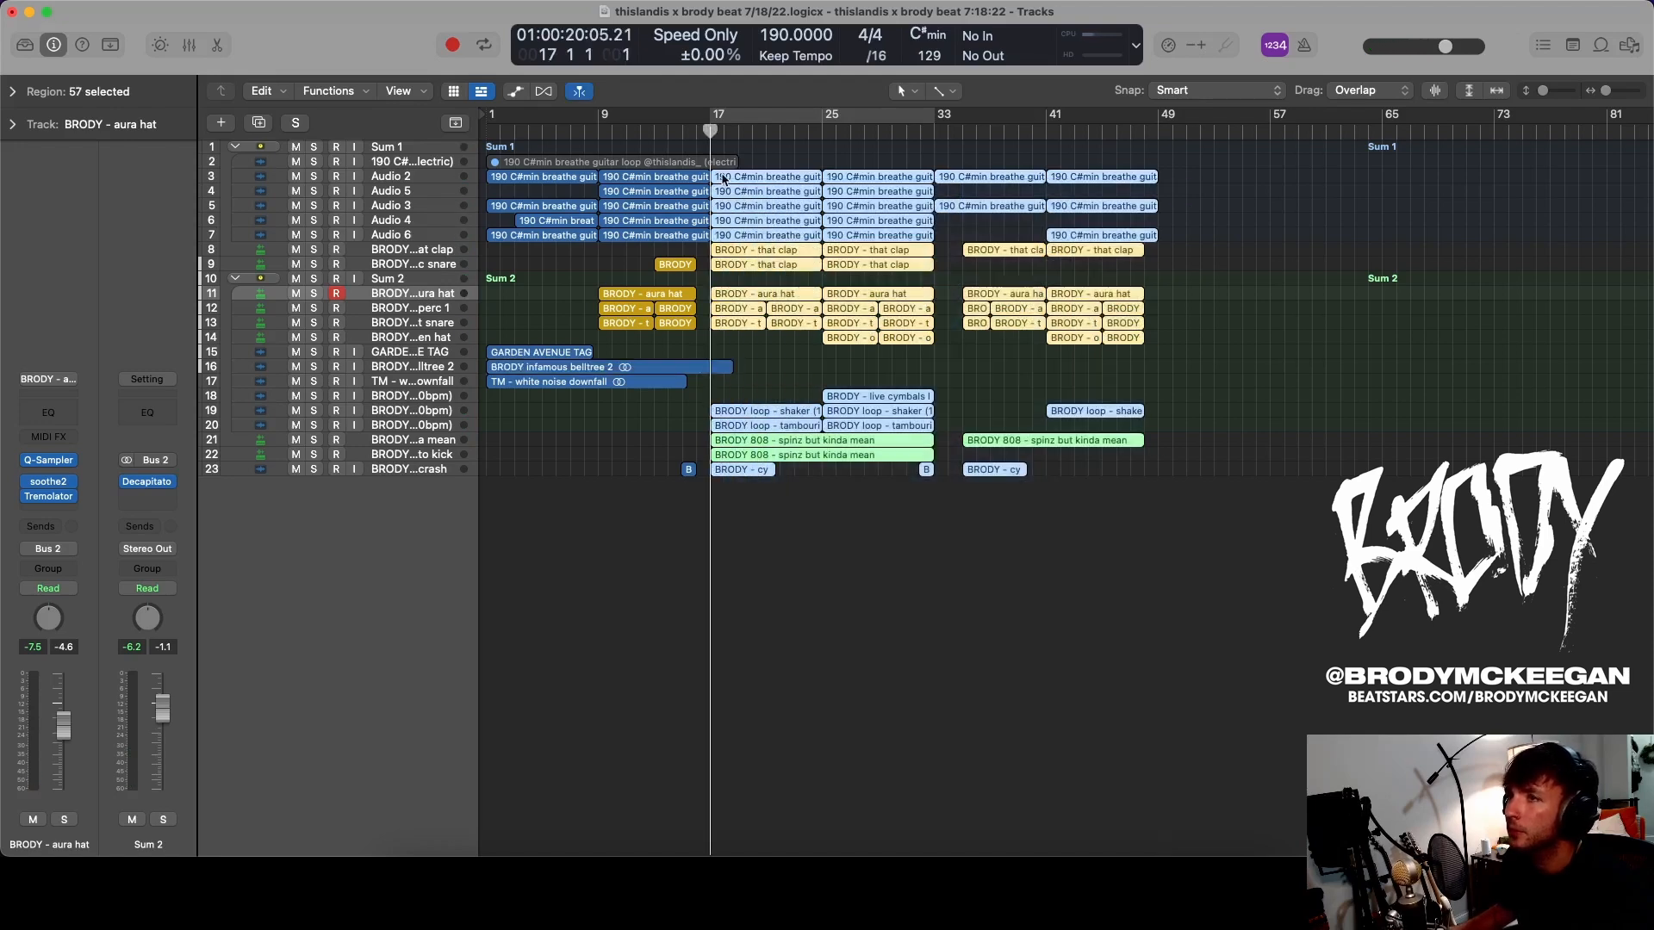
{"action": "left_click_drag", "start_coordinate": [722, 179], "coordinate": [1170, 178]}
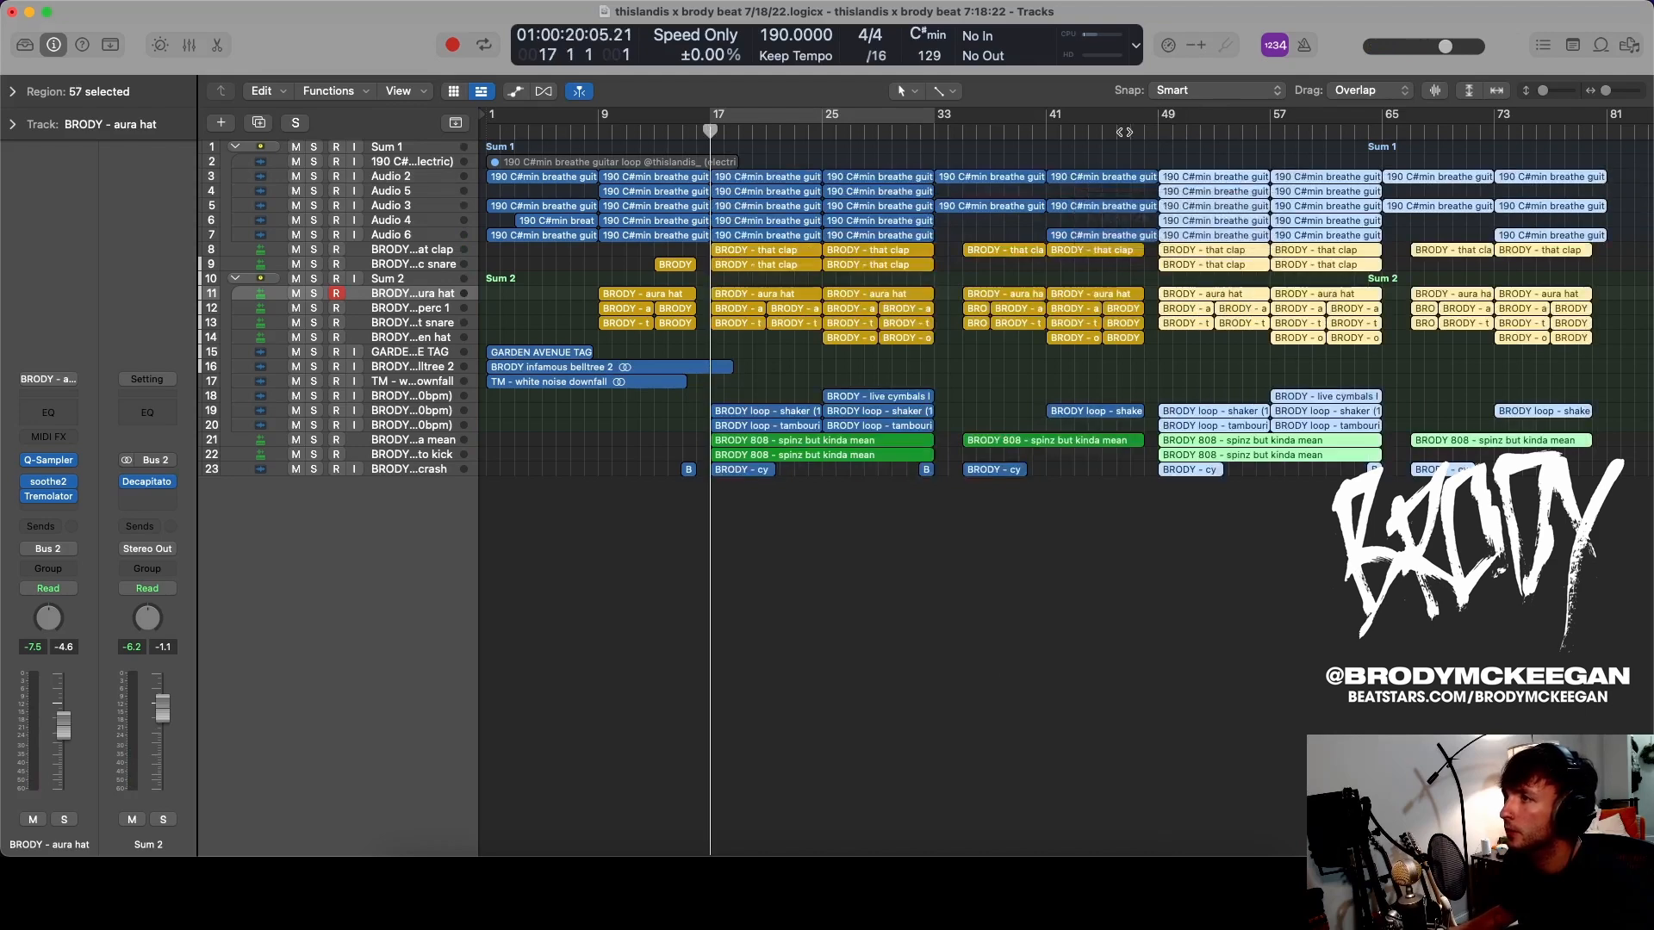
- Play the transition into bar 49 and clear the region selection
{"action": "scroll", "coordinate": [1114, 469], "scroll_direction": "up", "scroll_amount": 5}
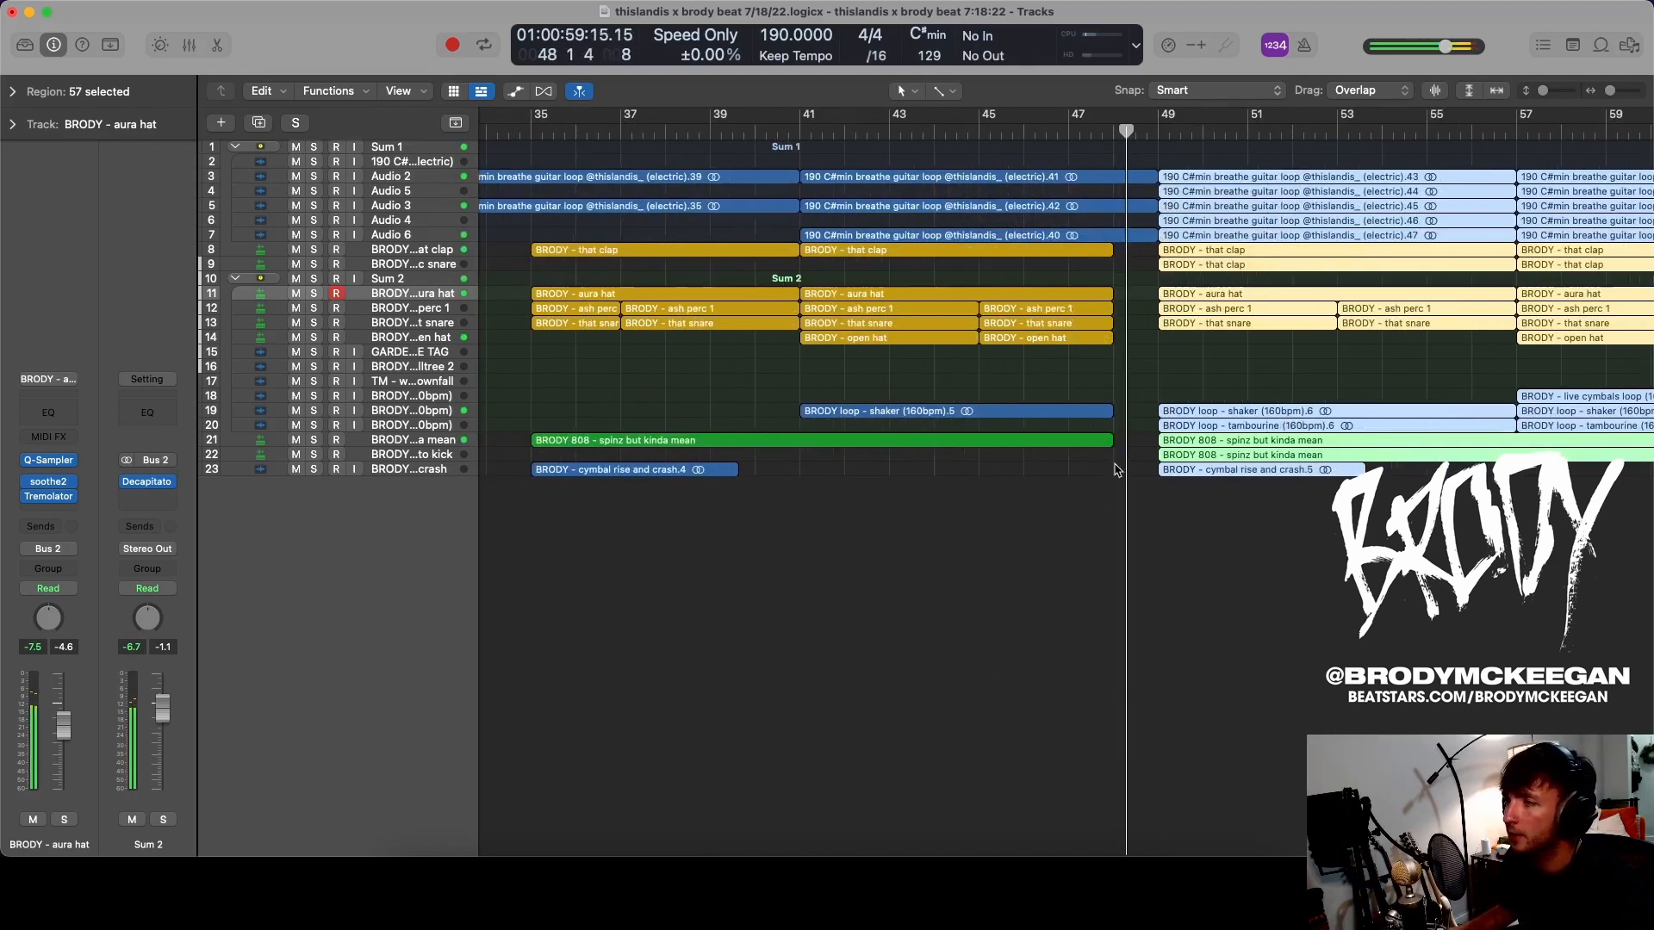
{"action": "left_click", "coordinate": [1023, 520]}
{"action": "left_click", "coordinate": [926, 403], "text": "ctrl+alt"}
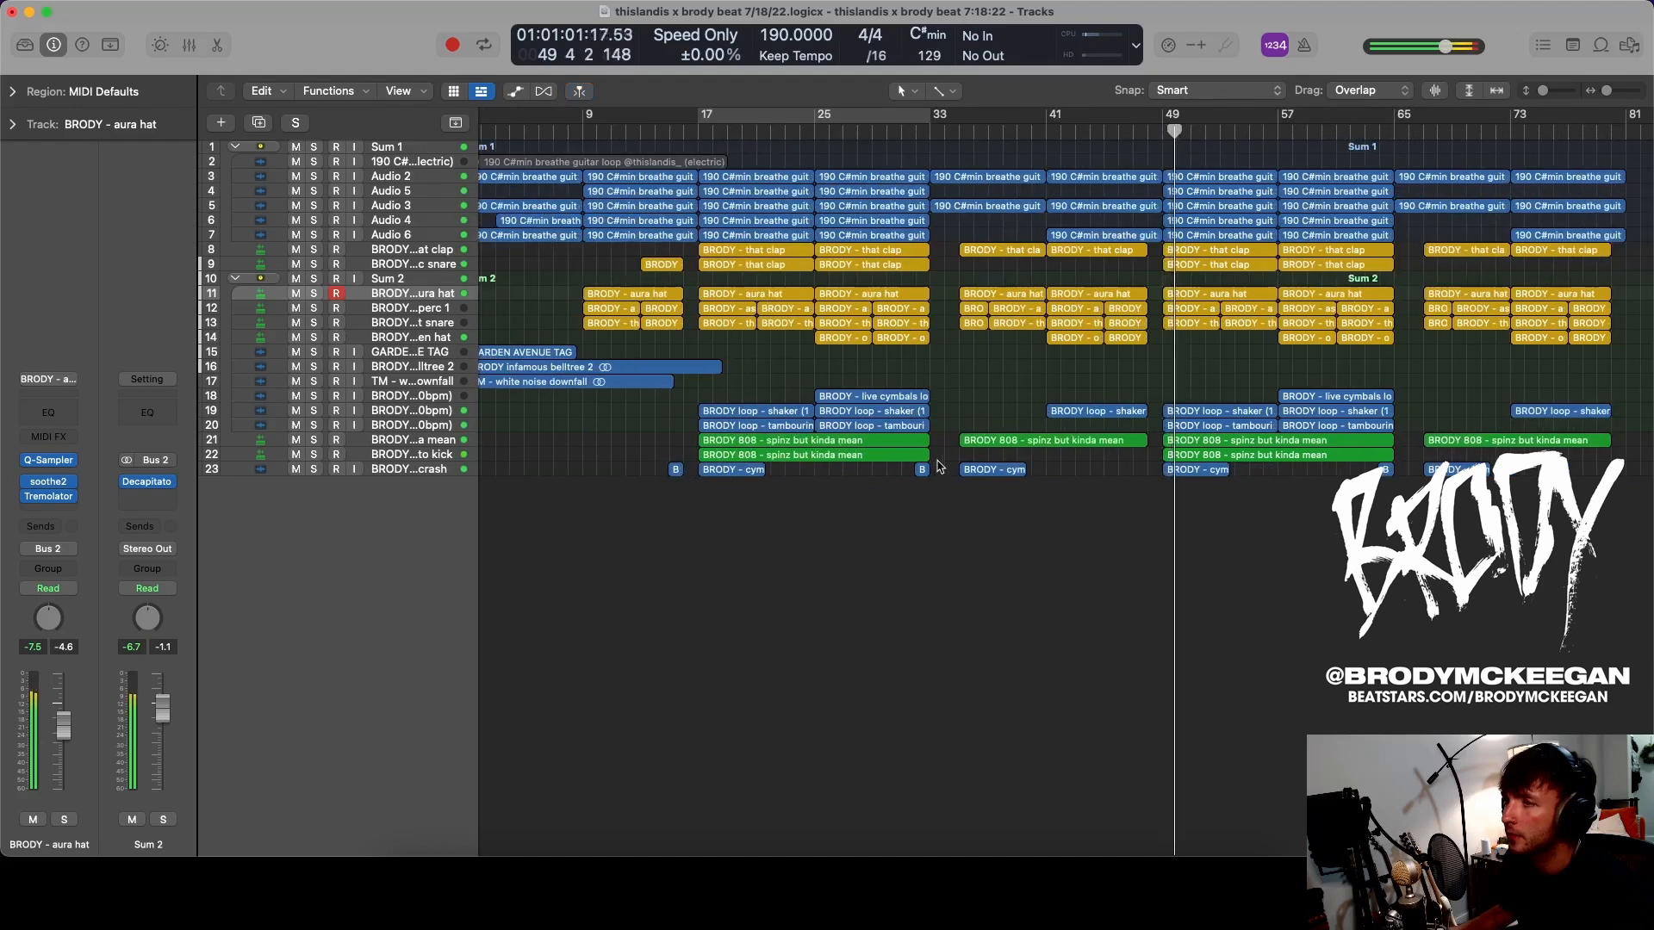
- Copy the short cymbal region before bar 33 to bar 47, and set the aura hat track's volume to -5.7 dB
{"action": "left_click_drag", "start_coordinate": [922, 472], "coordinate": [1139, 471]}
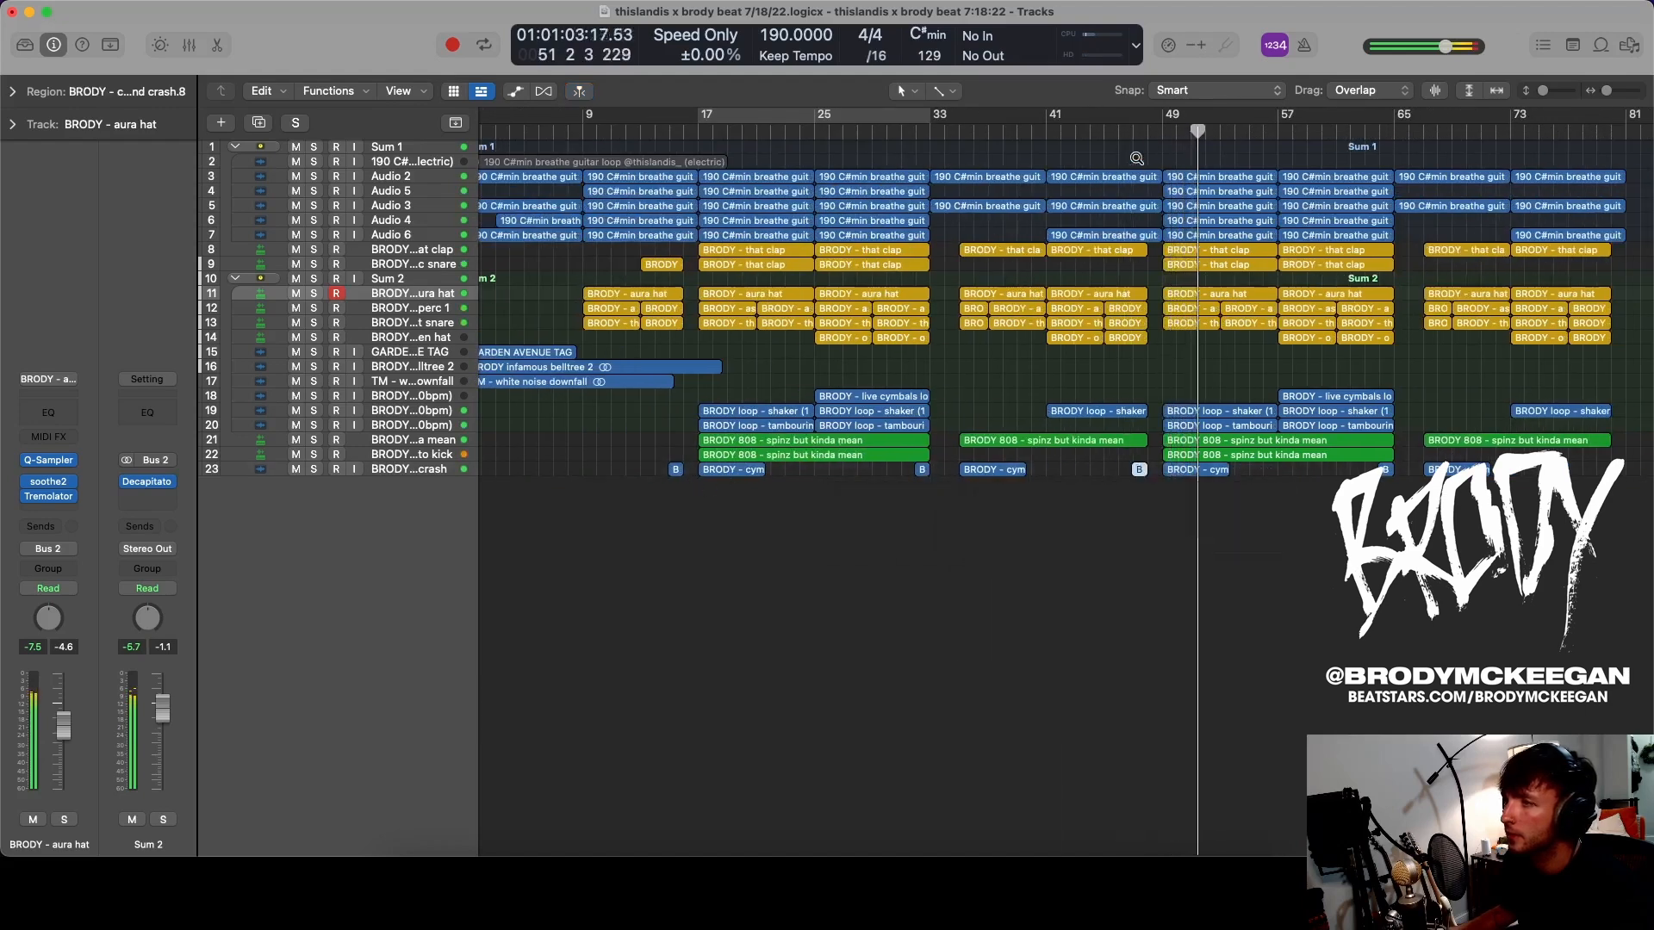
{"action": "left_click", "coordinate": [1112, 129]}
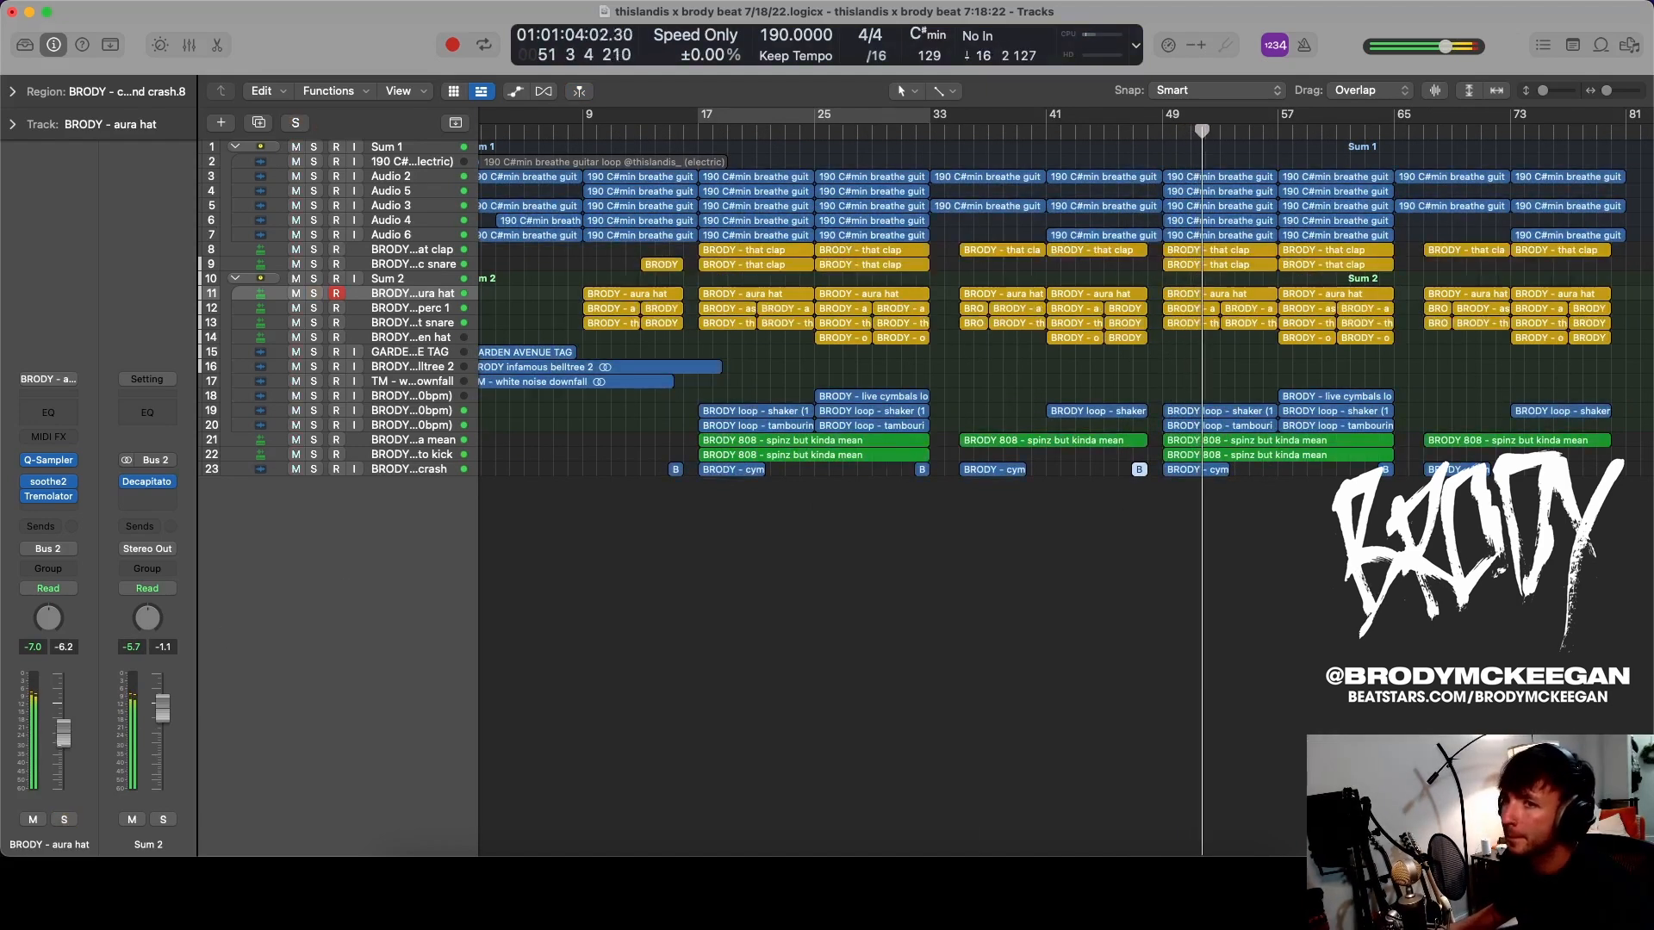
{"action": "key", "text": "super+Down"}
{"action": "key", "text": "super+Down"}
{"action": "key", "text": "super+Down"}
{"action": "key", "text": "super+Down"}
{"action": "key", "text": "super+Down"}
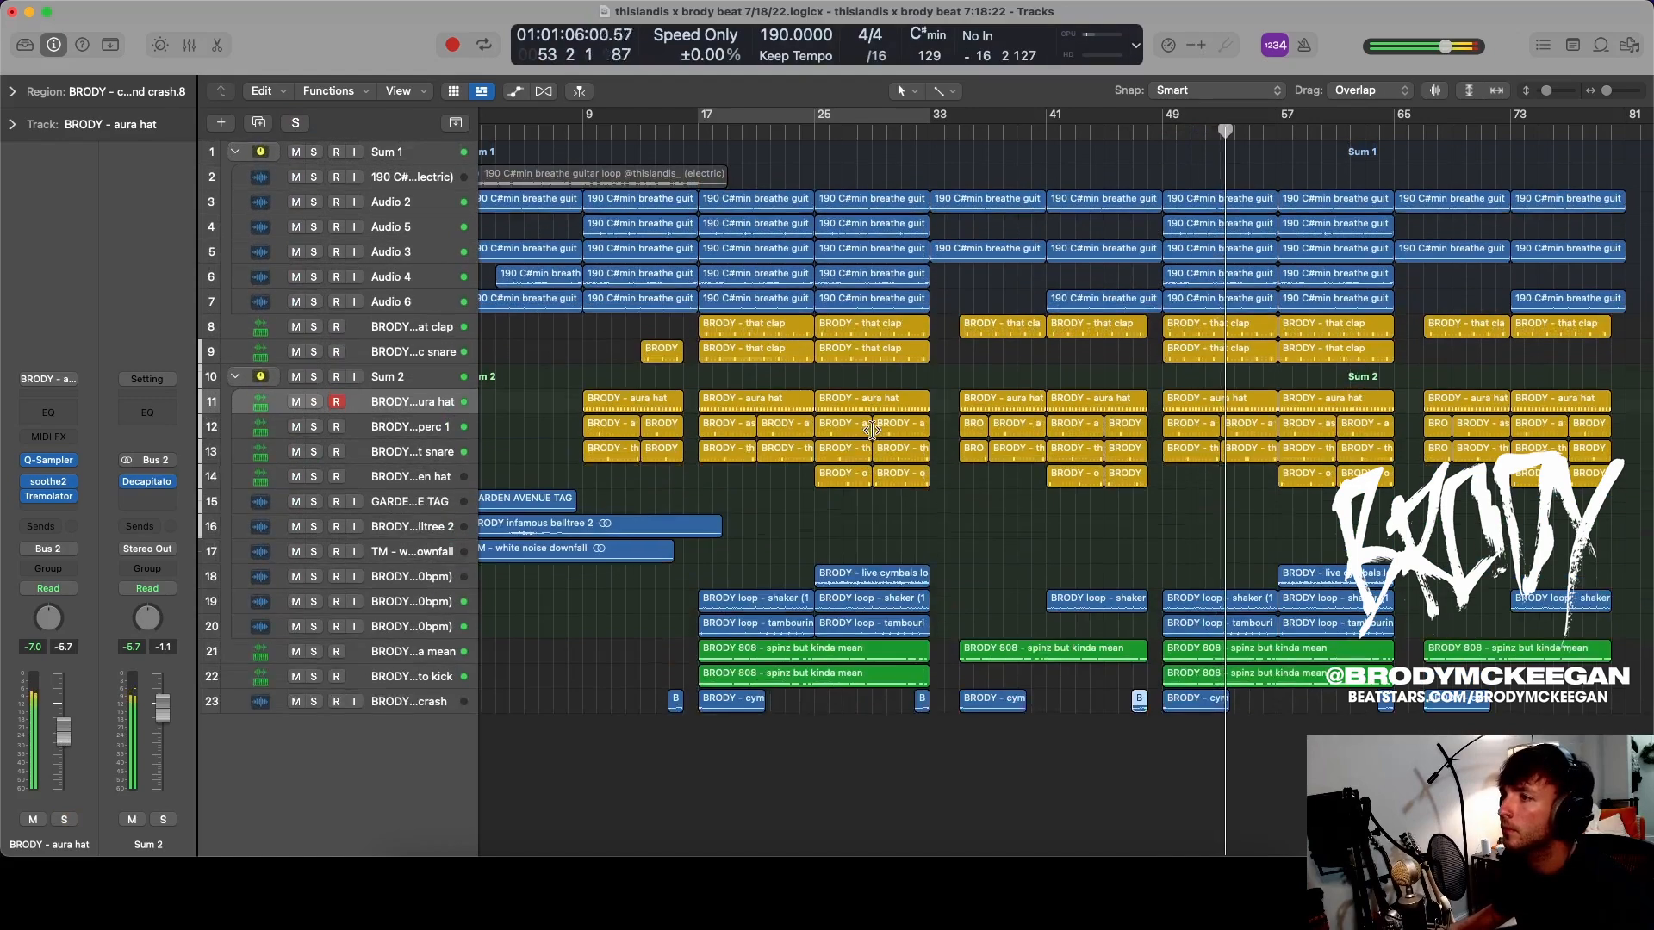
- Check the channel settings of the tambourine and shaker loop tracks during playback, and clear the region selection
{"action": "key", "text": "super+Right"}
{"action": "key", "text": "super+Right"}
{"action": "key", "text": "super+Right"}
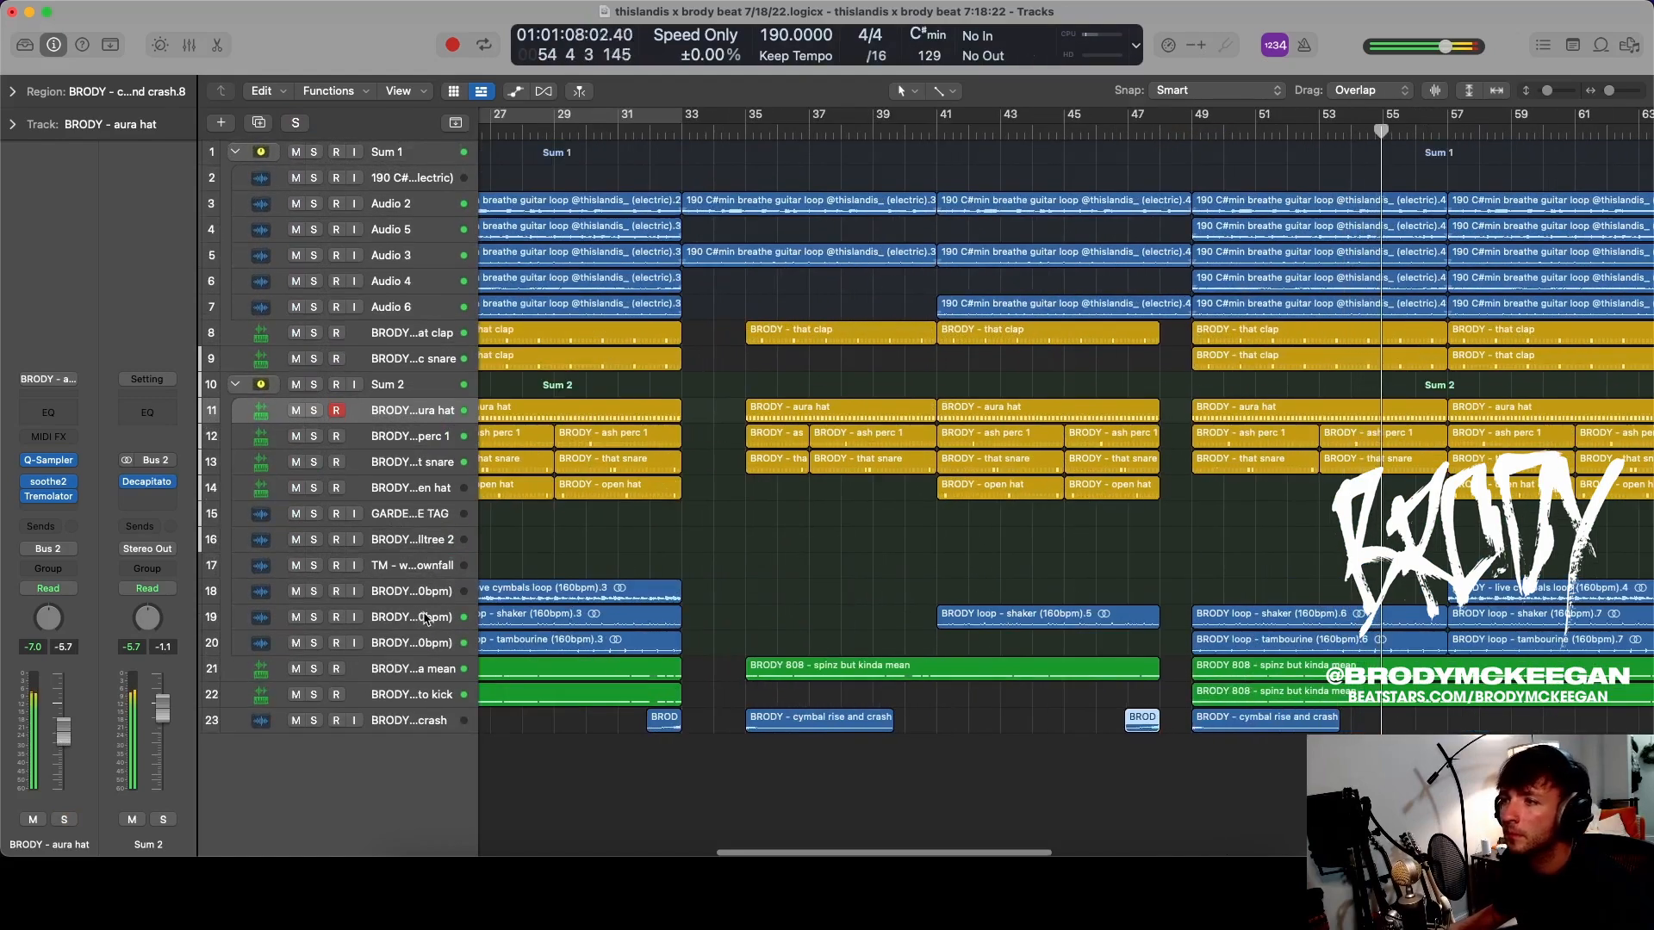
{"action": "left_click", "coordinate": [425, 618]}
{"action": "left_click", "coordinate": [415, 642]}
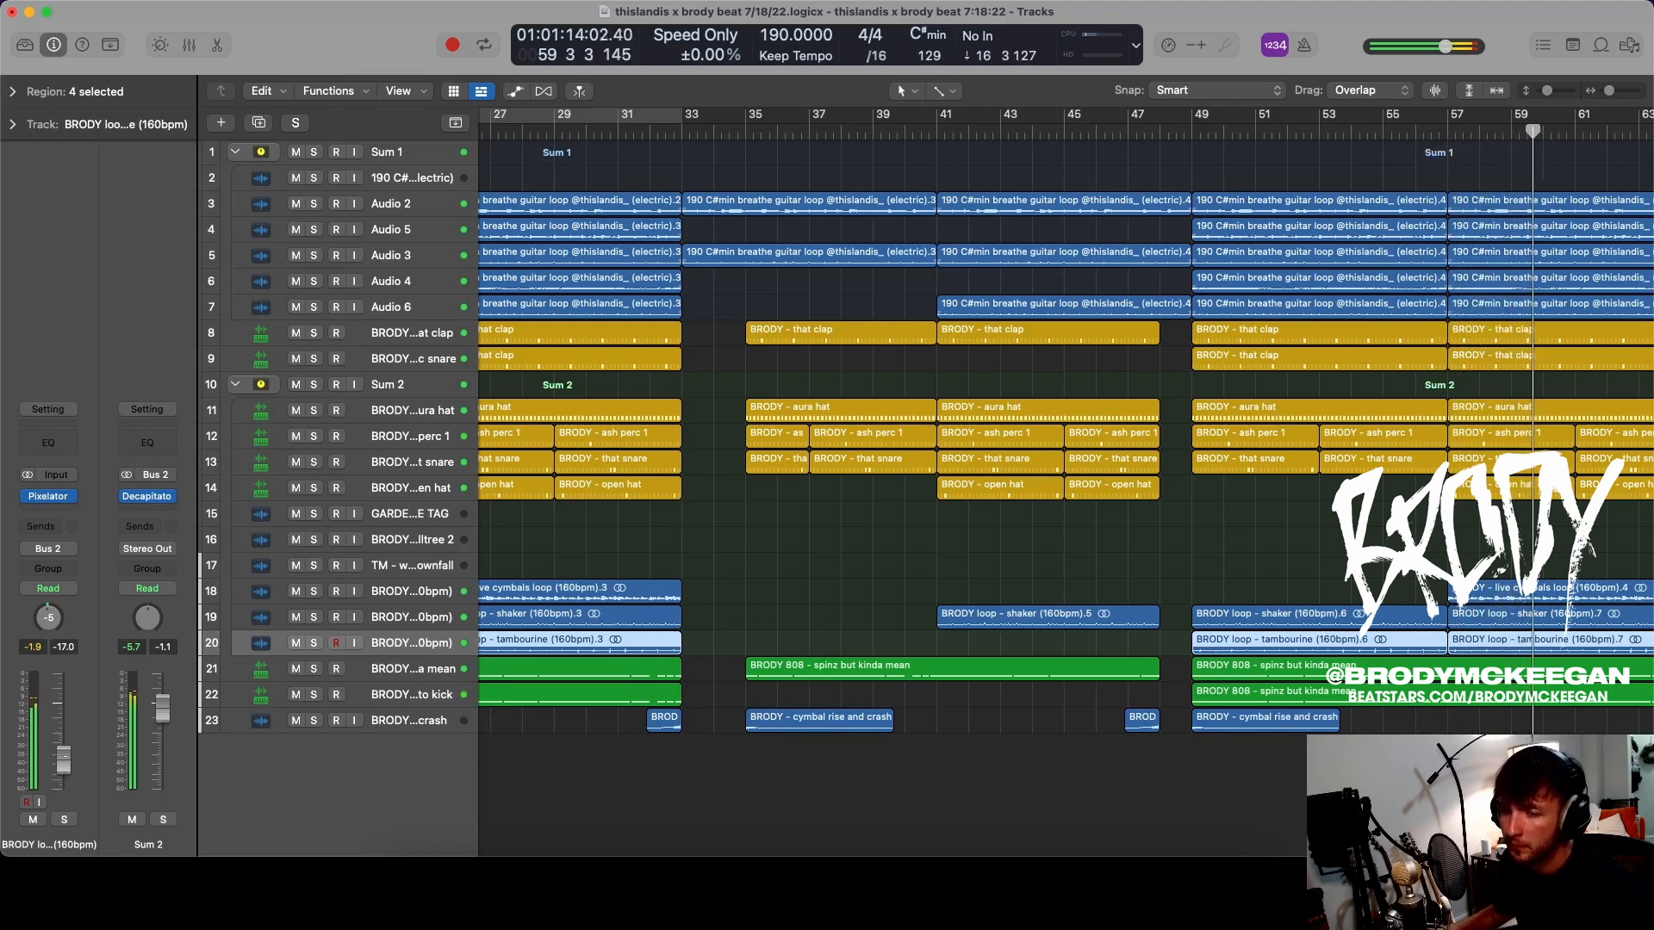
{"action": "left_click", "coordinate": [438, 611]}
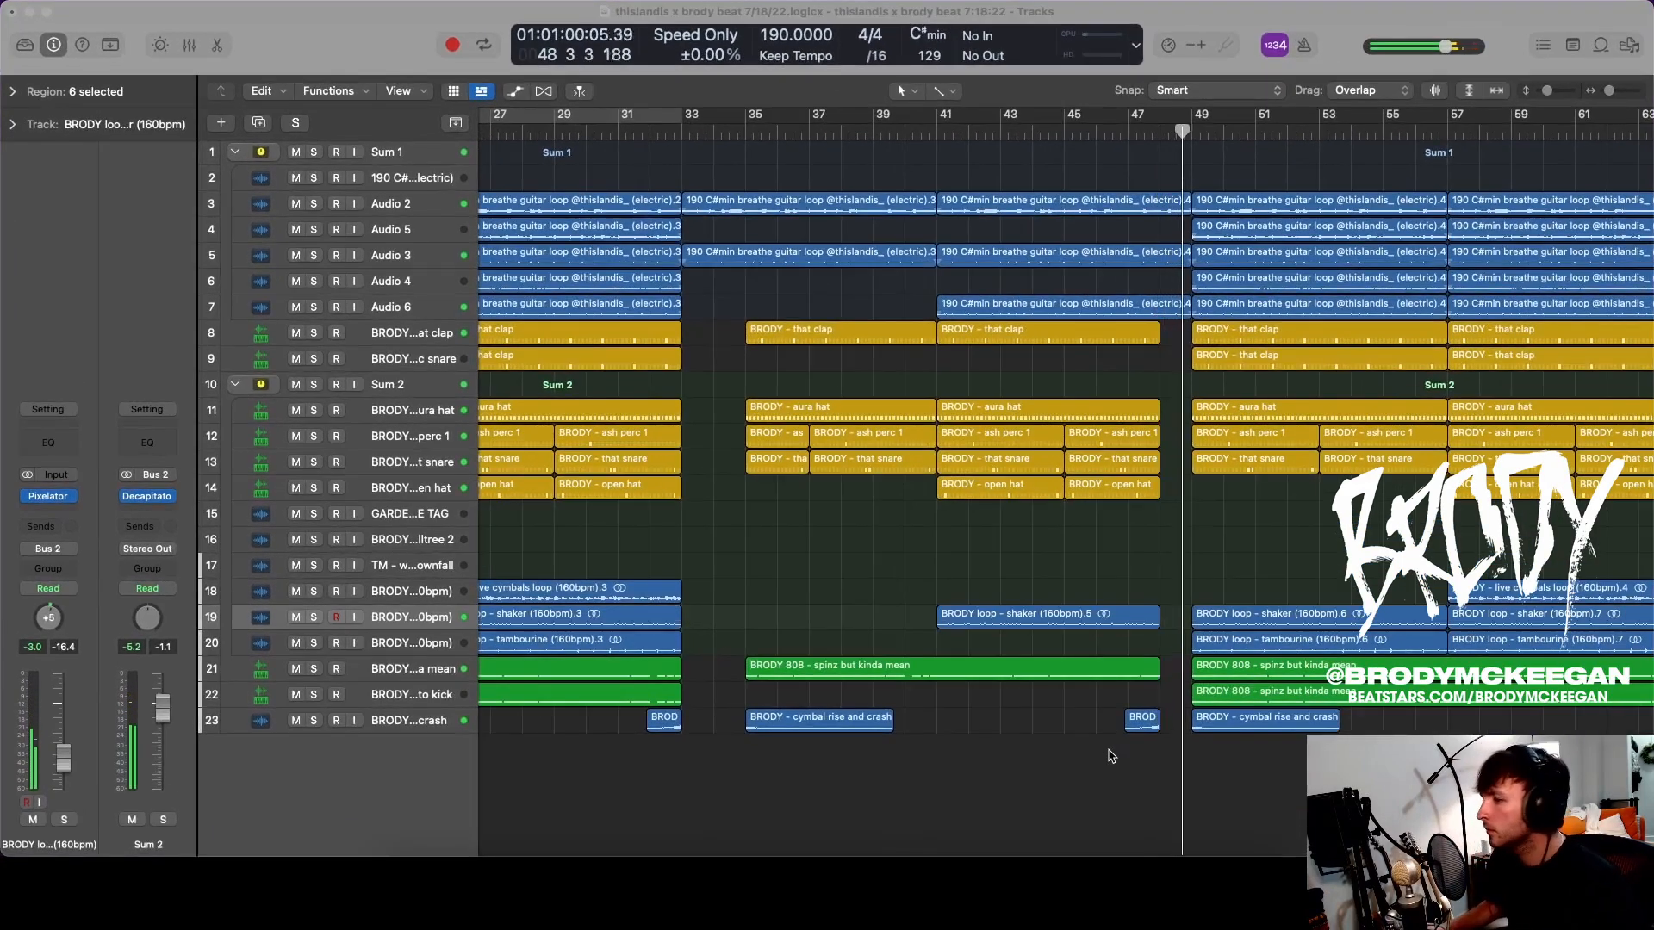
{"action": "left_click", "coordinate": [1111, 757]}
- Check the open hat track's level during playback, and set the "that snare" track's volume to -3.6 dB
{"action": "scroll", "coordinate": [1081, 488], "scroll_direction": "down", "scroll_amount": 5}
{"action": "scroll", "coordinate": [1081, 489], "scroll_direction": "right", "scroll_amount": 3}
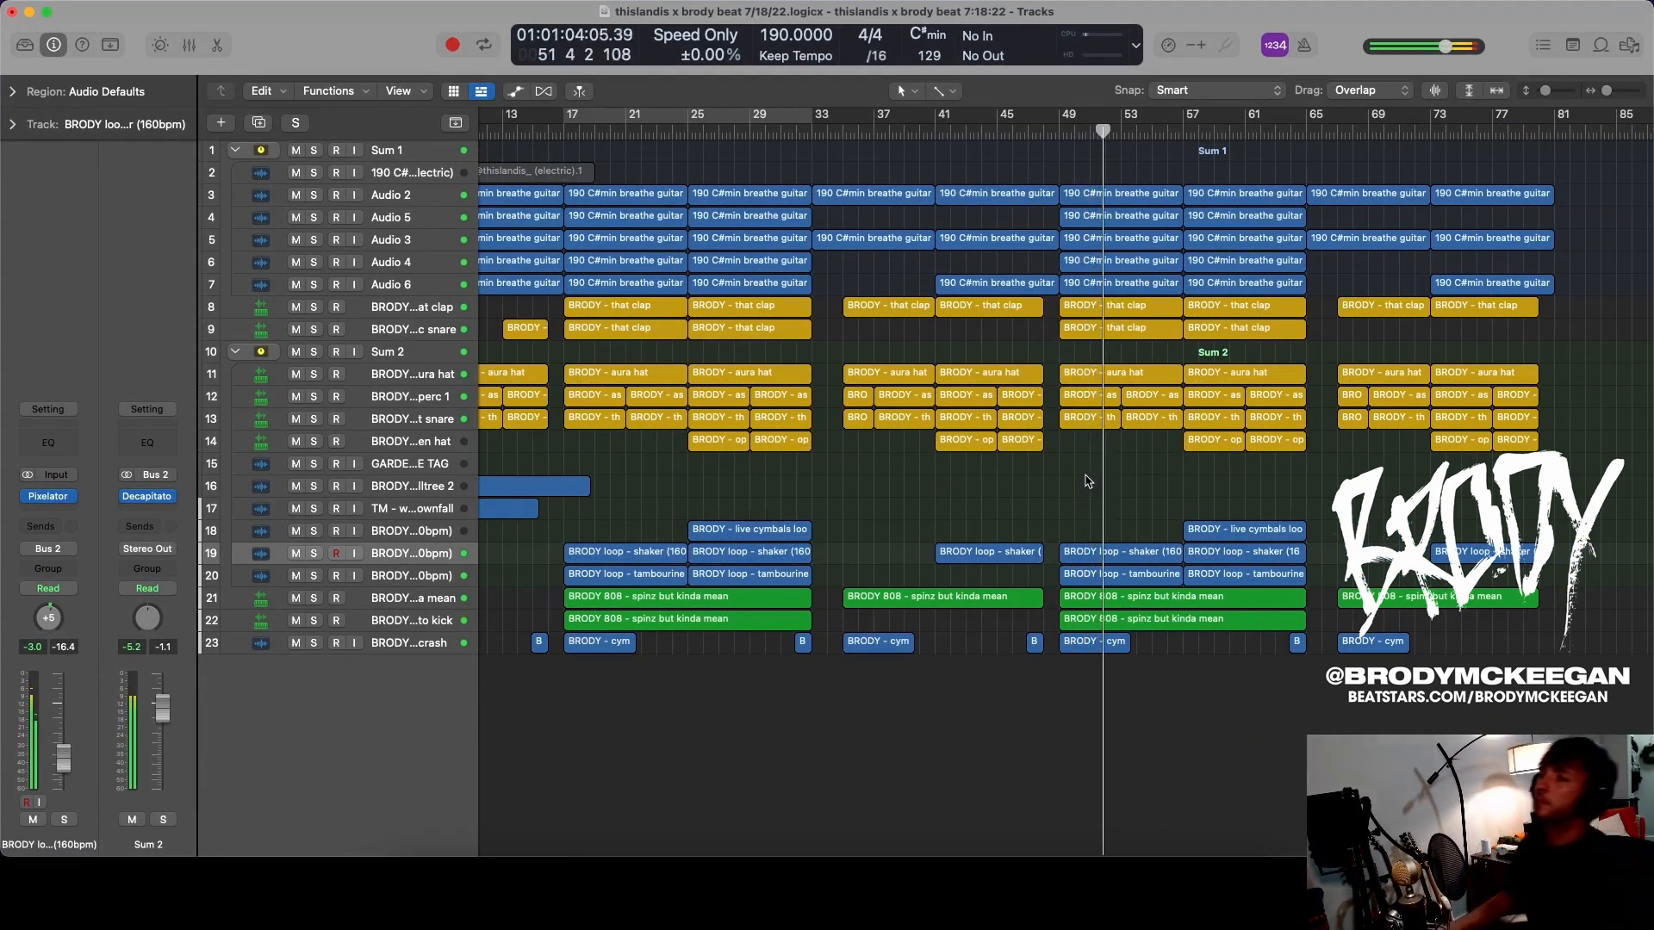
{"action": "scroll", "coordinate": [1079, 439], "scroll_direction": "down", "scroll_amount": 3}
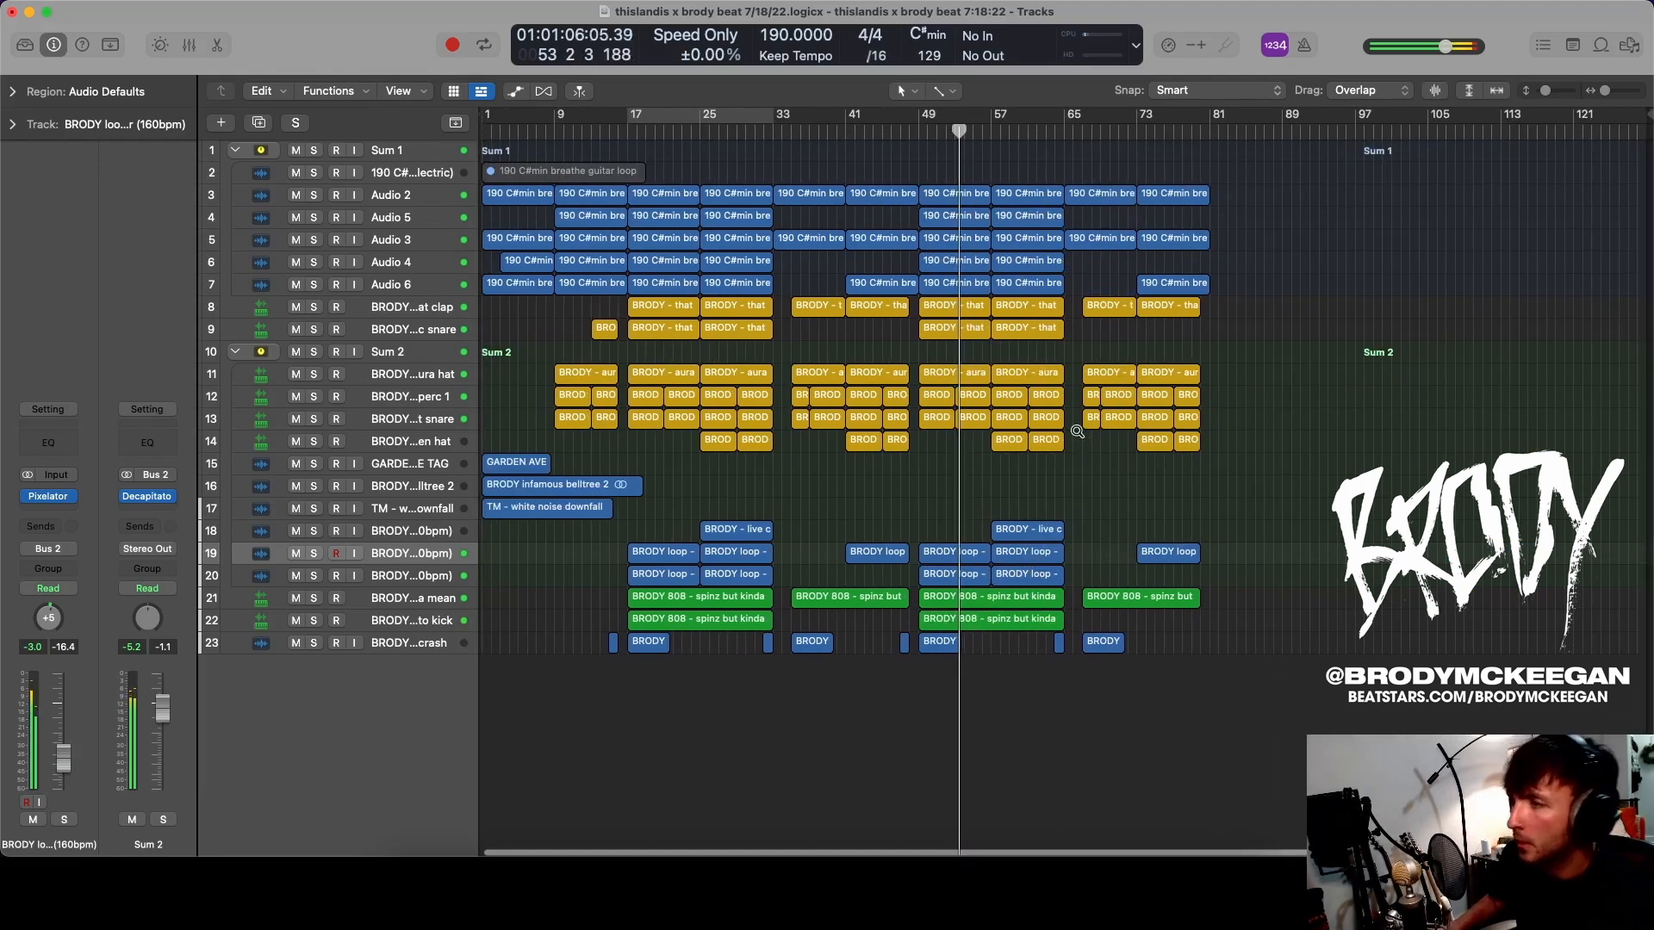
{"action": "scroll", "coordinate": [1077, 431], "scroll_direction": "up", "scroll_amount": 3}
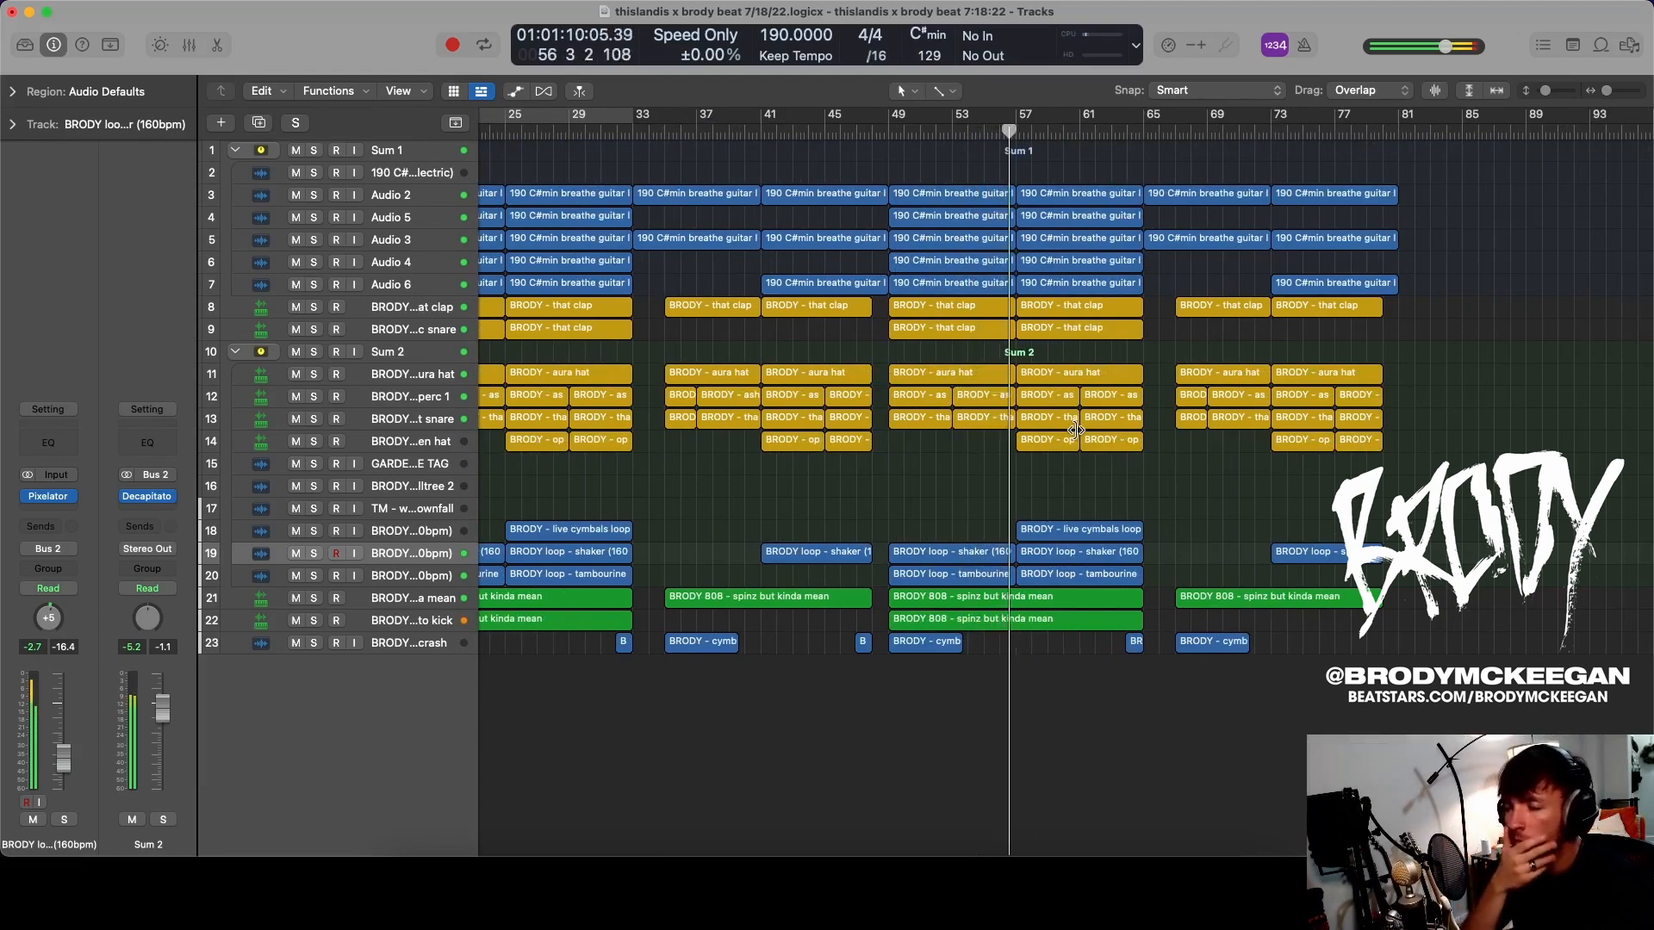
{"action": "scroll", "coordinate": [1071, 443], "scroll_direction": "up", "scroll_amount": 3}
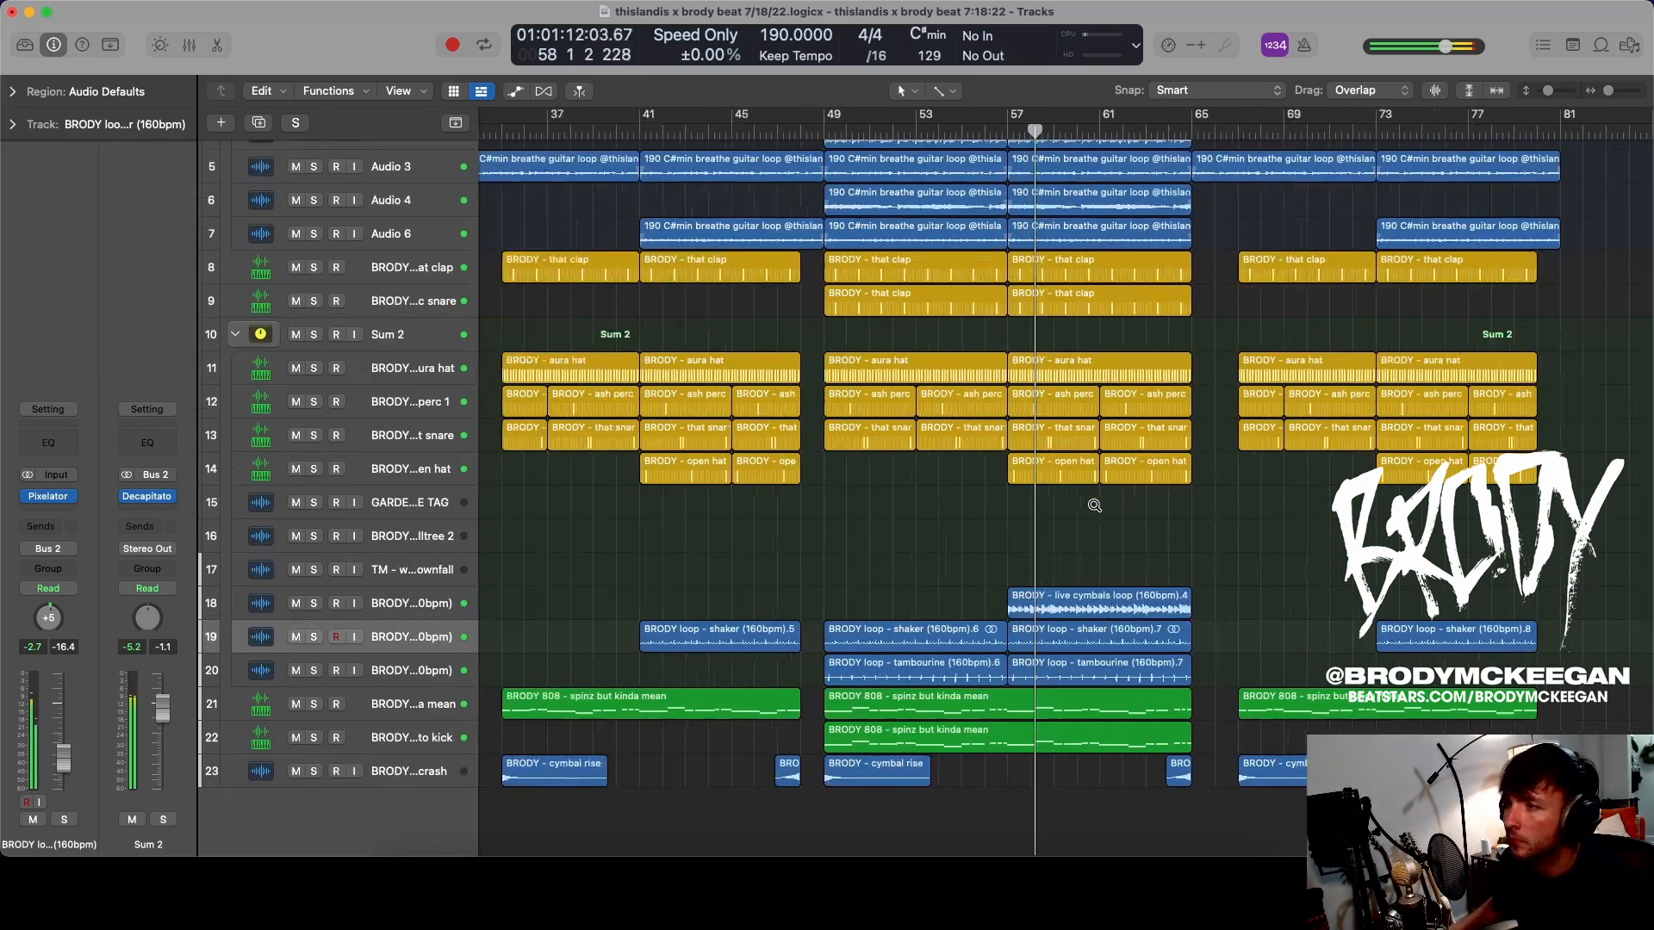
{"action": "left_click", "coordinate": [435, 467]}
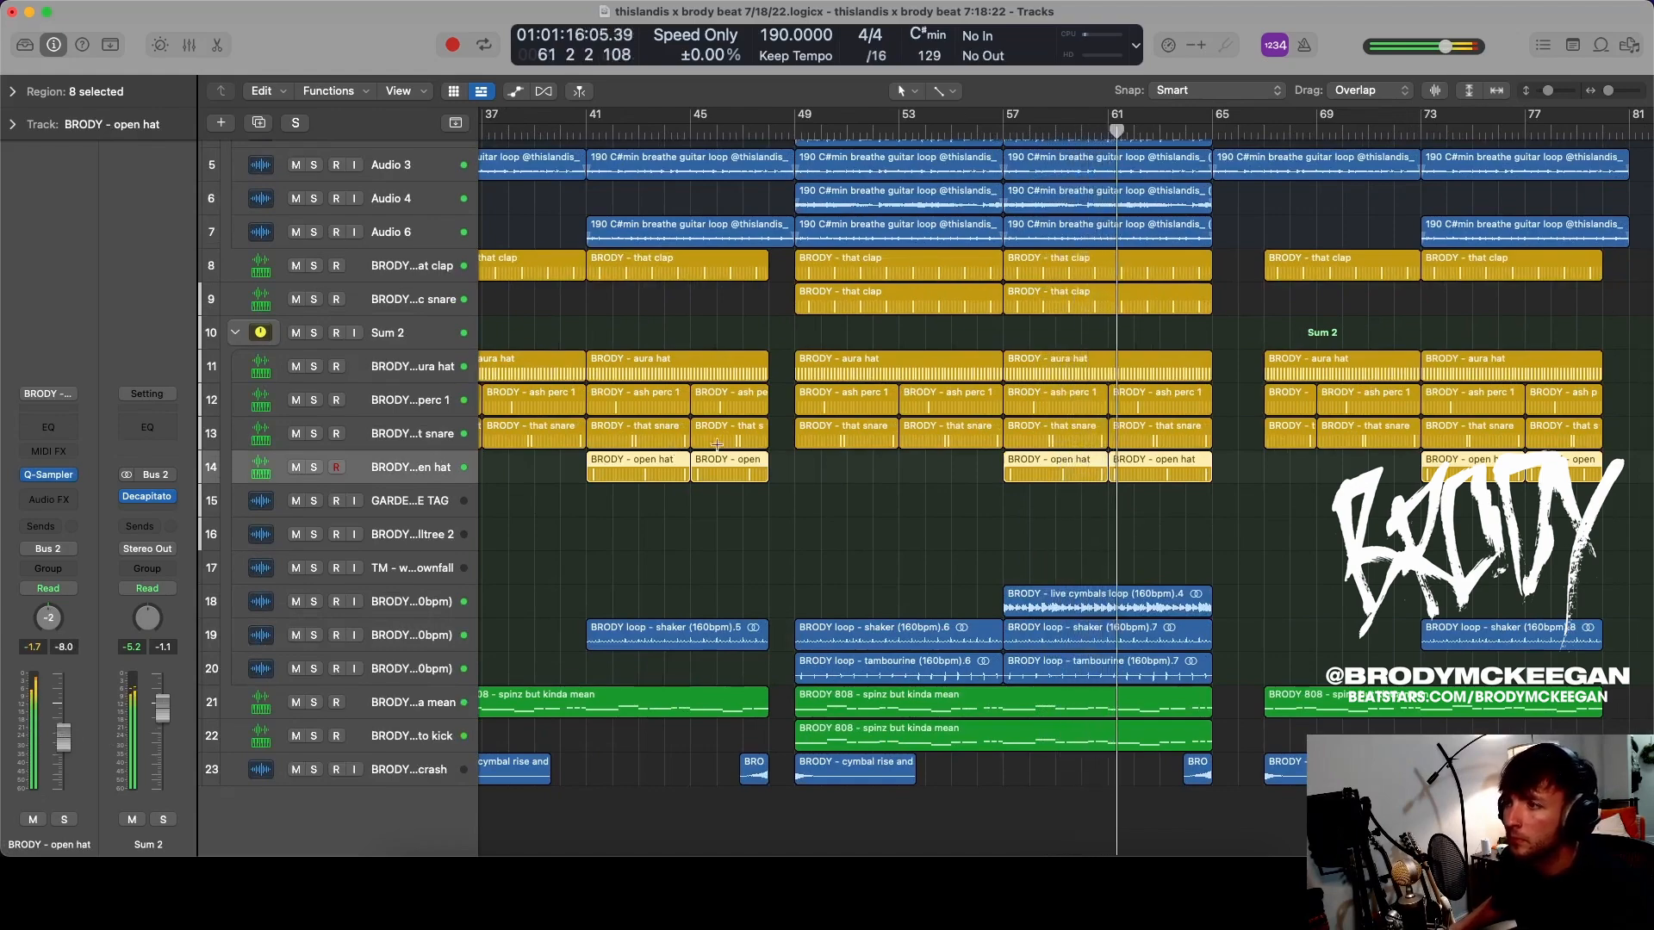
{"action": "scroll", "coordinate": [996, 422], "scroll_direction": "up", "scroll_amount": 3}
{"action": "left_click", "coordinate": [402, 429]}
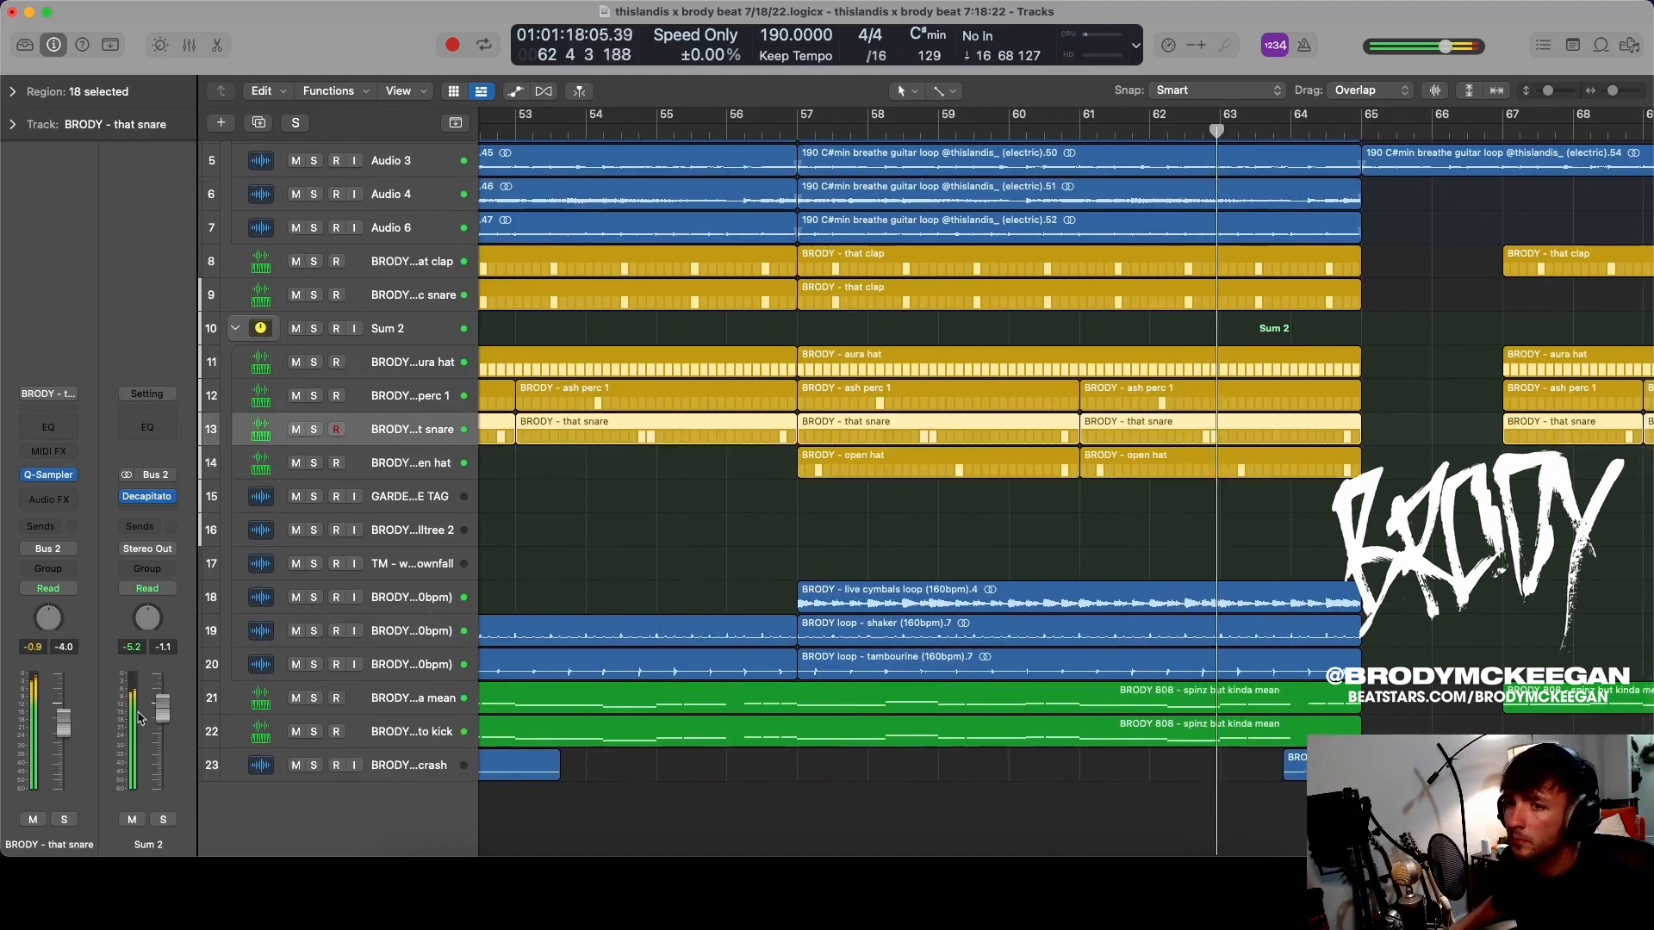
{"action": "scroll", "coordinate": [851, 403], "scroll_direction": "down", "scroll_amount": 2}
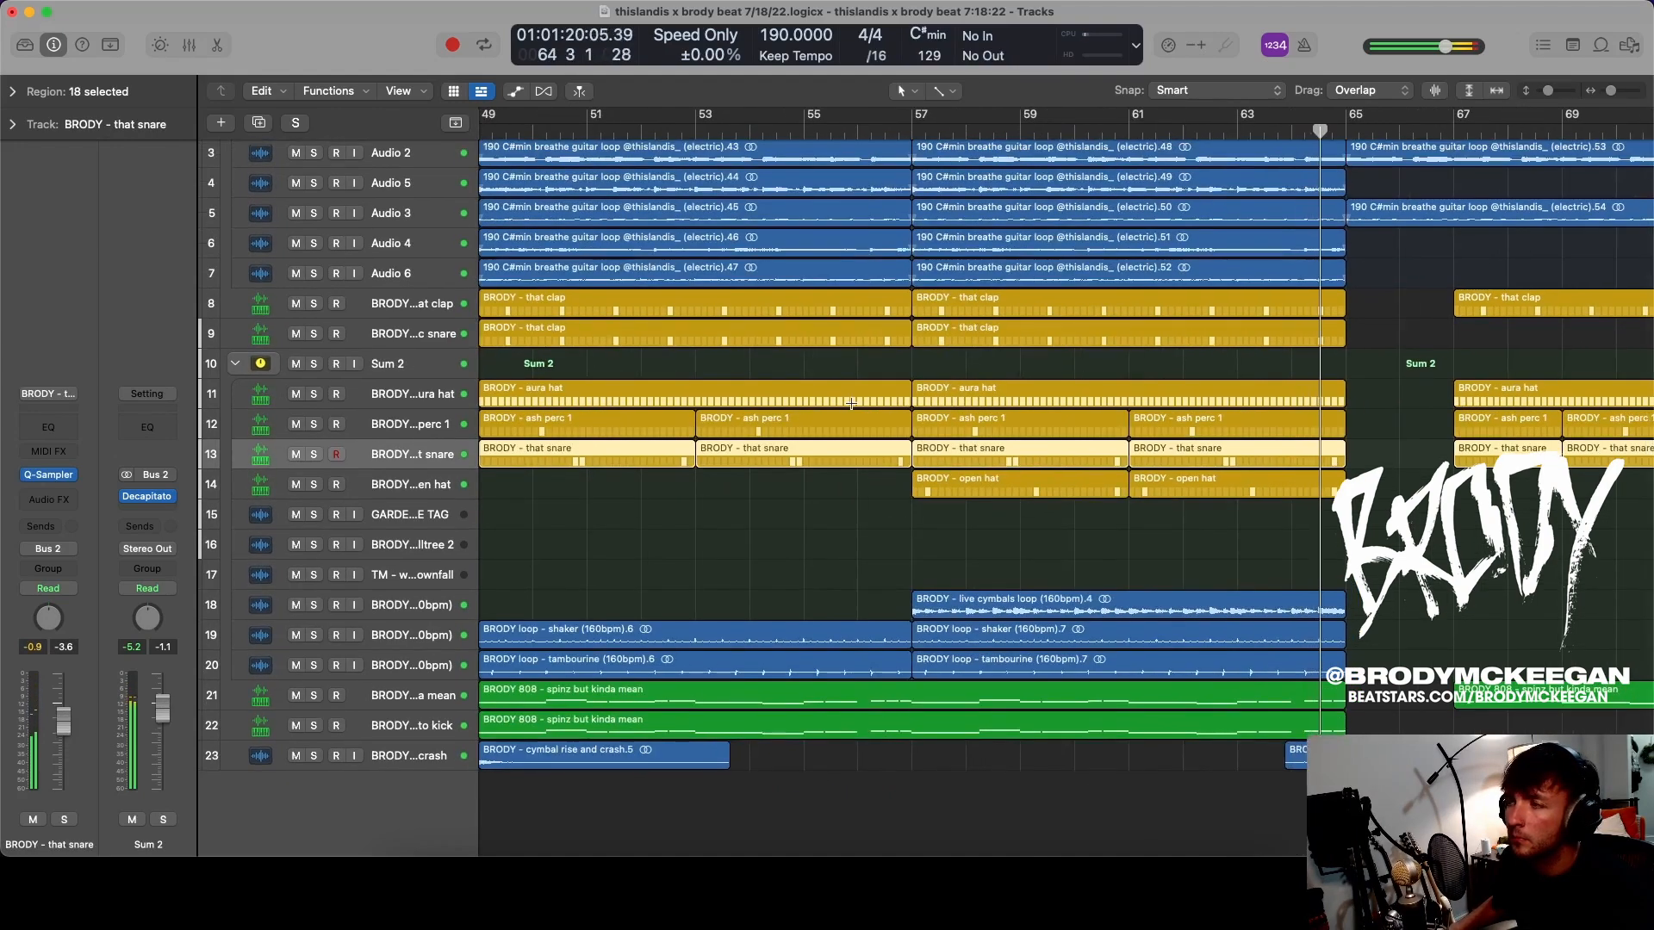
{"action": "scroll", "coordinate": [851, 403], "scroll_direction": "down", "scroll_amount": 3}
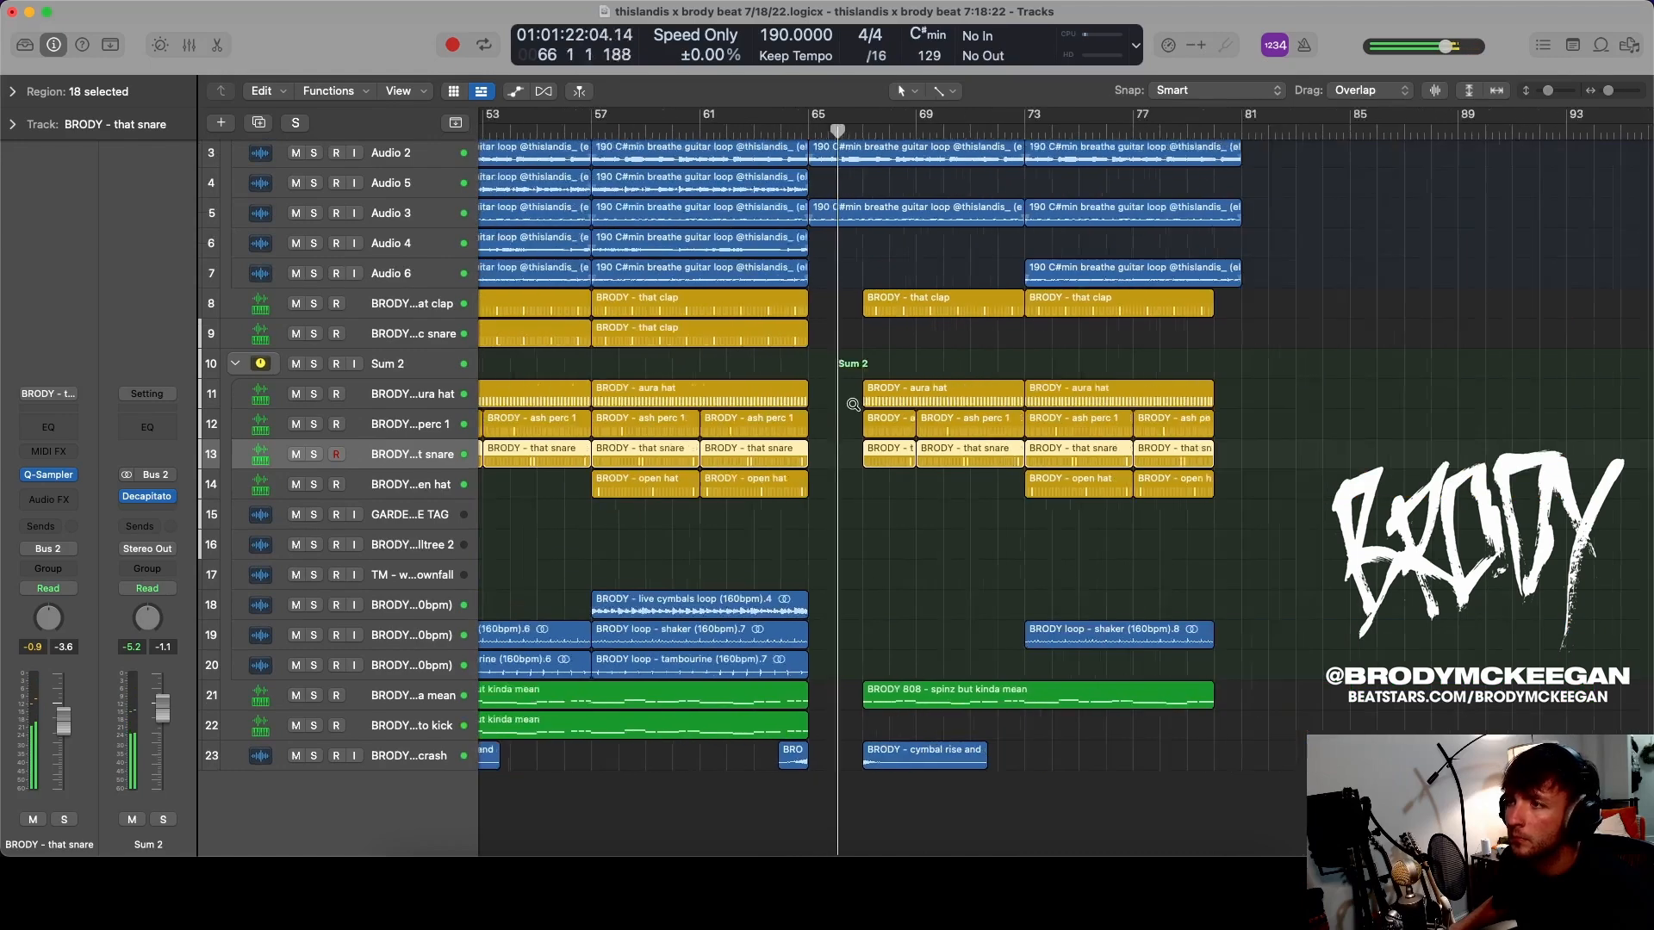
{"action": "scroll", "coordinate": [853, 404], "scroll_direction": "down", "scroll_amount": 2}
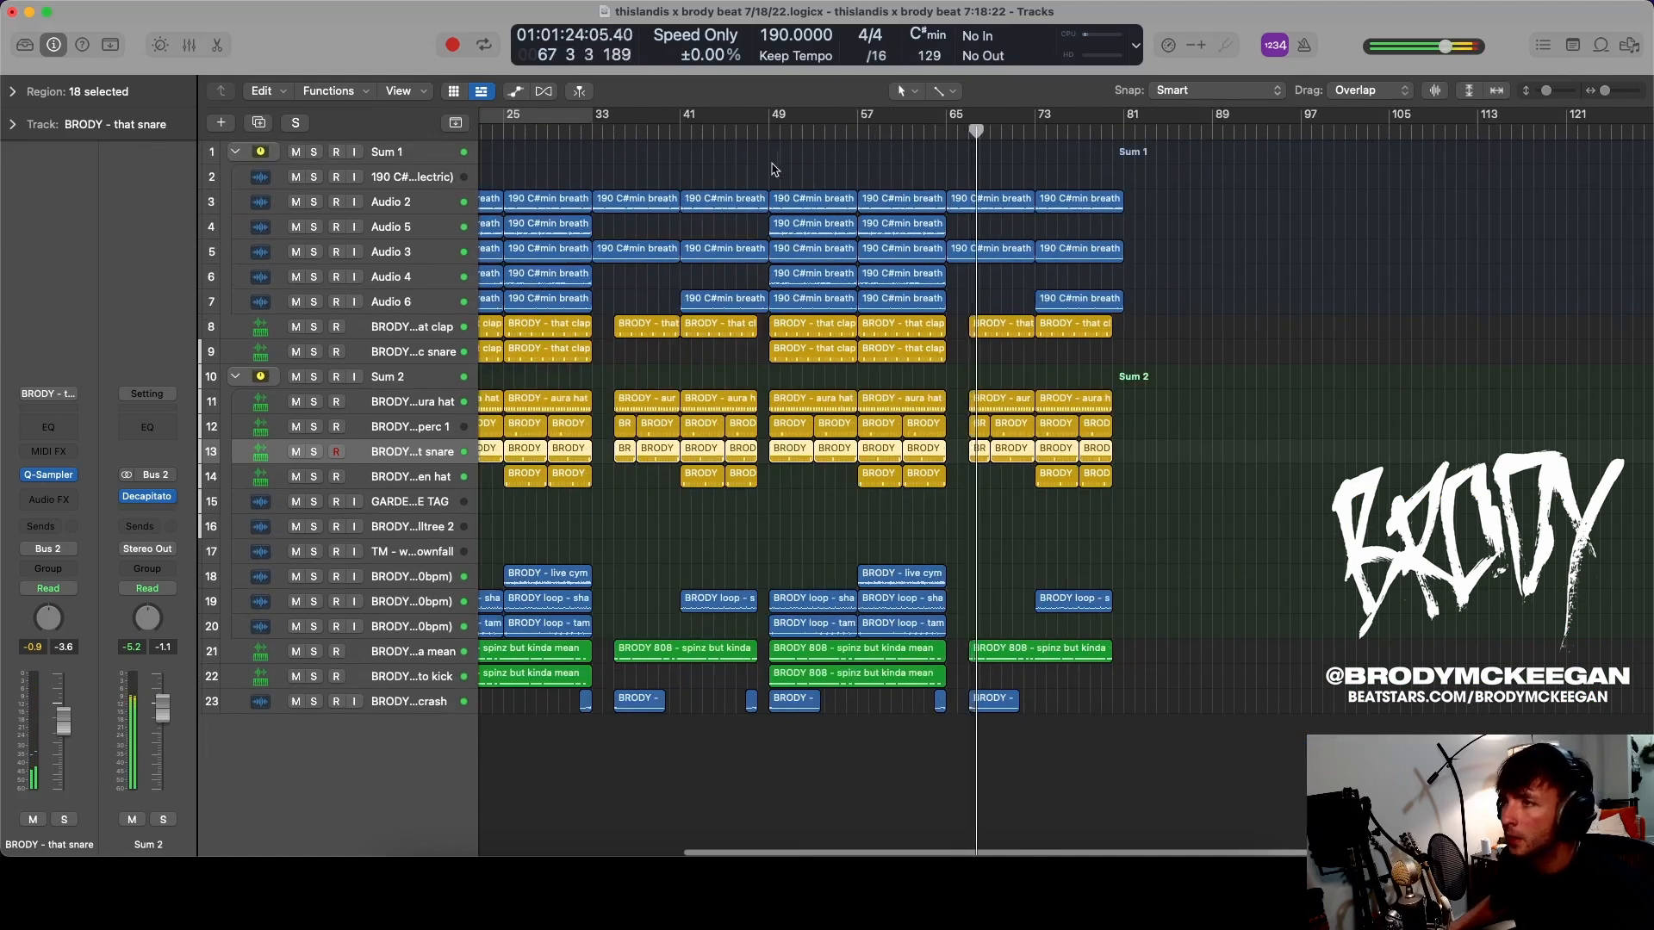
{"action": "left_click_drag", "start_coordinate": [774, 170], "coordinate": [938, 762]}
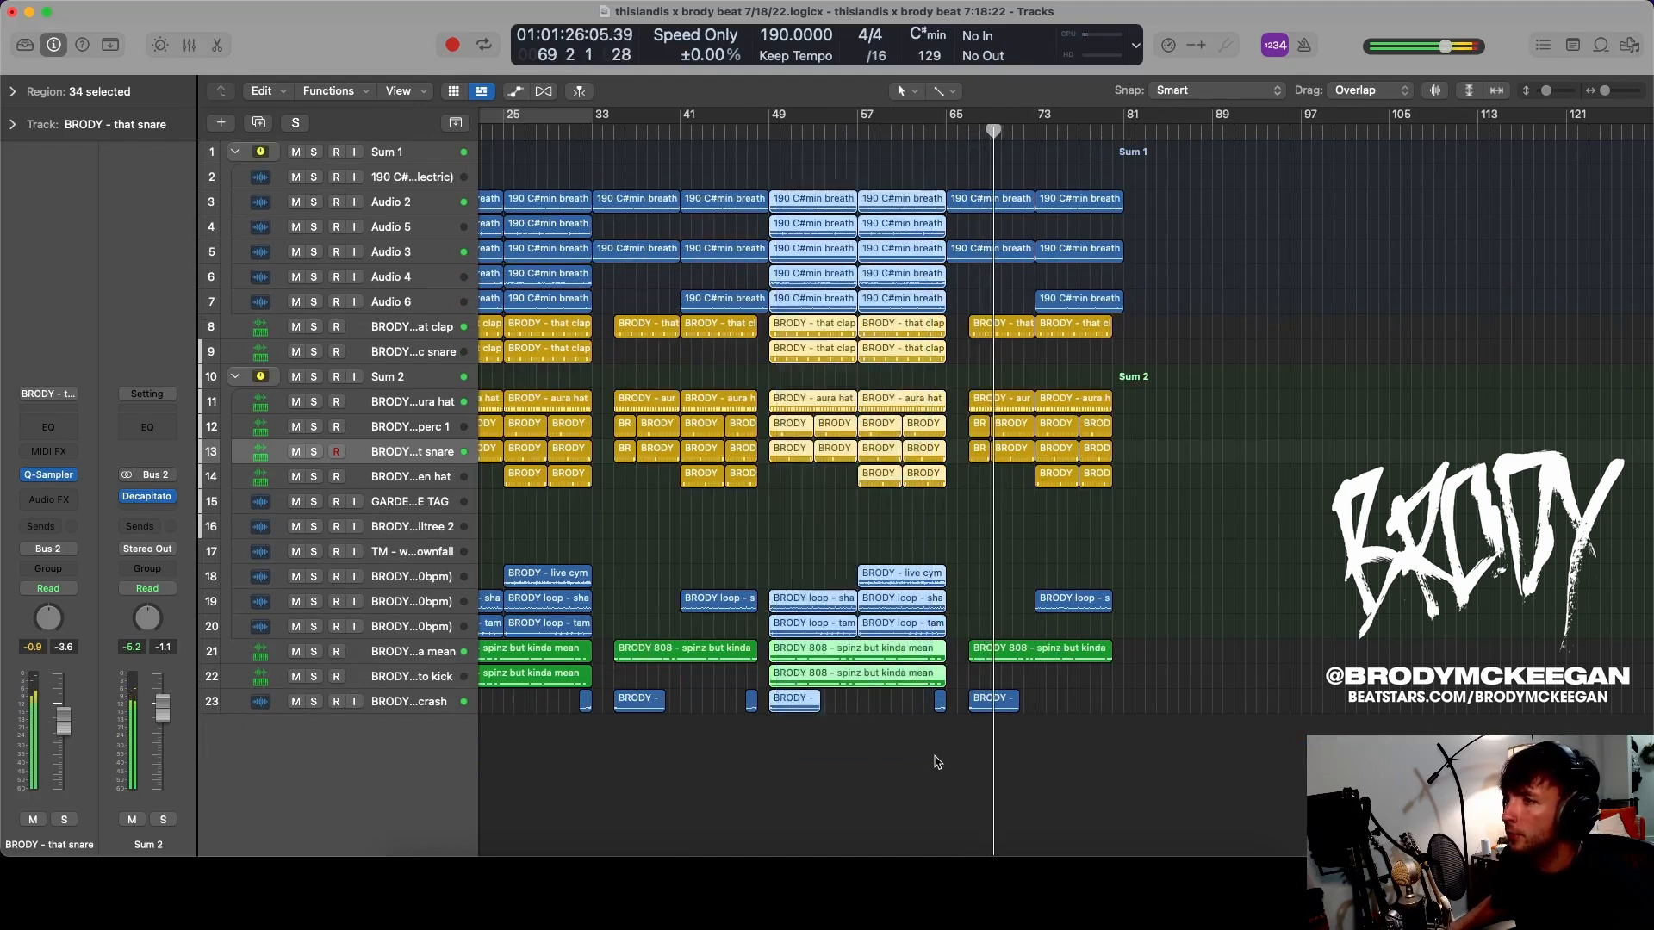
{"action": "left_click_drag", "start_coordinate": [769, 147], "coordinate": [947, 813]}
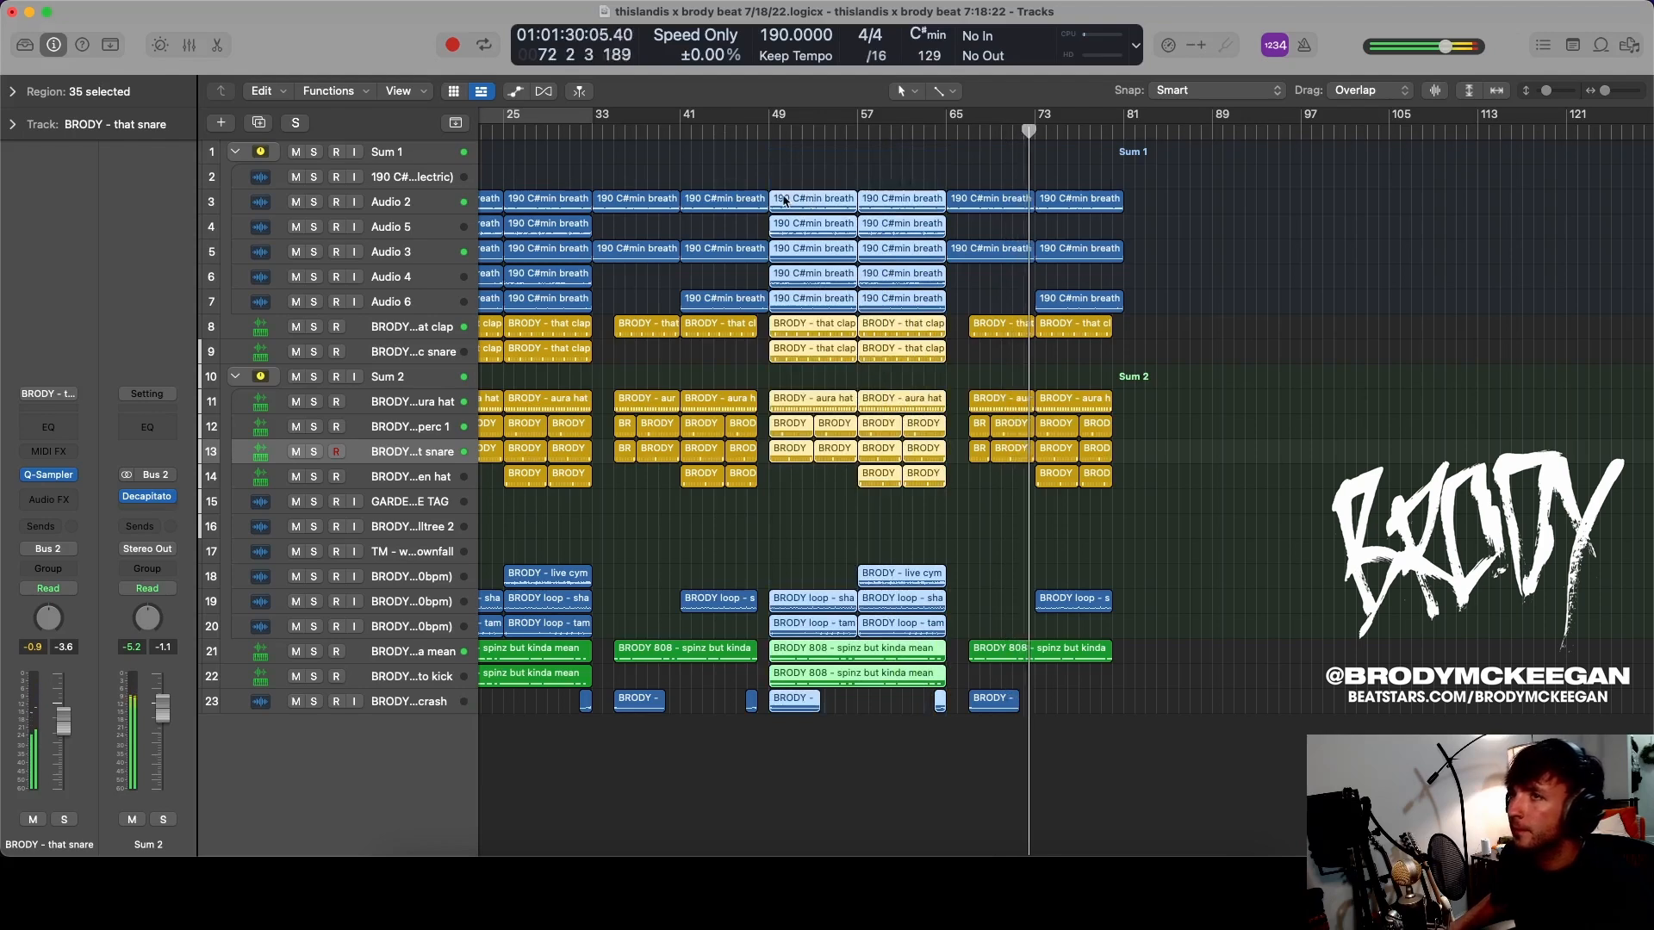
{"action": "left_click_drag", "start_coordinate": [784, 201], "coordinate": [1000, 200]}
{"action": "left_click_drag", "start_coordinate": [1186, 206], "coordinate": [1184, 207]}
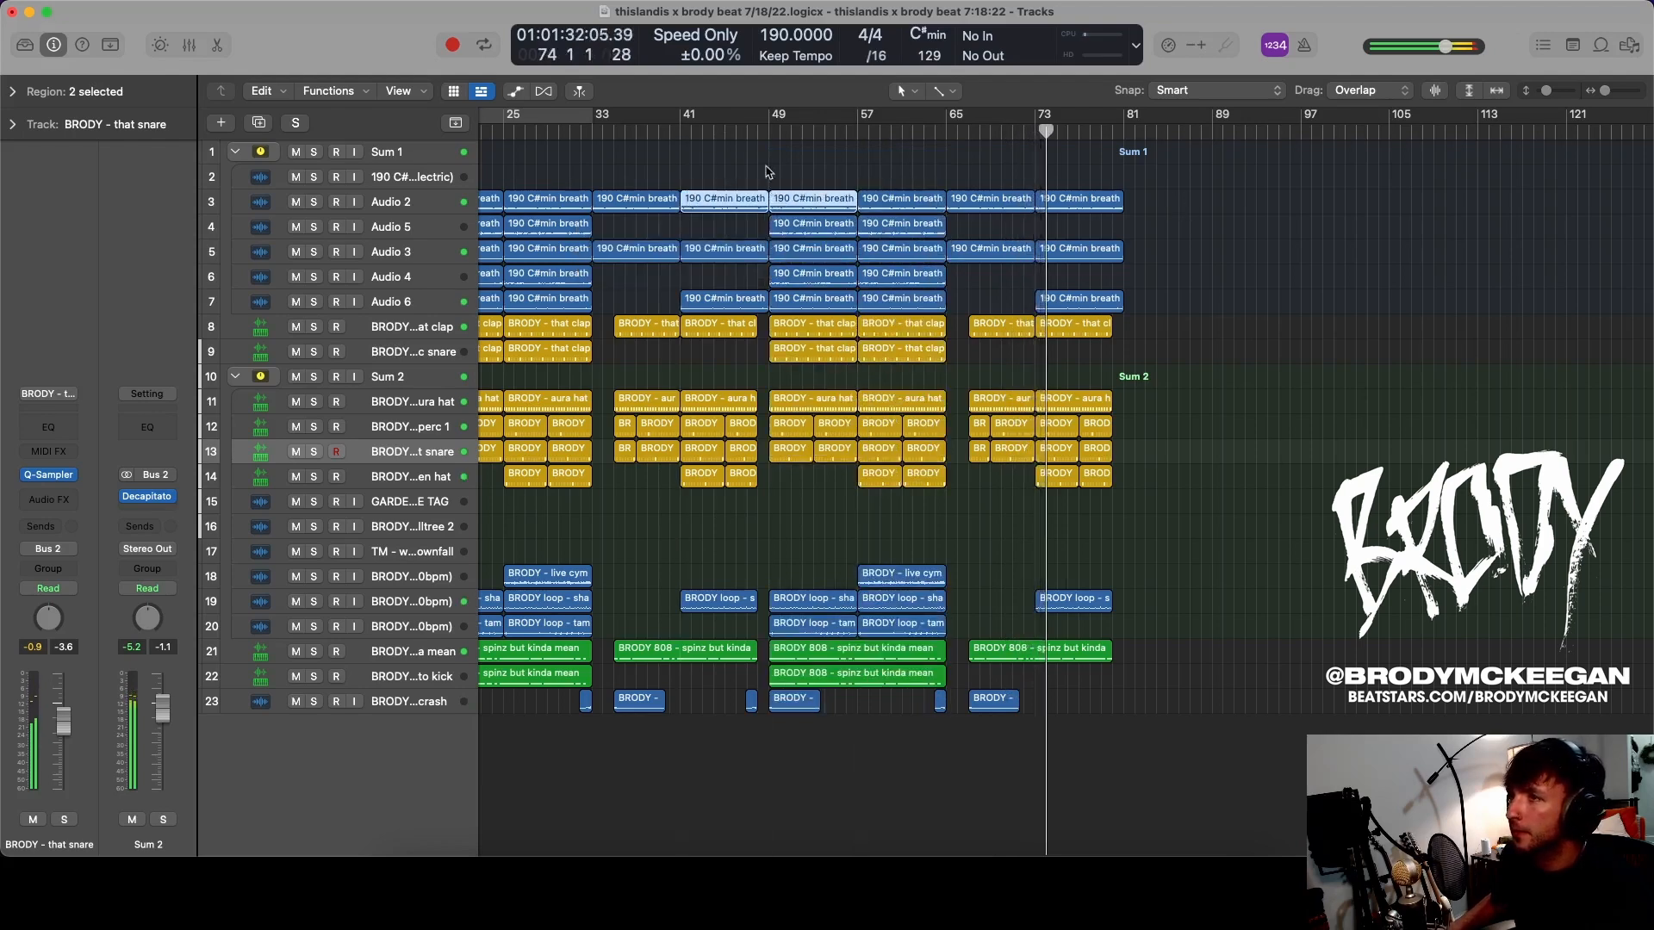
- Copy all regions from bars 49–65 to start at bar 89, play the passage before bar 81, and clear the selection
{"action": "left_click_drag", "start_coordinate": [773, 159], "coordinate": [948, 728]}
{"action": "left_click_drag", "start_coordinate": [963, 229], "coordinate": [1232, 223]}
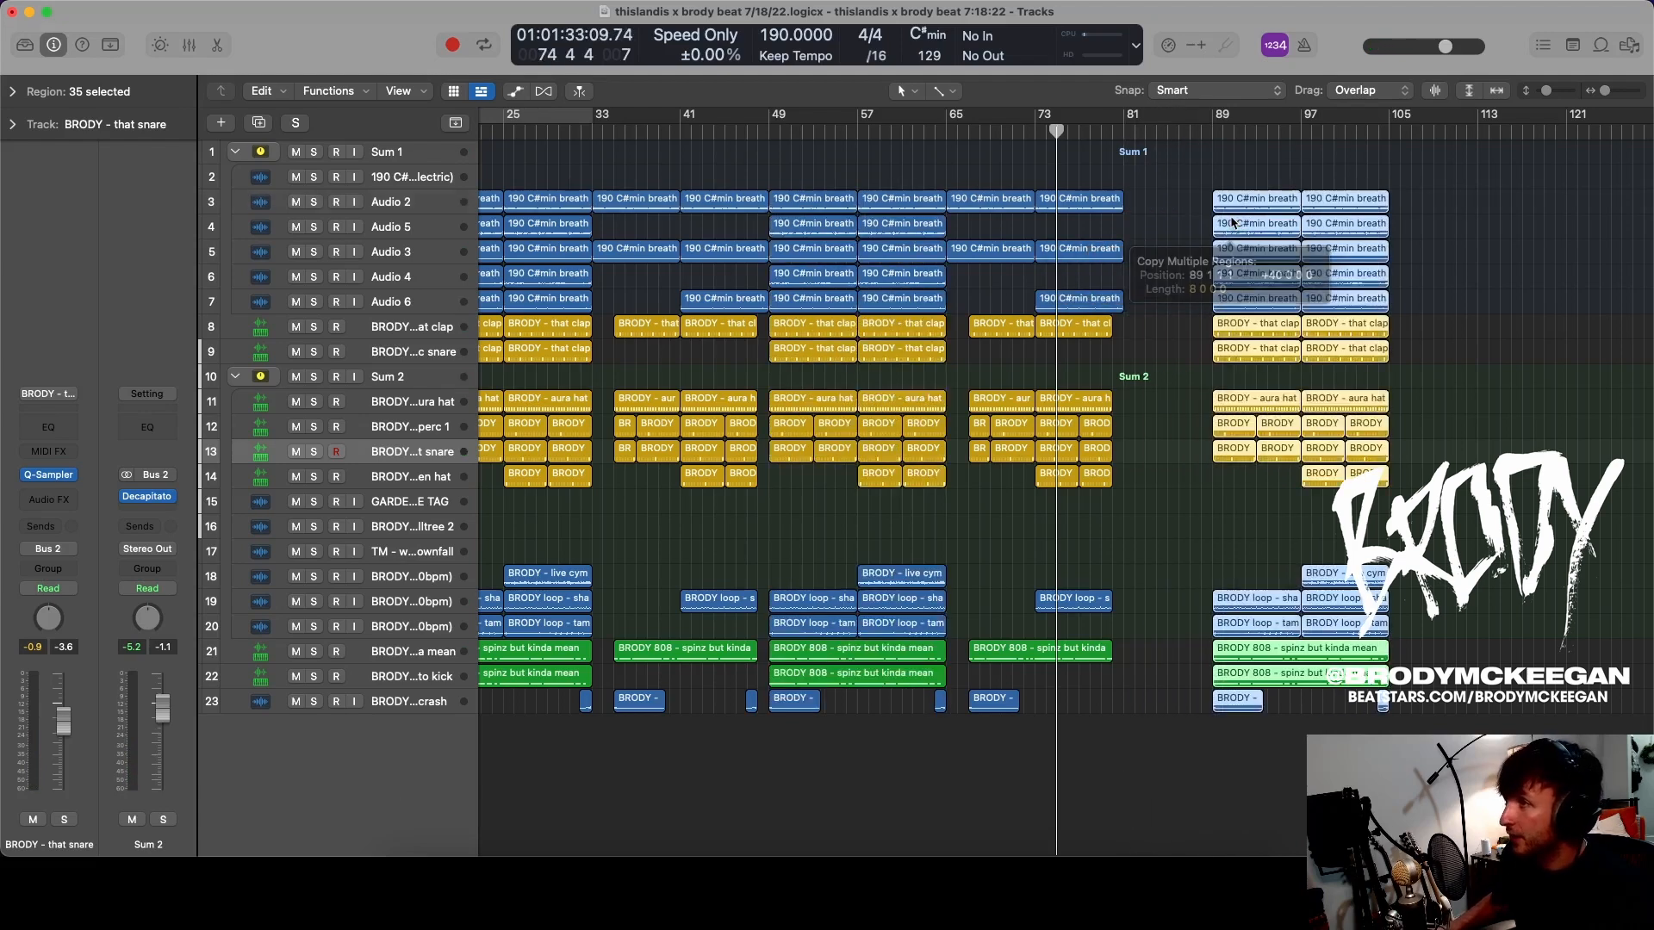
{"action": "left_click_drag", "start_coordinate": [1349, 131], "coordinate": [1108, 169]}
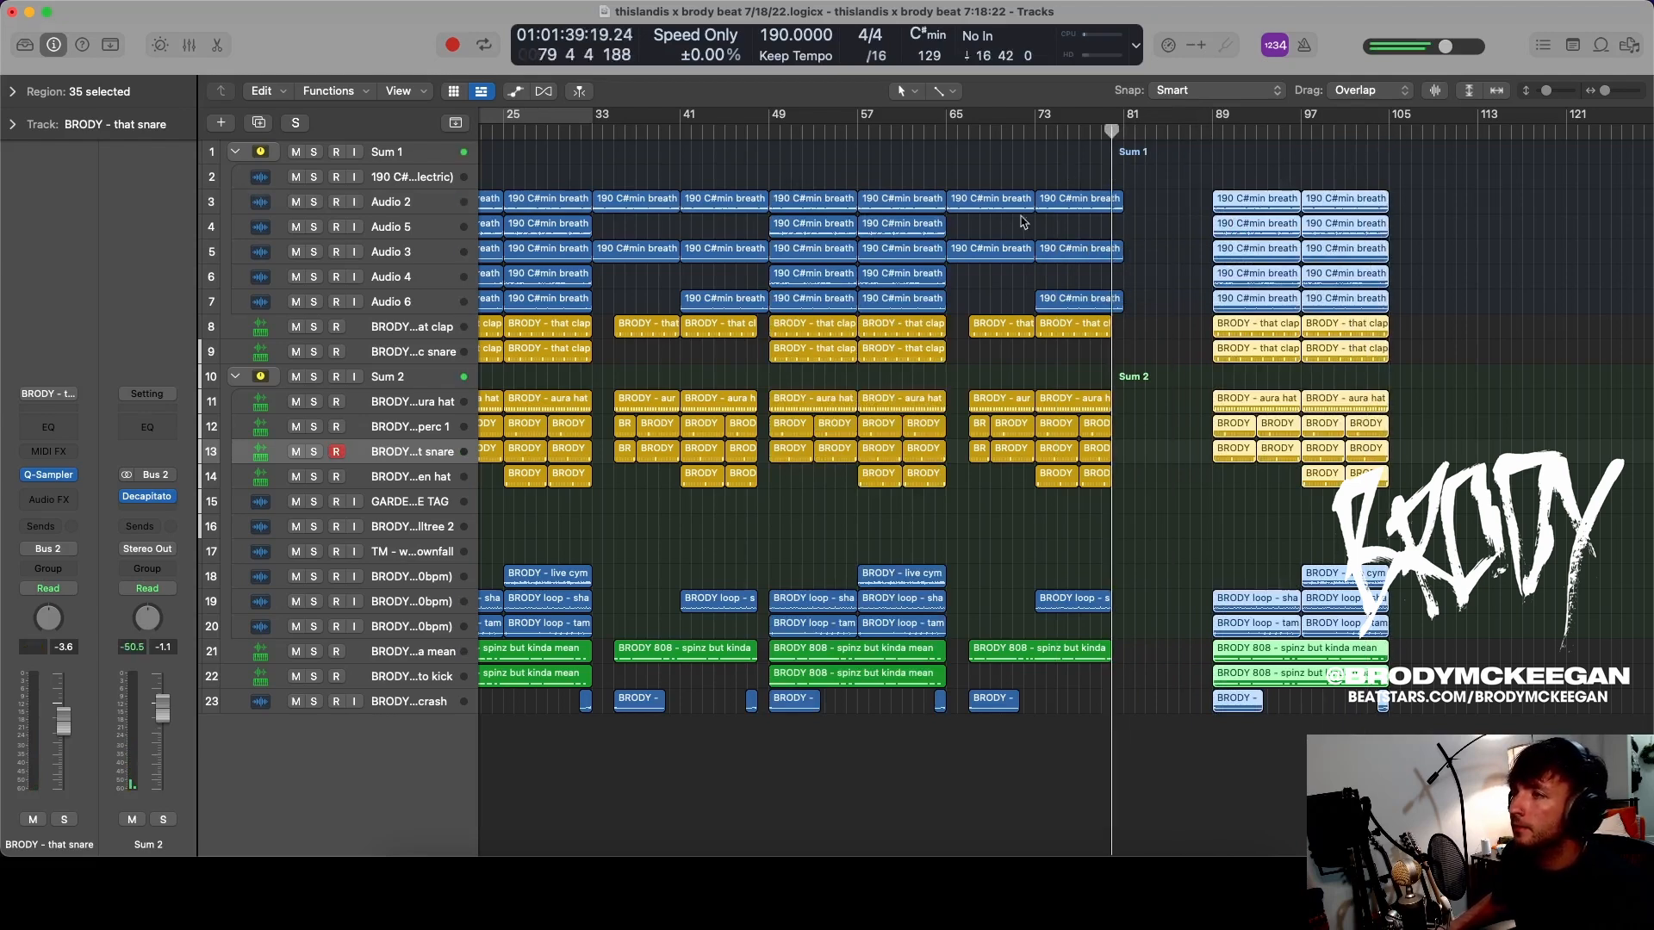
{"action": "scroll", "coordinate": [1010, 235], "scroll_direction": "down", "scroll_amount": 3}
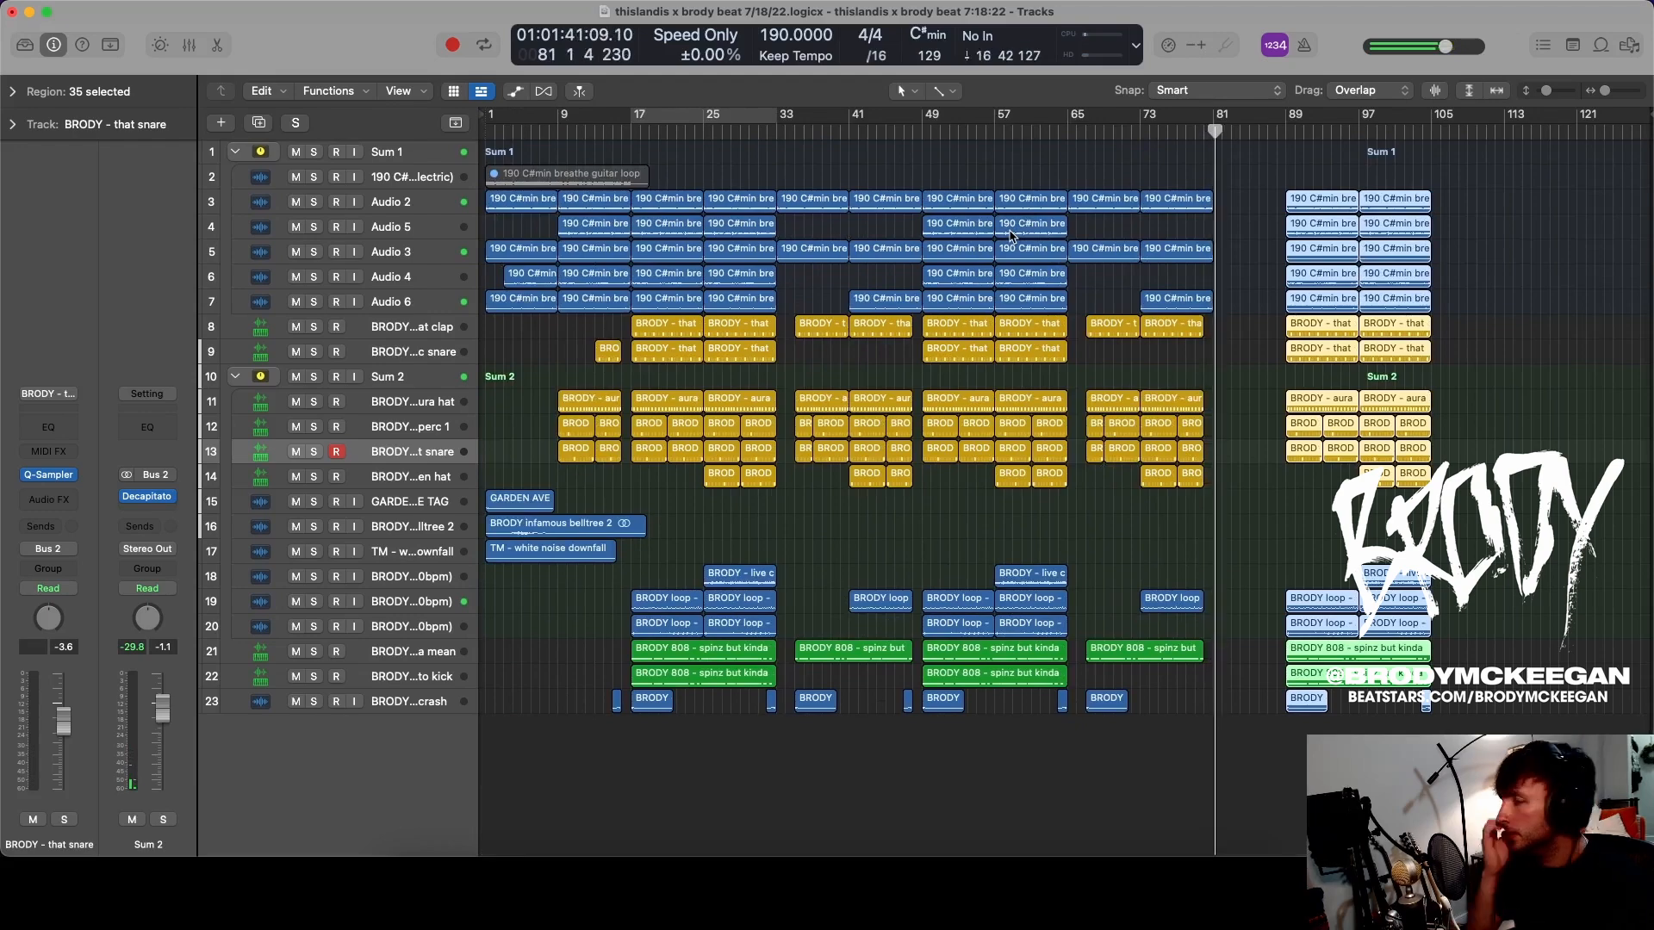
{"action": "left_click", "coordinate": [1246, 226]}
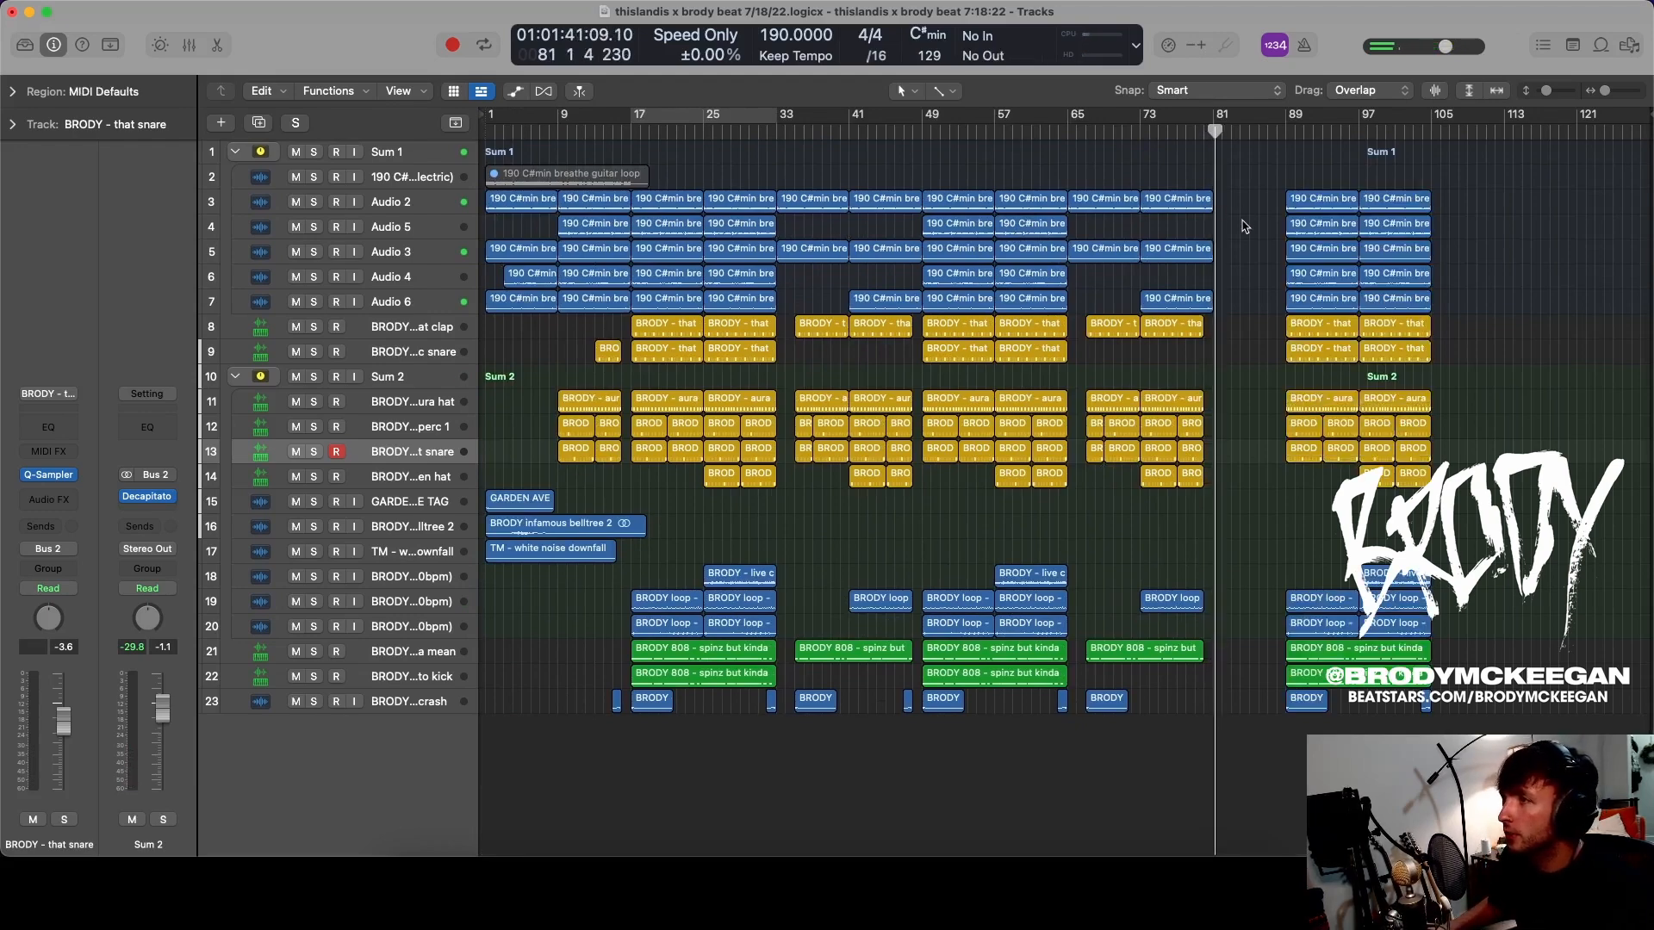
- Duplicate the Audio 2 guitar track with its settings and insert the Cableguys HalfTime plug-in on the new Audio 14 track
{"action": "scroll", "coordinate": [1221, 290], "scroll_direction": "up", "scroll_amount": 5}
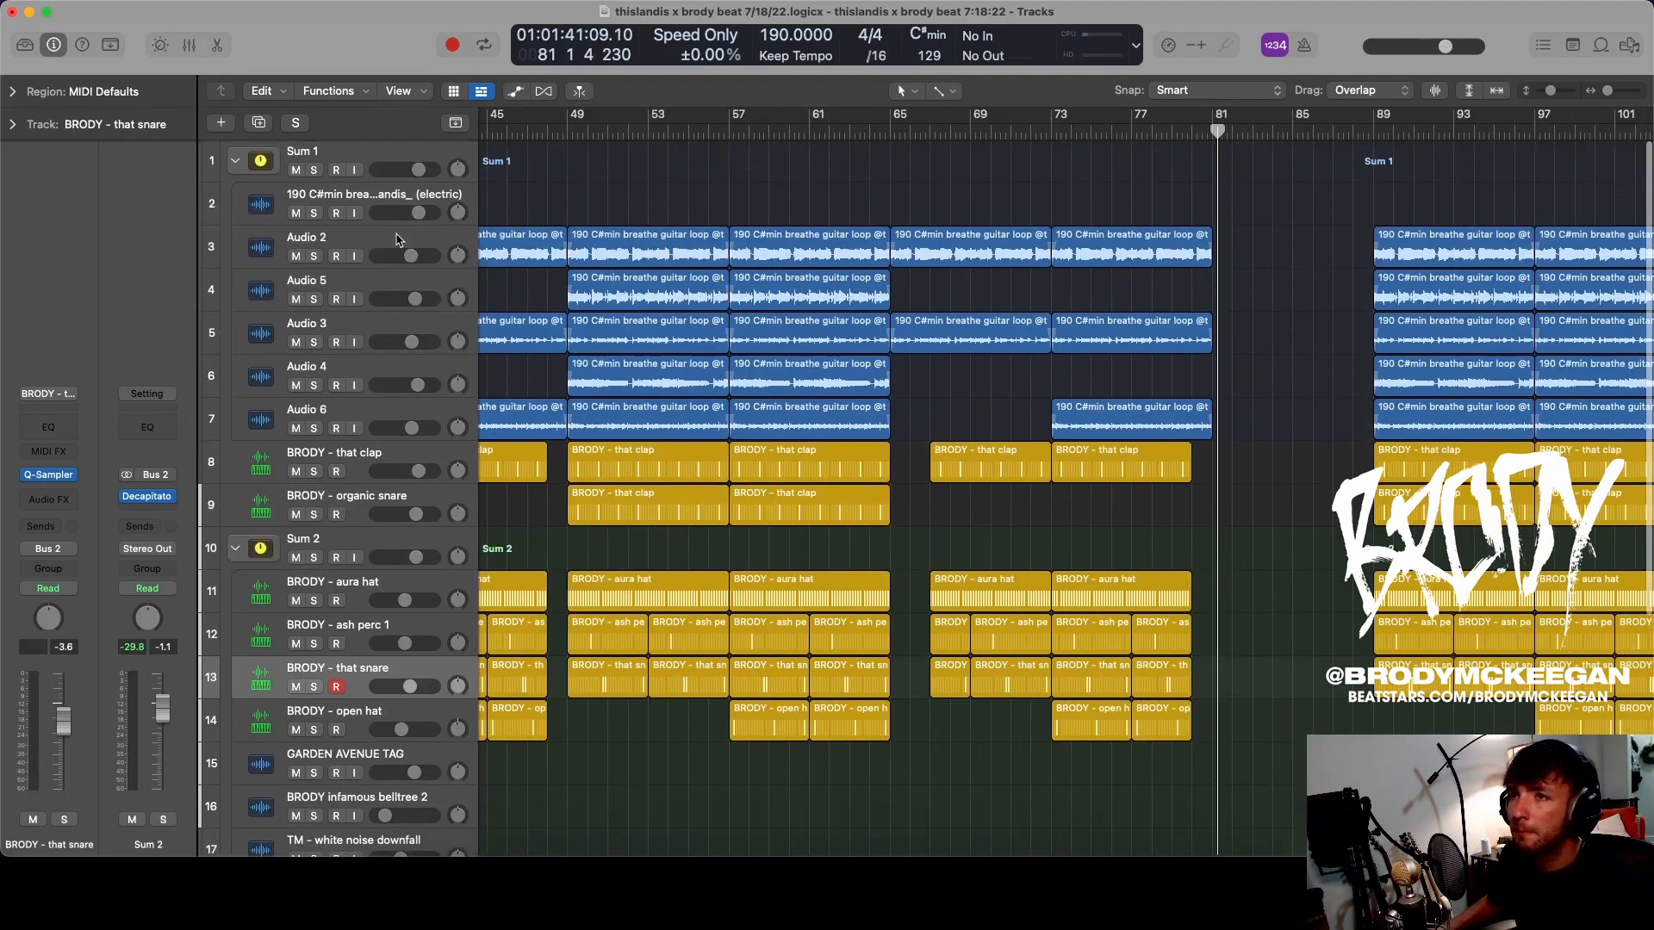
{"action": "left_click", "coordinate": [398, 238]}
{"action": "left_click", "coordinate": [257, 122]}
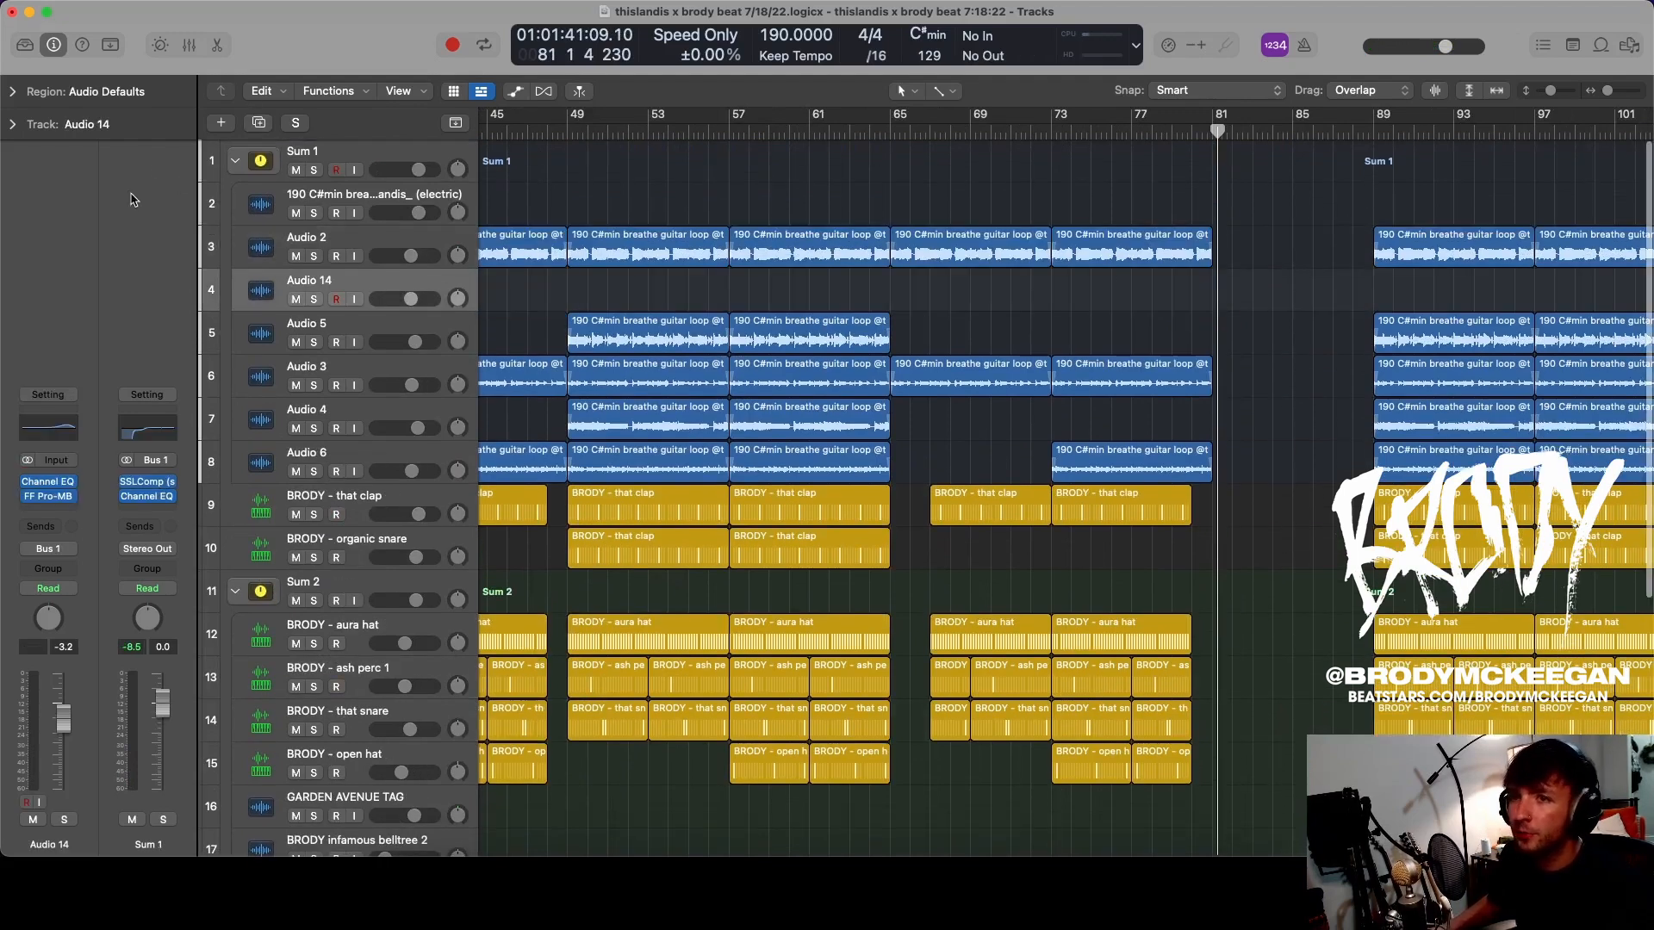
{"action": "left_click", "coordinate": [68, 517]}
{"action": "mouse_move", "coordinate": [99, 841]}
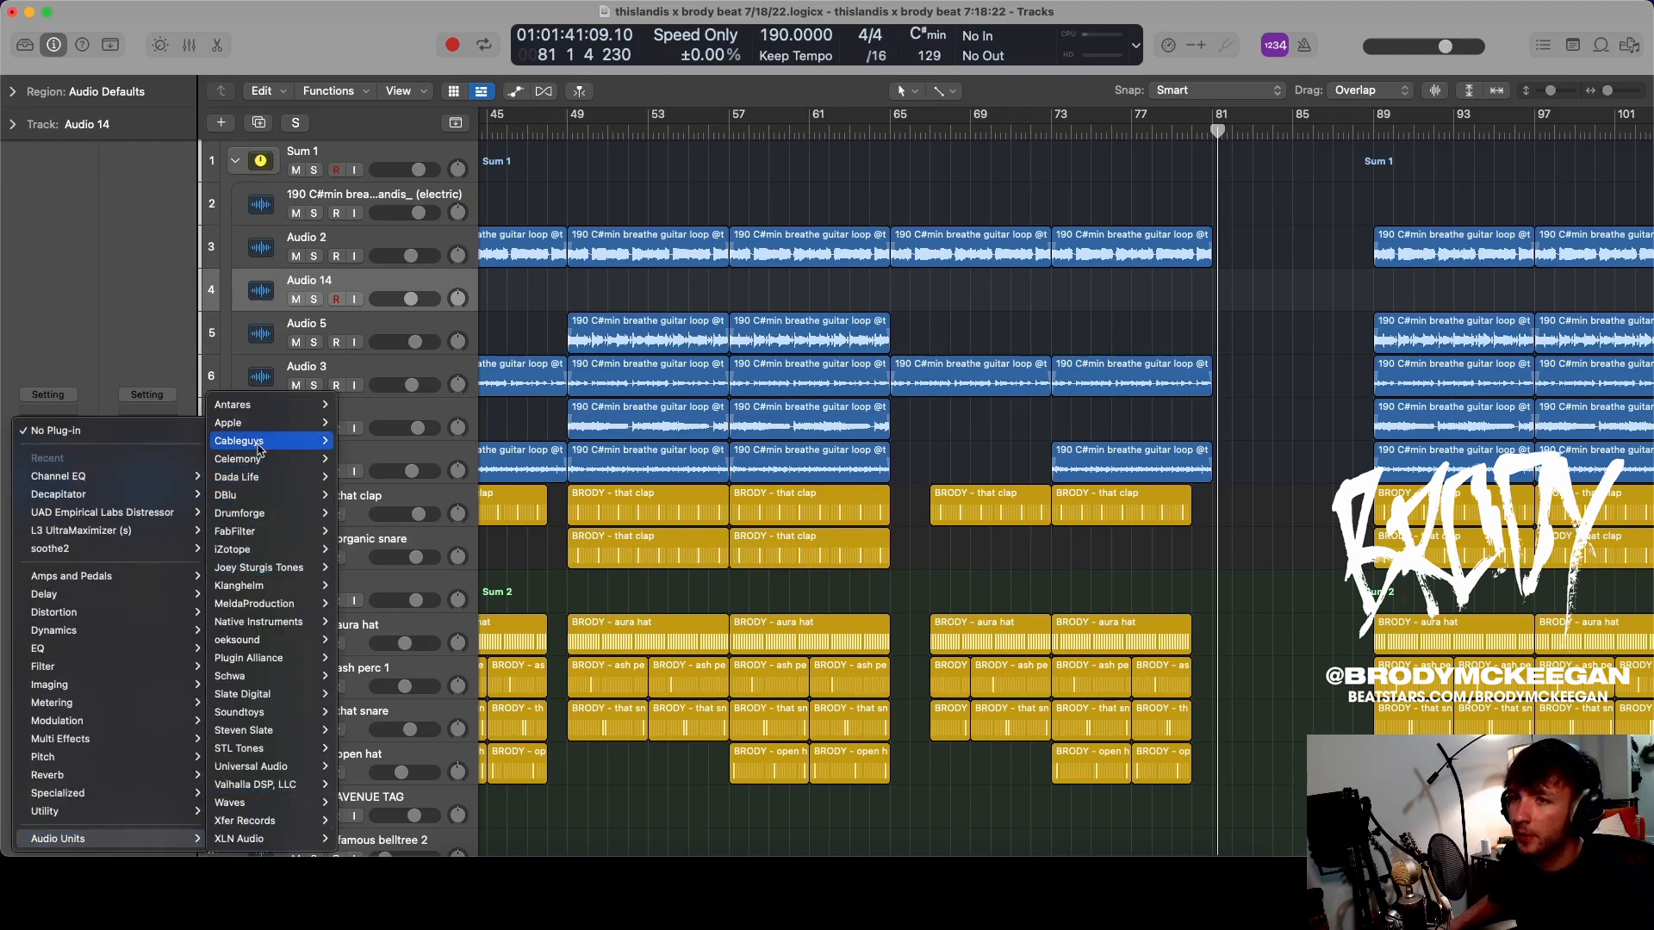
{"action": "mouse_move", "coordinate": [259, 443]}
{"action": "mouse_move", "coordinate": [380, 444]}
{"action": "left_click", "coordinate": [445, 447]}
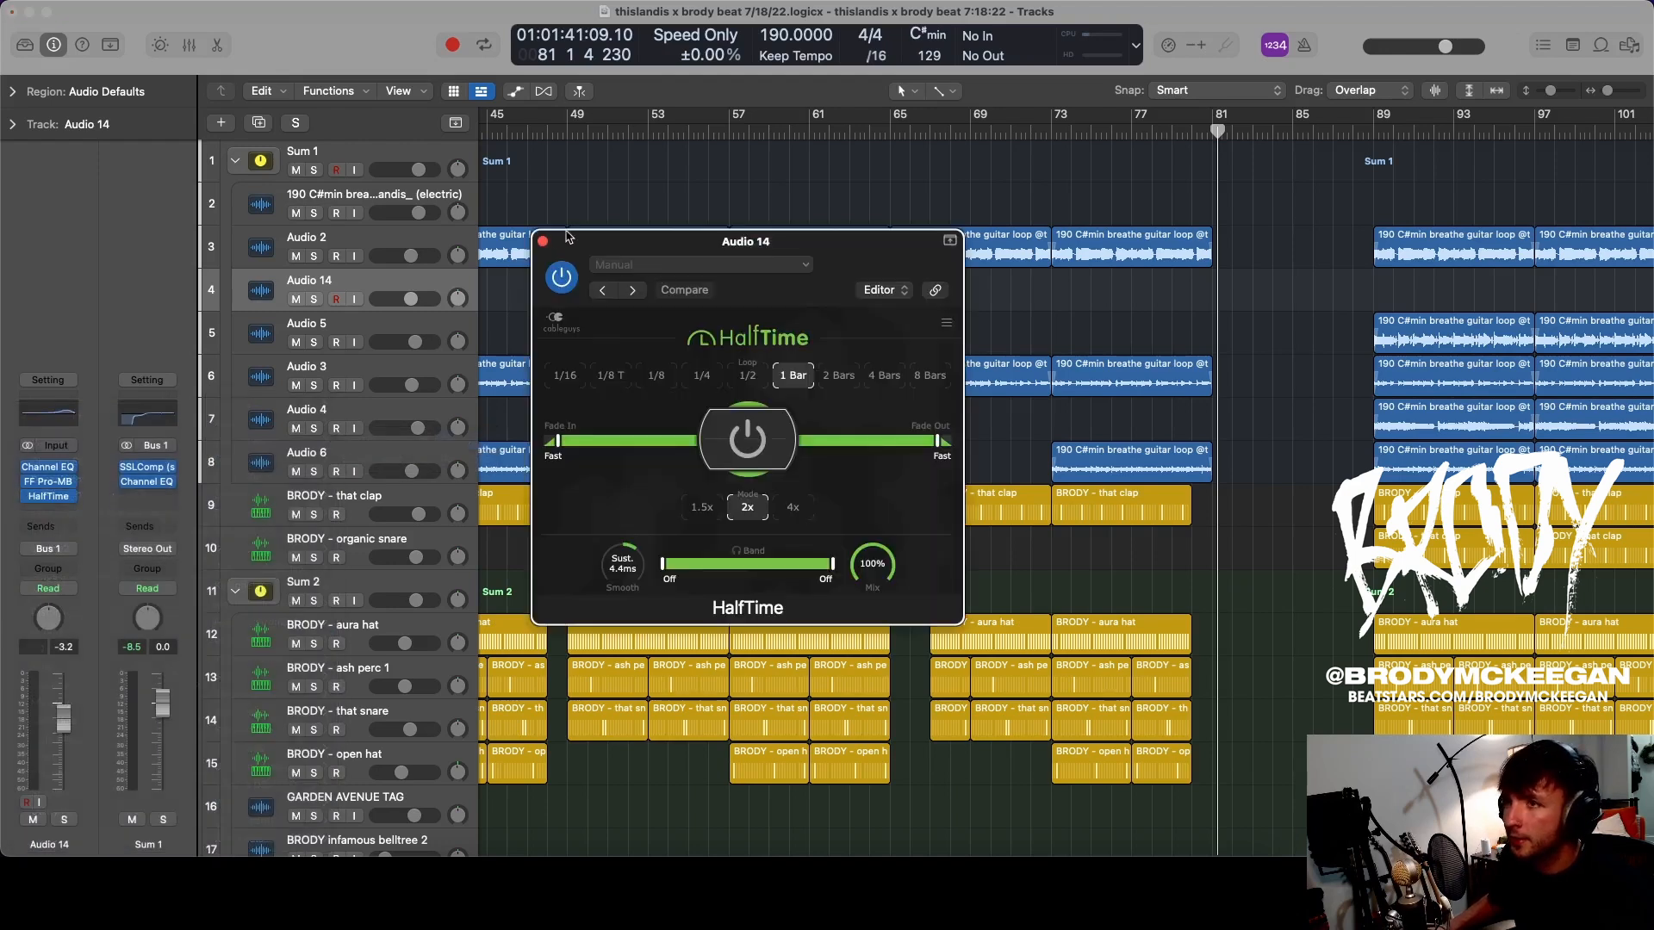
{"action": "left_click", "coordinate": [544, 242]}
- Copy the last Audio 2 guitar region onto Audio 14 at bar 81 and play through the transition to check it
{"action": "left_click_drag", "start_coordinate": [1108, 241], "coordinate": [1269, 284]}
{"action": "left_click", "coordinate": [1189, 131]}
{"action": "key", "text": "space"}
{"action": "key", "text": "super+Right"}
{"action": "key", "text": "super+Right"}
{"action": "key", "text": "super+Right"}
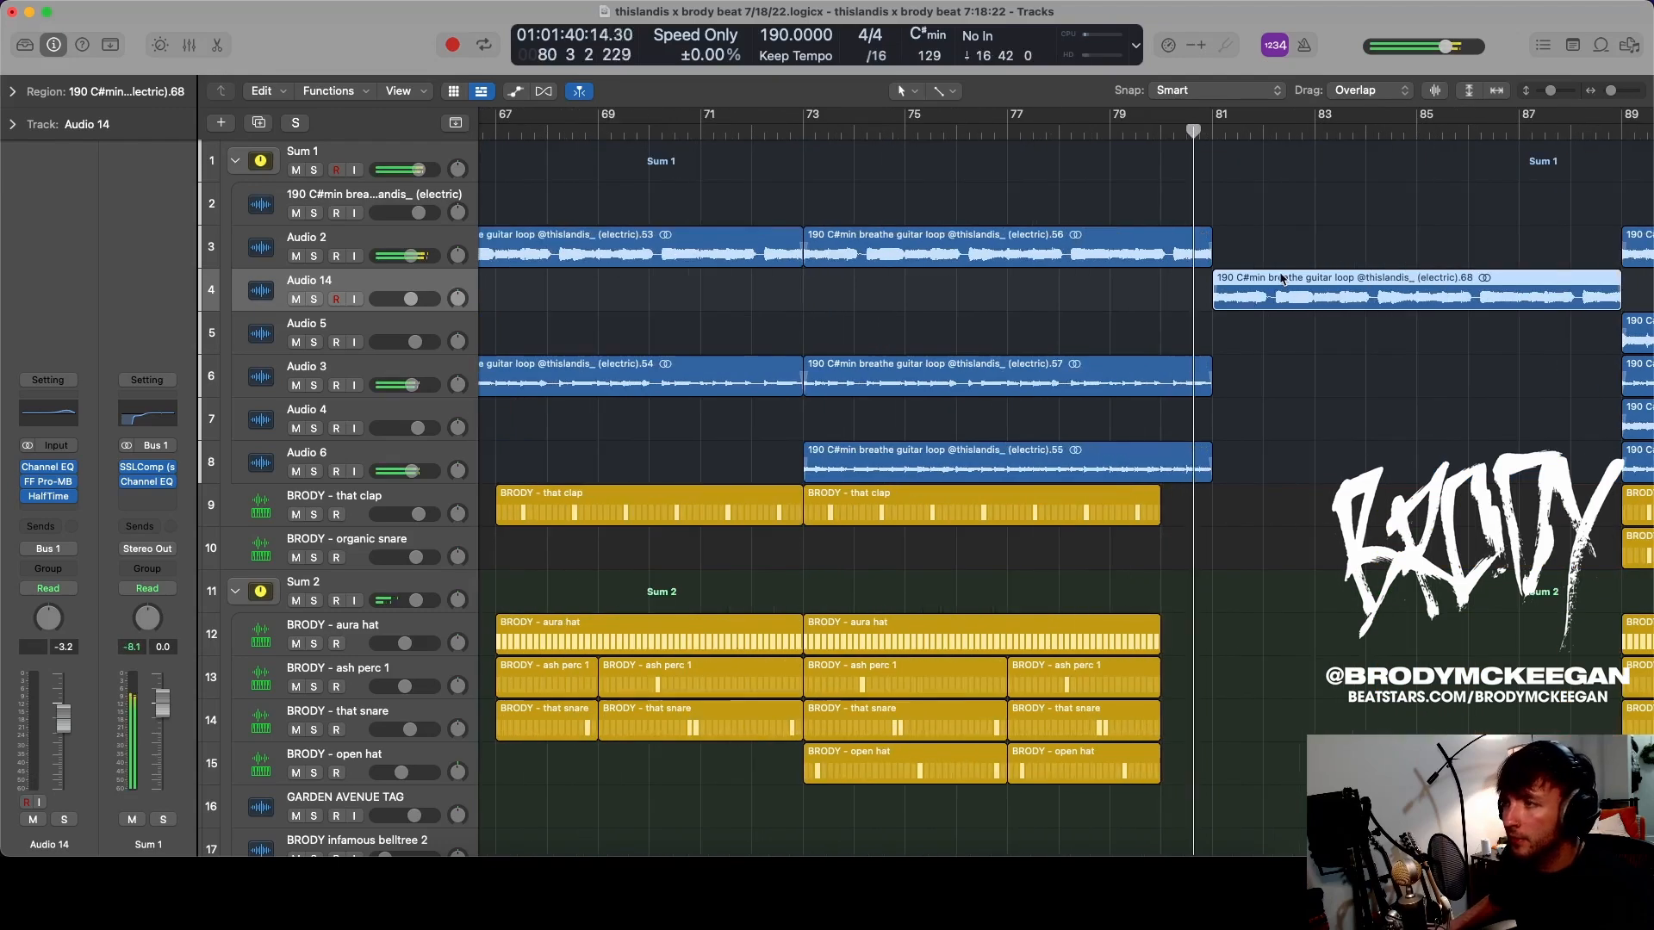
{"action": "scroll", "coordinate": [1281, 278], "scroll_direction": "right", "scroll_amount": 3}
{"action": "scroll", "coordinate": [1281, 278], "scroll_direction": "right", "scroll_amount": 3}
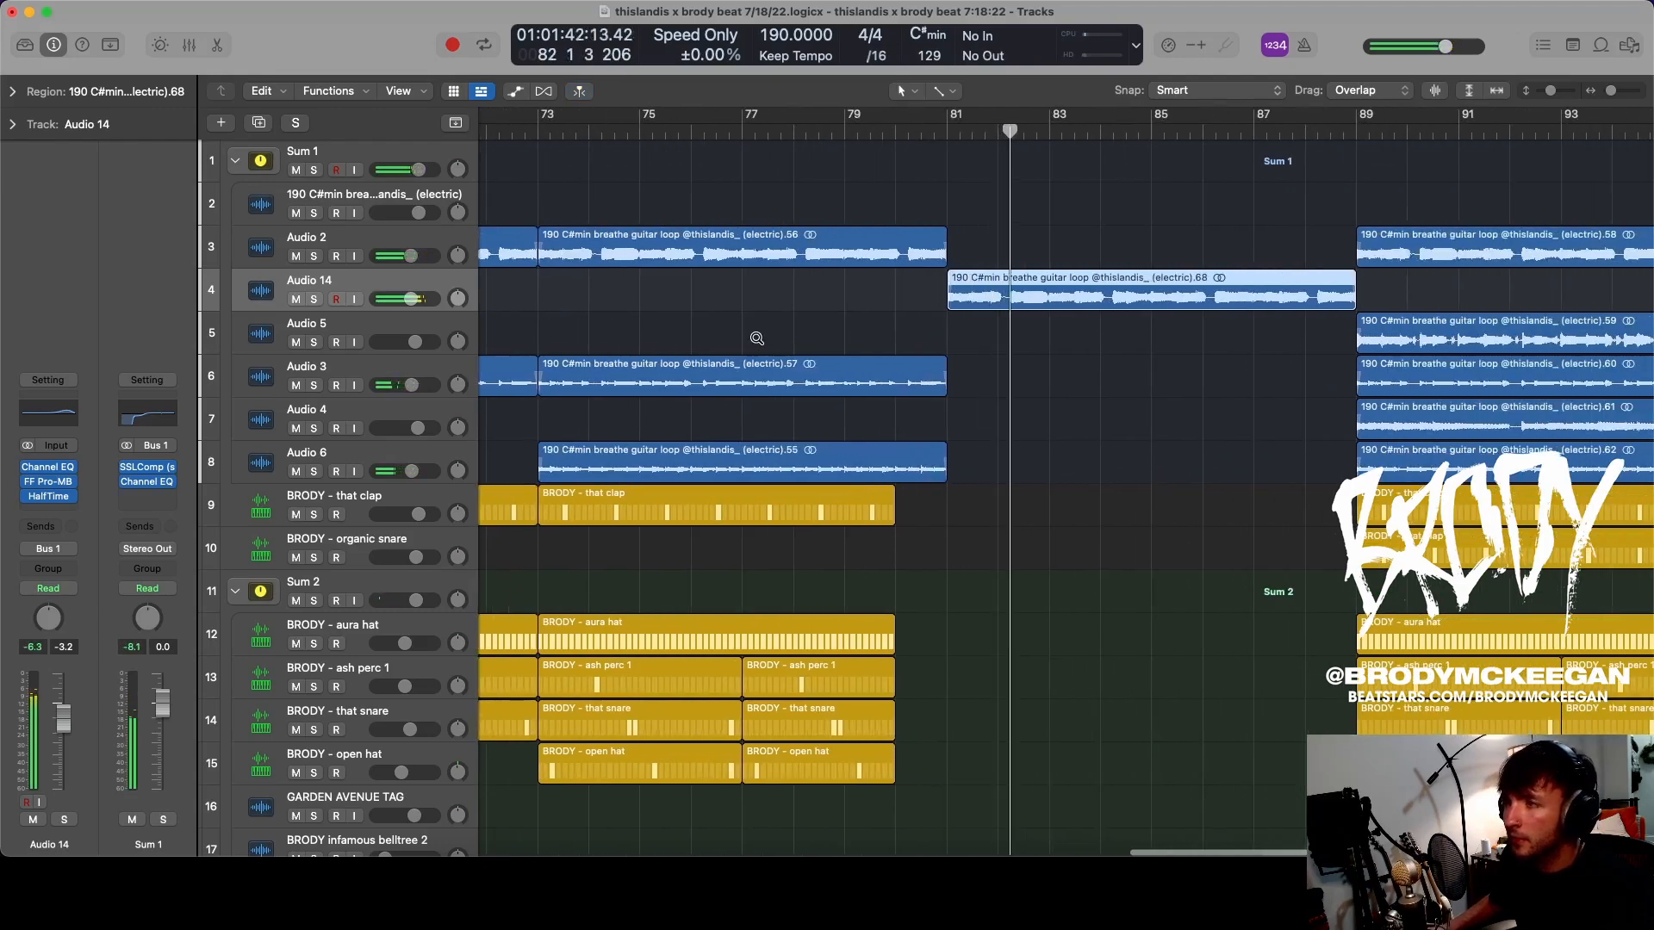
- Audition the Audio 6 guitar track in solo from bar 73
{"action": "key", "text": "super+Left"}
{"action": "key", "text": "super+Left"}
{"action": "key", "text": "super+Up"}
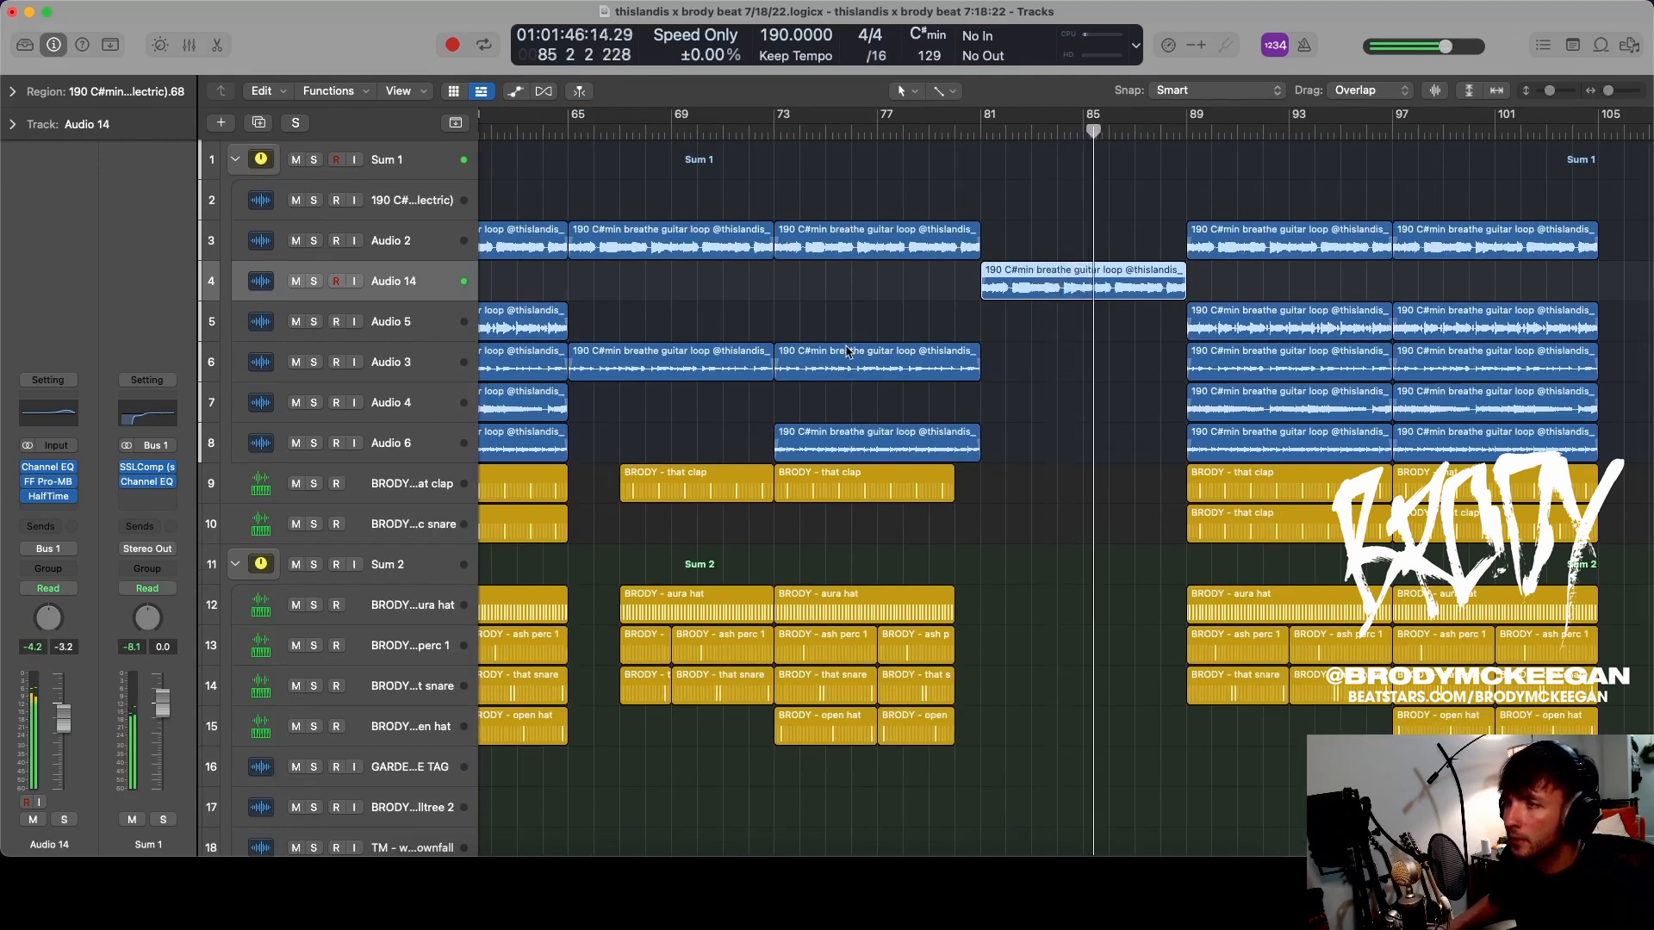
{"action": "left_click", "coordinate": [417, 443]}
{"action": "left_click", "coordinate": [784, 134]}
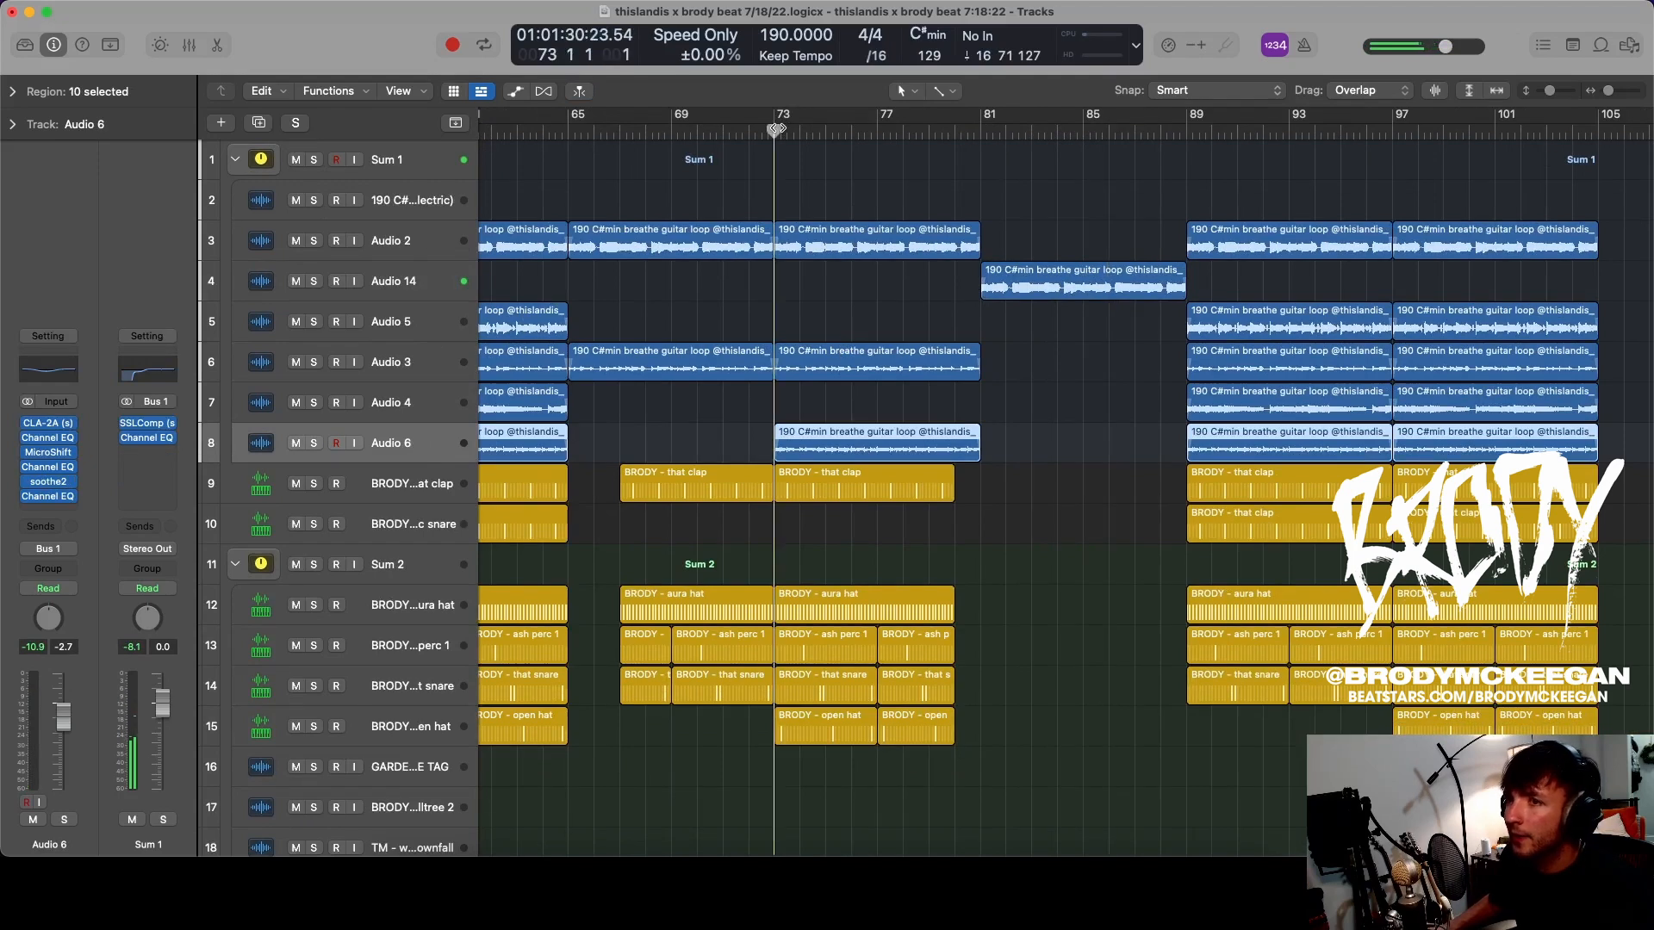
{"action": "key", "text": "s"}
{"action": "key", "text": "space"}
{"action": "key", "text": "s"}
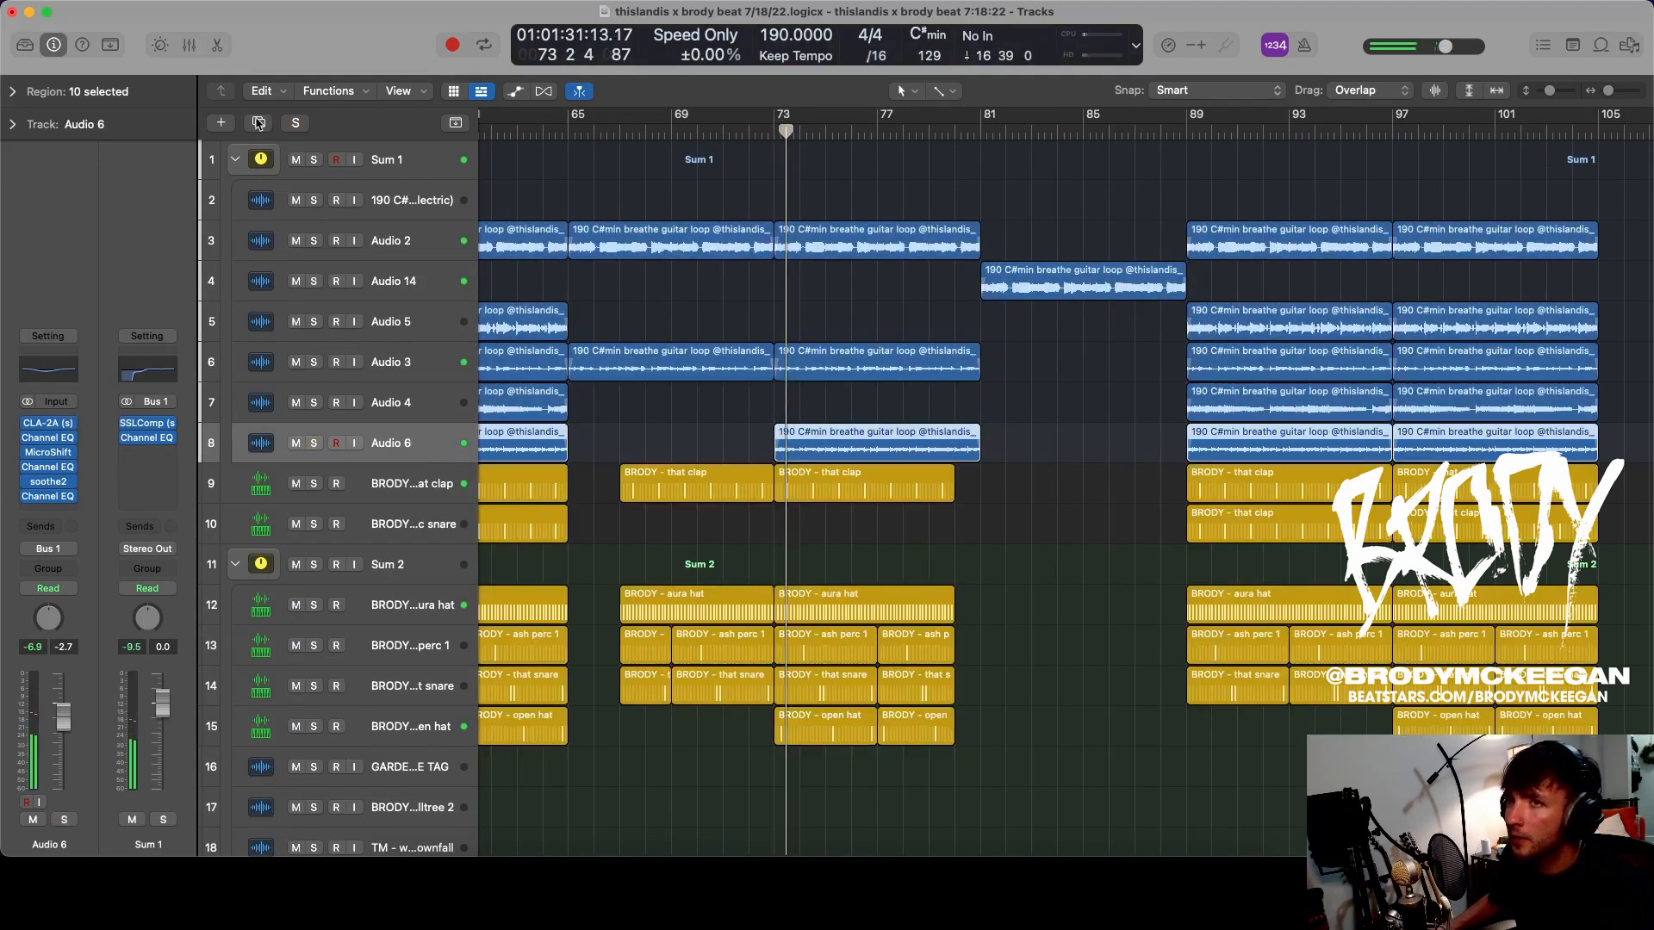
- Duplicate the Audio 6 track with its settings and insert HalfTime on the new Audio 15 track
{"action": "key", "text": "super+d"}
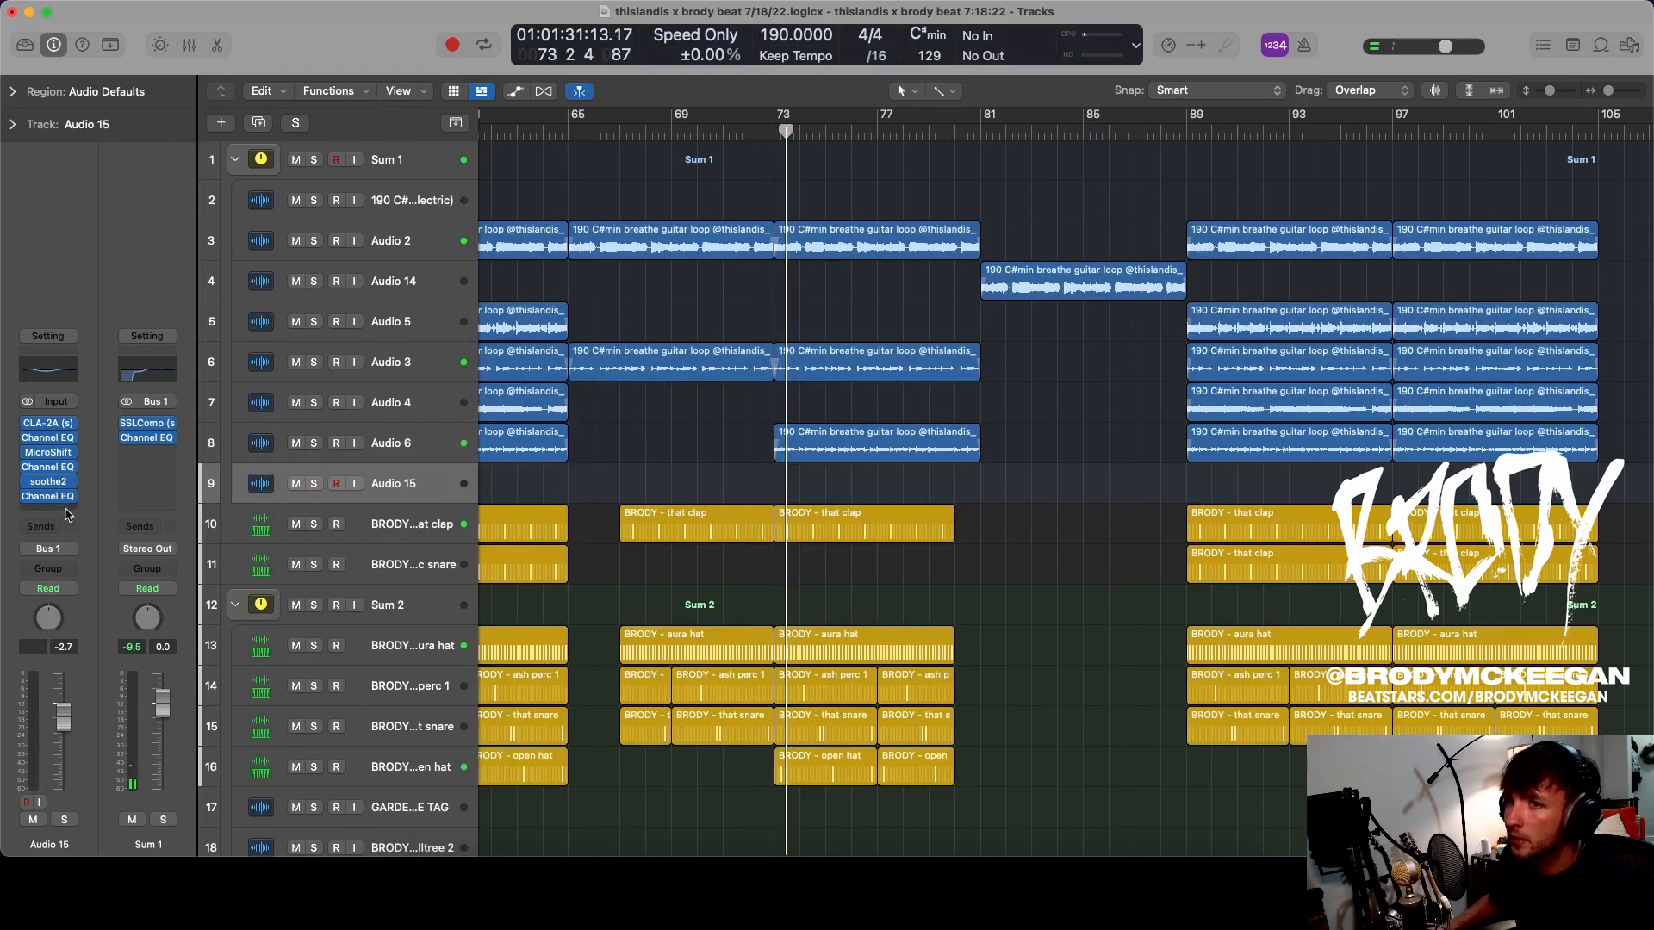
{"action": "left_click", "coordinate": [118, 513]}
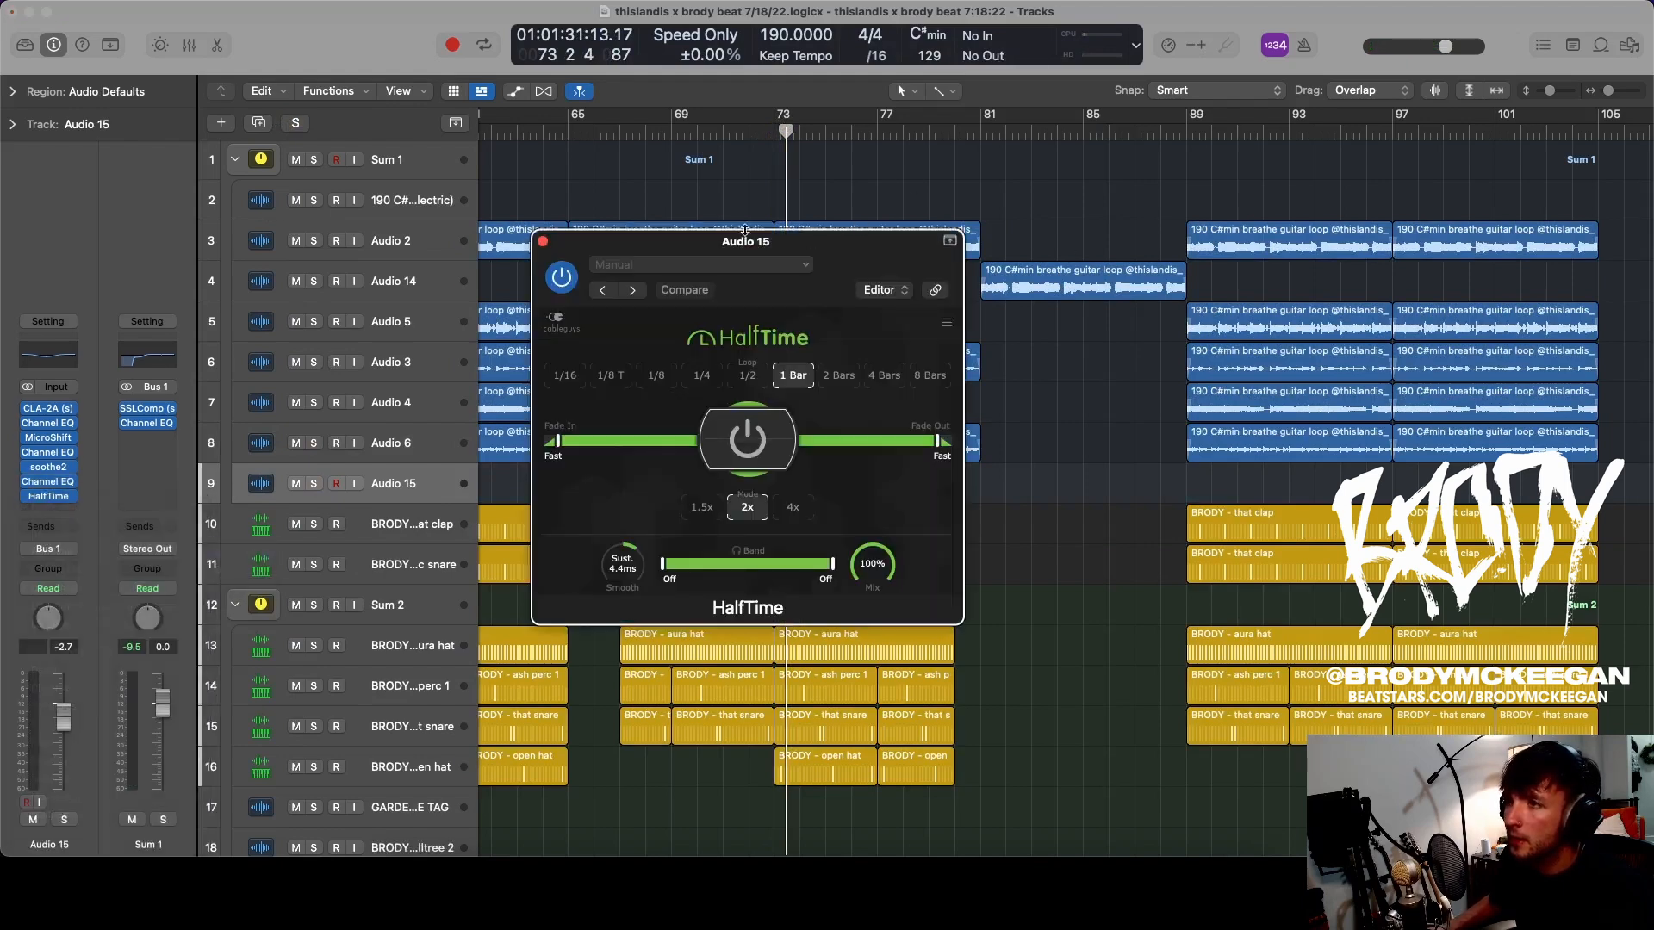
{"action": "key", "text": "super+w"}
- Copy the bar 73 region of Audio 6 onto Audio 15 at bar 81 and play the section from there
{"action": "left_click_drag", "start_coordinate": [823, 448], "coordinate": [1021, 496]}
{"action": "left_click", "coordinate": [983, 129]}
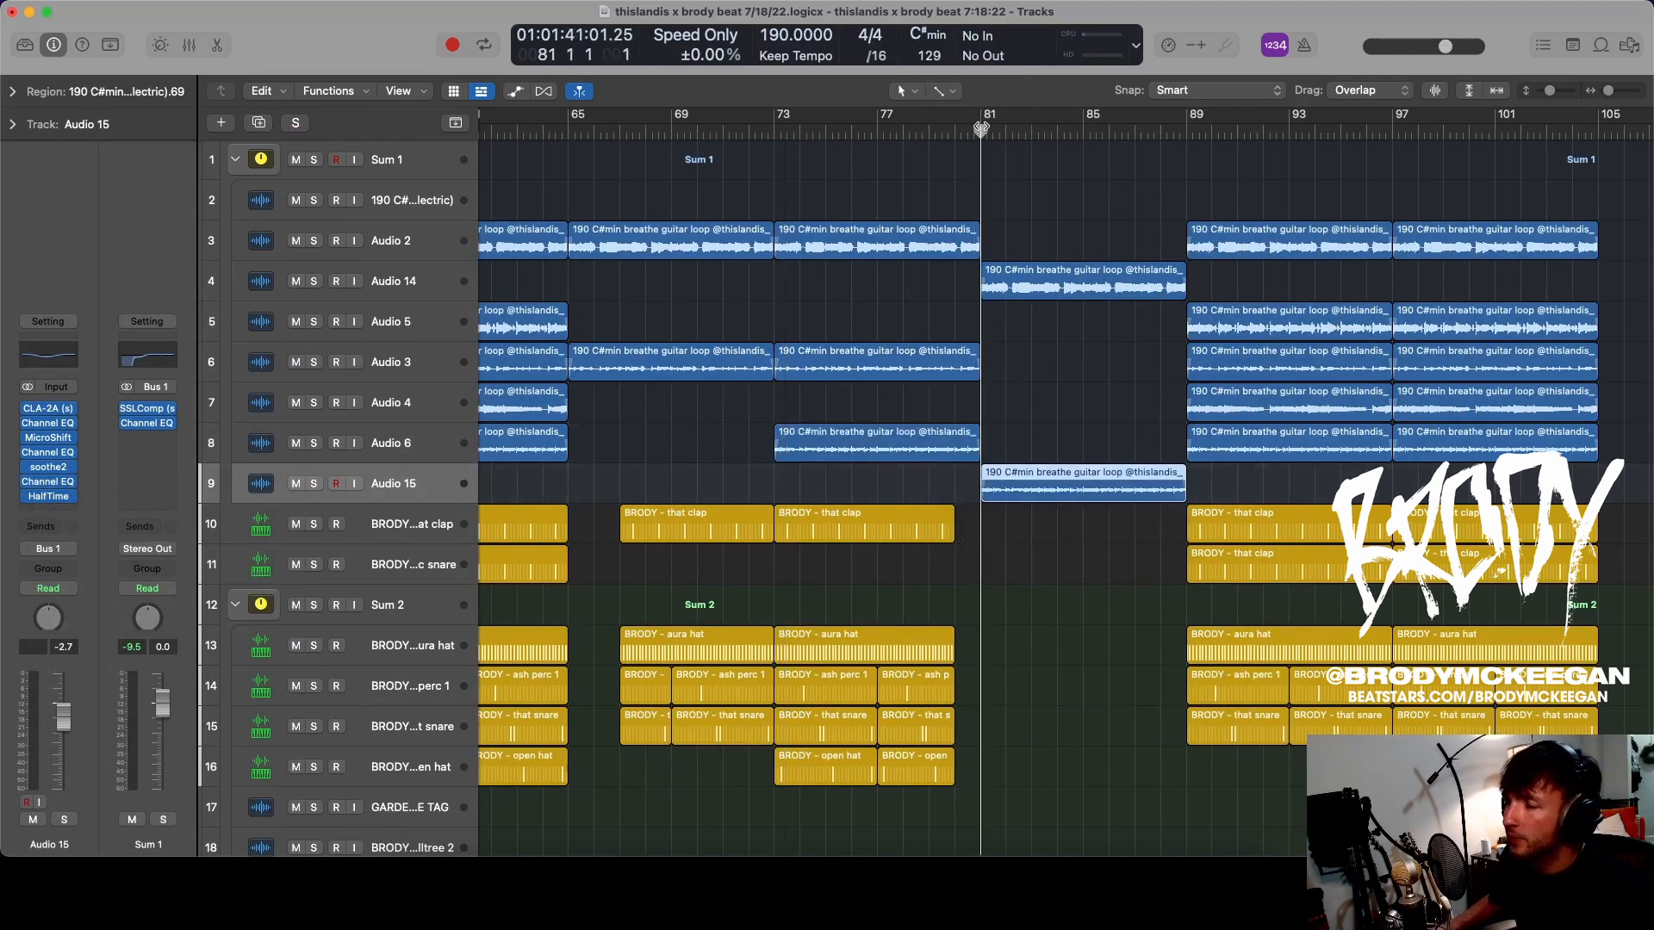
{"action": "key", "text": "space"}
{"action": "scroll", "coordinate": [831, 262], "scroll_direction": "down", "scroll_amount": 5}
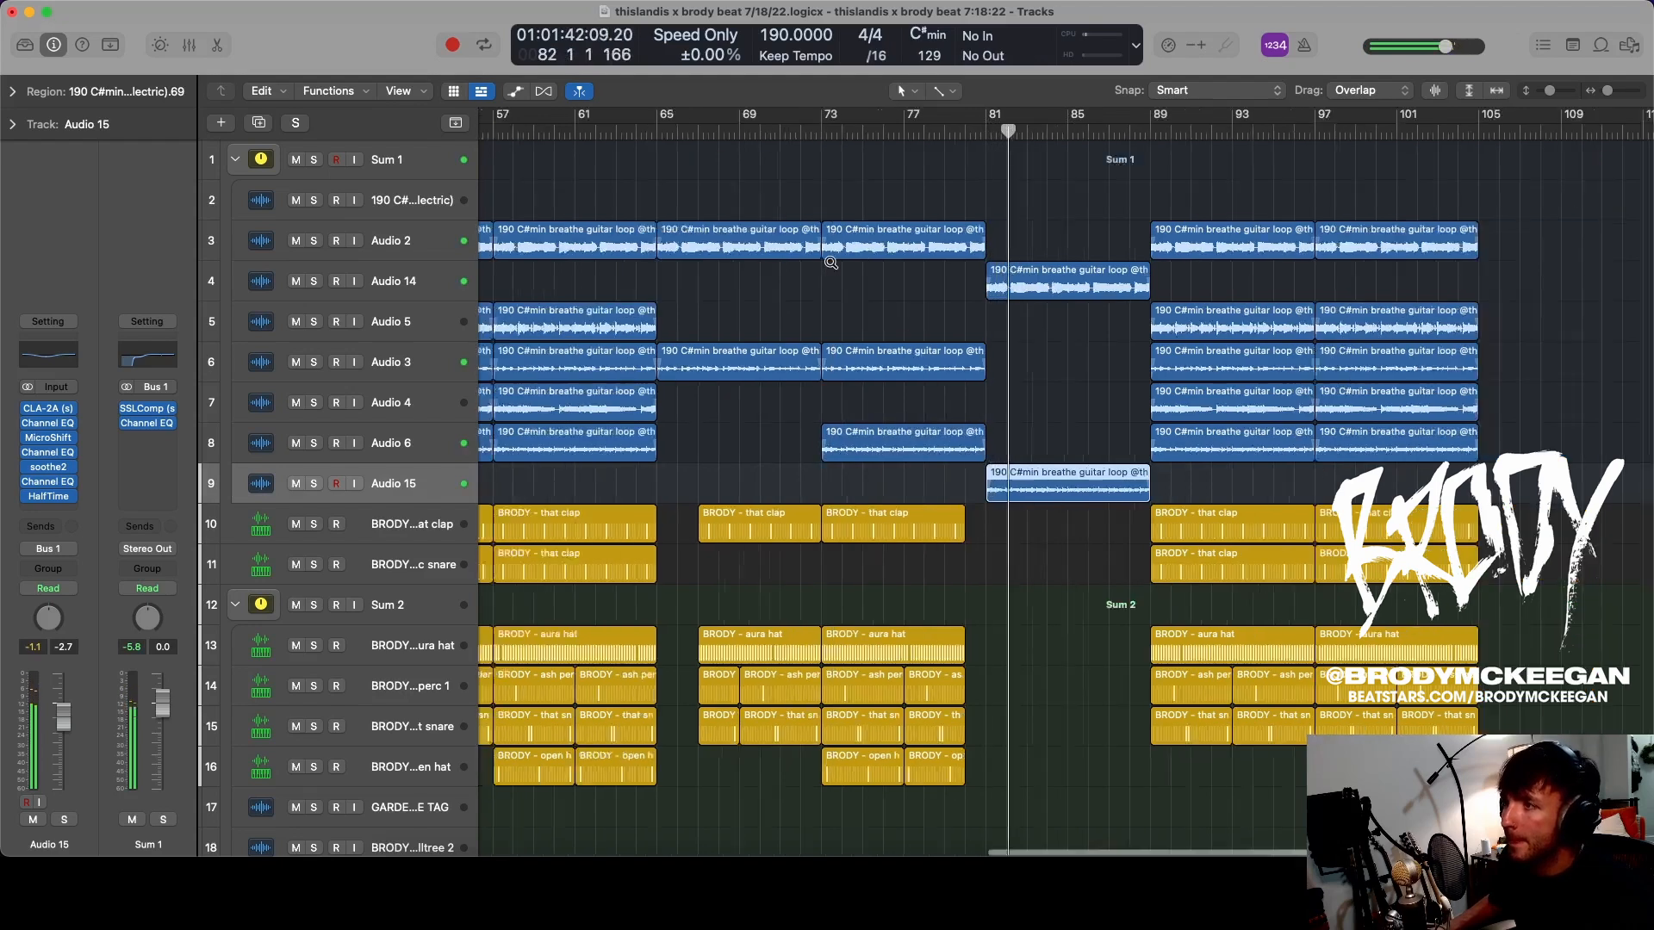
- Duplicate the Audio 5 track and copy its bar 57 region onto the new Audio 16 track at bar 81
{"action": "left_click", "coordinate": [443, 319]}
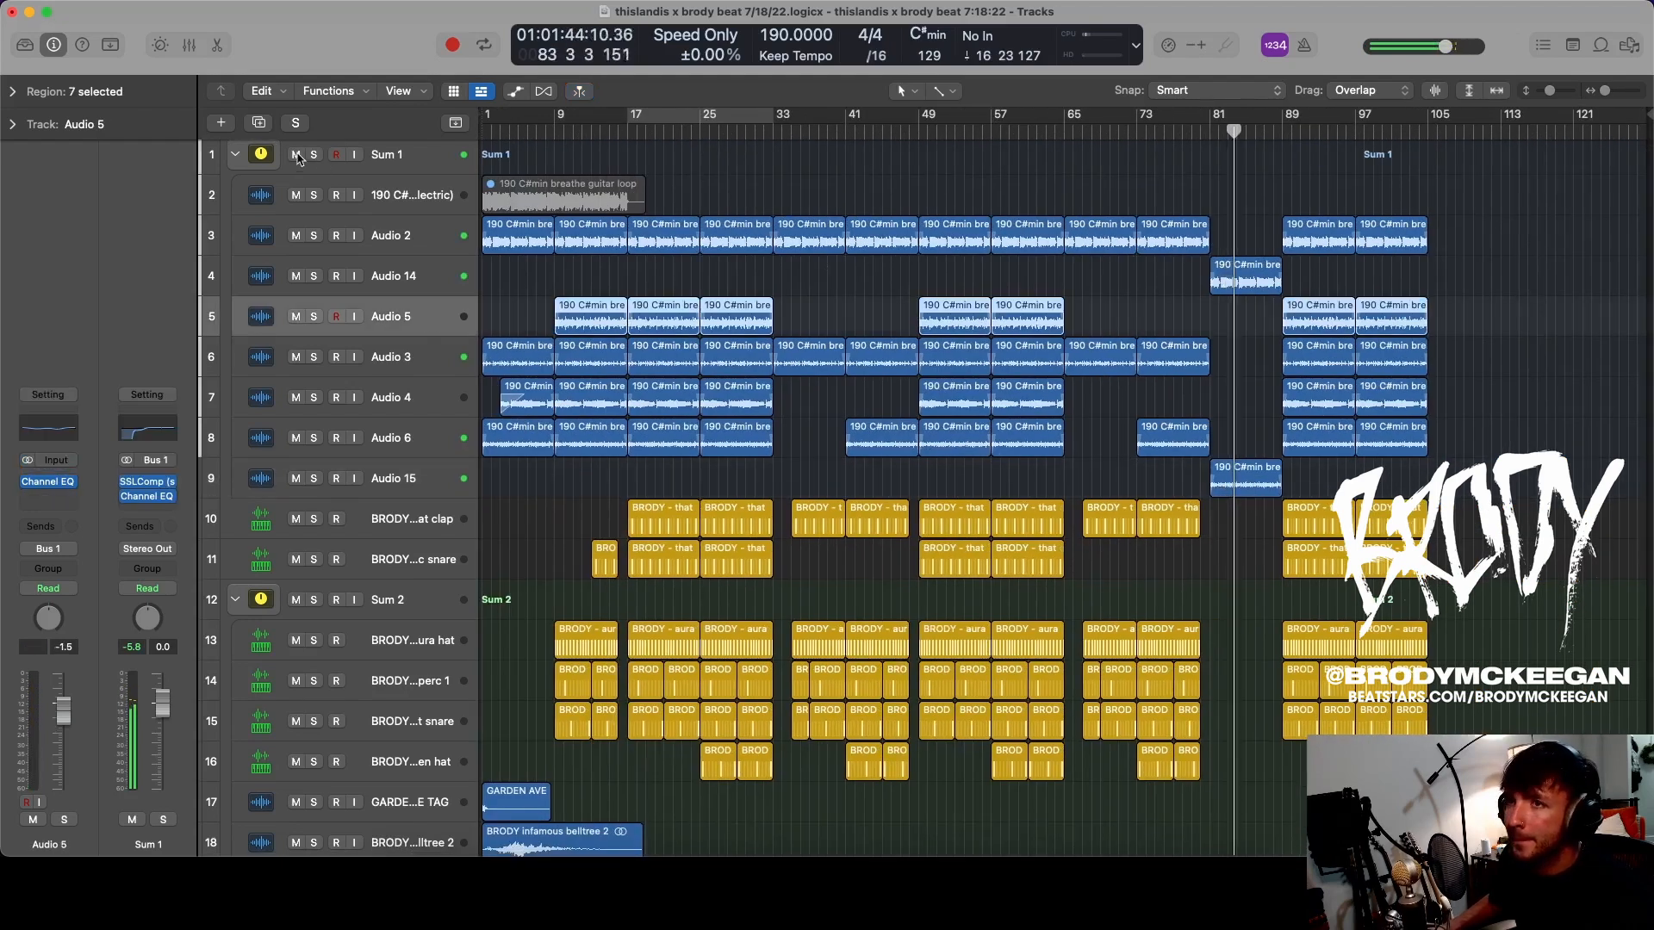
{"action": "left_click", "coordinate": [261, 124]}
{"action": "left_click_drag", "start_coordinate": [1014, 320], "coordinate": [1241, 358]}
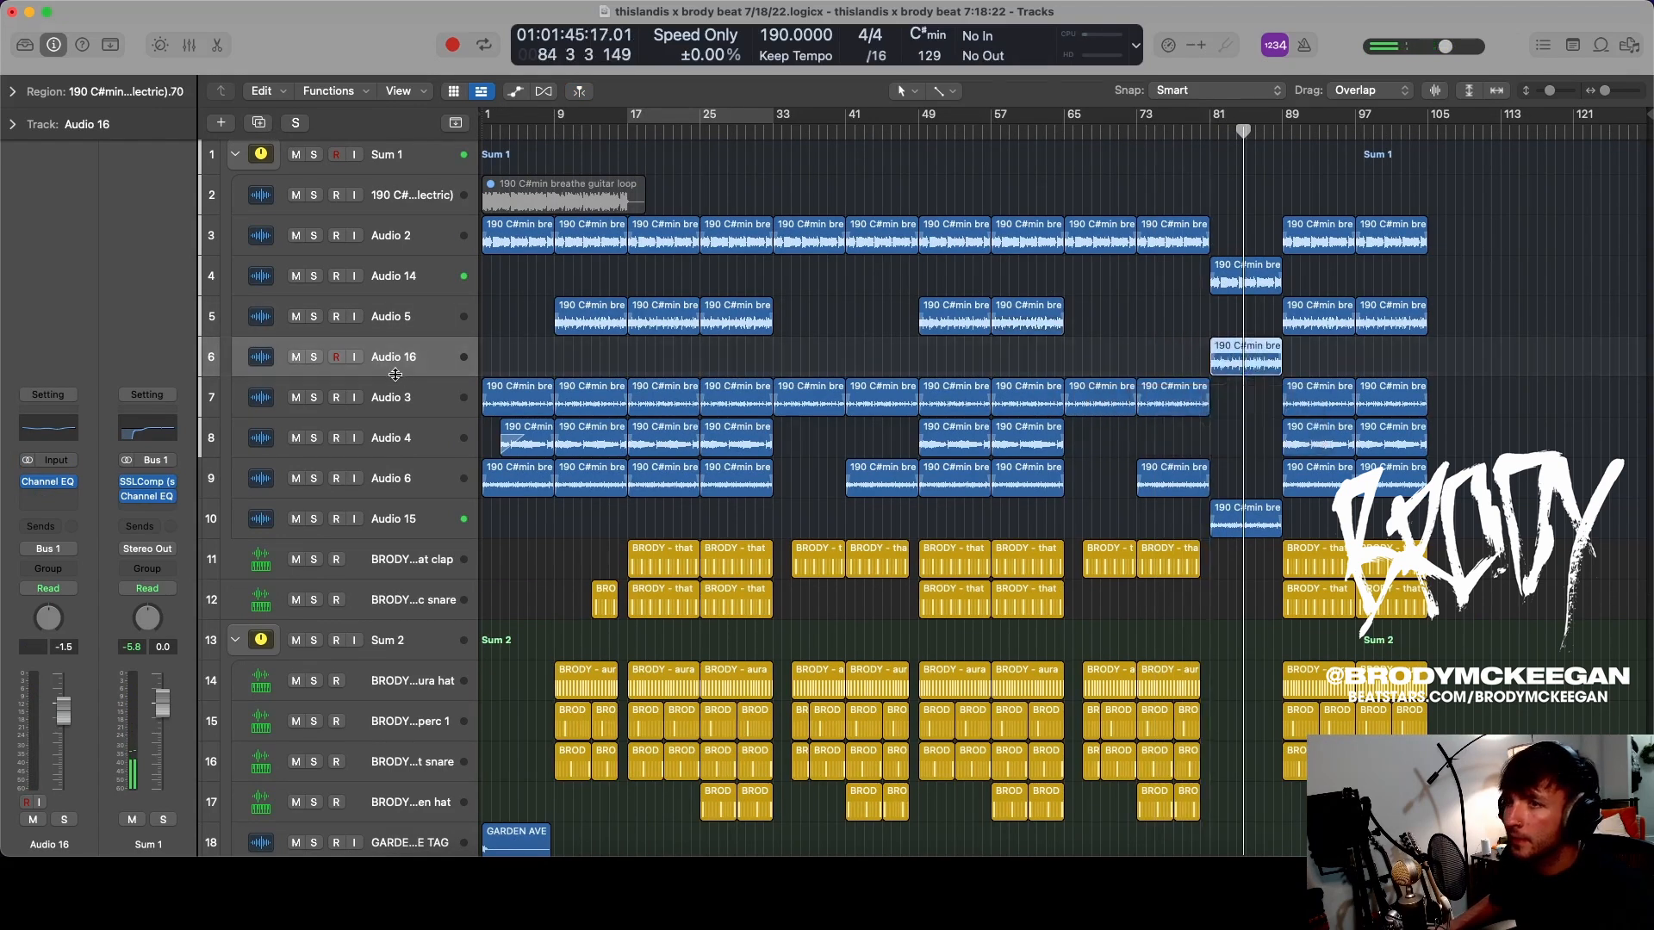
- Insert HalfTime on Audio 16 and play the layered guitars from bar 81
{"action": "left_click", "coordinate": [50, 497]}
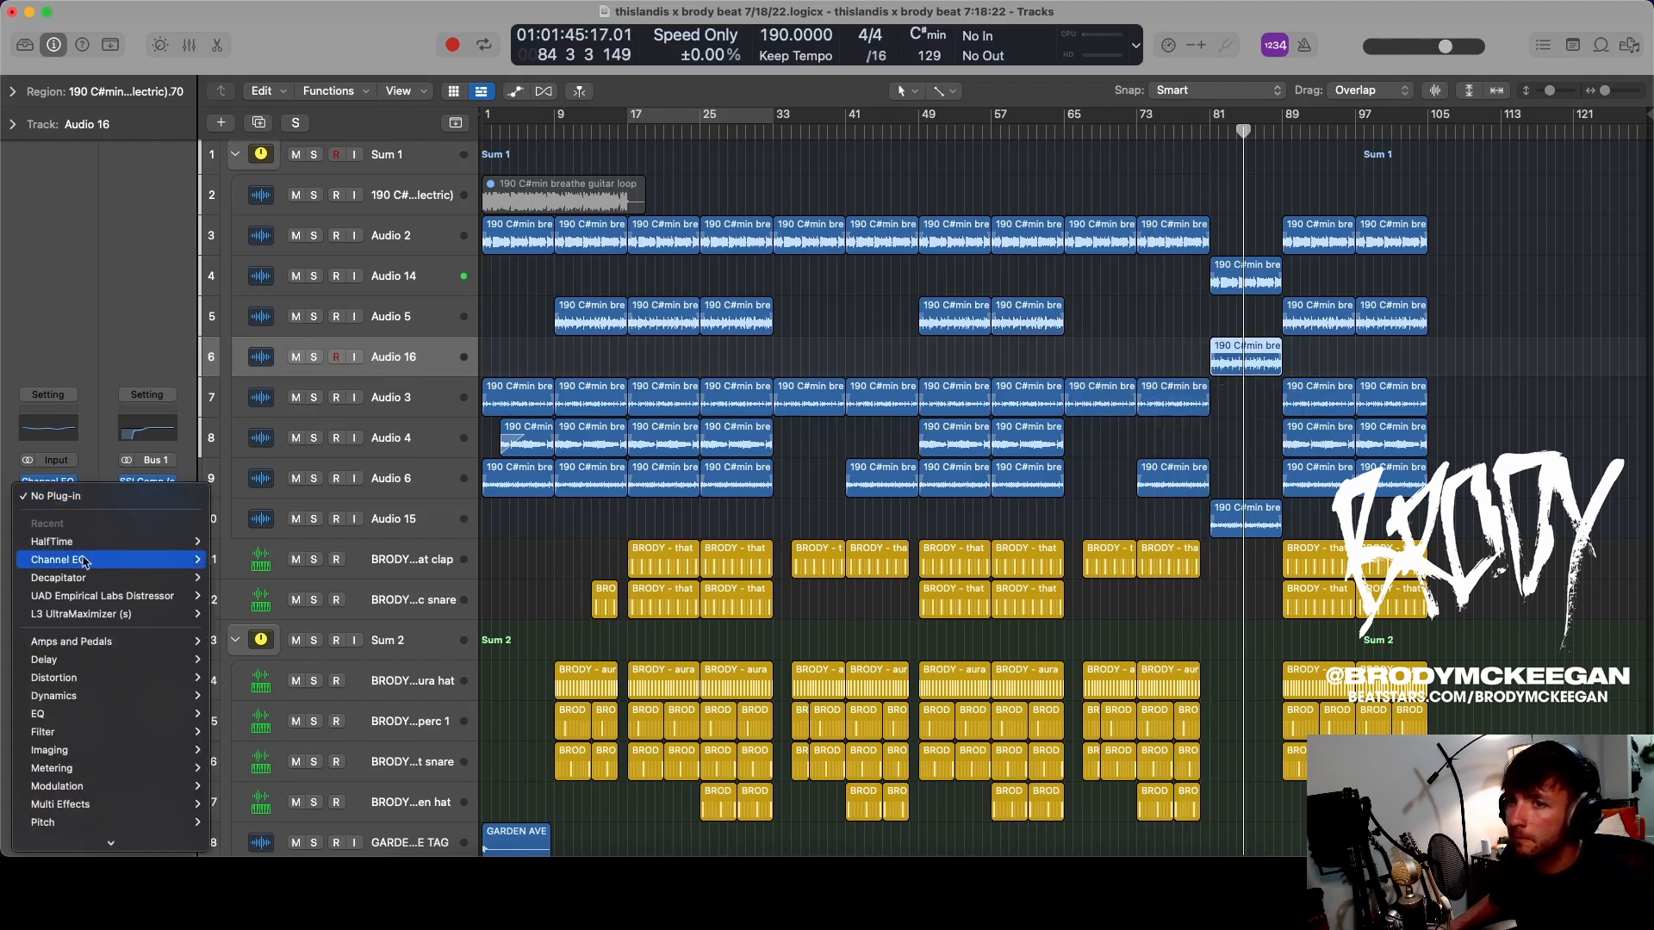
{"action": "mouse_move", "coordinate": [95, 544]}
{"action": "left_click", "coordinate": [235, 541]}
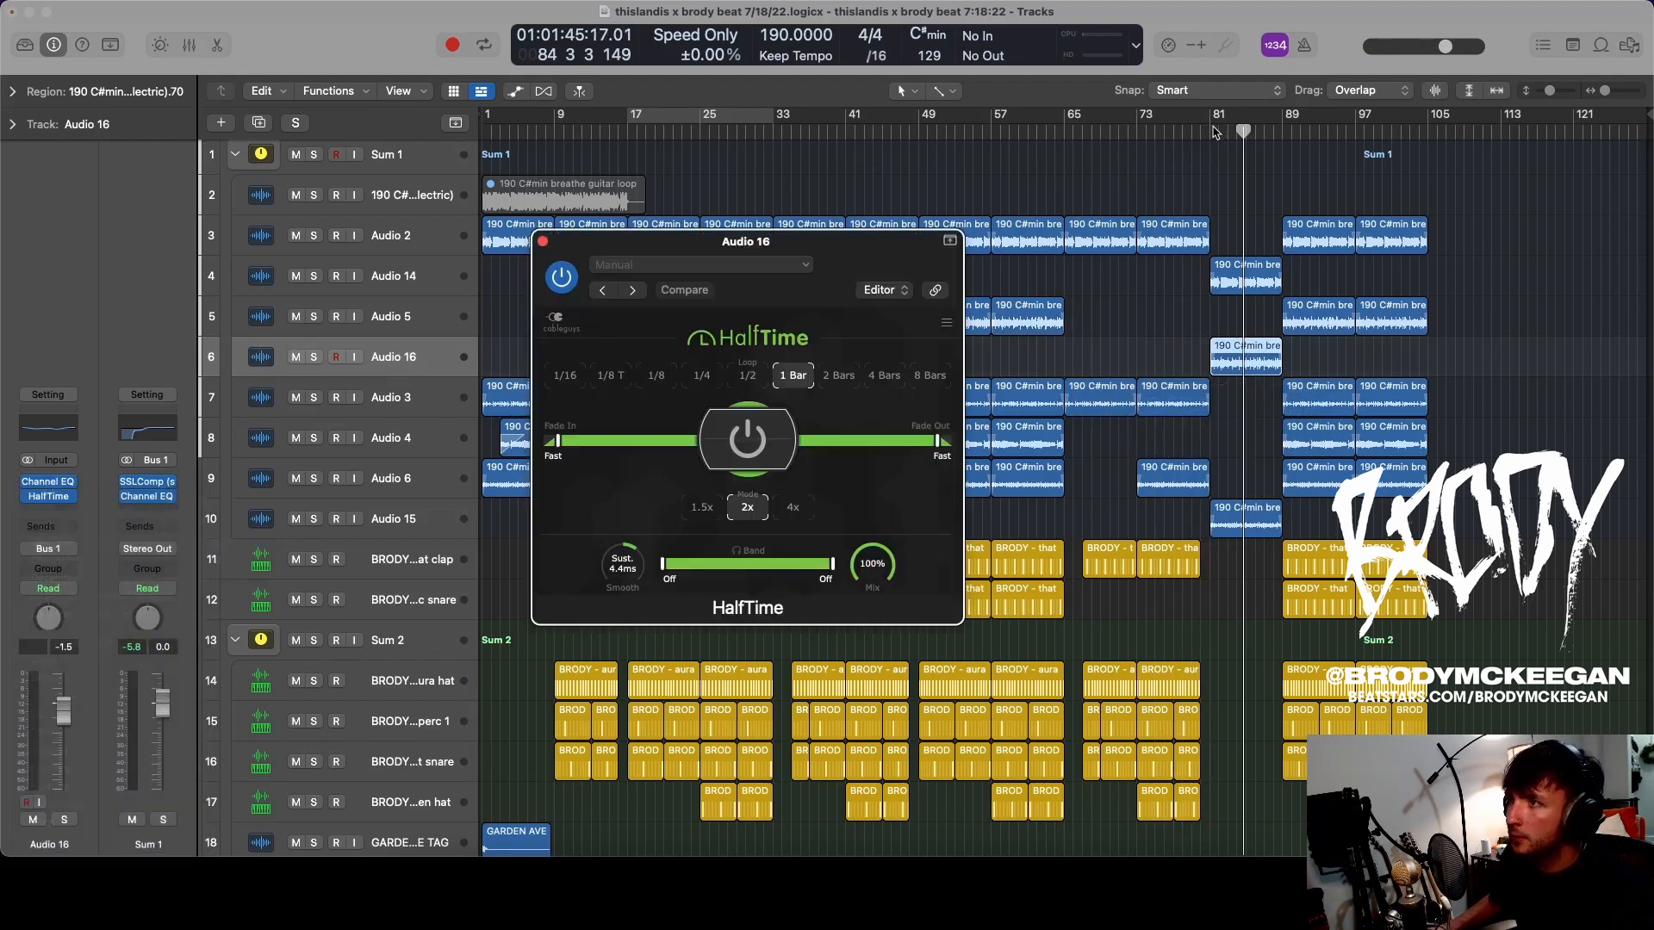
{"action": "left_click", "coordinate": [1213, 131]}
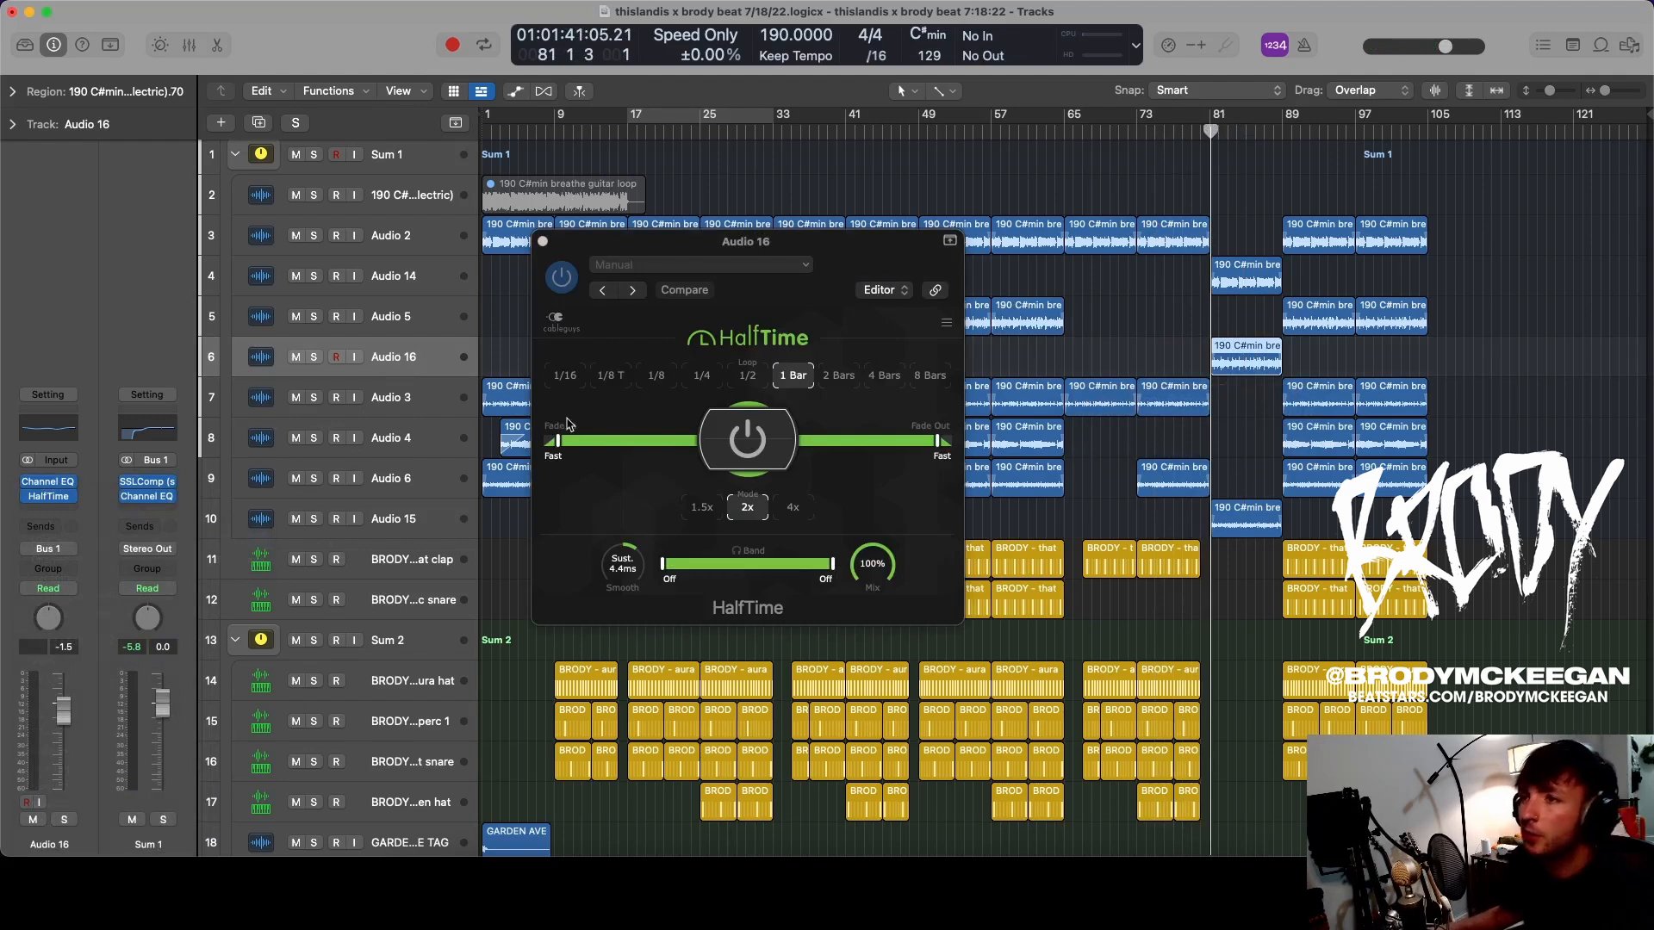
{"action": "key", "text": "space"}
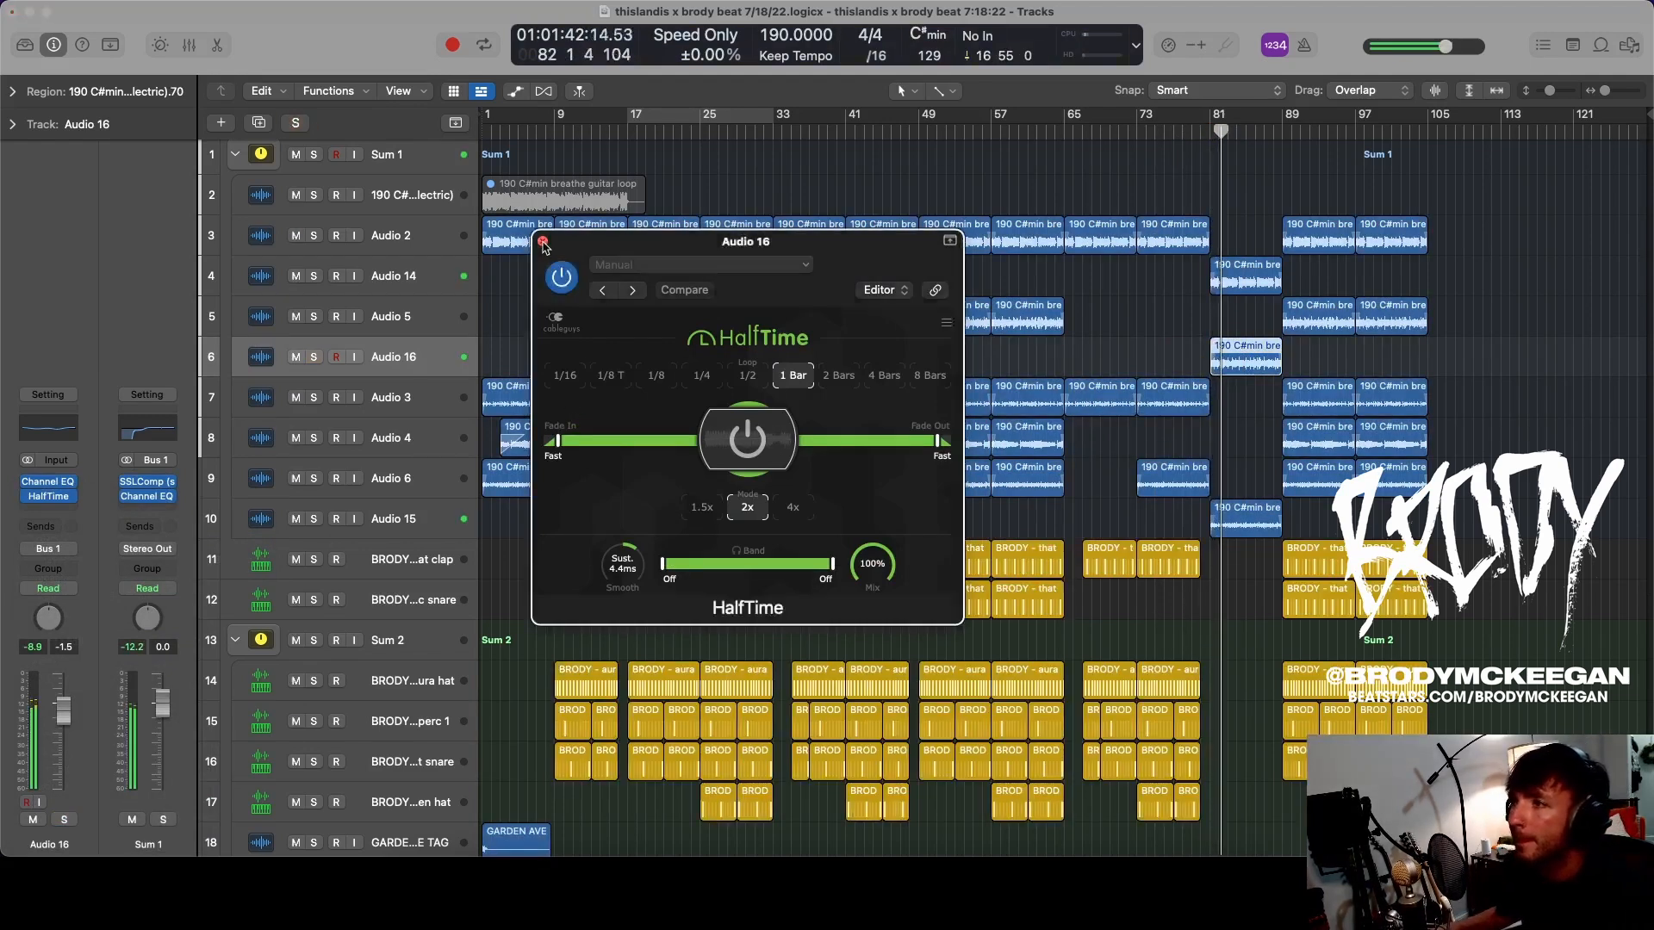
{"action": "left_click", "coordinate": [543, 242]}
- Compare the guitar section at bar 81 with Audio 15 muted and unmuted
{"action": "left_click", "coordinate": [296, 519]}
{"action": "scroll", "coordinate": [1070, 427], "scroll_direction": "up", "scroll_amount": 5}
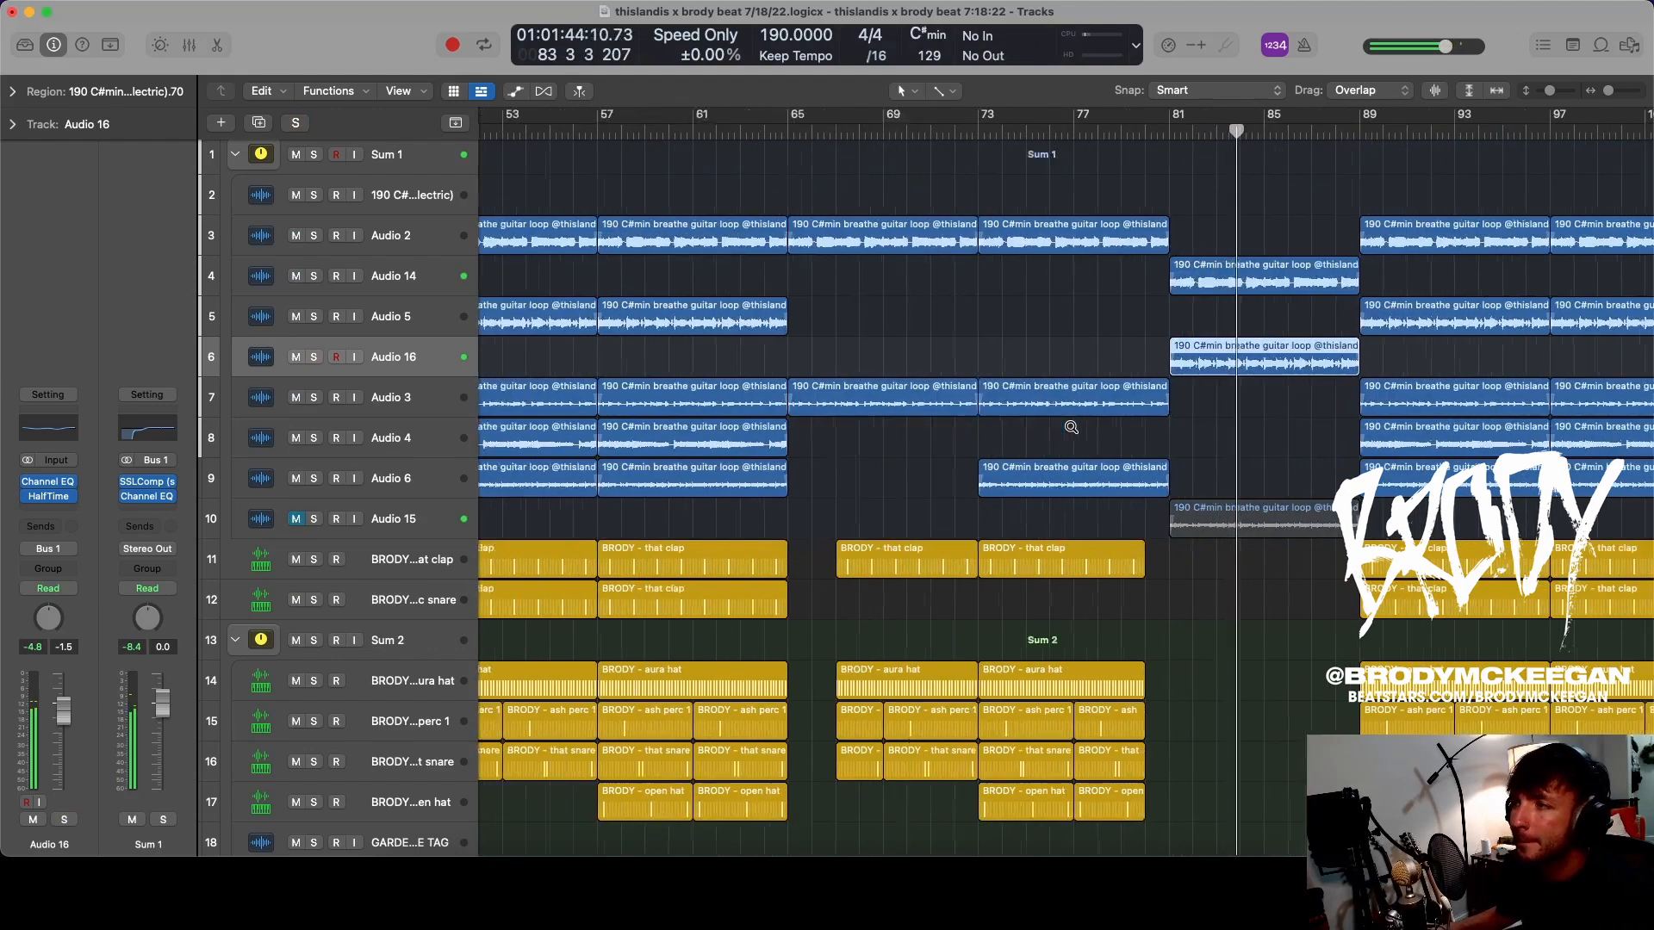
{"action": "scroll", "coordinate": [1071, 428], "scroll_direction": "up", "scroll_amount": 1}
{"action": "scroll", "coordinate": [1071, 427], "scroll_direction": "right", "scroll_amount": 5}
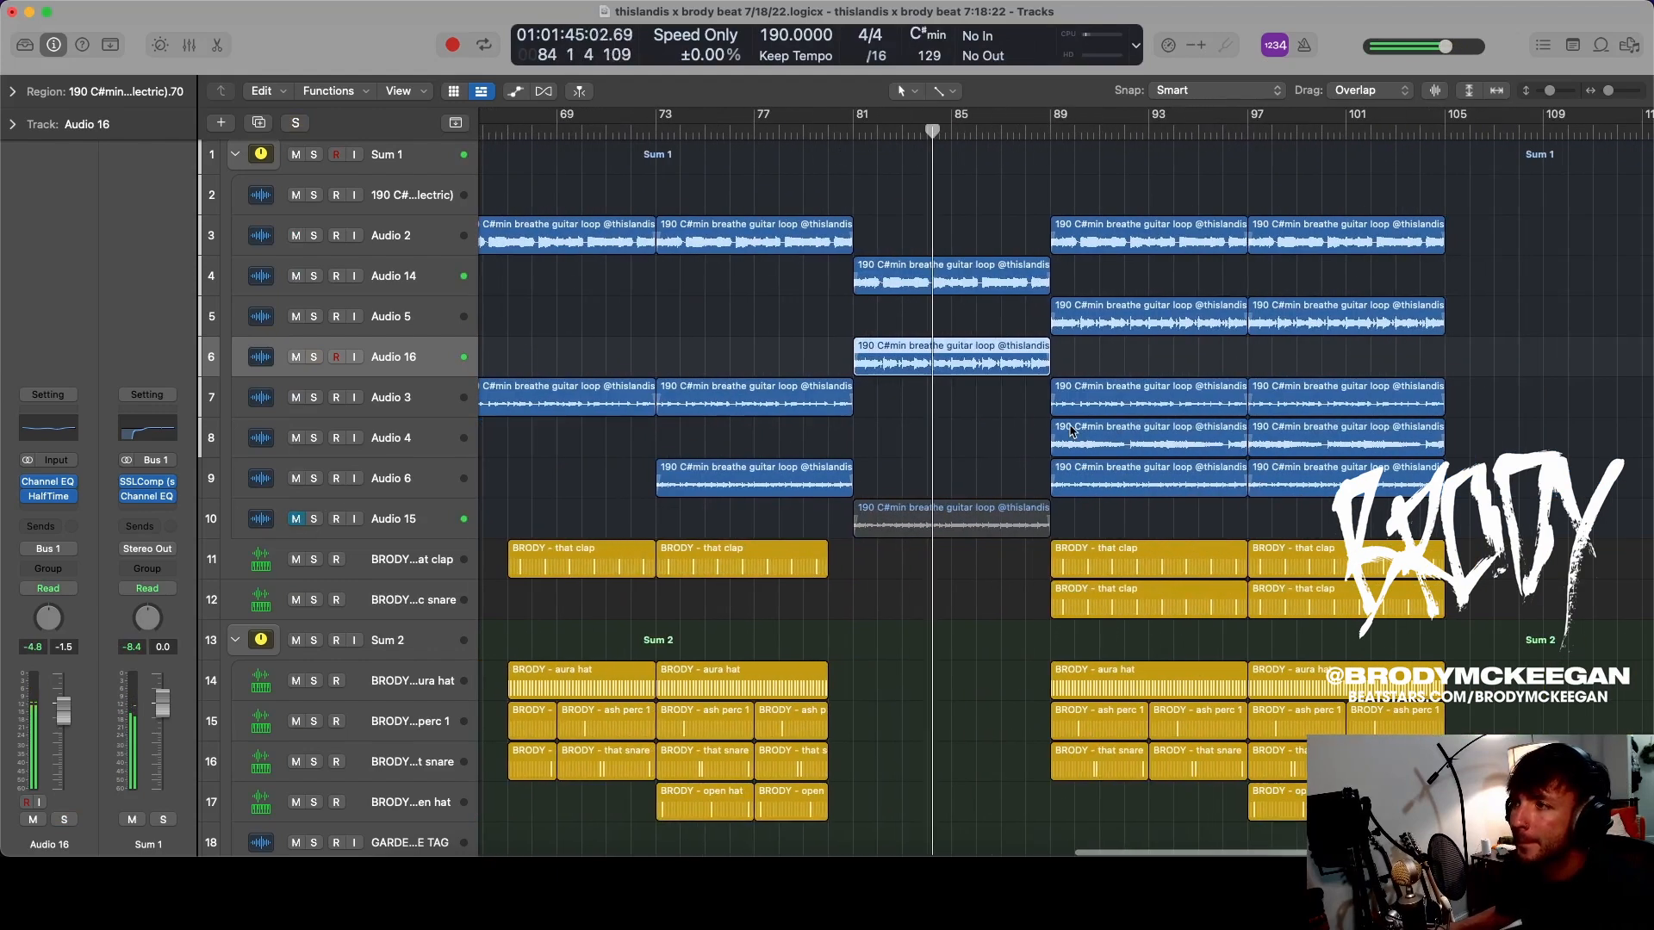
{"action": "left_click", "coordinate": [297, 519]}
{"action": "scroll", "coordinate": [896, 374], "scroll_direction": "up", "scroll_amount": 3}
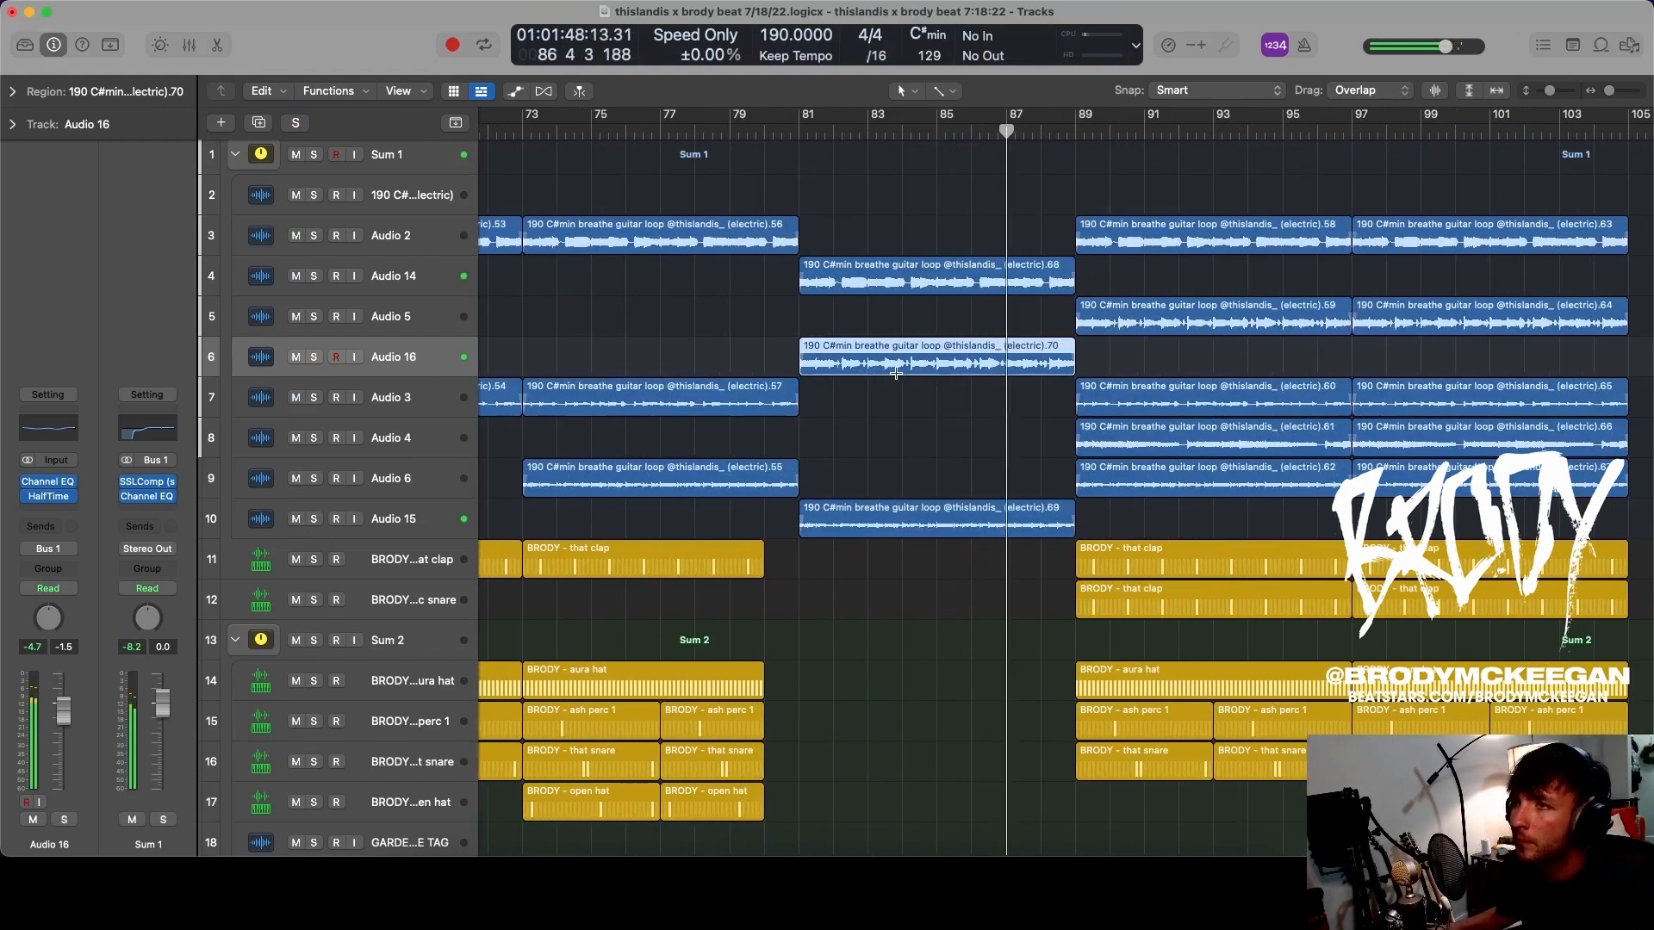
- Delete the guitar region at bar 81 on Audio 16
{"action": "key", "text": "Delete"}
{"action": "scroll", "coordinate": [904, 343], "scroll_direction": "down", "scroll_amount": 5}
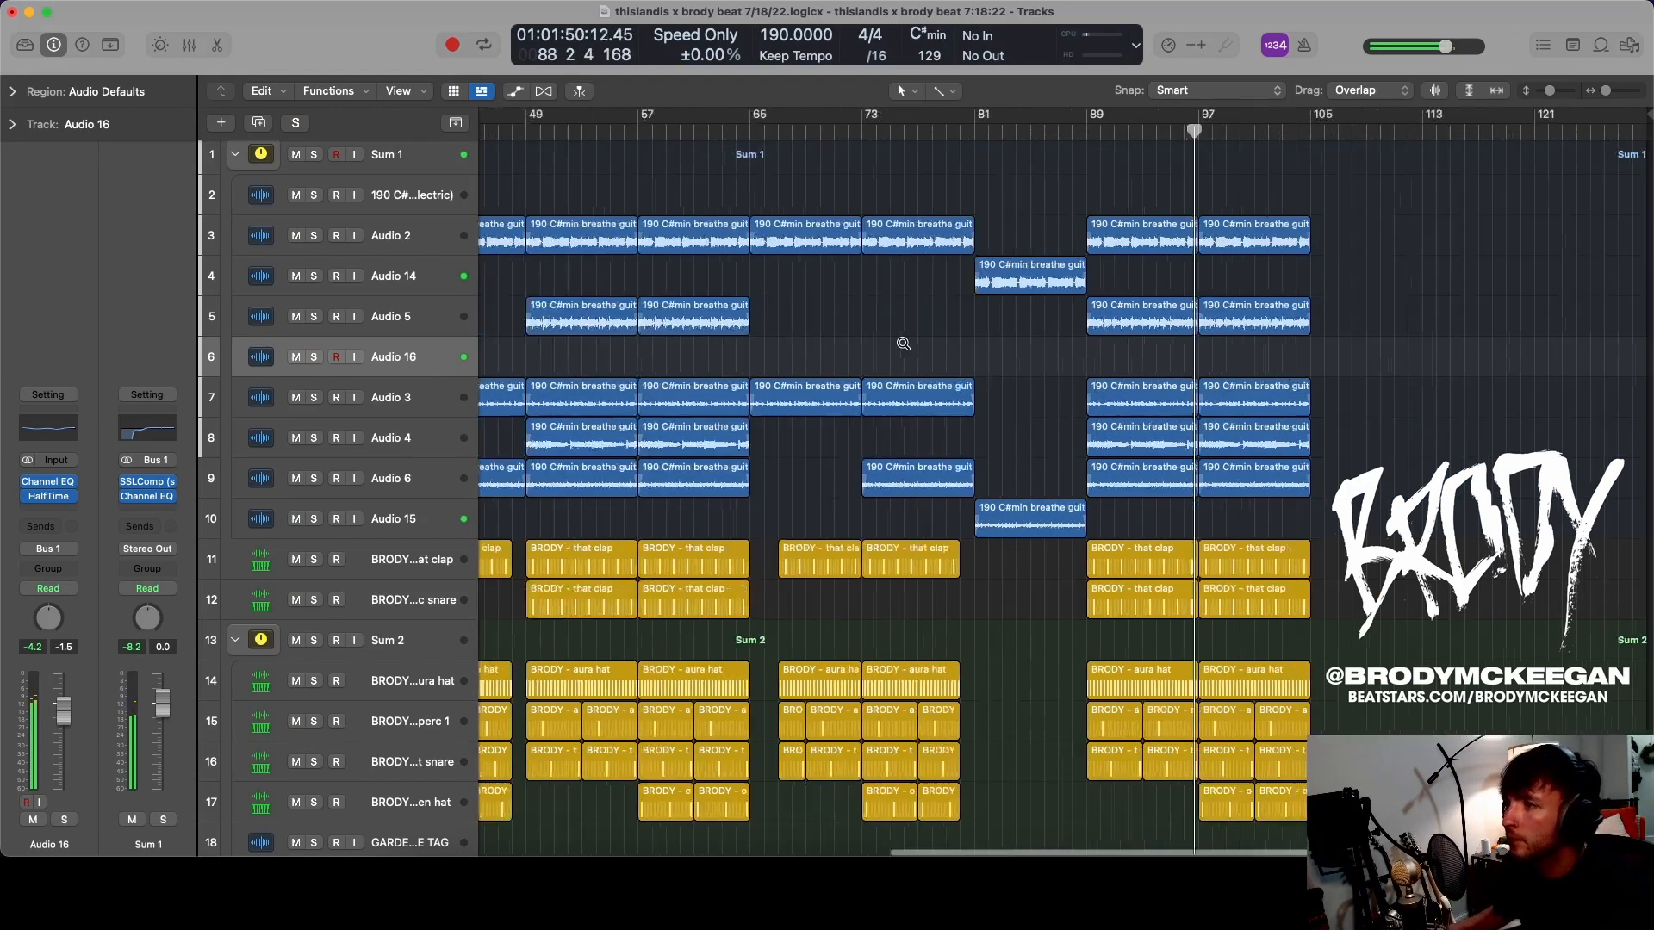
{"action": "scroll", "coordinate": [904, 343], "scroll_direction": "down", "scroll_amount": 3}
{"action": "scroll", "coordinate": [1503, 181], "scroll_direction": "down", "scroll_amount": 2}
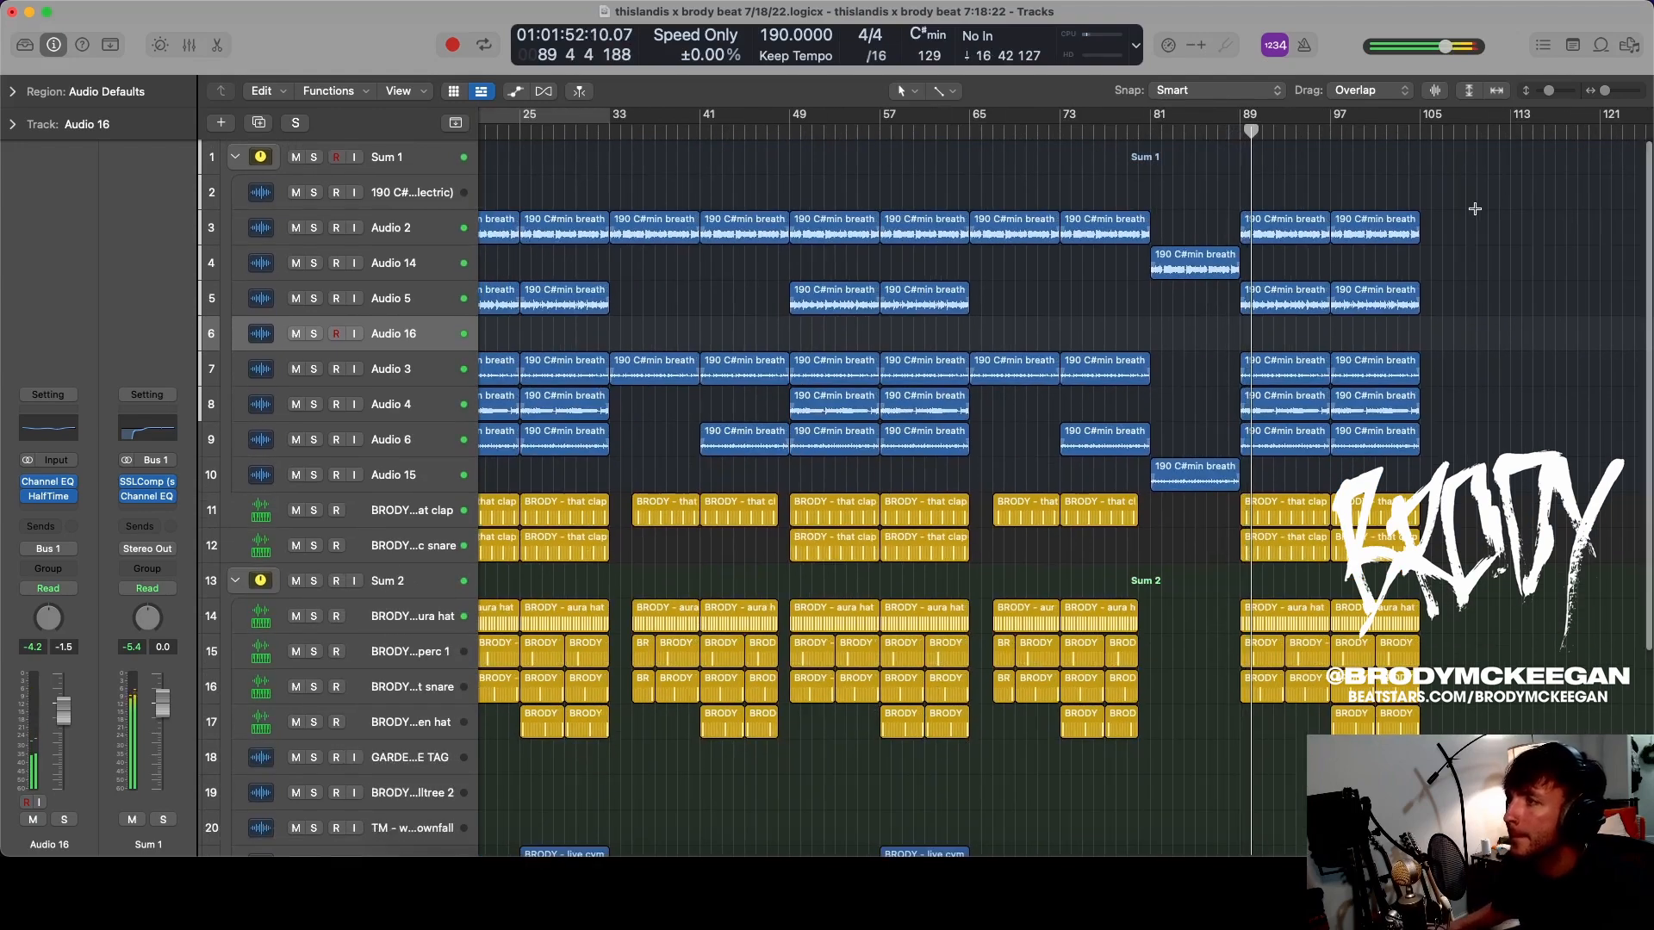
- Move all regions starting at bar 89 to bar 97 and repeat the Audio 14 and Audio 15 guitar regions at bar 89
{"action": "scroll", "coordinate": [1477, 207], "scroll_direction": "down", "scroll_amount": 4}
{"action": "left_click_drag", "start_coordinate": [1475, 167], "coordinate": [1242, 562]}
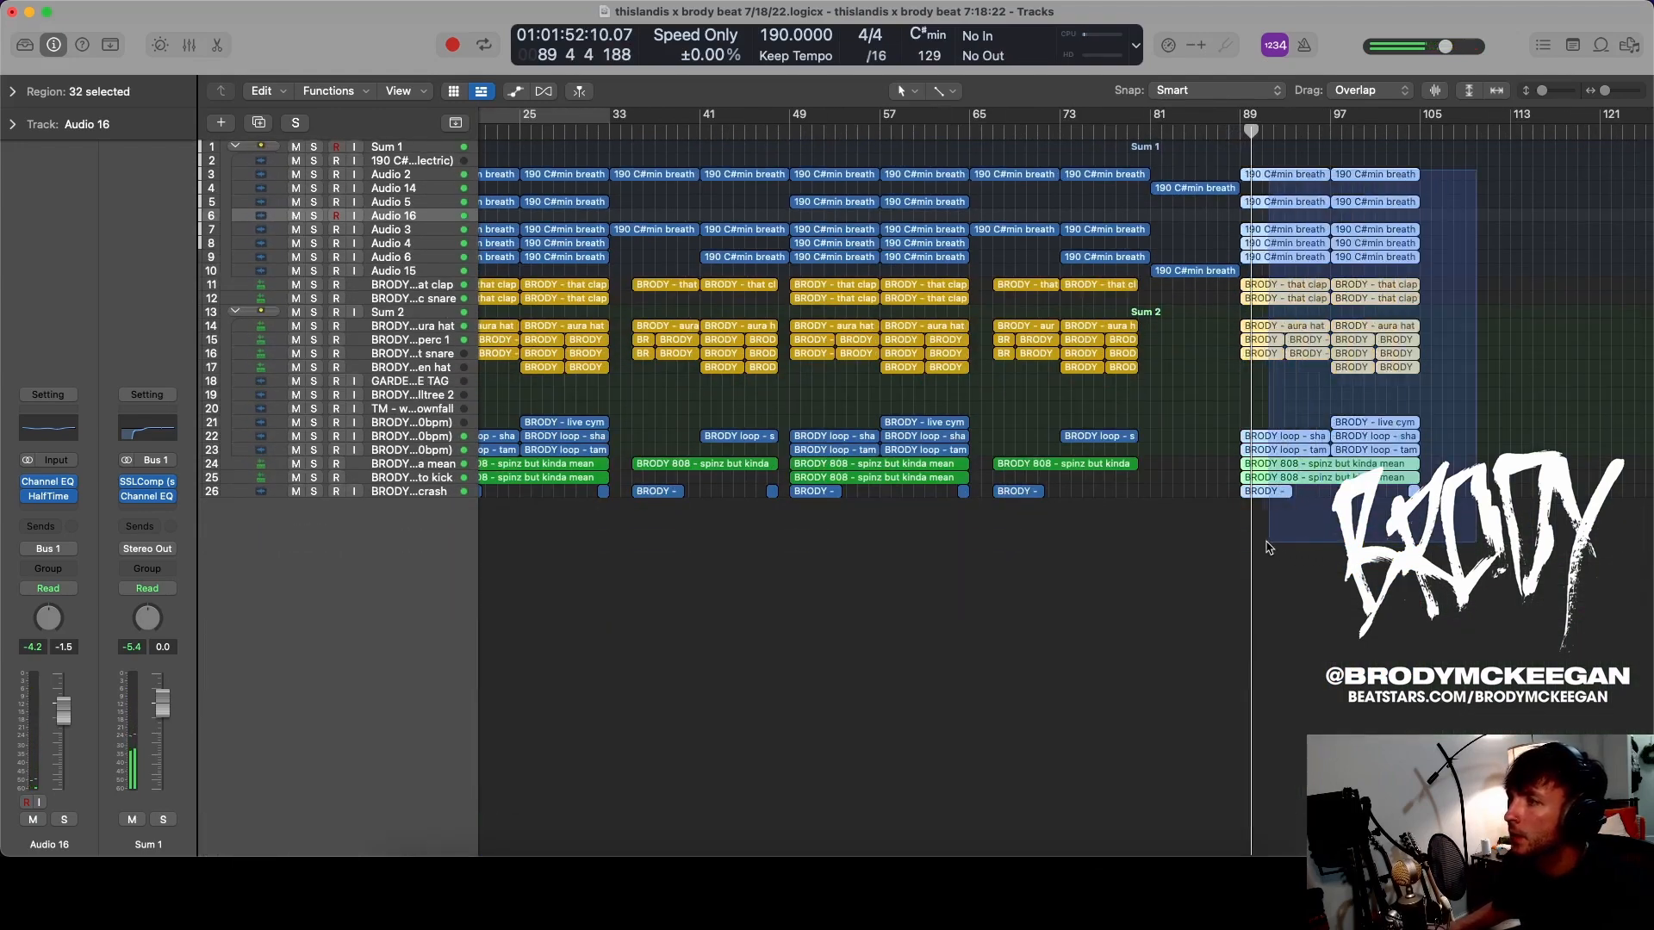
{"action": "scroll", "coordinate": [1104, 184], "scroll_direction": "up", "scroll_amount": 4}
{"action": "left_click_drag", "start_coordinate": [1103, 177], "coordinate": [1303, 177]}
{"action": "left_click_drag", "start_coordinate": [1048, 158], "coordinate": [932, 341]}
{"action": "key", "text": "super+r"}
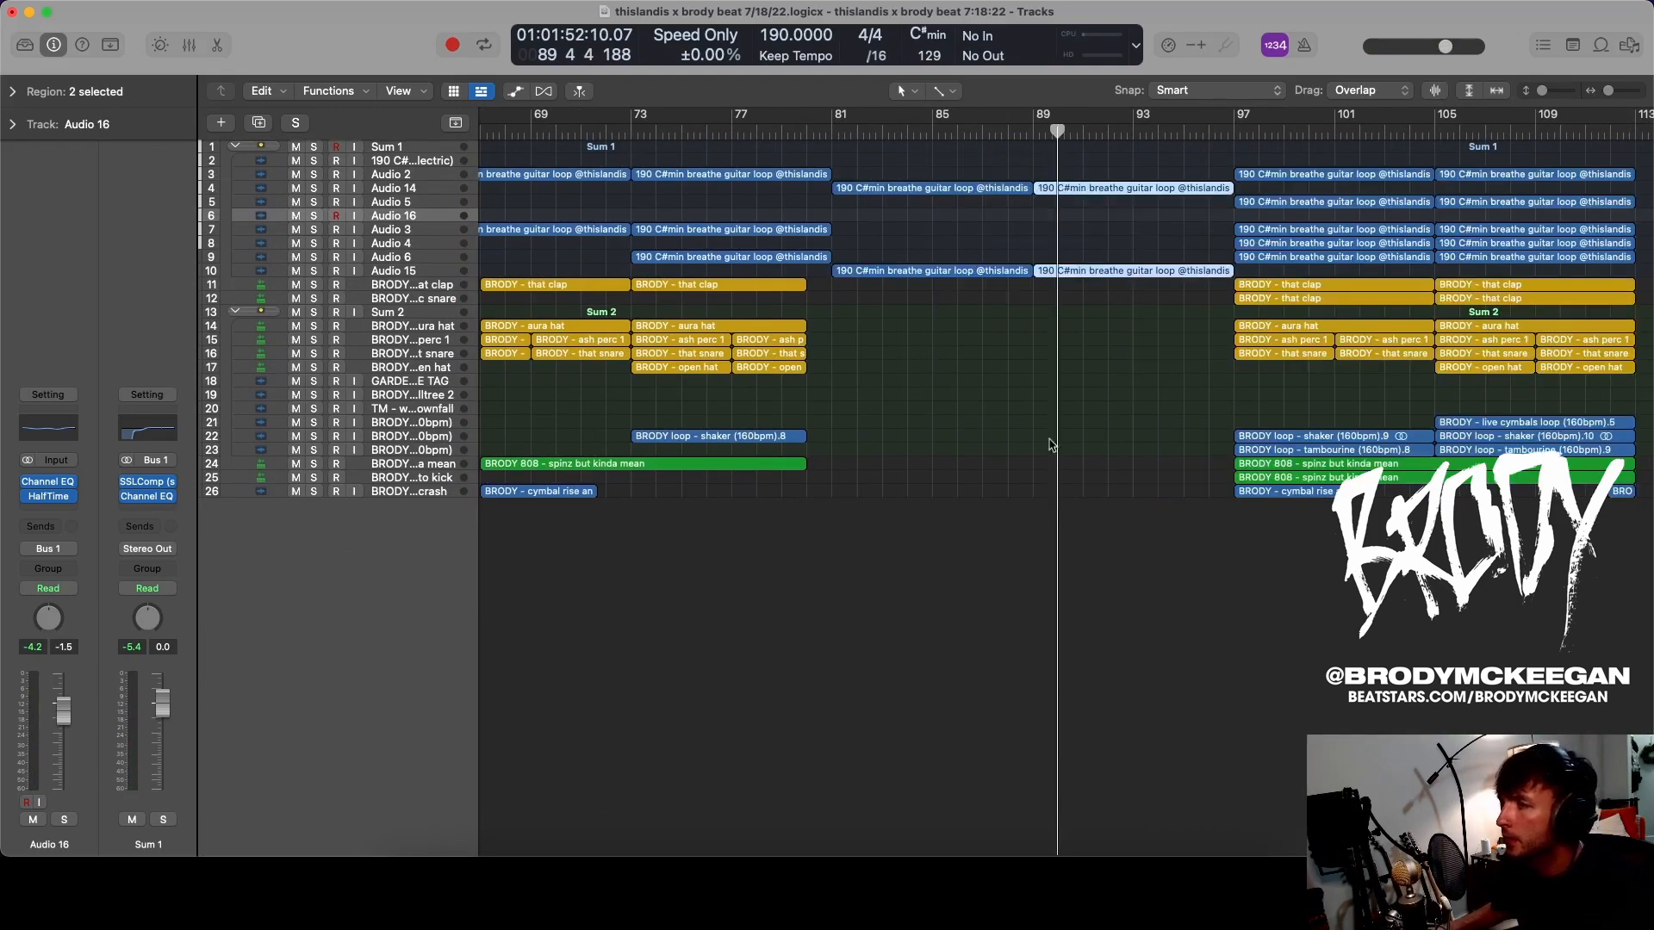
- Duplicate the aura hat track and copy its bar 73 region onto the new track at bar 89
{"action": "scroll", "coordinate": [1129, 405], "scroll_direction": "up", "scroll_amount": 5}
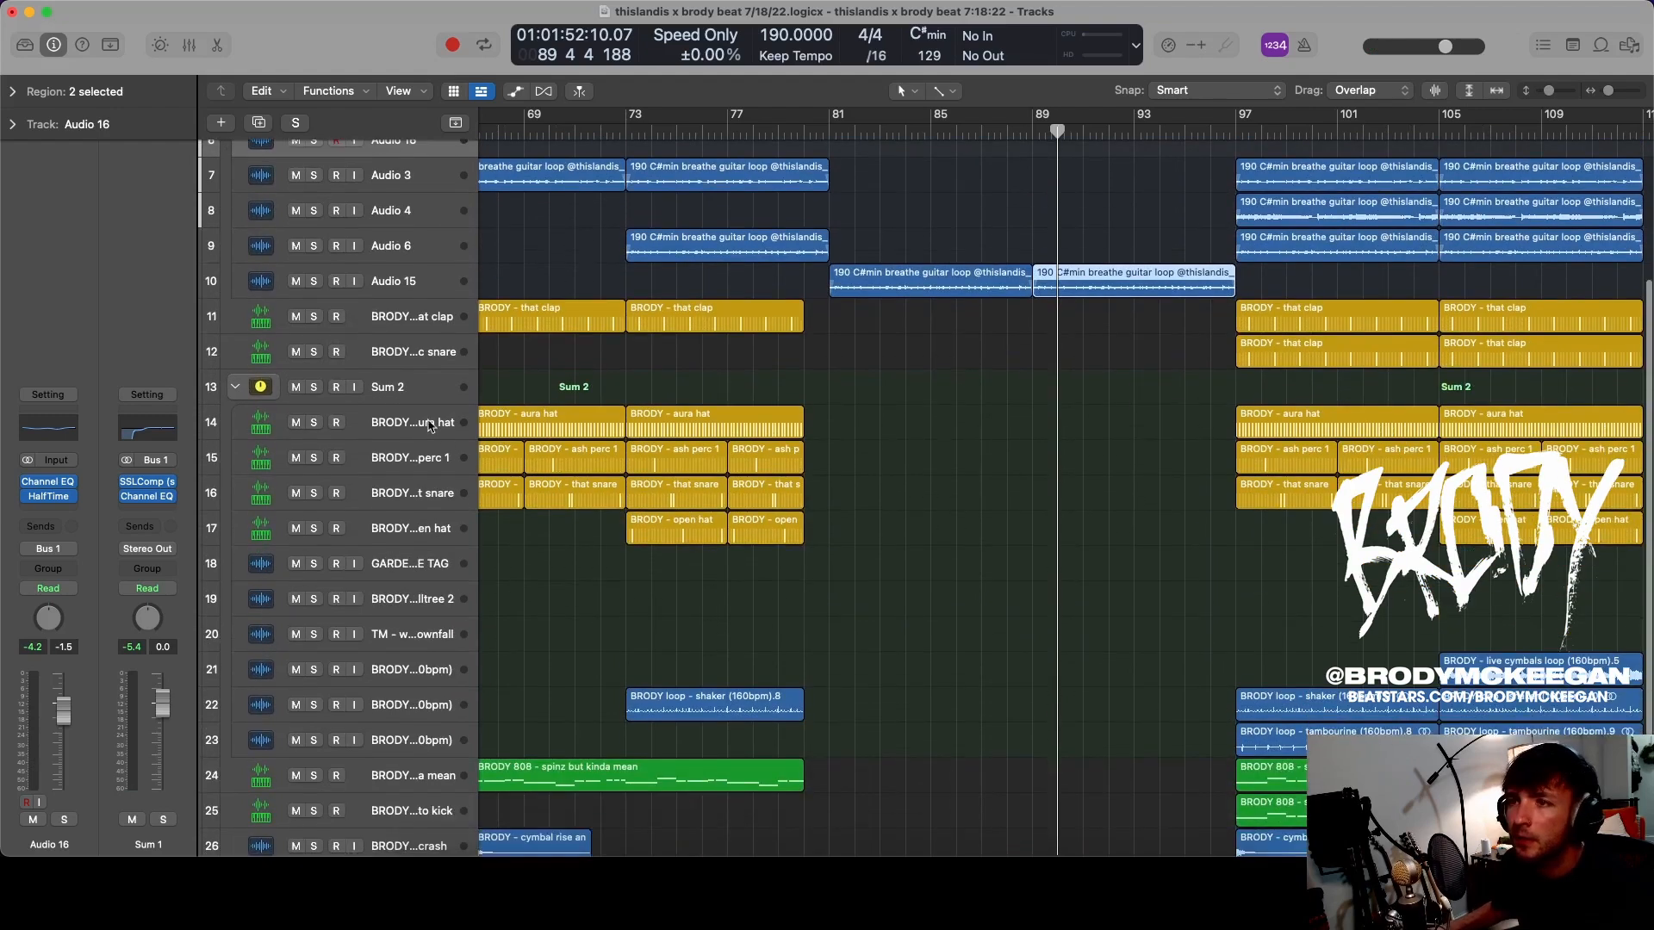
{"action": "left_click", "coordinate": [429, 424]}
{"action": "key", "text": "super+d"}
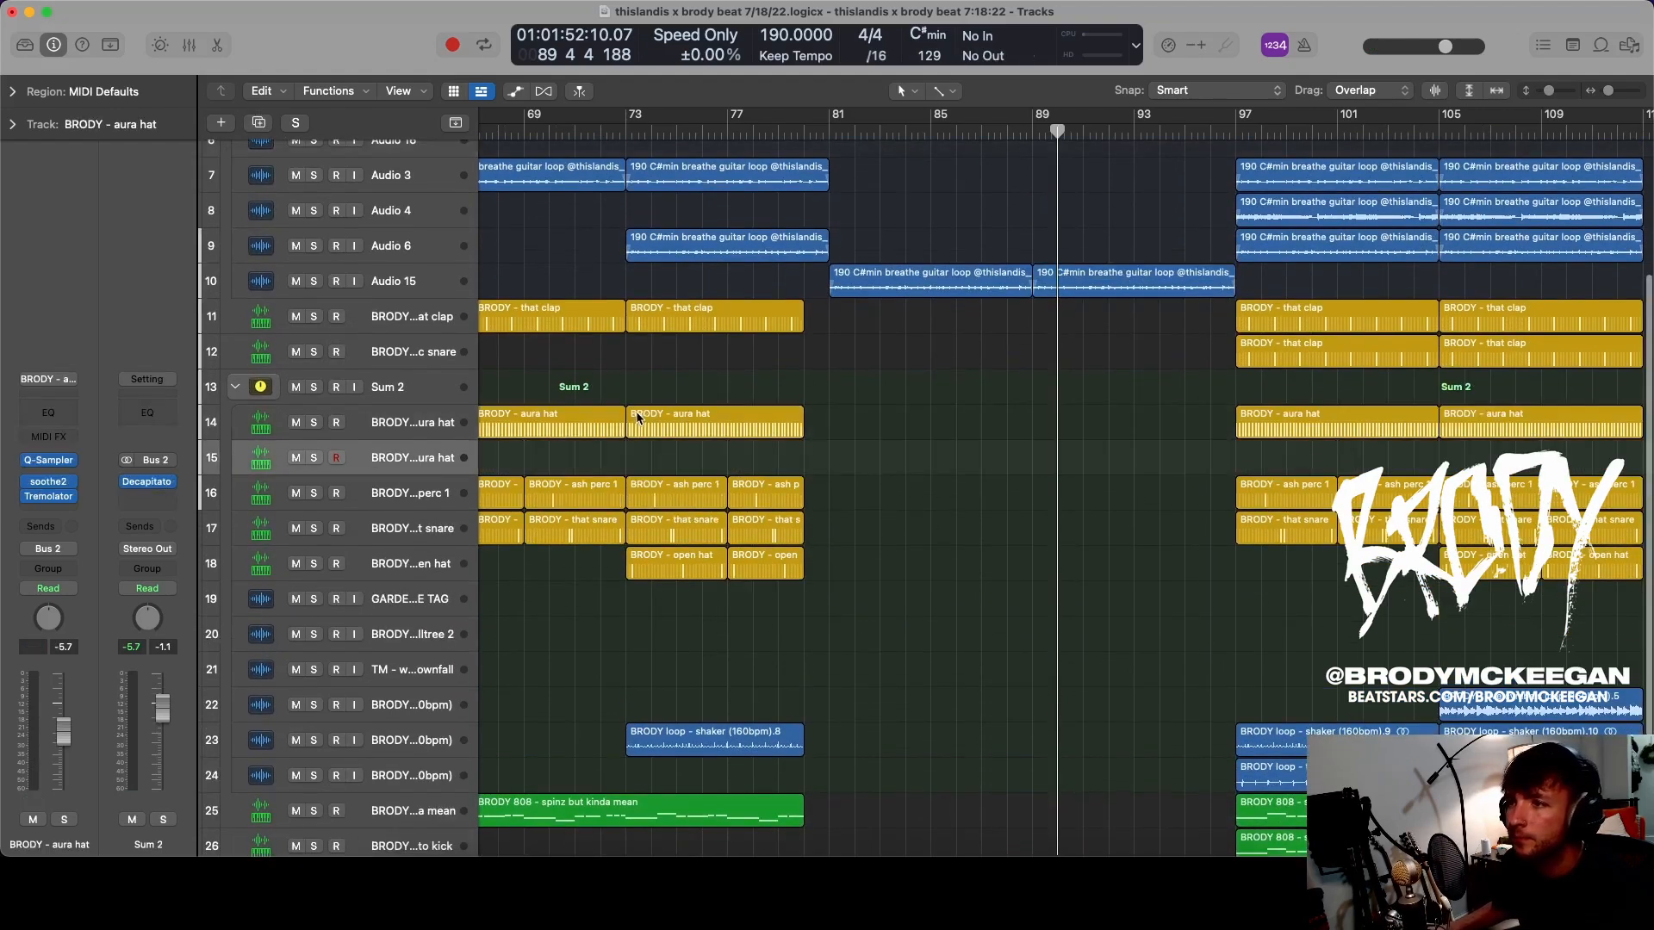
{"action": "left_click_drag", "start_coordinate": [654, 422], "coordinate": [1122, 468]}
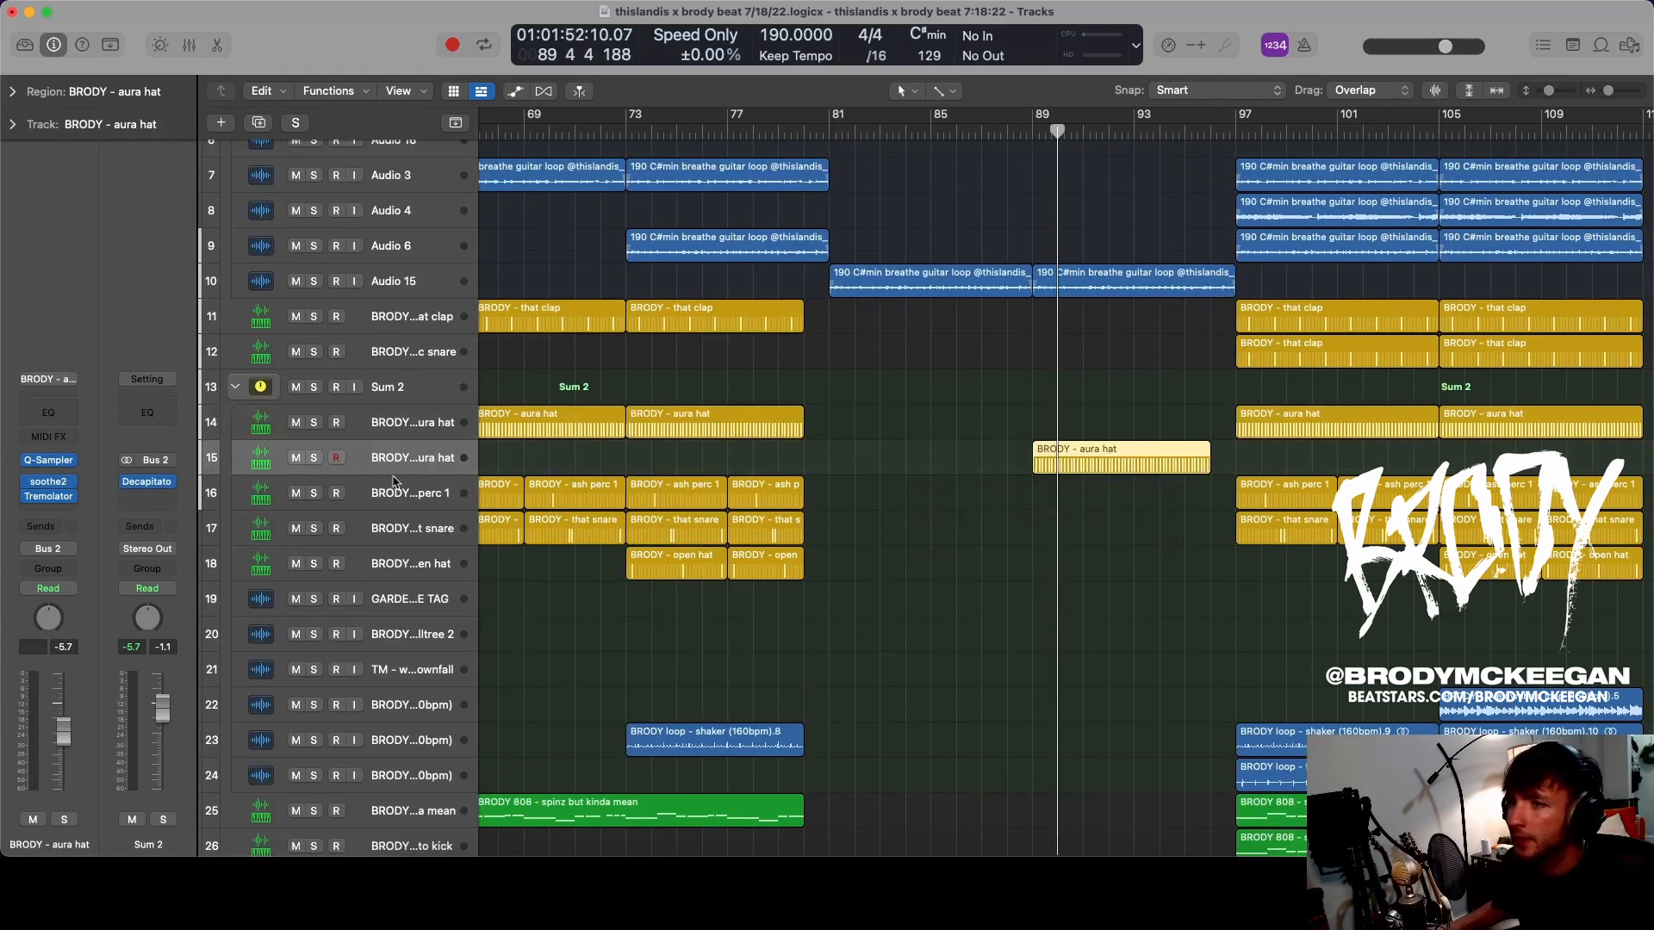
- Insert HalfTime with FX 500 ms smoothing on the duplicated aura hat track and solo that track for playback from bar 89
{"action": "left_click", "coordinate": [66, 511]}
{"action": "left_click", "coordinate": [225, 553]}
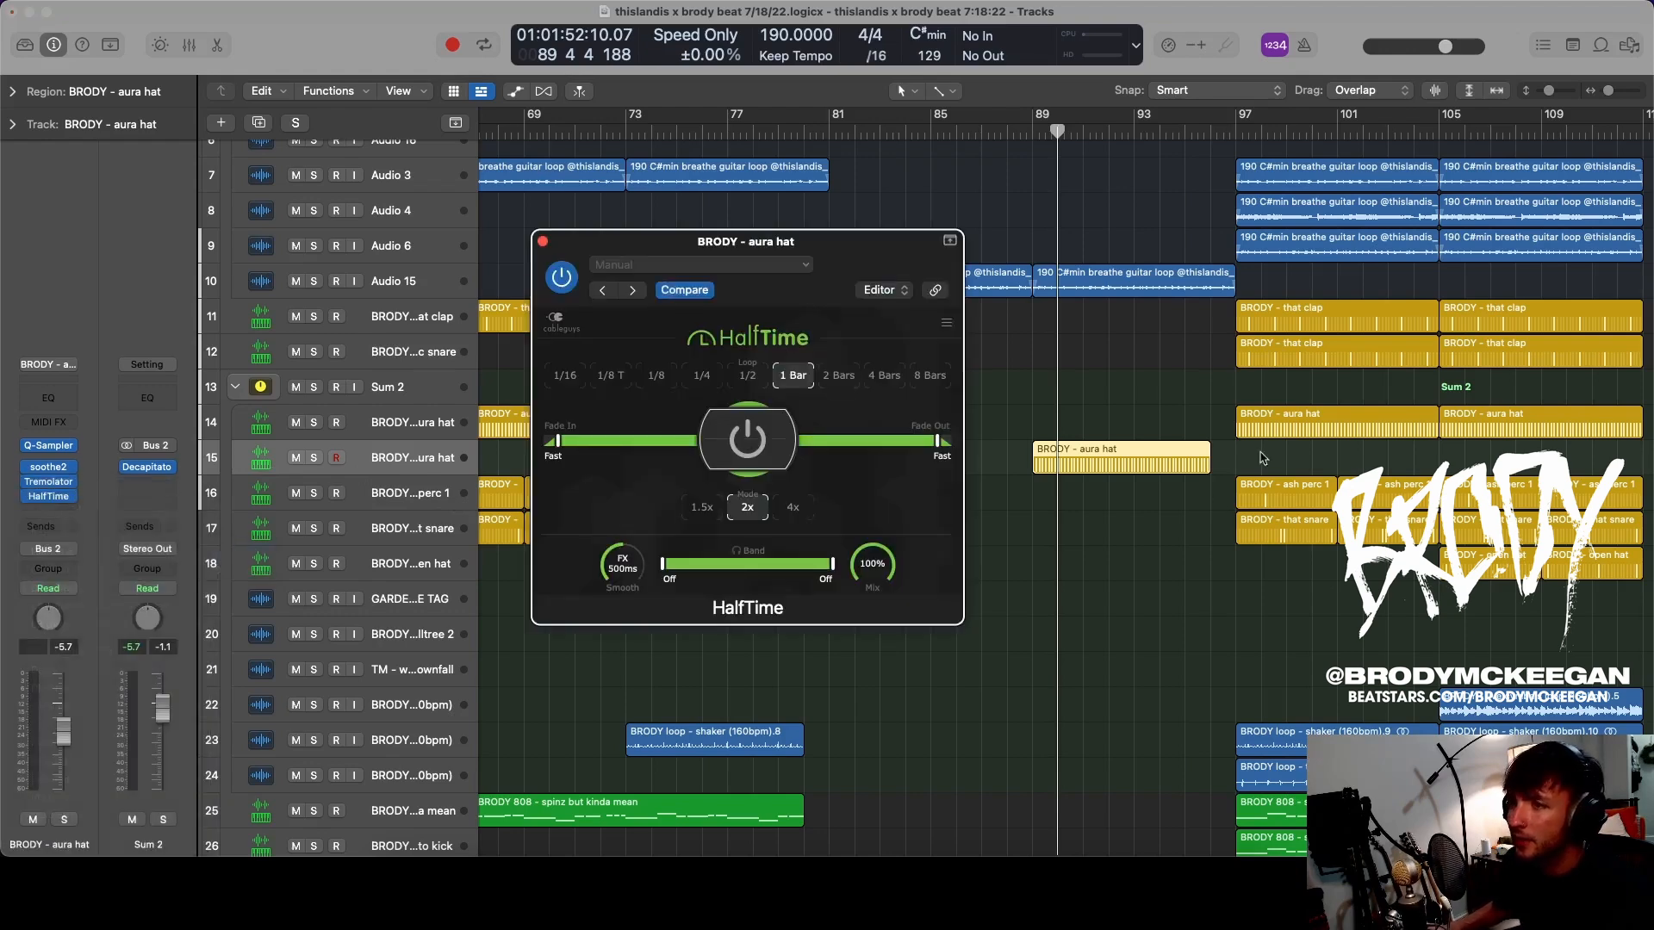
{"action": "key", "text": "s"}
{"action": "double_click", "coordinate": [1030, 138]}
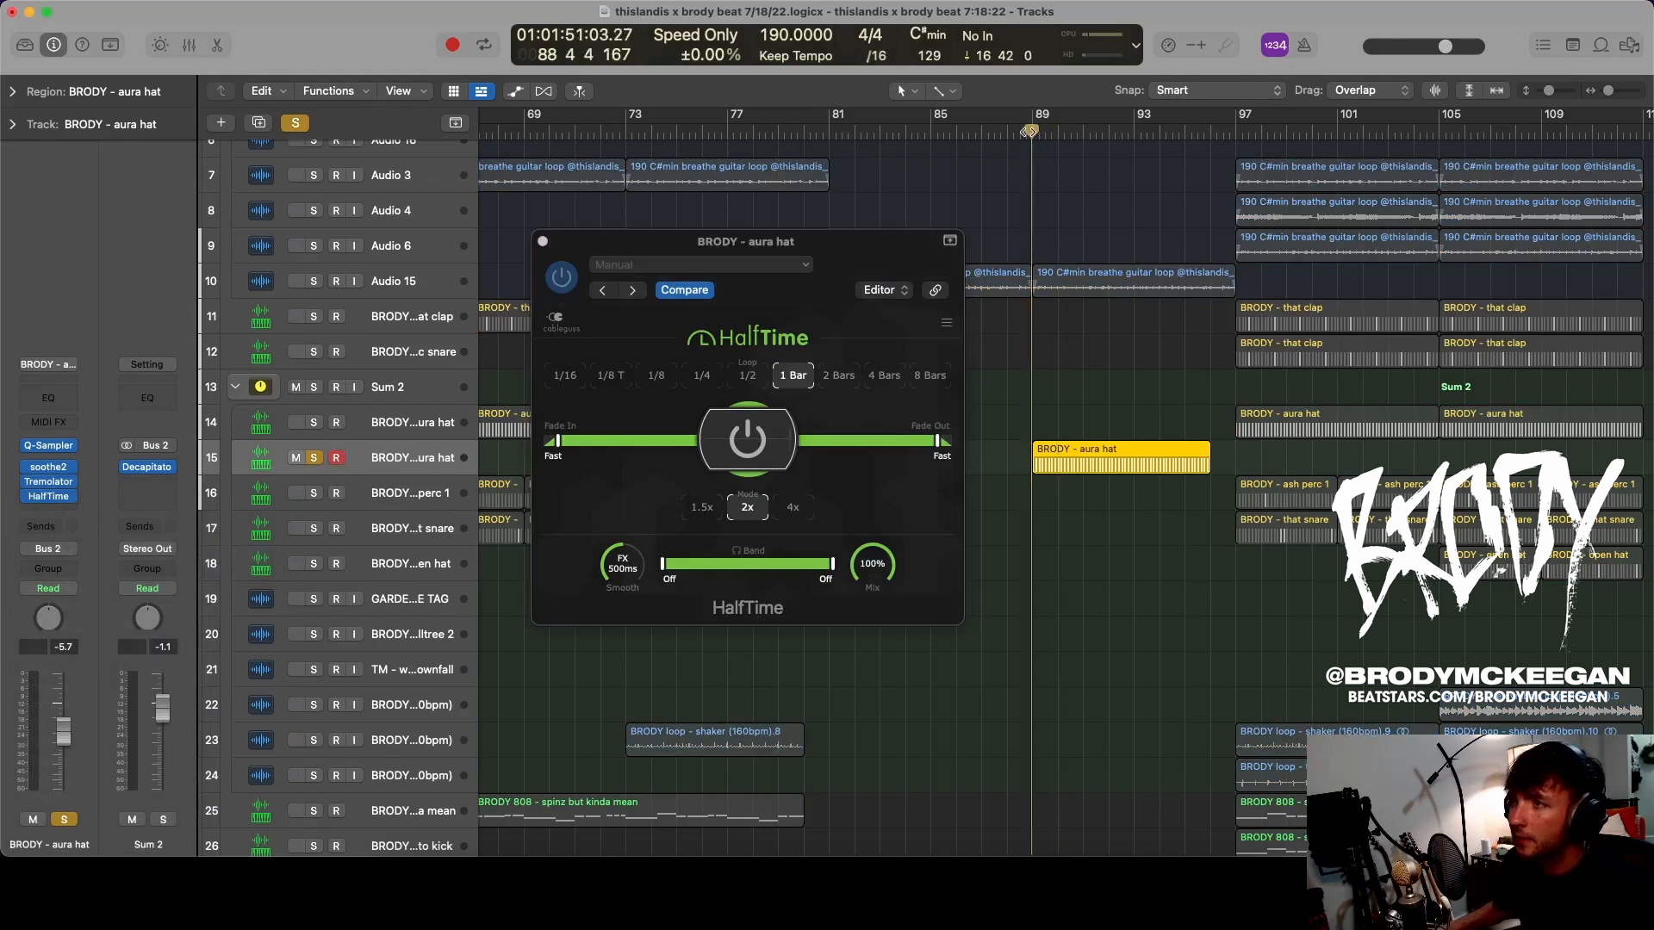
- Audition the half-time aura hat in solo and in the mix, setting HalfTime's smoothing to FX 451 ms
{"action": "left_click", "coordinate": [569, 590]}
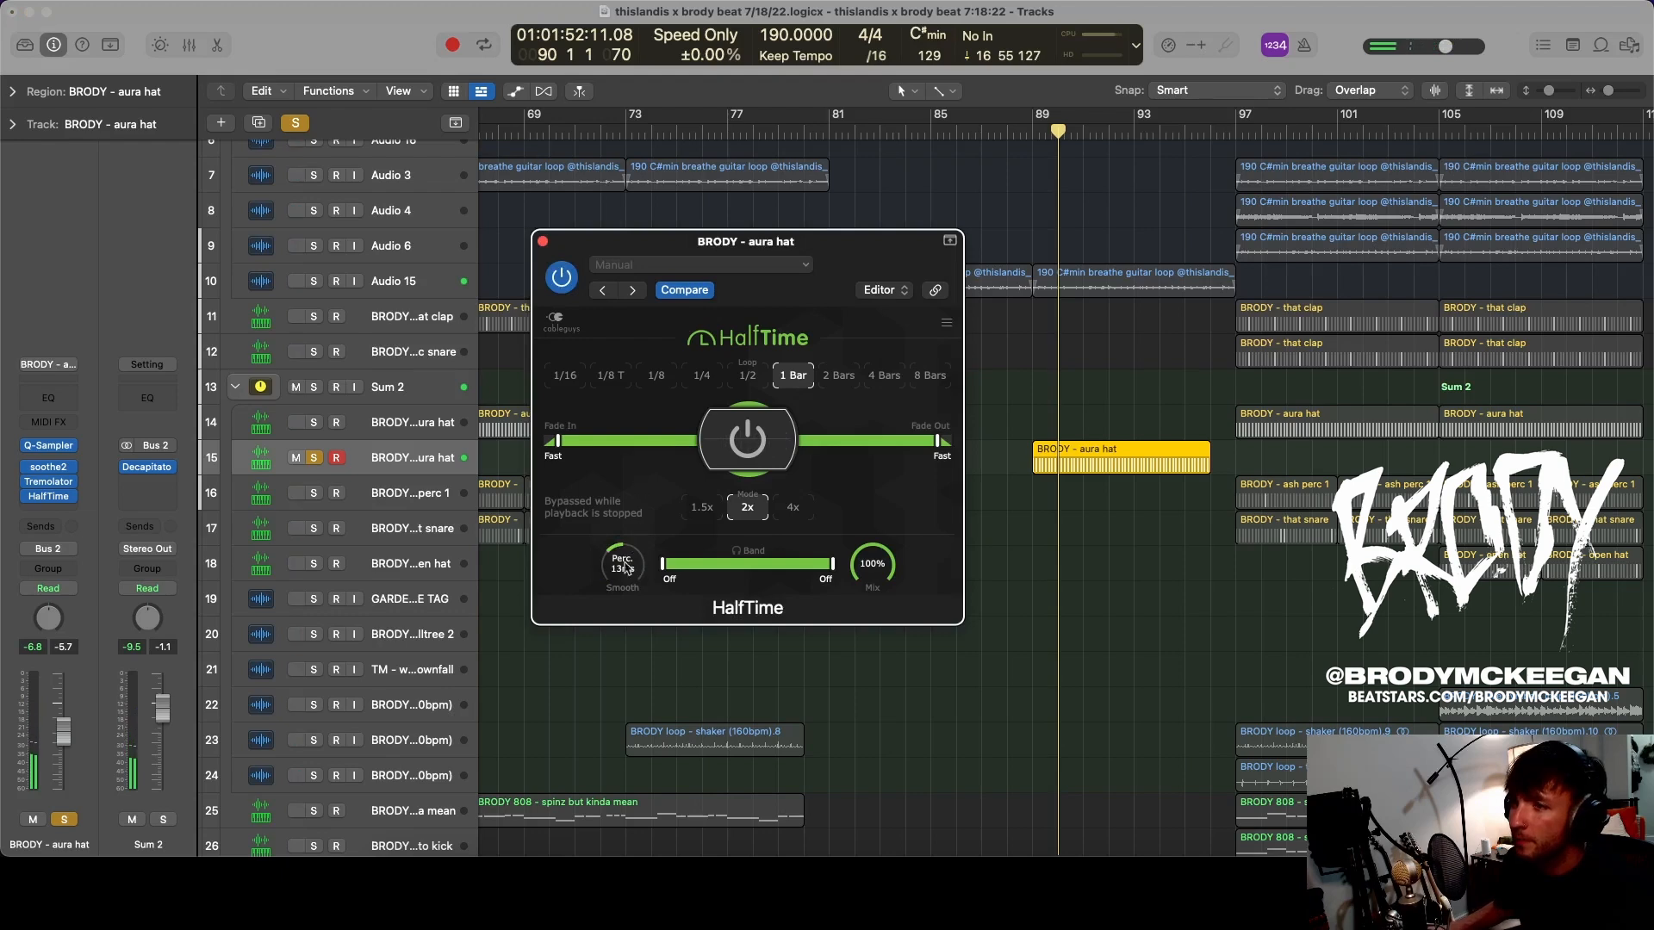
{"action": "double_click", "coordinate": [1034, 147]}
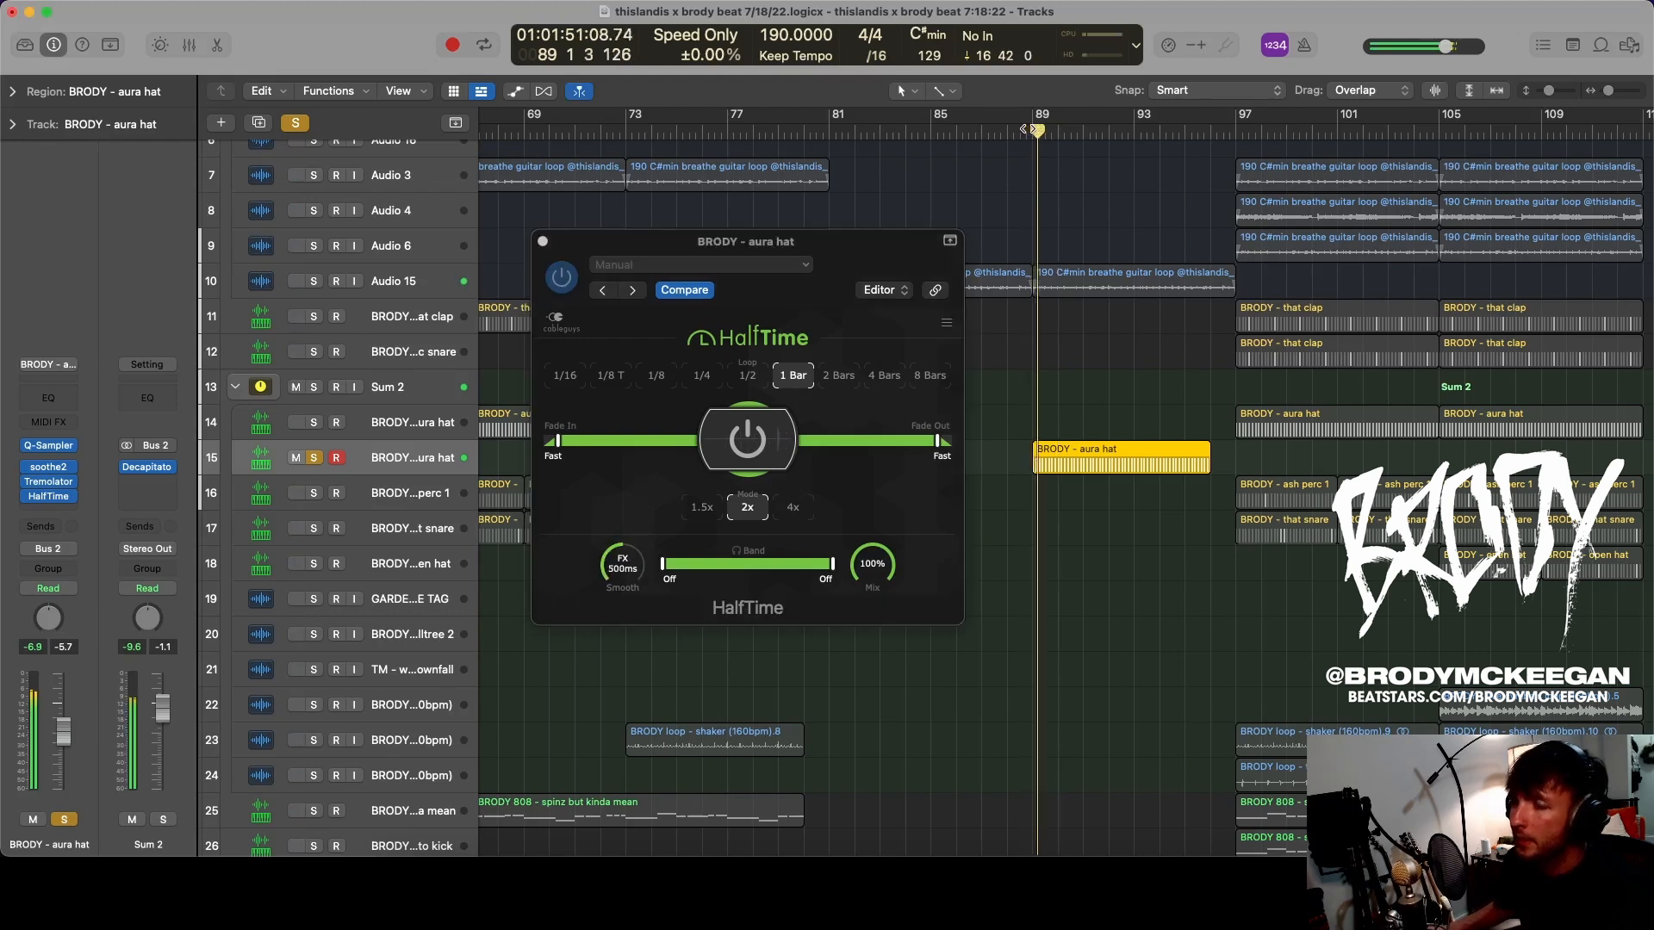
{"action": "key", "text": "s"}
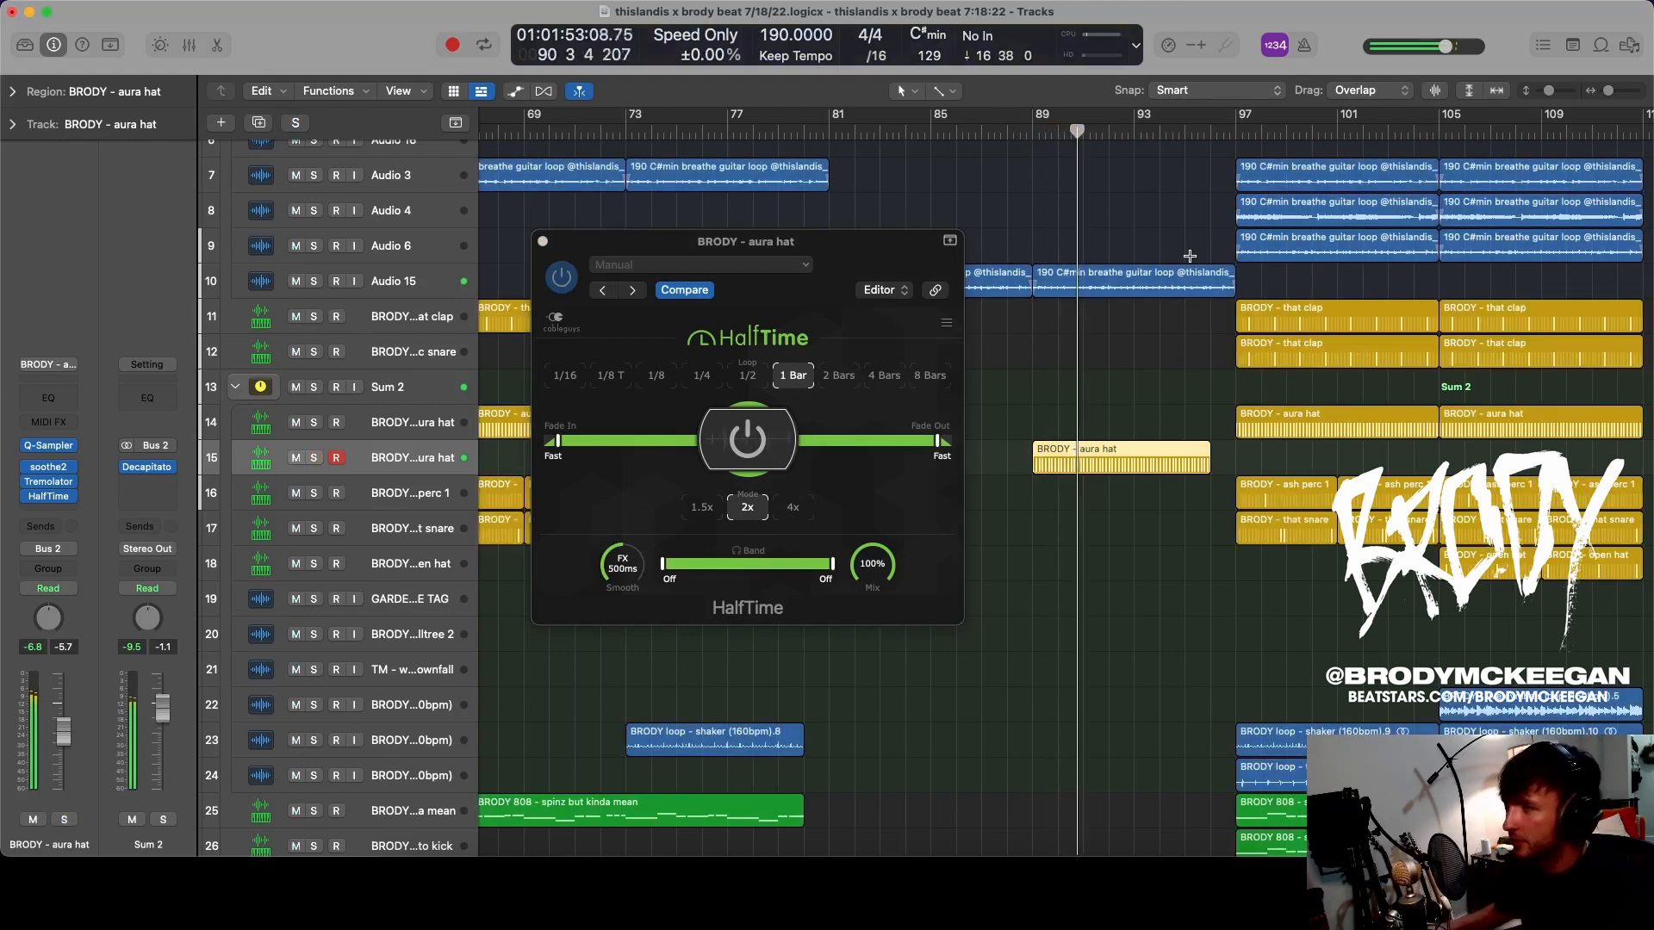
{"action": "mouse_move", "coordinate": [622, 566]}
{"action": "left_mouse_down"}
{"action": "mouse_move", "coordinate": [622, 581]}
{"action": "mouse_move", "coordinate": [622, 565]}
{"action": "left_mouse_up"}
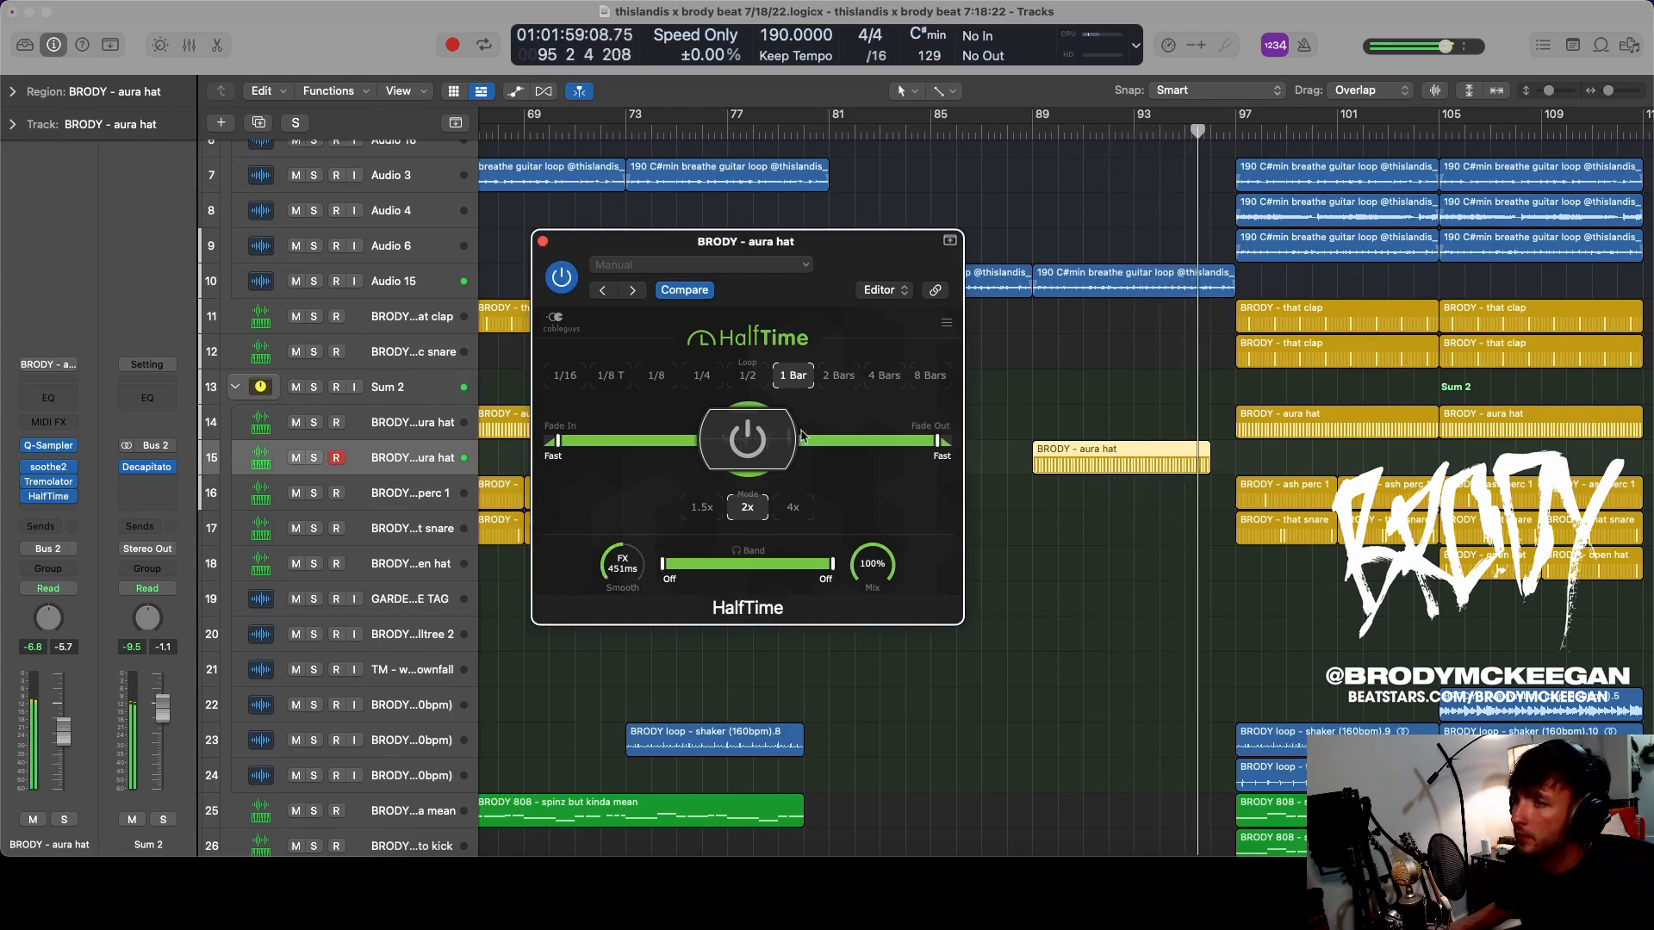
- Add a Channel EQ to the duplicated aura hat track with the low cut at 6700 Hz and the high cut at 8400 Hz
{"action": "left_click", "coordinate": [543, 242]}
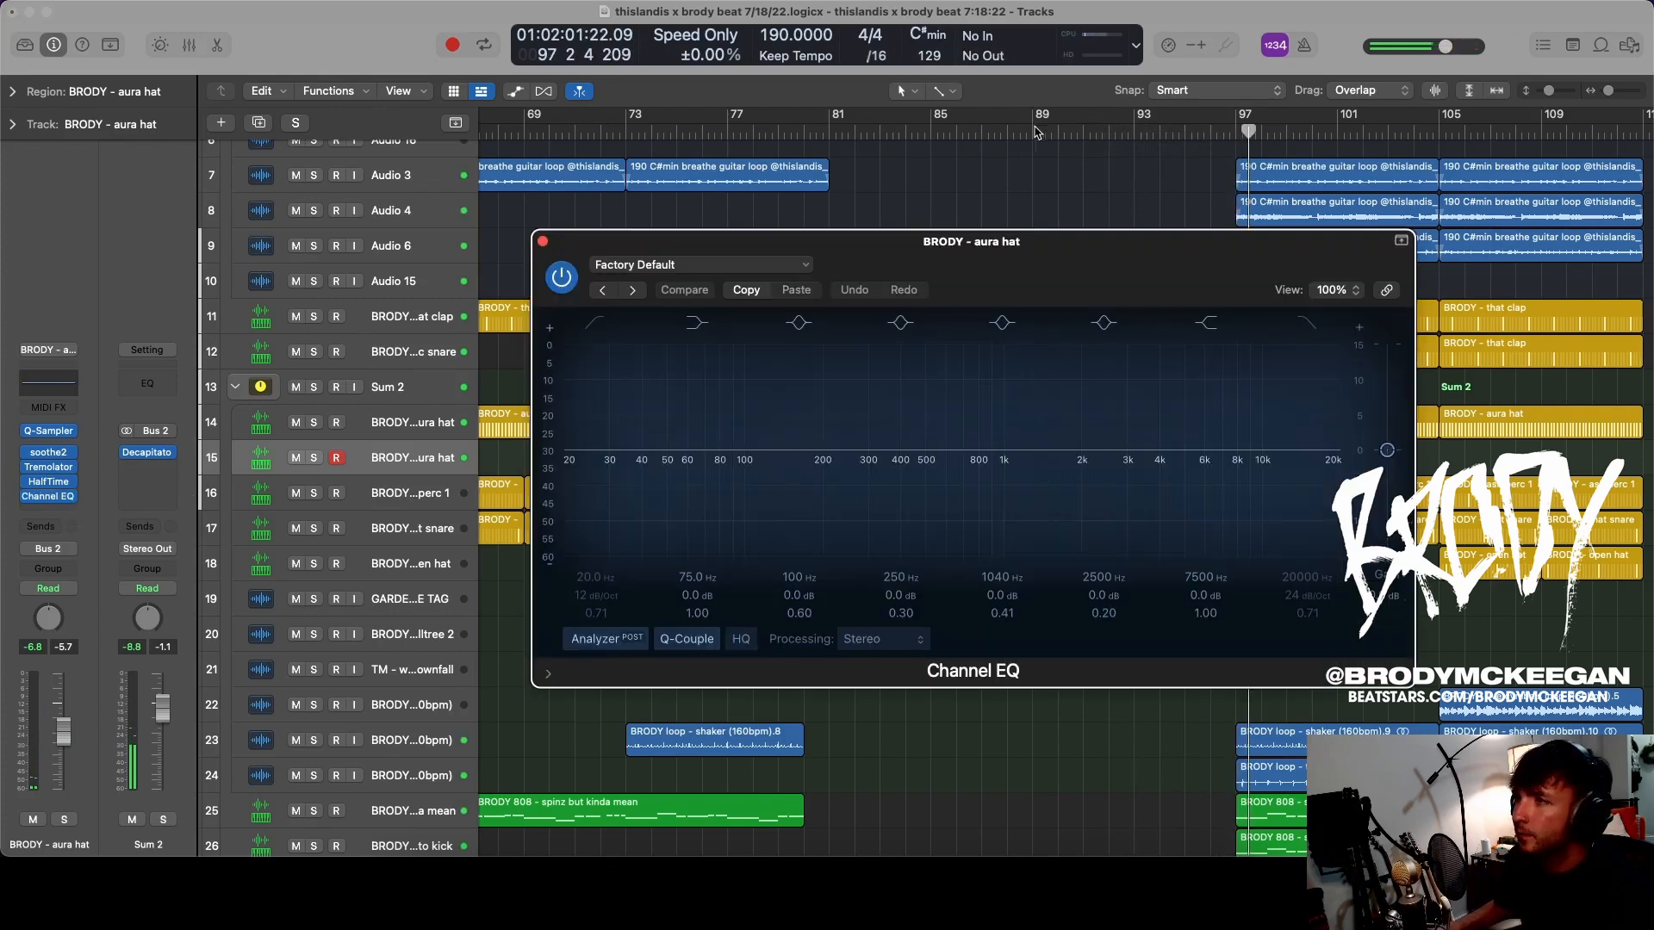
{"action": "left_click", "coordinate": [1035, 129]}
{"action": "left_click", "coordinate": [1308, 322]}
{"action": "key", "text": "space"}
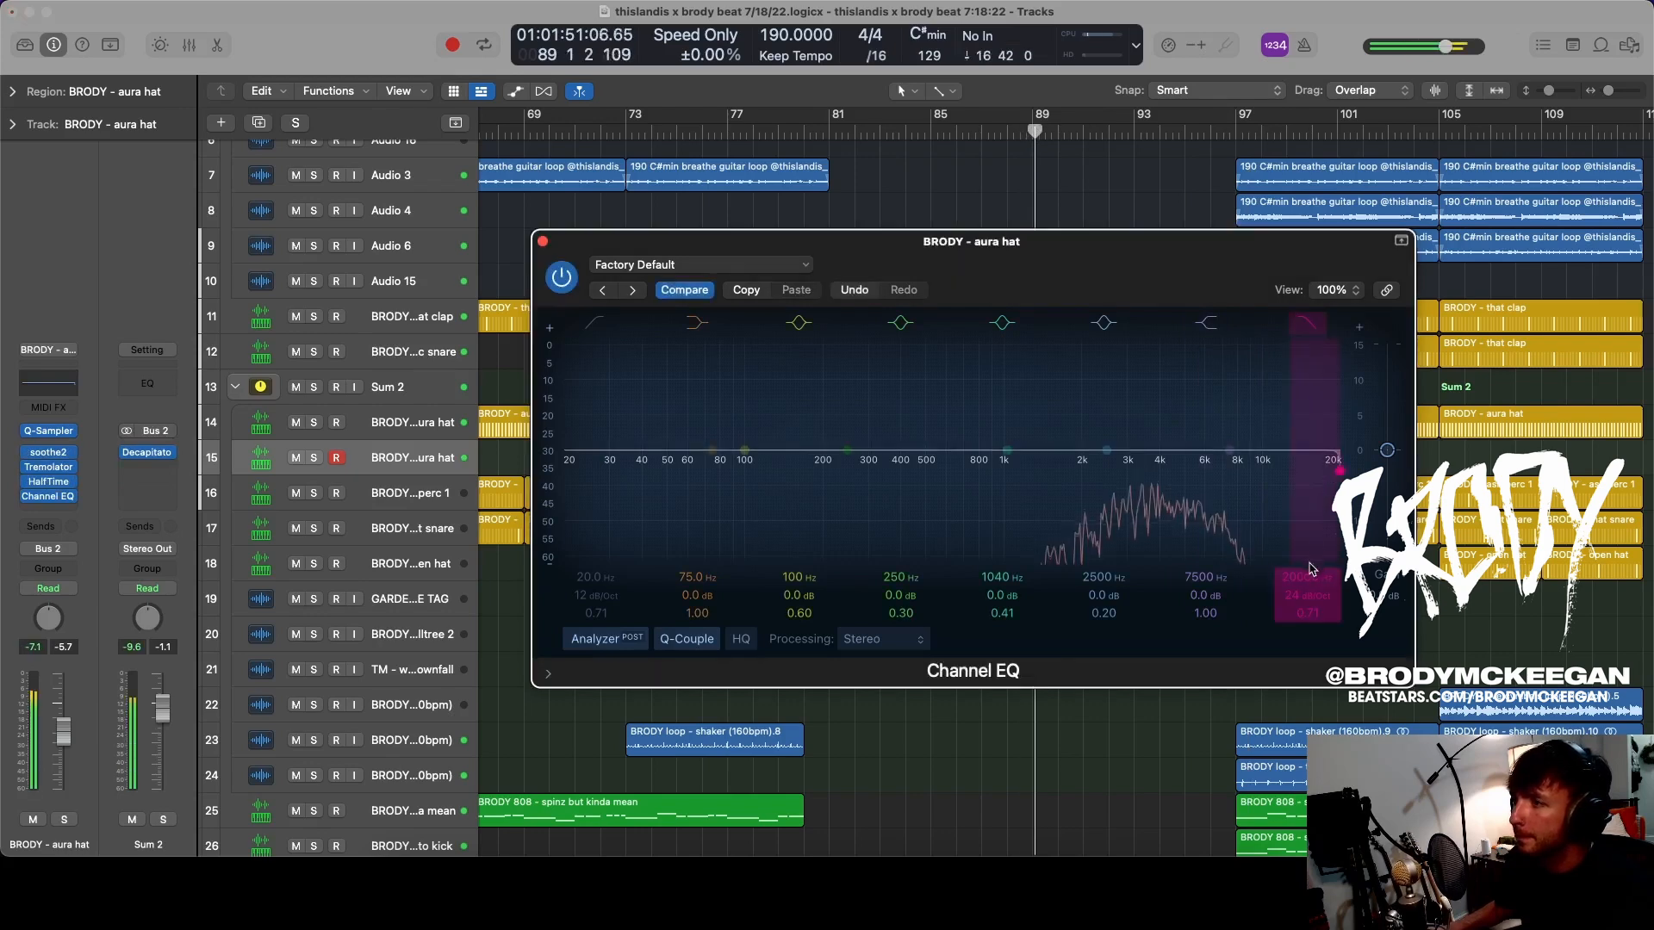
{"action": "left_click_drag", "start_coordinate": [1309, 569], "coordinate": [1240, 569]}
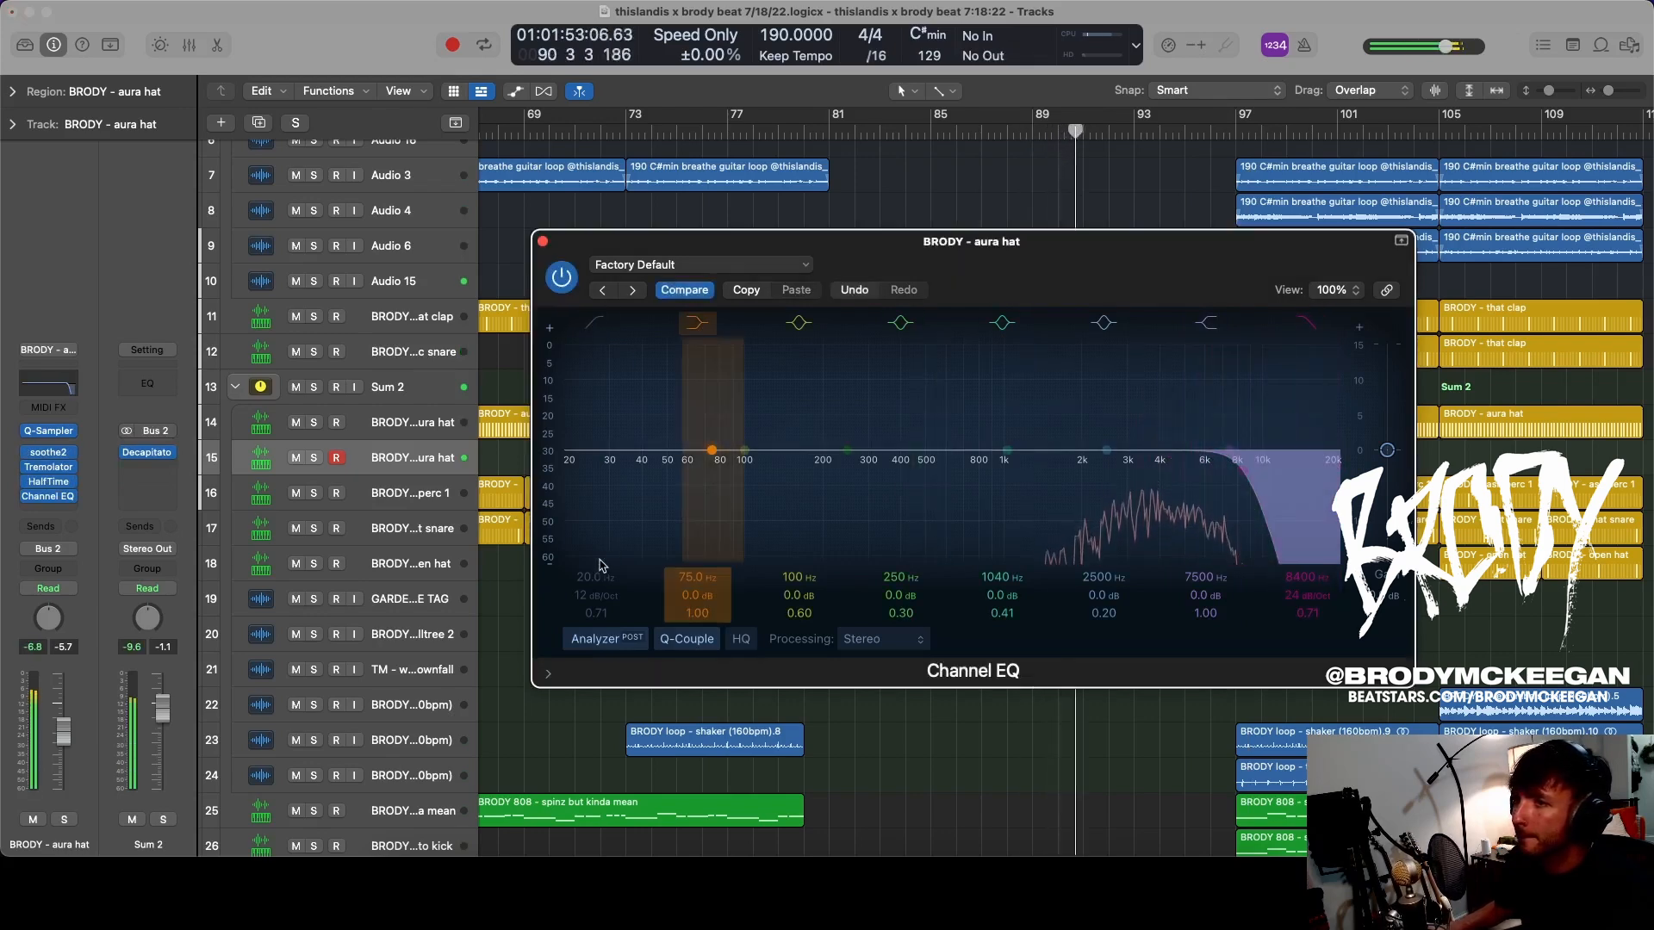
{"action": "left_click", "coordinate": [596, 324]}
{"action": "left_click_drag", "start_coordinate": [605, 575], "coordinate": [605, 483]}
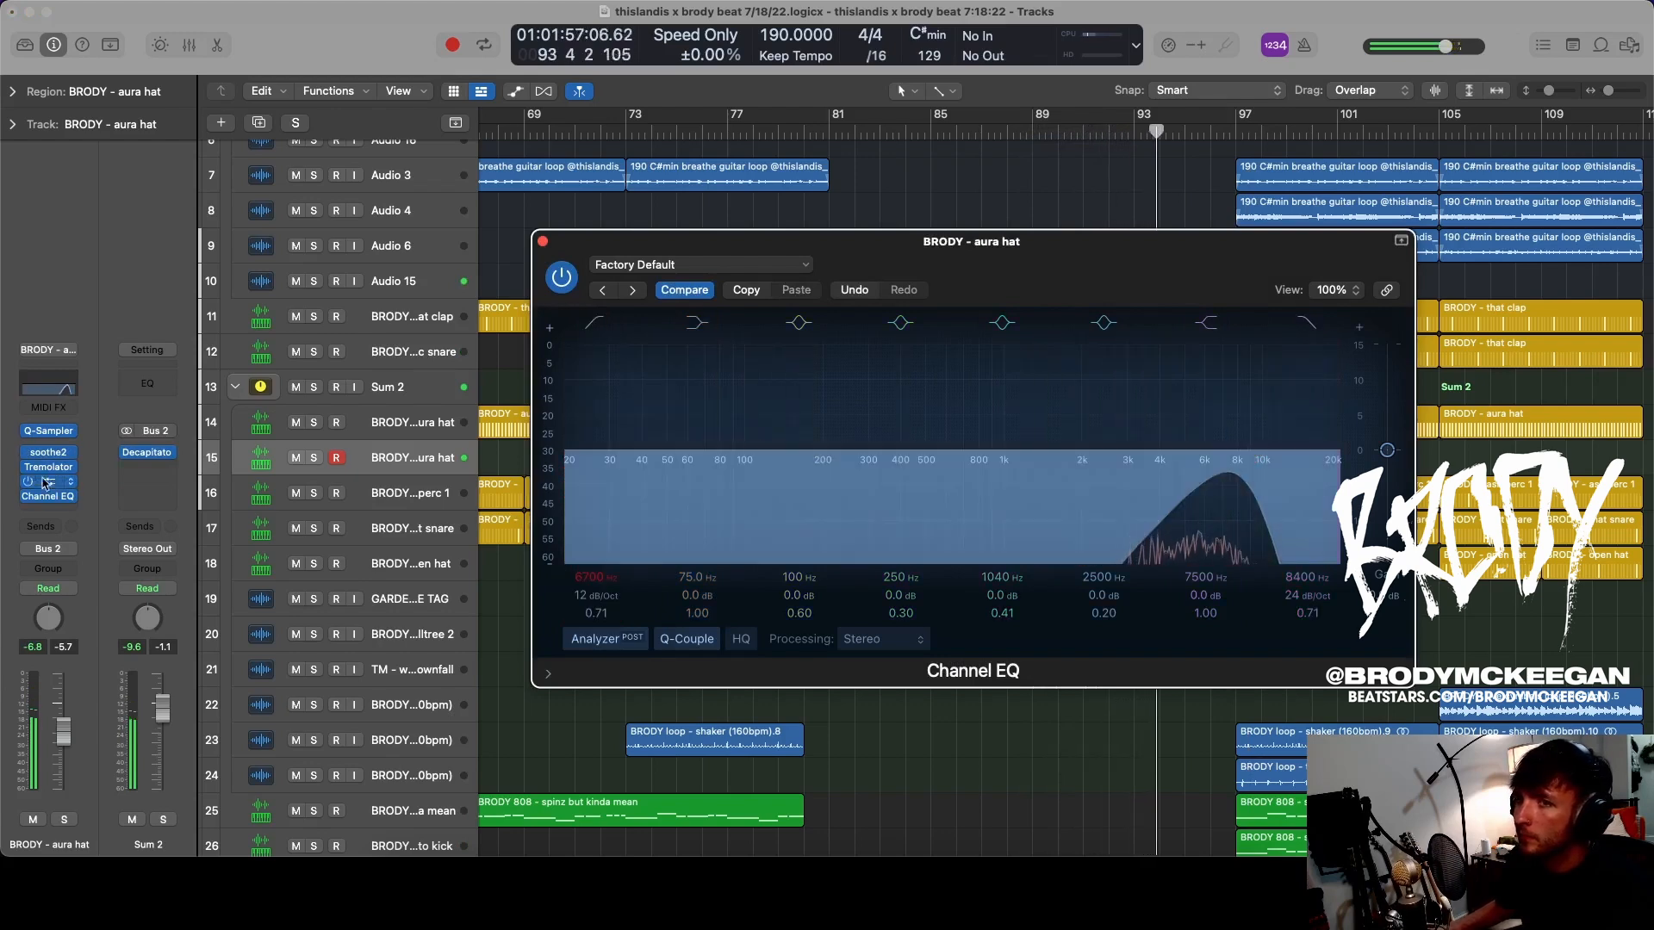
- Review the HalfTime settings on the duplicated aura hat track, then close the HalfTime and Channel EQ windows
{"action": "left_click", "coordinate": [70, 483]}
{"action": "left_click", "coordinate": [76, 476]}
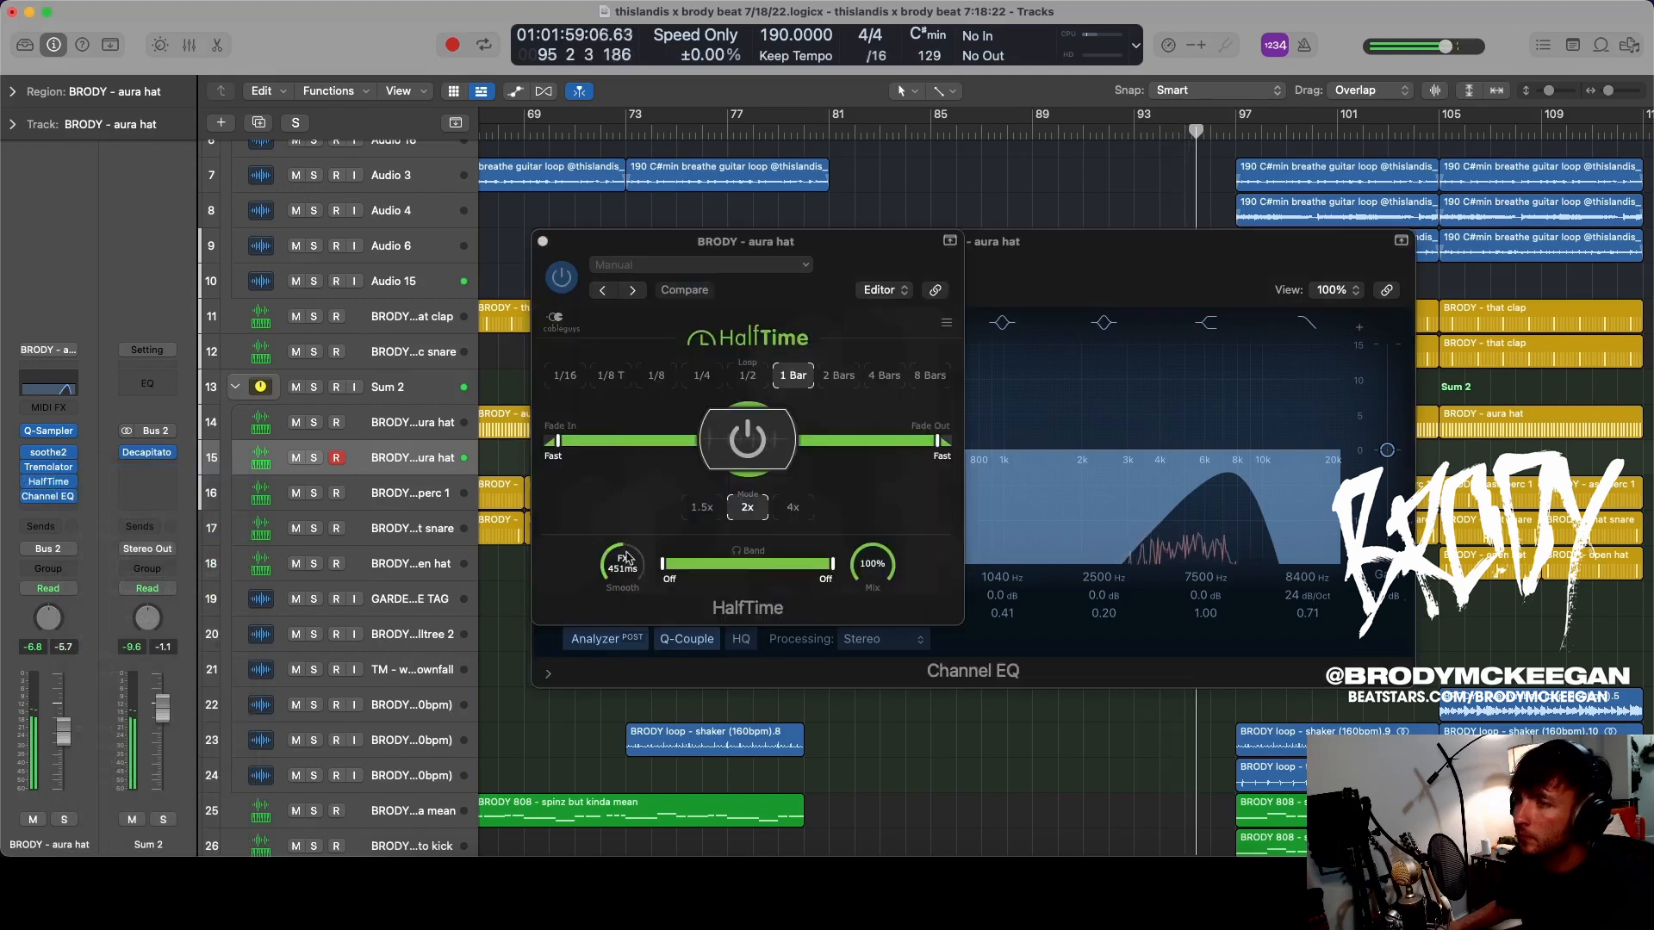
{"action": "left_click", "coordinate": [543, 242]}
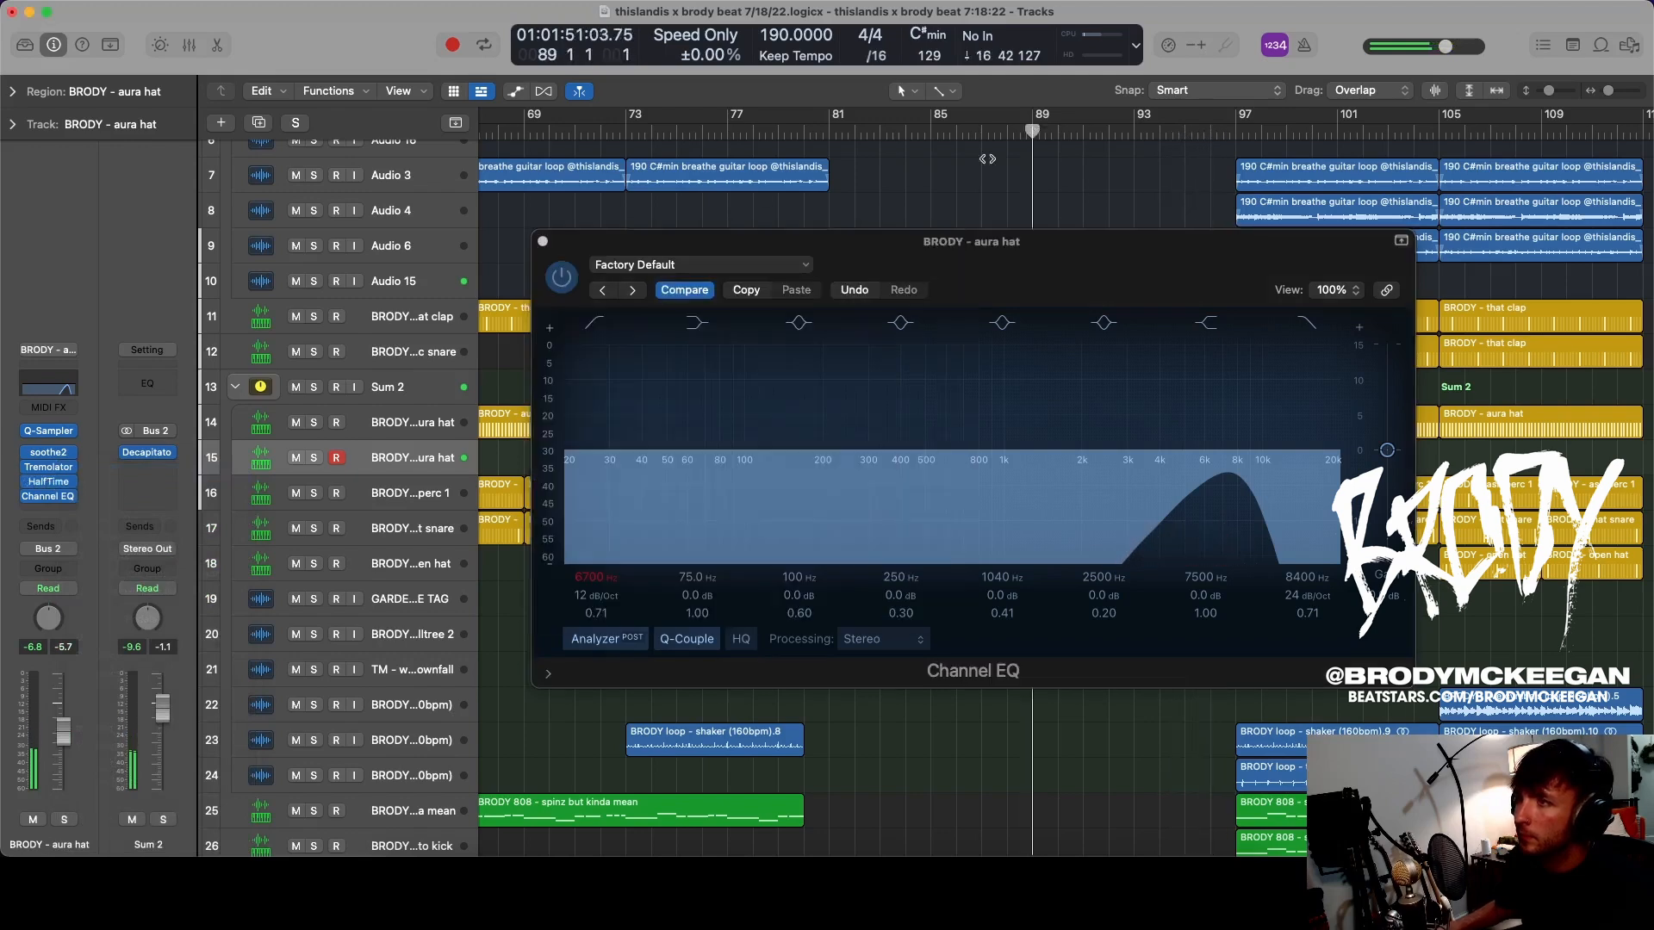
{"action": "left_click", "coordinate": [543, 241]}
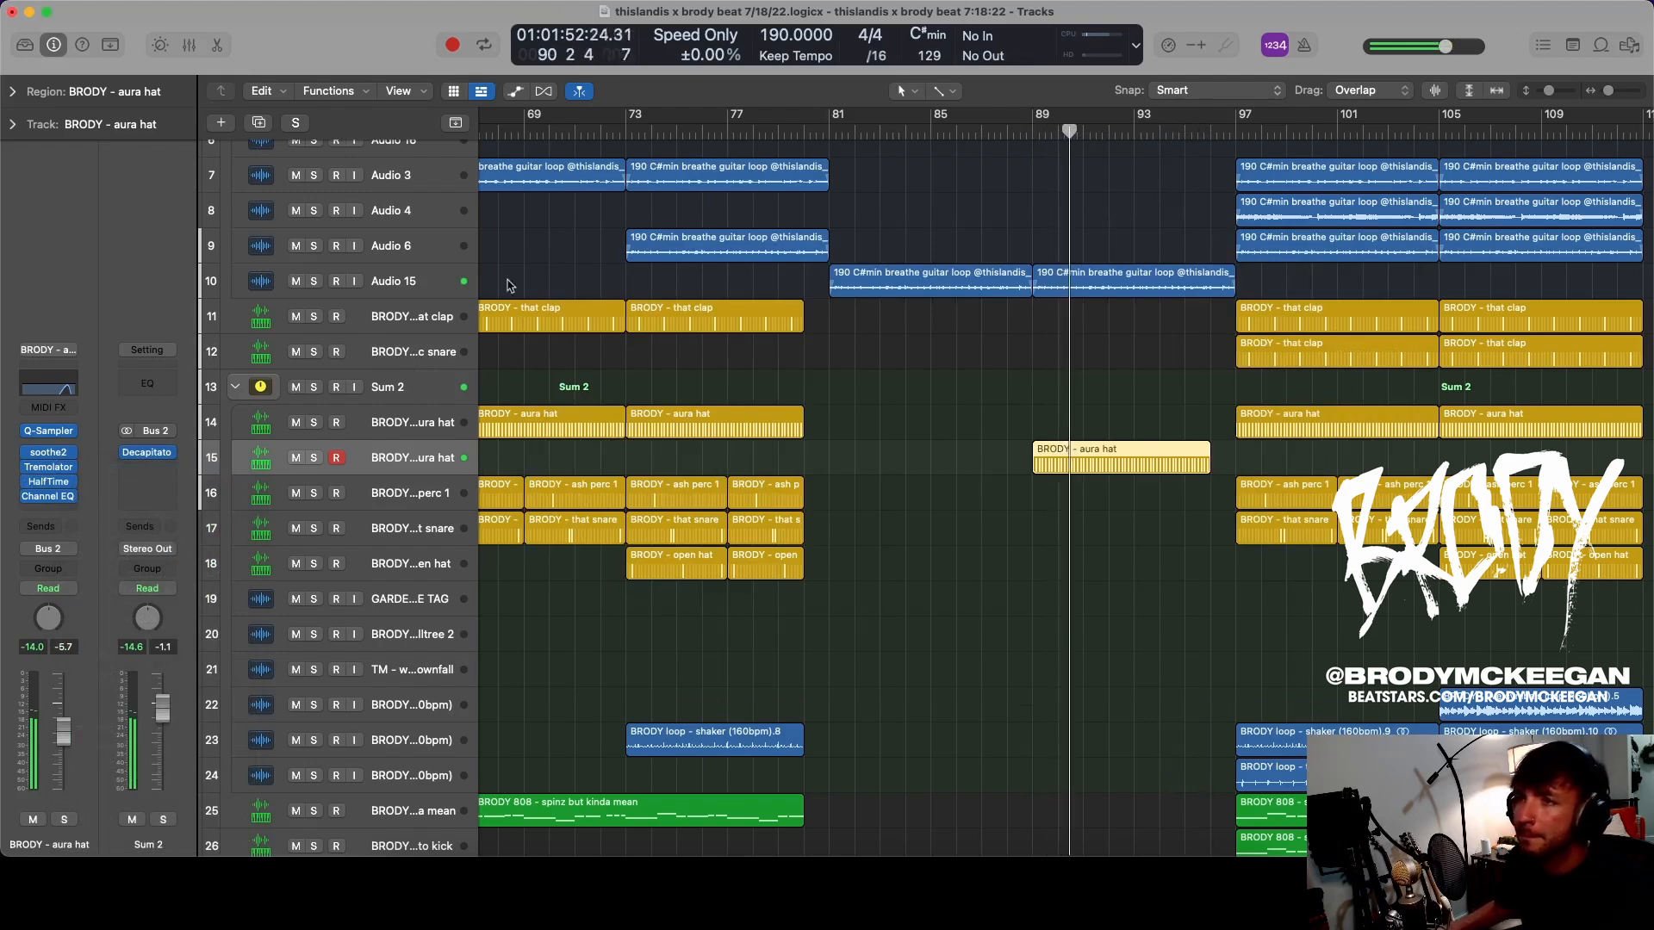
- Compare the breakdown with the Audio 14 guitar muted and unmuted, then select the Audio 14 track
{"action": "scroll", "coordinate": [657, 322], "scroll_direction": "up", "scroll_amount": 3}
{"action": "scroll", "coordinate": [658, 322], "scroll_direction": "up", "scroll_amount": 1}
{"action": "left_click", "coordinate": [293, 244]}
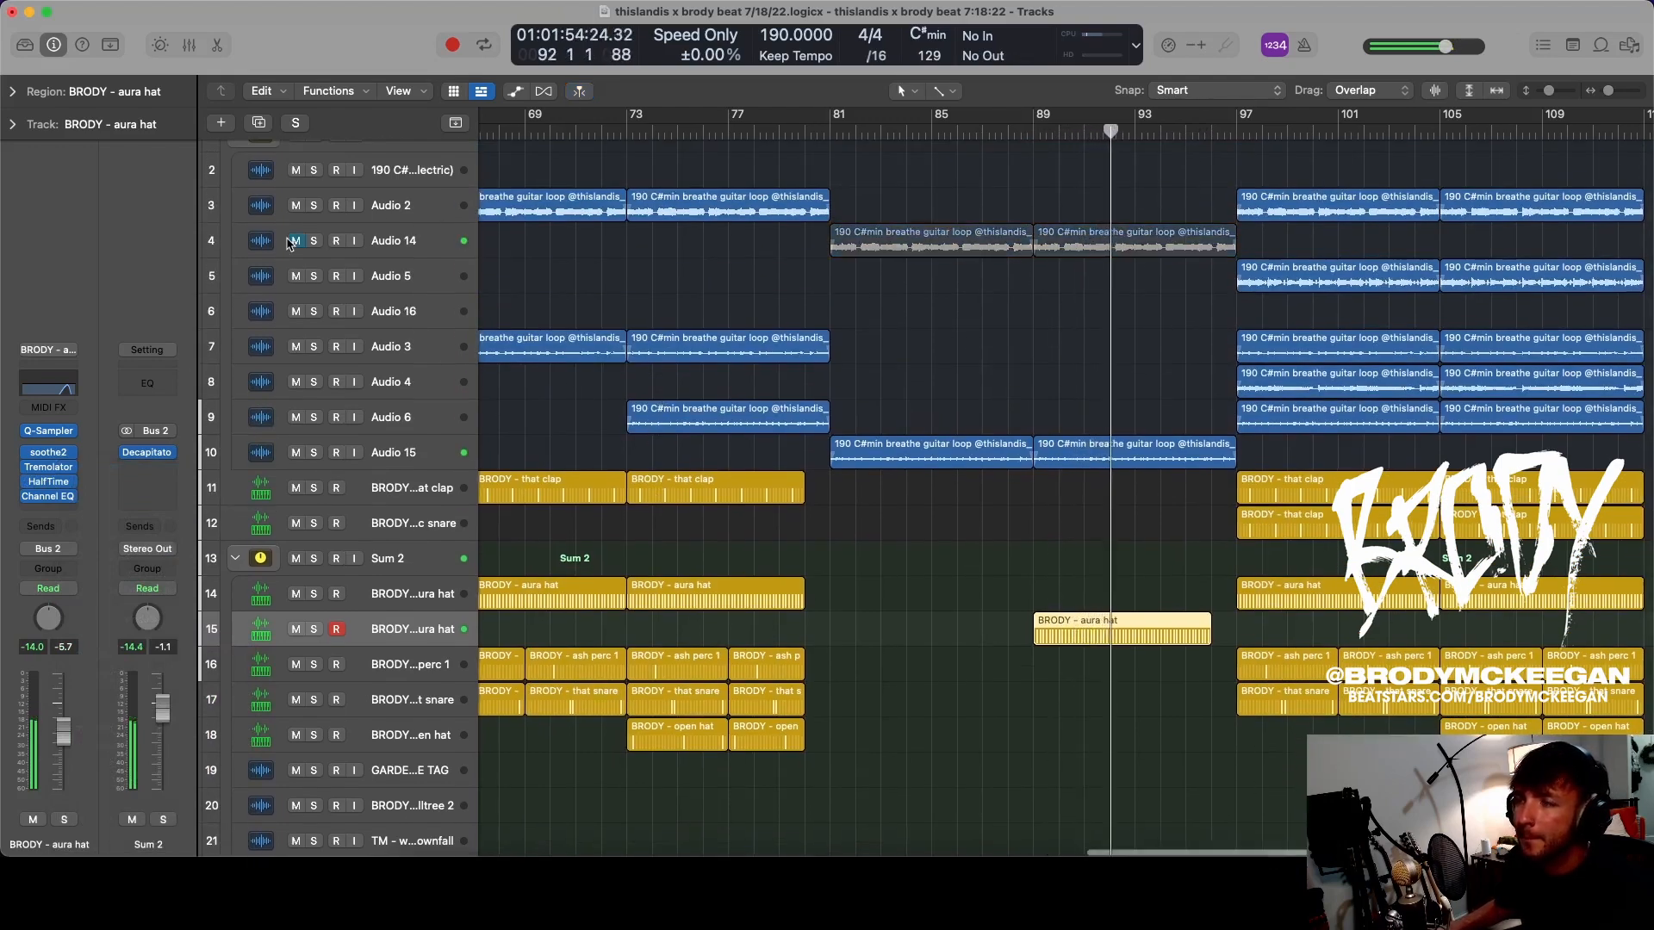
{"action": "left_click", "coordinate": [296, 246]}
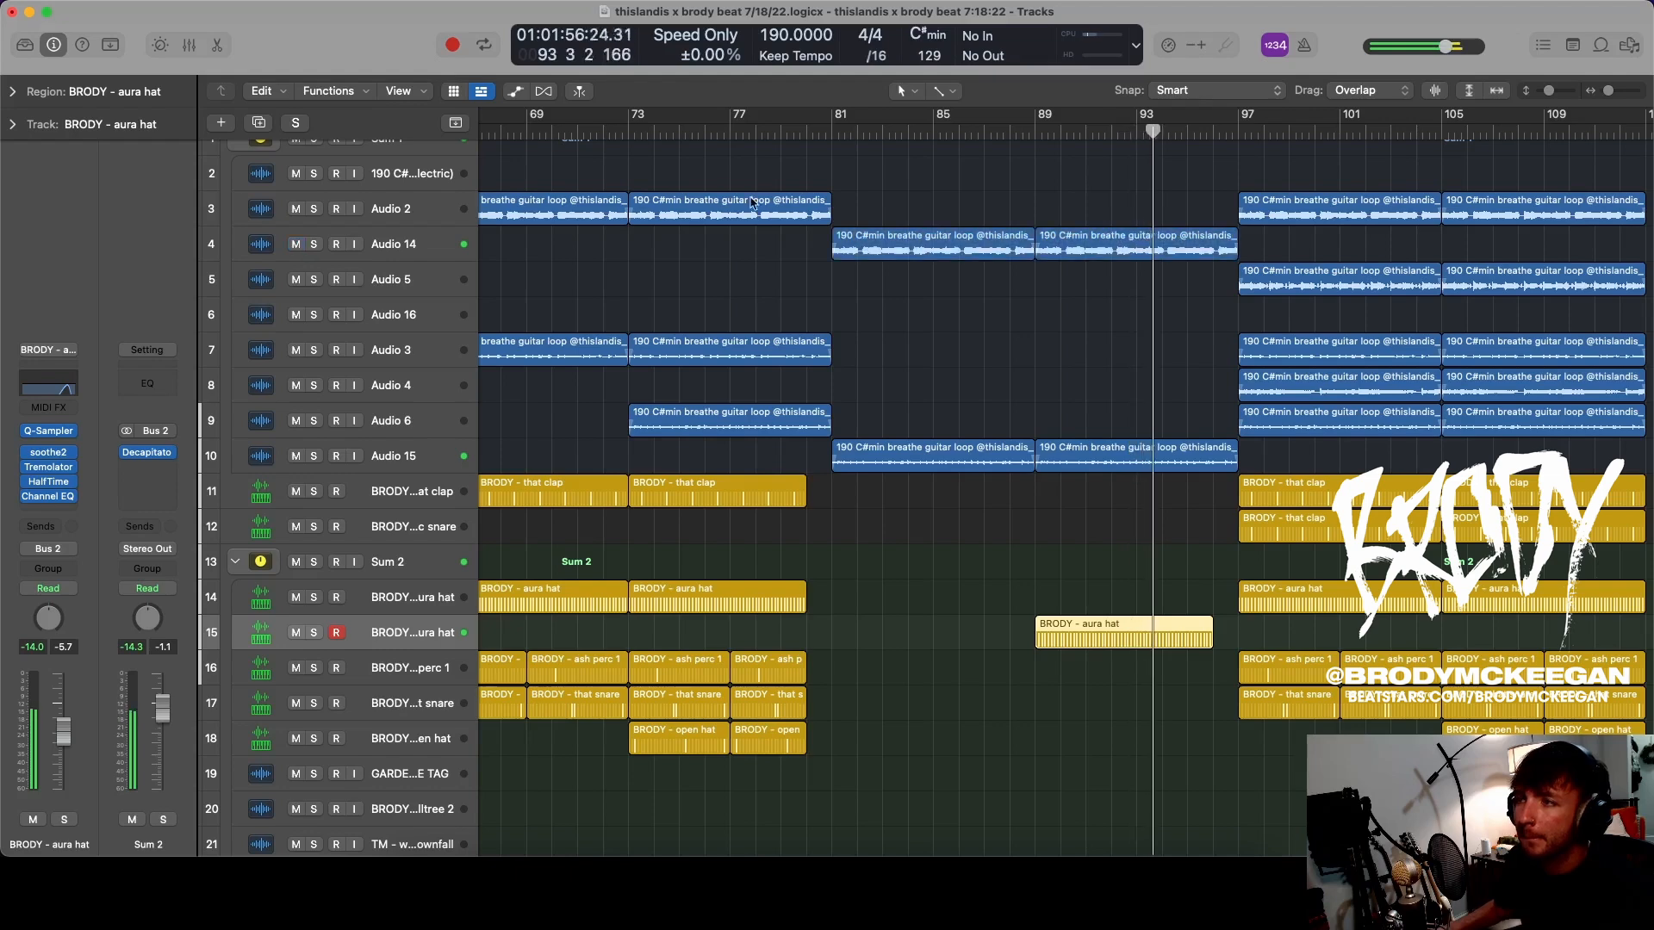
{"action": "scroll", "coordinate": [1113, 280], "scroll_direction": "down", "scroll_amount": 5}
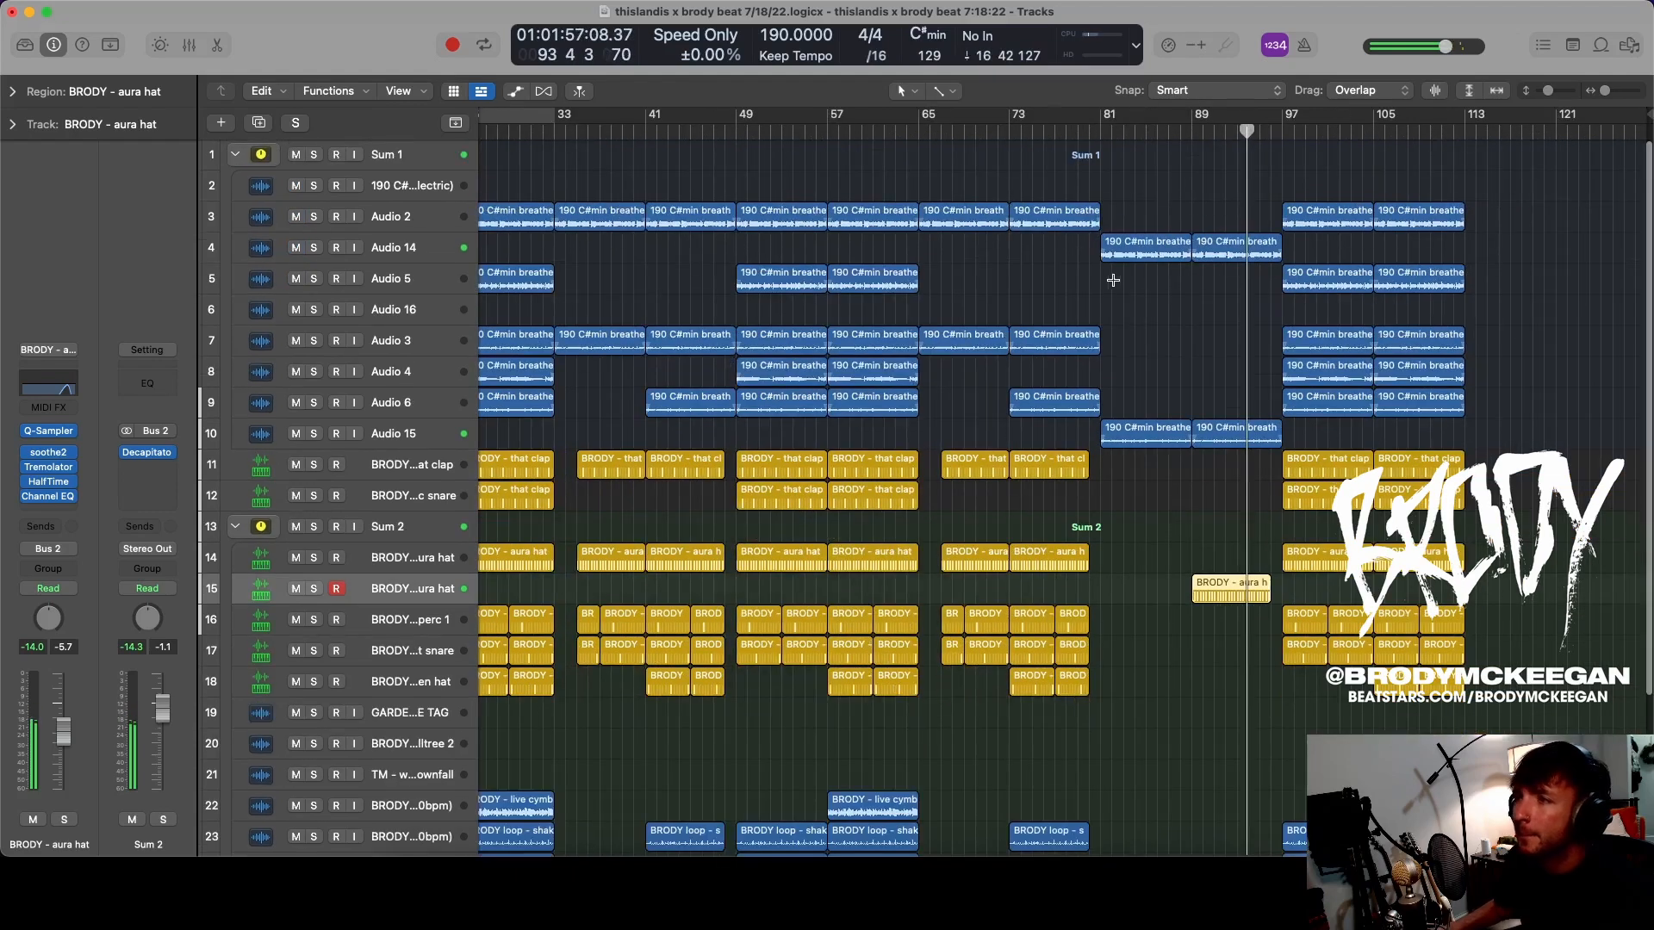
{"action": "left_click", "coordinate": [421, 248]}
{"action": "scroll", "coordinate": [488, 689], "scroll_direction": "down", "scroll_amount": 5}
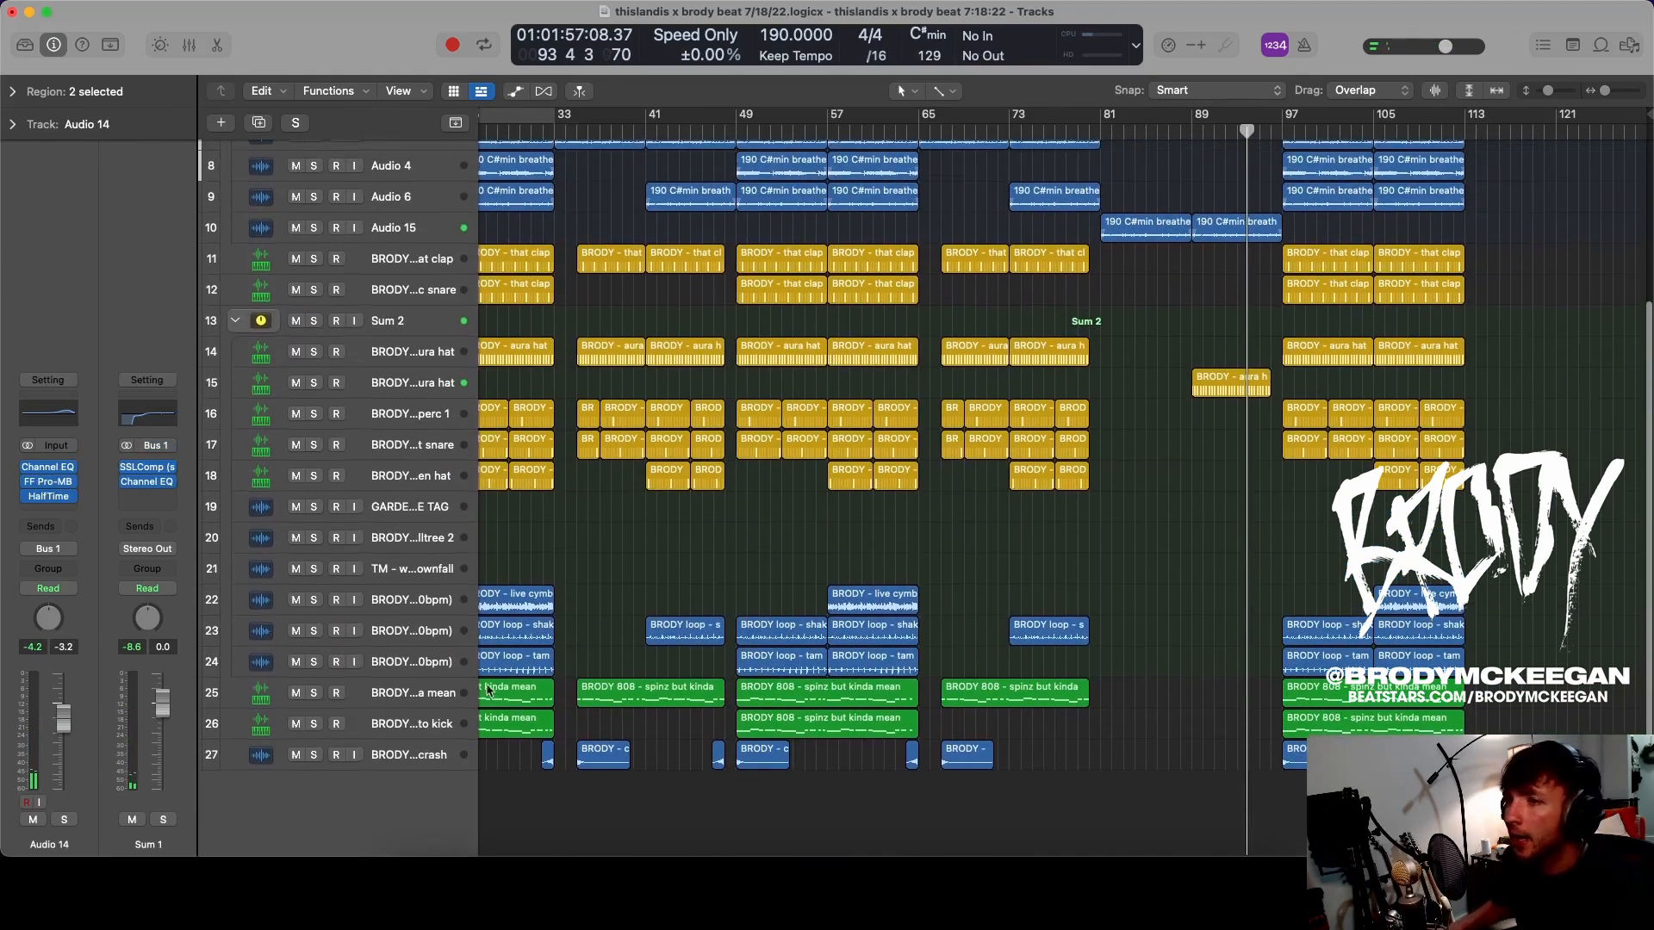
- Create a stereo Massive software instrument track below the go to kick track and load the Reese sound from the Library
{"action": "left_click", "coordinate": [435, 698]}
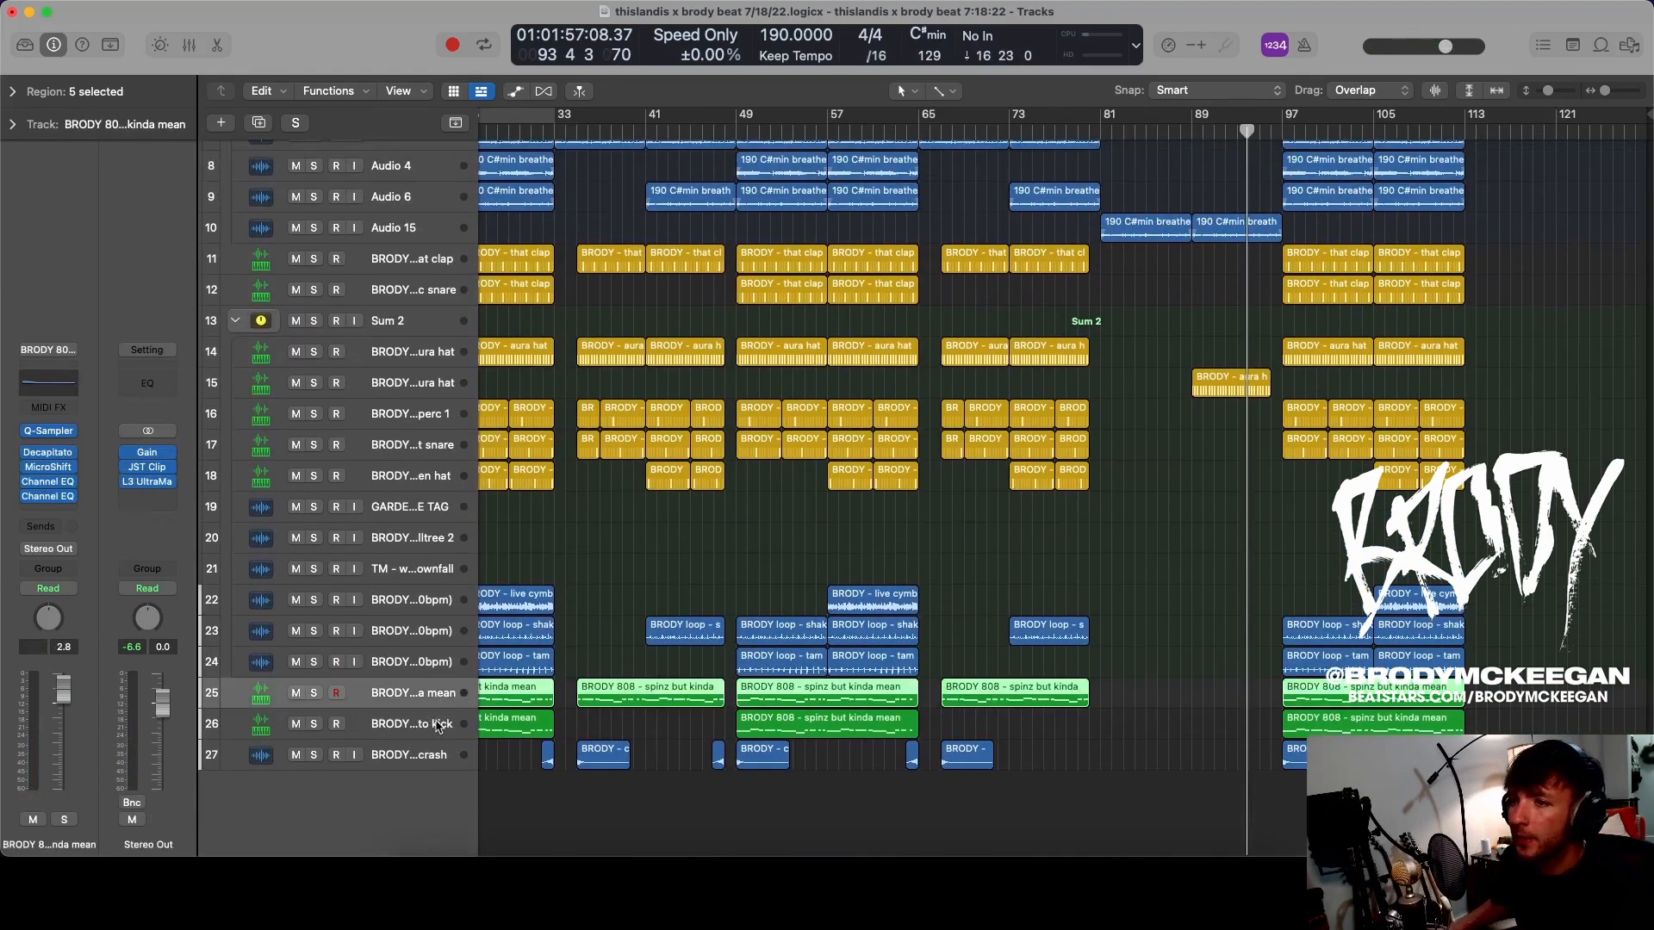
{"action": "left_click", "coordinate": [436, 722]}
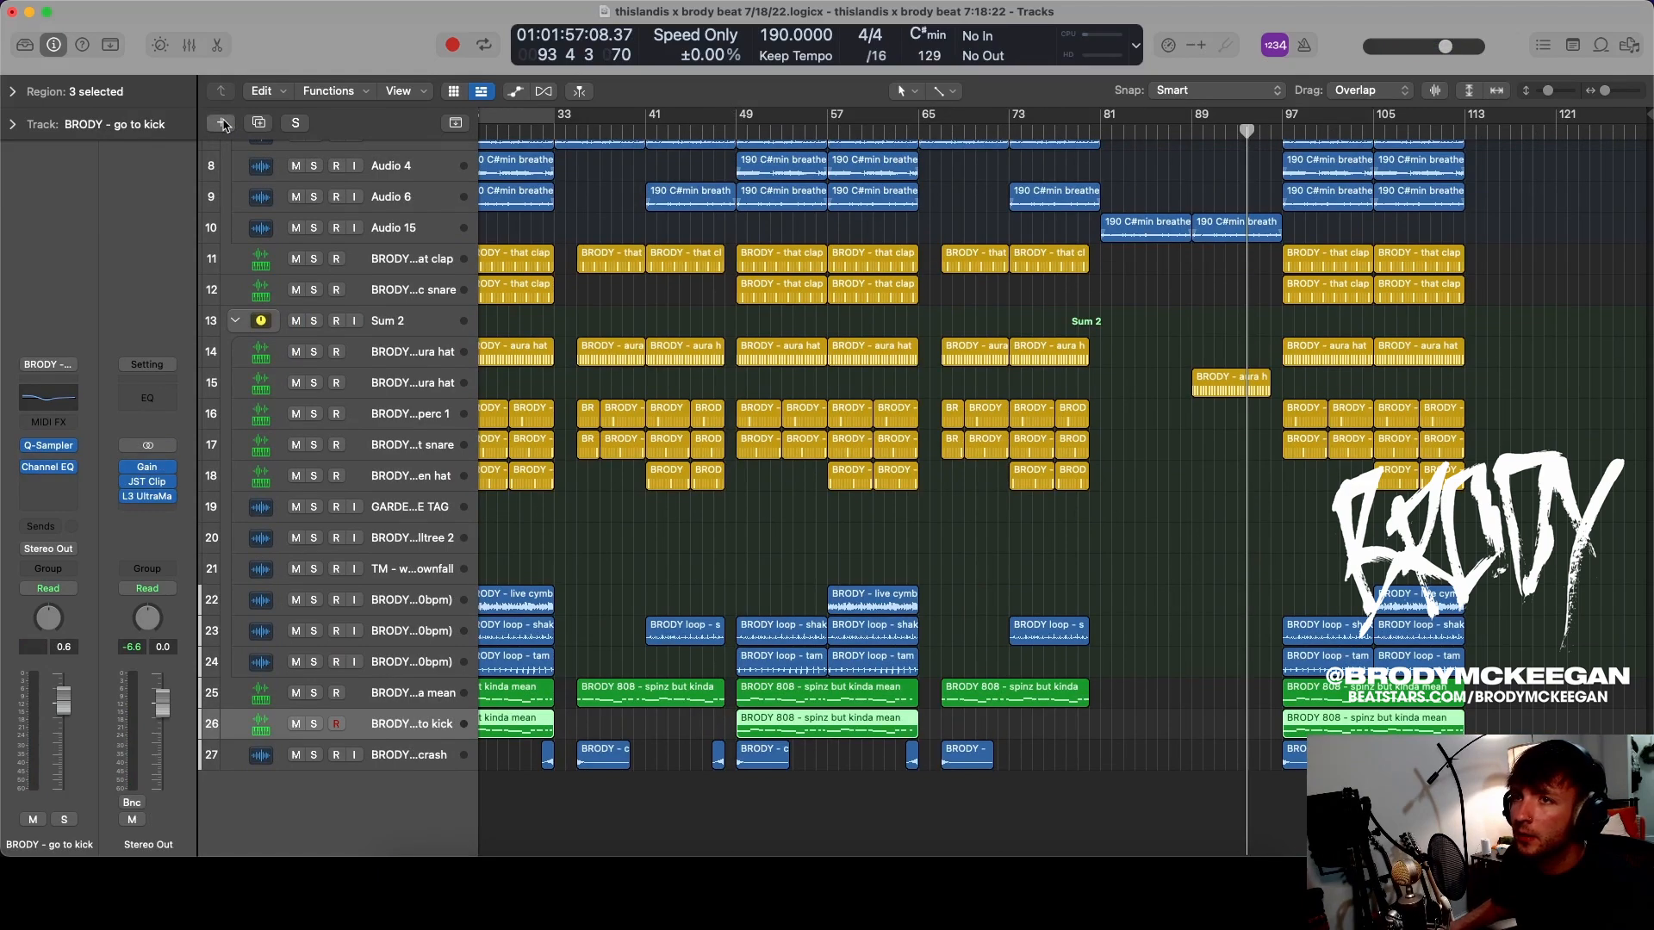
{"action": "left_click", "coordinate": [222, 124]}
{"action": "left_click", "coordinate": [650, 269]}
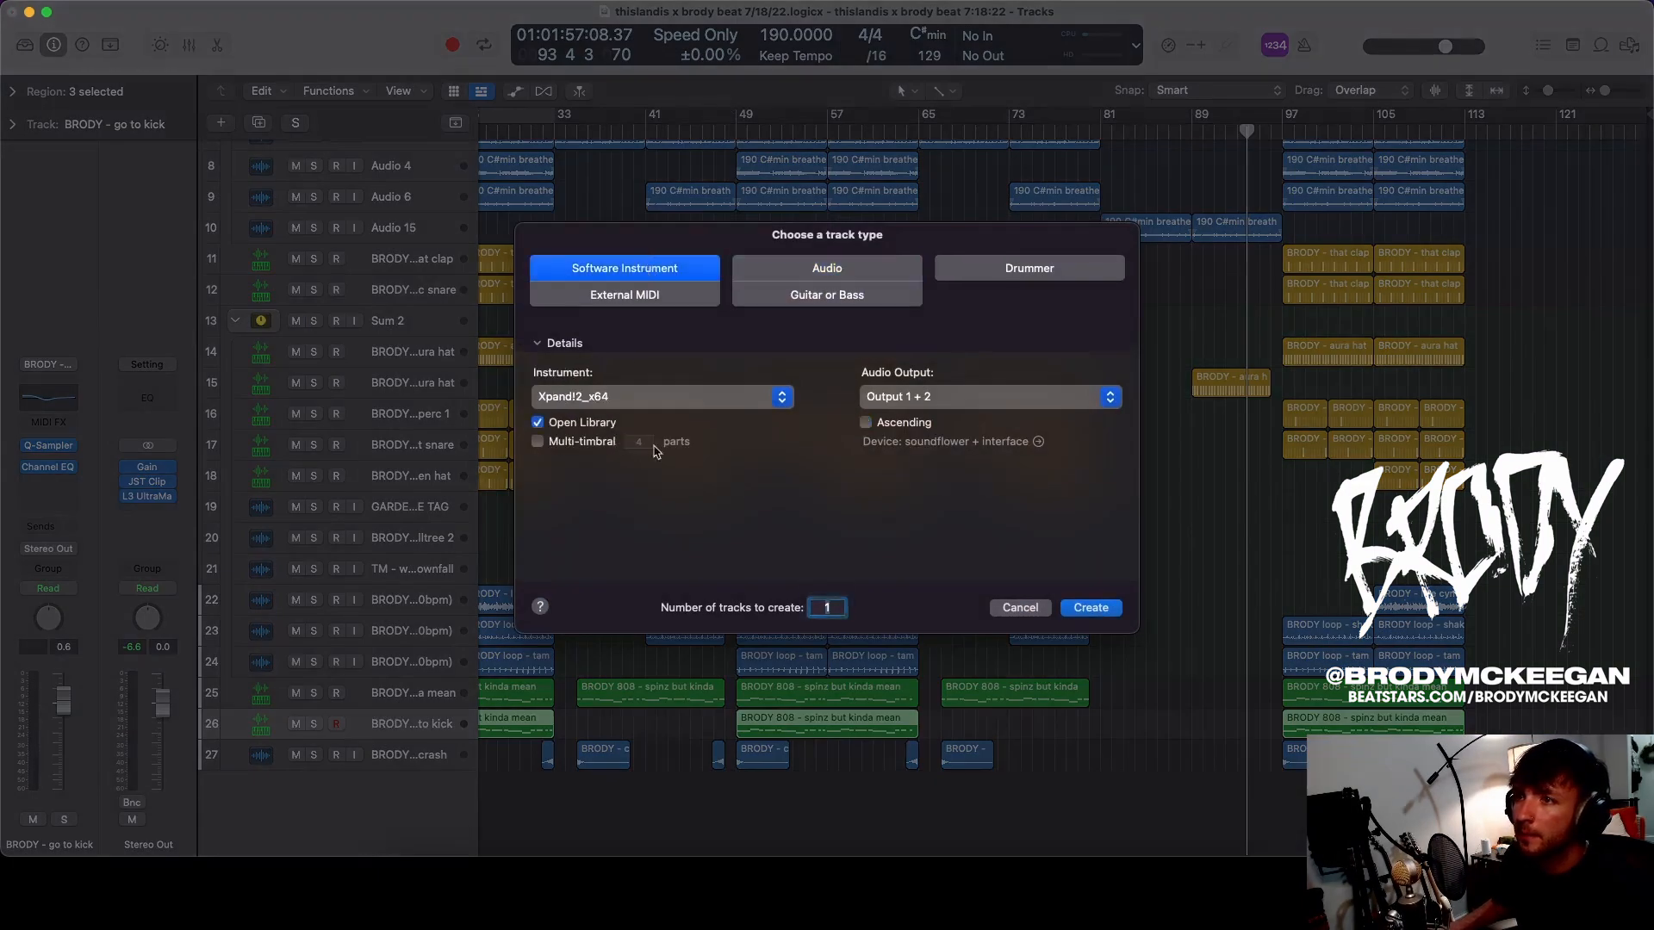
{"action": "left_click", "coordinate": [690, 403]}
{"action": "mouse_move", "coordinate": [638, 820]}
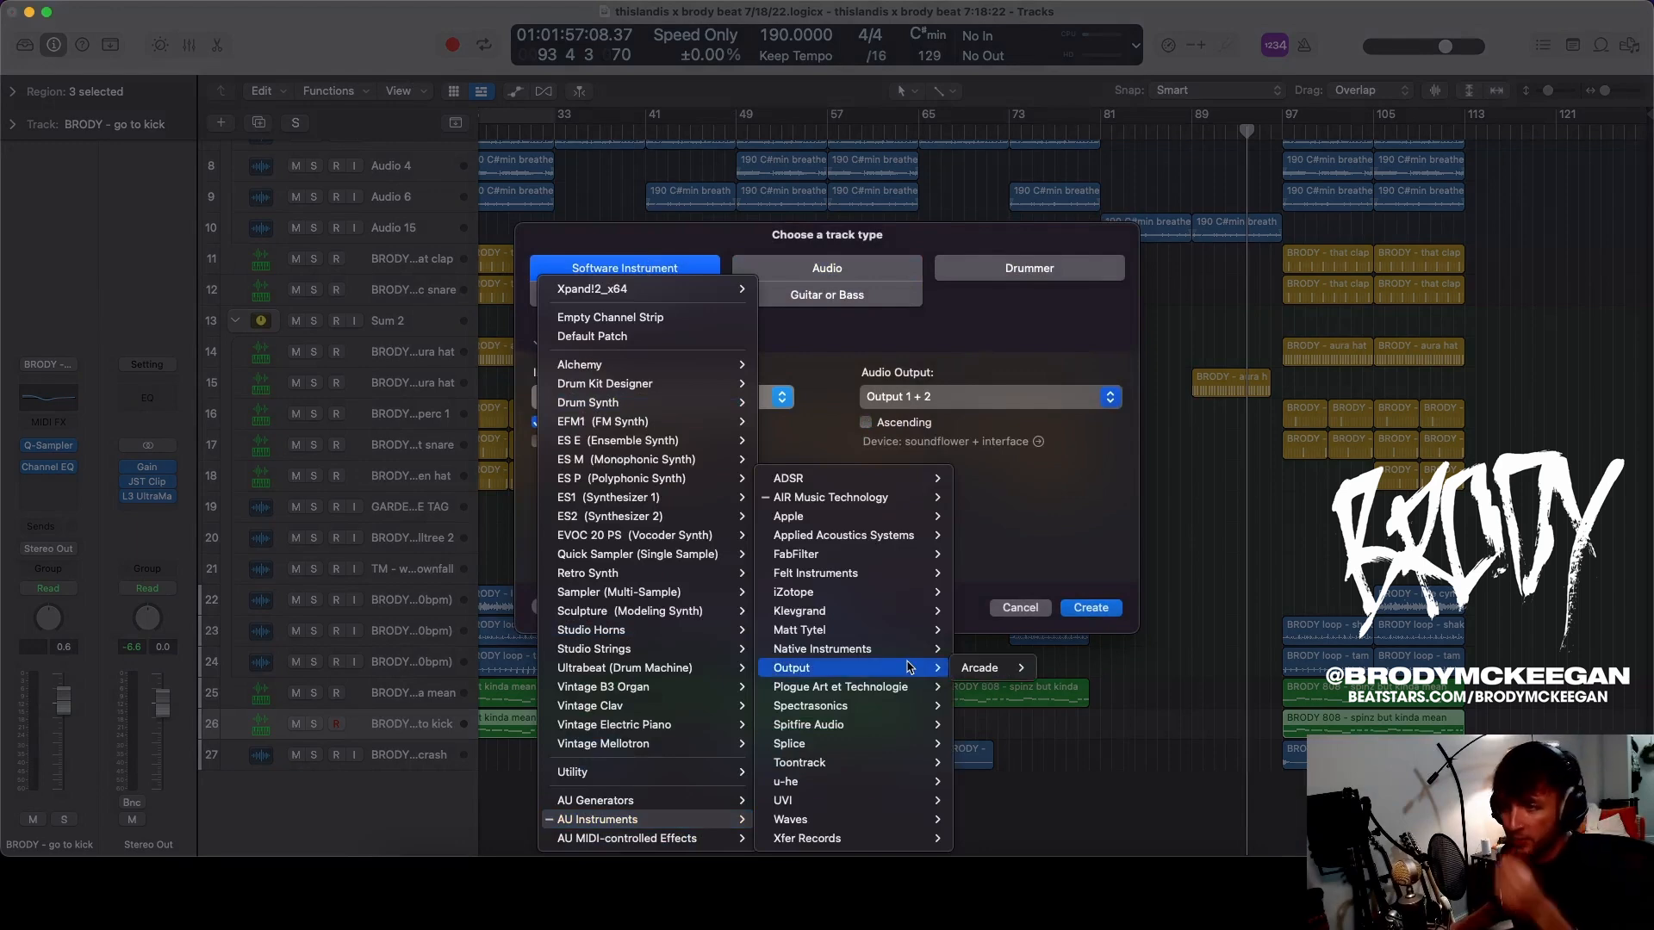
{"action": "mouse_move", "coordinate": [922, 648]}
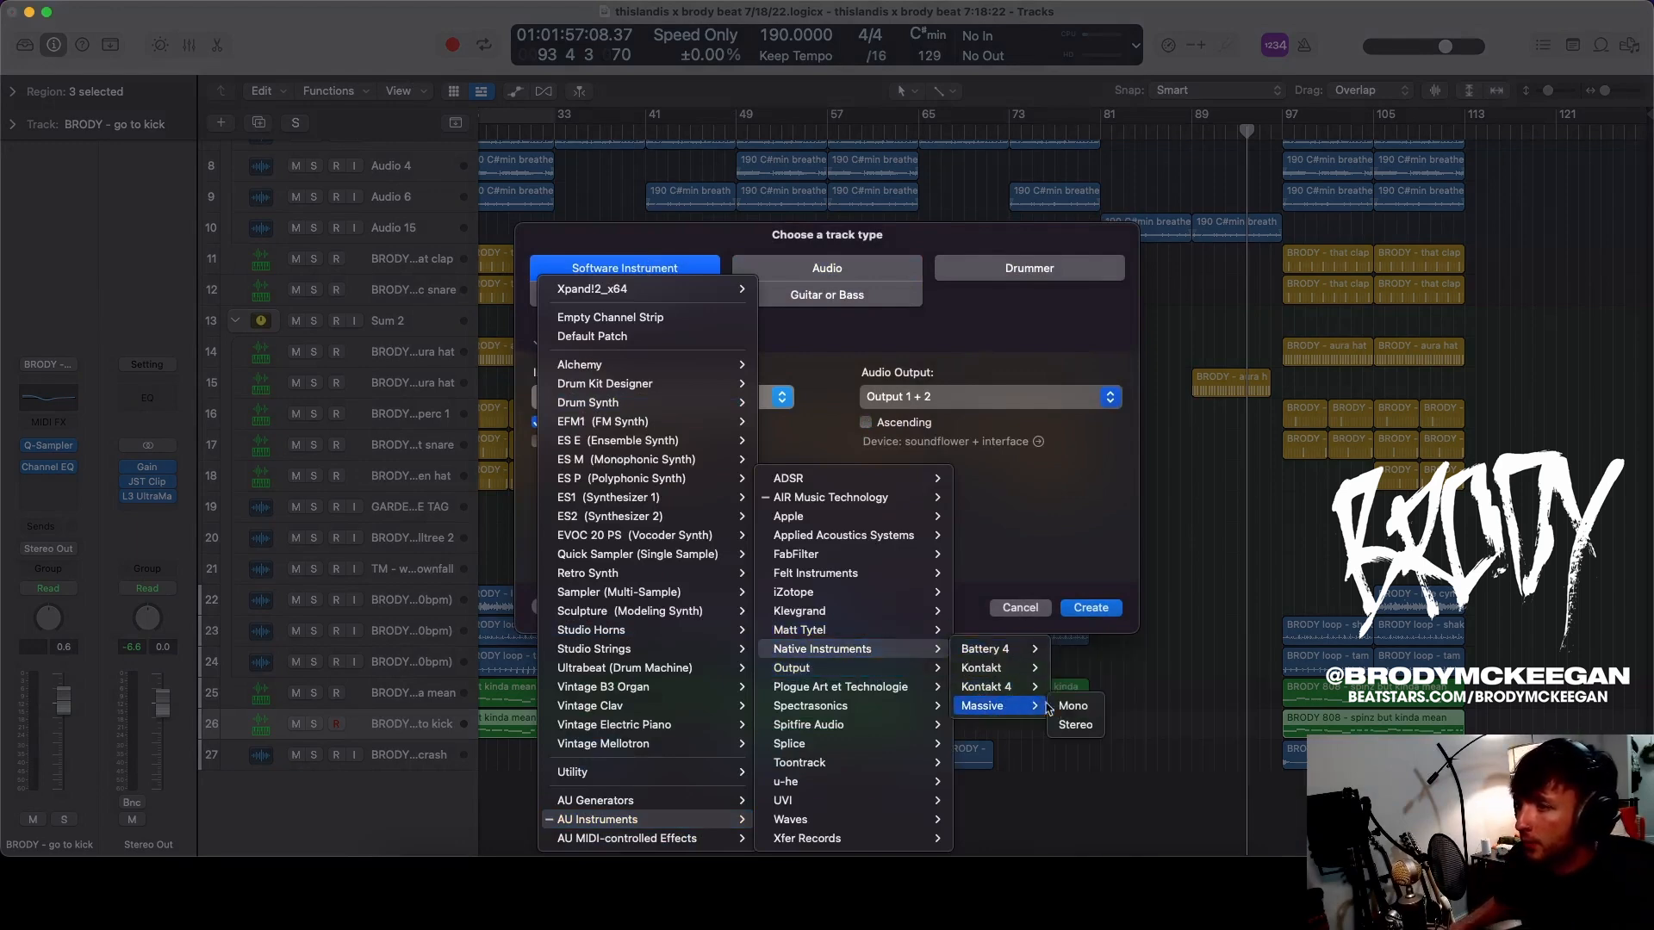
{"action": "left_click", "coordinate": [1074, 724]}
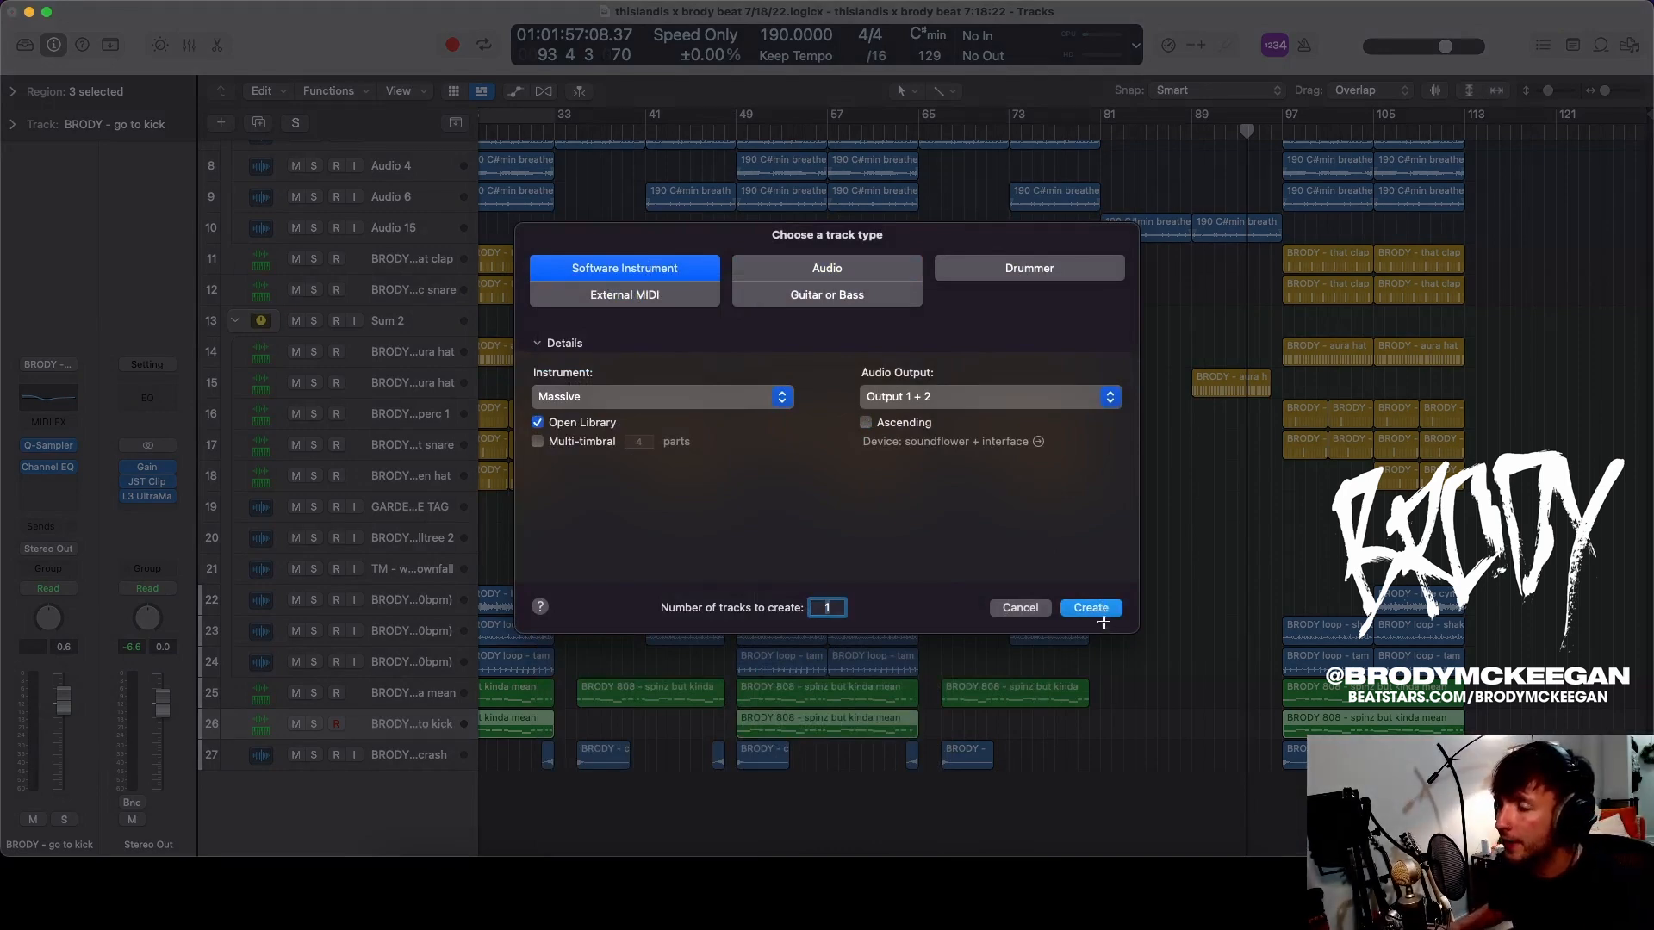
{"action": "left_click", "coordinate": [1094, 609]}
{"action": "left_click", "coordinate": [60, 439]}
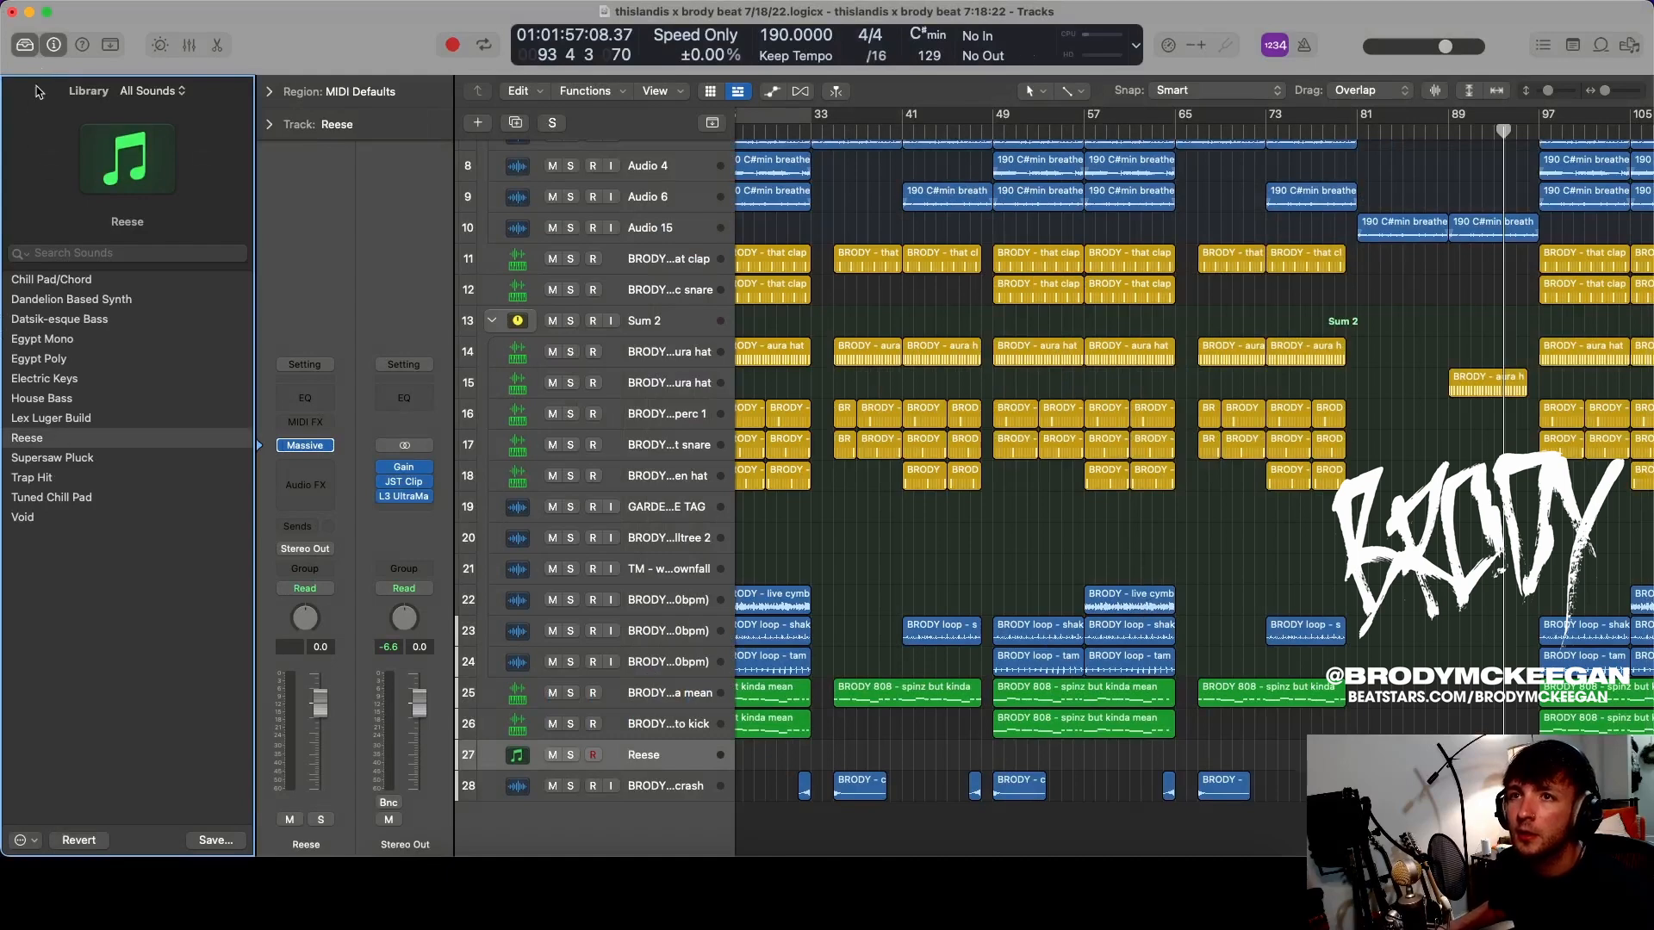
{"action": "left_click", "coordinate": [28, 48]}
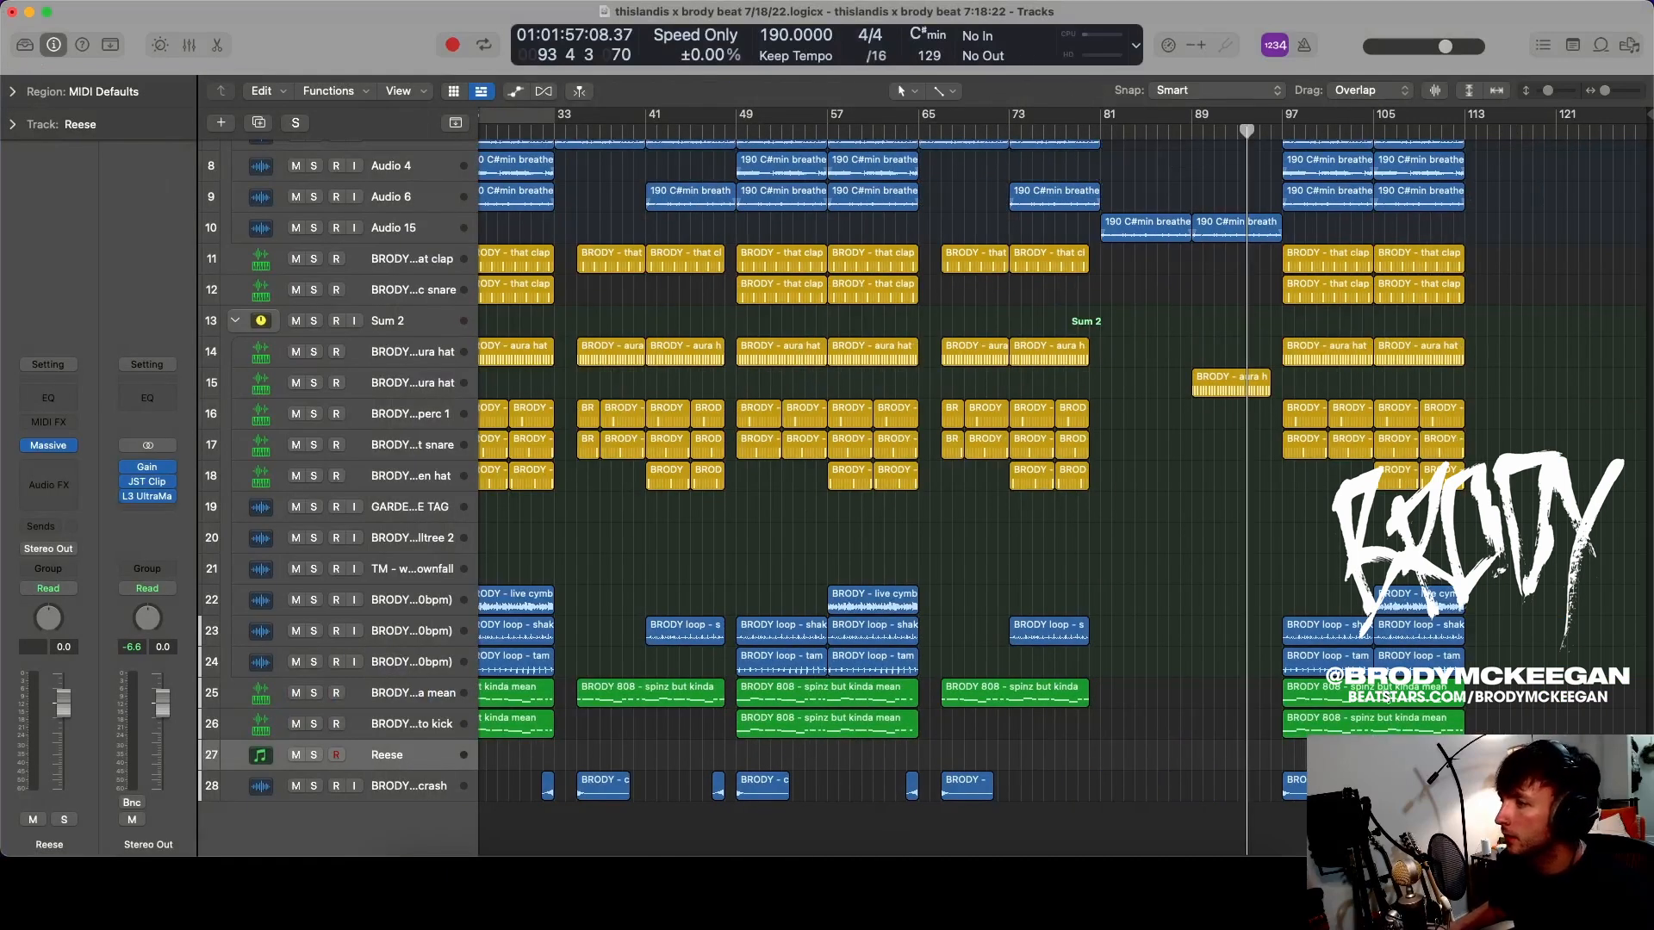
- Copy the 808 region from bar 97 onto the Reese track at bar 80 and play it from bar 81
{"action": "left_click_drag", "start_coordinate": [1387, 693], "coordinate": [1188, 760]}
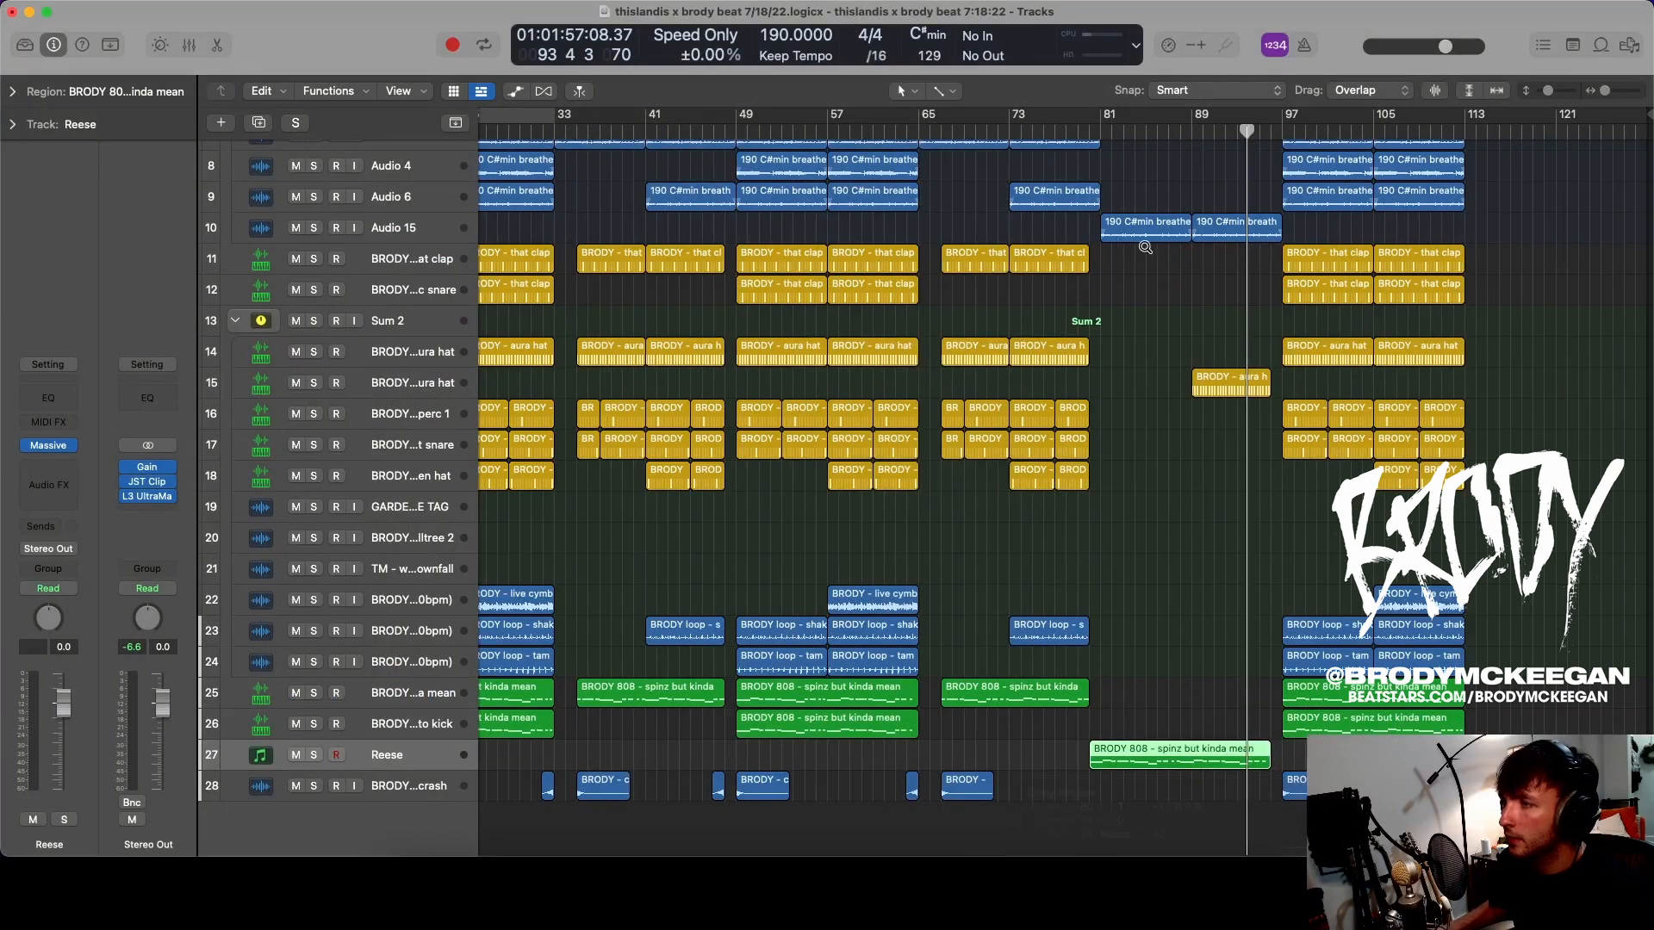
{"action": "left_click", "coordinate": [1098, 131]}
{"action": "key", "text": "space"}
{"action": "scroll", "coordinate": [1270, 514], "scroll_direction": "up", "scroll_amount": 5}
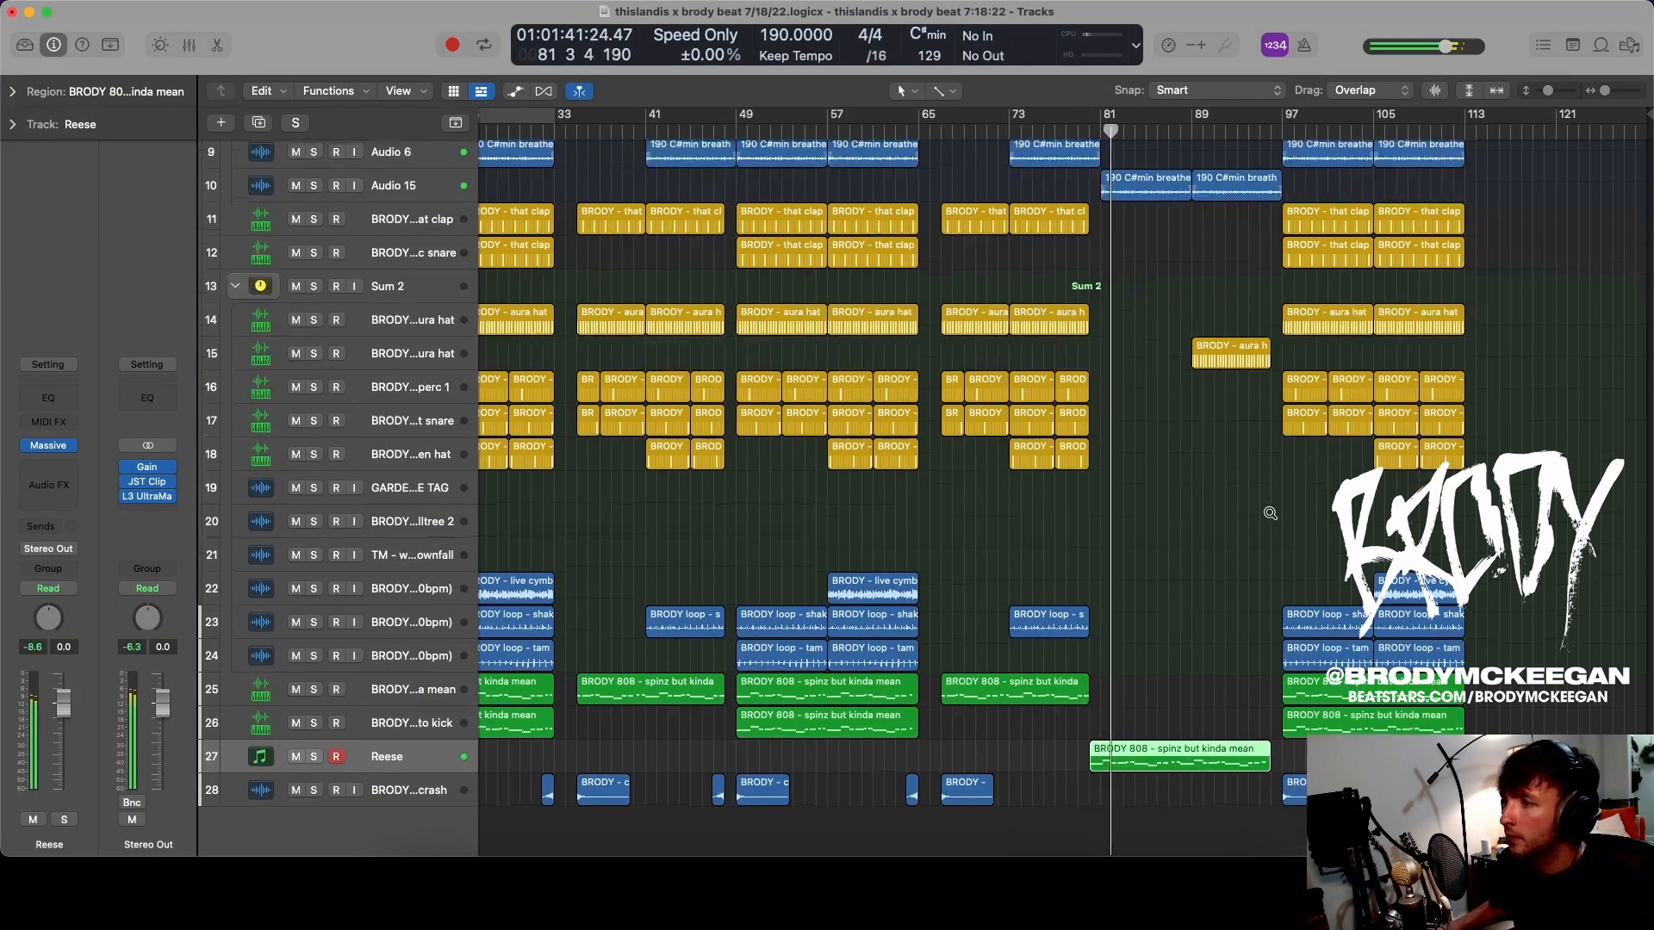
{"action": "scroll", "coordinate": [1278, 517], "scroll_direction": "up", "scroll_amount": 3}
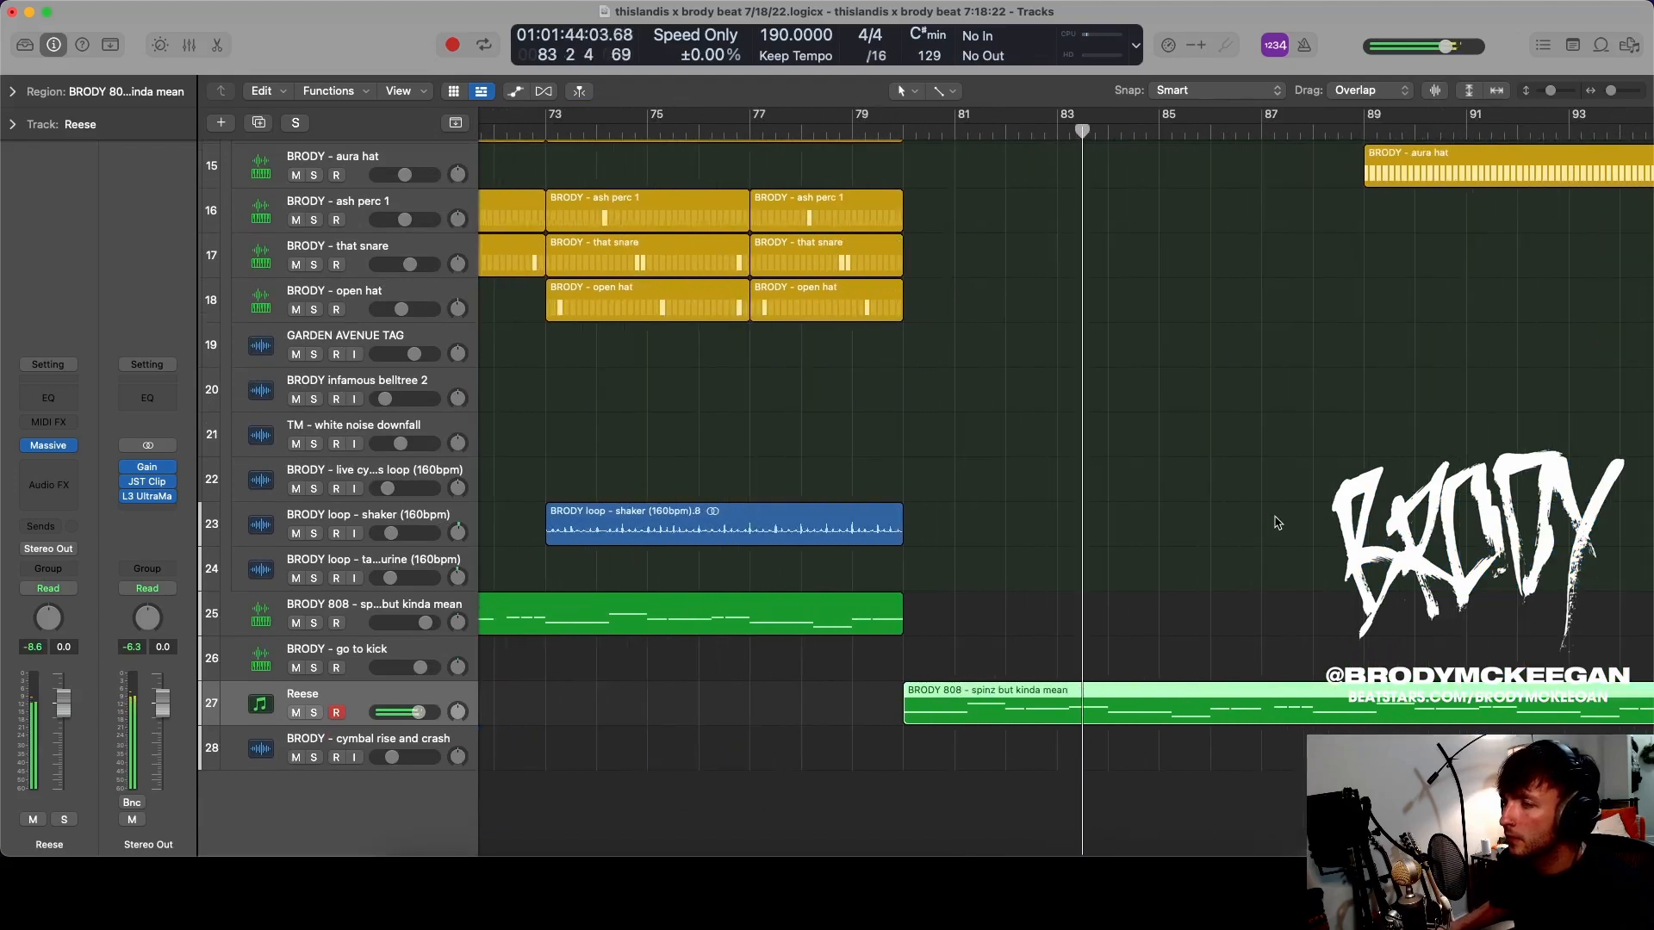
{"action": "scroll", "coordinate": [1262, 520], "scroll_direction": "right", "scroll_amount": 5}
{"action": "scroll", "coordinate": [1043, 447], "scroll_direction": "down", "scroll_amount": 4}
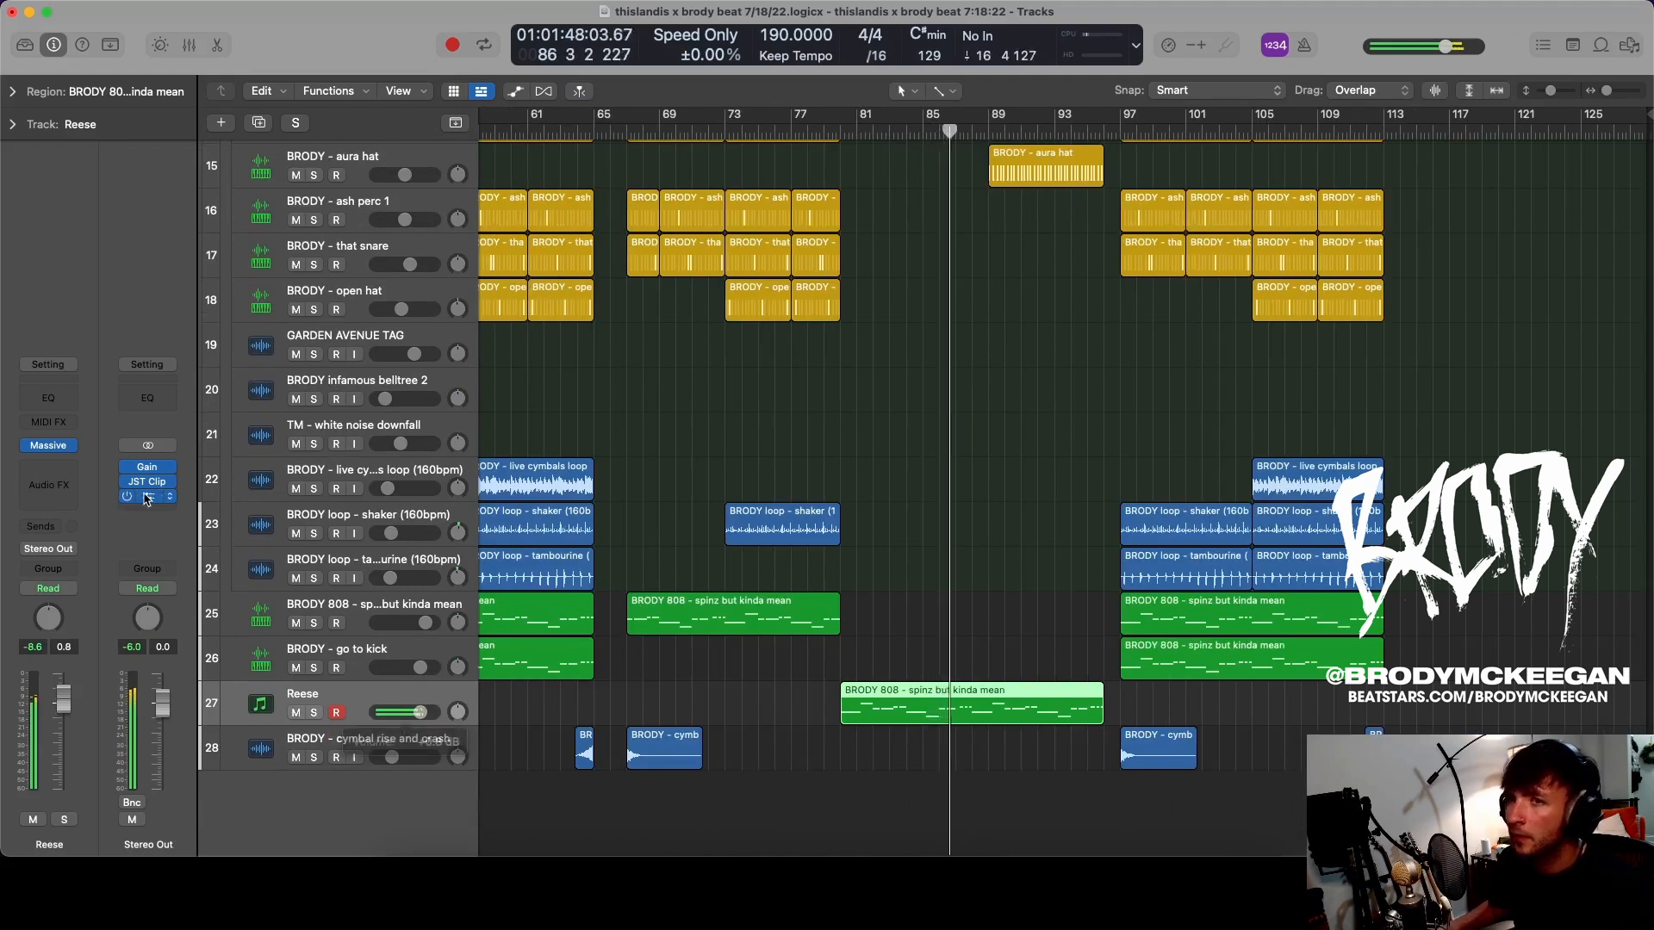
- Open the Reese region's notes in the Piano Roll and move the region to start at bar 81
{"action": "key", "text": "e"}
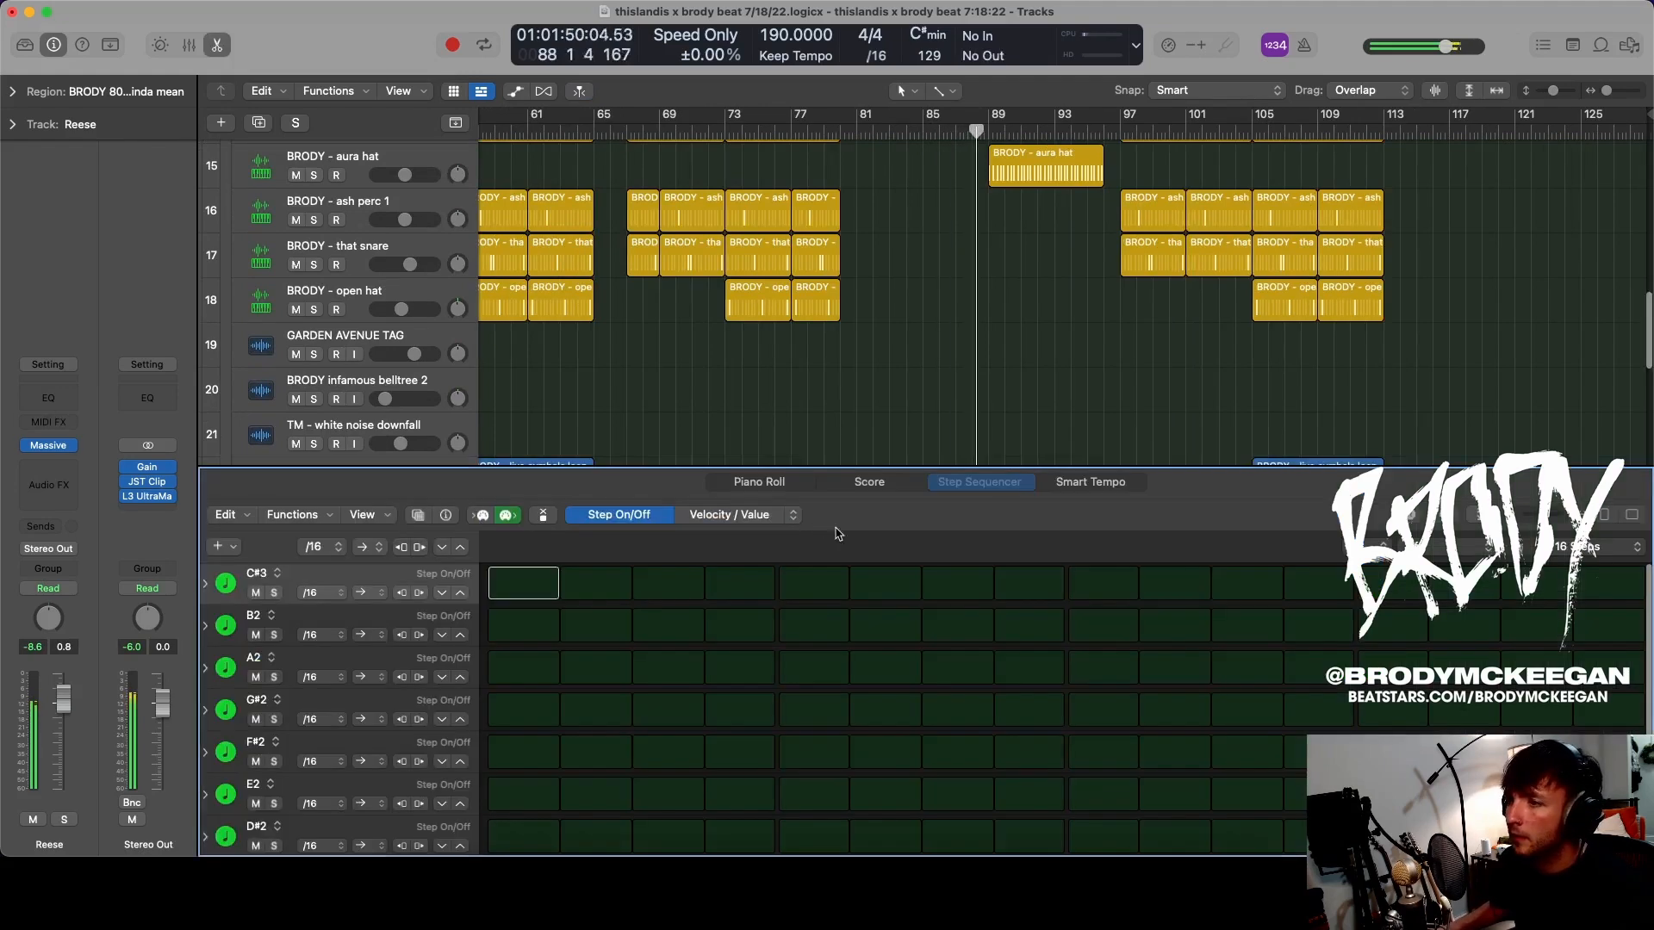
{"action": "key", "text": "p"}
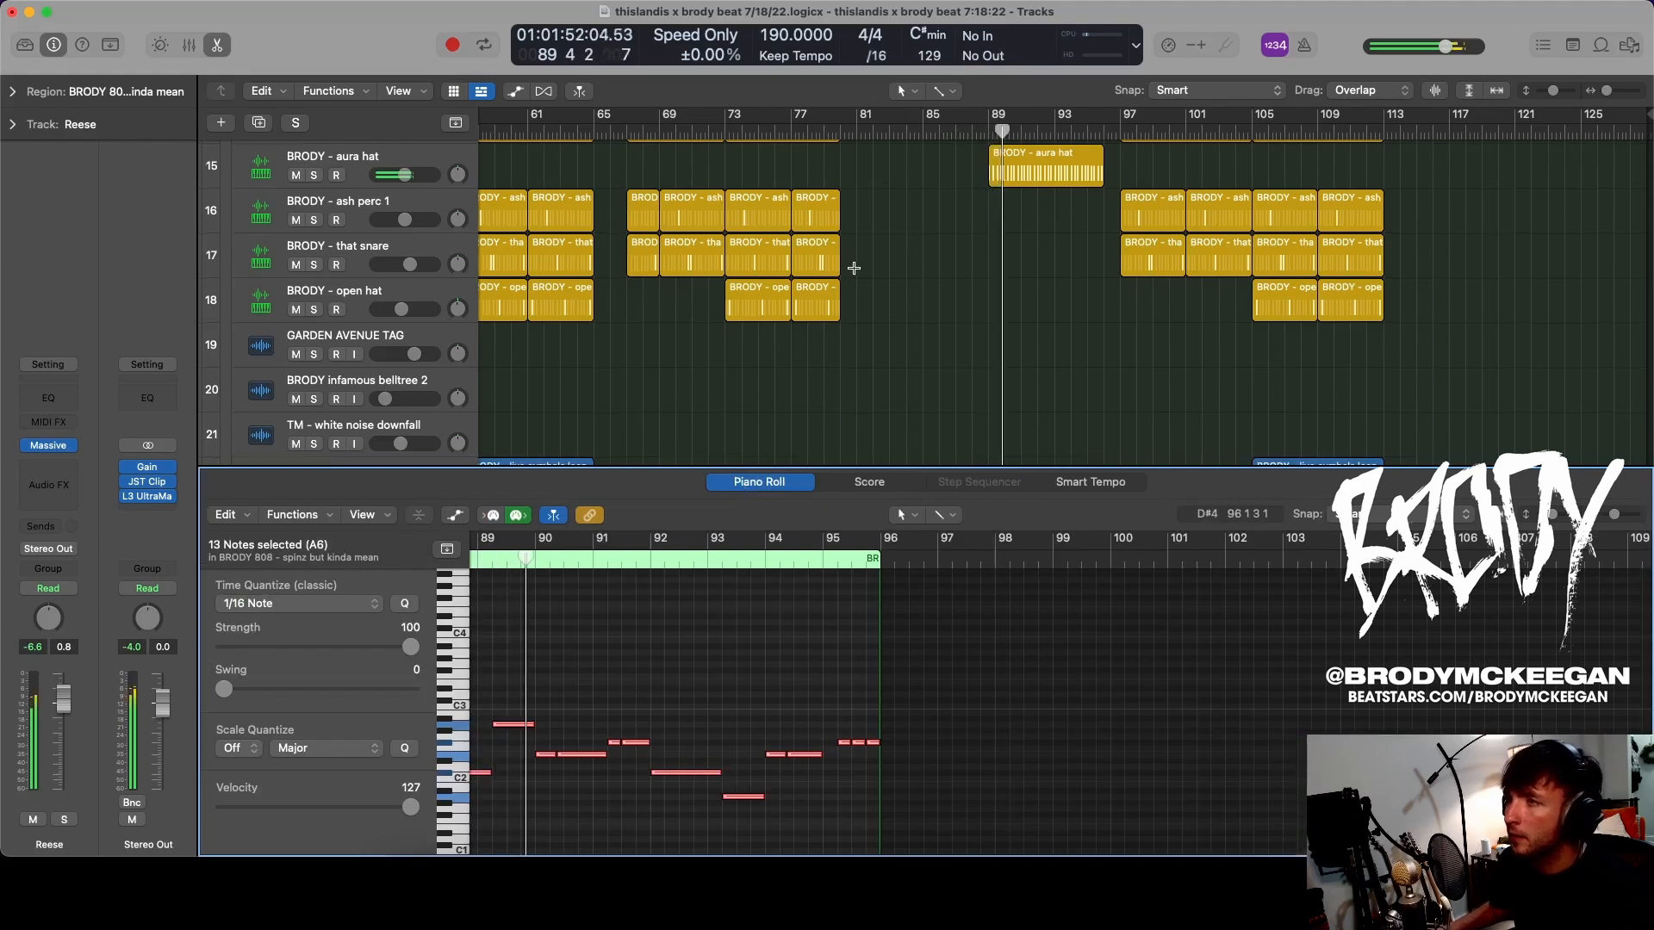
{"action": "scroll", "coordinate": [988, 326], "scroll_direction": "up", "scroll_amount": 4}
{"action": "scroll", "coordinate": [961, 206], "scroll_direction": "up", "scroll_amount": 3}
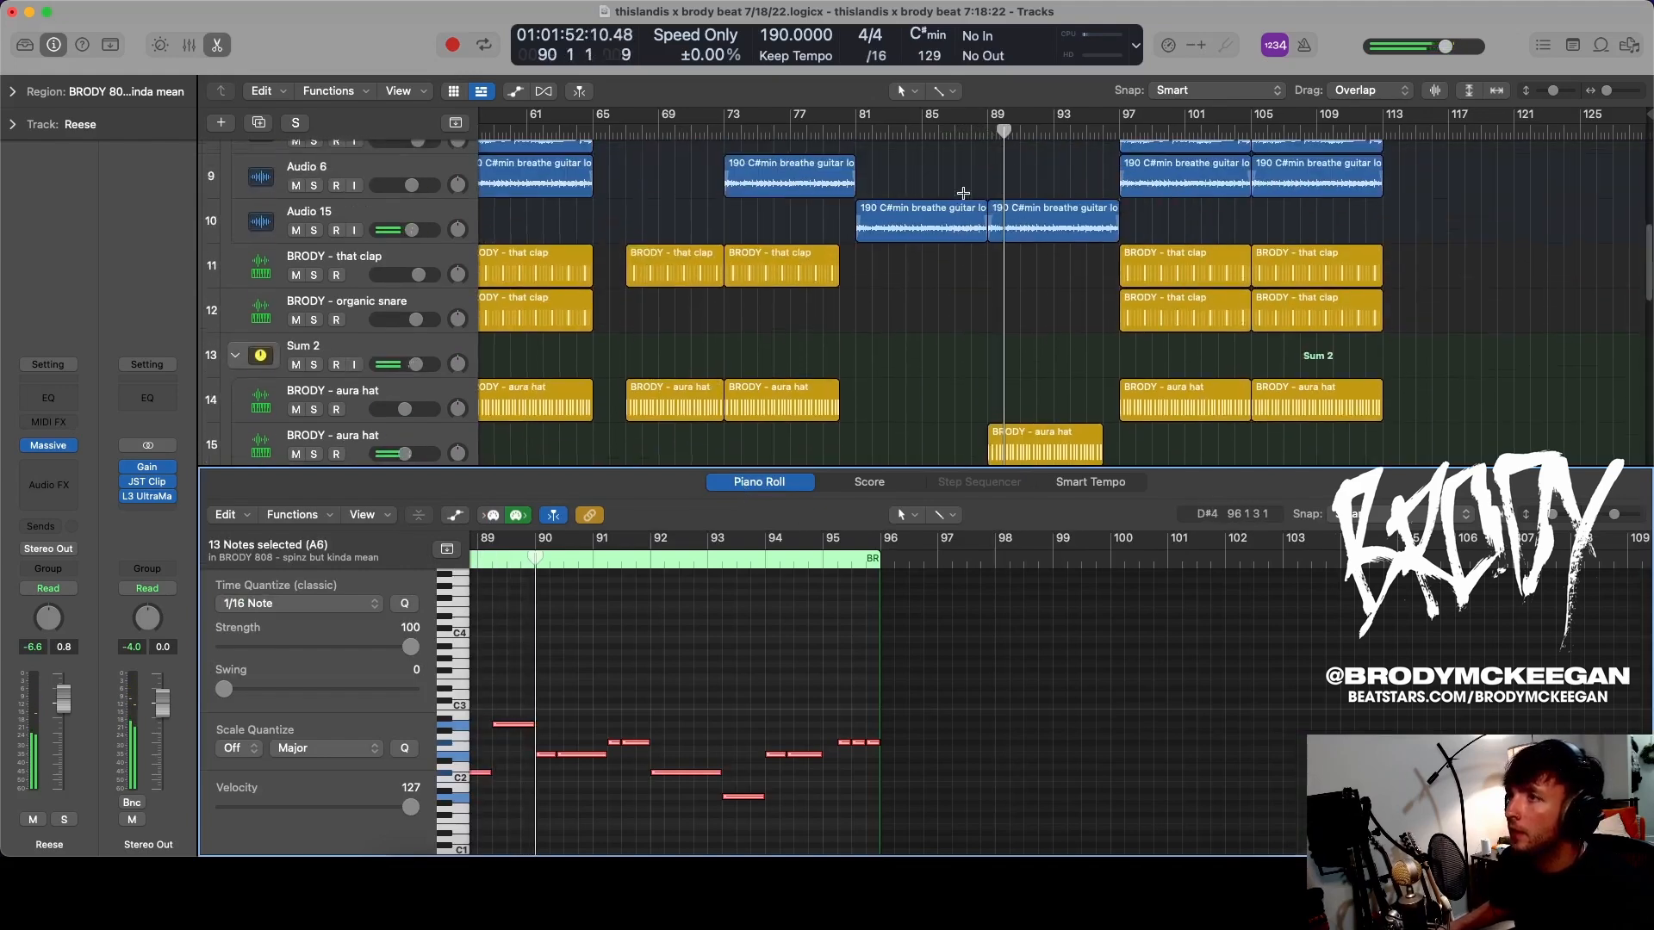
{"action": "left_click", "coordinate": [990, 131]}
{"action": "key", "text": "space"}
{"action": "scroll", "coordinate": [947, 370], "scroll_direction": "down", "scroll_amount": 8}
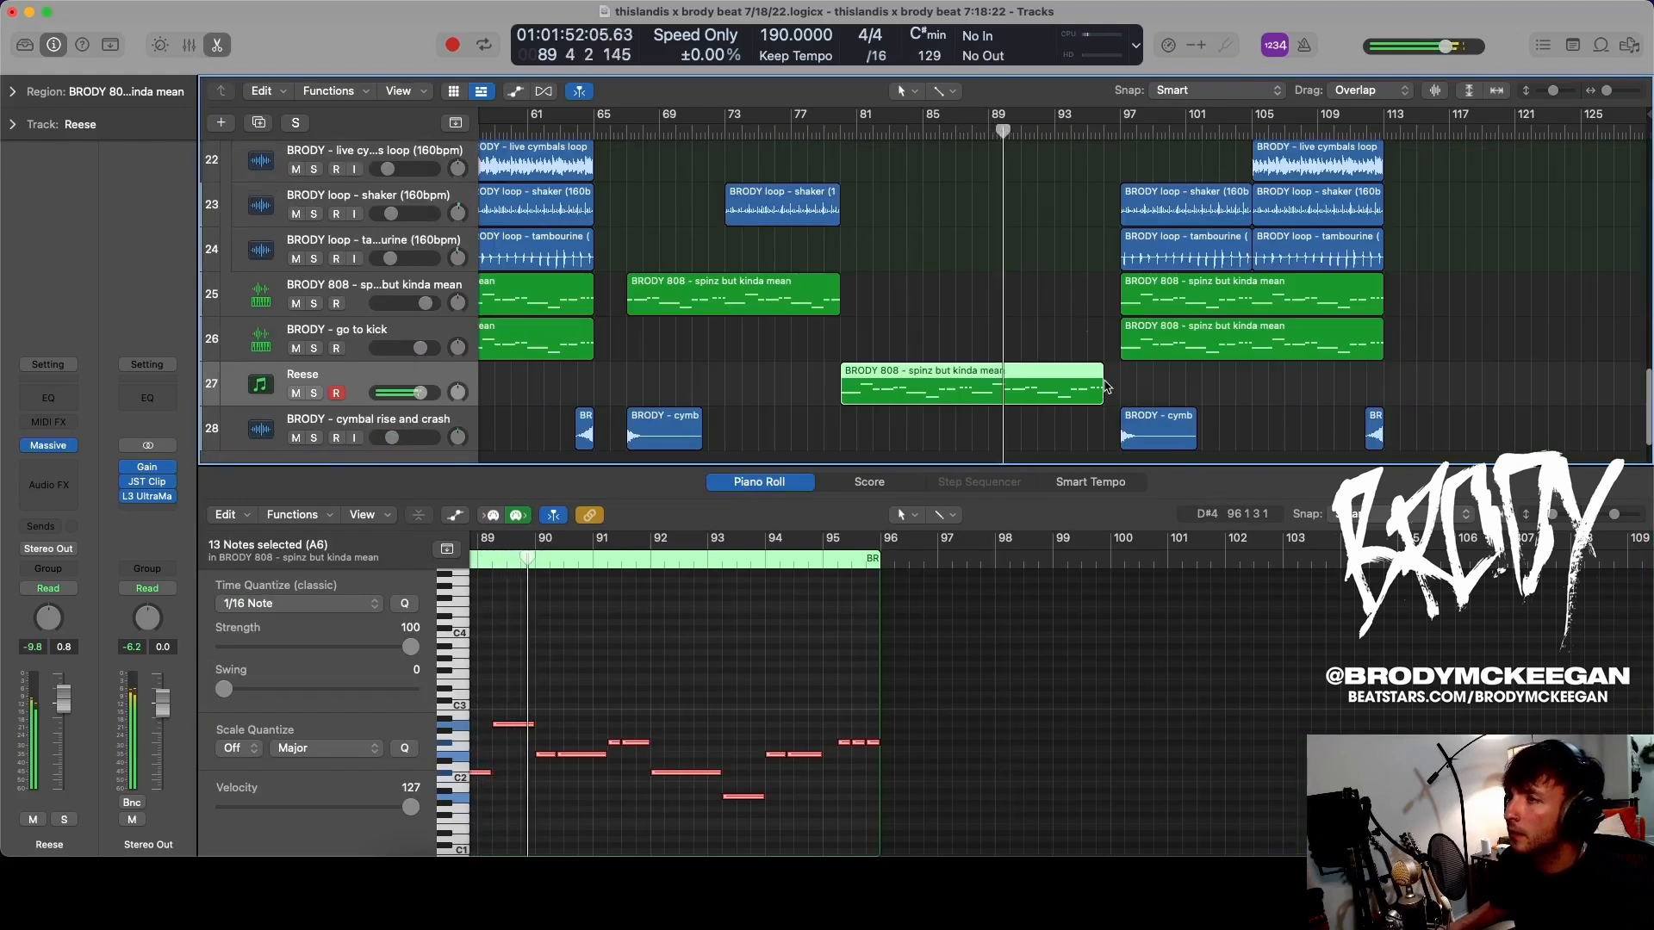
{"action": "left_click_drag", "start_coordinate": [865, 372], "coordinate": [882, 372]}
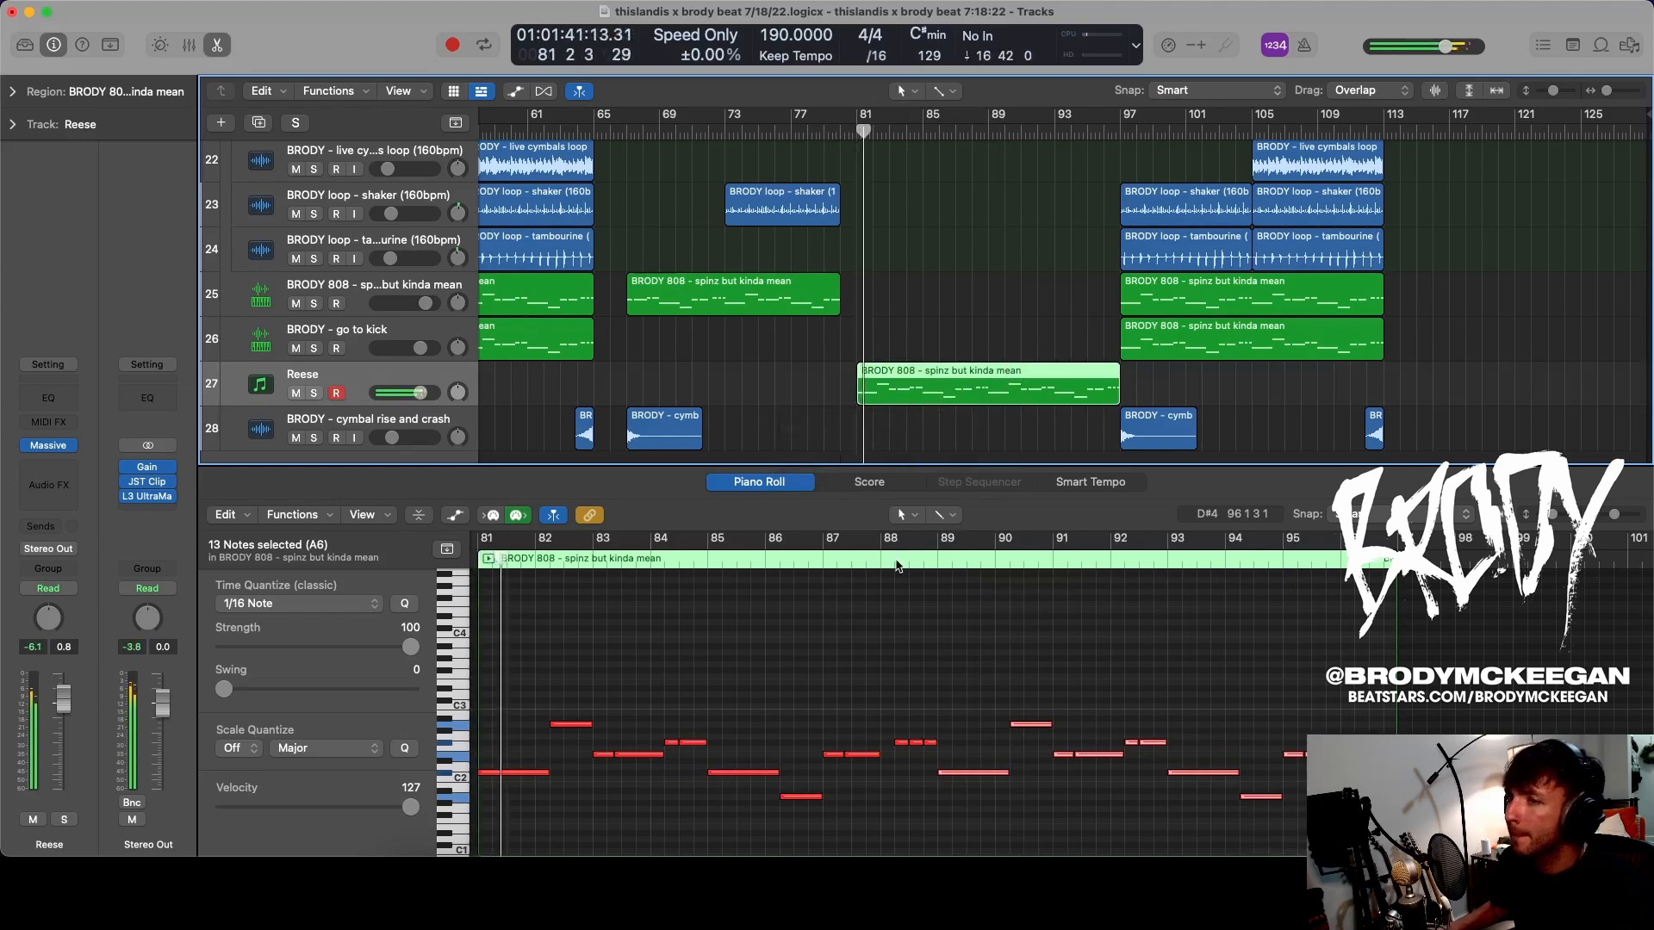
- Lengthen the two E2 notes ending just before bars 96 and 88 in the Reese region to close the gaps after them
{"action": "scroll", "coordinate": [846, 665], "scroll_direction": "up", "scroll_amount": 4}
{"action": "scroll", "coordinate": [851, 666], "scroll_direction": "right", "scroll_amount": 3}
{"action": "scroll", "coordinate": [851, 666], "scroll_direction": "right", "scroll_amount": 2}
{"action": "left_click", "coordinate": [851, 666]}
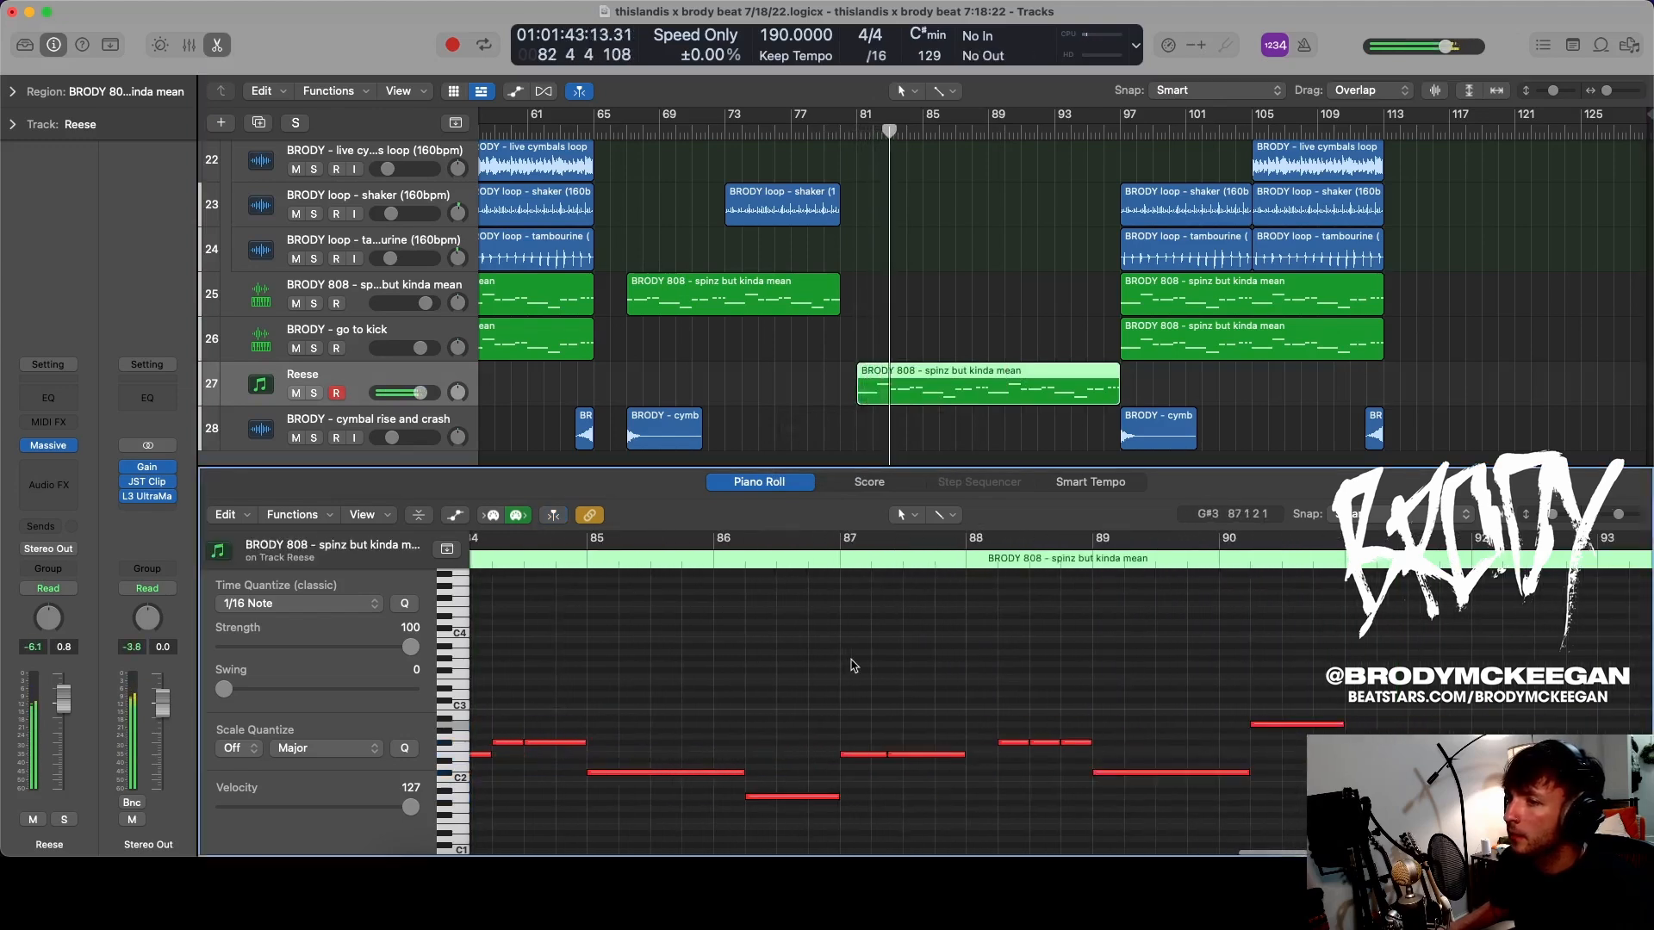
{"action": "scroll", "coordinate": [808, 627], "scroll_direction": "down", "scroll_amount": 3}
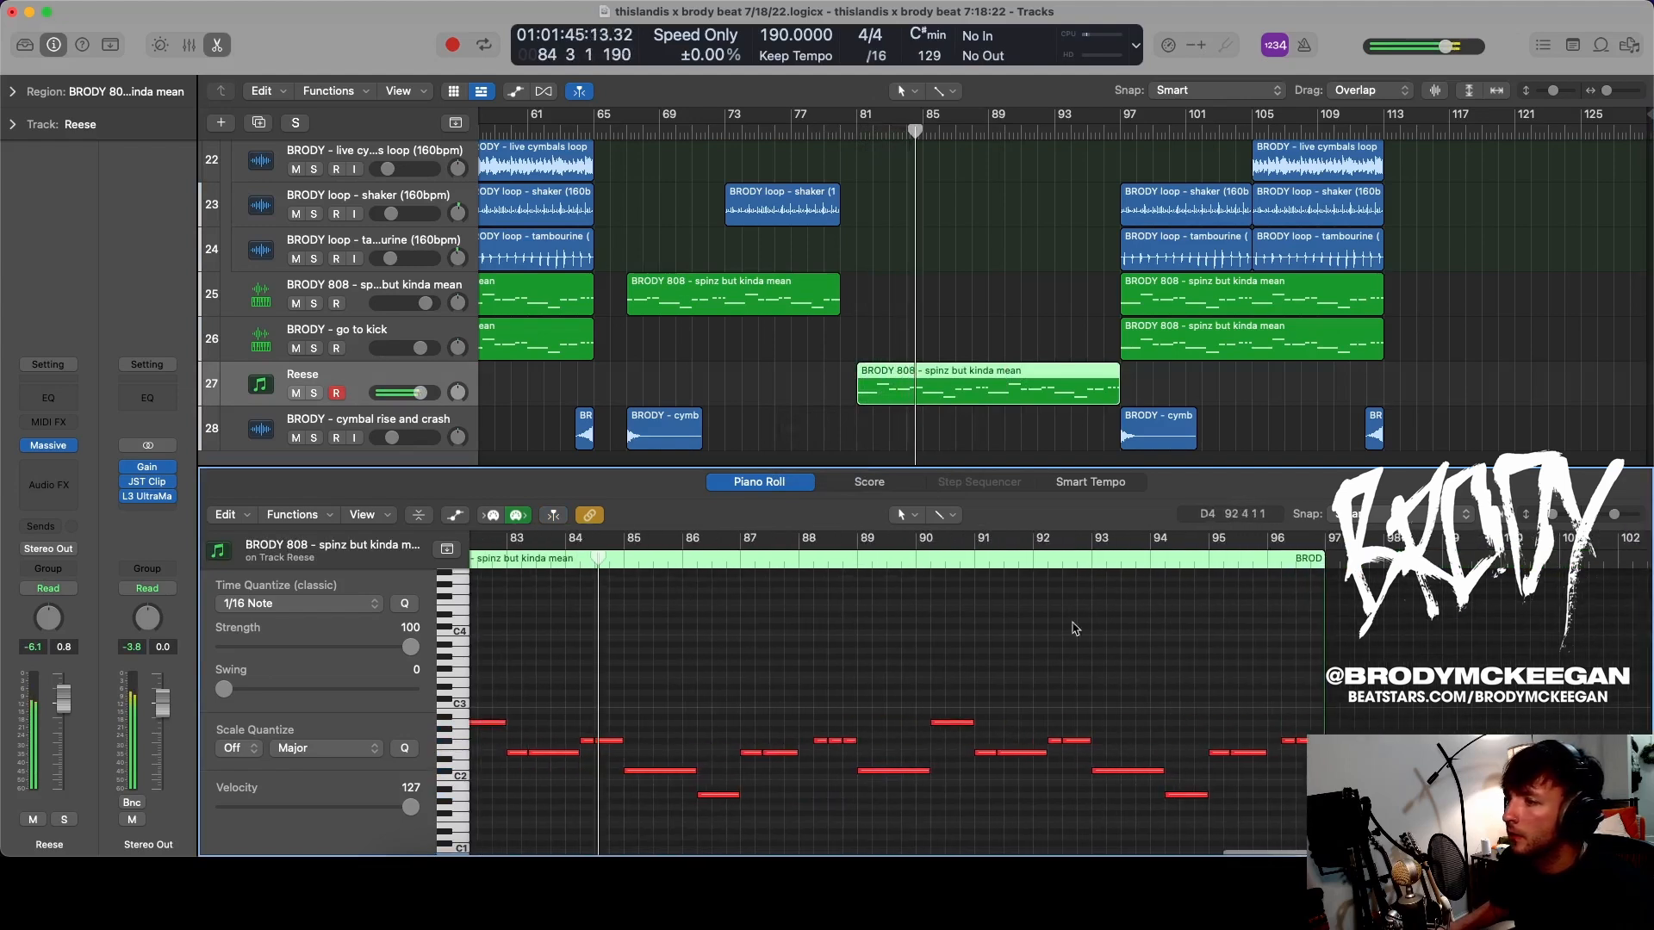
{"action": "left_click_drag", "start_coordinate": [1270, 756], "coordinate": [1277, 761]}
{"action": "scroll", "coordinate": [1280, 719], "scroll_direction": "left", "scroll_amount": 3}
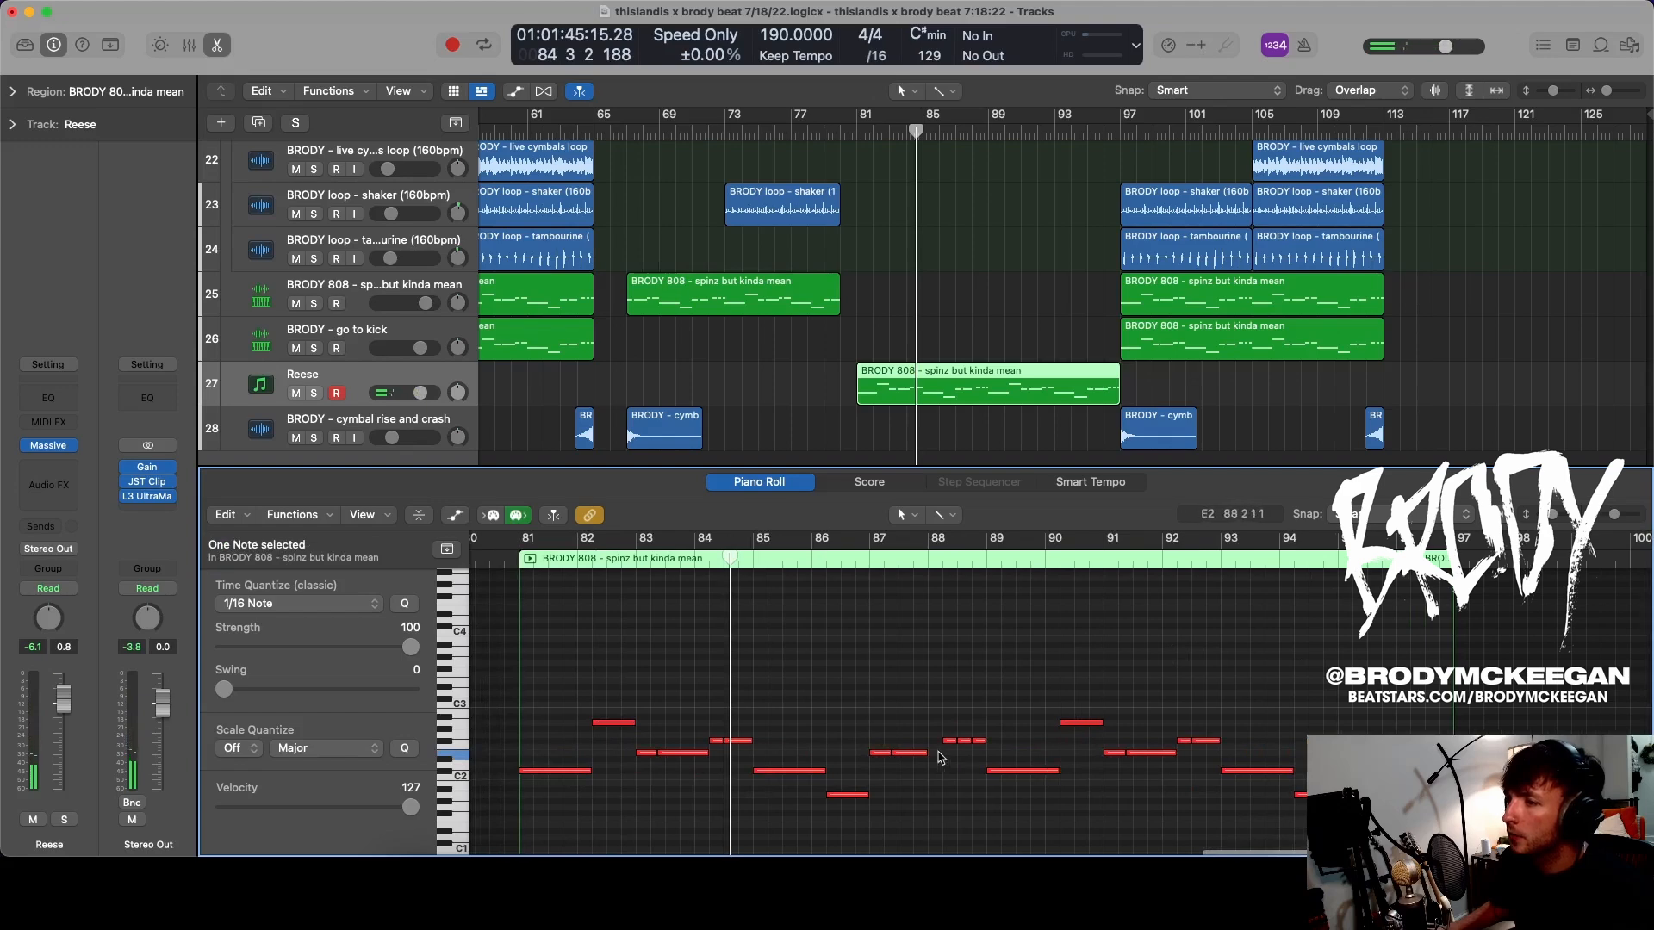
{"action": "left_click_drag", "start_coordinate": [925, 753], "coordinate": [942, 754]}
- Select all notes in the Reese region and extend their ends slightly so that neighbouring notes overlap
{"action": "left_click_drag", "start_coordinate": [1397, 647], "coordinate": [536, 836]}
{"action": "left_click", "coordinate": [588, 770]}
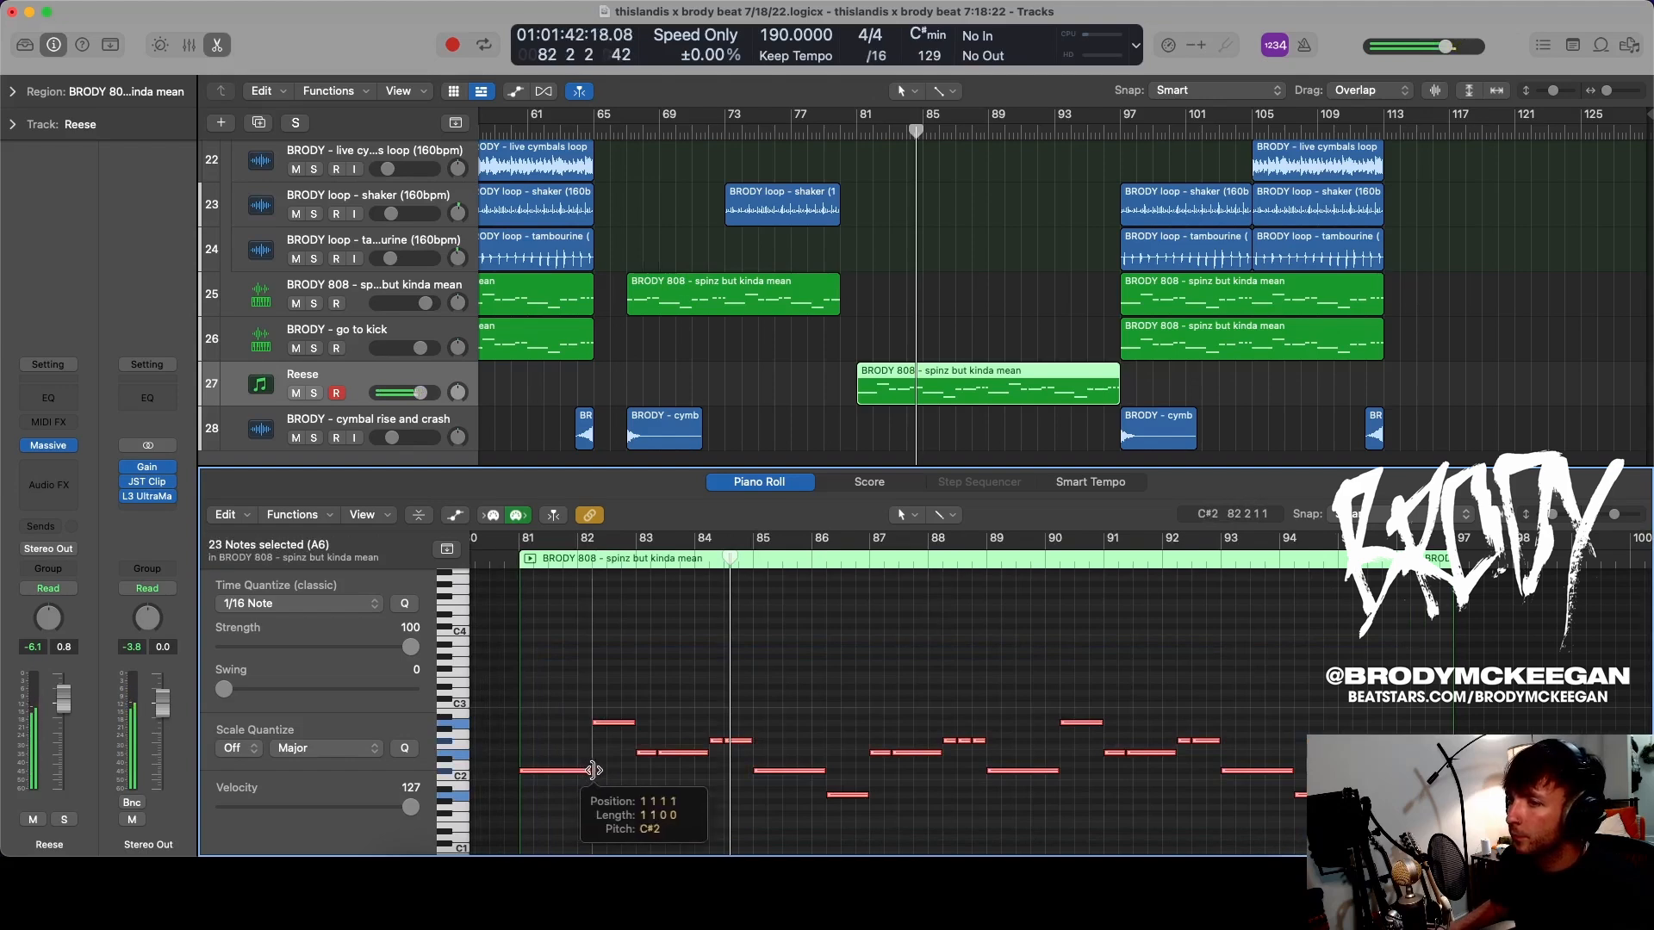
{"action": "left_click_drag", "start_coordinate": [593, 770], "coordinate": [599, 770]}
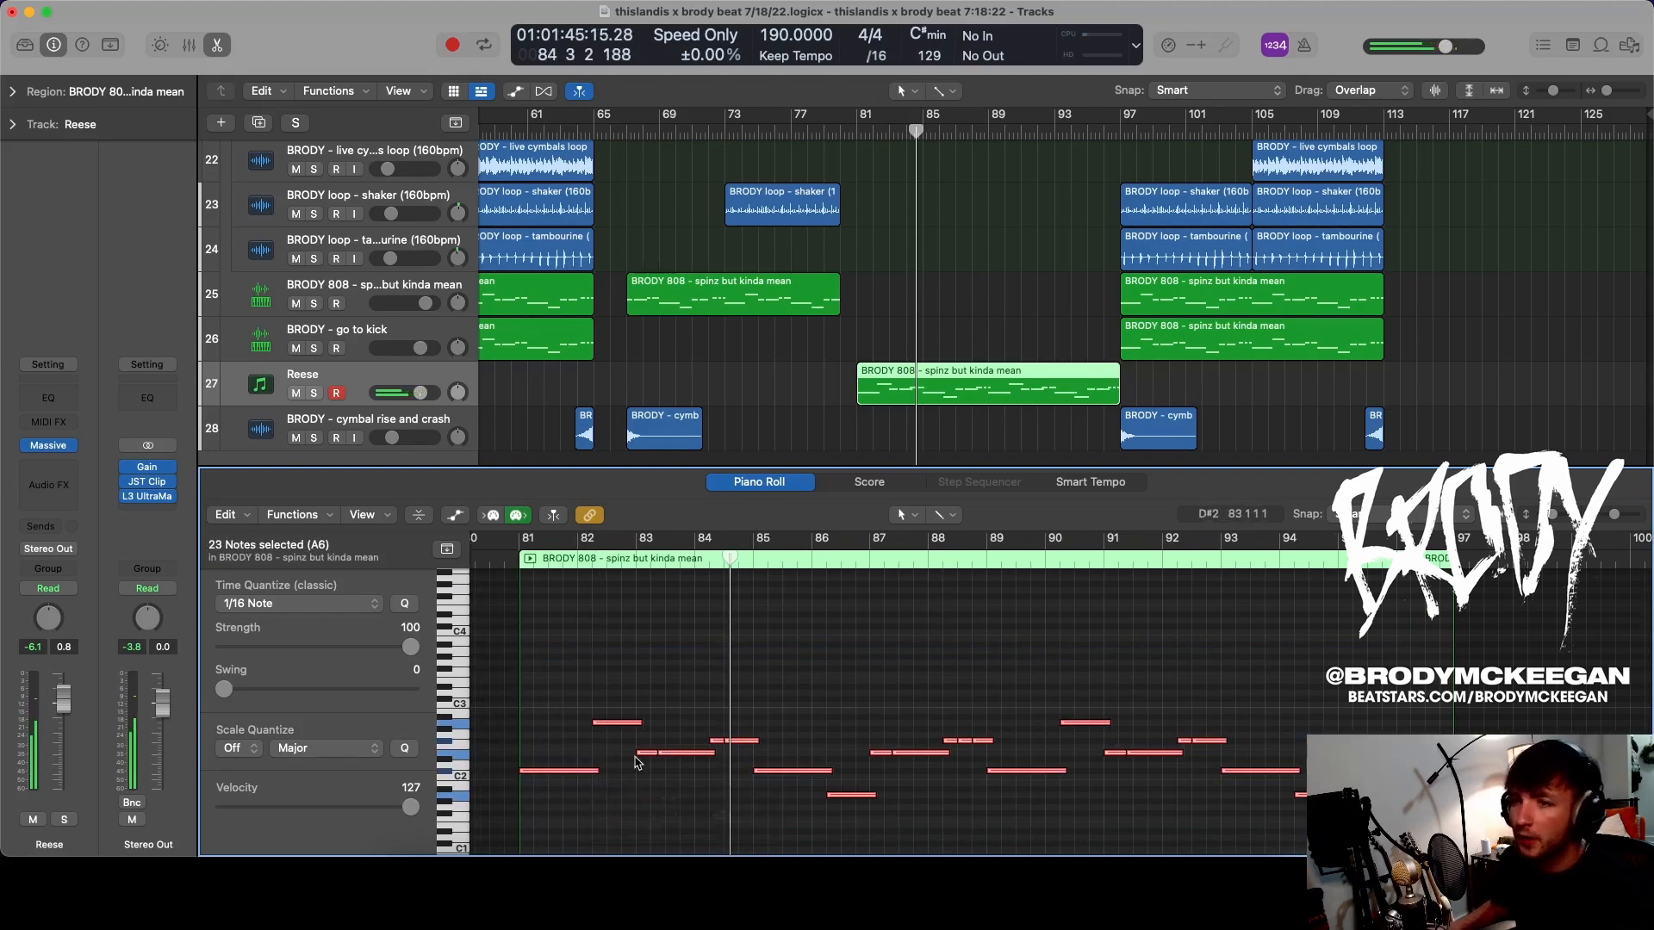
- Open Massive on the Reese track, show its Voicing page and replay the Reese region from bar 81
{"action": "left_click", "coordinate": [52, 446]}
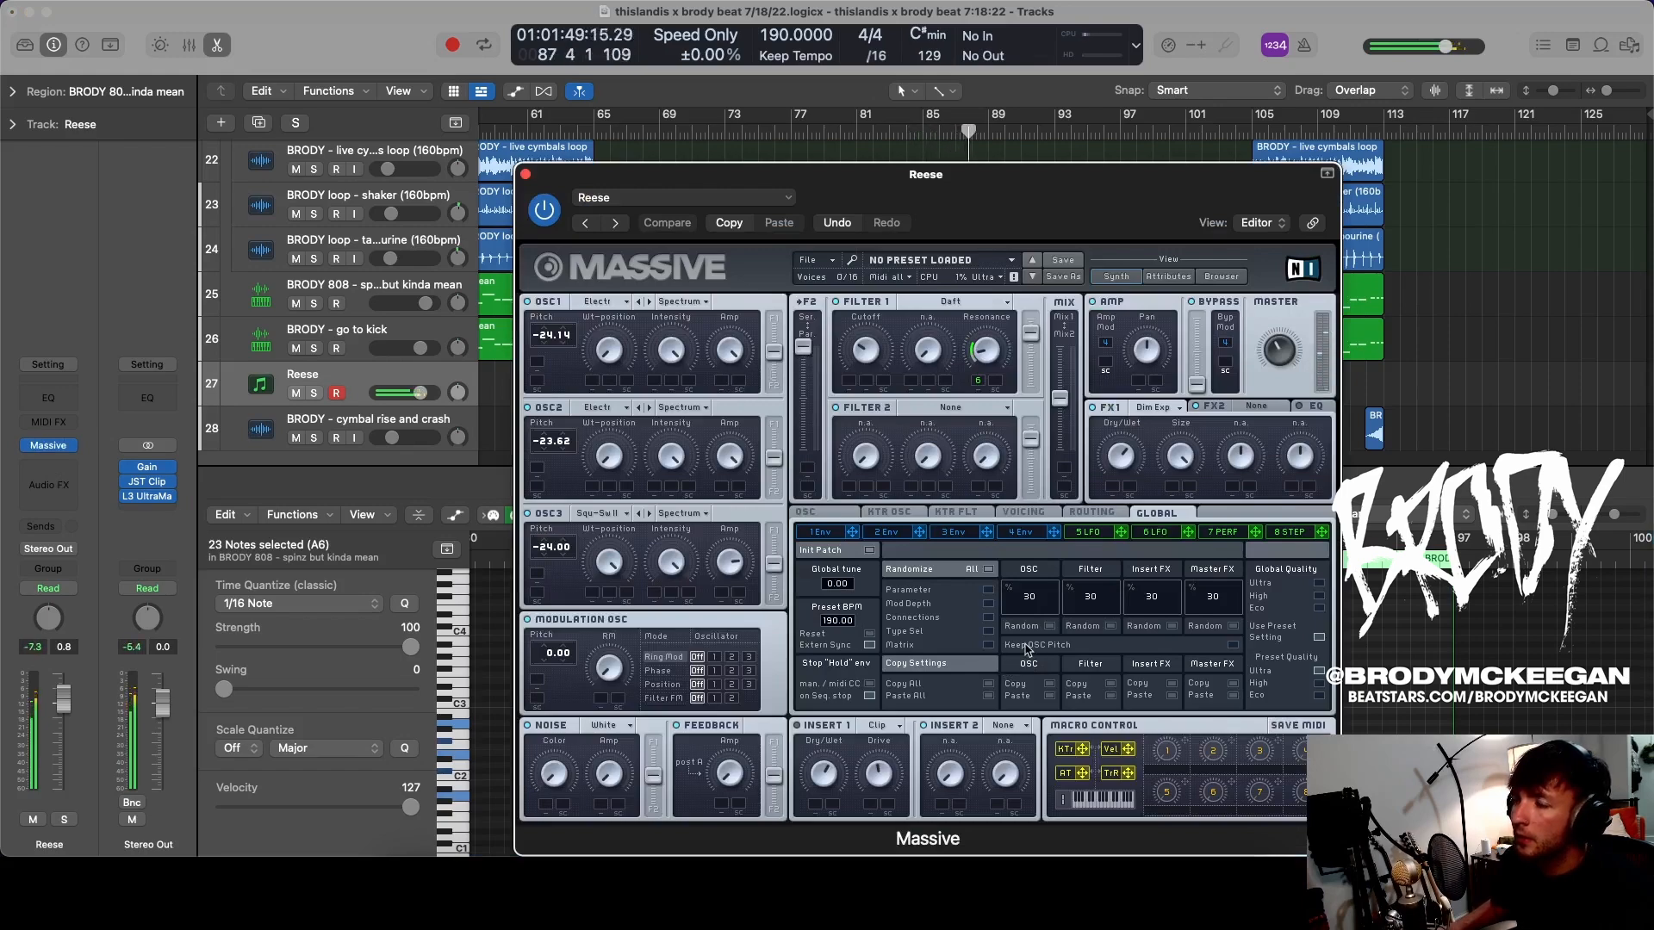
{"action": "left_click_drag", "start_coordinate": [987, 196], "coordinate": [1245, 191]}
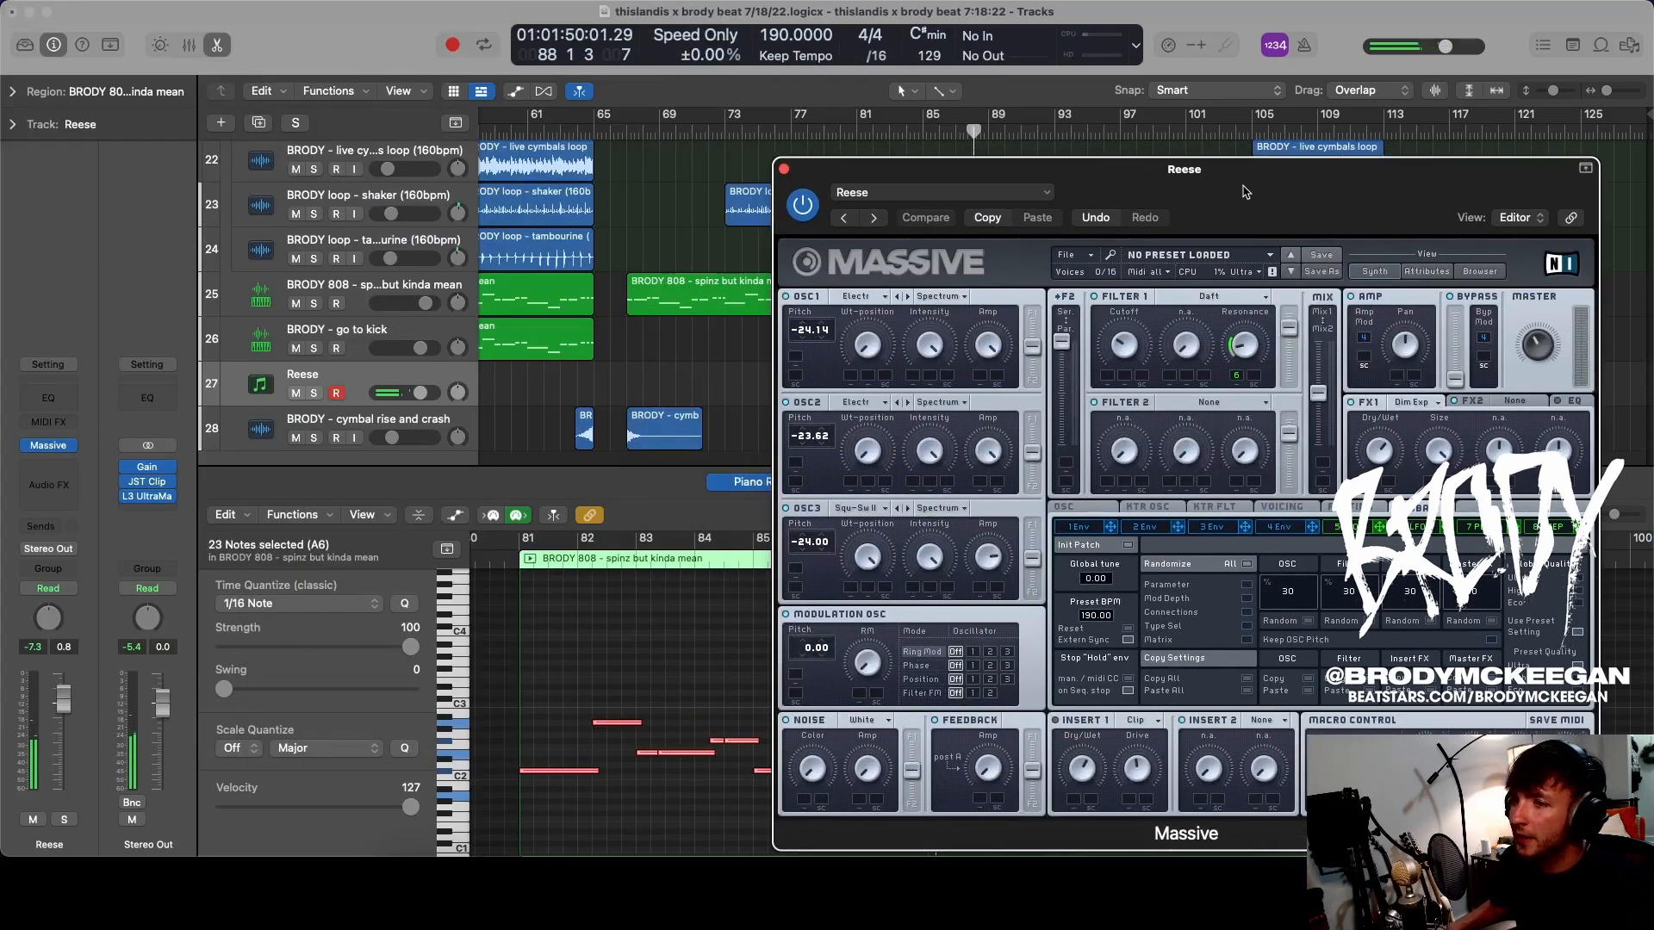
{"action": "left_click", "coordinate": [521, 561]}
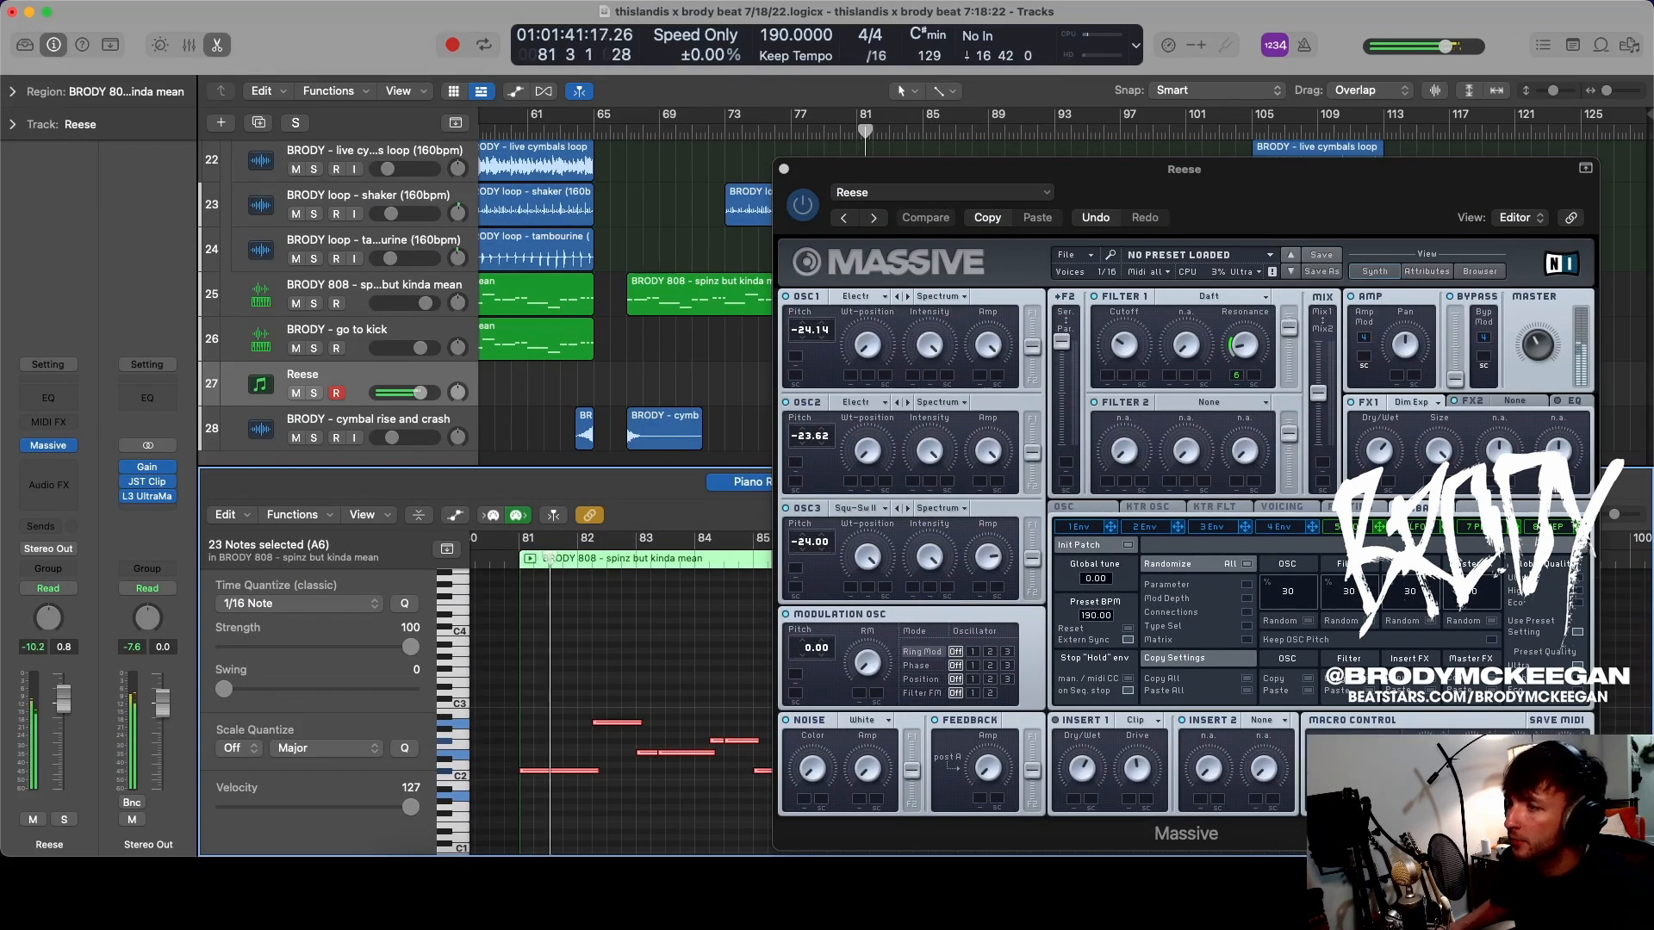
{"action": "left_click", "coordinate": [1305, 508]}
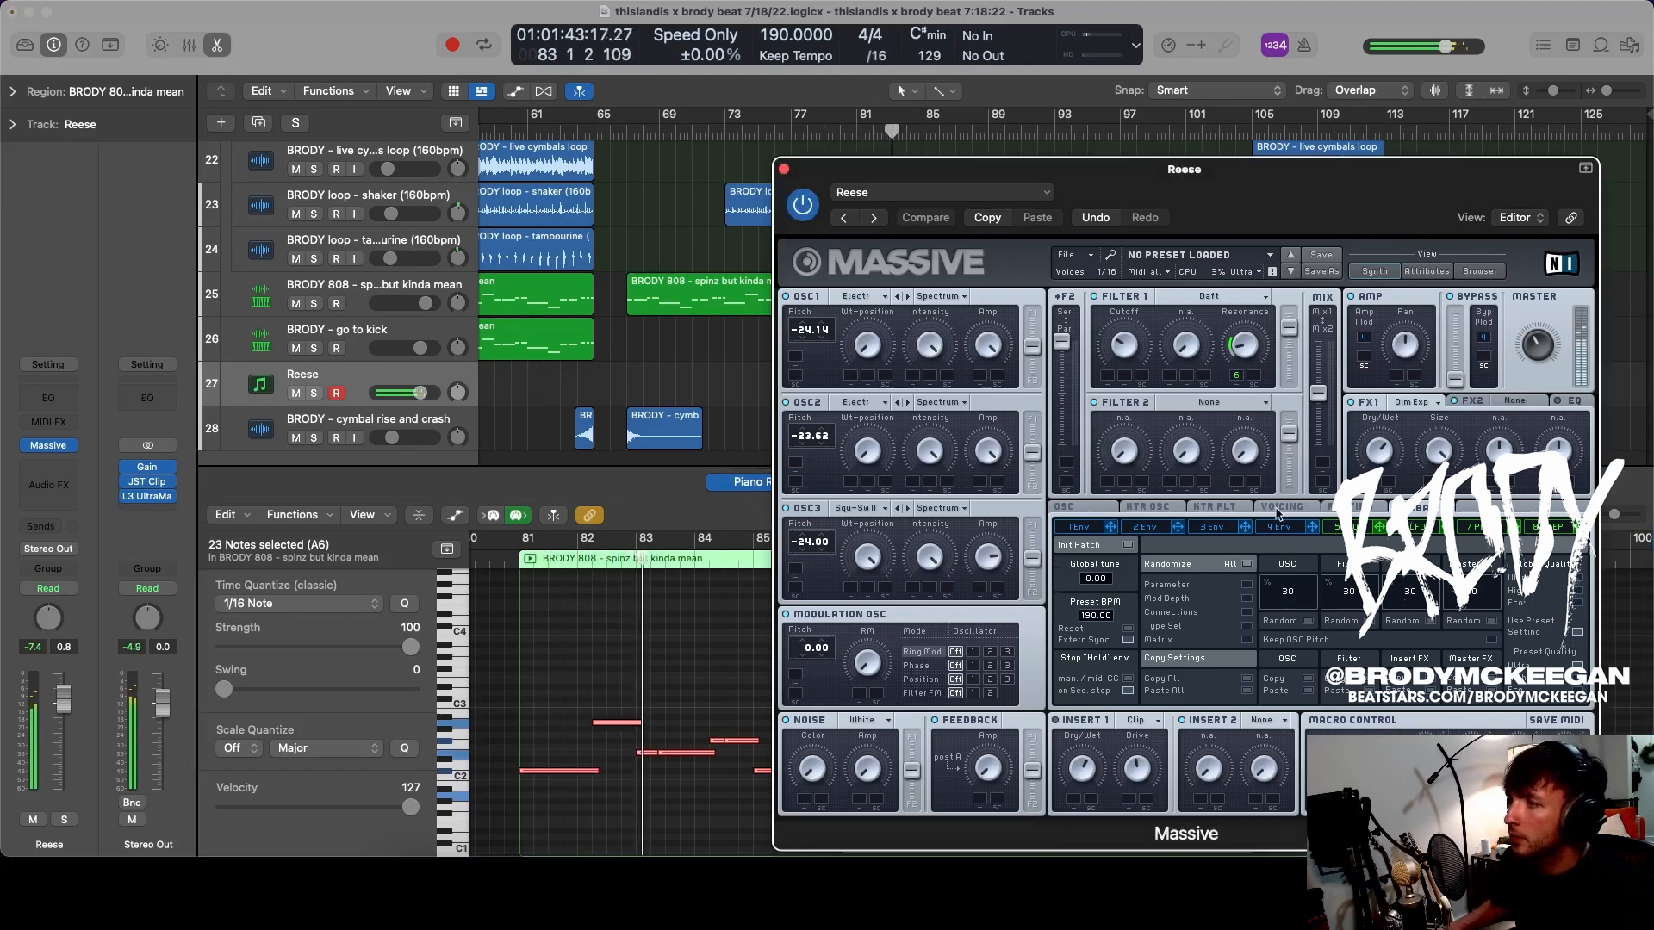
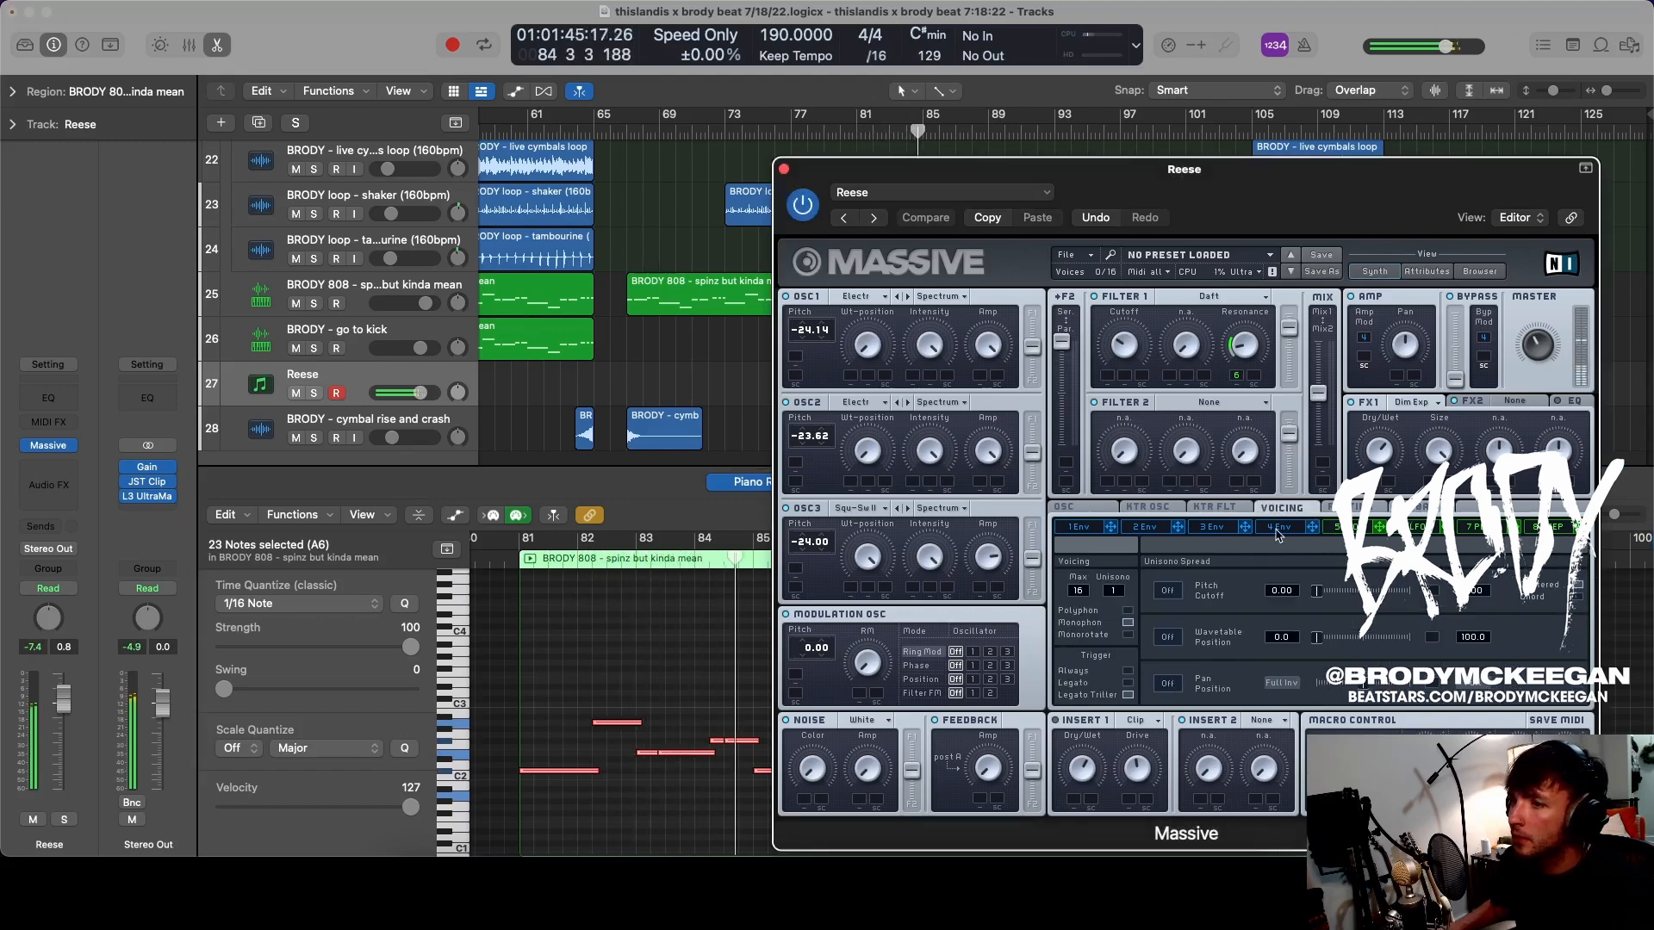
{"action": "left_click", "coordinate": [520, 566]}
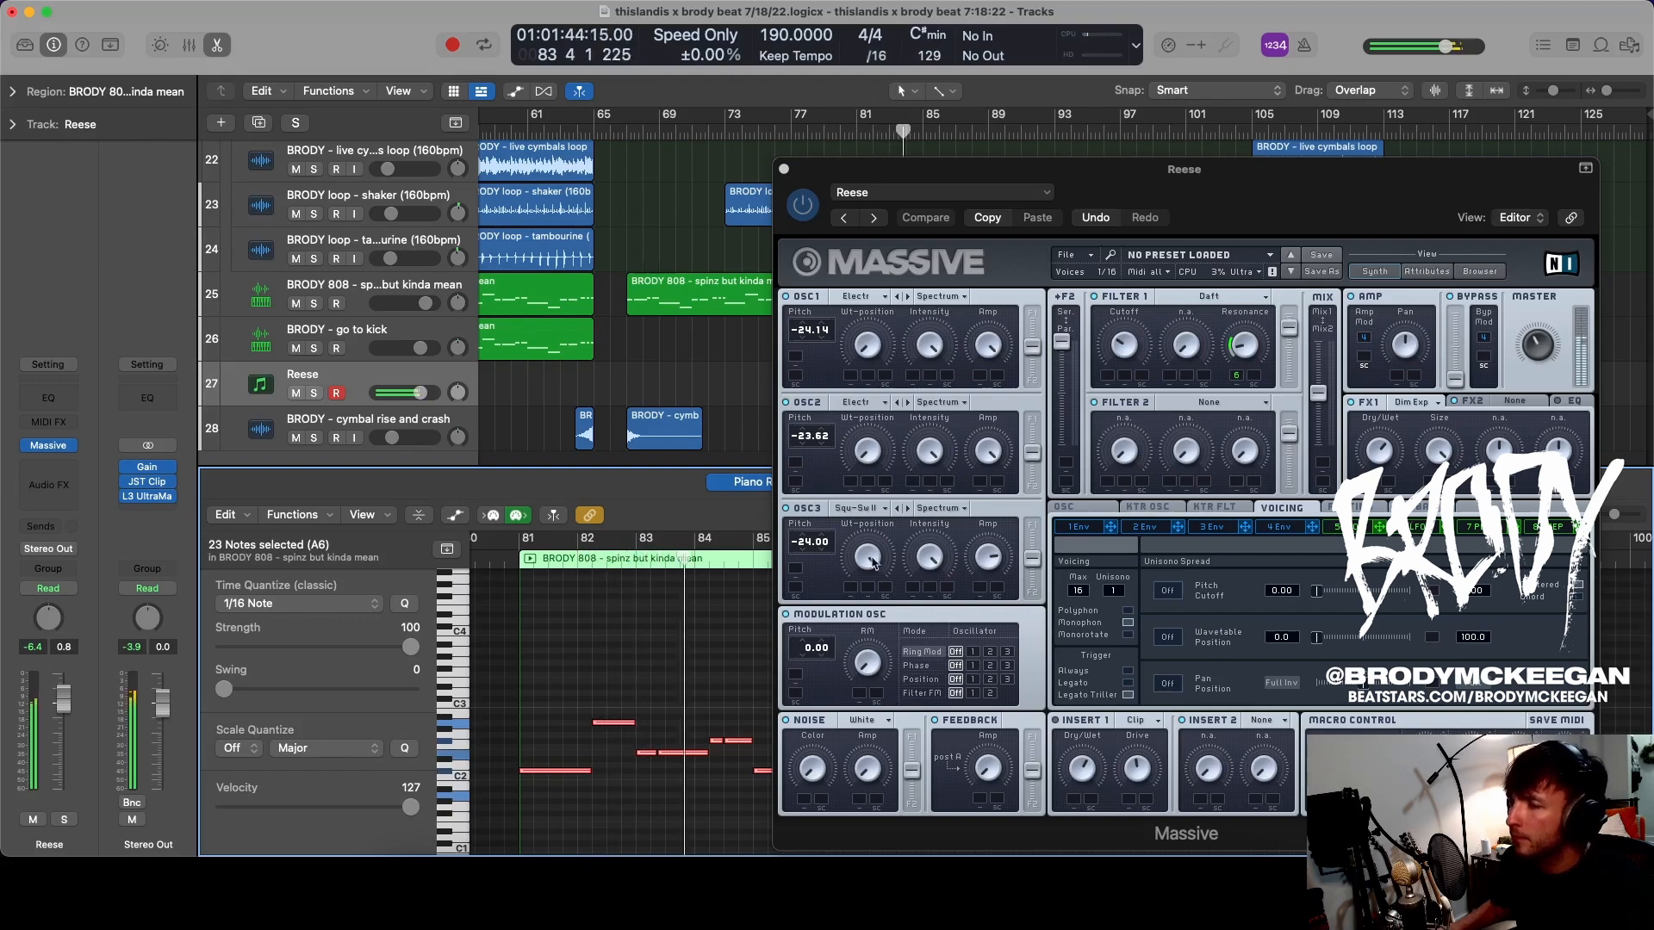
{"action": "left_click", "coordinate": [784, 170]}
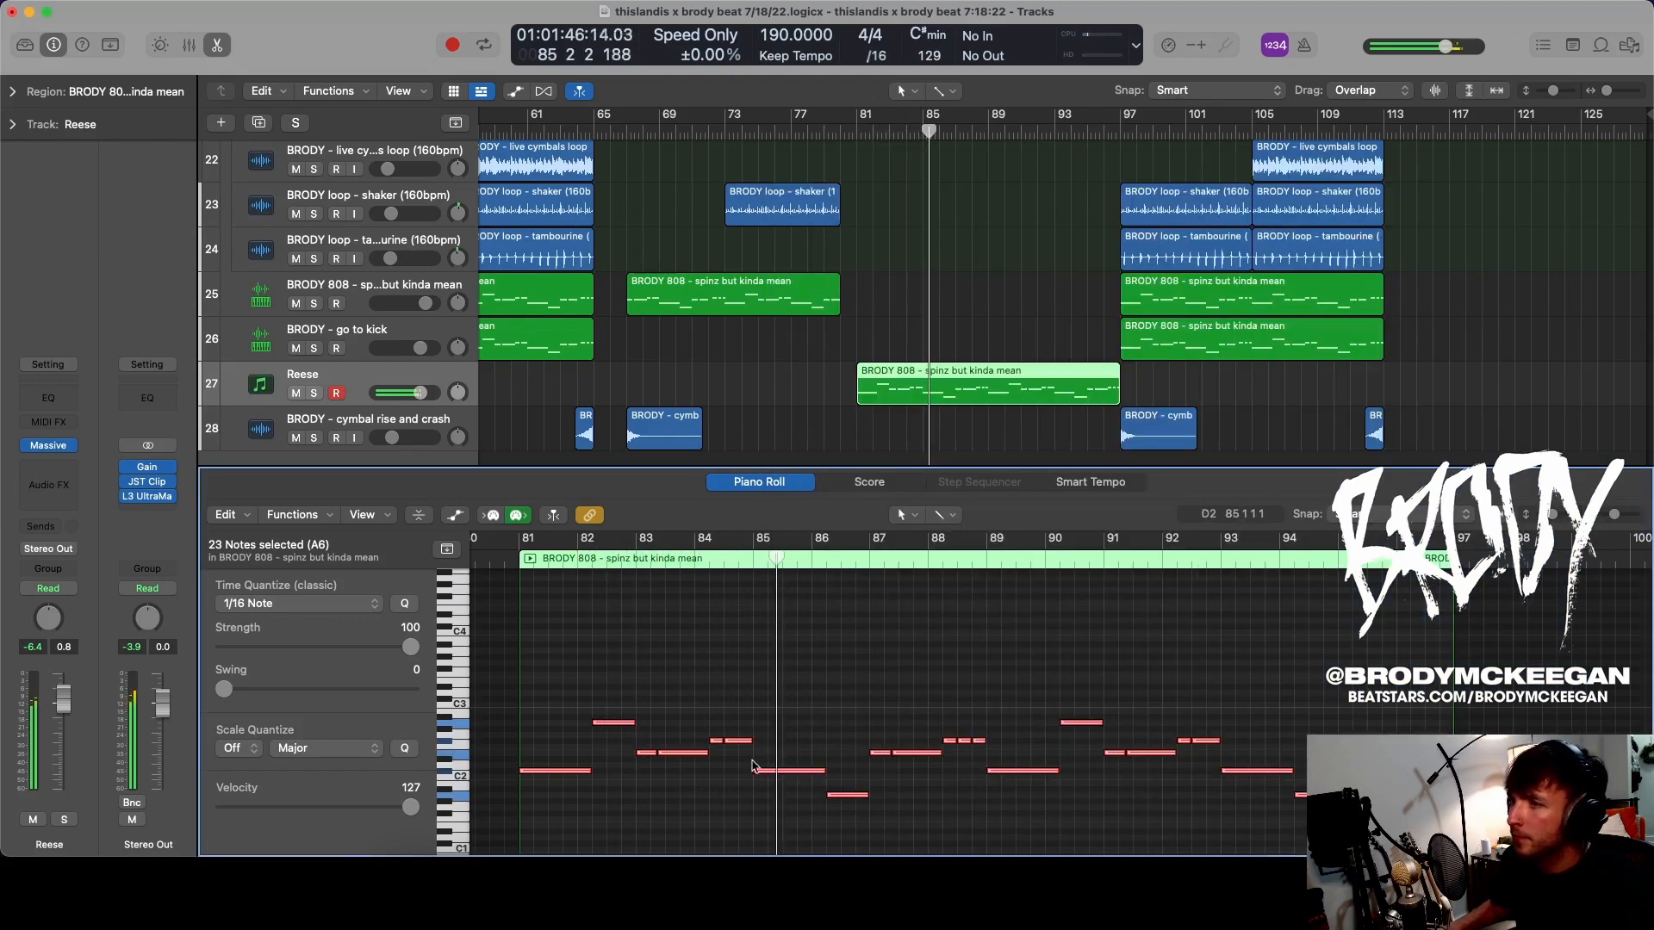
- Insert Decapitator on the Reese track and compare the distorted bass soloed and in the full mix
{"action": "key", "text": "z"}
{"action": "scroll", "coordinate": [771, 715], "scroll_direction": "left", "scroll_amount": 3}
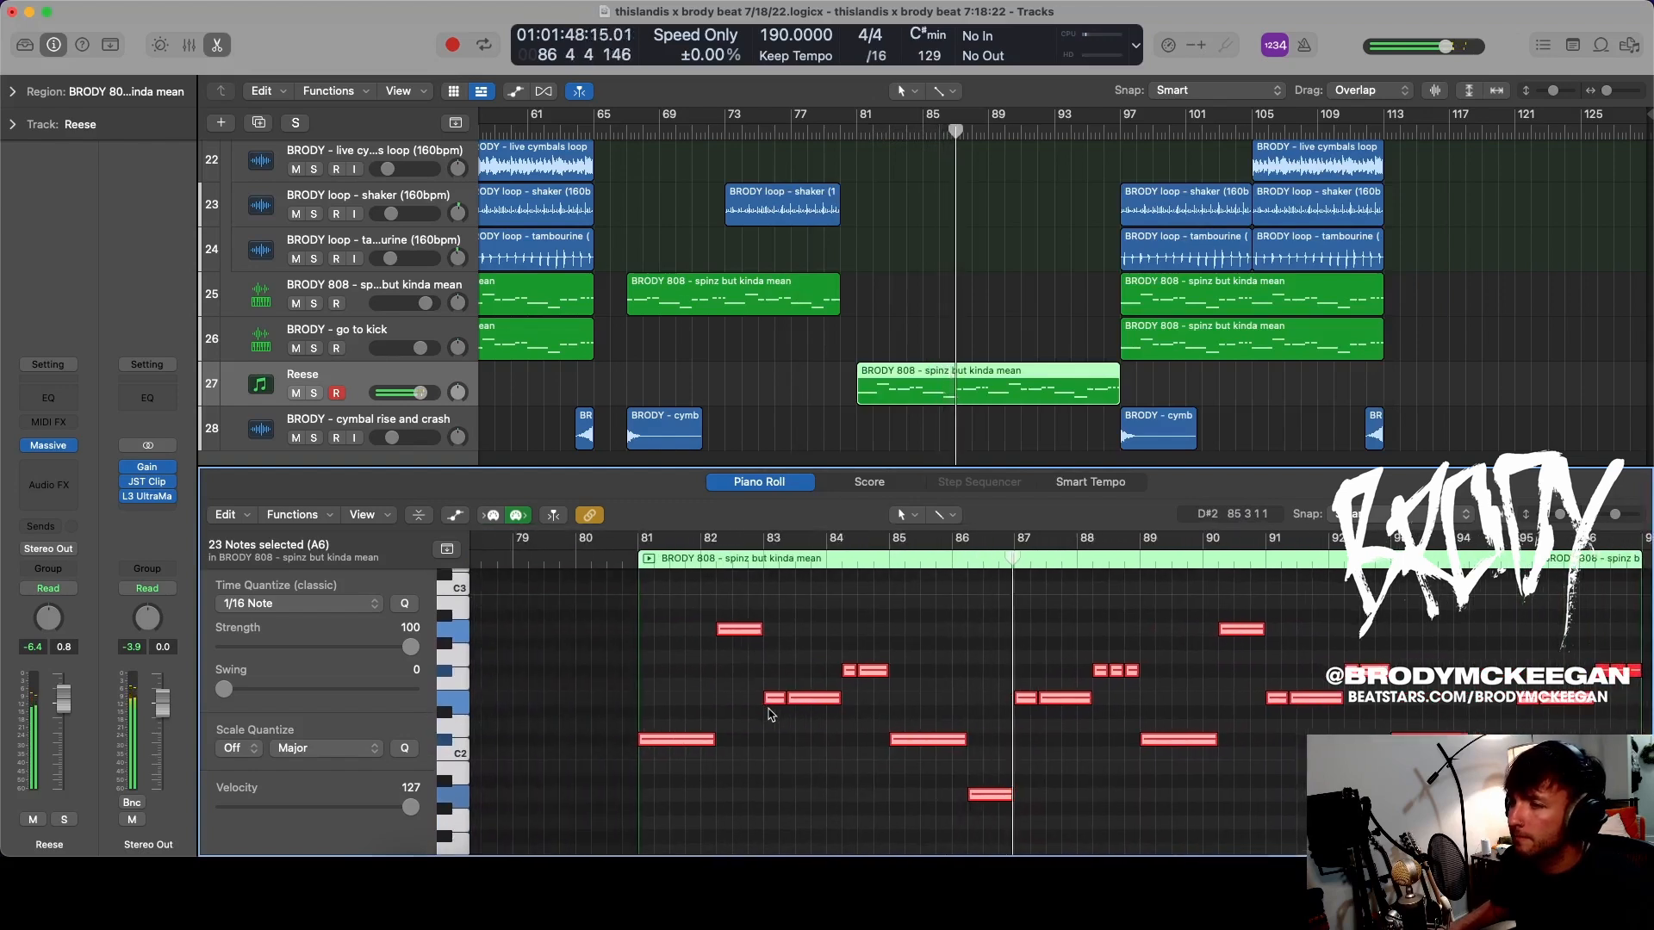
{"action": "left_click", "coordinate": [48, 467]}
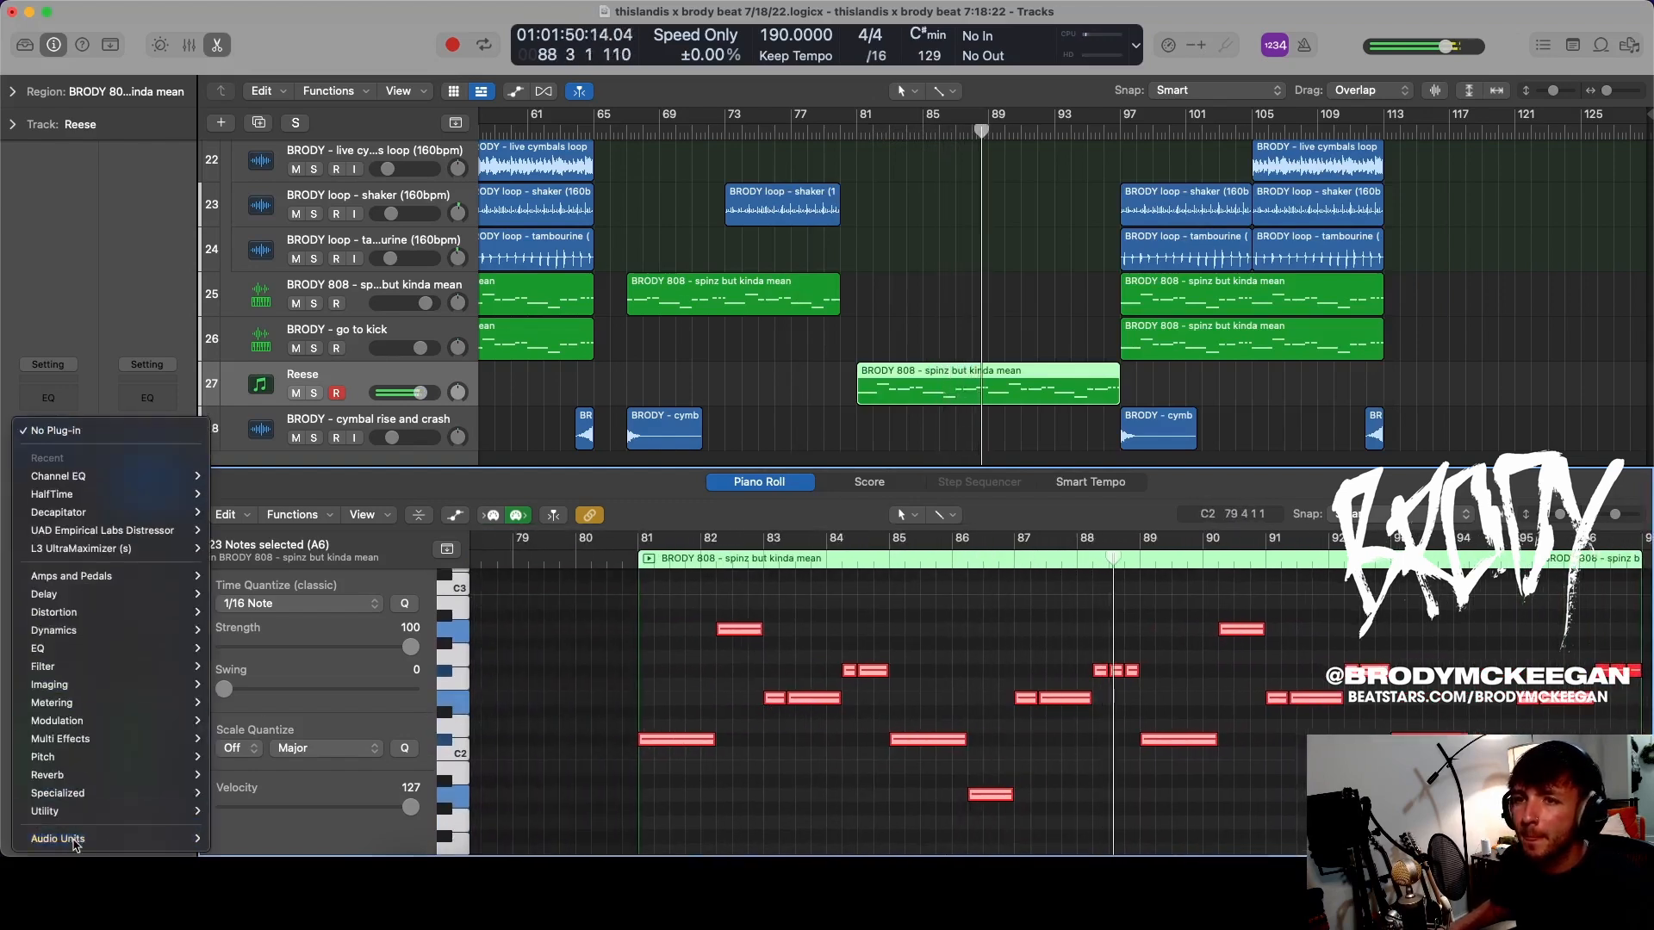
{"action": "mouse_move", "coordinate": [173, 520]}
{"action": "left_click", "coordinate": [614, 428]}
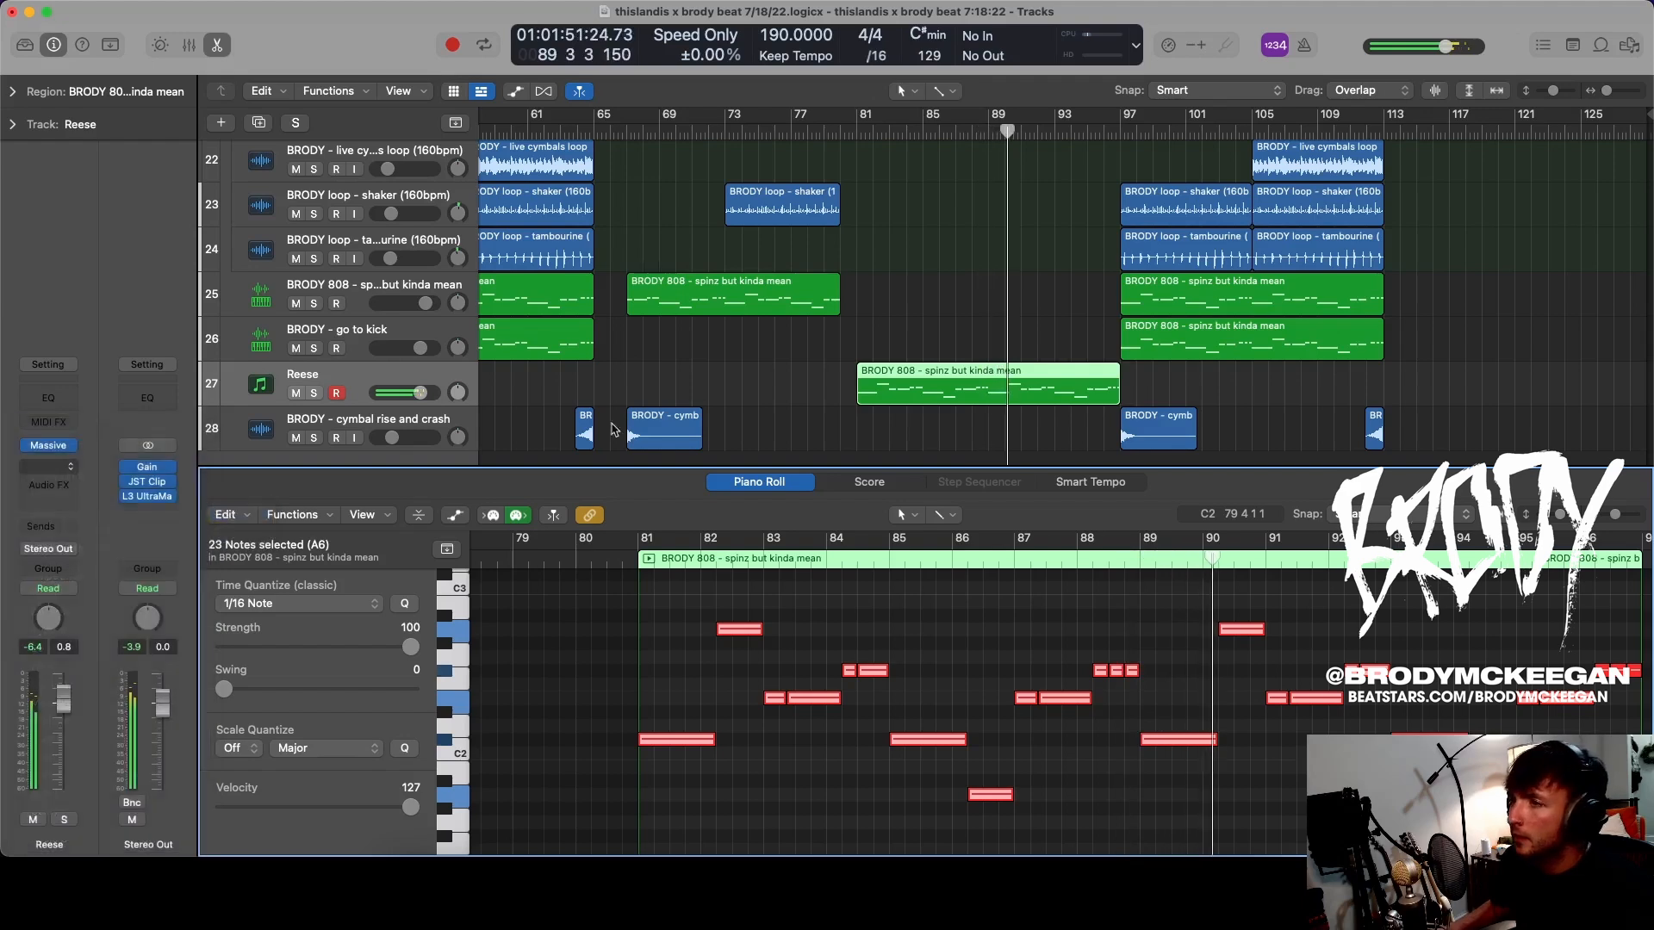
{"action": "key", "text": "s"}
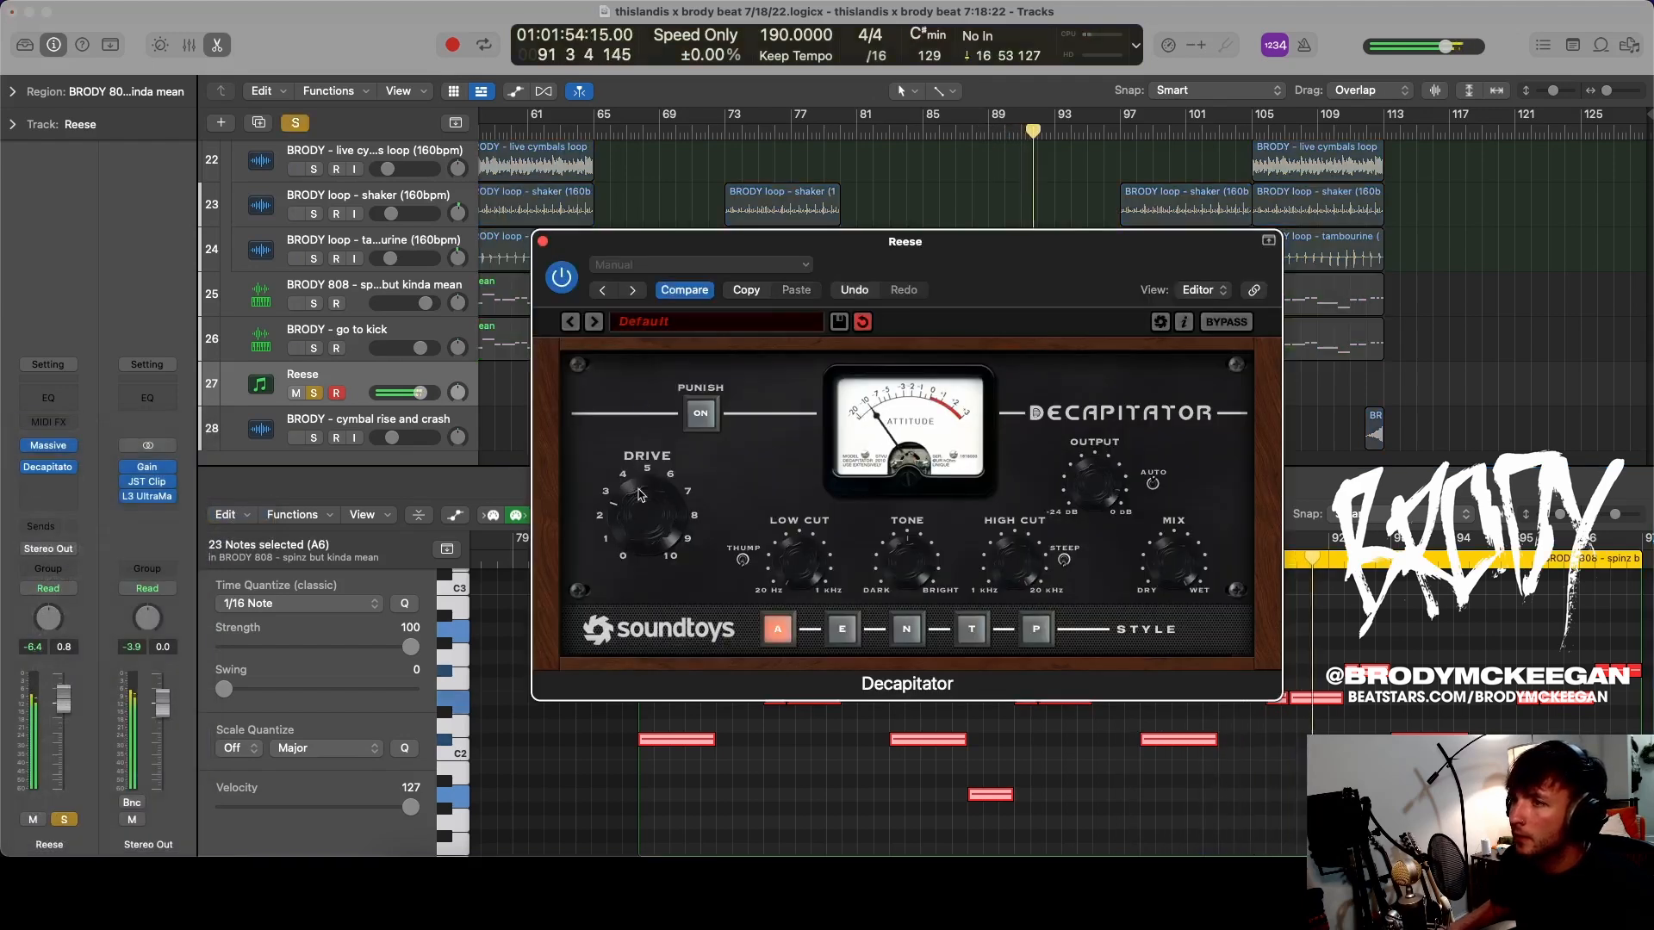
{"action": "key", "text": "s"}
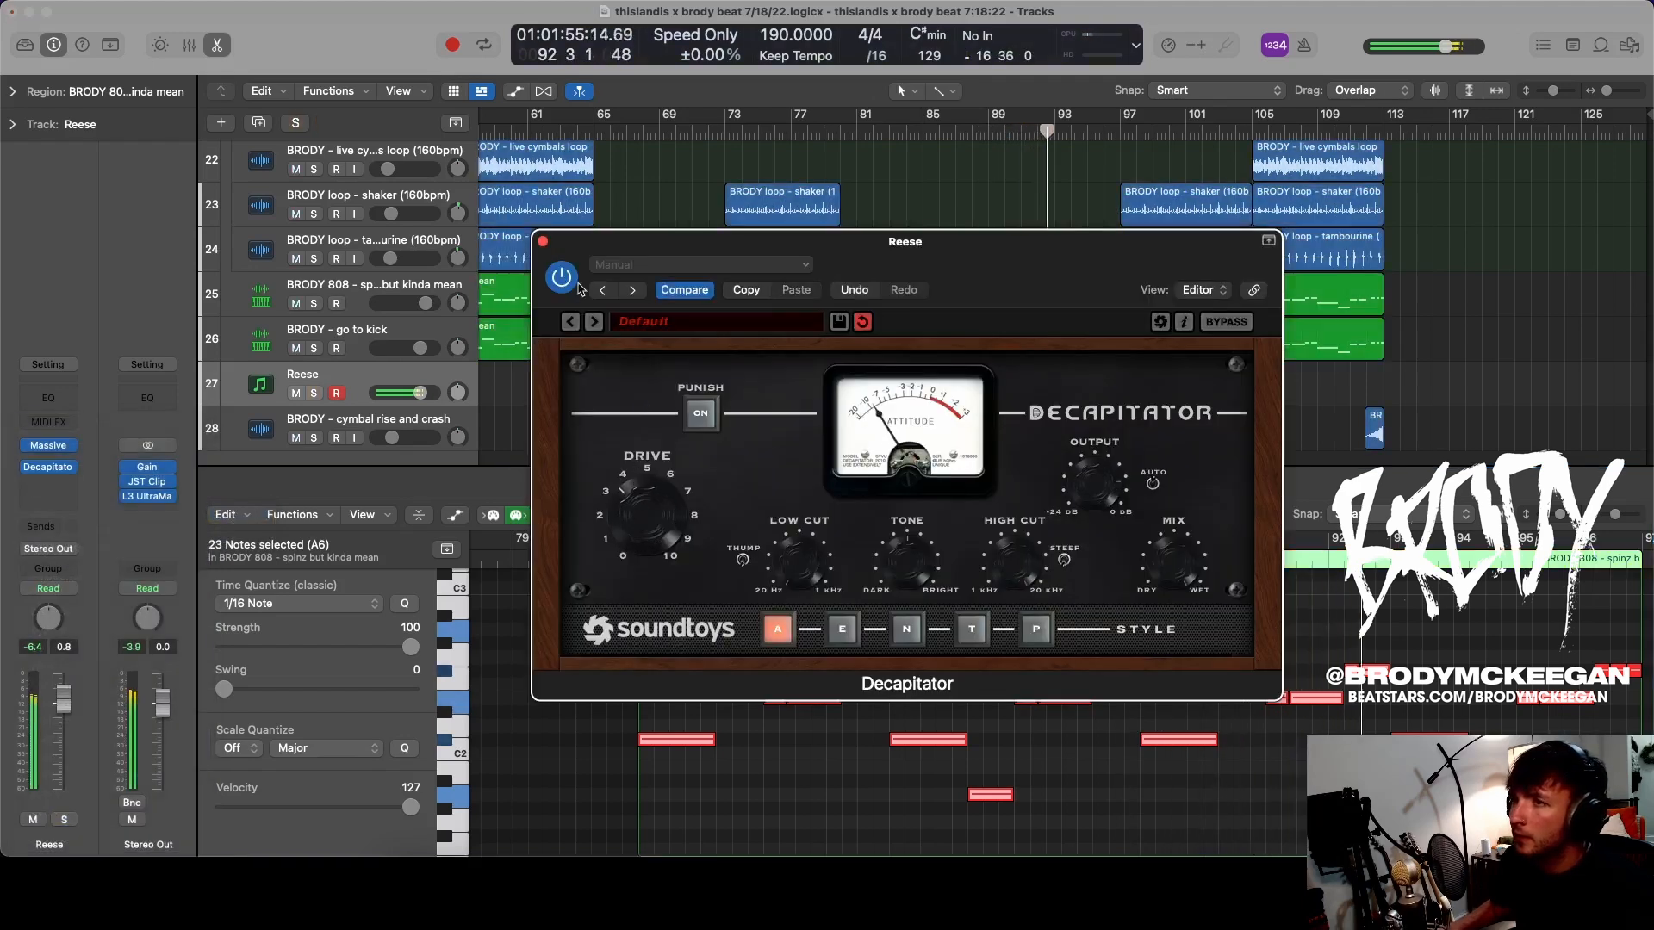
{"action": "left_click", "coordinate": [544, 243]}
- Add a Channel EQ to the Reese track and cut about 4.2 dB at 198 Hz
{"action": "left_click", "coordinate": [48, 397]}
{"action": "left_click_drag", "start_coordinate": [1001, 450], "coordinate": [820, 479]}
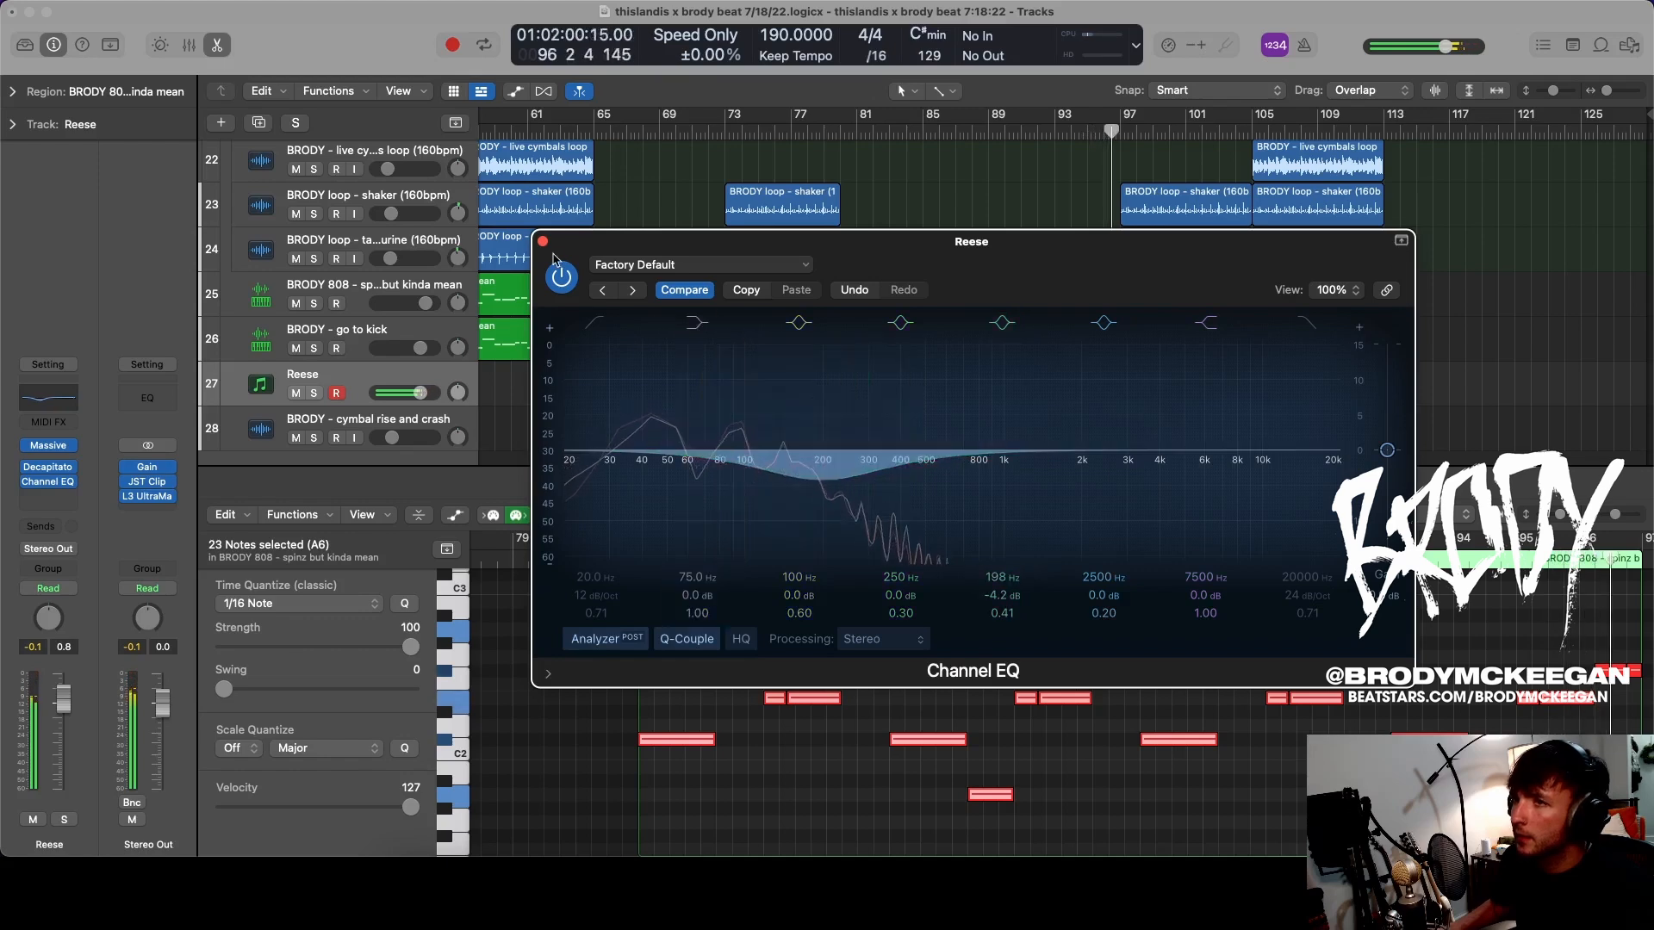
{"action": "left_click", "coordinate": [542, 242]}
- Shorten the Reese region so that it ends at about bar 96
{"action": "left_click", "coordinate": [1123, 388]}
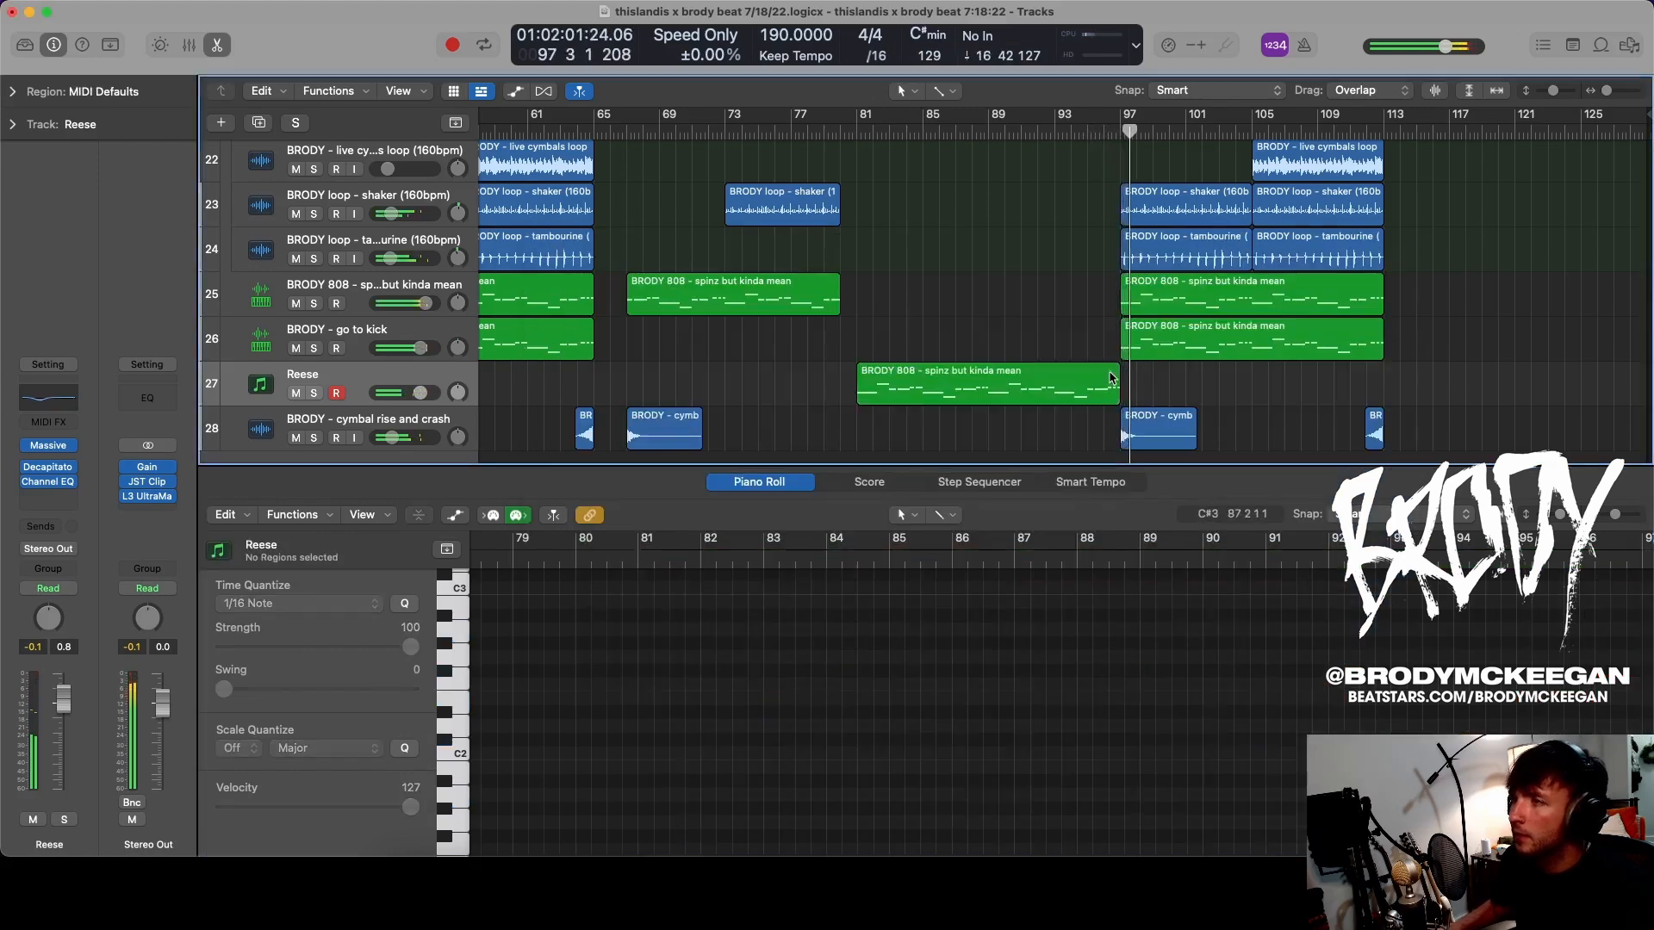
{"action": "scroll", "coordinate": [1120, 388], "scroll_direction": "down", "scroll_amount": 5}
{"action": "scroll", "coordinate": [1086, 386], "scroll_direction": "right", "scroll_amount": 5}
{"action": "scroll", "coordinate": [1086, 387], "scroll_direction": "down", "scroll_amount": 2}
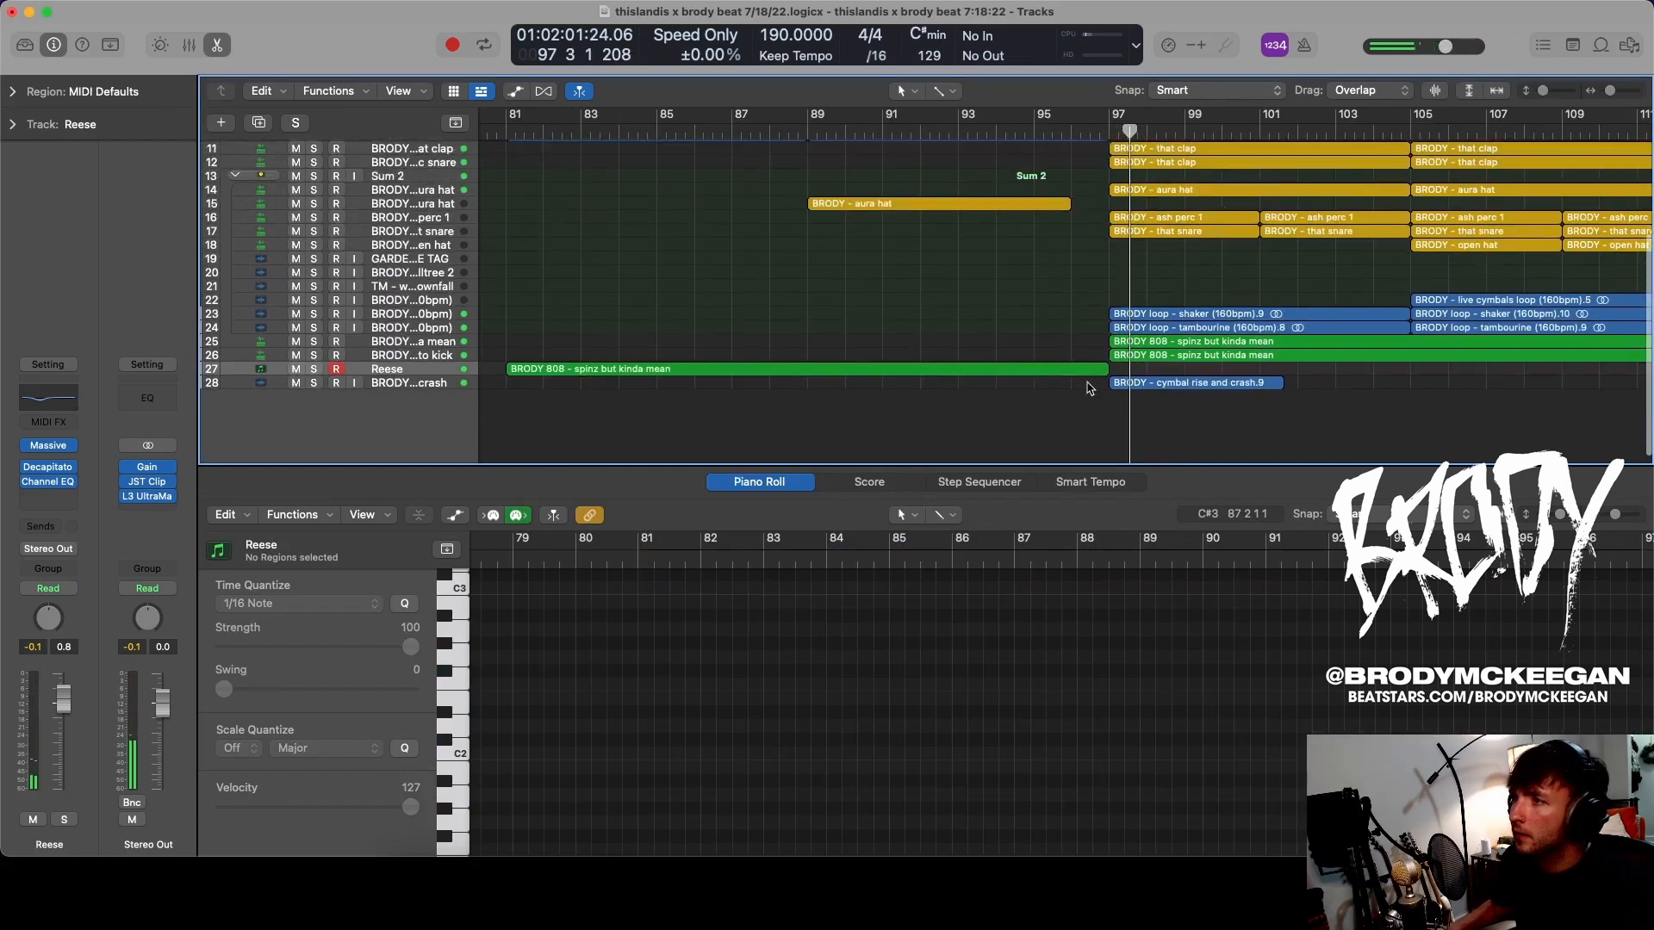
{"action": "left_click_drag", "start_coordinate": [1104, 372], "coordinate": [1070, 373]}
- Play the arrangement from about bar 79 to check the transition into the breakdown
{"action": "scroll", "coordinate": [1051, 366], "scroll_direction": "left", "scroll_amount": 8}
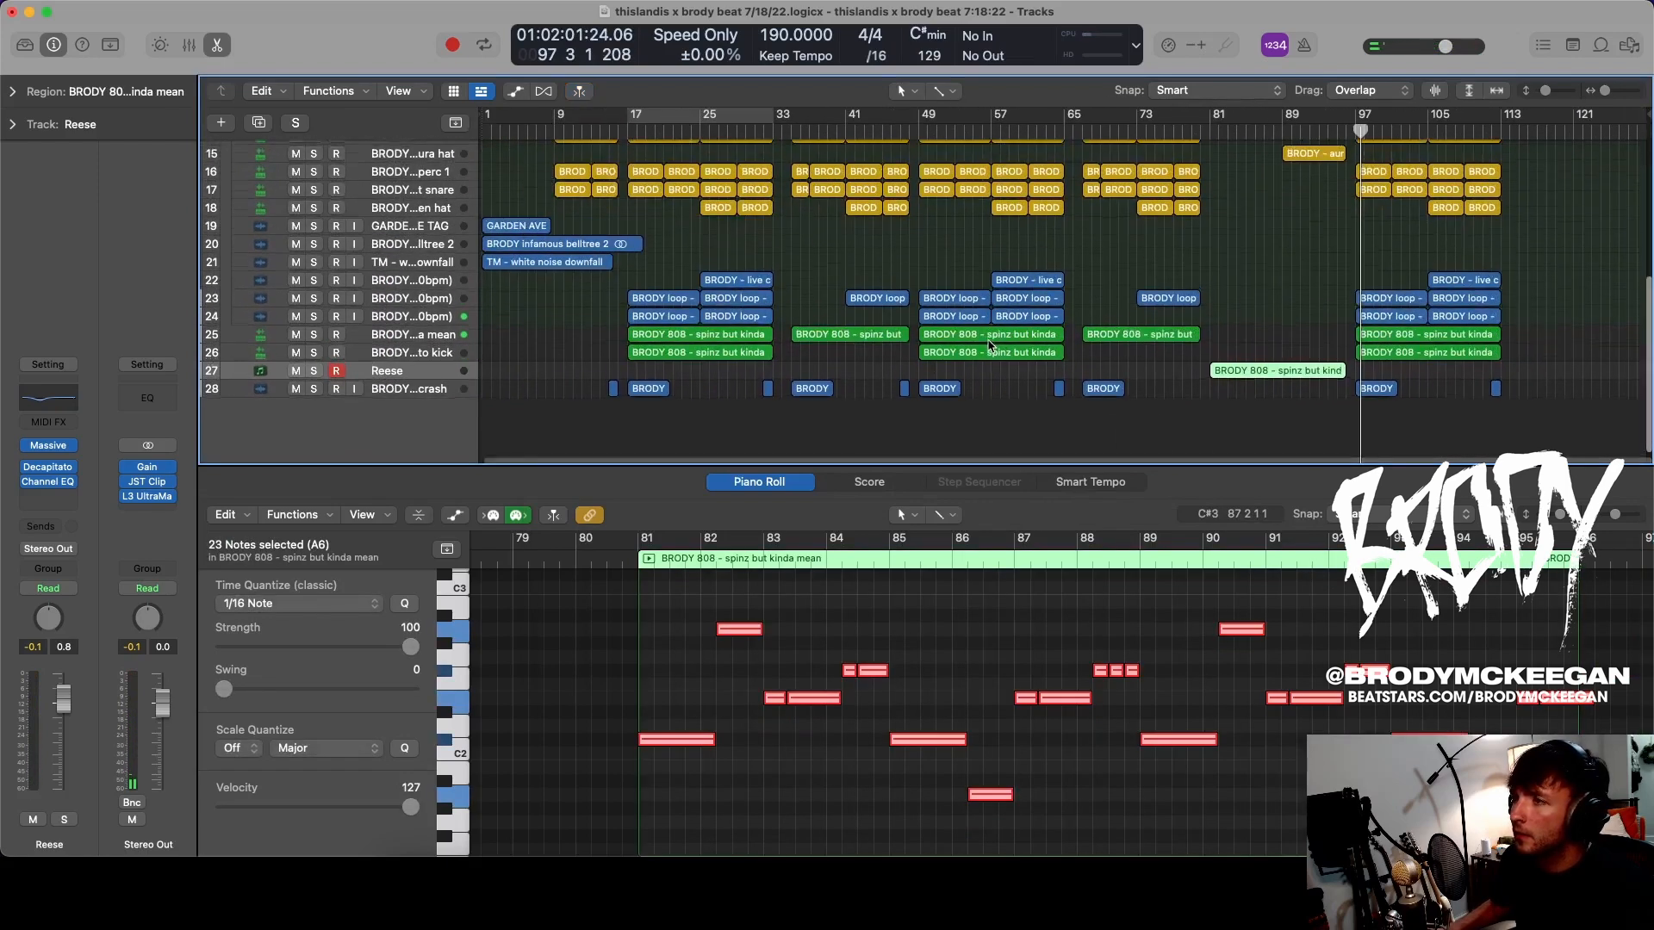
{"action": "scroll", "coordinate": [993, 346], "scroll_direction": "right", "scroll_amount": 3}
{"action": "scroll", "coordinate": [993, 346], "scroll_direction": "up", "scroll_amount": 2}
{"action": "key", "text": "space"}
{"action": "scroll", "coordinate": [995, 344], "scroll_direction": "right", "scroll_amount": 8}
{"action": "key", "text": "space"}
{"action": "scroll", "coordinate": [1009, 319], "scroll_direction": "left", "scroll_amount": 2}
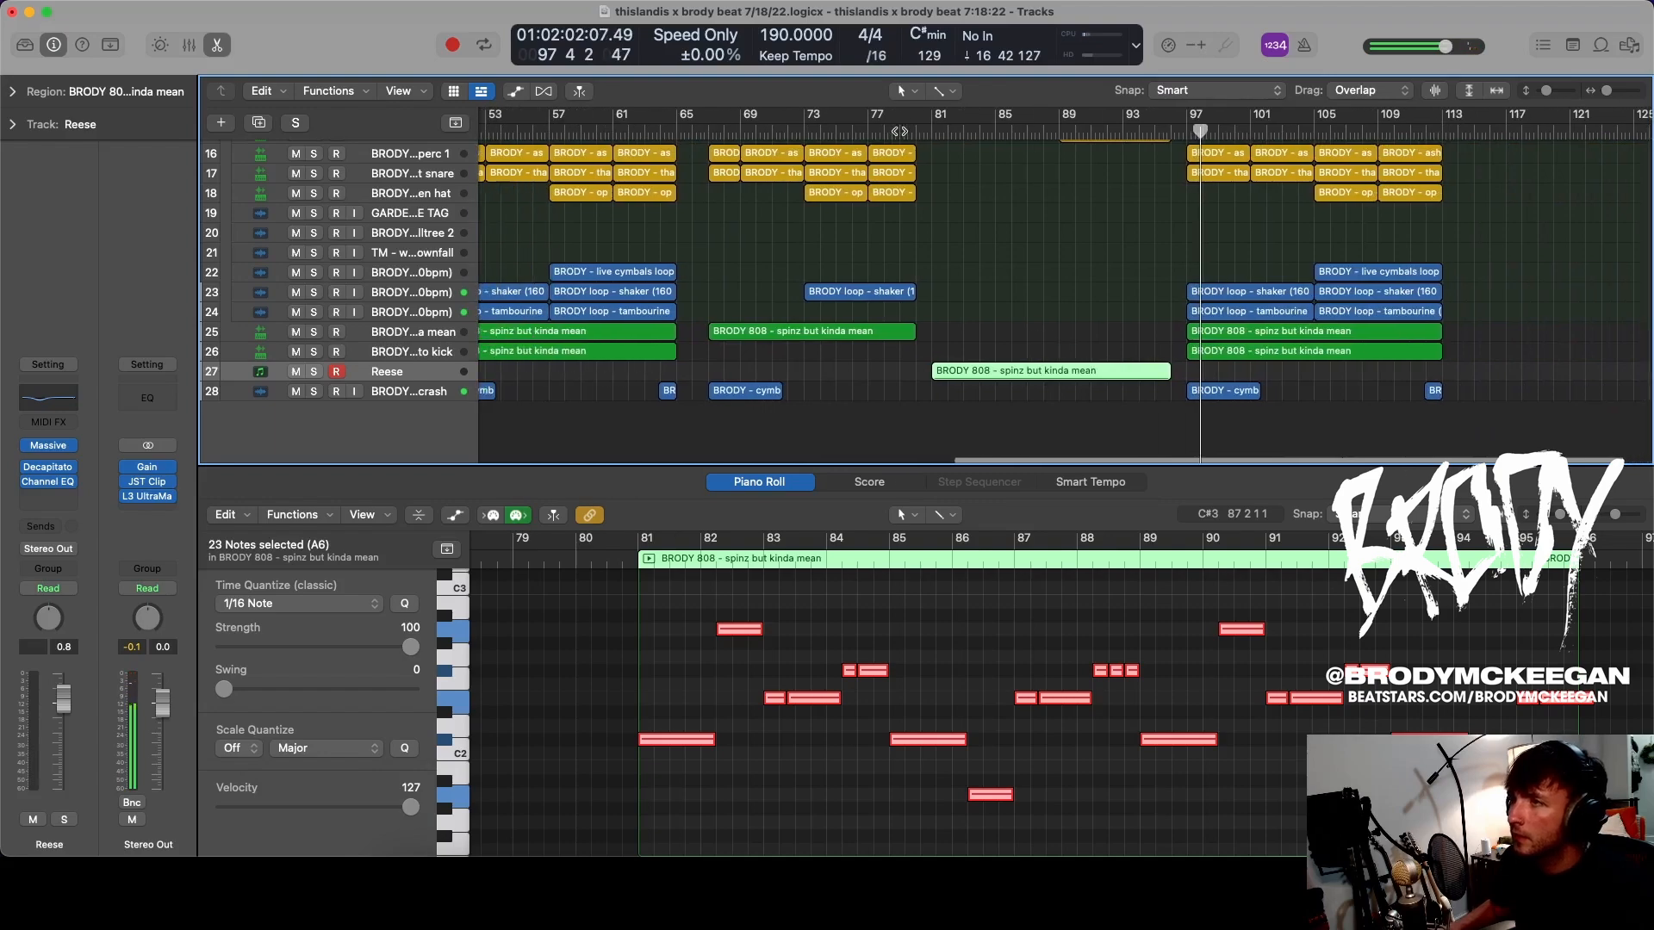
{"action": "left_click", "coordinate": [902, 134]}
{"action": "key", "text": "space"}
- Close the Piano Roll and unmute the Audio 14 guitar region starting at bar 89
{"action": "scroll", "coordinate": [1089, 314], "scroll_direction": "up", "scroll_amount": 3}
{"action": "scroll", "coordinate": [1077, 323], "scroll_direction": "up", "scroll_amount": 8}
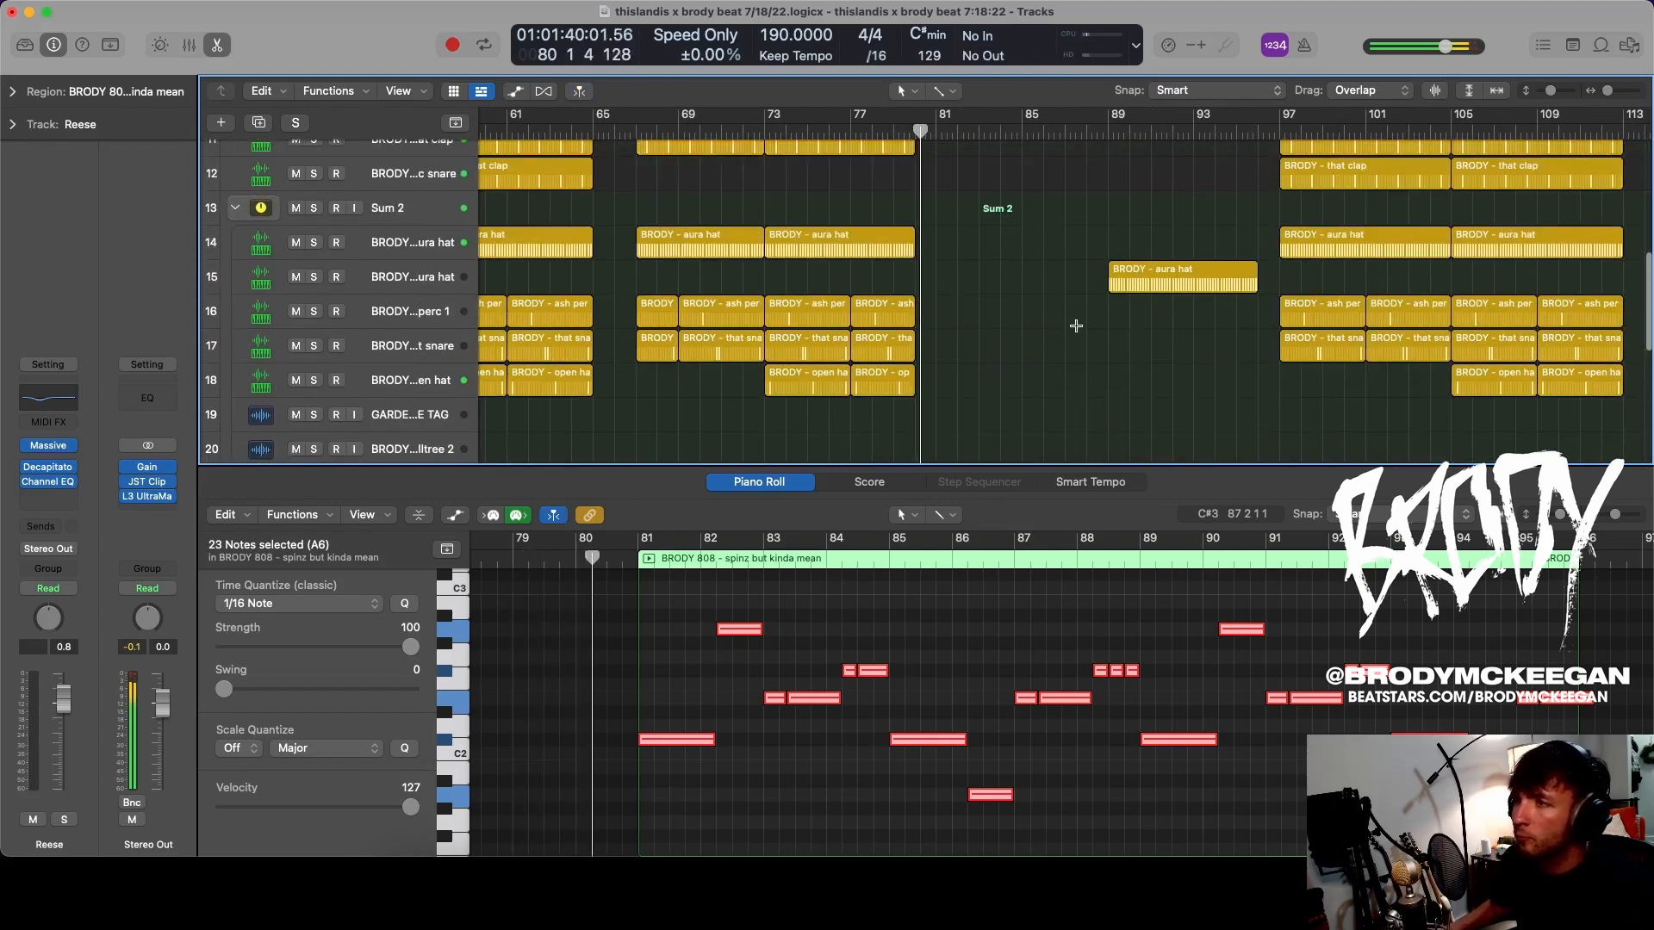
{"action": "key", "text": "p"}
{"action": "scroll", "coordinate": [1076, 324], "scroll_direction": "up", "scroll_amount": 6}
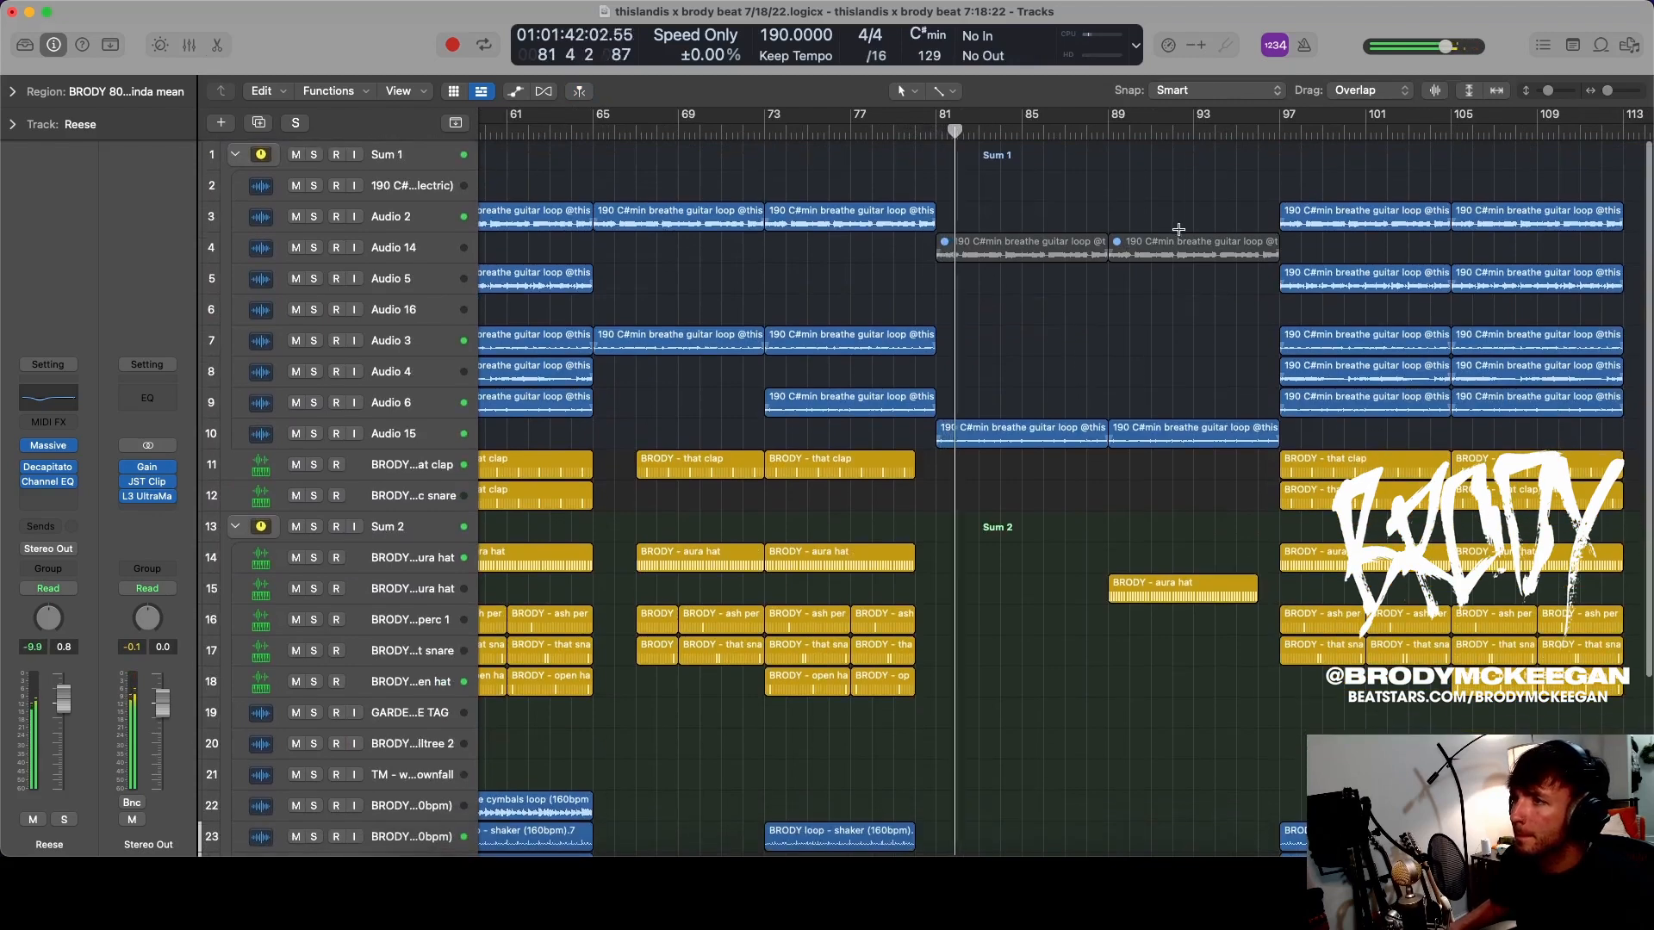
{"action": "left_click", "coordinate": [1027, 244]}
{"action": "left_click", "coordinate": [1206, 246]}
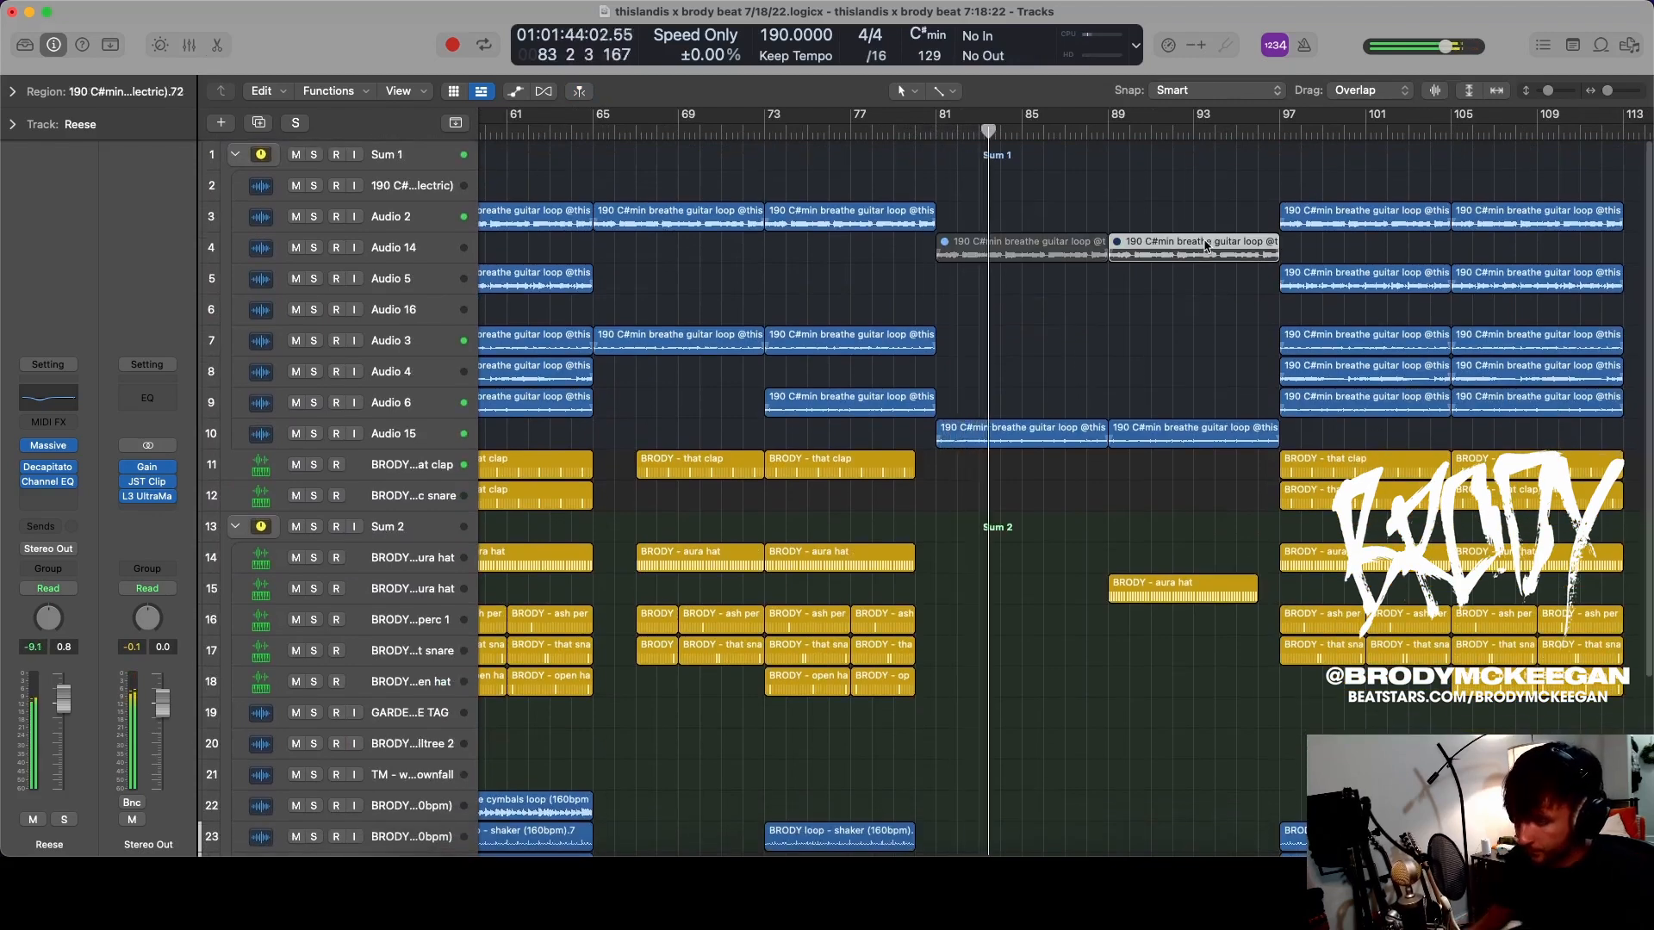
{"action": "key", "text": "ctrl+m"}
- Bounce the Audio 15 guitar region at bar 81 in place to a new track, leaving the source region as it is
{"action": "left_click", "coordinate": [1011, 437]}
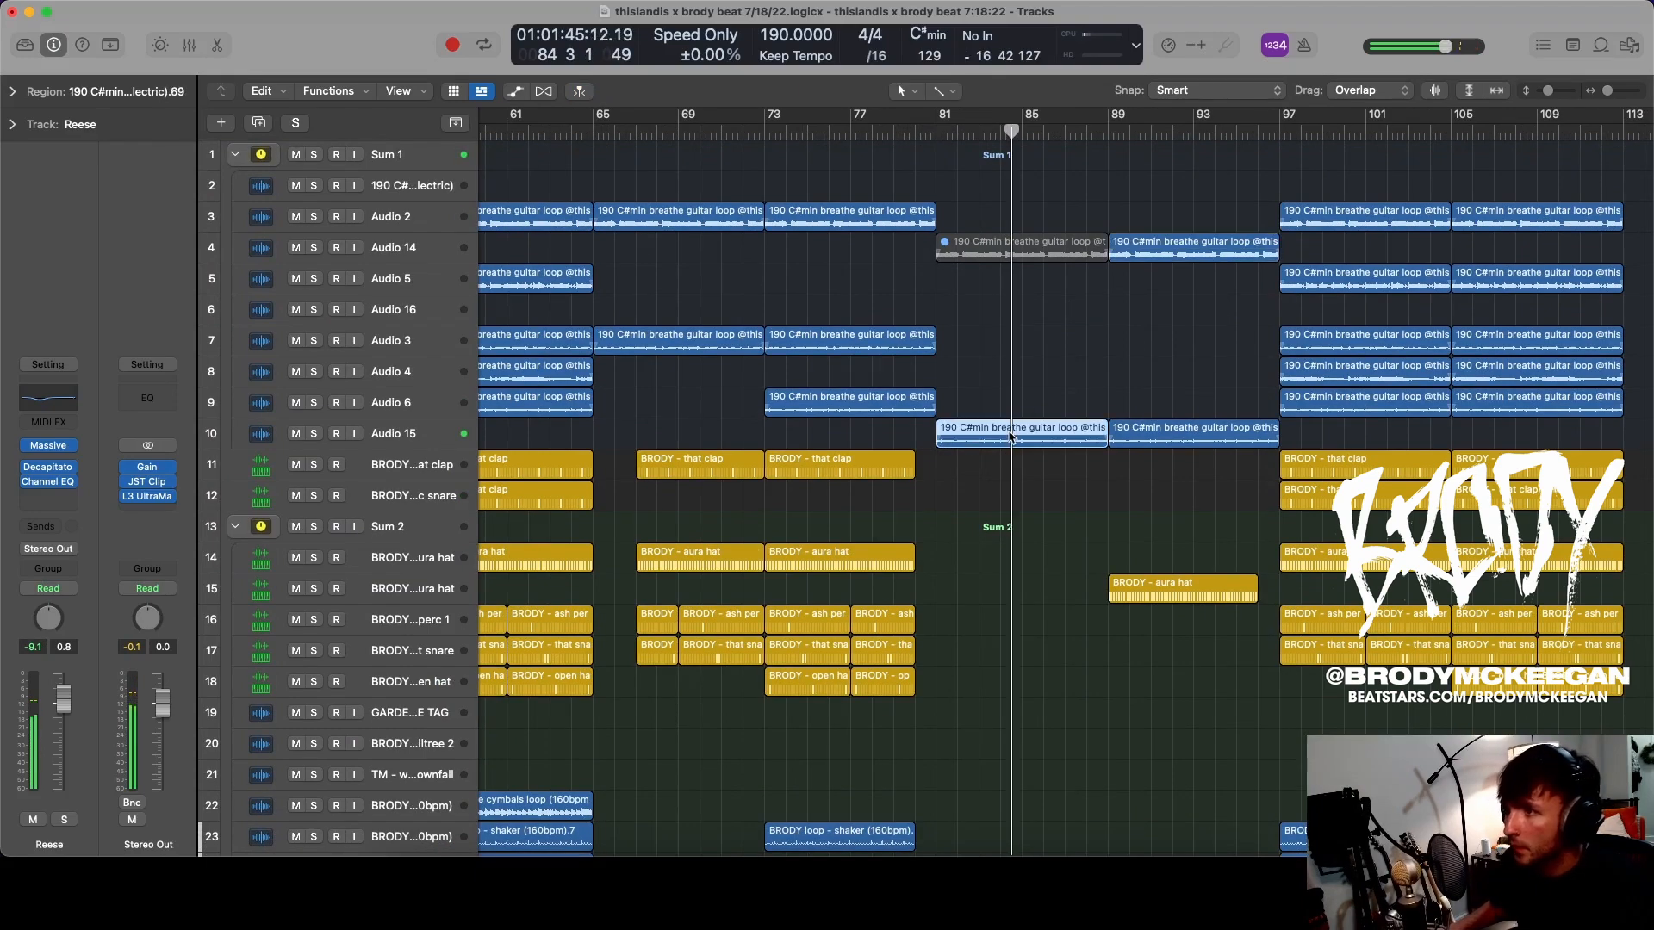
{"action": "key", "text": "ctrl+b"}
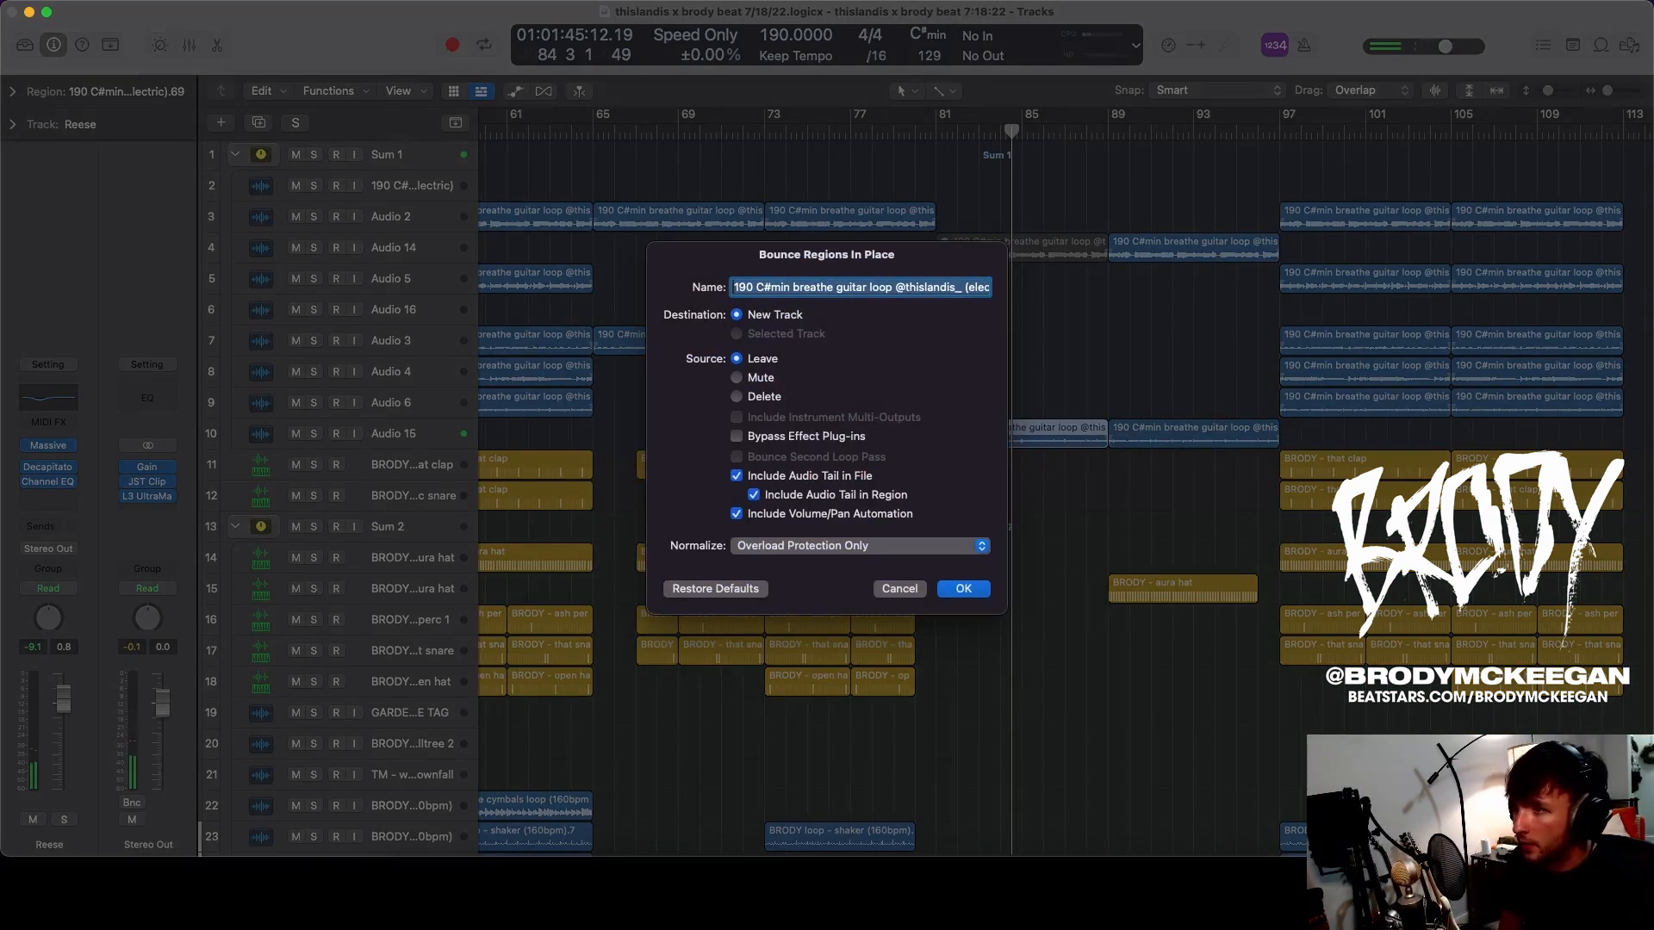
{"action": "key", "text": "Return"}
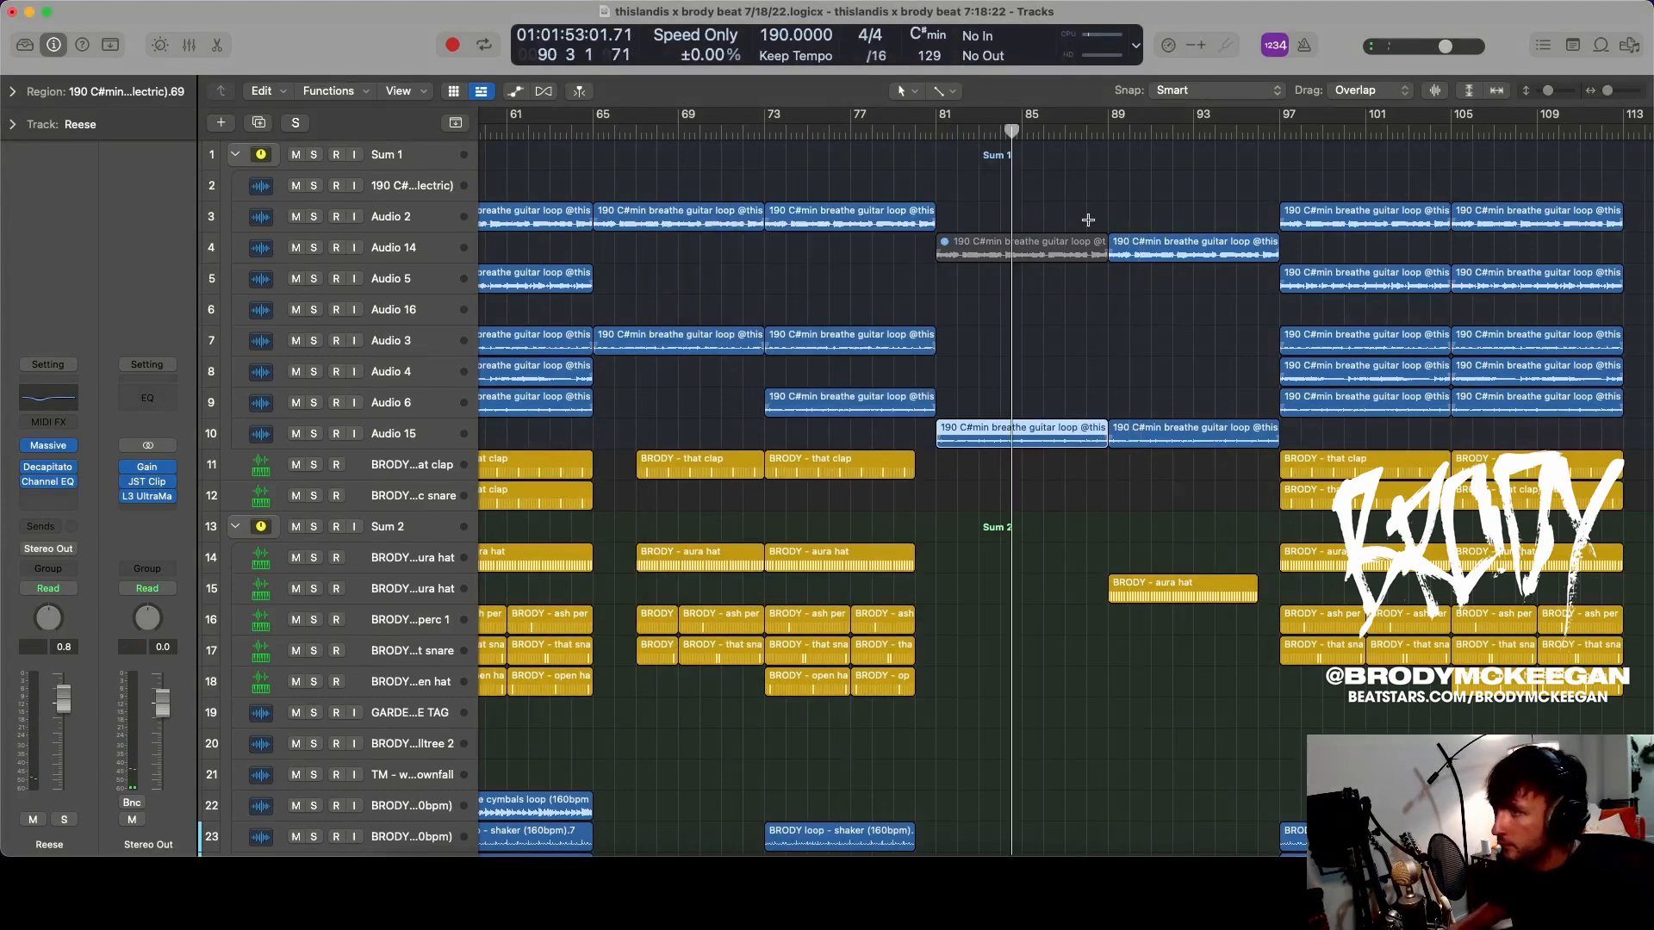
- Enlarge the track rows, select the bounced guitar track and show Flex for the audio tracks
{"action": "left_click", "coordinate": [1110, 131]}
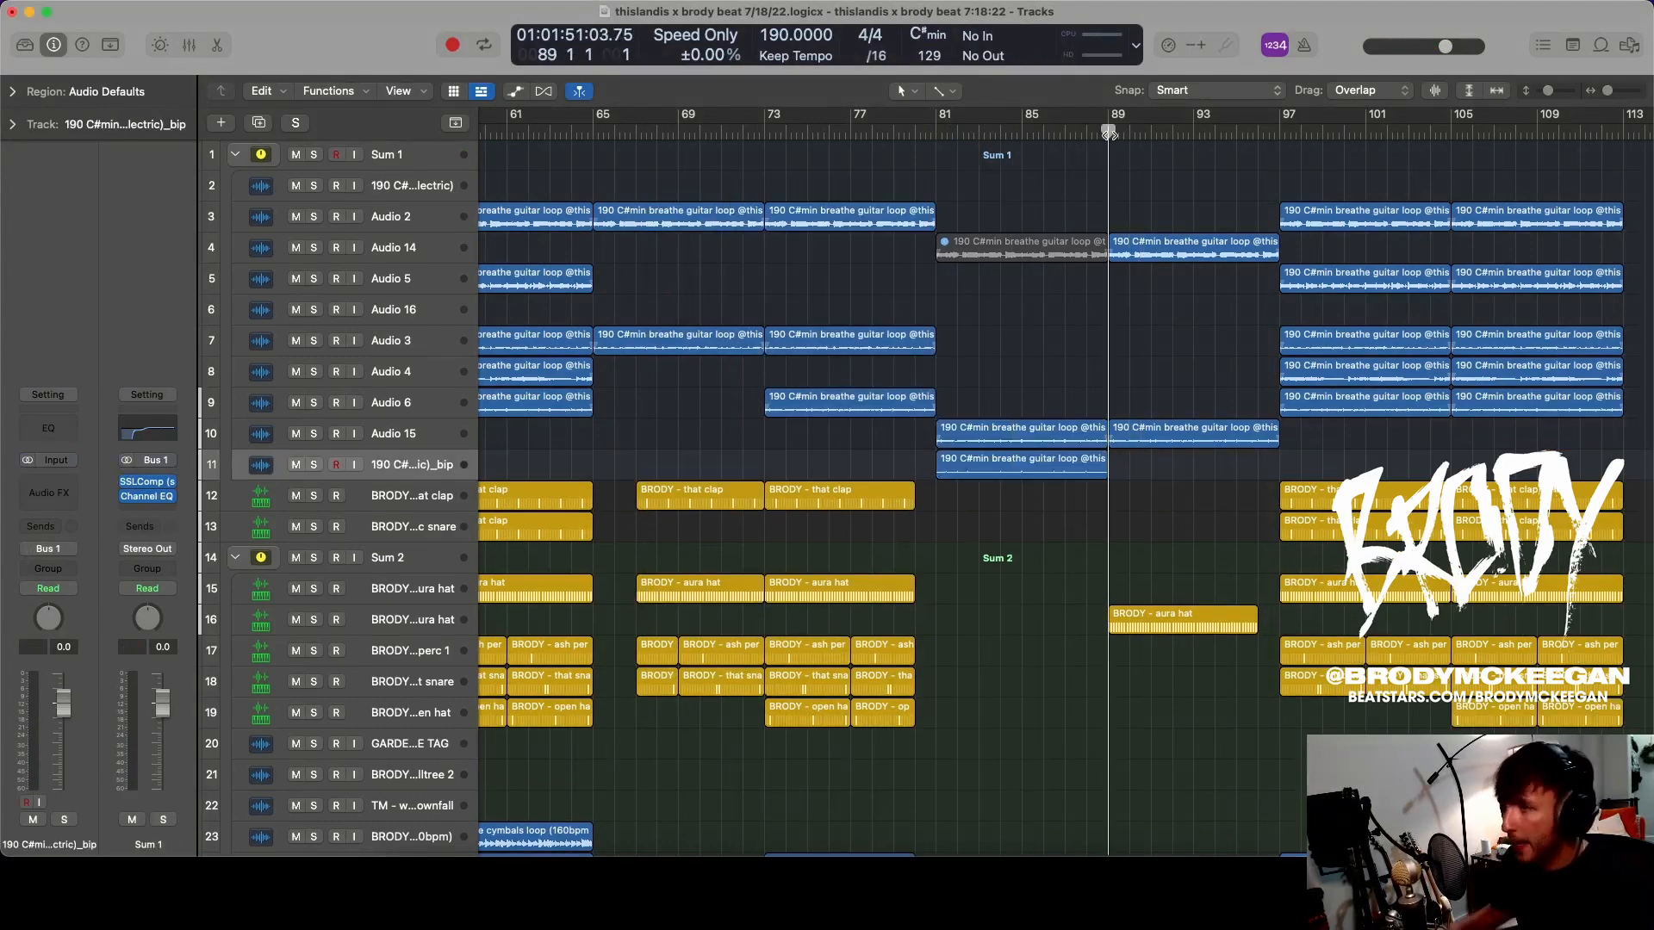
{"action": "key", "text": "super+Down"}
{"action": "key", "text": "super+Down"}
{"action": "key", "text": "super+Down"}
{"action": "left_click", "coordinate": [395, 536]}
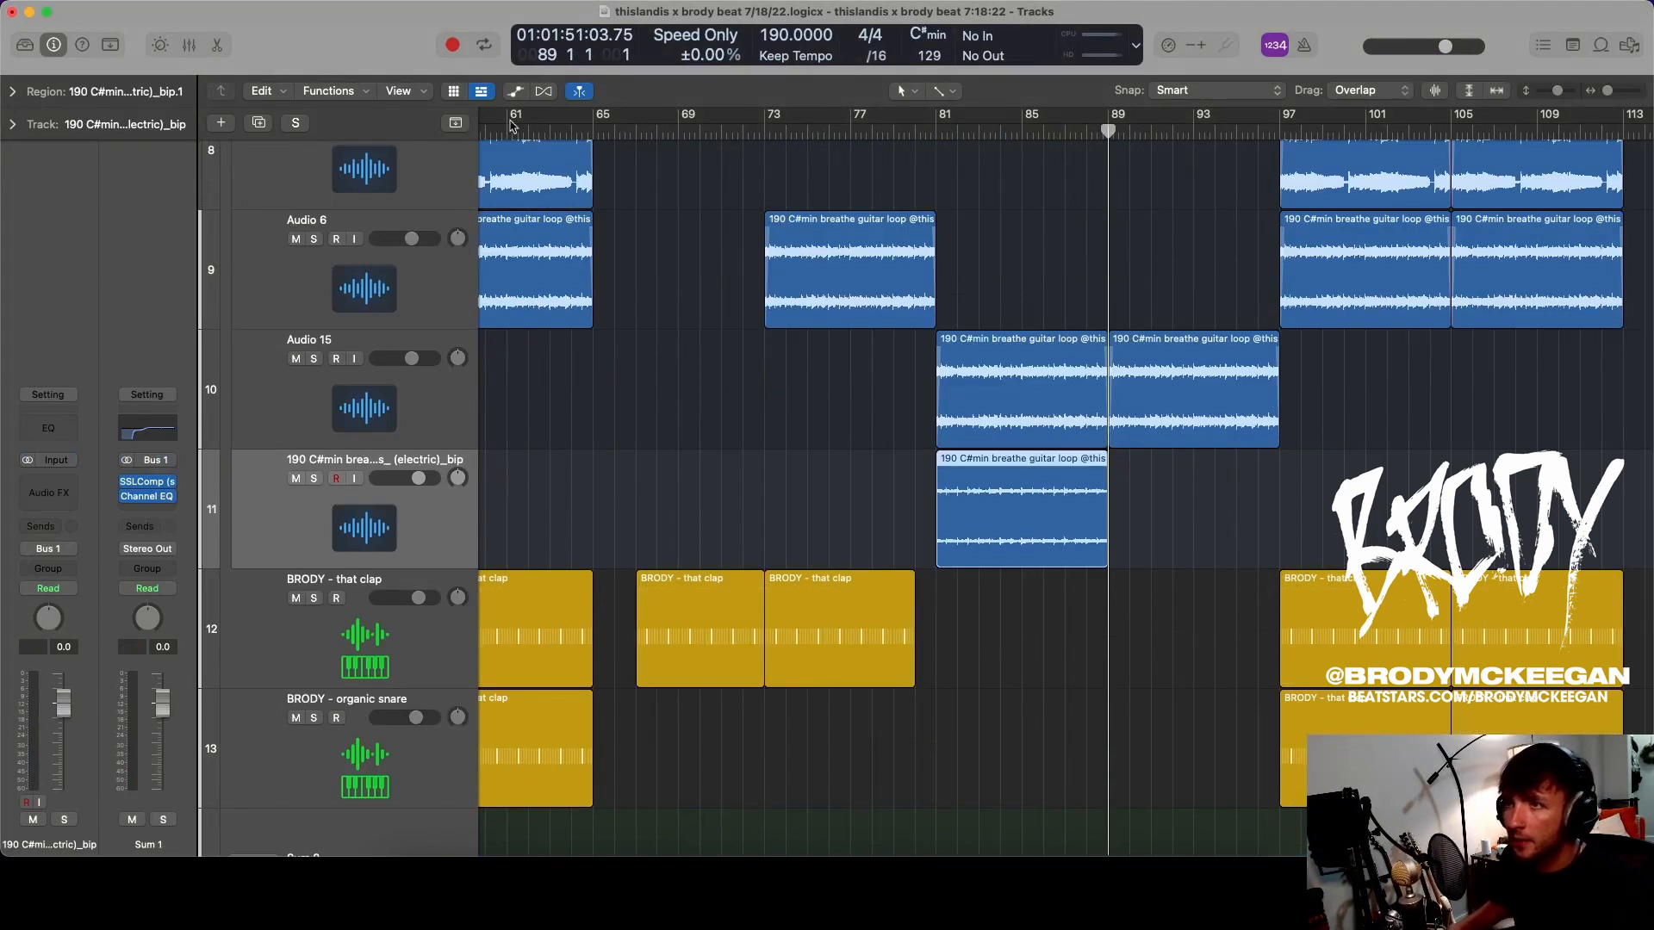
{"action": "key", "text": "super+f"}
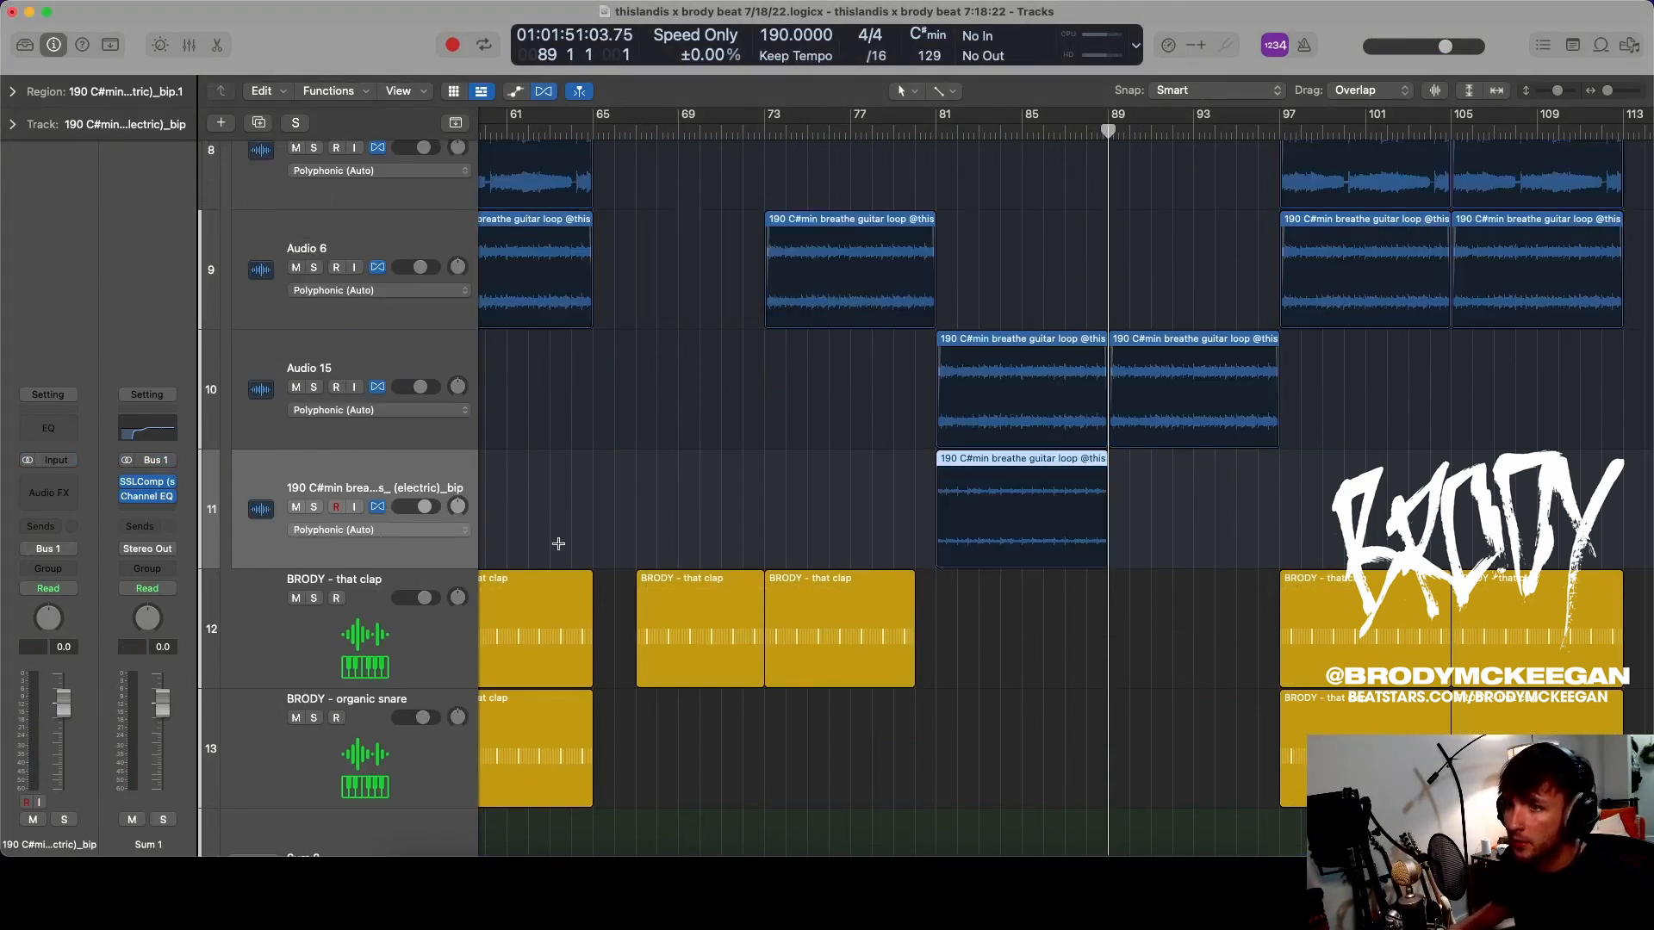
- Reverse the bounced guitar audio in the file editor and close the editor
{"action": "double_click", "coordinate": [976, 485]}
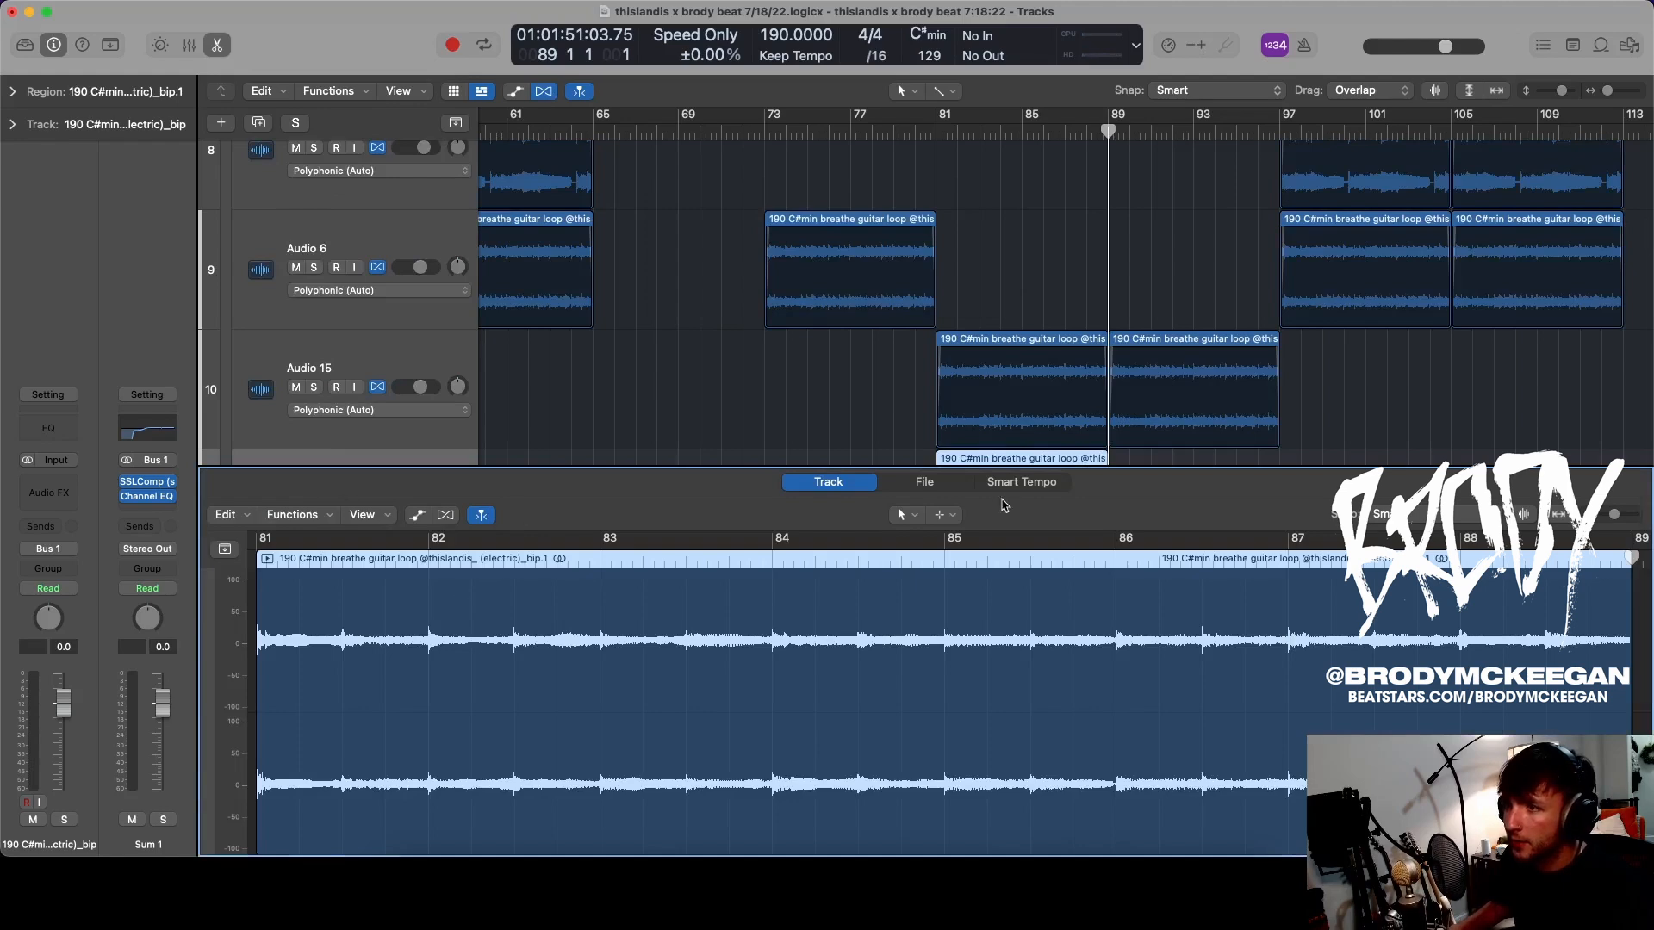
{"action": "left_click", "coordinate": [925, 482]}
{"action": "left_click", "coordinate": [415, 515]}
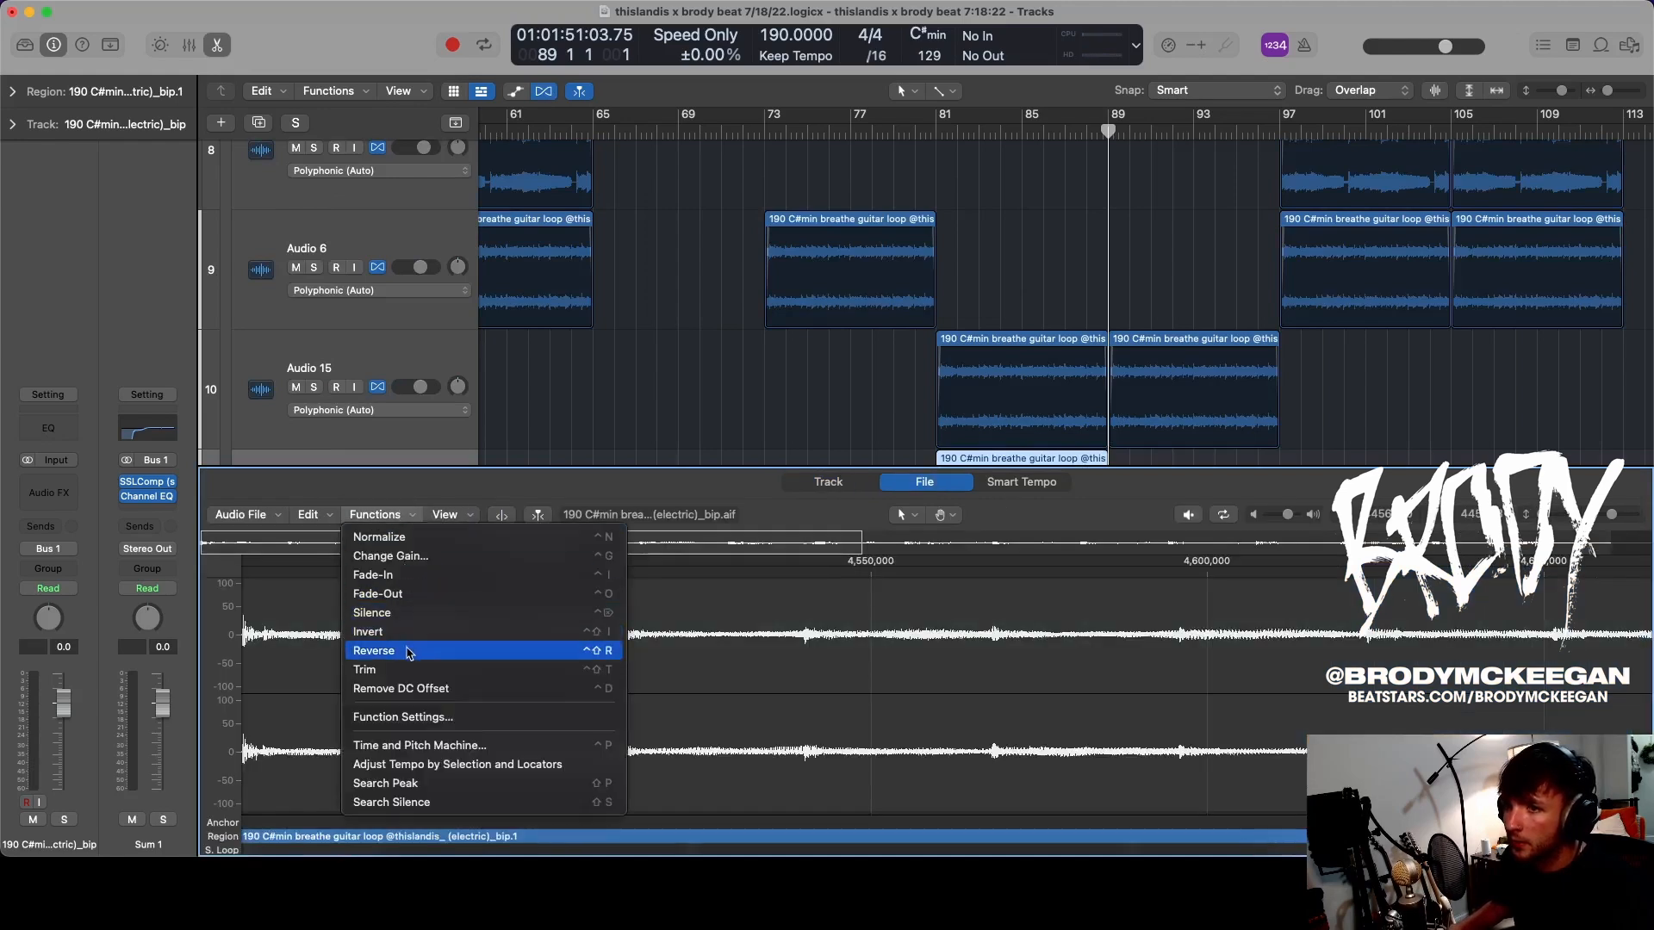
{"action": "left_click", "coordinate": [412, 651]}
{"action": "key", "text": "e"}
- Stretch the reversed guitar region from its end so that it runs from bar 81 to bar 113
{"action": "scroll", "coordinate": [1128, 454], "scroll_direction": "down", "scroll_amount": 5}
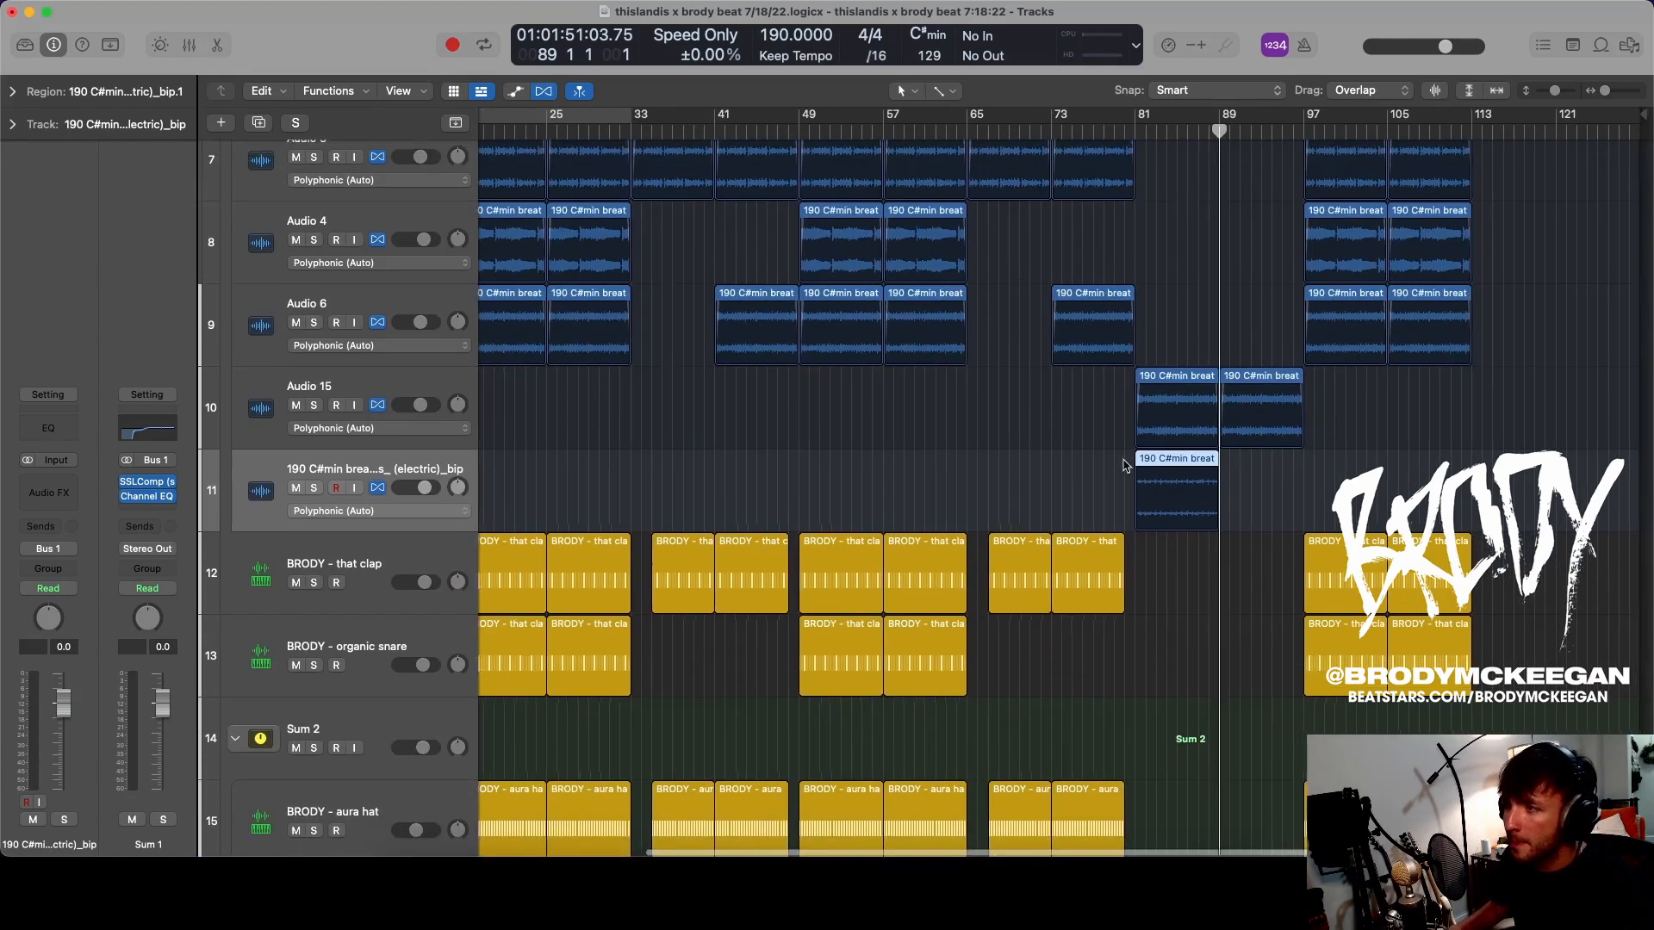
{"action": "left_click_drag", "start_coordinate": [1222, 467], "coordinate": [1478, 480]}
{"action": "scroll", "coordinate": [1307, 237], "scroll_direction": "down", "scroll_amount": 1}
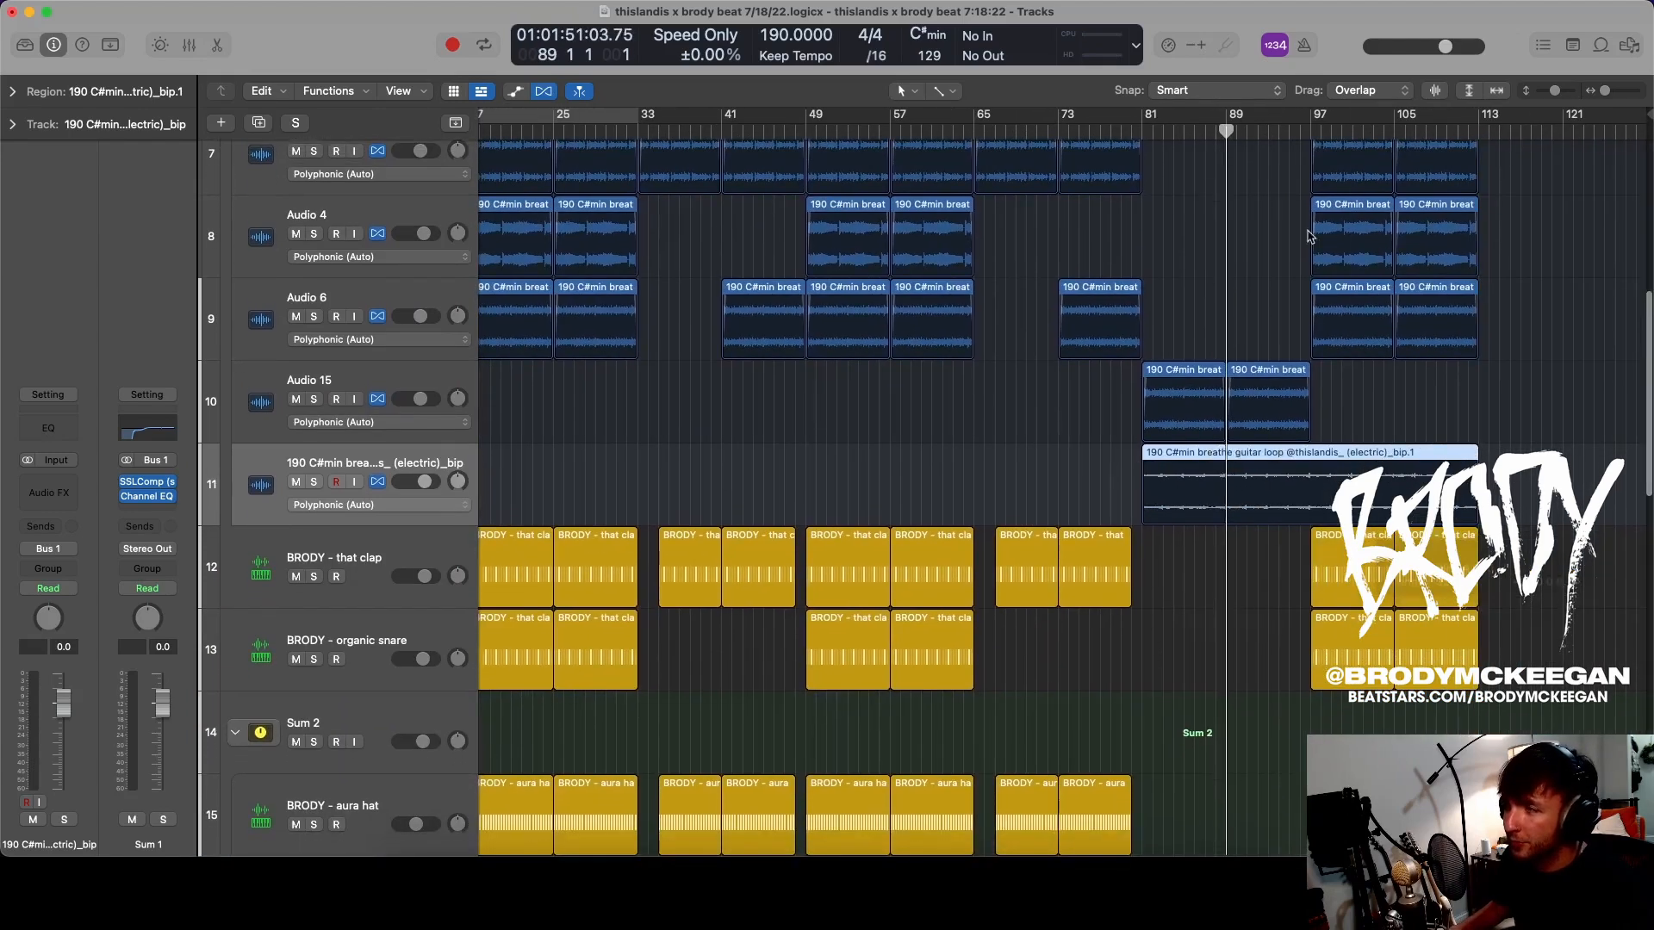
- Insert a stereo Little AlterBoy on the bounced guitar track, set its pitch to 12.0, and play the track soloed from bar 81
{"action": "left_click", "coordinate": [1140, 133]}
{"action": "left_click", "coordinate": [67, 497]}
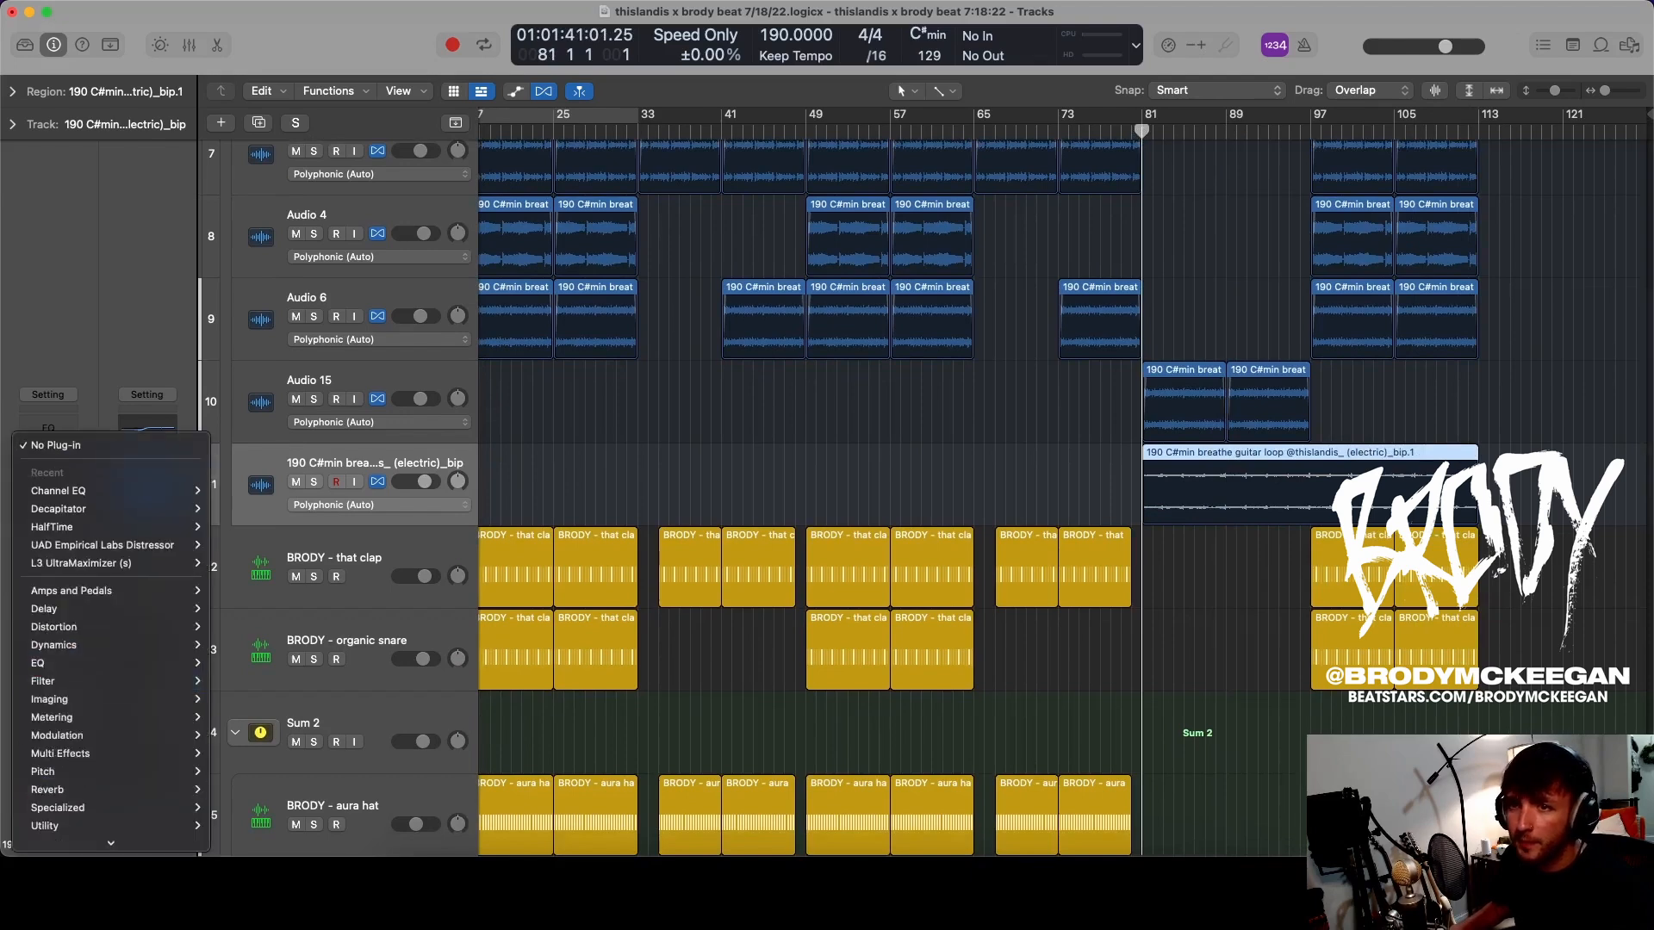
{"action": "mouse_move", "coordinate": [91, 838]}
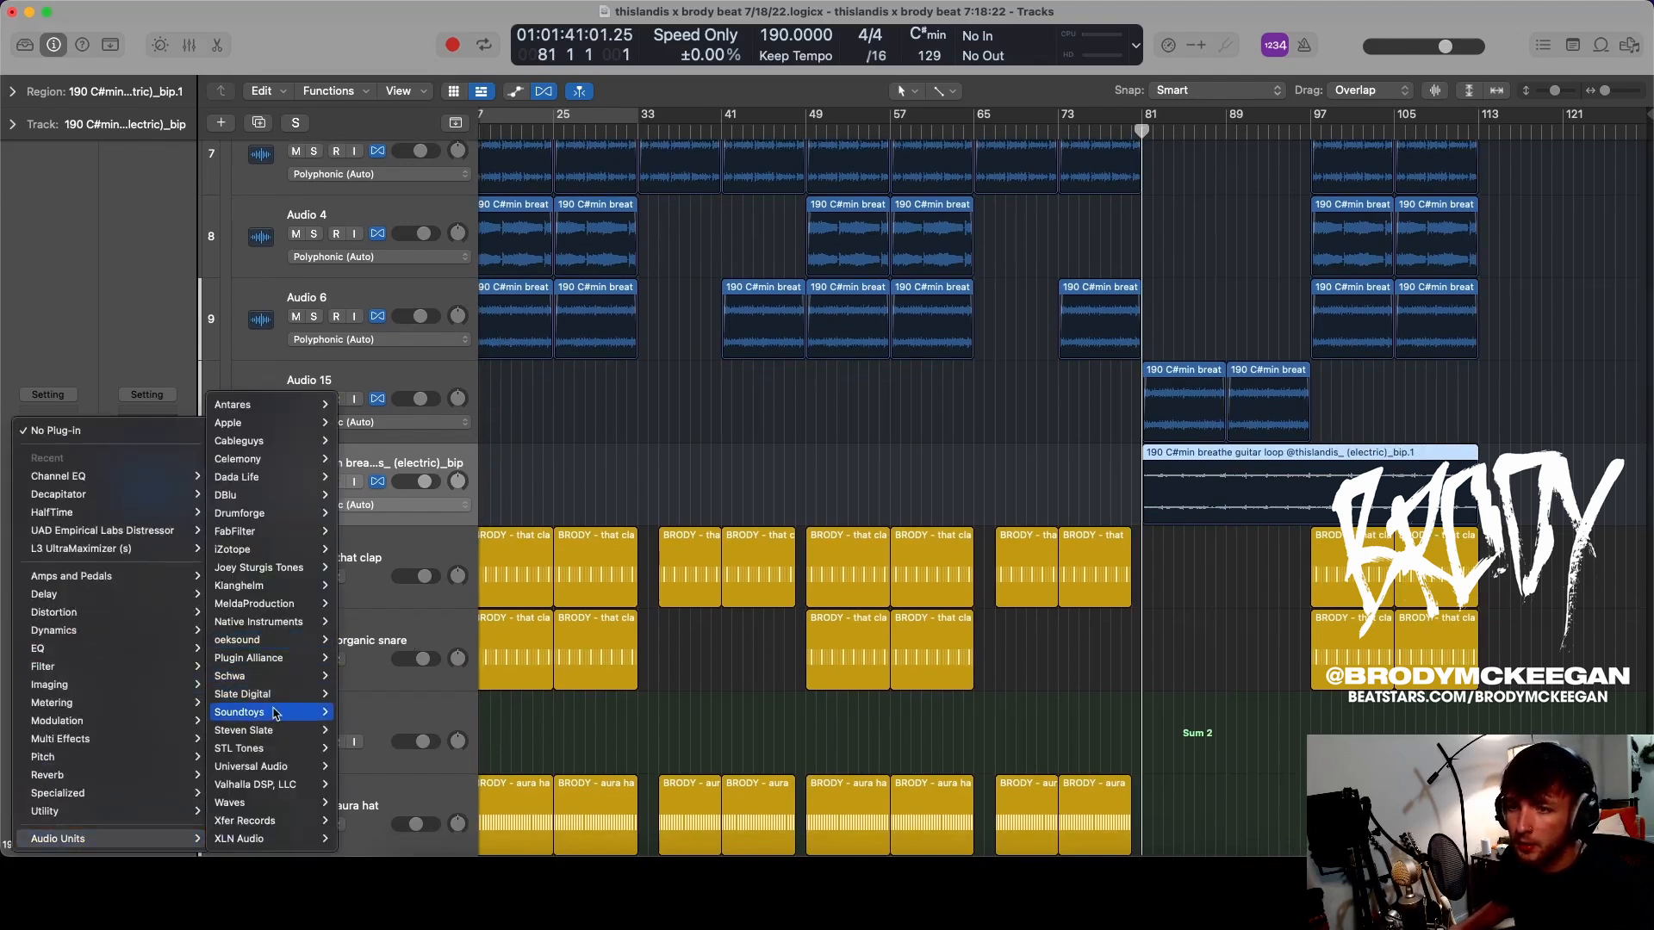
{"action": "mouse_move", "coordinate": [273, 713]}
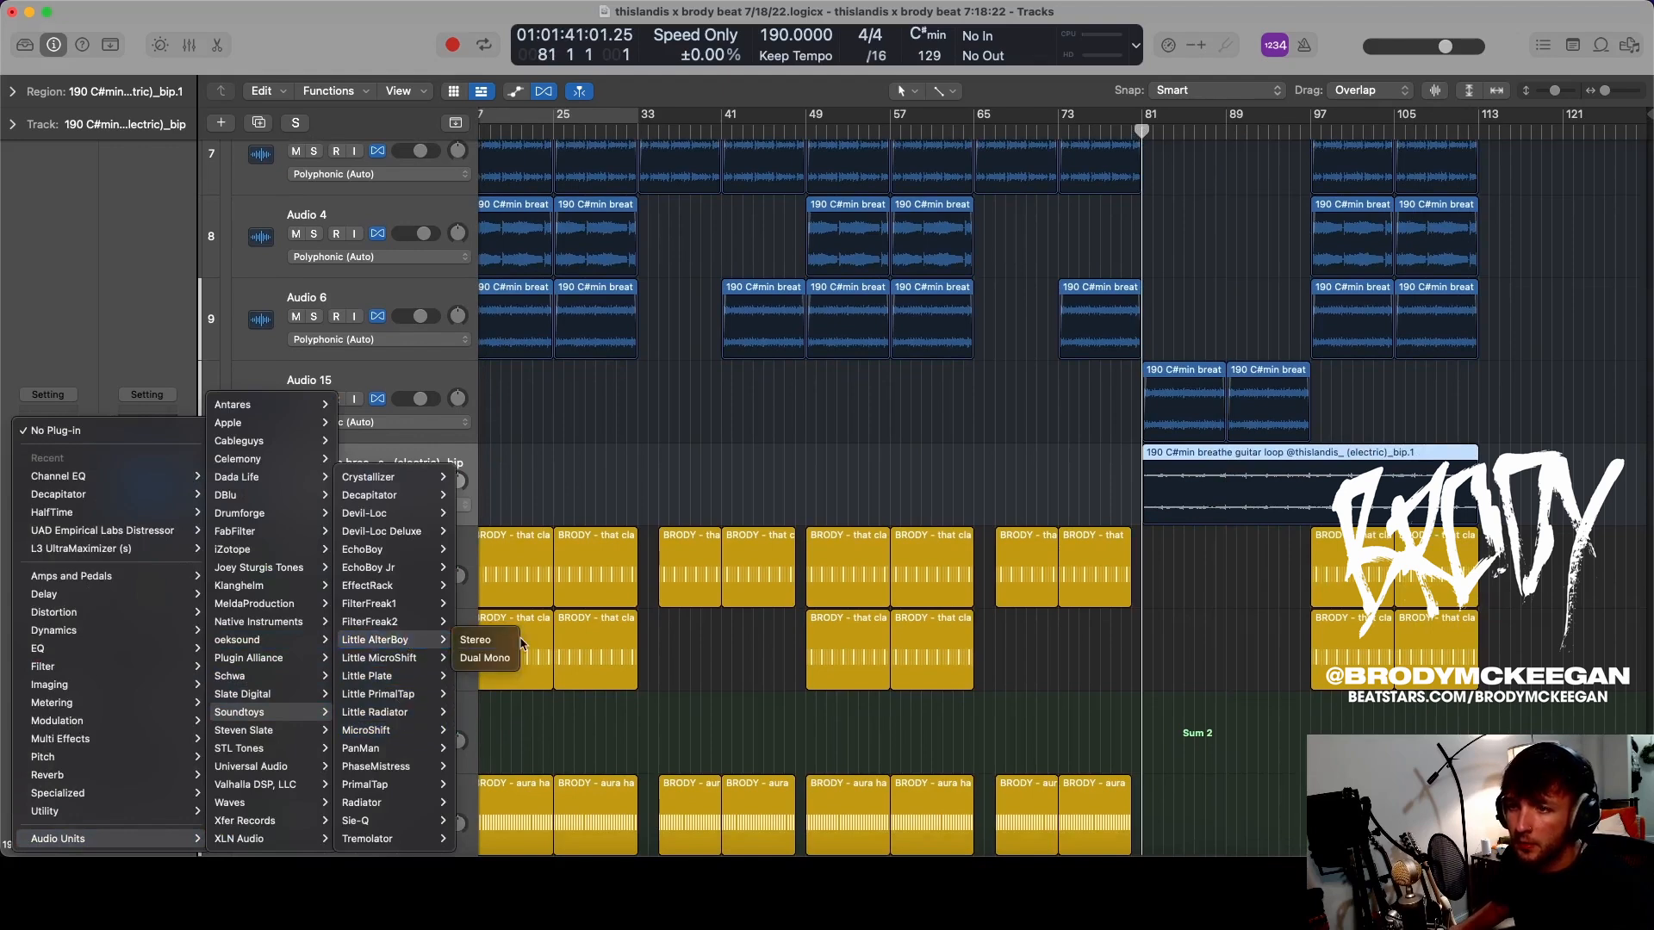
{"action": "left_click", "coordinate": [480, 640]}
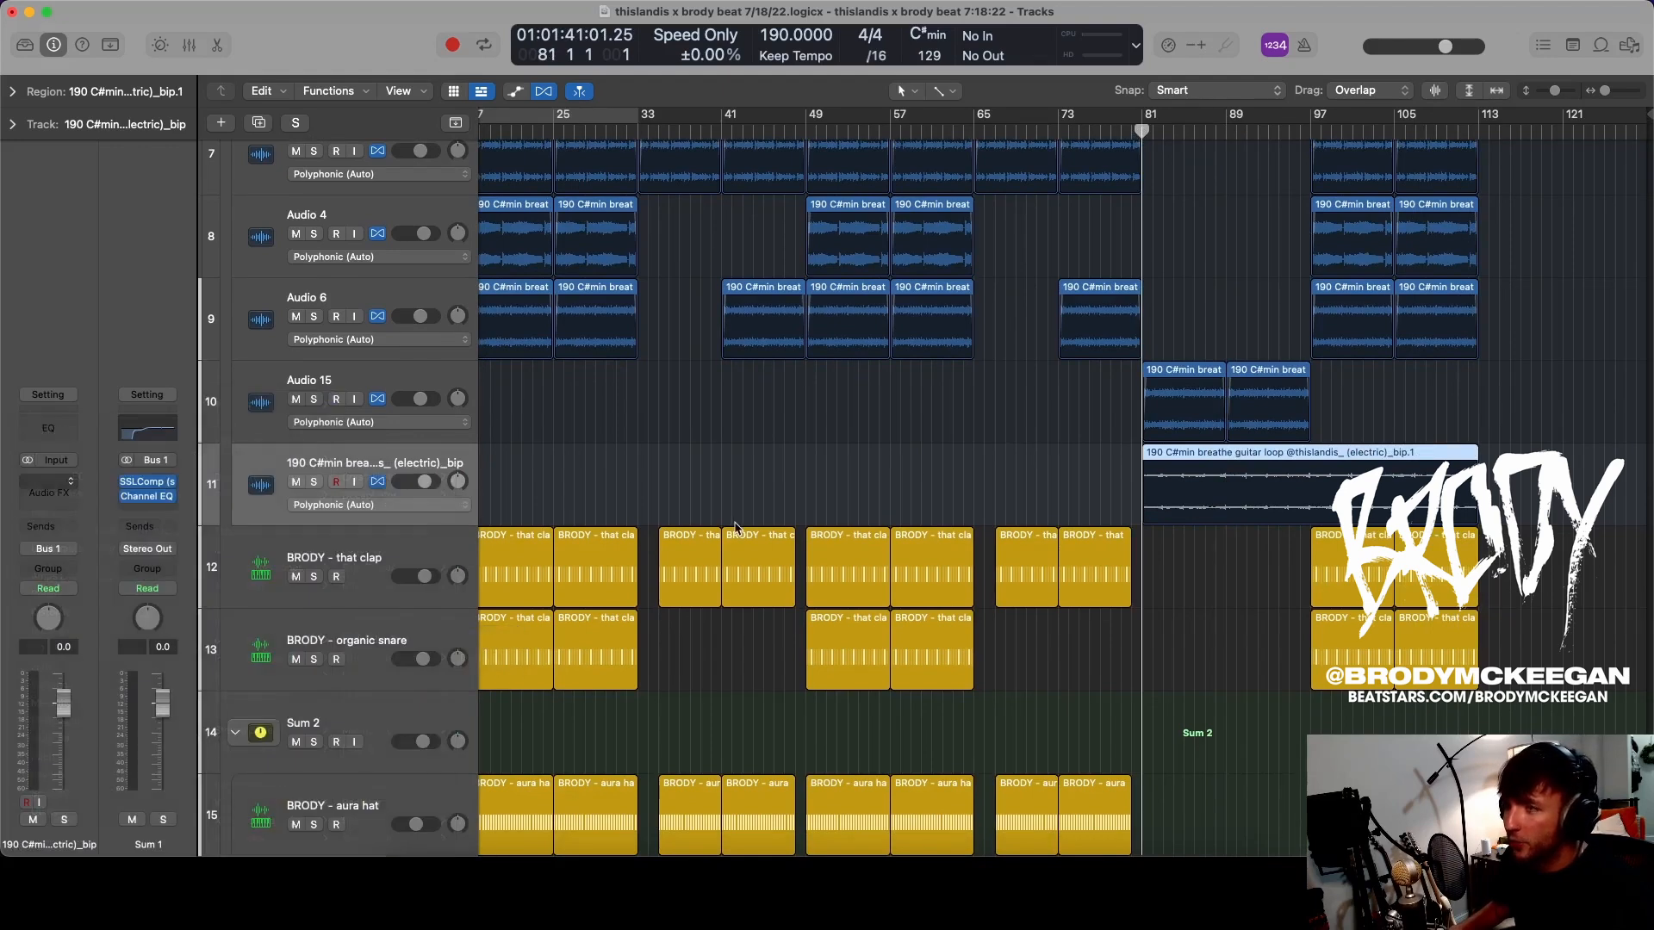
{"action": "key", "text": "s"}
{"action": "key", "text": "space"}
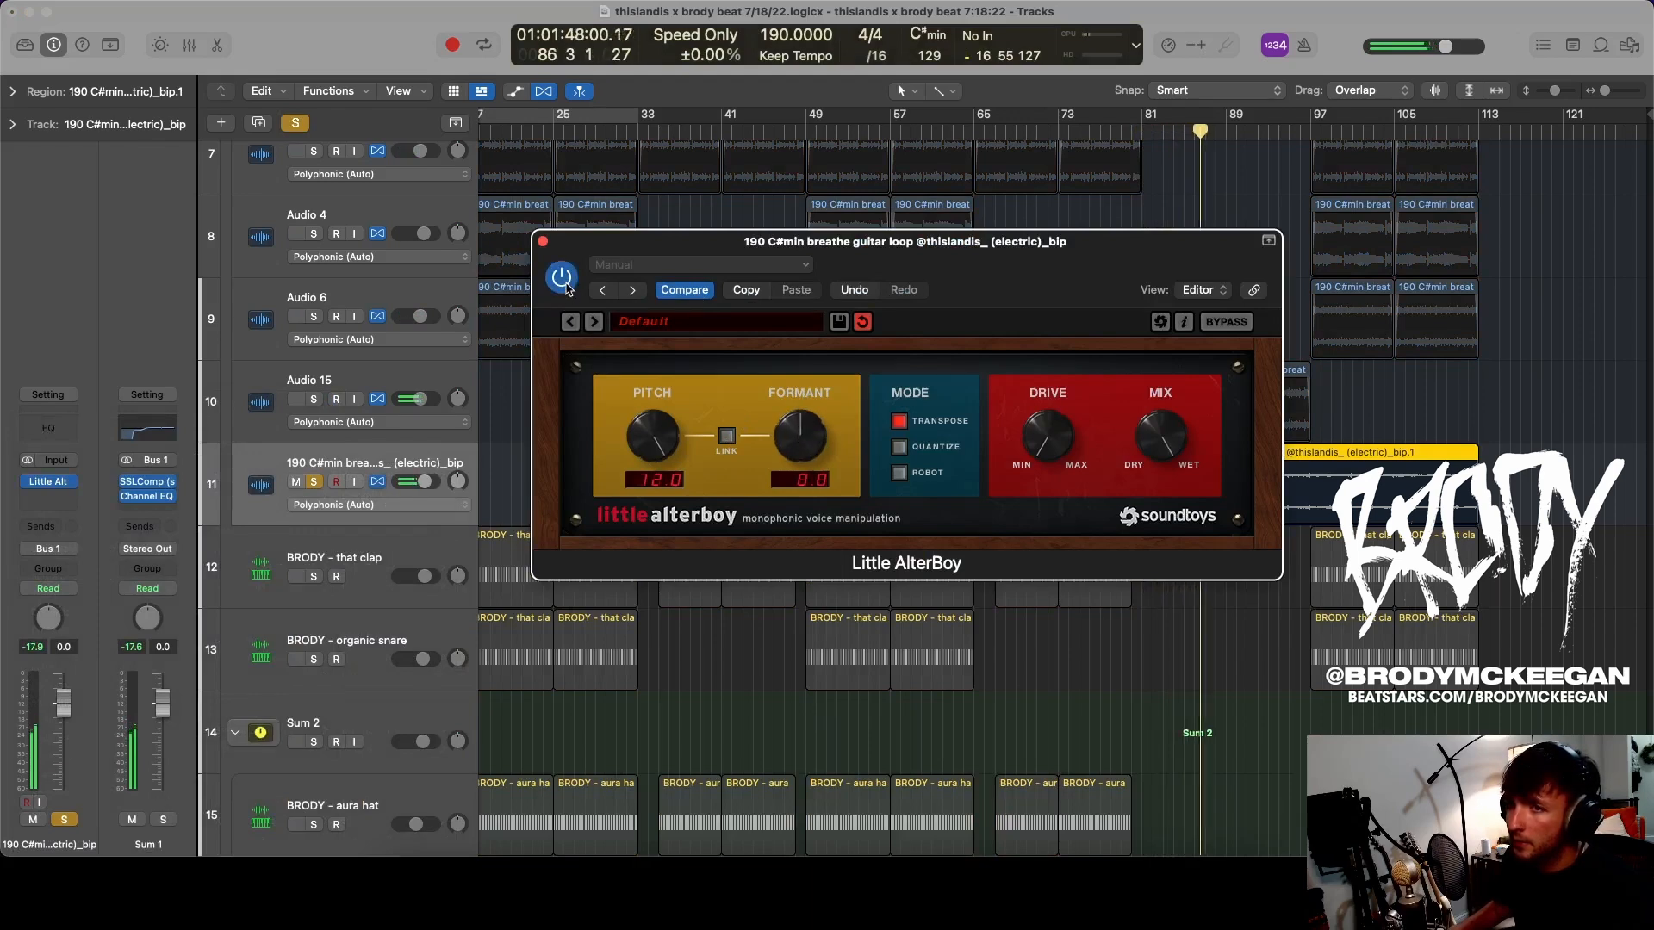
- Try Little AlterBoy's formant at 12.0 against the full mix, reset it to 0.0, and close the plug-in
{"action": "key", "text": "s"}
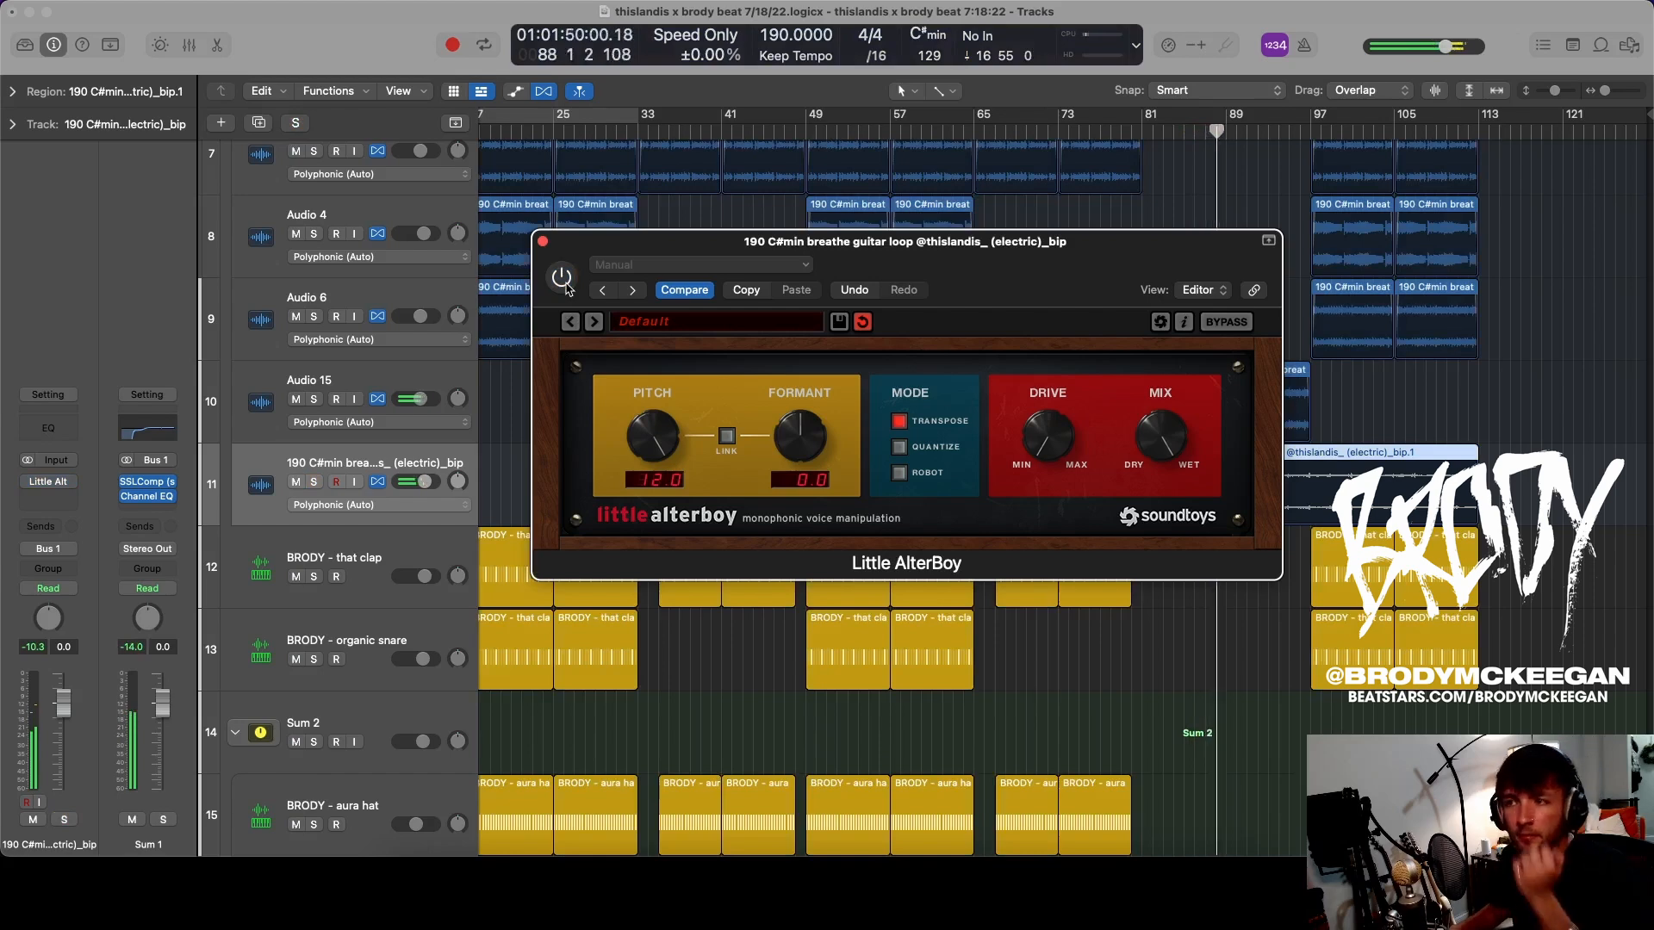
{"action": "left_click", "coordinate": [563, 281]}
{"action": "left_click_drag", "start_coordinate": [820, 433], "coordinate": [847, 231]}
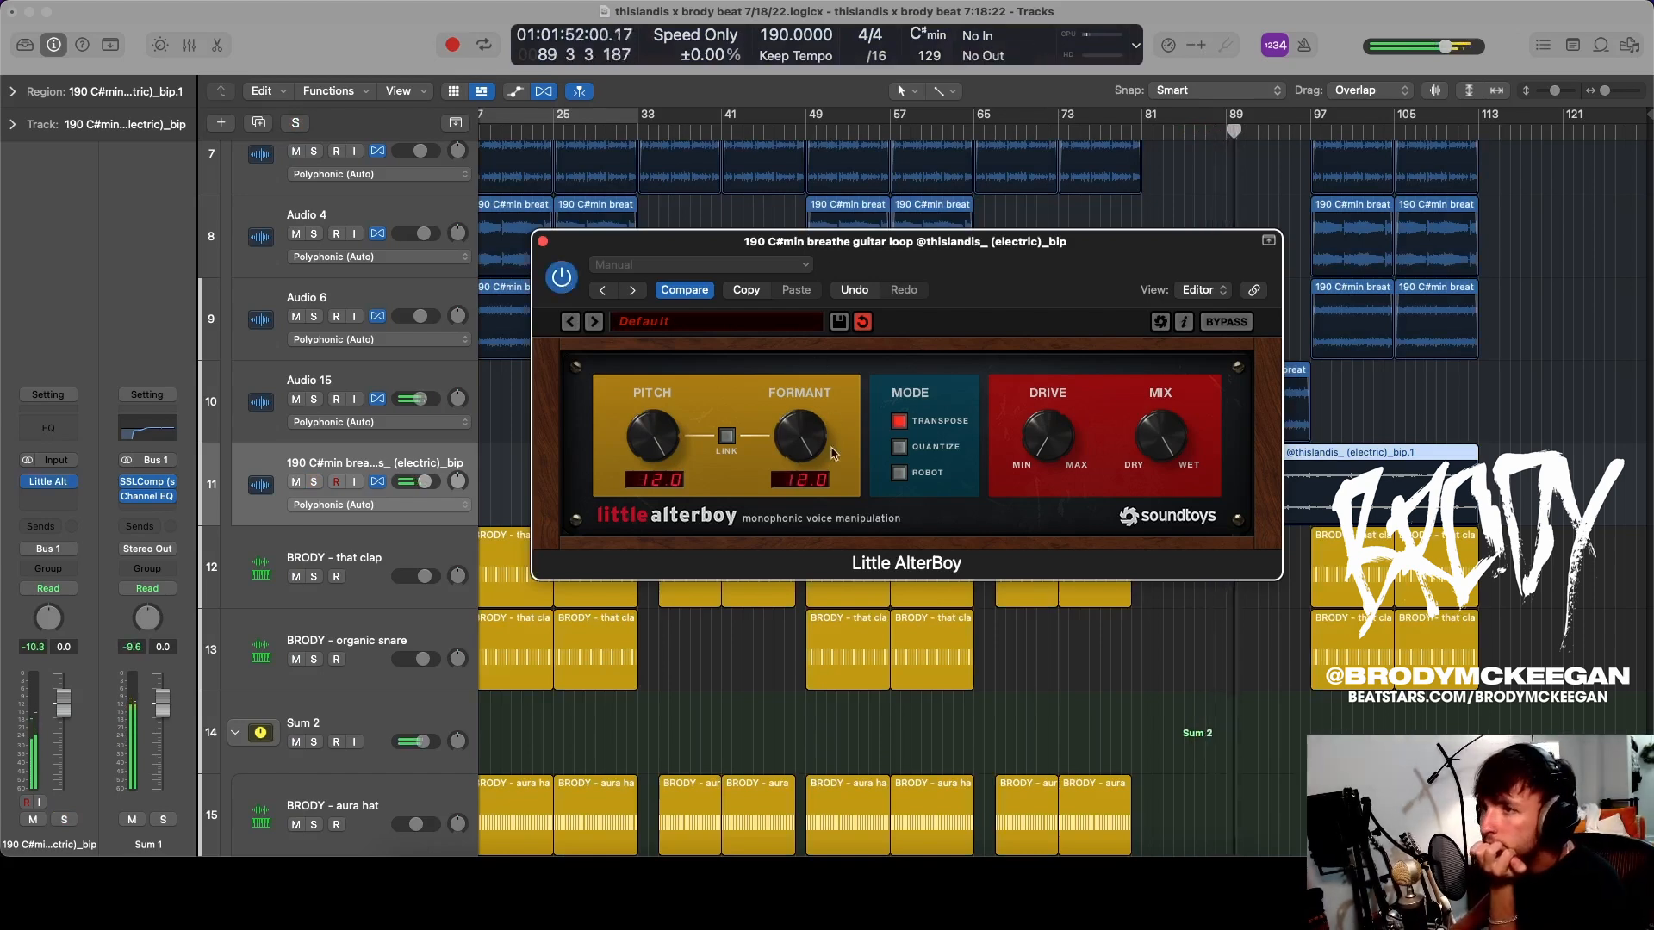
{"action": "left_click", "coordinate": [802, 428], "text": "alt"}
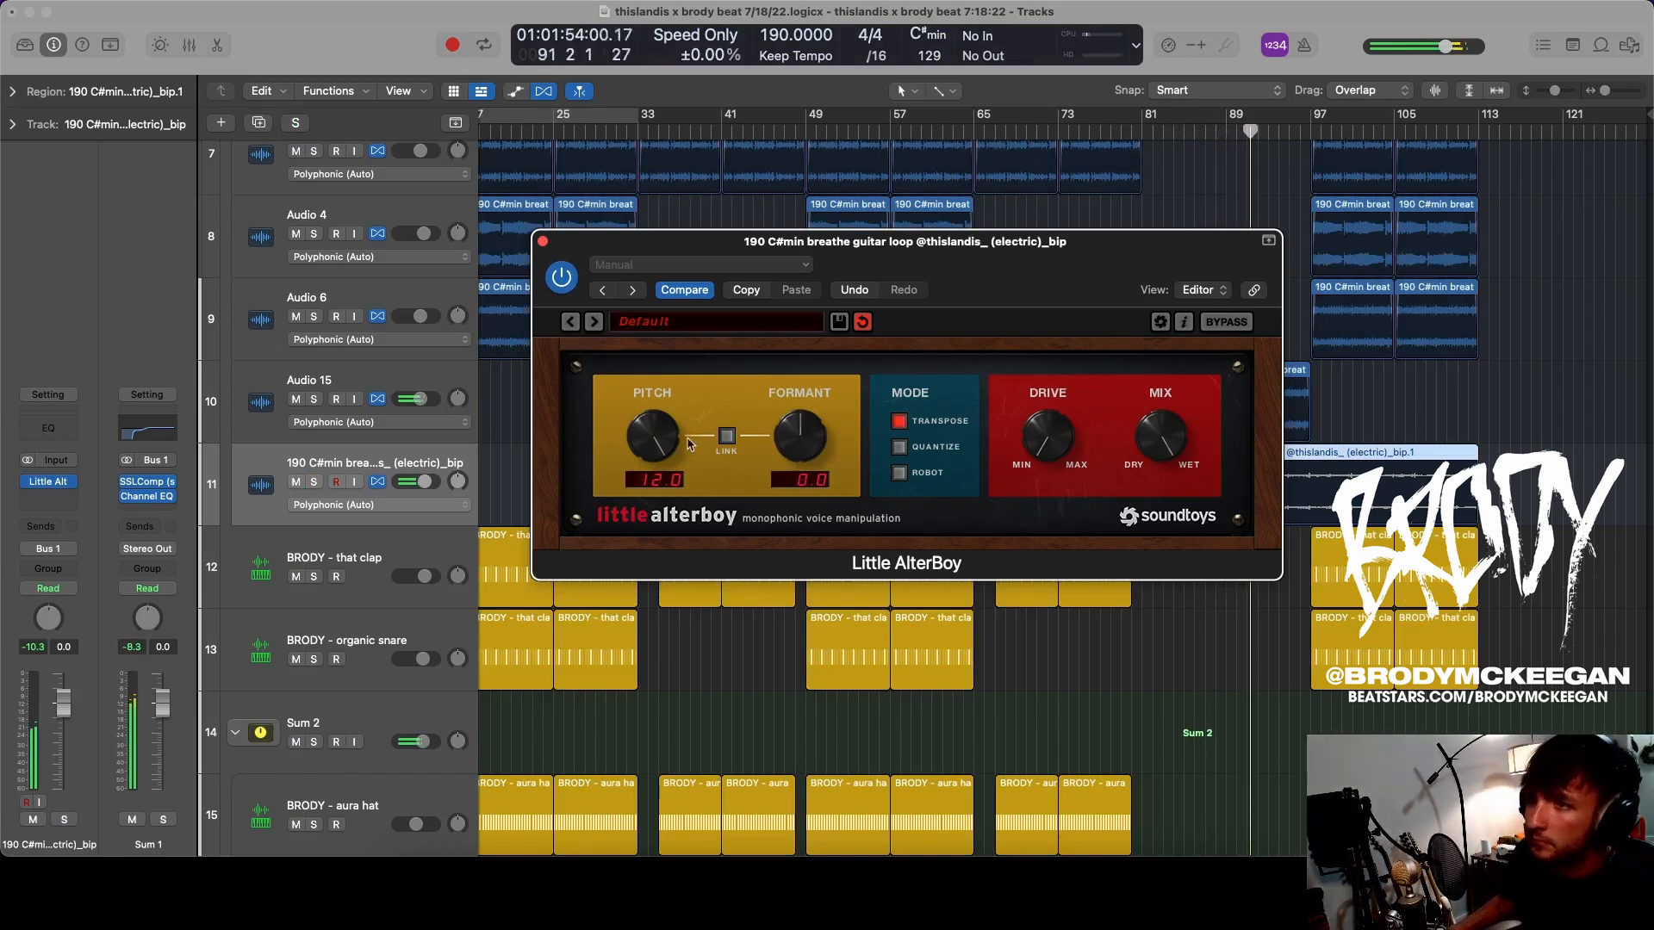
{"action": "key", "text": "s"}
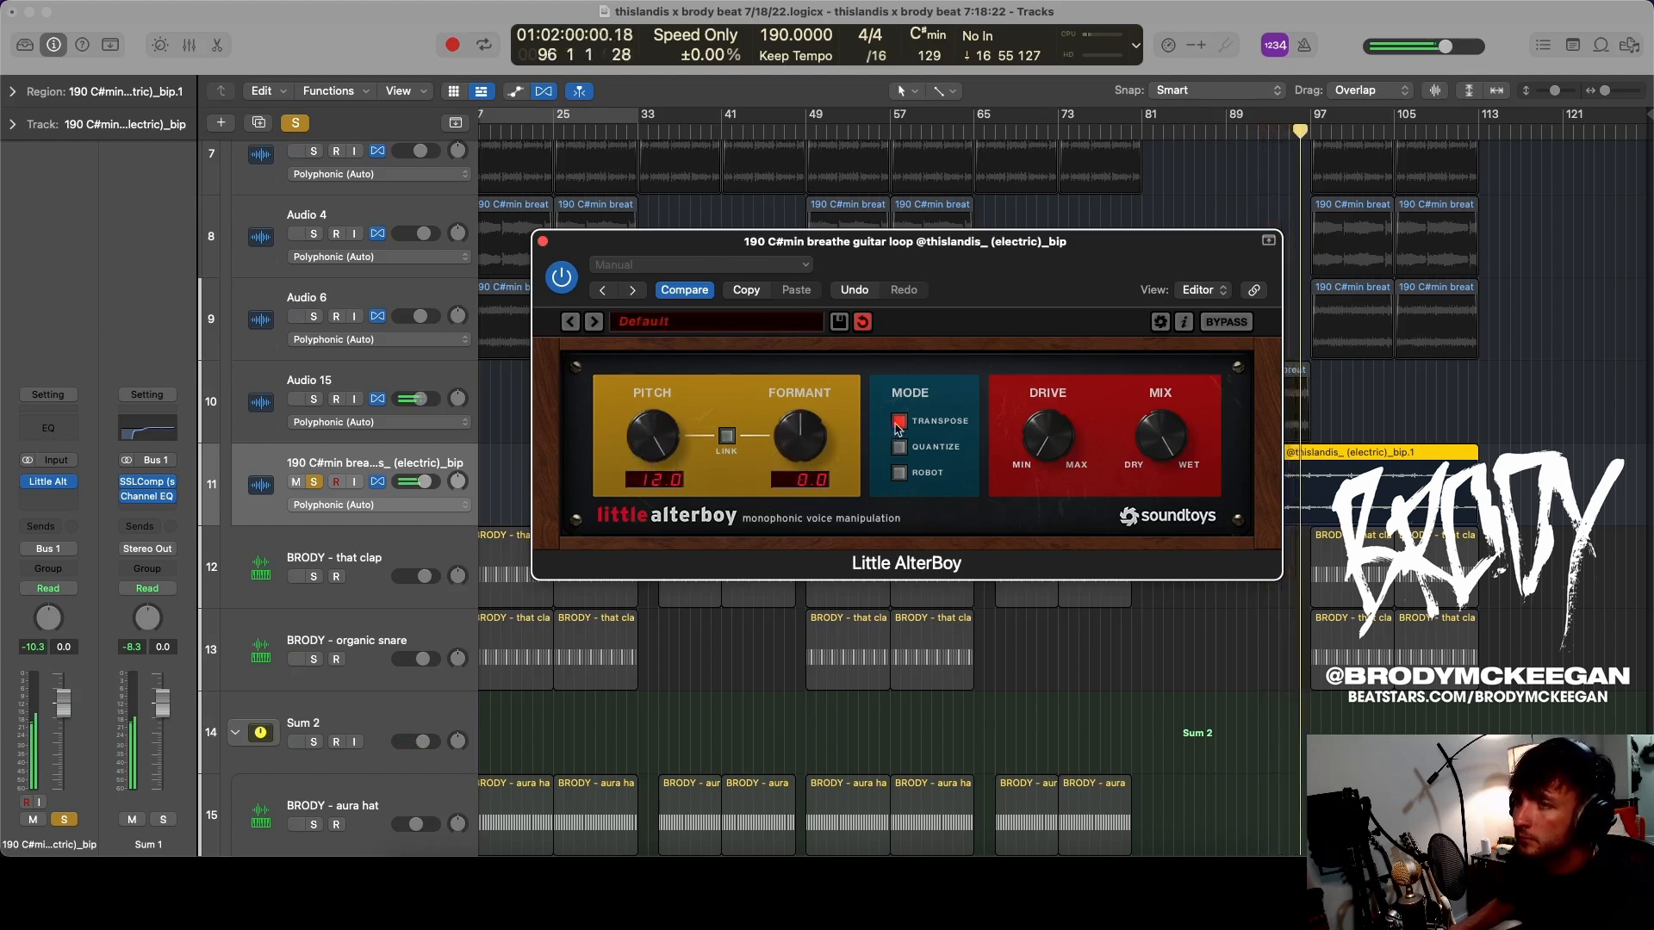
{"action": "left_click", "coordinate": [543, 242]}
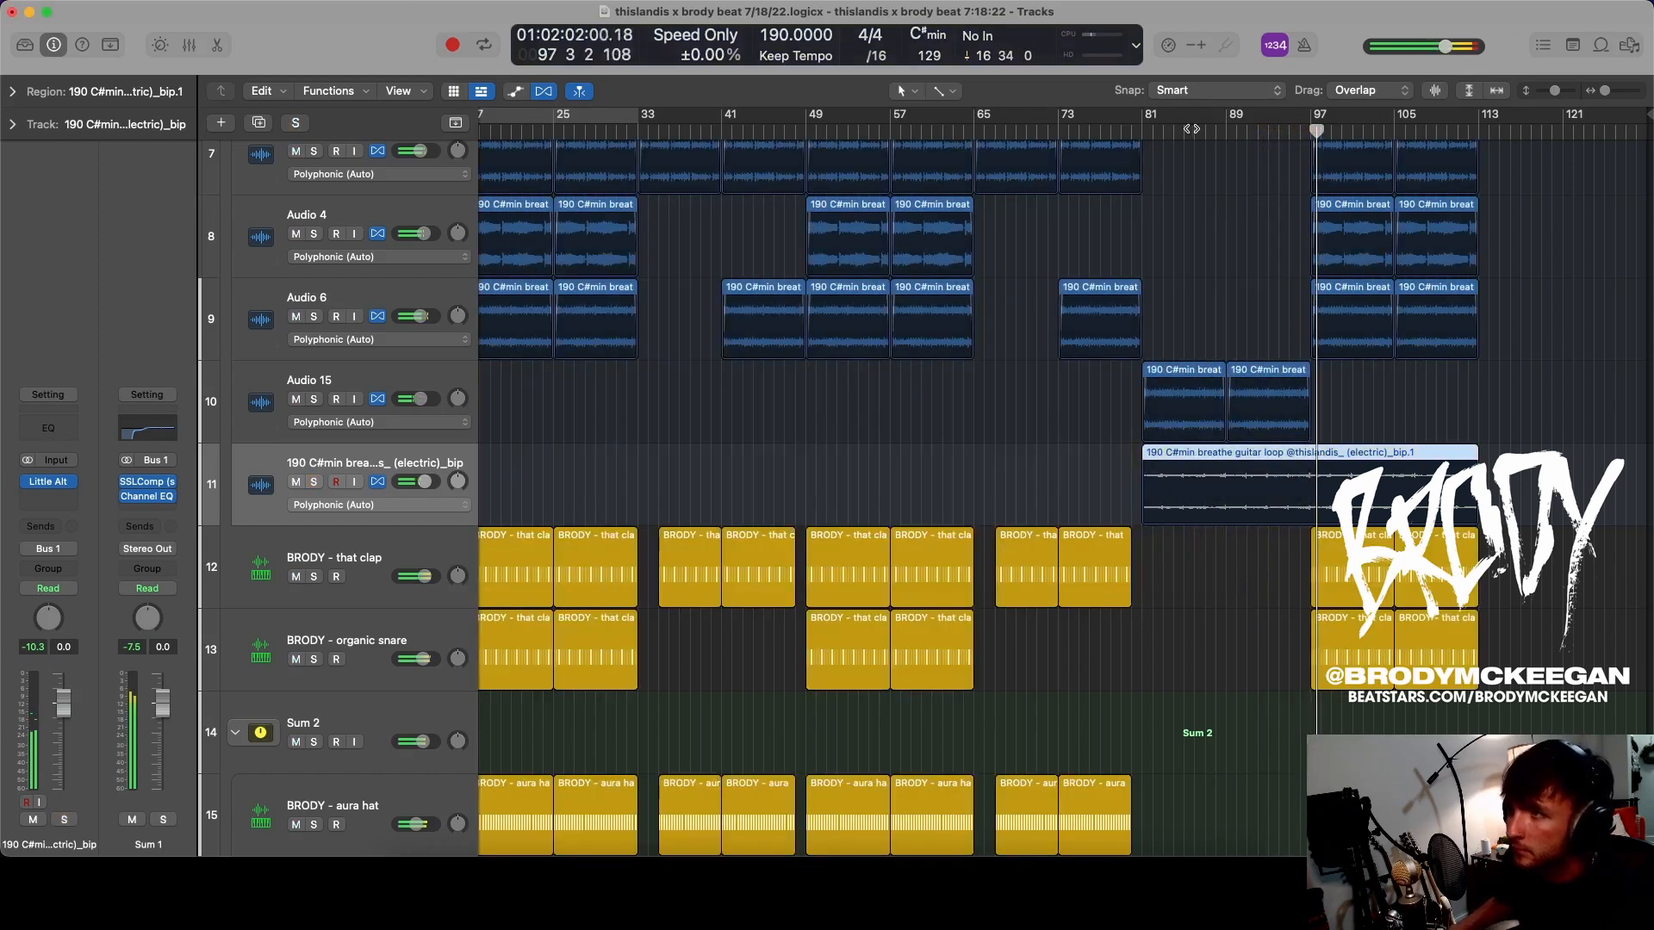
{"action": "key", "text": "space"}
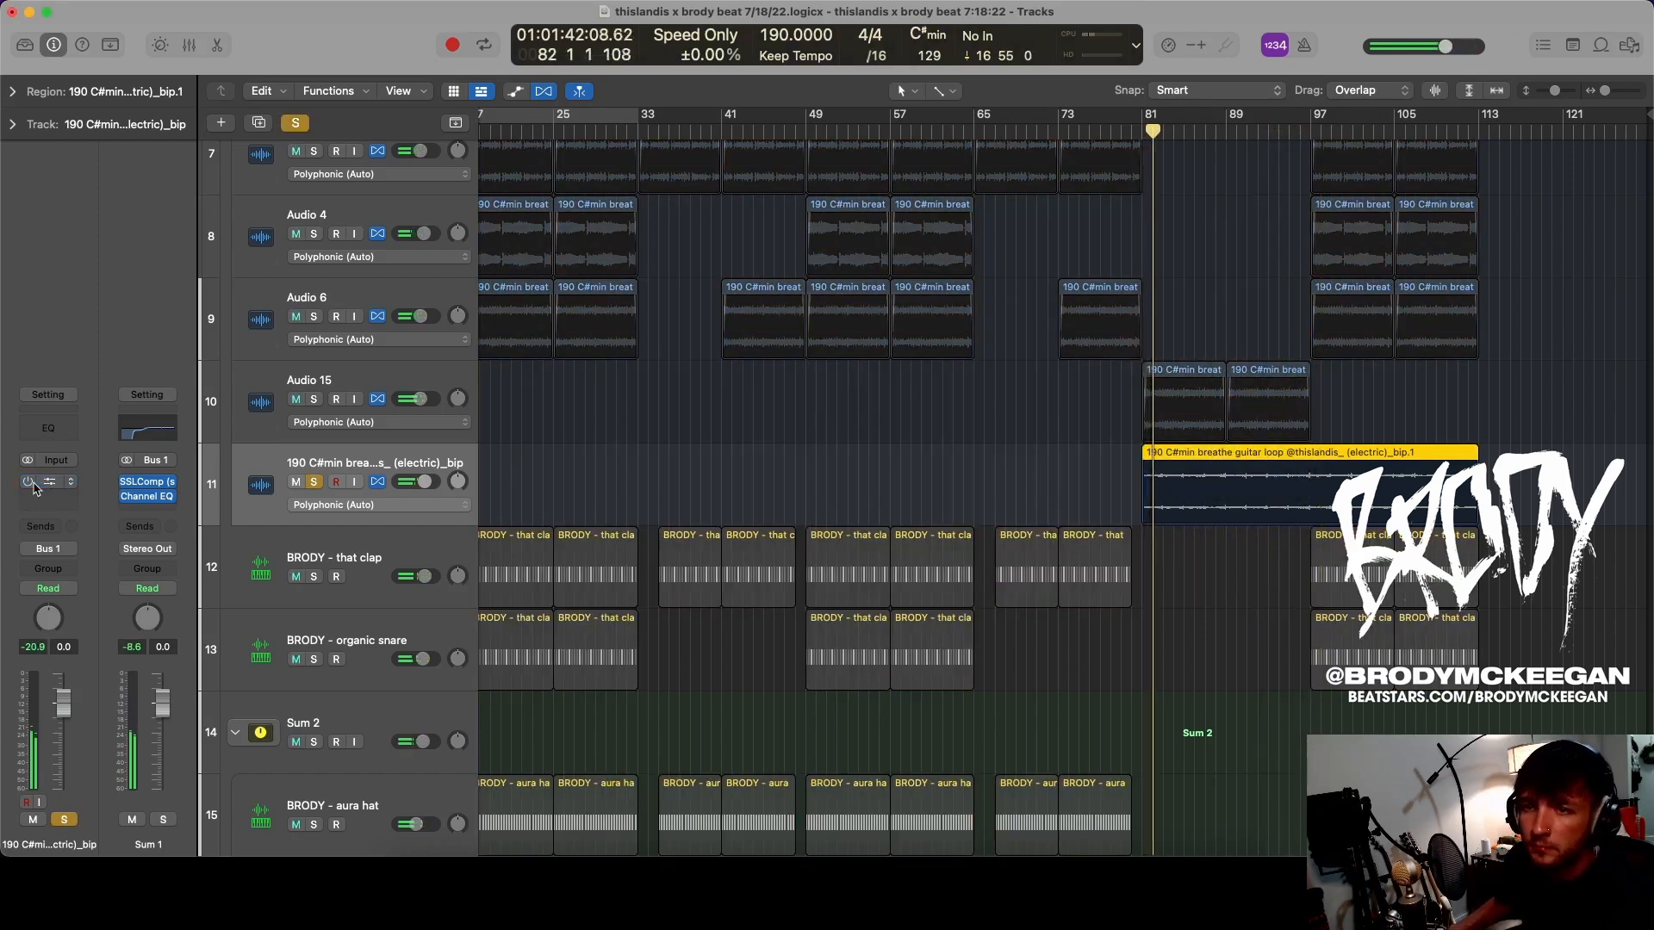
{"action": "left_click", "coordinate": [55, 498]}
{"action": "mouse_move", "coordinate": [58, 839]}
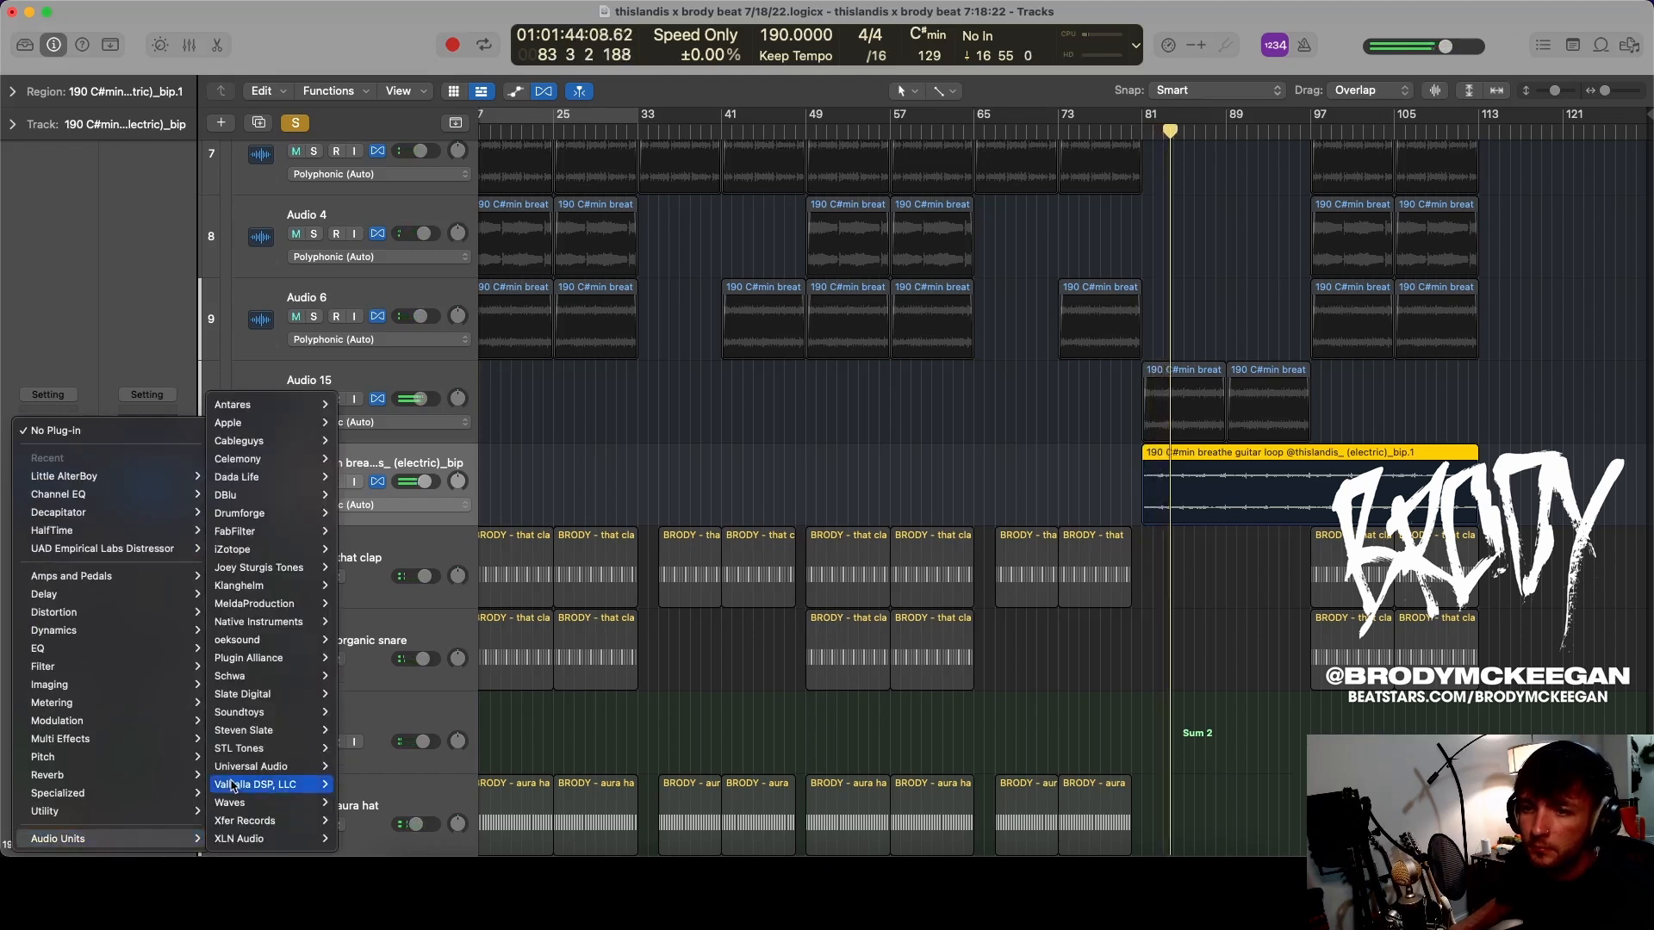
{"action": "left_click", "coordinate": [79, 373]}
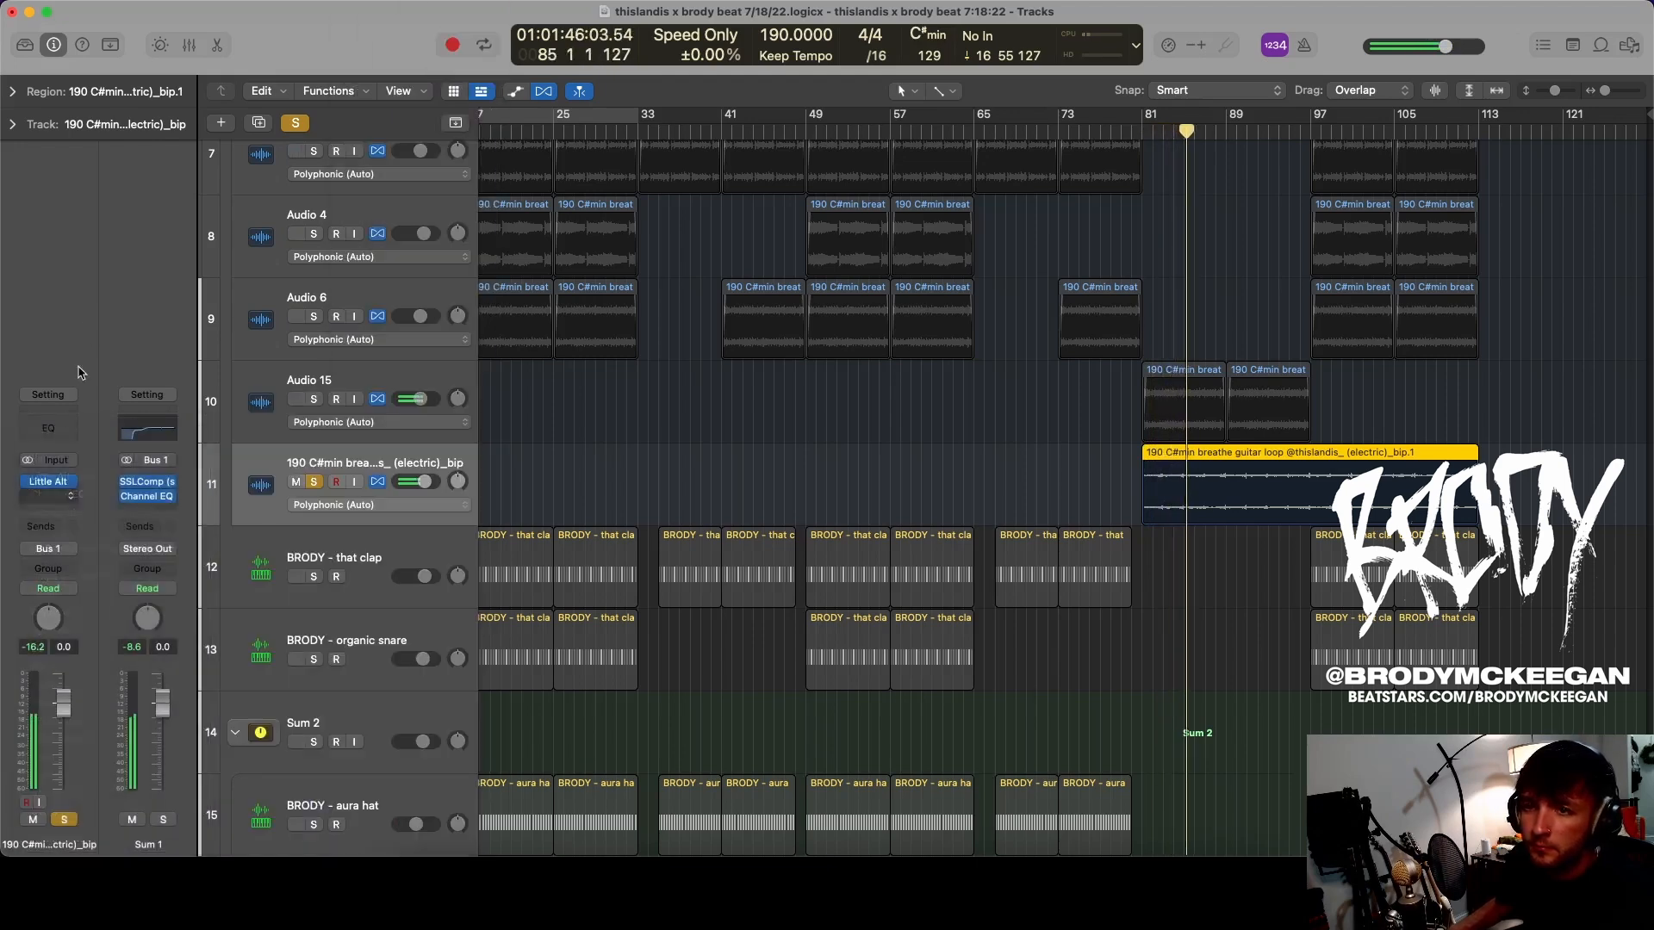
- Insert Waves SoundShifter Pitch (s) ahead of Little AlterBoy on the bounced guitar track, set it to 12 semitones, and close it
{"action": "left_click", "coordinate": [59, 482]}
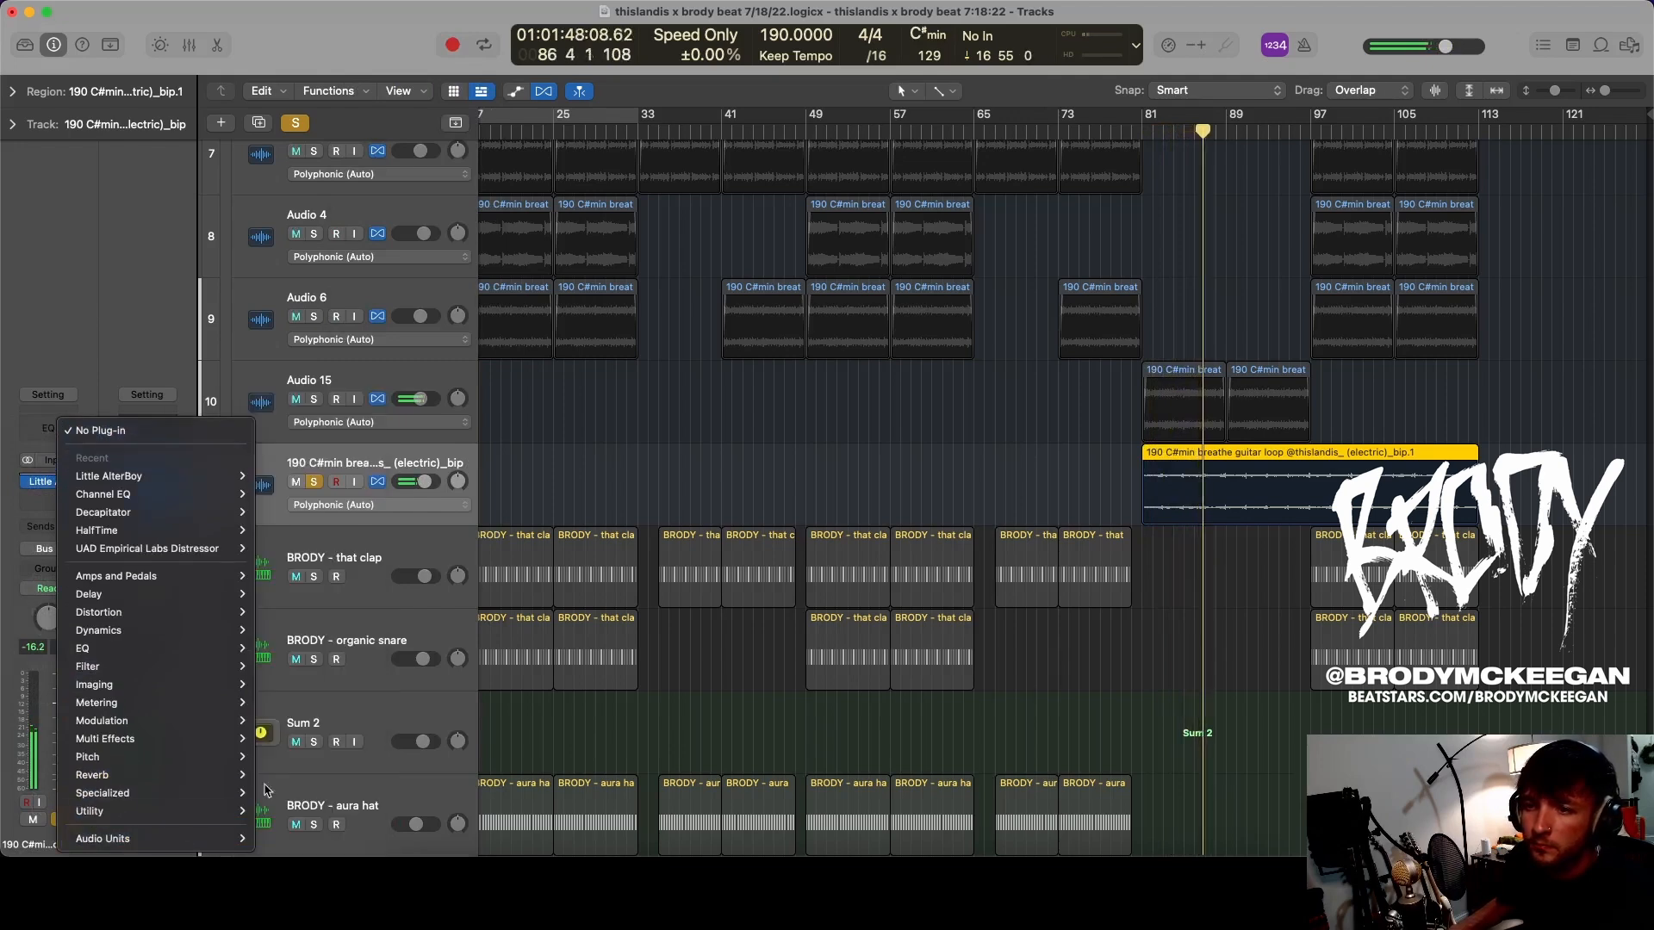
{"action": "mouse_move", "coordinate": [172, 840]}
{"action": "mouse_move", "coordinate": [311, 713]}
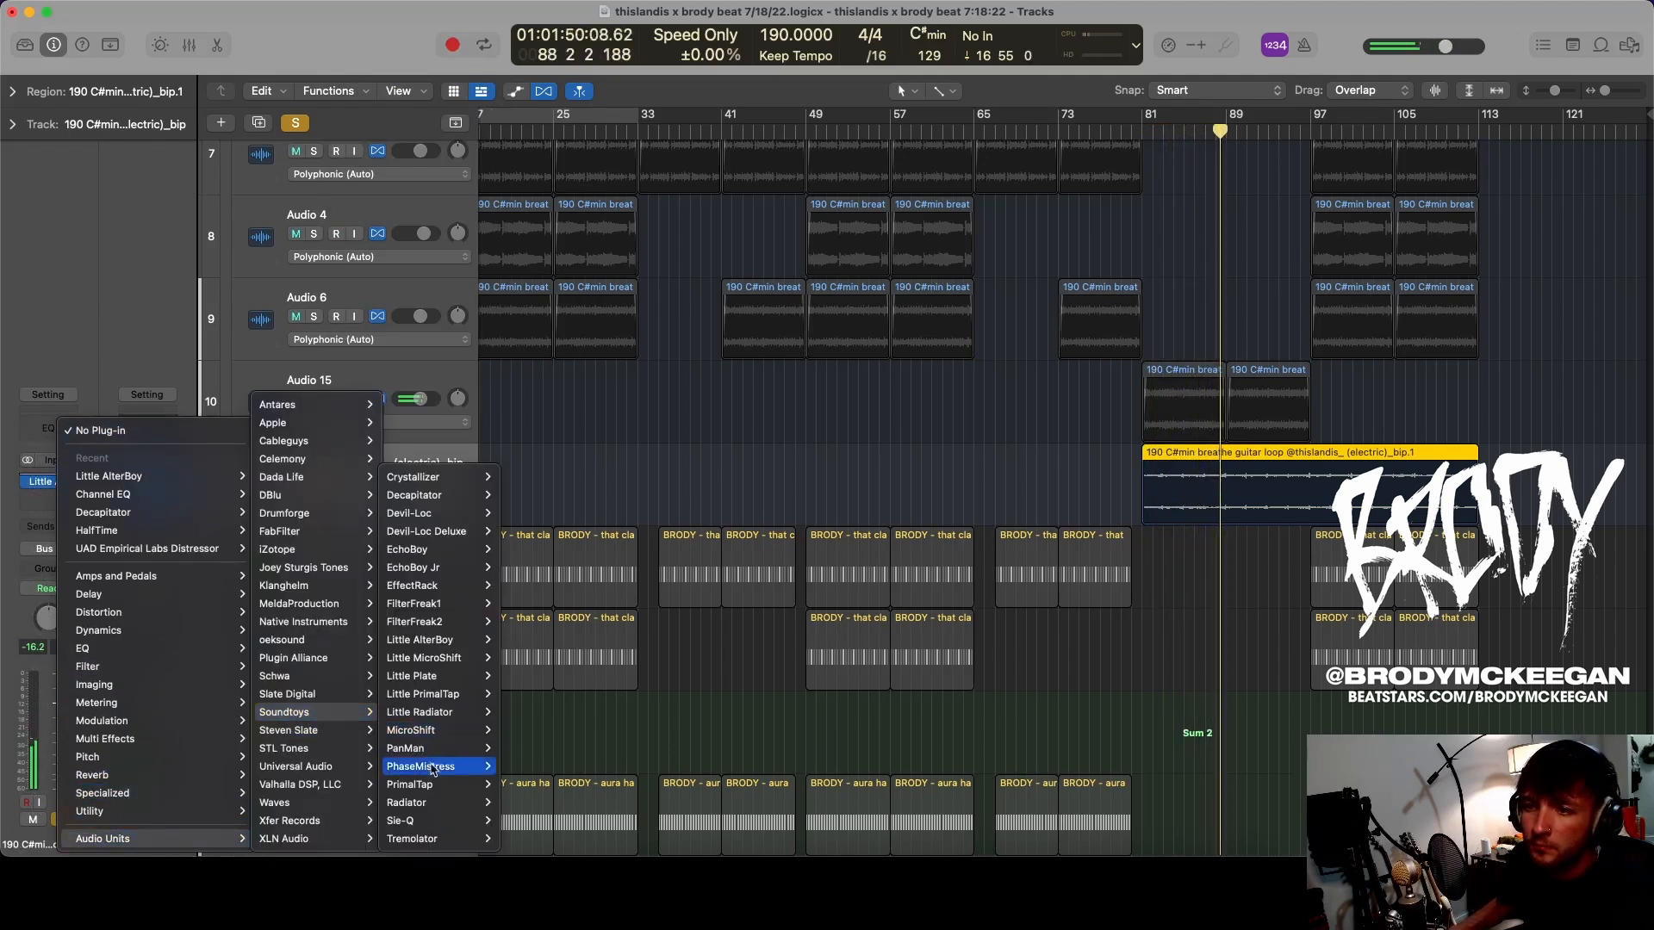
{"action": "mouse_move", "coordinate": [284, 803]}
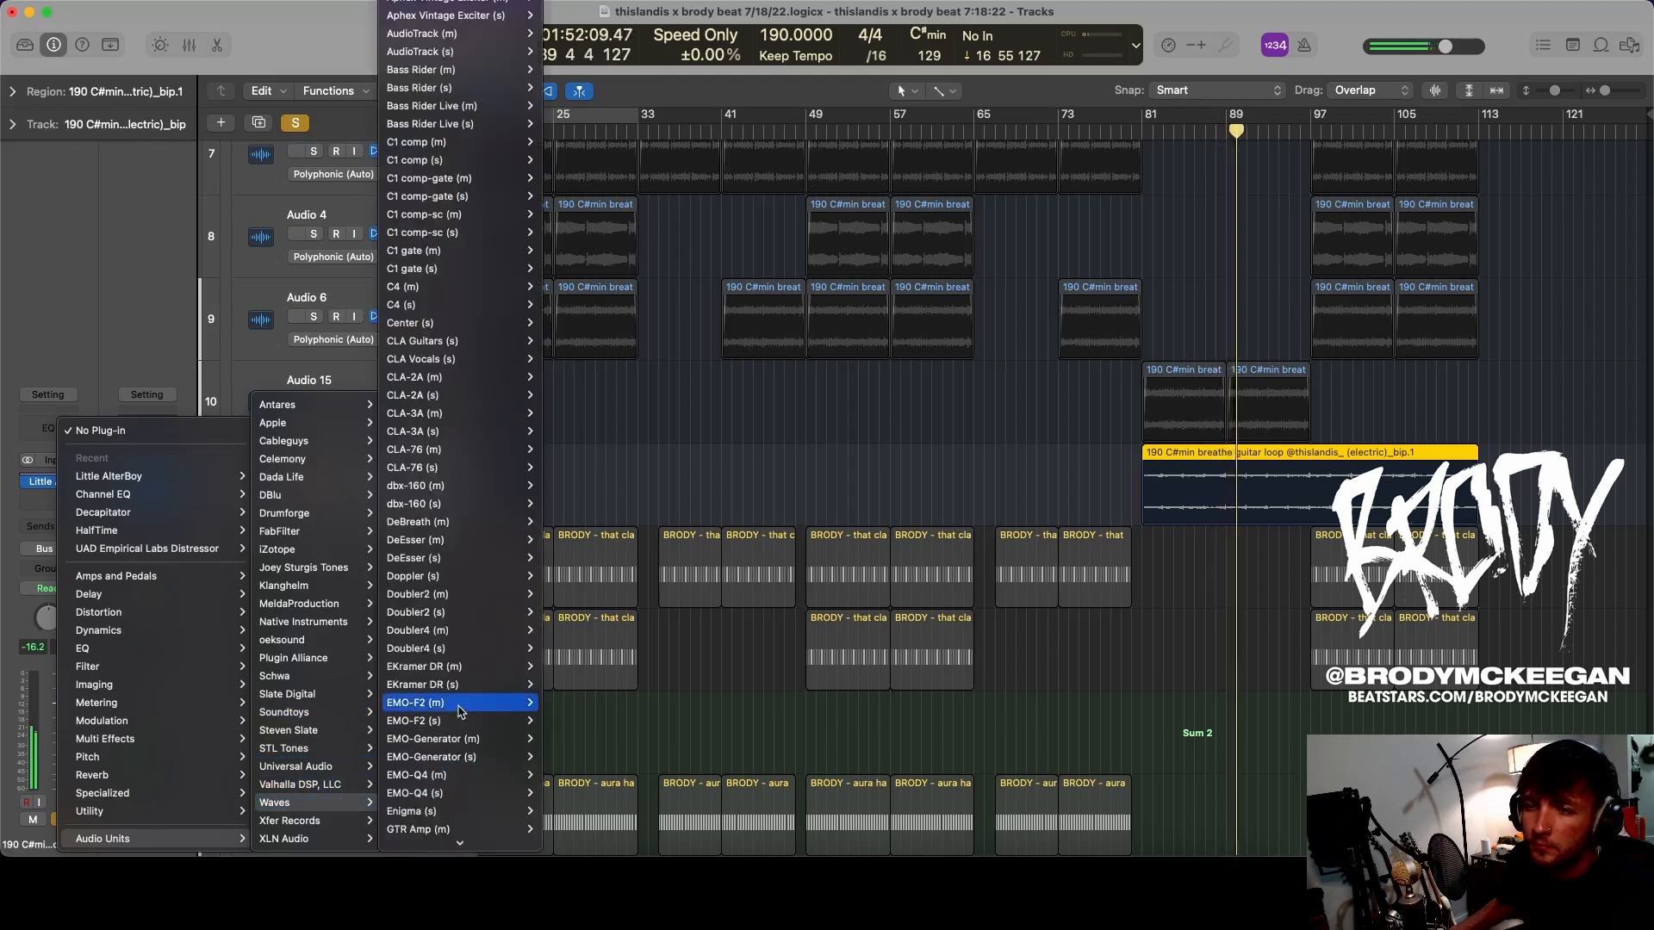
{"action": "mouse_move", "coordinate": [469, 3]}
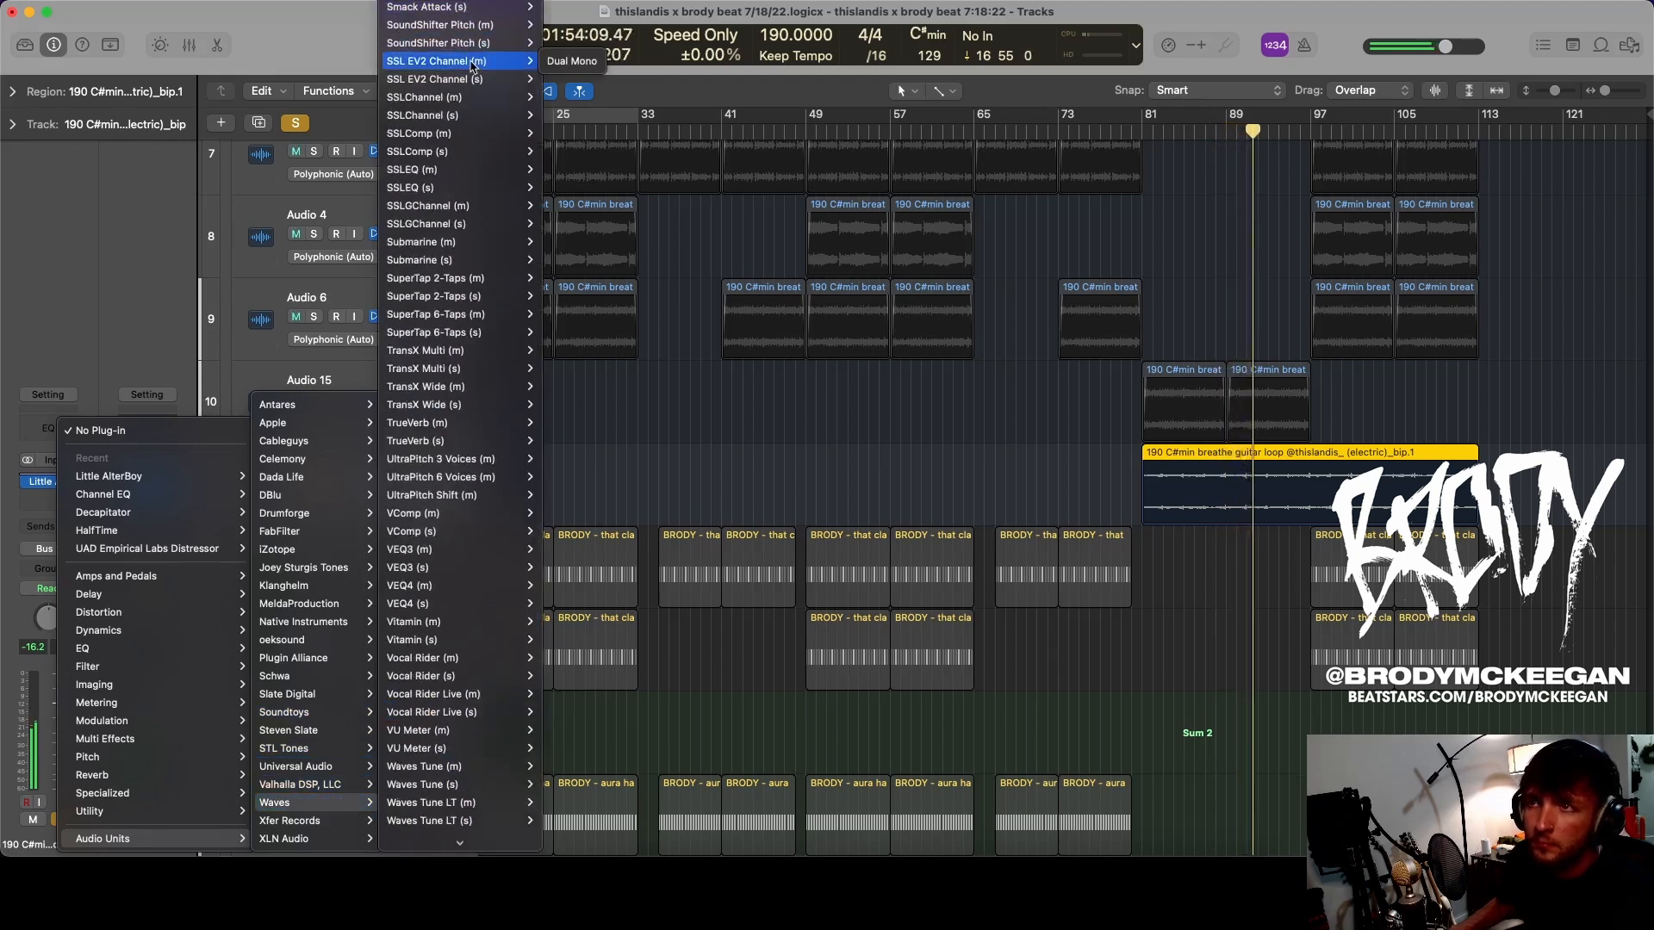
{"action": "left_click", "coordinate": [576, 74]}
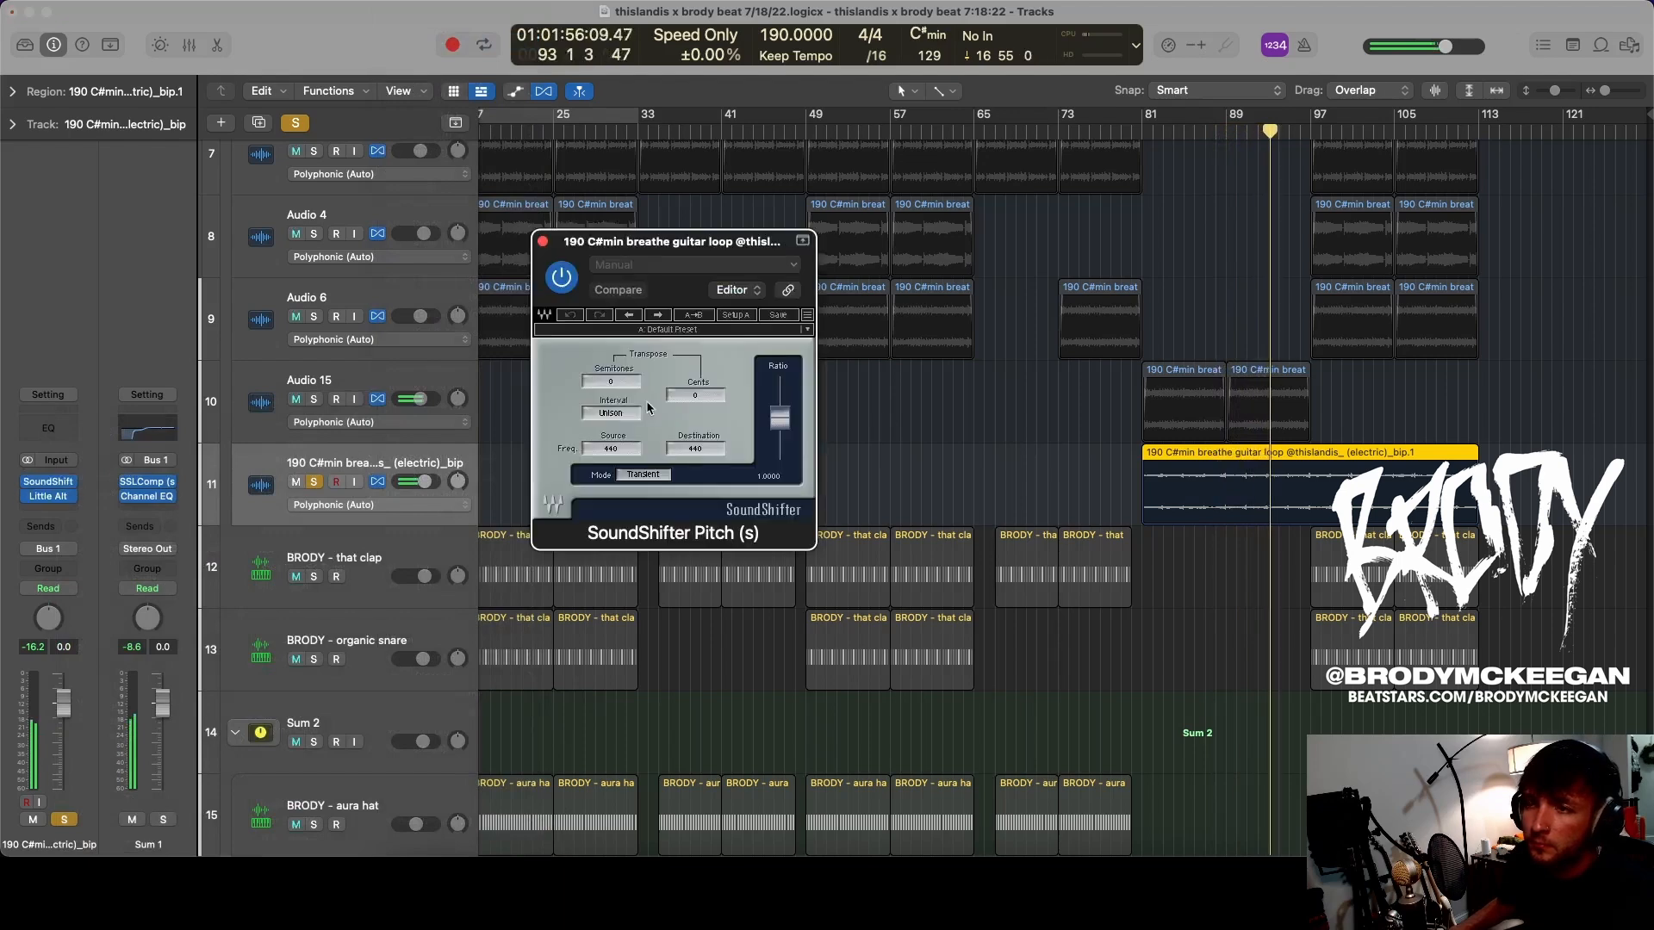
{"action": "key", "text": "s"}
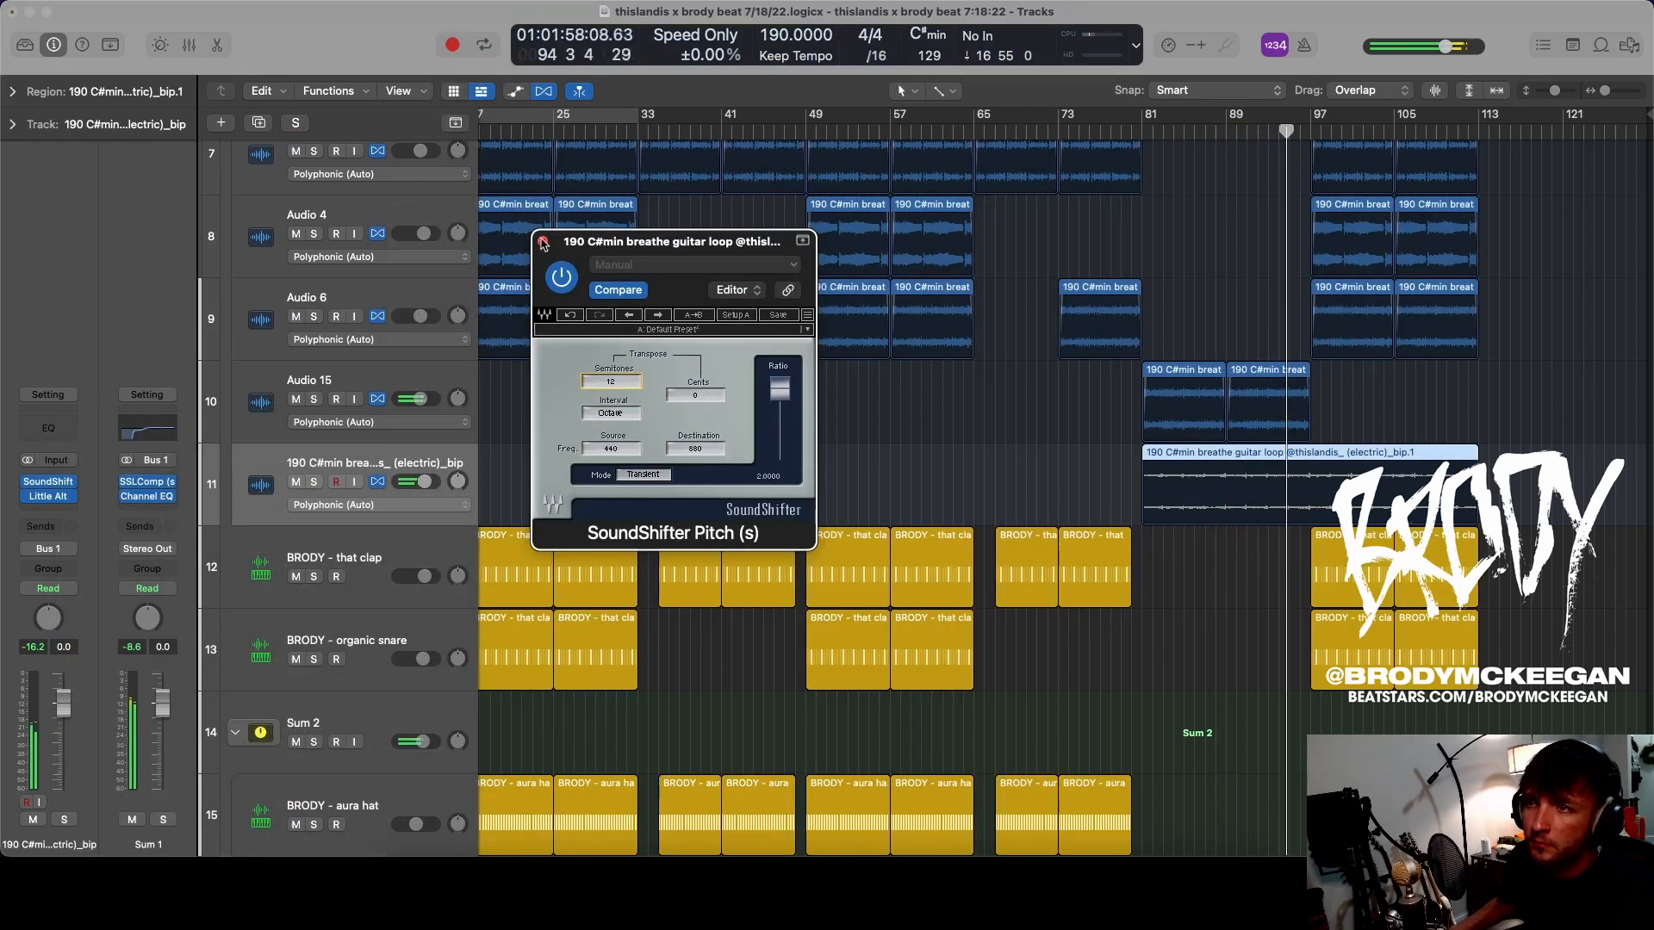
{"action": "left_click", "coordinate": [543, 241]}
- Add a Channel EQ to the bounced guitar track with a 3000 Hz, 6 dB/Oct high cut and a -4.6 dB dip at 446 Hz
{"action": "left_click", "coordinate": [50, 427]}
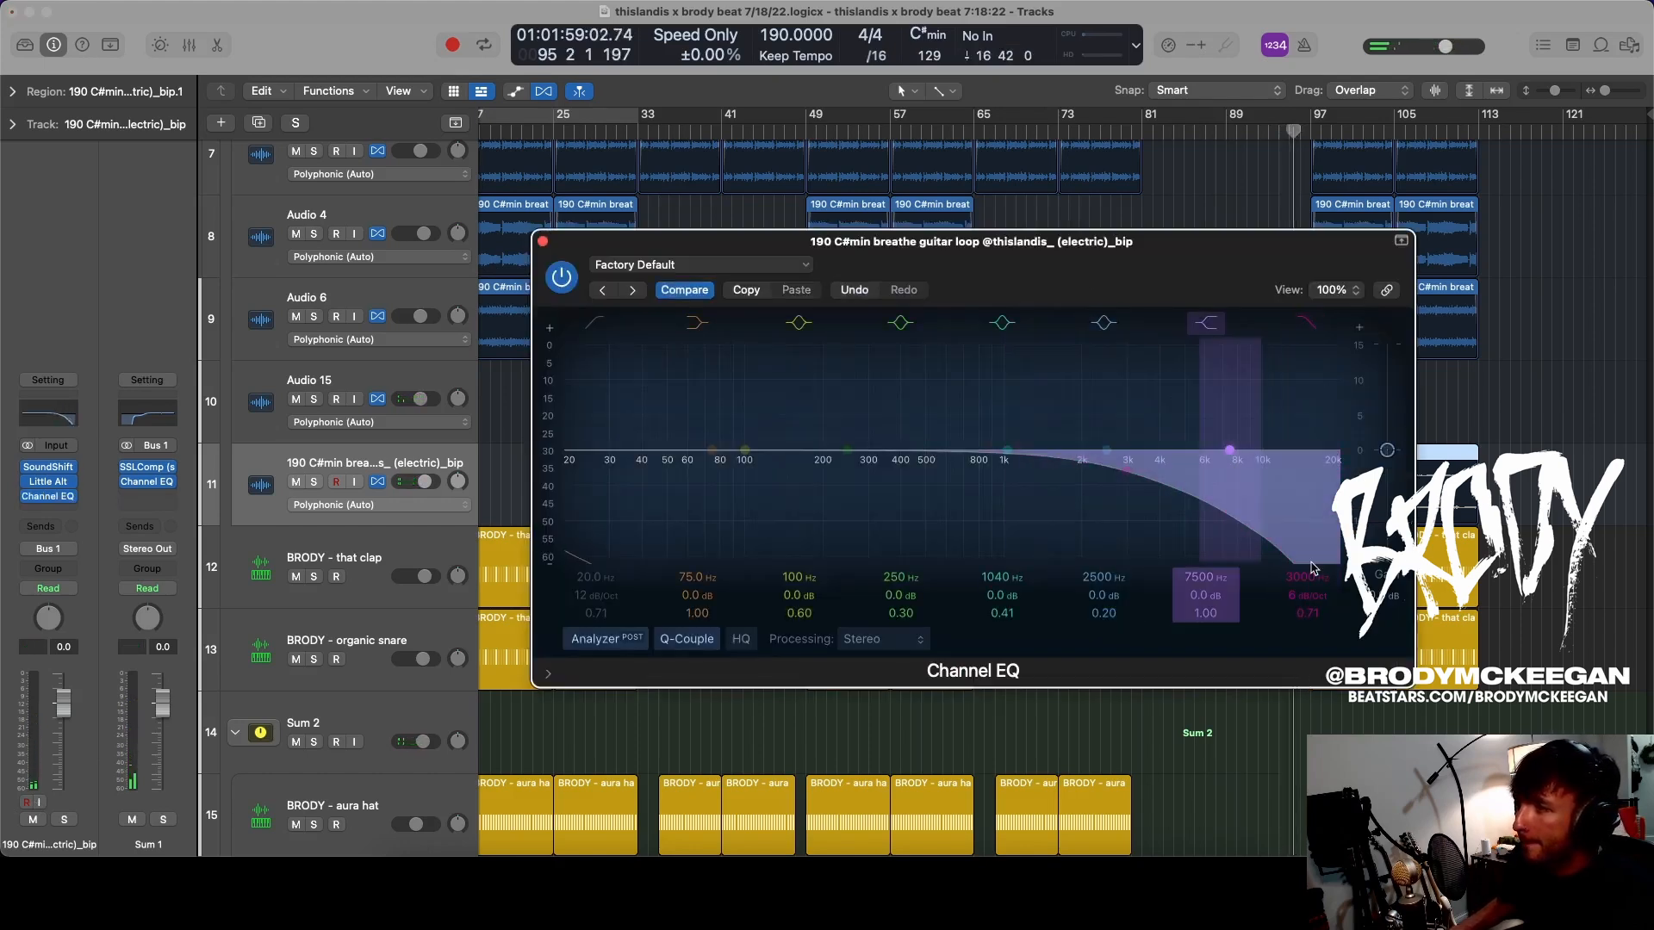
{"action": "key", "text": "s"}
{"action": "left_click_drag", "start_coordinate": [1016, 432], "coordinate": [905, 482]}
{"action": "left_click", "coordinate": [561, 277]}
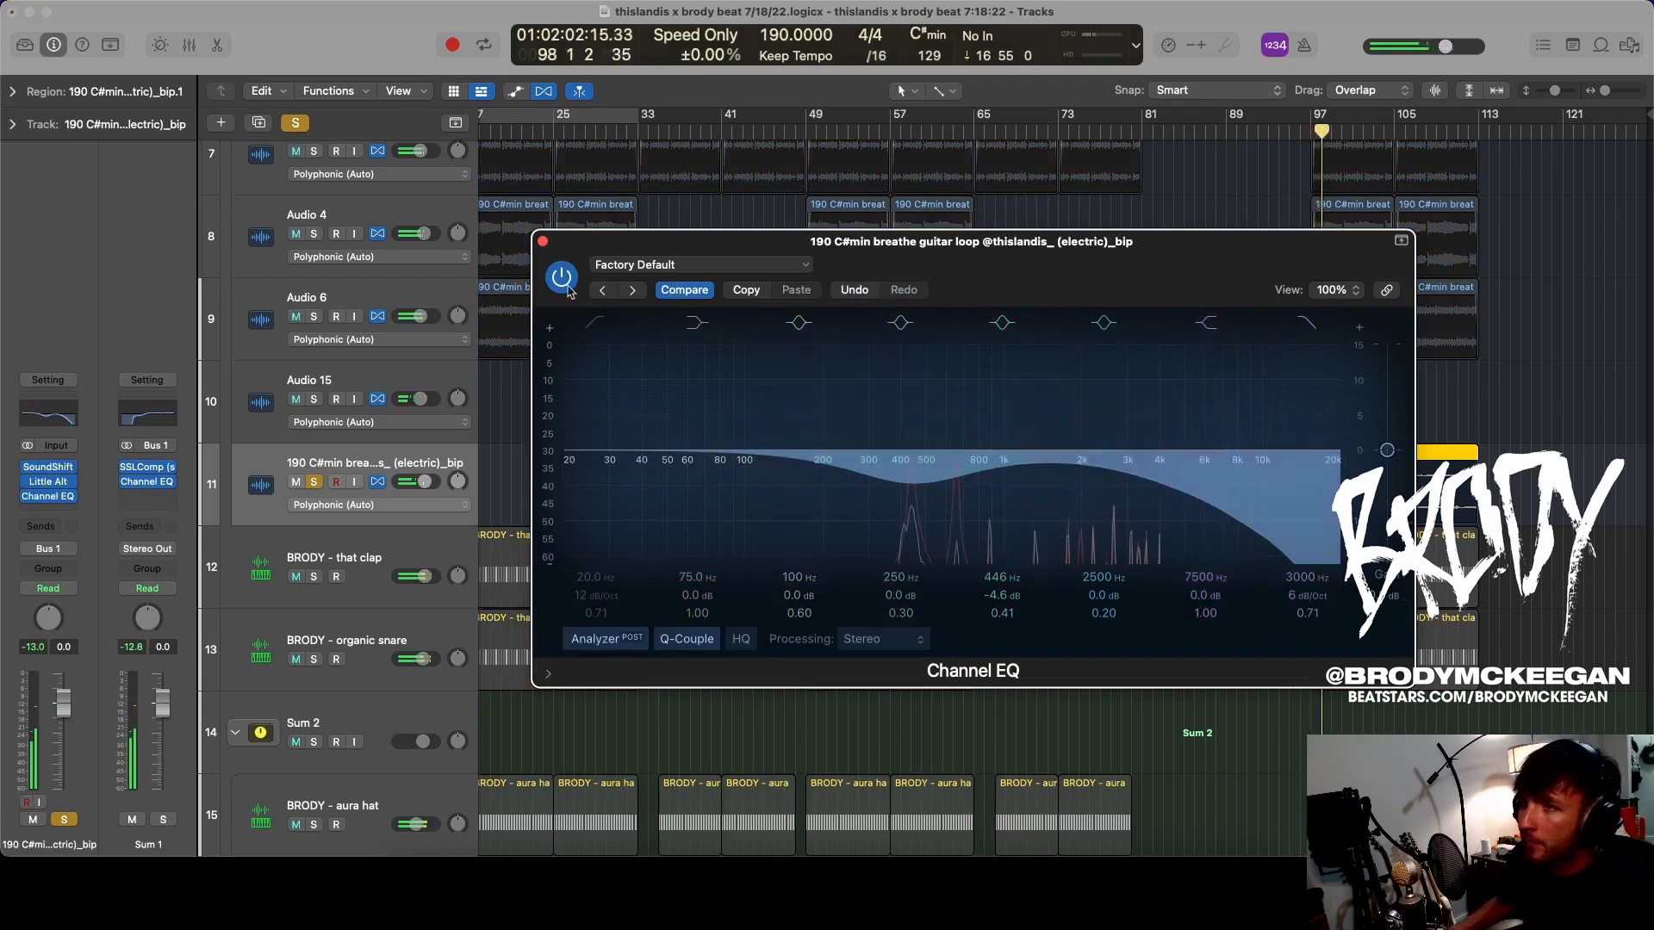
{"action": "left_click", "coordinate": [542, 240]}
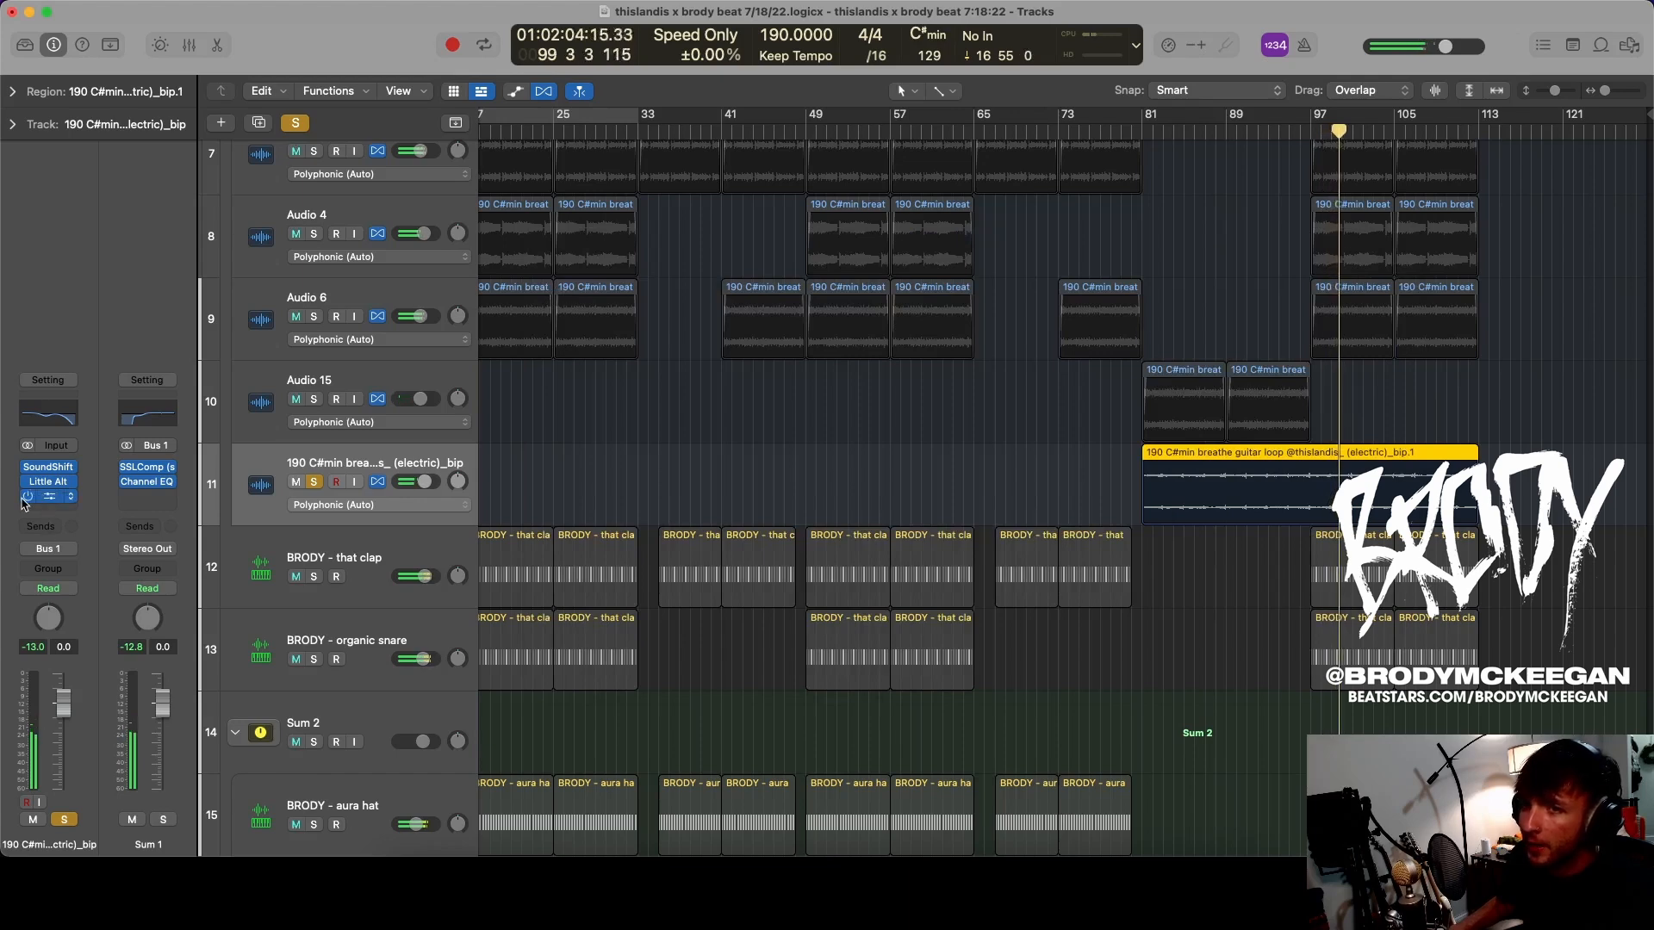
{"action": "key", "text": "s"}
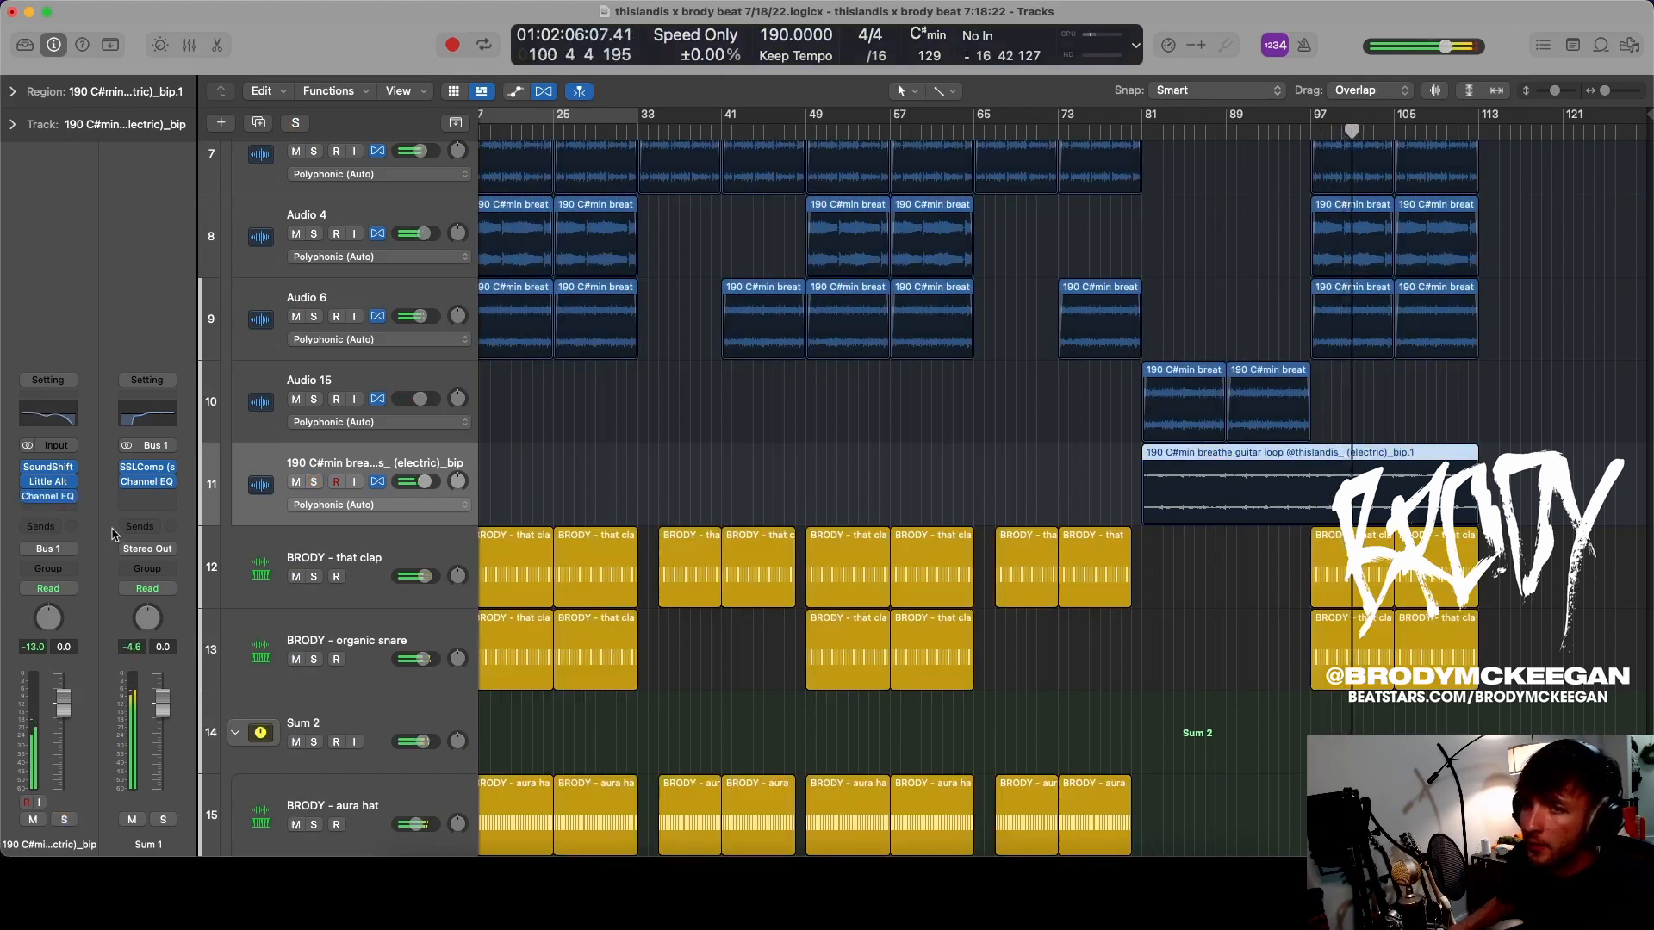
- Insert Soundtoys Crystallizer after the Channel EQ on the bounced guitar track and load its Fake Verb Cluster preset
{"action": "left_click", "coordinate": [68, 512]}
{"action": "mouse_move", "coordinate": [103, 838]}
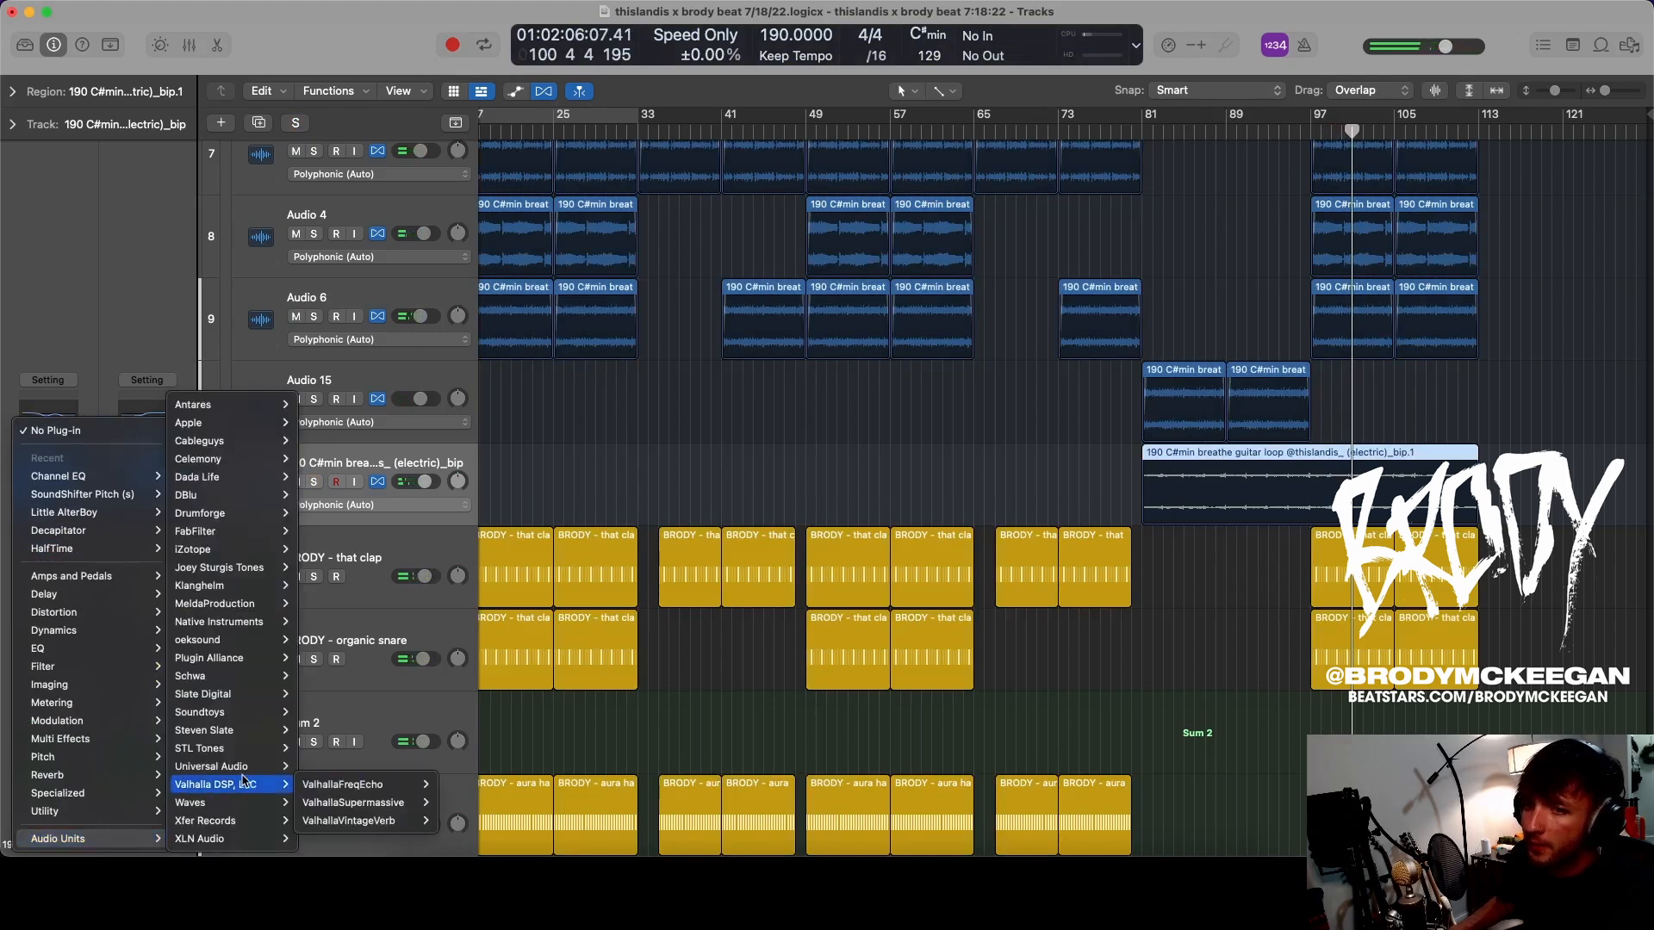
{"action": "mouse_move", "coordinate": [233, 718]}
{"action": "left_click", "coordinate": [436, 479]}
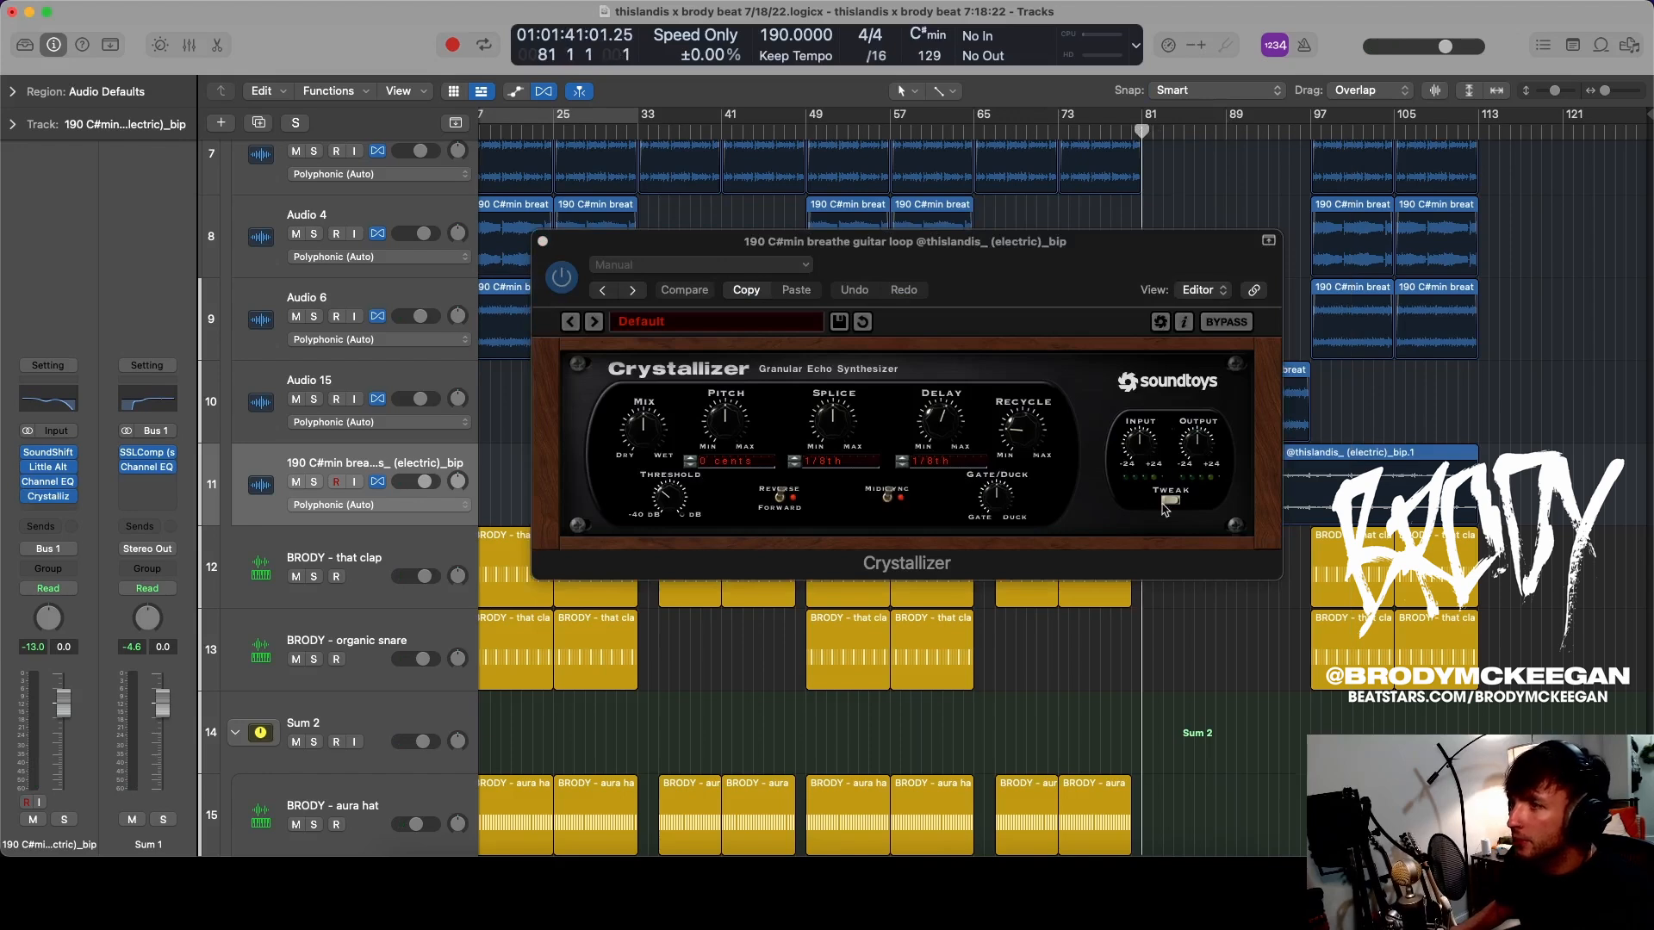
{"action": "left_click", "coordinate": [755, 335]}
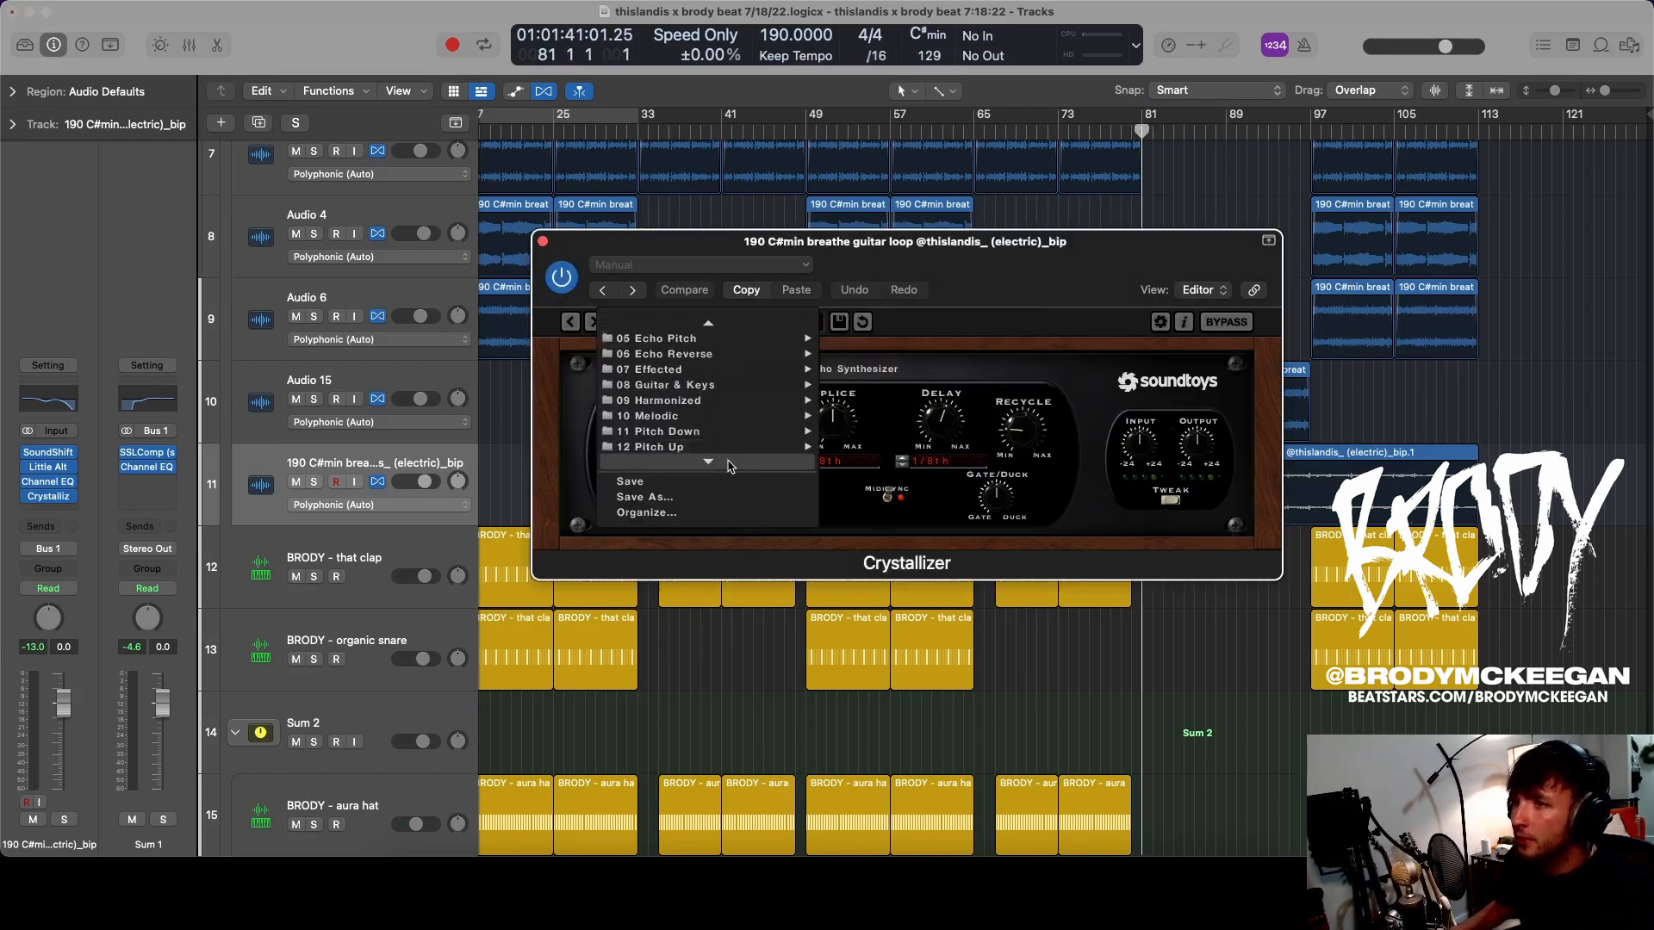
{"action": "mouse_move", "coordinate": [741, 433]}
{"action": "left_click", "coordinate": [887, 378]}
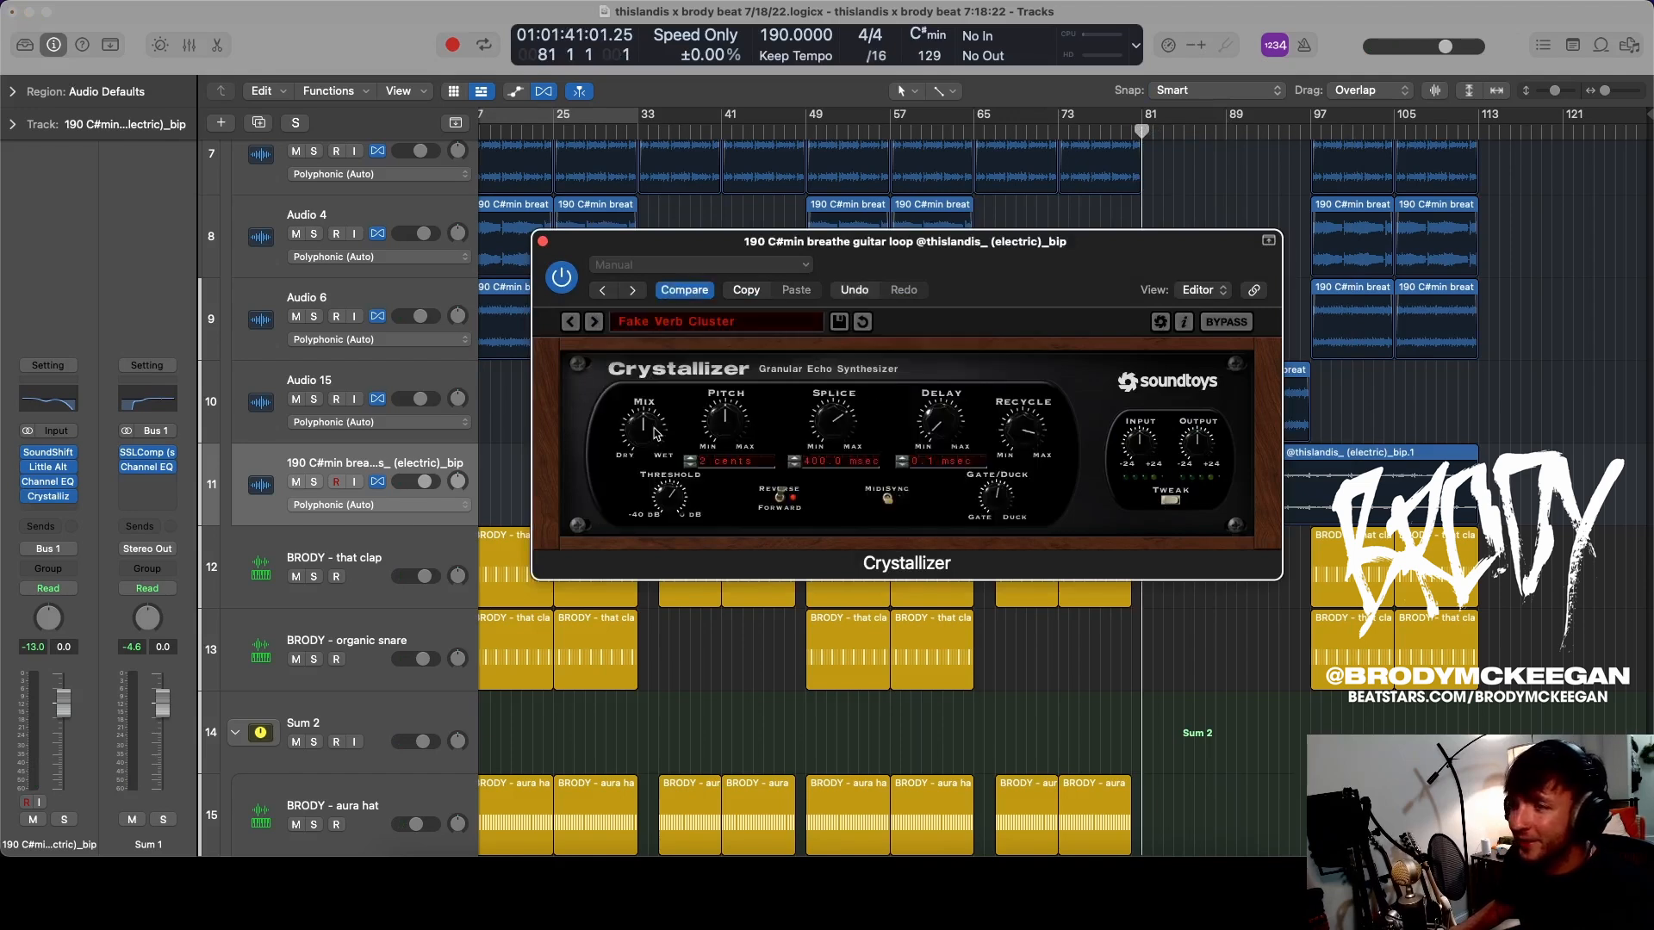
- Audition the Crystallizer effect with the bounced guitar track soloed and lower the track's volume to -3.4 dB
{"action": "key", "text": "s"}
{"action": "key", "text": "space"}
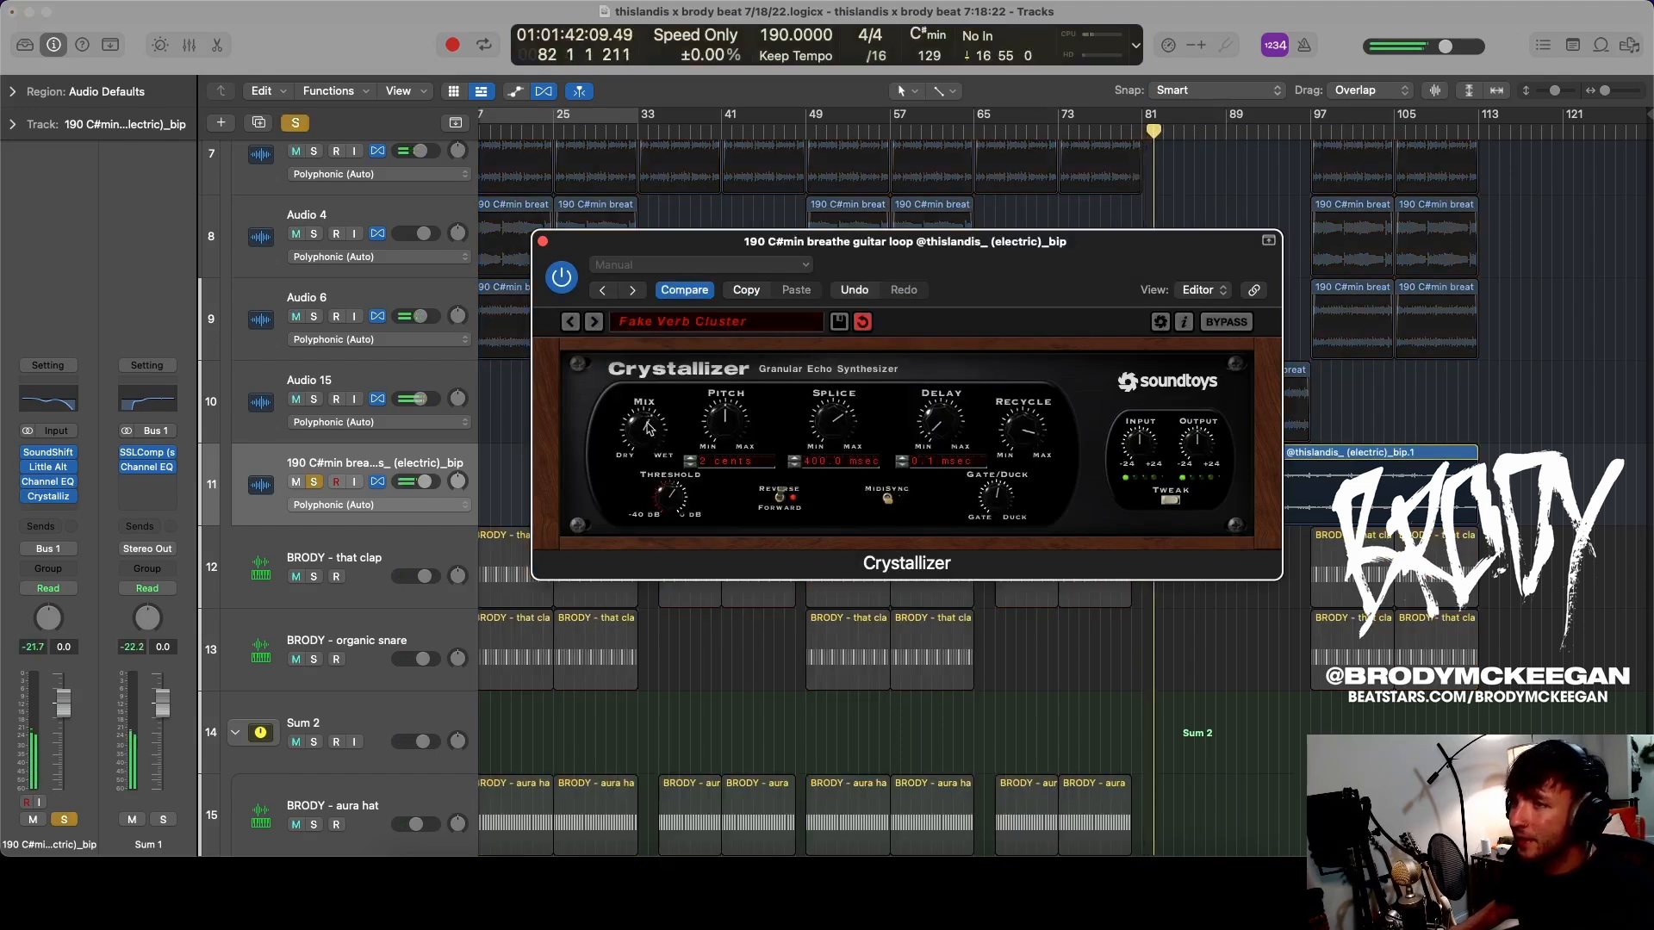
{"action": "left_click", "coordinate": [543, 242]}
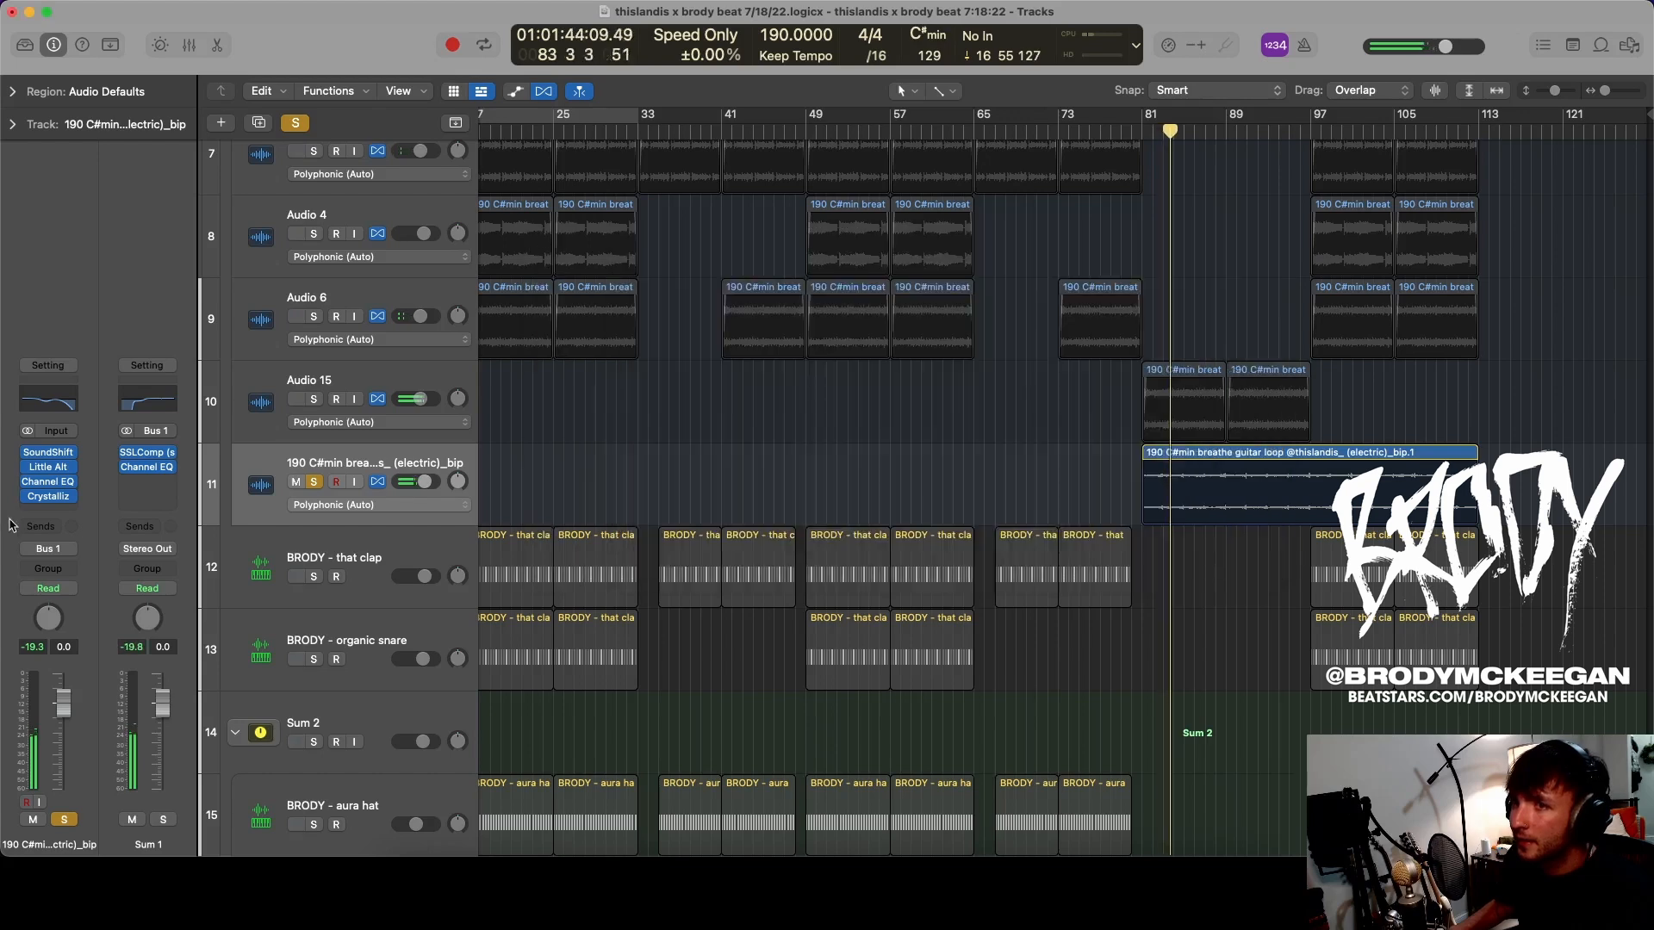
{"action": "left_click_drag", "start_coordinate": [67, 701], "coordinate": [64, 722]}
{"action": "key", "text": "s"}
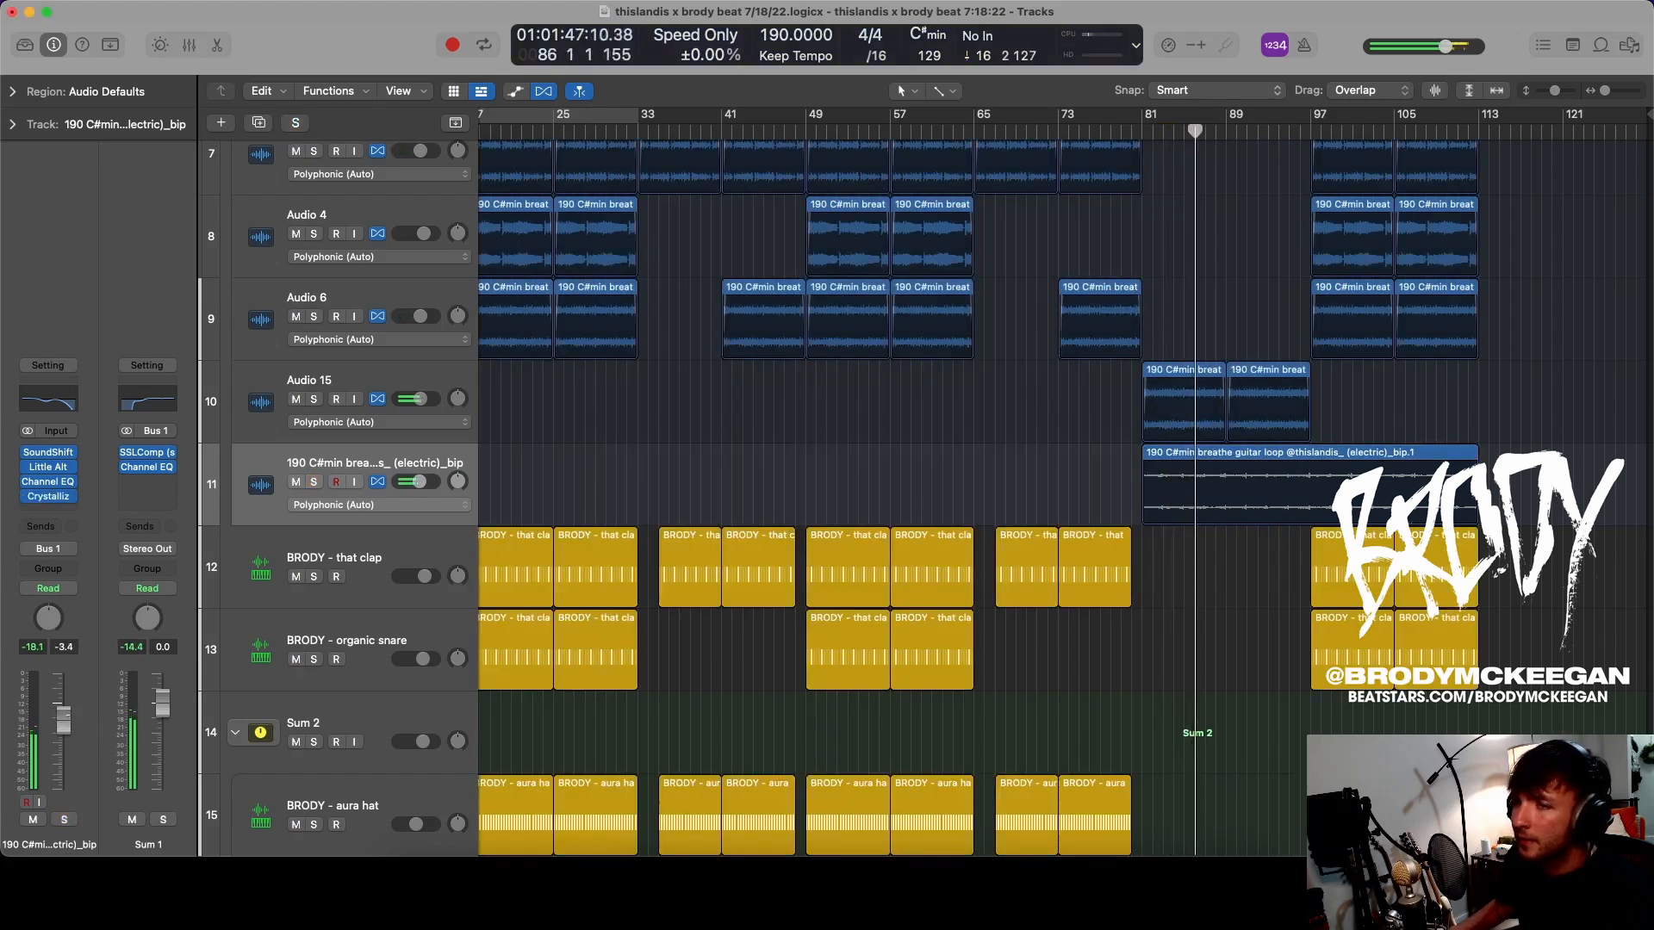
- Insert a second stereo Channel EQ after Crystallizer, cut 4.8 dB at 680 Hz, and set its processing to Mid Only
{"action": "left_click", "coordinate": [47, 511]}
{"action": "mouse_move", "coordinate": [52, 724]}
{"action": "mouse_move", "coordinate": [216, 724]}
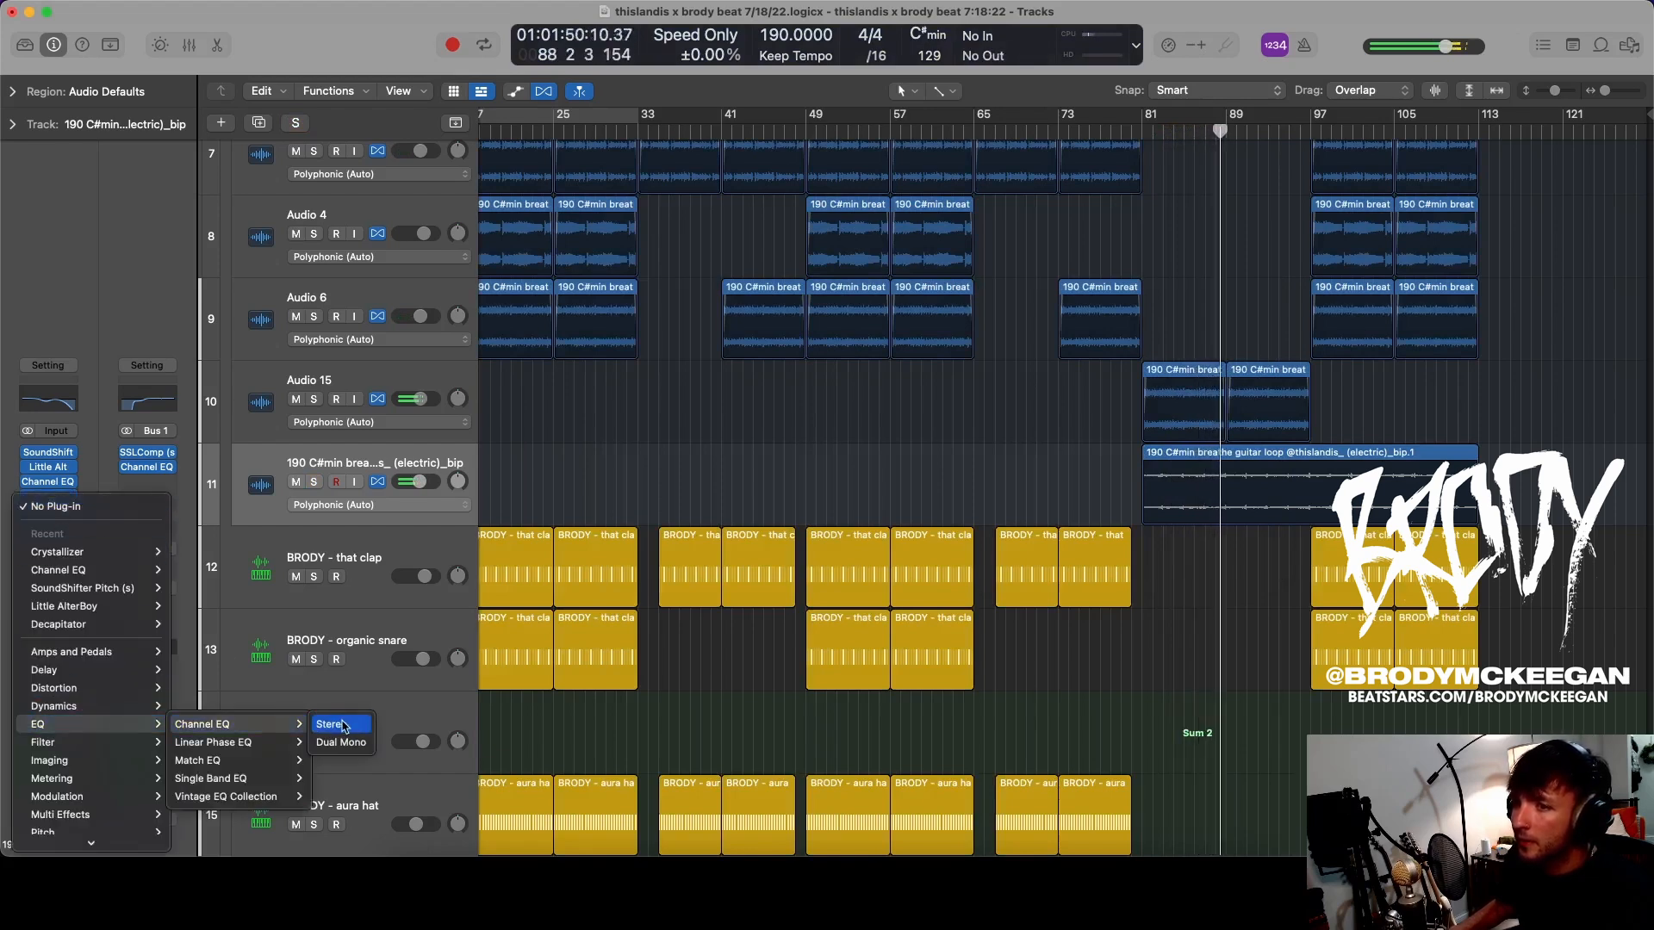
{"action": "left_click", "coordinate": [343, 726]}
{"action": "left_click_drag", "start_coordinate": [1097, 447], "coordinate": [961, 486]}
{"action": "left_click", "coordinate": [883, 639]}
{"action": "left_click", "coordinate": [886, 683]}
{"action": "left_click", "coordinate": [872, 641]}
{"action": "left_click", "coordinate": [882, 664]}
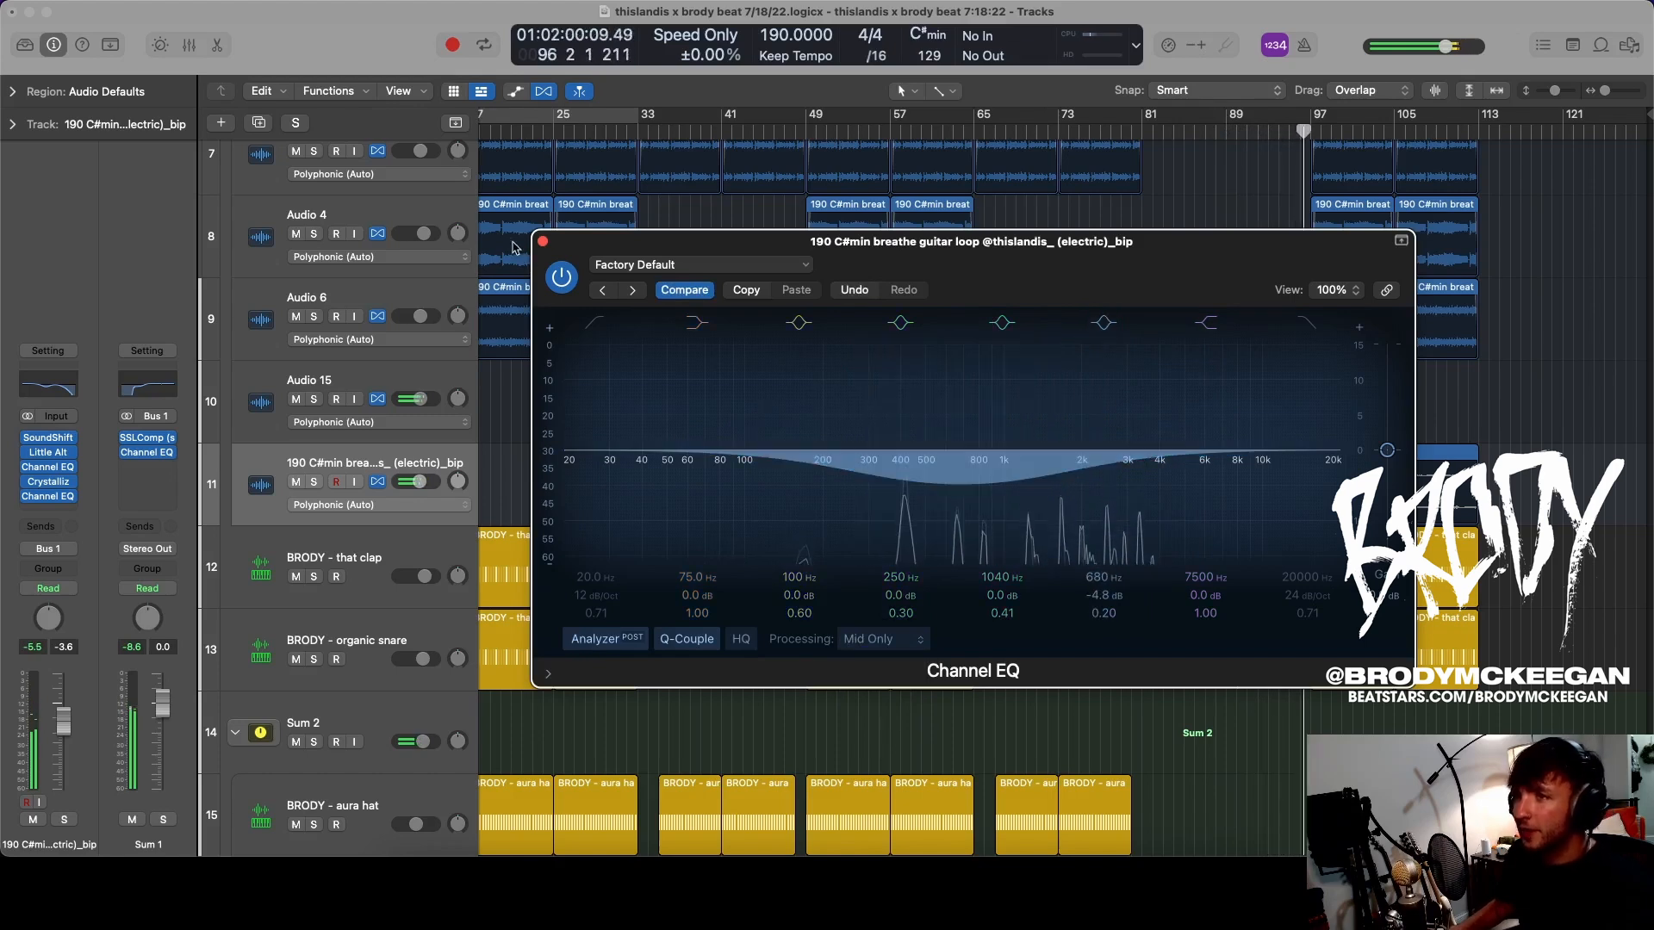
{"action": "left_click", "coordinate": [543, 241]}
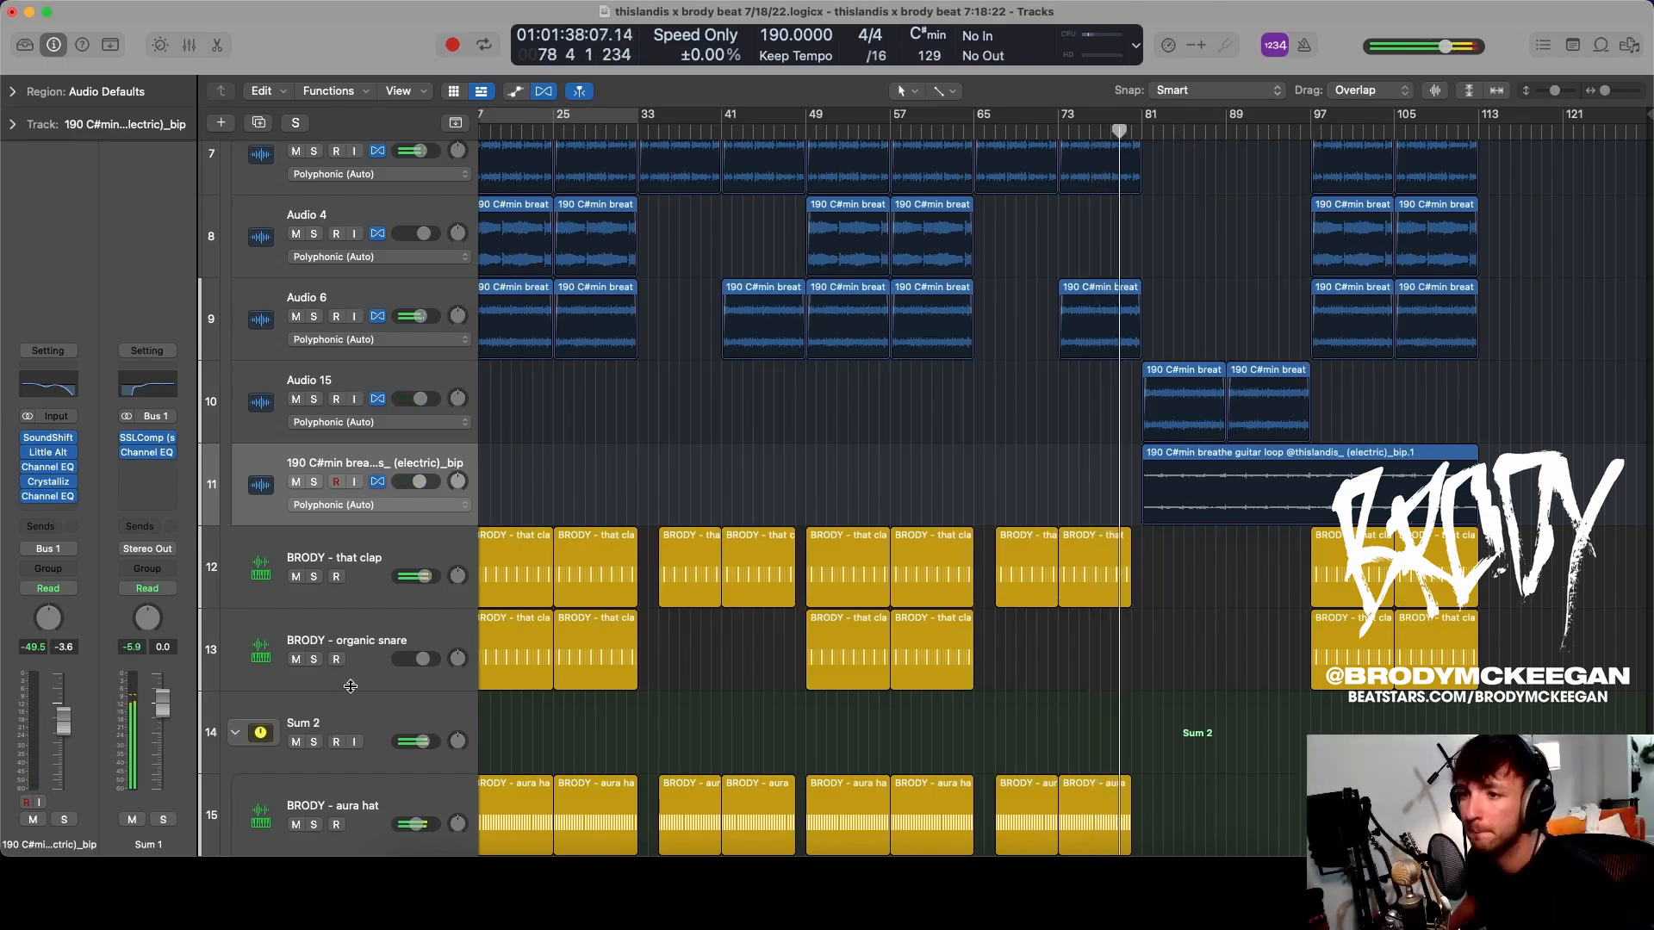
- Lower the bounced guitar track's volume to -6.4 dB while the arrangement plays
{"action": "scroll", "coordinate": [463, 646], "scroll_direction": "down", "scroll_amount": 15}
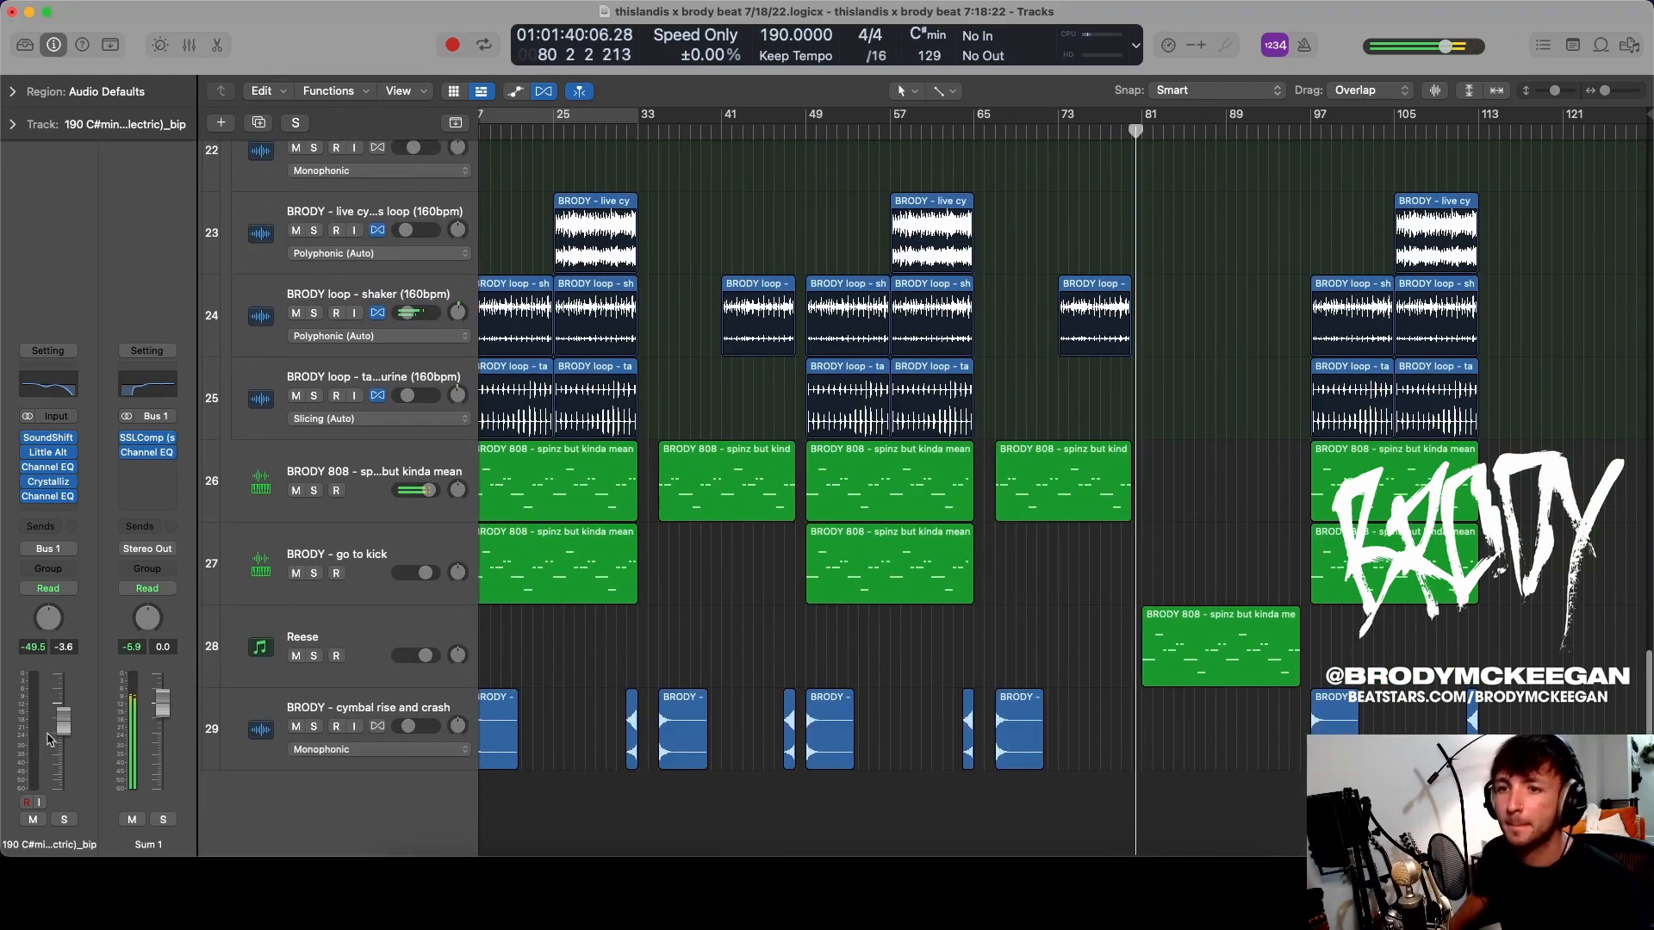
{"action": "left_click_drag", "start_coordinate": [71, 725], "coordinate": [71, 738]}
- Copy the TM - white noise downfall region from the song's start to bar 81 on the same track
{"action": "scroll", "coordinate": [595, 571], "scroll_direction": "down", "scroll_amount": 3}
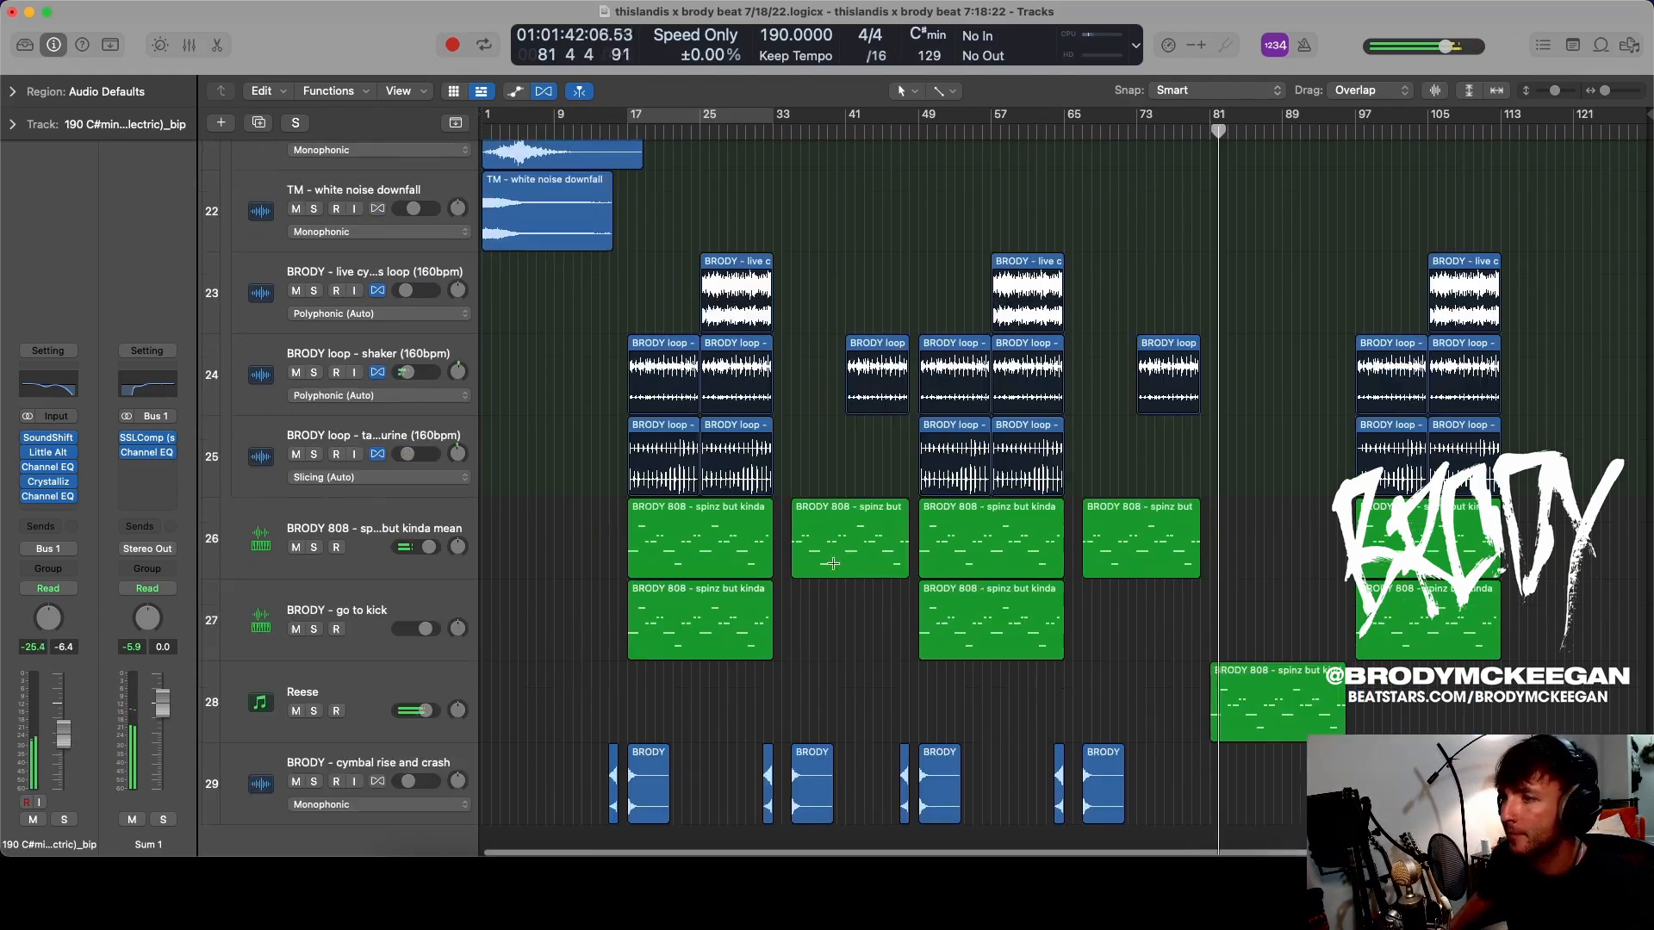
{"action": "scroll", "coordinate": [702, 663], "scroll_direction": "down", "scroll_amount": 3}
{"action": "left_click_drag", "start_coordinate": [502, 352], "coordinate": [1230, 351]}
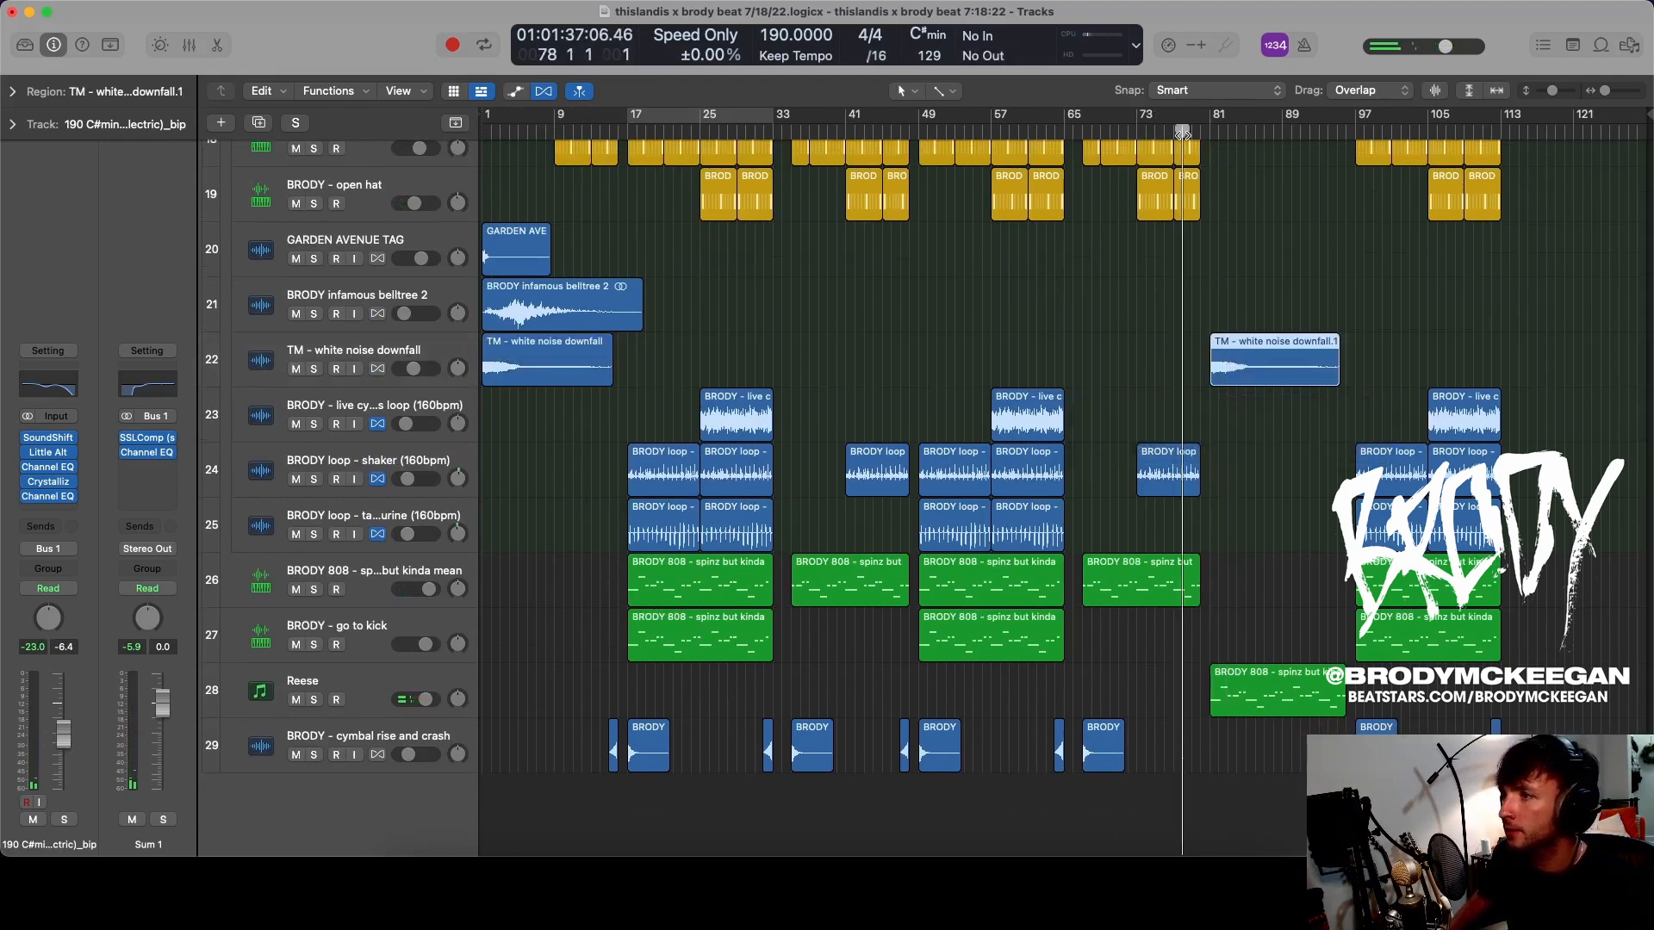
- Select the white noise downfall track and listen to the transition into the breakdown at bar 81
{"action": "key", "text": "super+Right"}
{"action": "key", "text": "super+Right"}
{"action": "key", "text": "super+Right"}
{"action": "key", "text": "super+Right"}
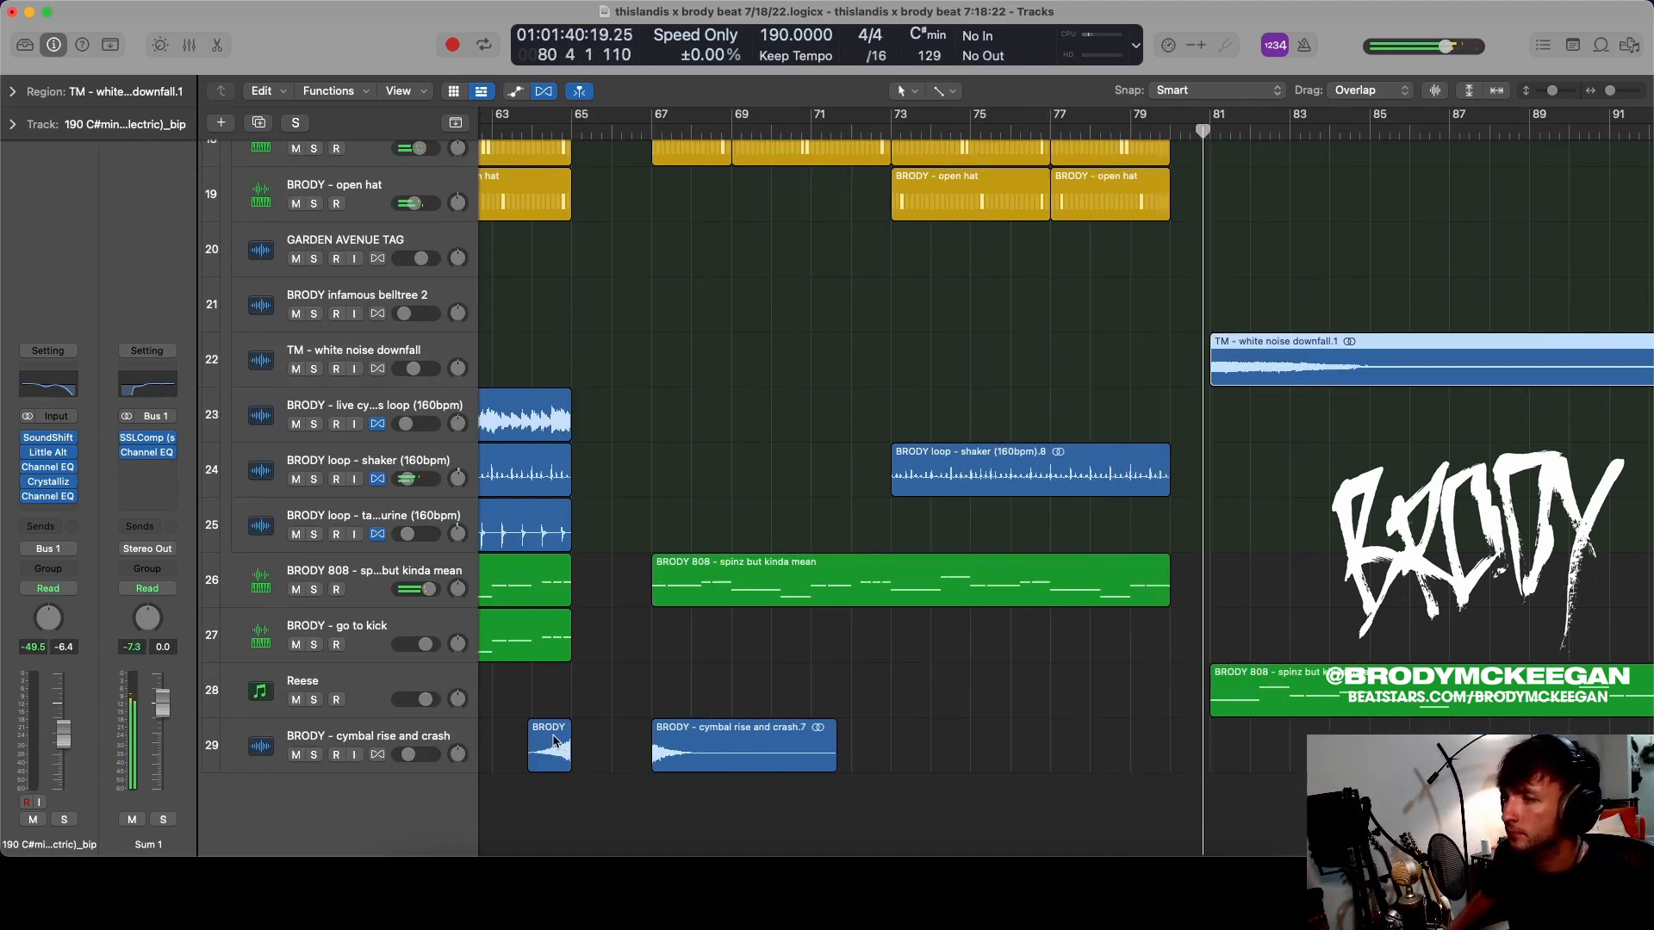
{"action": "left_click", "coordinate": [406, 342]}
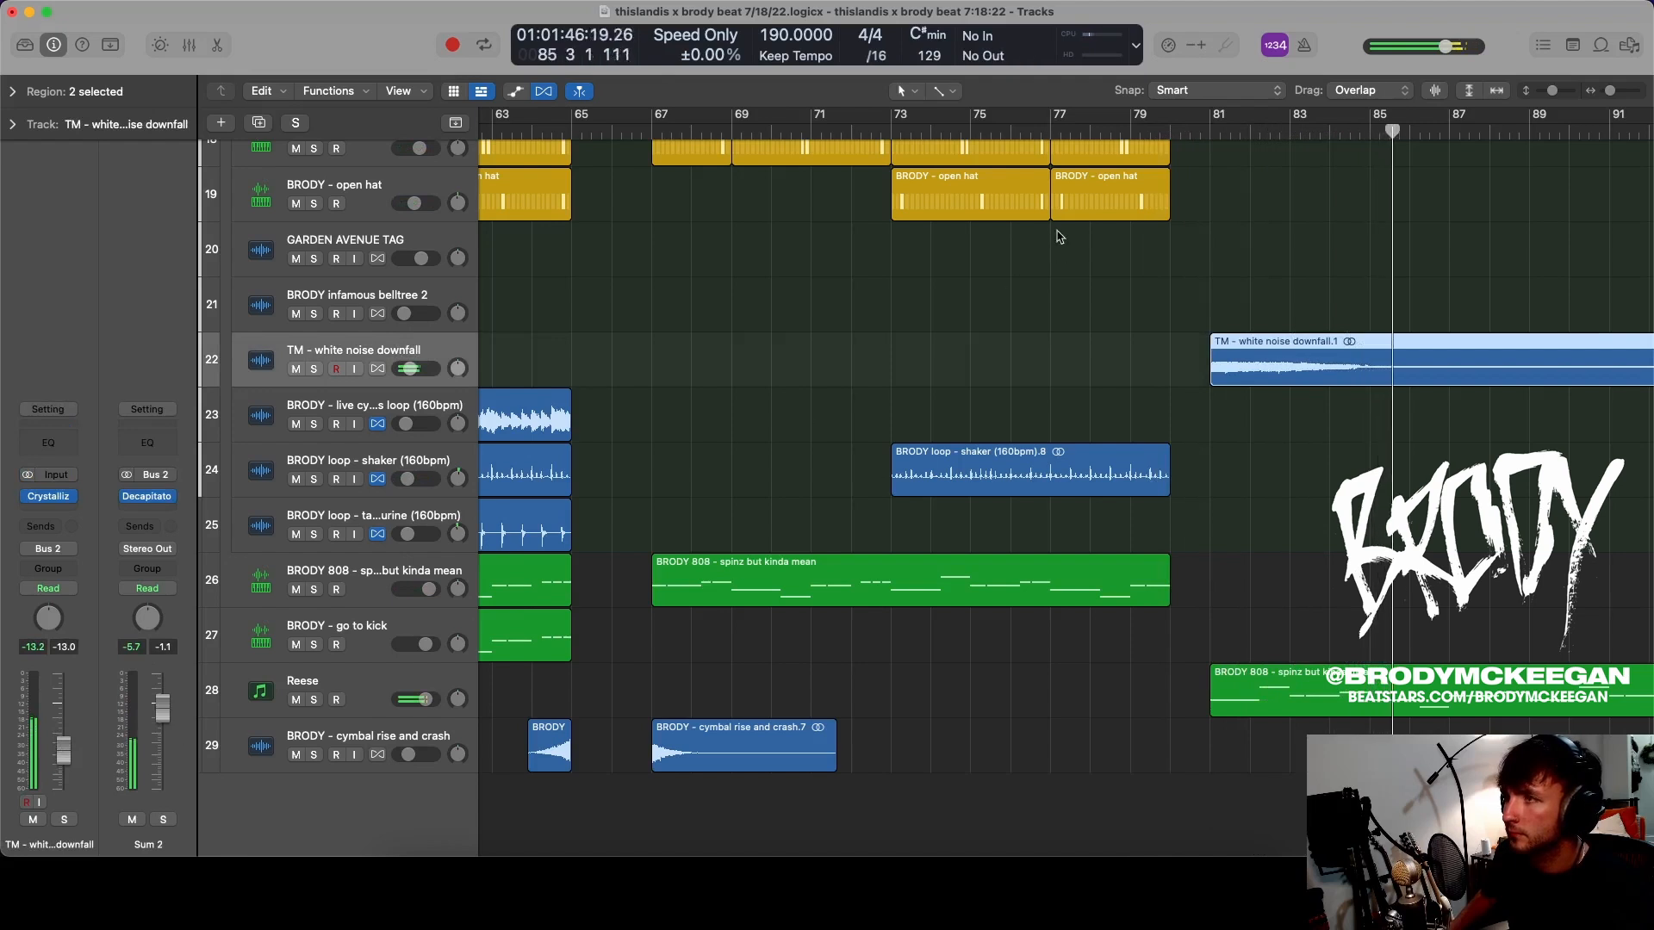
{"action": "left_click", "coordinate": [1151, 129]}
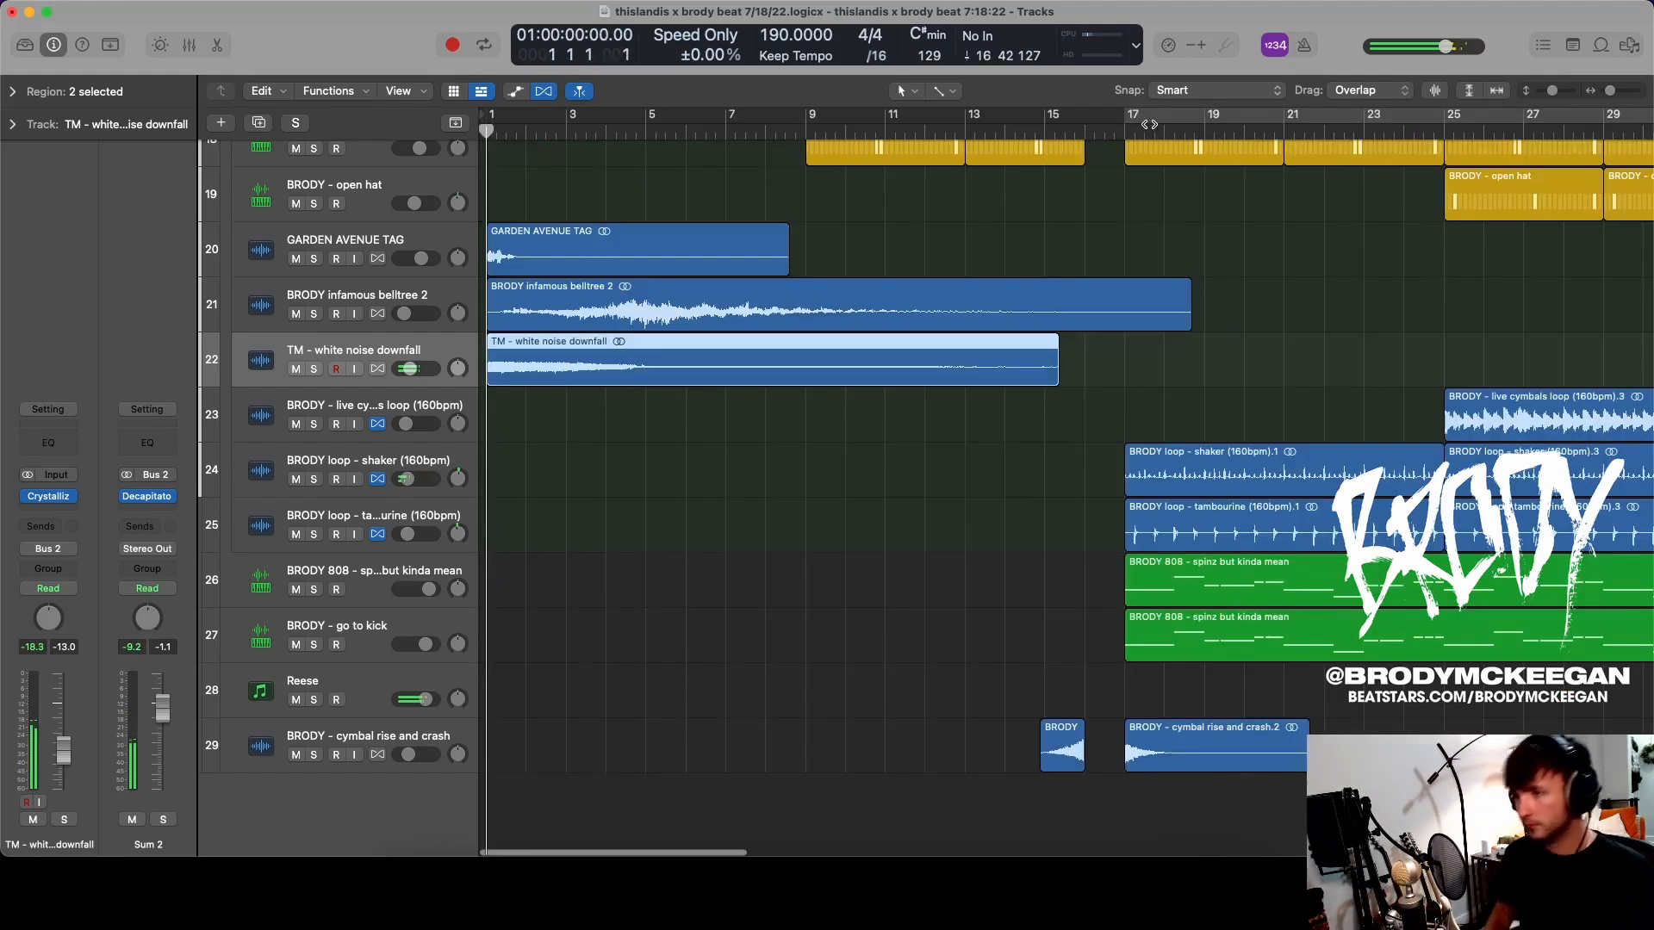
- Play the arrangement from bar 1 with the whole song in view
{"action": "key", "text": "Return"}
{"action": "key", "text": "super+Left"}
{"action": "key", "text": "super+Left"}
{"action": "key", "text": "super+Left"}
{"action": "key", "text": "super+Up"}
{"action": "key", "text": "super+Up"}
{"action": "key", "text": "super+Up"}
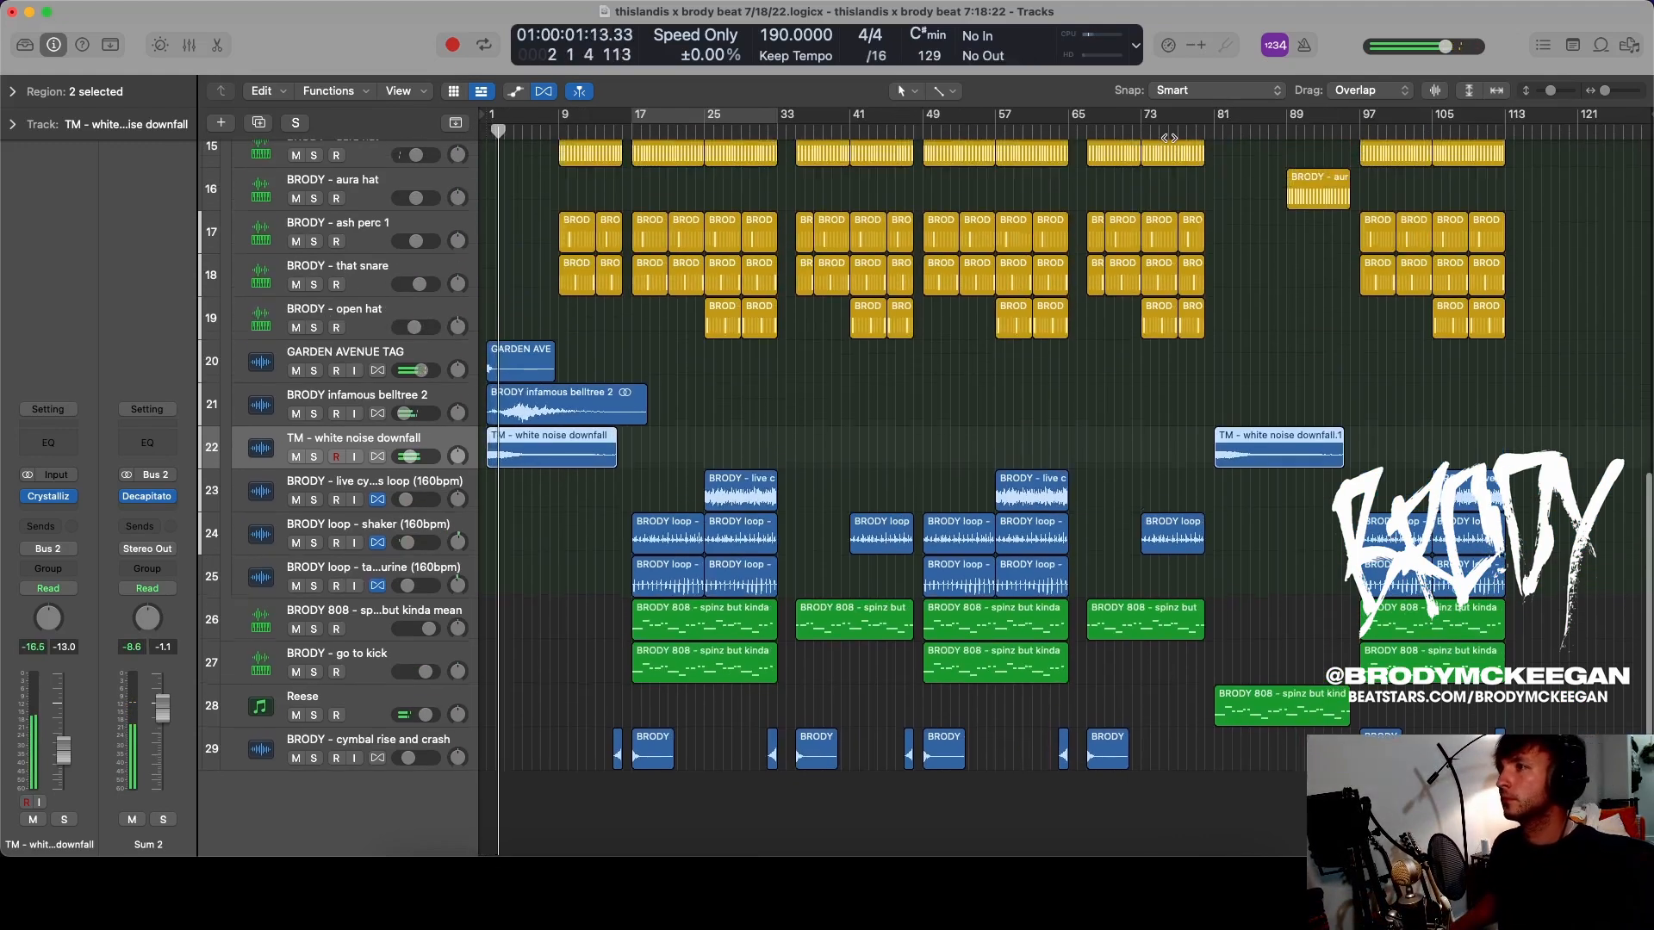
- Play the arrangement into the breakdown at bar 81 and duplicate the BRODY - organic snare track with its settings
{"action": "left_click", "coordinate": [1168, 131]}
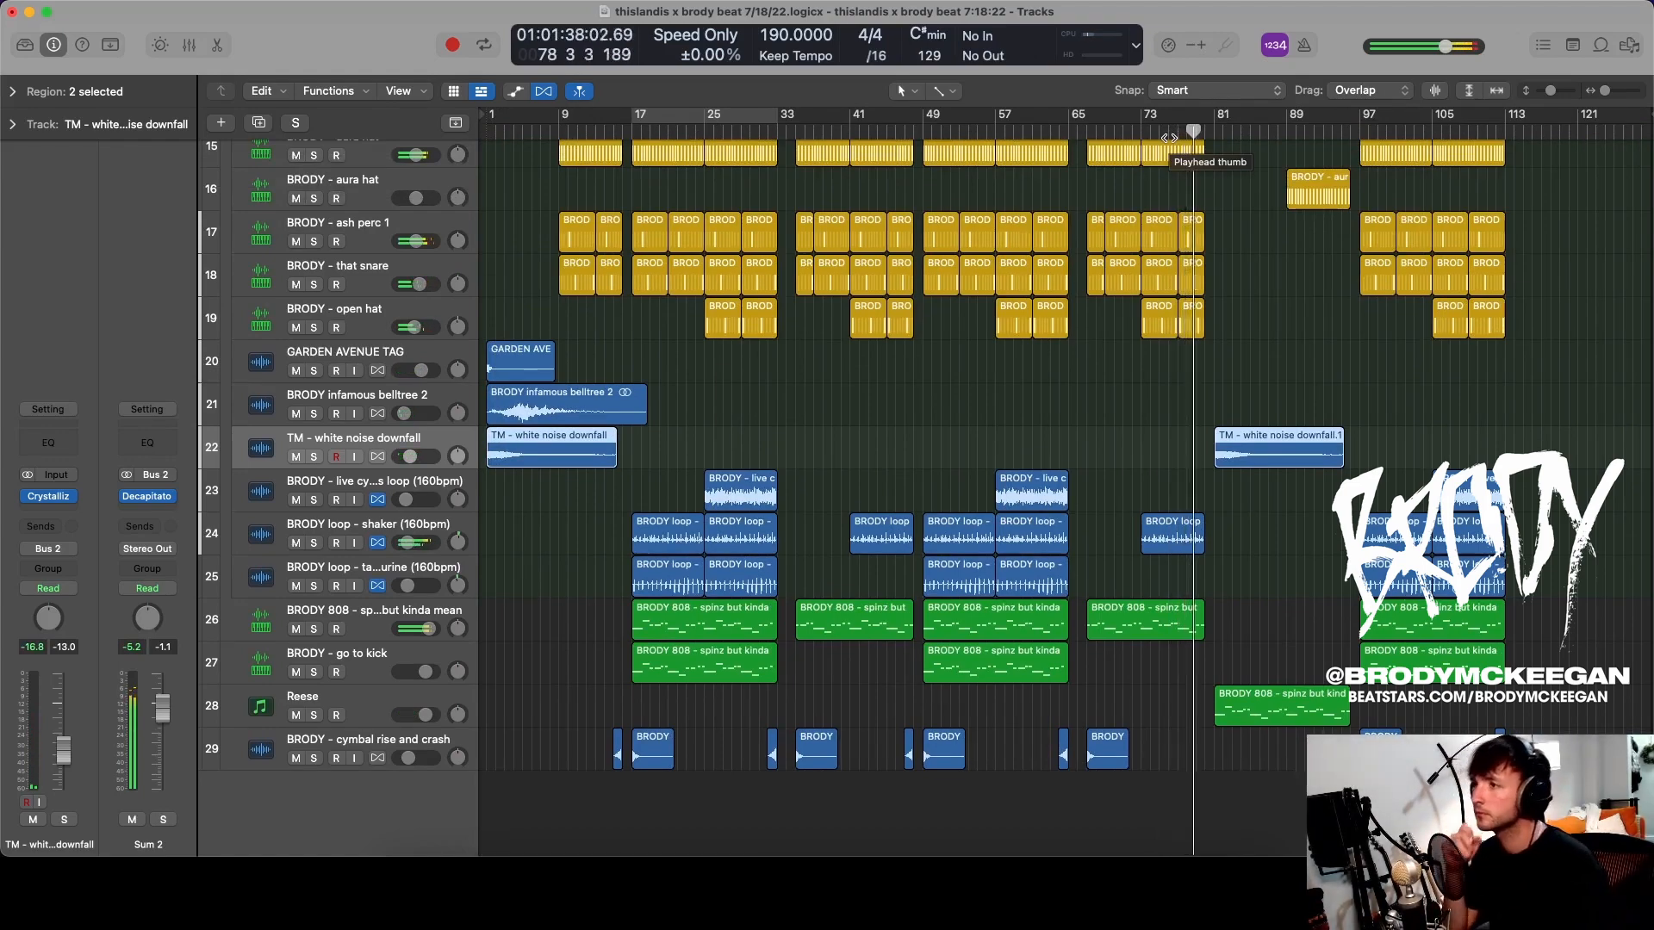
{"action": "scroll", "coordinate": [1180, 275], "scroll_direction": "up", "scroll_amount": 10}
{"action": "key", "text": "super+Right"}
{"action": "key", "text": "super+Right"}
{"action": "key", "text": "super+Right"}
{"action": "scroll", "coordinate": [1185, 292], "scroll_direction": "right", "scroll_amount": 10}
{"action": "scroll", "coordinate": [1185, 292], "scroll_direction": "down", "scroll_amount": 3}
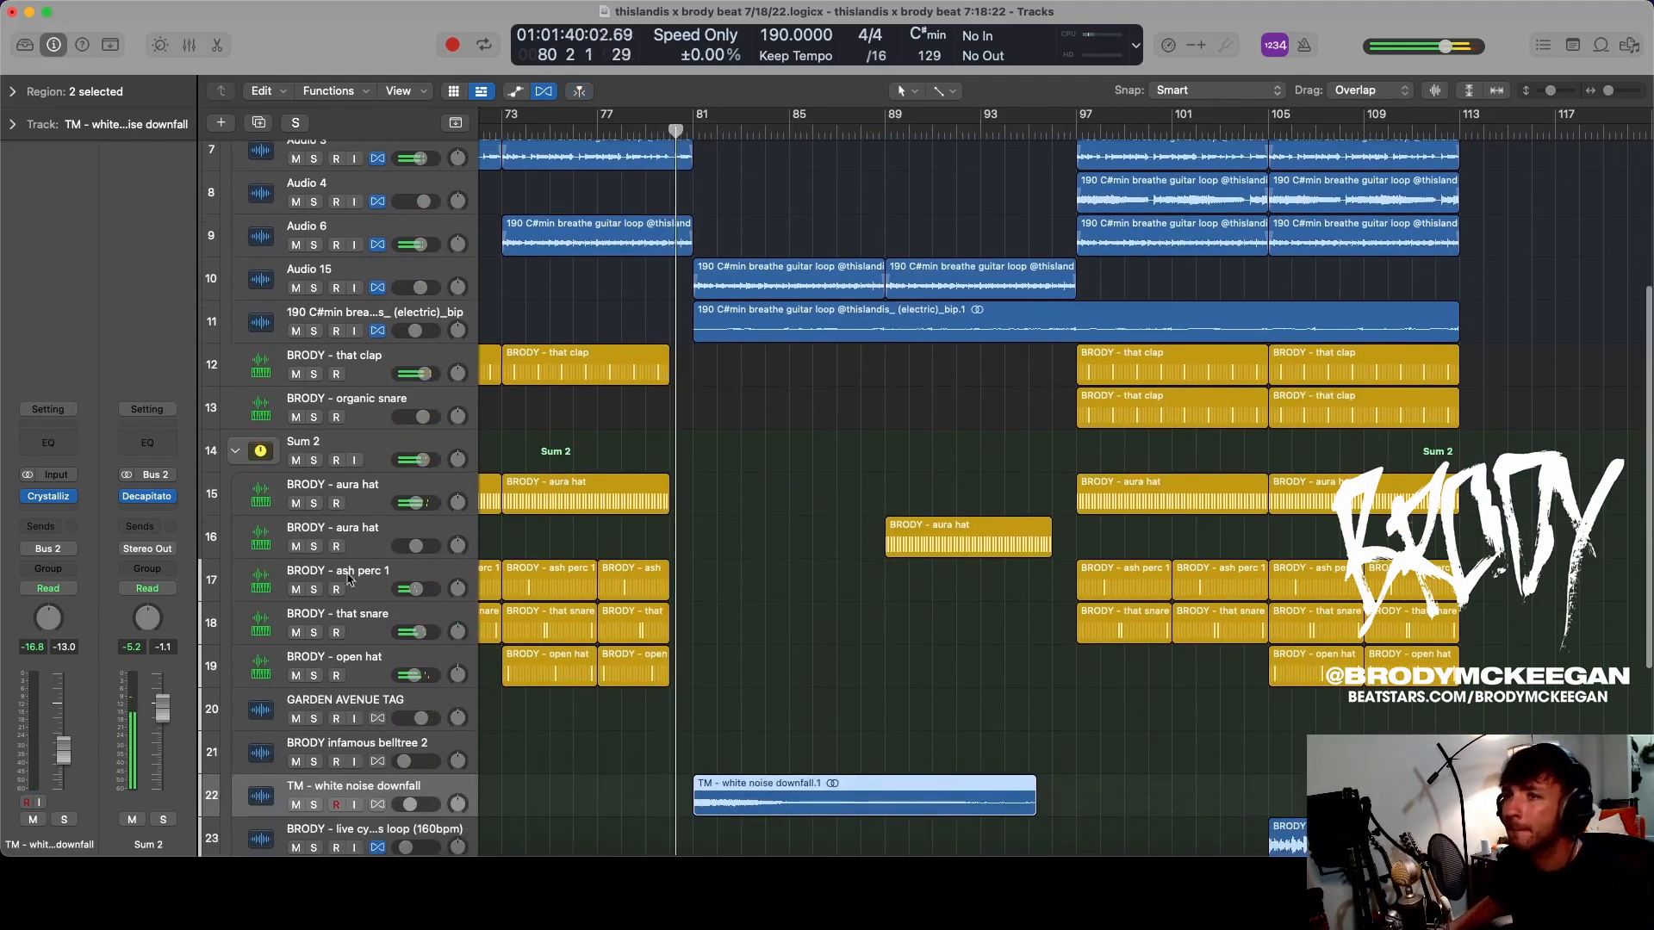
{"action": "left_click", "coordinate": [372, 413]}
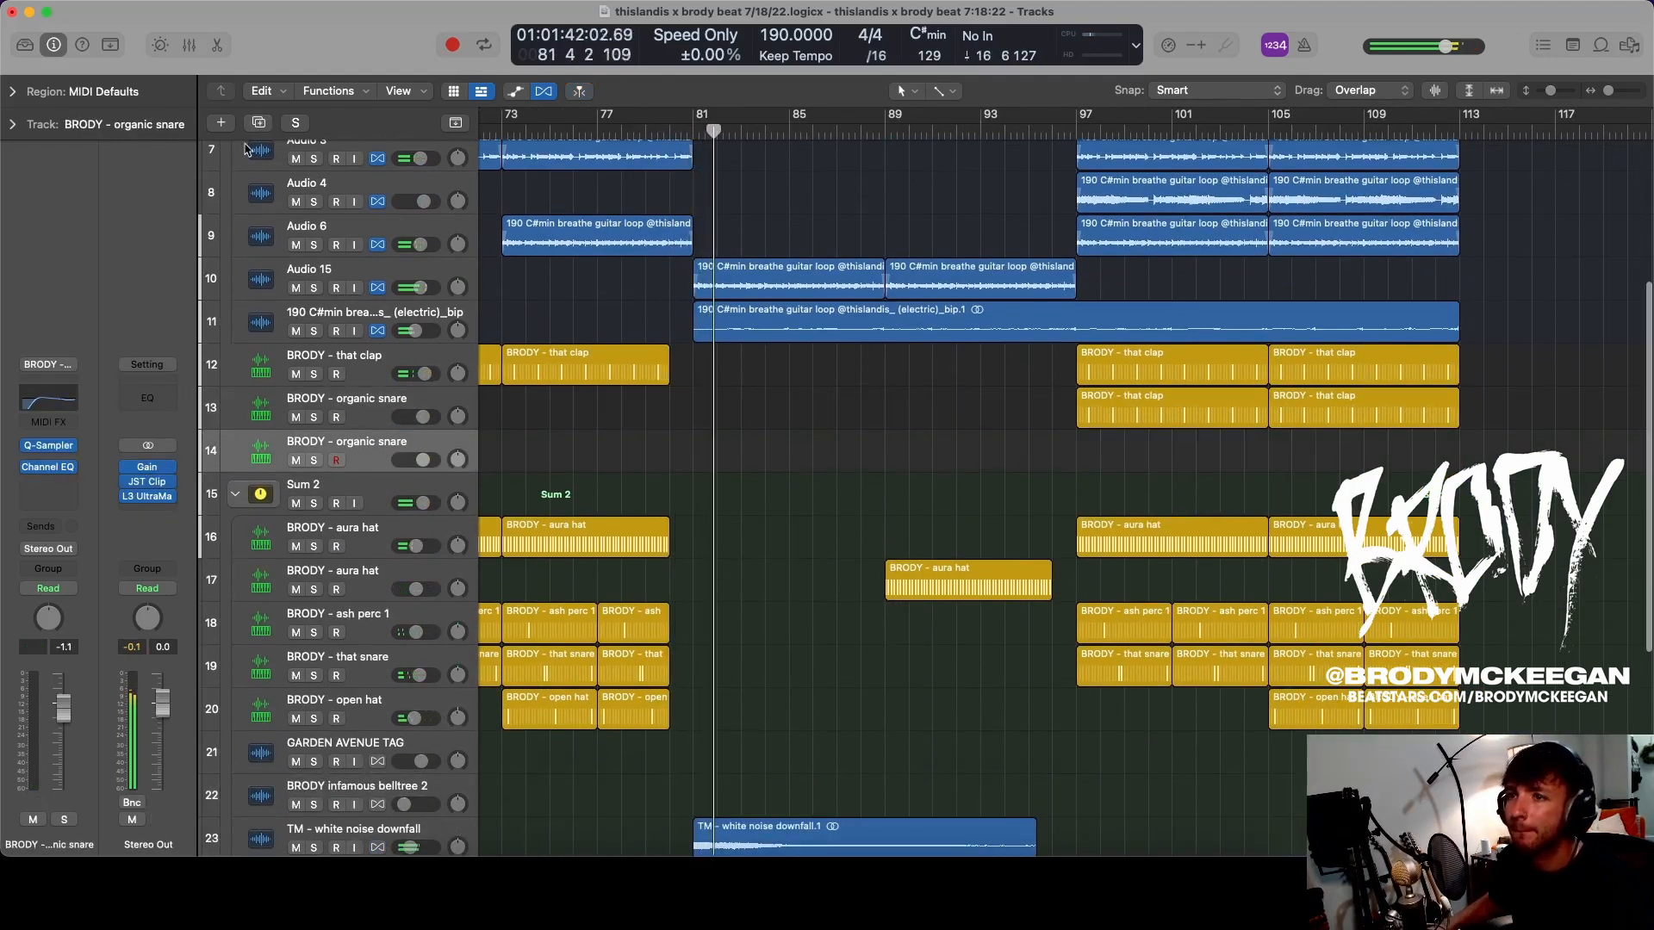
{"action": "key", "text": "super+d"}
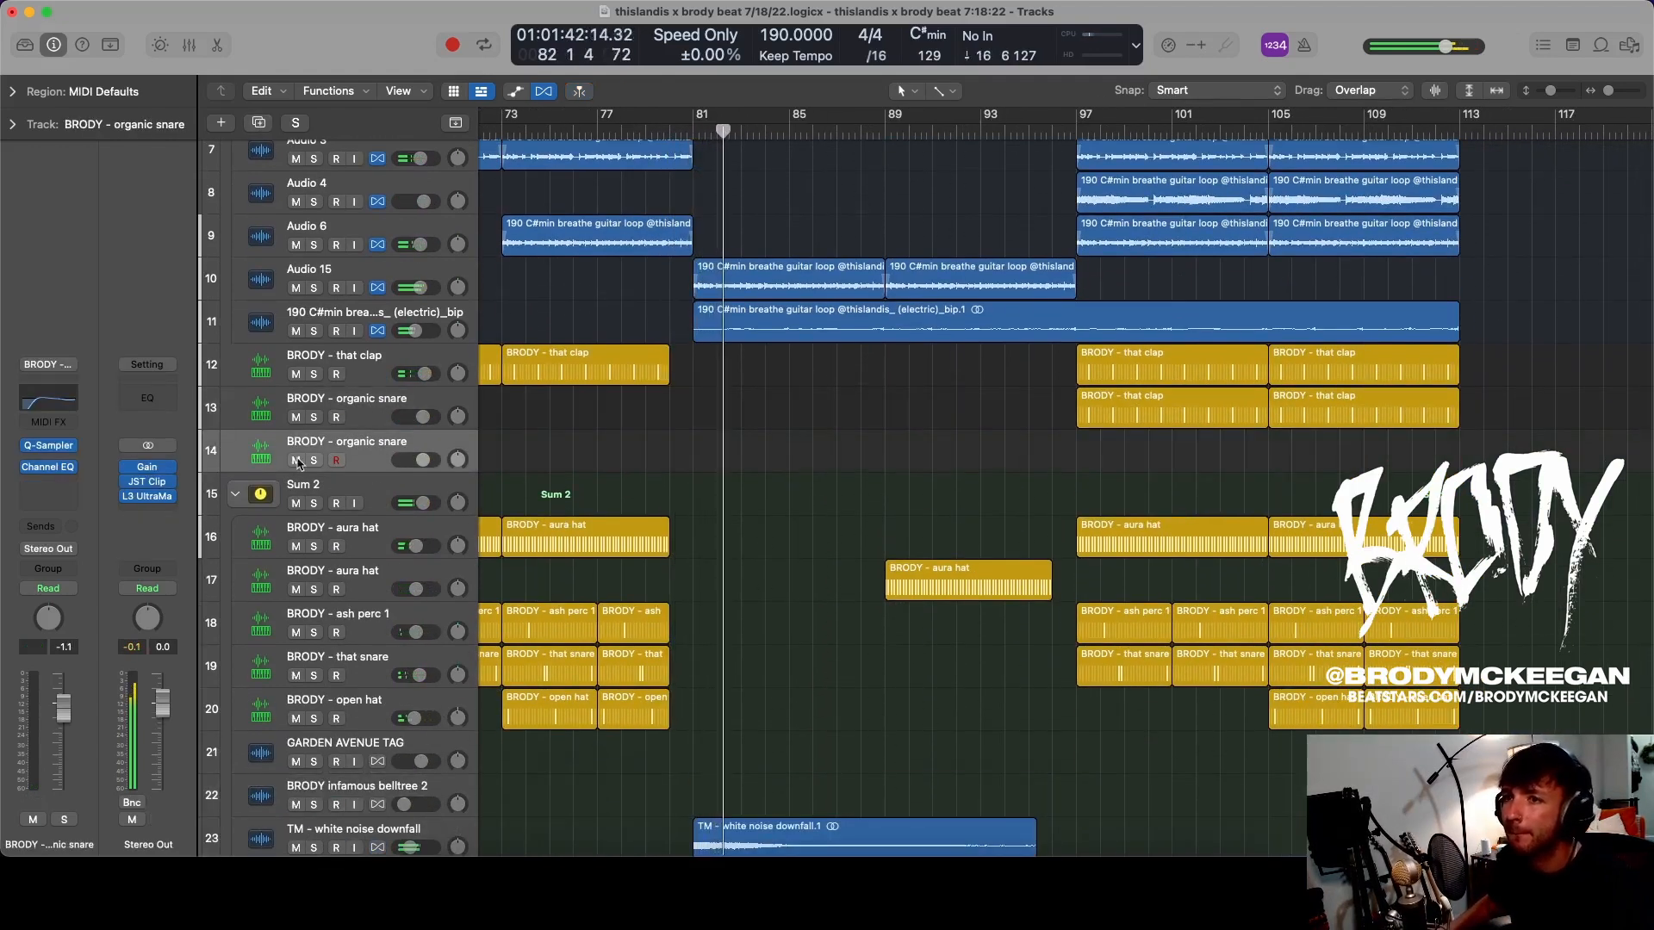
{"action": "left_click", "coordinate": [544, 91]}
{"action": "left_click", "coordinate": [543, 93]}
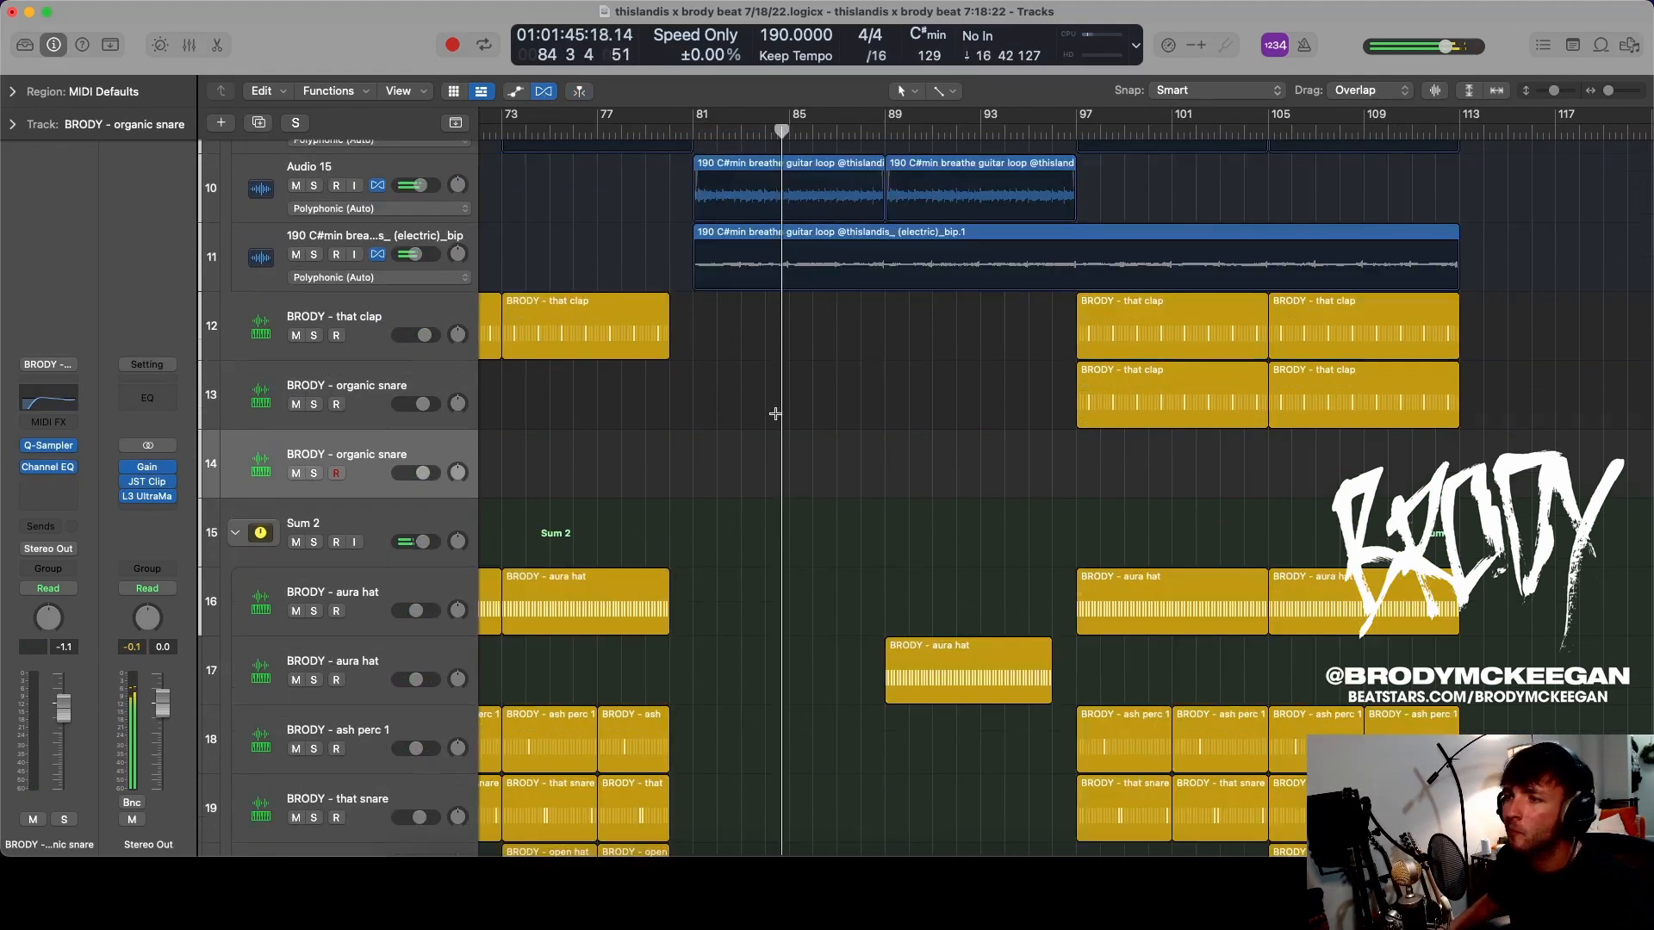
- Duplicate the TM - white noise downfall track and move the bar 81 noise region onto the duplicate
{"action": "scroll", "coordinate": [775, 413], "scroll_direction": "down", "scroll_amount": 10}
{"action": "left_click", "coordinate": [379, 438]}
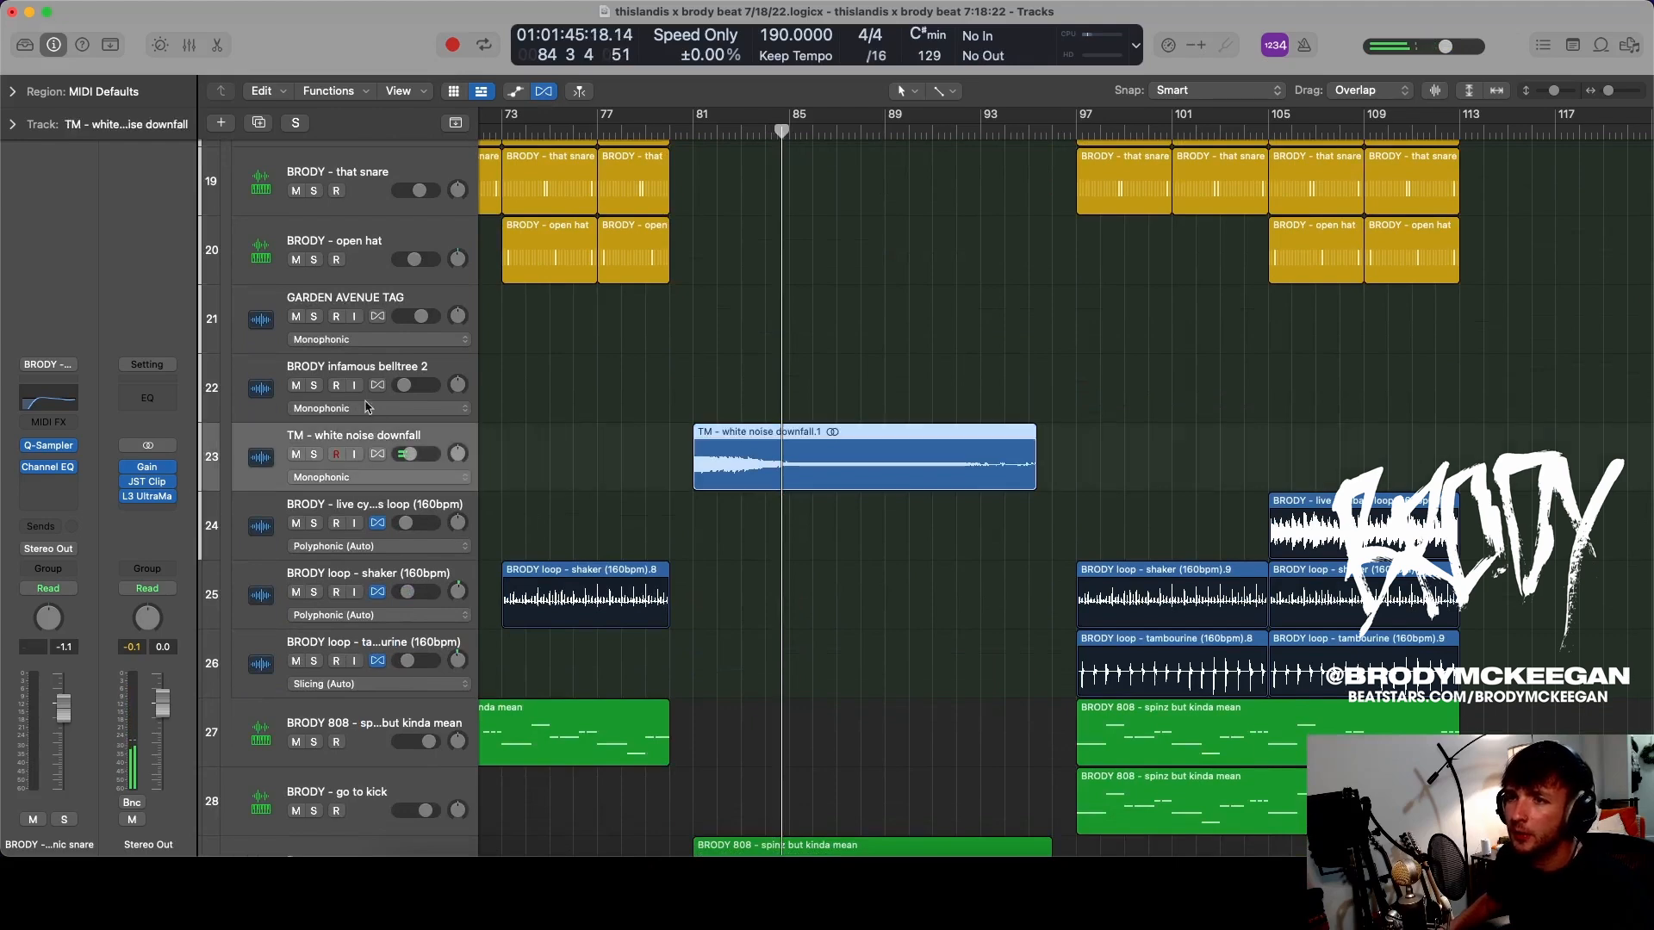
{"action": "key", "text": "super+d"}
{"action": "scroll", "coordinate": [672, 434], "scroll_direction": "down", "scroll_amount": 10}
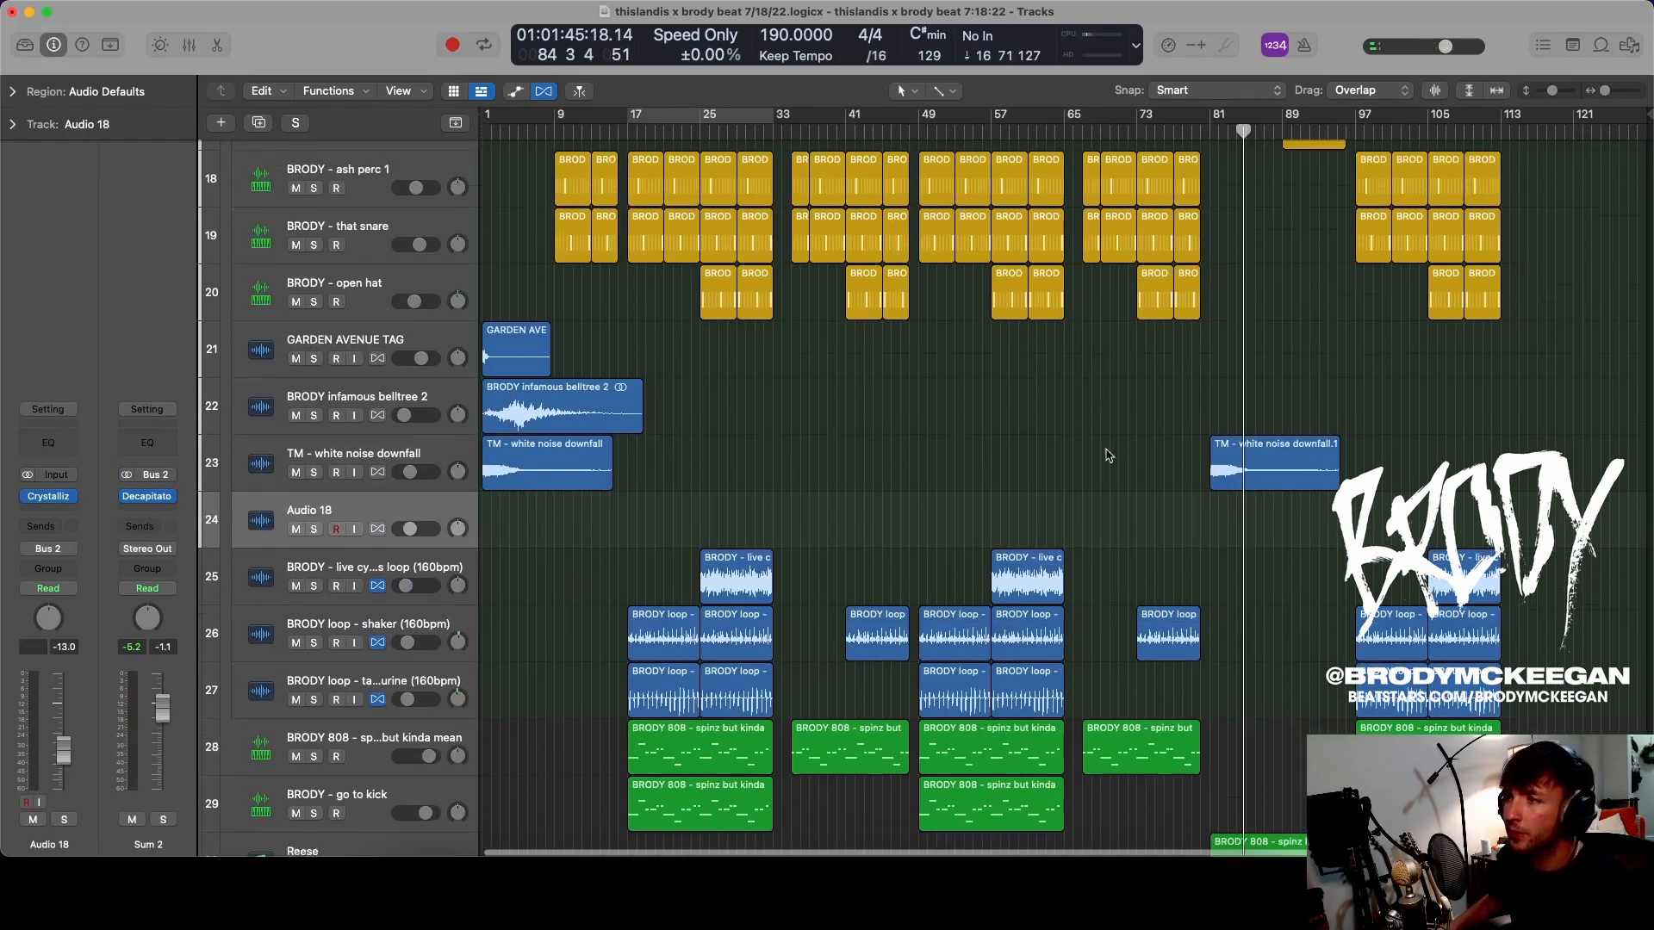
{"action": "left_click_drag", "start_coordinate": [1224, 471], "coordinate": [1224, 527]}
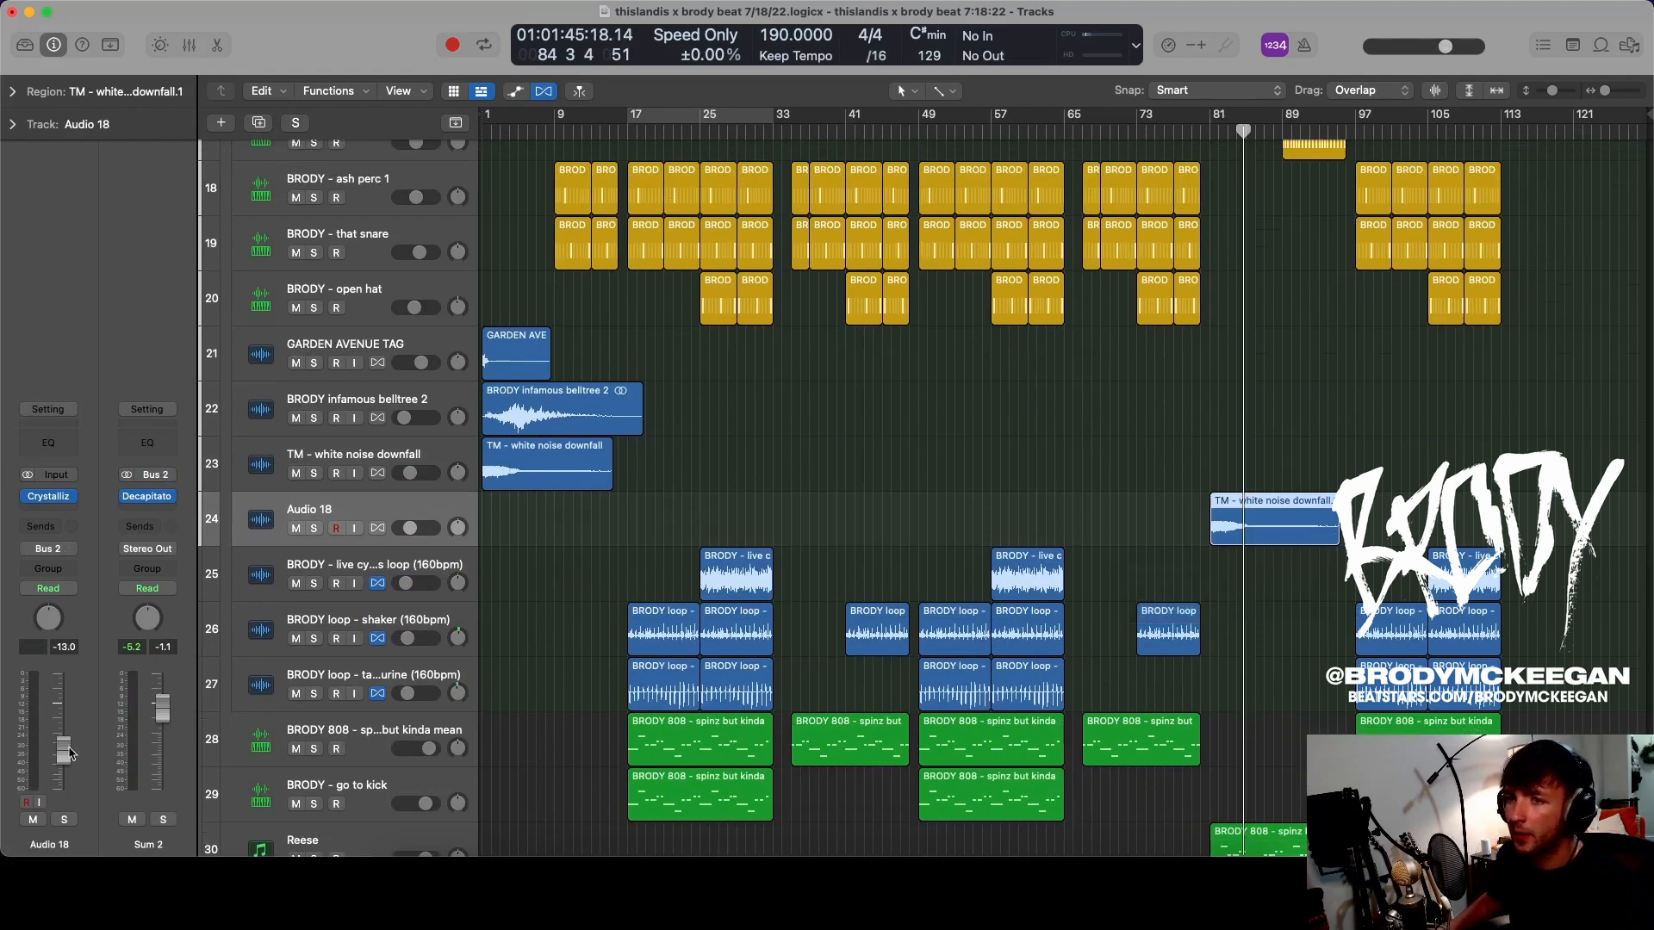
- Lower the duplicated noise track to -20.0 dB and add a Channel EQ with a high cut at 2820 Hz, 6 dB/Oct
{"action": "left_click", "coordinate": [63, 451]}
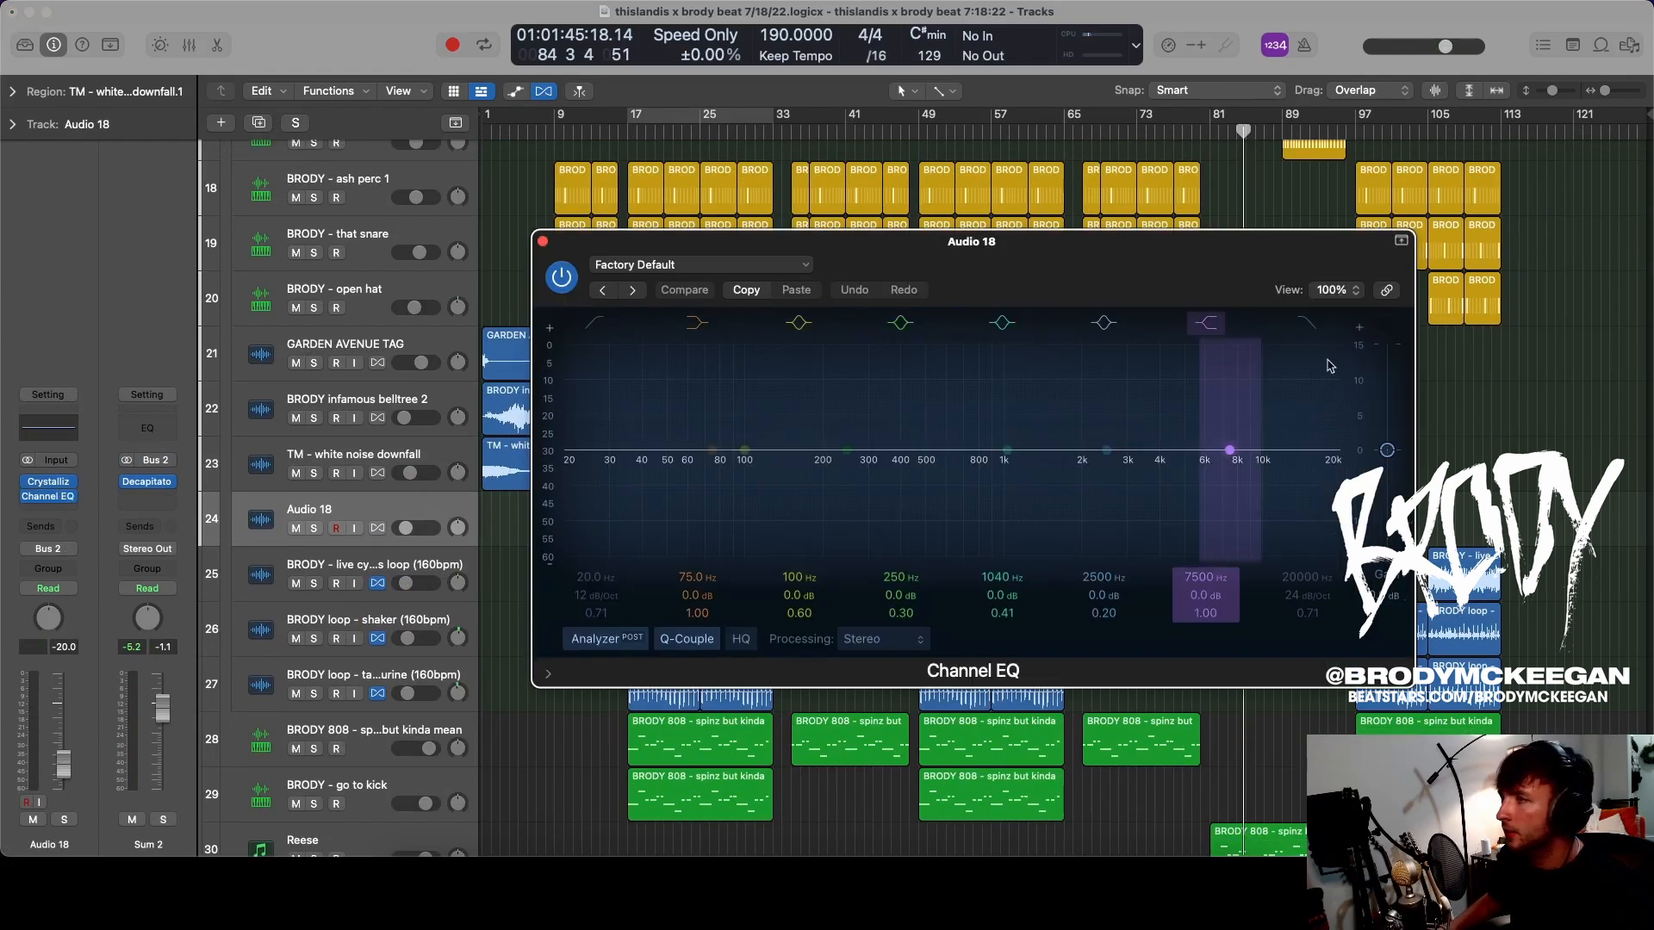
{"action": "left_click_drag", "start_coordinate": [1336, 472], "coordinate": [1120, 470]}
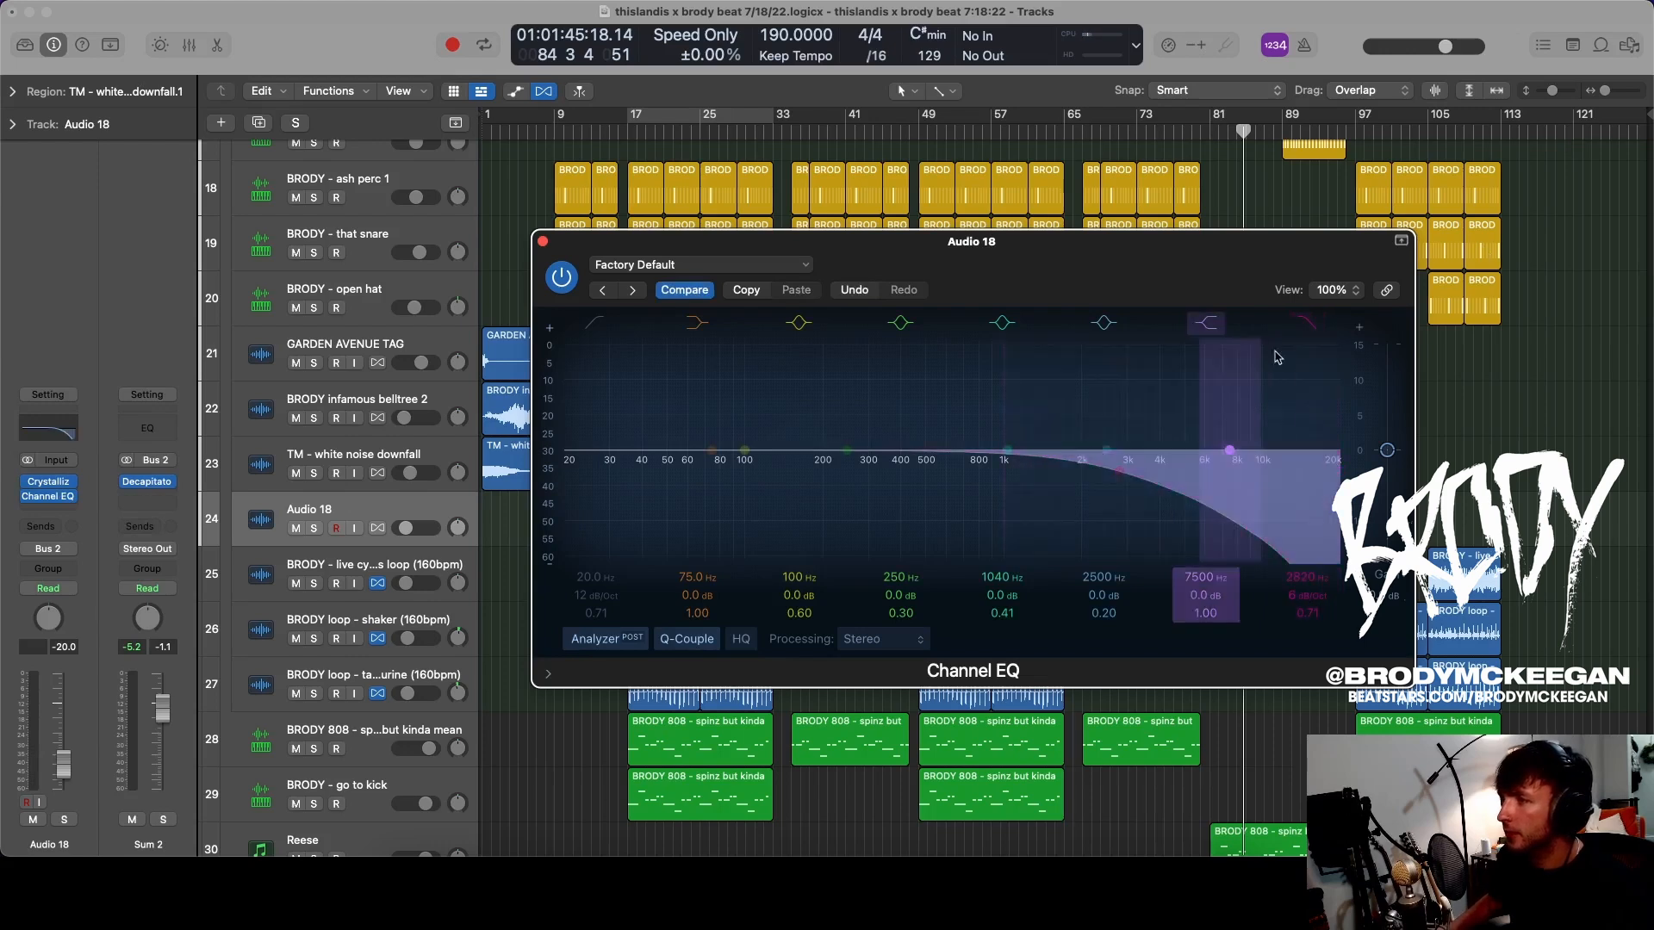
{"action": "left_click_drag", "start_coordinate": [1215, 241], "coordinate": [891, 181]}
{"action": "left_click", "coordinate": [1212, 131]}
{"action": "key", "text": "space"}
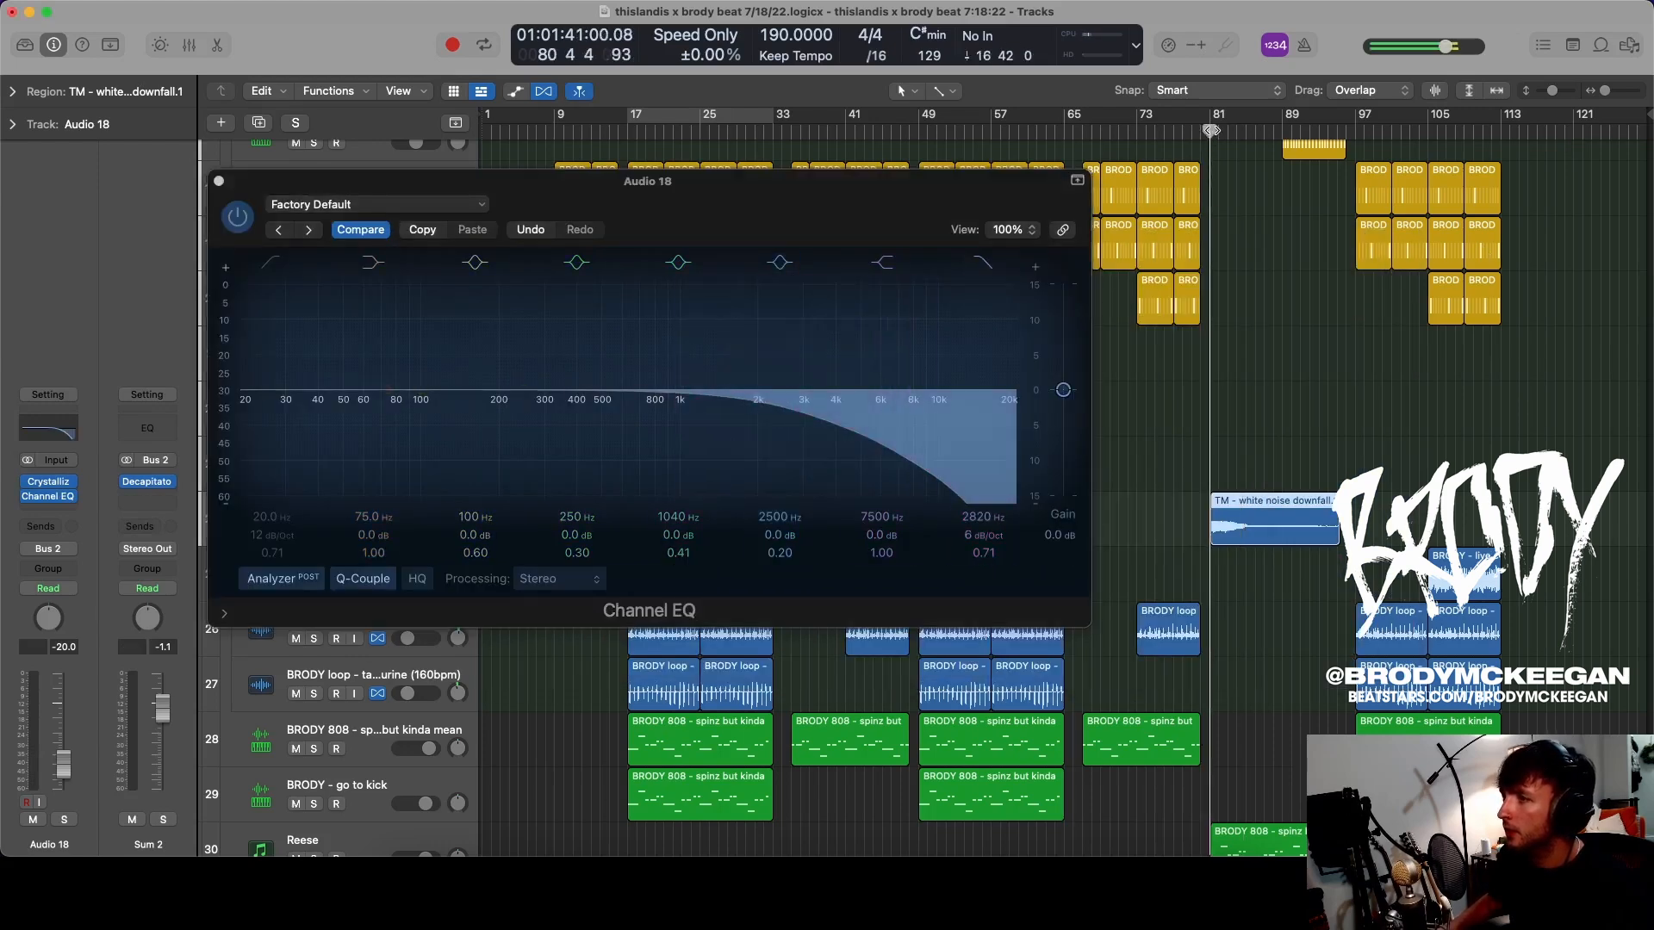
{"action": "left_click", "coordinate": [219, 183]}
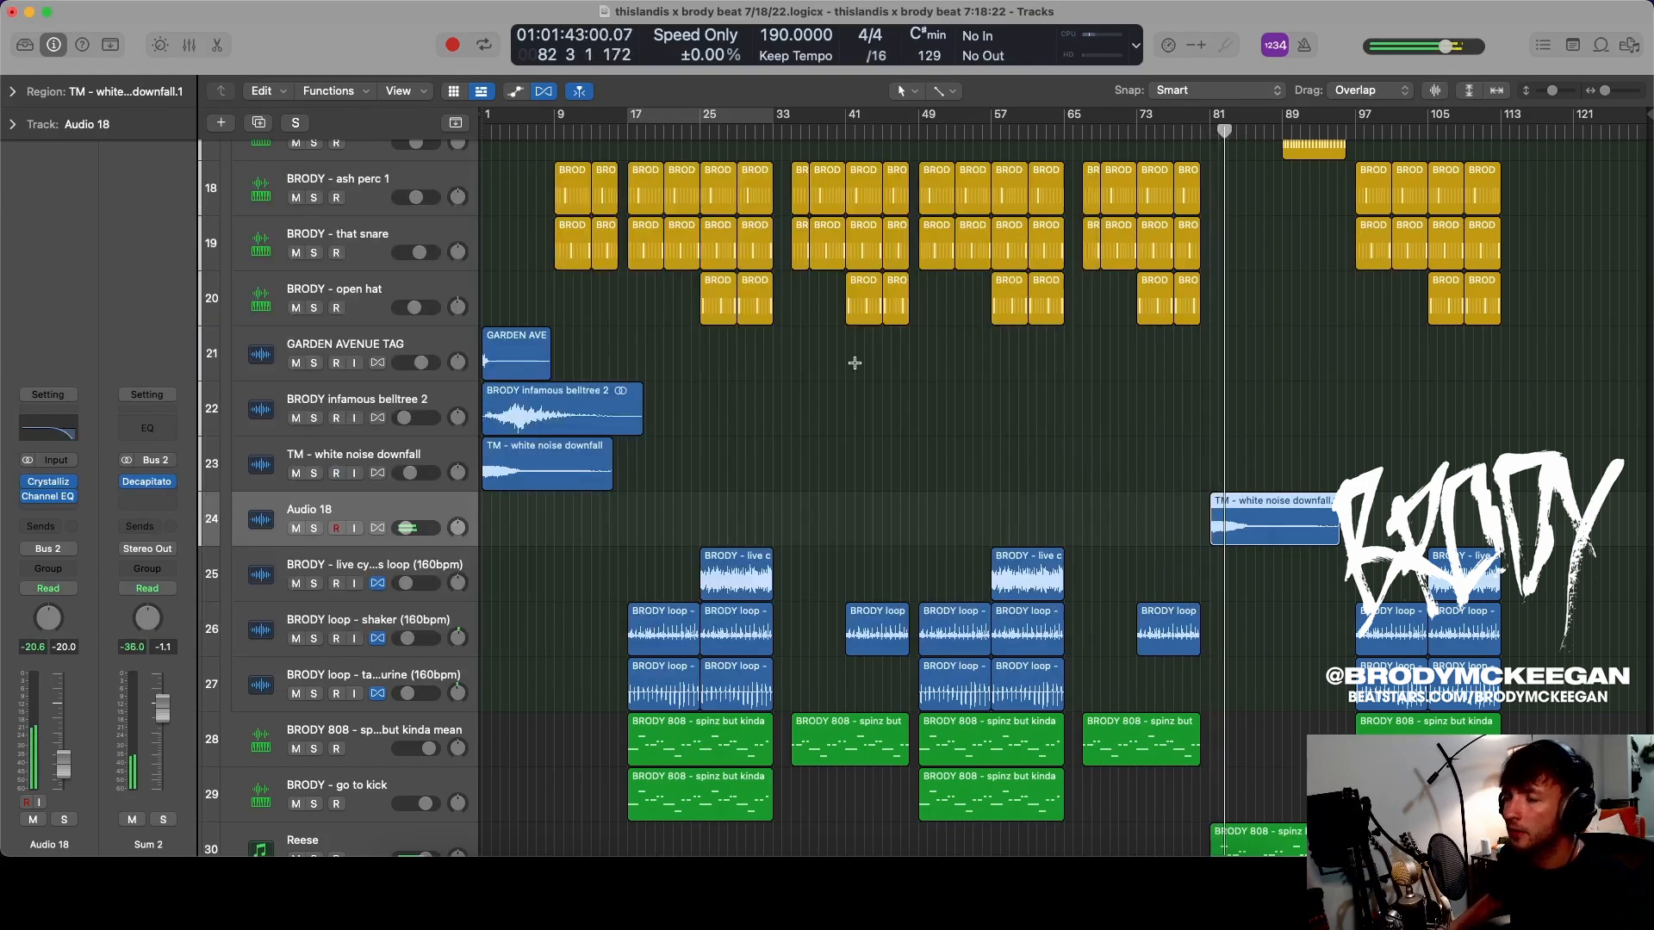
- Set the Quick Sampler pitch to -1 on the duplicated BRODY - organic snare track
{"action": "scroll", "coordinate": [1274, 238], "scroll_direction": "up", "scroll_amount": 3}
{"action": "key", "text": "e"}
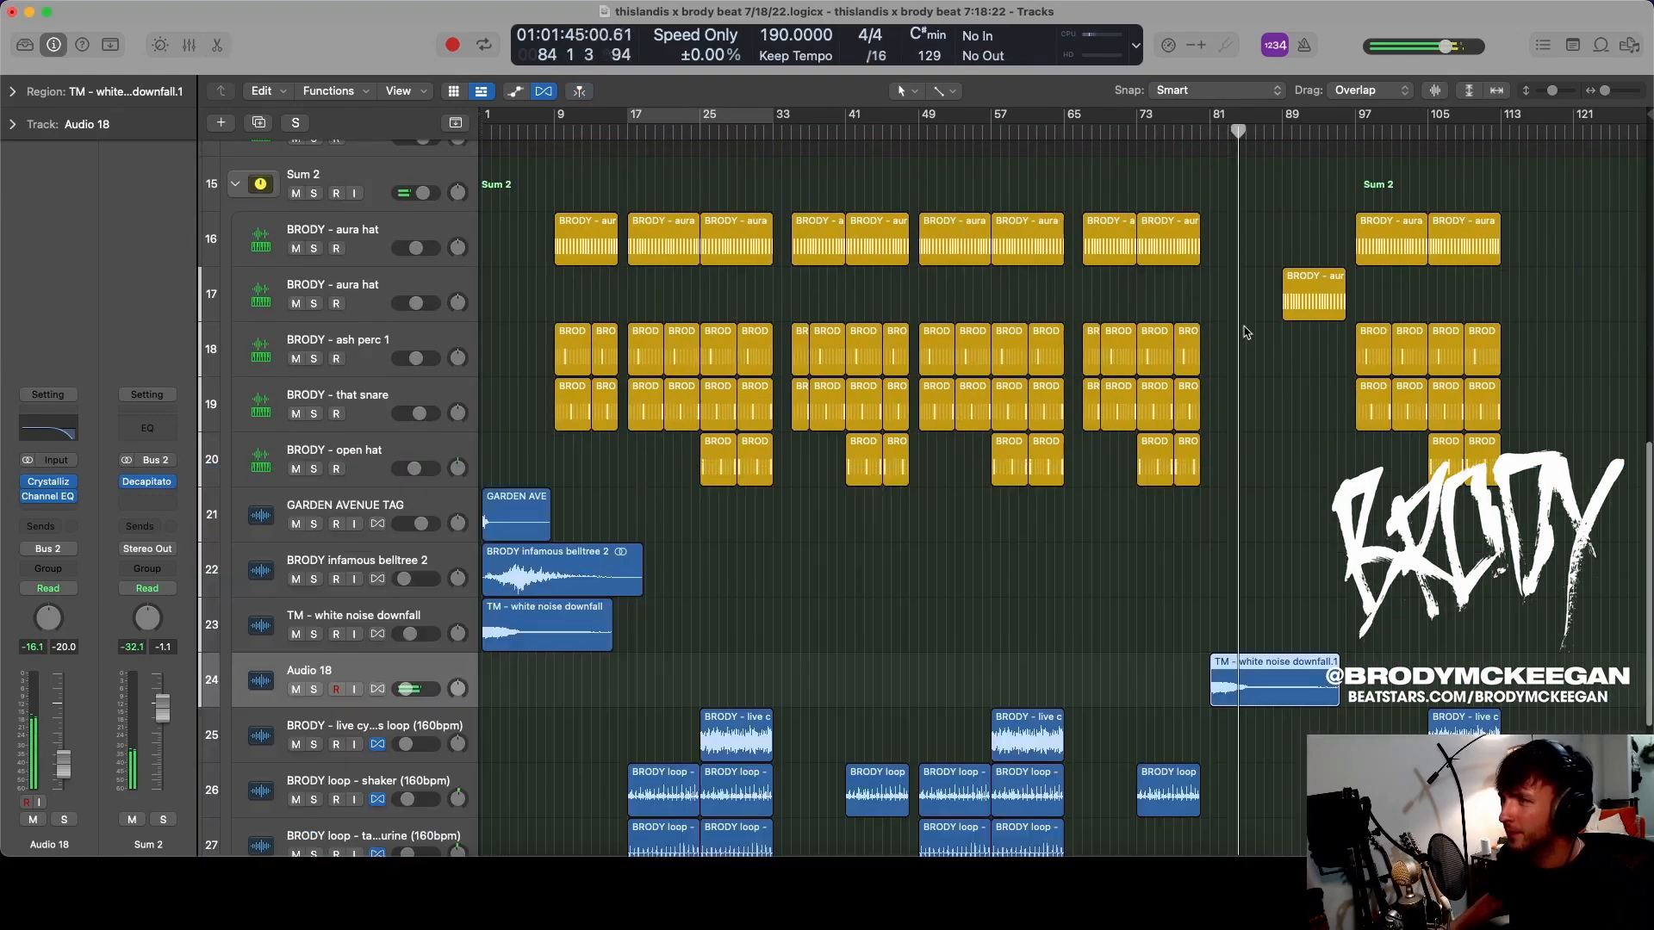
{"action": "scroll", "coordinate": [1249, 344], "scroll_direction": "up", "scroll_amount": 10}
{"action": "scroll", "coordinate": [1242, 338], "scroll_direction": "up", "scroll_amount": 5}
{"action": "scroll", "coordinate": [1237, 333], "scroll_direction": "right", "scroll_amount": 4}
{"action": "scroll", "coordinate": [1237, 333], "scroll_direction": "down", "scroll_amount": 3}
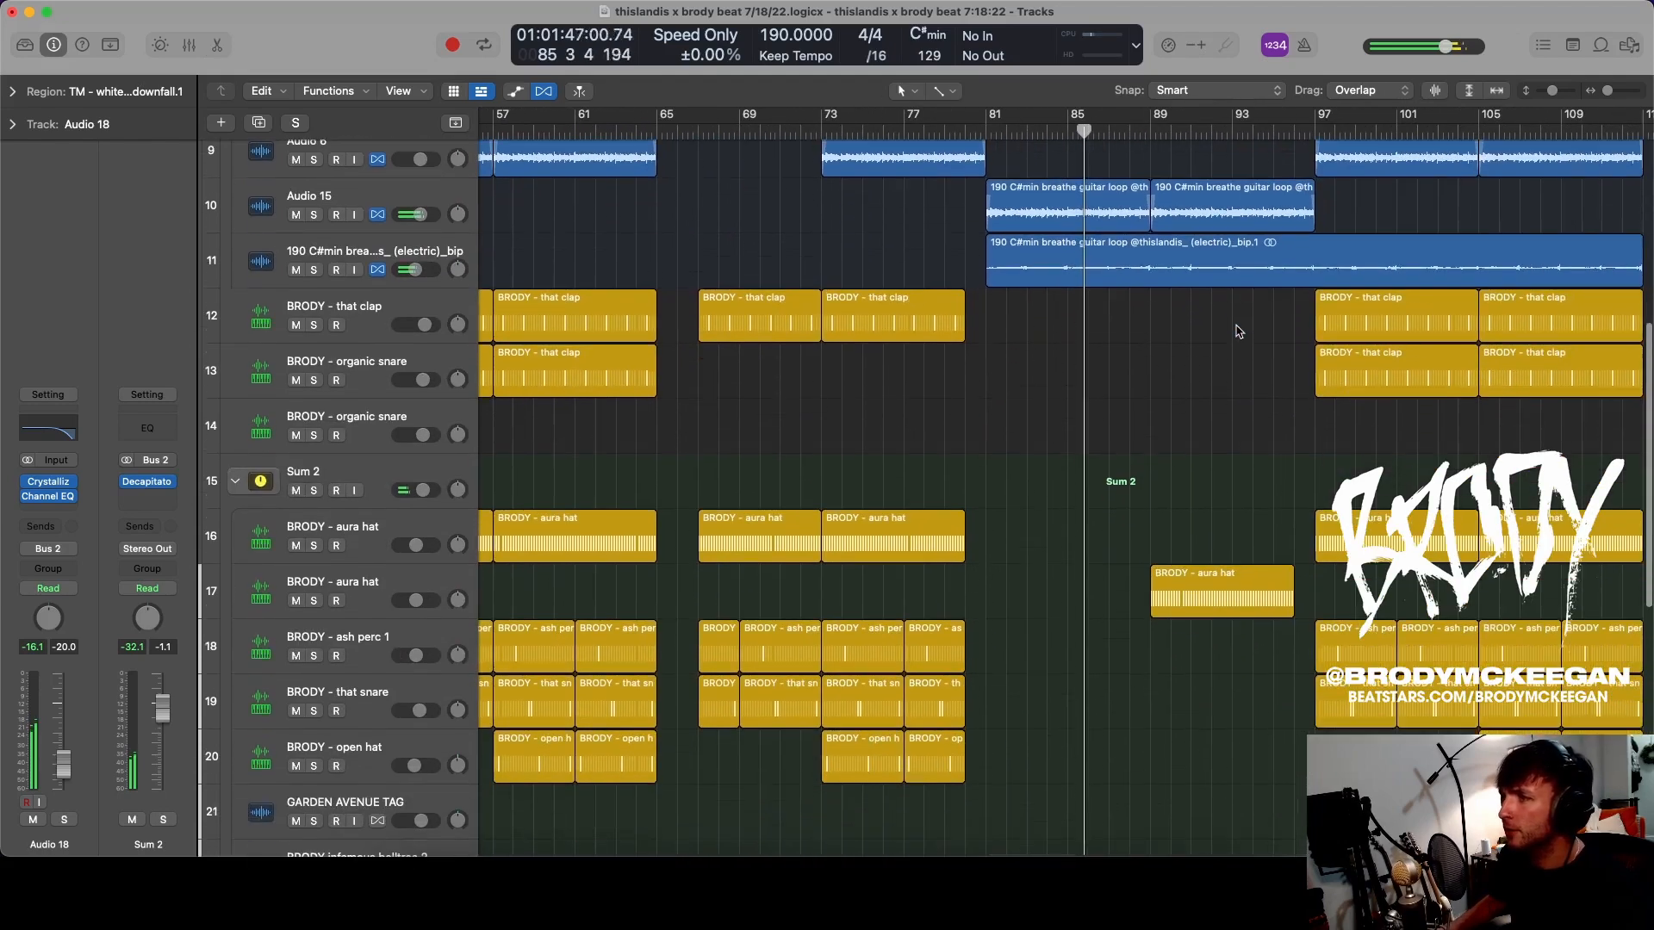
{"action": "scroll", "coordinate": [1152, 372], "scroll_direction": "up", "scroll_amount": 2}
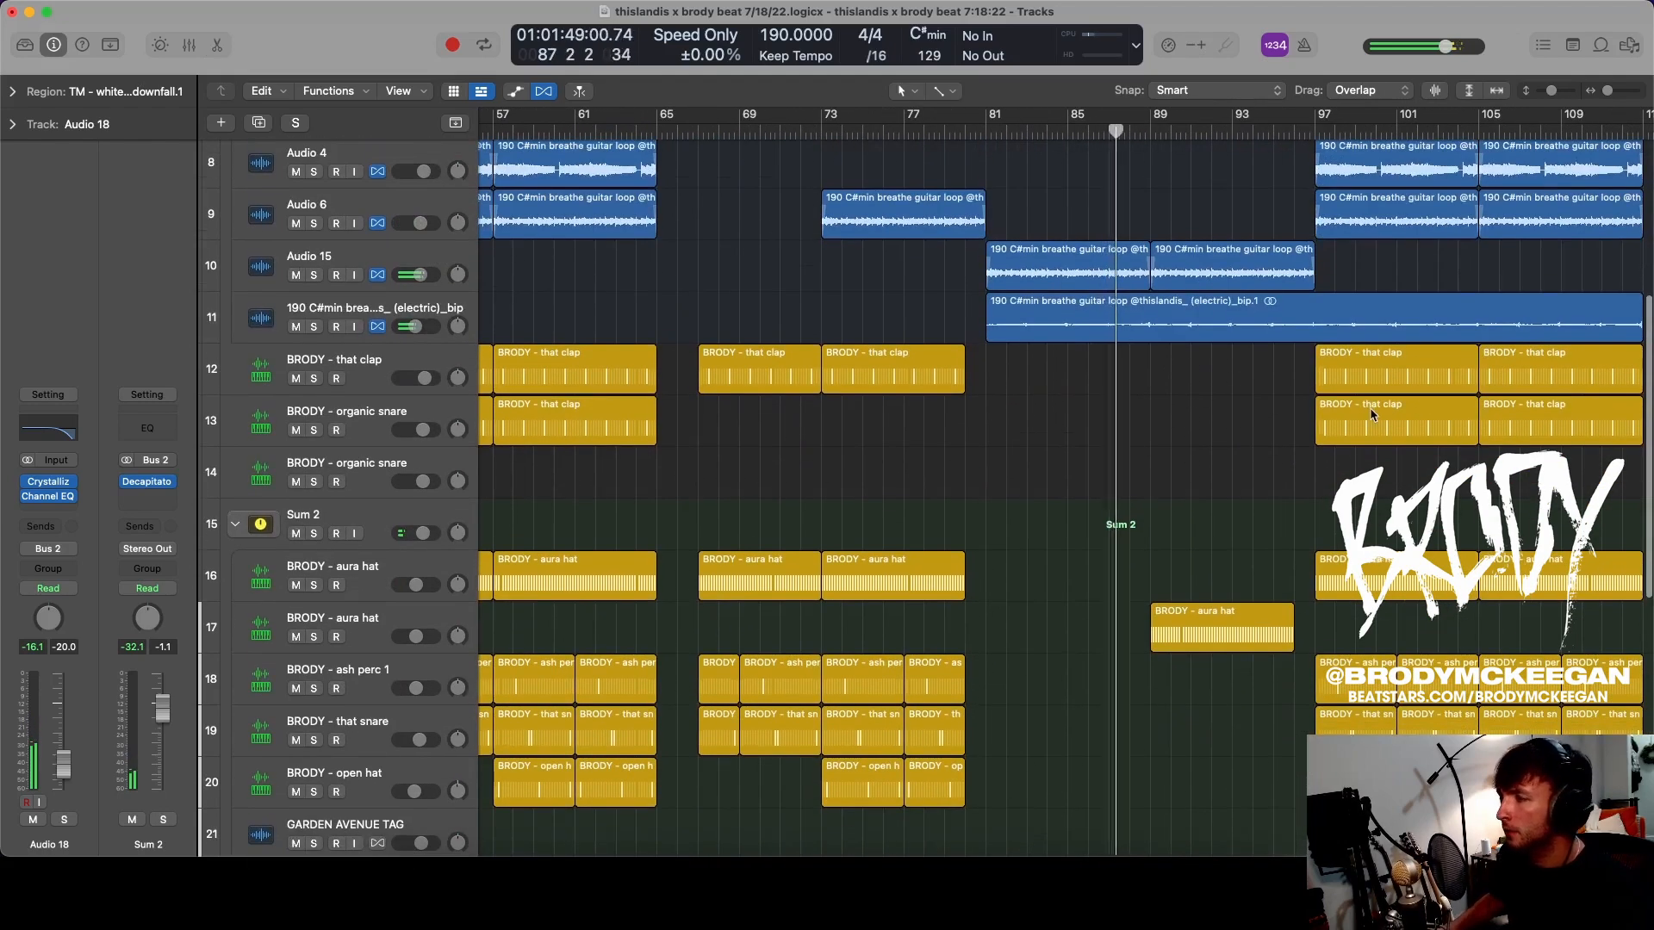
{"action": "left_click", "coordinate": [362, 472]}
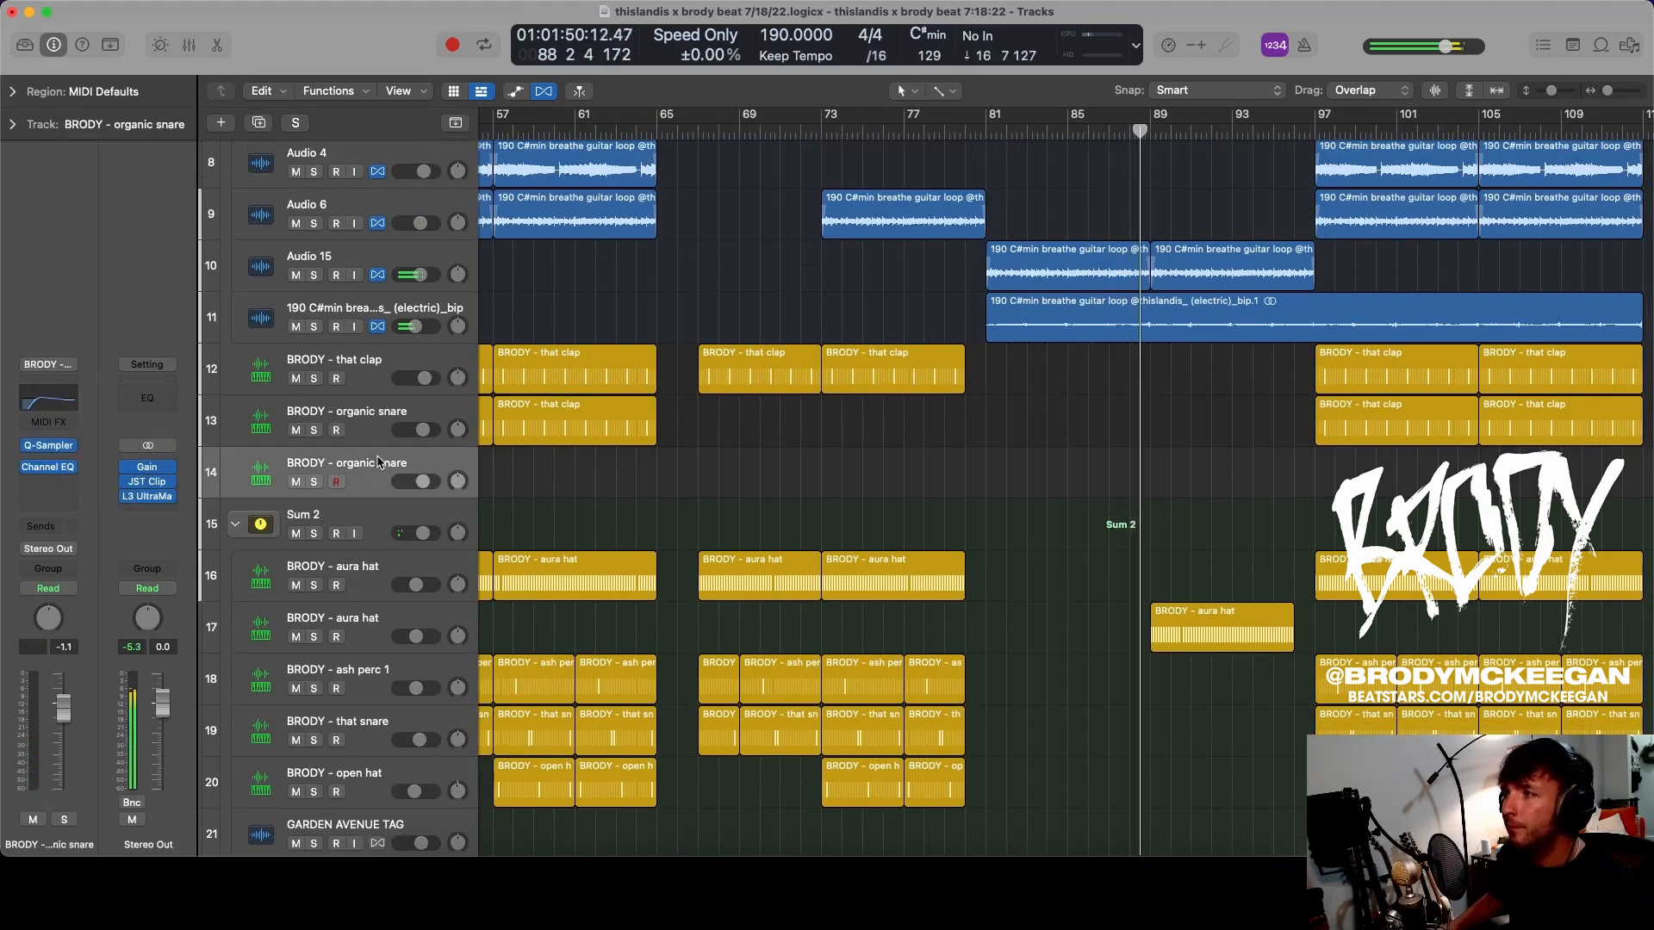
{"action": "left_click", "coordinate": [52, 448]}
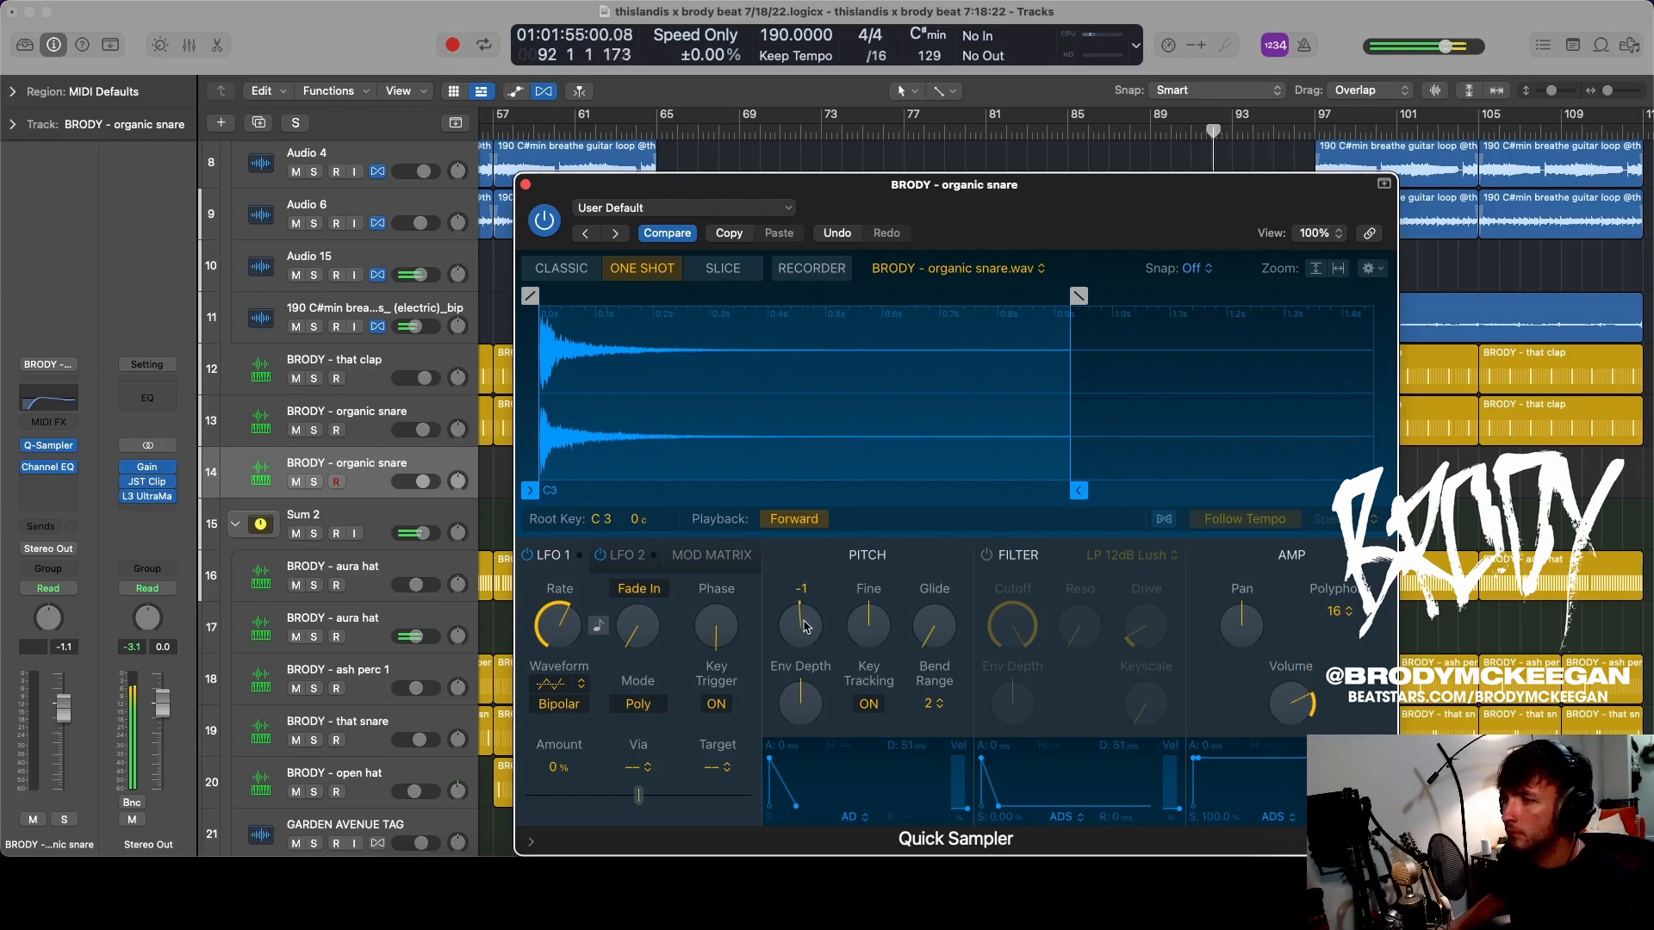
{"action": "left_click", "coordinate": [525, 183]}
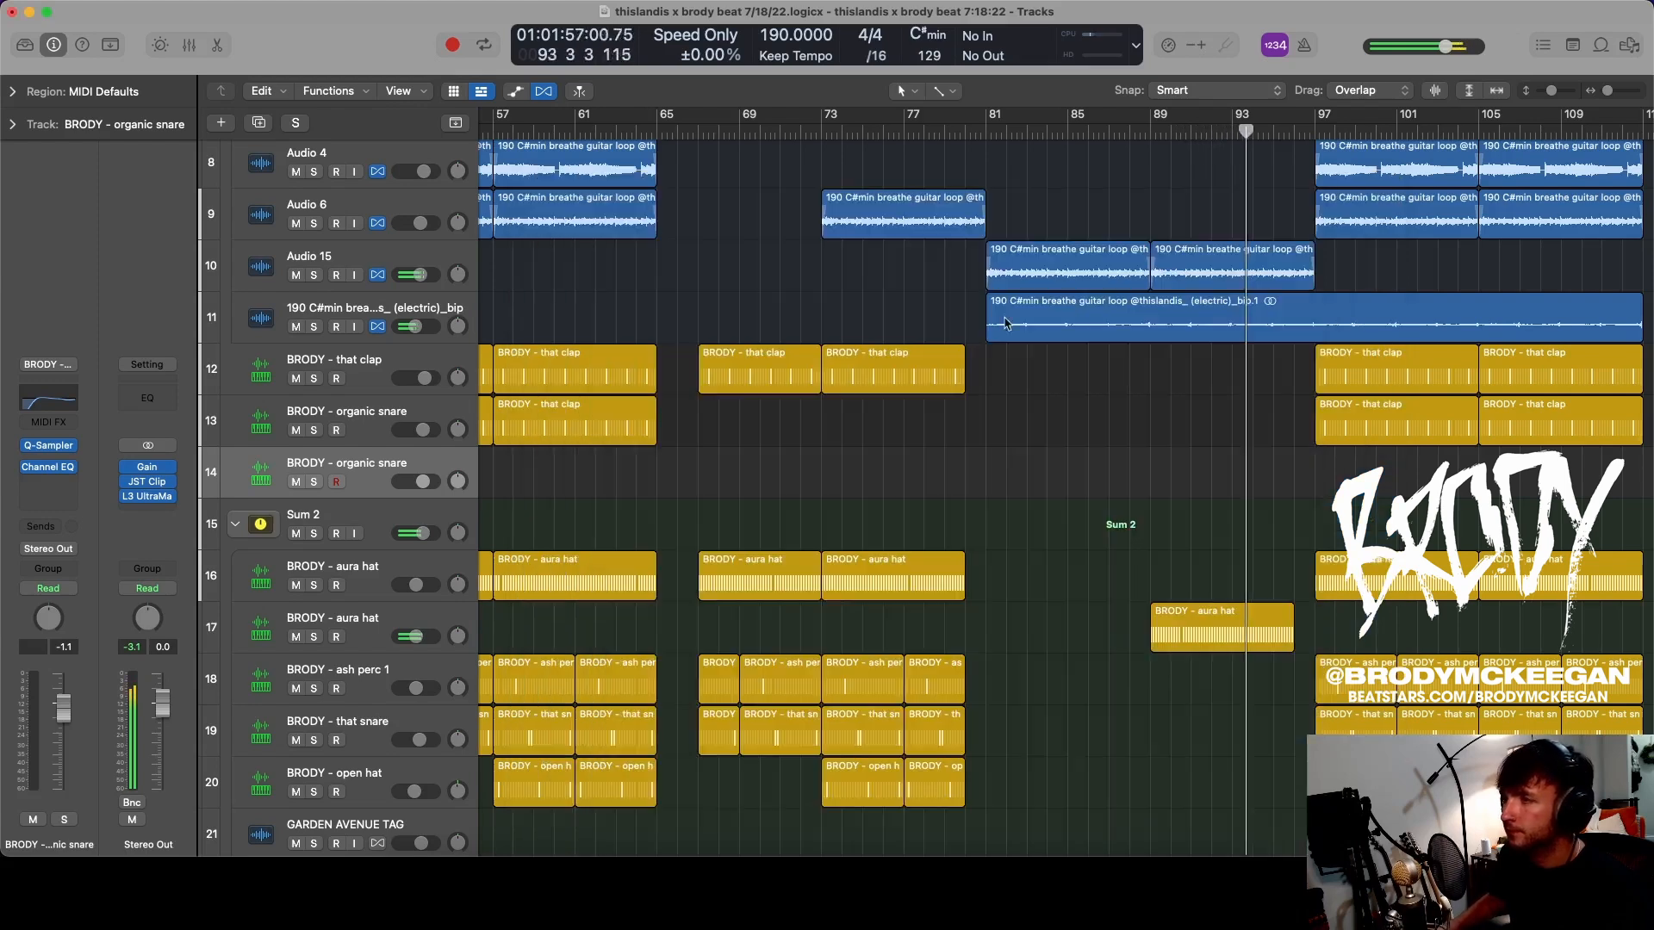
- Copy an eight-bar organic snare pattern to bar 89 on the duplicated snare track and lower that track's volume to -3.1 dB
{"action": "left_click_drag", "start_coordinate": [1497, 429], "coordinate": [1332, 482]}
{"action": "scroll", "coordinate": [1177, 326], "scroll_direction": "up", "scroll_amount": 3}
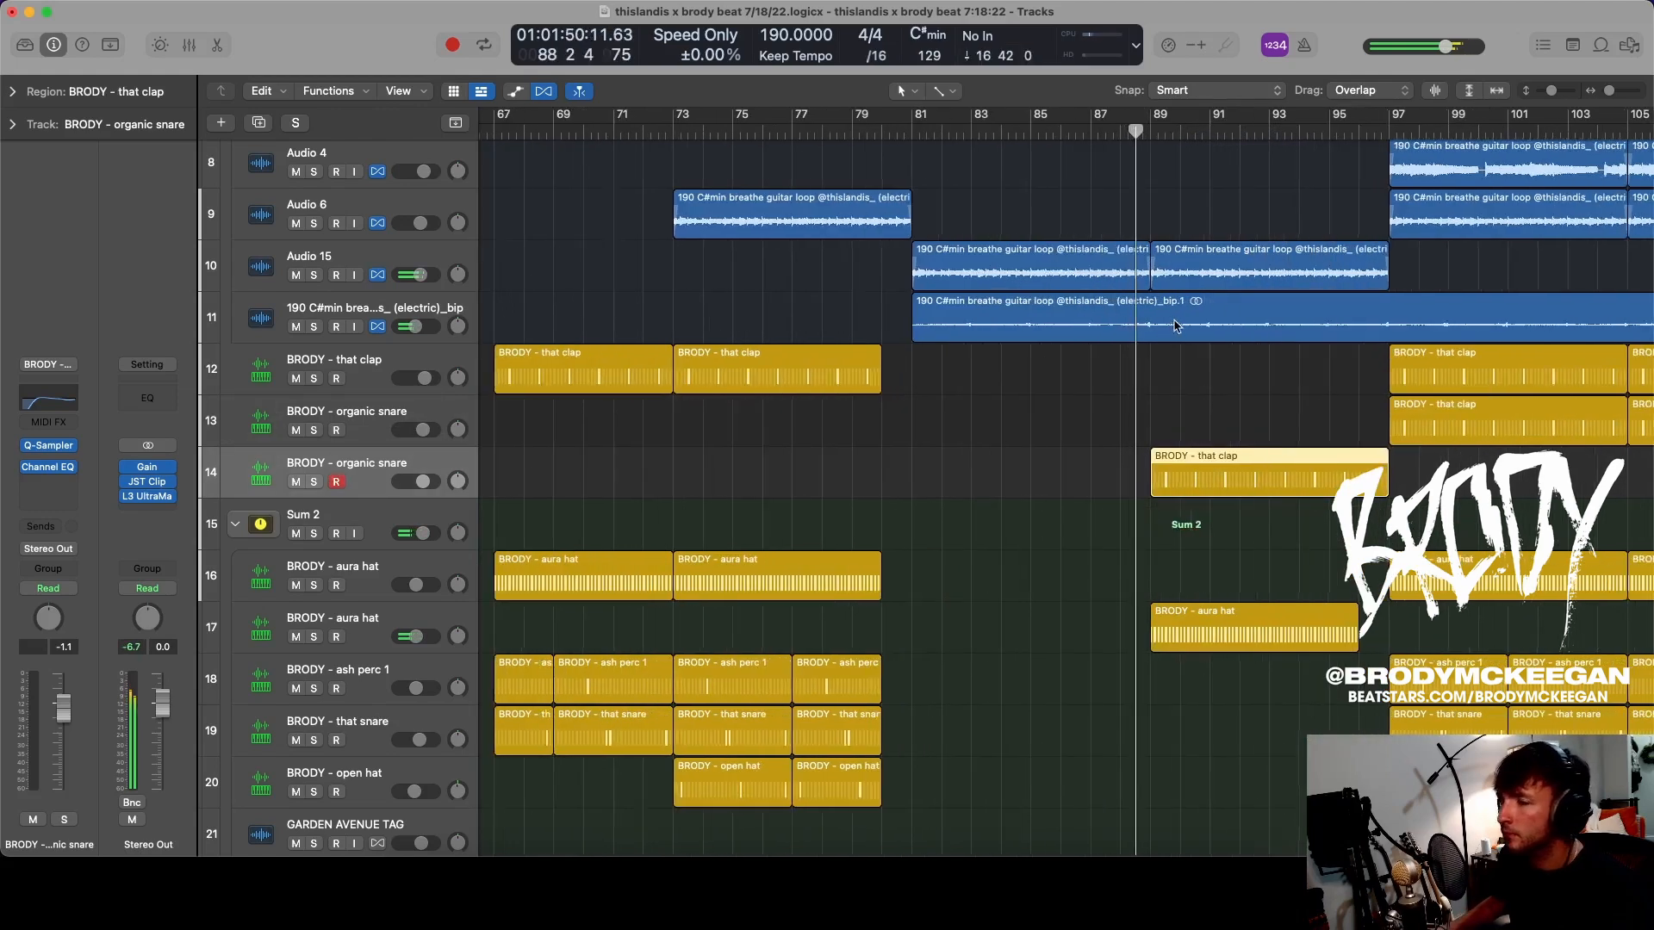
{"action": "scroll", "coordinate": [1176, 326], "scroll_direction": "right", "scroll_amount": 3}
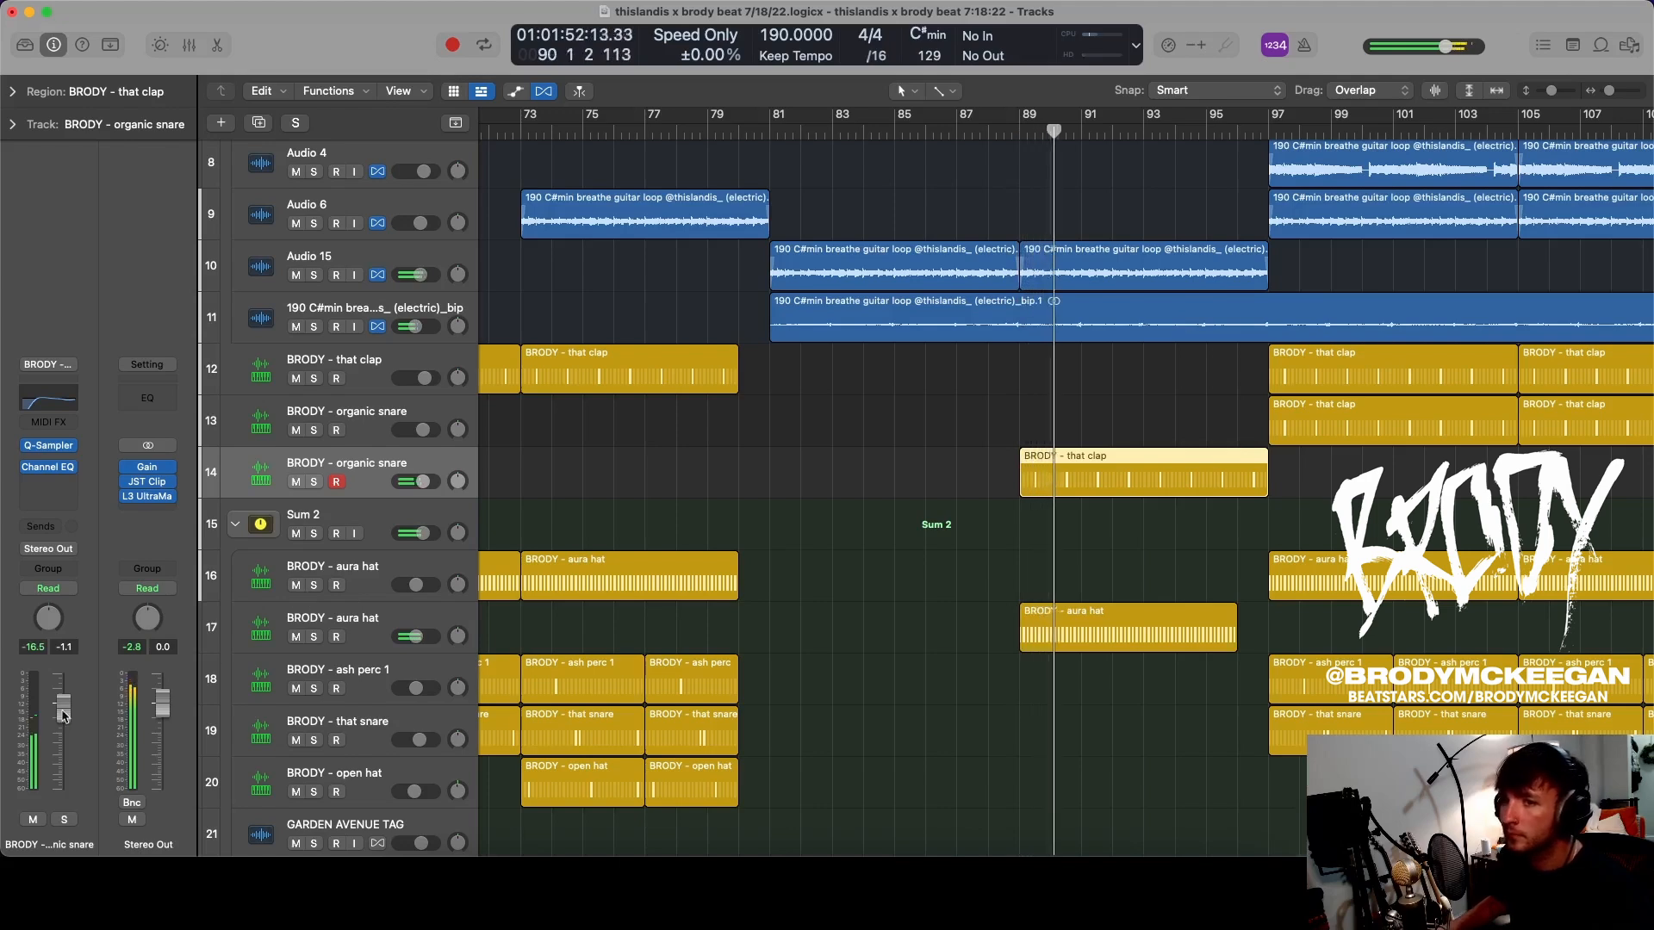
{"action": "left_click_drag", "start_coordinate": [63, 710], "coordinate": [62, 739]}
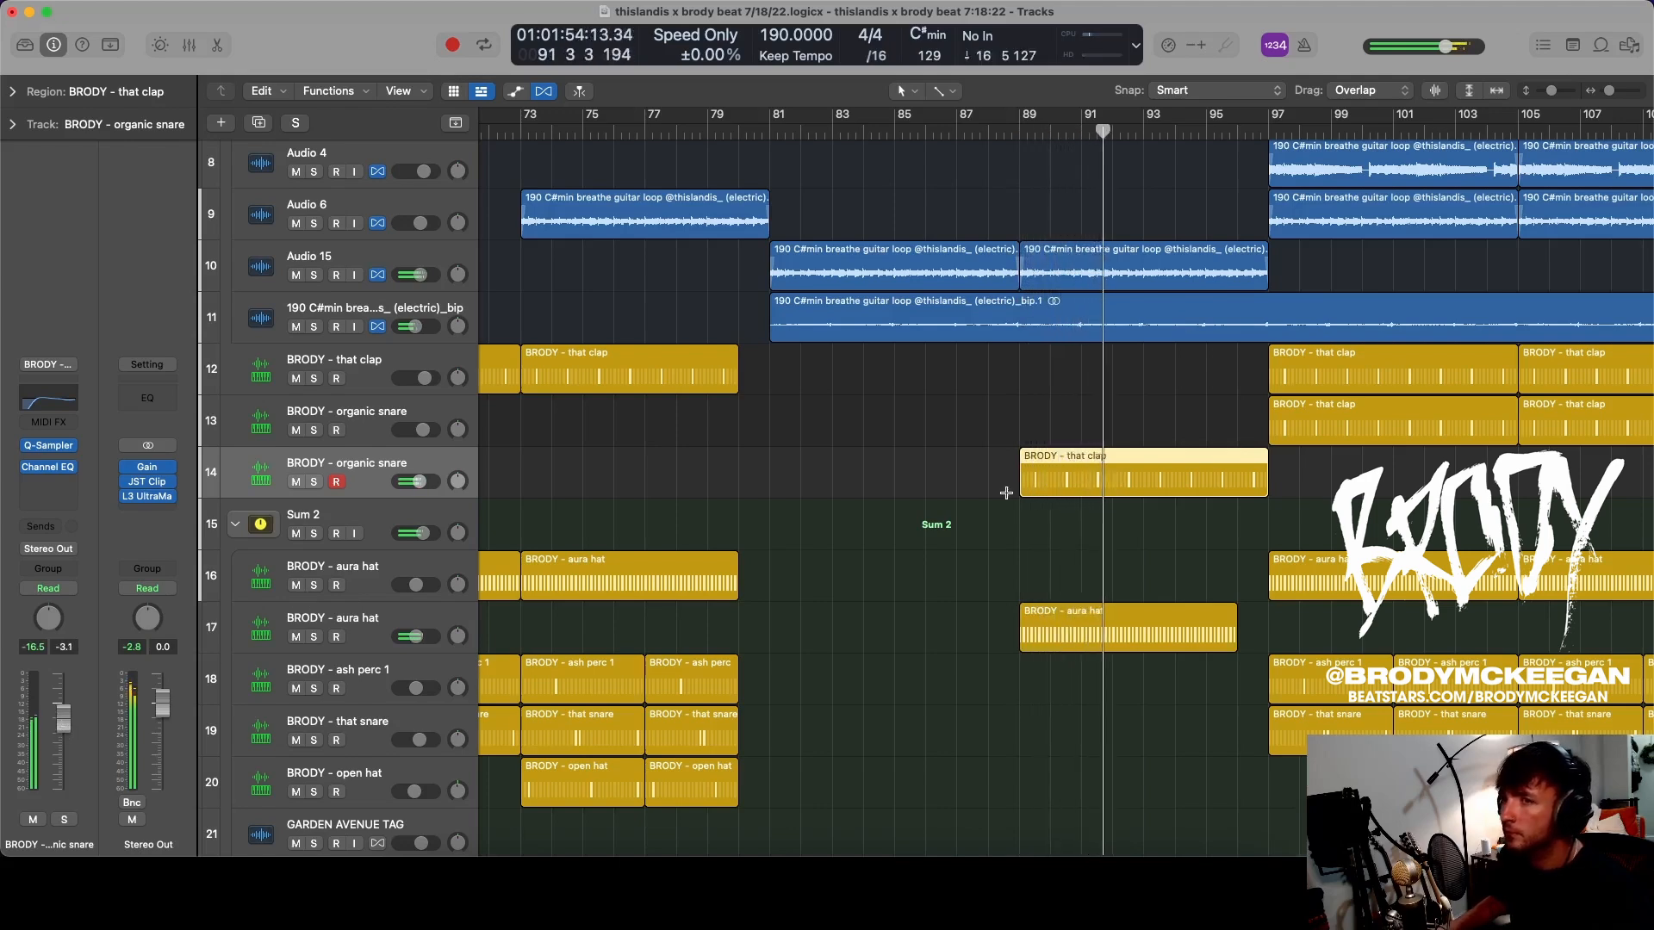
- Set the copied snare pattern's step rate to /4 and shorten its region to seven bars, ending at bar 96
{"action": "key", "text": "space"}
{"action": "double_click", "coordinate": [1081, 457]}
{"action": "left_click", "coordinate": [314, 549]}
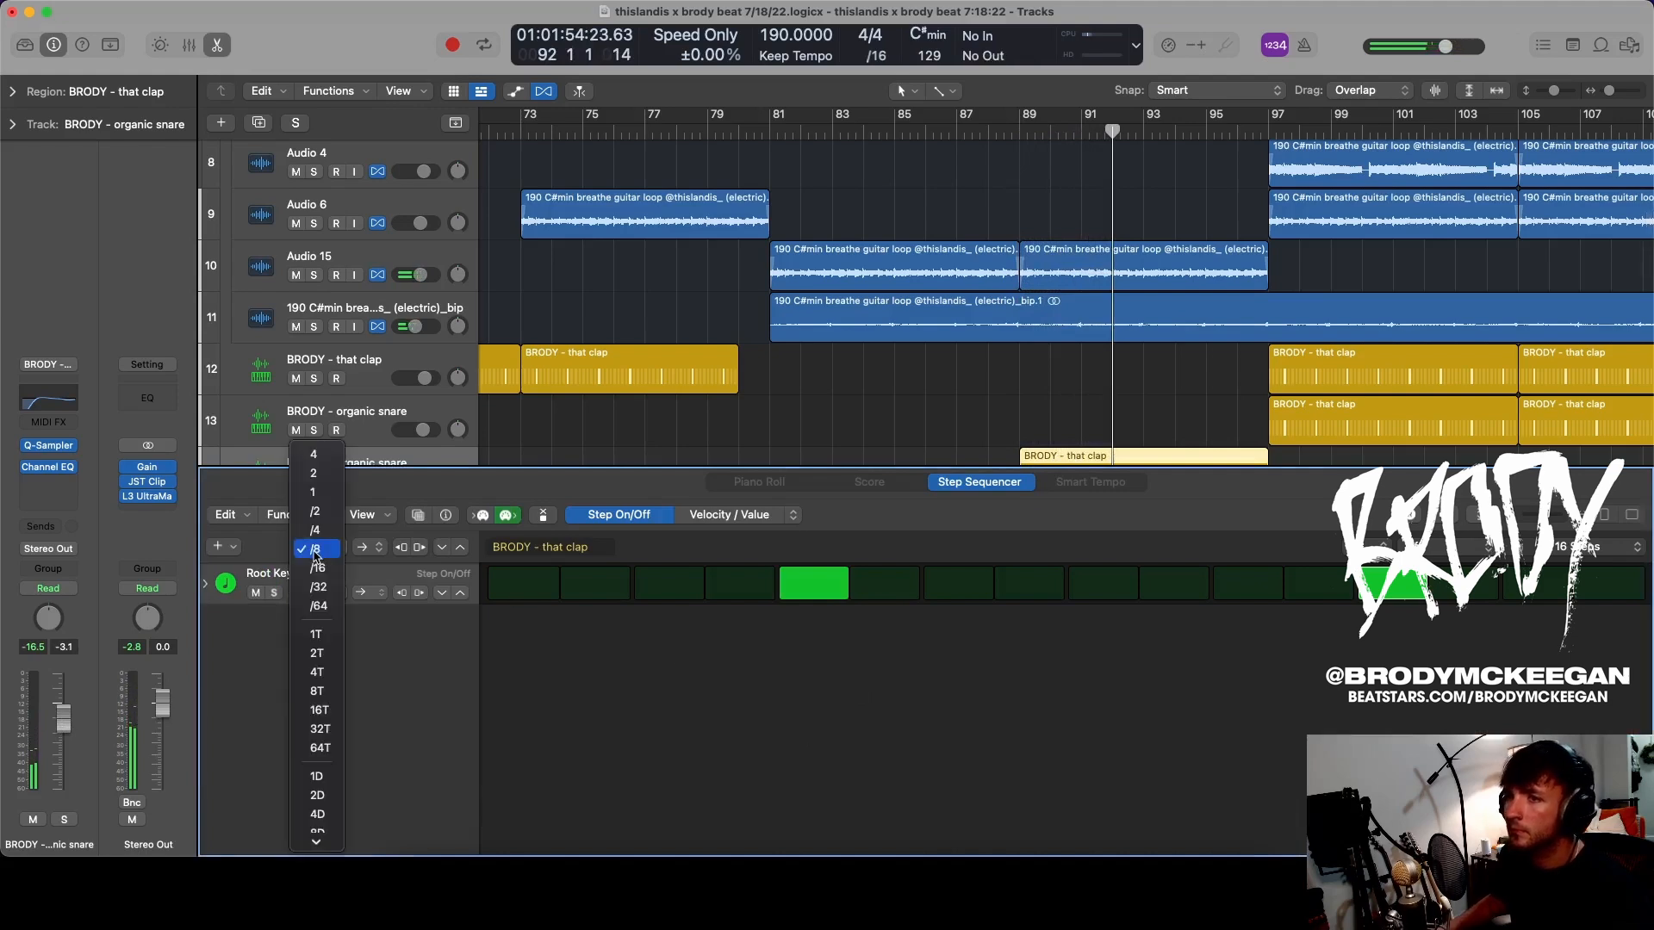
{"action": "left_click", "coordinate": [317, 533]}
{"action": "left_click", "coordinate": [1020, 130]}
{"action": "key", "text": "space"}
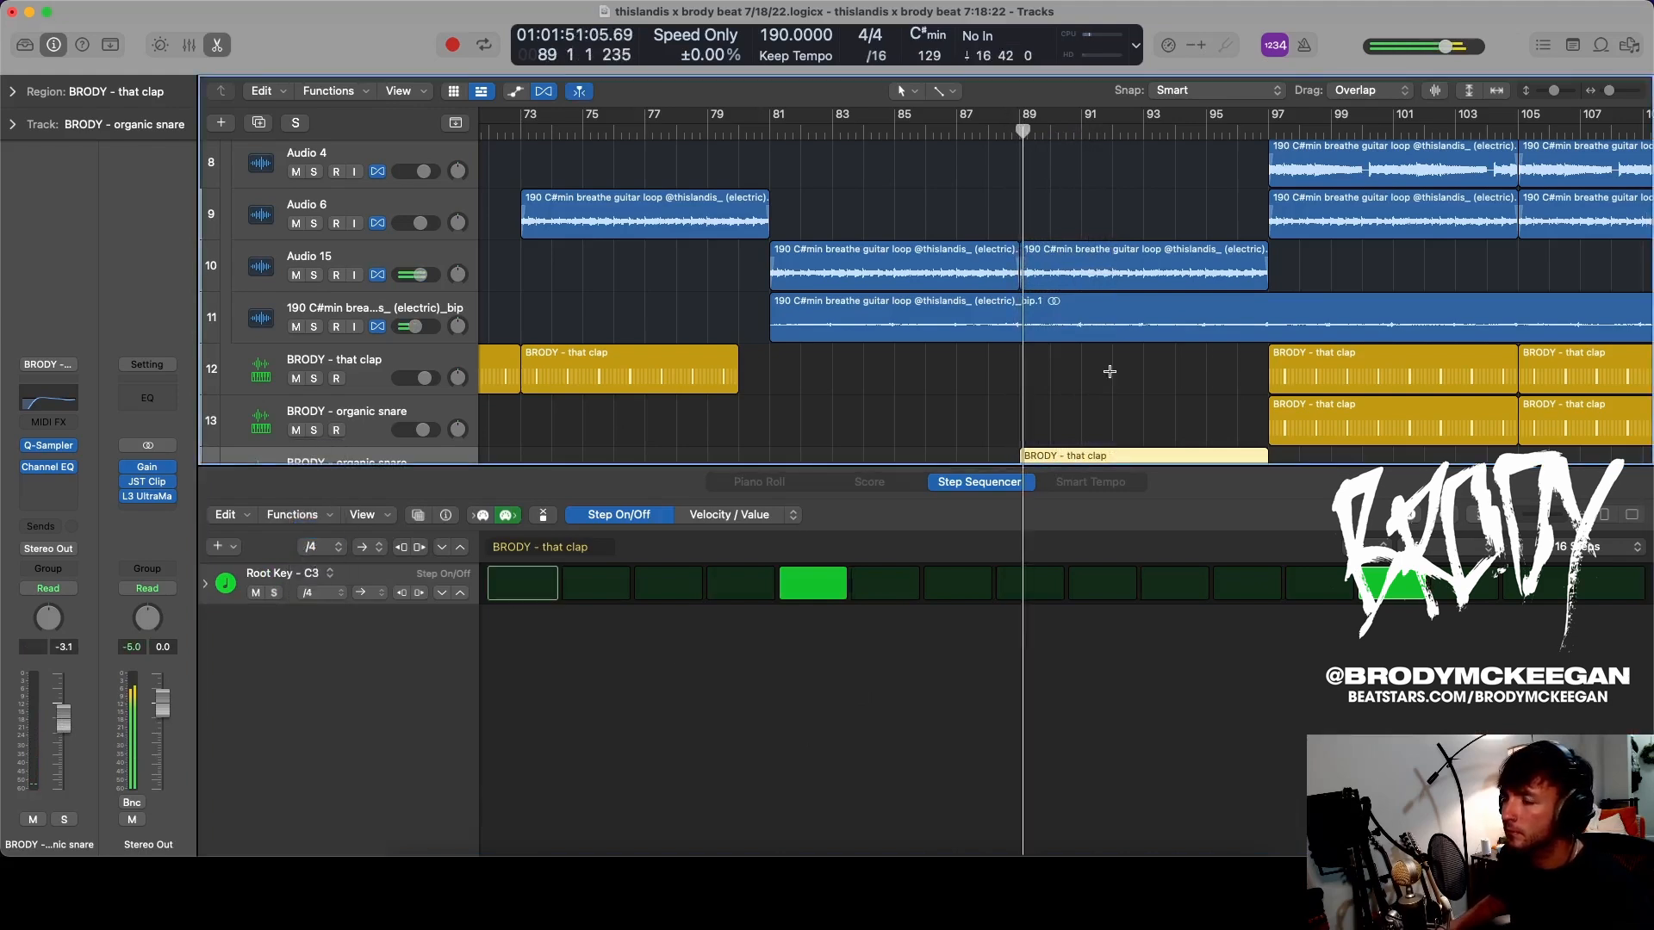
{"action": "key", "text": "e"}
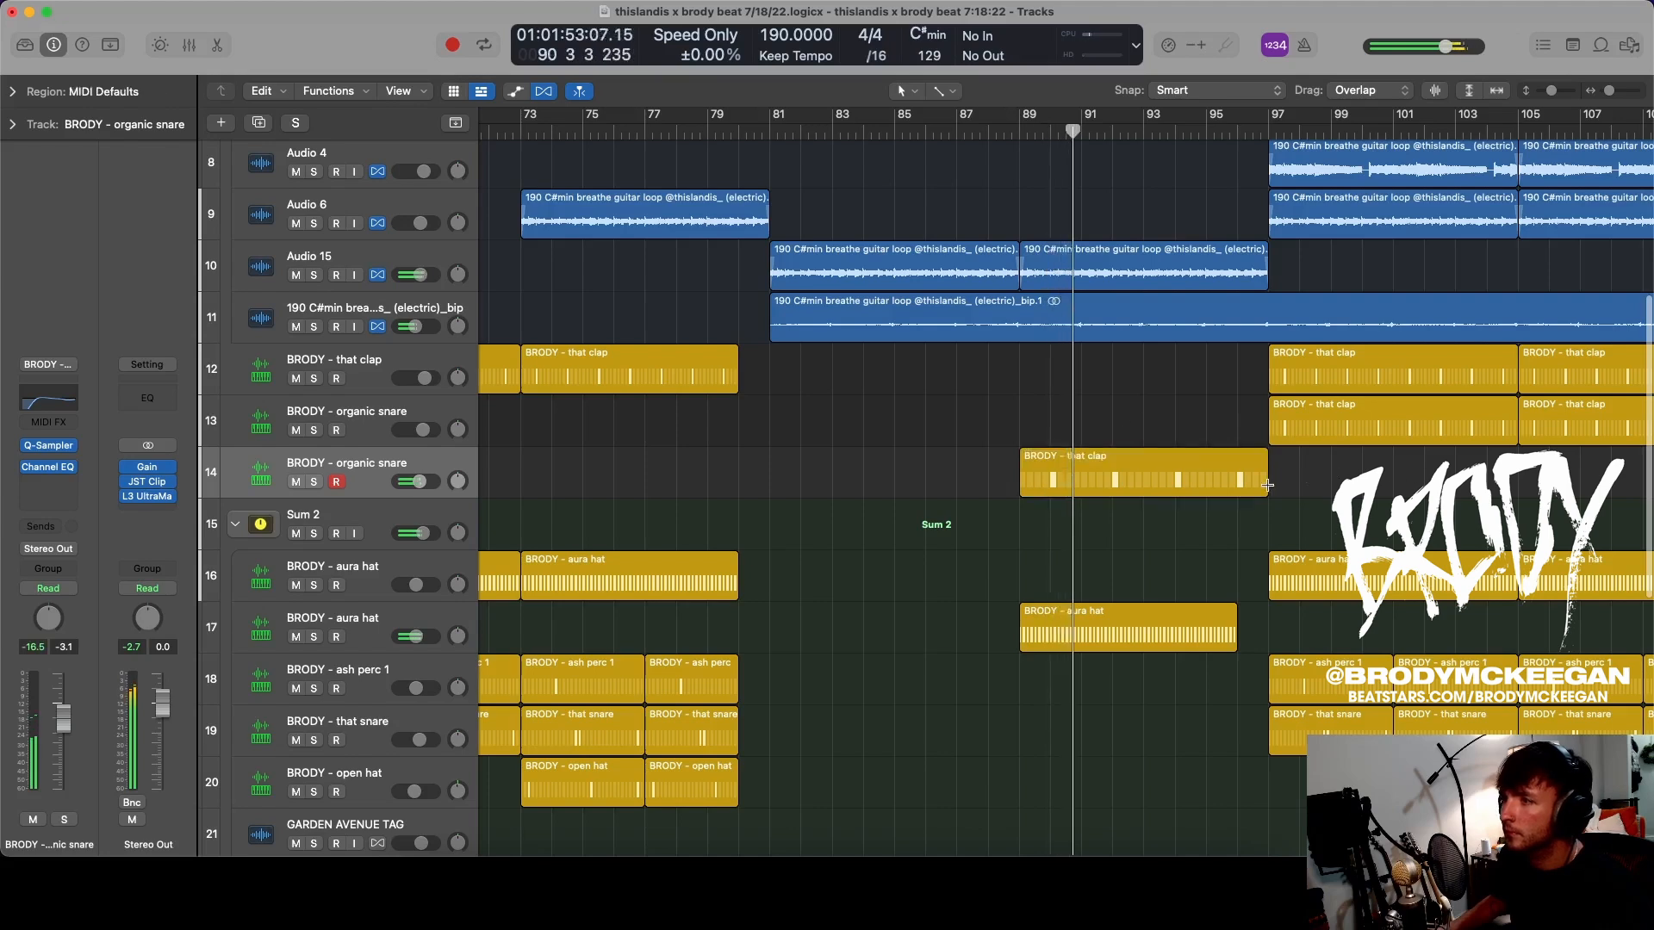
{"action": "left_click_drag", "start_coordinate": [1265, 487], "coordinate": [1237, 487]}
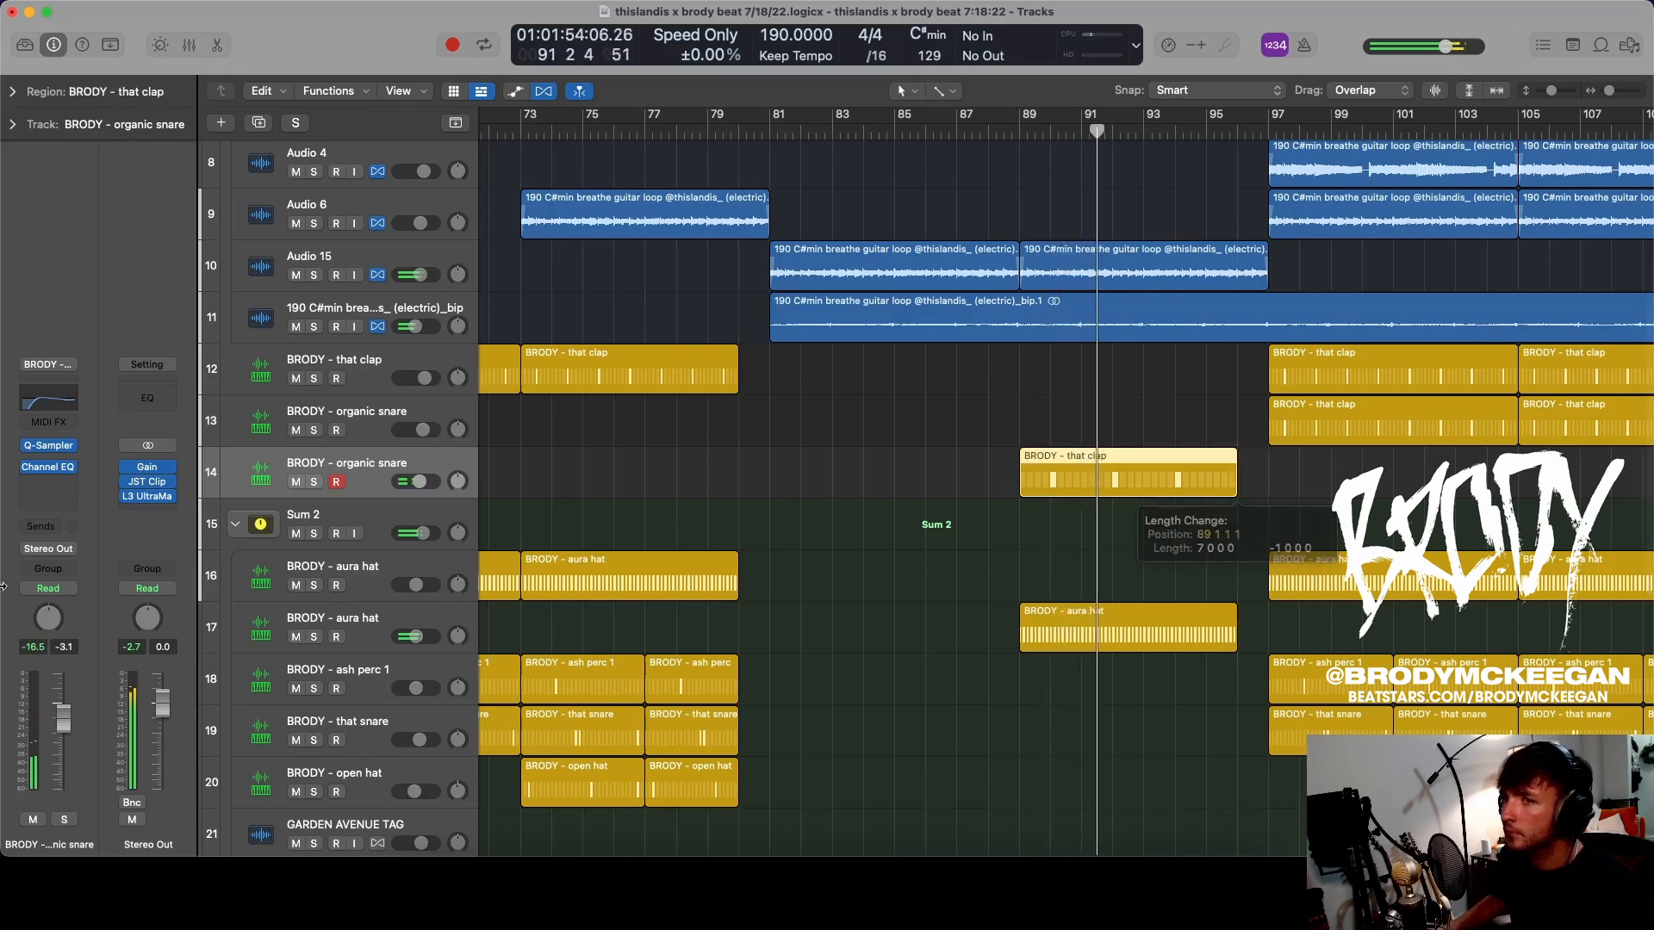
- Set the high shelf in the duplicated snare's Channel EQ to 2480 Hz and -1.7 dB
{"action": "left_click", "coordinate": [49, 467]}
{"action": "left_click_drag", "start_coordinate": [1182, 422], "coordinate": [1136, 502]}
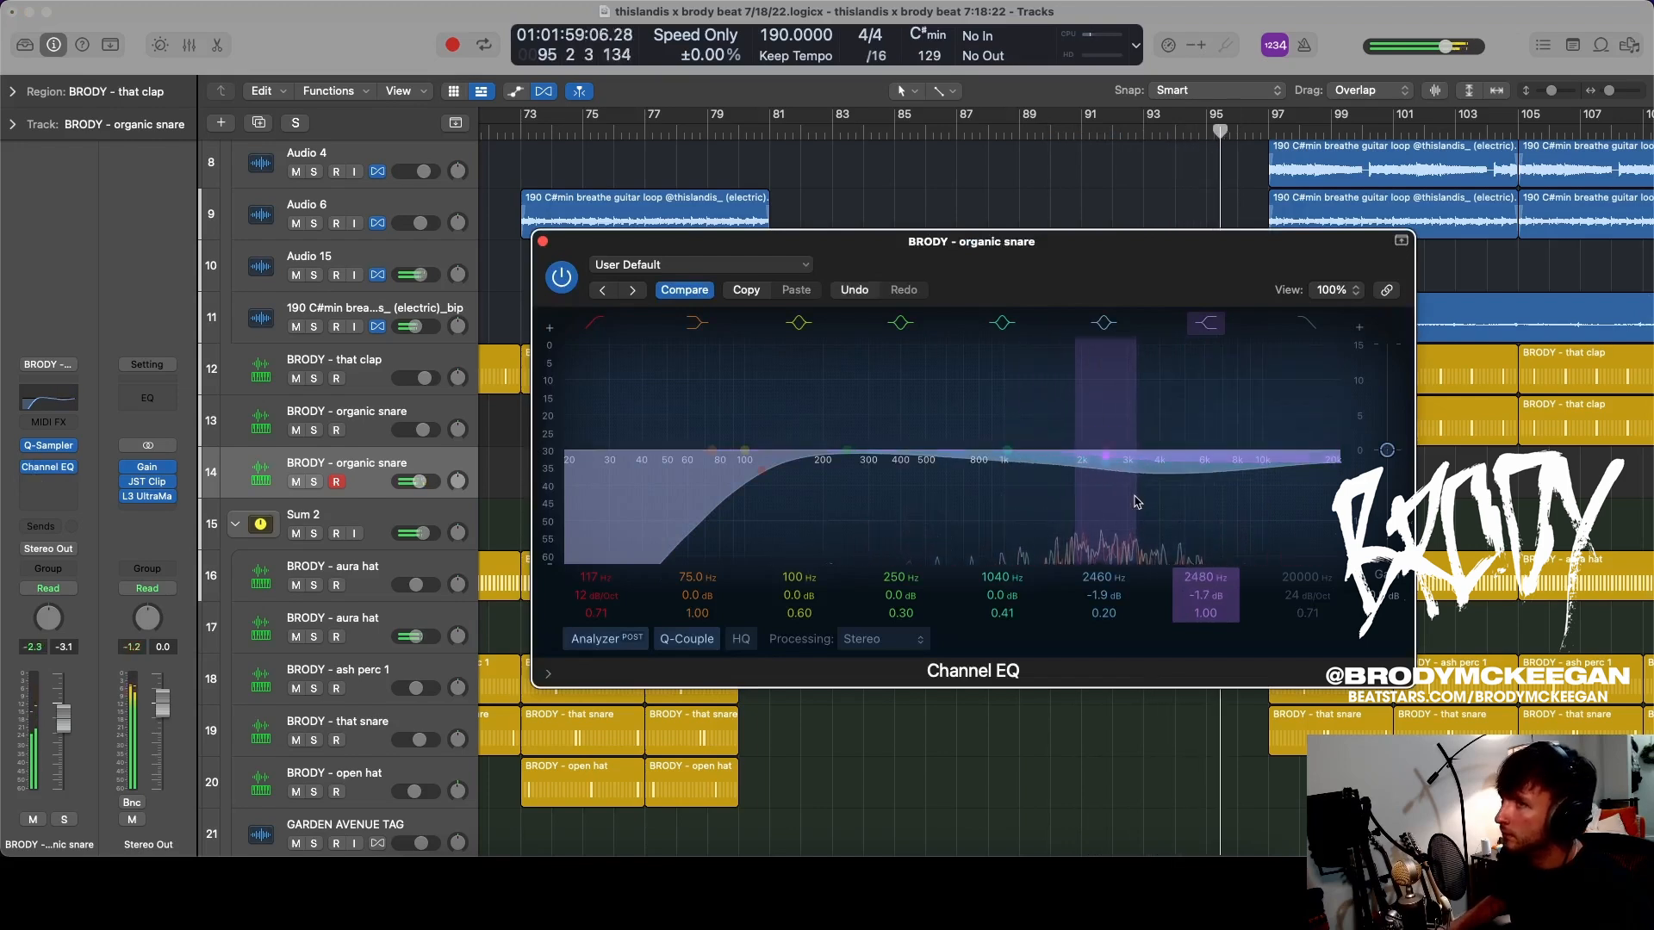
{"action": "left_click", "coordinate": [543, 242]}
- Play the transition into the breakdown from bar 78 with all tracks in view and select the Reese track
{"action": "scroll", "coordinate": [1030, 491], "scroll_direction": "down", "scroll_amount": 10}
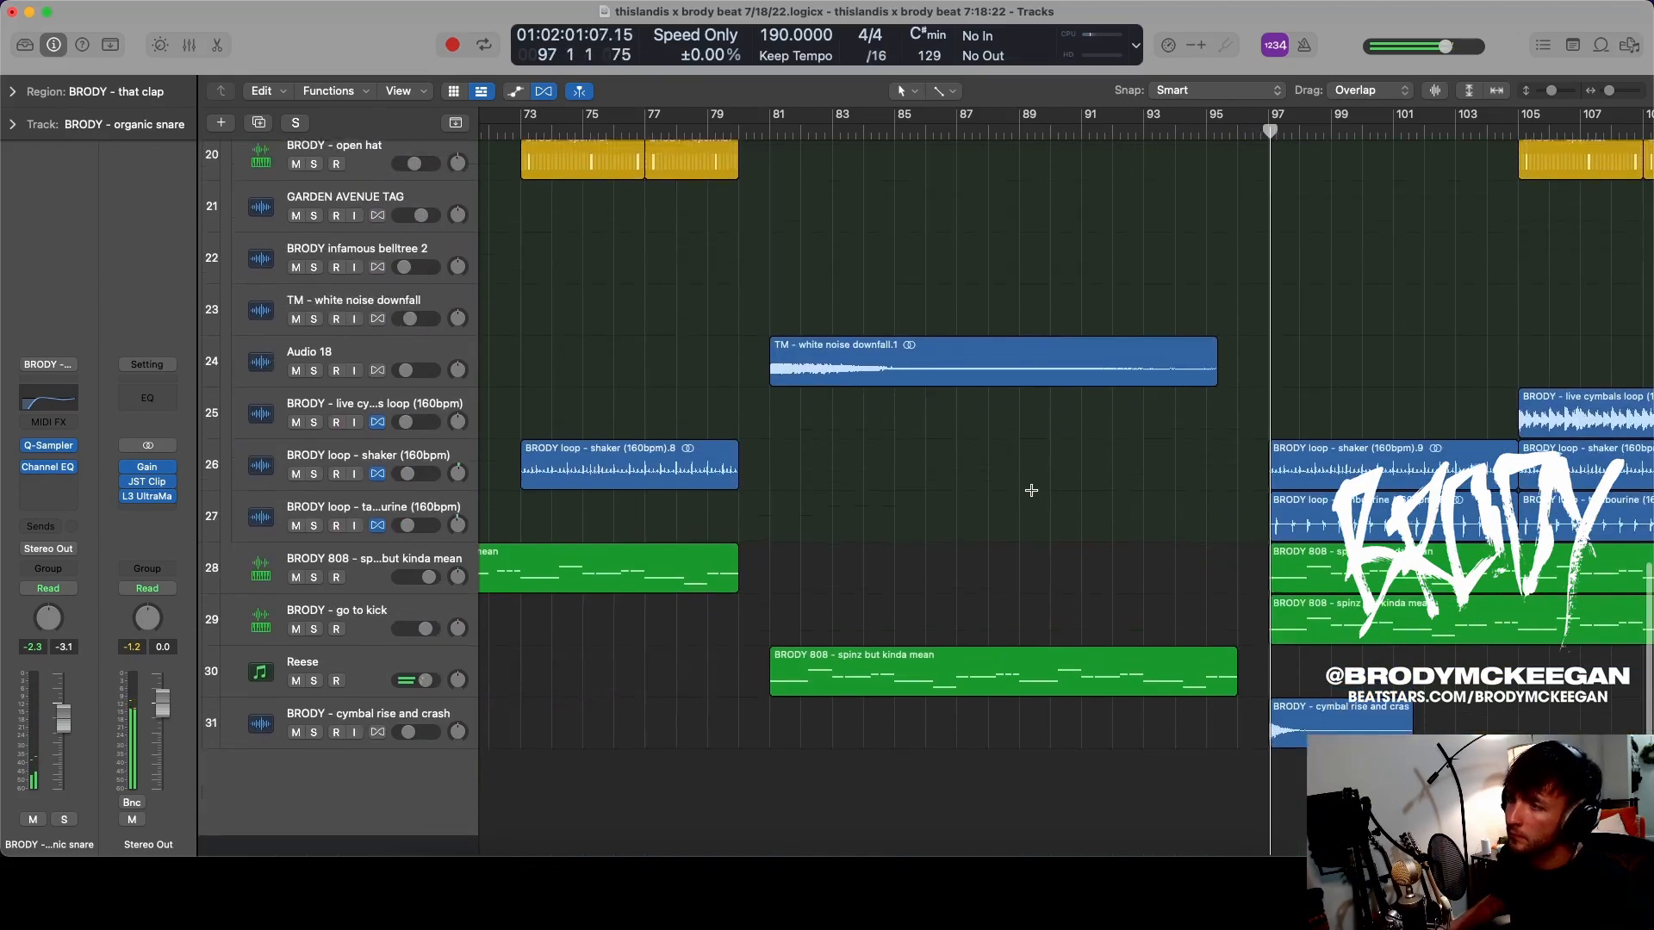
{"action": "scroll", "coordinate": [1038, 492], "scroll_direction": "down", "scroll_amount": 8}
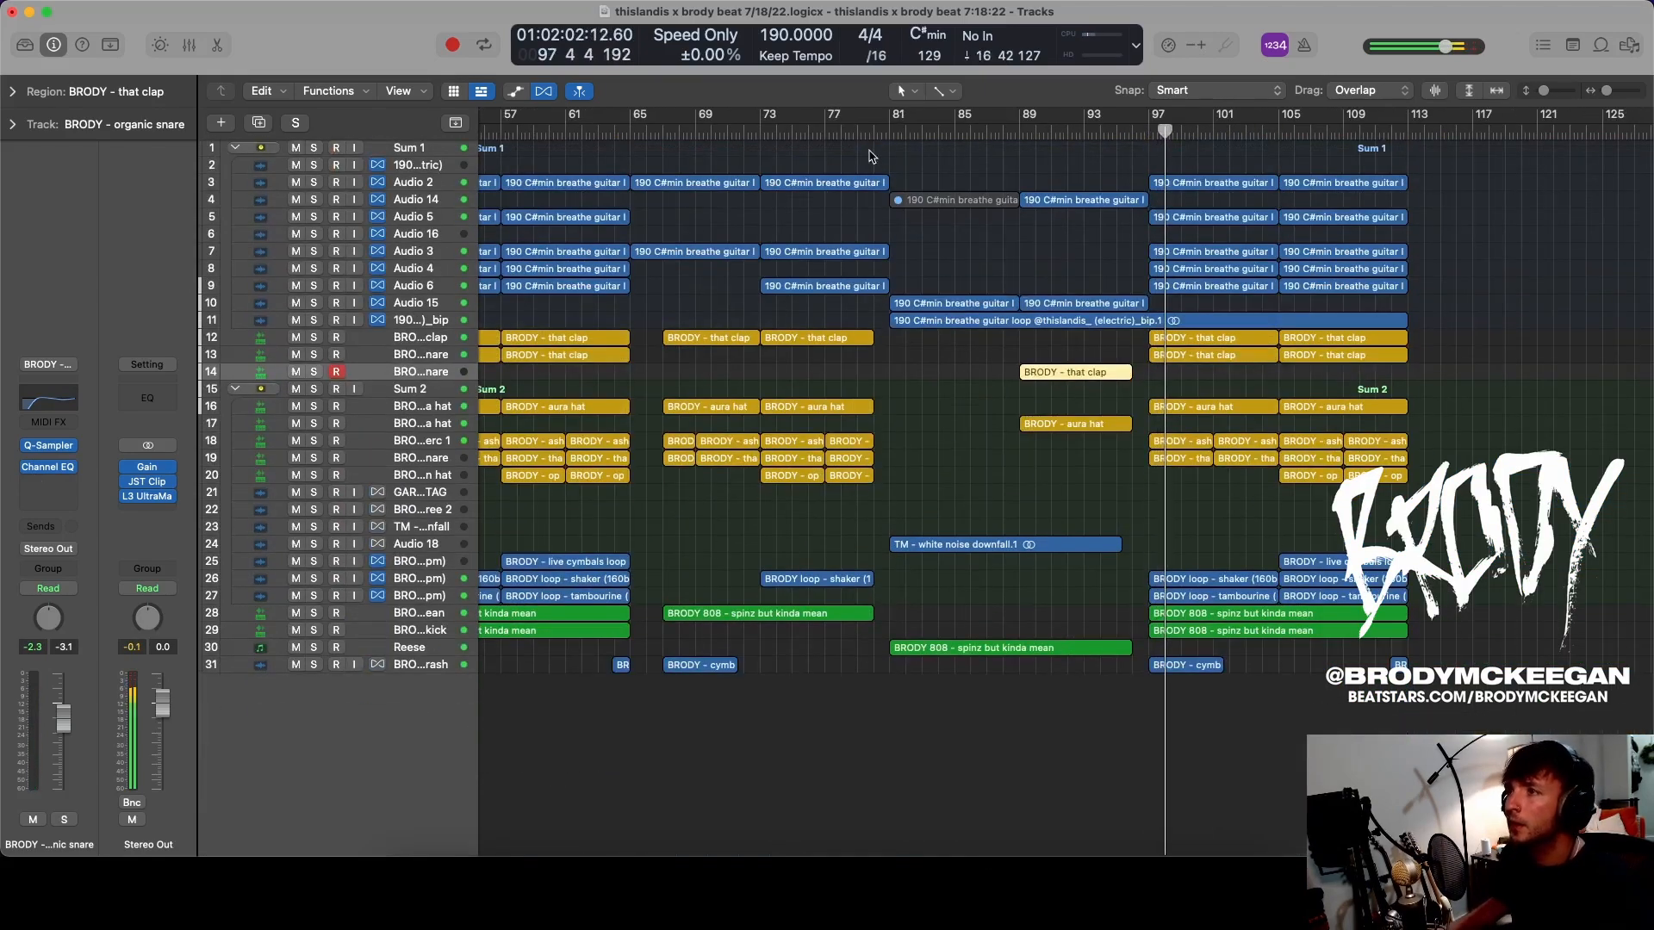
{"action": "left_click", "coordinate": [852, 132]}
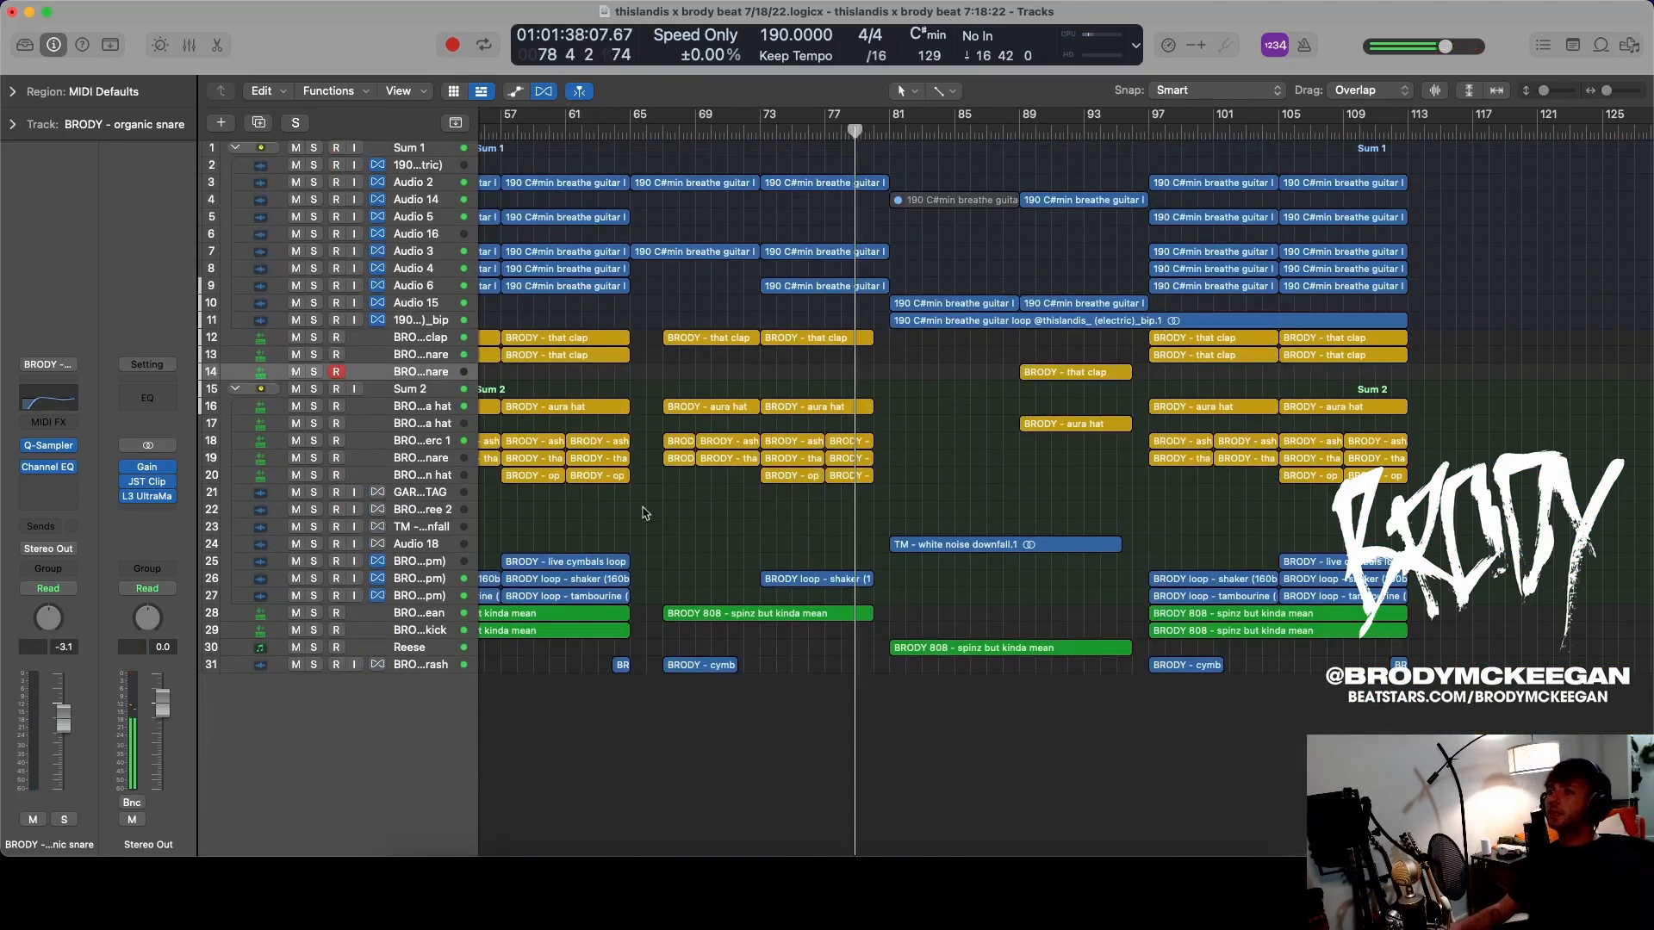
{"action": "left_click", "coordinate": [446, 648]}
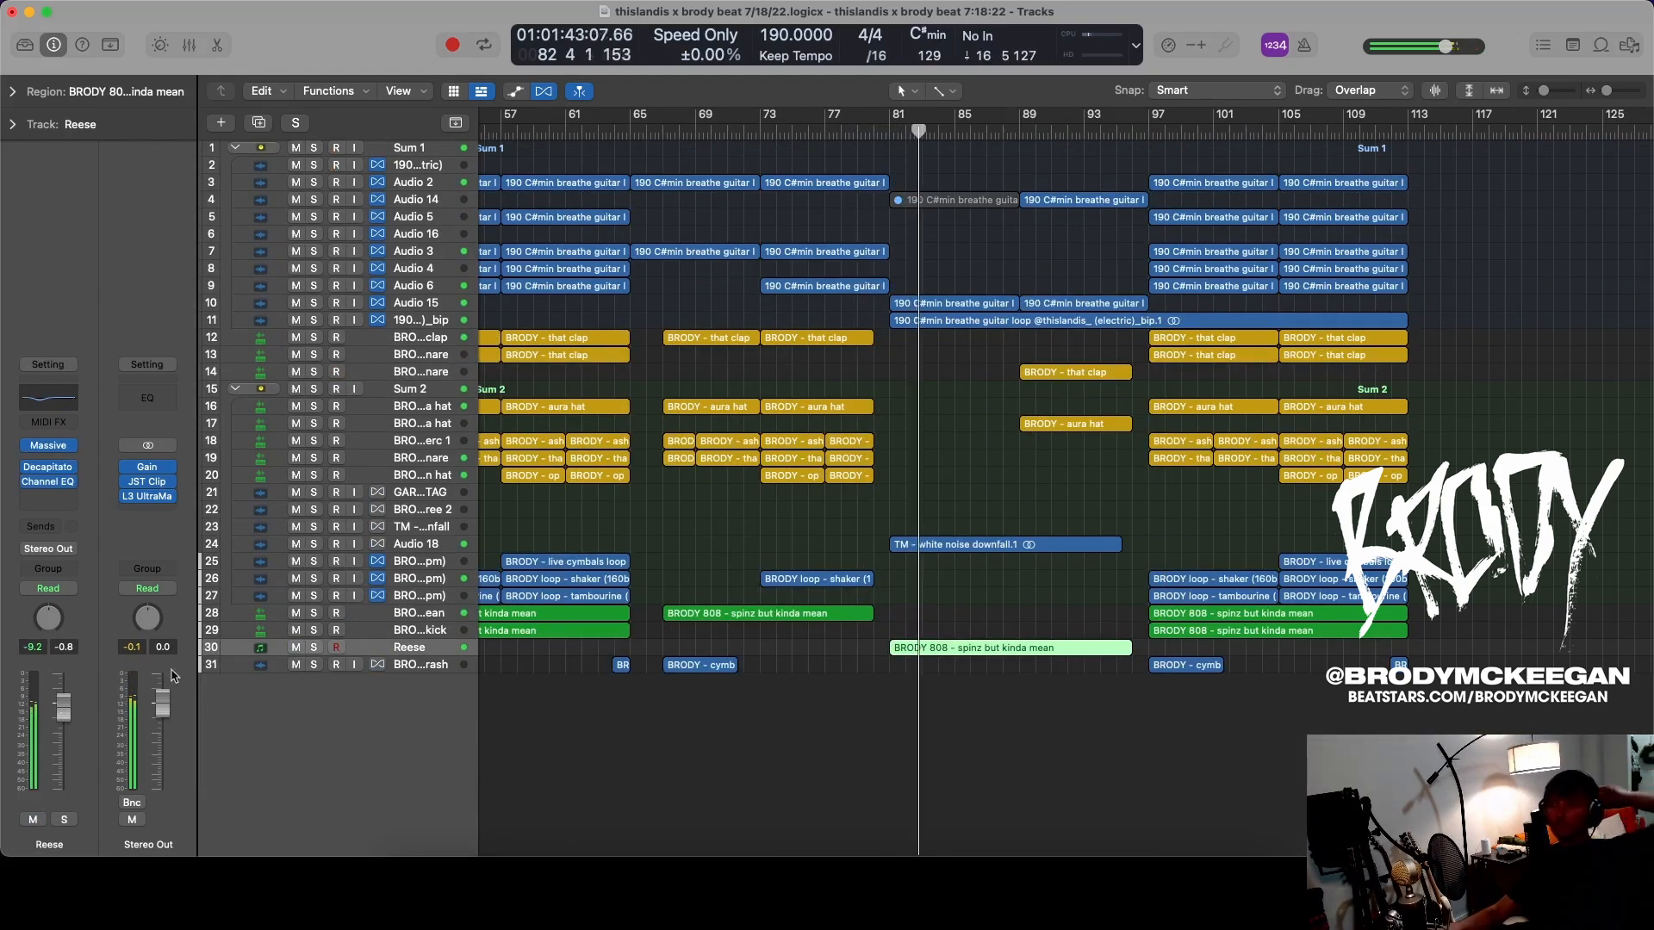
- Copy the ash perc 1, that snare and open hat regions from bars 73 and 77 to bars 89 and 93
{"action": "scroll", "coordinate": [972, 414], "scroll_direction": "up", "scroll_amount": 5}
{"action": "scroll", "coordinate": [968, 411], "scroll_direction": "up", "scroll_amount": 3}
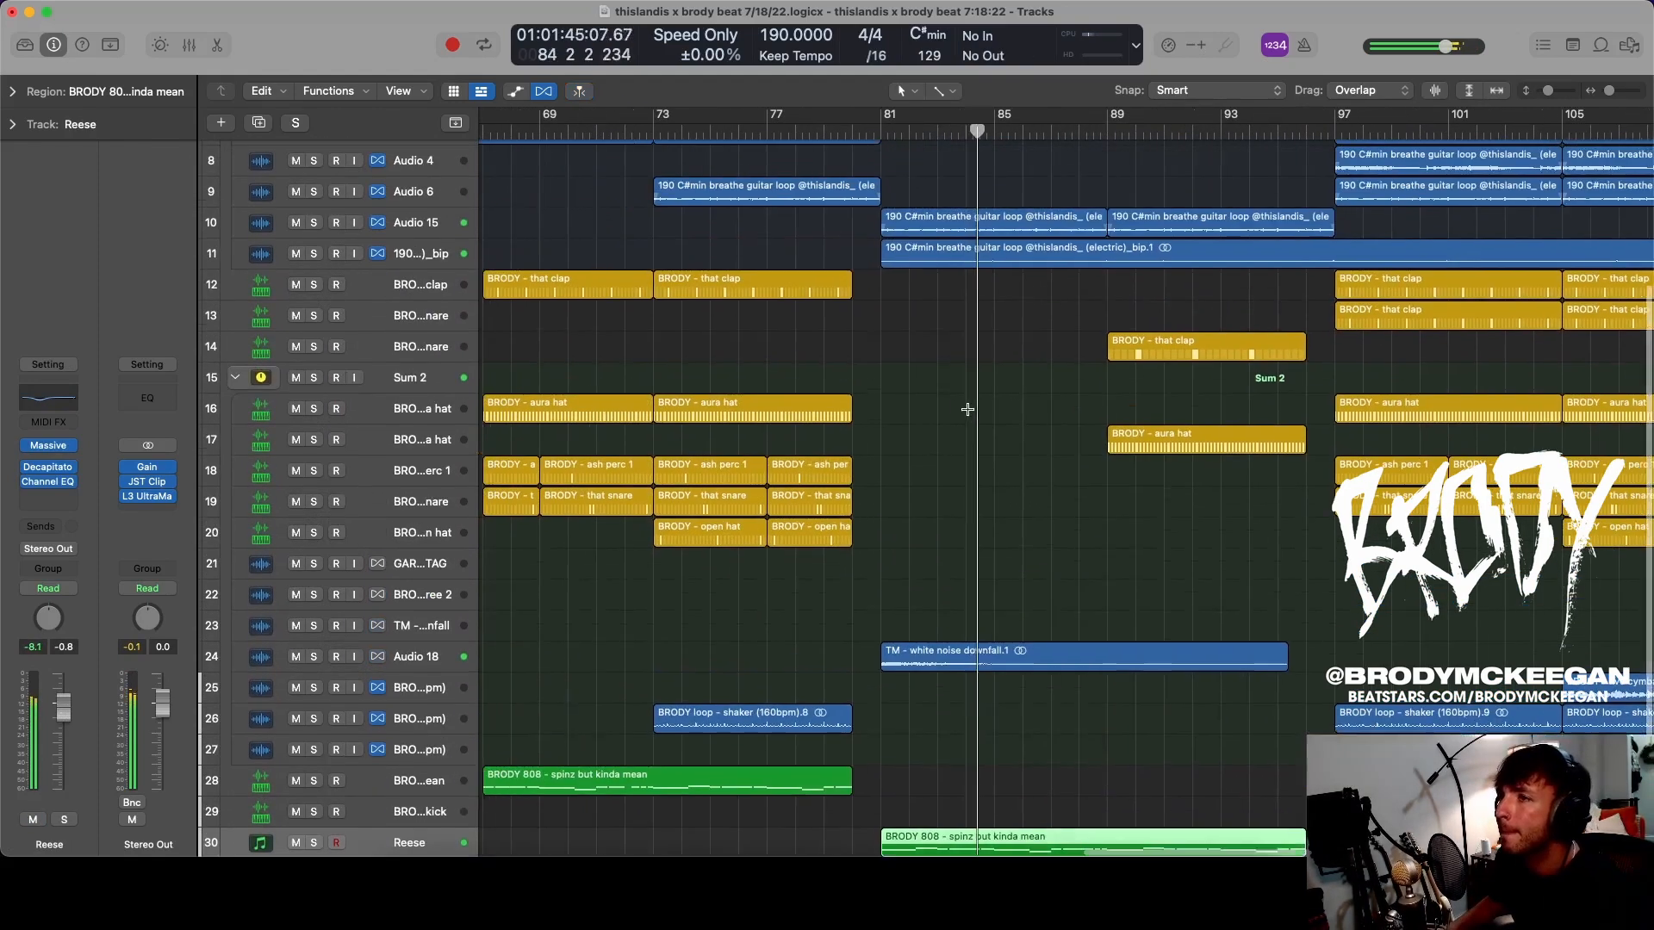
{"action": "scroll", "coordinate": [968, 411], "scroll_direction": "left", "scroll_amount": 1}
{"action": "left_click", "coordinate": [905, 471]}
{"action": "left_click_drag", "start_coordinate": [736, 568], "coordinate": [1173, 475]}
{"action": "left_click_drag", "start_coordinate": [893, 466], "coordinate": [1277, 476]}
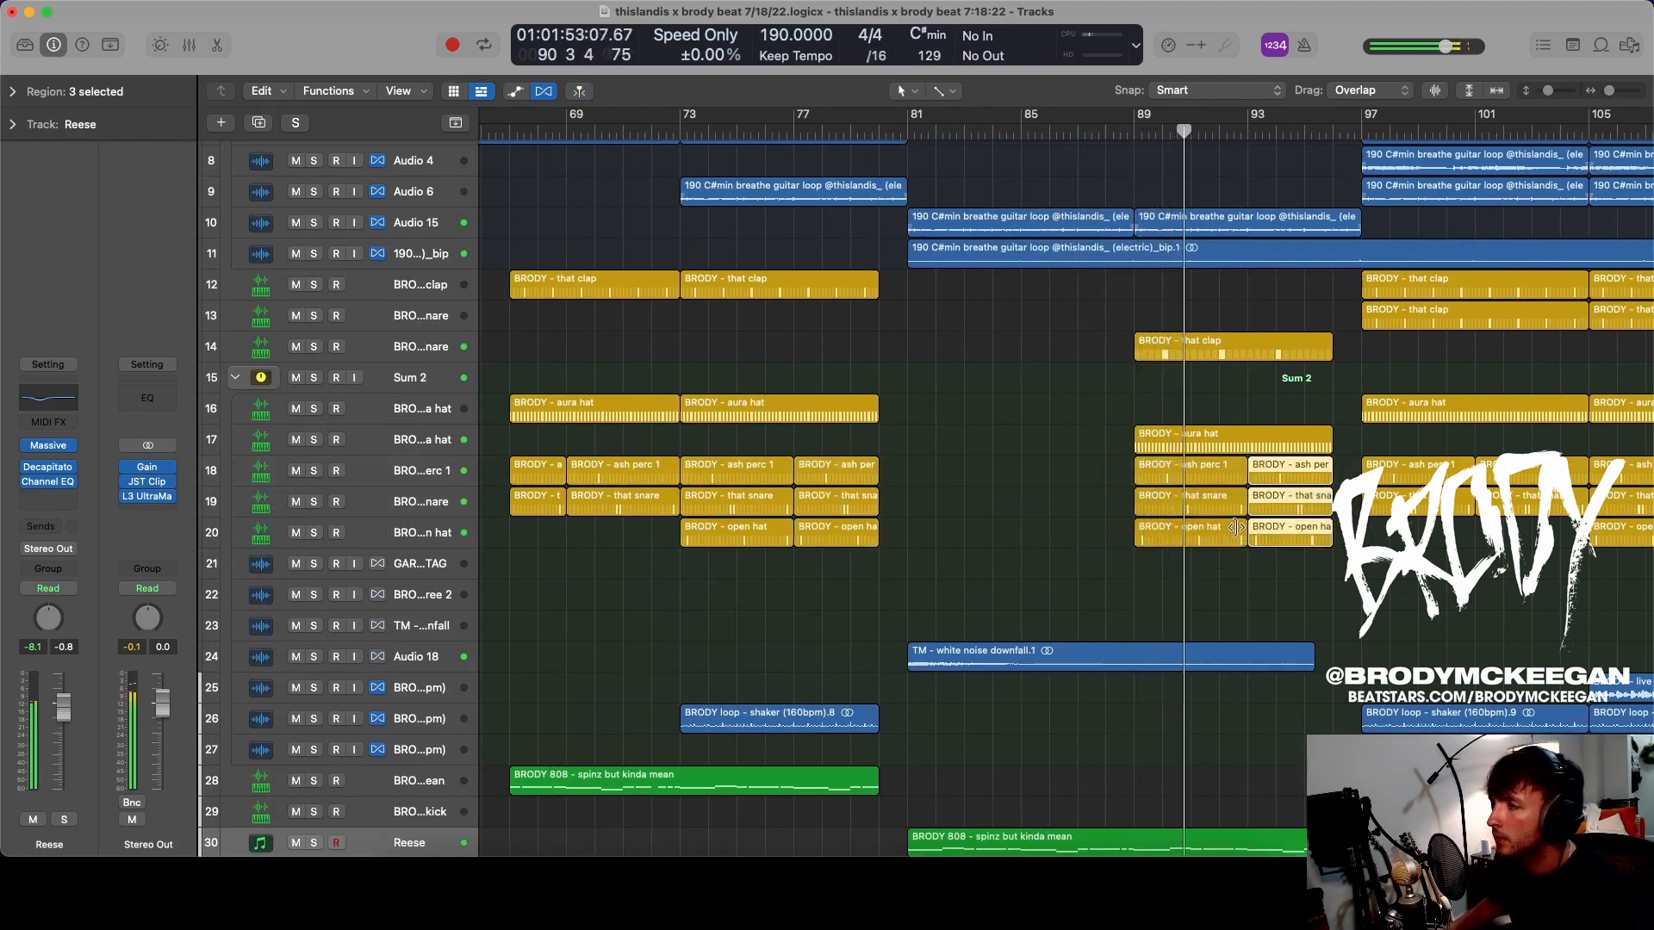
{"action": "scroll", "coordinate": [1096, 515], "scroll_direction": "up", "scroll_amount": 5}
{"action": "scroll", "coordinate": [1095, 514], "scroll_direction": "right", "scroll_amount": 3}
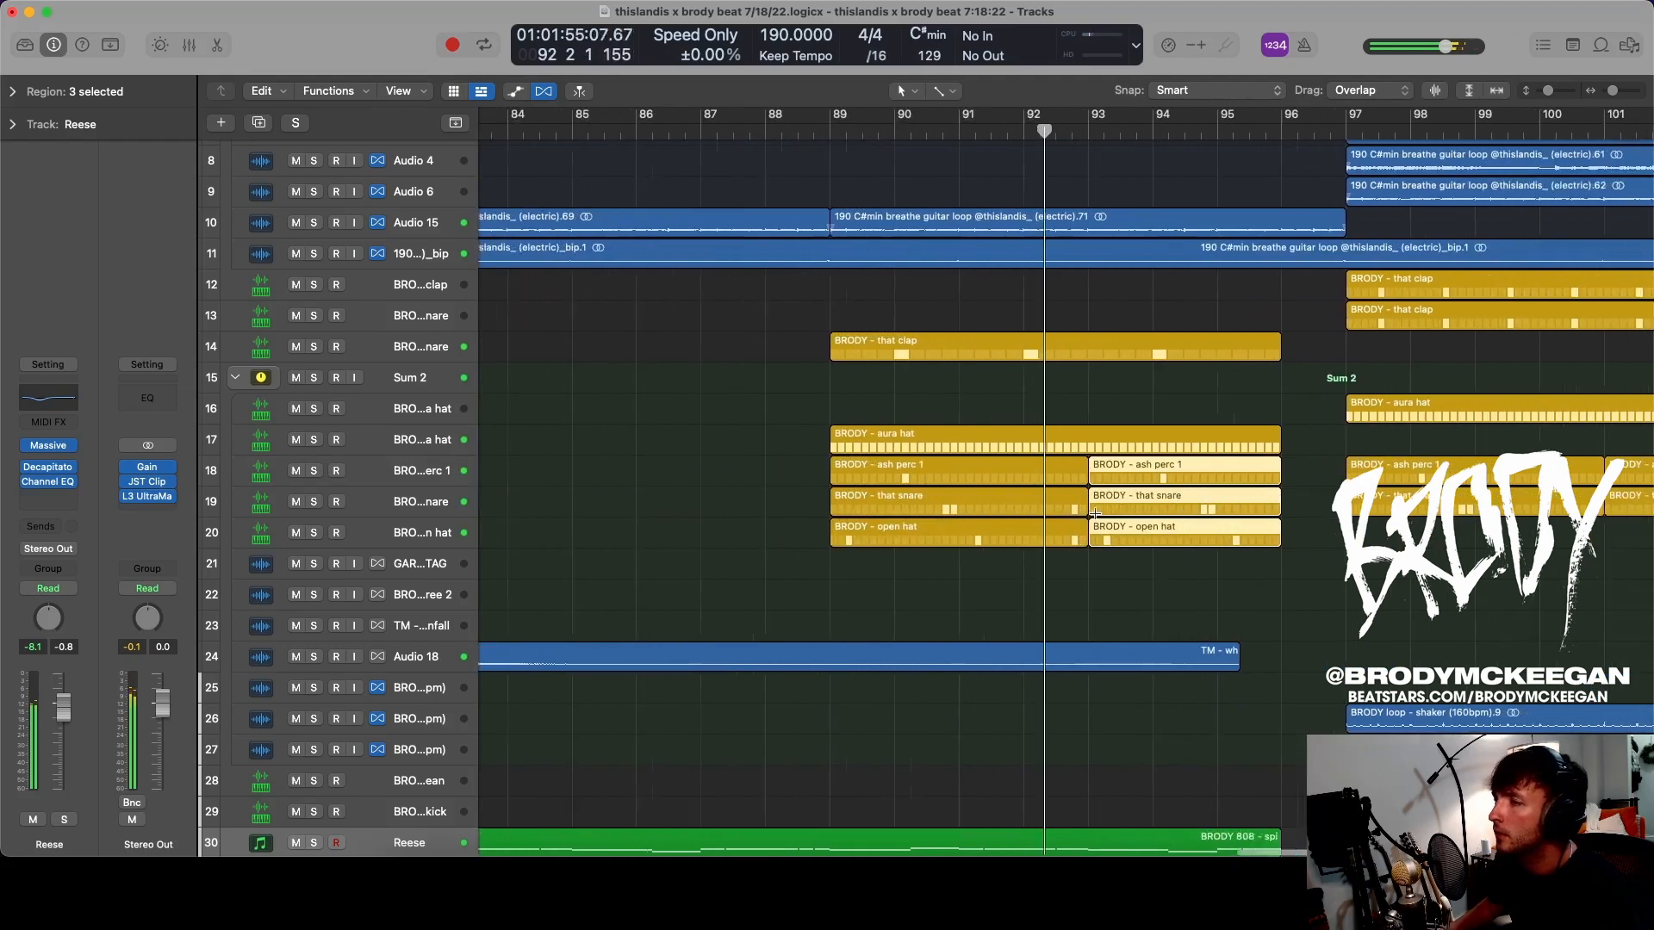
- Delete the that snare and open hat copies at bars 89 and 93 and play from just before bar 89
{"action": "left_click", "coordinate": [767, 499]}
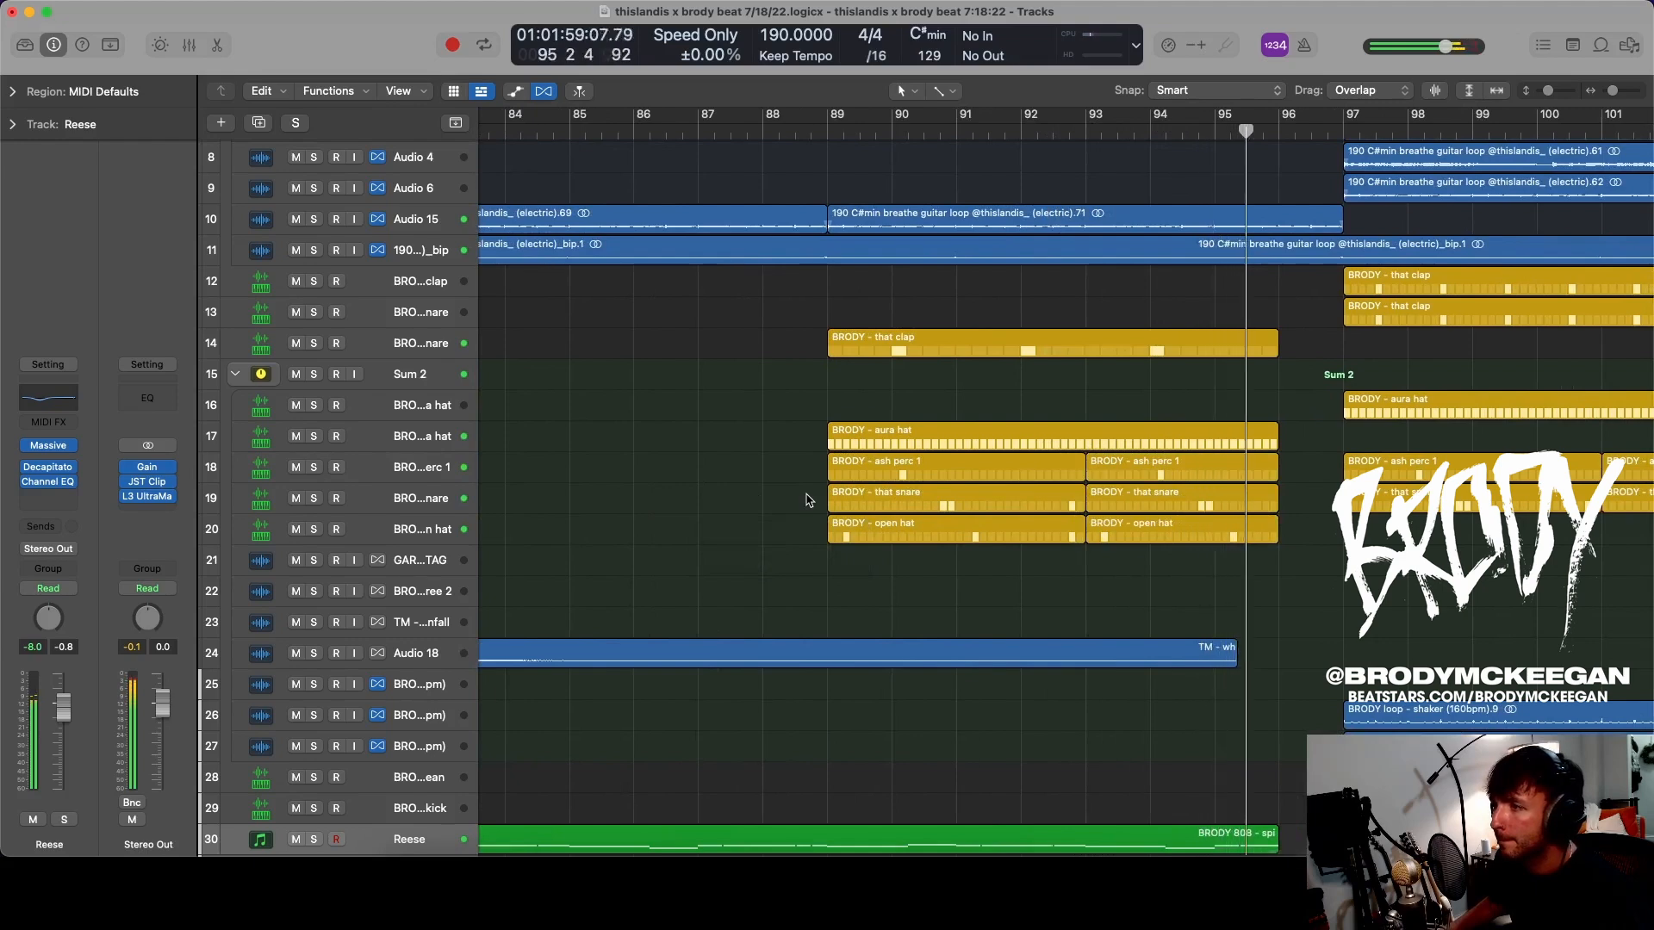
{"action": "left_click_drag", "start_coordinate": [812, 495], "coordinate": [1207, 561]}
{"action": "key", "text": "Delete"}
{"action": "left_click", "coordinate": [809, 122]}
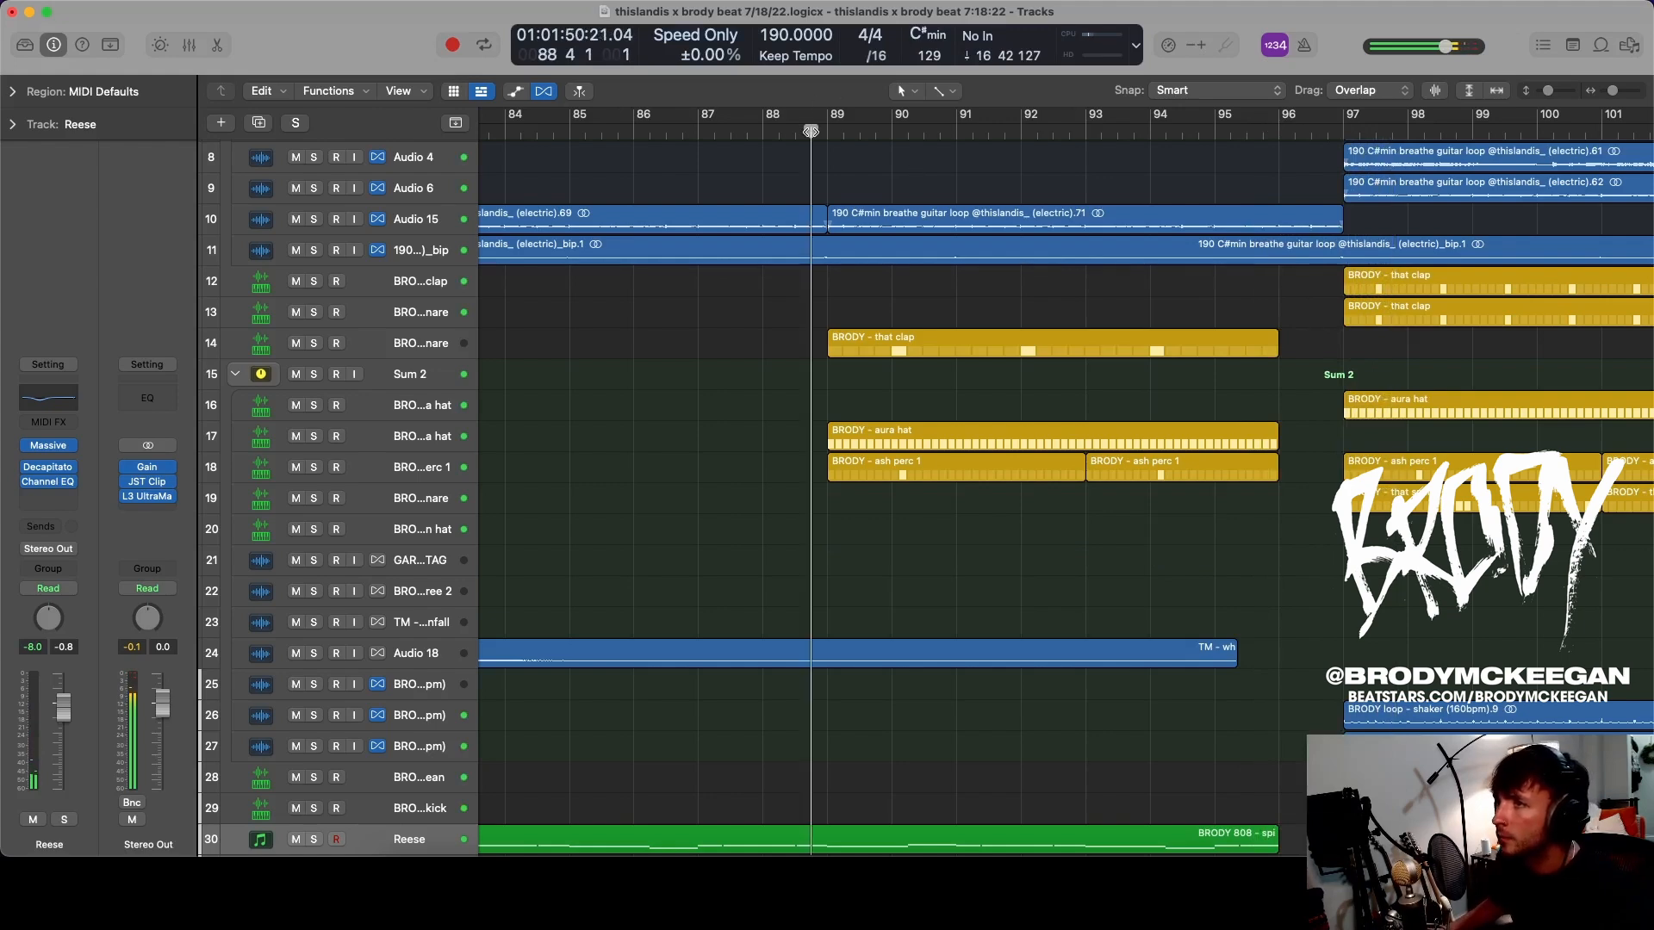
- Copy the short cymbal rise ahead of bar 113 to bar 95 on the cymbal rise and crash track so it ends at bar 96
{"action": "left_click", "coordinate": [414, 345]}
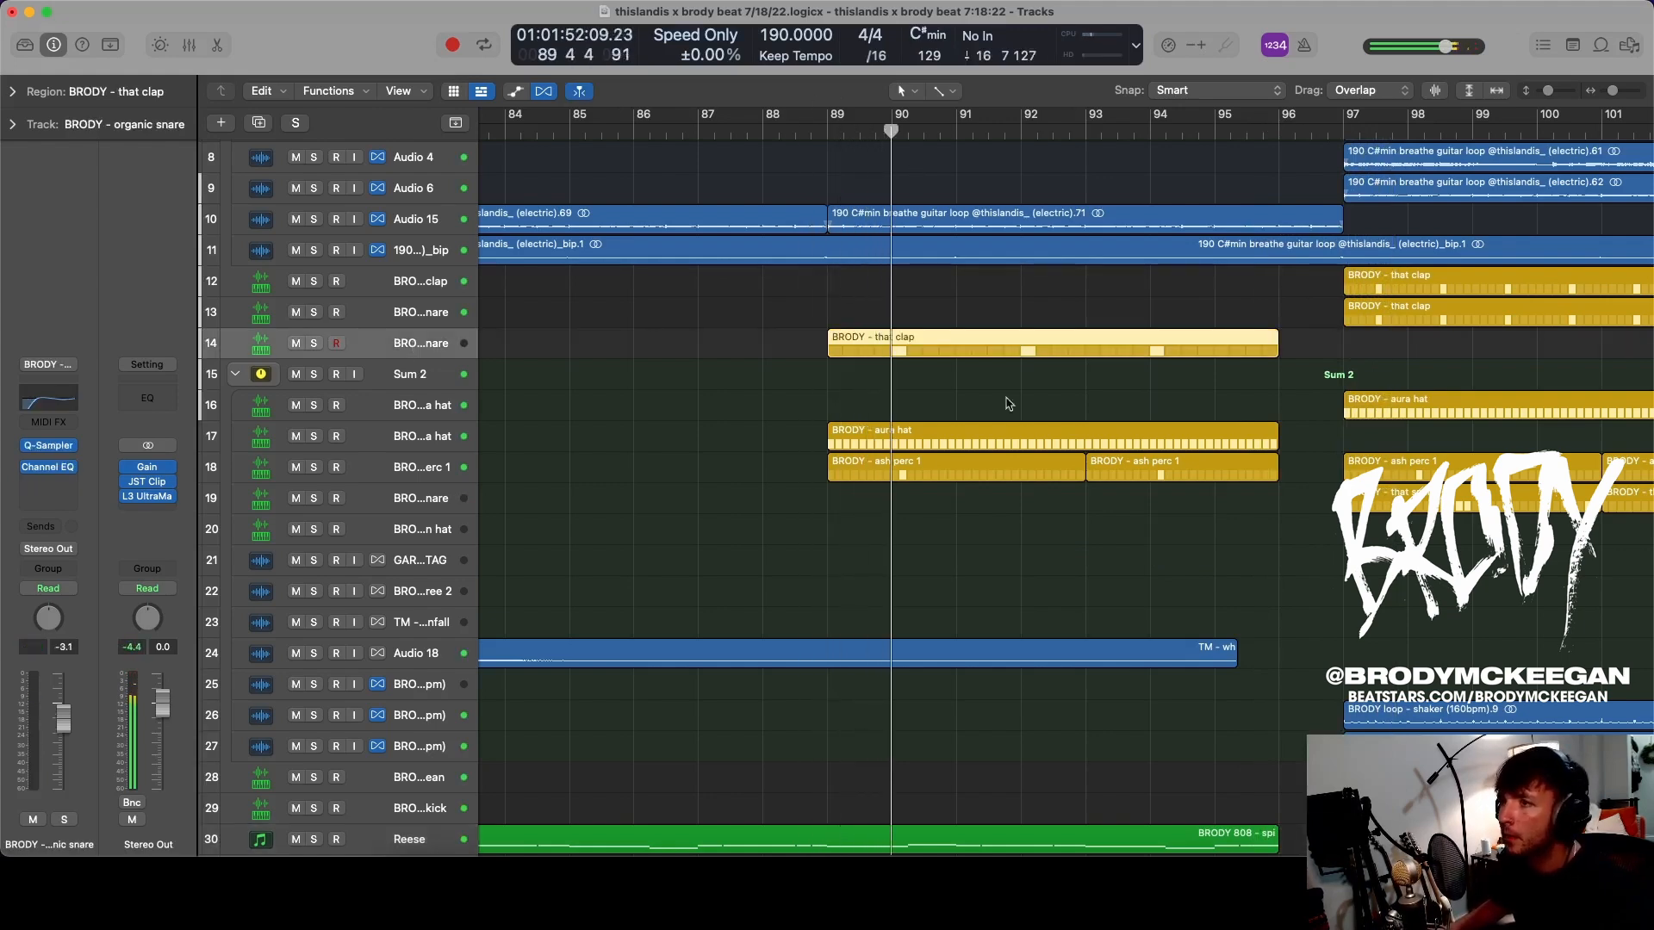
{"action": "scroll", "coordinate": [951, 491], "scroll_direction": "down", "scroll_amount": 5}
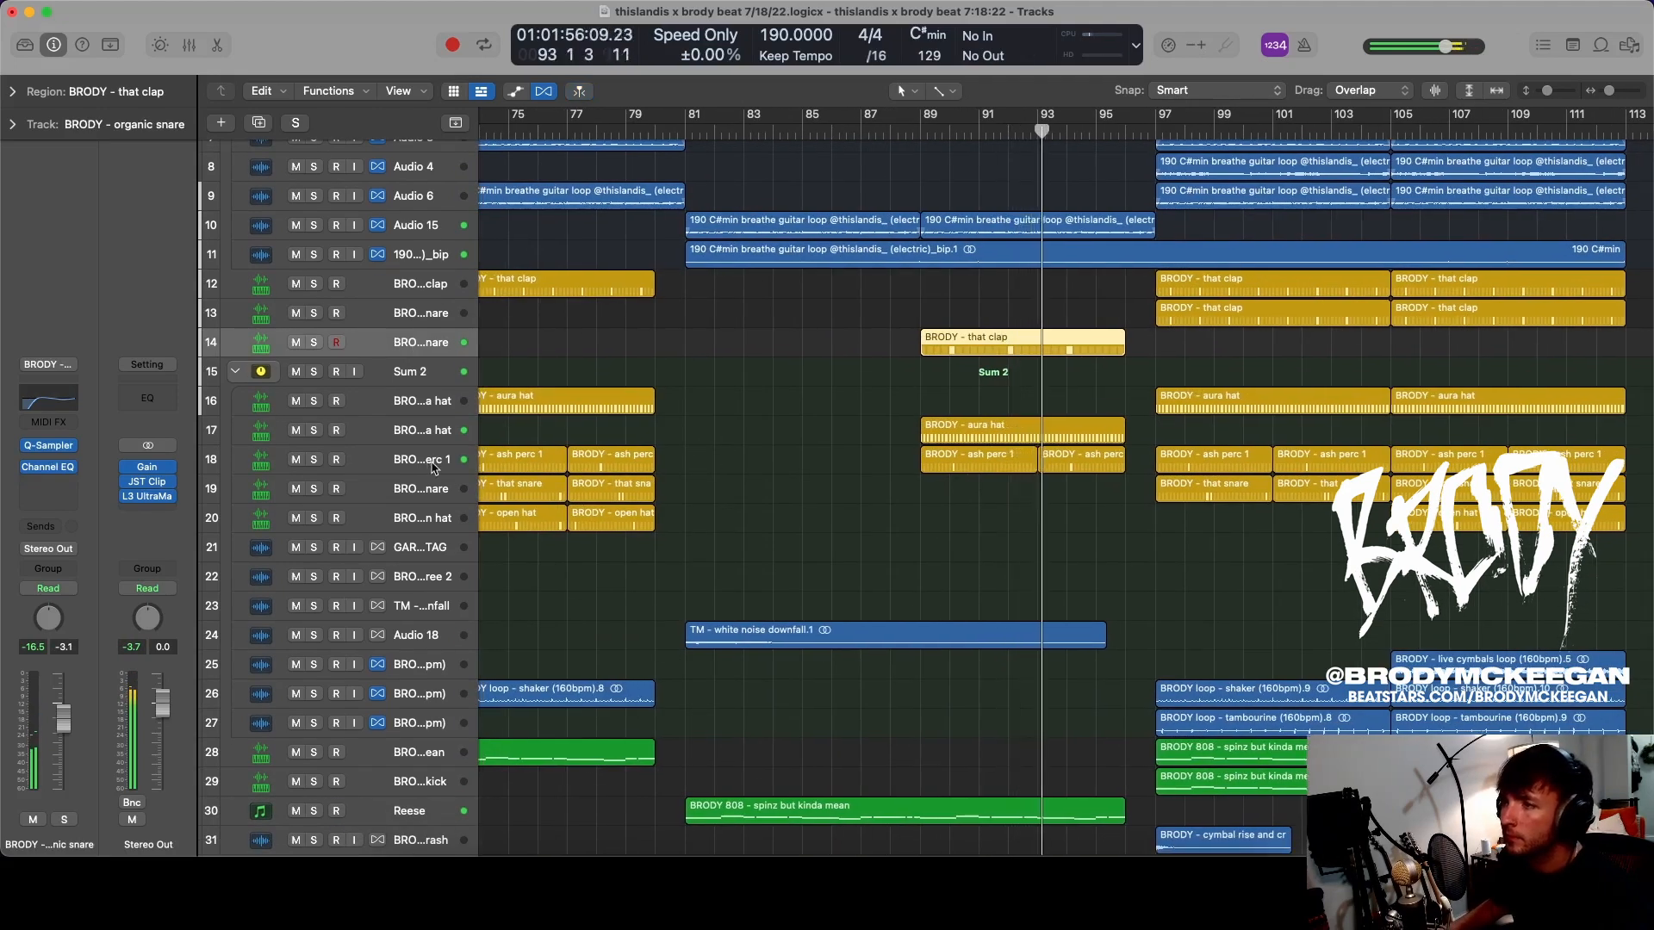
{"action": "scroll", "coordinate": [914, 397], "scroll_direction": "down", "scroll_amount": 3}
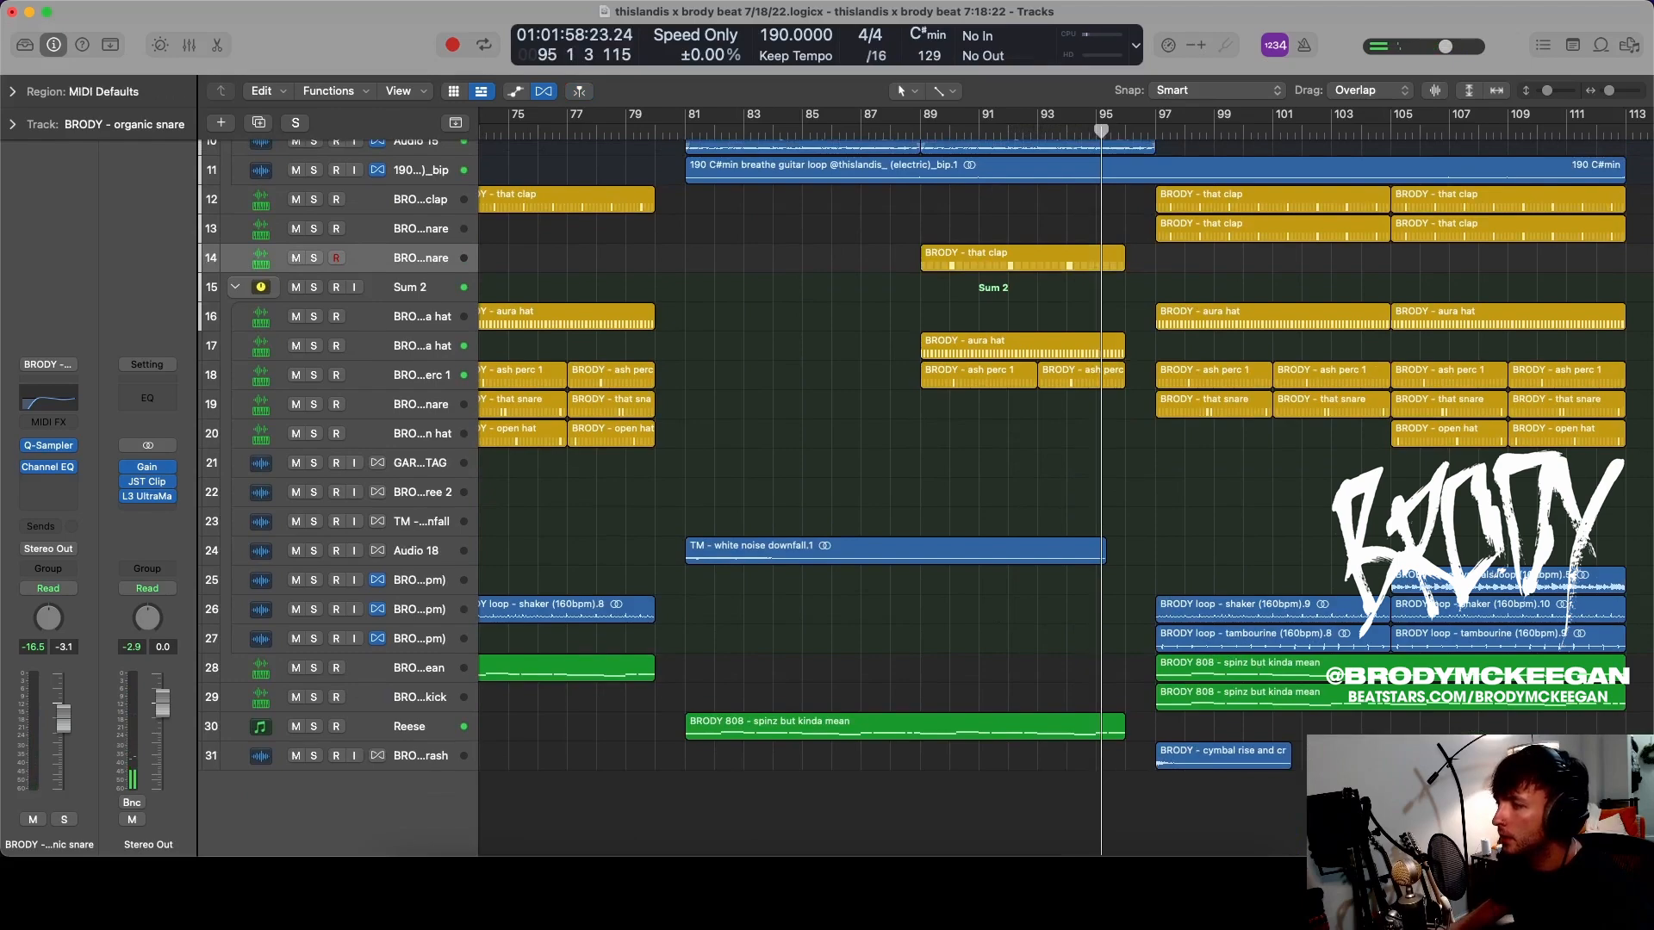
{"action": "left_click_drag", "start_coordinate": [1613, 764], "coordinate": [1115, 763]}
{"action": "scroll", "coordinate": [1147, 545], "scroll_direction": "up", "scroll_amount": 3}
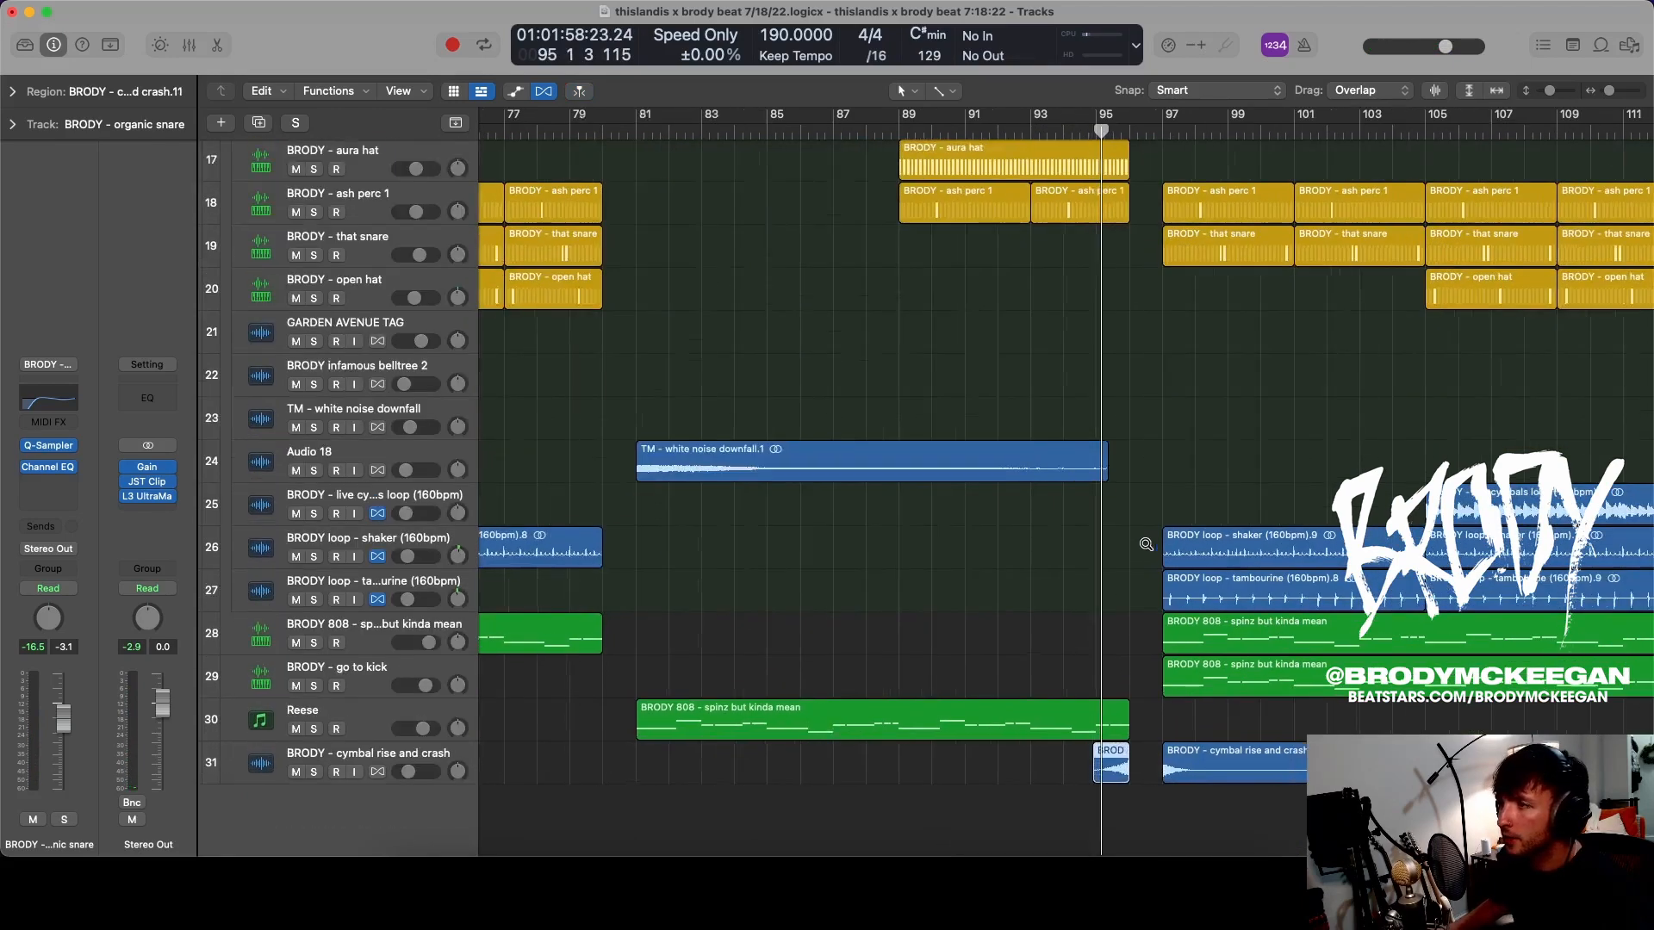
{"action": "scroll", "coordinate": [1146, 544], "scroll_direction": "down", "scroll_amount": 5}
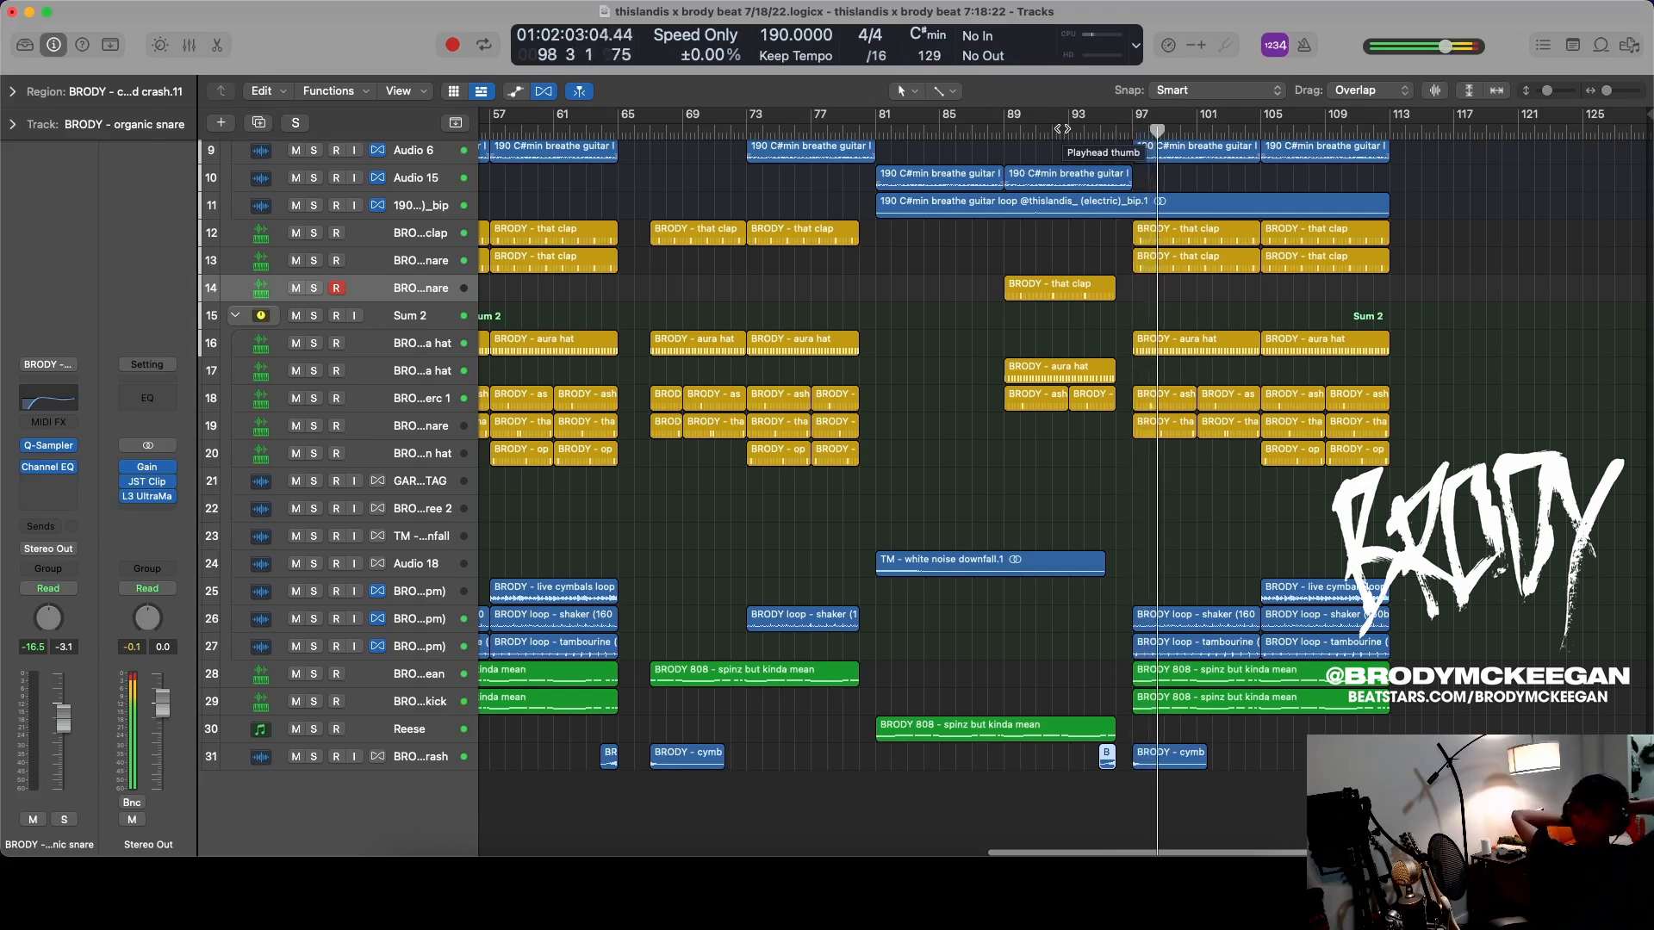
- Play through the transition at bar 97, return the playhead to bar 95 and inspect the guitar regions running through the gap
{"action": "key", "text": "super+Down"}
{"action": "key", "text": "super+Down"}
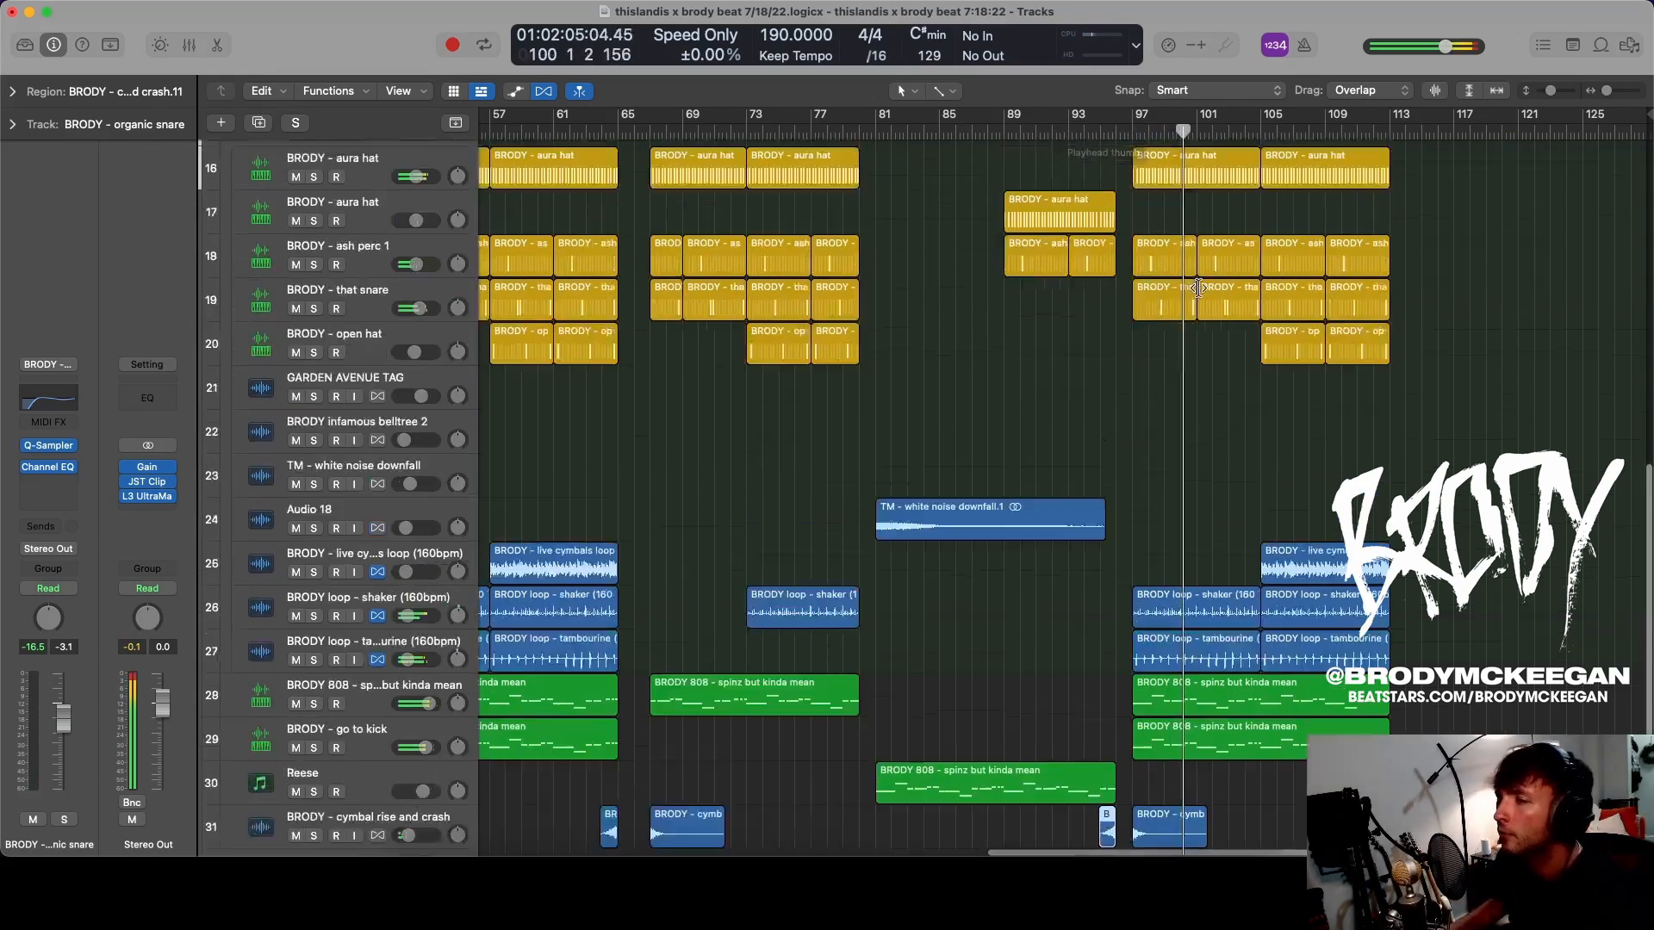
{"action": "scroll", "coordinate": [1202, 290], "scroll_direction": "up", "scroll_amount": 10}
{"action": "key", "text": "space"}
{"action": "left_click", "coordinate": [1103, 130]}
{"action": "key", "text": "super+Right"}
{"action": "key", "text": "super+Right"}
{"action": "key", "text": "super+Right"}
{"action": "key", "text": "super+Right"}
{"action": "key", "text": "super+Right"}
{"action": "scroll", "coordinate": [1189, 427], "scroll_direction": "right", "scroll_amount": 3}
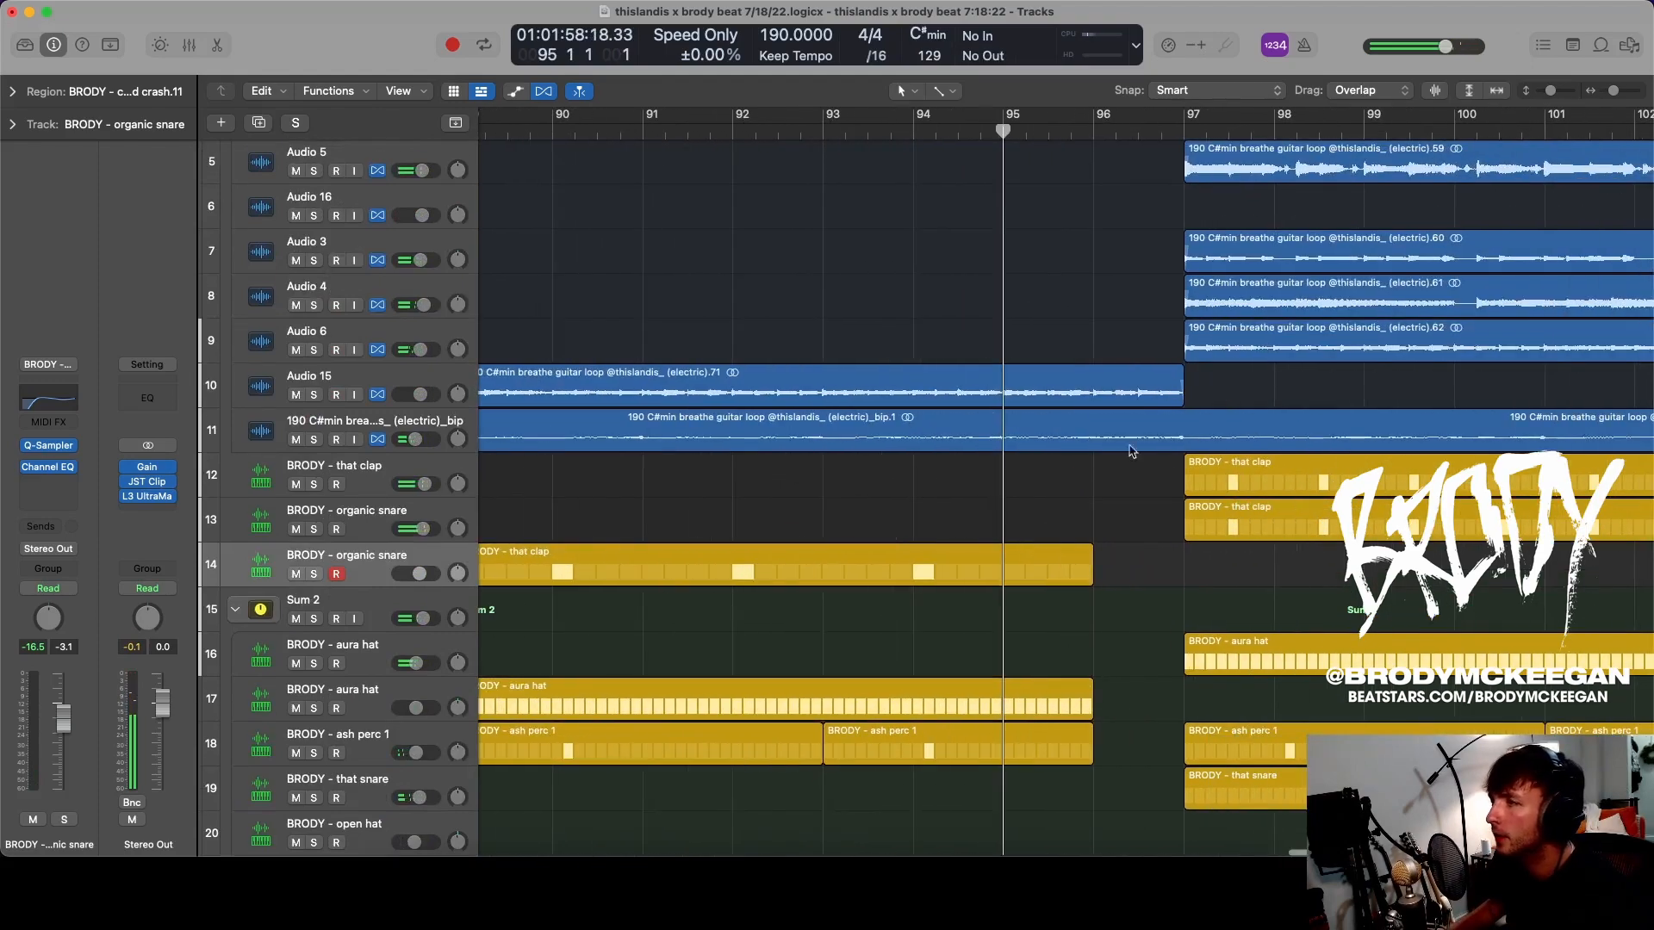
{"action": "left_click", "coordinate": [1126, 427]}
{"action": "left_click", "coordinate": [423, 425]}
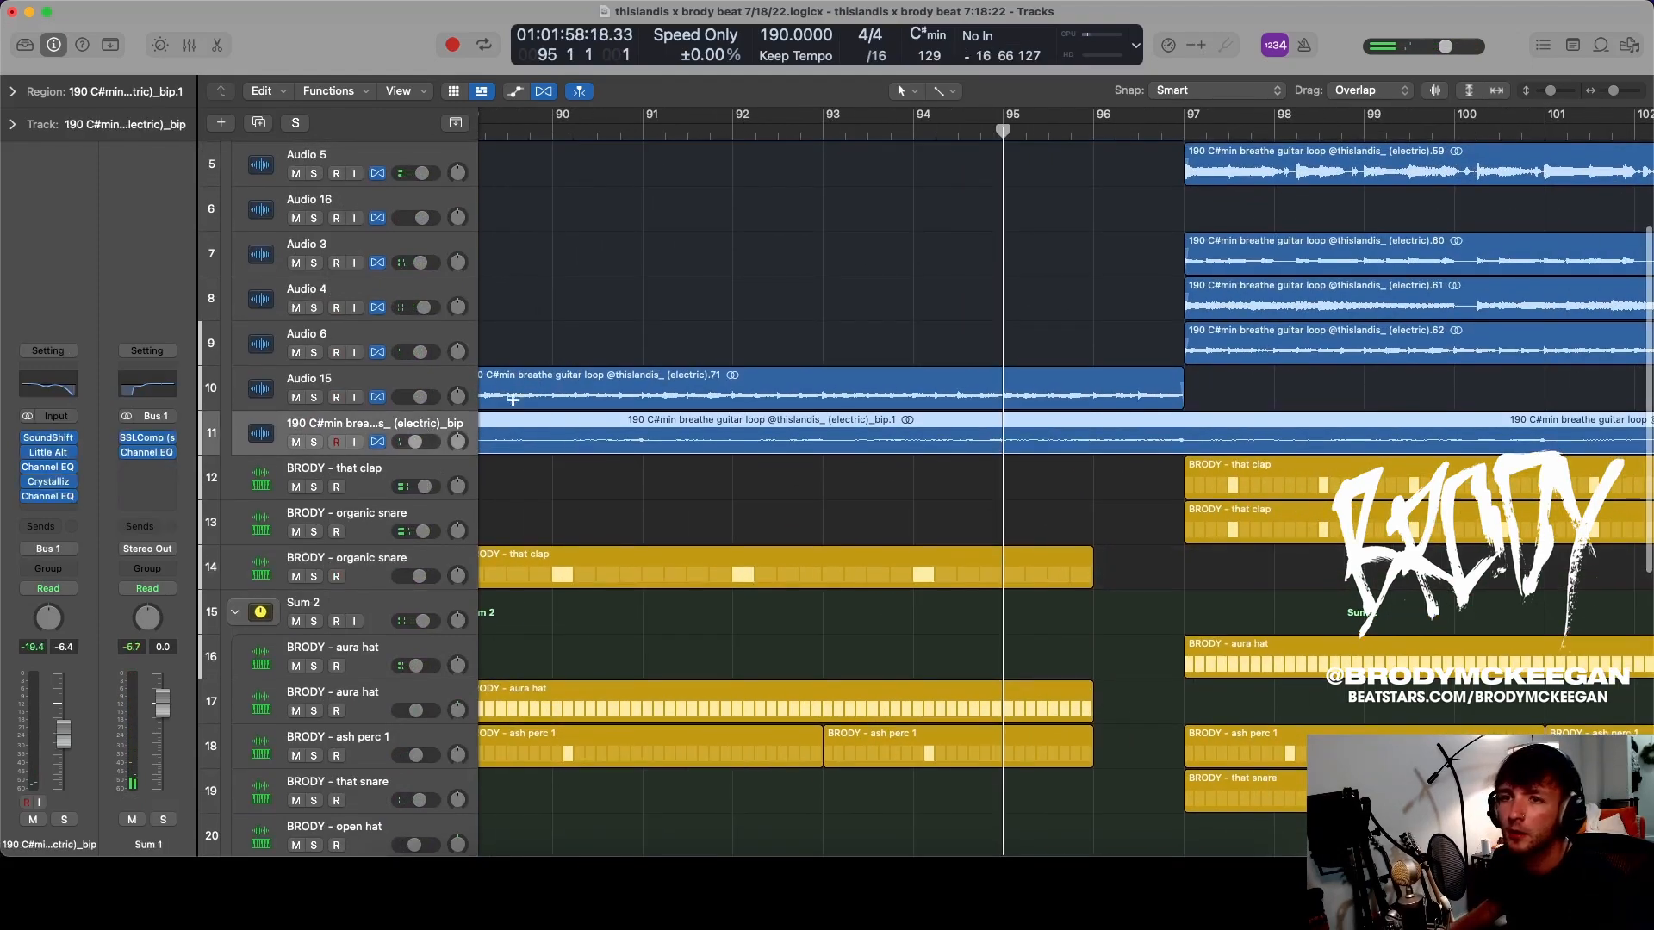
- Shorten the Audio 14 and Audio 15 guitar regions starting at bar 89 by one bar so they end at bar 96
{"action": "key", "text": "super+Left"}
{"action": "key", "text": "super+Left"}
{"action": "key", "text": "super+Up"}
{"action": "key", "text": "super+Left"}
{"action": "key", "text": "super+Left"}
{"action": "key", "text": "super+Left"}
{"action": "key", "text": "super+Left"}
{"action": "key", "text": "super+Right"}
{"action": "key", "text": "super+Right"}
{"action": "left_click_drag", "start_coordinate": [1186, 522], "coordinate": [1178, 520]}
{"action": "scroll", "coordinate": [1177, 520], "scroll_direction": "right", "scroll_amount": 6}
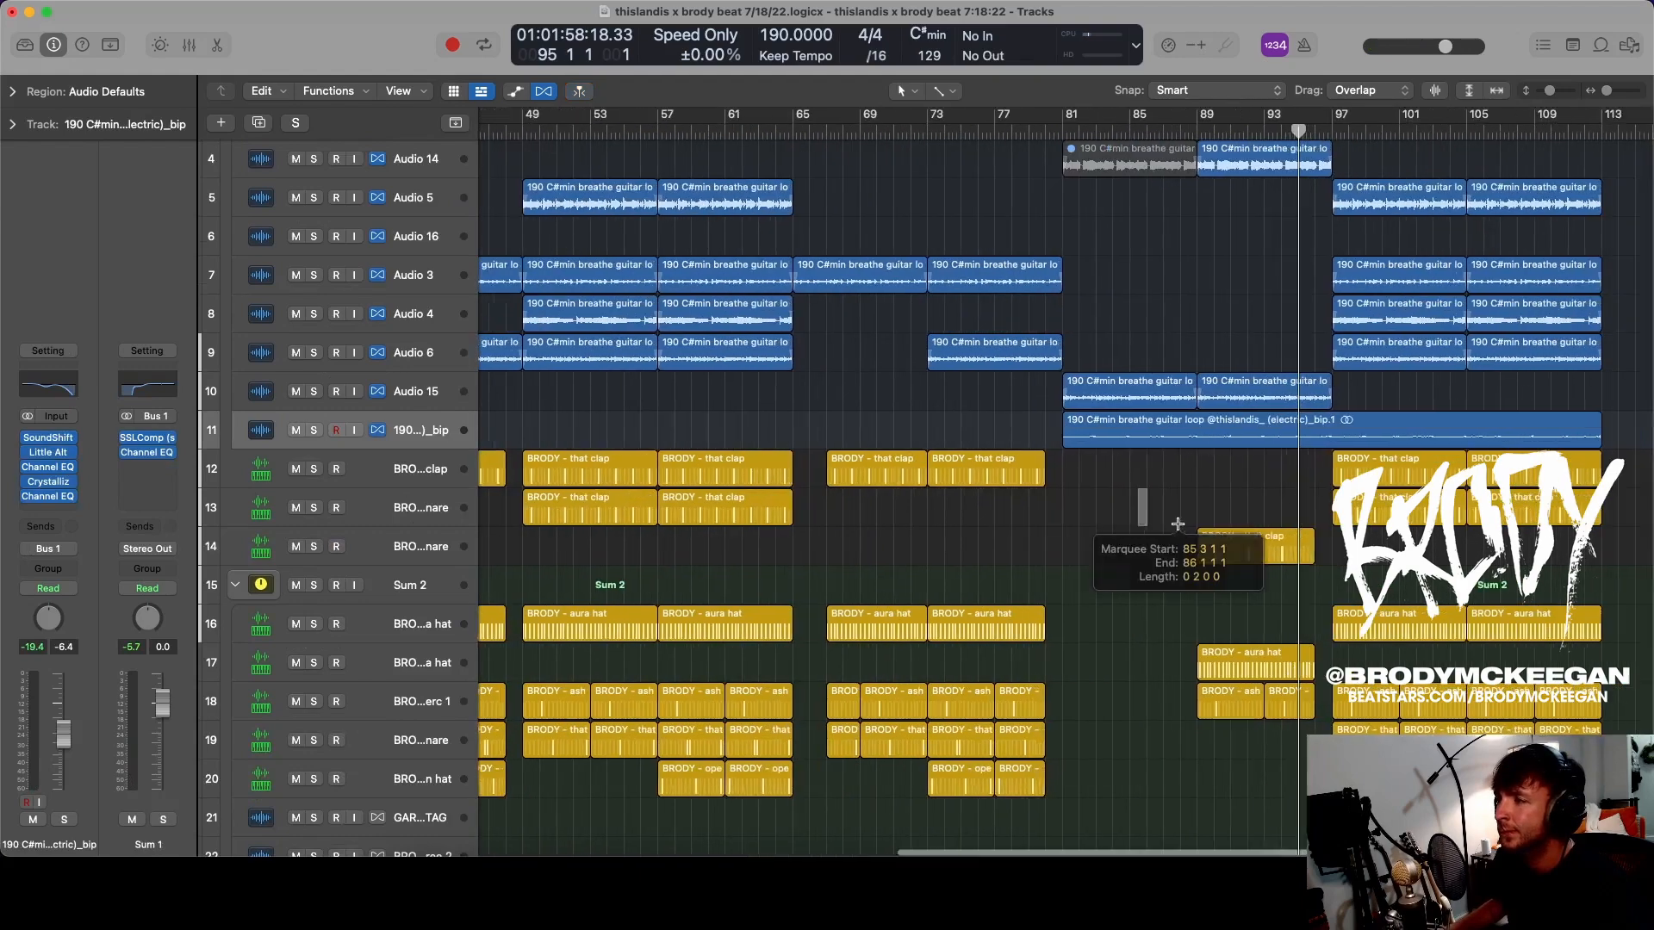
{"action": "key", "text": "super+Right"}
{"action": "key", "text": "super+Right"}
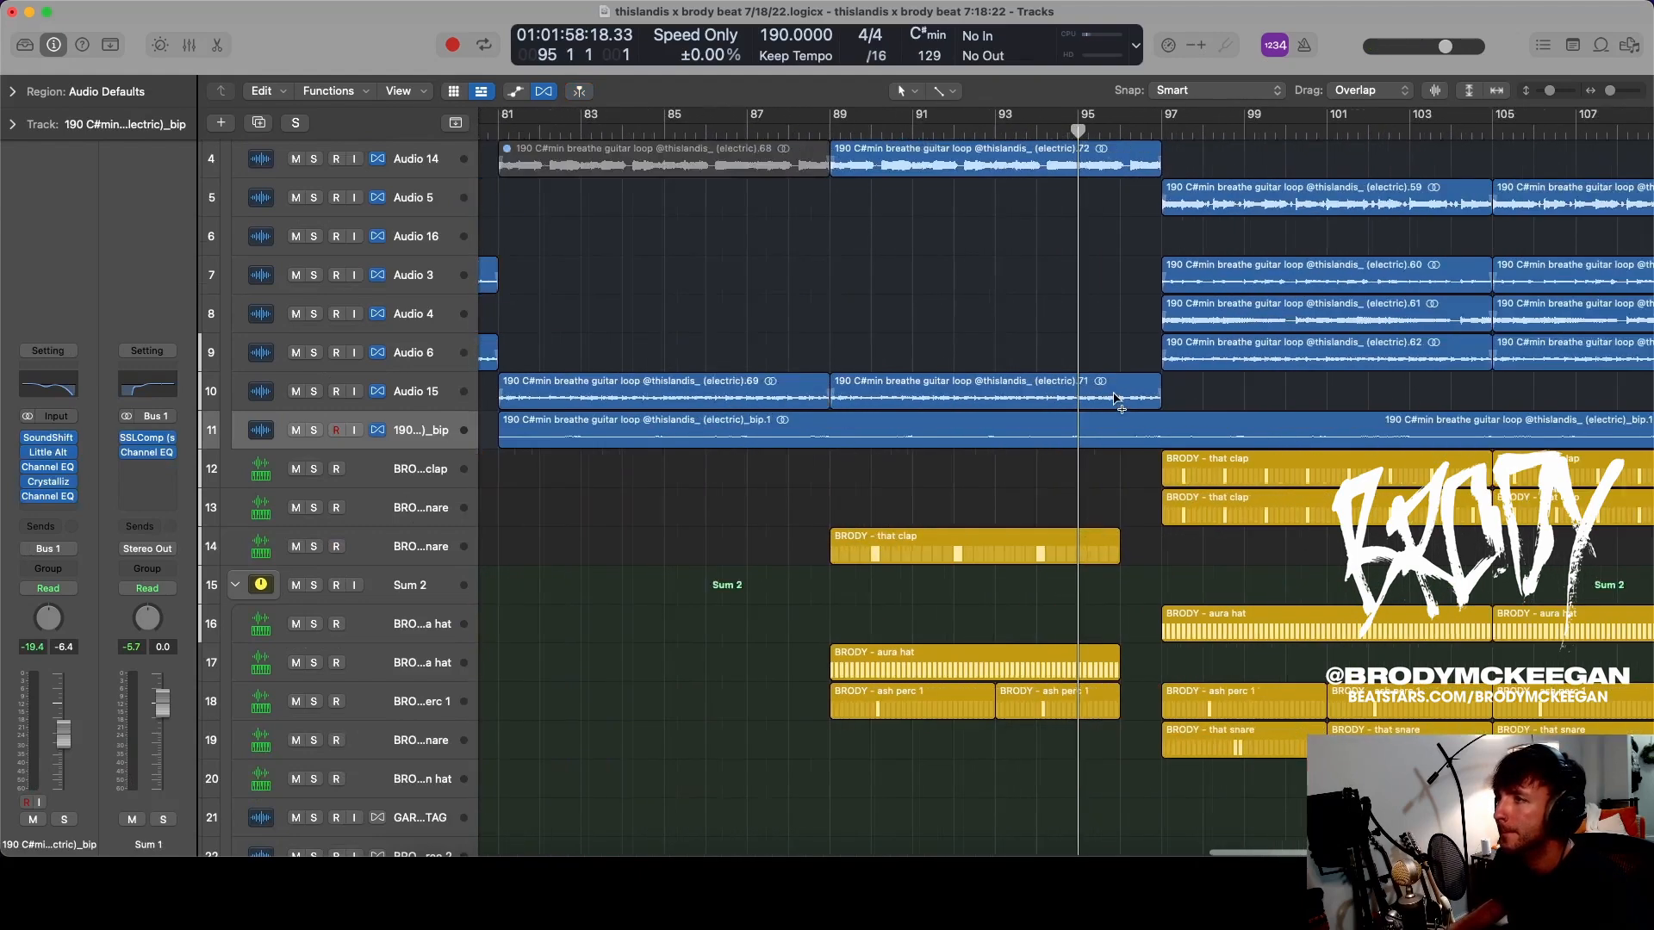
{"action": "key", "text": "super+Up"}
{"action": "left_click_drag", "start_coordinate": [1153, 187], "coordinate": [1122, 403]}
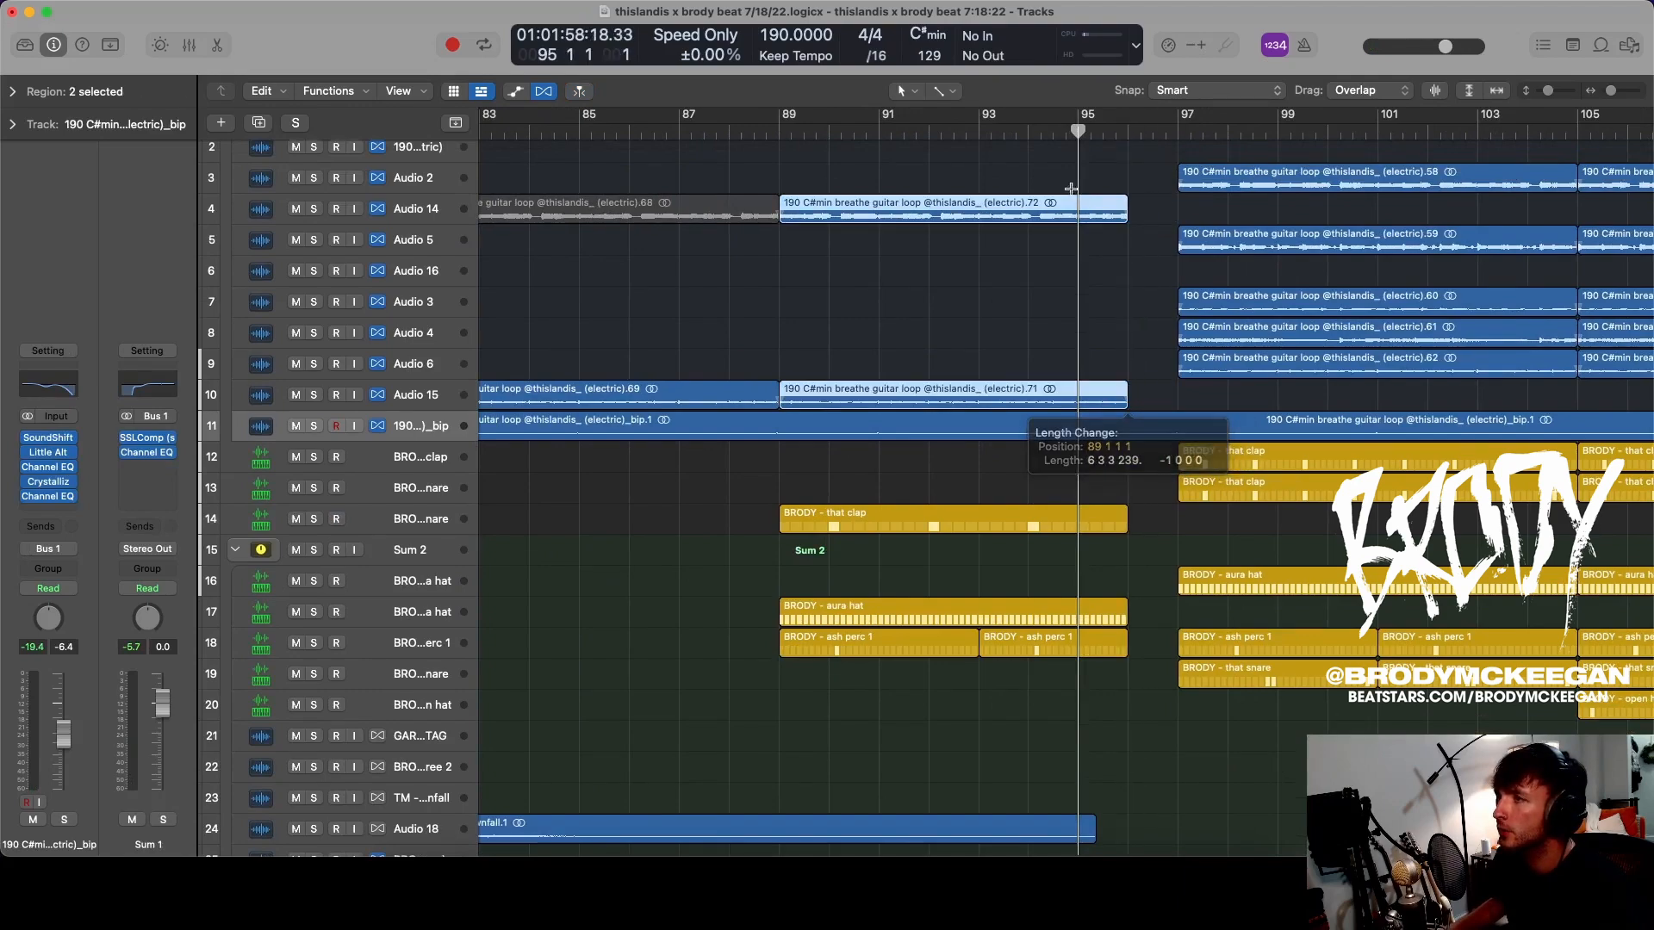
- Play the breakdown from bar 89 and lower the bounced-in-place guitar track's volume to -7.2 dB
{"action": "key", "text": "super+Left"}
{"action": "key", "text": "super+Up"}
{"action": "left_click", "coordinate": [887, 132]}
{"action": "left_click", "coordinate": [1117, 491]}
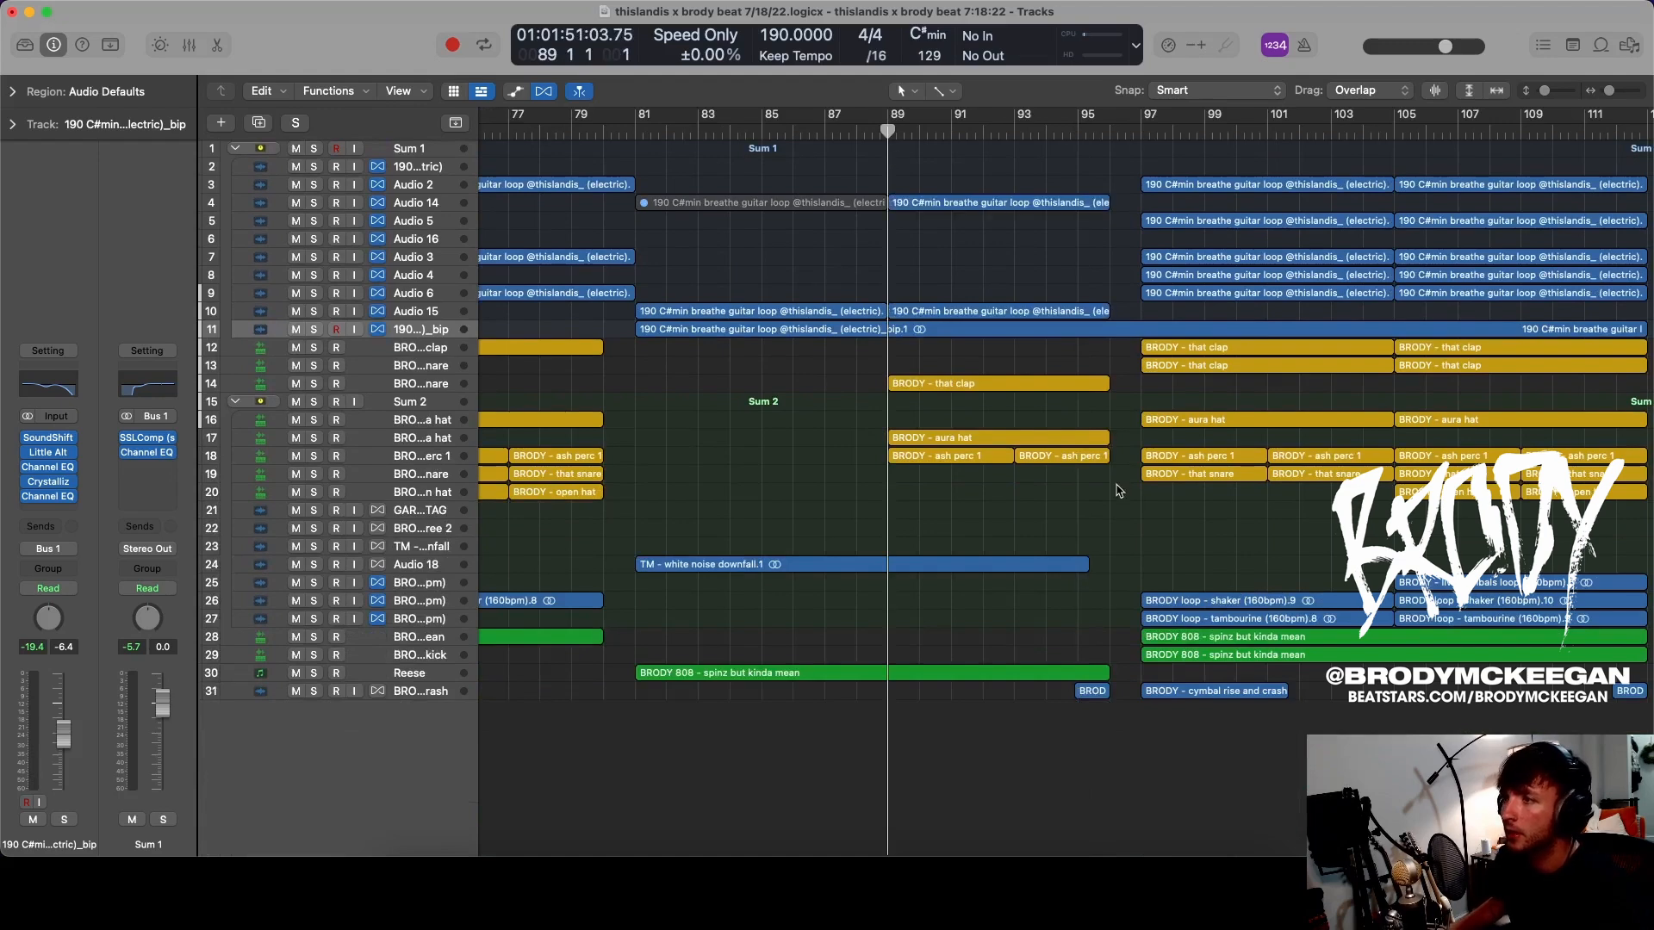
{"action": "key", "text": "space"}
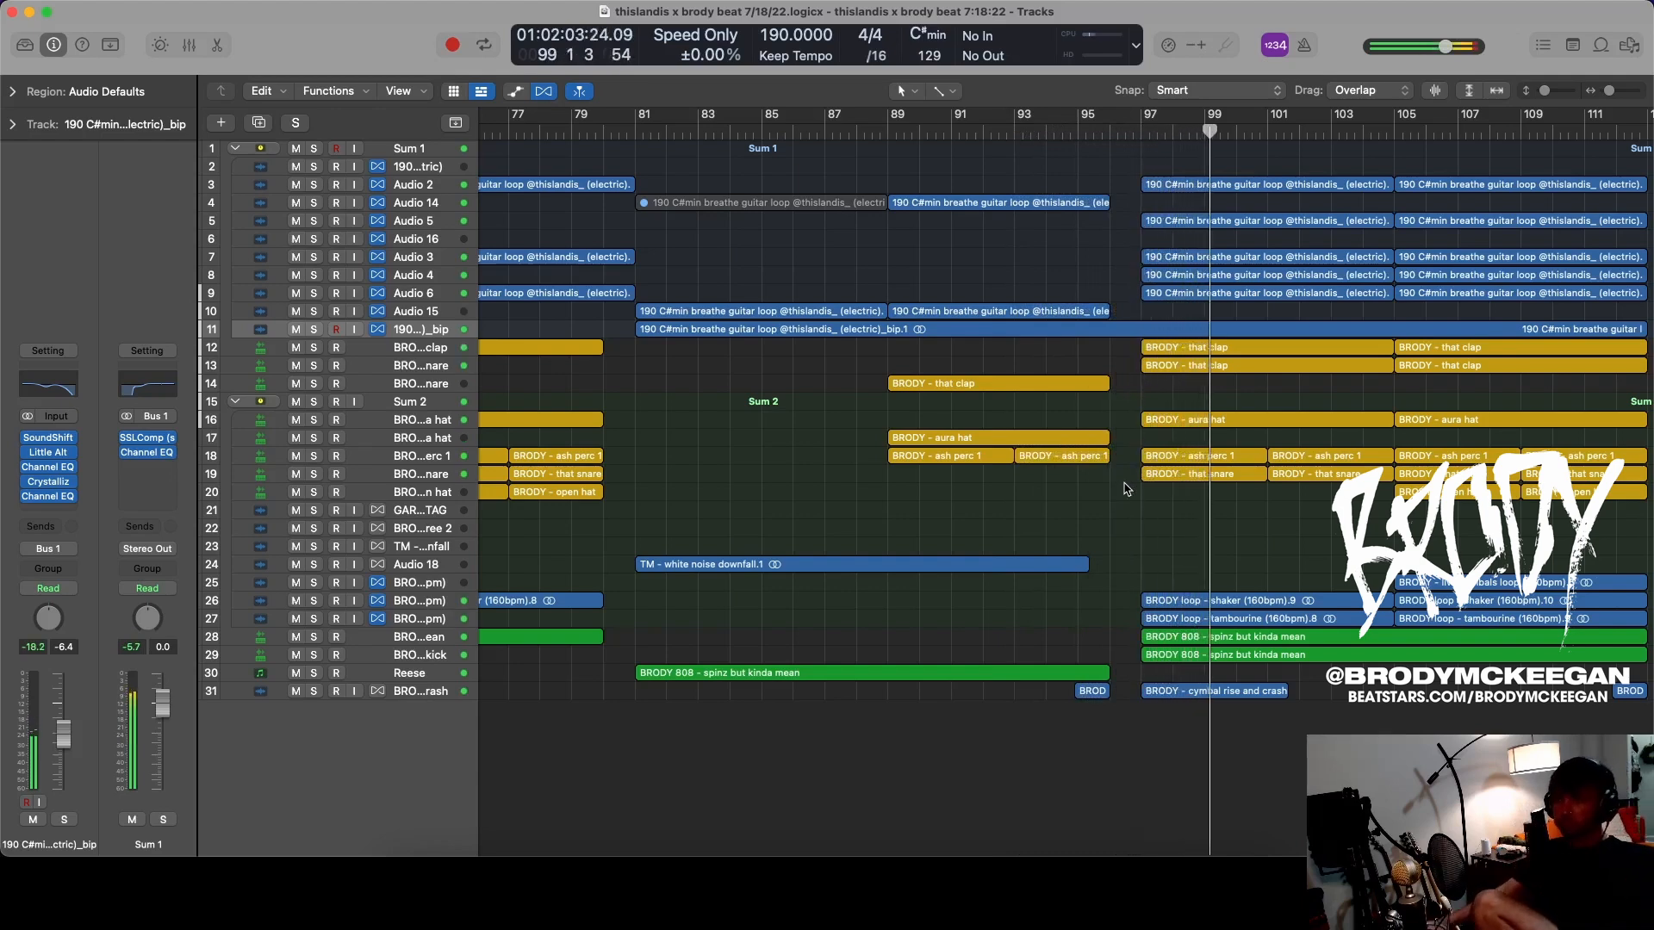
{"action": "scroll", "coordinate": [1310, 376], "scroll_direction": "right", "scroll_amount": 5}
{"action": "scroll", "coordinate": [1289, 433], "scroll_direction": "up", "scroll_amount": 5}
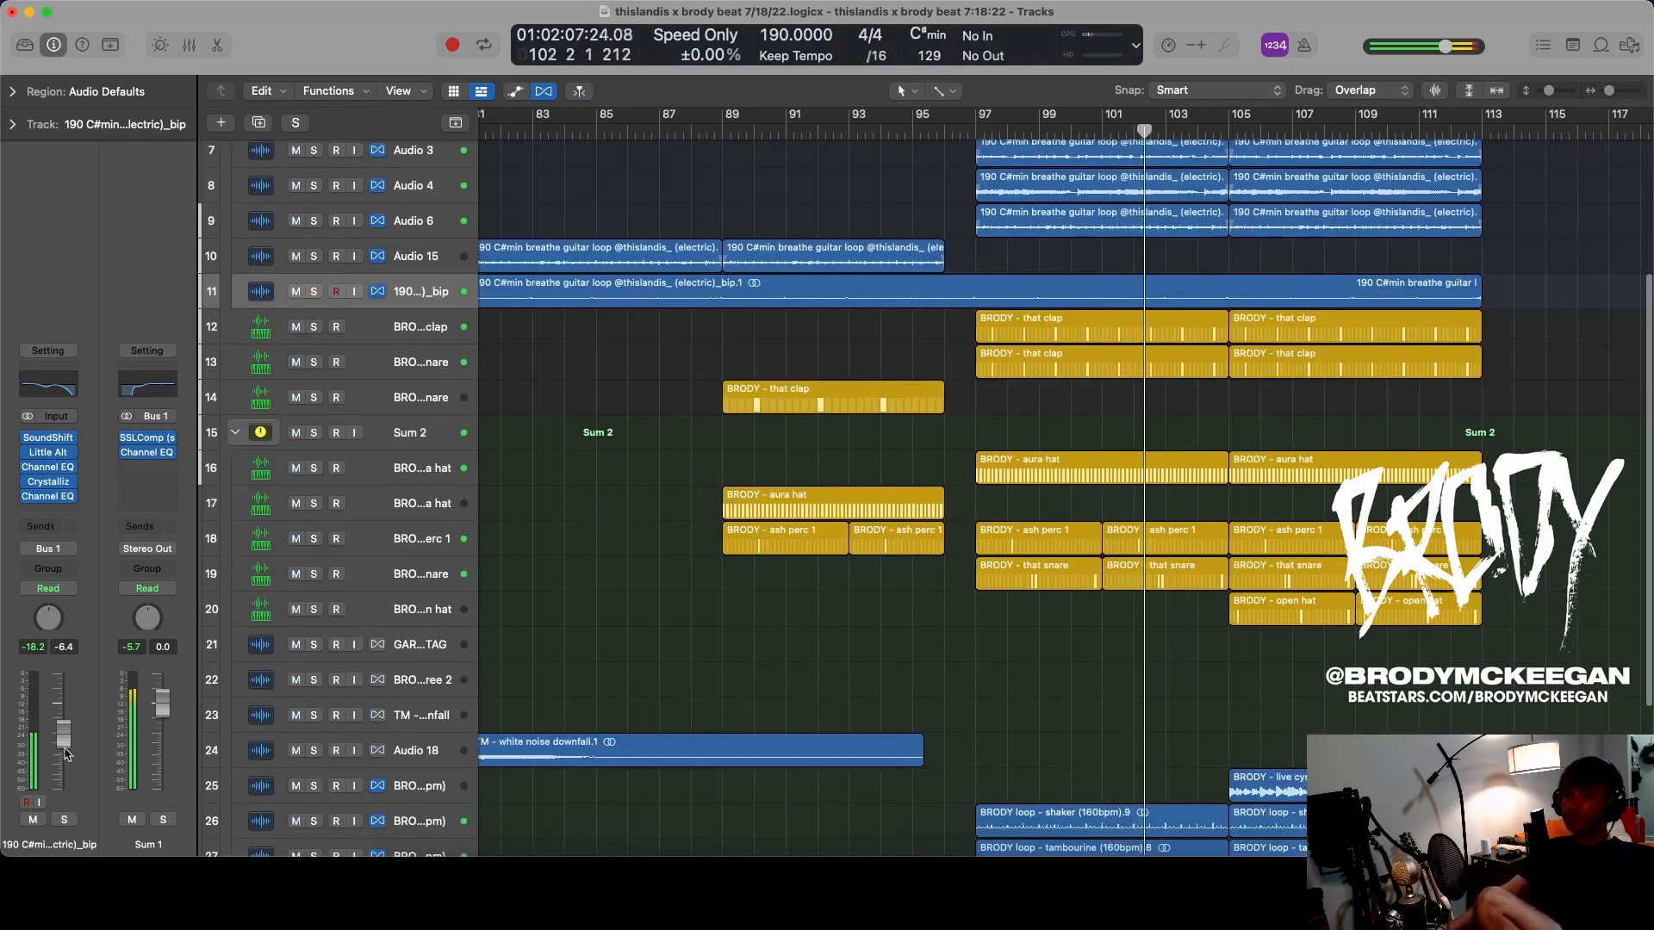
{"action": "scroll", "coordinate": [1239, 462], "scroll_direction": "up", "scroll_amount": 6}
{"action": "scroll", "coordinate": [1244, 462], "scroll_direction": "down", "scroll_amount": 5}
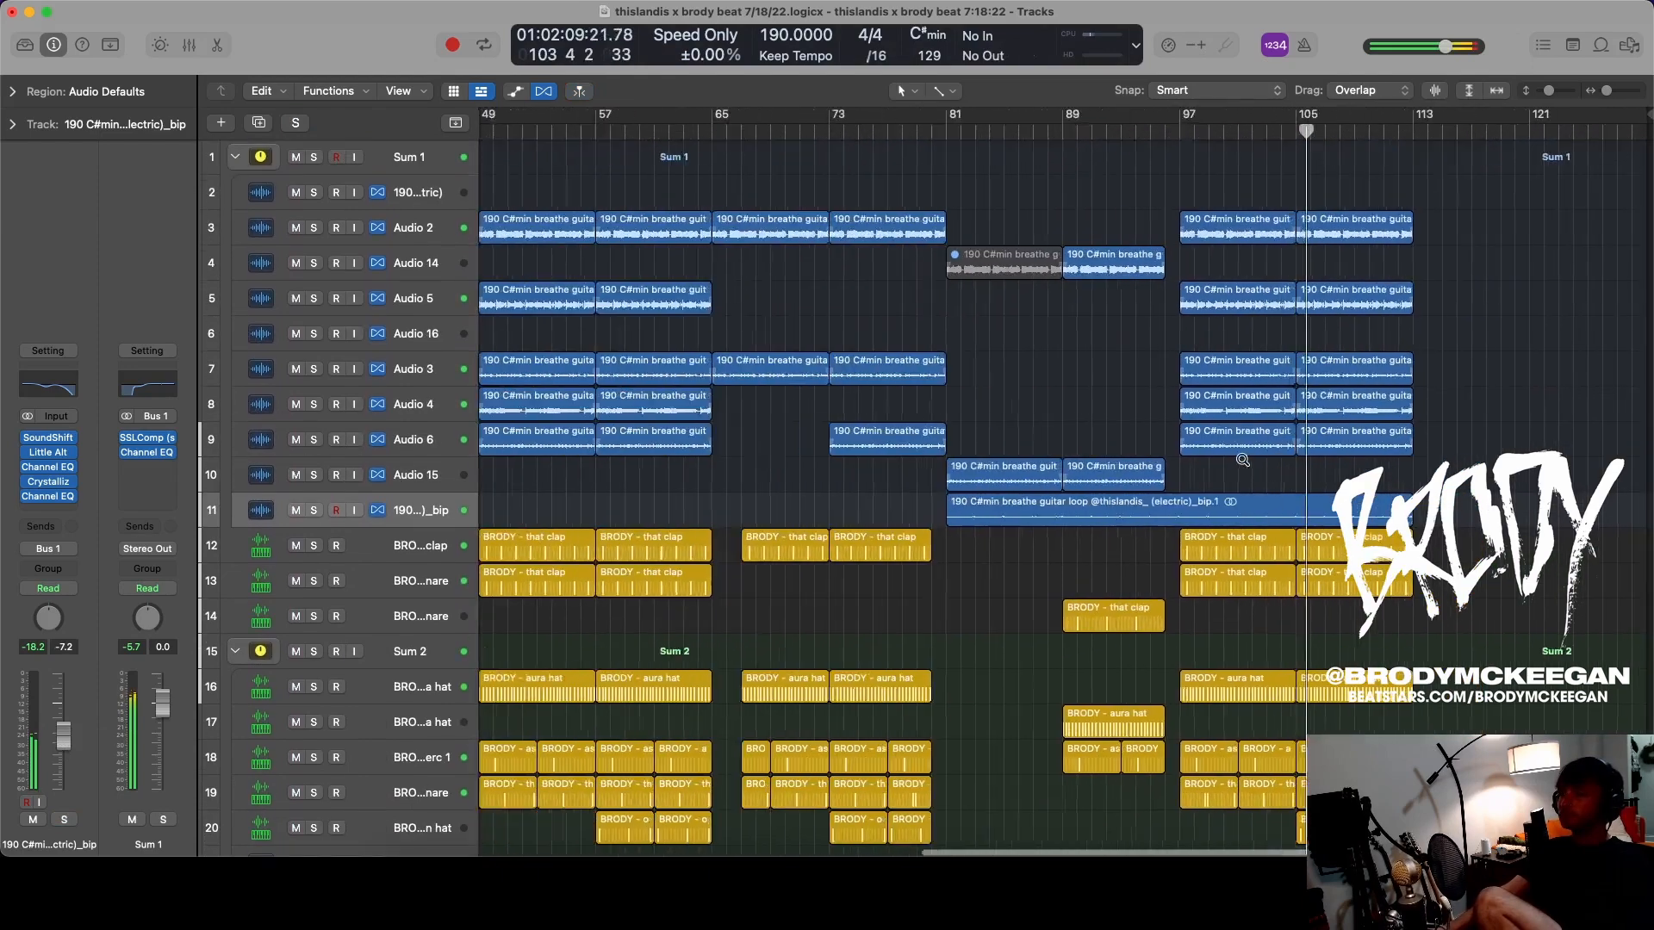
- Copy an Audio 15 guitar region to bar 117 and repeat the last Audio 2 guitar region at bar 113
{"action": "left_click_drag", "start_coordinate": [1156, 472], "coordinate": [1517, 480]}
{"action": "key", "text": "super+r"}
{"action": "scroll", "coordinate": [1517, 480], "scroll_direction": "up", "scroll_amount": 5}
{"action": "scroll", "coordinate": [1517, 480], "scroll_direction": "right", "scroll_amount": 5}
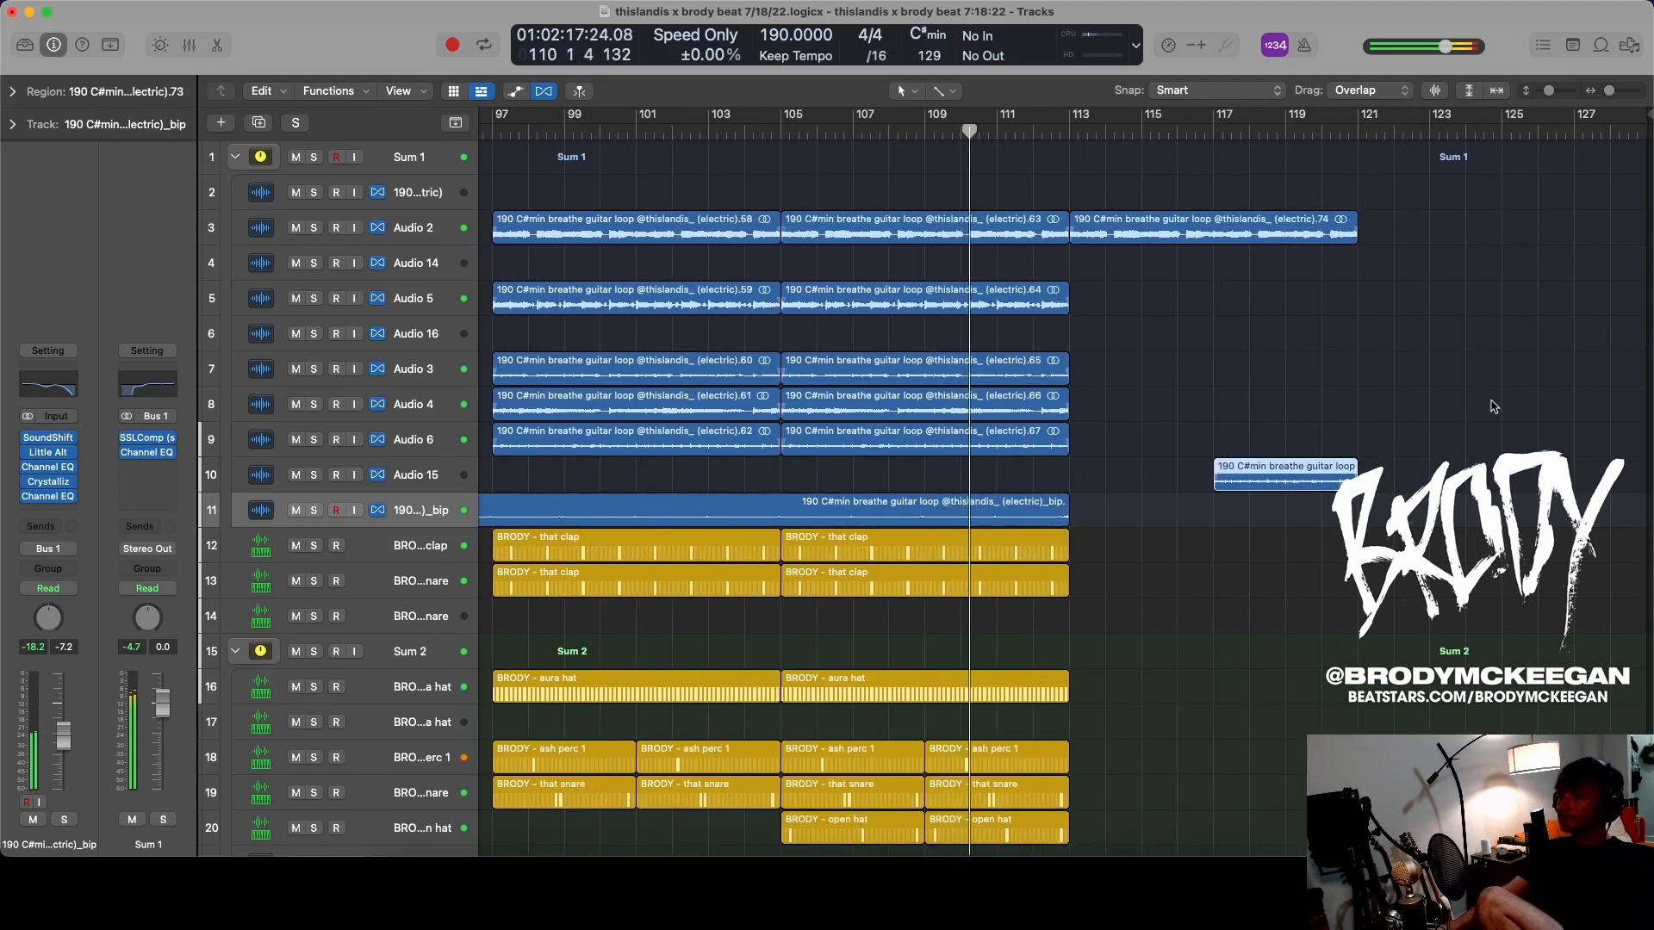
{"action": "left_click_drag", "start_coordinate": [1649, 115], "coordinate": [1430, 176]}
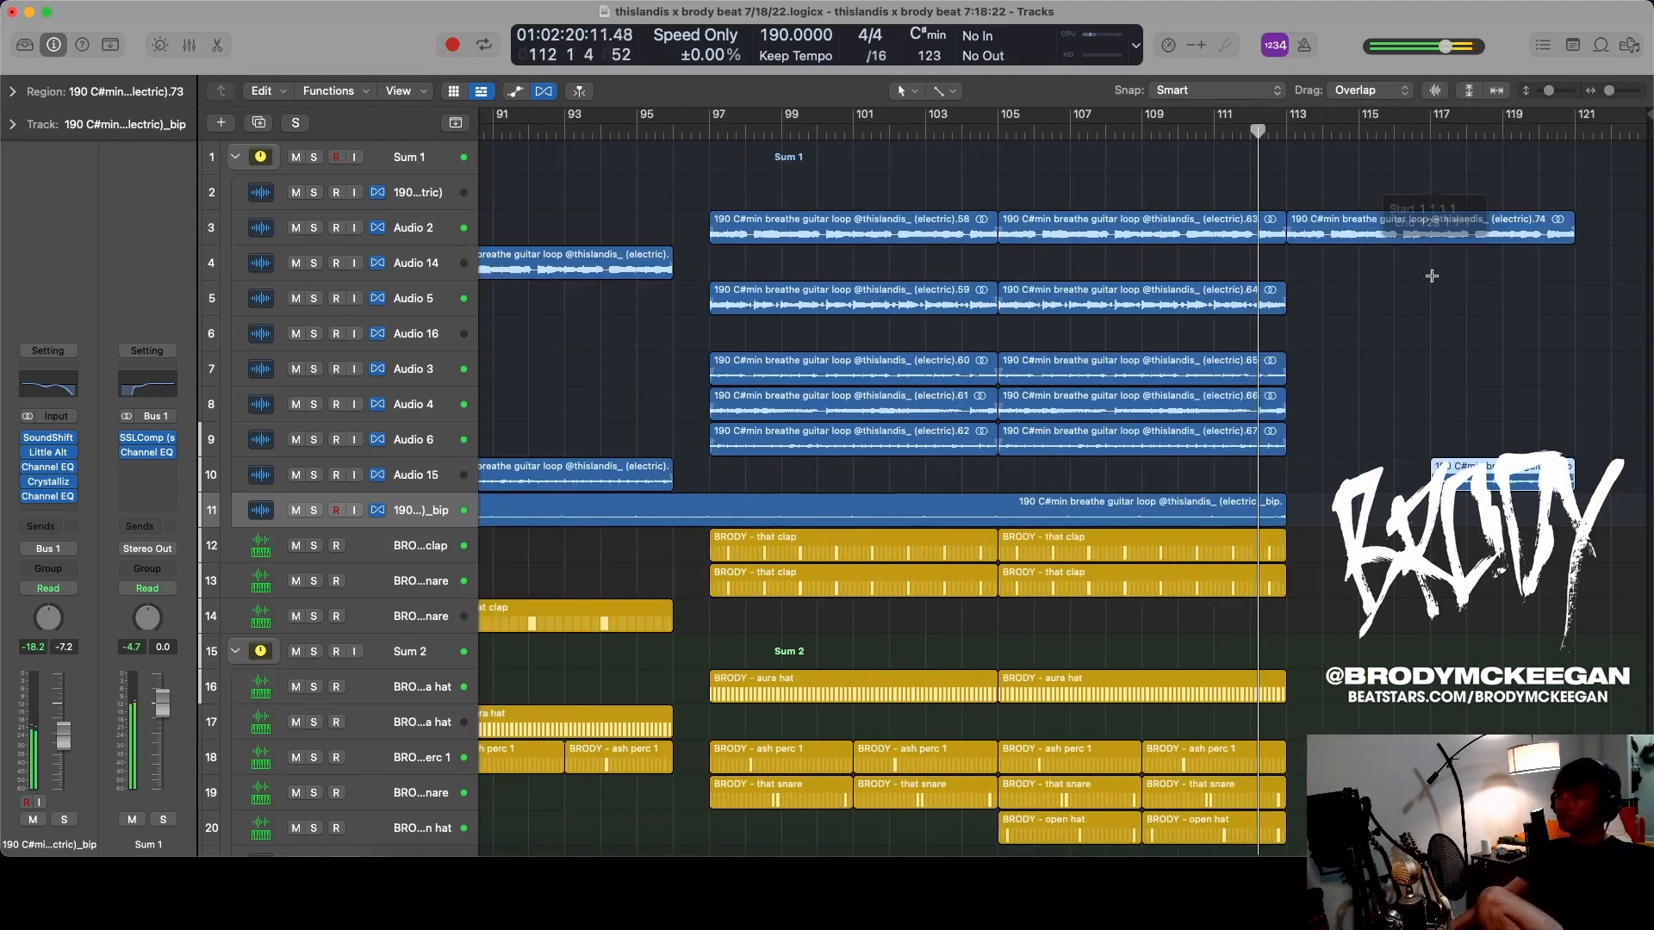
- Try repeating the last Audio 5 guitar region at bar 113 and delete the copy
{"action": "left_click", "coordinate": [1156, 294]}
{"action": "key", "text": "cmd+r"}
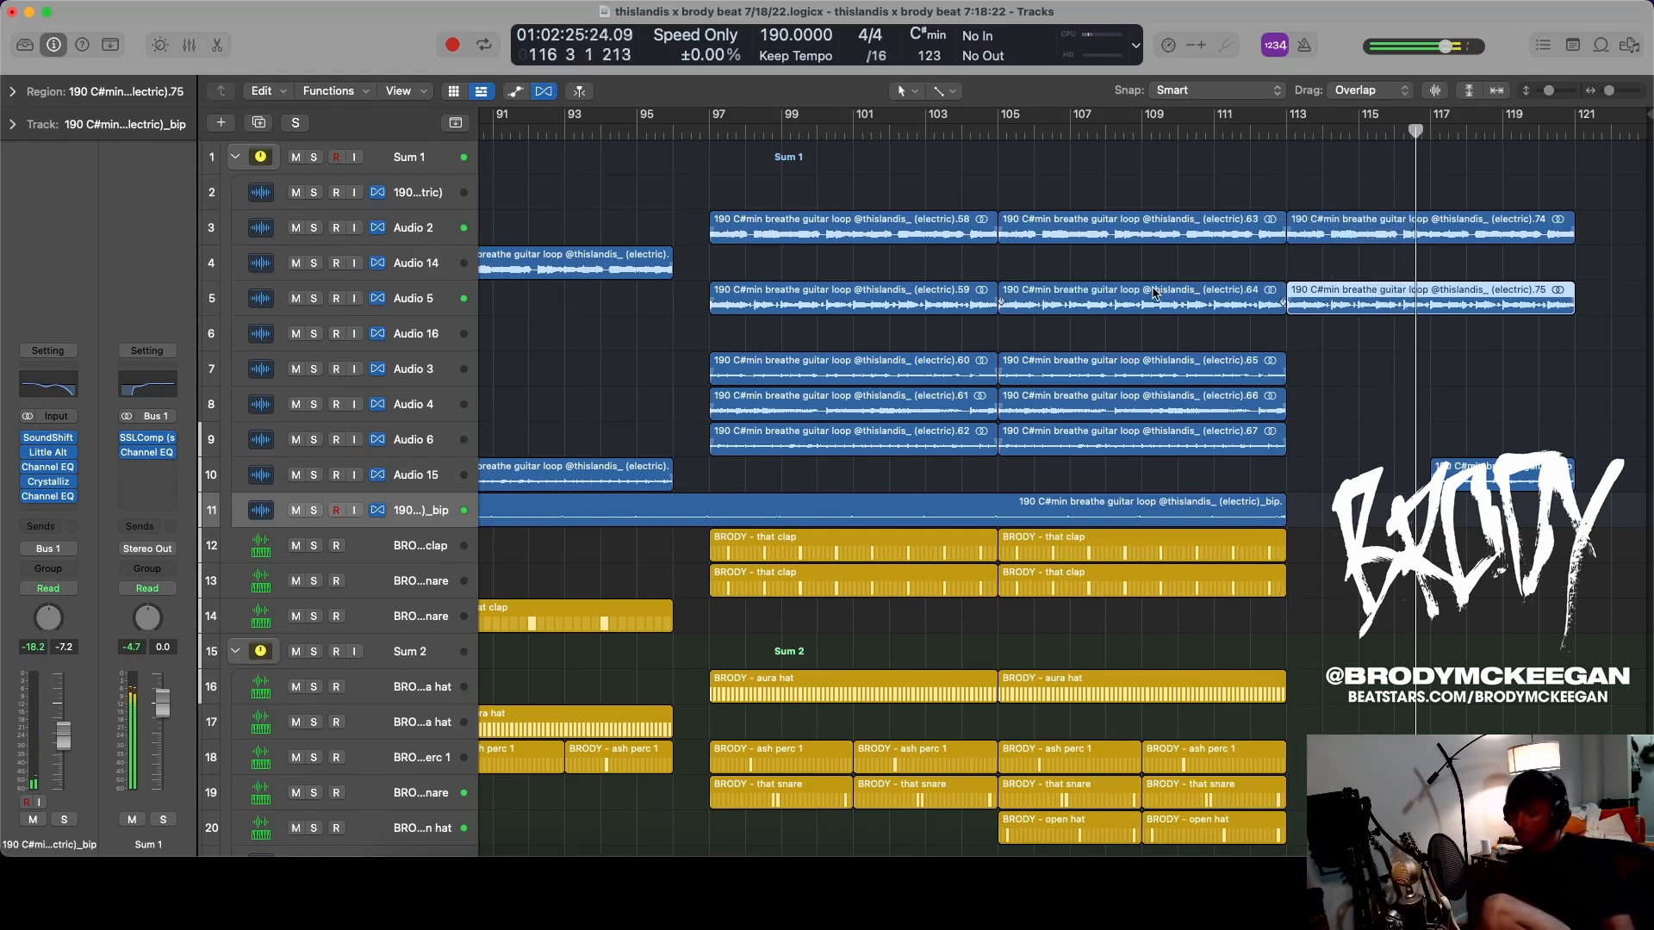
{"action": "key", "text": "Delete"}
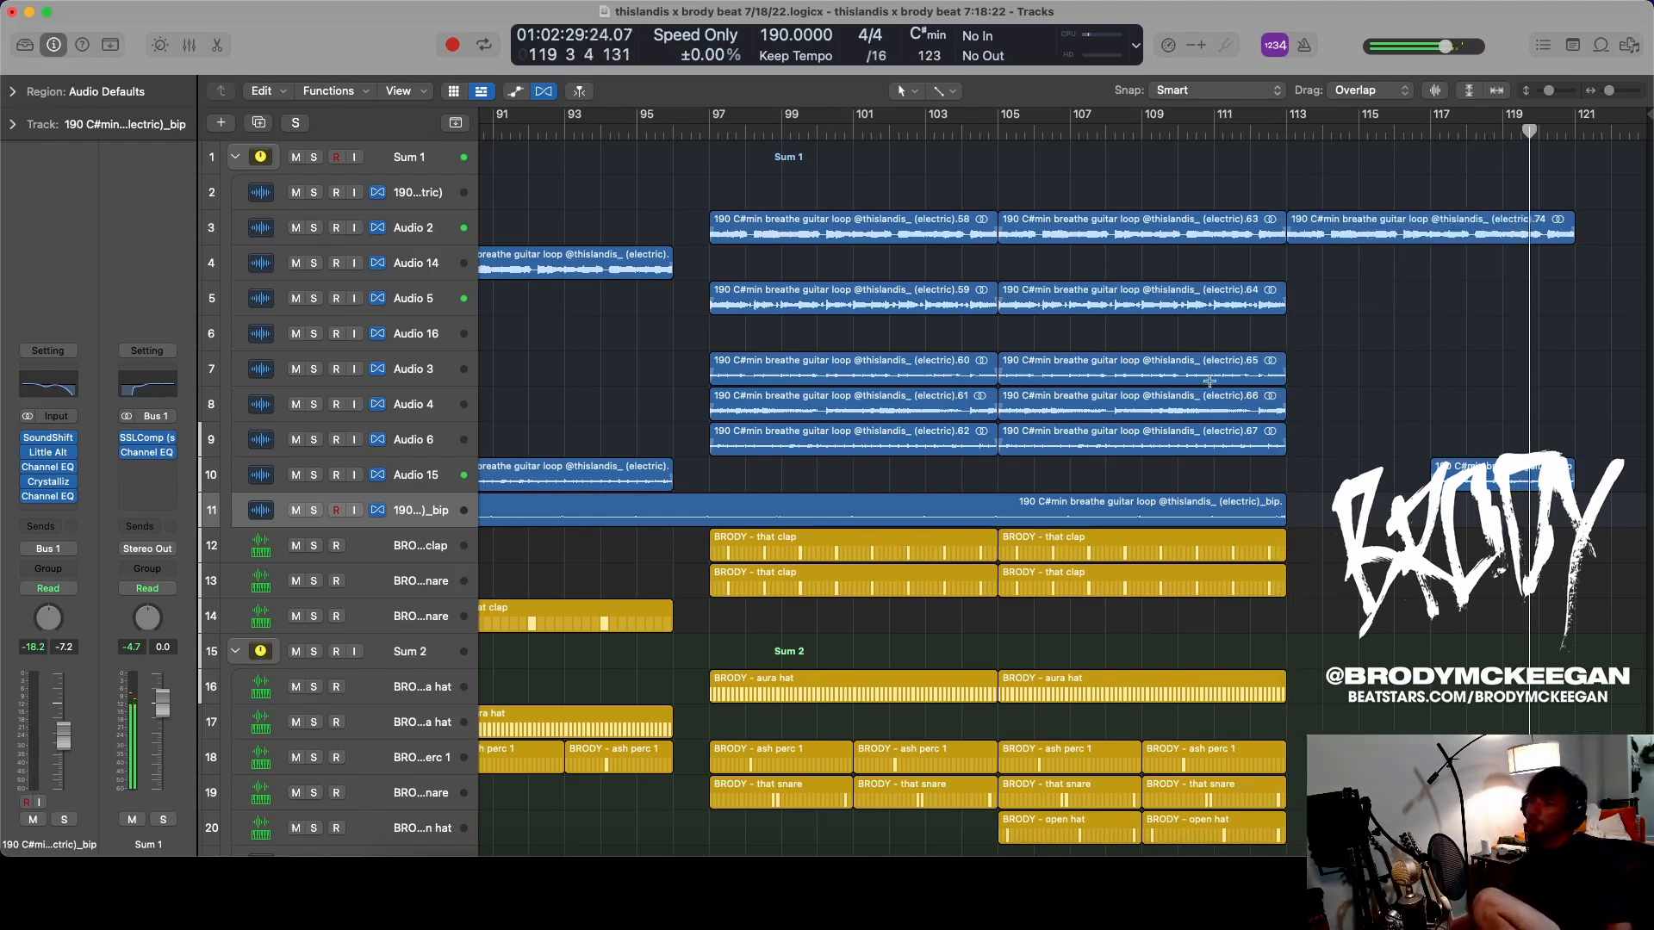
- Play from bar 109, try the Audio 2 region at bar 113 on the Audio 14 track, and return it to Audio 2
{"action": "left_click", "coordinate": [1144, 131]}
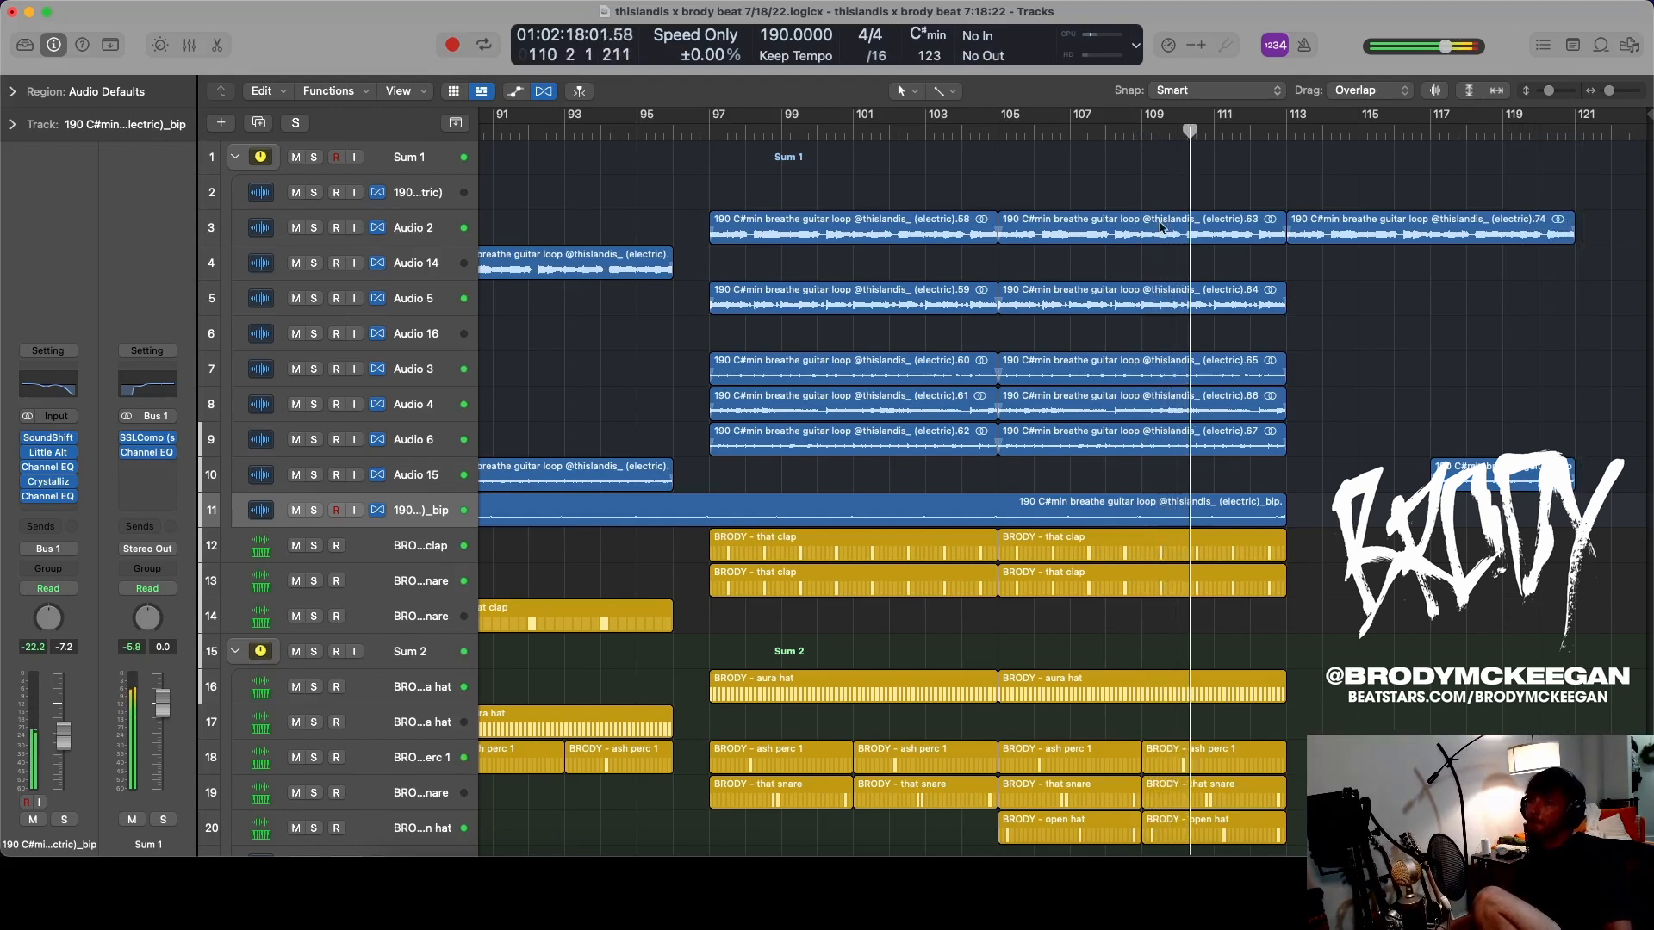
{"action": "left_click", "coordinate": [440, 235]}
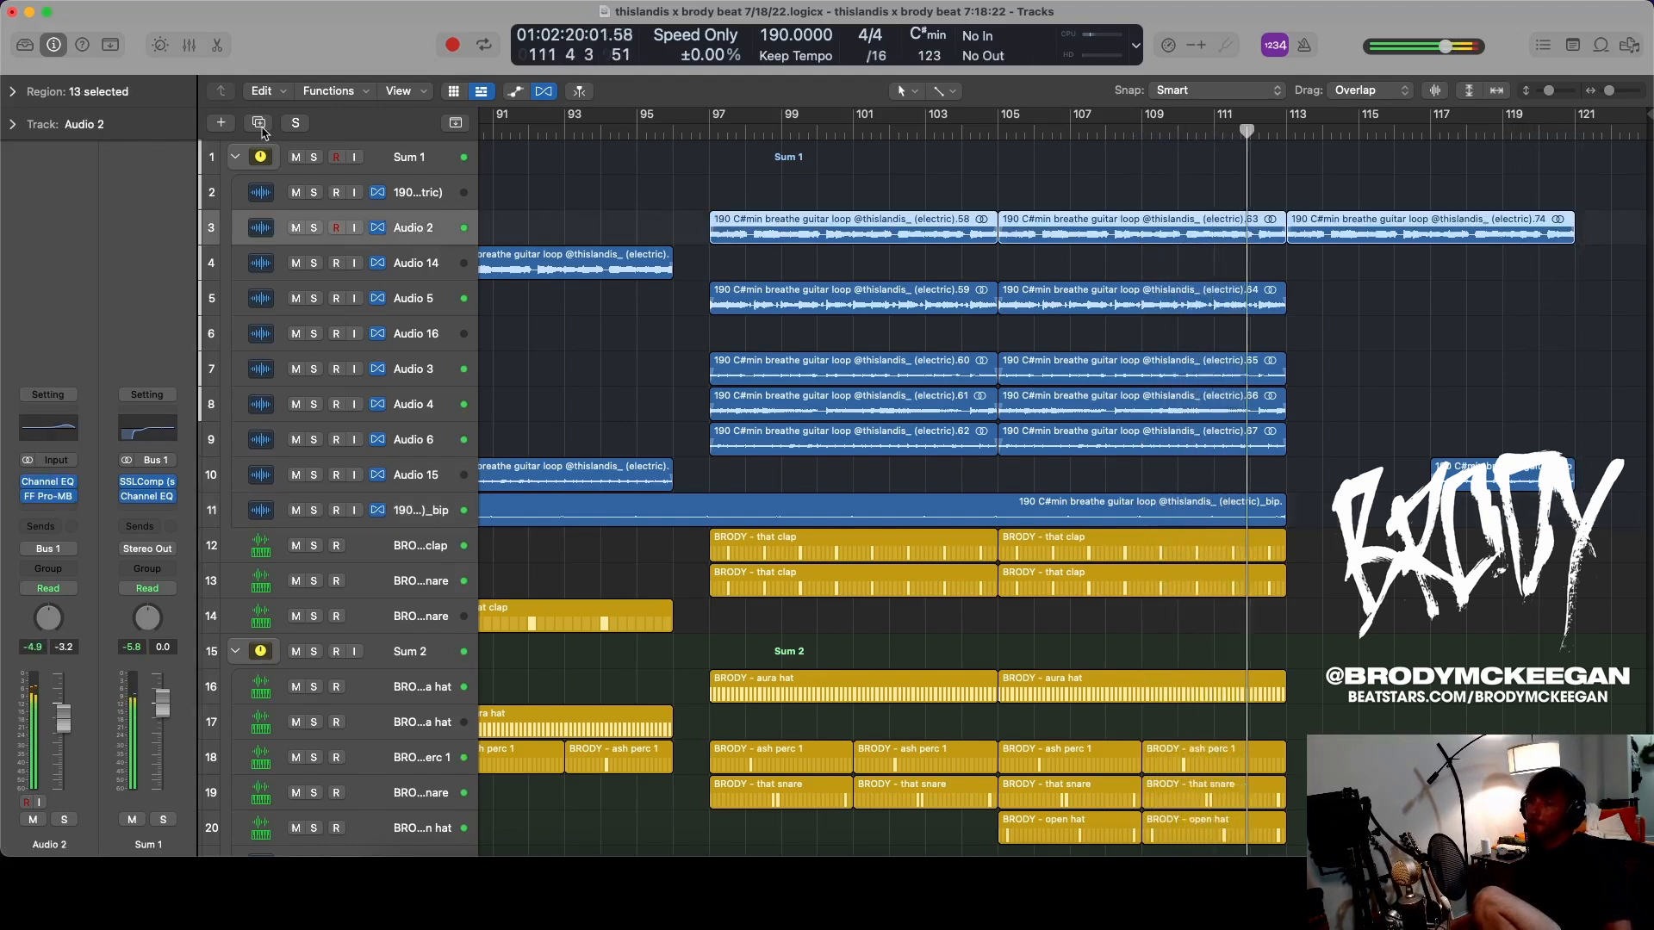
{"action": "left_click_drag", "start_coordinate": [1318, 226], "coordinate": [1320, 253]}
{"action": "scroll", "coordinate": [1296, 145], "scroll_direction": "down", "scroll_amount": 5}
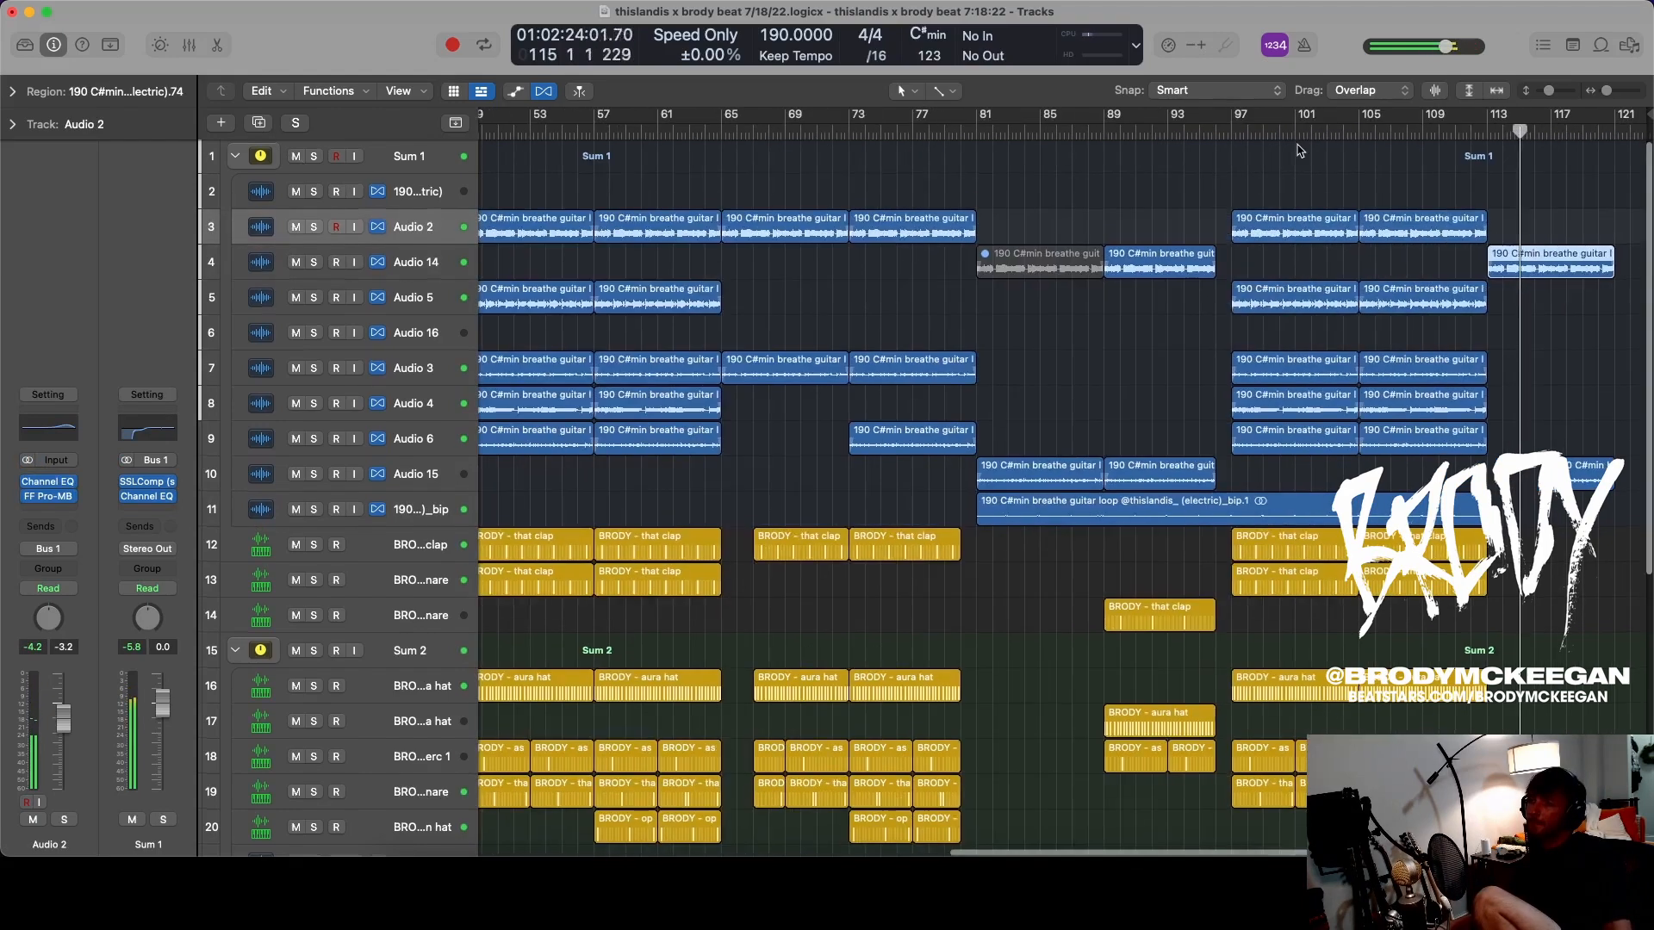
{"action": "scroll", "coordinate": [1301, 168], "scroll_direction": "up", "scroll_amount": 2}
{"action": "scroll", "coordinate": [1301, 170], "scroll_direction": "up", "scroll_amount": 5}
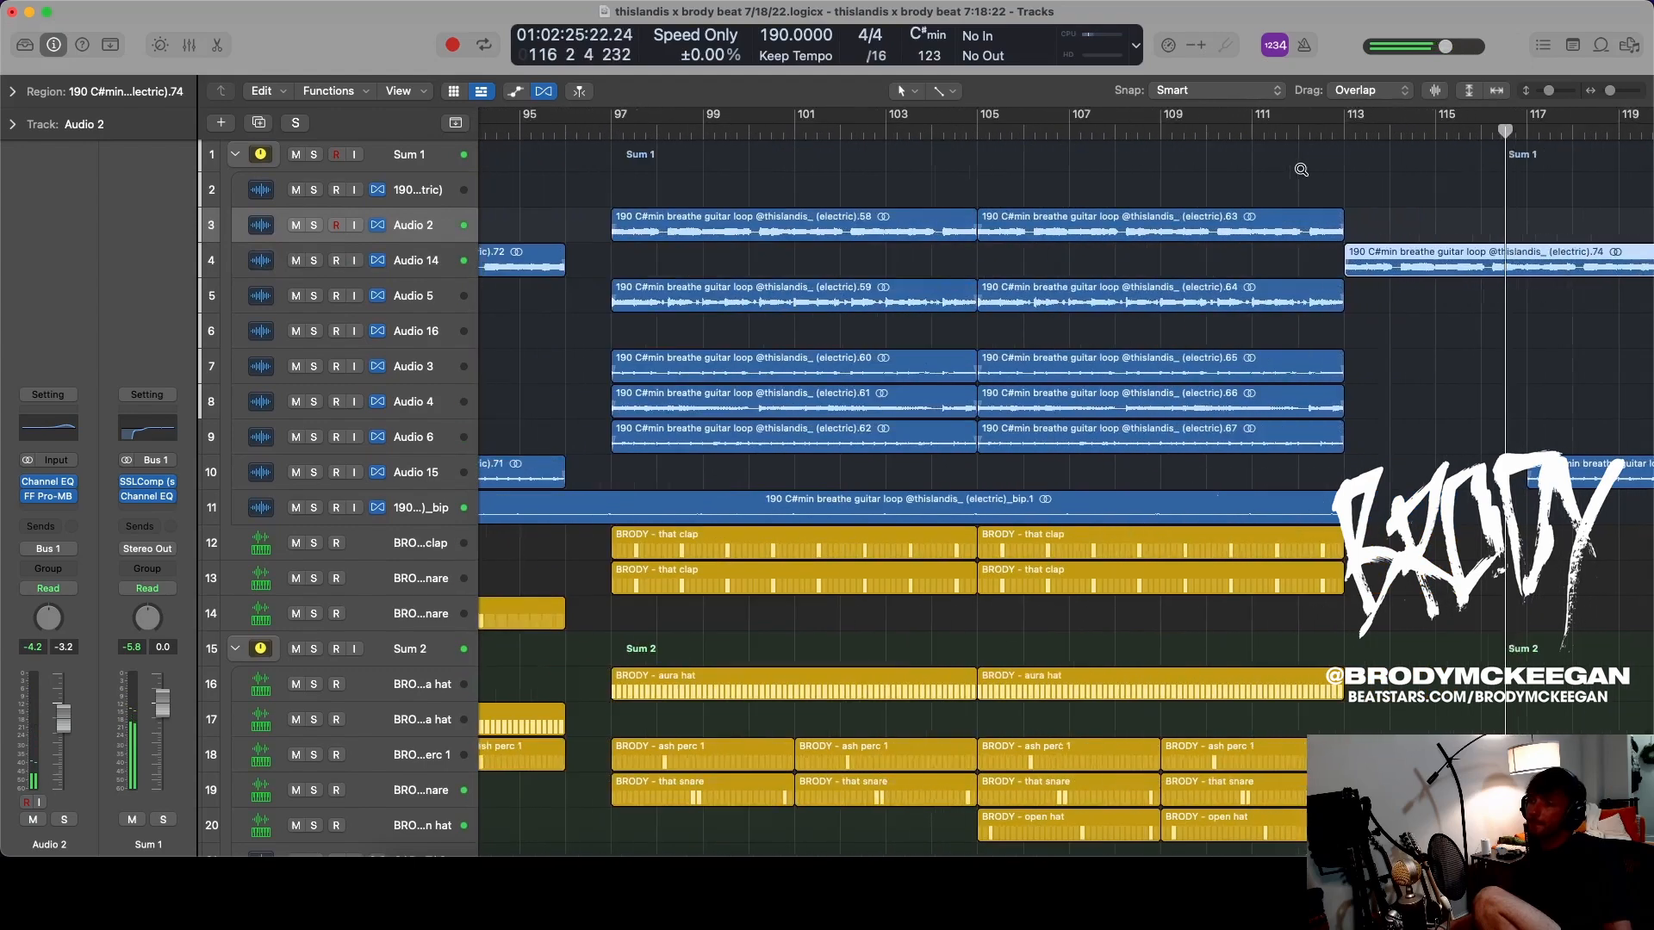
{"action": "scroll", "coordinate": [1266, 191], "scroll_direction": "down", "scroll_amount": 3}
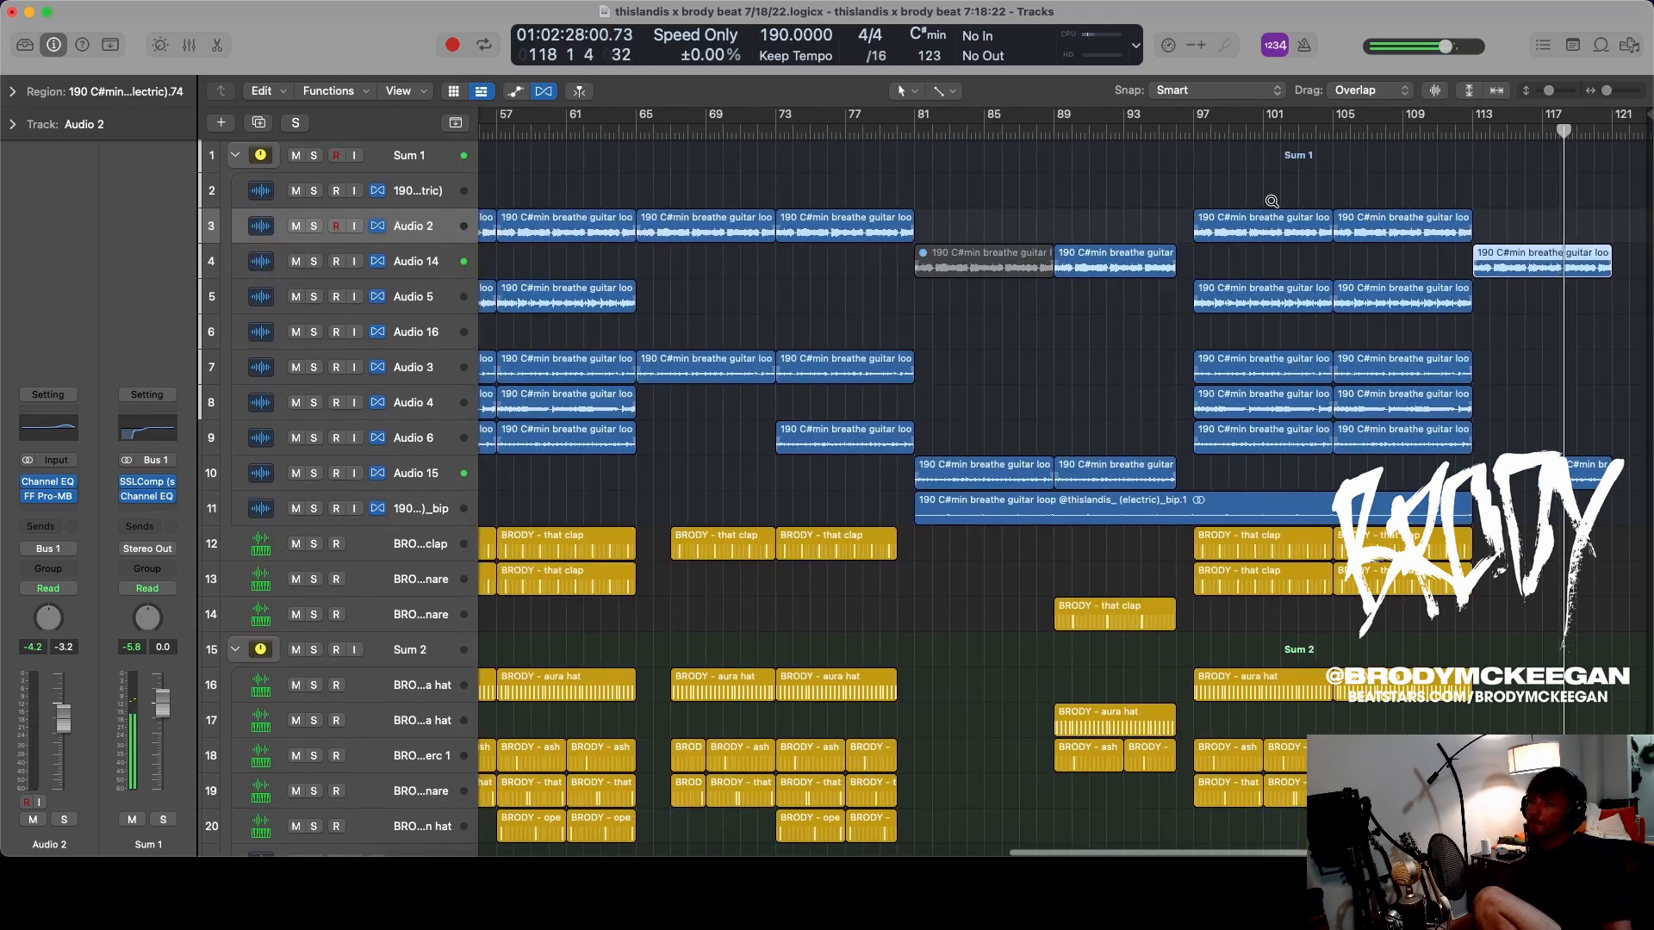
{"action": "scroll", "coordinate": [1271, 201], "scroll_direction": "up", "scroll_amount": 2}
{"action": "left_click_drag", "start_coordinate": [1409, 264], "coordinate": [1406, 228]}
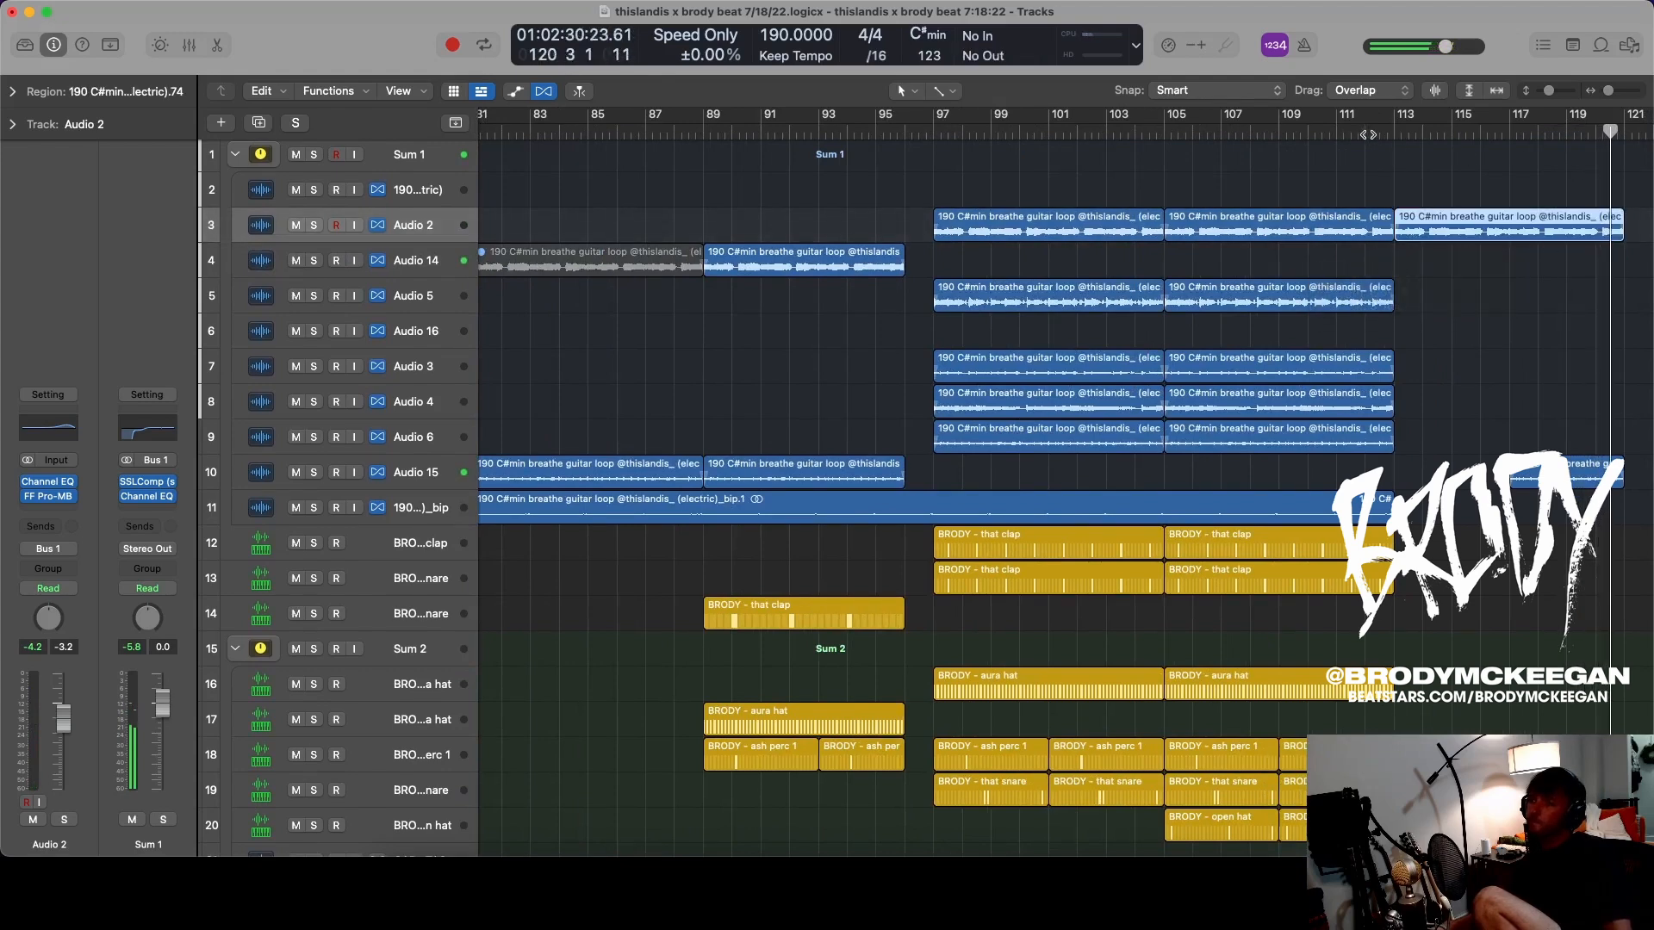
- Try repeating the last Audio 4 guitar region at bar 113 and listen to it against the Audio 2 guitar
{"action": "left_click", "coordinate": [1266, 410]}
{"action": "key", "text": "cmd+r"}
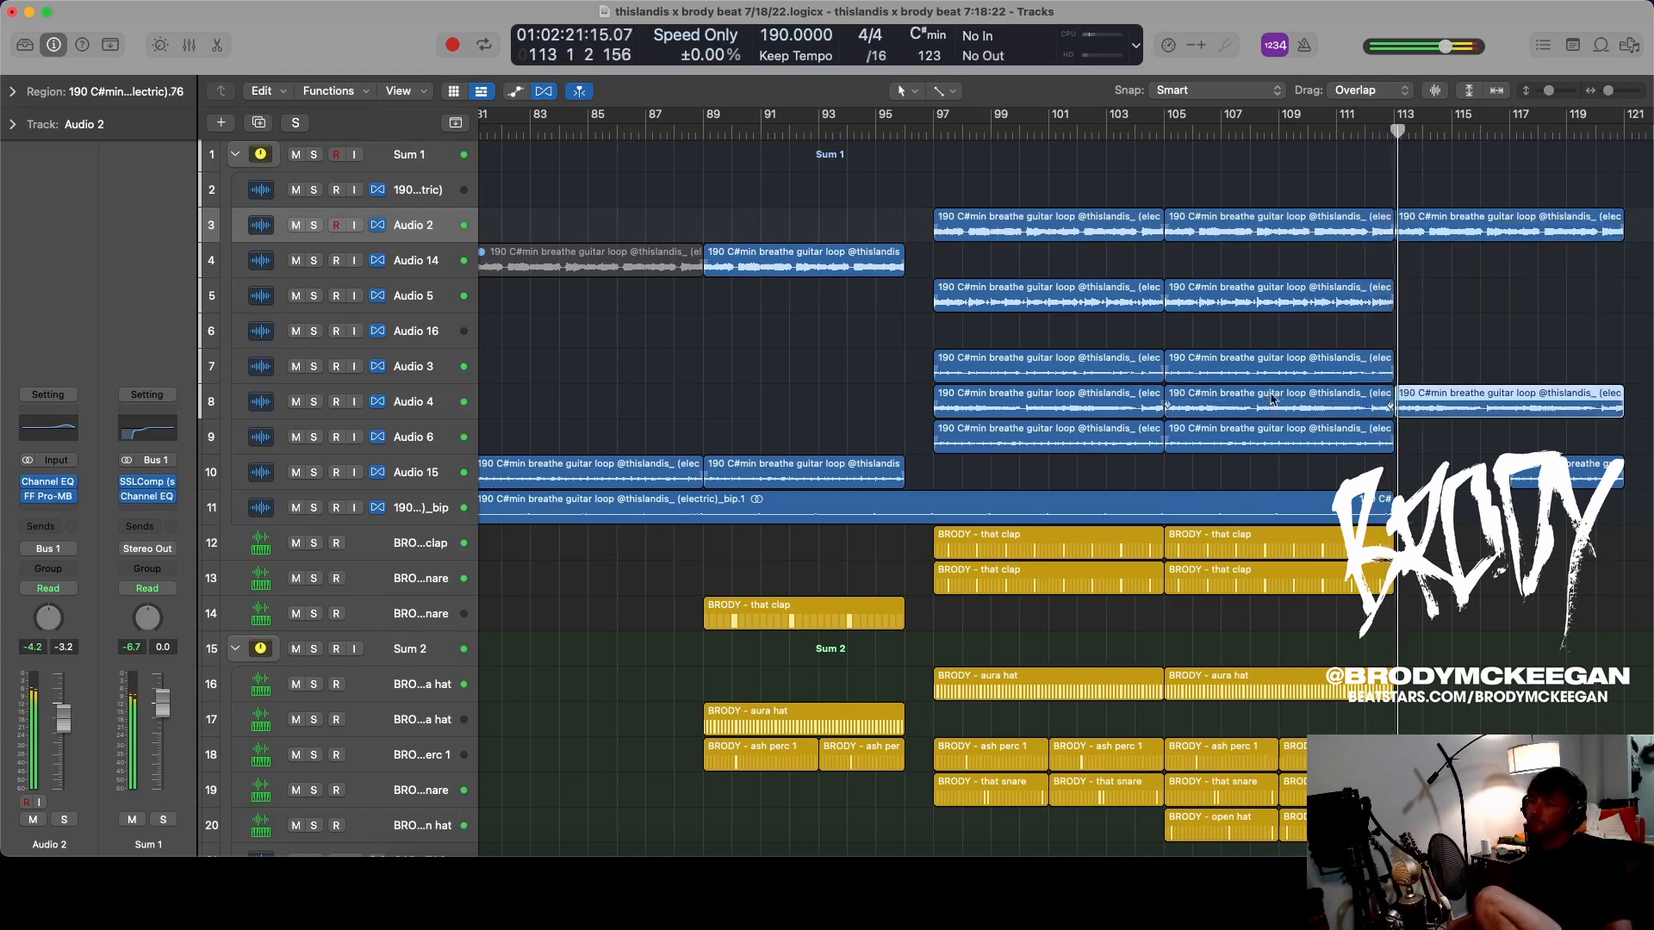
{"action": "scroll", "coordinate": [1404, 412], "scroll_direction": "left", "scroll_amount": 1}
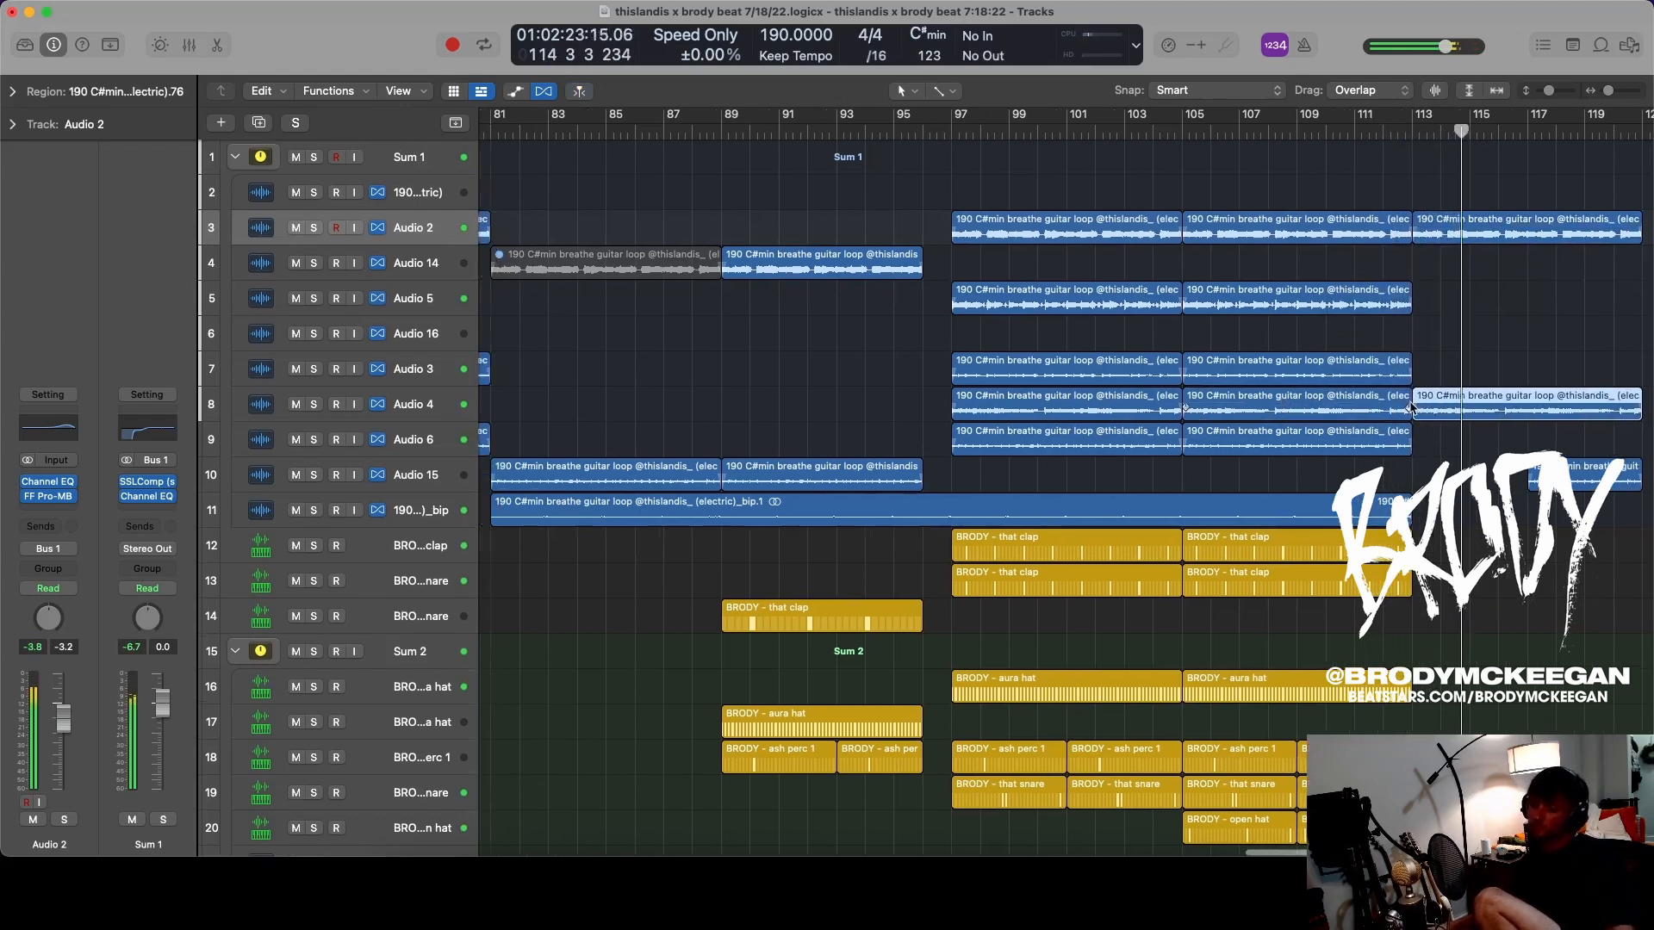
{"action": "scroll", "coordinate": [1374, 268], "scroll_direction": "right", "scroll_amount": 2}
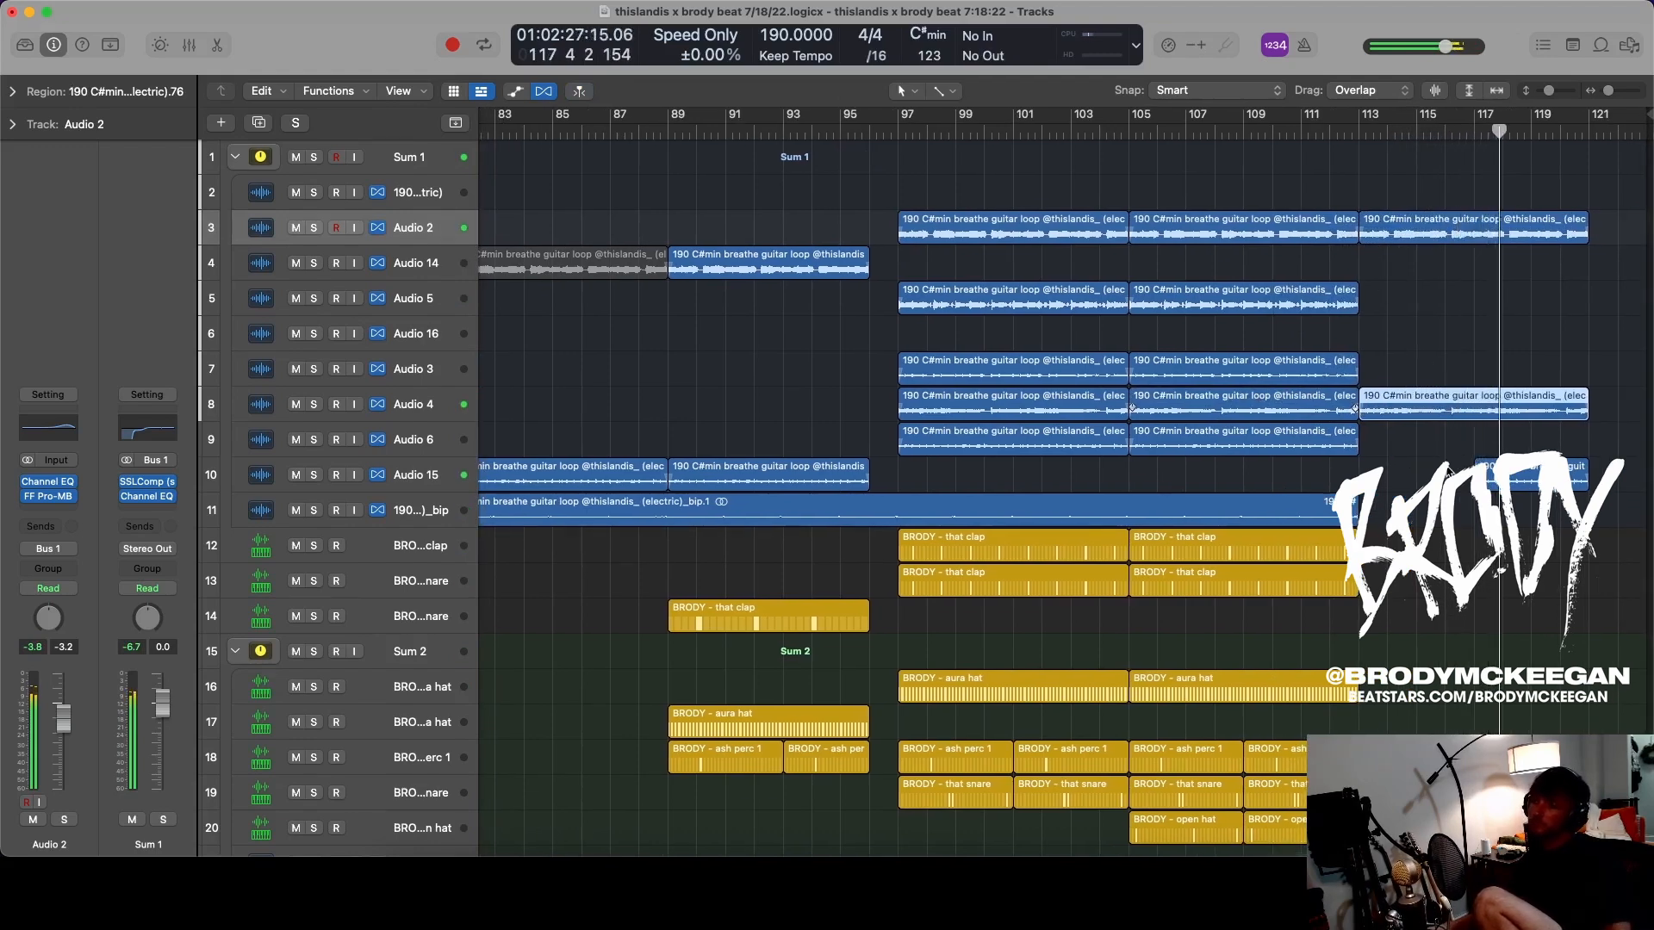
- Delete the Audio 15 guitar region at bar 117 and the Audio 4 copy at bar 113
{"action": "left_click", "coordinate": [1529, 472]}
{"action": "key", "text": "Delete"}
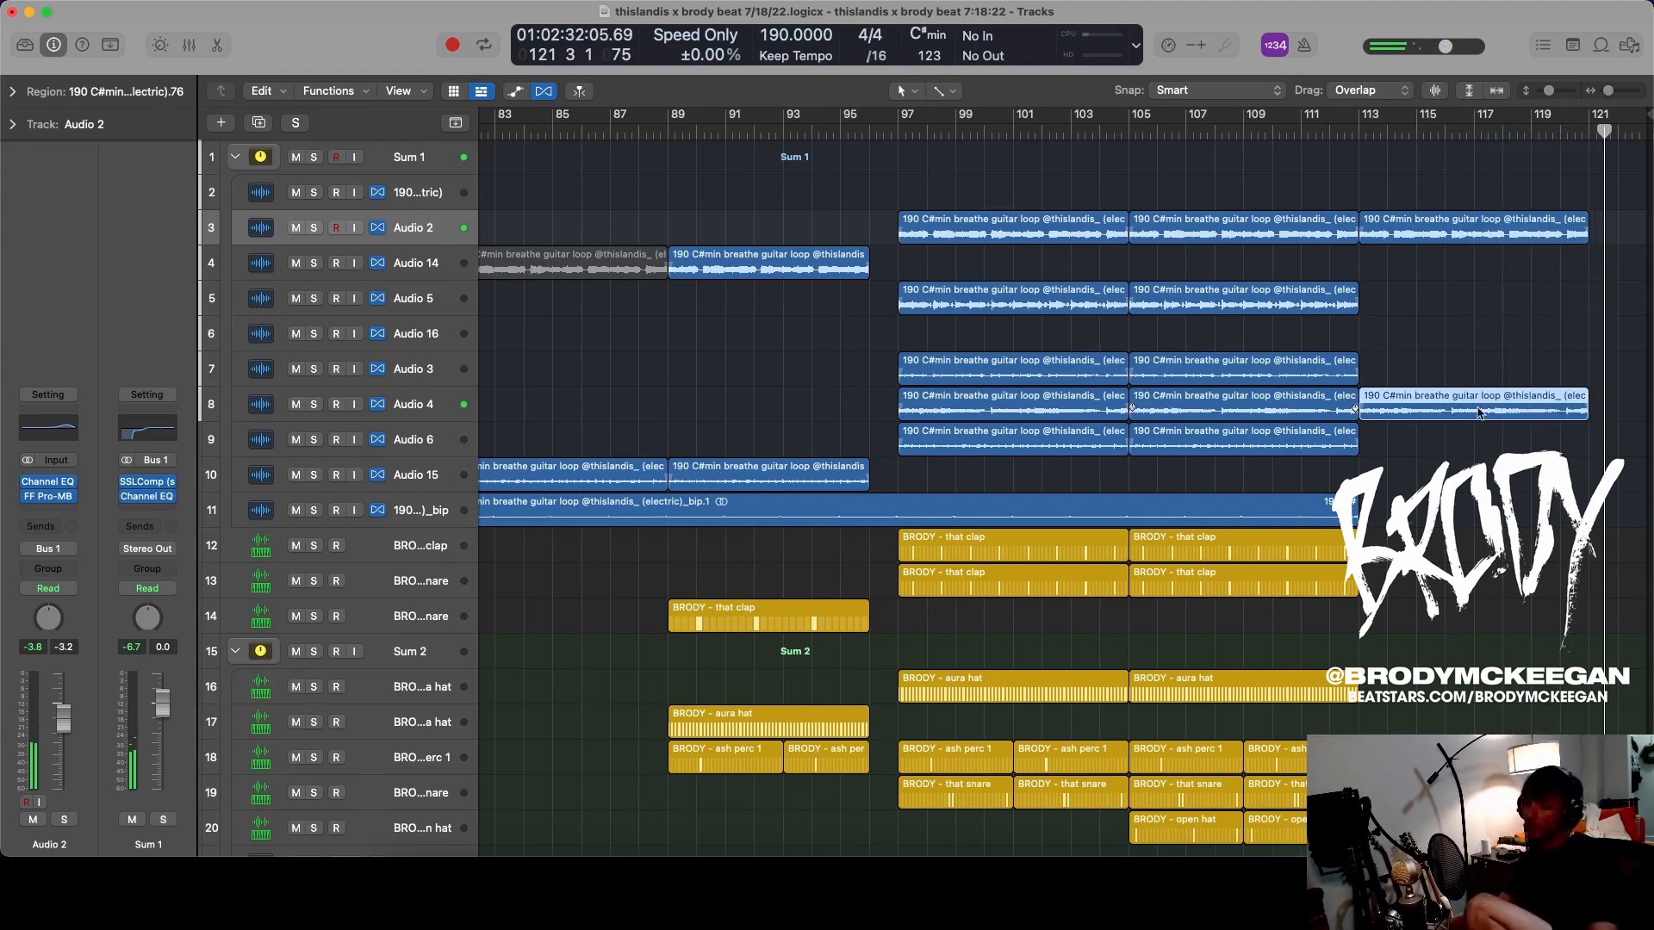
{"action": "key", "text": "Delete"}
- Try repeating the last Audio 6 guitar region at bar 113, listen to it, and delete the copy
{"action": "left_click", "coordinate": [1171, 429]}
{"action": "scroll", "coordinate": [1388, 354], "scroll_direction": "down", "scroll_amount": 5}
{"action": "key", "text": "super+r"}
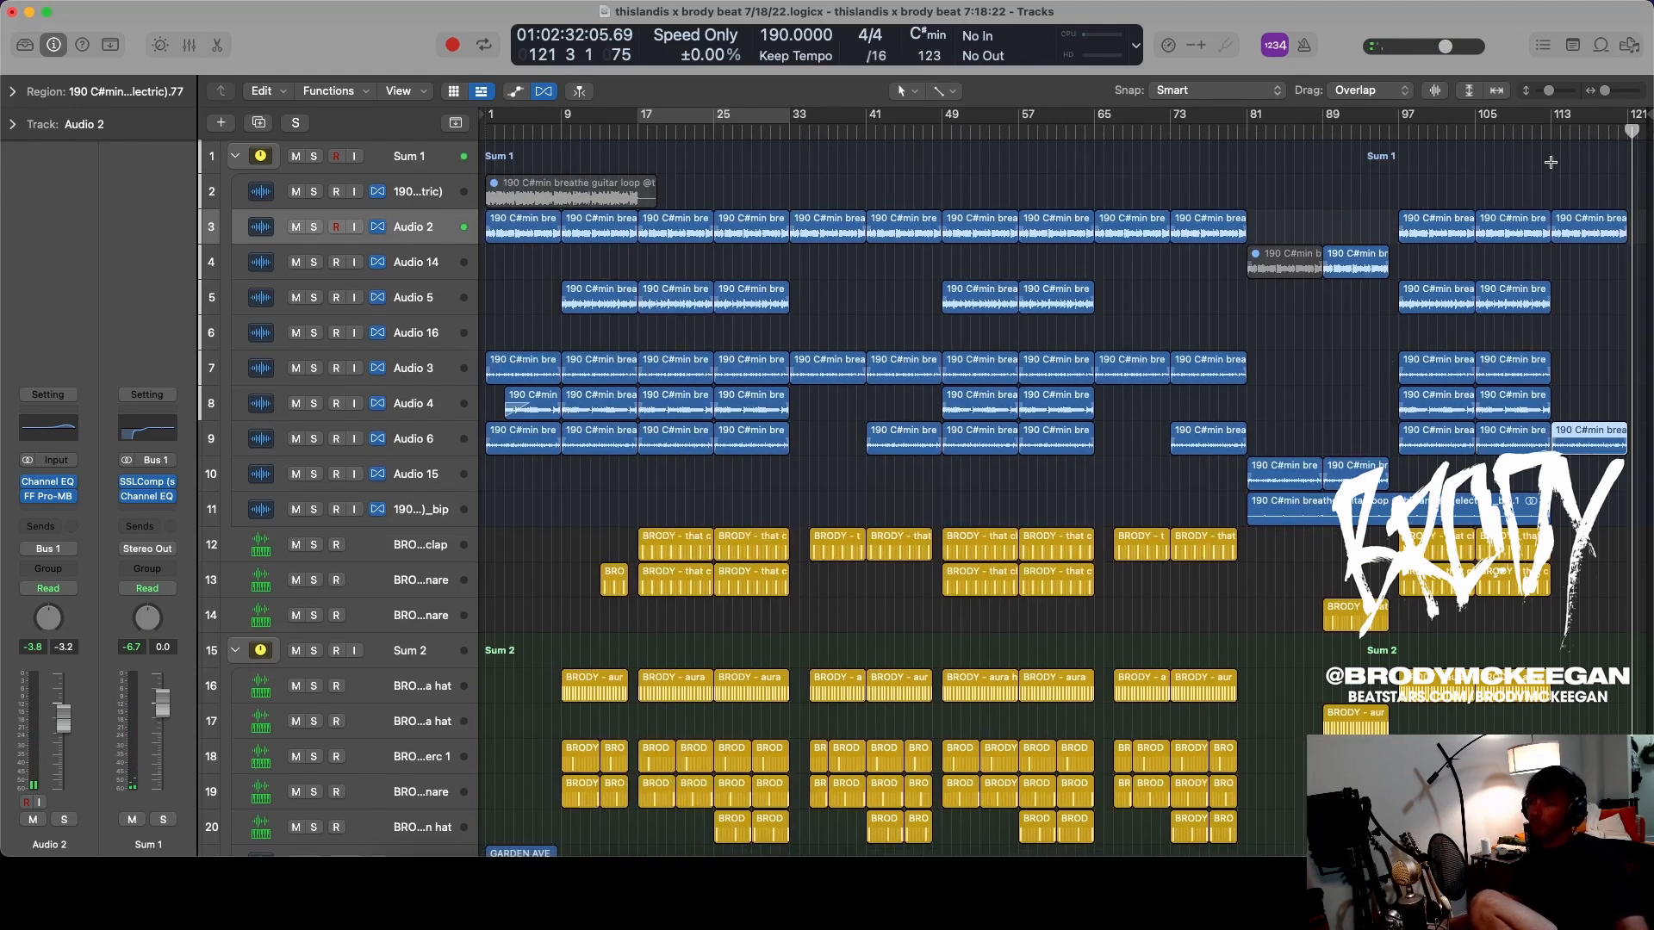
{"action": "scroll", "coordinate": [1570, 224], "scroll_direction": "up", "scroll_amount": 5}
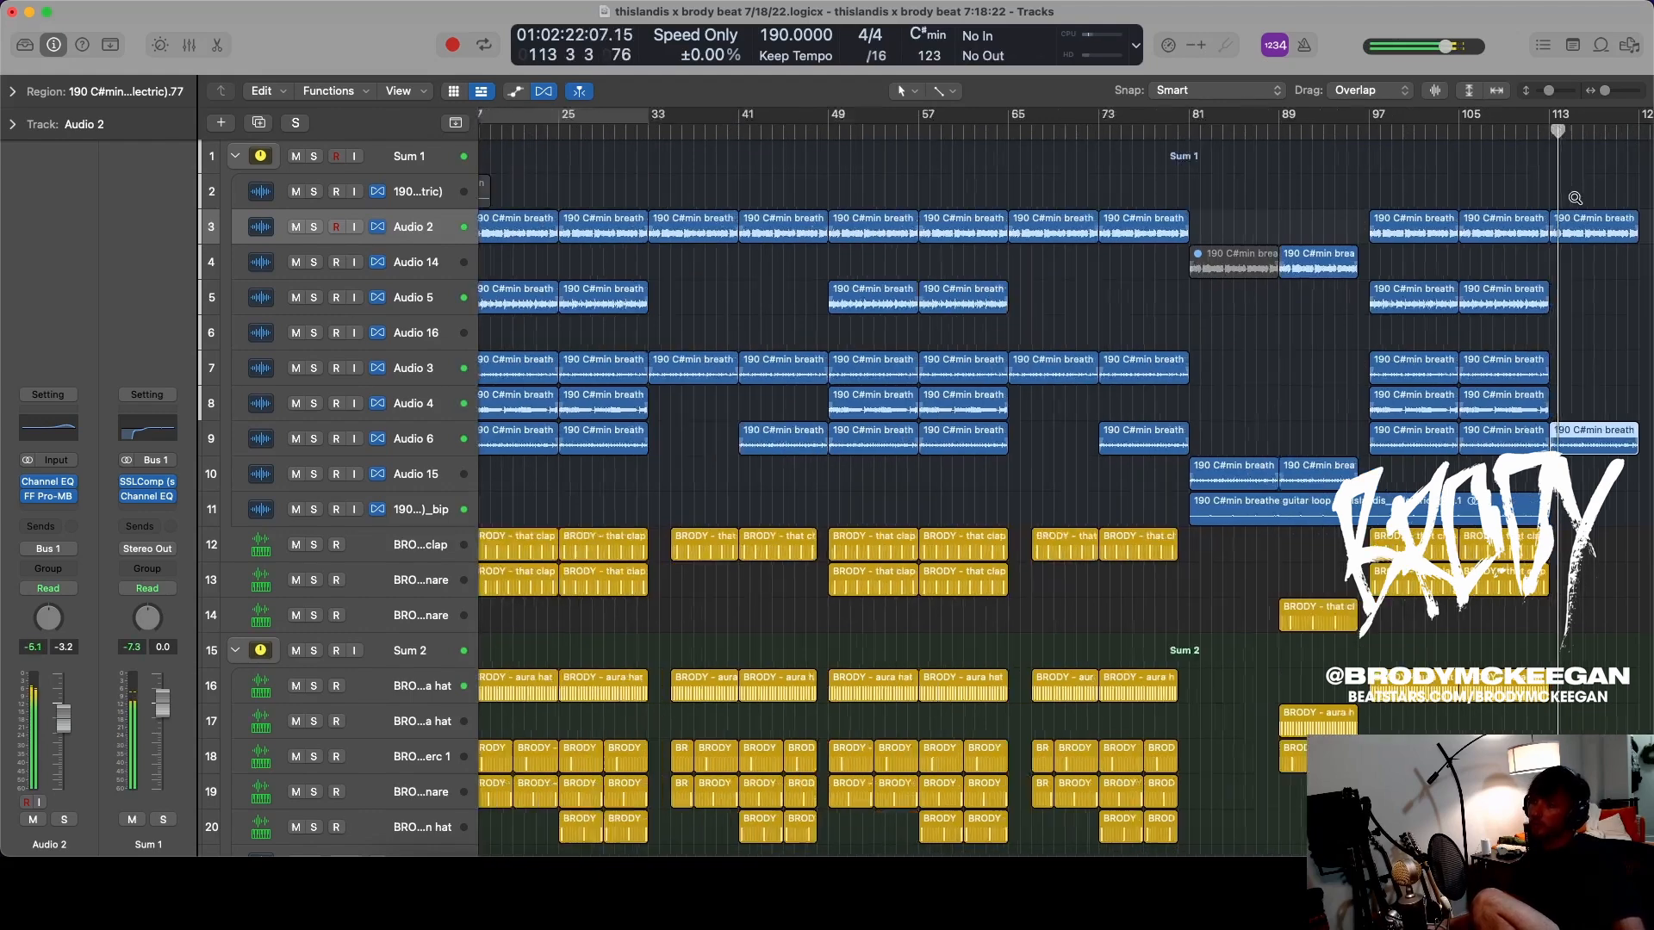
{"action": "key", "text": "Delete"}
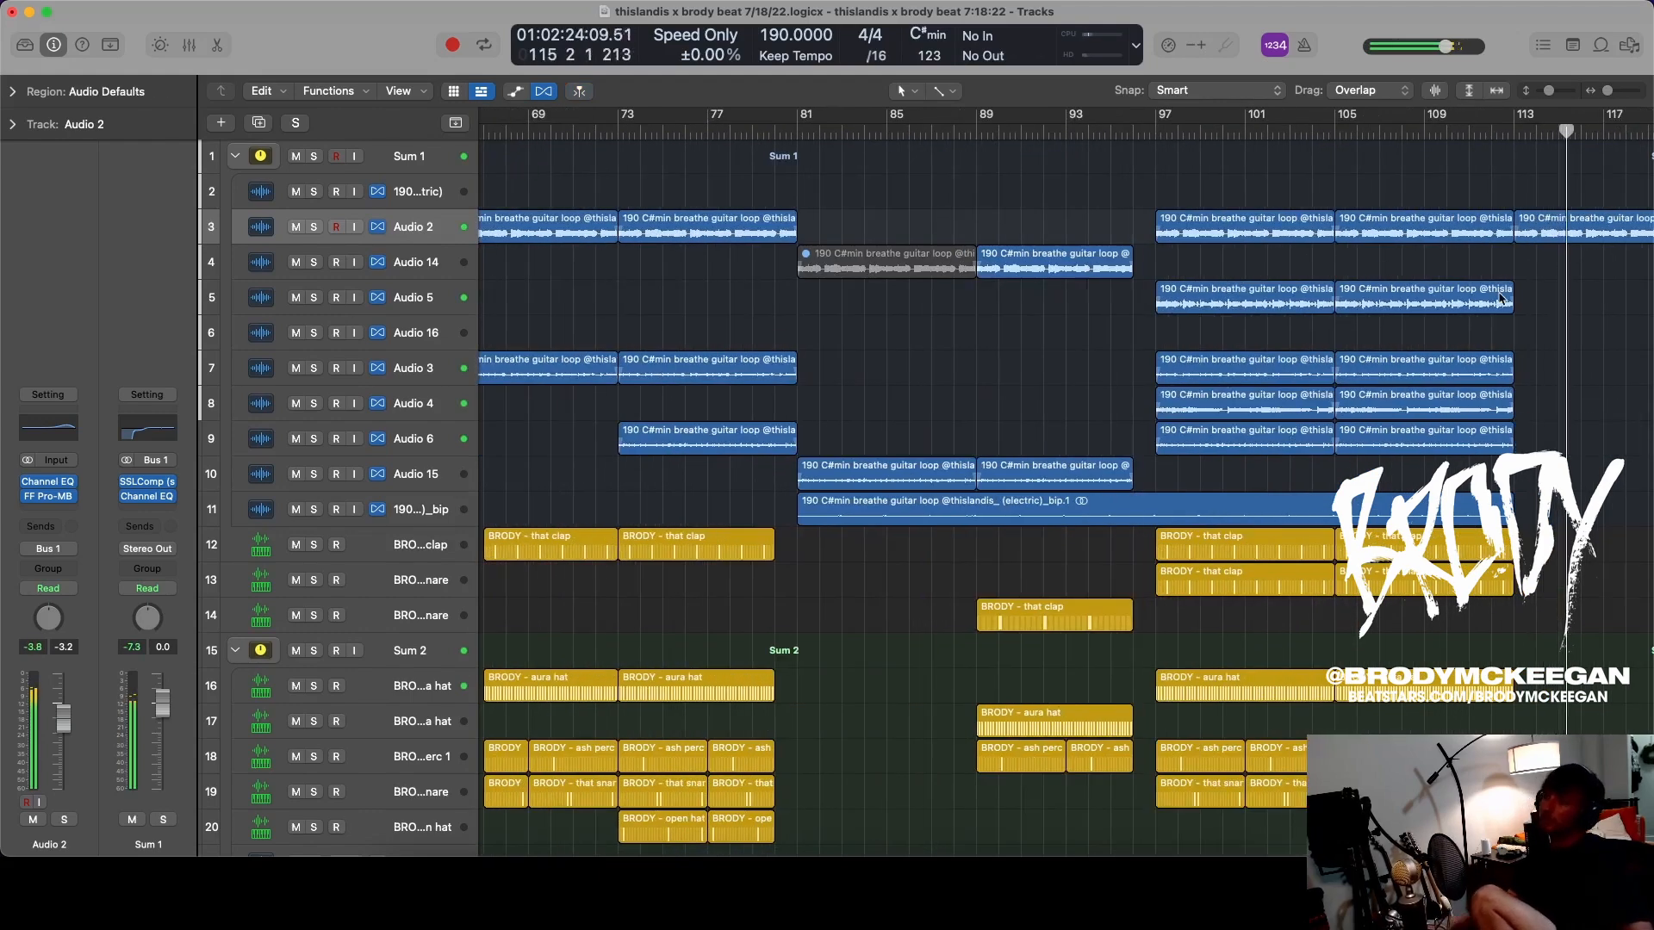
- Try repeating the last Audio 3 guitar region at bar 113 and delete the copy
{"action": "left_click", "coordinate": [1439, 359]}
{"action": "scroll", "coordinate": [1465, 357], "scroll_direction": "right", "scroll_amount": 2}
{"action": "key", "text": "super+r"}
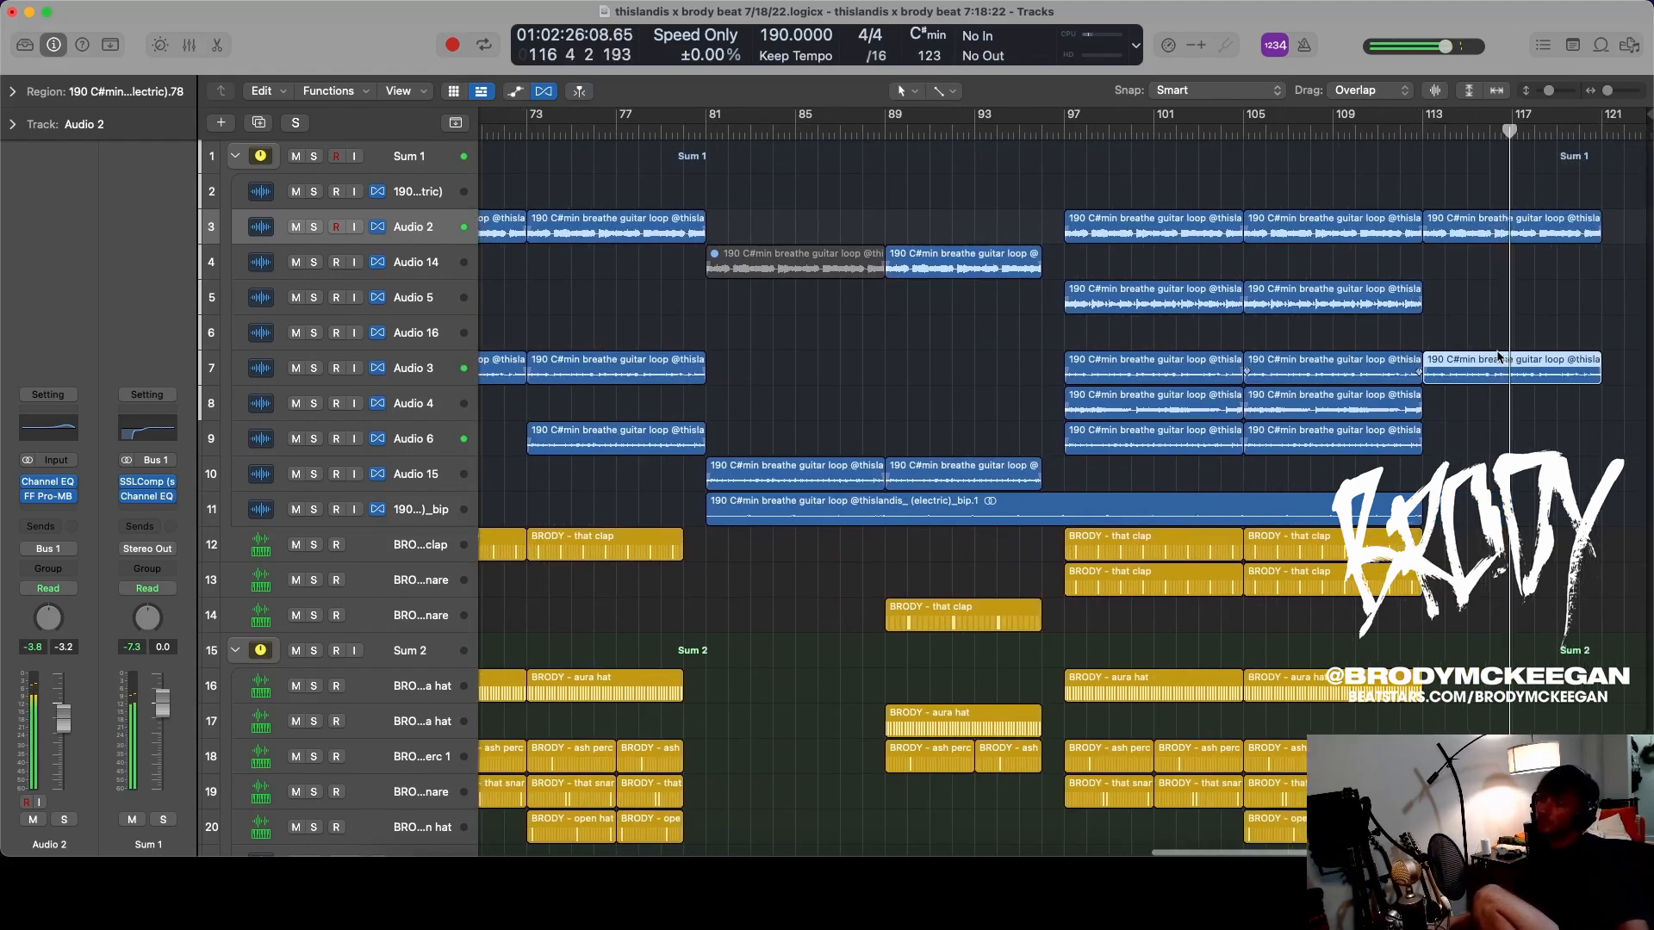
{"action": "key", "text": "Delete"}
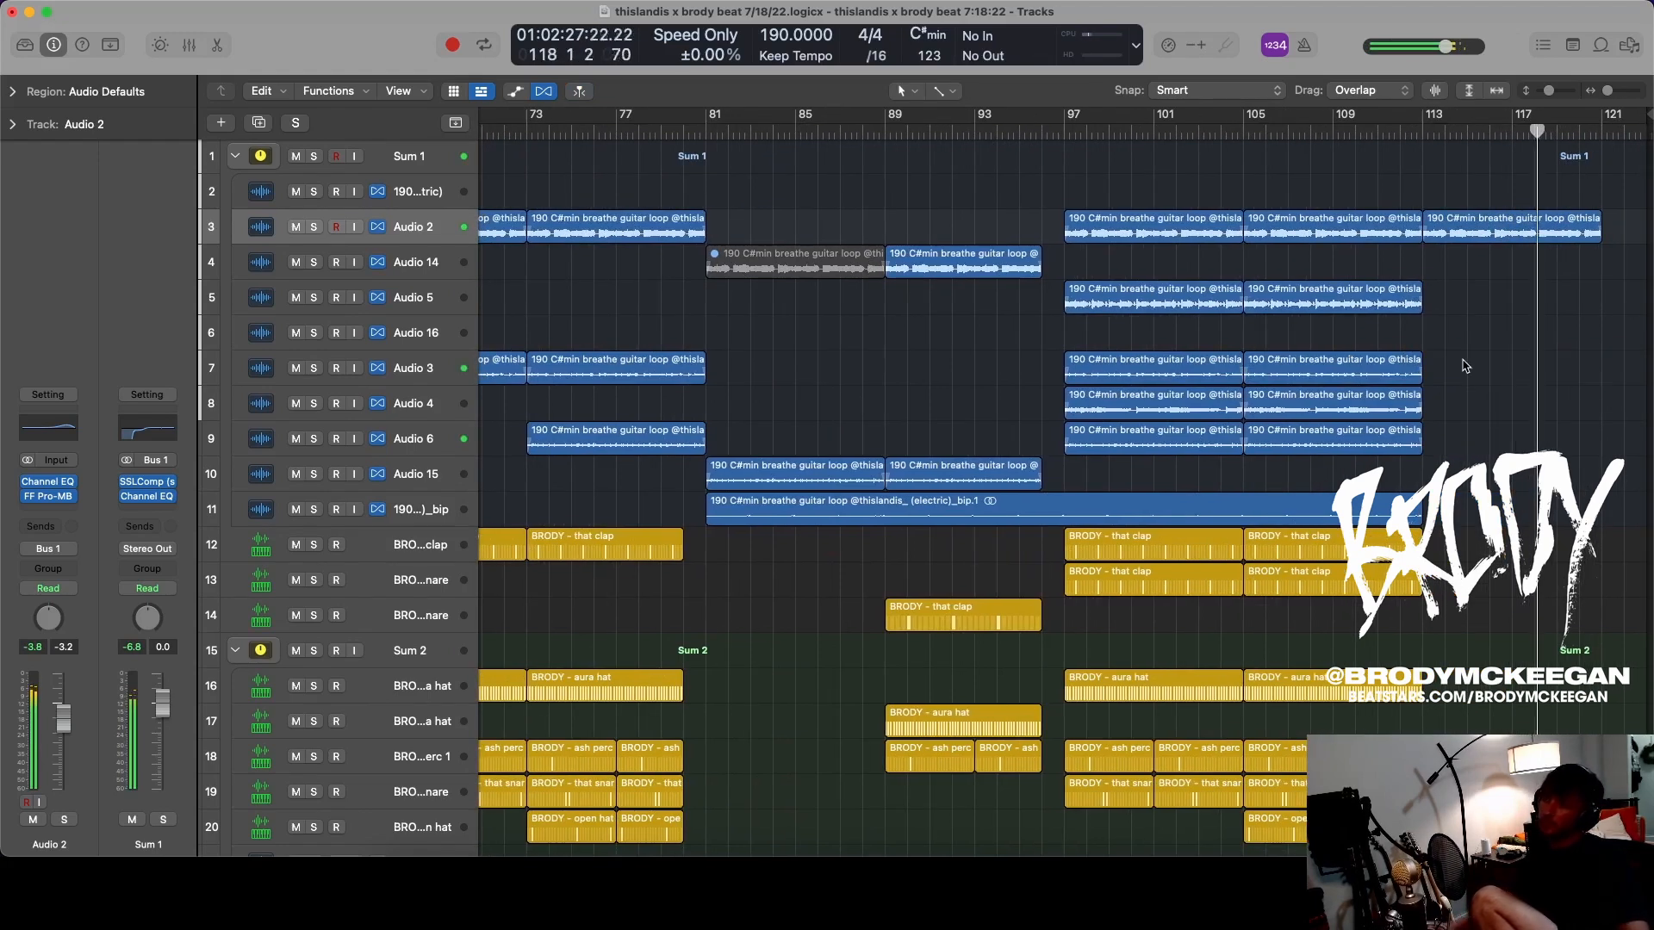
- Repeat the last Audio 5 guitar region at bar 113 and play it together with the Audio 2 guitar
{"action": "left_click", "coordinate": [1327, 291]}
{"action": "key", "text": "super+r"}
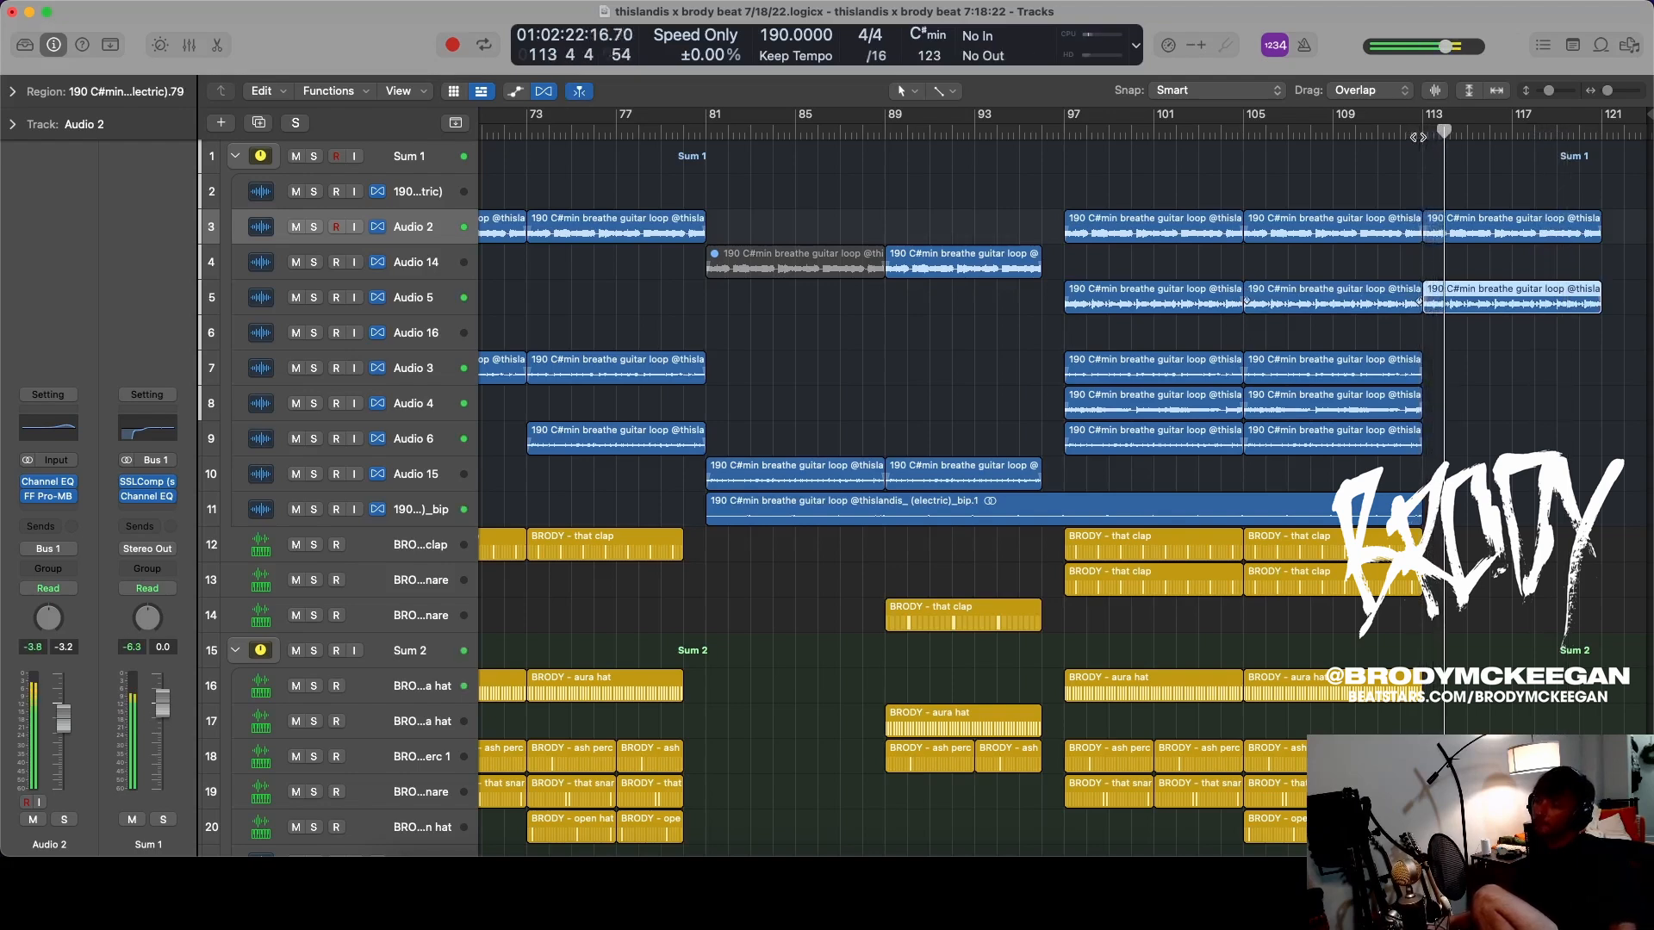
- Delete the repeated Audio 5 guitar region at bar 113
{"action": "scroll", "coordinate": [1439, 340], "scroll_direction": "down", "scroll_amount": 5}
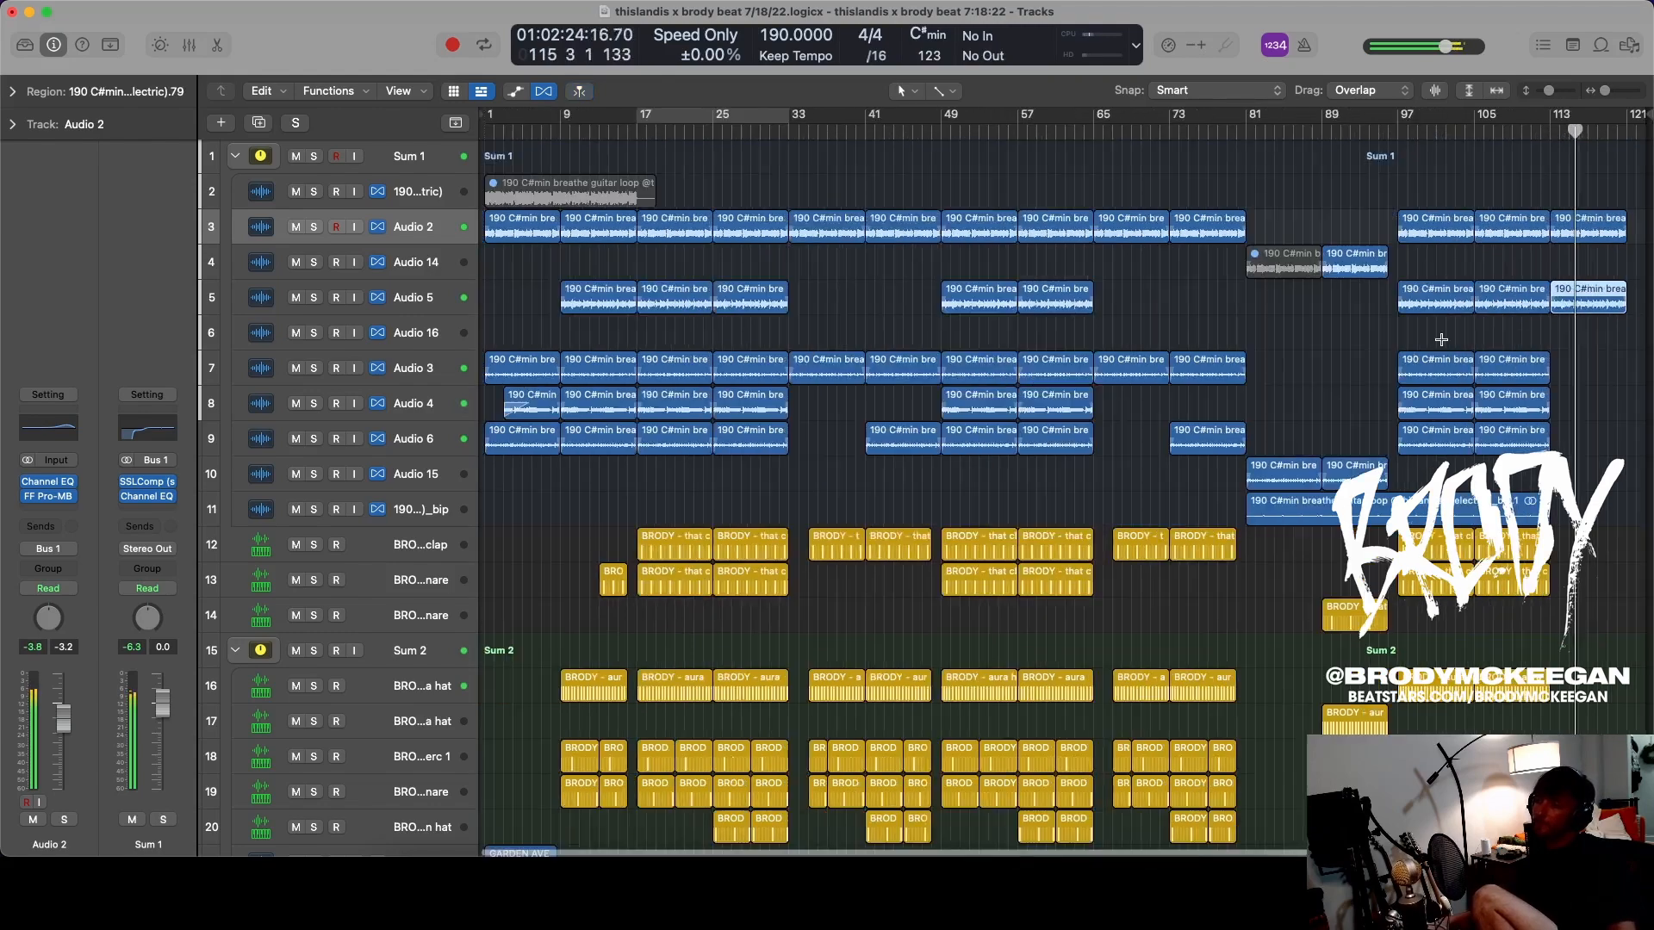
{"action": "scroll", "coordinate": [1443, 341], "scroll_direction": "up", "scroll_amount": 2}
{"action": "scroll", "coordinate": [1444, 341], "scroll_direction": "right", "scroll_amount": 1}
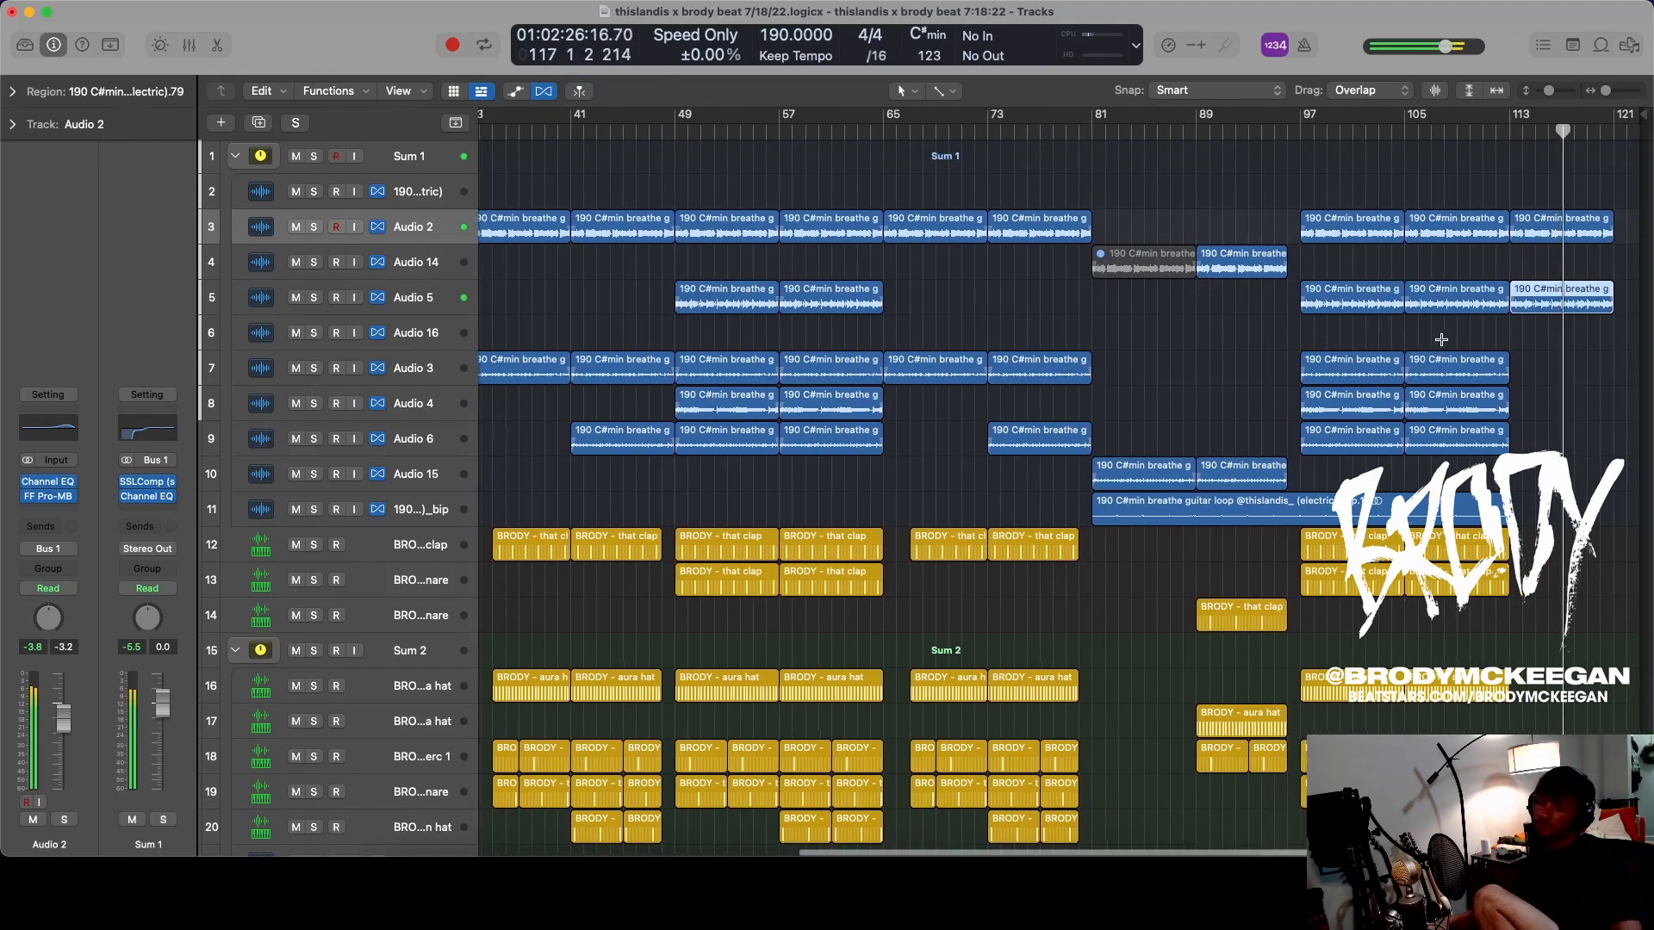
{"action": "key", "text": "Delete"}
- Repeat the last Audio 6 guitar region at bar 113 and listen to it with the Audio 2 guitar
{"action": "scroll", "coordinate": [1450, 362], "scroll_direction": "down", "scroll_amount": 3}
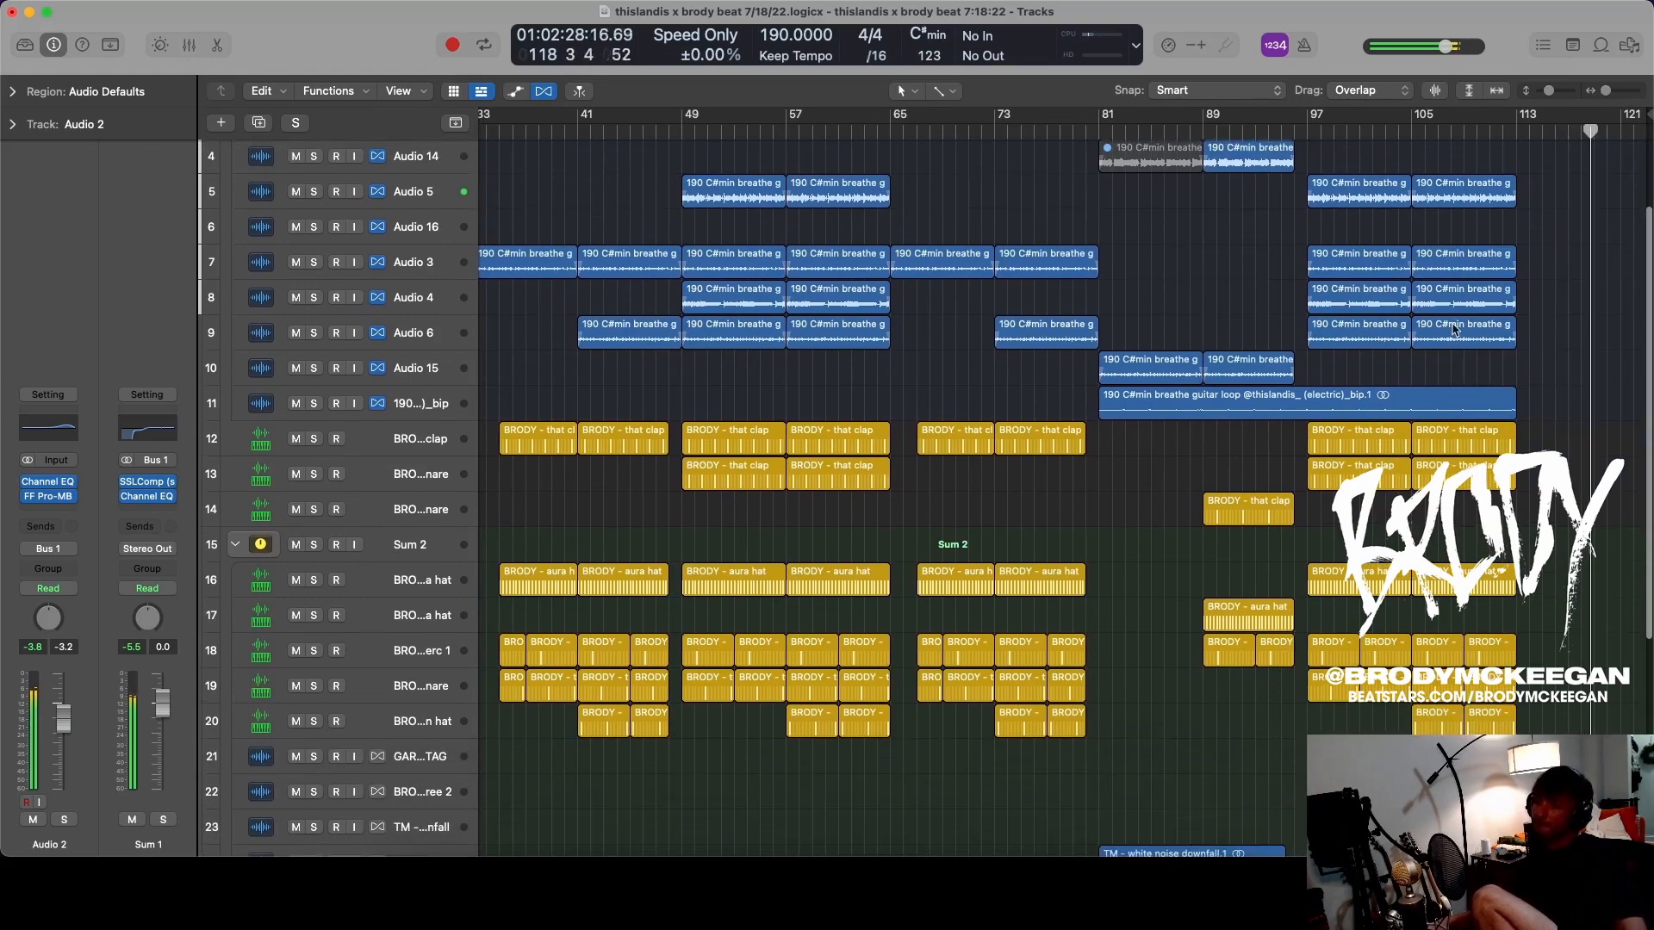
{"action": "left_click", "coordinate": [1457, 331]}
{"action": "key", "text": "super+r"}
{"action": "scroll", "coordinate": [1458, 332], "scroll_direction": "down", "scroll_amount": 10}
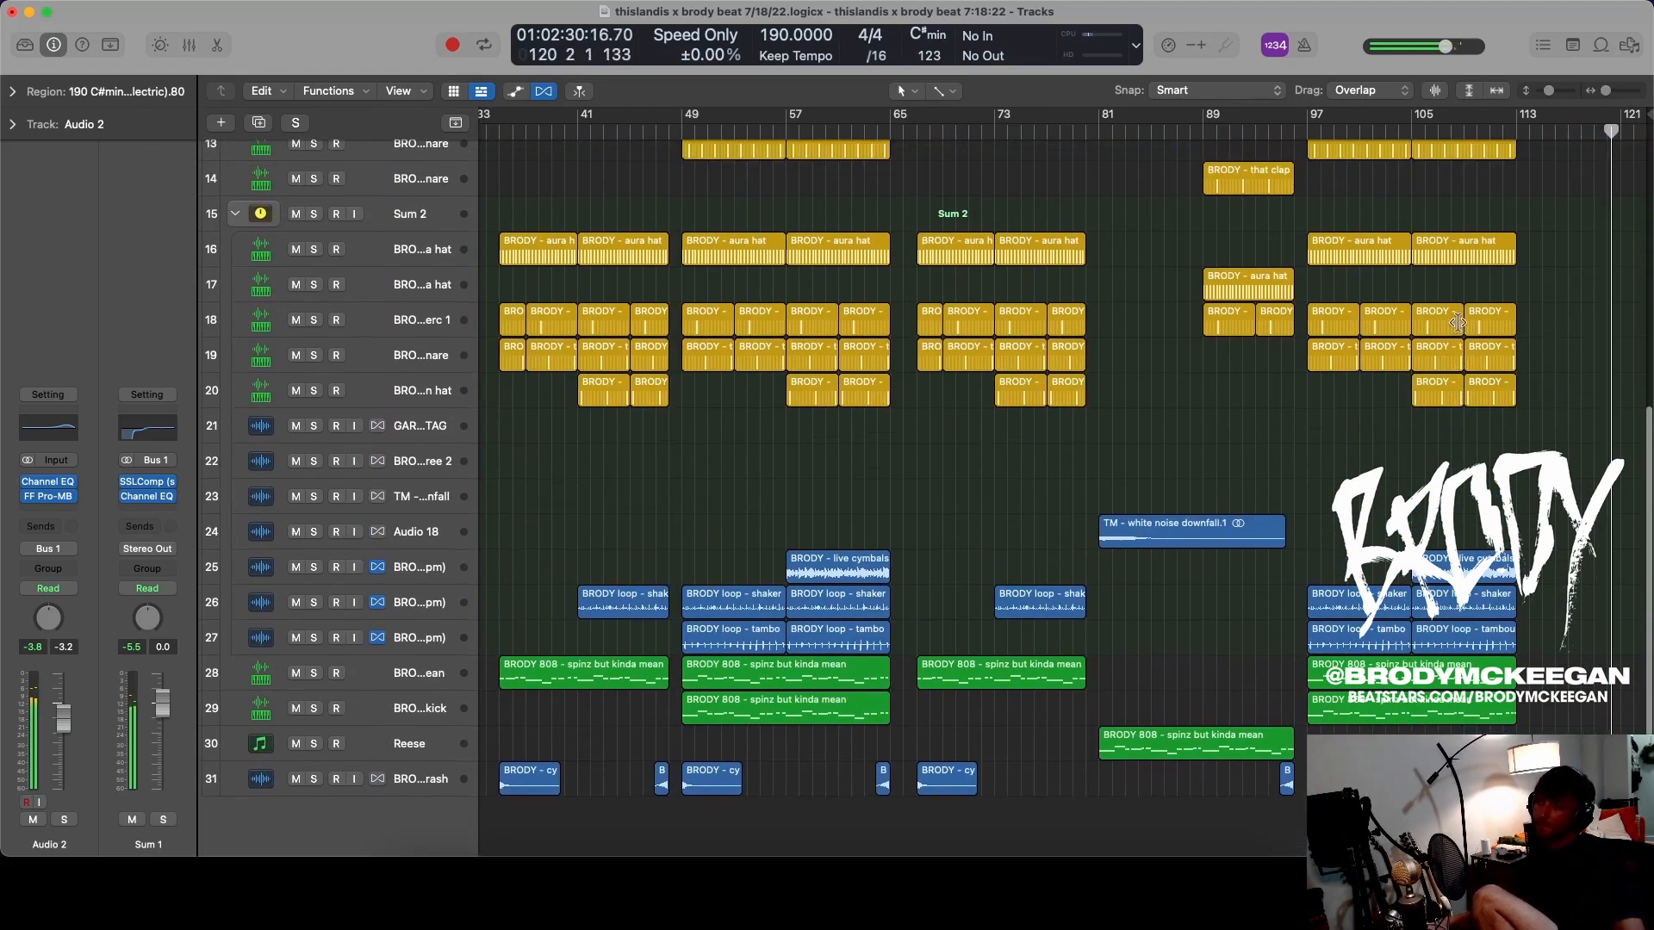
{"action": "scroll", "coordinate": [1458, 332], "scroll_direction": "up", "scroll_amount": 13}
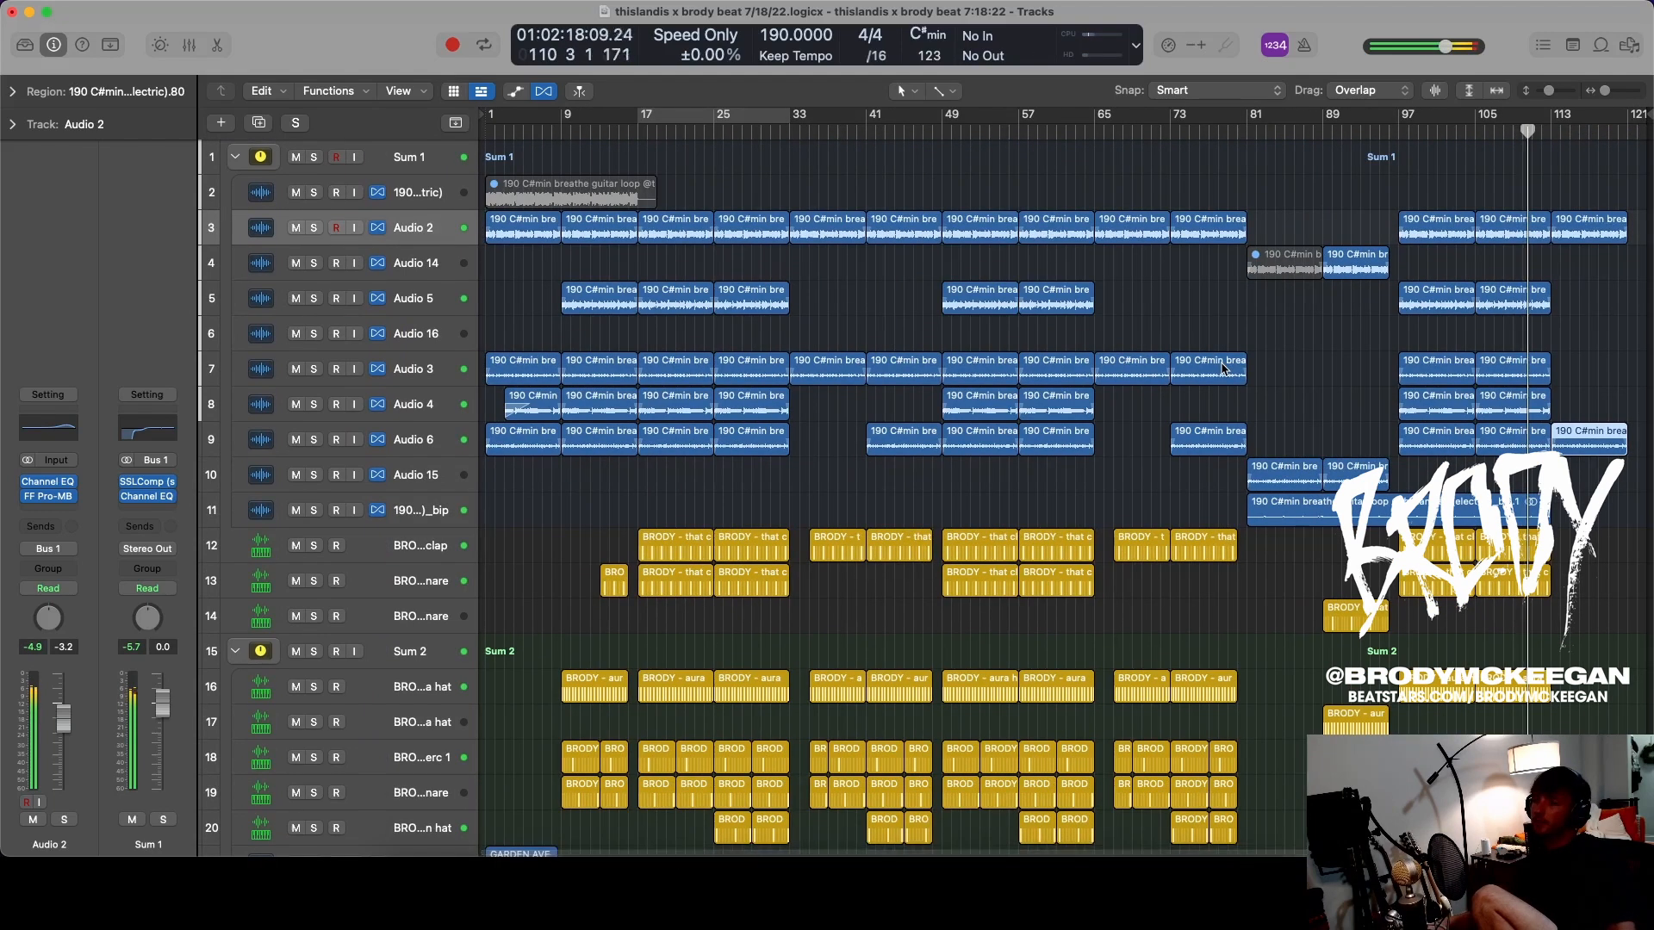
- Select the crash track to show the Stereo Out channel and play the full arrangement from bar 17
{"action": "key", "text": "space"}
{"action": "key", "text": "Return"}
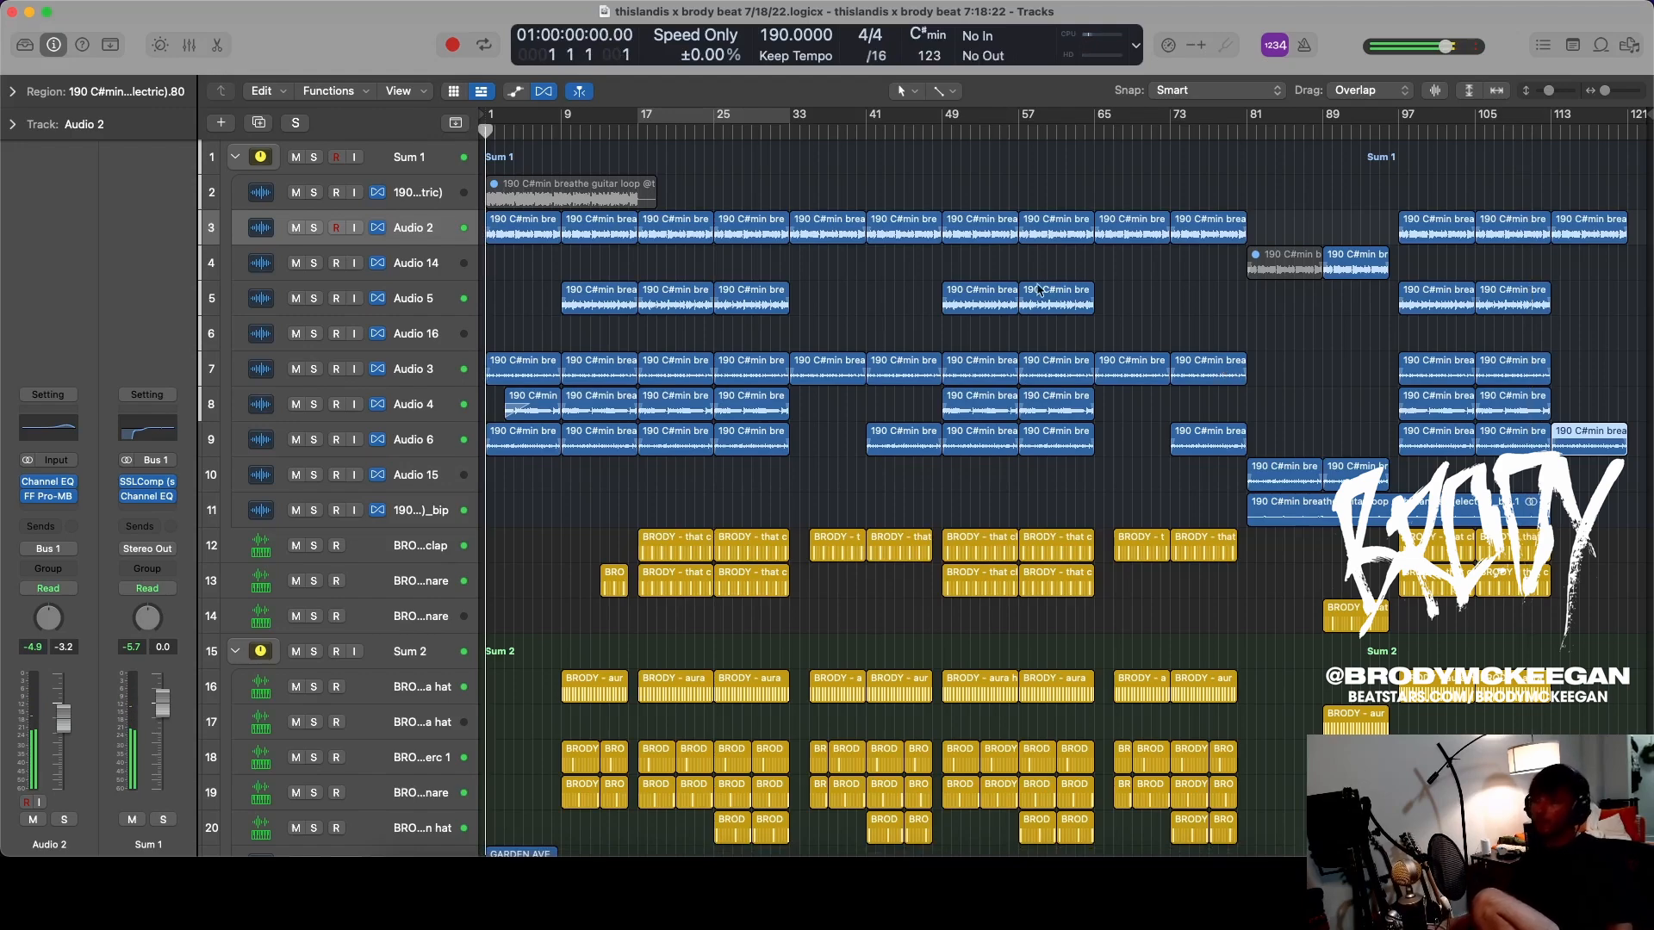
{"action": "scroll", "coordinate": [1048, 289], "scroll_direction": "down", "scroll_amount": 5}
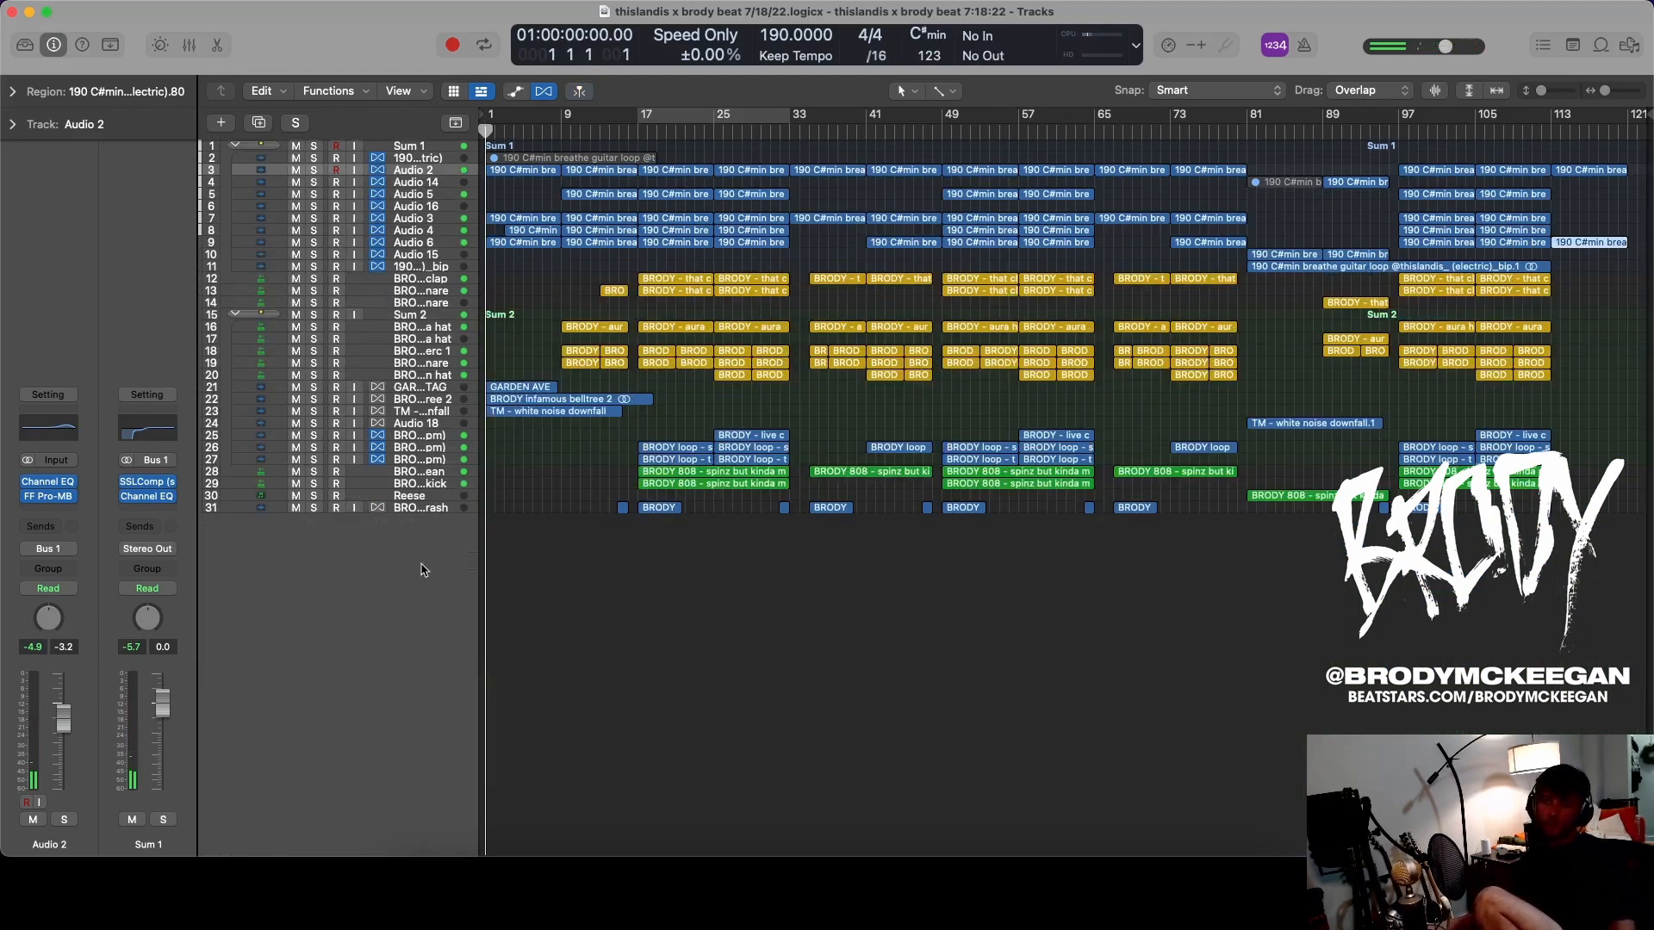
{"action": "left_click", "coordinate": [419, 508]}
{"action": "left_click", "coordinate": [645, 131]}
{"action": "key", "text": "space"}
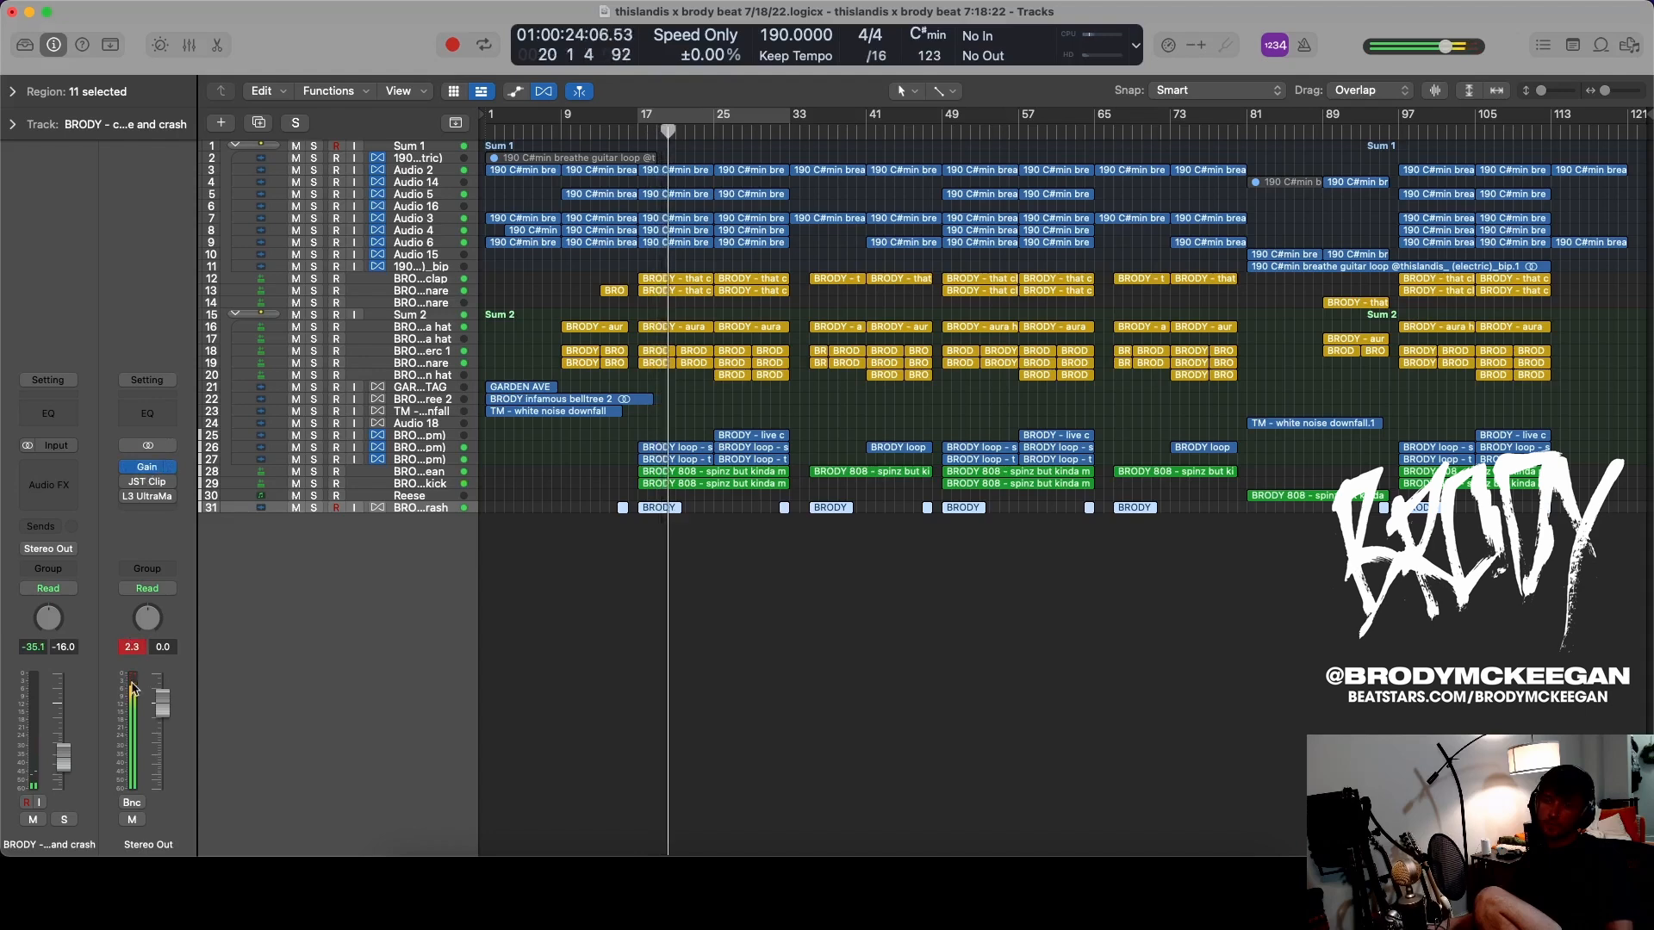
- Reset the Stereo Out peak meter and compare the master level with its plug-ins bypassed and enabled, starting with Gain
{"action": "left_click", "coordinate": [134, 647]}
{"action": "left_click", "coordinate": [147, 467]}
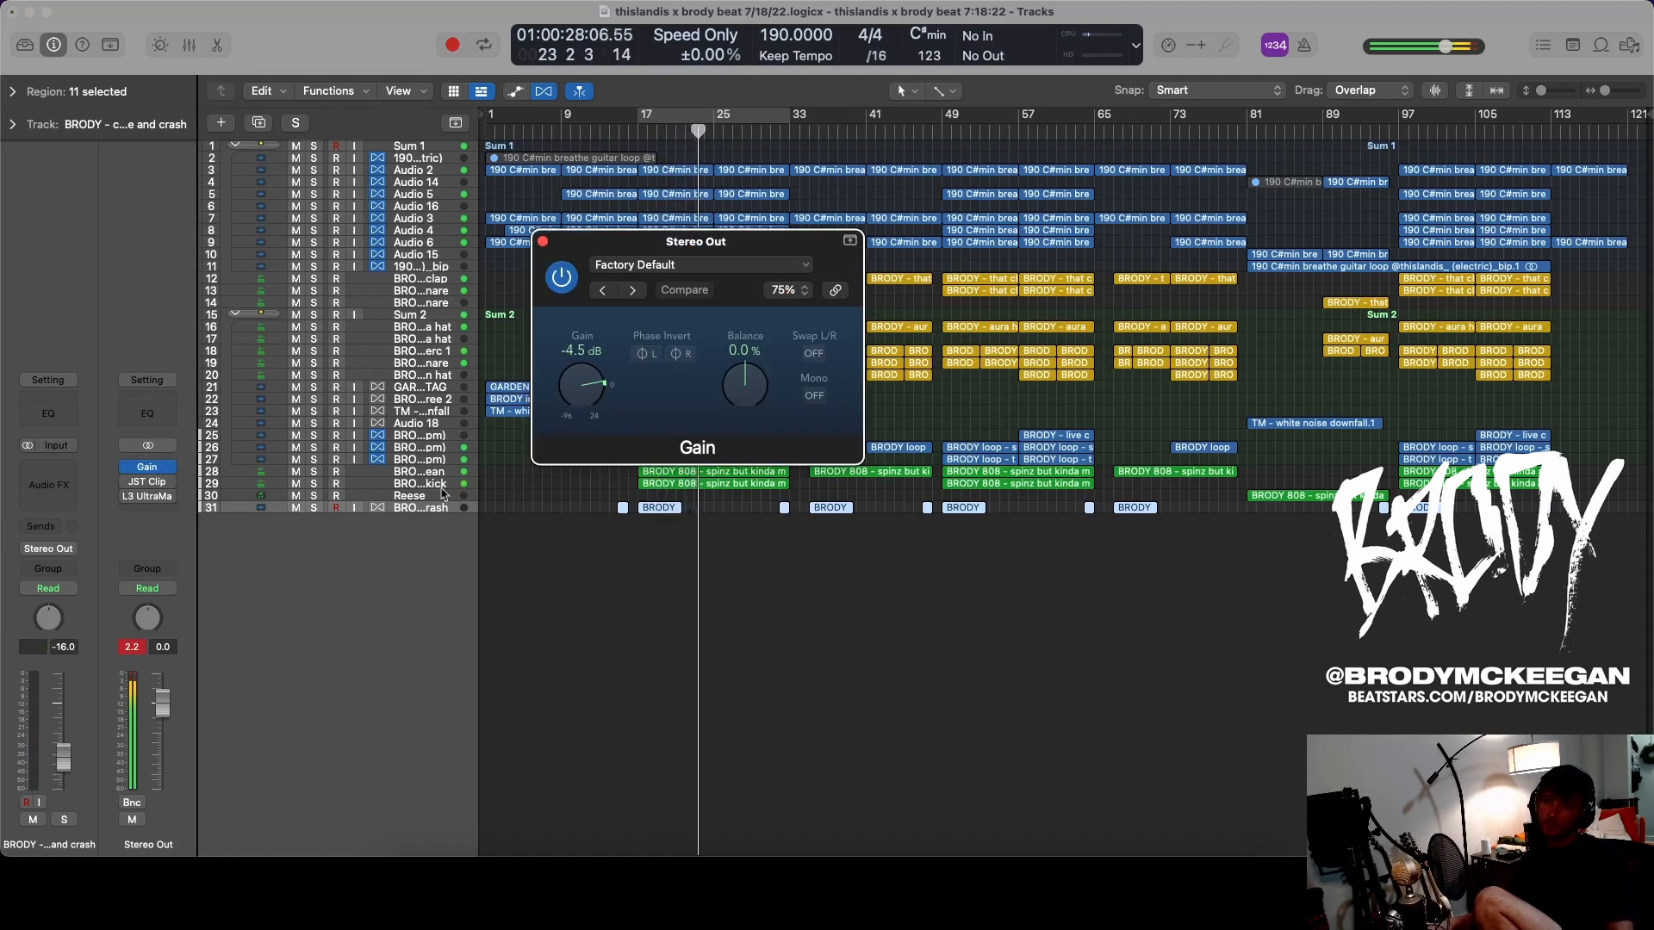
{"action": "left_click", "coordinate": [562, 283]}
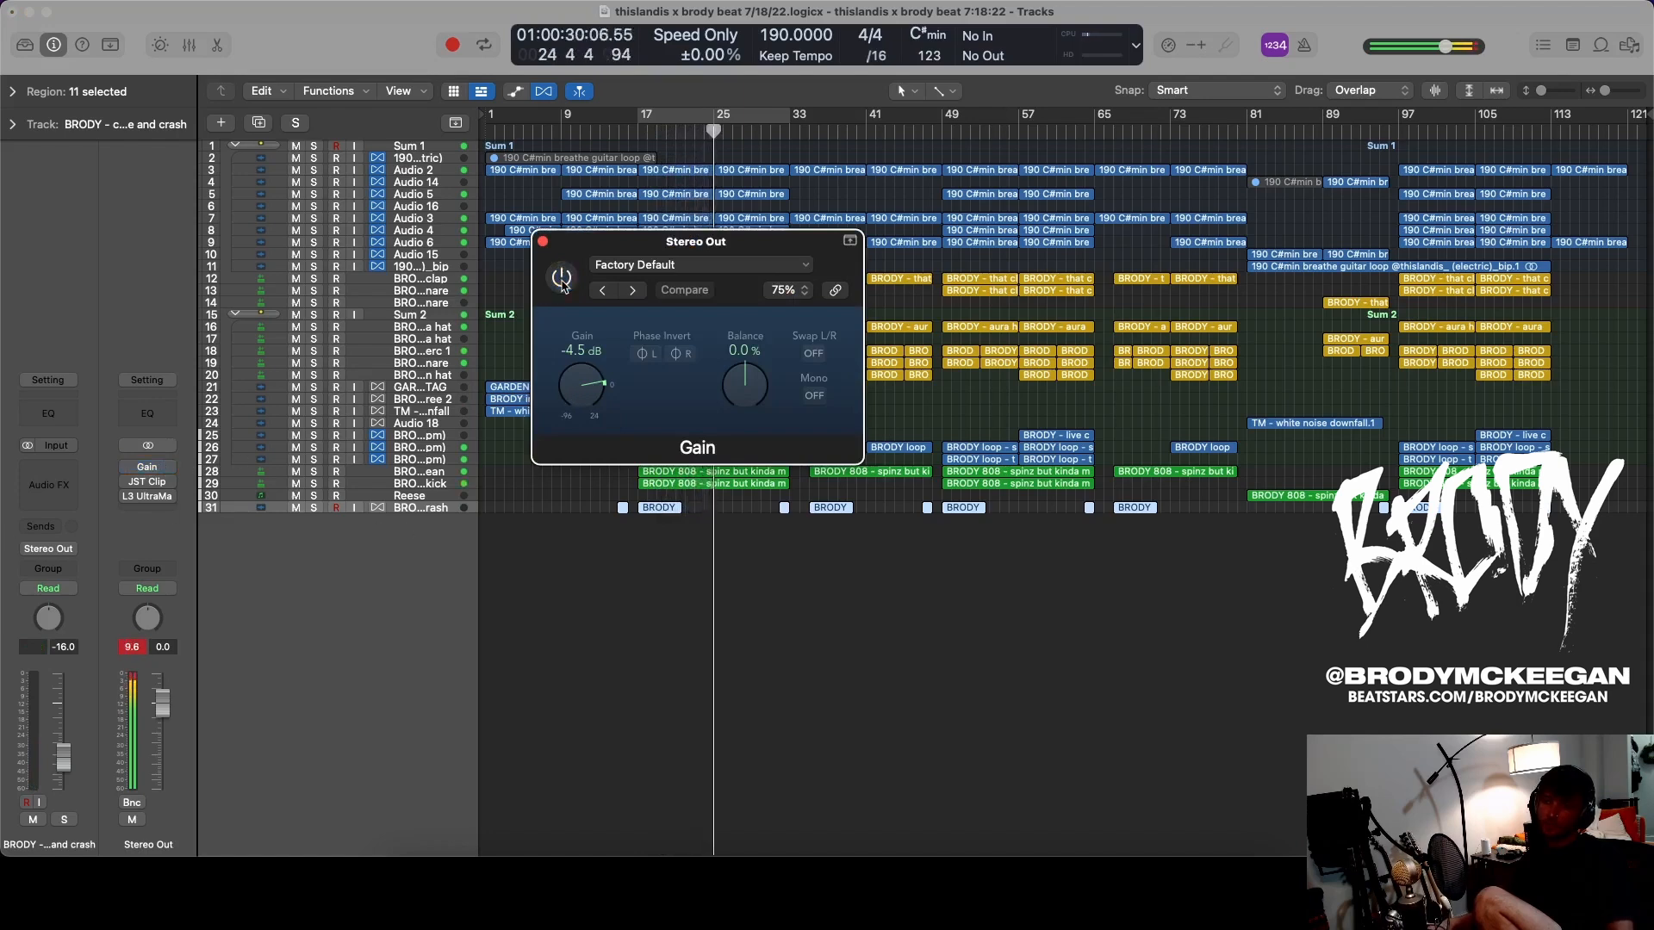
{"action": "left_click", "coordinate": [127, 483]}
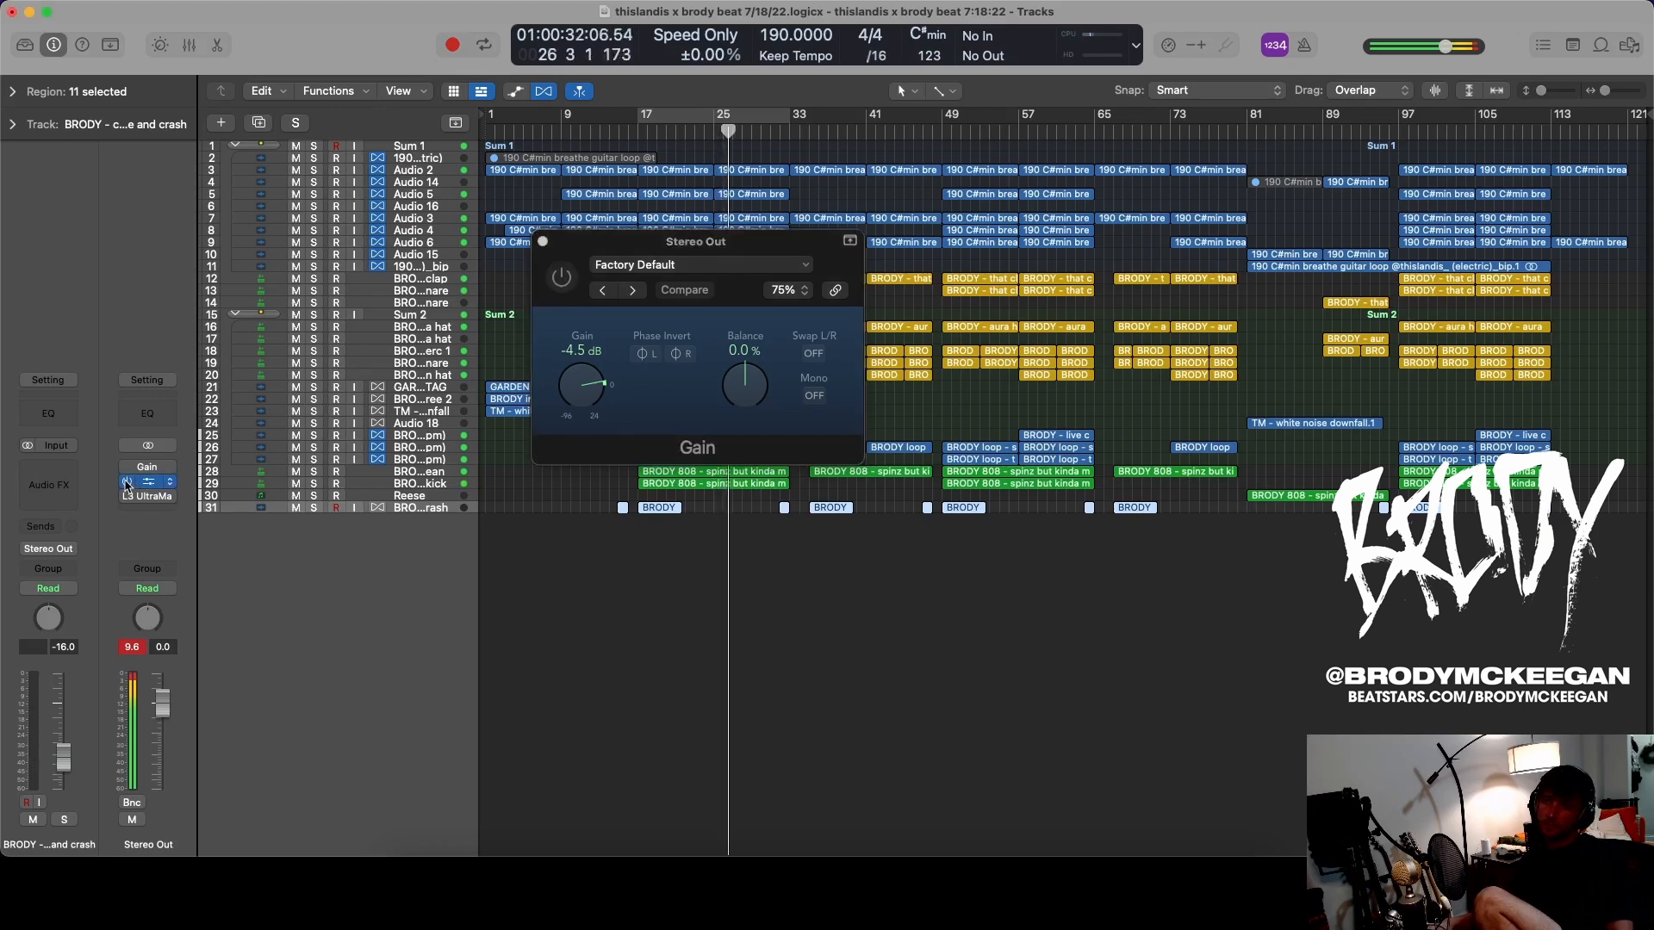
{"action": "left_click", "coordinate": [128, 468]}
- Adjust the main clipping amount in JST Clip on the Stereo Out while replaying from bar 17
{"action": "left_click", "coordinate": [151, 484]}
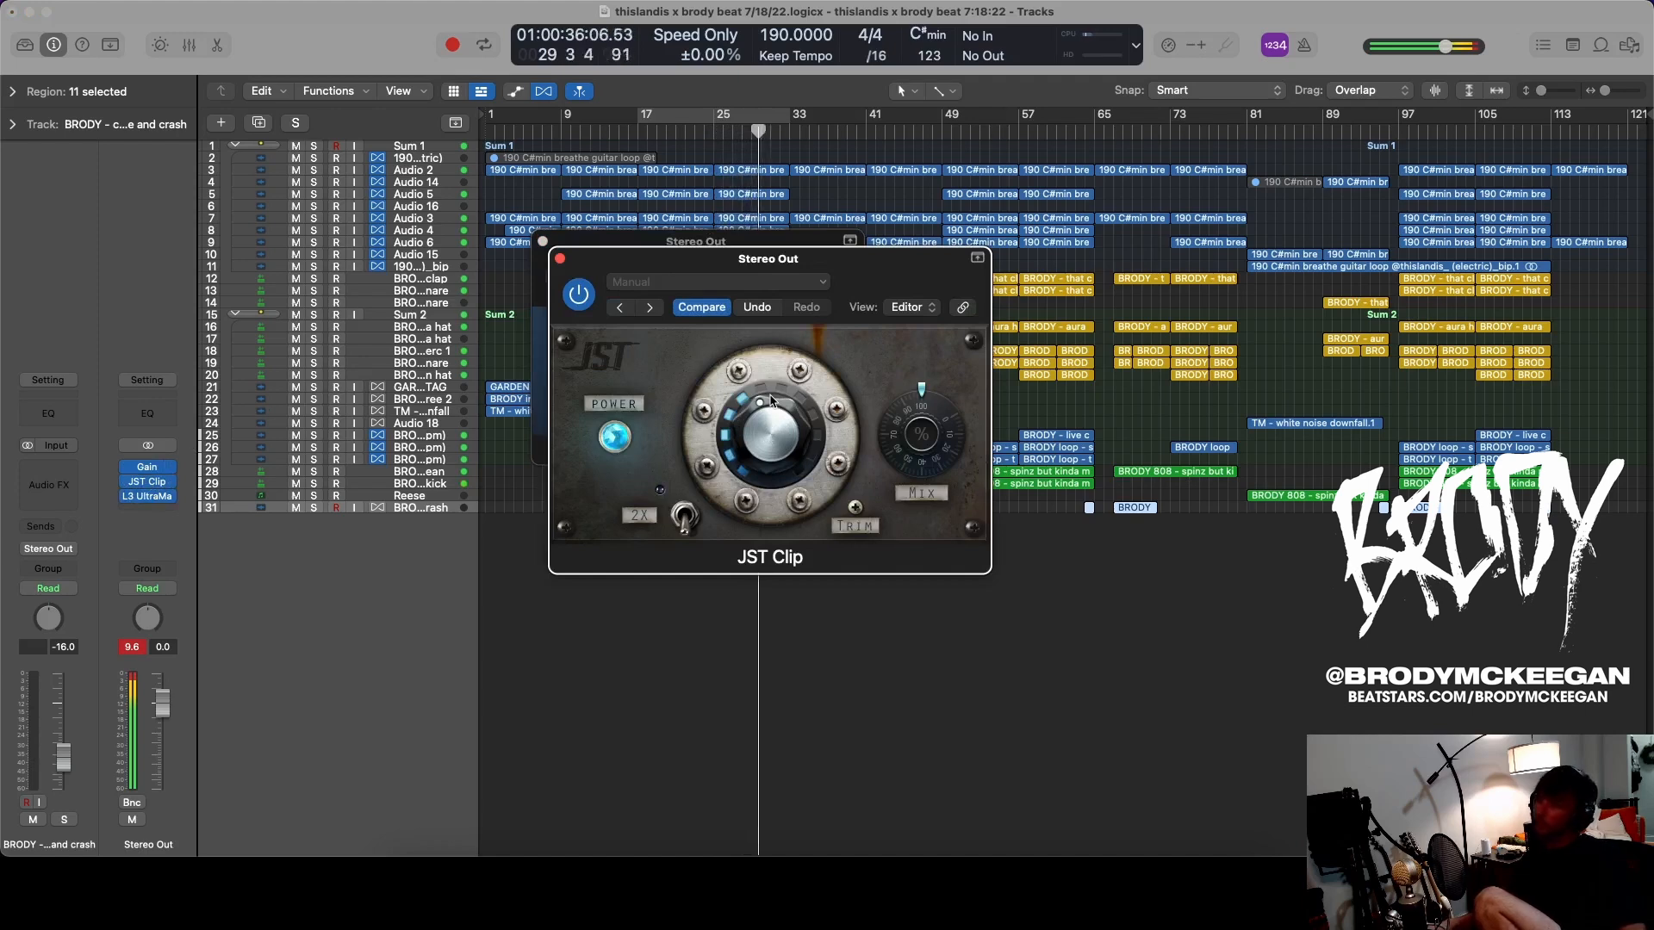
{"action": "left_click_drag", "start_coordinate": [771, 400], "coordinate": [764, 435]}
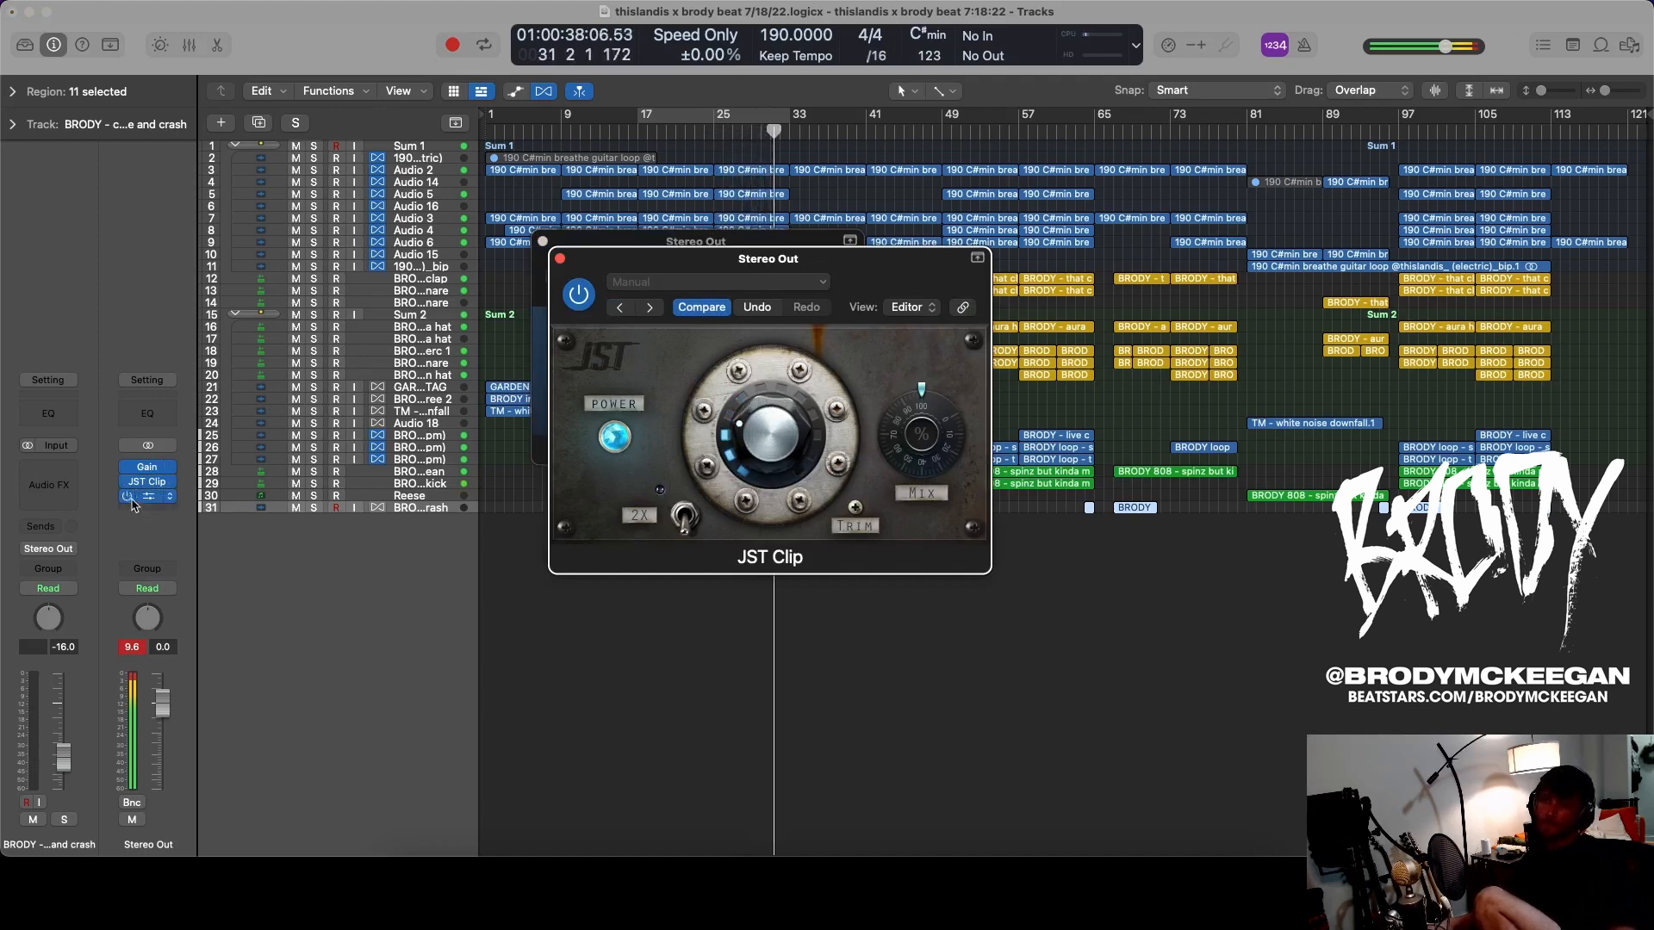
{"action": "left_click", "coordinate": [637, 130]}
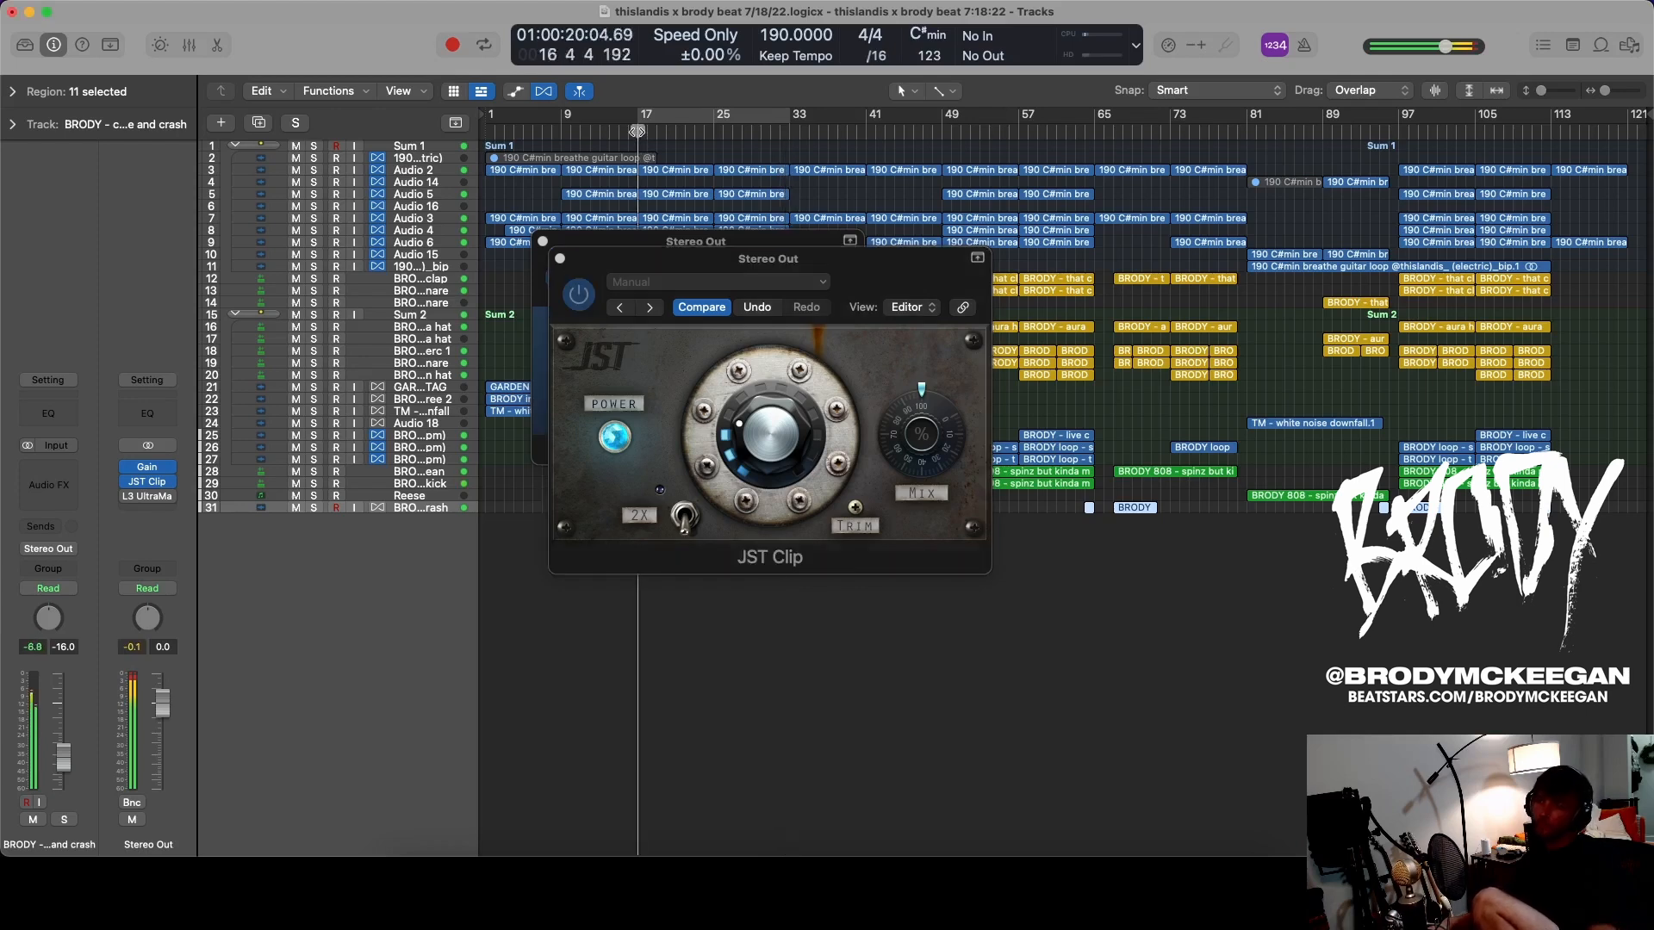
{"action": "left_click_drag", "start_coordinate": [791, 450], "coordinate": [781, 435]}
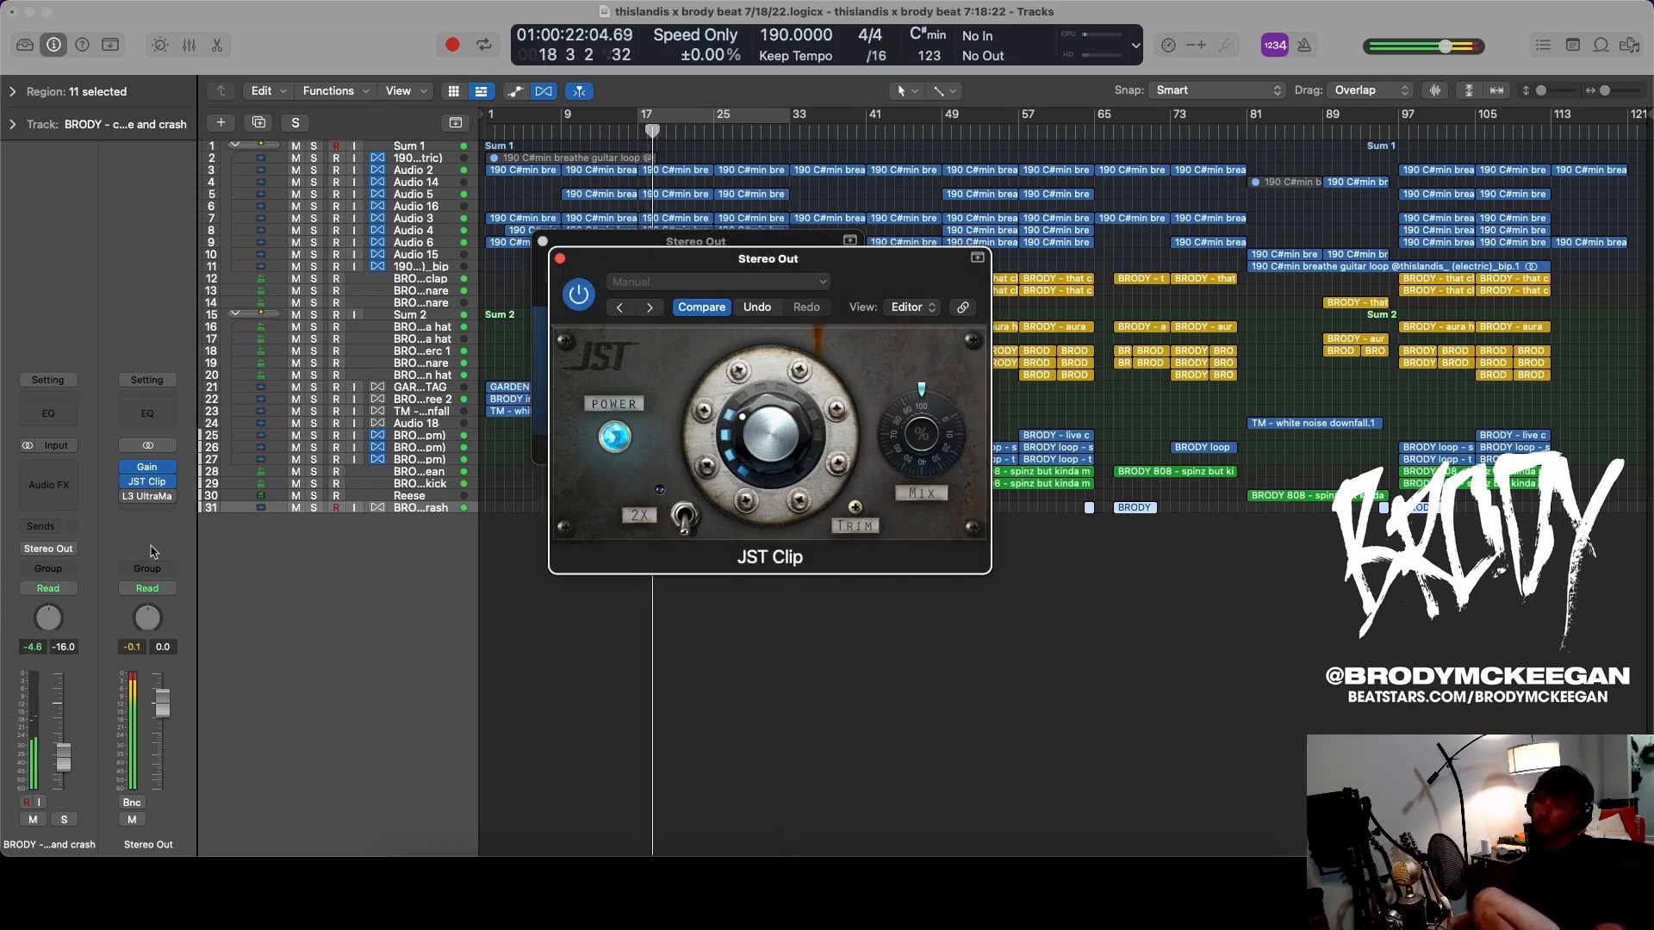
- Compare the mix with the Stereo Out's L3 UltraMaximizer bypassed and enabled, keeping it enabled
{"action": "left_click", "coordinate": [125, 498]}
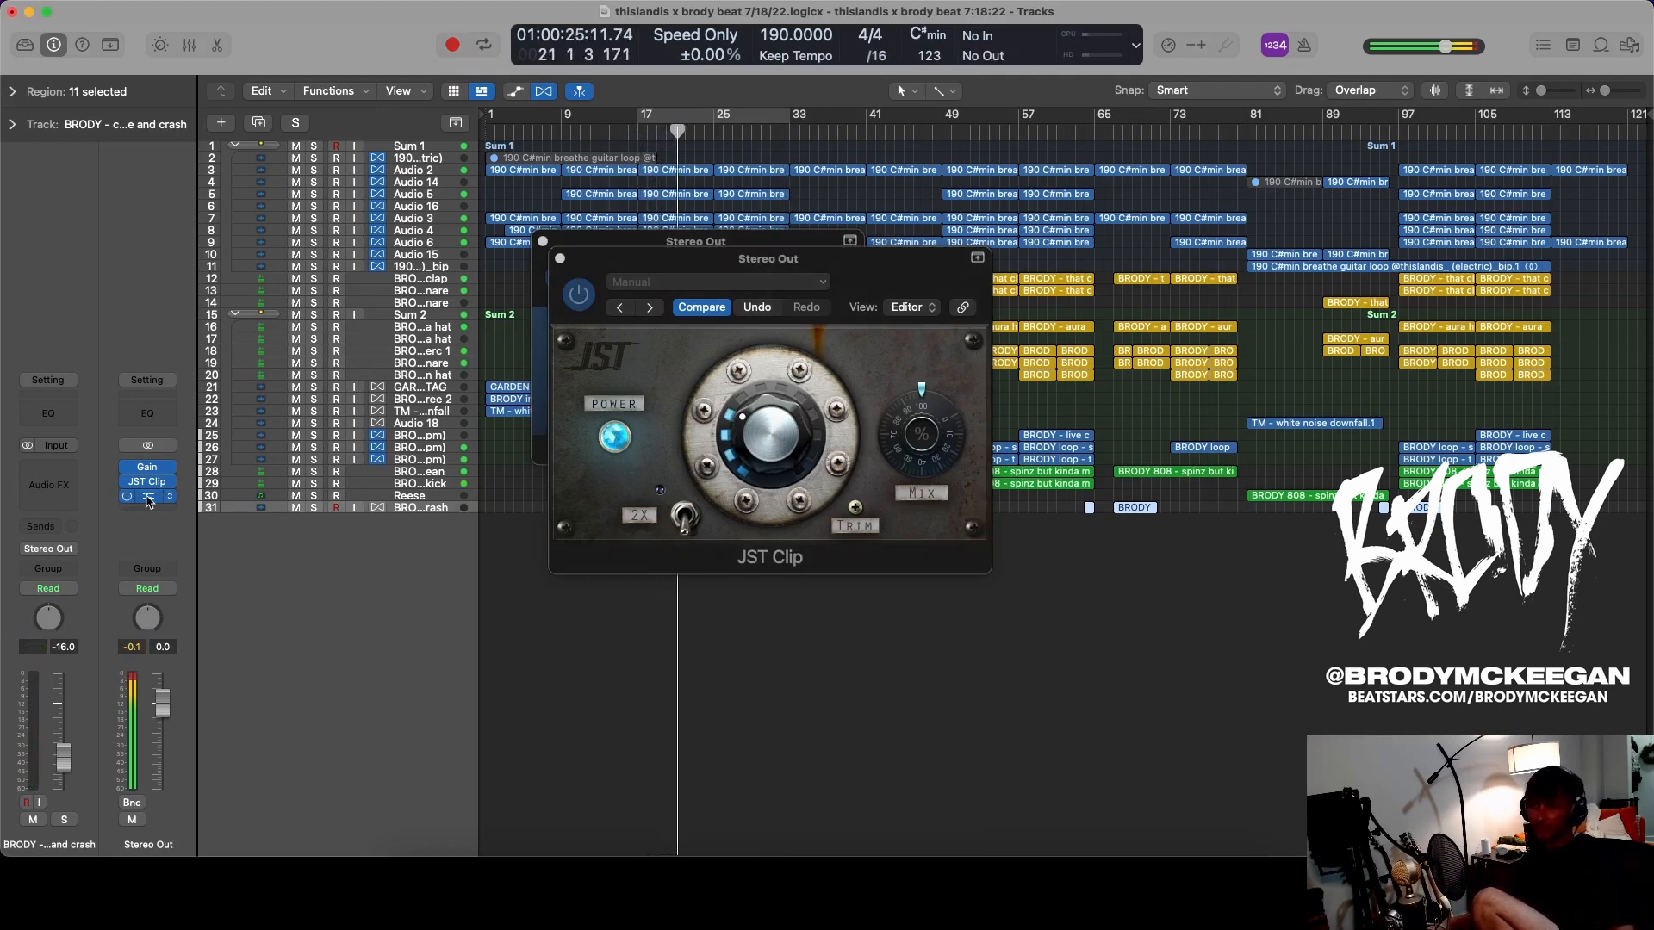
{"action": "left_click", "coordinate": [148, 498]}
{"action": "left_click", "coordinate": [598, 306]}
{"action": "left_click", "coordinate": [598, 305]}
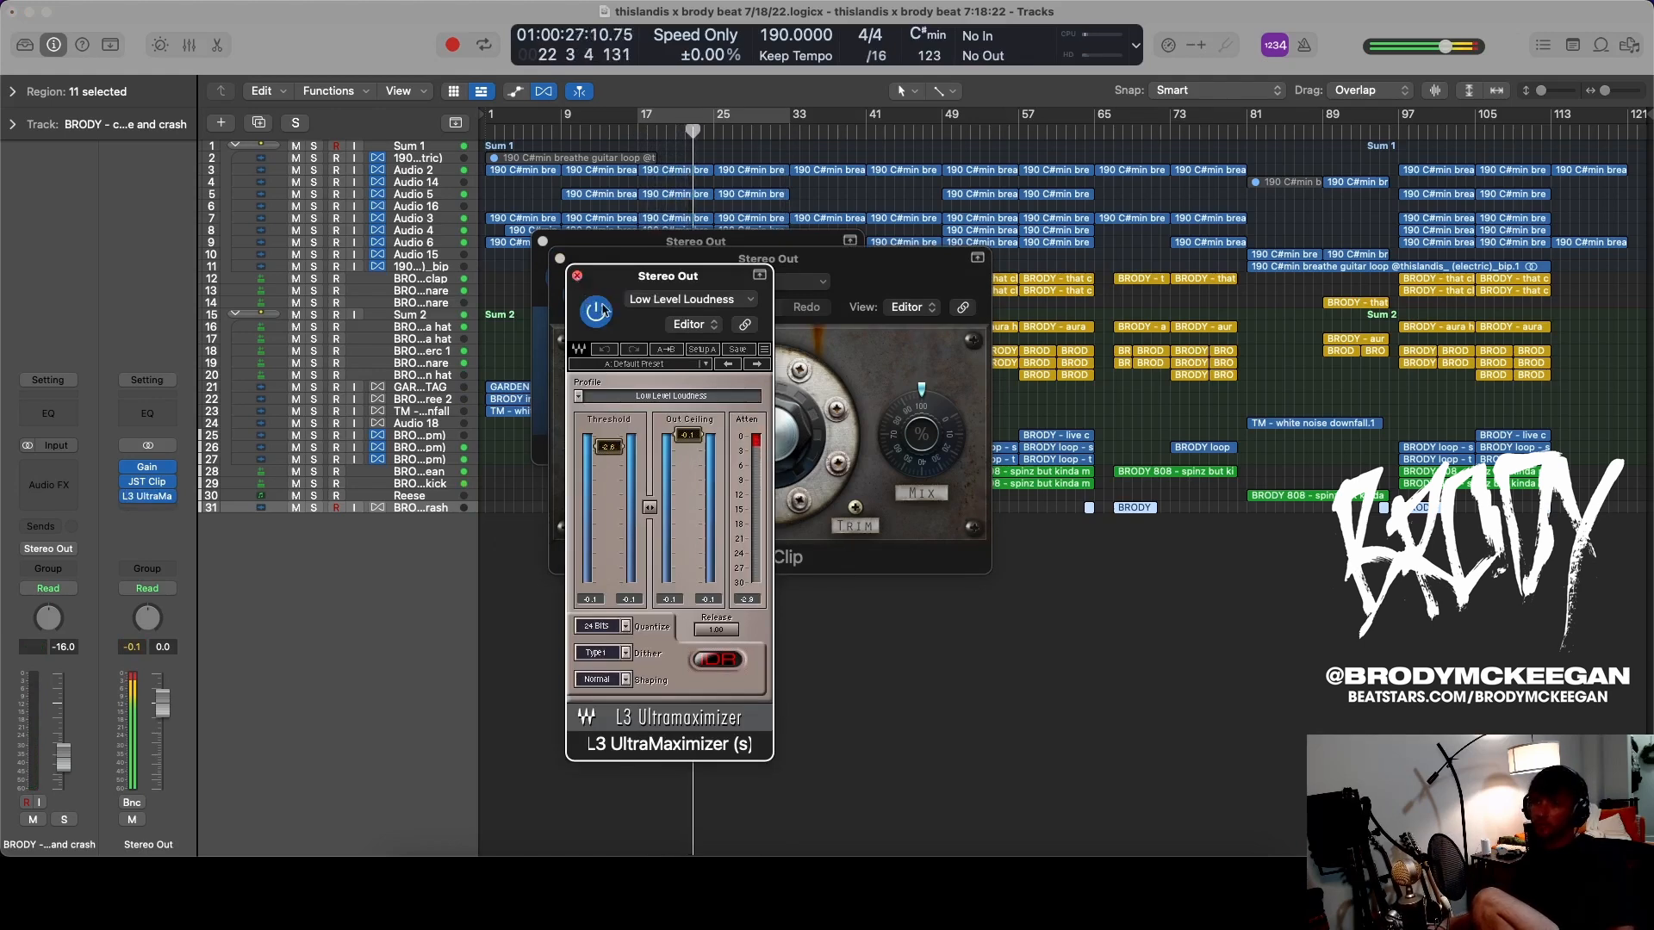
{"action": "left_click", "coordinate": [577, 276]}
- Fine-tune the JST Clip amount, close the Stereo Out plug-in windows and return to the song start
{"action": "mouse_move", "coordinate": [760, 455]}
{"action": "left_mouse_down"}
{"action": "mouse_move", "coordinate": [753, 420]}
{"action": "mouse_move", "coordinate": [755, 465]}
{"action": "left_mouse_up"}
{"action": "left_click", "coordinate": [560, 260]}
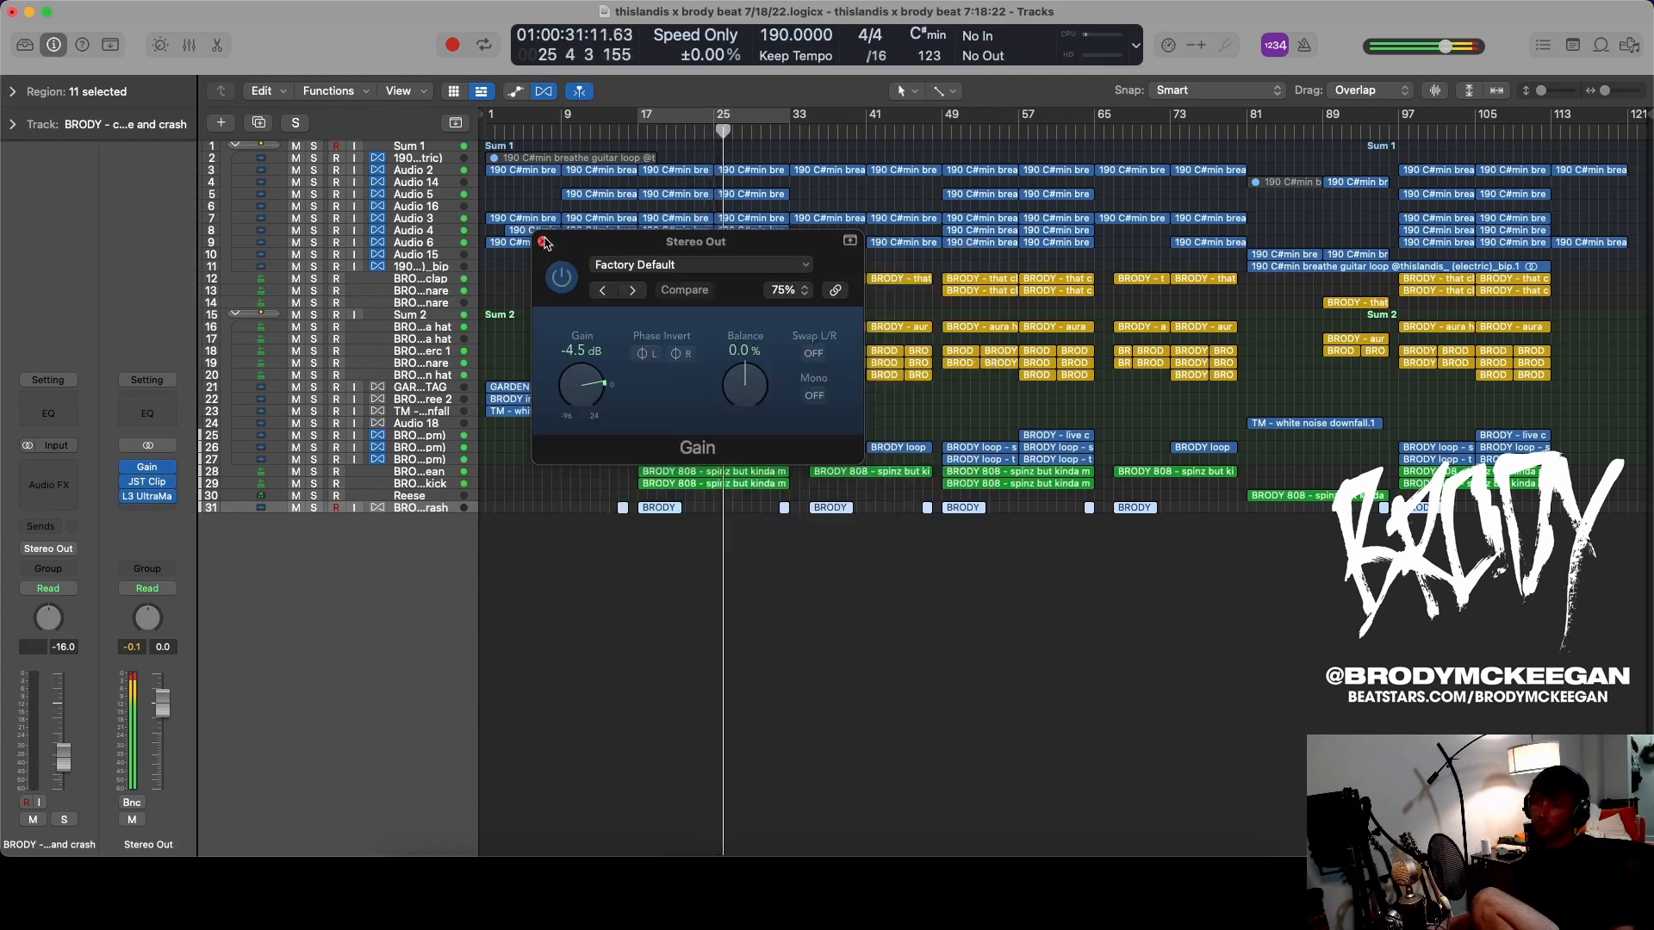
{"action": "left_click", "coordinate": [543, 242]}
{"action": "key", "text": "space"}
{"action": "key", "text": "Return"}
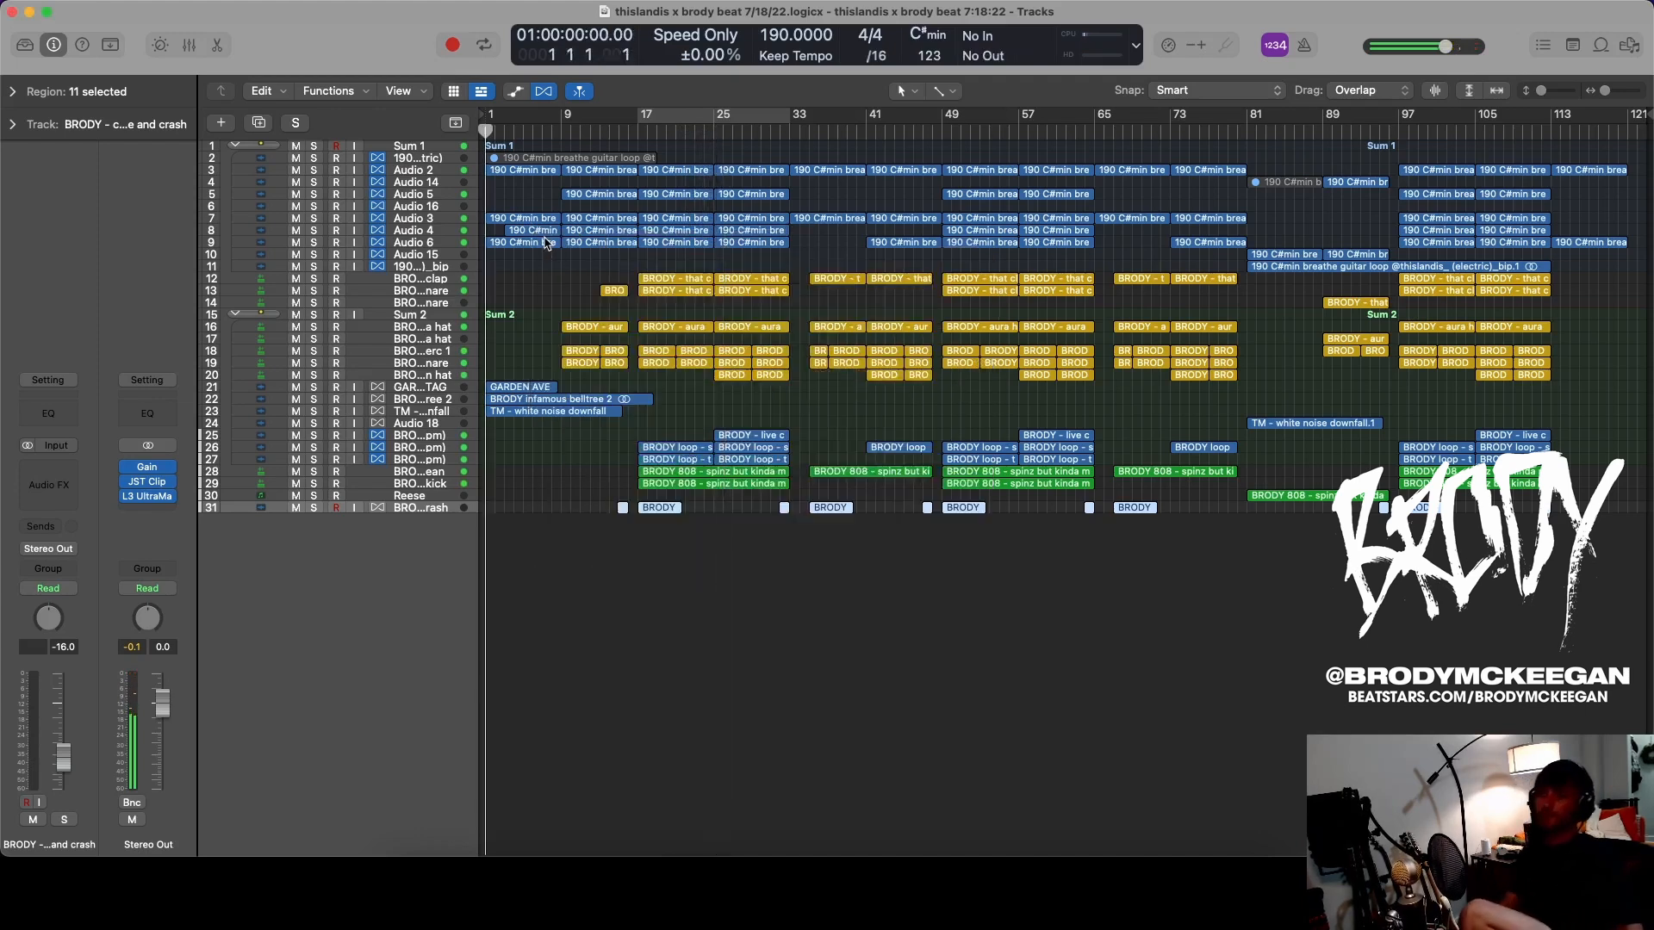
- Select the GARDEN AVENUE TAG track and listen to the tag from the start of the song
{"action": "key", "text": "space"}
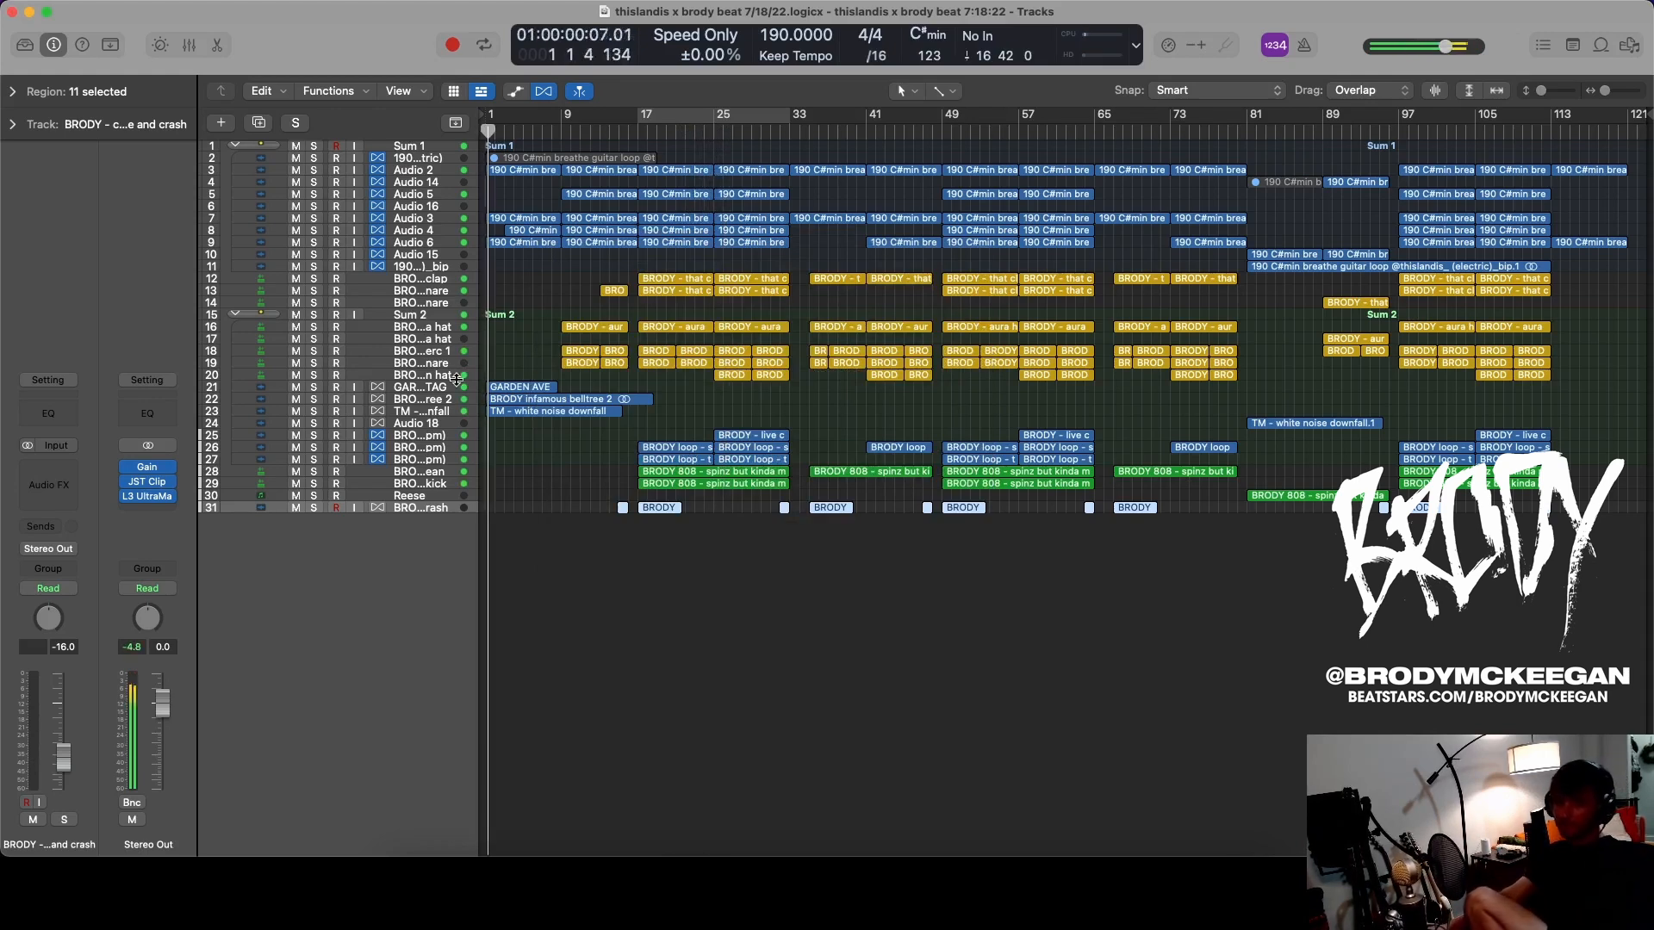
{"action": "left_click", "coordinate": [437, 384]}
{"action": "key", "text": "Return"}
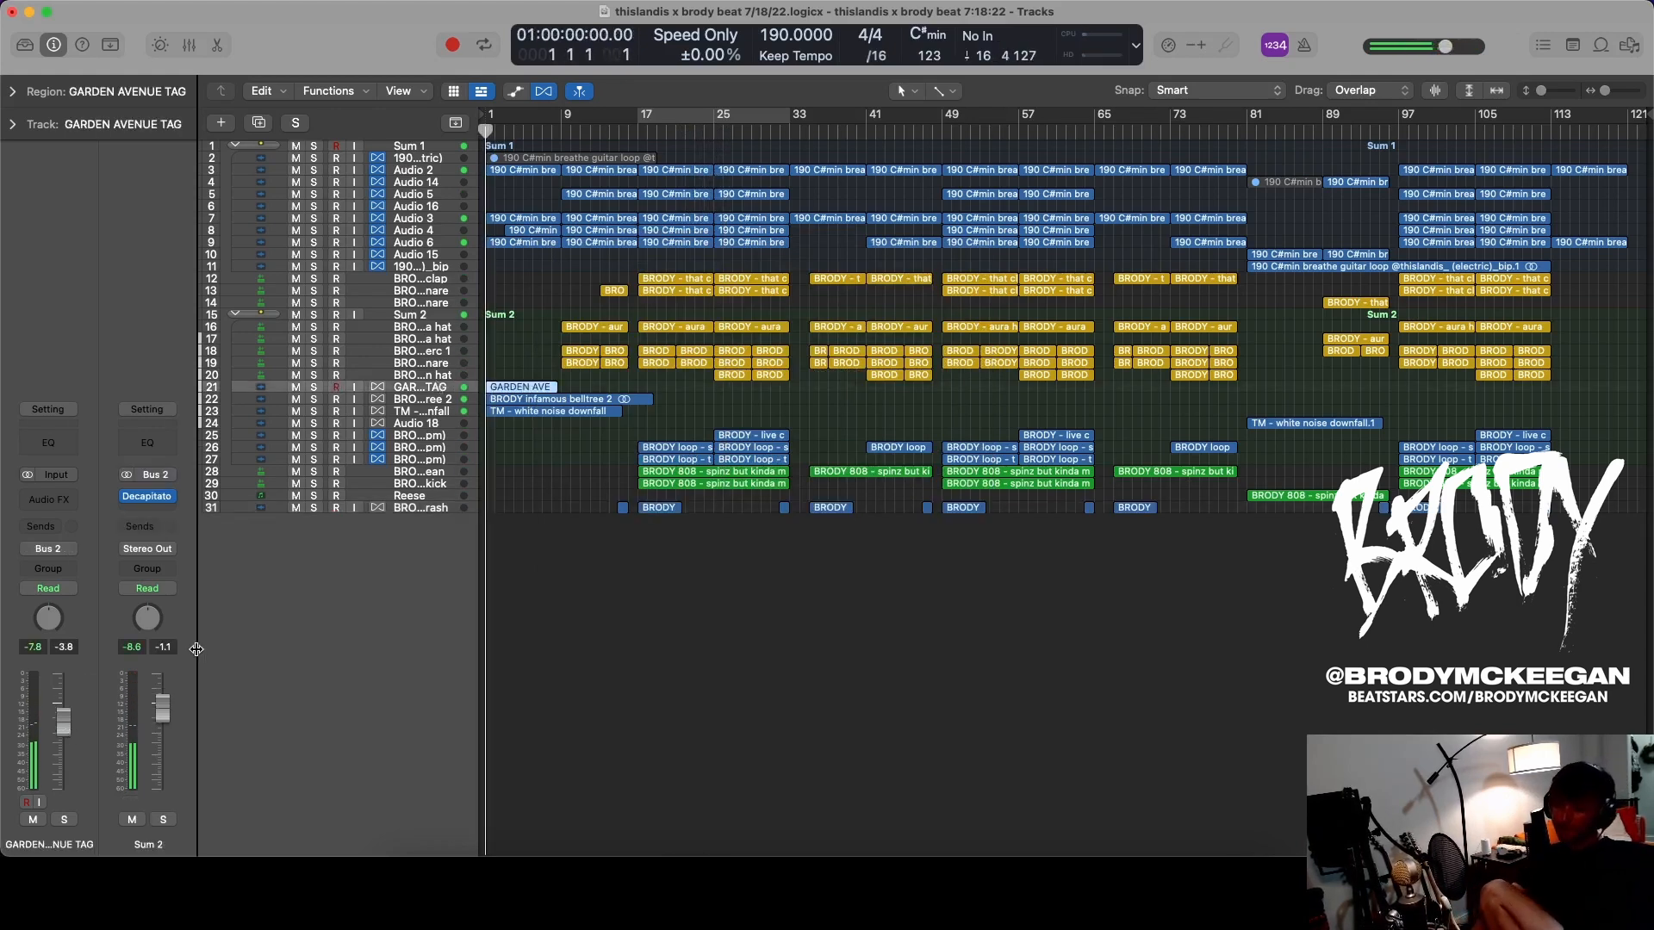
{"action": "key", "text": "space"}
{"action": "key", "text": "space"}
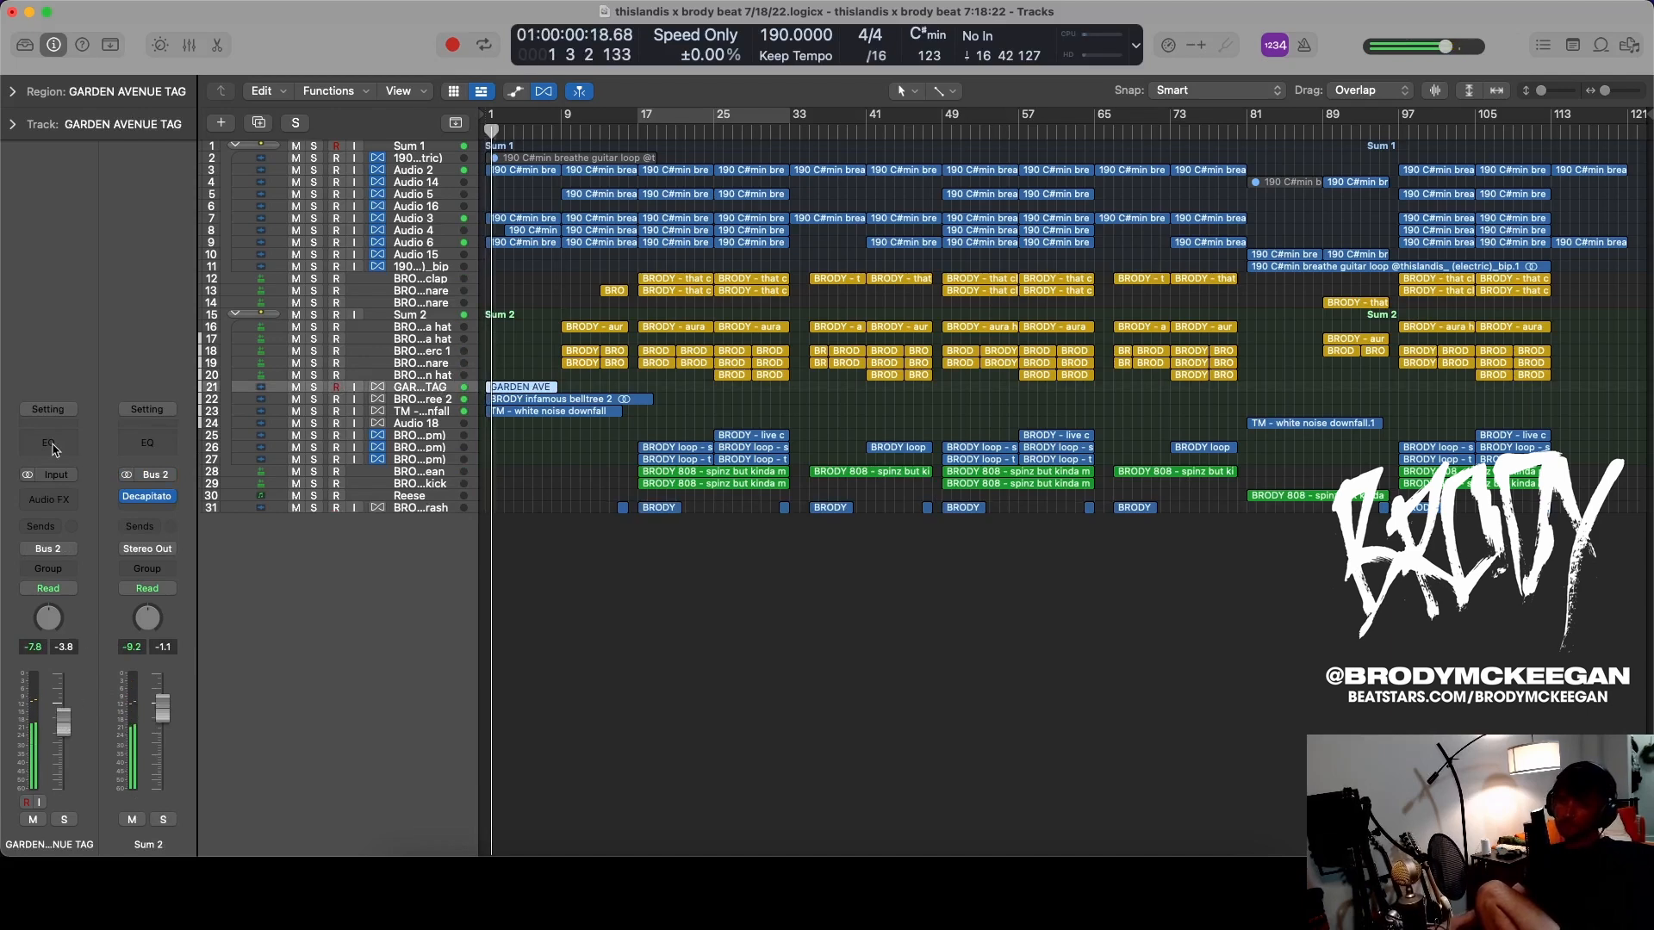
- Add a Channel EQ to the GARDEN AVENUE TAG track with a 4.2 dB cut at 1950 Hz and audition the song
{"action": "left_click", "coordinate": [53, 444]}
{"action": "key", "text": "Return"}
{"action": "key", "text": "space"}
{"action": "left_click_drag", "start_coordinate": [975, 418], "coordinate": [1083, 476]}
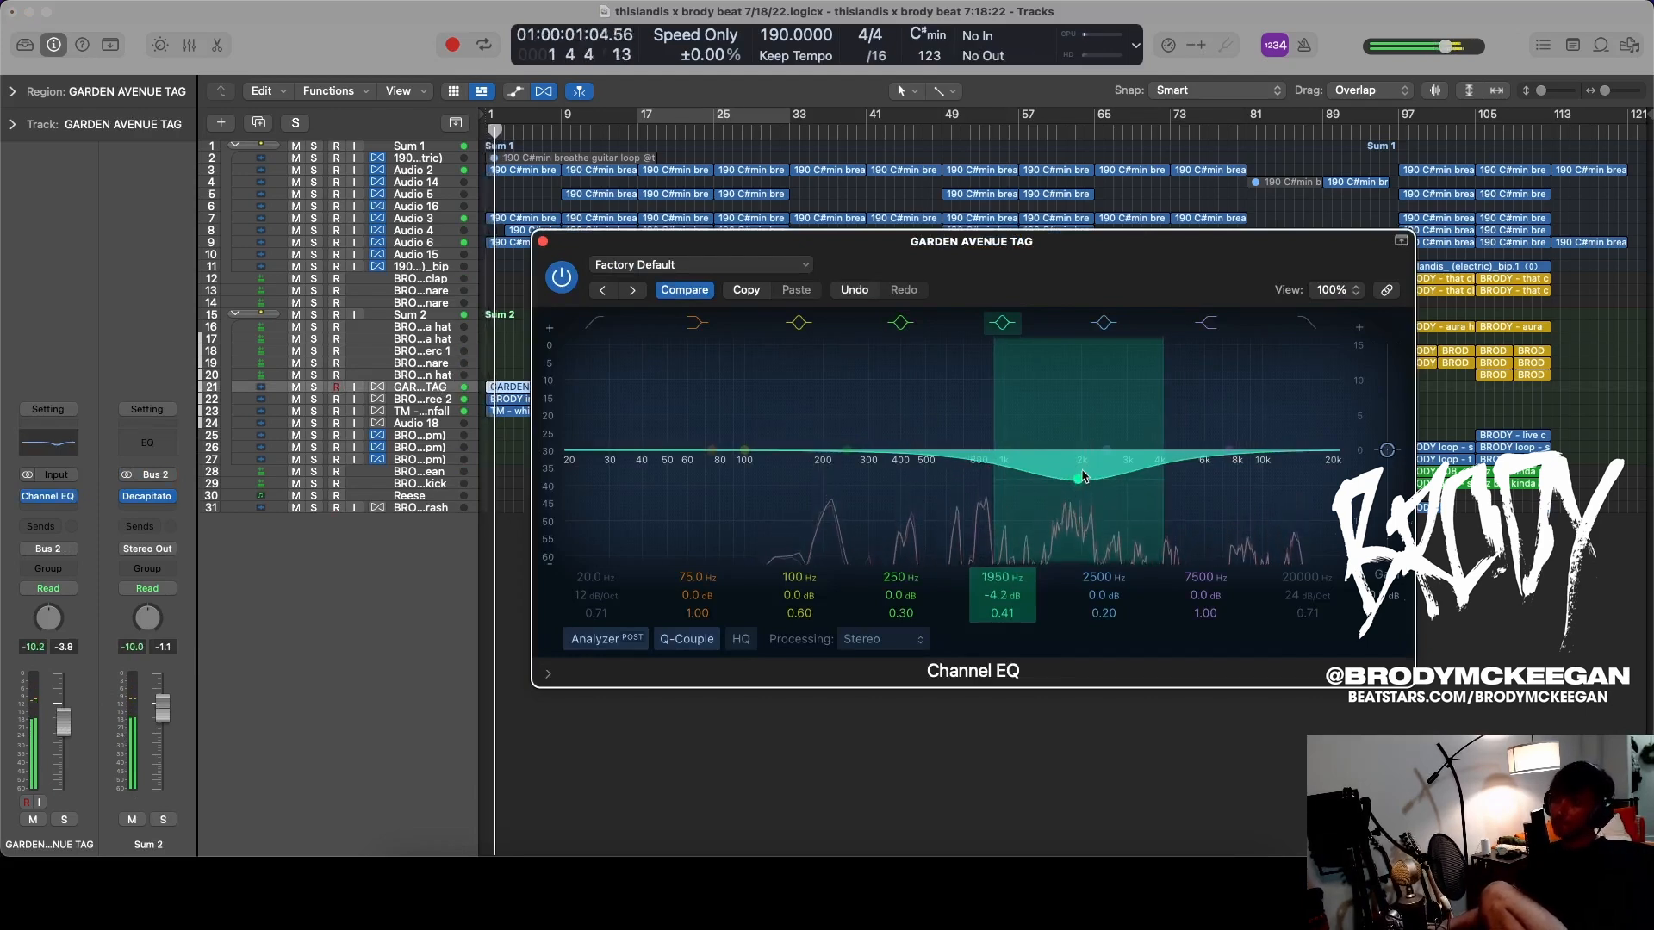
{"action": "left_click", "coordinate": [543, 241]}
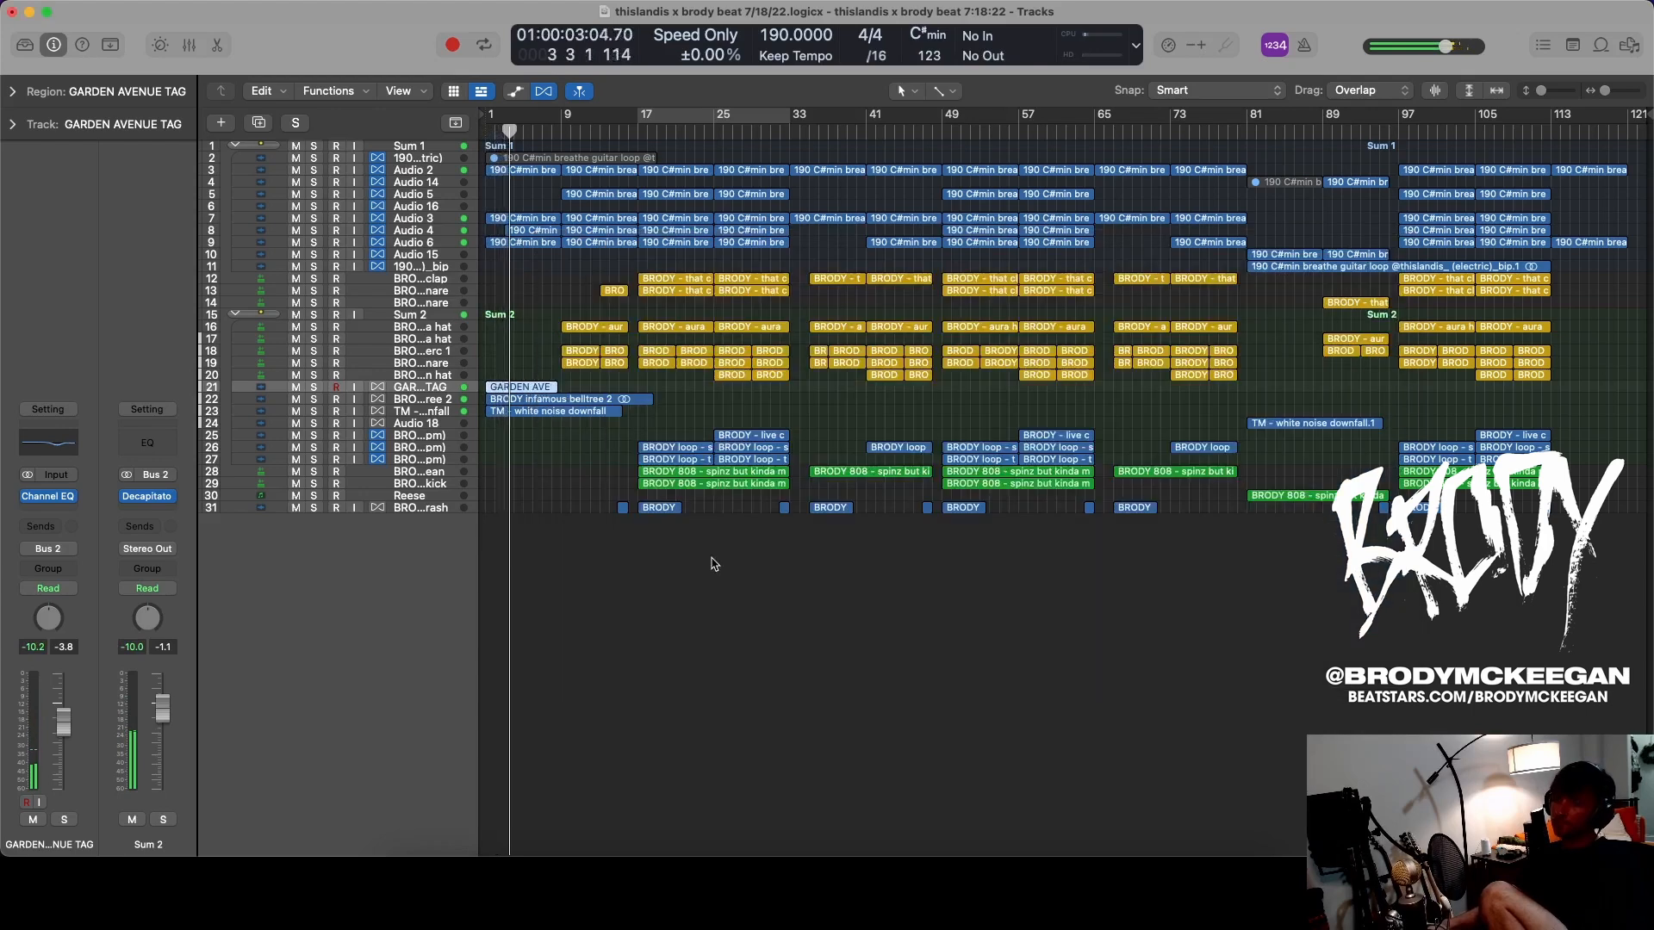
{"action": "left_click", "coordinate": [712, 564]}
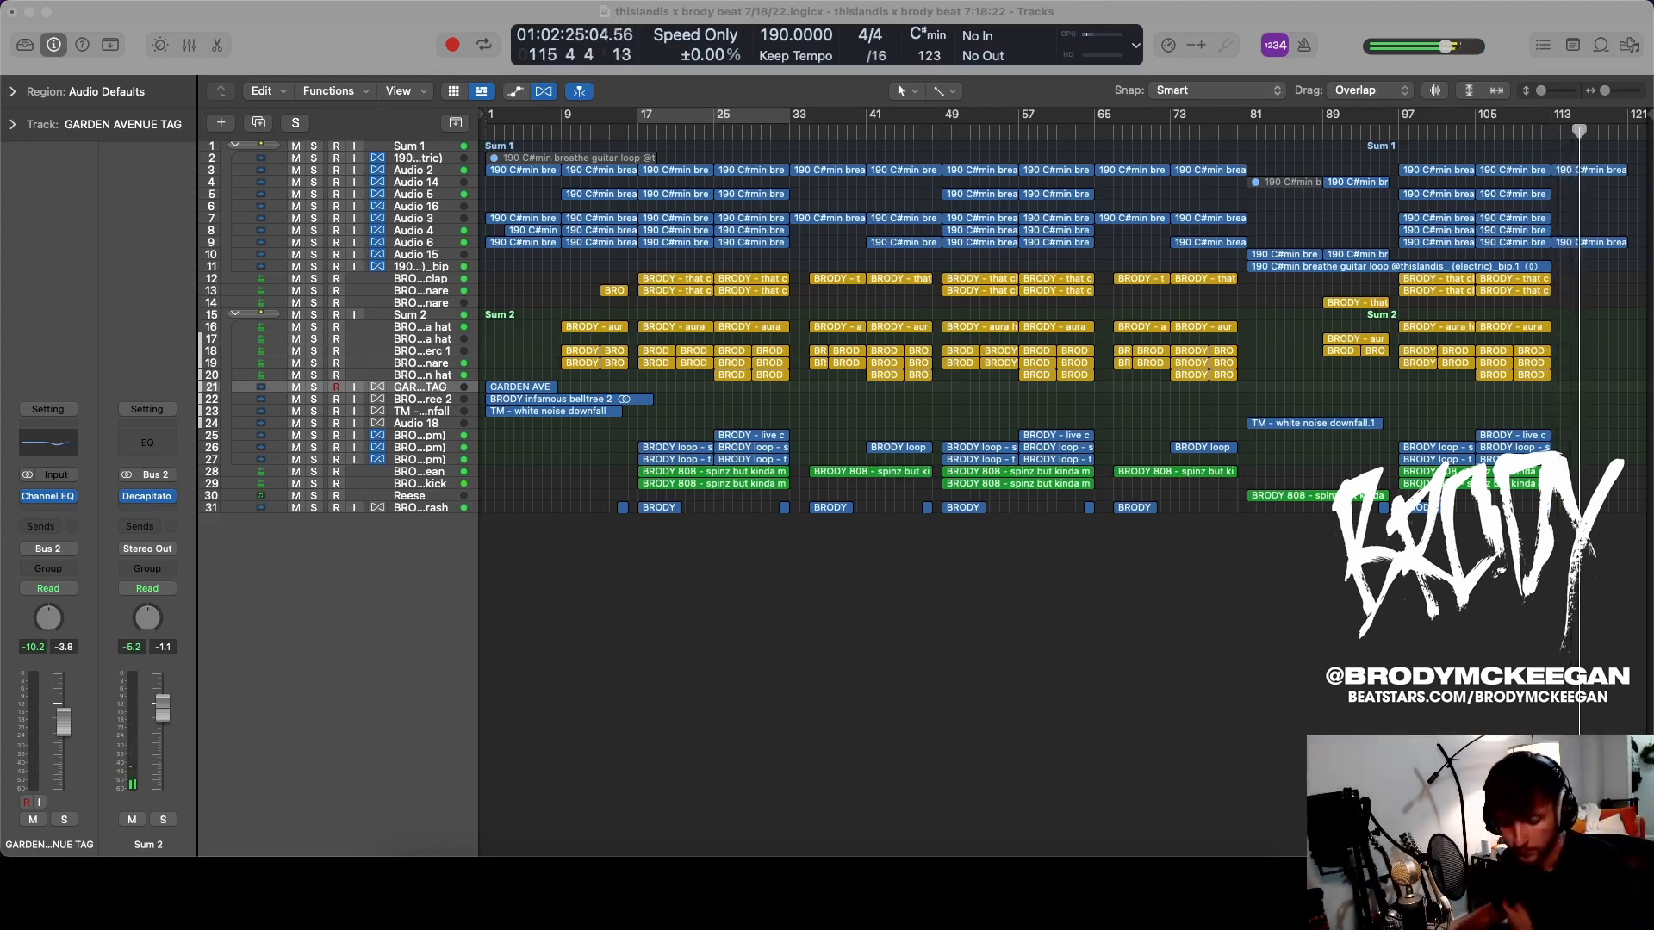
- Bounce the long guitar region starting at bar 81 in place to a new track, muting the source
{"action": "left_click", "coordinate": [1275, 535]}
{"action": "scroll", "coordinate": [1518, 491], "scroll_direction": "up", "scroll_amount": 5}
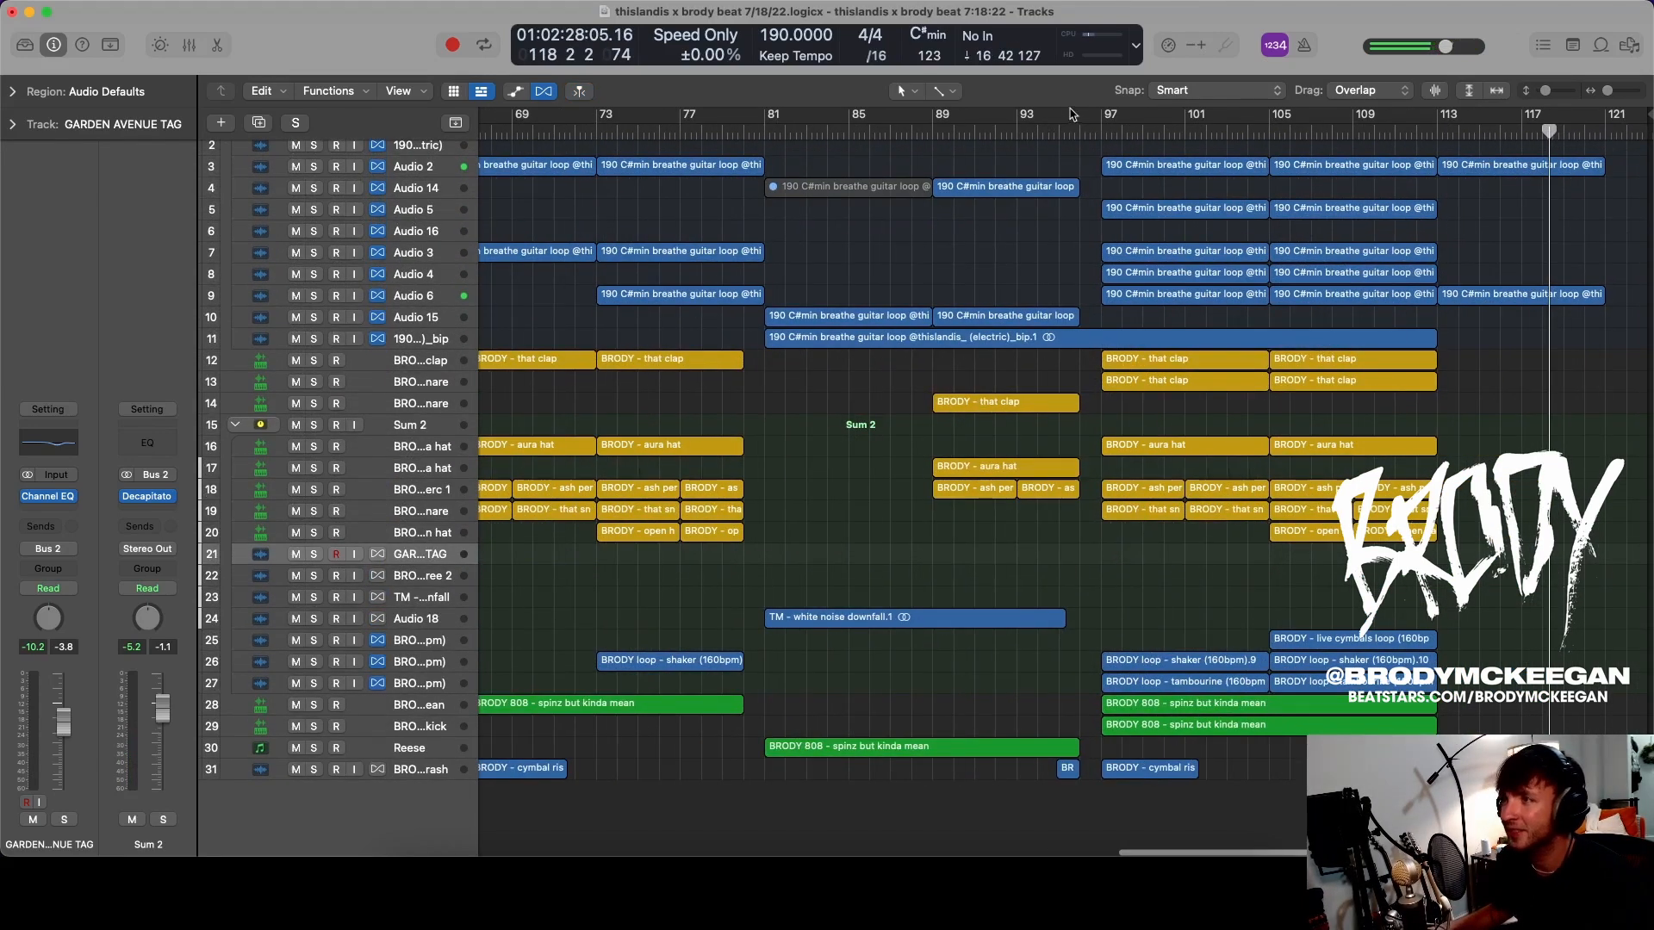
{"action": "left_click", "coordinate": [1031, 336]}
{"action": "key", "text": "ctrl+b"}
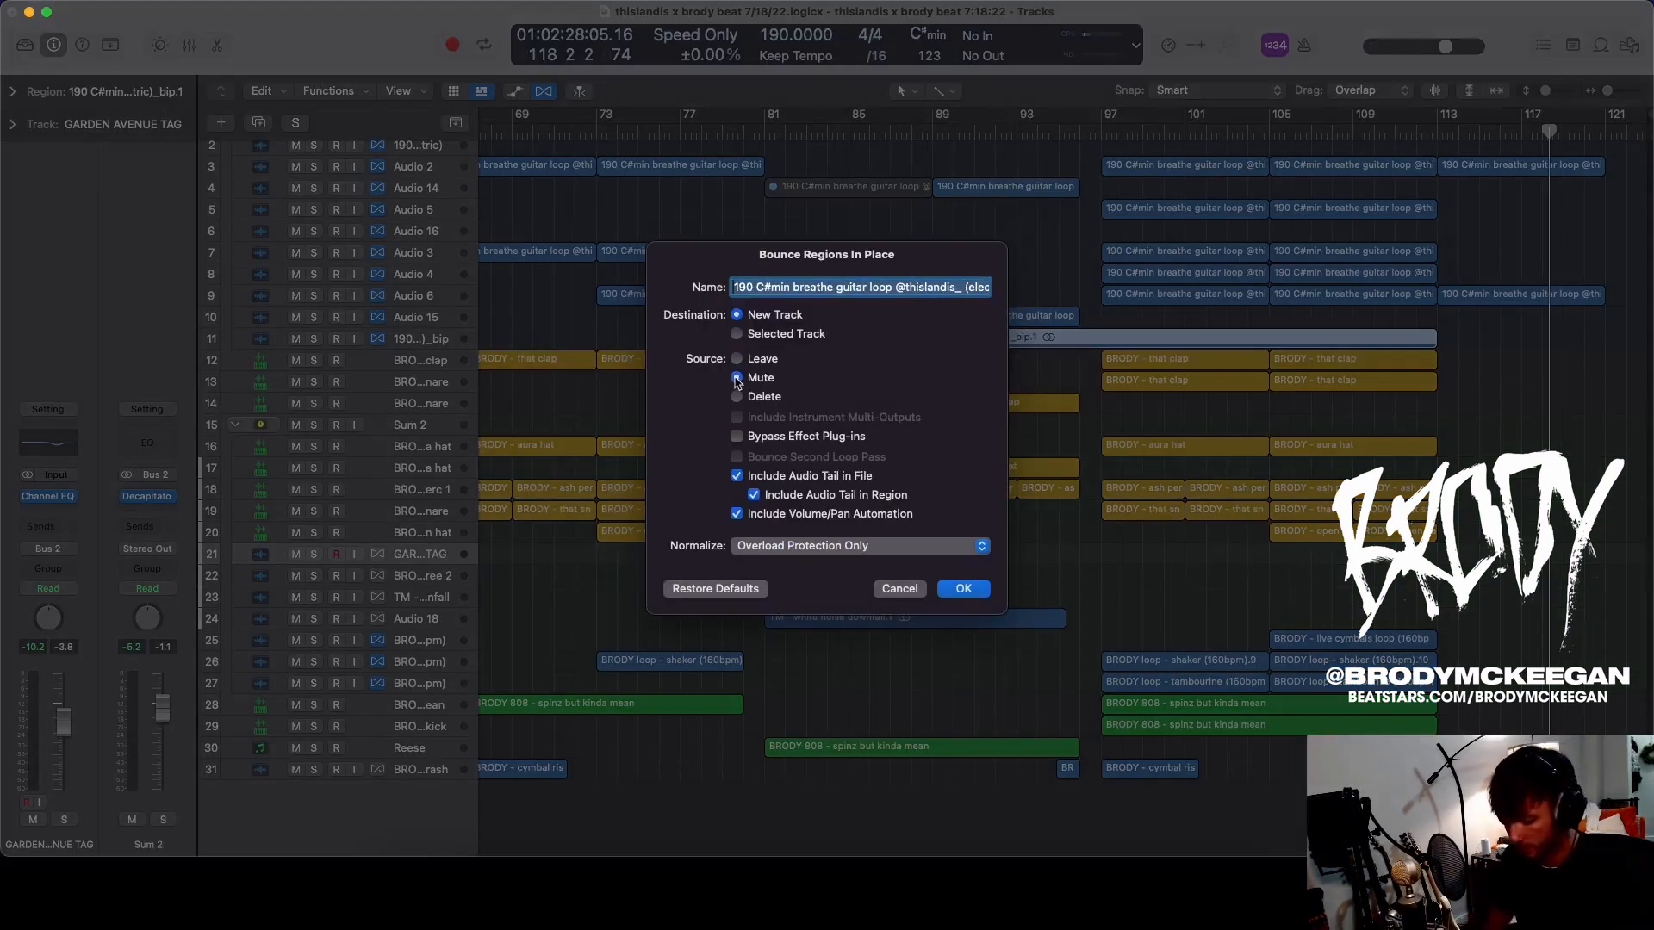
{"action": "key", "text": "Return"}
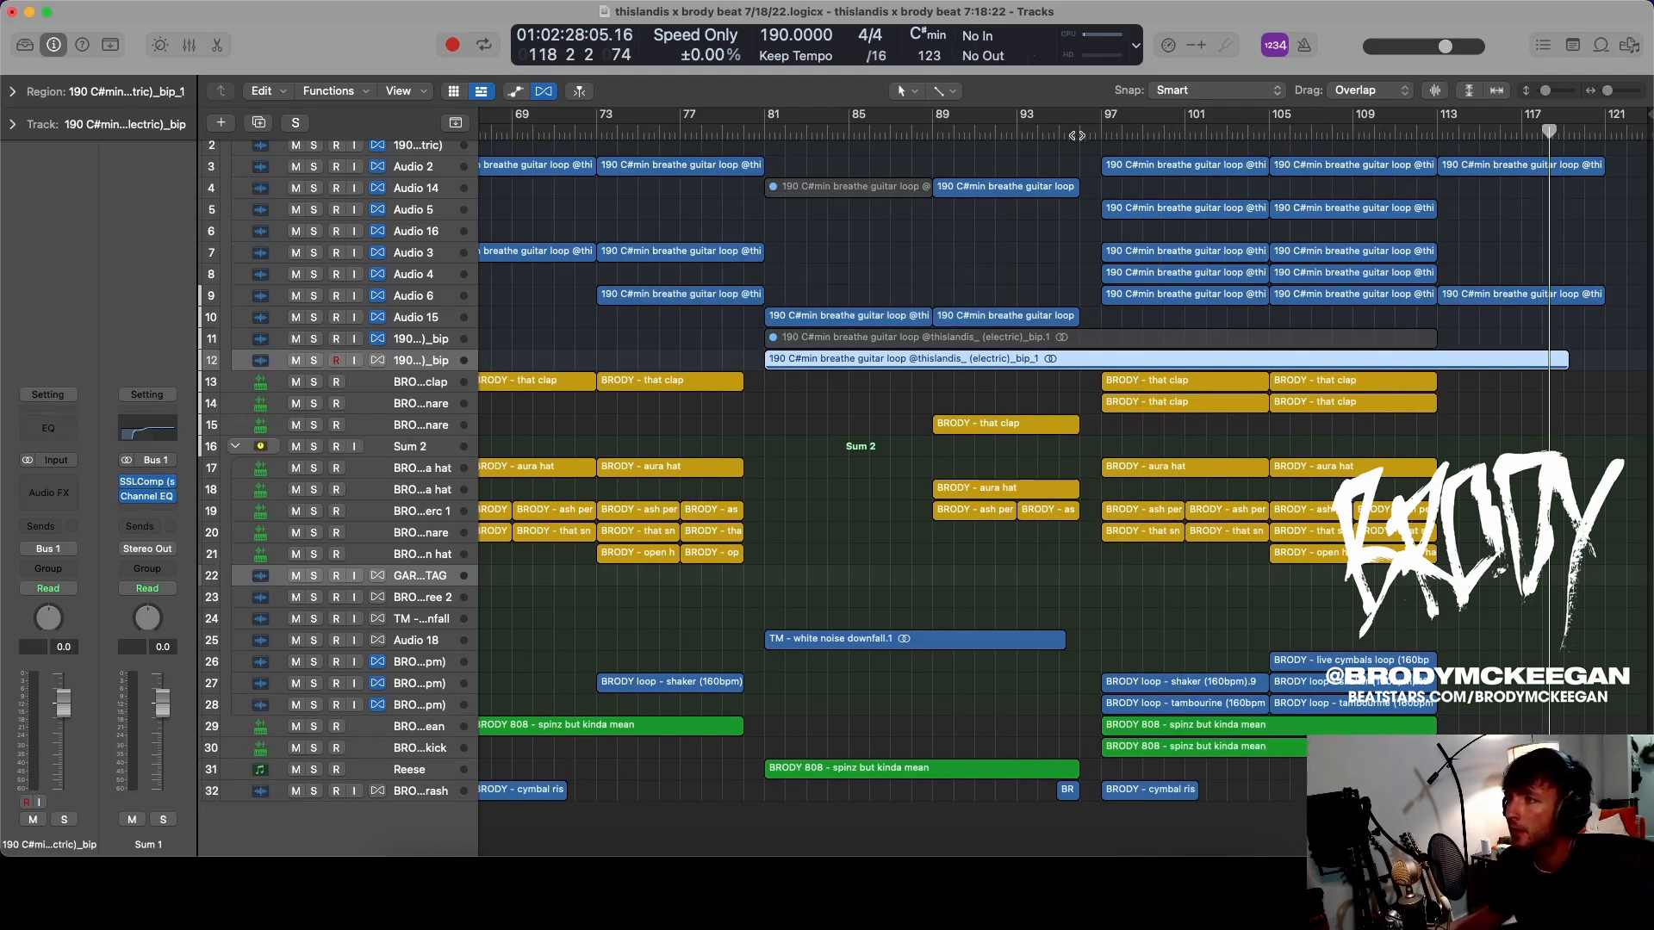
- Split the bounced guitar region at bar 96 and play from the cut
{"action": "key", "text": "super+t"}
{"action": "key", "text": "super+Down"}
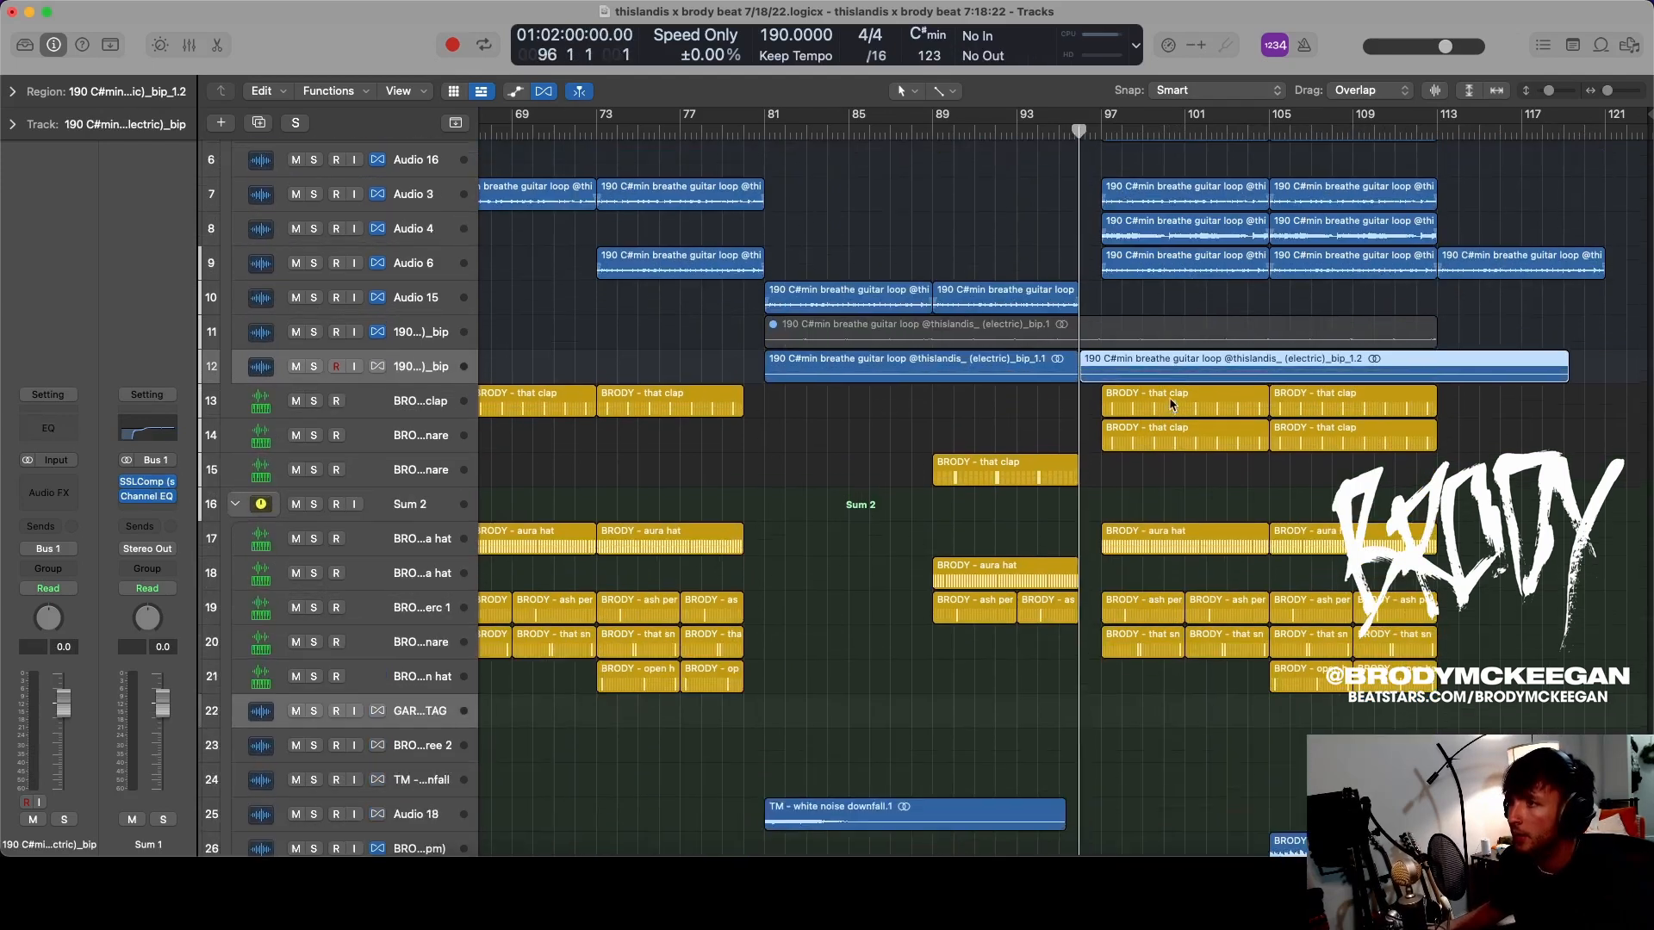
{"action": "key", "text": "space"}
- Trim the start of the second bounced guitar region to bar 97 and play the transition from bar 94
{"action": "key", "text": "super+Right"}
{"action": "key", "text": "super+Right"}
{"action": "key", "text": "super+Right"}
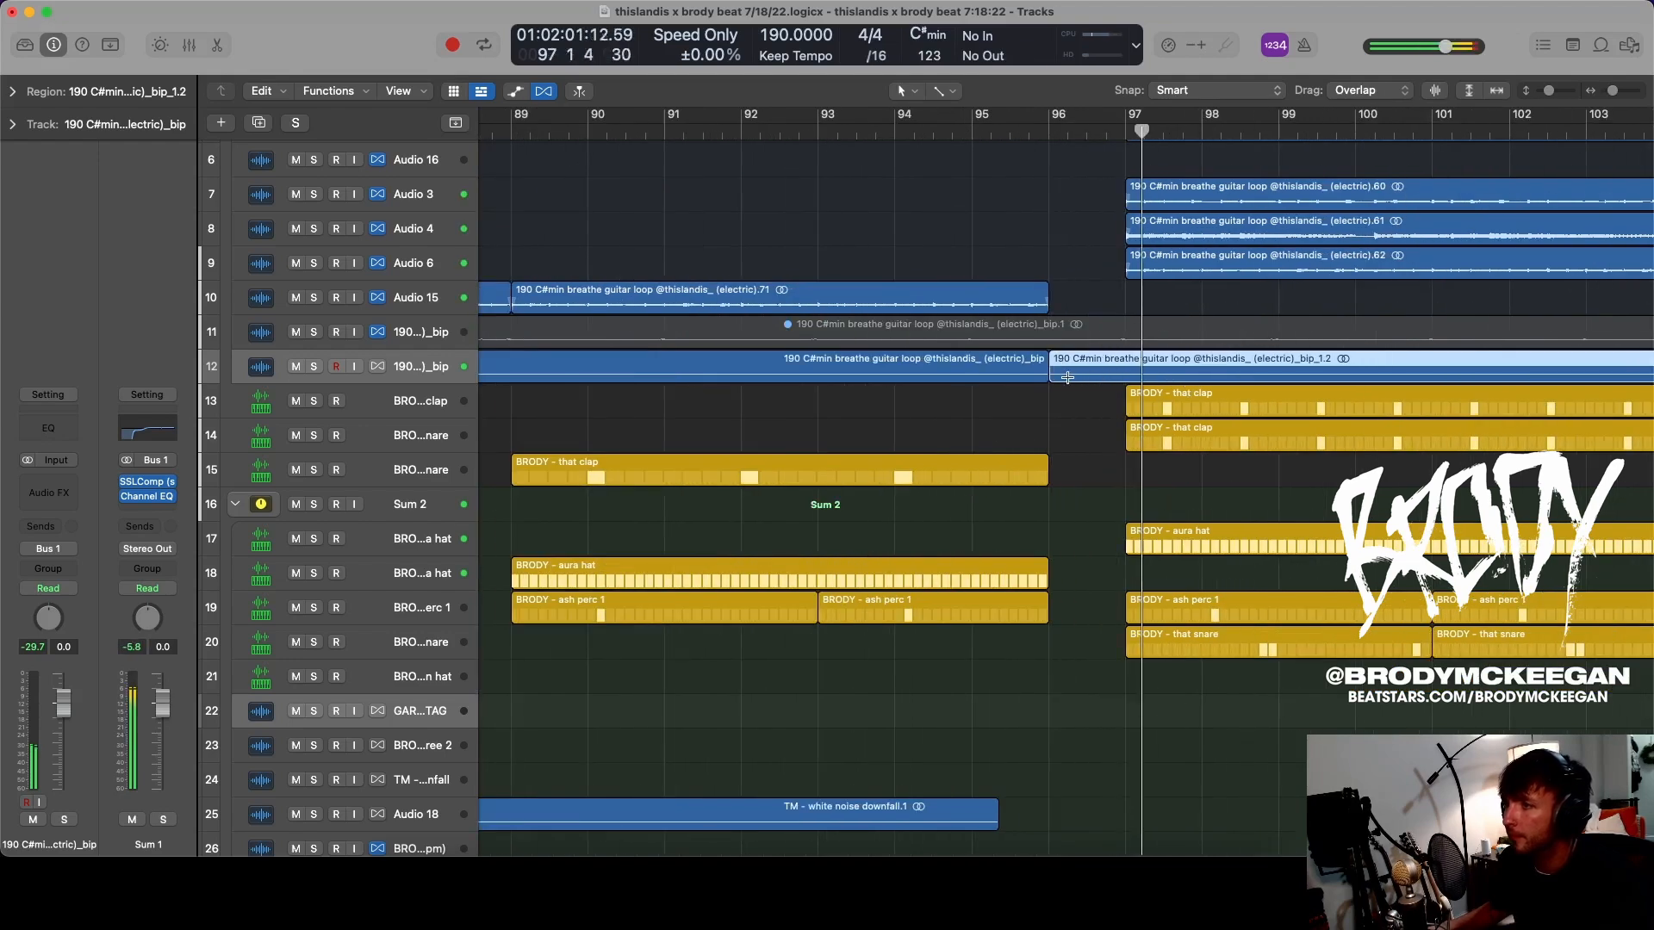
{"action": "key", "text": "space"}
{"action": "left_click_drag", "start_coordinate": [1054, 377], "coordinate": [1127, 377]}
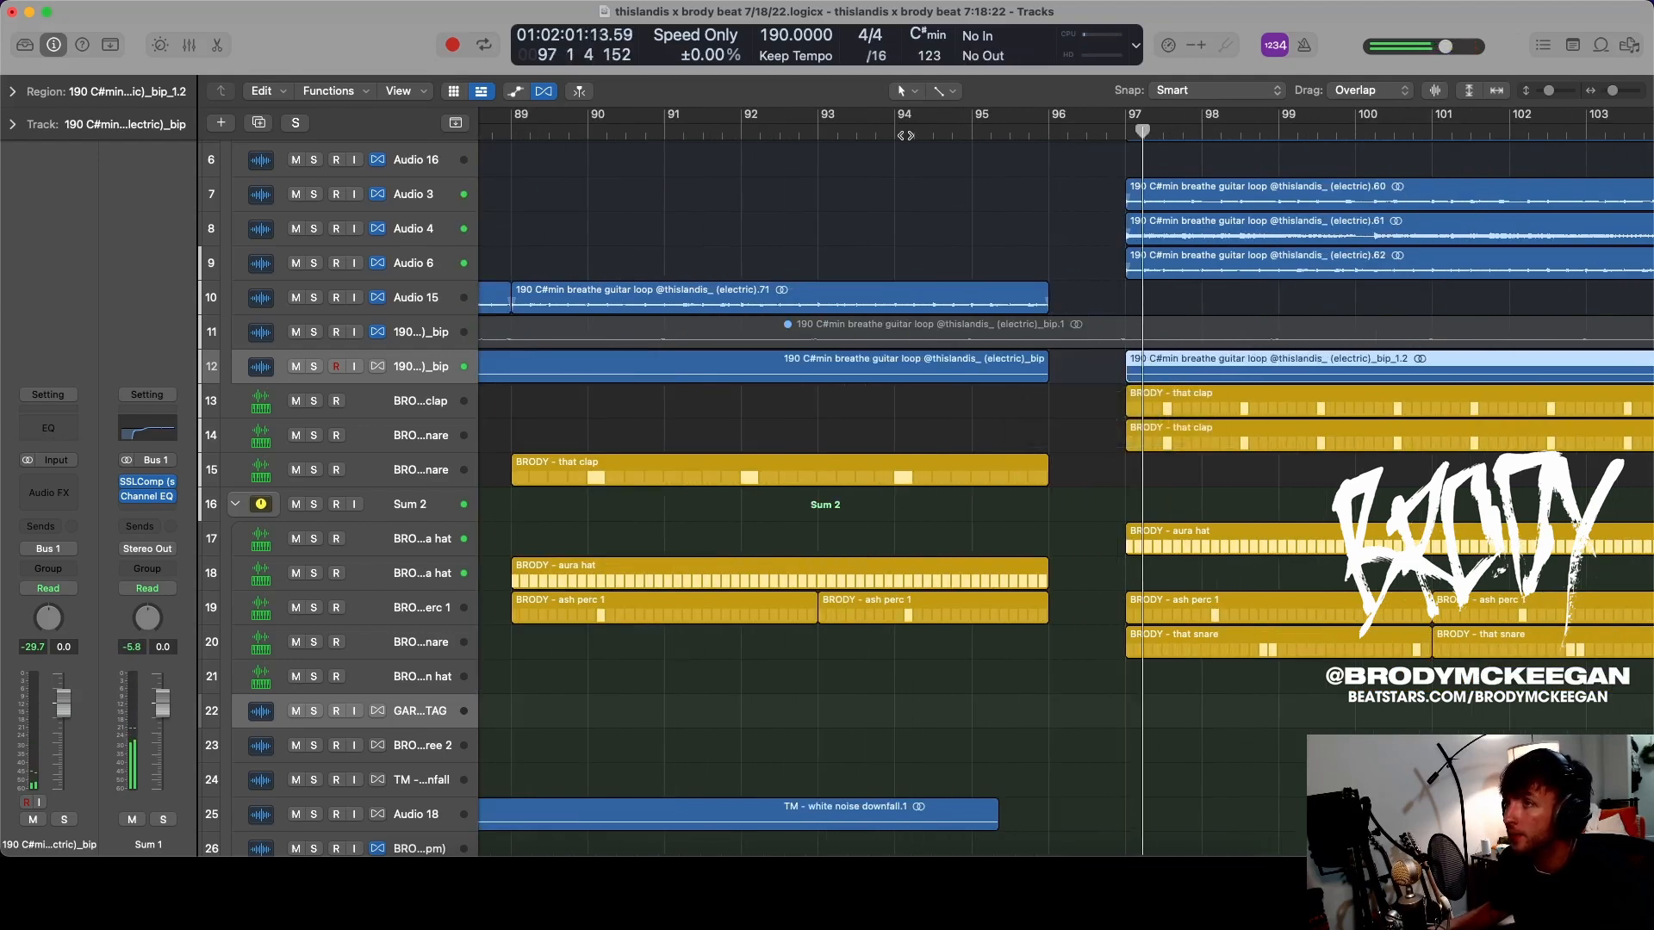
{"action": "left_click", "coordinate": [896, 131]}
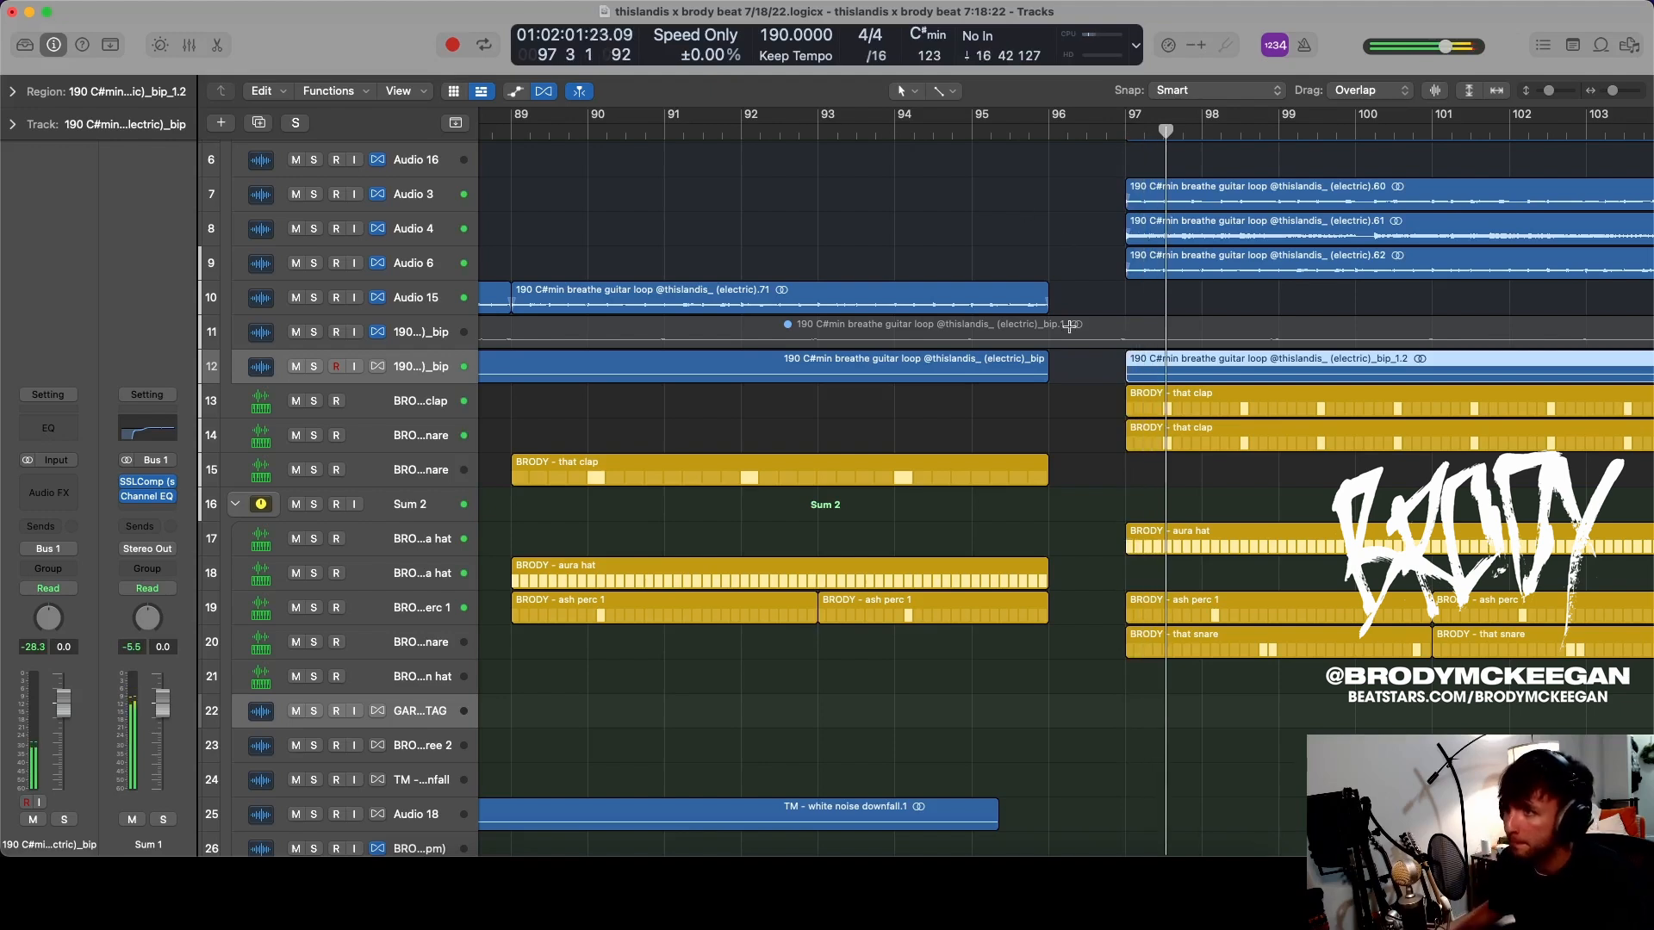
- Set the fade-in and fade-out to 1 on both bounced guitar regions
{"action": "scroll", "coordinate": [1083, 369], "scroll_direction": "up", "scroll_amount": 2}
{"action": "left_click", "coordinate": [1016, 348], "text": "shift"}
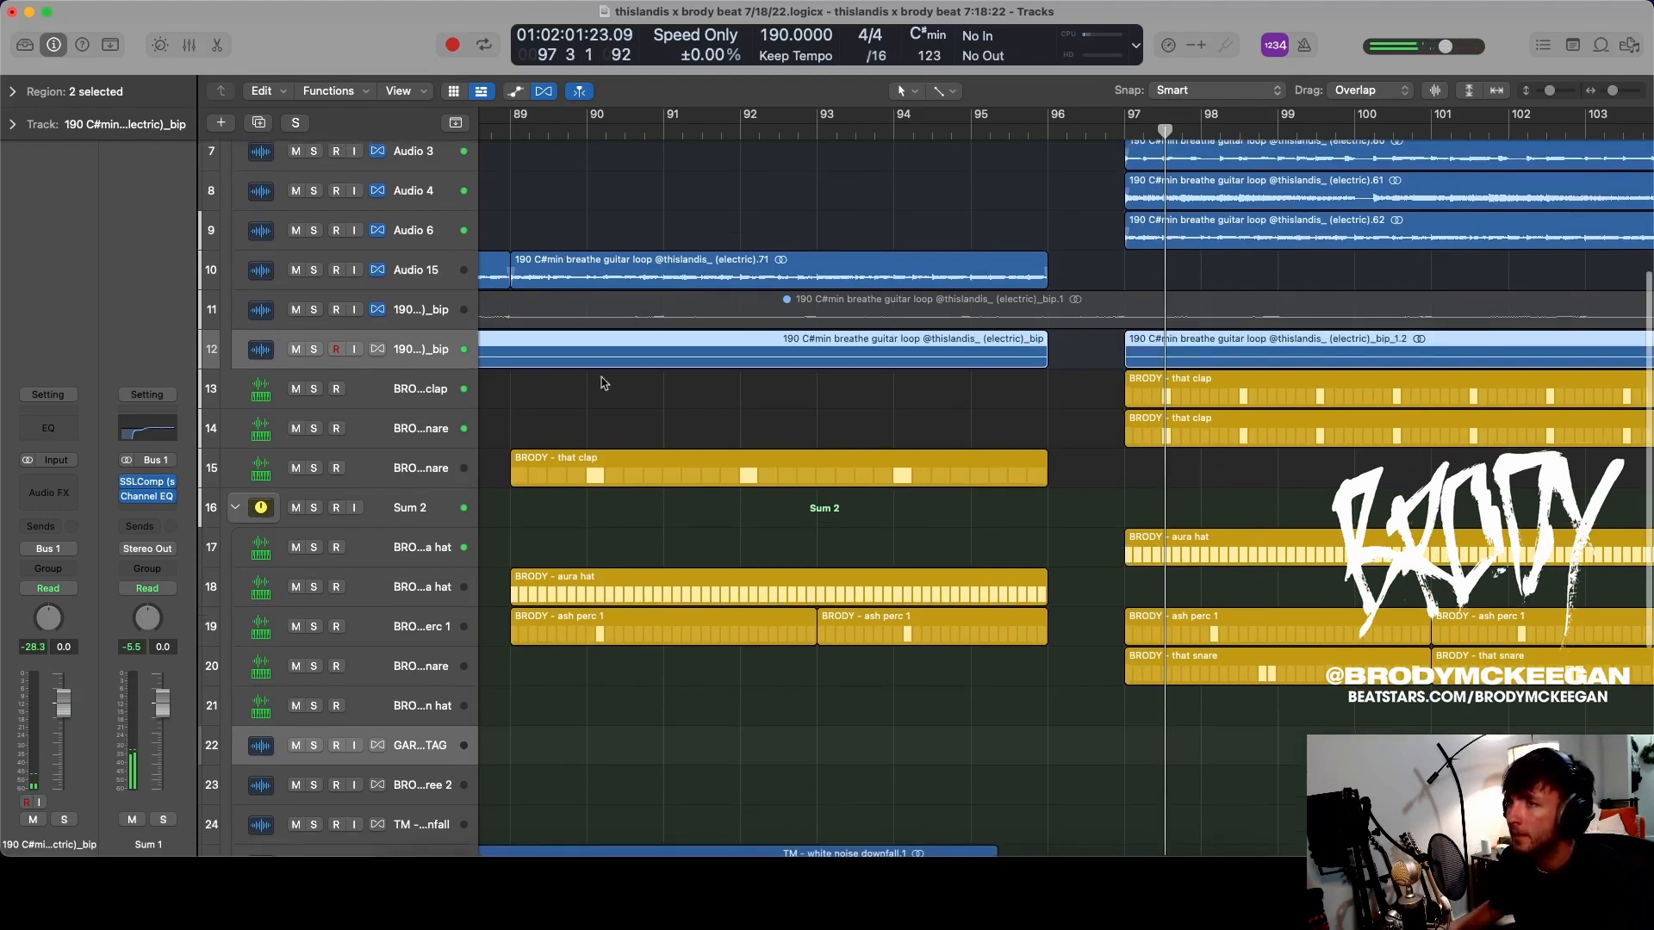
{"action": "left_click", "coordinate": [12, 92]}
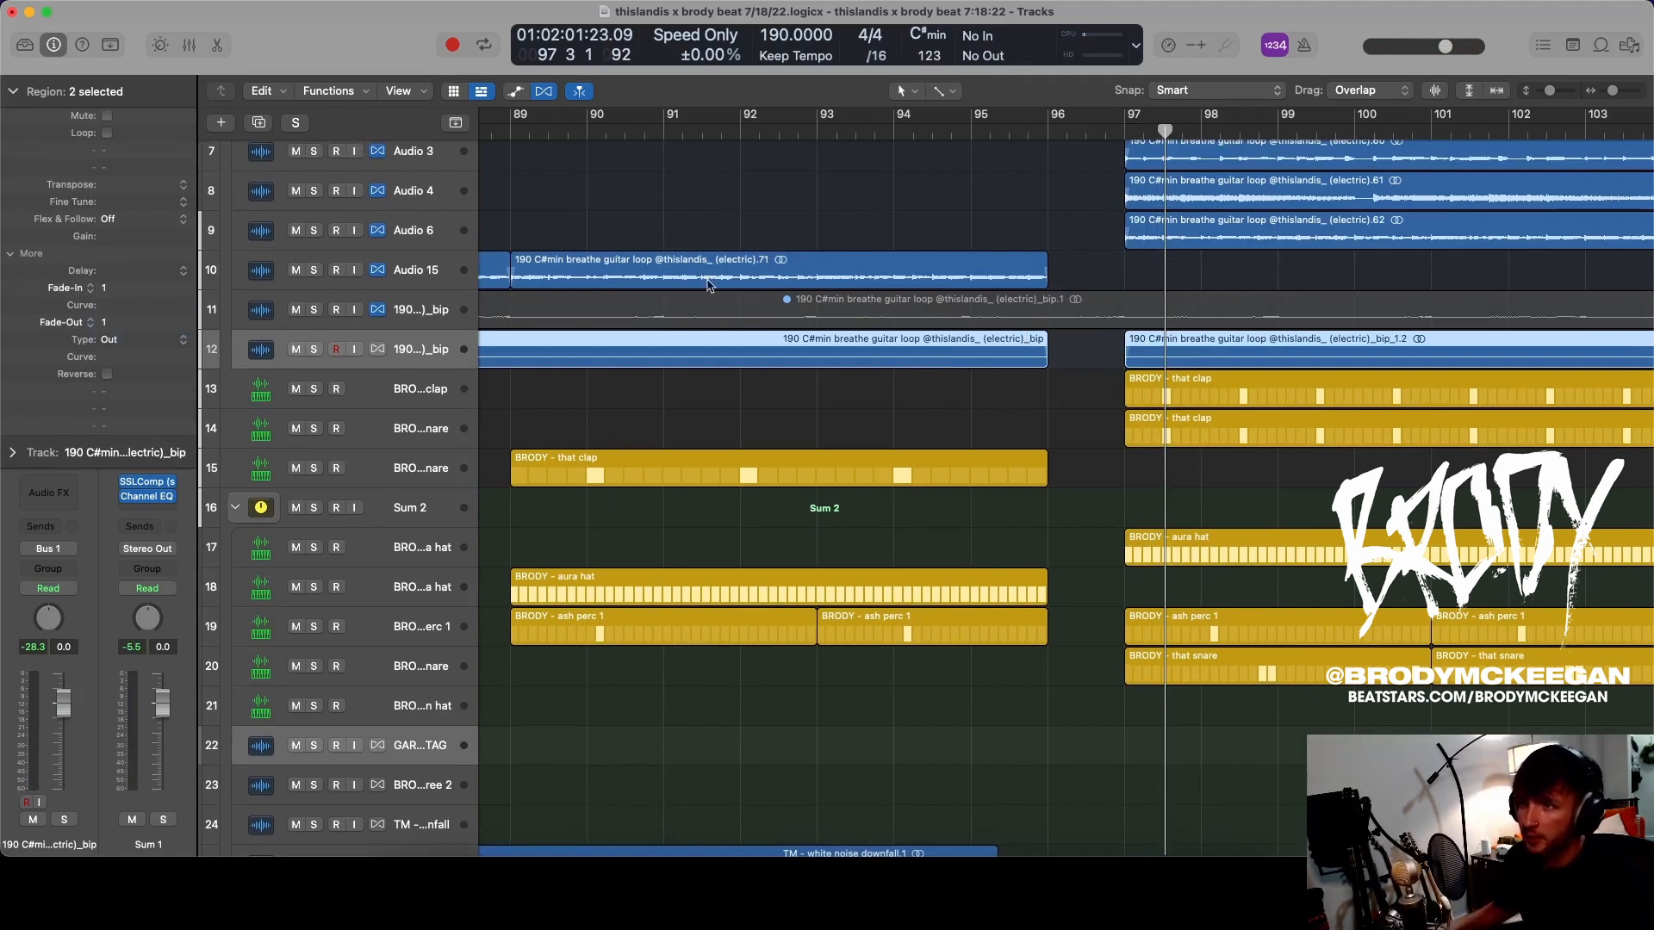
- Unmute the original long guitar region on the track above the bounced copy
{"action": "scroll", "coordinate": [708, 286], "scroll_direction": "down", "scroll_amount": 5}
{"action": "left_click", "coordinate": [1259, 304]}
{"action": "key", "text": "ctrl+m"}
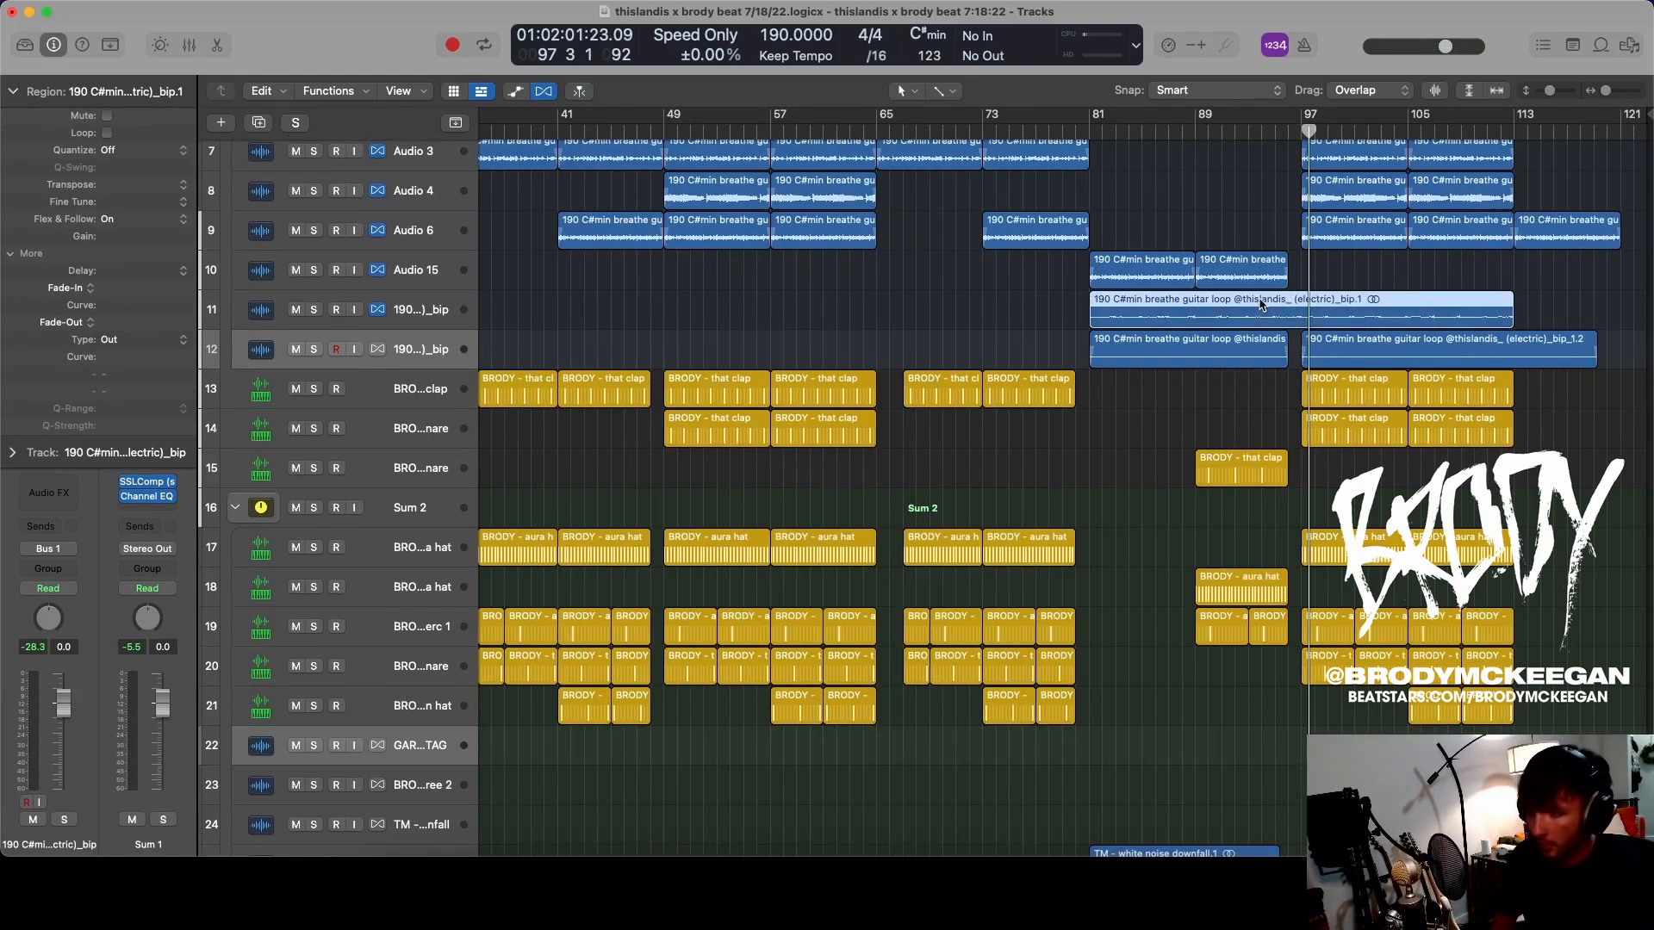
- Bounce the long guitar region in place onto a new track and cut off its tail past bar 113
{"action": "key", "text": "ctrl+b"}
{"action": "key", "text": "Return"}
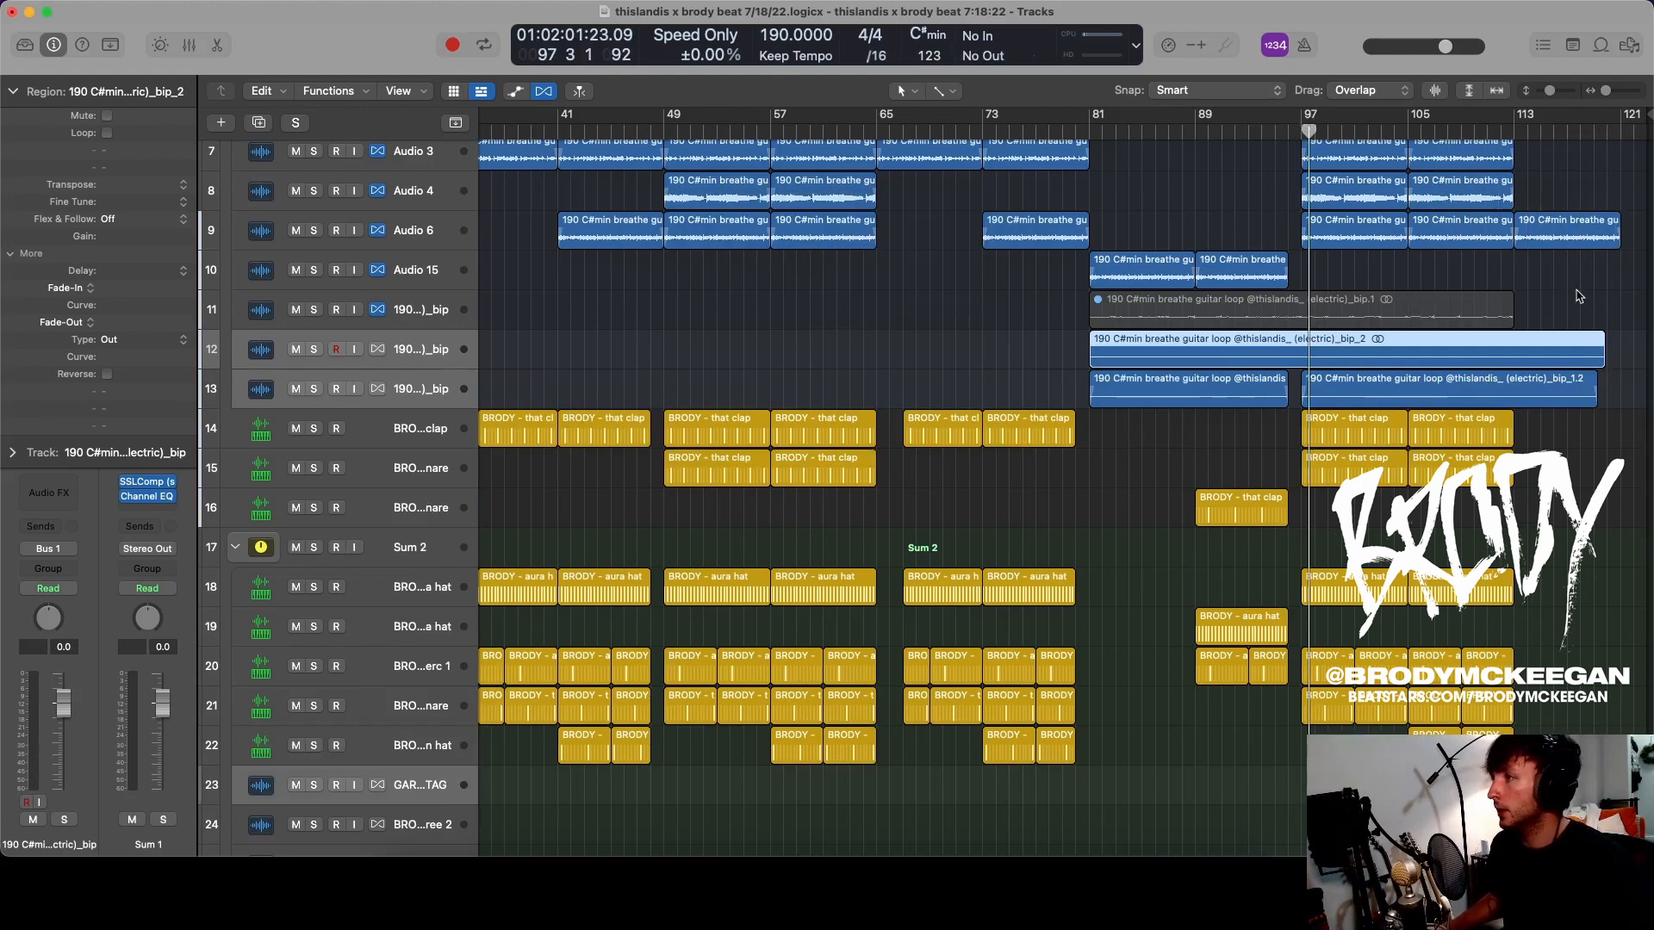
{"action": "key", "text": "super+t"}
{"action": "key", "text": "Delete"}
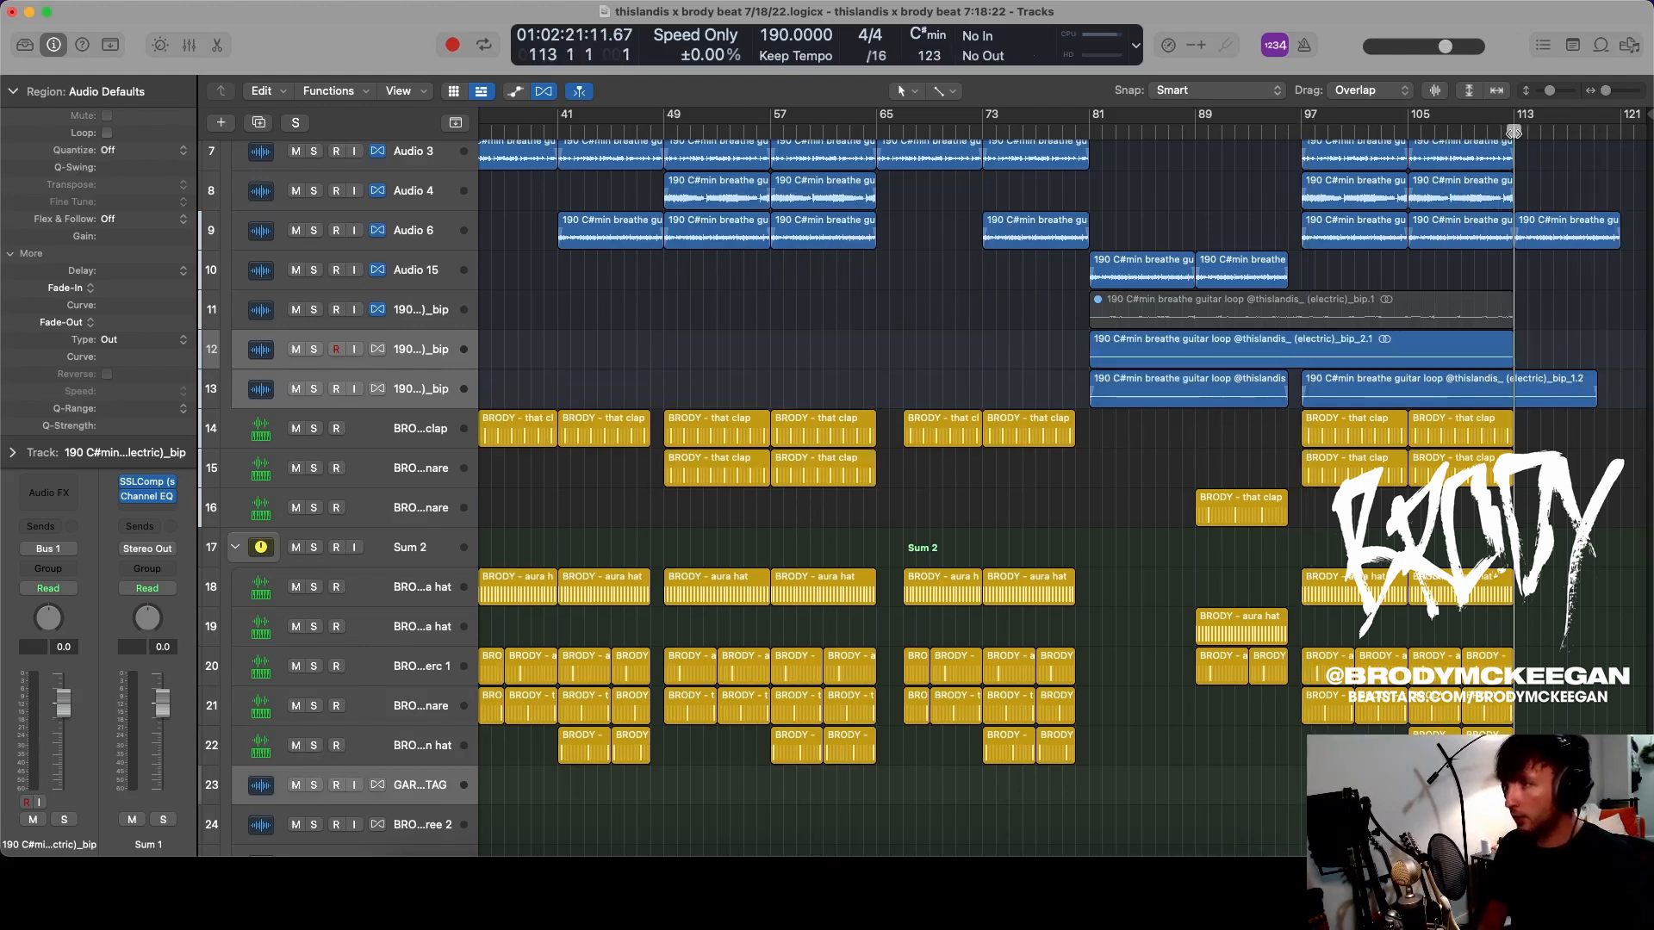
{"action": "scroll", "coordinate": [890, 302], "scroll_direction": "down", "scroll_amount": 3}
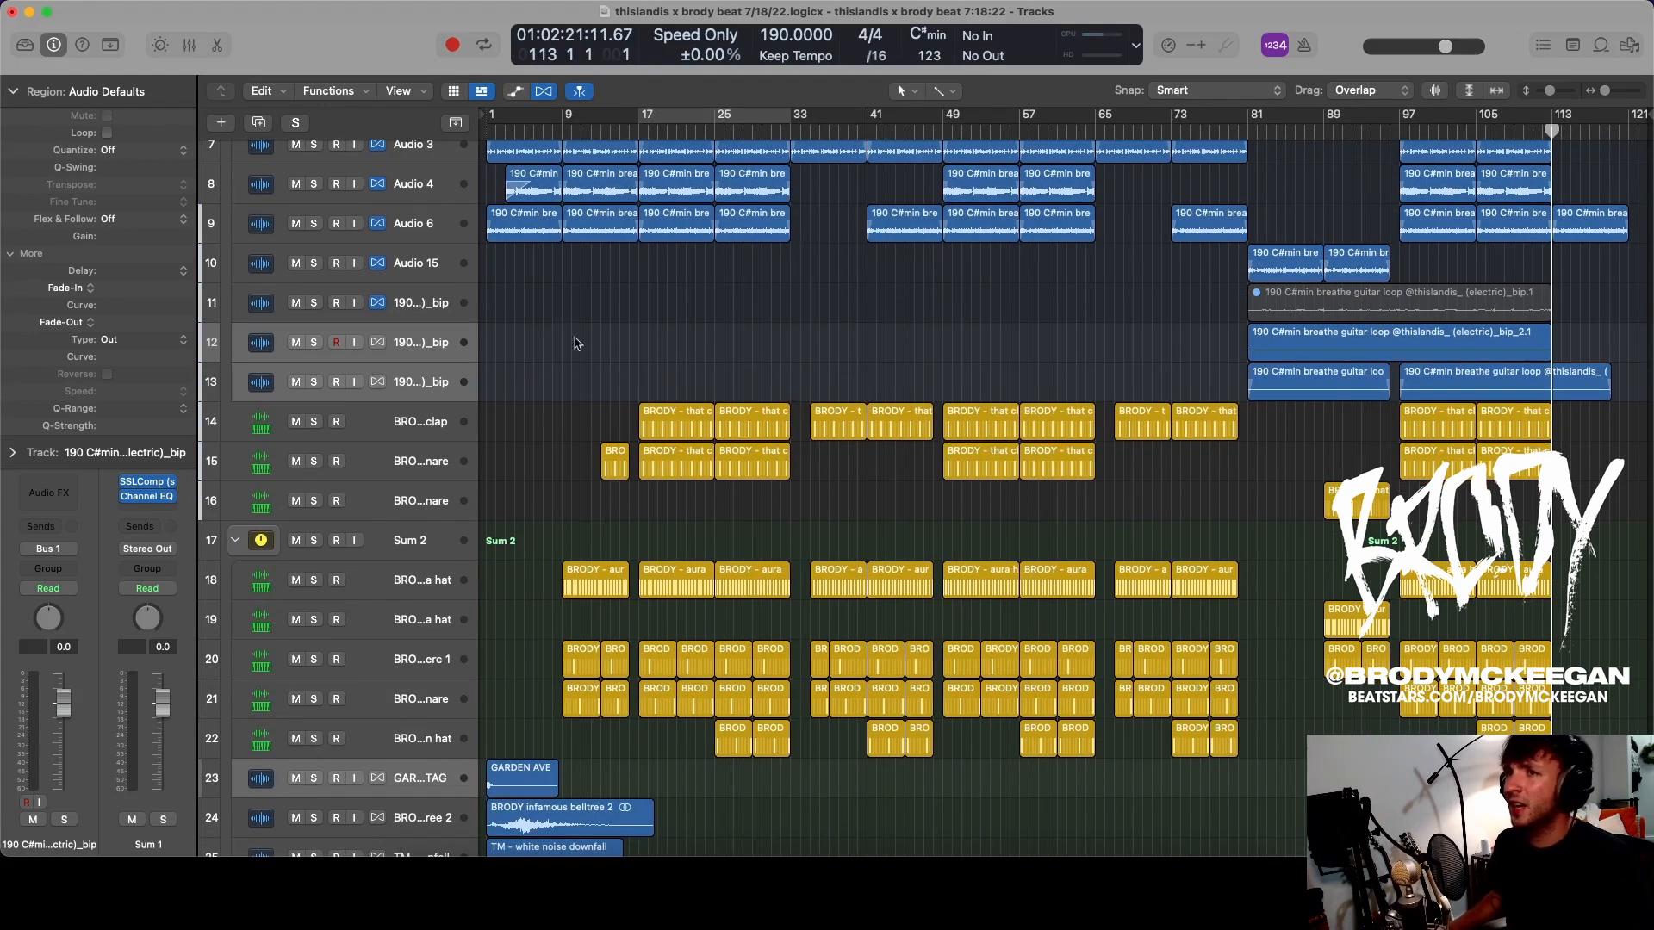
- Move the newly bounced guitar region on track 12 from bar 81 to bar 17
{"action": "left_click", "coordinate": [433, 320]}
{"action": "left_click", "coordinate": [433, 333]}
{"action": "scroll", "coordinate": [1110, 282], "scroll_direction": "down", "scroll_amount": 3, "text": "alt"}
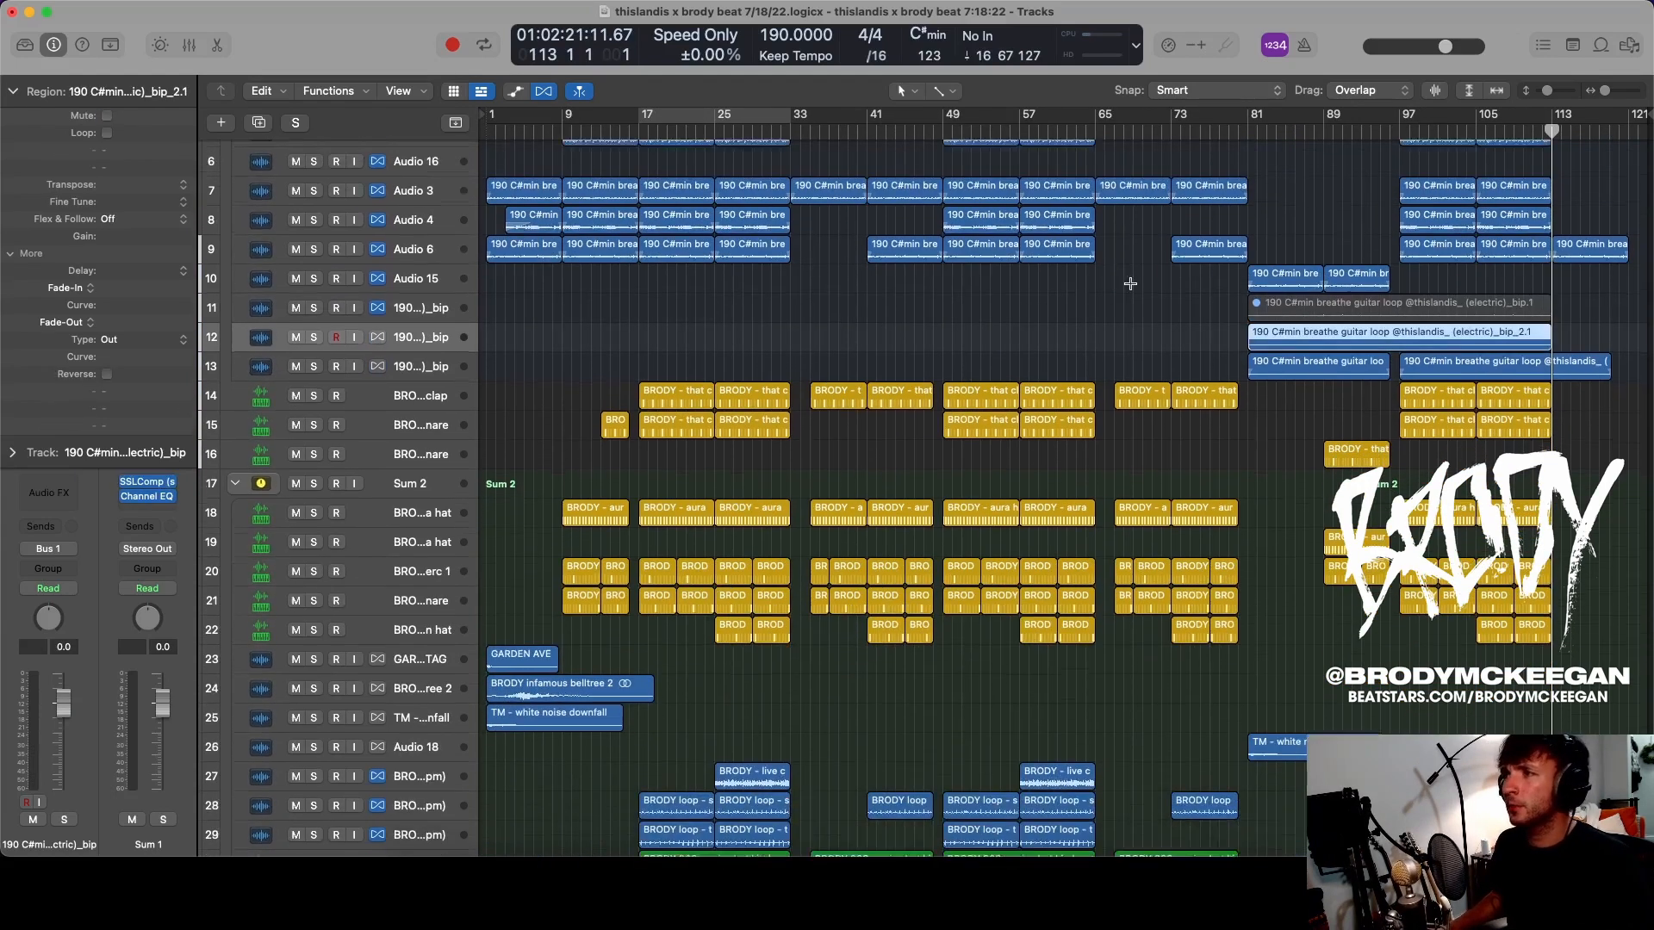
{"action": "left_click_drag", "start_coordinate": [1269, 330], "coordinate": [662, 338]}
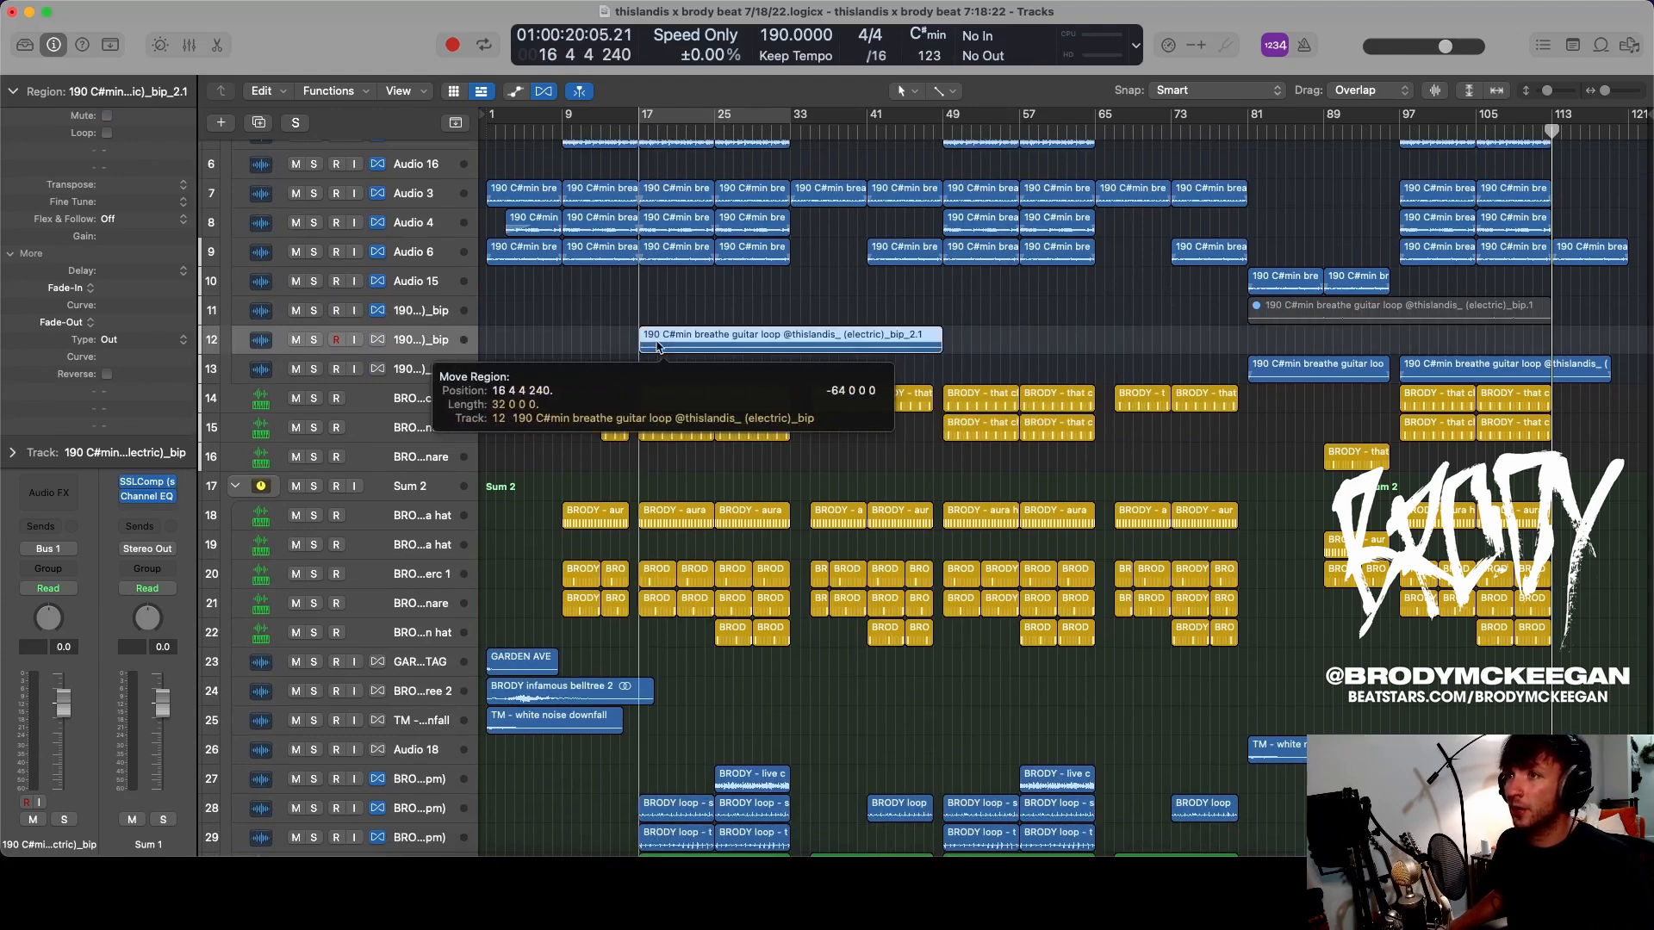
- Enable Flex on track 12 and set its mode to Flex Time - Polyphonic
{"action": "scroll", "coordinate": [594, 337], "scroll_direction": "up", "scroll_amount": 5, "text": "alt"}
{"action": "scroll", "coordinate": [592, 339], "scroll_direction": "down", "scroll_amount": 2}
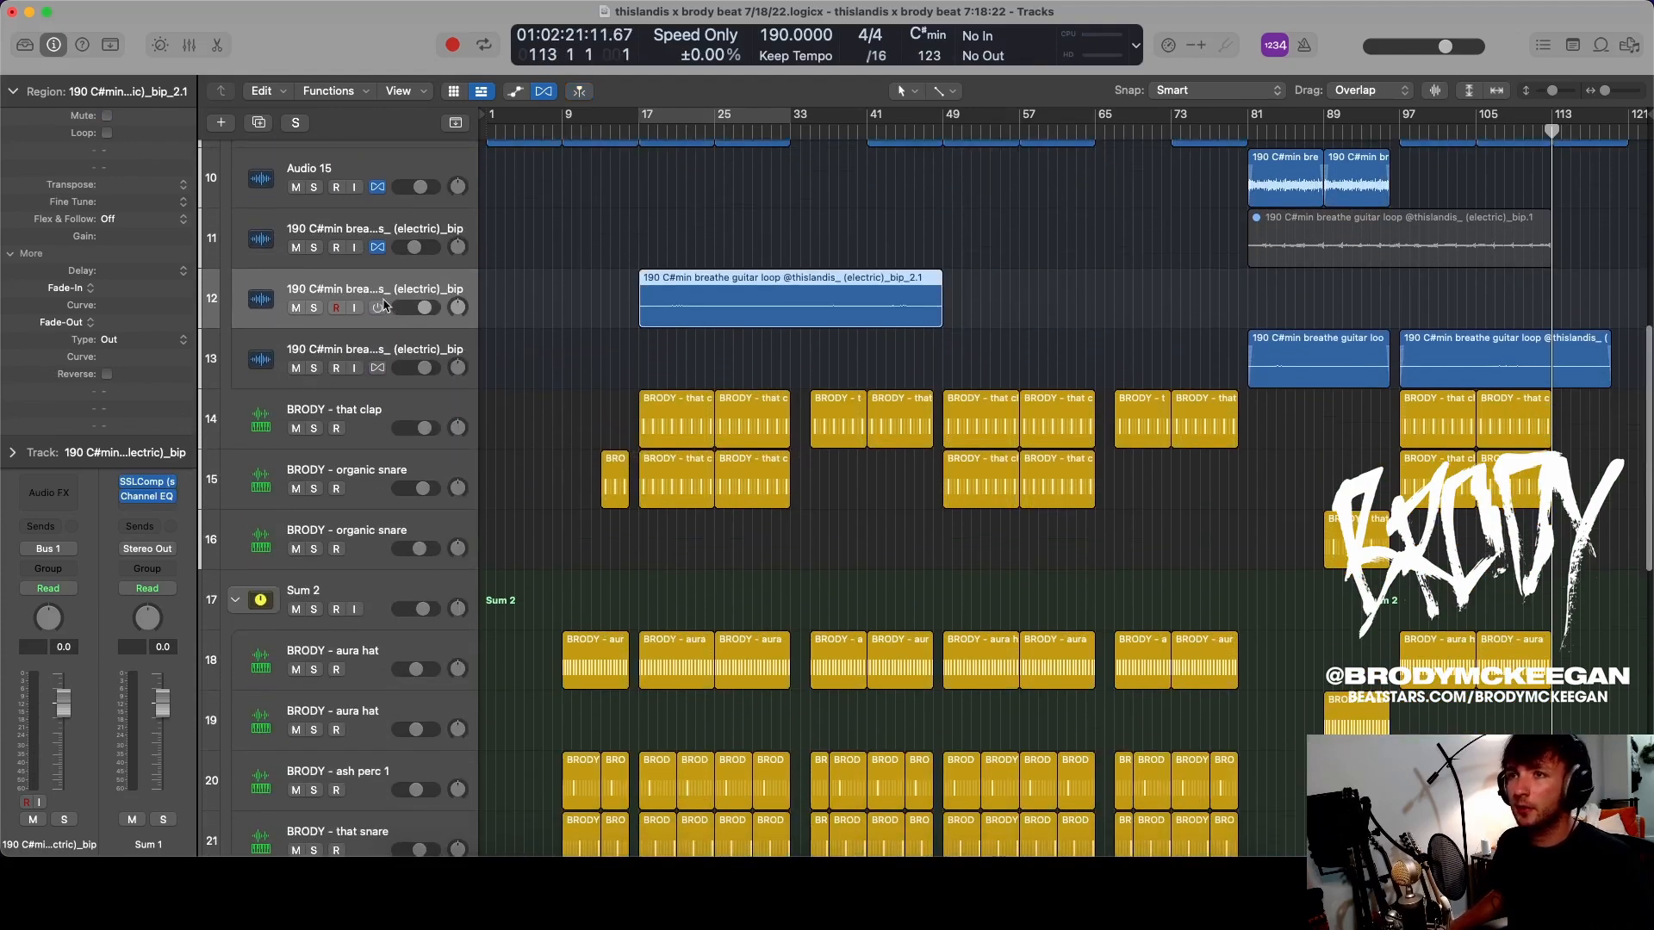
{"action": "left_click", "coordinate": [378, 307]}
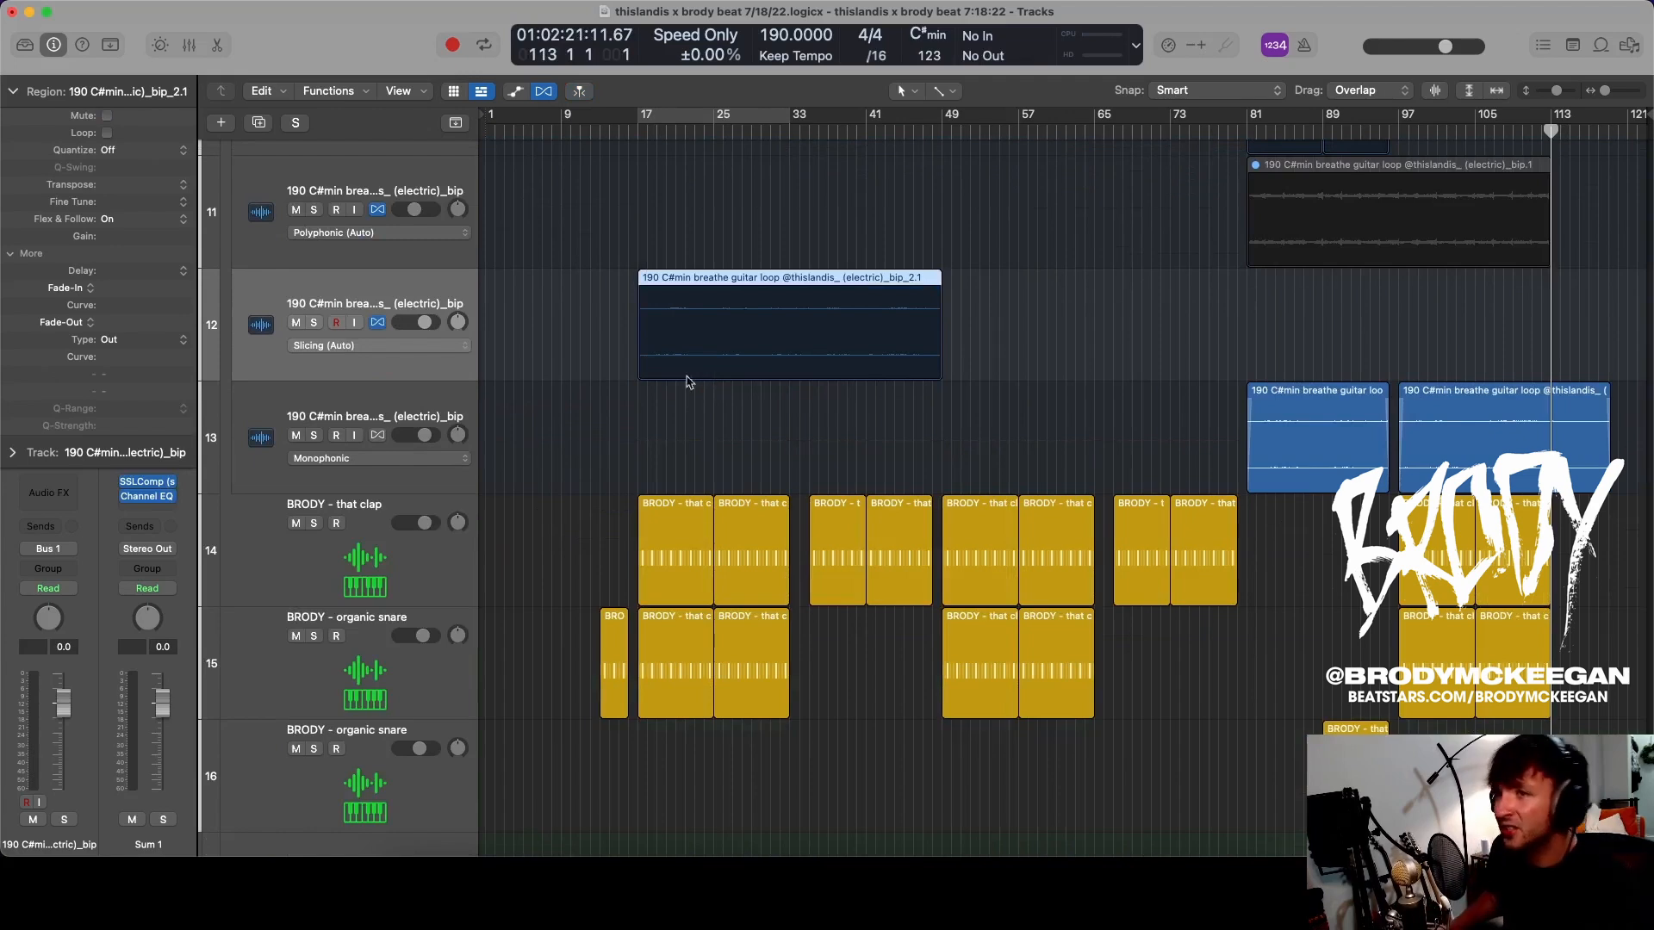
{"action": "left_click", "coordinate": [456, 349]}
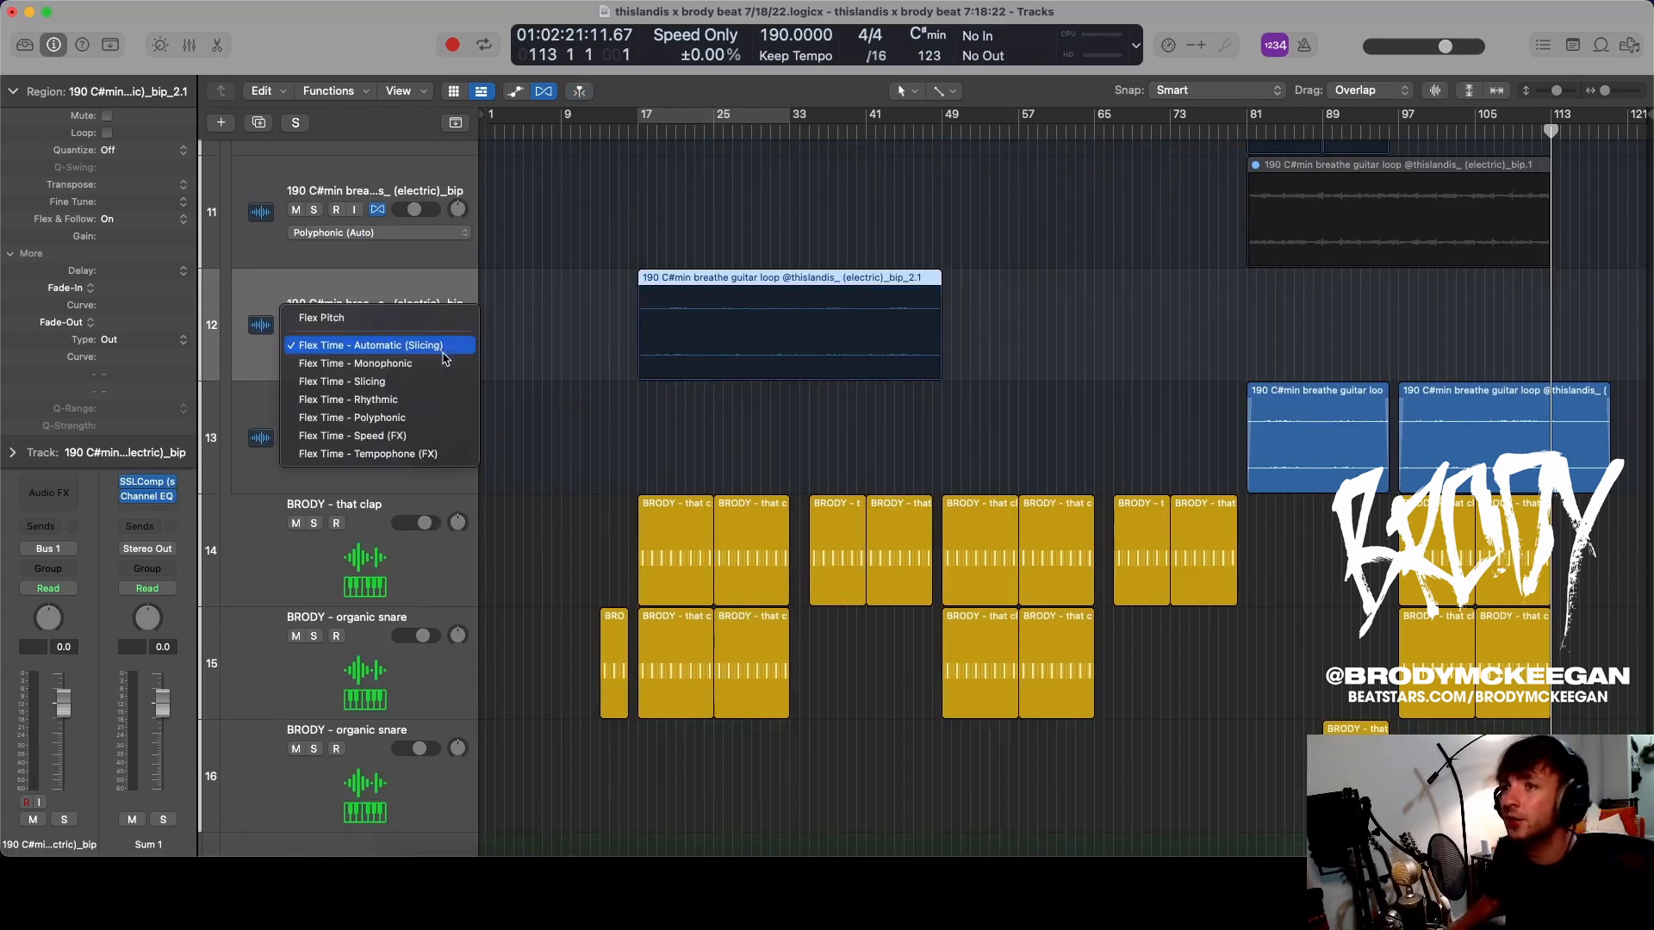
{"action": "left_click", "coordinate": [461, 417]}
- Solo the bounced guitar track and play it from bar 17
{"action": "left_click", "coordinate": [947, 137]}
{"action": "key", "text": "s"}
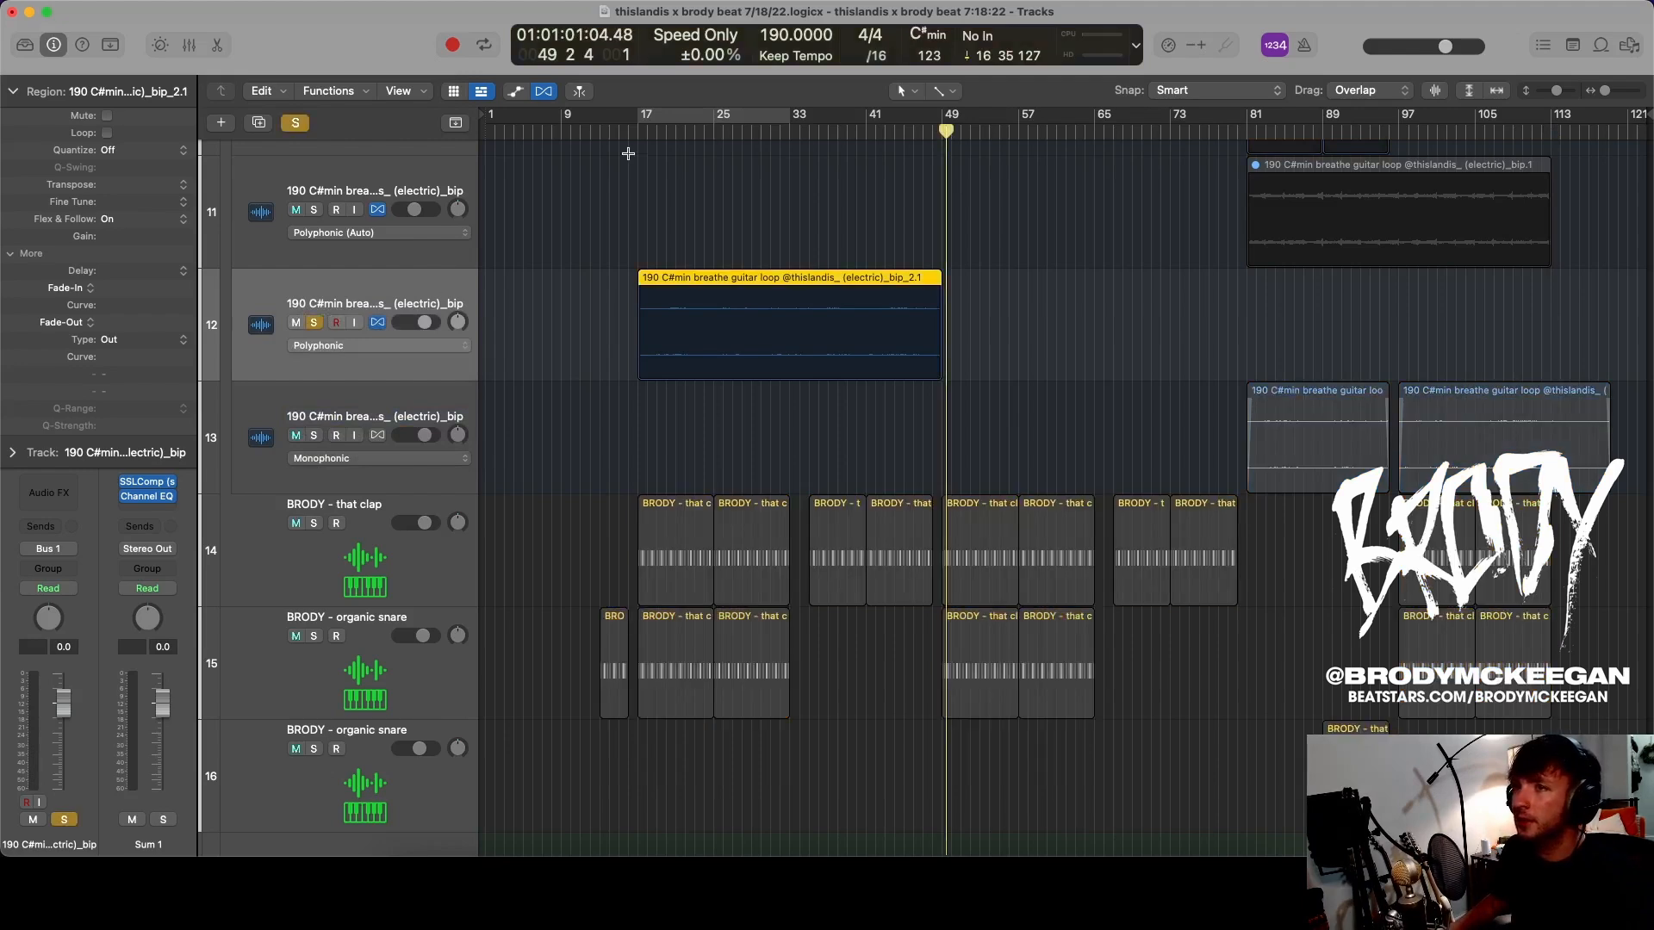
{"action": "left_click", "coordinate": [639, 134]}
{"action": "key", "text": "space"}
{"action": "scroll", "coordinate": [846, 347], "scroll_direction": "down", "scroll_amount": 3}
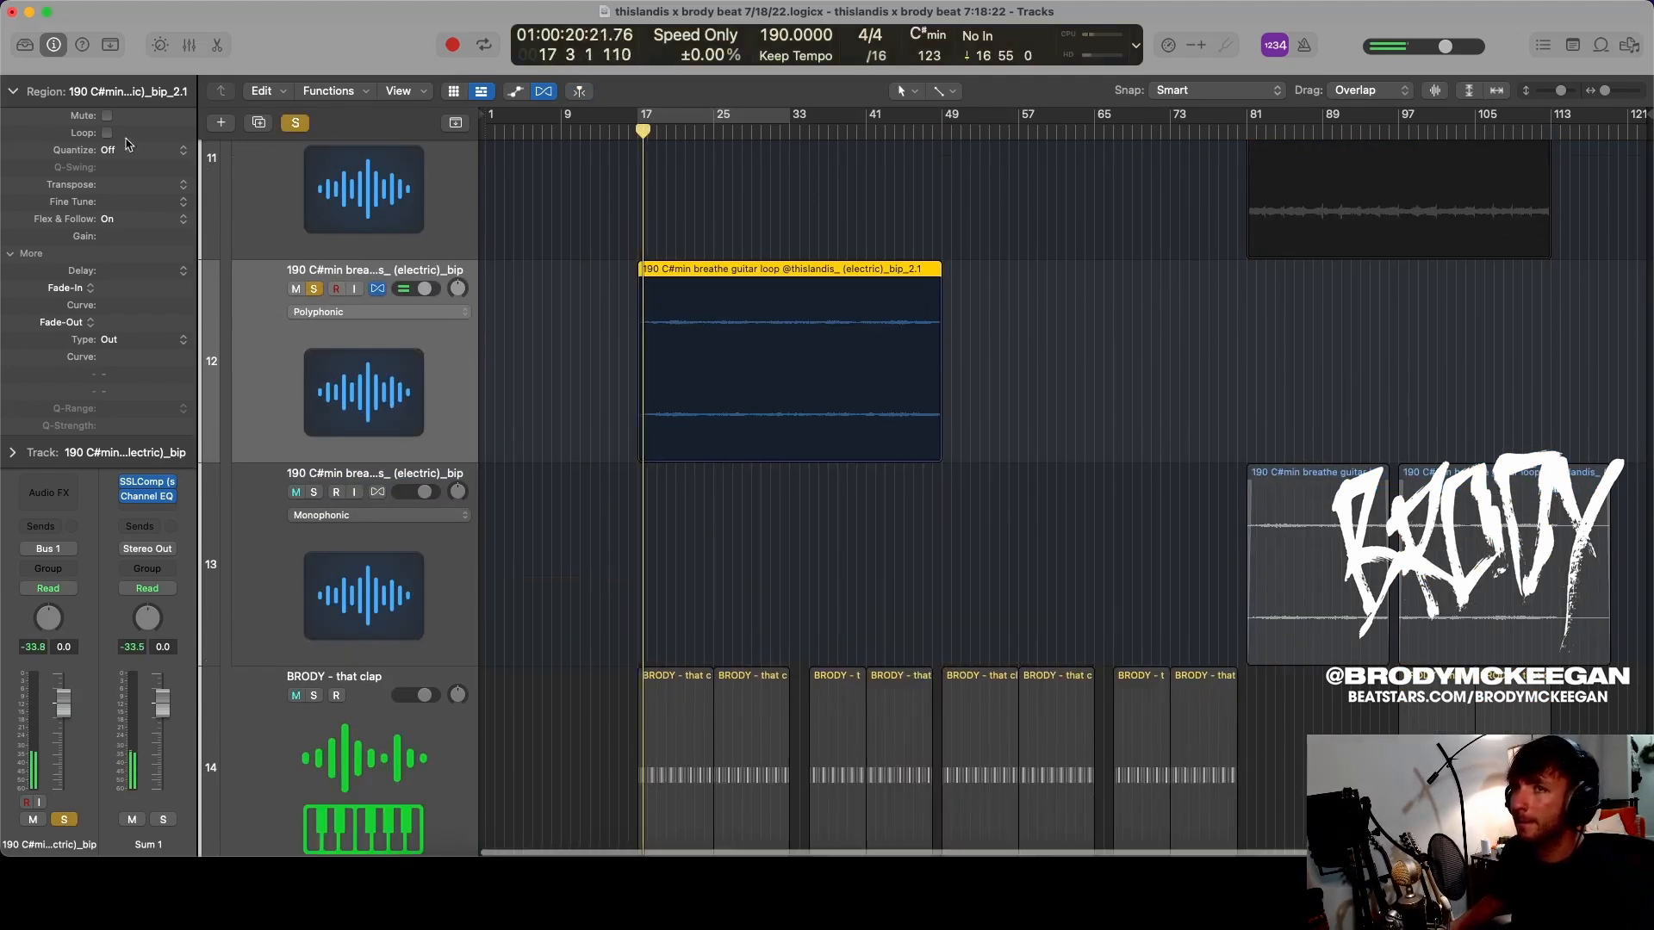
- Shorten the bounced guitar region to end at bar 25 and play it from bar 17
{"action": "left_click", "coordinate": [13, 91]}
{"action": "left_click_drag", "start_coordinate": [934, 276], "coordinate": [713, 277]}
{"action": "left_click", "coordinate": [638, 133]}
{"action": "key", "text": "space"}
{"action": "scroll", "coordinate": [927, 296], "scroll_direction": "up", "scroll_amount": 5}
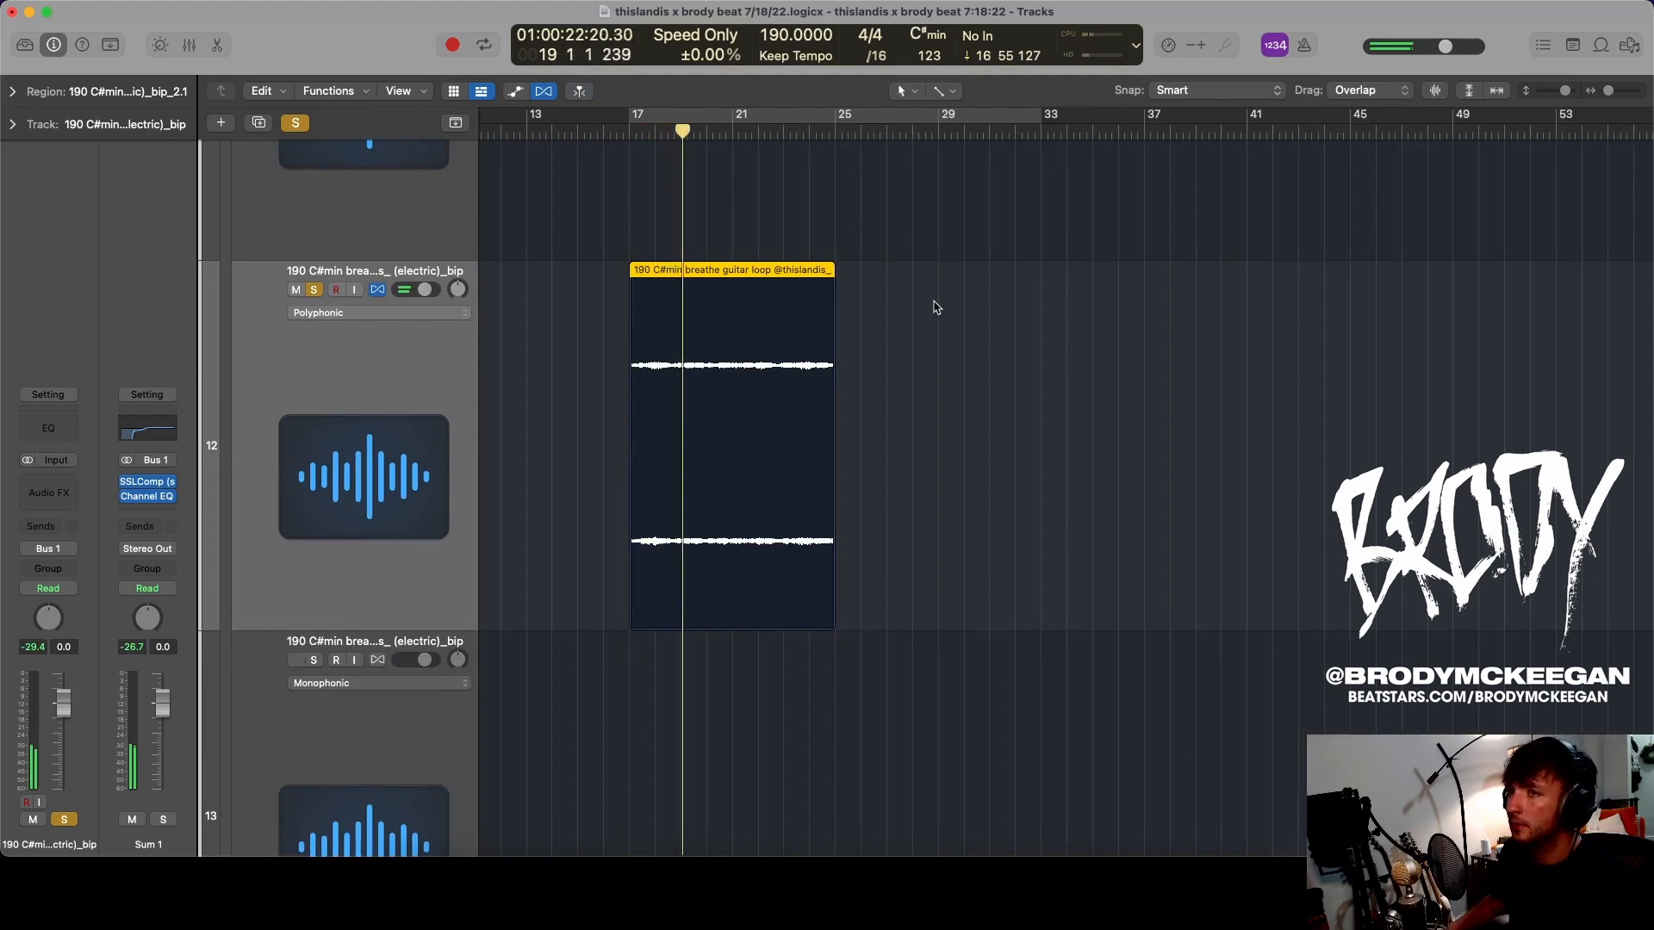
- Reverse the bounced guitar's audio file and play it from bar 17
{"action": "key", "text": "e"}
{"action": "left_click", "coordinate": [401, 515]}
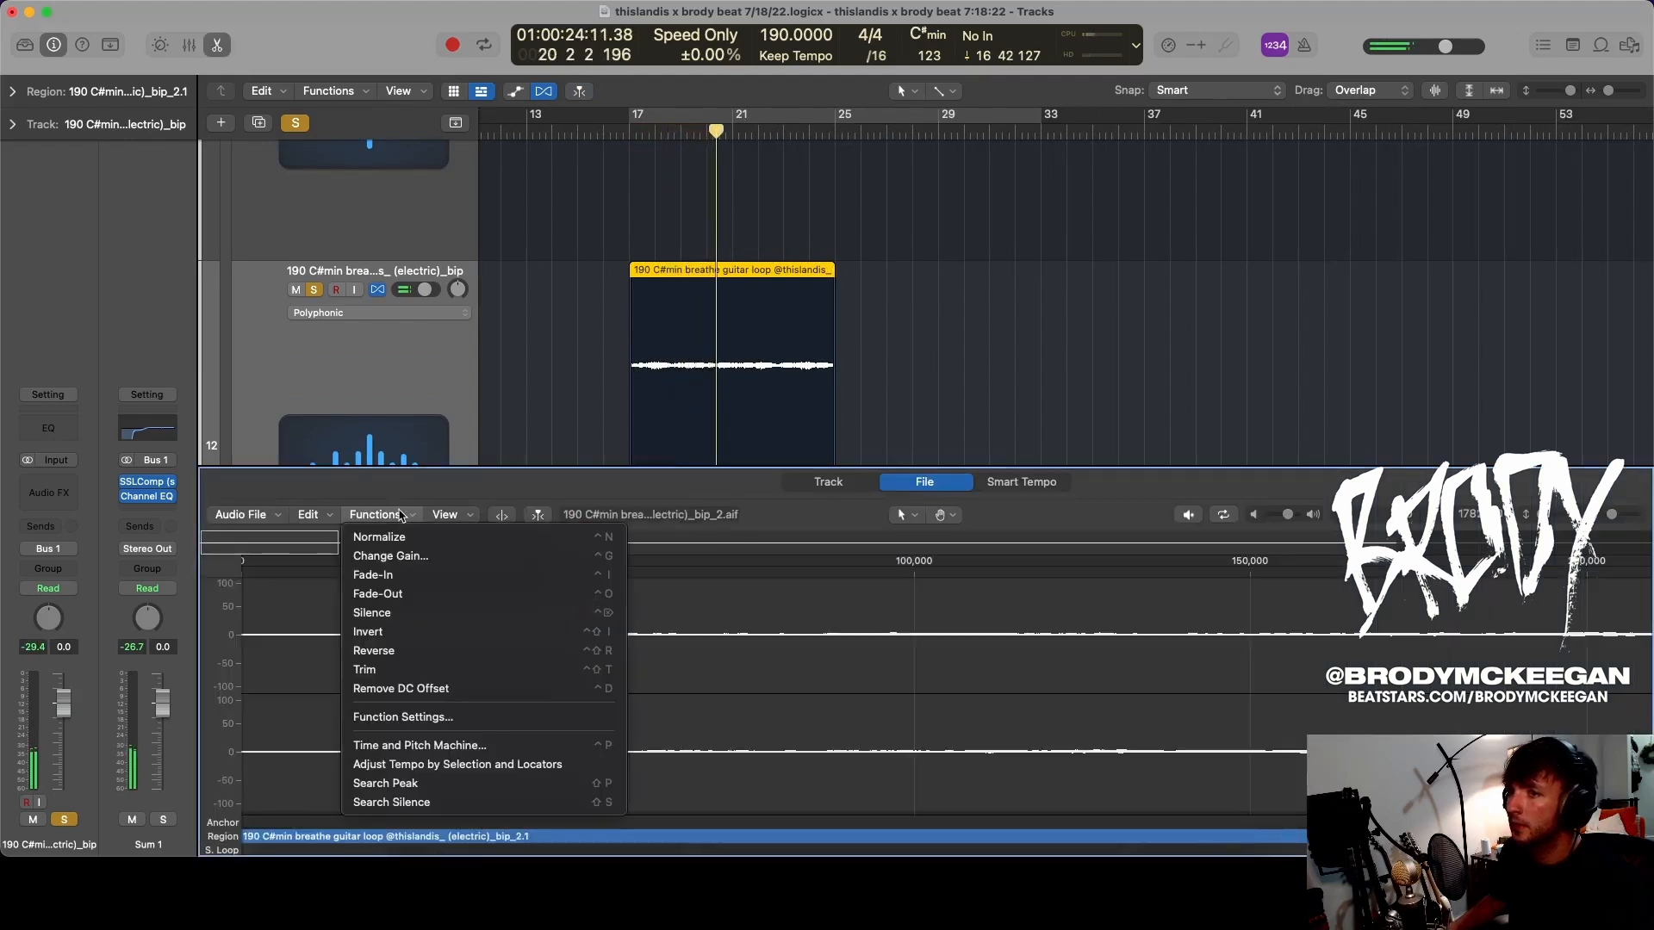
{"action": "left_click", "coordinate": [420, 649]}
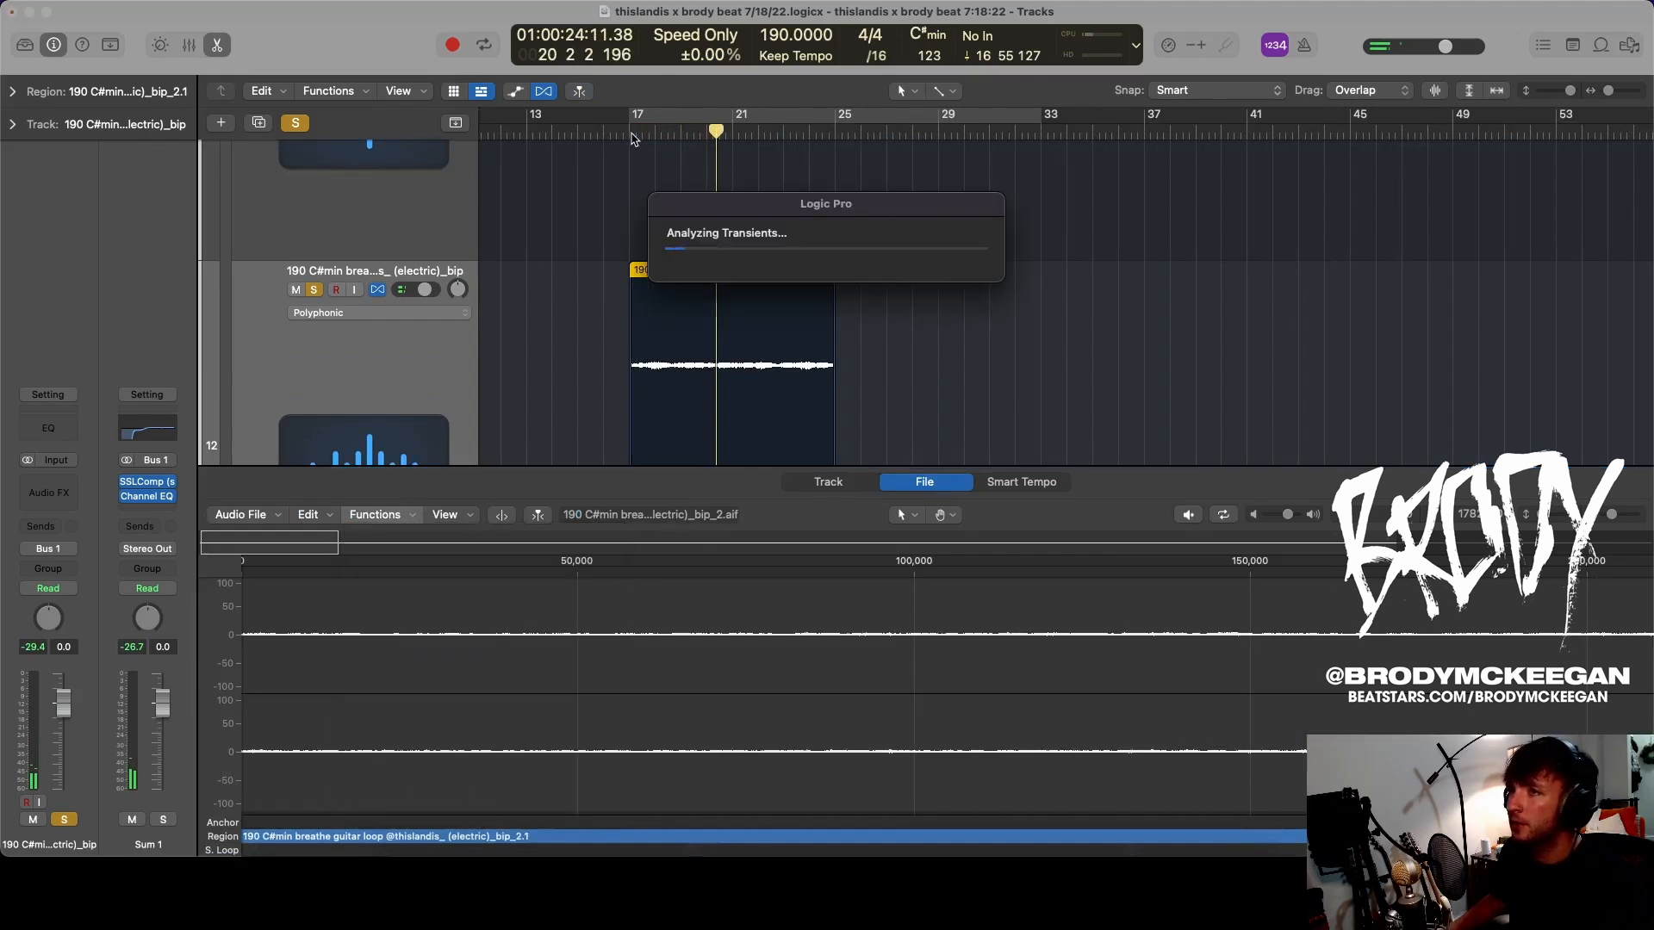
{"action": "left_click", "coordinate": [630, 133]}
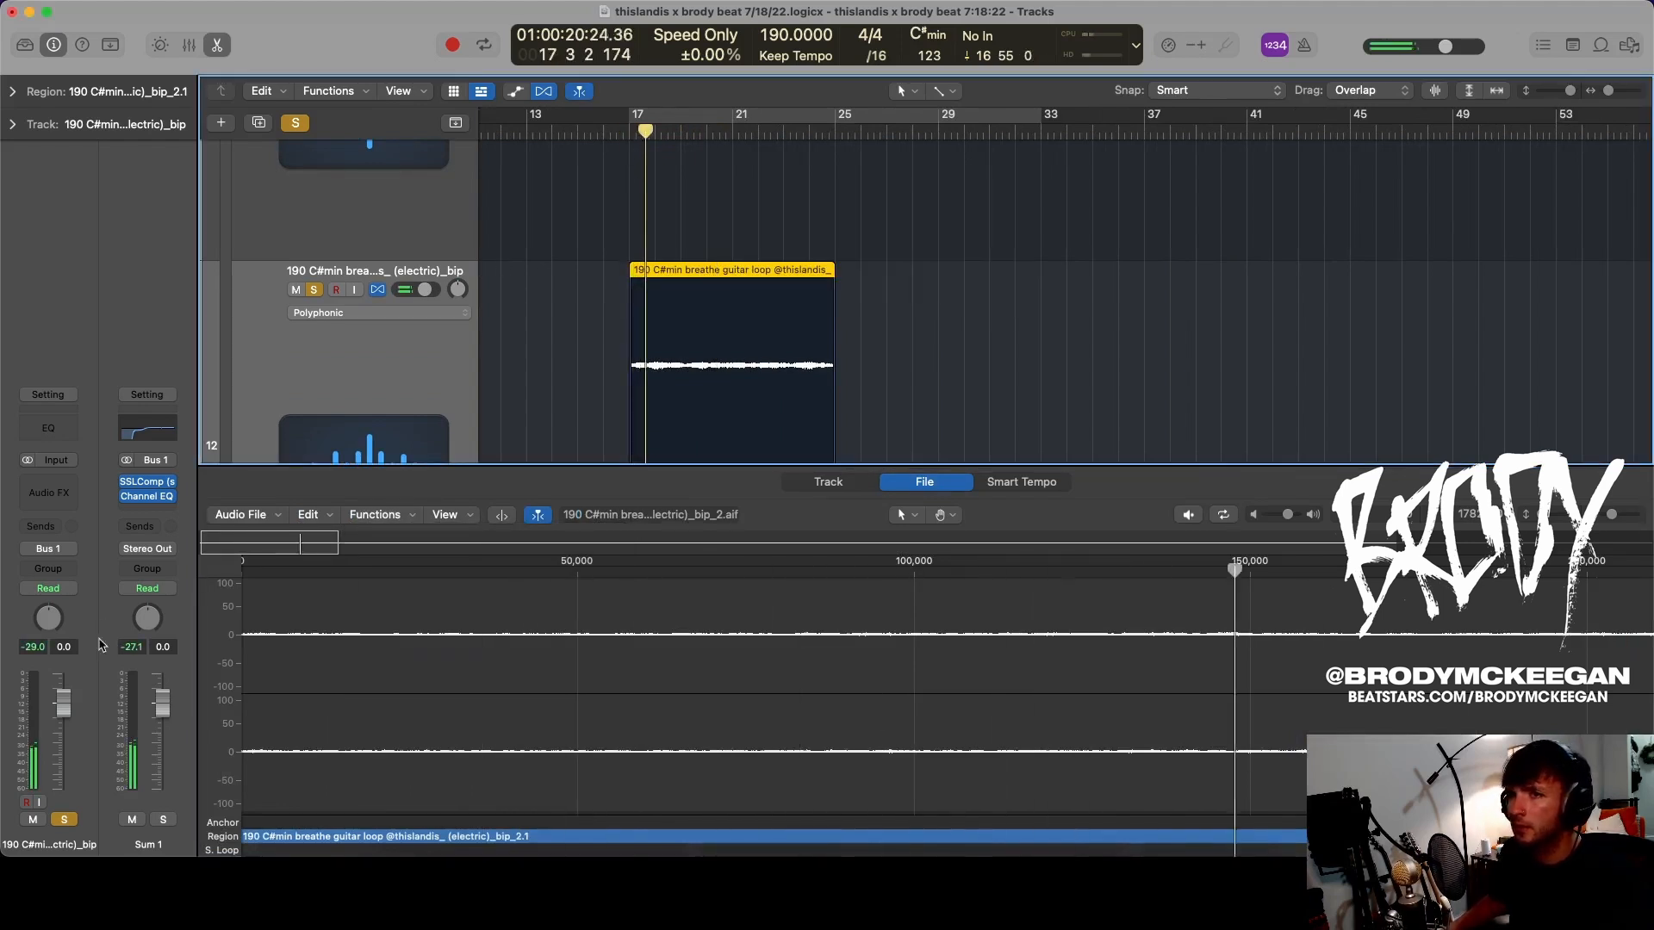
- Insert the Soundtoys Tremolator effect on the reversed guitar track
{"action": "left_click", "coordinate": [48, 493]}
{"action": "mouse_move", "coordinate": [92, 849]}
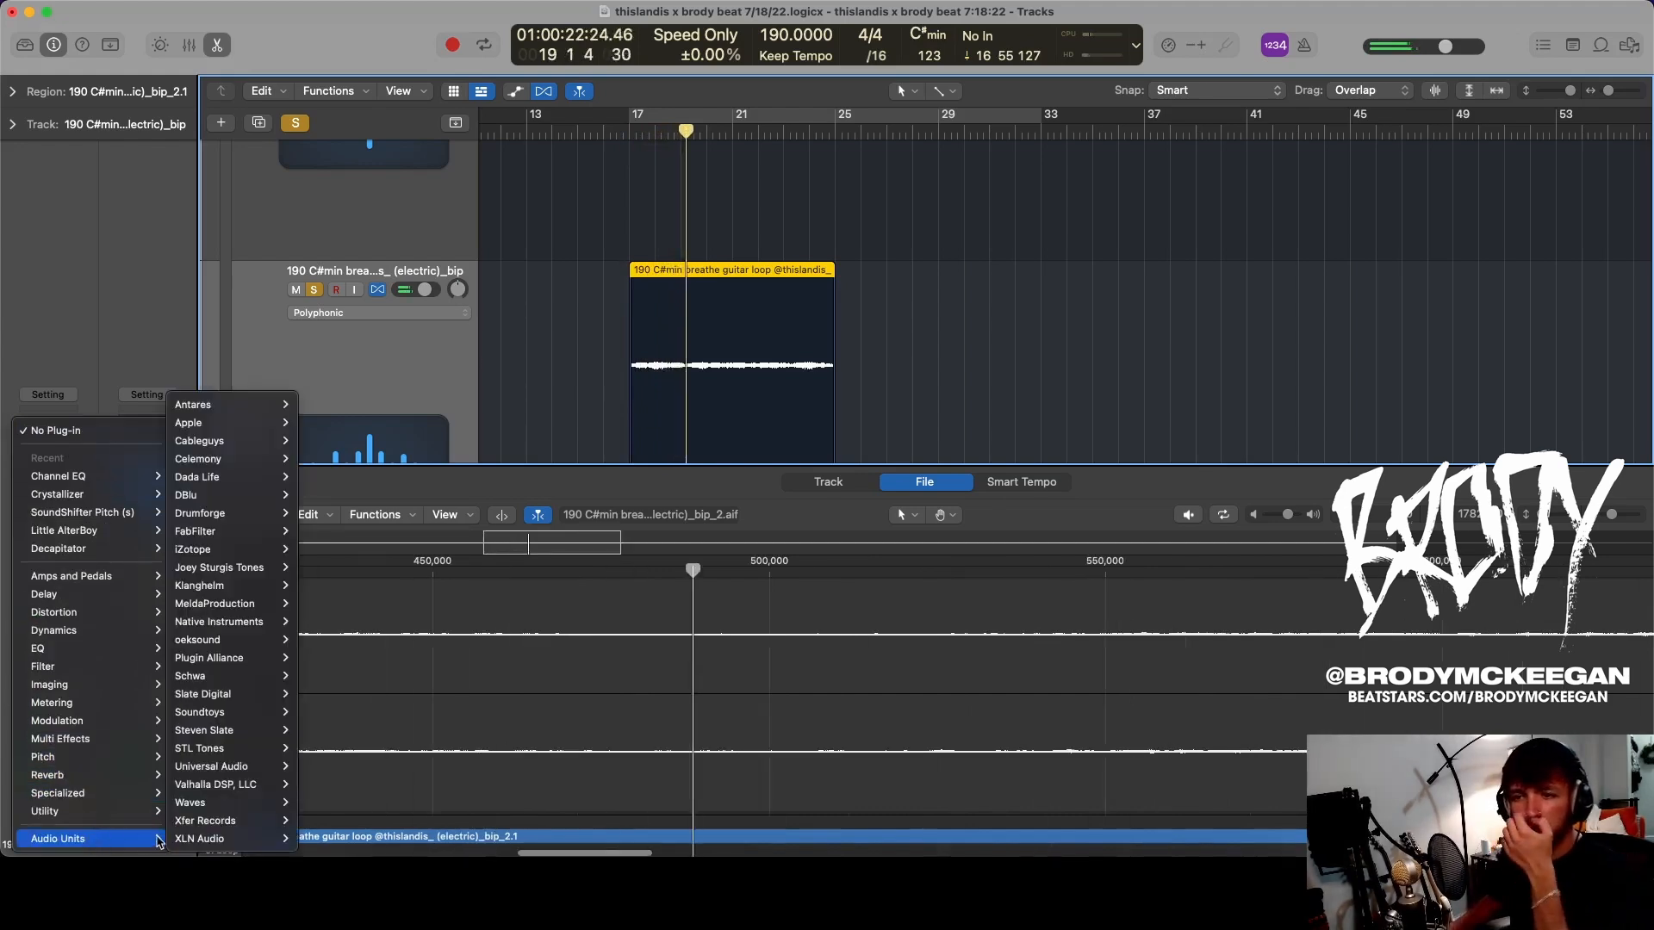
{"action": "mouse_move", "coordinate": [211, 713]}
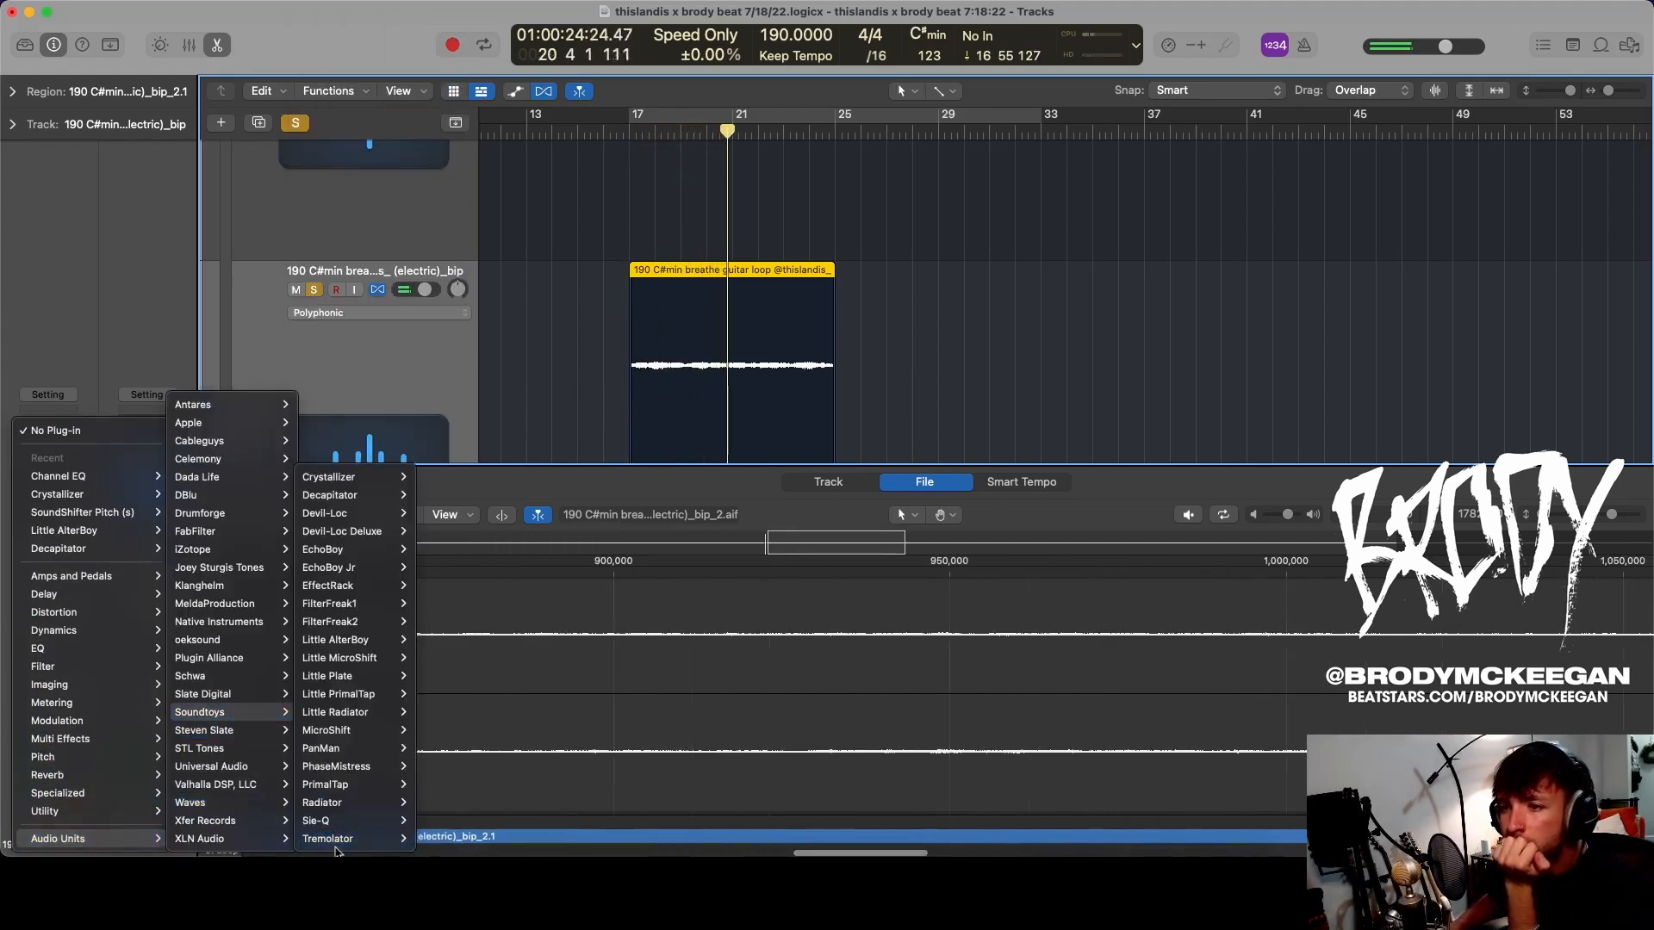
{"action": "mouse_move", "coordinate": [339, 842]}
{"action": "left_click", "coordinate": [433, 821]}
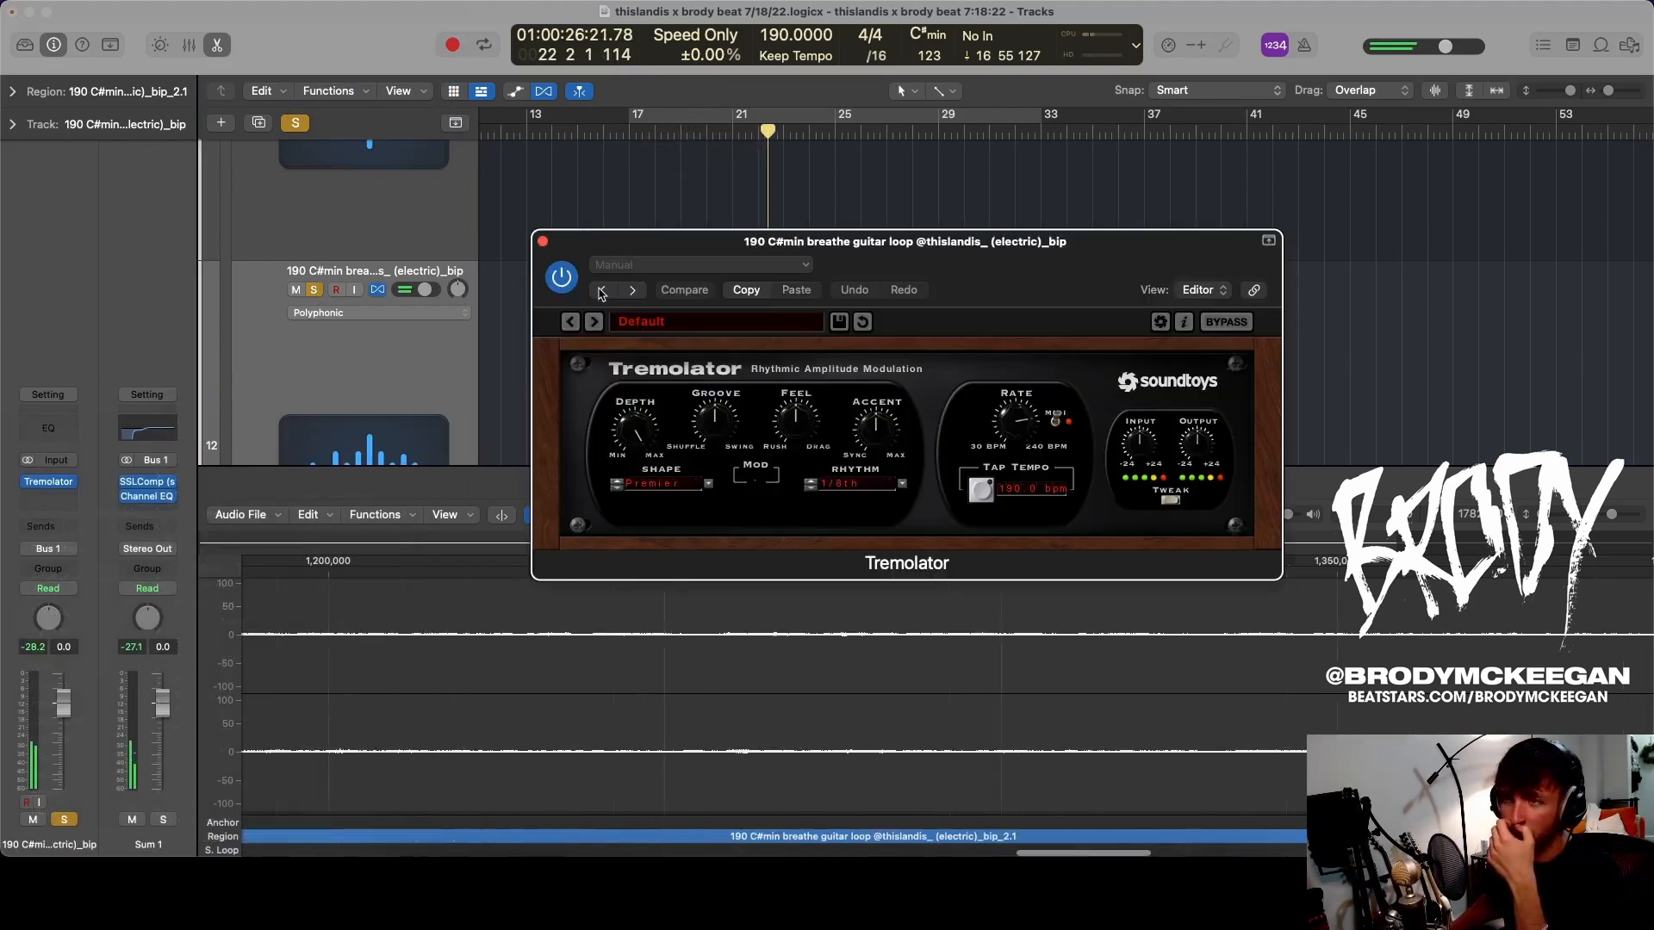
- Set the Tremolator's rhythm to 1/4 note and its shape to SoftSquare, and close the plug-in window
{"action": "left_click", "coordinate": [659, 323]}
{"action": "mouse_move", "coordinate": [659, 355]}
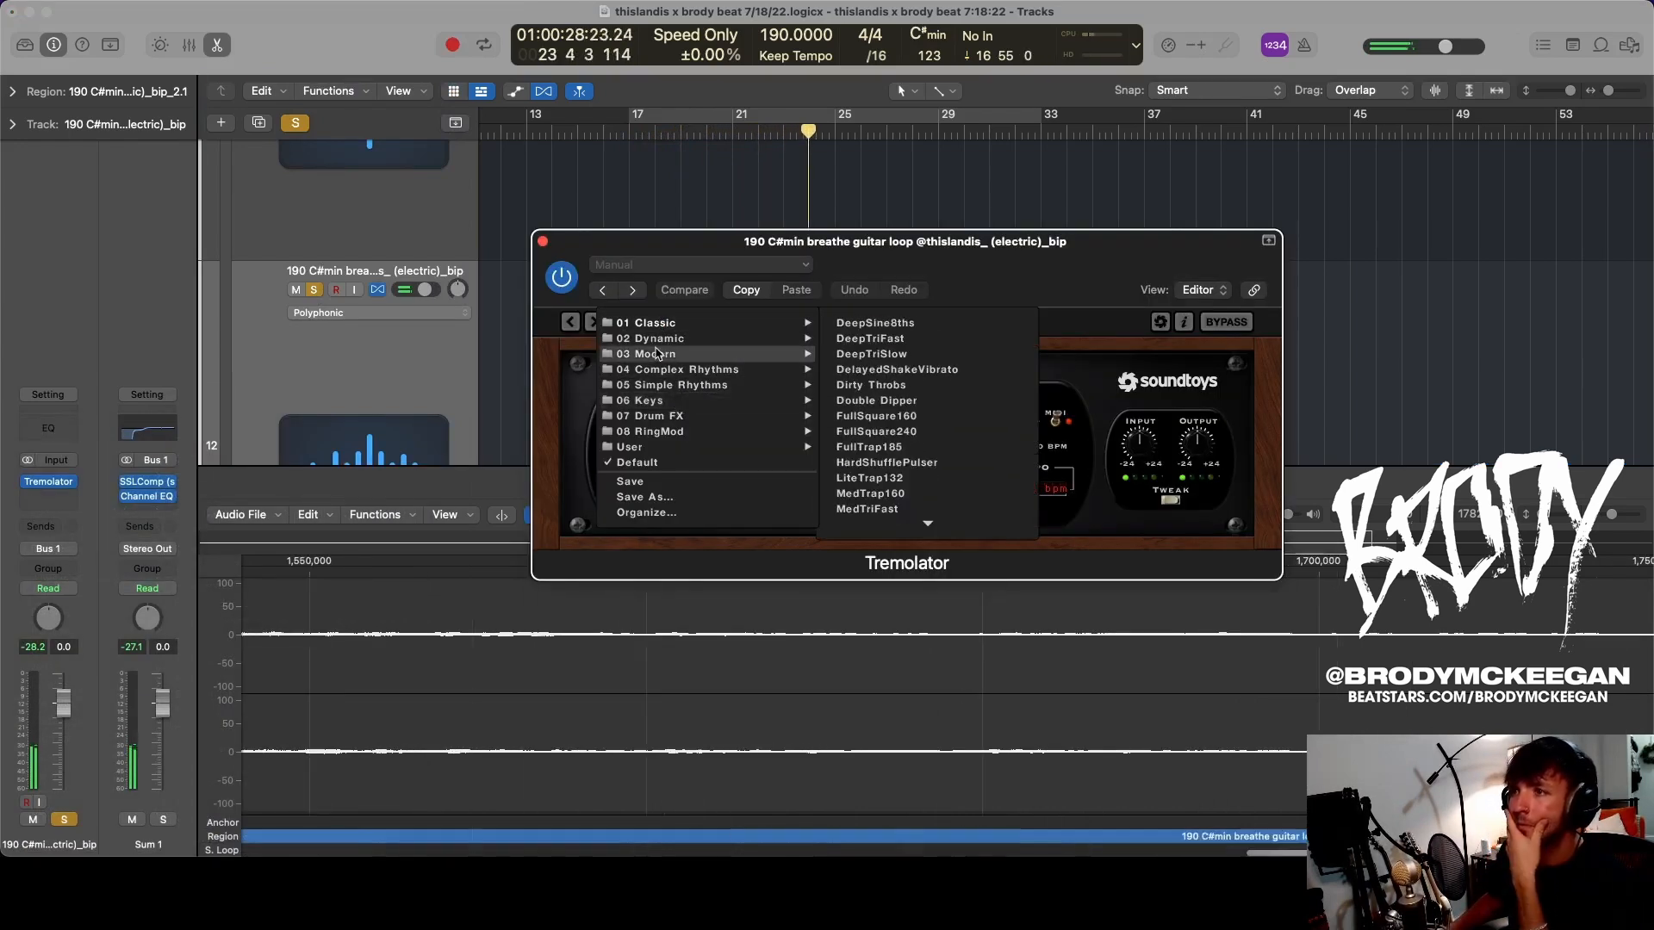
{"action": "left_click", "coordinate": [1058, 365]}
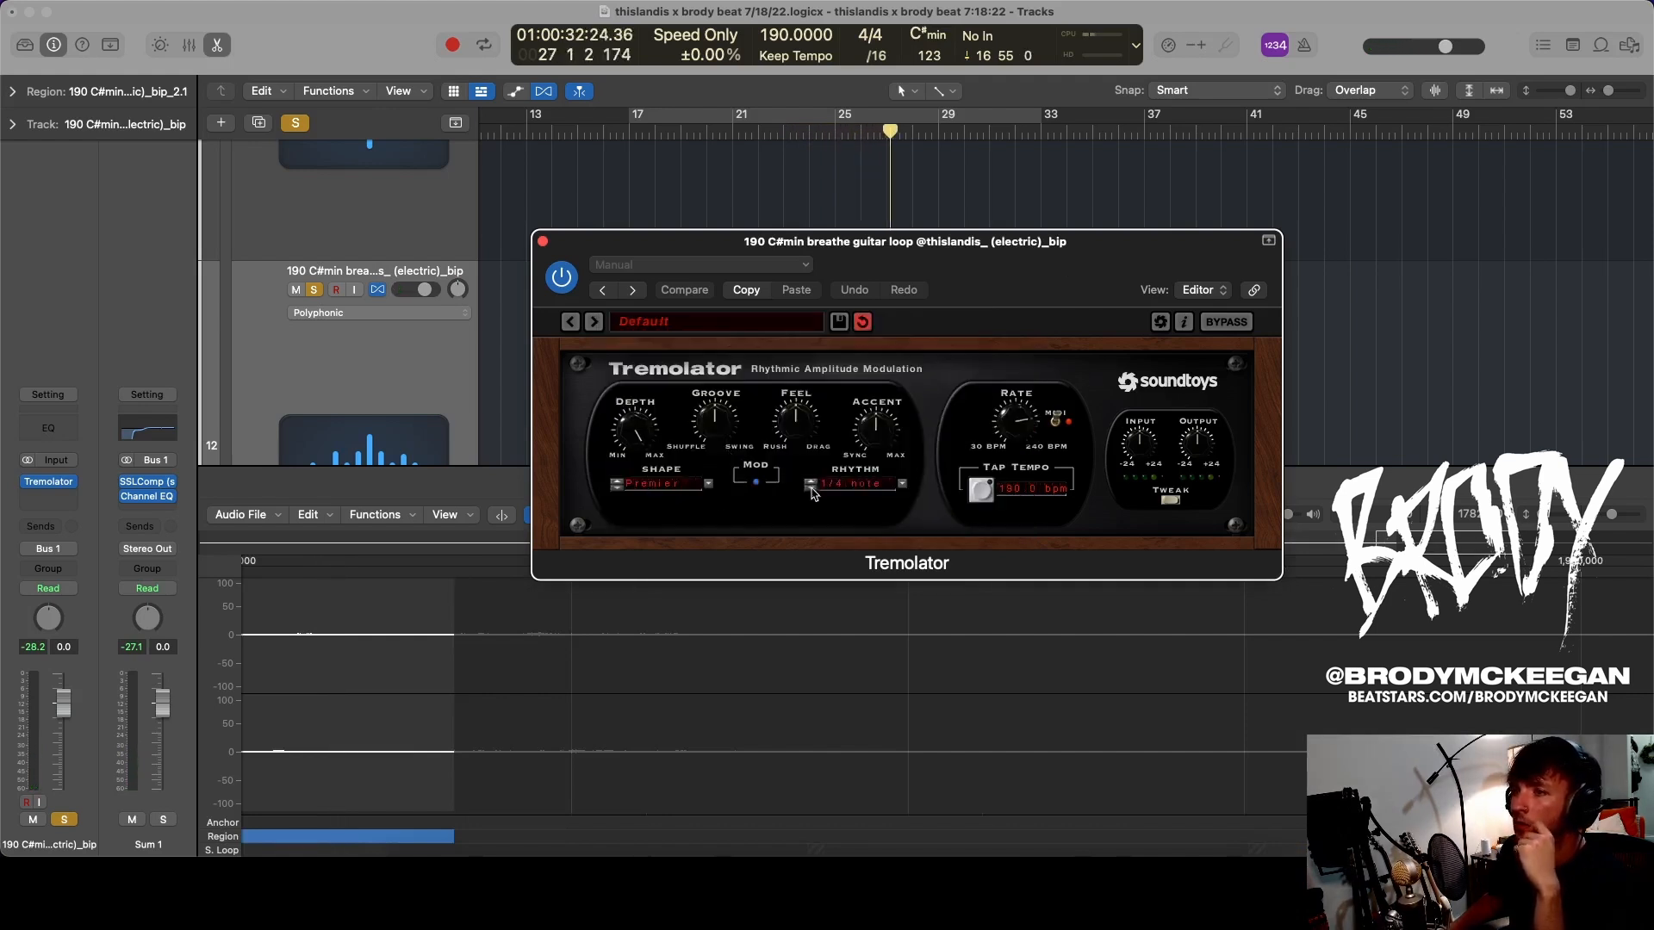
{"action": "left_click", "coordinate": [688, 485]}
{"action": "left_click", "coordinate": [689, 479]}
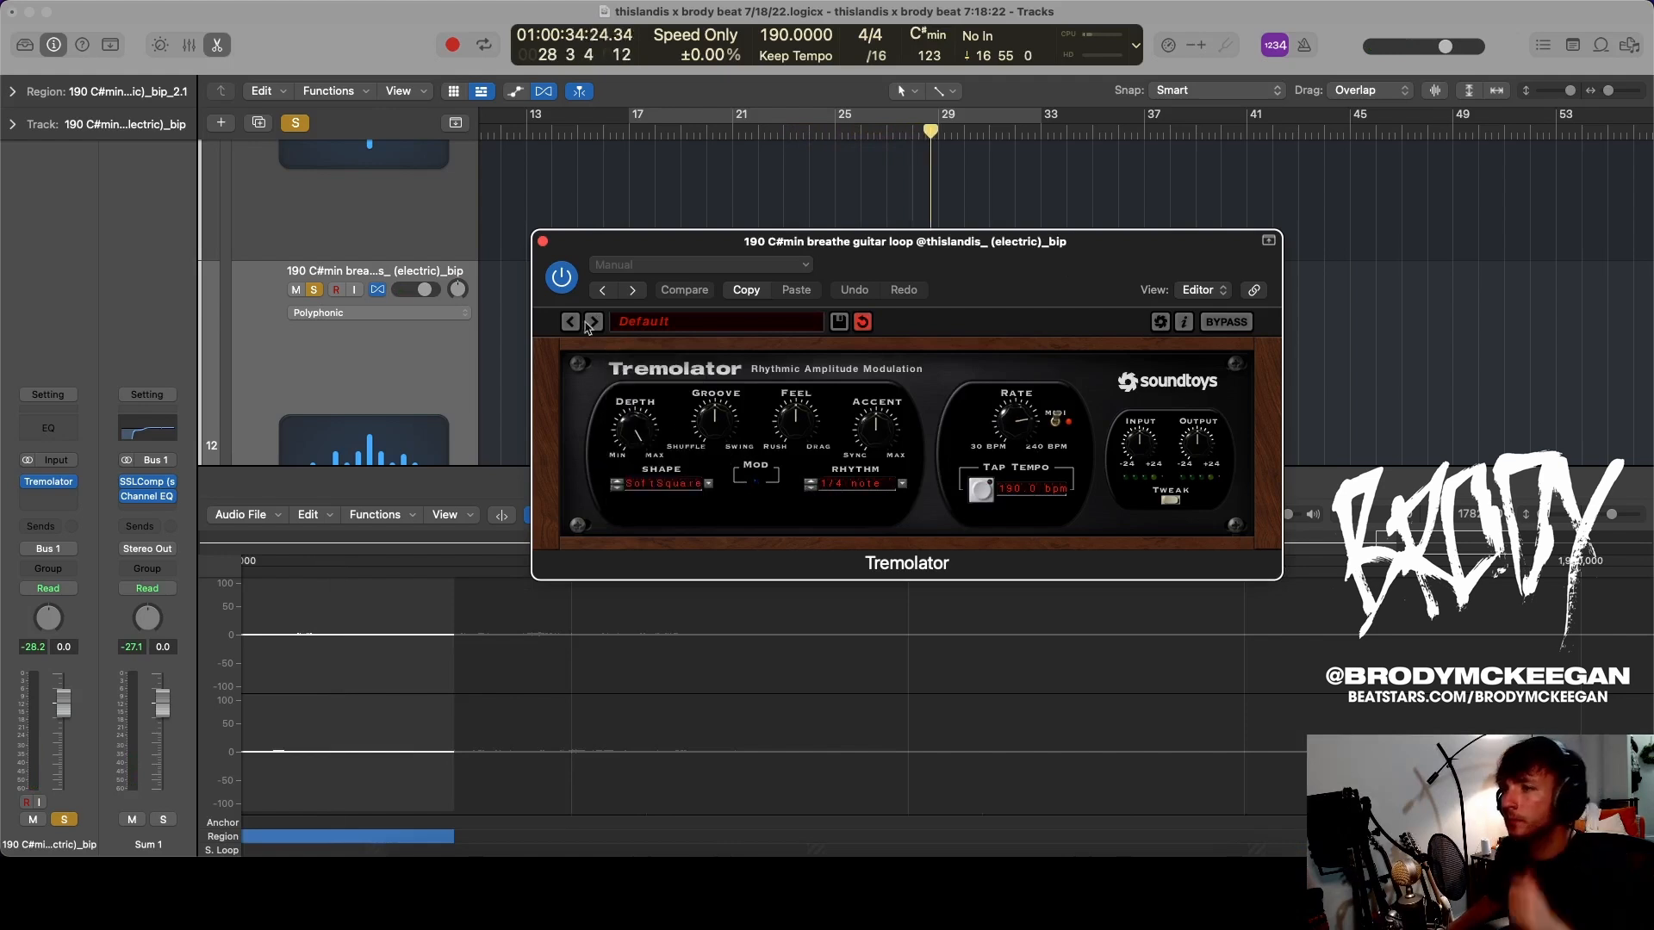
{"action": "left_click", "coordinate": [544, 239]}
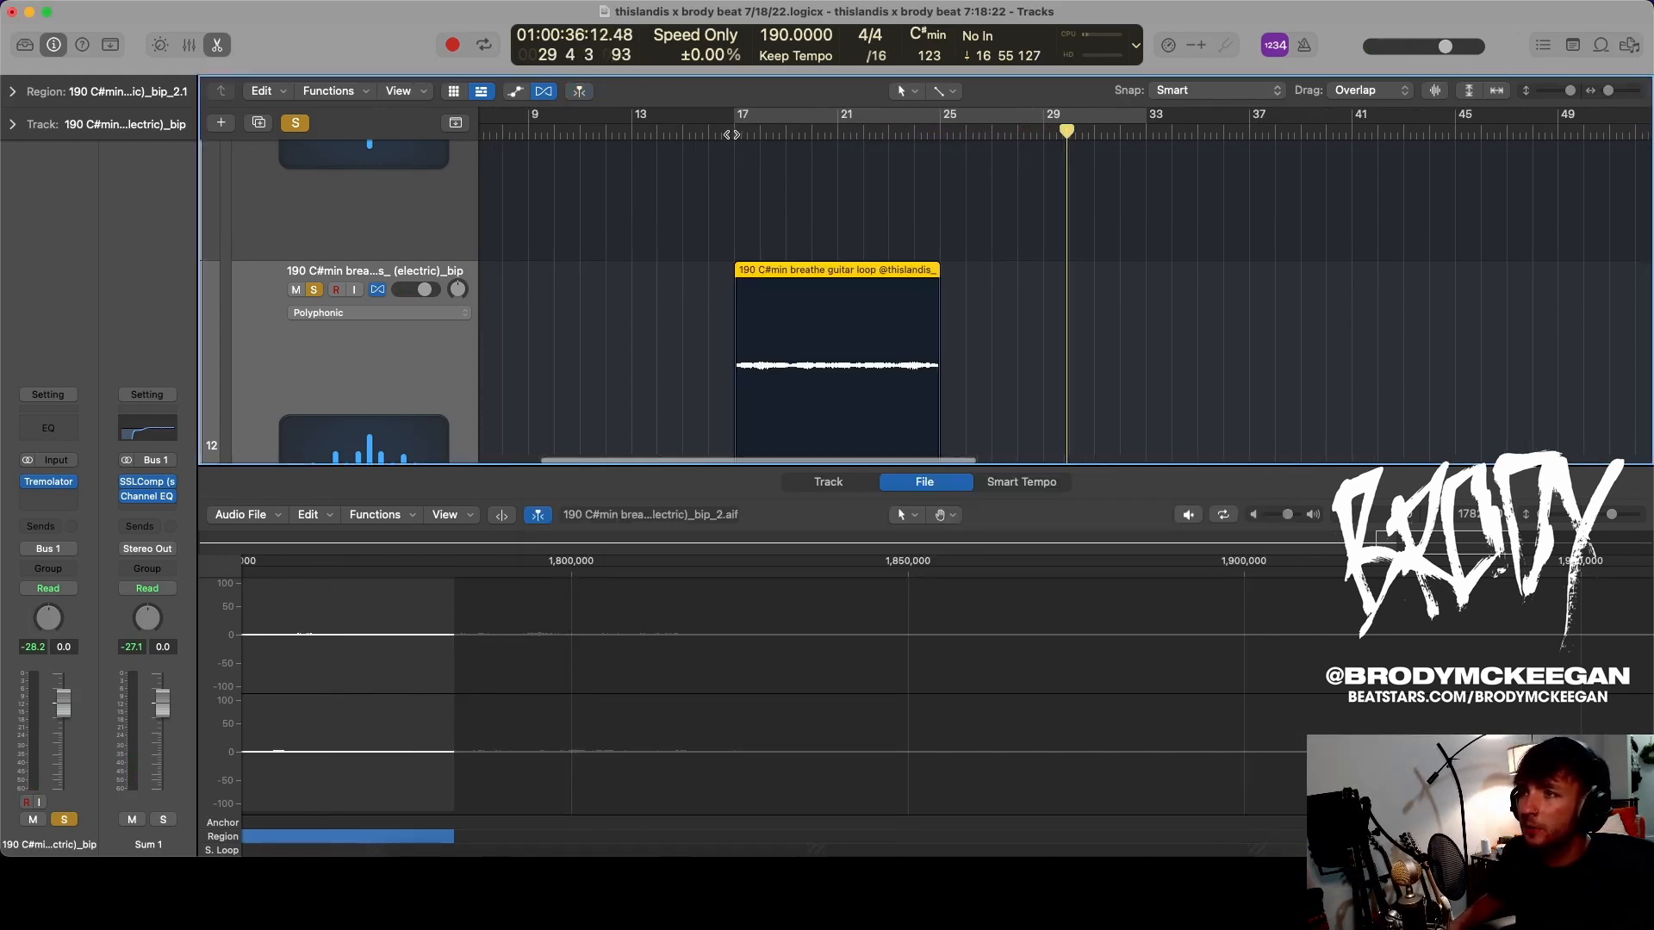
- Listen to the reversed guitar from bar 17 in the full mix and soloed, and close the audio file editor
{"action": "key", "text": "s"}
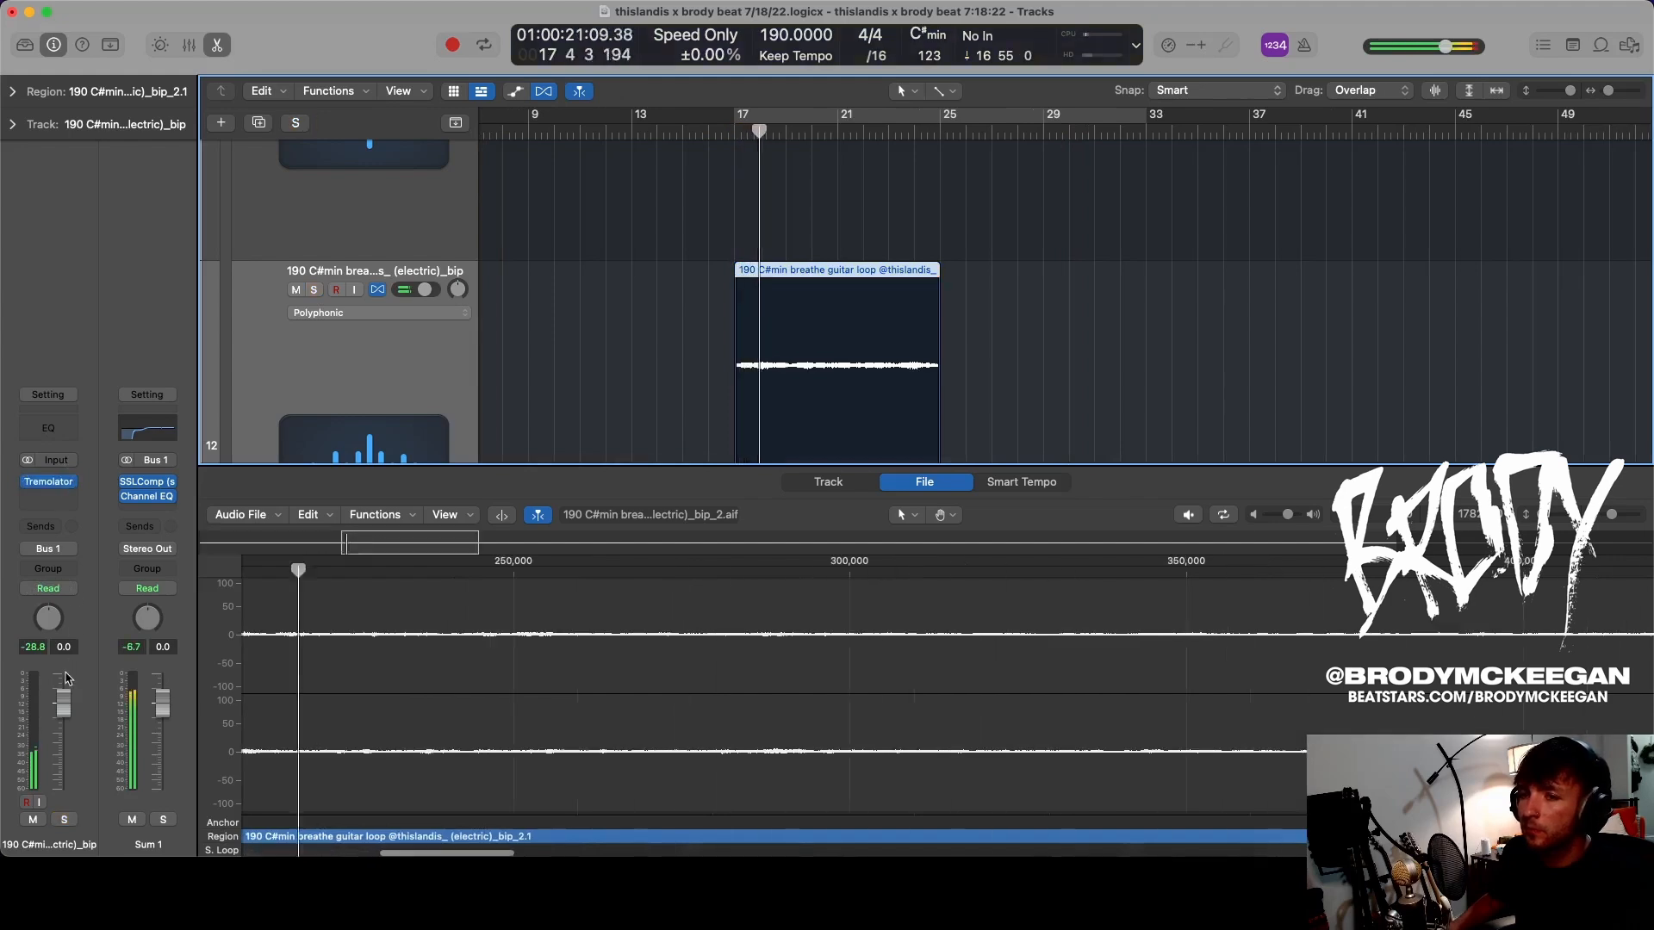
{"action": "key", "text": "s"}
{"action": "scroll", "coordinate": [722, 366], "scroll_direction": "down", "scroll_amount": 3}
{"action": "key", "text": "e"}
{"action": "scroll", "coordinate": [695, 368], "scroll_direction": "down", "scroll_amount": 4}
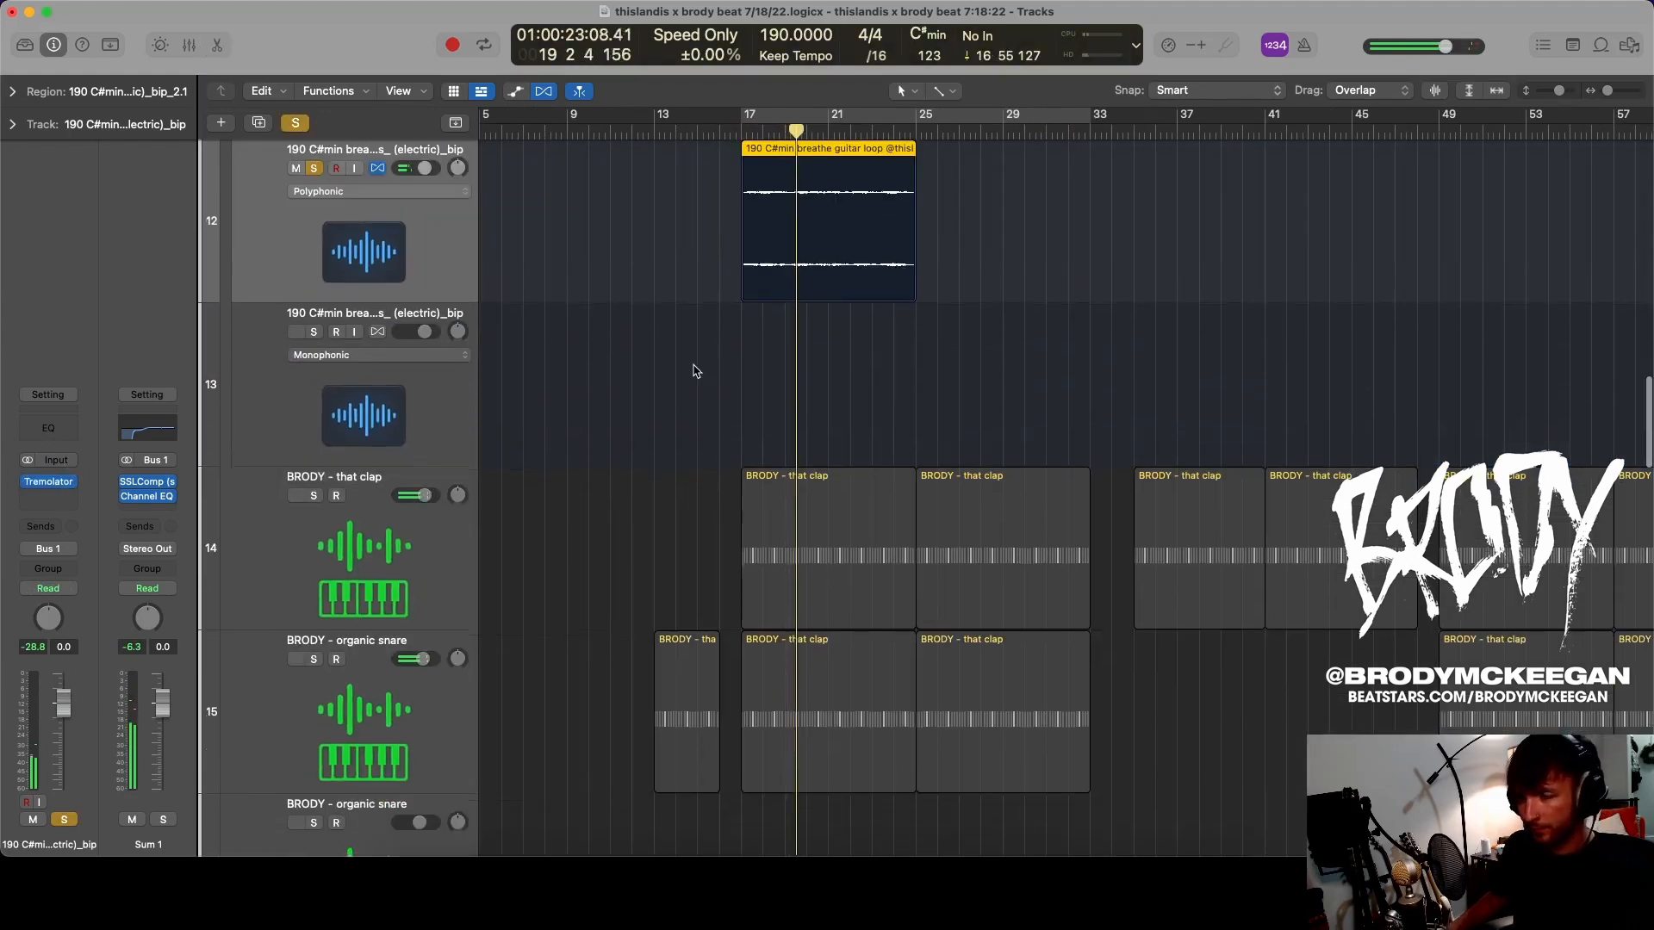
{"action": "scroll", "coordinate": [695, 365], "scroll_direction": "up", "scroll_amount": 3}
{"action": "scroll", "coordinate": [694, 367], "scroll_direction": "up", "scroll_amount": 6}
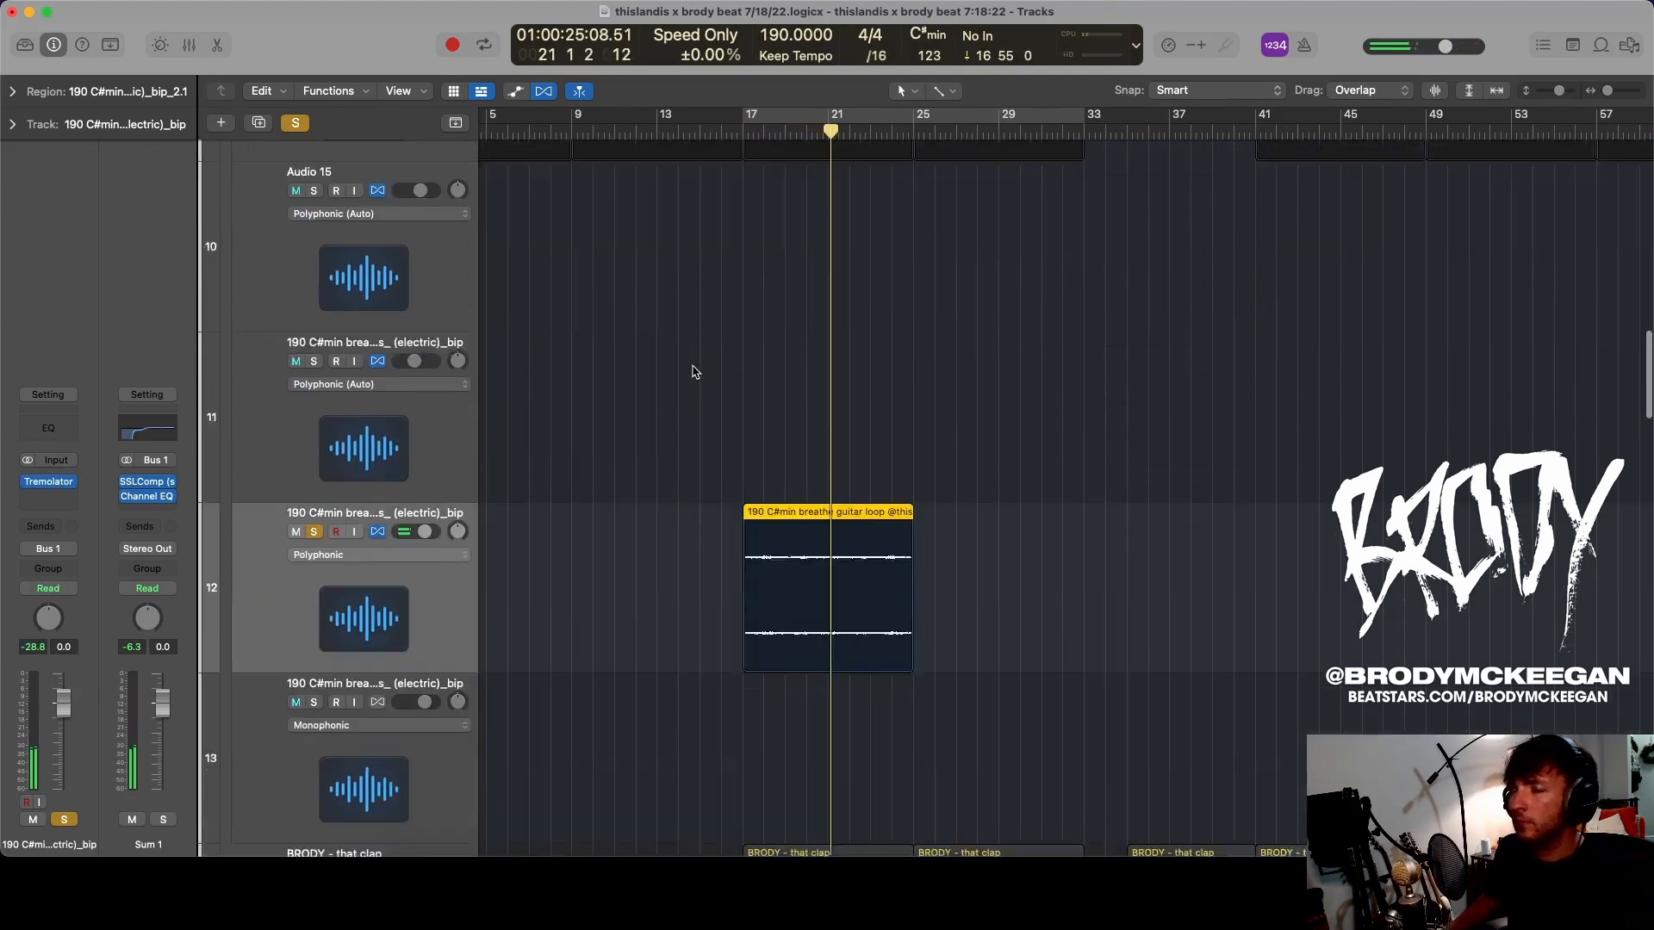
- Unsolo the reversed guitar track and mute it to hear the mix without it
{"action": "key", "text": "s"}
{"action": "left_click", "coordinate": [296, 453]}
{"action": "scroll", "coordinate": [331, 263], "scroll_direction": "up", "scroll_amount": 5}
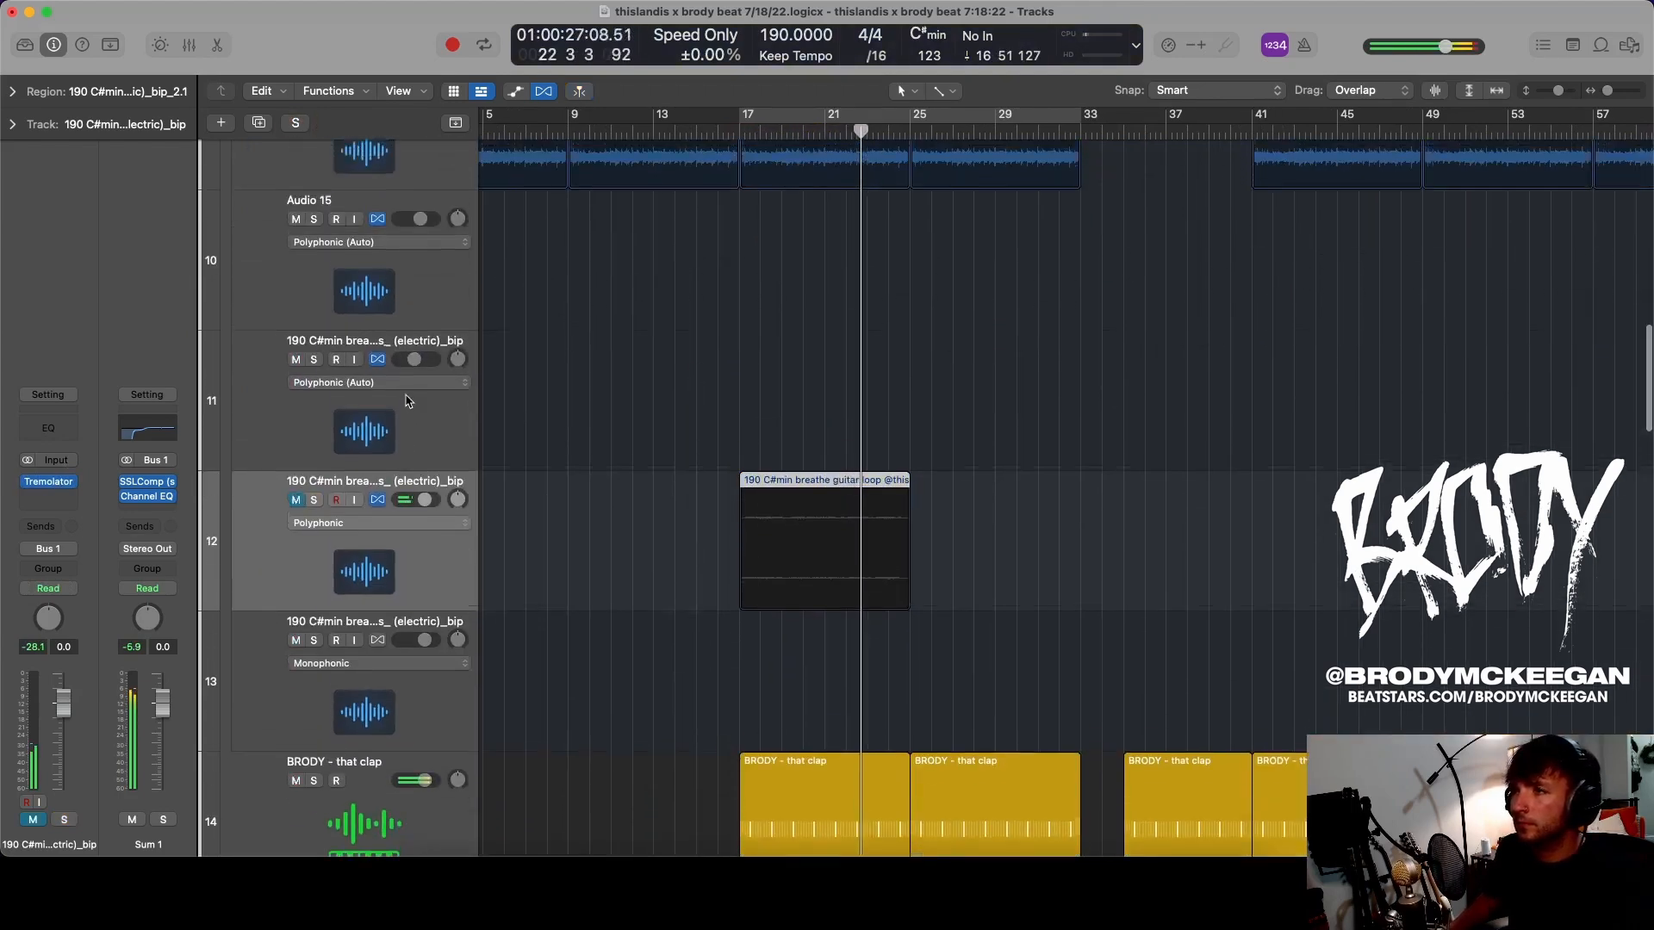
- Mute and solo Audio 4 in turn to check its part in the mix, and restore normal playback
{"action": "scroll", "coordinate": [333, 266], "scroll_direction": "down", "scroll_amount": 5}
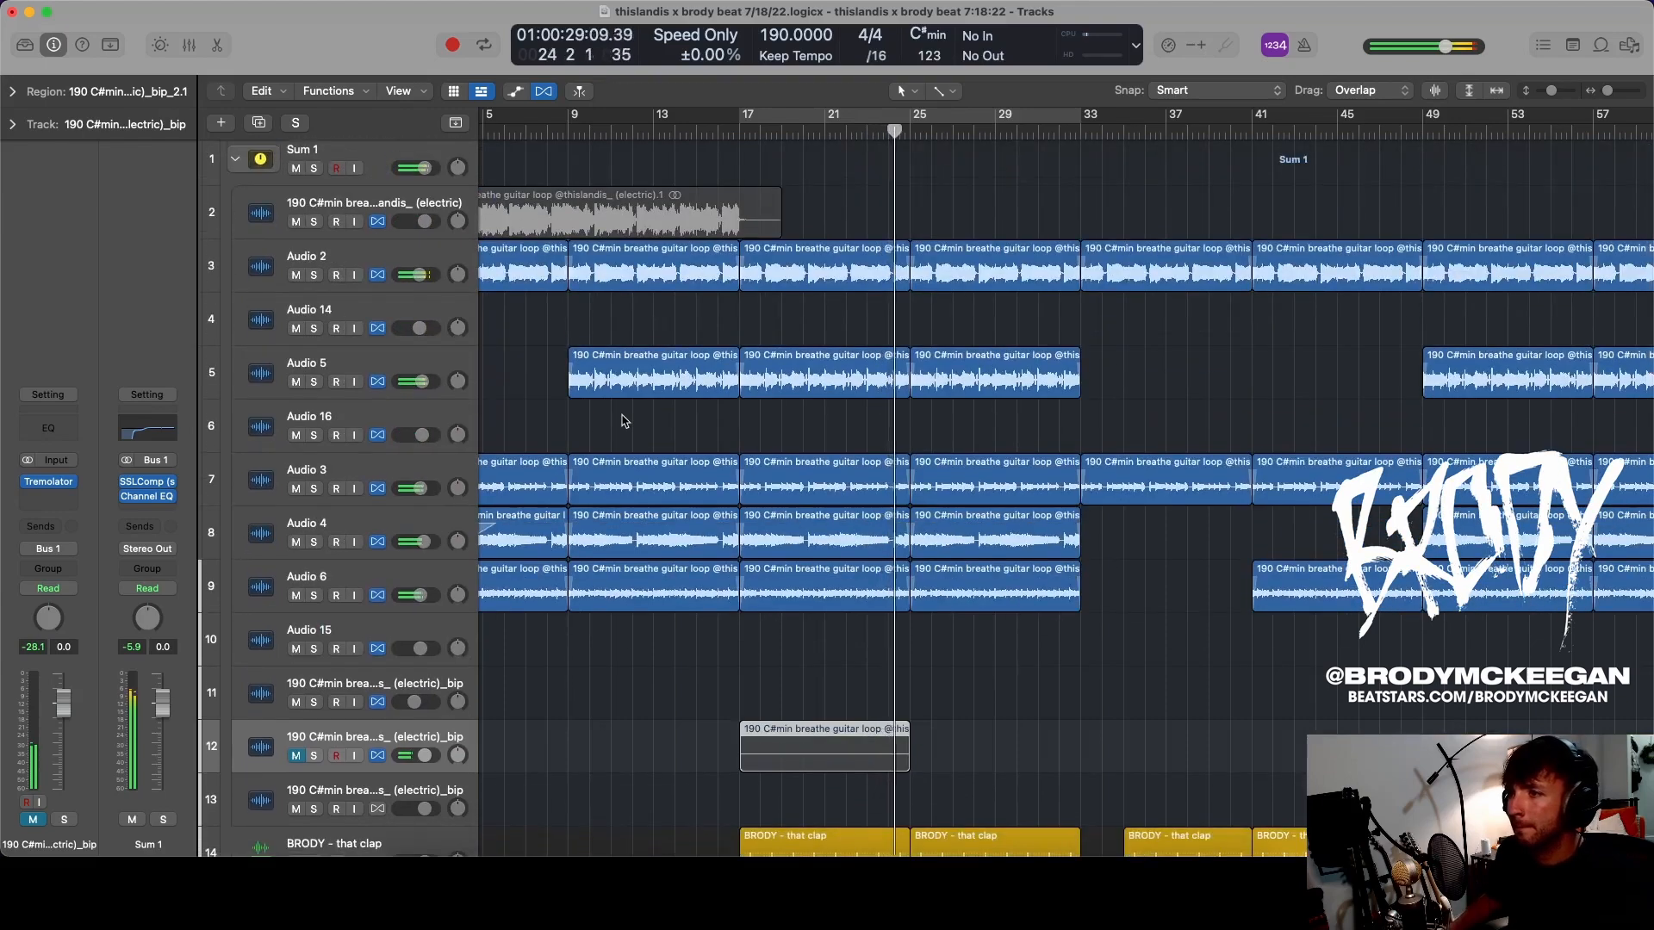
{"action": "scroll", "coordinate": [623, 420], "scroll_direction": "up", "scroll_amount": 3}
{"action": "left_click", "coordinate": [296, 439]}
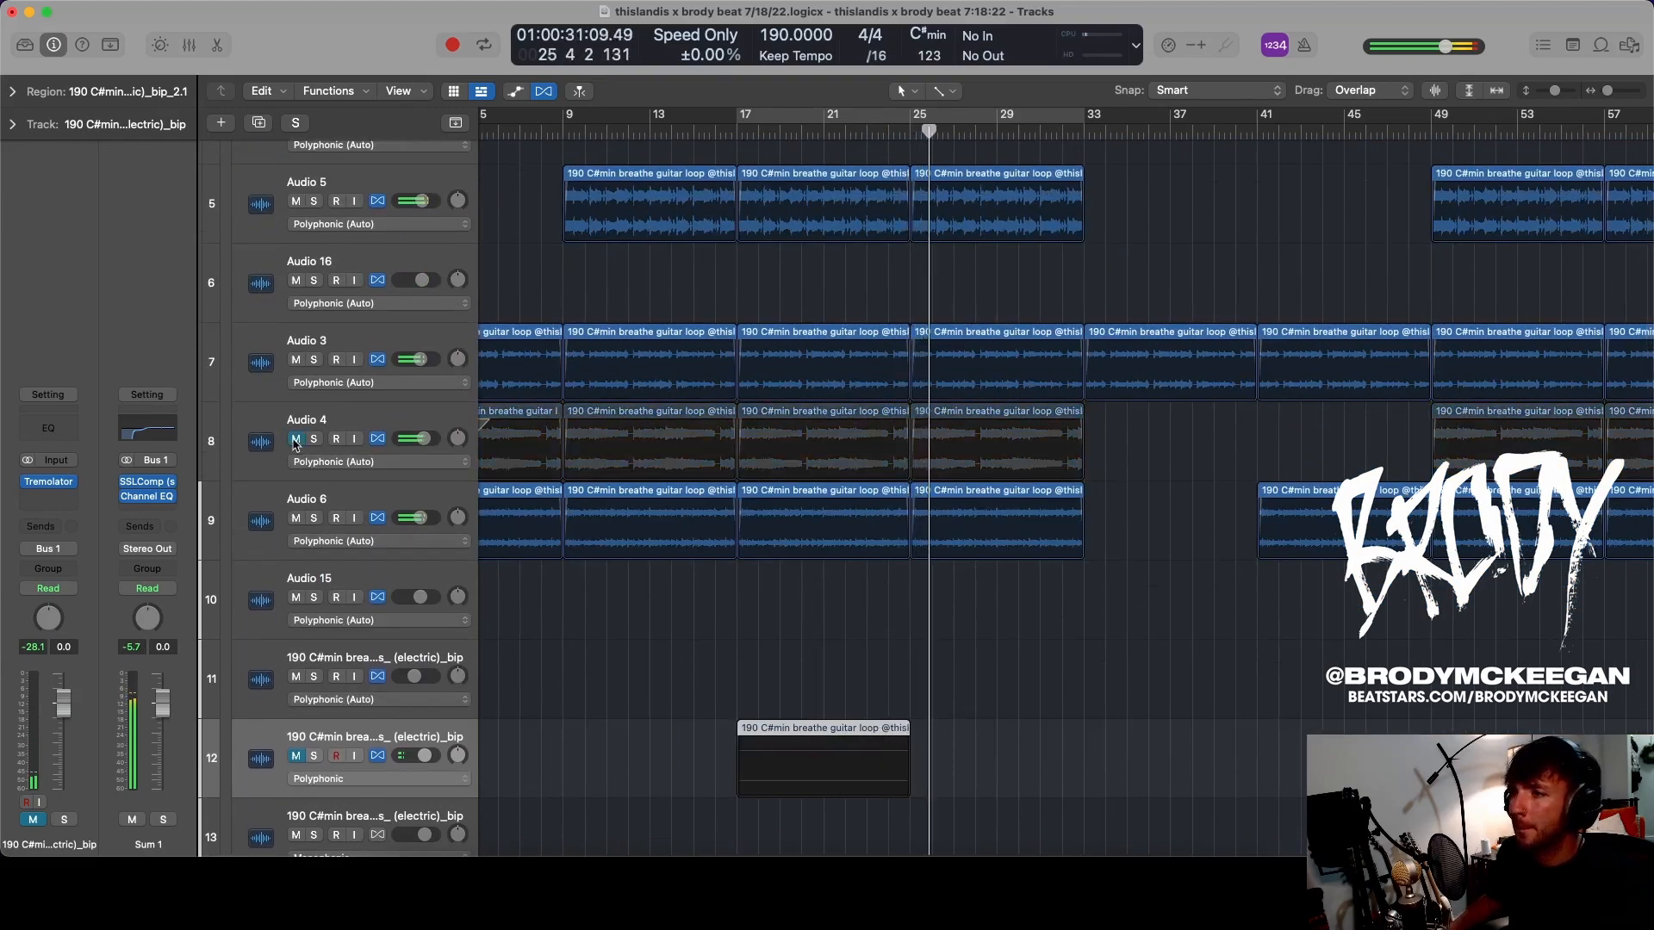
{"action": "left_click", "coordinate": [295, 440]}
{"action": "left_click", "coordinate": [314, 440]}
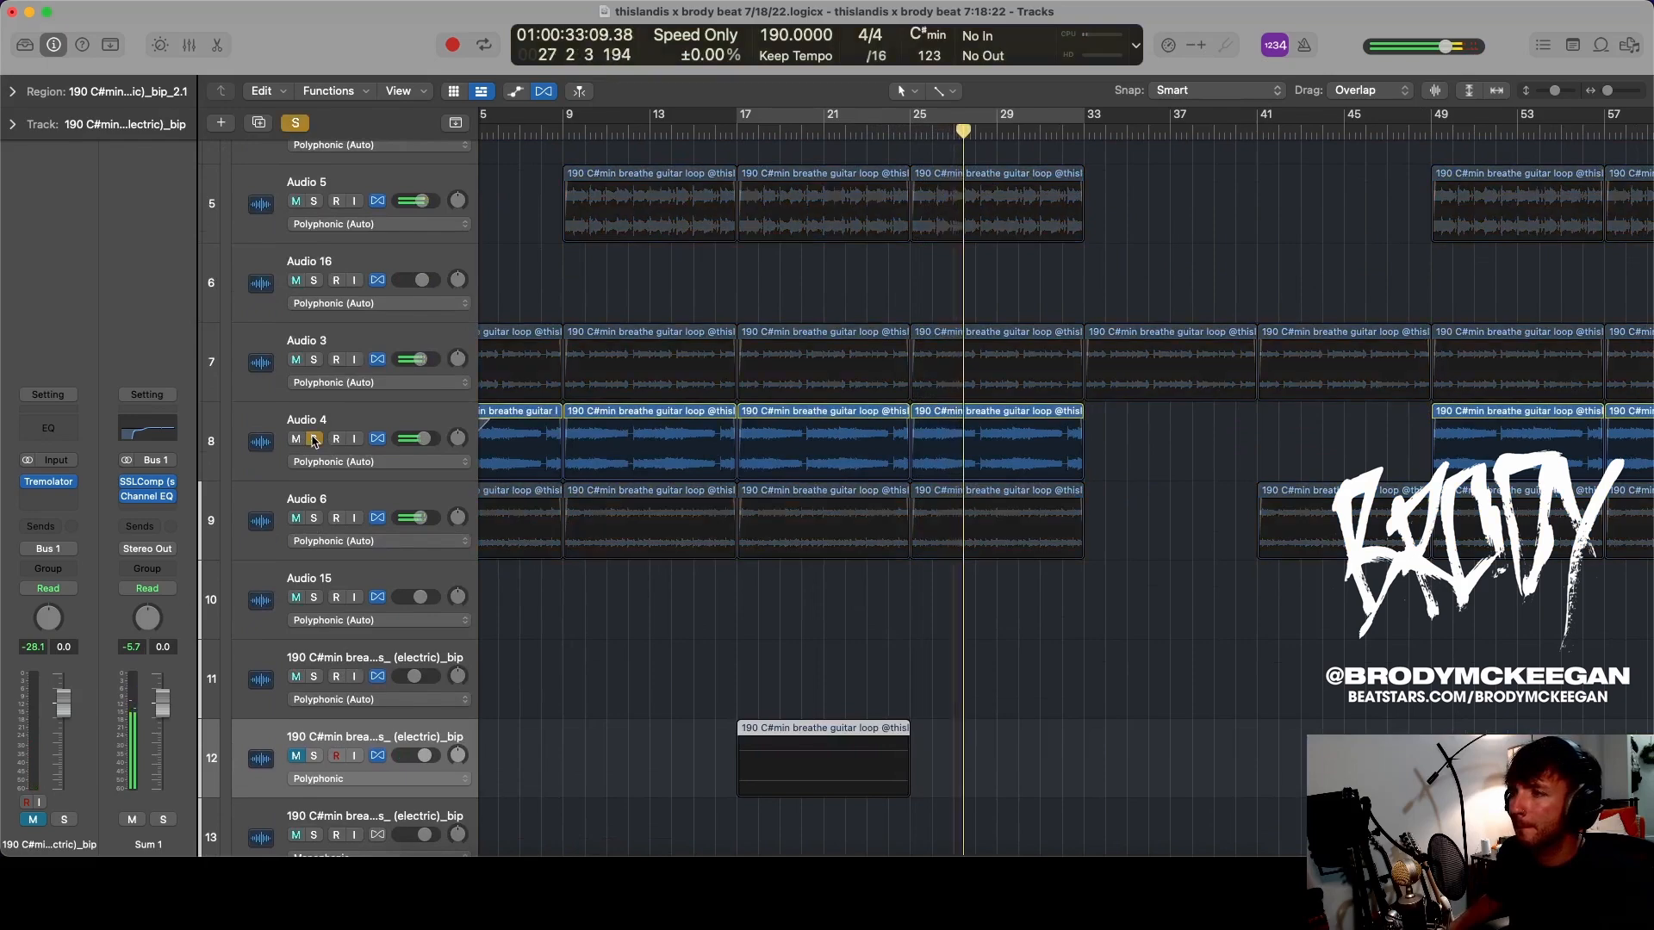
{"action": "left_click", "coordinate": [315, 441]}
- Move the reversed guitar region from bar 17 to bar 25 and solo its track
{"action": "scroll", "coordinate": [918, 540], "scroll_direction": "down", "scroll_amount": 2}
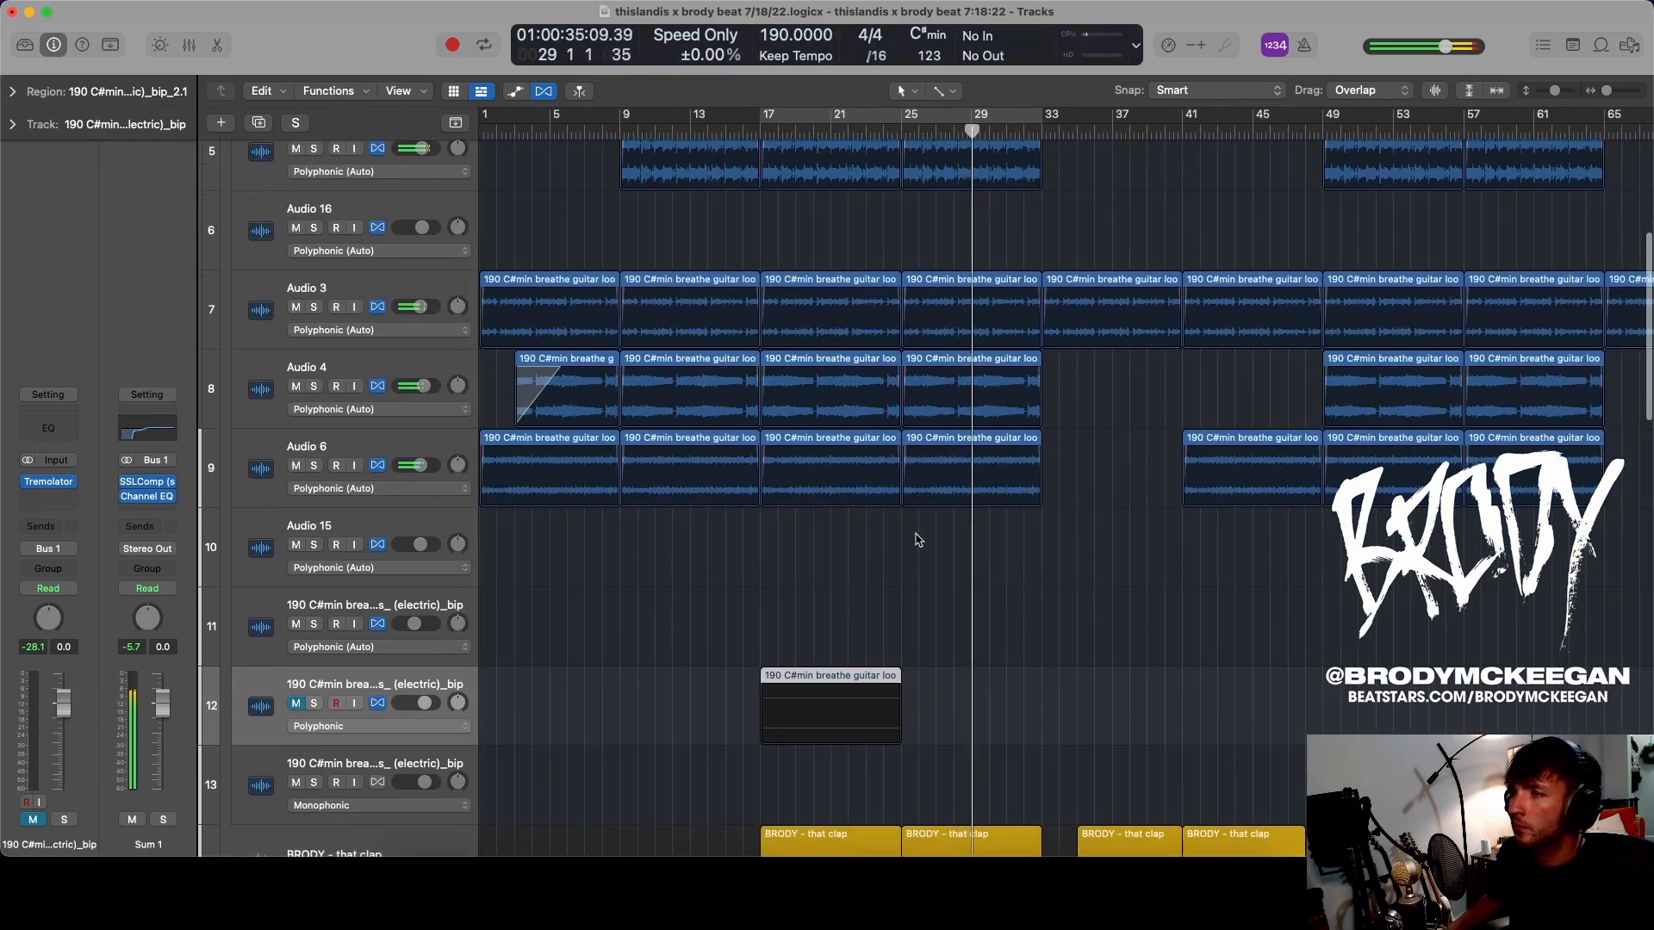
{"action": "left_click", "coordinate": [915, 533]}
{"action": "scroll", "coordinate": [894, 519], "scroll_direction": "down", "scroll_amount": 4}
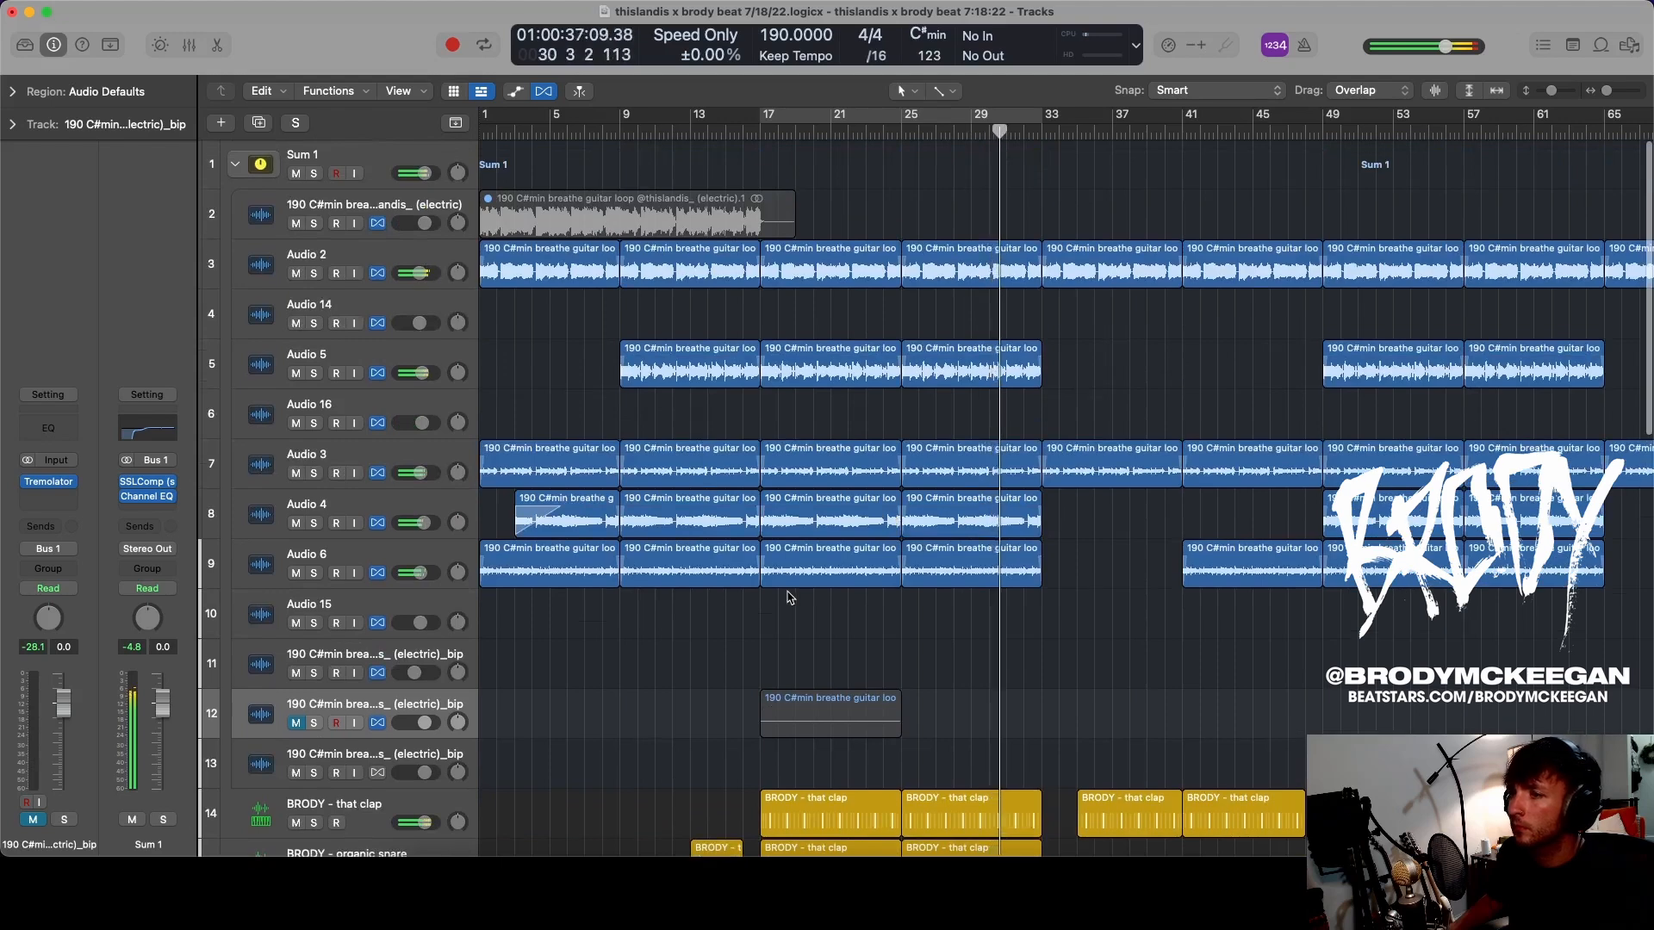
{"action": "scroll", "coordinate": [790, 597], "scroll_direction": "down", "scroll_amount": 4}
{"action": "left_click_drag", "start_coordinate": [783, 514], "coordinate": [924, 514]}
{"action": "key", "text": "ctrl+s"}
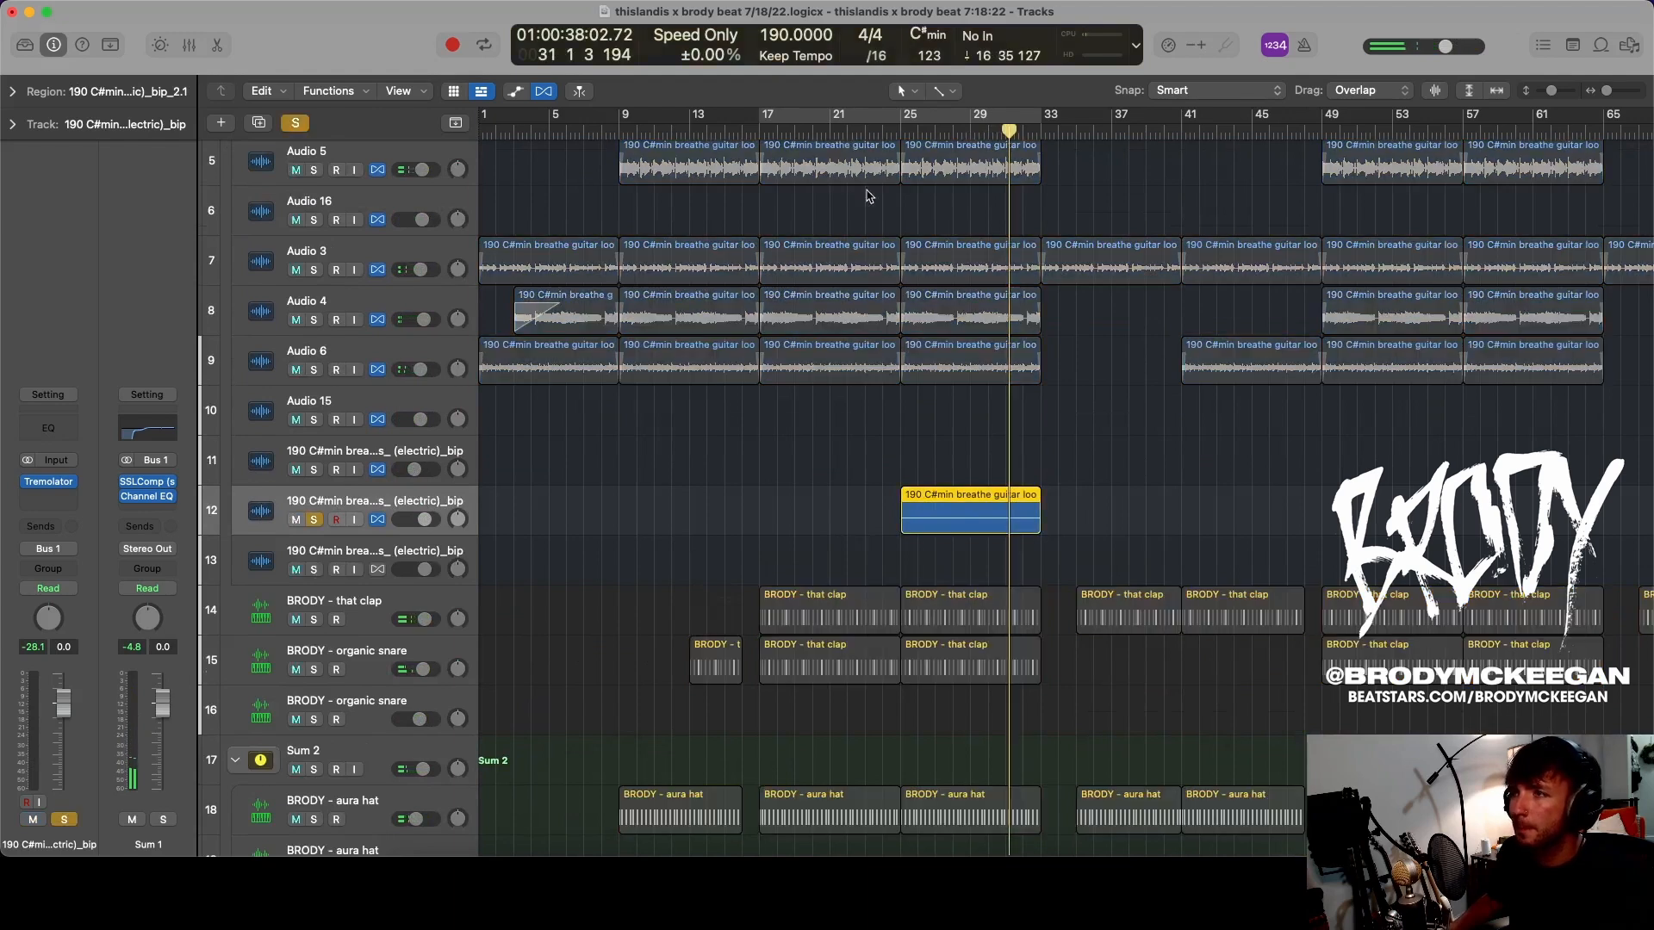
- Add a stereo Gain plug-in to the reversed guitar track, set it to +17.5 dB, and unsolo the track
{"action": "left_click", "coordinate": [48, 499]}
{"action": "mouse_move", "coordinate": [56, 812]}
{"action": "mouse_move", "coordinate": [204, 803]}
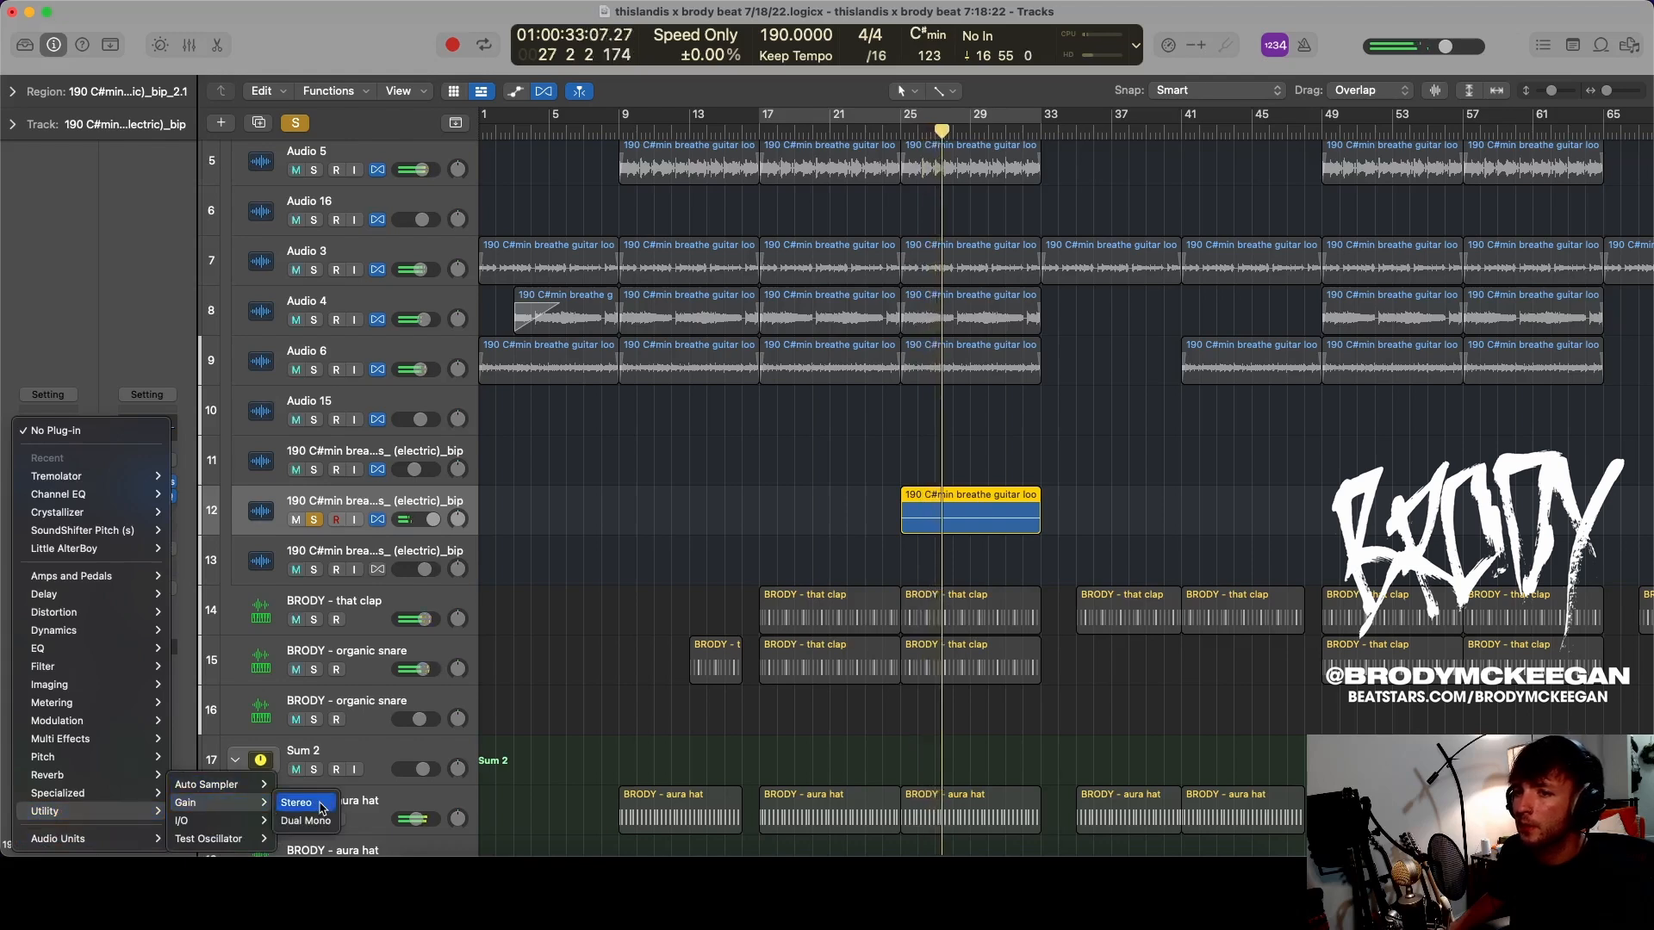
{"action": "left_click", "coordinate": [310, 804]}
{"action": "left_click", "coordinate": [64, 677], "text": "alt"}
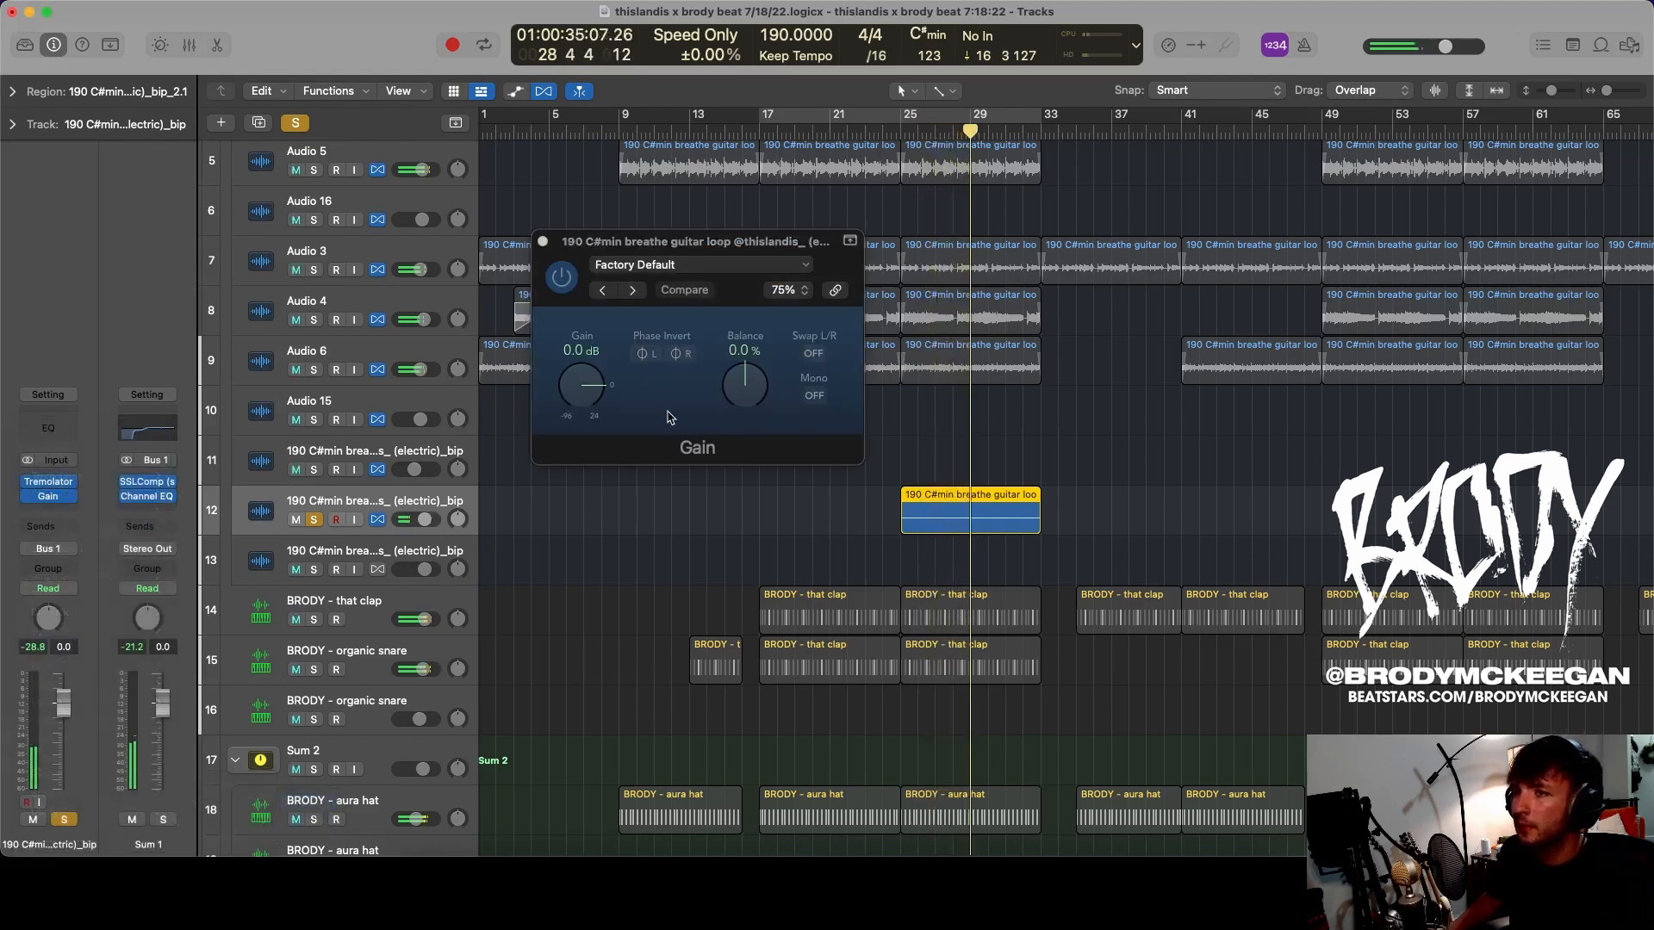
{"action": "left_click_drag", "start_coordinate": [584, 396], "coordinate": [585, 390]}
{"action": "key", "text": "s"}
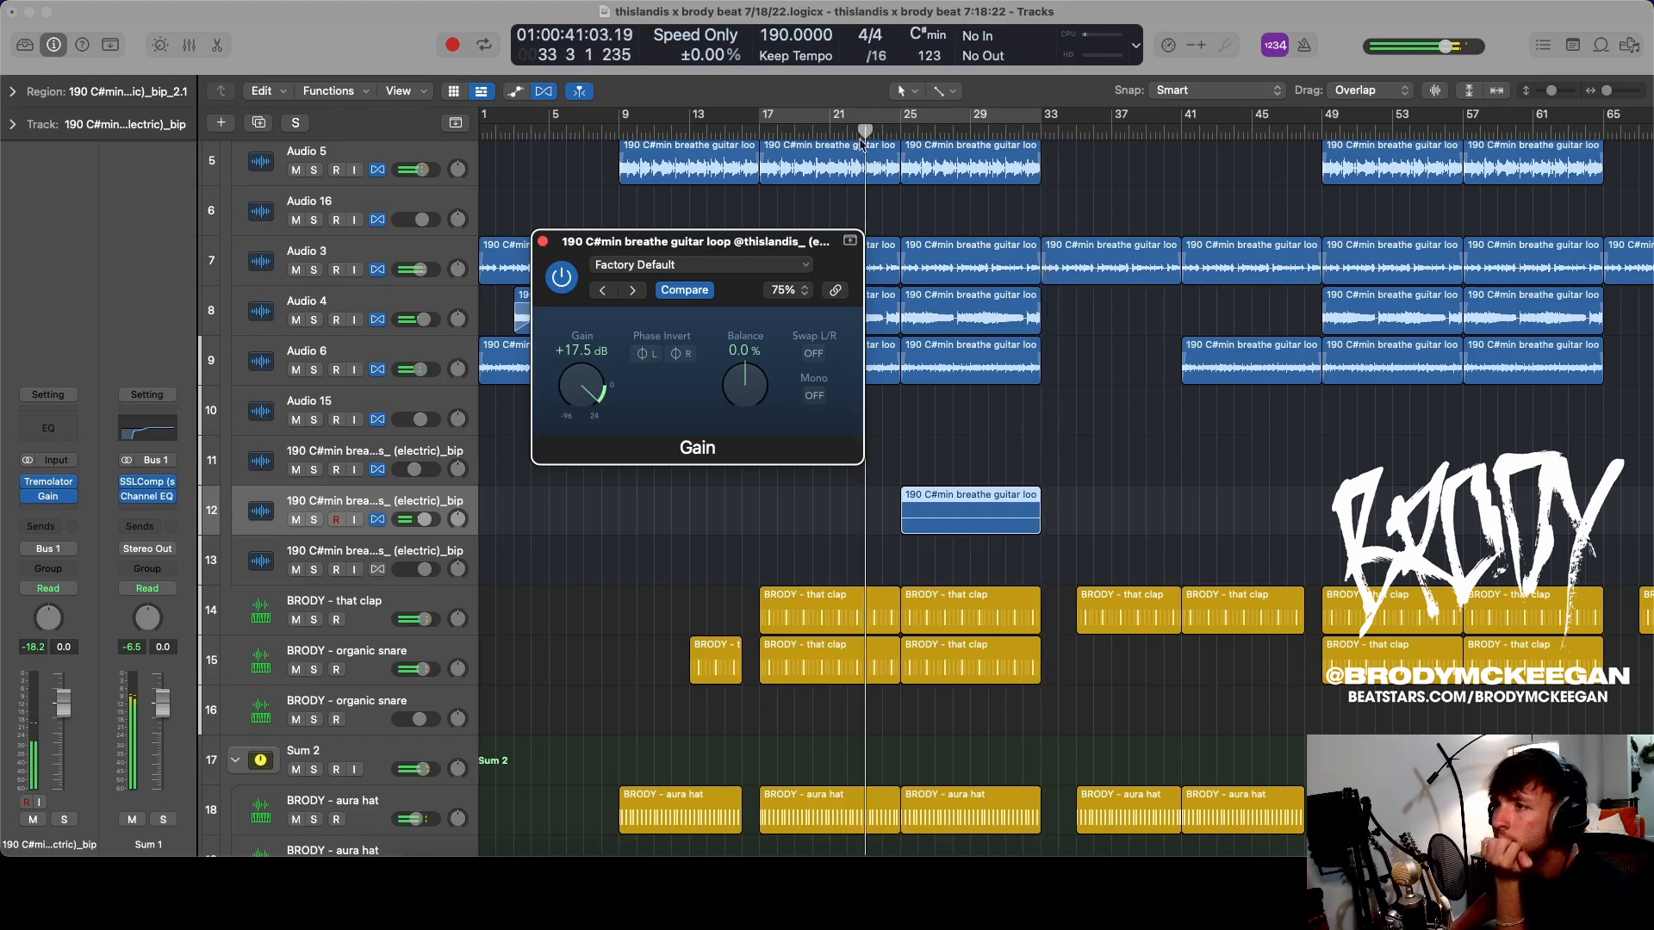
- Add a Channel EQ to the reversed guitar track, cutting 4.1 dB at 2380 Hz and boosting 2.8 dB at 300 Hz, and close its plug-in windows
{"action": "left_click", "coordinate": [45, 431]}
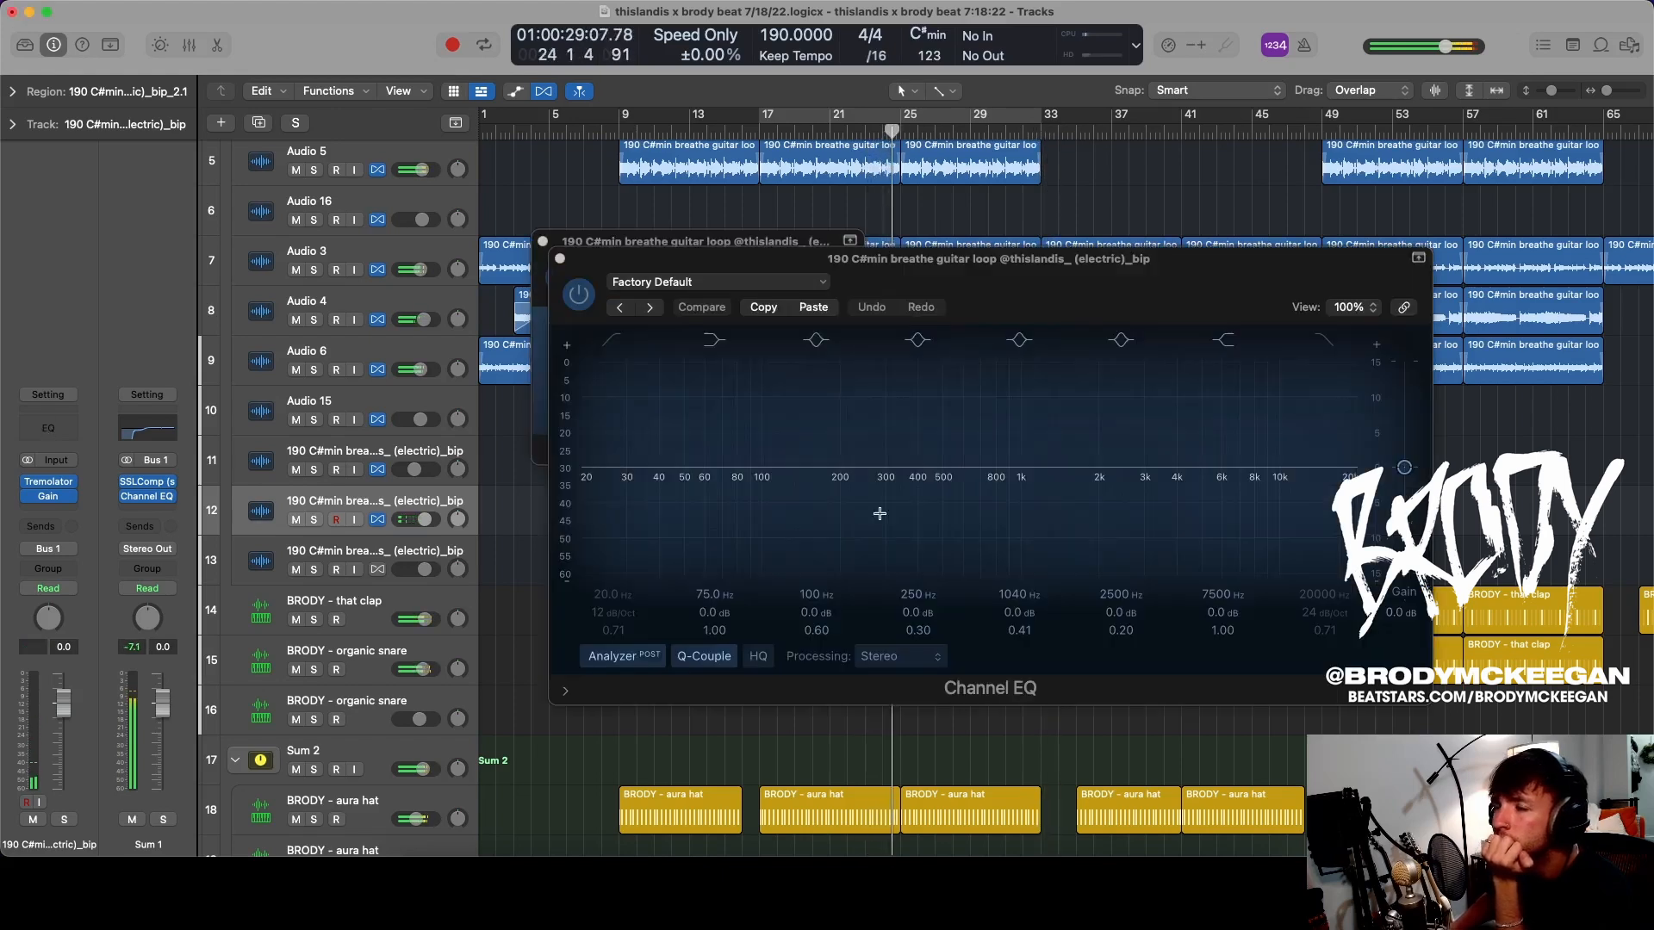
{"action": "left_click_drag", "start_coordinate": [961, 466], "coordinate": [1120, 497]}
{"action": "left_click_drag", "start_coordinate": [865, 468], "coordinate": [893, 446]}
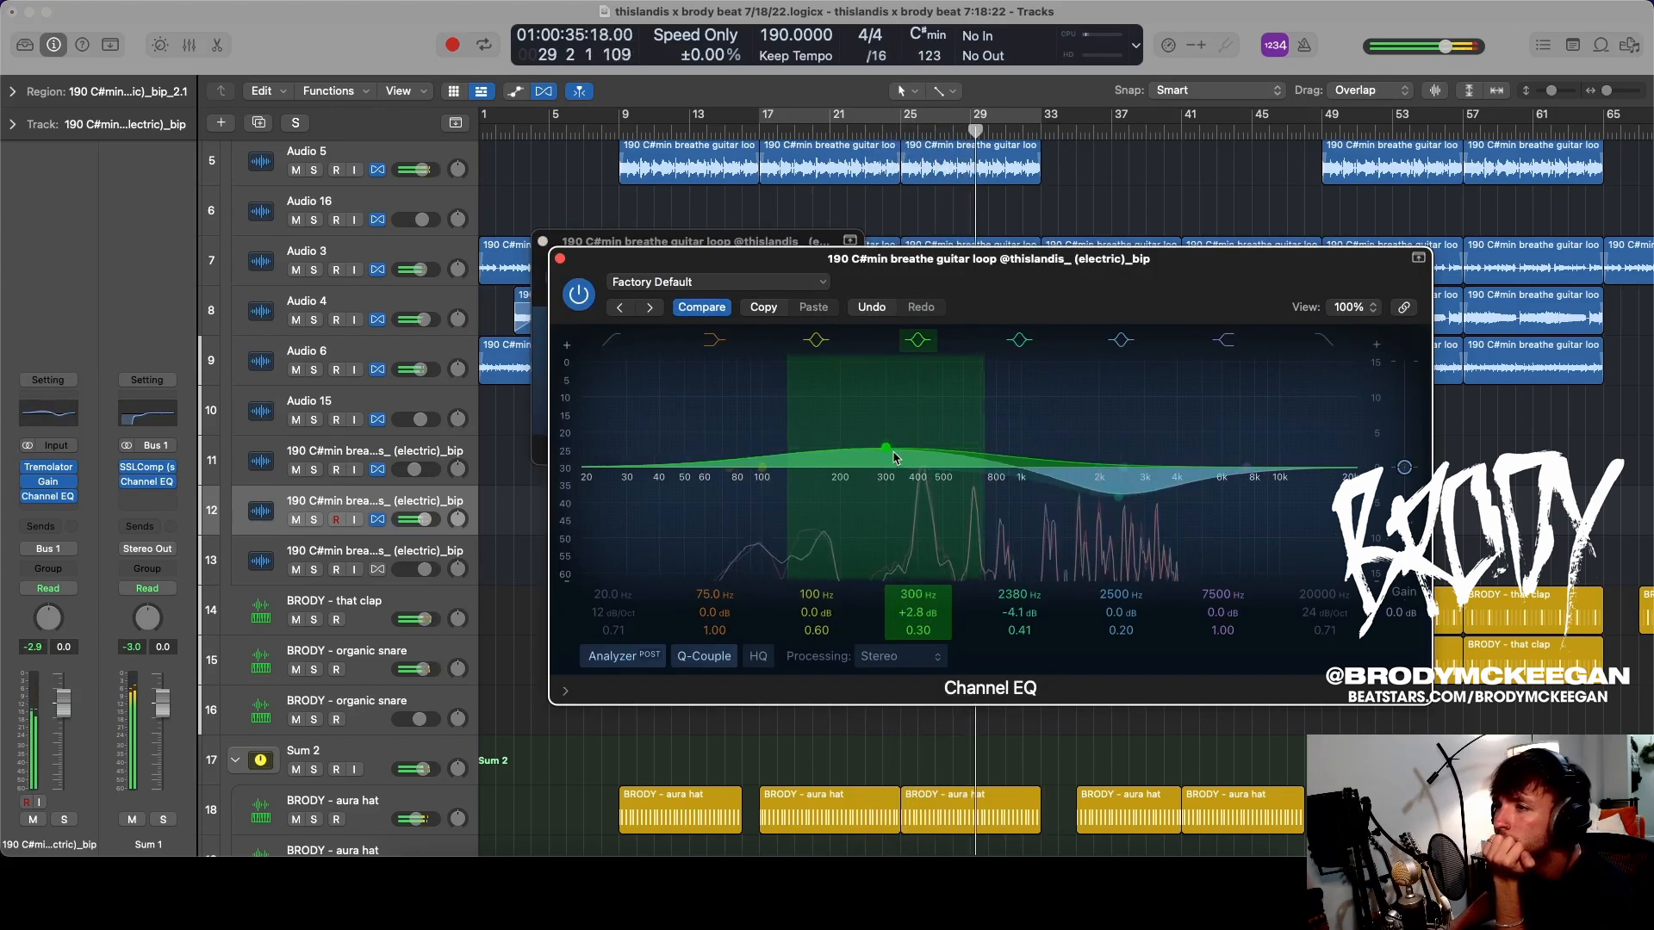
{"action": "left_click", "coordinate": [560, 258]}
{"action": "left_click", "coordinate": [543, 243]}
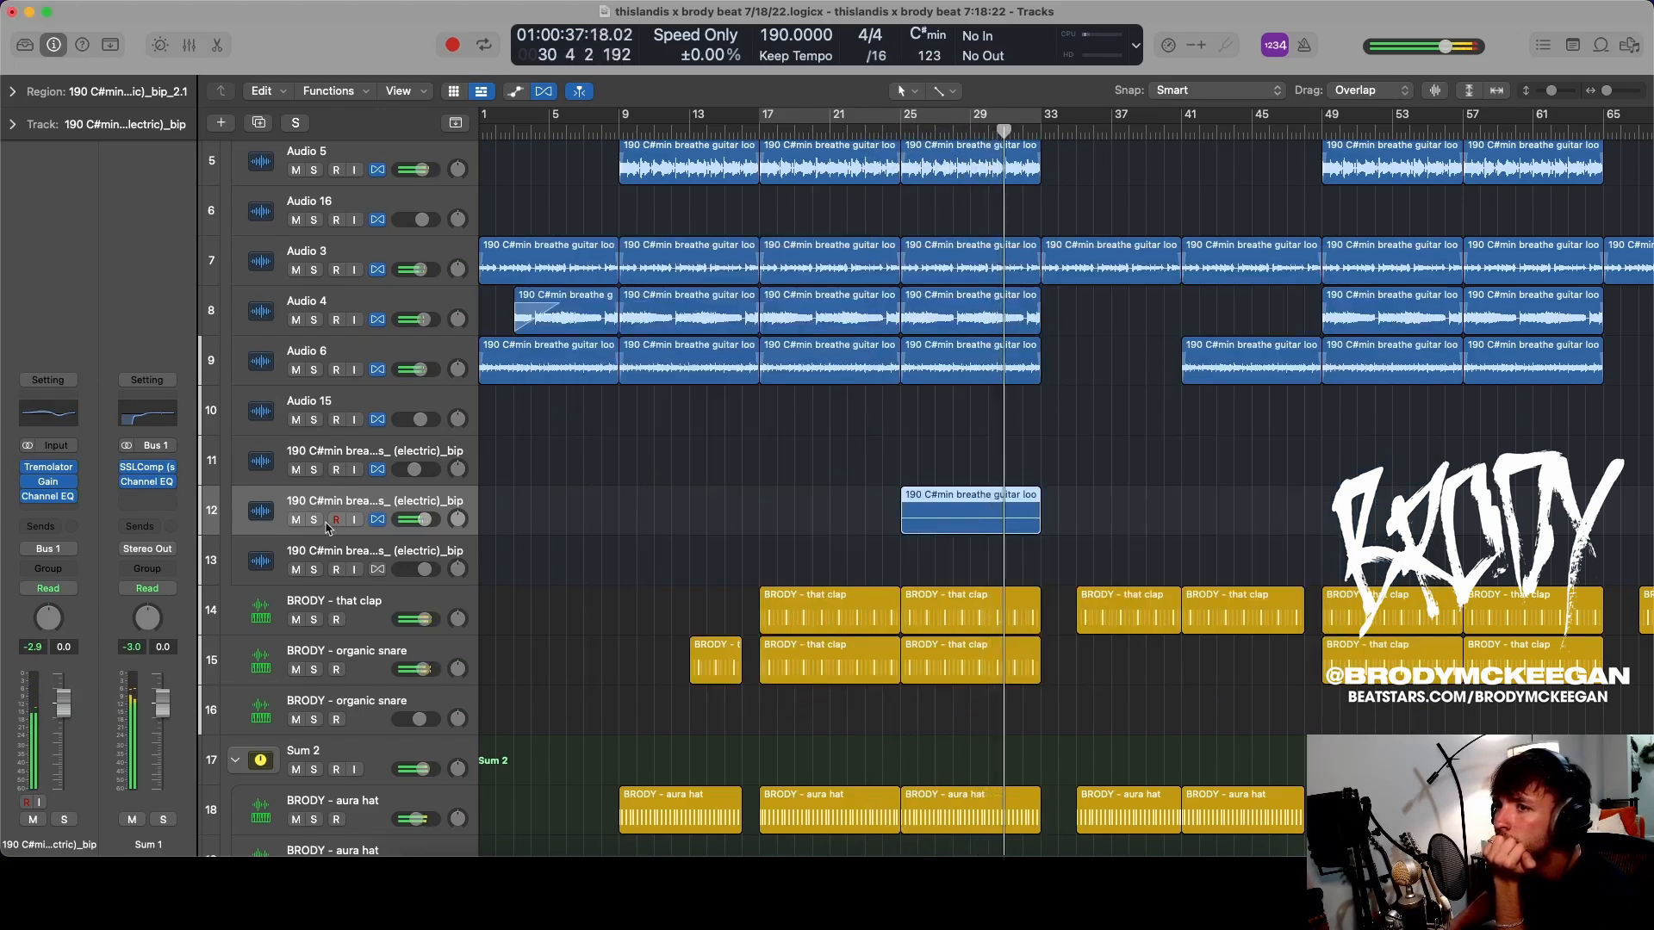
- Solo the reversed guitar track, turn on waveform zoom for a close look at its region, and turn off the Flex display
{"action": "key", "text": "s"}
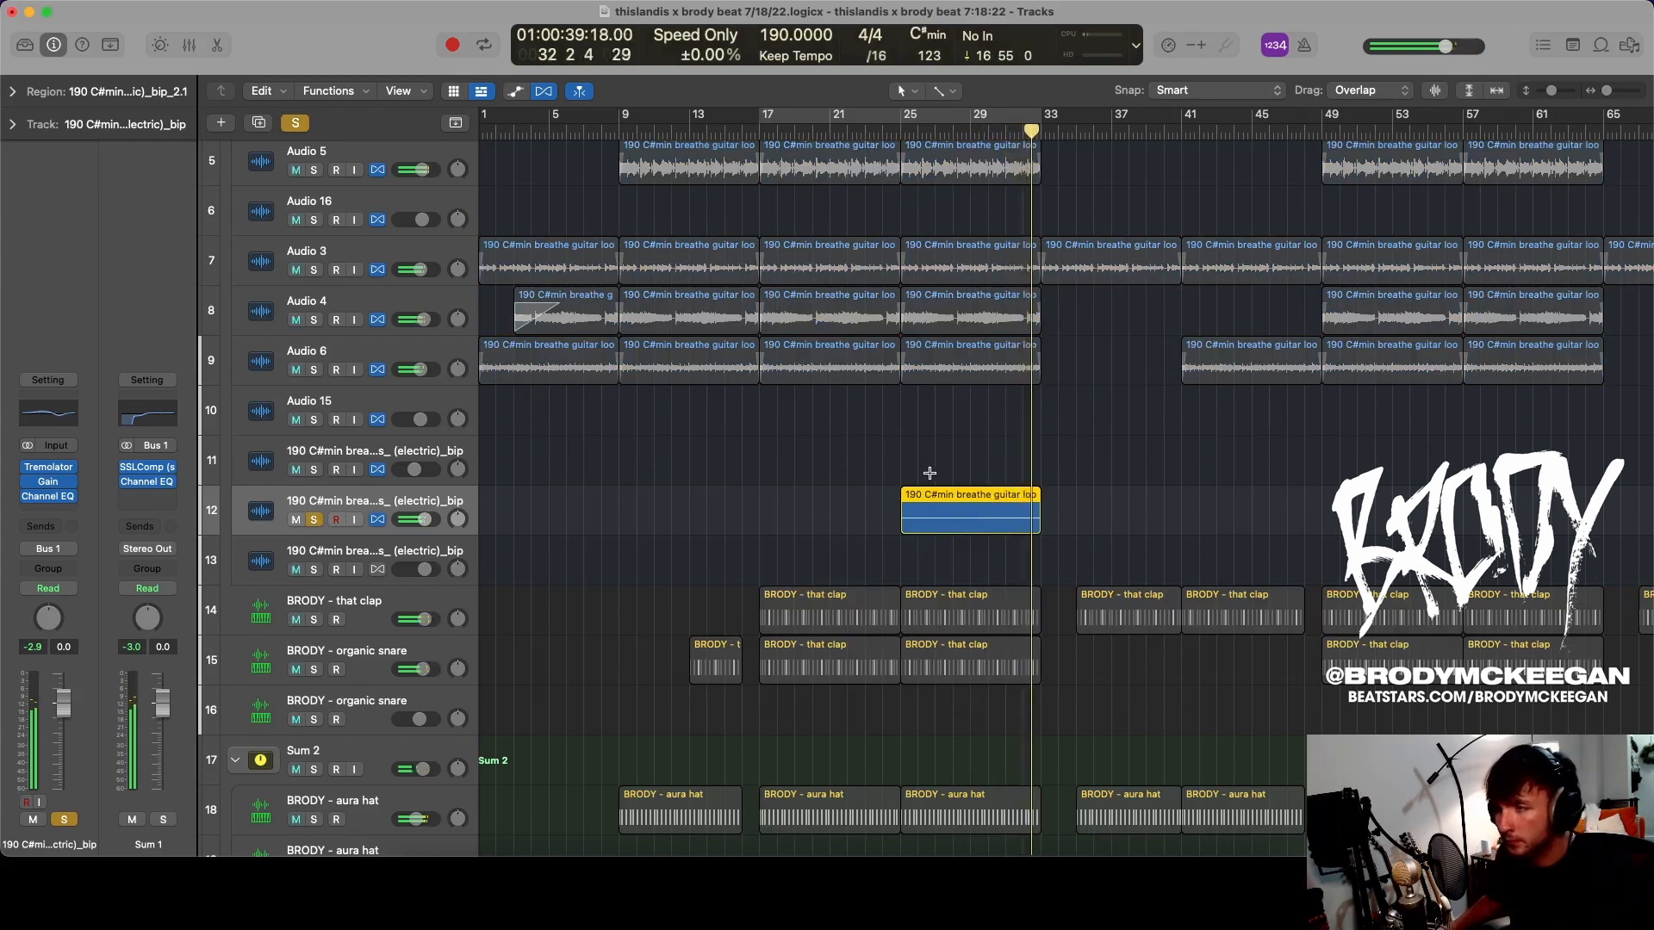
{"action": "left_click", "coordinate": [1434, 90]}
{"action": "key", "text": "super+Right"}
{"action": "key", "text": "super+Right"}
{"action": "key", "text": "super+Right"}
{"action": "key", "text": "super+Right"}
{"action": "key", "text": "super+Down"}
{"action": "key", "text": "super+Down"}
{"action": "key", "text": "super+Down"}
{"action": "key", "text": "super+Down"}
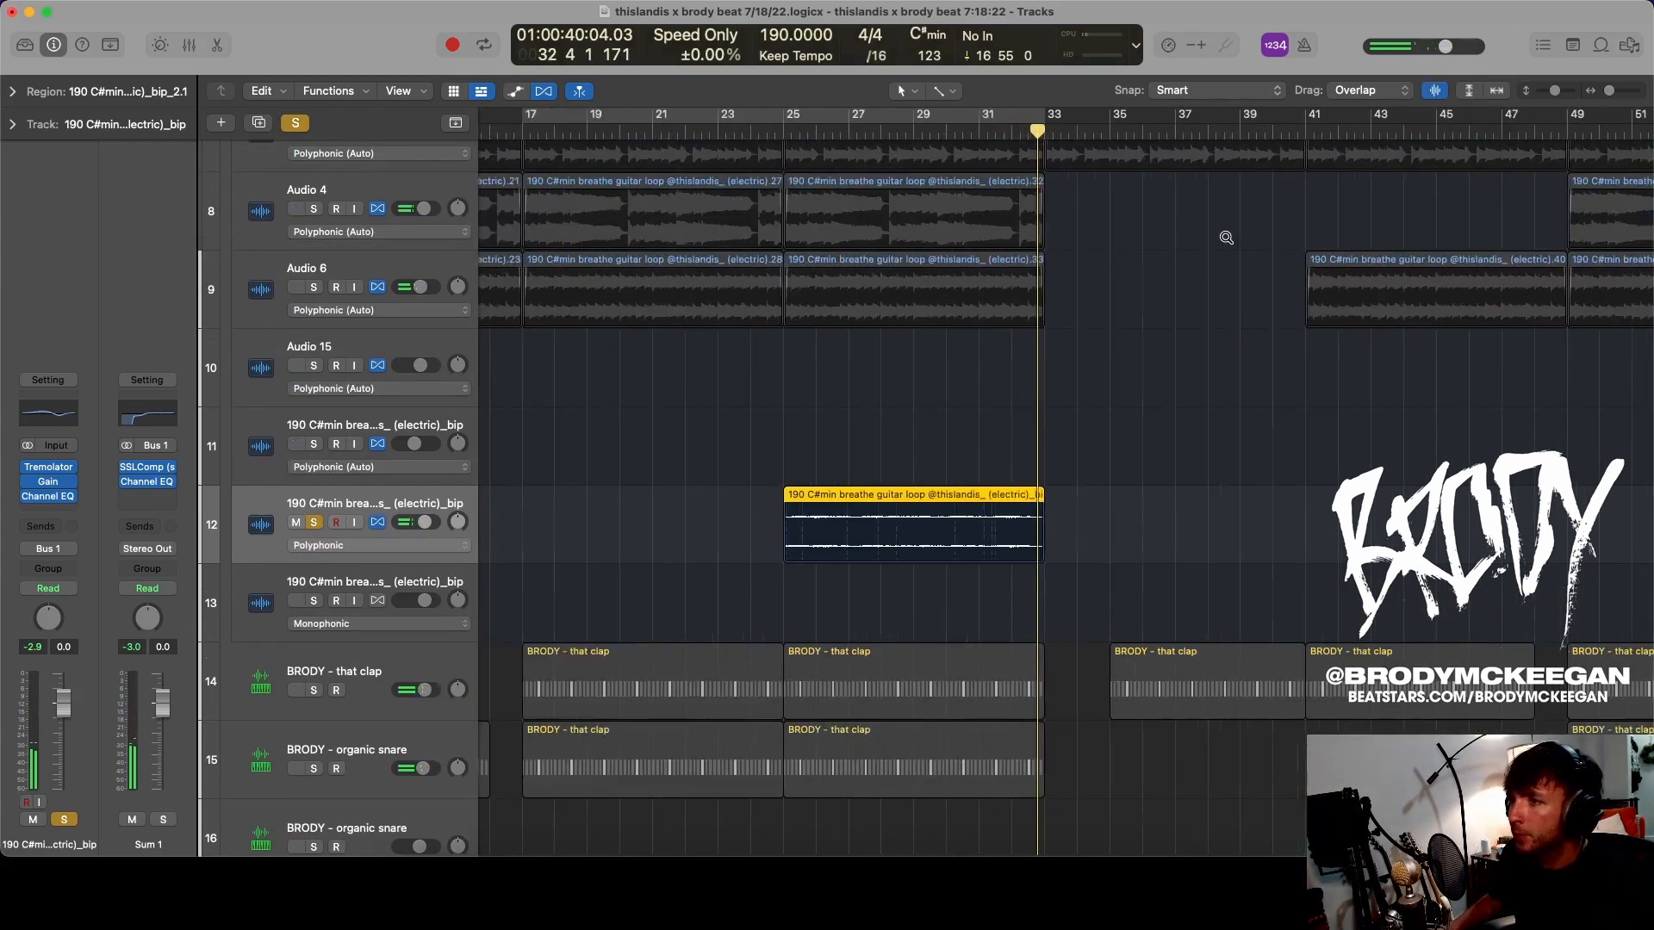
{"action": "left_click", "coordinate": [546, 92]}
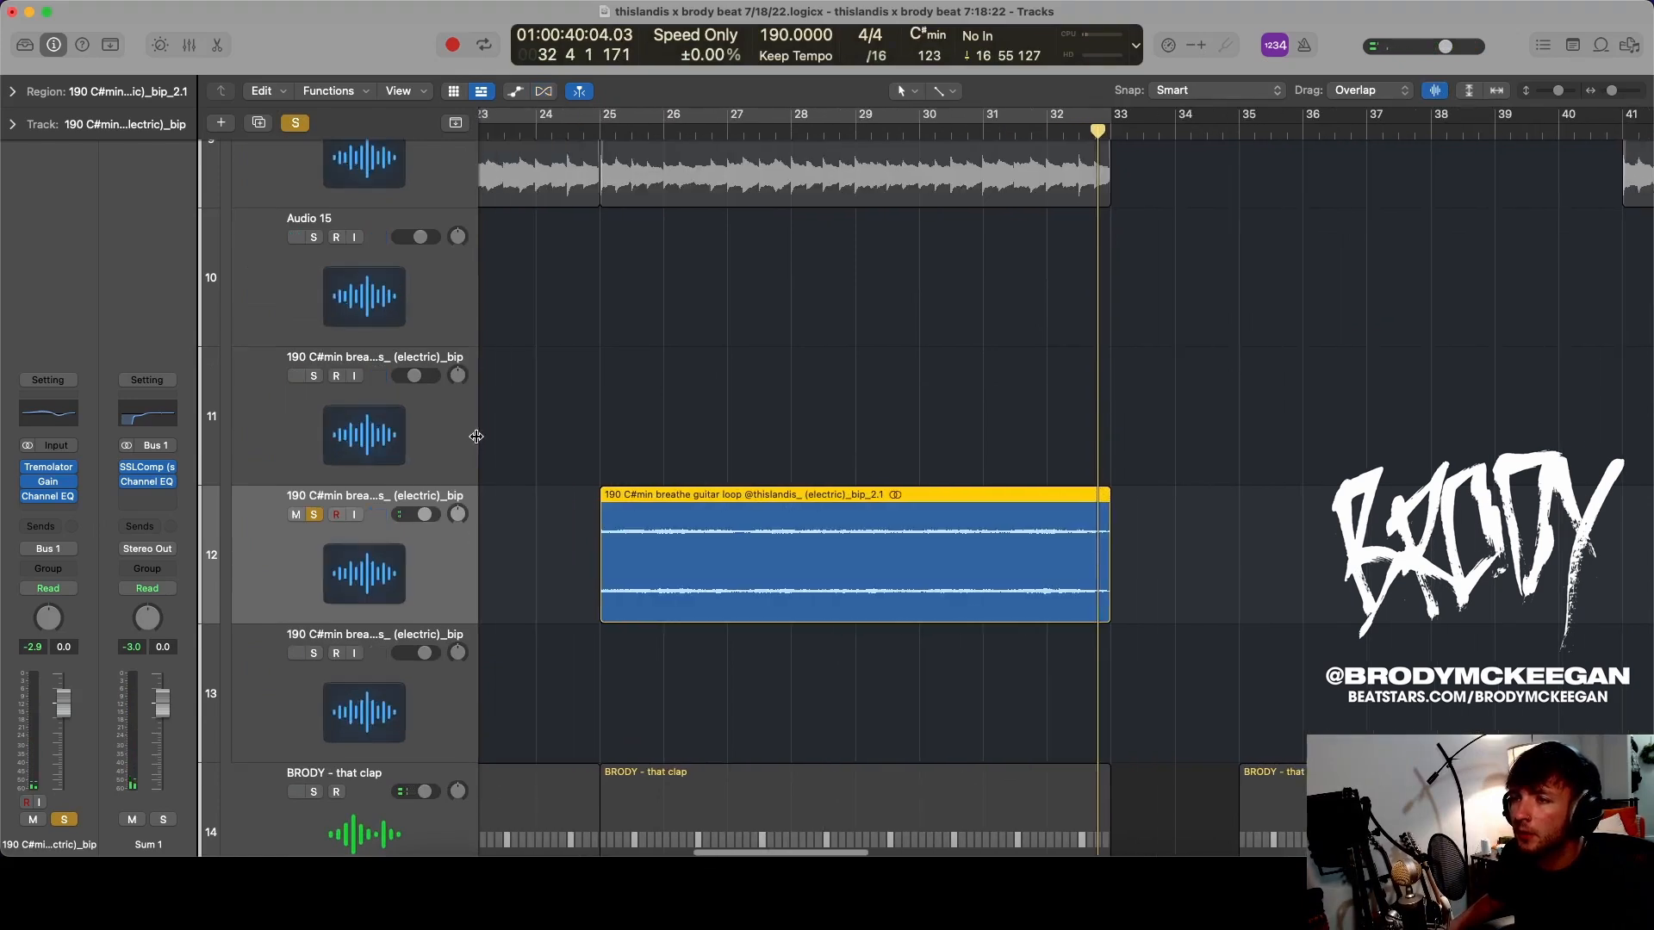
- Insert a stereo Waves CLA-2A compressor ahead of the Tremolator on the reversed guitar track
{"action": "left_click", "coordinate": [62, 466]}
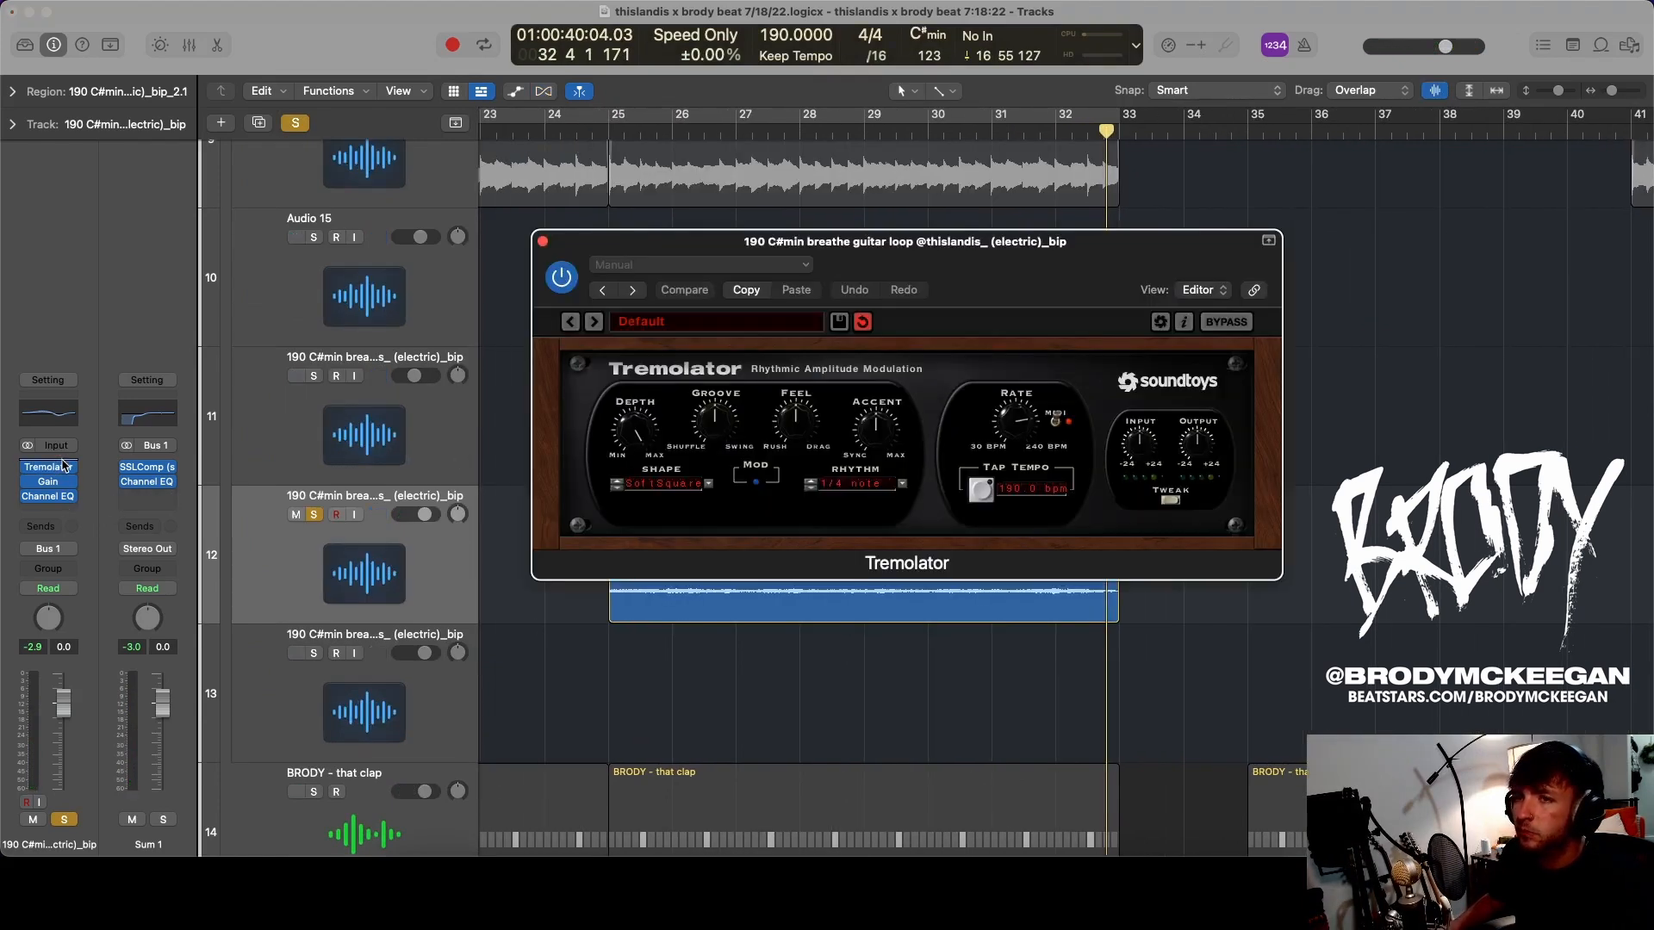
{"action": "left_click", "coordinate": [542, 241]}
{"action": "left_click", "coordinate": [66, 466]}
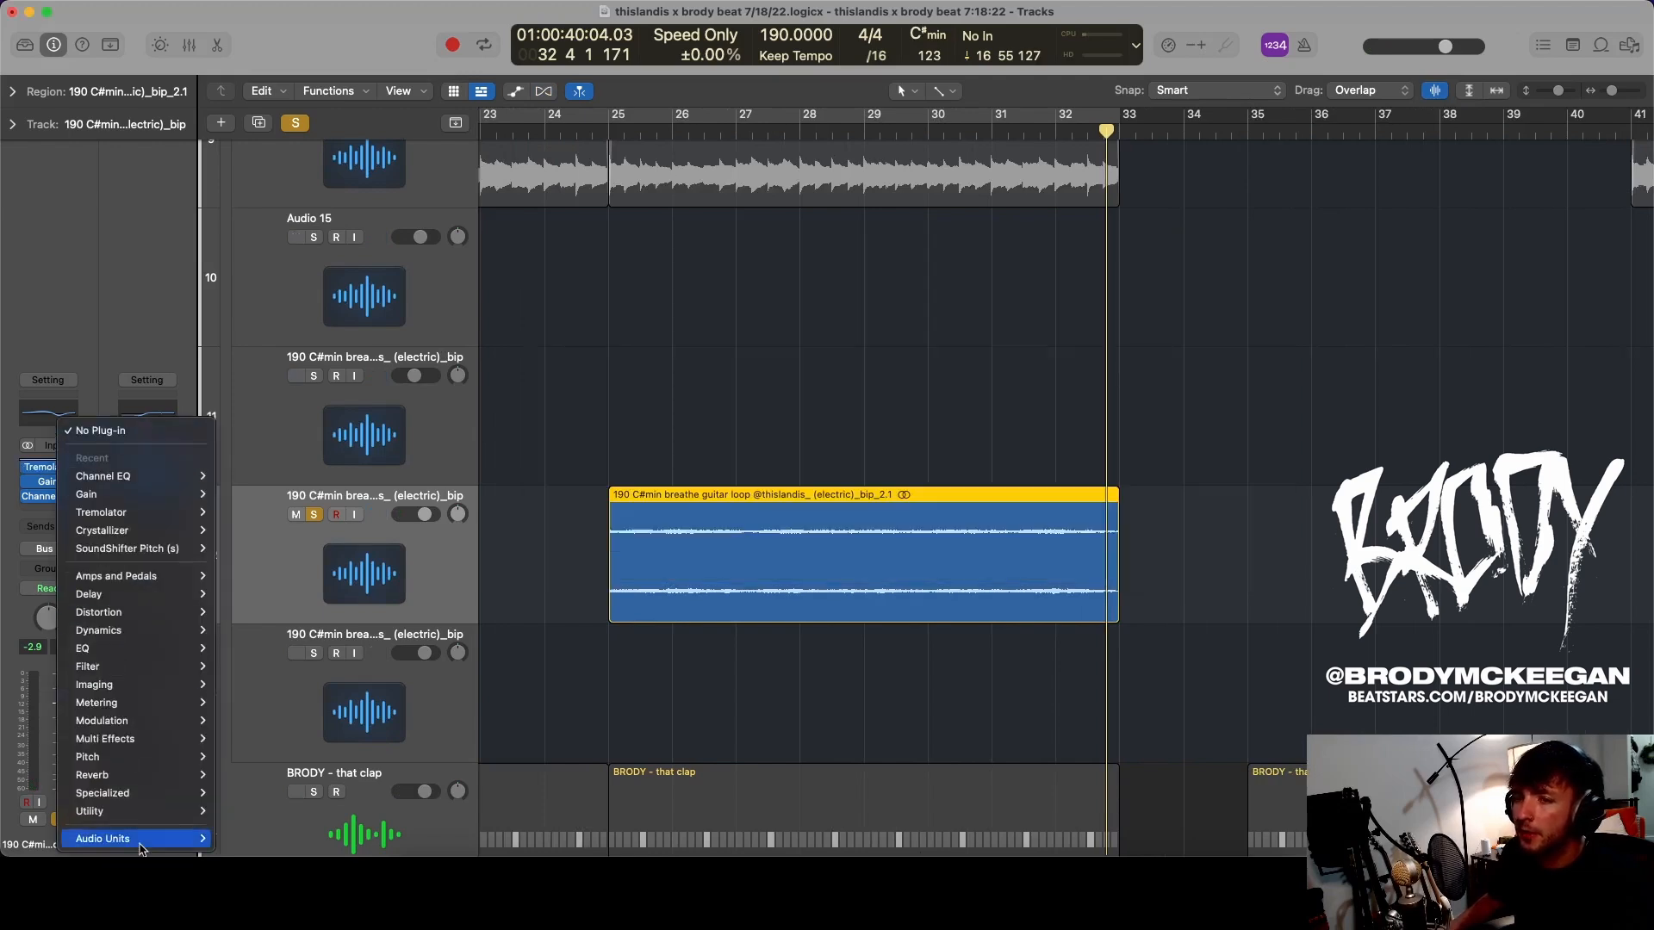
{"action": "mouse_move", "coordinate": [138, 840]}
{"action": "mouse_move", "coordinate": [259, 803]}
{"action": "mouse_move", "coordinate": [428, 413]}
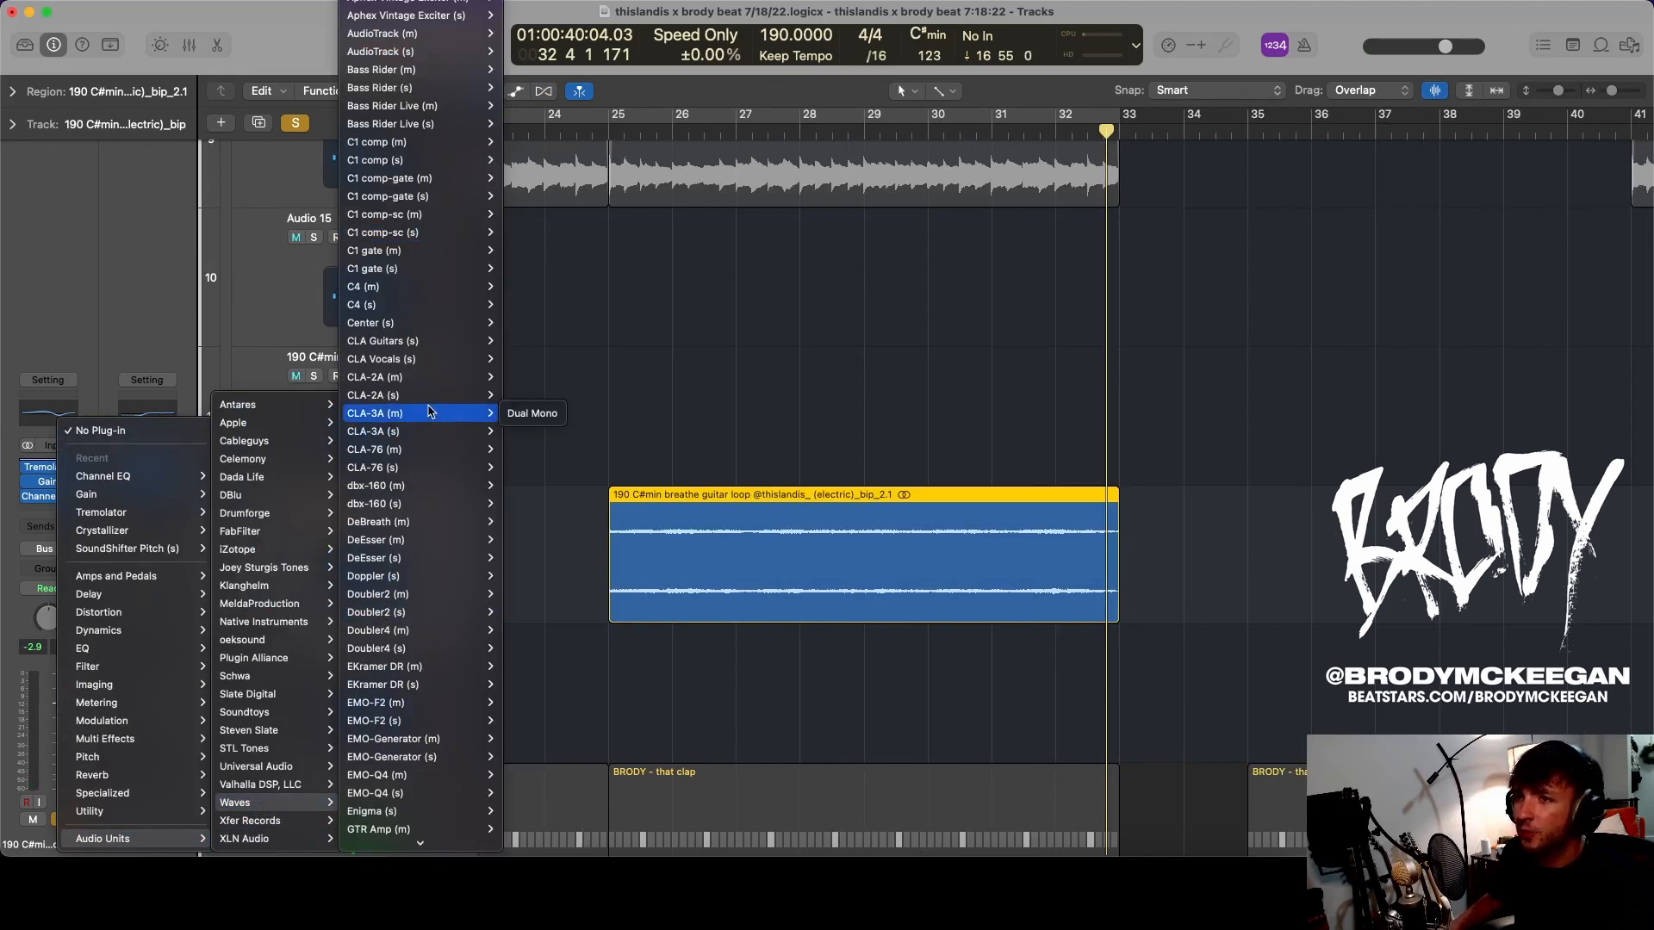
{"action": "left_click", "coordinate": [430, 406]}
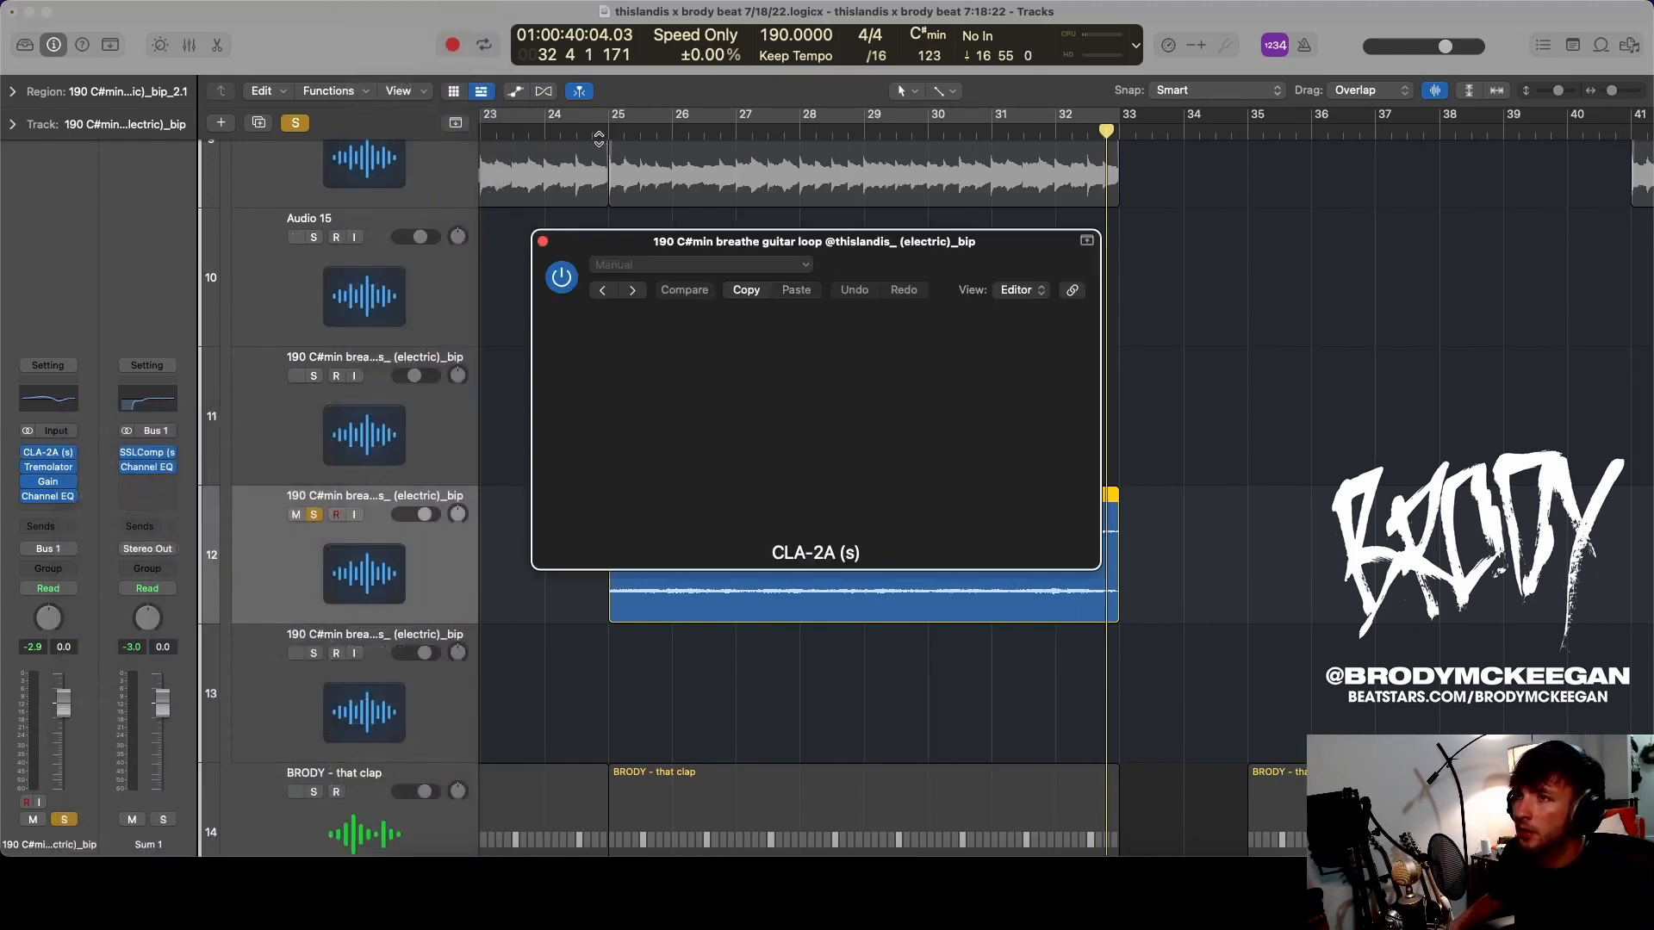
{"action": "left_click", "coordinate": [69, 456]}
{"action": "mouse_move", "coordinate": [136, 840]}
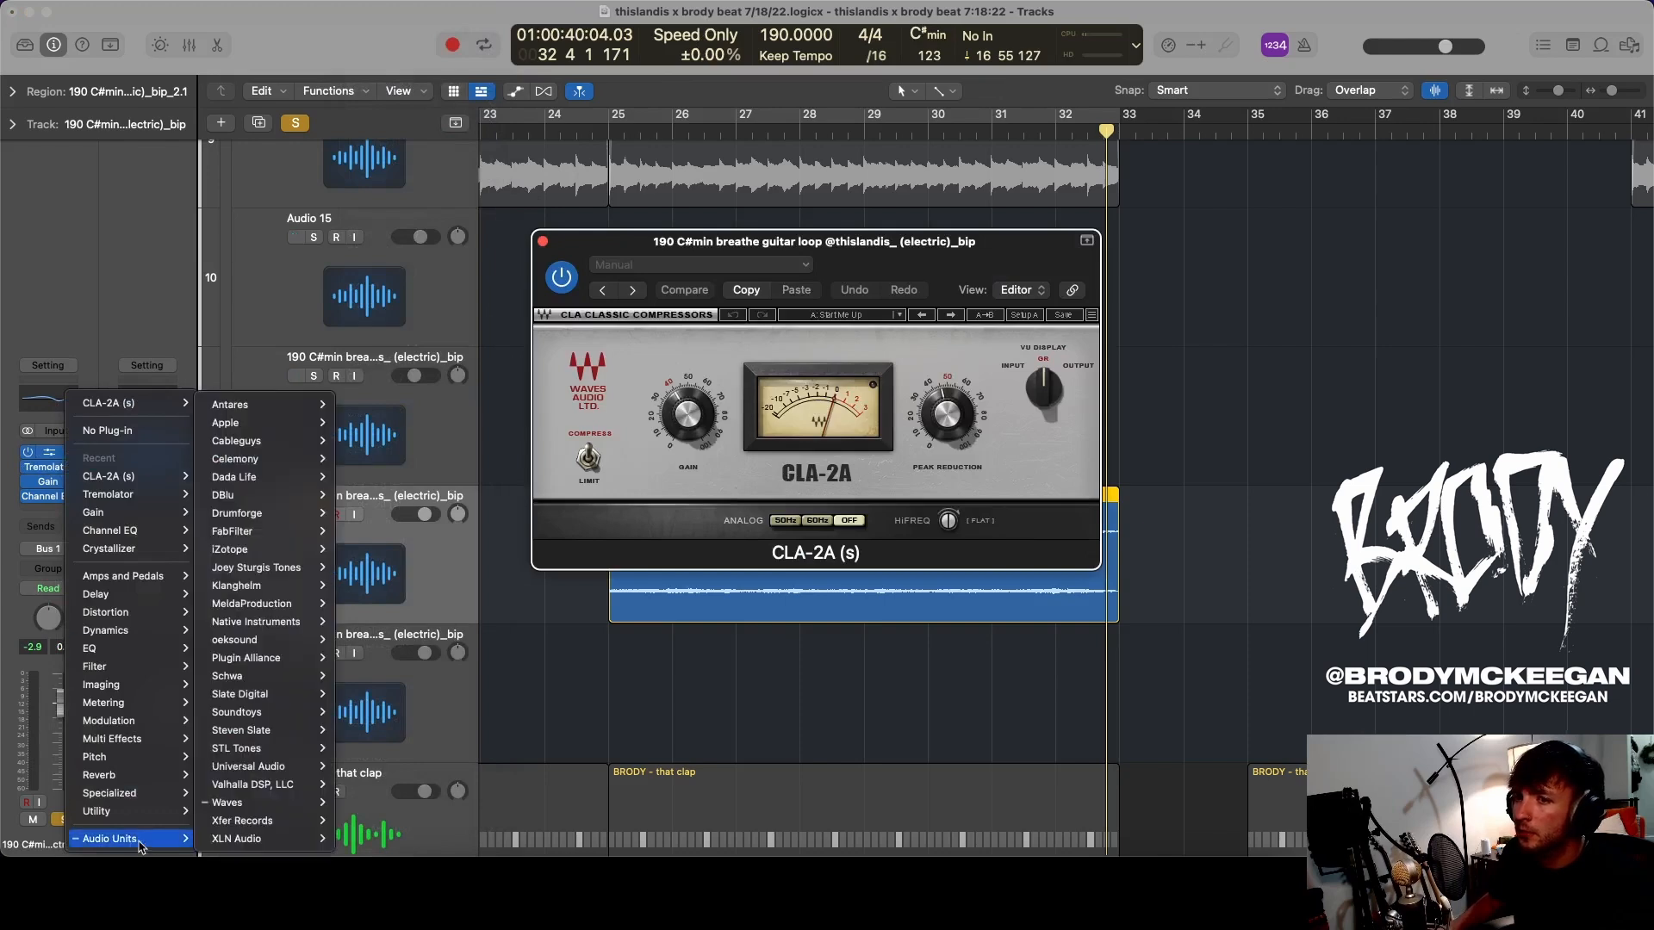
{"action": "left_click", "coordinate": [764, 358]}
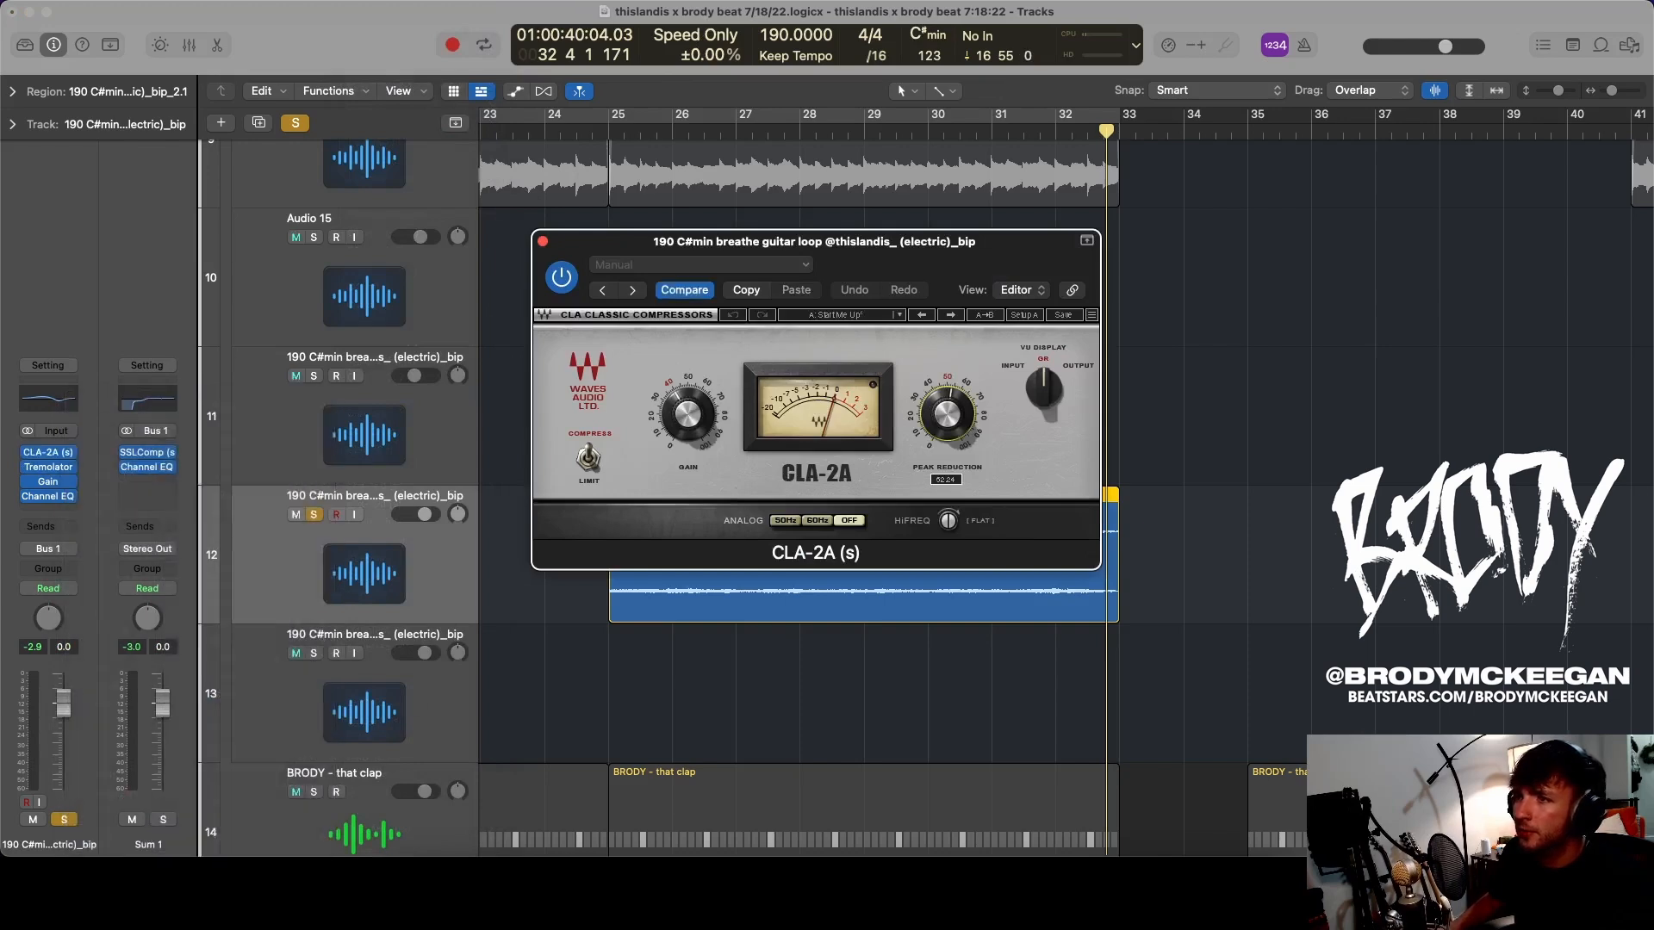
- Play the soloed reversed guitar from bar 25, compare it with the CLA-2A bypassed, and raise the compressor's gain slightly
{"action": "key", "text": "space"}
{"action": "left_click_drag", "start_coordinate": [934, 261], "coordinate": [1367, 313]}
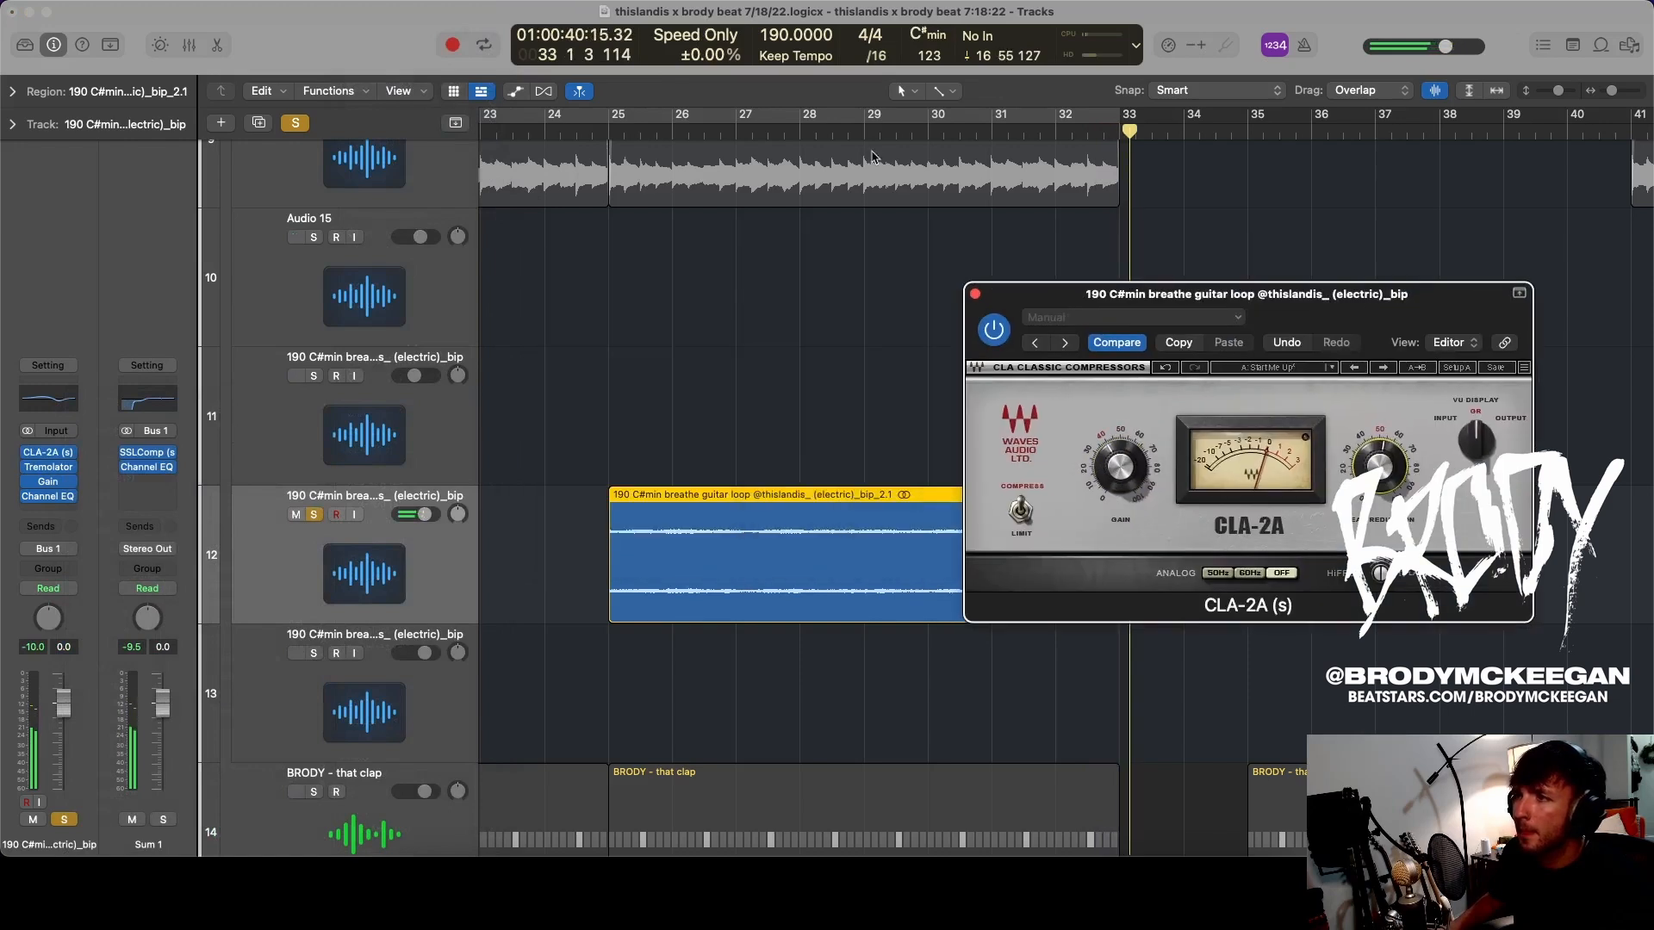
{"action": "left_click", "coordinate": [617, 131]}
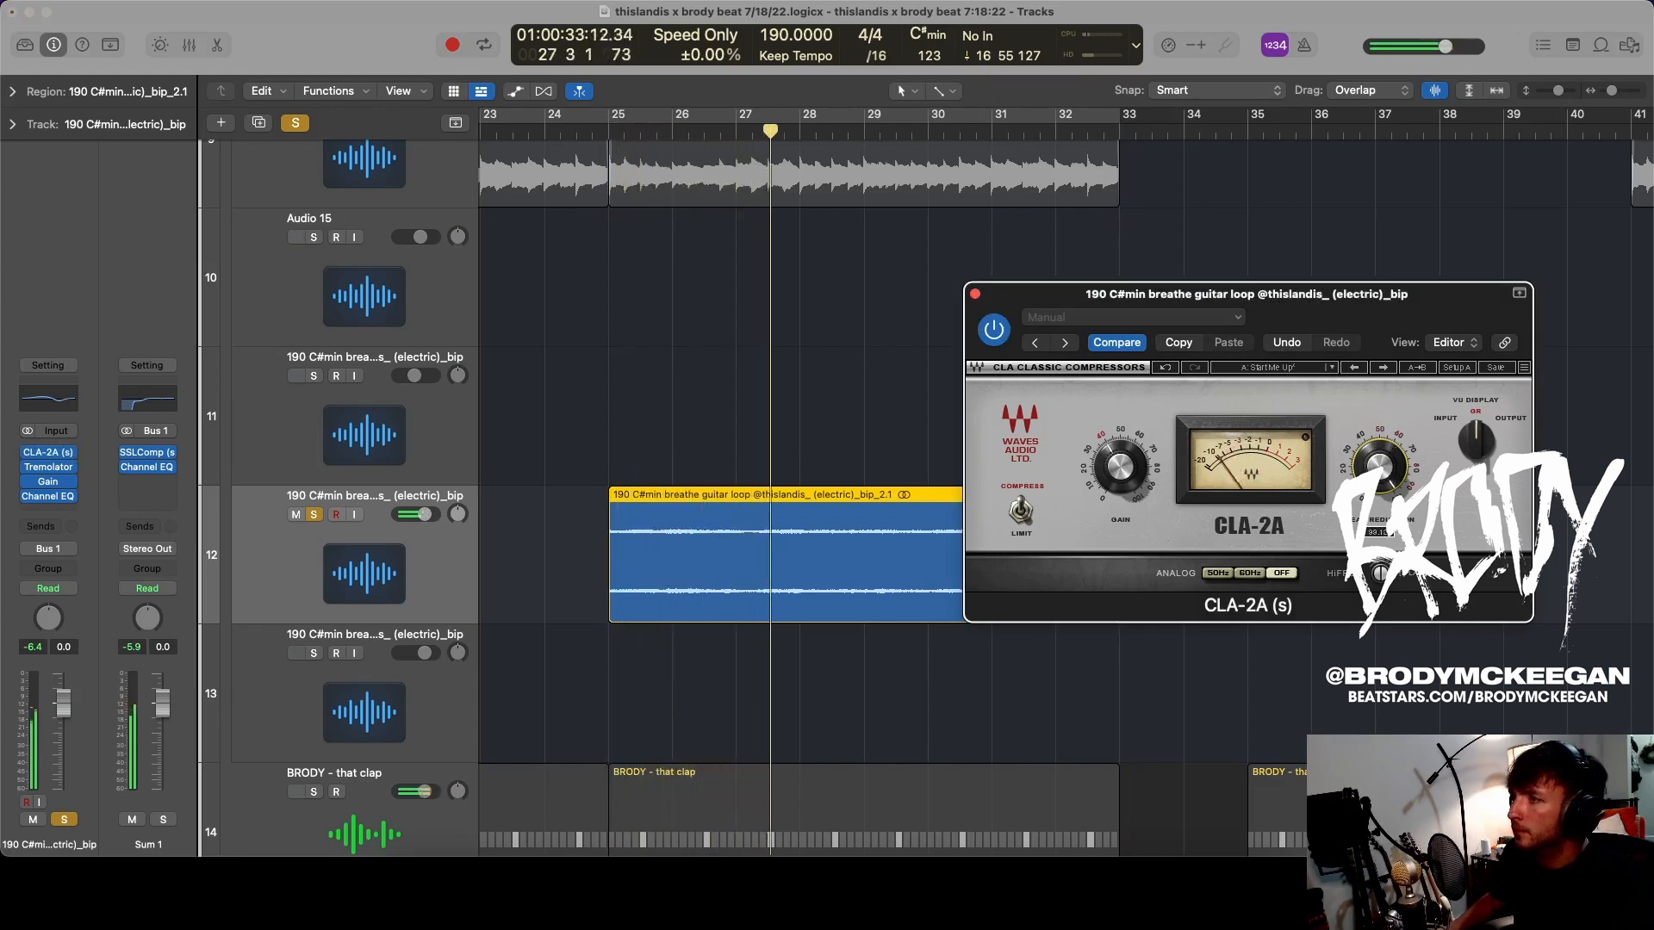
{"action": "left_click", "coordinate": [993, 329]}
{"action": "left_click", "coordinate": [990, 330]}
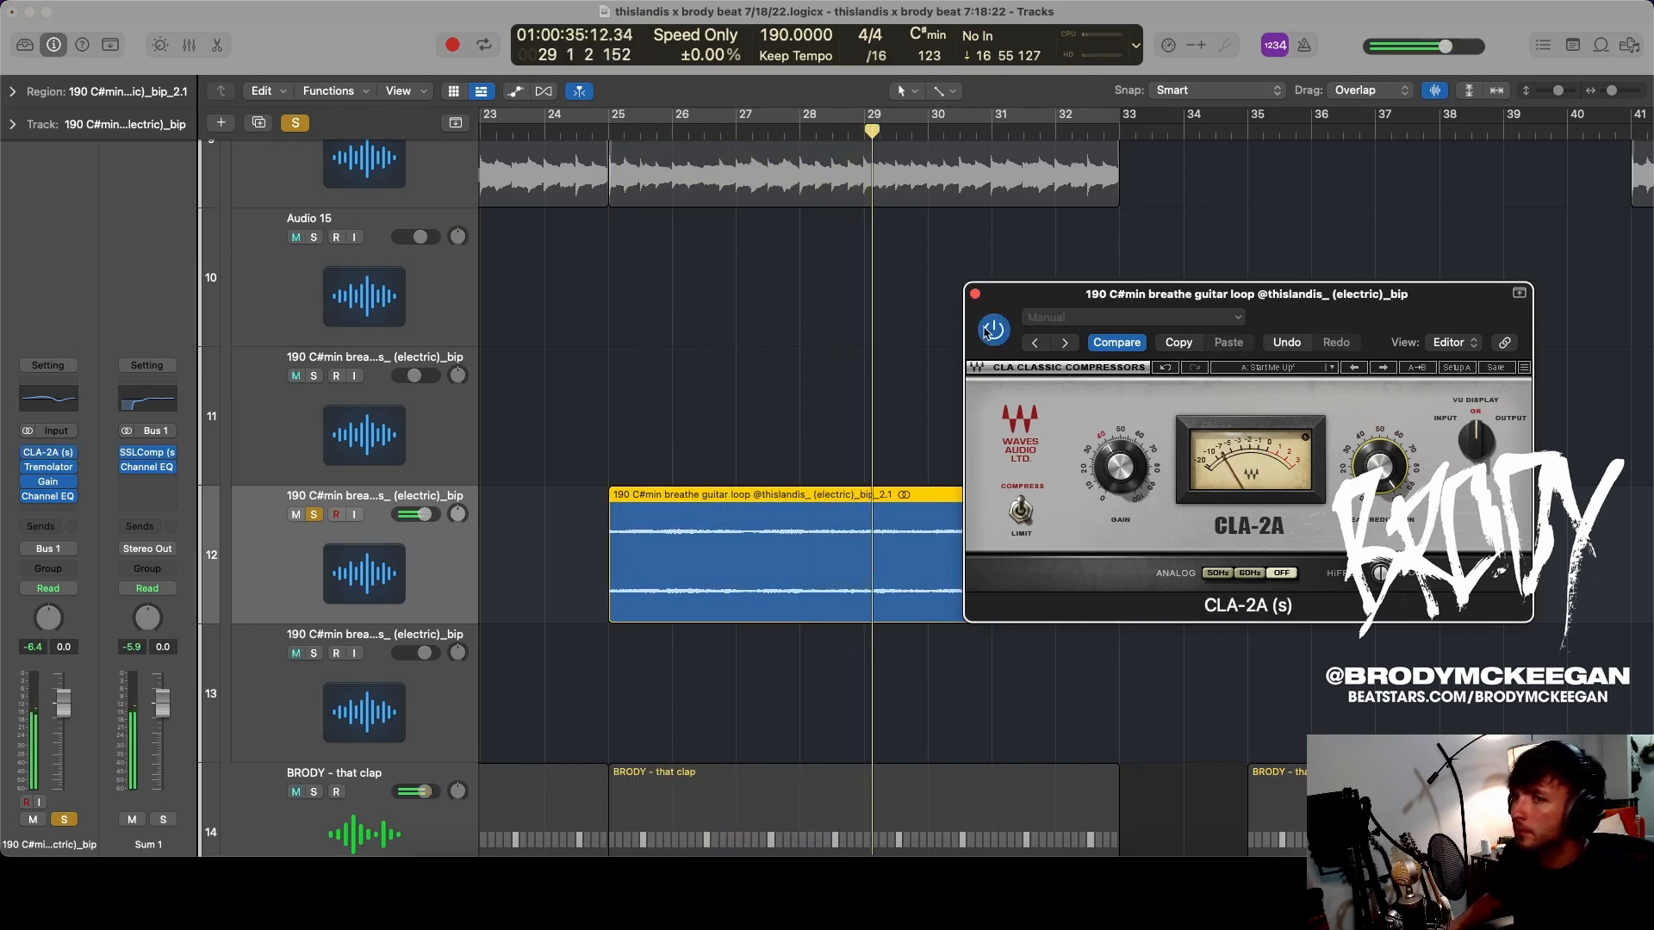
{"action": "left_click_drag", "start_coordinate": [1120, 446], "coordinate": [1120, 436]}
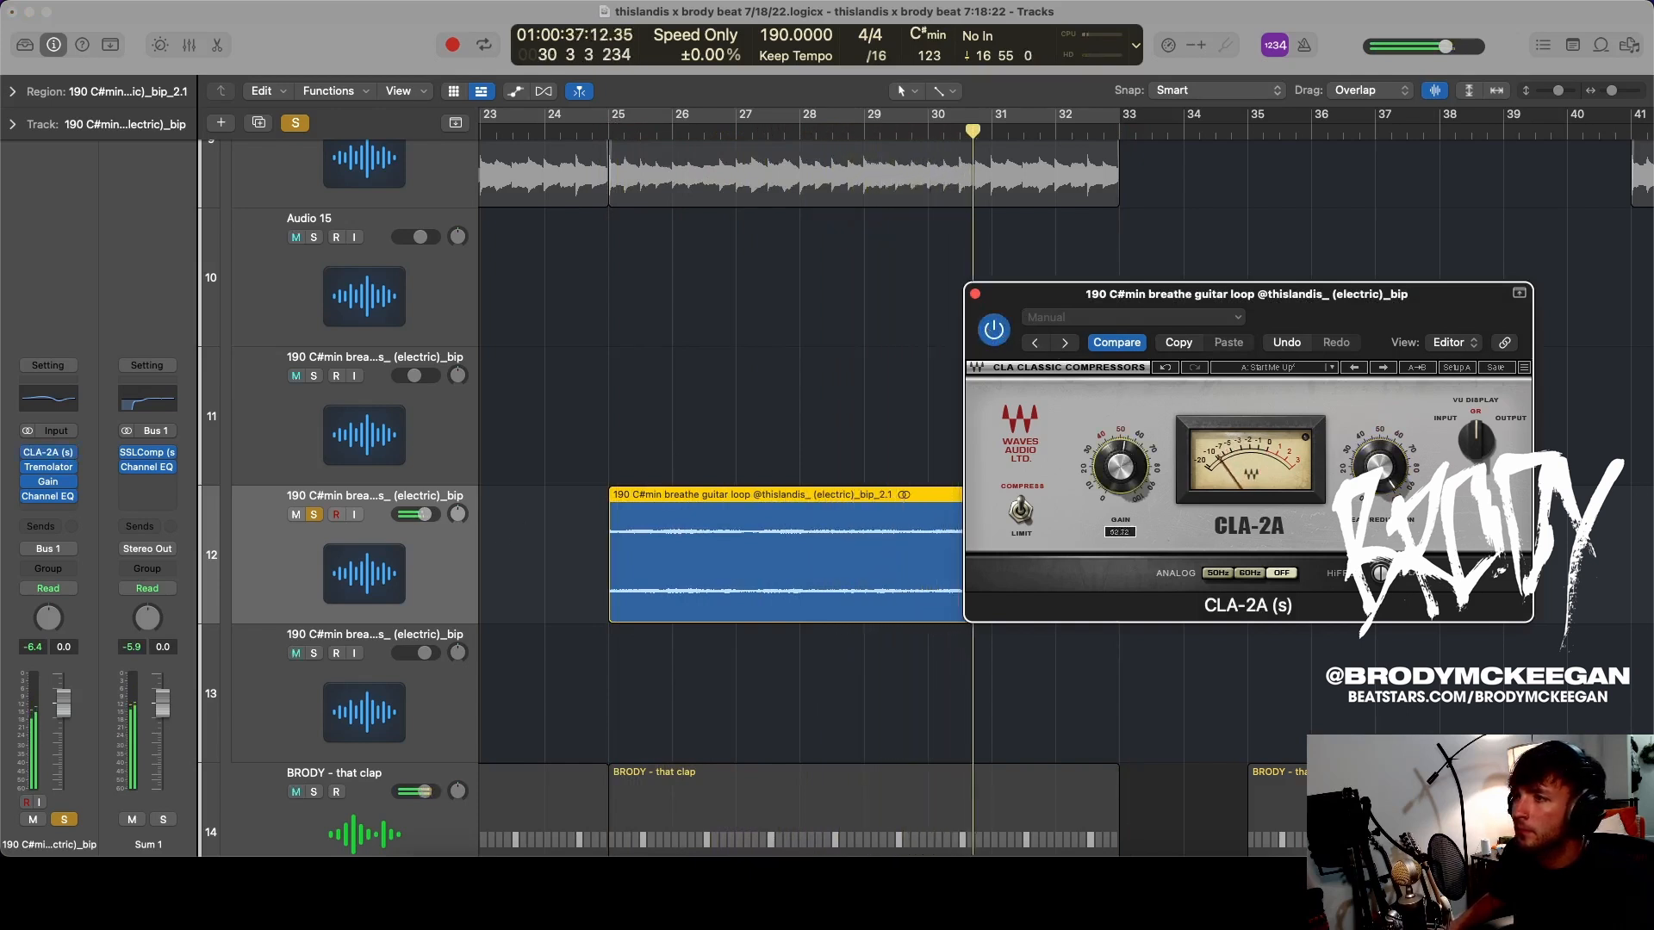
- Unsolo the reversed guitar track, replay it in the full mix from before bar 25, and close the CLA-2A
{"action": "key", "text": "ctrl+s"}
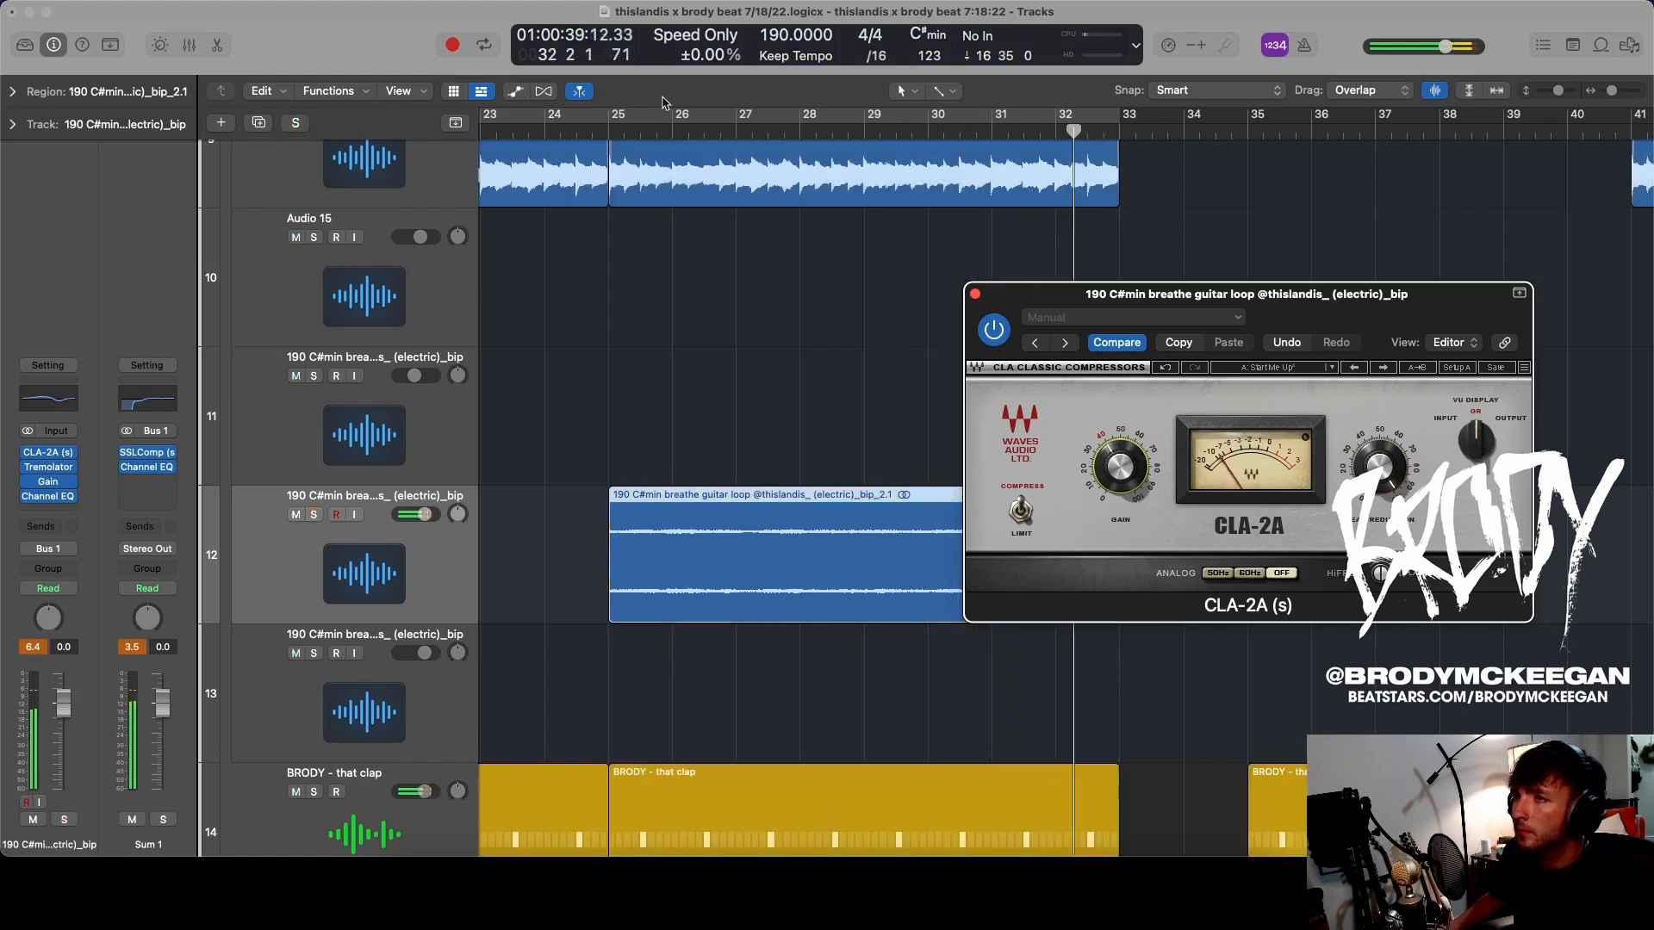
{"action": "left_click", "coordinate": [543, 140]}
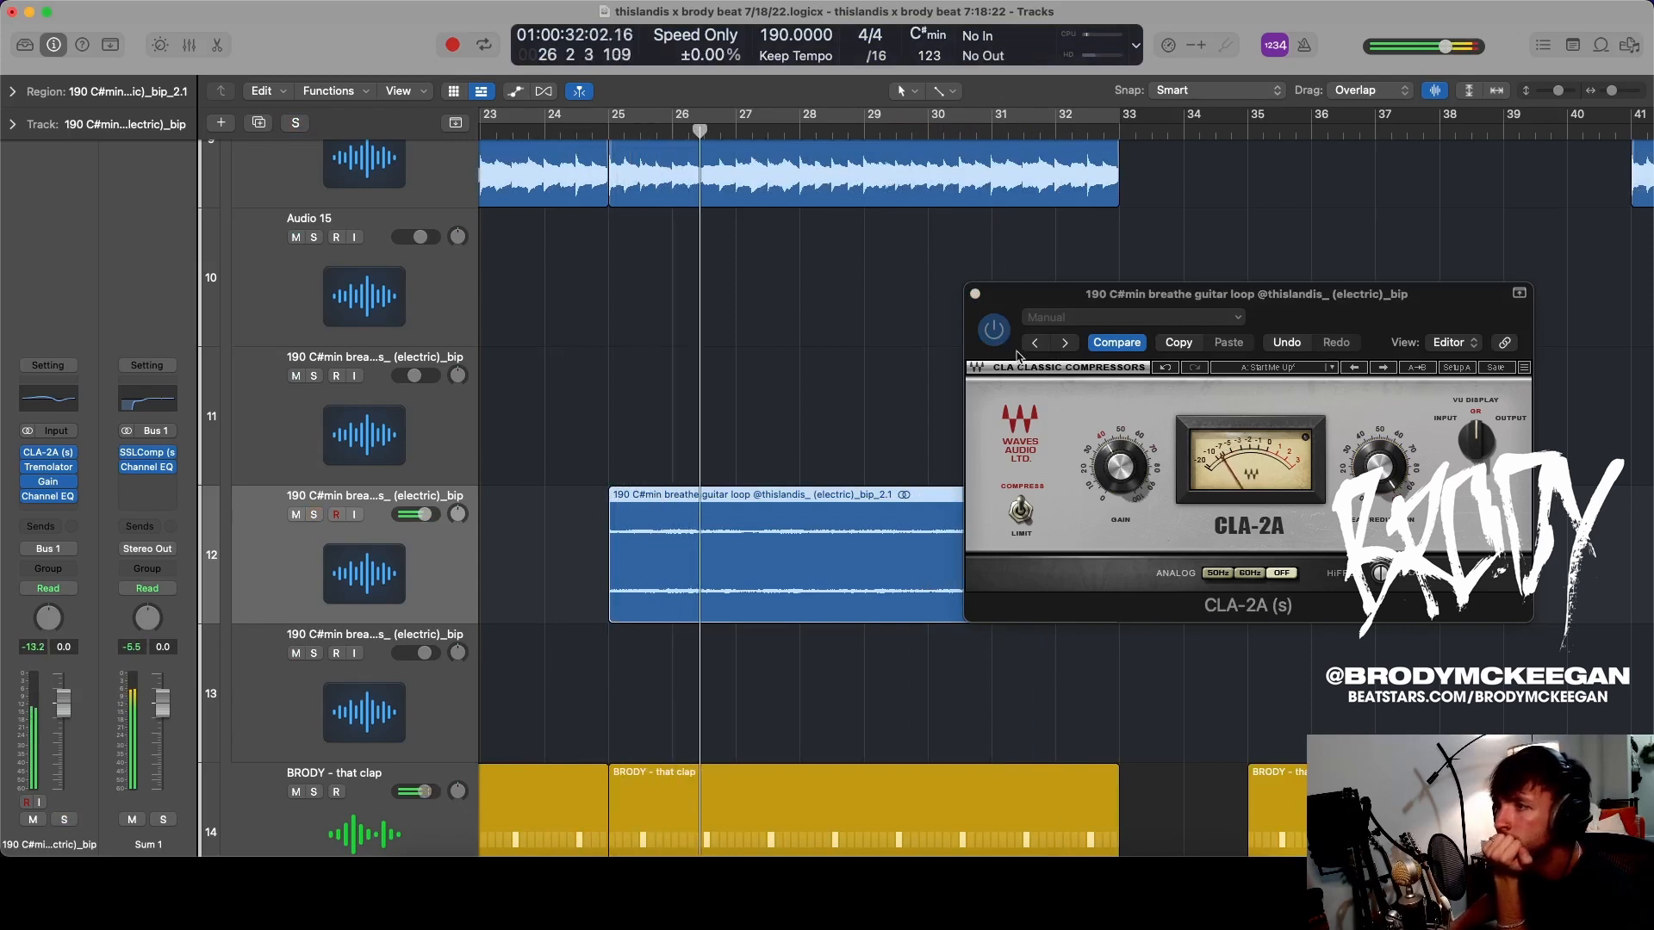
{"action": "left_click", "coordinate": [989, 342]}
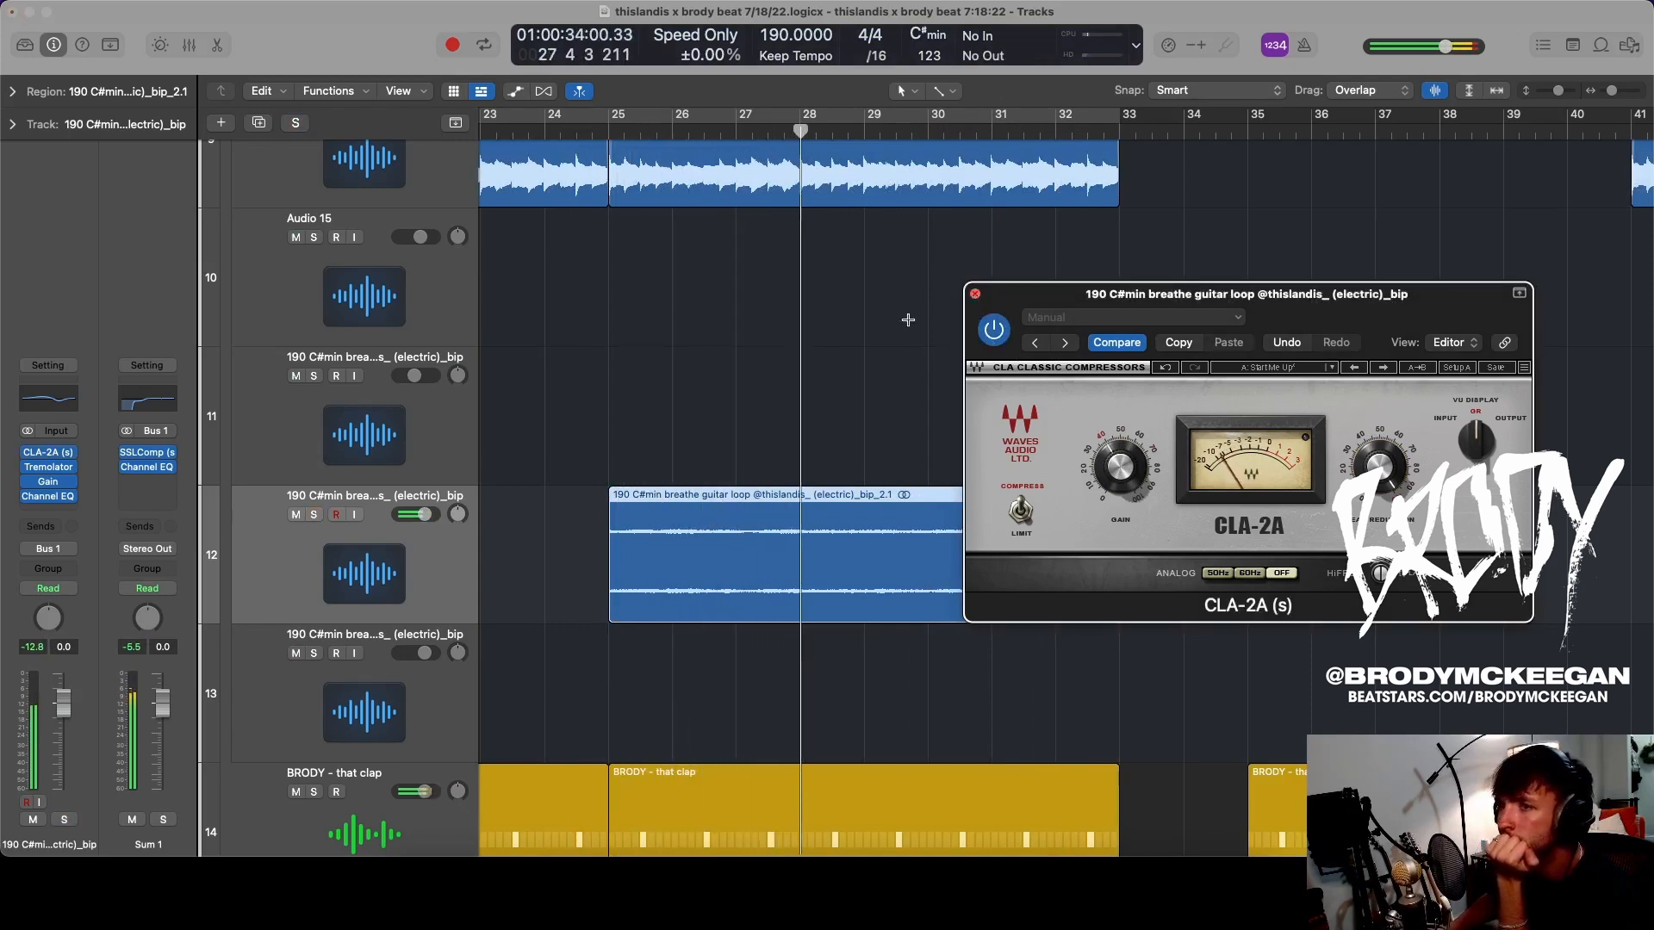
{"action": "left_click", "coordinate": [974, 294]}
- Insert soothe2 after the Channel EQ on the reversed guitar track and solo the track
{"action": "left_click", "coordinate": [47, 511]}
{"action": "mouse_move", "coordinate": [60, 840]}
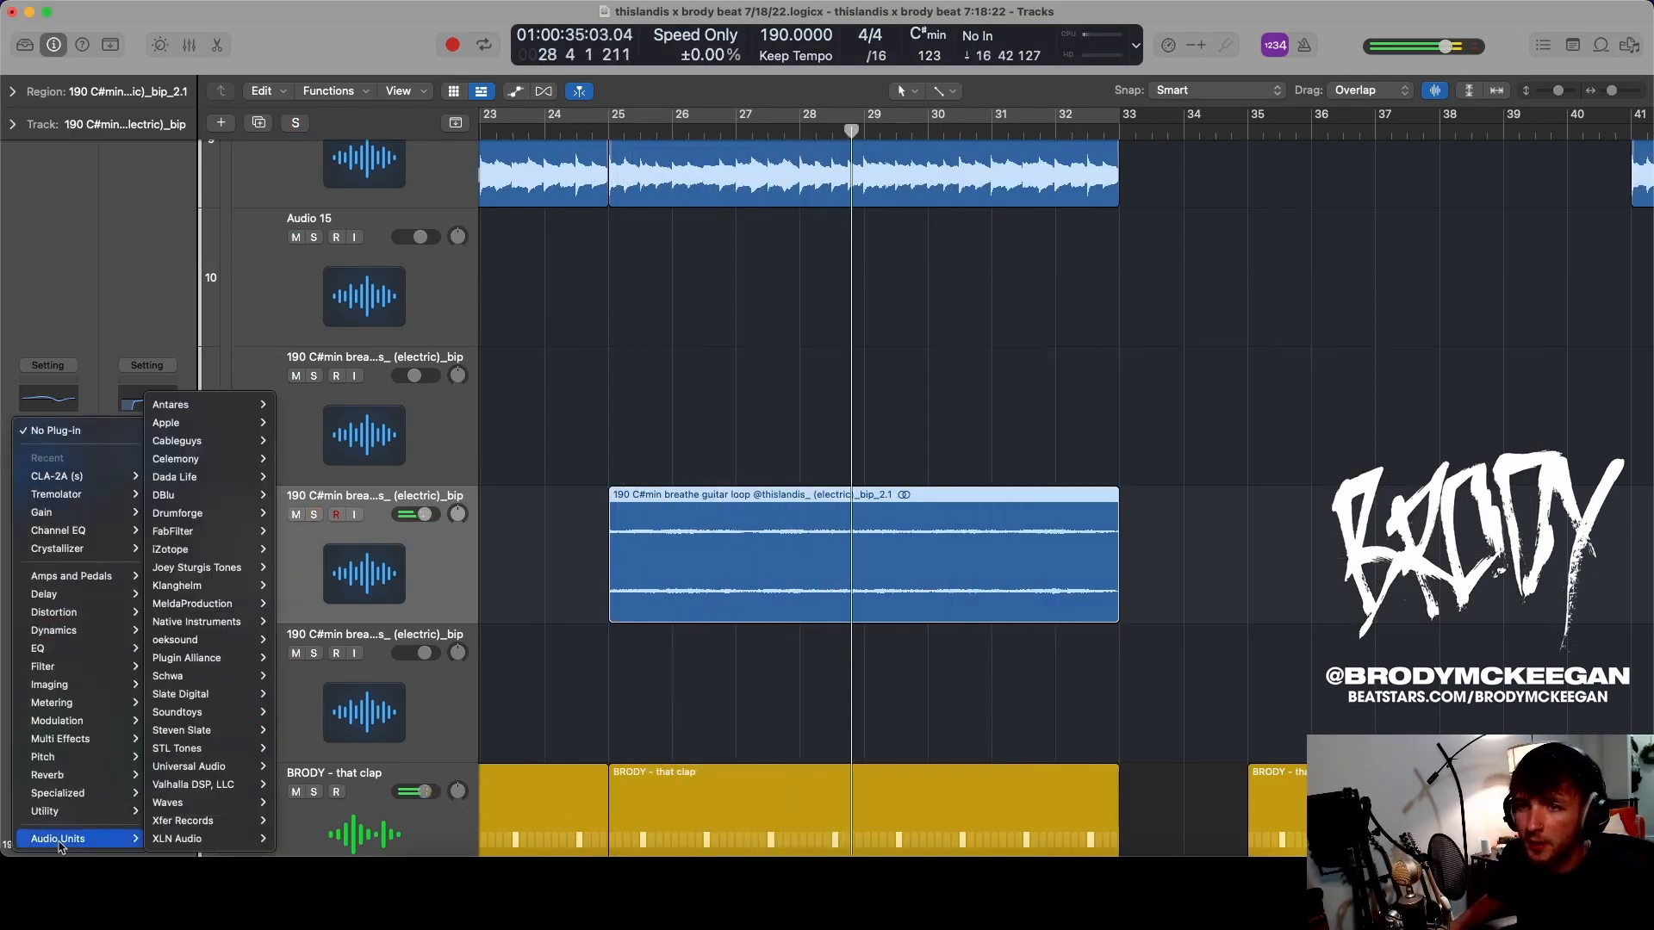
{"action": "left_click", "coordinate": [375, 646]}
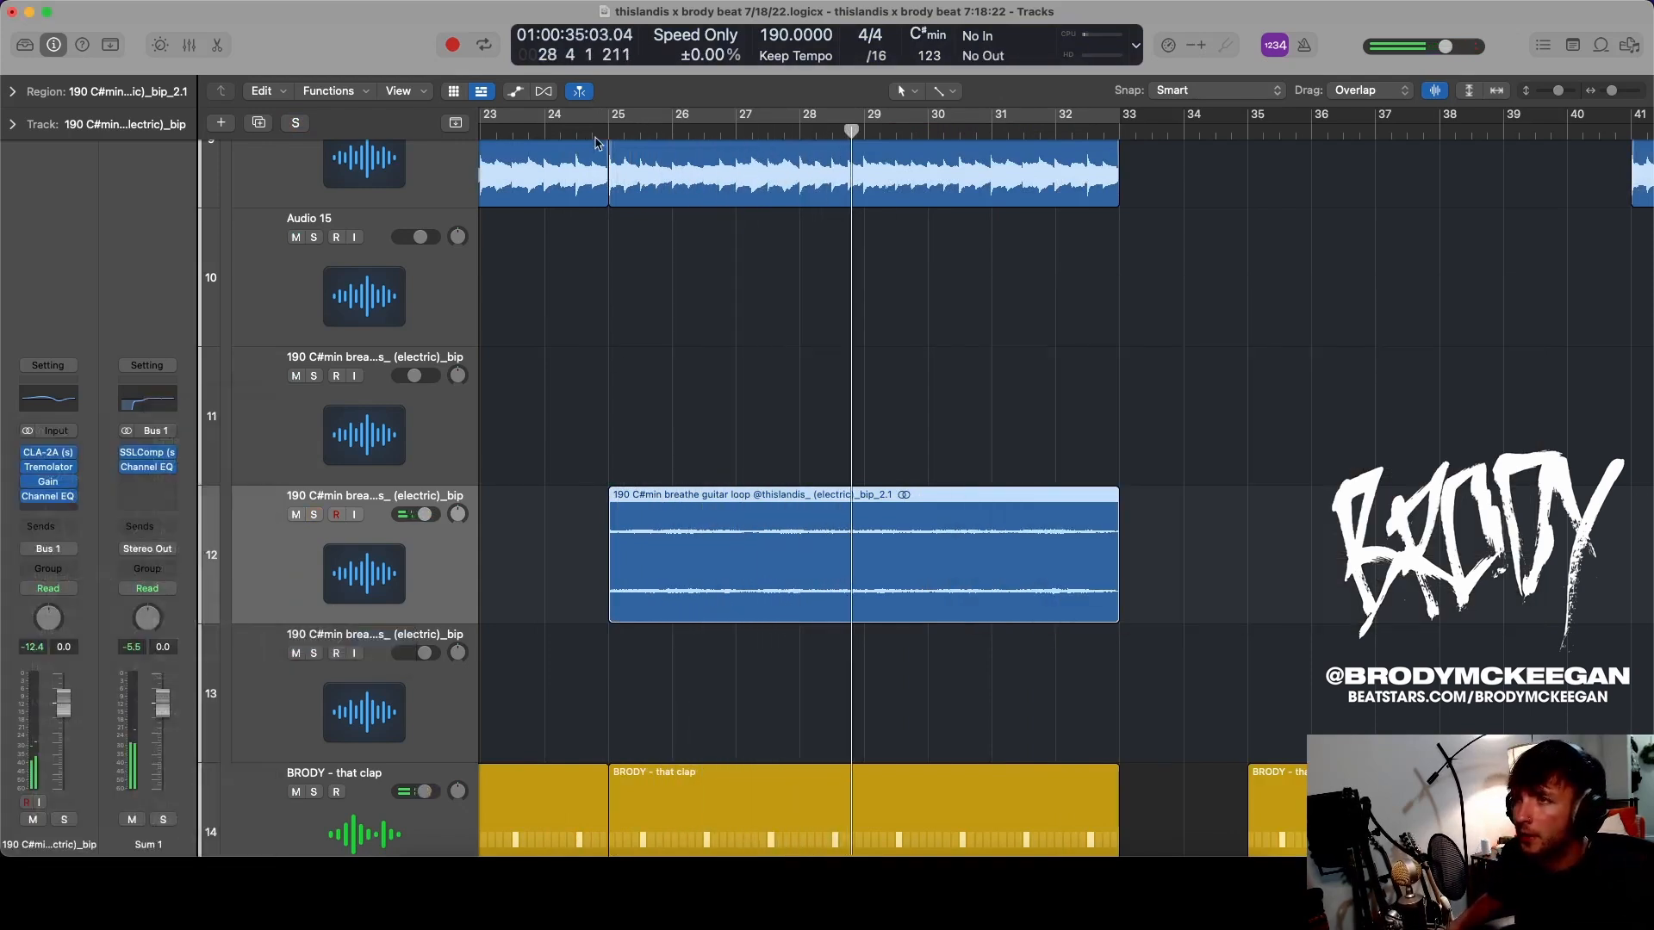
{"action": "key", "text": "s"}
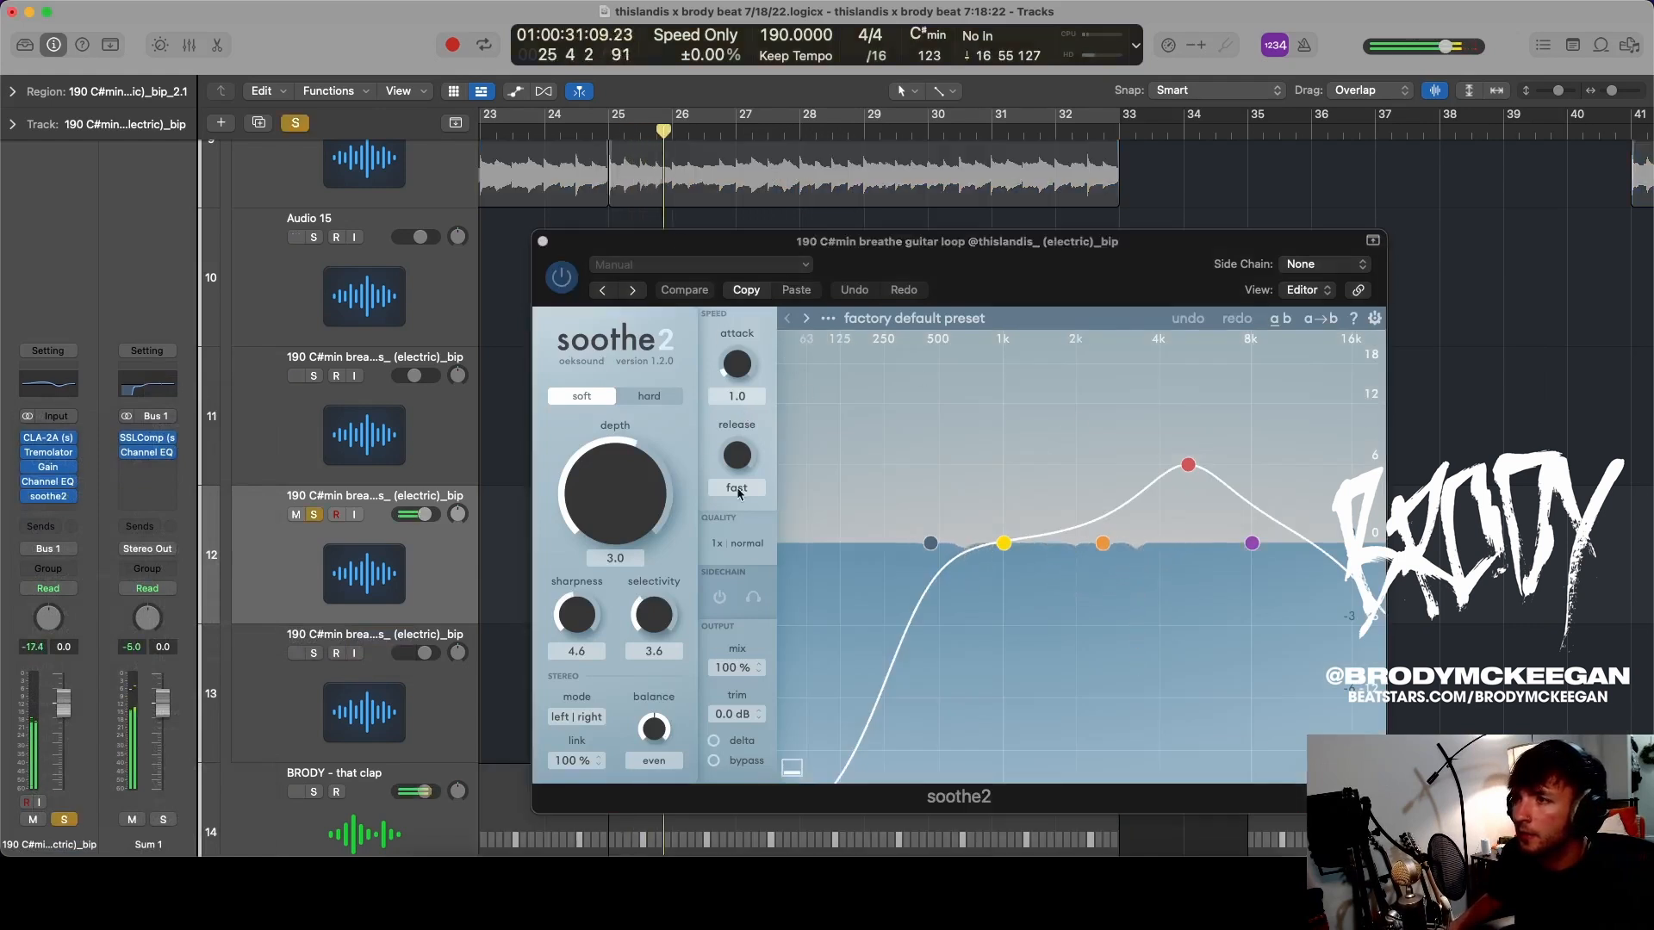
- Set soothe2's depth to 5.8 and its low cut to 100 Hz, compare it bypassed, and close it and unsolo the track
{"action": "left_click_drag", "start_coordinate": [631, 506], "coordinate": [635, 459]}
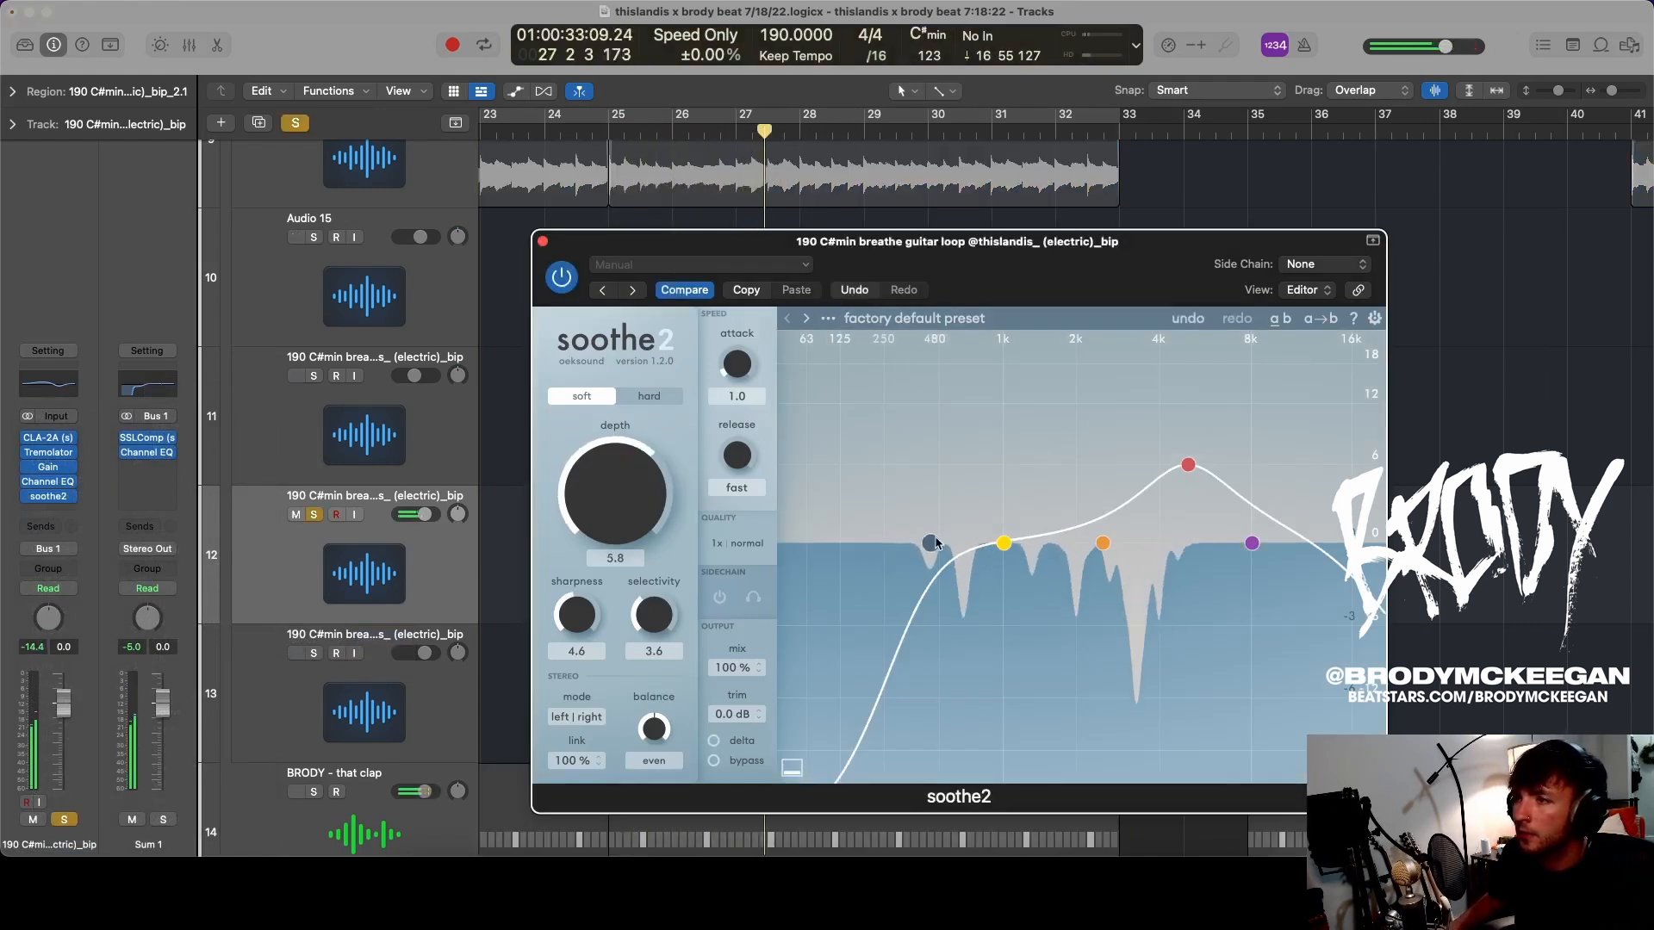
{"action": "left_click_drag", "start_coordinate": [936, 543], "coordinate": [793, 545]}
{"action": "left_click", "coordinate": [562, 282]}
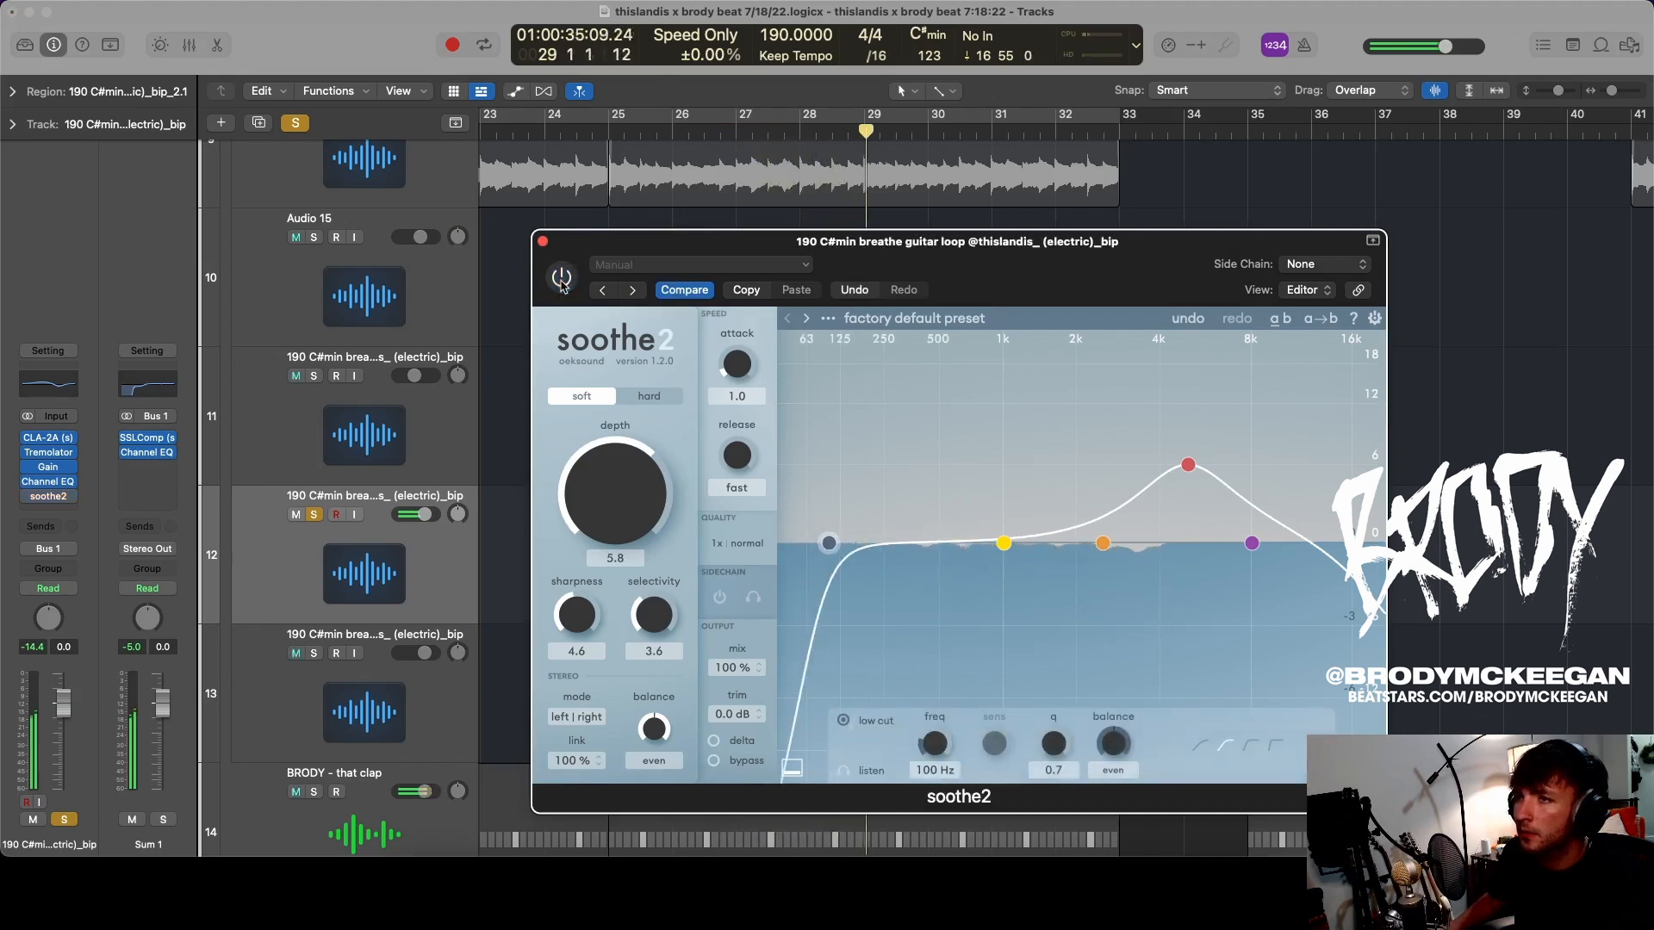
{"action": "left_click", "coordinate": [542, 241]}
{"action": "key", "text": "s"}
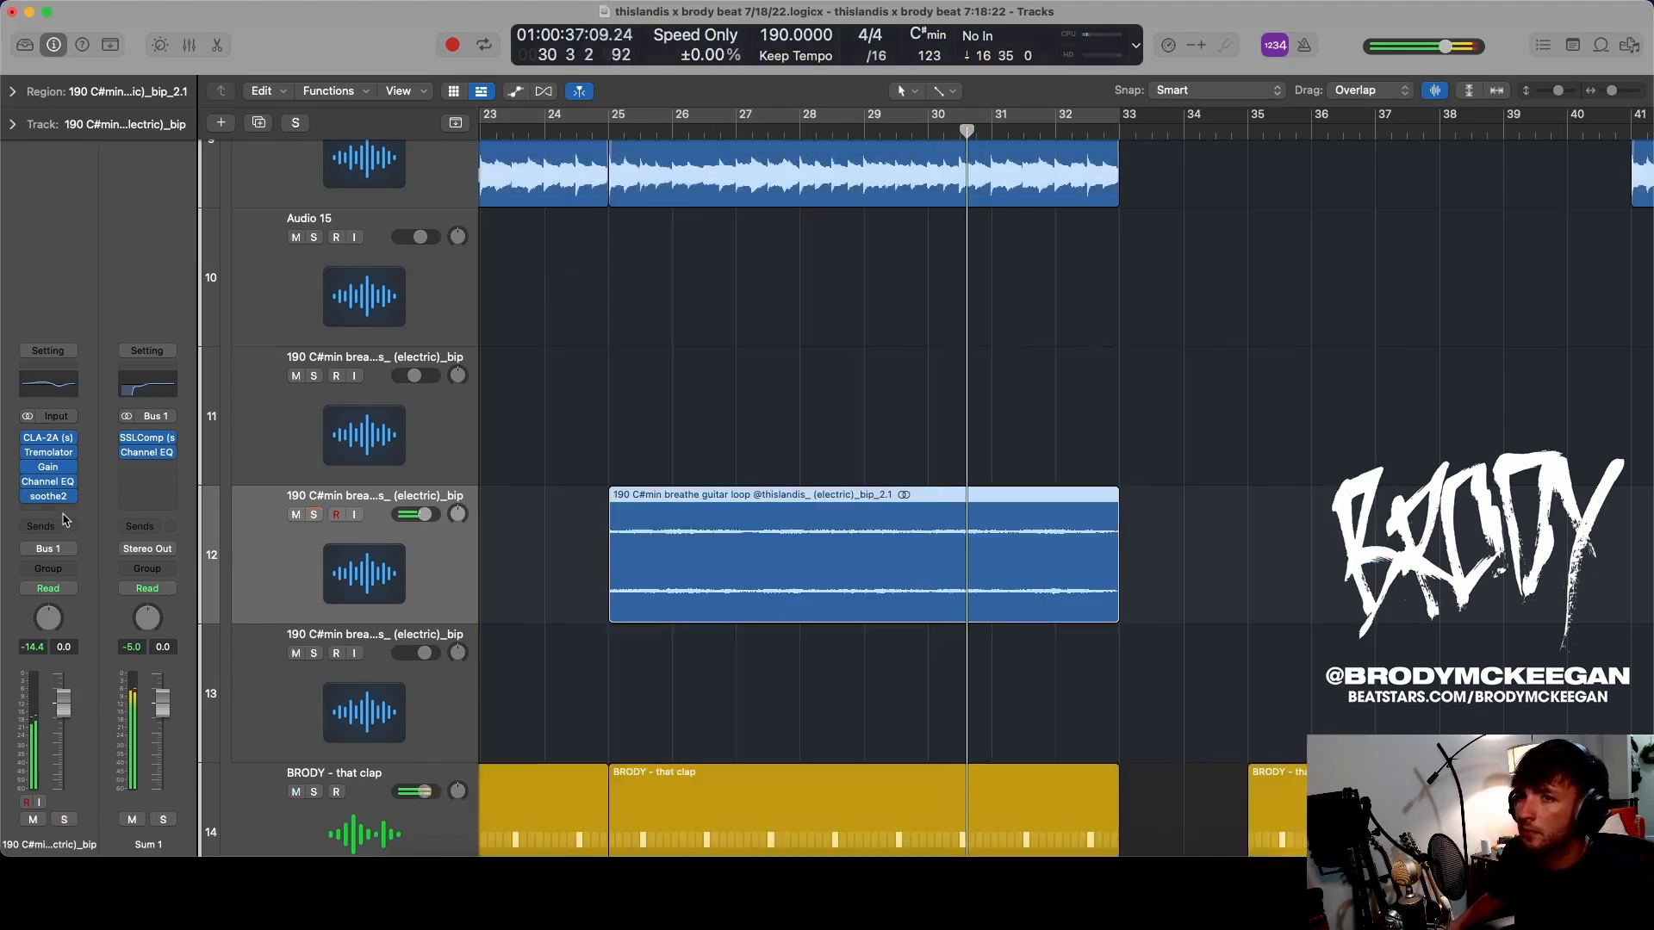
- Add a second Channel EQ after soothe2, switch it to Side Only processing, and boost 5.6 dB at 4420 Hz
{"action": "left_click", "coordinate": [55, 509]}
{"action": "mouse_move", "coordinate": [123, 723]}
{"action": "mouse_move", "coordinate": [185, 725]}
{"action": "left_click", "coordinate": [313, 725]}
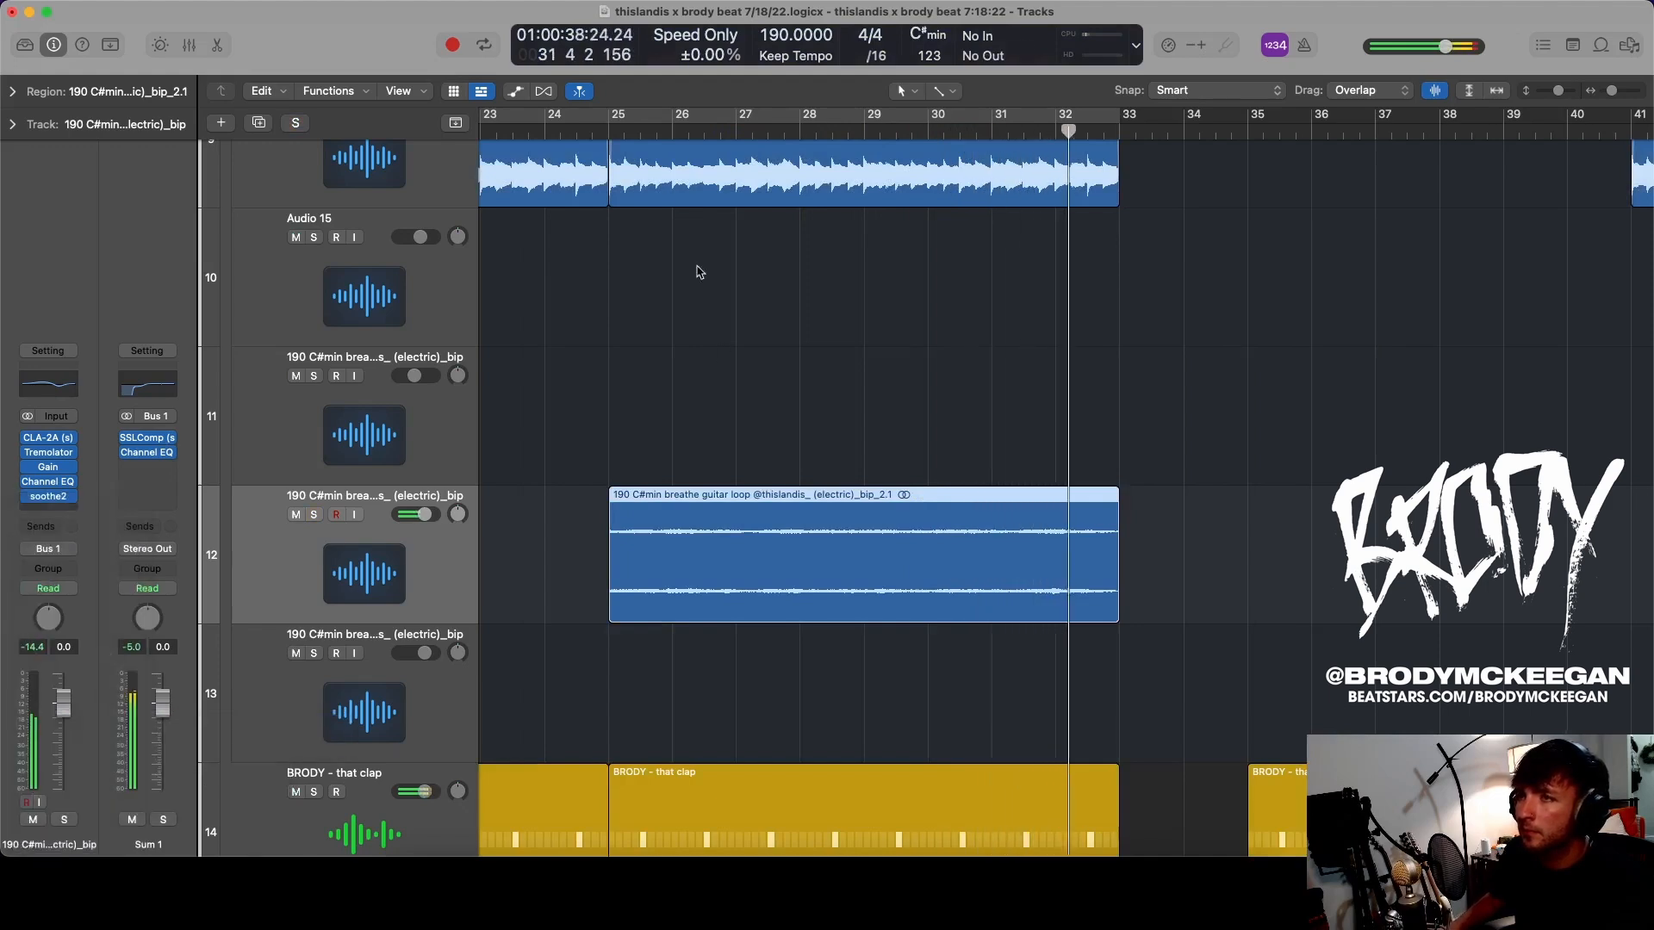
{"action": "left_click", "coordinate": [883, 639]}
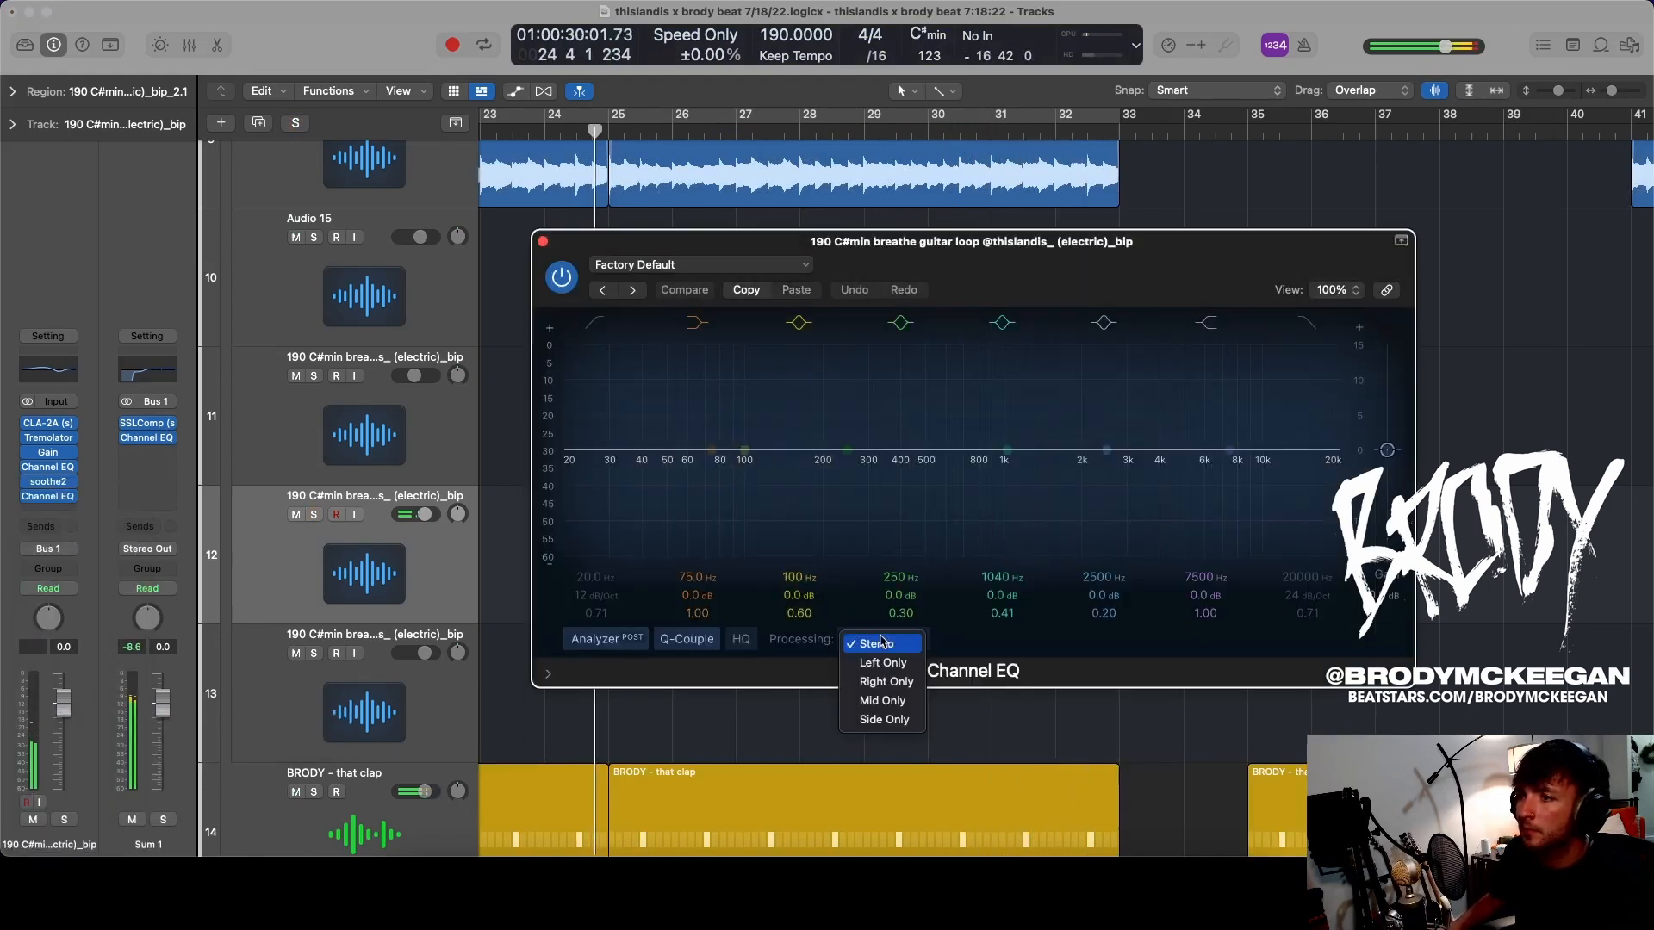
{"action": "left_click", "coordinate": [882, 702]}
{"action": "left_click_drag", "start_coordinate": [1002, 450], "coordinate": [1021, 413]}
{"action": "left_click", "coordinate": [883, 640]}
{"action": "left_click", "coordinate": [879, 657]}
{"action": "left_click_drag", "start_coordinate": [1022, 395], "coordinate": [1172, 411]}
- Replay the section before bar 25 and mute the guitar tracks from Audio 2 down to Audio 15
{"action": "left_click", "coordinate": [544, 132]}
{"action": "left_click_drag", "start_coordinate": [1112, 261], "coordinate": [1145, 476]}
{"action": "scroll", "coordinate": [945, 290], "scroll_direction": "down", "scroll_amount": 4}
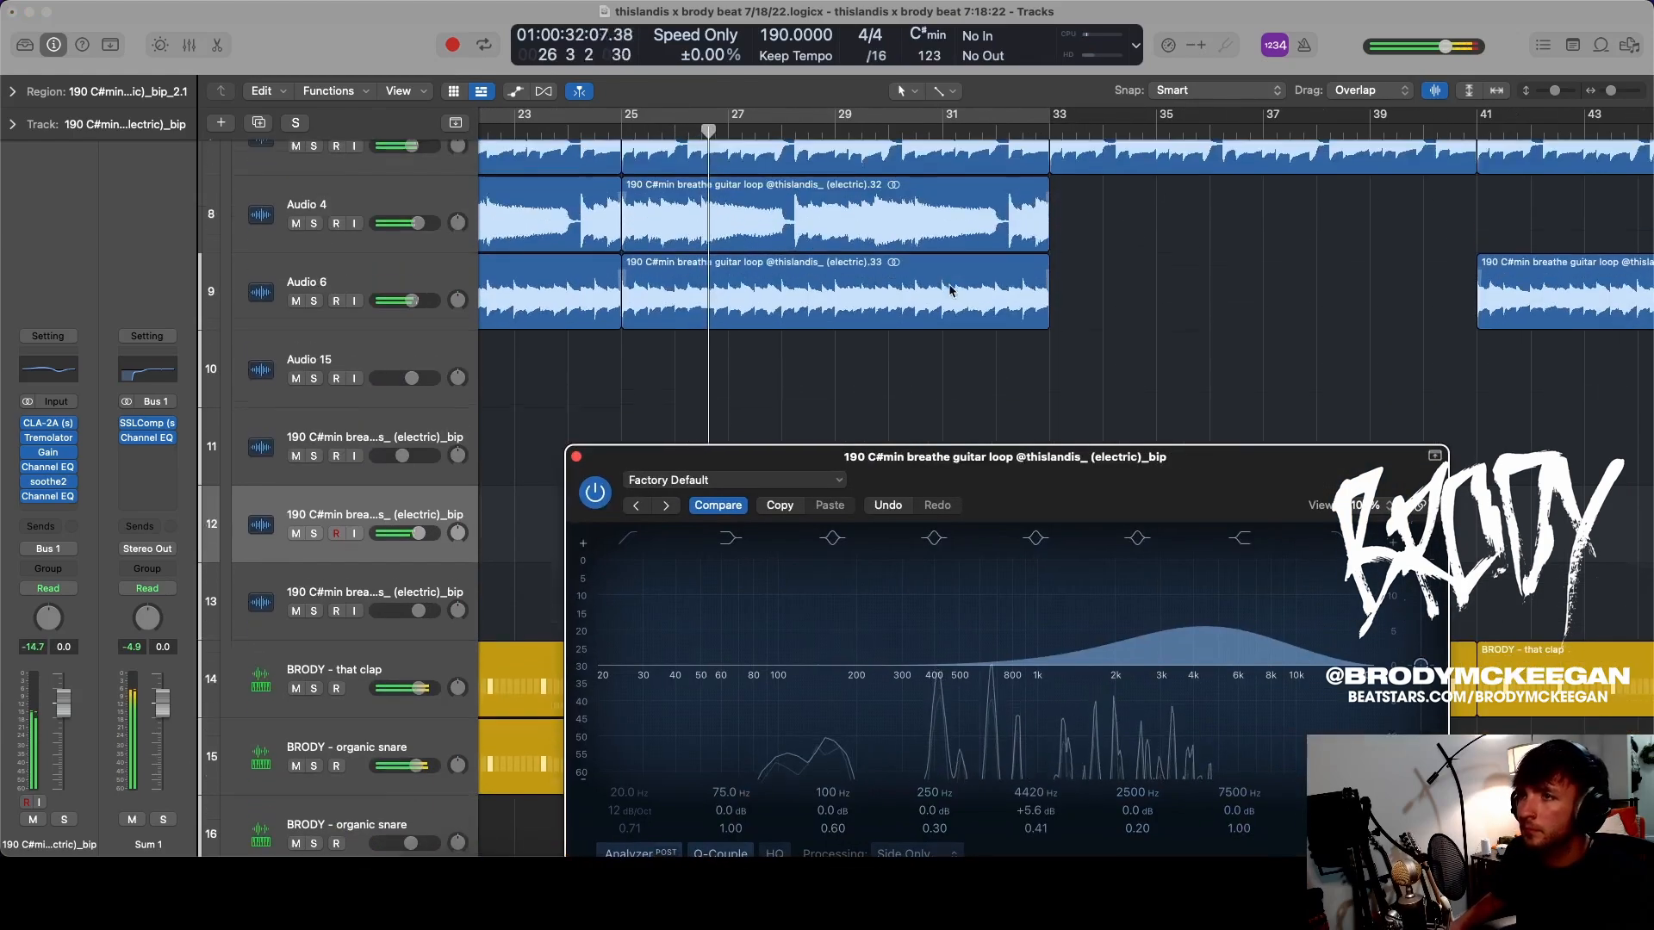
{"action": "scroll", "coordinate": [945, 290], "scroll_direction": "up", "scroll_amount": 4}
{"action": "scroll", "coordinate": [945, 290], "scroll_direction": "down", "scroll_amount": 5}
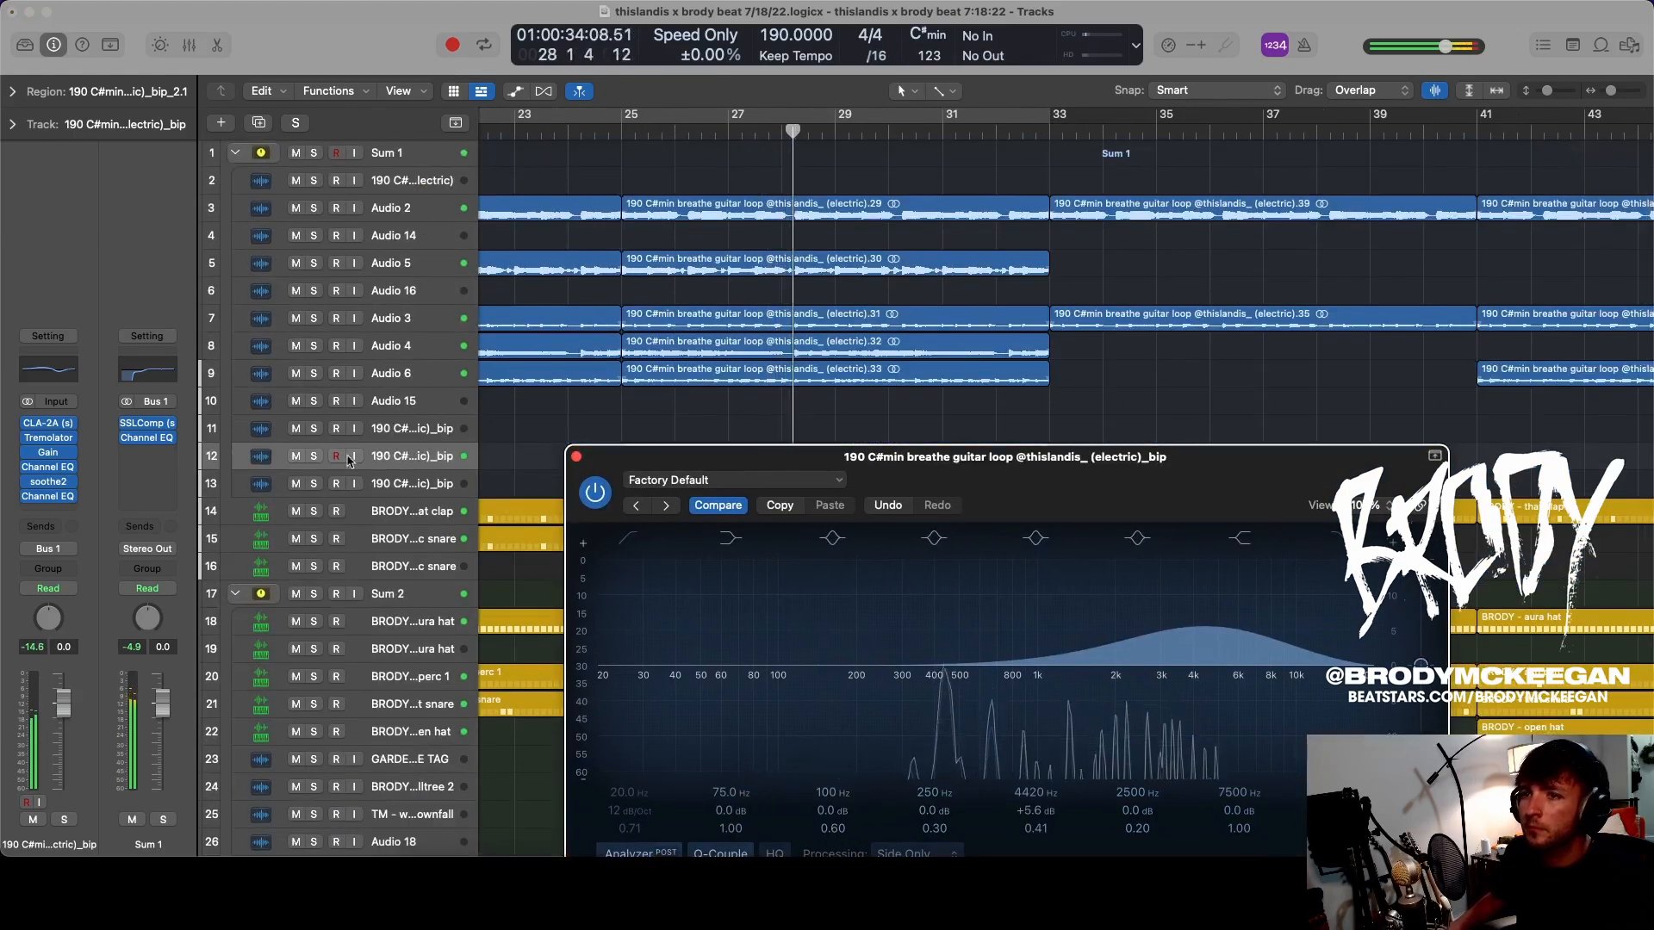
{"action": "left_click_drag", "start_coordinate": [295, 400], "coordinate": [297, 211]}
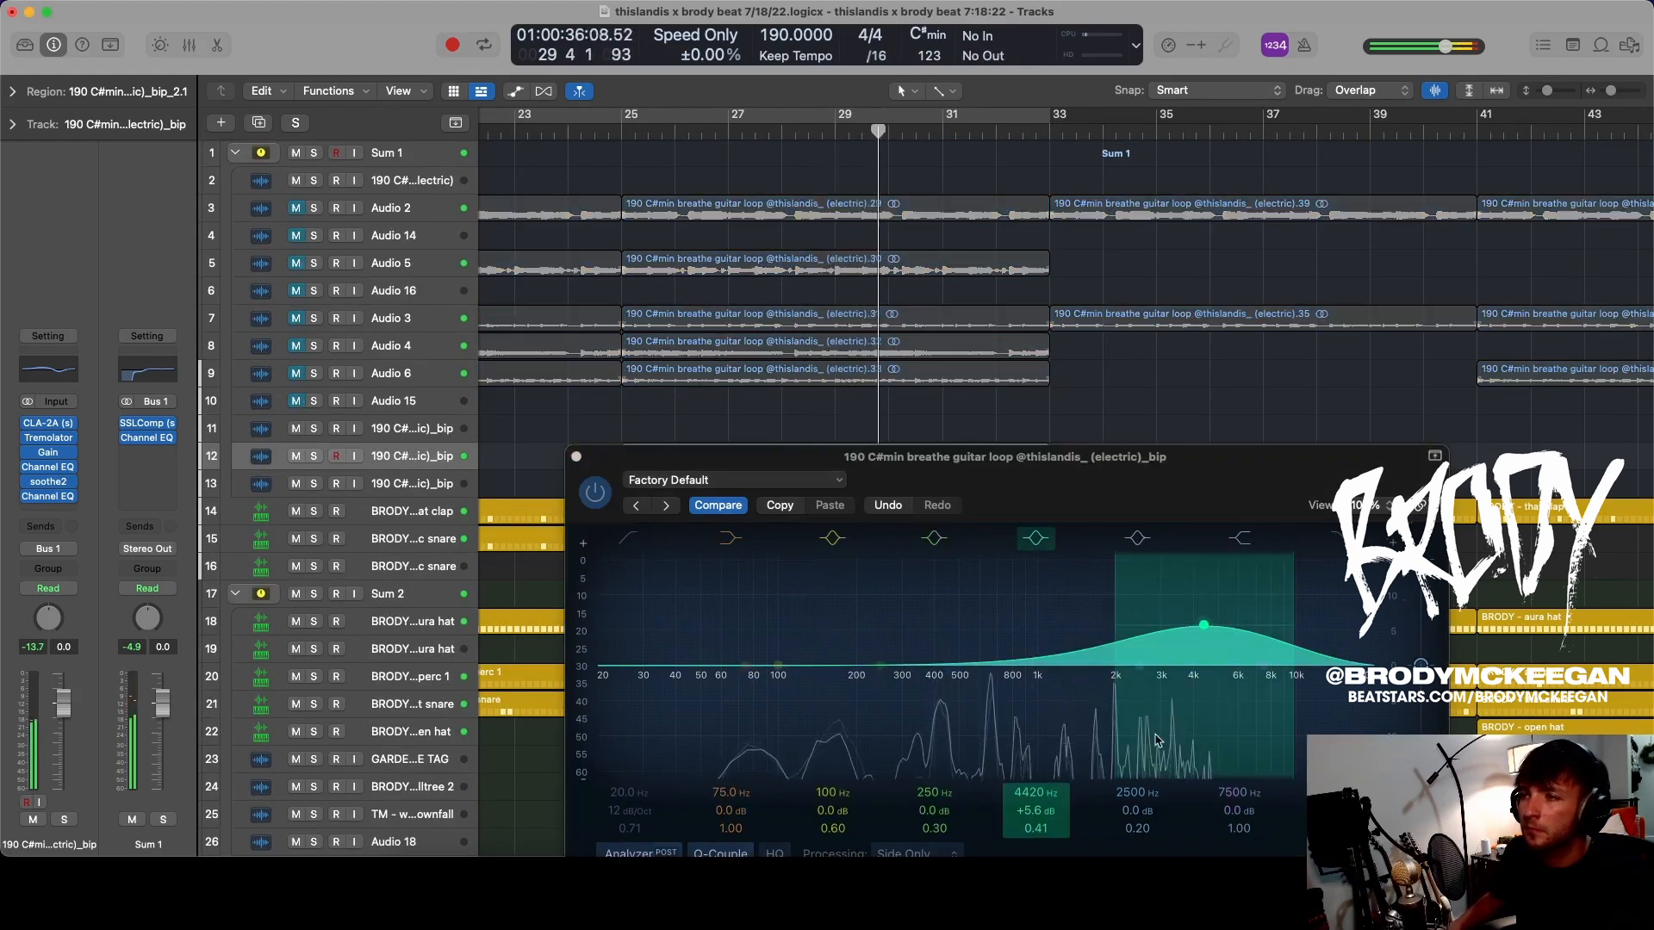
- Reshape the Side Only EQ to cut 4.2 dB at 740 Hz and boost 2.5 dB at 3700 Hz, and close it
{"action": "left_click_drag", "start_coordinate": [1201, 628], "coordinate": [999, 684]}
{"action": "left_click_drag", "start_coordinate": [1158, 660], "coordinate": [1200, 648]}
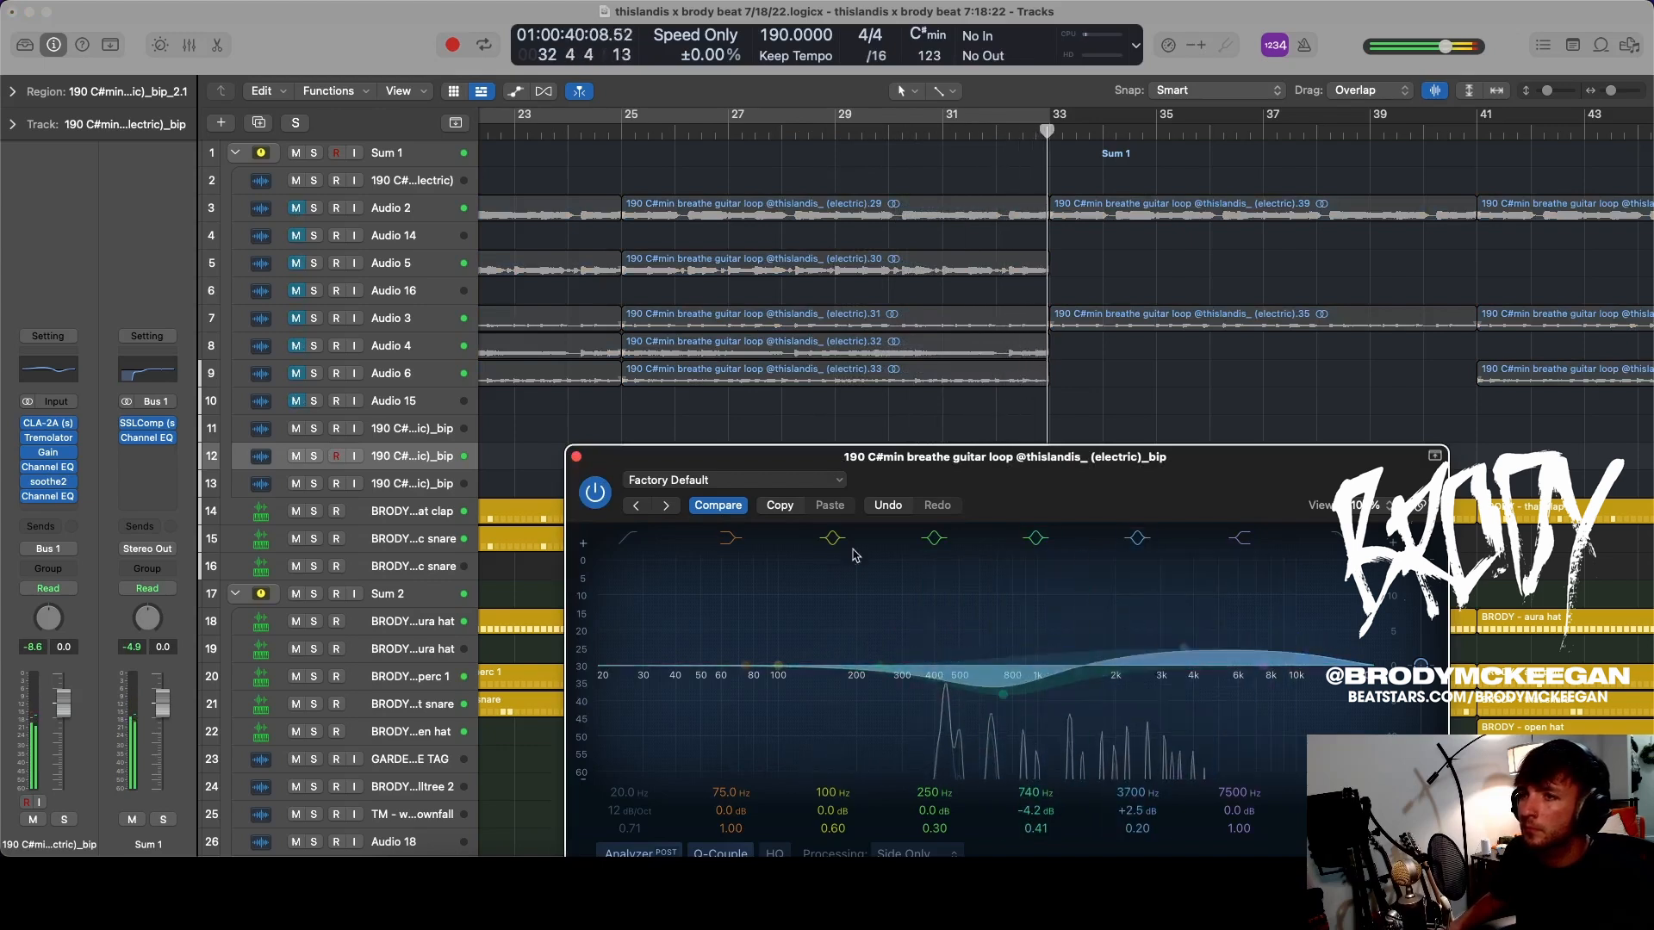
{"action": "left_click", "coordinate": [577, 457]}
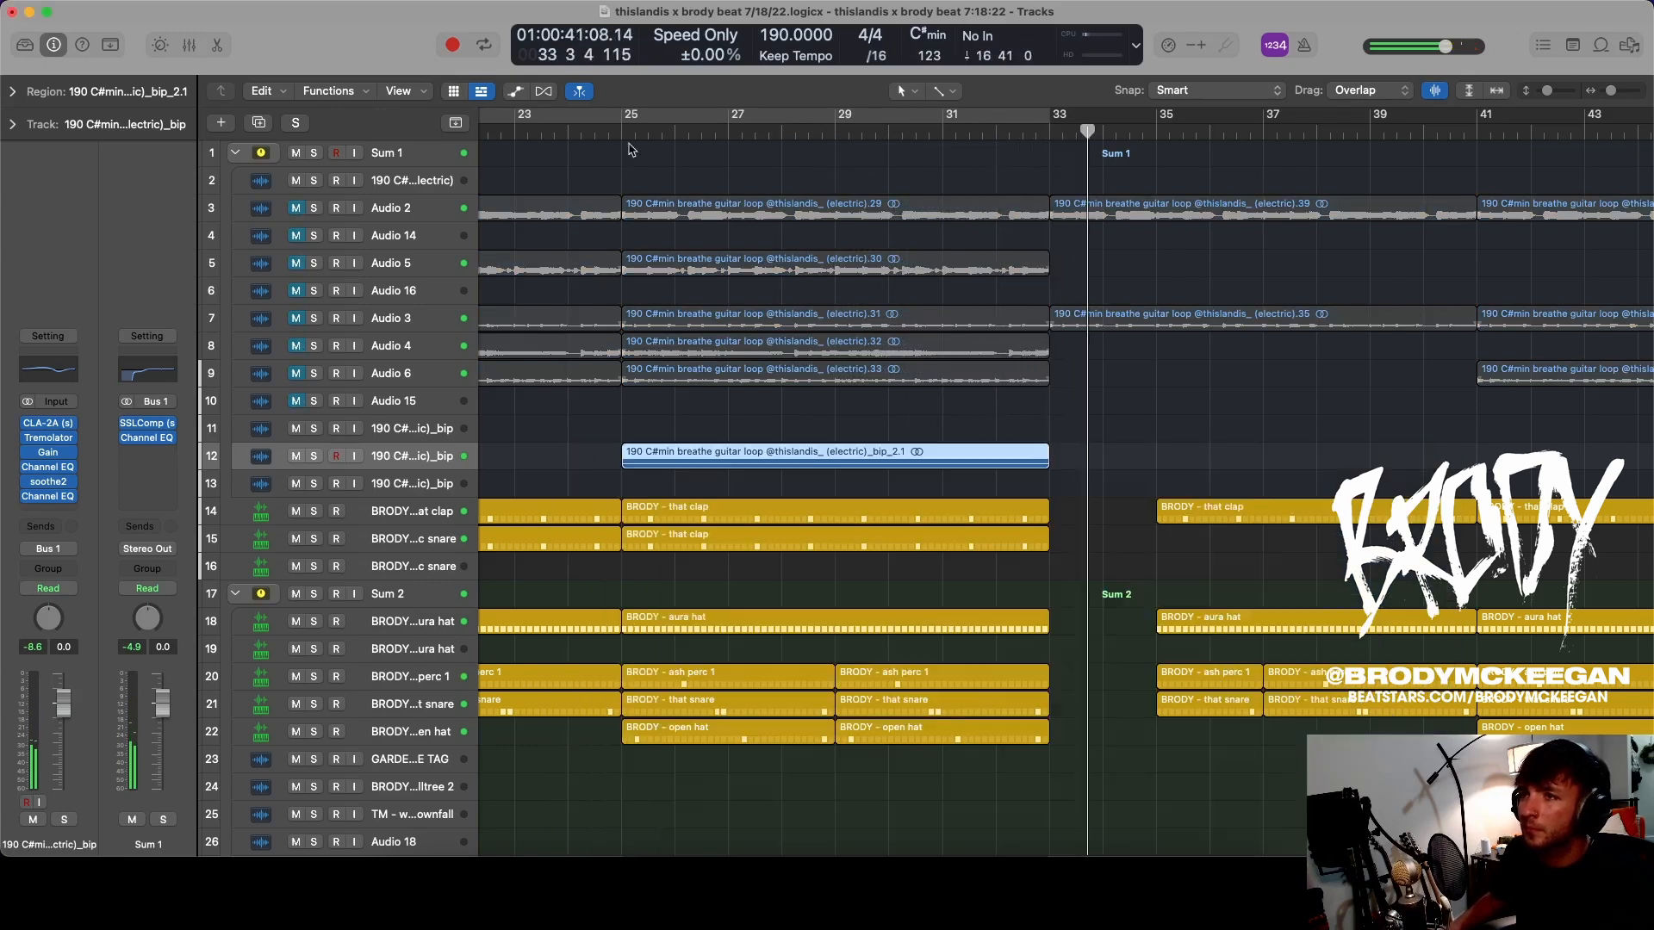
- Add a third Channel EQ to the reversed guitar track, set it to Mid Only processing, and cut 4.7 dB at 735 Hz
{"action": "left_click", "coordinate": [48, 511]}
{"action": "mouse_move", "coordinate": [37, 725]}
{"action": "mouse_move", "coordinate": [179, 725]}
{"action": "left_click", "coordinate": [308, 725]}
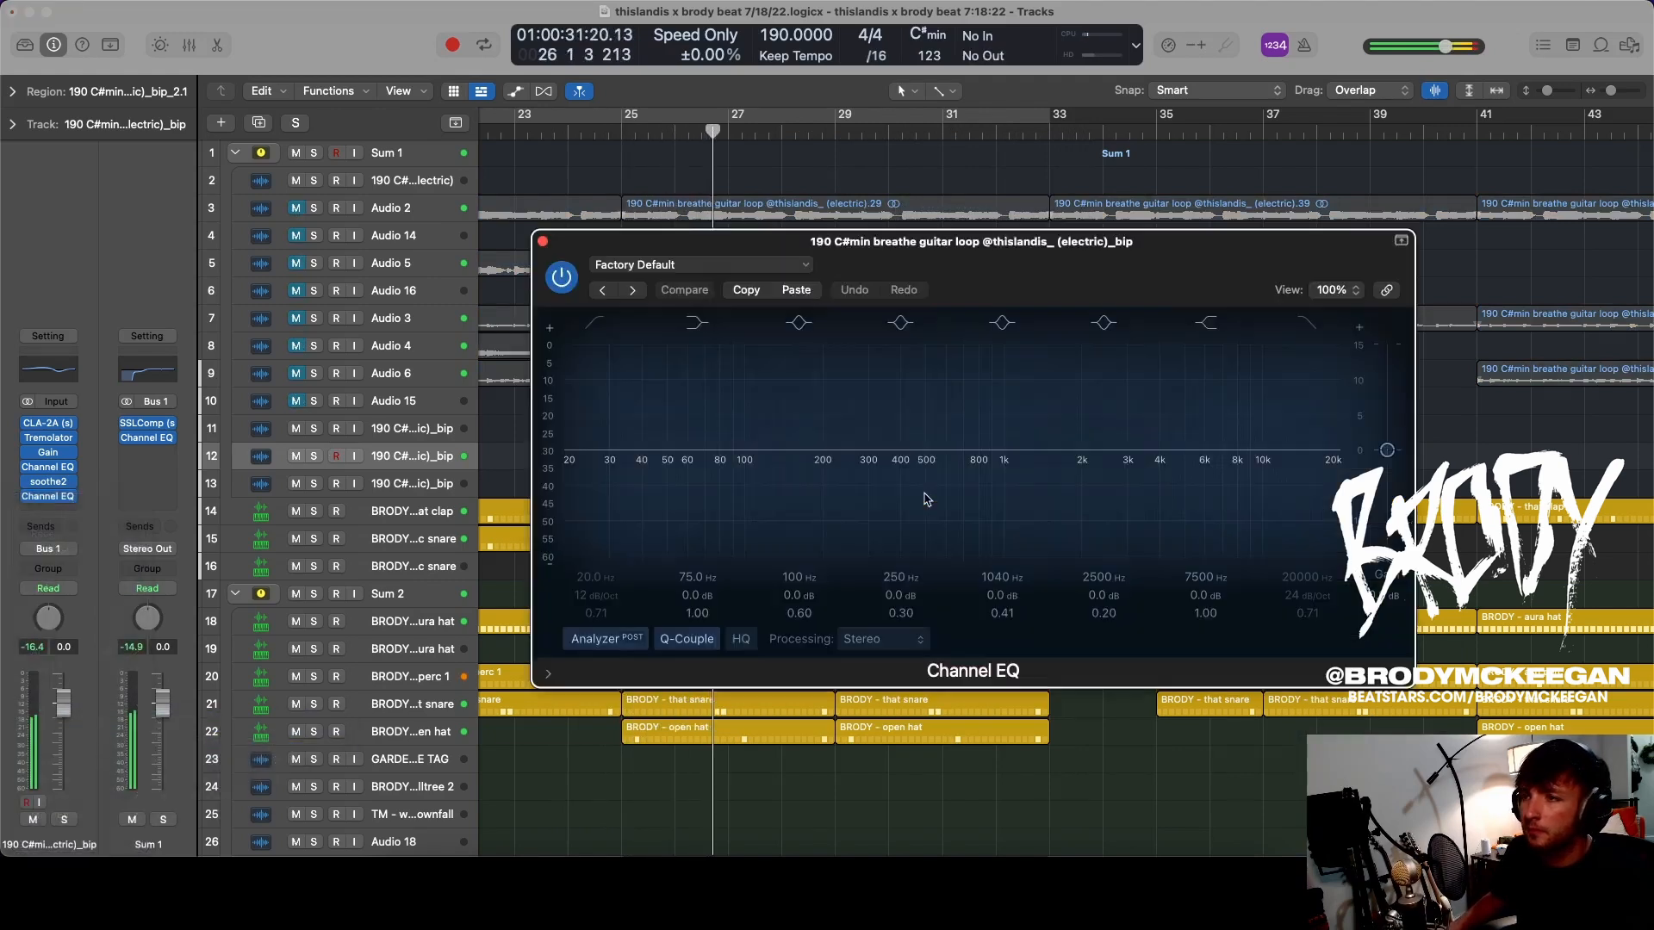
{"action": "left_click", "coordinate": [883, 639]}
{"action": "left_click", "coordinate": [870, 698]}
{"action": "left_click_drag", "start_coordinate": [1012, 462], "coordinate": [969, 484]}
{"action": "left_click", "coordinate": [915, 644]}
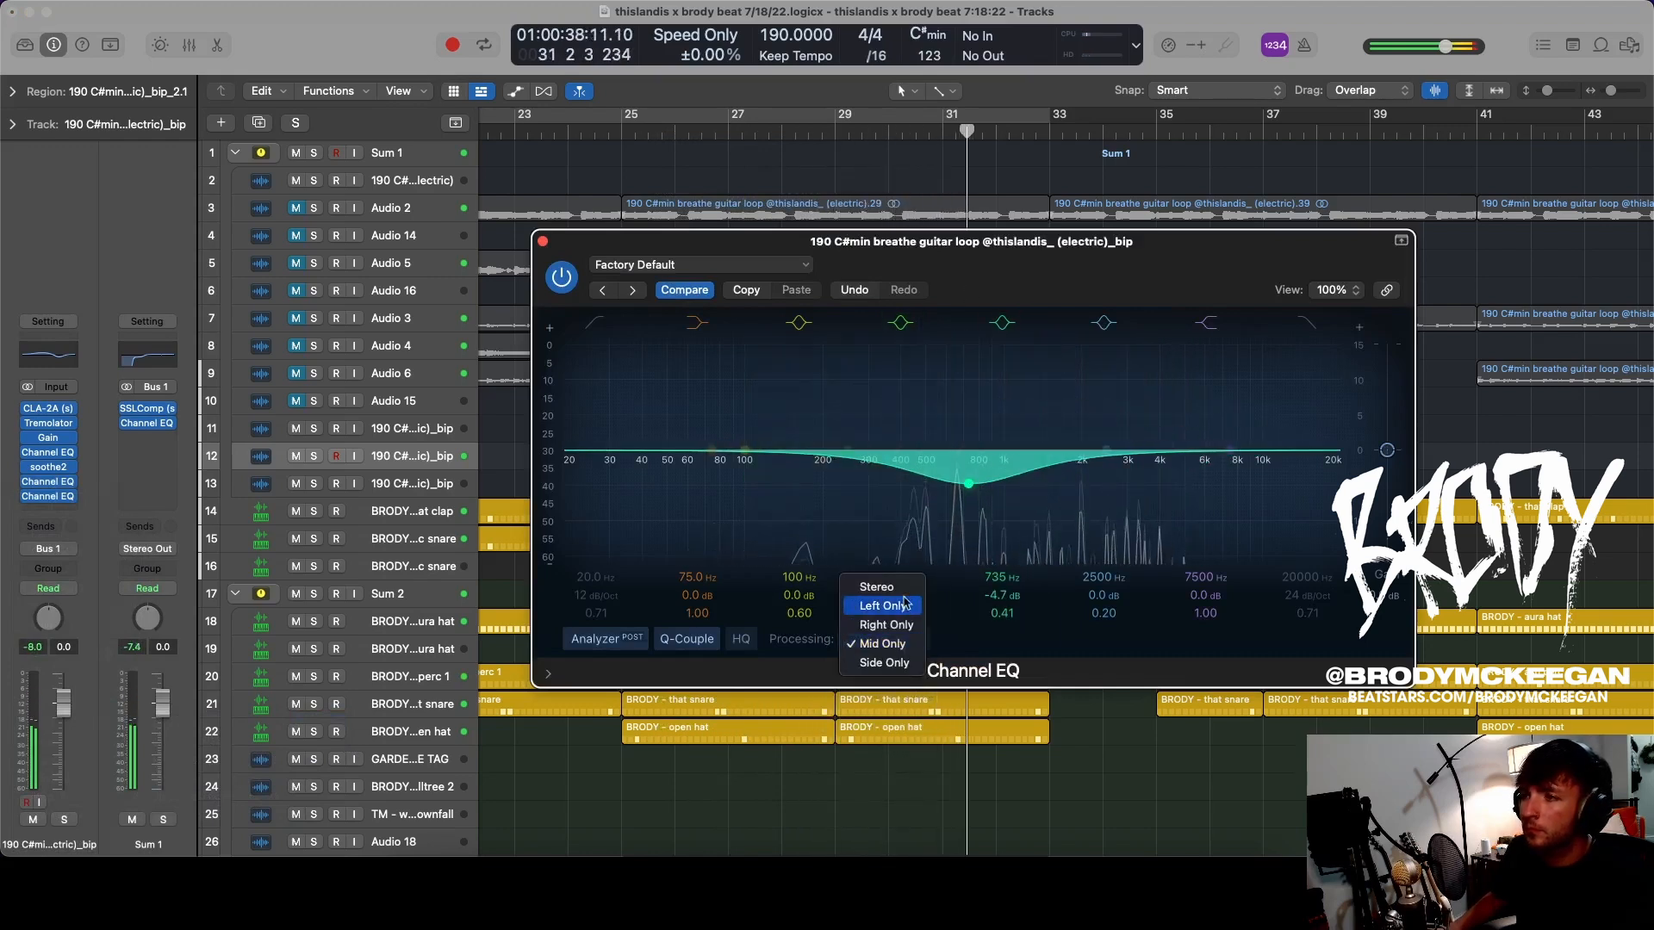
{"action": "left_click", "coordinate": [979, 377]}
{"action": "left_click", "coordinate": [502, 268]}
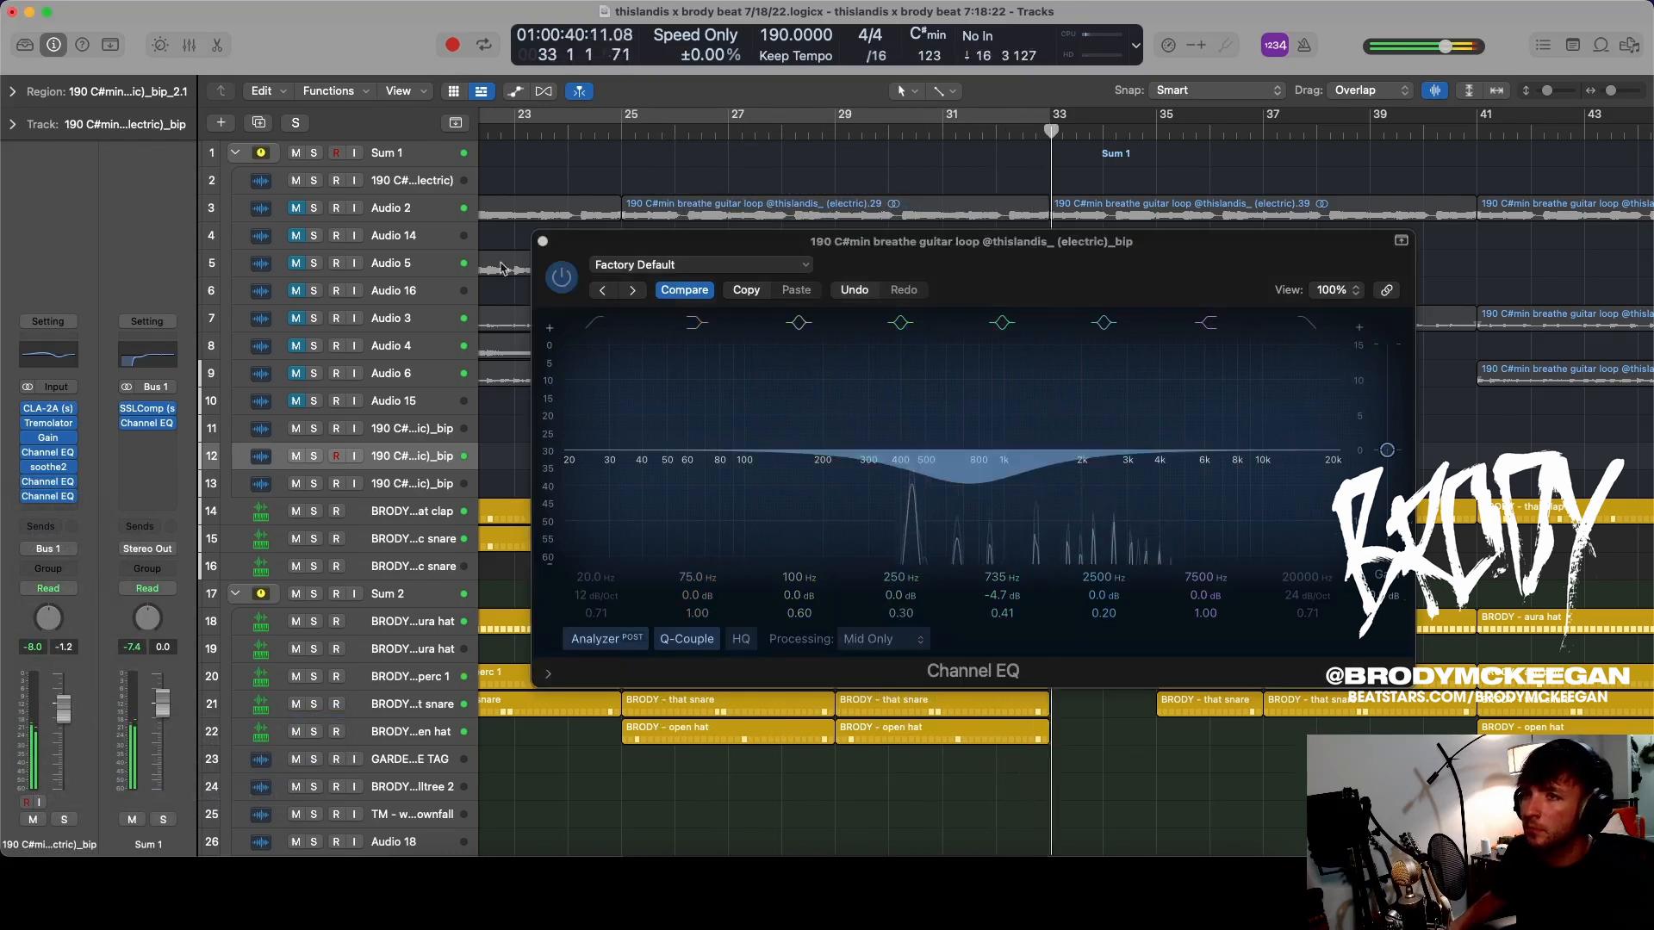
- Close the Mid Only EQ, unmute the guitar tracks from Audio 2 to Audio 15, and replay the section around bar 25
{"action": "left_click", "coordinate": [542, 242]}
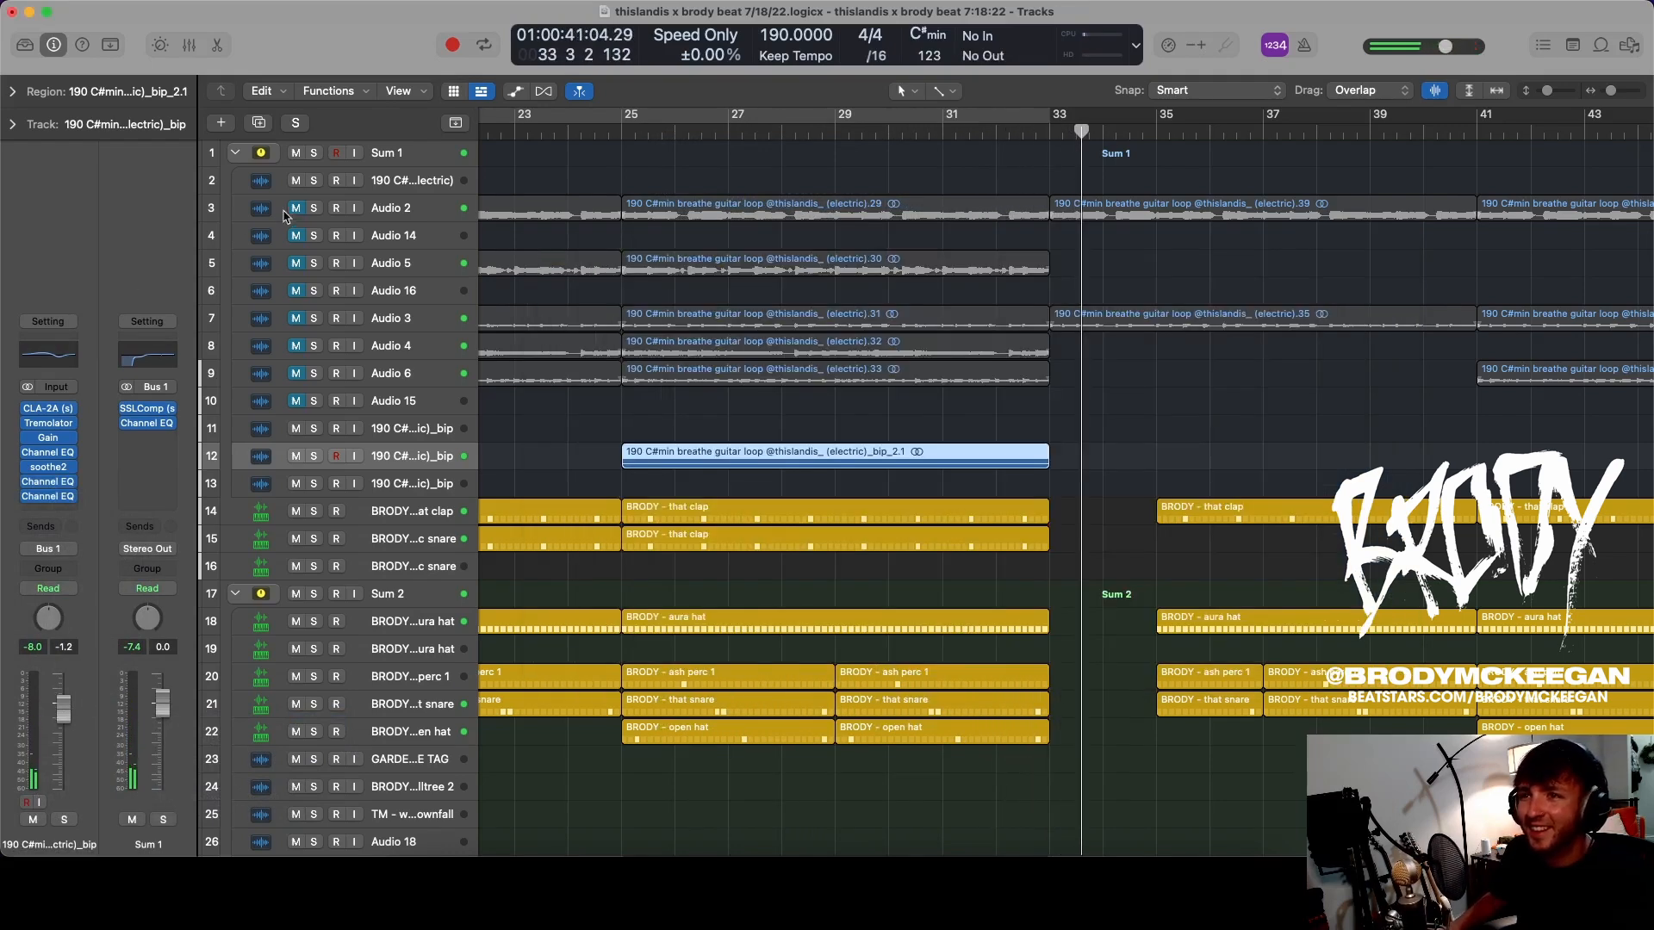
{"action": "left_click", "coordinate": [435, 346]}
{"action": "left_click", "coordinate": [508, 129]}
{"action": "key", "text": "z"}
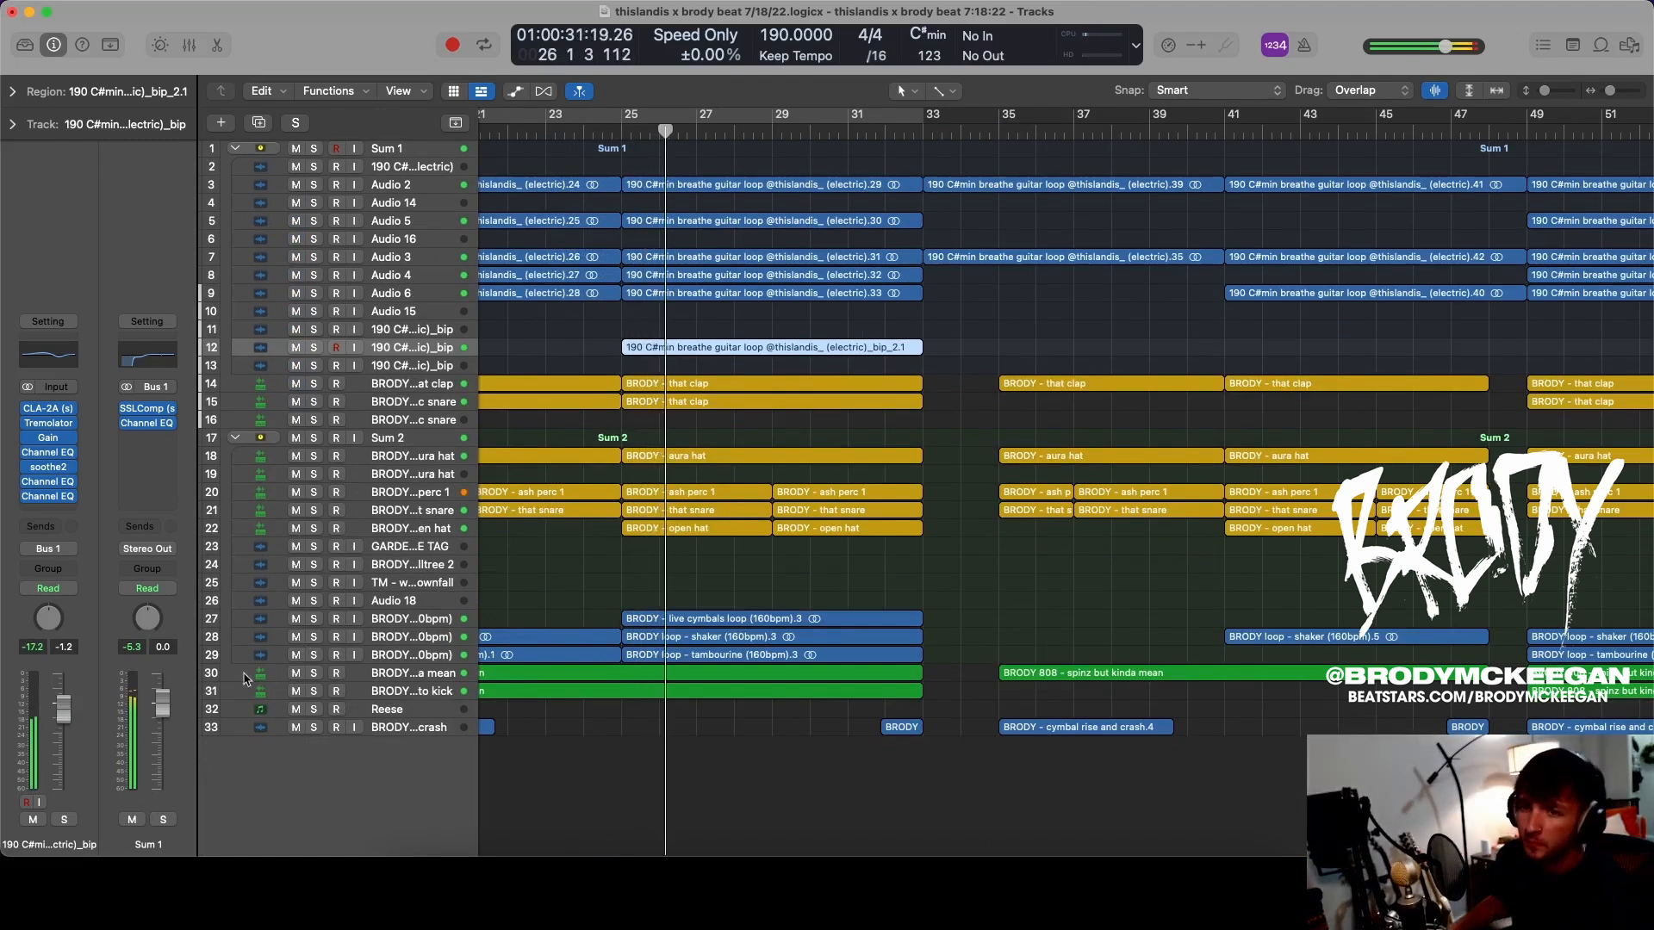
- Add the Waves Aphex Vintage Exciter with the VG Electric Guitar preset to the reversed guitar and set the track volume to 0.8 dB
{"action": "left_click", "coordinate": [72, 511]}
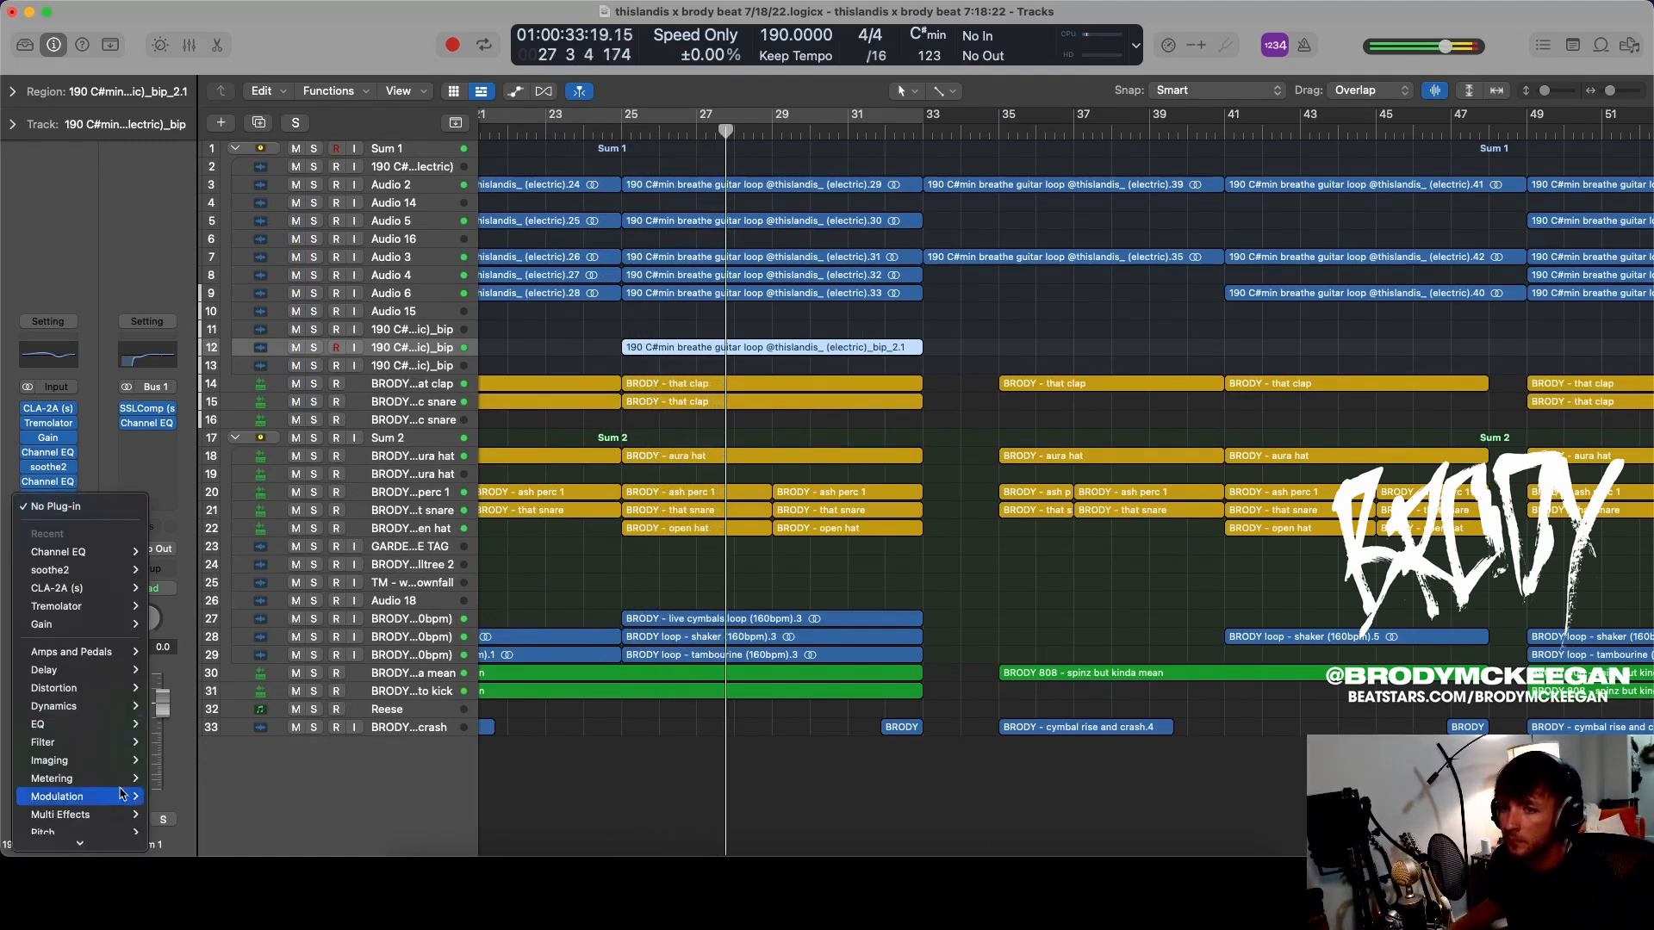
{"action": "mouse_move", "coordinate": [120, 838]}
{"action": "mouse_move", "coordinate": [207, 802]}
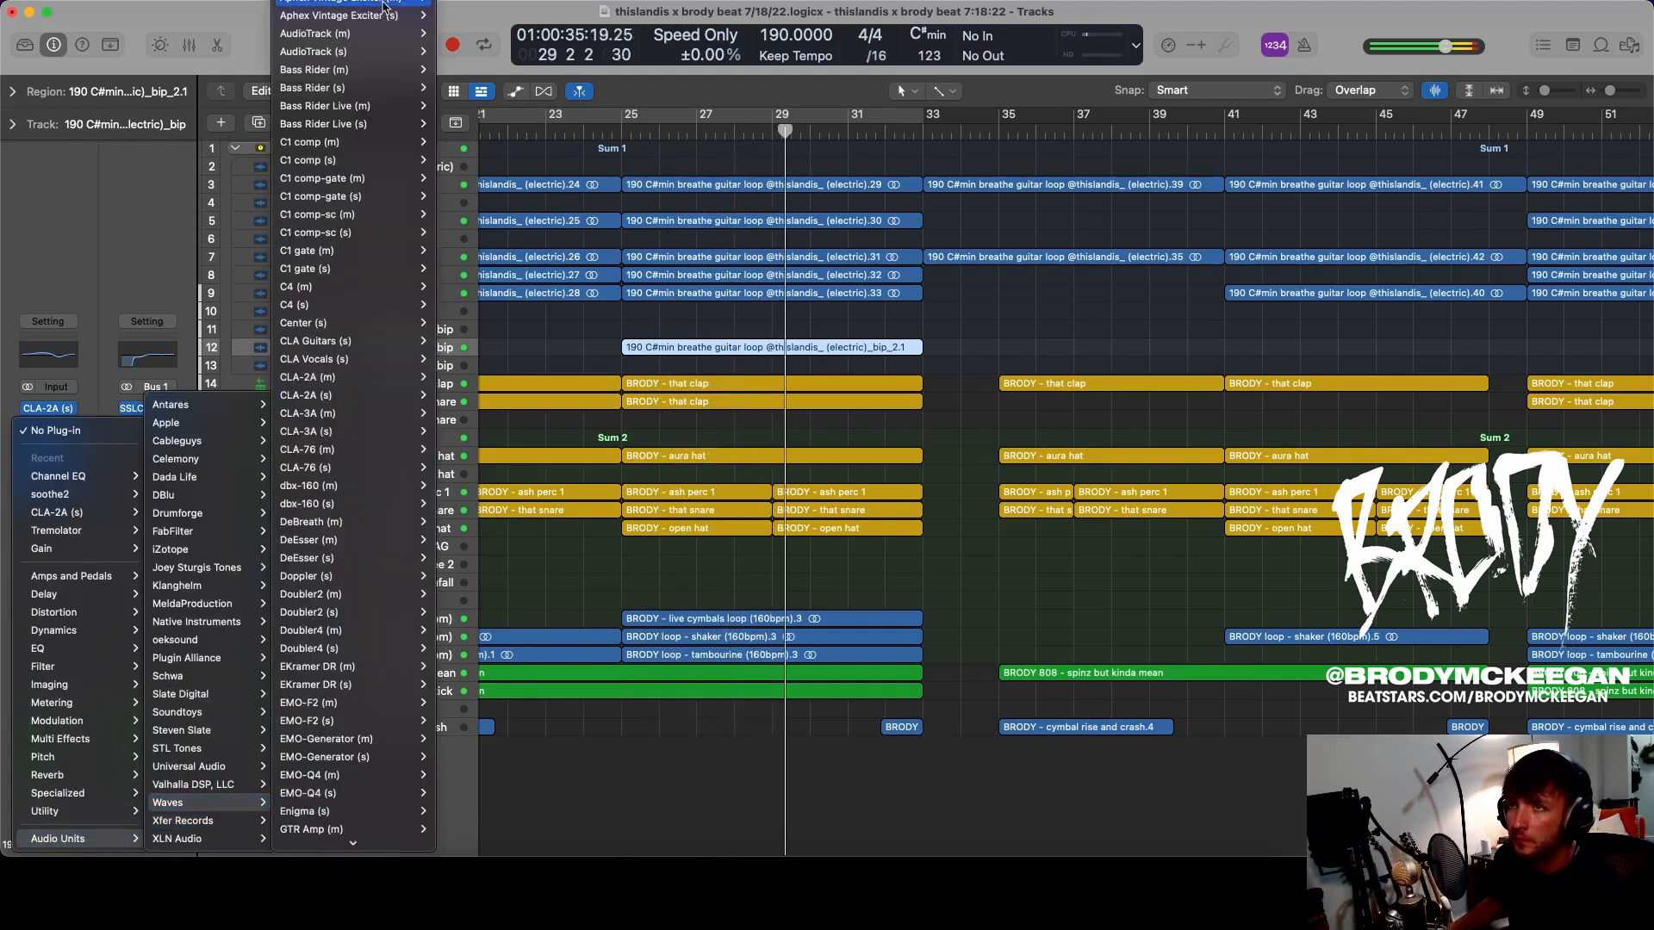
{"action": "left_click", "coordinate": [353, 10]}
{"action": "left_click", "coordinate": [700, 264]}
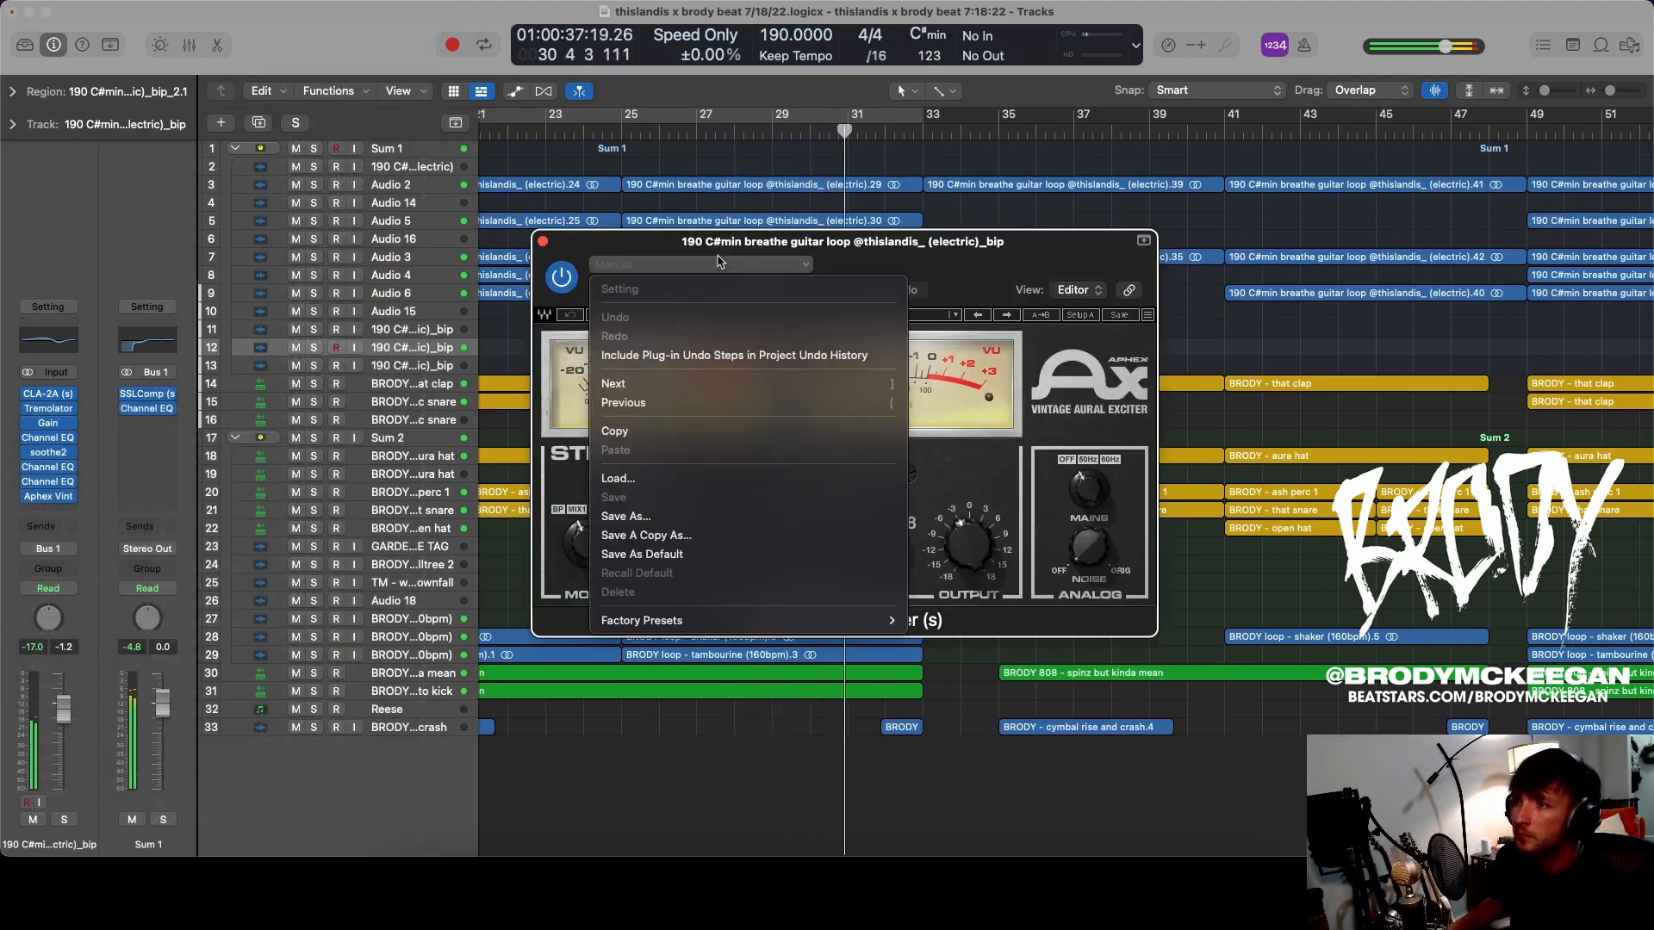
{"action": "mouse_move", "coordinate": [775, 620]}
{"action": "left_click", "coordinate": [973, 142]}
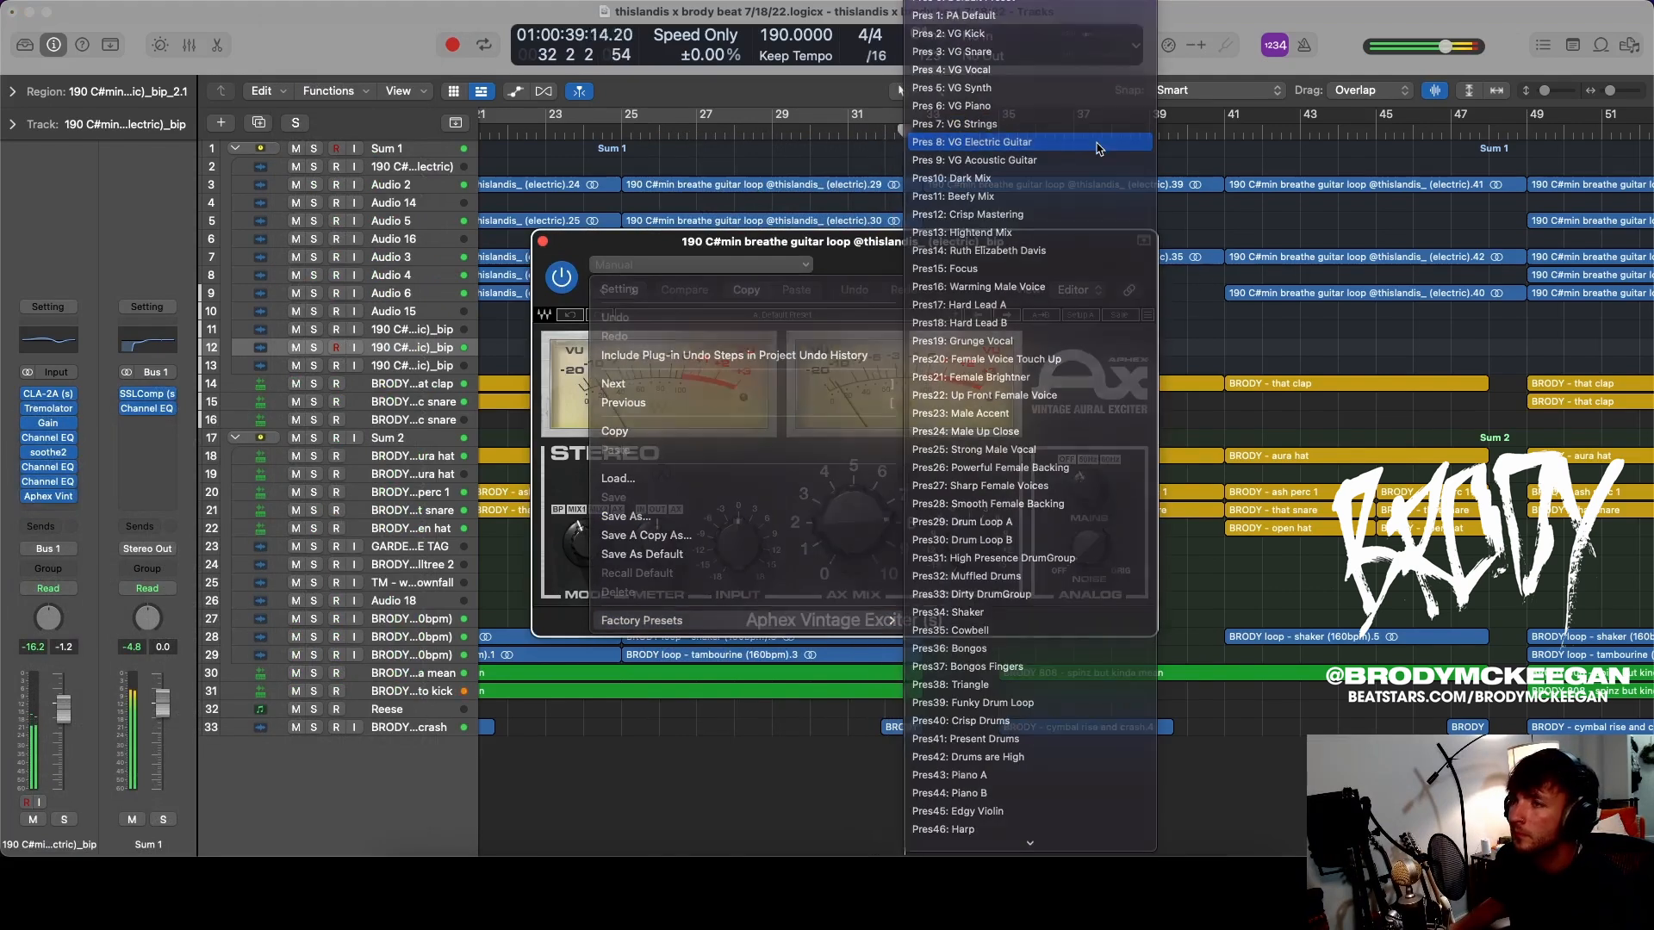
{"action": "left_click", "coordinate": [326, 340]}
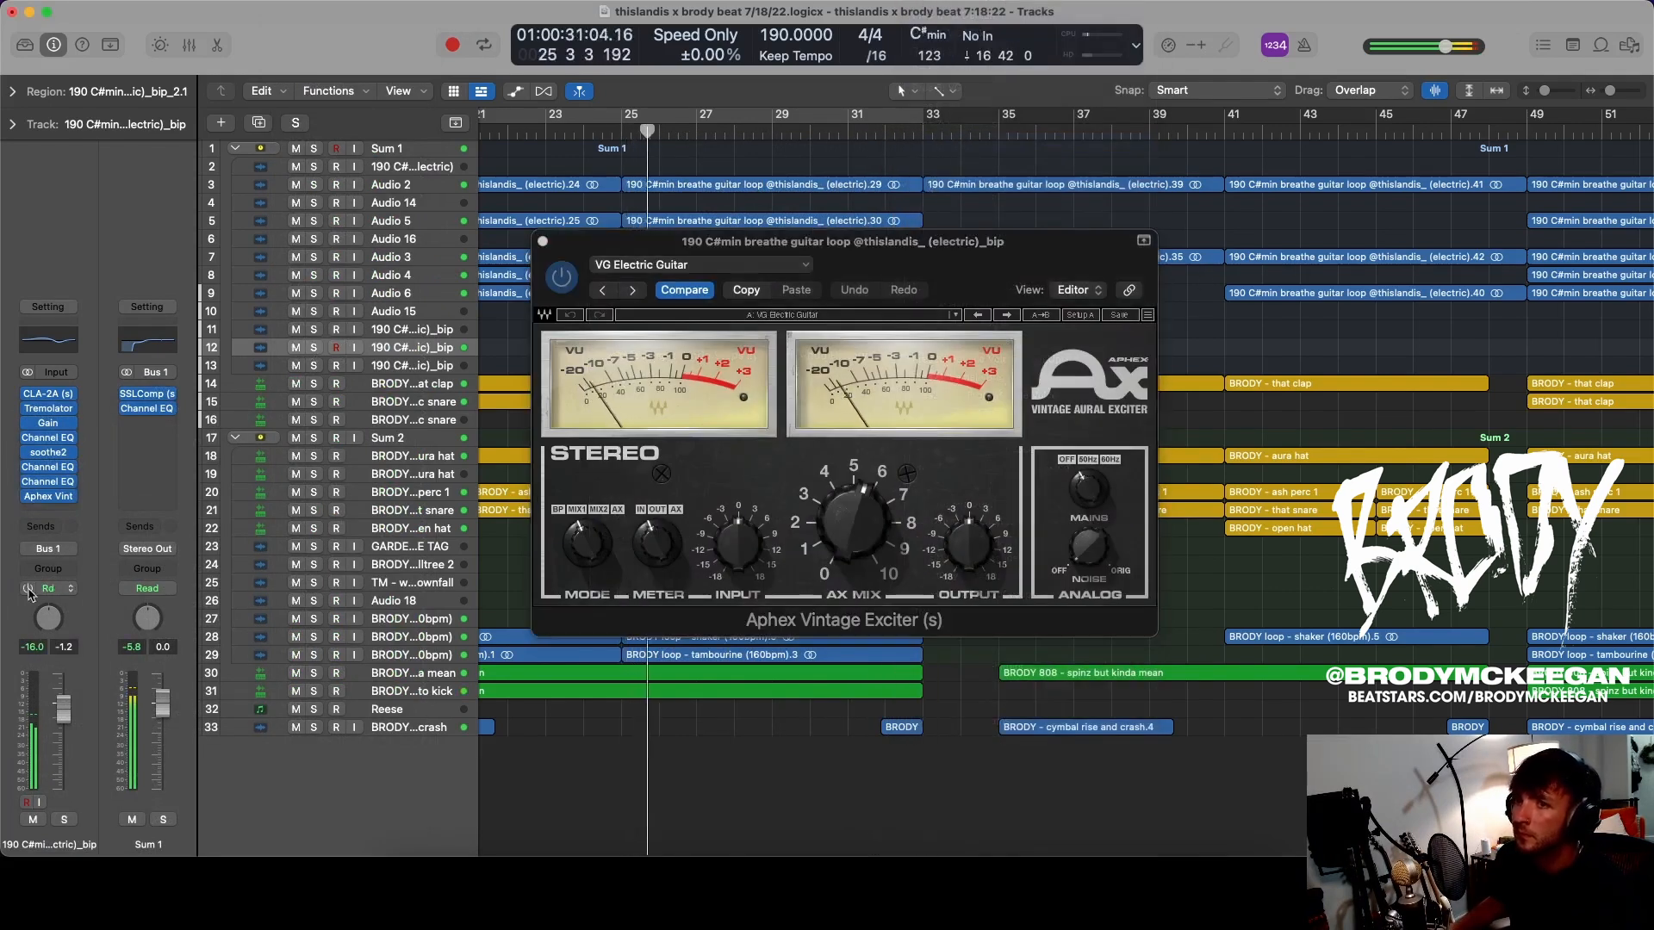
{"action": "left_click_drag", "start_coordinate": [57, 722], "coordinate": [58, 712]}
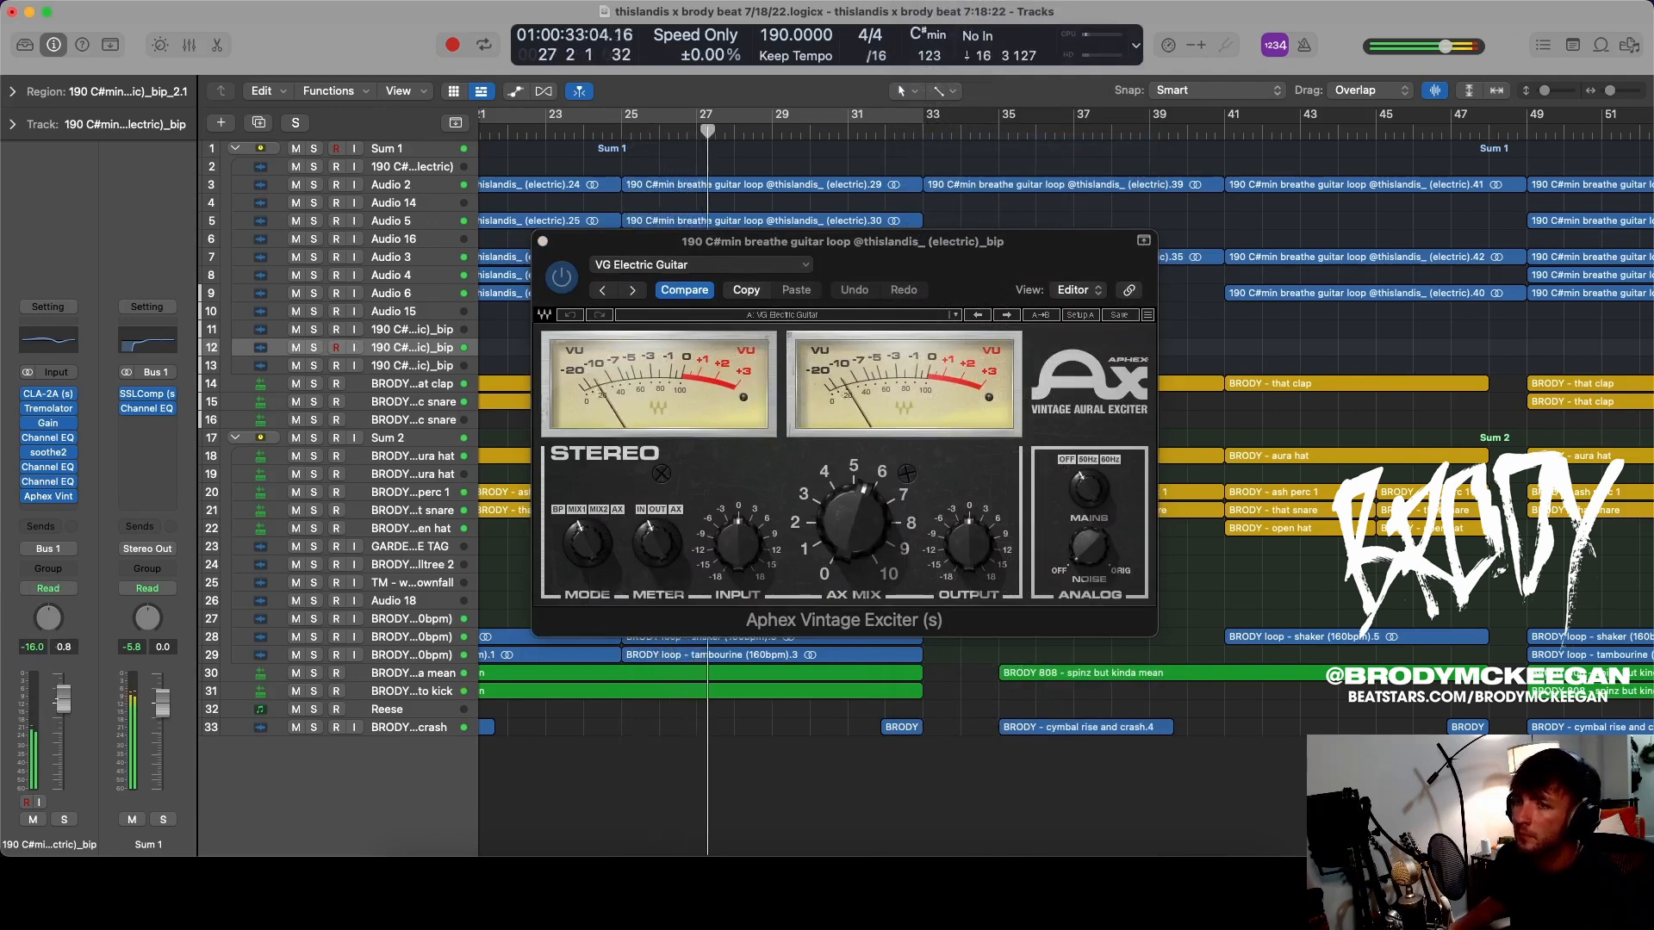
- Add a stereo Channel EQ after the exciter, shift its high-mid band to a higher frequency, and close both plug-in windows
{"action": "left_click", "coordinate": [67, 511]}
{"action": "mouse_move", "coordinate": [95, 724]}
{"action": "mouse_move", "coordinate": [291, 728]}
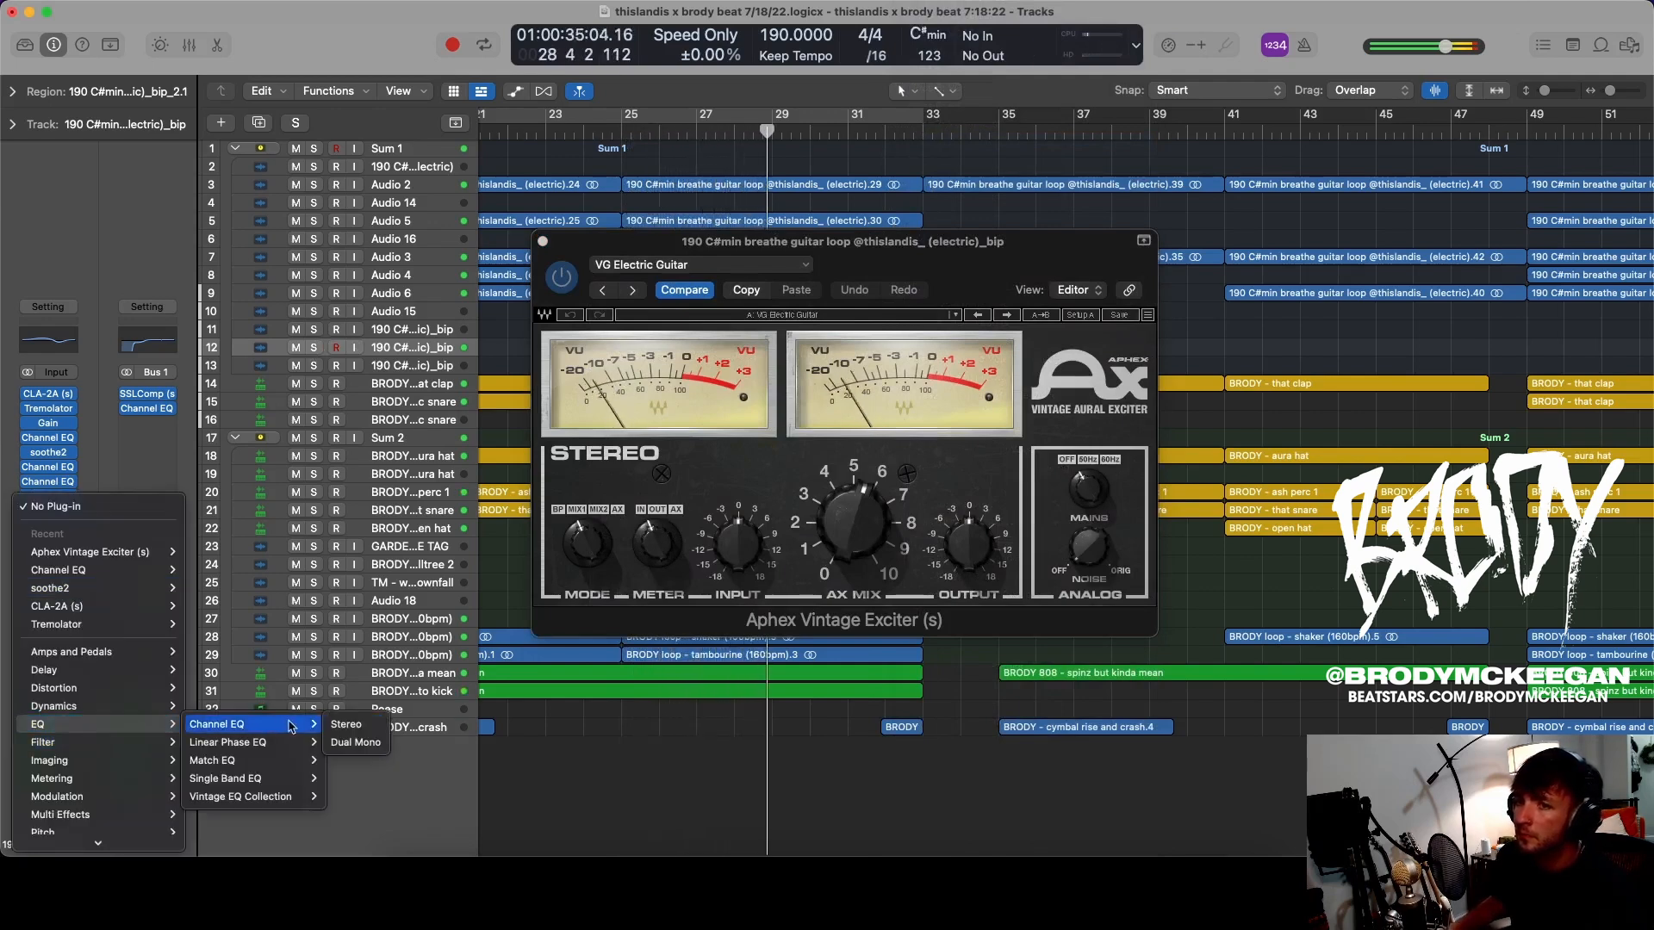
{"action": "left_click", "coordinate": [354, 726]}
{"action": "left_click_drag", "start_coordinate": [1100, 469], "coordinate": [1200, 454]}
{"action": "left_click", "coordinate": [560, 259]}
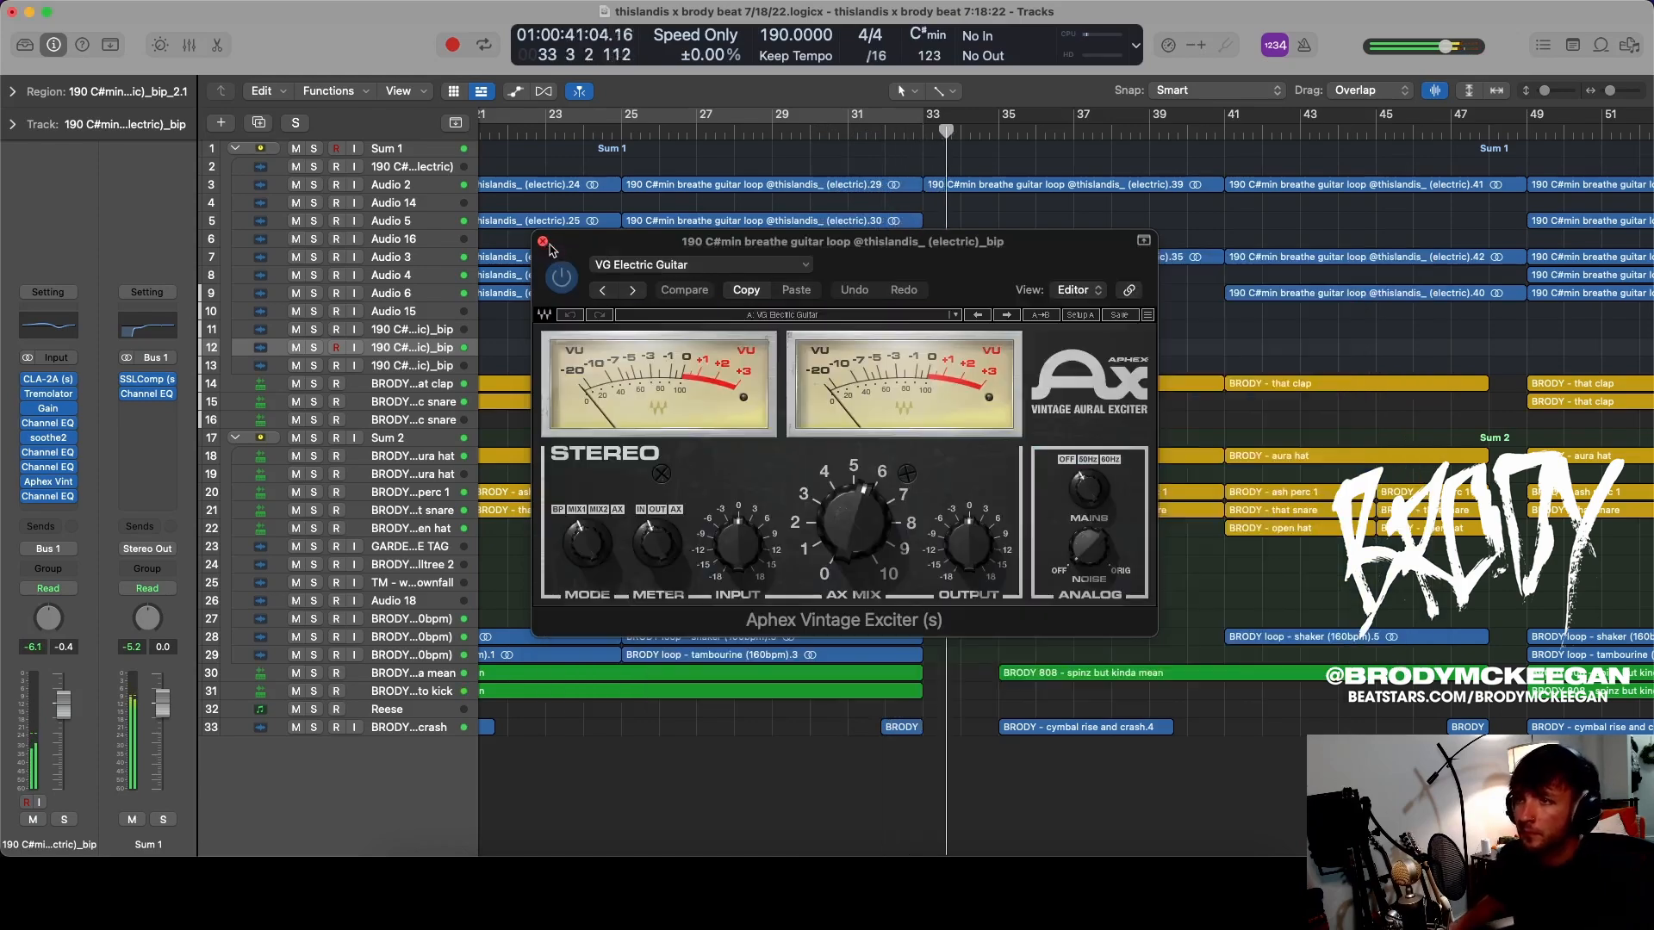
{"action": "left_click", "coordinate": [542, 242]}
- Solo the reversed guitar from bar 25 and add a stereo Soundtoys Little Plate reverb with its low cut at 106 Hz
{"action": "key", "text": "z"}
{"action": "left_click", "coordinate": [628, 134]}
{"action": "key", "text": "z"}
{"action": "key", "text": "s"}
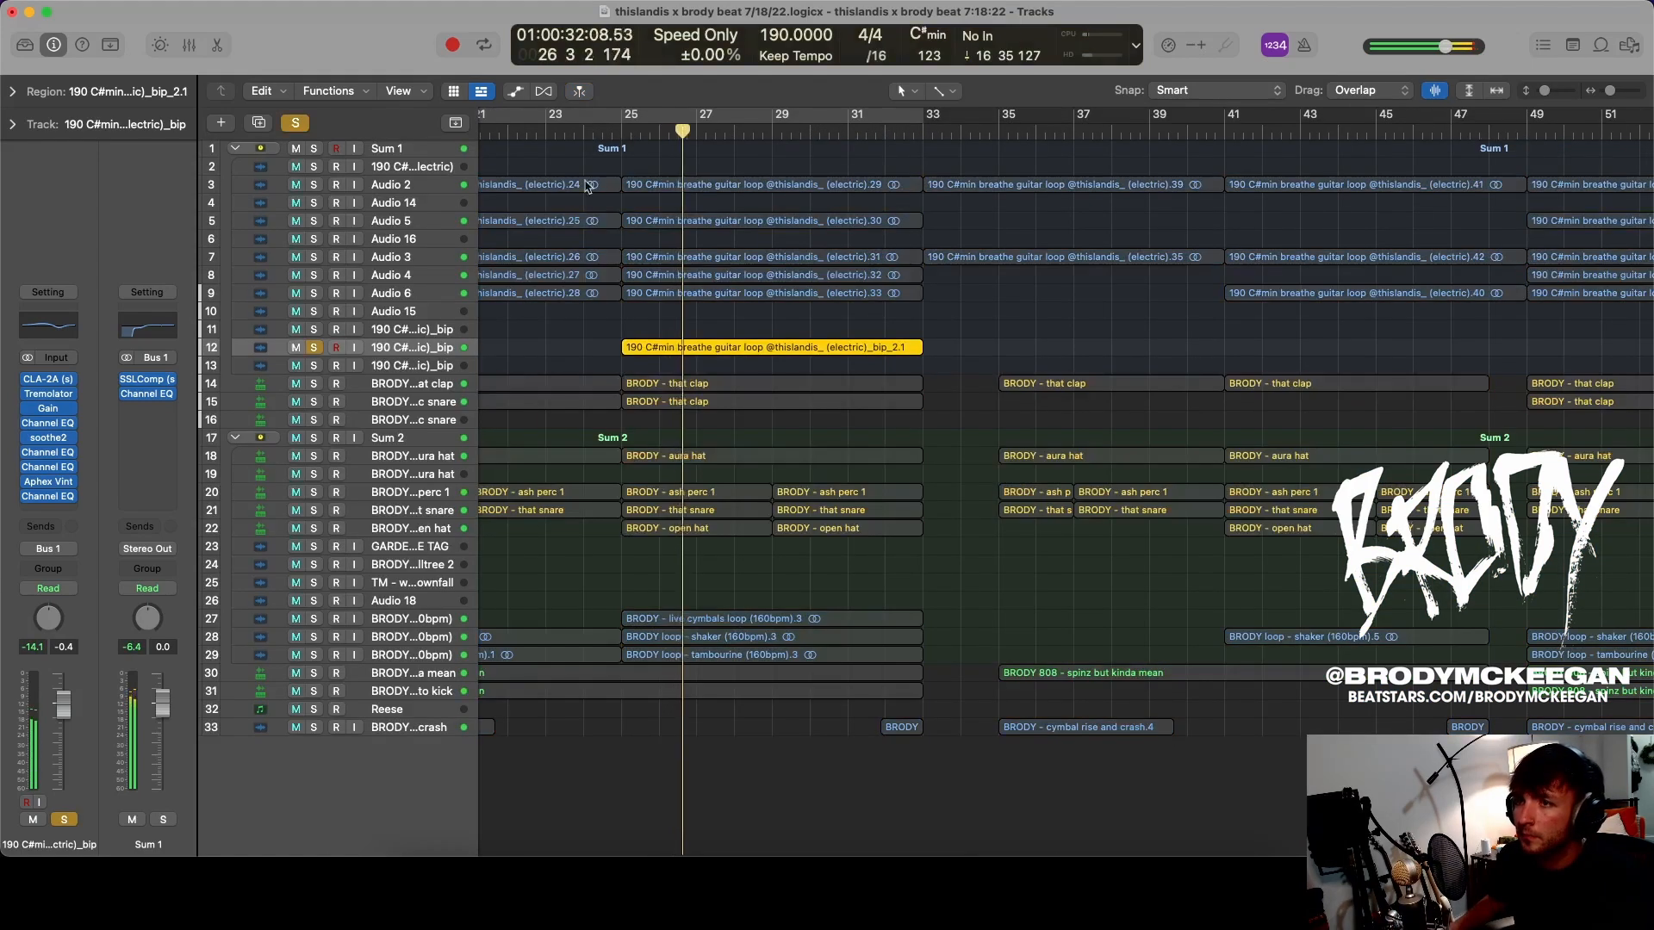
{"action": "left_click", "coordinate": [41, 511]}
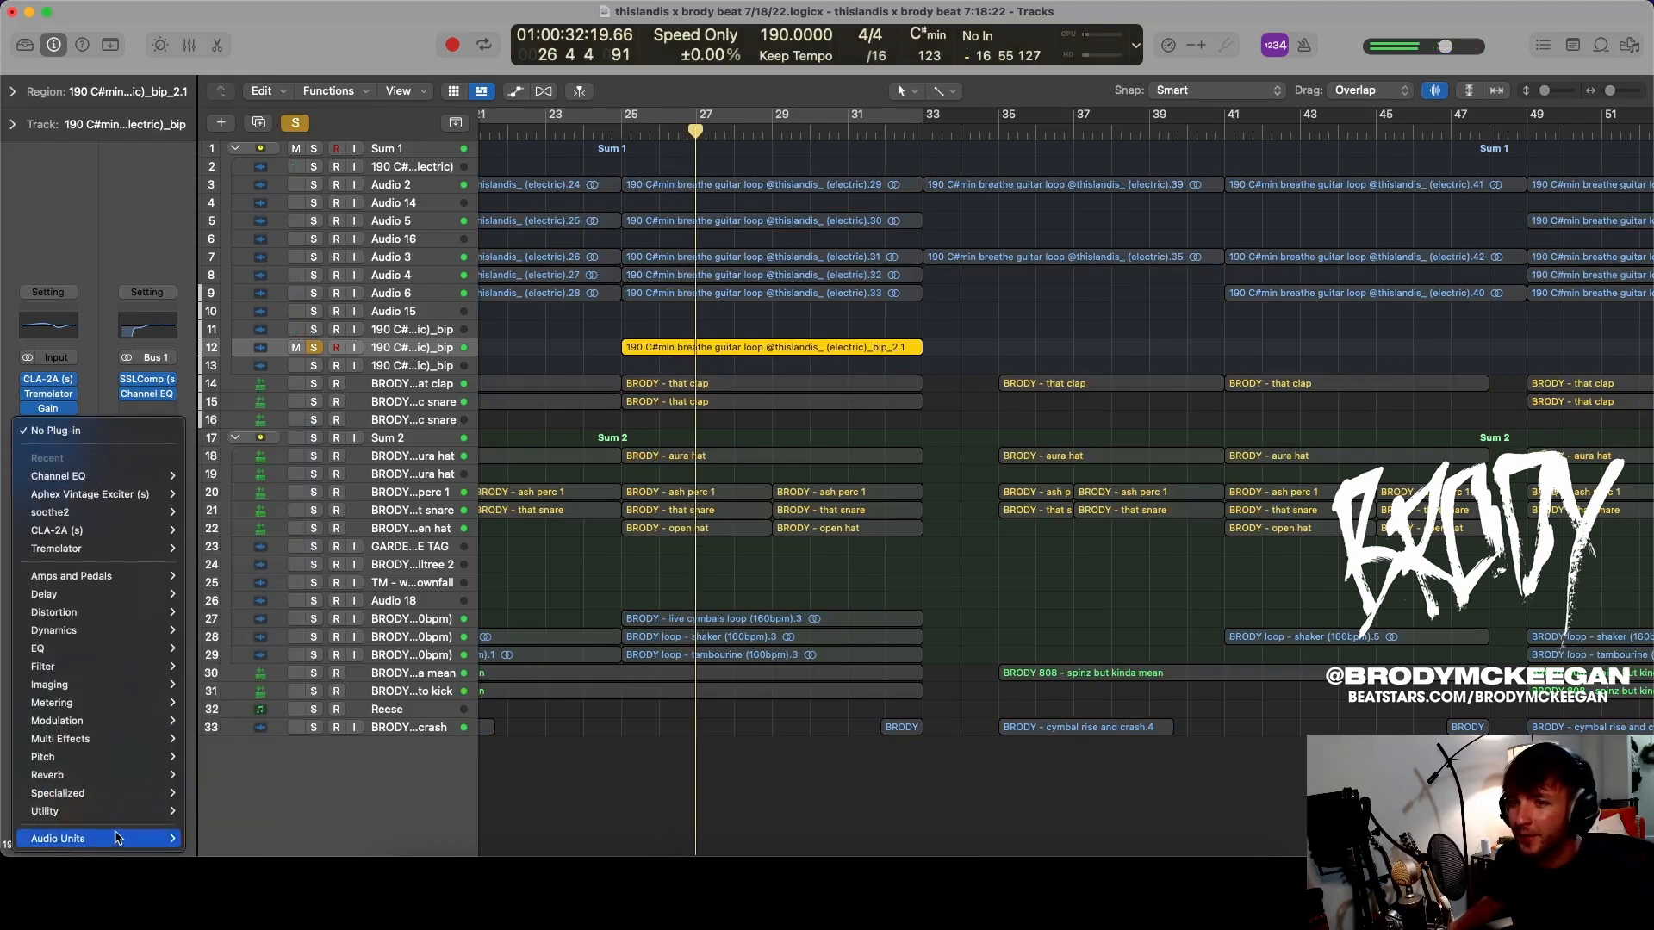
{"action": "mouse_move", "coordinate": [118, 838]}
{"action": "mouse_move", "coordinate": [210, 714]}
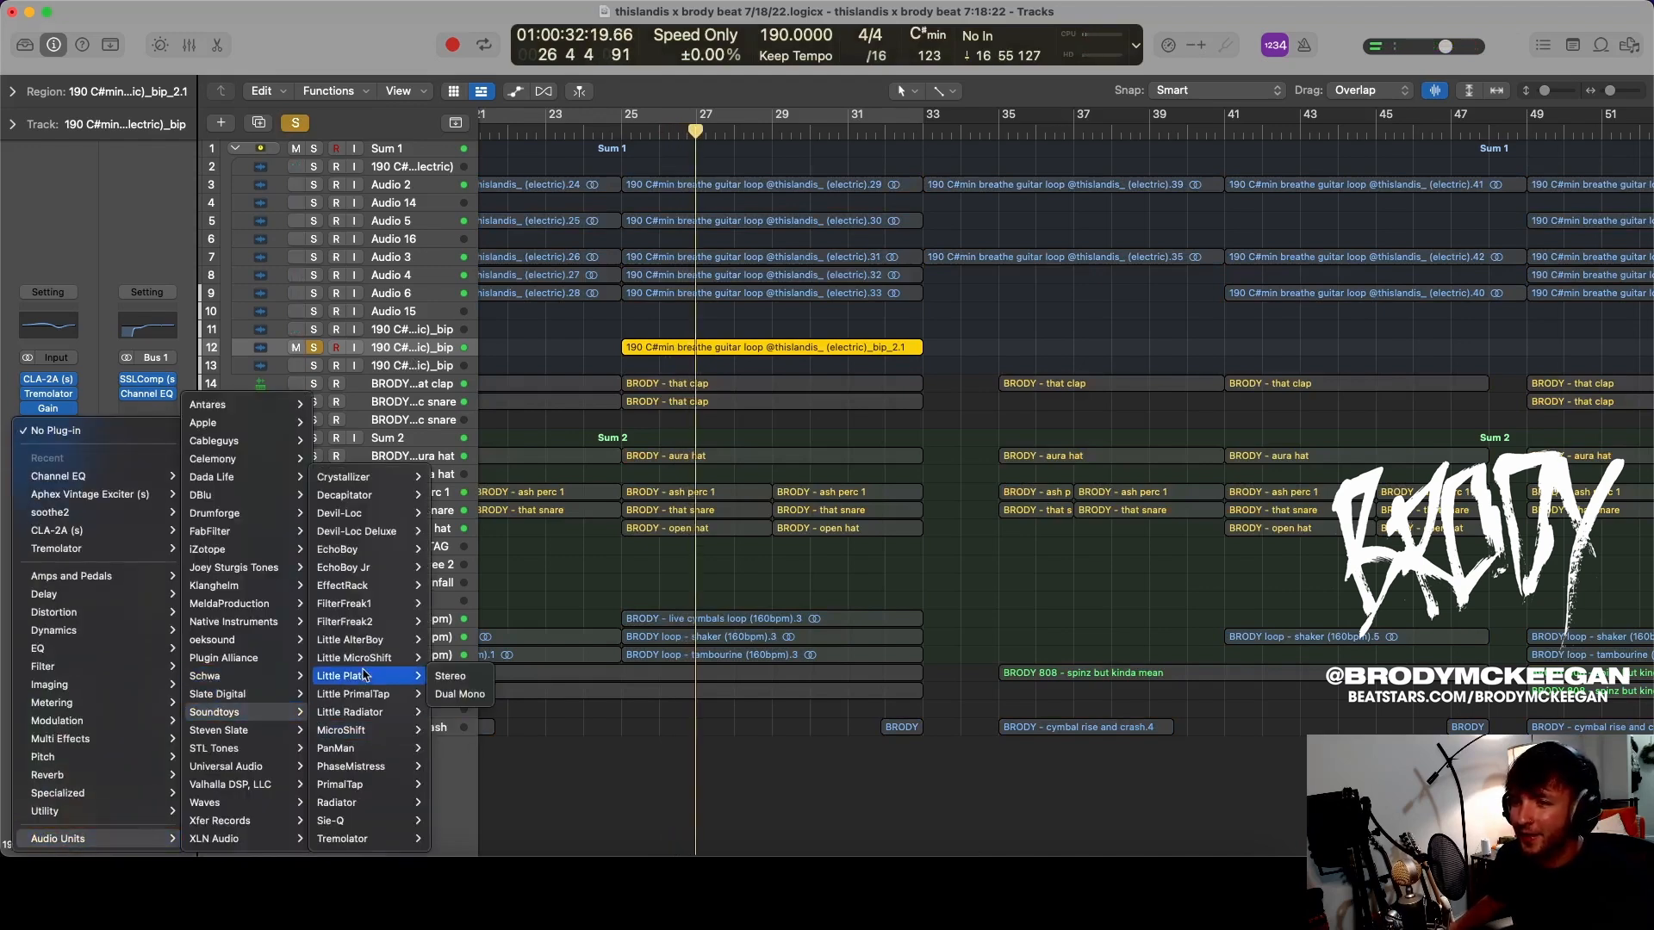
{"action": "left_click", "coordinate": [456, 677]}
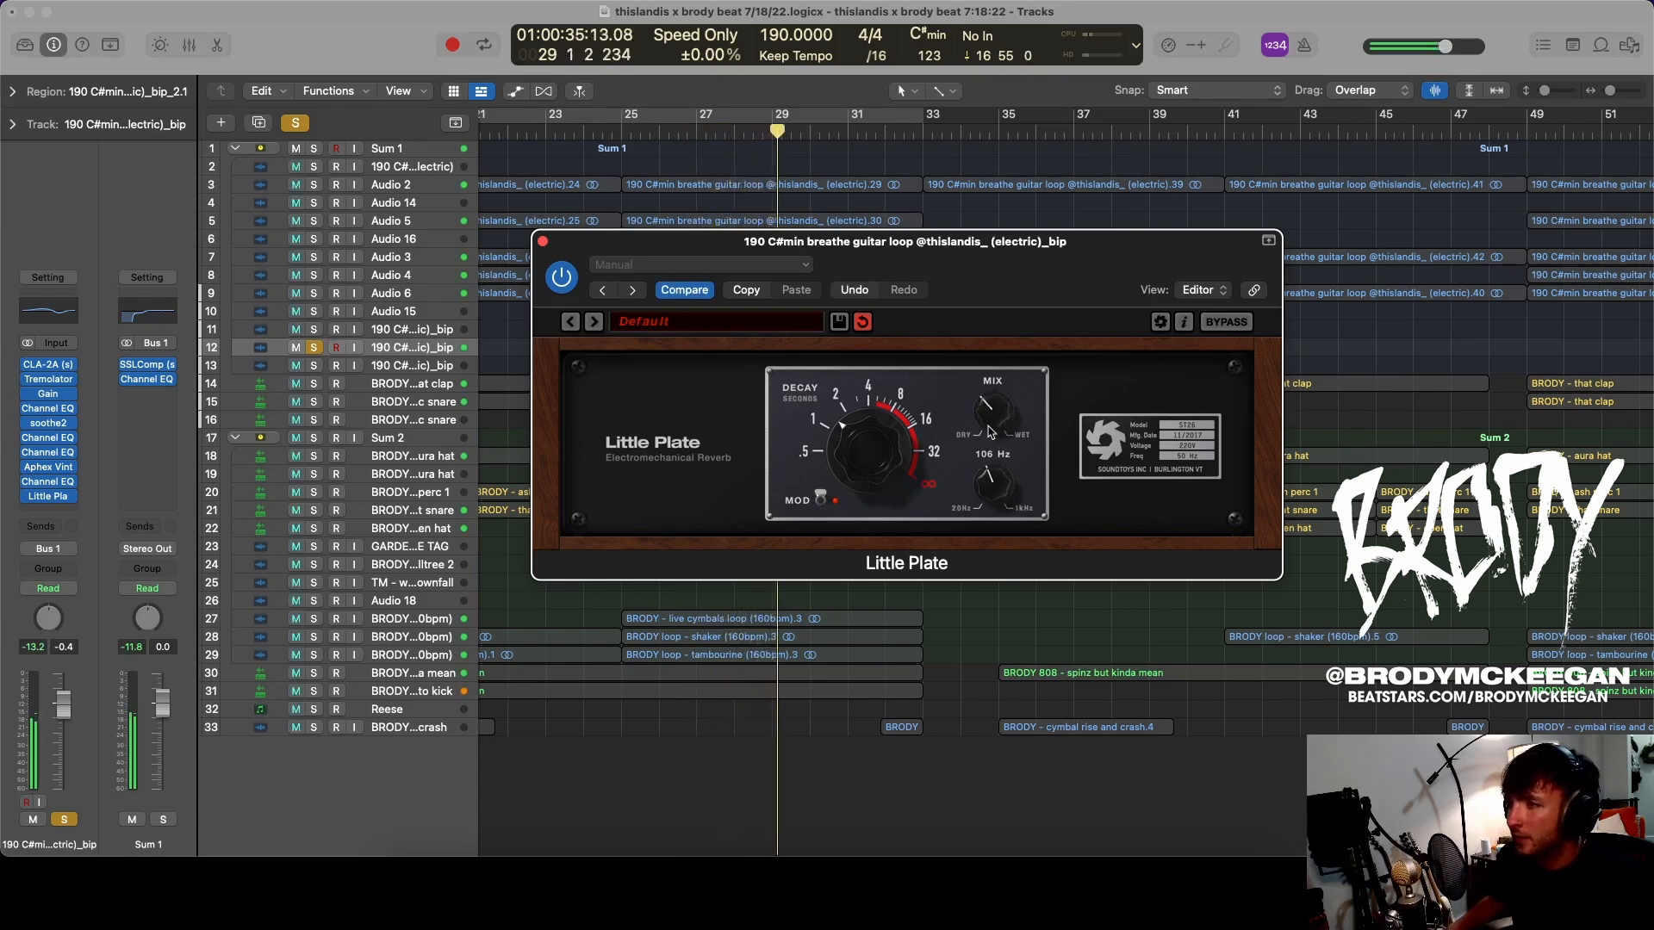
- Audition the reverb tail at the end of the region near bar 32, unsolo the track, and close Little Plate
{"action": "left_click", "coordinate": [895, 134]}
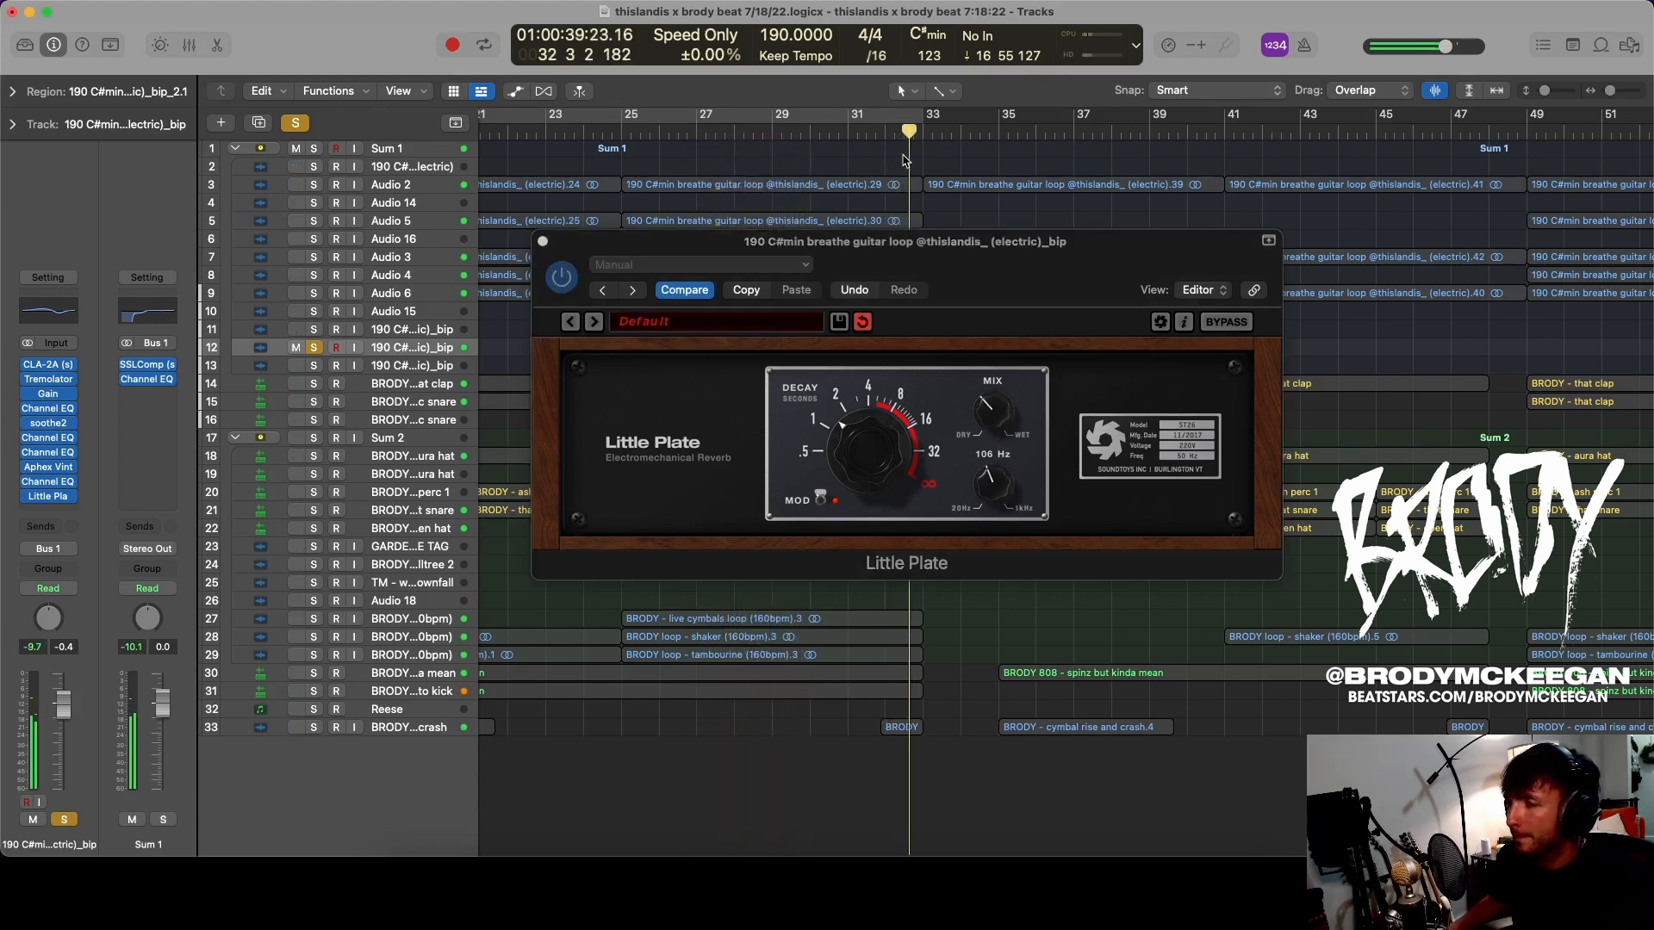
{"action": "key", "text": "s"}
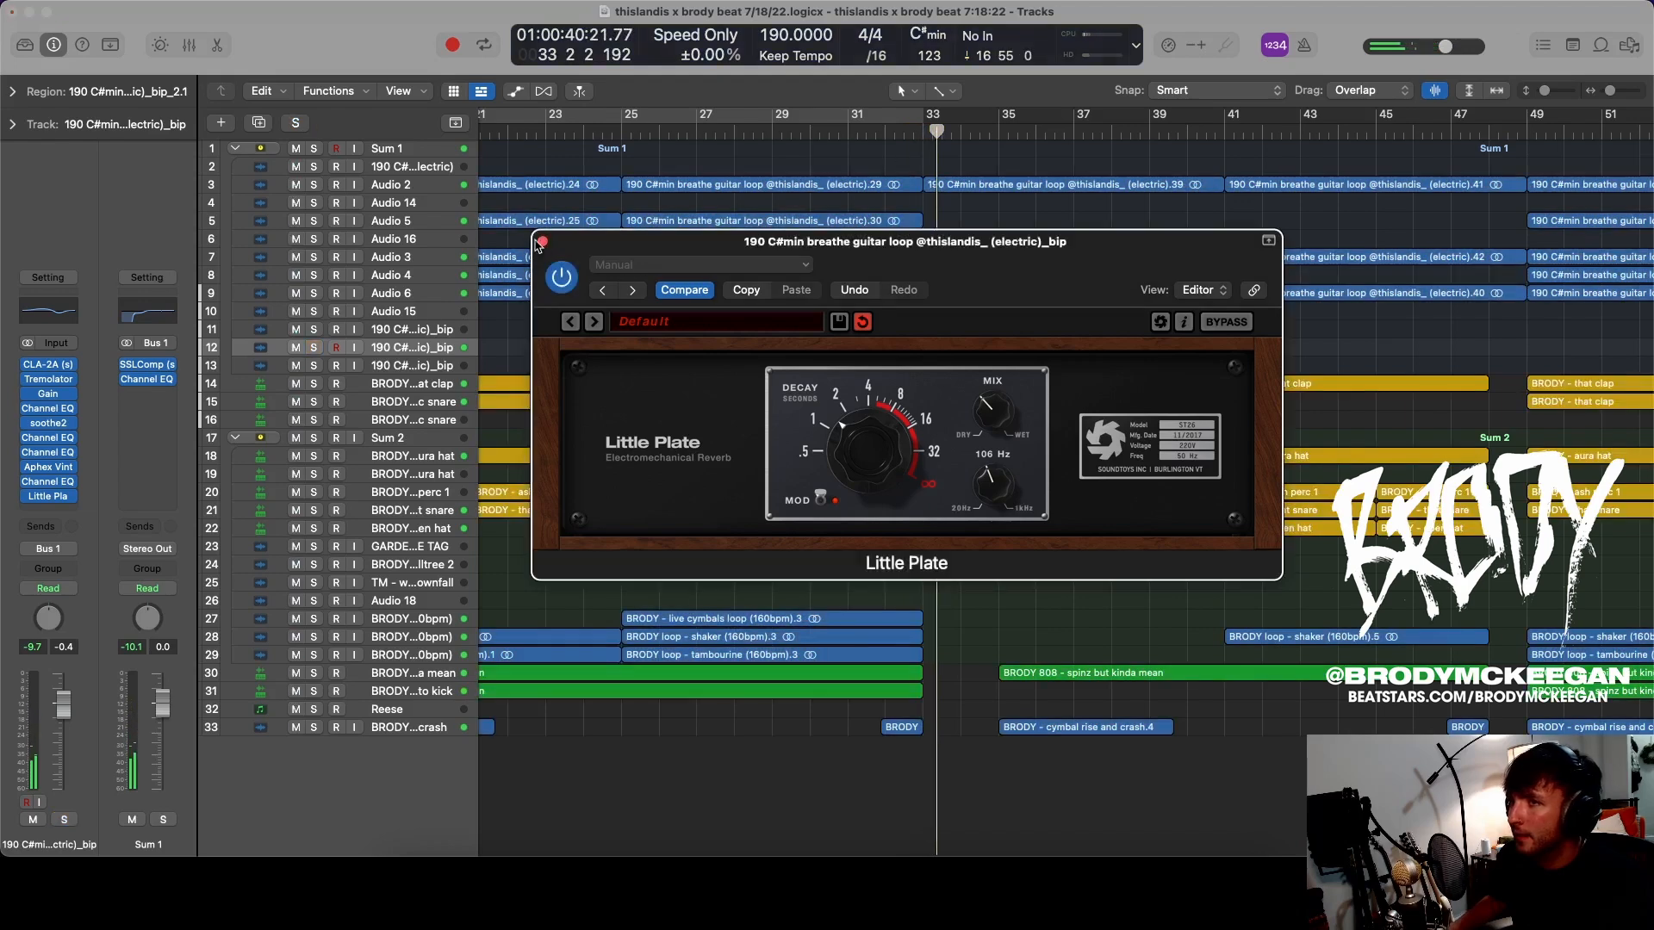
{"action": "left_click", "coordinate": [543, 241]}
- Replay the full mix from bar 25 and raise the reversed guitar's volume to 0.8 dB
{"action": "left_click", "coordinate": [615, 131]}
{"action": "key", "text": "space"}
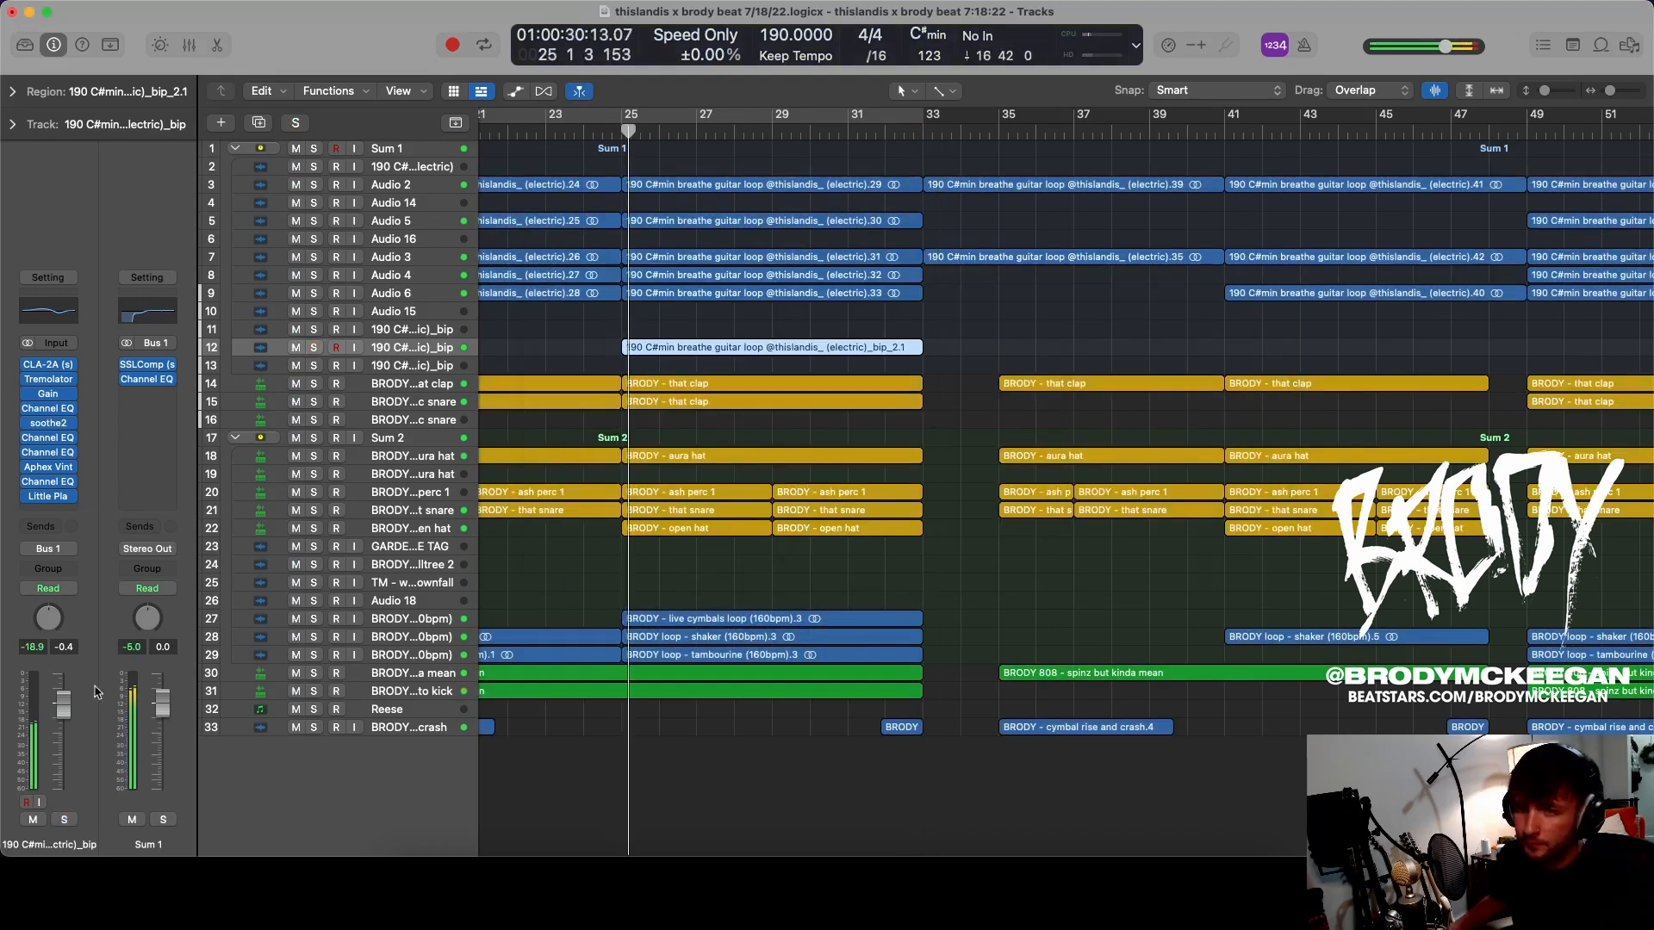
{"action": "left_click_drag", "start_coordinate": [63, 704], "coordinate": [64, 699]}
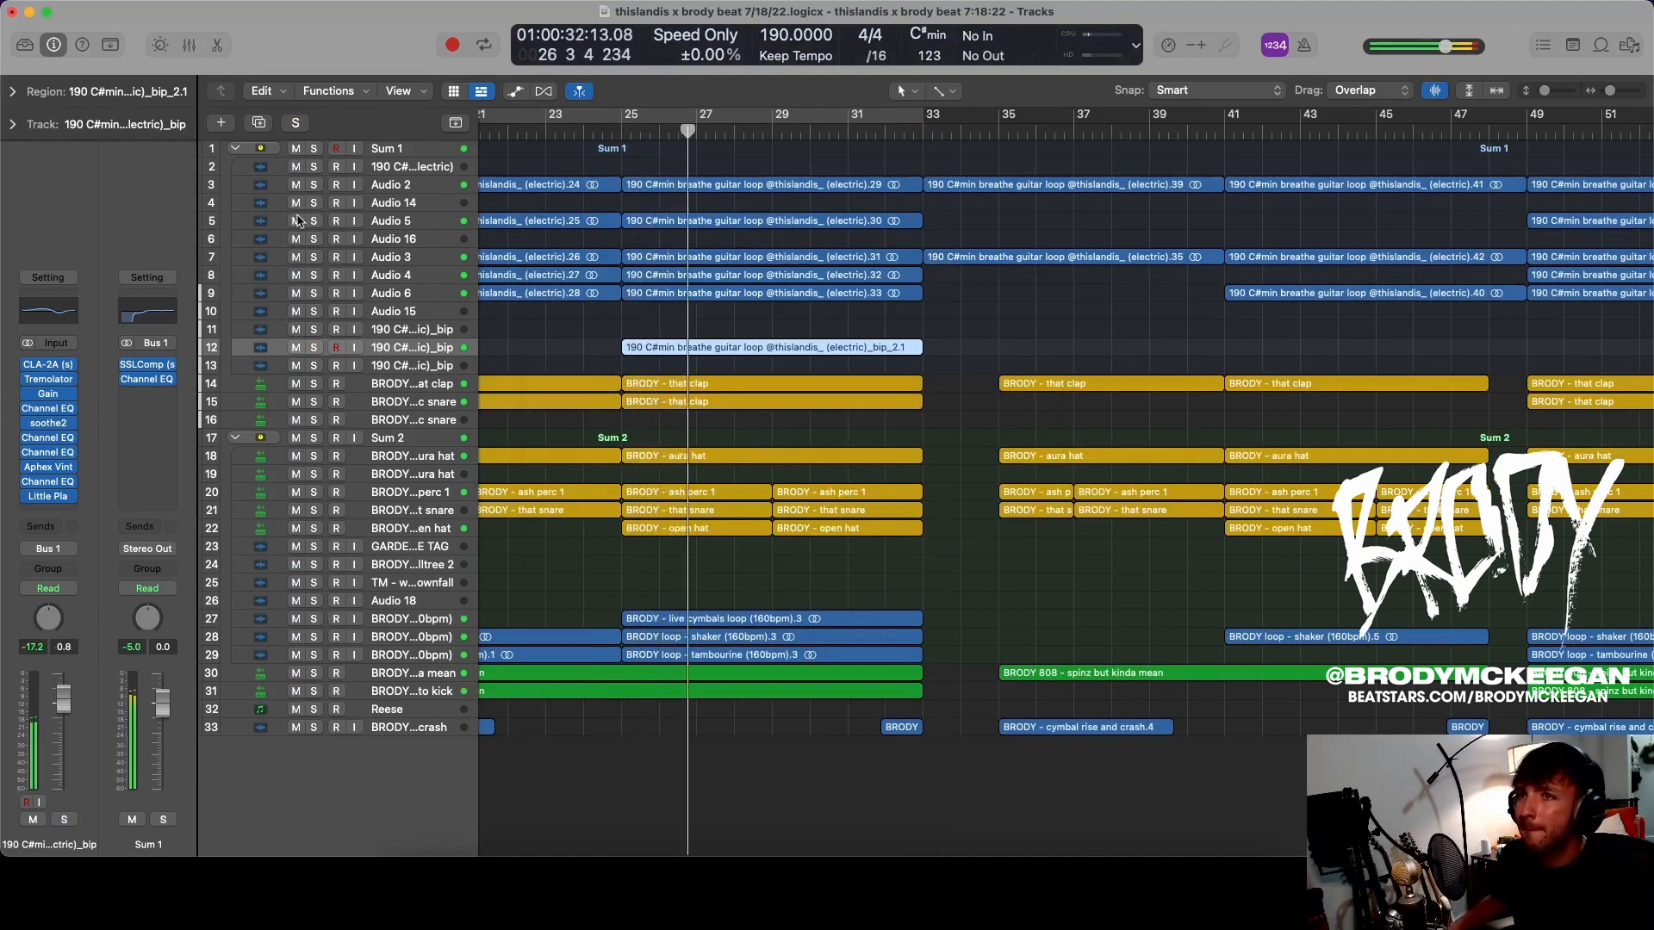
- Audition the reversed guitar with Audio 14 through Audio 15 muted and Sum 1 soloed, and restore those tracks
{"action": "left_click_drag", "start_coordinate": [296, 204], "coordinate": [293, 311]}
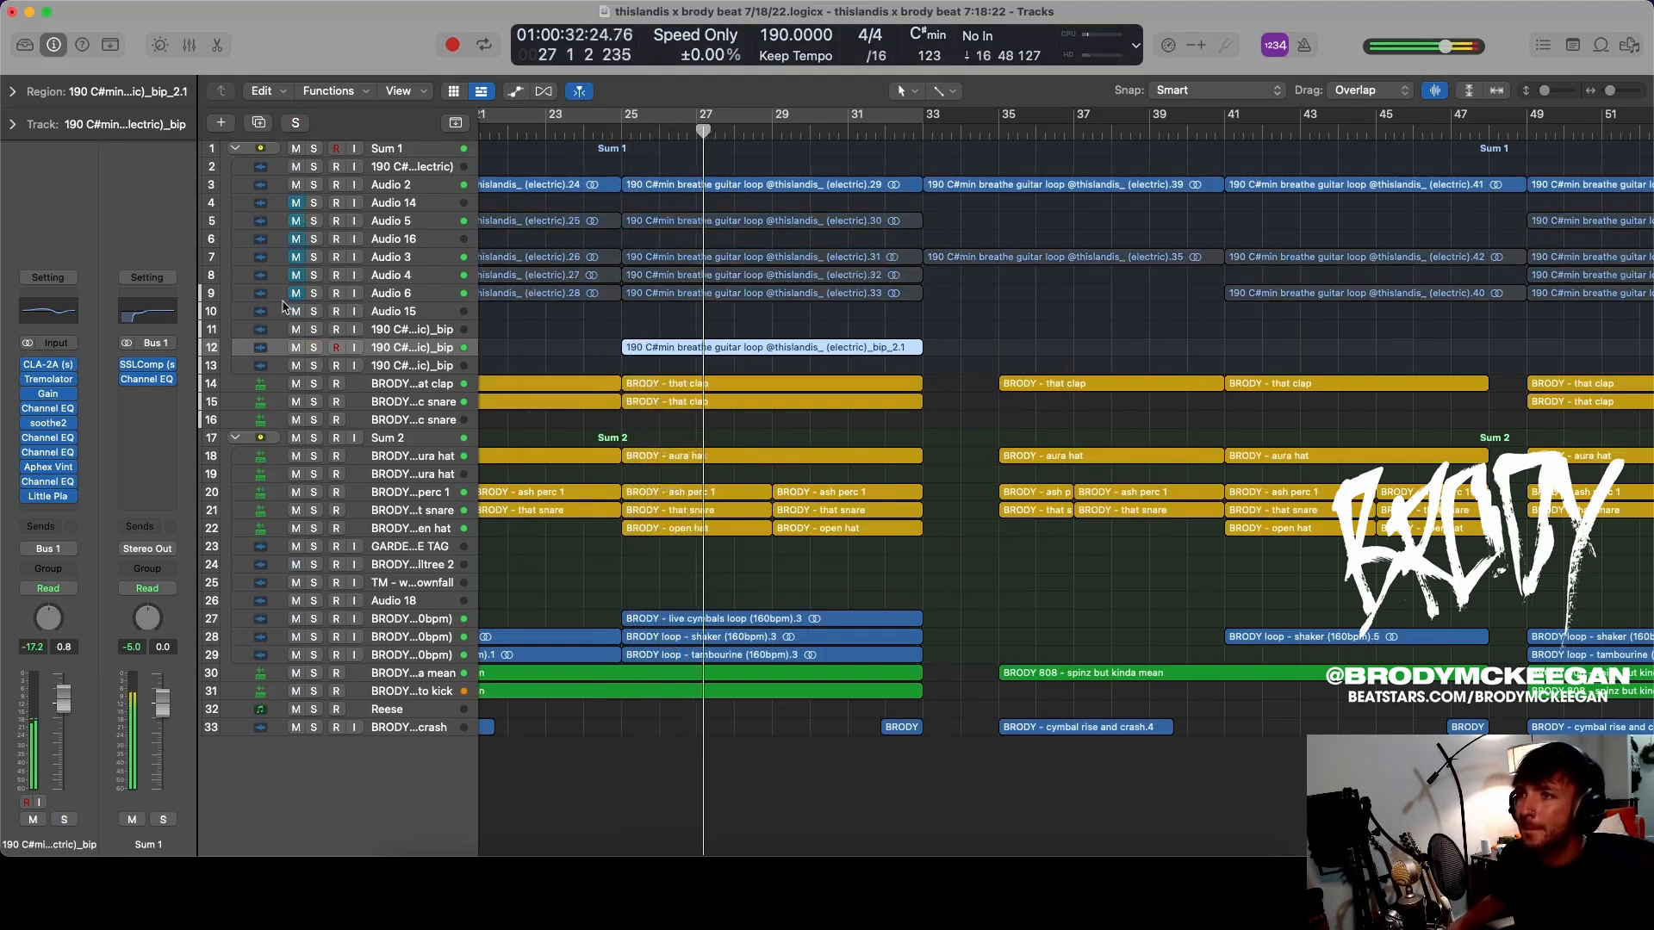
{"action": "left_click", "coordinate": [314, 149]}
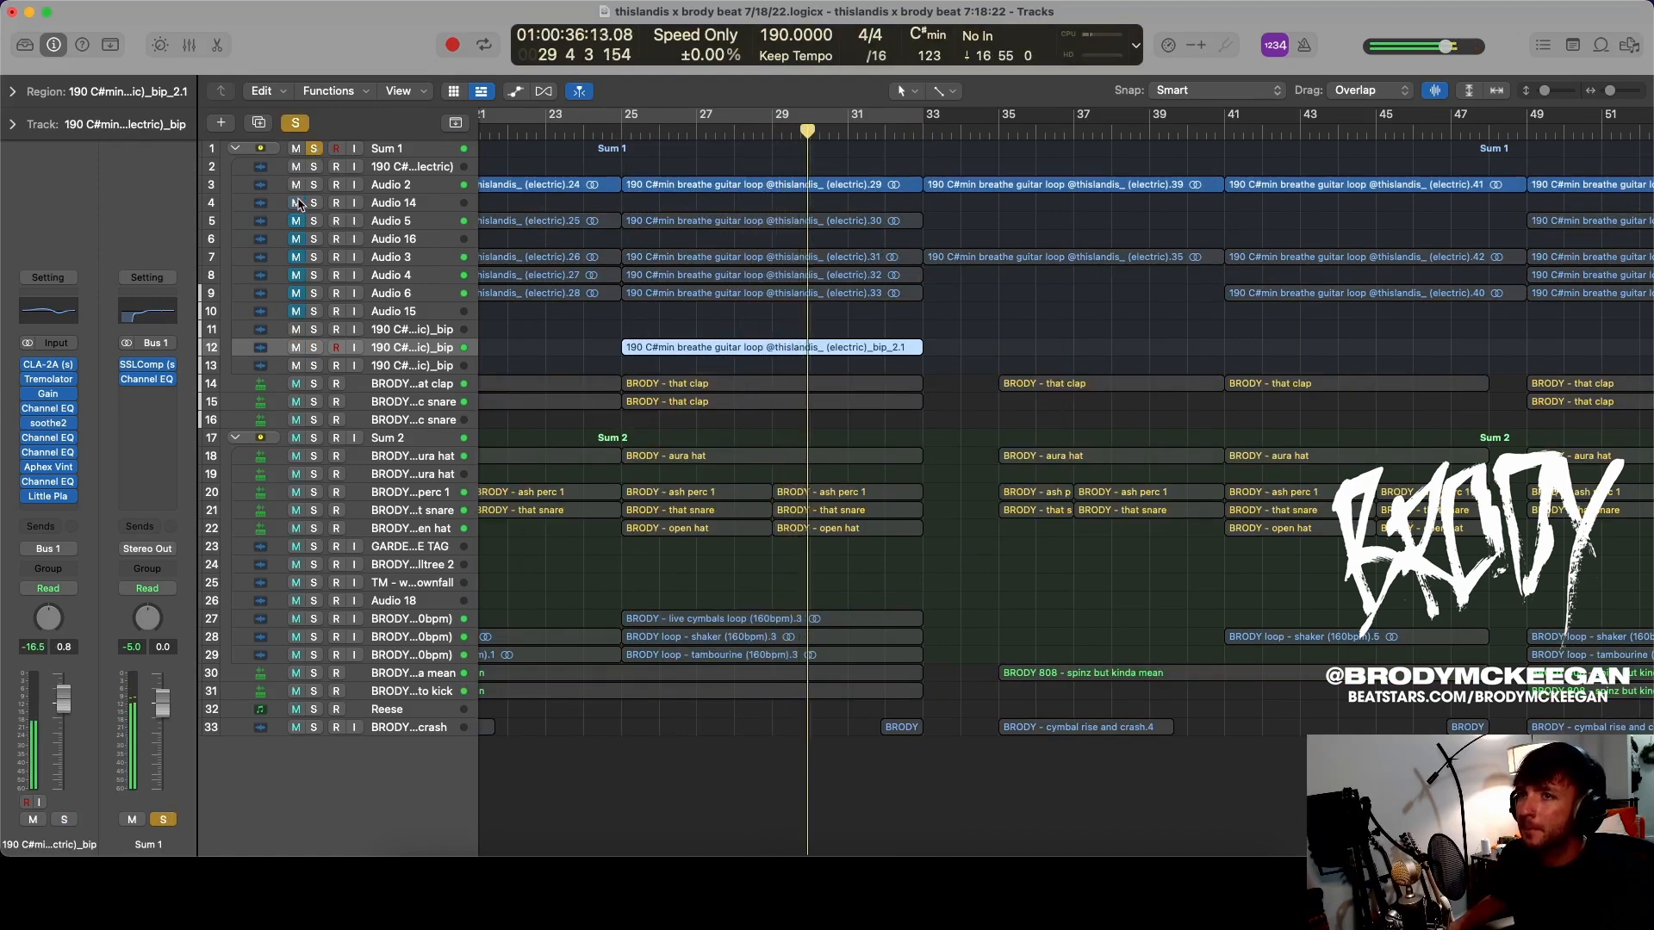
{"action": "left_click_drag", "start_coordinate": [298, 204], "coordinate": [295, 311]}
{"action": "left_click", "coordinate": [314, 148]}
- Lower the reversed guitar track's volume to -2.3 dB
{"action": "scroll", "coordinate": [861, 323], "scroll_direction": "down", "scroll_amount": 8}
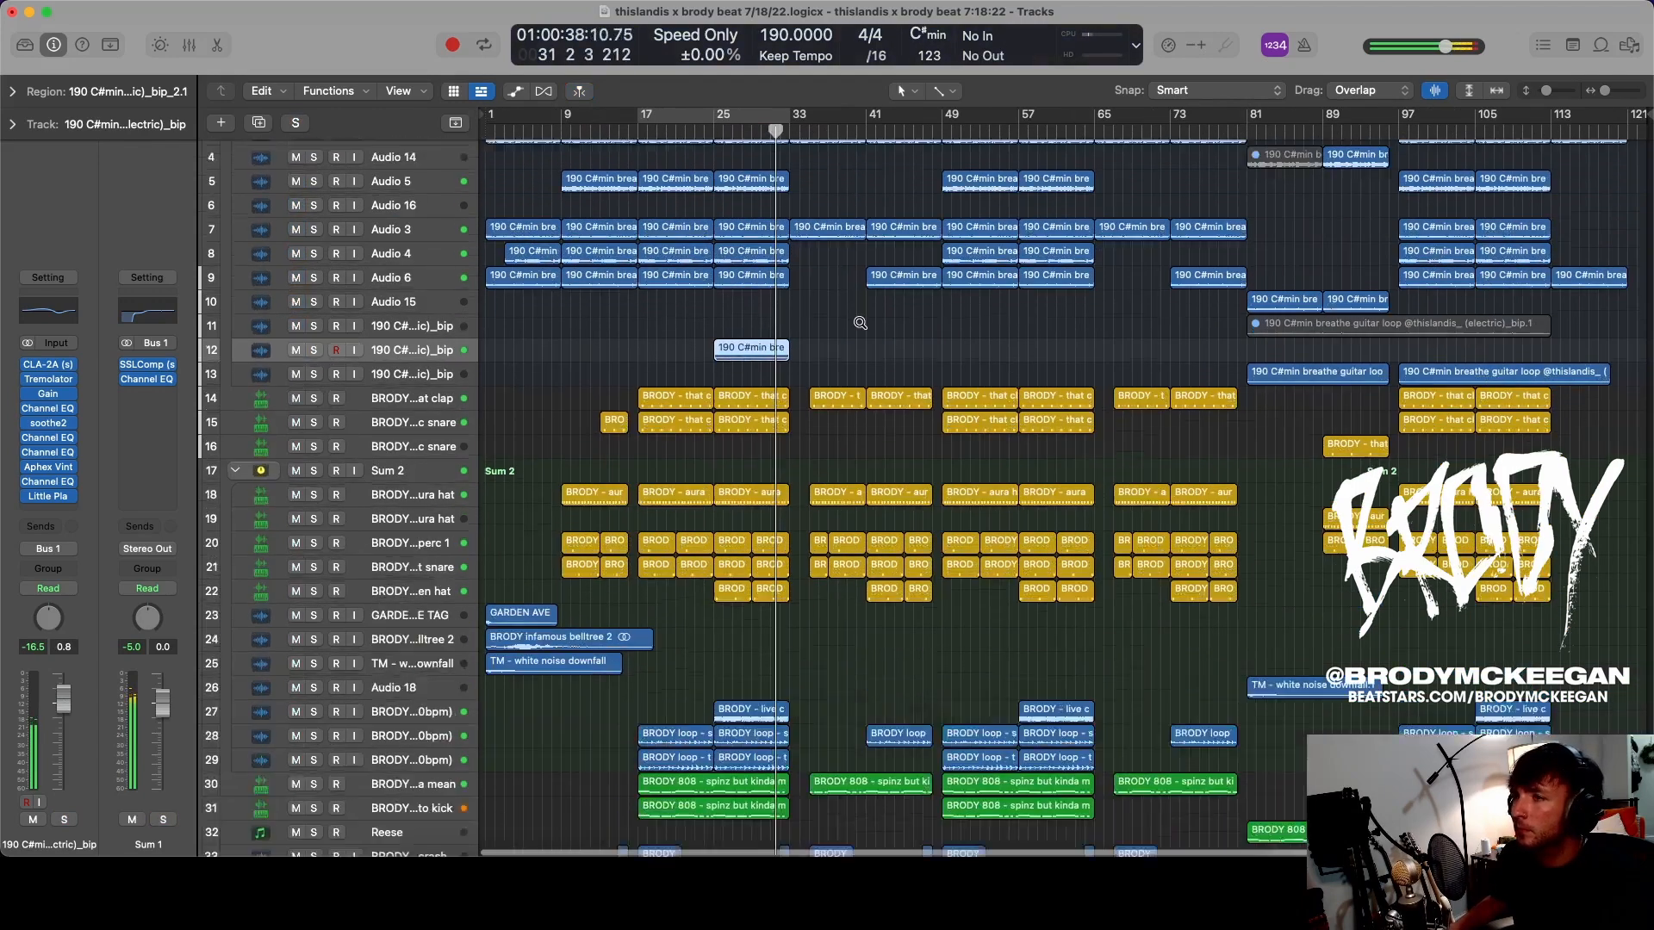
{"action": "scroll", "coordinate": [861, 323], "scroll_direction": "up", "scroll_amount": 2}
{"action": "left_click_drag", "start_coordinate": [64, 709], "coordinate": [64, 704]}
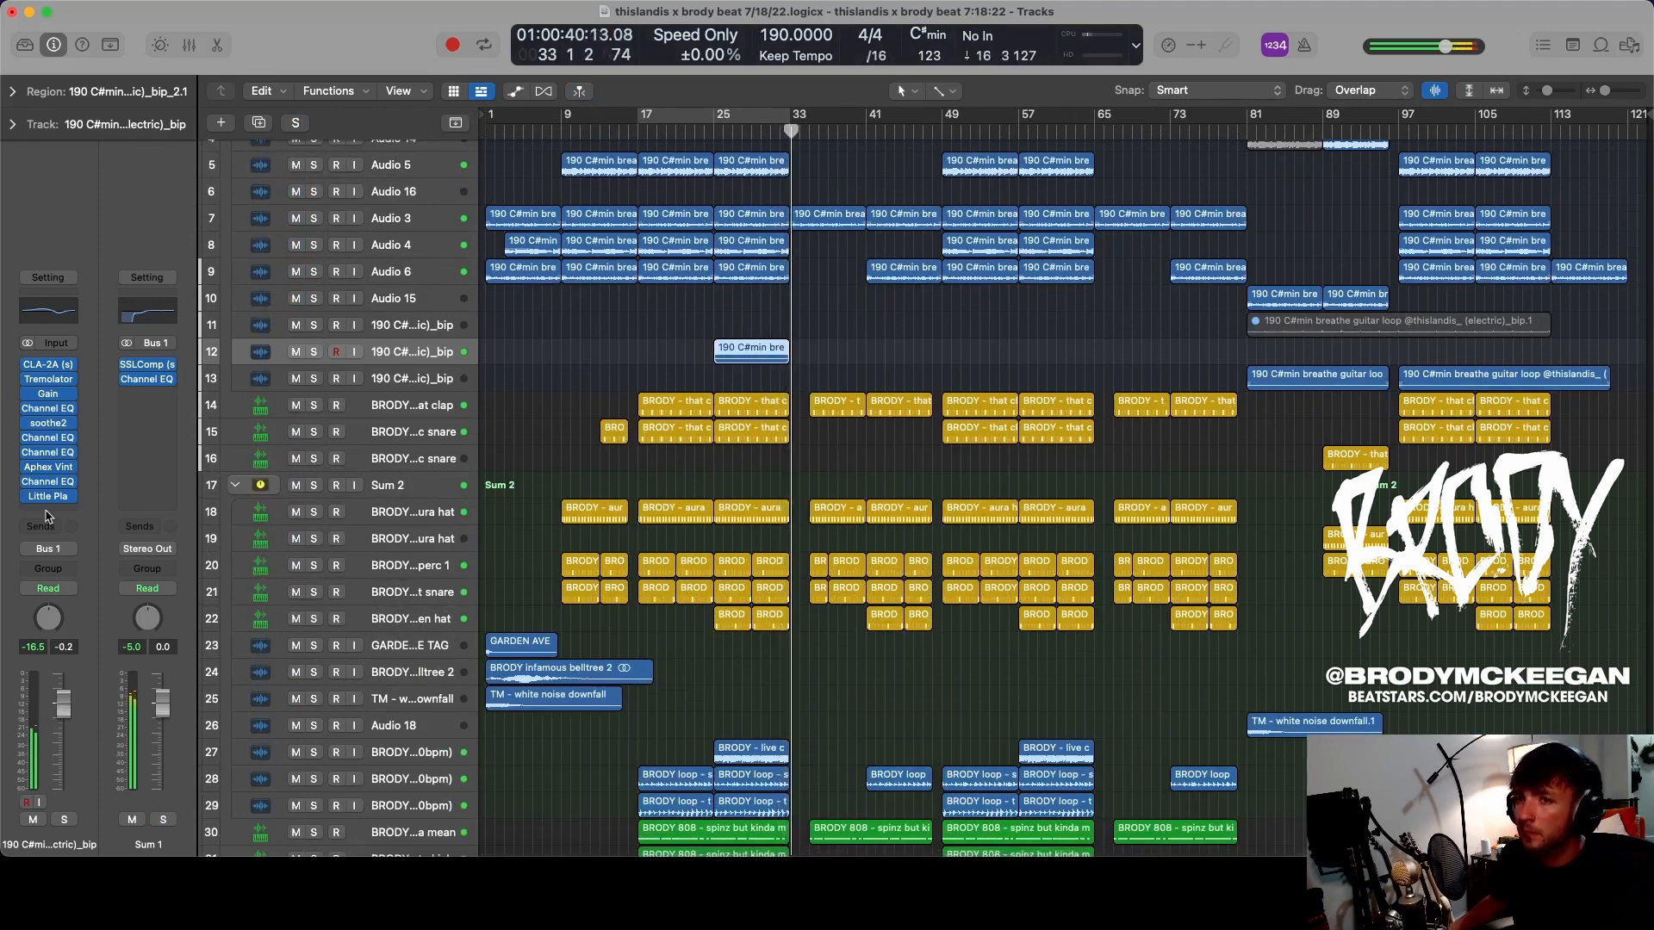
{"action": "scroll", "coordinate": [833, 455], "scroll_direction": "up", "scroll_amount": 3}
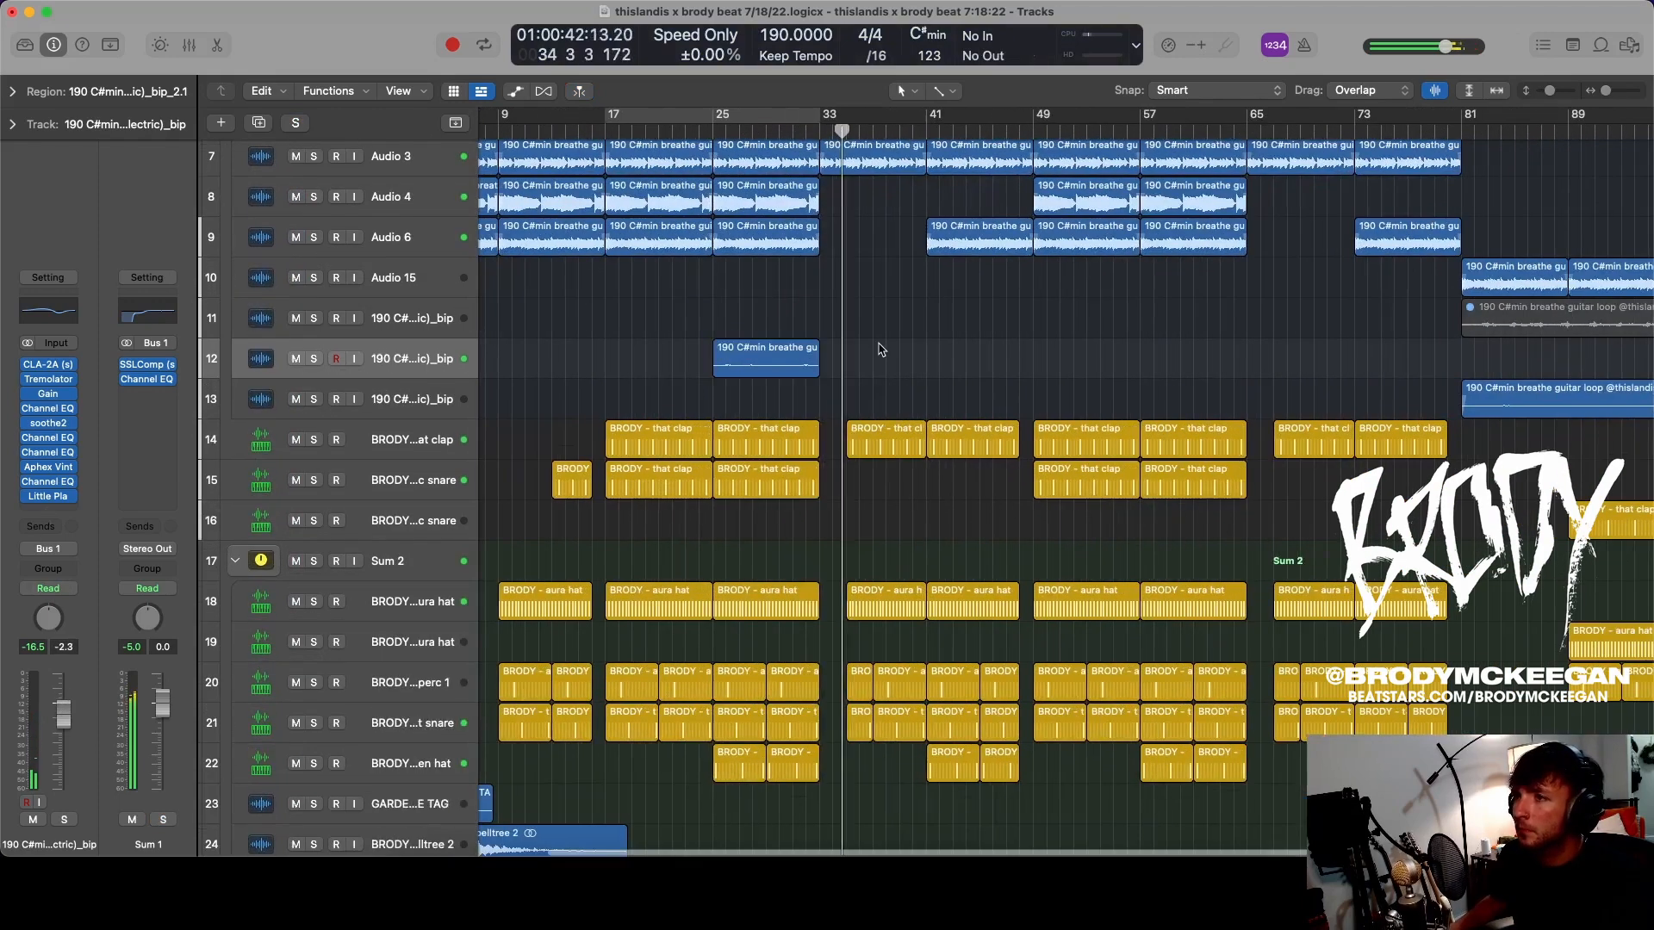
- Copy the reversed guitar region from bar 25 to bars 57 and 105, and repeat it at bar 113
{"action": "left_click_drag", "start_coordinate": [788, 361], "coordinate": [1210, 365]}
{"action": "scroll", "coordinate": [1051, 353], "scroll_direction": "down", "scroll_amount": 3}
{"action": "left_click_drag", "start_coordinate": [1050, 354], "coordinate": [1508, 355]}
{"action": "key", "text": "super+r"}
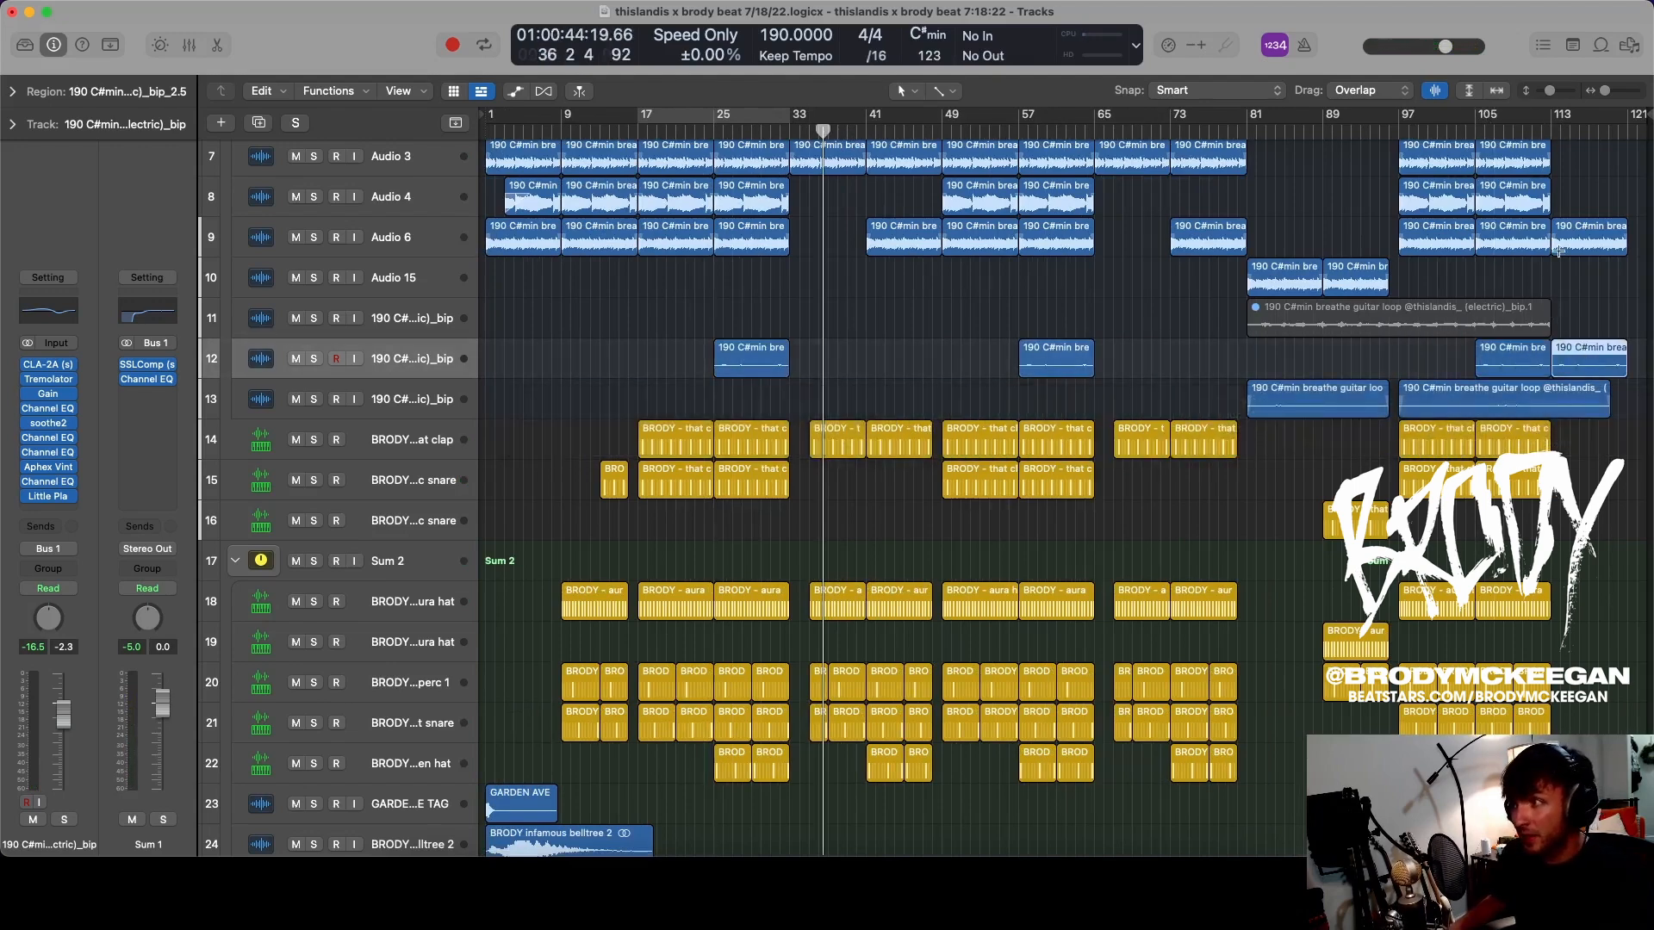
- Play the ending from bar 113 and compare it with the Audio 6 region muted and unmuted
{"action": "left_click", "coordinate": [1549, 126]}
{"action": "key", "text": "space"}
{"action": "scroll", "coordinate": [1551, 207], "scroll_direction": "up", "scroll_amount": 5}
{"action": "scroll", "coordinate": [1538, 241], "scroll_direction": "right", "scroll_amount": 5}
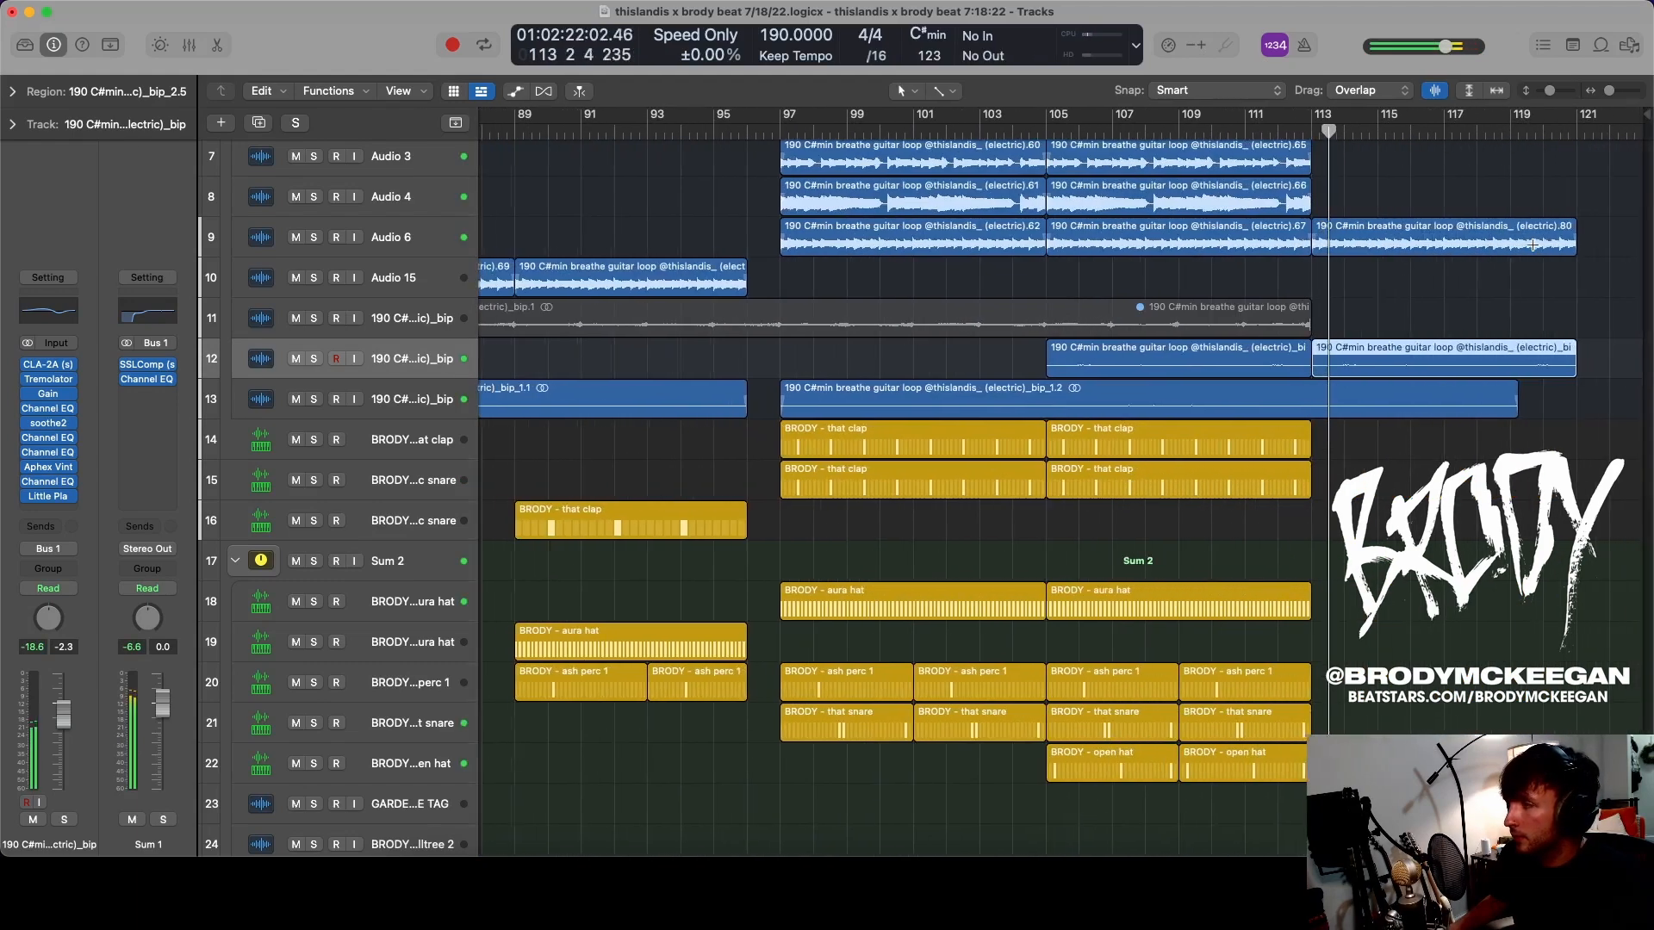
{"action": "scroll", "coordinate": [1532, 246], "scroll_direction": "up", "scroll_amount": 3}
{"action": "scroll", "coordinate": [1533, 246], "scroll_direction": "up", "scroll_amount": 2}
{"action": "left_click", "coordinate": [1452, 385]}
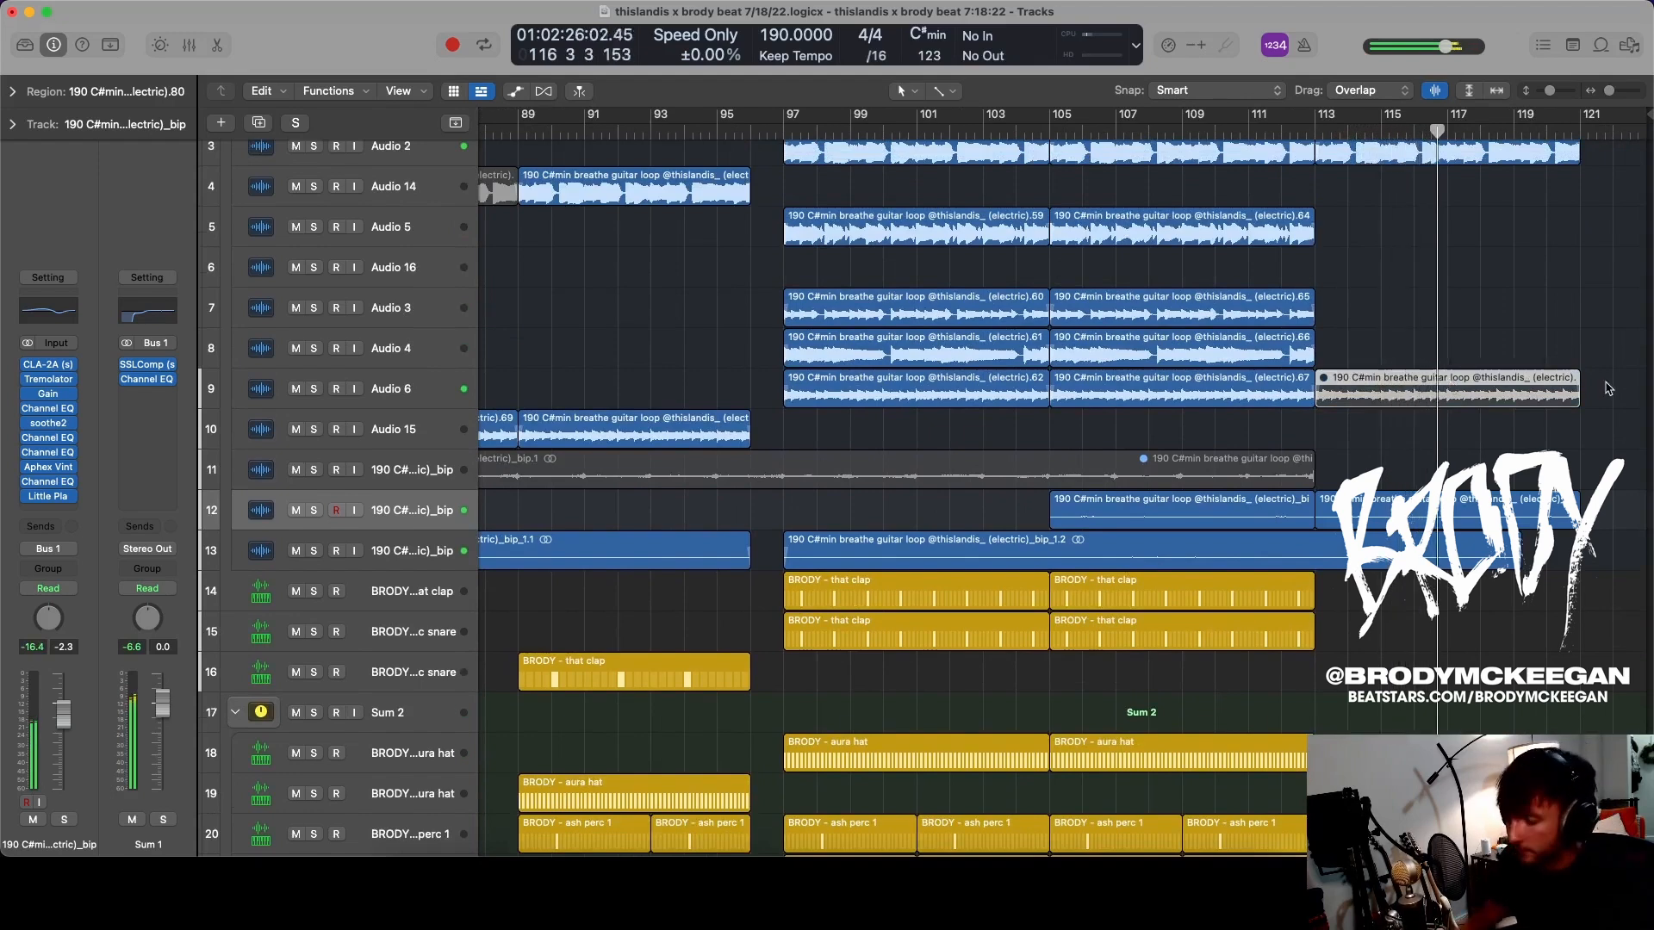
{"action": "key", "text": "ctrl+m"}
- Duplicate the reversed guitar track with its settings and move the bar 113 region onto the new track
{"action": "left_click", "coordinate": [1454, 506]}
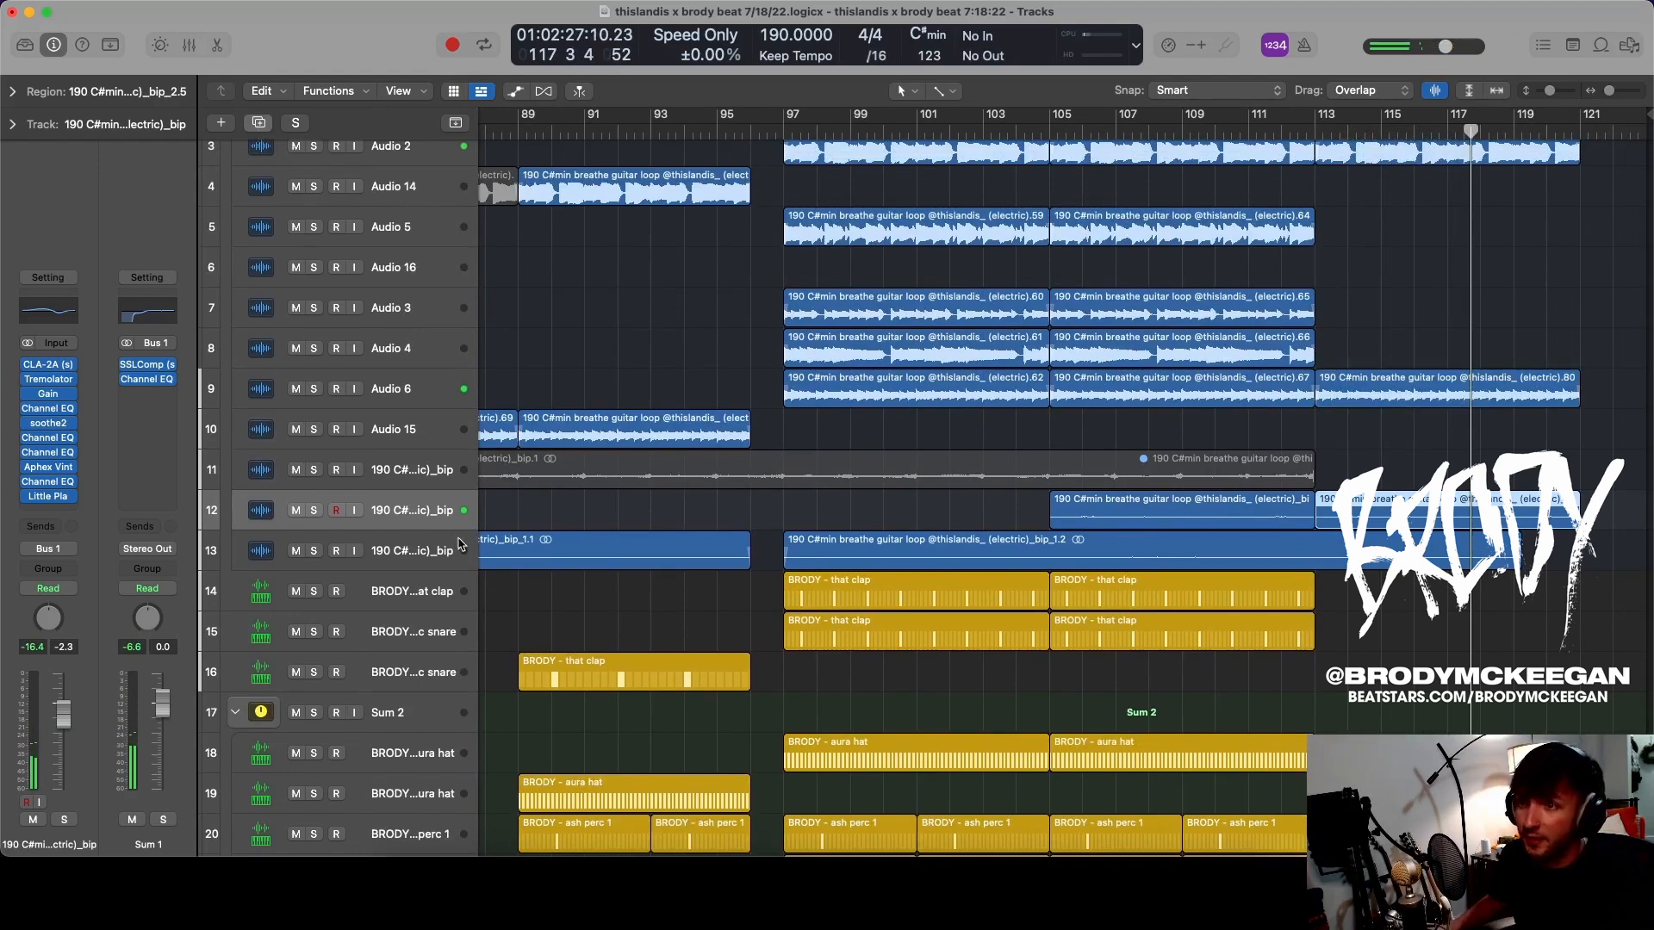
{"action": "key", "text": "super+d"}
{"action": "left_click_drag", "start_coordinate": [1454, 513], "coordinate": [1454, 553]}
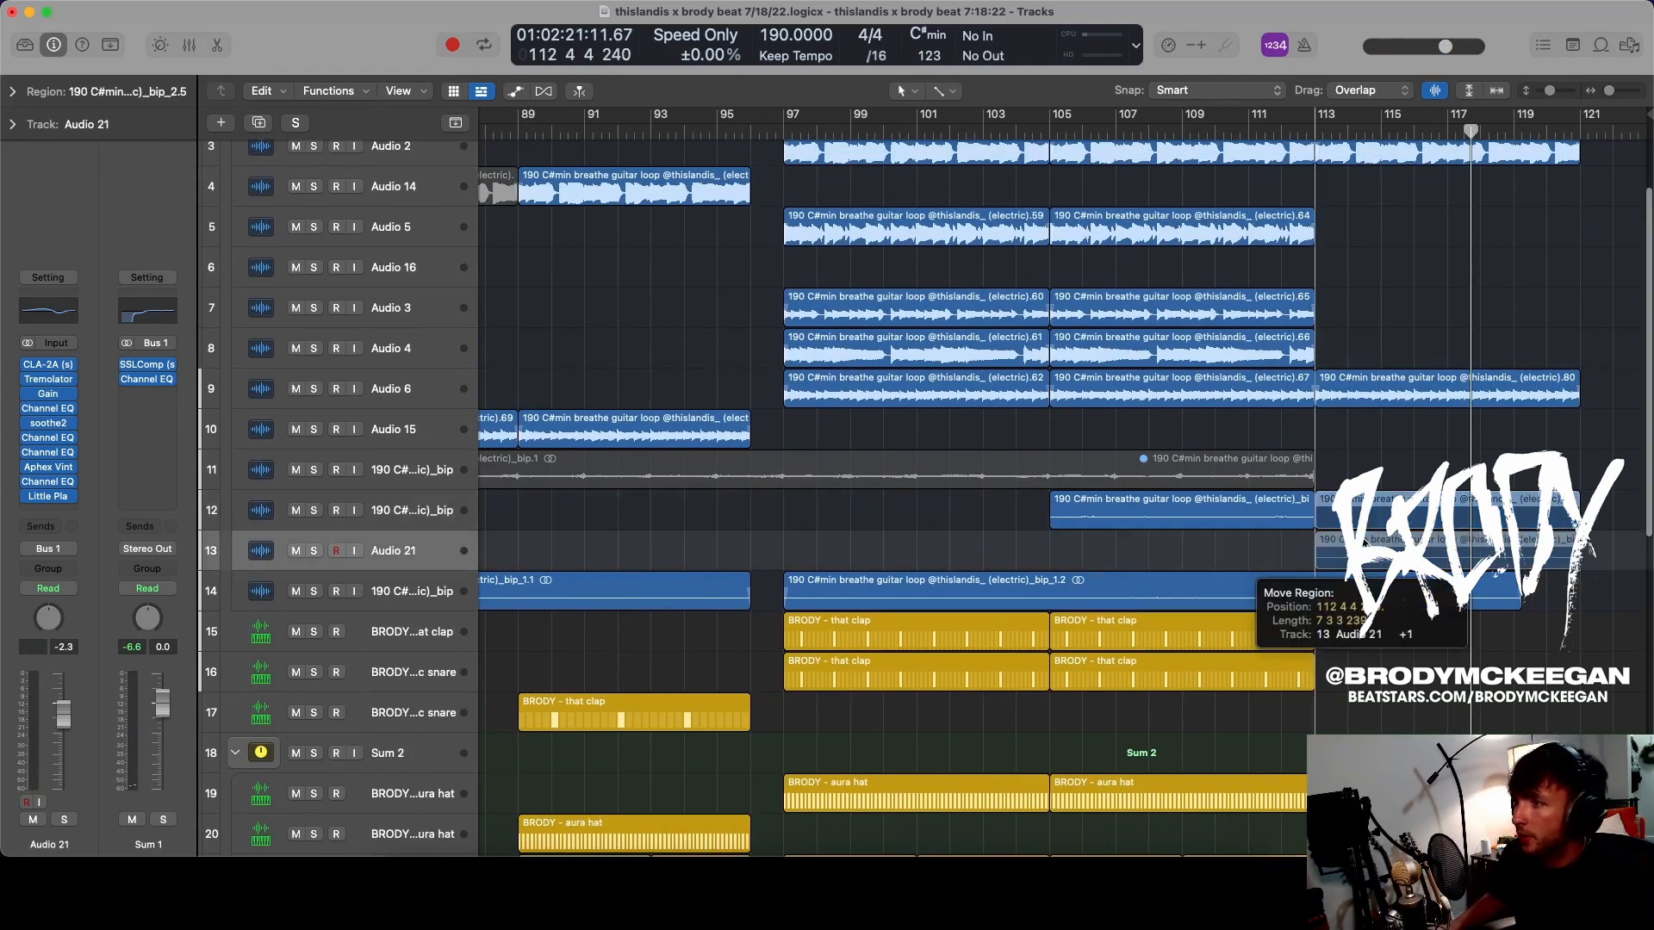
- Add the Cableguys HalfTime plug-in after Little Plate on the duplicated guitar track
{"action": "left_click", "coordinate": [78, 497]}
{"action": "left_click", "coordinate": [60, 510]}
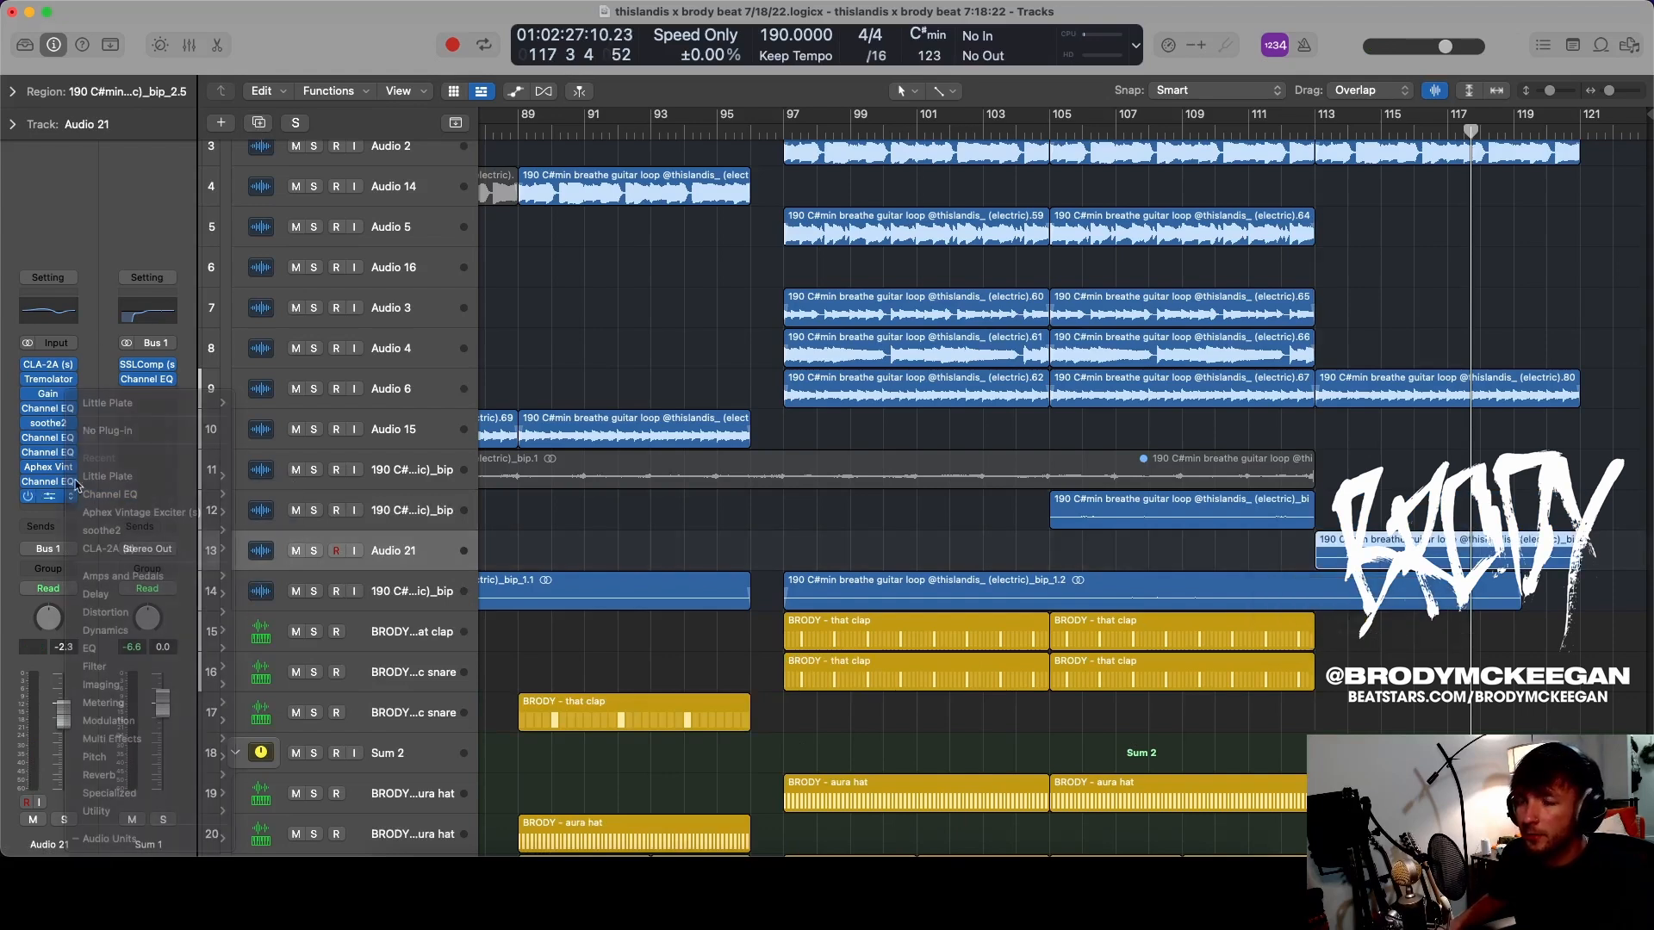
{"action": "left_click", "coordinate": [62, 510]}
{"action": "mouse_move", "coordinate": [102, 848]}
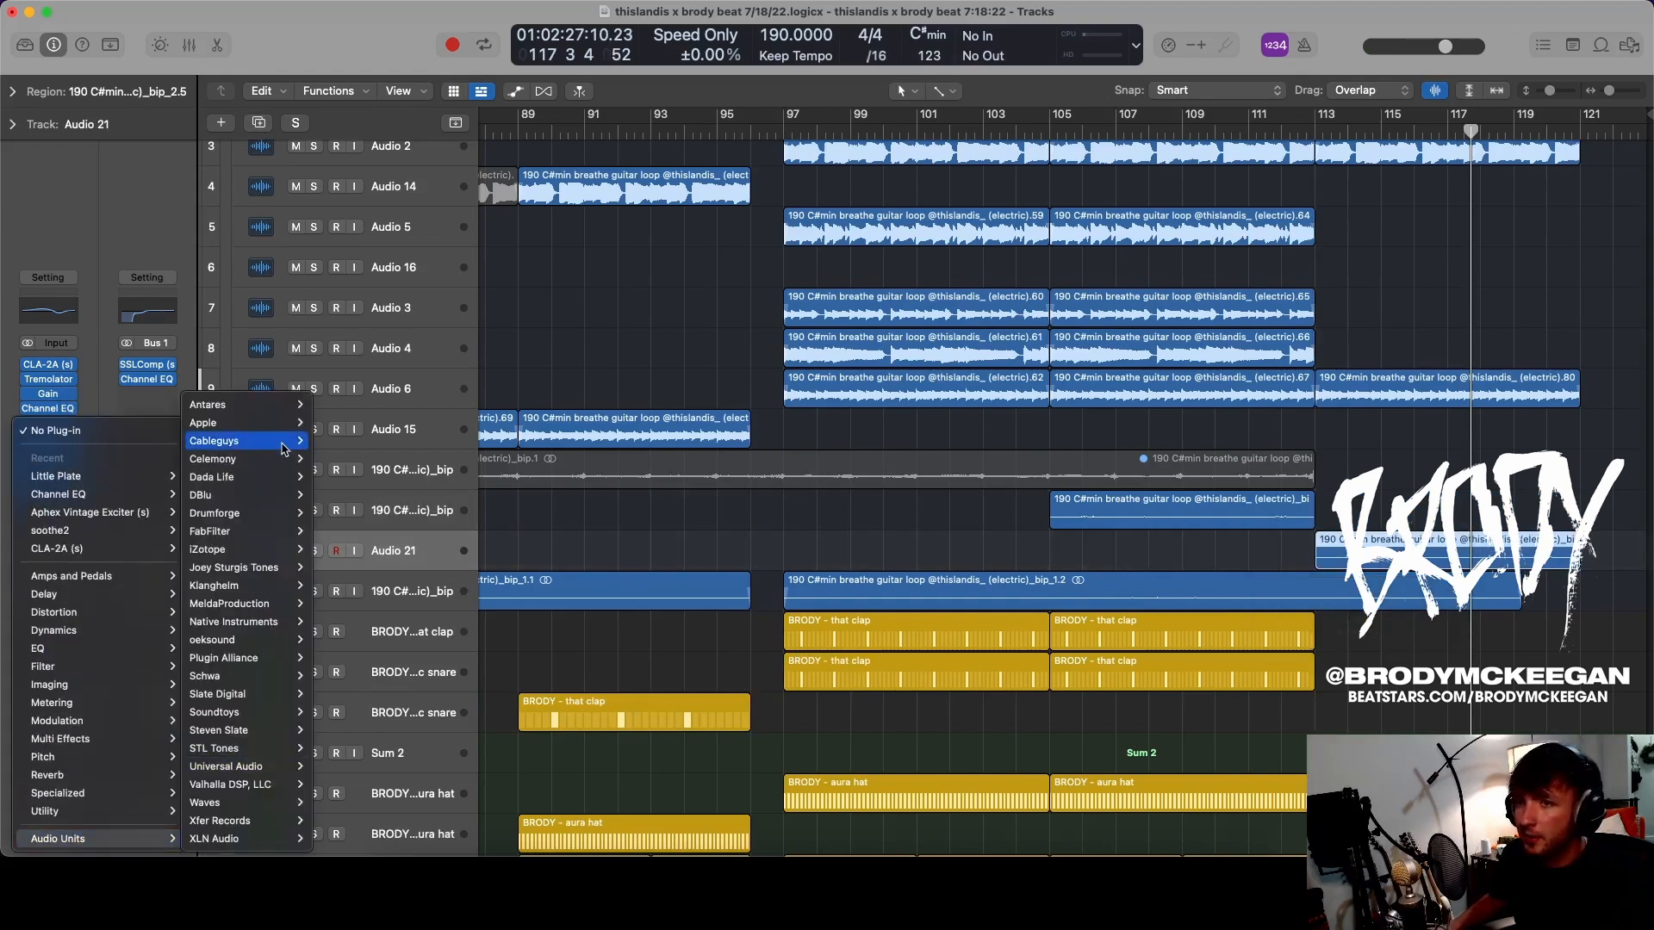
{"action": "mouse_move", "coordinate": [270, 439]}
{"action": "left_click", "coordinate": [372, 440]}
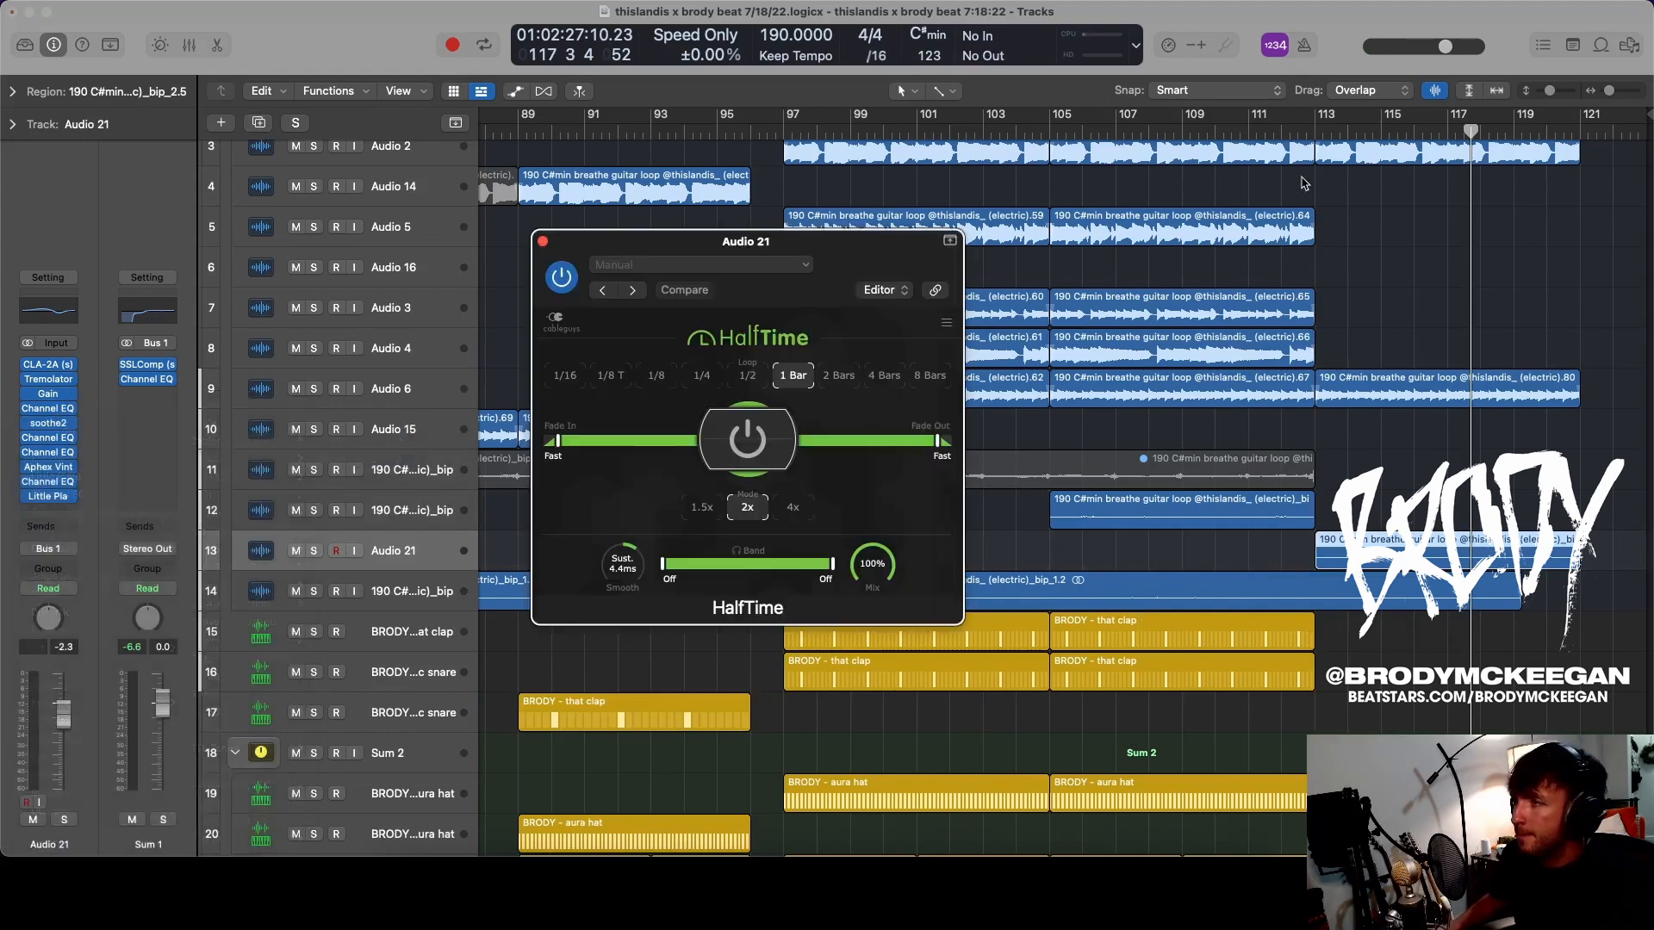
- Audition the HalfTime guitar from bar 113, close the plug-in, and compare the mix with Audio 6 muted and unmuted
{"action": "left_click", "coordinate": [1319, 130]}
{"action": "key", "text": "s"}
{"action": "key", "text": "space"}
{"action": "key", "text": "s"}
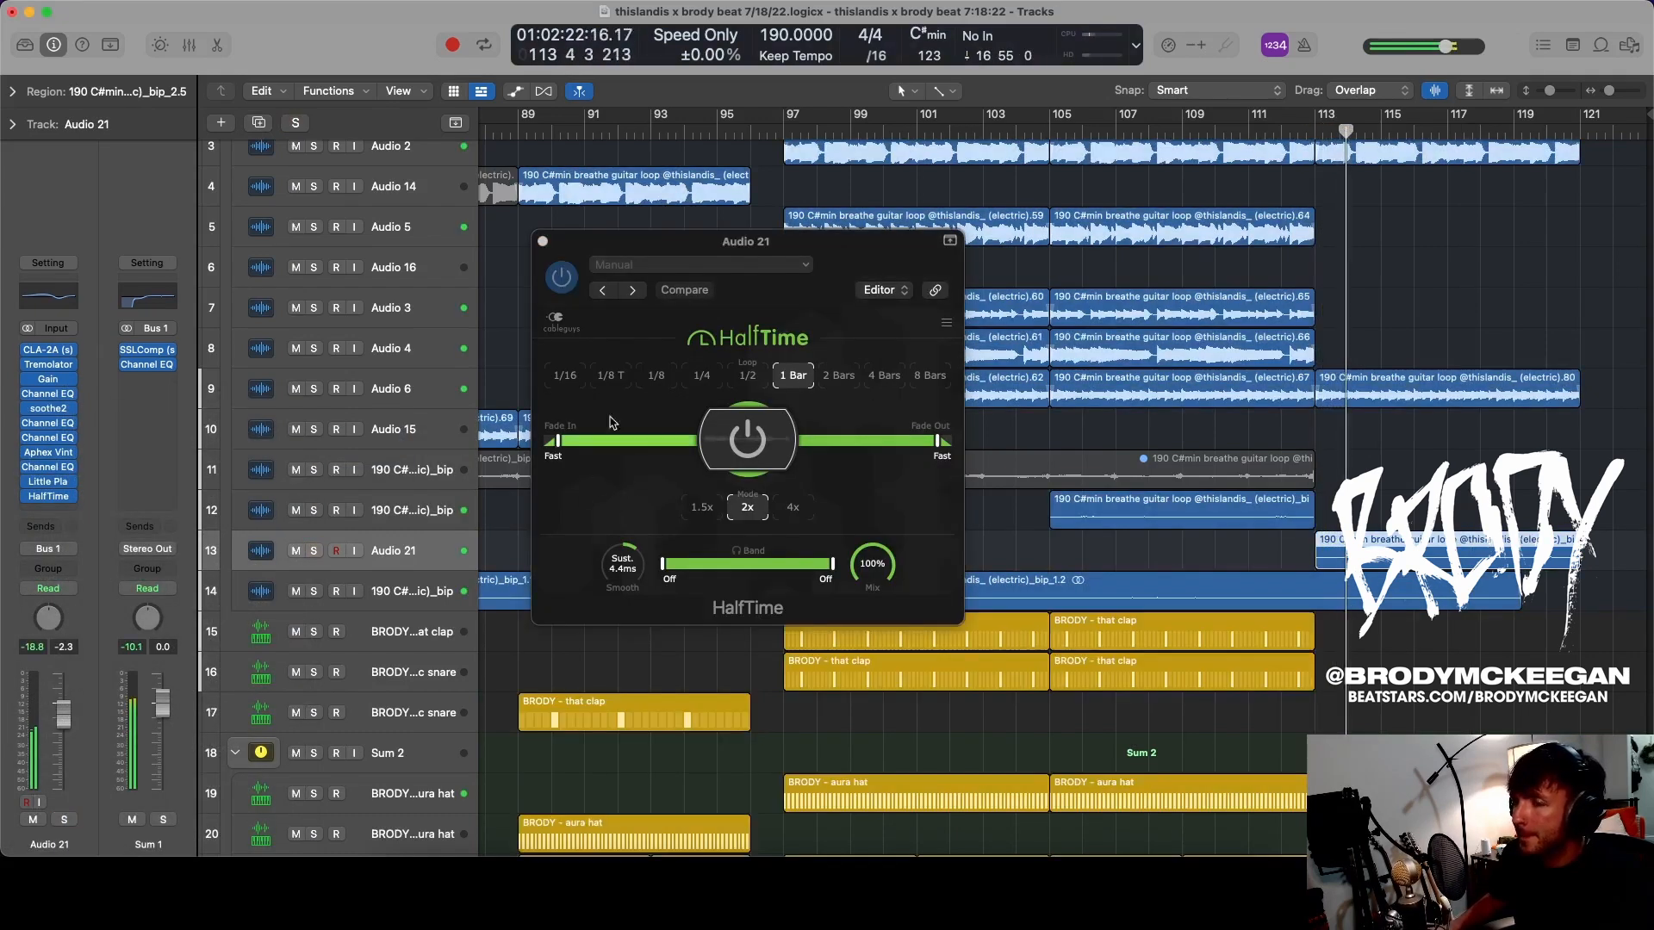
{"action": "left_click", "coordinate": [543, 242]}
{"action": "left_click", "coordinate": [295, 389]}
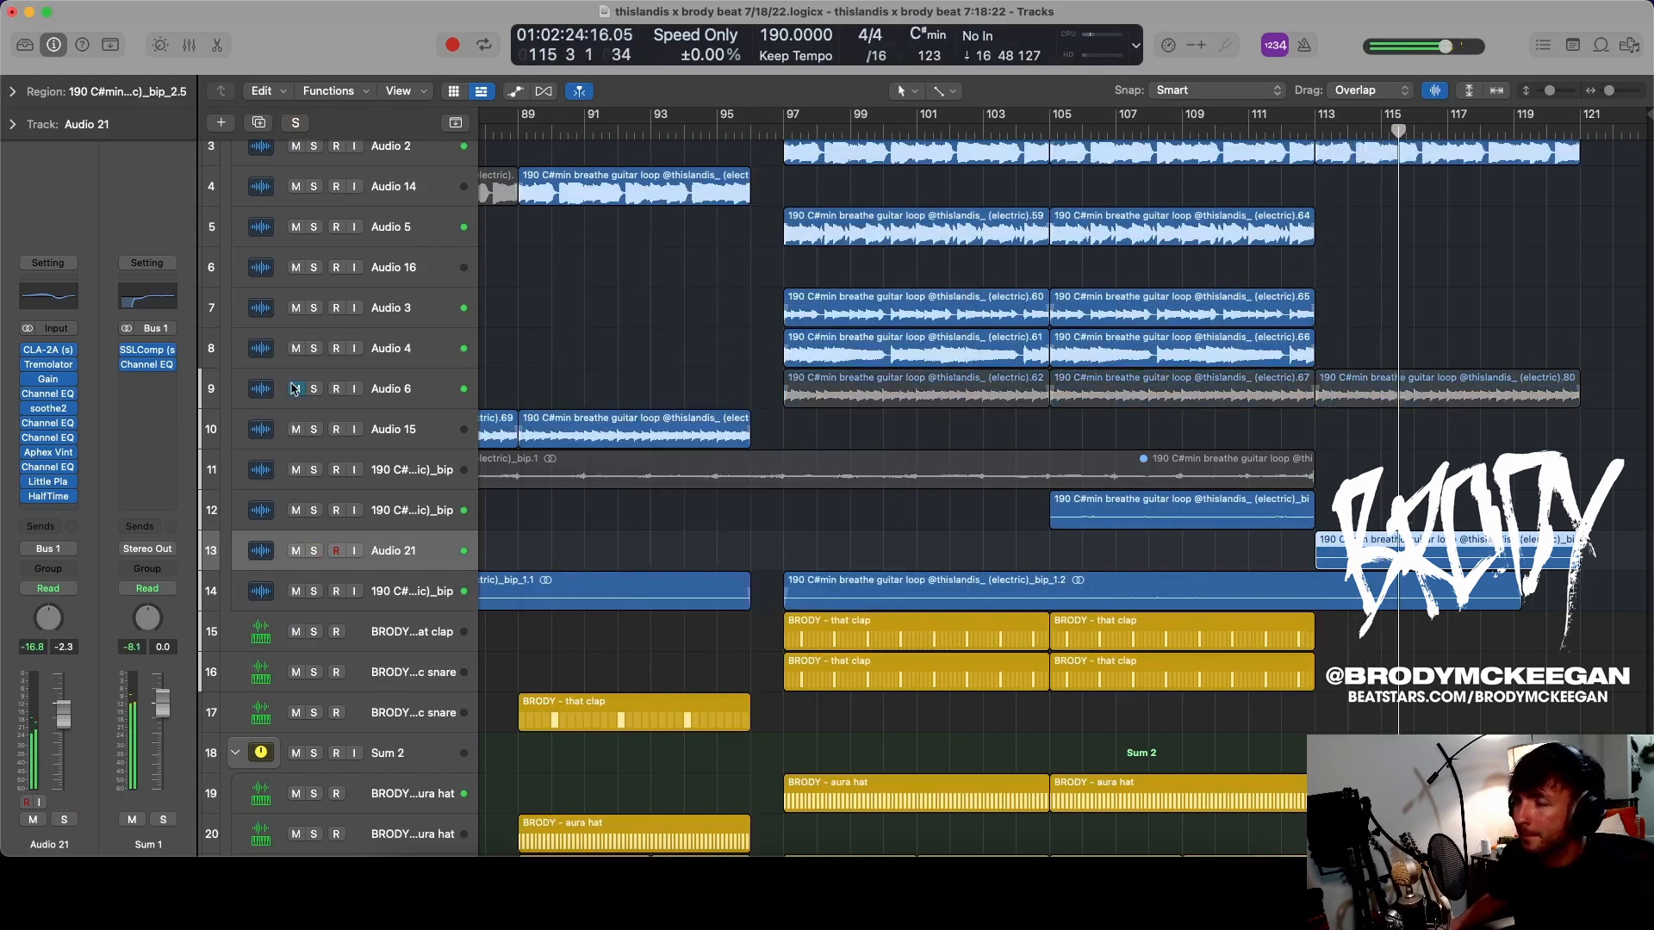
{"action": "left_click", "coordinate": [295, 389]}
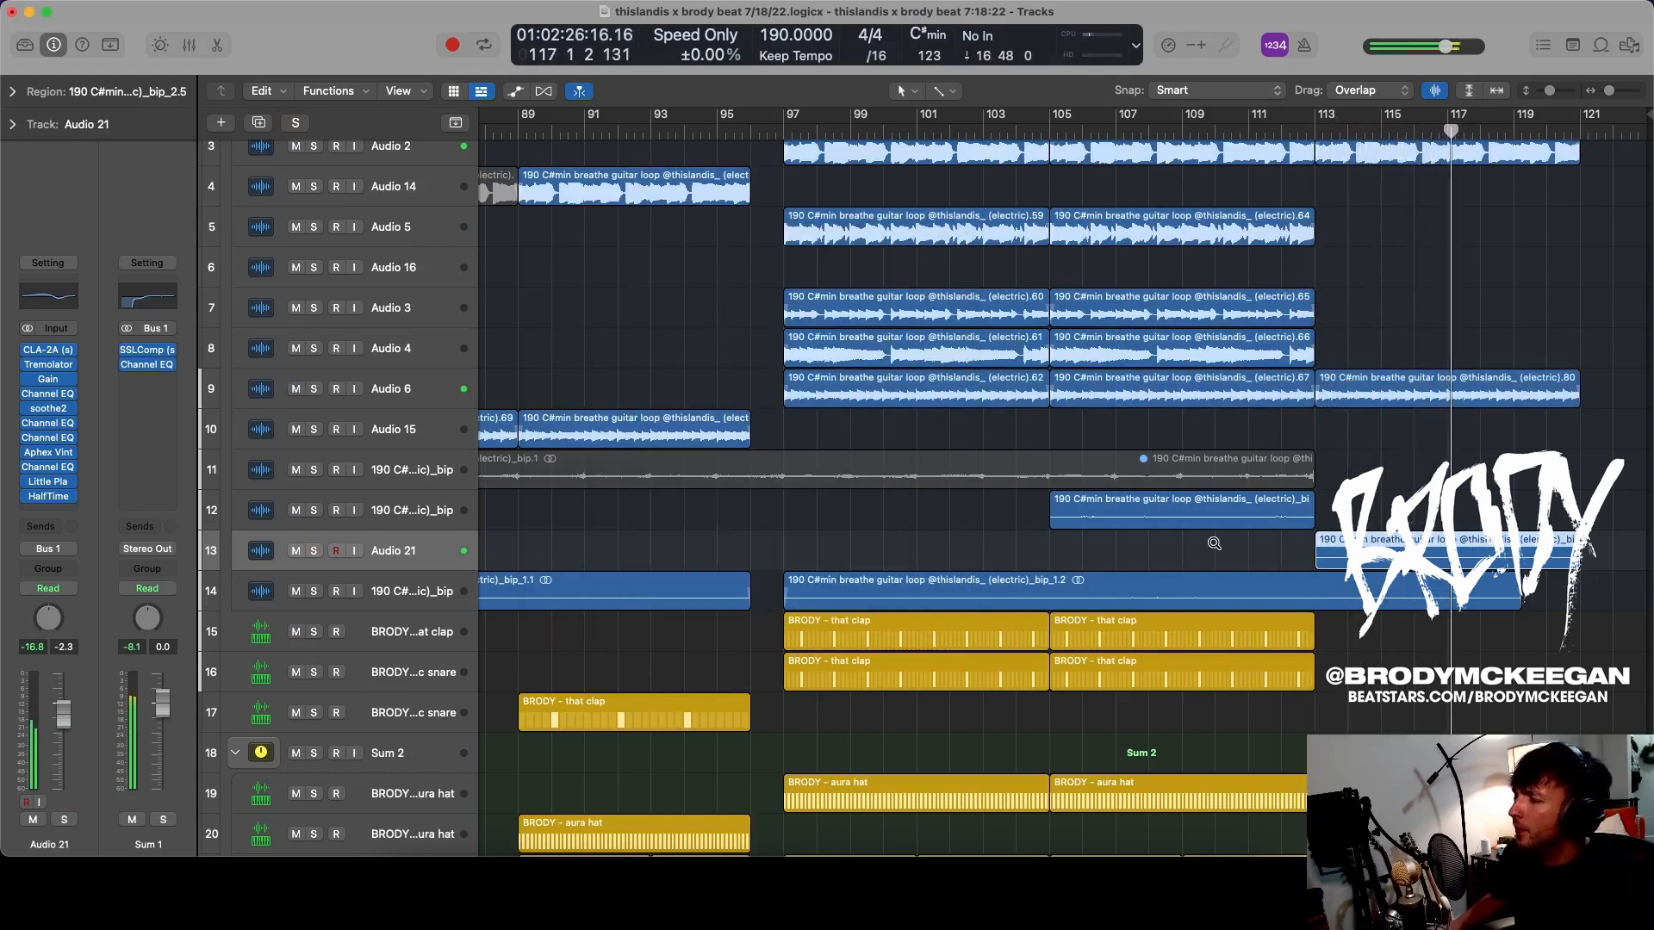
- Copy the HalfTime guitar region from bar 113 to bar 89 on Audio 21 and solo the track
{"action": "left_click", "coordinate": [1214, 543], "text": "ctrl+alt"}
{"action": "left_click_drag", "start_coordinate": [1561, 548], "coordinate": [1288, 551]}
{"action": "key", "text": "s"}
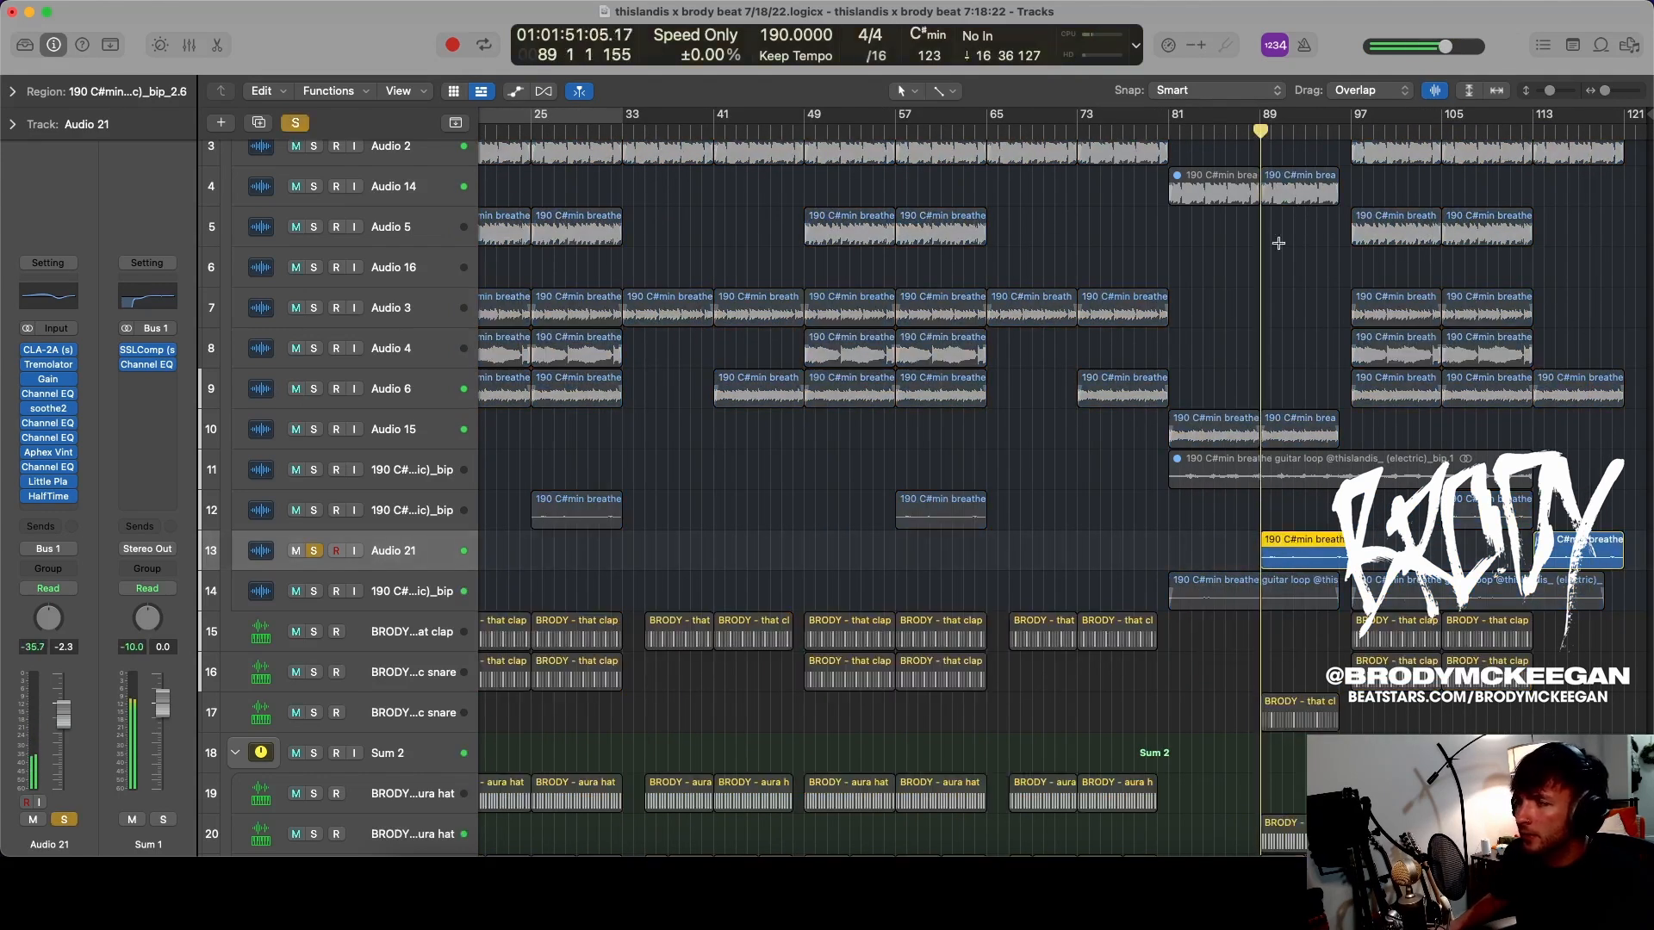
- Clear the solo on Audio 21 and shorten its bar 89 guitar region to end at bar 96
{"action": "scroll", "coordinate": [1288, 548], "scroll_direction": "up", "scroll_amount": 5}
{"action": "key", "text": "s"}
{"action": "key", "text": "super+Right"}
{"action": "key", "text": "super+Right"}
{"action": "key", "text": "super+Right"}
{"action": "key", "text": "super+Right"}
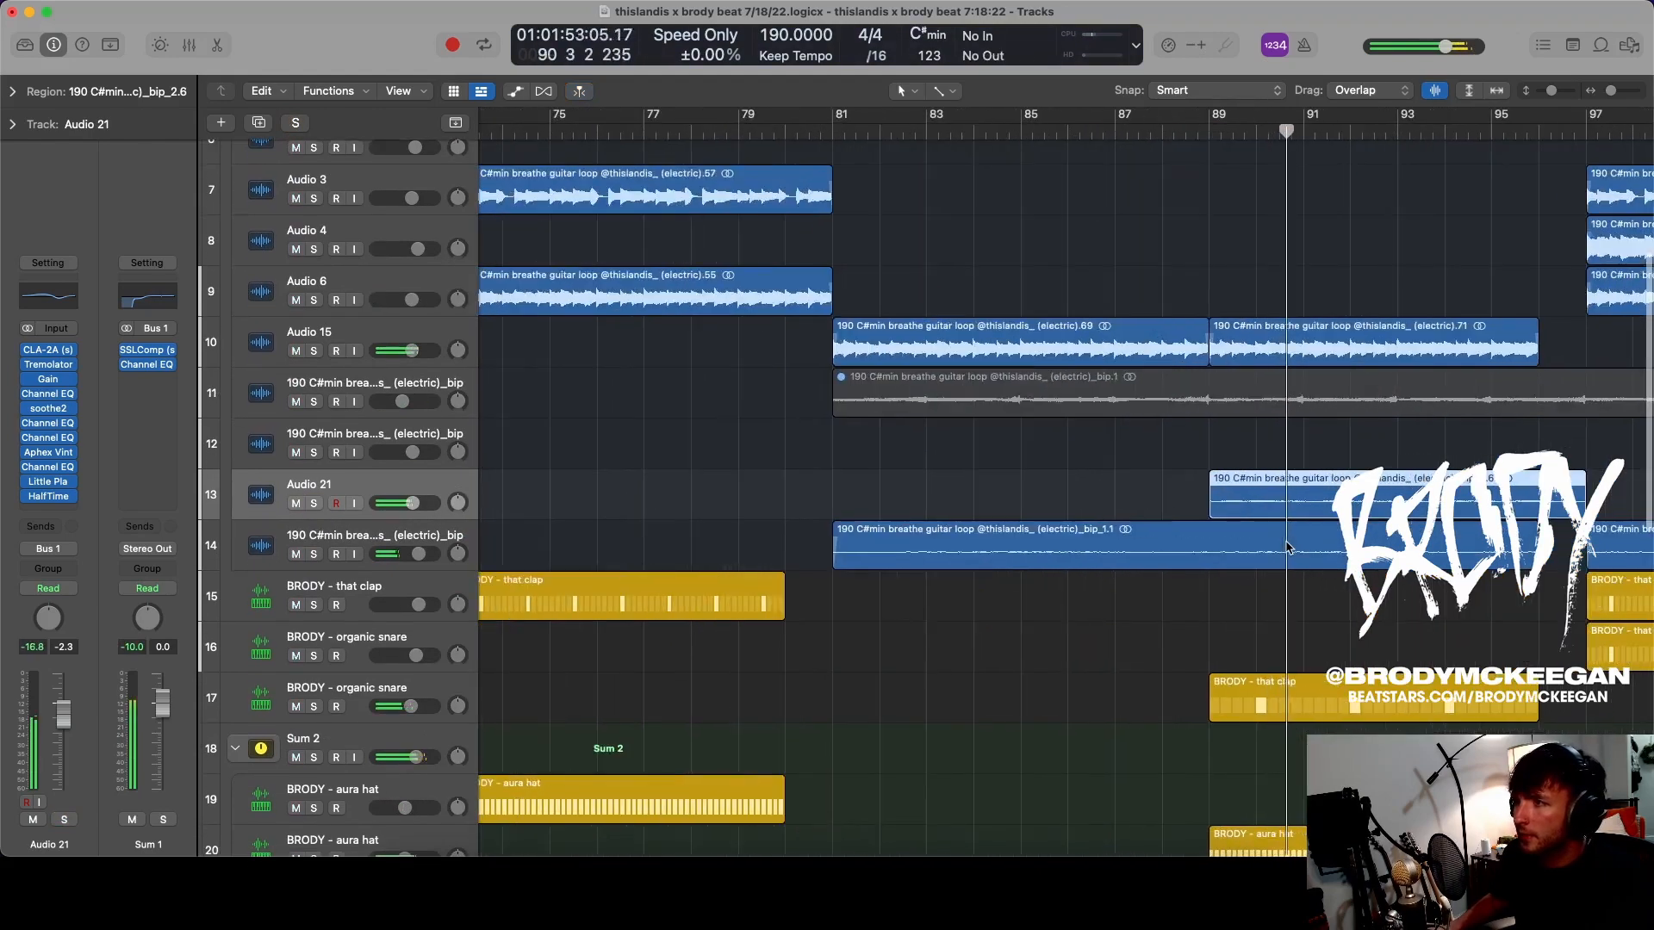
{"action": "scroll", "coordinate": [1288, 548], "scroll_direction": "right", "scroll_amount": 3}
{"action": "left_click", "coordinate": [1325, 515], "text": "super"}
{"action": "left_click_drag", "start_coordinate": [1319, 515], "coordinate": [1272, 514]}
- Audition Audio 21 in solo together with Audio 15, compare each on its own, and clear the solos
{"action": "key", "text": "s"}
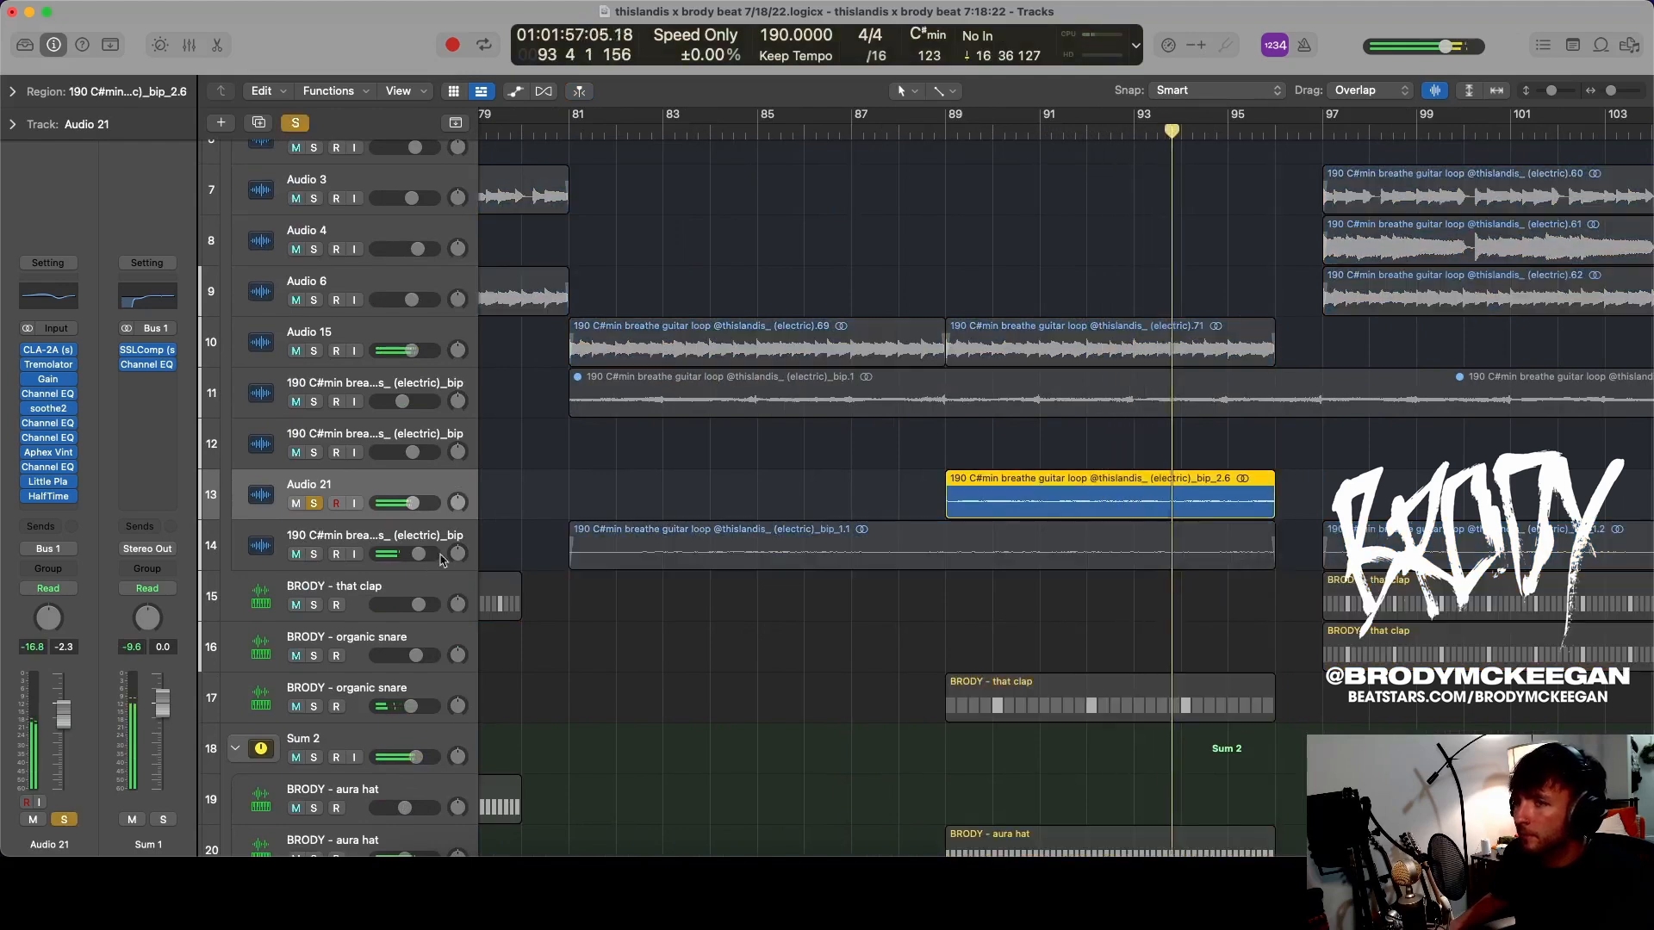
{"action": "left_click", "coordinate": [313, 554]}
{"action": "left_click", "coordinate": [314, 554]}
{"action": "left_click", "coordinate": [315, 352]}
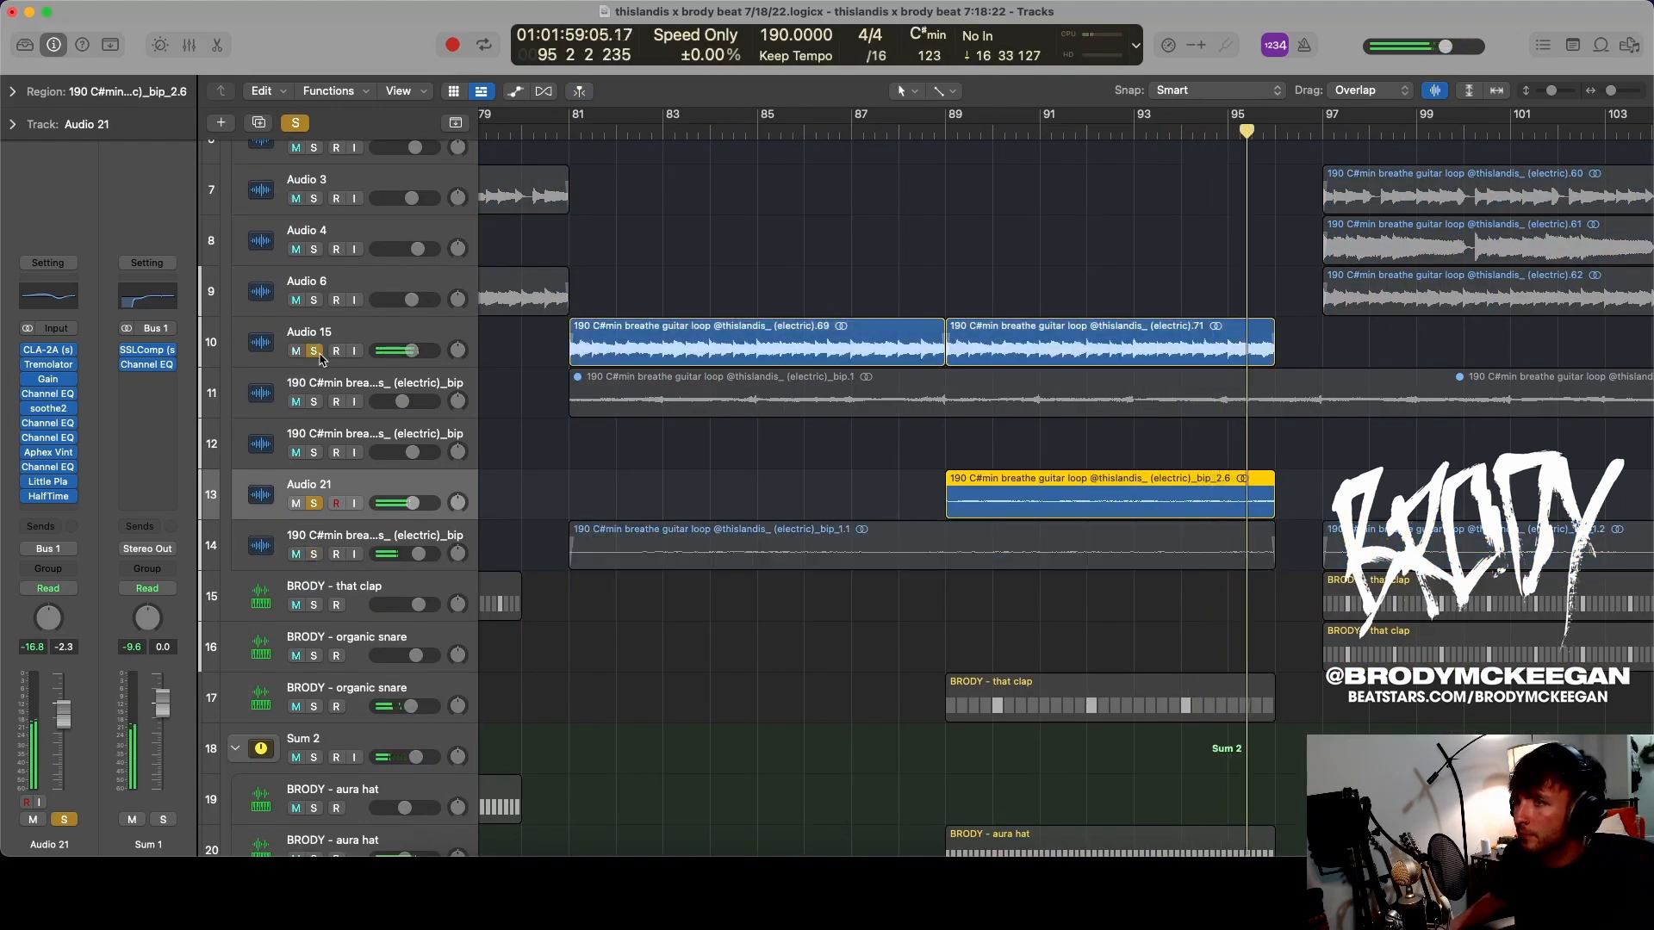
{"action": "key", "text": "space"}
{"action": "key", "text": "space"}
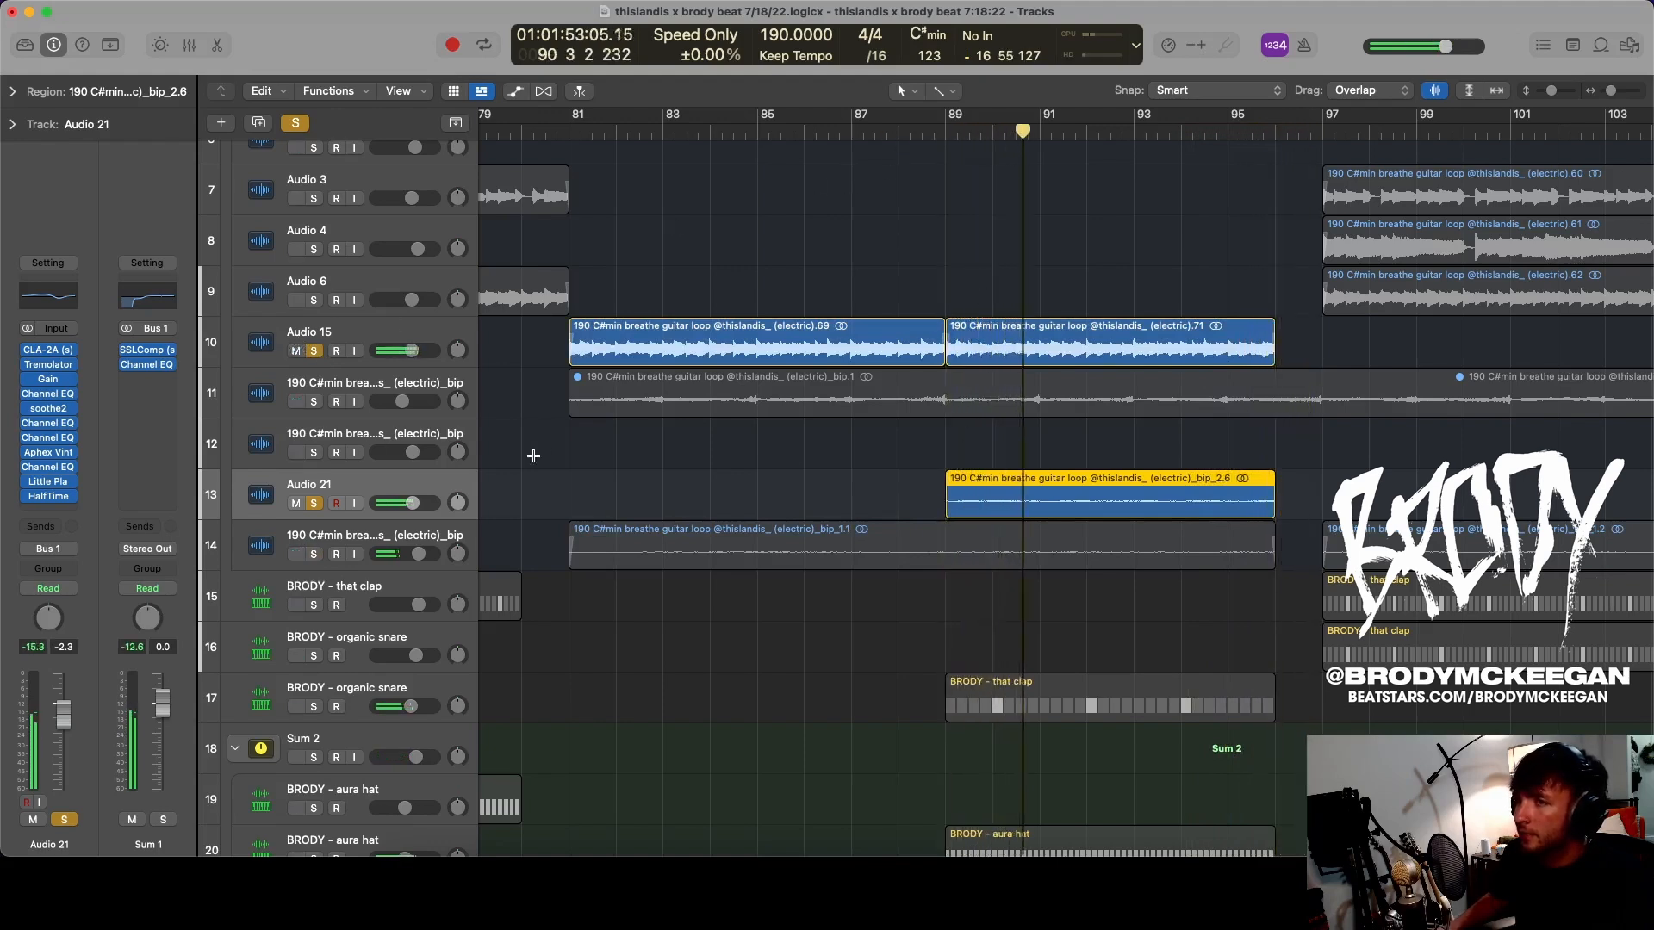
{"action": "key", "text": "s"}
{"action": "key", "text": "space"}
{"action": "left_click", "coordinate": [413, 333]}
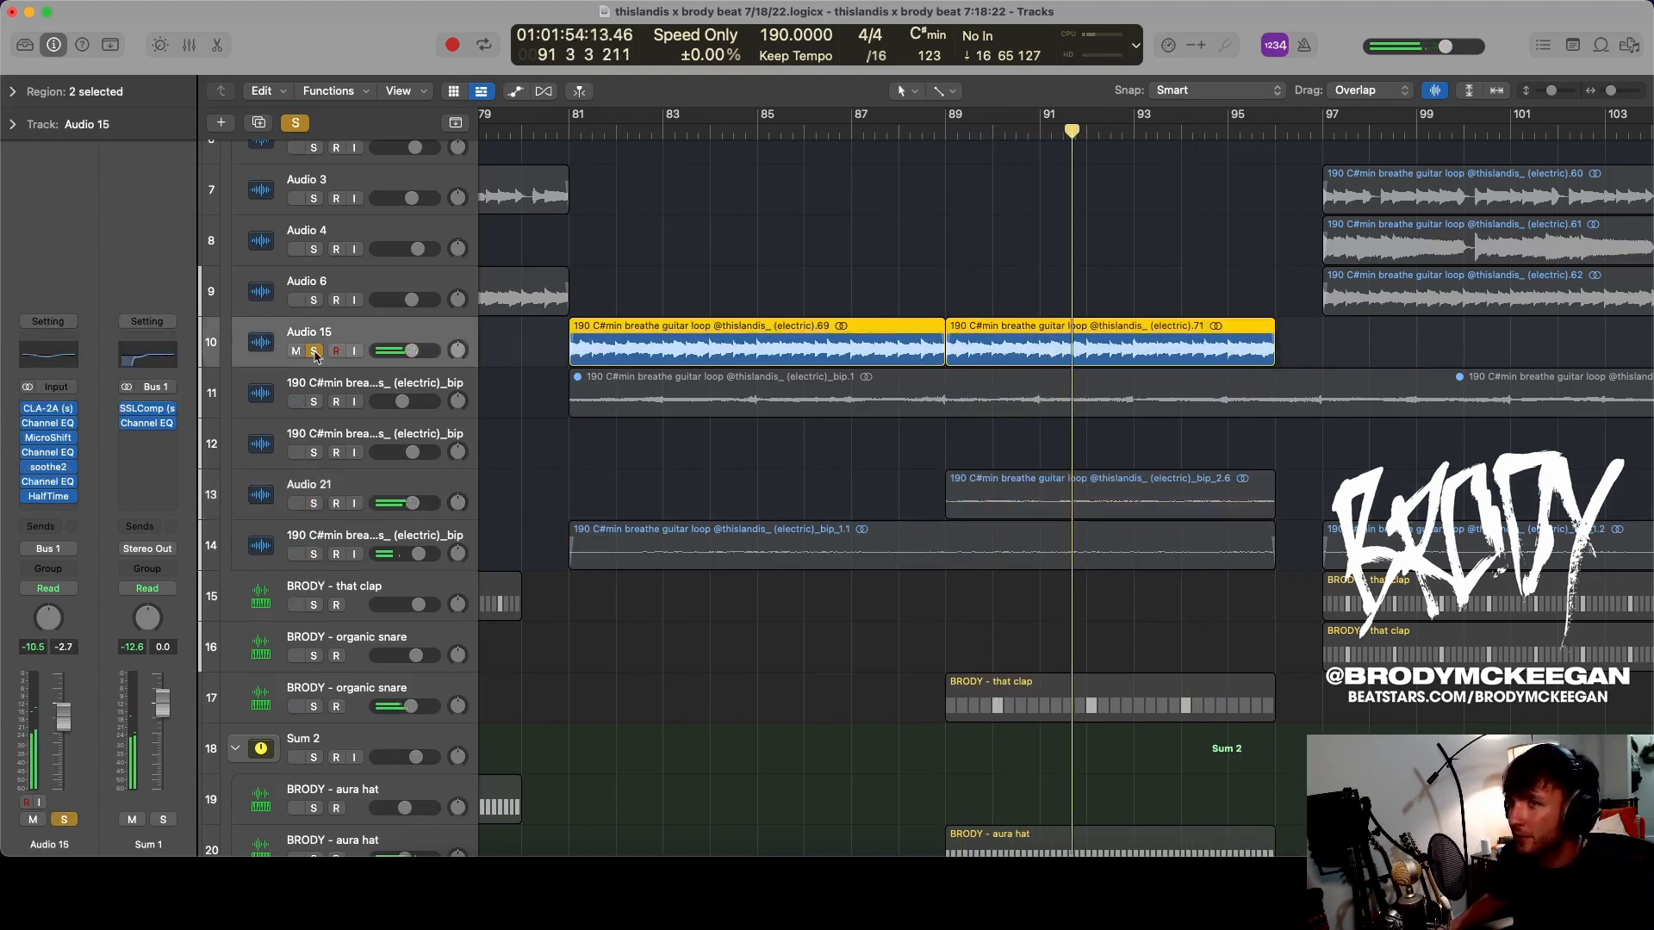
{"action": "key", "text": "s"}
- Compare the full breakdown mix with Audio 21 muted and unmuted
{"action": "scroll", "coordinate": [959, 323], "scroll_direction": "down", "scroll_amount": 10}
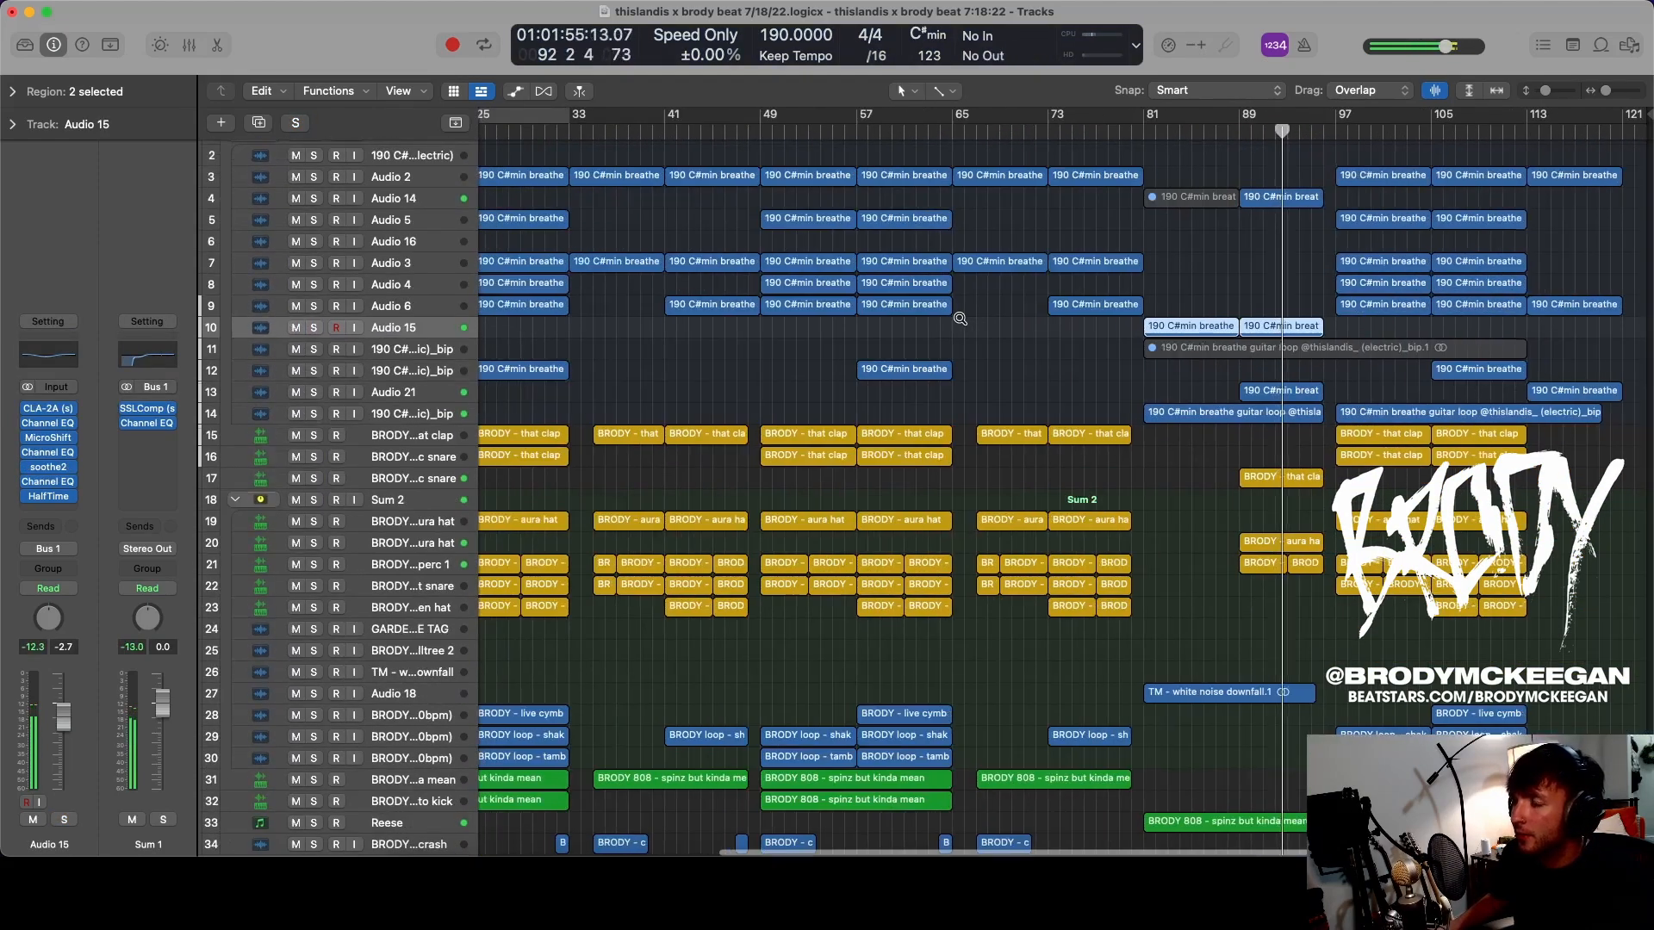
{"action": "scroll", "coordinate": [961, 323], "scroll_direction": "up", "scroll_amount": 3}
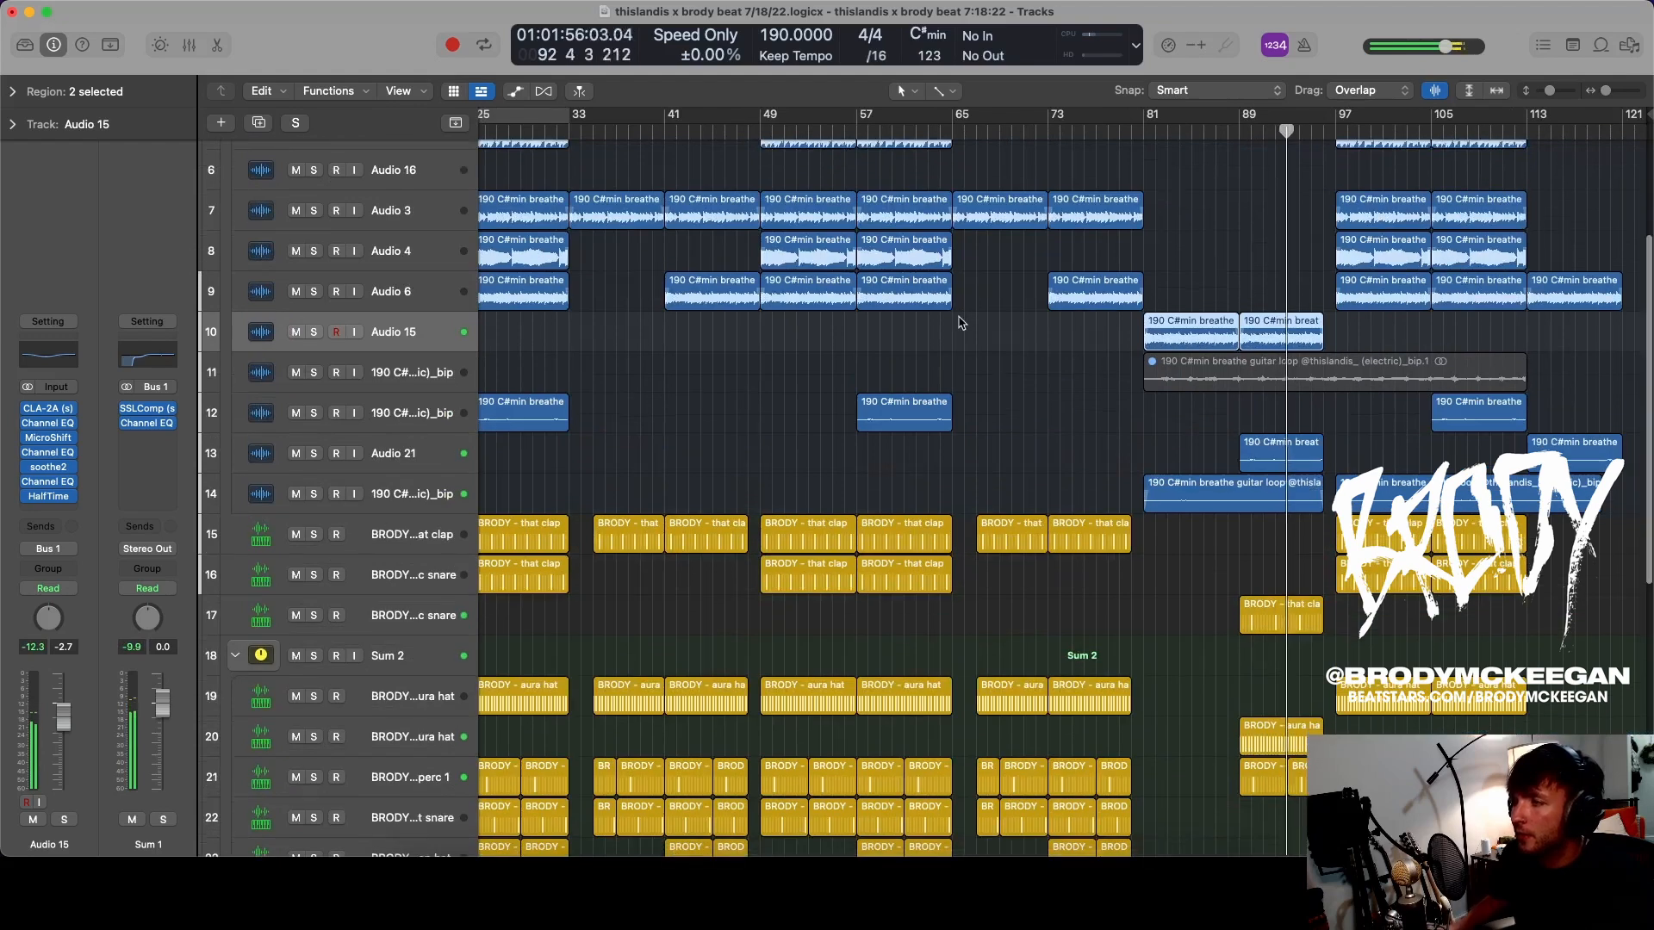
{"action": "left_click", "coordinate": [293, 454]}
{"action": "left_click", "coordinate": [296, 454]}
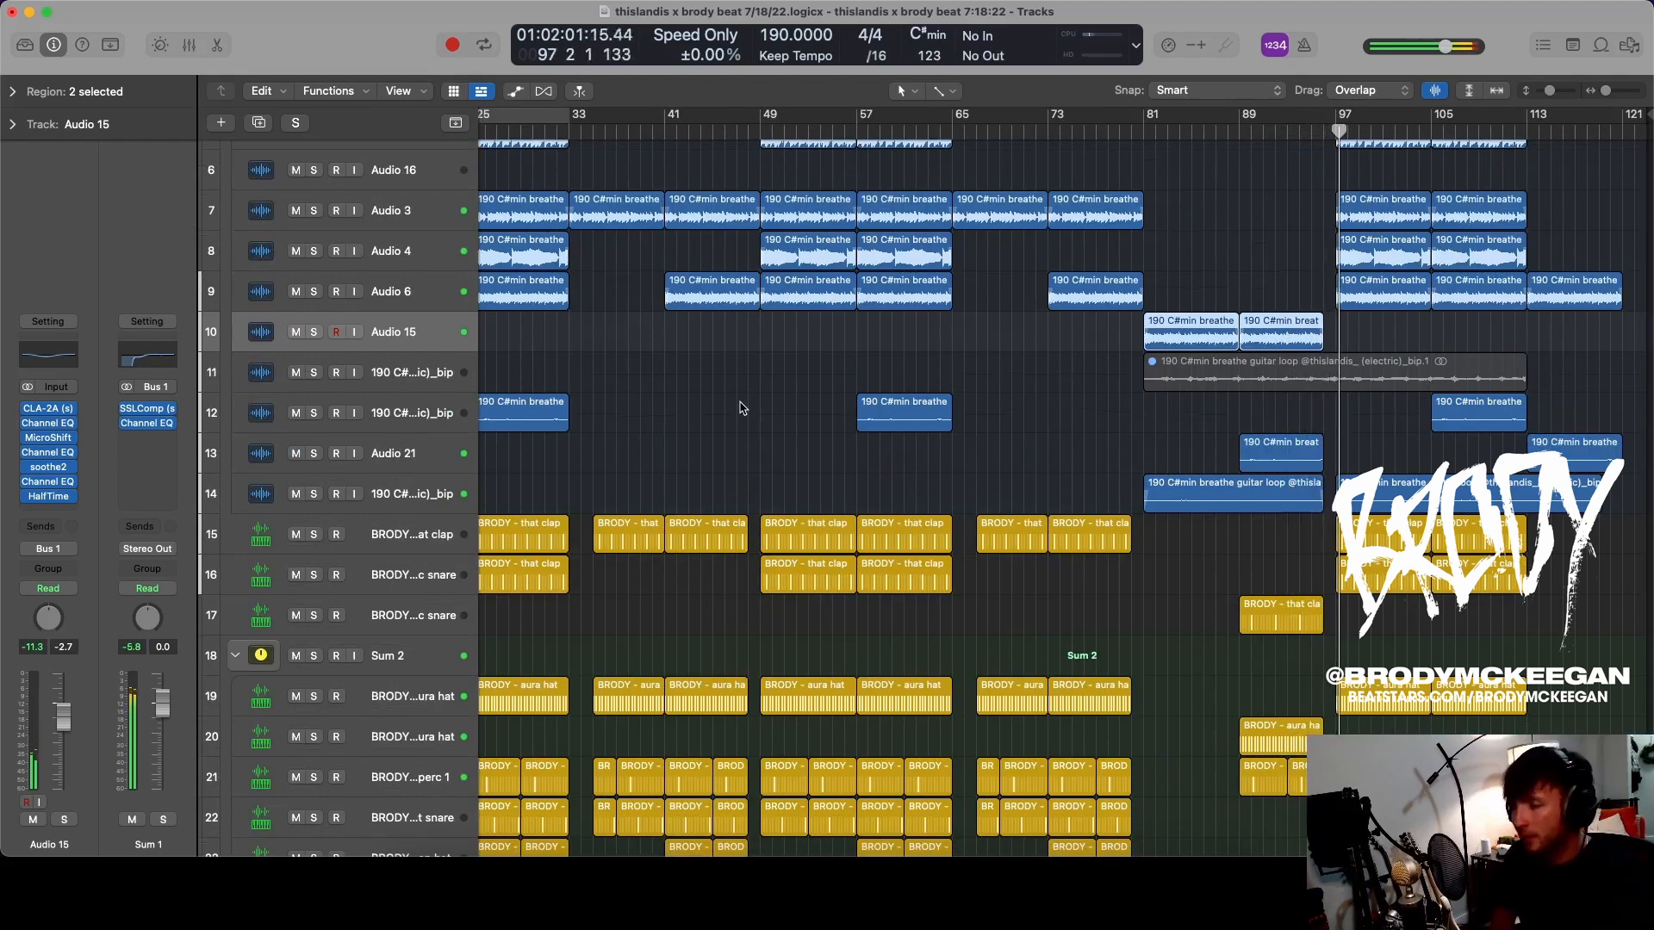
- Copy the HalfTime guitar region from bar 113 to bar 9 on Audio 21 and play from bar 9
{"action": "key", "text": "Return"}
{"action": "scroll", "coordinate": [746, 398], "scroll_direction": "down", "scroll_amount": 2}
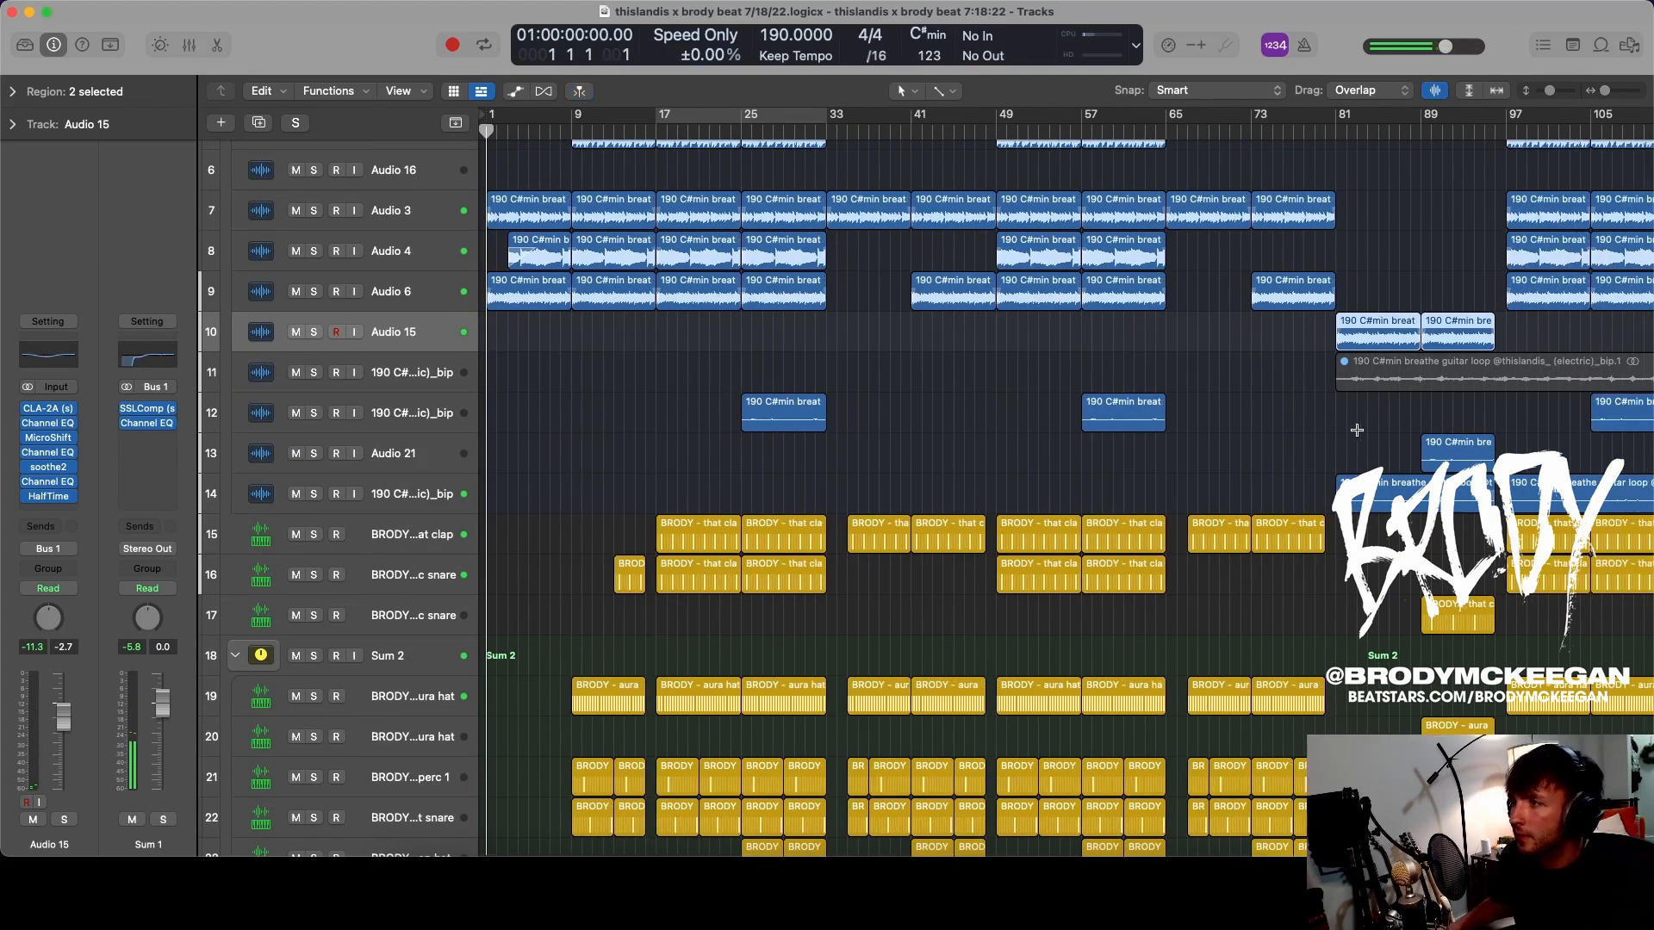
{"action": "scroll", "coordinate": [1356, 431], "scroll_direction": "down", "scroll_amount": 3}
{"action": "left_click_drag", "start_coordinate": [1588, 452], "coordinate": [600, 455]}
{"action": "double_click", "coordinate": [558, 128]}
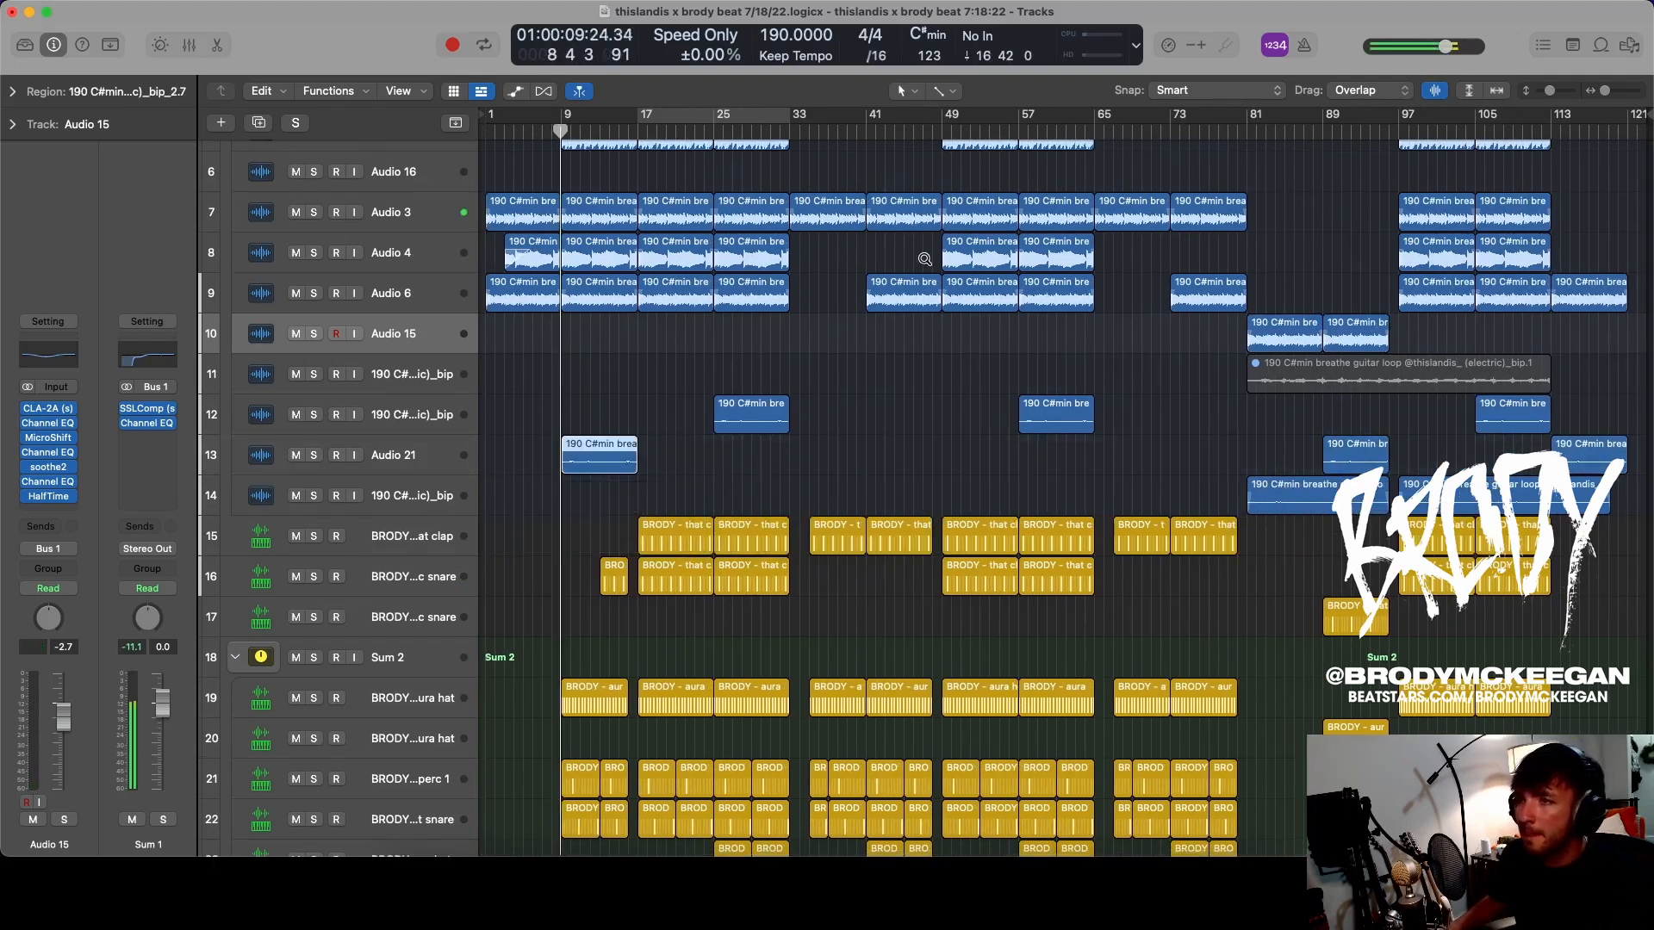
- Shorten the bar 9 guitar region on Audio 21 to end at bar 16
{"action": "scroll", "coordinate": [923, 260], "scroll_direction": "up", "scroll_amount": 5}
{"action": "scroll", "coordinate": [984, 490], "scroll_direction": "down", "scroll_amount": 1}
{"action": "left_click", "coordinate": [916, 451]}
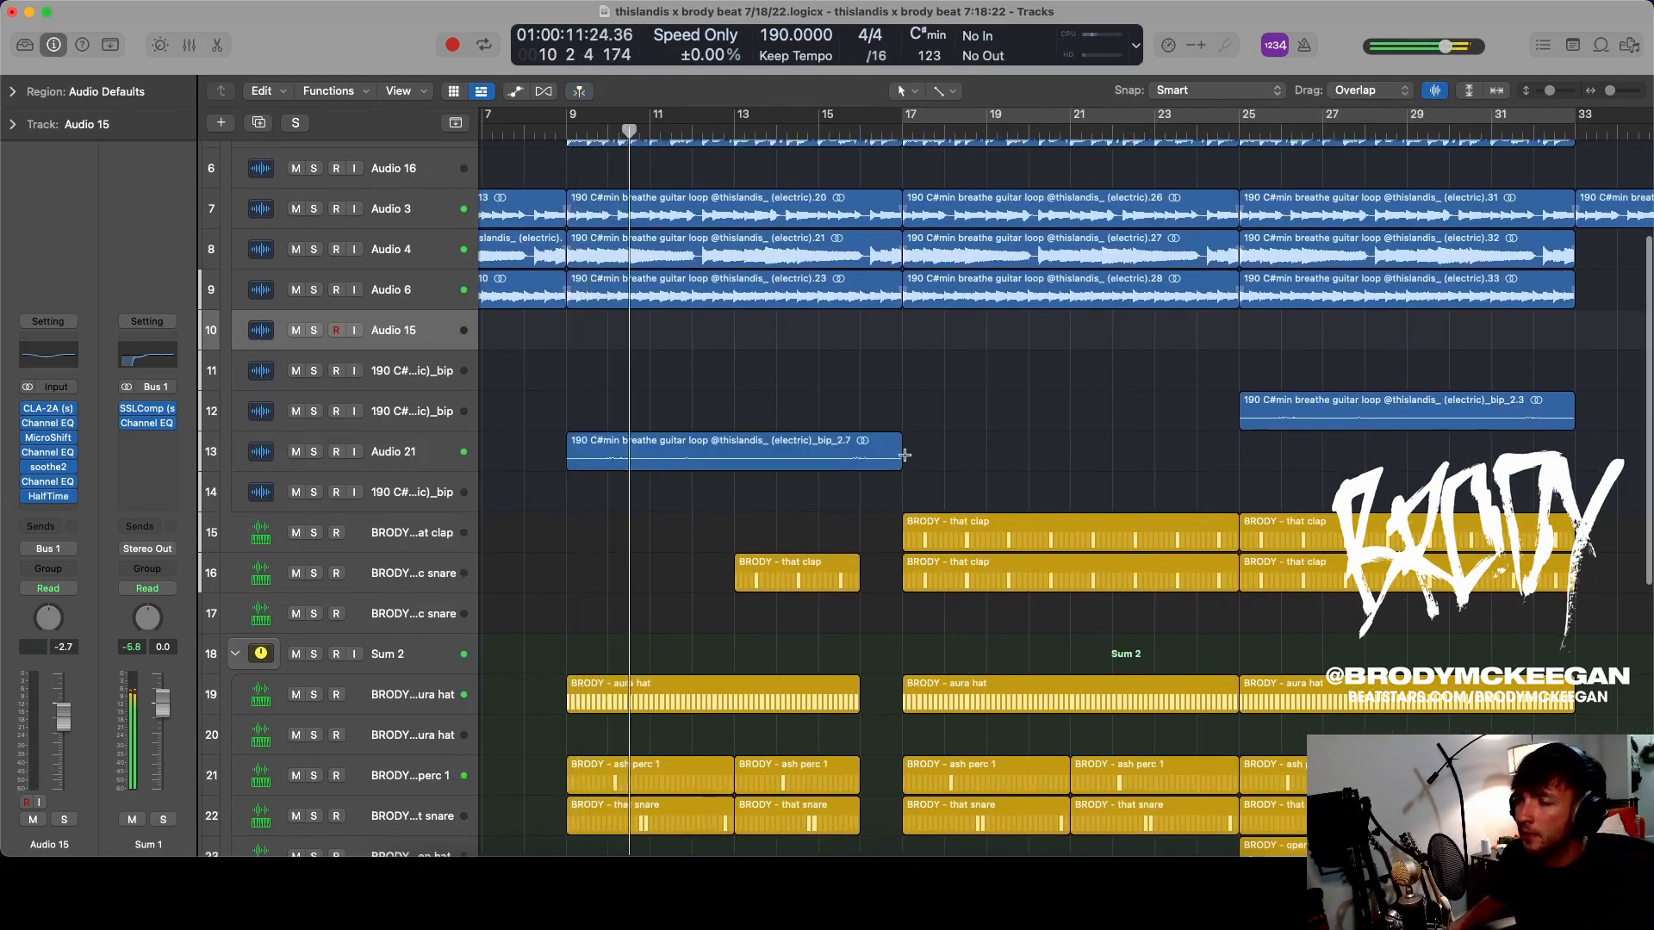
{"action": "left_click_drag", "start_coordinate": [900, 463], "coordinate": [858, 471]}
{"action": "scroll", "coordinate": [977, 445], "scroll_direction": "down", "scroll_amount": 3}
{"action": "scroll", "coordinate": [977, 446], "scroll_direction": "down", "scroll_amount": 5}
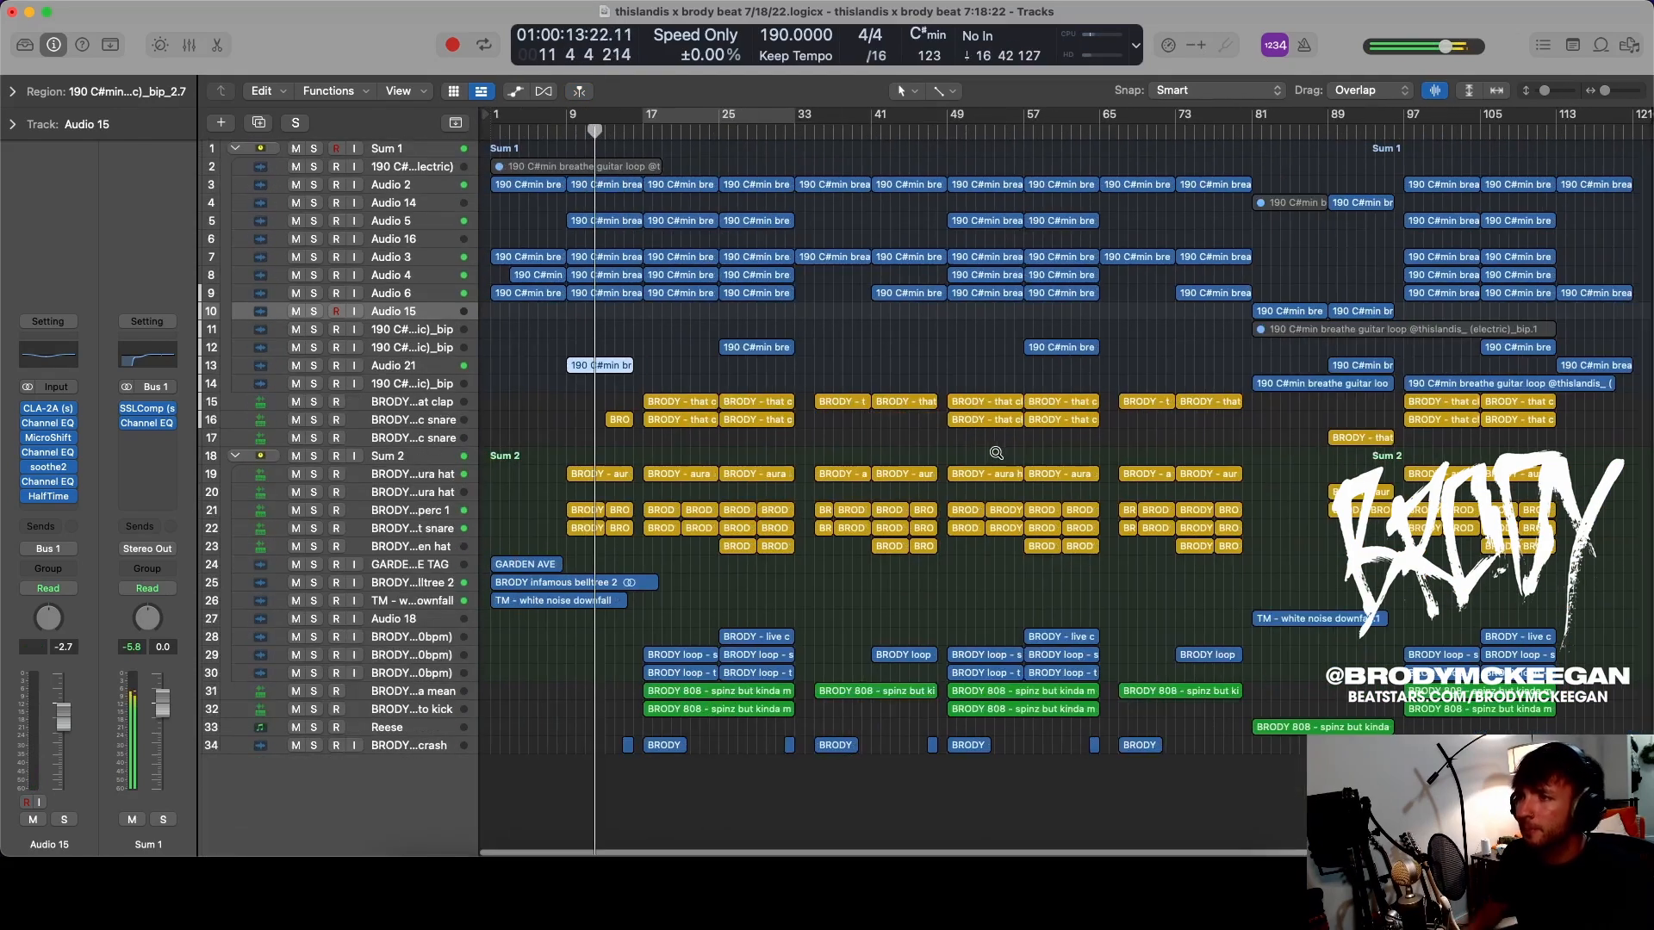
- Stop playback, return to the start, and extend the cycle range from bar 1 through the end of the arrangement
{"action": "key", "text": "space"}
{"action": "key", "text": "Return"}
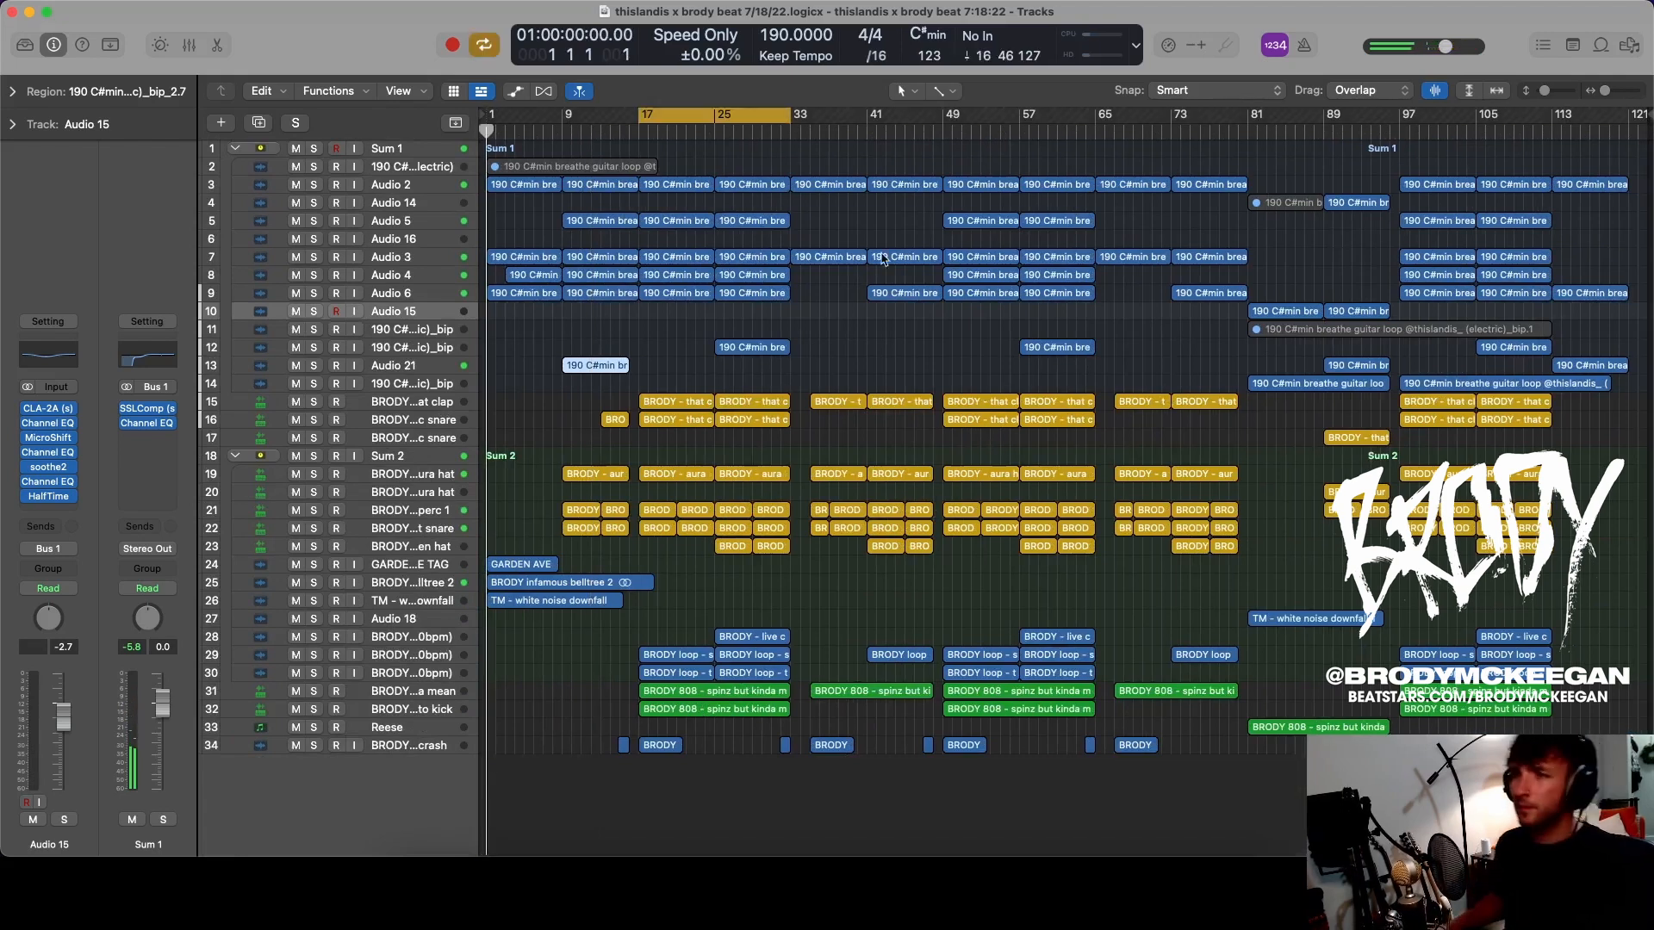
{"action": "left_click_drag", "start_coordinate": [644, 112], "coordinate": [487, 112]}
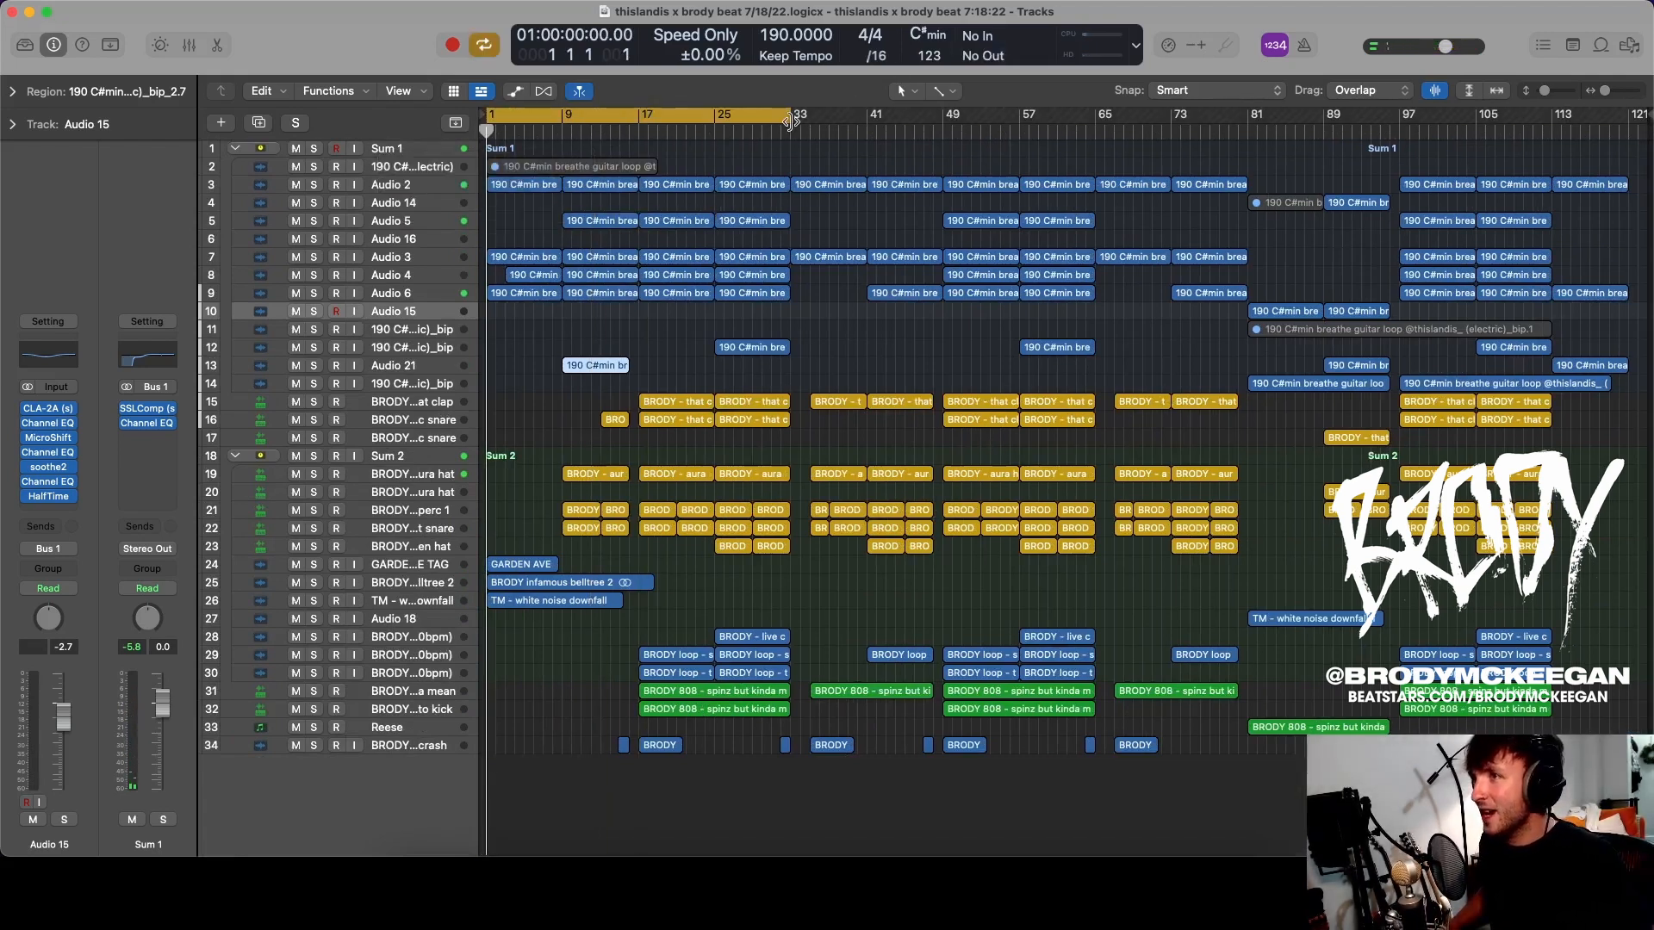
{"action": "left_click_drag", "start_coordinate": [791, 121], "coordinate": [1310, 381]}
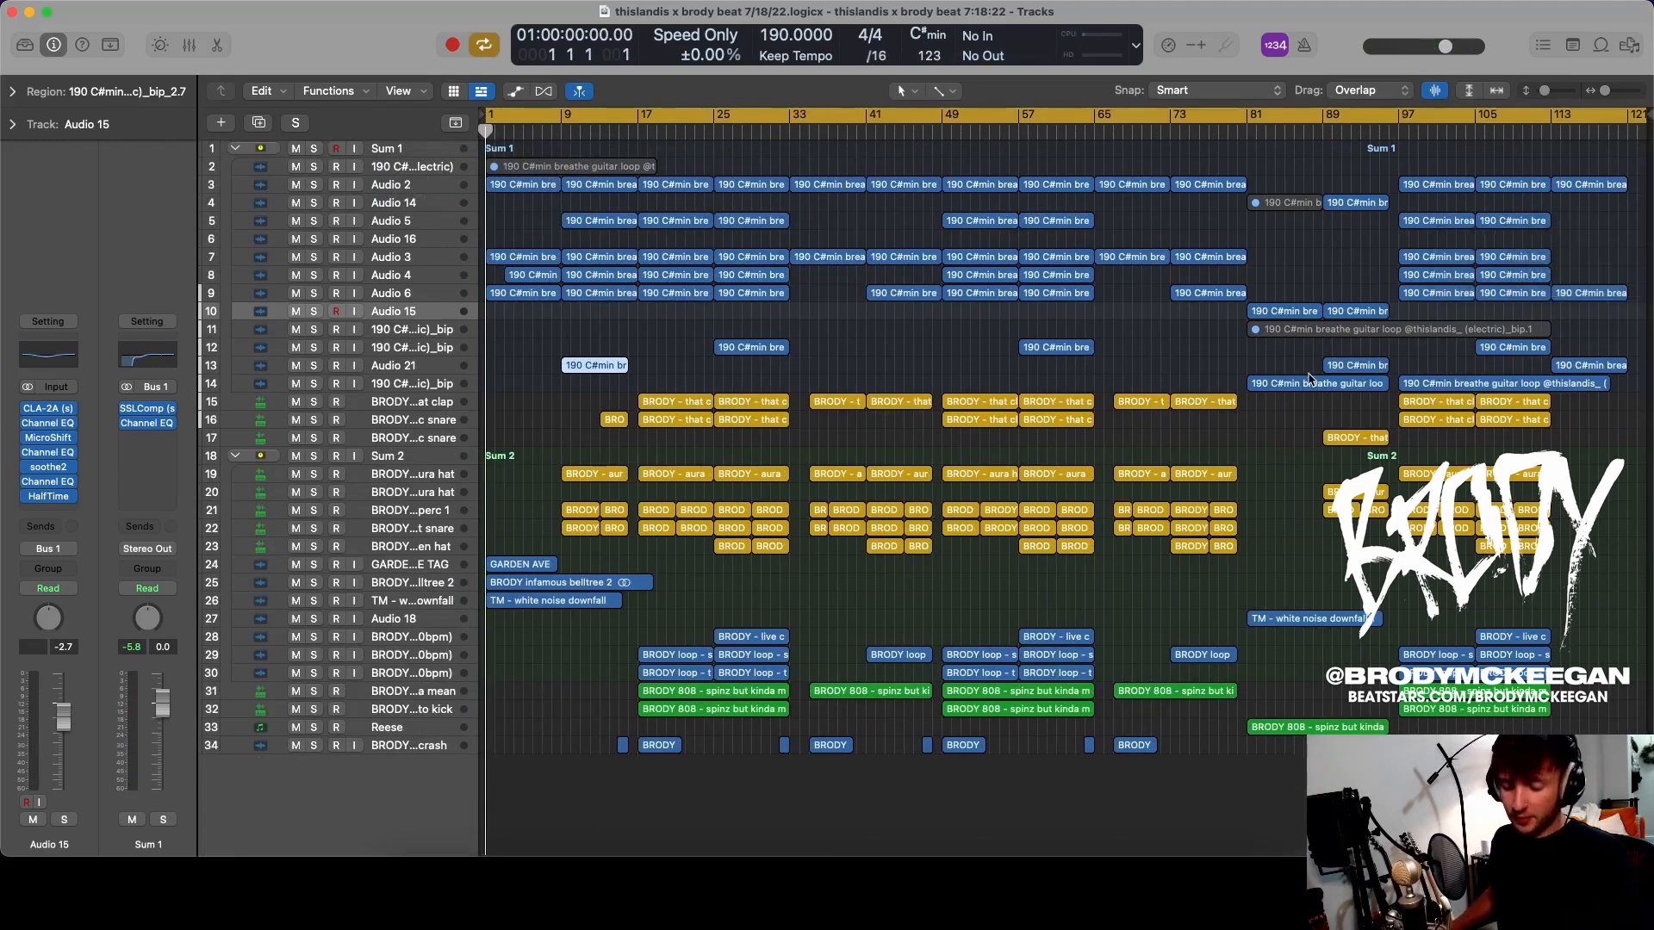
- Listen through the arrangement from bar 1, stop playback, and turn cycling off
{"action": "key", "text": "space"}
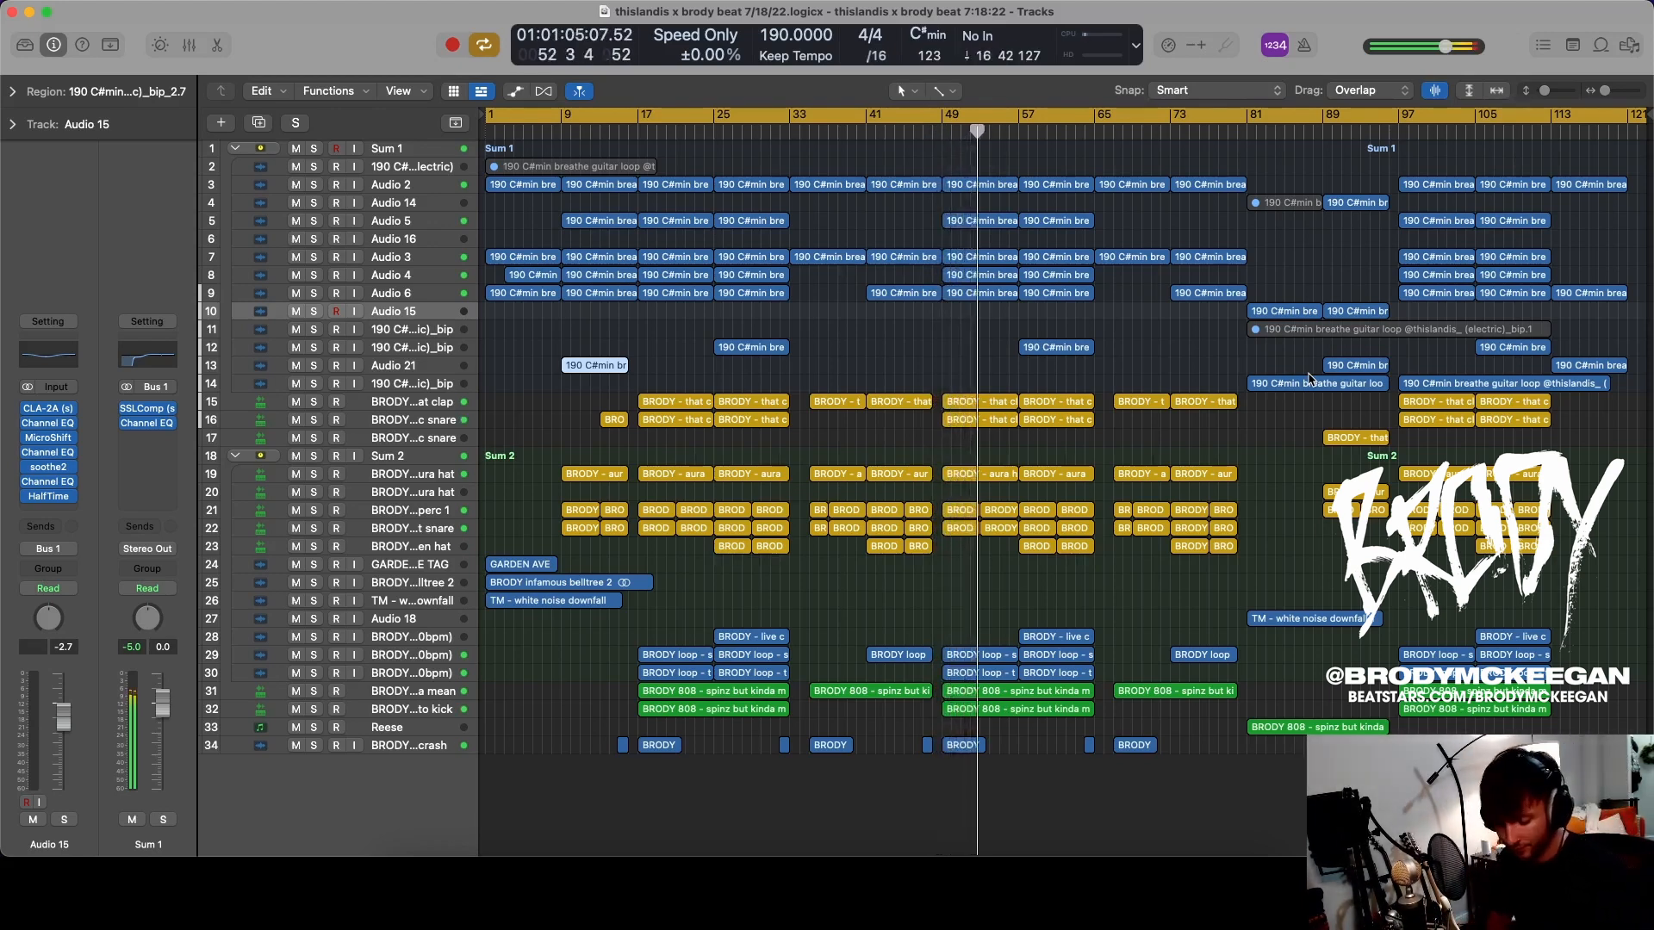
{"action": "key", "text": "space"}
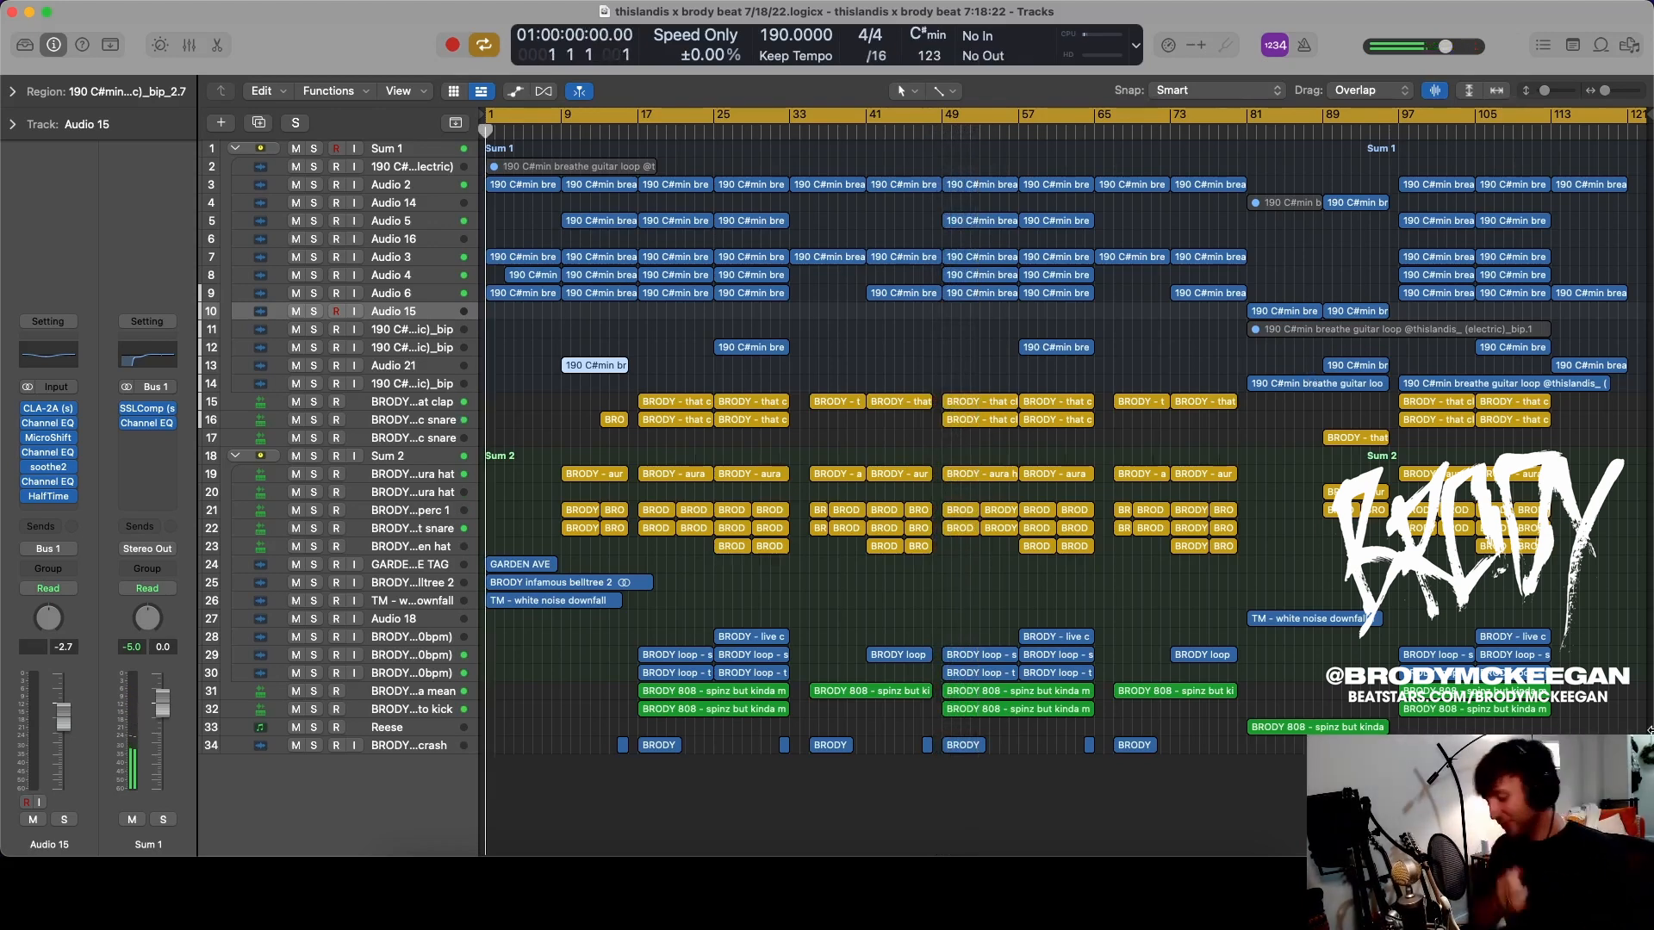
{"action": "key", "text": "c"}
{"action": "left_click", "coordinate": [1275, 772]}
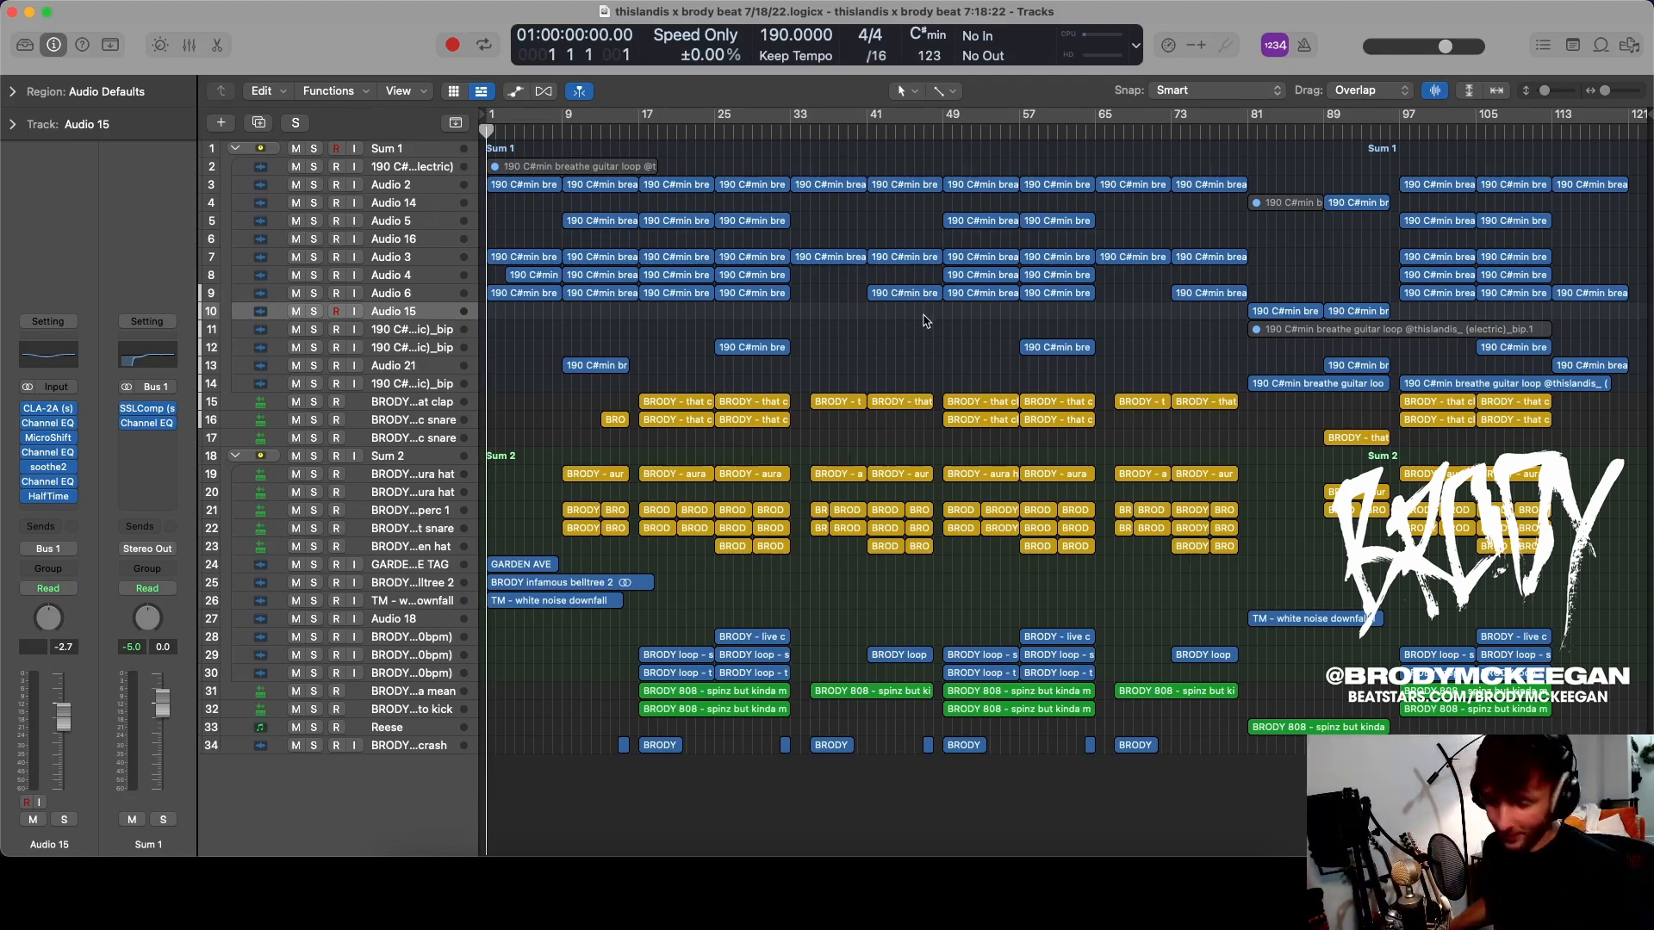
{"action": "scroll", "coordinate": [922, 316], "scroll_direction": "up", "scroll_amount": 5}
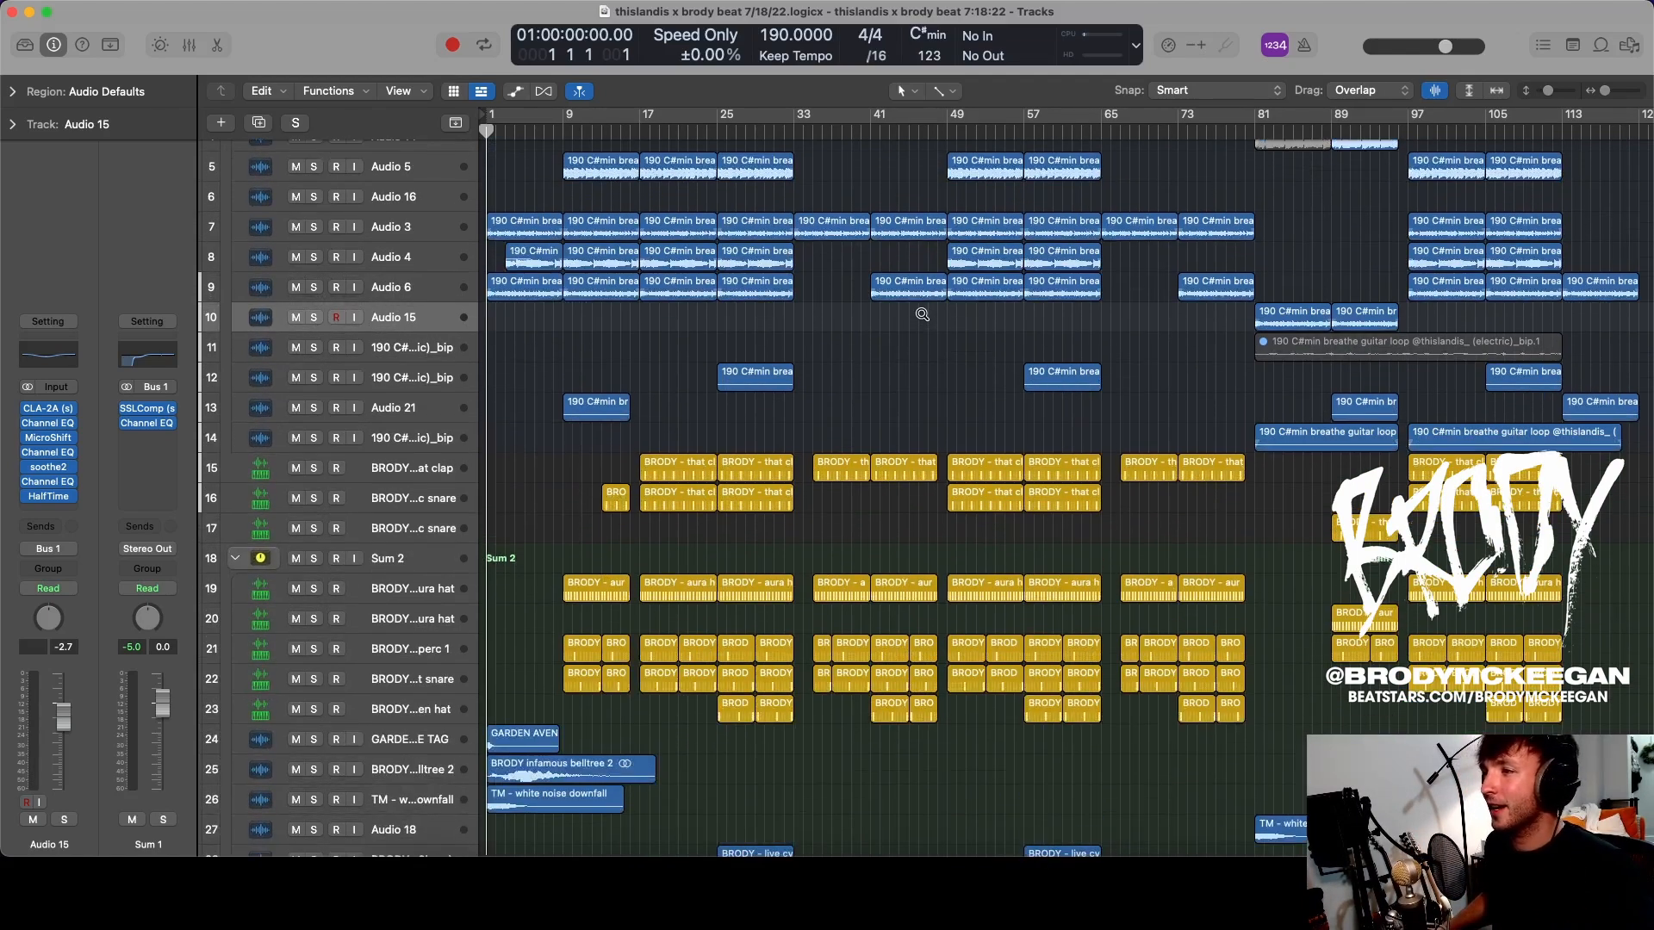
{"action": "scroll", "coordinate": [923, 315], "scroll_direction": "down", "scroll_amount": 5}
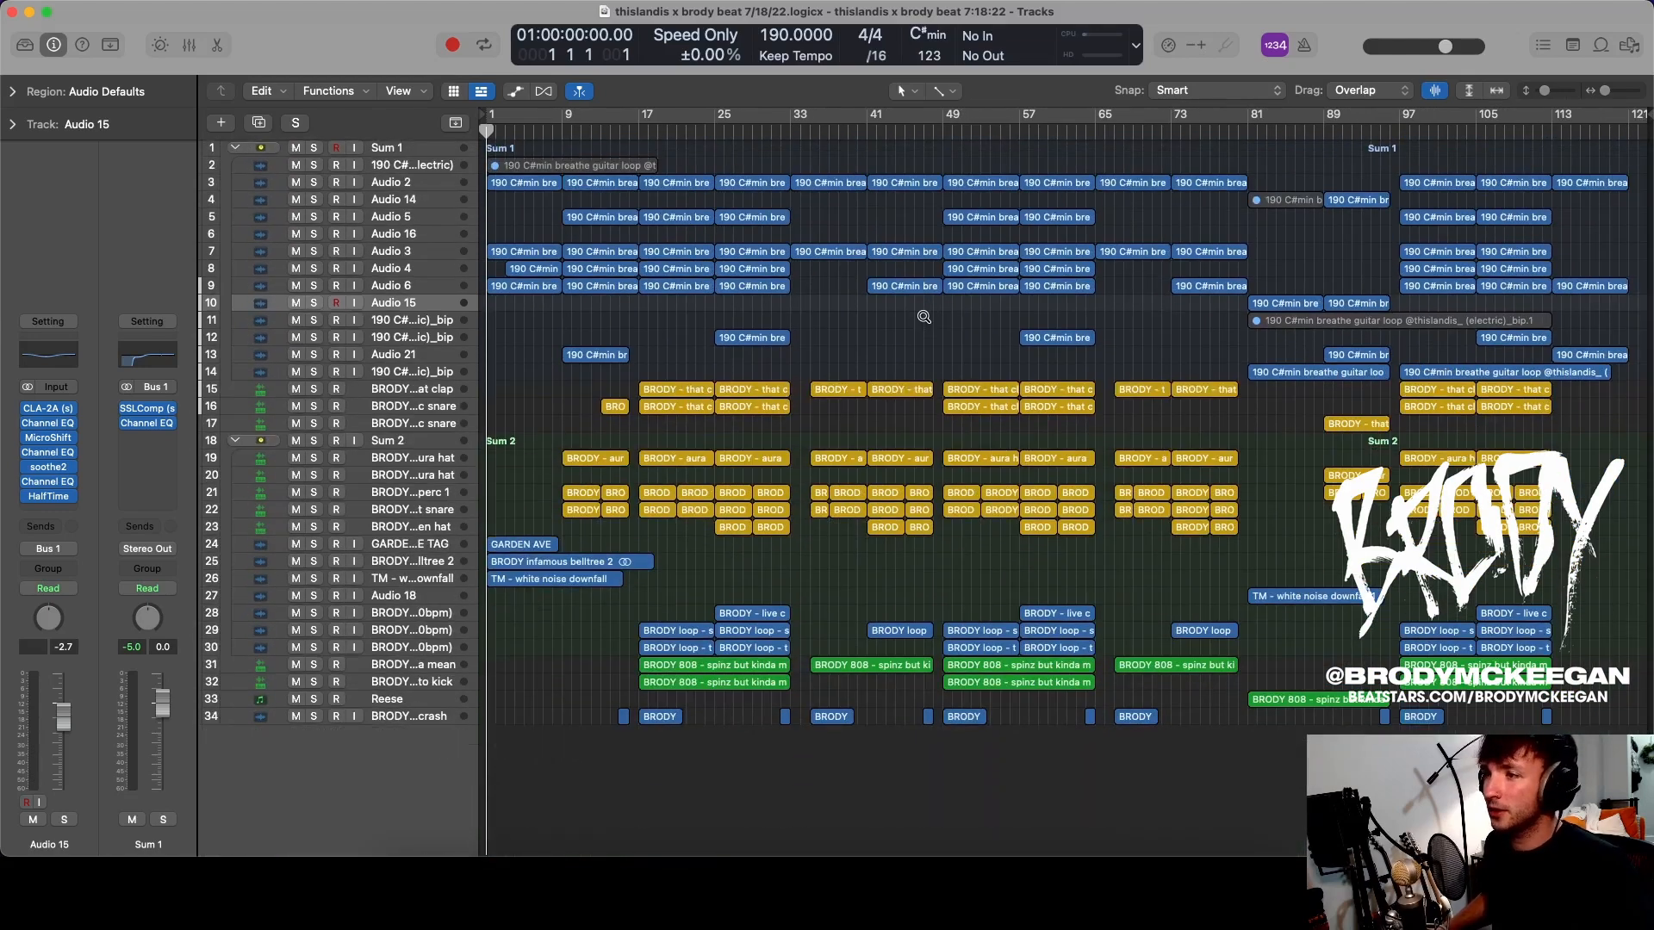
{"action": "scroll", "coordinate": [923, 316], "scroll_direction": "up", "scroll_amount": 3}
{"action": "scroll", "coordinate": [923, 316], "scroll_direction": "down", "scroll_amount": 3}
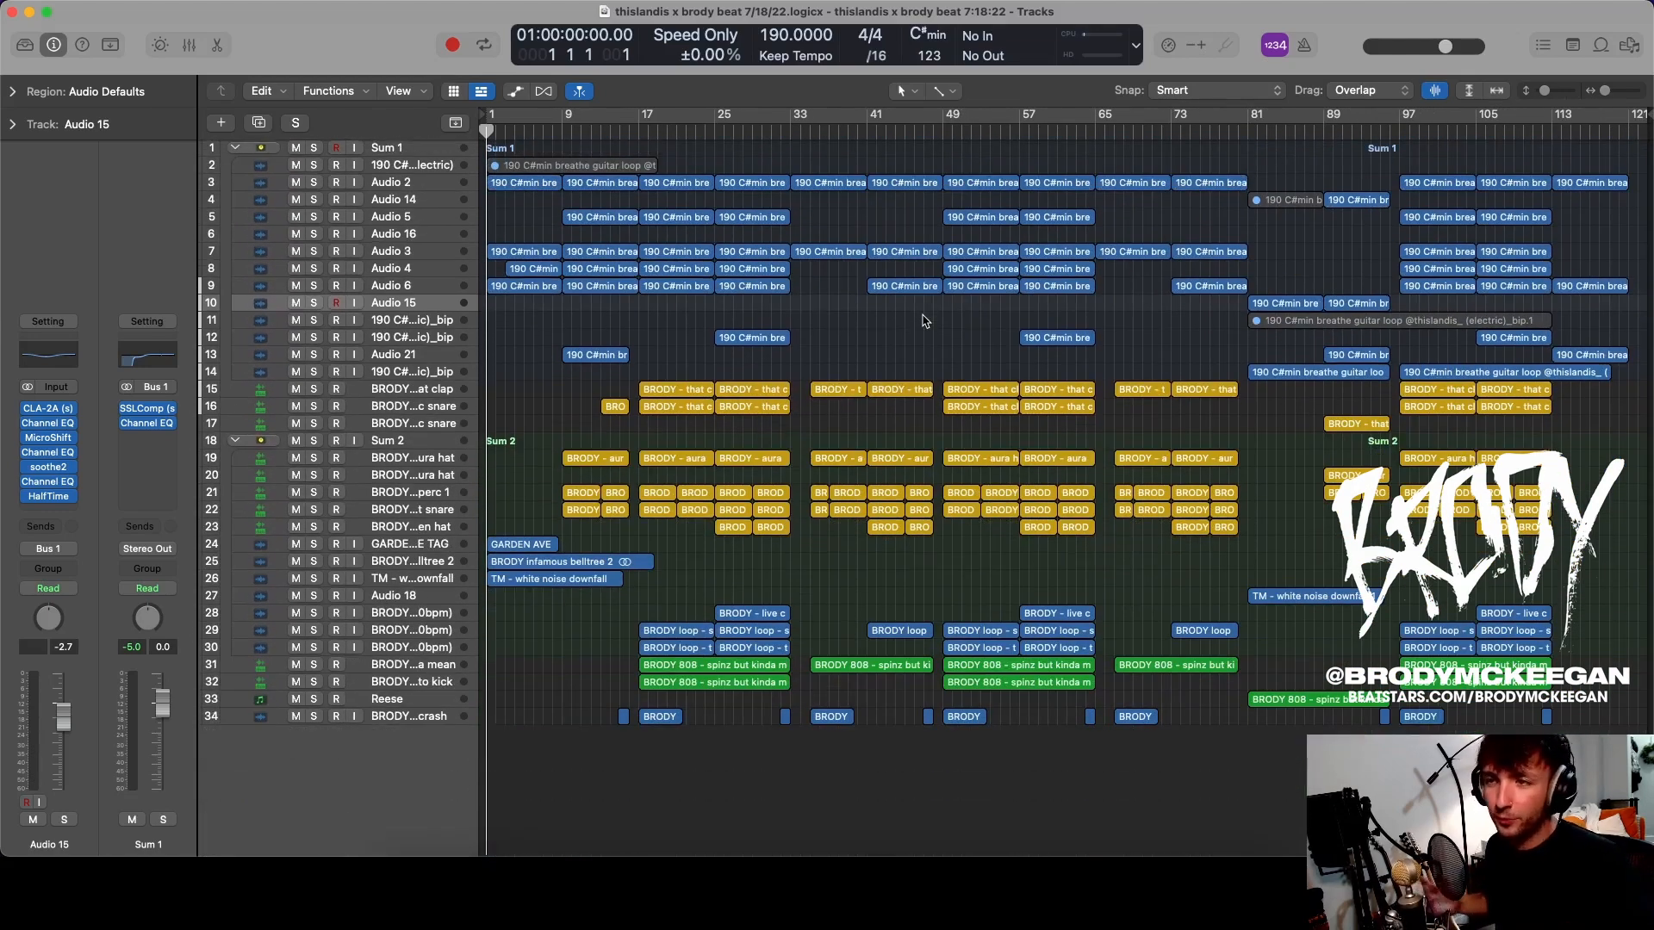